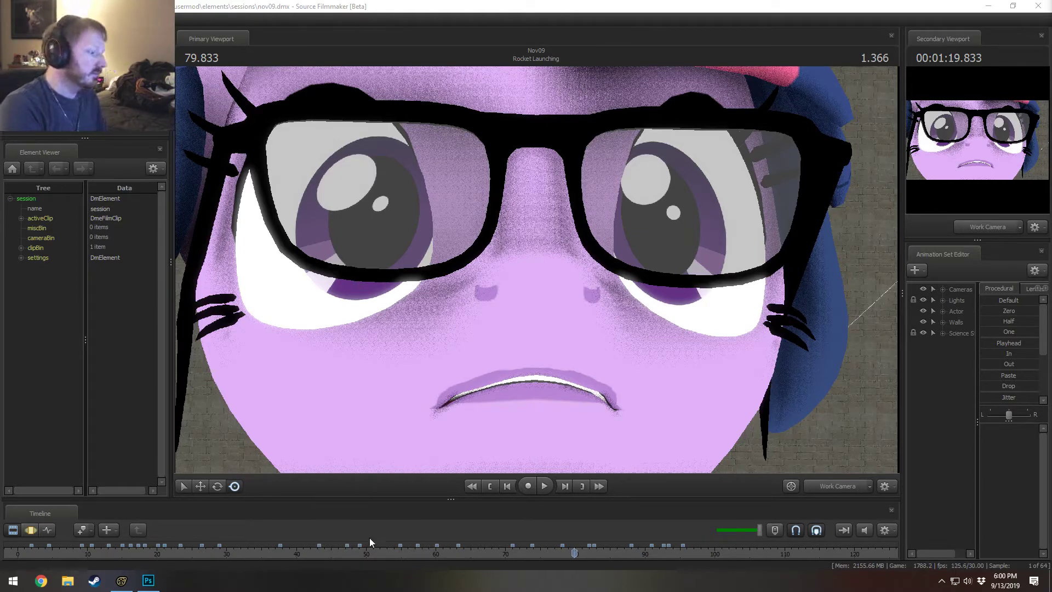
- Switch to Steam and open the Funtastic Film Viewers group's events from the profile's groups list
left_click(94, 582)
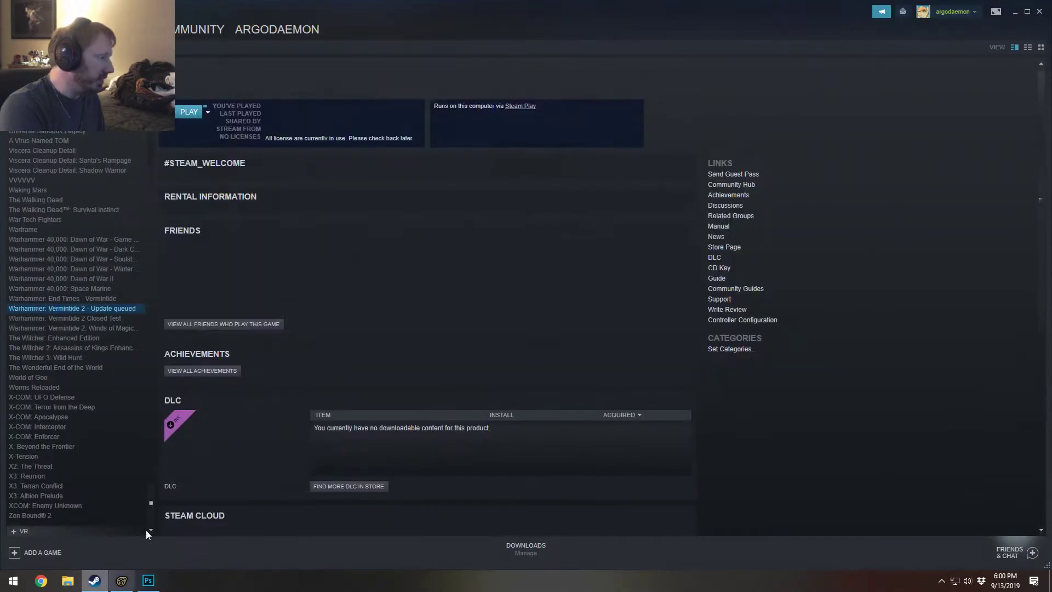
mouse_move(268, 33)
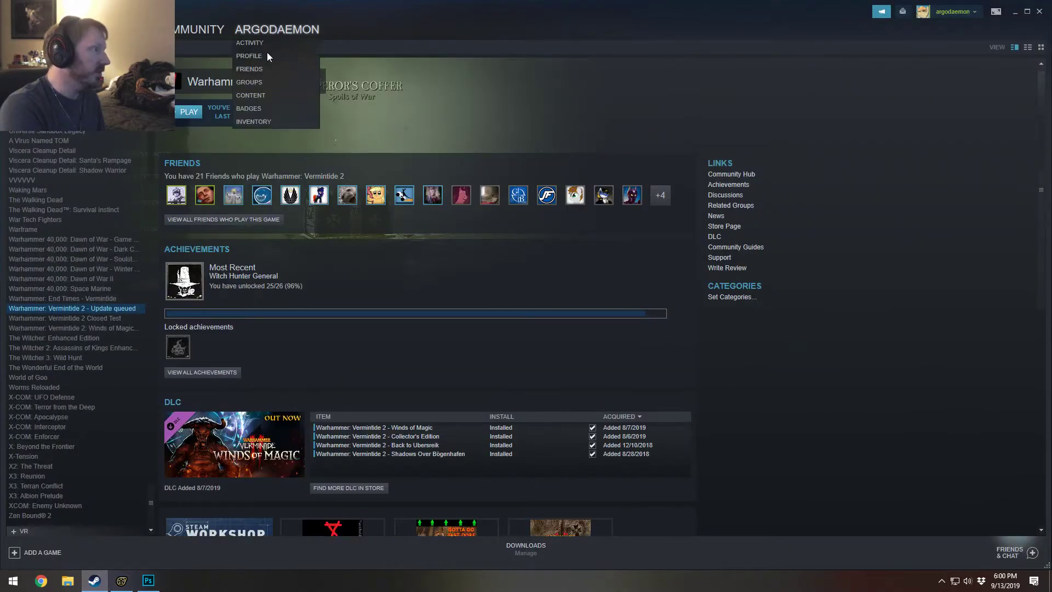
left_click(251, 94)
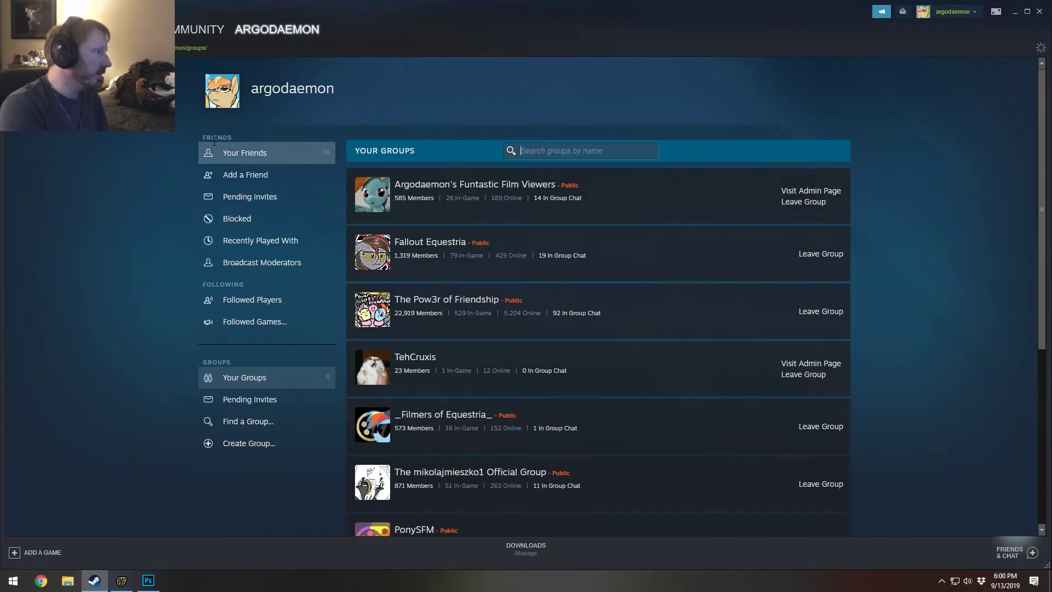
left_click(455, 186)
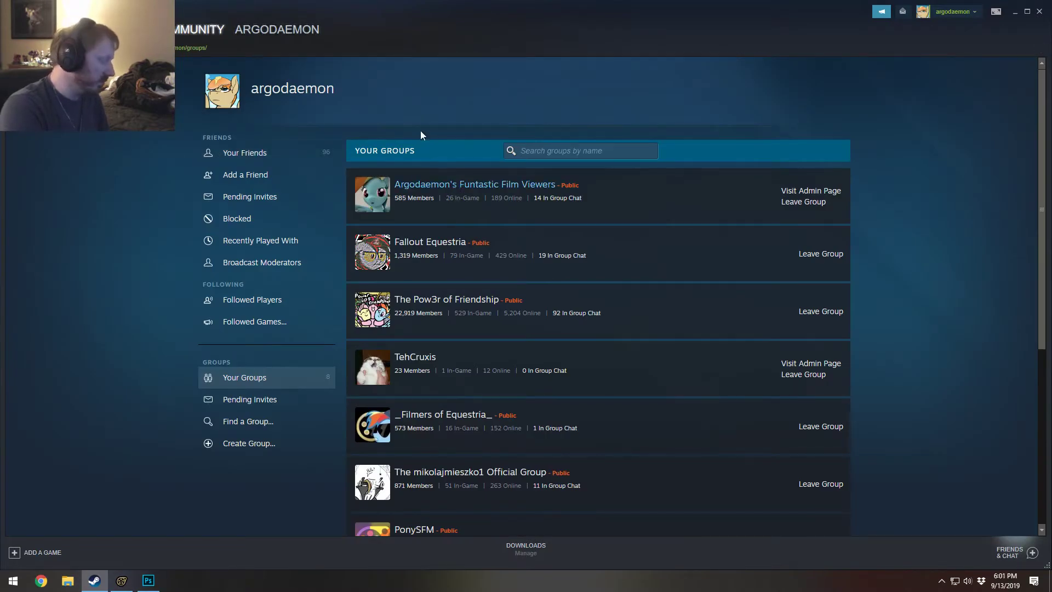
left_click(461, 186)
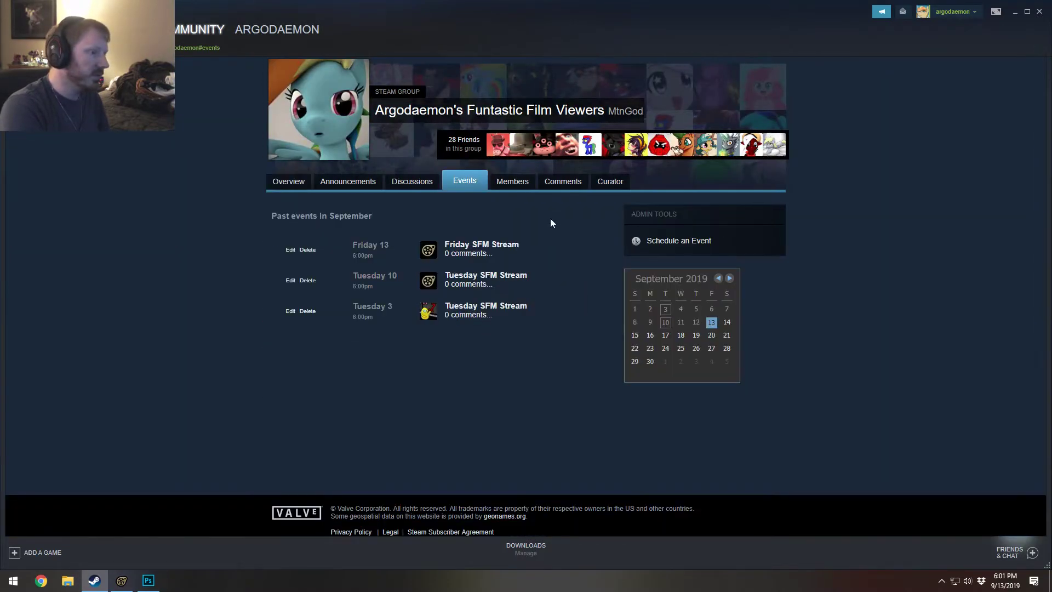
left_click(695, 244)
left_click(401, 154)
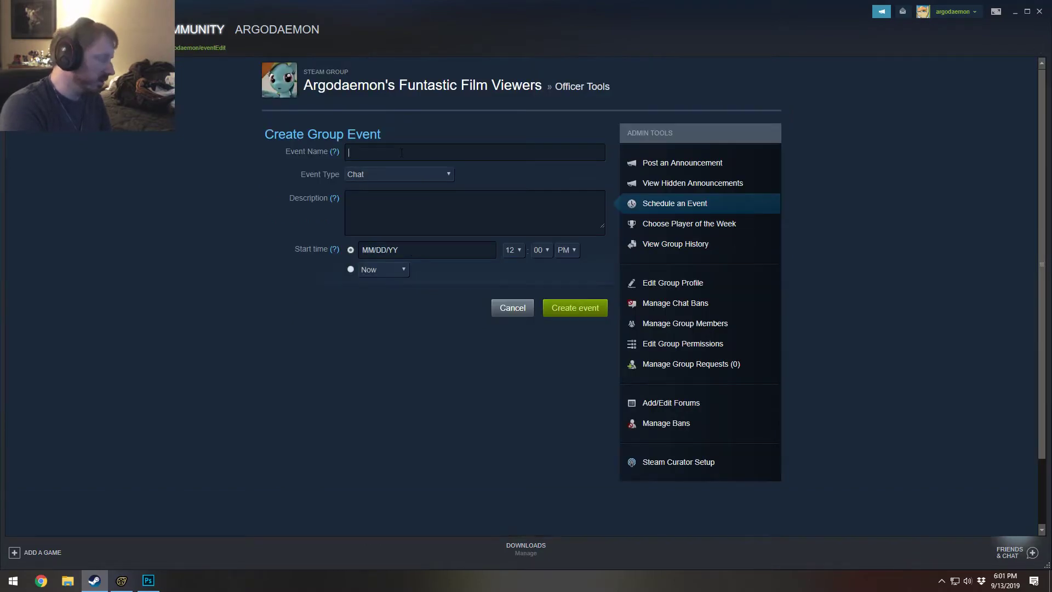
left_click(12, 29)
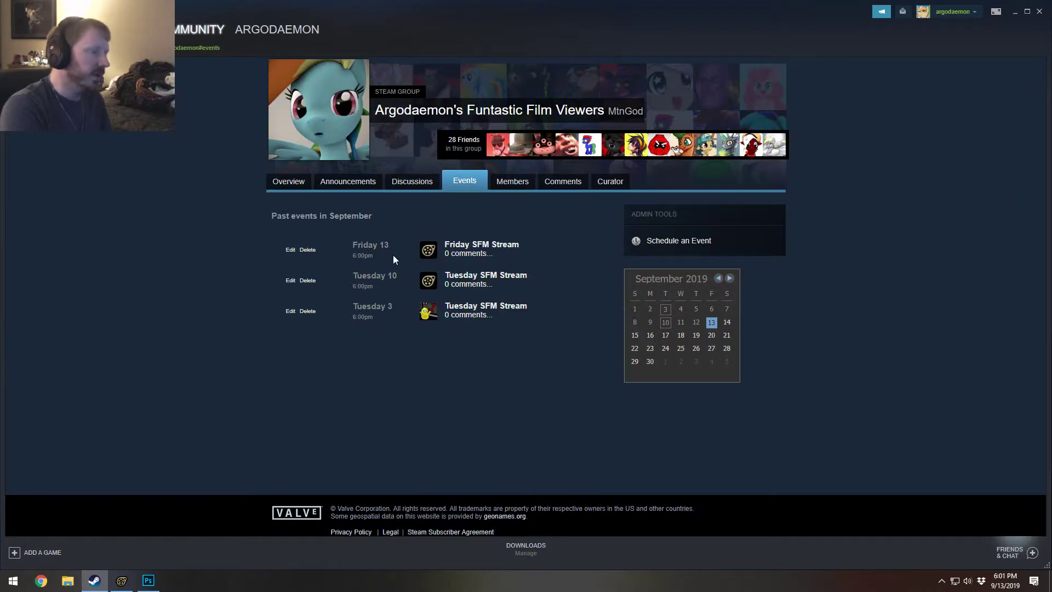
- Close Steam and show the Main Camera view in Source Filmmaker's primary viewport
left_click(1039, 11)
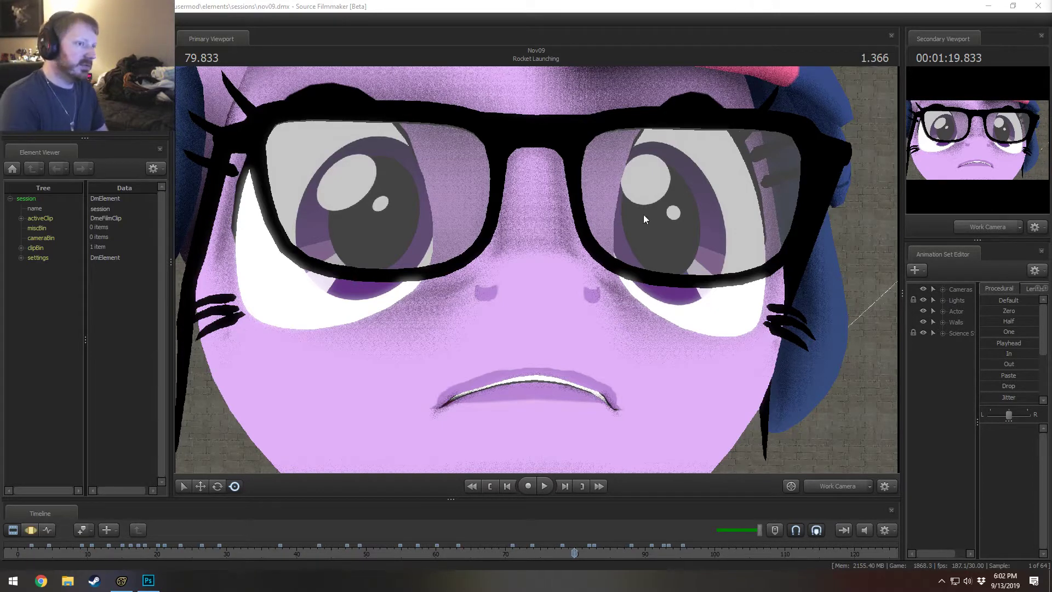
left_click(827, 482)
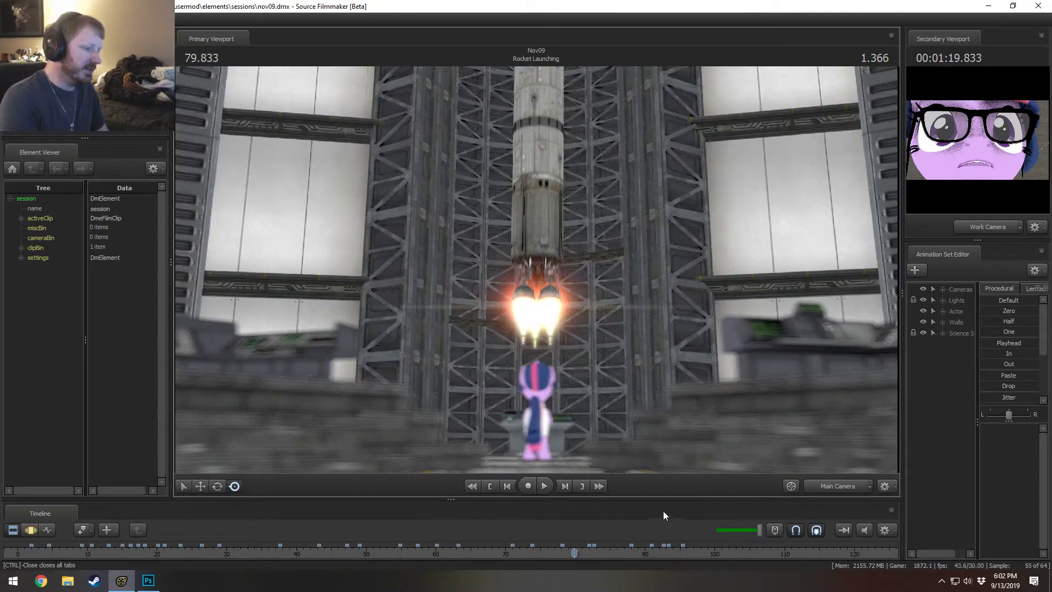
- Enlarge the timeline and the secondary viewport, and place the playhead in the Sunset Shimmer Close-up shot at 97.233
left_click_drag(663, 500, 659, 426)
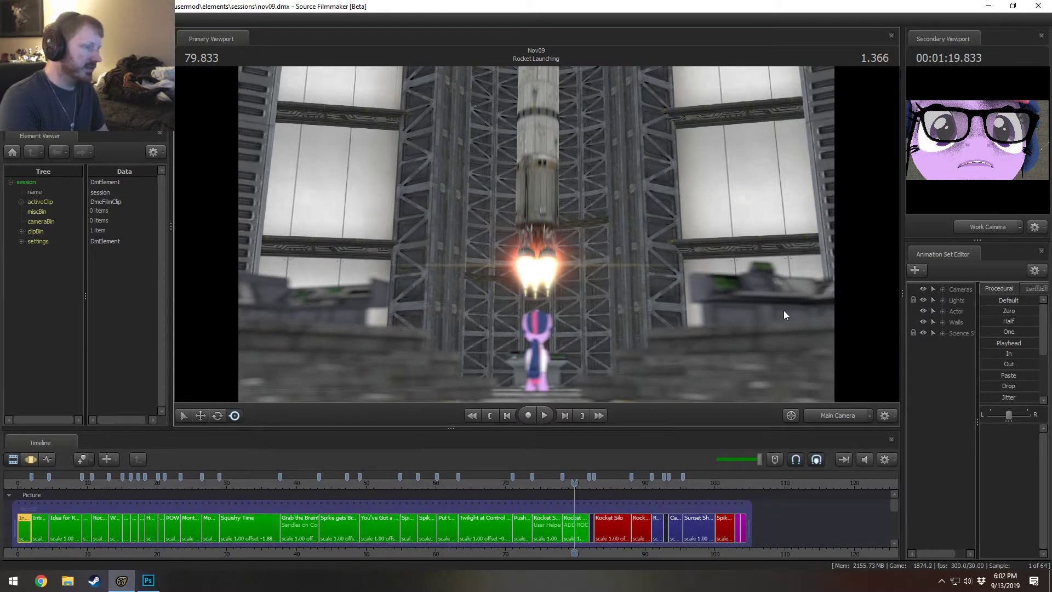
left_click_drag(903, 337, 865, 336)
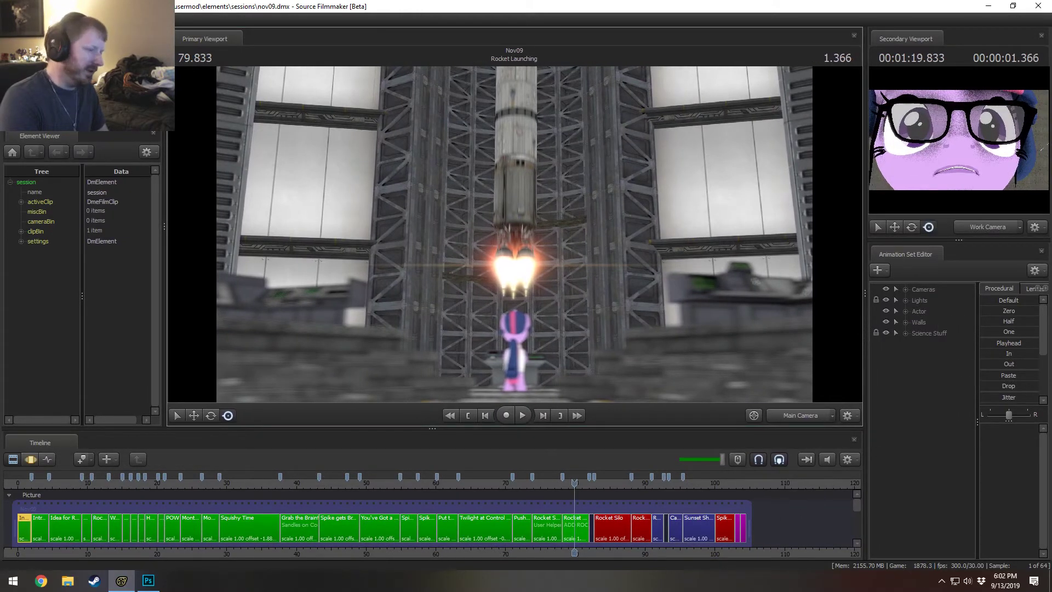
middle_click_drag(649, 550, 351, 522)
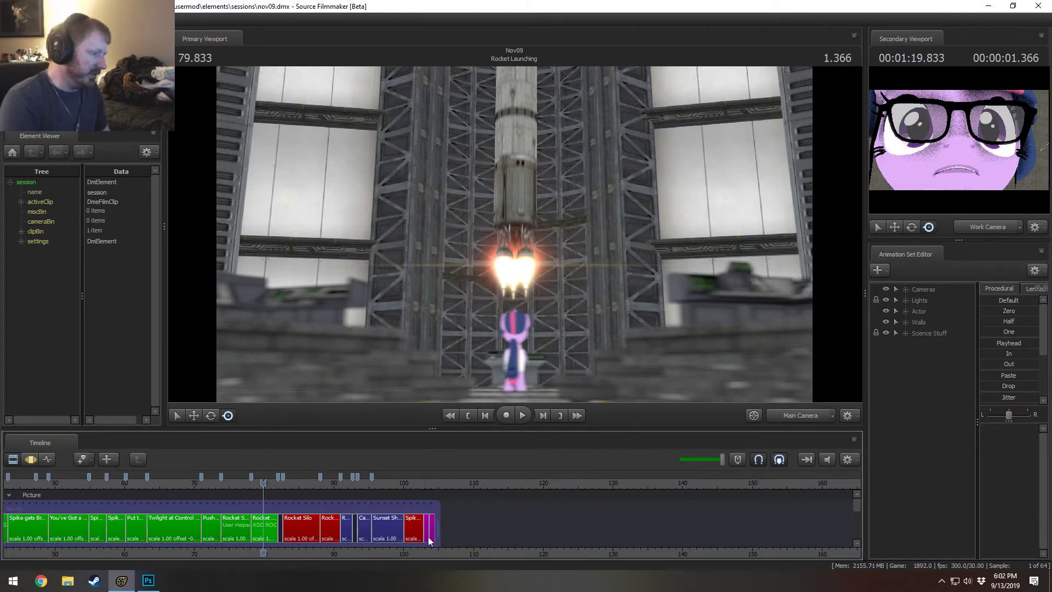
scroll(429, 540, "up", 5)
middle_click_drag(448, 551, 219, 537)
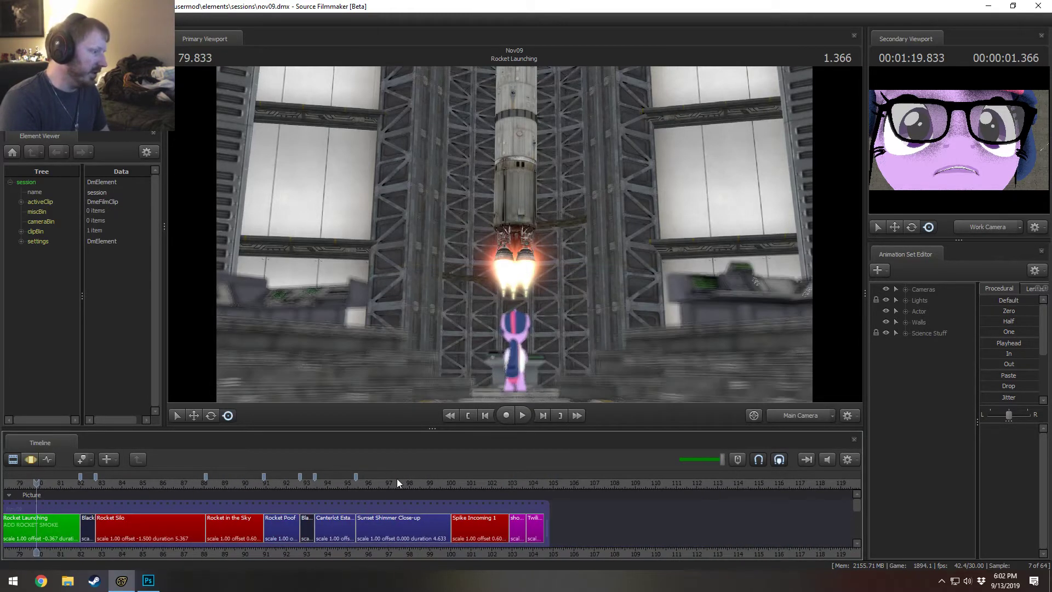
left_click(394, 480)
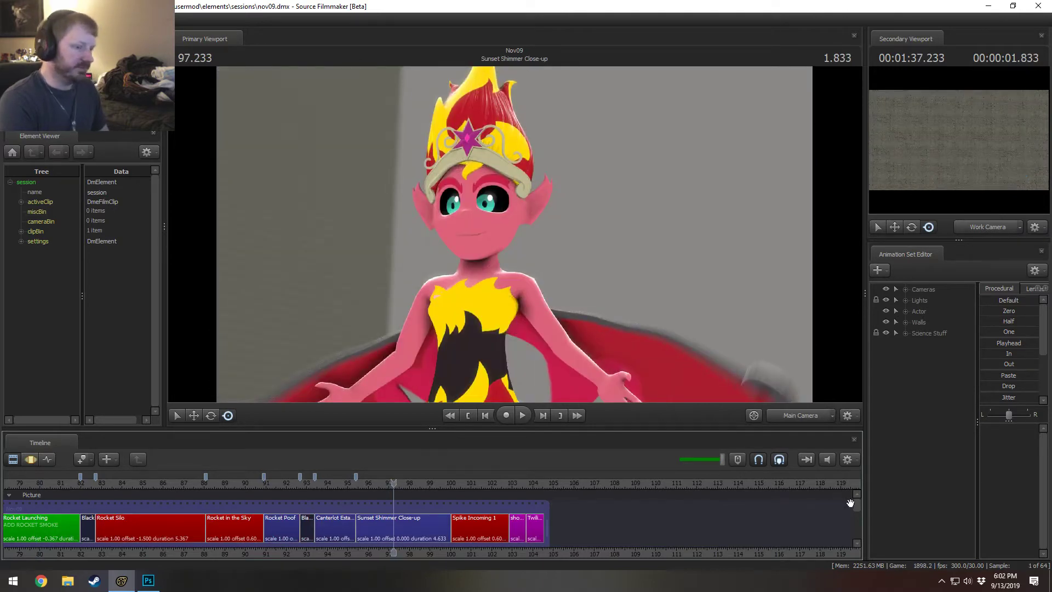
- Enlarge the timeline further and bring its Dialog, Music and Ambient sound tracks into view
left_click_drag(759, 428, 756, 399)
middle_click_drag(816, 479, 819, 478)
left_click_drag(858, 489, 863, 514)
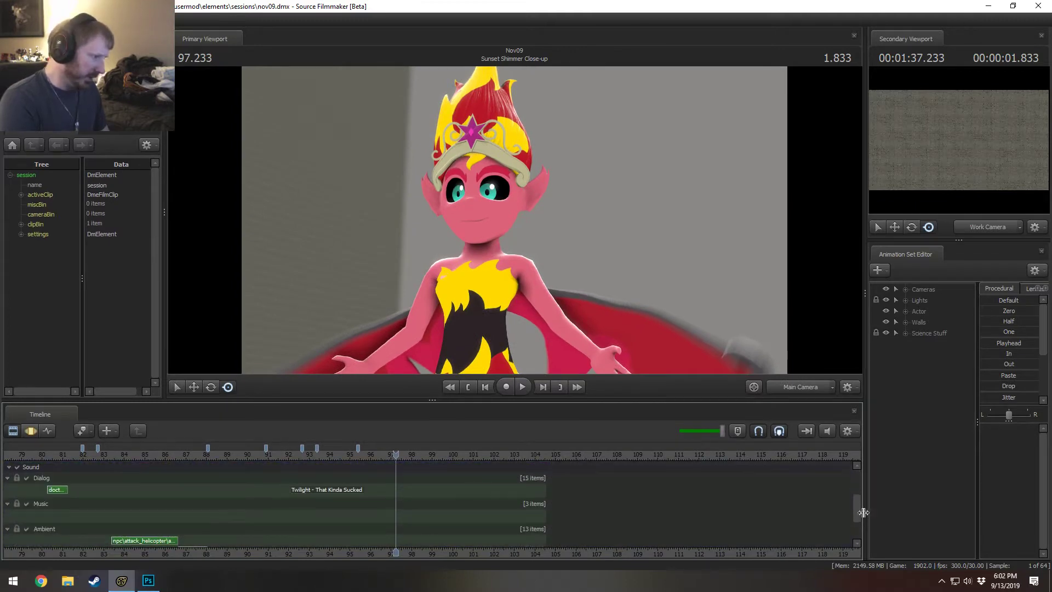
left_click_drag(637, 552, 716, 553)
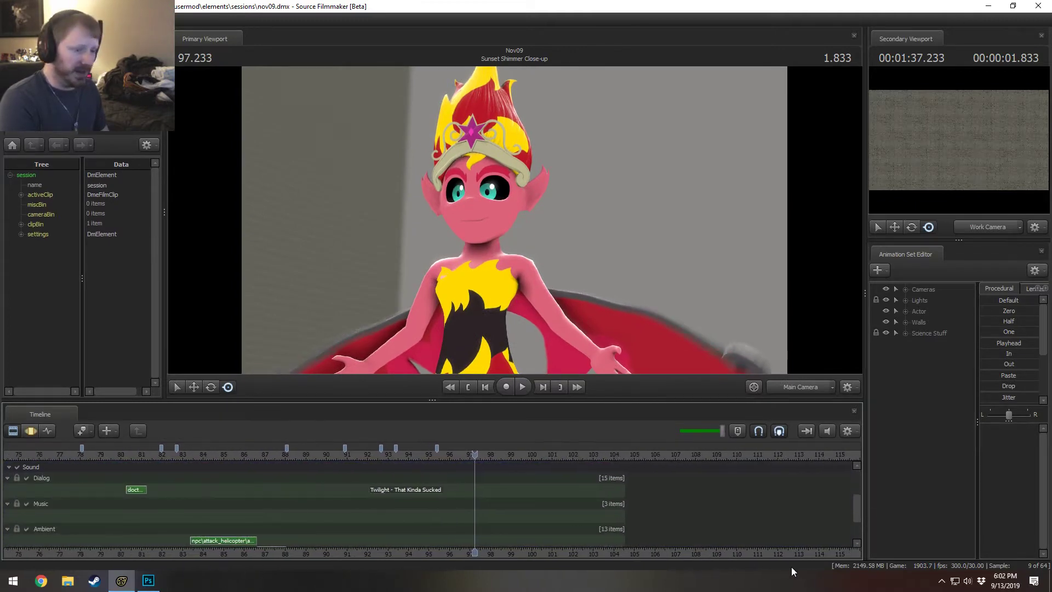
- Check the September and October 2019 dates in the system calendar, and close it
left_click(993, 580)
left_click(994, 582)
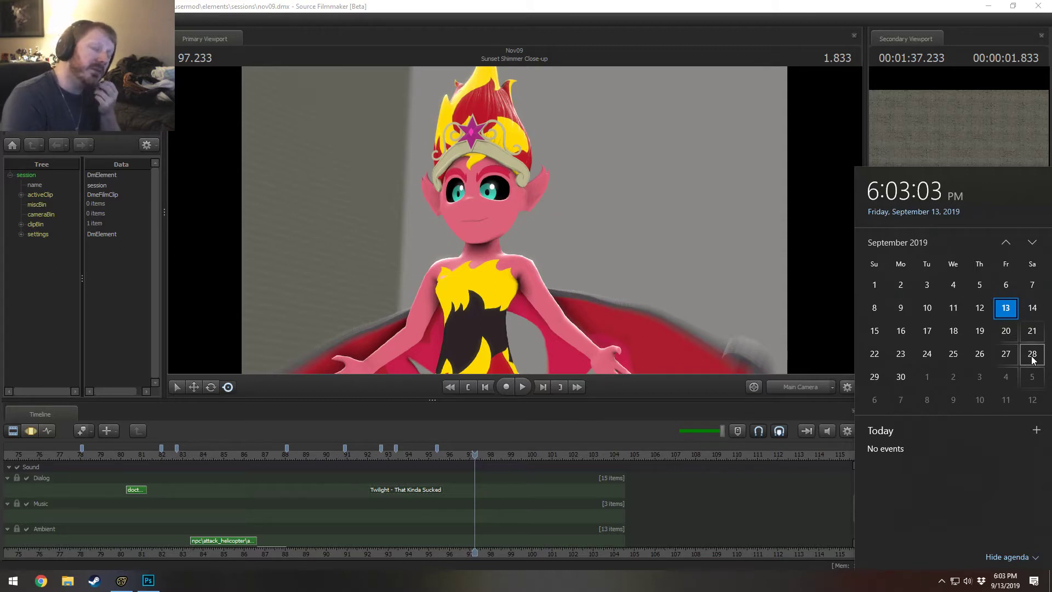
scroll(931, 395, "down", 1)
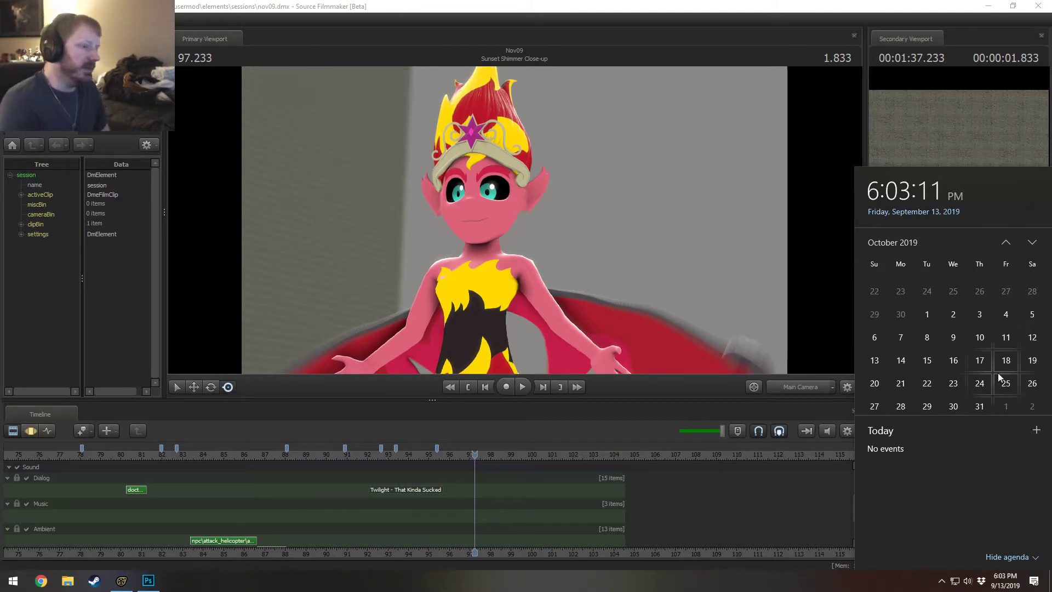
scroll(959, 396, "up", 2)
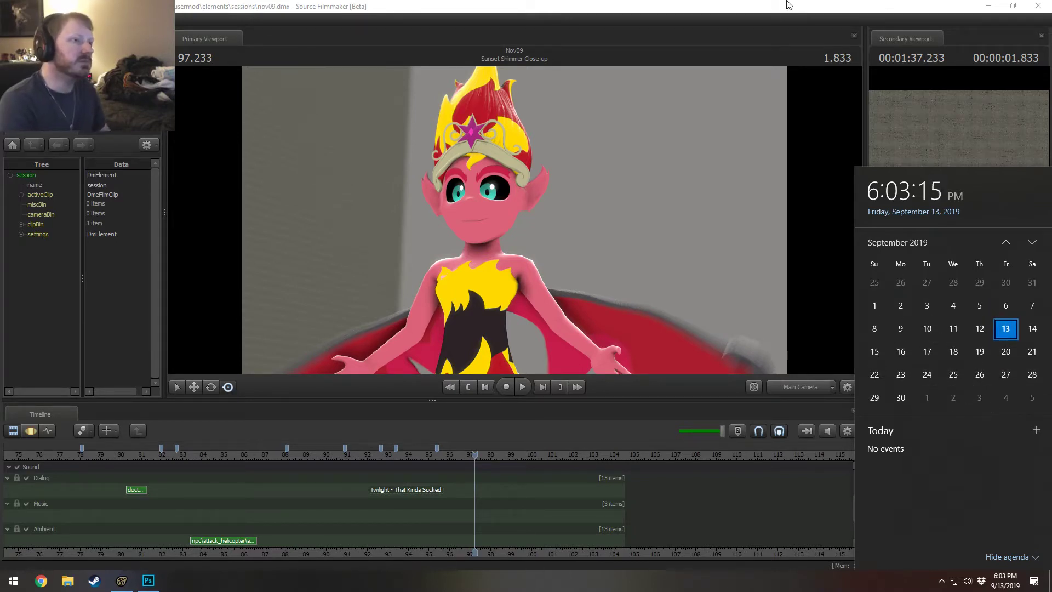
left_click(751, 108)
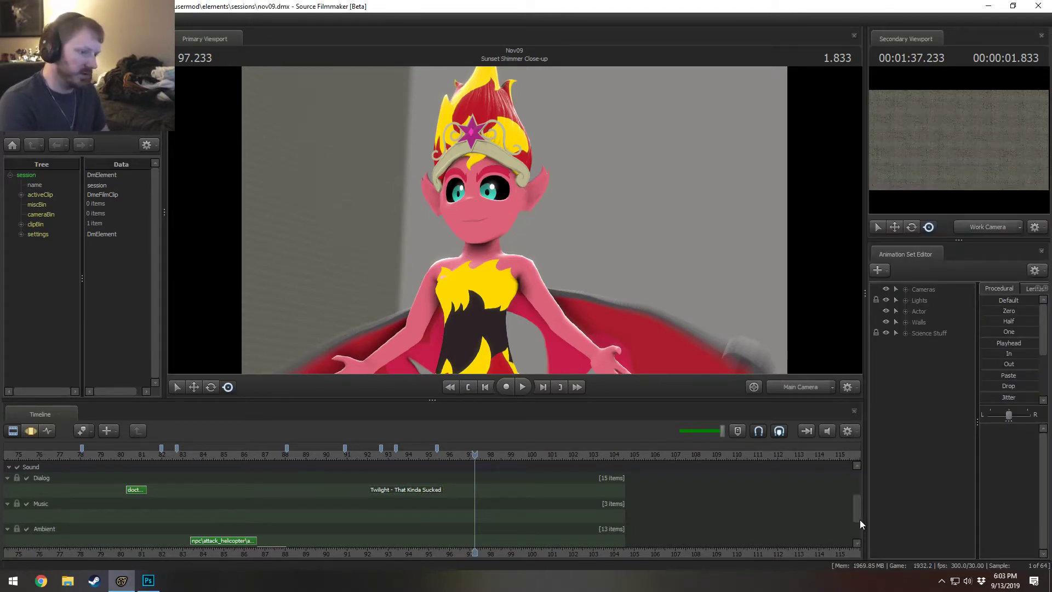
- Scrub the Picture track from Canterlot Establishing to Spike Incoming 1 and play the shot from 100.266
left_click_drag(859, 519, 856, 493)
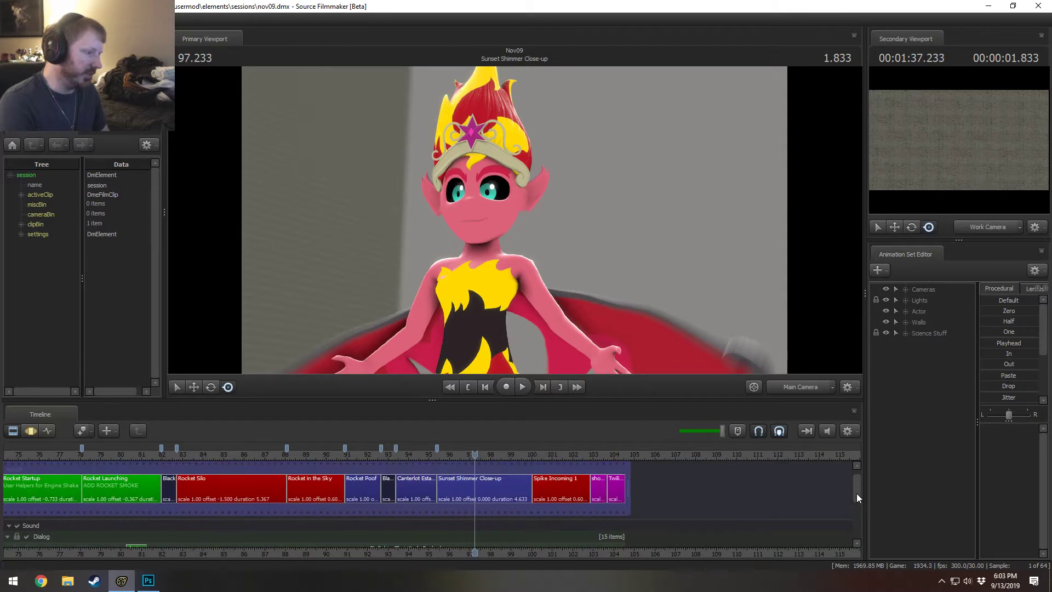
scroll(482, 501, "up", 4)
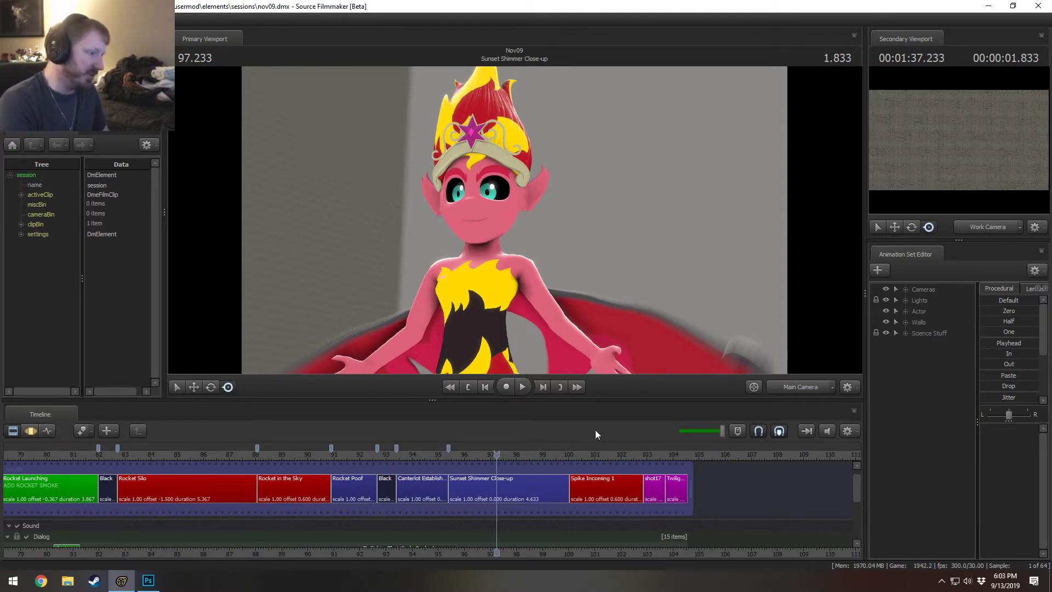
left_click(404, 457)
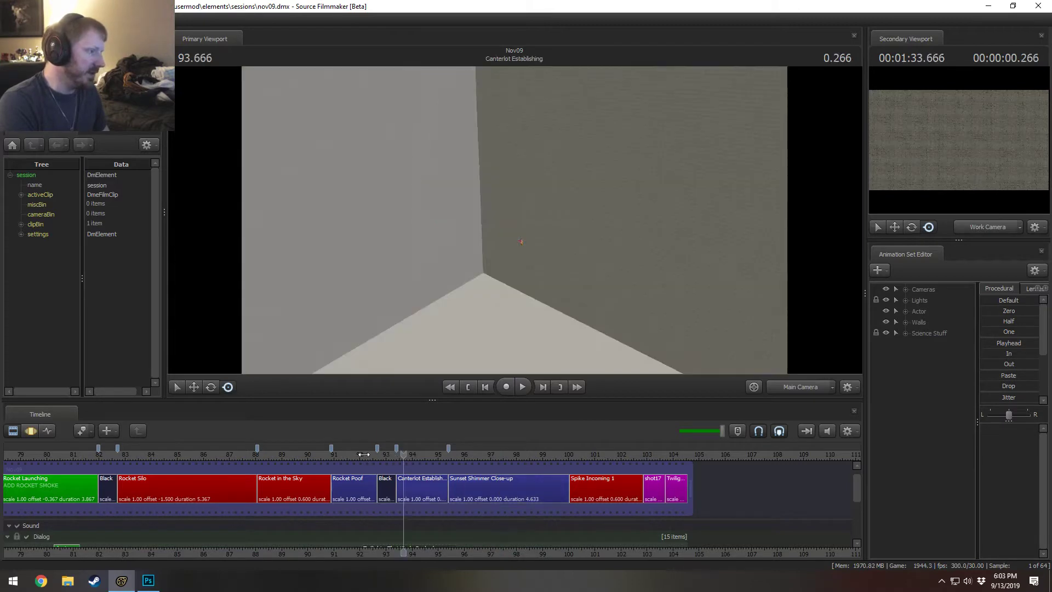
left_click_drag(364, 455, 575, 448)
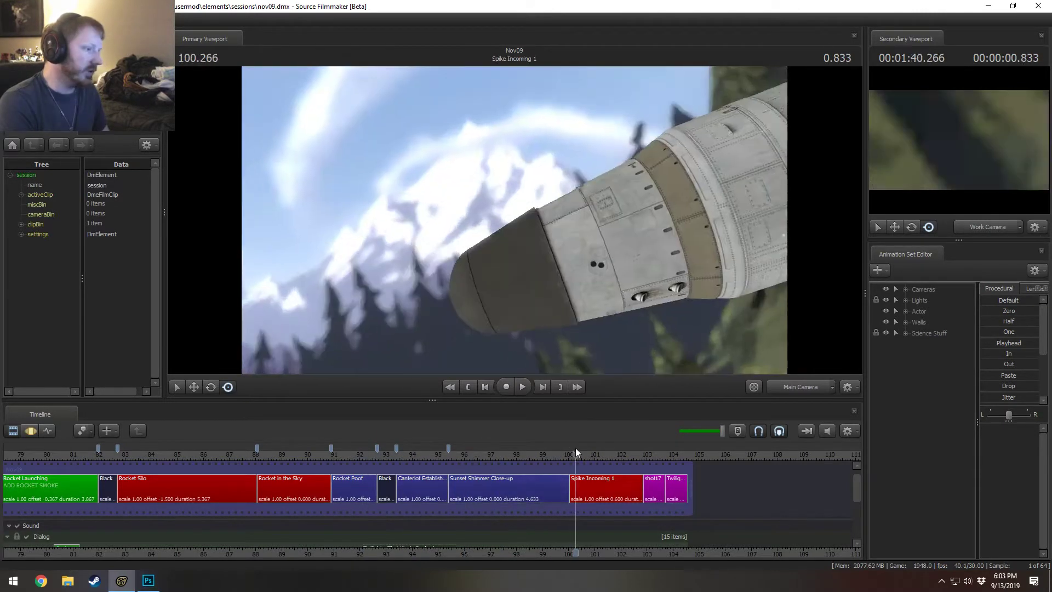
key("space")
key("space")
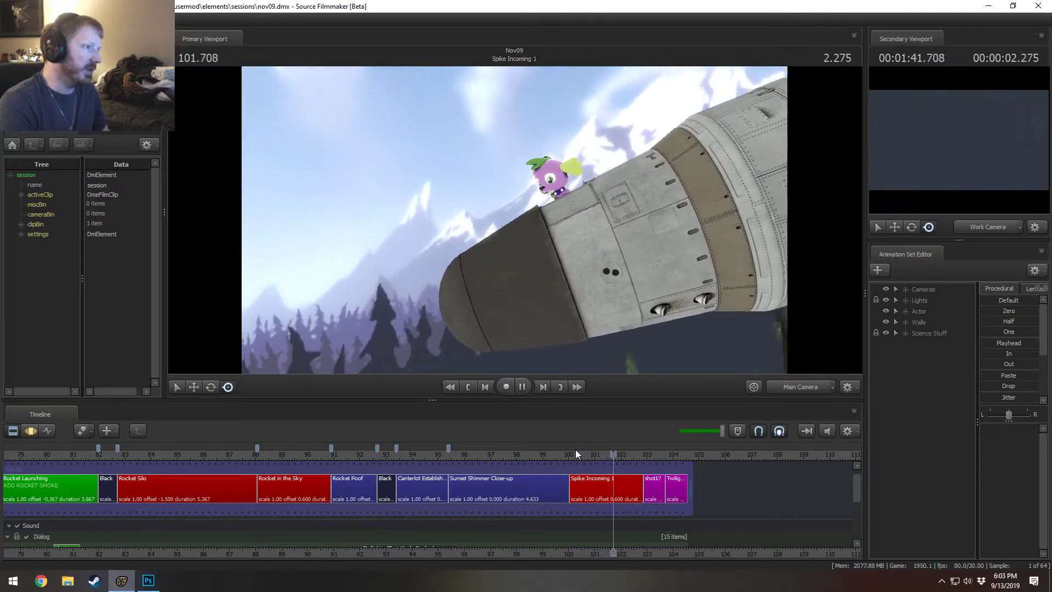
- Scrub through the end of Spike Incoming 1 into shot17 and return the playhead to 102.400
left_click_drag(576, 454, 615, 458)
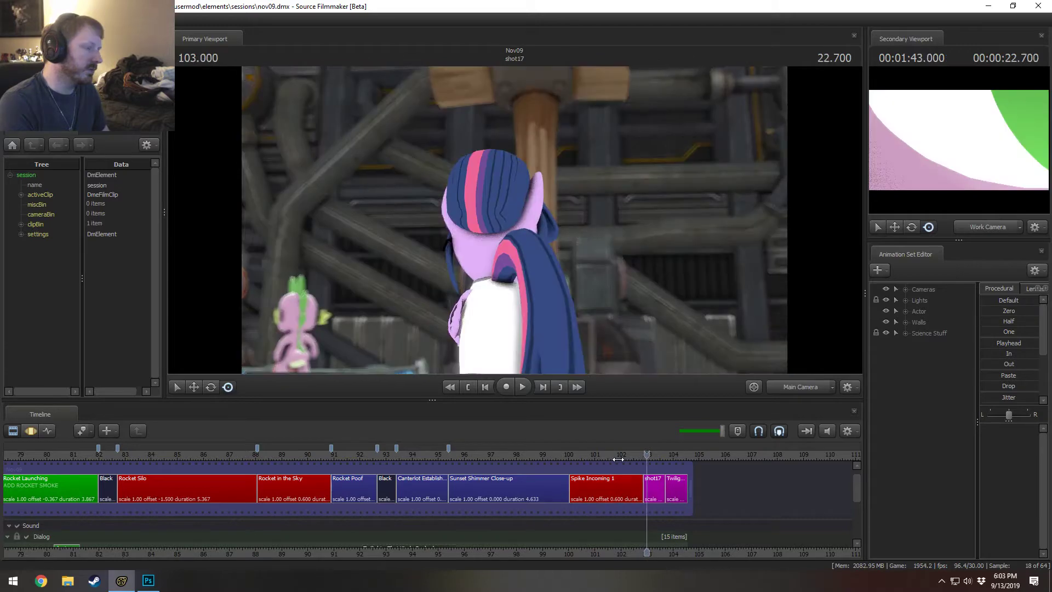
left_click(631, 460)
key("space")
left_click_drag(631, 459, 632, 459)
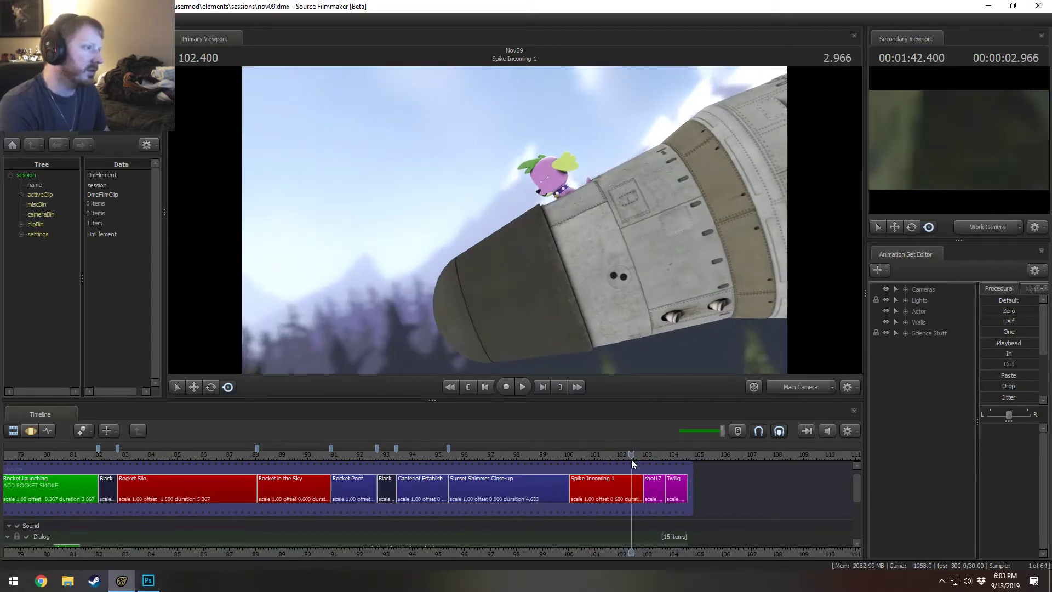
- Examine Spike's face on the rocket frame by frame, back and forth around 102.400 in Spike Incoming 1
key("Left")
key("Left")
key("Right")
key("Right")
key("Right")
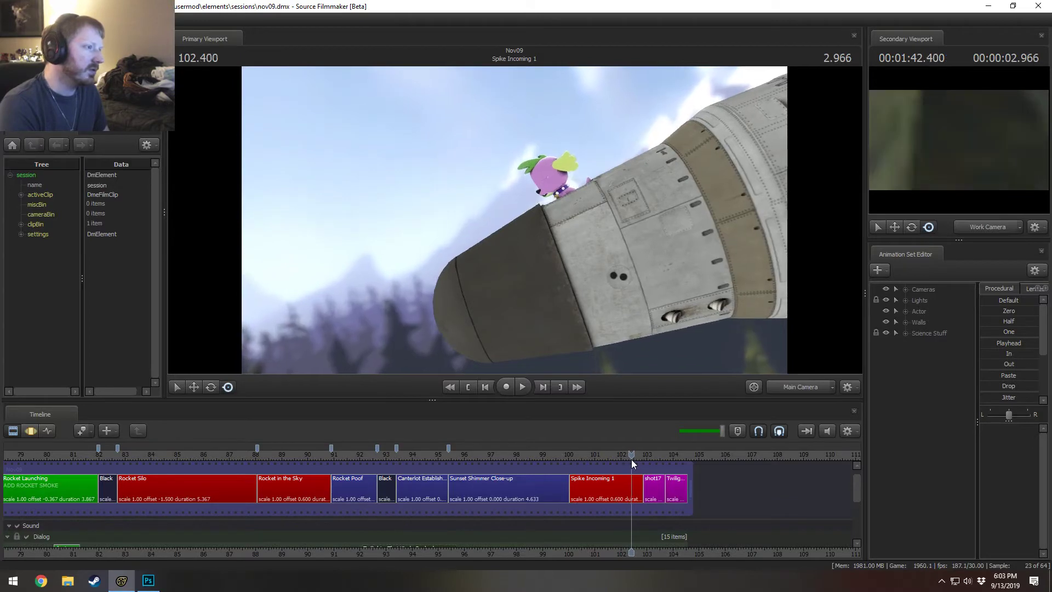
key("Right")
key("Right")
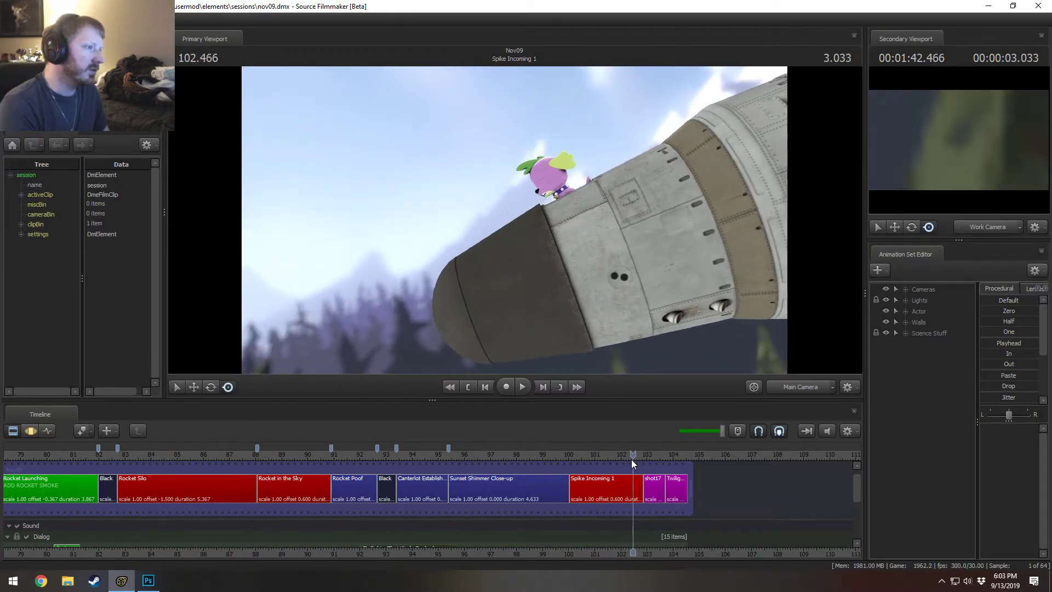
key("Left")
key("Left")
key("Left")
key("Left")
key("Left")
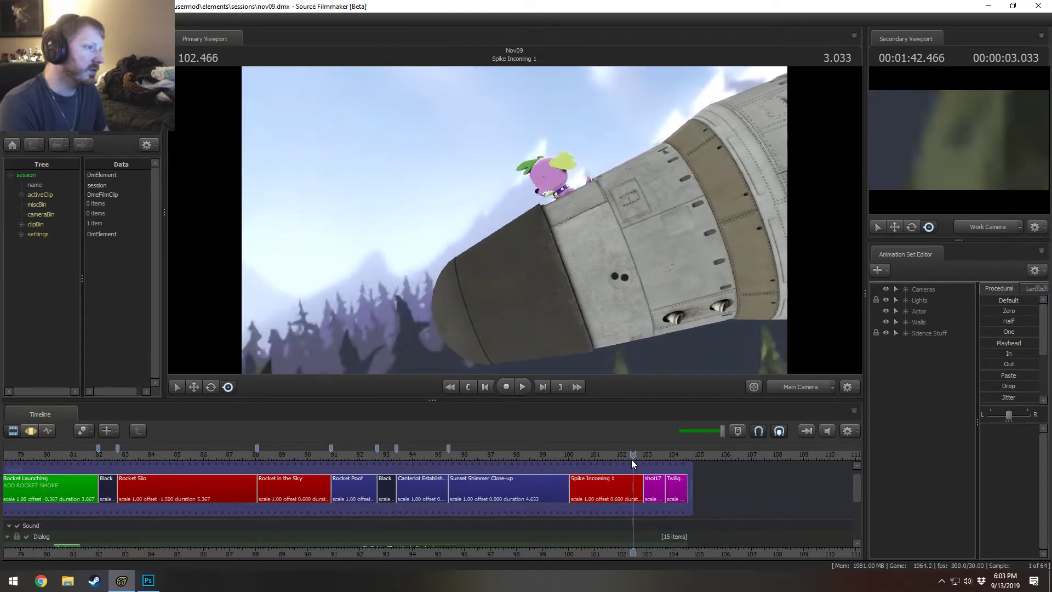
key("Right")
key("Right")
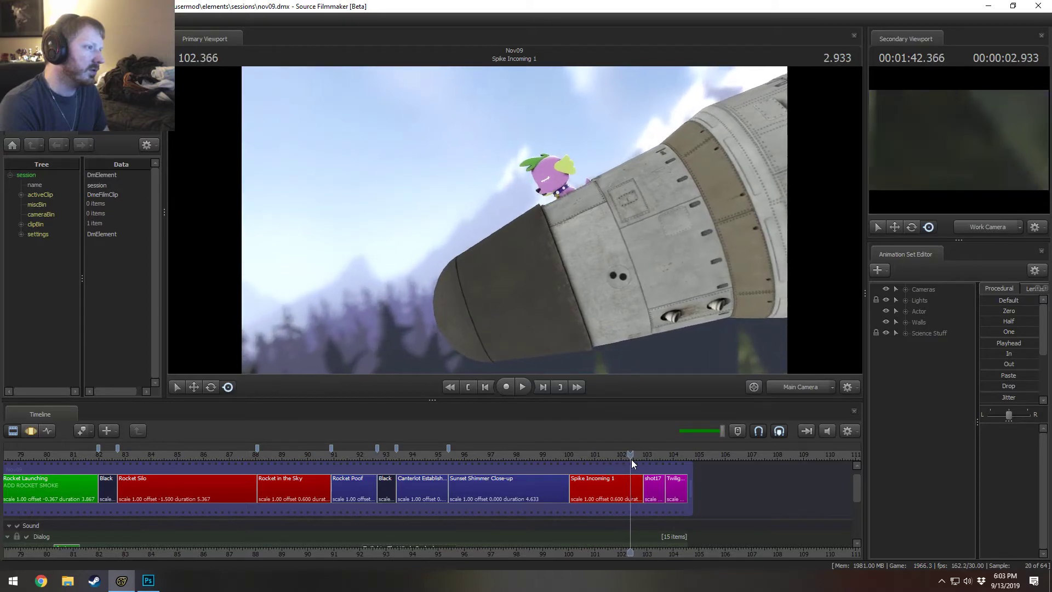
- Switch the primary viewport to the Work Camera and move it in close to Spike's head
left_click(794, 387)
key("w")
left_click_drag(514, 220, 515, 187)
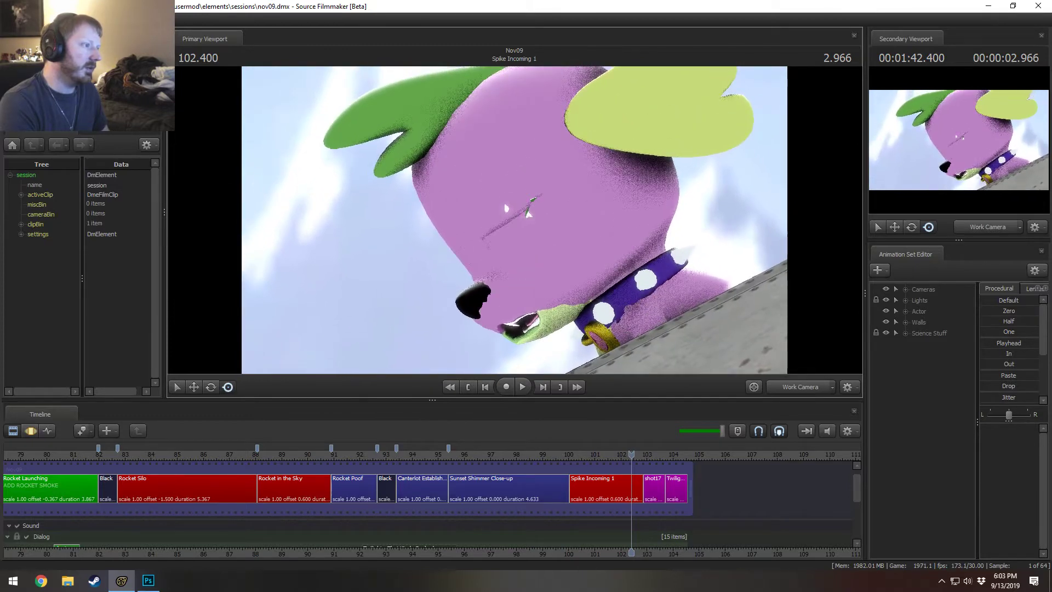
- Set the Main Camera's znear to 30 in the Spike Incoming 1 shot and view the result through that camera
left_click(603, 488)
left_click(906, 290)
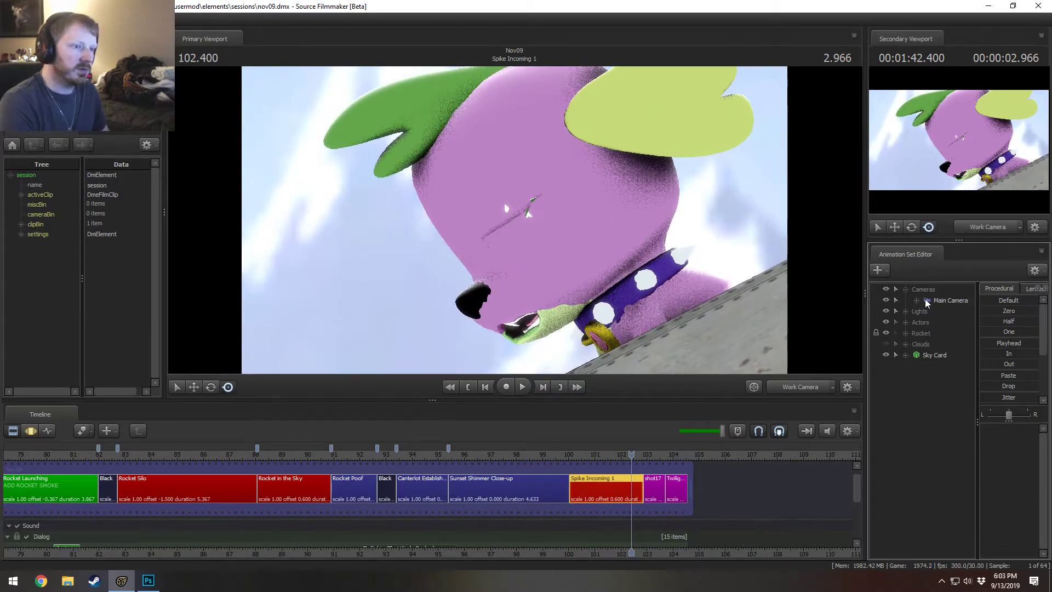
right_click(925, 300)
mouse_move(970, 362)
left_click(905, 371)
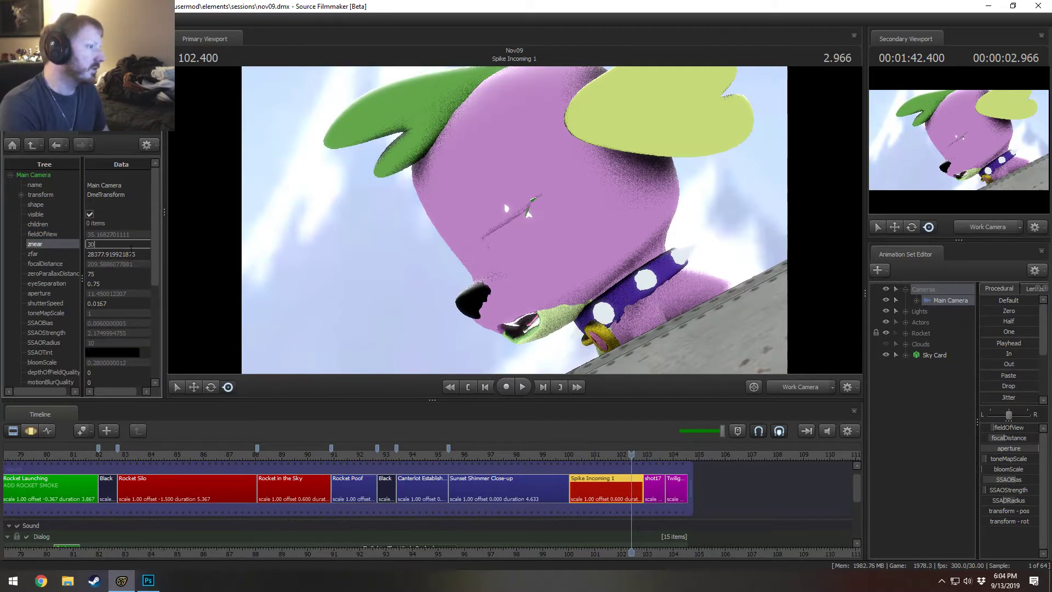
key("Return")
left_click(796, 387)
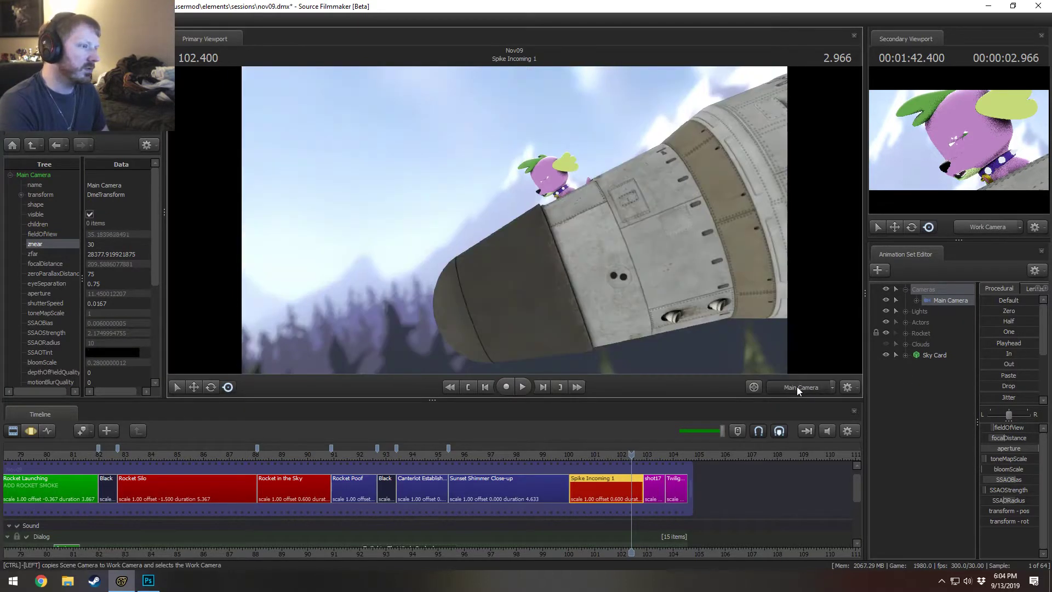
- Try a znear of 300 on the Main Camera, checking Spike's head through the Work Camera and the Main Camera
left_click(796, 386, "ctrl")
key("w")
key("w")
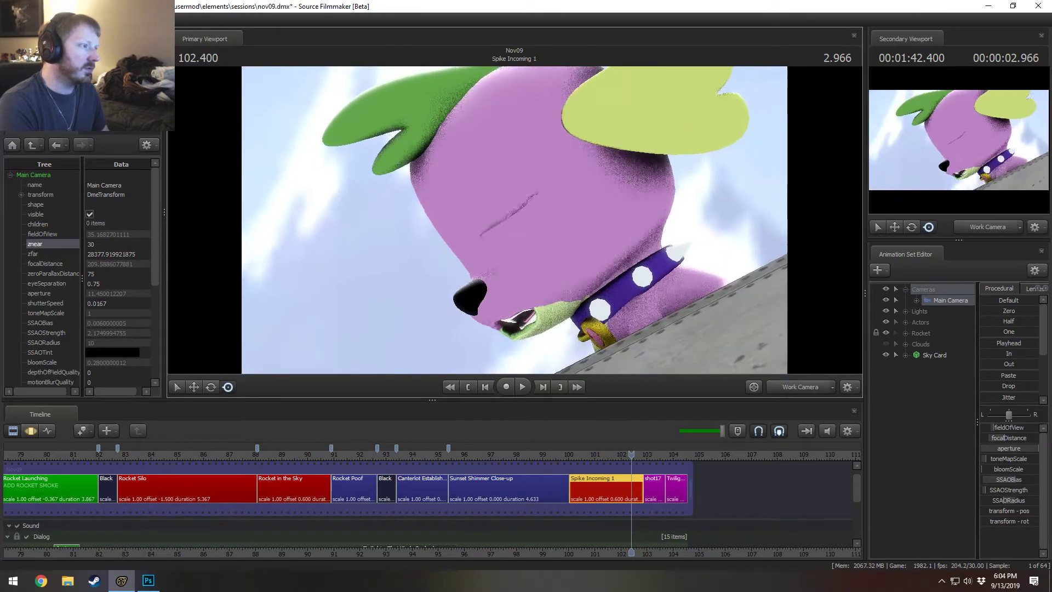
left_click_drag(520, 239, 519, 244)
double_click(120, 245)
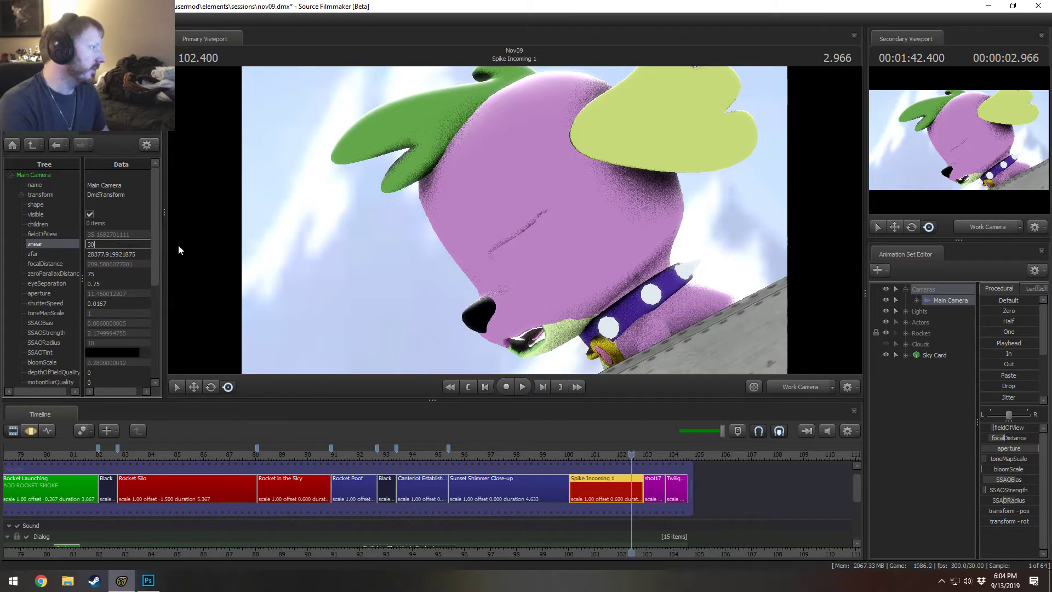
type("0")
key("Return")
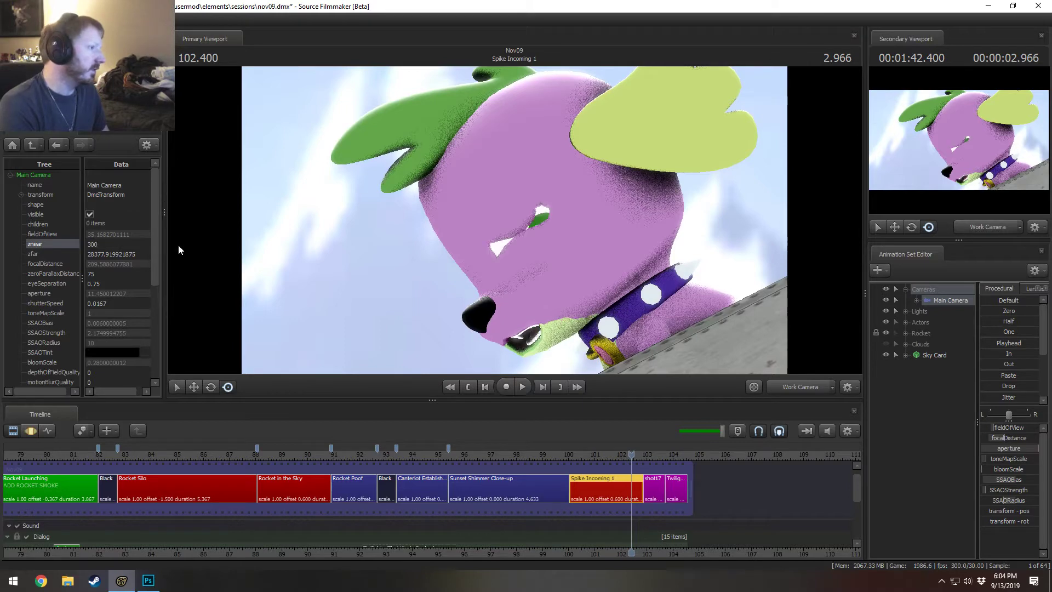
double_click(944, 297)
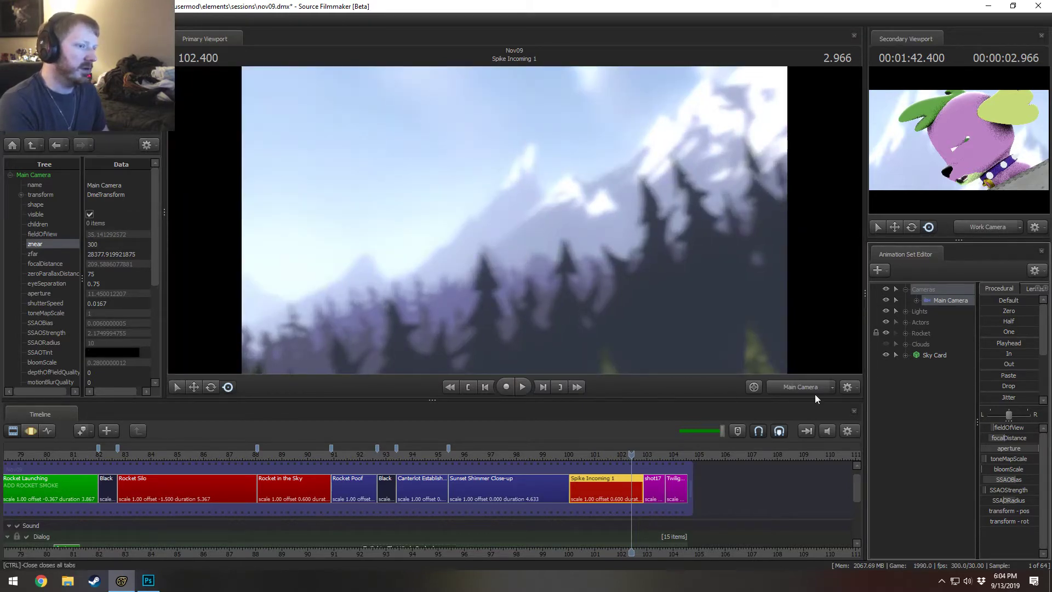
- Set the Main Camera's znear to 100 and inspect Spike's closed eye up close through the Work Camera
left_click(106, 244)
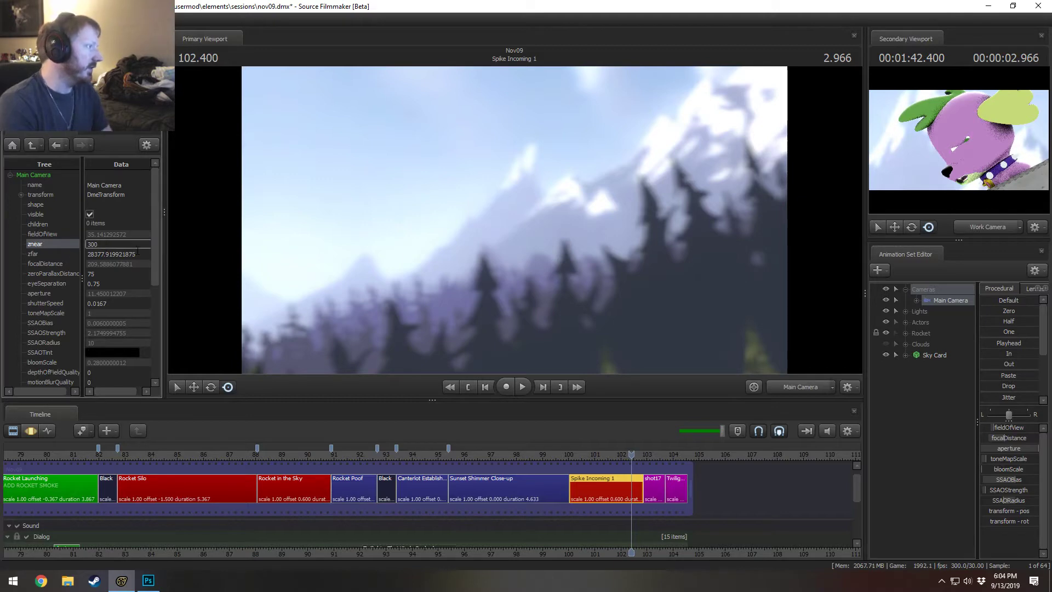
type("100")
key("Return")
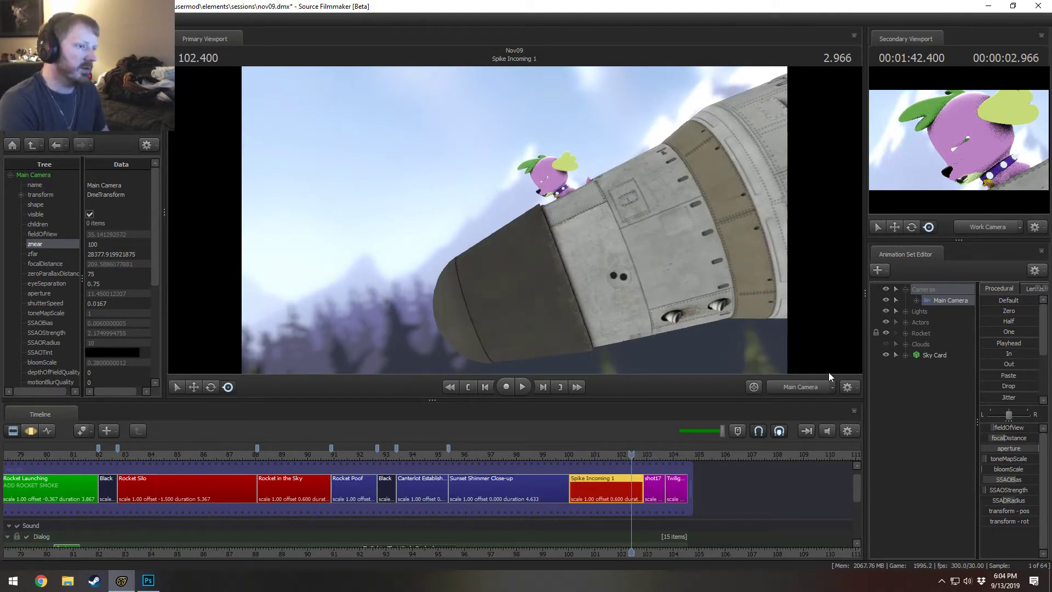
left_click(811, 385)
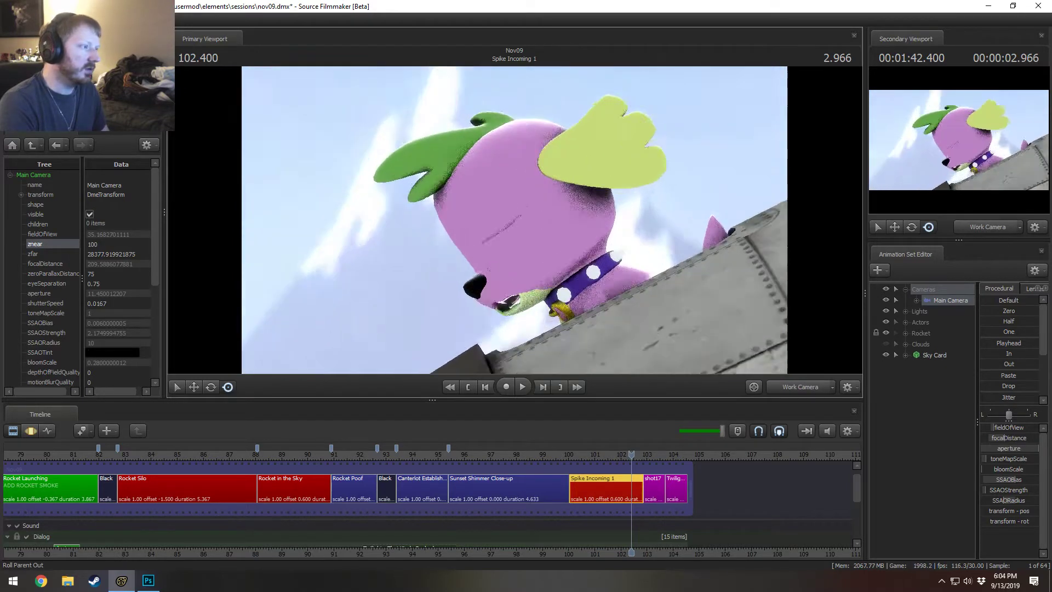
key("w")
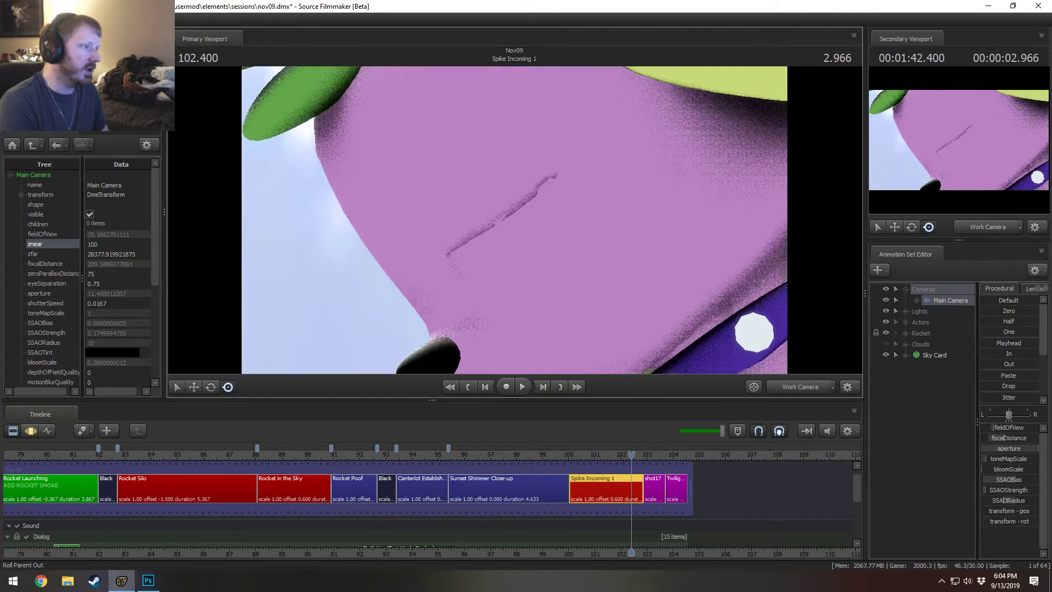
left_click(801, 388)
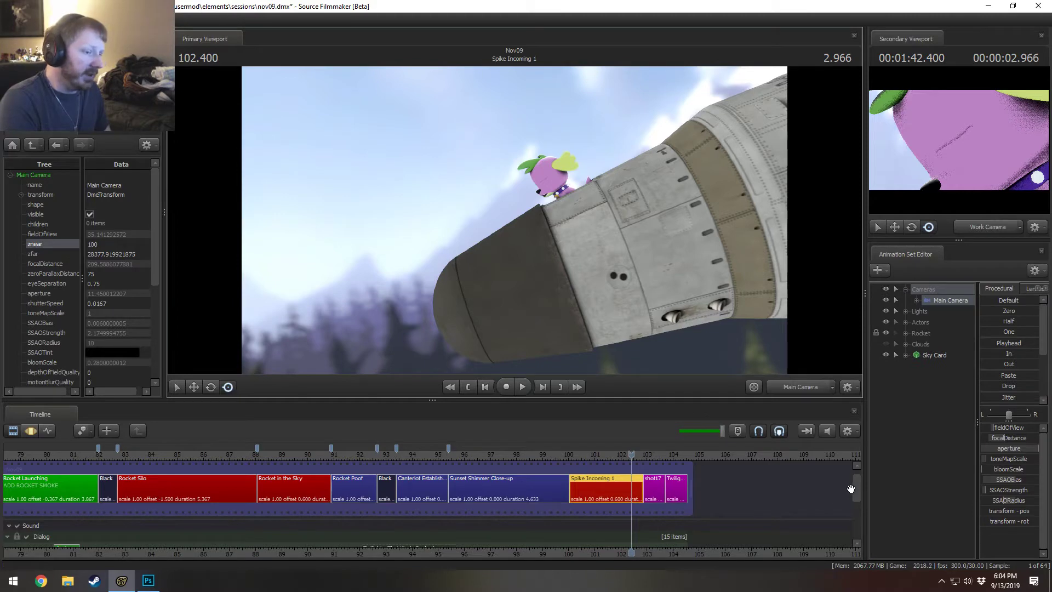
- Insert the sound file "eqg - sunset shimmer demon.wav" into the Dialog track during the Sunset Shimmer Close-up shot
mouse_move(856, 491)
left_mouse_down()
mouse_move(861, 515)
mouse_move(862, 502)
left_mouse_up()
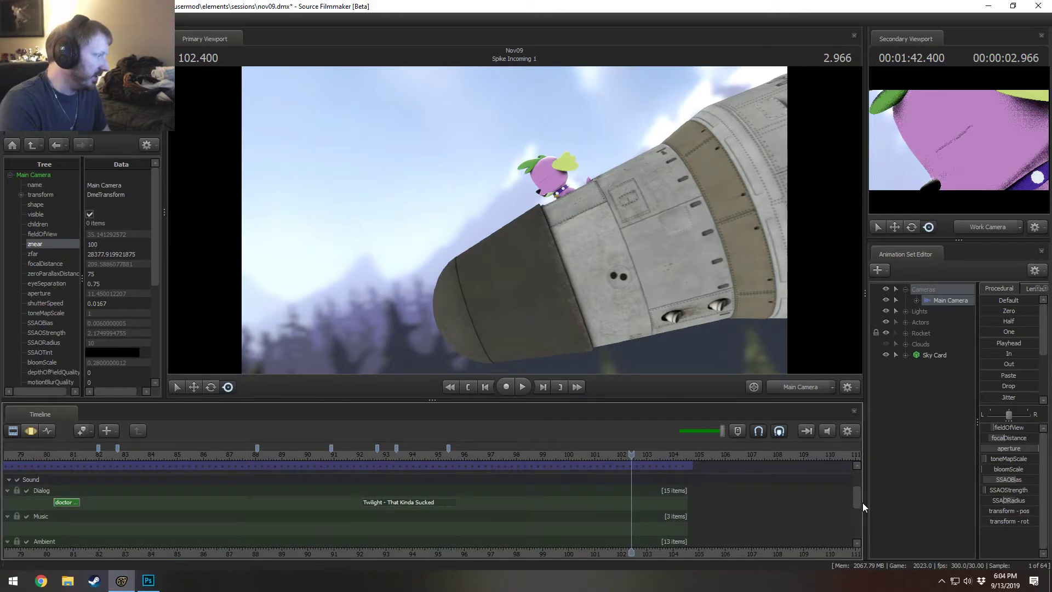
right_click(580, 501)
left_click(621, 437)
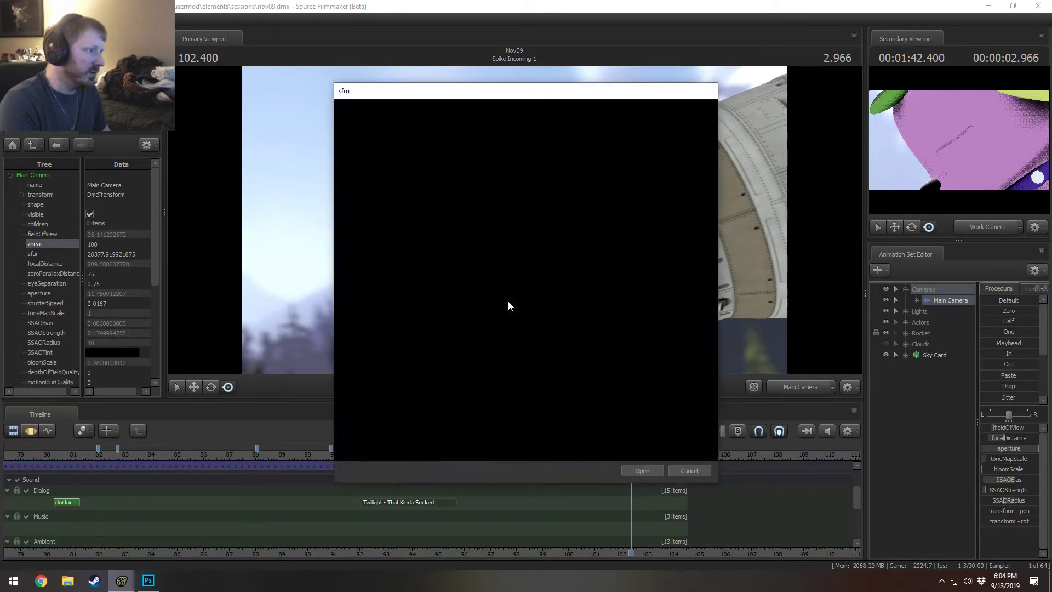
type("e")
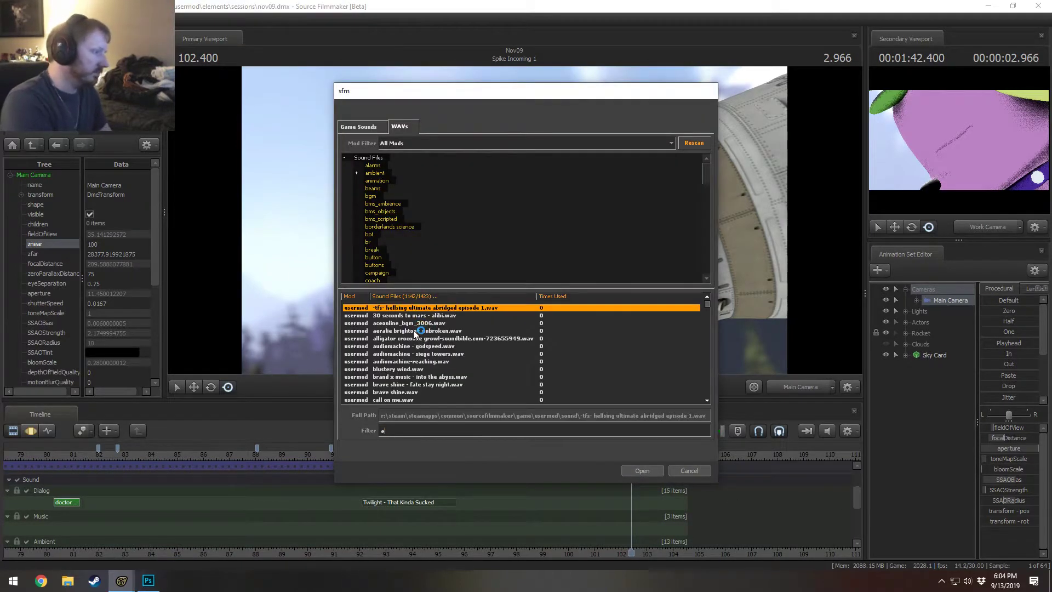
type("gg")
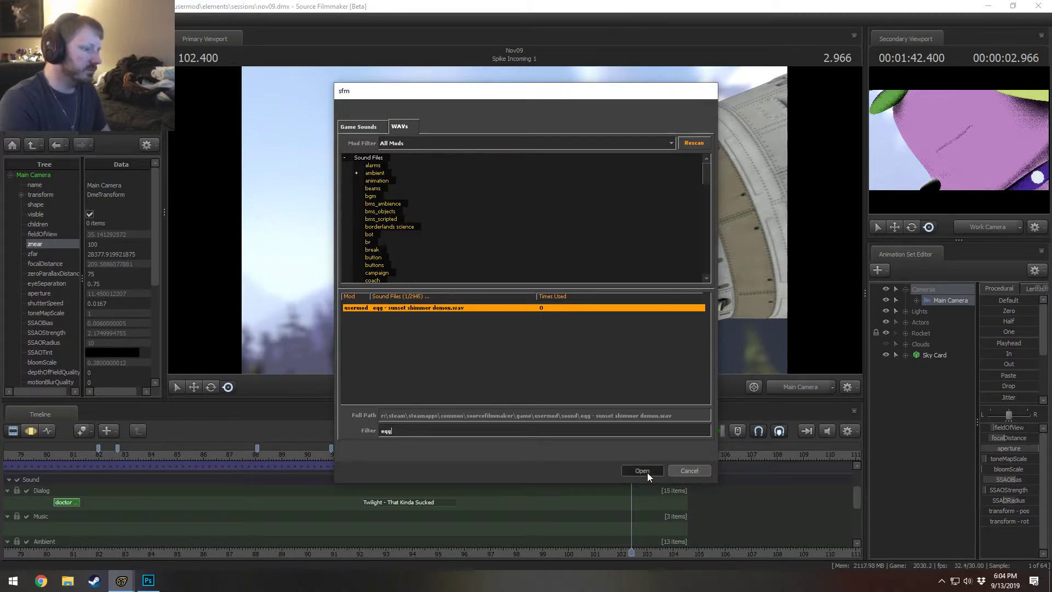
left_click(646, 471)
- Move the sunset shimmer demon clip earlier in the Dialog track to start at about 92.5 and play from 96.933
left_click(509, 502)
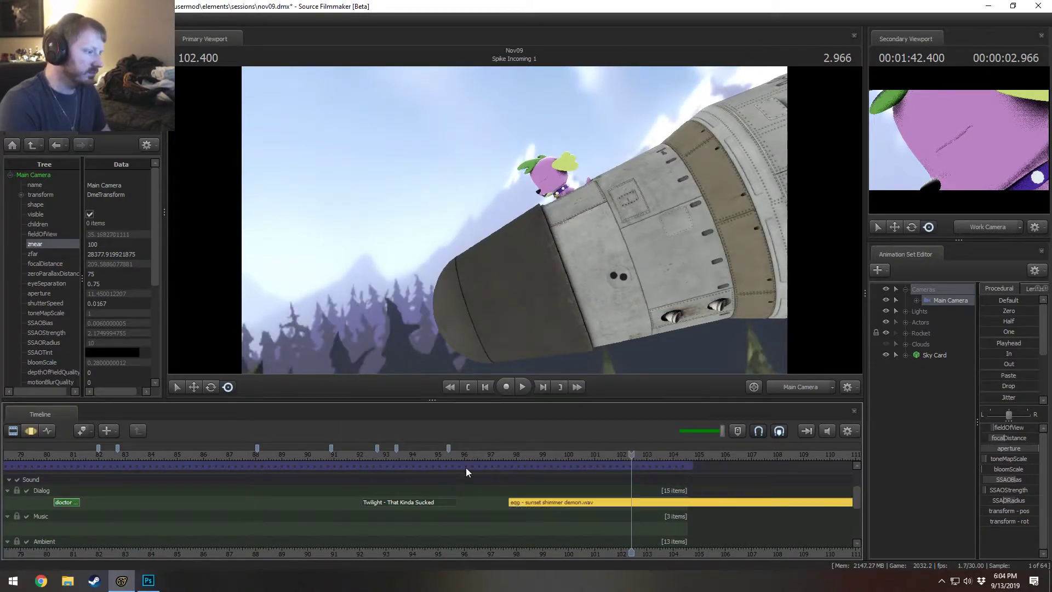
left_click_drag(474, 454, 488, 455)
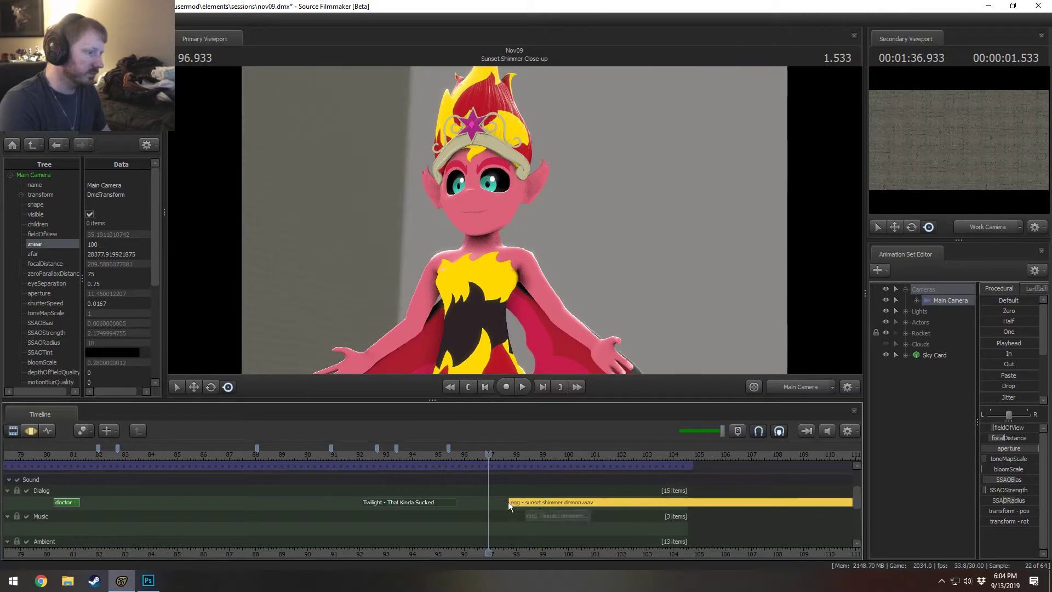
left_click_drag(508, 502, 378, 509)
key("space")
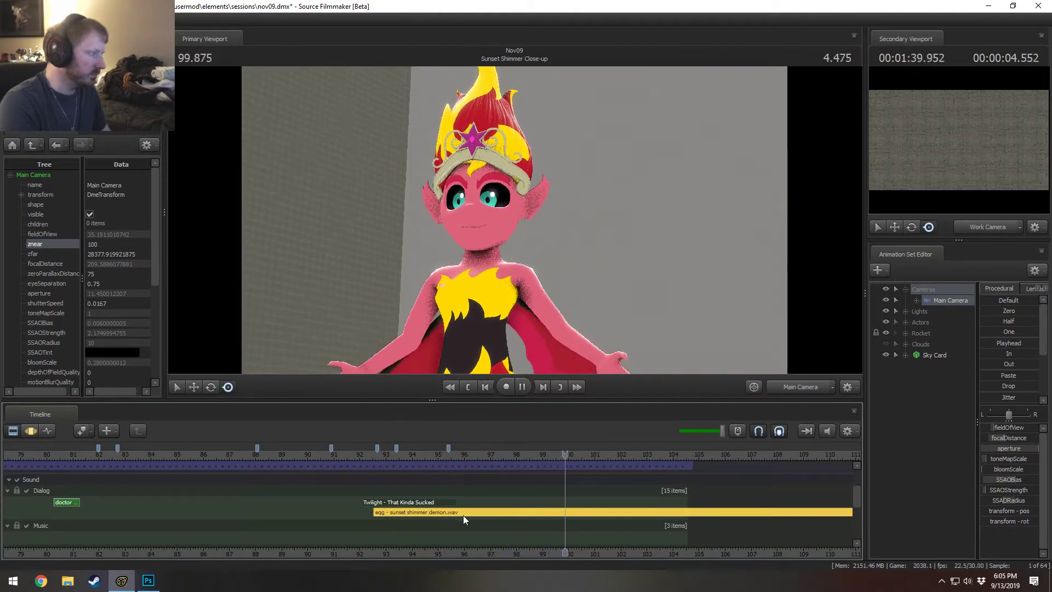
key("space")
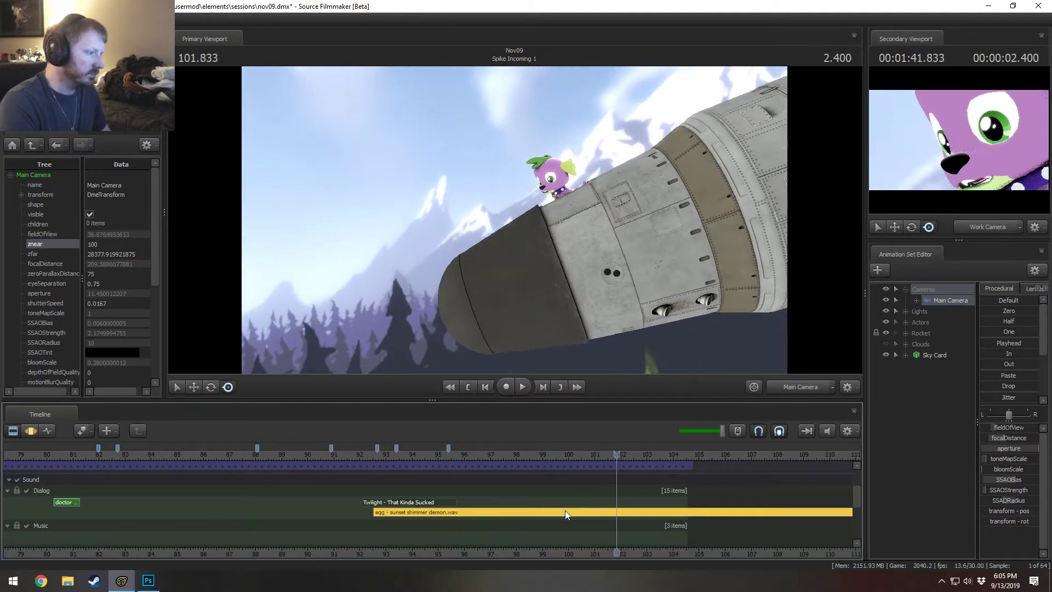
- Replay the end of Sunset Shimmer Close-up into Spike Incoming 1 with the demon audio, finishing with the playhead at 99.133
left_click(508, 456)
key("space")
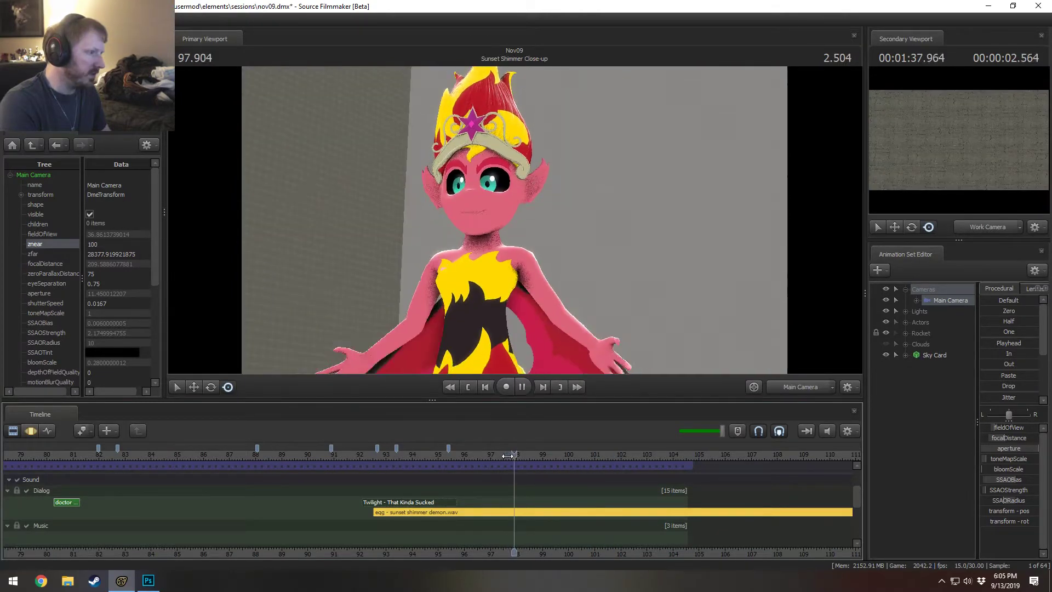
key("space")
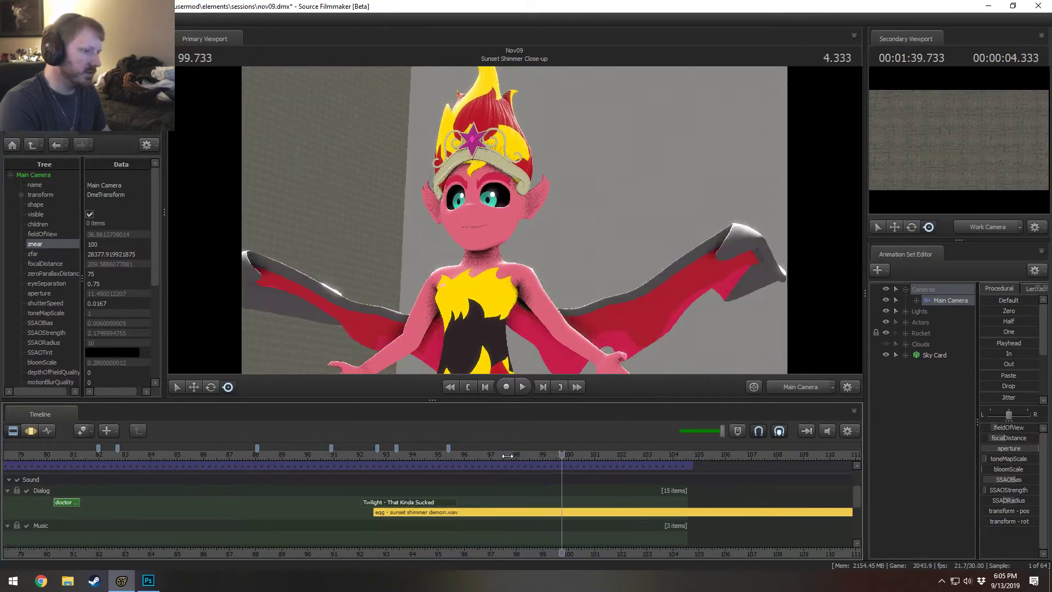
mouse_move(720, 432)
left_mouse_down()
mouse_move(712, 429)
mouse_move(737, 434)
left_mouse_up()
key("space")
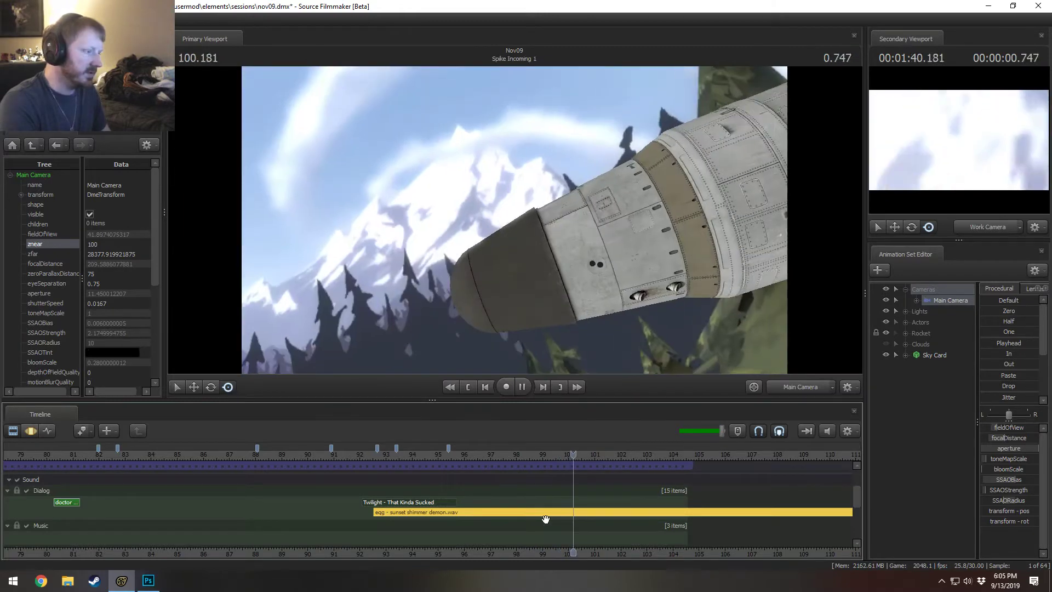
key("space")
mouse_move(571, 457)
left_mouse_down()
mouse_move(511, 457)
mouse_move(589, 457)
left_mouse_up()
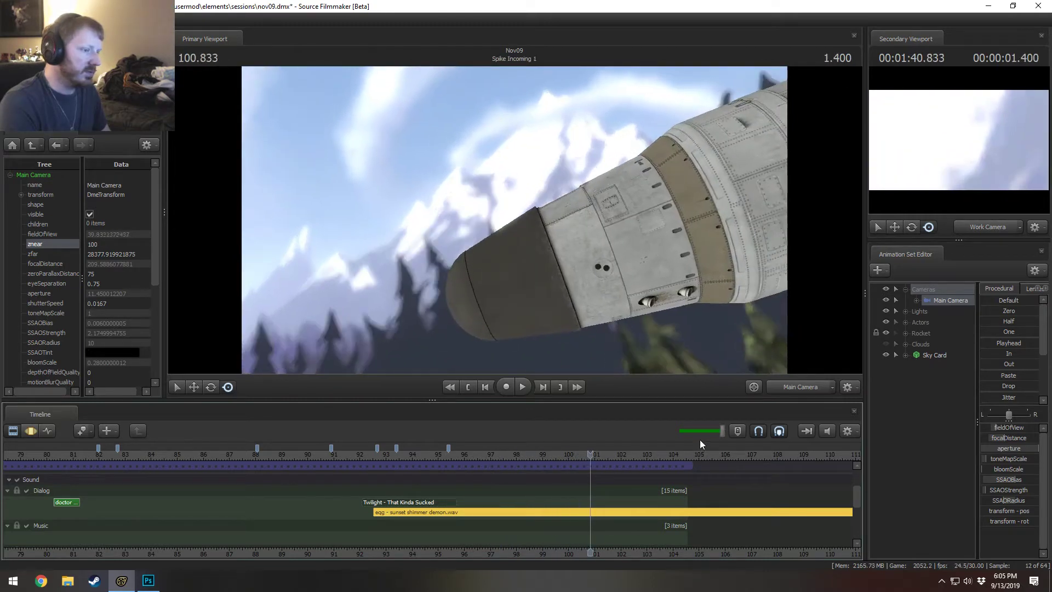
scroll(406, 459, "down", 2)
left_click(374, 456)
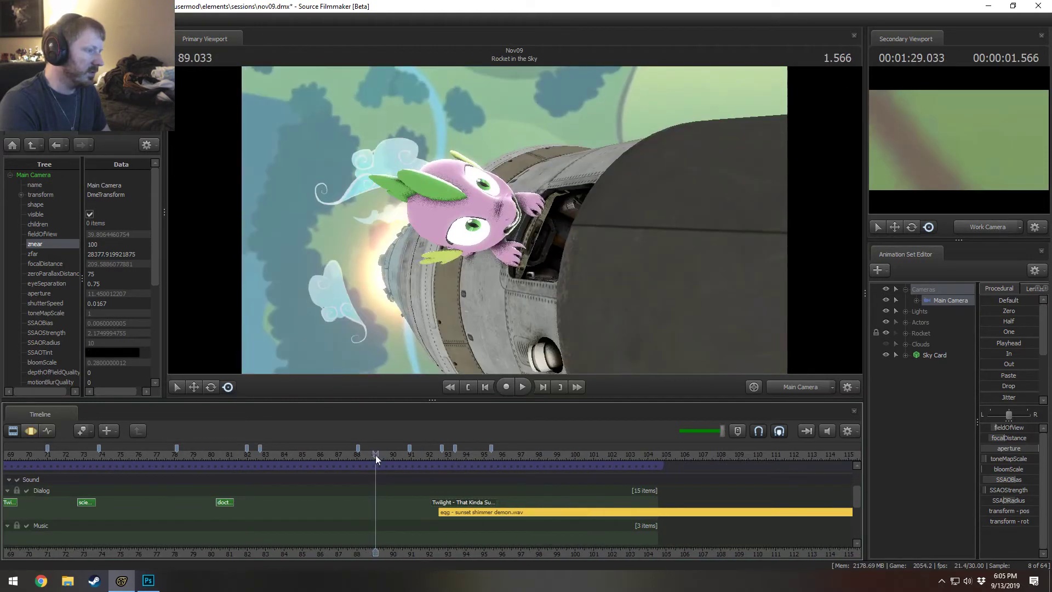
left_click(559, 456)
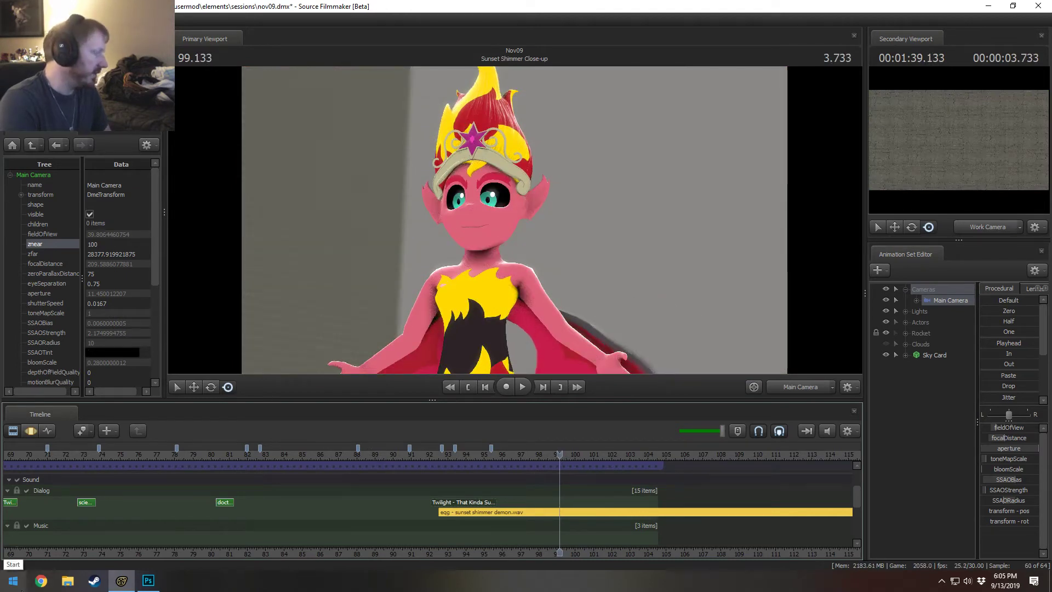
- Switch to File Explorer and find the downloaded Equestria Girls audio, looking through Pony SFM, usermod and Downloads
left_click(21, 590)
left_click(68, 581)
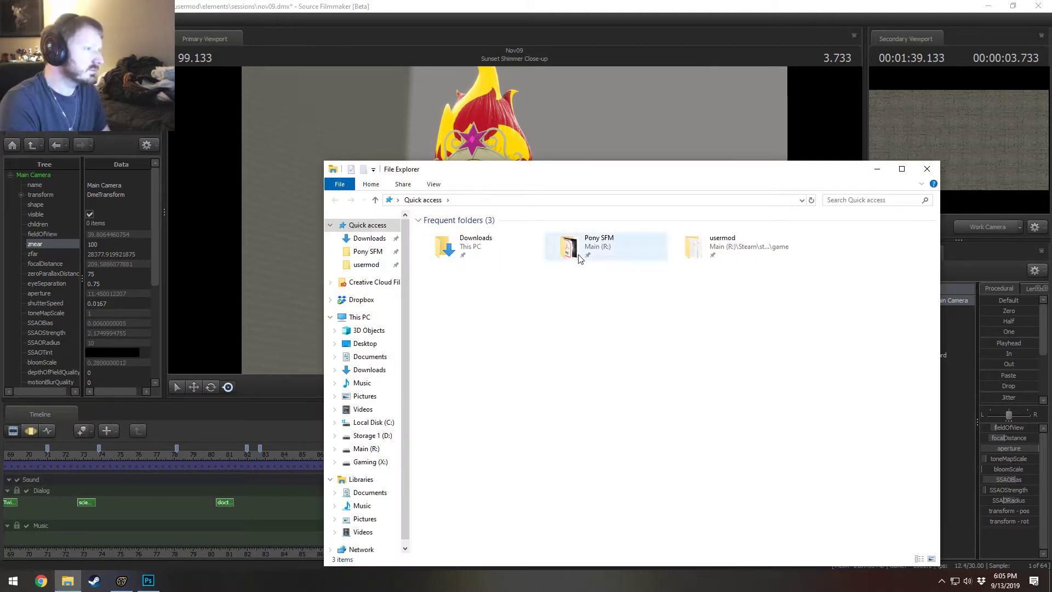
left_click(368, 251)
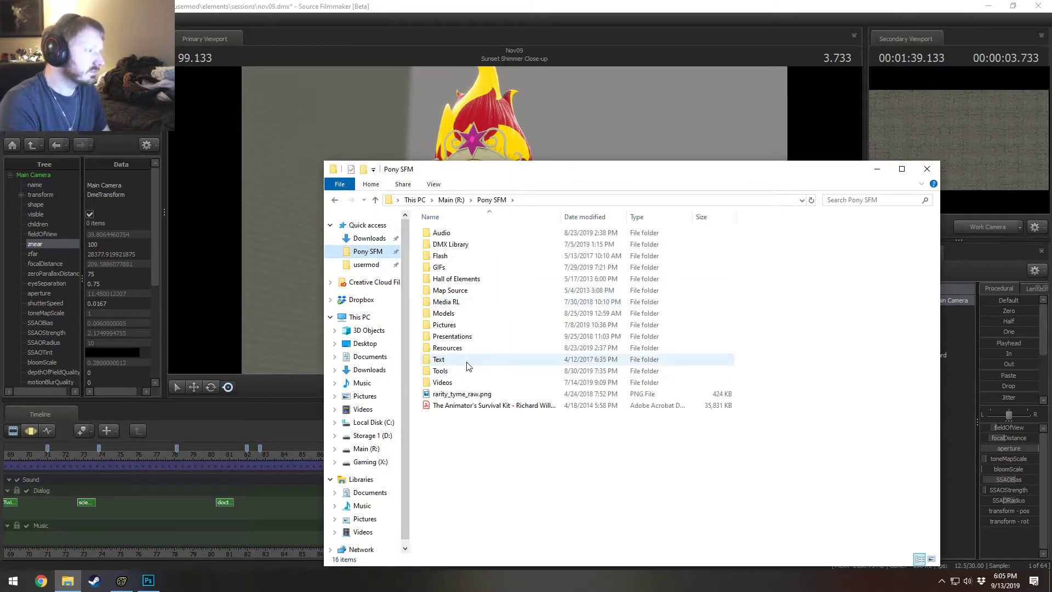
left_click(366, 265)
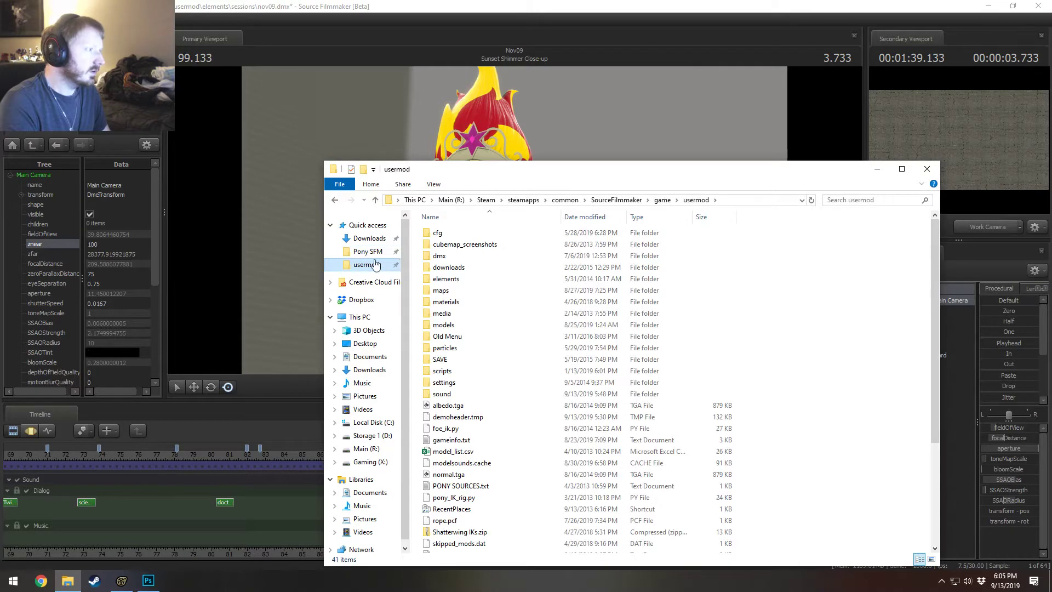
left_click(369, 238)
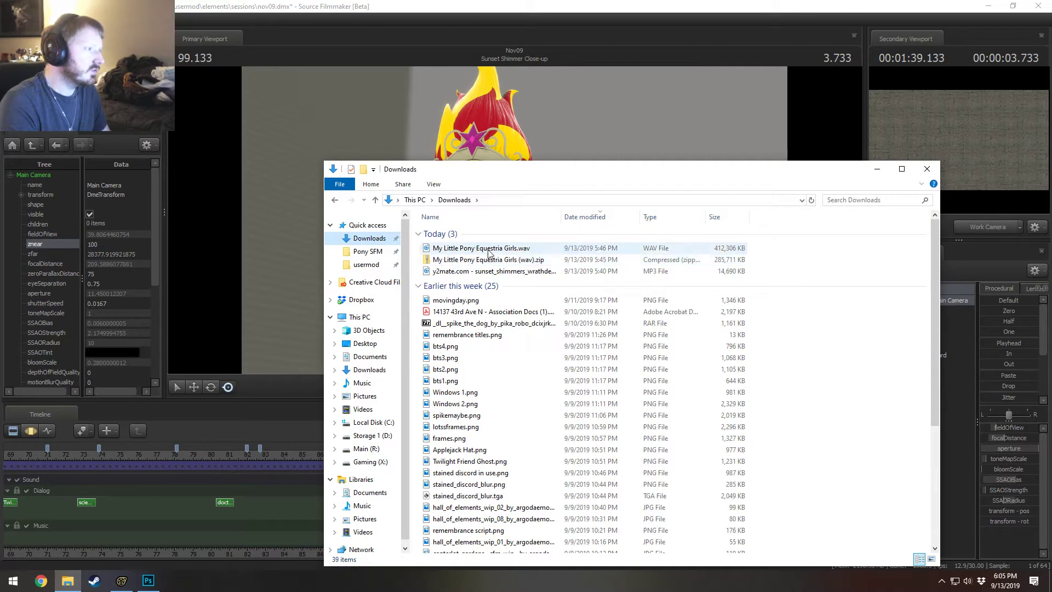
- Launch Audacity and import "My Little Pony Equestria Girls.wav" from Downloads, making a copy of the file before editing
key("super")
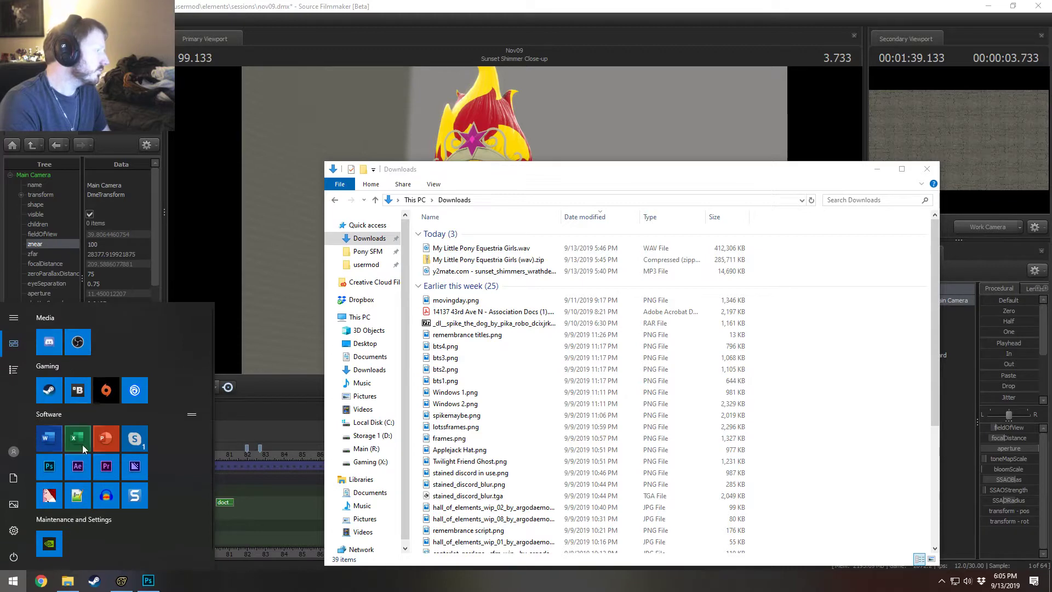
left_click(107, 496)
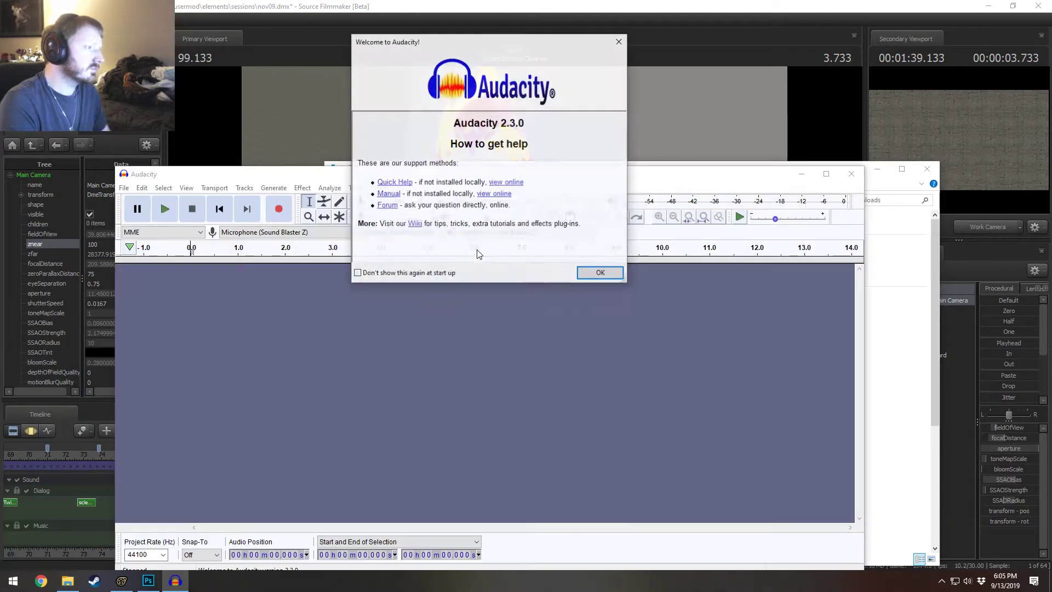
left_click(600, 275)
left_click(893, 193)
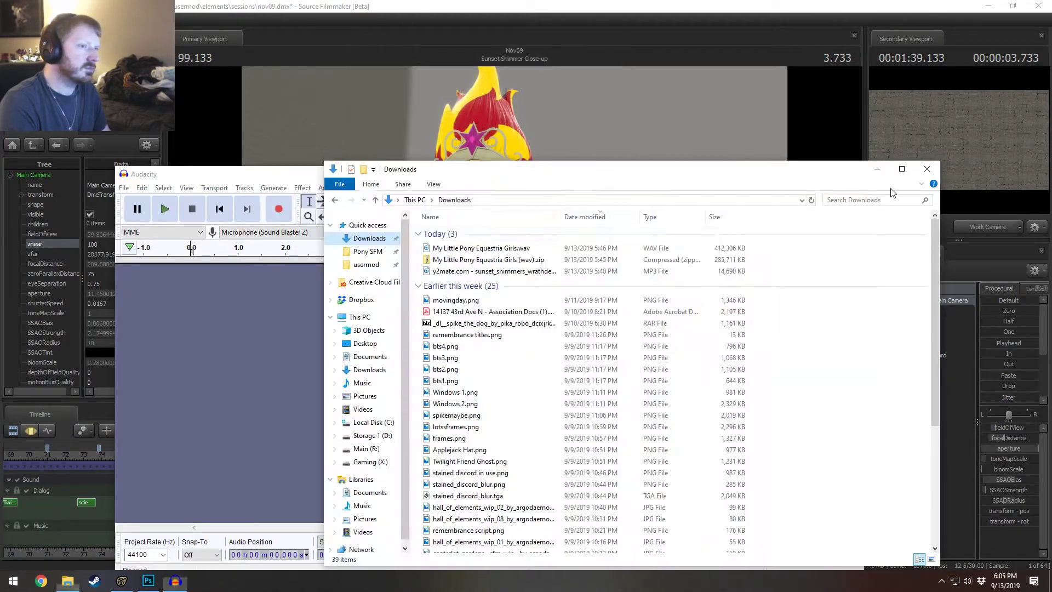
left_click_drag(481, 248, 291, 319)
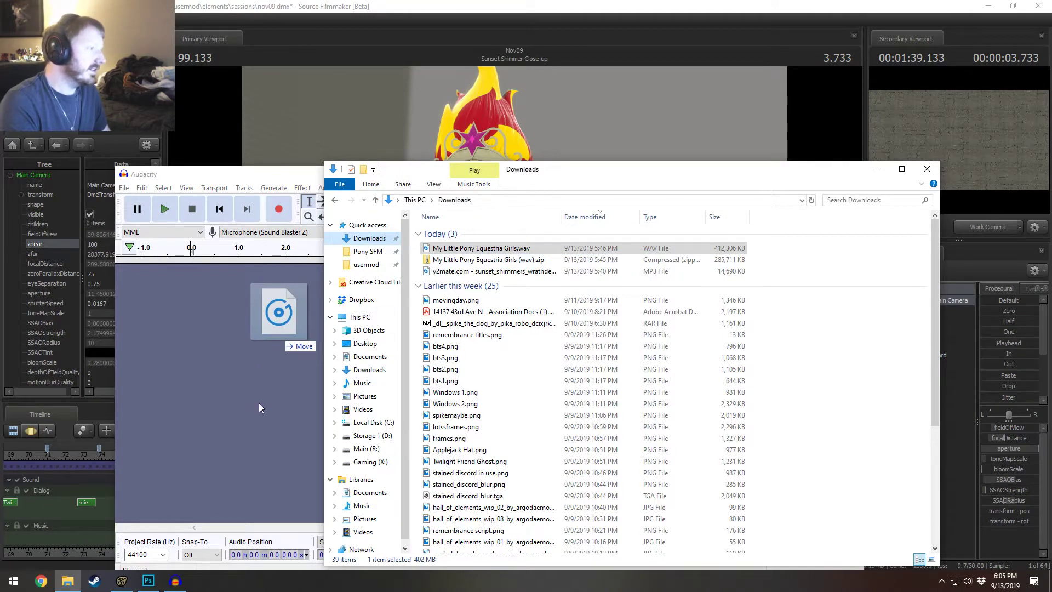
left_click_drag(265, 356, 294, 300)
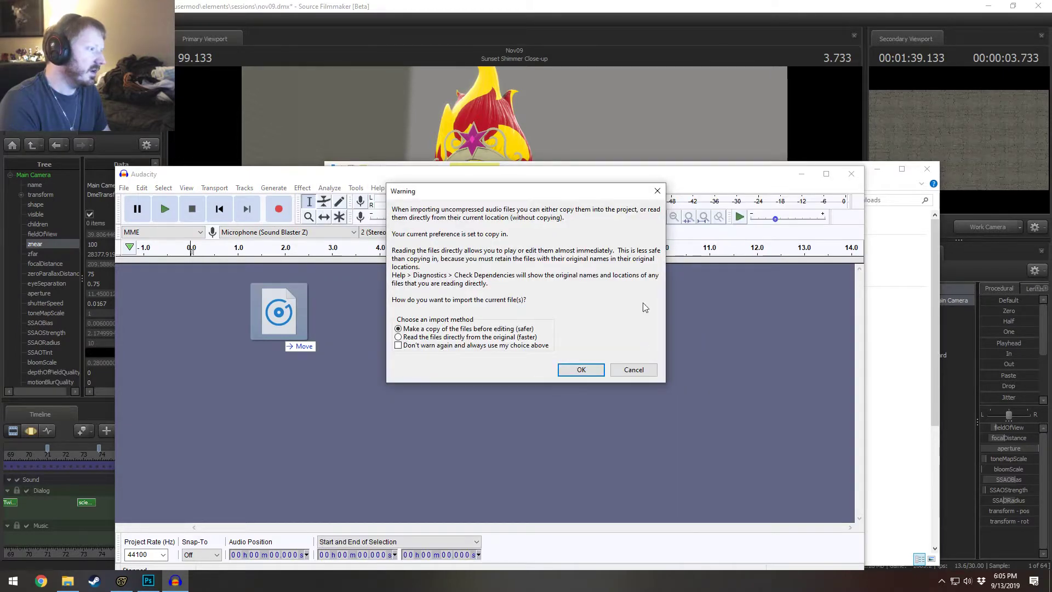
left_click(581, 370)
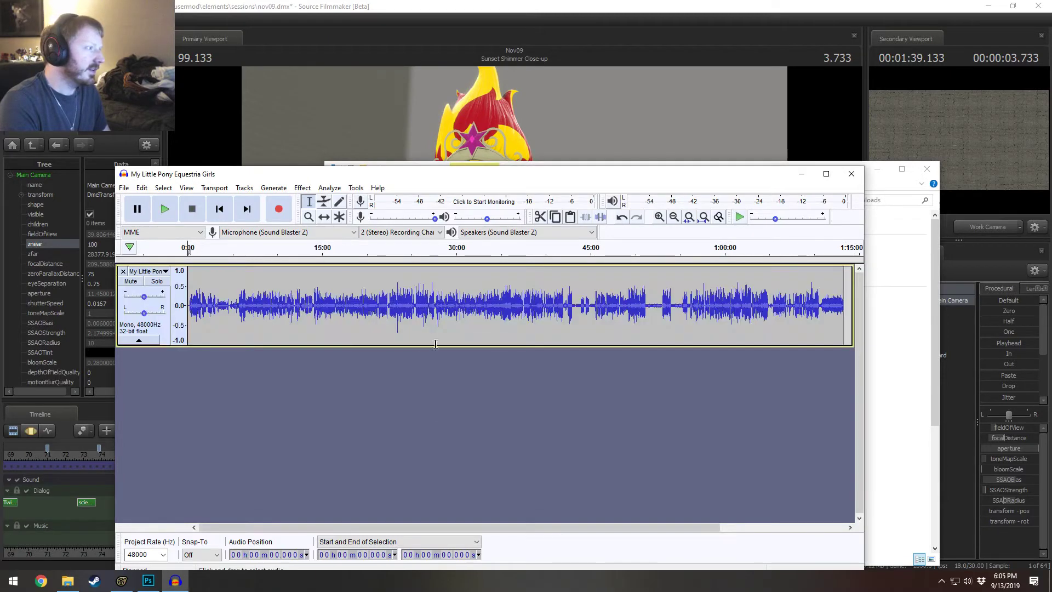
- Play the Equestria Girls audio around the one-hour mark, and delete everything from the start to about 54 min 48 s
left_click(732, 259)
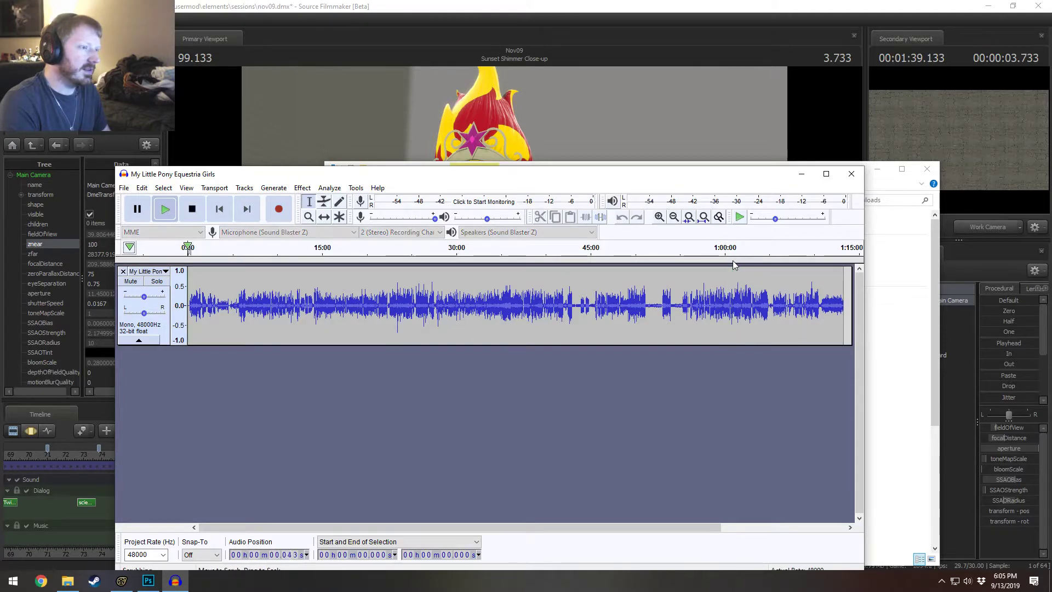
left_click(732, 259)
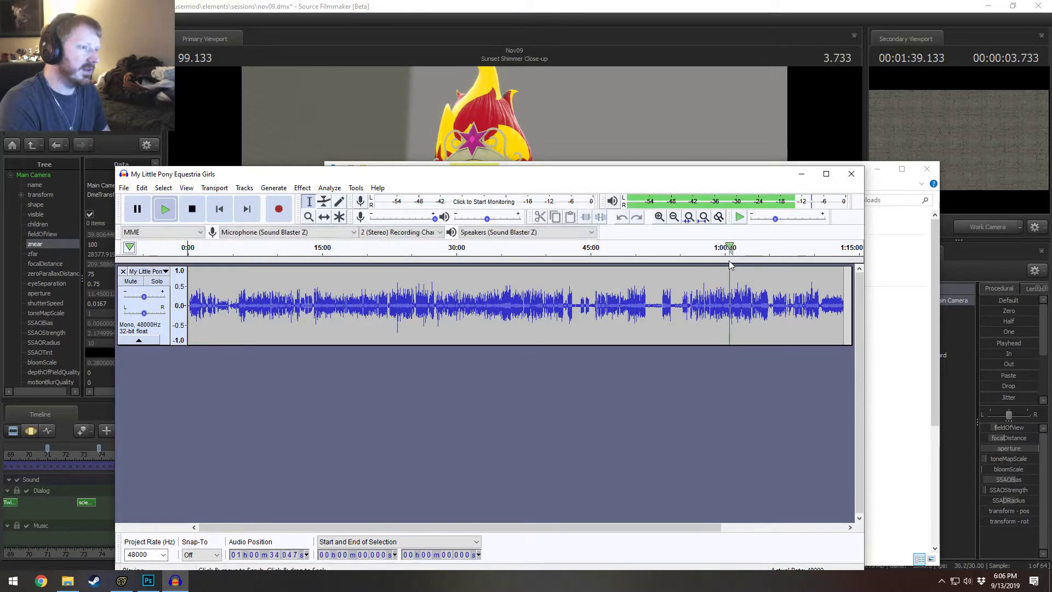
left_click(732, 260)
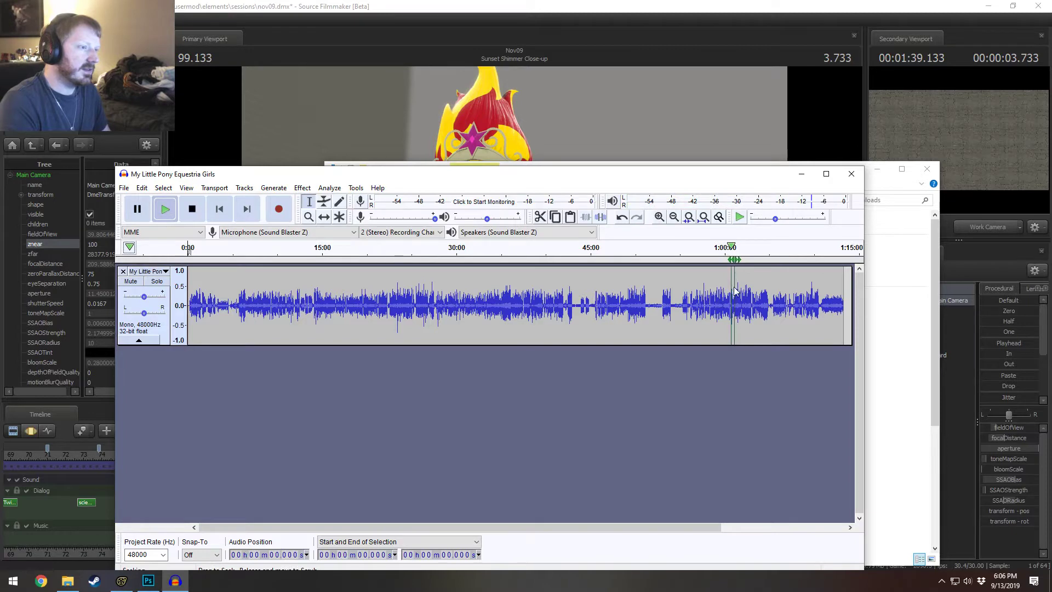
left_click(730, 258)
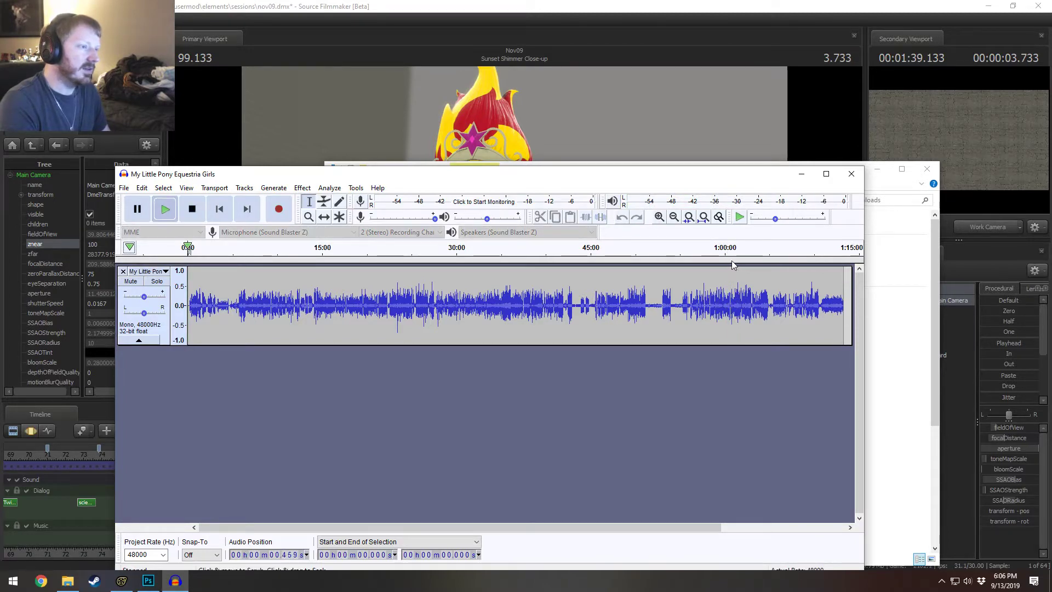
key("space")
key("space")
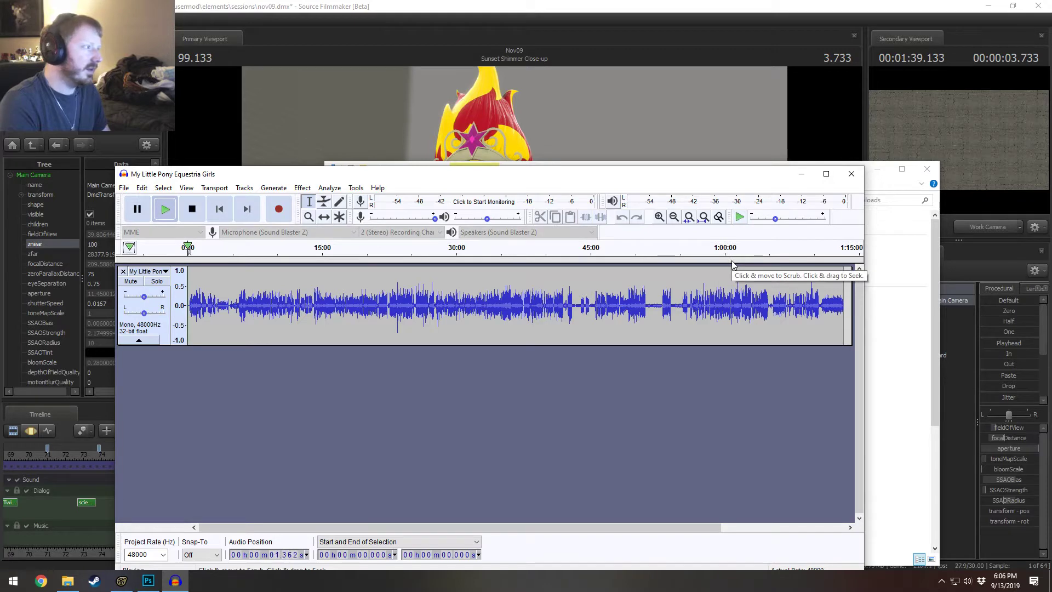
left_click(725, 247)
key("space")
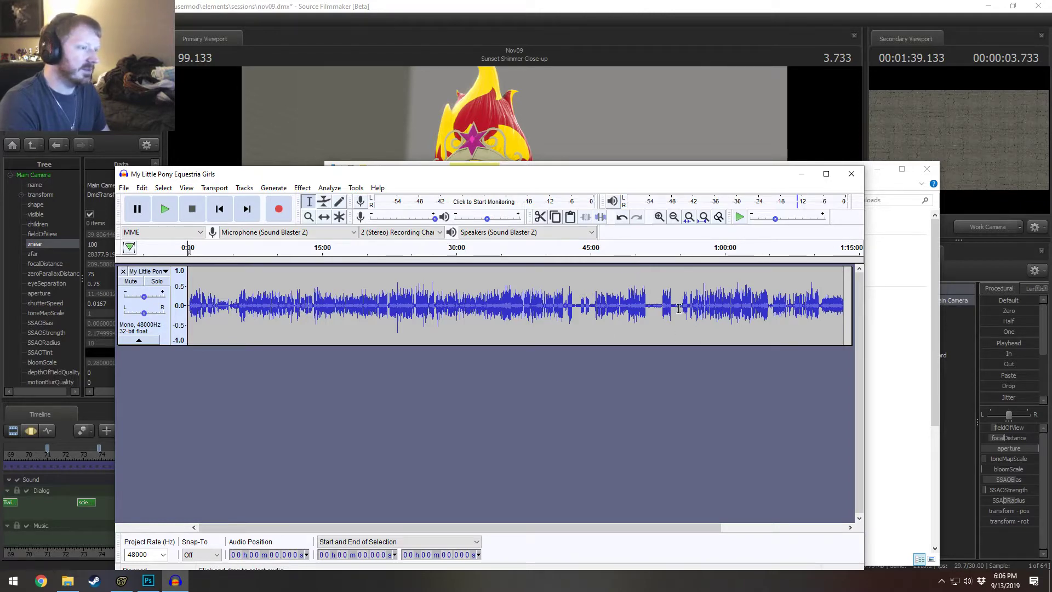
left_click_drag(680, 312, 19, 307)
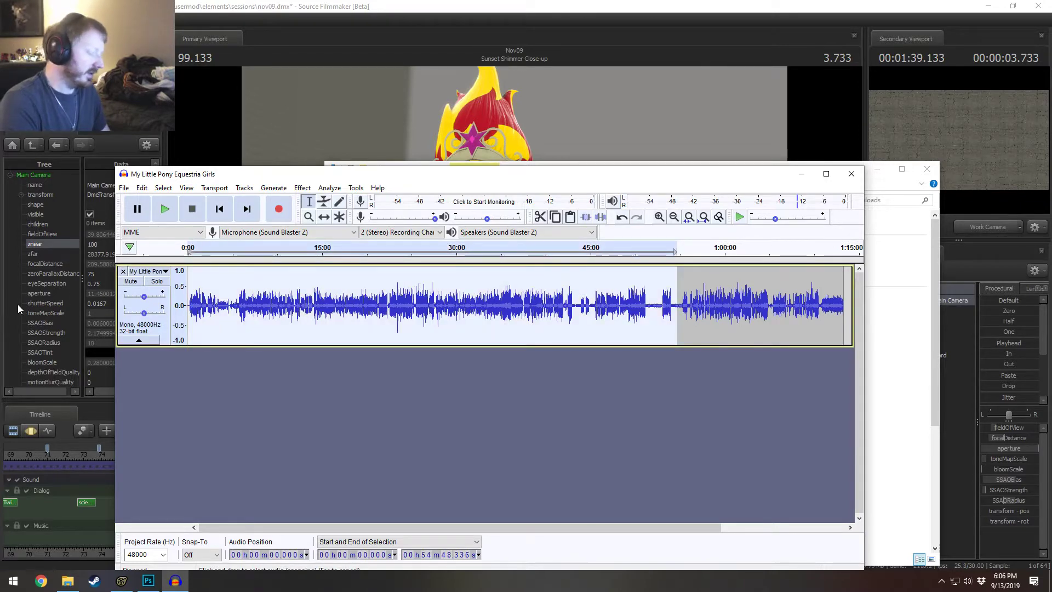
key("Delete")
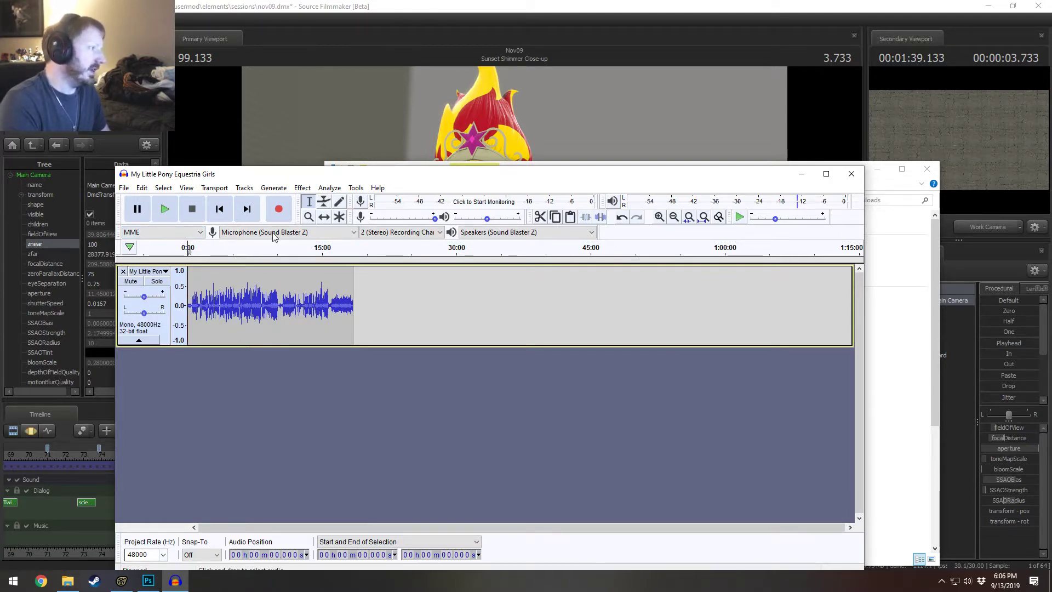
- Switch to Source Filmmaker and quit it without saving the nov09 session
left_click(372, 4)
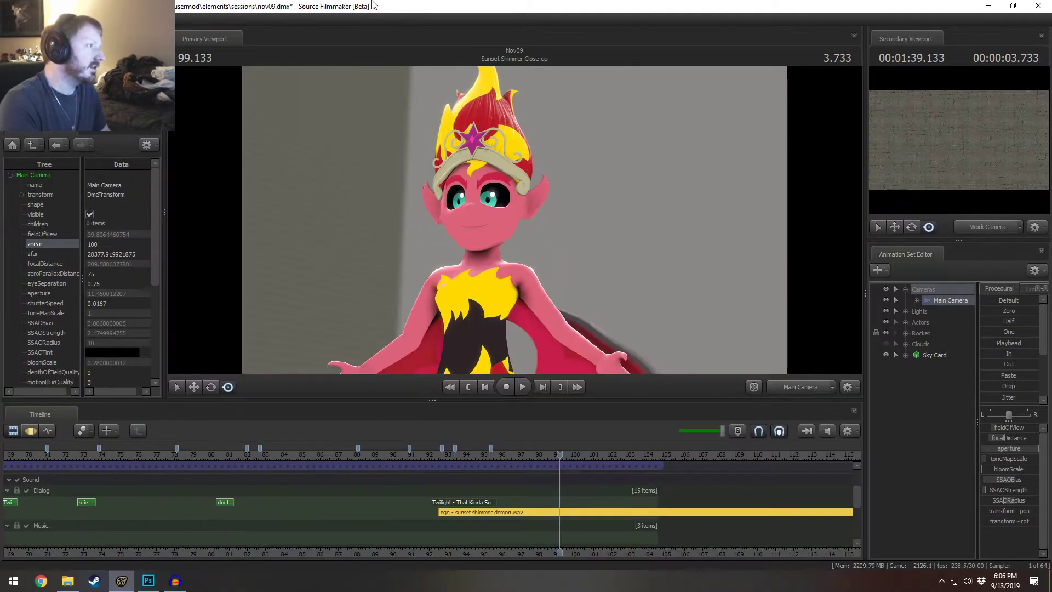
left_click(1038, 5)
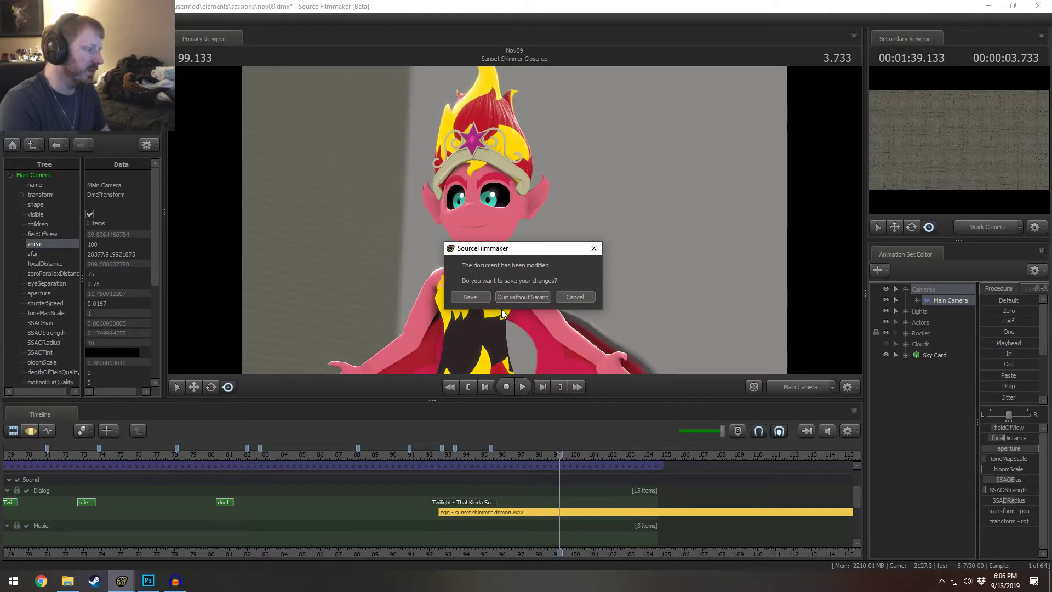
left_click(508, 296)
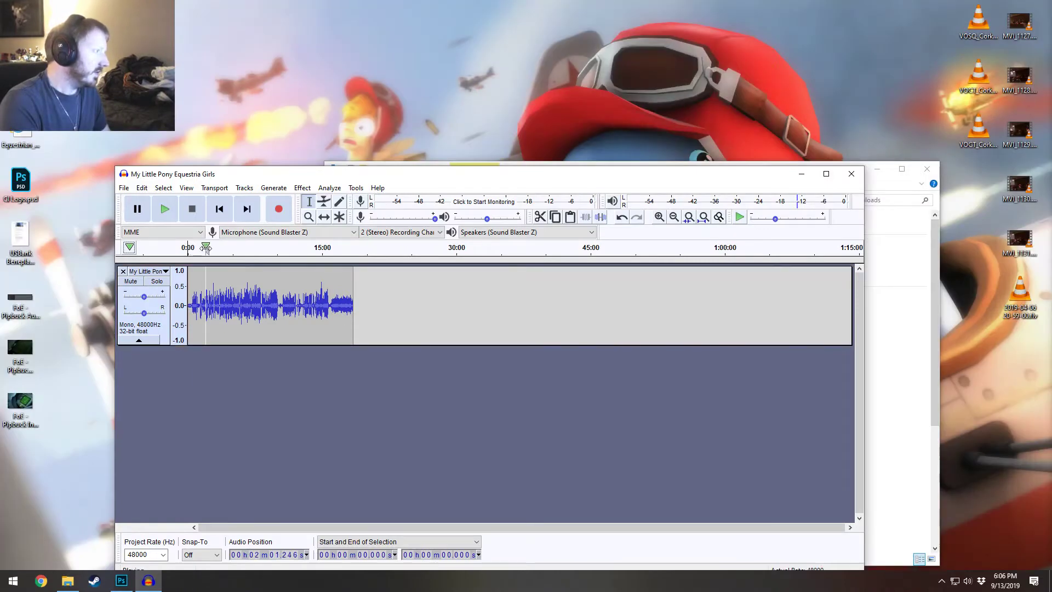
- Switch to Audacity and play the shortened track from about 2, 5 and 6 minutes, zooming in to find where the wanted dialog starts
left_click(205, 251)
left_click(233, 251)
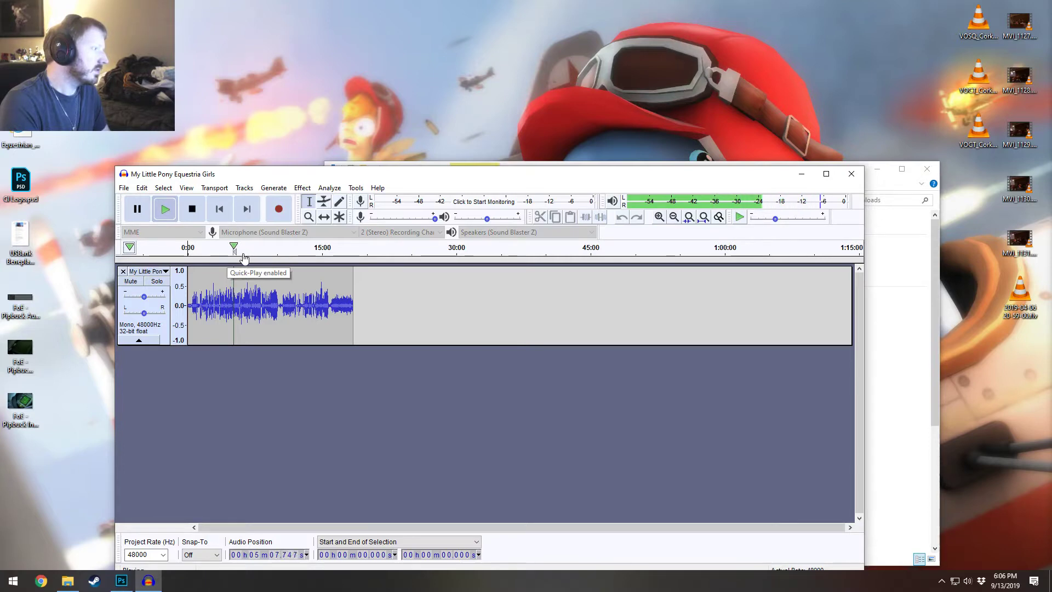
left_click(241, 254)
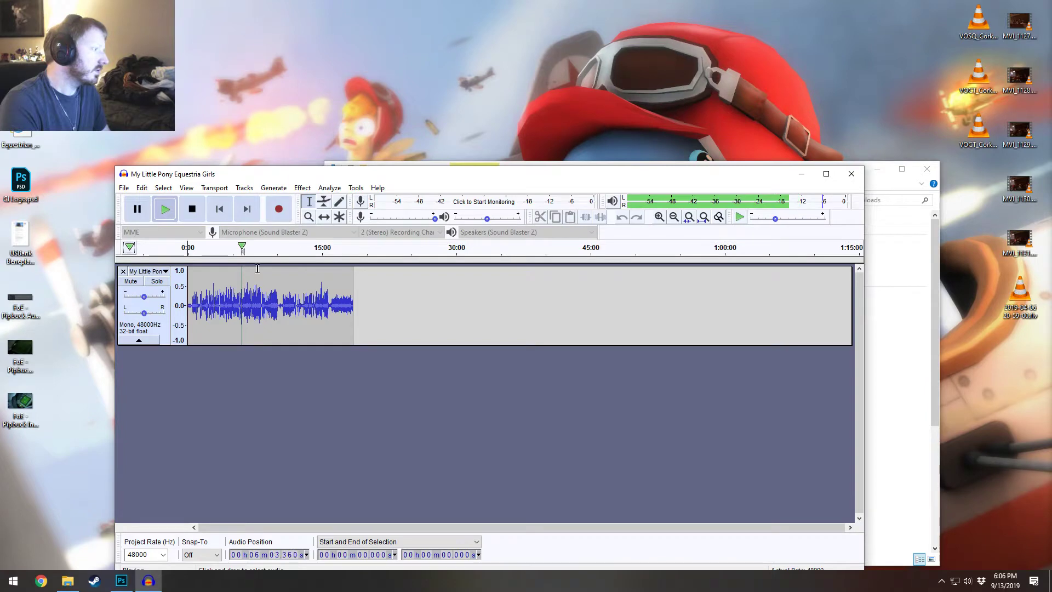
left_click(308, 216)
left_click(252, 288)
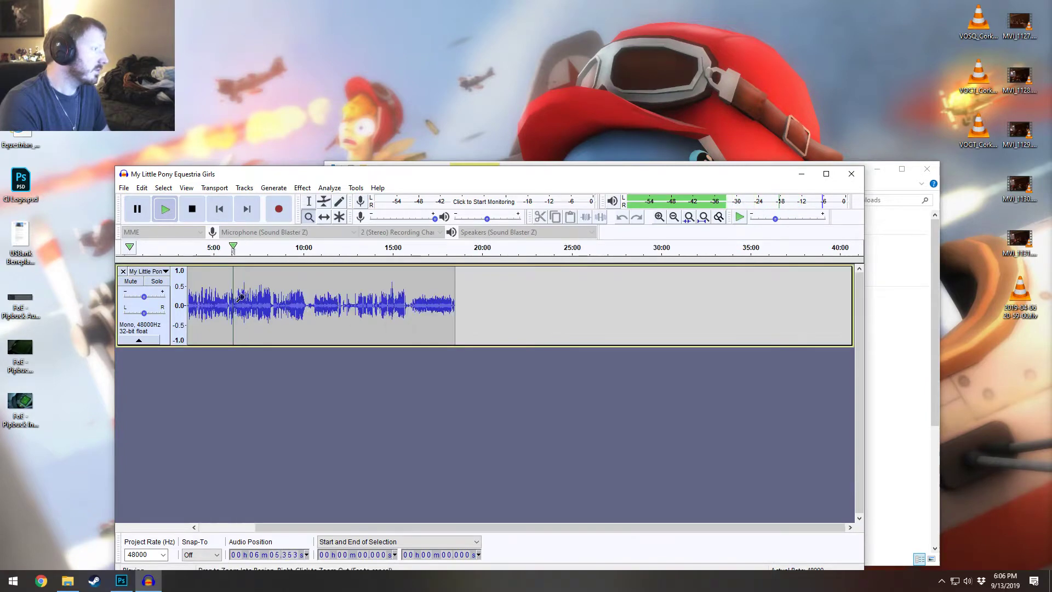
left_click(240, 297)
key("F1")
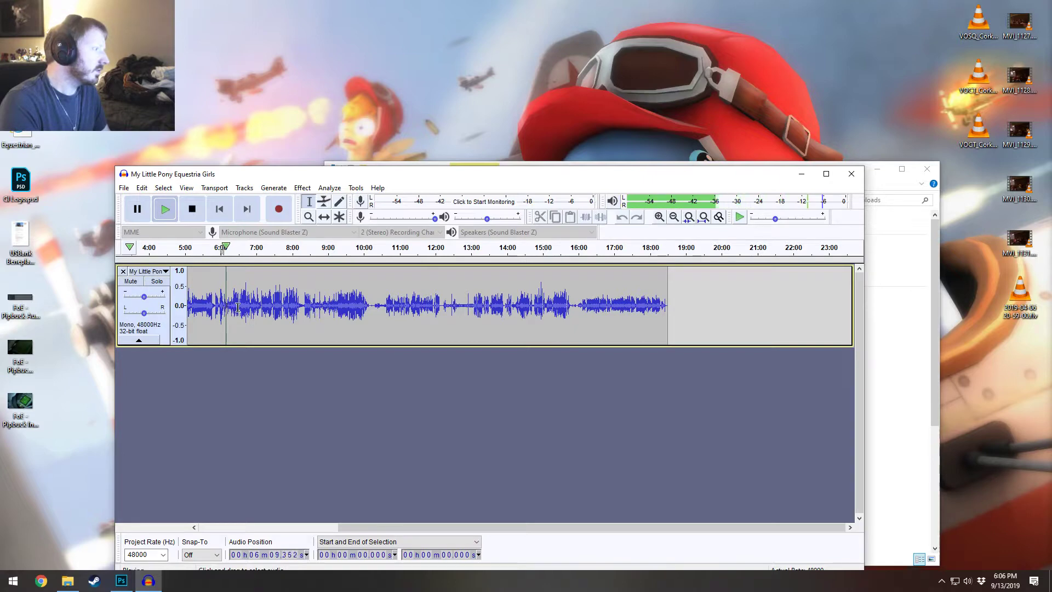
left_click(233, 308)
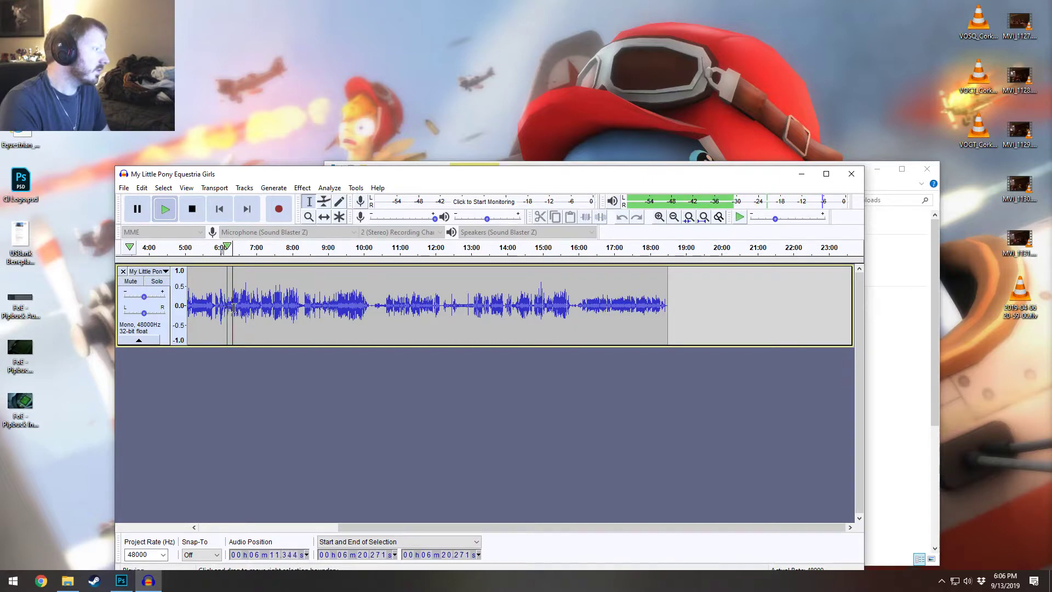
left_click(235, 250)
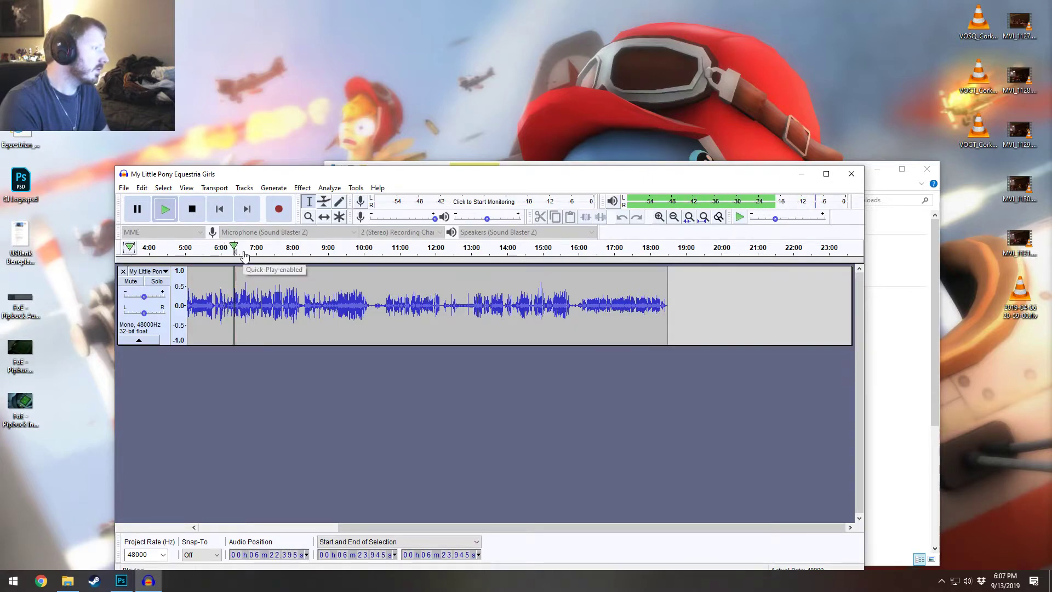
key("space")
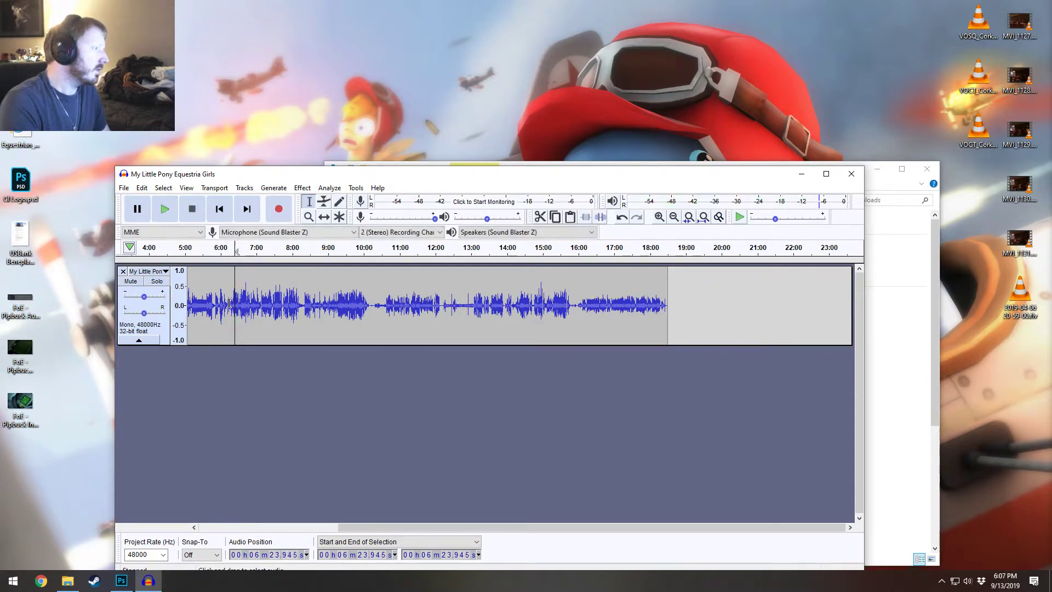
- Delete the audio from the start of the track to about 6 min 11 s
left_click(229, 305)
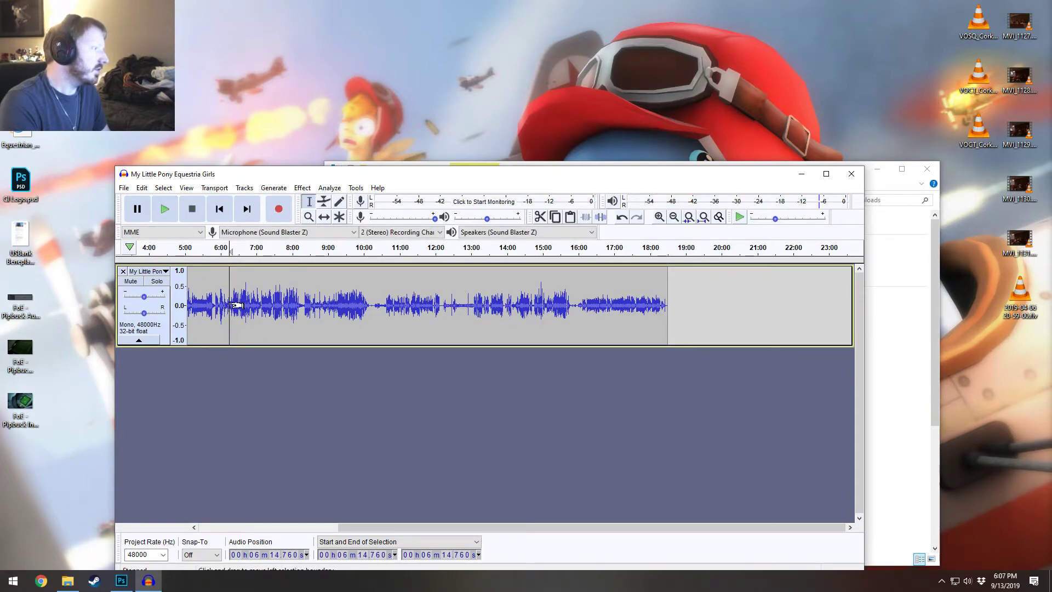
left_click_drag(229, 305, 2, 317)
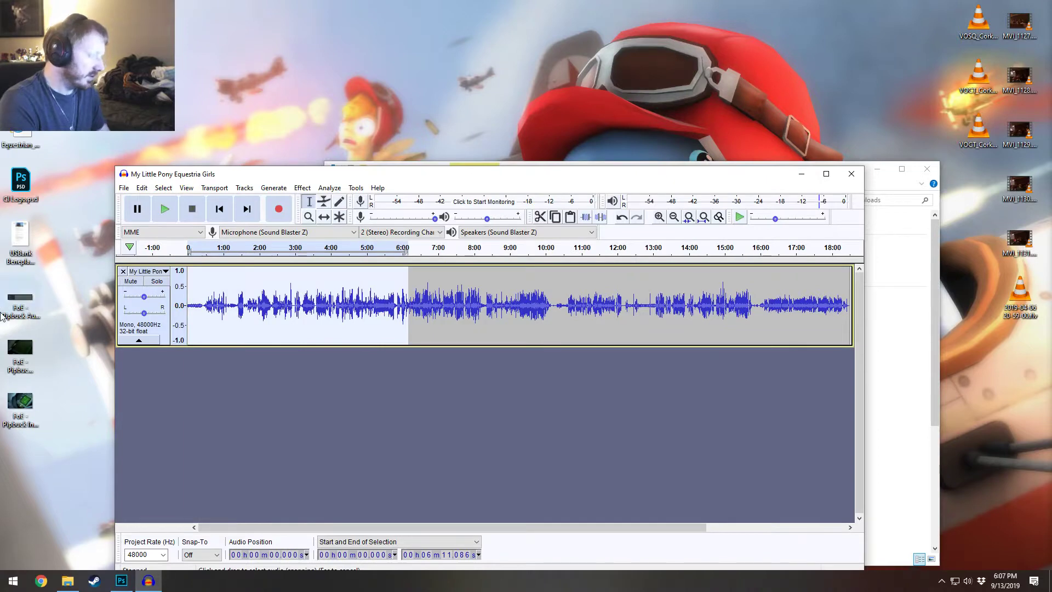
key("Delete")
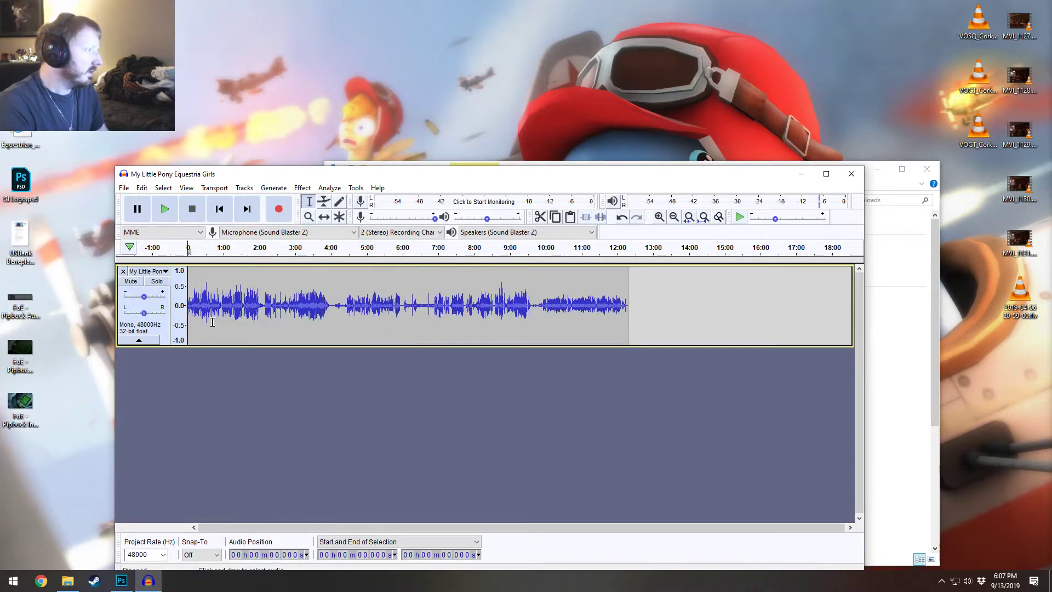
- Play the audio shortly before the 4-minute mark, and delete everything after about 4 min 3 s
left_click(326, 299)
key("space")
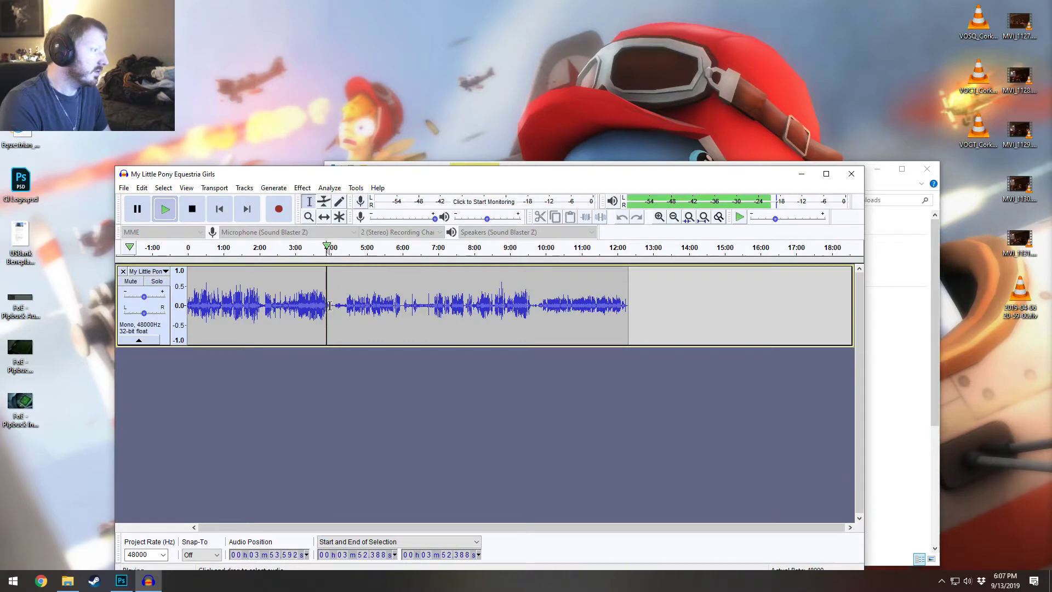
left_click(318, 255)
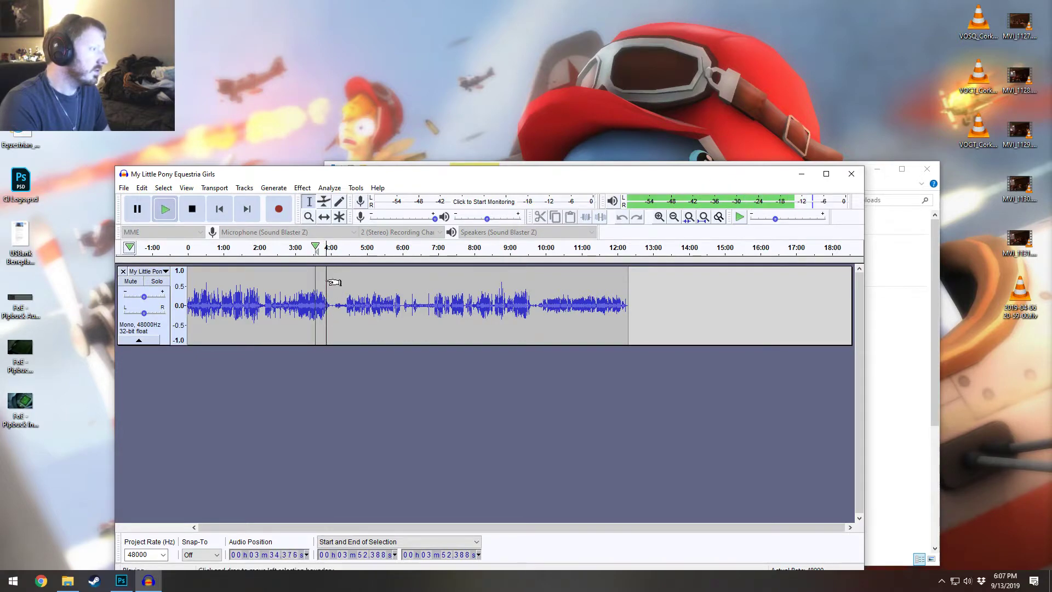
key("space")
left_click_drag(333, 311, 906, 305)
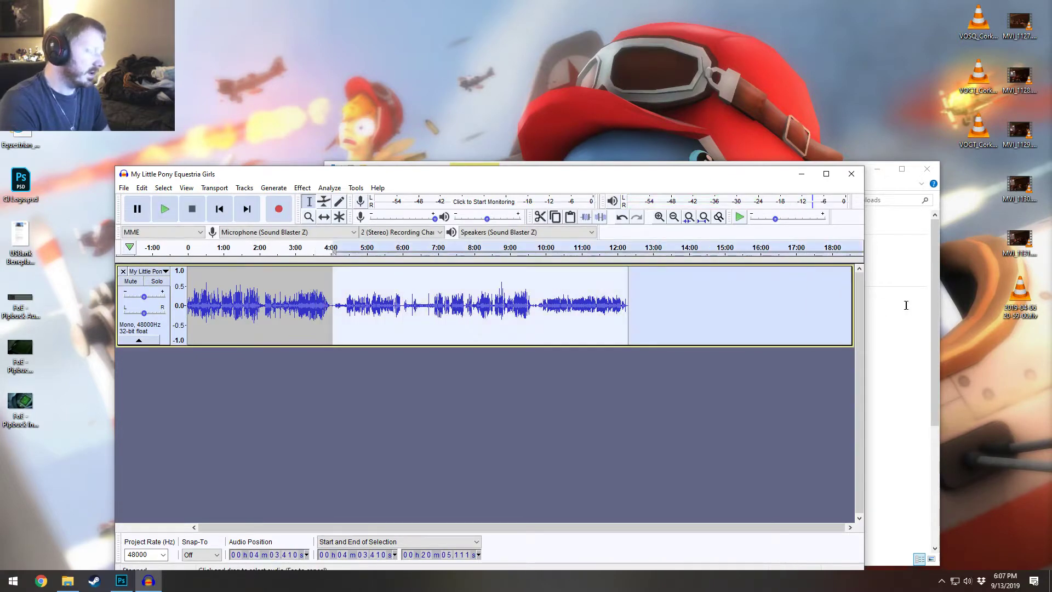
key("Delete")
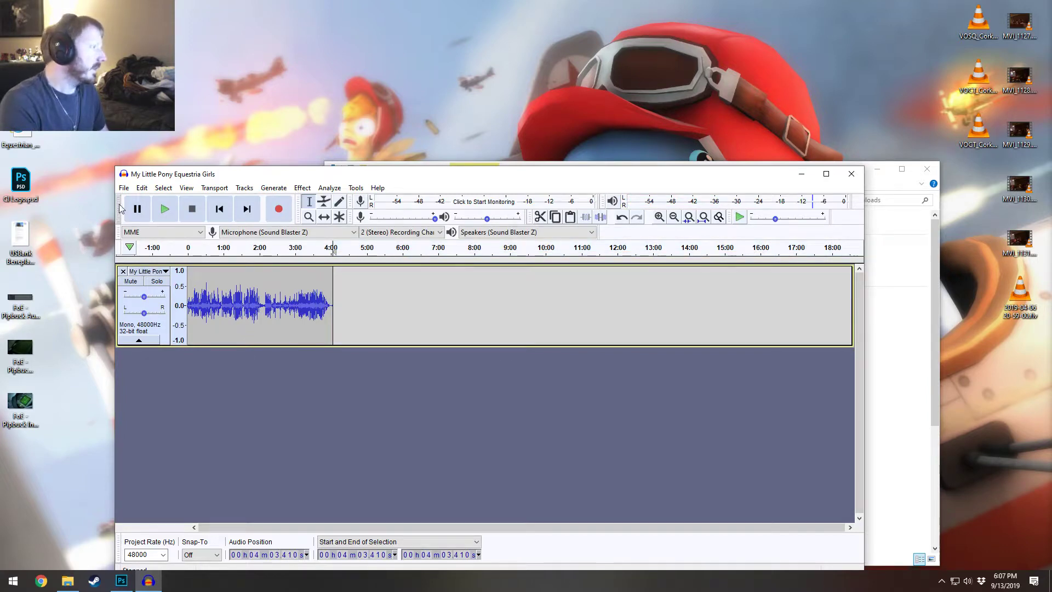
left_click(124, 187)
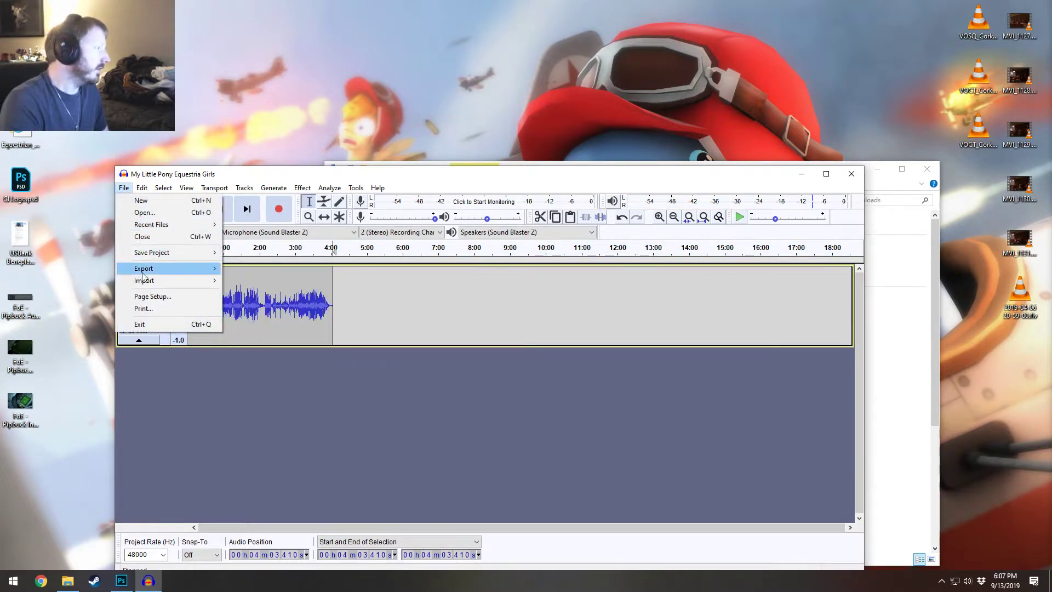
mouse_move(171, 267)
left_click(272, 281)
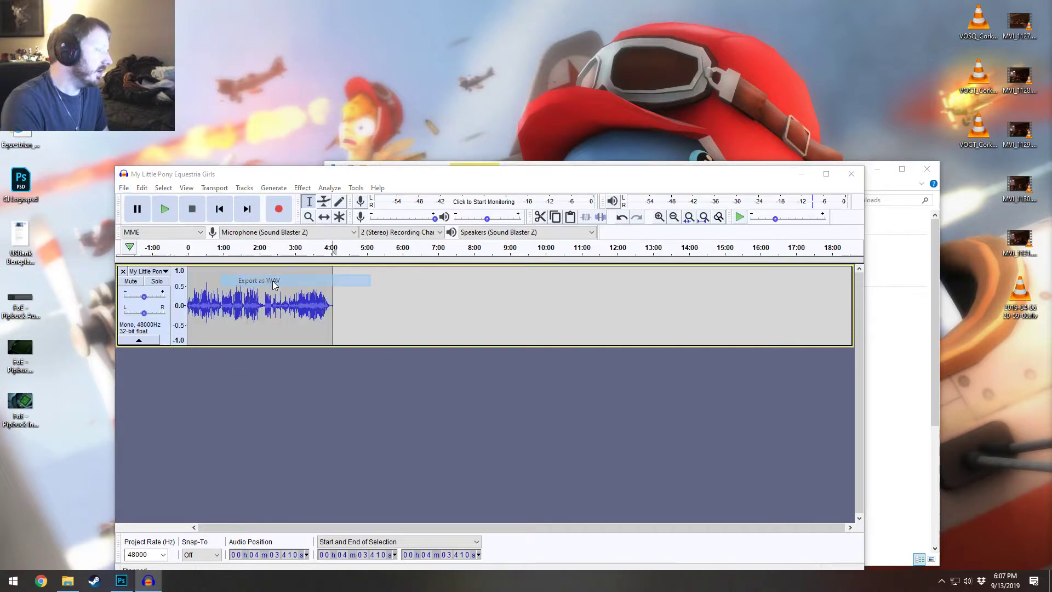
- Set the project rate to 44100 Hz and export the audio as WAV, replacing "EQG - Sunset Shimmer Demon.wav" in the usermod sound folder
left_click(163, 554)
left_click(143, 487)
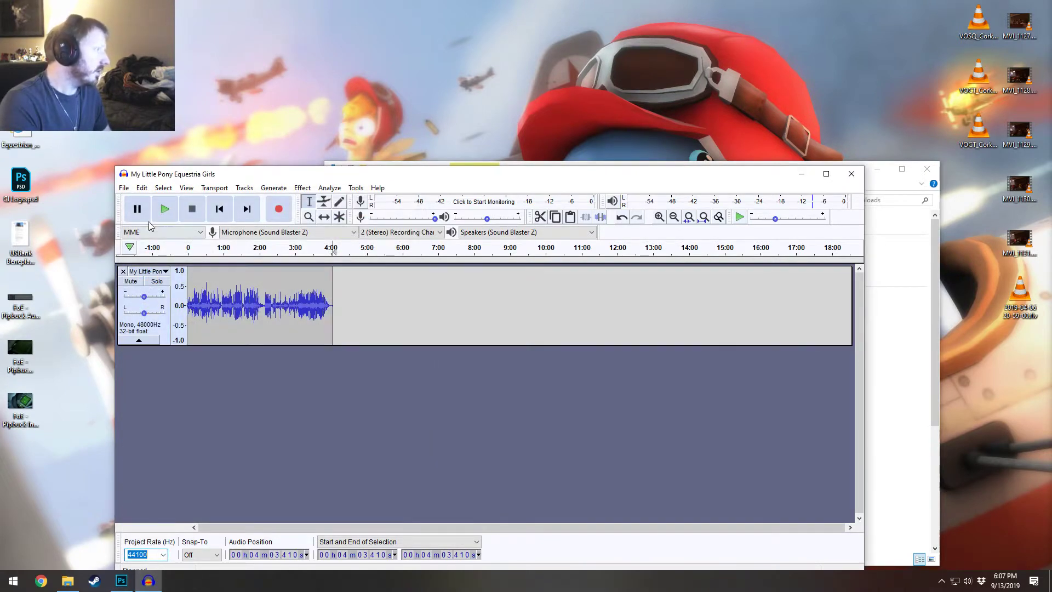
left_click(124, 187)
mouse_move(164, 268)
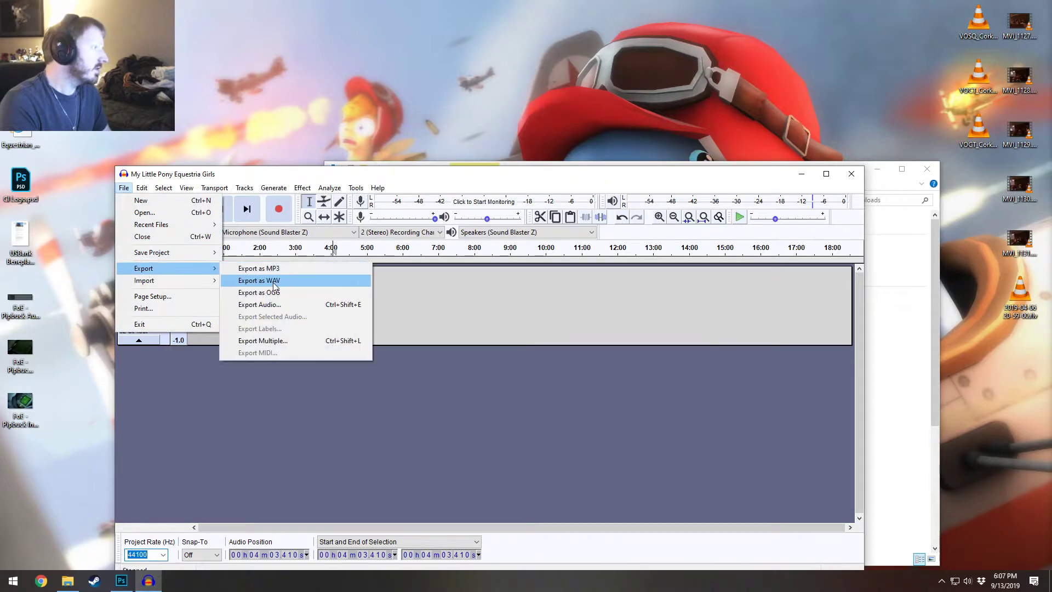
left_click(270, 280)
scroll(246, 355, "down", 20)
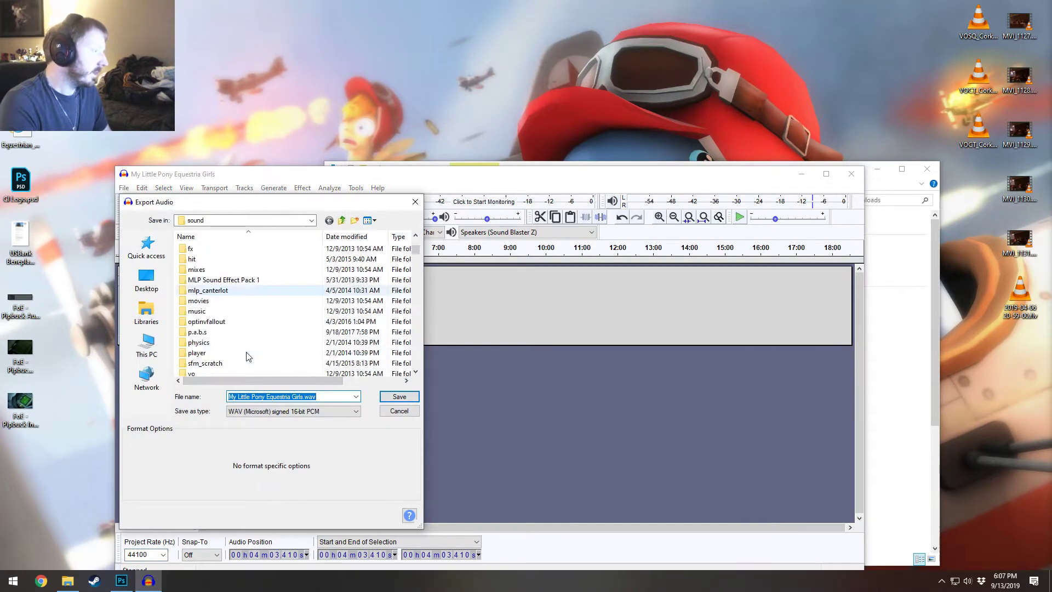
scroll(248, 356, "down", 2)
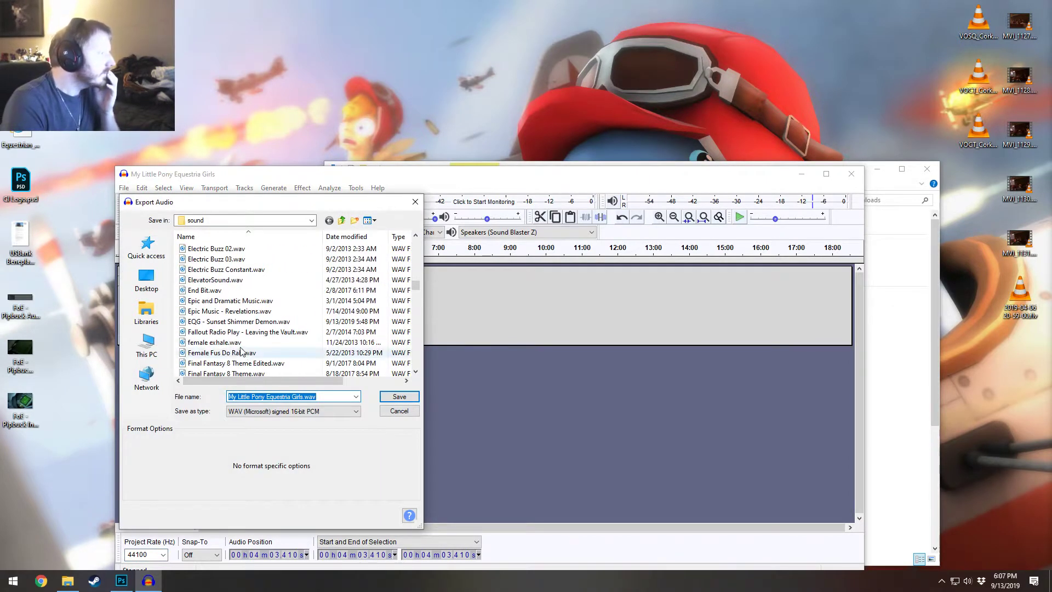
double_click(231, 323)
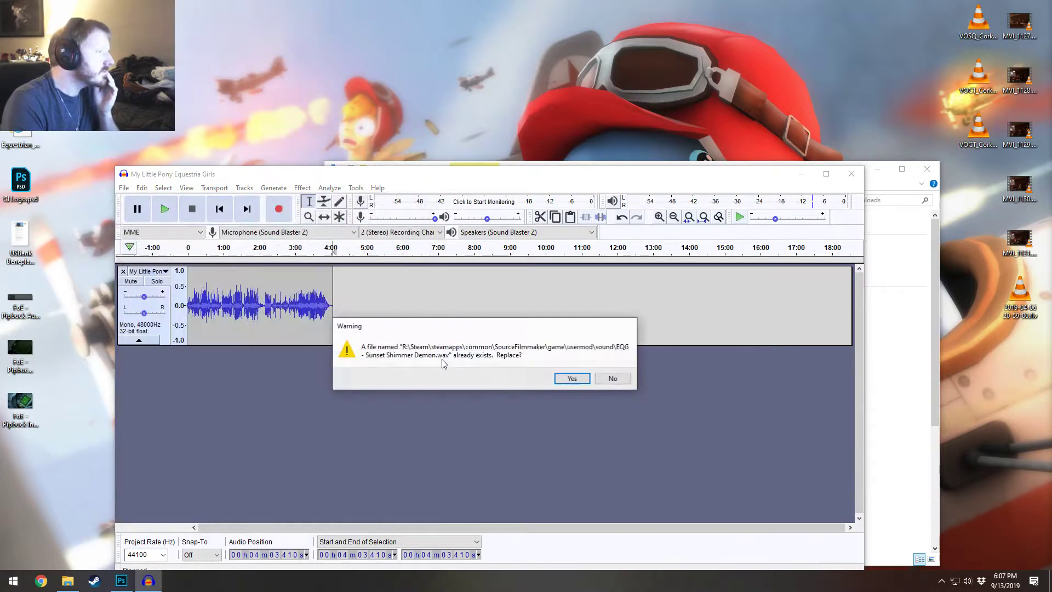
left_click(568, 377)
left_click(782, 390)
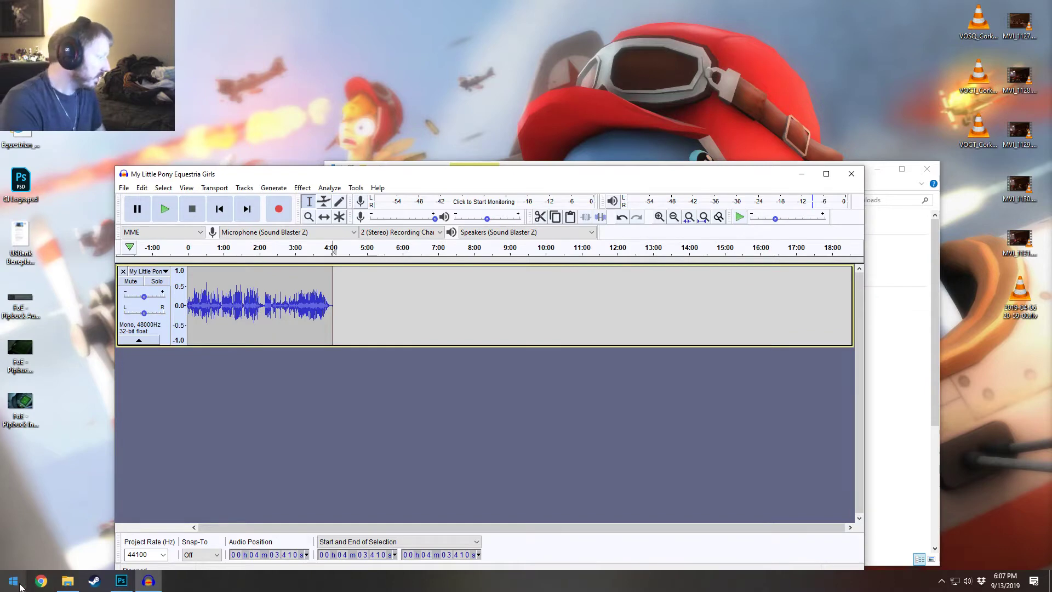
- Switch to Chrome, open the bookmarked Resource Materials page on mlptf2mods.com, and look through its voices-only audio lists down to the Equestria Girls films
left_click(48, 580)
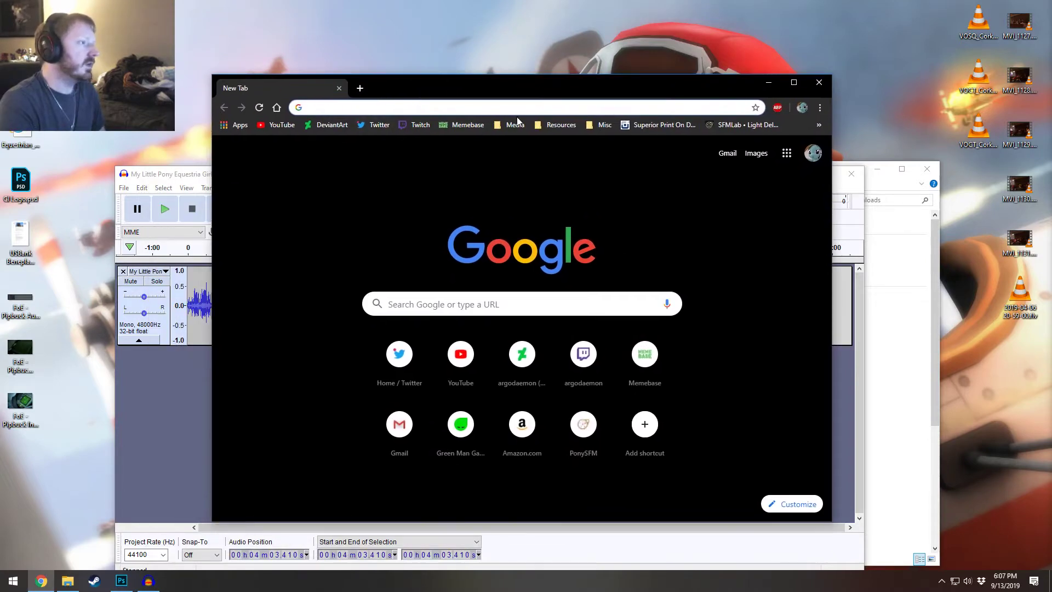
left_click(515, 124)
mouse_move(559, 125)
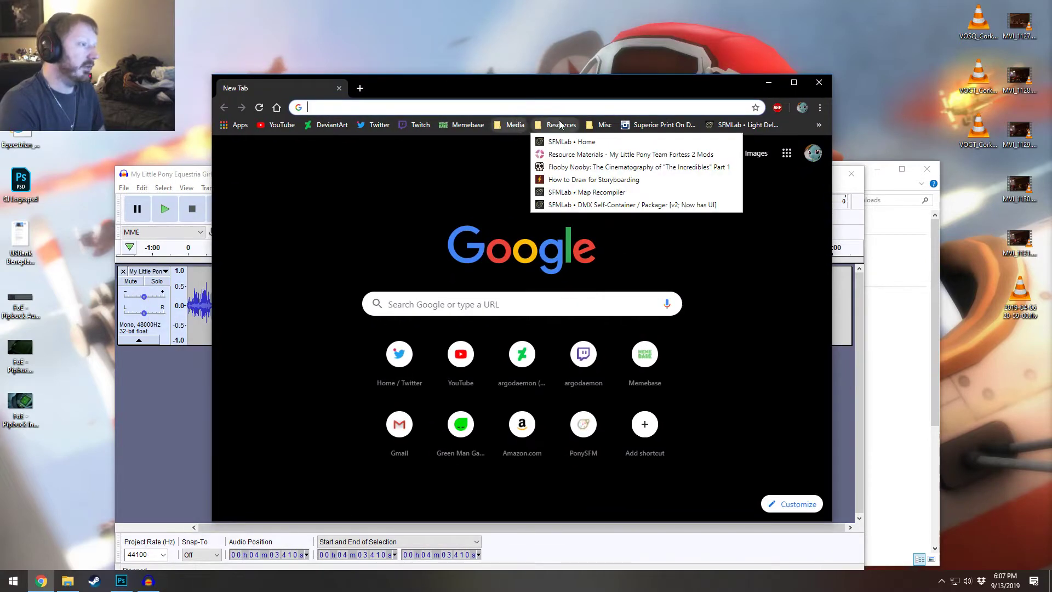
left_click(574, 154)
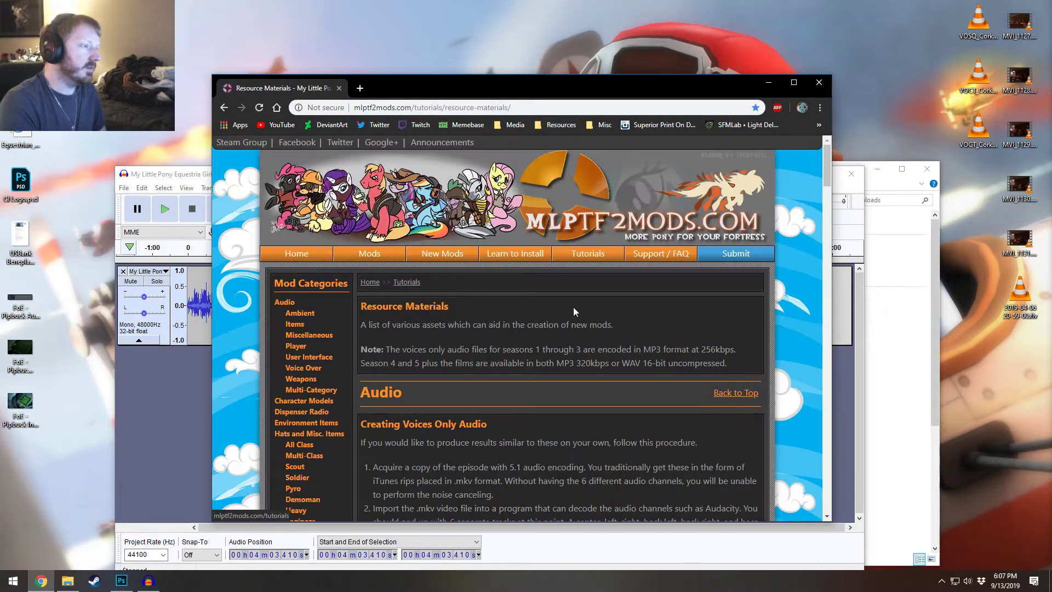
scroll(571, 318, "down", 5)
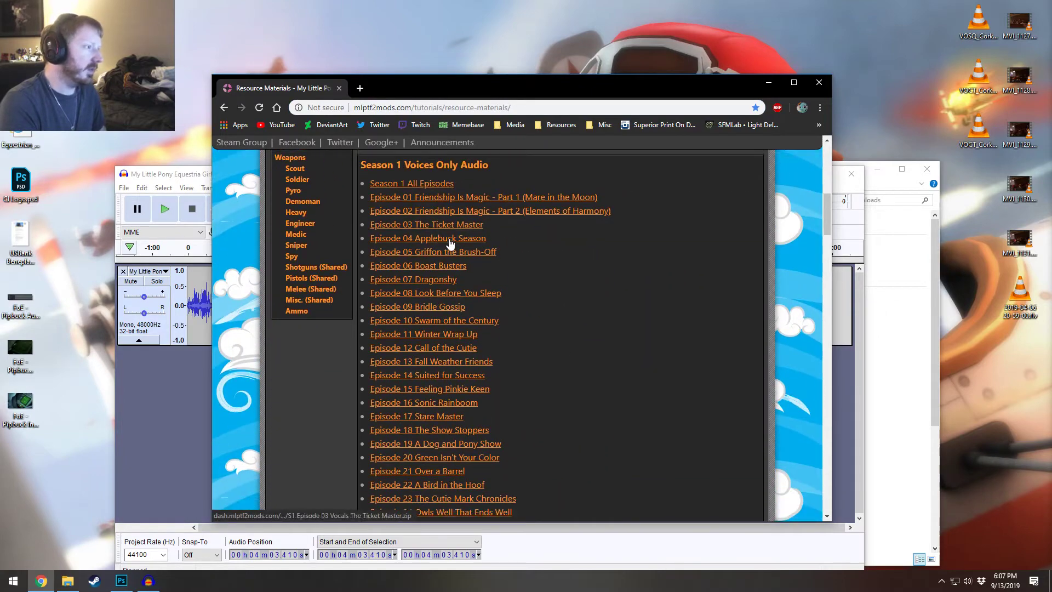
scroll(449, 242, "down", 20)
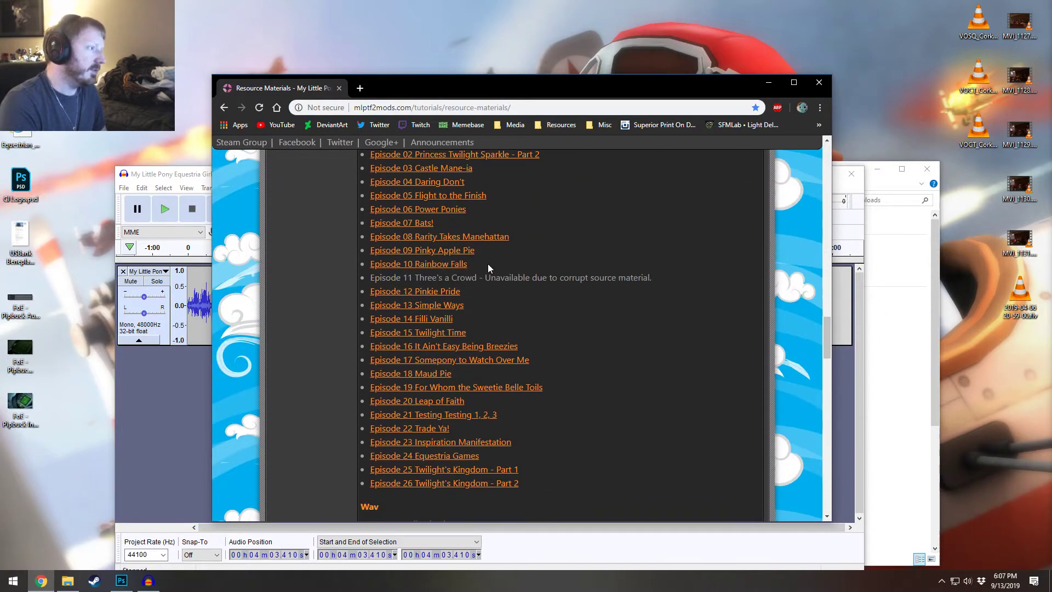
scroll(488, 265, "down", 20)
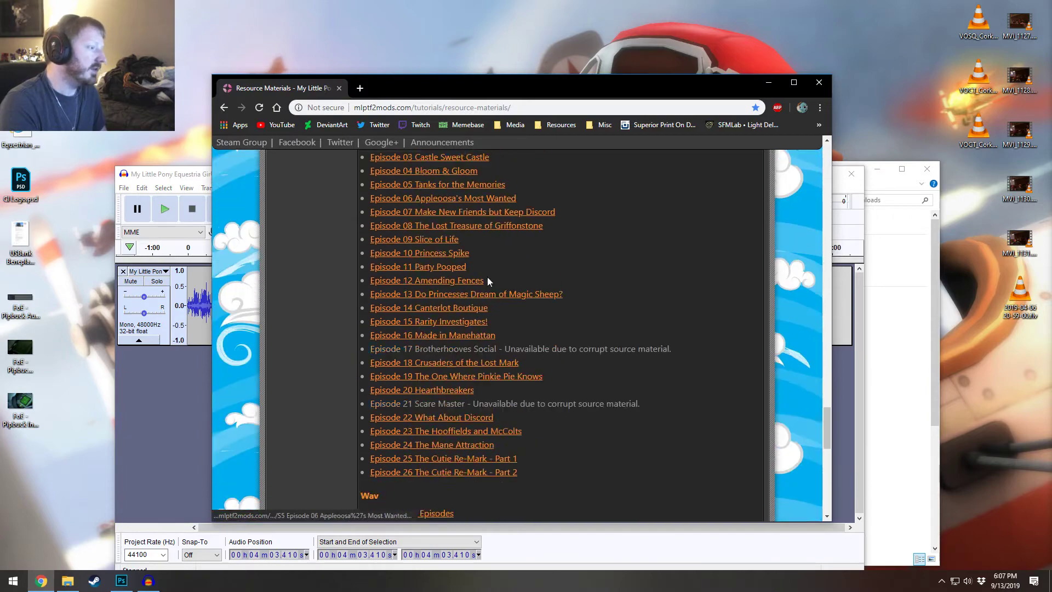
scroll(487, 280, "down", 10)
scroll(492, 295, "up", 2)
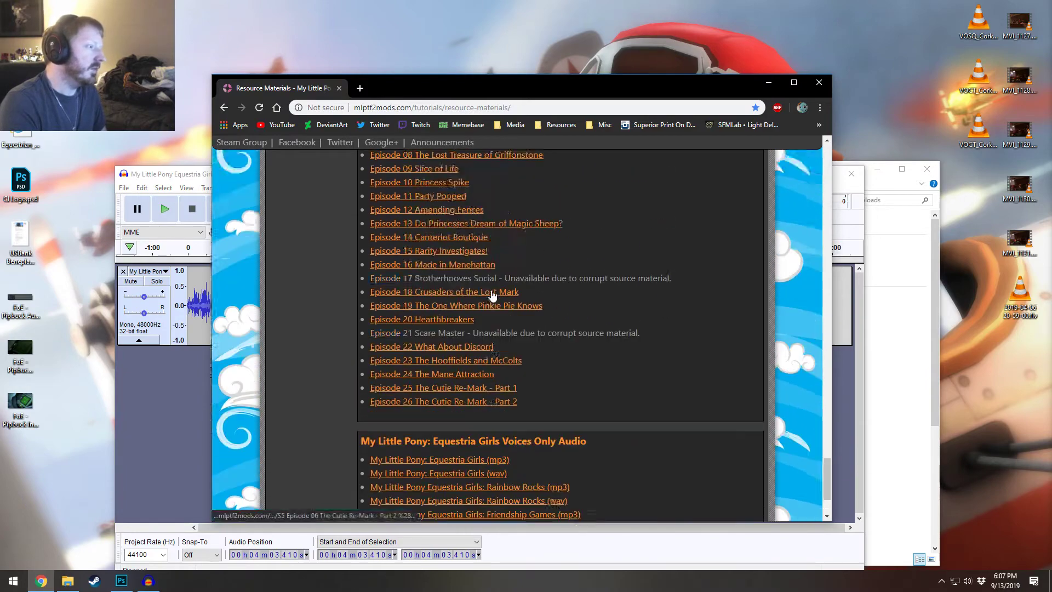
scroll(491, 293, "up", 6)
scroll(489, 296, "down", 8)
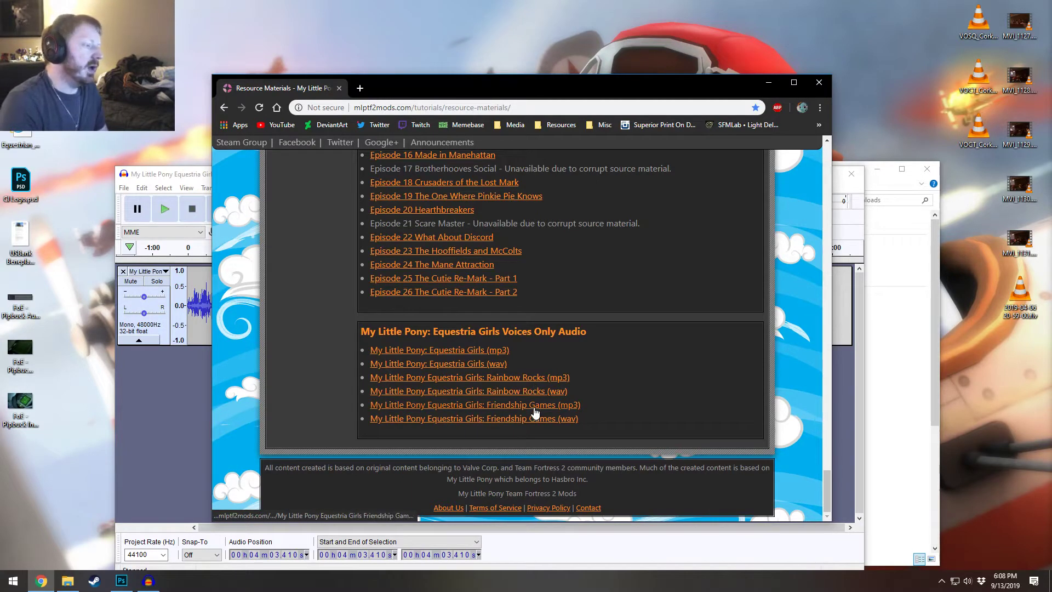
left_click(769, 82)
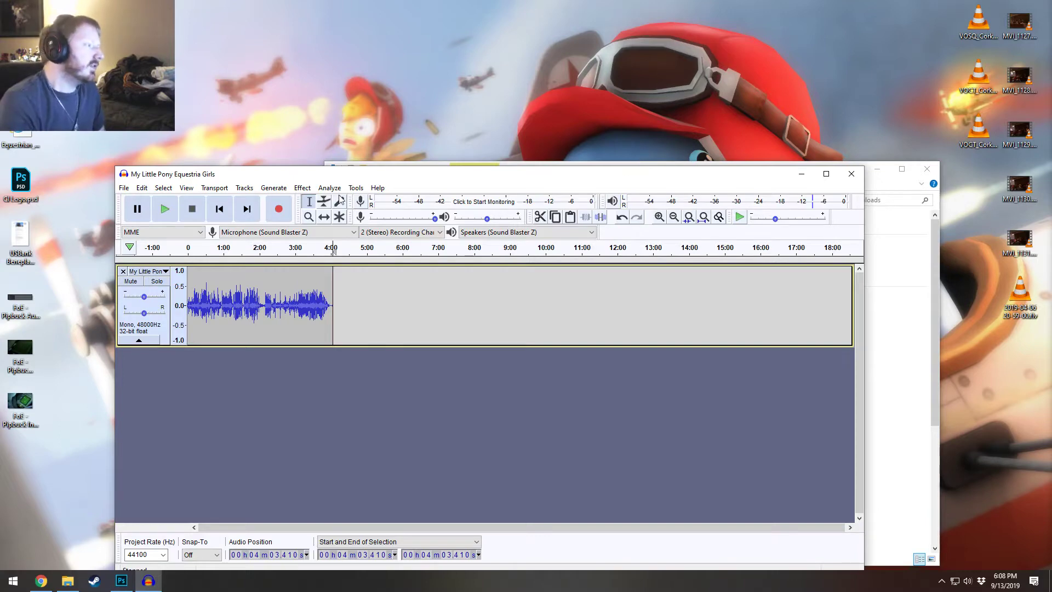
- Launch Source Filmmaker and open the recent session nov09.dmx
right_click(94, 580)
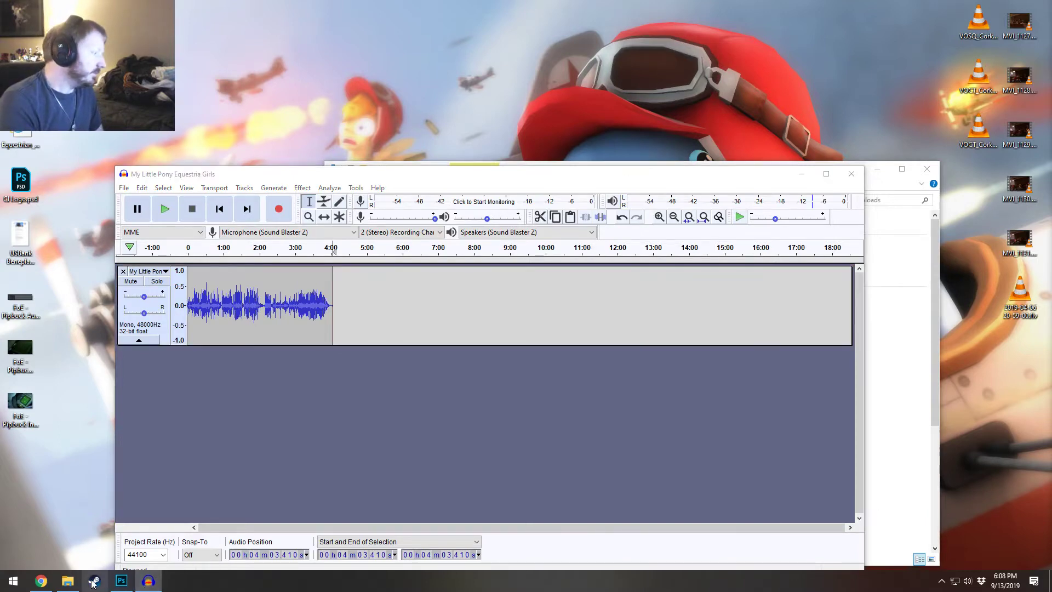
left_click(79, 294)
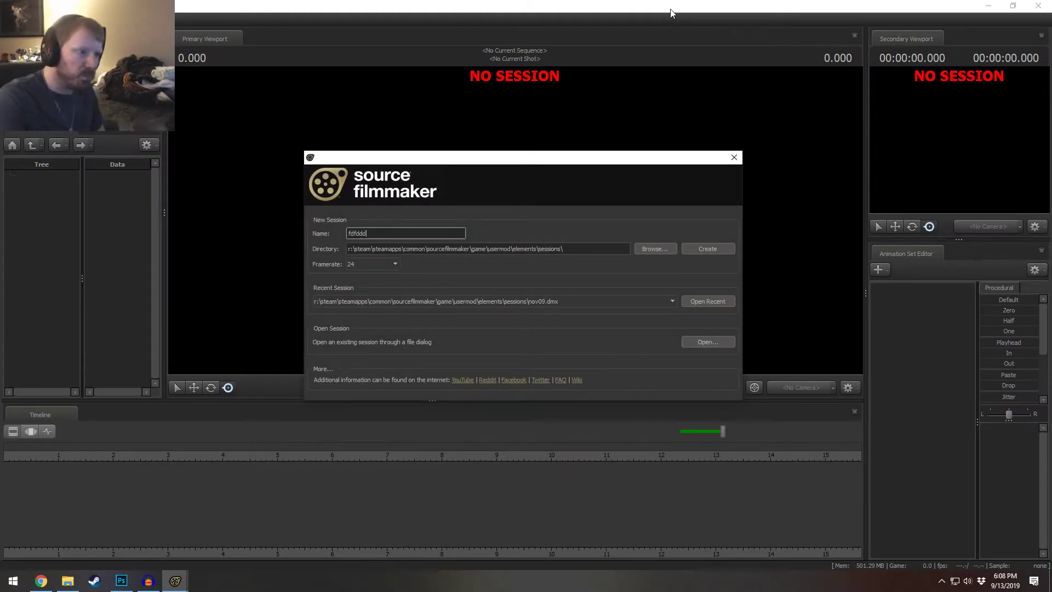
left_click(711, 306)
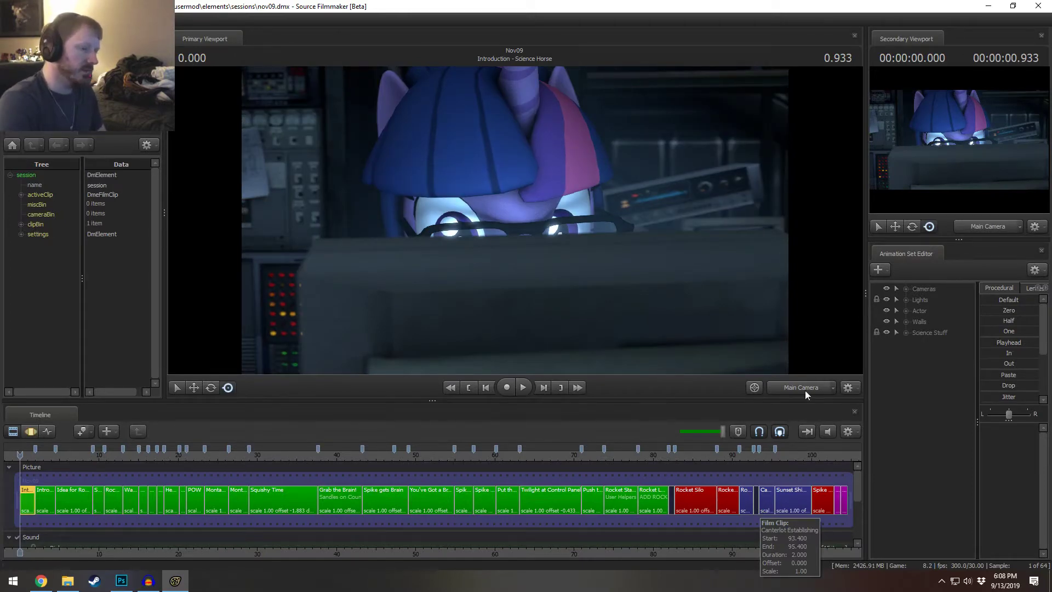
- Enlarge the timeline and add "eqg - sunset shimmer demon.wav" to the Dialog track at about 97 s, in the Sunset Shimmer Close-up shot
left_click(788, 550)
middle_click_drag(793, 545, 501, 465)
left_click_drag(544, 403, 534, 327)
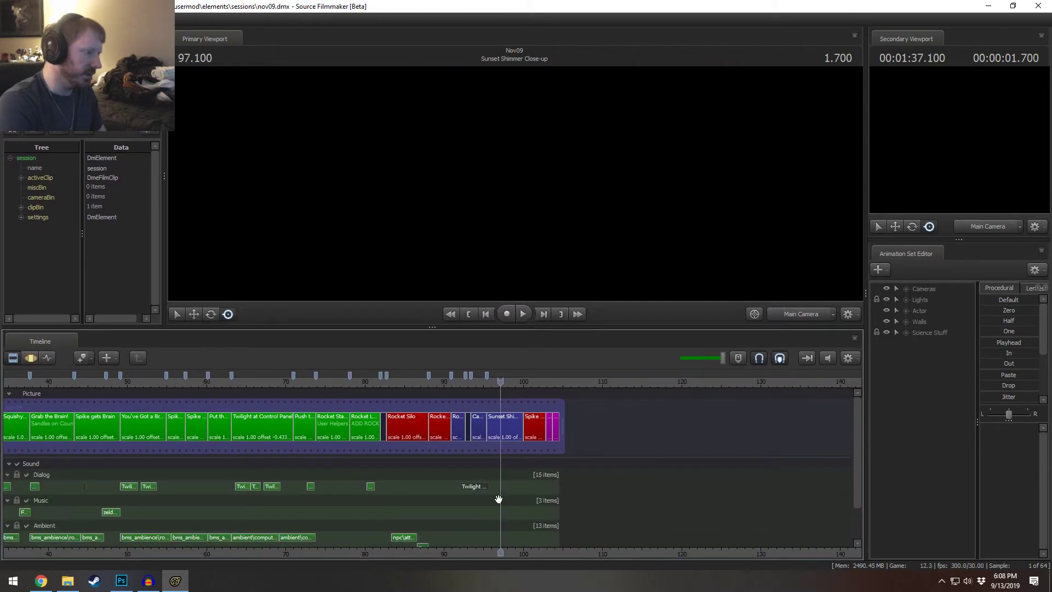
right_click(510, 486)
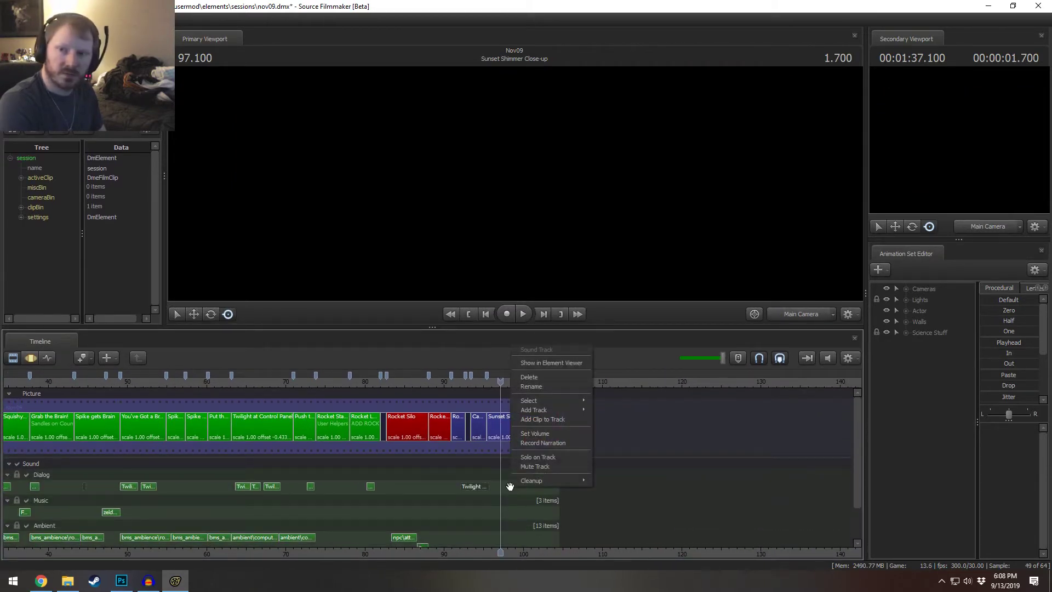
left_click(552, 419)
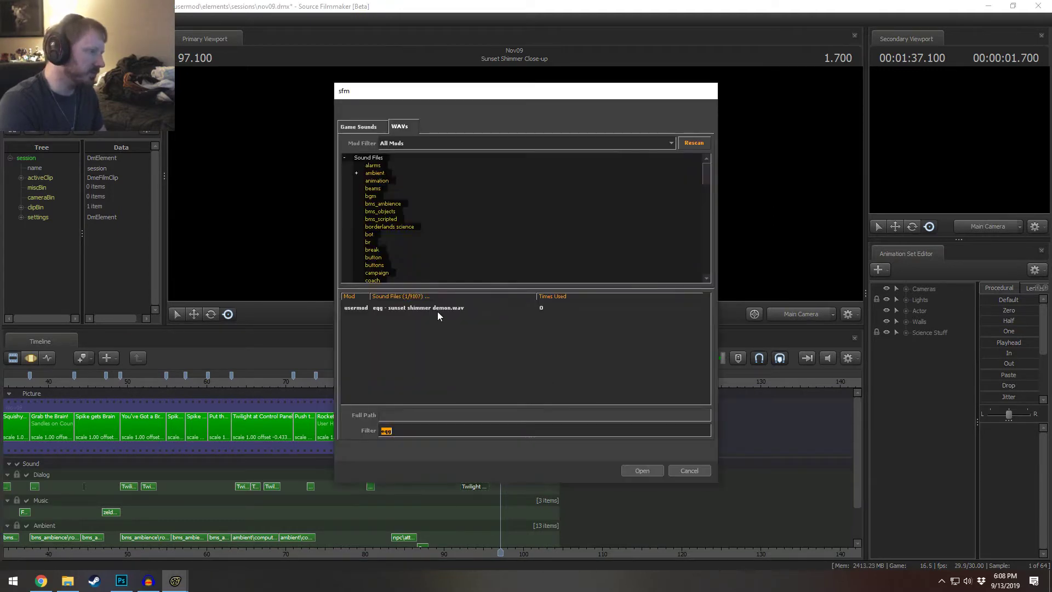
double_click(437, 308)
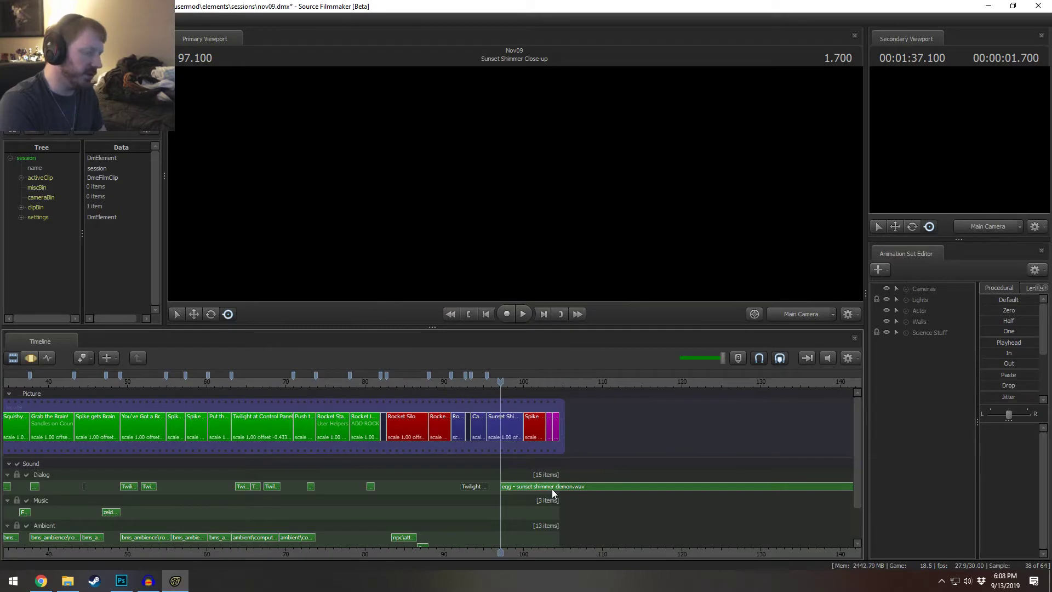
mouse_move(551, 489)
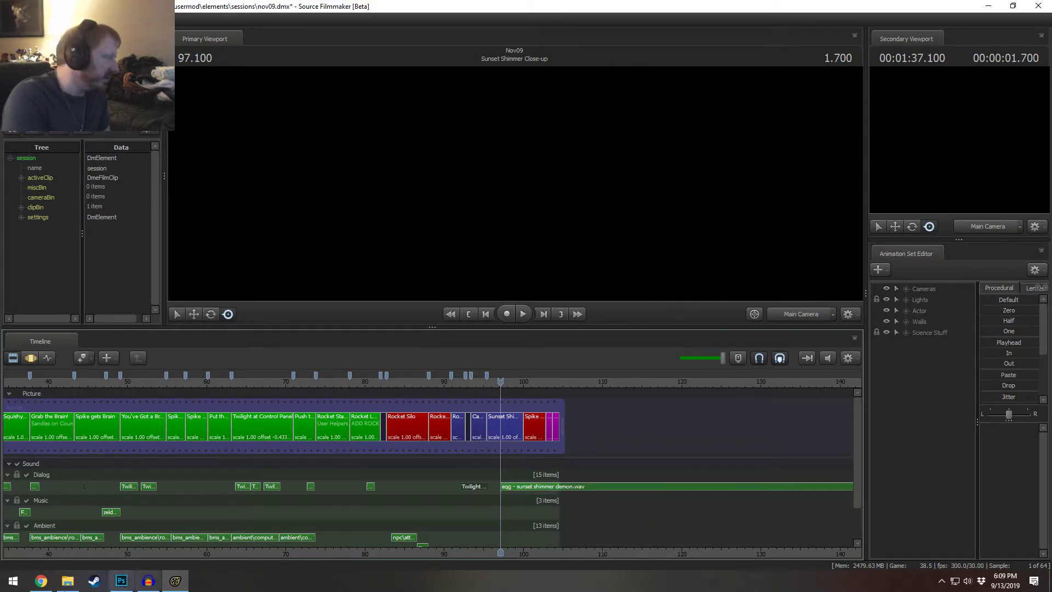
- Switch to Chrome to review the Creating Voices Only Audio procedure on the Resource Materials page, and return to Source Filmmaker
left_click(41, 581)
scroll(553, 383, "up", 4)
scroll(650, 421, "up", 20)
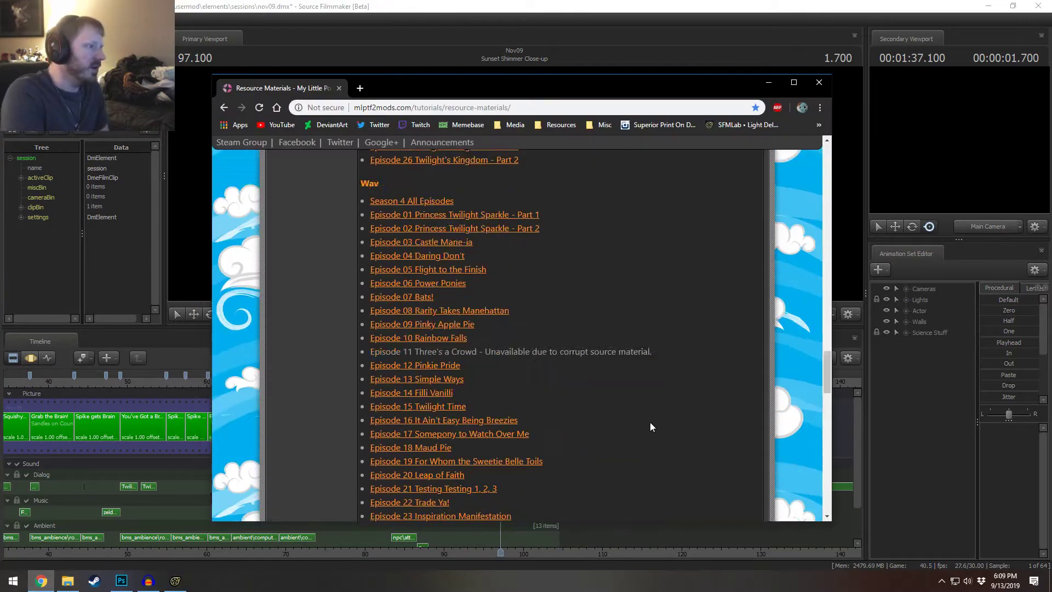
scroll(652, 427, "down", 2)
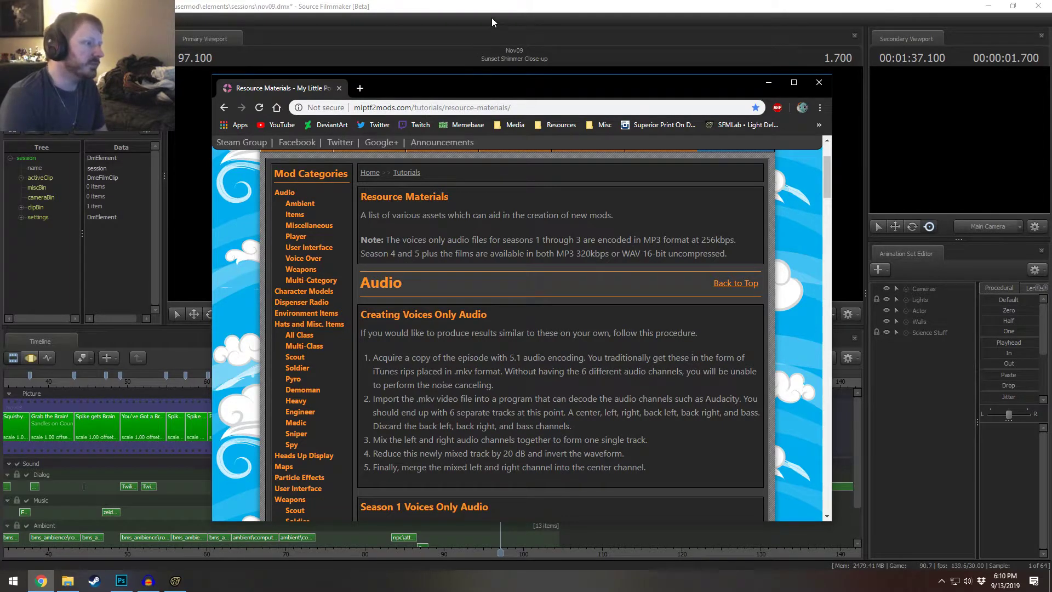
left_click(517, 5)
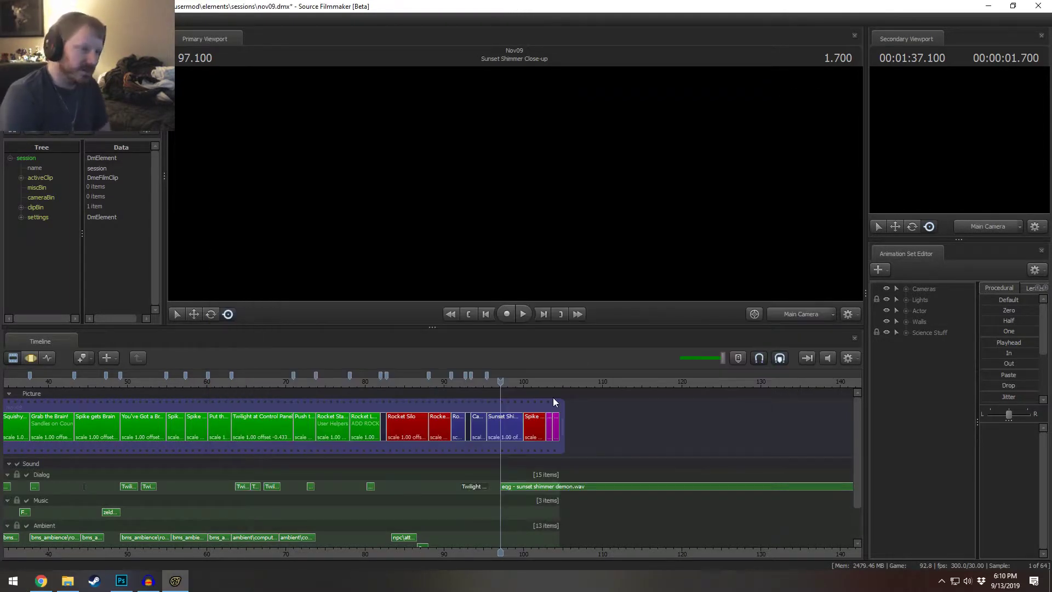
- Move the Sunset Shimmer demon clip earlier to start at about 82 s, and play the timeline from about 85, 92 and 97 s
left_click_drag(537, 487, 415, 485)
left_click(403, 378)
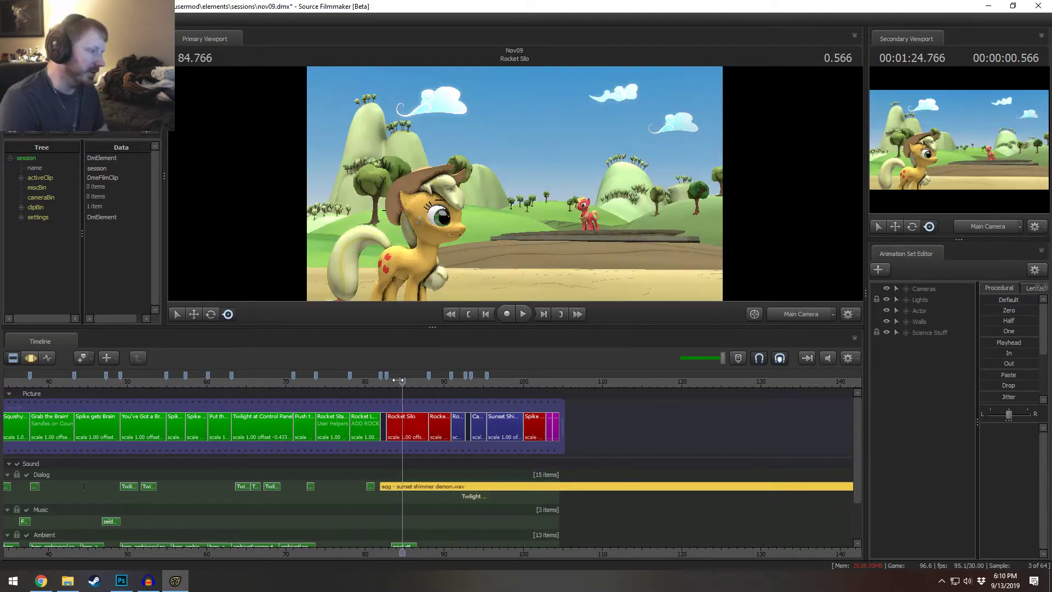
key("space")
key("space")
left_click(462, 382)
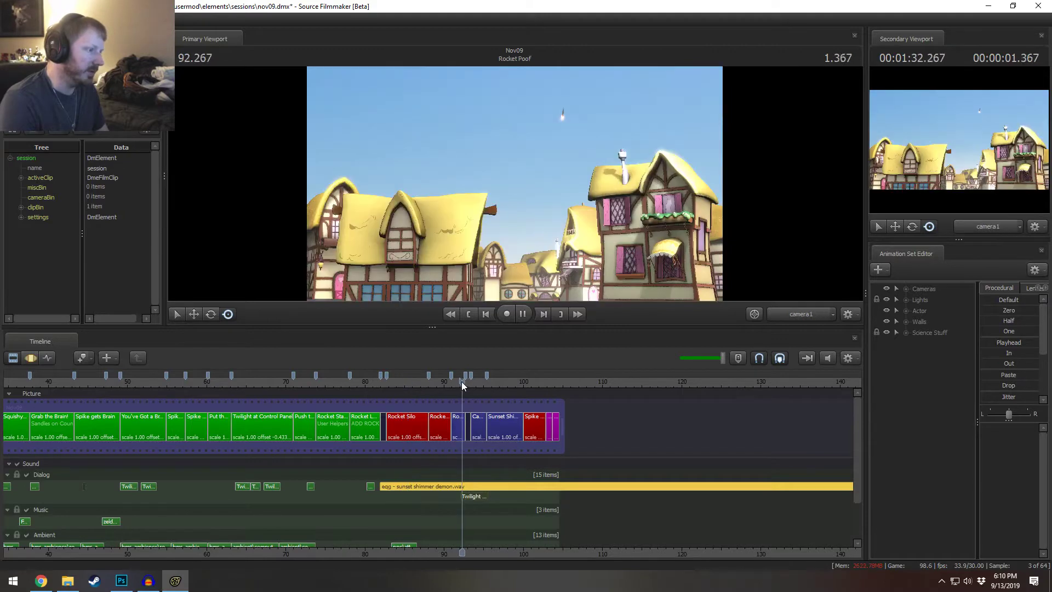
key("space")
left_click(498, 382)
key("space")
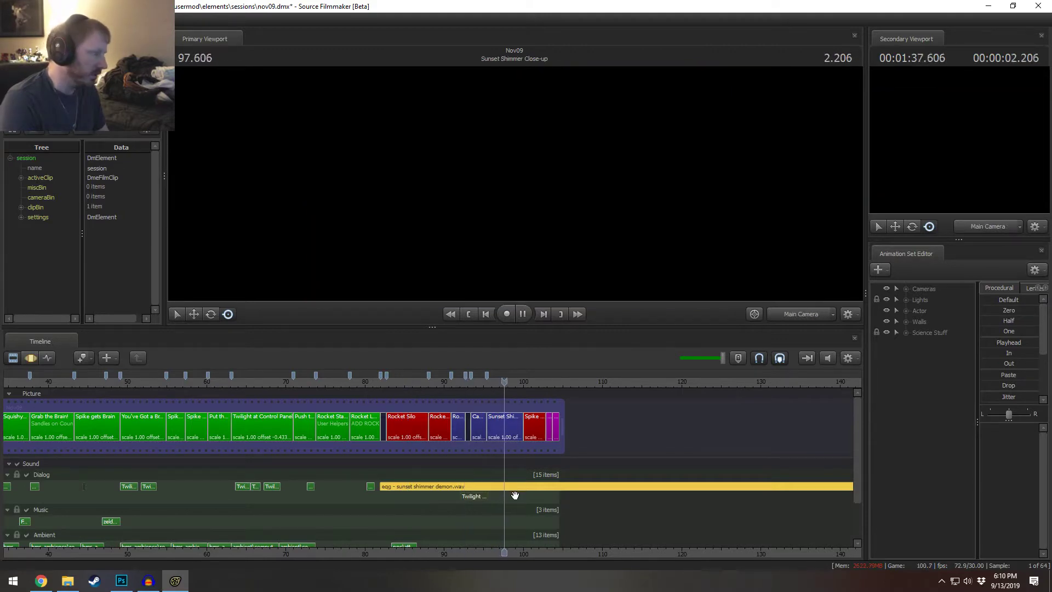
key("space")
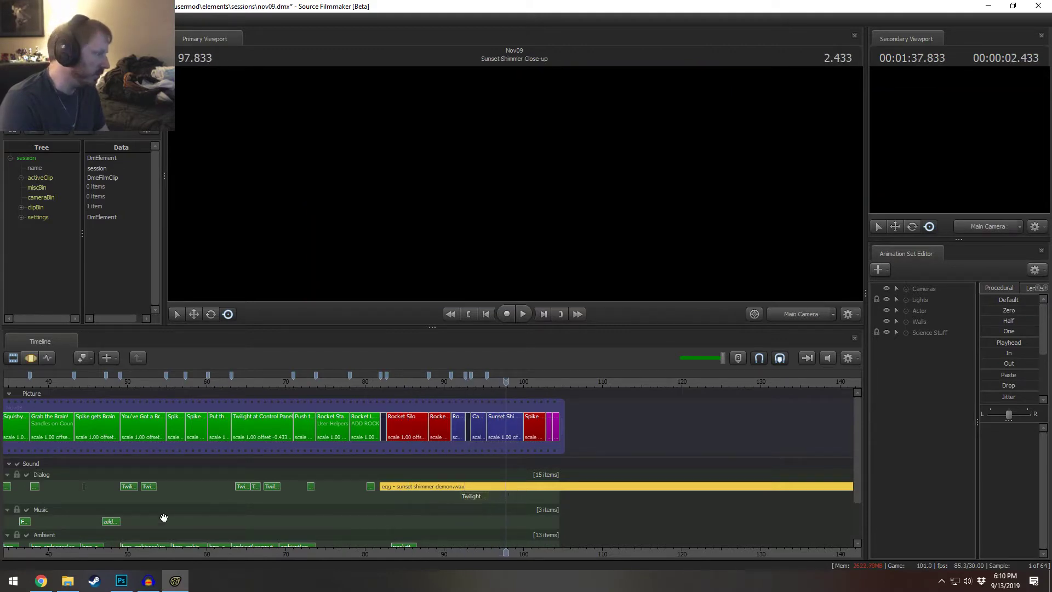
right_click(57, 473)
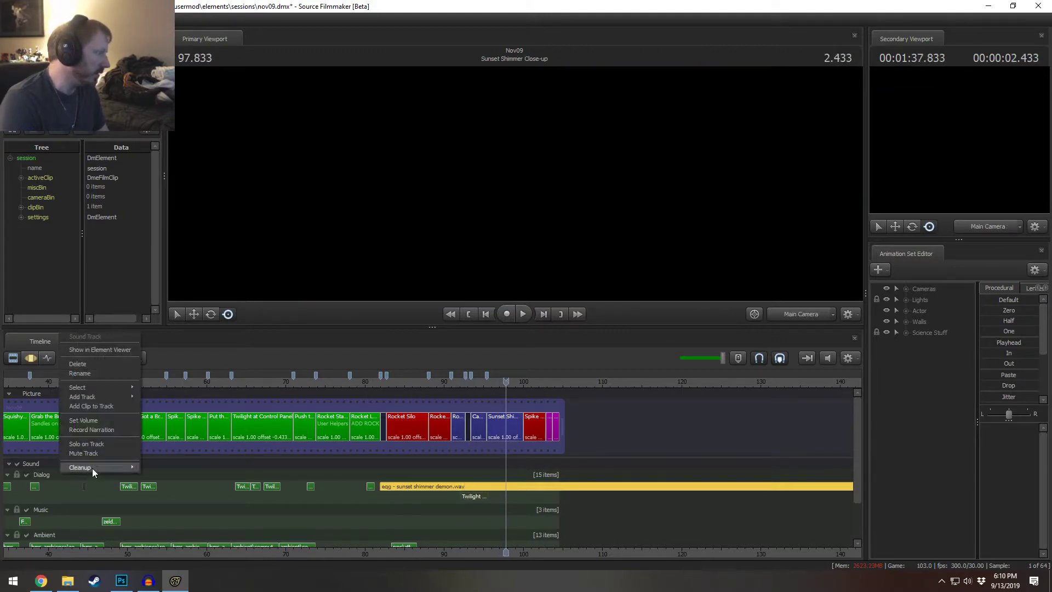
left_click(100, 421)
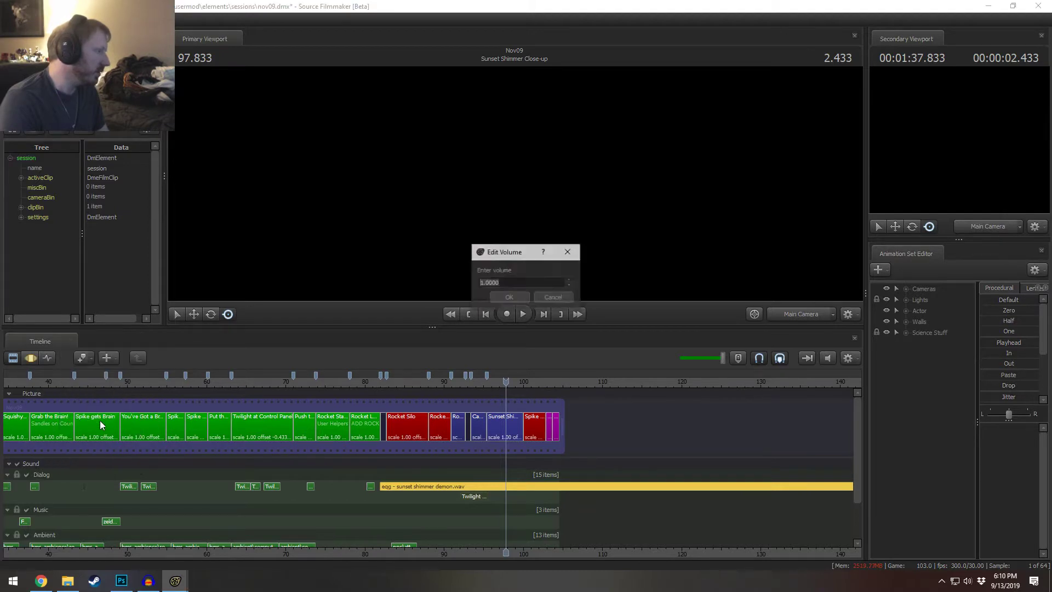
left_click(563, 296)
- Move the Sunset Shimmer demon clip to start at about 45 s, play briefly to check it, and expand the clip to show its waveform
left_click_drag(530, 486, 234, 485)
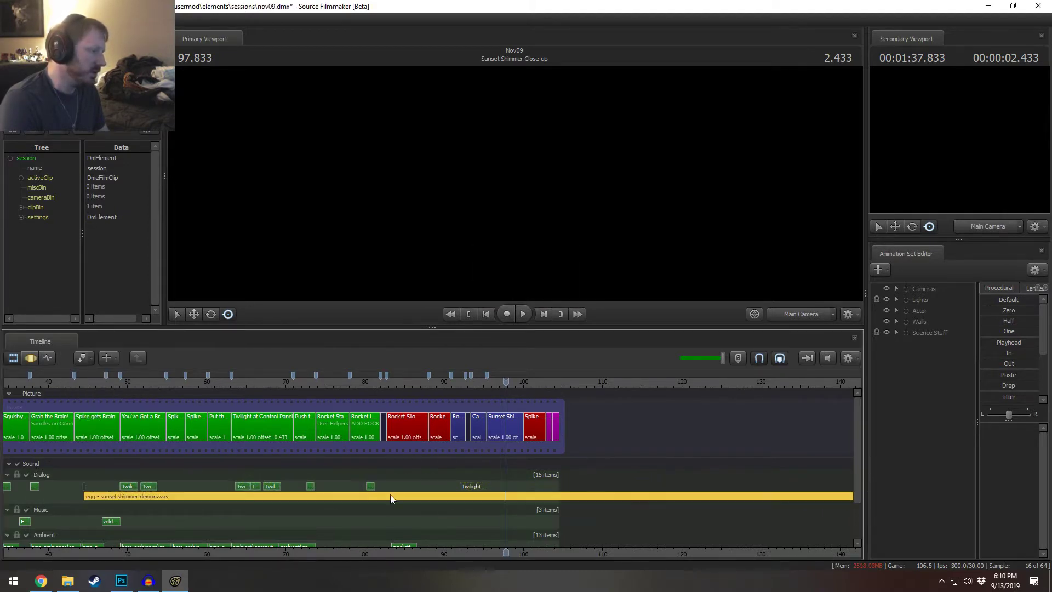
key("space")
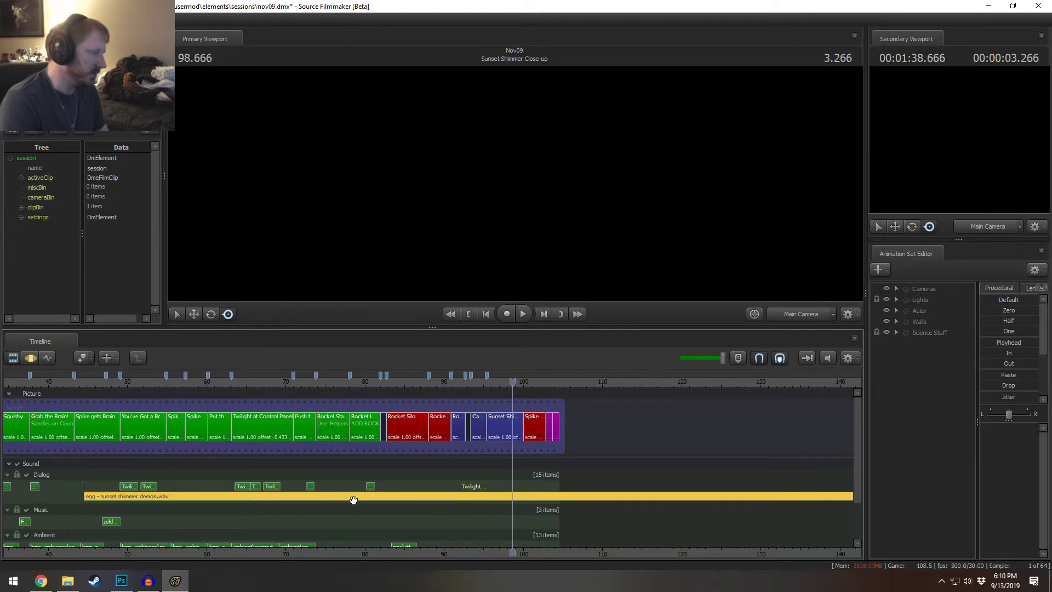
scroll(376, 498, "up", 4)
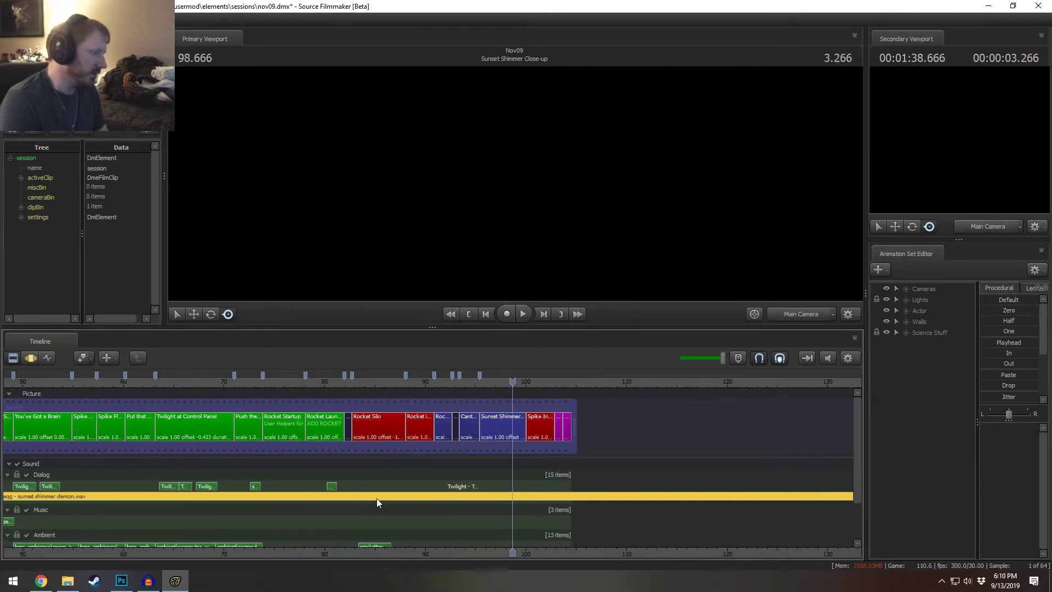
scroll(382, 498, "down", 3)
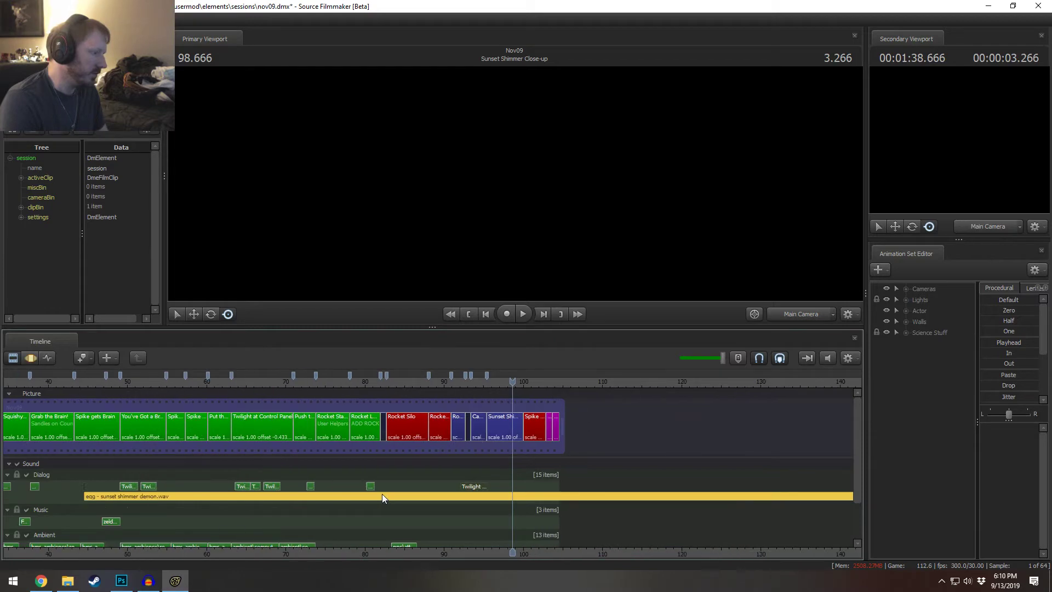
left_click(389, 496)
left_click_drag(376, 489, 376, 493)
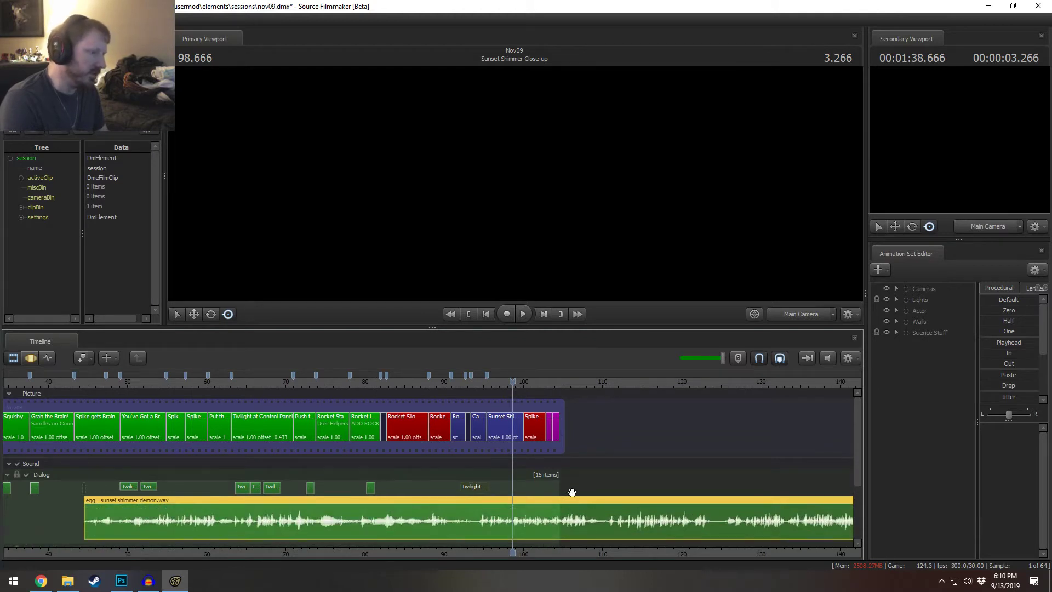
- Shift the Sunset Shimmer demon clip about 20 s earlier and play from about 97 s to find the wanted dialog
left_click_drag(494, 405, 518, 401)
left_click_drag(544, 508, 385, 510)
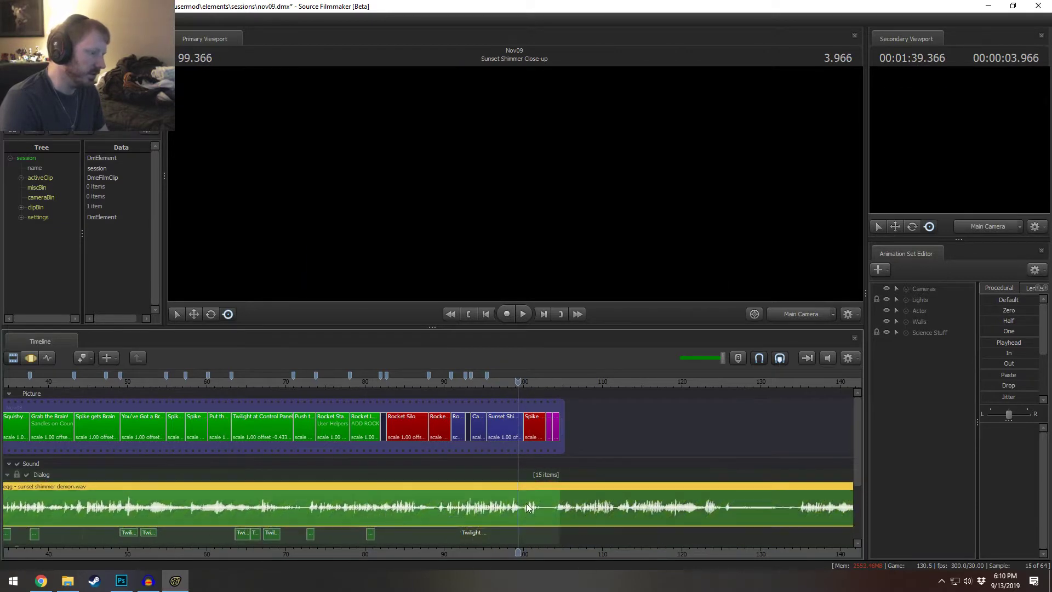
left_click_drag(512, 386, 500, 381)
key("space")
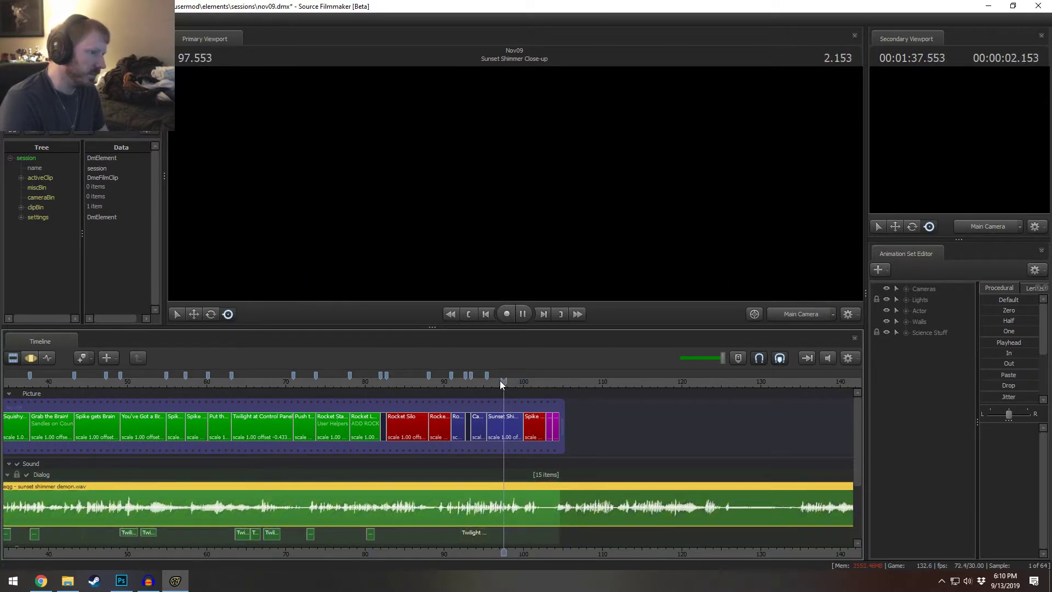
key("space")
key("space")
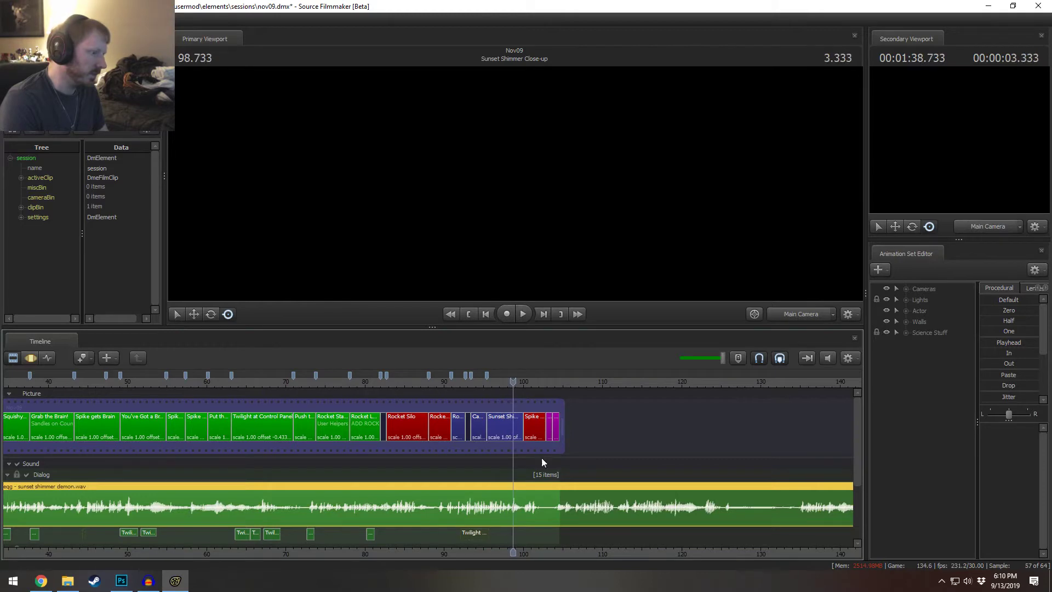
scroll(551, 499, "down", 5)
scroll(551, 499, "down", 5)
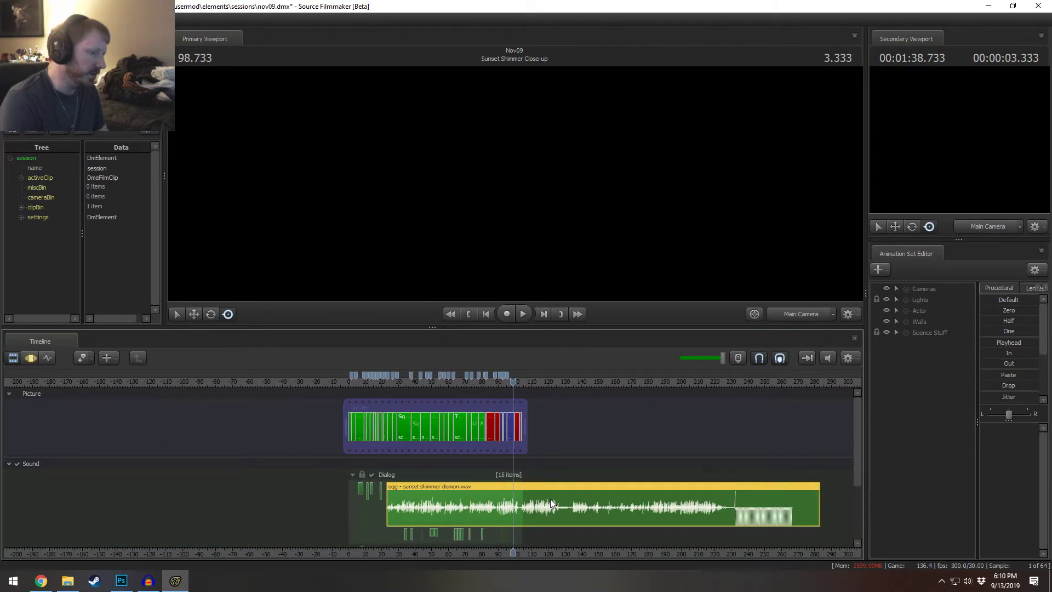
- Shift the Sunset Shimmer demon clip to start at about -110 s, play from about 99 s, and inspect the waveform near its end
scroll(550, 498, "up", 4)
scroll(550, 498, "down", 1)
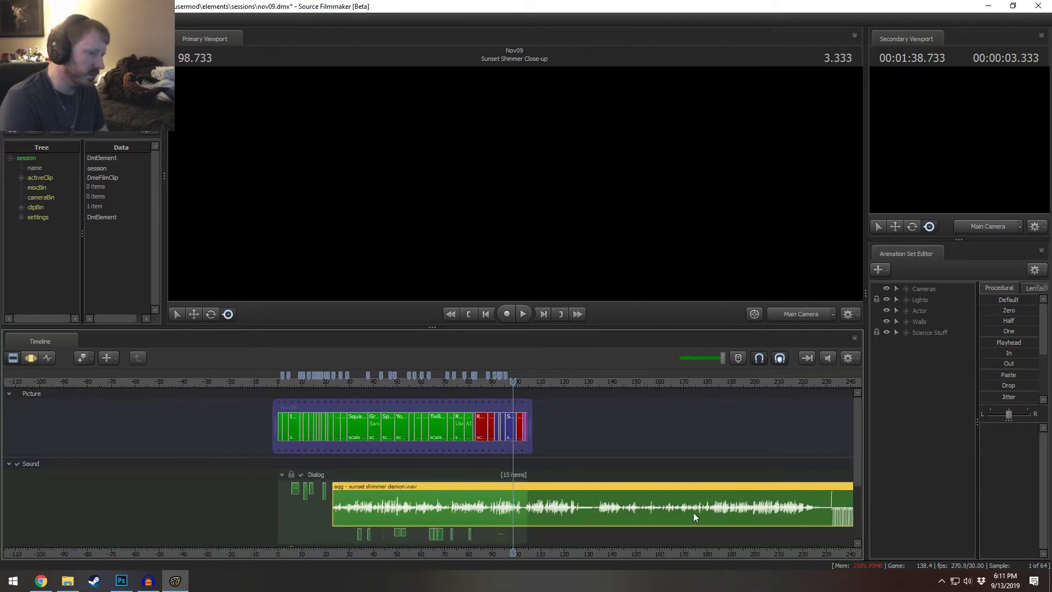
scroll(694, 515, "down", 2)
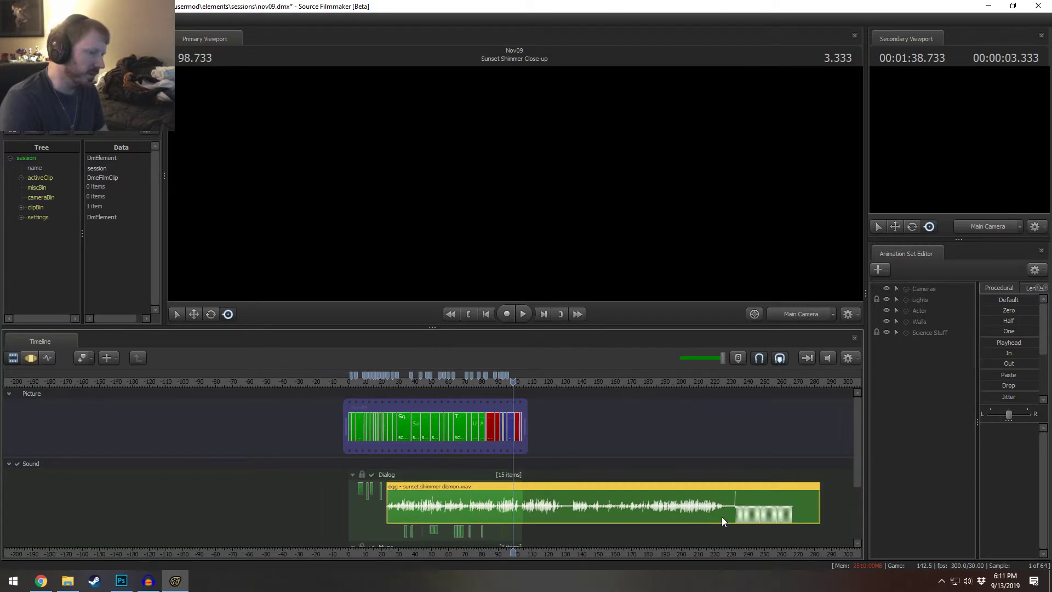
left_click_drag(722, 517, 484, 511)
key("space")
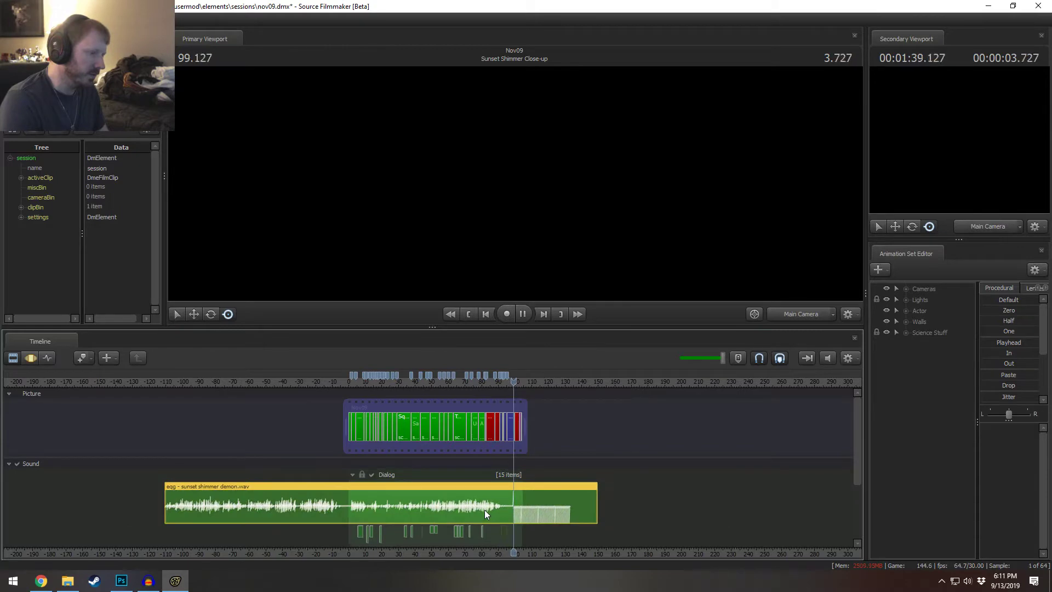
key("space")
scroll(509, 505, "up", 4)
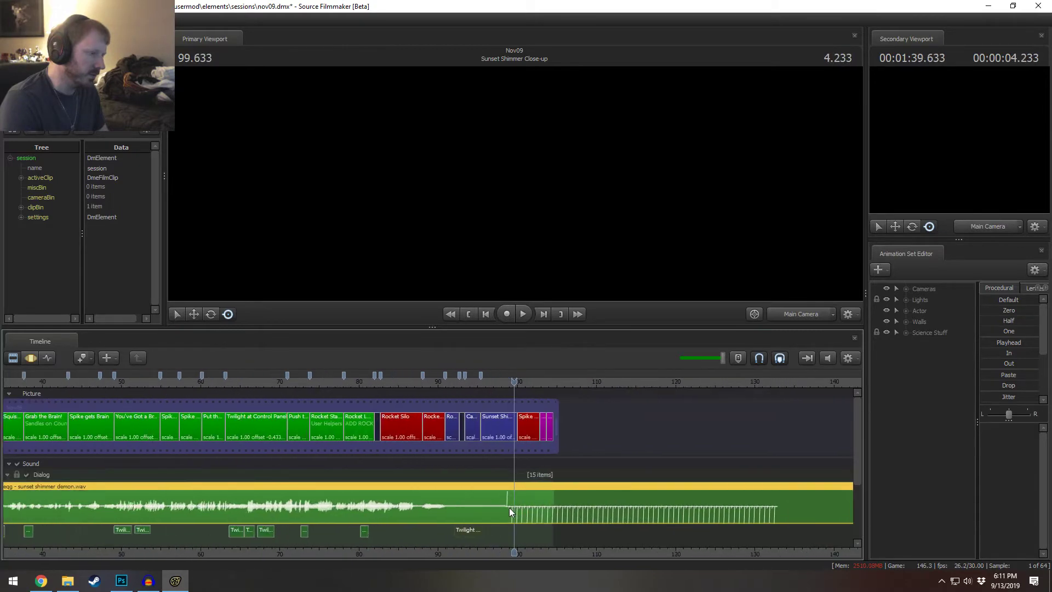
scroll(510, 511, "up", 3)
scroll(514, 520, "down", 1)
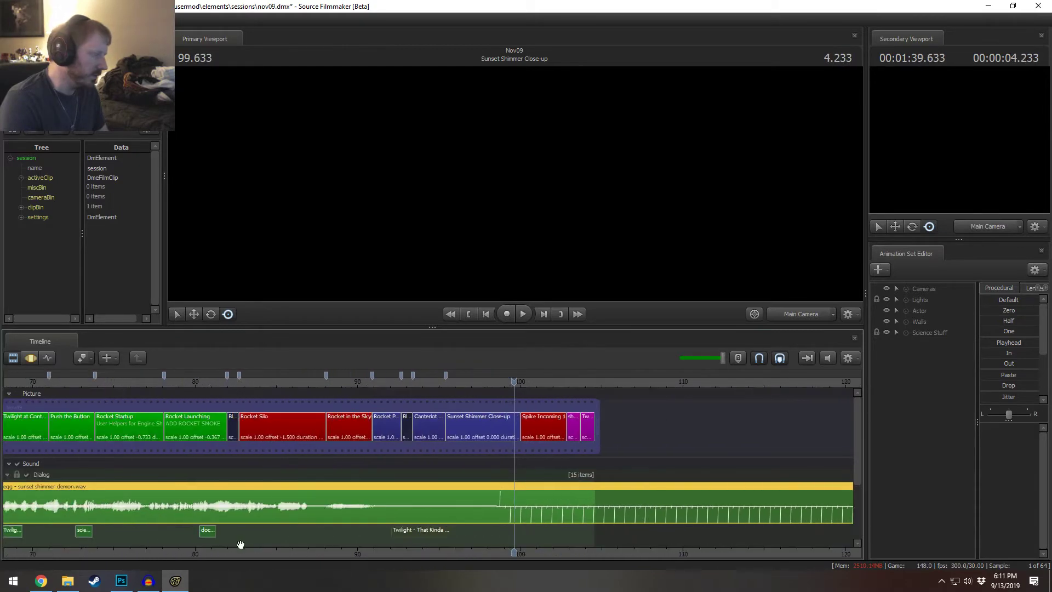
- Switch to Audacity and check the project rate of the My Little Pony Equestria Girls project
left_click(156, 582)
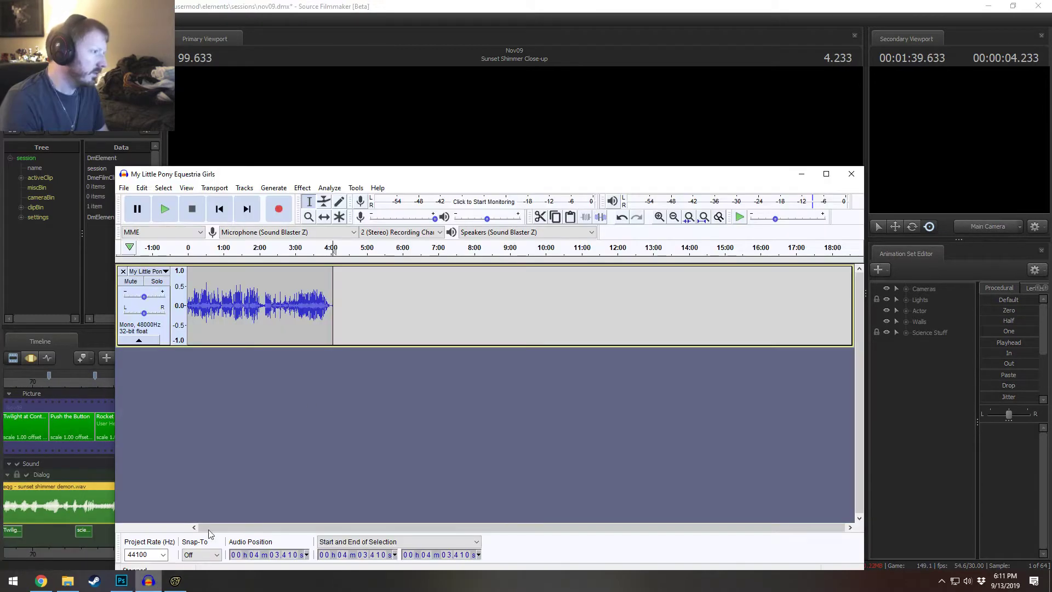
left_click(301, 257)
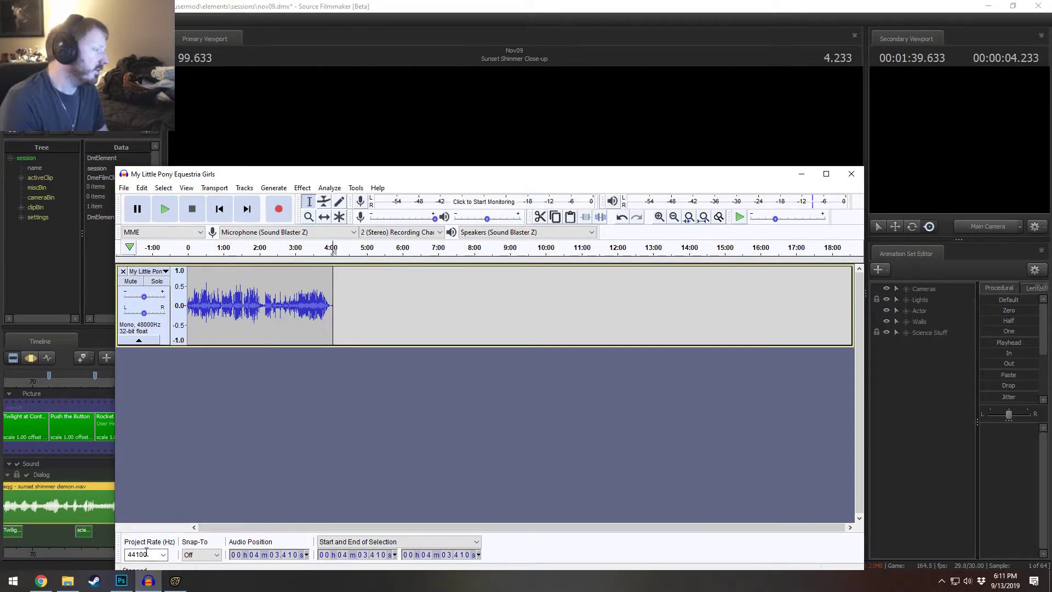
left_click_drag(323, 178, 325, 143)
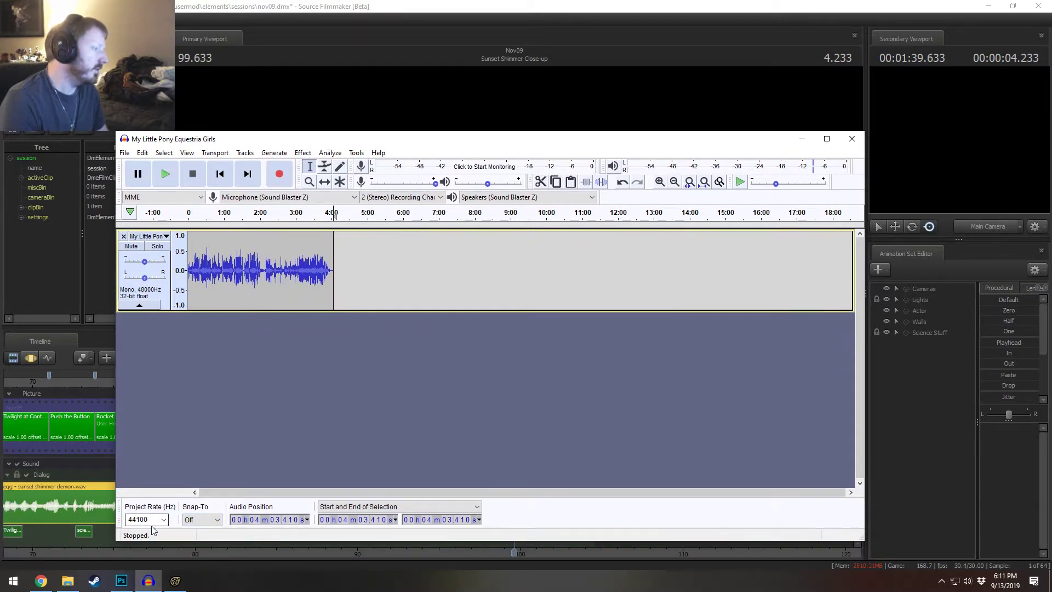
- Review the file formats offered for a WAV export, cancel the export, and check the track in its collapsed and expanded views
left_click(126, 153)
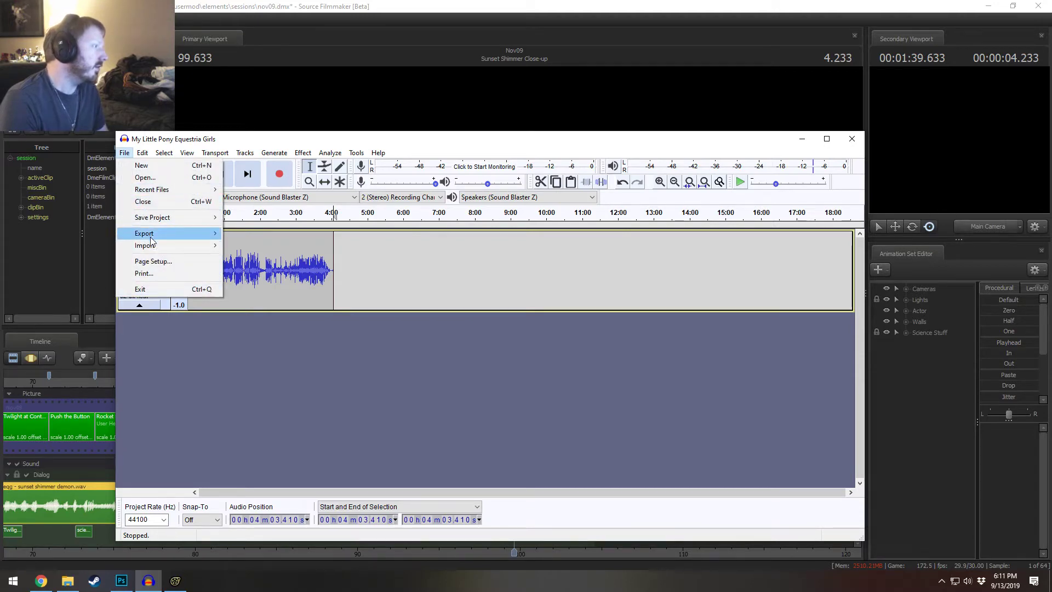
mouse_move(165, 234)
left_click(258, 242)
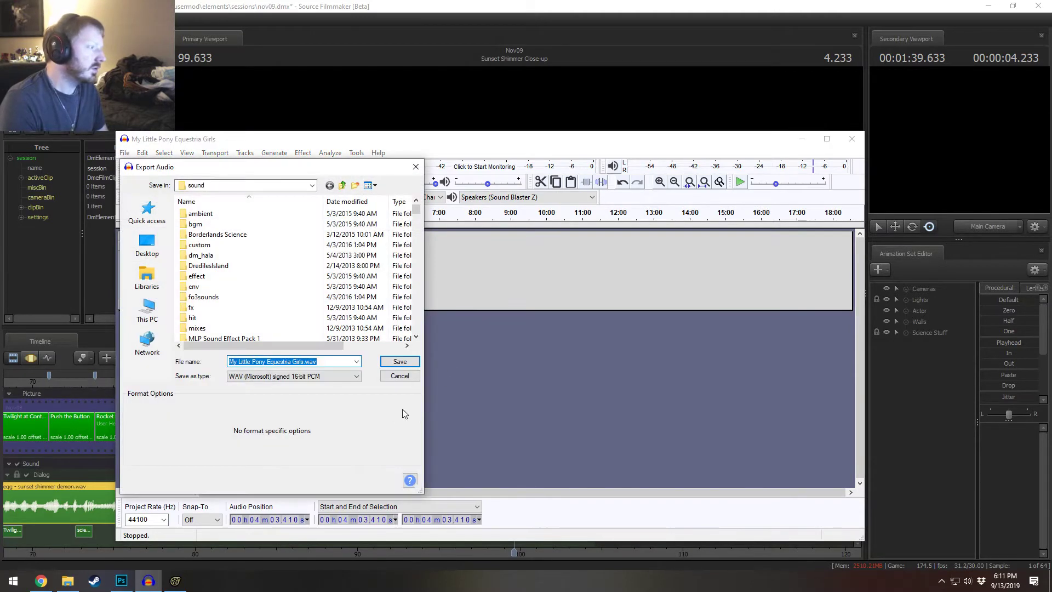
left_click(340, 377)
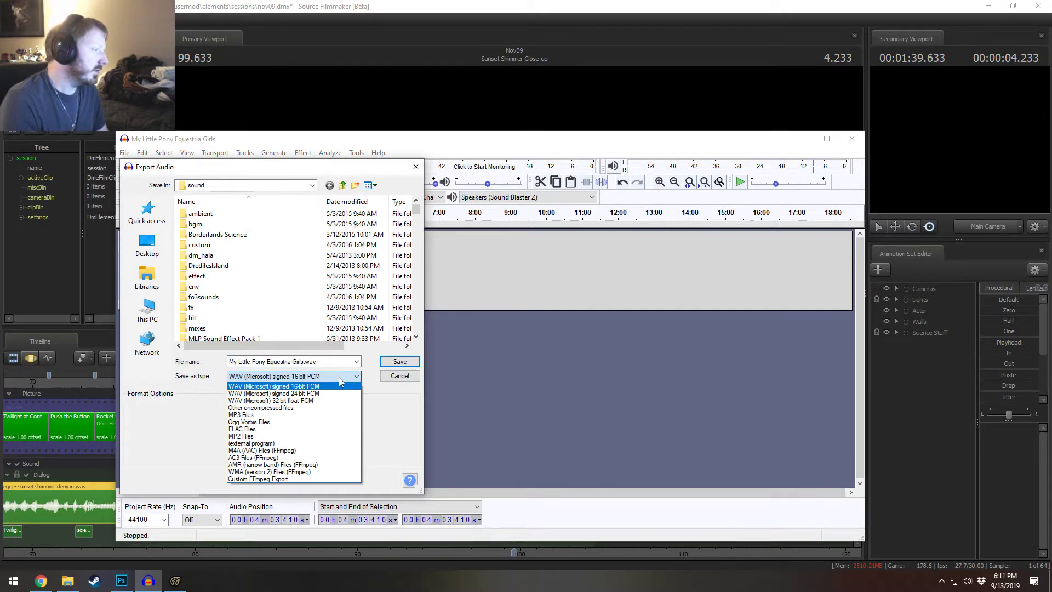
left_click(339, 377)
left_click(338, 377)
left_click(339, 377)
left_click(384, 376)
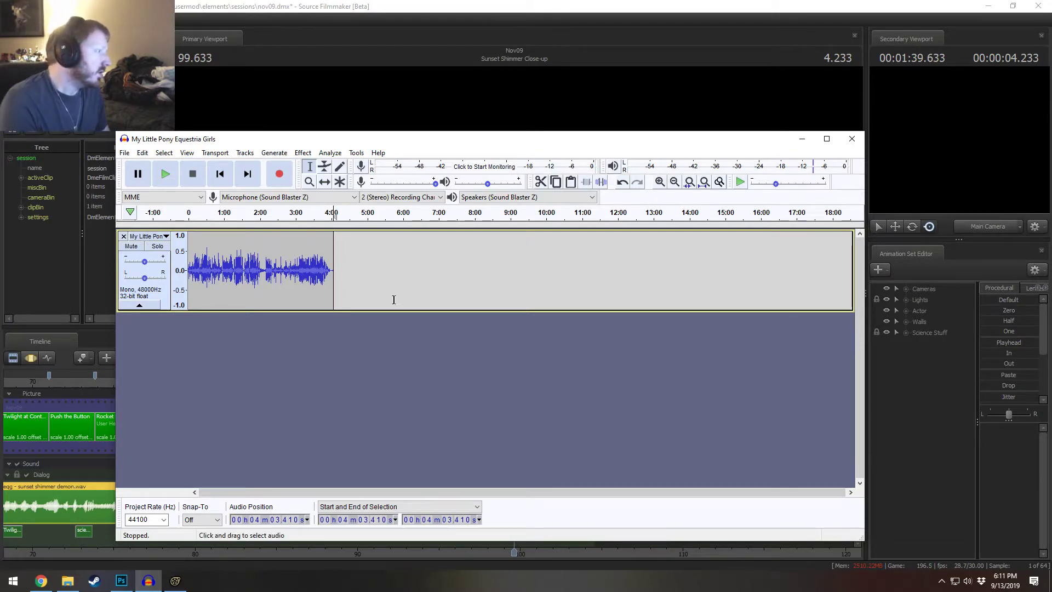
left_click(139, 305)
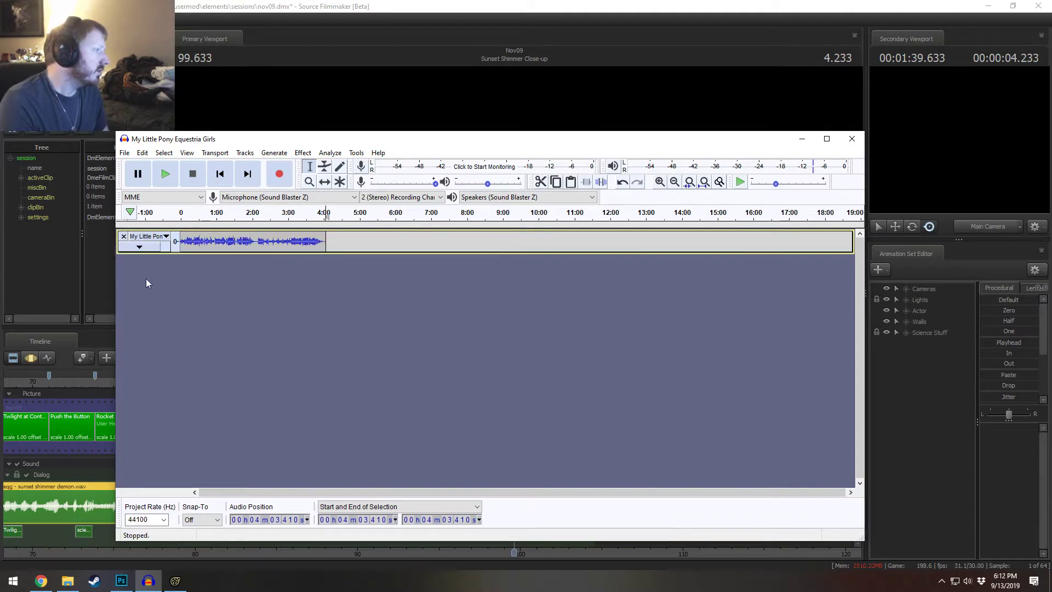
left_click(140, 247)
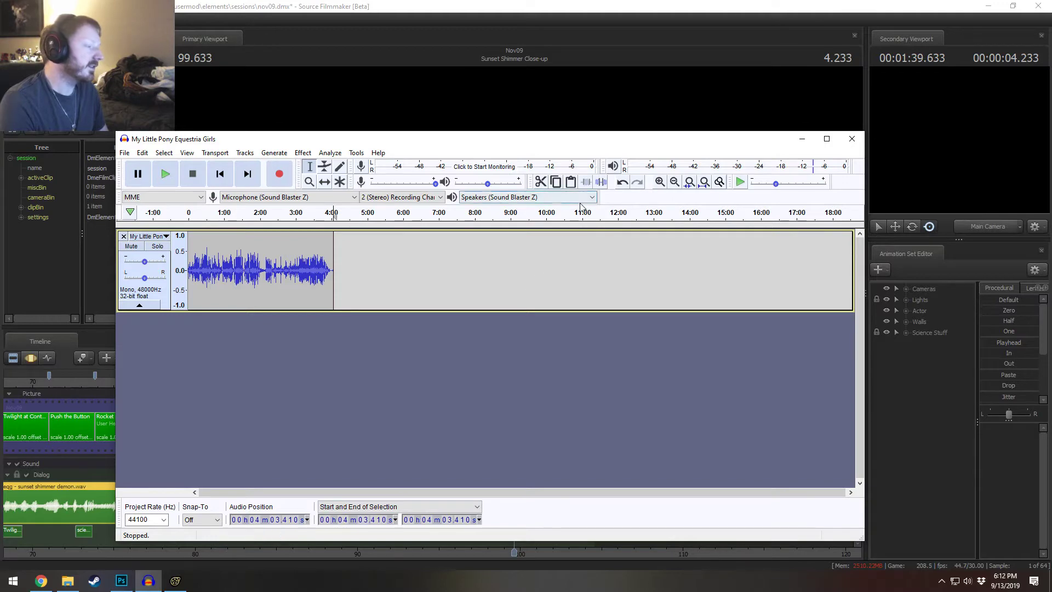
- Return to Source Filmmaker and move the Sunset Shimmer demon clip to start at 0 s to examine its full length
left_click(589, 109)
scroll(468, 514, "down", 5)
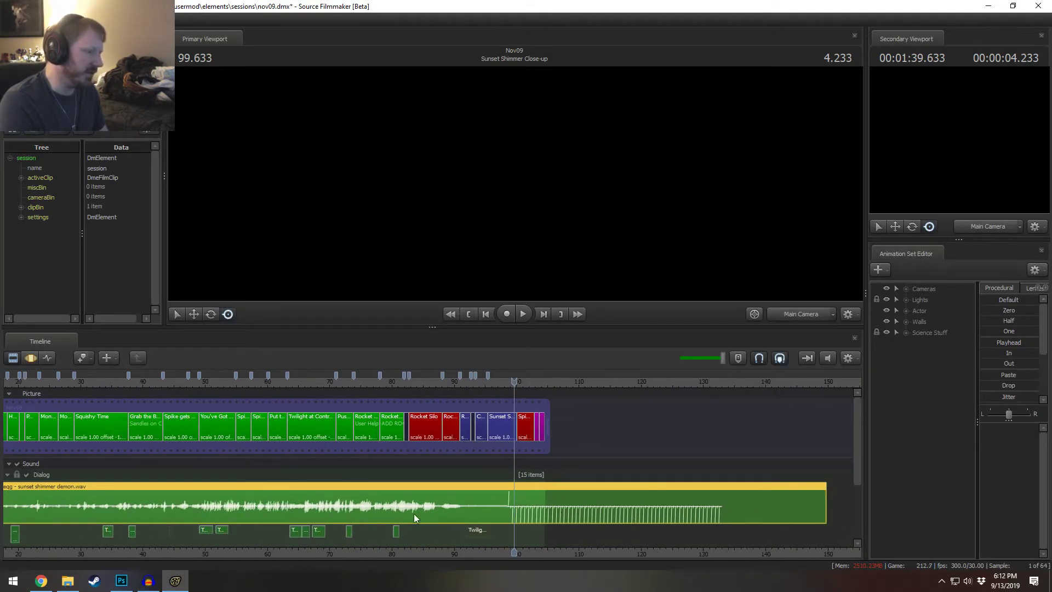
scroll(530, 524, "down", 6)
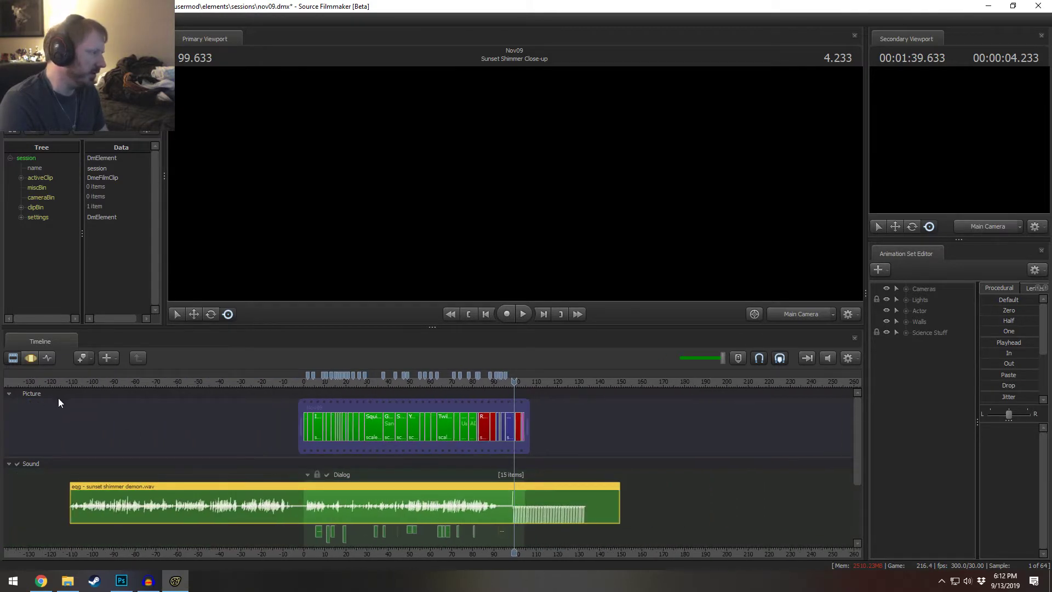
mouse_move(195, 493)
left_mouse_down()
mouse_move(453, 486)
mouse_move(435, 485)
left_mouse_up()
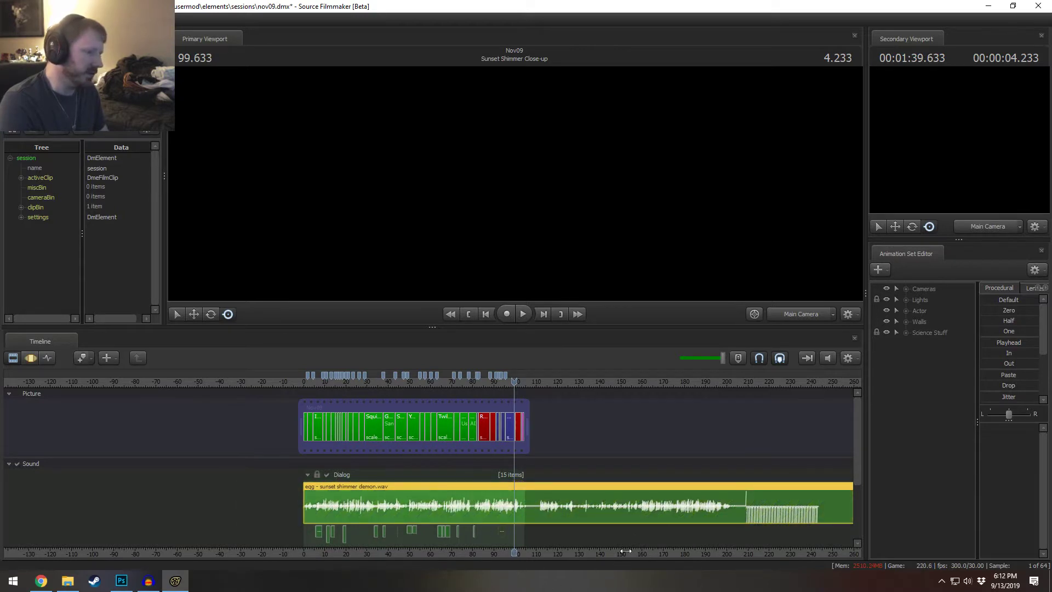
left_click_drag(625, 550, 574, 560)
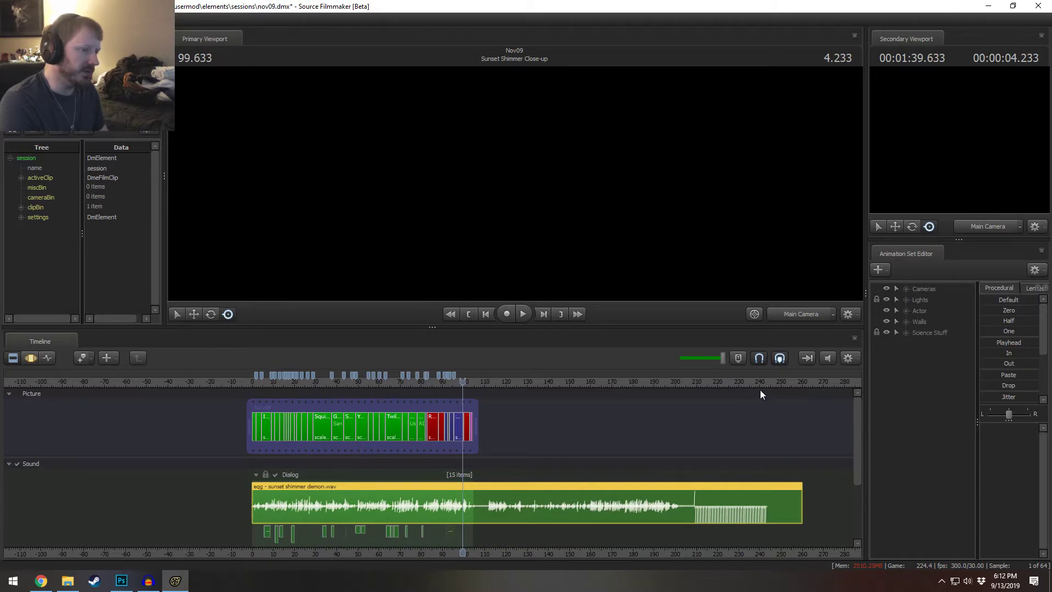
- Switch to Audacity and play the track from about 2:50, 2:30 and 1:58 to find where the needed dialog ends
key("alt+Tab")
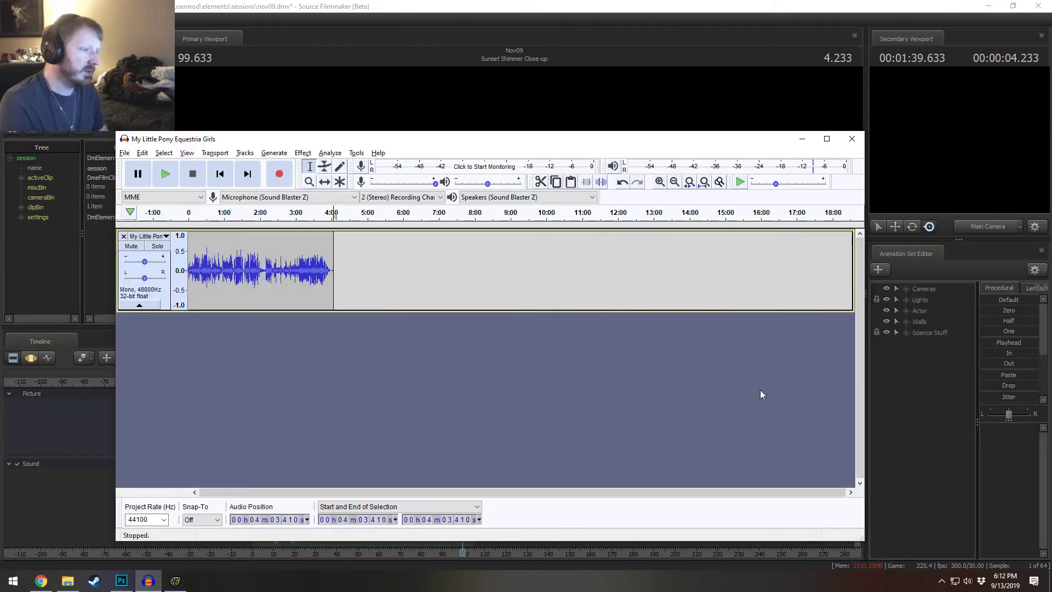
left_click(289, 213)
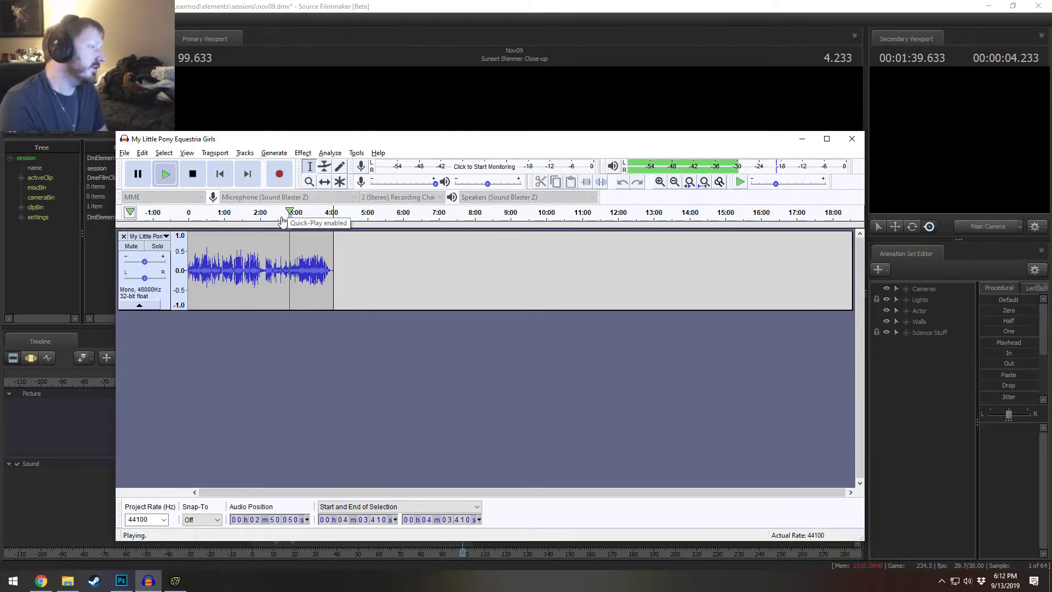
left_click(268, 215)
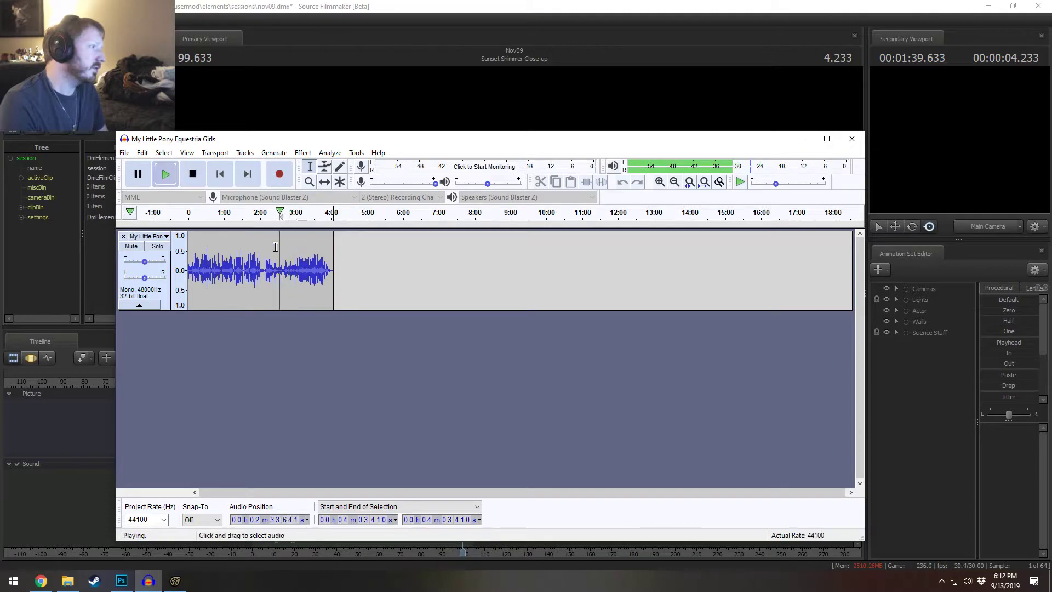
left_click(258, 215)
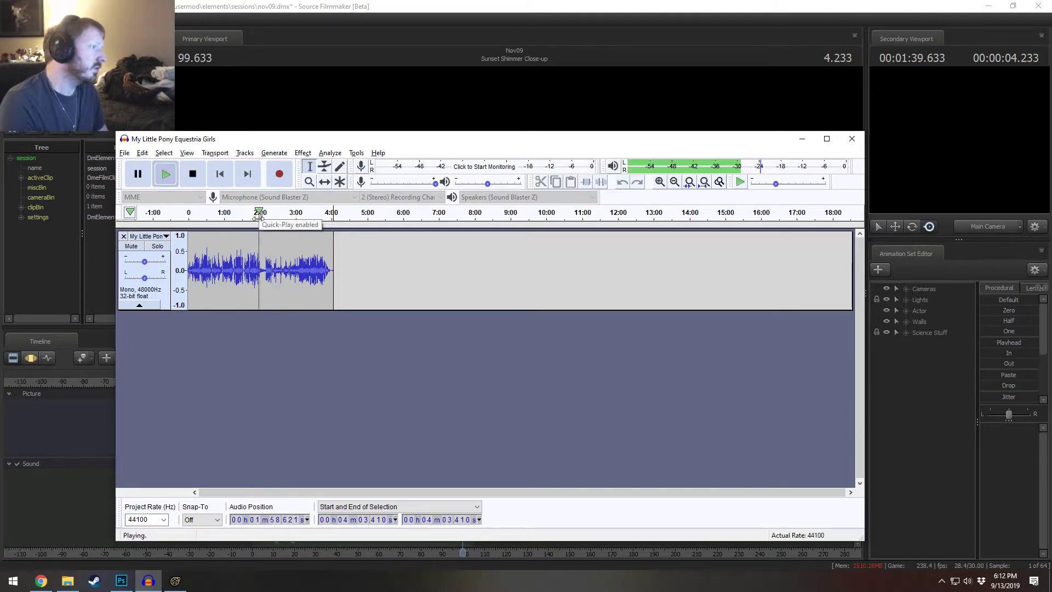
left_click(257, 214)
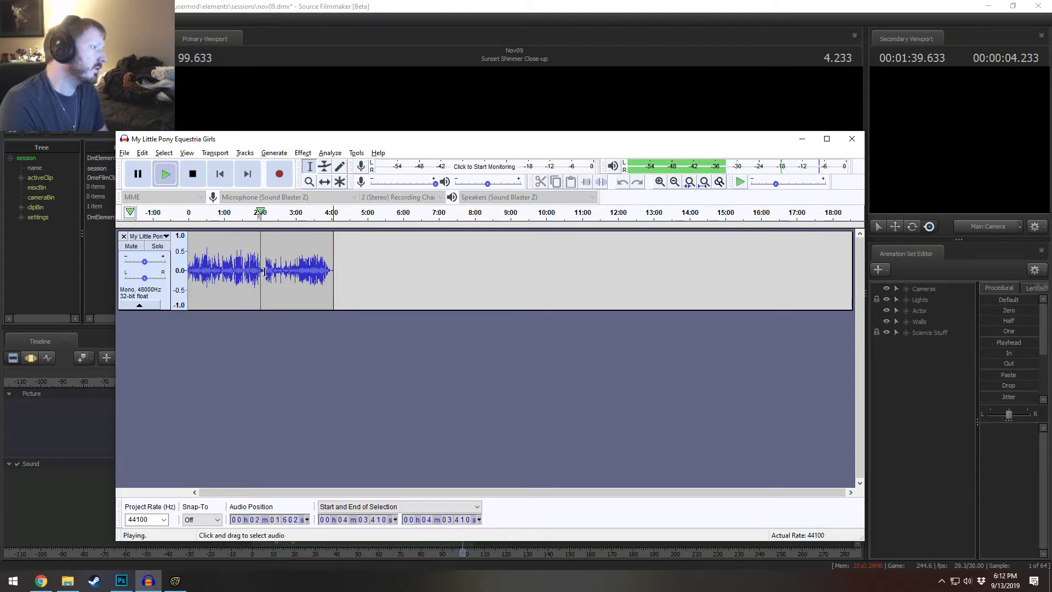
- Delete all of the track's audio after about 2:09.5, in the quiet gap following the 2:00 mark
key("alt")
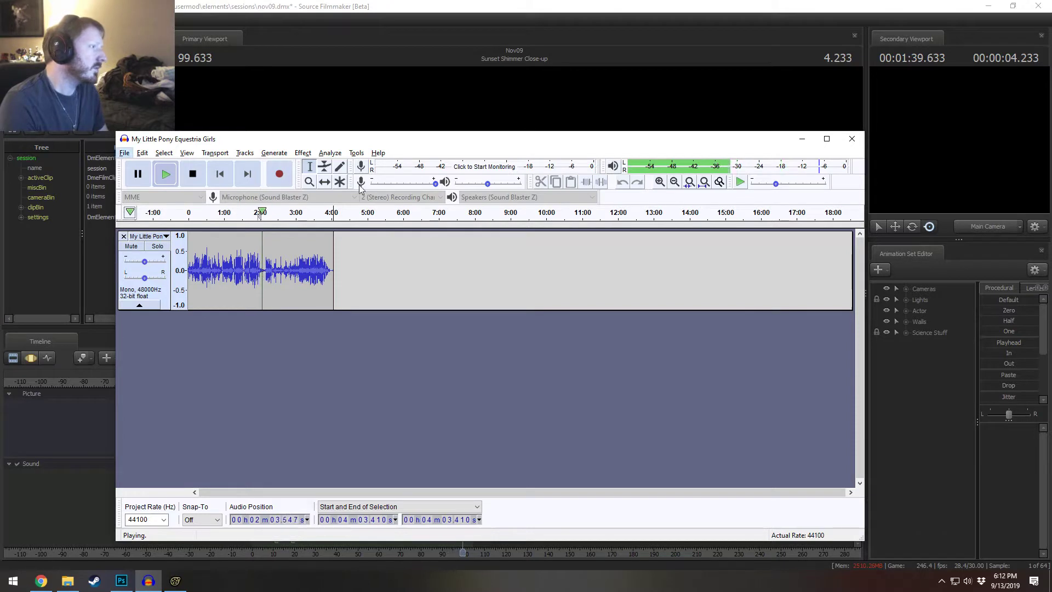
key("F4")
left_click(264, 274)
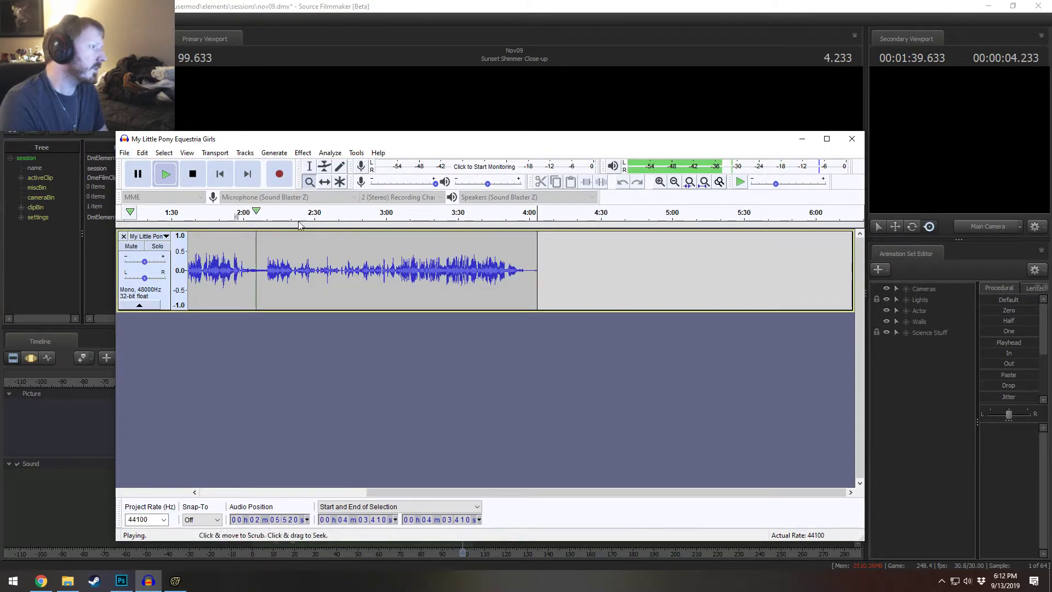
left_click(309, 166)
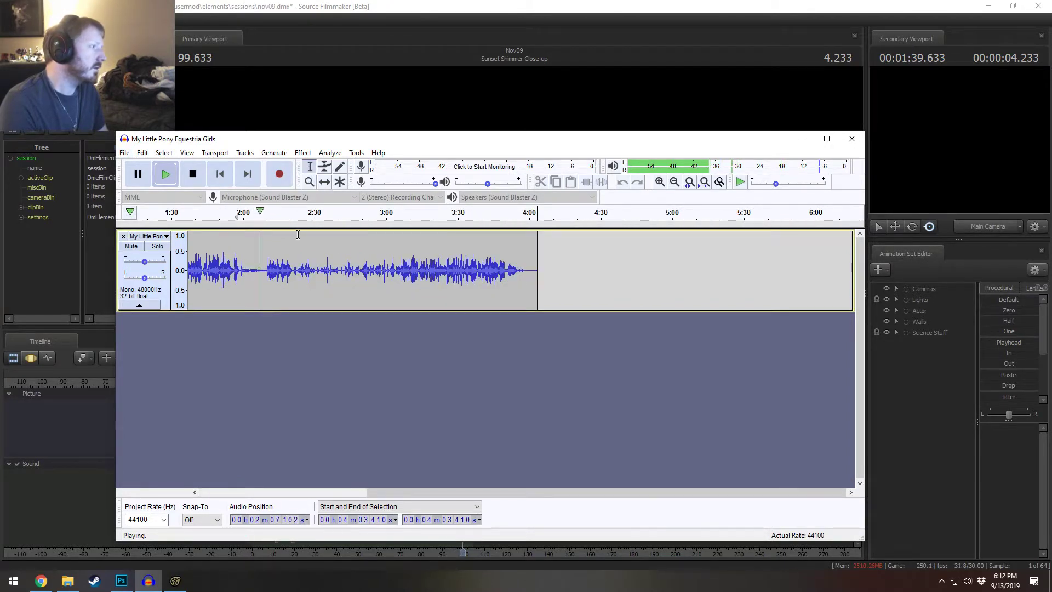
left_click(265, 278)
key("space")
left_click_drag(265, 278, 556, 278)
key("Delete")
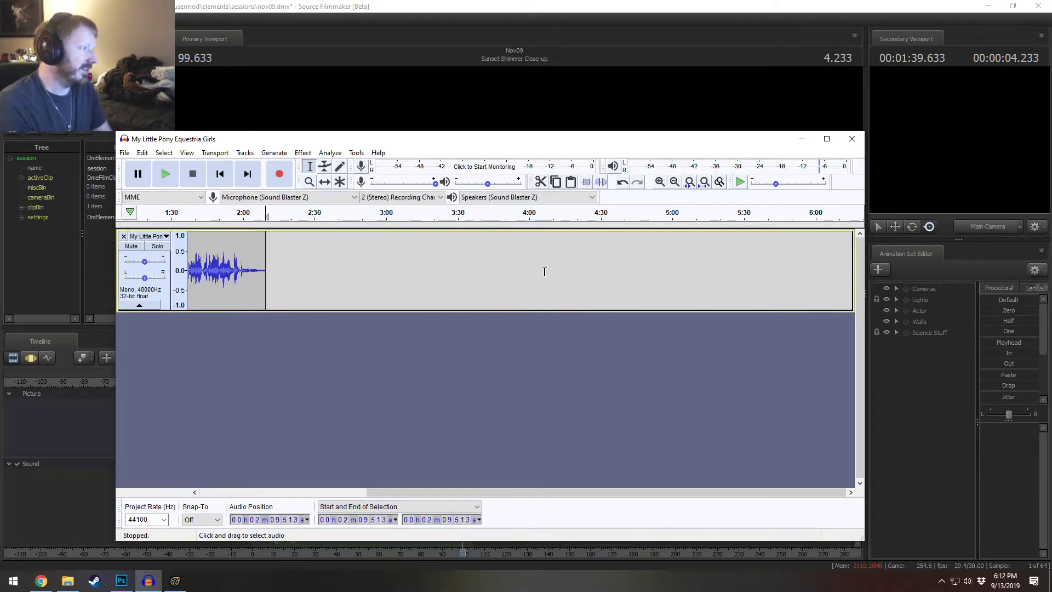
- Export the trimmed track as a 16-bit PCM WAV, overwriting EQG - Sunset Shimmer Demon.wav in the sound folder with blank metadata tags
left_click(125, 154)
mouse_move(144, 234)
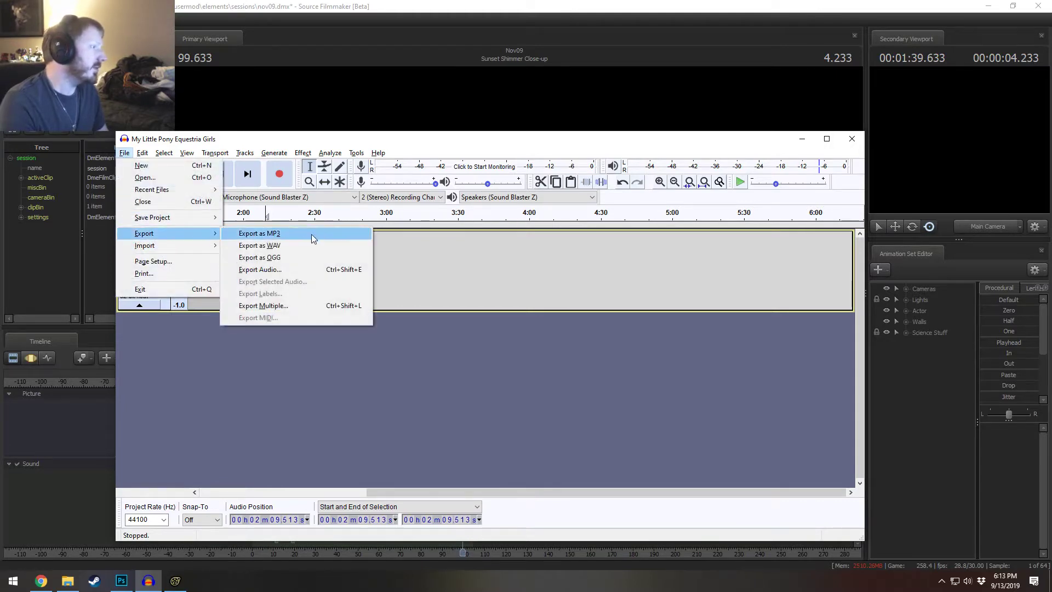
left_click(301, 244)
scroll(261, 321, "down", 15)
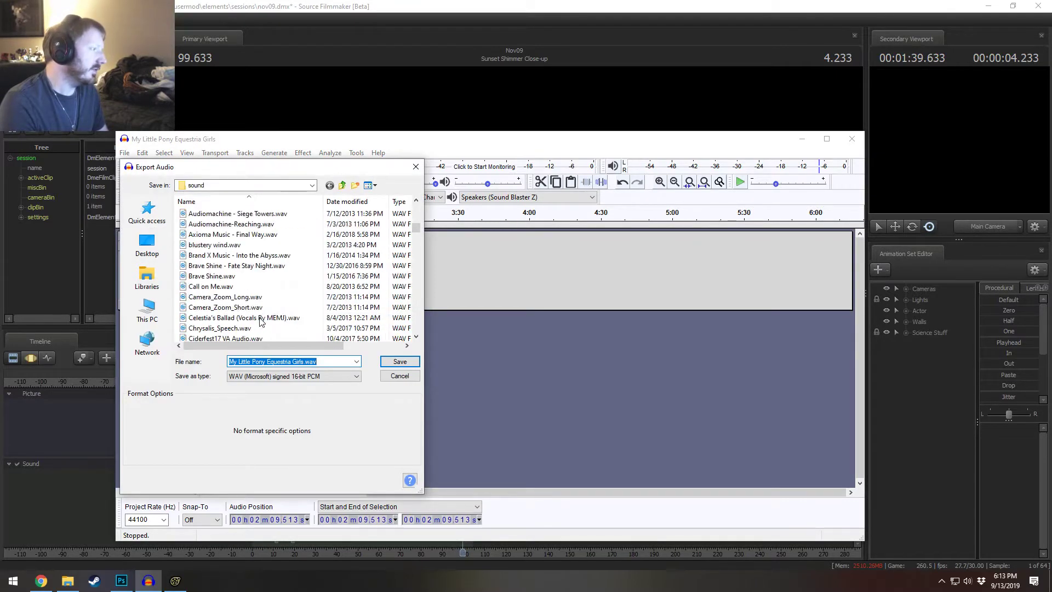
scroll(261, 322, "down", 3)
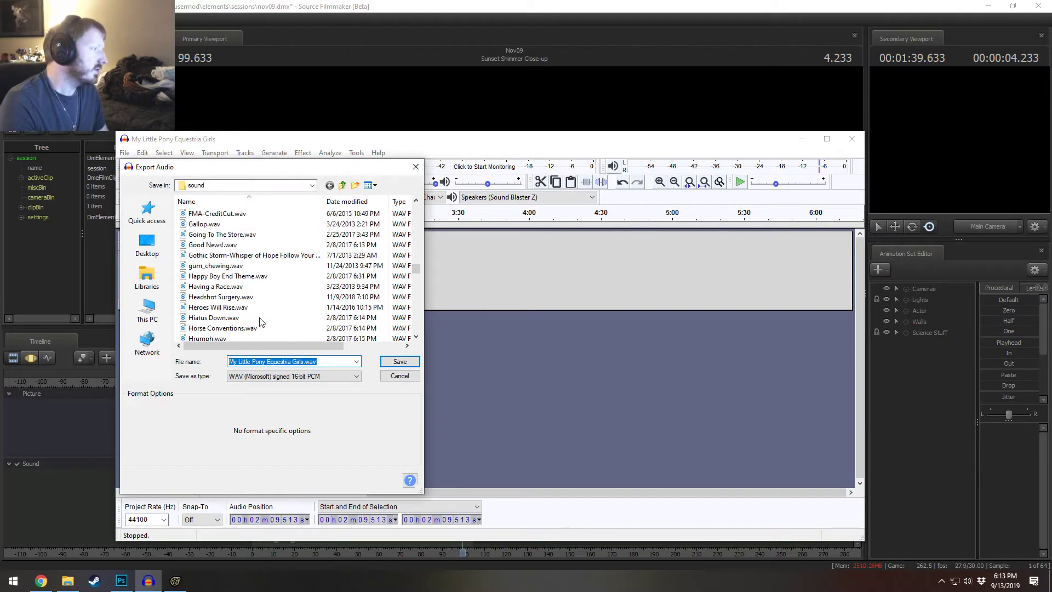
scroll(261, 322, "up", 10)
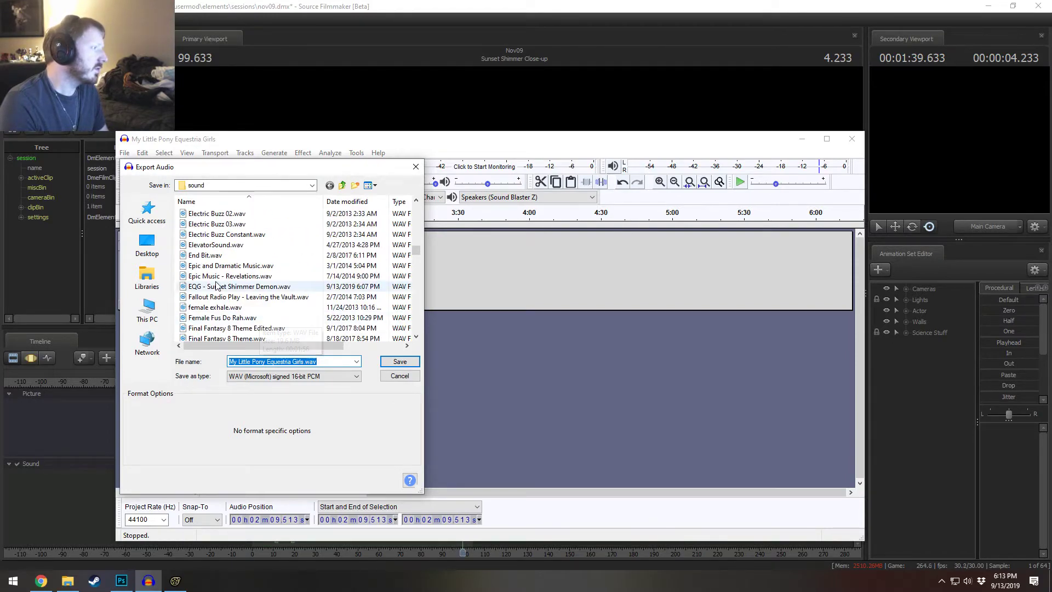
double_click(258, 286)
left_click(569, 343)
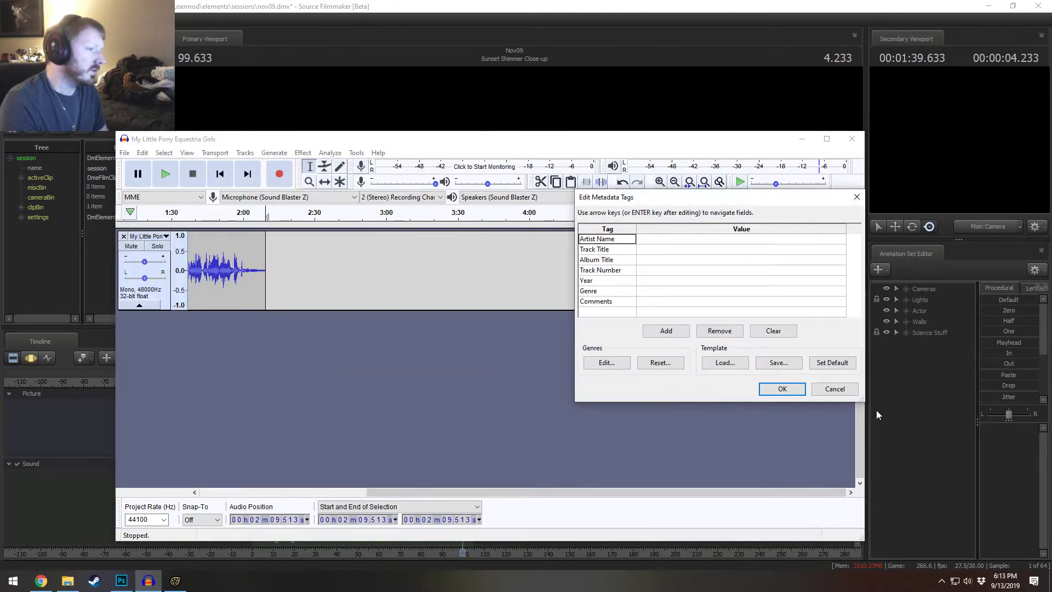
left_click(782, 389)
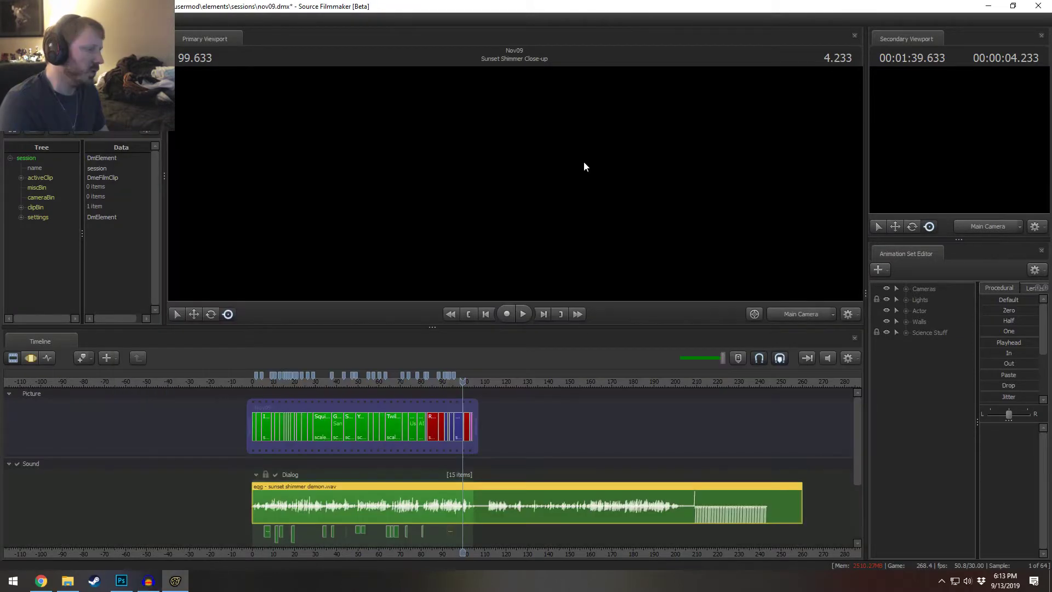
- Switch to Source Filmmaker, delete the Sunset Shimmer demon clip from the Dialog track, and close the program
key("Delete")
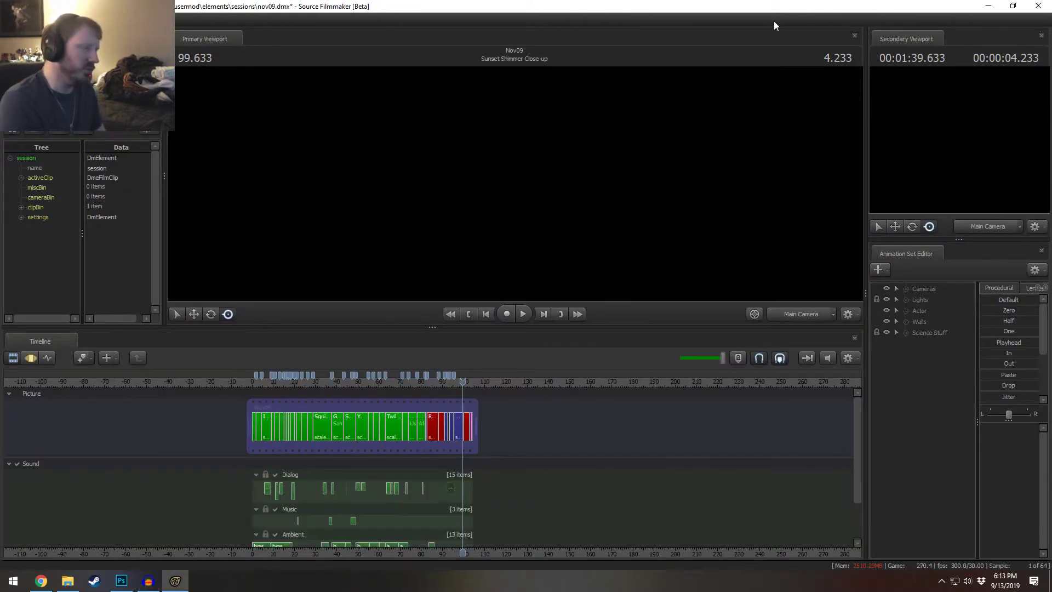
left_click(532, 299)
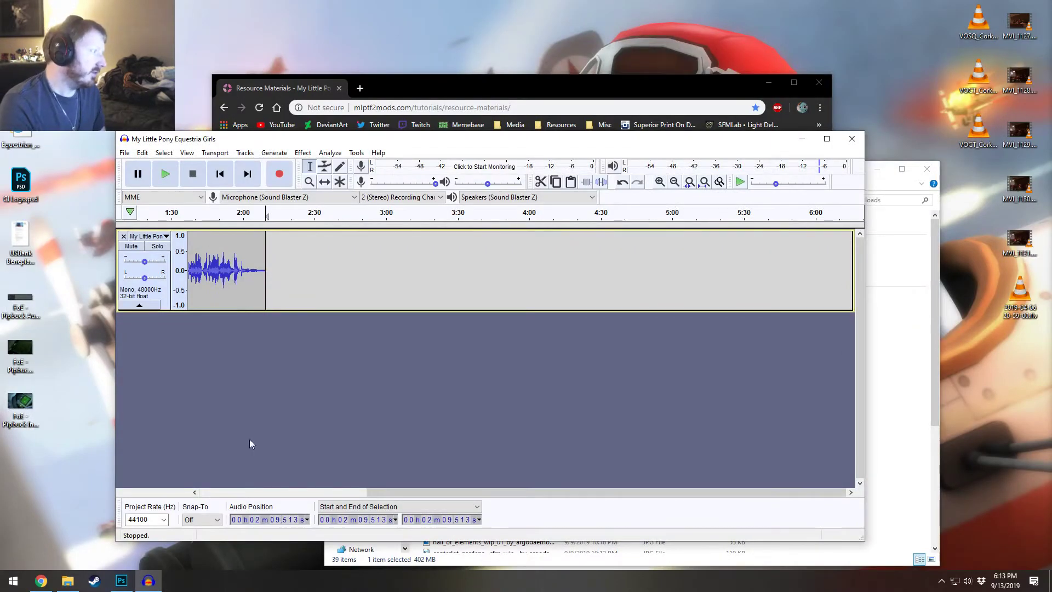
- Relaunch Source Filmmaker and open the recent session nov09.dmx
right_click(94, 581)
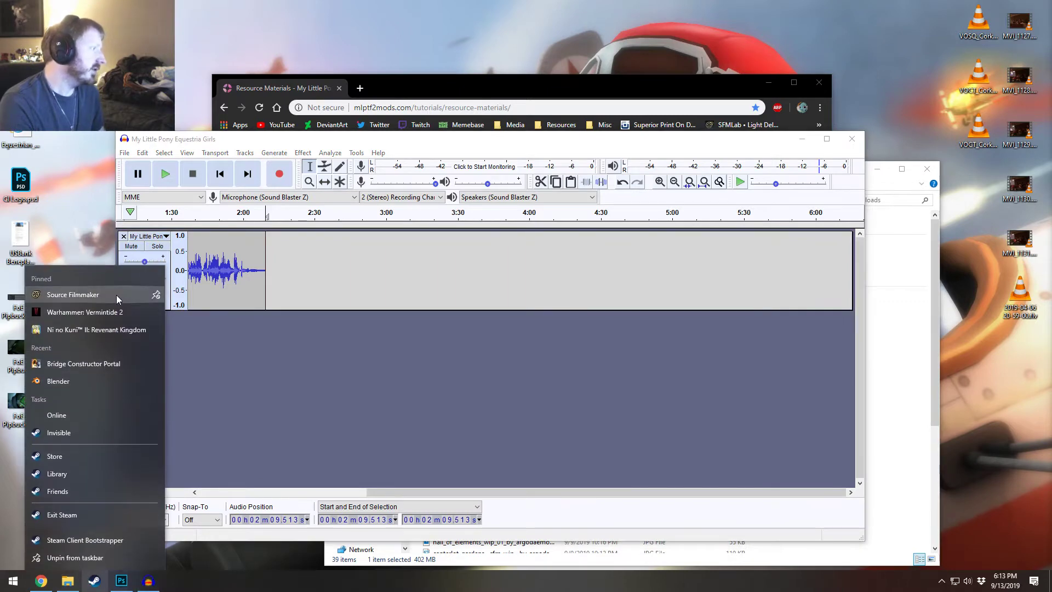
left_click(98, 290)
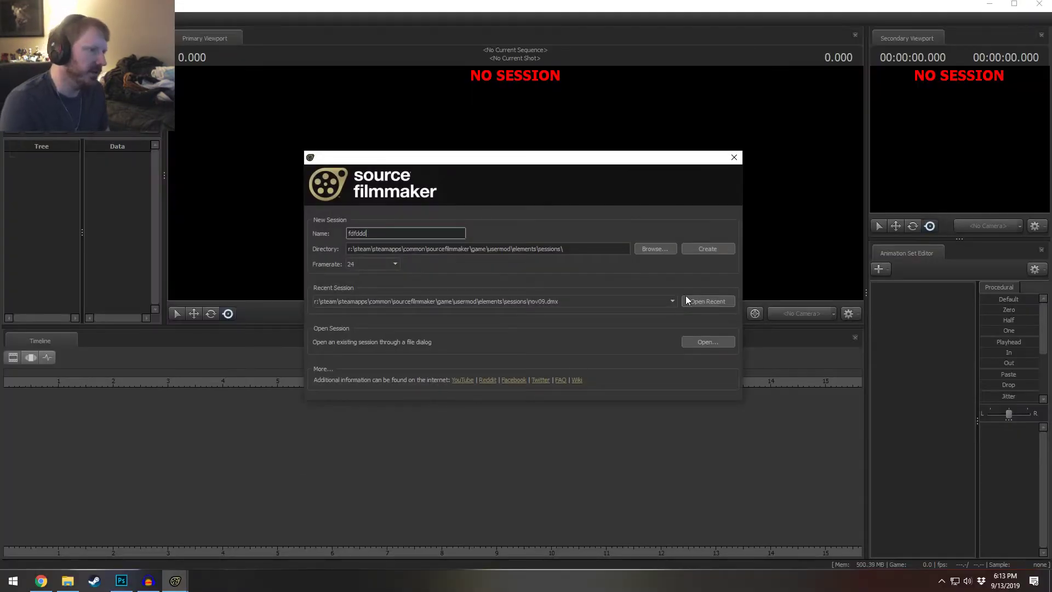
left_click(692, 301)
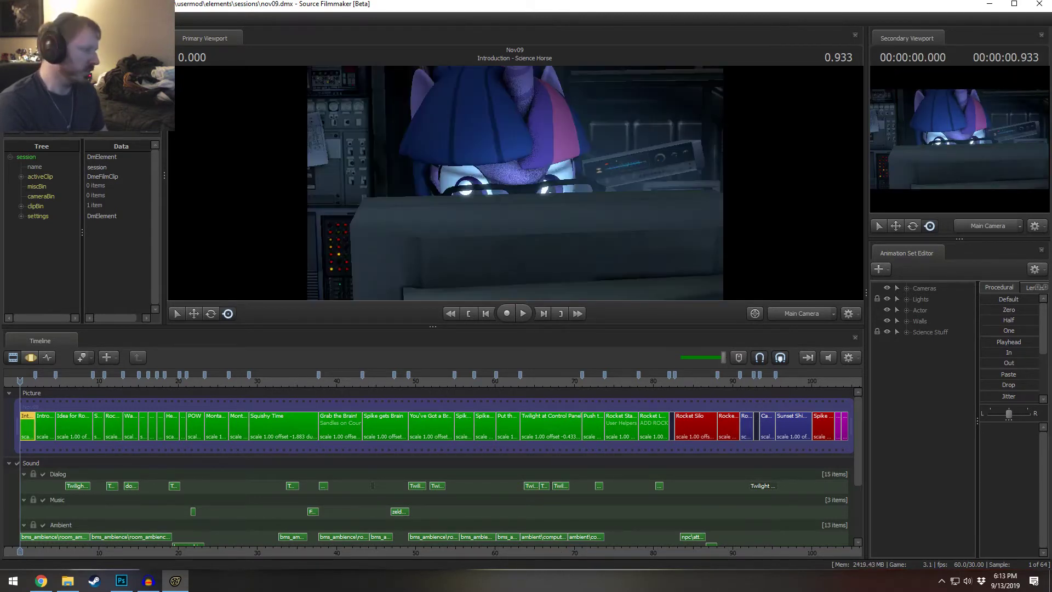
left_click(148, 581)
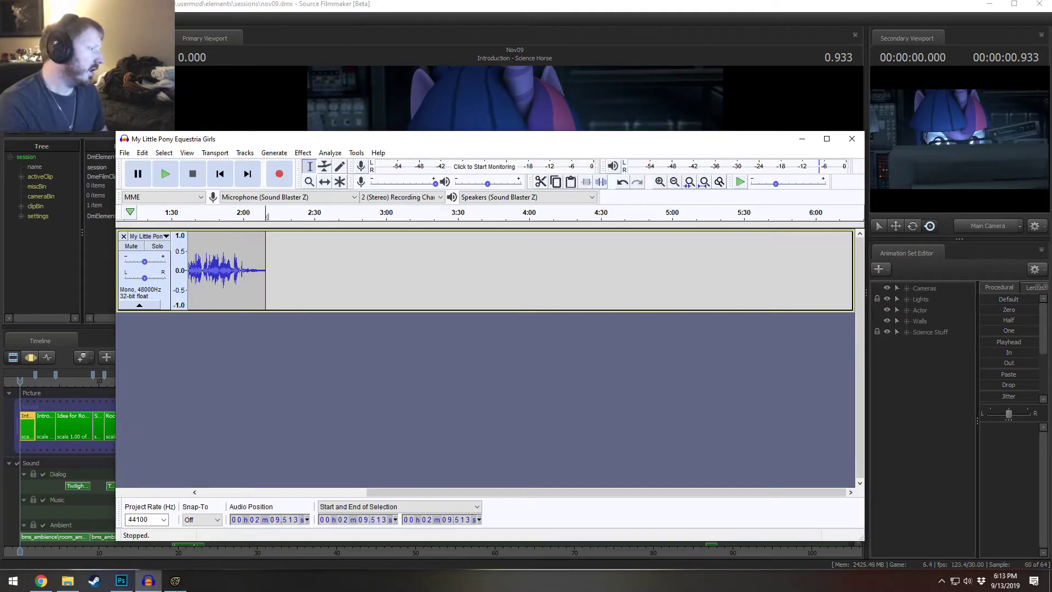
left_click(148, 580)
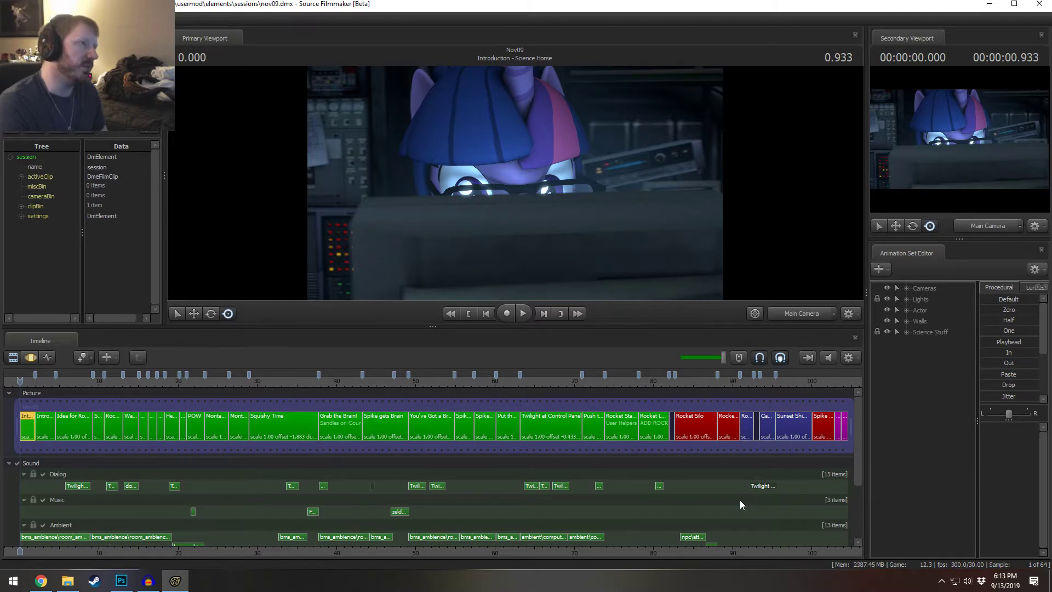
key("alt+Tab")
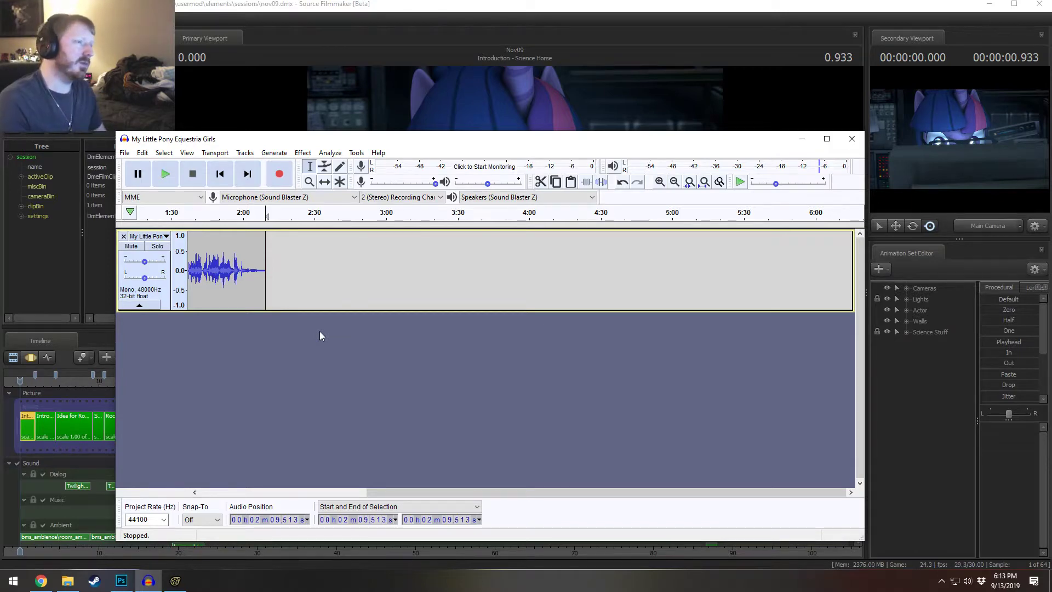
left_click(536, 5)
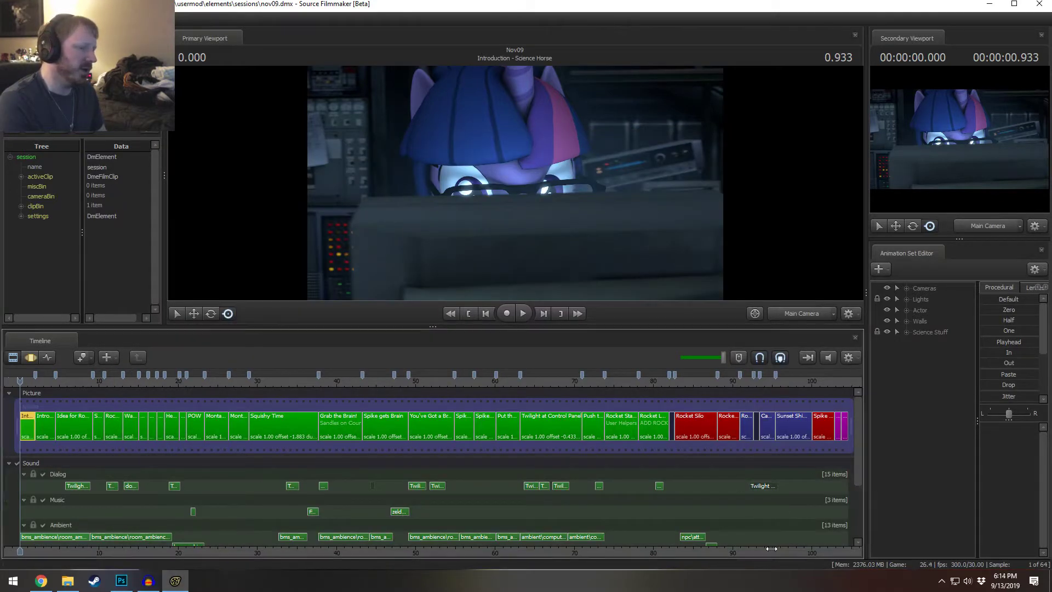
- Add the sound file eqg - sunset shimmer demon.wav as a clip on the Dialog track
scroll(724, 537, "down", 3)
right_click(546, 483)
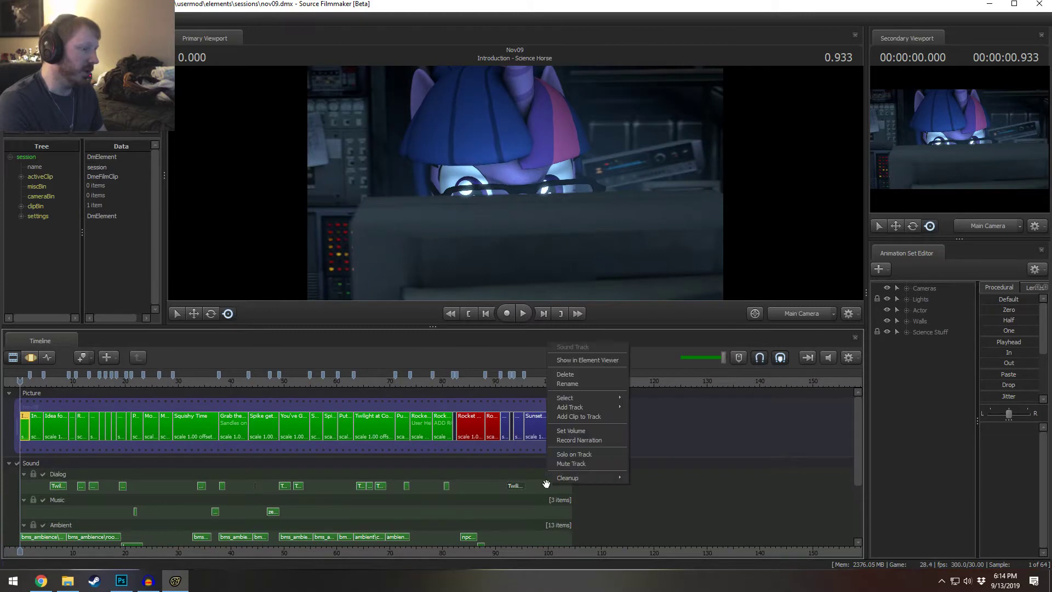
left_click(588, 416)
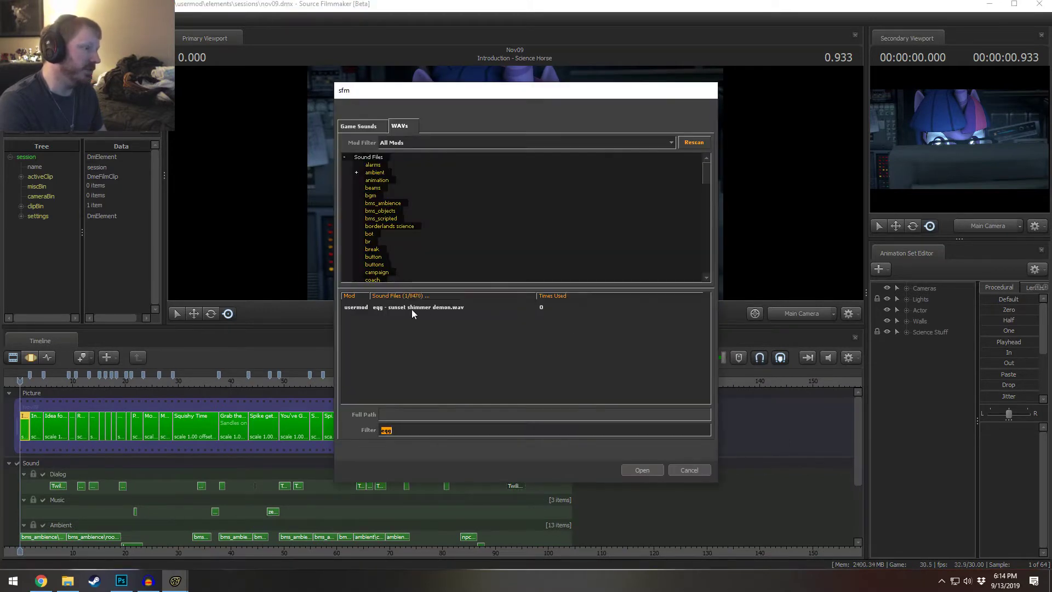
double_click(412, 308)
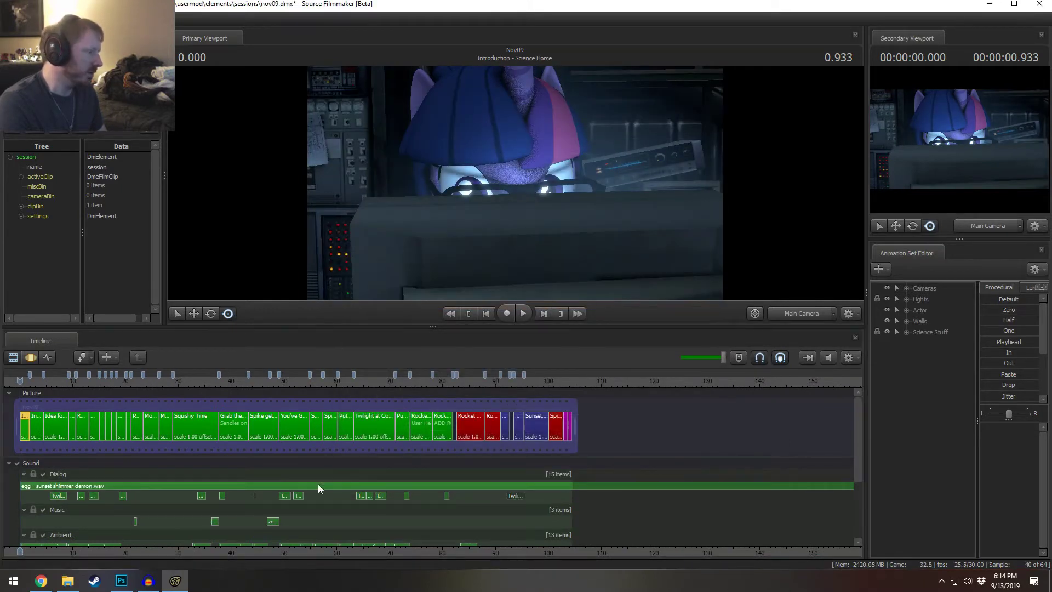
- Play the Sunset Shimmer Close-up shot and move the demon dialog clip so it starts at about 72 s
left_click(321, 485)
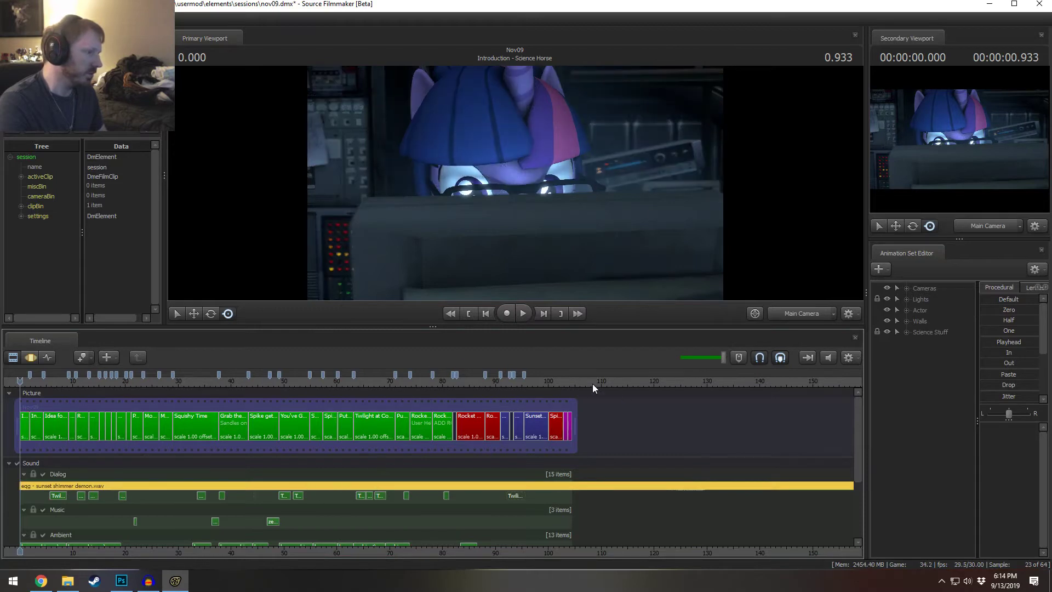
left_click(542, 379)
key("space")
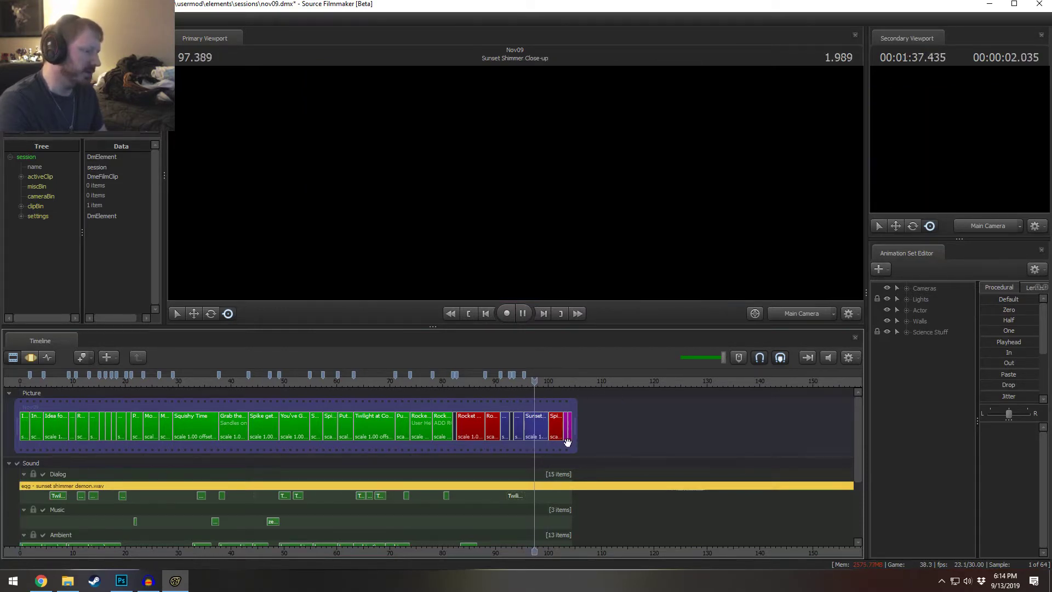
scroll(518, 490, "down", 2)
left_click_drag(519, 487, 795, 486)
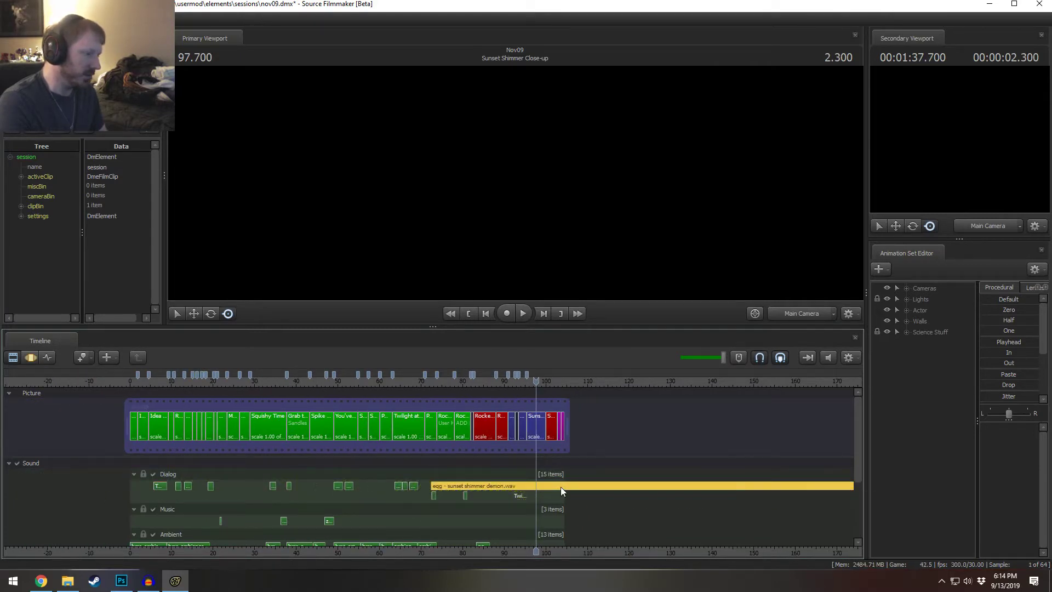
- Show the demon dialog clip's waveform and trim the clip's end to about 139.8 s, cutting off the empty tail
double_click(560, 487)
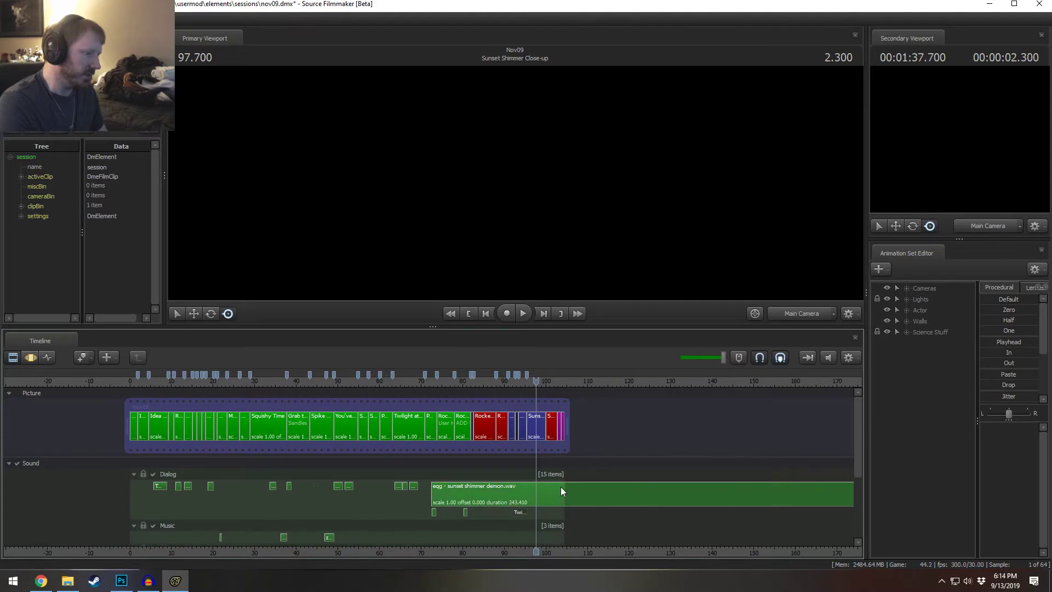
right_click(559, 496)
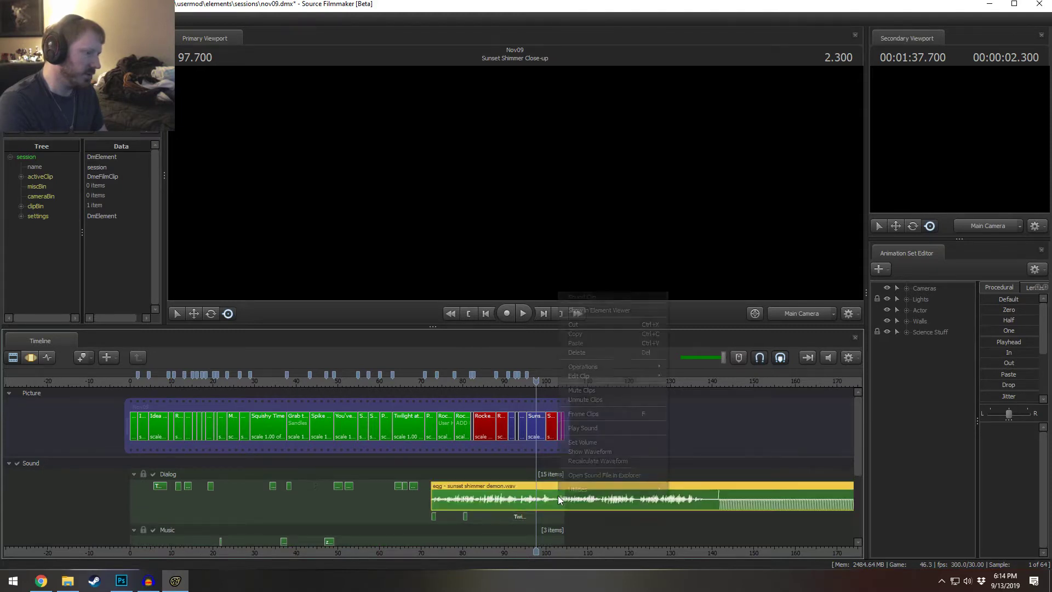
left_click(523, 559)
middle_click_drag(695, 433, 566, 432)
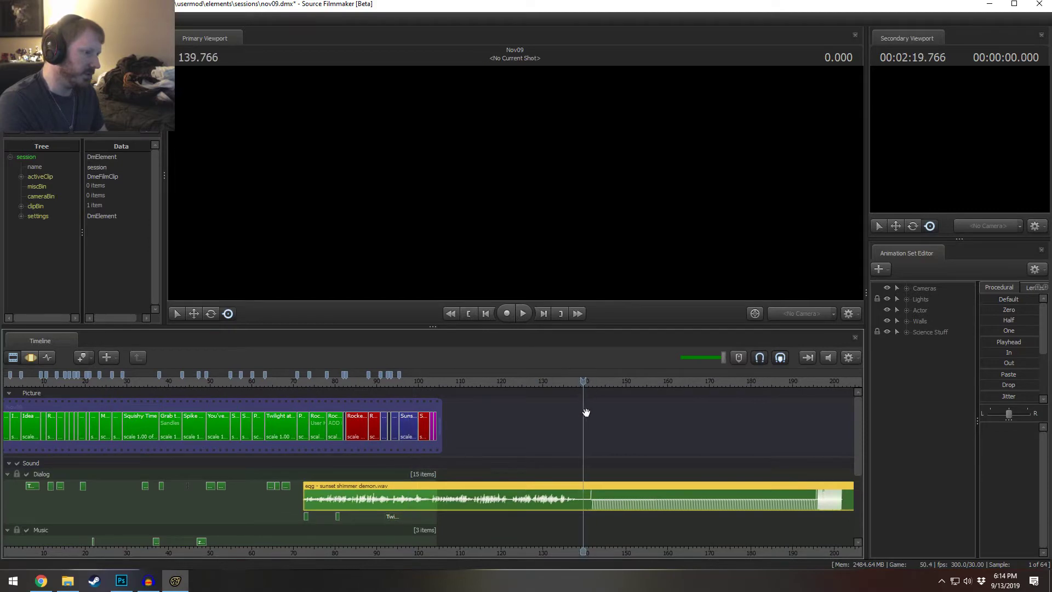
scroll(791, 495, "down", 4)
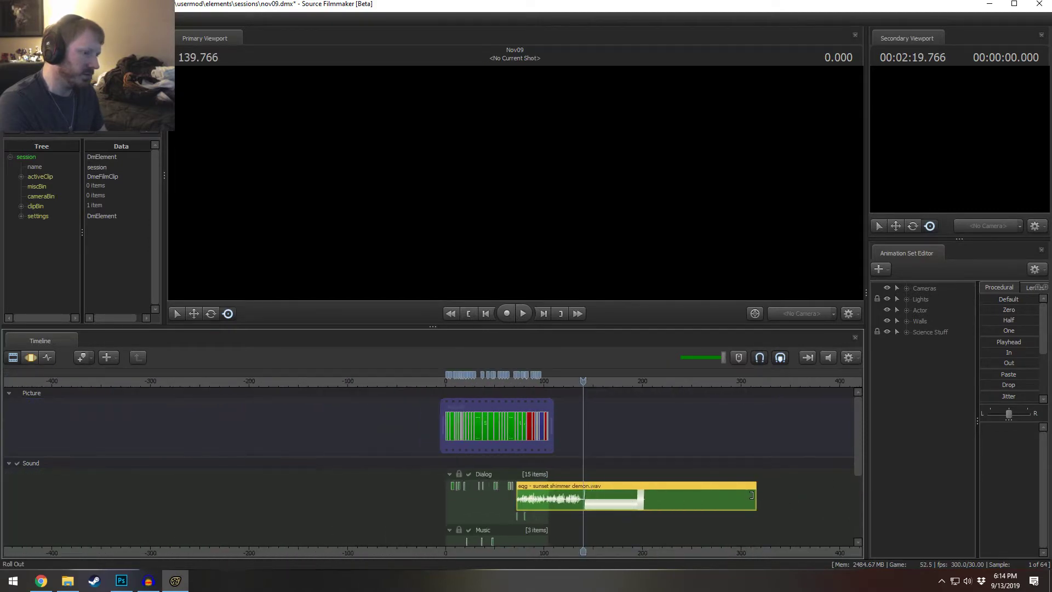
left_click_drag(751, 495, 583, 496)
scroll(580, 501, "up", 4)
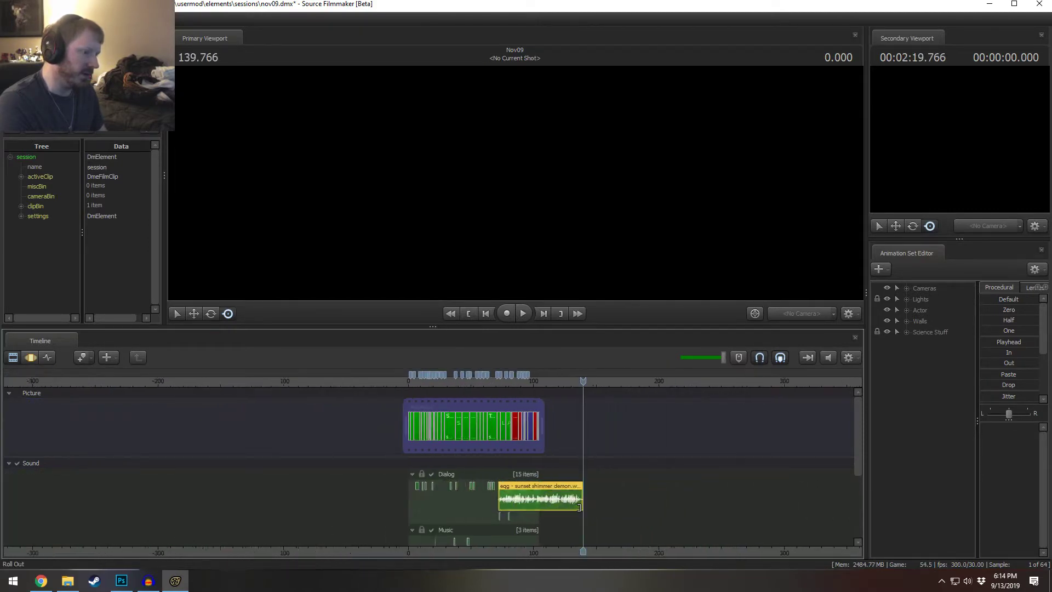
scroll(579, 507, "up", 4)
scroll(574, 480, "down", 2)
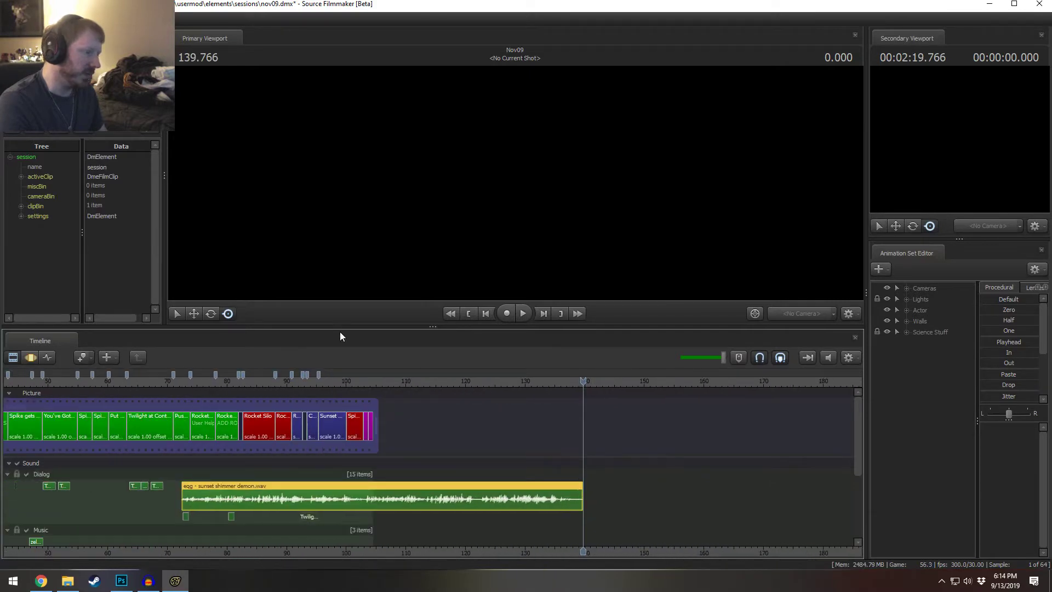
- Try the demon dialog clip starting at about 94 s and at about 81 s, playing the Sunset Shimmer Close-up each time
left_click(229, 381)
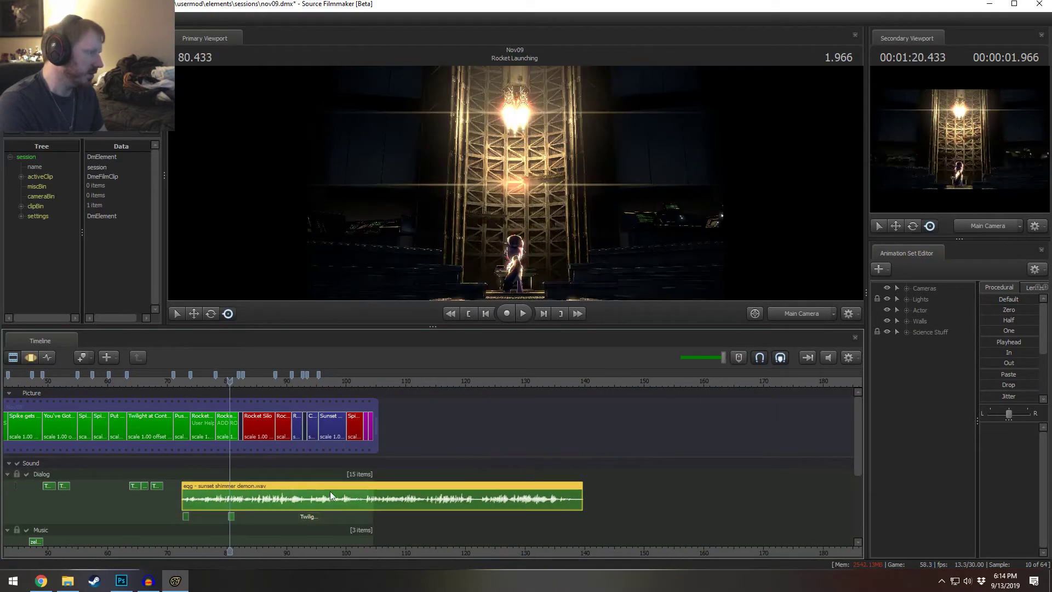
left_click_drag(329, 491, 460, 501)
left_click(316, 380)
key("space")
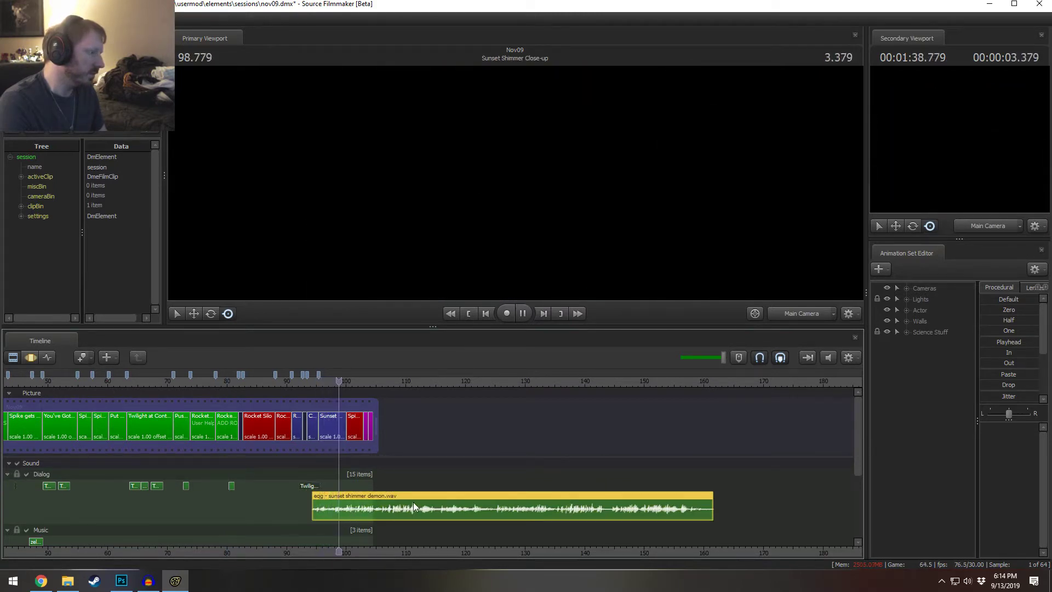
left_click_drag(413, 502, 336, 494)
key("space")
left_click(325, 376)
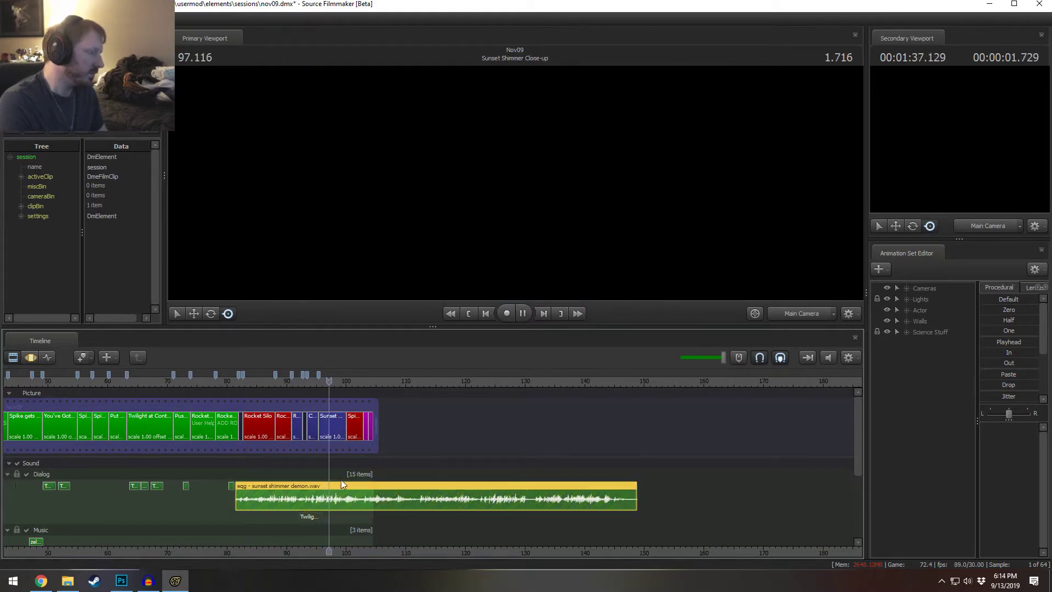
scroll(331, 491, "up", 3)
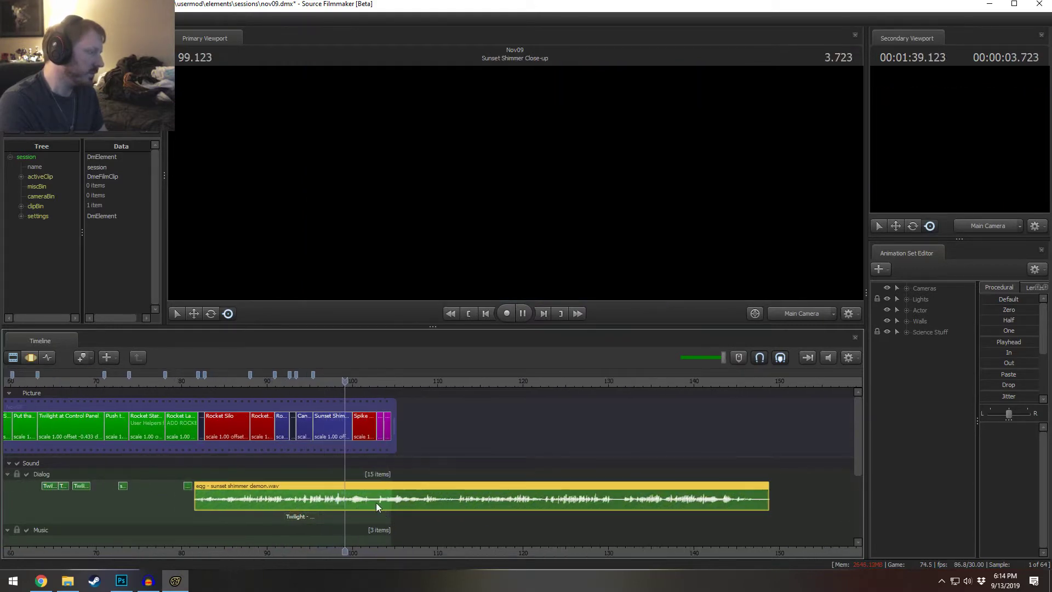
key("space")
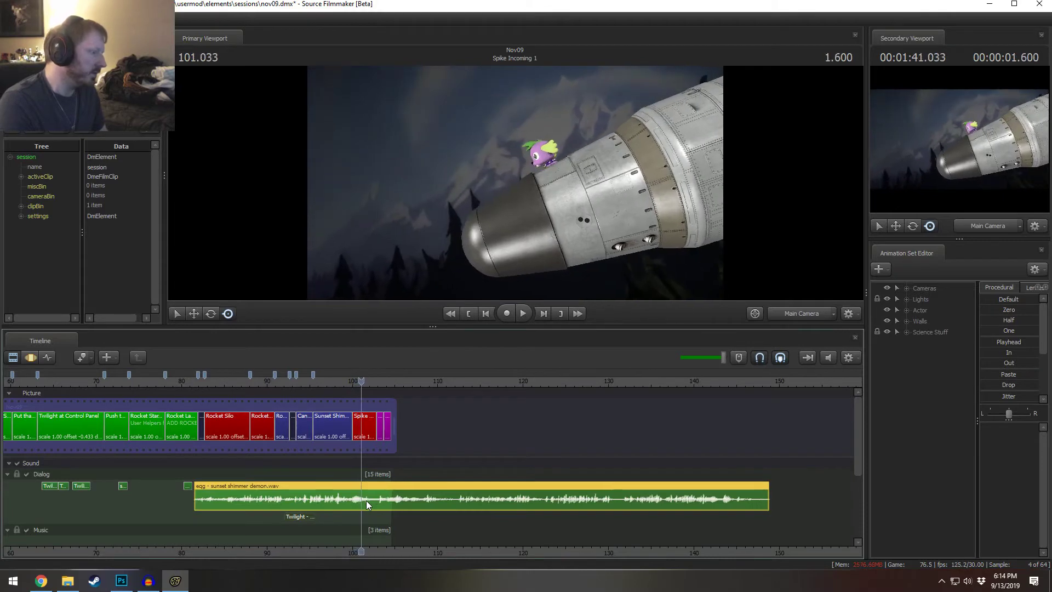
- Shift the demon dialog clip in small increments to start at about 87 s, playing the close-up to check the line
left_click_drag(363, 500, 378, 488)
left_click(317, 382)
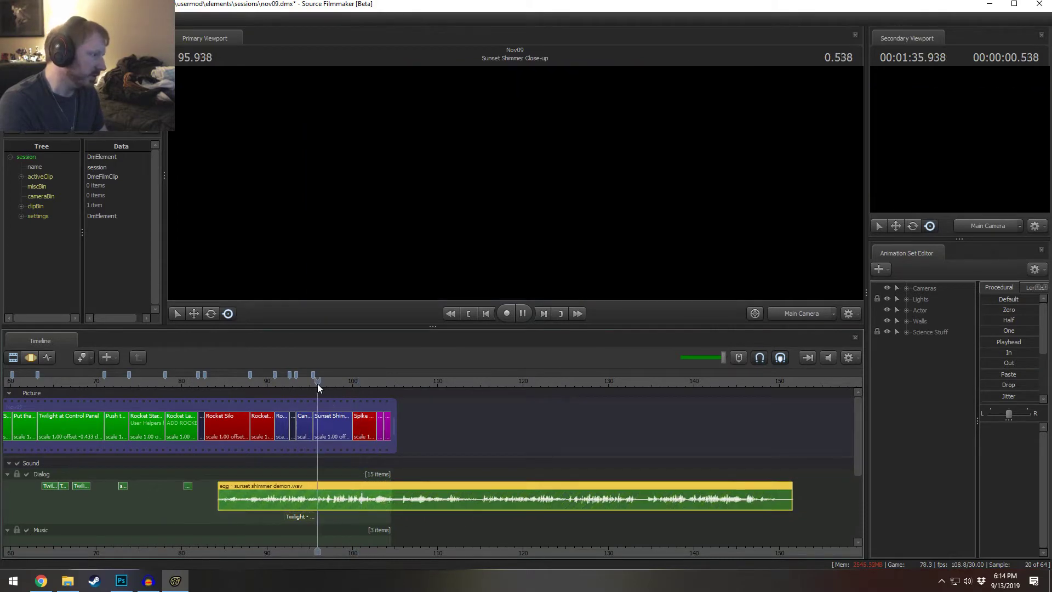
left_click_drag(351, 501, 361, 498)
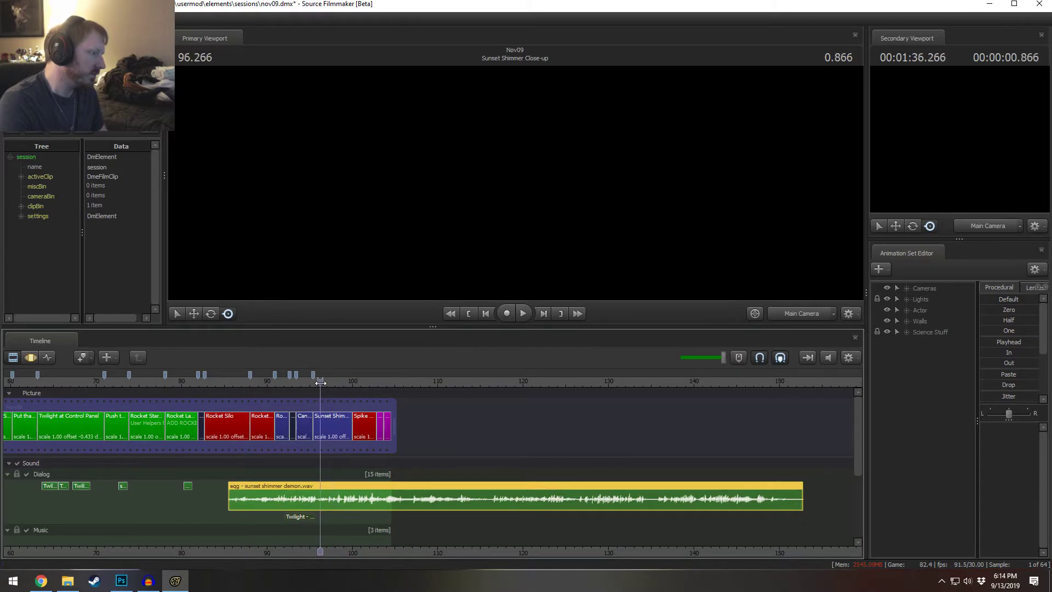
left_click_drag(385, 496, 398, 495)
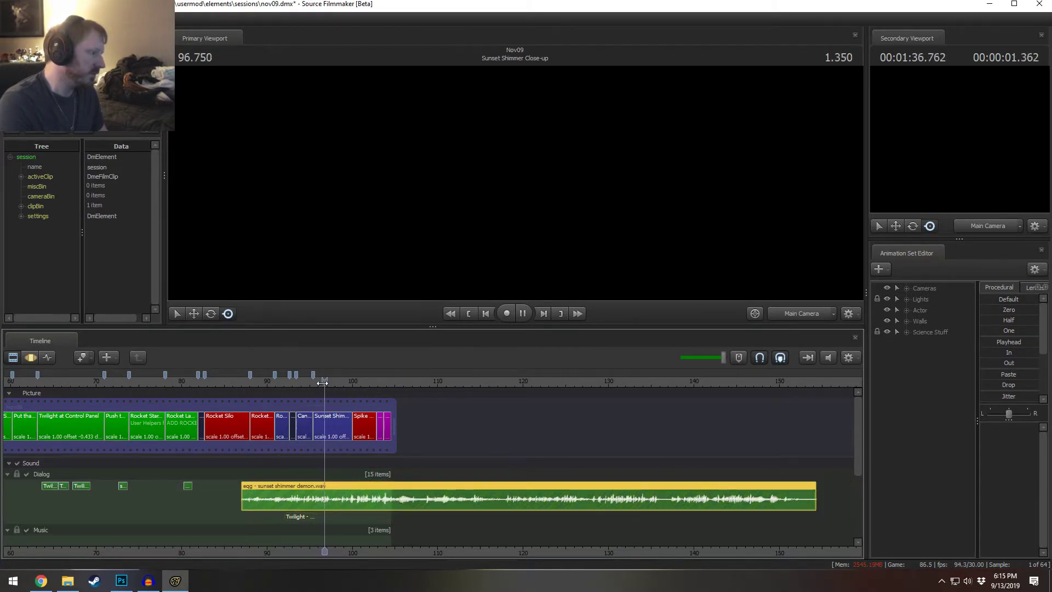
key("space")
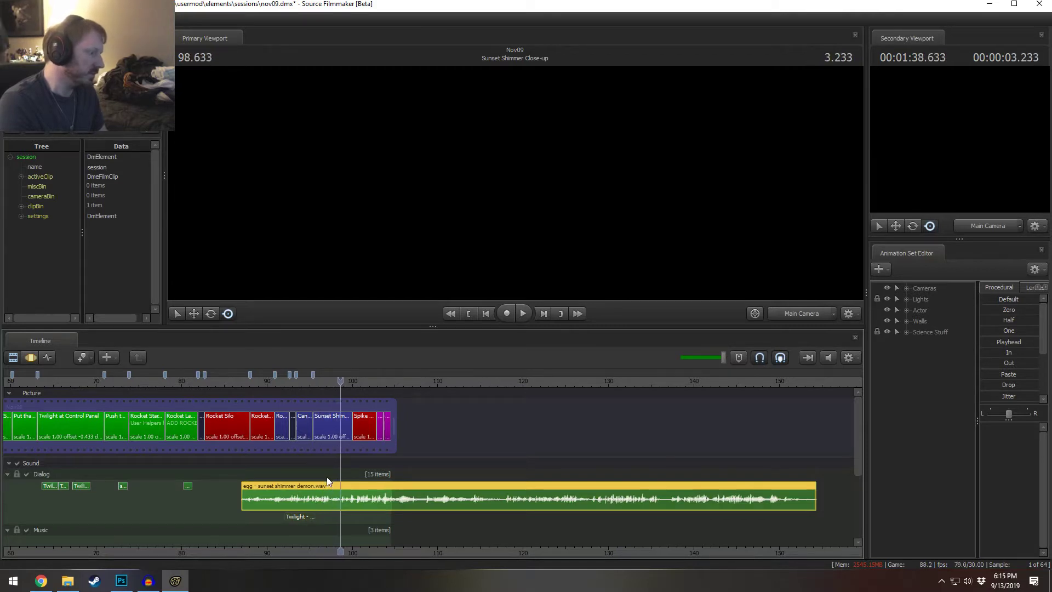
- Trim 6.667 s off the demon dialog clip's beginning, move its start to about 98 s, and play around the close-up
left_click_drag(243, 496, 377, 510)
left_click(326, 379)
key("space")
left_click(299, 380)
key("space")
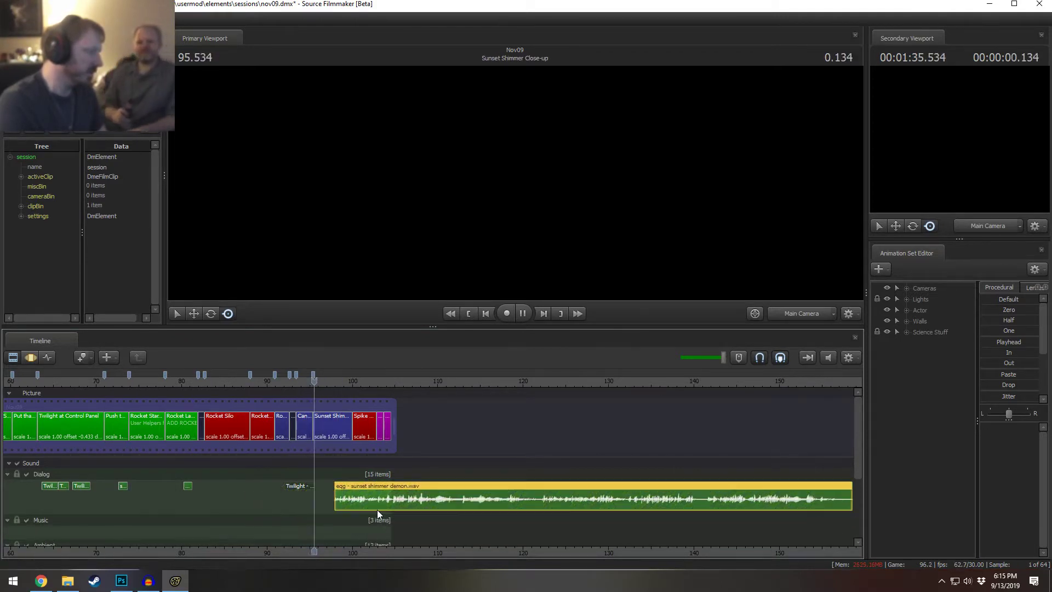
key("space")
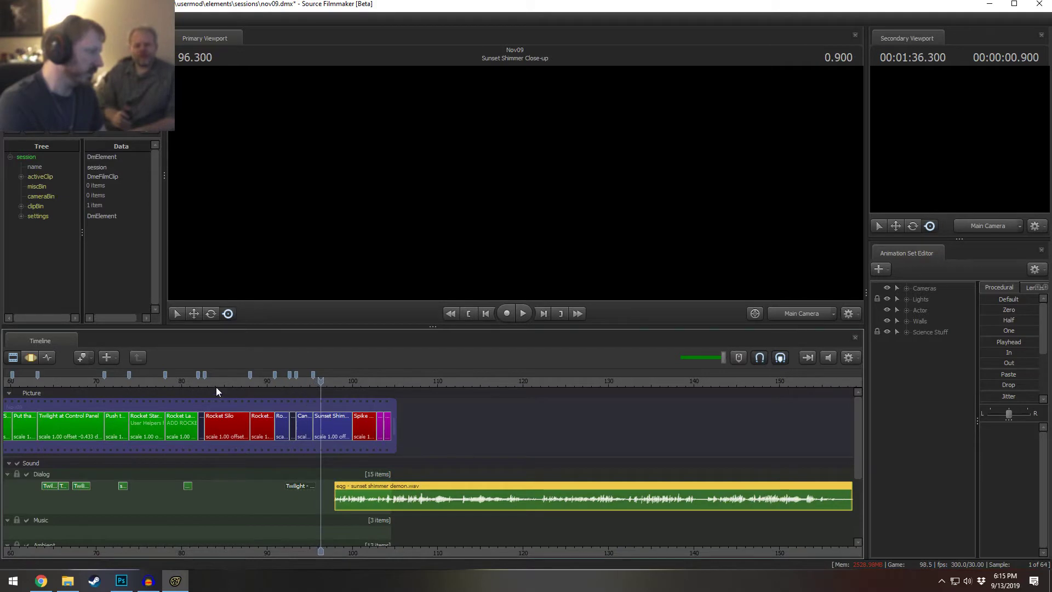
- Select the Canterlot Establishing shot at about 94.4 s and disable lighting in the primary viewport
left_click_drag(307, 387, 304, 392)
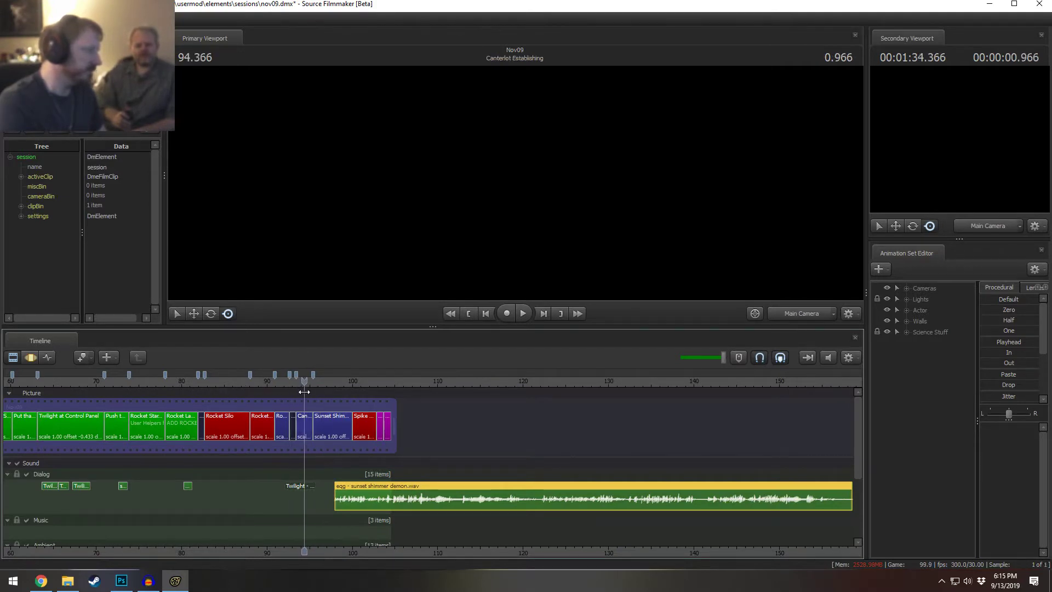
left_click(304, 426)
right_click(622, 226)
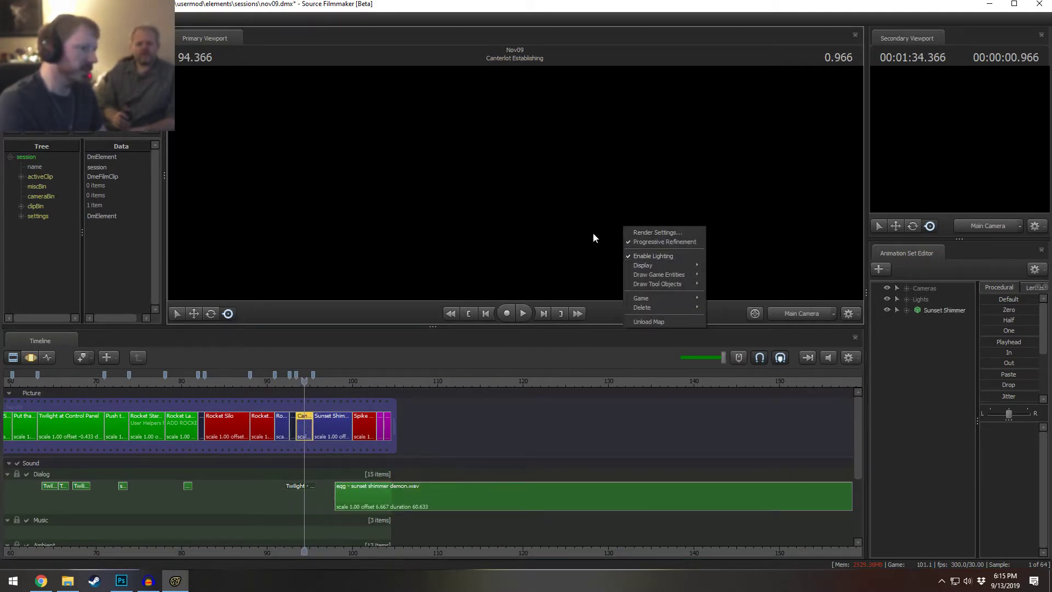
left_click(661, 256)
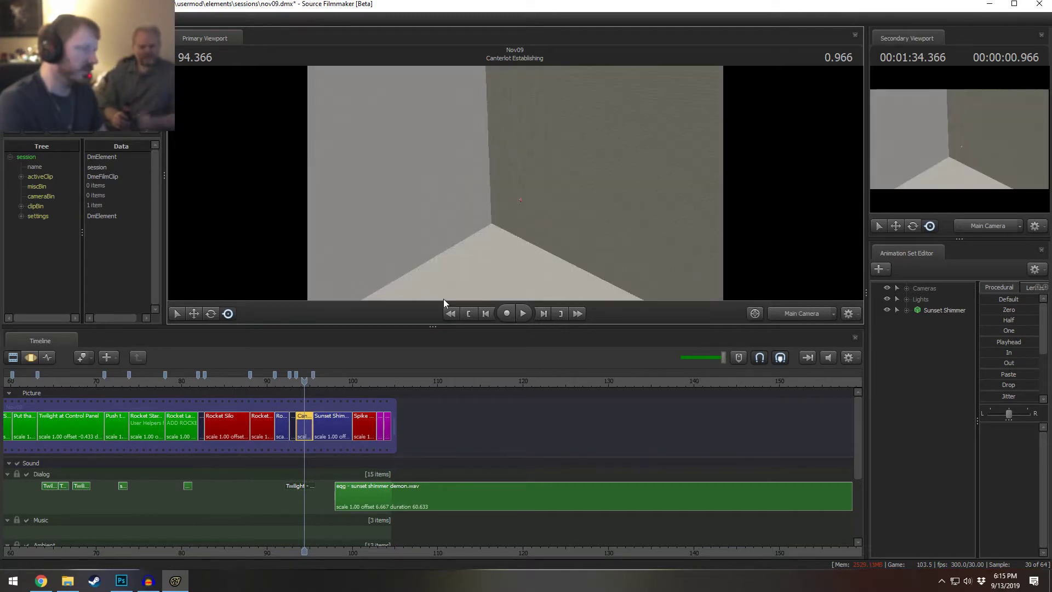
- Move the Twilight - That Kinda Sucked clip about 4 s earlier and align the demon dialog's start with the Canterlot Establishing shot, playing the result
scroll(246, 500, "up", 5)
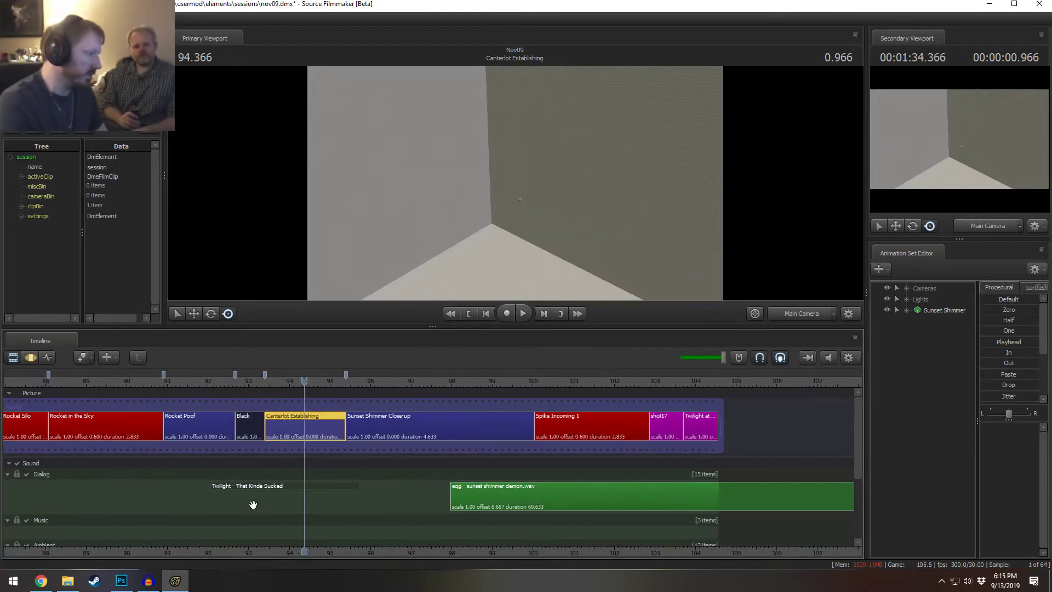
left_click_drag(275, 486, 106, 496)
left_click_drag(467, 481, 303, 486)
left_click(262, 382)
key("space")
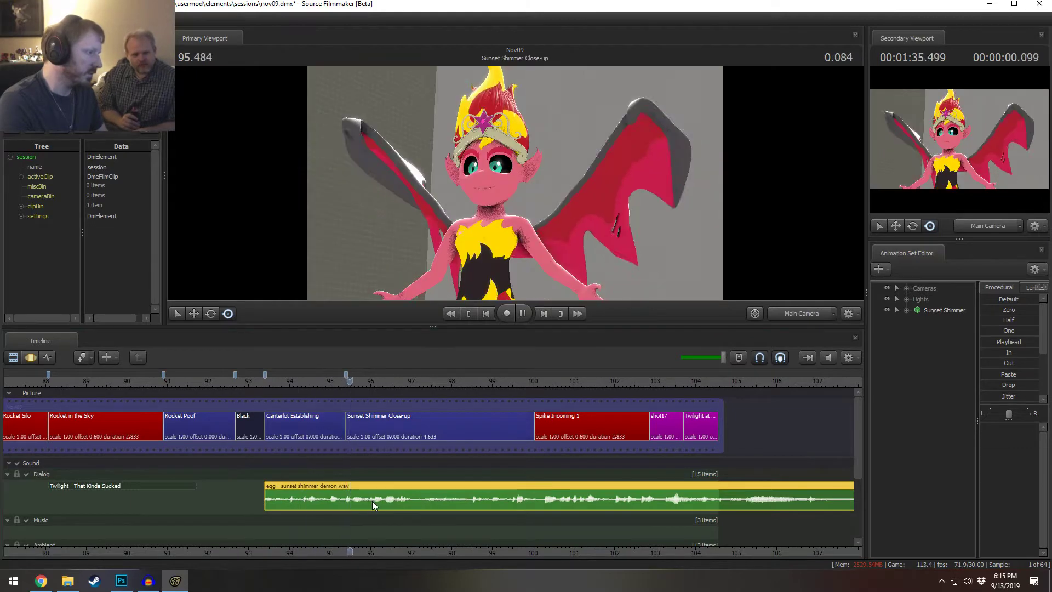
- Trim the rocket_fireloop.wav sound effect under Rocket Poof to end with that shot at about 92.7 s, and play into the close-up
key("space")
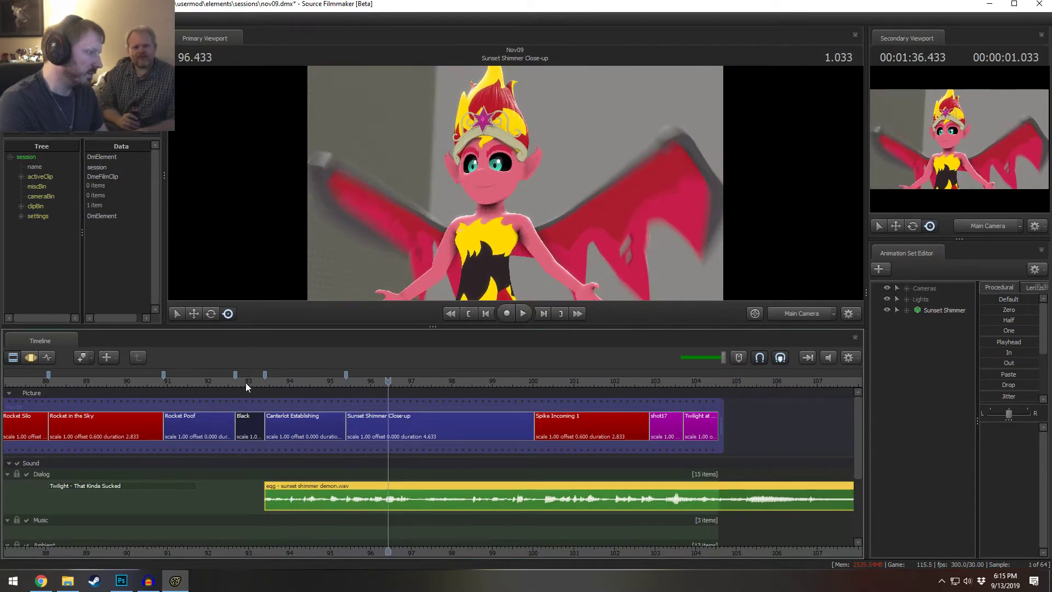
left_click(245, 381)
left_click(213, 383)
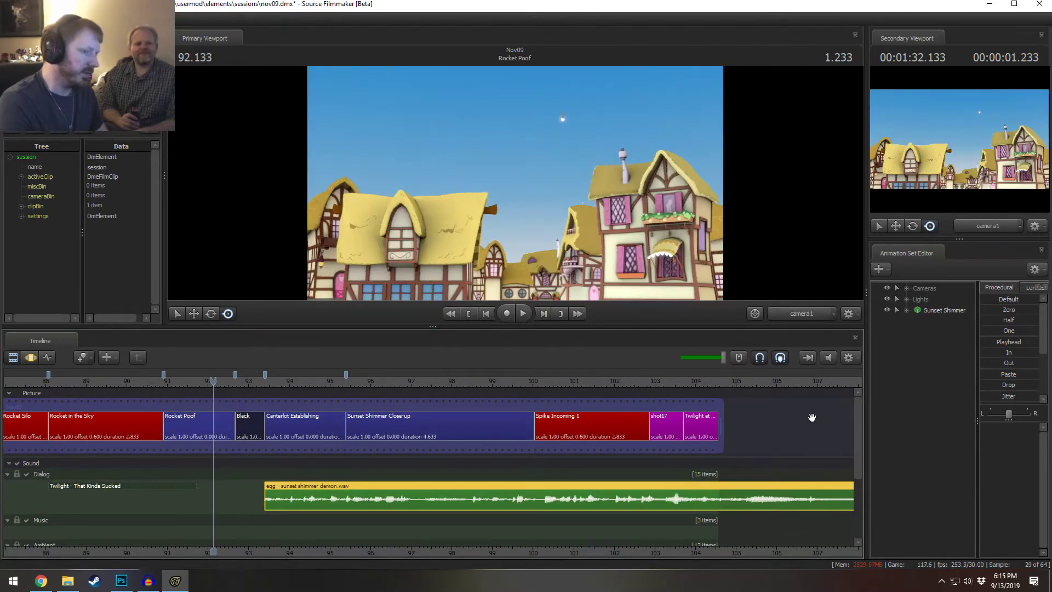
scroll(856, 429, "down", 1)
left_click_drag(860, 444, 864, 468)
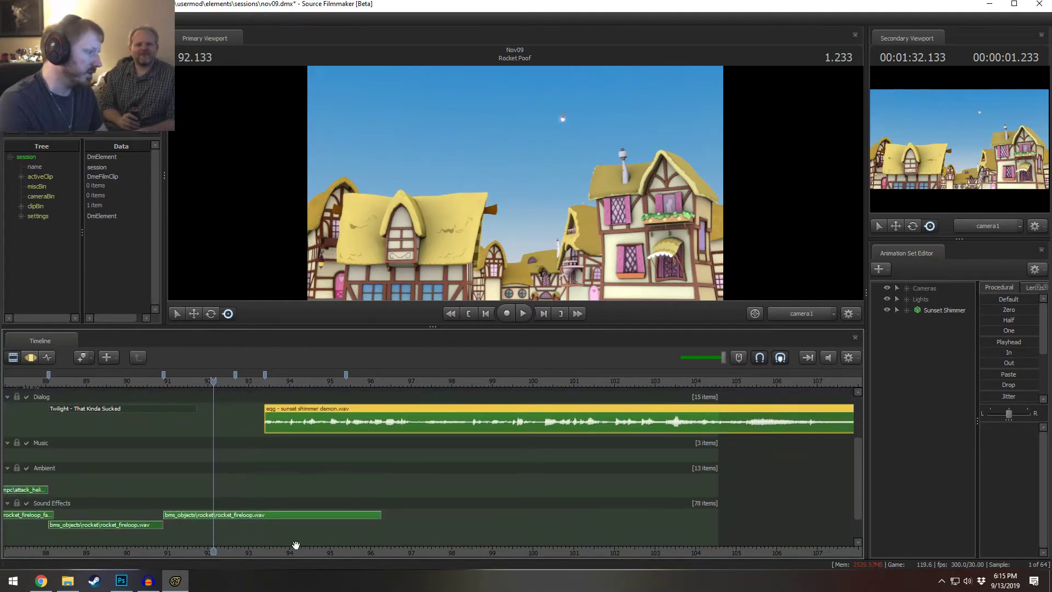
left_click(360, 517)
left_click_drag(379, 515, 235, 514)
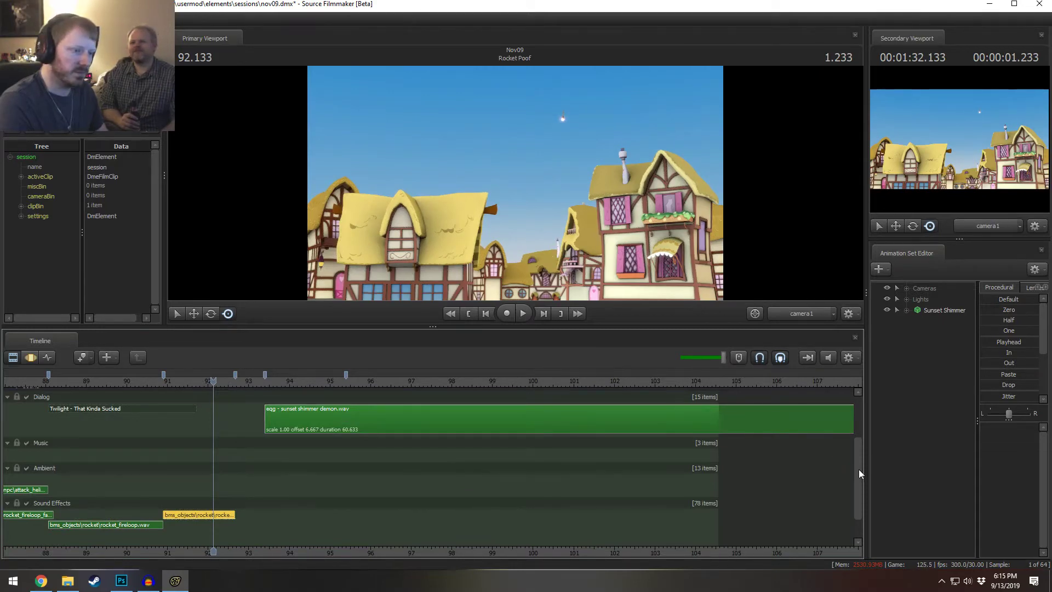
left_click_drag(859, 469, 845, 388)
key("space")
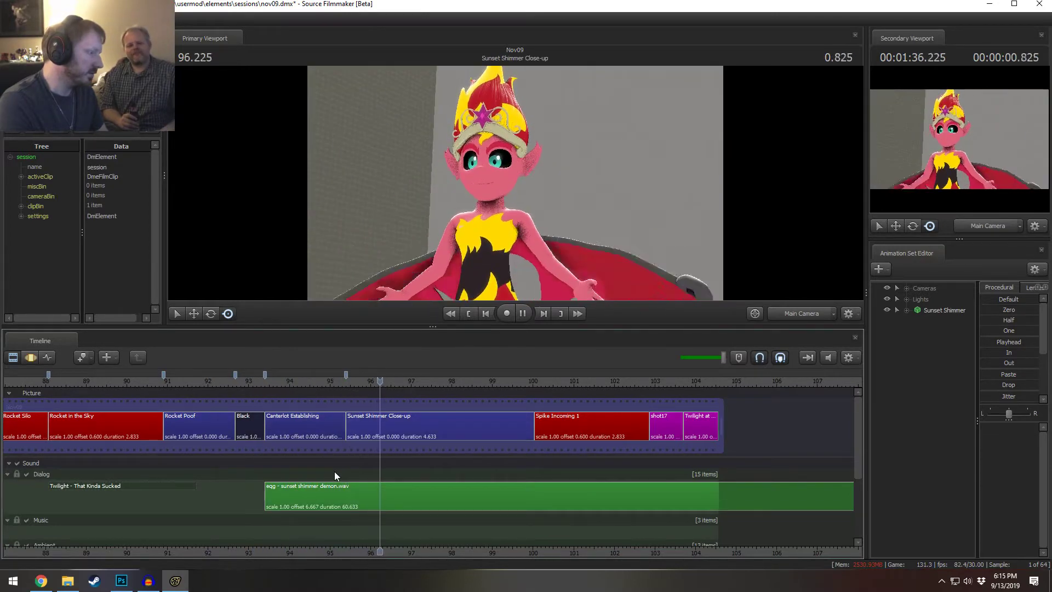
left_click(457, 415)
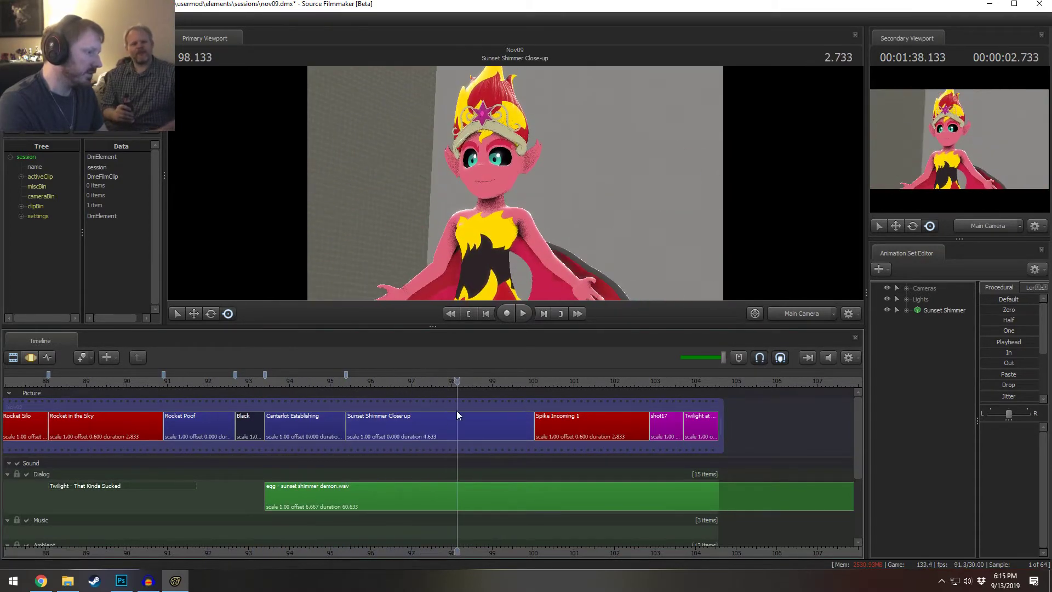
- Advance the demon dialog clip's offset to 8.333 s while keeping its start at 93.4 s, and play the line into the close-up
left_click_drag(267, 498, 300, 510)
left_click(265, 383)
key("space")
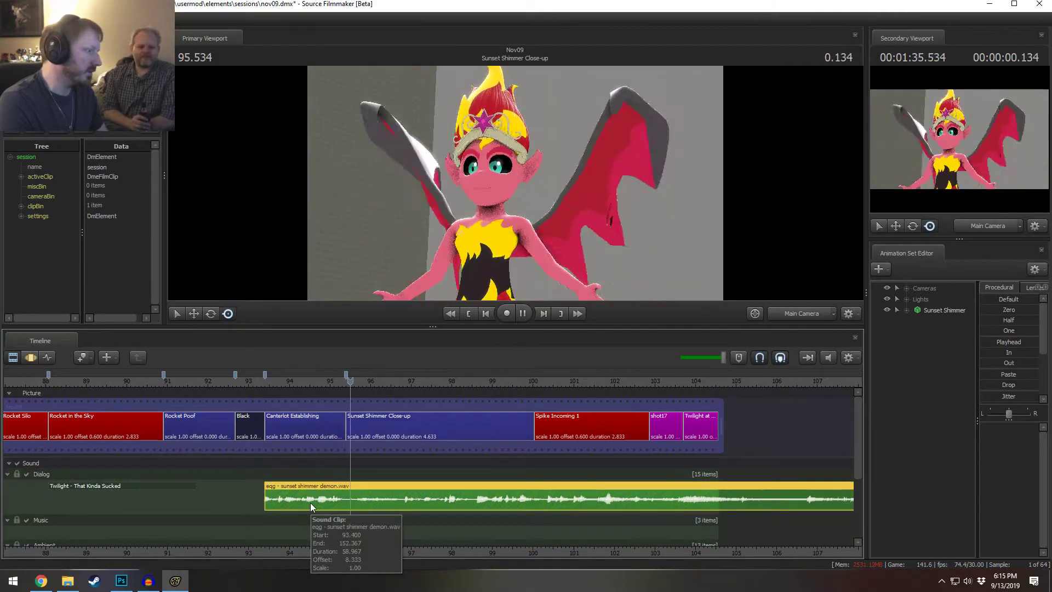
key("space")
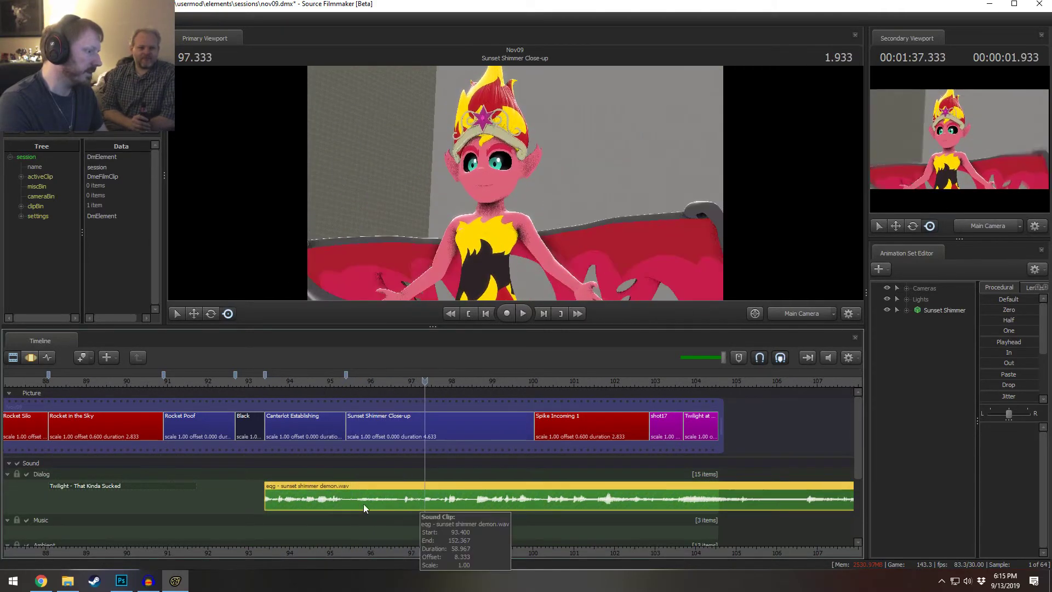
- Fine-tune the demon dialog's offset with its start kept at 93.4 s, and split the clip at the close-up's start at 95.4 s
left_click_drag(265, 497, 288, 500)
left_click(264, 383)
left_click(265, 386)
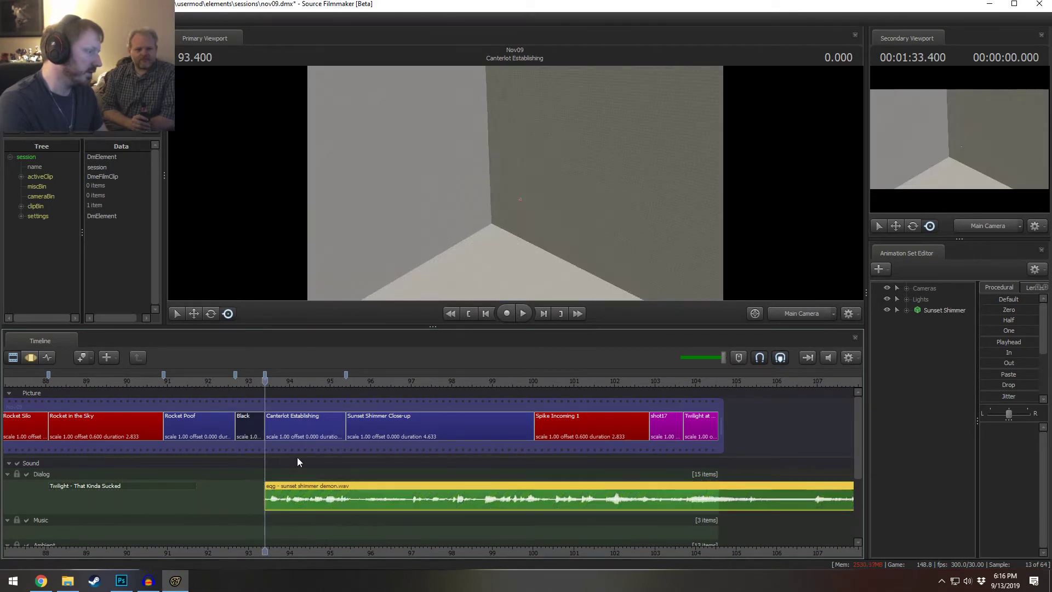
left_click(346, 383)
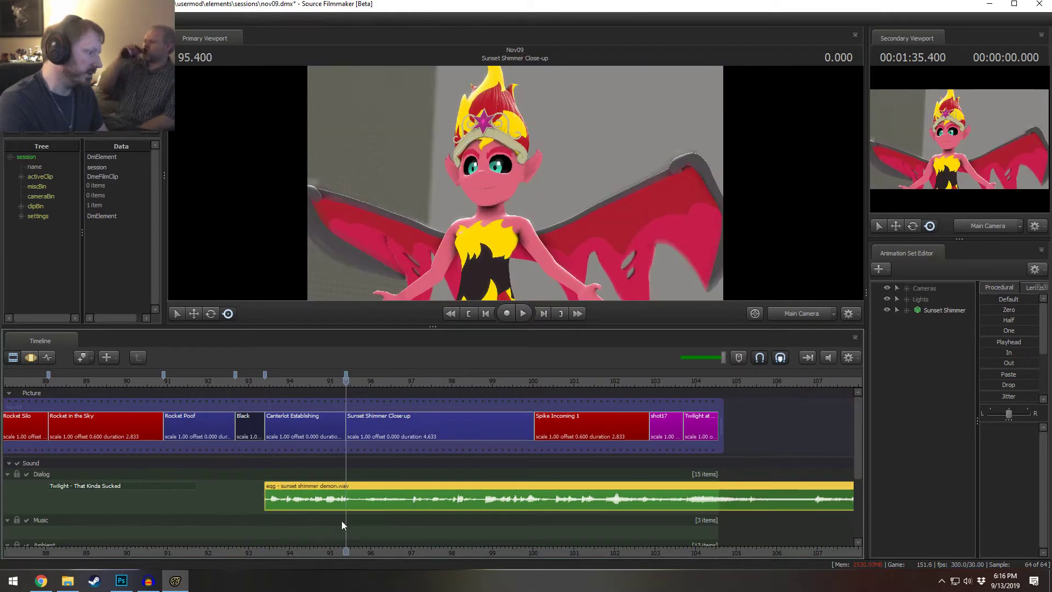
key("b")
- Set the volume of the dialog piece under Canterlot Establishing to 0.5 and play across the cut to the close-up
left_click(332, 494)
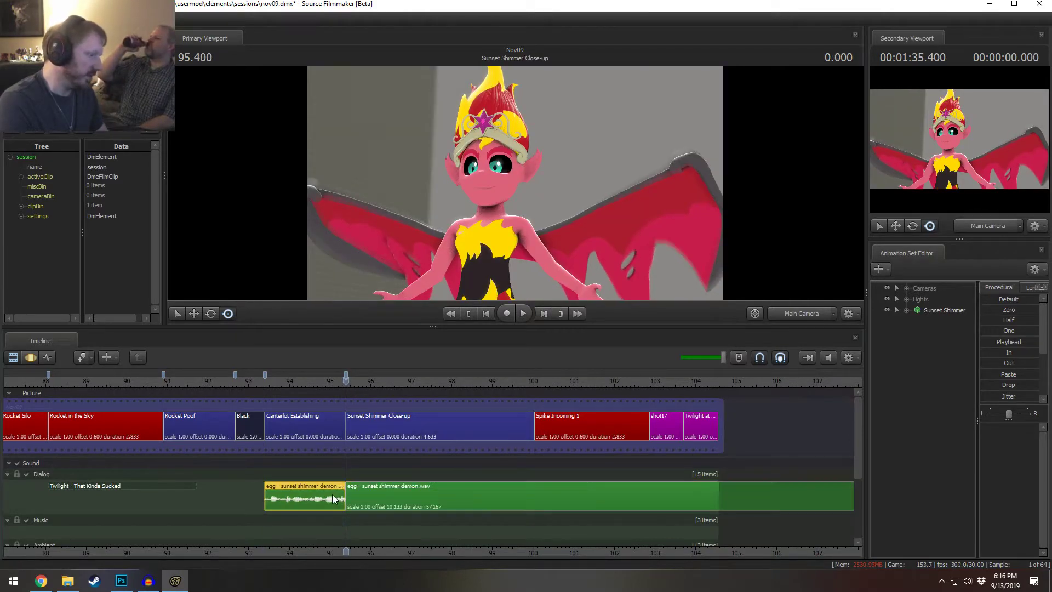
right_click(325, 493)
left_click(360, 439)
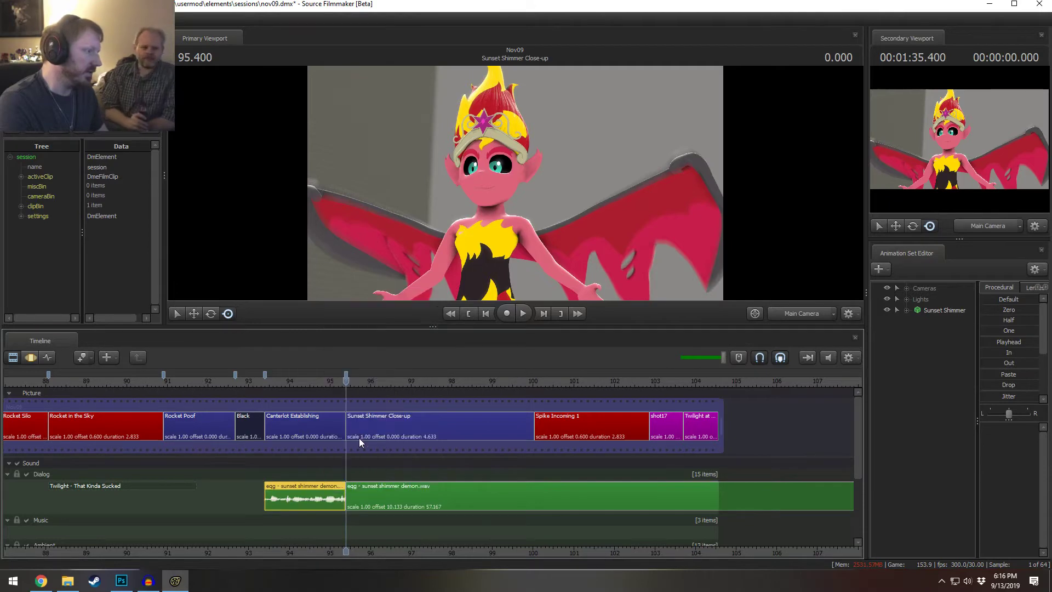
type("0.5")
key("Return")
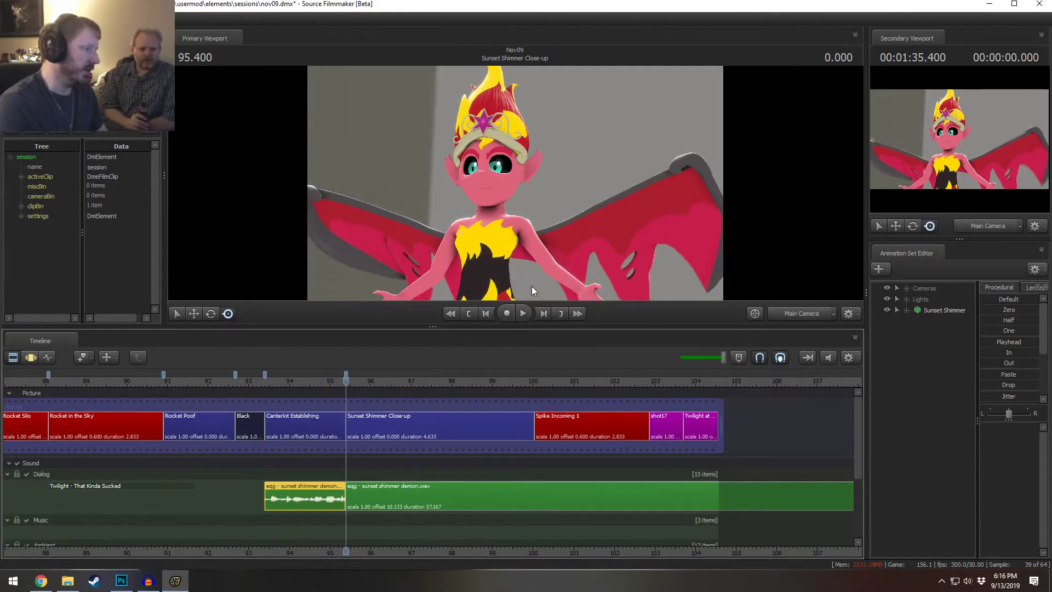
left_click(262, 380)
key("space")
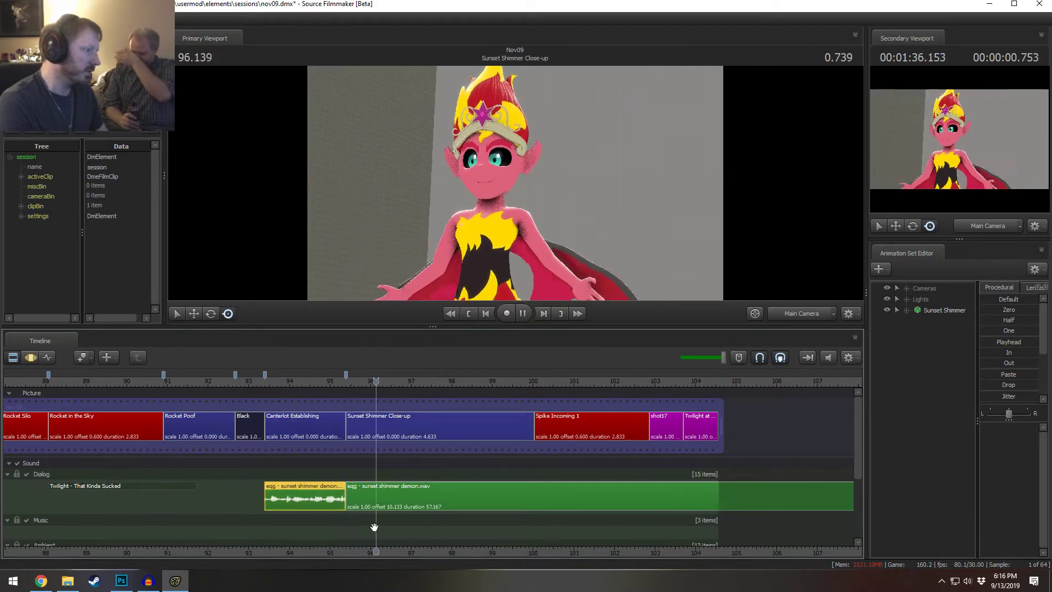
left_click(339, 379)
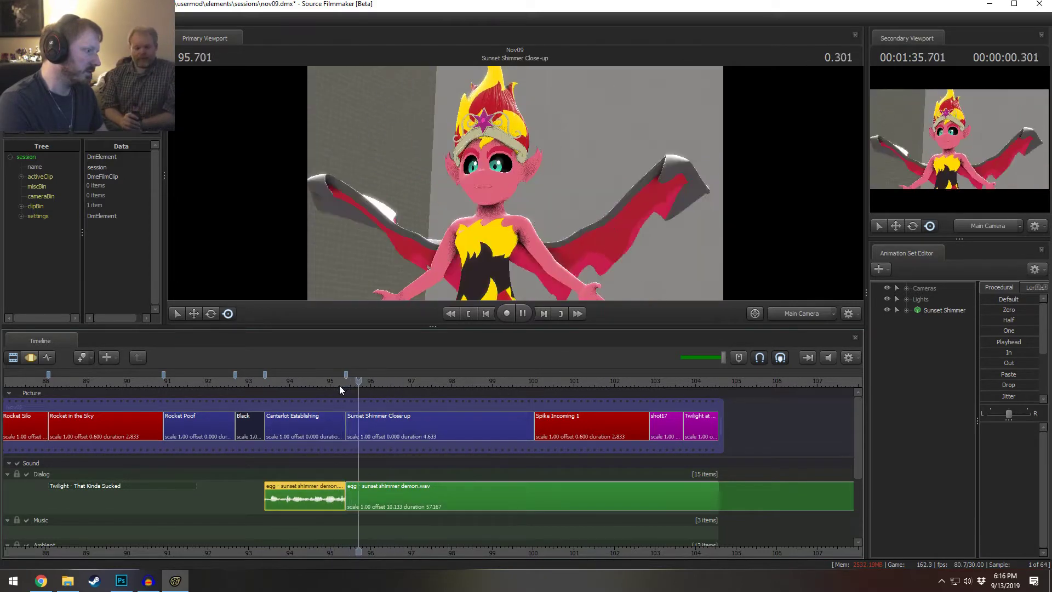
left_click(341, 380)
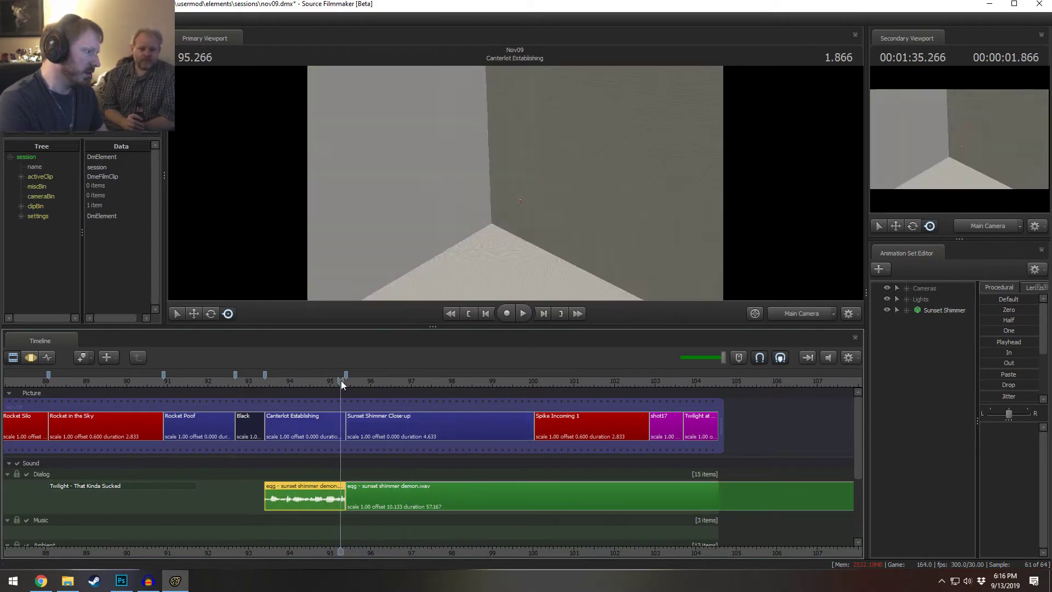
- Switch to Chrome and open the Sunset Shimmer's Wrath/Defeat video from the YouTube watch history
left_click(50, 582)
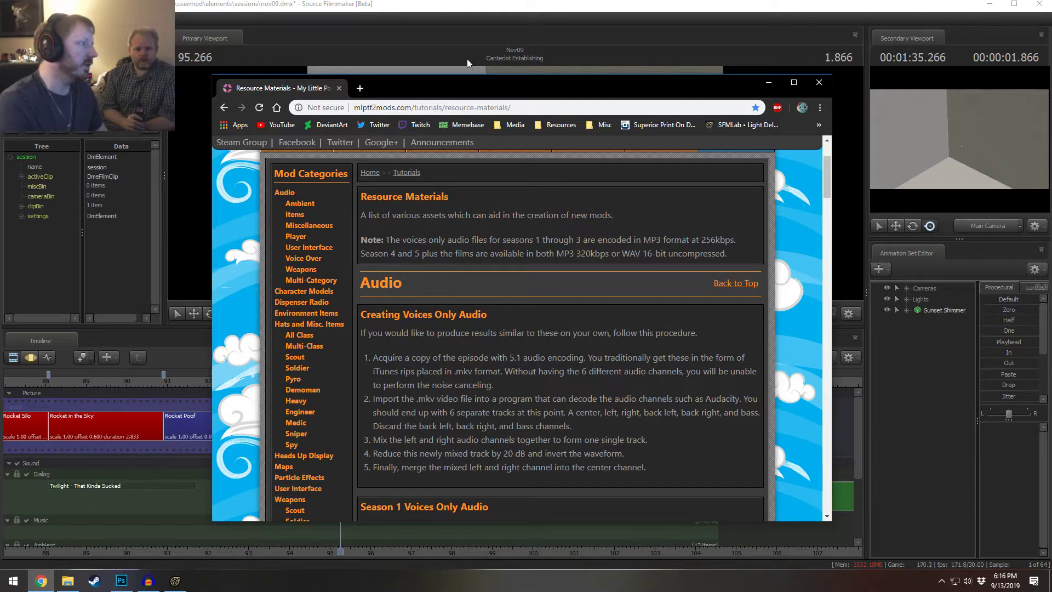
left_click(278, 125)
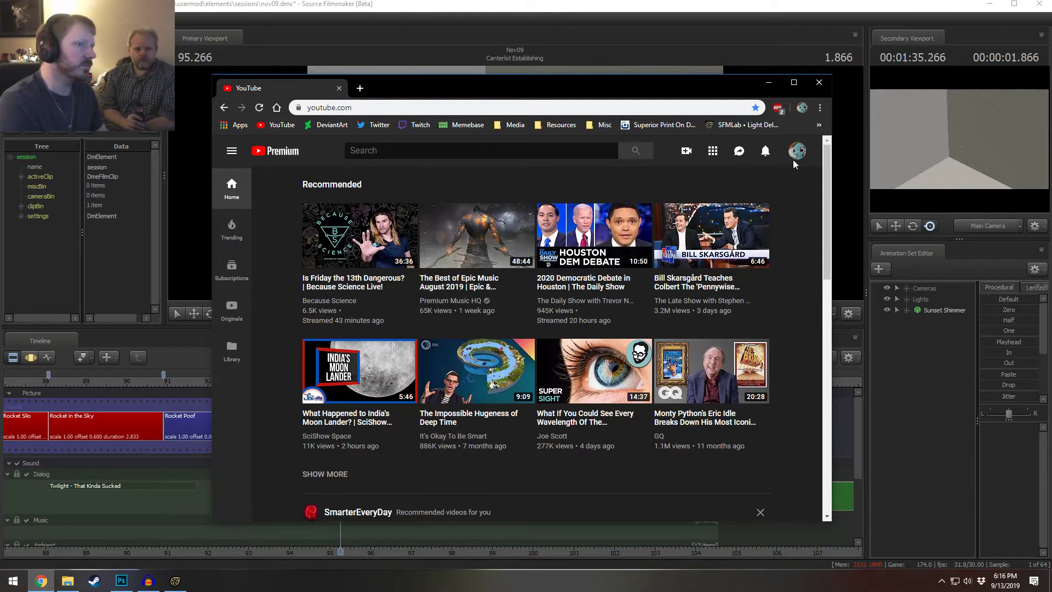
left_click(796, 154)
left_click(232, 151)
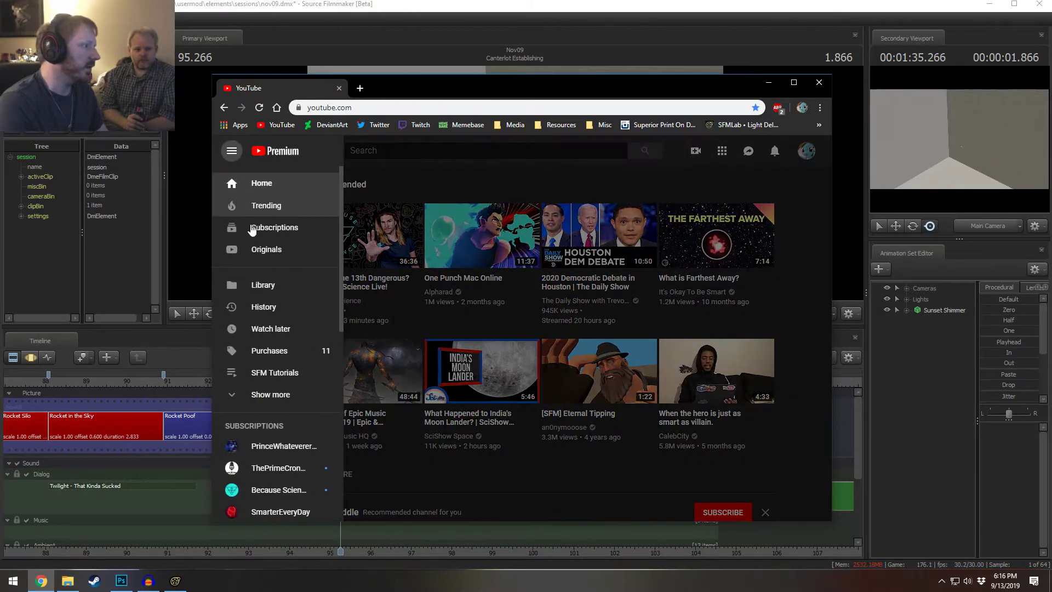
left_click(265, 307)
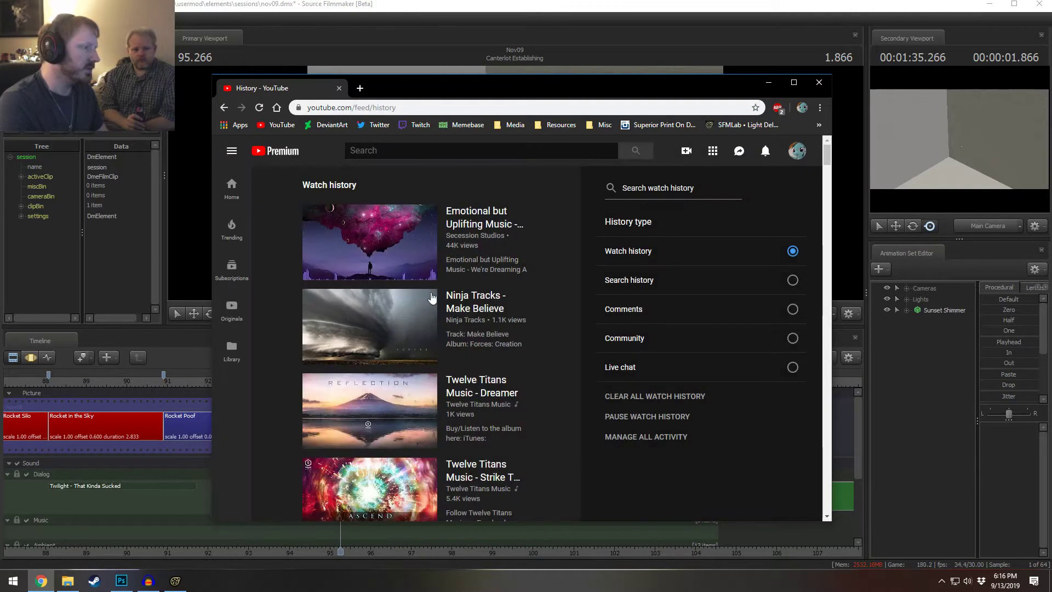
scroll(380, 247, "down", 7)
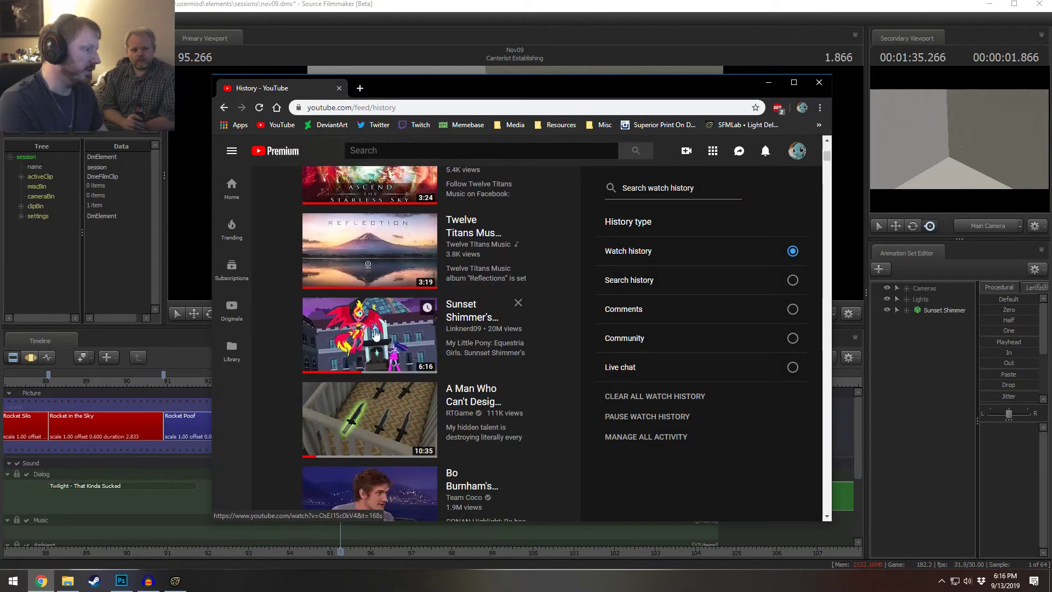
left_click(400, 300)
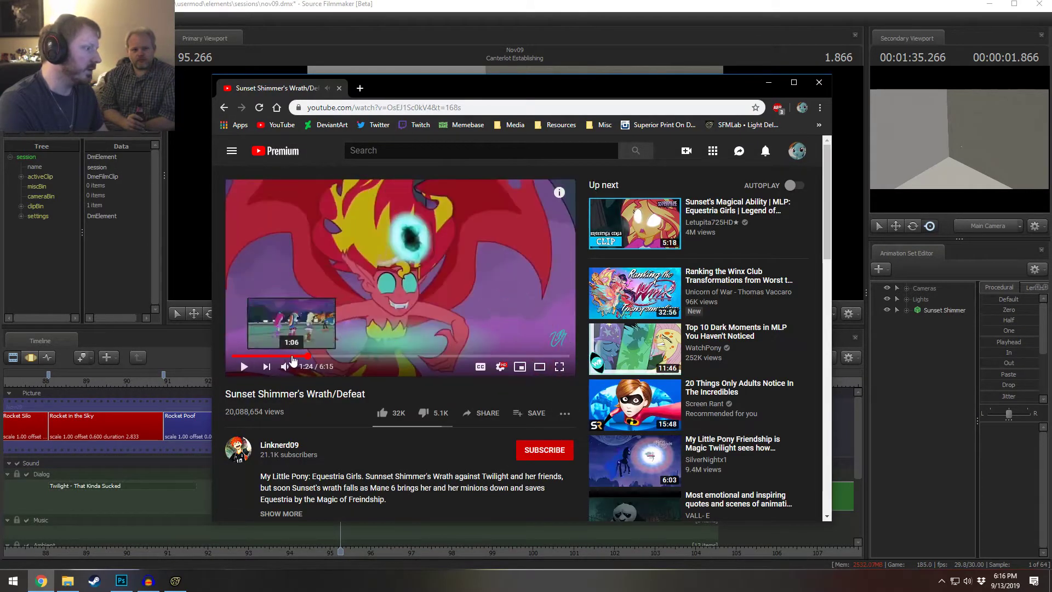
- Play the reference video between about 0:53 and 1:17 with the volume raised, pause it, and return to Source Filmmaker
left_click(295, 356)
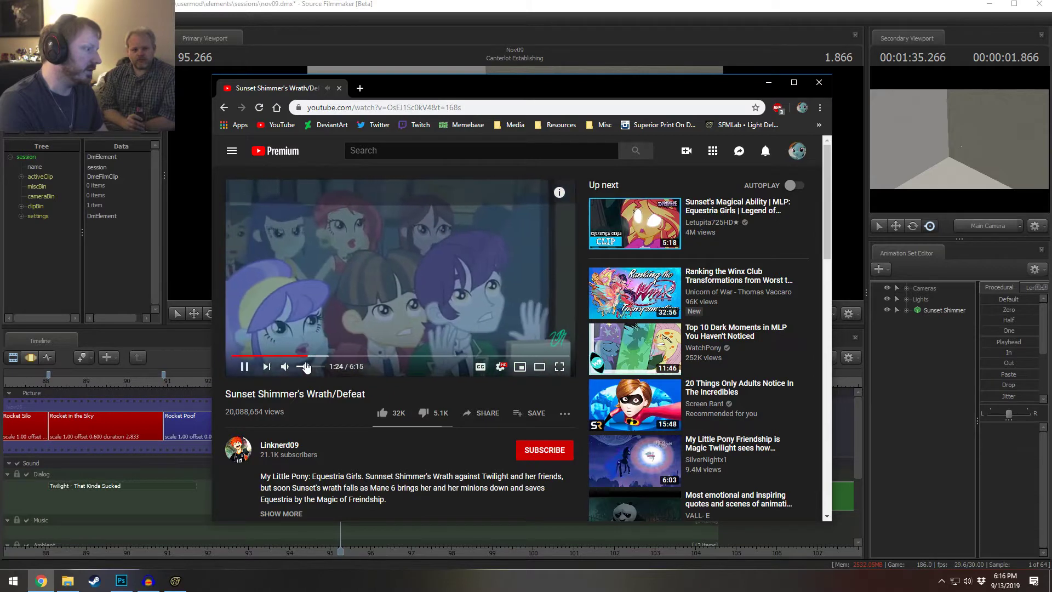
left_click_drag(296, 356, 290, 356)
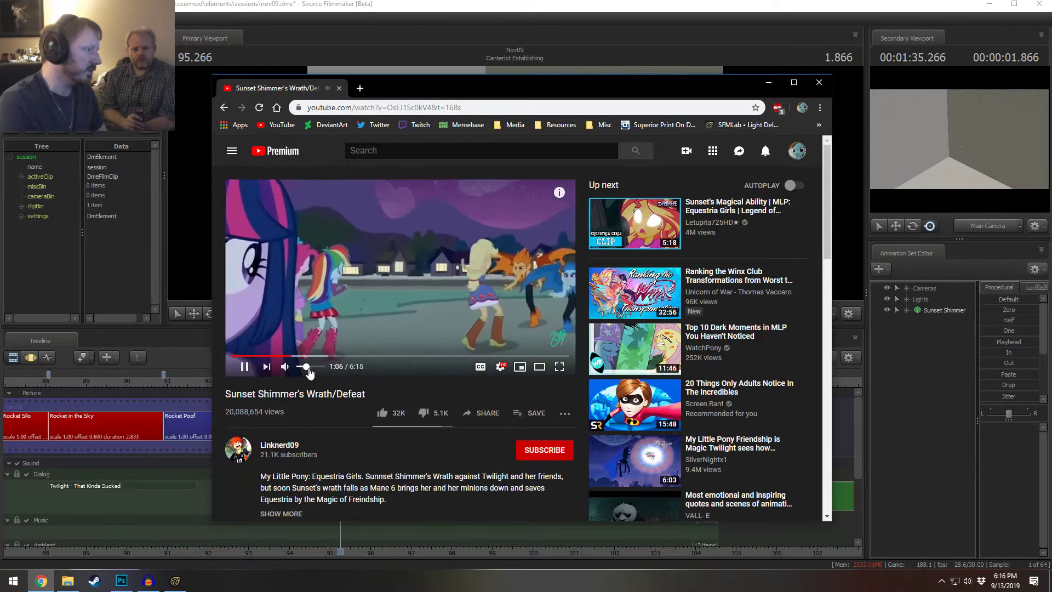
left_click(271, 357)
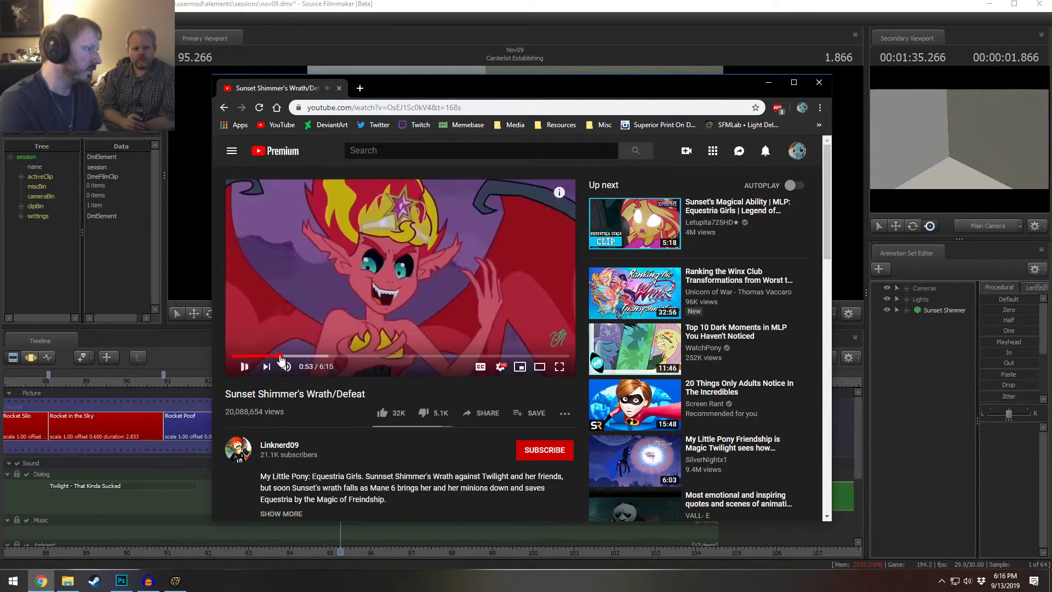
left_click(288, 357)
left_click(291, 357)
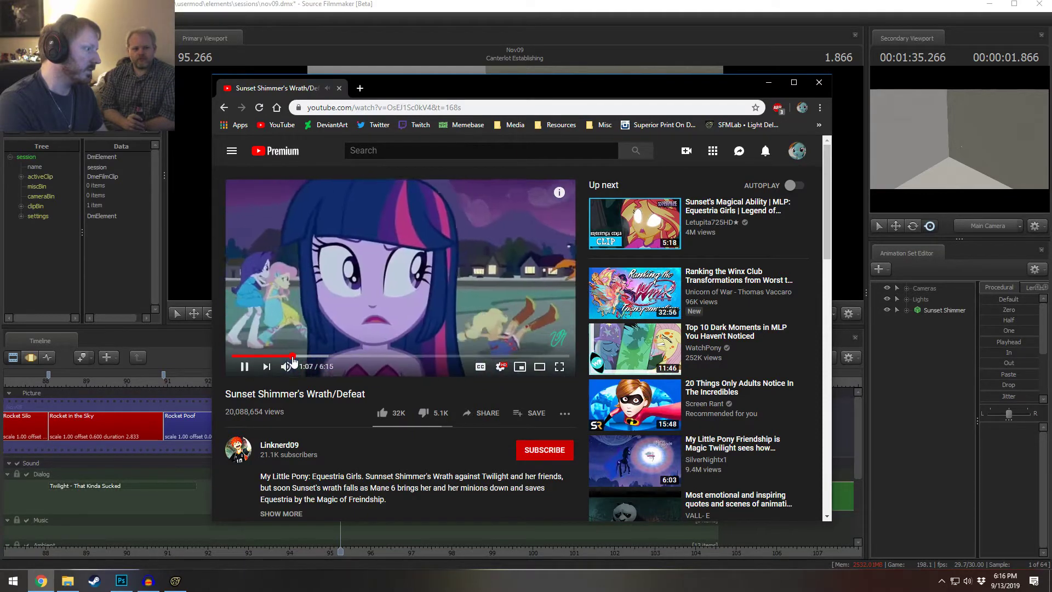
left_click(297, 357)
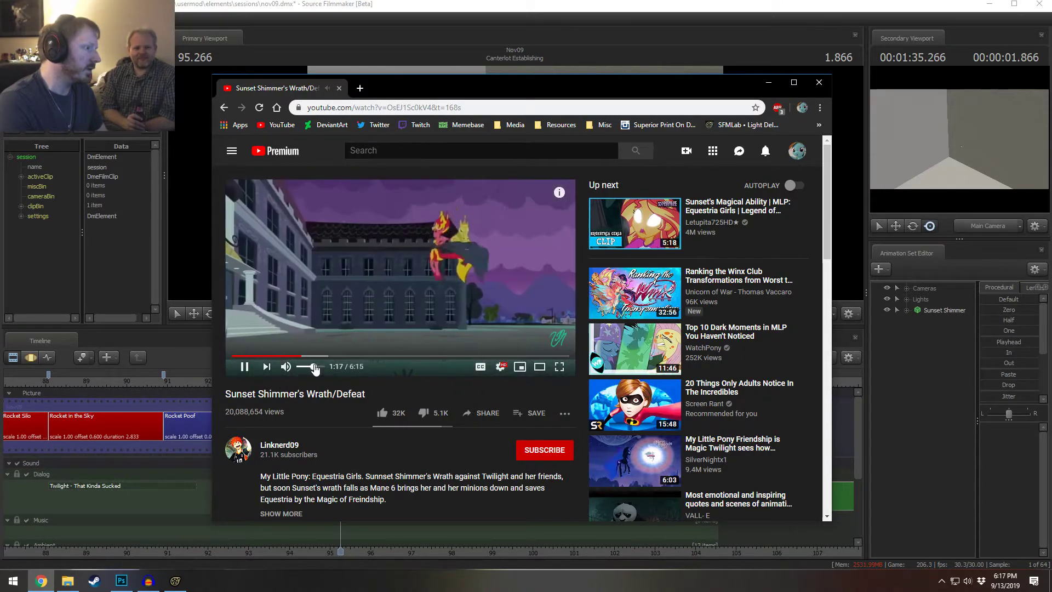
left_click(296, 356)
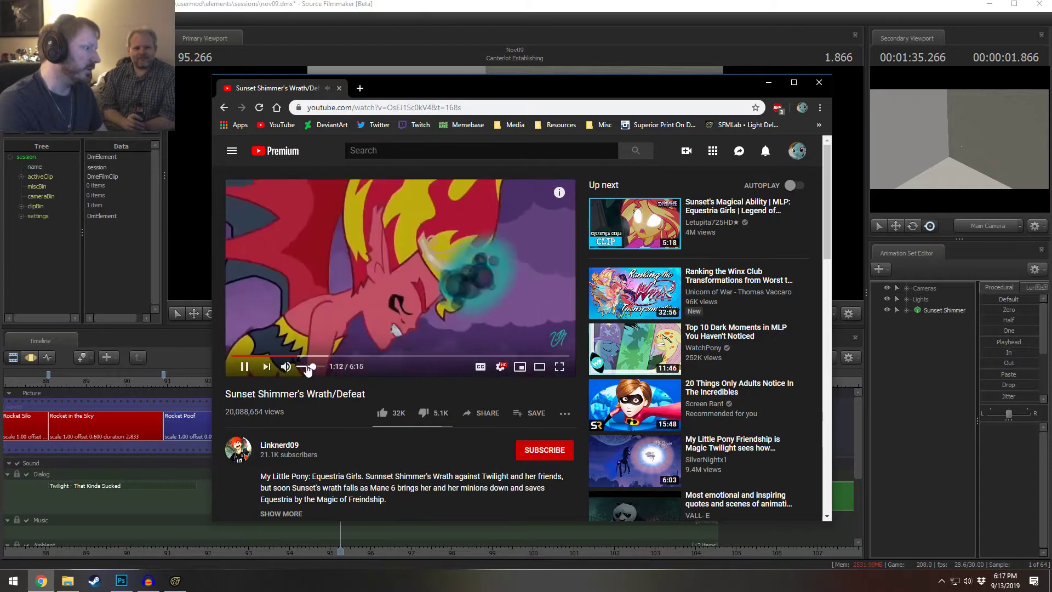
left_click_drag(311, 366, 336, 366)
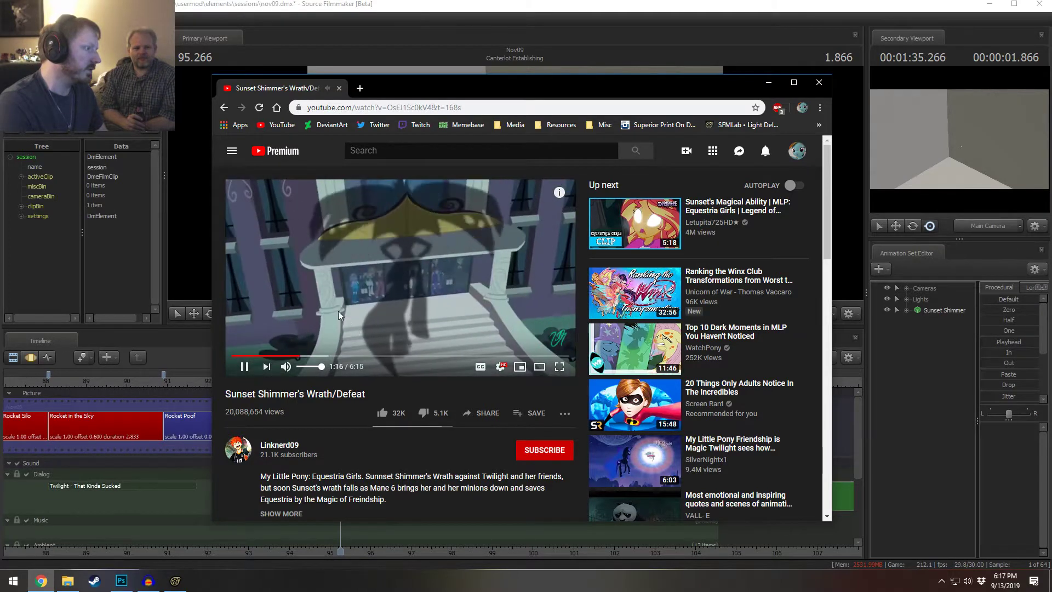
left_click(338, 310)
left_click(769, 84)
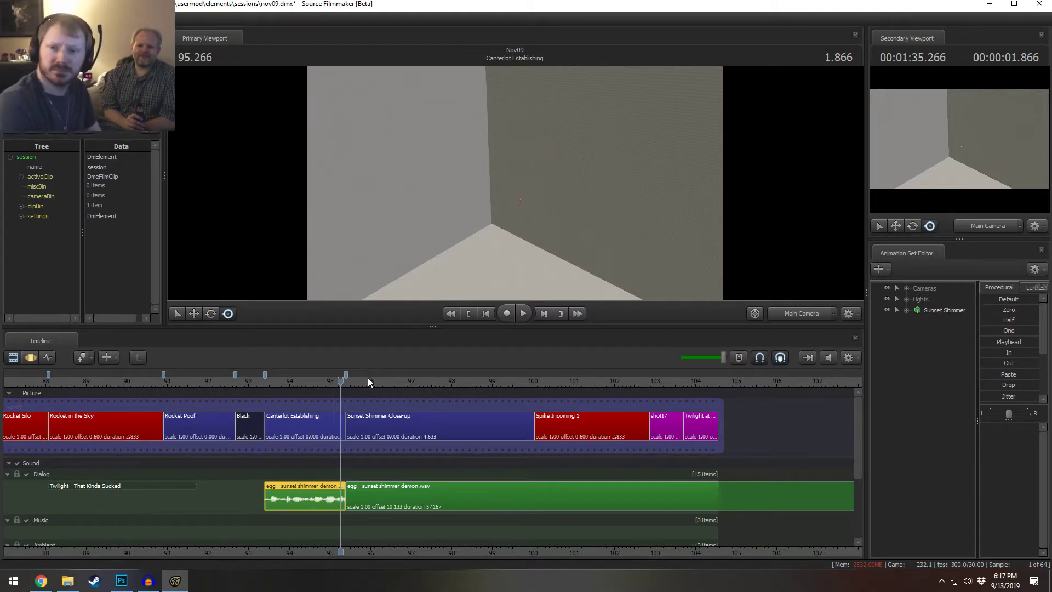
- Play the sequence from the start of Canterlot Establishing at about 93.4 s through the close-up to the last shot's end
left_click_drag(272, 388, 267, 389)
key("space")
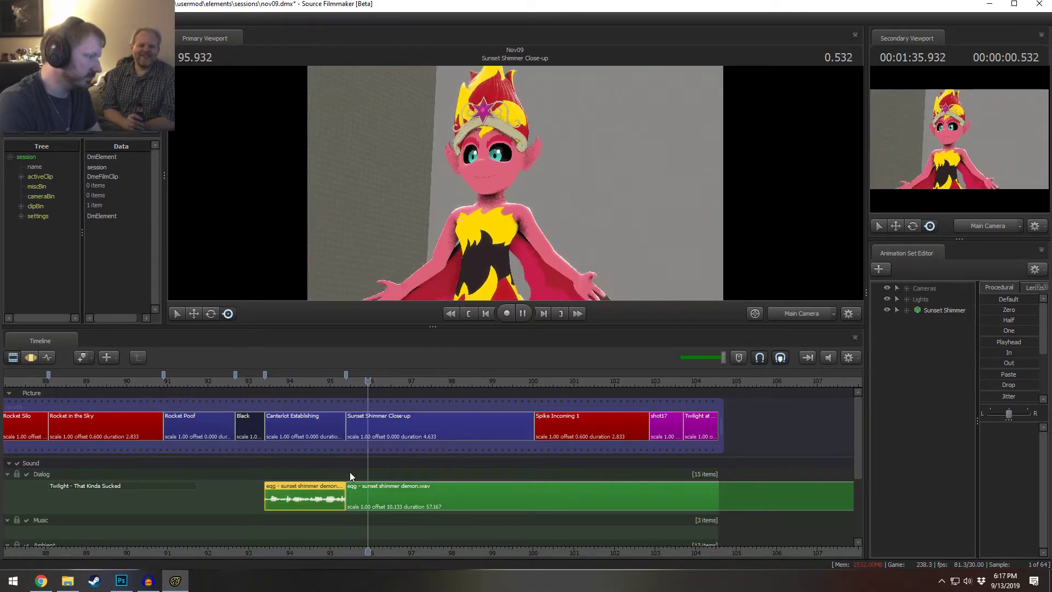
key("space")
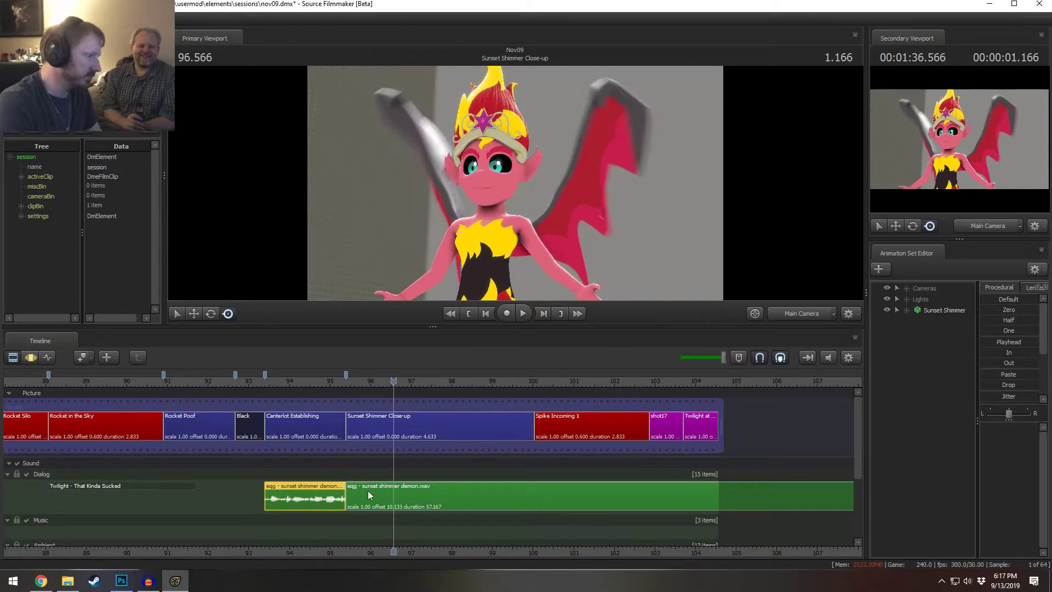
key("space")
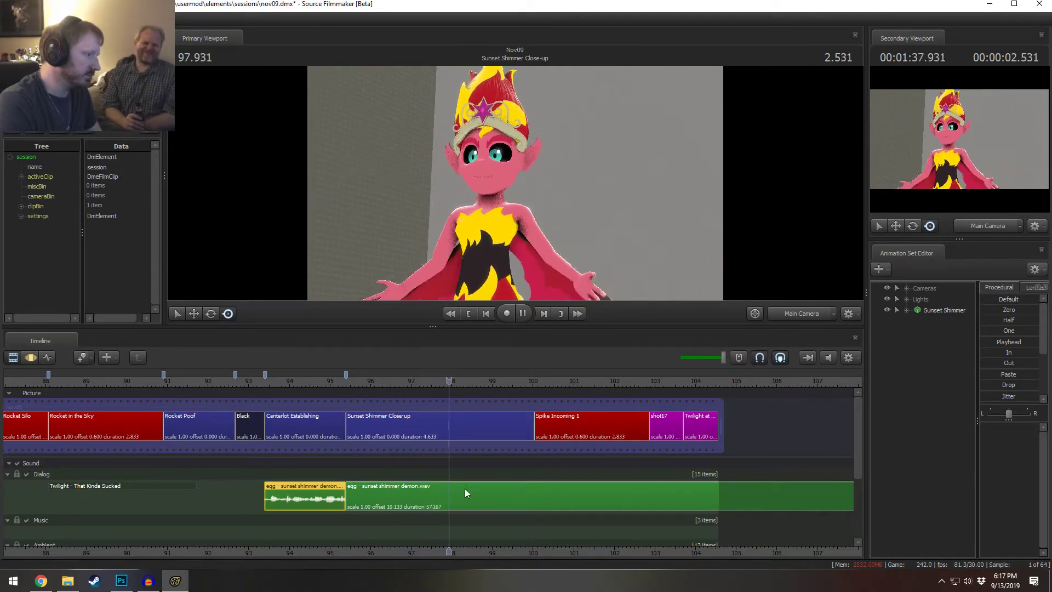
scroll(475, 526, "down", 4)
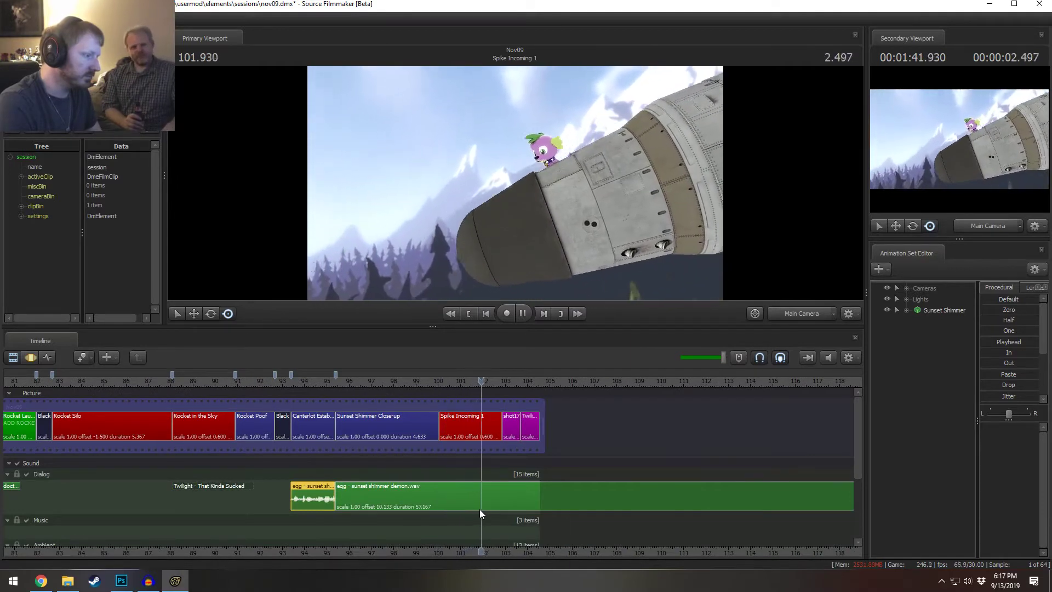
middle_click_drag(556, 537, 444, 532)
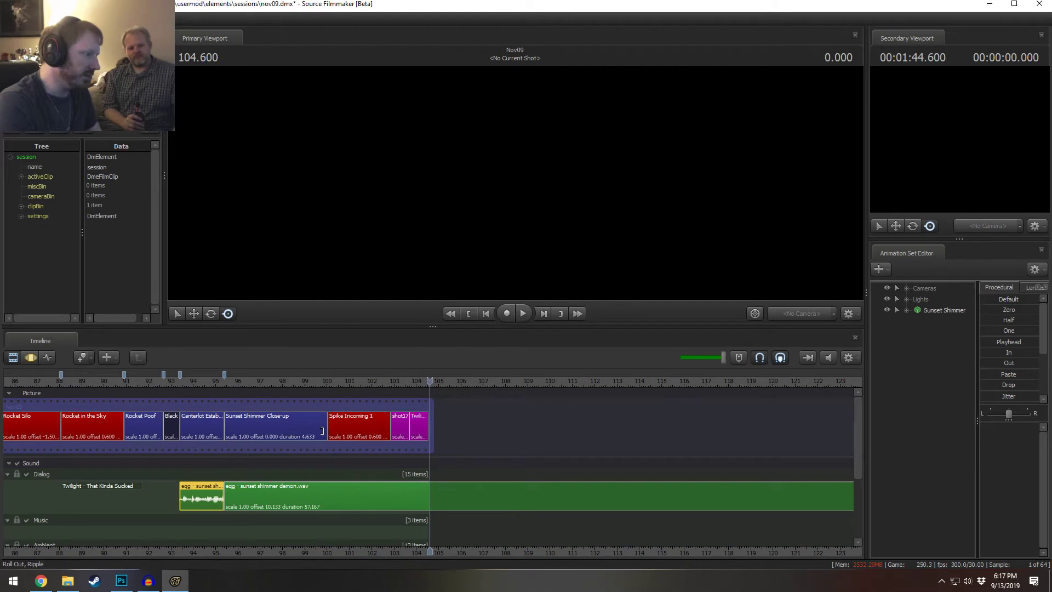
- Ripple-extend the end of the Sunset Shimmer Close-up shot to a duration of about 9.667 s and play its last seconds
left_click_drag(327, 428, 435, 431)
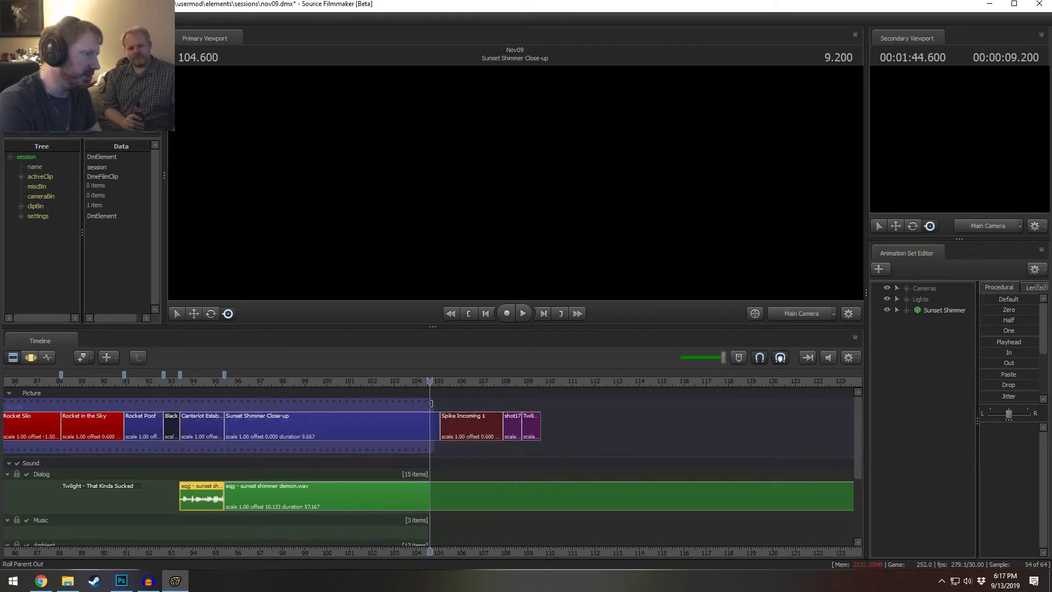
left_click(380, 384)
key("space")
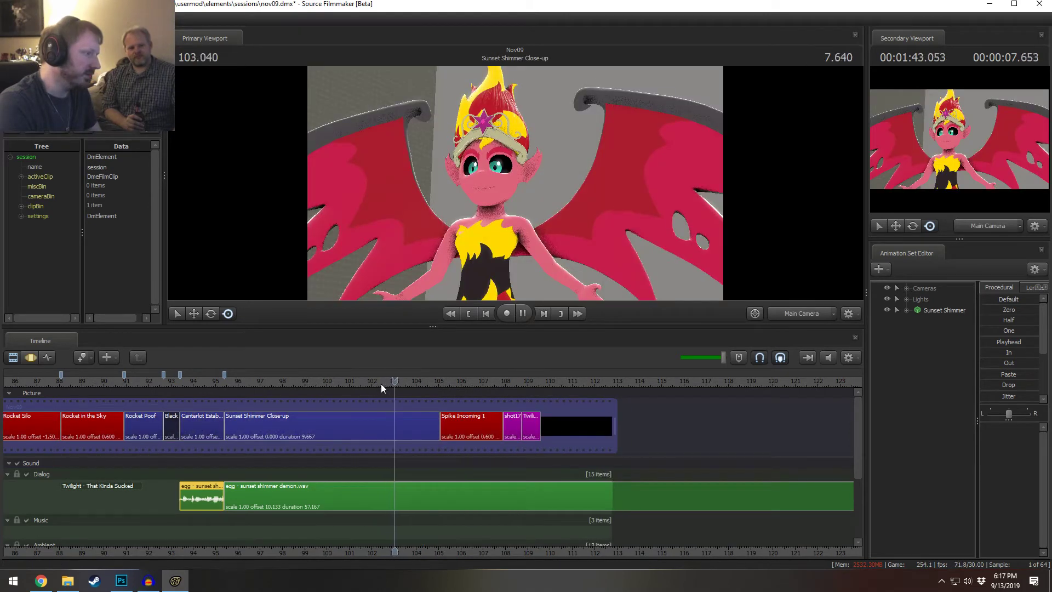
key("space")
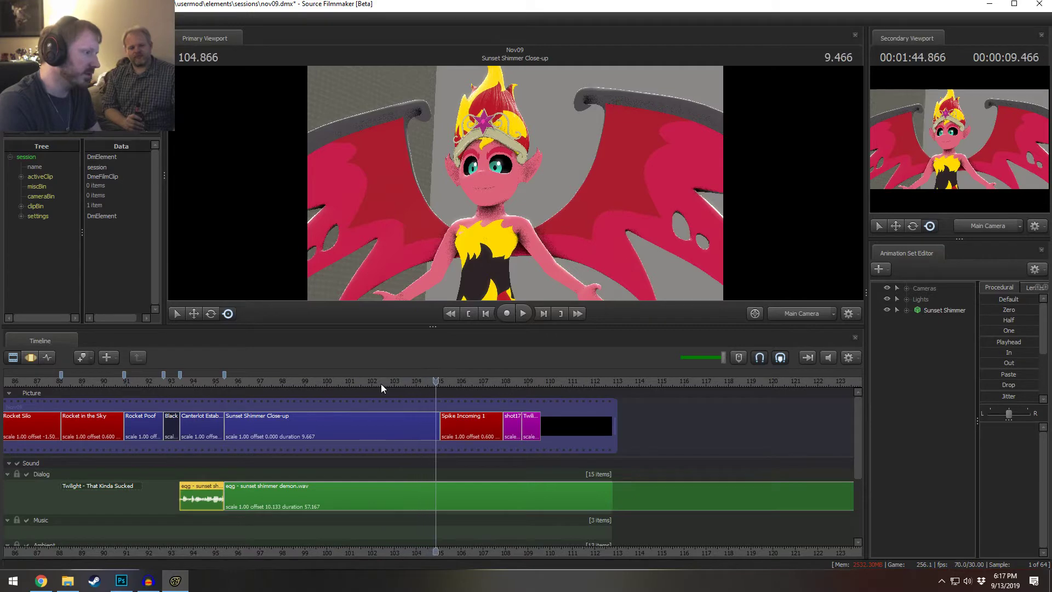
left_click(403, 376)
key("space")
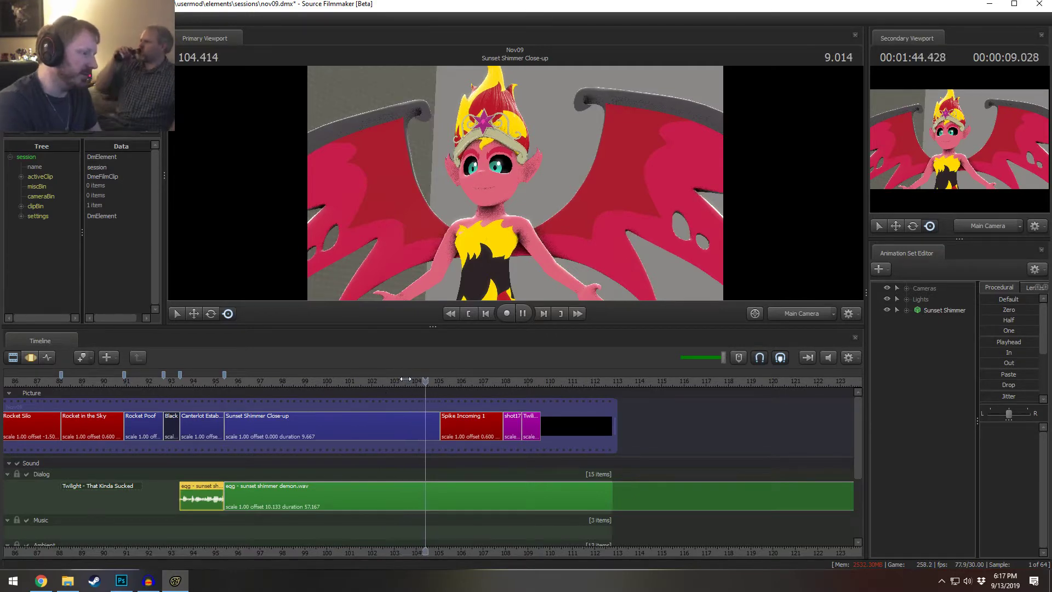
- Play the Sunset Shimmer Close-up from about 99 s to its end at about 105 s to check the dialog timing
left_click(300, 378)
key("space")
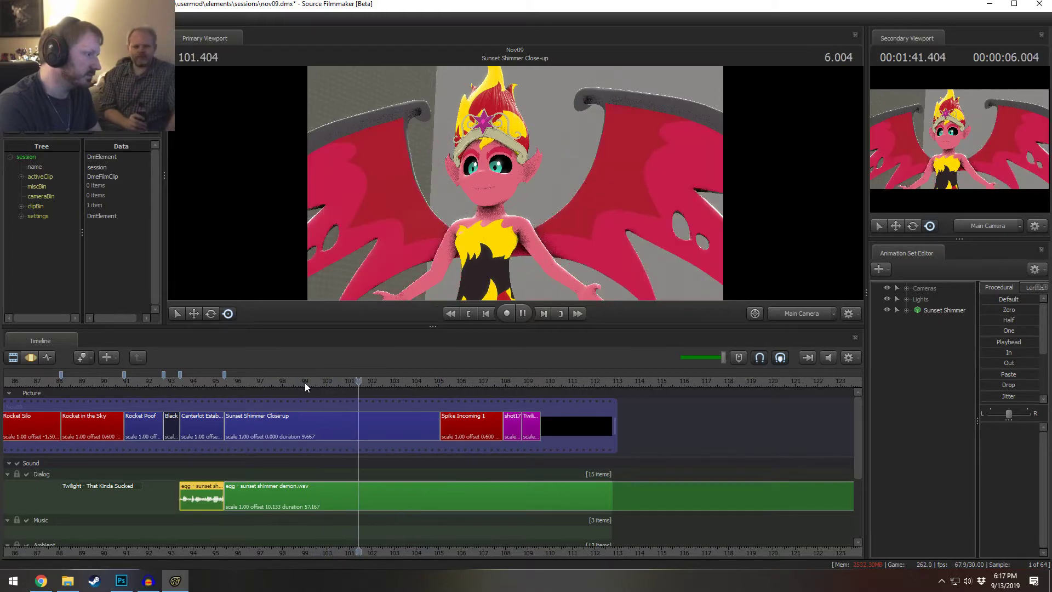
key("space")
left_click(375, 416)
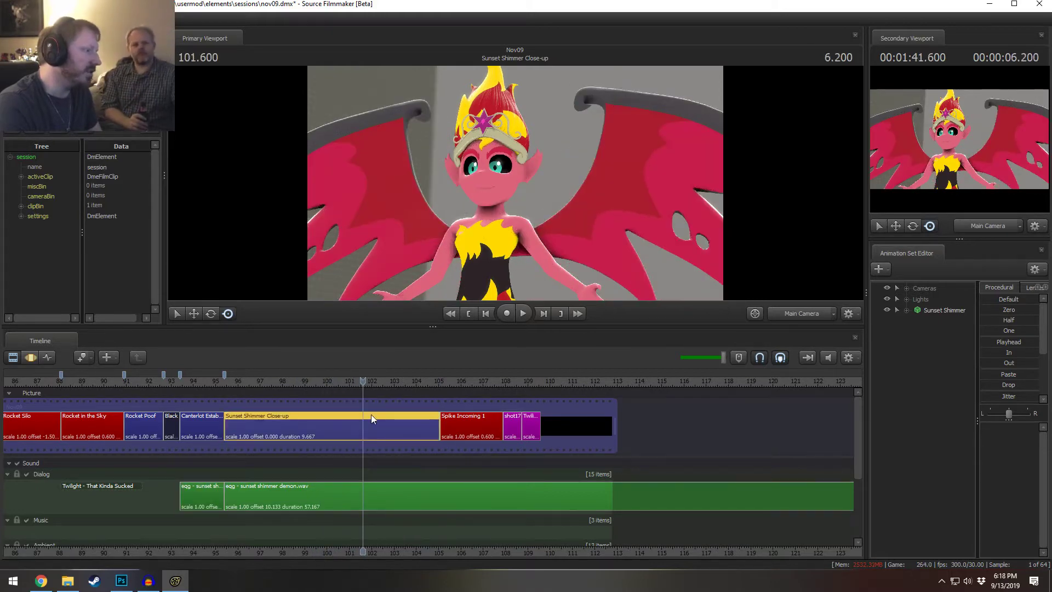
key("space")
key("space")
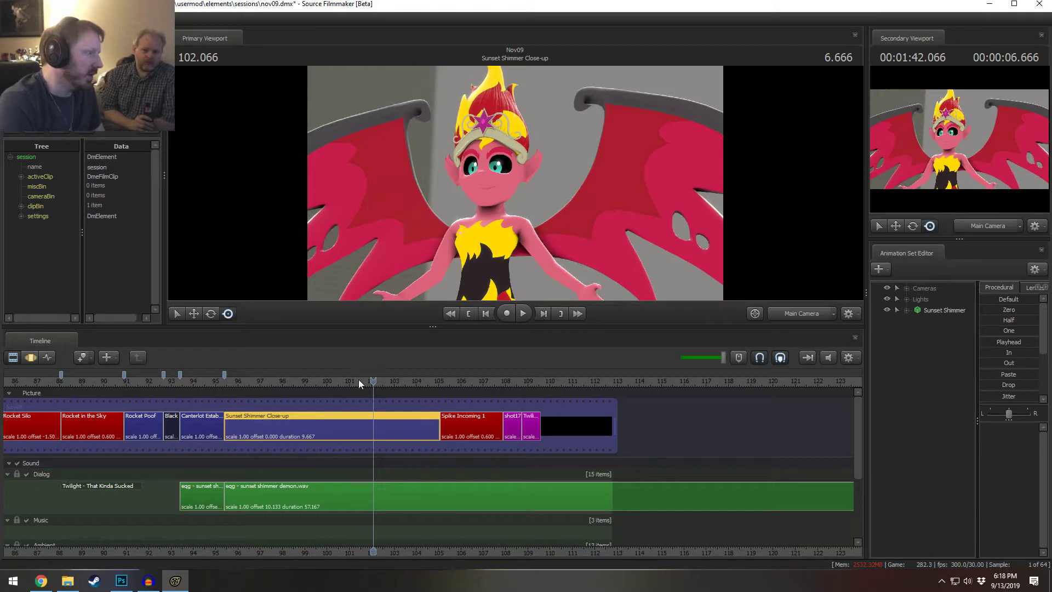
key("space")
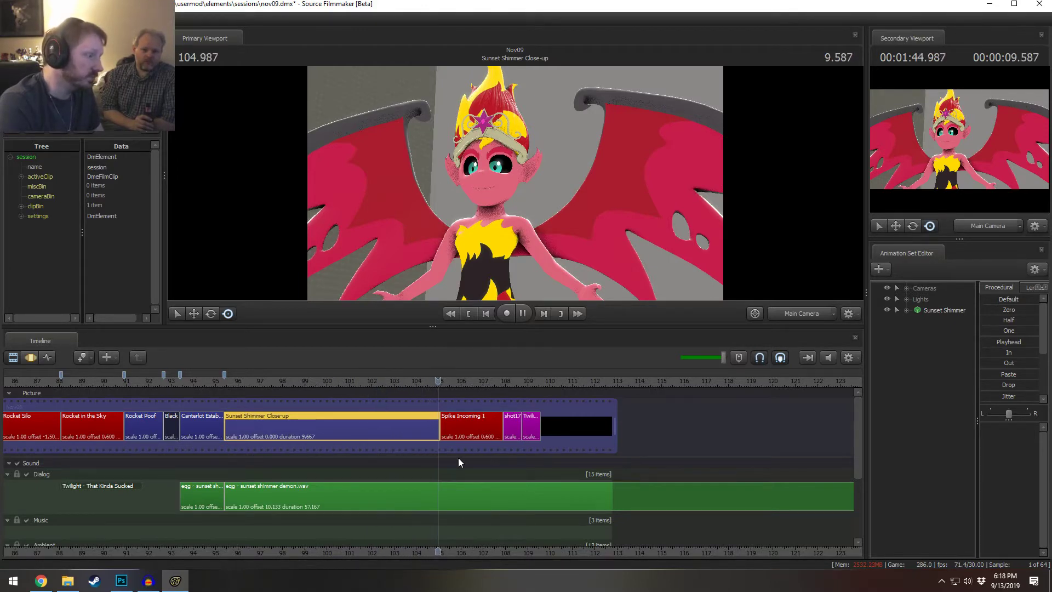
key("space")
- Scrub around 104.7 s near the end of the close-up to locate the end of the dialog line
left_click_drag(434, 384, 468, 415)
scroll(424, 427, "up", 5)
key("space")
key("space")
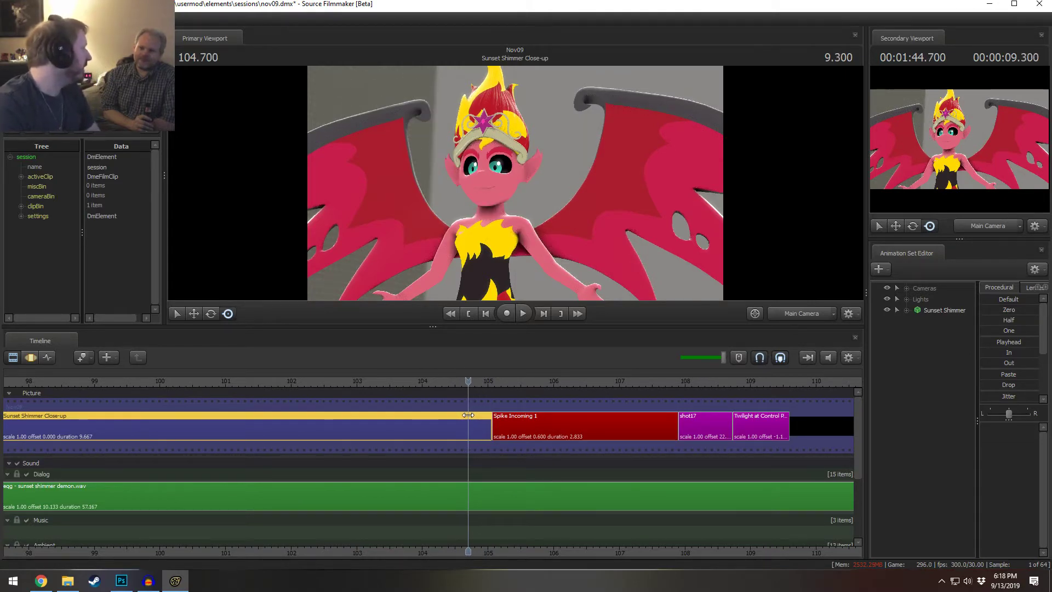
mouse_move(468, 415)
left_mouse_down()
mouse_move(455, 417)
mouse_move(467, 425)
left_mouse_up()
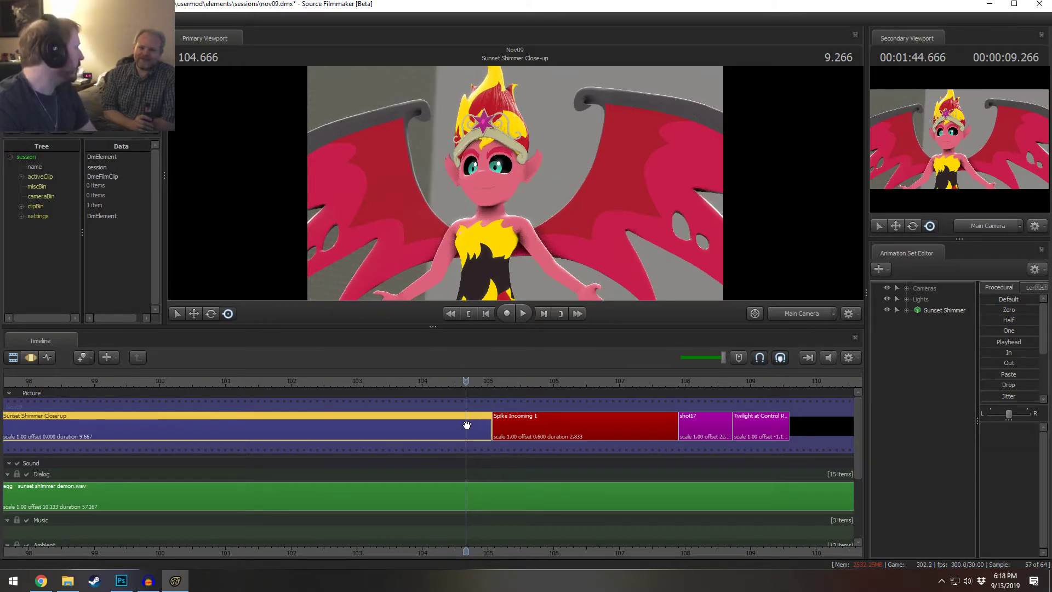
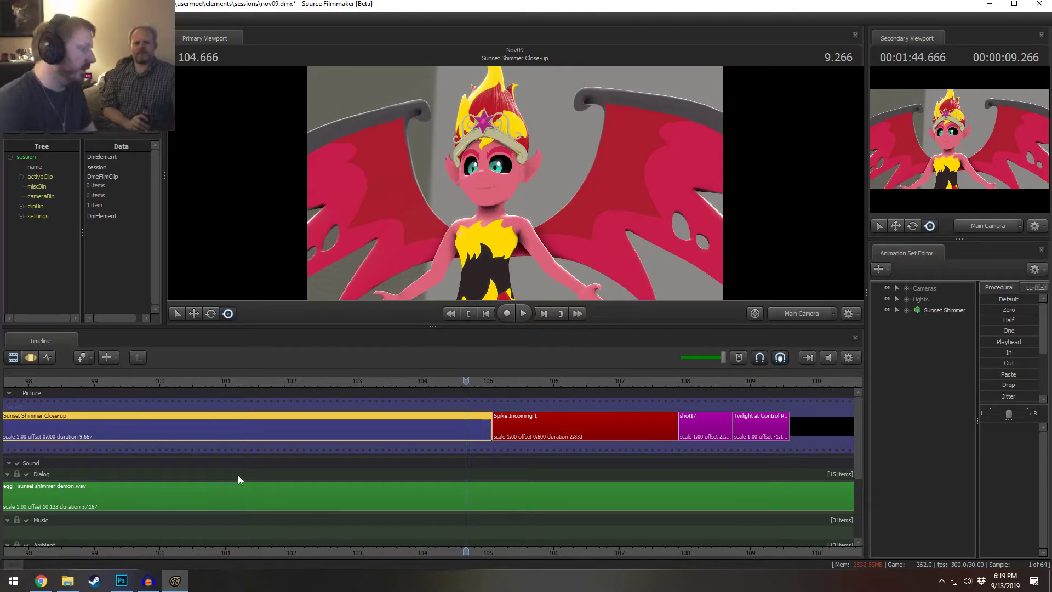
- Replay the end of the close-up across the cut to Spike Incoming 1
scroll(501, 461, "down", 3)
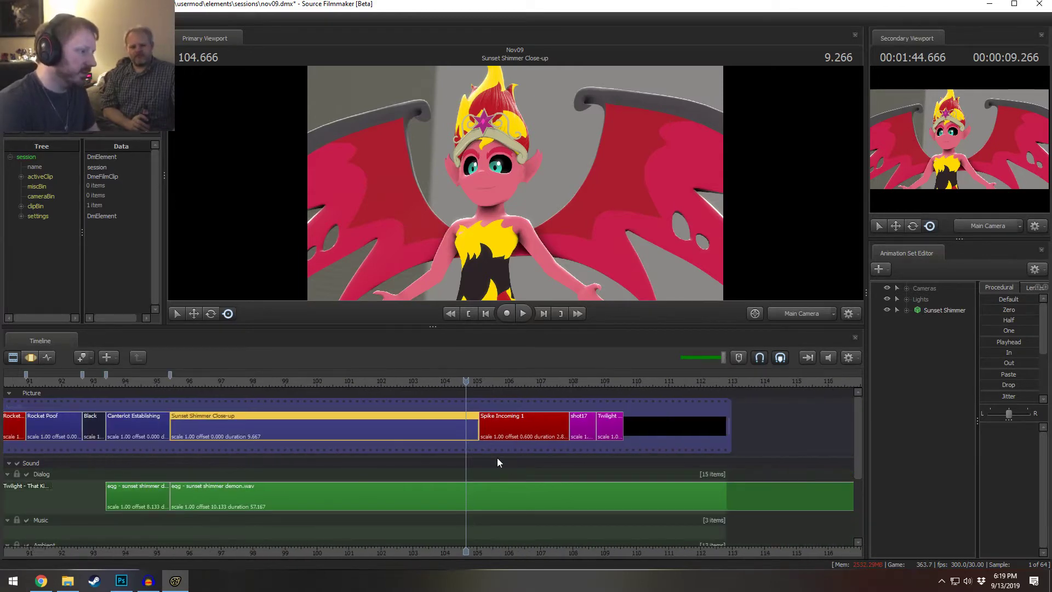
left_click(438, 374)
key("space")
key("space")
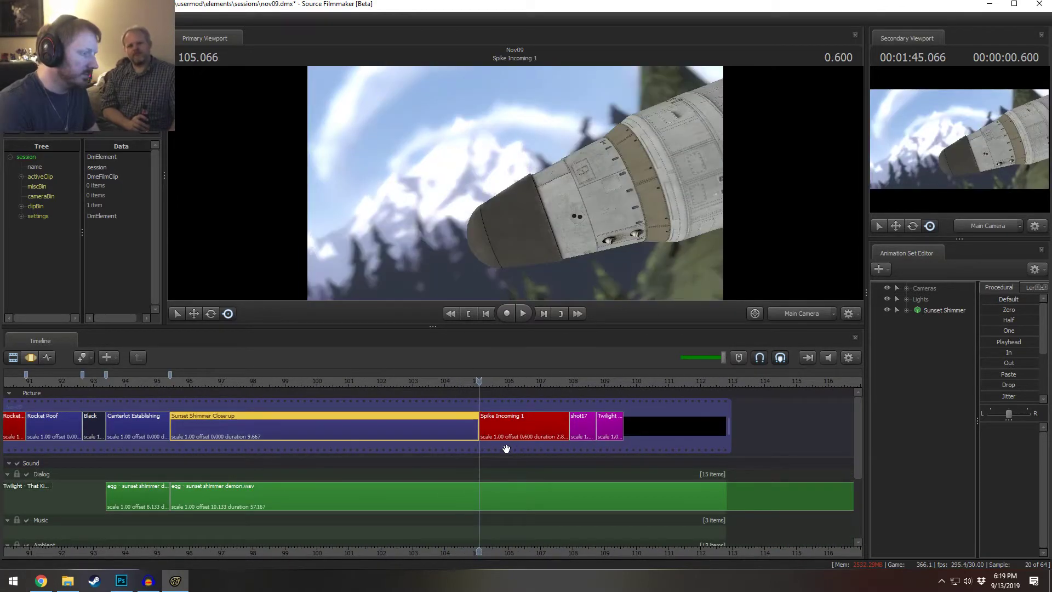
left_click(457, 379)
scroll(455, 415, "up", 2)
key("space")
key("space")
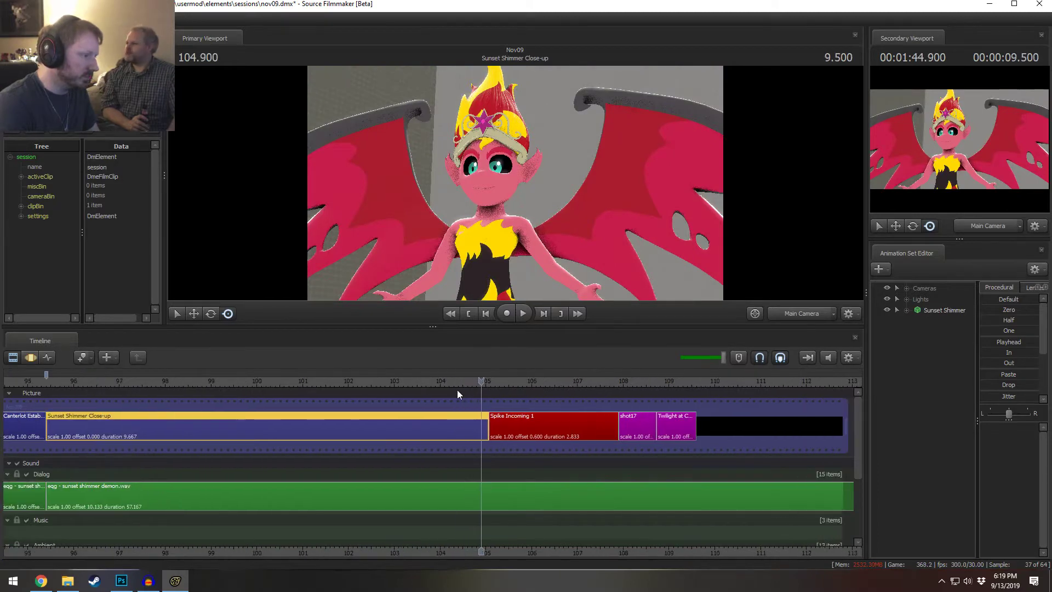
- Split the Sunset Shimmer demon dialog at 104.7 s and move the remaining piece to start at about 106.2 s
left_click(455, 386)
left_click_drag(456, 387, 472, 393)
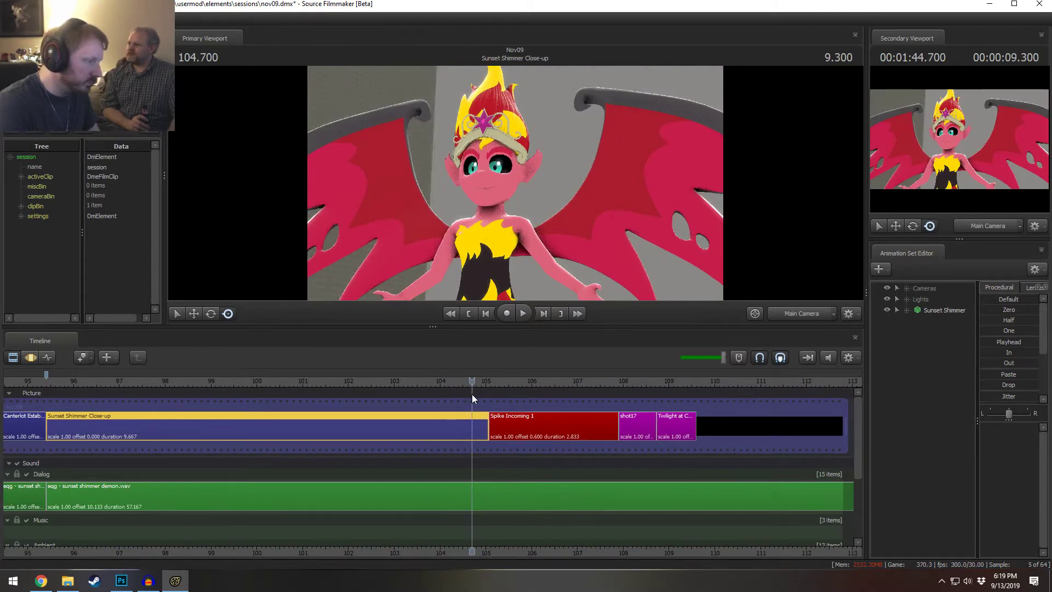
left_click(488, 488)
key("b")
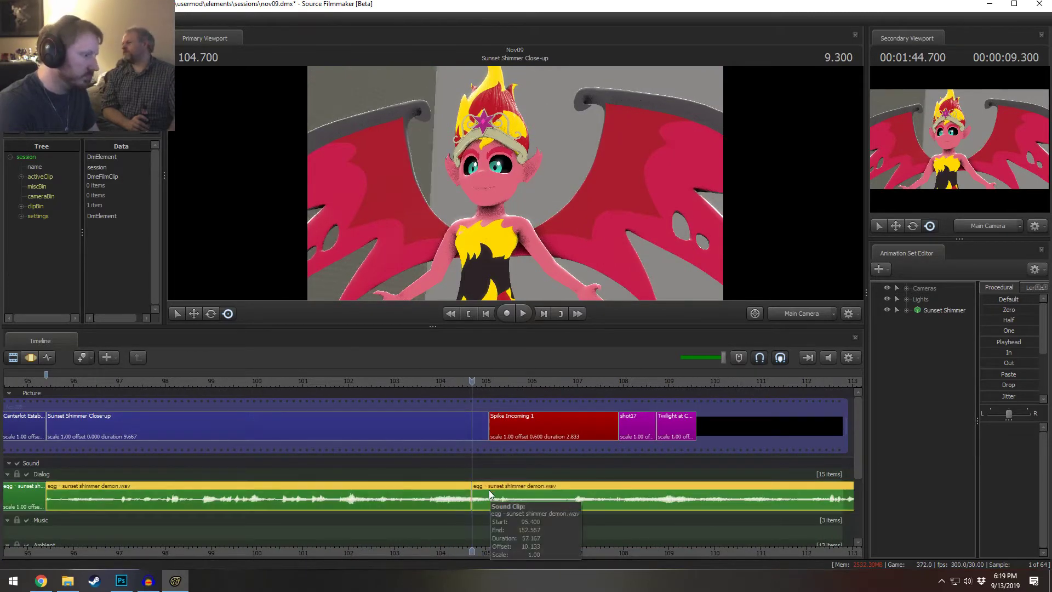
left_click(491, 492)
left_click_drag(491, 492, 559, 492)
- Adjust the end of the dialog piece under the close-up to a duration of 9.333 s and play its ending
left_click(421, 384)
key("space")
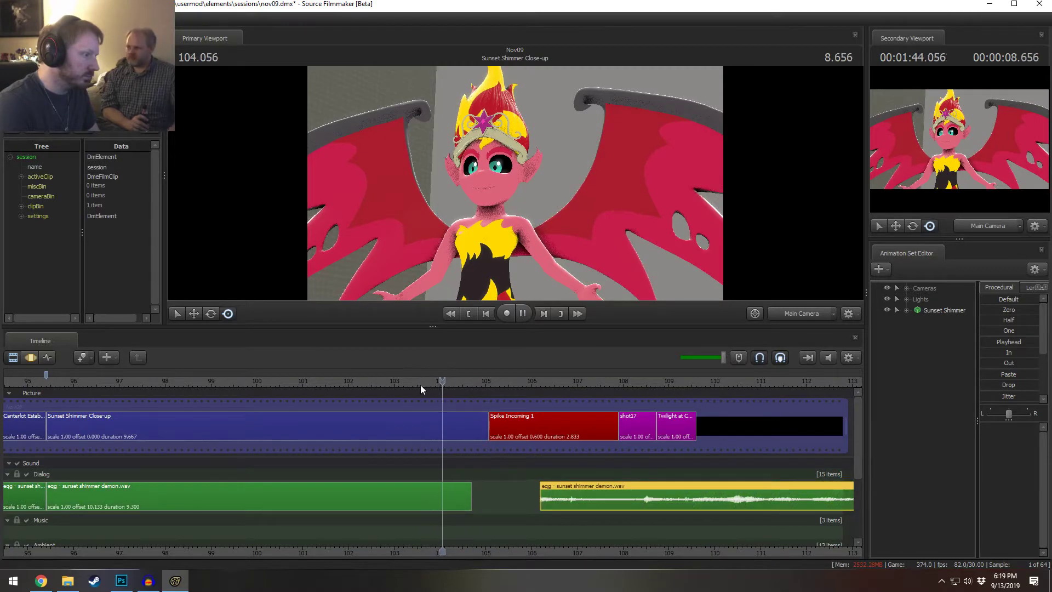
left_click_drag(472, 504, 470, 505)
left_click(442, 380)
key("space")
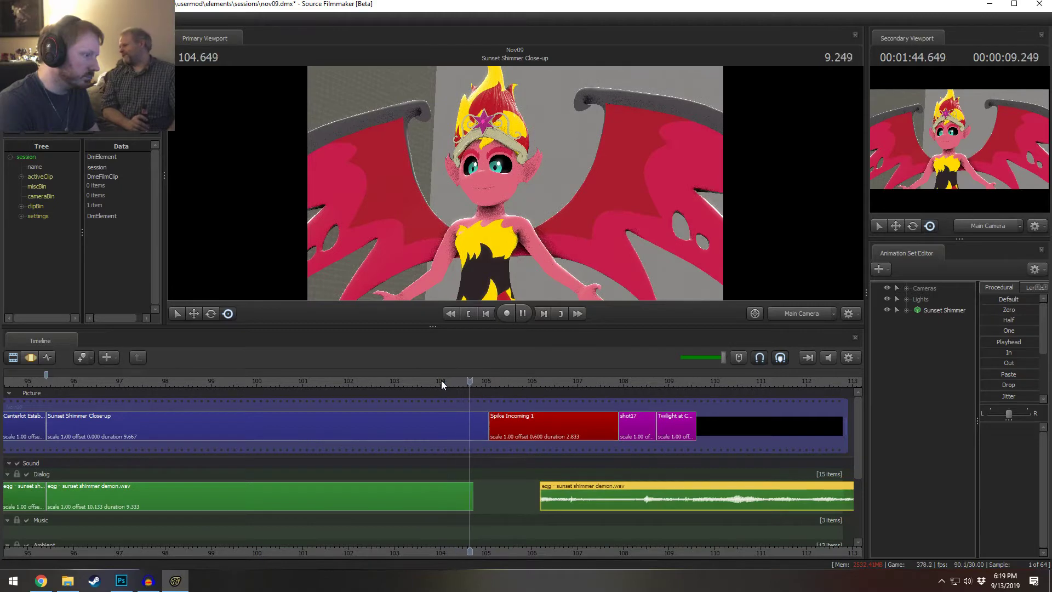
- Extend the close-up's dialog piece to a duration of 9.367 s and play across the cut to Spike Incoming 1
left_click(464, 492)
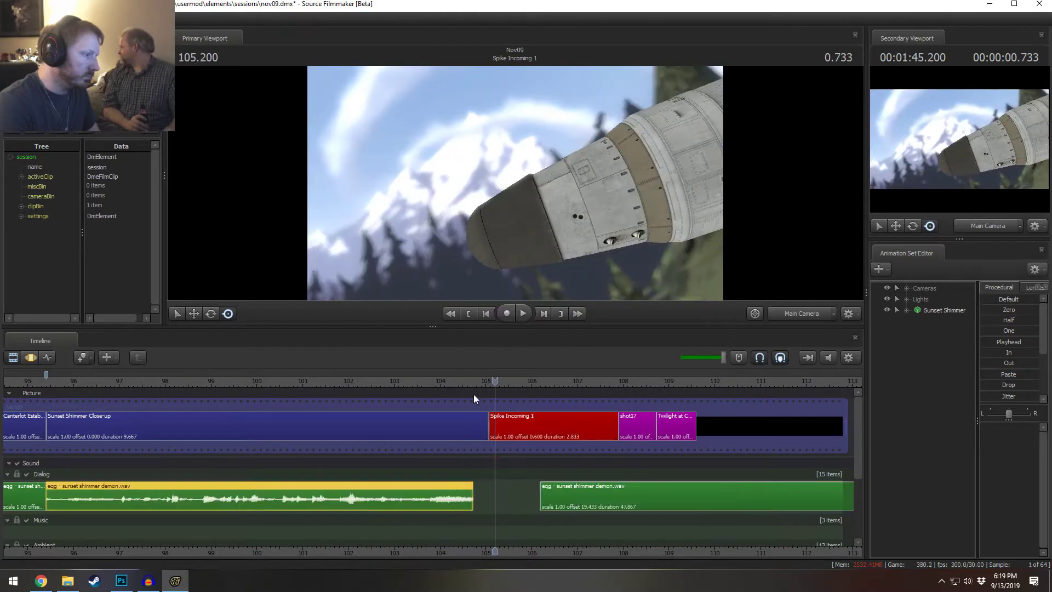
left_click_drag(468, 504, 475, 499)
left_click(439, 383)
key("space")
key("space")
left_click(435, 373)
key("space")
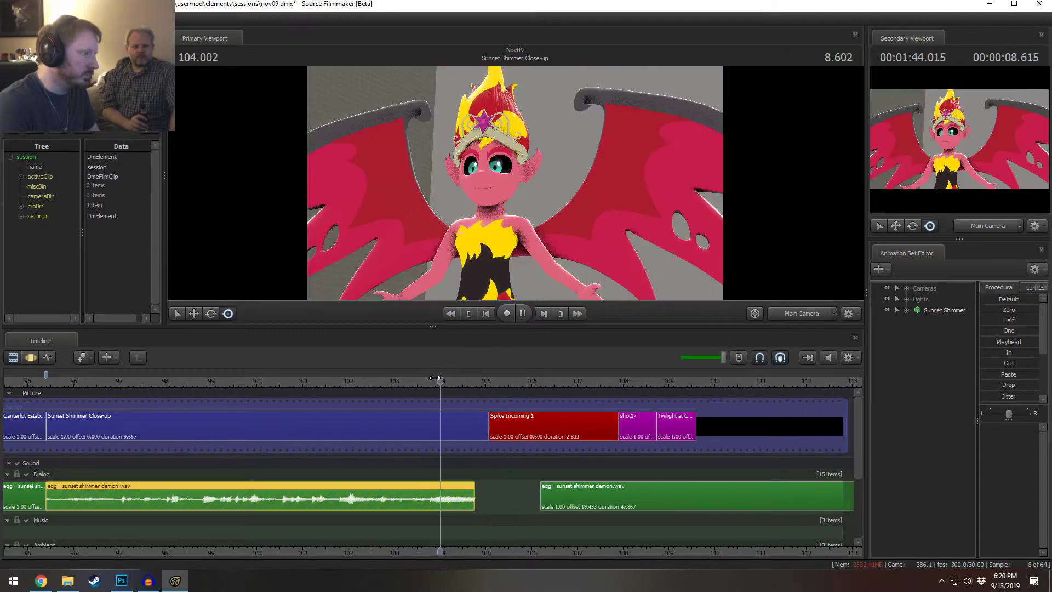
key("space")
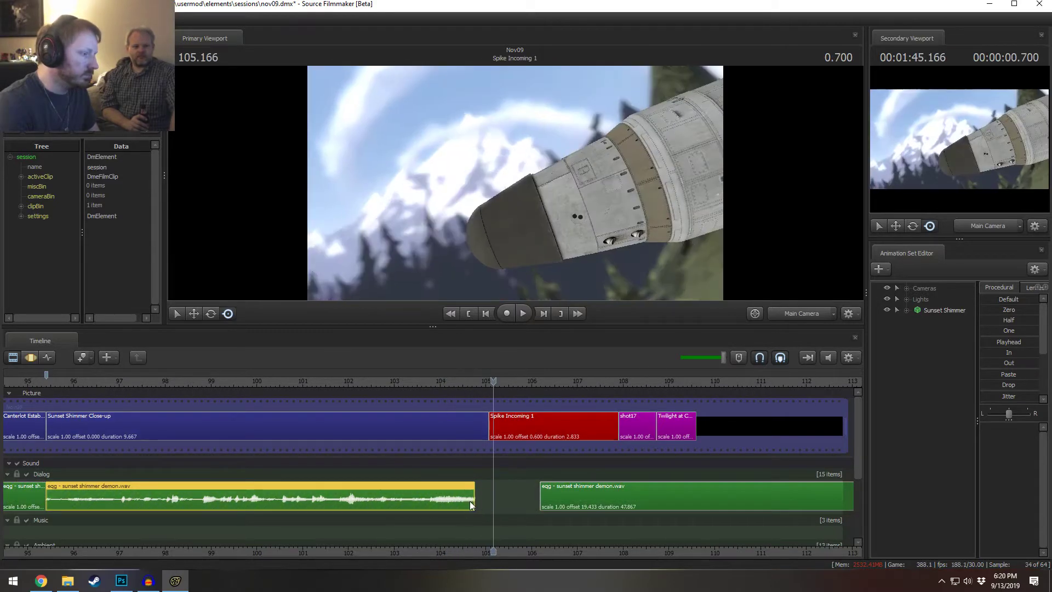
- Set the fade-out time of the dialog piece under the close-up to 0.1 and play its ending
right_click(469, 501)
mouse_move(507, 379)
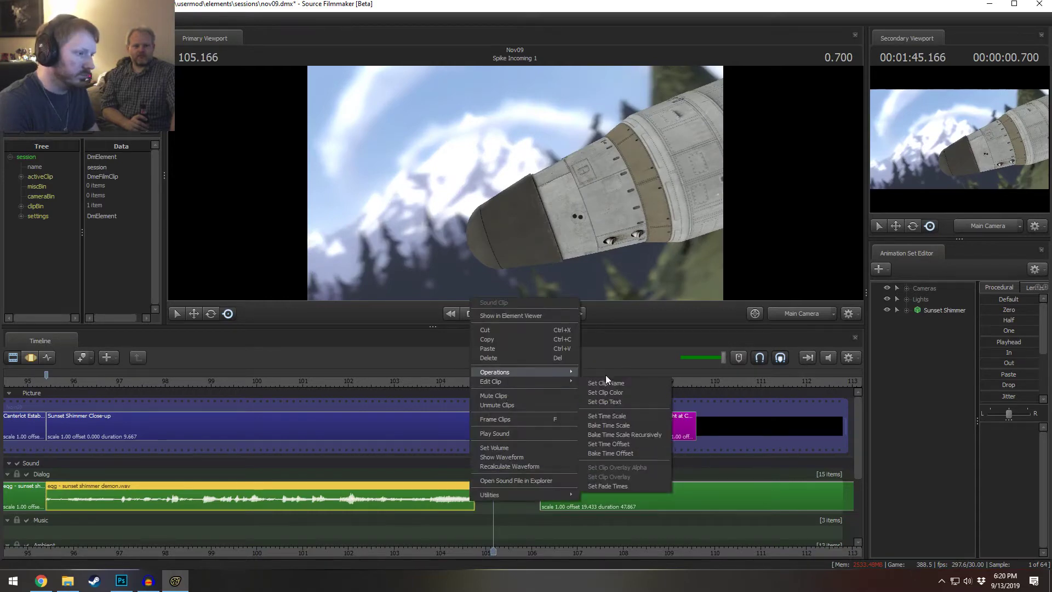
left_click(604, 485)
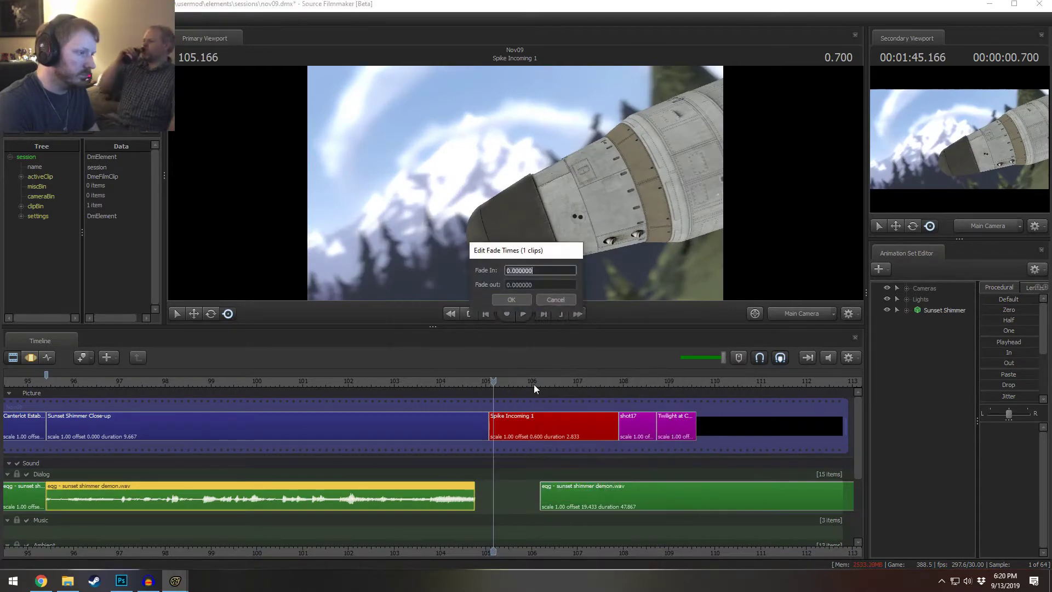
key("Tab")
type("0.1")
key("Return")
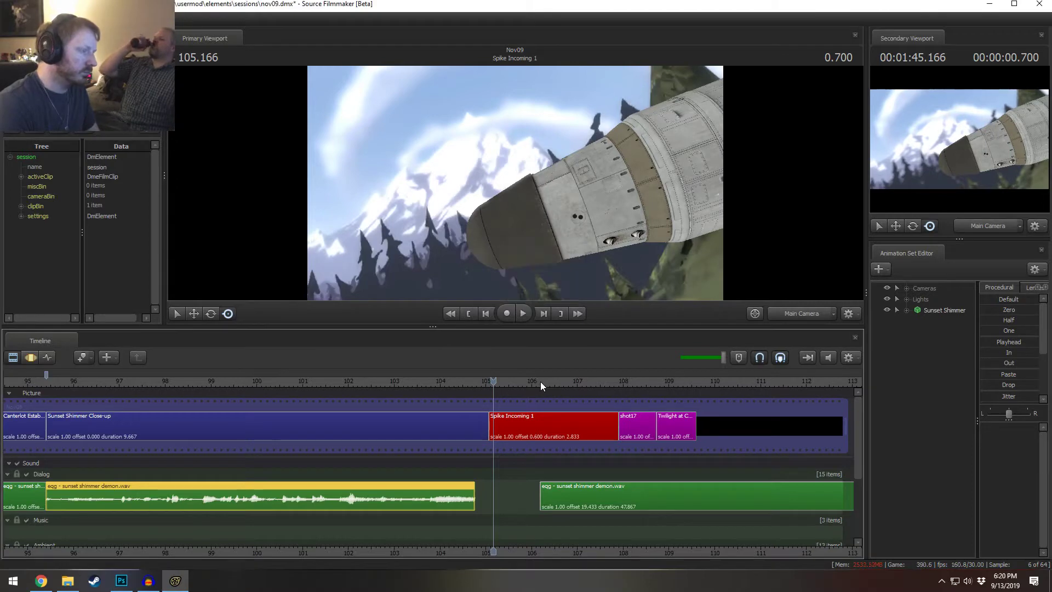
left_click(434, 381)
key("space")
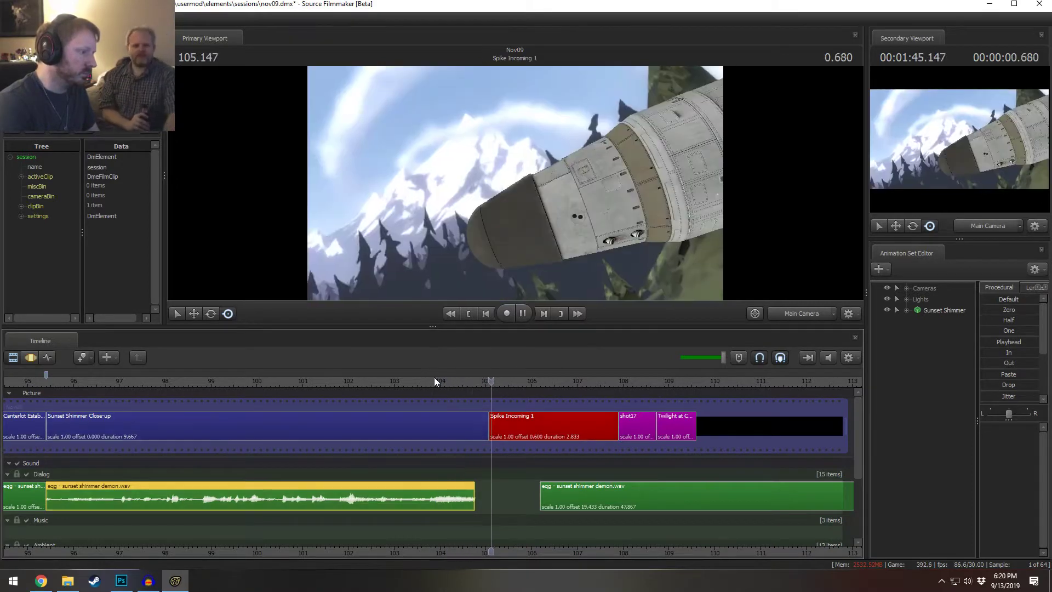
left_click(400, 381)
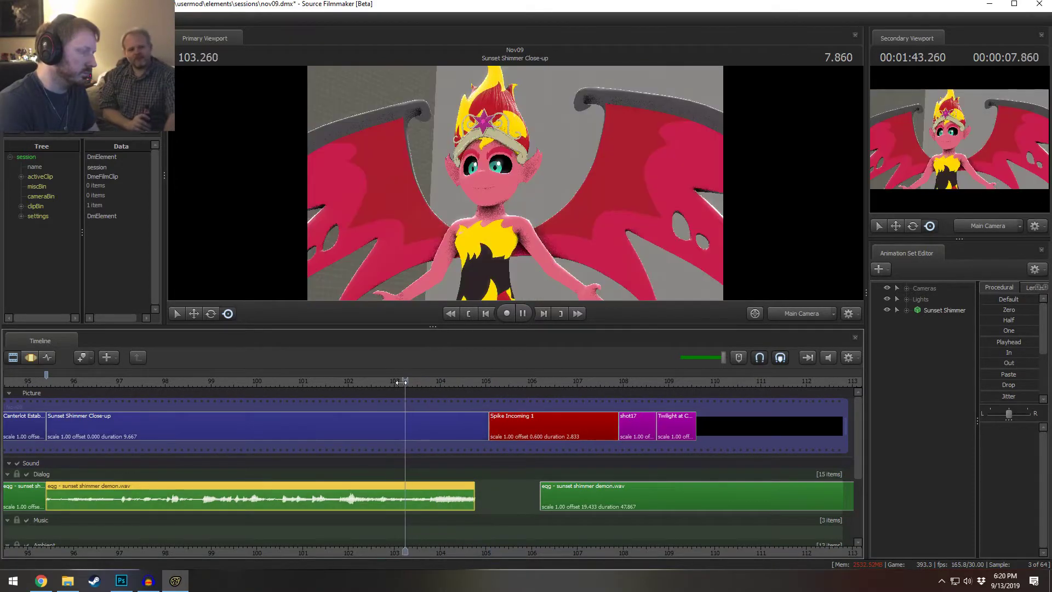
left_click(463, 383)
key("space")
- Move the remaining dialog piece back to the start of Spike Incoming 1 and play it past the last shot
left_click_drag(608, 496, 562, 495)
middle_click_drag(589, 498, 443, 497)
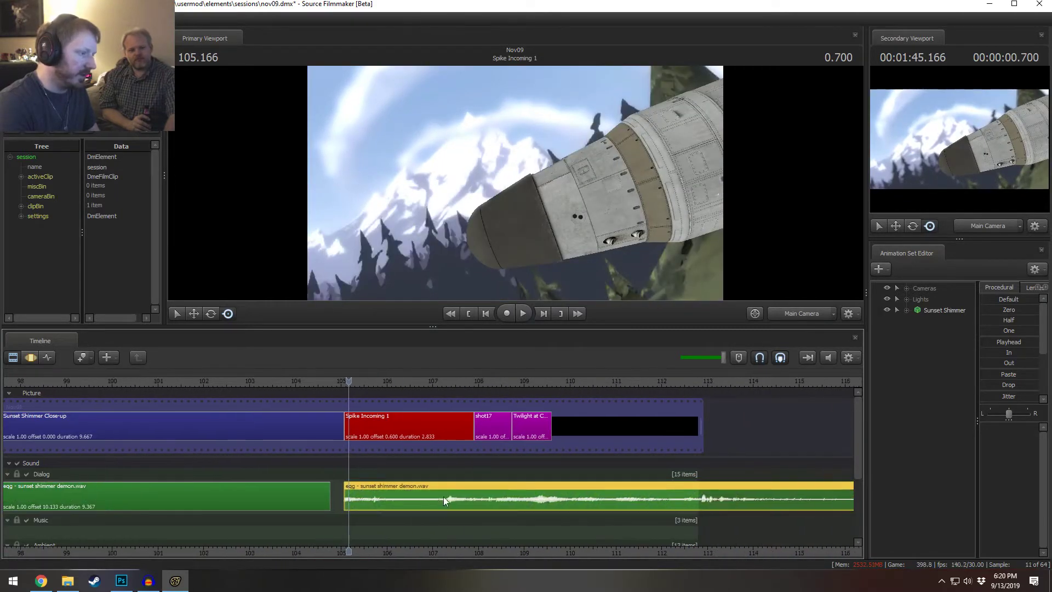
scroll(438, 460, "down", 3)
left_click(524, 382)
key("space")
key("space")
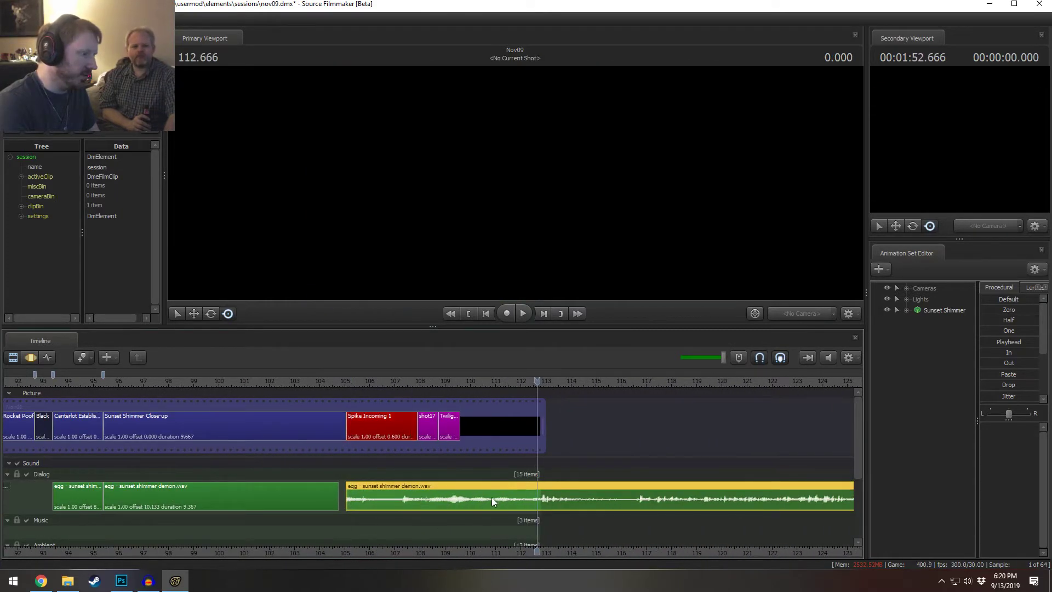
left_click(461, 383)
key("space")
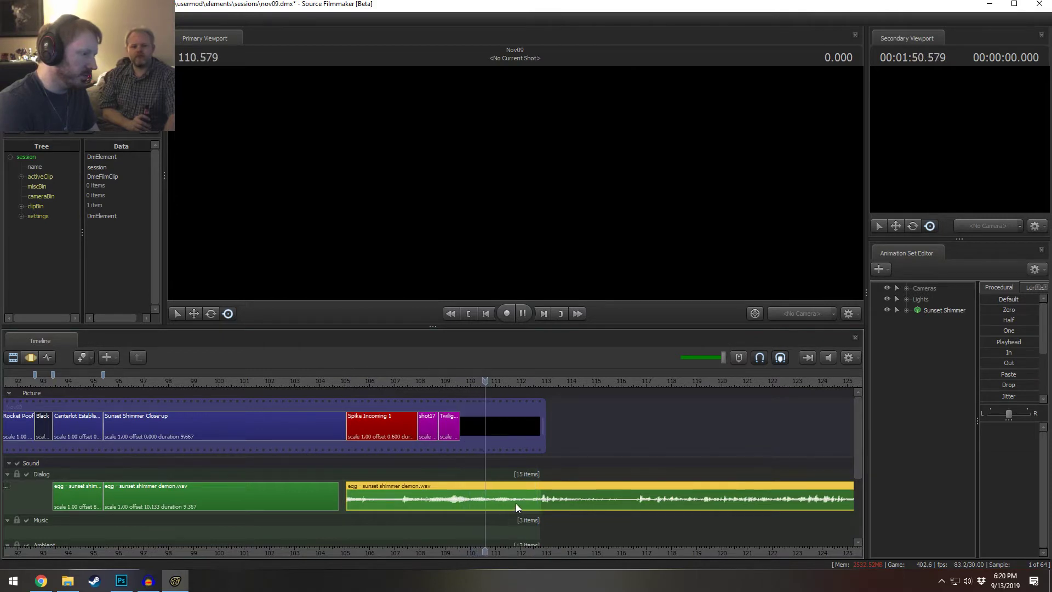
- Shift the remaining dialog piece to start at about 105.5 s and play it around 109 to 110 s
mouse_move(515, 502)
left_mouse_down()
mouse_move(413, 502)
mouse_move(524, 492)
left_mouse_up()
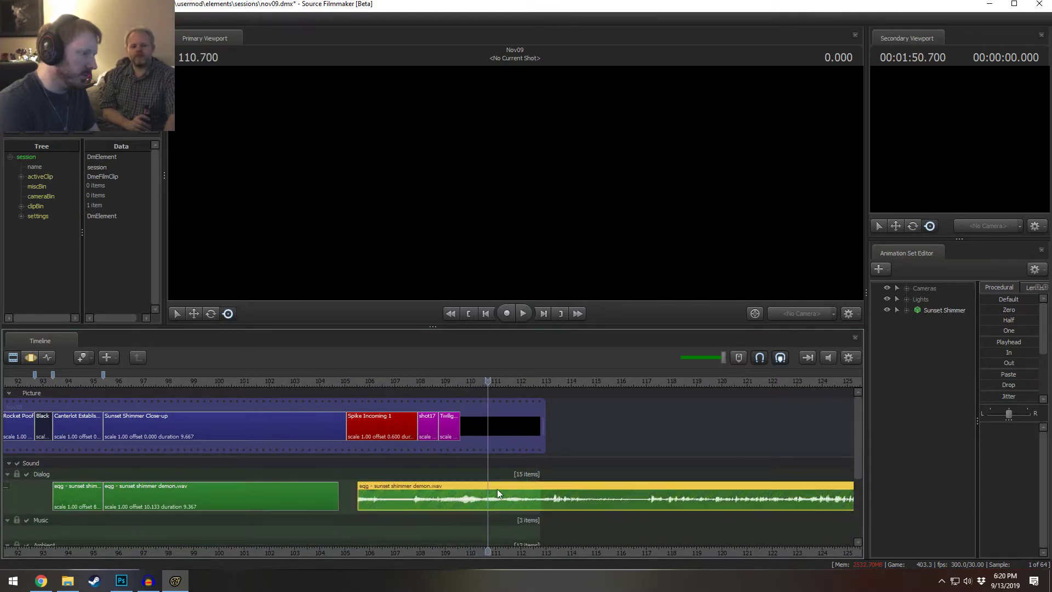
key("space")
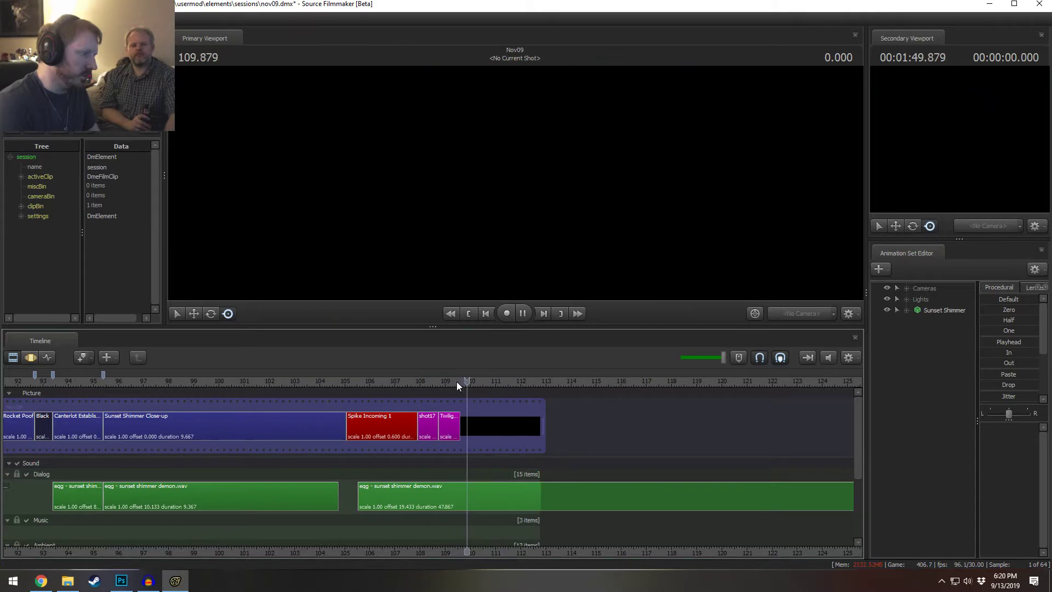
mouse_move(429, 380)
left_mouse_down()
mouse_move(471, 380)
mouse_move(412, 383)
mouse_move(432, 384)
left_mouse_up()
key("space")
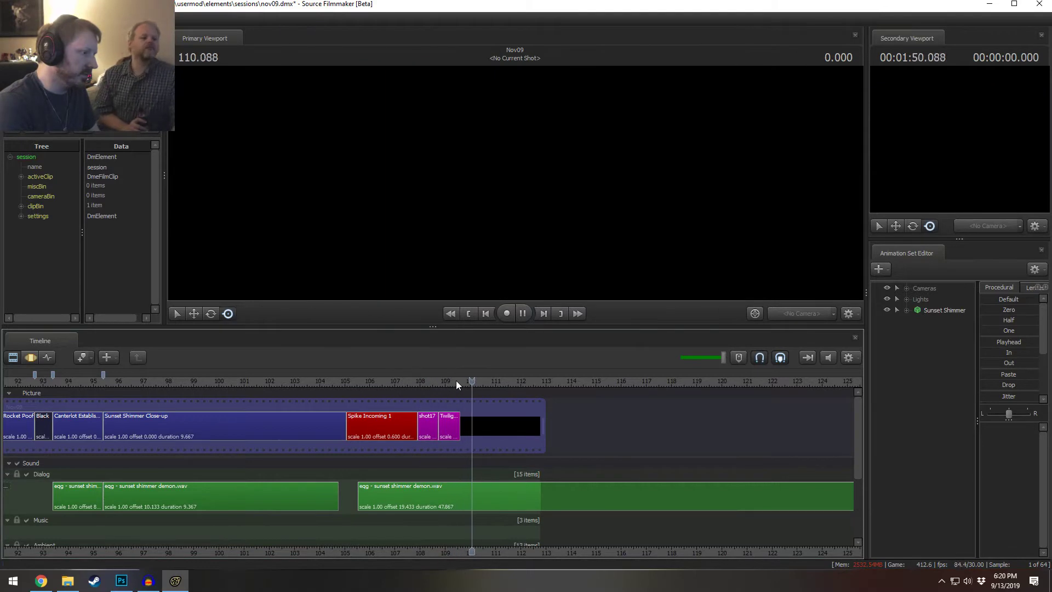
left_click(460, 380)
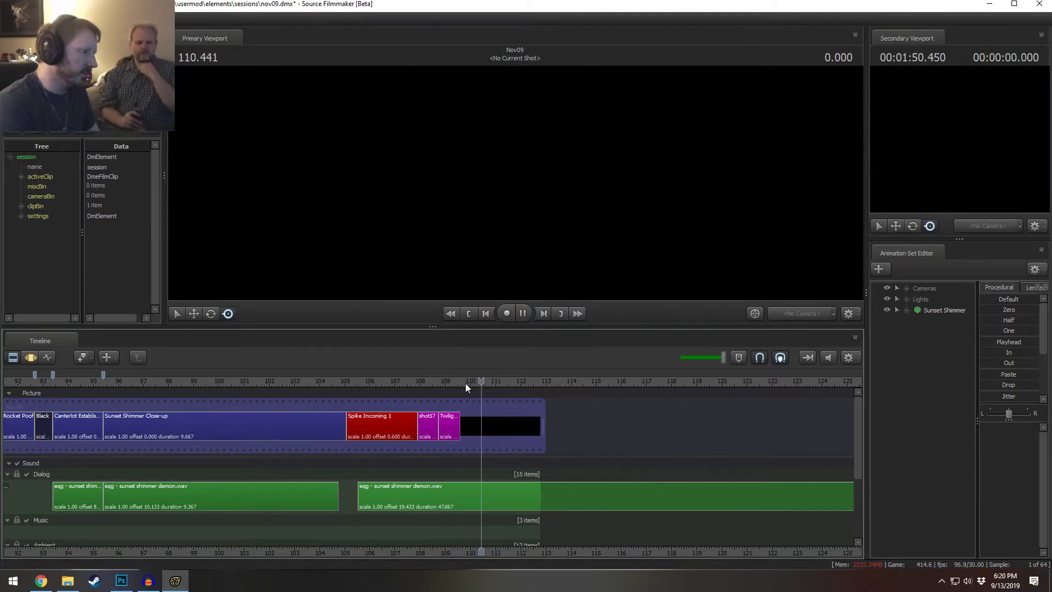
left_click(471, 381)
left_click(468, 380)
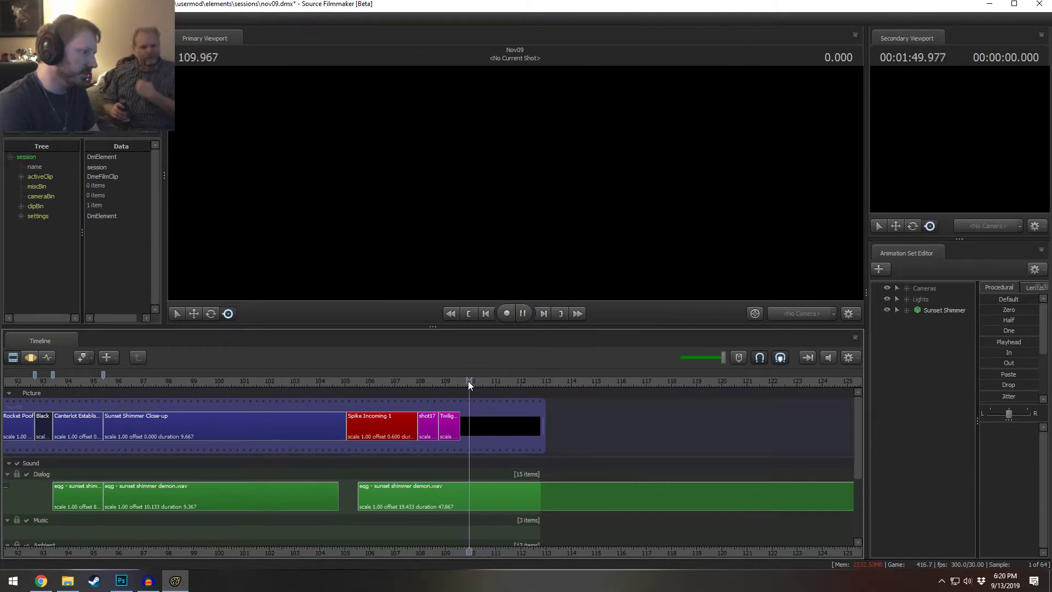
key("space")
key("j")
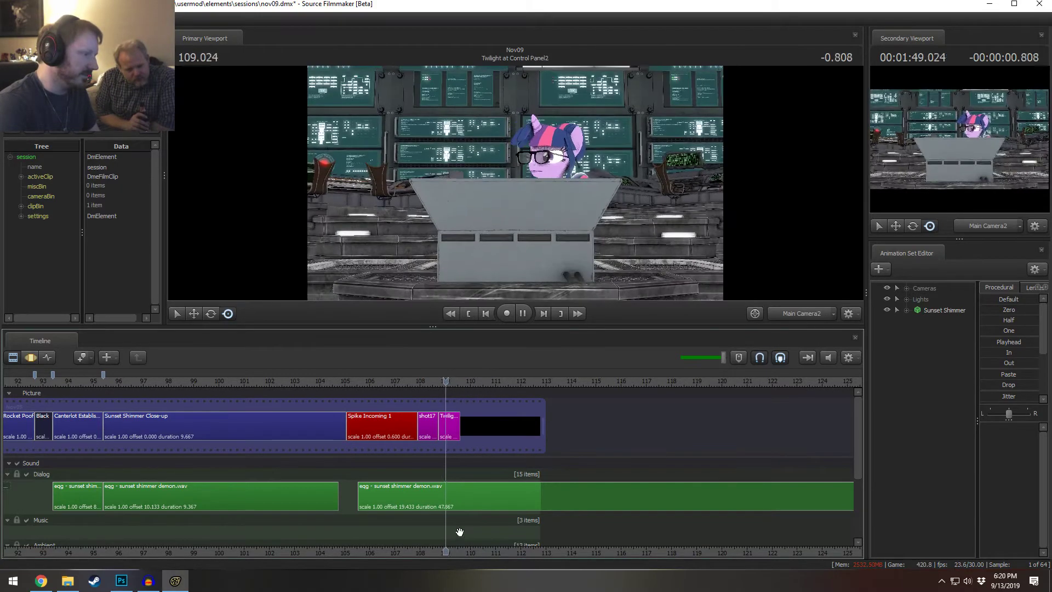
- Play part of Spike Incoming 1, trim the remaining dialog piece to offset 26.100, and align it with that shot's start
scroll(462, 551, "up", 2)
middle_click_drag(462, 551, 478, 537)
scroll(478, 536, "up", 1)
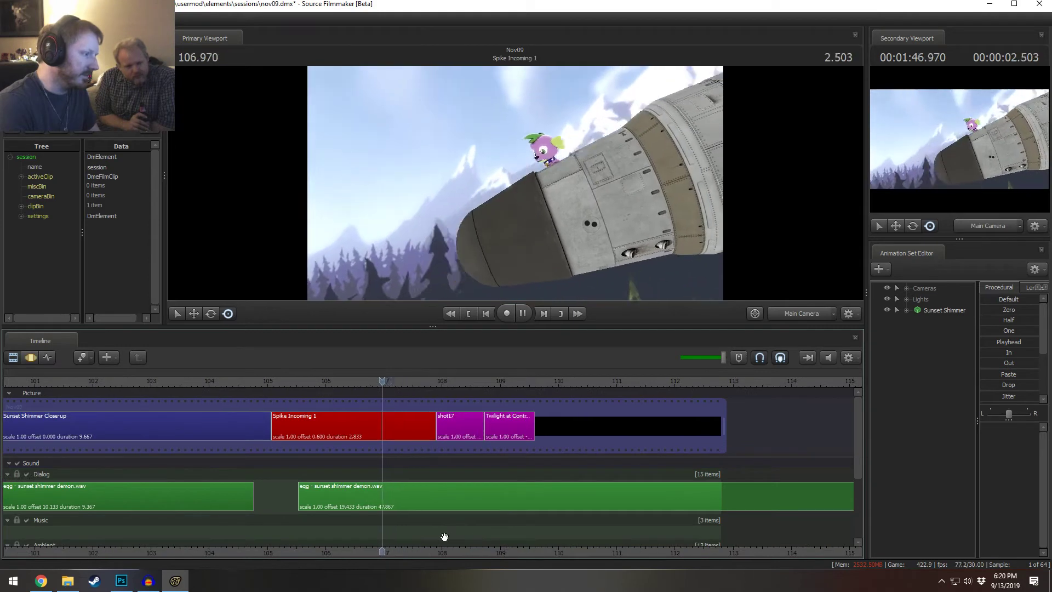
key("space")
key("space")
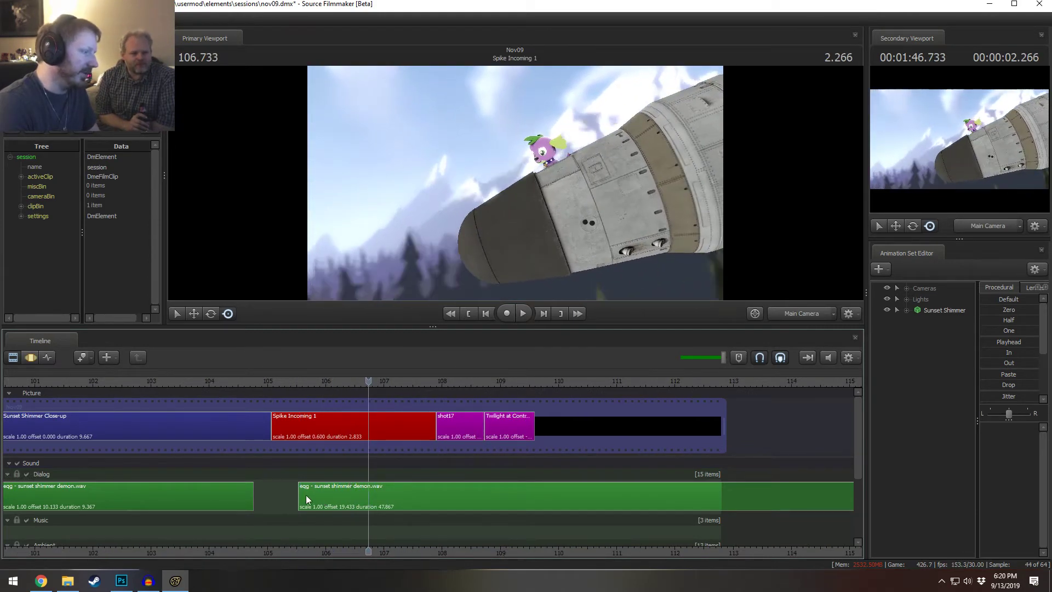
mouse_move(305, 495)
left_mouse_down()
mouse_move(709, 489)
mouse_move(310, 497)
left_mouse_up()
left_click(282, 392)
key("space")
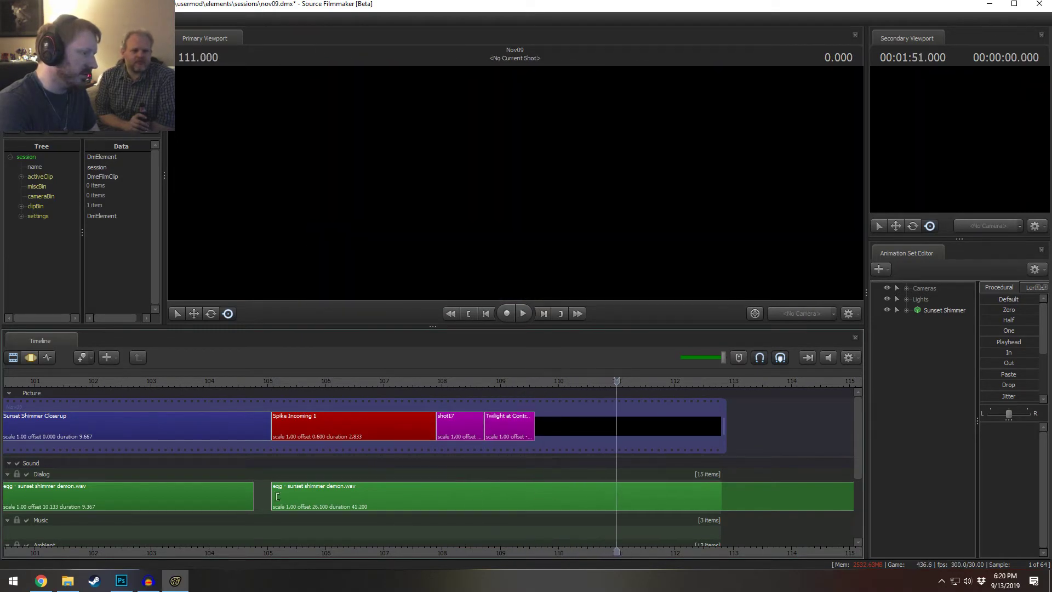
- Trim more off the dialog piece's beginning, place it at about 104.9 s, and play across the shots after the close-up
left_click_drag(277, 496, 303, 495)
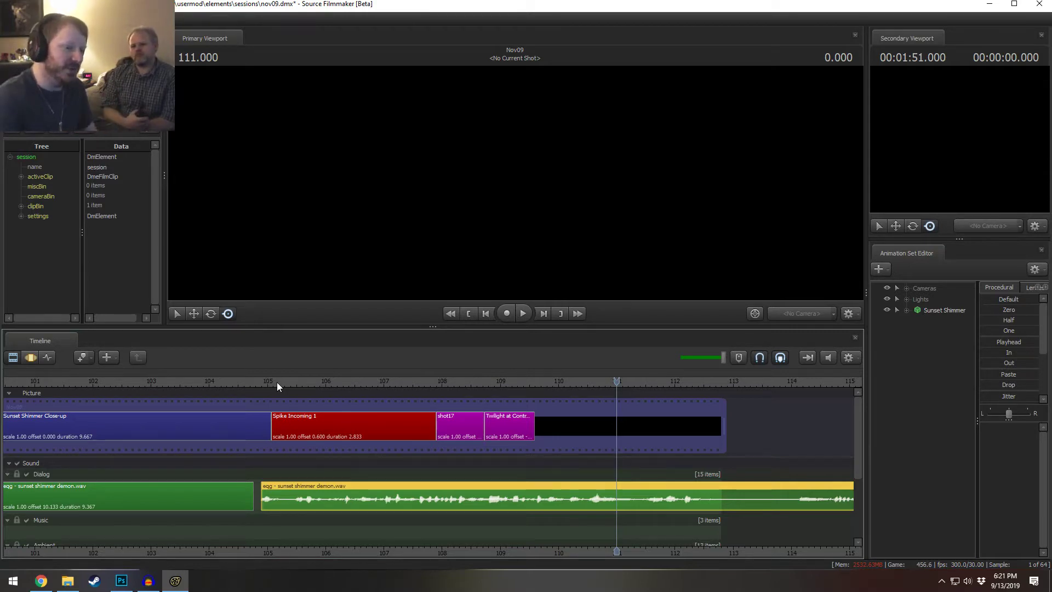
left_click(304, 387)
key("space")
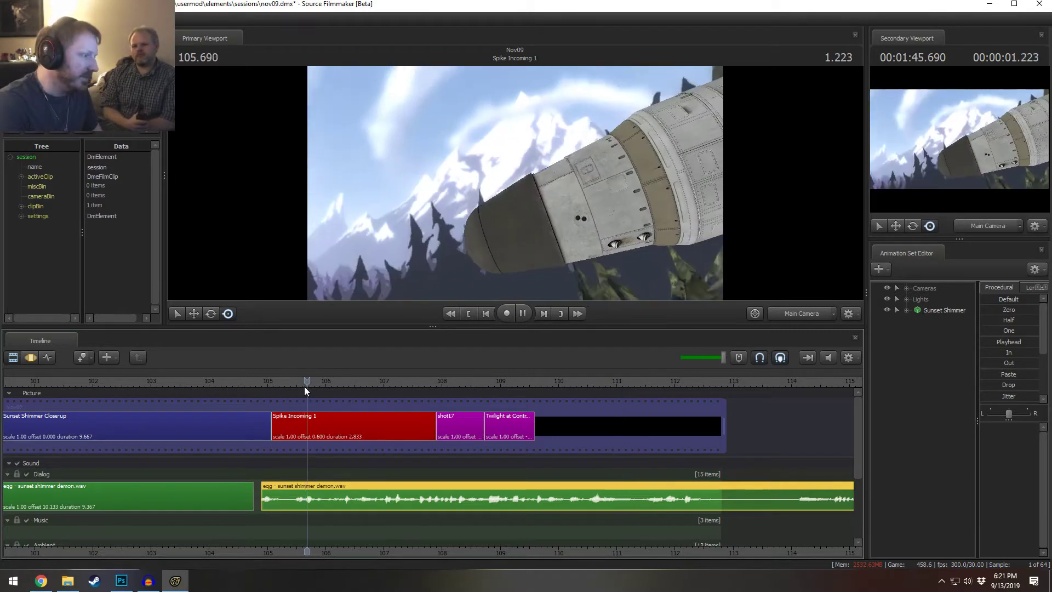
key("space")
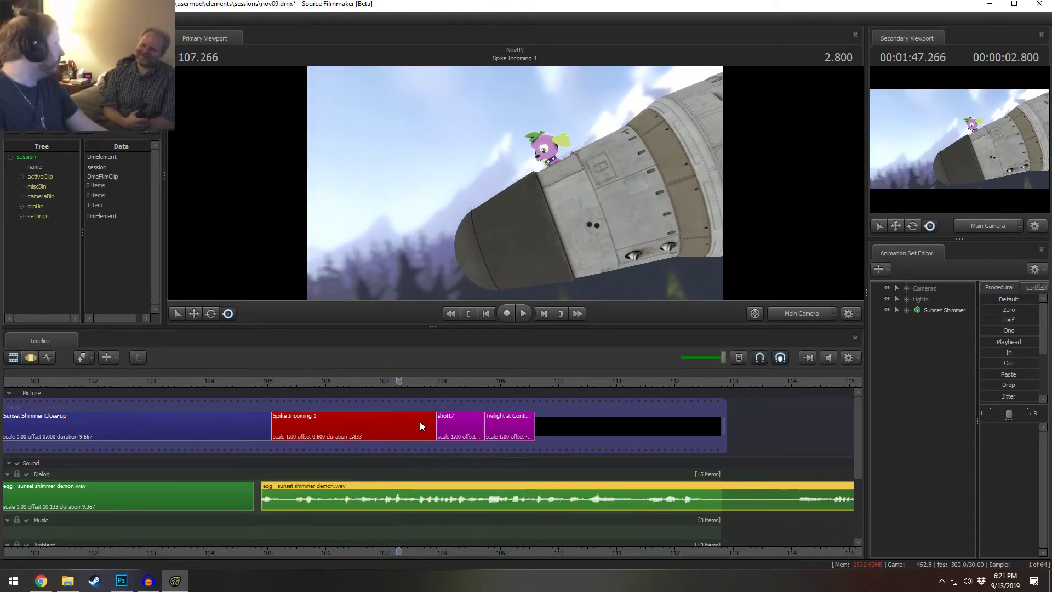
key("space")
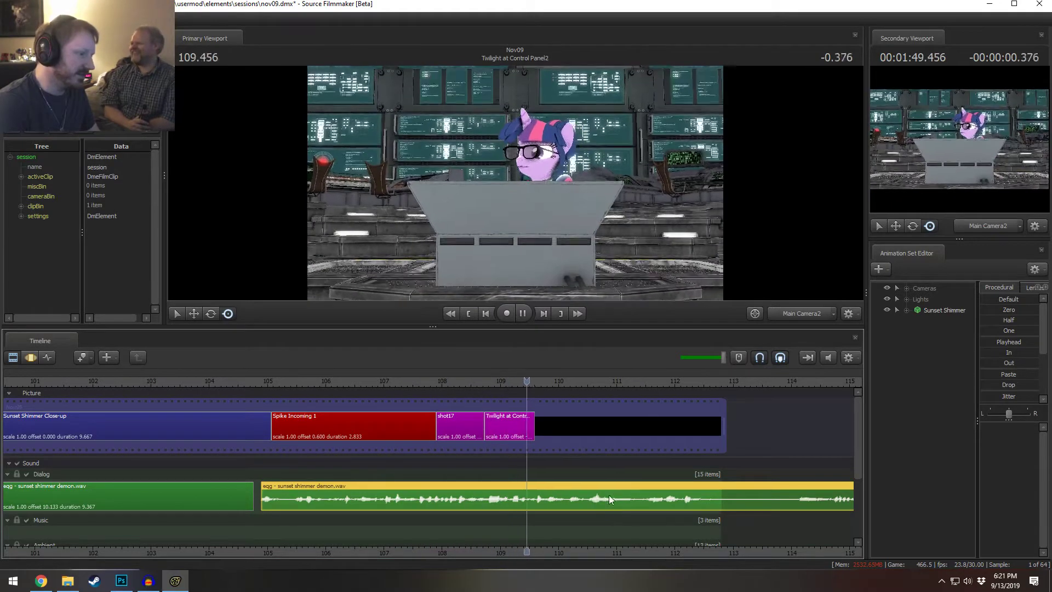
- Trim the dialog piece to offset 54.867 and duration 12.433, starting at the beginning of Spike Incoming 1
mouse_move(289, 511)
left_mouse_down()
mouse_move(721, 504)
mouse_move(294, 512)
mouse_move(372, 503)
left_mouse_up()
key("space")
left_click_drag(377, 376, 556, 391)
left_click(417, 383)
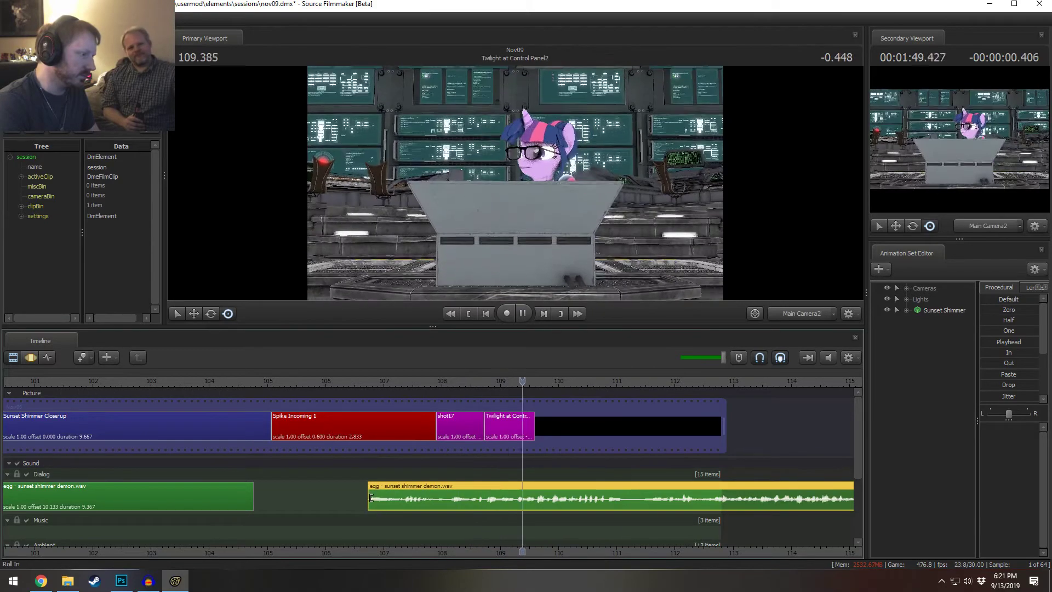
left_click_drag(371, 499, 276, 502)
left_click(280, 384)
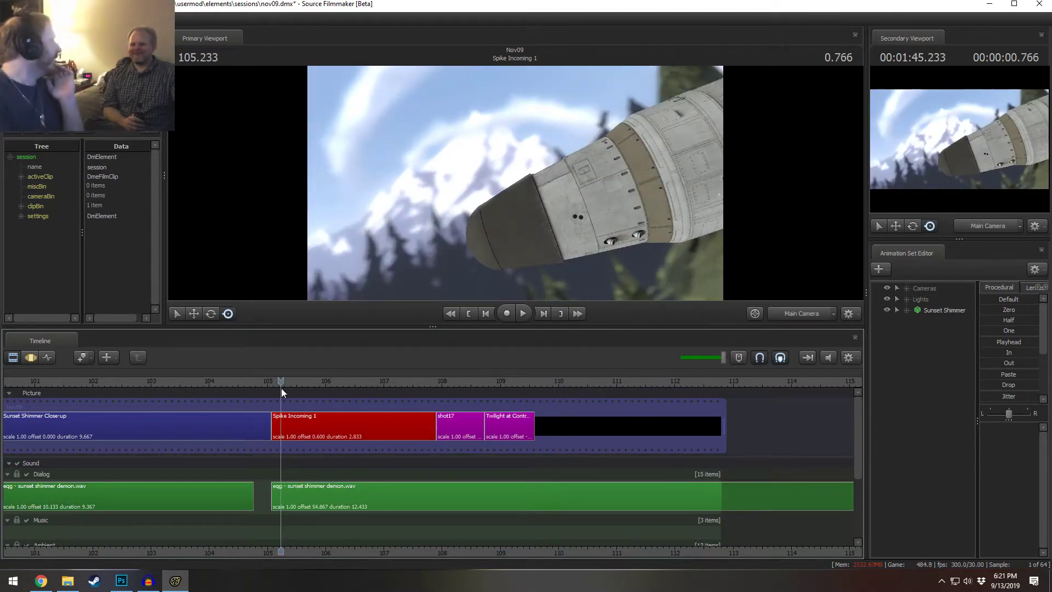
- Play the dialog piece to about 112.4 s, trim it to offset 64.067, and place it at about 105 s
left_click(350, 493)
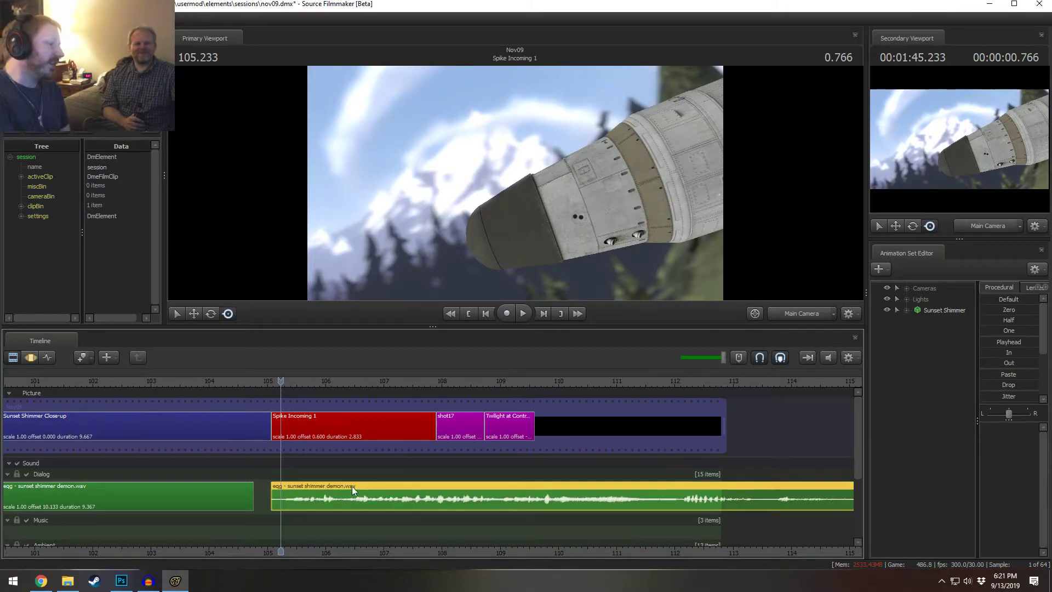
left_click(458, 380)
key("space")
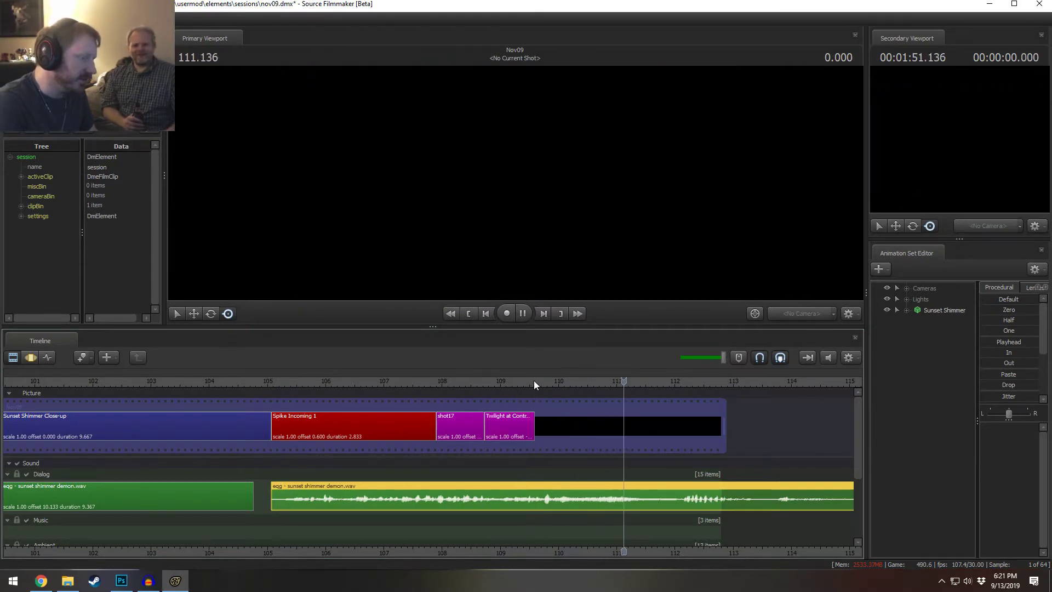
key("space")
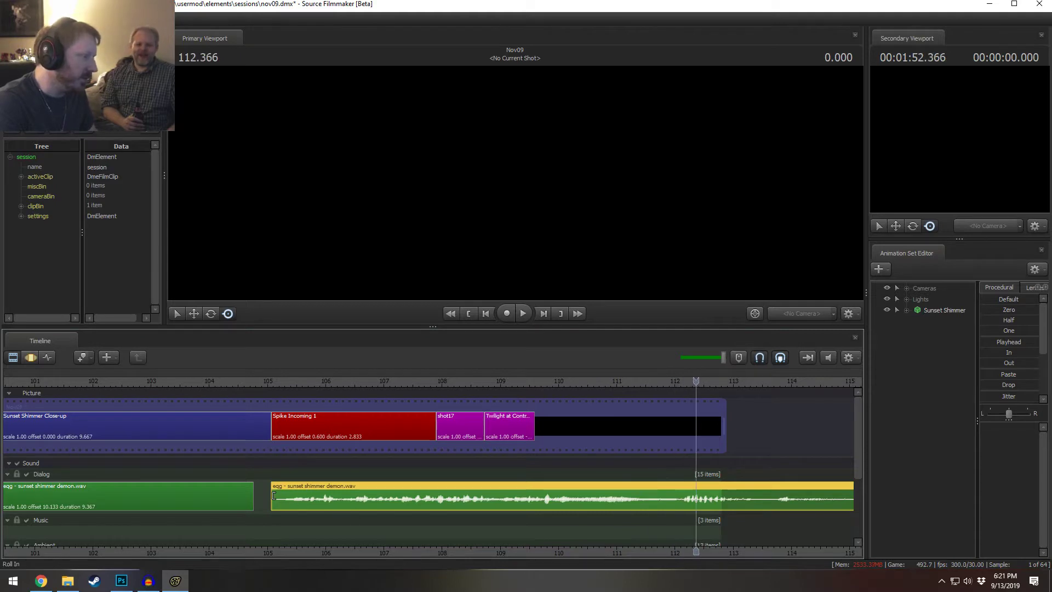
mouse_move(274, 496)
left_mouse_down()
mouse_move(573, 499)
mouse_move(824, 485)
mouse_move(570, 502)
mouse_move(281, 501)
left_mouse_up()
left_click(269, 384)
key("space")
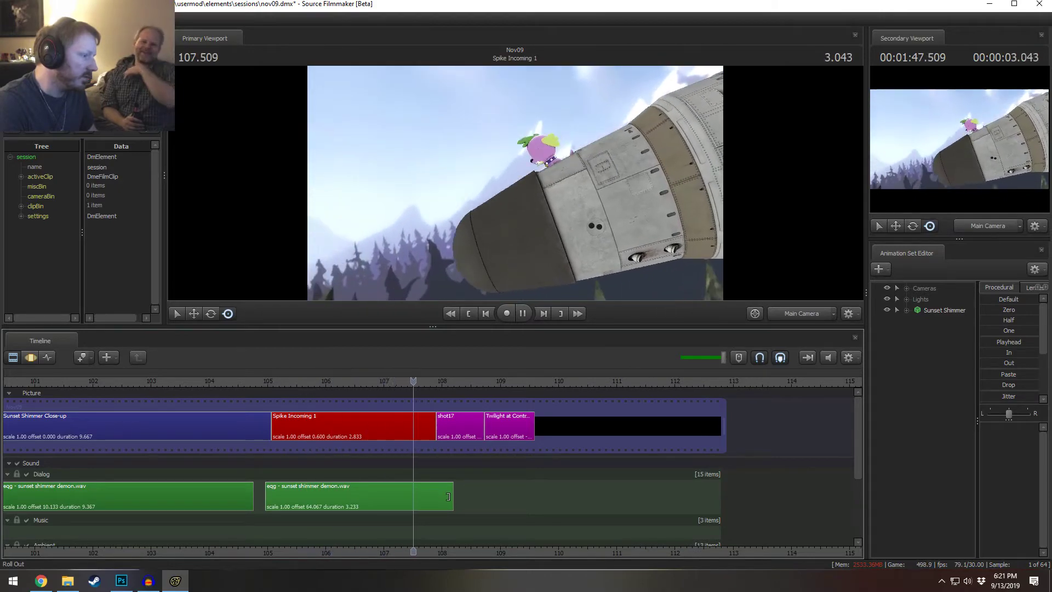
- Extend the dialog piece's end to a duration of 7.200 s and play it to about 110 s
left_click_drag(448, 496, 684, 504)
key("space")
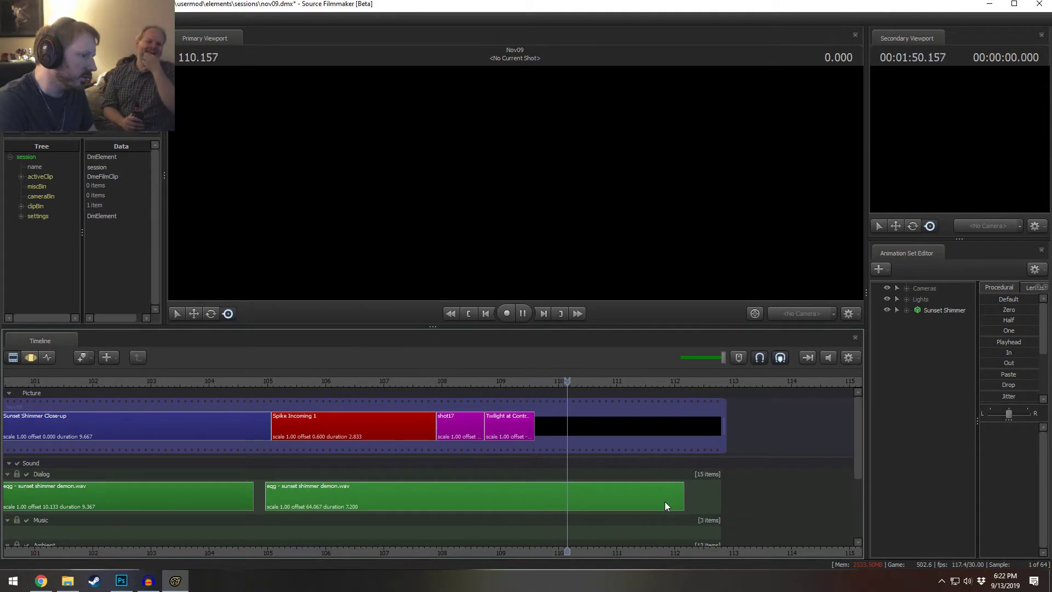
key("space")
- Extend the dialog piece's end to about 115.2 s and play it to about 113 s
scroll(664, 500, "down", 3)
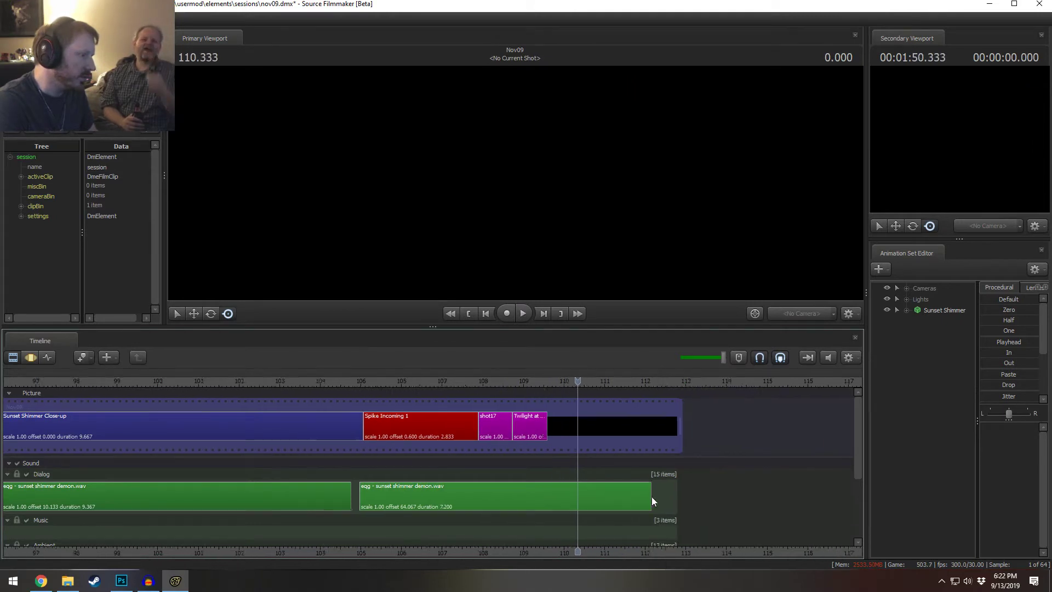
left_click(619, 498)
key("space")
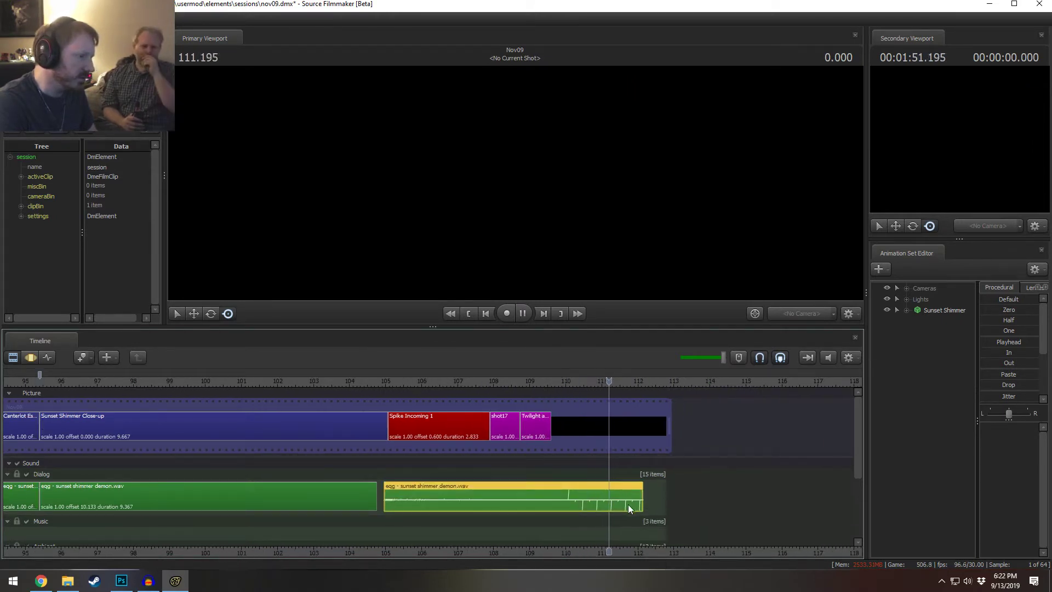
mouse_move(642, 505)
left_mouse_down()
mouse_move(799, 504)
mouse_move(748, 507)
left_mouse_up()
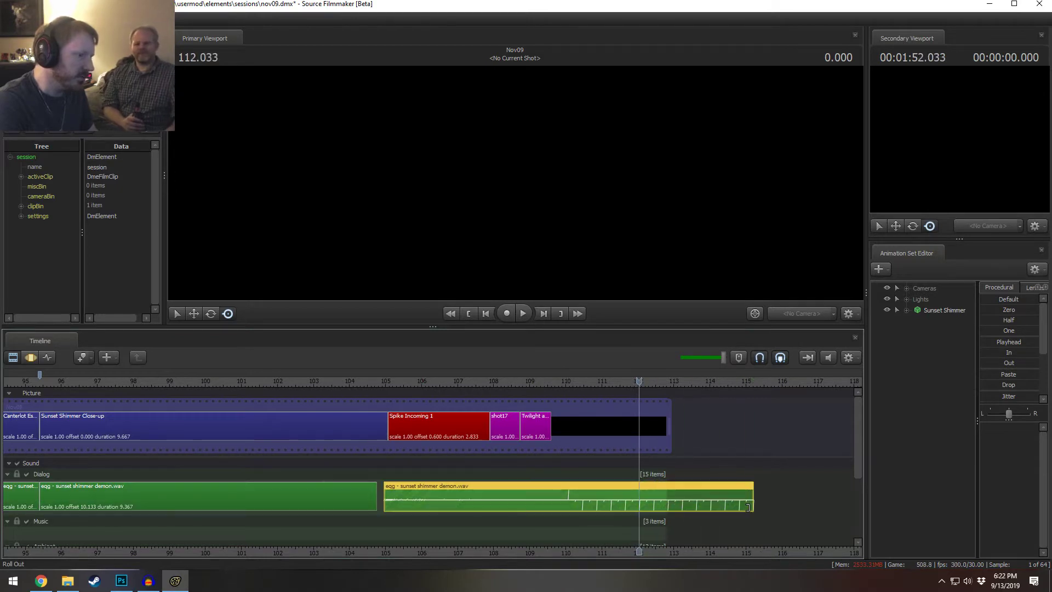
key("space")
key("space")
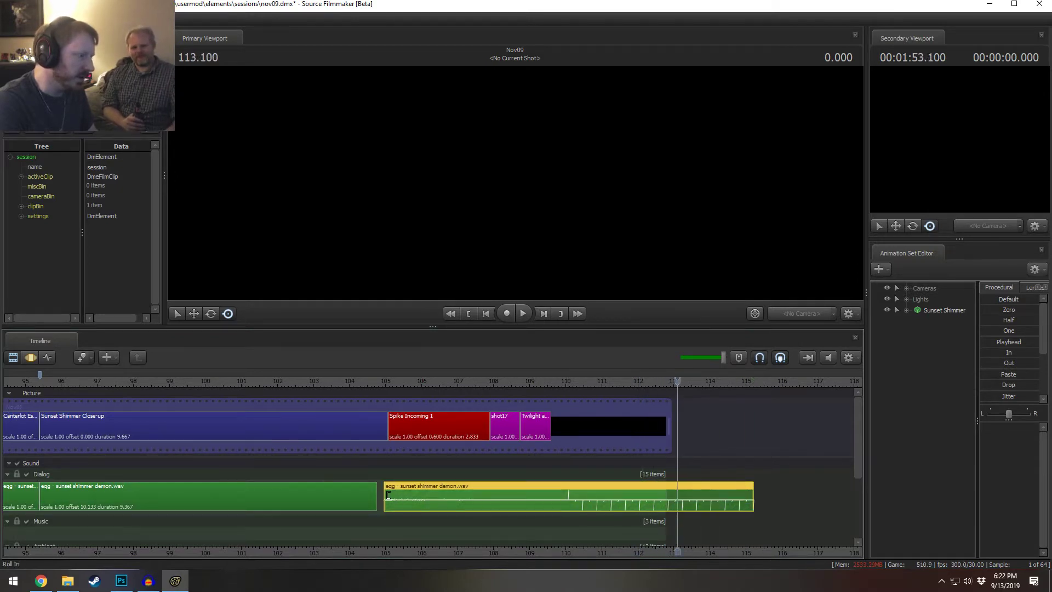
- Trim the dialog piece to offset 69.467, place its start at 105.233 s, and play it
mouse_move(388, 495)
left_mouse_down()
mouse_move(582, 499)
mouse_move(408, 501)
left_mouse_up()
left_click(394, 382)
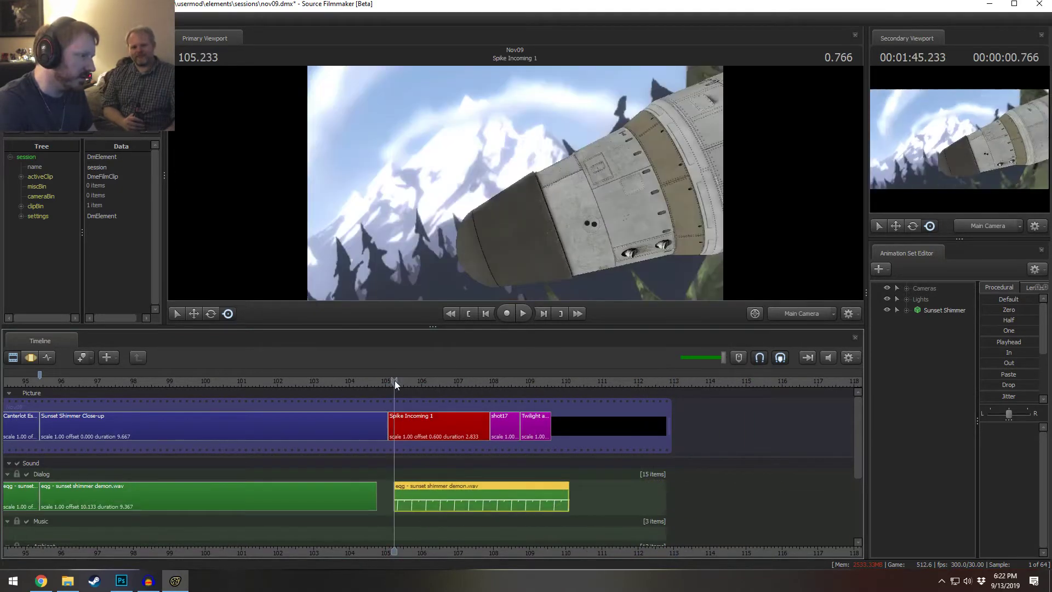
key("space")
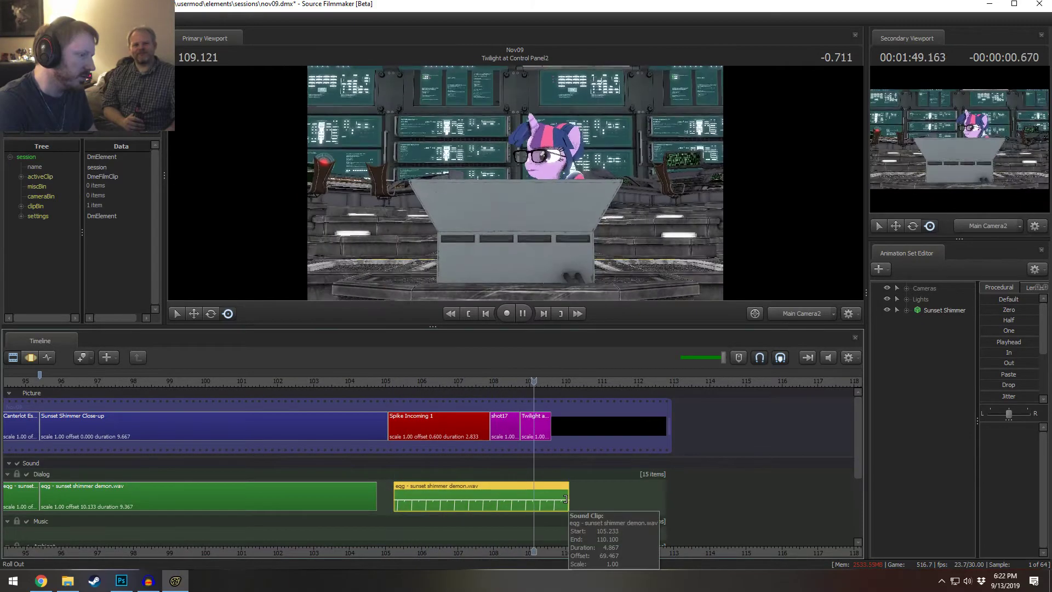
- Extend the dialog piece's end, reposition the piece to span about 105.2 to 113 s, and play it from the start
left_click_drag(565, 498, 722, 499)
left_click_drag(607, 492, 555, 485)
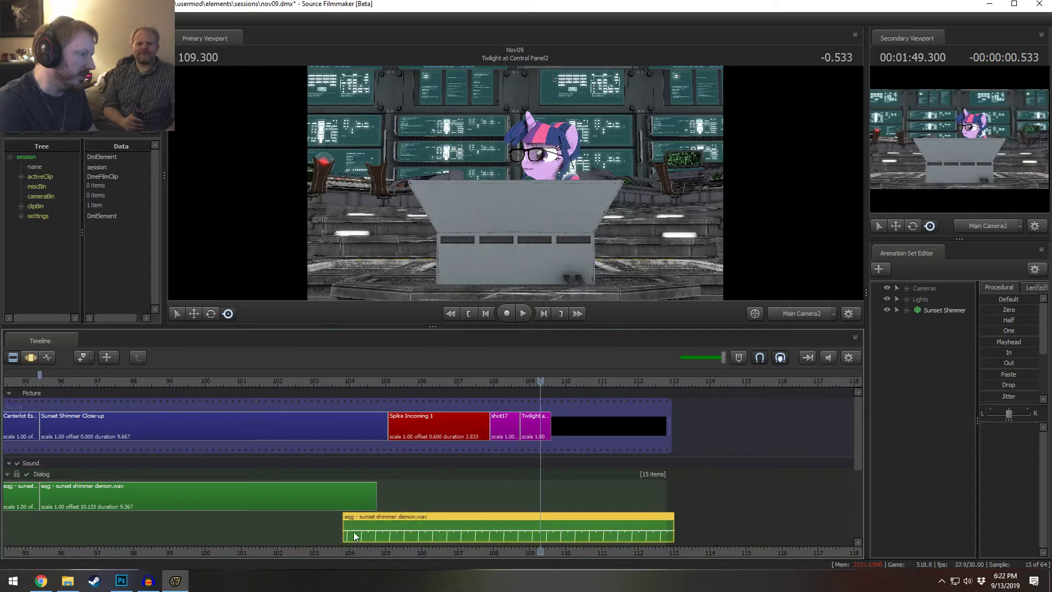
left_click_drag(354, 531, 405, 500)
left_click(390, 375)
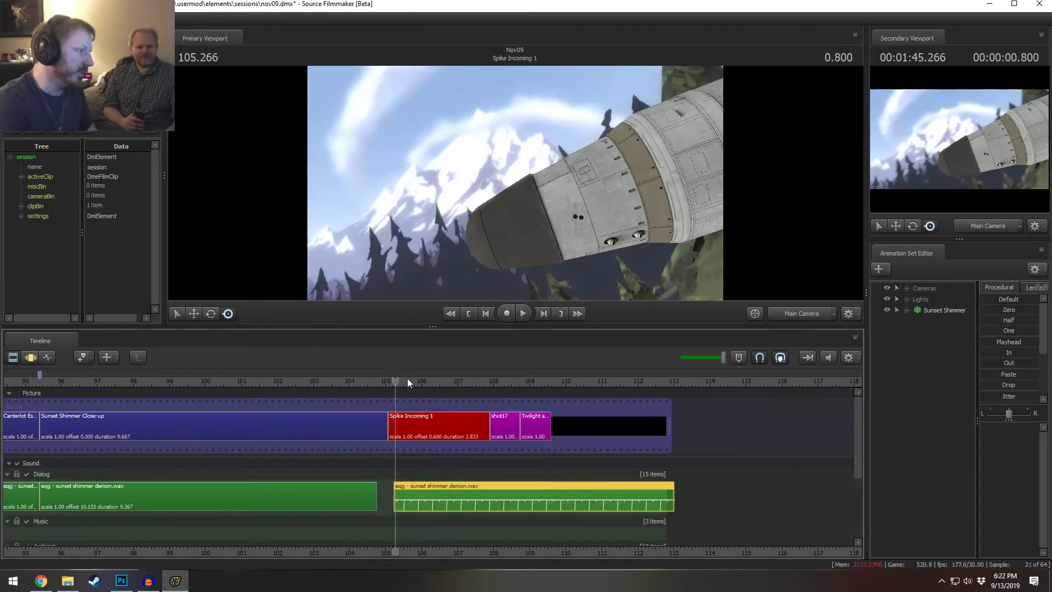
key("space")
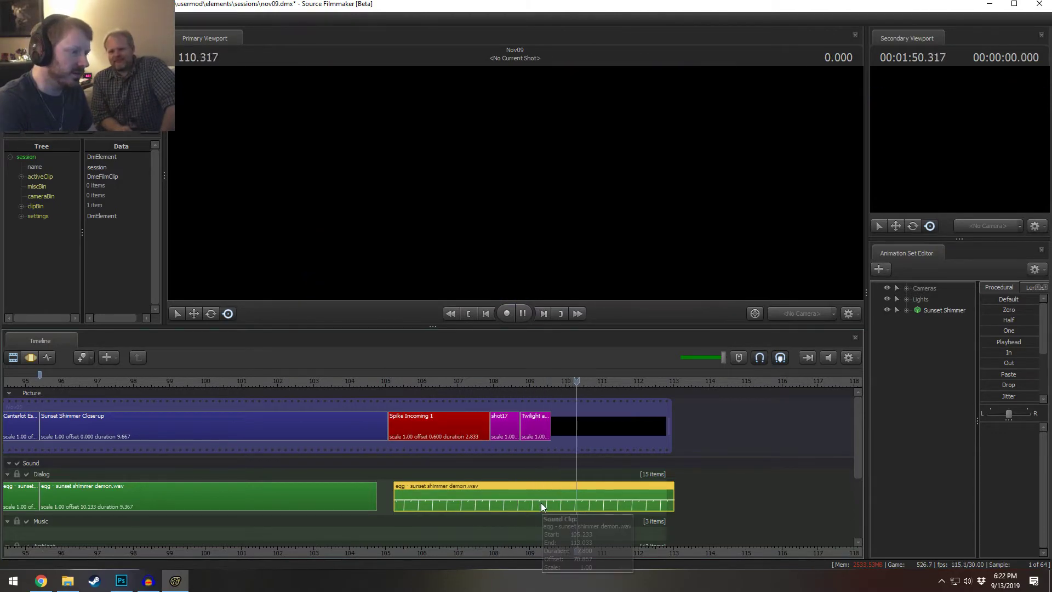
- Trim and reposition the dialog piece to span about 105.7 to 111.8 s, and play it through to its end
left_click_drag(394, 500, 627, 500)
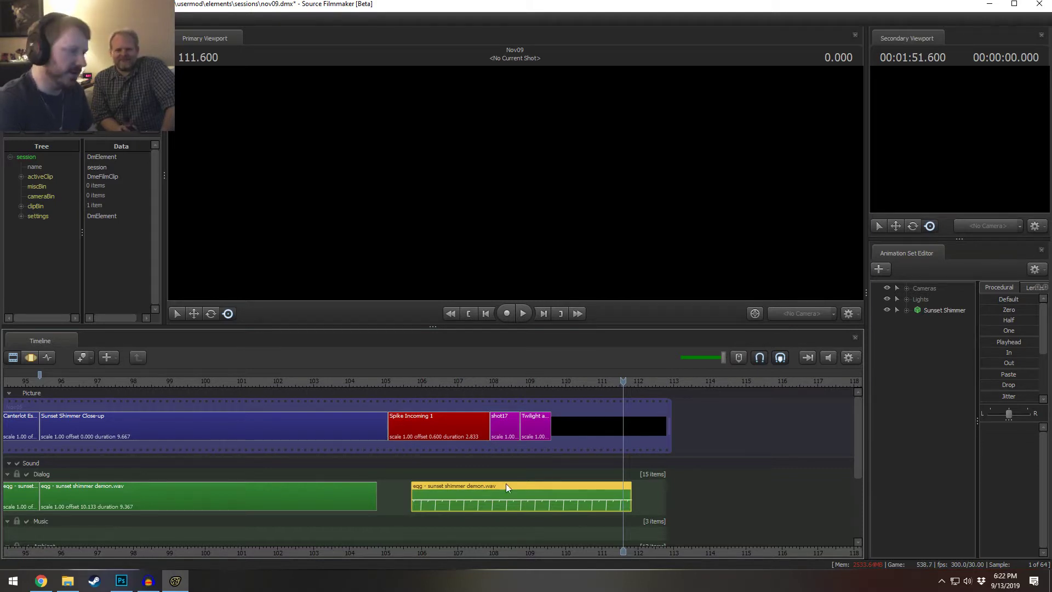
left_click(412, 379)
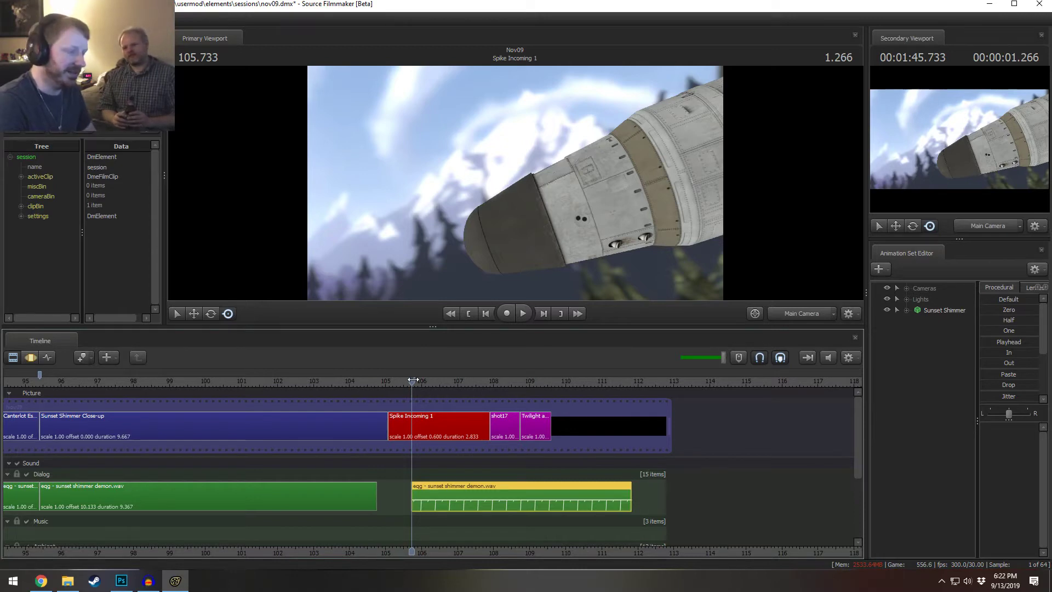
left_click_drag(413, 379, 560, 379)
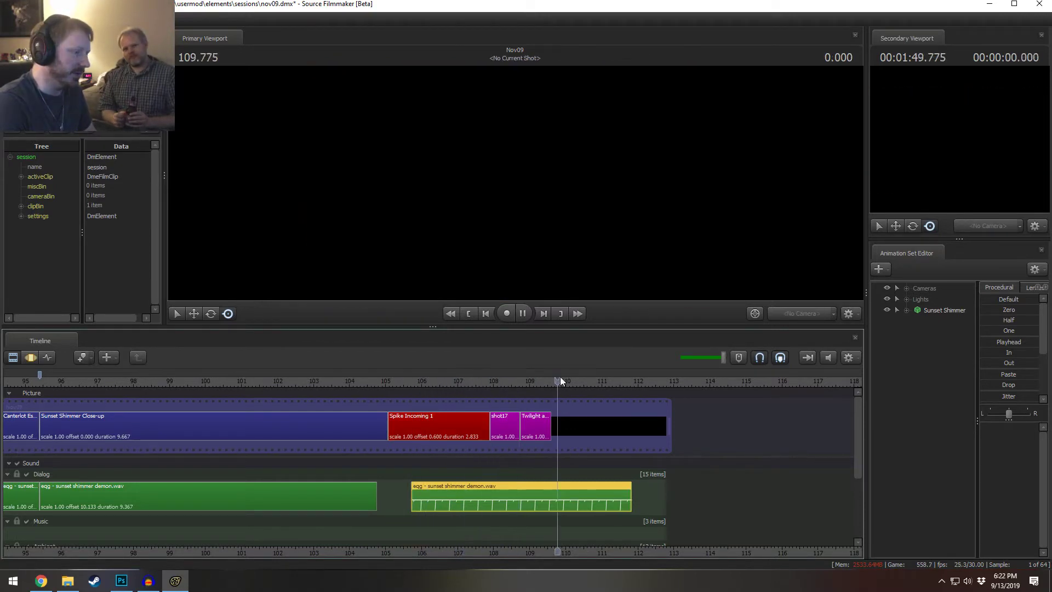
key("space")
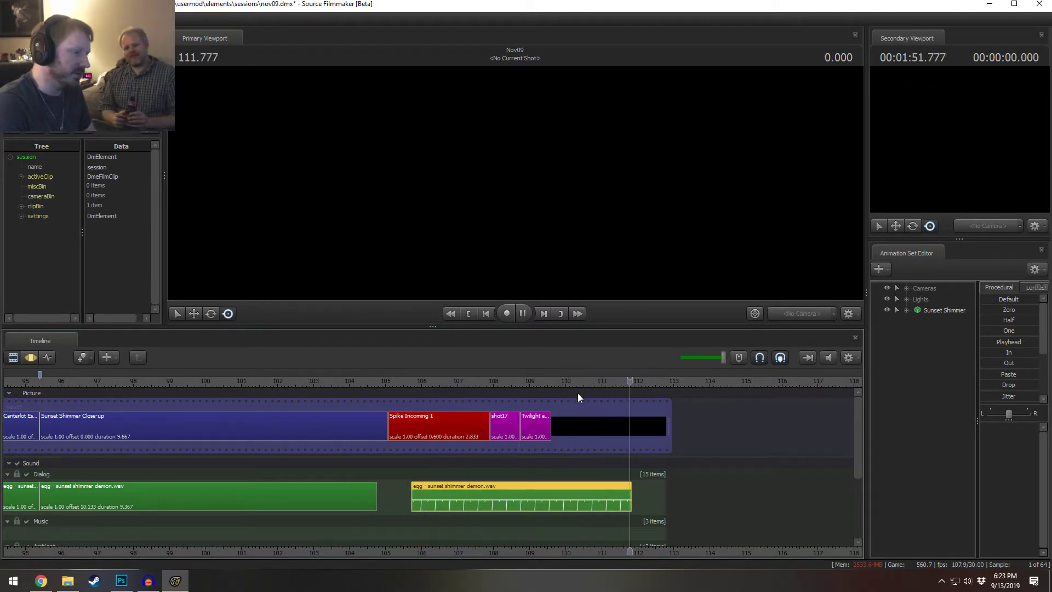
key("space")
- Extend the dialog piece's end, trim and shift the piece to span about 106.4 to 111.4 s, and play its beginning
left_click_drag(627, 497, 676, 497)
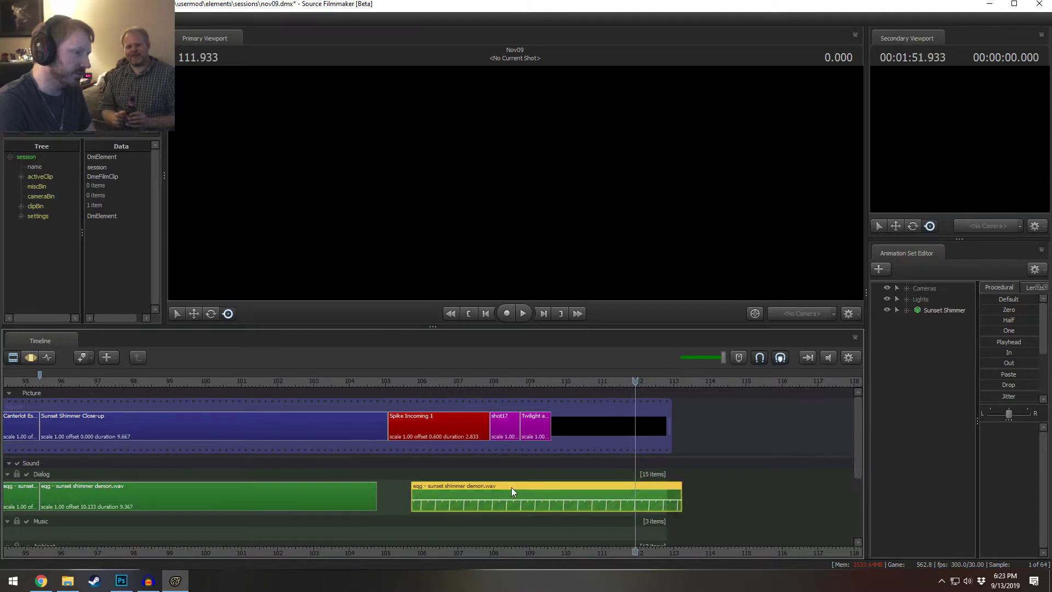
left_click_drag(511, 487, 447, 488)
left_click_drag(351, 525, 453, 493)
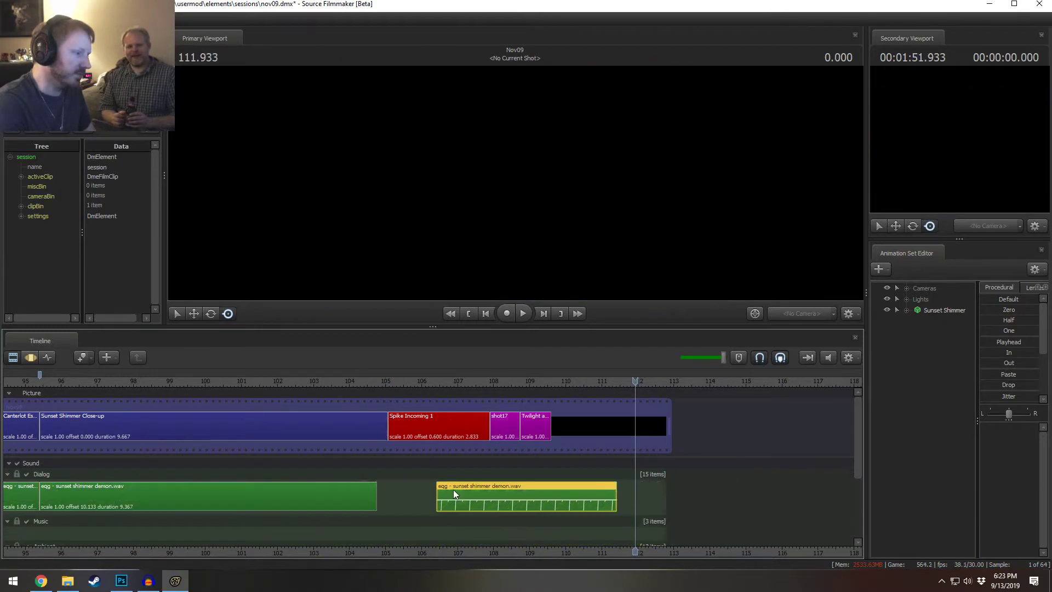
left_click(437, 381)
key("space")
key("space")
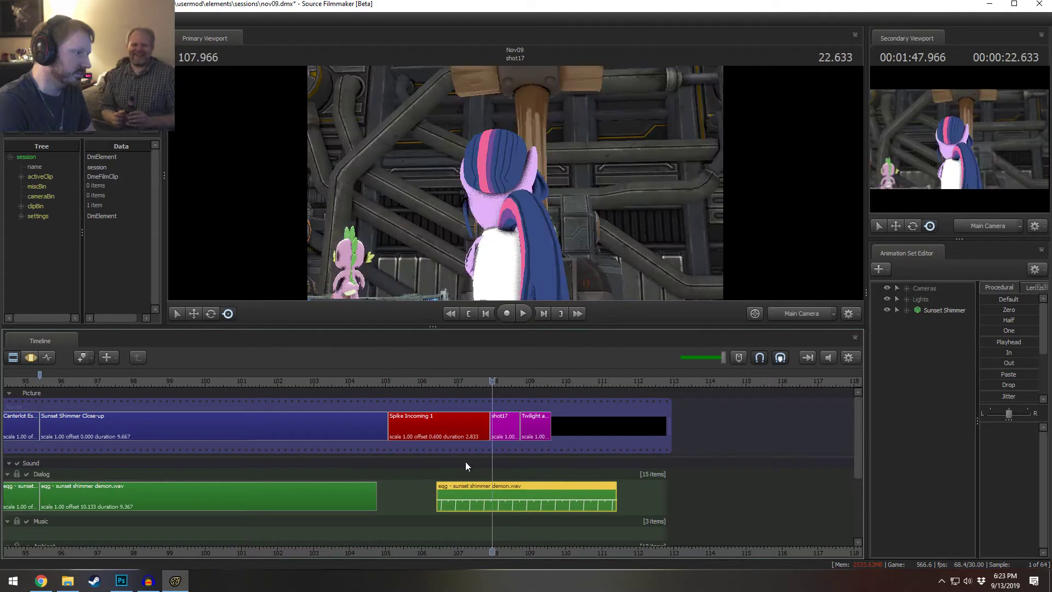
- Extend the dialog piece's beginning back to about 105.7 s and play its opening
left_click_drag(435, 494, 410, 489)
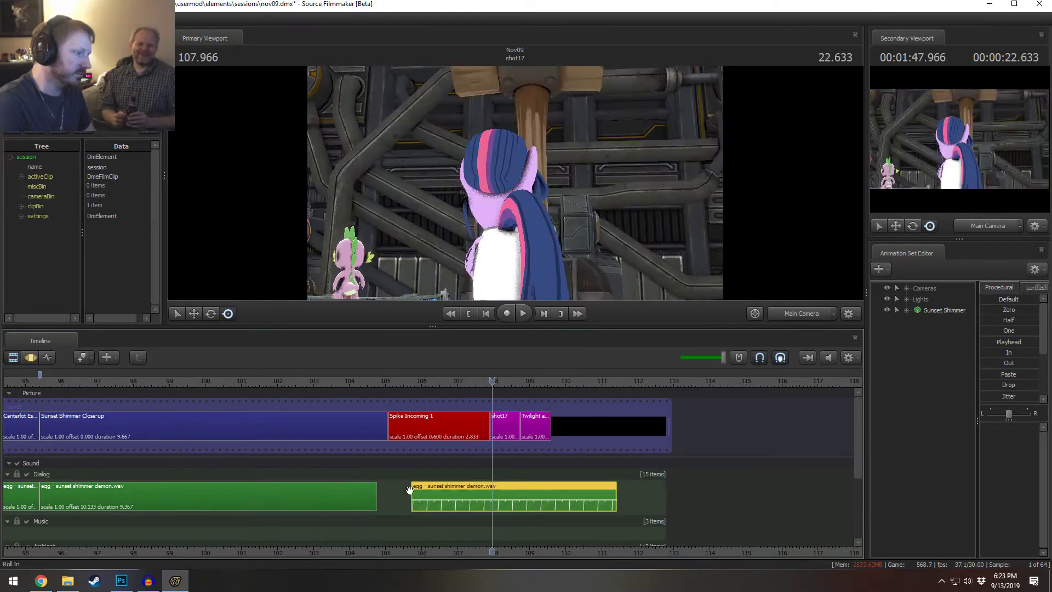
left_click(405, 379)
key("space")
key("space")
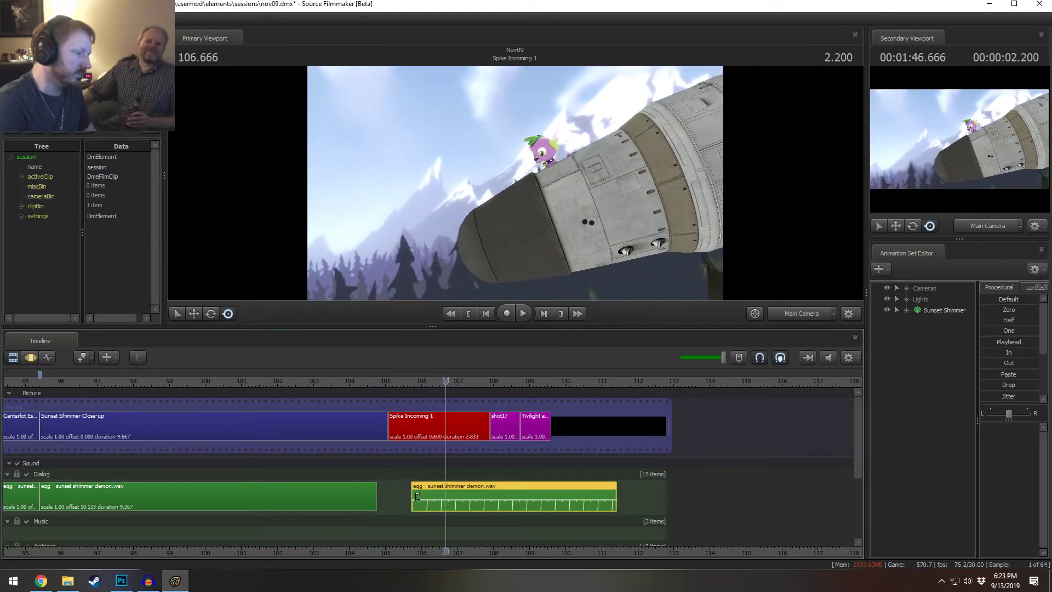
- Trim the dialog piece's beginning to about 106.1 s and play it past the last shot
left_click_drag(415, 490, 428, 493)
left_click(410, 380)
key("space")
left_click(417, 380)
key("space")
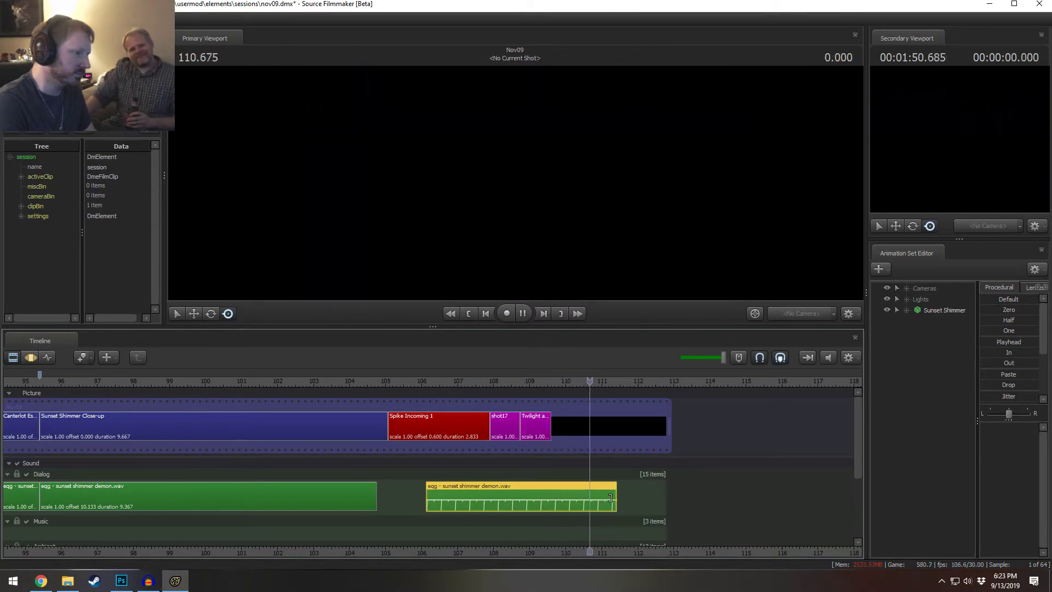
- Align the dialog piece with the start of Spike Incoming 1, extend its end to about 113.8 s, and play its later part
left_click_drag(612, 500, 694, 506)
left_click_drag(628, 498, 585, 495)
left_click(555, 380)
key("space")
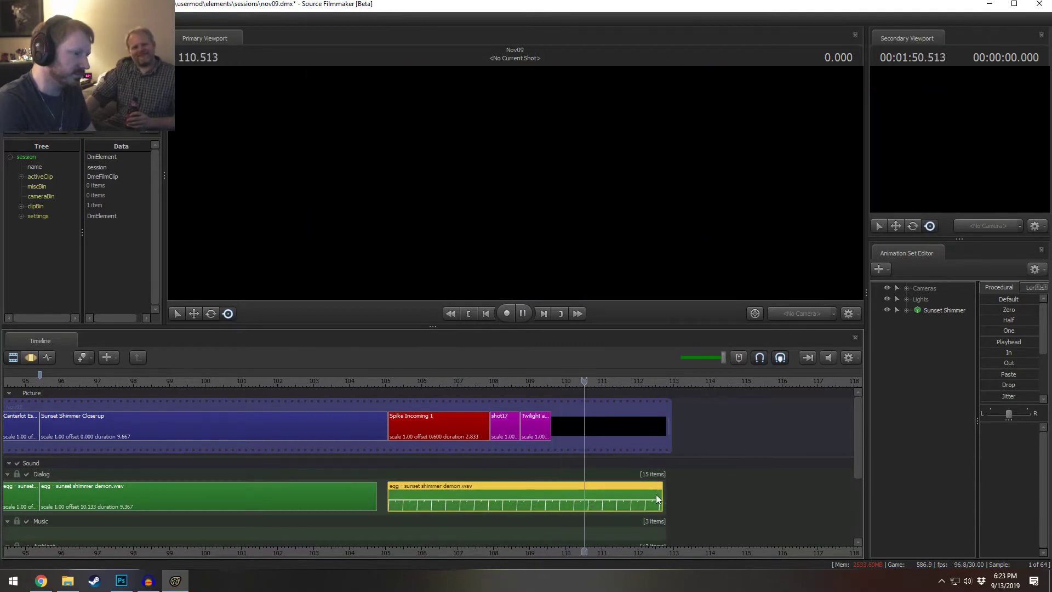
left_click_drag(662, 500, 703, 501)
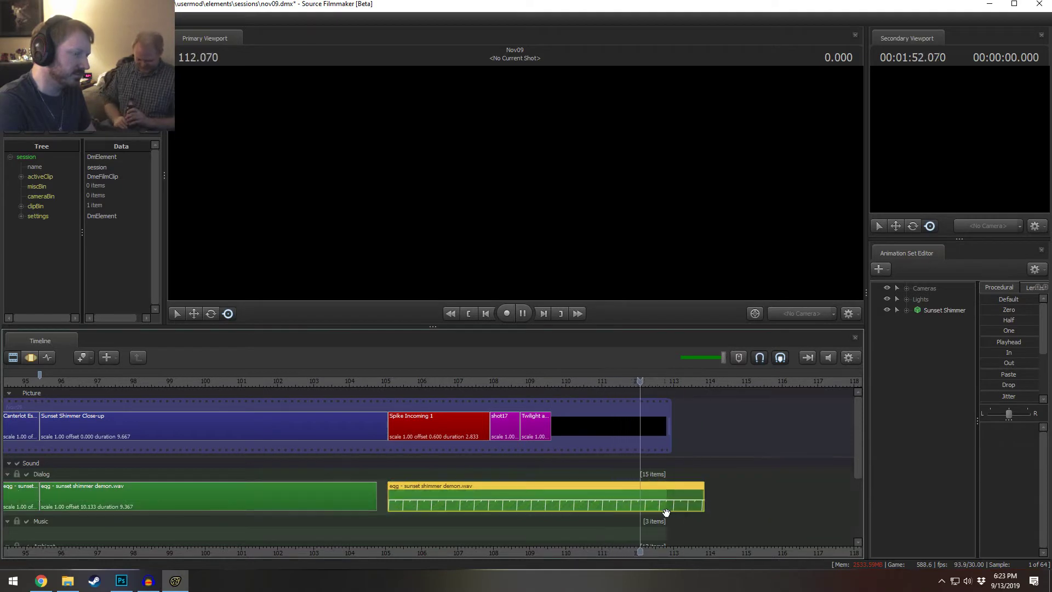
- Extend the end of the Nov09 movie track to about 114.8 s and play the dialog piece's ending
key("space")
left_click_drag(661, 427, 739, 427)
left_click(665, 384)
key("space")
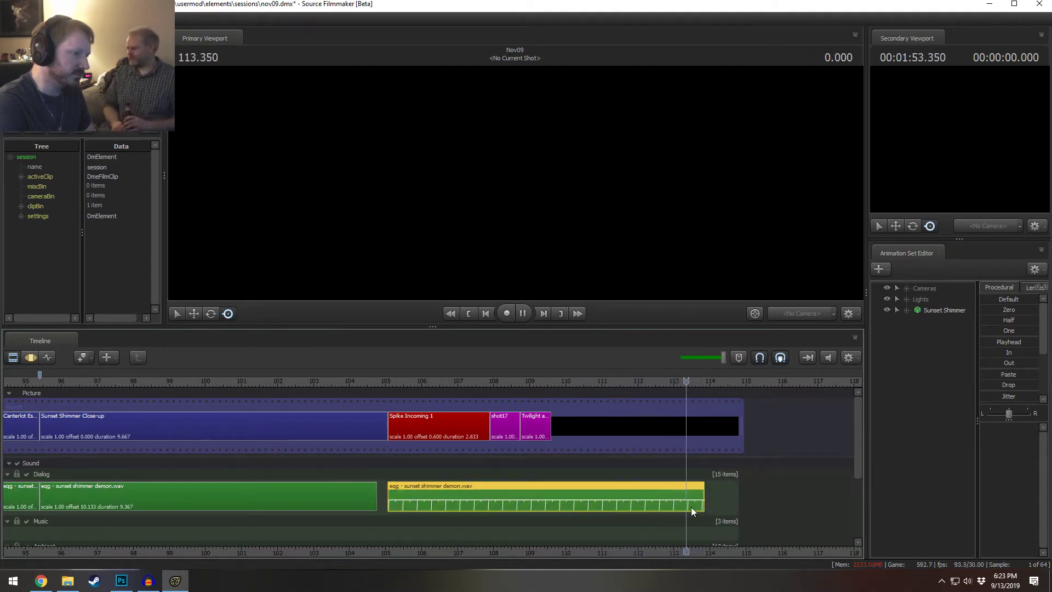
key("space")
left_click(643, 383)
key("space")
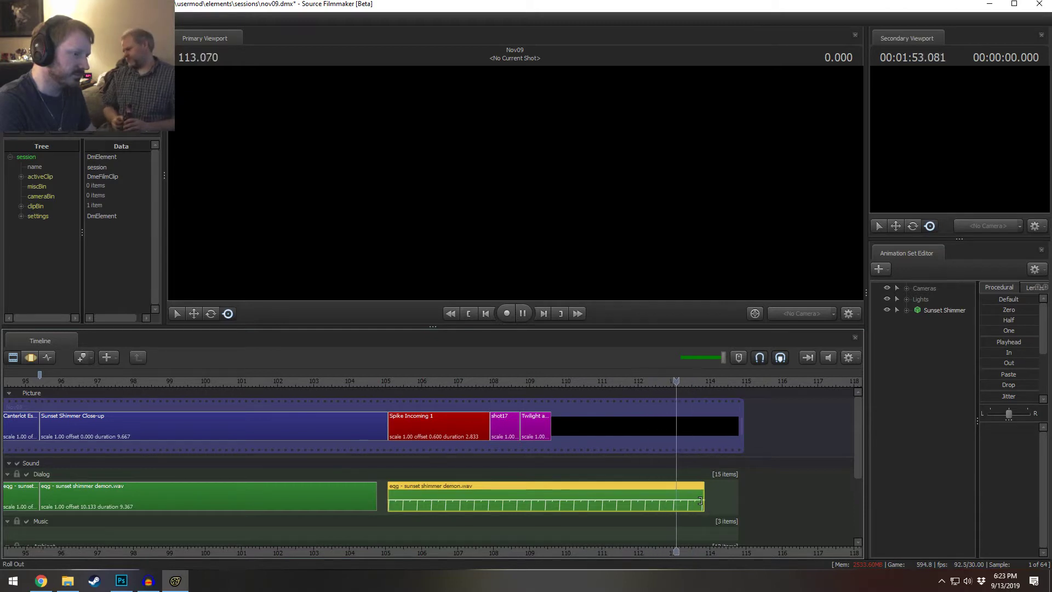
- Extend the dialog piece's end to about 114.4 s, play its ending, and trim the end to about 113.7 s
left_click_drag(704, 500, 724, 501)
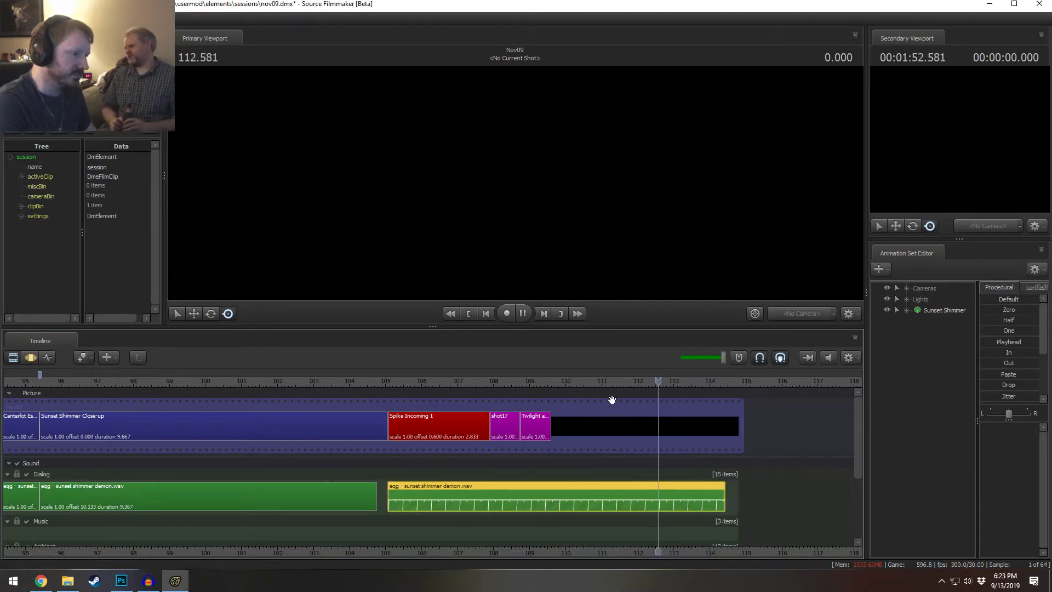
key("space")
left_click(639, 384)
key("space")
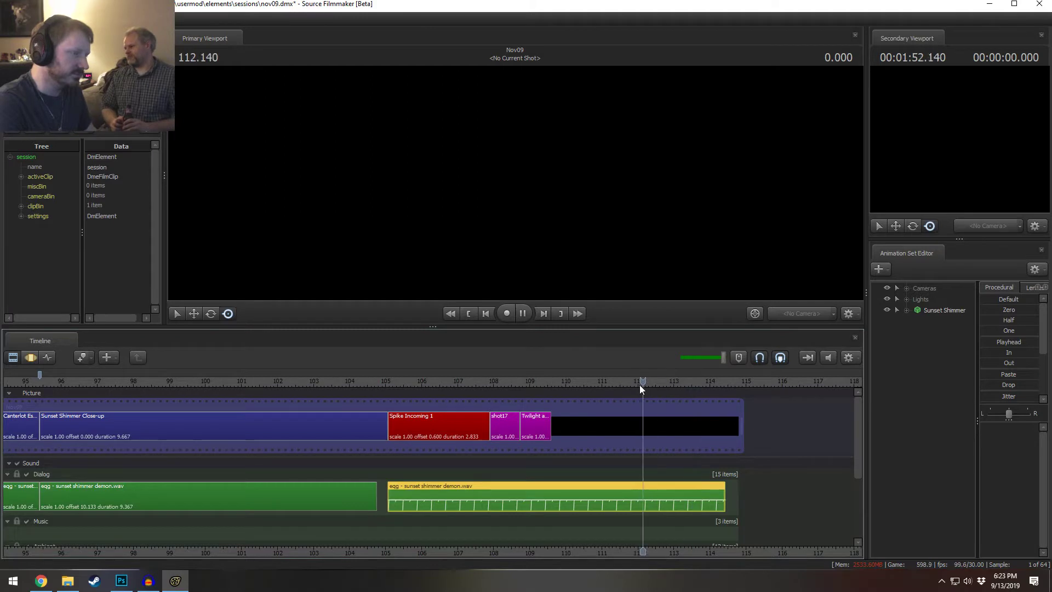
key("space")
key("space")
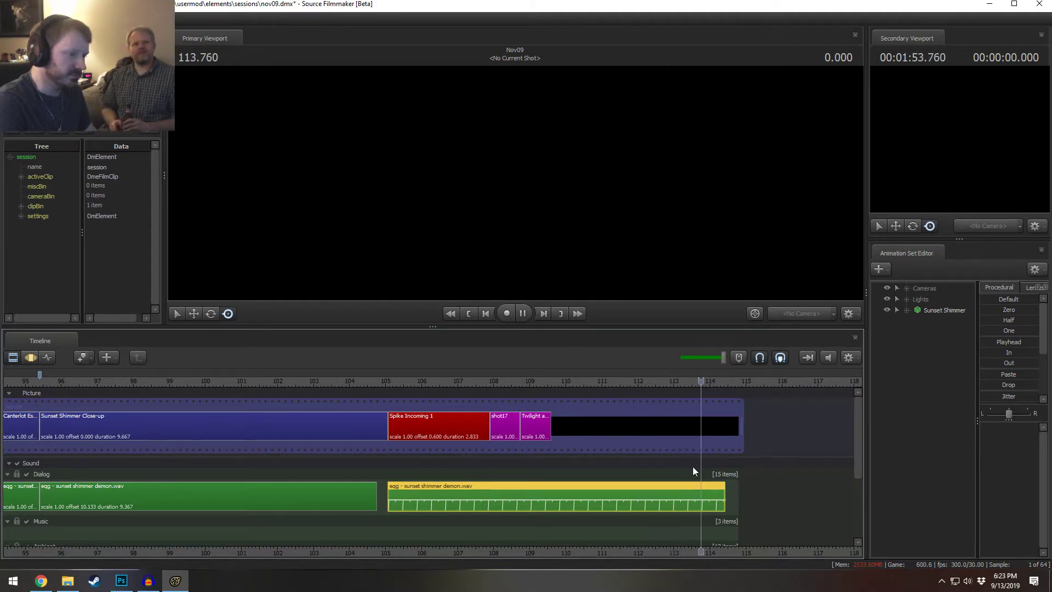
left_click_drag(702, 381, 697, 387)
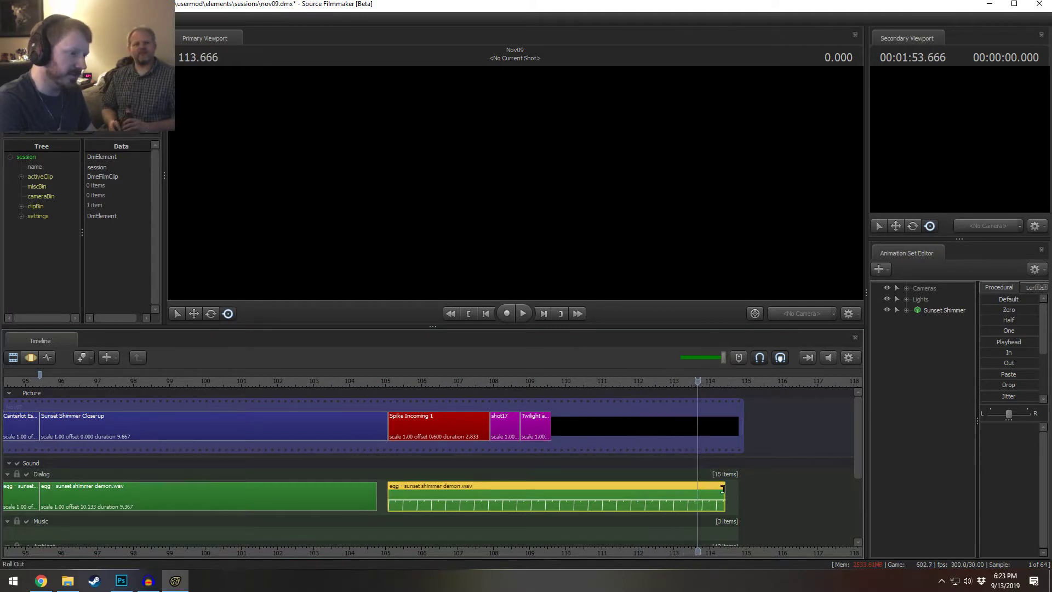
left_click_drag(722, 489, 697, 489)
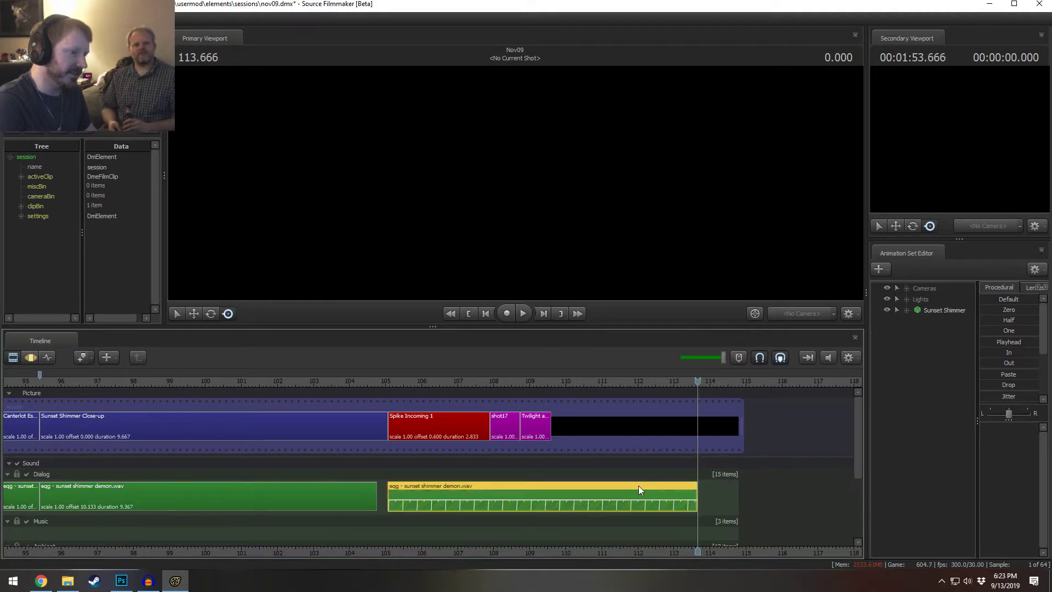
left_click_drag(383, 385, 630, 397)
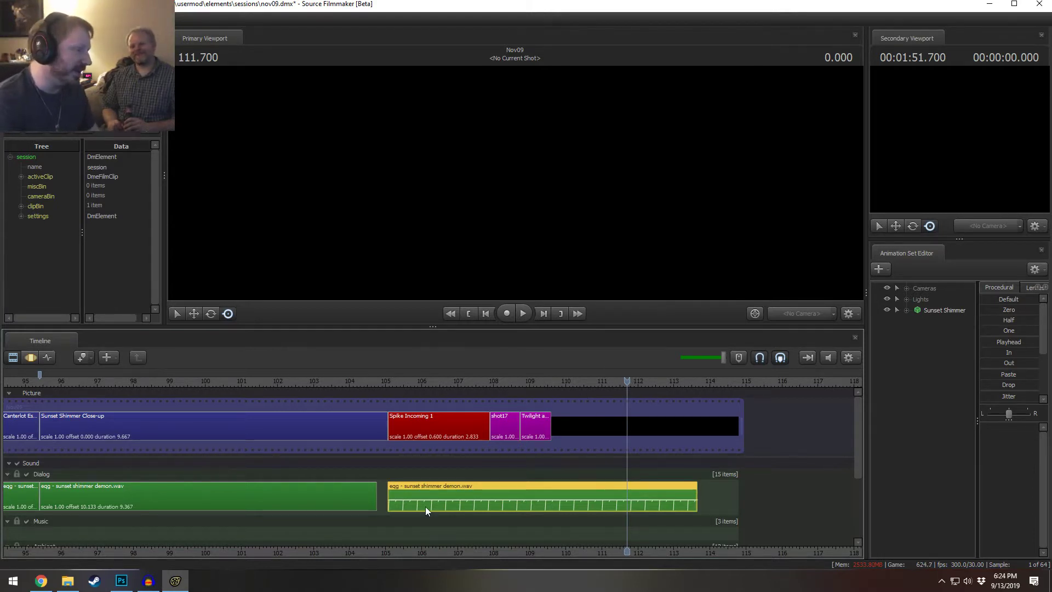
- Shorten the Sunset Shimmer Close-up shot to a duration of 9.367 so it ends with its dialog, and play the cut
scroll(426, 507, "down", 3)
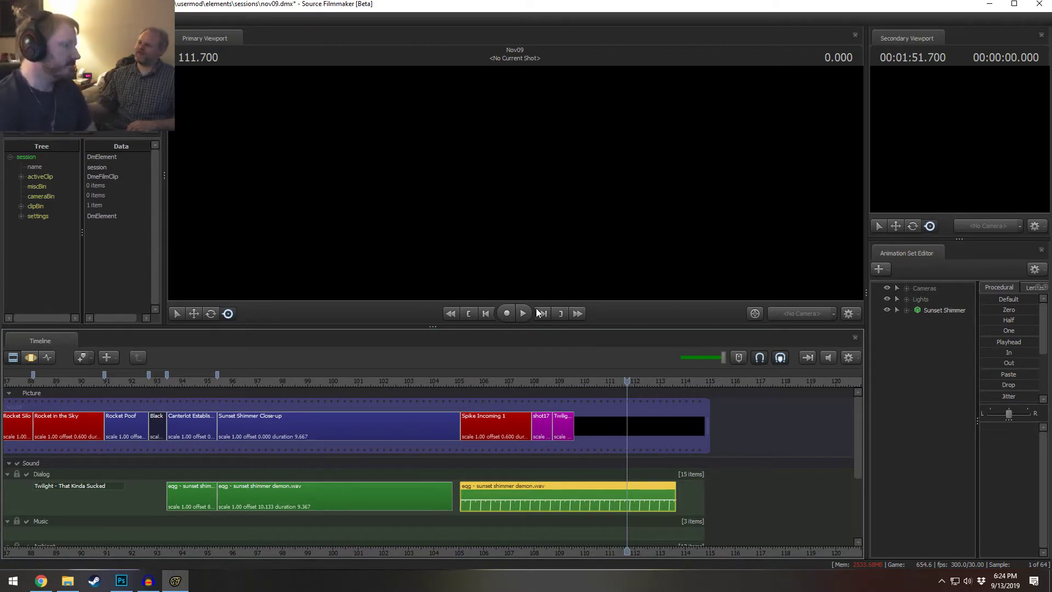
left_click_drag(432, 377, 417, 379)
key("space")
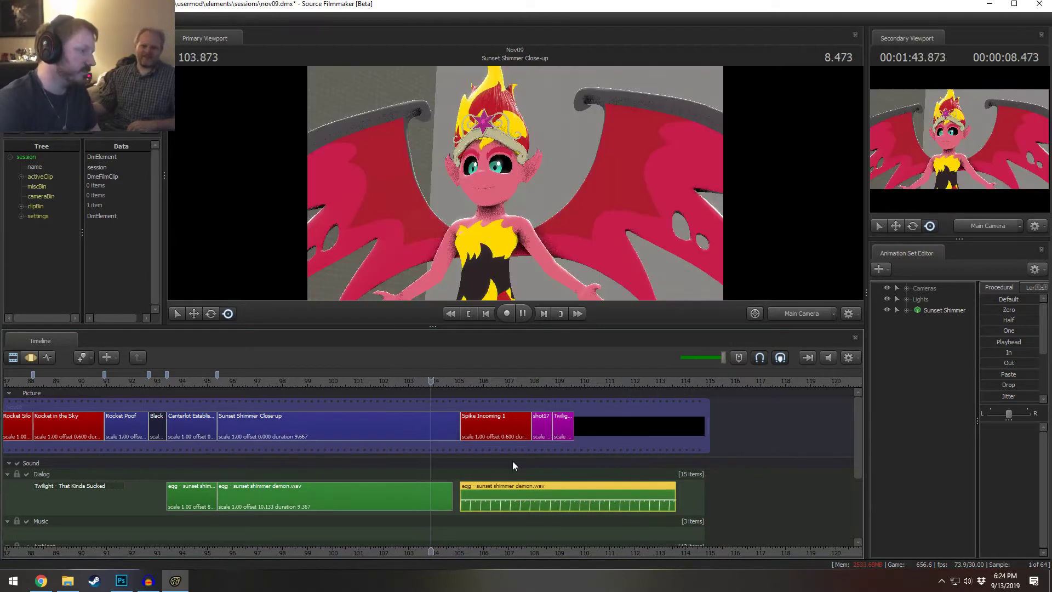
key("space")
scroll(465, 456, "up", 3)
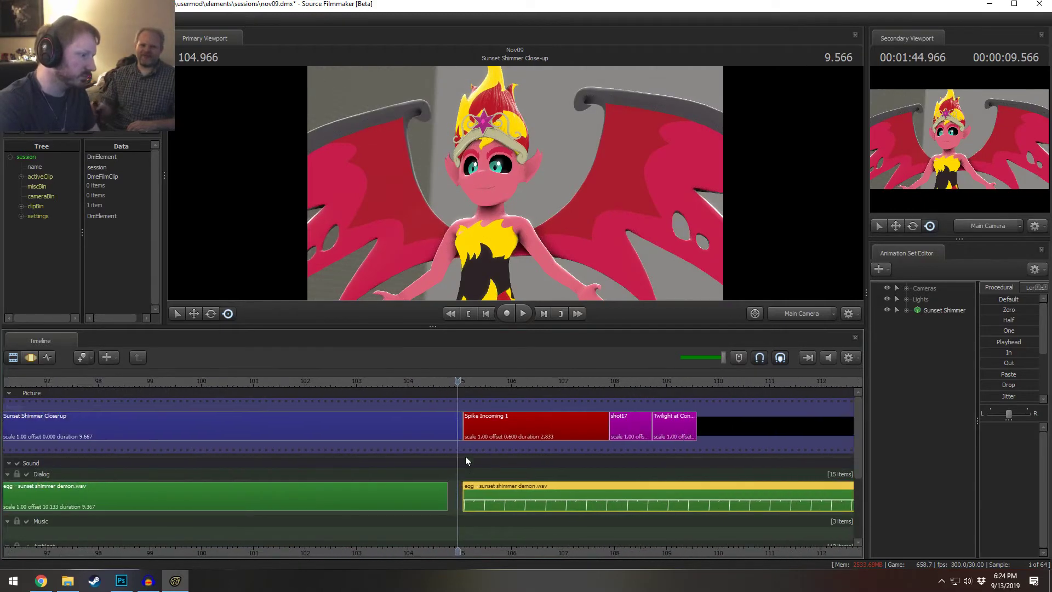
left_click_drag(457, 427, 449, 425)
left_click(435, 383)
key("space")
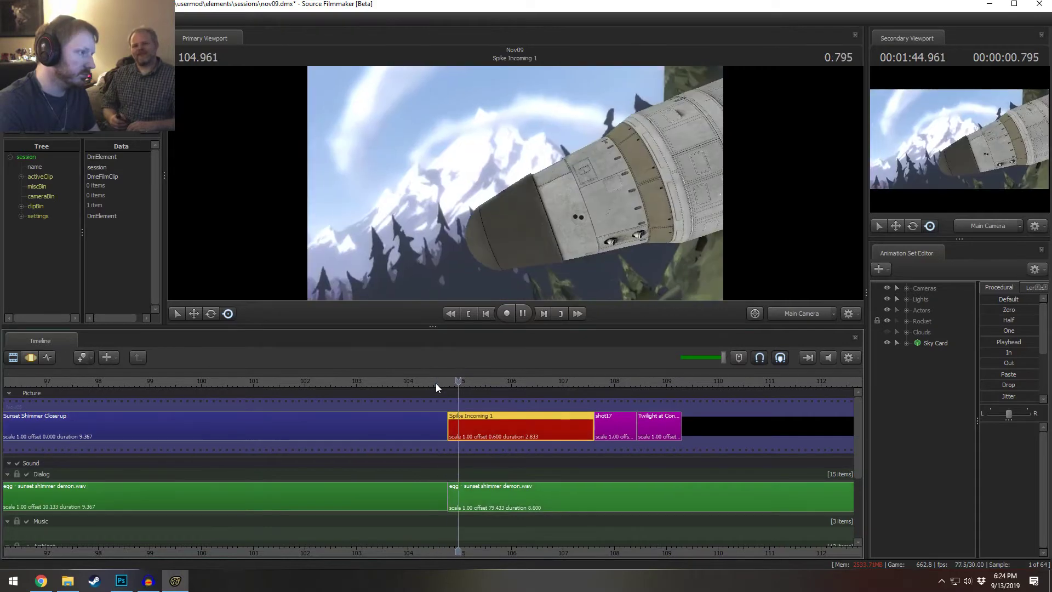
key("space")
- Move the last dialog piece to start at about 105.2 s and play it past the final shot
left_click_drag(507, 505, 658, 485)
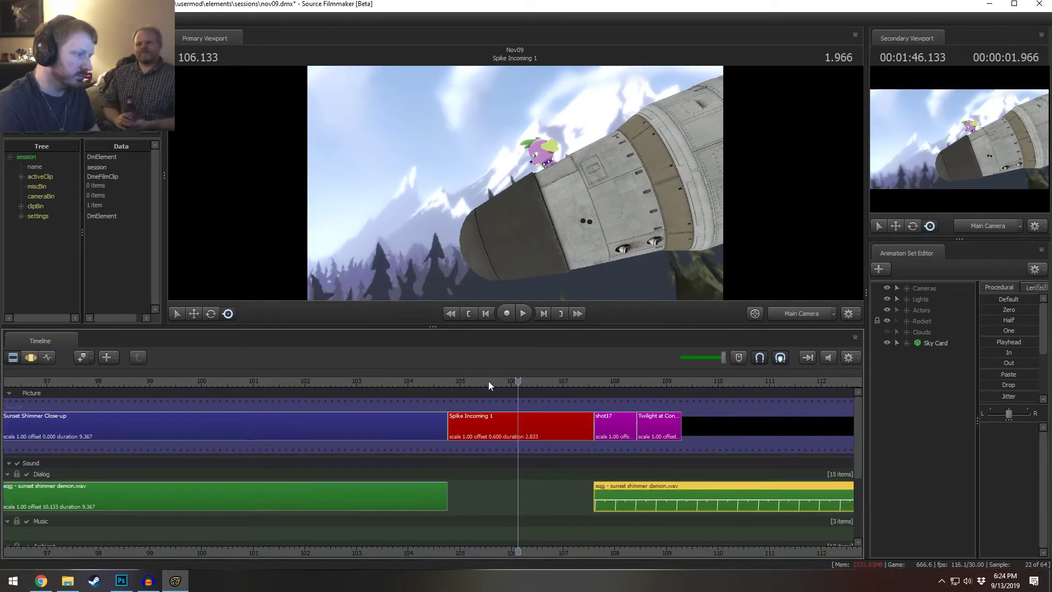
scroll(626, 557, "down", 3)
scroll(627, 557, "down", 1)
key("space")
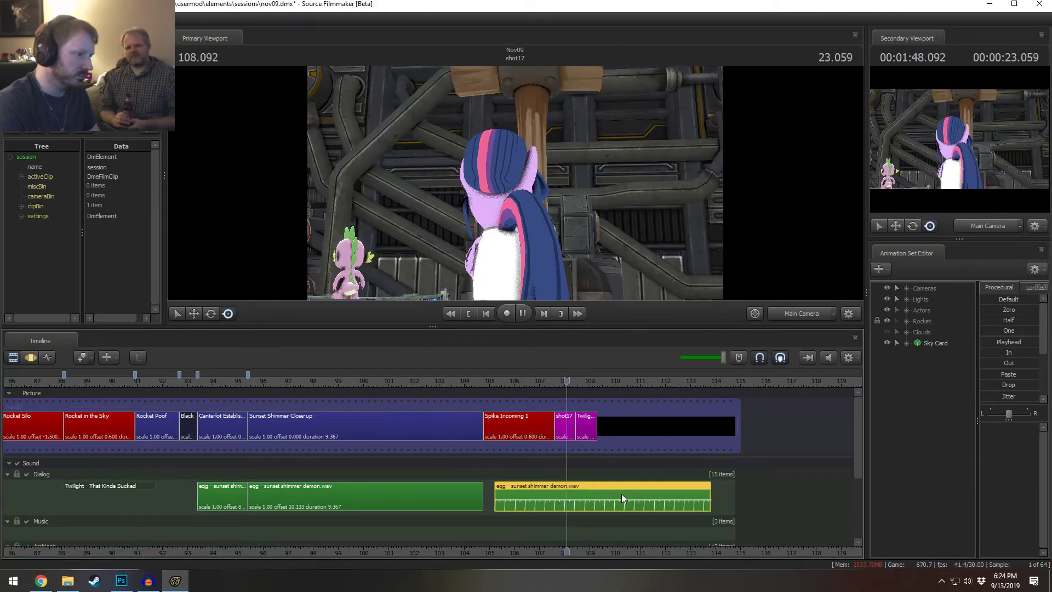
scroll(619, 500, "up", 2)
scroll(619, 500, "up", 3)
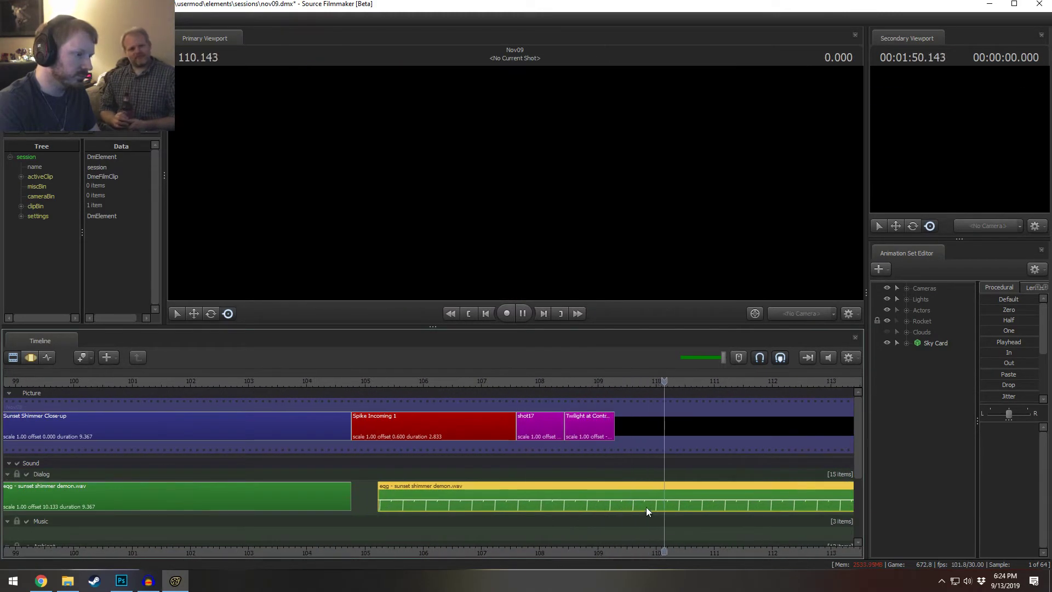
key("space")
- Split the last dialog piece at about 110.13 s and move its second part to start at about 111.8 s
left_click_drag(620, 378, 665, 406)
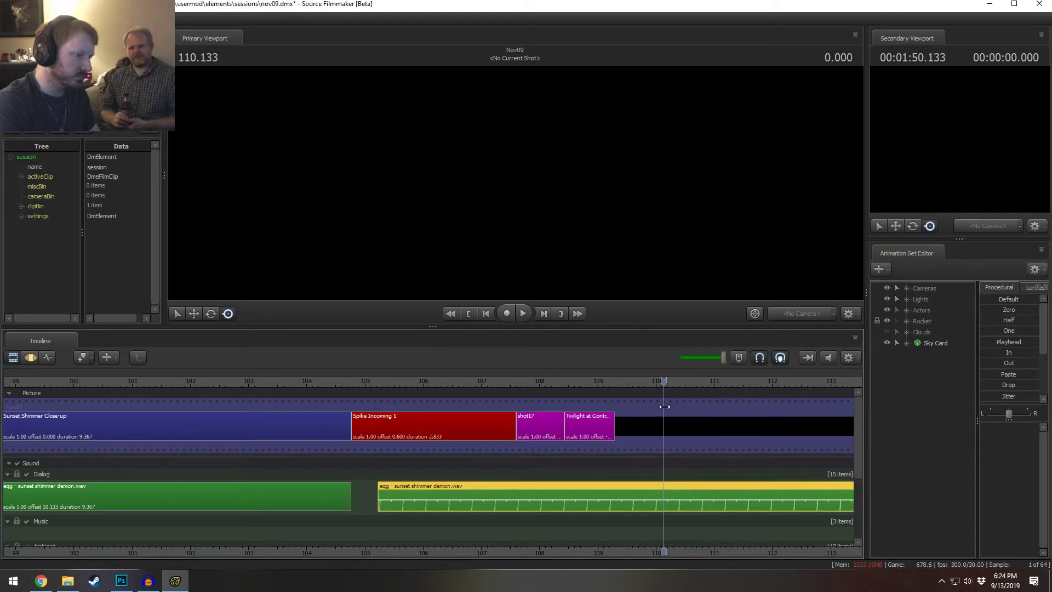
left_click(663, 383)
key("b")
left_click(679, 499)
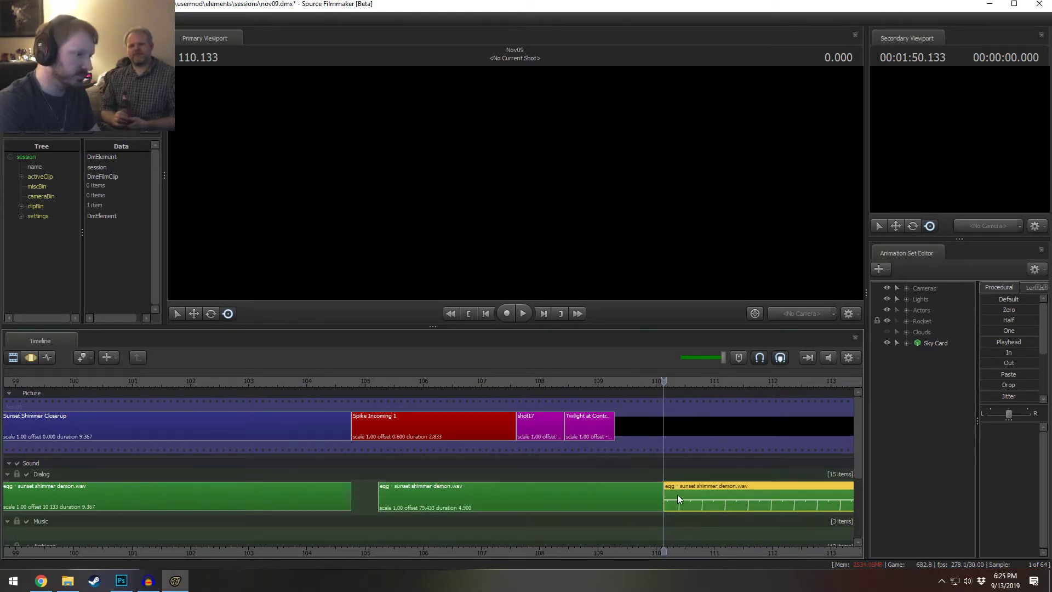
left_click_drag(679, 499, 775, 494)
- Play the end of the dialog piece before the gap, extend it to a duration of 4.933, and replay its ending
left_click_drag(662, 384, 593, 389)
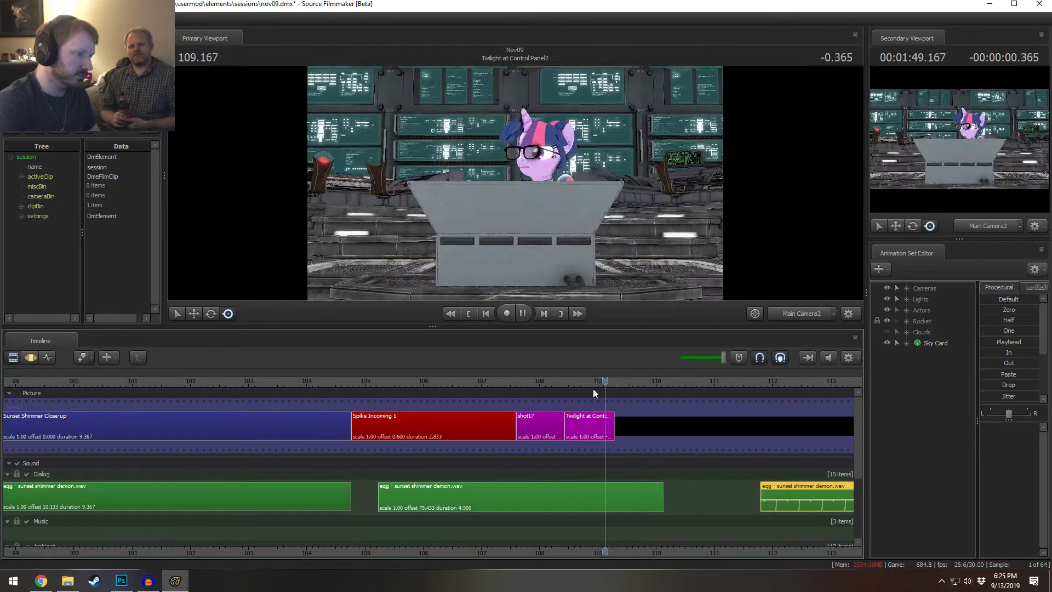
key("space")
key("space")
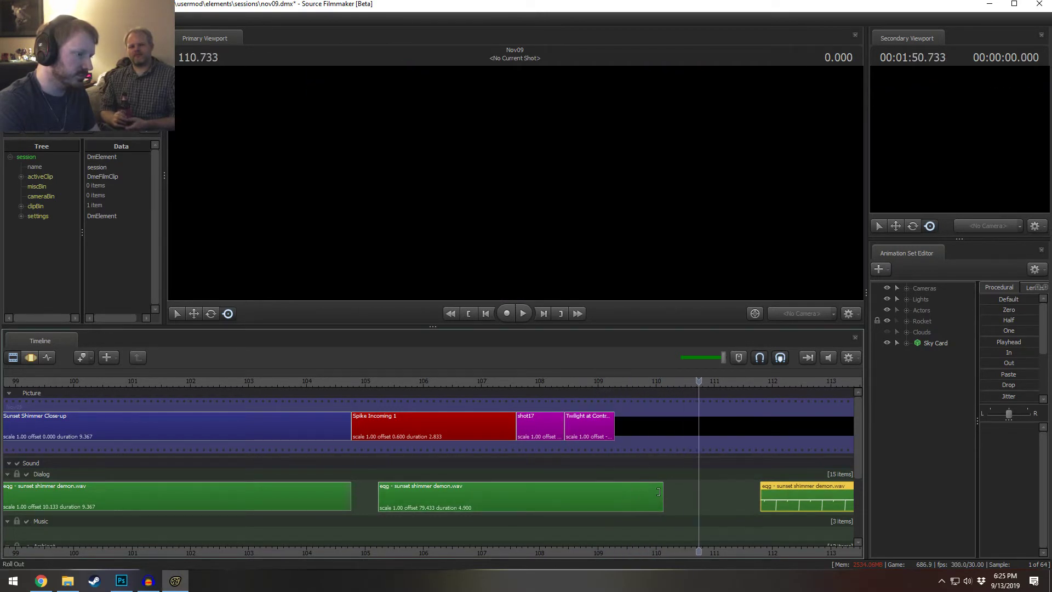
left_click_drag(660, 492, 664, 493)
left_click(644, 383)
key("space")
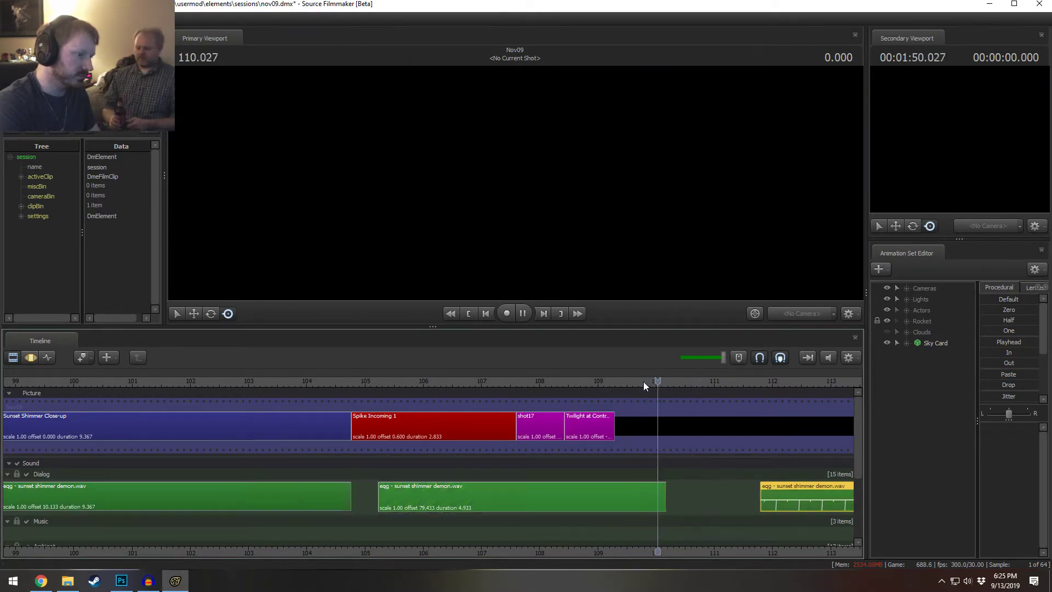
key("space")
- Extend the end of the dialog piece before the gap to about 110.2 s and edit its fade times
left_click(659, 488)
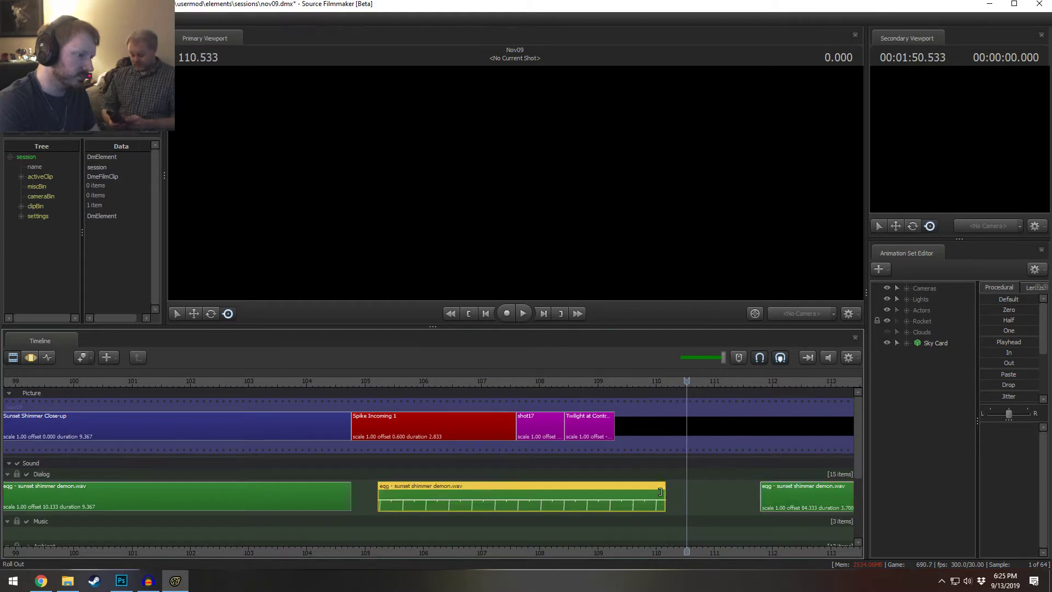
left_click_drag(661, 493, 665, 493)
right_click(665, 494)
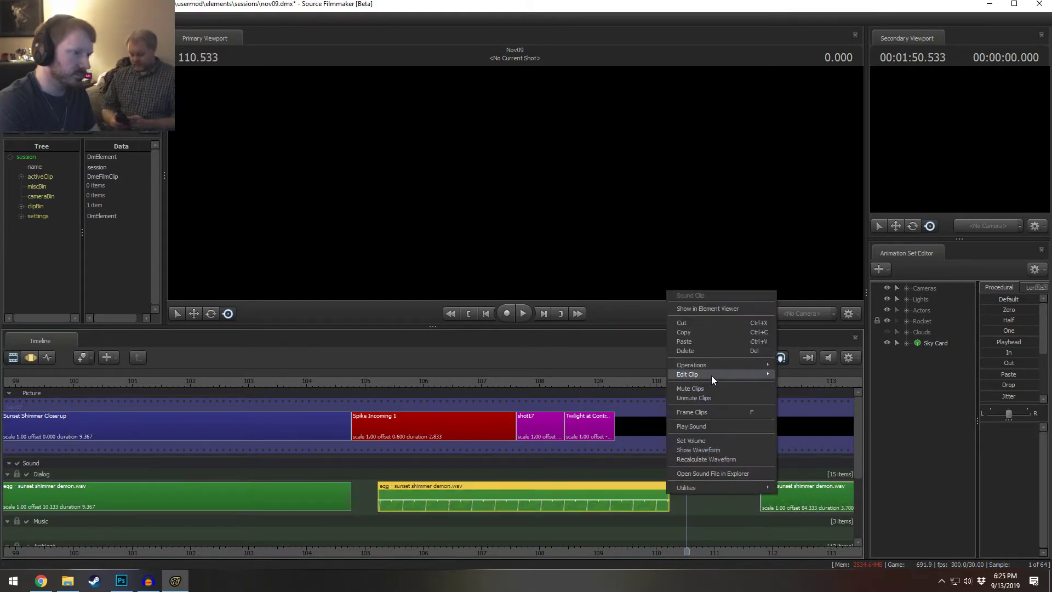
mouse_move(711, 374)
left_click(804, 476)
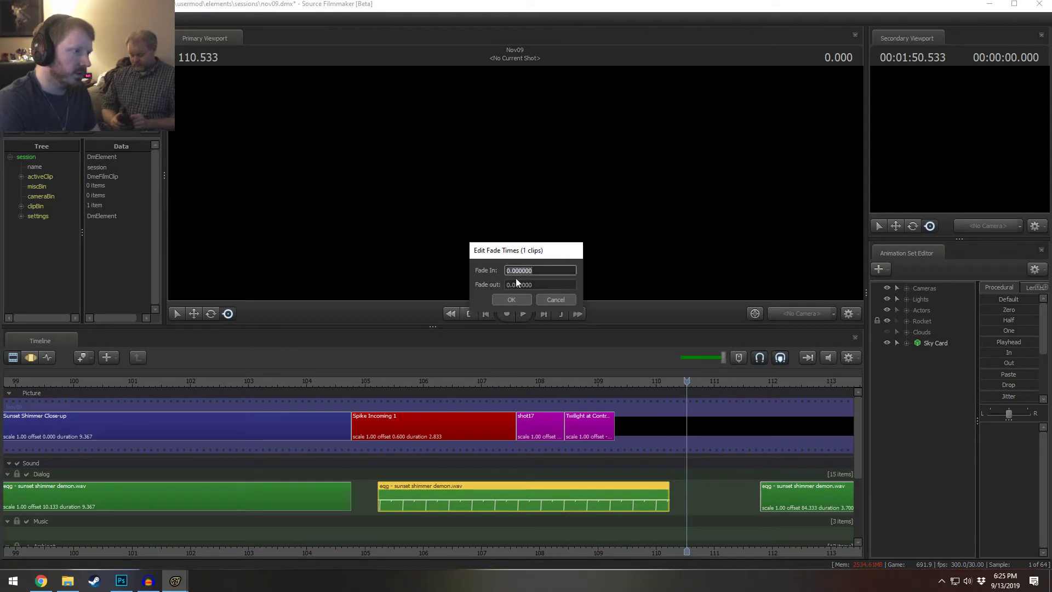
key("Return")
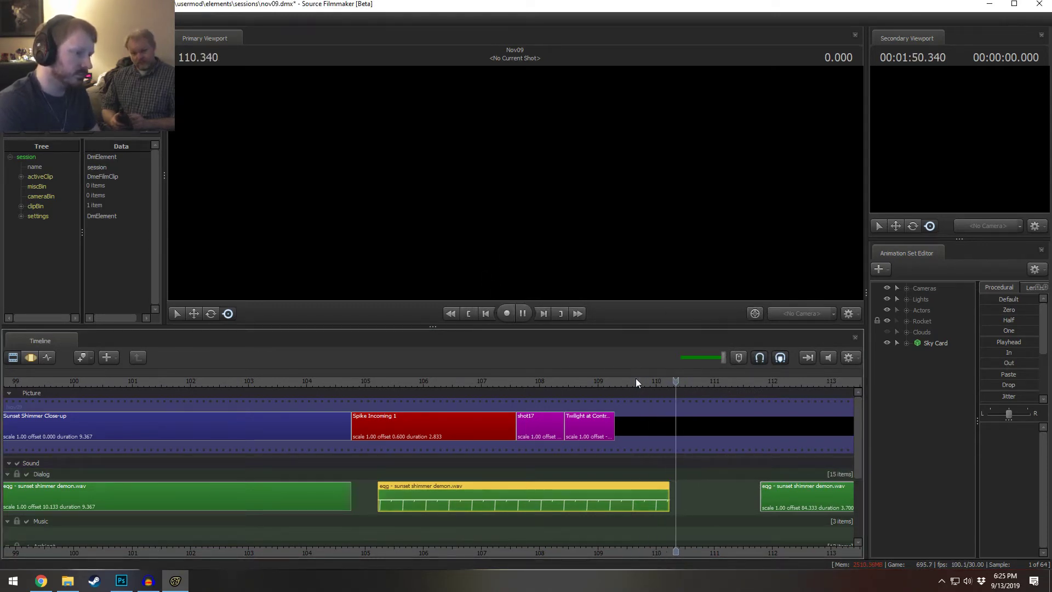
- Trim the dialog piece before the gap to a duration of 4.967 and play its ending
key("space")
left_click_drag(670, 495, 661, 494)
left_click(616, 378)
key("space")
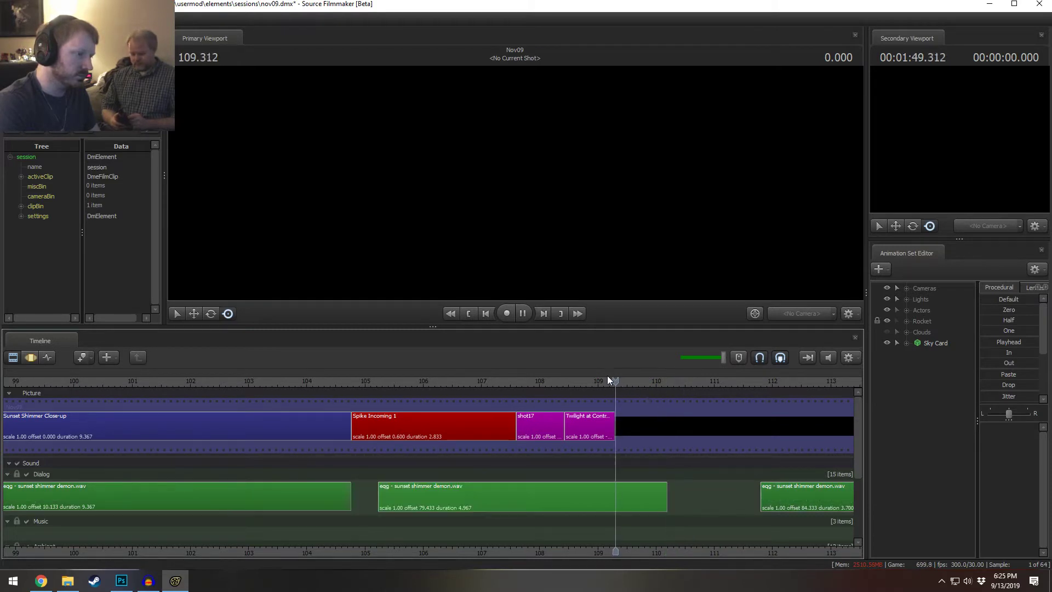
key("space")
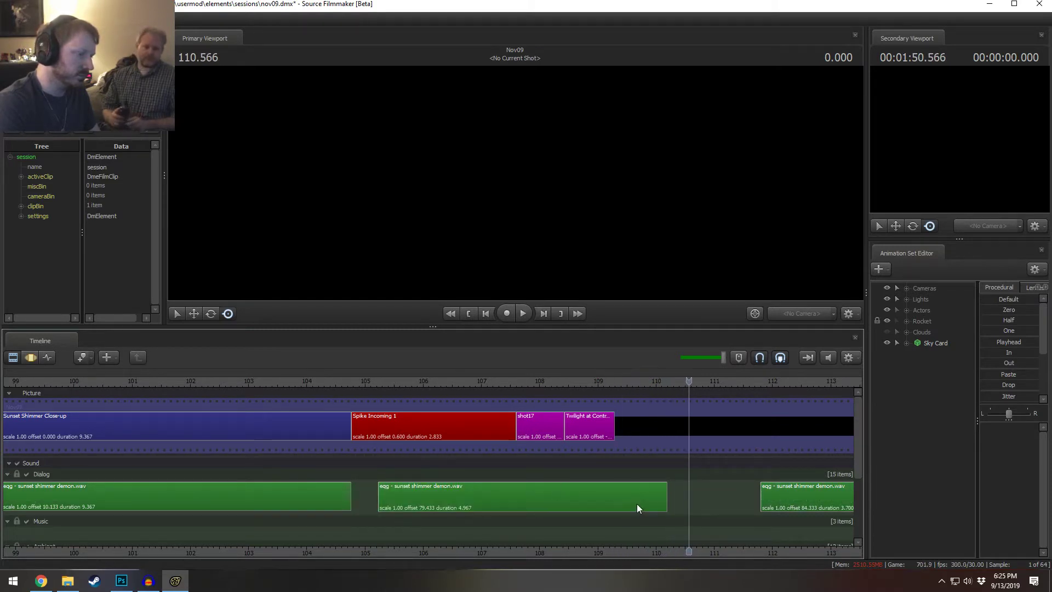
- Extend the dialog piece before the gap to a duration of 5.333, play its ending, and trim it to 5.200
left_click_drag(666, 493, 687, 493)
key("space")
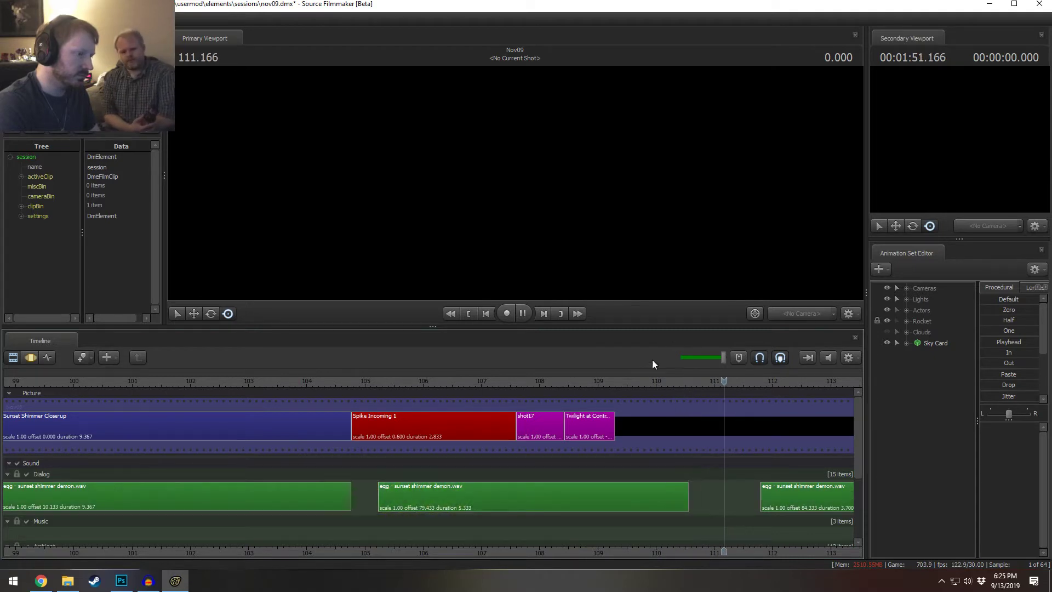
left_click(630, 384)
key("space")
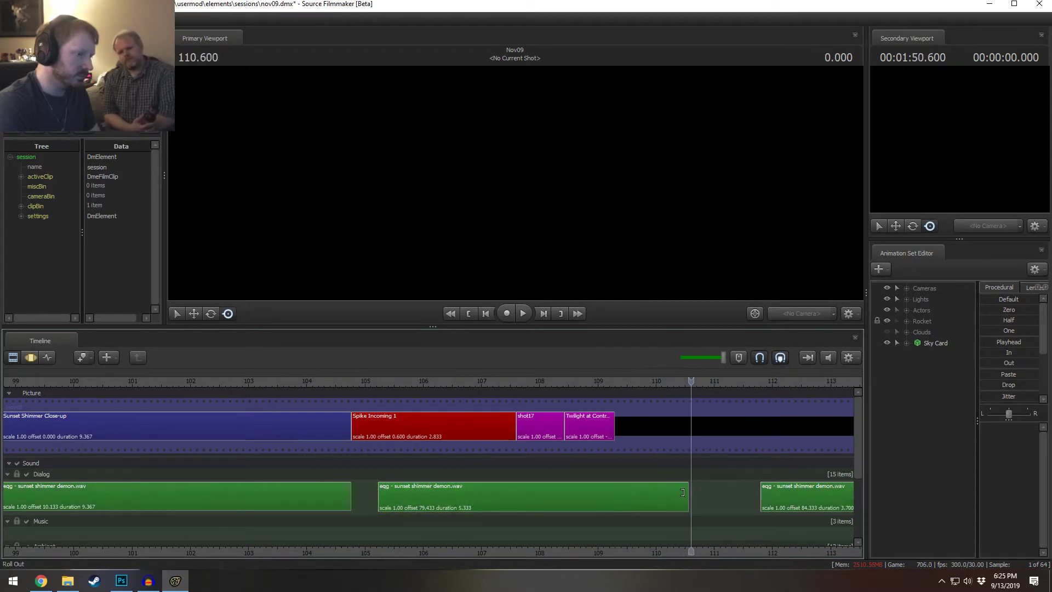
left_click_drag(683, 492, 677, 490)
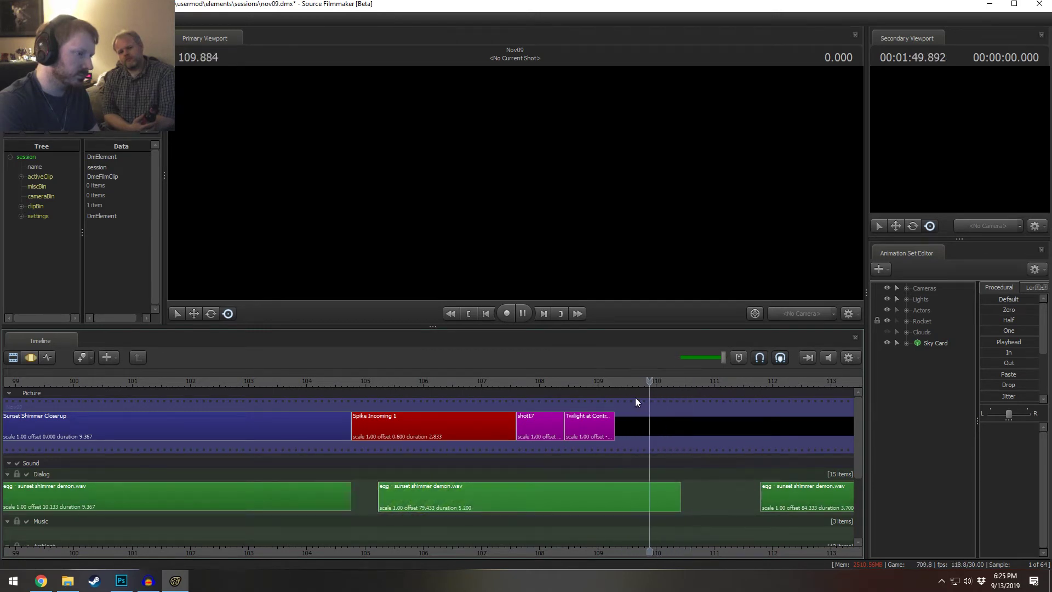
- Move the 5.200-duration dialog piece to the start of shot17 at about 107.6 s and play the lead-in through Spike Incoming 1
middle_click_drag(730, 553, 453, 526)
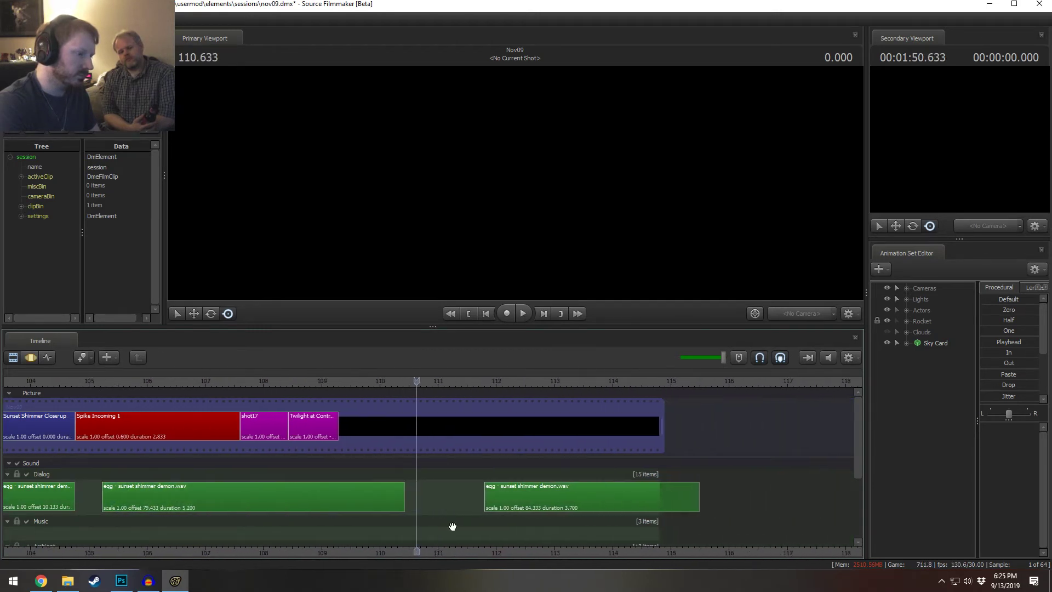
left_click(83, 383)
key("space")
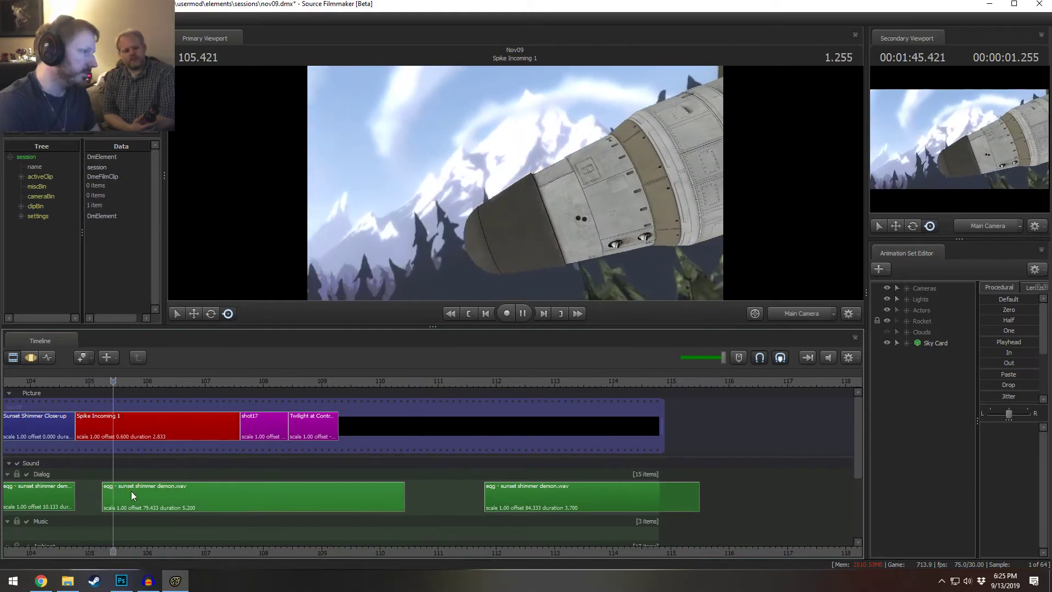
left_click_drag(190, 506, 349, 488)
left_click_drag(64, 381, 18, 383)
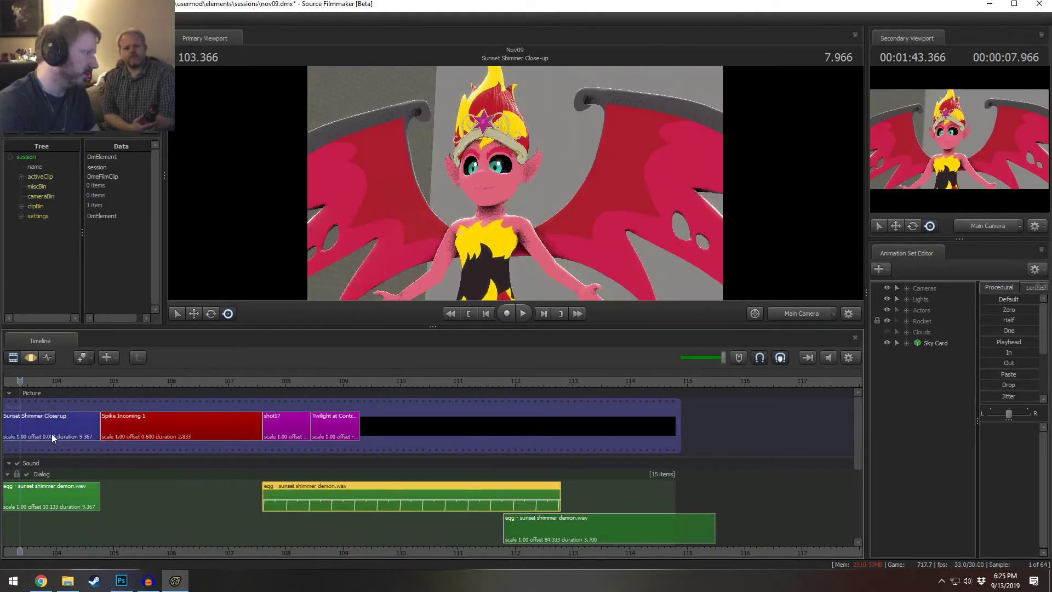
key("space")
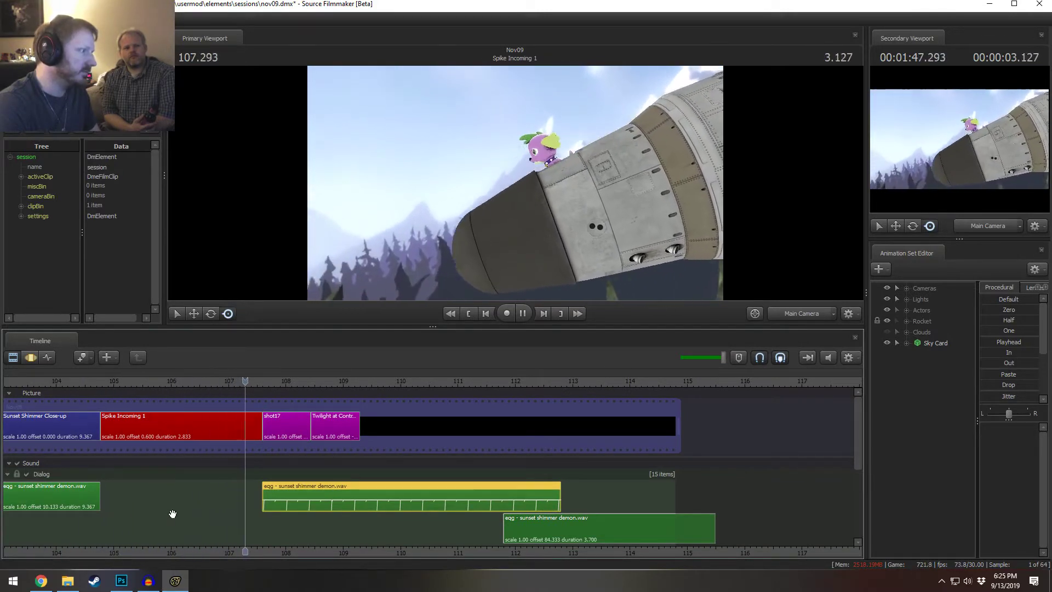
key("space")
left_click_drag(126, 382, 105, 381)
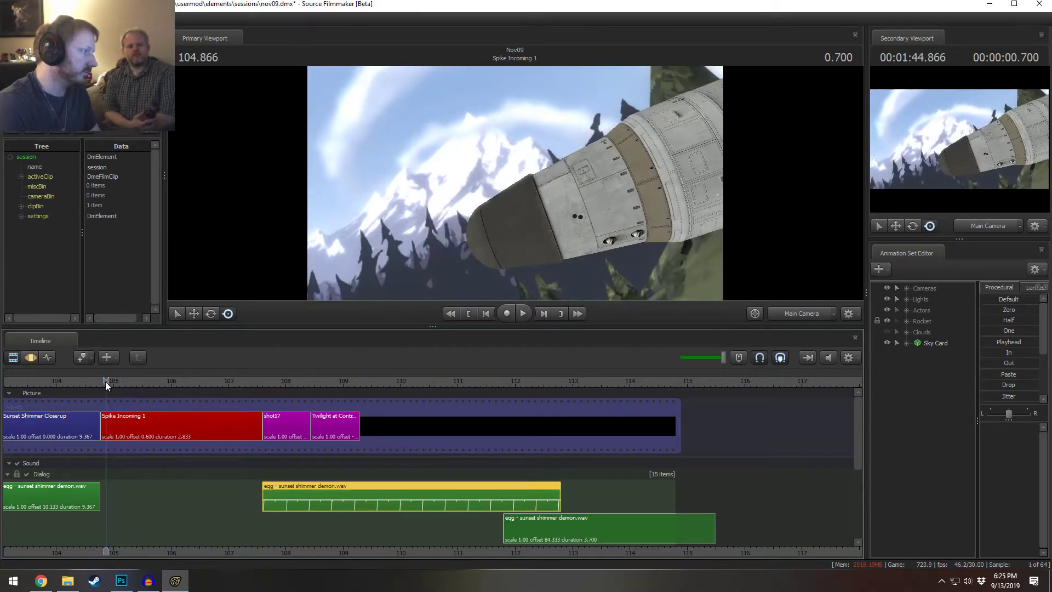
key("space")
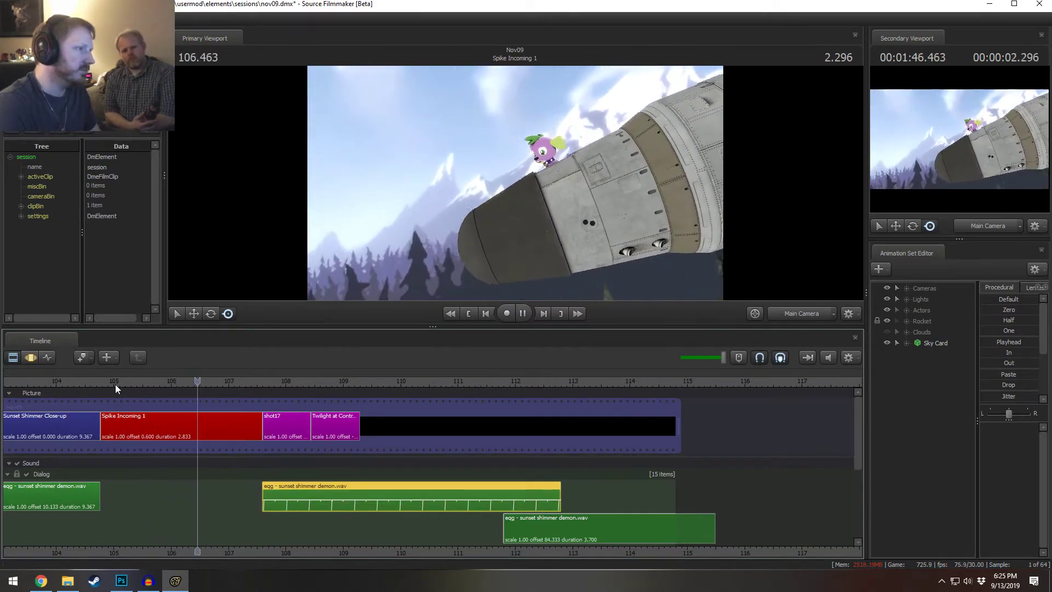
- Play Spike Incoming 1 from its start and scrub to about 105.07 s to judge where the shot should begin
key("space")
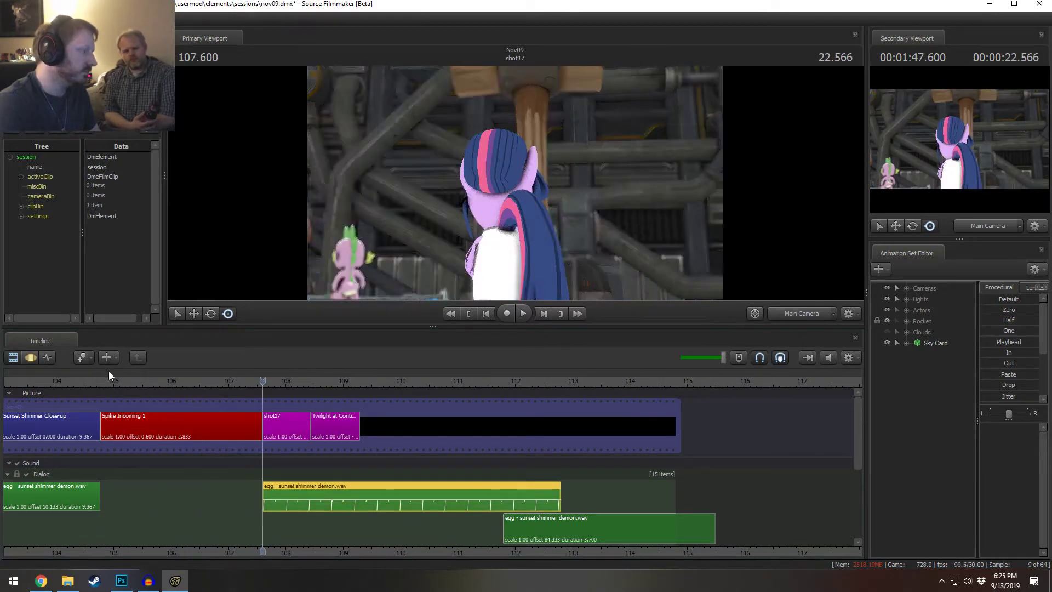
left_click(110, 381)
left_click(101, 381)
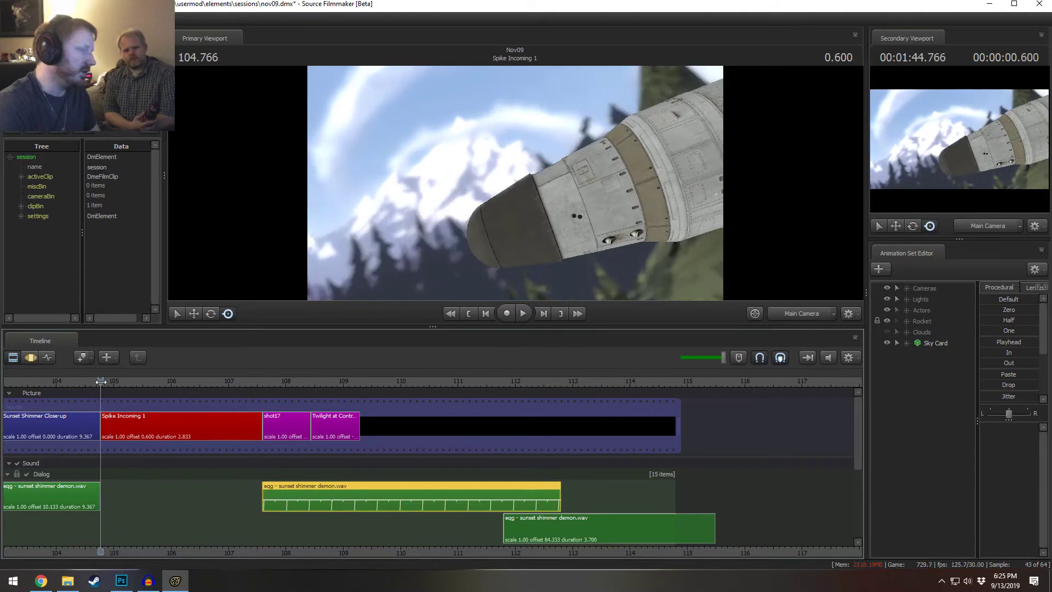
key("space")
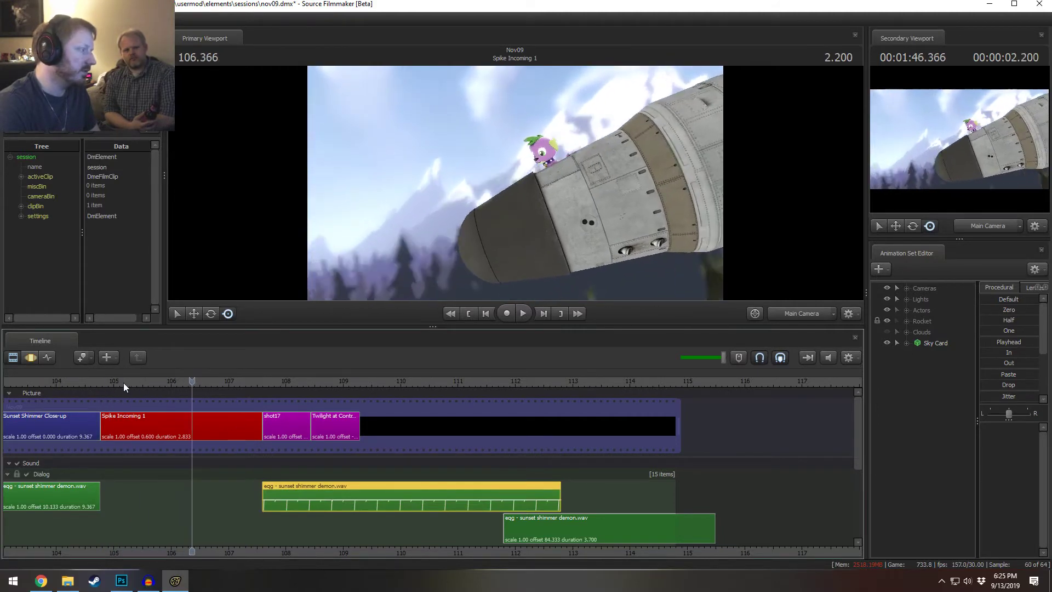
mouse_move(123, 382)
left_mouse_down()
mouse_move(93, 383)
mouse_move(118, 390)
left_mouse_up()
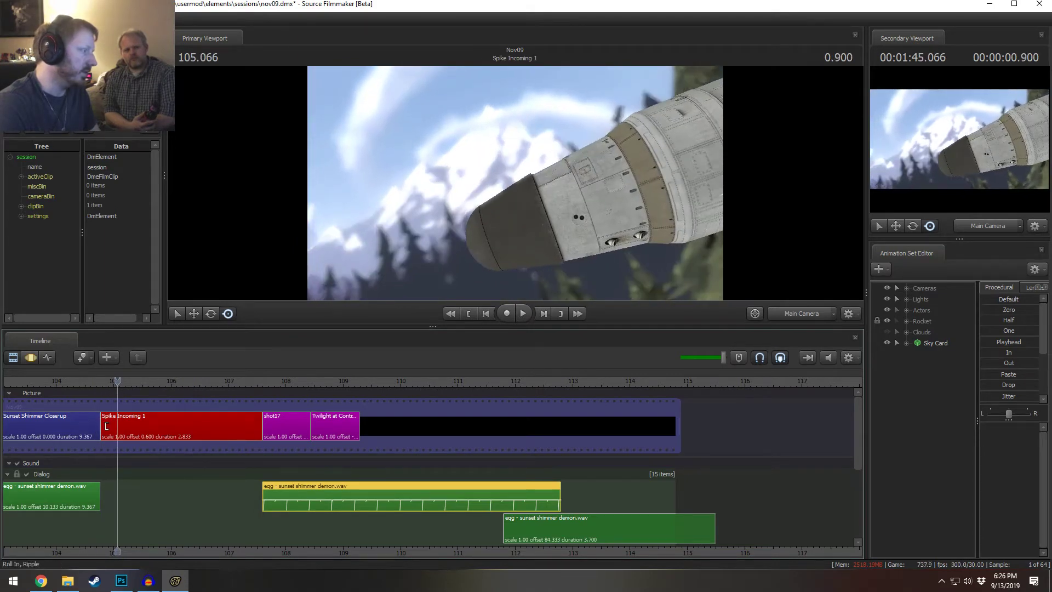
- Try a ripple trim of Spike Incoming 1's start to a duration of 2.600, play it, and undo the trim
left_click_drag(107, 426, 120, 431)
left_click(104, 382)
key("space")
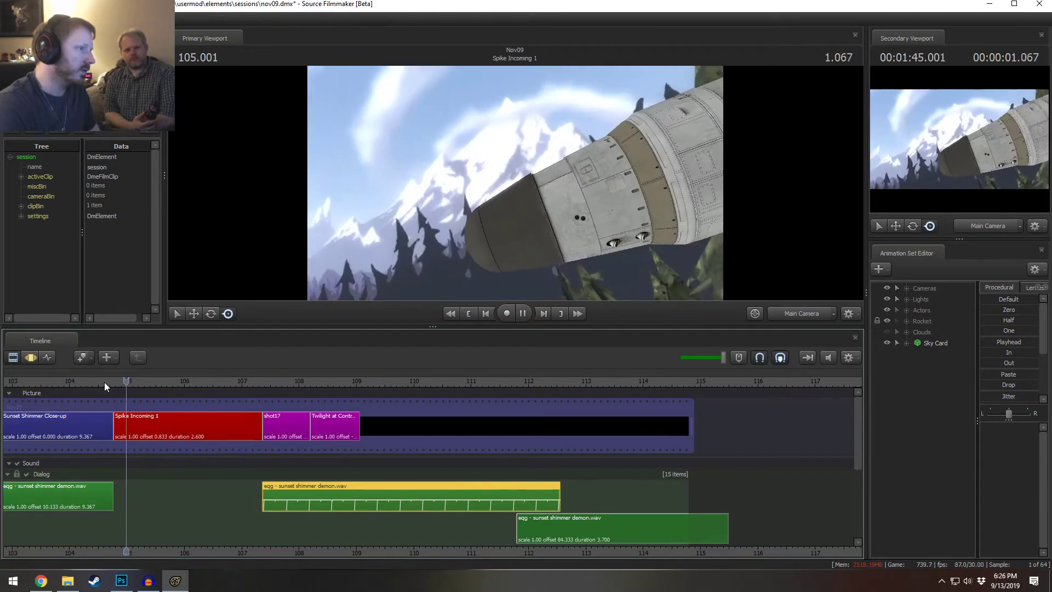
key("space")
key("ctrl+z")
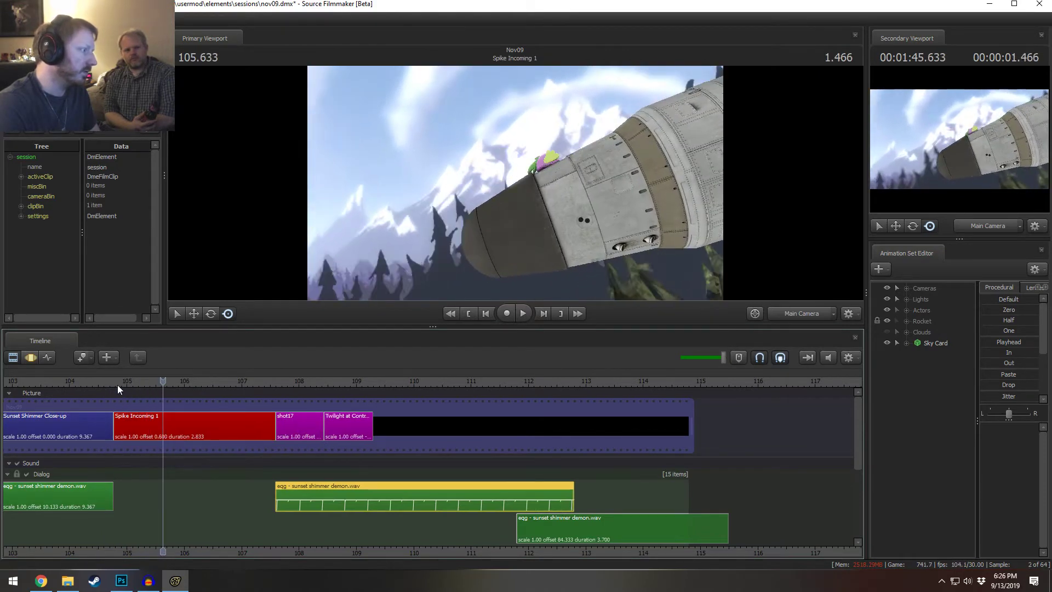
- Ripple-trim Spike Incoming 1's start to a duration of 2.500 and play from the end of the close-up through the following dialog
left_click_drag(116, 433, 137, 434)
left_click(126, 384)
key("space")
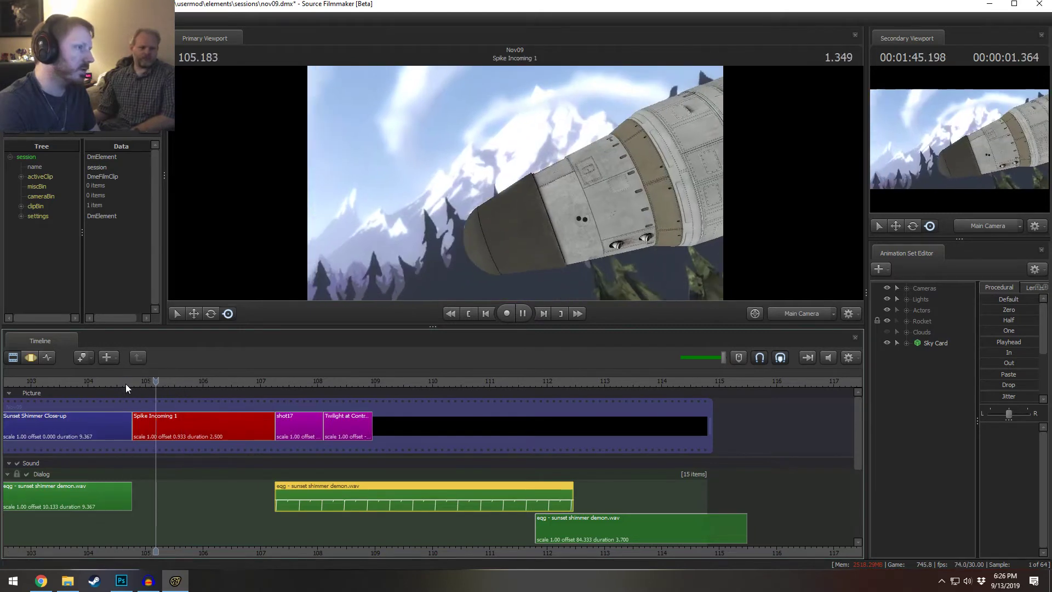
left_click_drag(130, 386, 163, 397)
left_click(111, 390)
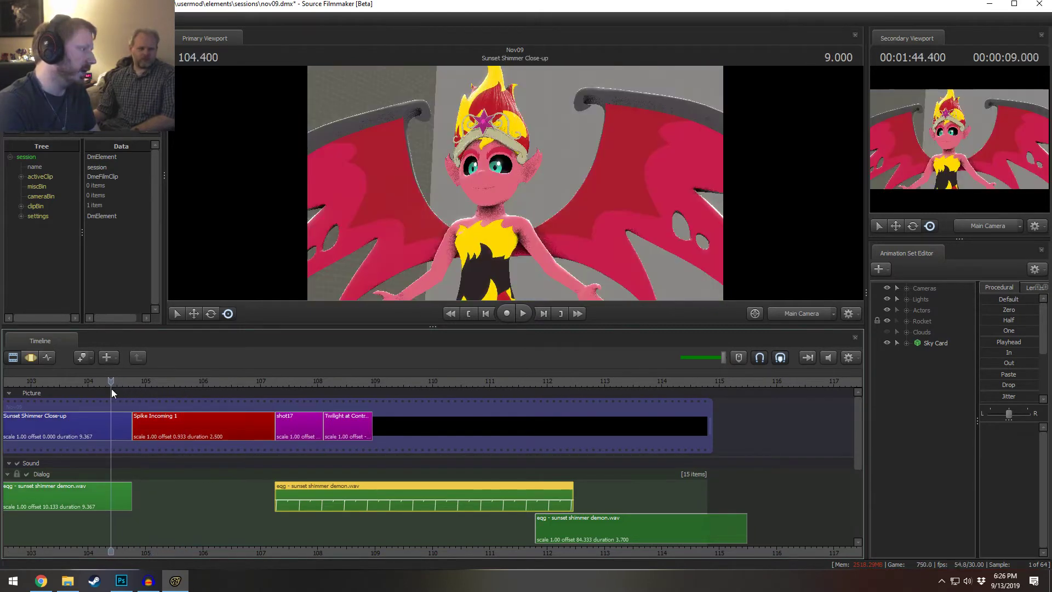
key("space")
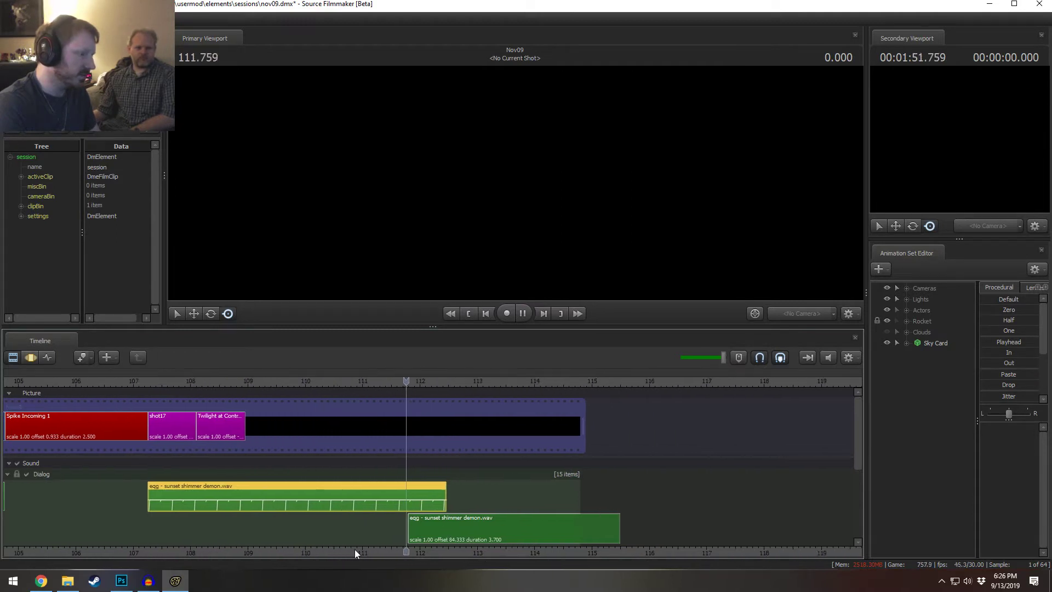
- Move the last dialog piece, 3.700 in duration, to start at about 114.0 s, clear of the piece before it
left_click(395, 391)
left_click_drag(439, 522, 567, 496)
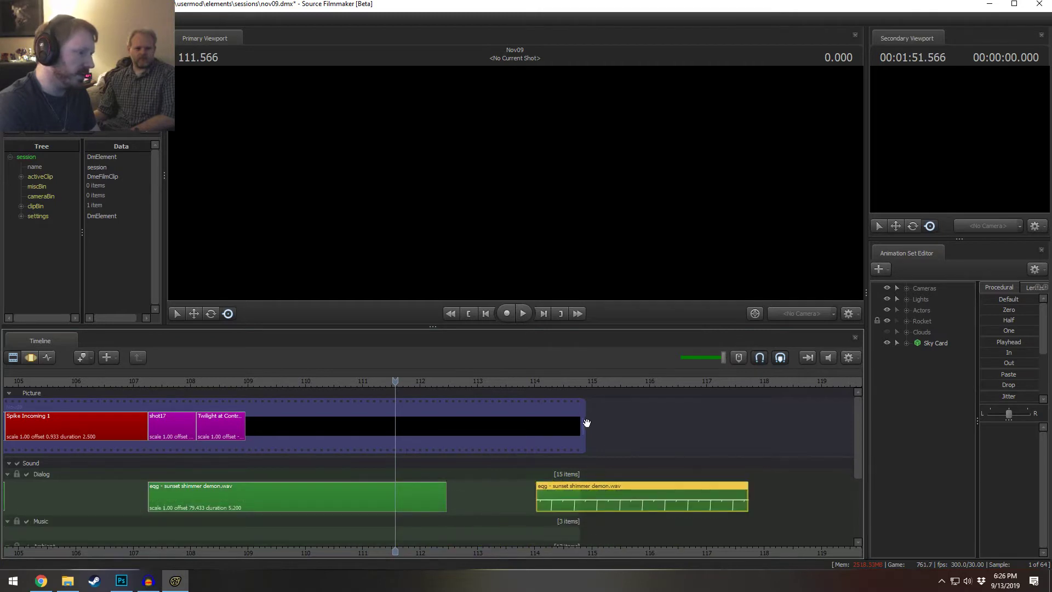
- Extend the end of the movie in the Picture track to about 117.5 seconds and play a short stretch
left_click_drag(587, 422, 740, 425)
key("space")
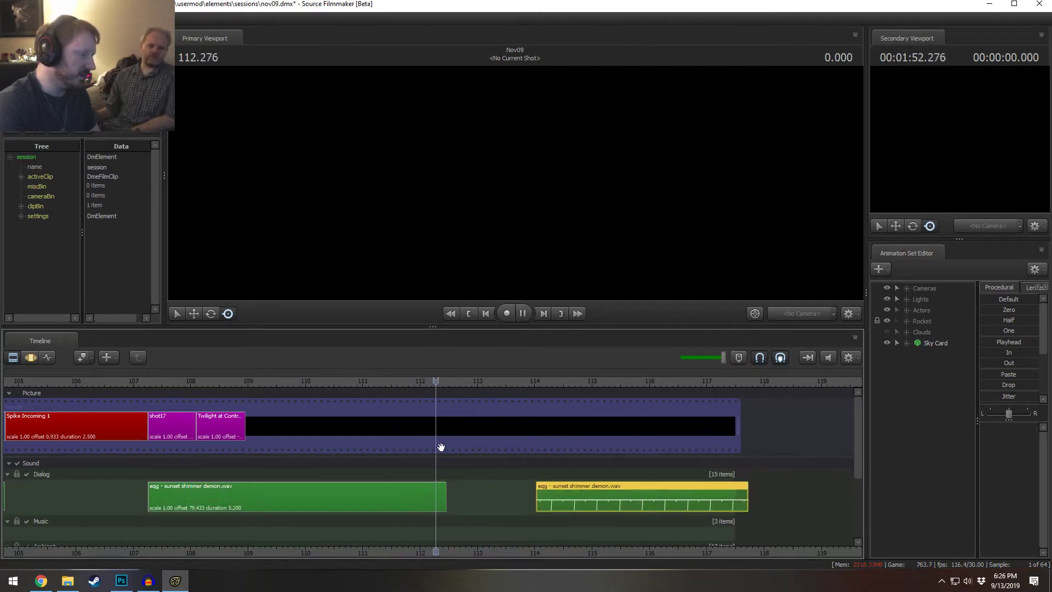
key("space")
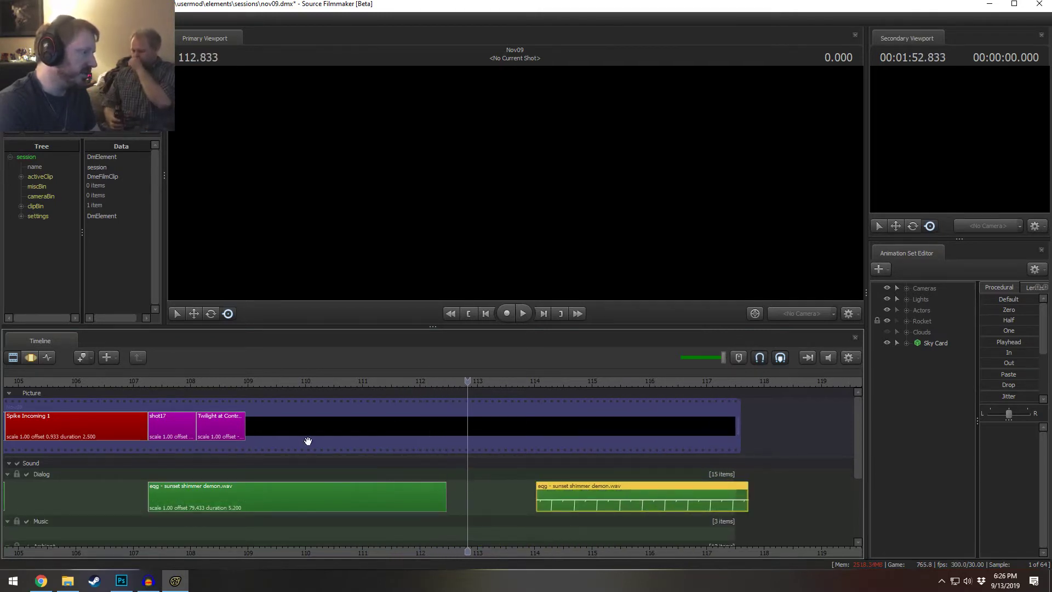
- Duplicate the Sunset Shimmer Close-up shot and place the copy between Spike Incoming 1 and shot17
scroll(308, 441, "down", 3)
left_click(162, 433)
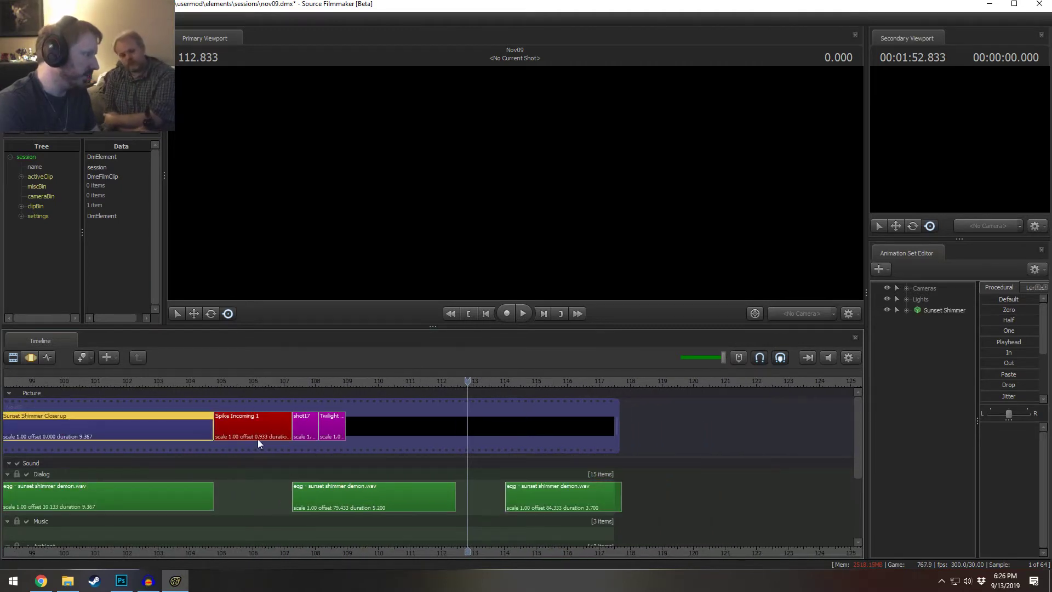
left_click(271, 426)
left_click(301, 426)
key("ctrl+v")
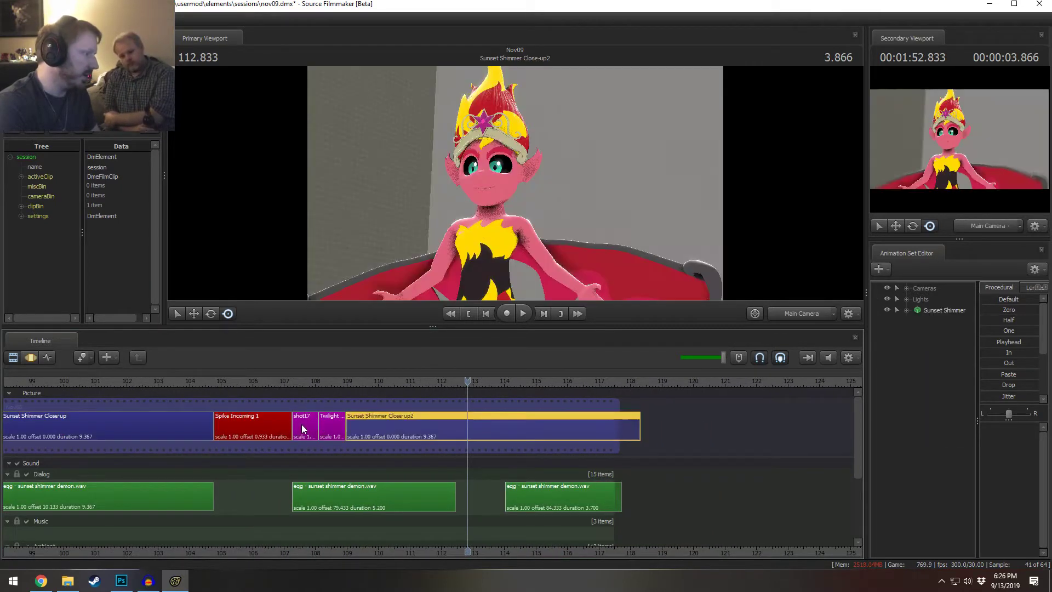
left_click_drag(379, 431, 302, 431)
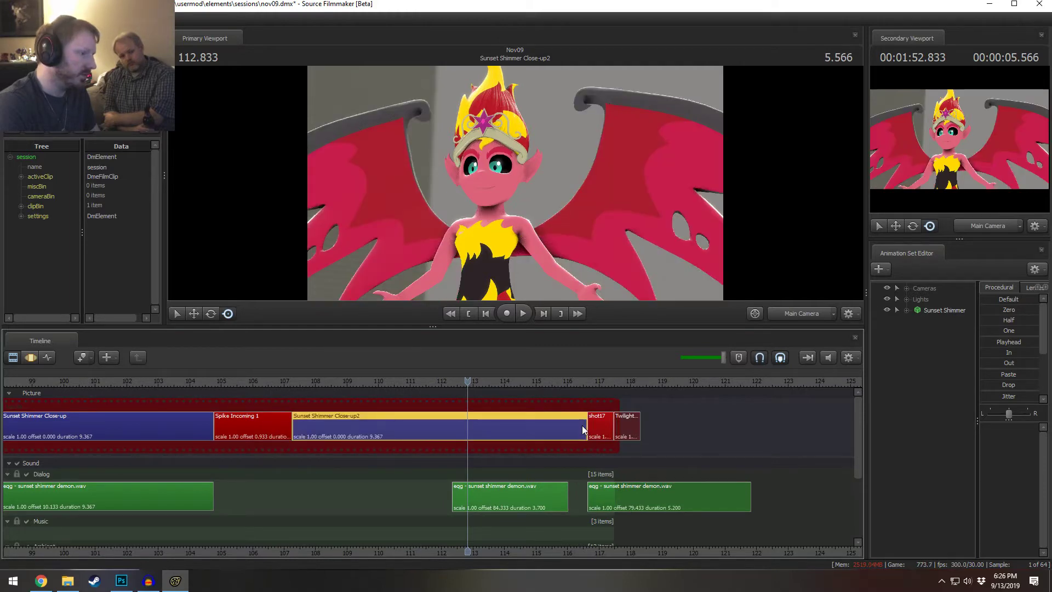
- Lengthen the Sunset Shimmer Close-up2 shot to a duration of 9.467 seconds and play across its opening cut
left_click_drag(582, 425, 585, 425)
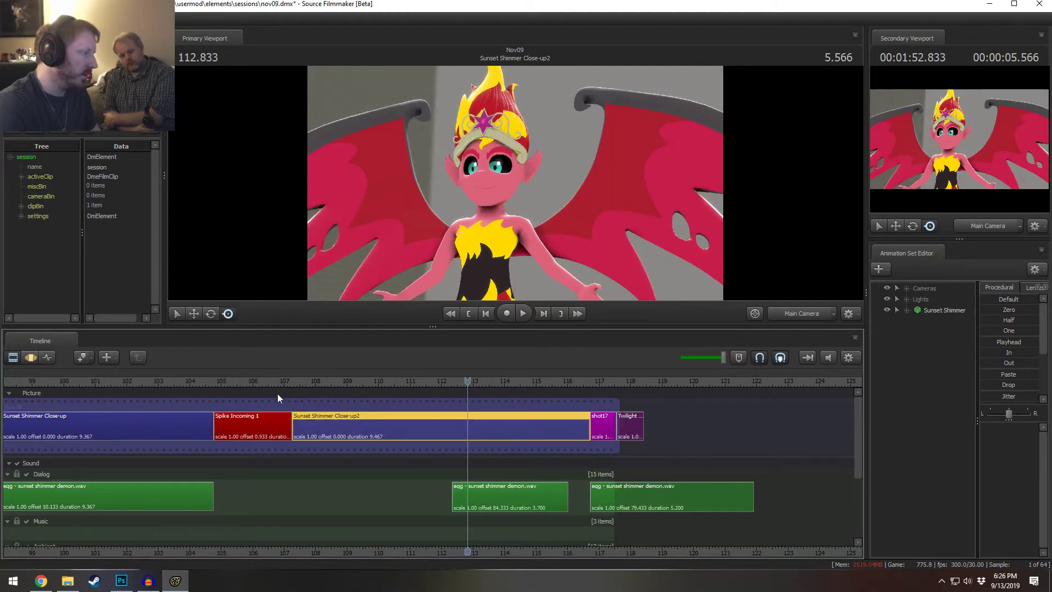
left_click(286, 386)
key("space")
key("space")
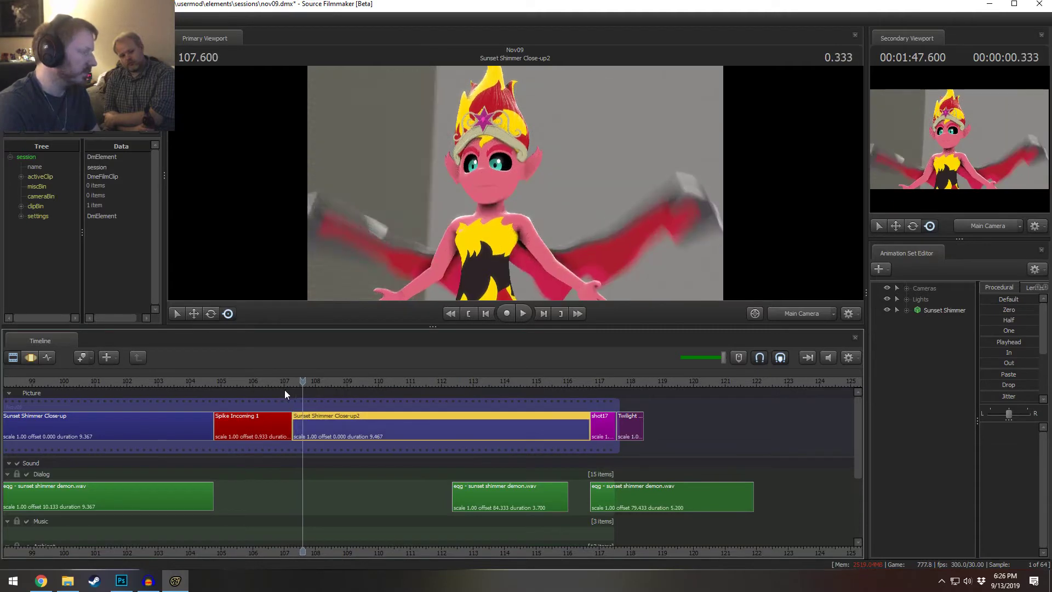
- Roll the cut between Spike Incoming 1 and Sunset Shimmer Close-up2 to an offset of 0.033 in the second shot, and play it
left_click(286, 424)
left_click(306, 429, "ctrl")
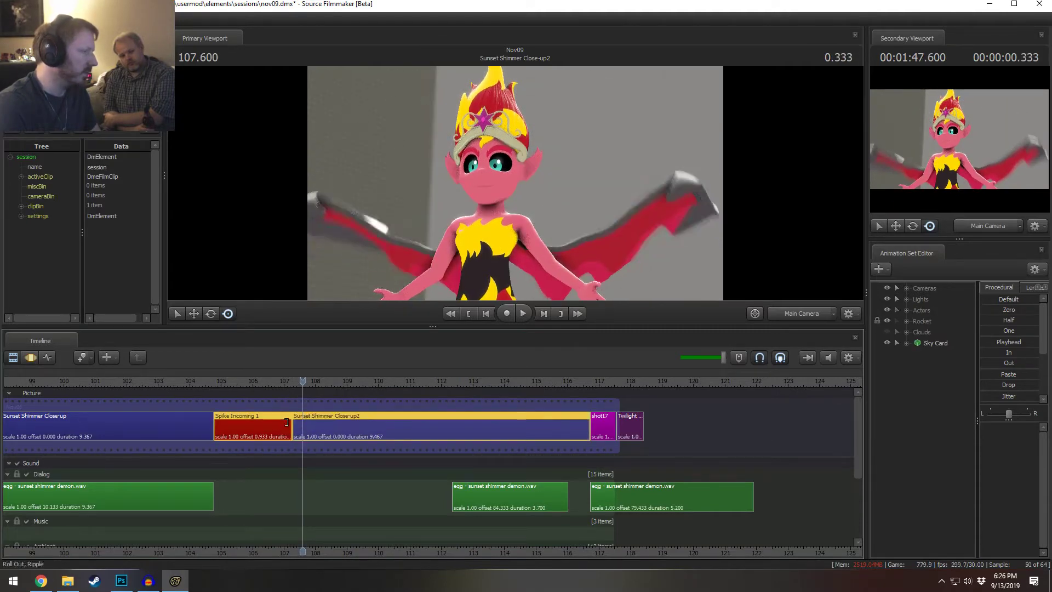
left_click_drag(292, 428, 293, 428)
key("space")
key("space")
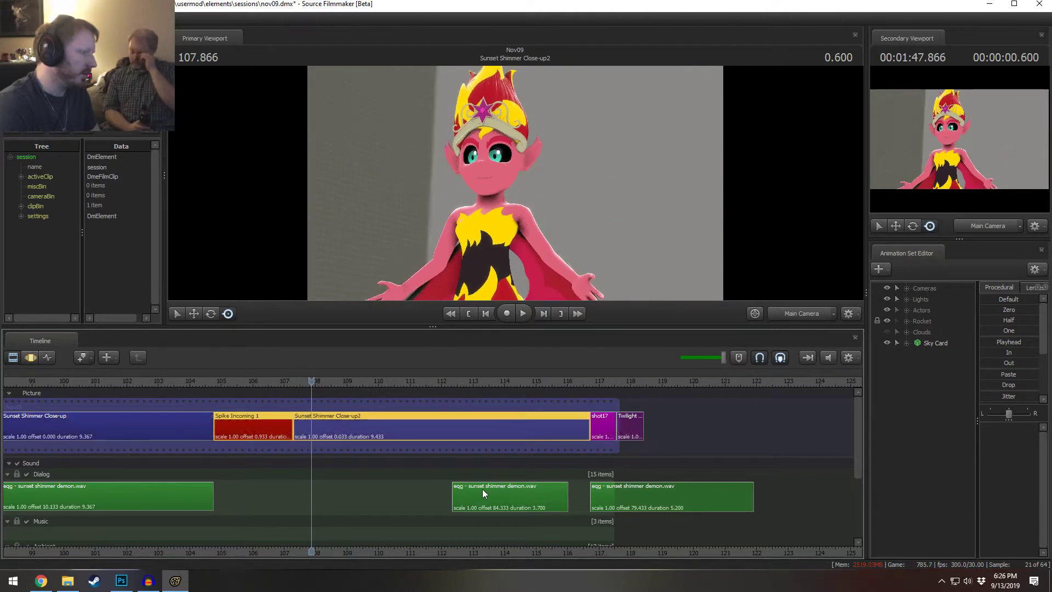
- Move the 3.700-second dialog clip to the start of Sunset Shimmer Close-up2 at 107.3 seconds and listen to it
left_click_drag(483, 489, 359, 475)
left_click(291, 380)
scroll(292, 379, "up", 5)
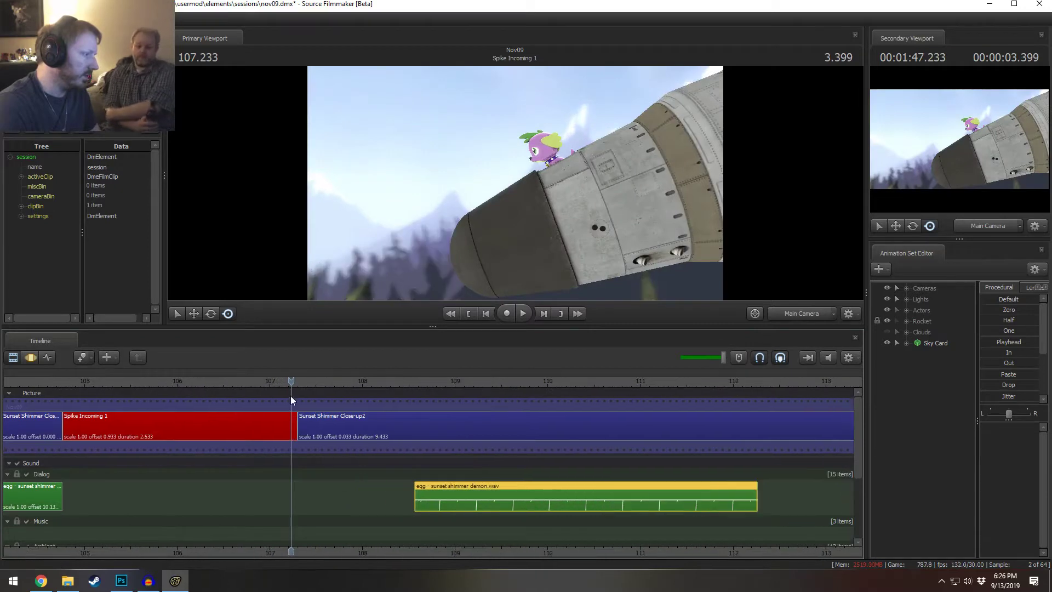
left_click_drag(291, 380, 298, 389)
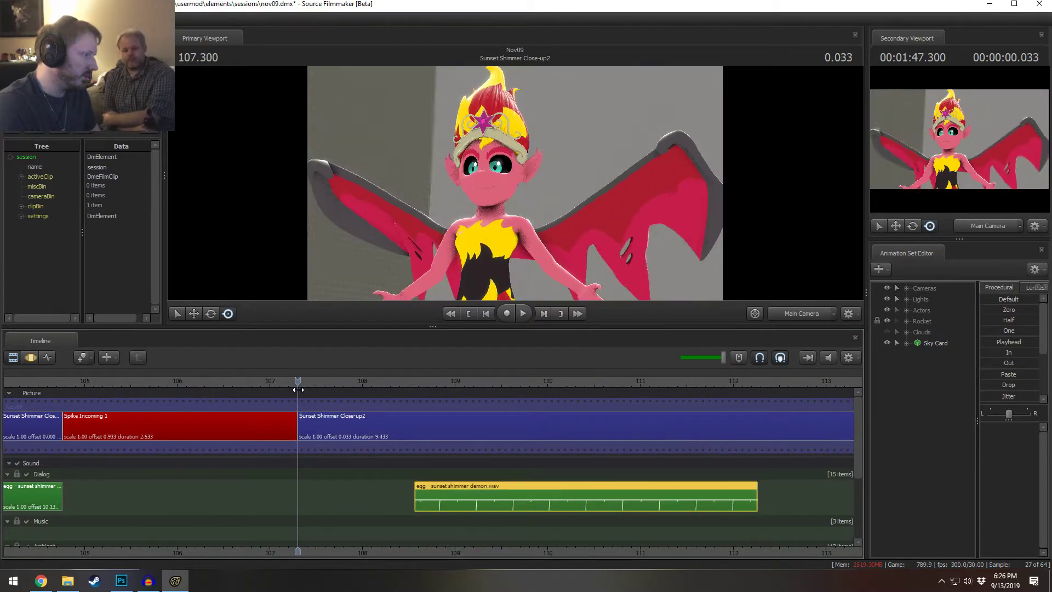
left_click_drag(429, 502, 311, 494)
scroll(425, 495, "down", 5)
key("space")
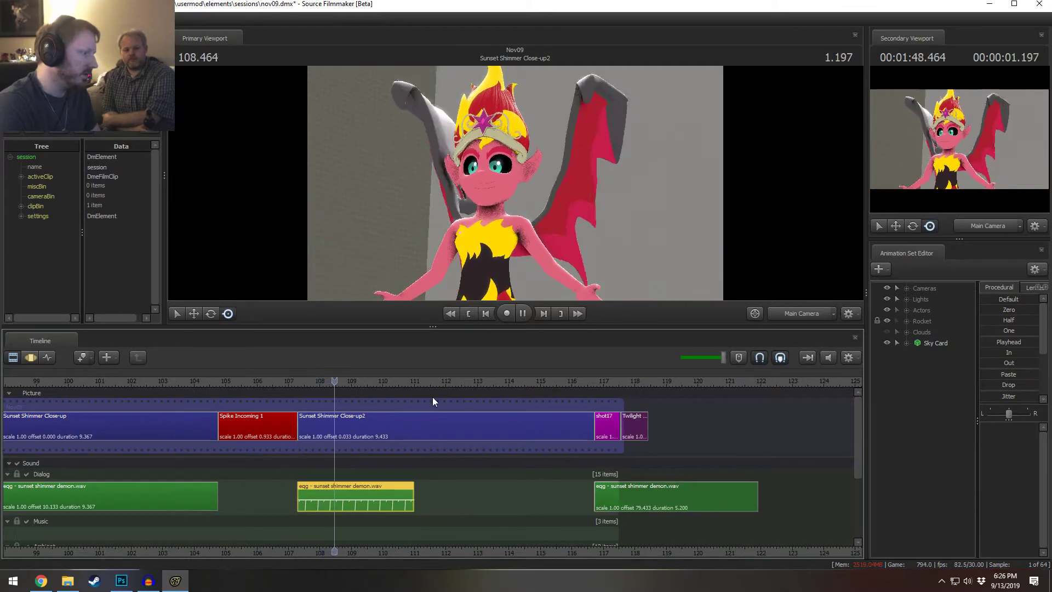
key("space")
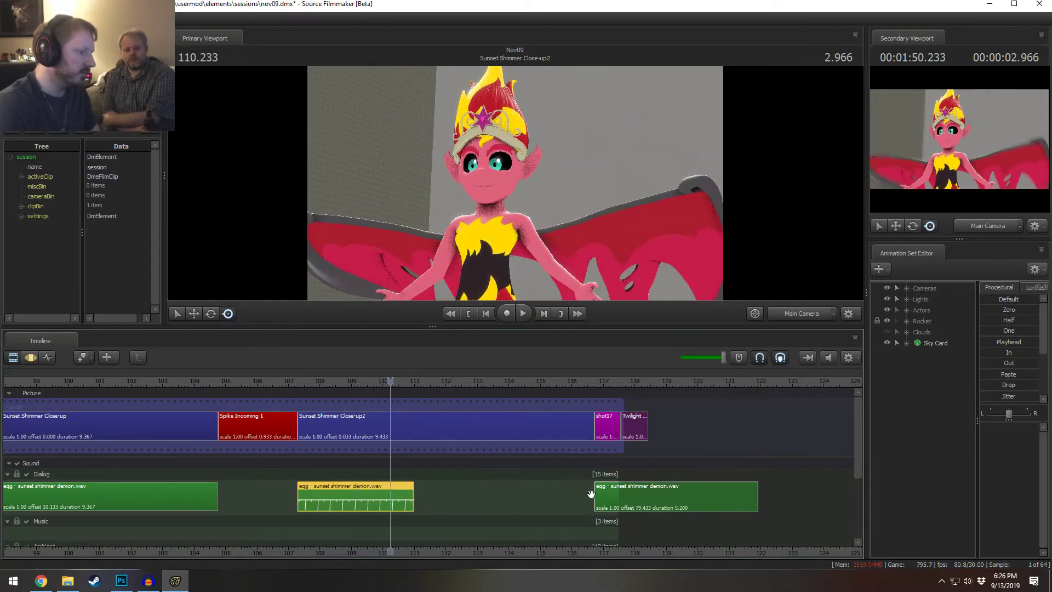
- Place the 5.200-second dialog clip at the start of Sunset Shimmer Close-up2, with the 3.700-second clip following at about 113.3 seconds
mouse_move(598, 496)
left_mouse_down()
mouse_move(523, 502)
mouse_move(402, 486)
mouse_move(591, 491)
left_mouse_up()
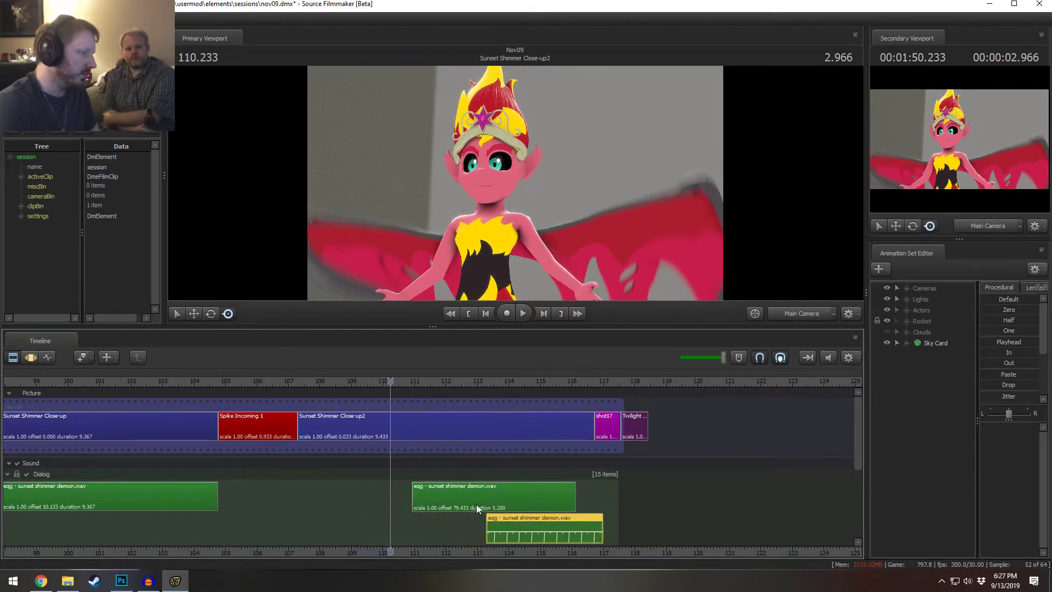
left_click_drag(475, 503, 357, 495)
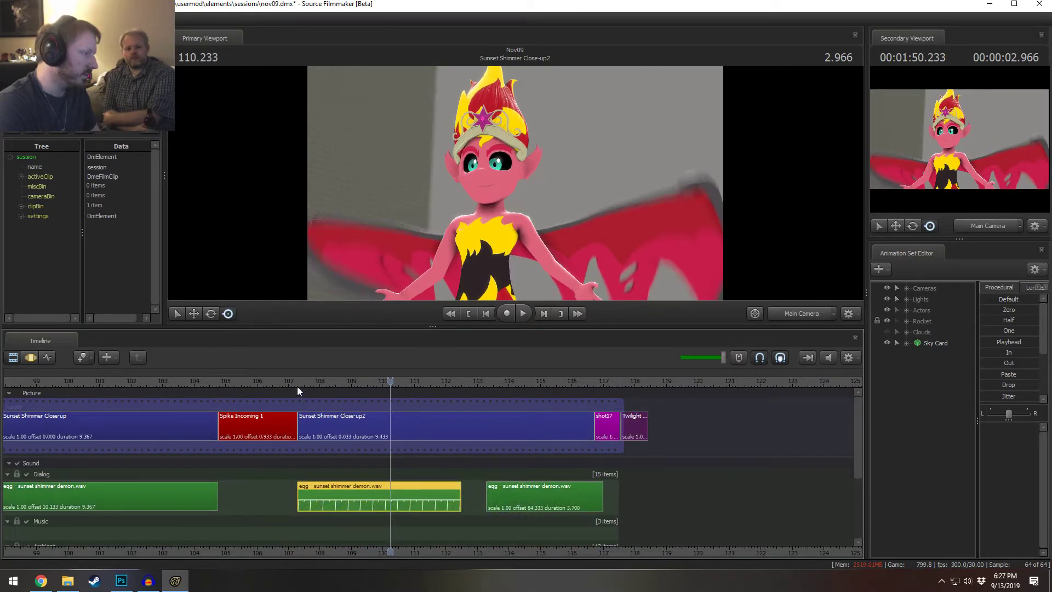
left_click_drag(297, 384, 299, 384)
key("space")
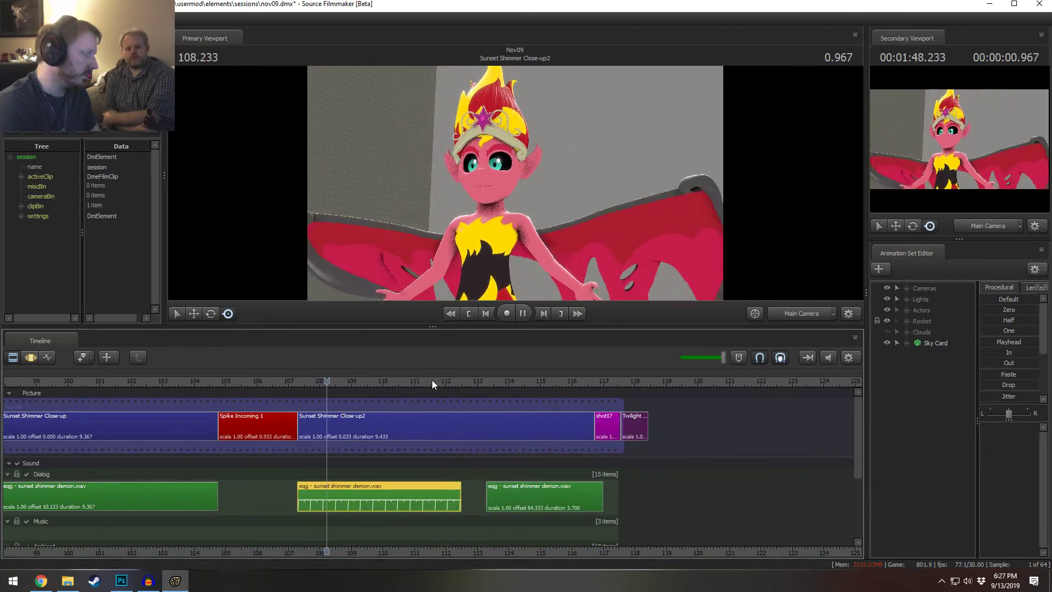
- Trim the start of the first dialog clip under Sunset Shimmer Close-up2 to offset 79.700, keep it aligned with the shot's start, and play it
left_click_drag(297, 492, 309, 493)
left_click(296, 380)
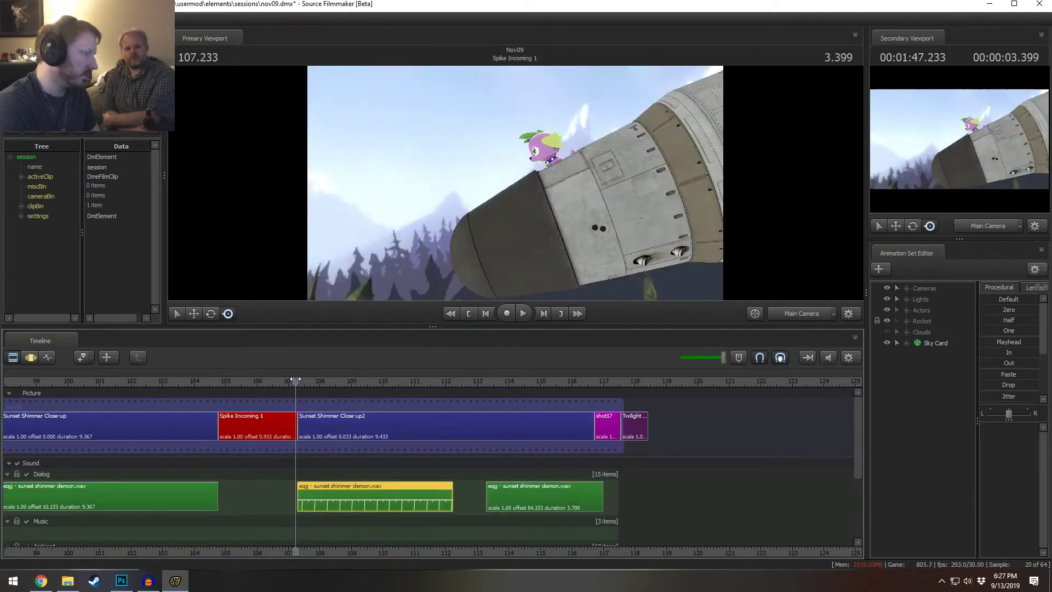
scroll(296, 381, "up", 5)
key("space")
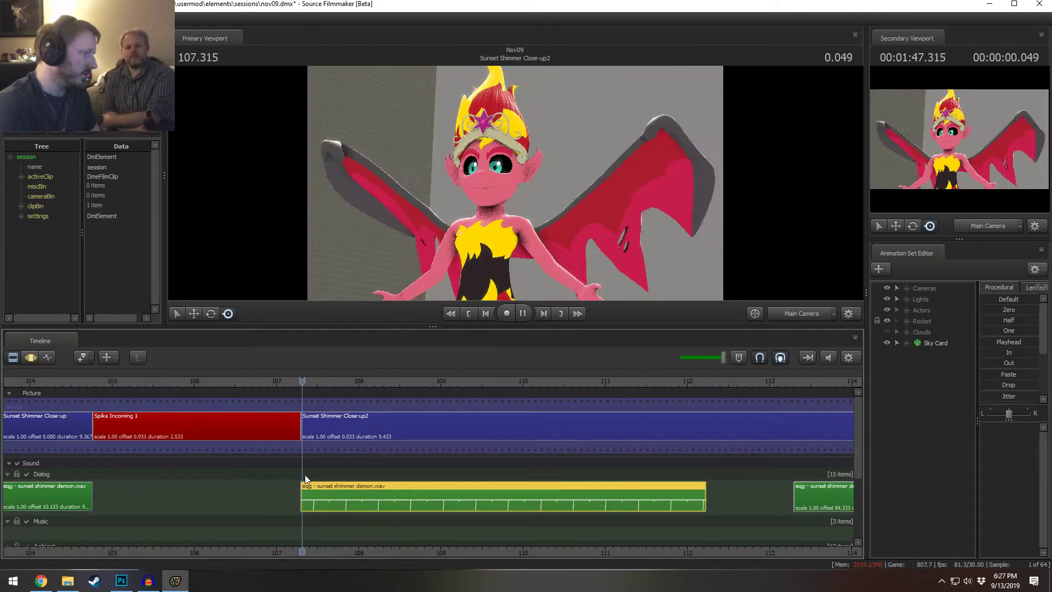
scroll(419, 488, "down", 2)
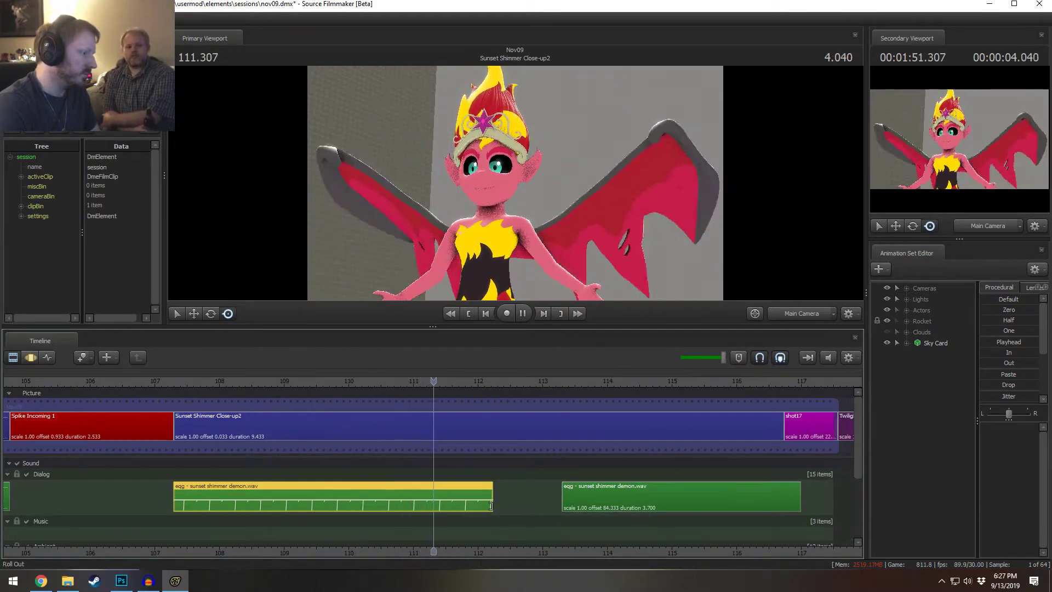
key("space")
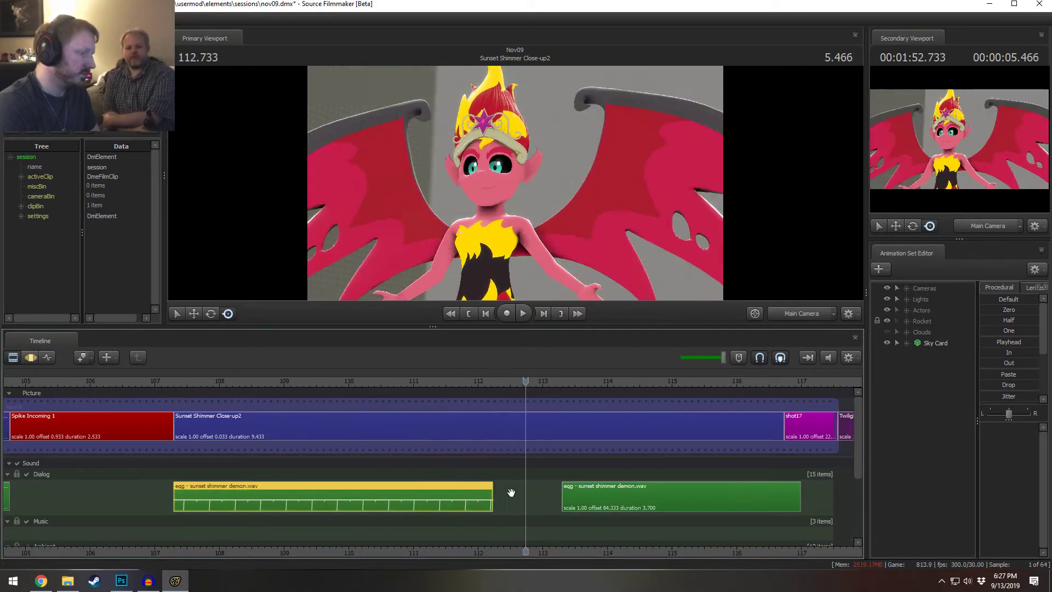
- Listen to the second dialog clip under Sunset Shimmer Close-up2 and trim its start to about 113.6 seconds
left_click(616, 495)
left_click(487, 381)
key("space")
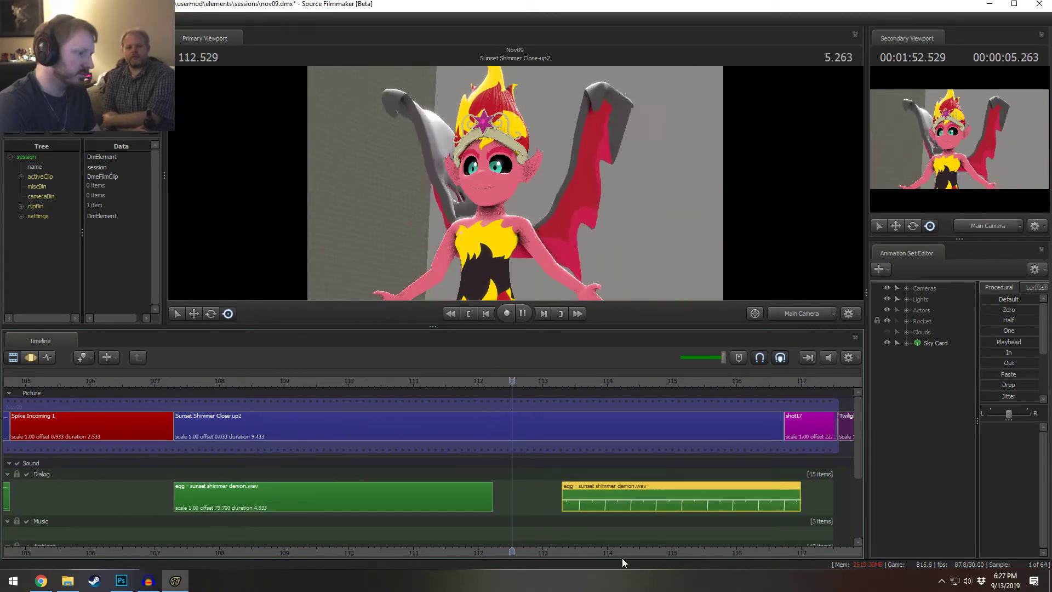
middle_click_drag(623, 554, 460, 541)
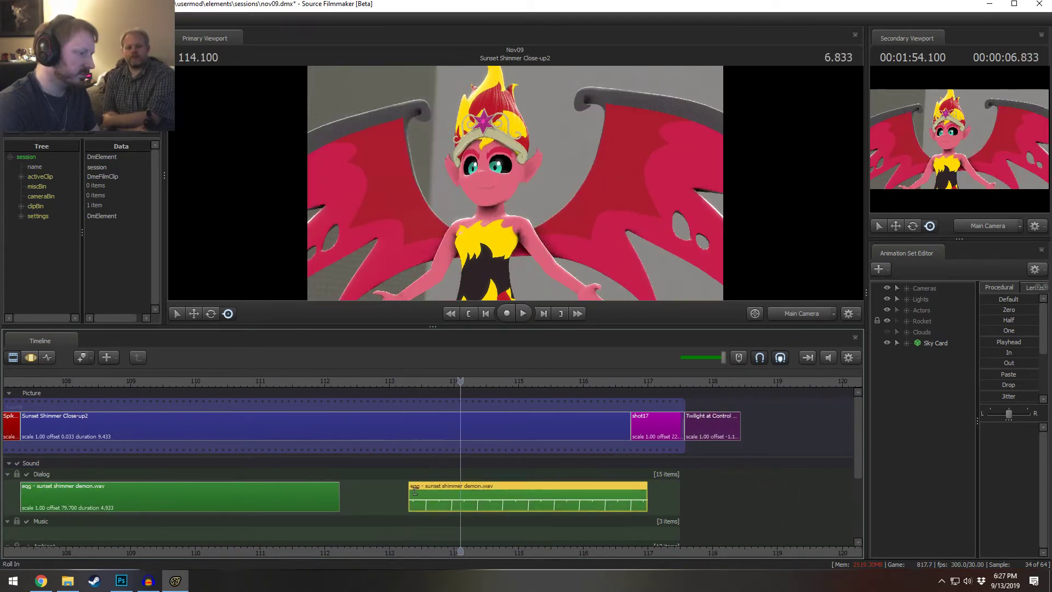
left_click_drag(415, 491, 429, 498)
mouse_move(428, 498)
left_mouse_down()
mouse_move(460, 500)
mouse_move(404, 501)
mouse_move(429, 505)
left_mouse_up()
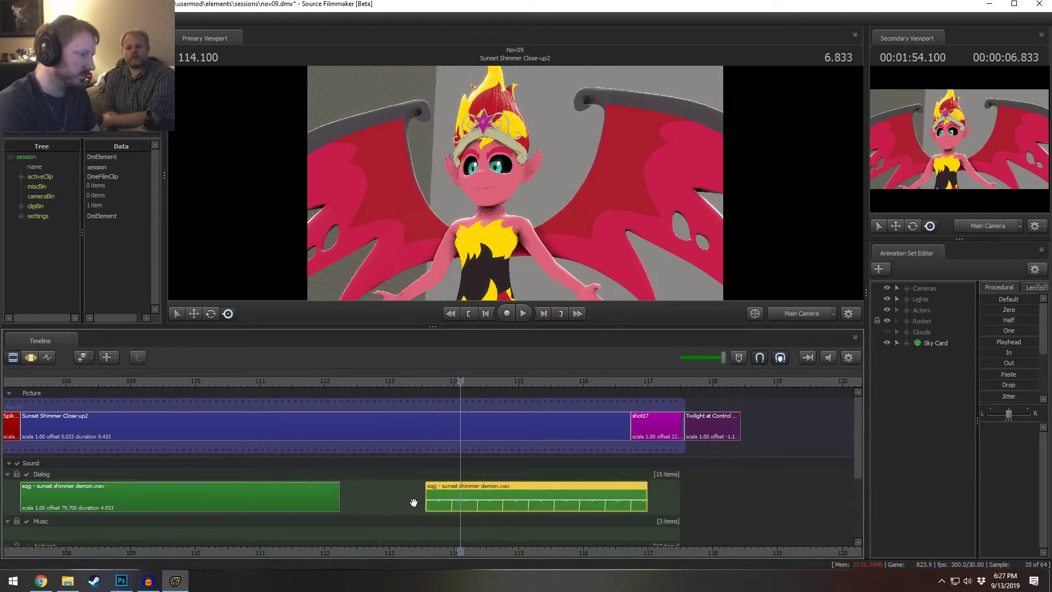
- Extend the start of the second dialog clip back to about 113.4 seconds, scrubbing and playing its opening to locate the line
left_click_drag(455, 373, 452, 395)
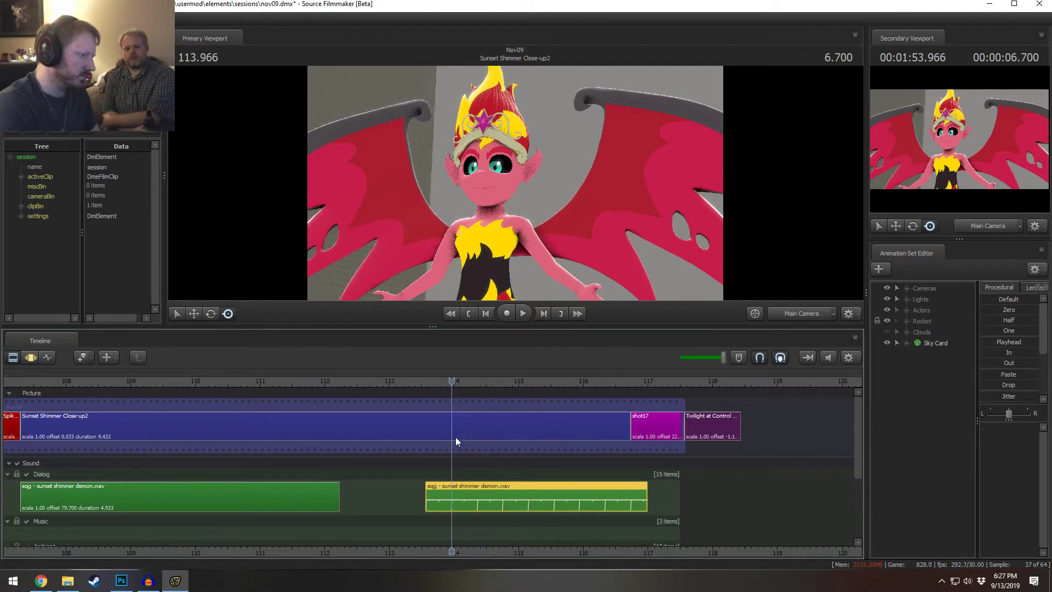
scroll(459, 499, "up", 15)
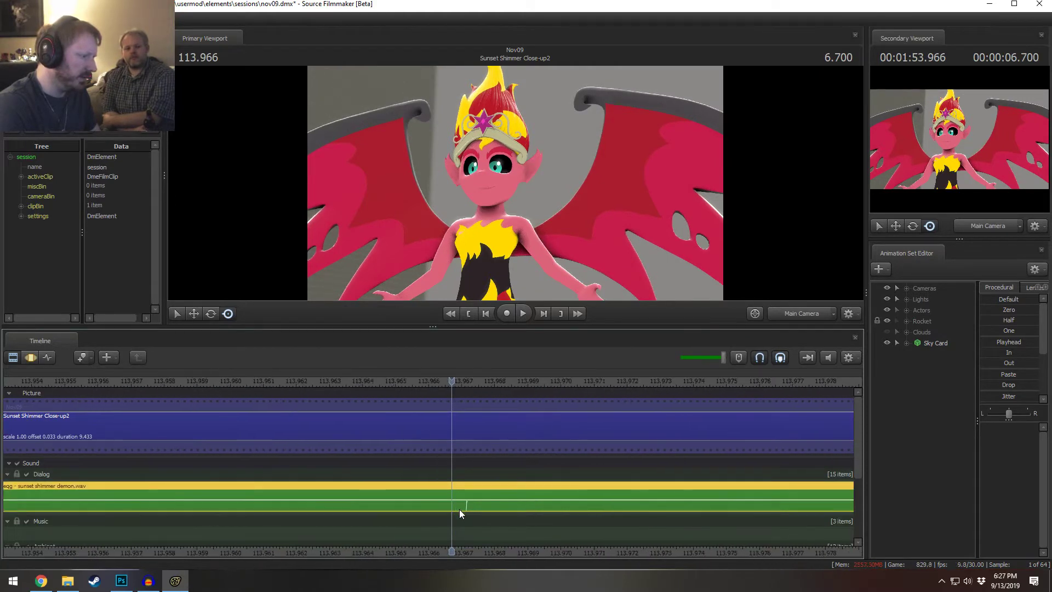
scroll(455, 403, "up", 3)
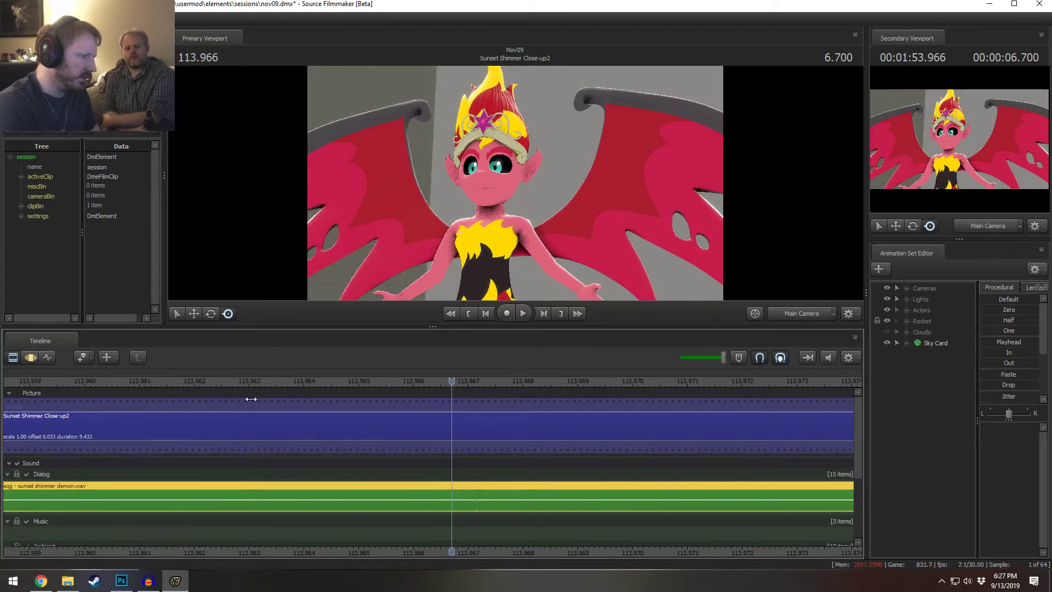
scroll(291, 419, "down", 12)
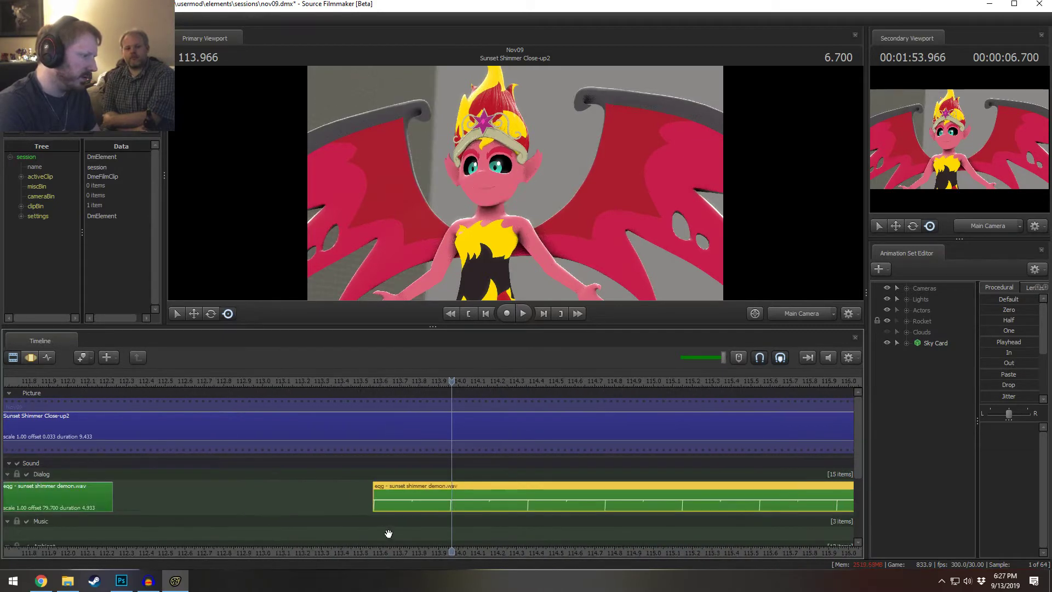
left_click_drag(374, 498, 341, 498)
left_click_drag(365, 384, 350, 403)
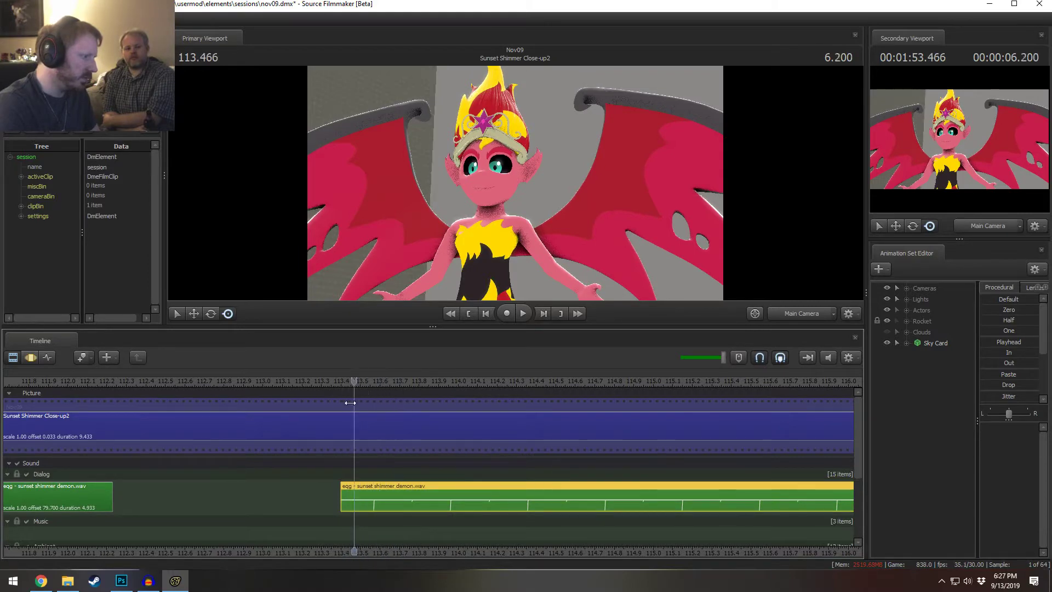
key("space")
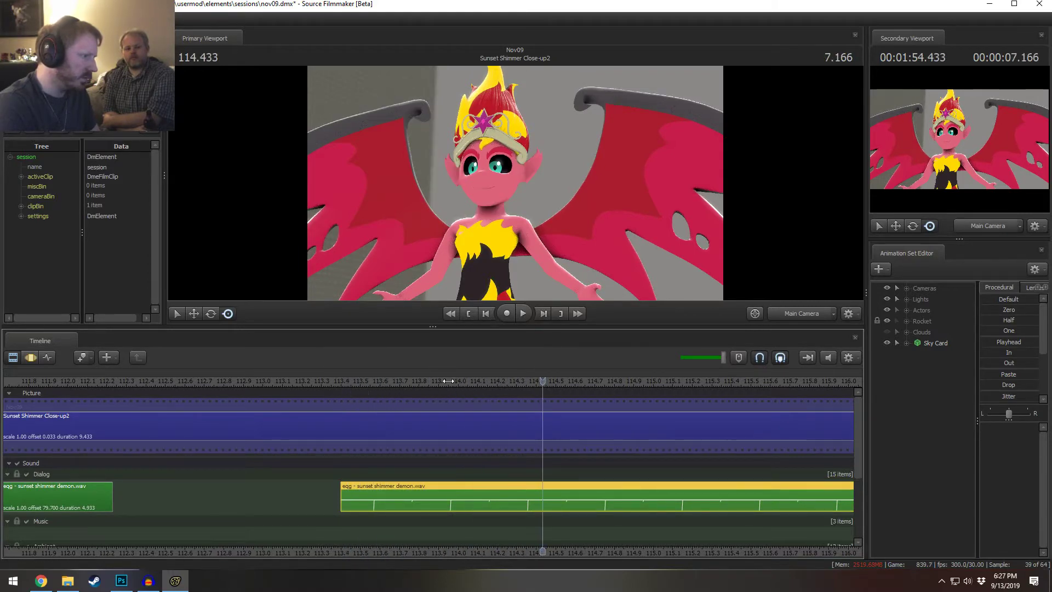
left_click_drag(448, 380, 369, 402)
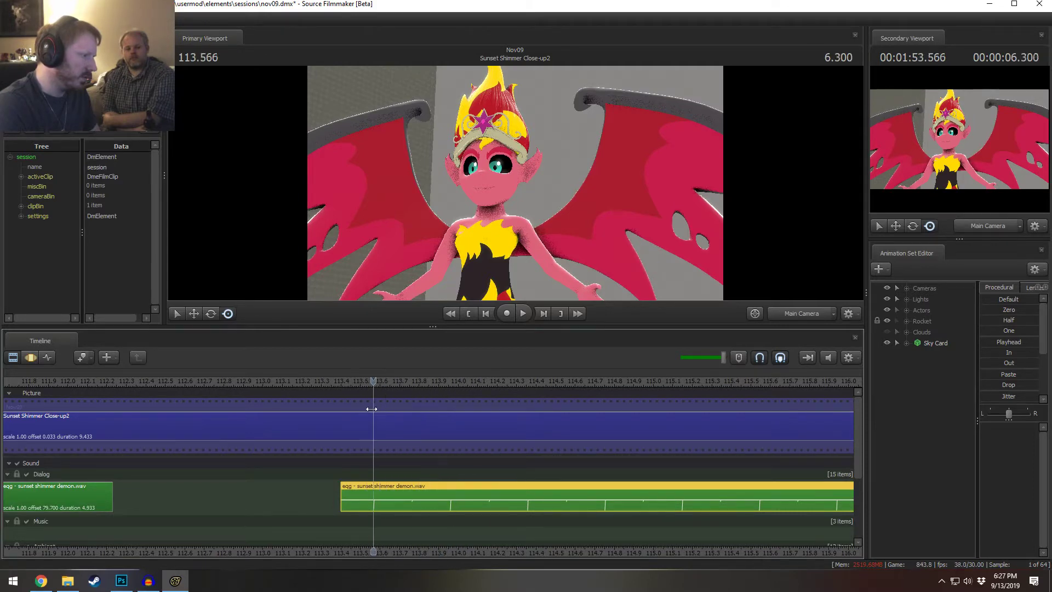
key("space")
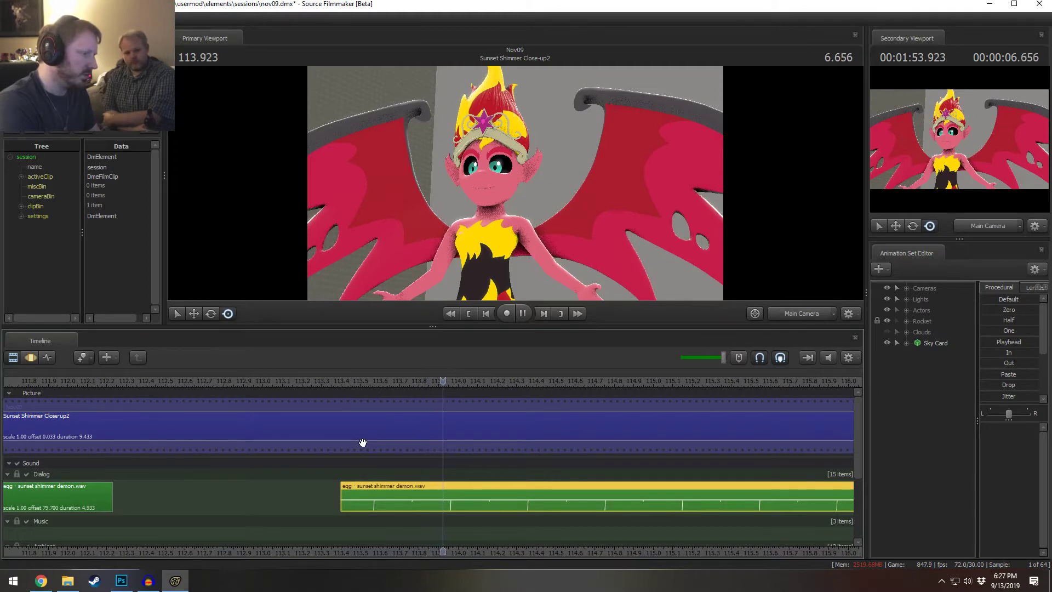
- Replay the second dialog clip's opening and trim its start to about 113.8 seconds
left_click(349, 380)
scroll(357, 472, "down", 2)
key("space")
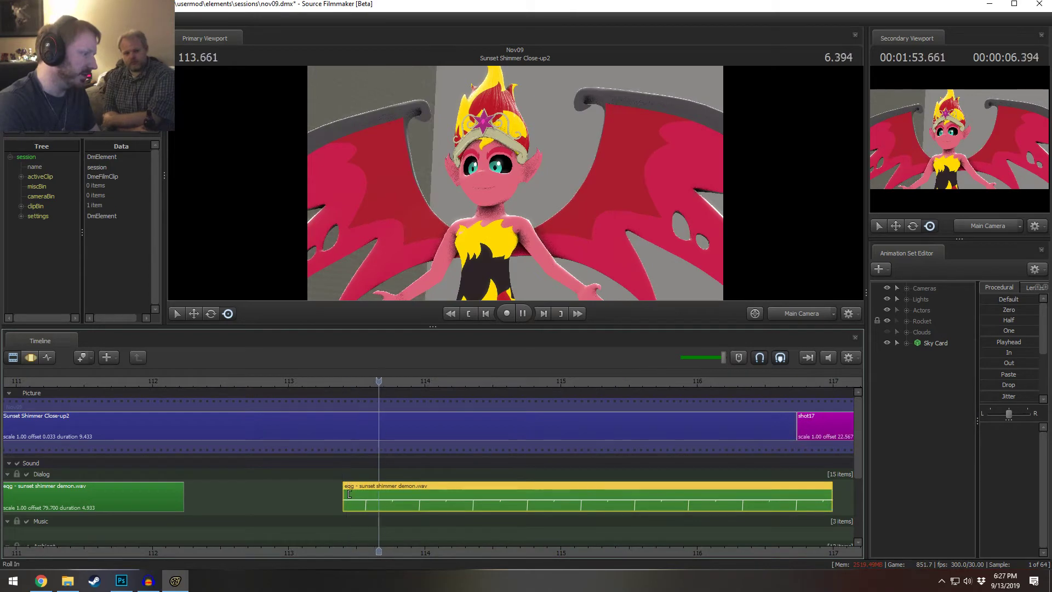
key("space")
left_click_drag(347, 490, 396, 508)
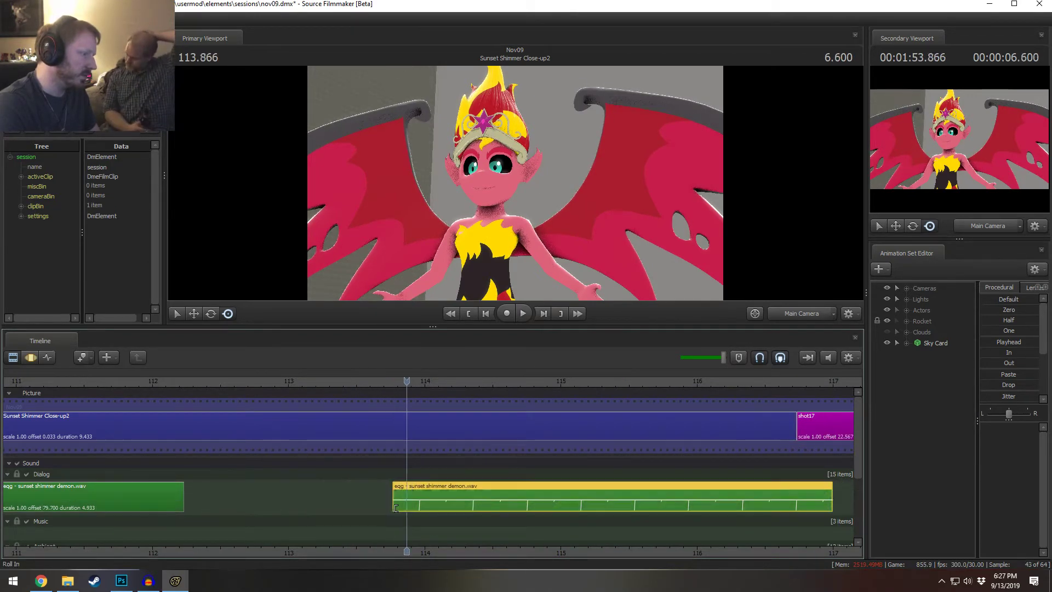
- Play the trimmed second dialog clip, extend its start back to about 113.7 seconds, and set the playhead just before it
key("space")
scroll(466, 524, "down", 3)
key("space")
left_click(405, 383)
key("space")
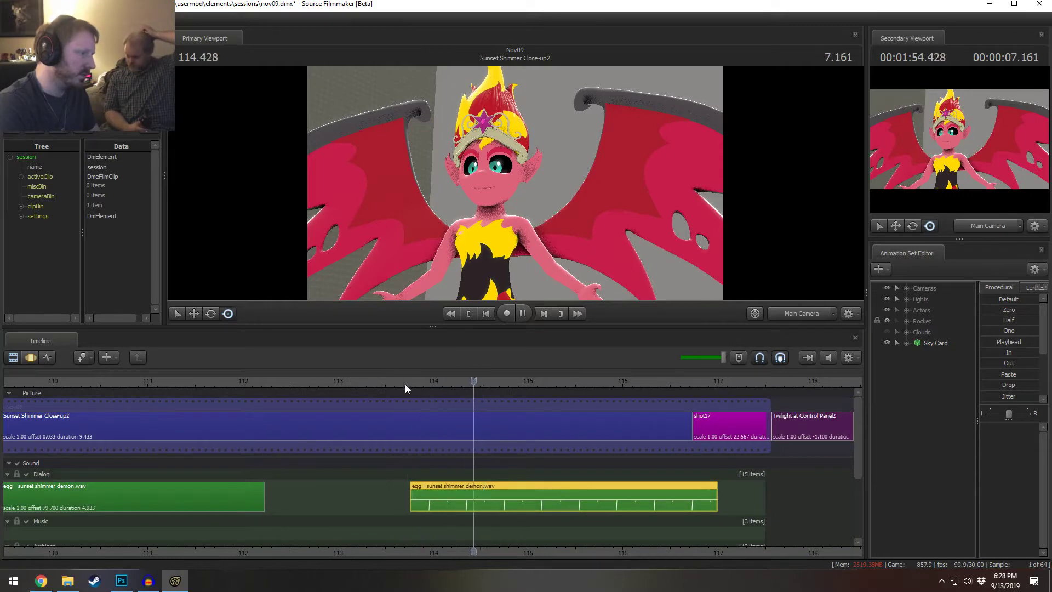
key("space")
left_click_drag(410, 496, 401, 496)
left_click(368, 382)
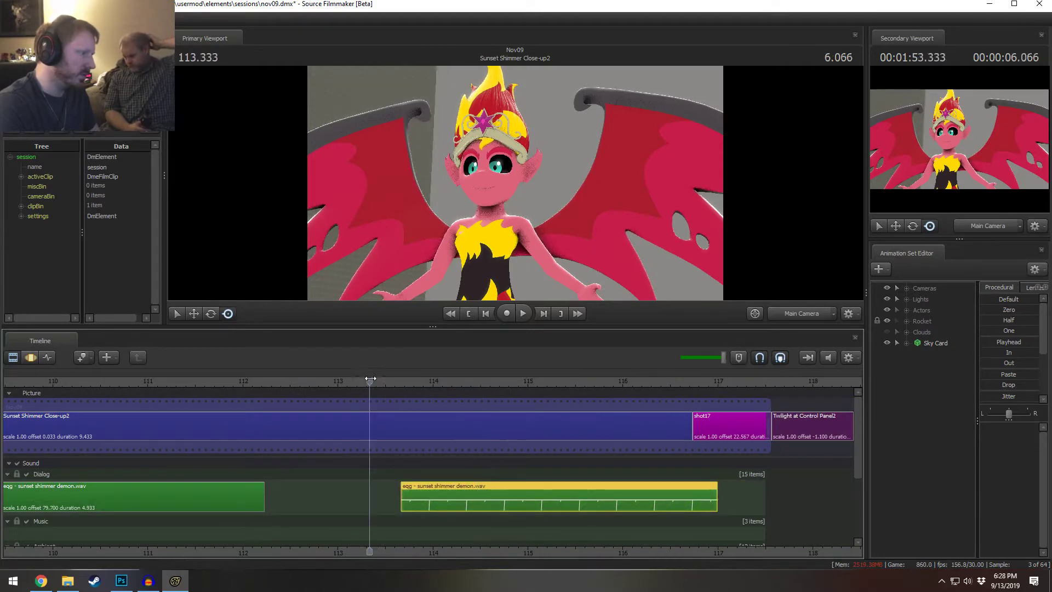
- Play the trimmed second dialog clip from about 113.5 seconds through to the start of shot17
key("space")
left_click(390, 382)
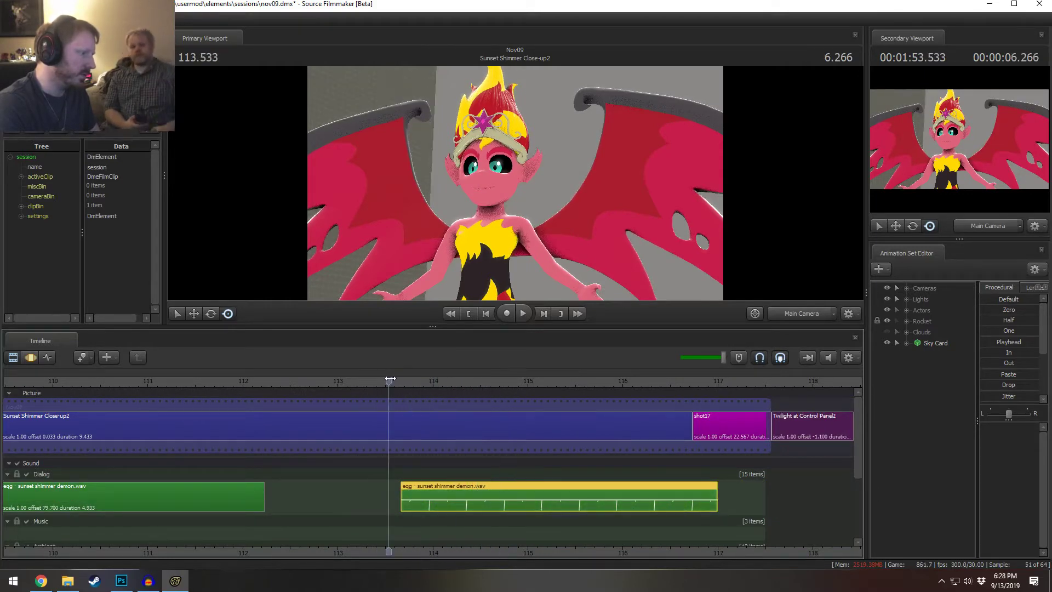
key("space")
scroll(523, 536, "down", 3)
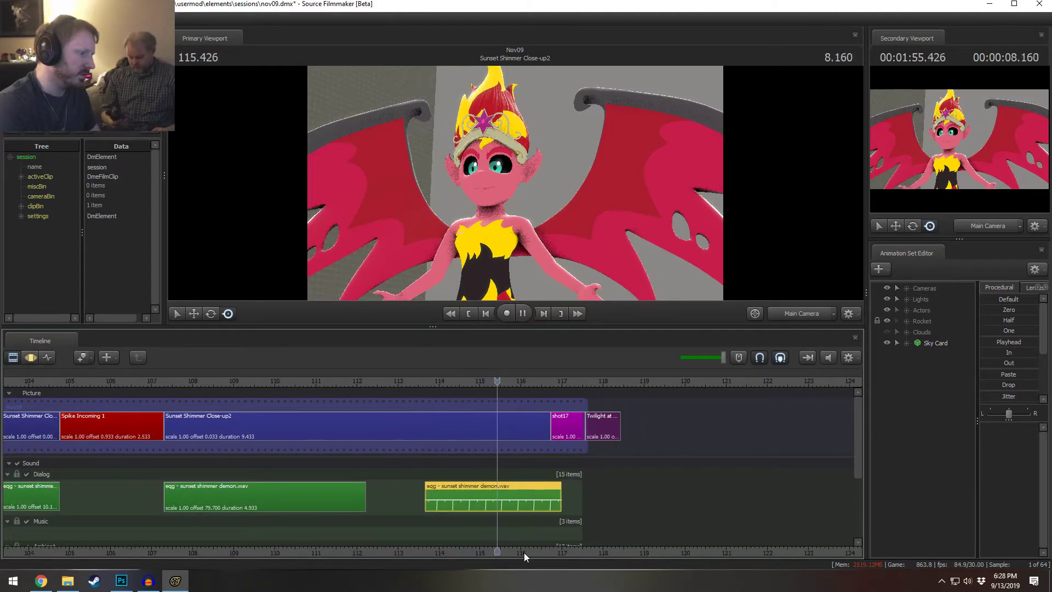
key("space")
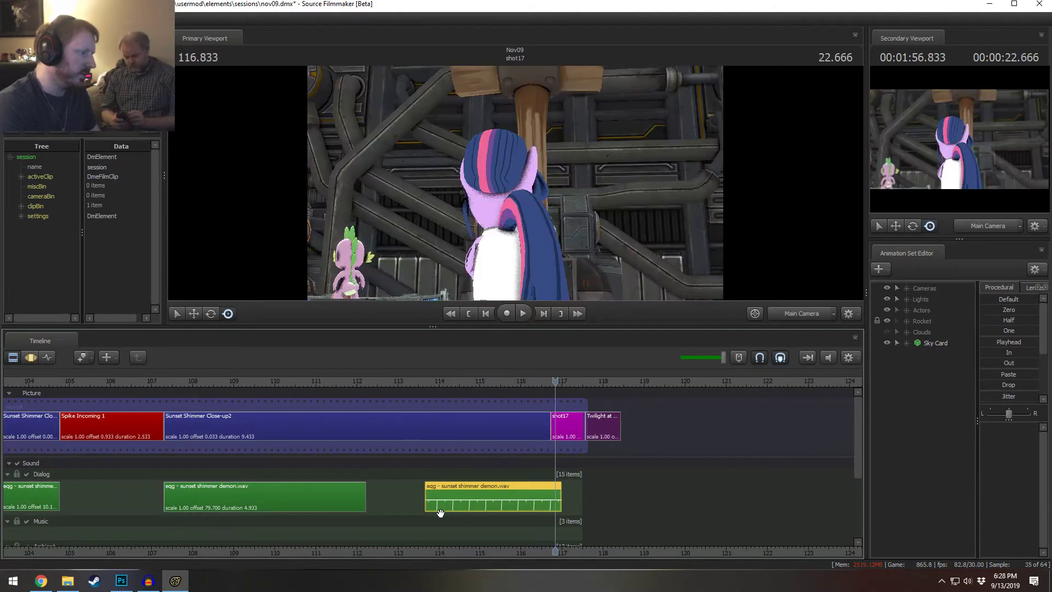
- Split Sunset Shimmer Close-up2 at 112.2 seconds, where its first dialog clip ends, and insert a copy of Spike Incoming 1 there
left_click(378, 432)
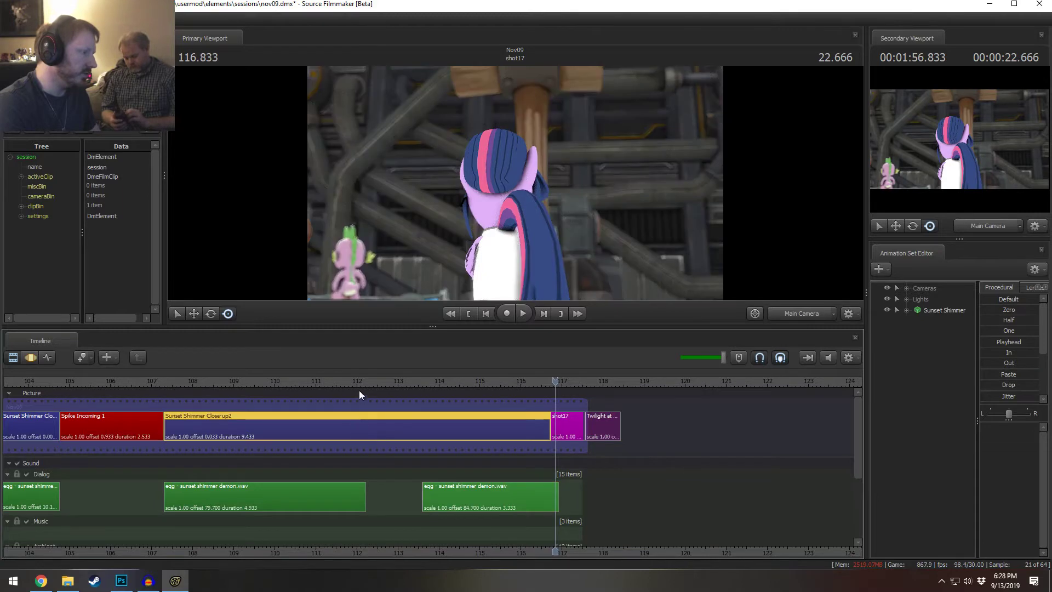
left_click_drag(359, 390, 365, 393)
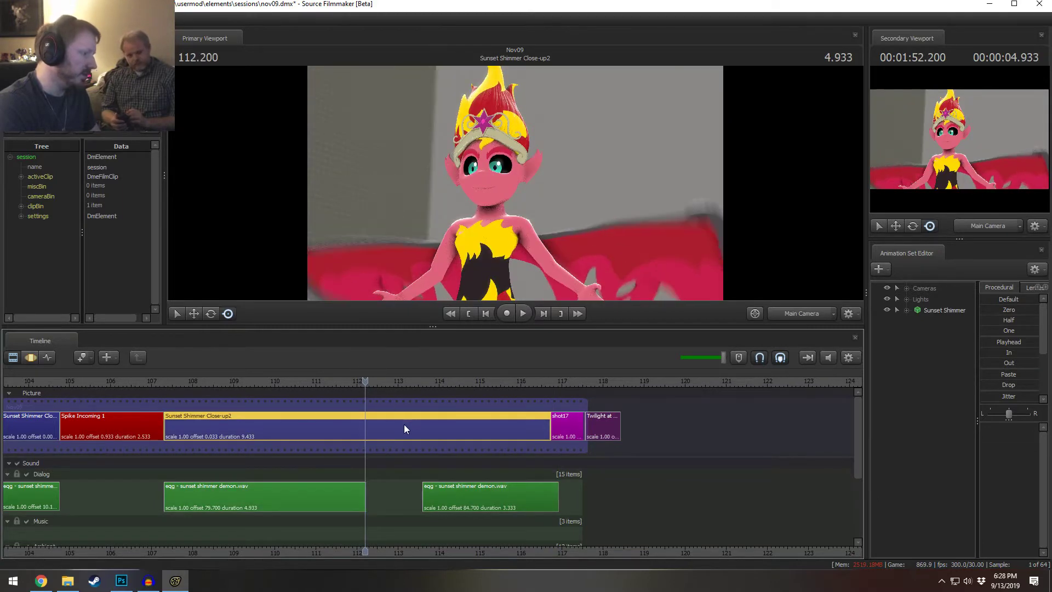
key("ctrl+r")
left_click(134, 434)
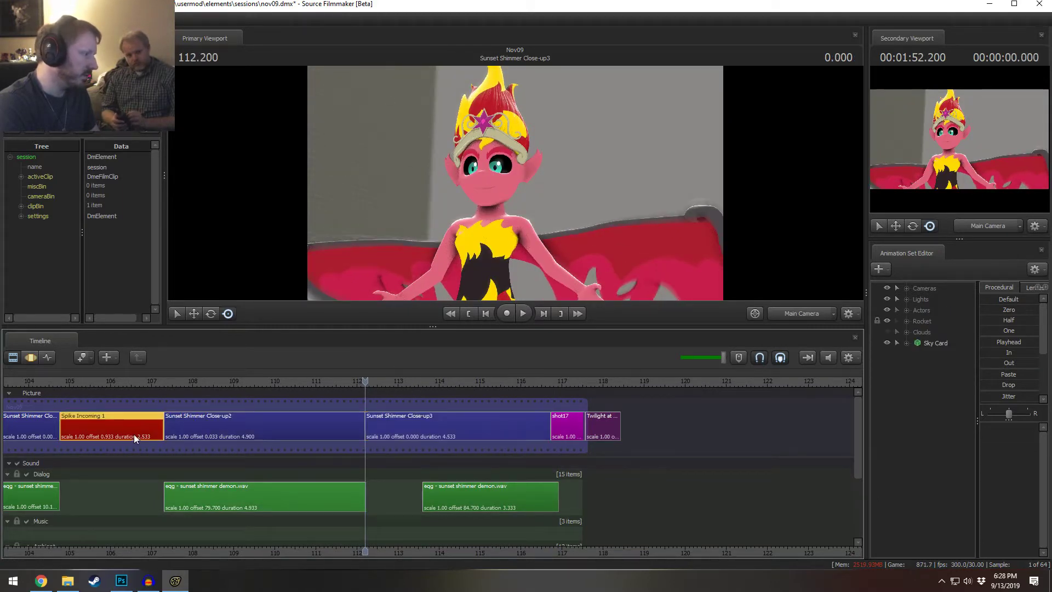
left_click(384, 427)
left_click(324, 420)
key("ctrl+v")
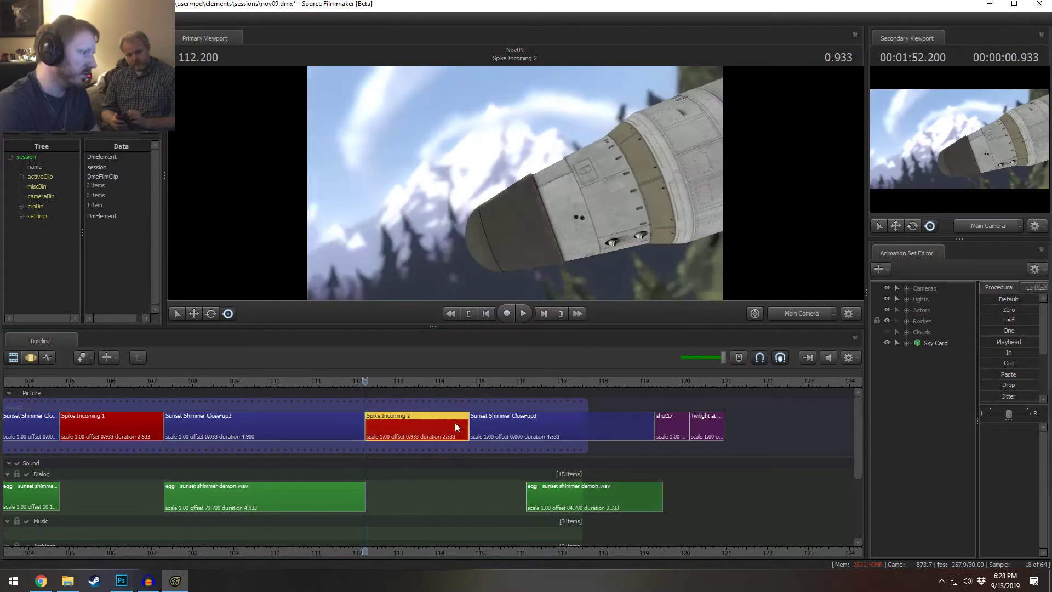
- Ripple-trim the end of Spike Incoming 2 so the shot lasts 1.000 second
left_click(482, 426)
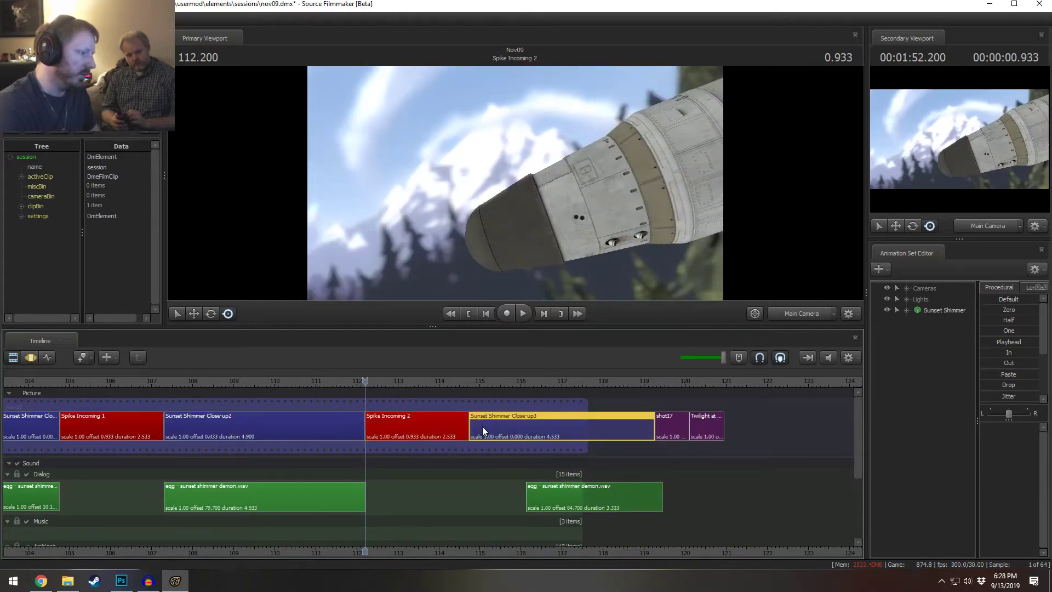
left_click(445, 424)
mouse_move(463, 423)
left_mouse_down()
mouse_move(411, 417)
mouse_move(393, 427)
mouse_move(425, 436)
left_mouse_up()
scroll(408, 434, "up", 3)
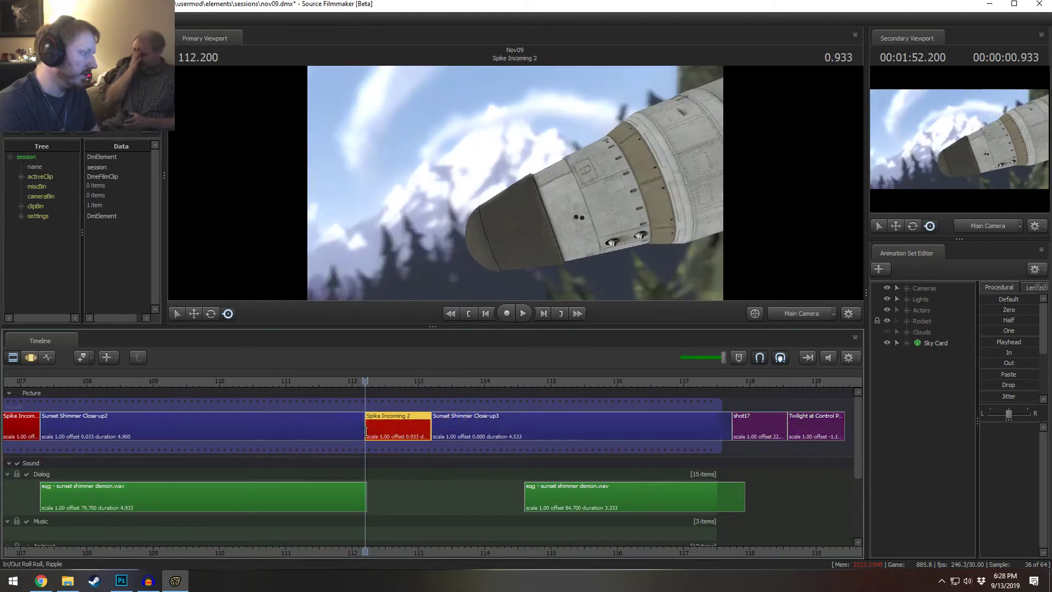
- Move the second dialog clip to the start of Sunset Shimmer Close-up3, at about 113.2 seconds
scroll(479, 490, "down", 3)
left_click_drag(479, 490, 423, 485)
left_click(393, 381)
scroll(393, 395, "up", 4)
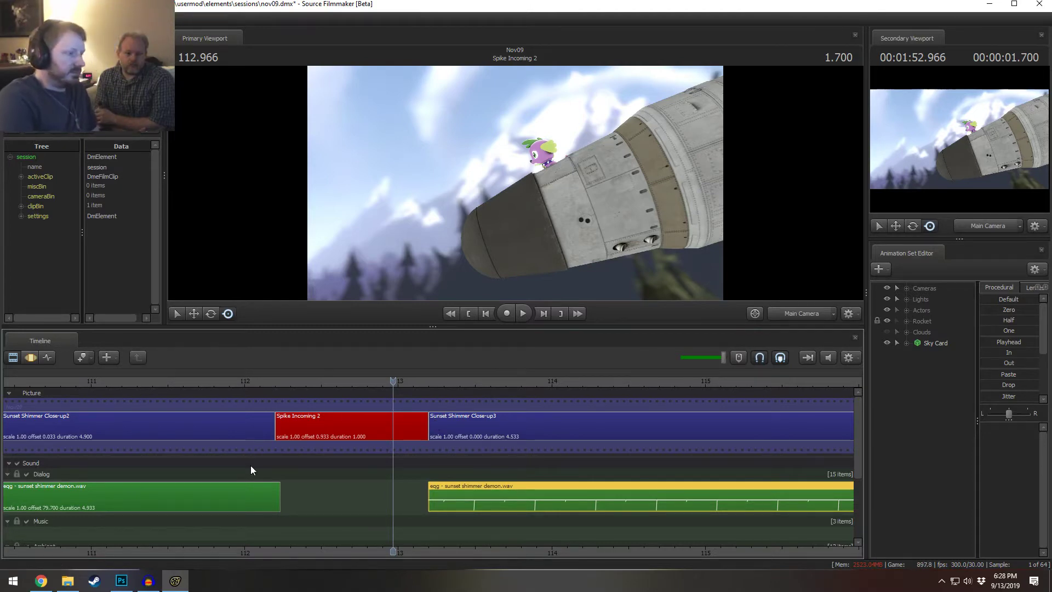
- Play the end of the first Close-up2 dialog clip and trim it to the shot cut at 112.2 seconds
scroll(355, 513, "down", 4)
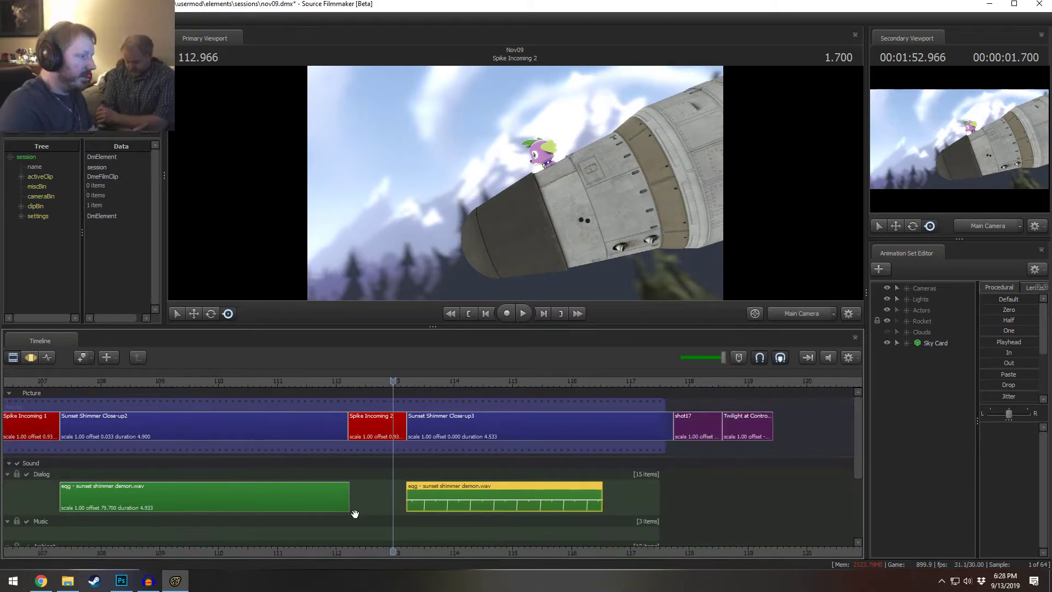
scroll(355, 514, "up", 3)
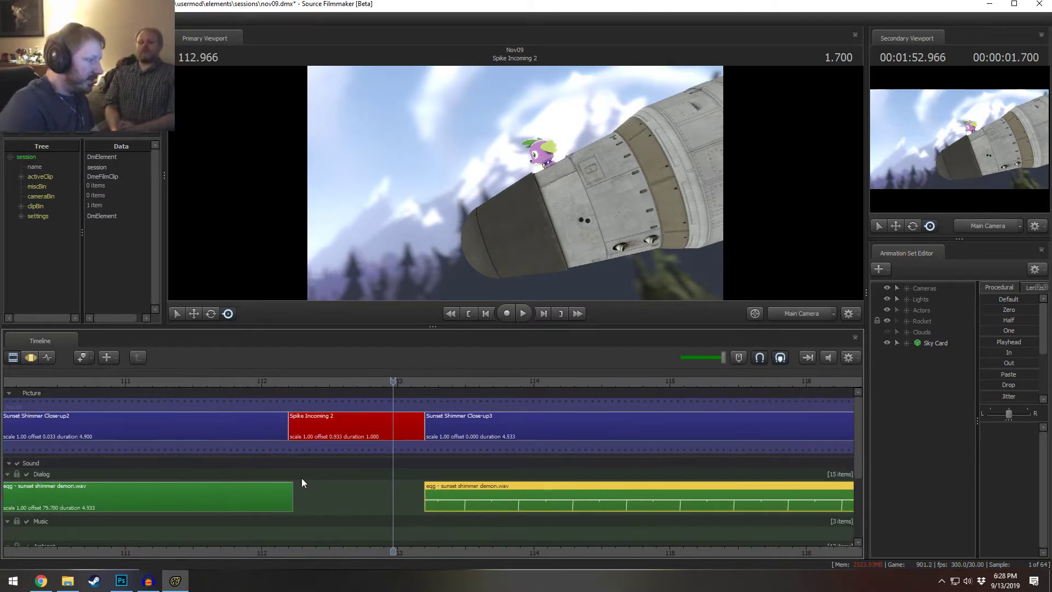
left_click(279, 381)
scroll(280, 409, "up", 4)
left_click_drag(280, 381, 38, 385)
key("space")
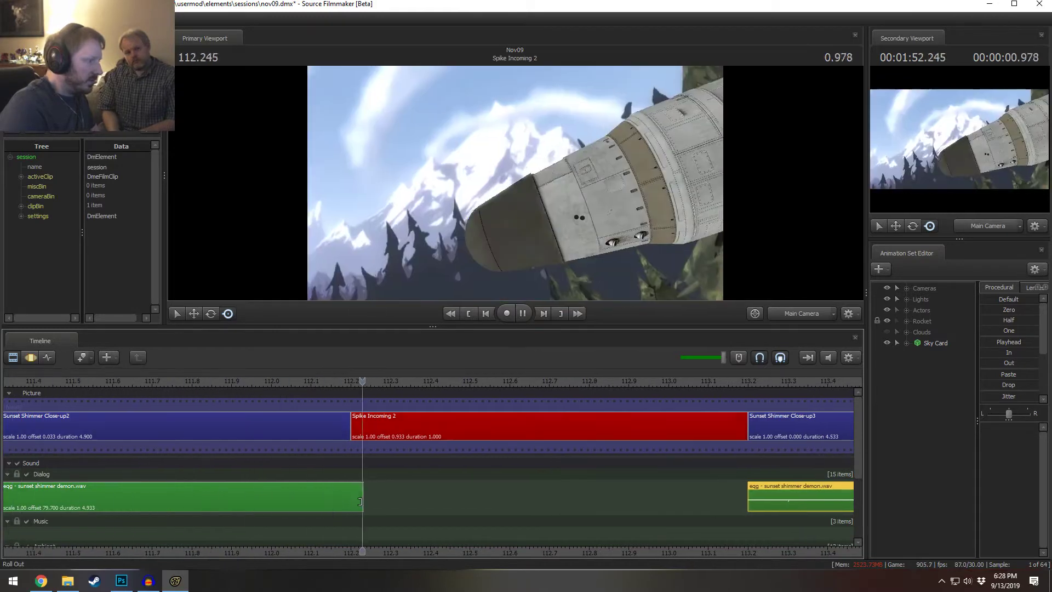
left_click(350, 383)
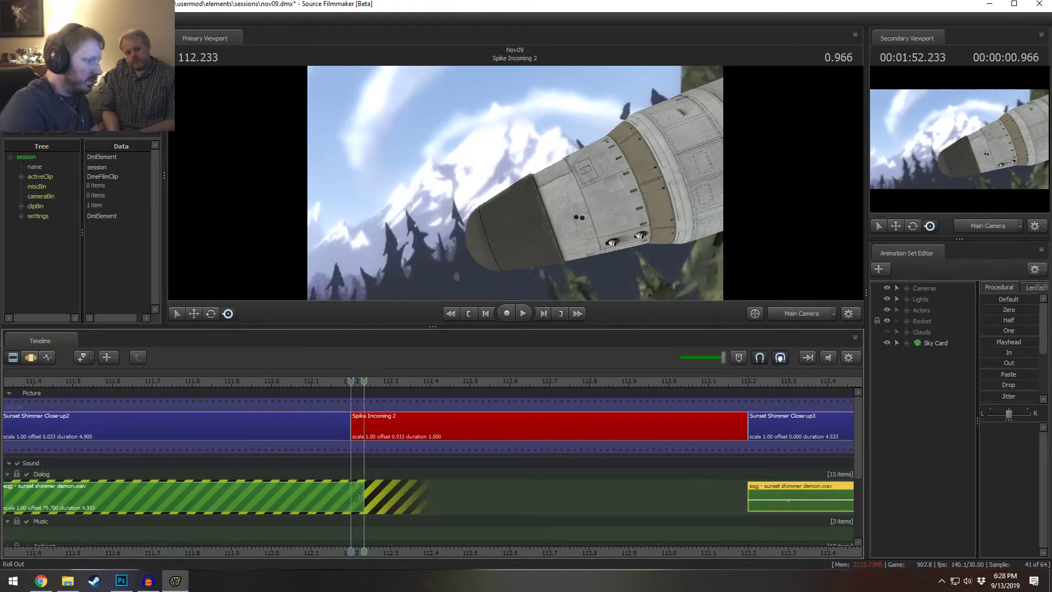
scroll(357, 497, "down", 6)
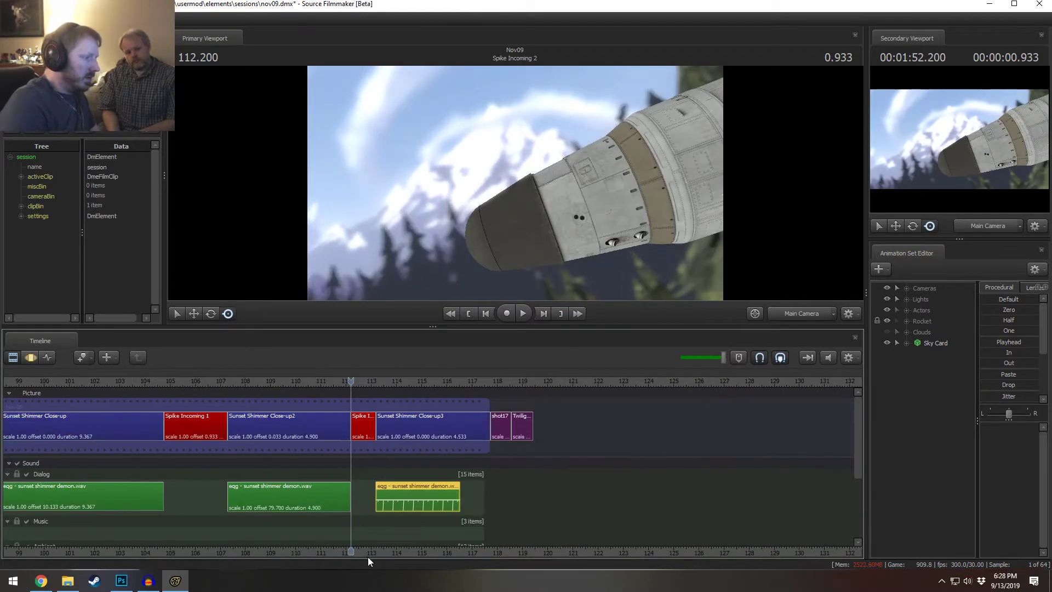
- Return the playhead to 95.7 seconds and select the Sunset Shimmer Close-up shot
middle_click_drag(384, 548, 465, 533)
scroll(475, 522, "down", 3)
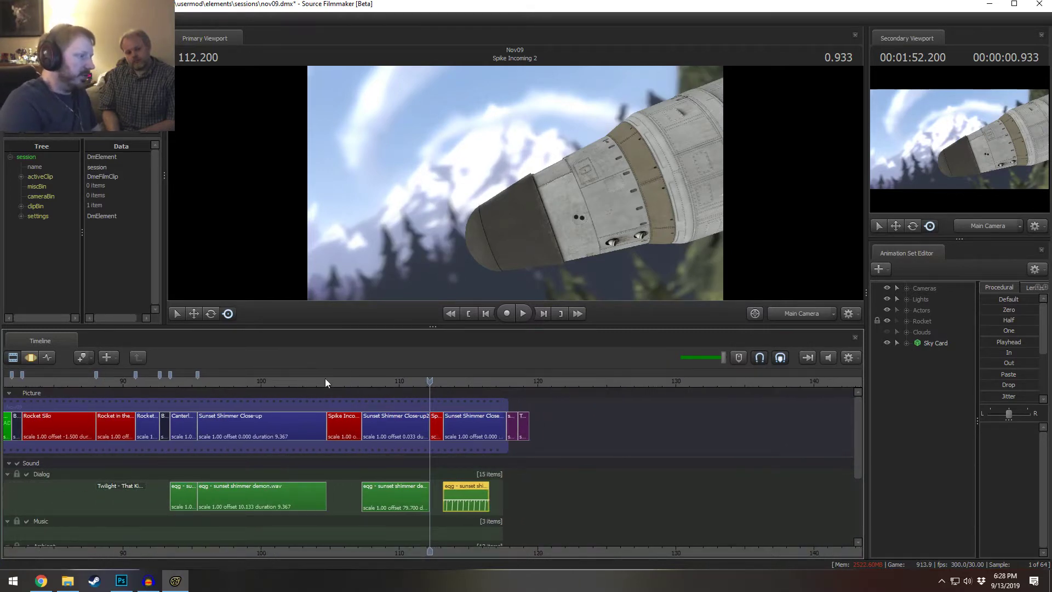
left_click(201, 382)
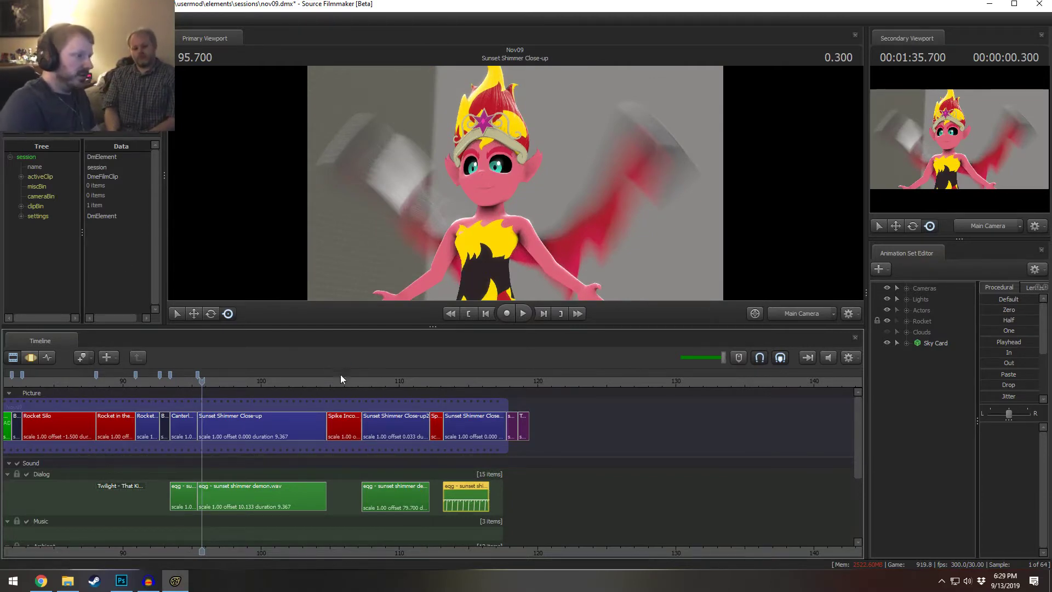
left_click_drag(357, 327, 380, 392)
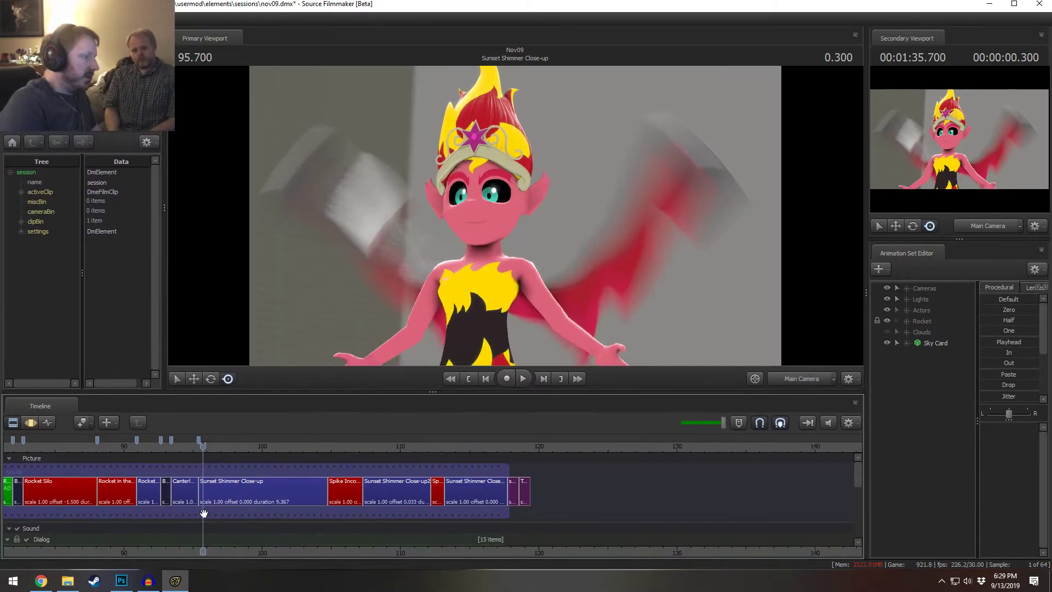
scroll(203, 514, "up", 3)
left_click(221, 498)
- Scrub to 95.8 seconds and select the dialog clip under Sunset Shimmer Close-up to view its waveform
mouse_move(858, 472)
left_mouse_down()
mouse_move(861, 486)
mouse_move(862, 475)
left_mouse_up()
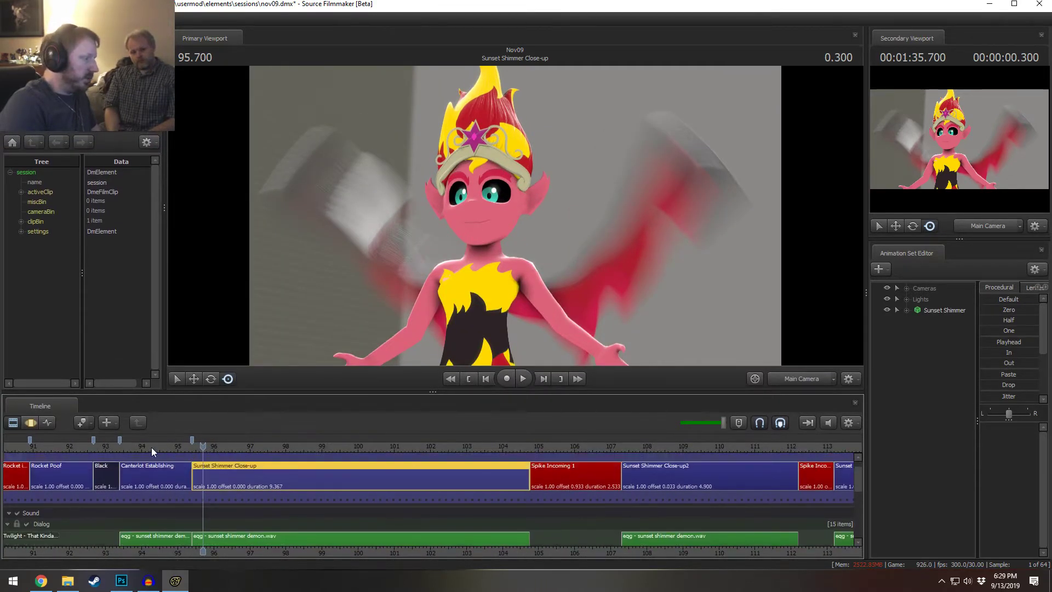
left_click_drag(151, 447, 207, 446)
left_click(264, 535)
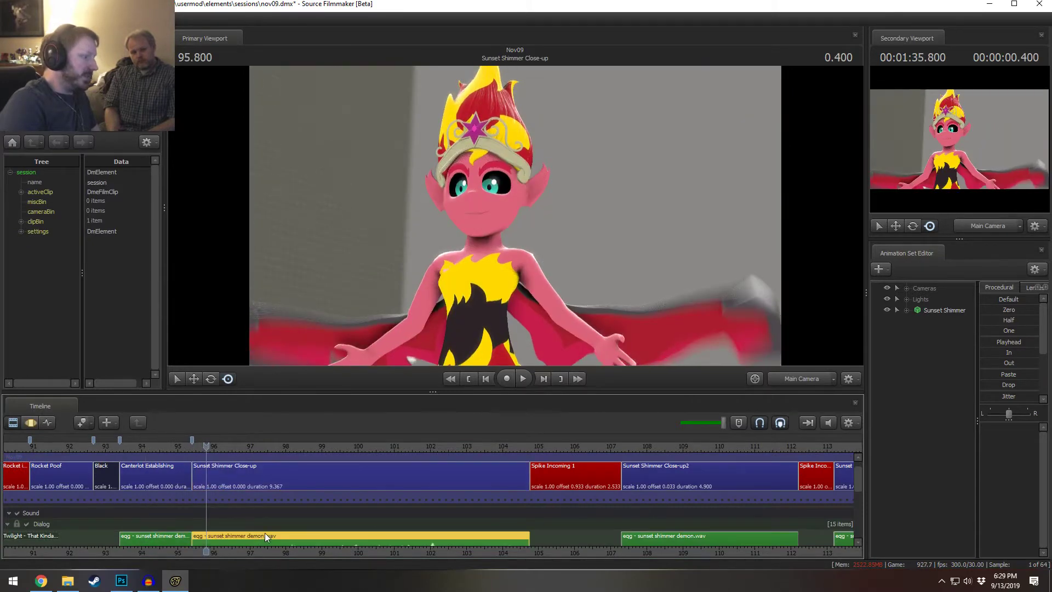
left_click_drag(372, 393, 376, 364)
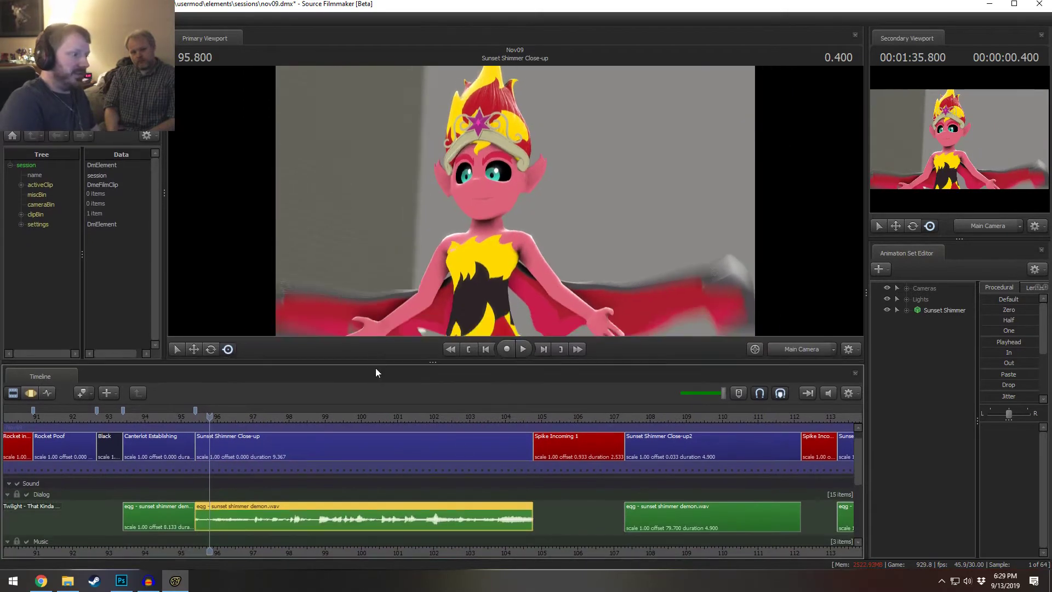
scroll(509, 472, "up", 3)
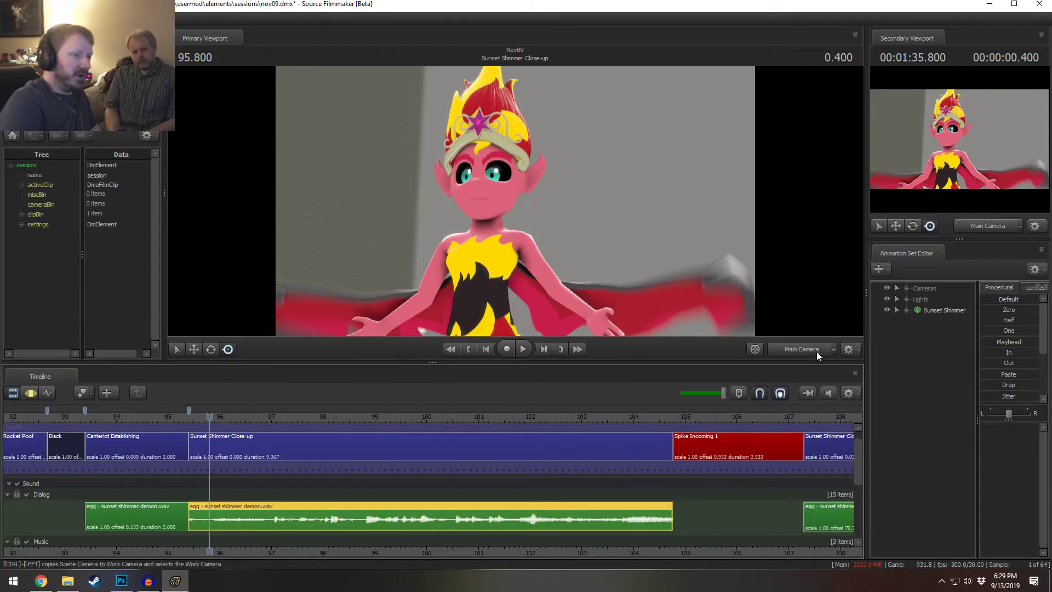
- Switch the primary viewport to the Work Camera and enlarge the viewport above the timeline
left_click(802, 349)
right_click(691, 218)
left_click(709, 232)
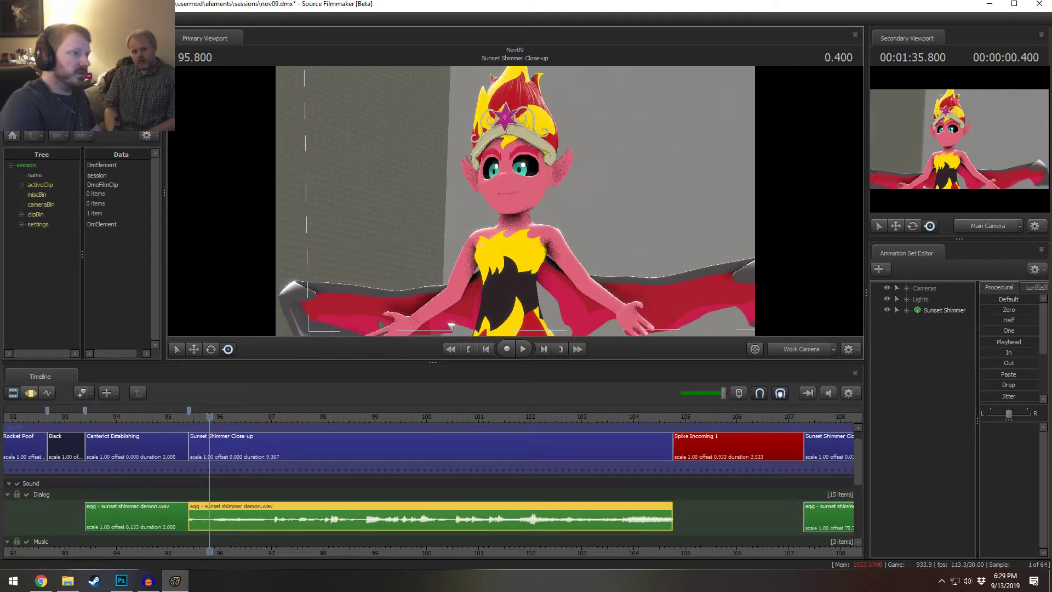
left_click_drag(510, 363, 515, 420)
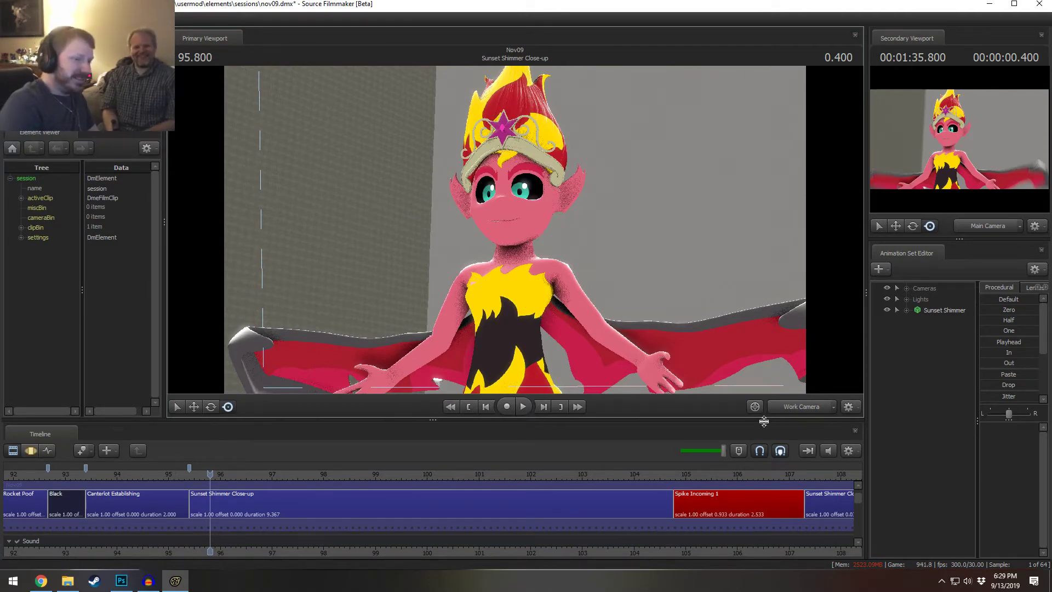
left_click_drag(761, 420, 763, 436)
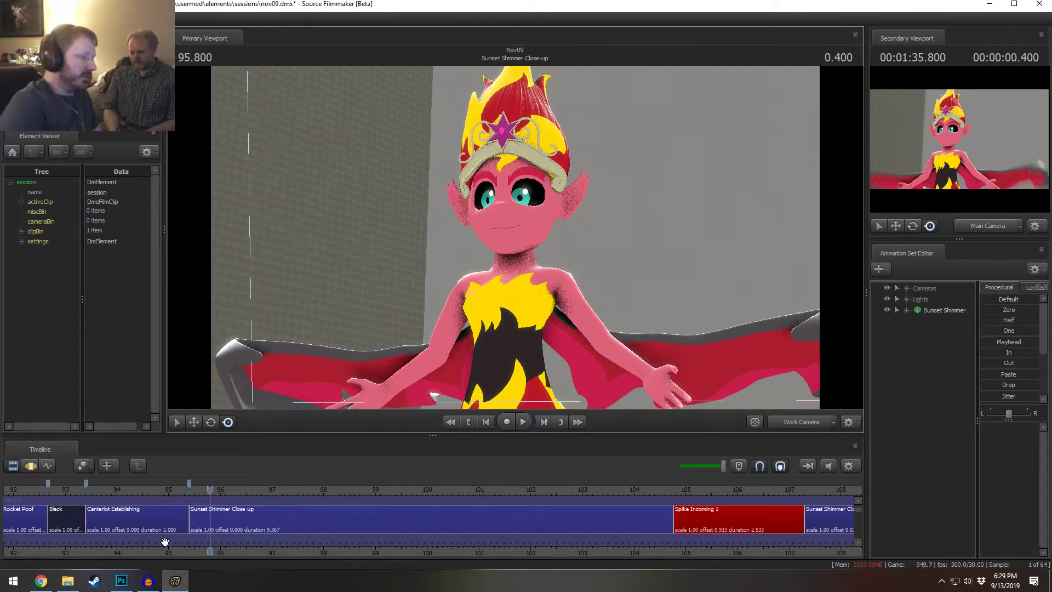
- Select the Sunset Shimmer Close-up shot and fly the Work Camera around the character to examine her and the main camera's frustum
left_click(218, 525)
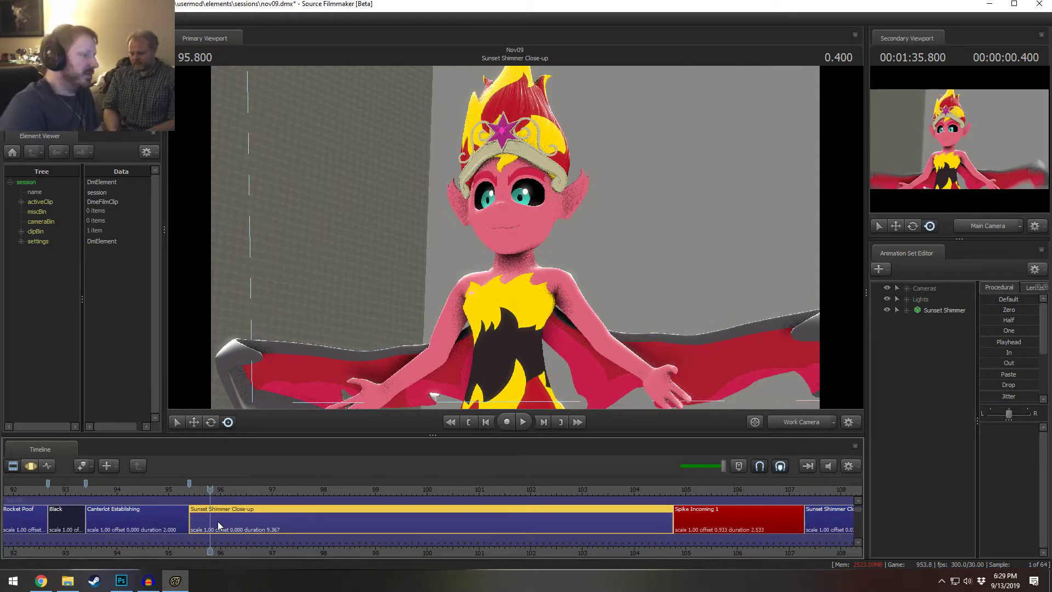
key("s")
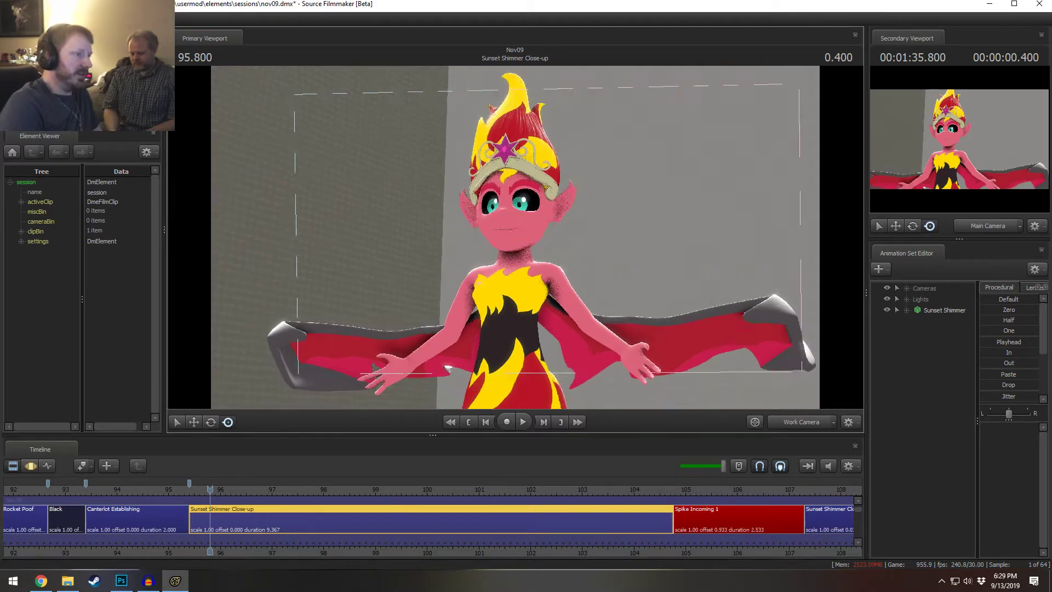
key("w")
key("s")
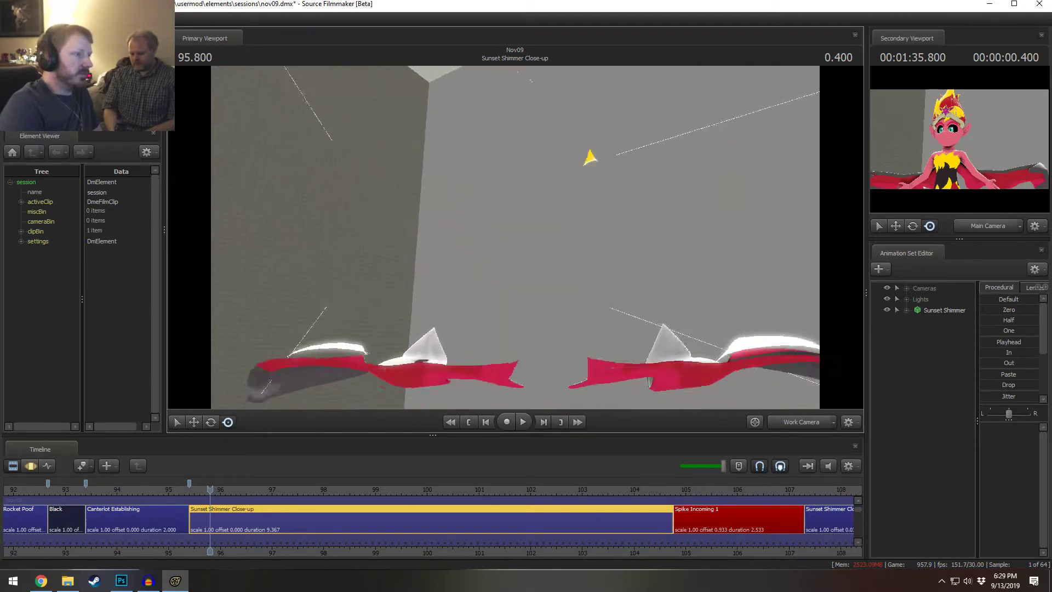
key("a")
key("w")
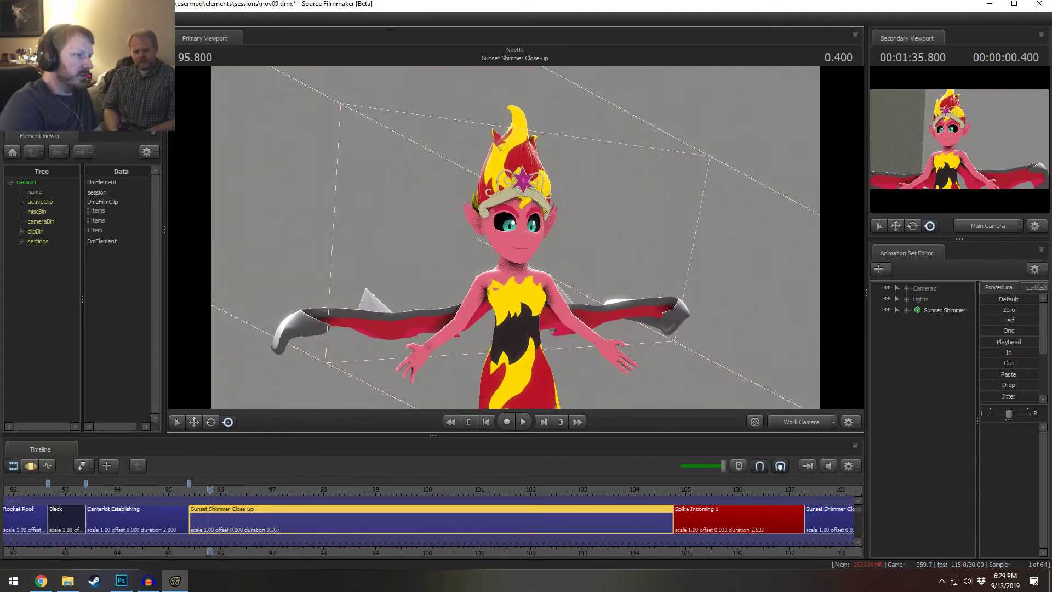
key("s")
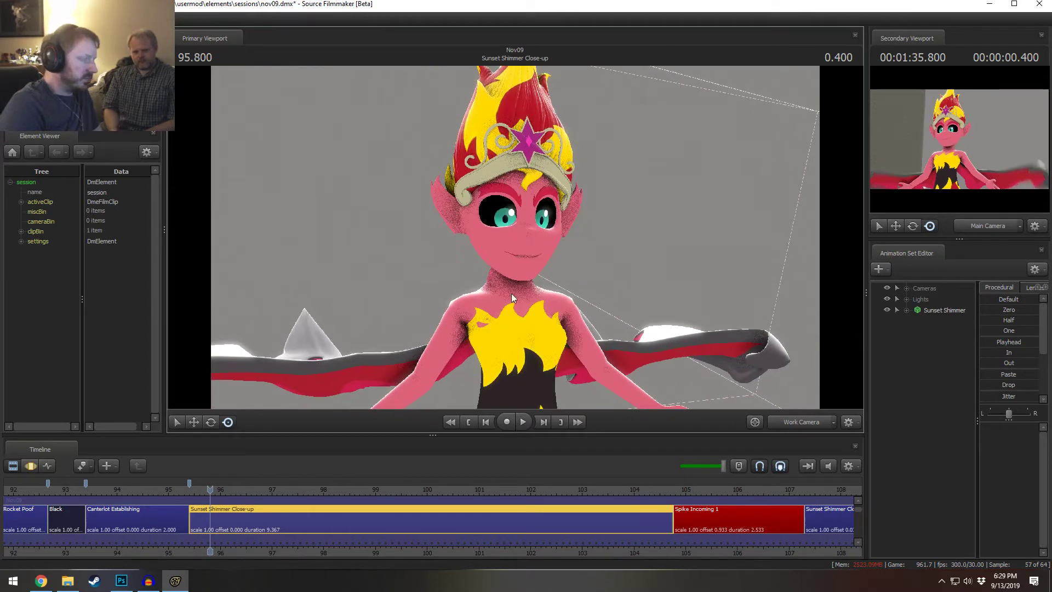
- Show the Main Camera in the Element Viewer, set its znear to 3, and return the primary viewport to the Main Camera
left_click(912, 287)
right_click(935, 300)
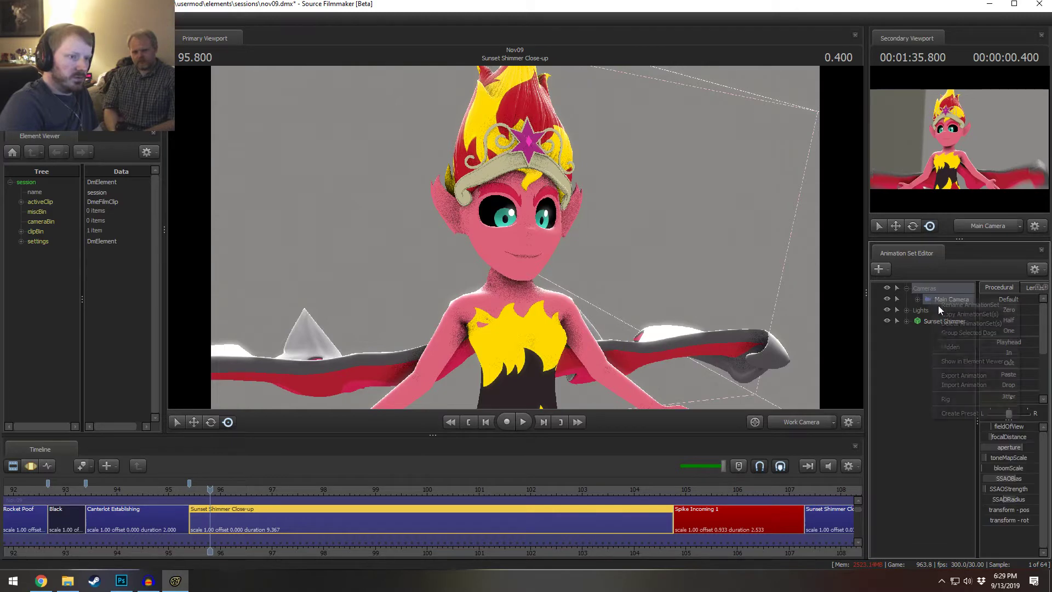
mouse_move(975, 360)
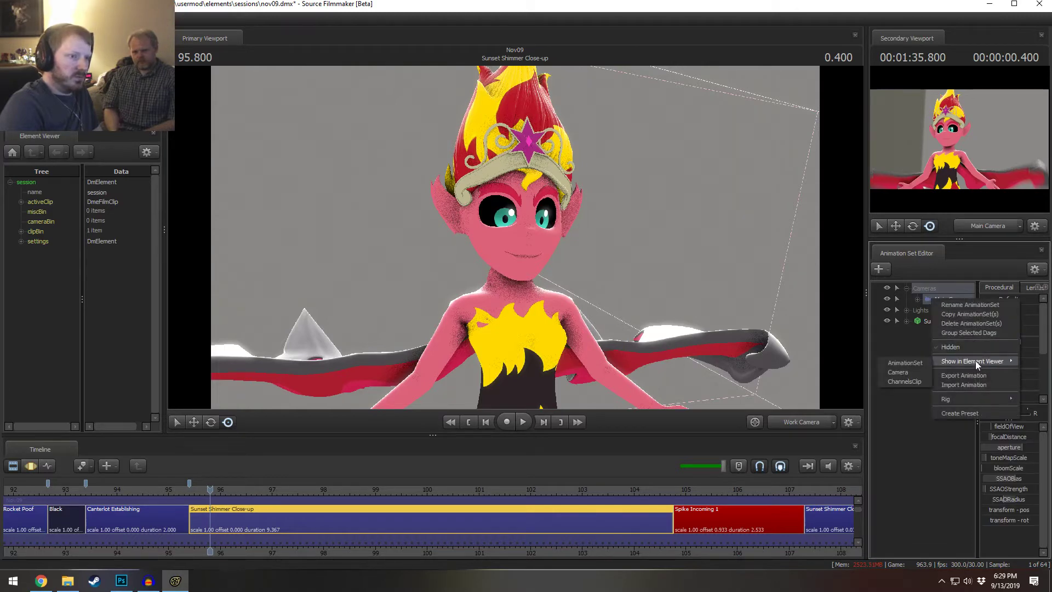
left_click(922, 370)
double_click(101, 251)
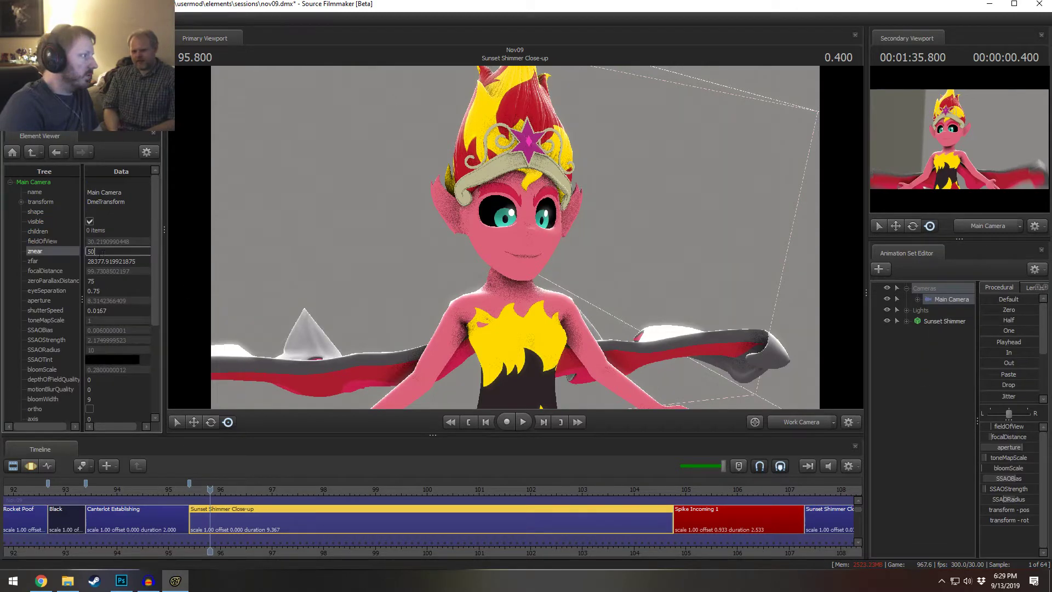
type("3")
key("Return")
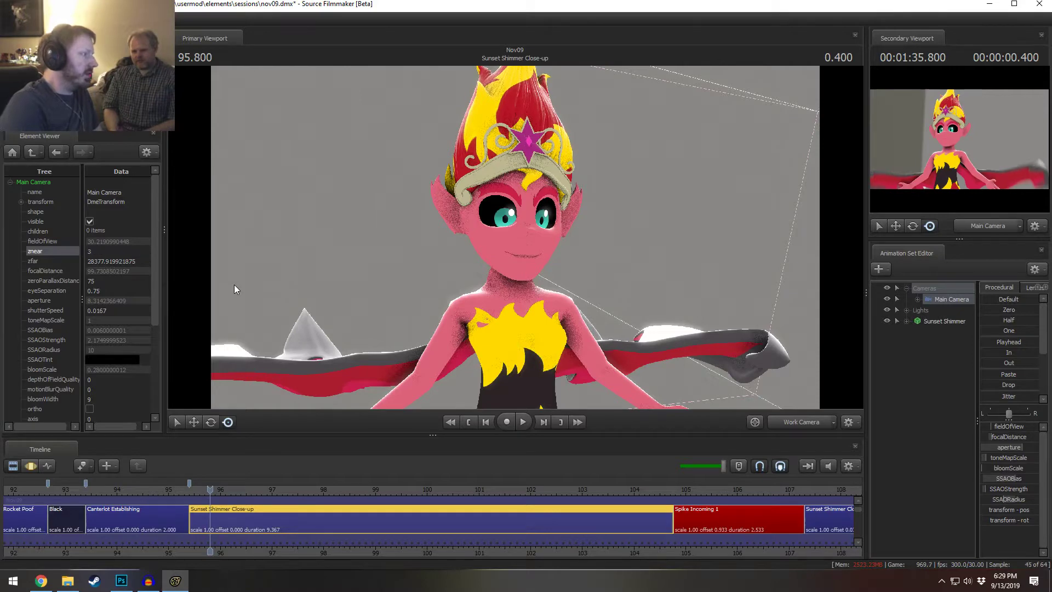
left_click(797, 422, "ctrl")
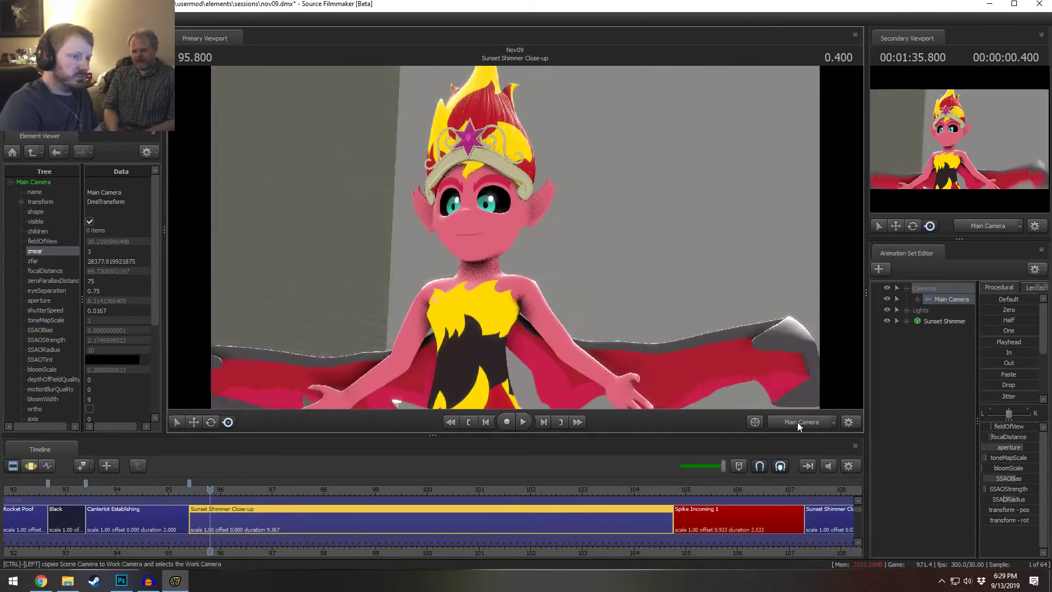
- Switch the primary viewport to the Work Camera and frame Sunset Shimmer's face in a tight three-quarter view
left_click_drag(762, 395, 718, 389)
key("w")
mouse_move(515, 238)
left_mouse_down()
mouse_move(466, 225)
mouse_move(547, 198)
mouse_move(483, 200)
mouse_move(485, 246)
mouse_move(485, 192)
mouse_move(496, 194)
mouse_move(492, 235)
mouse_move(463, 232)
mouse_move(471, 246)
mouse_move(515, 237)
mouse_move(515, 285)
mouse_move(515, 236)
left_mouse_up()
key("s")
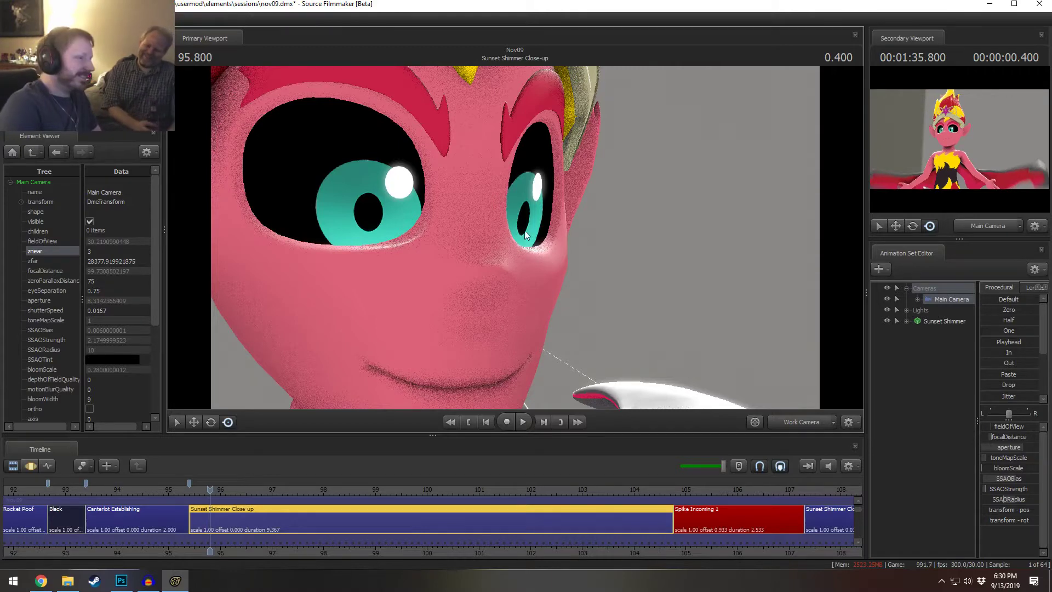
left_click_drag(525, 234, 516, 242)
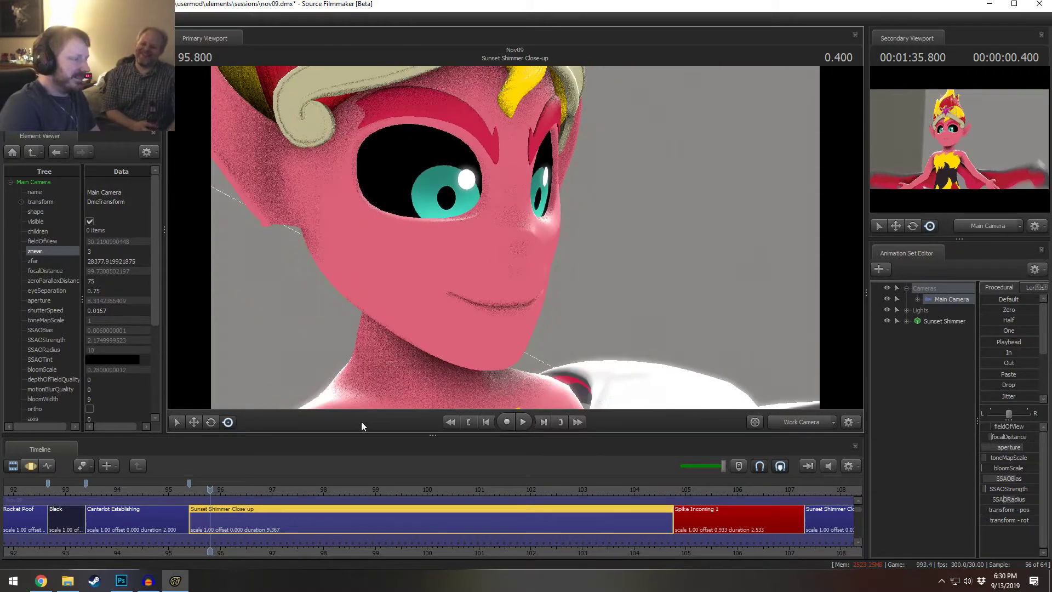
- Play the opening of the Sunset Shimmer Close-up shot to review its timing, stopping at 96.633 seconds
left_click_drag(197, 497, 148, 490)
key("space")
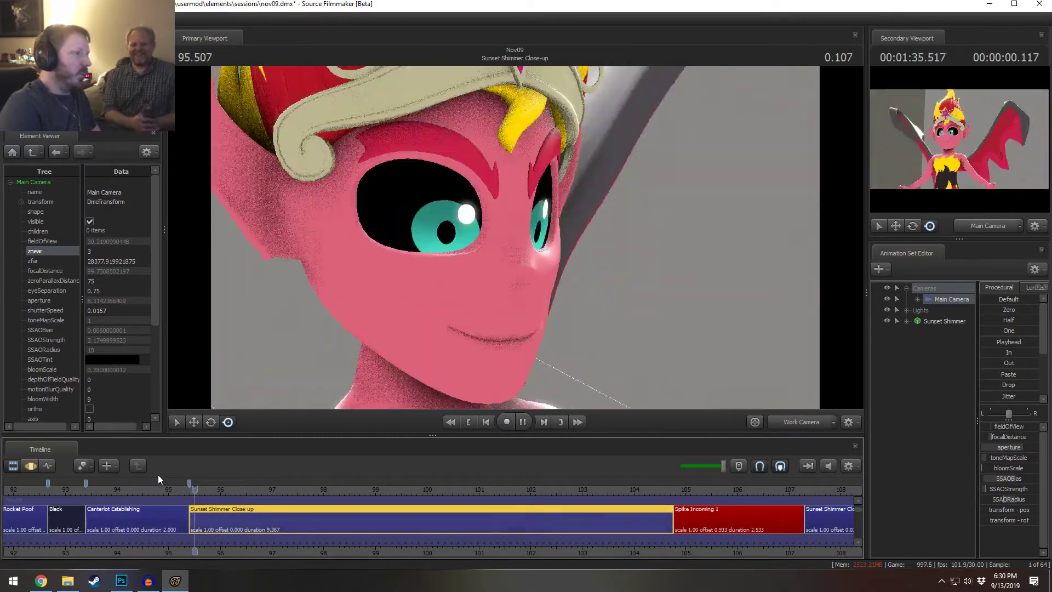
key("space")
key("space")
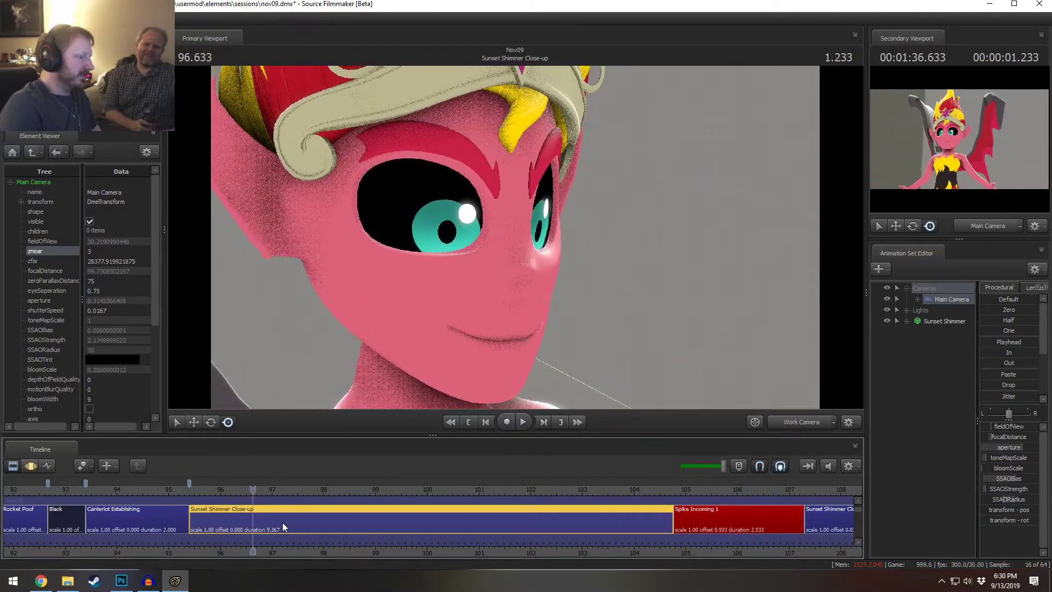
- Switch to the Motion Editor and place a short time selection with falloff around 96.366 seconds
key("F3")
scroll(240, 541, "up", 4)
mouse_move(217, 528)
left_mouse_down()
mouse_move(193, 529)
mouse_move(212, 534)
left_mouse_up()
scroll(212, 534, "up", 2, "shift")
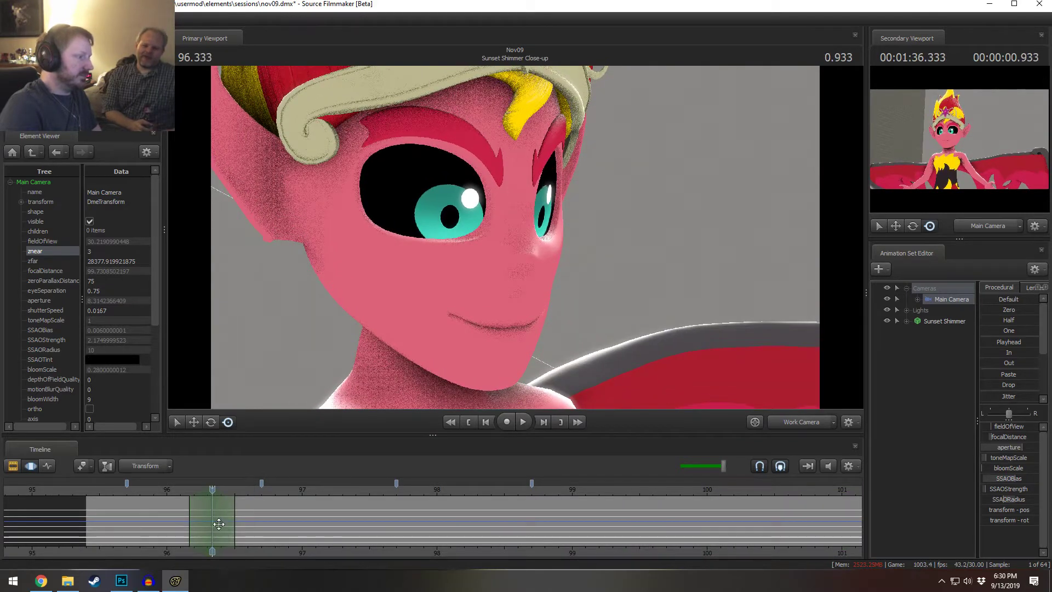
key("Right")
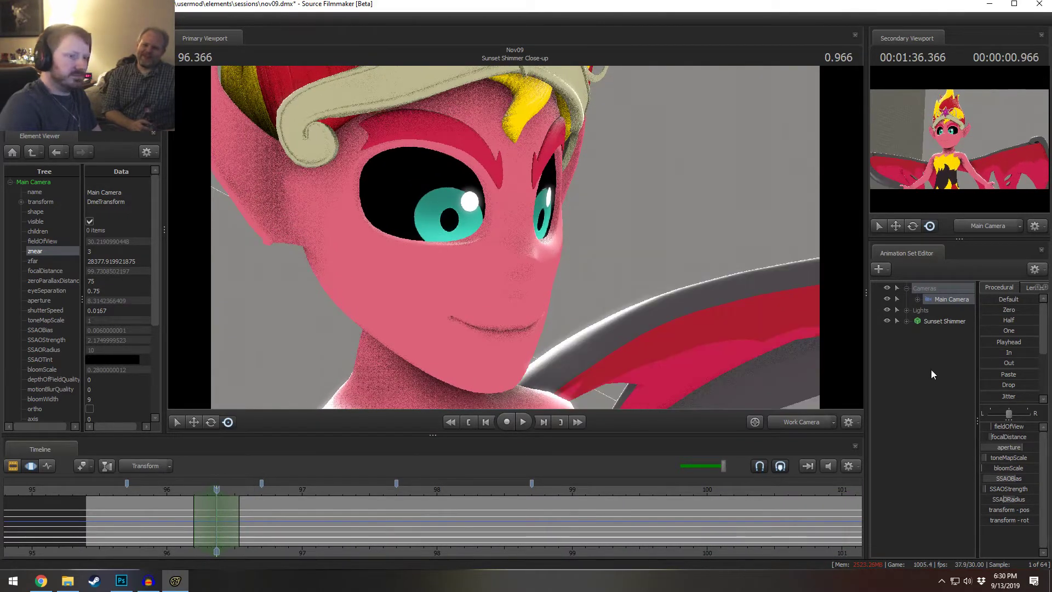
- Widen the Animation Set Editor, expand Sunset Shimmer's Face and Lower Face groups, and select the DEF_Jaw control
left_click(907, 322)
left_click(918, 332)
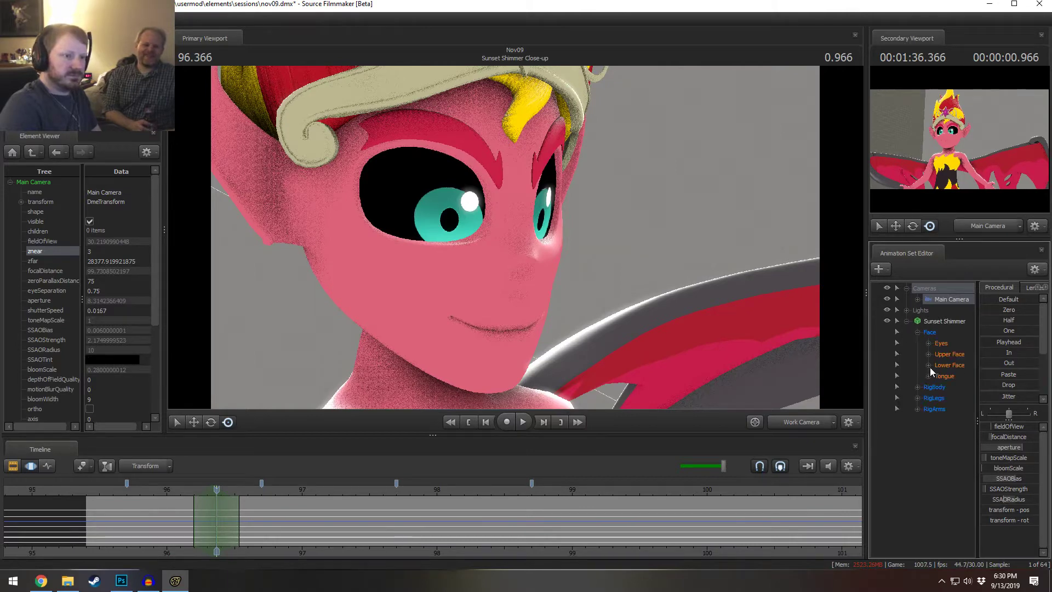
left_click_drag(867, 367, 840, 368)
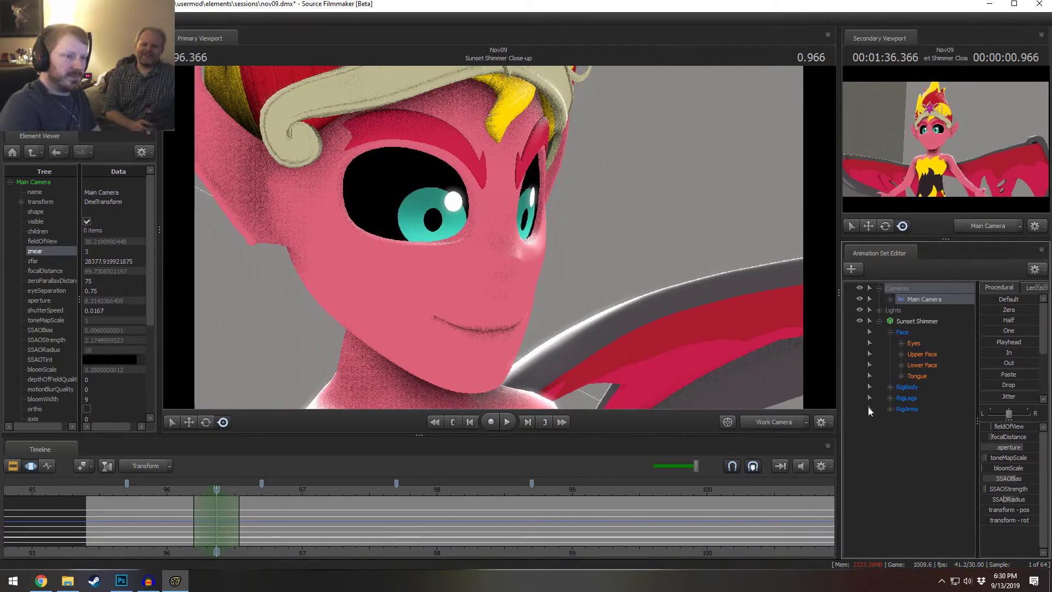
left_click(901, 365)
left_click(926, 376)
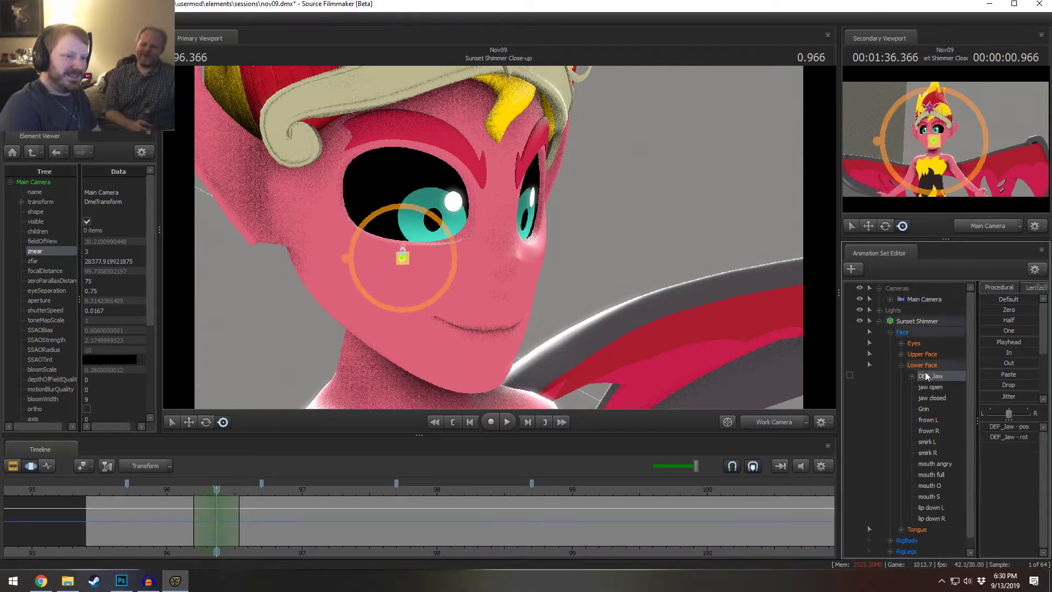
- Try rotating DEF_Jaw to shift the mouth sideways, undoing the first rotation and checking the face from the front
key("e")
mouse_move(431, 249)
left_mouse_down()
mouse_move(428, 239)
mouse_move(420, 266)
left_mouse_up()
key("ctrl+z")
key("w")
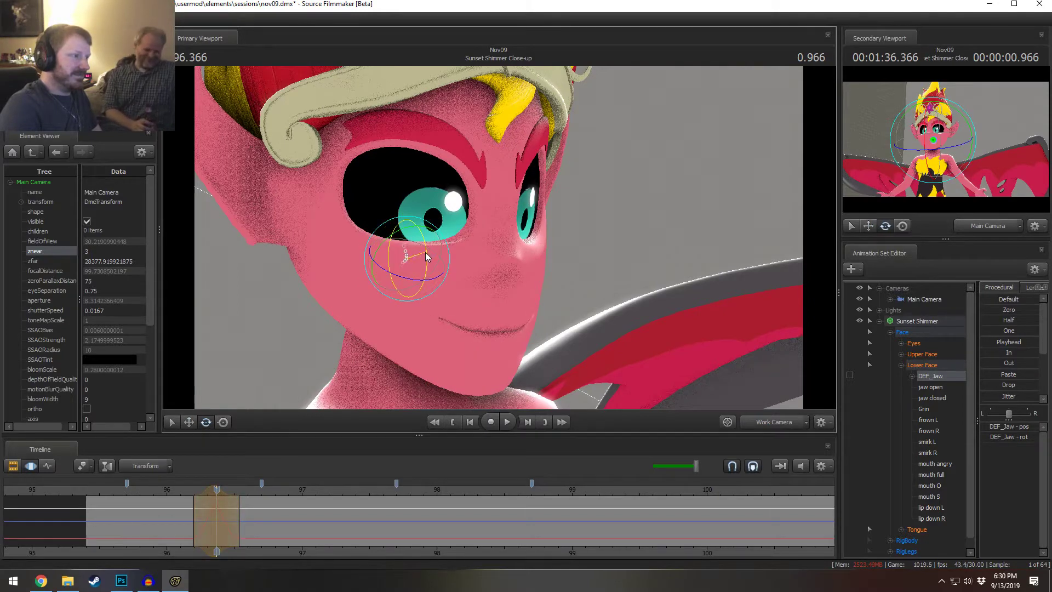
mouse_move(426, 256)
left_mouse_down()
mouse_move(451, 253)
mouse_move(411, 256)
left_mouse_up()
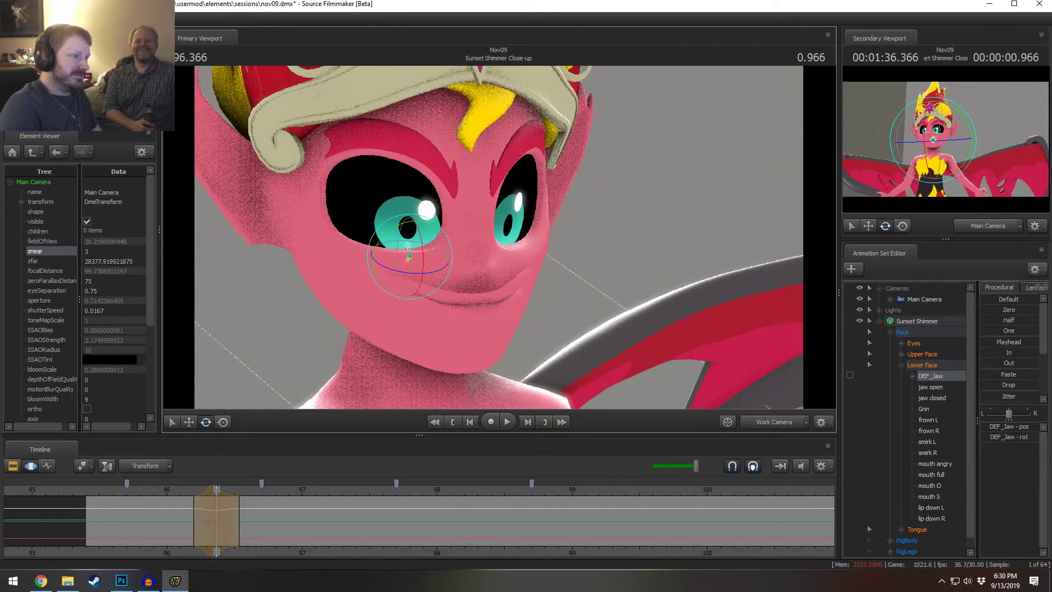
left_click_drag(515, 237, 497, 240, "alt")
- Try moving and rotating DEF_Jaw further to skew the lower face, checking it from the side and front
key("w")
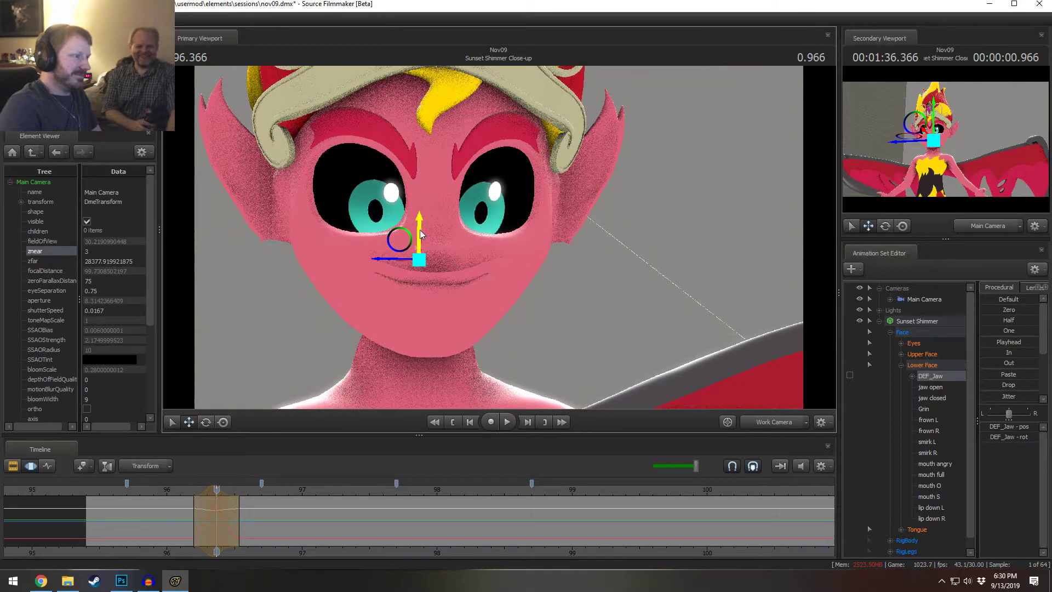
left_click_drag(421, 234, 399, 251)
key("ctrl+z")
key("e")
left_click_drag(403, 300, 493, 240)
key("w")
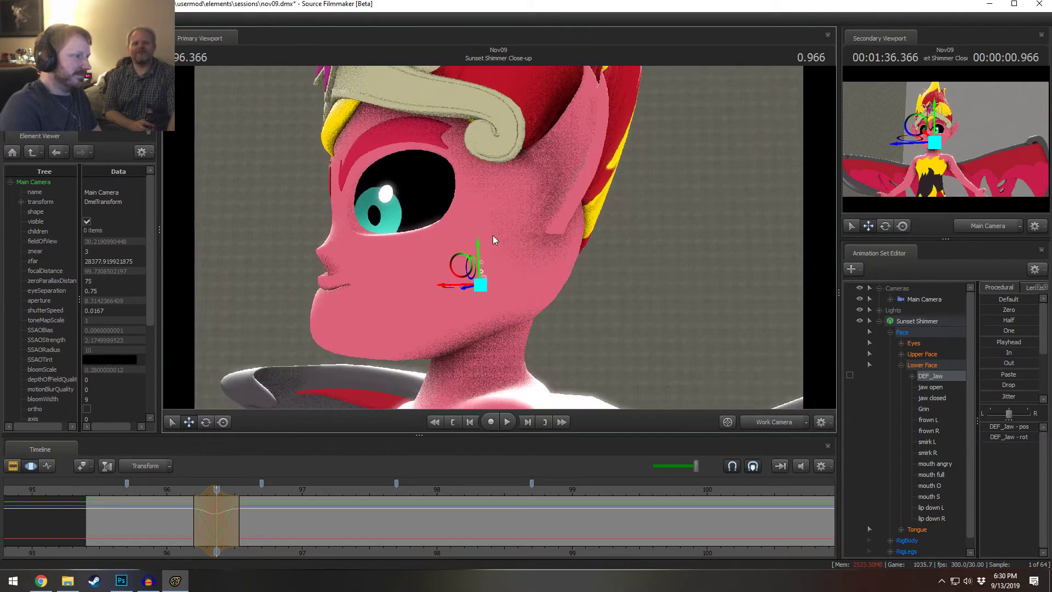
left_click_drag(459, 272, 544, 290)
left_click_drag(471, 264, 499, 240)
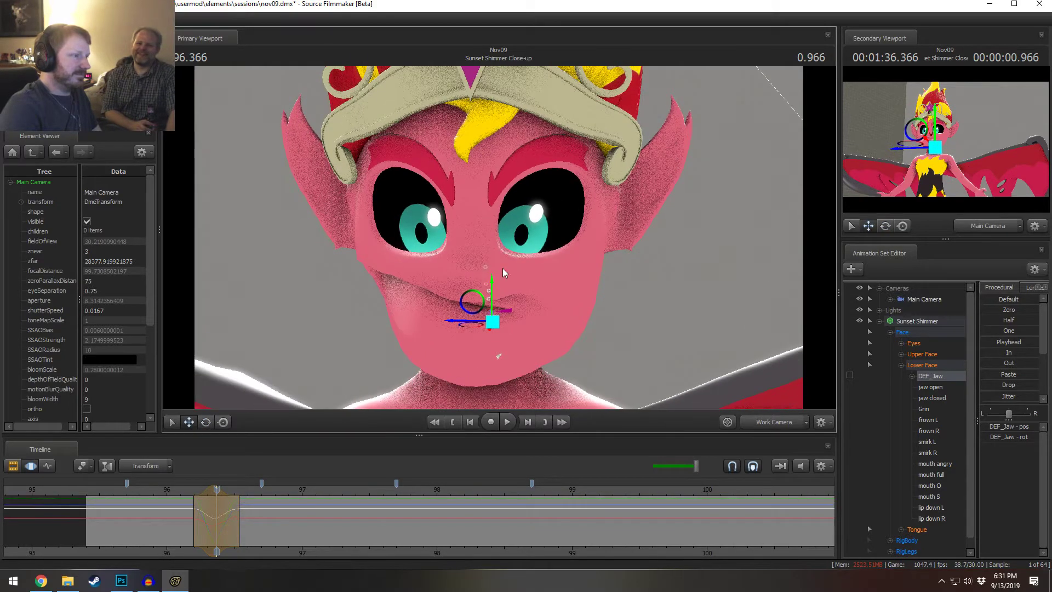
left_click_drag(478, 328, 523, 290)
left_click_drag(505, 228, 498, 238, "alt")
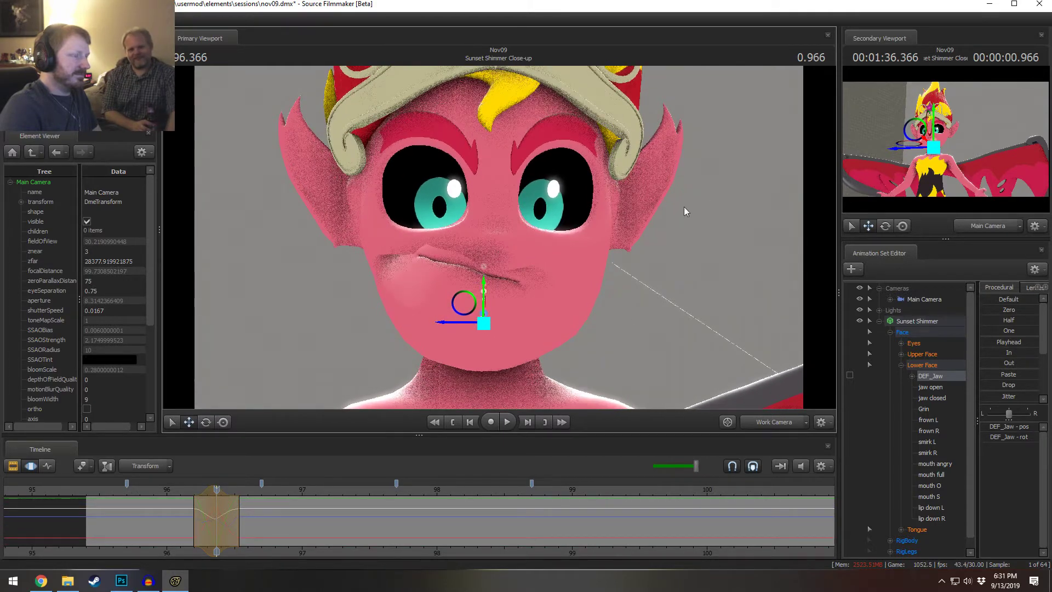
- Test the jaw open slider on the skewed jaw, undoing and redoing the change to compare
left_click(934, 388)
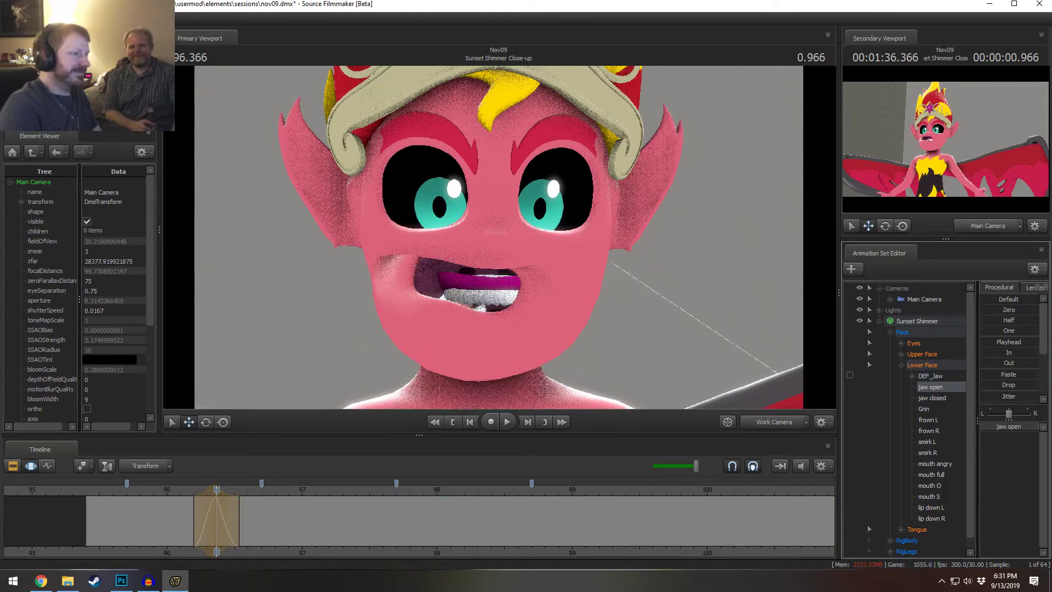
left_click_drag(1031, 426, 992, 430)
key("ctrl+z")
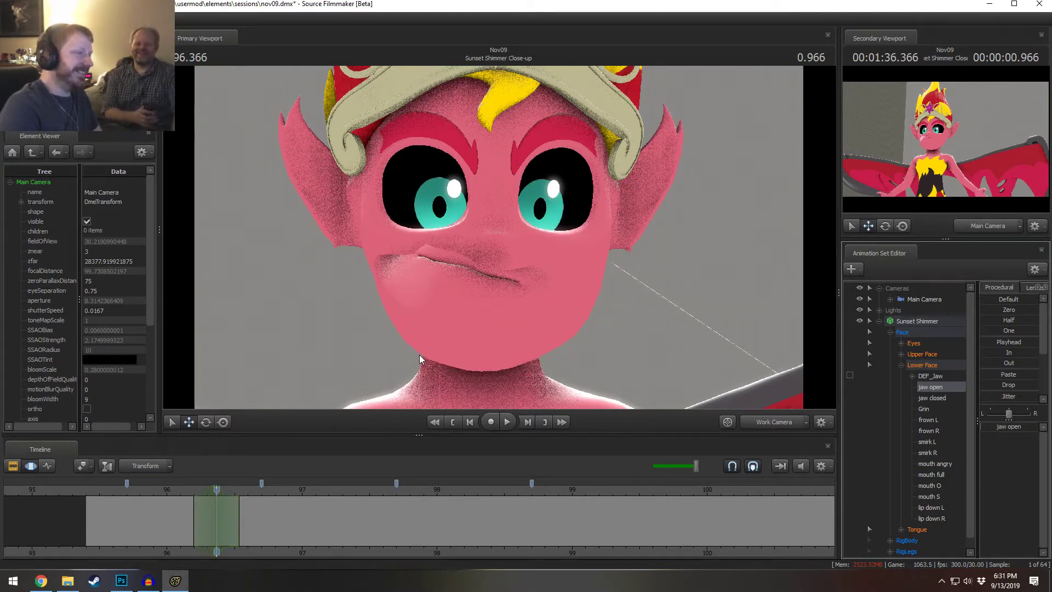
key("ctrl+y")
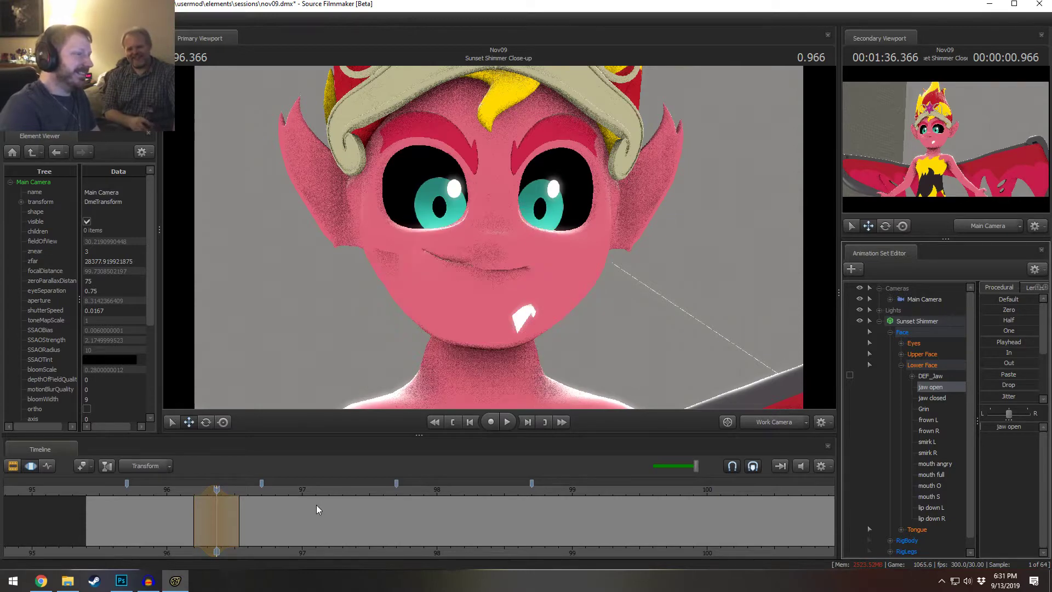
- Undo the jaw open and DEF_Jaw edits and return to a three-quarter view of the face
key("ctrl+z")
key("ctrl+z")
key("ctrl+z")
key("ctrl+z")
key("shift")
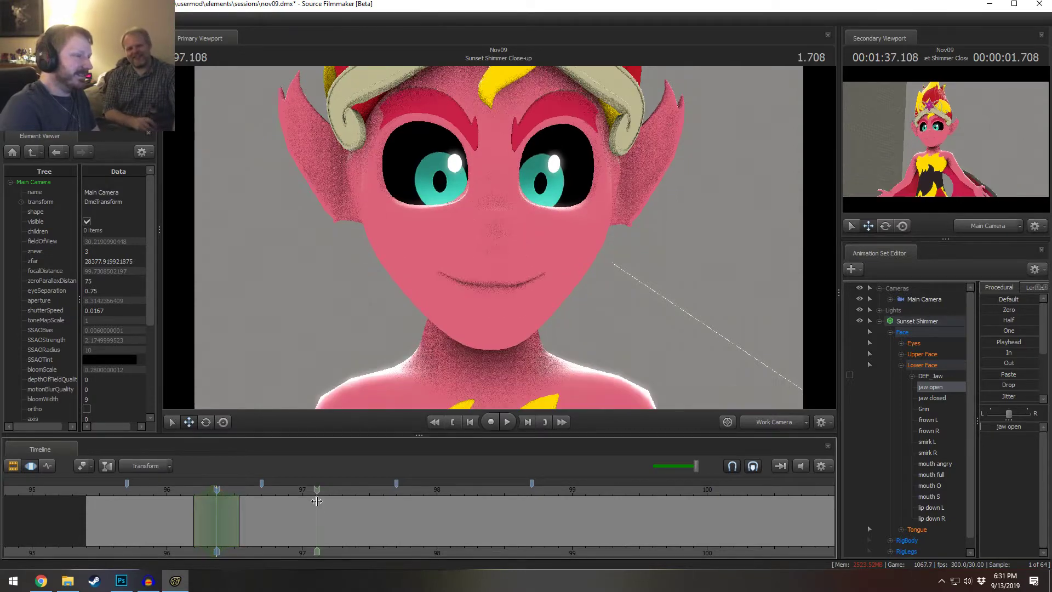
mouse_move(488, 247)
left_mouse_down()
mouse_move(512, 238)
mouse_move(493, 239)
left_mouse_up()
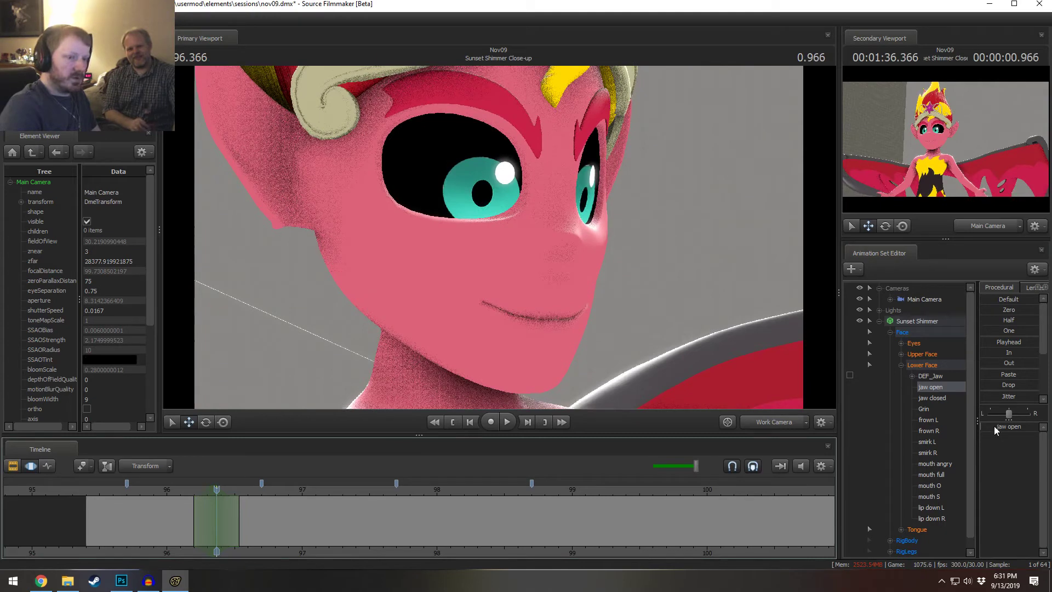
- Select all Lower Face controls and test the mouth O slider on Sunset Shimmer
left_click(942, 374)
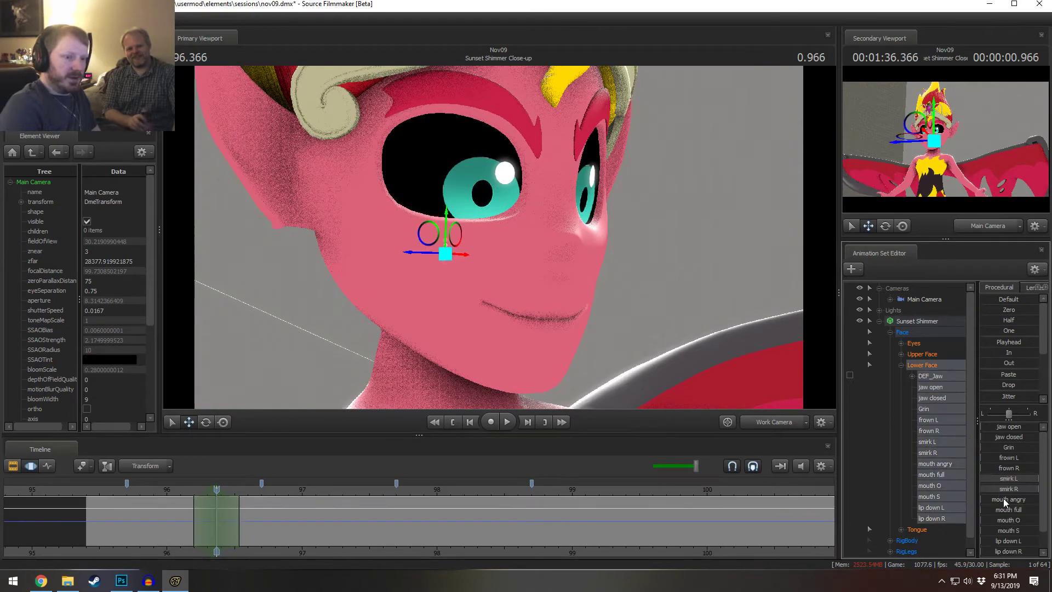
scroll(1007, 516, "up", 1)
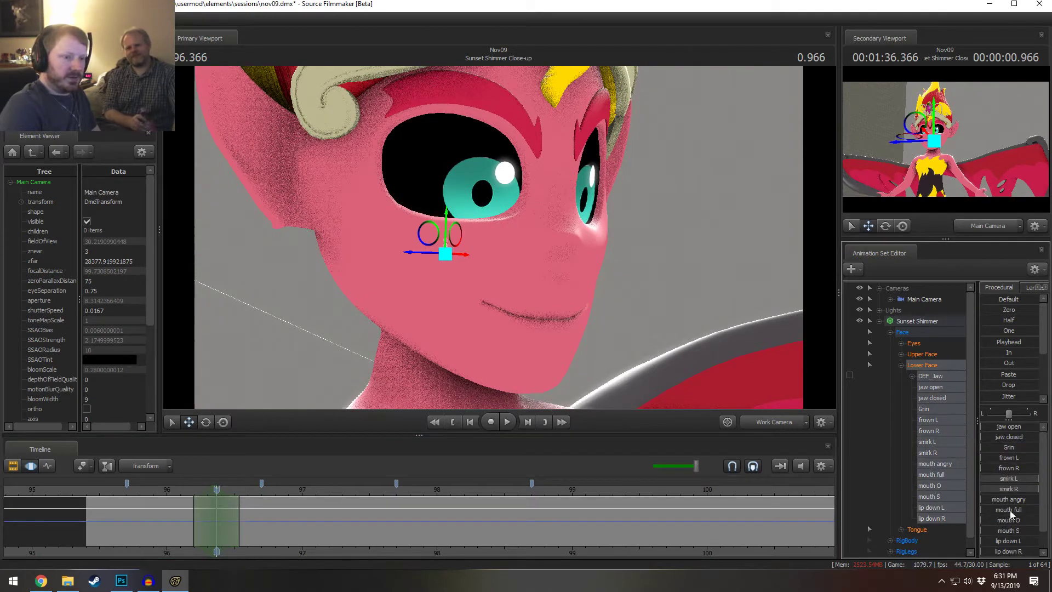
scroll(1010, 511, "down", 1)
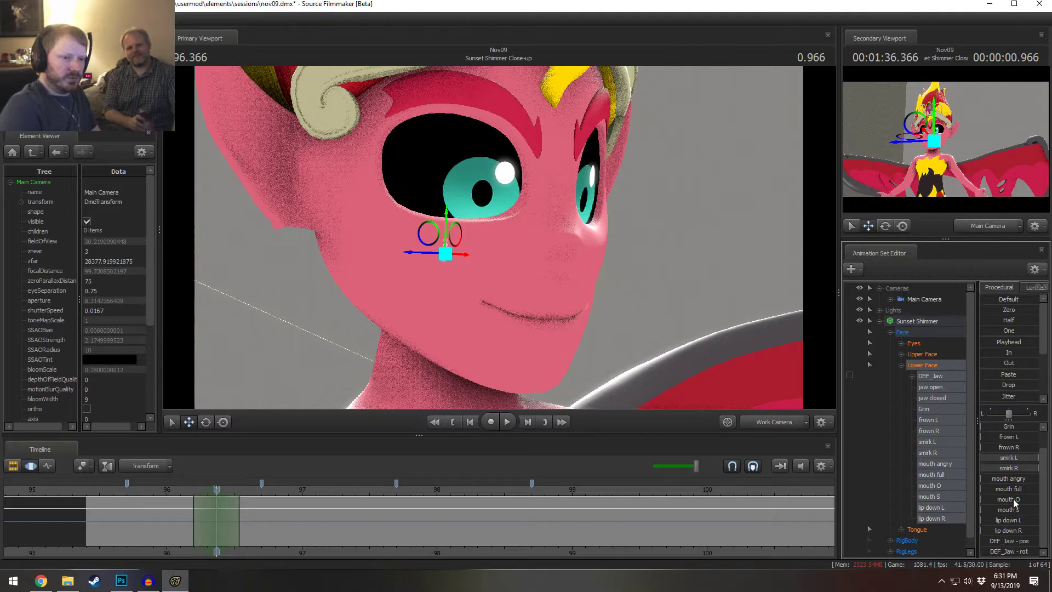
left_click_drag(1014, 500, 981, 500)
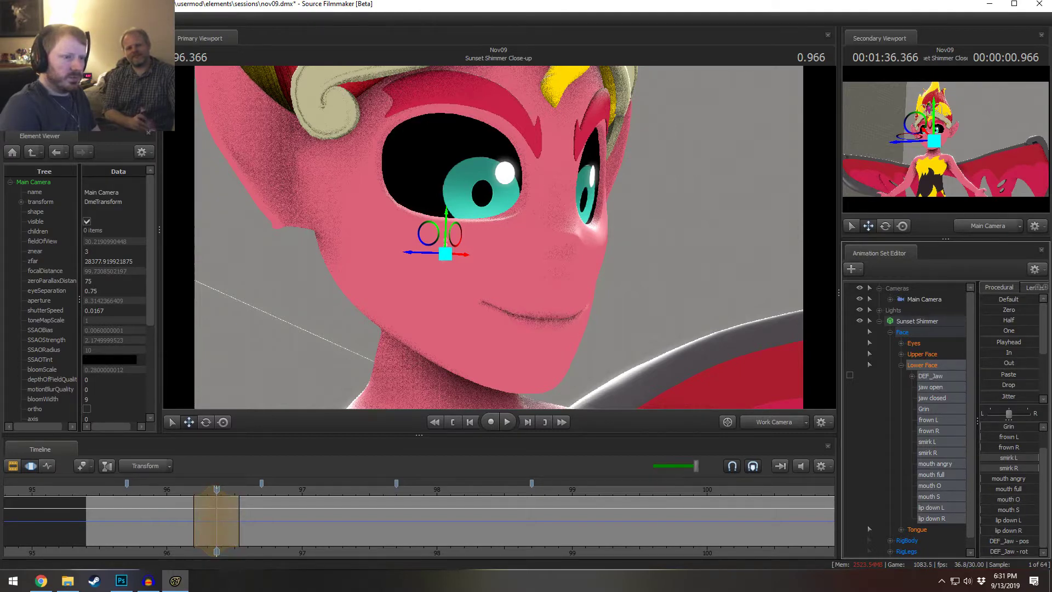
scroll(930, 471, "down", 1)
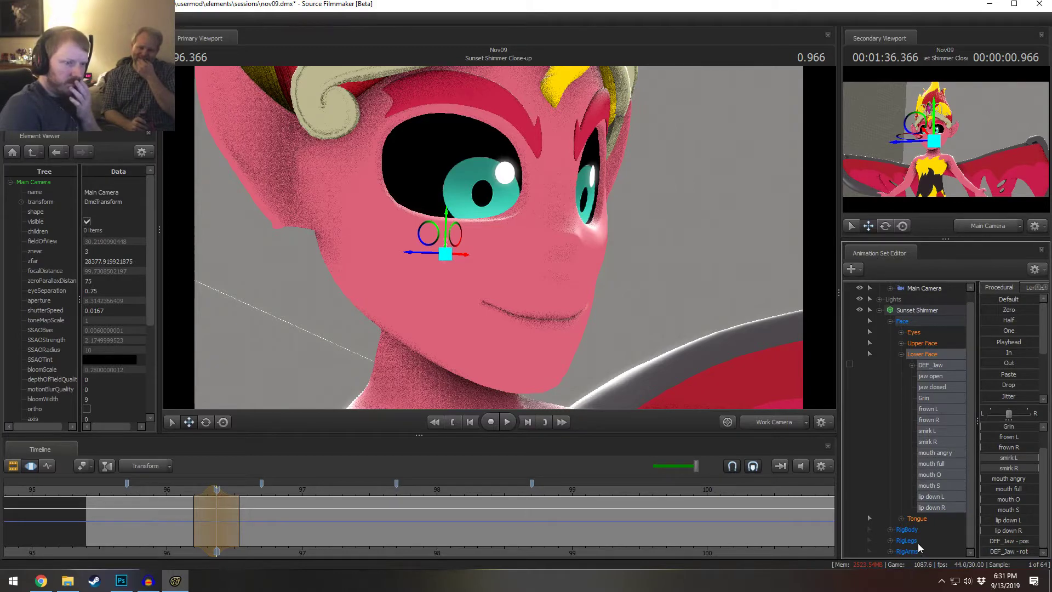
scroll(915, 526, "up", 1)
- Collapse the Lower Face group, show the hidden controls, and expand Sunset Shimmer's Unknown group to its lip controls
left_click(899, 364)
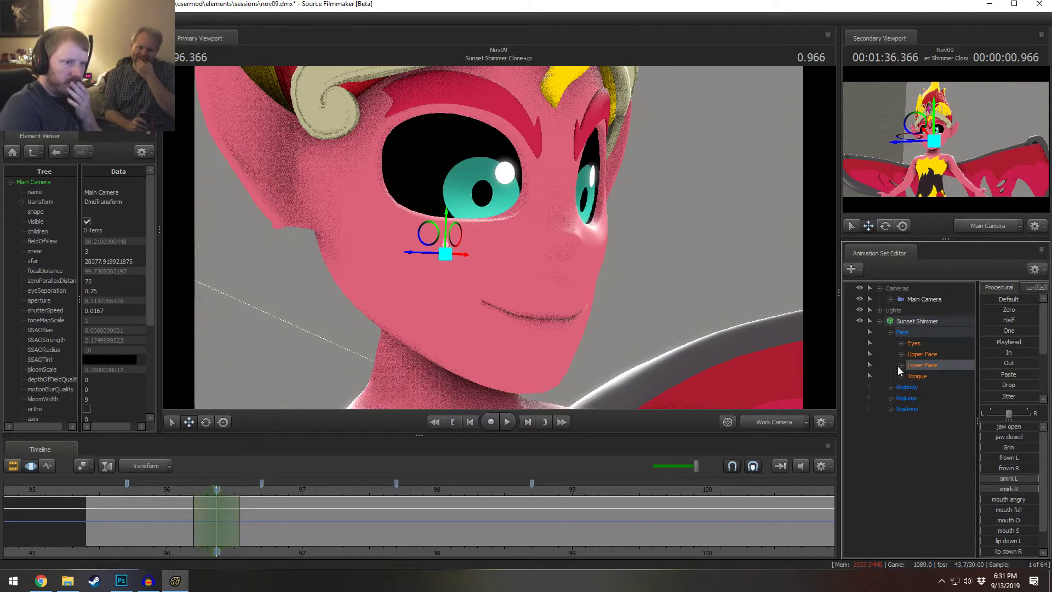
right_click(910, 443)
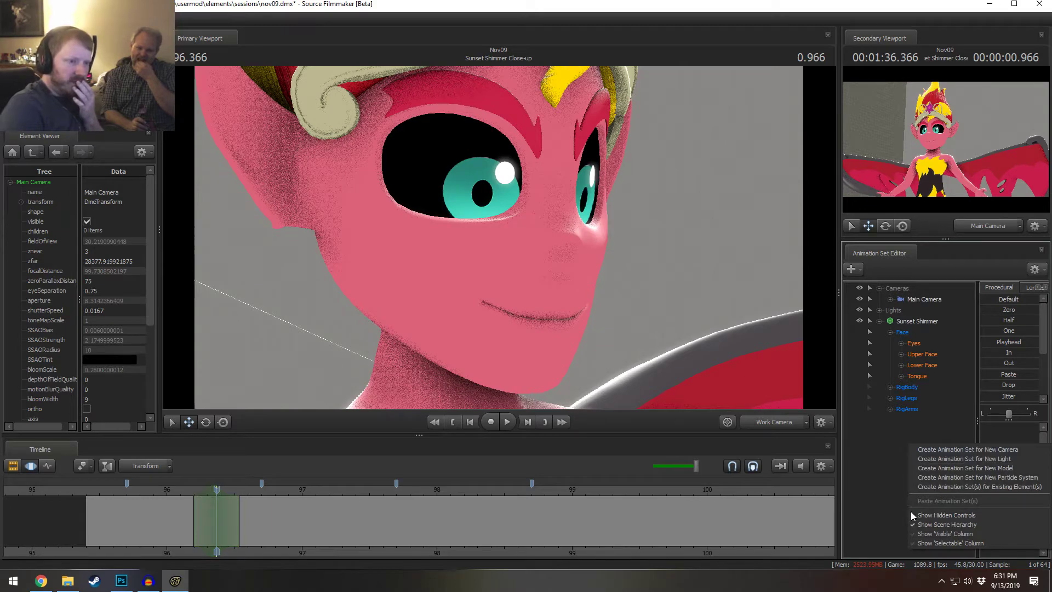
left_click(951, 514)
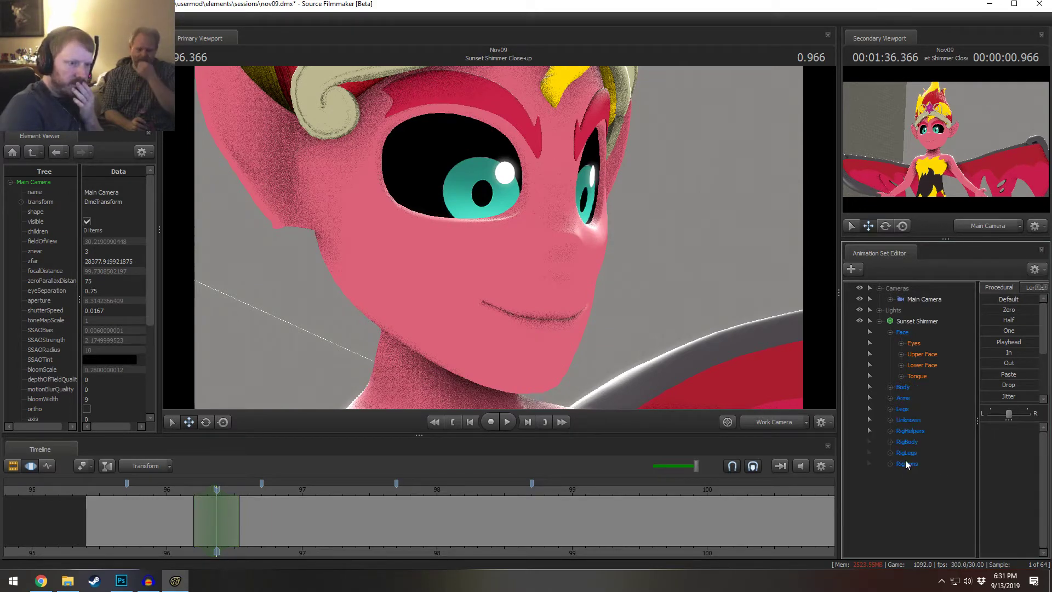
left_click(890, 420)
scroll(916, 436, "down", 10)
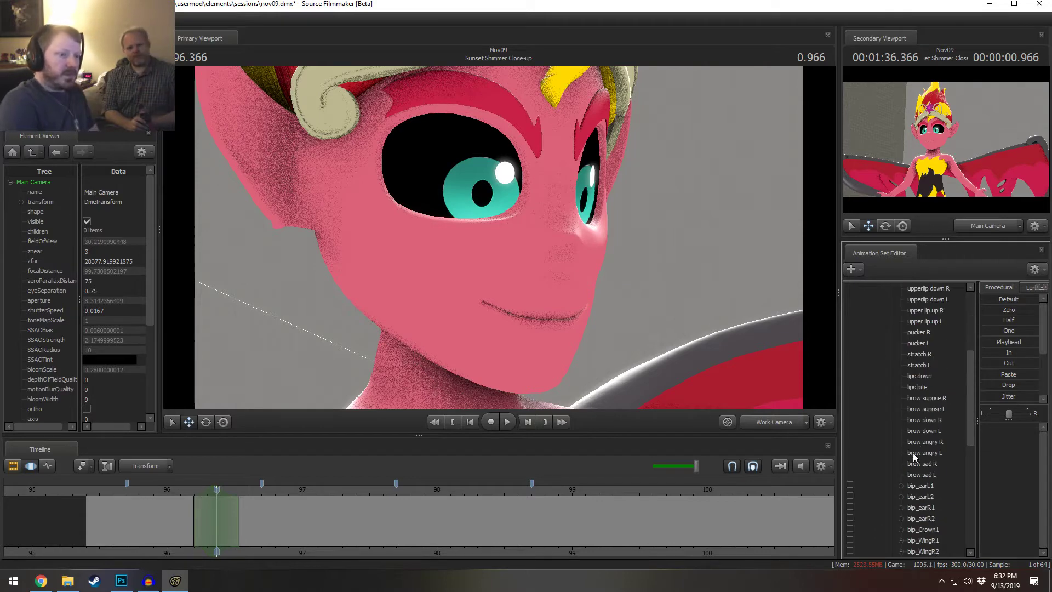
scroll(877, 484, "down", 9)
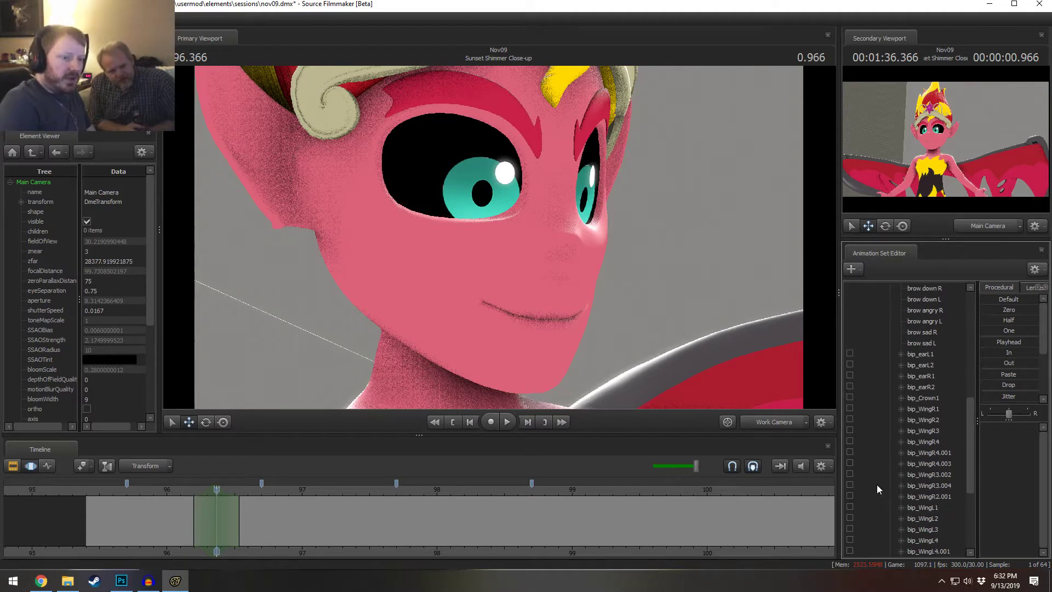
scroll(878, 481, "up", 15)
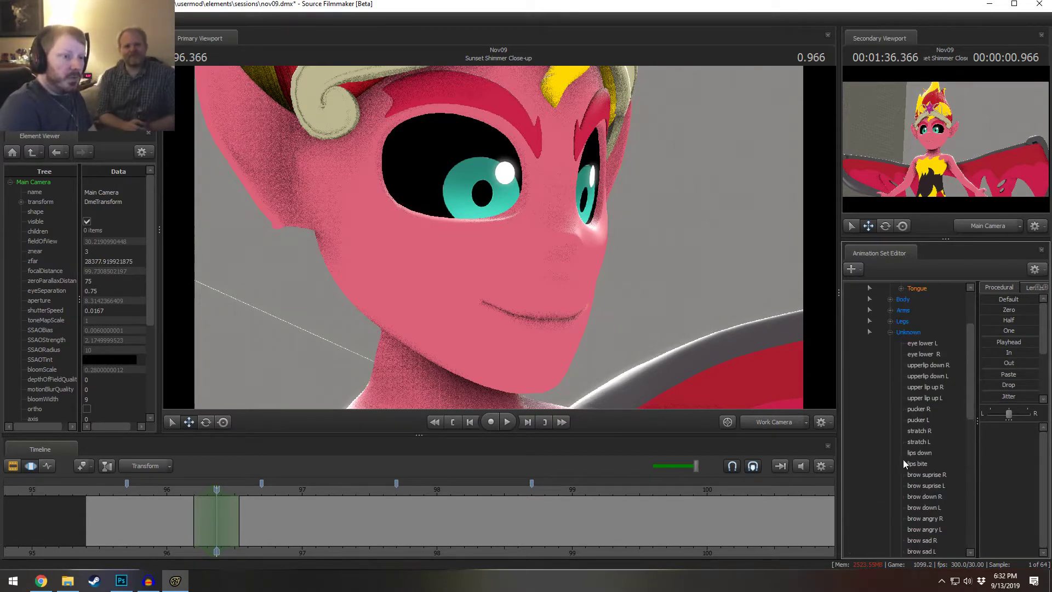
- Select pucker R and pucker L, try their sliders on the mouth, and undo the pucker change
left_click(929, 410)
left_click(930, 419, "ctrl")
left_click_drag(985, 426, 712, 429)
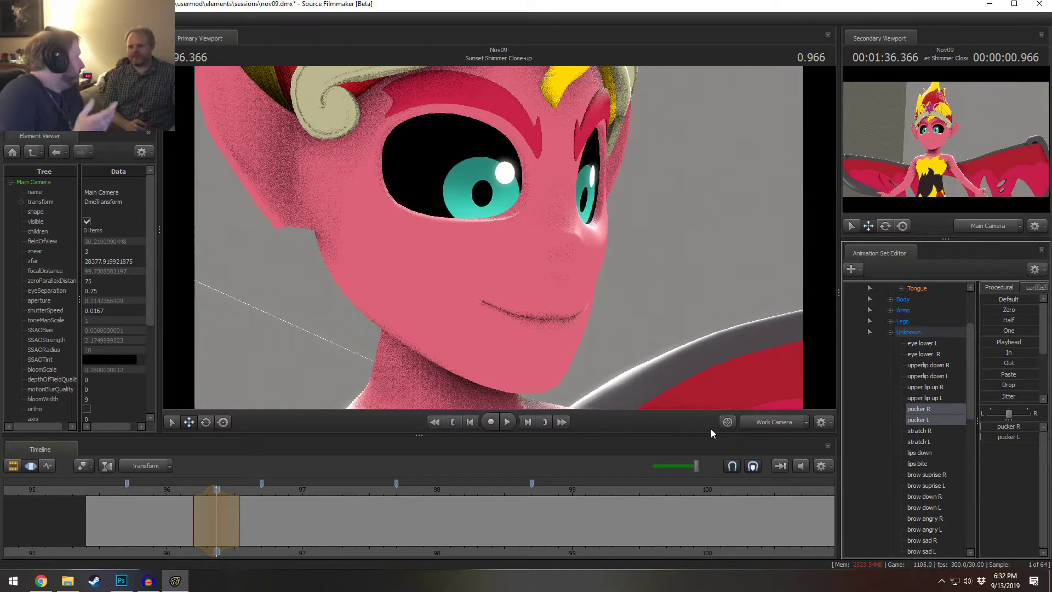
left_click_drag(560, 284, 494, 236)
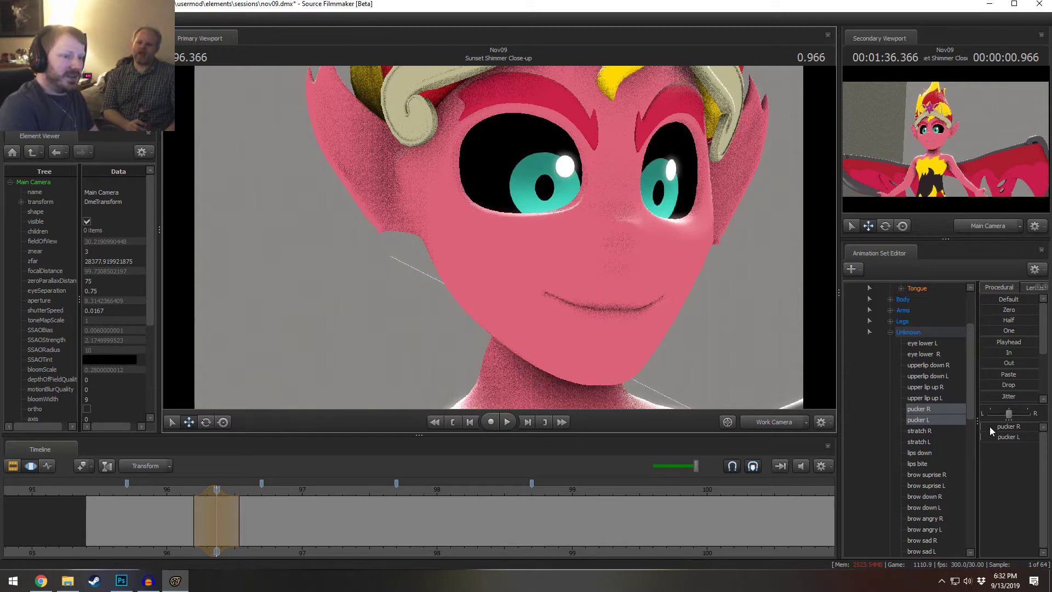
left_click_drag(990, 426, 1003, 427)
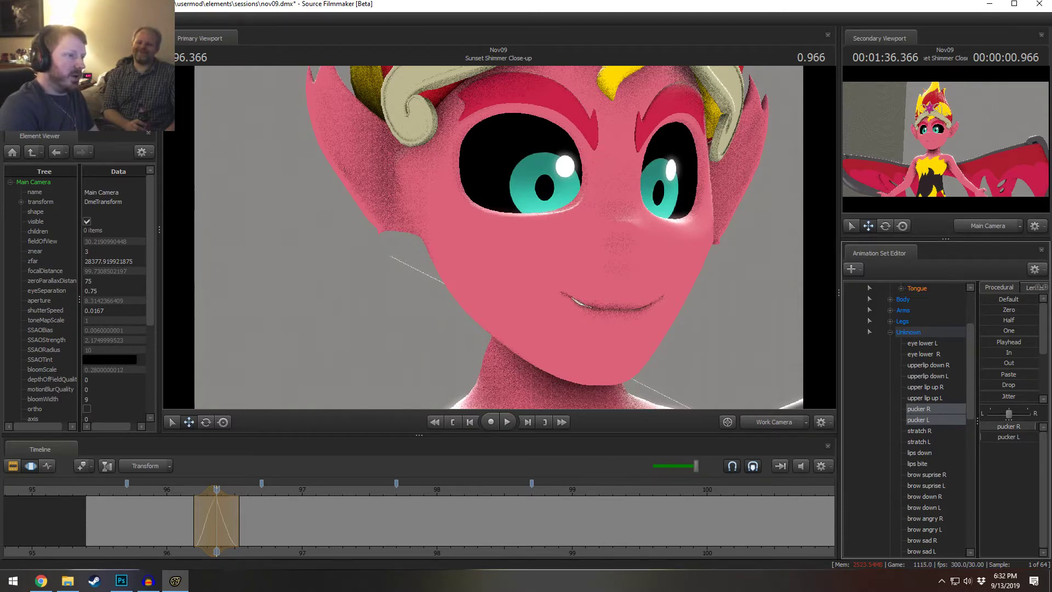
key("ctrl+z")
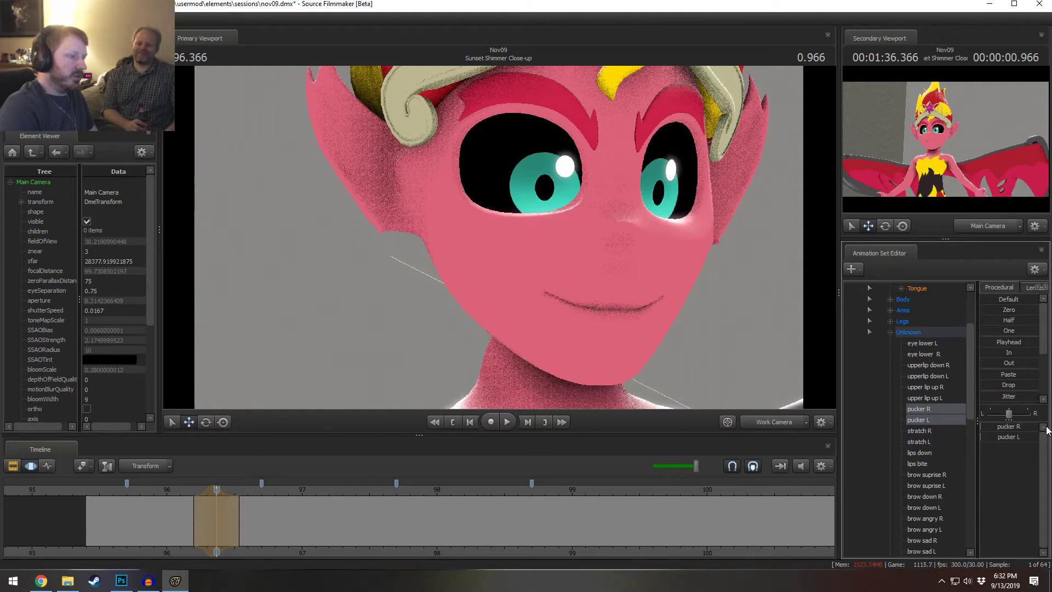
- Select Sunset Shimmer's stretch R control, and switch to File Explorer to open the usermod folder
left_click(926, 432)
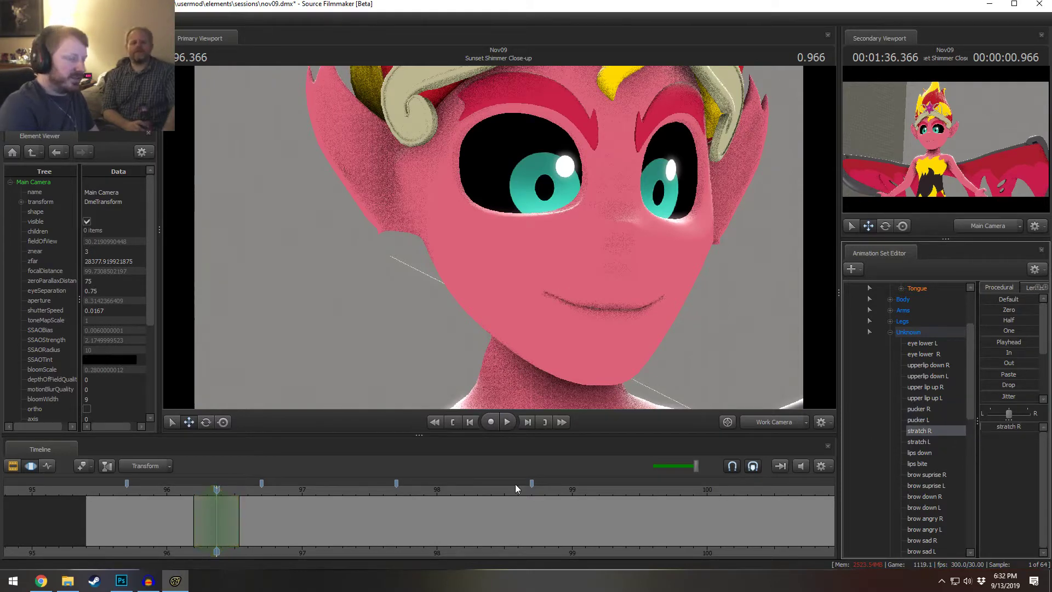
left_click(67, 581)
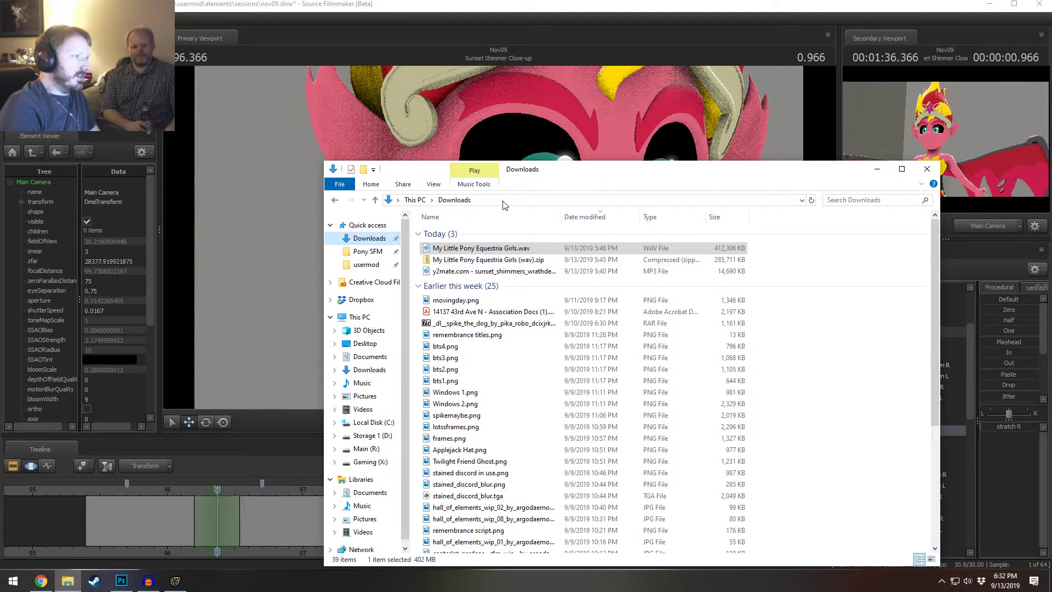
left_click_drag(540, 171, 409, 145)
left_click(234, 237)
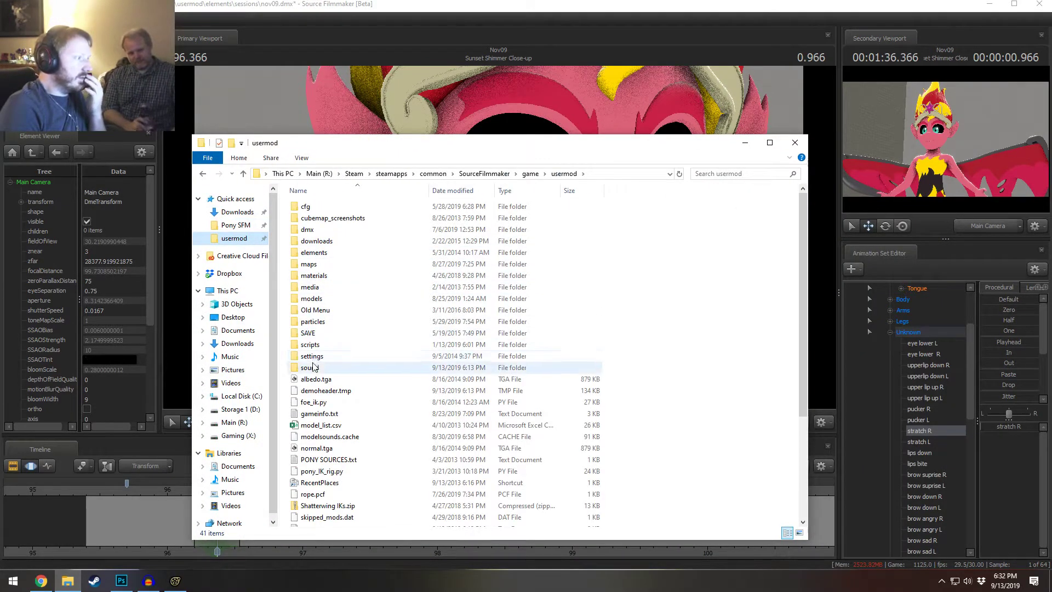
- Look through the scripts folder and its sfm and surfaceproperties subfolders
double_click(311, 345)
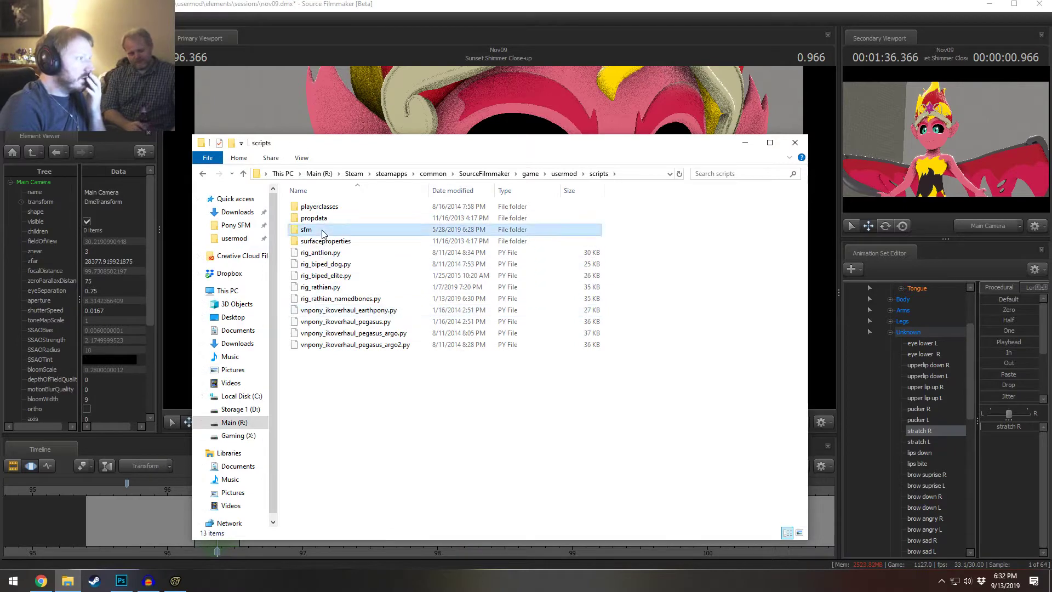
double_click(323, 229)
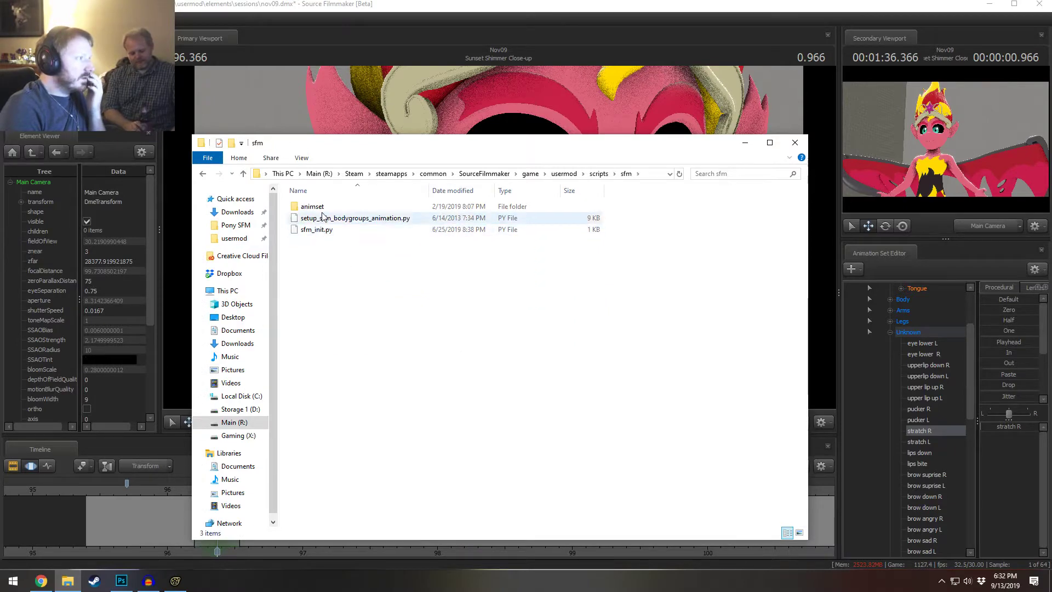
left_click(599, 173)
double_click(317, 240)
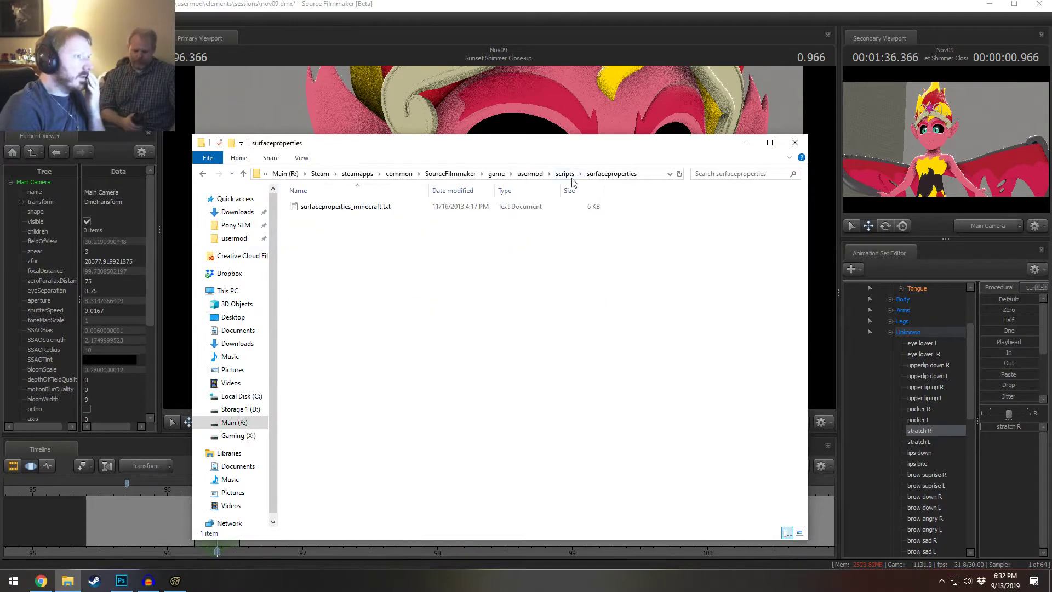
left_click(564, 174)
left_click(326, 208)
left_click(325, 218)
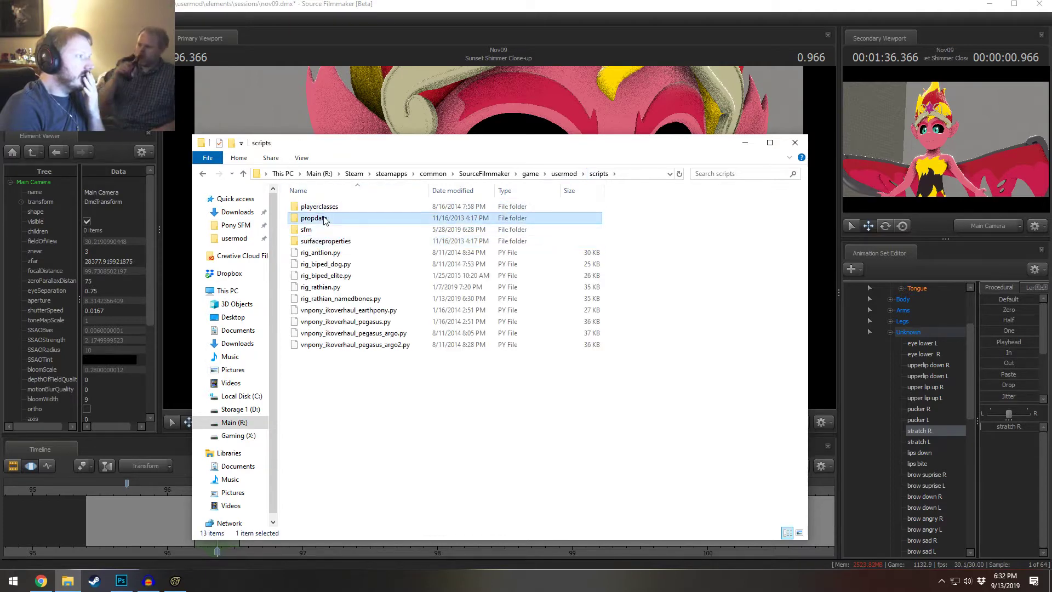
- Open sfm_defaultanimationgroups.txt from usermod's cfg folder in Notepad++ and shrink its window to uncover Sunset Shimmer's control list
left_click(561, 174)
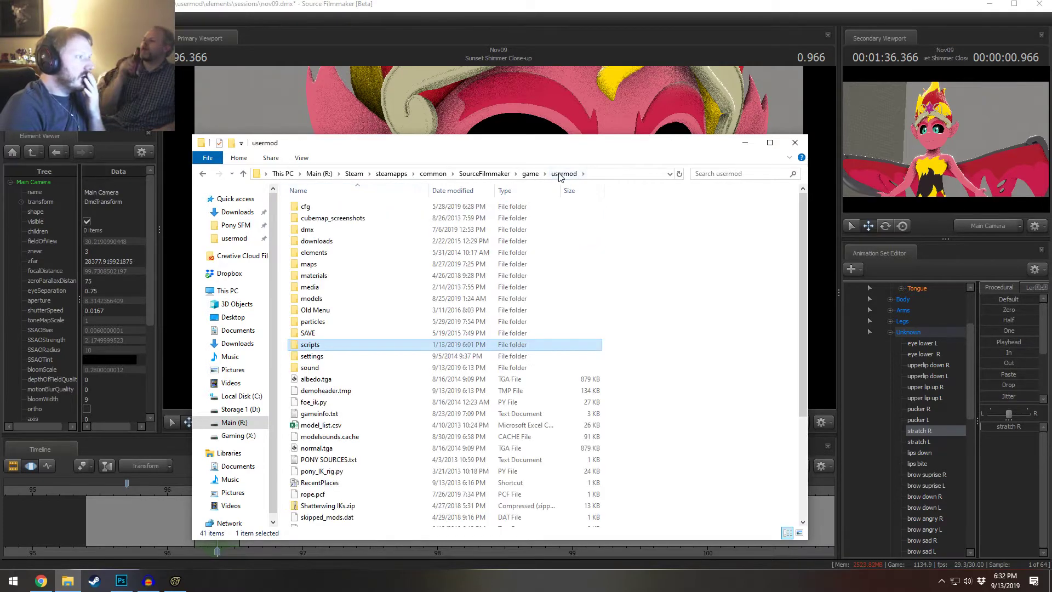
double_click(305, 206)
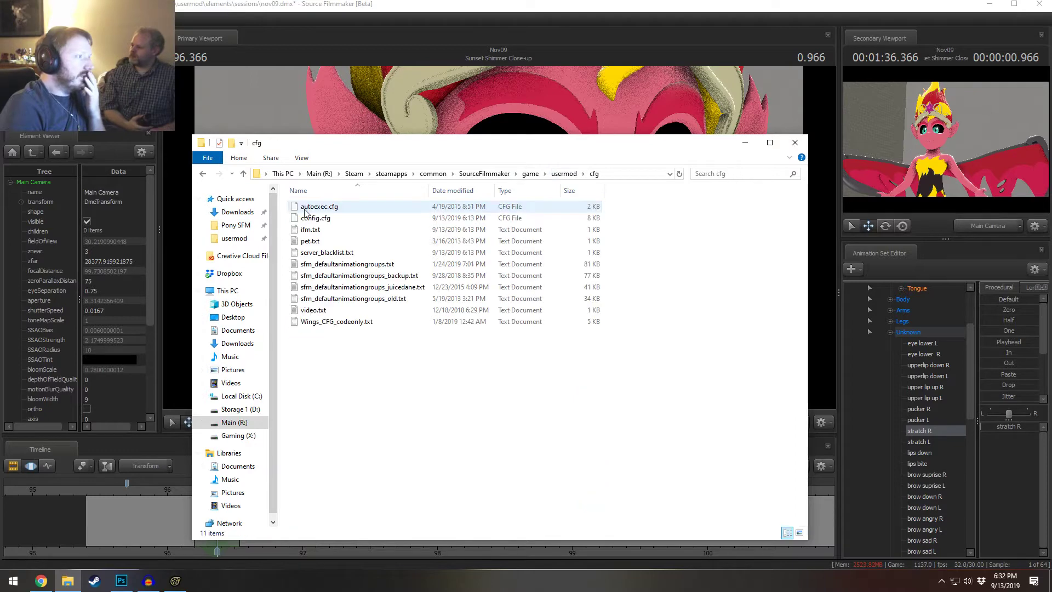
double_click(366, 265)
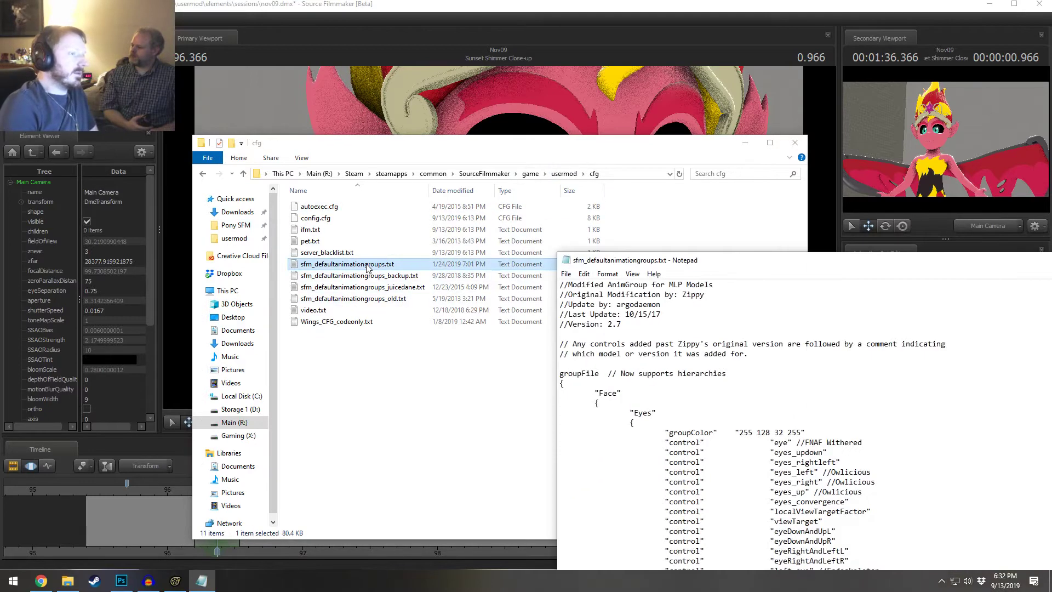
left_click_drag(919, 260, 329, 196)
left_click(807, 196)
right_click(351, 264)
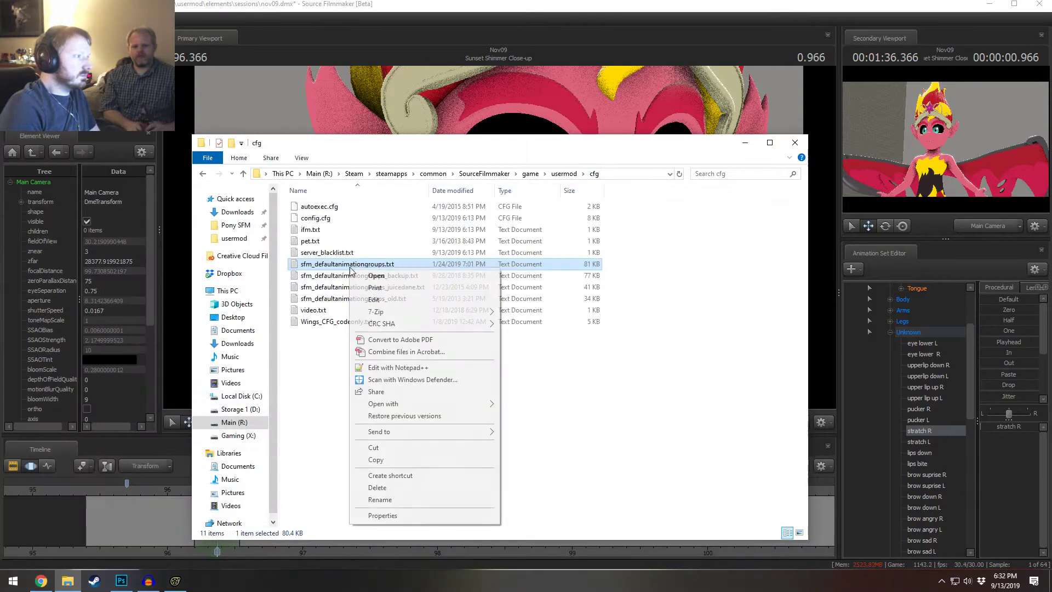
left_click(383, 369)
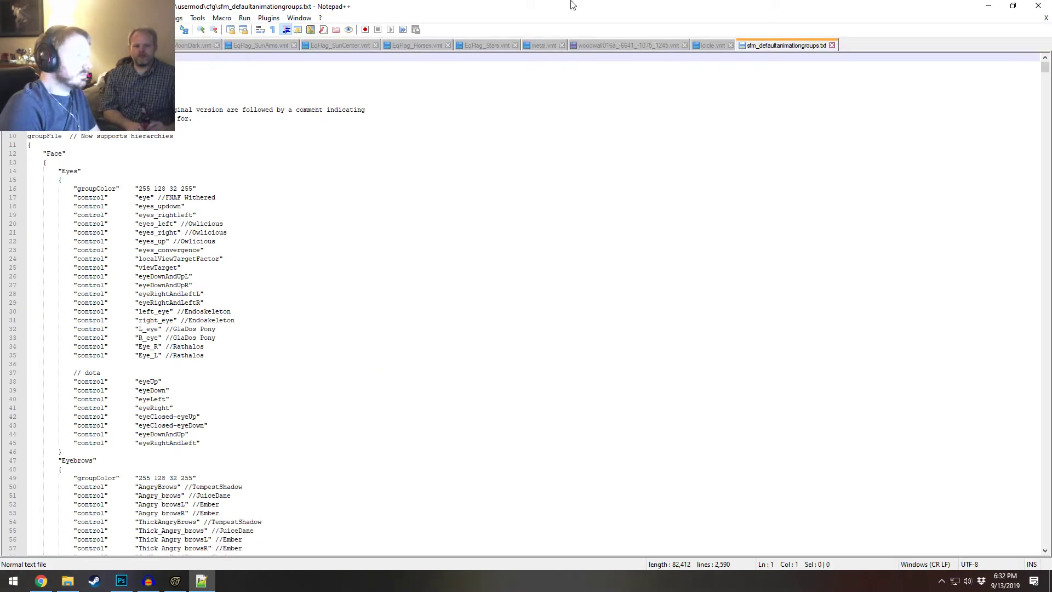
left_click_drag(572, 6, 521, 75)
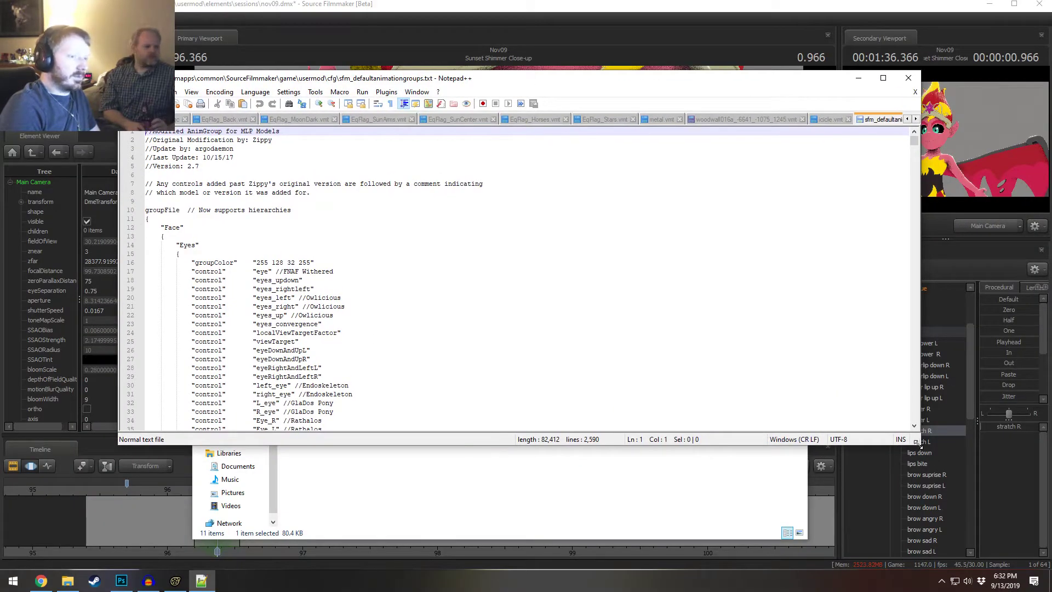
left_click_drag(919, 444, 487, 514)
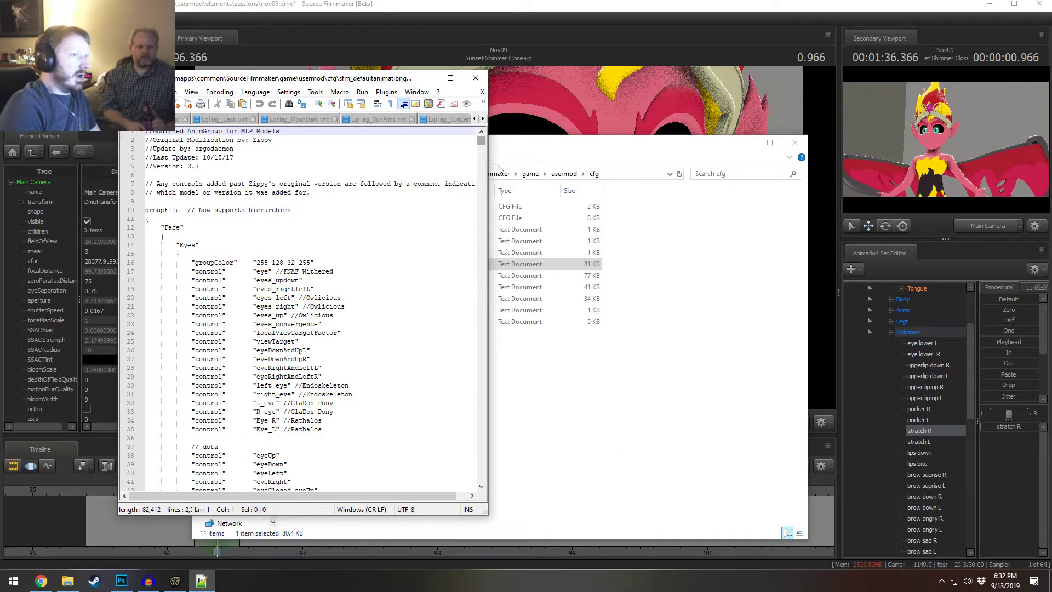
- Add a control entry named "eye lower l" below Squint_R in the EQG section of the Upper Face group
scroll(396, 372, "down", 20)
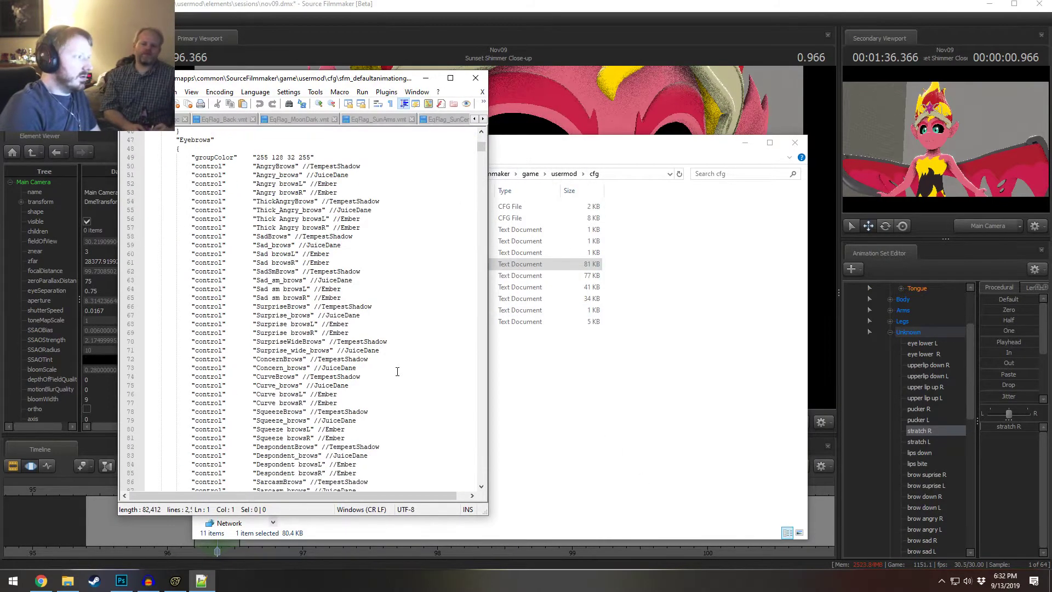
scroll(396, 371, "down", 20)
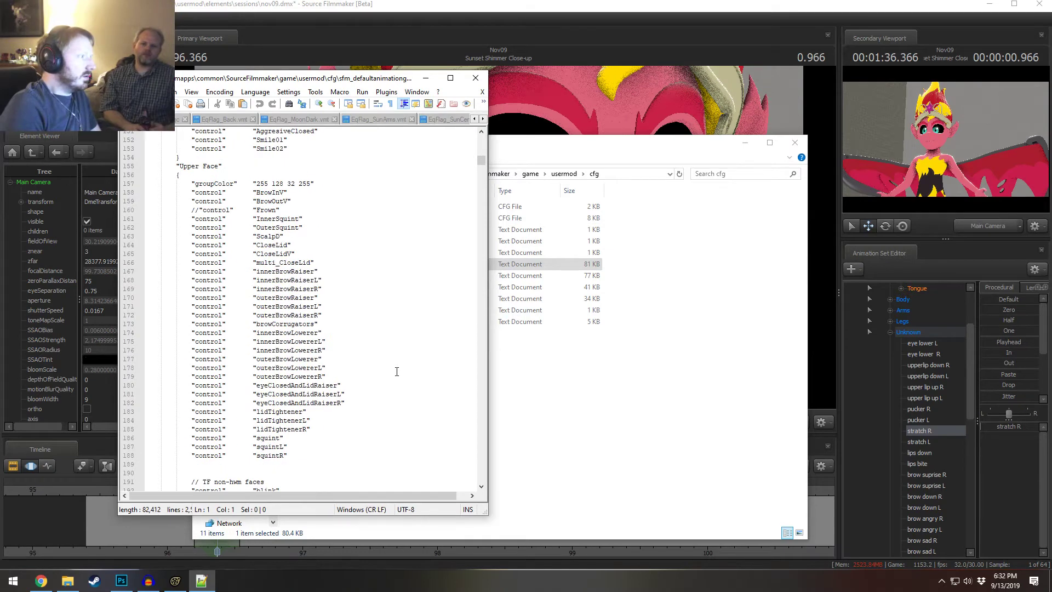
scroll(397, 372, "down", 14)
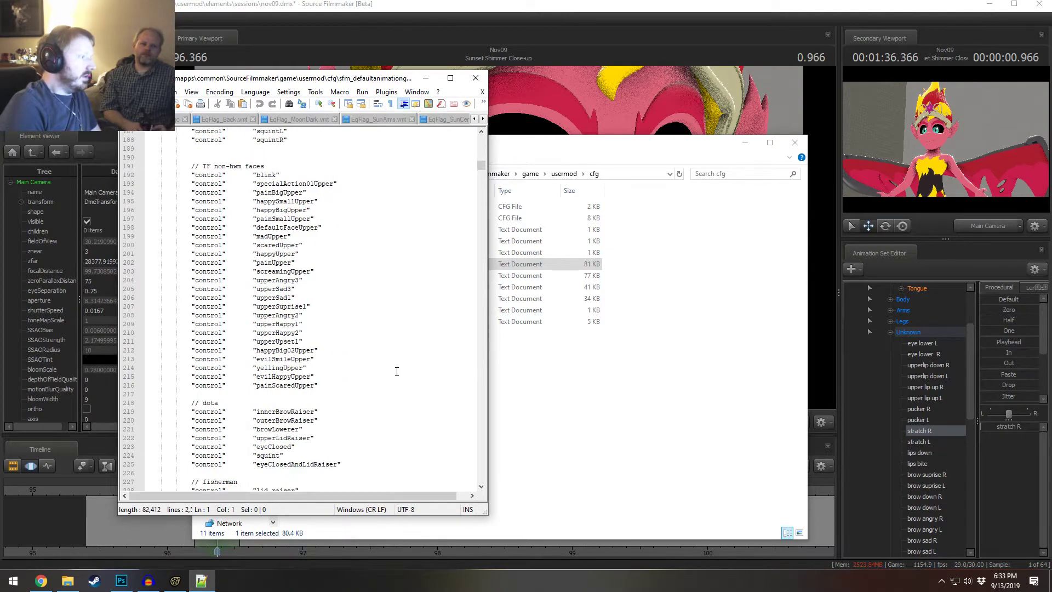
scroll(396, 372, "down", 5)
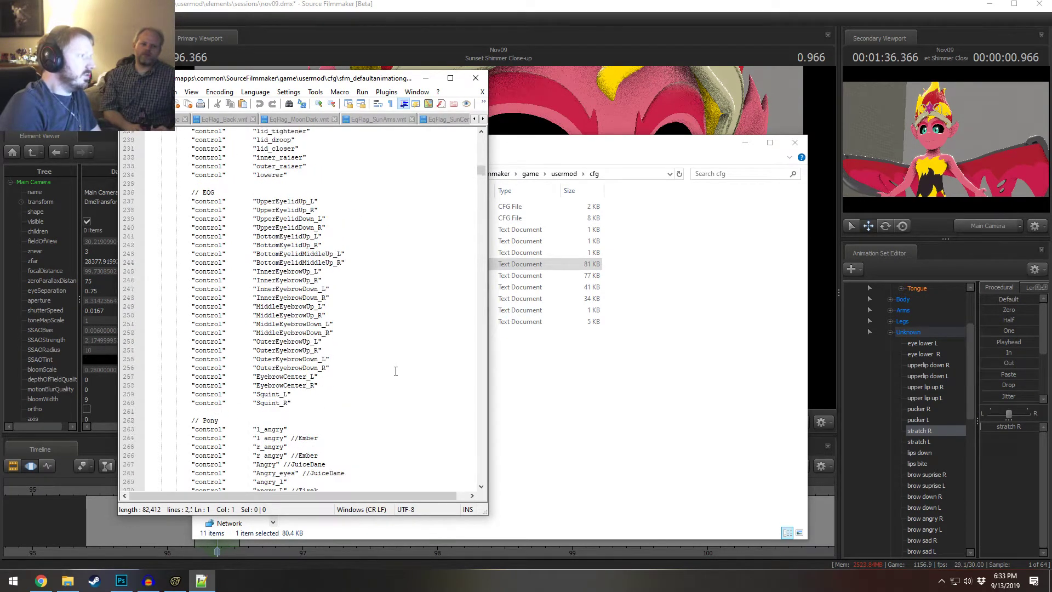
left_click(358, 353)
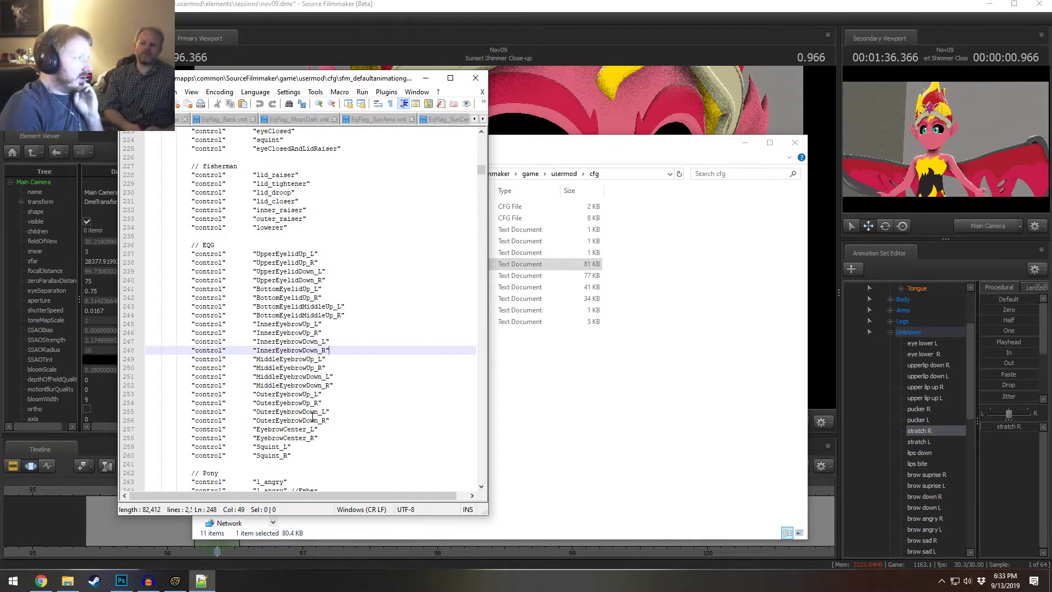
left_click(308, 456)
scroll(309, 452, "down", 3)
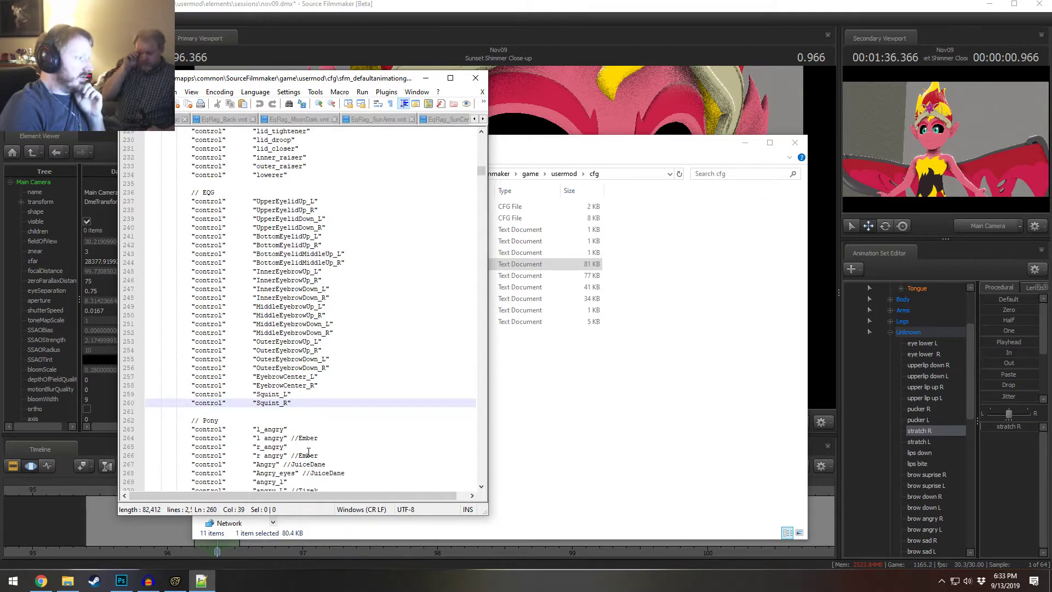
scroll(309, 452, "up", 2)
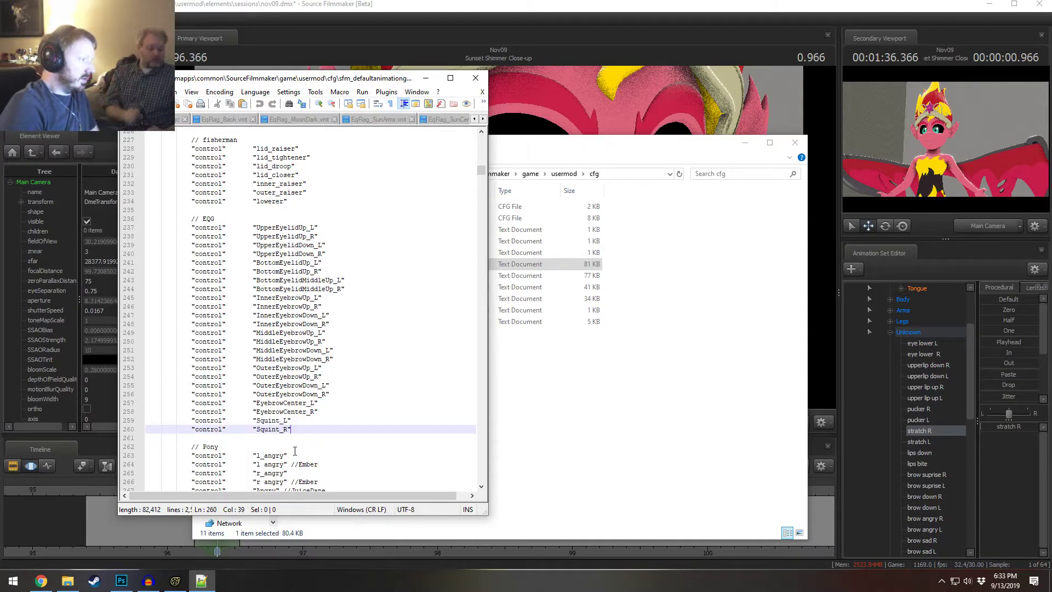
key("ctrl+d")
left_click(283, 437)
left_click(286, 438)
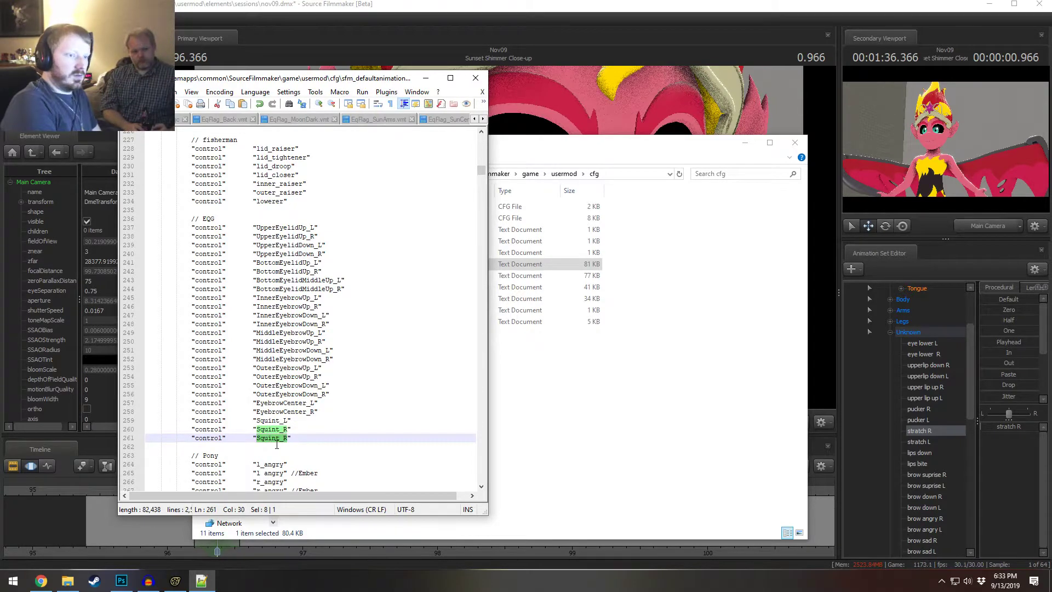
type("eye lower l")
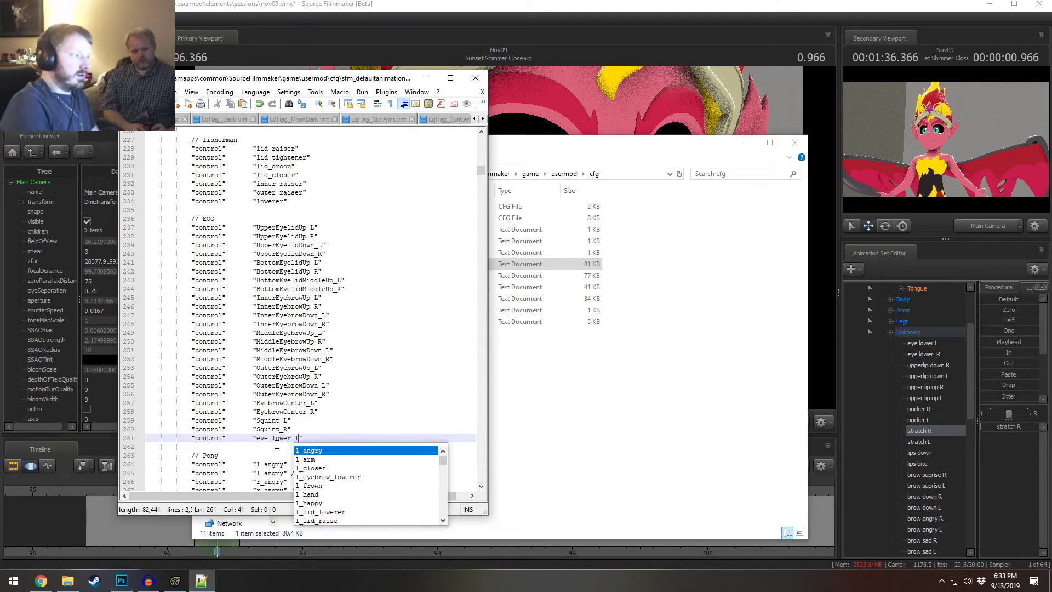
key("Escape")
- Add a matching "eye lower r" control entry directly below "eye lower l"
key("ctrl+d")
key("Down")
key("BackSpace")
type("rol\"       \"eye lower r\"")
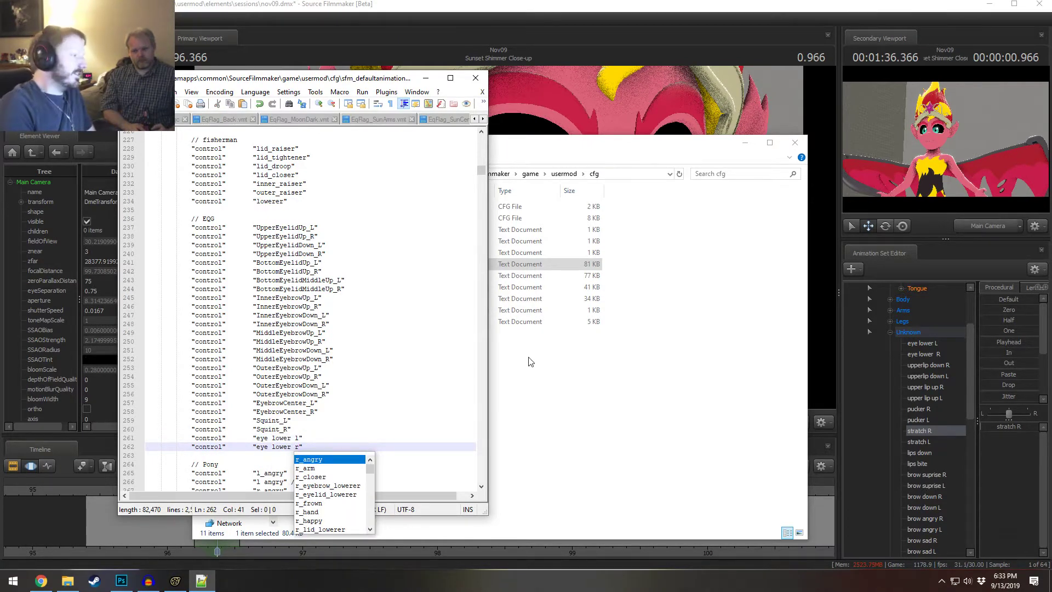
left_click(333, 438)
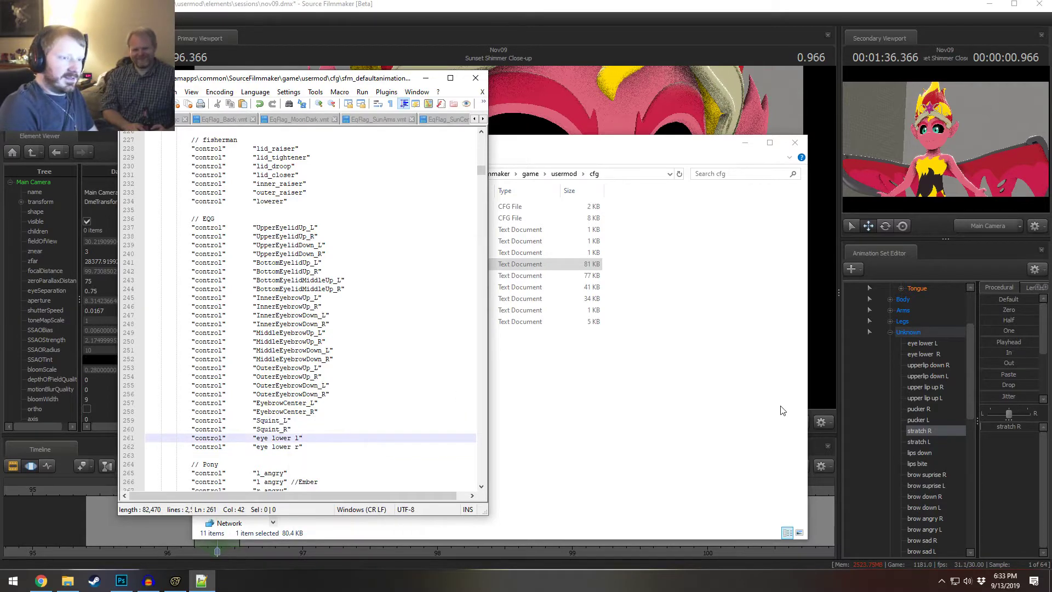
- Look through the control groups below Upper Face for the EQG section of the Lower Face group
left_click(316, 403)
scroll(315, 407, "down", 10)
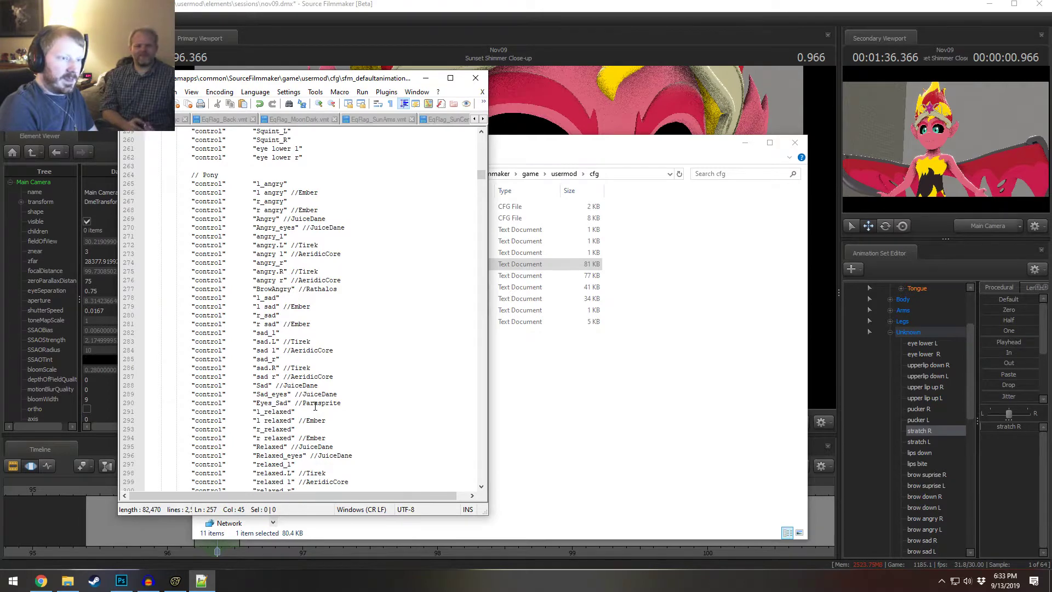
scroll(315, 406, "down", 8)
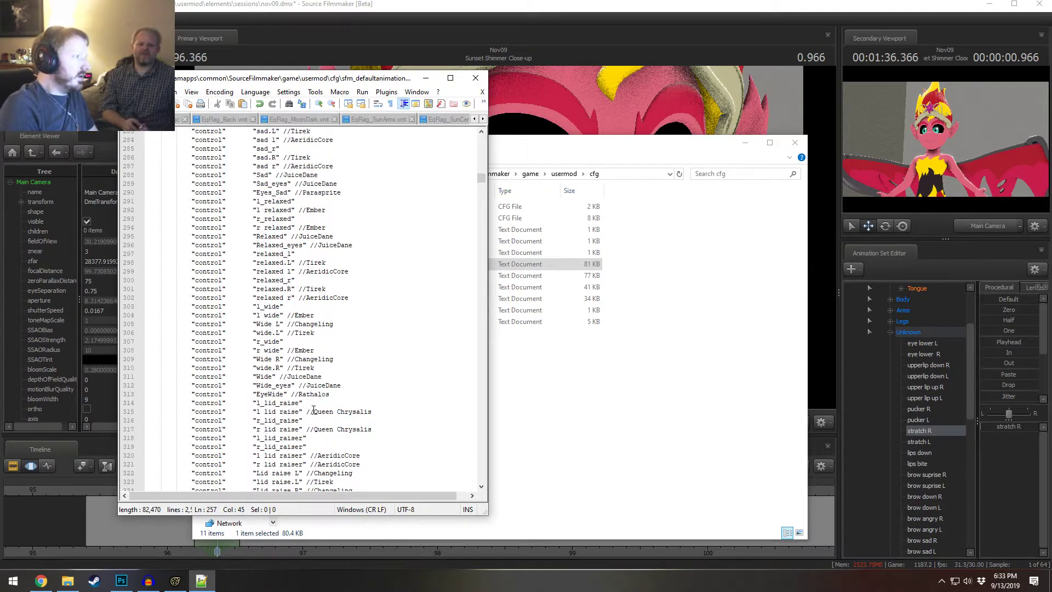
scroll(313, 410, "up", 8)
scroll(314, 410, "down", 10)
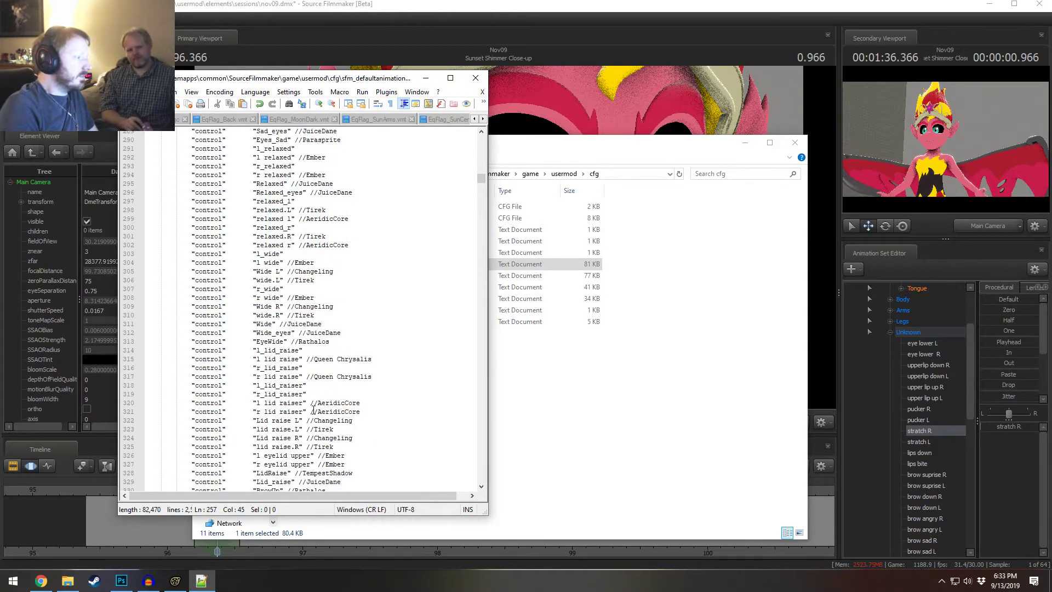
scroll(313, 410, "down", 20)
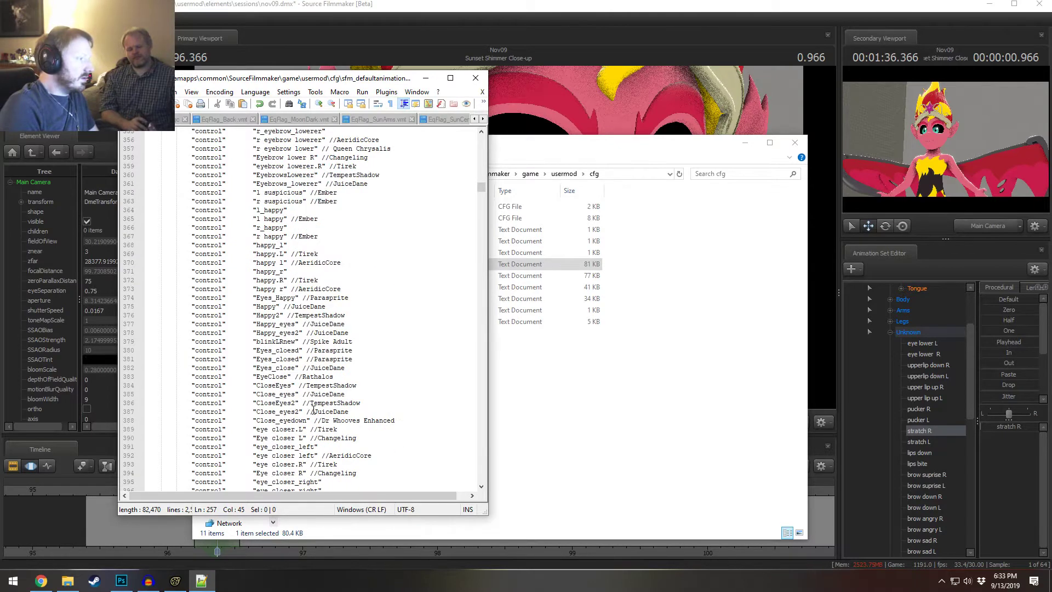
scroll(313, 410, "down", 12)
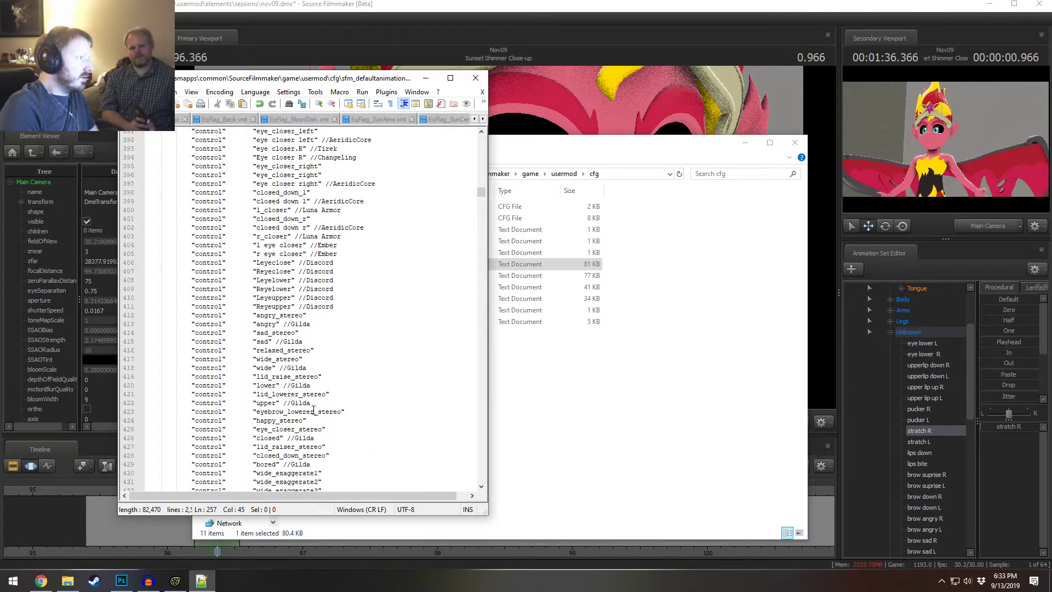
scroll(313, 410, "up", 18)
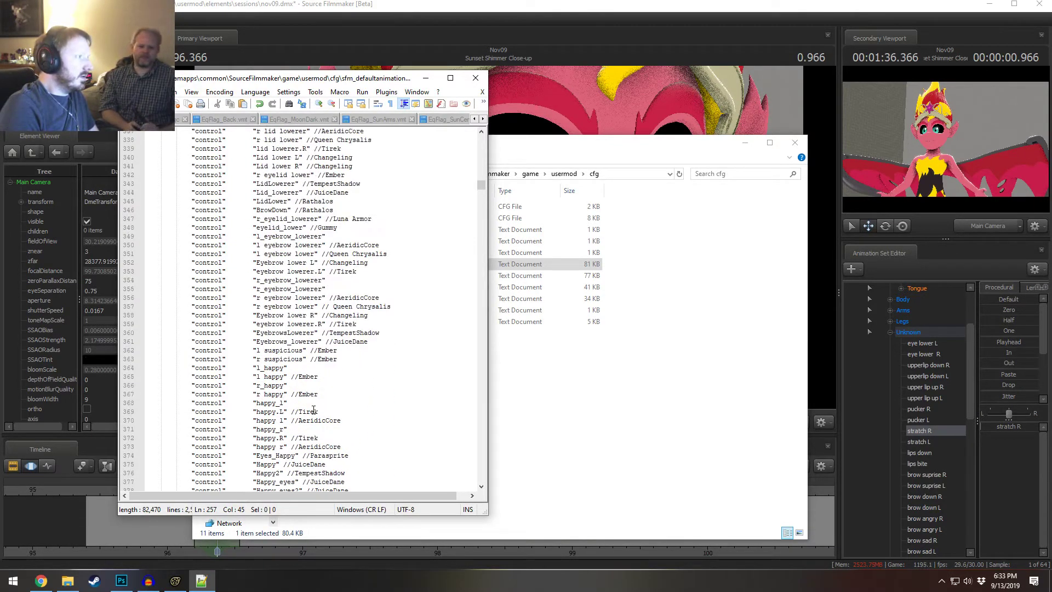
scroll(313, 410, "down", 20)
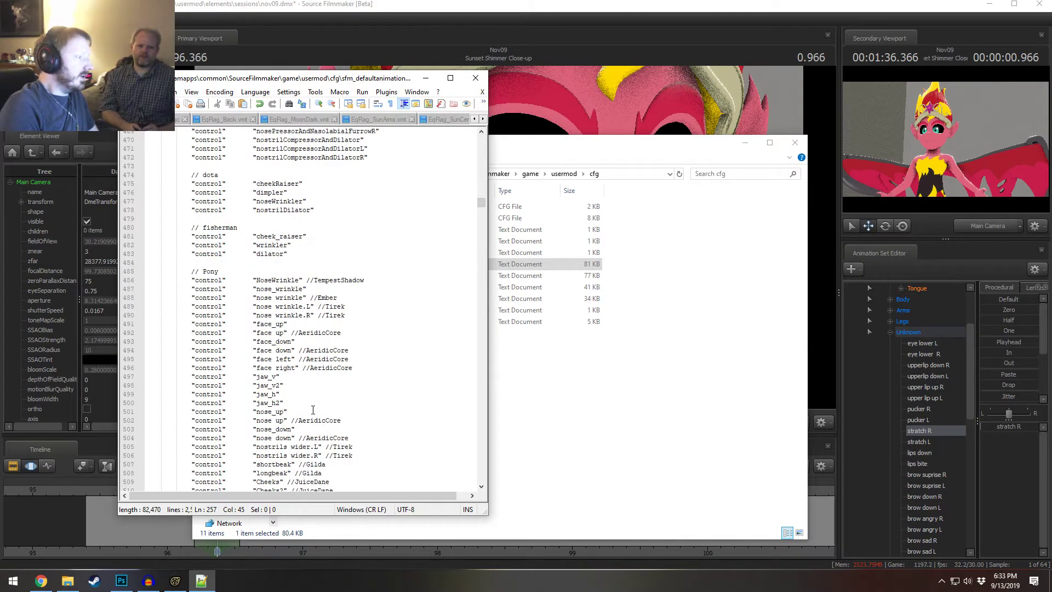
scroll(314, 410, "down", 6)
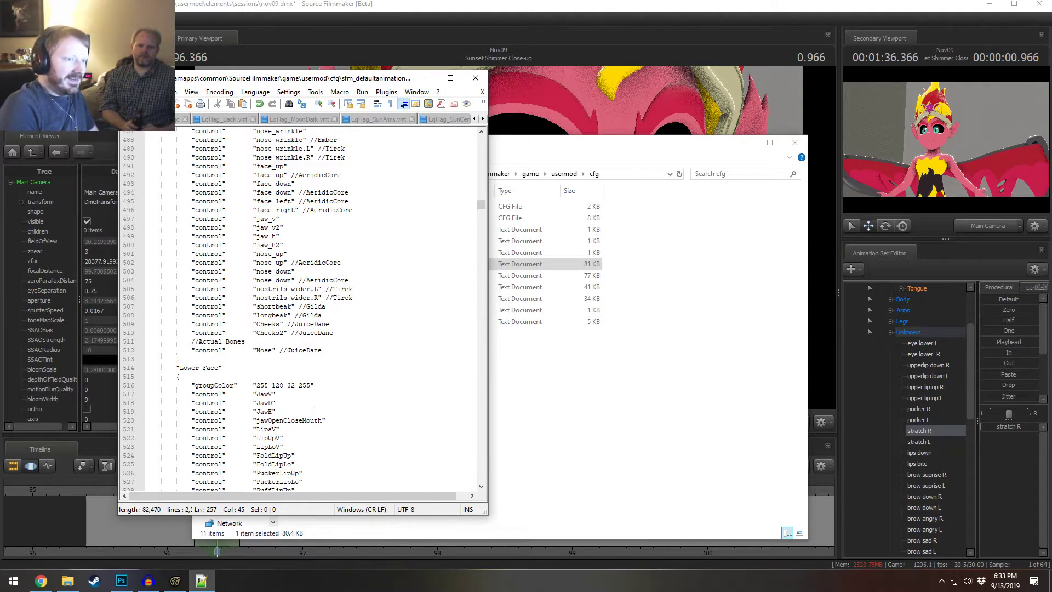
scroll(314, 410, "down", 20)
scroll(313, 410, "up", 13)
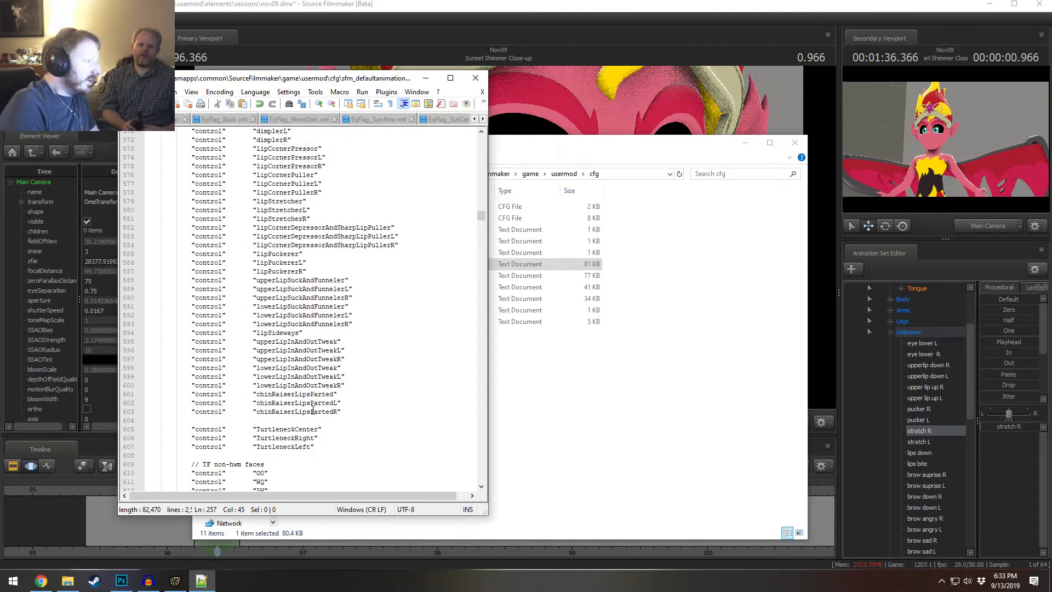
scroll(313, 410, "down", 17)
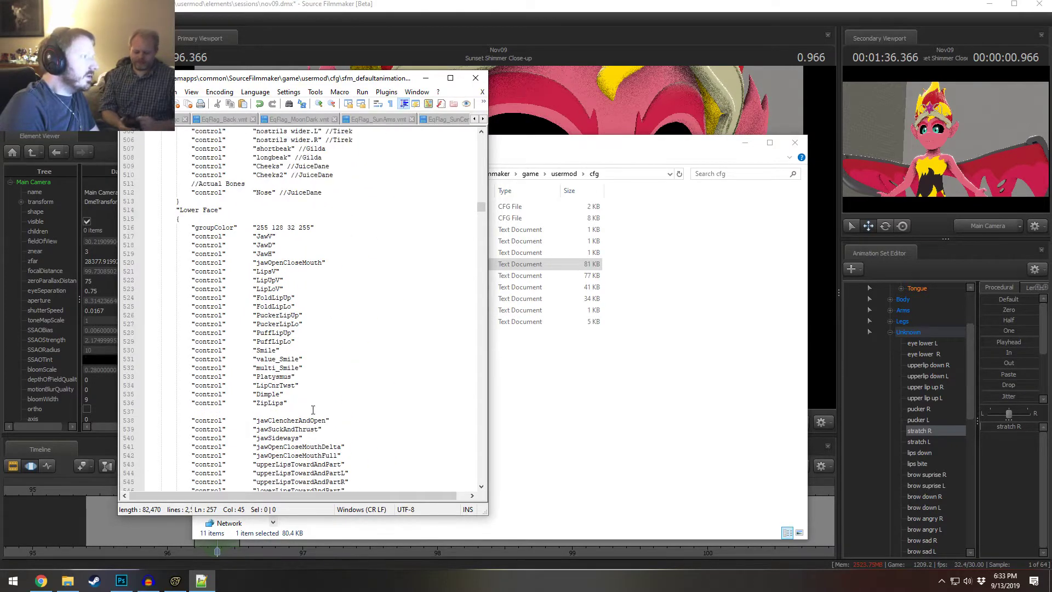
scroll(313, 410, "down", 20)
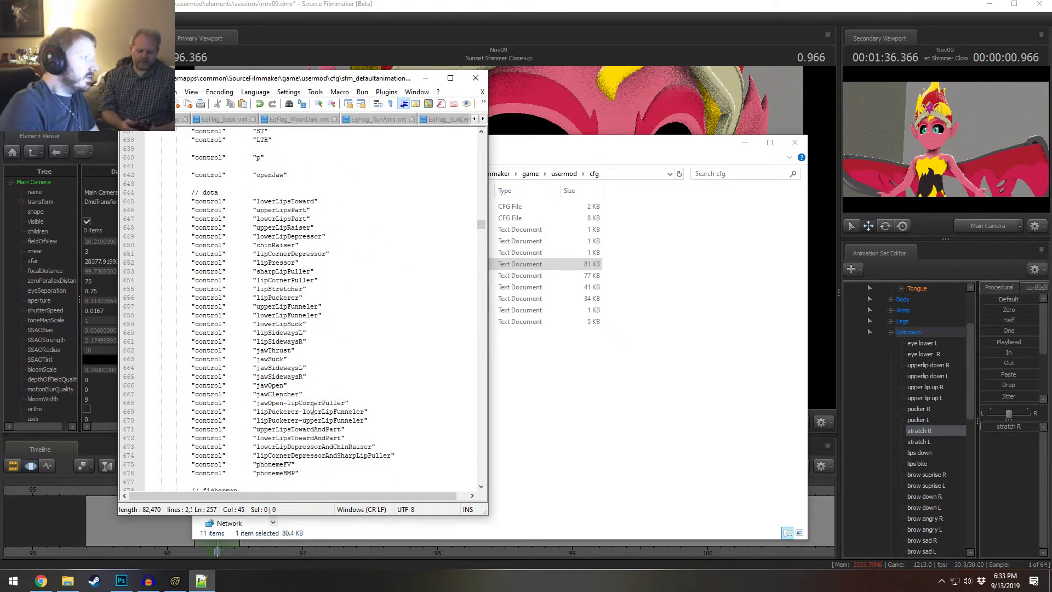
scroll(313, 410, "down", 20)
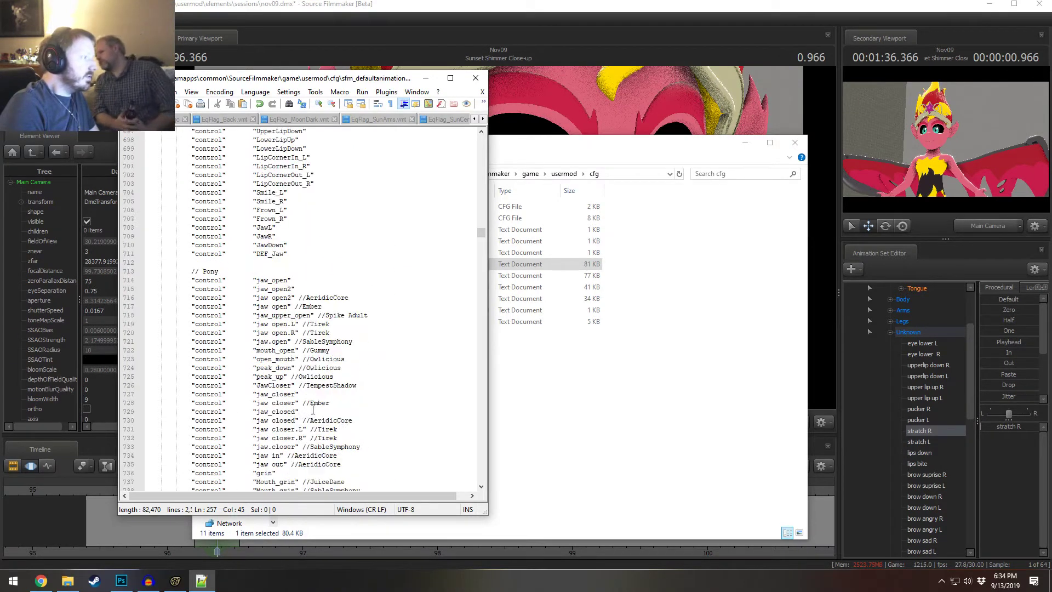
scroll(313, 409, "up", 5)
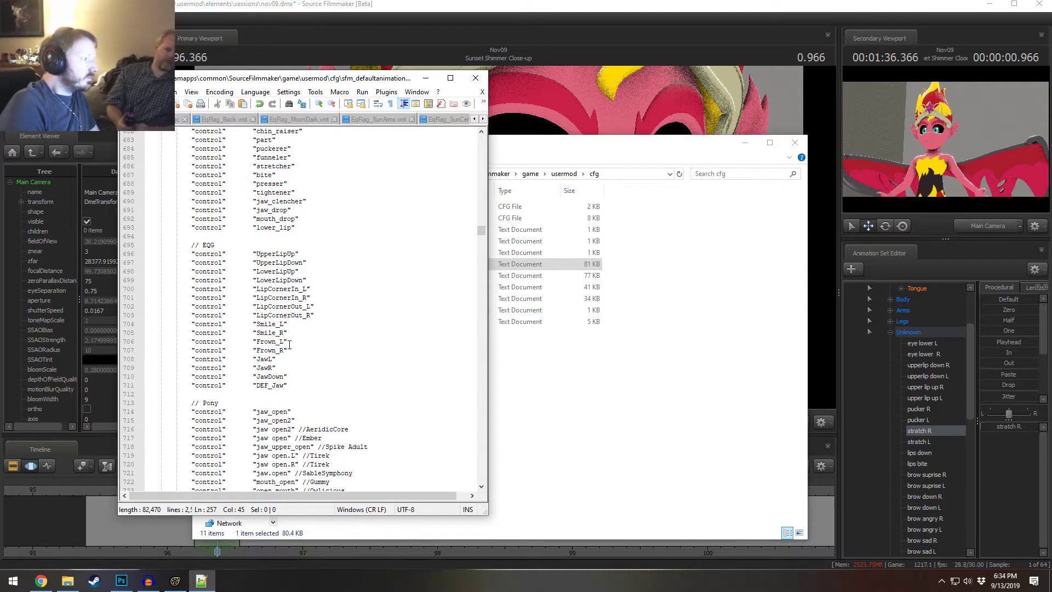
- Add control entries named "pucker L" and "pucker R" below Frown_R in the EQG section of the Lower Face group
left_click(340, 350)
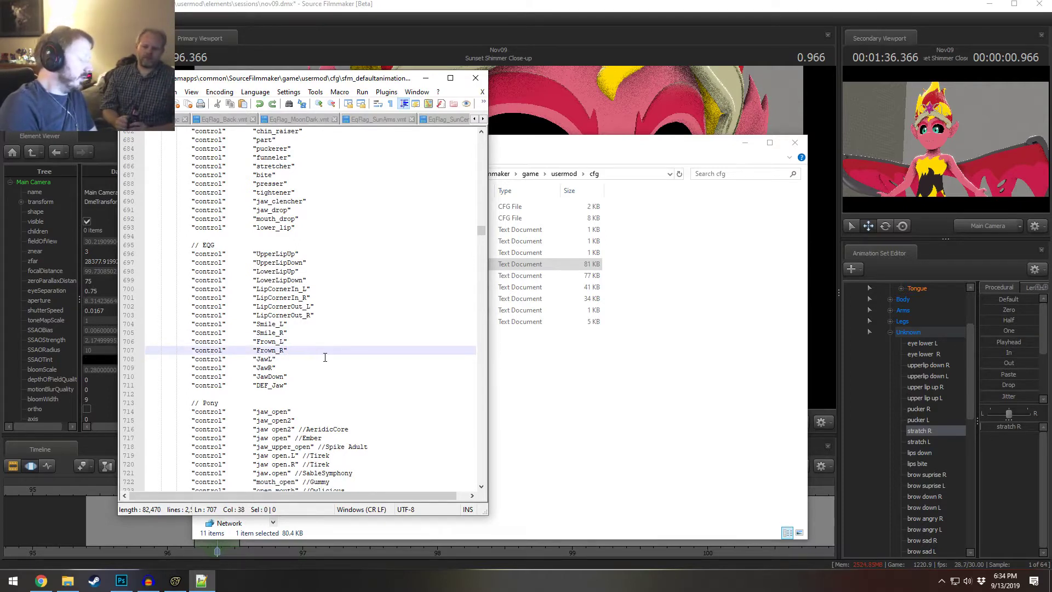
key("ctrl+d")
double_click(263, 358)
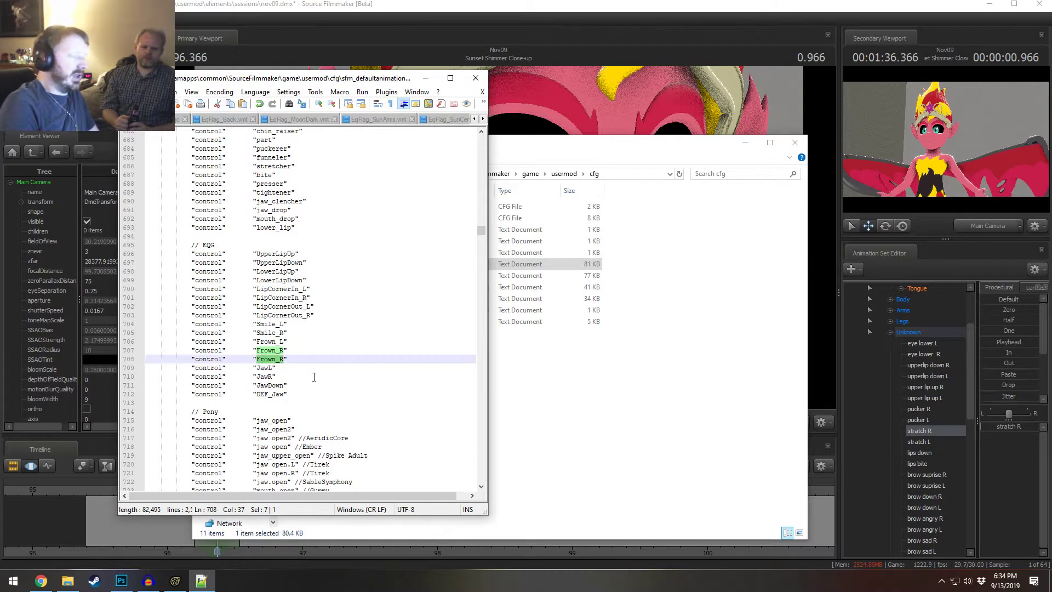
type("pucker L")
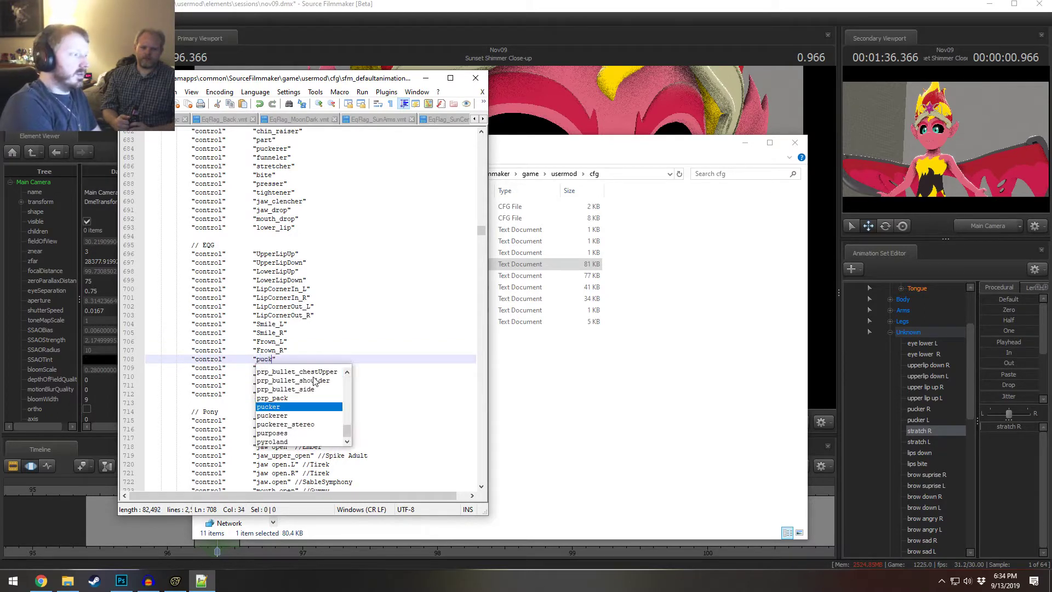
key("Escape")
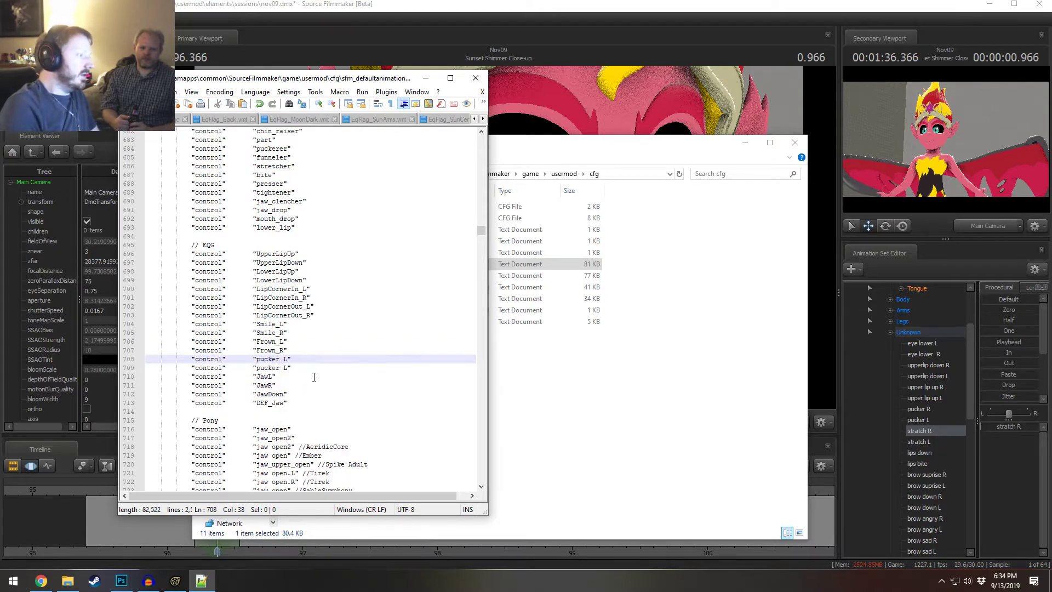
key("ctrl+d")
left_click(293, 369)
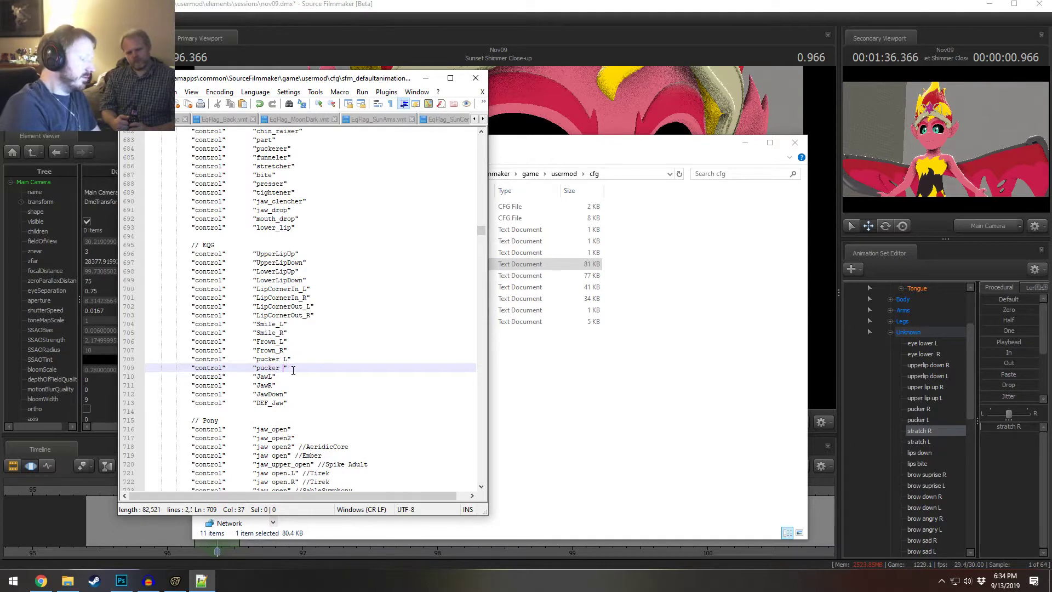
type("R")
key("Escape")
- Add control entries named "stratch L" and "stratch R" below "pucker R" and save the file
key("ctrl+d")
double_click(271, 377)
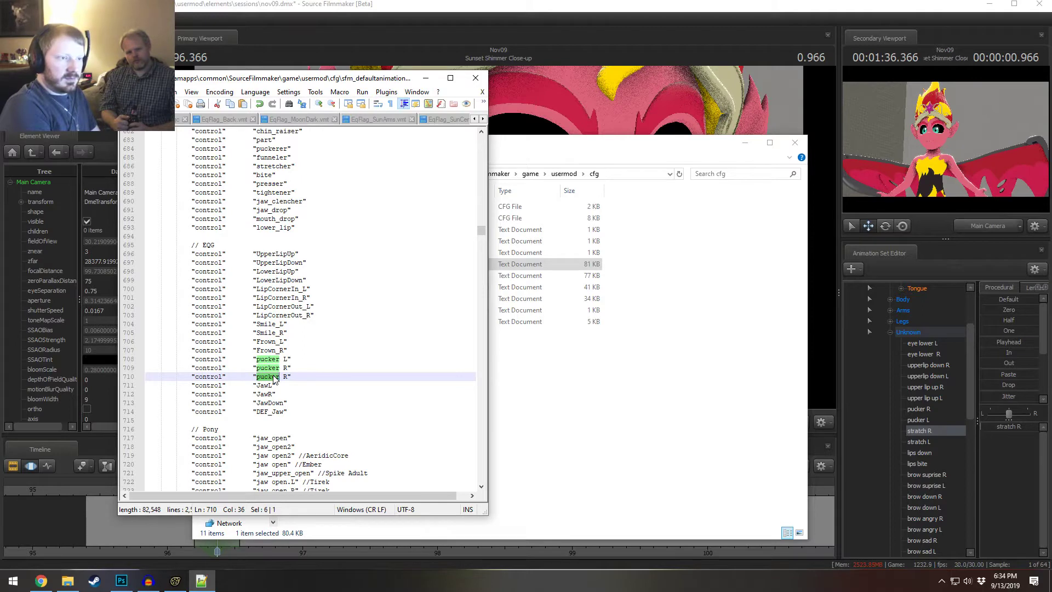
type("stratch")
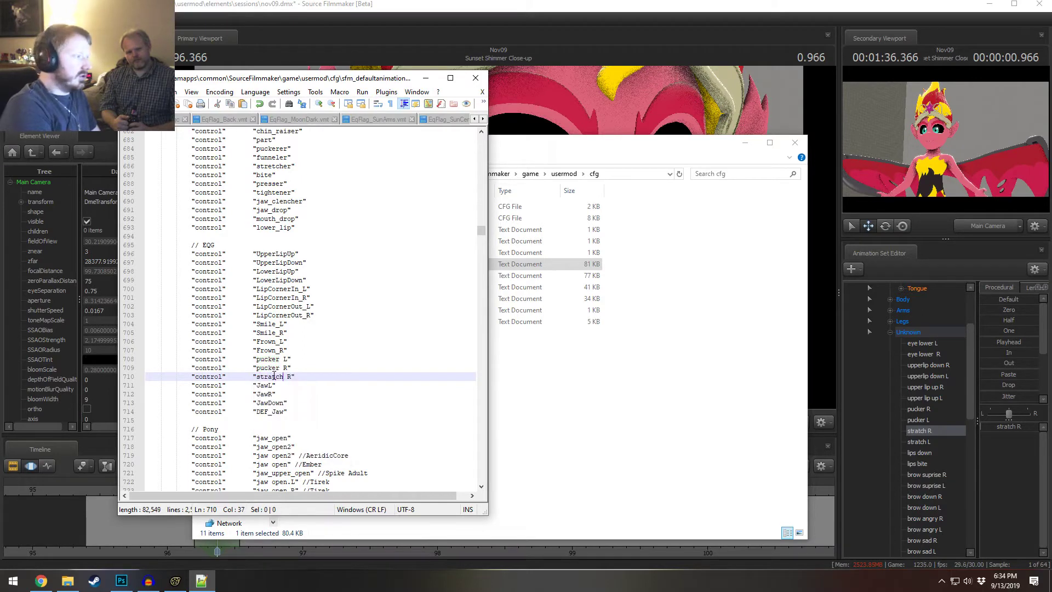
key("ctrl+d")
key("BackSpace")
type("L")
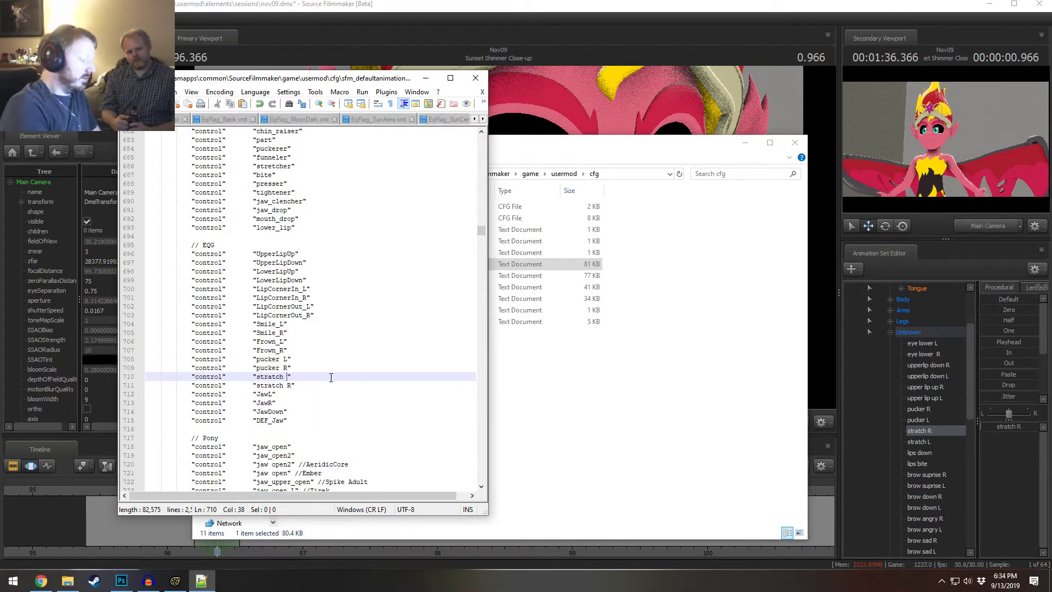
left_click(364, 370)
key("ctrl+s")
- Switch to Source Filmmaker, rebuild Sunset Shimmer's control groups and expand her Lower Face group
scroll(915, 333, "up", 3)
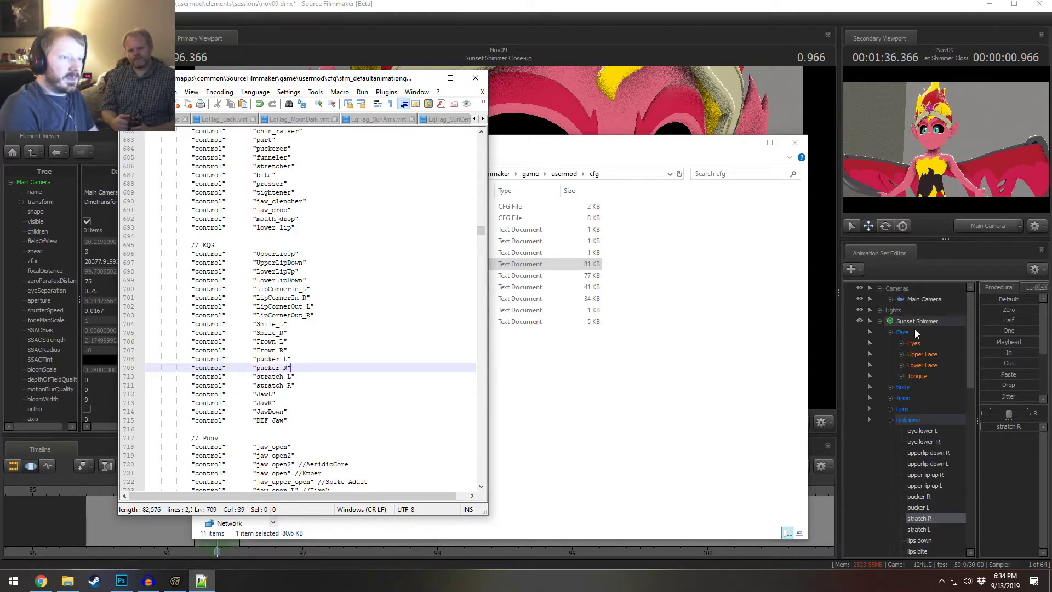
left_click(915, 330)
right_click(919, 329)
mouse_move(937, 427)
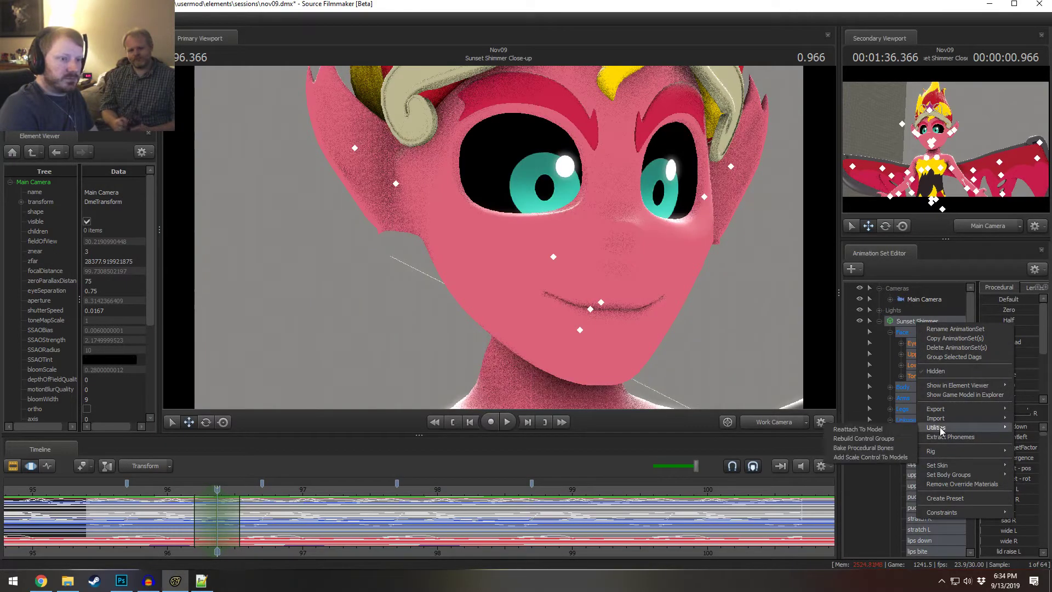
left_click(876, 438)
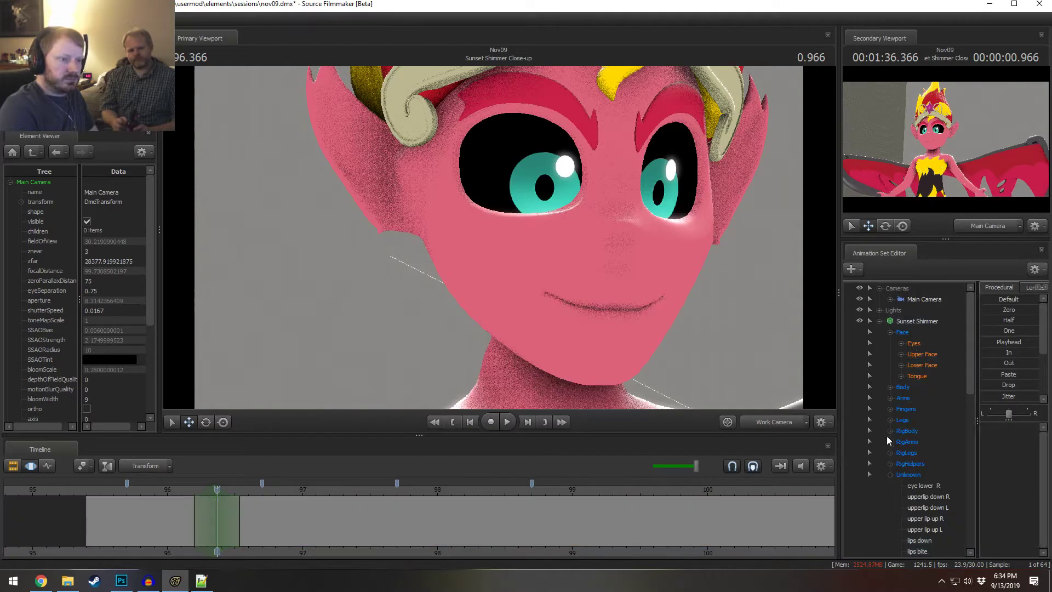
left_click(902, 365)
left_click(901, 367)
left_click(901, 365)
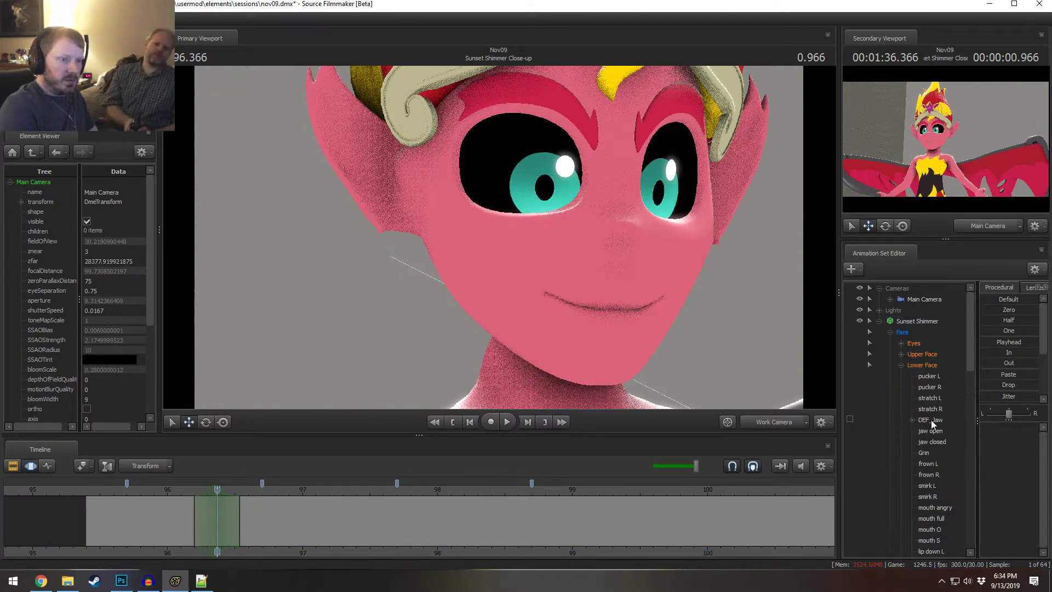
- Return to Notepad++, move the DEF_Jaw entry to the top of the Lower Face EQG section and save the file
key("alt+Tab")
left_click(238, 350)
scroll(240, 351, "up", 2)
scroll(240, 353, "down", 3)
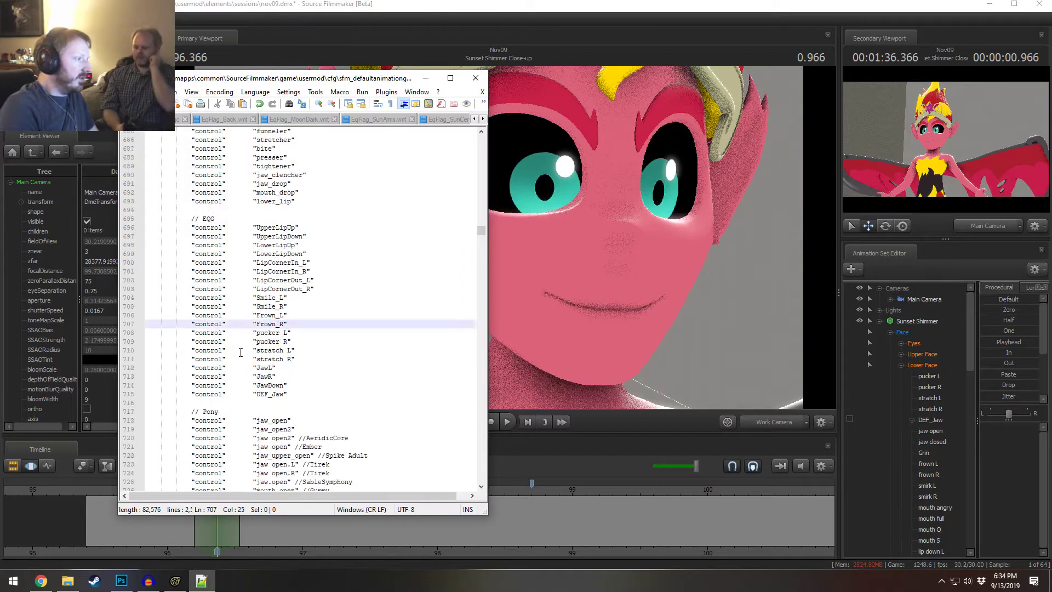
scroll(240, 352, "down", 1)
left_click_drag(290, 368, 191, 367)
key("ctrl+x")
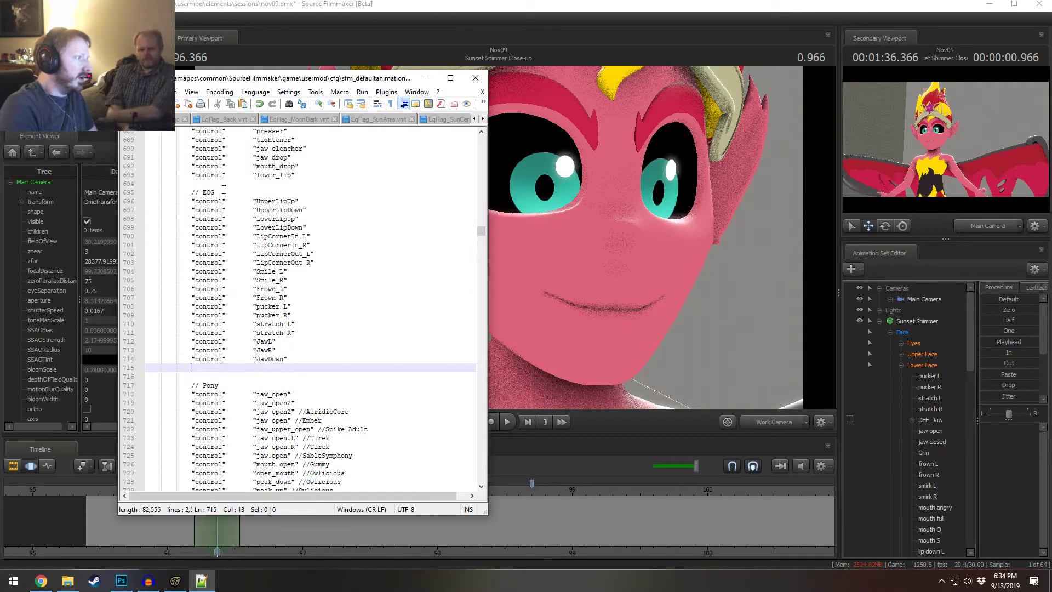
left_click(193, 202)
key("Return")
key("Up")
key("ctrl+v")
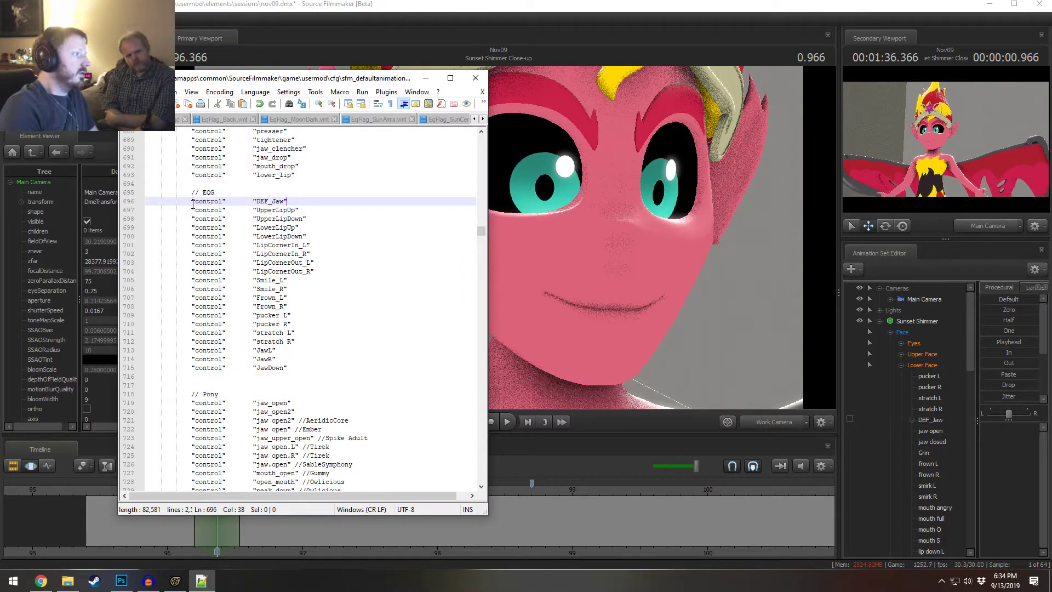
key("ctrl+s")
- Rebuild Sunset Shimmer's control groups in Source Filmmaker to apply the new DEF_Jaw order
left_click(922, 322)
right_click(922, 322)
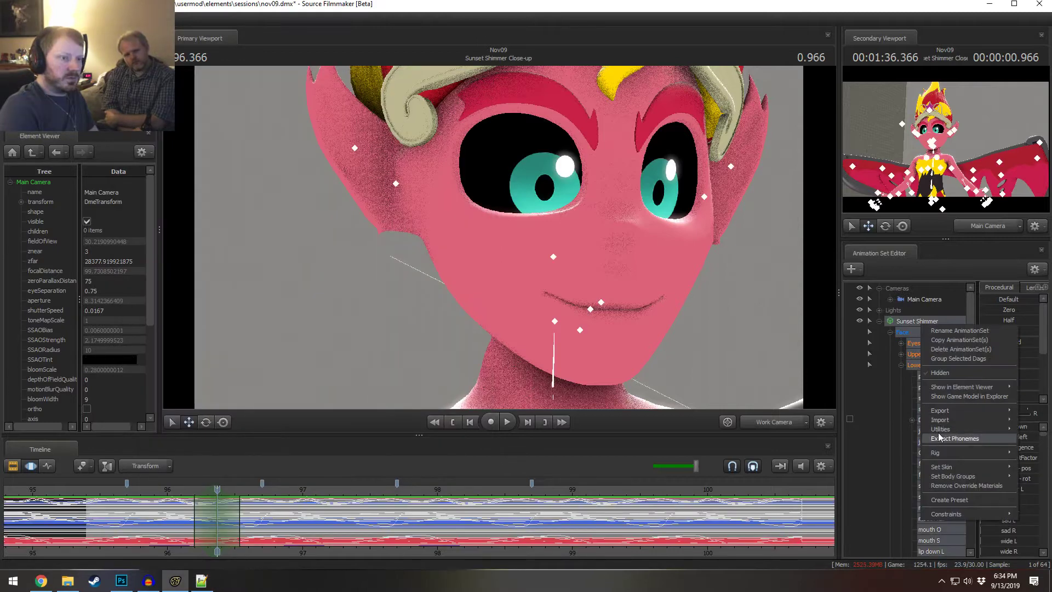
mouse_move(940, 429)
left_click(890, 448)
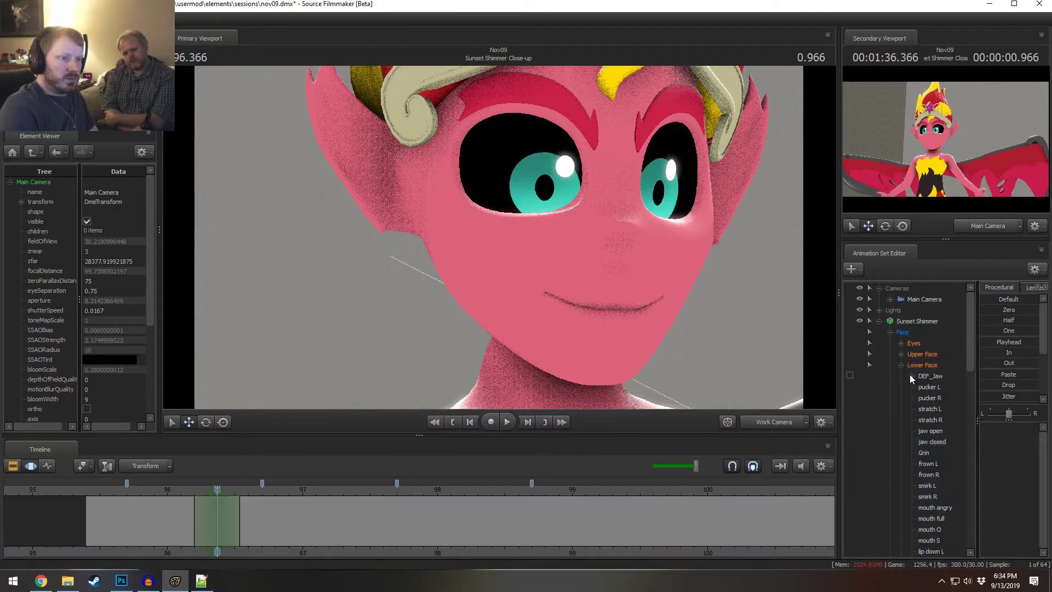
- Back in Notepad++, remove the entries from UpperLipUp through LipCornerOut_R from below DEF_Jaw in the Lower Face EQG section
key("alt+Tab")
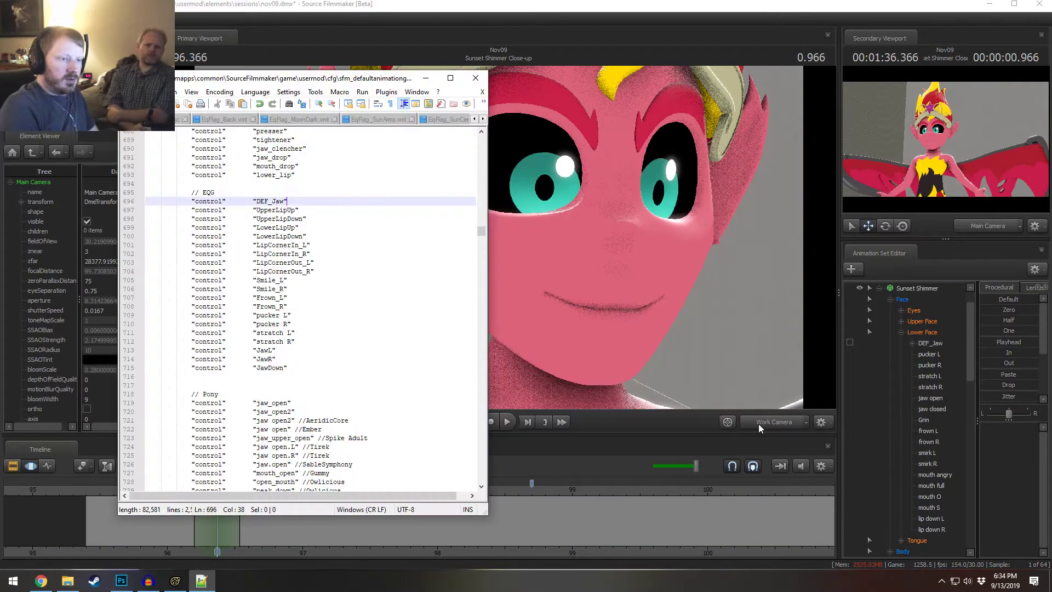
left_click(238, 332)
scroll(239, 332, "down", 1)
scroll(239, 331, "up", 2)
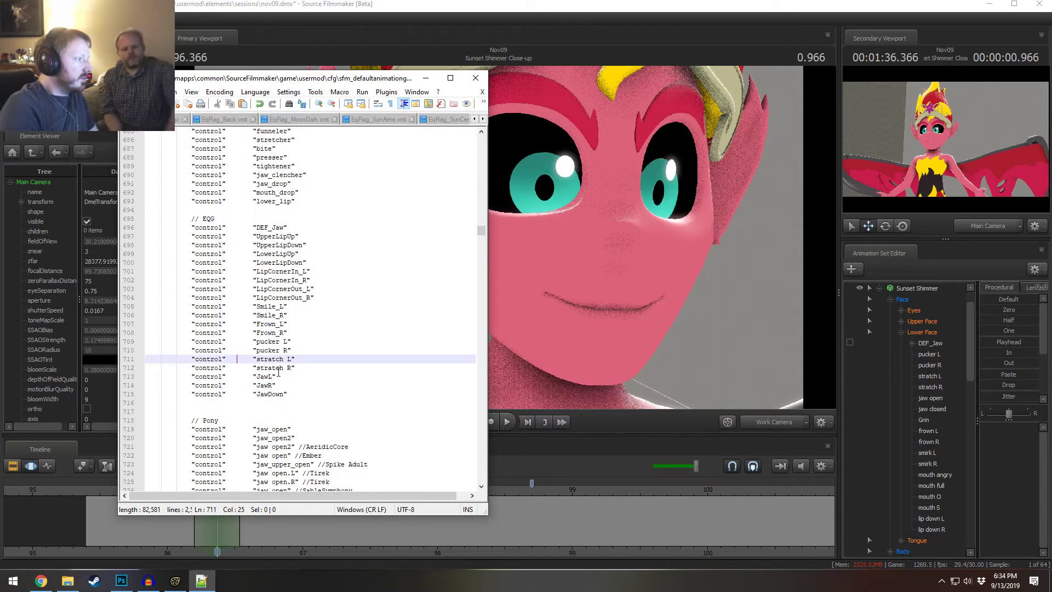
scroll(290, 276, "down", 2)
scroll(296, 297, "up", 1)
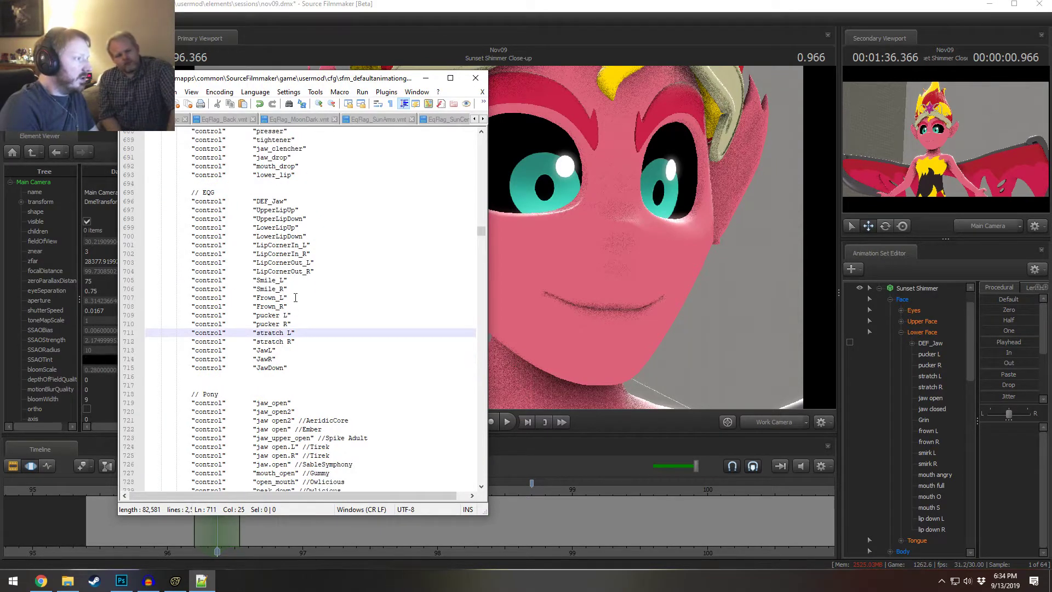
left_click_drag(321, 269, 191, 209)
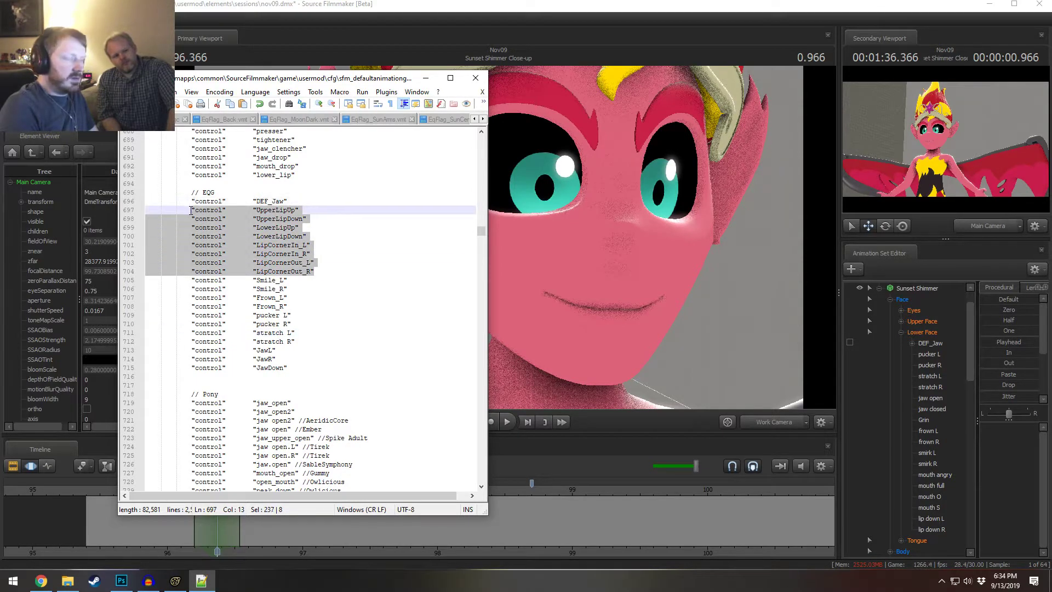
key("Delete")
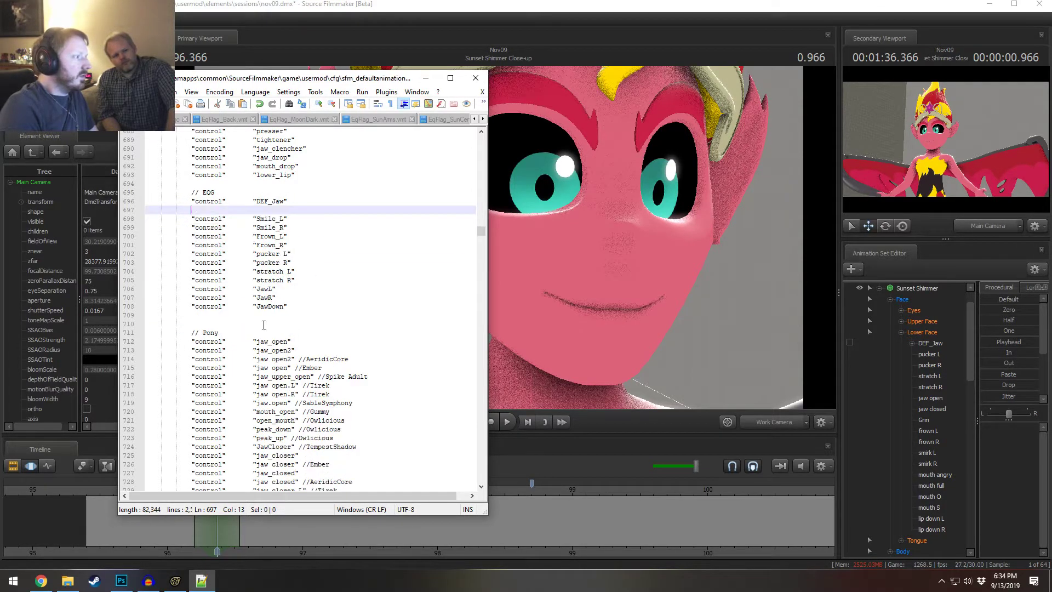
- Paste the removed UpperLipUp through LipCornerOut_R entries below the "stratch R" entry in the Lower Face EQG section
left_click(290, 308)
left_click(318, 280)
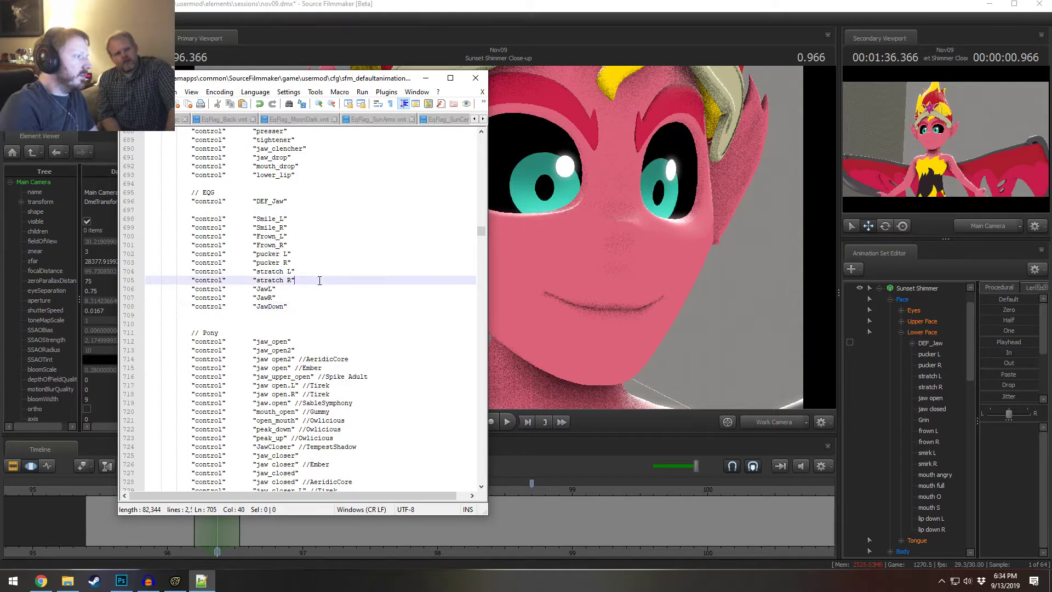
key("Return")
key("ctrl+v")
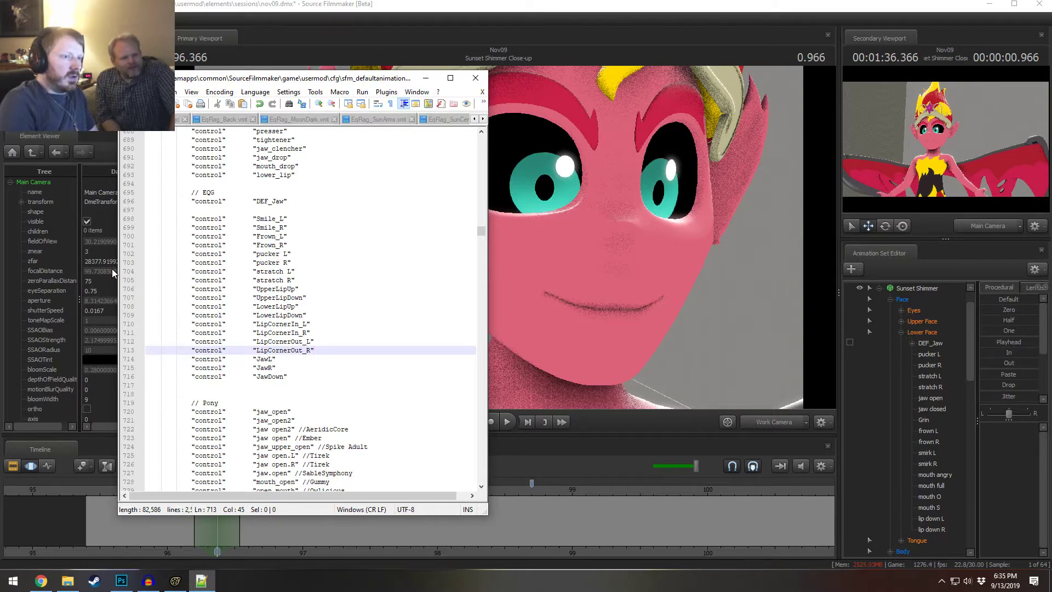
- Check Sunset Shimmer's Unknown control names in Source Filmmaker, and add a "lips down" control entry below LipCornerOut_R in Notepad++
left_click(899, 333)
scroll(893, 410, "down", 10)
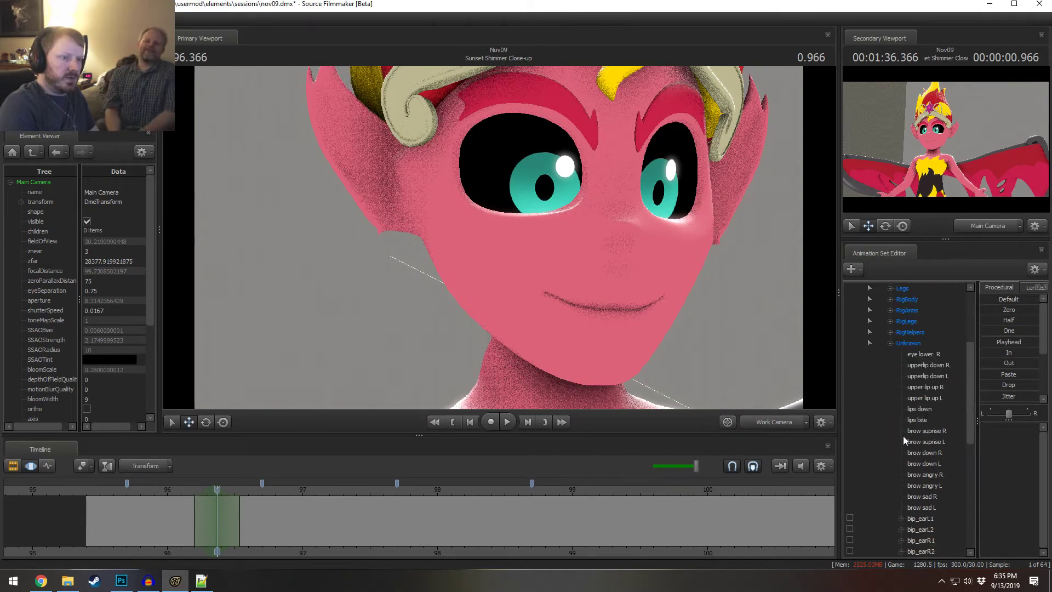
scroll(903, 436, "down", 1)
key("alt+Tab")
left_click(256, 315)
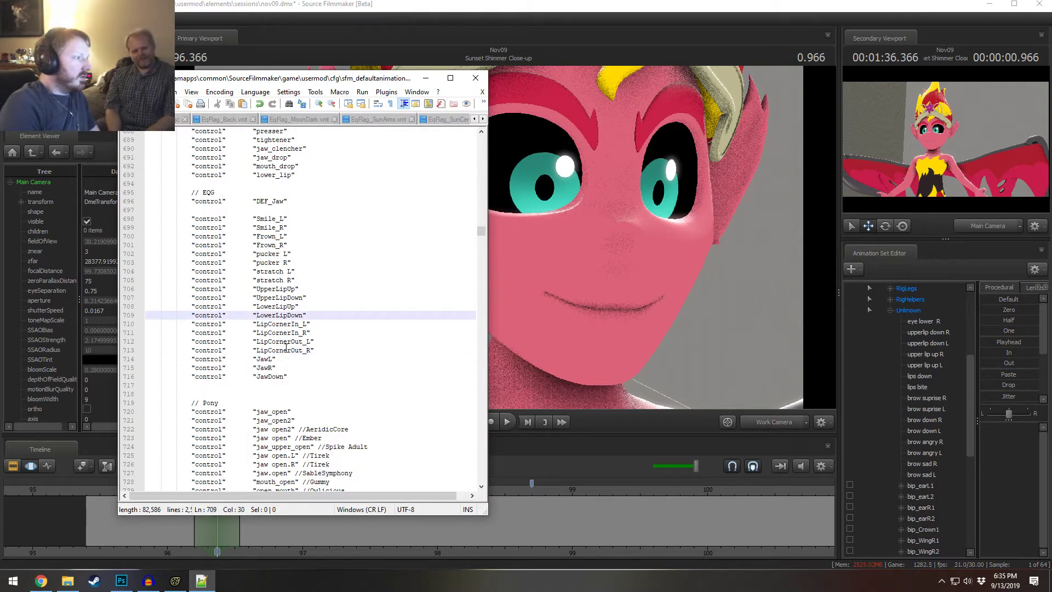
left_click(338, 350)
key("ctrl+d")
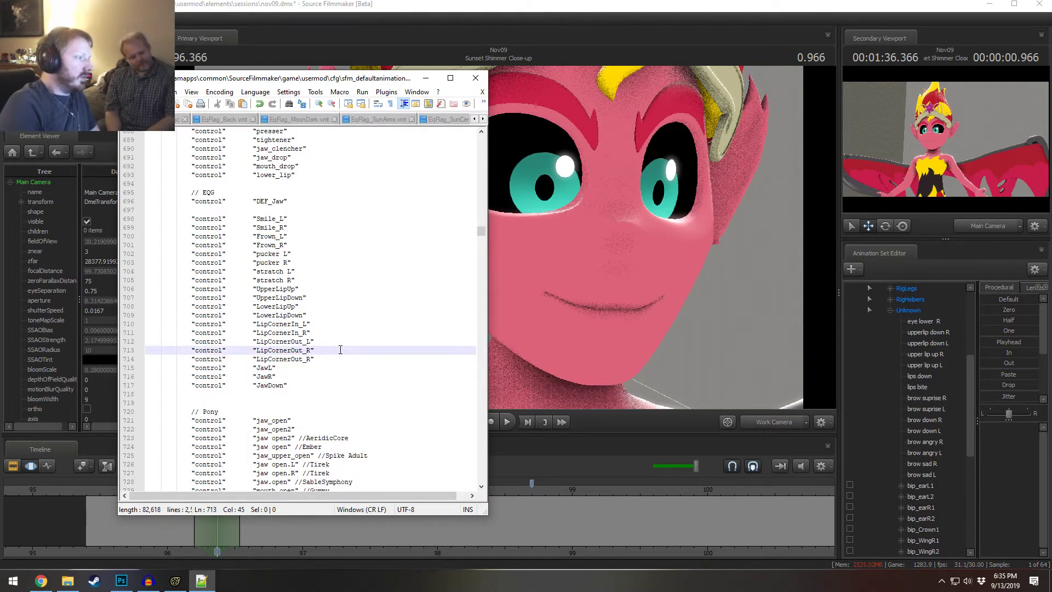
double_click(289, 358)
type("lips down")
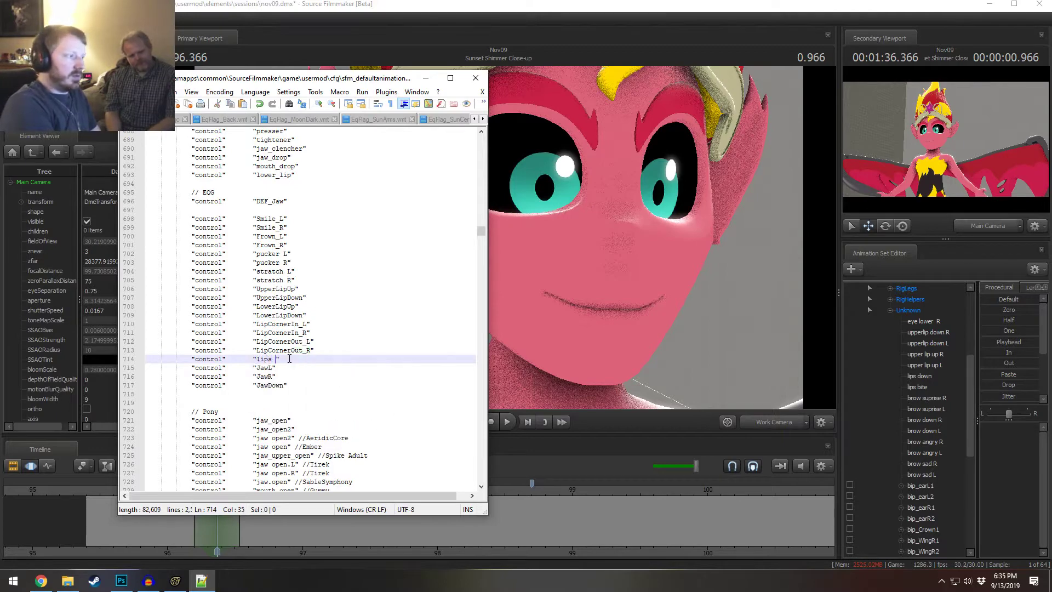
- Duplicate the "lips down" entry and rename the copy below it "lips up"
key("ctrl+d")
key("Down")
key("BackSpace")
key("BackSpace")
key("BackSpace")
key("BackSpace")
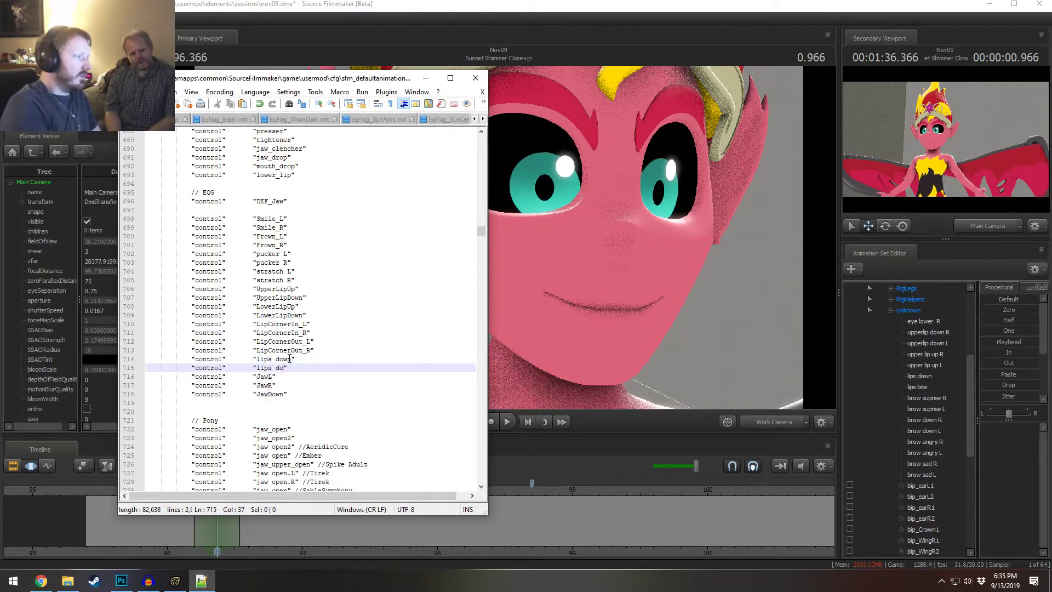
type("up")
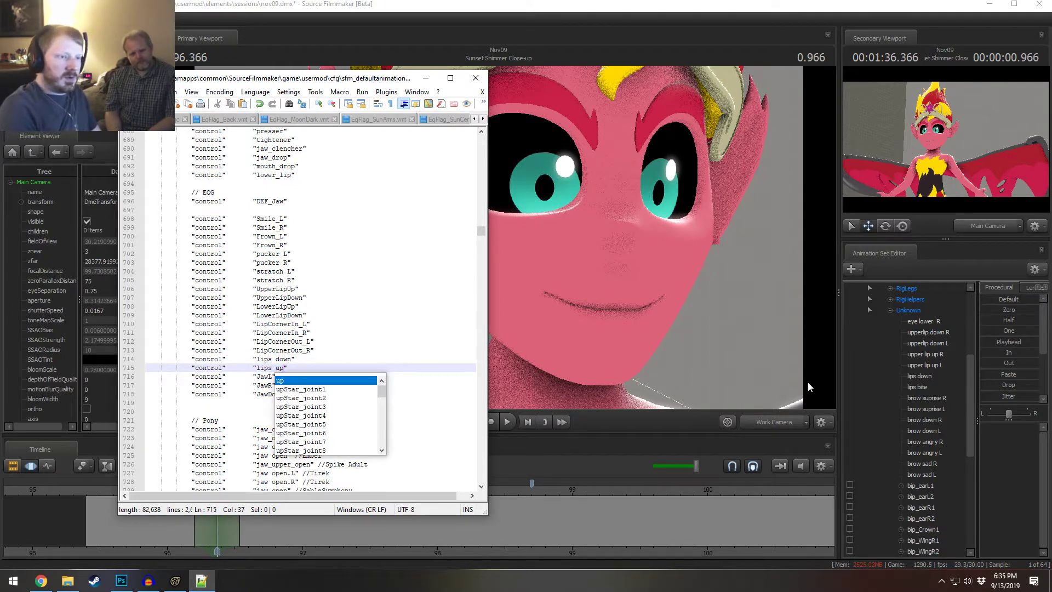
left_click(273, 351)
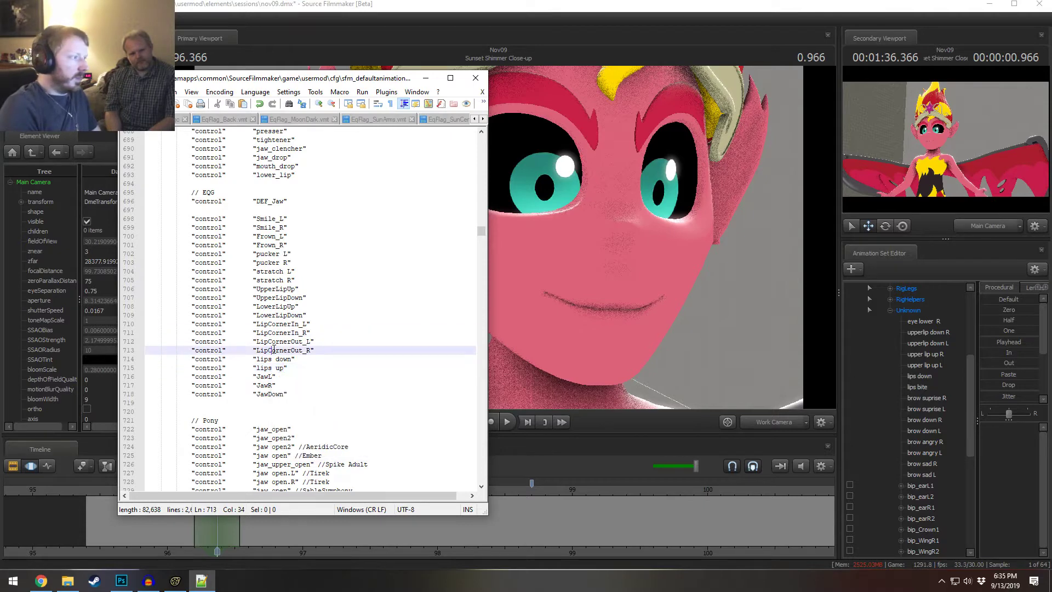
- Duplicate the UpperLipDown entry and rename the copy below it "upper lip up R"
left_click(282, 298)
key("ctrl+d")
double_click(282, 307)
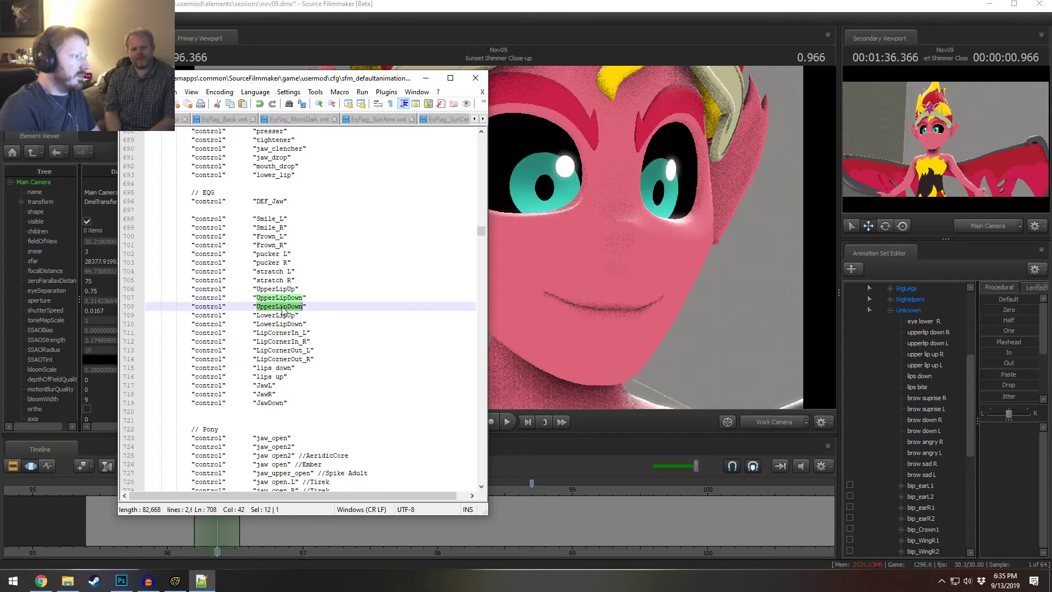
type("upper ")
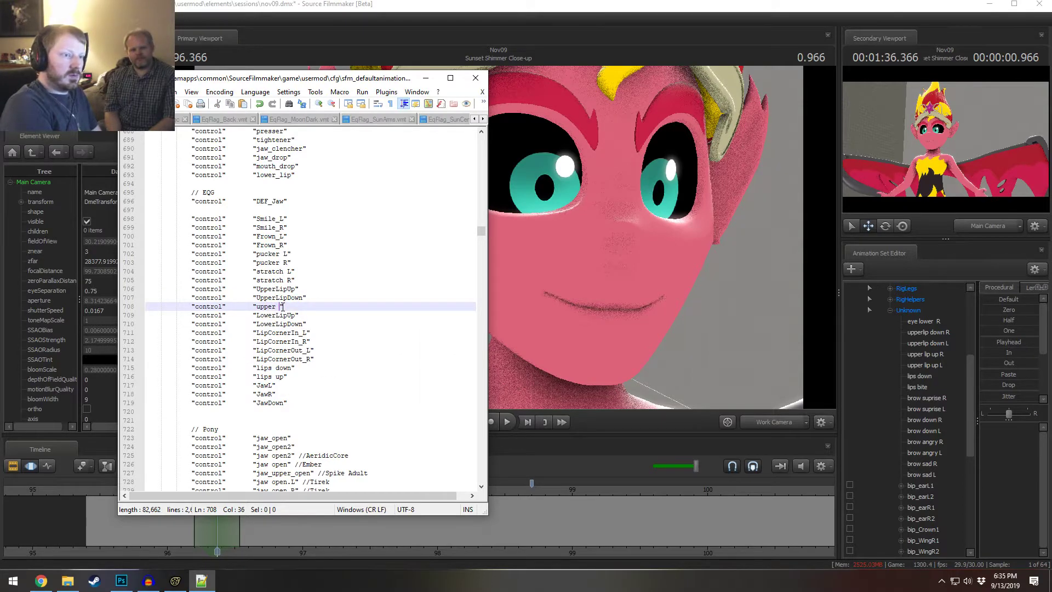
type("lip up ")
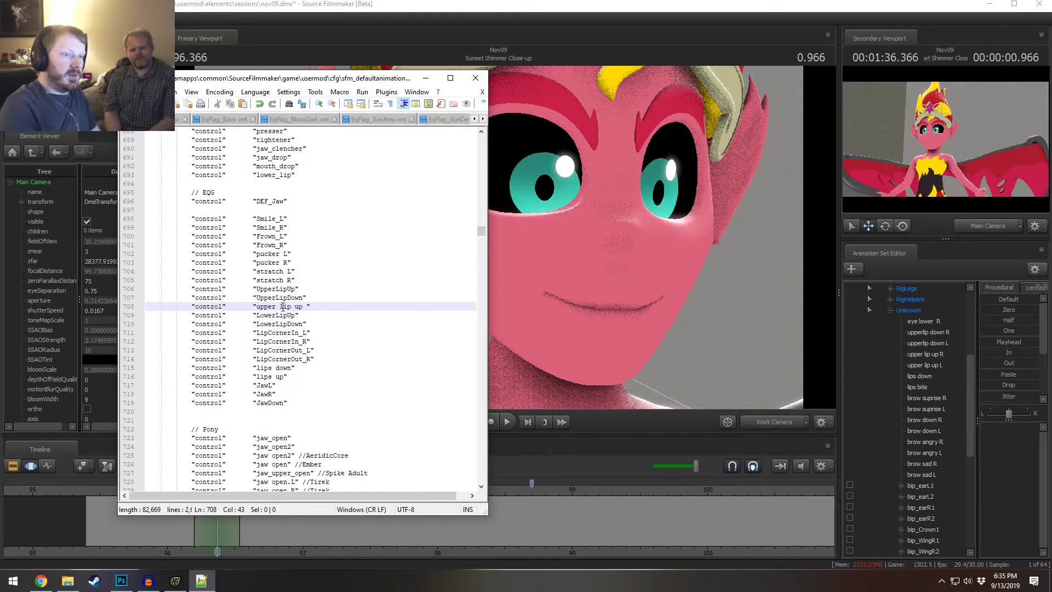
type("R")
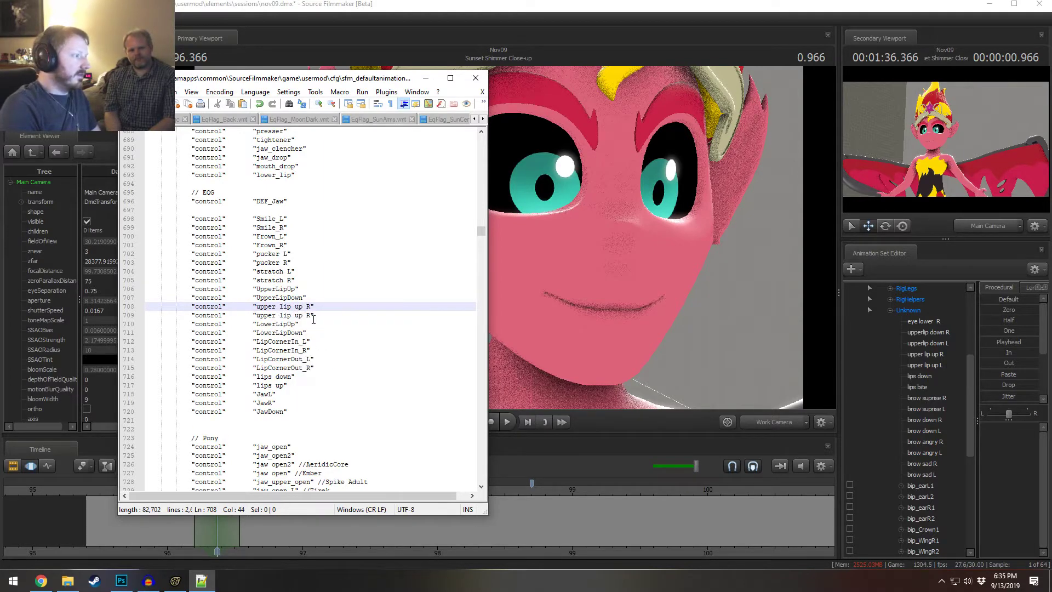
- Add a matching "upper lip up L" control entry directly above "upper lip up R"
key("ctrl+d")
key("Up")
key("BackSpace")
type("L")
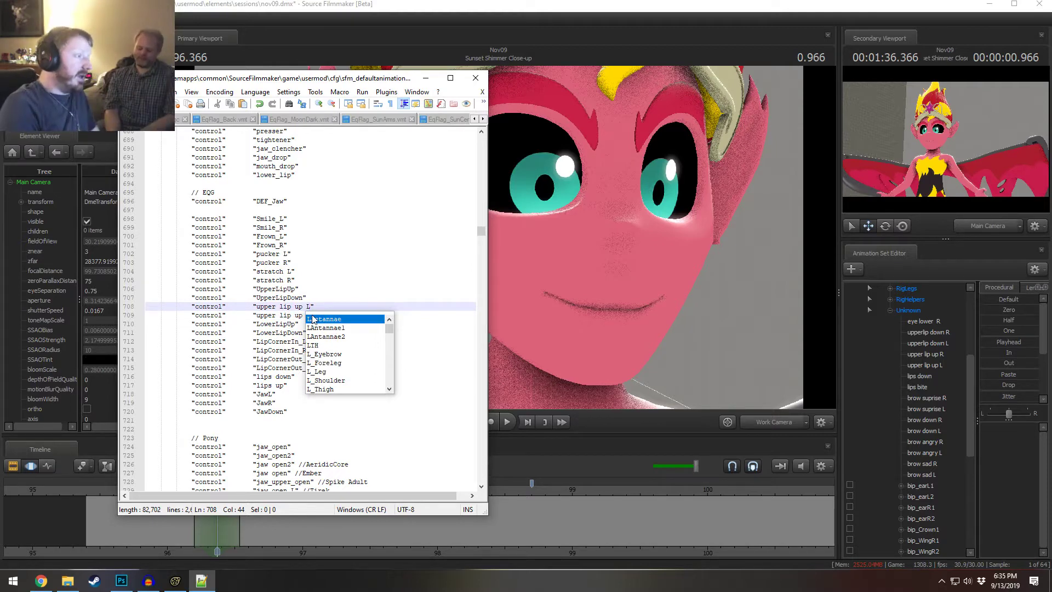
left_click(281, 315)
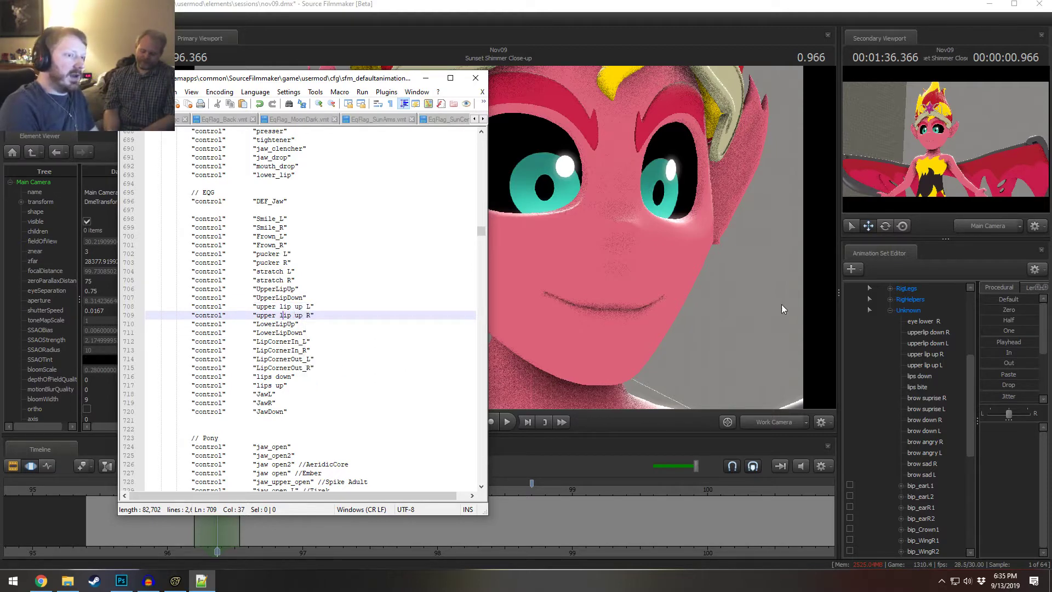
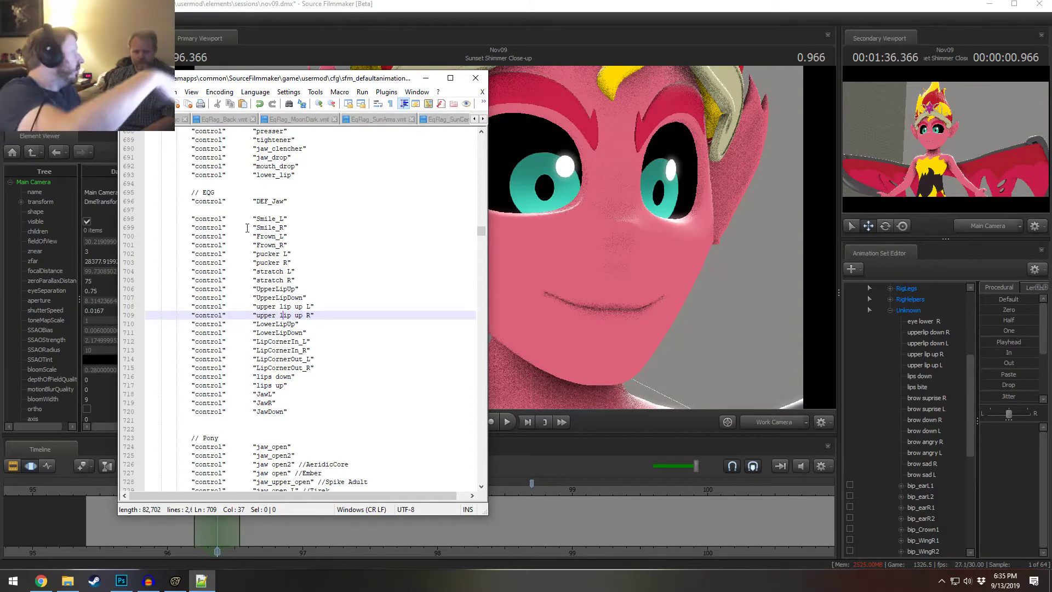
left_click(291, 280)
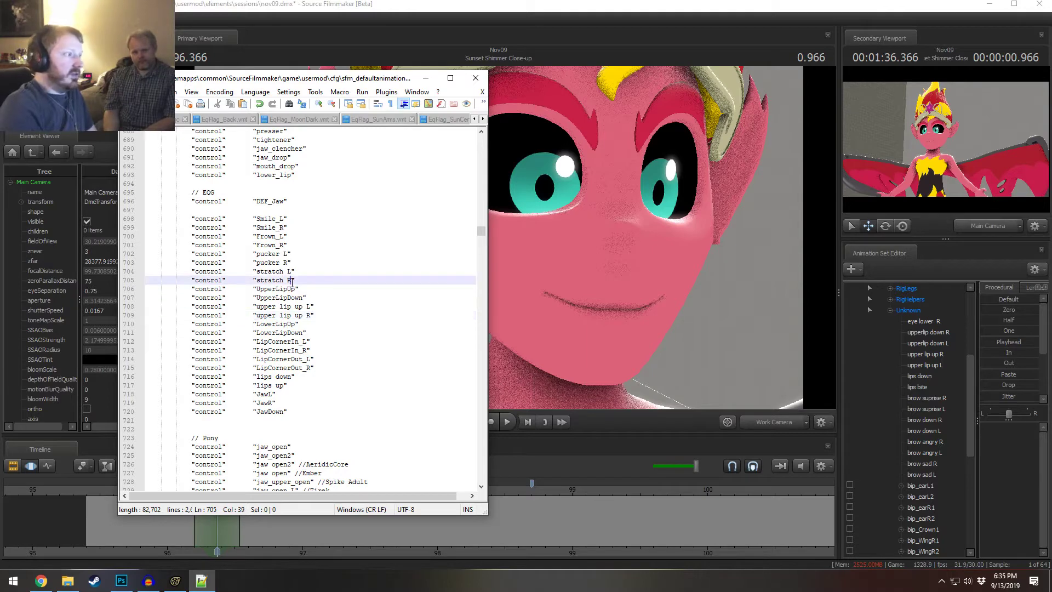
left_click(283, 324)
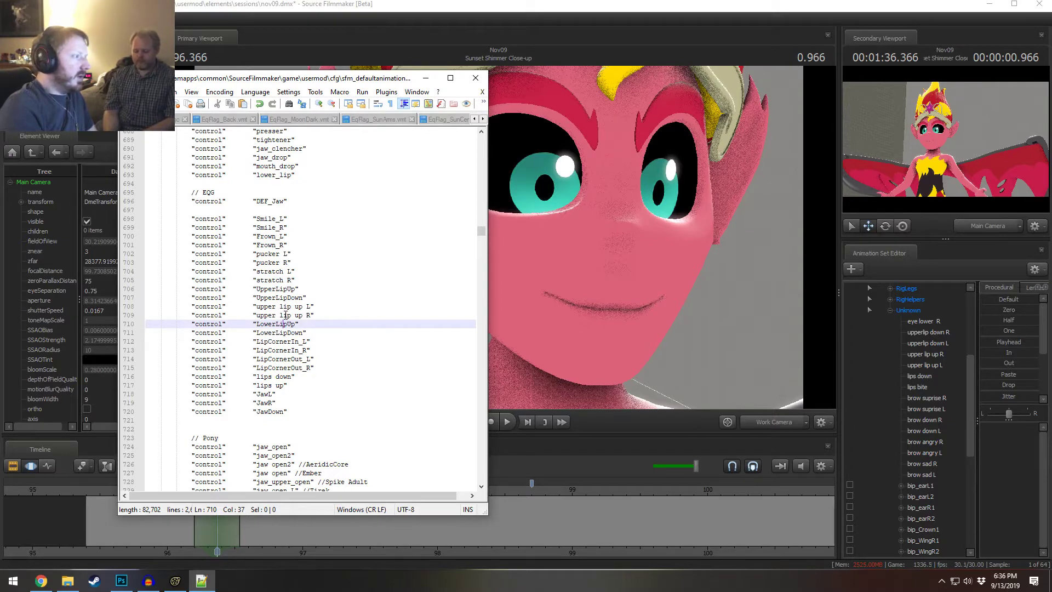
- Add "upper lip down L" and "upper lip down R" control entries below "upper lip up R"
left_click(285, 316)
key("ctrl+d")
double_click(298, 323)
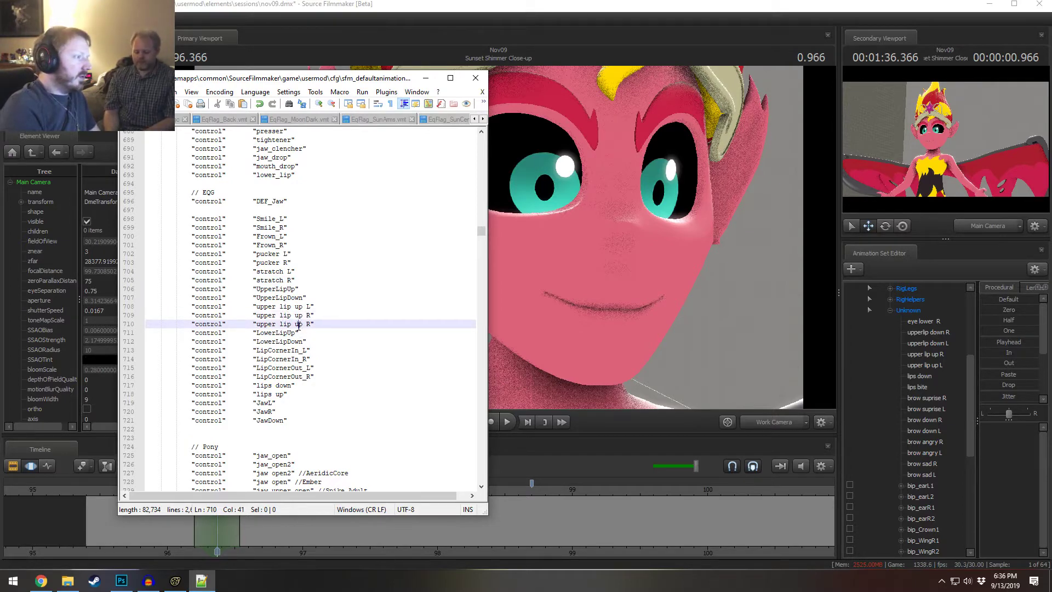
type("down")
key("Right")
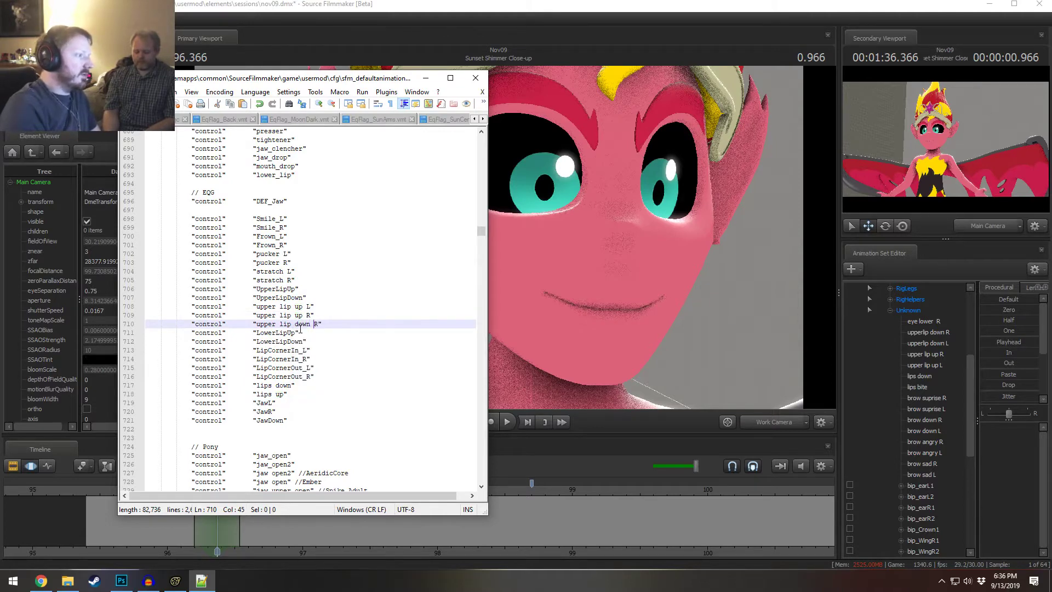
key("ctrl+d")
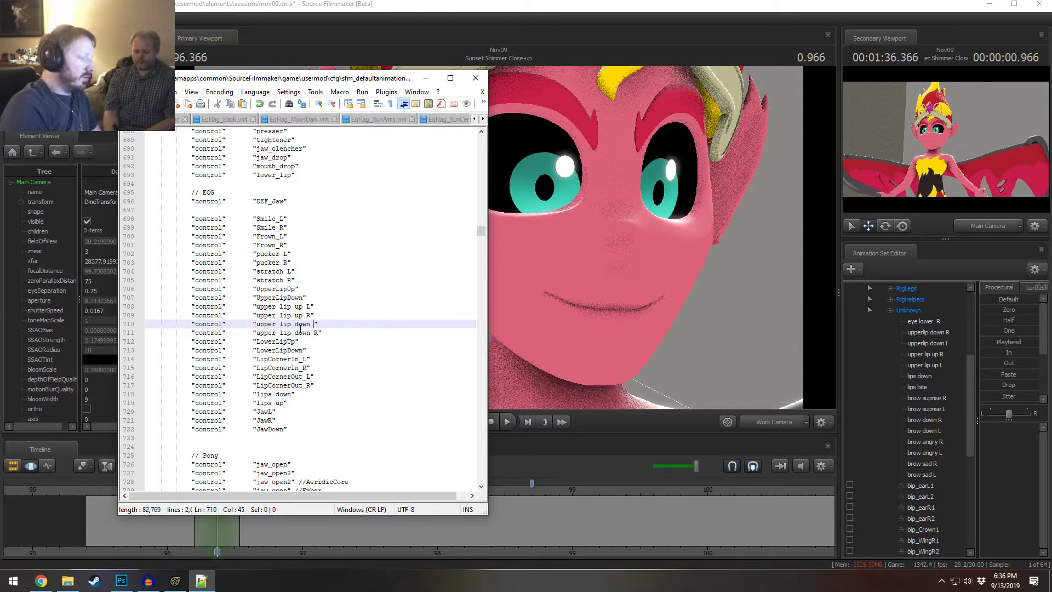
type("L")
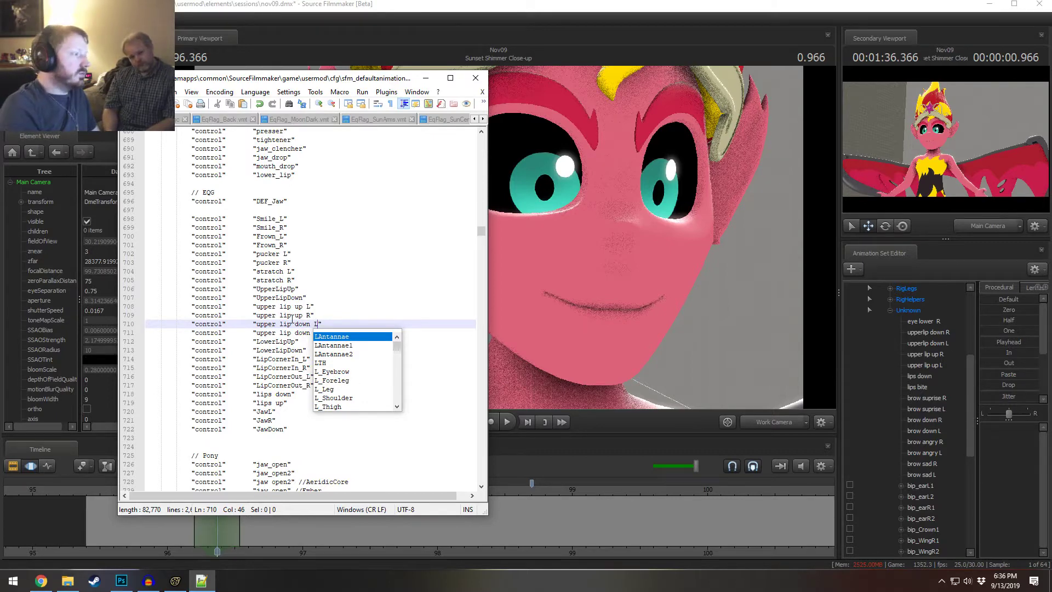
- In the EQG section with the eyelid and eyebrow controls, add "eye lower R" with a double space below "eye lower r", and save the file
left_click(272, 306)
scroll(271, 308, "up", 2)
scroll(272, 308, "up", 20)
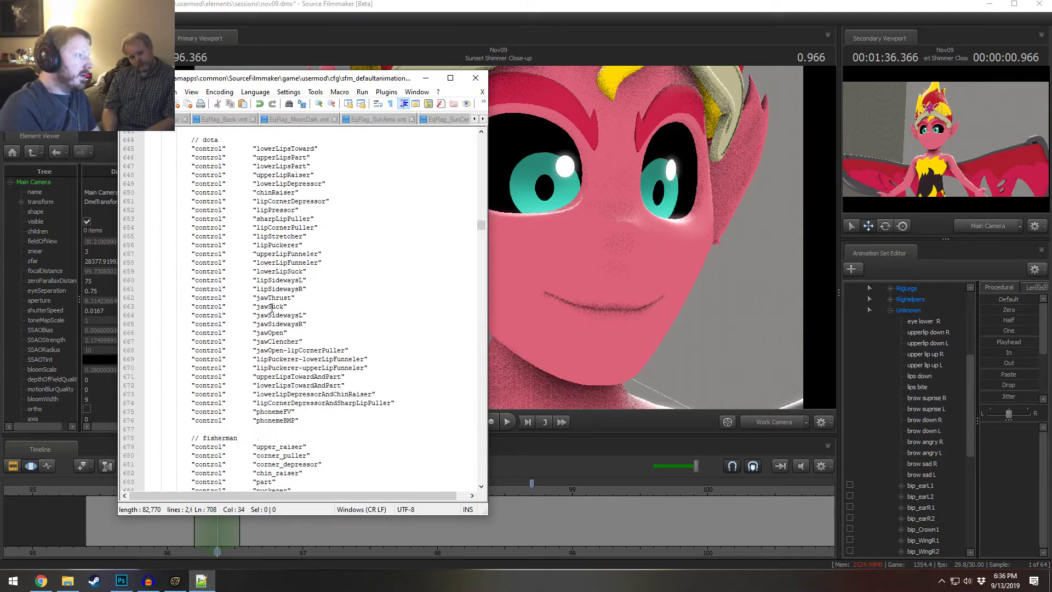
scroll(272, 308, "up", 20)
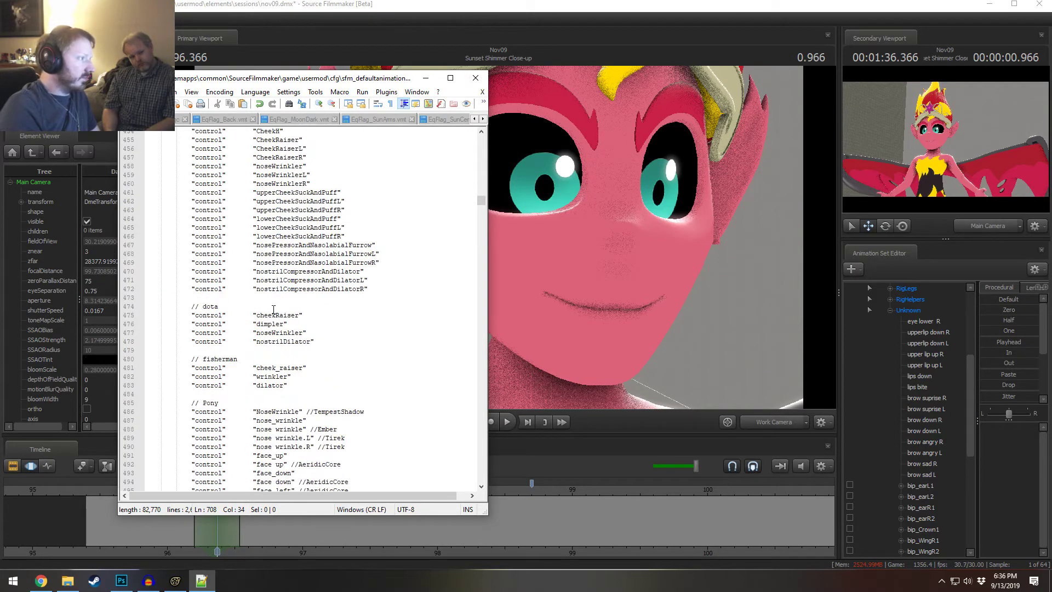
scroll(273, 309, "up", 8)
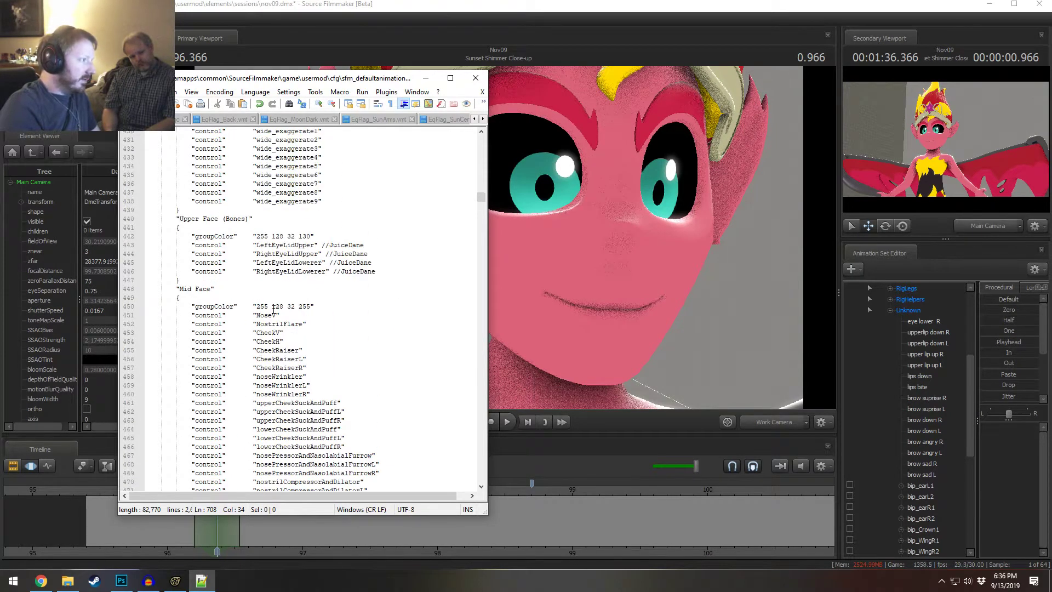
scroll(278, 346, "up", 15)
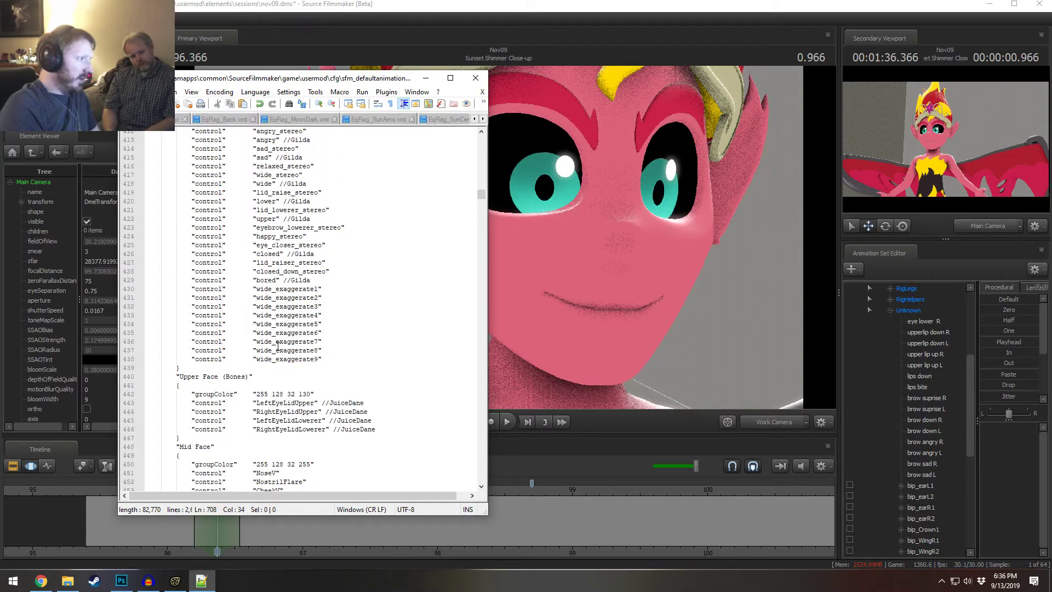
scroll(278, 346, "up", 6)
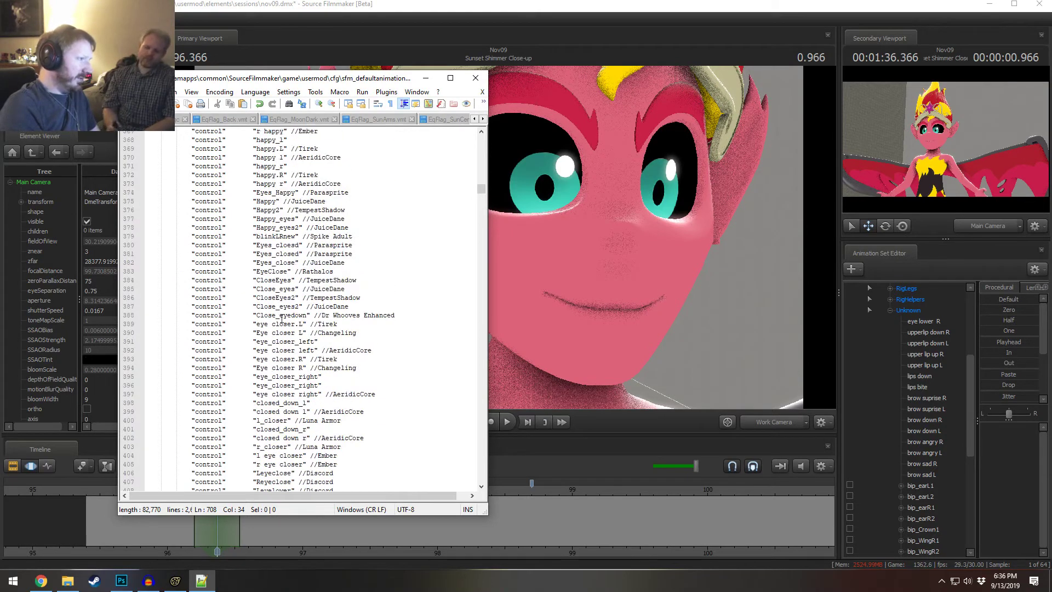
scroll(293, 400, "up", 20)
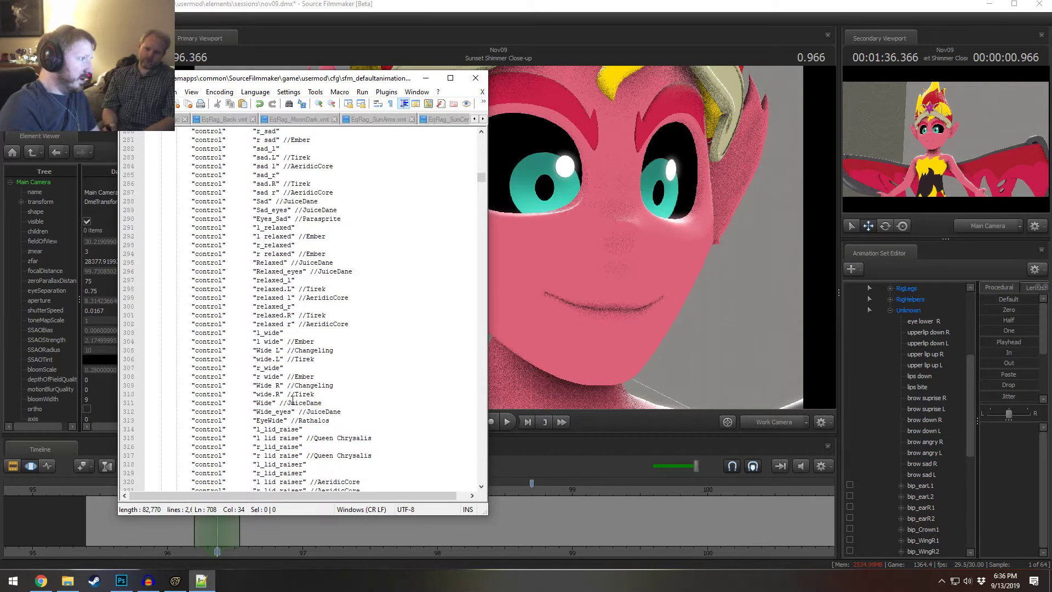
scroll(292, 401, "up", 6)
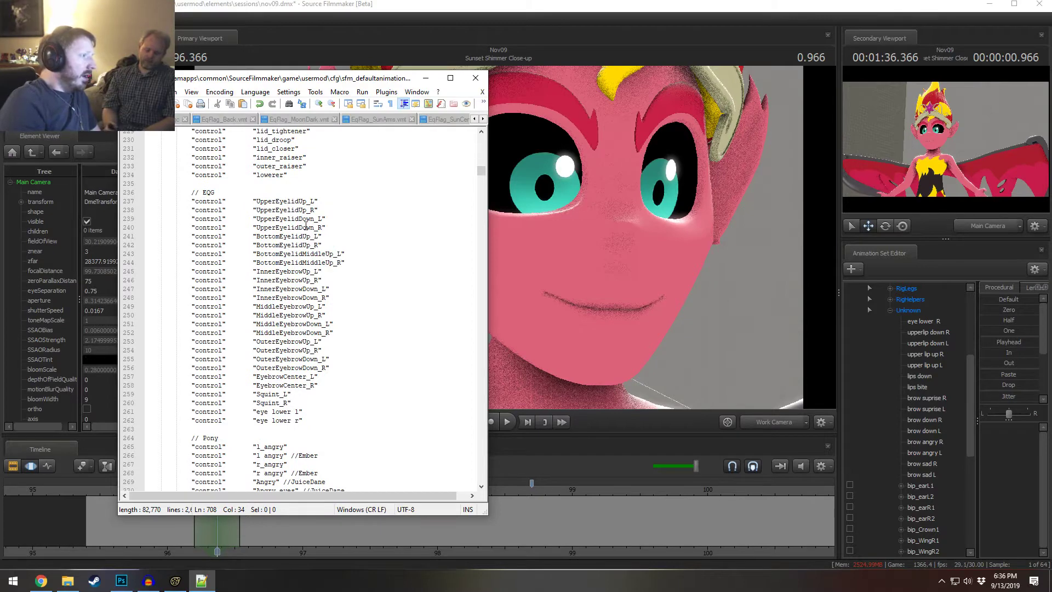
left_click(285, 418)
key("ctrl+d")
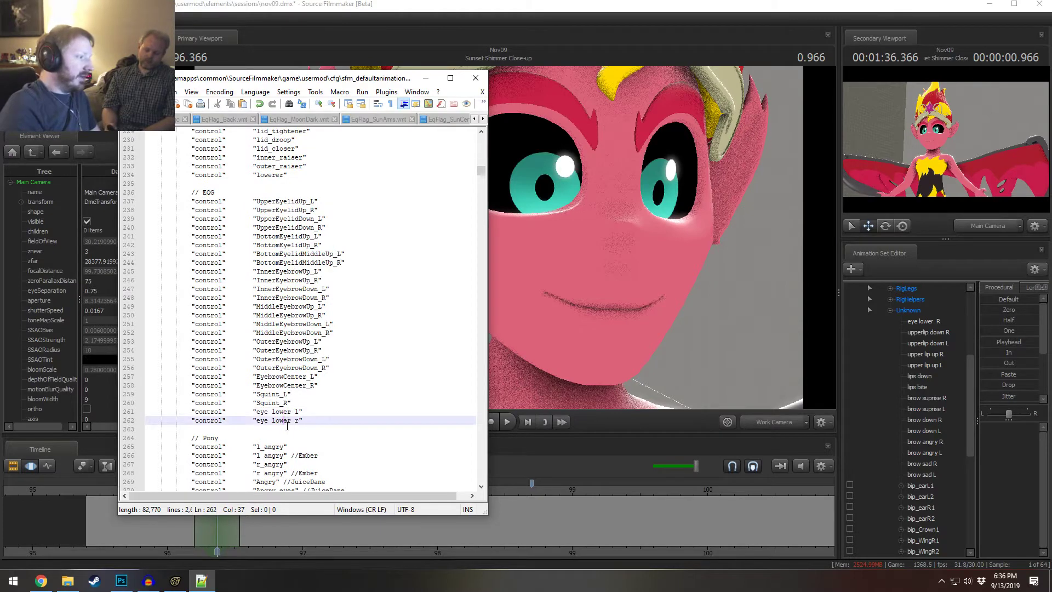
left_click(299, 429)
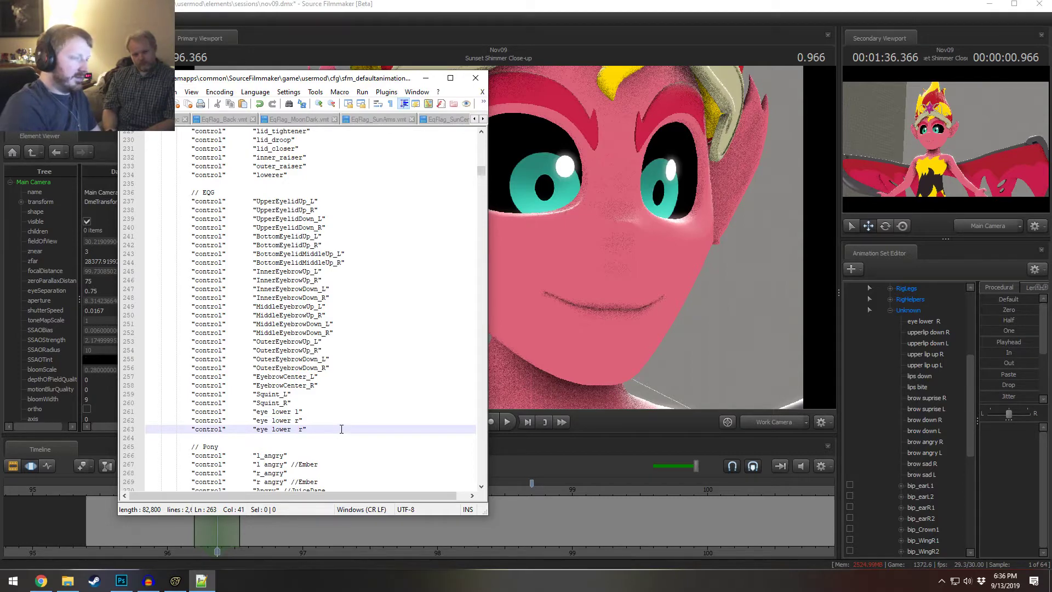
key("Delete")
type("R")
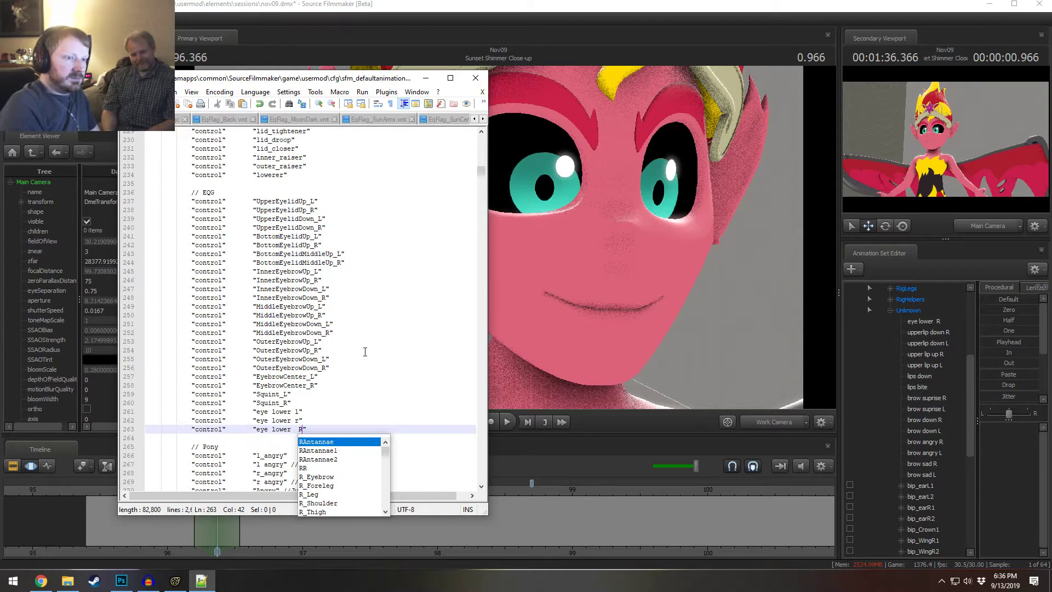
left_click(287, 377)
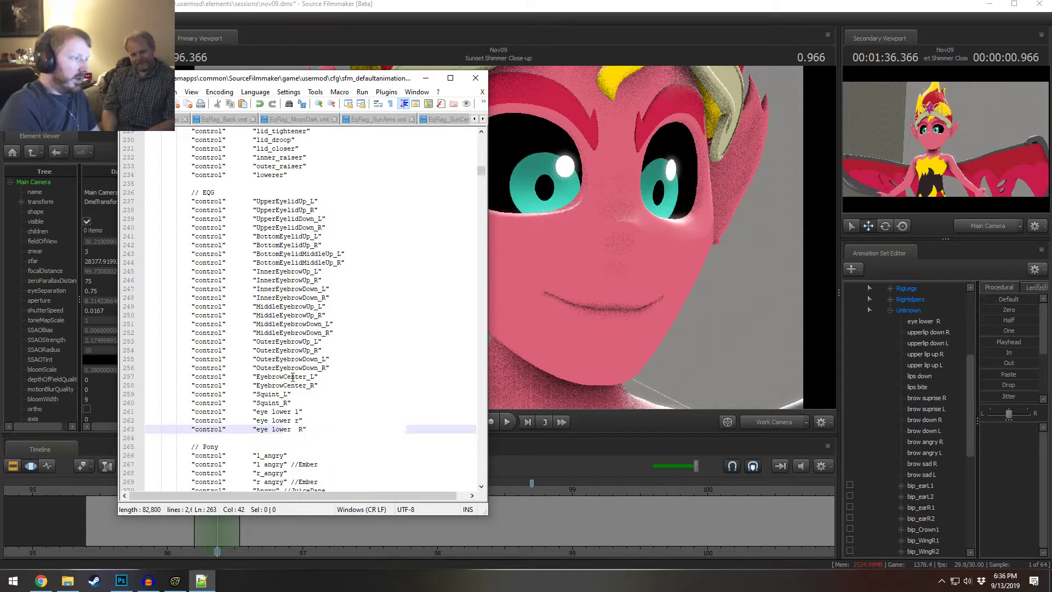
key("ctrl+s")
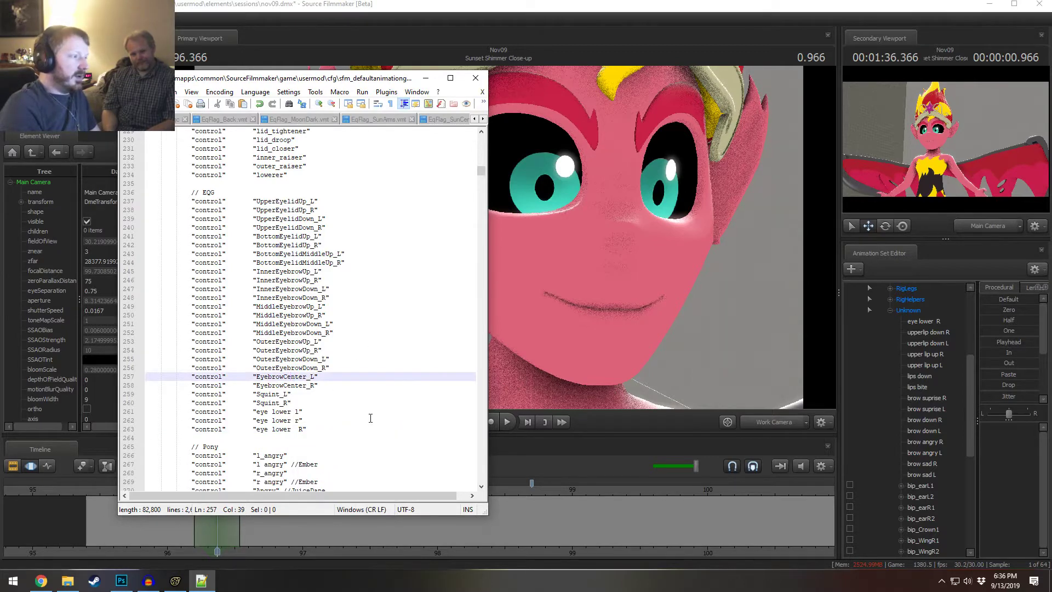
- Switch to Source Filmmaker, rebuild Sunset Shimmer's control groups and check which controls remain under Unknown
left_click(911, 312)
scroll(912, 318, "up", 5)
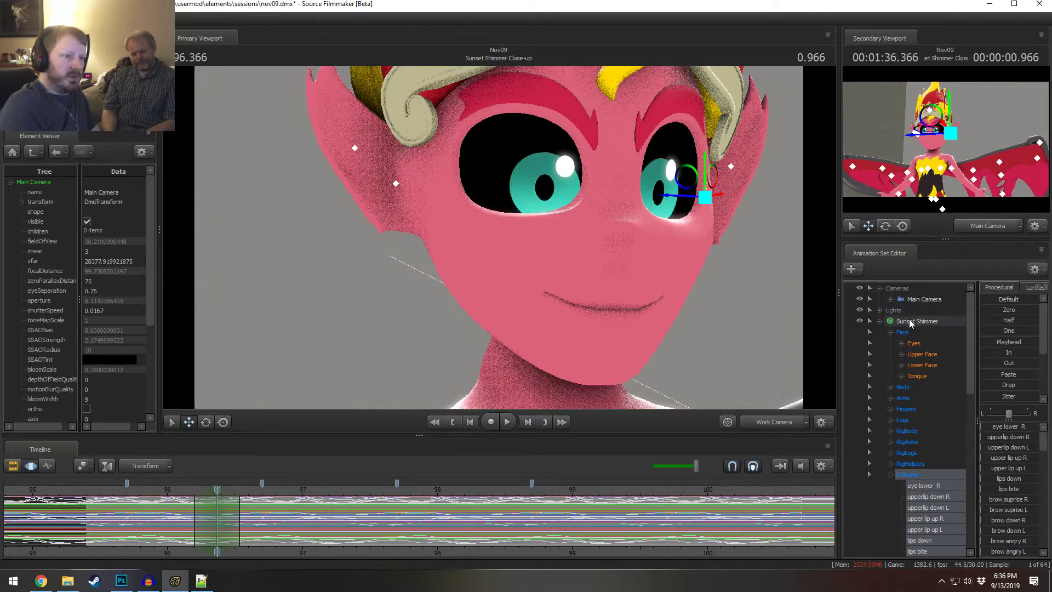
right_click(911, 324)
mouse_move(932, 427)
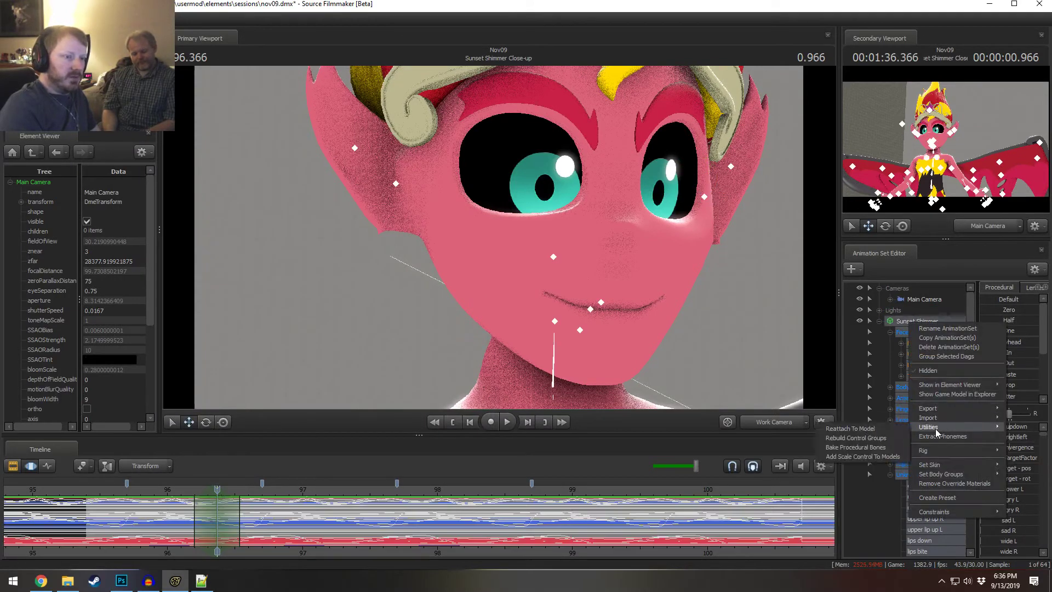
left_click(889, 439)
scroll(919, 496, "down", 3)
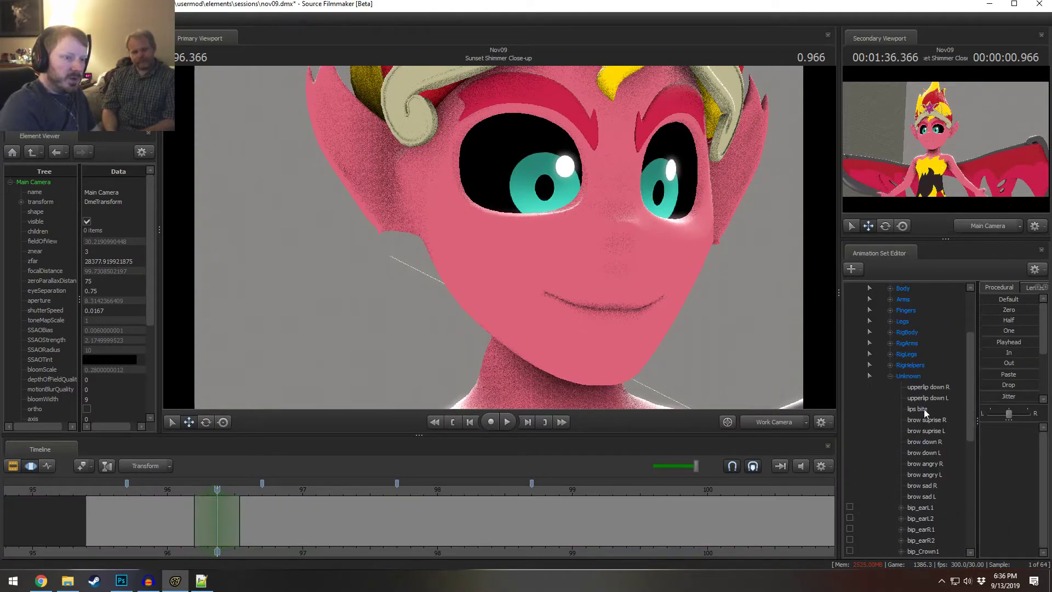
- In sfm_defaultanimationgroups.txt, remove the blank line between the DEF_Jaw and Smile_L entries in the lower-face EQG section
key("alt+Tab")
scroll(257, 407, "down", 20)
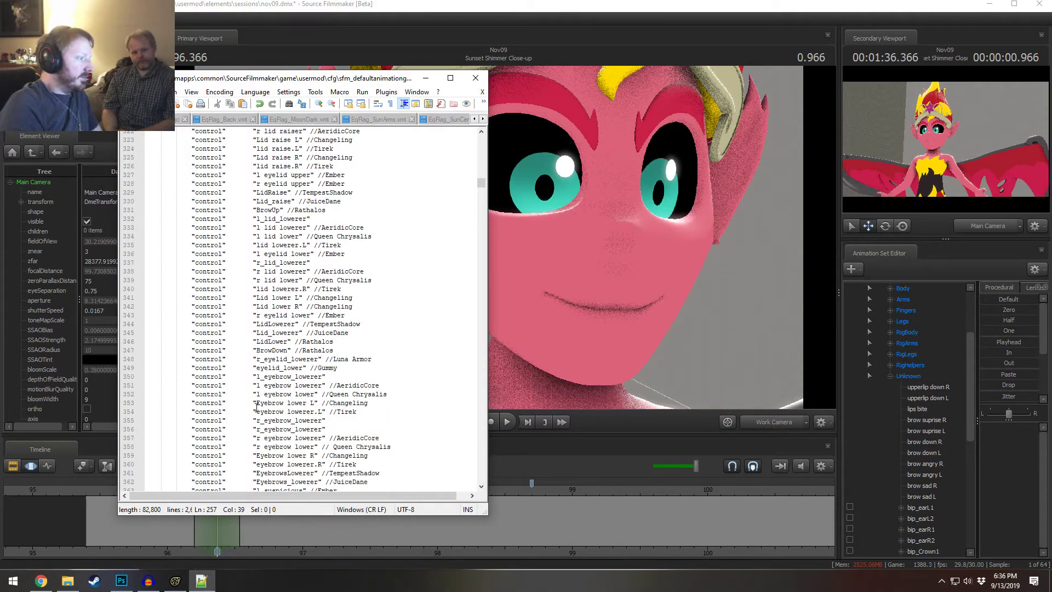
scroll(257, 407, "down", 20)
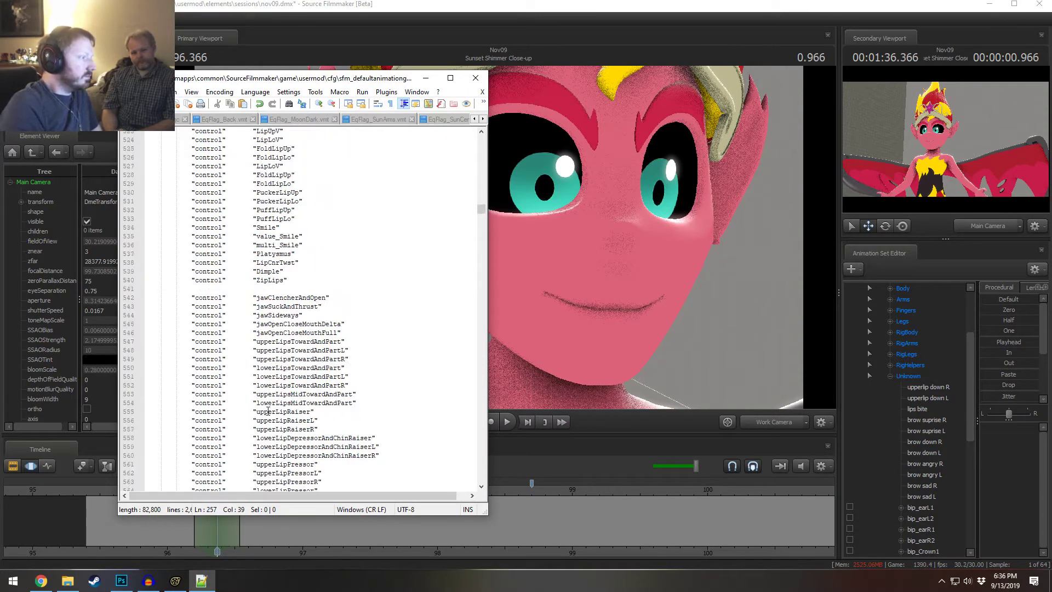
scroll(267, 410, "up", 6)
scroll(268, 407, "down", 20)
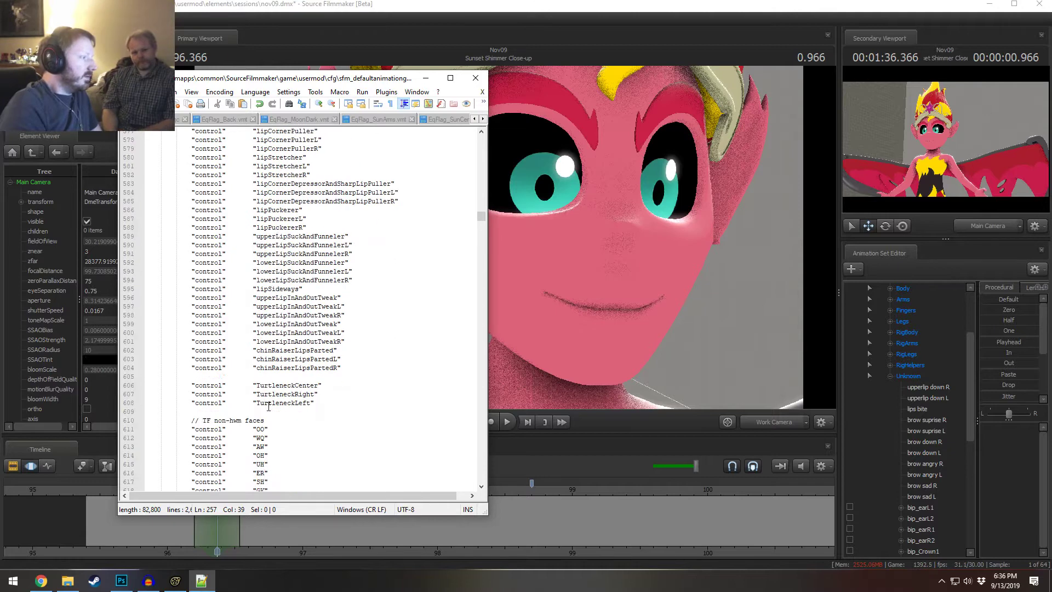
scroll(269, 407, "down", 20)
scroll(269, 407, "down", 12)
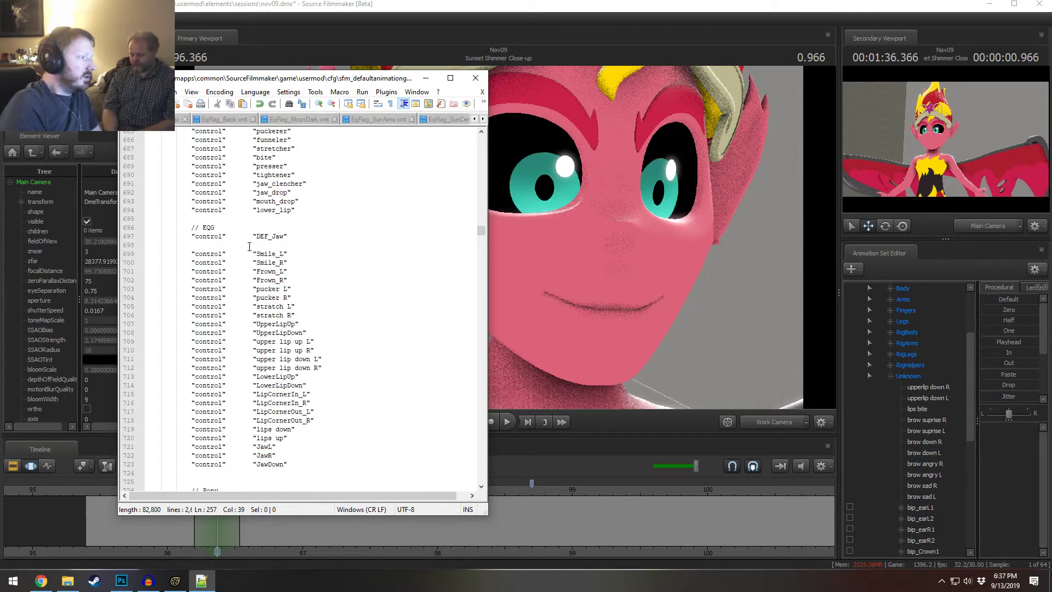
left_click(420, 247)
key("Delete")
key("Delete")
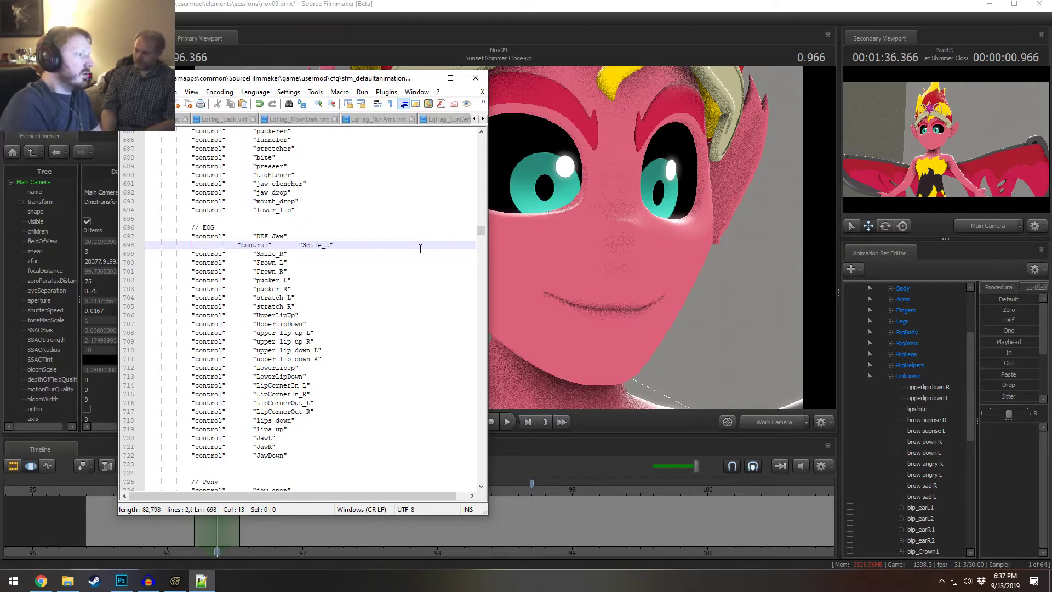
key("Delete")
key("Delete")
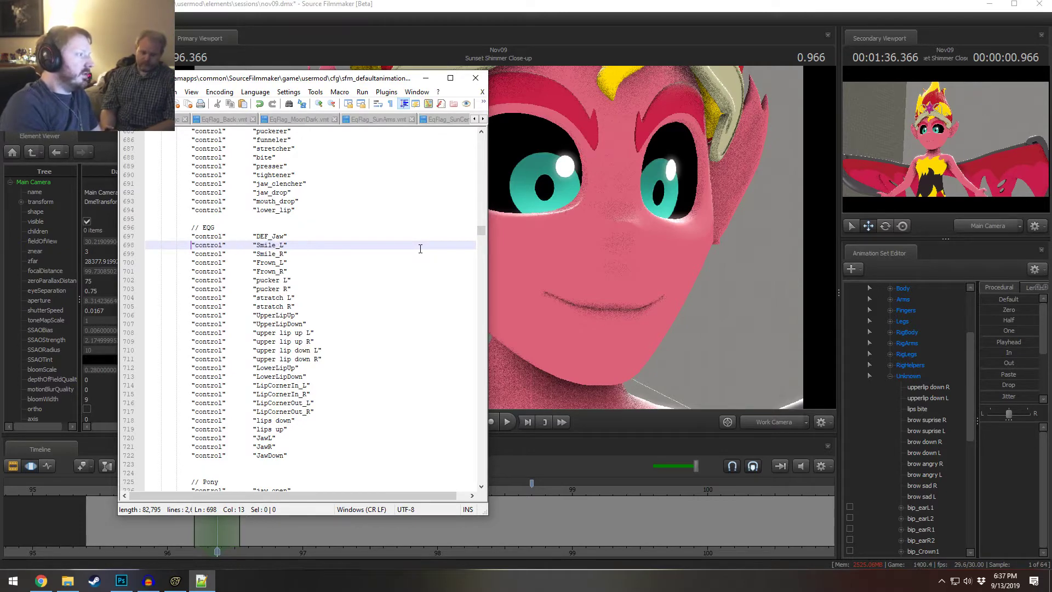
- Duplicate the "lips up" entry in the EQG section, rename the copy "lips bite" and save the file
left_click(290, 429)
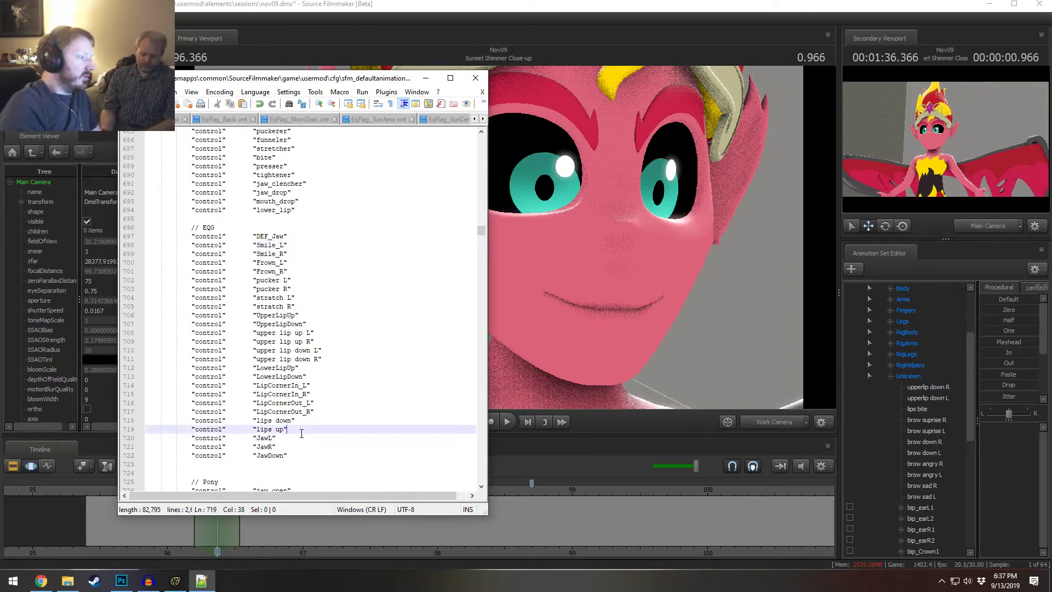
key("ctrl+d")
left_click(273, 437)
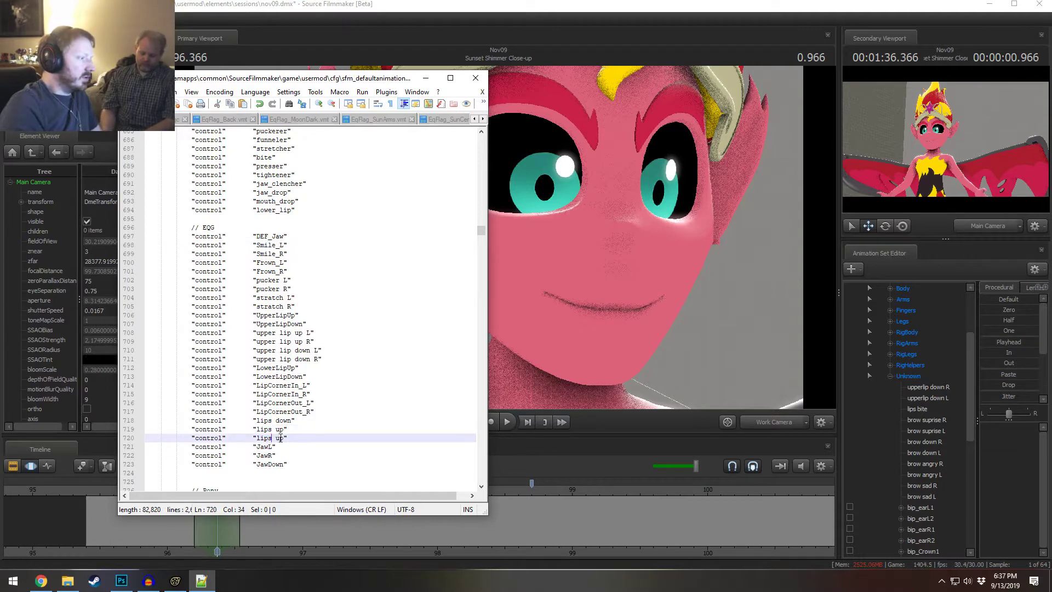
left_click_drag(283, 438, 255, 438)
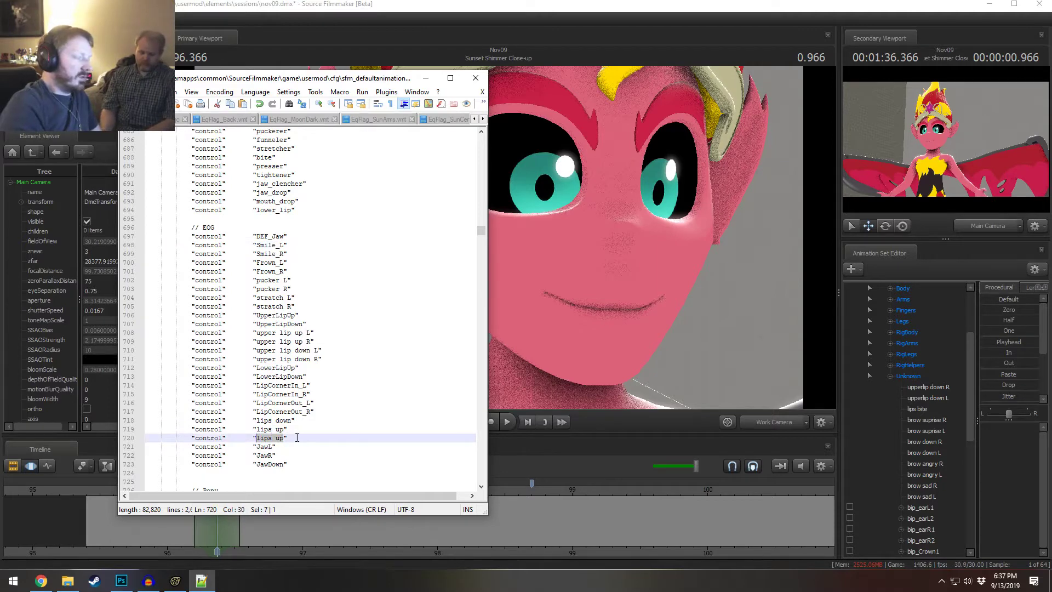
type("lips bit")
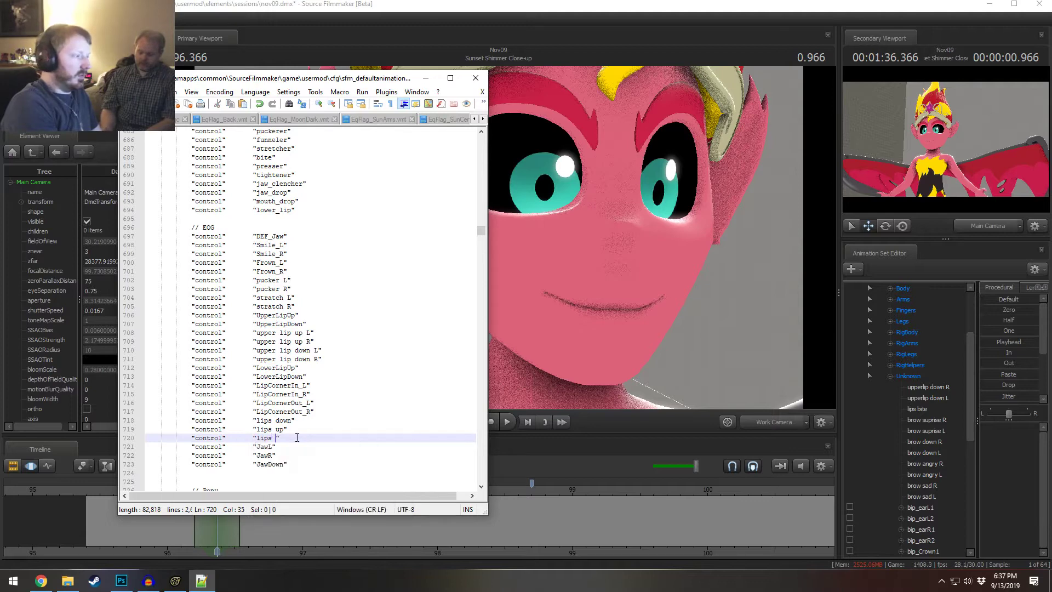
key("Return")
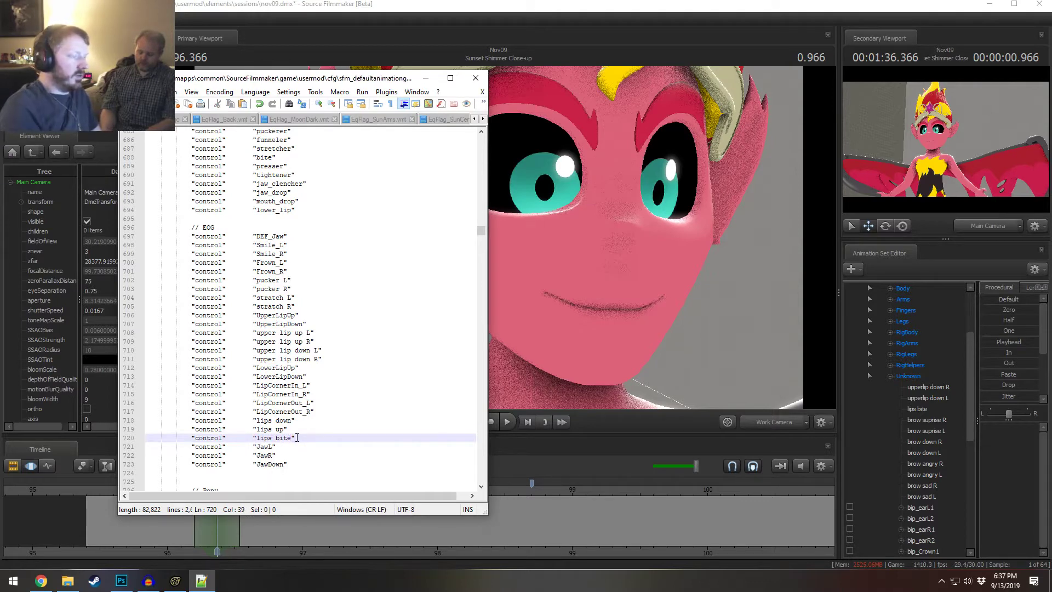
- Switch to Source Filmmaker and test the lips bite control on Sunset Shimmer's mouth
left_click(775, 410)
left_click(917, 409)
mouse_move(1001, 428)
left_mouse_down()
mouse_move(1016, 427)
mouse_move(982, 427)
mouse_move(1038, 427)
mouse_move(982, 428)
left_mouse_up()
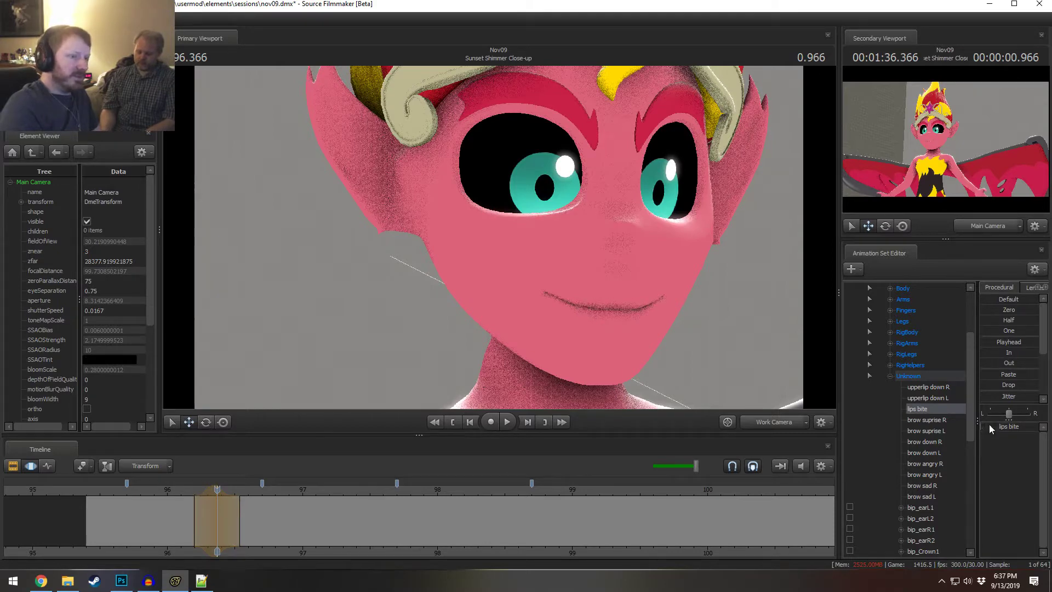
left_click_drag(1001, 427, 982, 426)
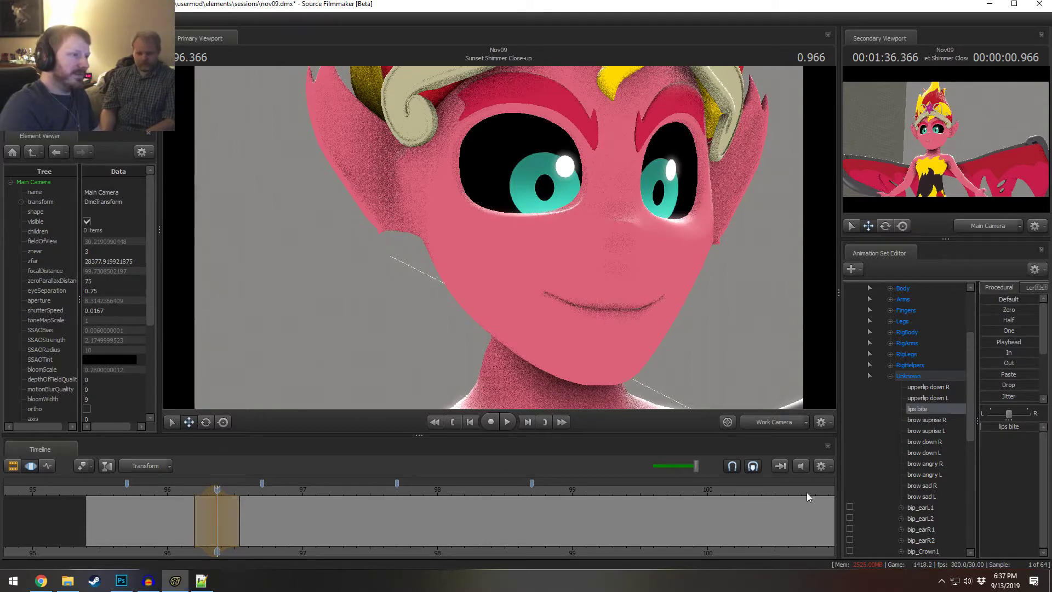
- Rebuild Sunset Shimmer's control groups again to apply the new lips bite entry
key("alt+Tab")
left_click(335, 361)
key("alt+Tab")
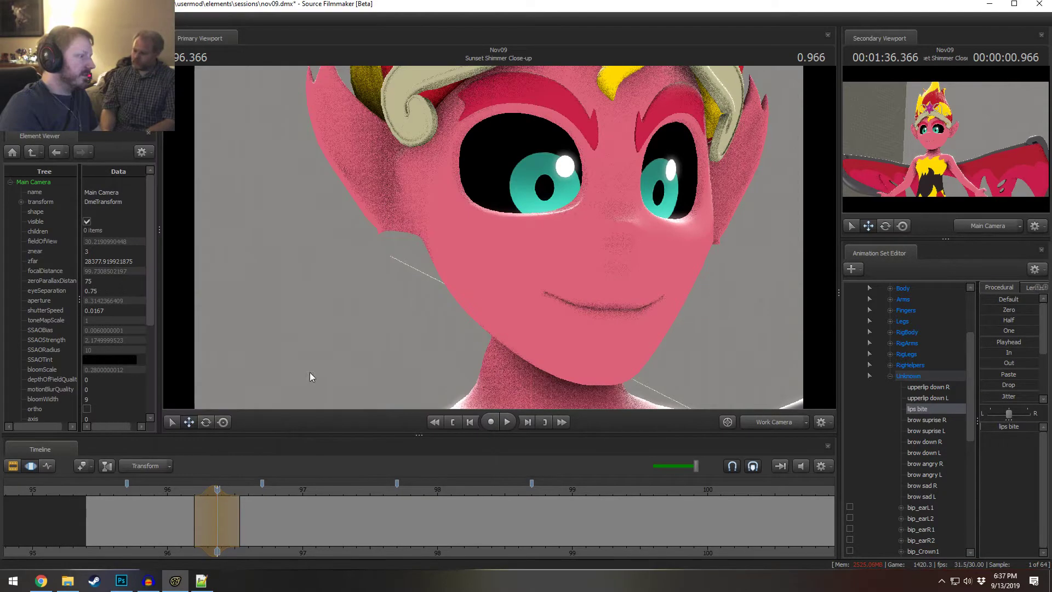
scroll(931, 362, "up", 3)
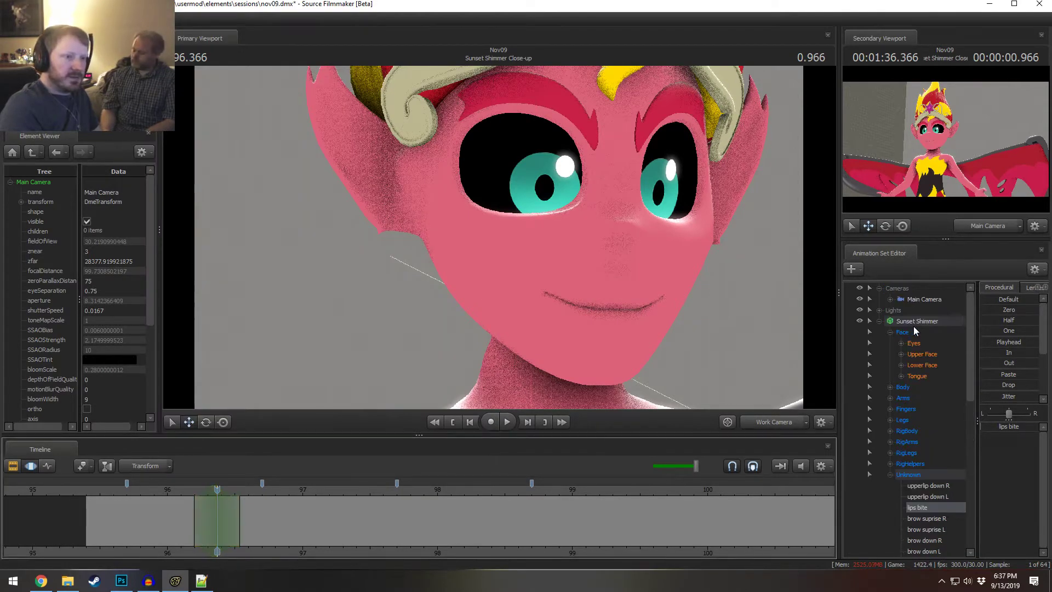
left_click(916, 321)
right_click(917, 321)
mouse_move(938, 427)
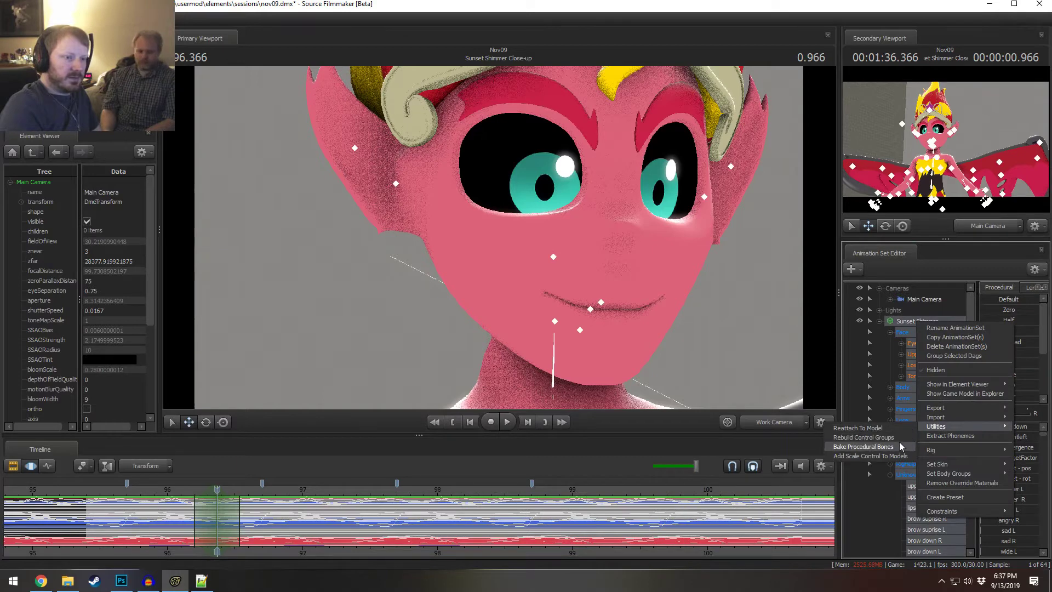
left_click(899, 443)
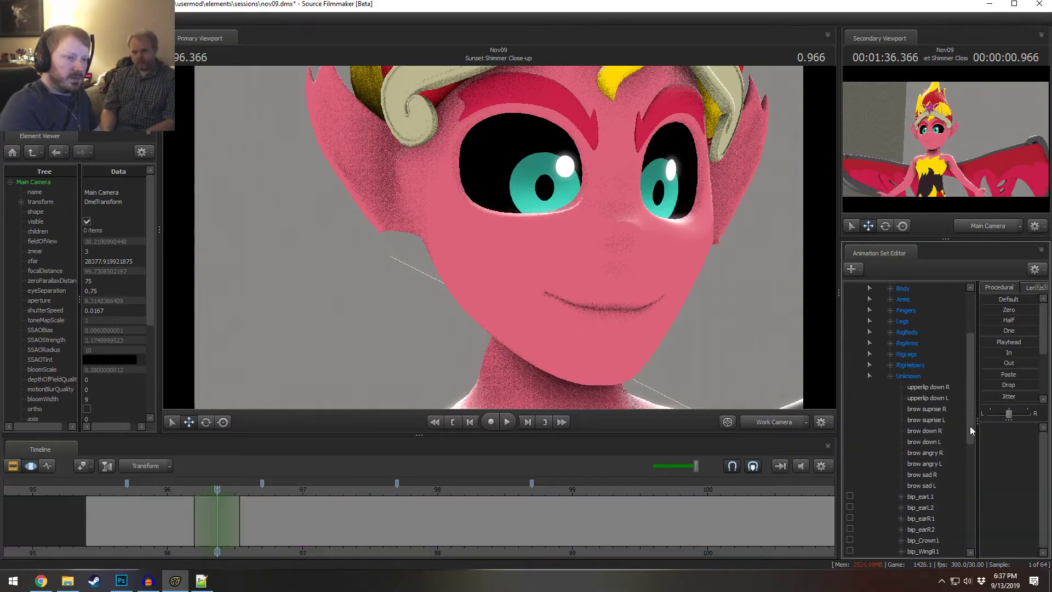
- Select brow suprise R and brow suprise L and preview them blended toward One in a closer view of the eyes
left_click_drag(920, 409, 922, 419)
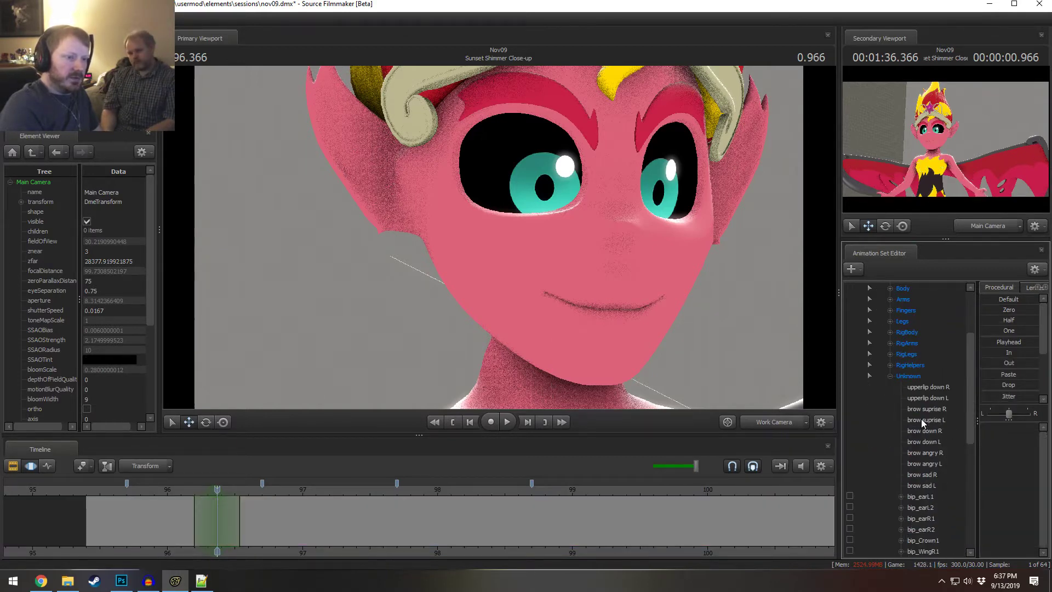
left_click_drag(1008, 430, 986, 430)
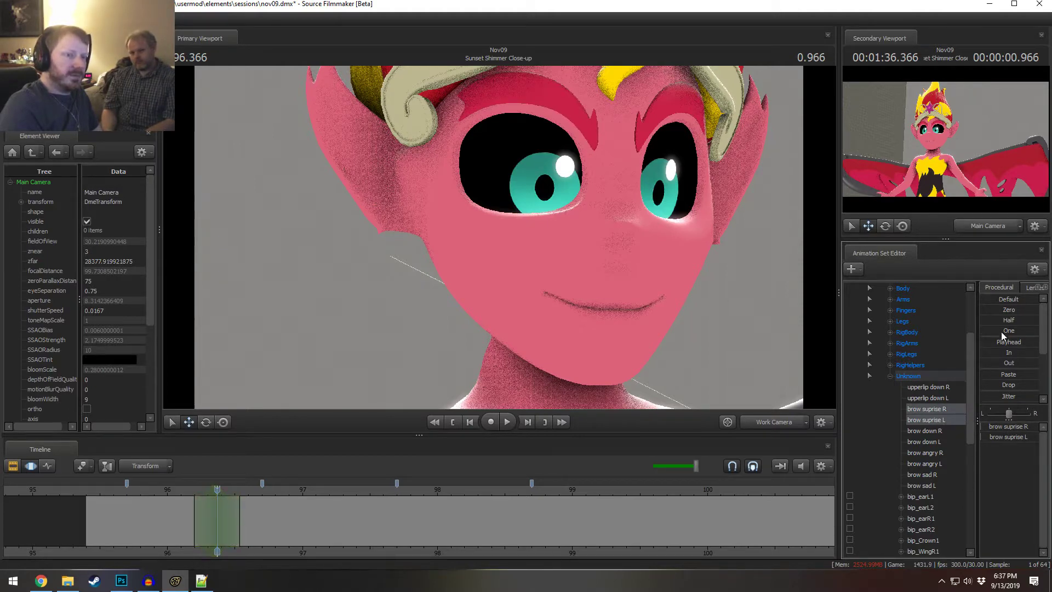
mouse_move(1001, 332)
left_mouse_down()
mouse_move(1030, 332)
mouse_move(1013, 332)
left_mouse_up()
key("ctrl+z")
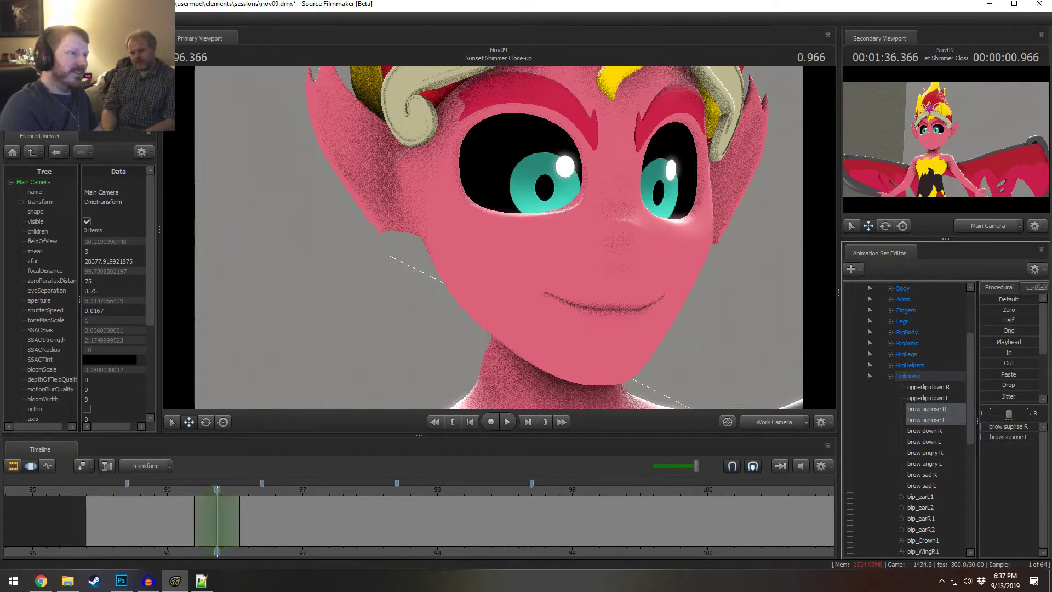
left_click_drag(548, 247, 725, 311)
key("w")
key("s")
key("w")
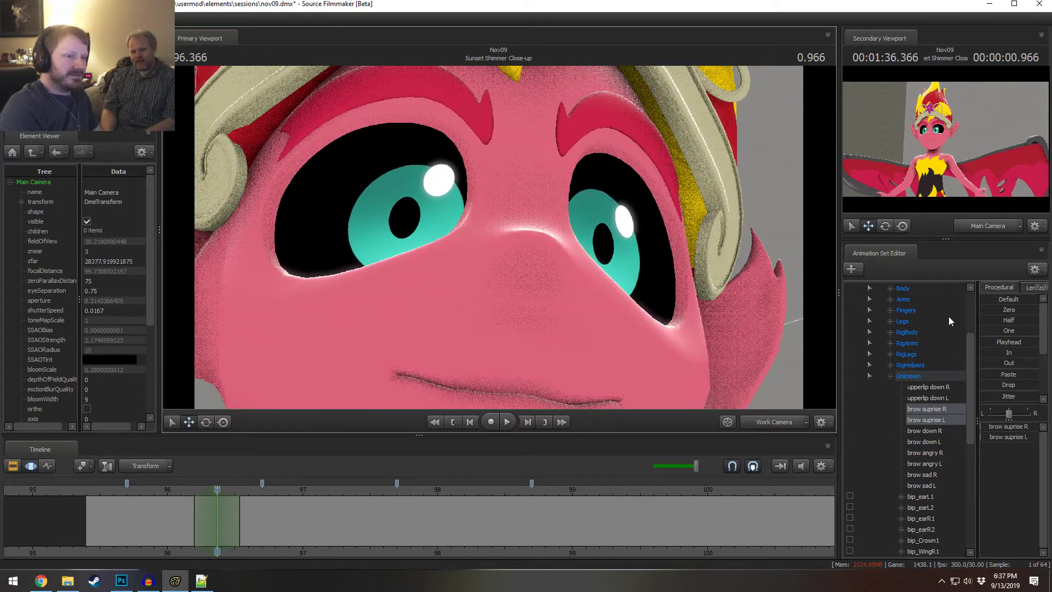
left_click_drag(999, 331, 1022, 330)
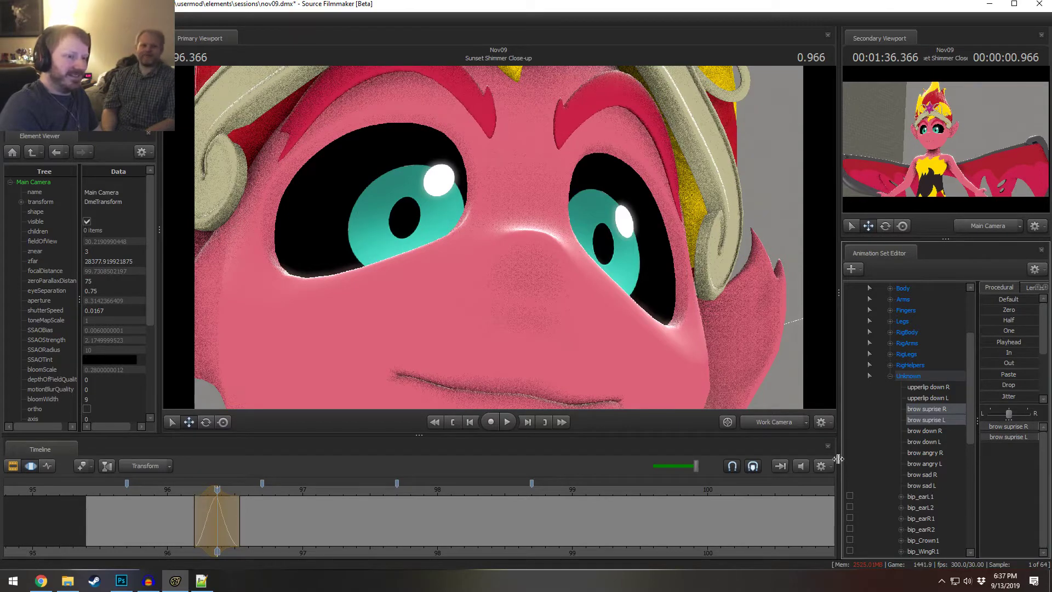
- Expand the Lower Face group and test the mouth O control on Sunset Shimmer's mouth
scroll(872, 467, "up", 2)
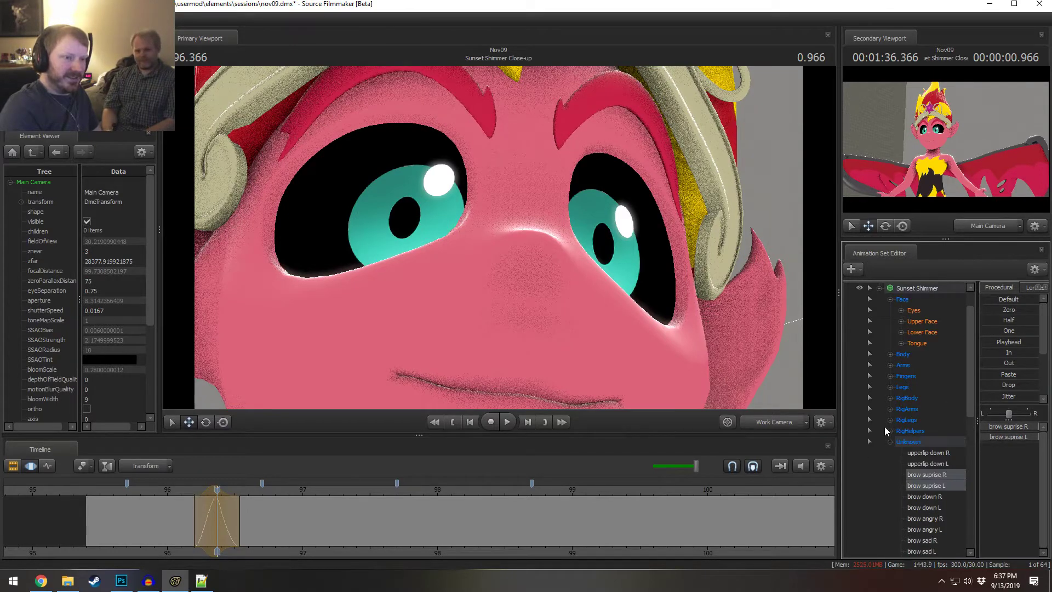
left_click(900, 332)
scroll(914, 353, "down", 1)
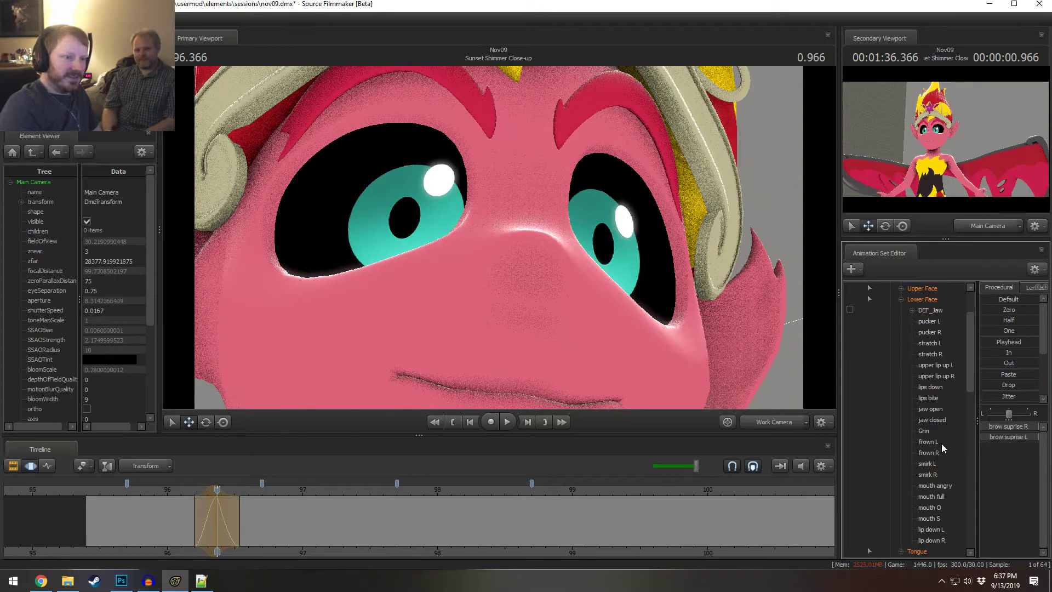
left_click(930, 508)
mouse_move(990, 426)
left_mouse_down()
mouse_move(1034, 426)
mouse_move(981, 426)
mouse_move(1033, 426)
mouse_move(1008, 426)
left_mouse_up()
key("s")
left_click_drag(499, 237, 498, 247)
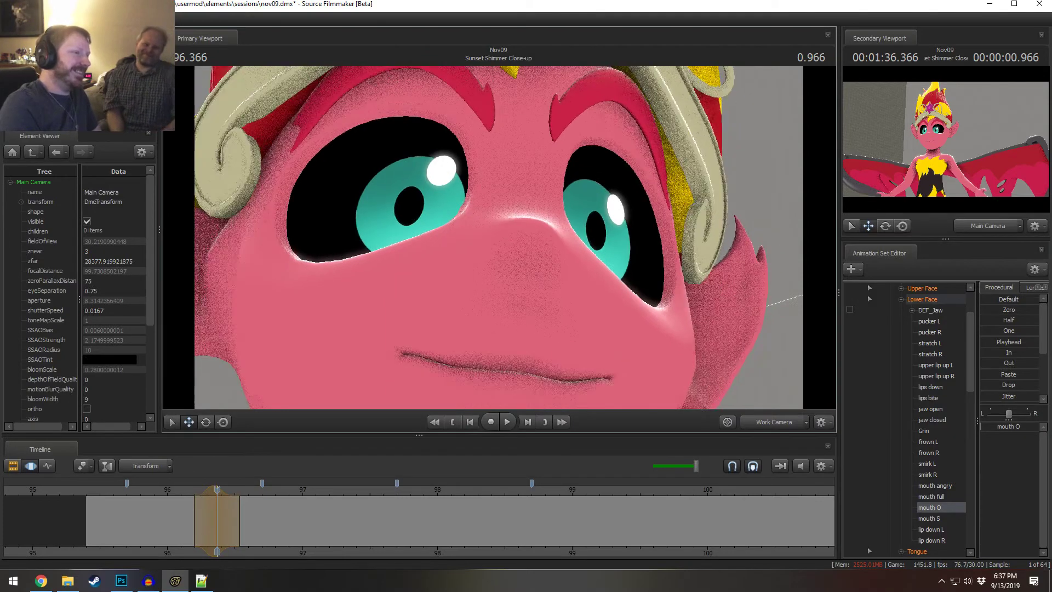
mouse_move(989, 426)
left_mouse_down()
mouse_move(1013, 426)
mouse_move(983, 426)
left_mouse_up()
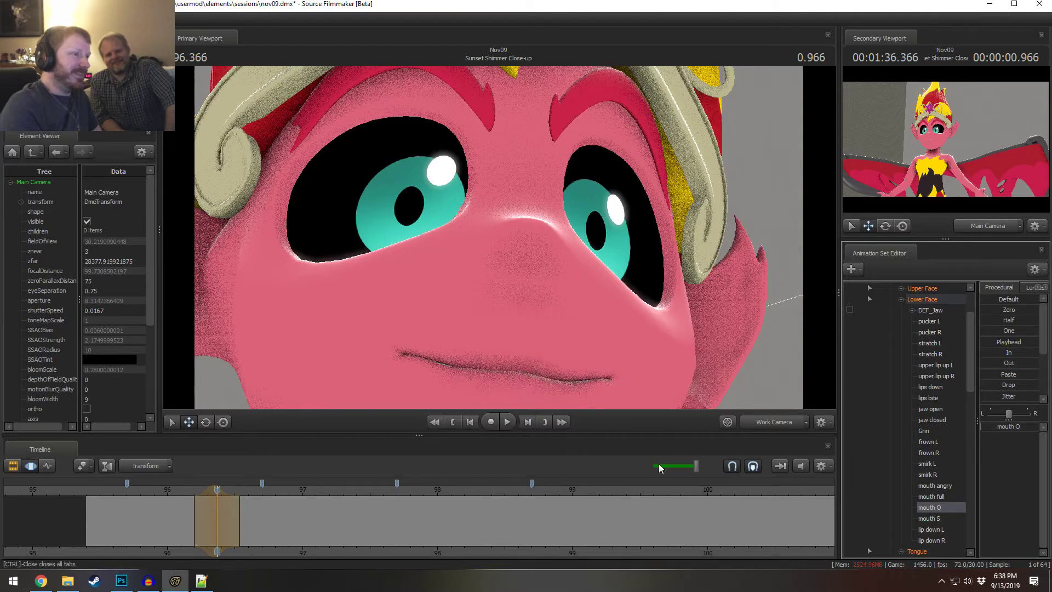
- Place the playhead at 0.633 in the shot and select the Lower Face group with the whole face in view
left_click(172, 489)
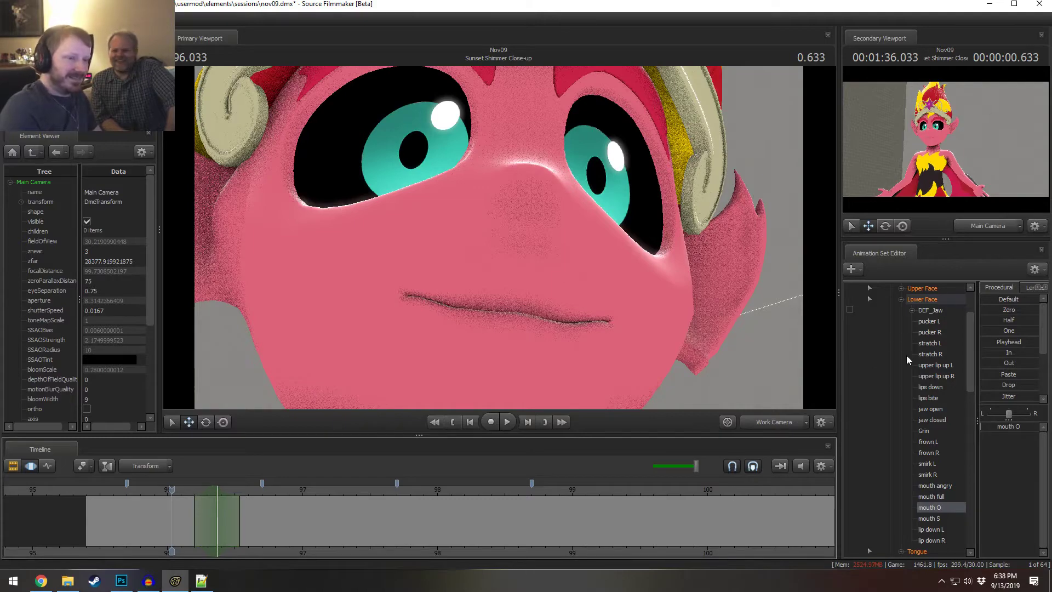
scroll(907, 355, "up", 1)
left_click(933, 331)
mouse_move(499, 238)
left_mouse_down()
mouse_move(498, 307)
mouse_move(498, 258)
left_mouse_up()
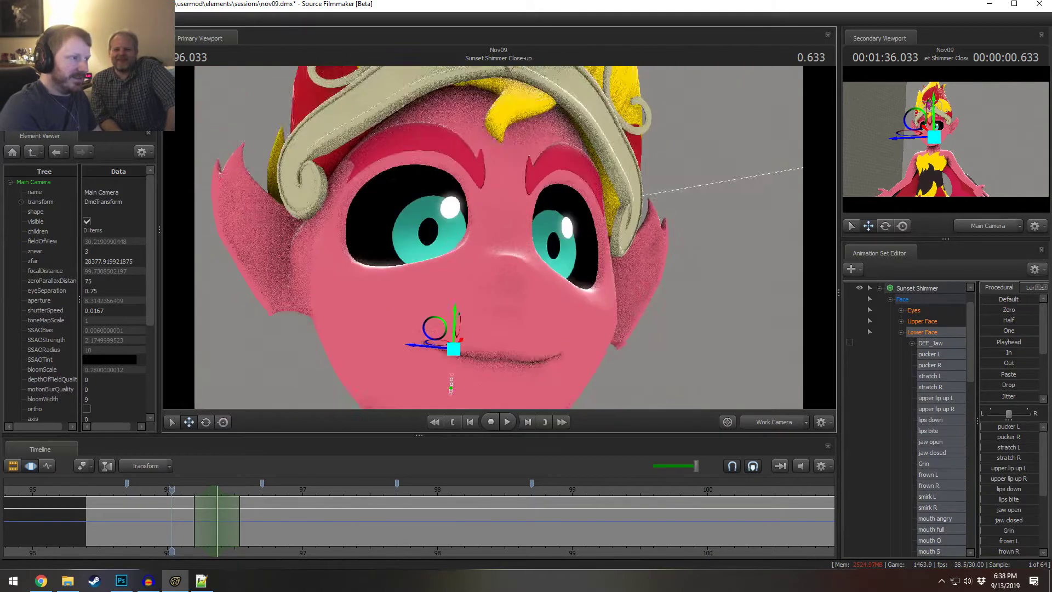
key("s")
left_click_drag(586, 274, 586, 293)
scroll(943, 419, "down", 1)
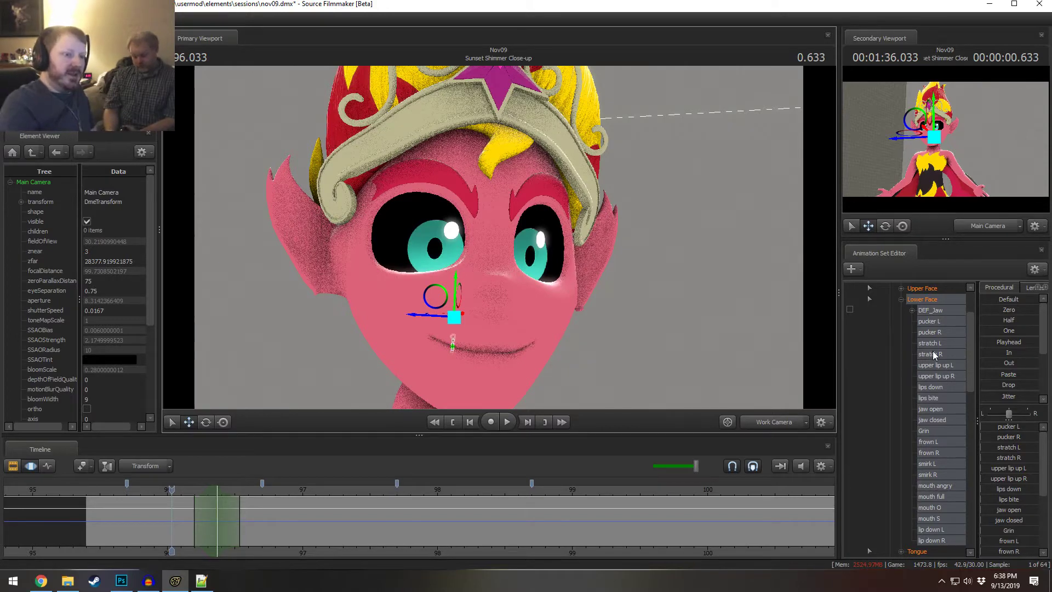
- Check the smirk, frown L and lips down controls in Lower Face, and return to sfm_defaultanimationgroups.txt in the text editor
left_click(939, 467)
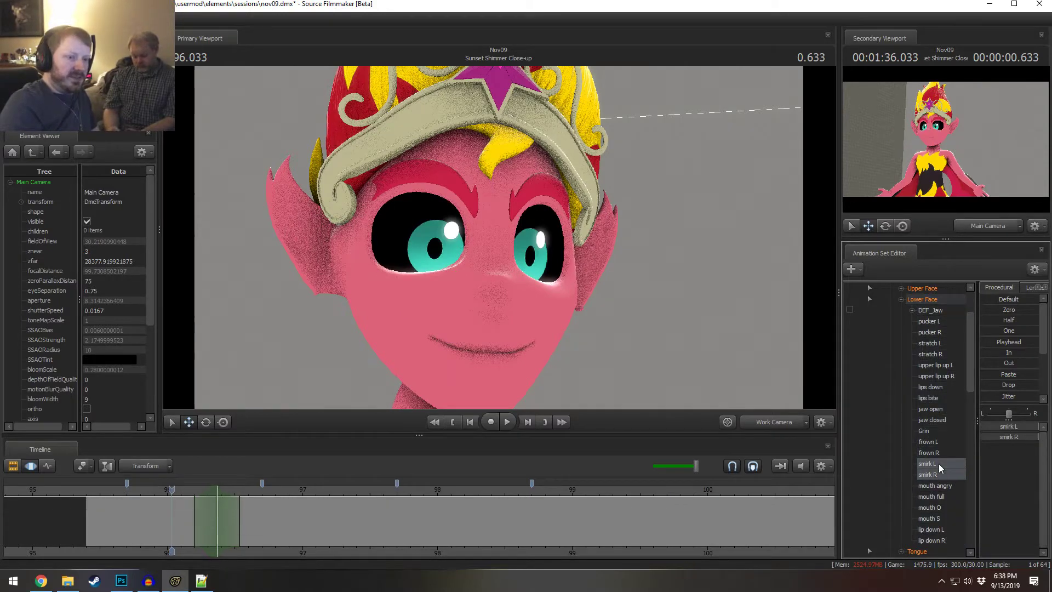
left_click(940, 441)
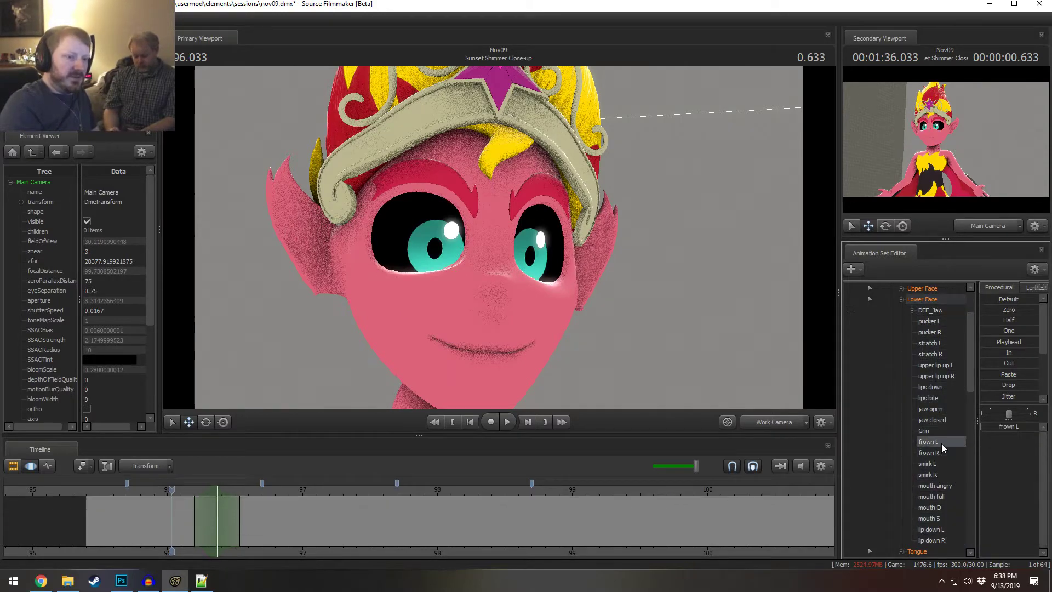
left_click(937, 388)
key("alt+Tab")
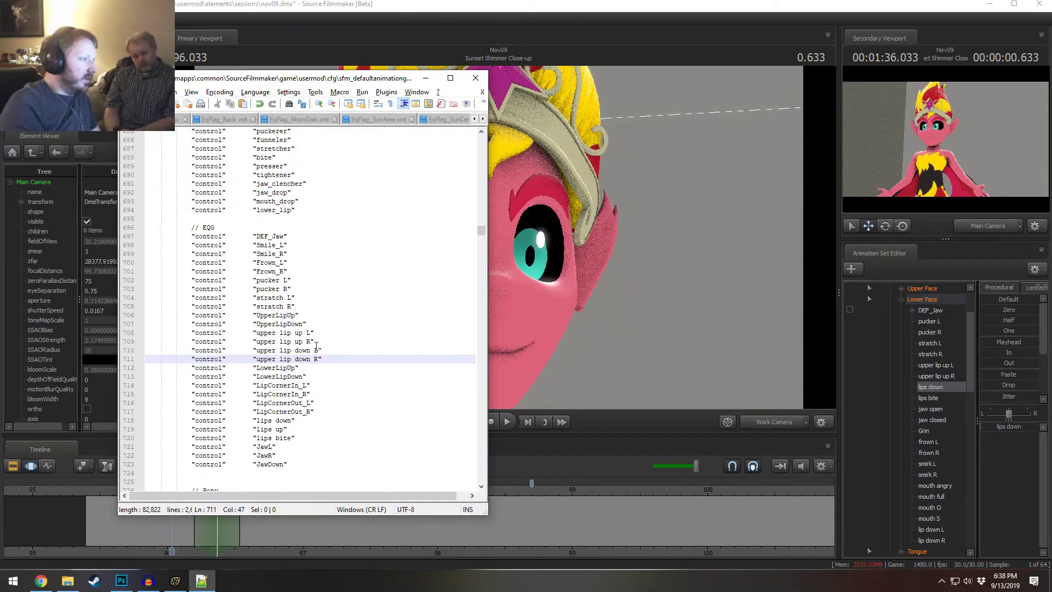
- Examine the EQG upper and lower lip entries and the Pony mouth entries in sfm_defaultanimationgroups.txt
left_click_drag(333, 360, 170, 325)
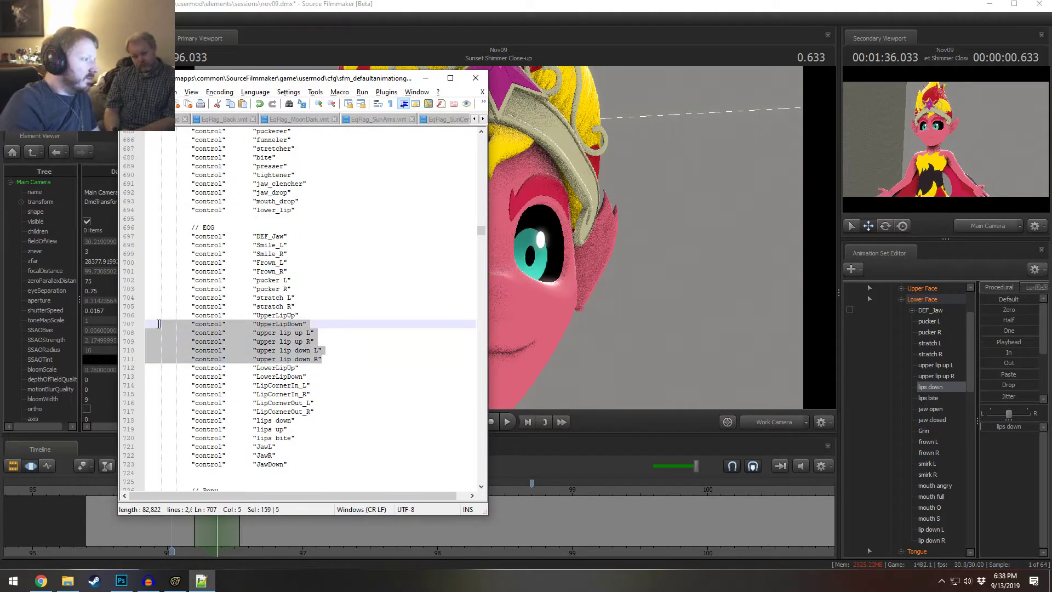
left_click(292, 367)
scroll(296, 378, "down", 5)
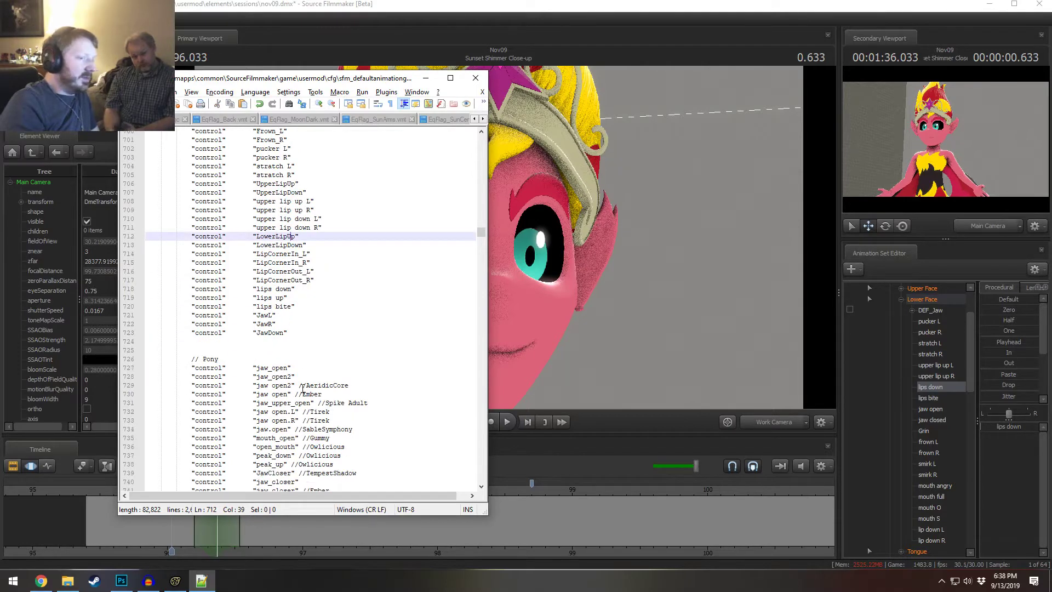
scroll(306, 321, "down", 8)
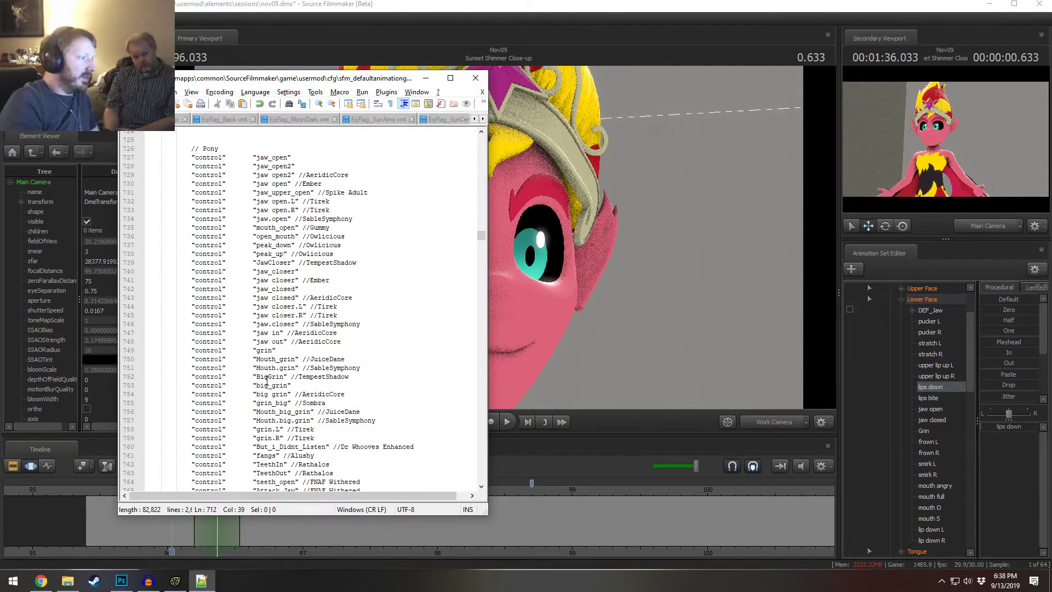
scroll(268, 421, "up", 8)
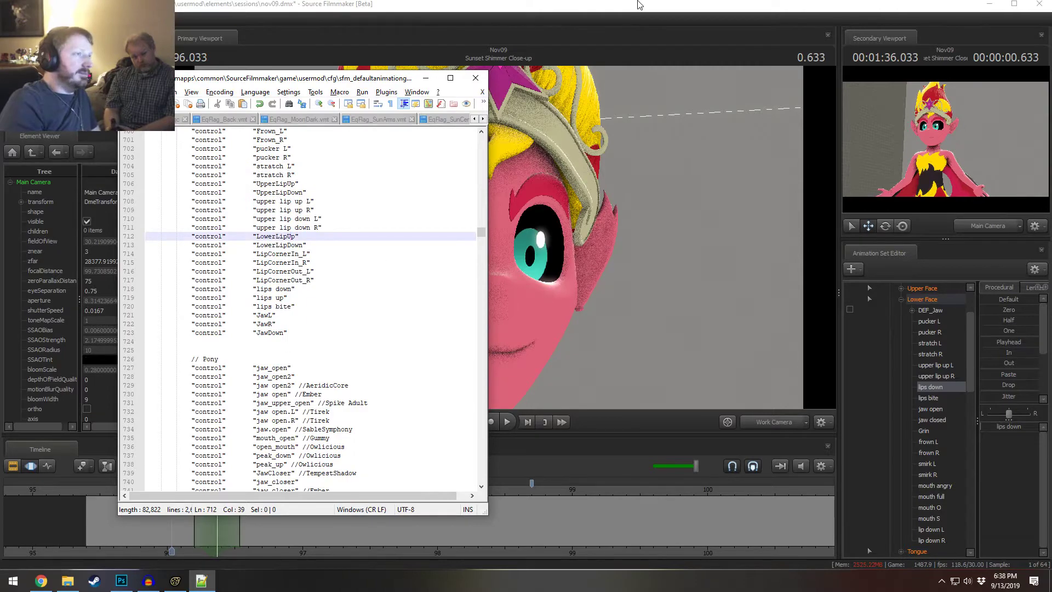
- Return to Source Filmmaker, frame Sunset Shimmer's face closely, and place the playhead at 0.966 in the shot
left_click(640, 4)
left_click_drag(632, 242, 636, 175, "alt")
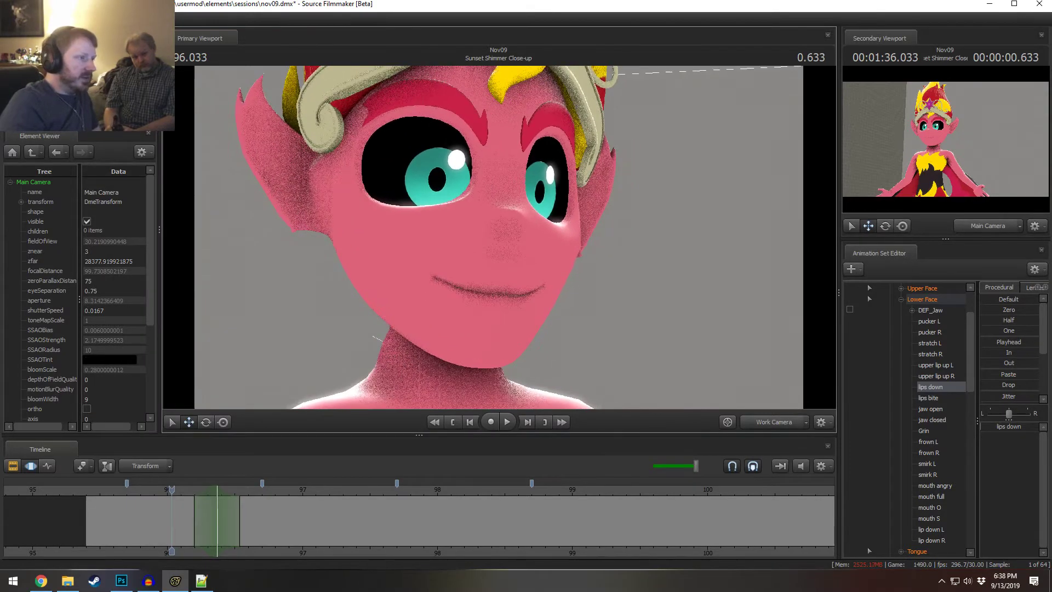
left_click_drag(629, 285, 499, 242)
key("s")
key("w")
left_click_drag(172, 509, 217, 512)
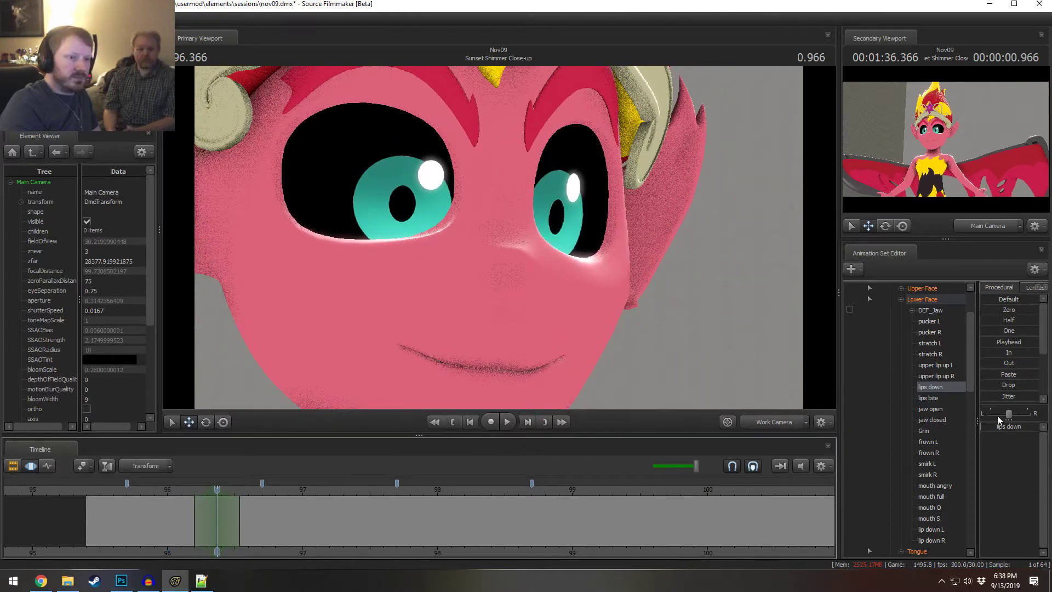
- Select the Lower Face group and collapse the Upper Face group in Sunset Shimmer's controls
left_click(938, 301)
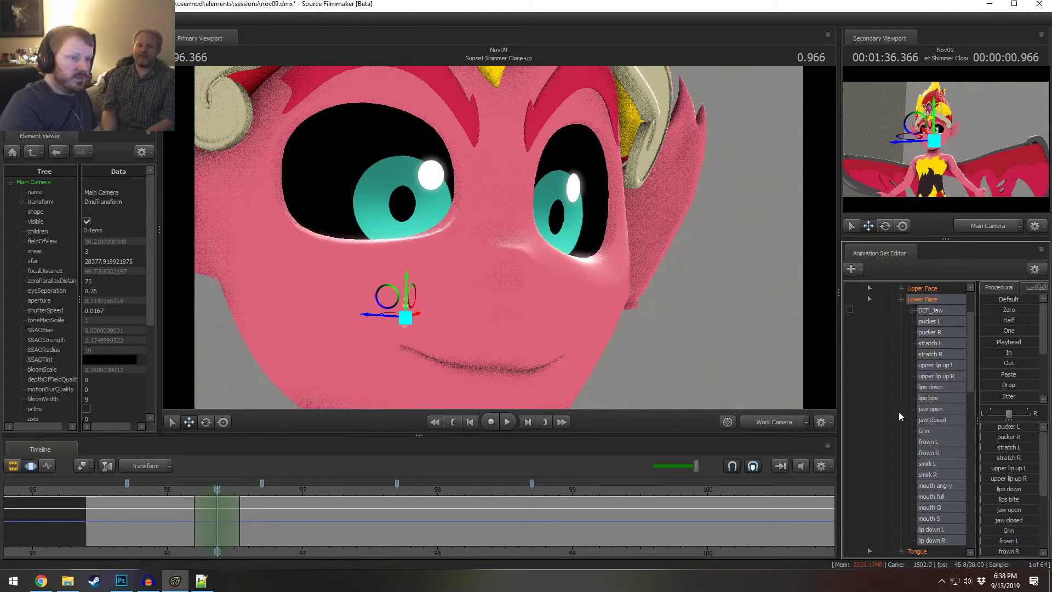
scroll(907, 390, "up", 1)
left_click(901, 321)
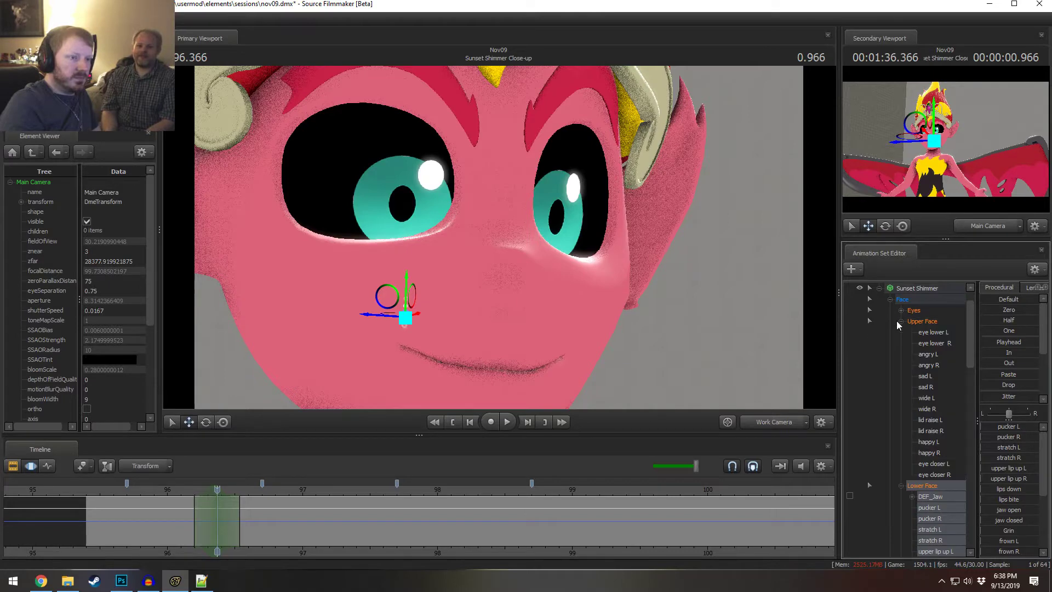
left_click(900, 321)
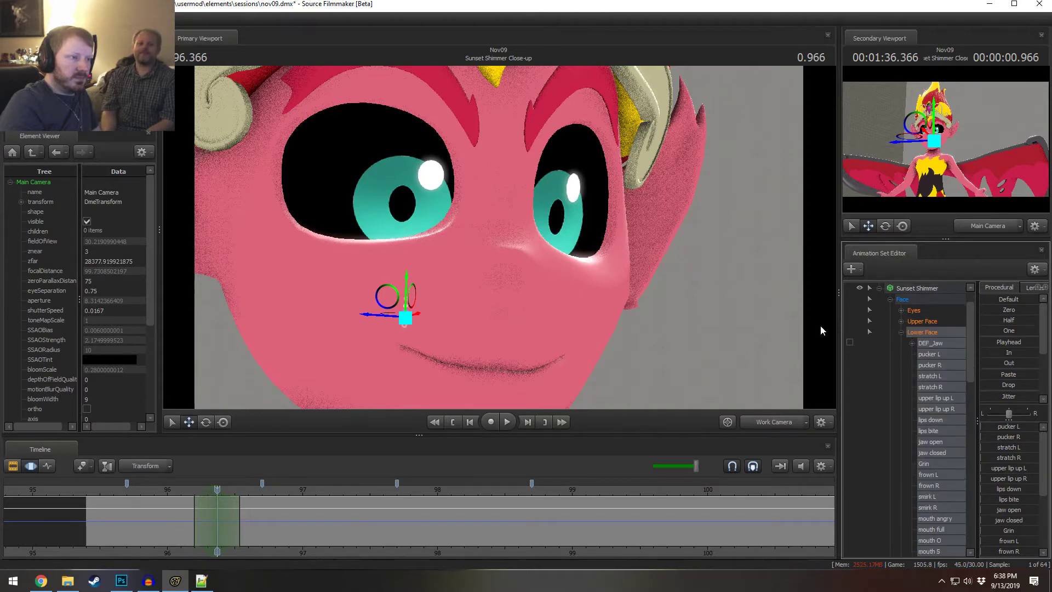
- Try turning Sunset Shimmer's head upside down with rig_head and raising it above the shoulders
left_click(486, 285)
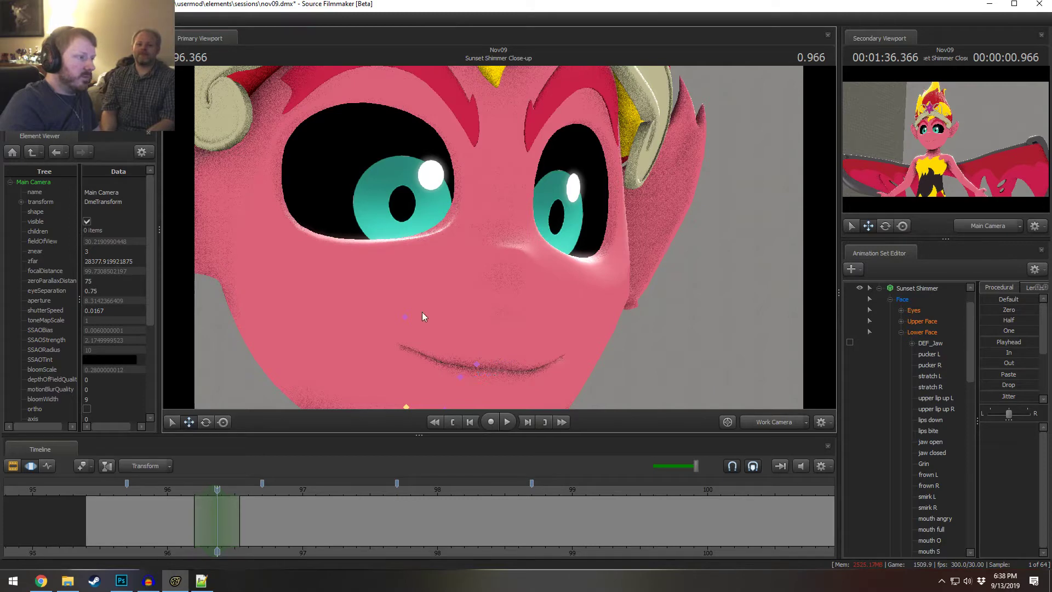
key("s")
left_click_drag(493, 255, 494, 255)
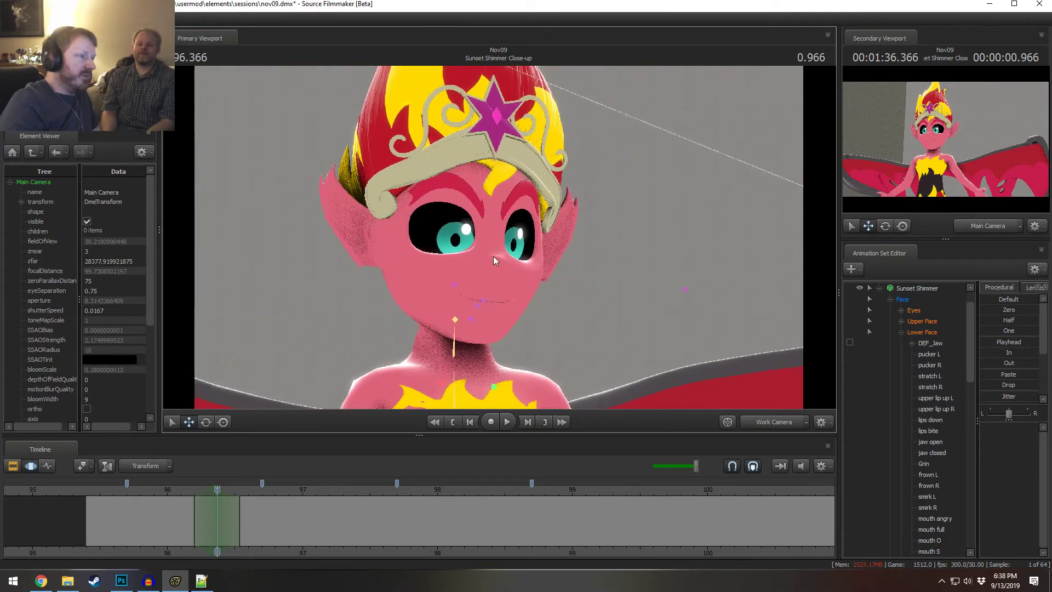
left_click(455, 314)
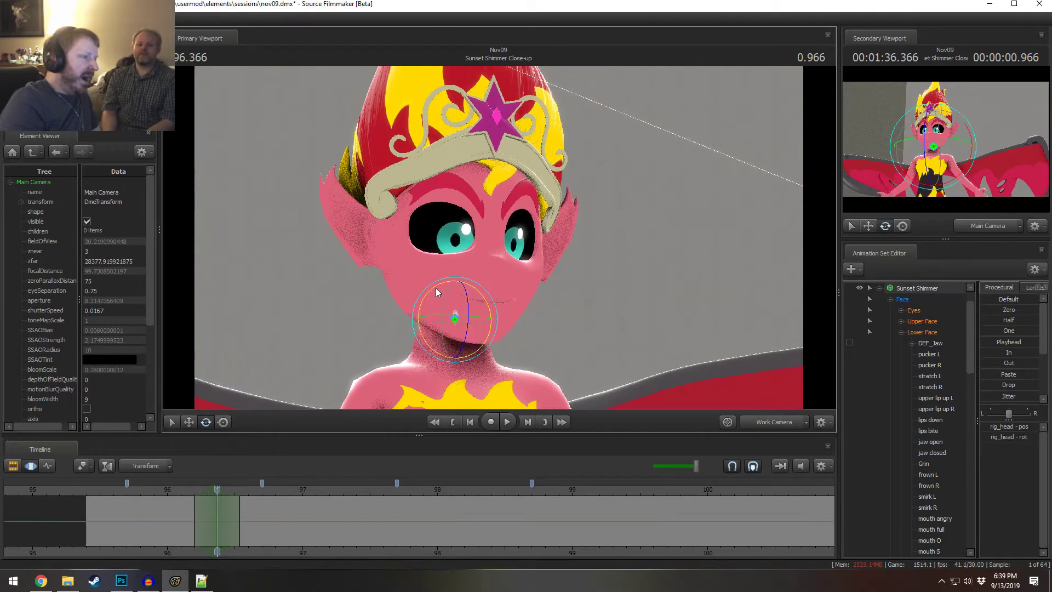
left_click_drag(435, 287, 499, 237)
key("w")
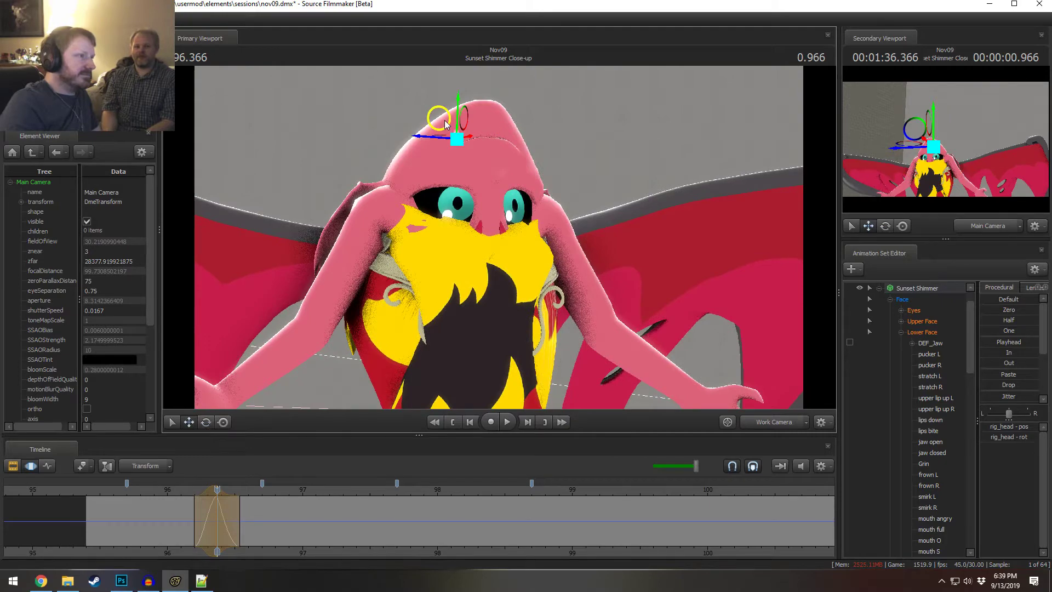
left_click_drag(458, 113, 482, 37)
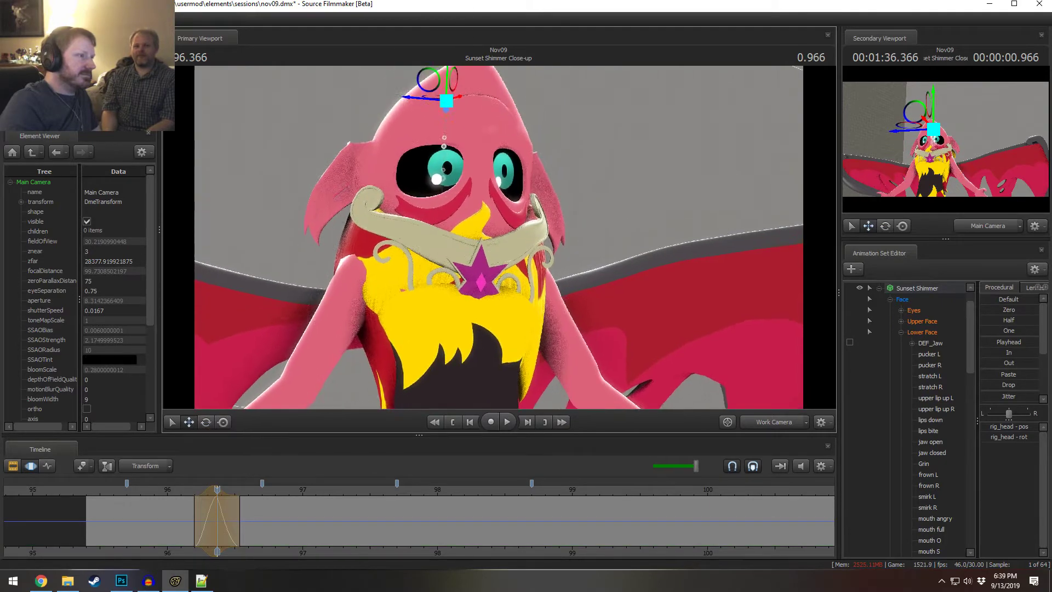
- Play the shot around 0.966 to preview the flipped head, and discard the head change
left_click_drag(499, 240, 499, 269)
key("s")
key("space")
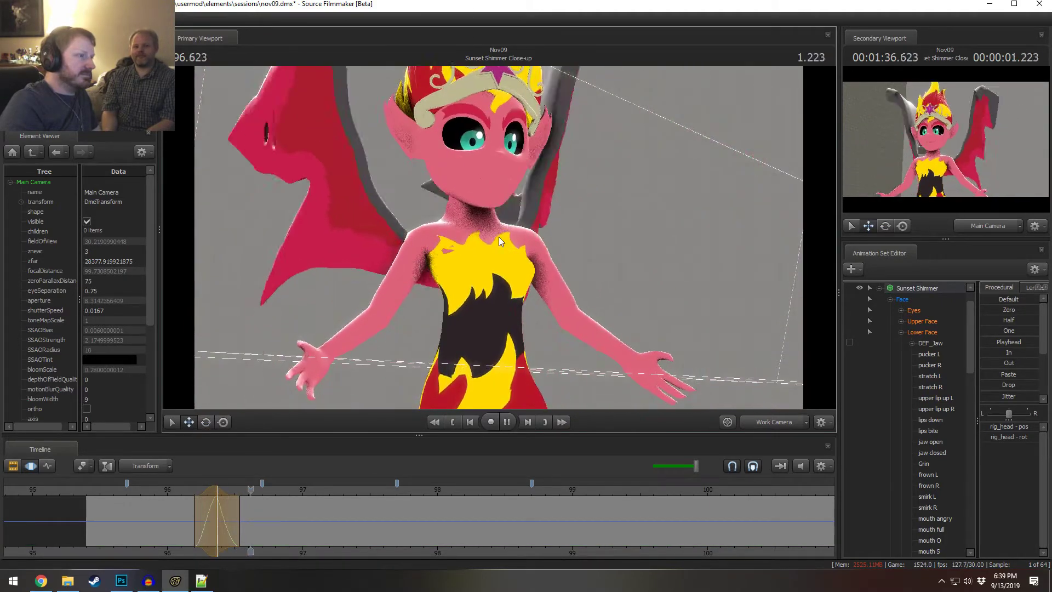
key("space")
left_click_drag(294, 487, 217, 505)
key("space")
key("space")
key("Return")
- Frame the upper body, select rig_hand_L, and try rotating and raising the left hand beside the head
left_click_drag(499, 237, 499, 227)
key("w")
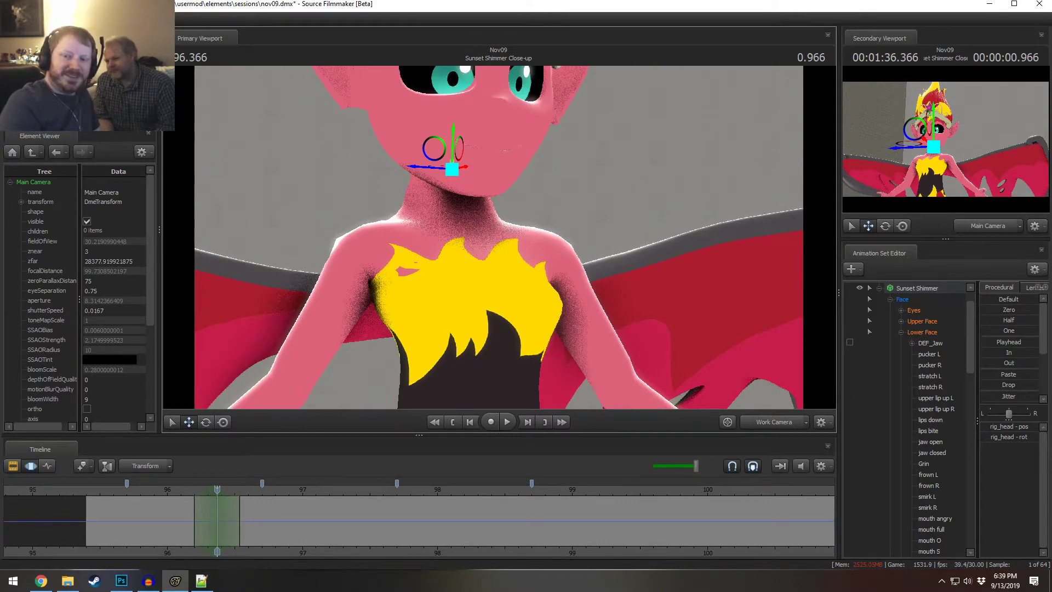
key("s")
left_click_drag(499, 236, 505, 214)
key("w")
key("s")
key("ctrl")
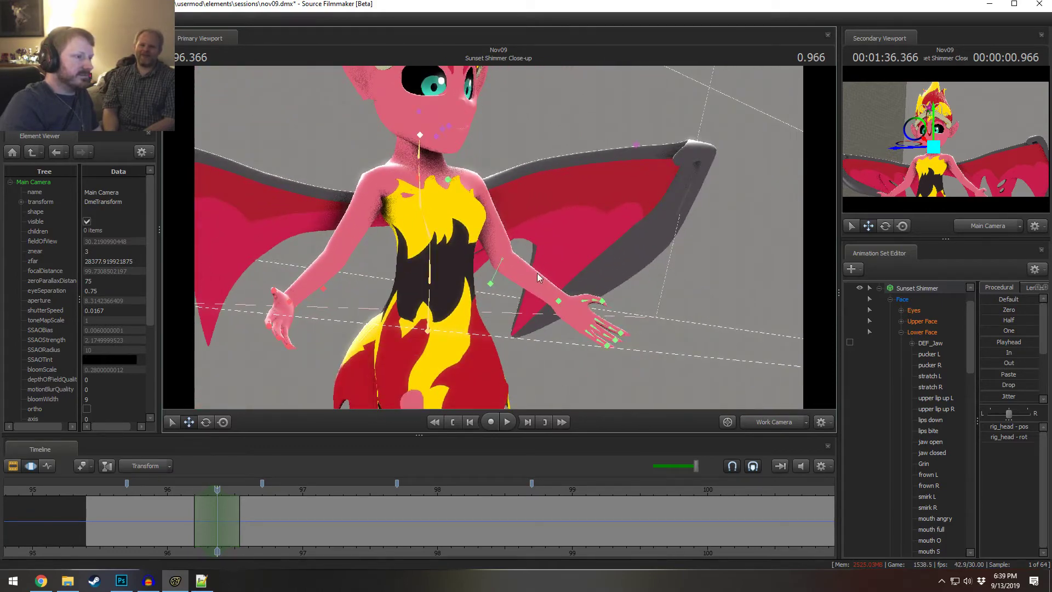
left_click(559, 300, "ctrl")
key("e")
left_click_drag(607, 309, 532, 242)
key("w")
left_click_drag(573, 282, 525, 231)
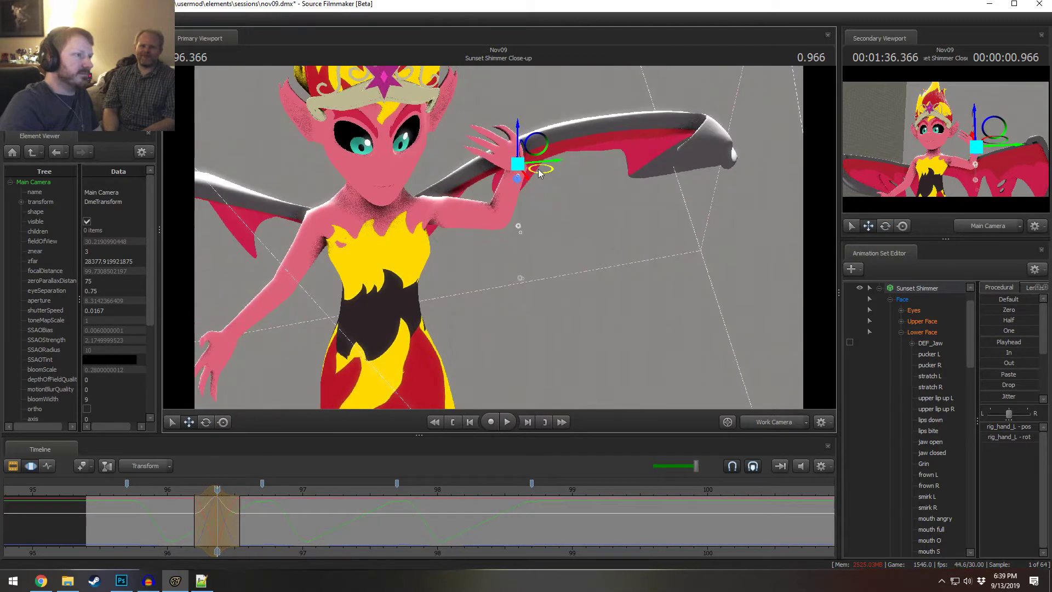
- Try placing the left hand over Sunset Shimmer's mouth, and undo the hand pose
left_click_drag(539, 170, 545, 244)
left_click_drag(575, 277, 500, 242, "alt")
key("e")
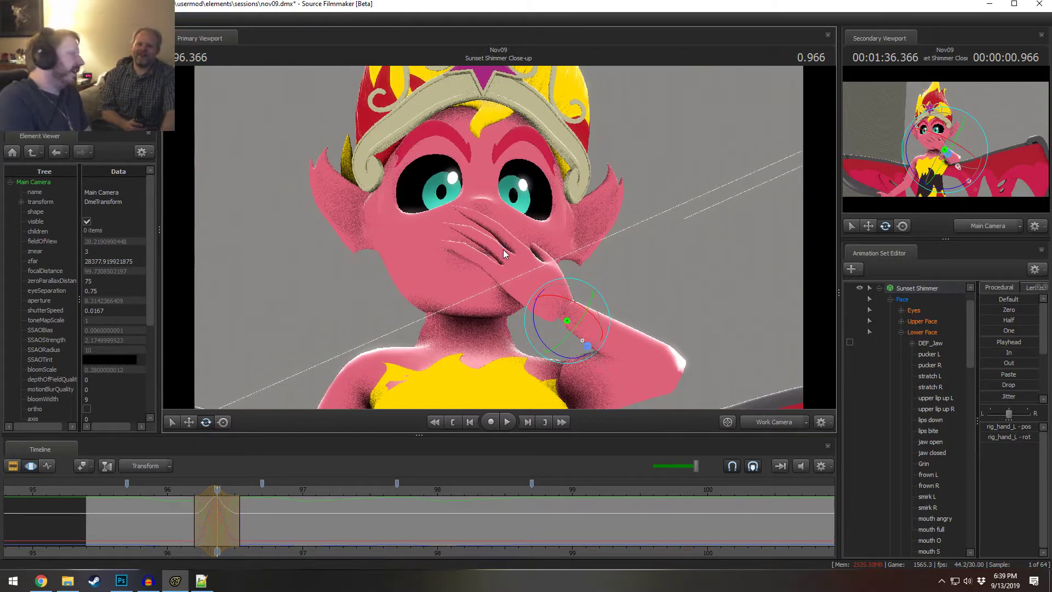
key("ctrl+z")
- Select rig_head and rotate Sunset Shimmer's head slightly to adjust its turn and tilt at 0.966
left_click_drag(524, 238, 579, 237, "alt")
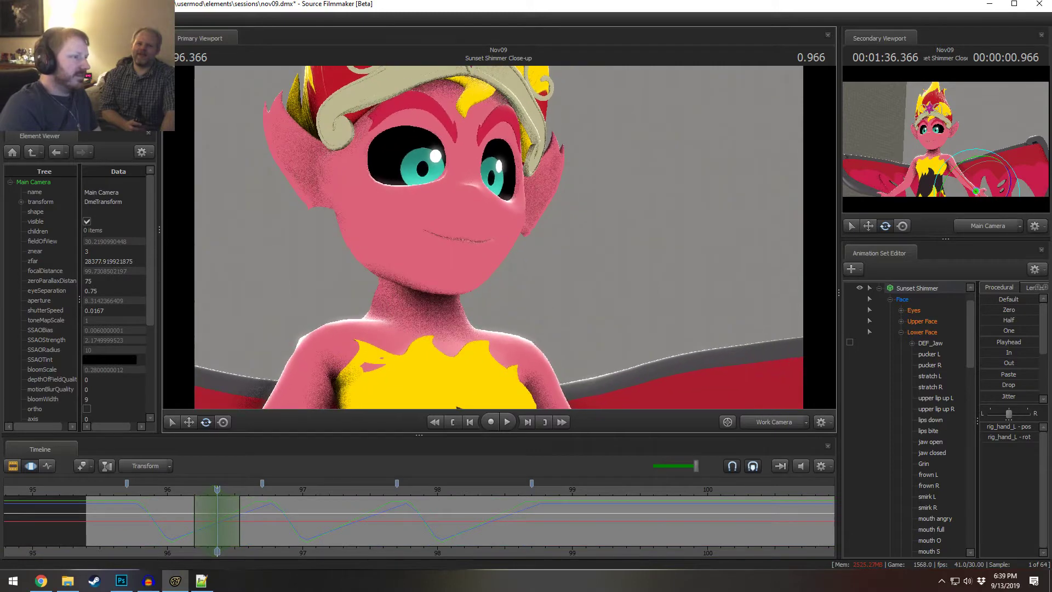
left_click_drag(542, 284, 482, 229, "alt")
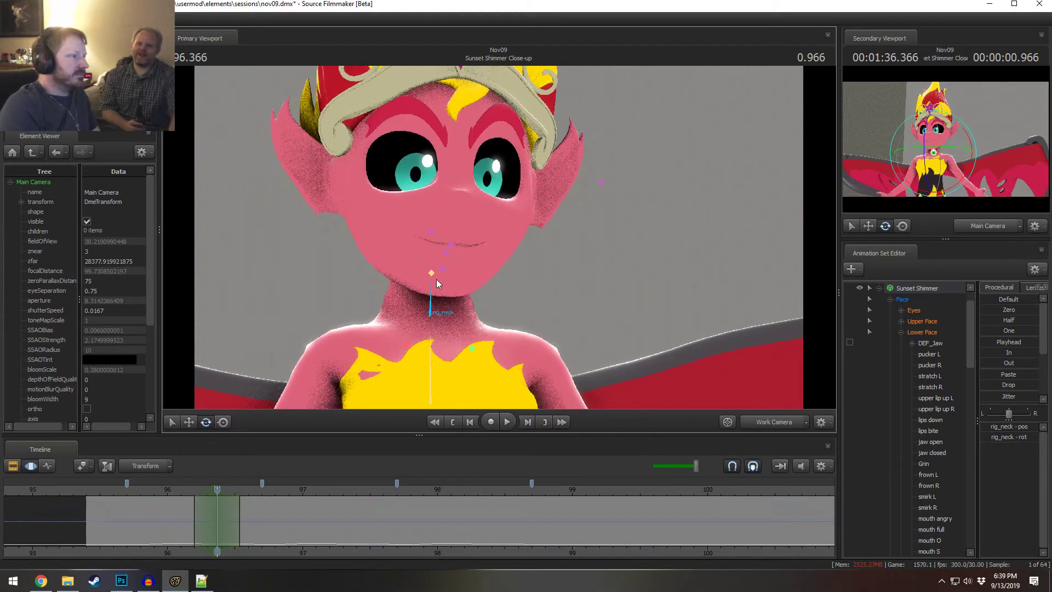
left_click(433, 271)
left_click_drag(435, 281, 448, 251)
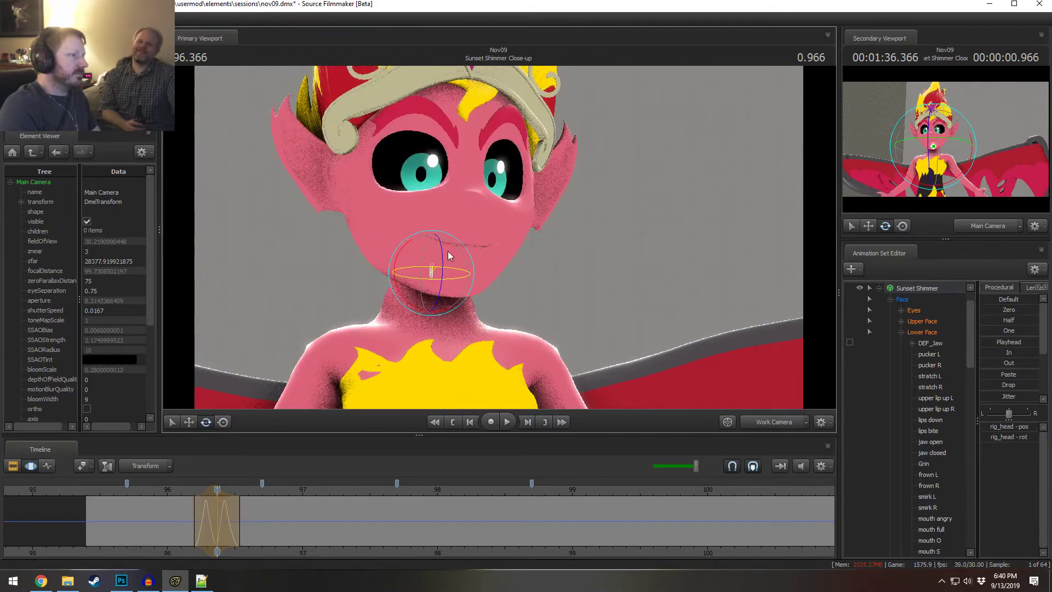
left_click_drag(571, 171, 480, 207)
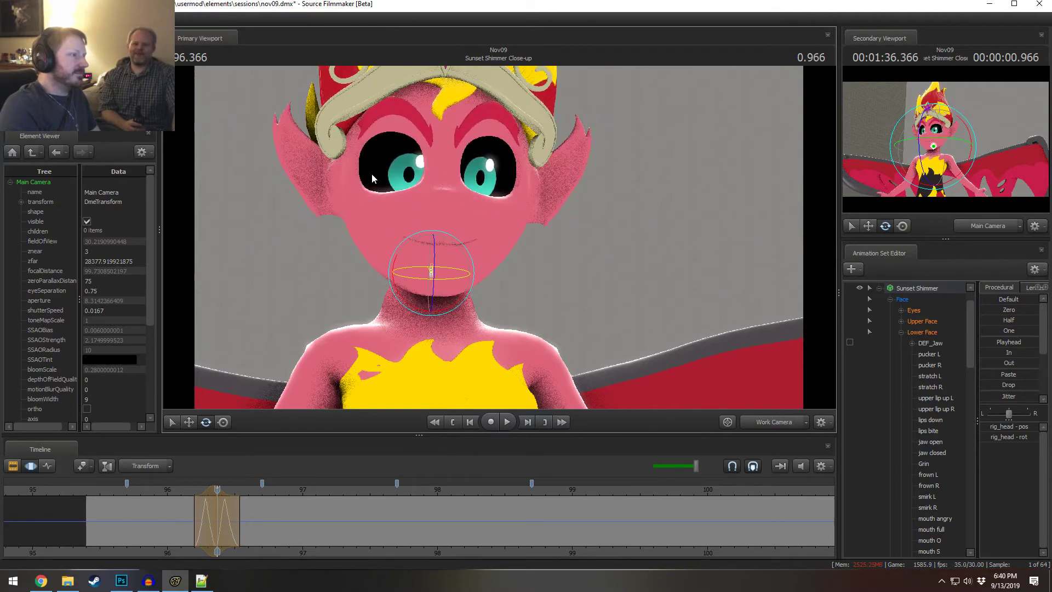
left_click_drag(449, 260, 427, 246)
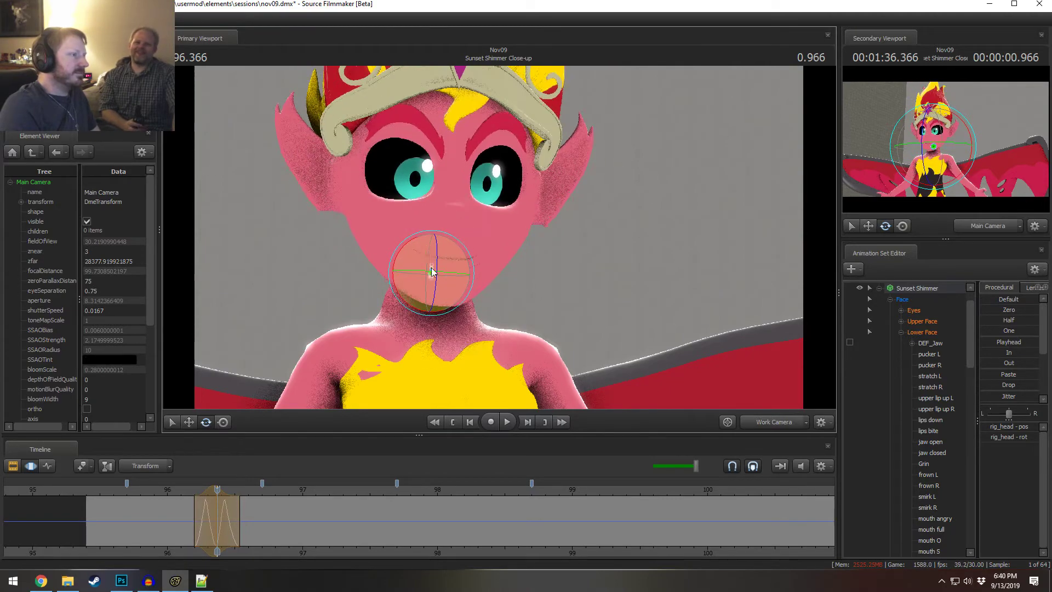
mouse_move(444, 285)
left_mouse_down()
mouse_move(425, 273)
mouse_move(432, 270)
left_mouse_up()
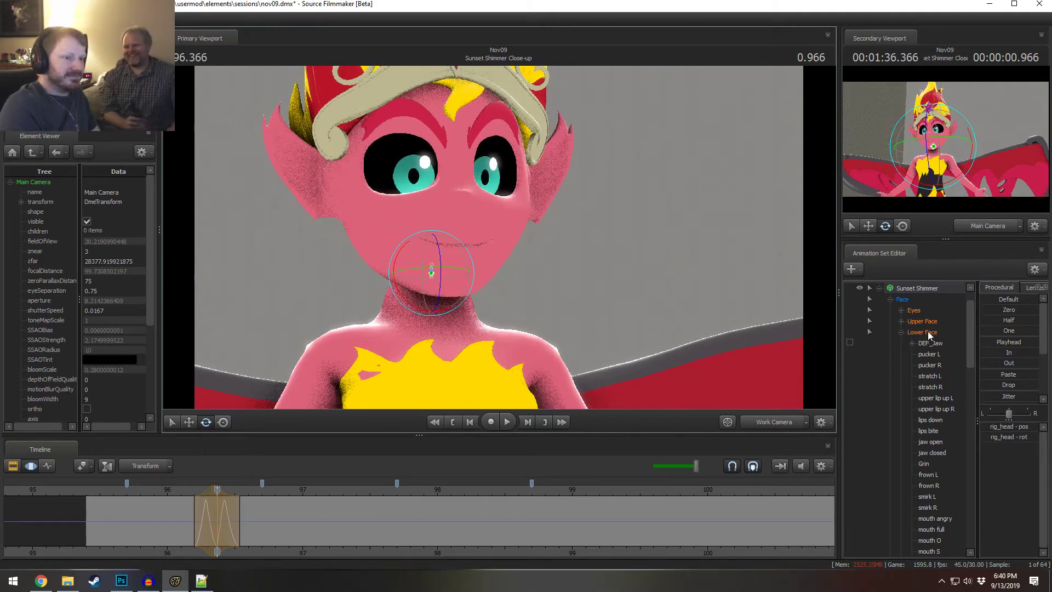
- Select the Lower Face group, try the jaw open control and a DEF_Jaw rotation, and undo the attempt
left_click(929, 332)
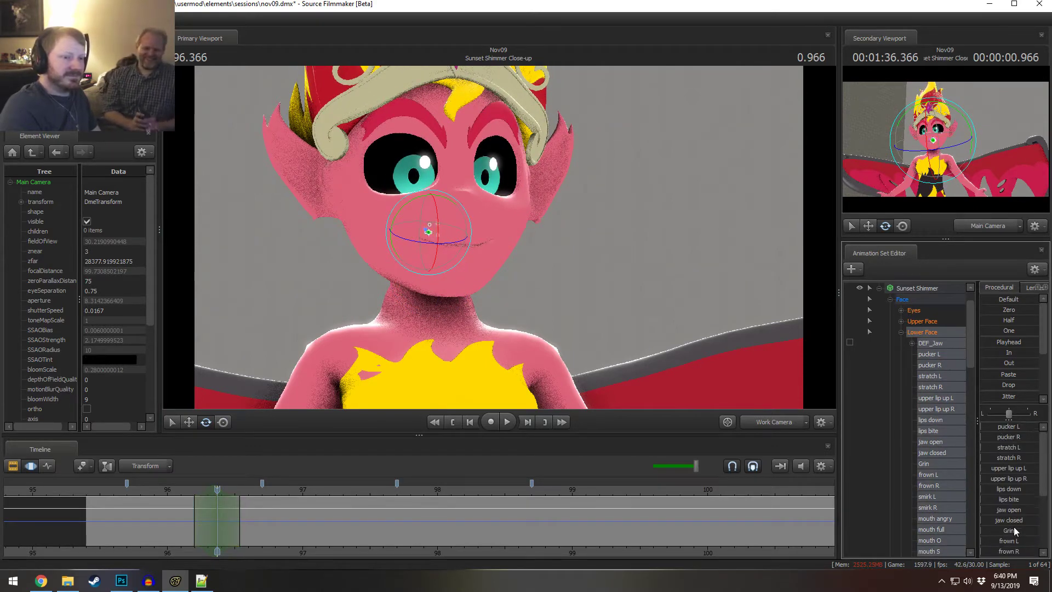
scroll(1011, 488, "down", 1)
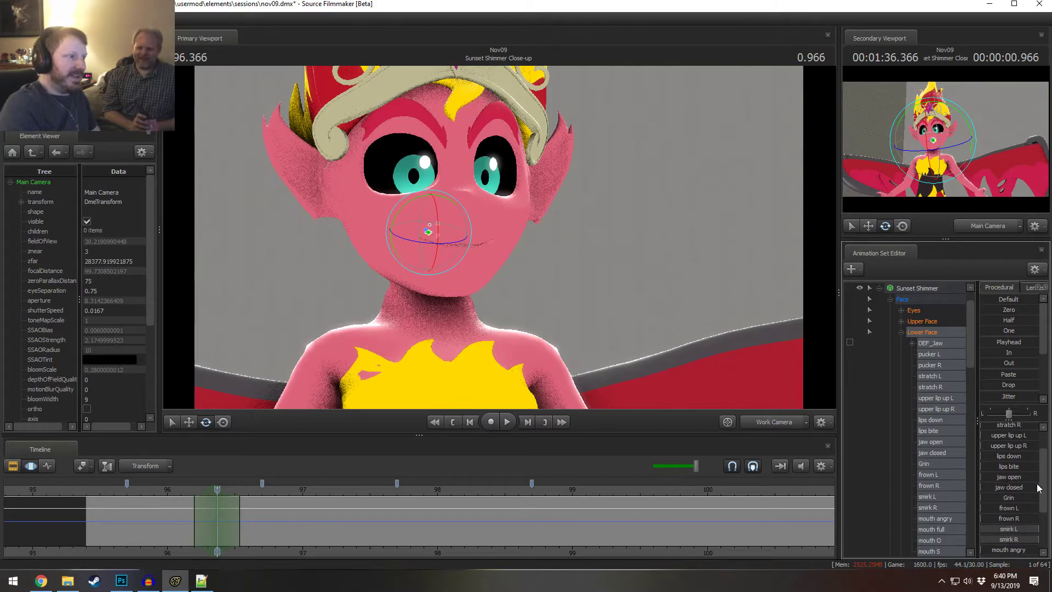
left_click_drag(1018, 479, 983, 479)
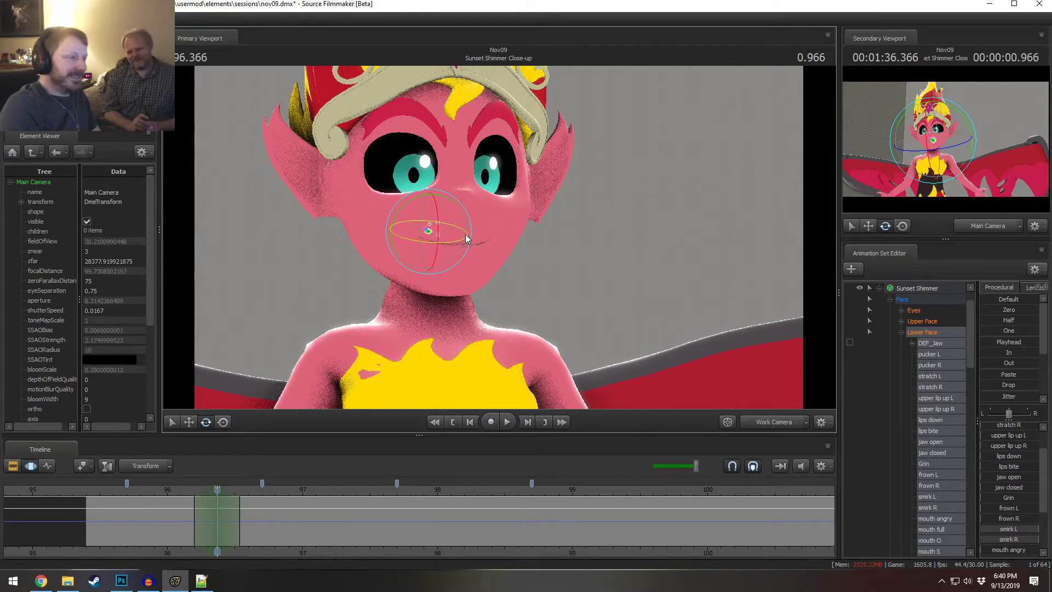
left_click_drag(446, 235, 458, 211)
key("ctrl+z")
left_click_drag(530, 234, 480, 224)
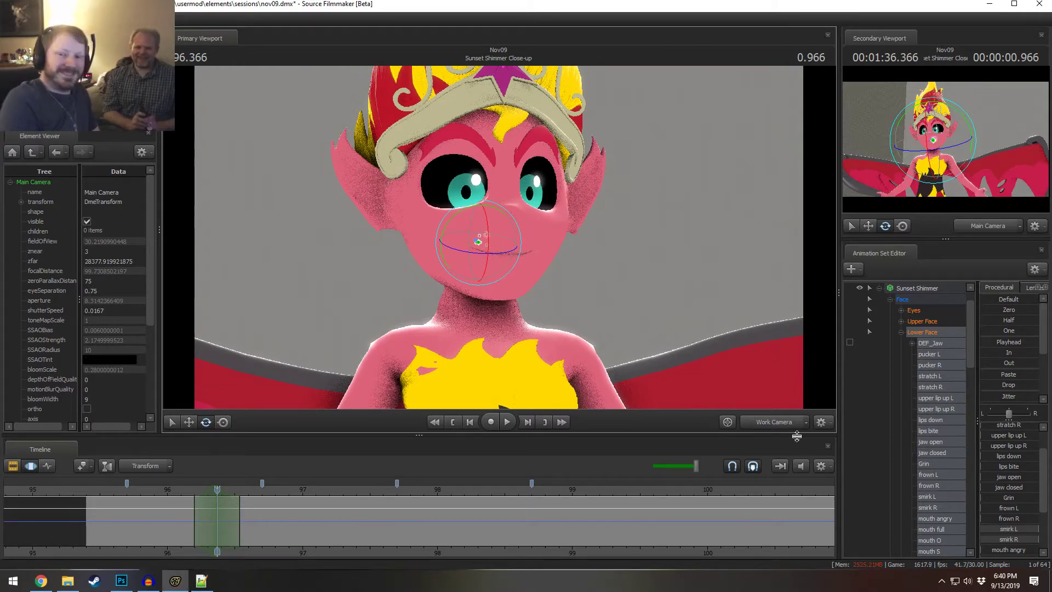
- Select rig_hand_R, rotate the right hand, and raise it toward Sunset Shimmer's face
left_click_drag(353, 282, 443, 281)
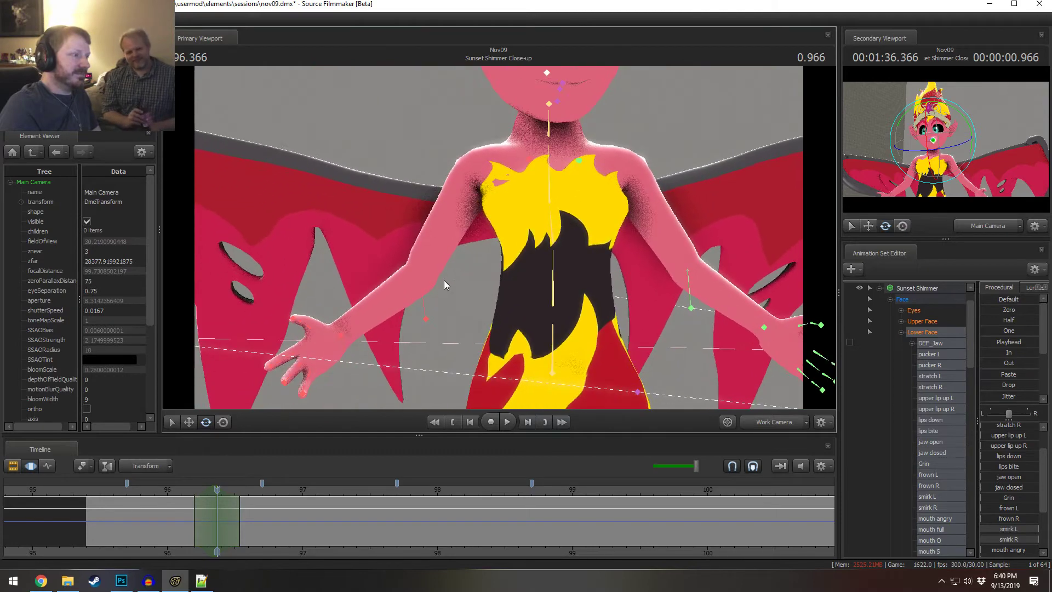
left_click(343, 329)
left_click_drag(318, 342, 342, 295)
left_click_drag(498, 238, 417, 238, "alt")
key("w")
left_click_drag(399, 313, 438, 179)
- Rotate the raised right hand further and position it upright just in front of the nose and mouth
key("e")
left_click_drag(398, 145, 435, 143)
key("w")
left_click_drag(399, 183, 437, 359)
left_click_drag(437, 359, 427, 306, "alt")
left_click_drag(401, 352, 497, 241, "alt")
mouse_move(403, 272)
left_mouse_down()
mouse_move(427, 304)
mouse_move(471, 277)
left_mouse_up()
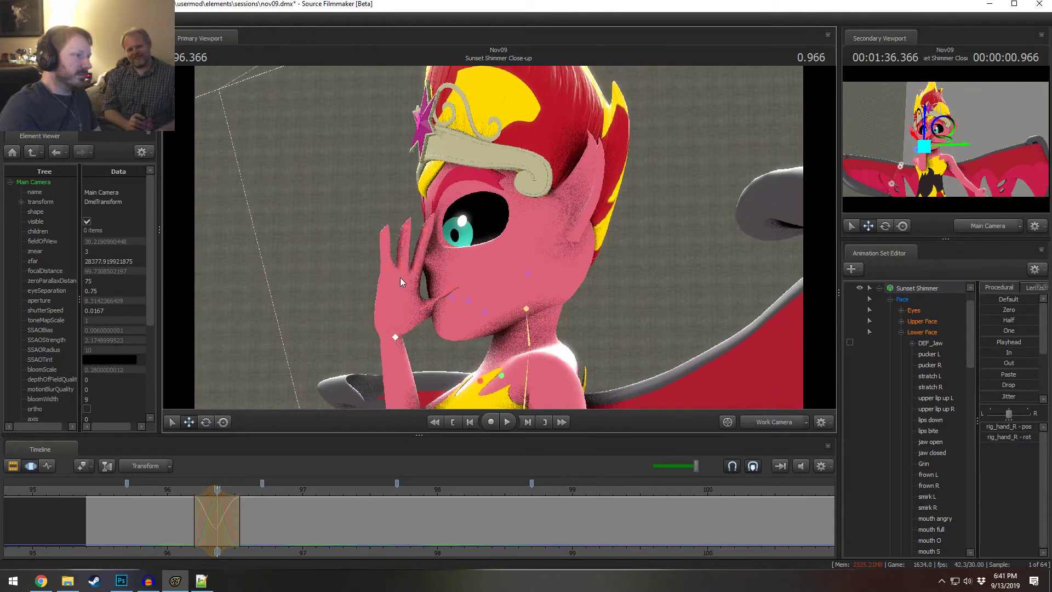
- Select the right hand's ring, middle and index finger bones, and curl them inward using the Manipulation falloff mode
left_click_drag(389, 217, 330, 250, "ctrl")
left_click_drag(424, 216, 423, 219, "ctrl")
right_click(404, 261)
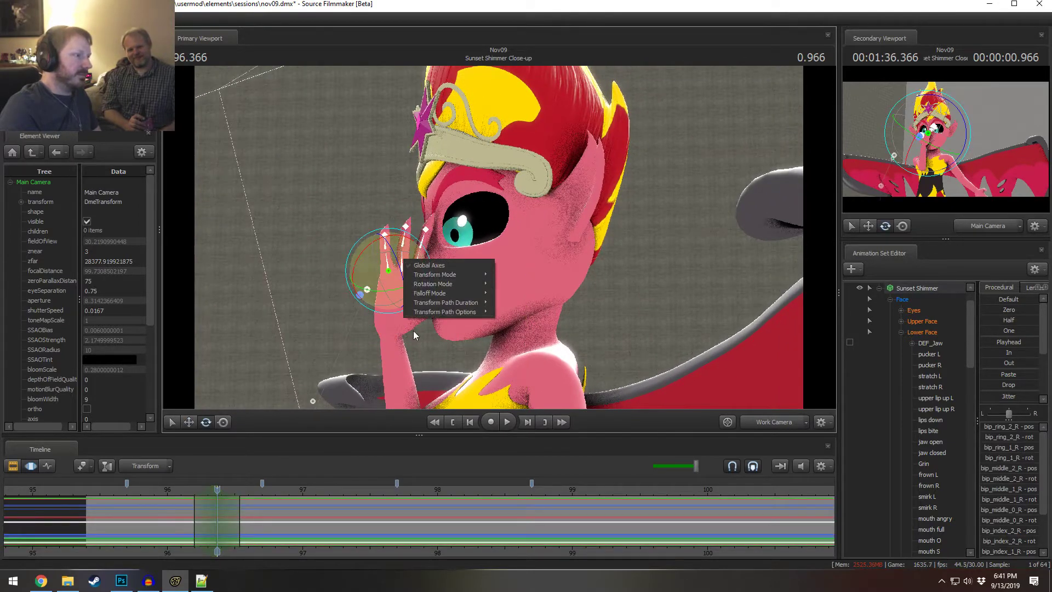
mouse_move(468, 285)
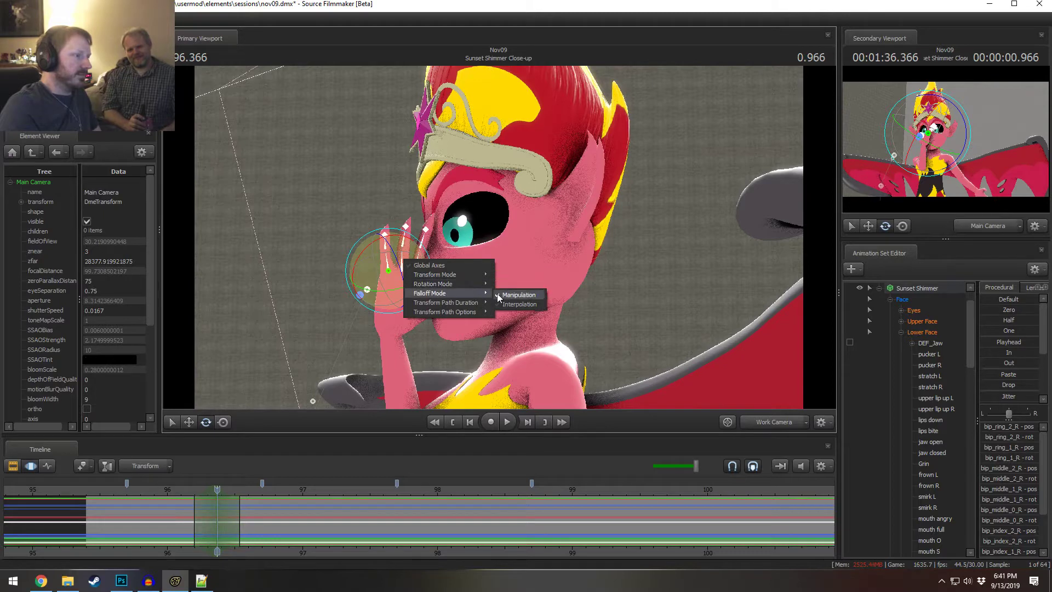
left_click(498, 296)
left_click_drag(498, 296, 498, 254, "alt")
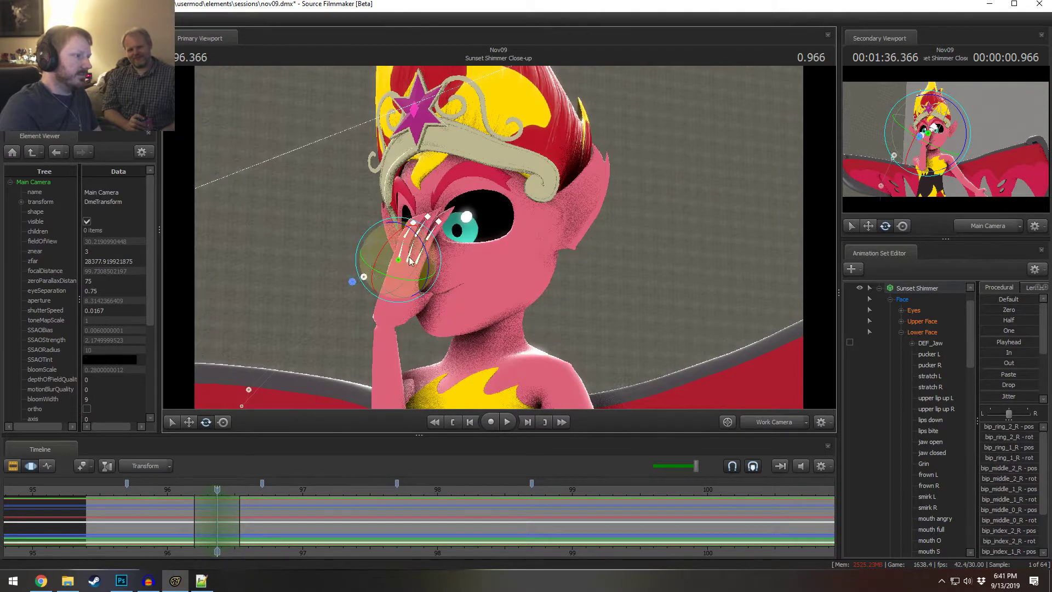
left_click_drag(410, 260, 409, 313)
left_click_drag(548, 258, 494, 255, "alt")
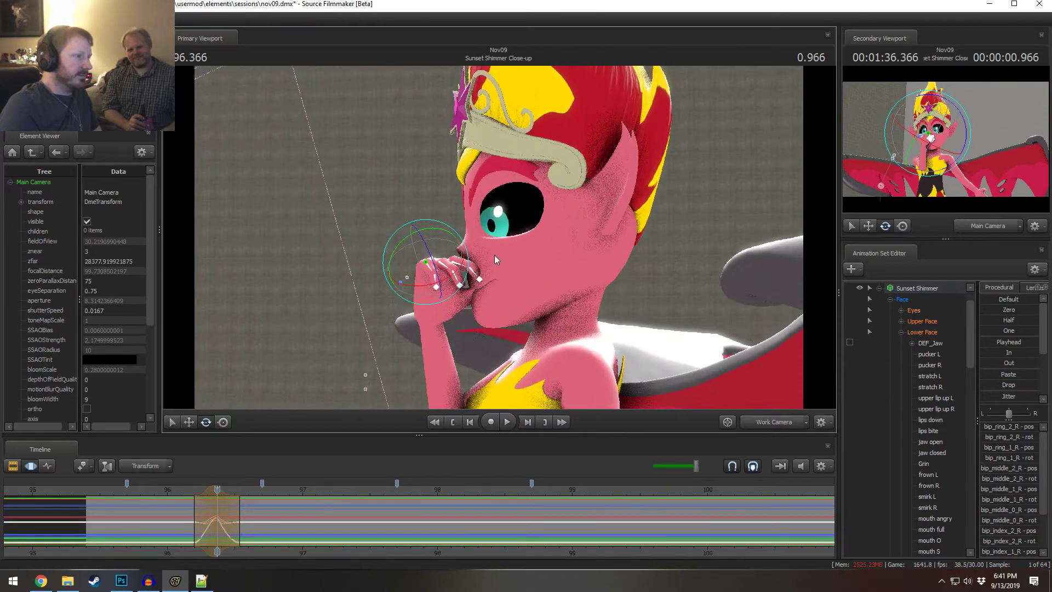
- Select rig_hand_R and shift the raised right hand slightly toward Sunset Shimmer's nose and mouth
left_click(436, 318)
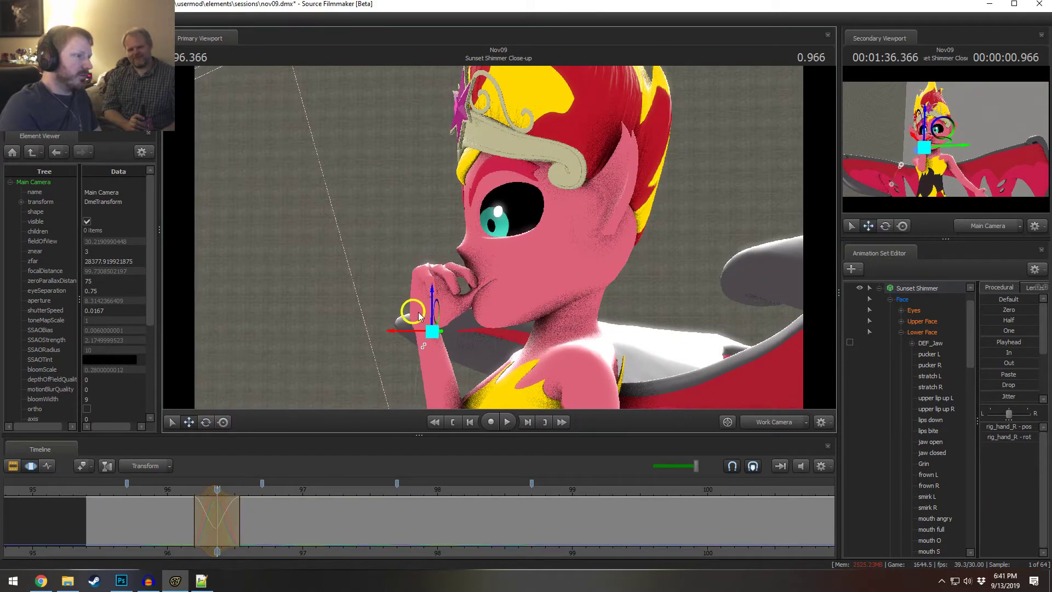
left_click_drag(418, 312, 408, 274)
left_click(406, 265, "ctrl")
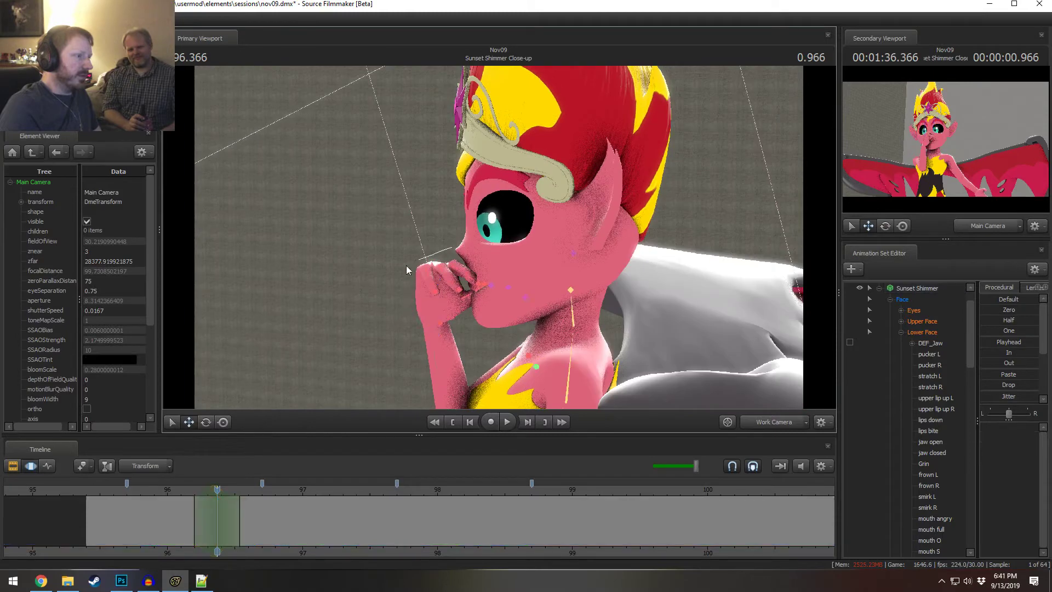
- Select the right hand's ring, middle and index finger bones and rotate them further inward in front of the mouth
left_click_drag(473, 296, 480, 282, "ctrl")
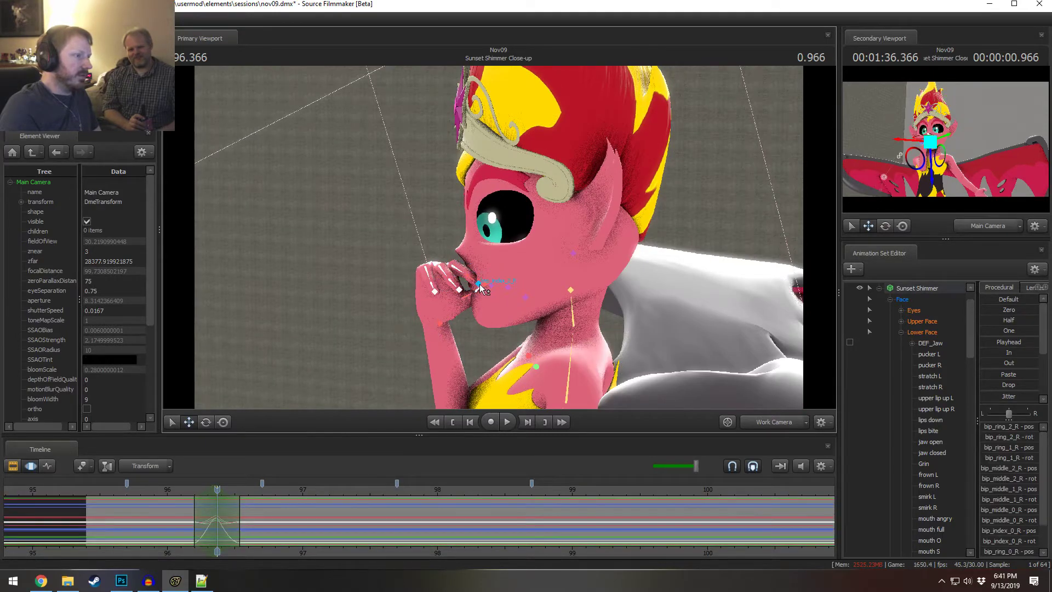
key("e")
left_click_drag(475, 291, 452, 296)
left_click_drag(475, 242, 500, 237)
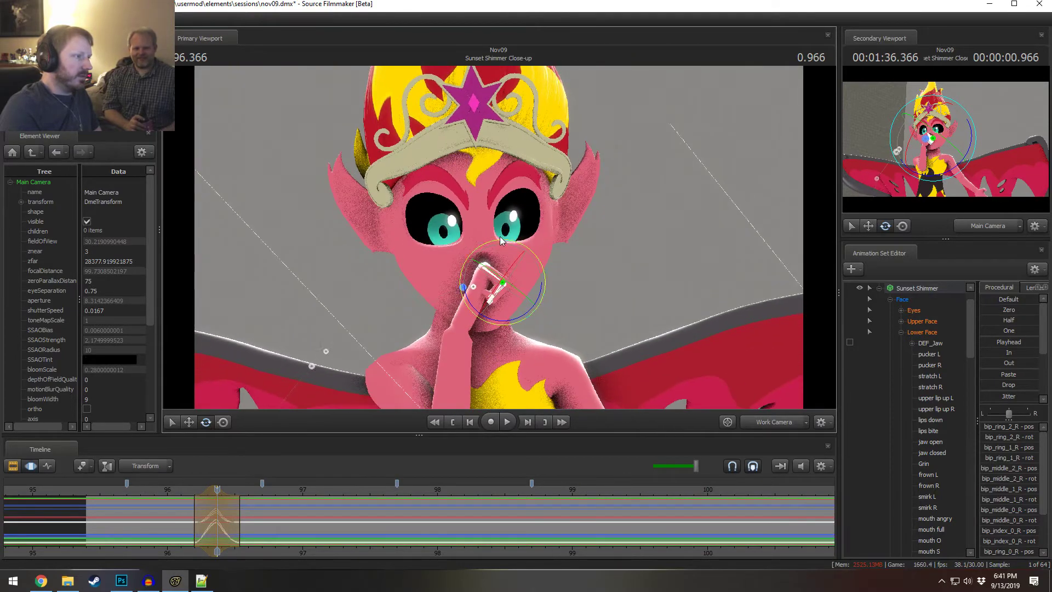
- Select the Upper Face group, raise sad L and sad R fully, and partly raise eye closer L and eye closer R
left_click(924, 321)
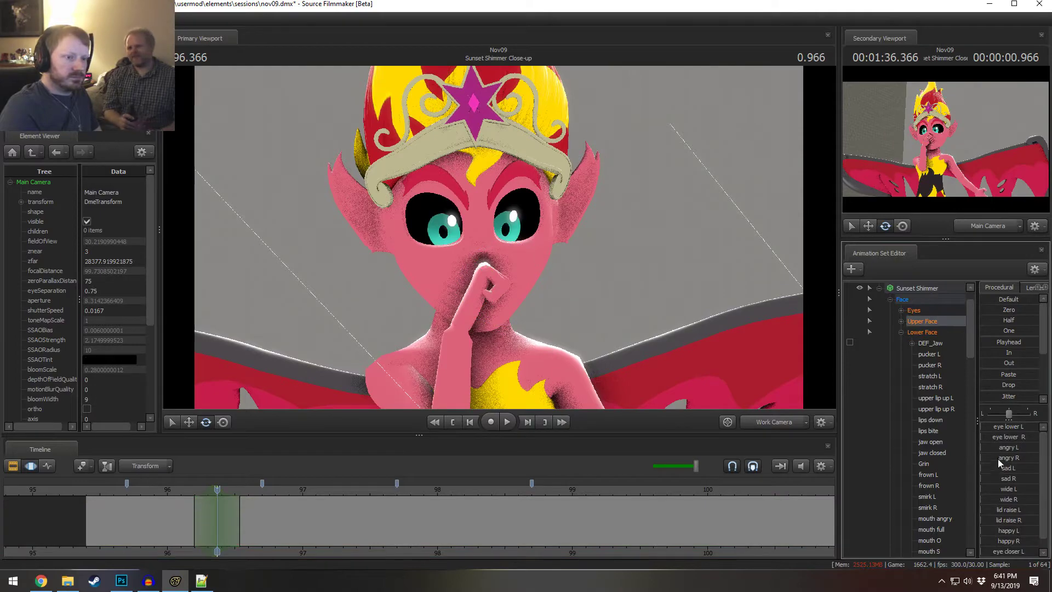
left_click_drag(1008, 468, 1038, 479)
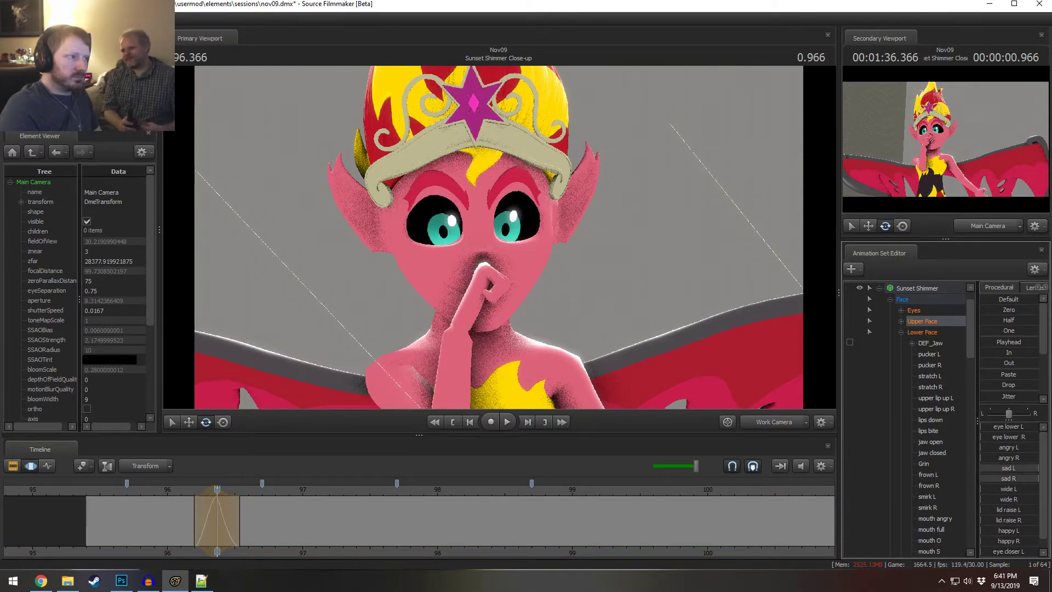
key("w")
left_click_drag(778, 333, 494, 236)
key("a")
scroll(922, 459, "down", 3)
scroll(1005, 541, "down", 1)
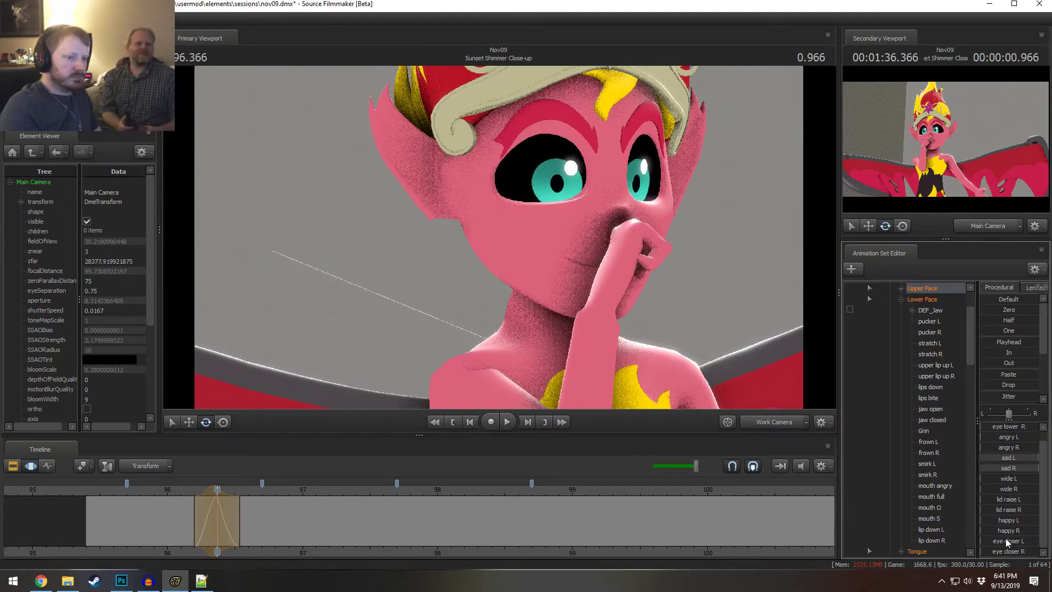
mouse_move(1012, 541)
left_mouse_down()
mouse_move(1035, 541)
mouse_move(1023, 541)
mouse_move(1027, 551)
left_mouse_up()
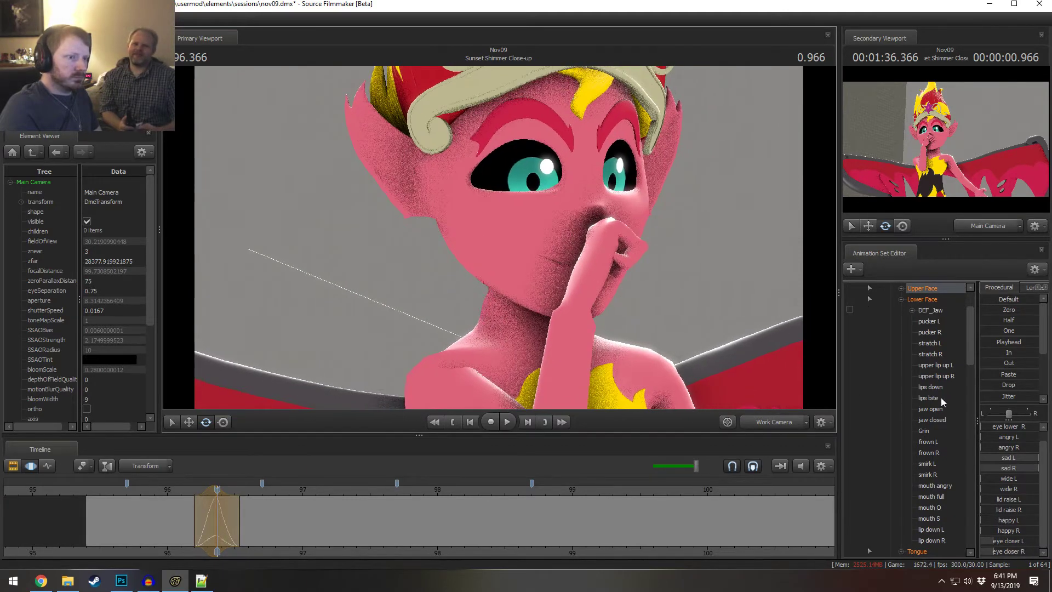
- Select the Lower Face group, raise frown L and frown R fully, and try the mouth O control
left_click(924, 299)
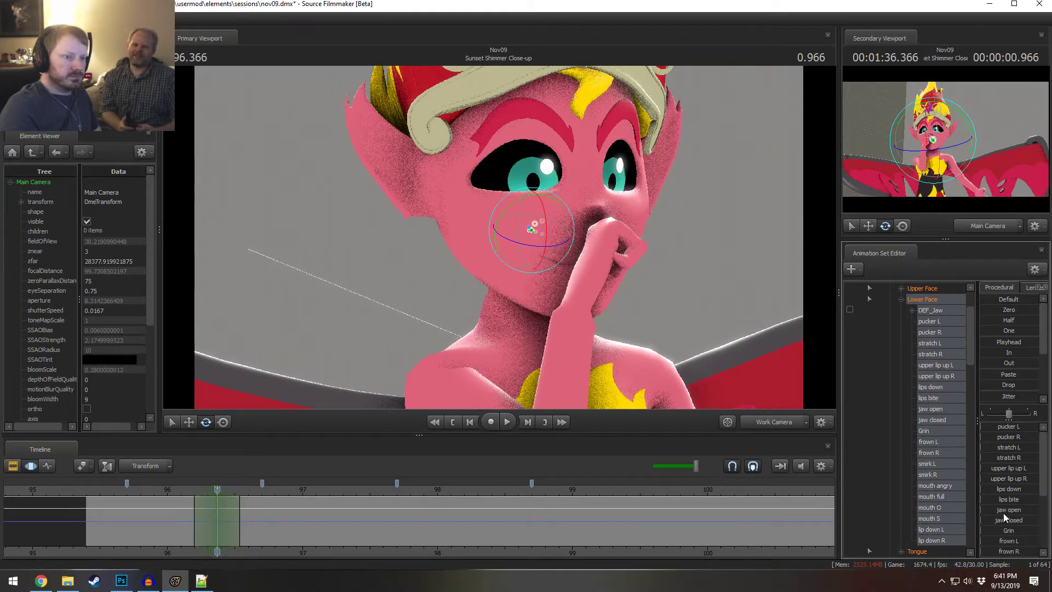
scroll(1006, 539, "down", 1)
left_click_drag(1005, 509, 1036, 521)
key("w")
mouse_move(547, 240)
left_mouse_down()
mouse_move(564, 229)
mouse_move(535, 253)
left_mouse_up()
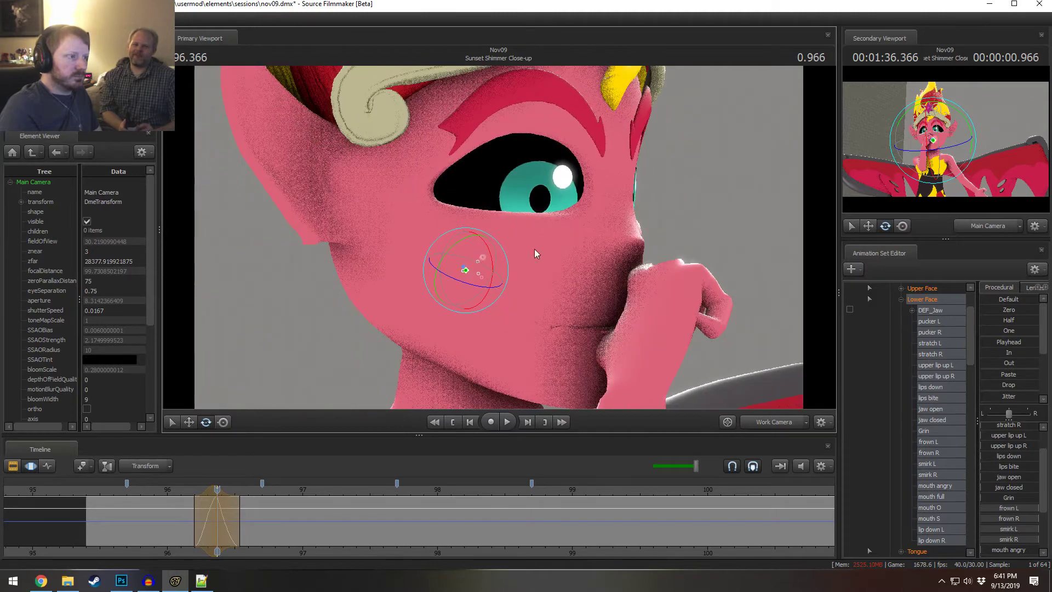
scroll(1010, 478, "down", 2)
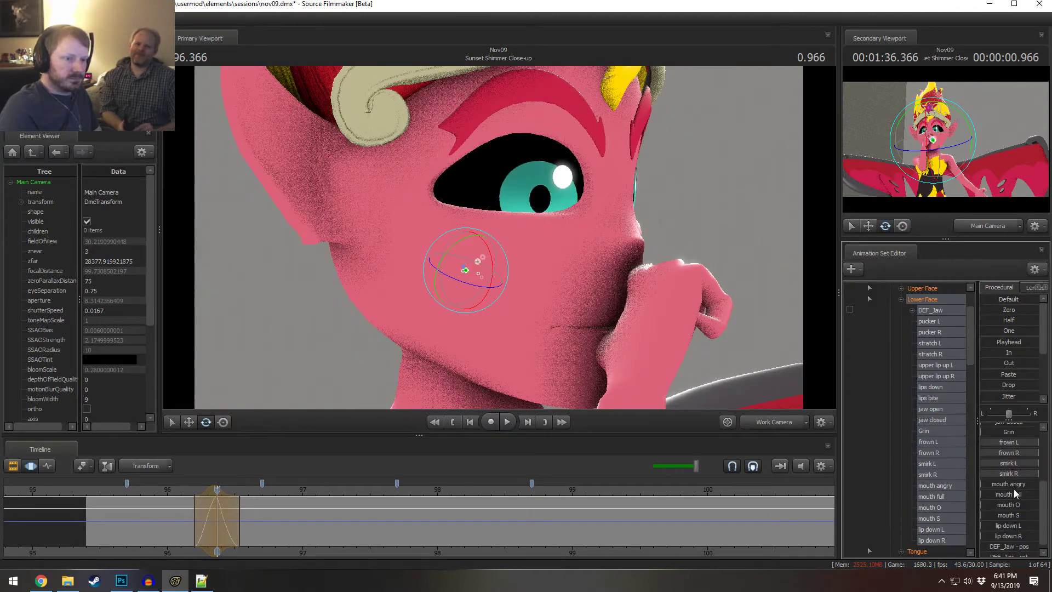
left_click_drag(1011, 503, 981, 504)
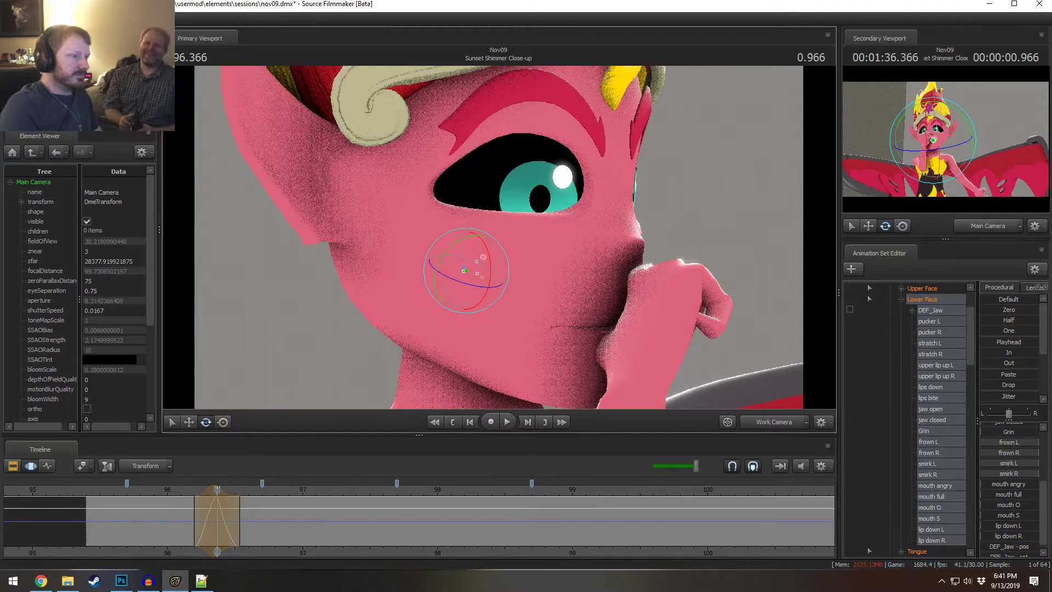
left_click_drag(548, 241, 438, 241, "alt")
left_click_drag(493, 277, 594, 236)
- Undo the facial expression changes, the finger curl and the raised right hand pose
key("ctrl+z")
key("ctrl+z")
key("ctrl+z")
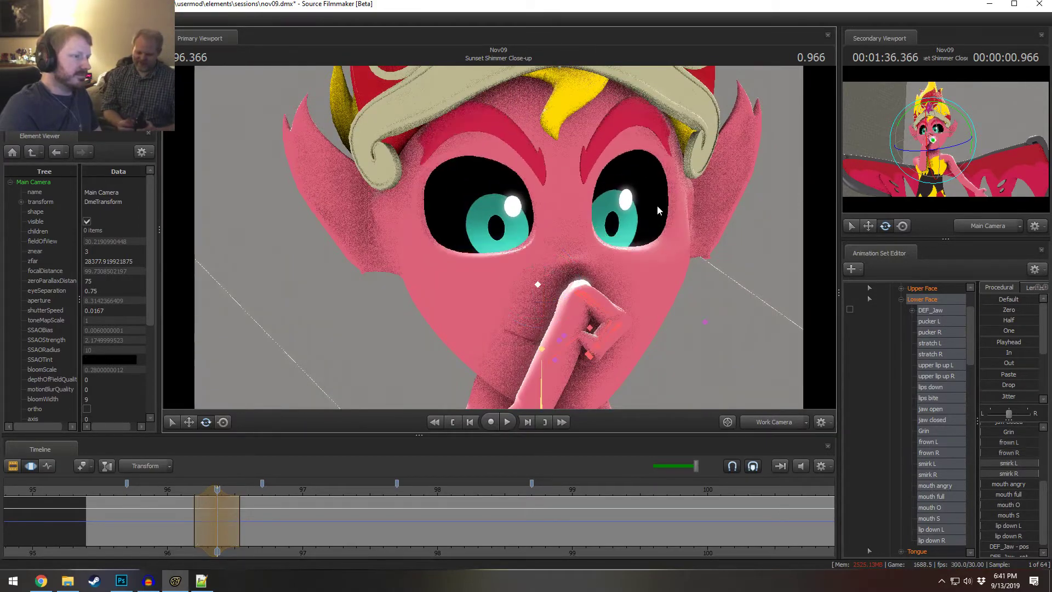
right_click_drag(679, 199, 499, 241, "alt")
key("ctrl+z")
key("ctrl+z")
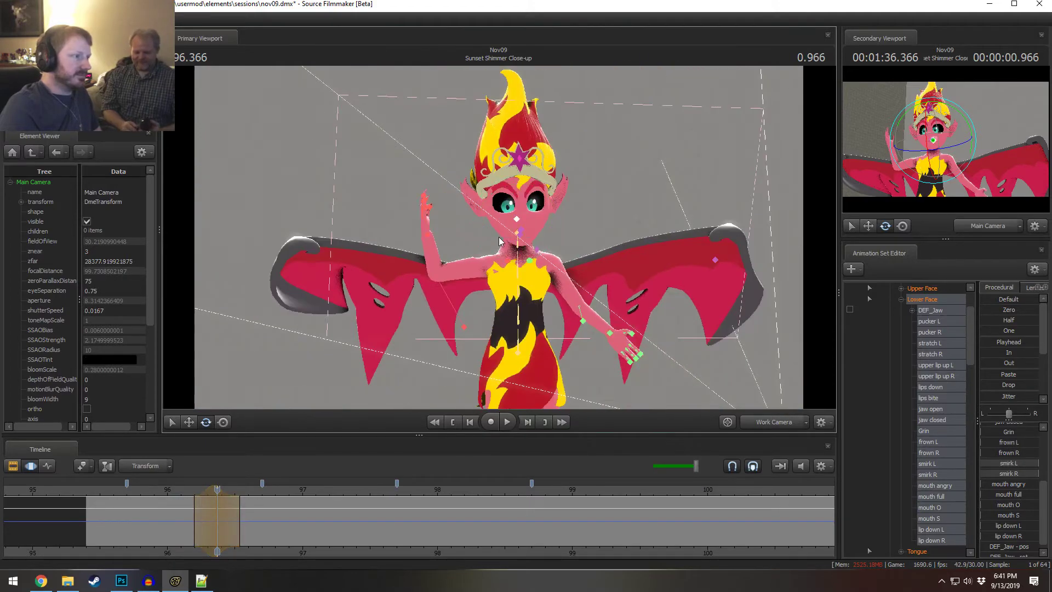
key("ctrl+z")
- Frame the mouth closely from the side and enlarge the slider list to fit more of the Lower Face controls
right_click_drag(551, 278, 479, 334, "alt")
left_click_drag(526, 338, 614, 332, "alt")
left_click_drag(515, 226, 544, 221, "alt")
middle_click_drag(545, 222, 477, 212, "alt")
right_click_drag(477, 213, 526, 212, "alt")
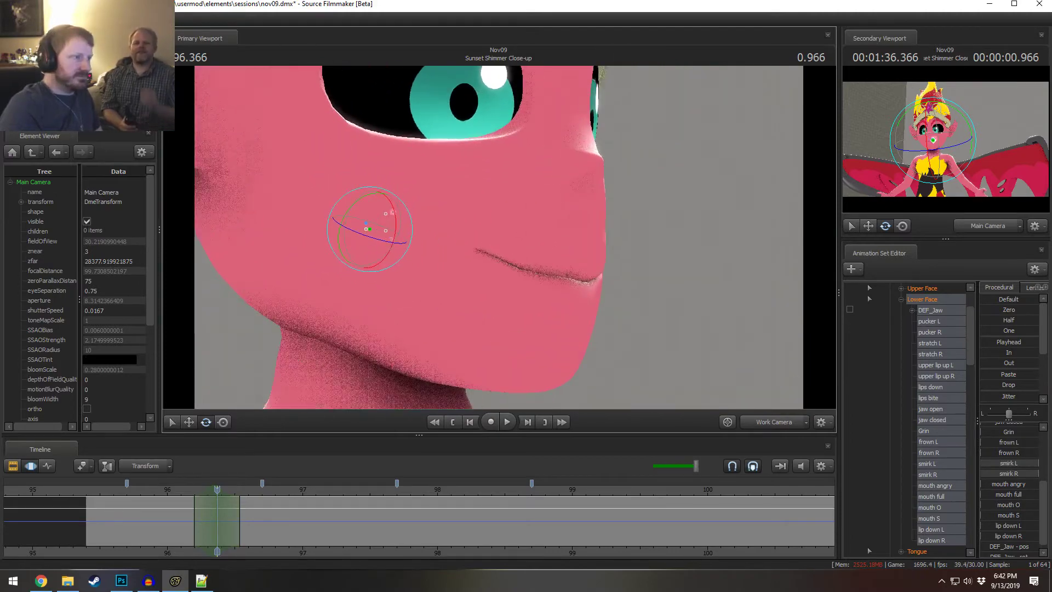
middle_click_drag(526, 213, 528, 236, "alt")
right_click_drag(529, 236, 500, 240, "alt")
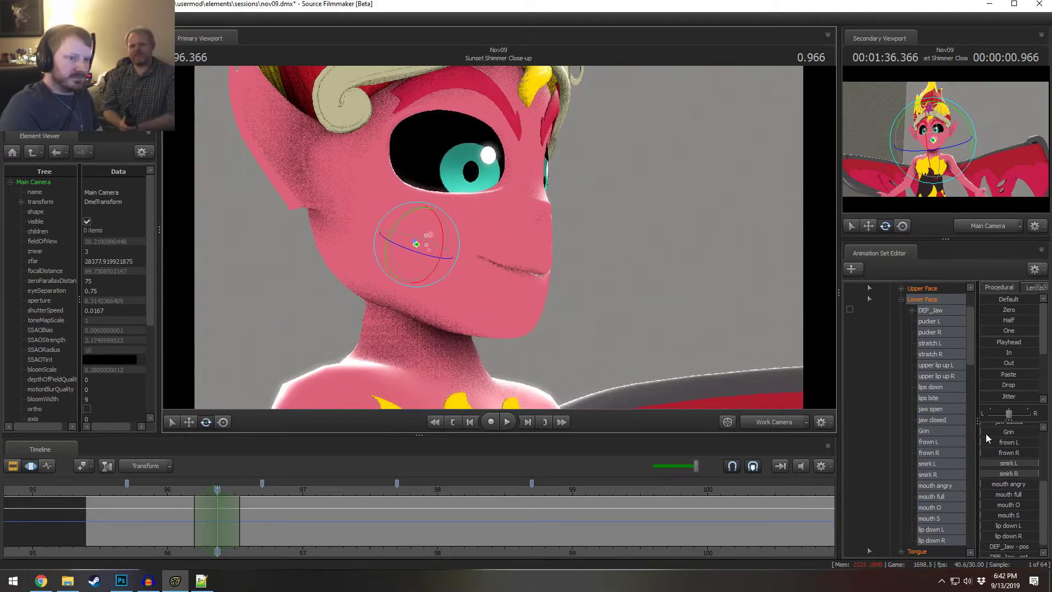
left_click_drag(1015, 420, 1013, 346)
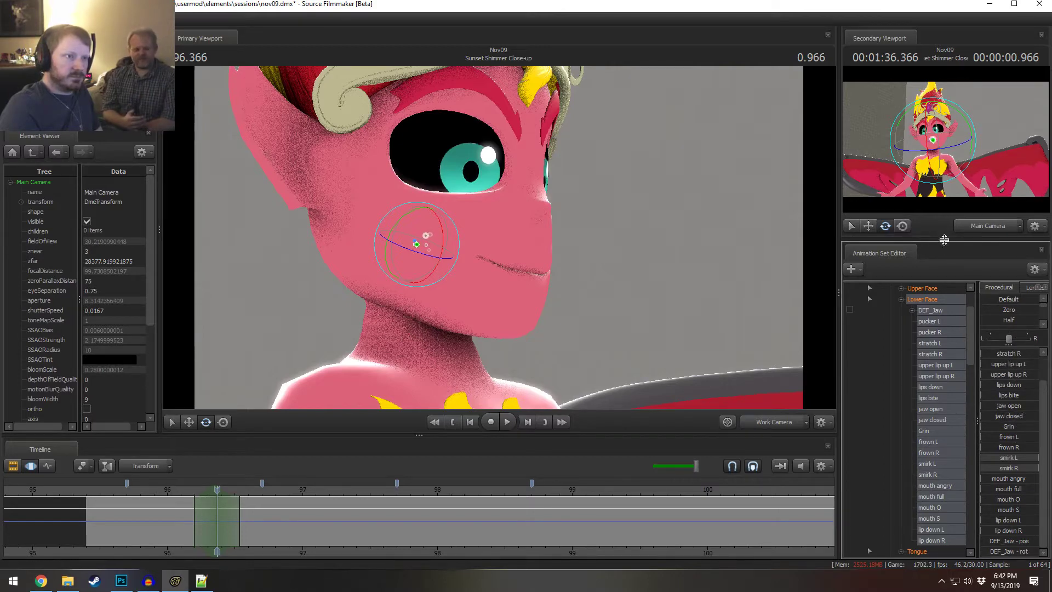
left_click_drag(944, 240, 944, 212)
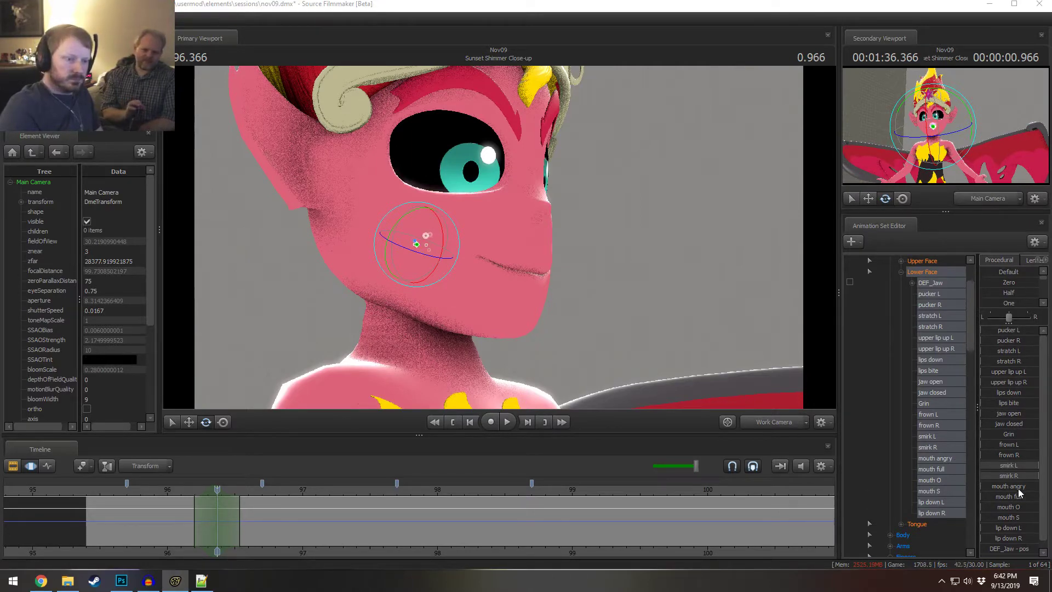
scroll(1018, 488, "down", 1)
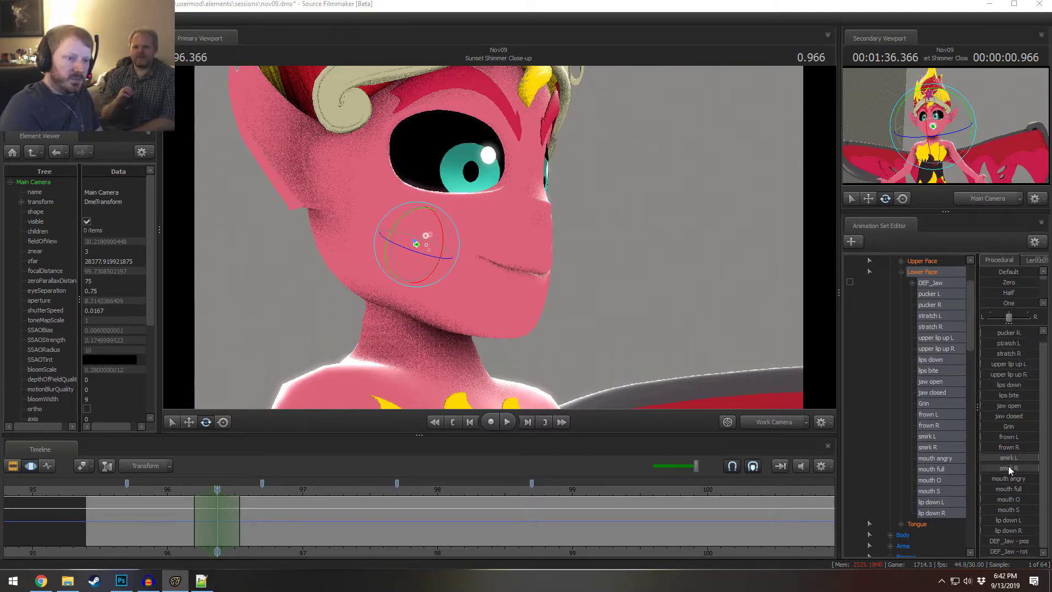
scroll(1008, 468, "up", 1)
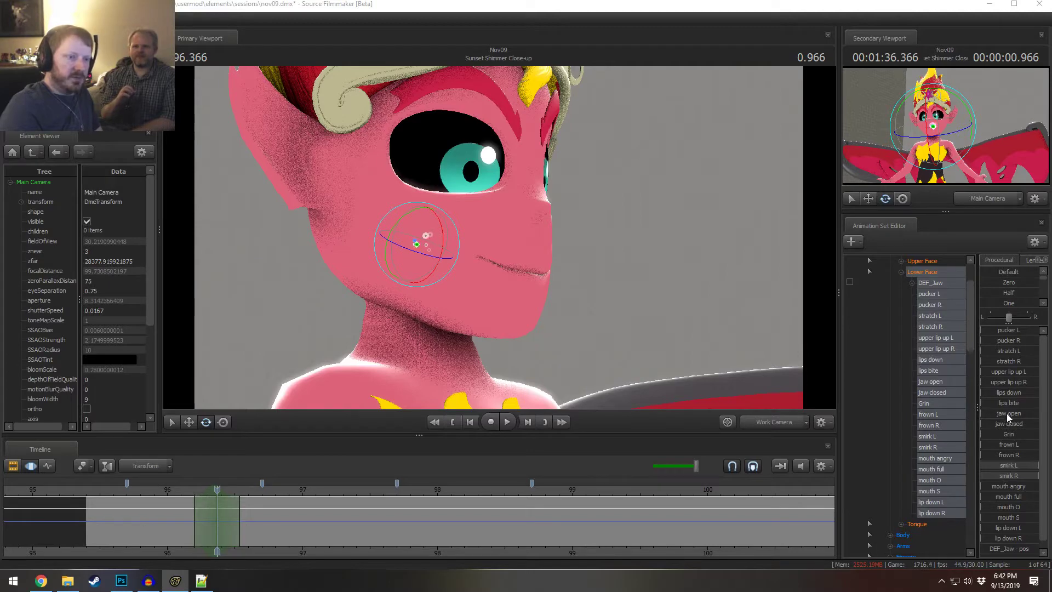
- Try opening the jaw partway at 0.966 with jaw open, and scrub forward to 1.166 to compare the mouth
left_click_drag(1007, 413, 1017, 413)
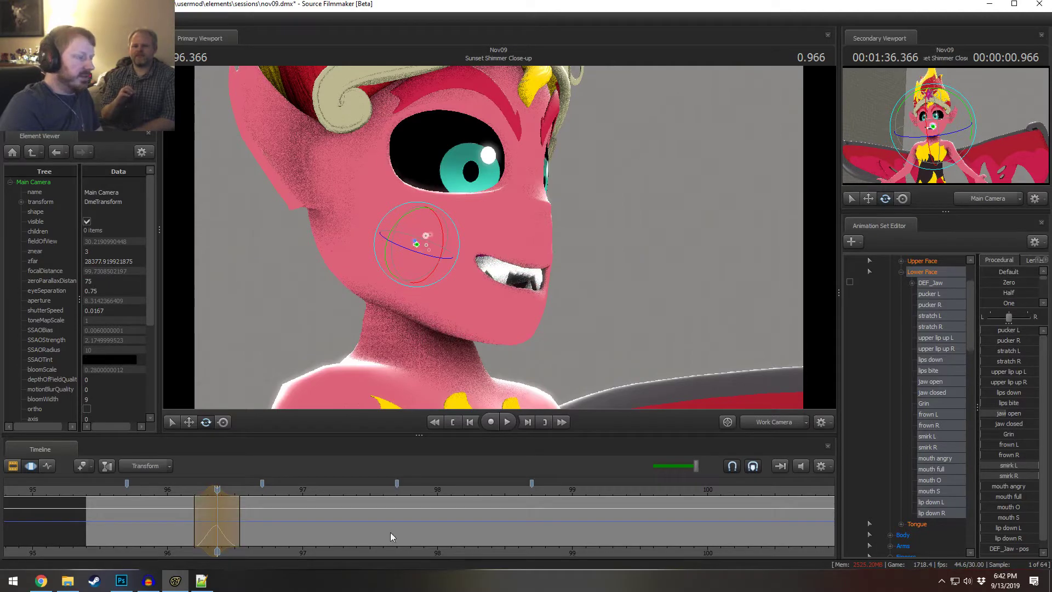
left_click(237, 520)
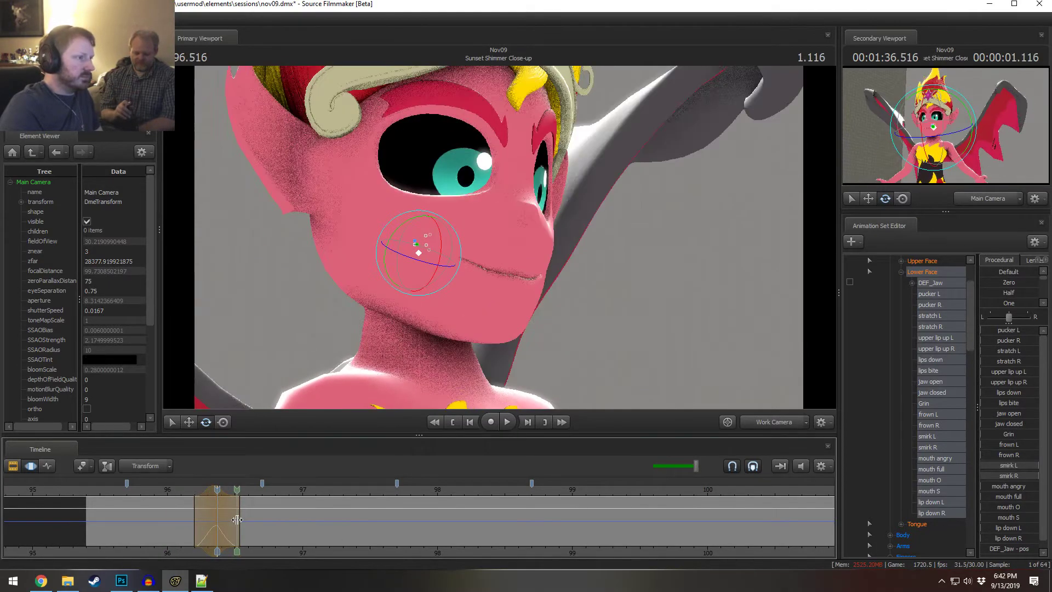
mouse_move(237, 520)
left_mouse_down()
mouse_move(190, 521)
mouse_move(245, 521)
left_mouse_up()
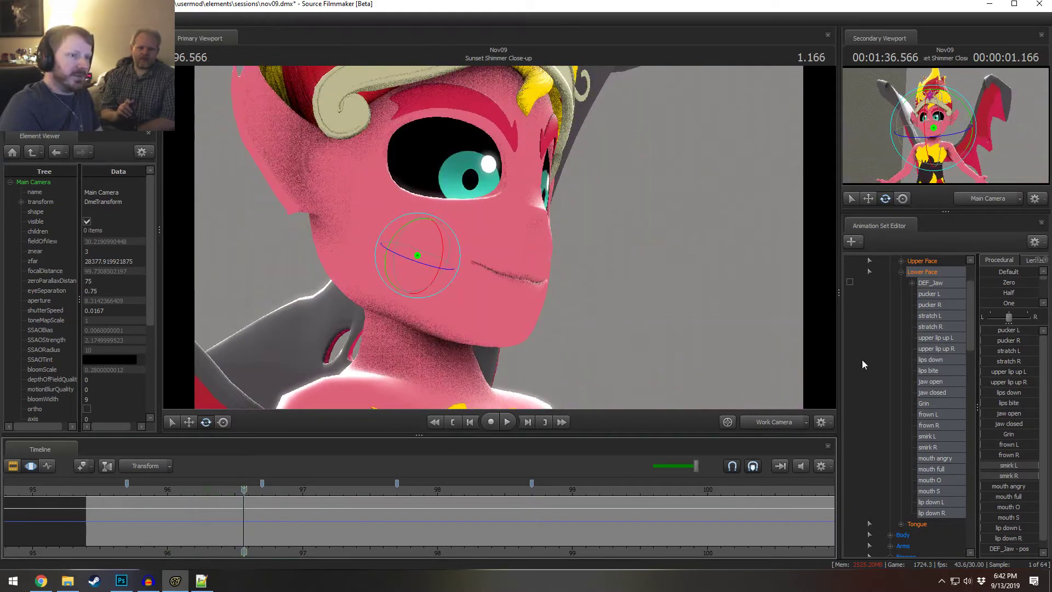
- Select rig_head, return the playhead to 0.966 and narrow the time selection around it
key("ctrl")
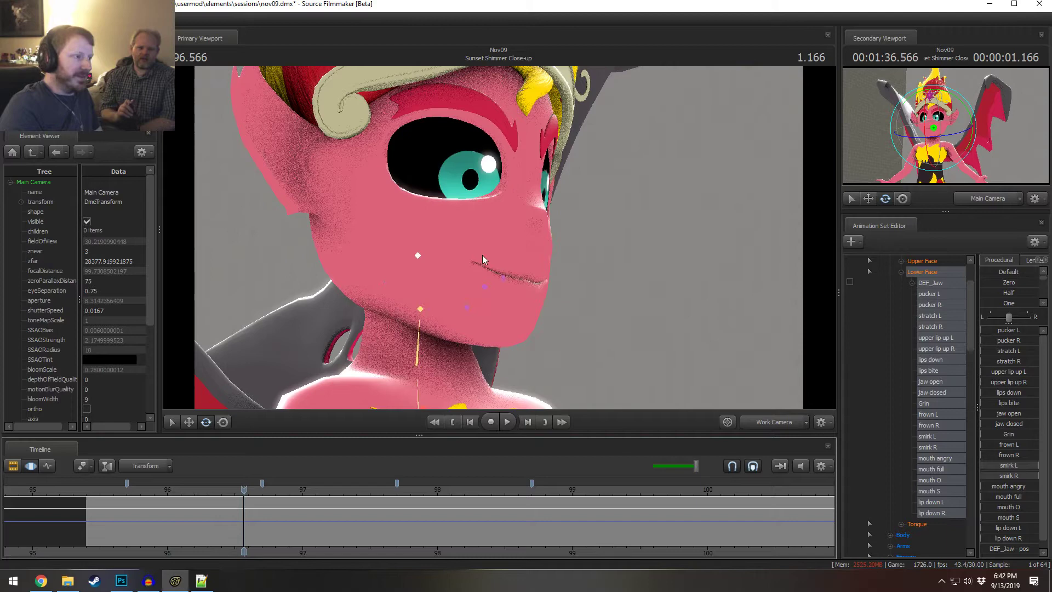
left_click(421, 309)
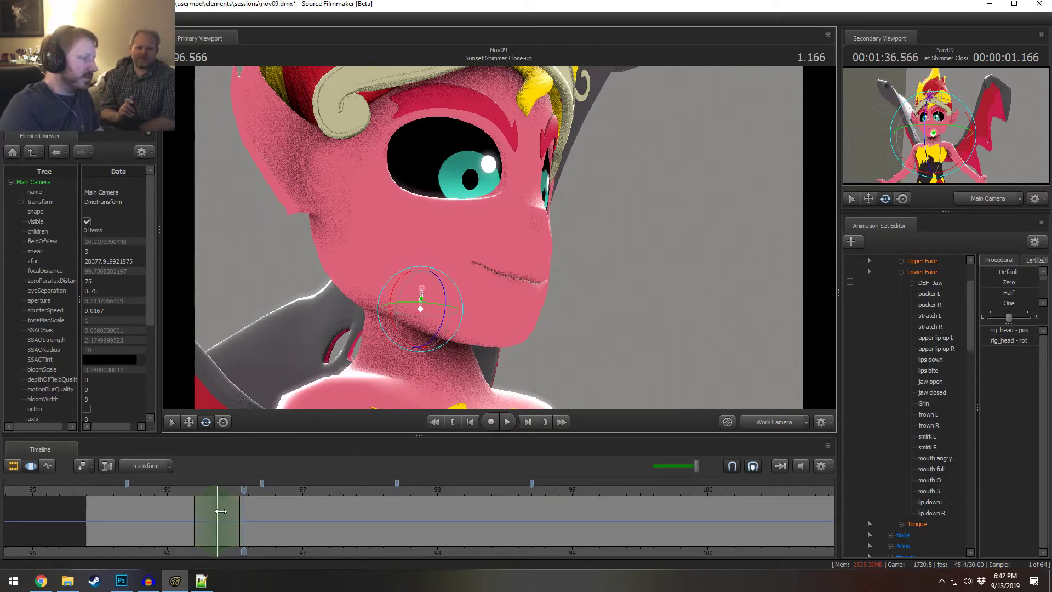
left_click_drag(243, 492, 230, 511)
key("shift")
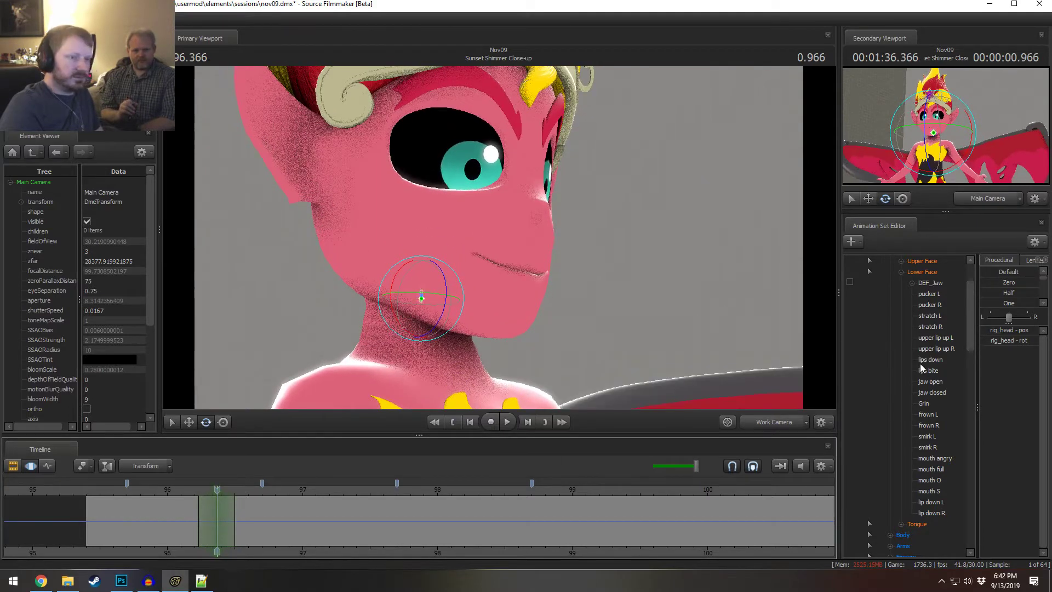
- Select the Lower Face group, view the face from the front, and play the shot up to 3.500
left_click(923, 273)
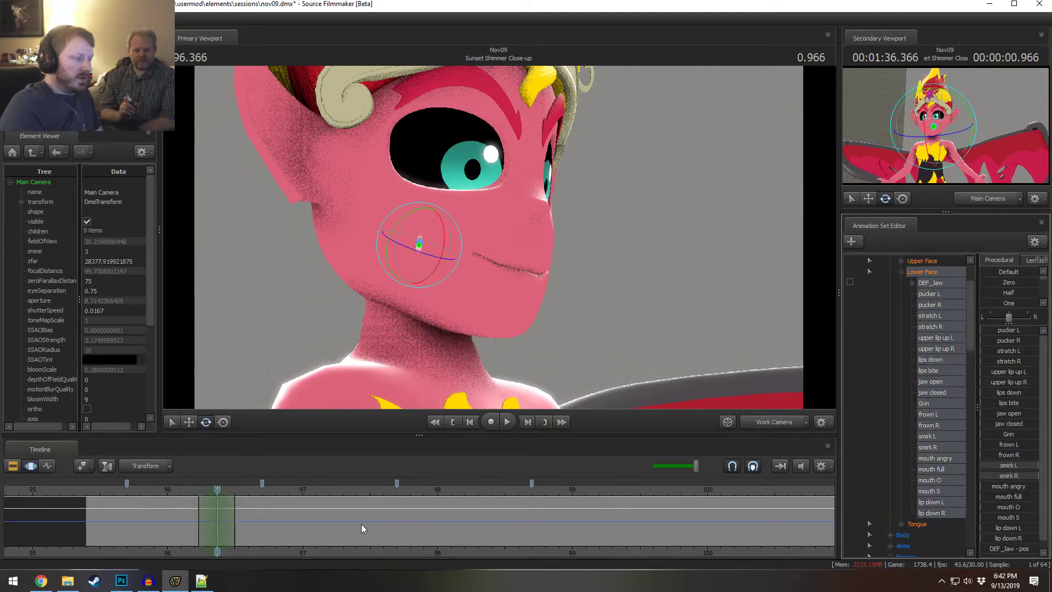
left_click_drag(537, 347, 498, 238)
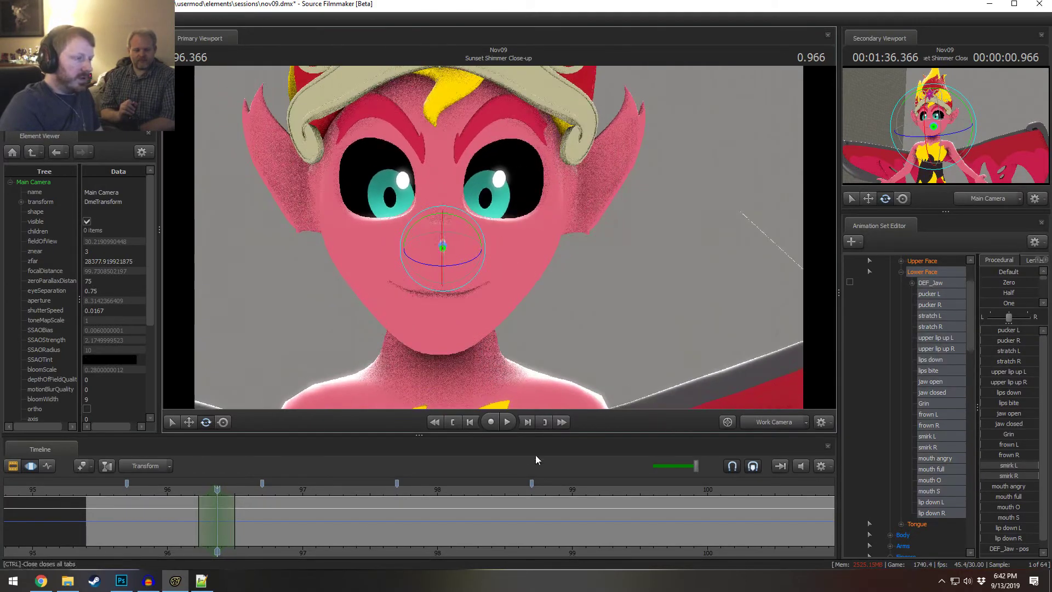
left_click(448, 515)
key("space")
scroll(581, 505, "down", 4)
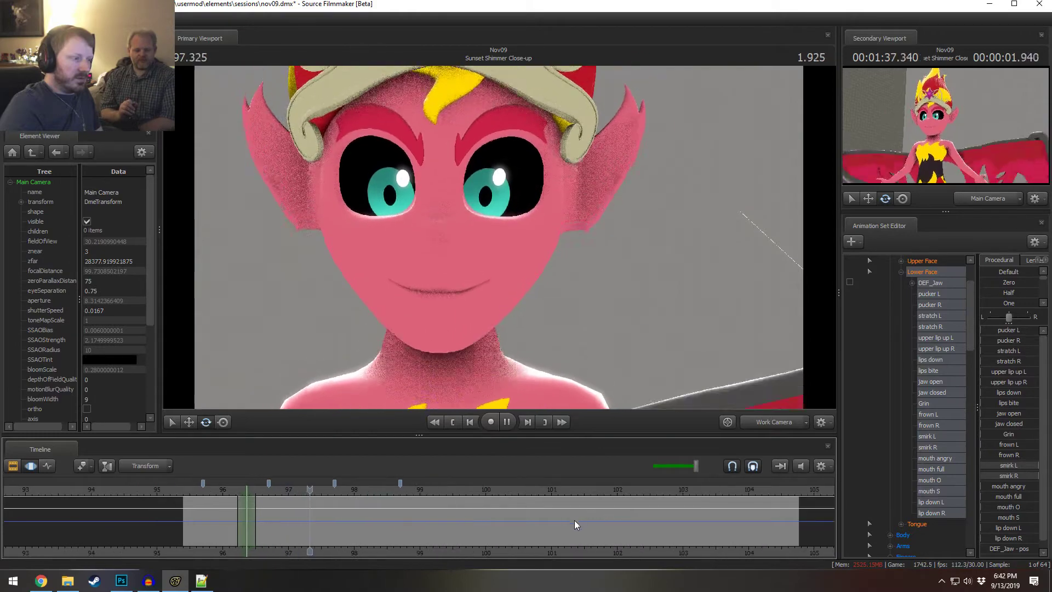
scroll(491, 510, "up", 3)
key("space")
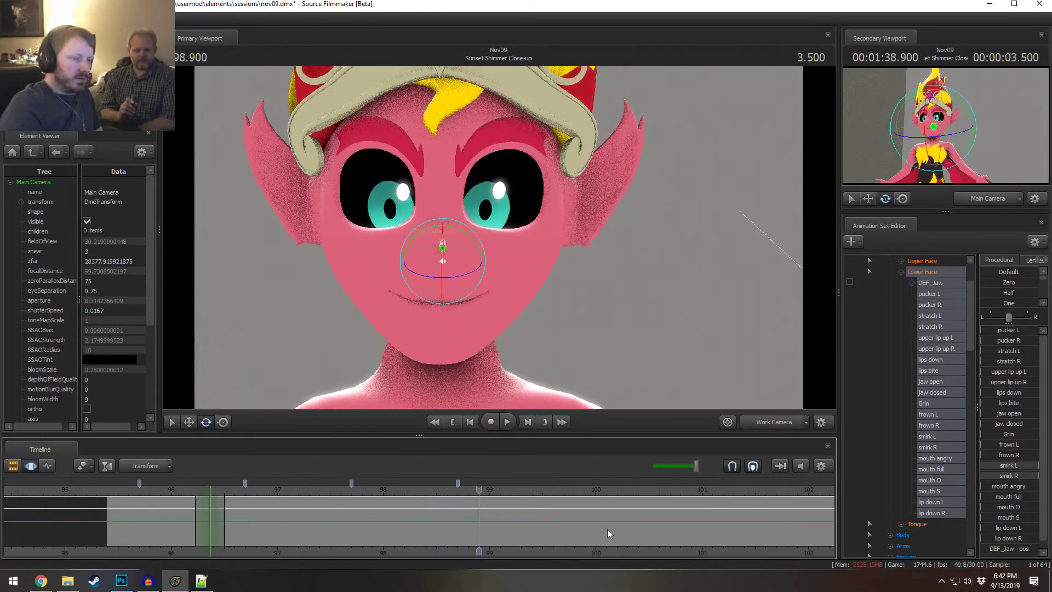
- Extend the time selection over the entire timeline and lower smirk L and smirk R fully to zero
key("ctrl+a")
left_click_drag(1012, 468, 812, 447)
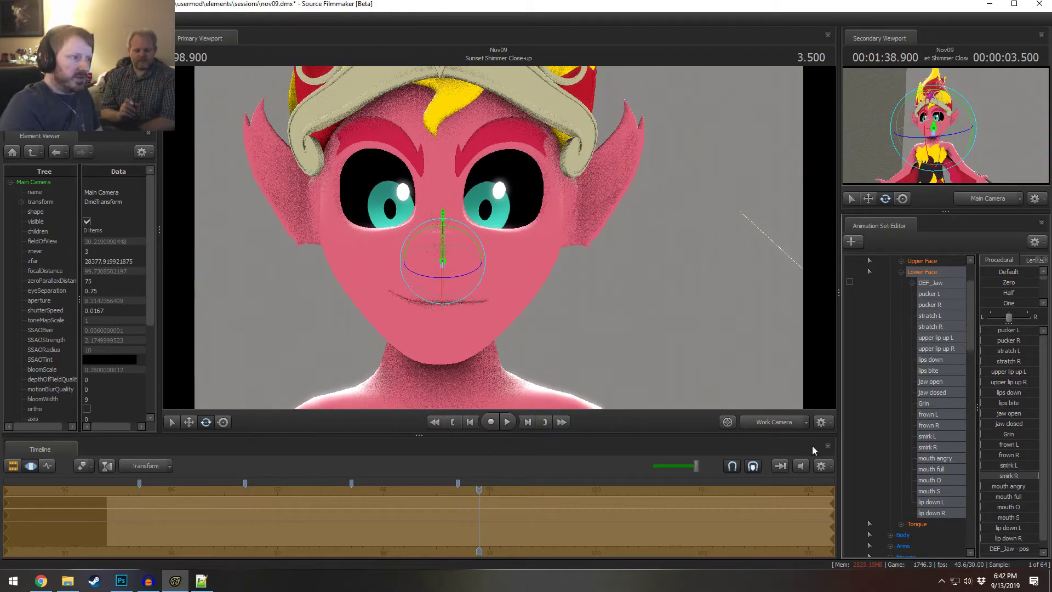
left_click_drag(1009, 475, 240, 538)
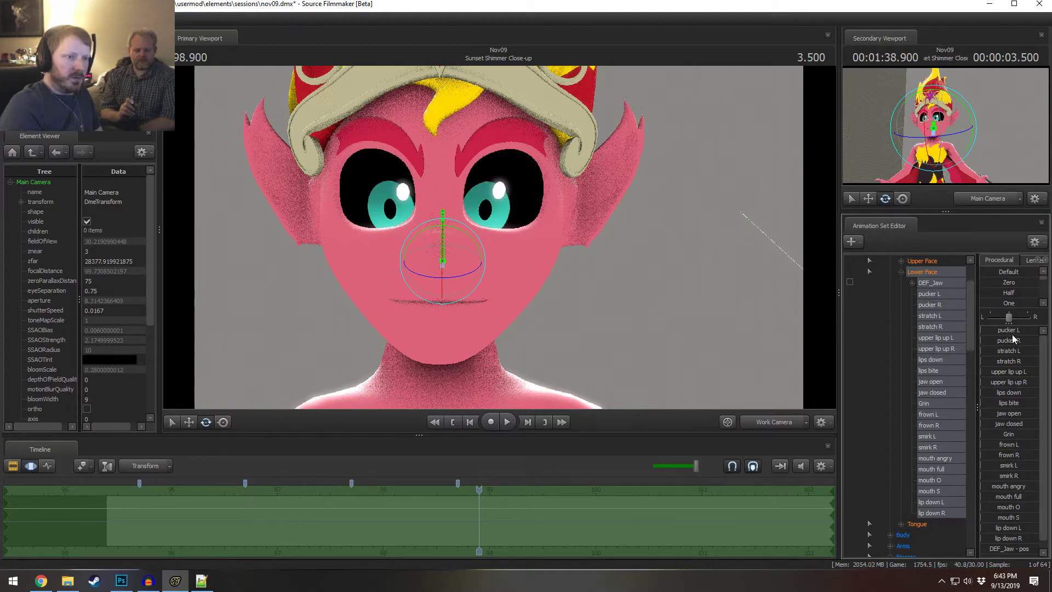
- Try the pucker L control and examine the mouth's resting shape up close from an angle
left_click_drag(1010, 331, 1024, 331)
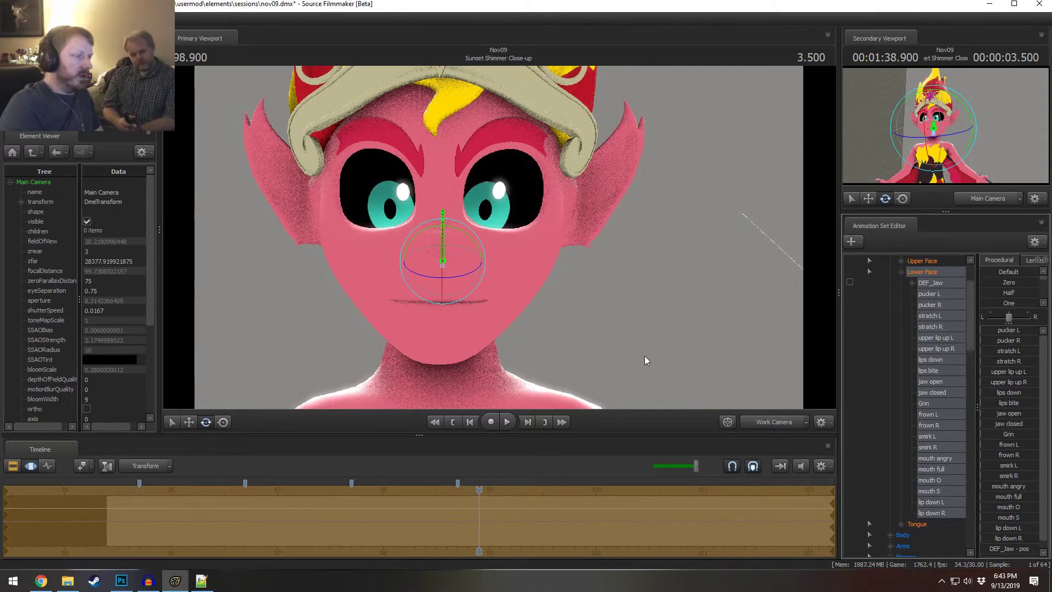
left_click_drag(538, 362, 499, 236)
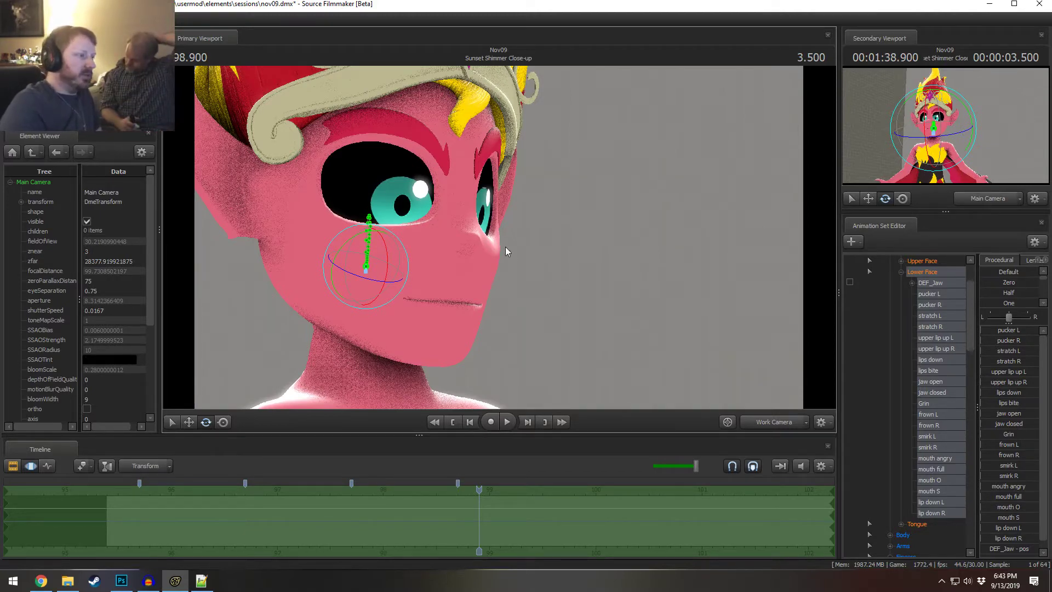
key("s")
left_click_drag(505, 247, 506, 265)
key("w")
key("s")
key("w")
key("a")
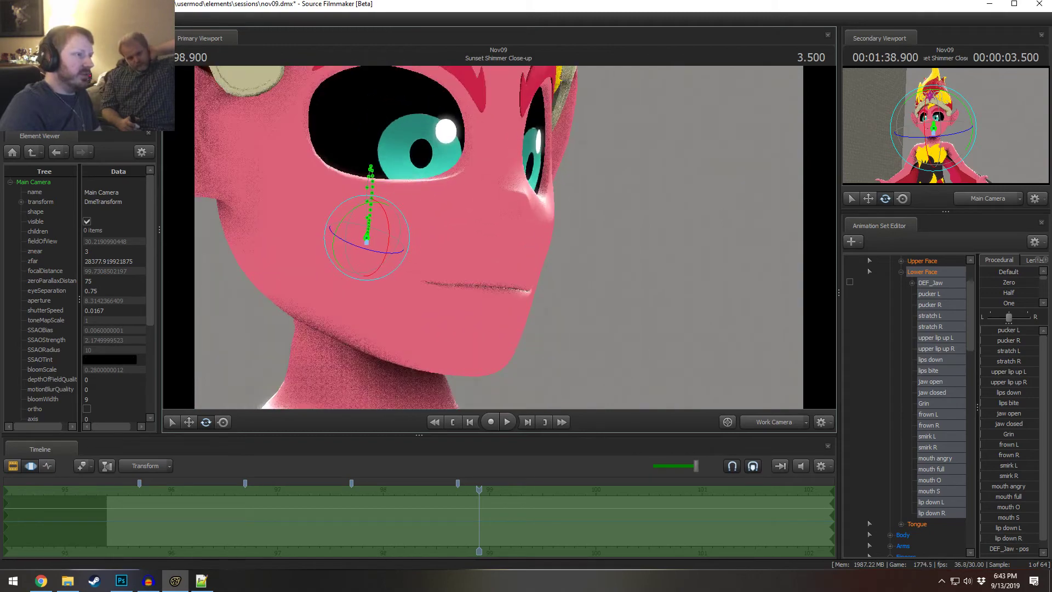
- Move the playhead to 1.000 with a narrow time selection around it and try a wide jaw open
left_click_drag(479, 526, 213, 532)
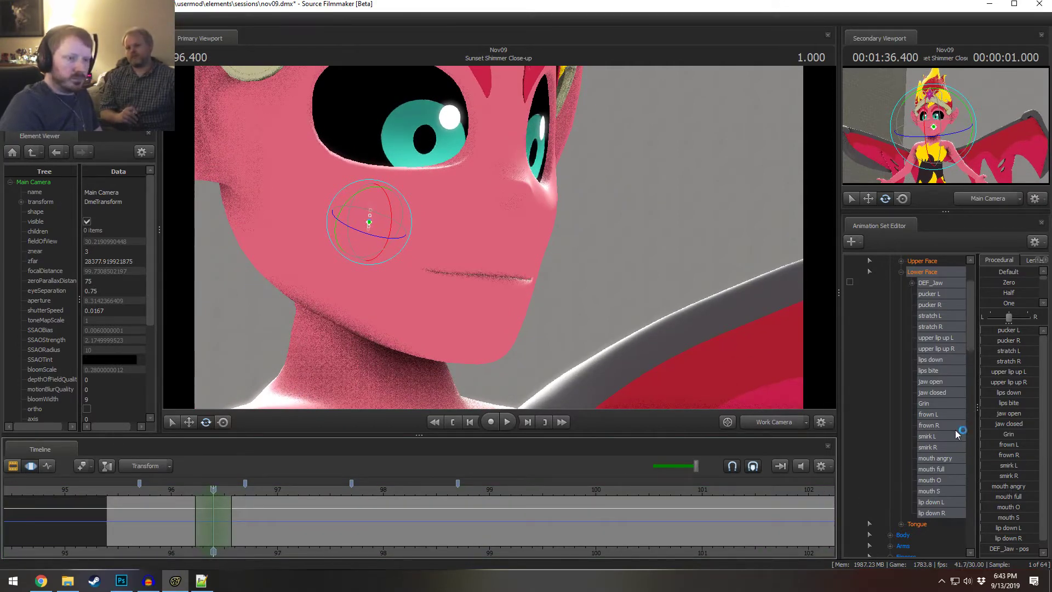
mouse_move(1007, 414)
left_mouse_down()
mouse_move(1022, 413)
mouse_move(989, 413)
mouse_move(1027, 413)
left_mouse_up()
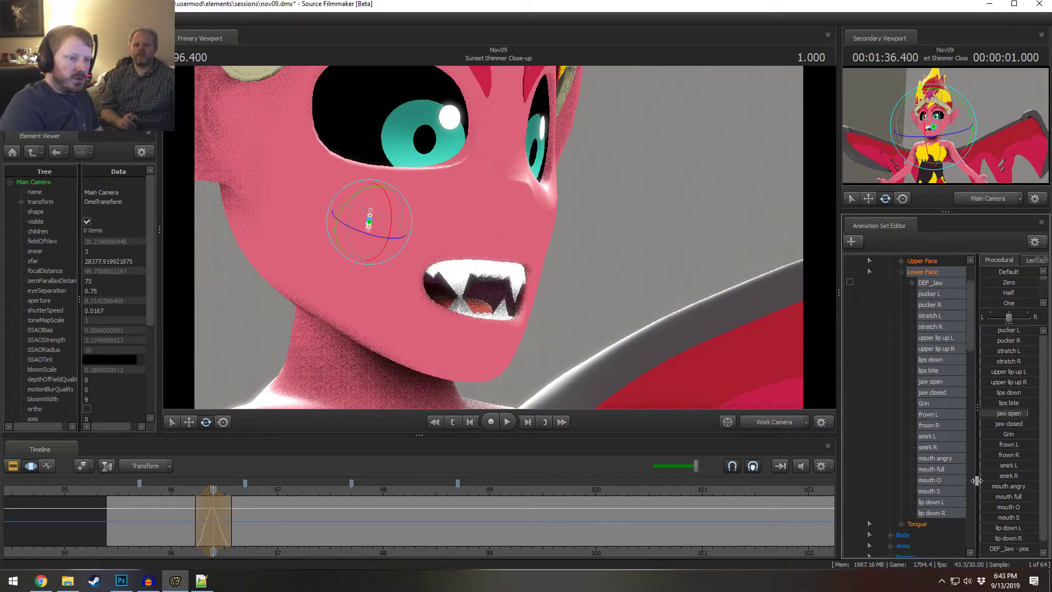
- Look through the remaining face, rig, wing and tail controls of the character and undo the jaw open change
scroll(926, 502, "down", 2)
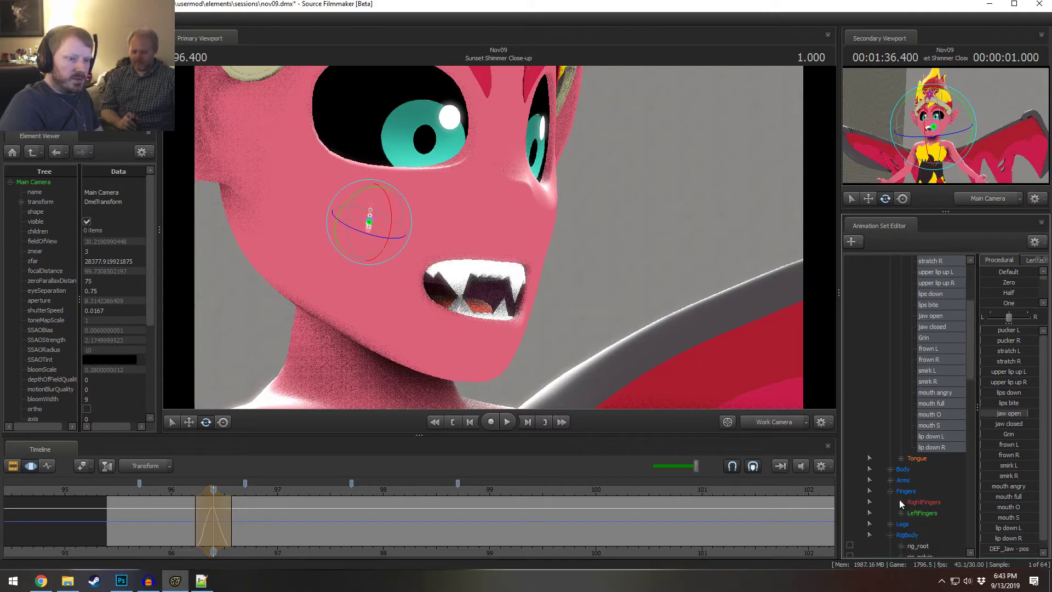
scroll(899, 507, "down", 2)
scroll(899, 514, "down", 7)
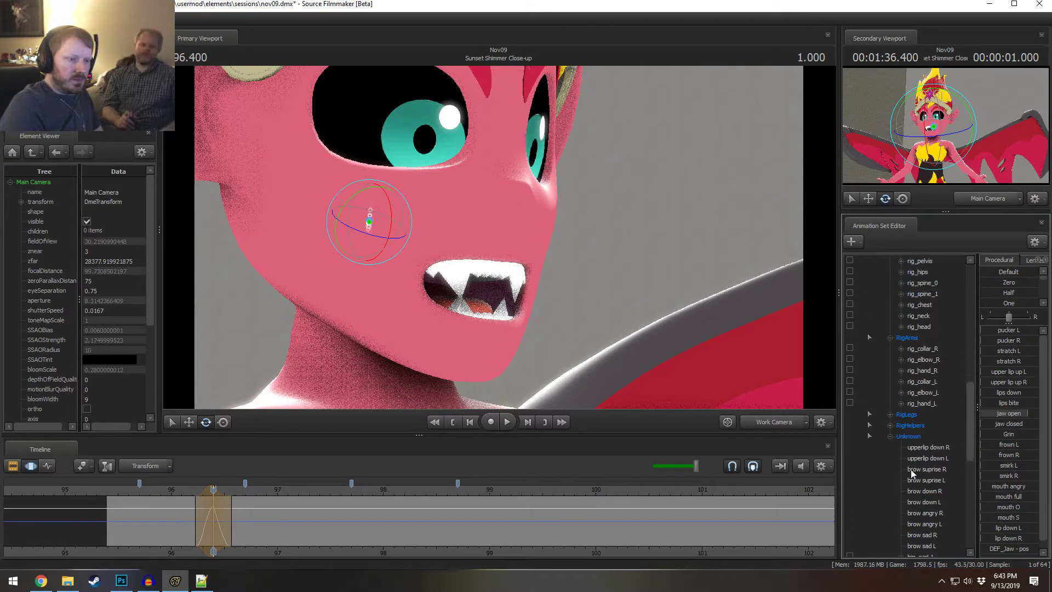
scroll(911, 469, "down", 2)
scroll(914, 468, "down", 8)
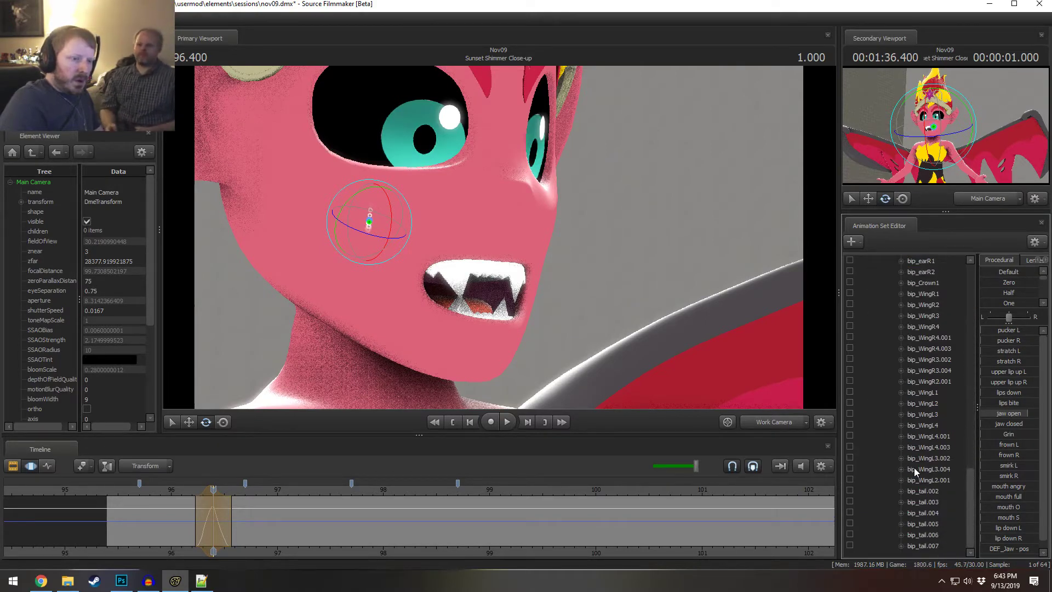
scroll(913, 468, "up", 4)
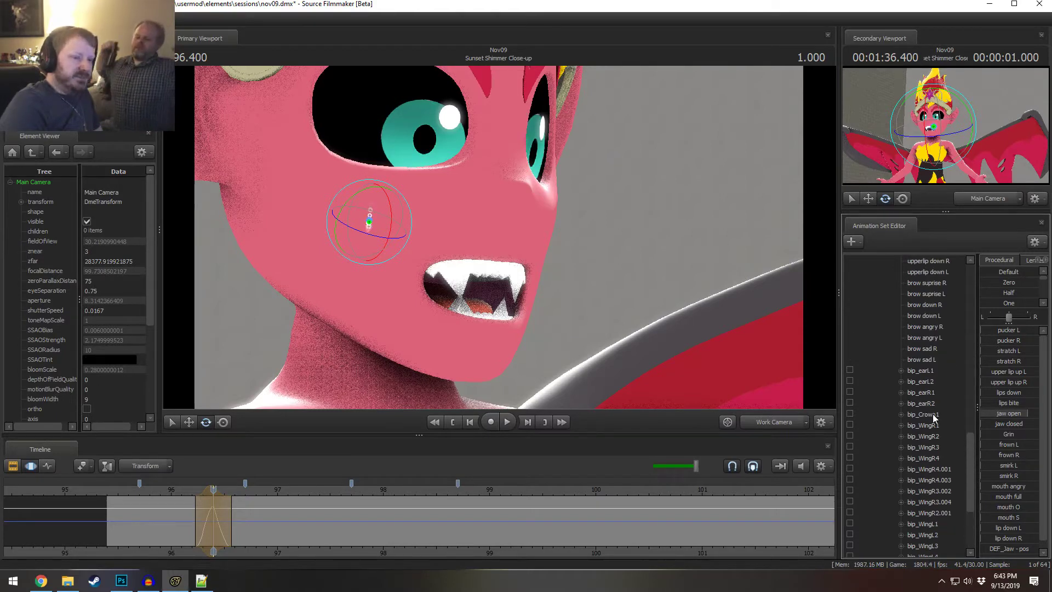
left_click_drag(537, 253, 499, 237)
key("ctrl+z")
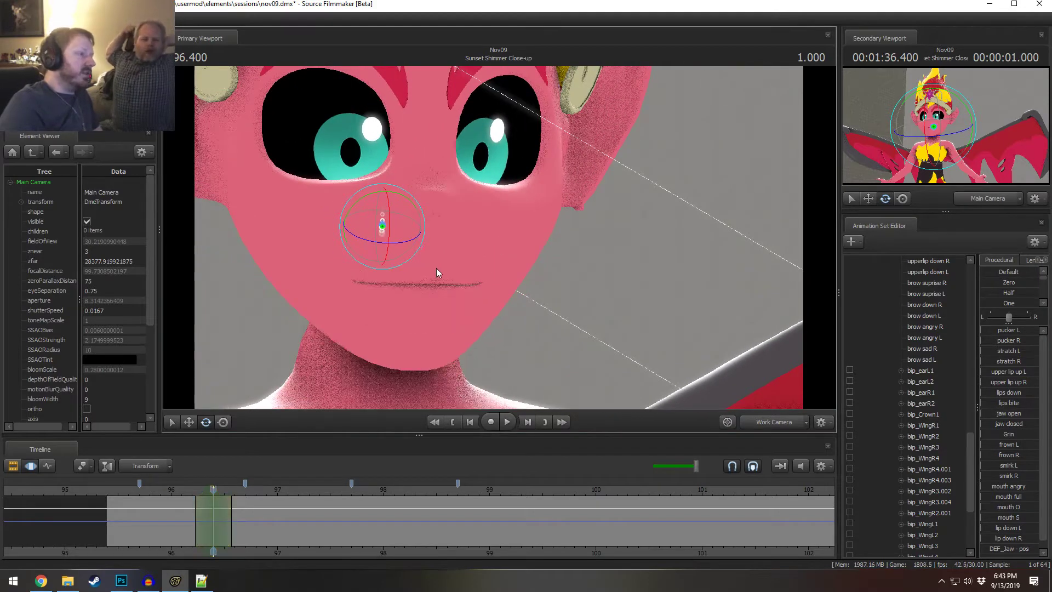
- Try a smaller jaw open amount at 1.000, undo it and play the head motion briefly from there
left_click_drag(437, 267, 505, 236)
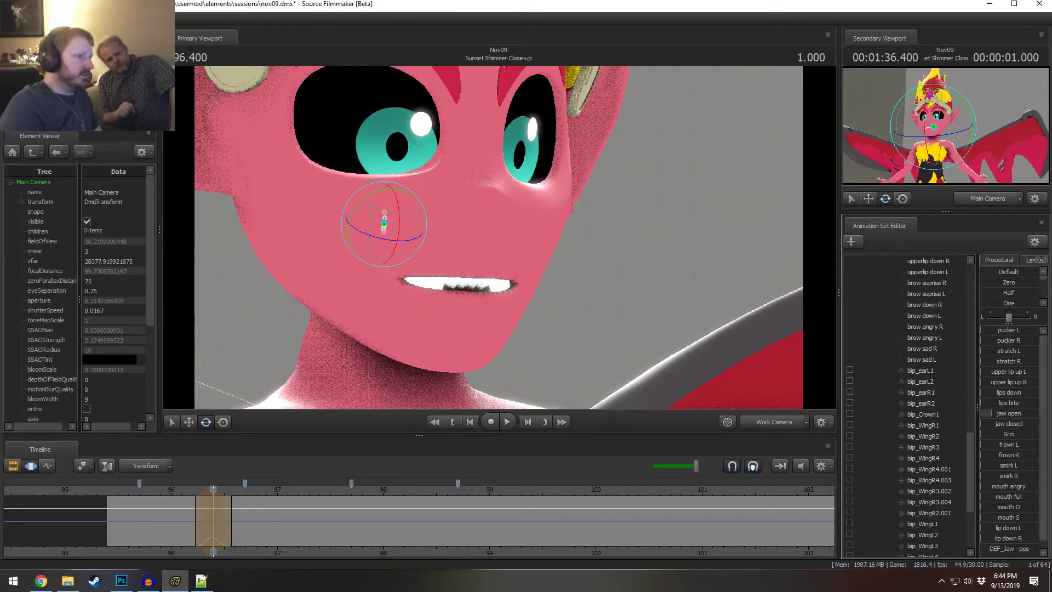
left_click_drag(991, 413, 1008, 413)
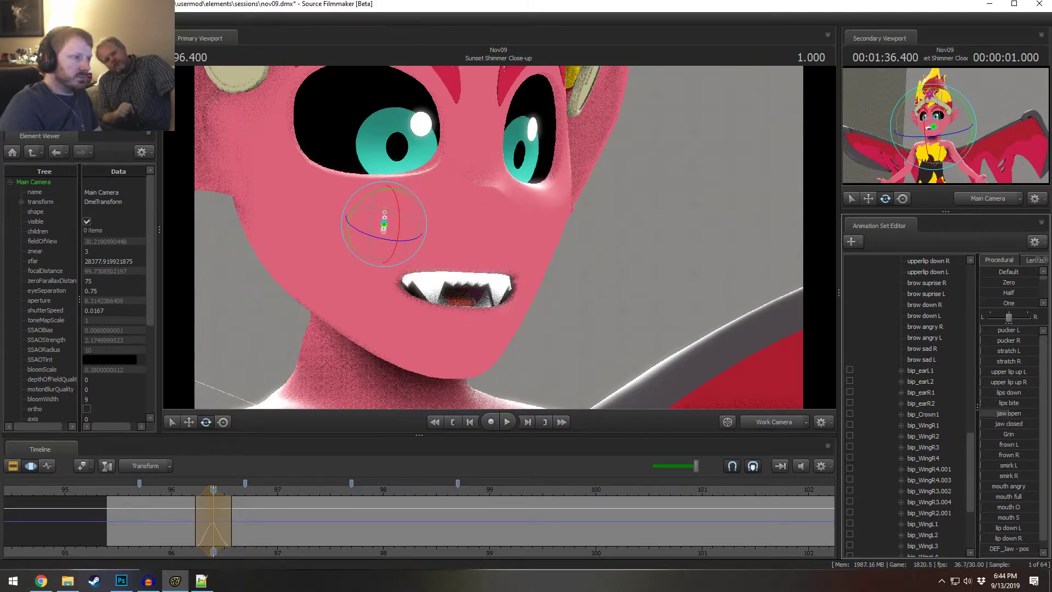
key("ctrl+z")
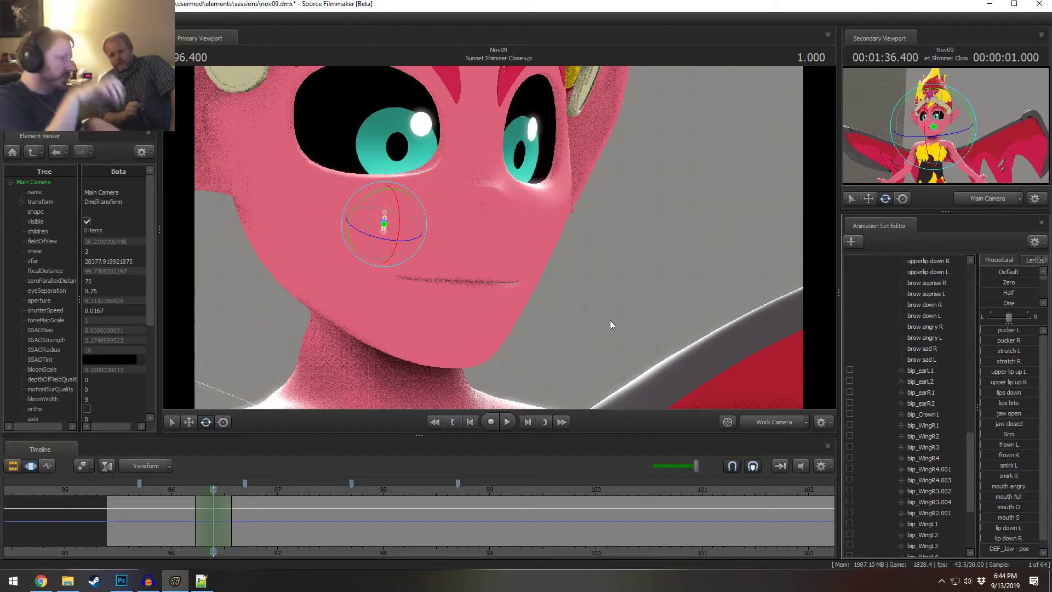
key("space")
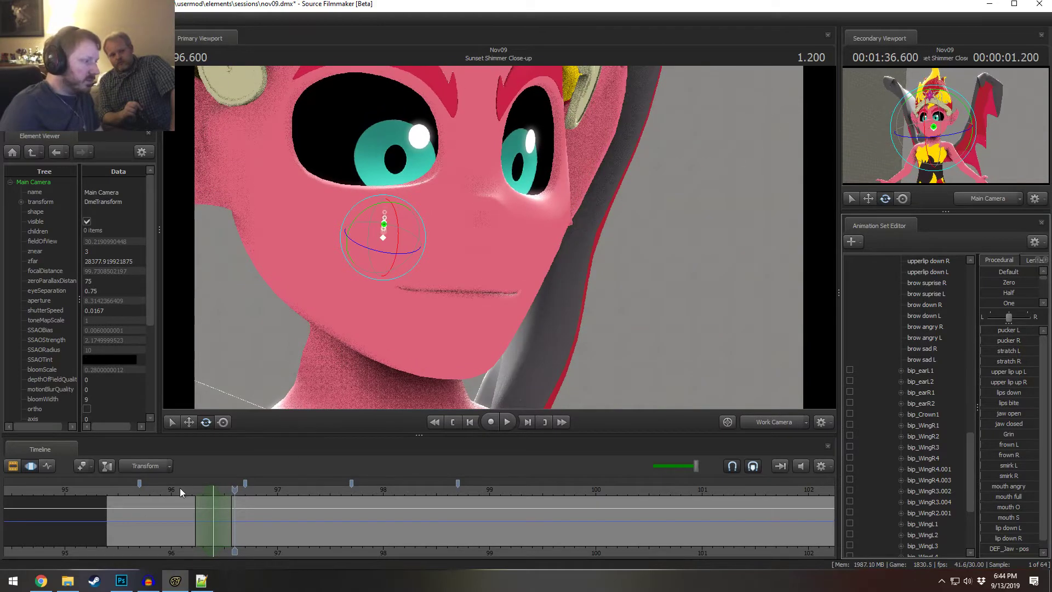
left_click(213, 491)
- Switch to the Chrome window with the Sunset Shimmer's Wrath/Defeat video and play it from 1:27 to 1:30
key("alt+Tab")
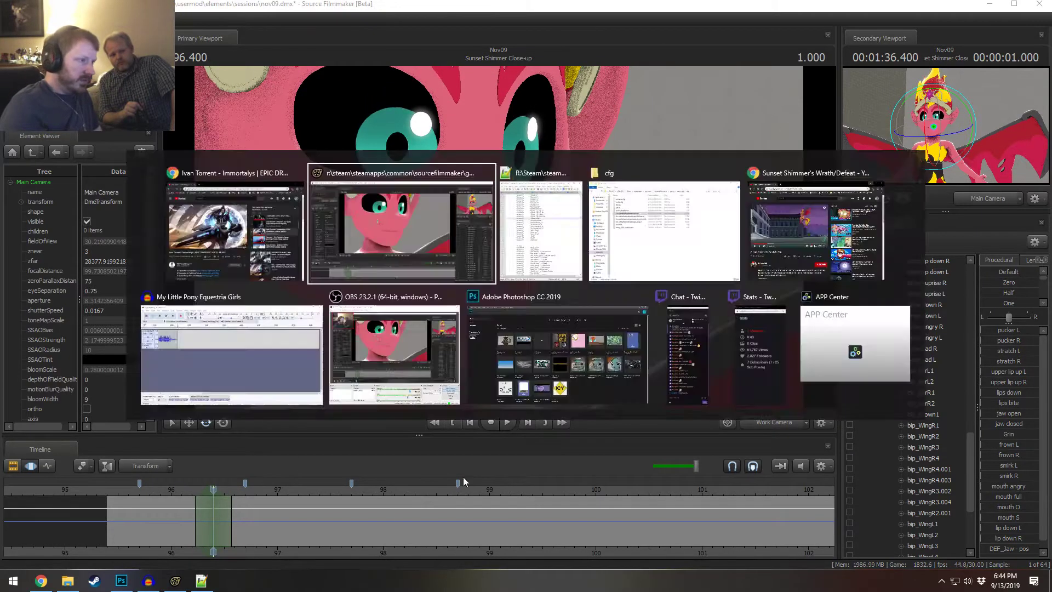
key("Escape")
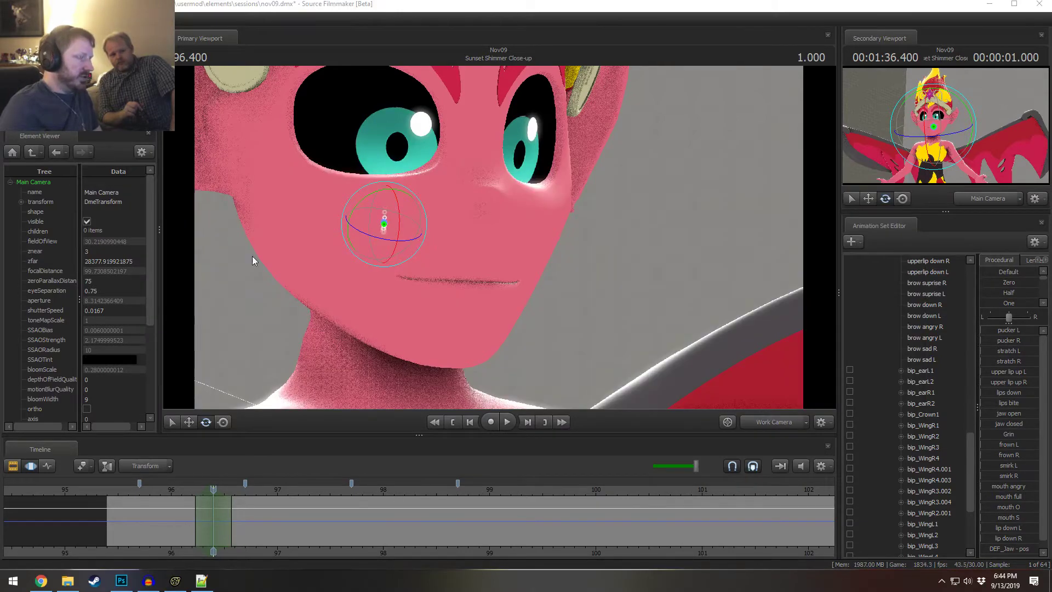
key("alt+Tab")
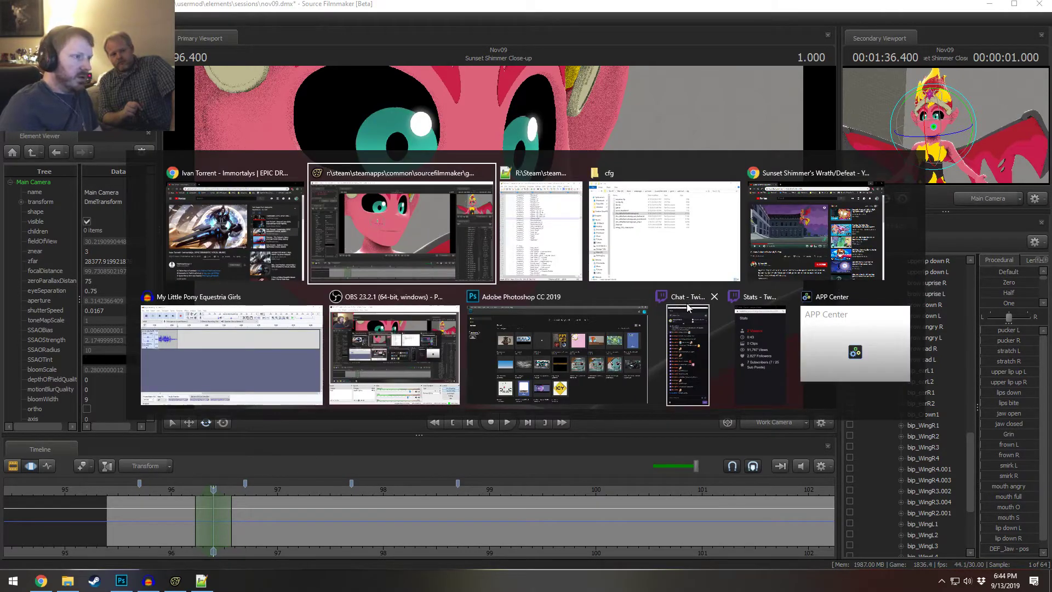
left_click(774, 240)
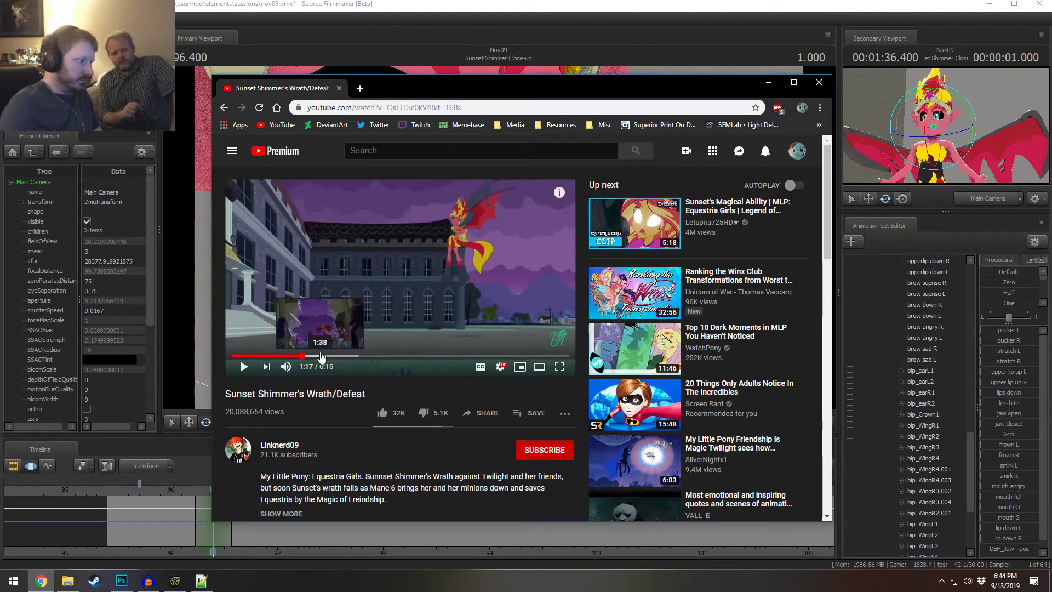
left_click(315, 356)
left_click(310, 356)
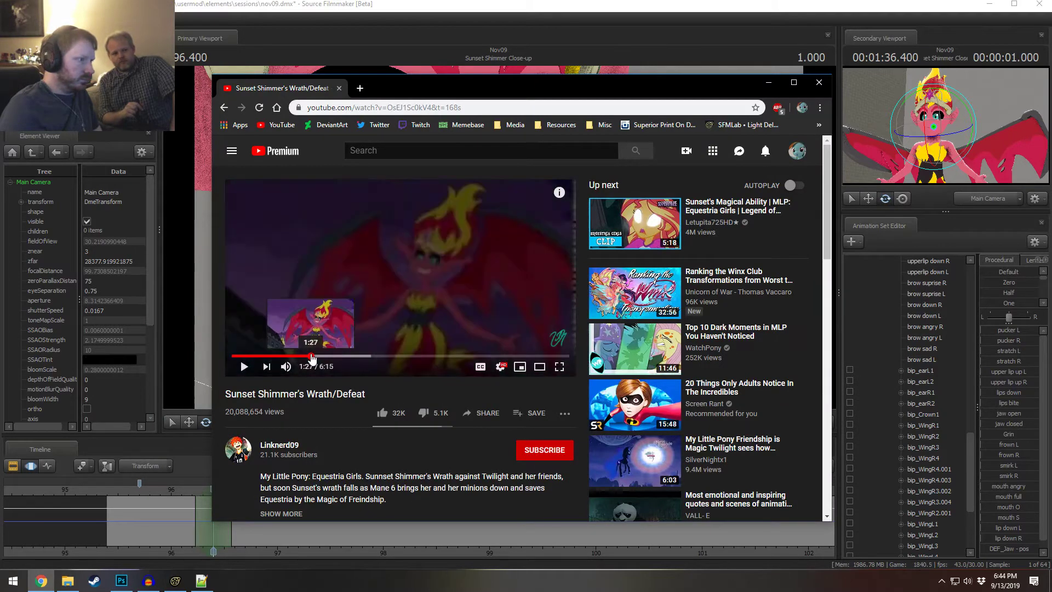
key("space")
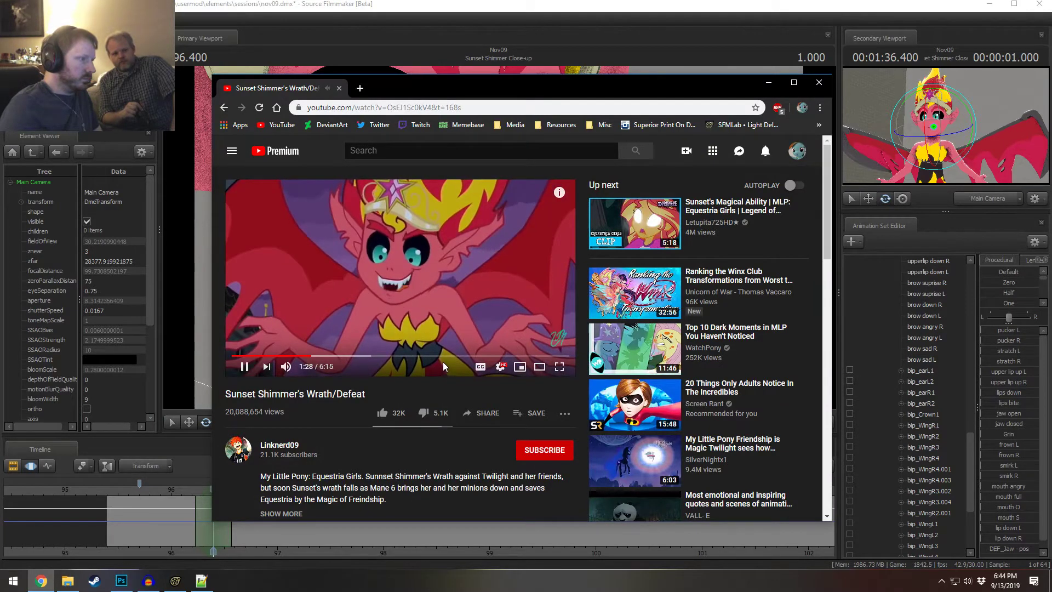
left_click(469, 338)
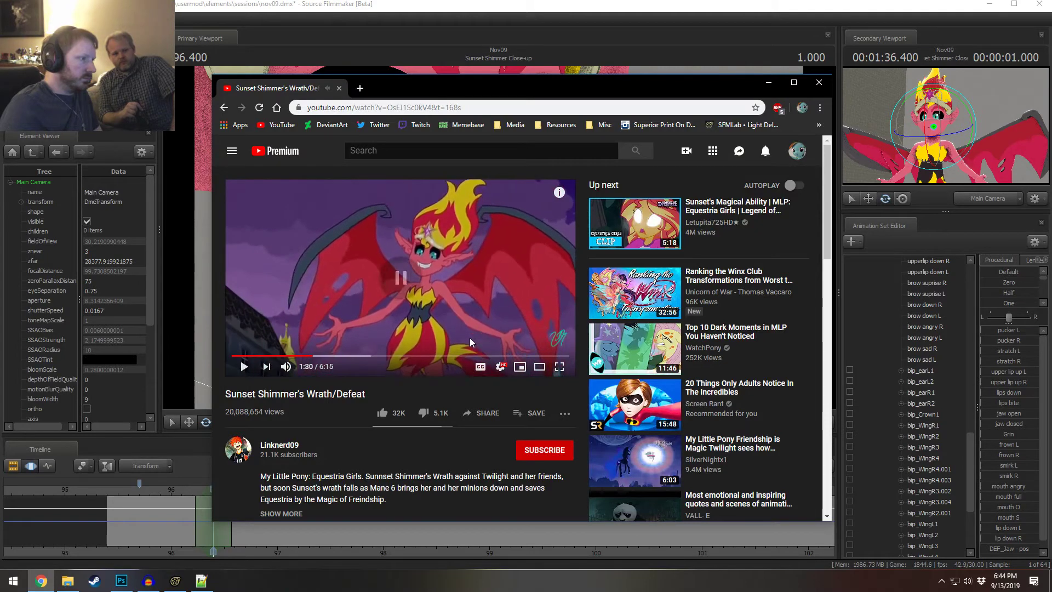
- Replay the video's close-up around 1:28, pausing to examine Sunset Shimmer's mouth shapes while she speaks
left_click(299, 356)
left_click(306, 356)
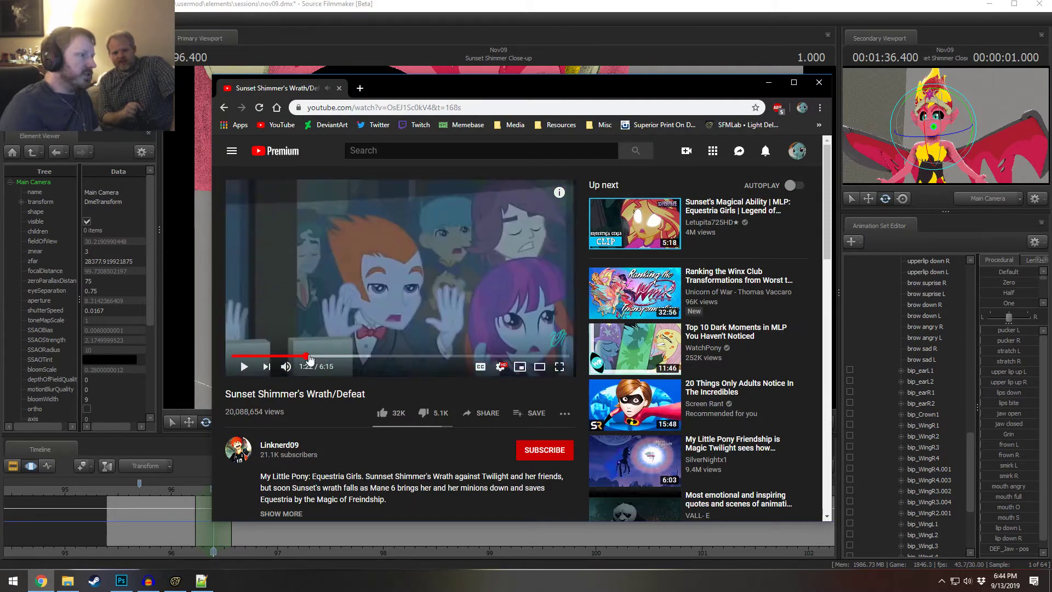
left_click(311, 356)
key("space")
left_click(345, 342)
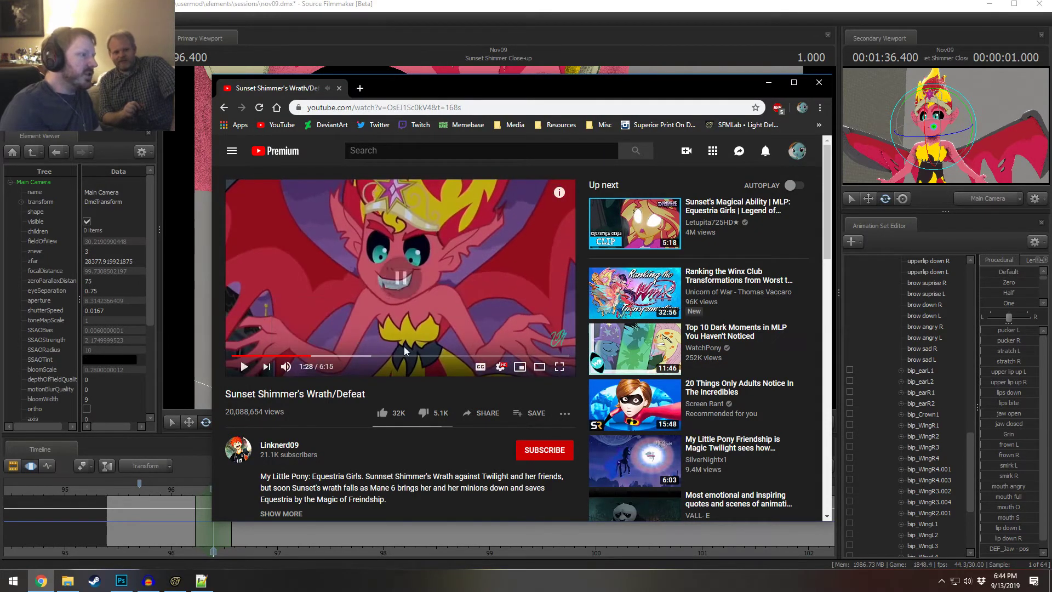
left_click(430, 325)
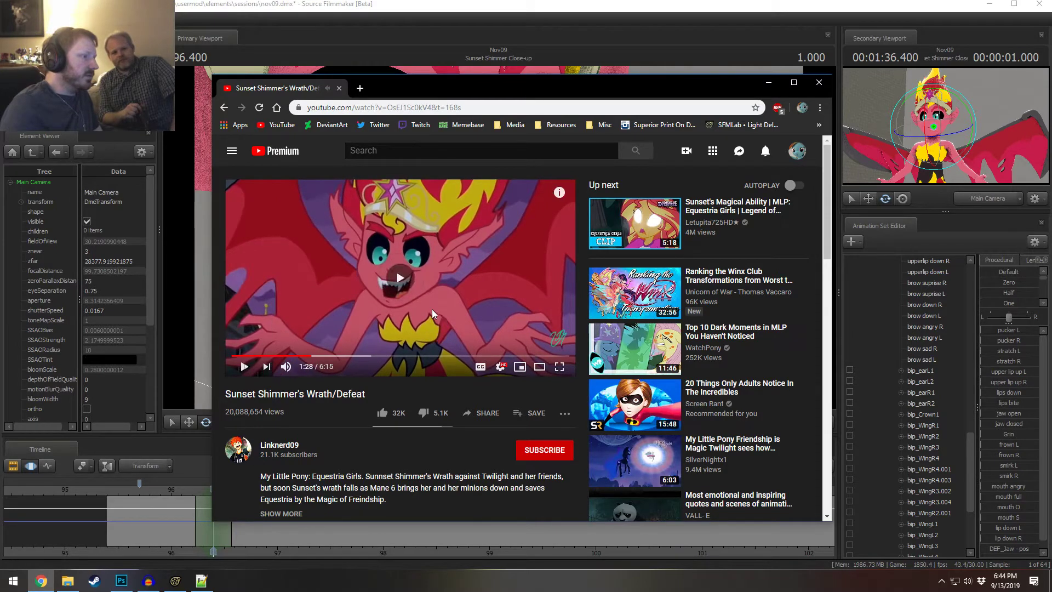
left_click(409, 305)
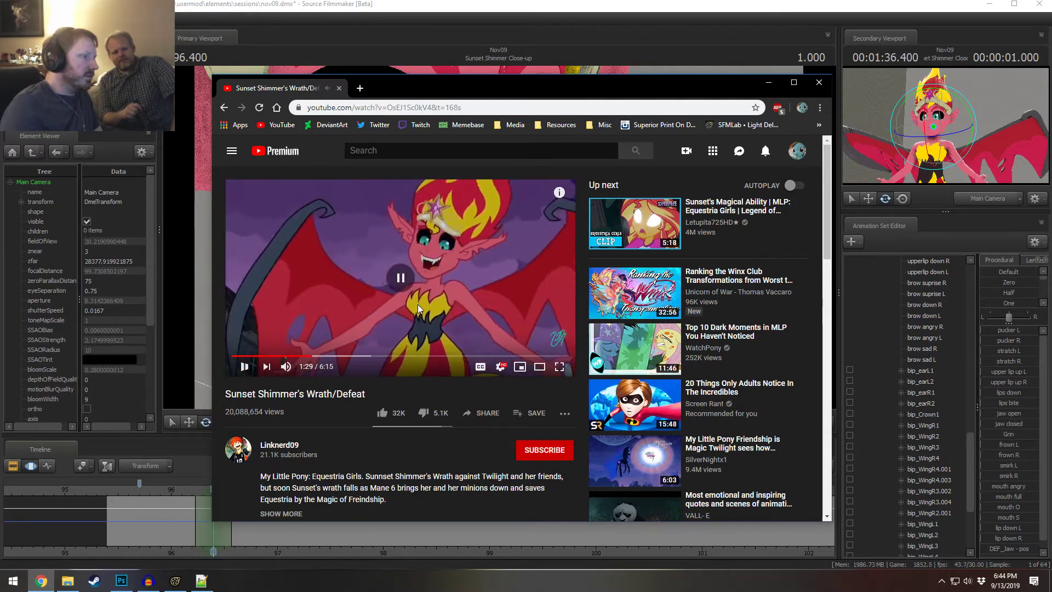
- Rewind the video to 1:27 and replay the start of the line in short bursts to study the teeth and jaw poses
left_click(314, 356)
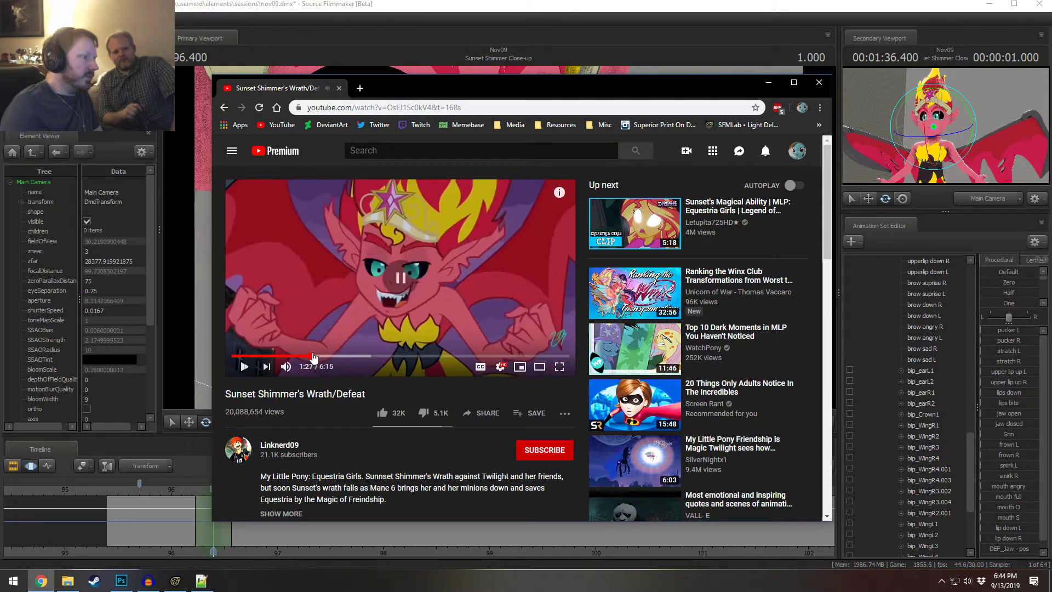
key("space")
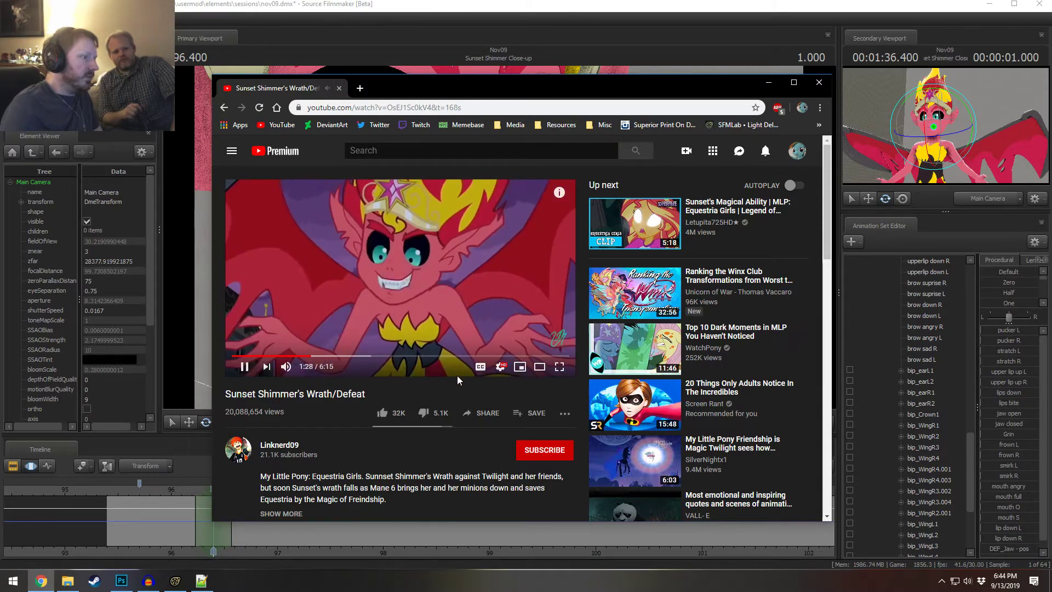
key("space")
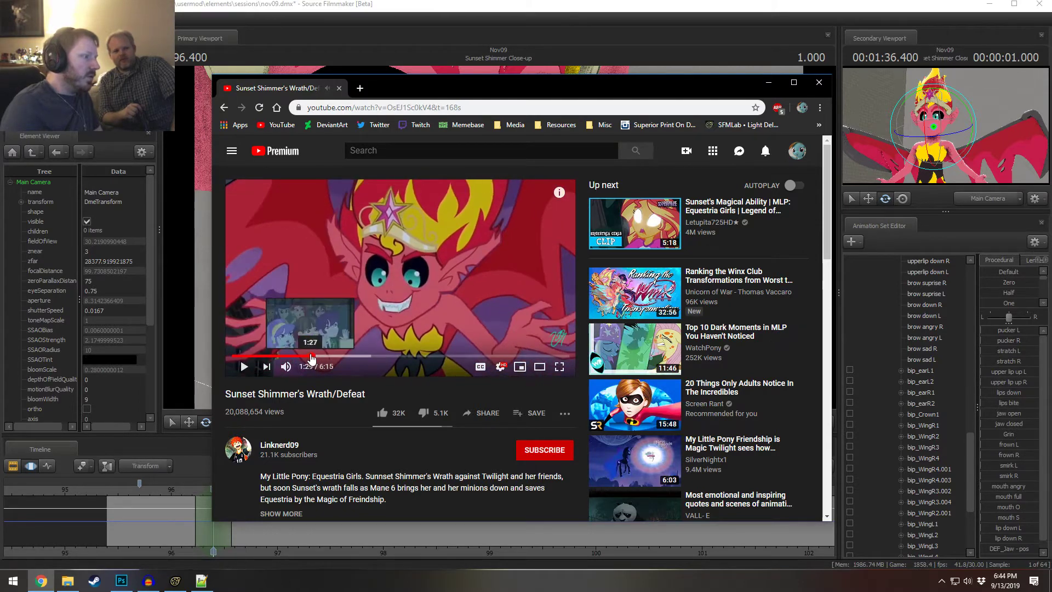
left_click(315, 355)
key("space")
key("space")
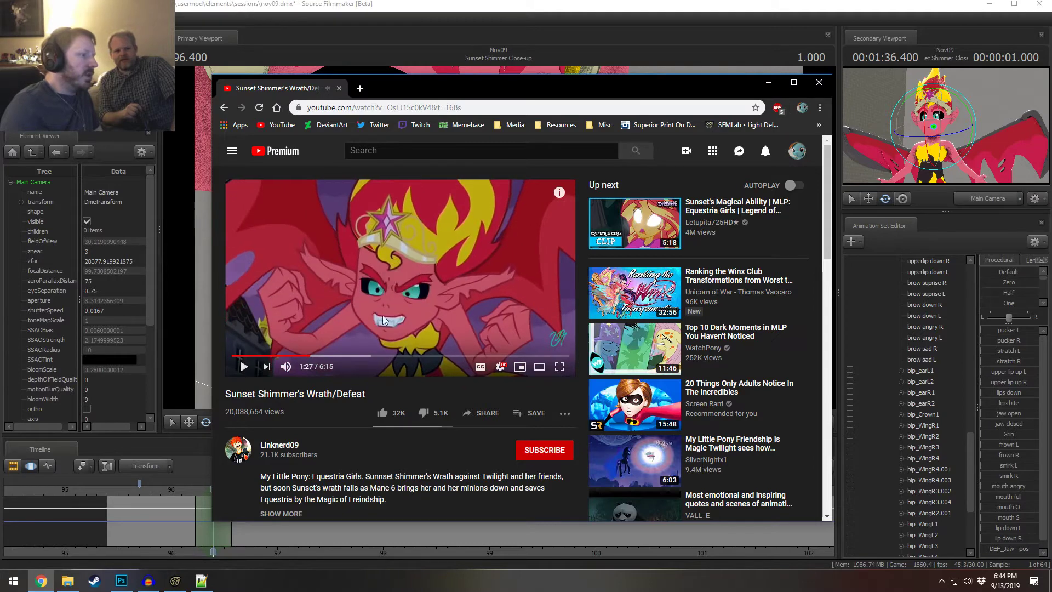
- Switch back to Source Filmmaker, preview the motion and raise jaw open to about halfway at 1.000
left_click(609, 5)
key("space")
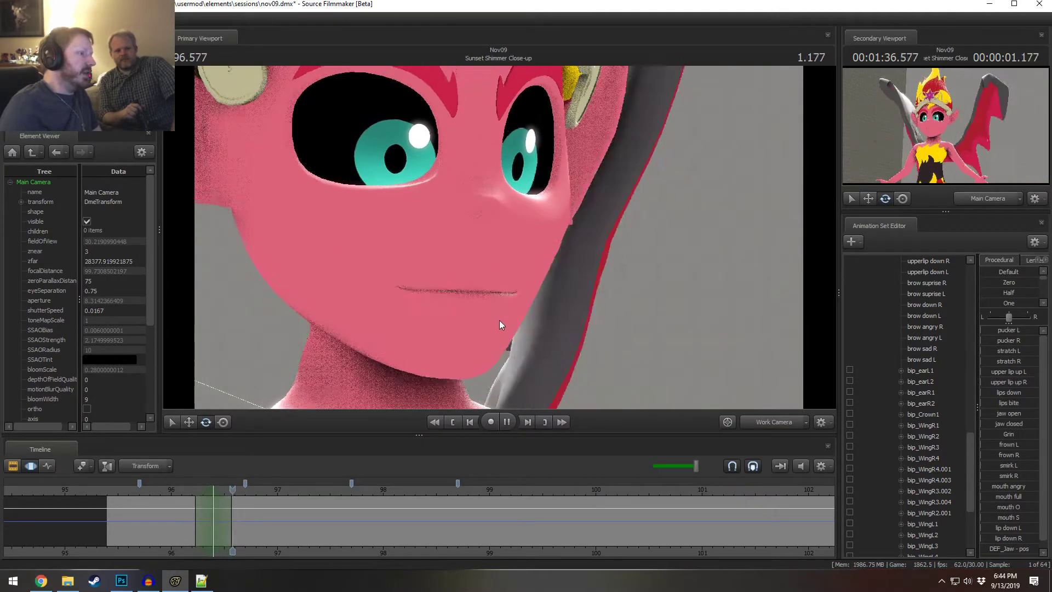
left_click(214, 489)
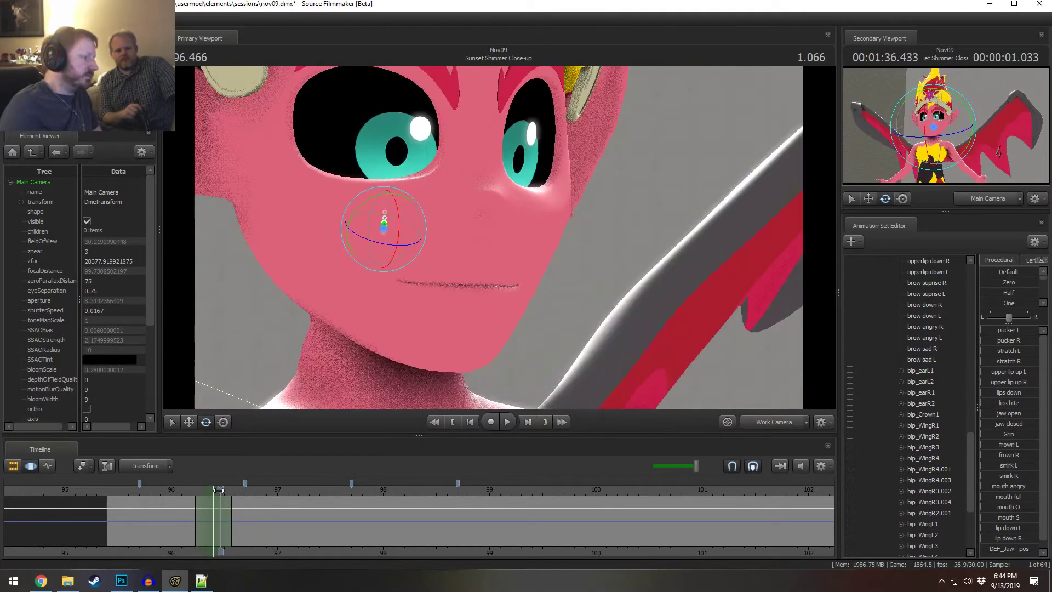
left_click(1010, 414)
left_click_drag(642, 324, 641, 341)
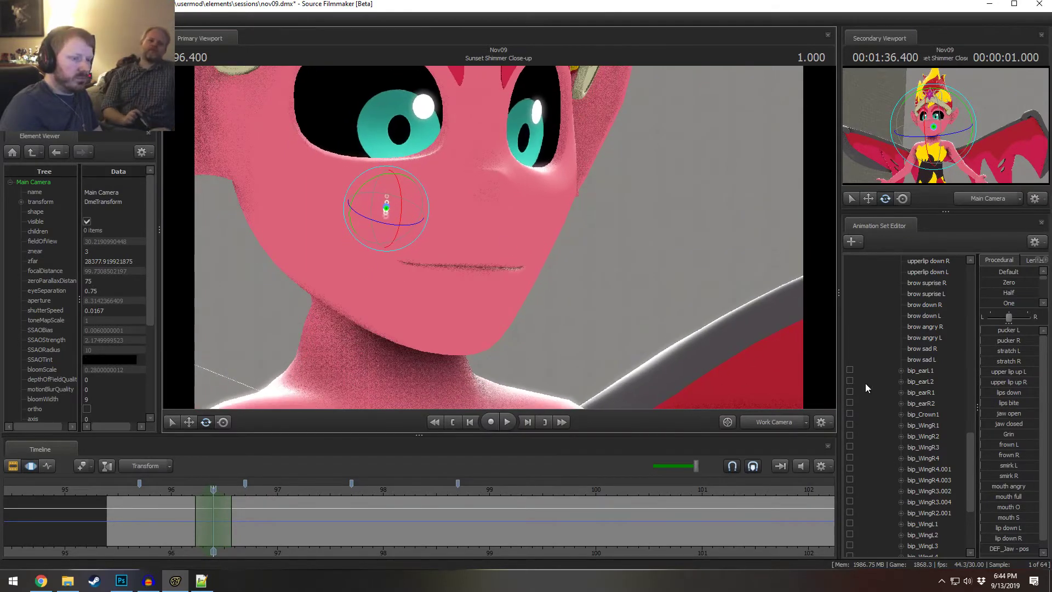
mouse_move(1007, 414)
left_mouse_down()
mouse_move(1029, 414)
mouse_move(1013, 414)
left_mouse_up()
left_click_drag(642, 323, 638, 322)
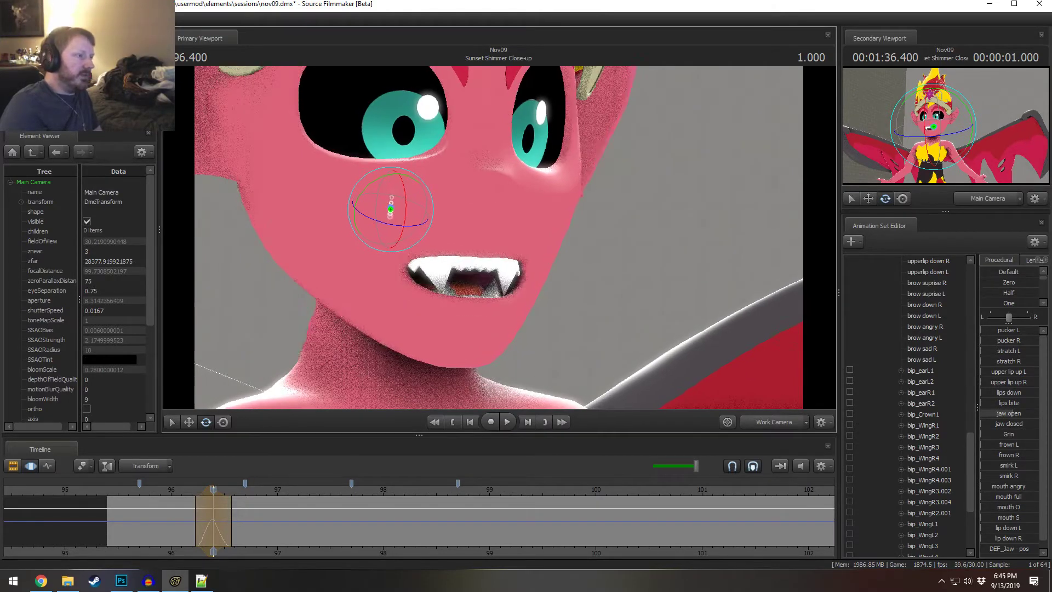
- View the mouth closer, shift the time selection to 0.933 and raise pucker L and pucker R there
key("w")
left_click_drag(416, 241, 446, 251)
left_click_drag(186, 502, 207, 506)
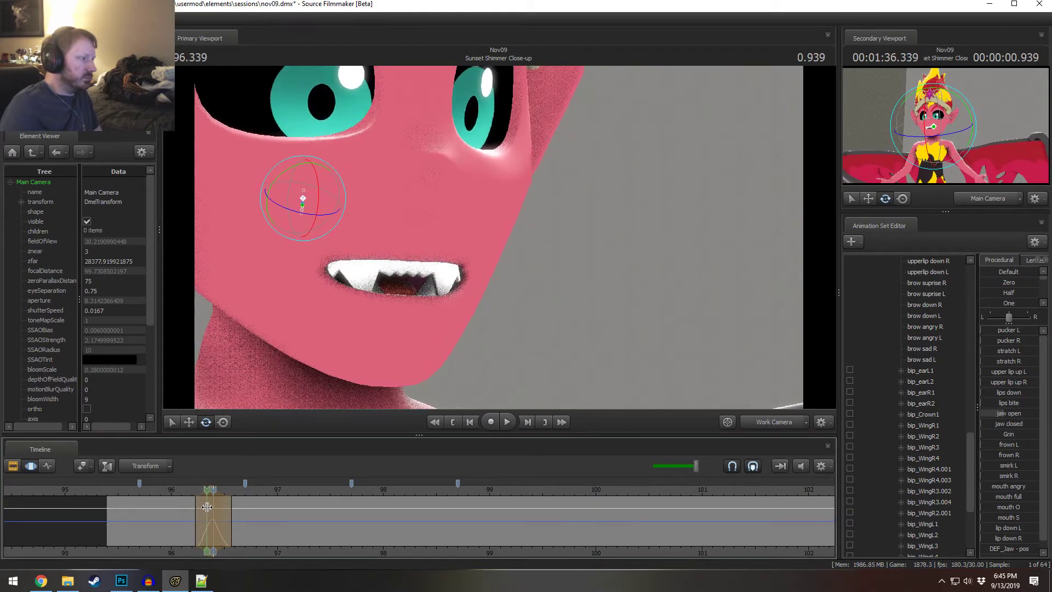
left_click(207, 507)
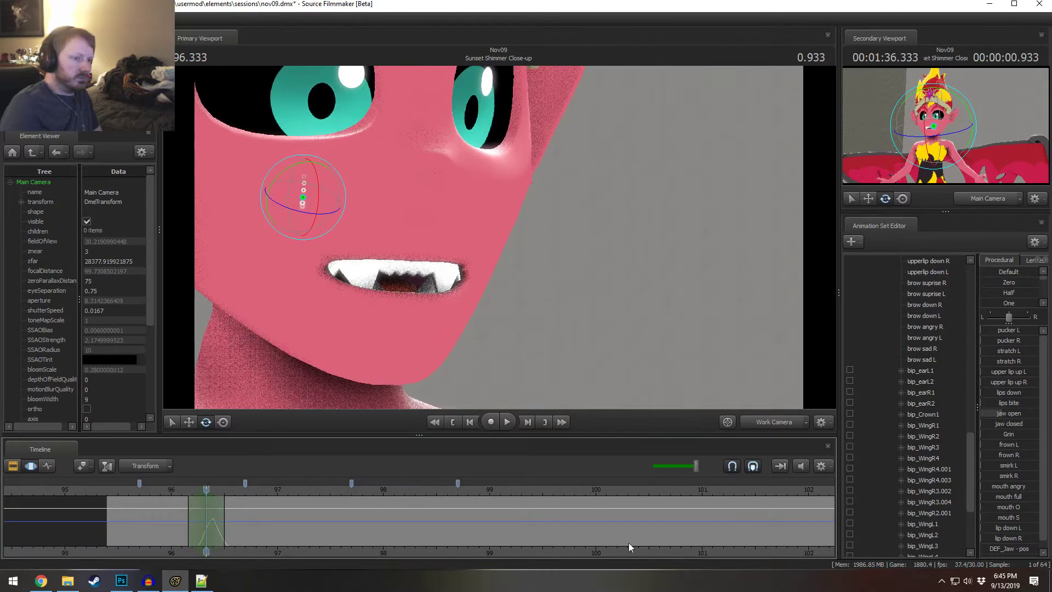
left_click_drag(1008, 328, 1037, 341)
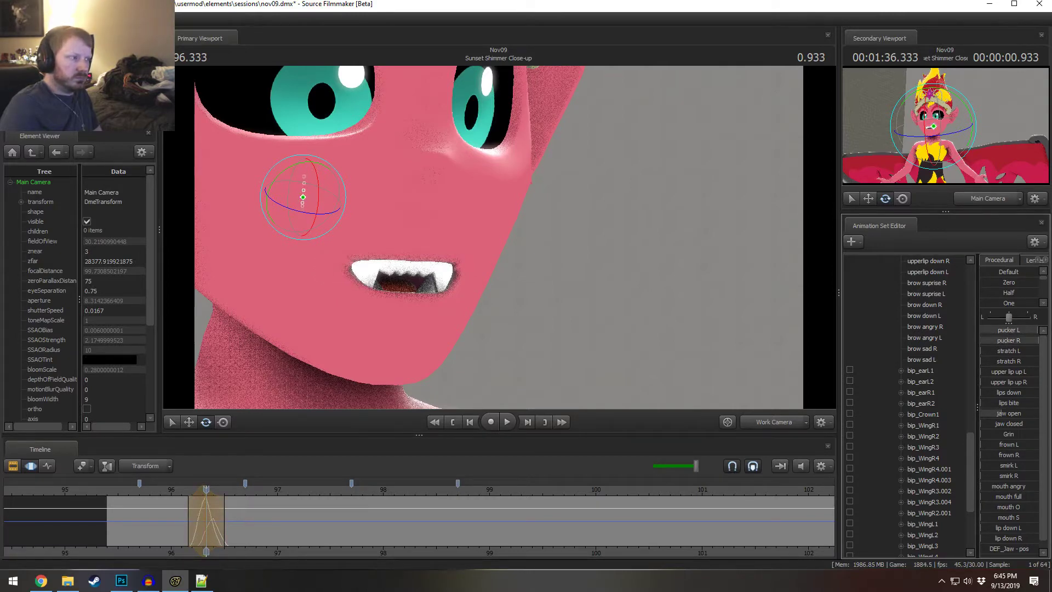
- Shift the time selection to 1.100 and raise Grin and mouth angry slightly there
key("shift")
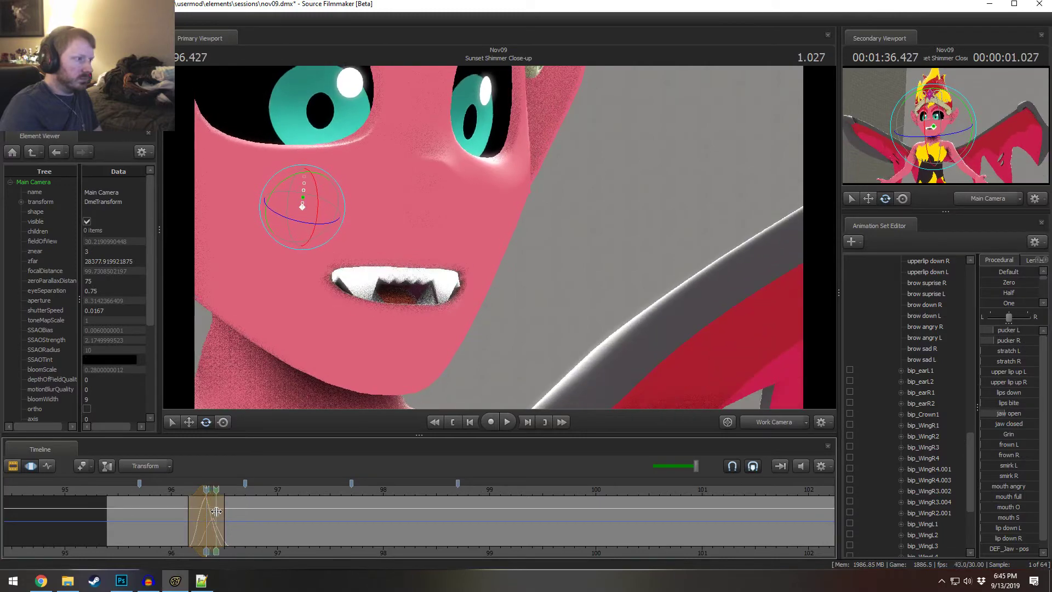
mouse_move(219, 512)
middle_mouse_down()
mouse_move(203, 516)
mouse_move(241, 519)
mouse_move(185, 514)
mouse_move(226, 515)
middle_mouse_up()
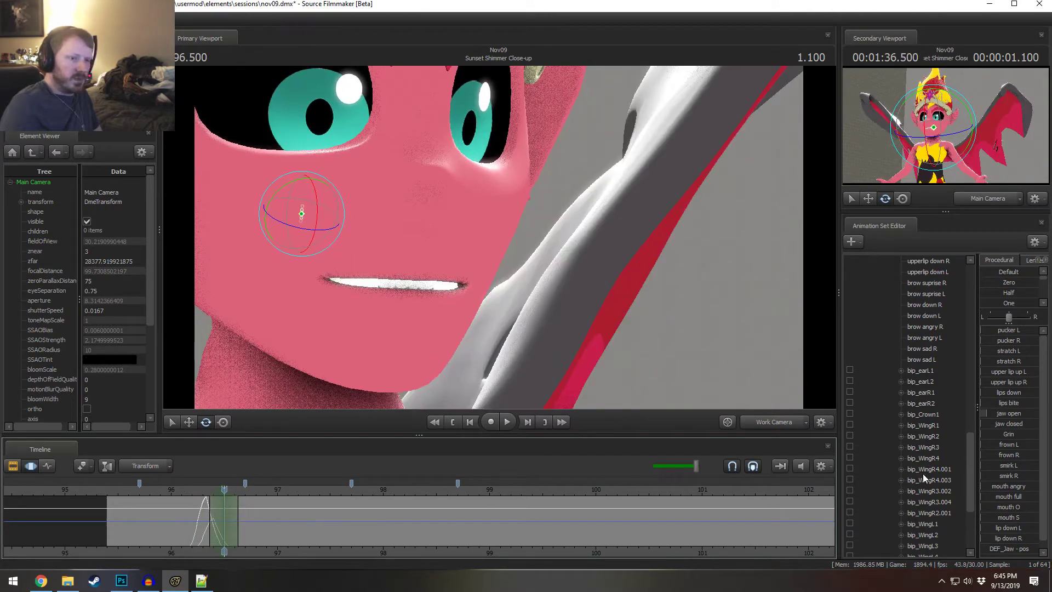
mouse_move(1001, 434)
left_mouse_down()
mouse_move(1019, 434)
mouse_move(990, 434)
left_mouse_up()
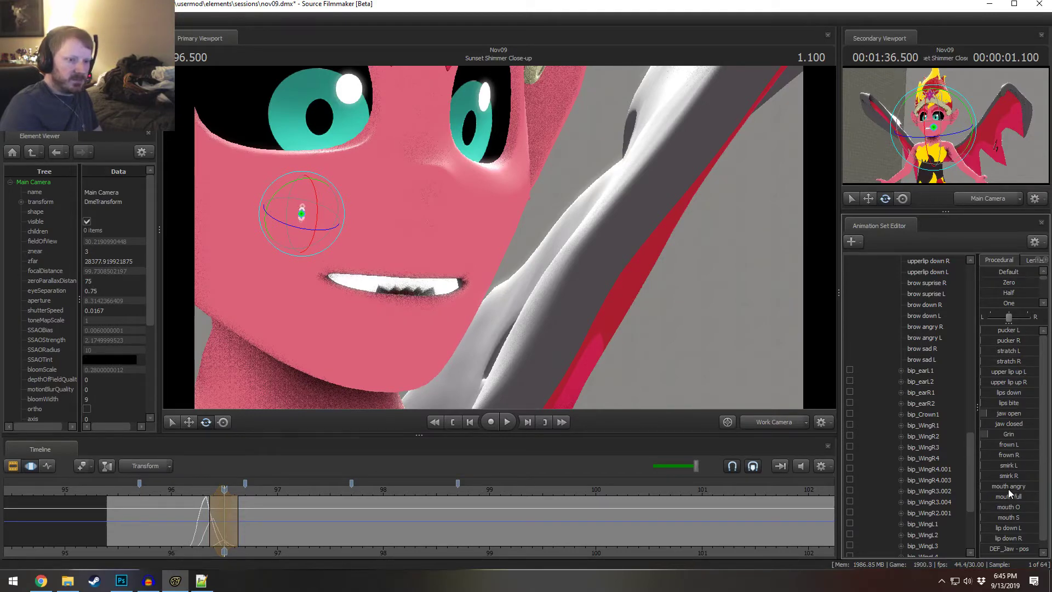
mouse_move(1008, 490)
left_mouse_down()
mouse_move(1025, 490)
mouse_move(993, 489)
left_mouse_up()
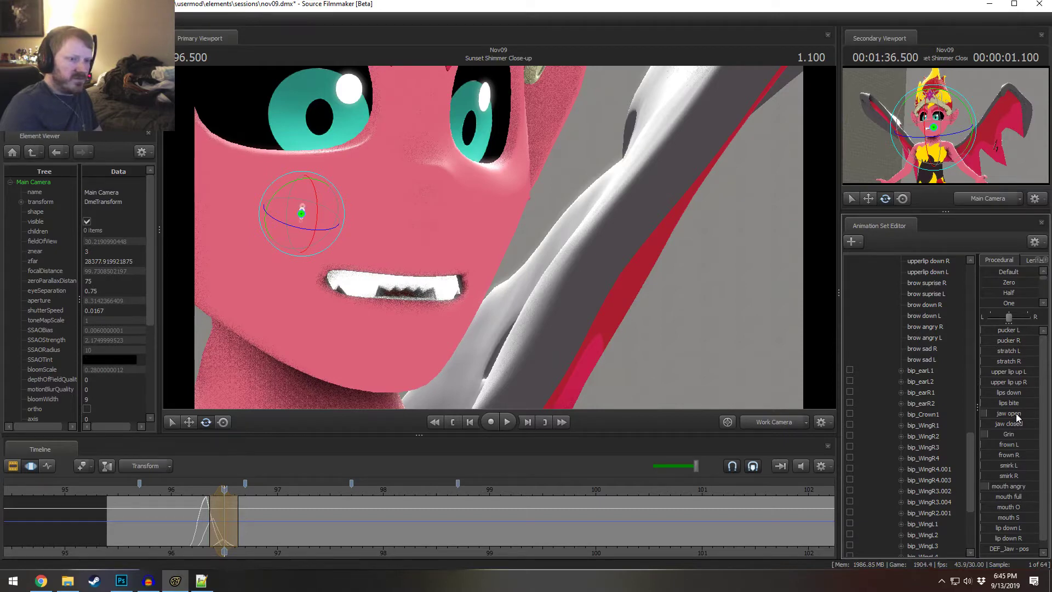
- Try the upper-lip and lip-down controls at 1.100, zero jaw open and raise jaw closed to about halfway
left_click_drag(1014, 372, 1002, 372)
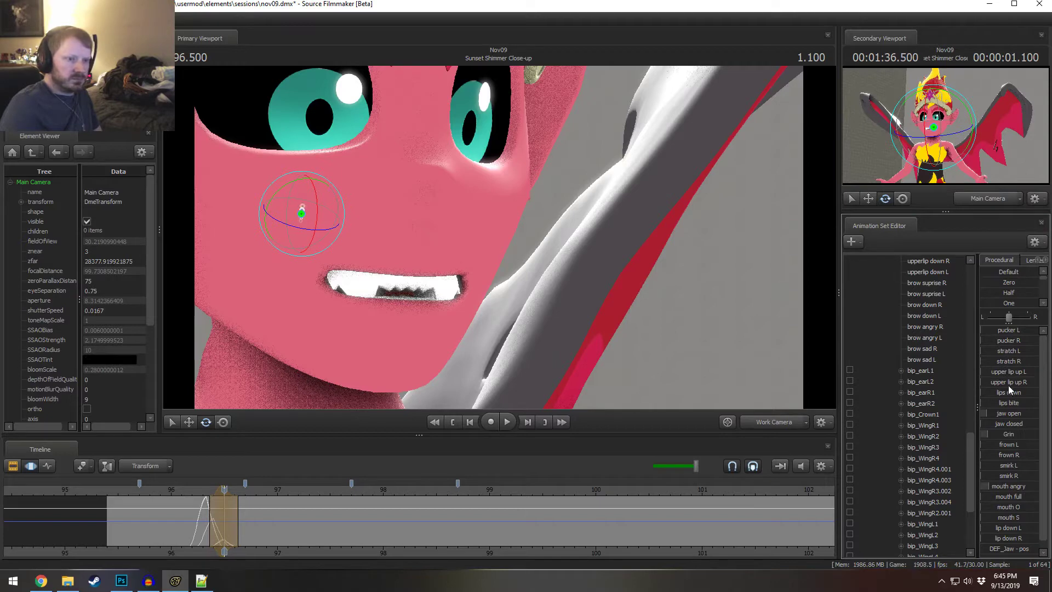
scroll(999, 472, "down", 1)
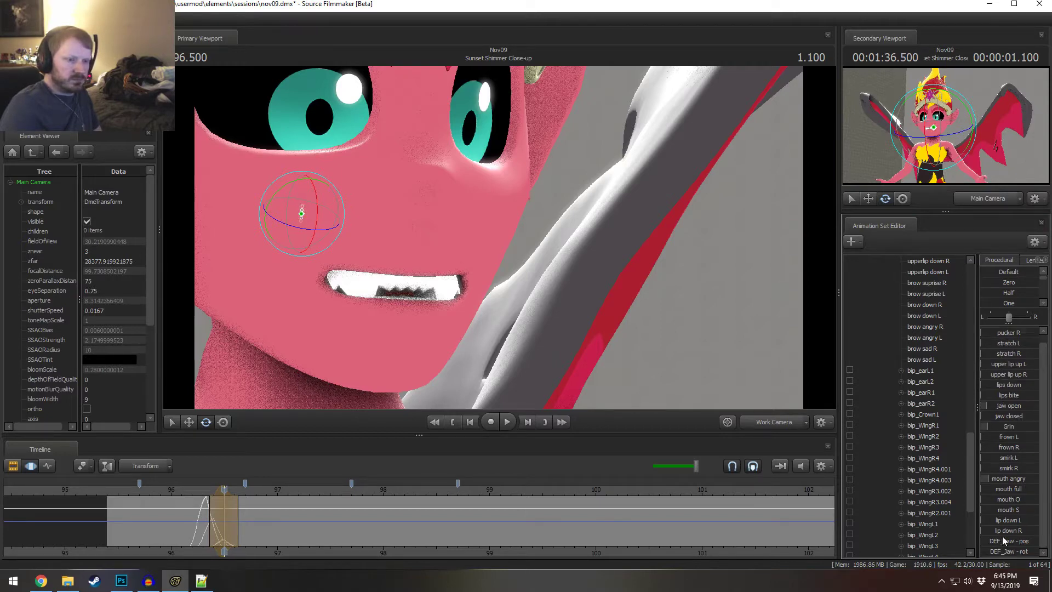
left_click_drag(985, 519, 998, 519)
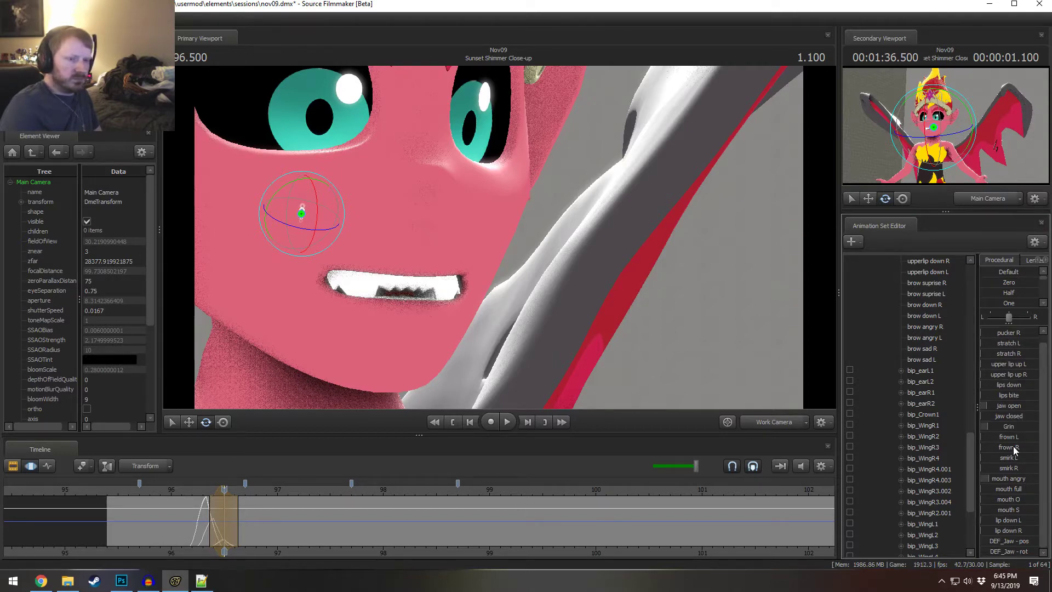
left_click_drag(1010, 418, 981, 405)
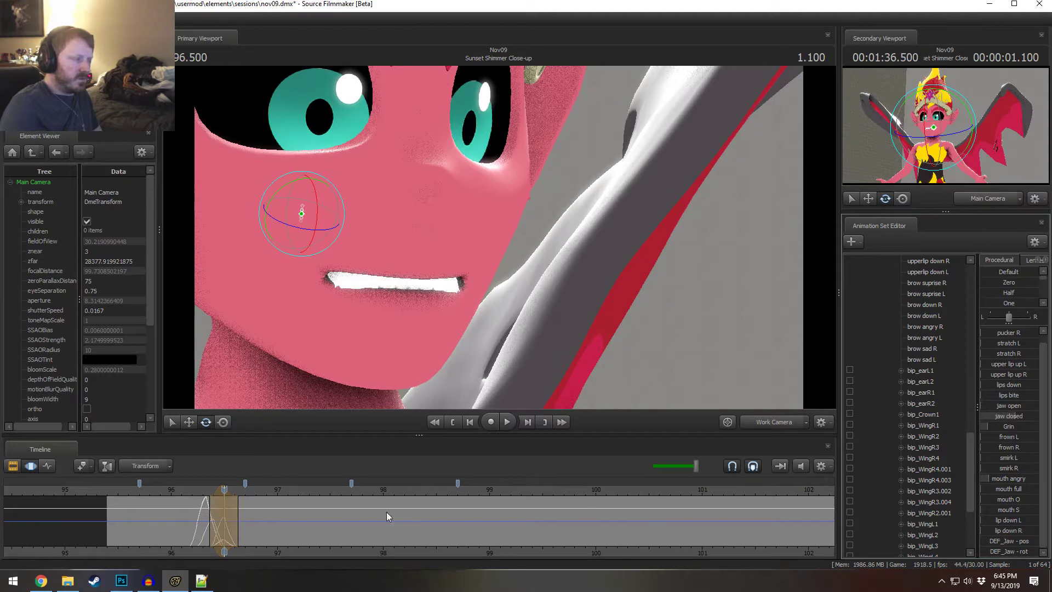
- Preview the mouth motion up to 1.202, centre a widened time selection on 1.033 and raise mouth O slightly
left_click_drag(195, 512, 234, 524)
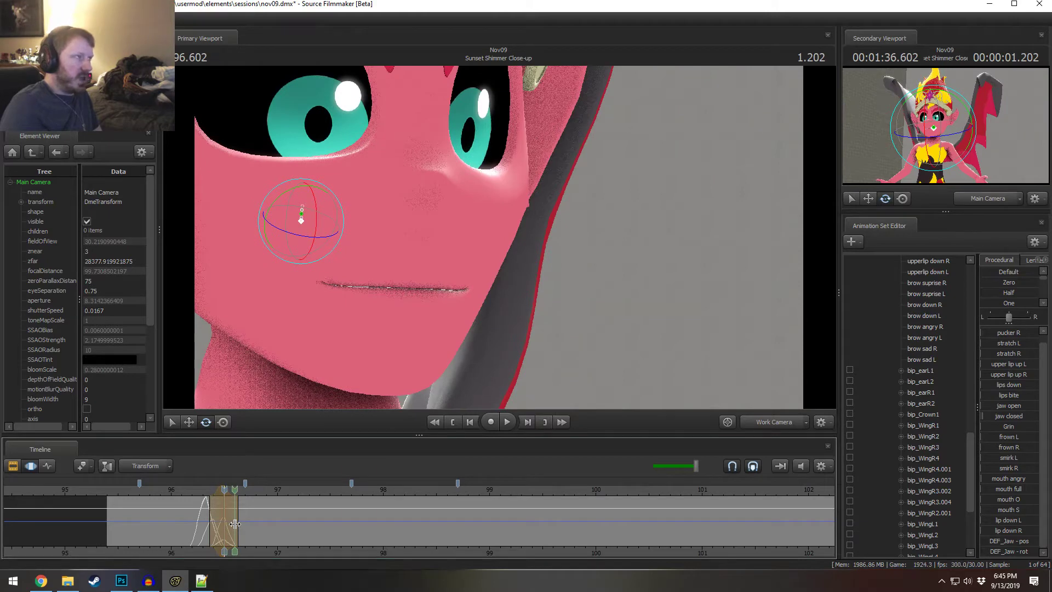
mouse_move(235, 524)
left_mouse_down()
mouse_move(202, 525)
mouse_move(224, 527)
mouse_move(208, 524)
mouse_move(217, 520)
left_mouse_up()
scroll(217, 520, "up", 3, "shift")
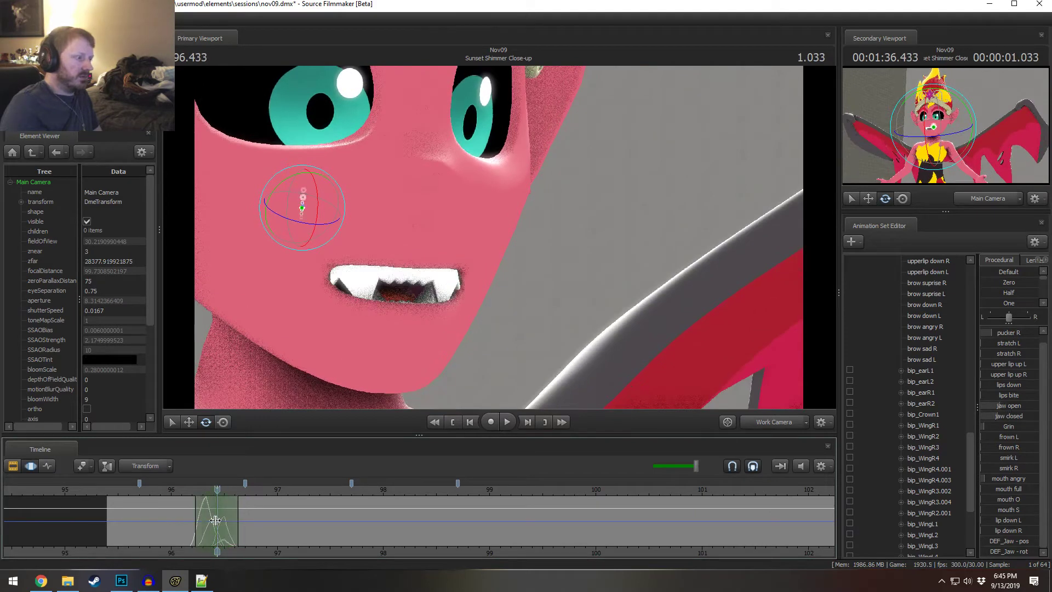
left_click_drag(1006, 498, 1008, 499)
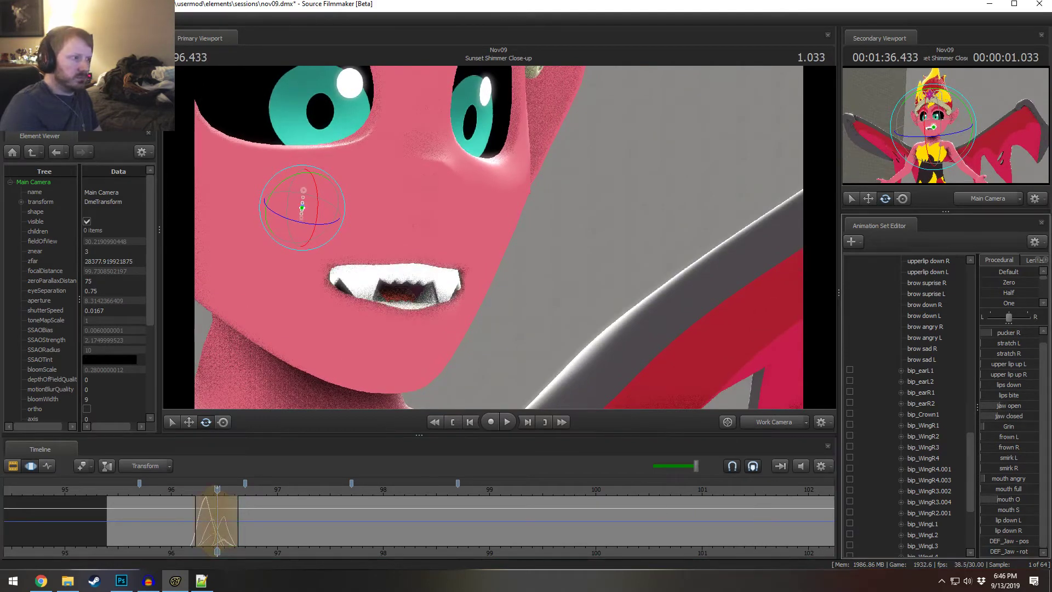
- Play and scrub the mouth motion through 1.151 to examine how the speech shapes flow together
left_click_drag(209, 513, 236, 538)
key("space")
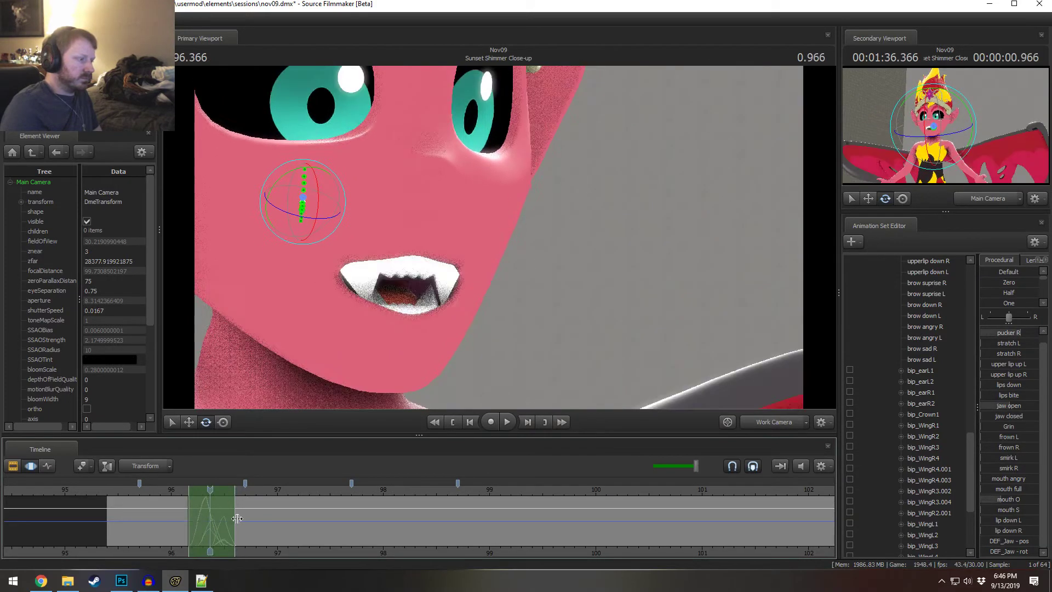
left_click_drag(232, 518, 236, 517)
left_click_drag(233, 509, 230, 526)
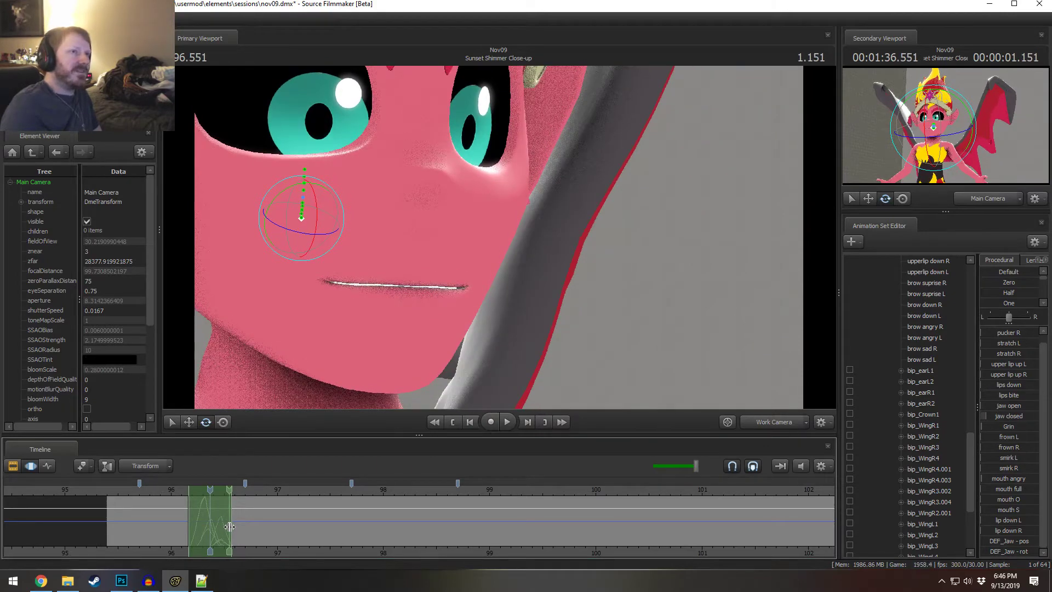
- Centre a narrow time selection on 1.166 and raise pucker L and pucker R to about halfway
mouse_move(230, 526)
left_mouse_down()
mouse_move(219, 529)
mouse_move(231, 532)
left_mouse_up()
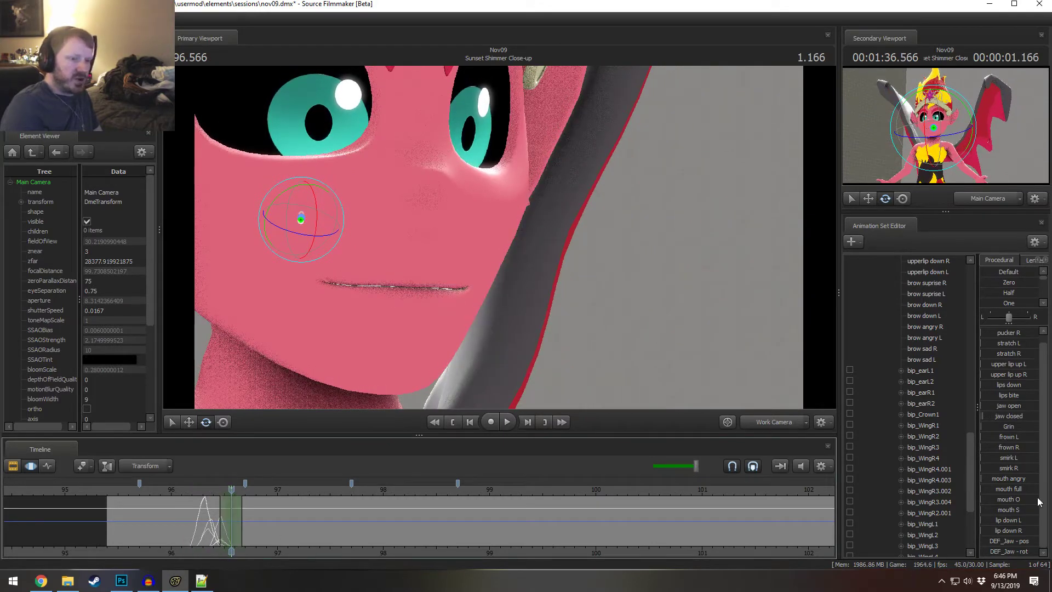
scroll(1004, 380, "up", 1)
left_click_drag(1010, 344, 1013, 344)
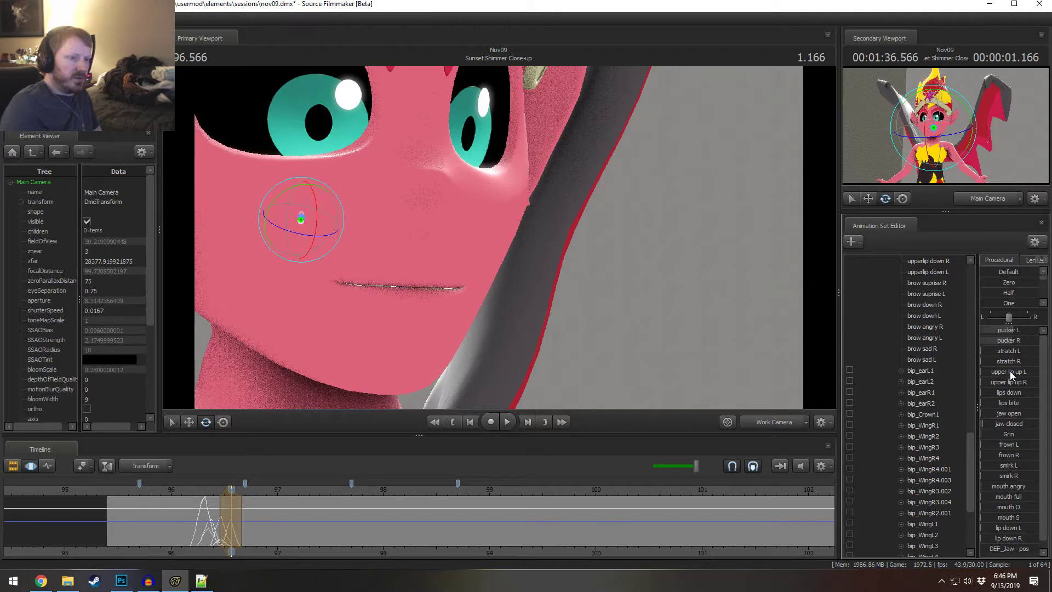
- Try raising the upper lip and mouth angry controls at 1.166, undoing each attempt
left_click_drag(1010, 382, 1030, 382)
left_click_drag(618, 292, 500, 242)
key("ctrl+z")
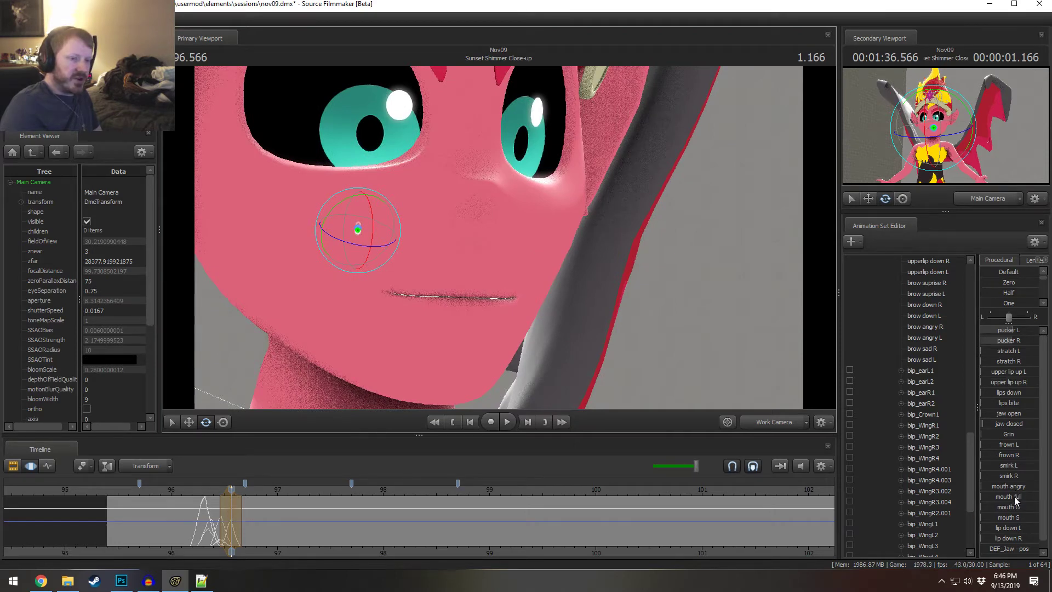
left_click_drag(1015, 490, 1020, 490)
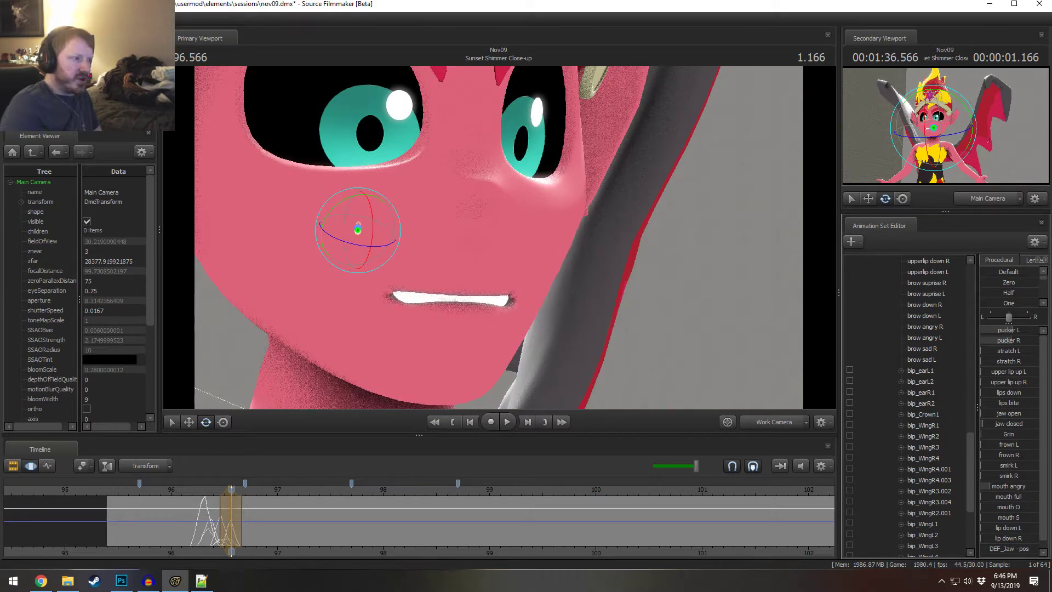
key("ctrl+z")
- Add a slight Grin at 1.166, increase both puckers, and raise frown L, frown R and mouth O a little
left_click_drag(1011, 436, 1018, 435)
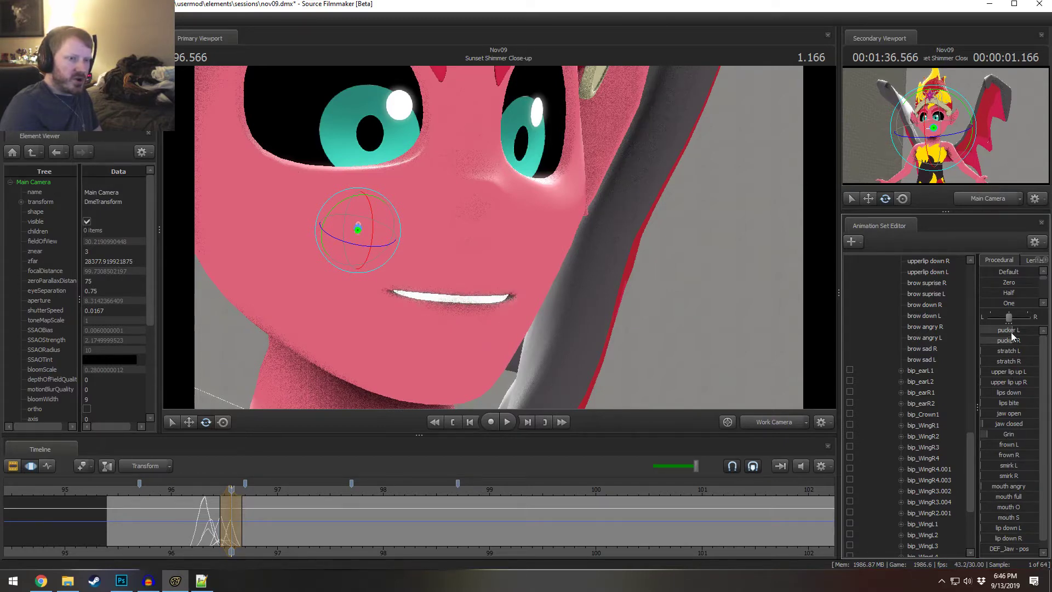
left_click_drag(1025, 343, 1031, 343)
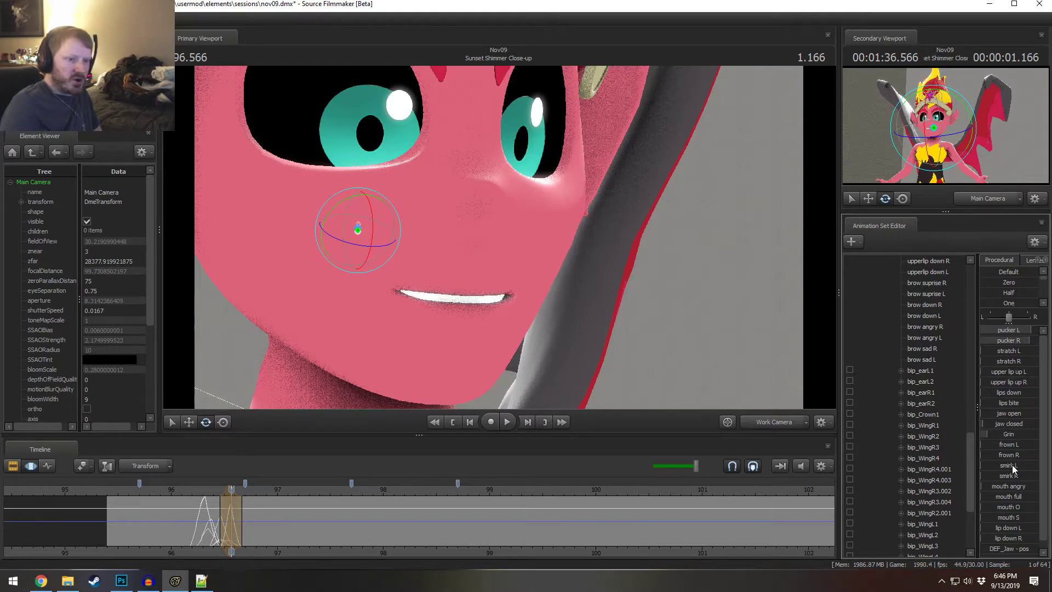
left_click_drag(1003, 443, 1020, 507)
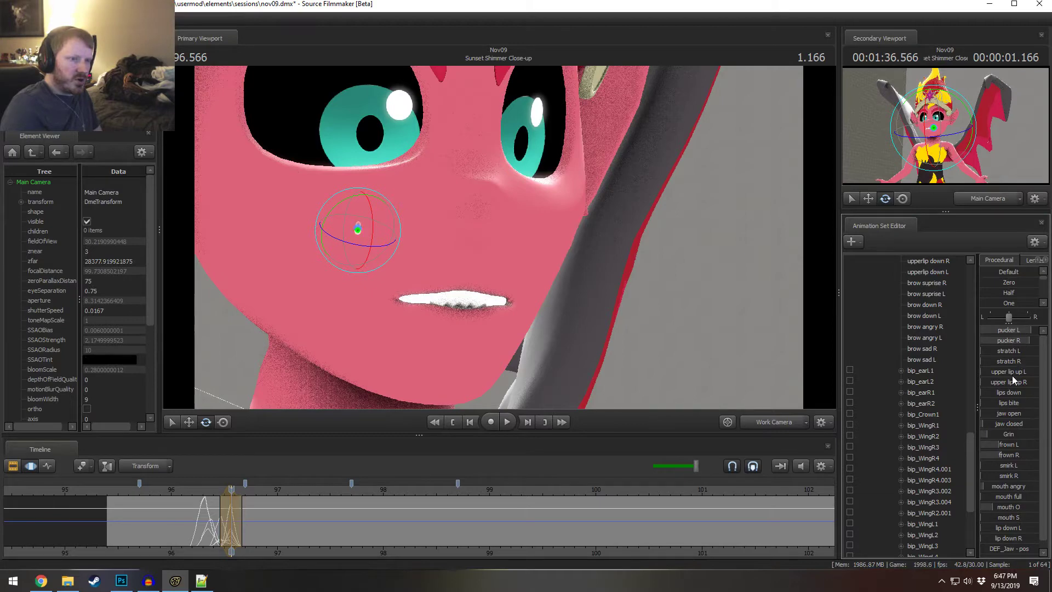
- Close the jaw more at 1:36.566 and raise the mouth S shape slightly
mouse_move(1013, 430)
left_mouse_down()
mouse_move(1029, 436)
mouse_move(1022, 415)
mouse_move(1009, 417)
mouse_move(1009, 435)
left_mouse_up()
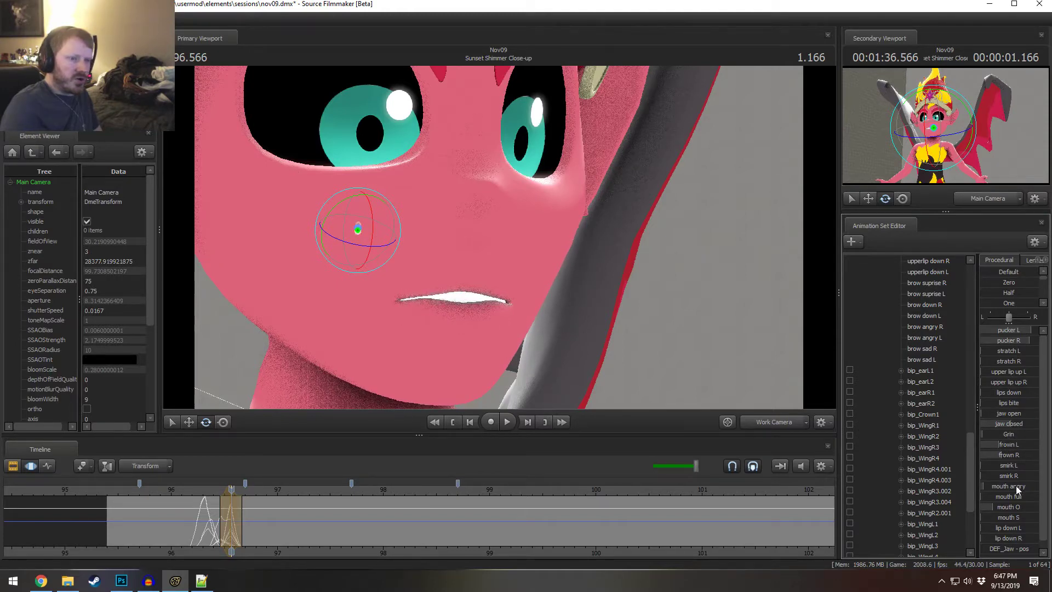
left_click_drag(1017, 489, 1024, 490)
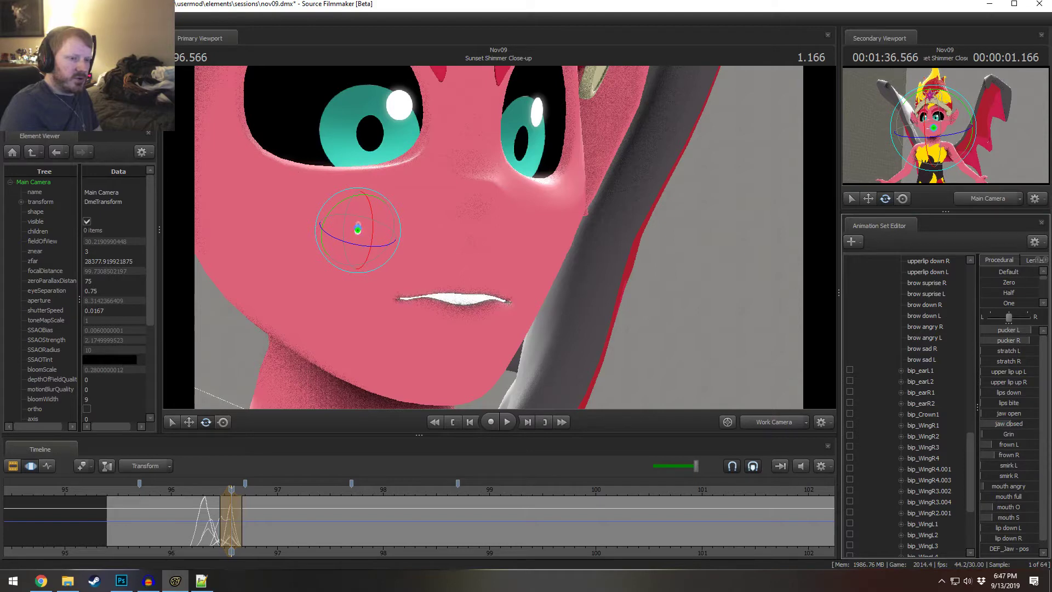
- Raise jaw open around 1:36.666, and increase pucker L and R around 1:36.633
mouse_move(246, 512)
left_mouse_down()
mouse_move(173, 513)
mouse_move(241, 527)
left_mouse_up()
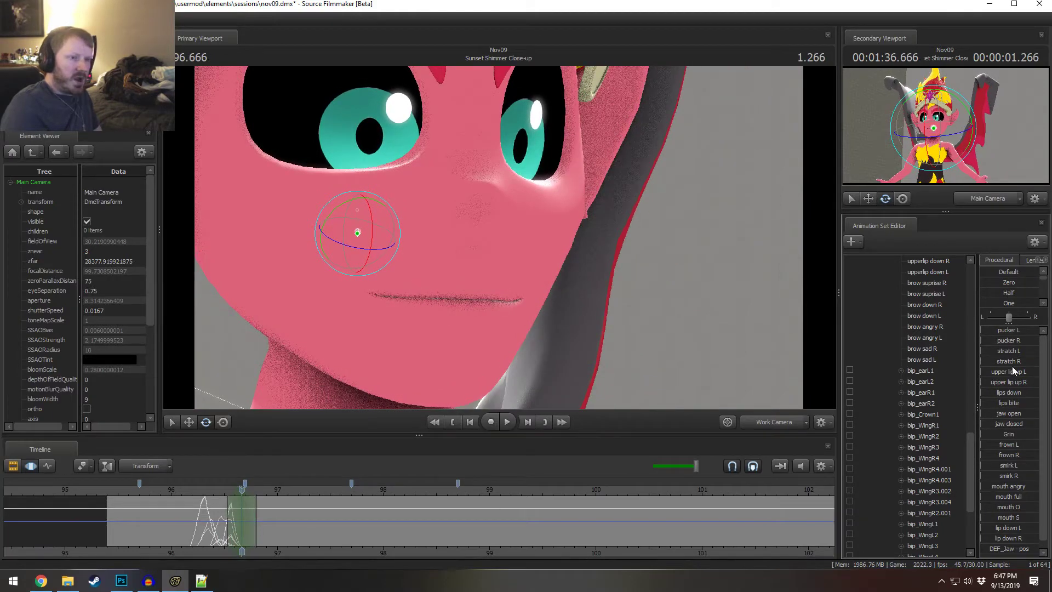
left_click_drag(1009, 414, 1032, 415)
left_click_drag(242, 519, 238, 541)
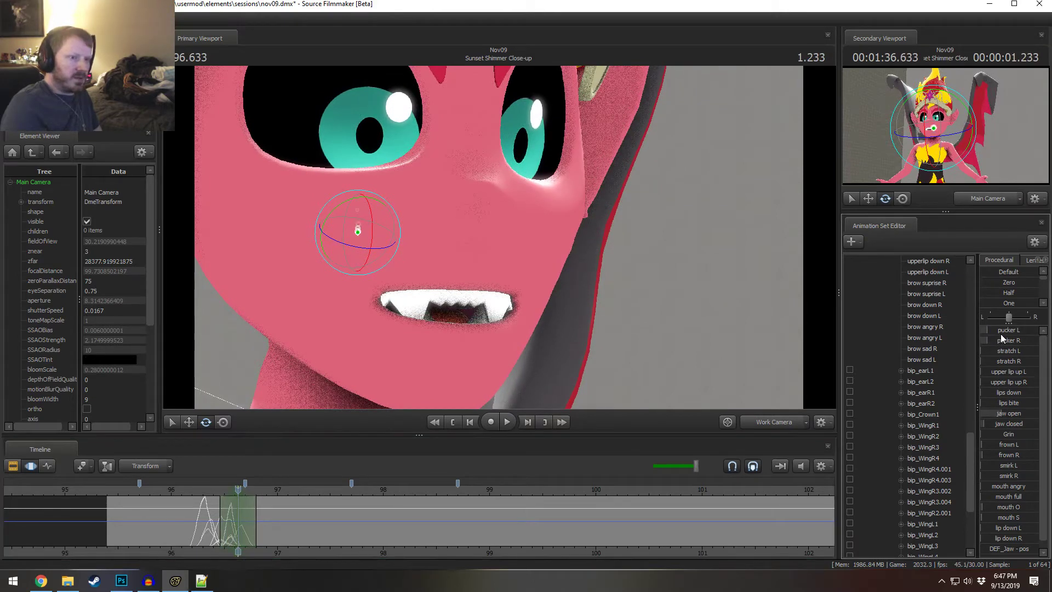
left_click_drag(1007, 340, 1023, 341)
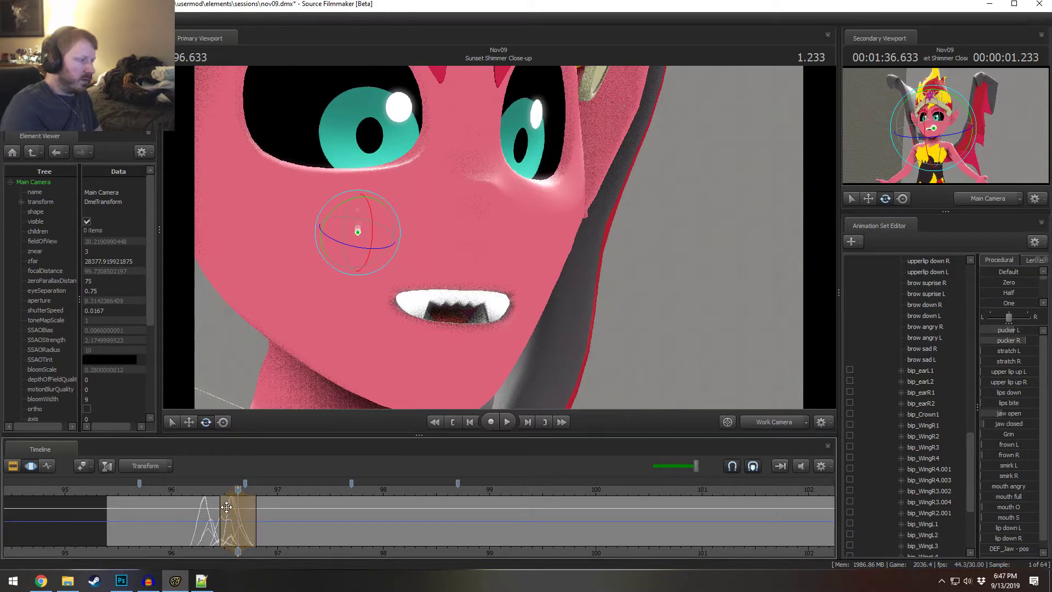
- At 1:36.733, add a little mouth angry, lower jaw open slightly and raise stretch L and R
left_click_drag(221, 512, 241, 521)
scroll(240, 521, "up", 3, "shift")
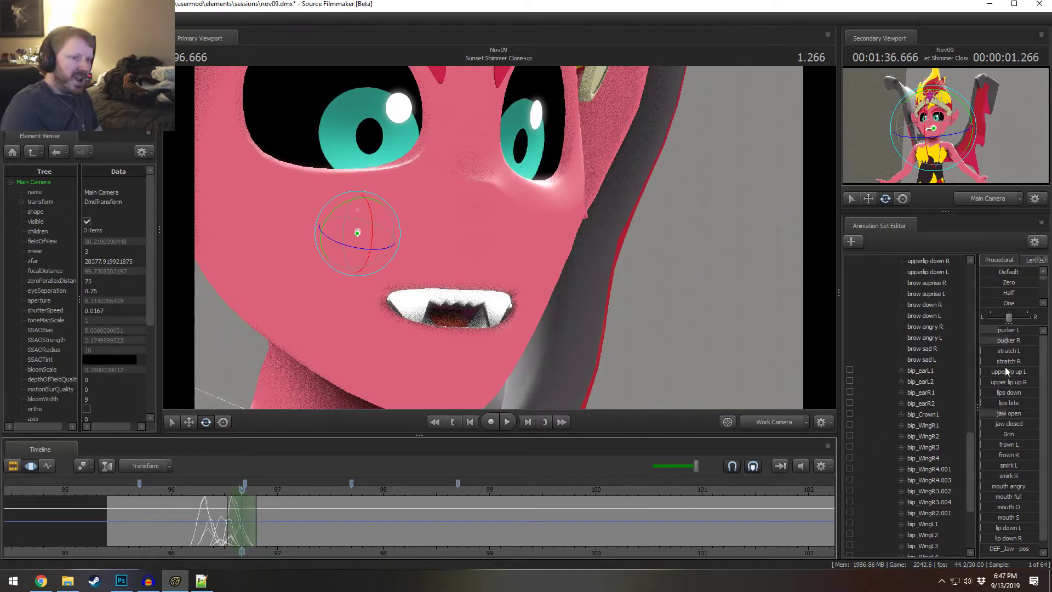
mouse_move(241, 518)
left_mouse_down()
mouse_move(251, 518)
mouse_move(199, 510)
mouse_move(254, 519)
mouse_move(226, 523)
mouse_move(248, 526)
left_mouse_up()
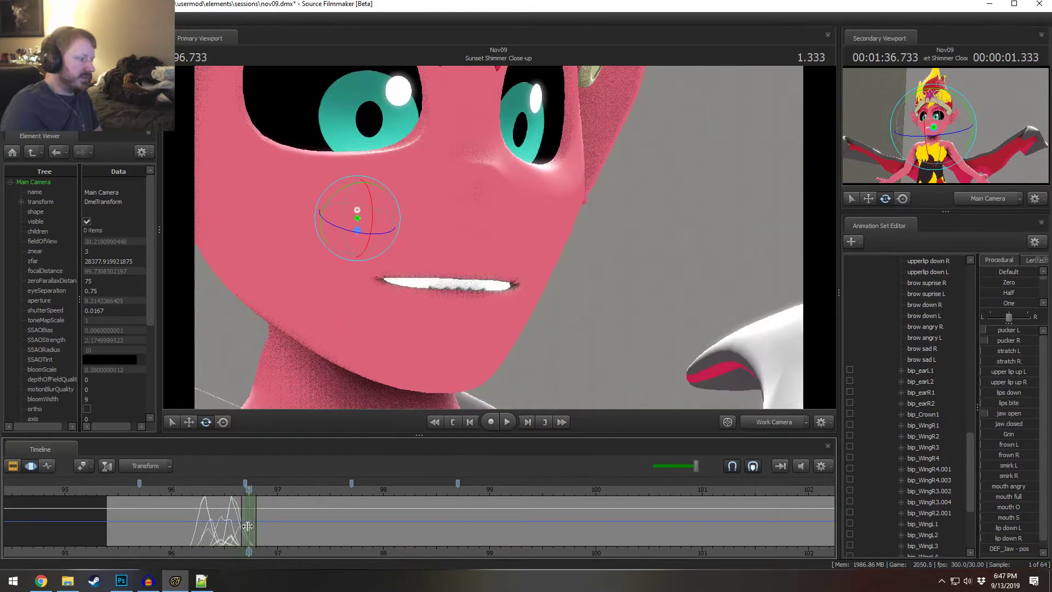
scroll(247, 525, "up", 2)
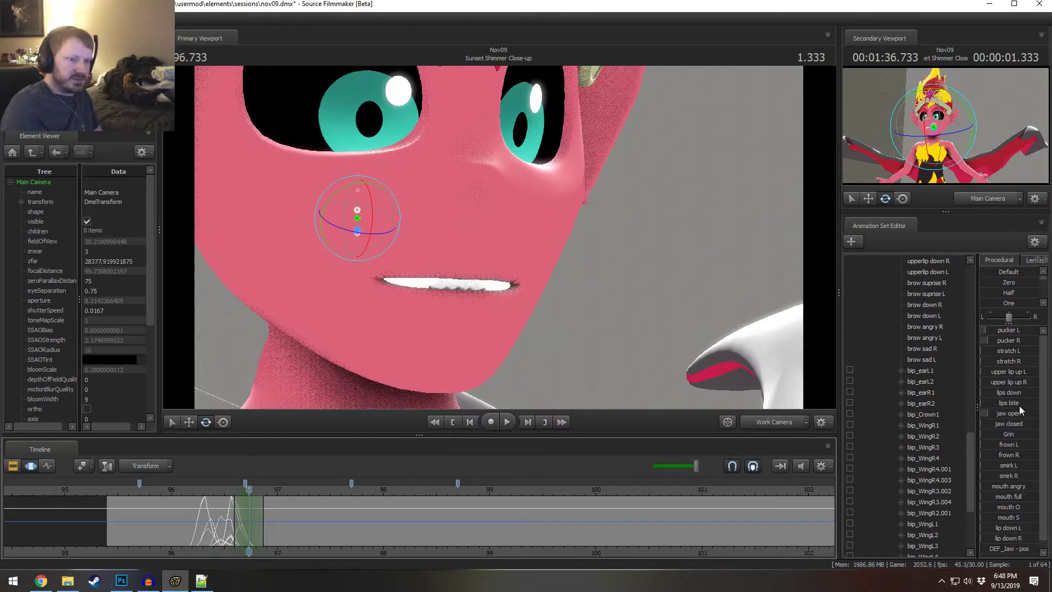
left_click_drag(1010, 487, 1017, 487)
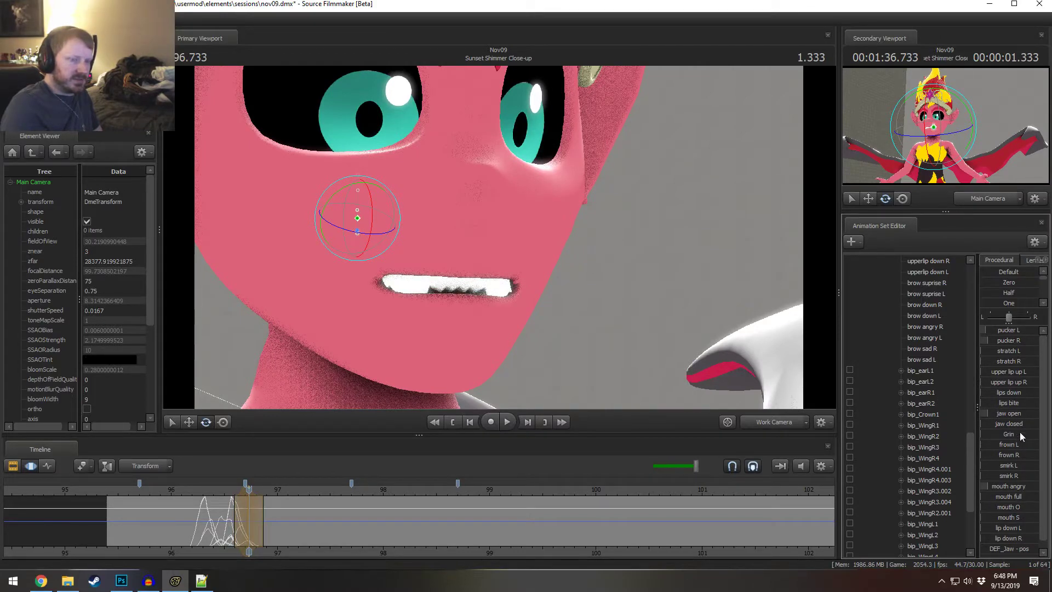
left_click_drag(1008, 413, 1006, 412)
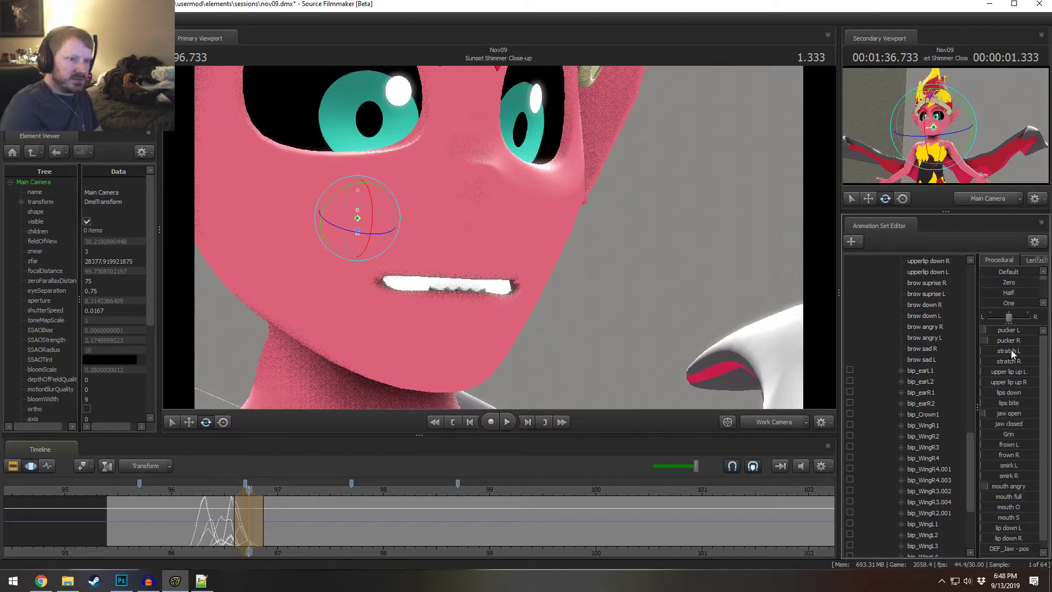
left_click_drag(1010, 350, 1040, 362)
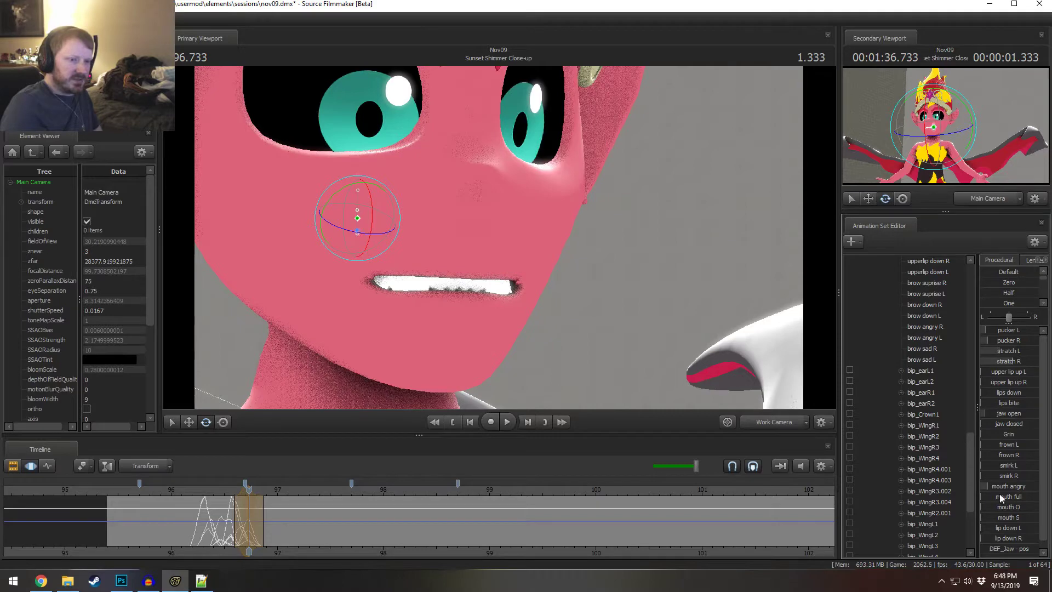
- Raise mouth angry further at 1:36.733, reduce jaw open to zero and add a slight smirk on both sides
left_click_drag(1001, 487, 1009, 486)
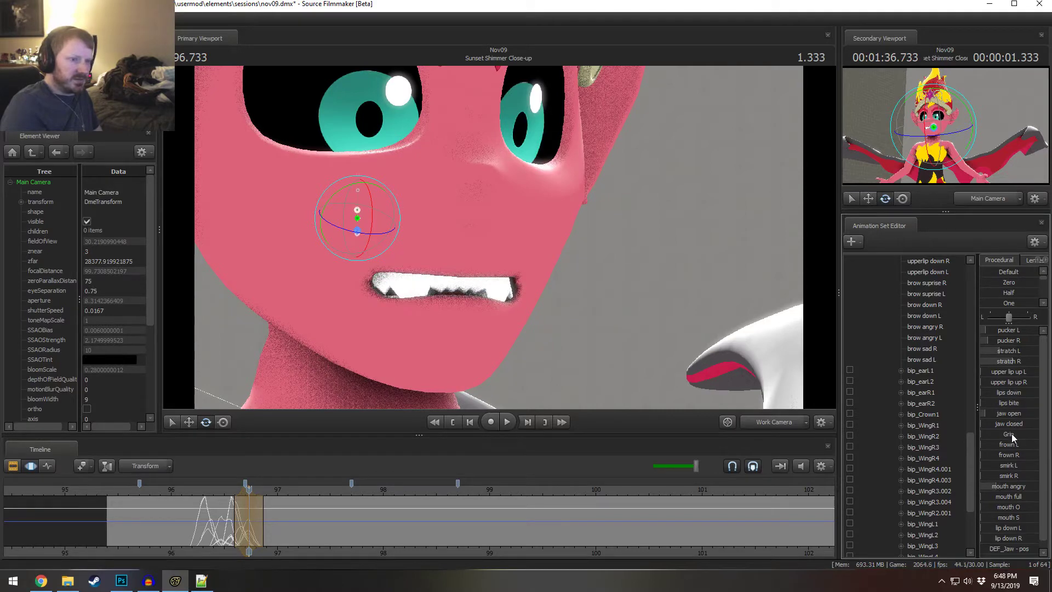
left_click_drag(1011, 414, 1005, 414)
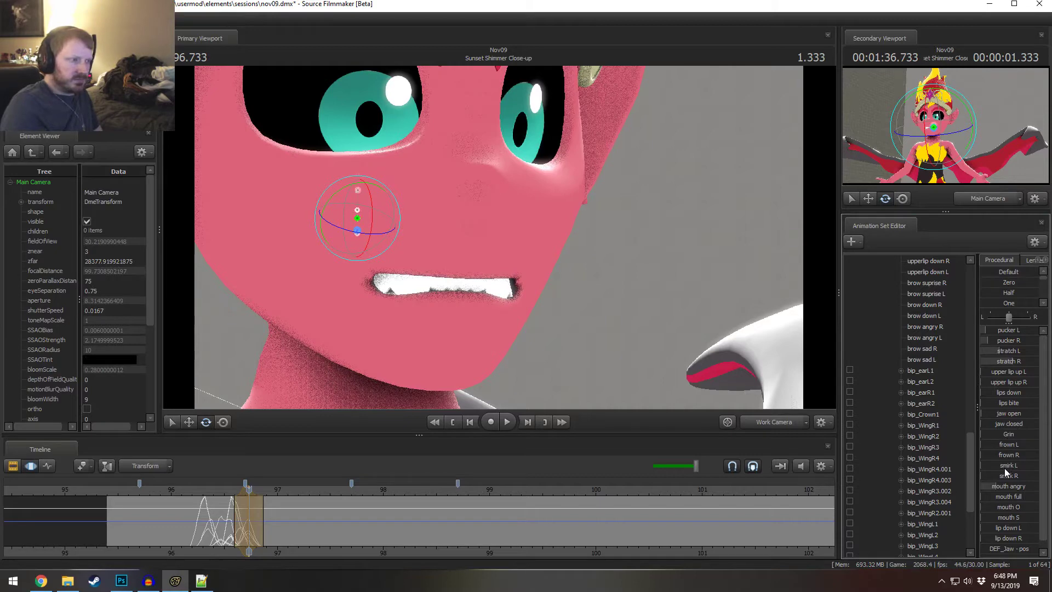
left_click_drag(1004, 468, 1013, 477)
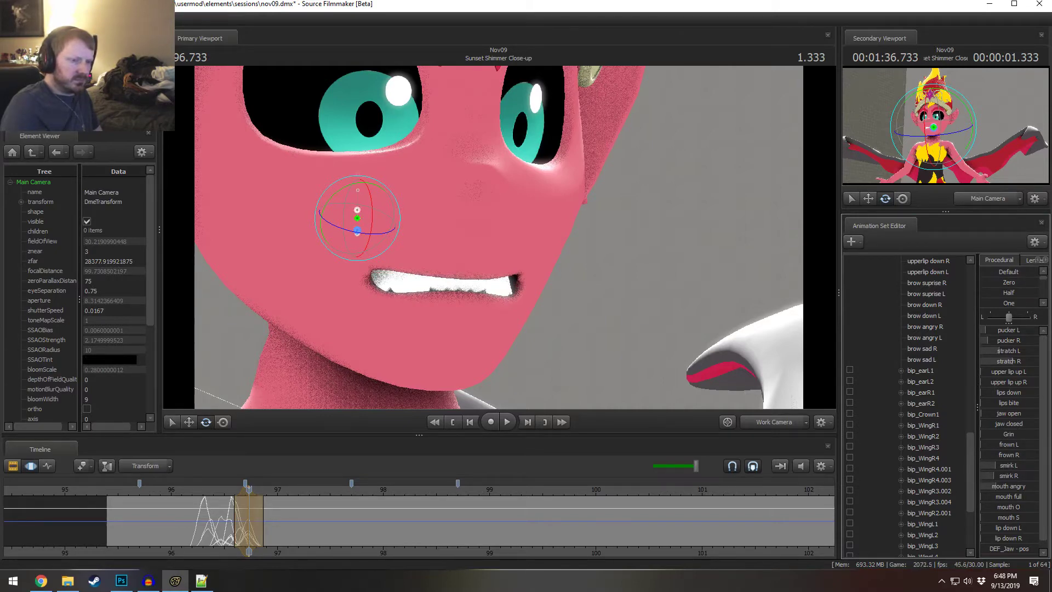
- Center a short time selection on 1:36.600 and raise mouth O to about half
key("shift")
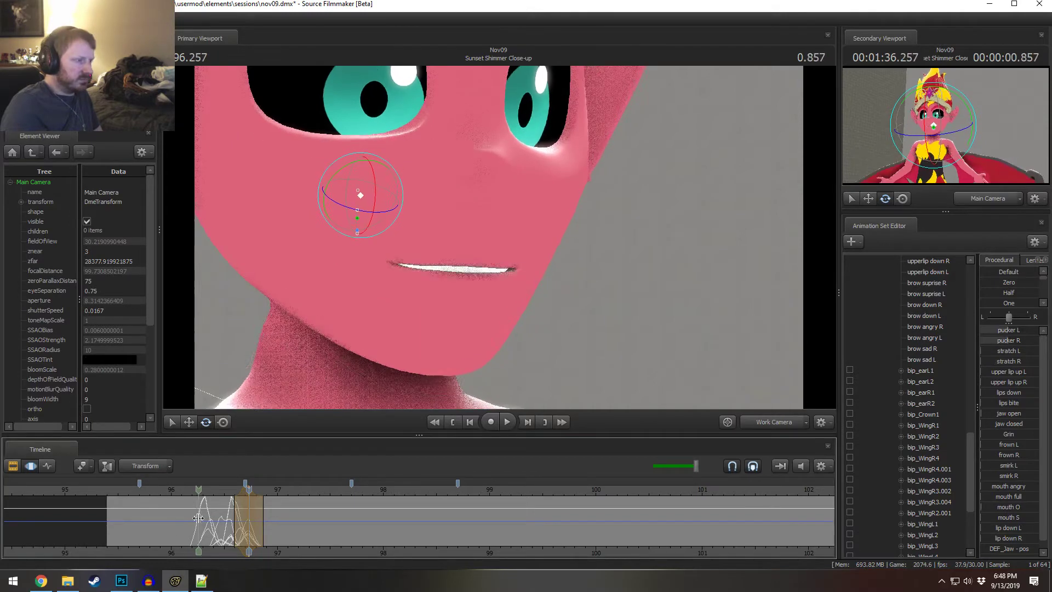
mouse_move(238, 530)
middle_mouse_down()
mouse_move(250, 530)
mouse_move(233, 525)
middle_mouse_up()
left_click(235, 526, "shift")
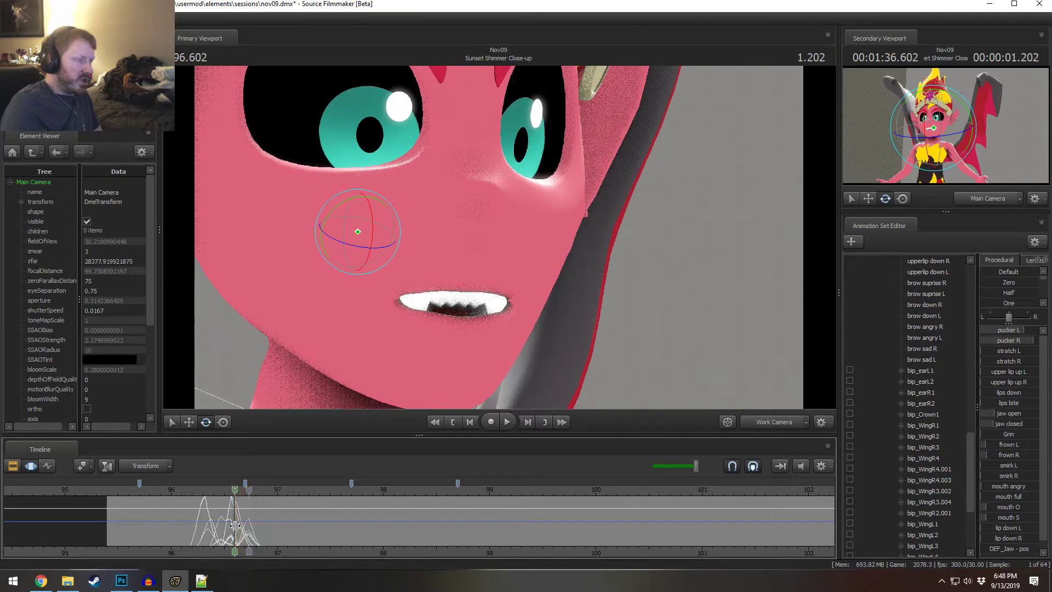
scroll(235, 526, "up", 3, "shift")
scroll(234, 525, "up", 2)
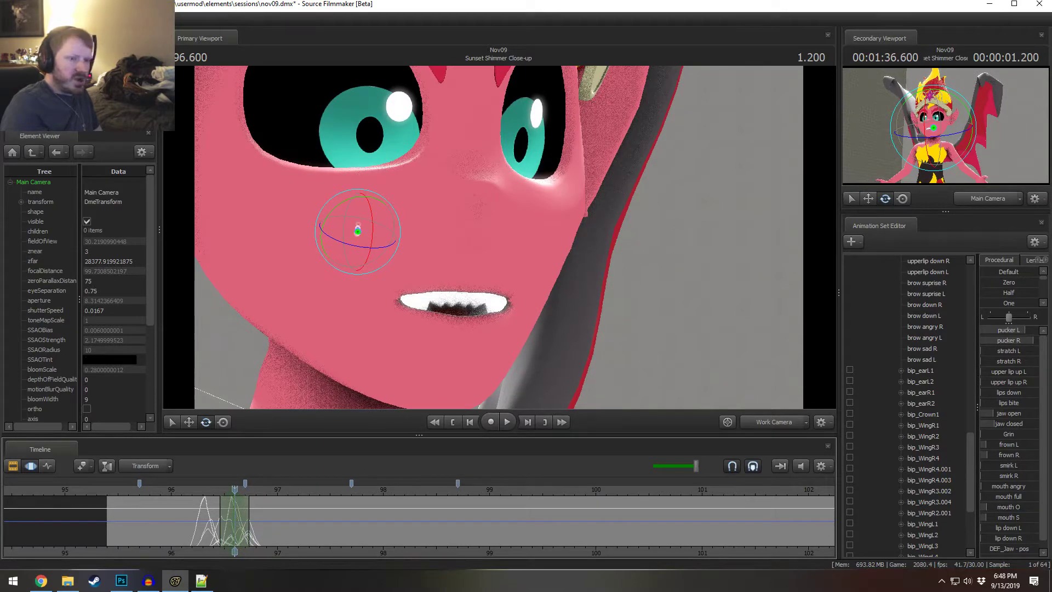
left_click_drag(1016, 508, 1033, 508)
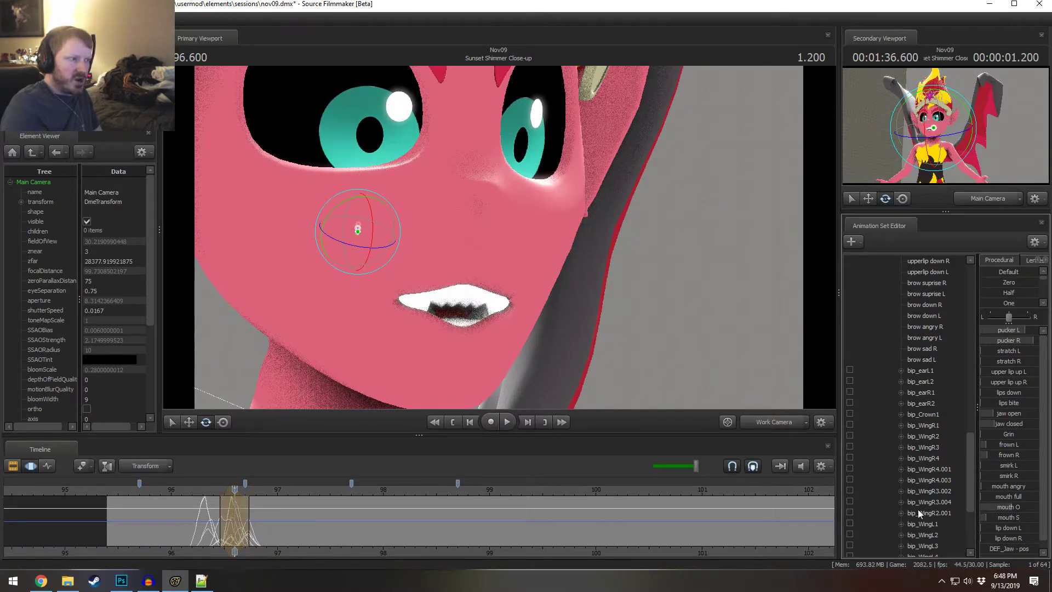
- Play back and scrub the lip movement from about 1:36.2 to check the mouth shapes
left_click_drag(237, 520, 231, 519)
key("space")
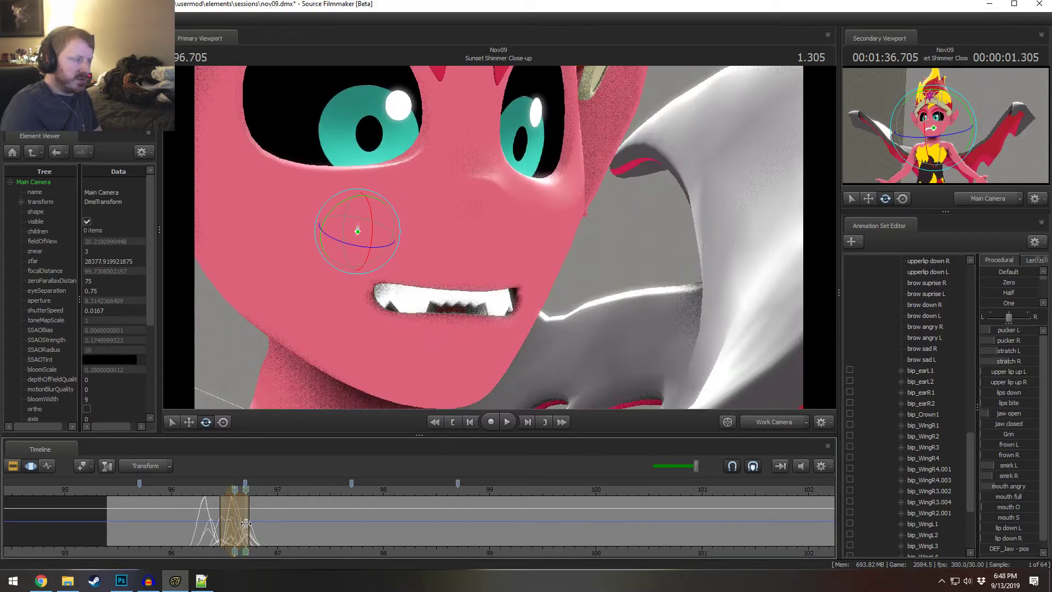
left_click(188, 489)
key("space")
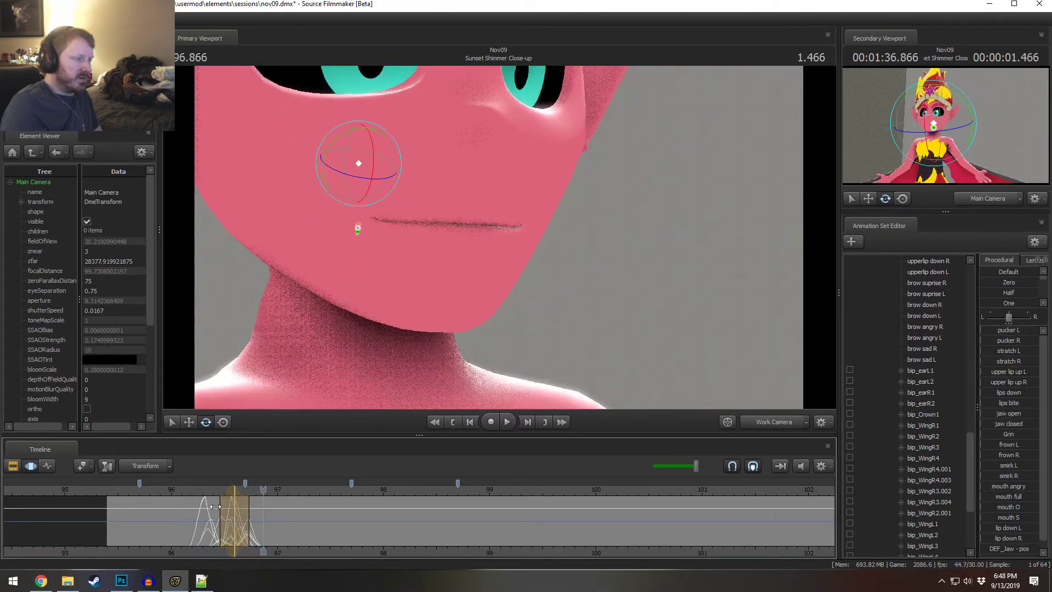
mouse_move(263, 518)
left_mouse_down()
mouse_move(237, 517)
mouse_move(250, 517)
left_mouse_up()
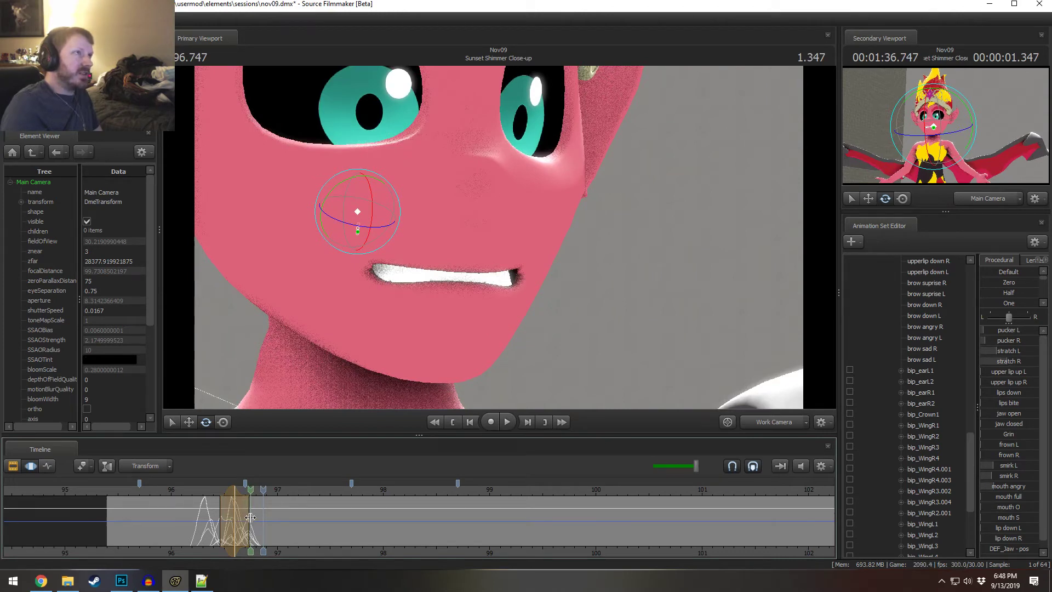
mouse_move(251, 517)
left_mouse_down()
mouse_move(269, 516)
mouse_move(258, 511)
left_mouse_up()
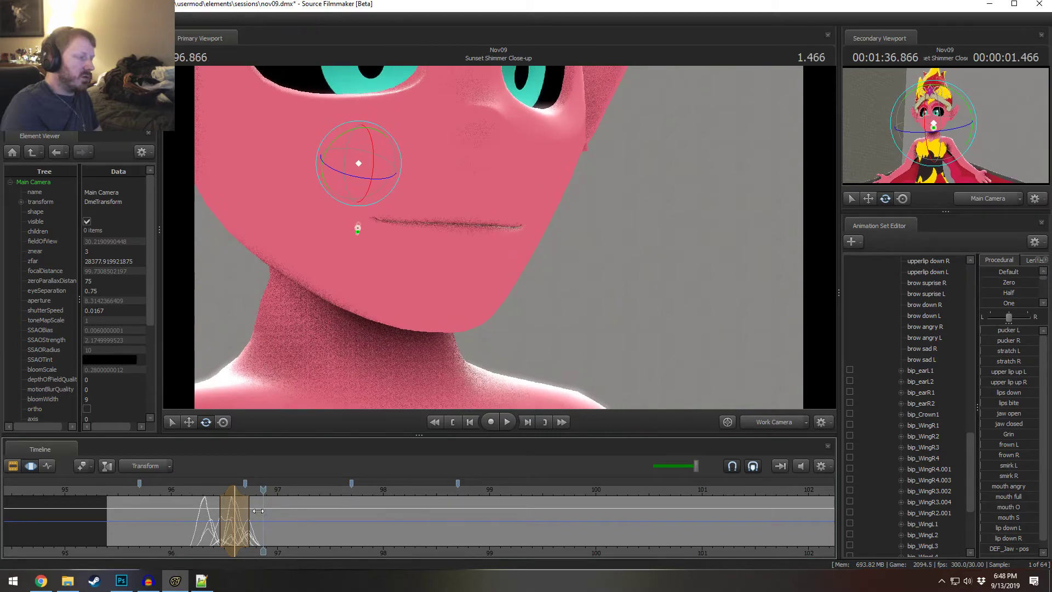
left_click(188, 485)
key("space")
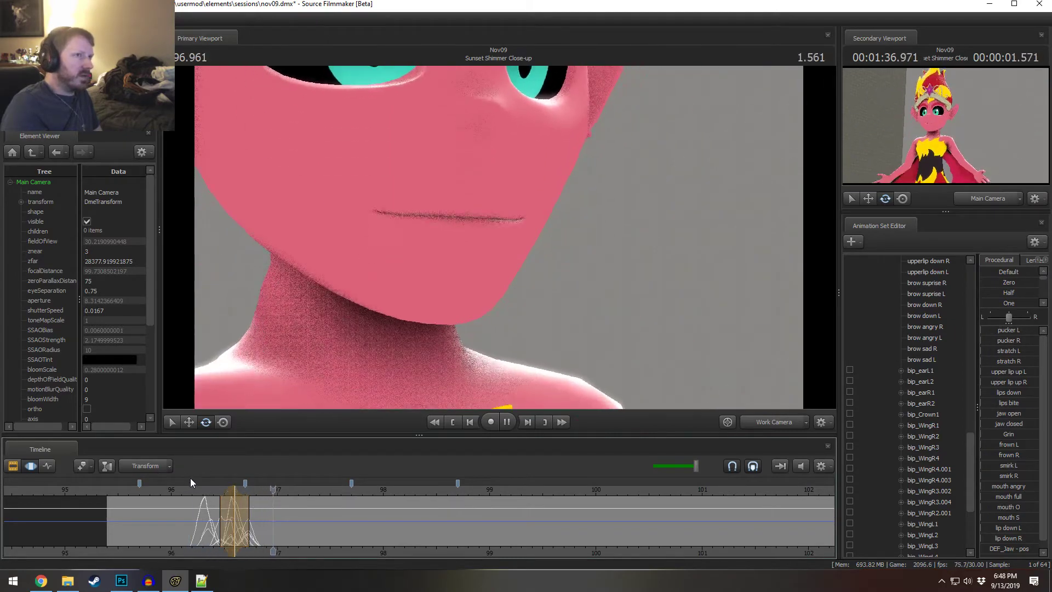
key("space")
- Center a new time selection on 1:36.833 and raise jaw open slightly
left_click_drag(214, 512, 253, 534)
left_click(259, 537)
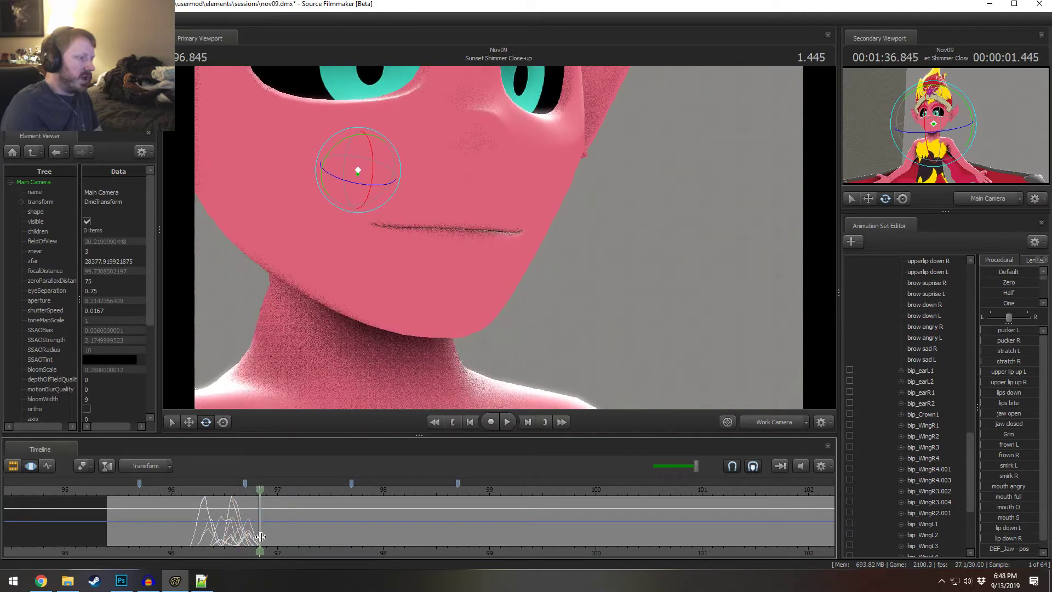
scroll(260, 538, "up", 3, "shift")
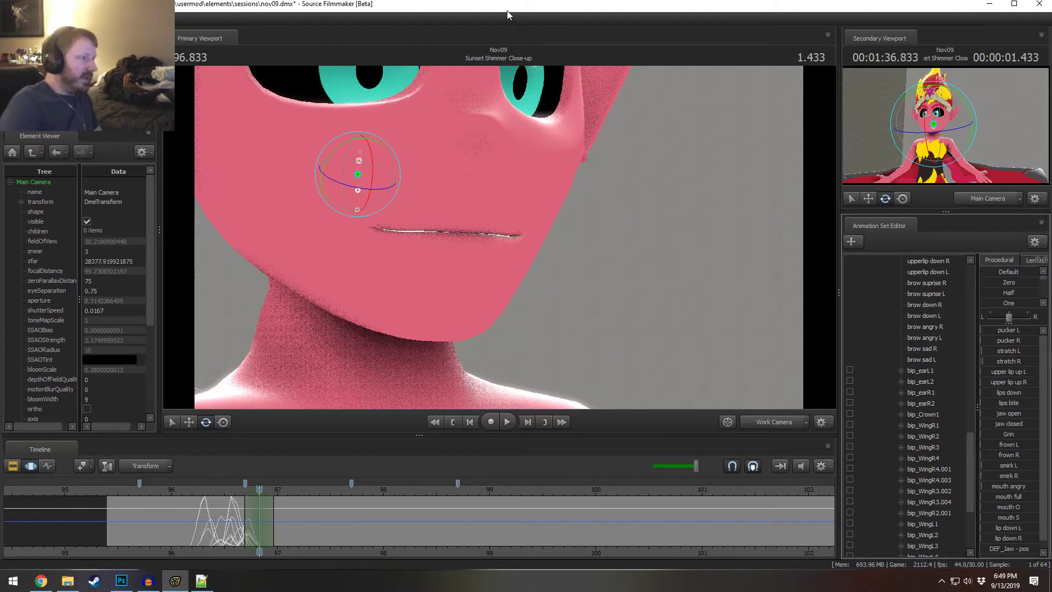
scroll(887, 486, "up", 8)
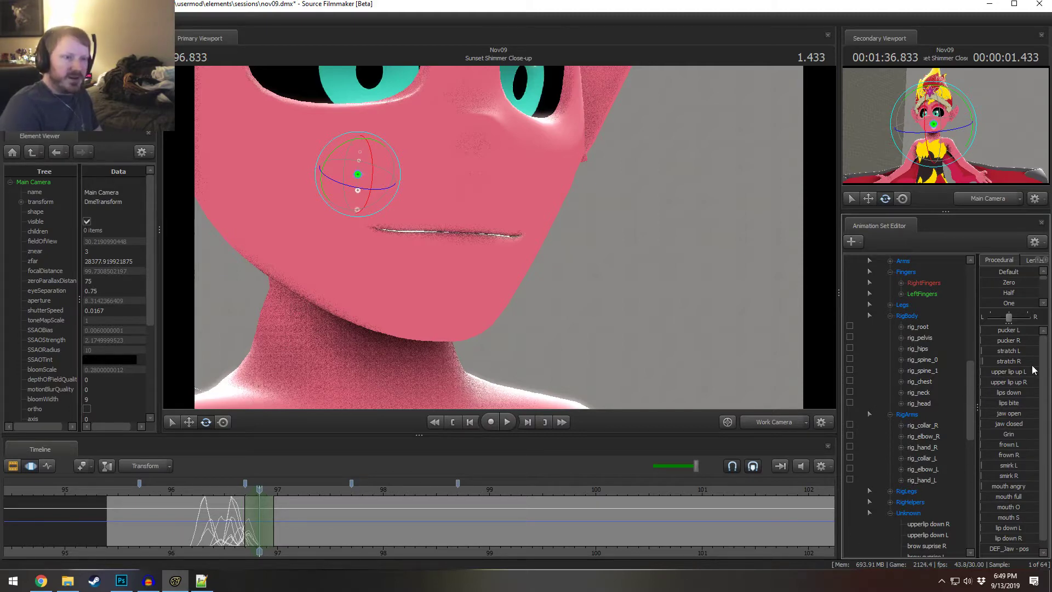
left_click_drag(986, 414, 996, 413)
- At 1:36.766, close the jaw, raise mouth angry and remove the smirk on both sides
left_click_drag(227, 531, 251, 520)
scroll(252, 521, "up", 2)
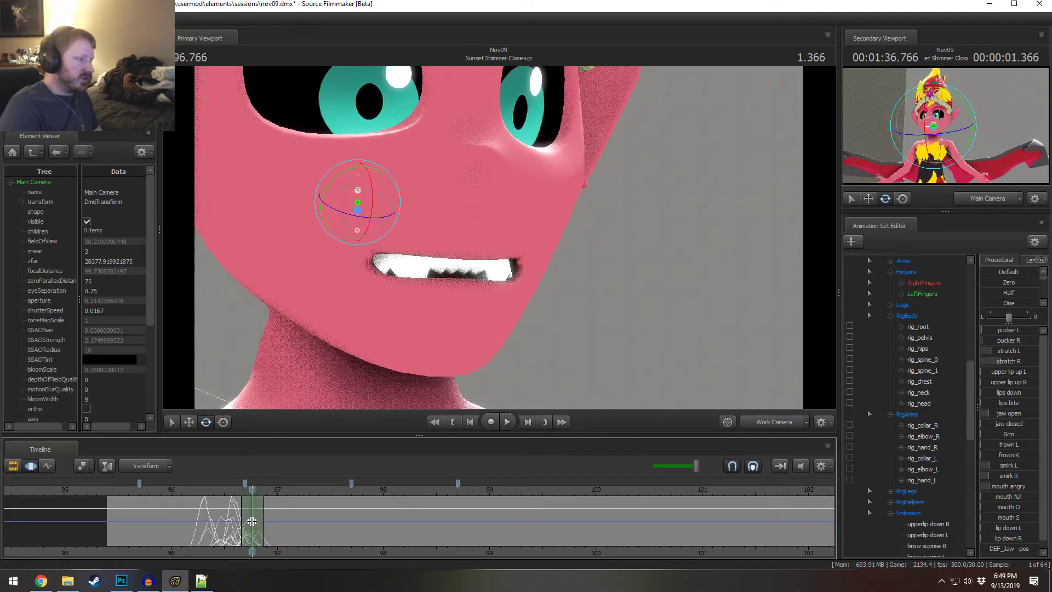
left_click_drag(1011, 421, 1022, 422)
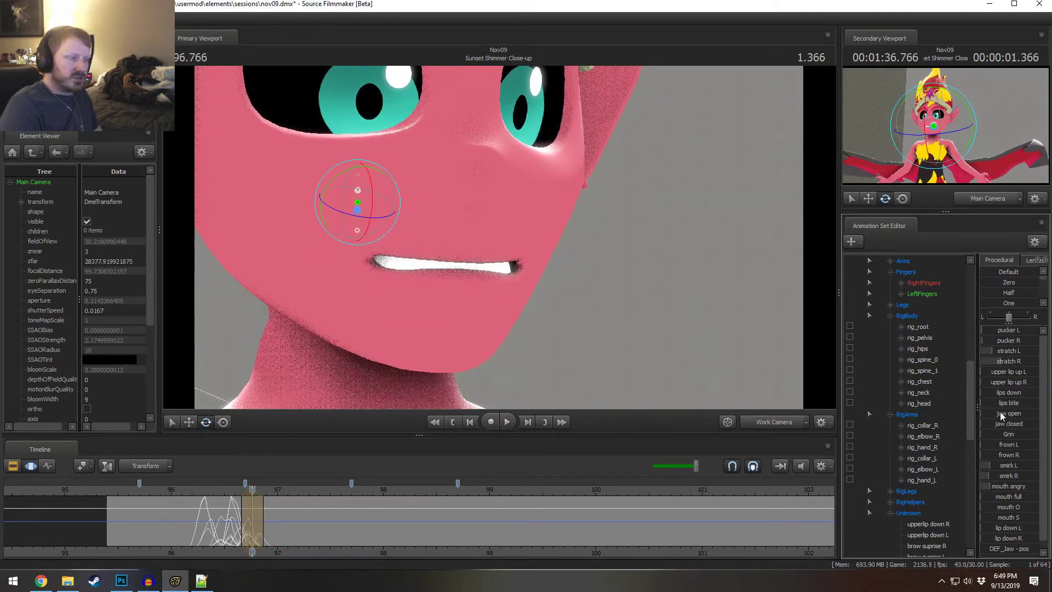
left_click_drag(1014, 490, 1000, 457)
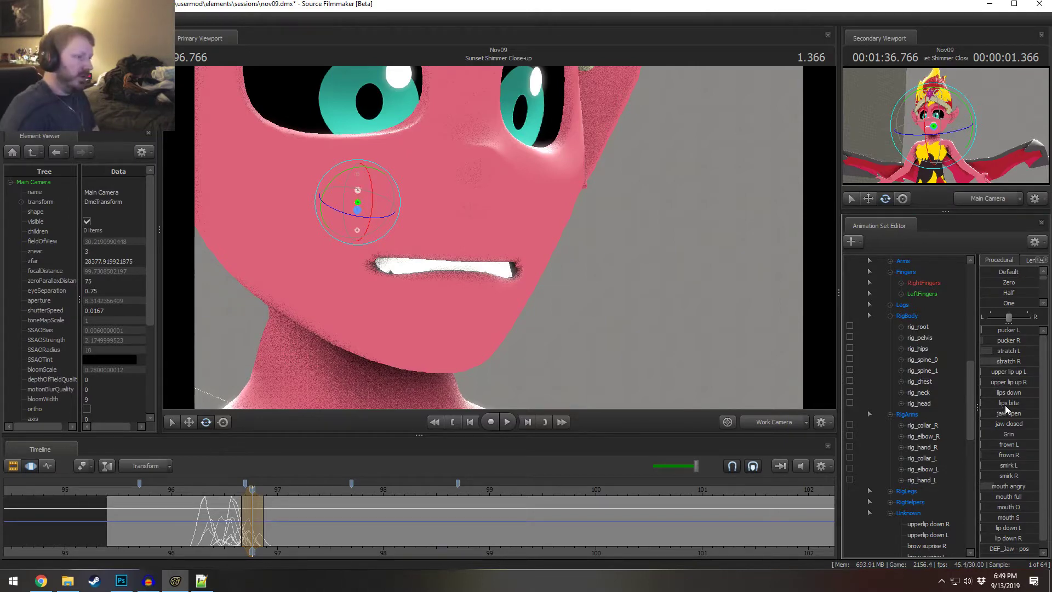
- Play the mouth animation from 1:36.166 to review the lip sync
left_click(191, 496)
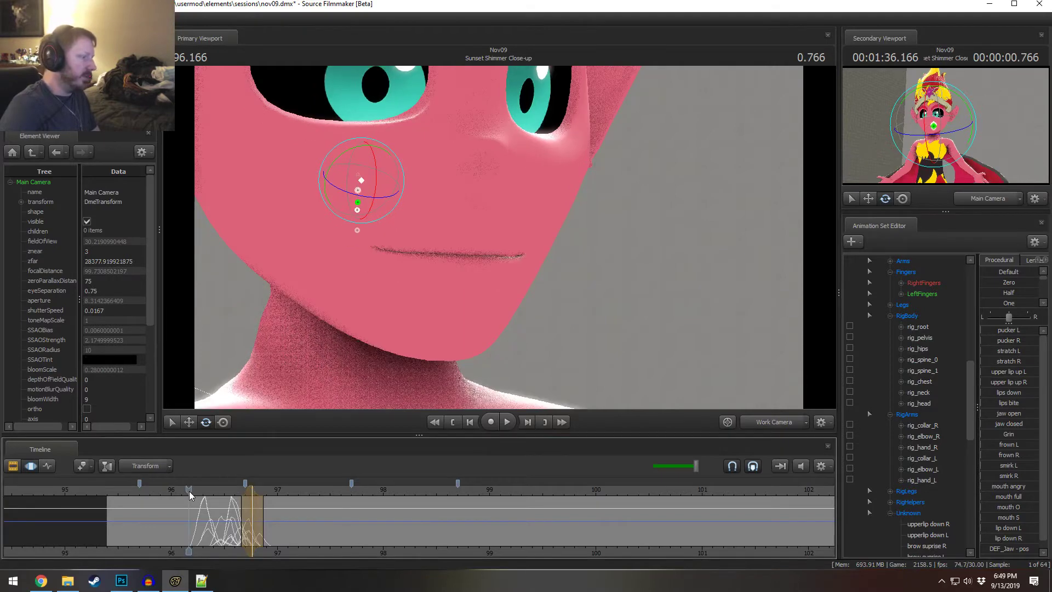
key("space")
key("space")
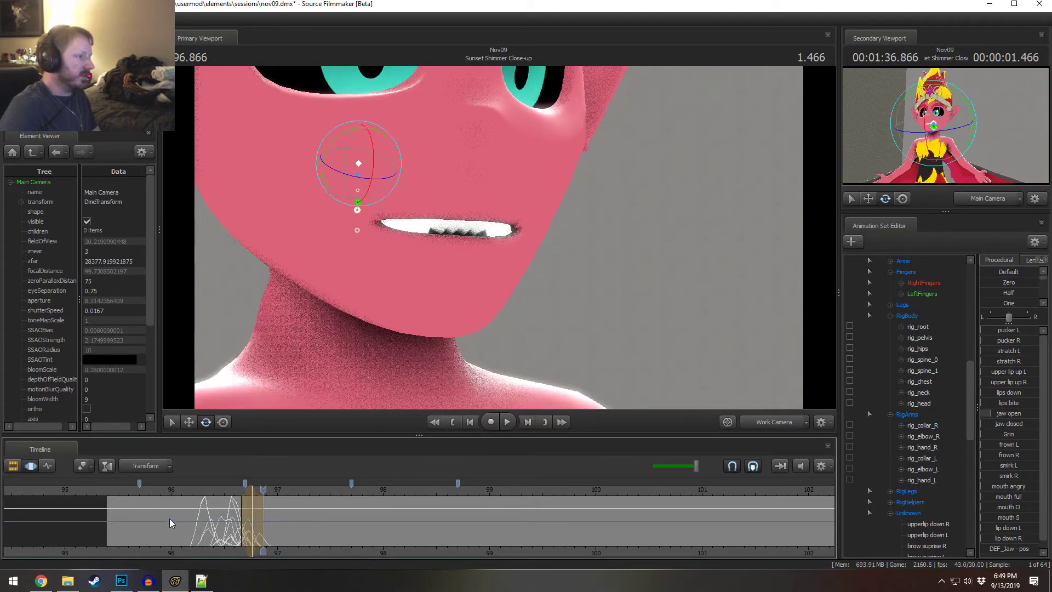
- At 1:36.566, reduce mouth O and raise lips down slightly
left_click_drag(171, 522, 231, 531)
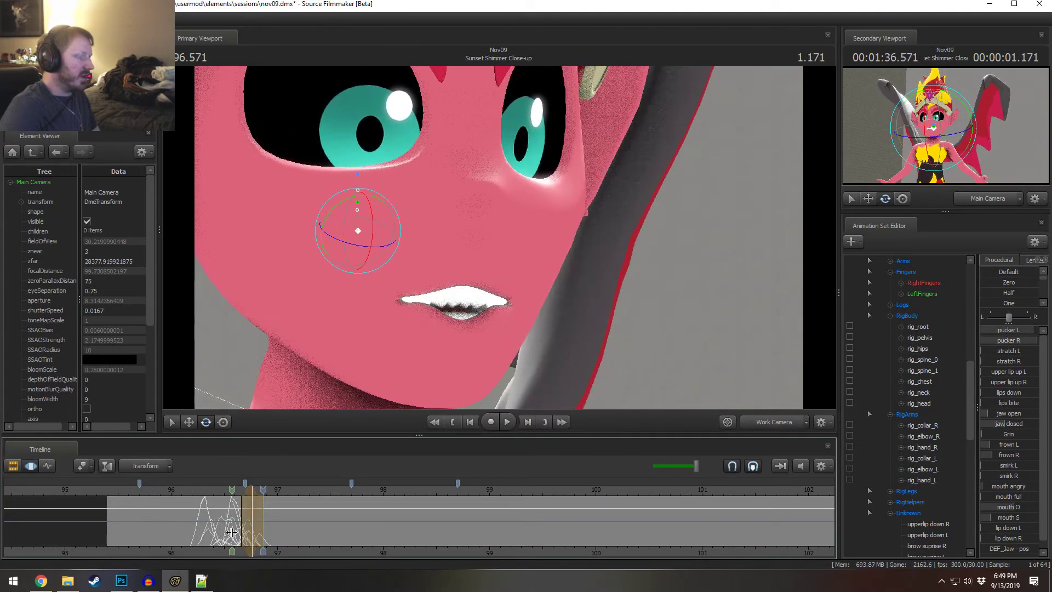
left_click(232, 532)
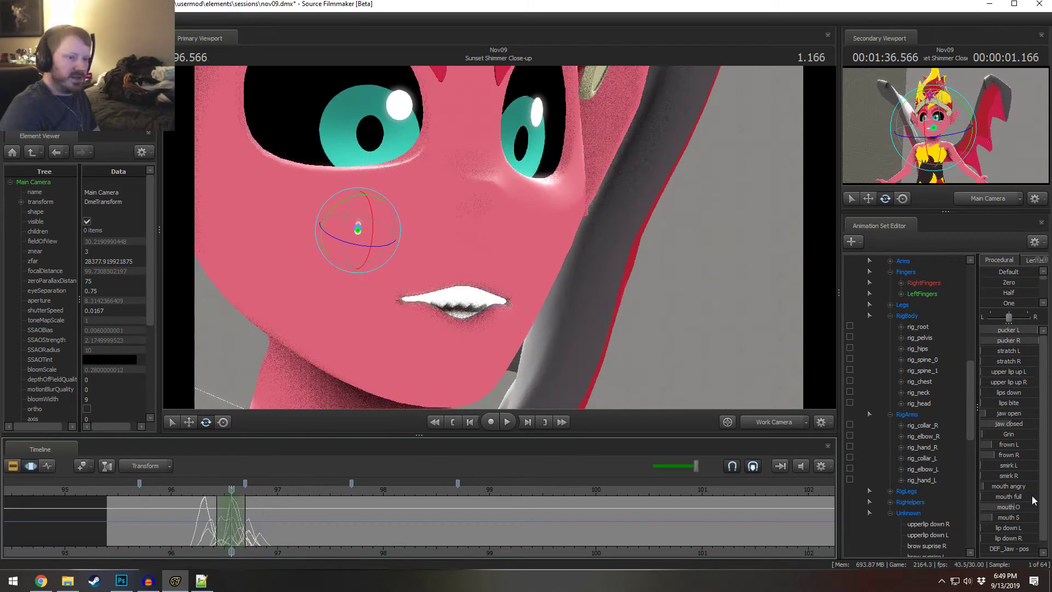
left_click_drag(1020, 508, 1003, 507)
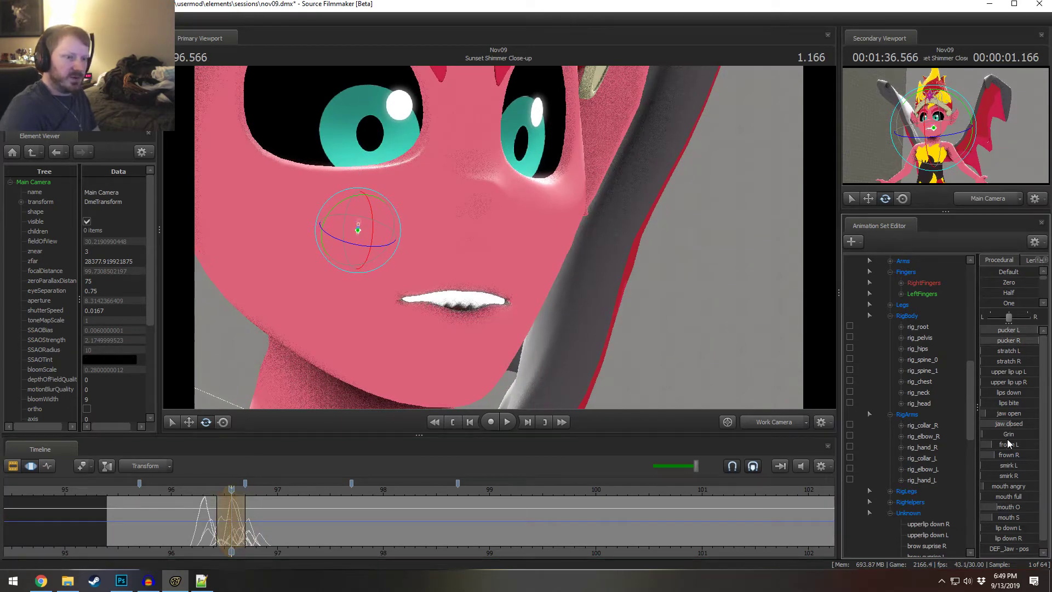
left_click_drag(1010, 395, 1017, 394)
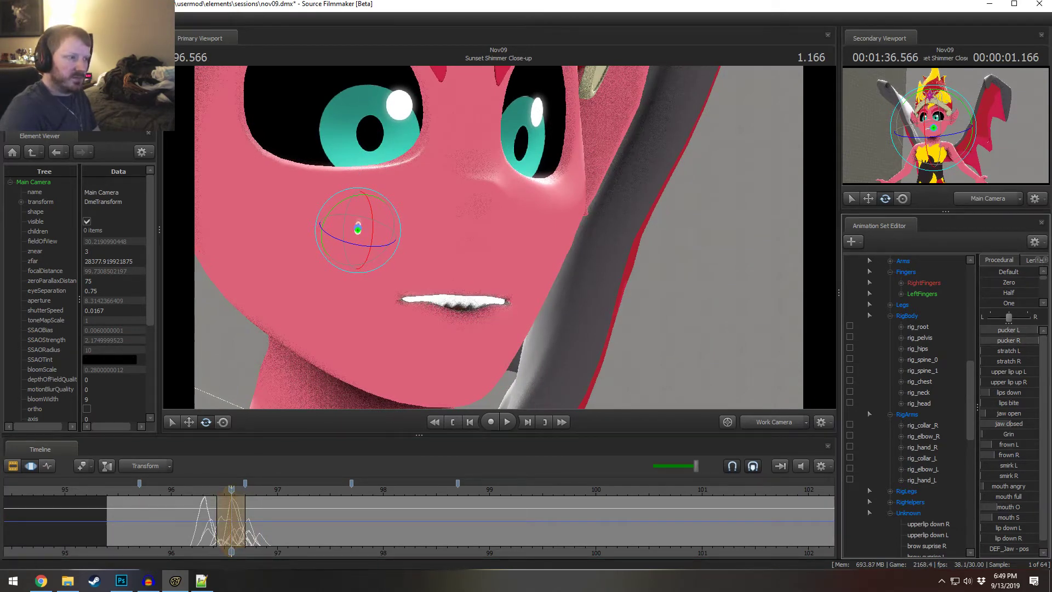
- At 1:36.766, reduce stretch and raise pucker slightly on both sides of the mouth
left_click_drag(205, 523, 252, 527)
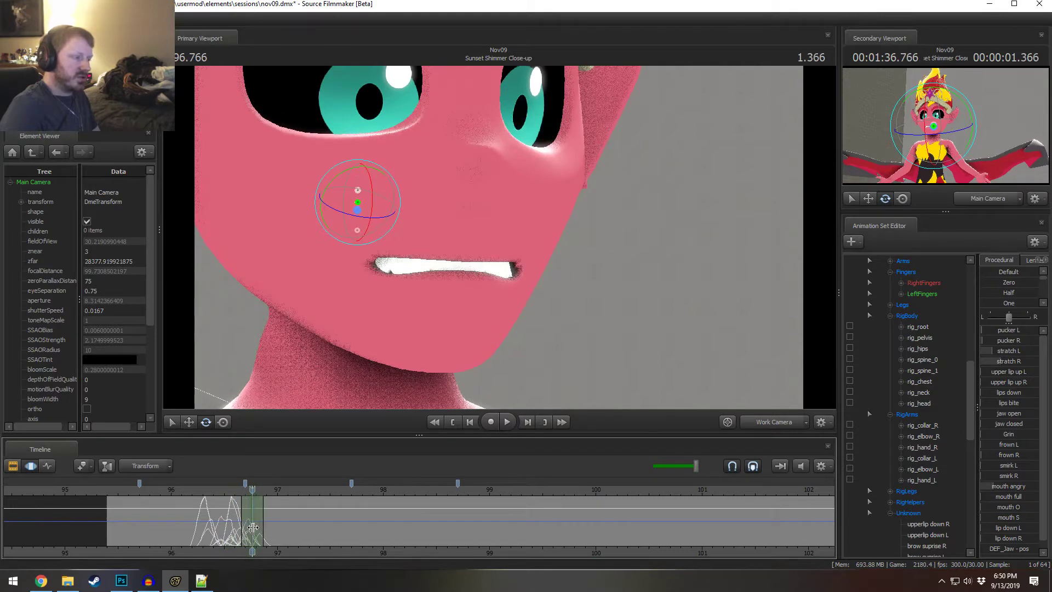
mouse_move(1011, 350)
left_mouse_down()
mouse_move(993, 361)
mouse_move(1007, 331)
left_mouse_up()
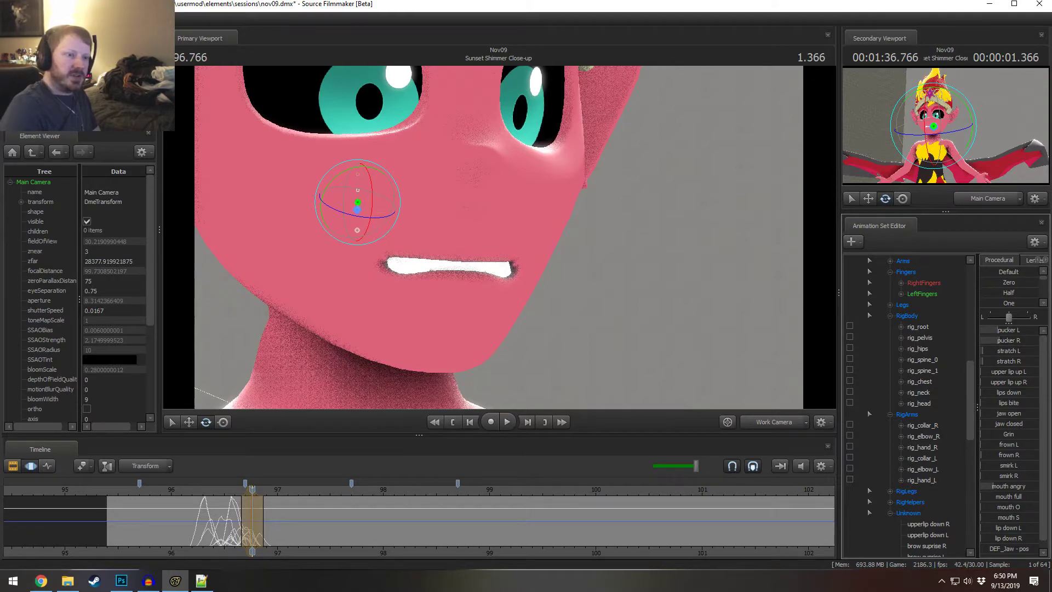
scroll(234, 505, "up", 4)
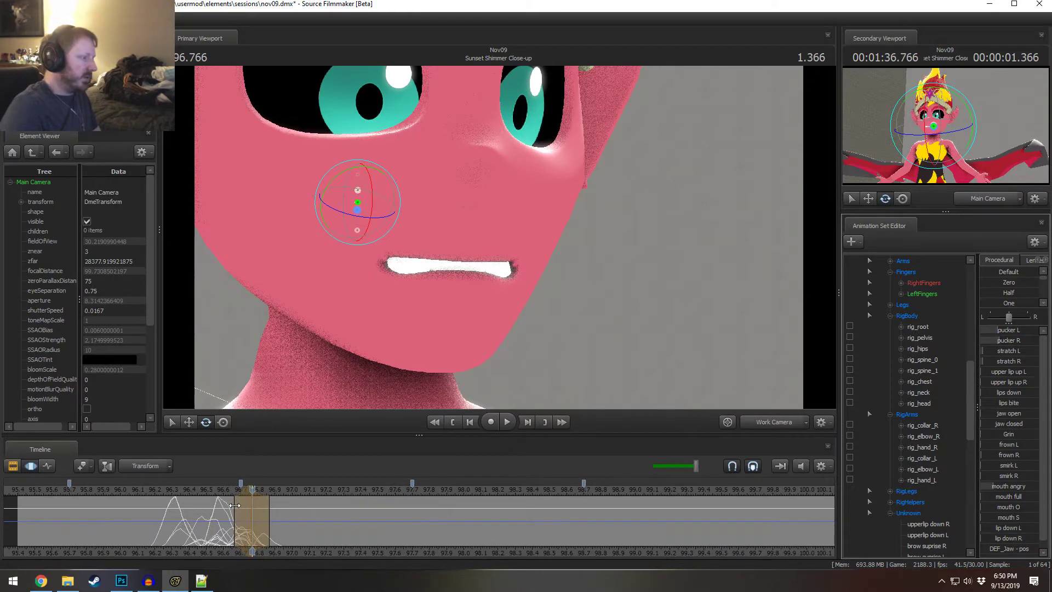
- Center a time selection on 1:36.800 and raise pucker on both sides of the mouth
mouse_move(247, 489)
left_mouse_down()
mouse_move(252, 499)
mouse_move(230, 508)
mouse_move(233, 520)
mouse_move(263, 526)
mouse_move(149, 502)
mouse_move(192, 501)
mouse_move(156, 496)
mouse_move(258, 529)
left_mouse_up()
left_click(258, 528)
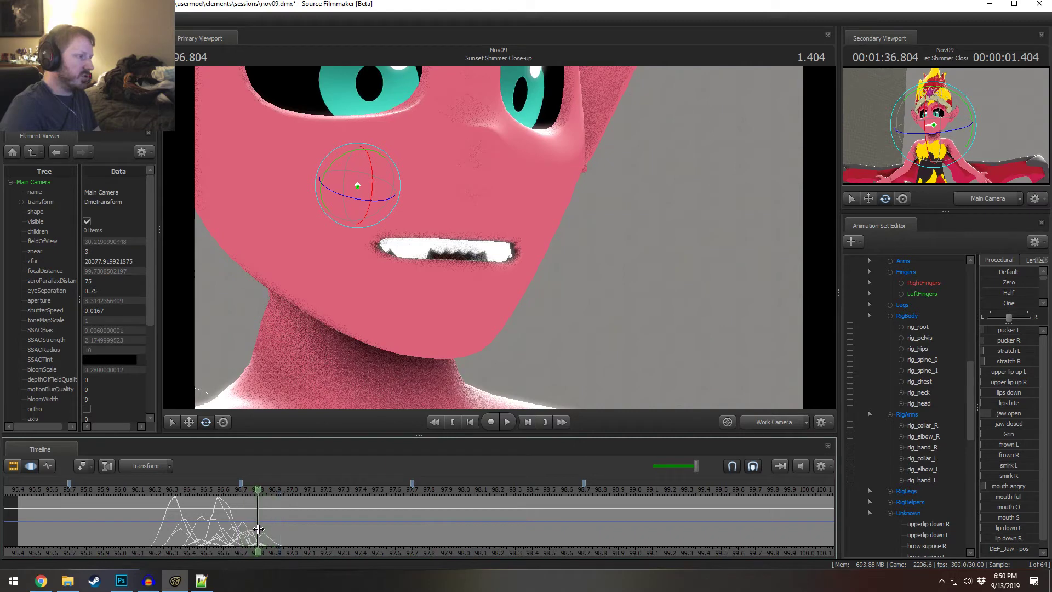
left_click_drag(280, 528, 285, 529)
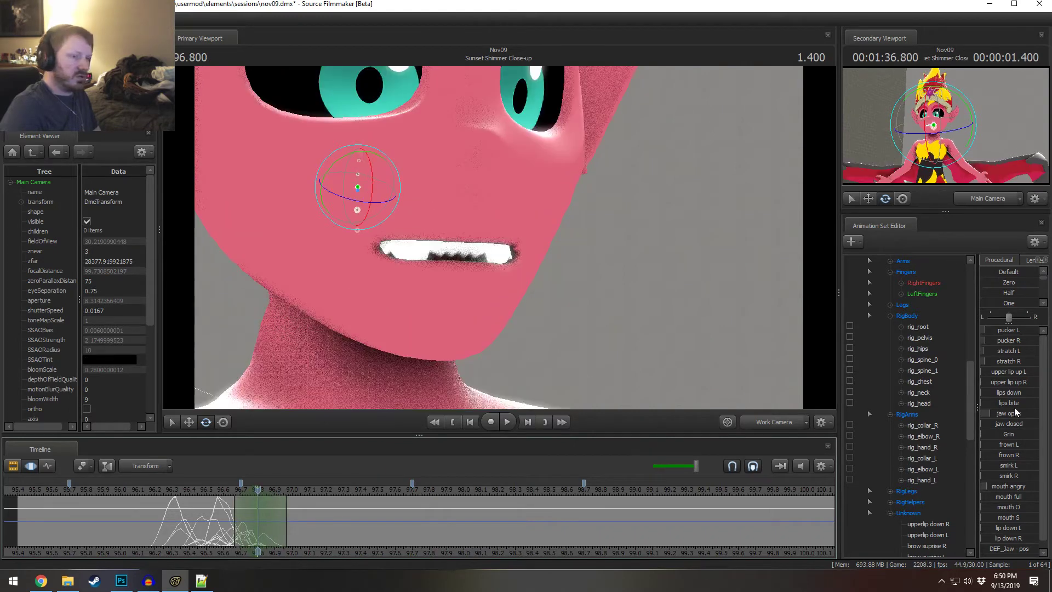
left_click_drag(998, 331, 1039, 342)
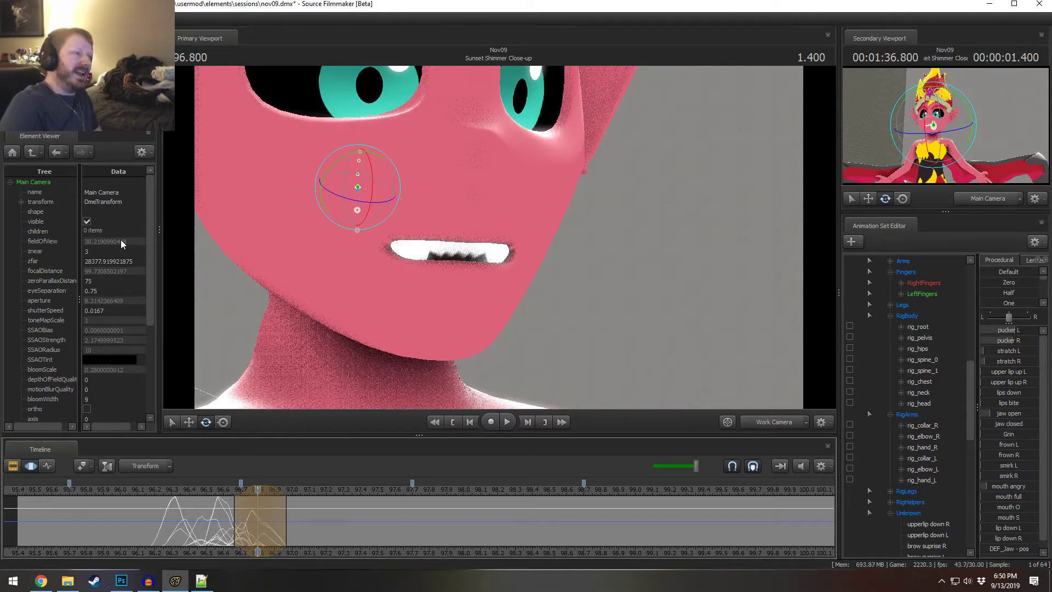
- Center the time selection on 1:36.900 and raise pucker fully on both sides
key("shift")
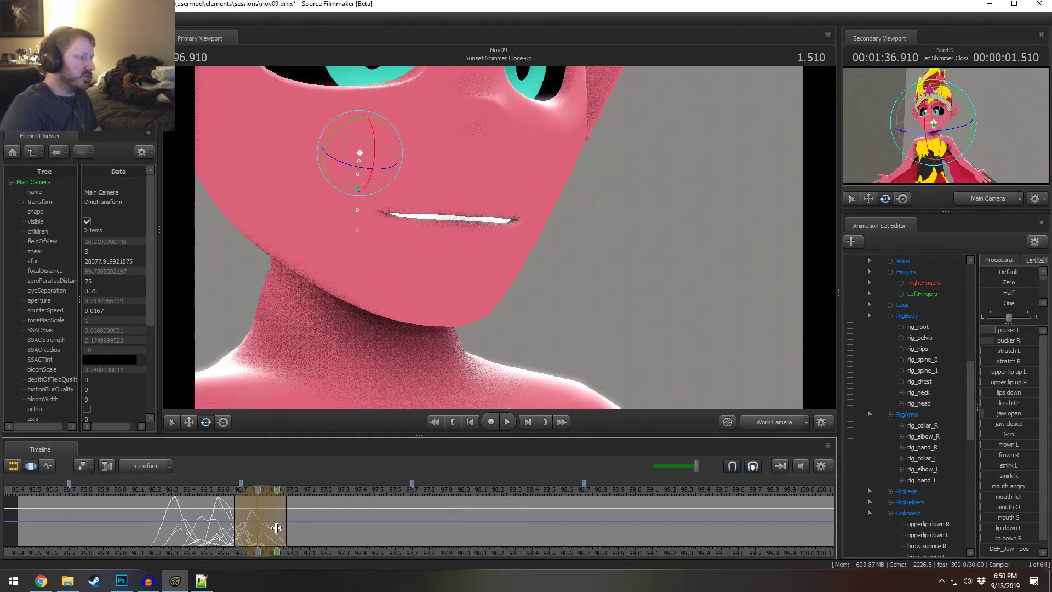
left_click(277, 529)
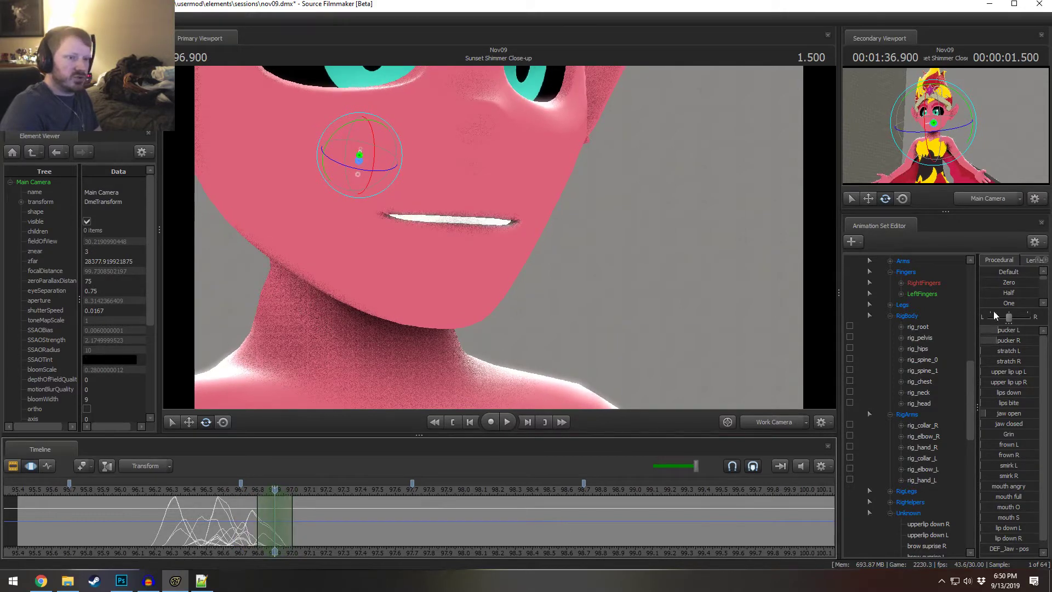
left_click_drag(1004, 329, 1034, 340)
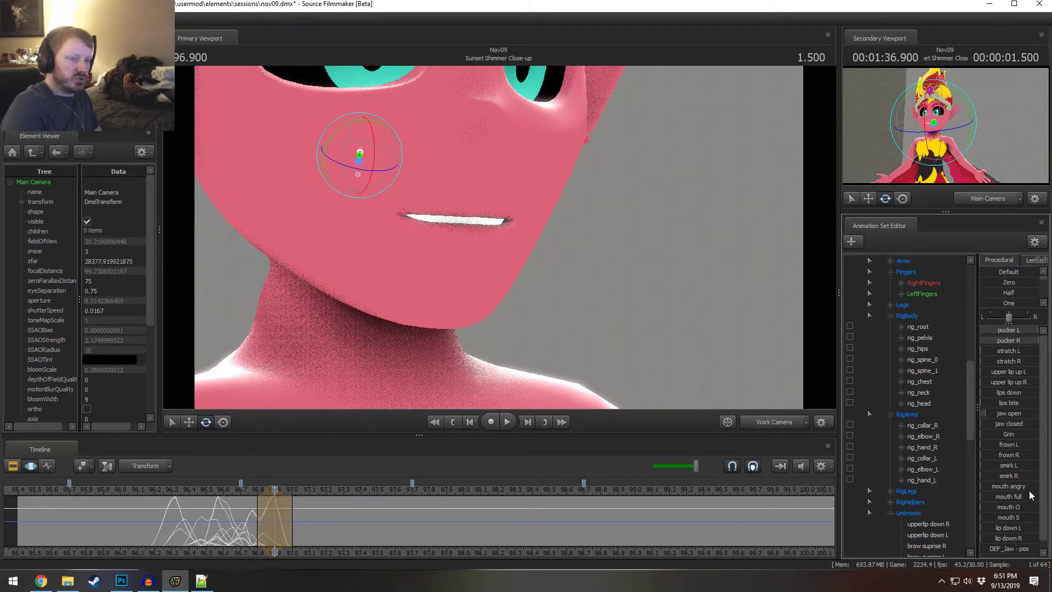
- At 1:36.900, raise mouth O slightly, close the jaw fully and add a partial frown on both sides
left_click_drag(1026, 507, 1033, 497)
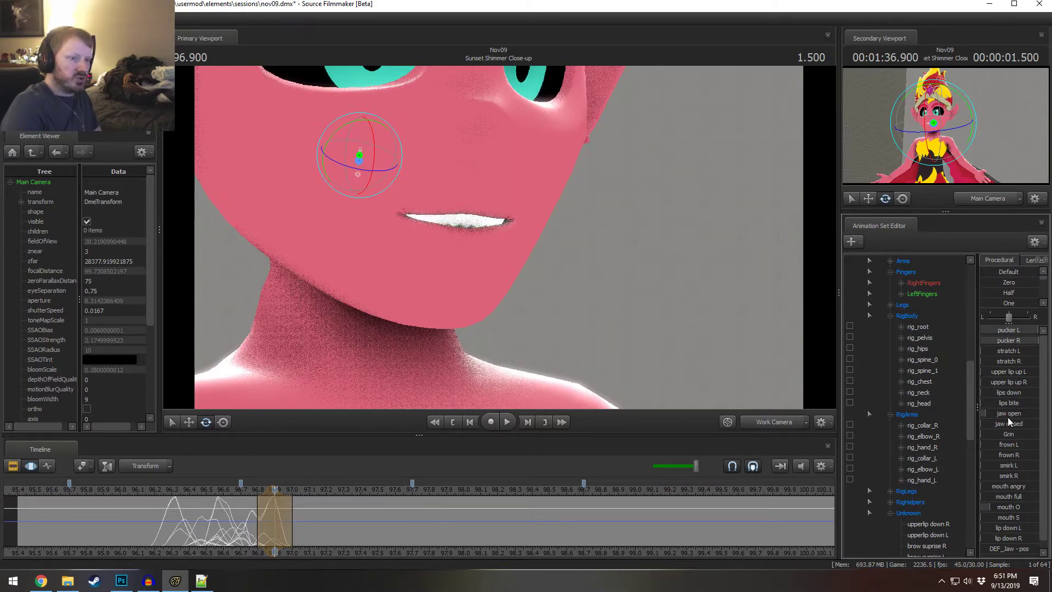
left_click_drag(1008, 424, 1035, 424)
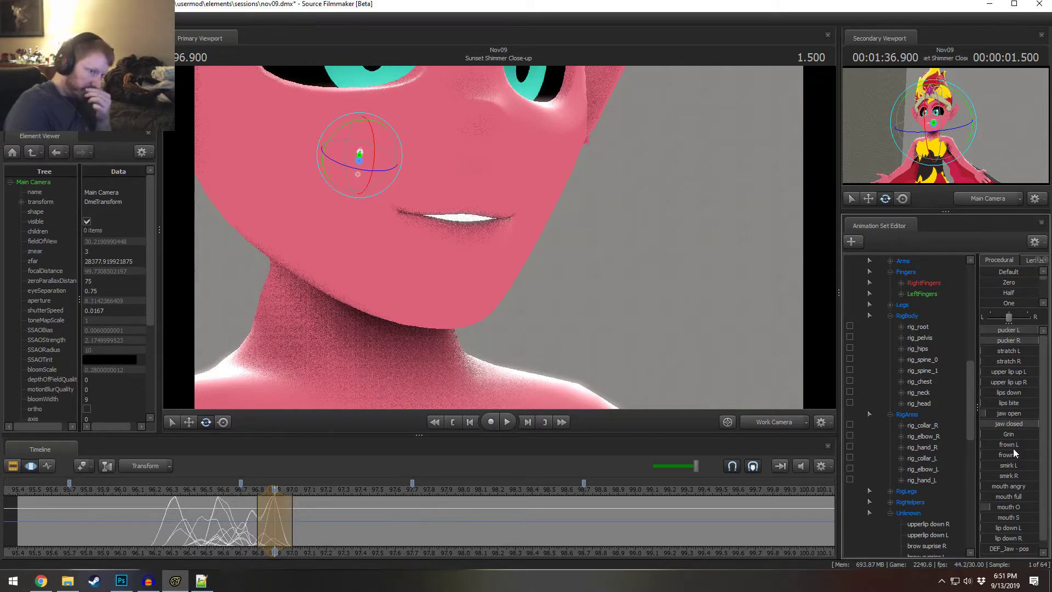
mouse_move(1012, 445)
left_mouse_down()
mouse_move(1033, 445)
mouse_move(1013, 456)
left_mouse_up()
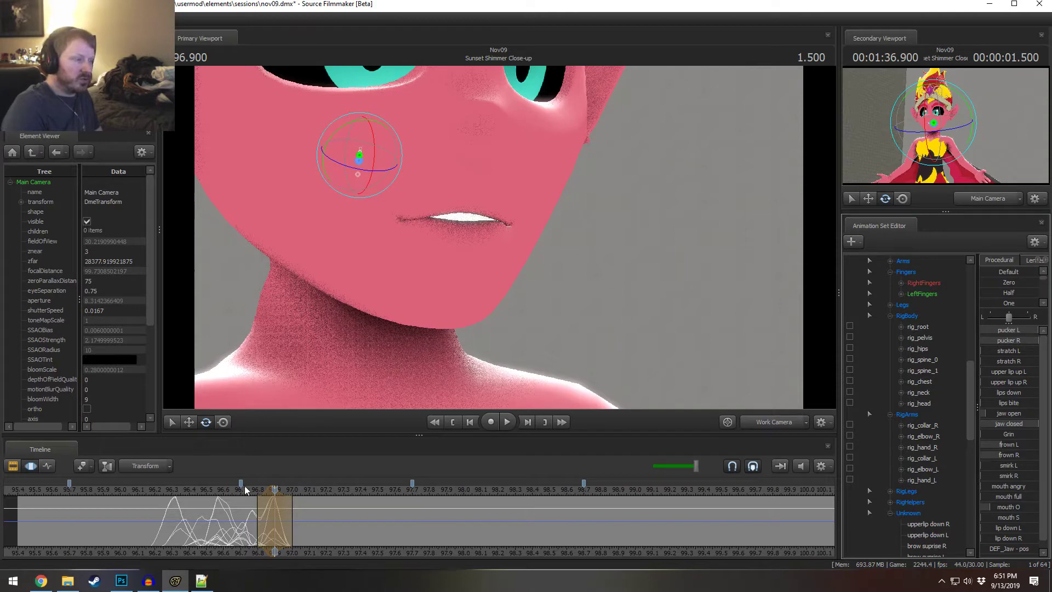
left_click_drag(1008, 433, 981, 394)
key("ctrl+z")
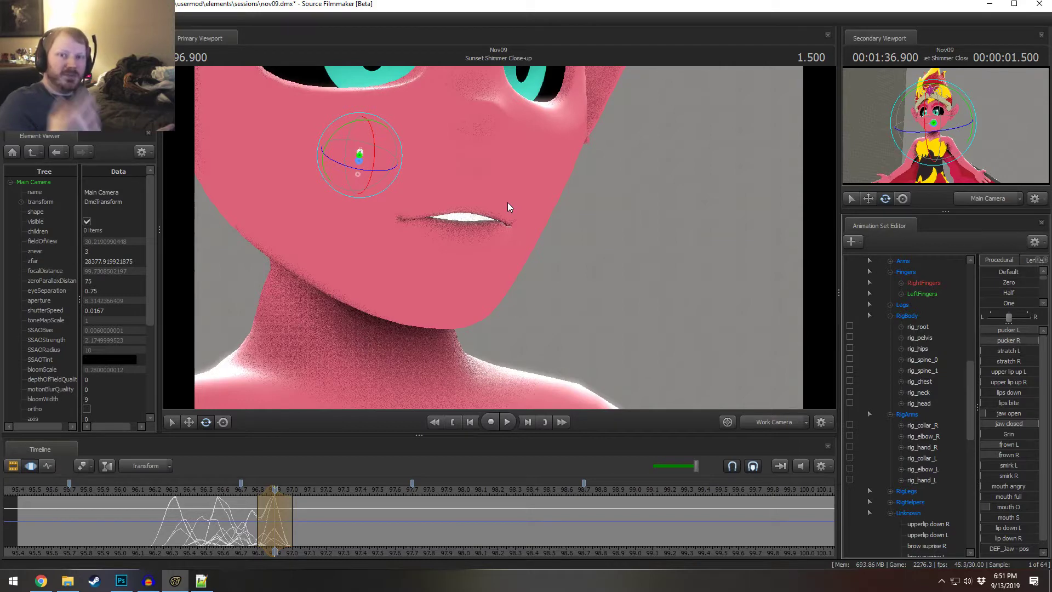
- Center a wider time selection on 1:37.000 and raise jaw open
mouse_move(274, 521)
left_mouse_down()
mouse_move(234, 521)
mouse_move(289, 525)
left_mouse_up()
scroll(290, 525, "up", 3)
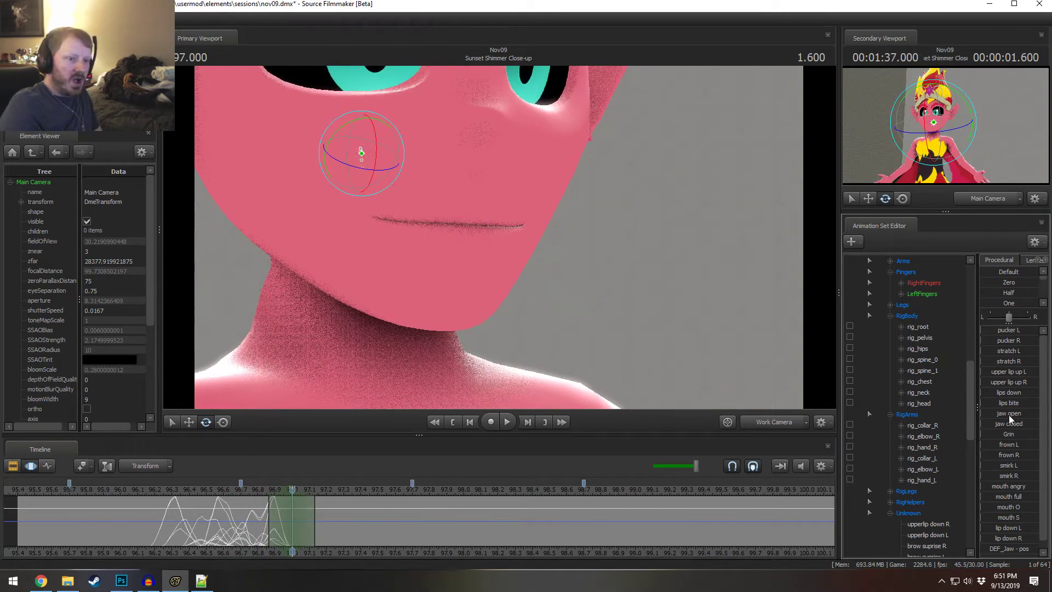
left_click_drag(1009, 415, 1035, 421)
- Center a time selection on 1:37.100, raise pucker partway on both sides and replace jaw open with a slight jaw closed
left_click_drag(291, 542, 310, 520)
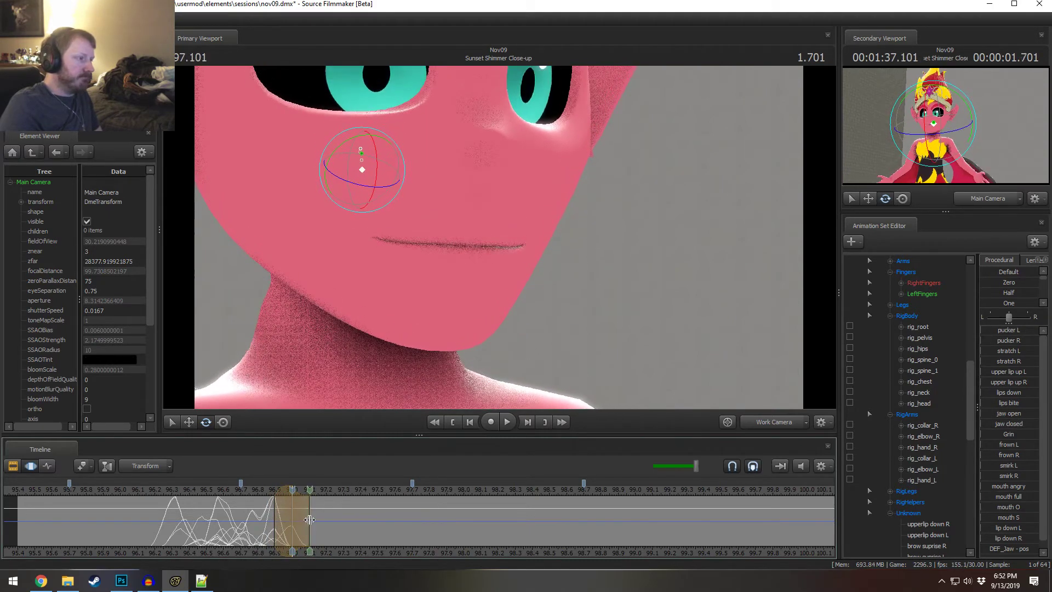
key("ctrl+z")
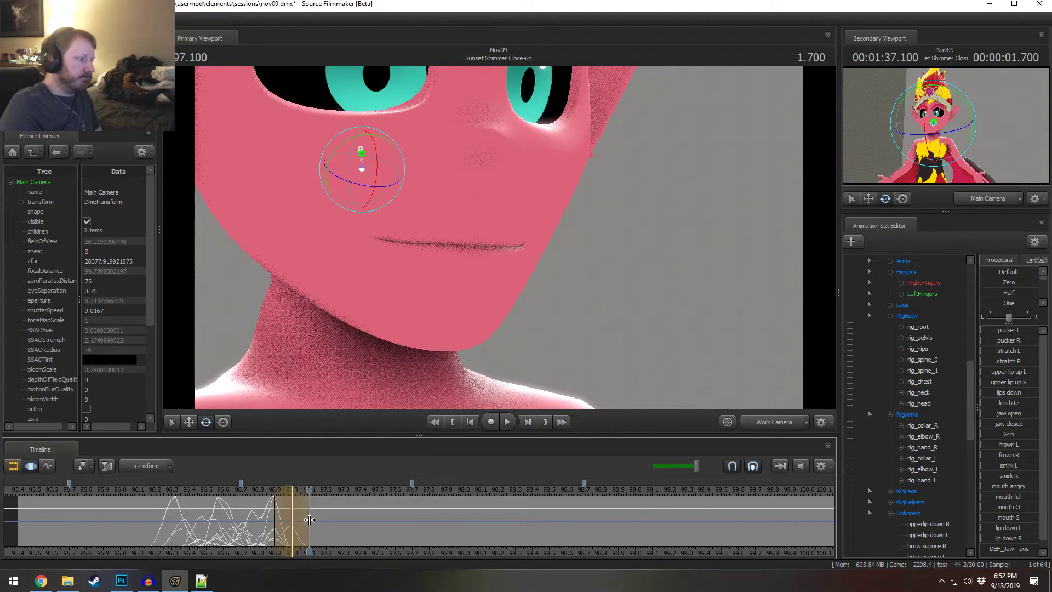
left_click(310, 520)
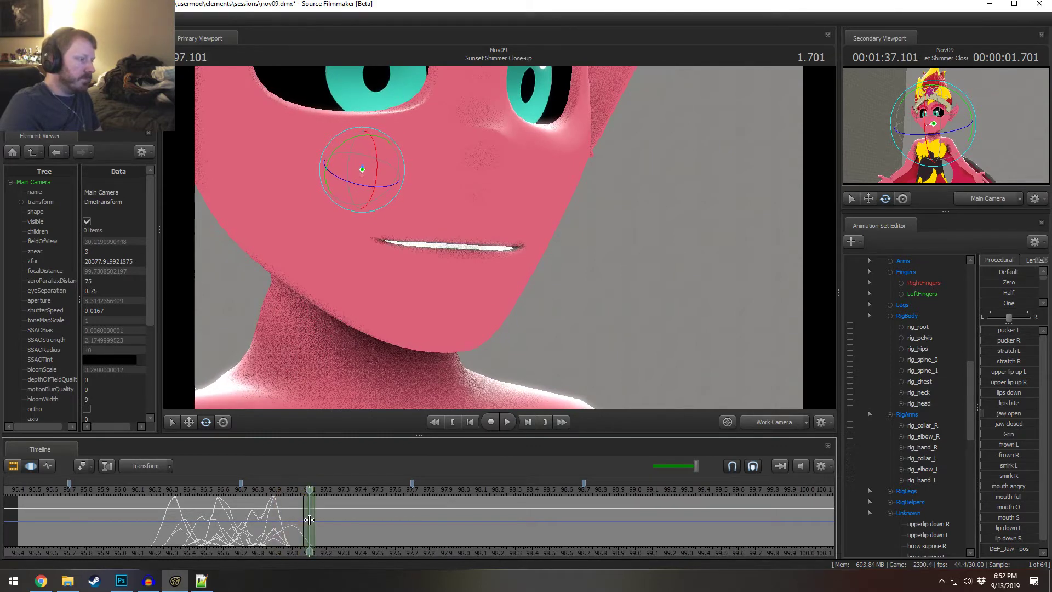
key("ctrl+z")
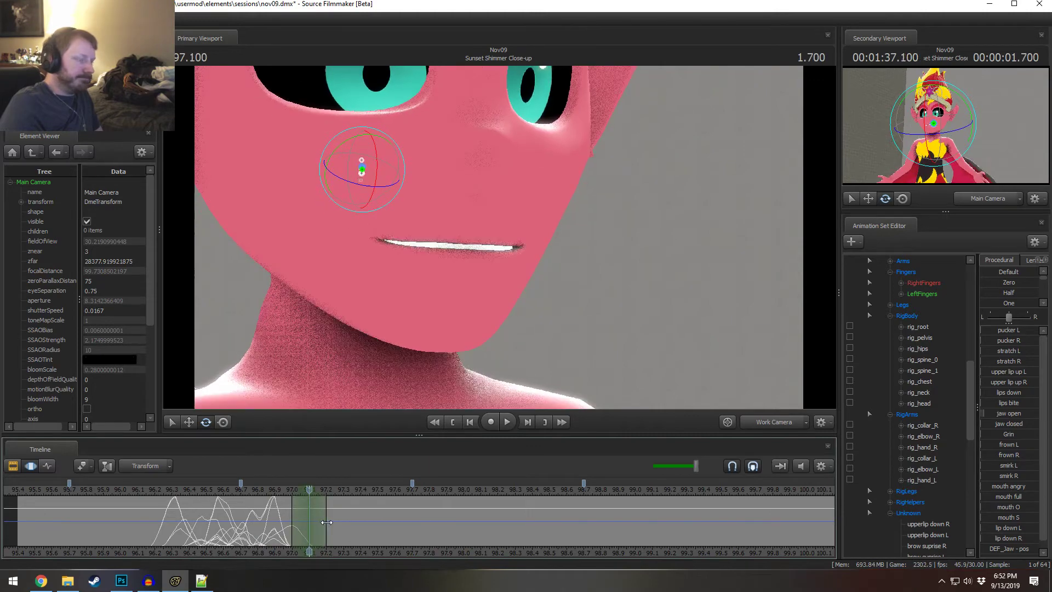
left_click_drag(560, 534, 400, 530)
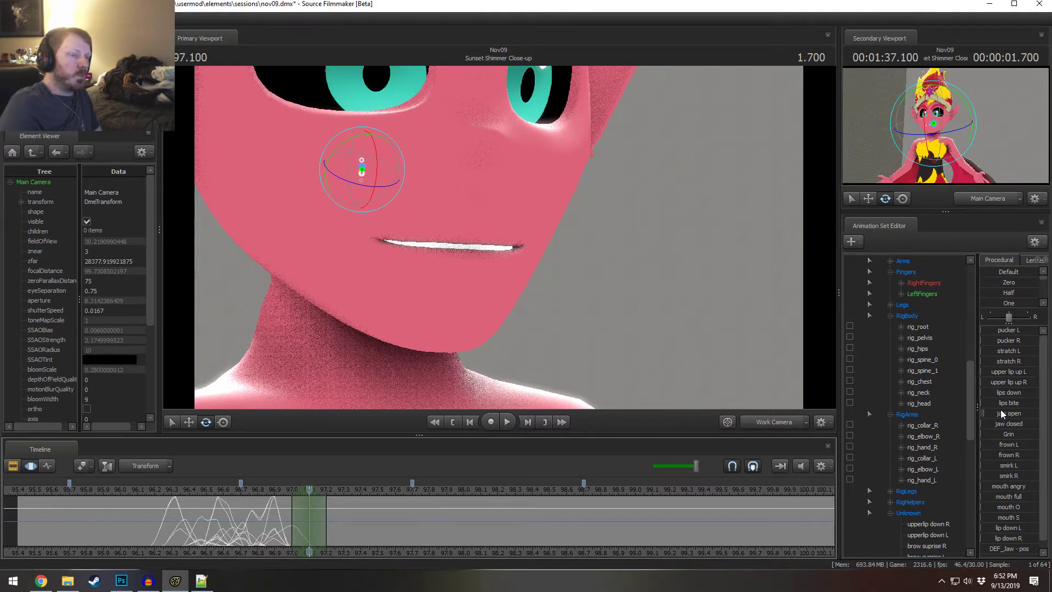
left_click_drag(1001, 343, 1020, 331)
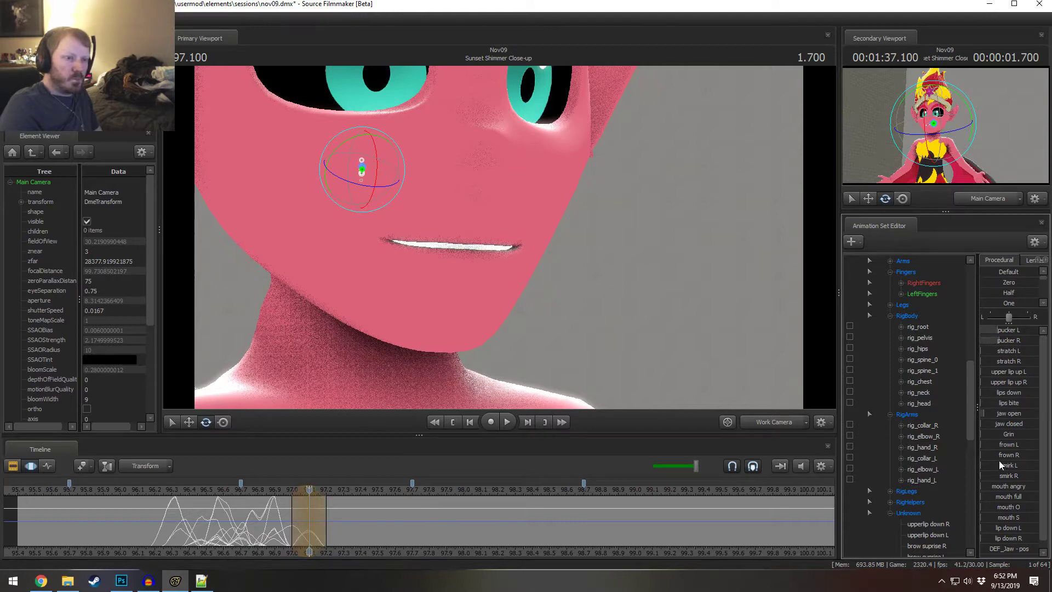
left_click_drag(985, 413, 980, 413)
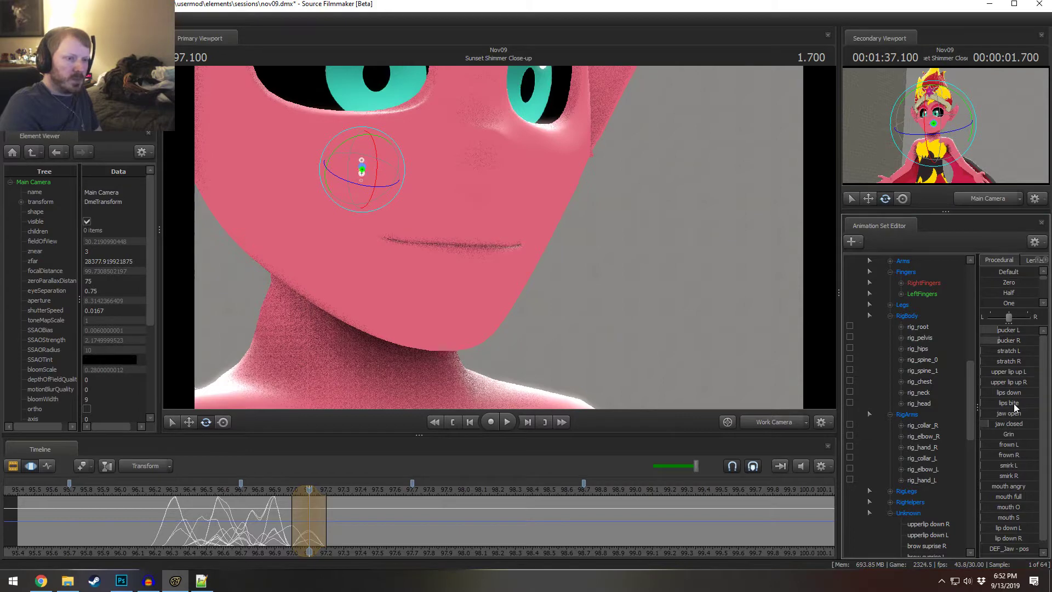
- At 1:37.100, raise mouth S partway and increase jaw closed slightly
left_click_drag(1015, 407, 982, 403)
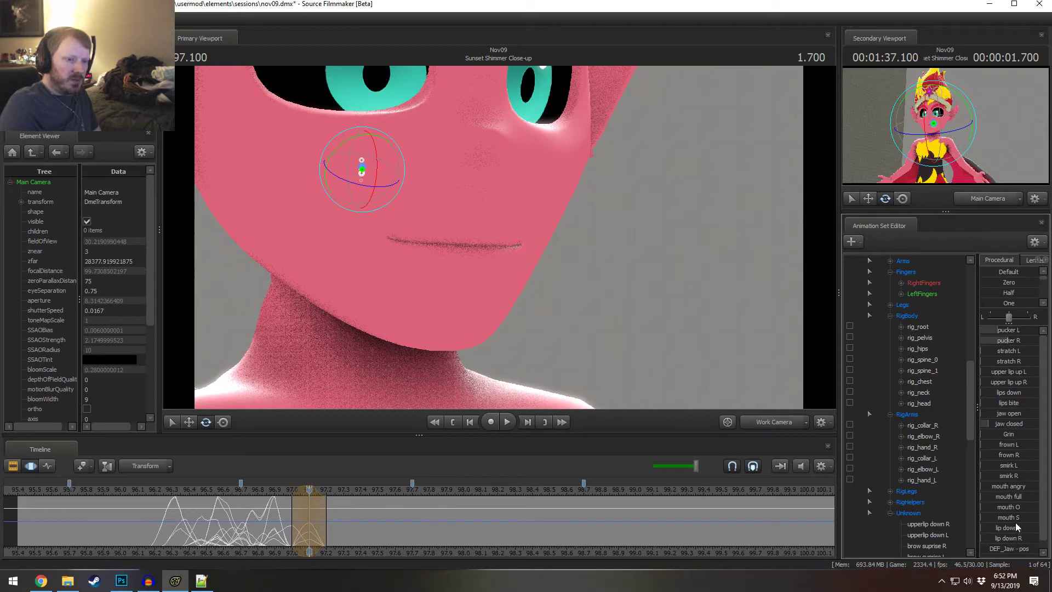
left_click_drag(1011, 518, 1033, 517)
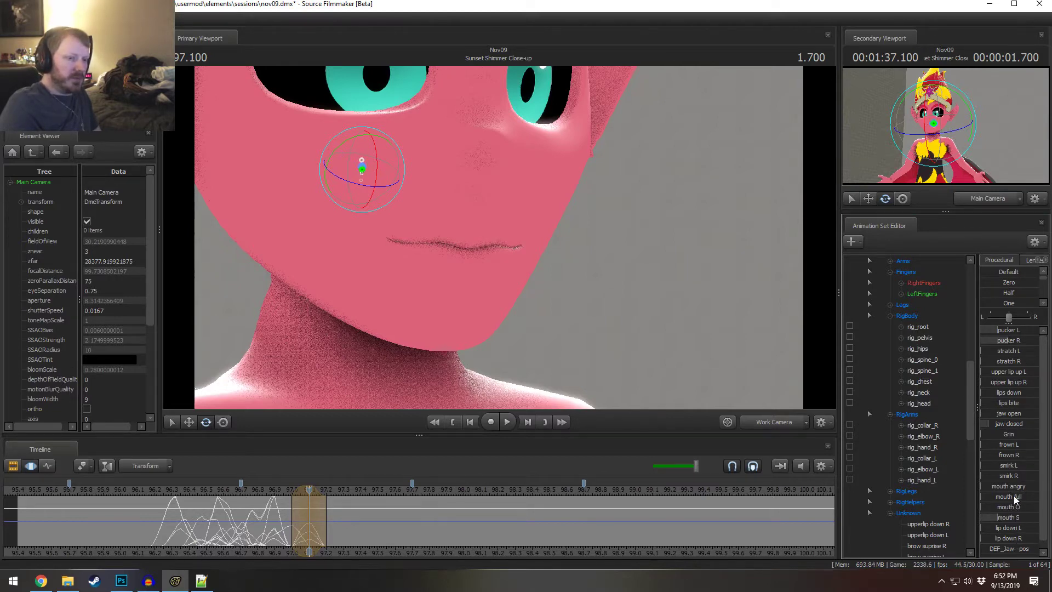
left_click_drag(1018, 487, 1021, 487)
key("ctrl+z")
mouse_move(1014, 422)
left_mouse_down()
mouse_move(1039, 423)
mouse_move(982, 422)
mouse_move(995, 423)
left_mouse_up()
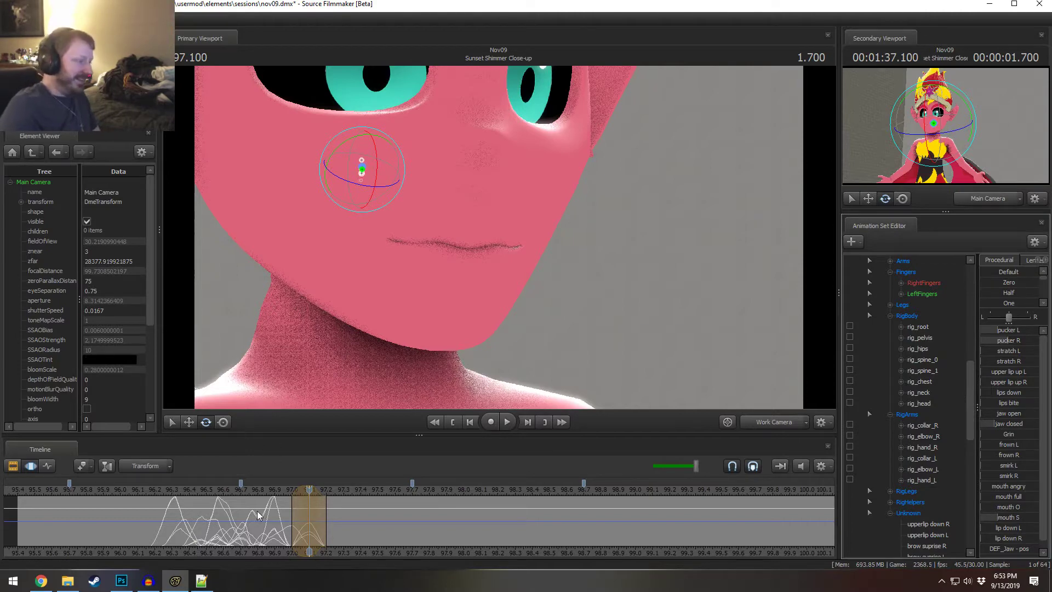
- Play the mouth animation up to about 1:37.166 to review the lip sync
left_click(256, 491)
key("space")
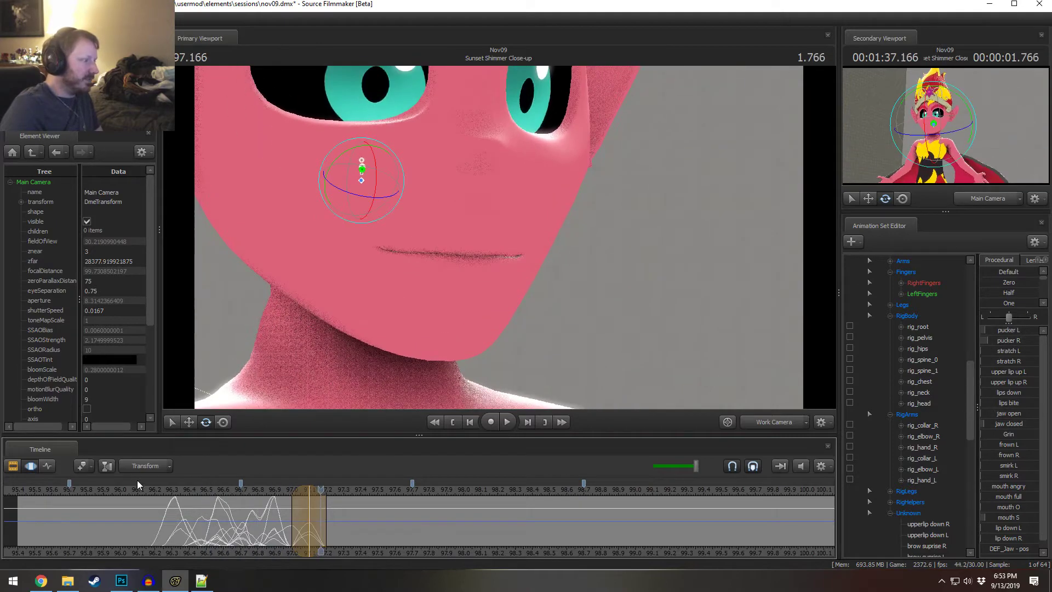
key("space")
- Center a short time selection on 1:36.933 and lower jaw open to nearly close the mouth
left_click_drag(262, 537, 315, 514)
left_click(284, 519)
left_click(284, 489)
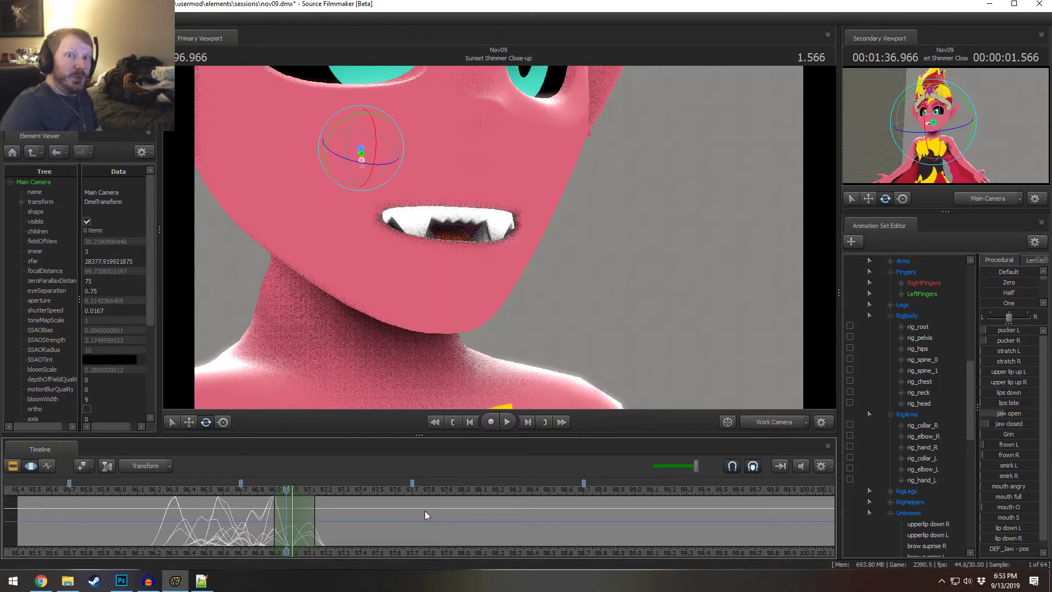
mouse_move(286, 520)
left_mouse_down()
mouse_move(260, 520)
mouse_move(279, 527)
left_mouse_up()
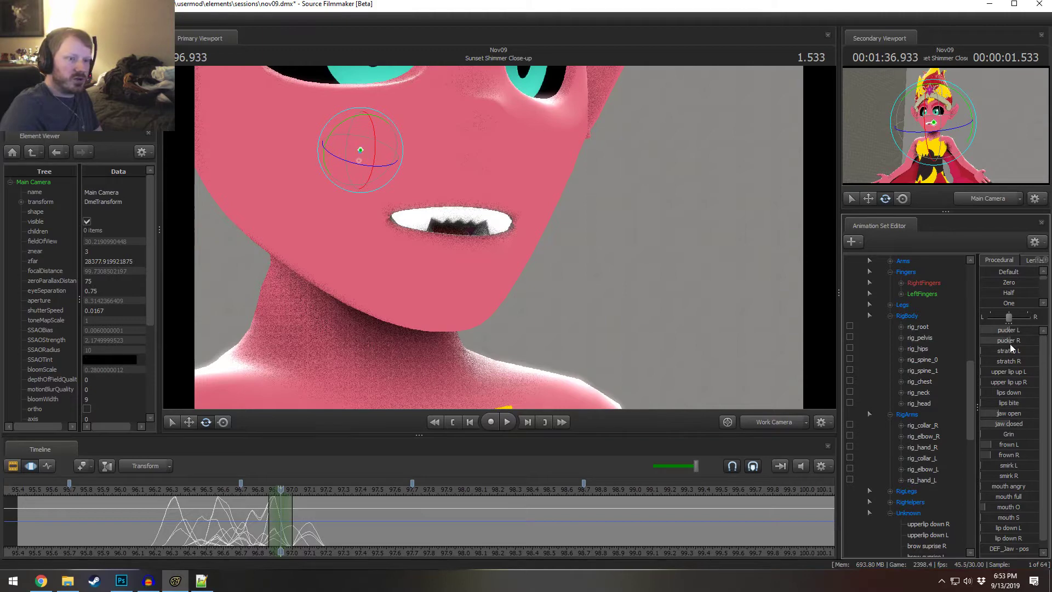
left_click_drag(1010, 414, 996, 413)
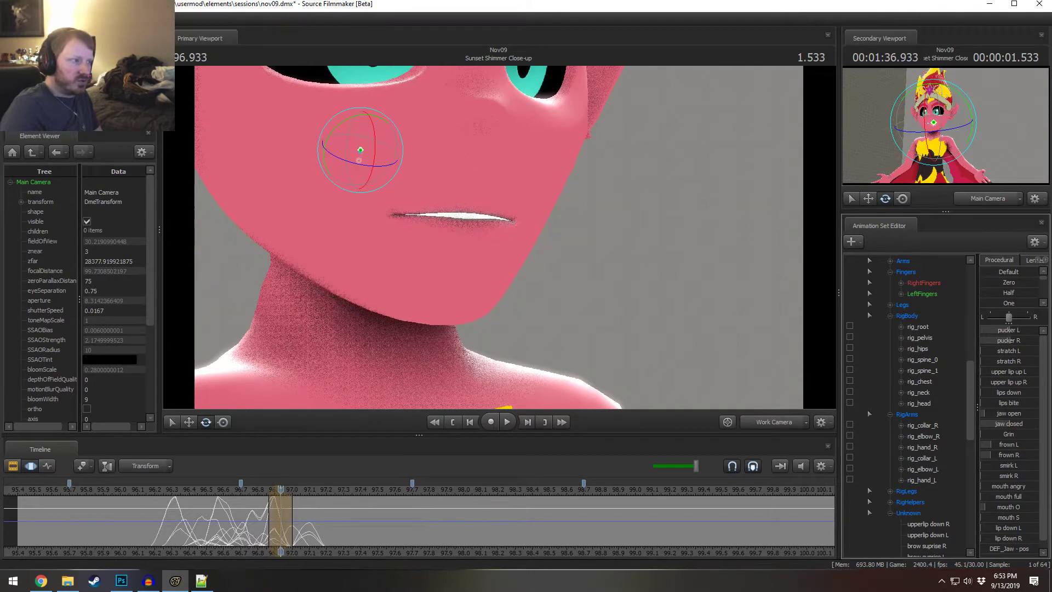
- Center the time selection on 1:37.000 and raise pucker on both sides to most of its range
key("shift")
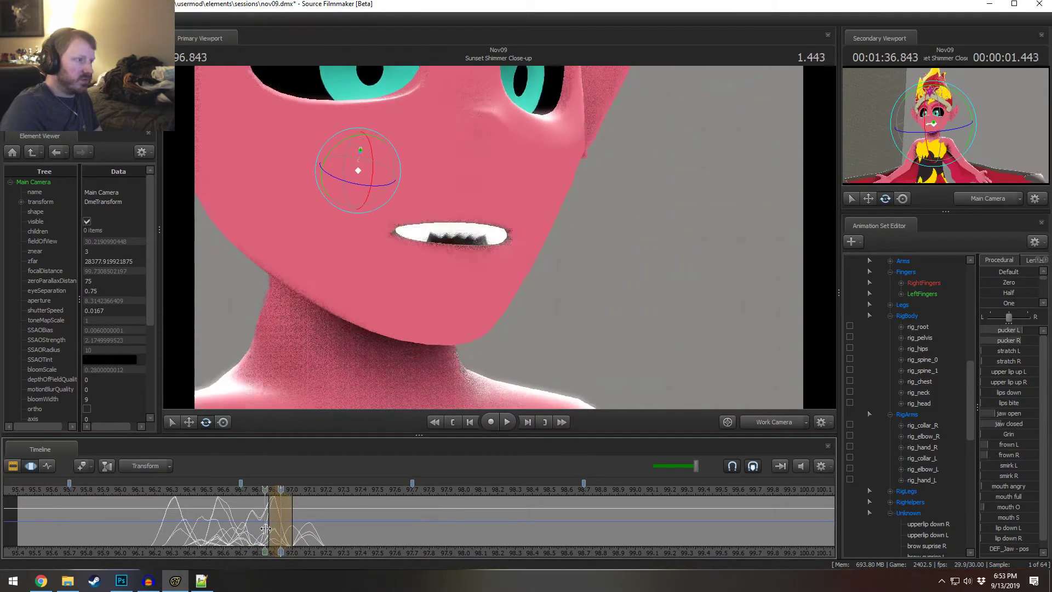
middle_click_drag(277, 530, 289, 532)
scroll(289, 533, "up", 3, "shift")
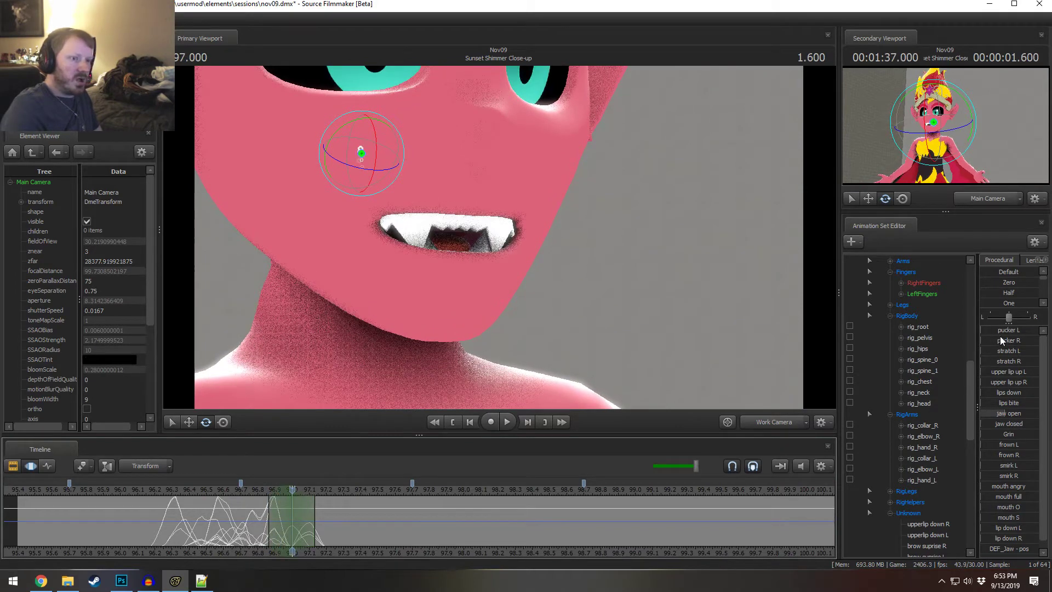
left_click_drag(1001, 336, 1022, 342)
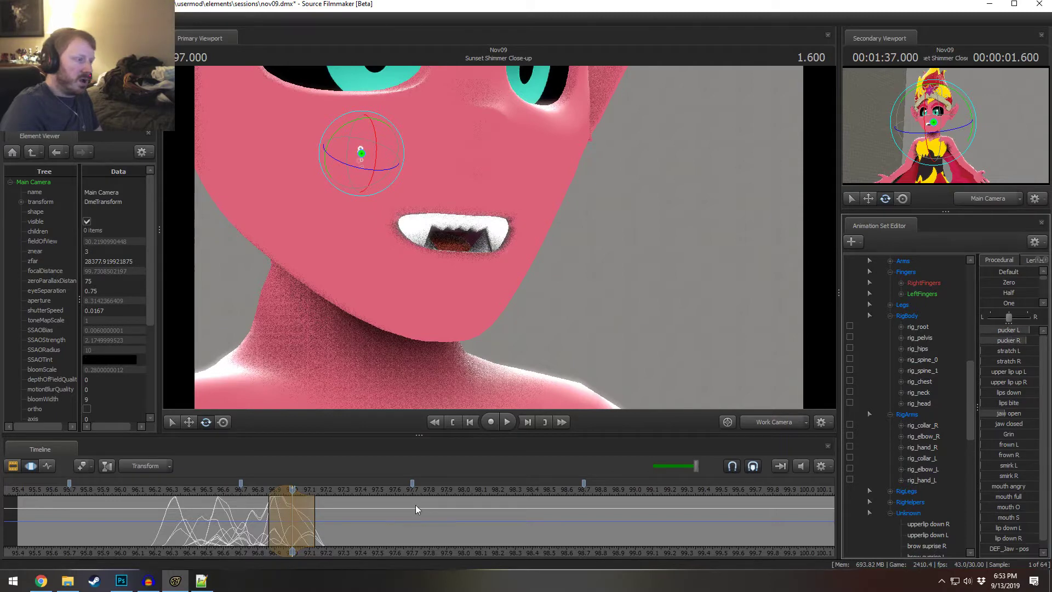
- Center a short time selection on 1:36.966 and raise jaw open slightly
left_click_drag(277, 514, 290, 509)
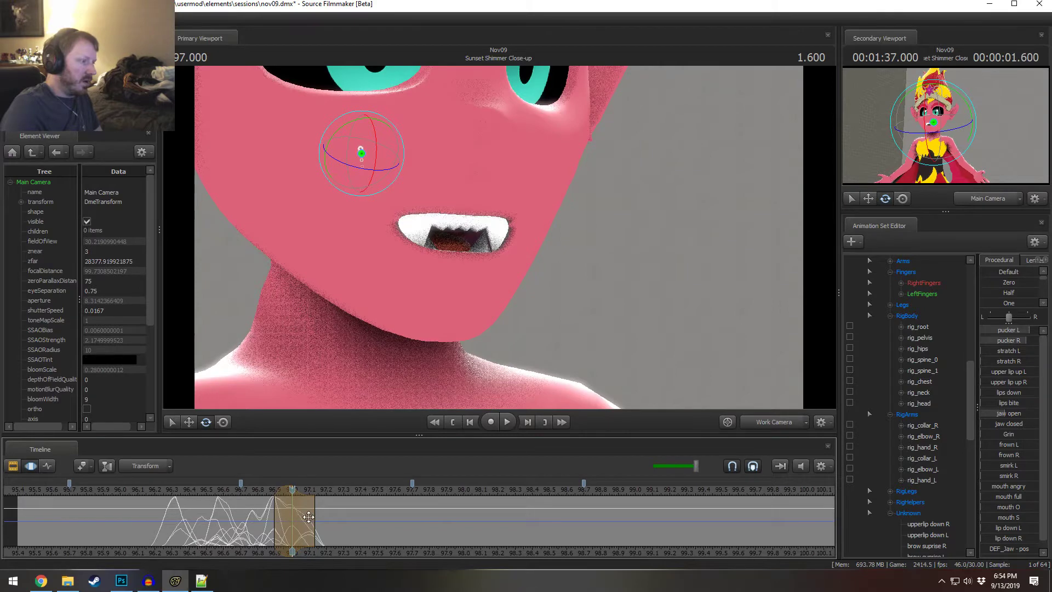
mouse_move(309, 517)
left_mouse_down()
mouse_move(273, 517)
mouse_move(289, 521)
left_mouse_up()
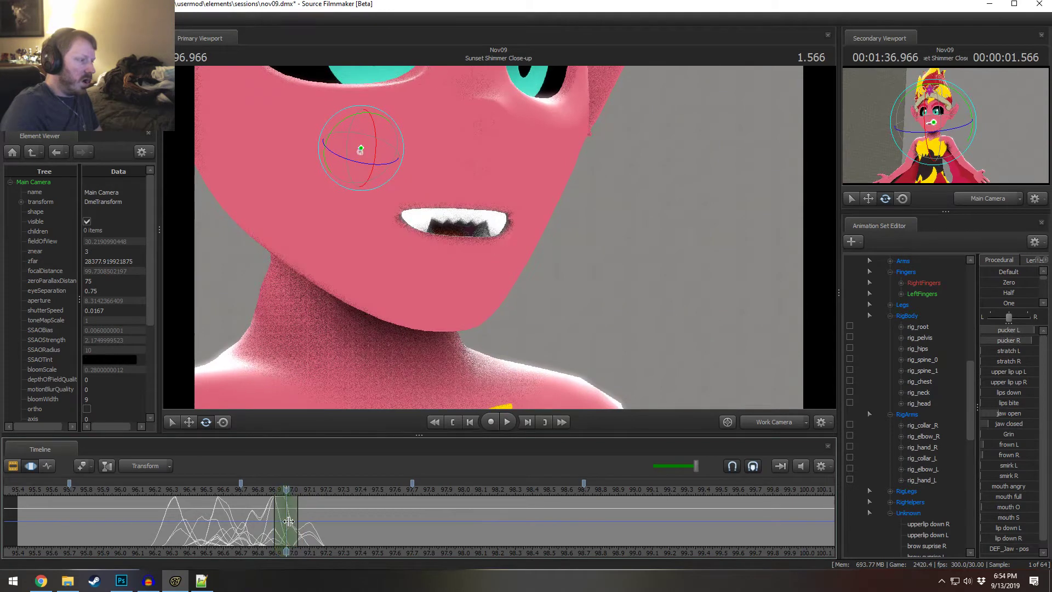
scroll(289, 521, "up", 1)
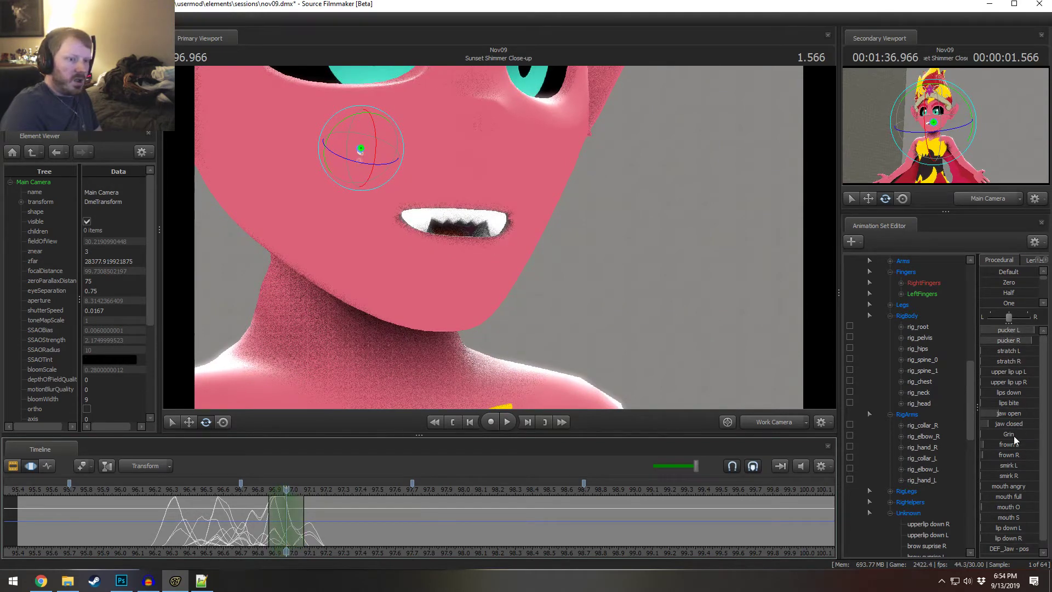
left_click_drag(1011, 413, 1020, 414)
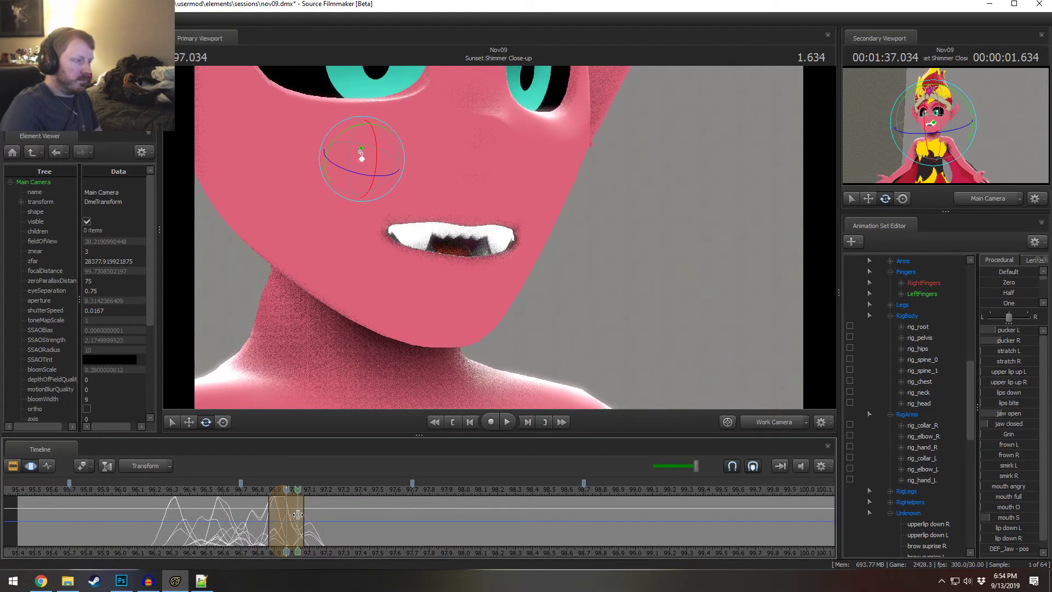
- Center a short time selection on 1:37.033, lower jaw open to close the mouth, and play the result back
middle_click_drag(298, 514, 298, 518)
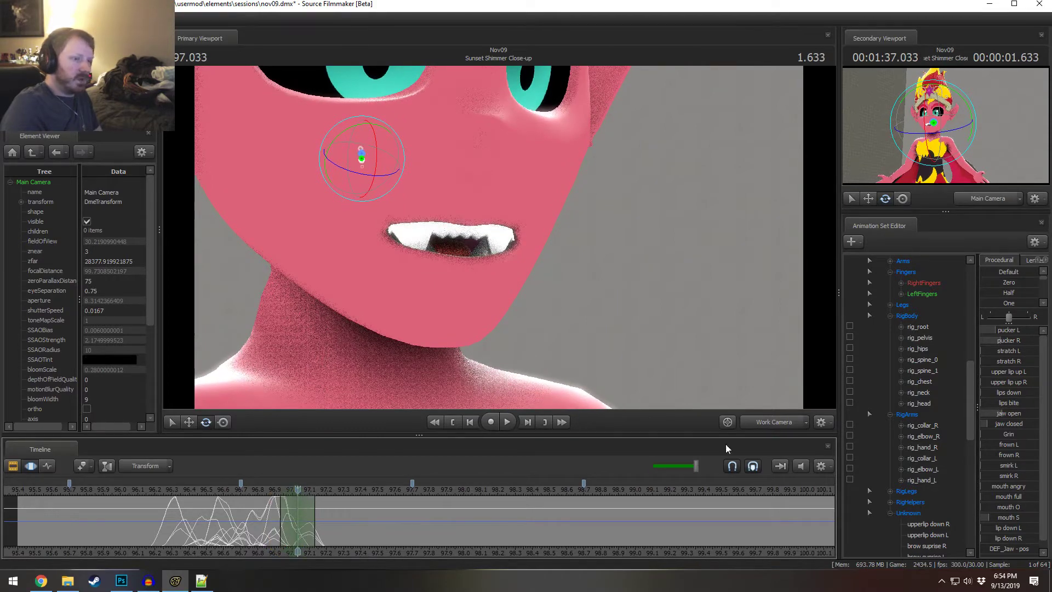
left_click_drag(1007, 415, 985, 415)
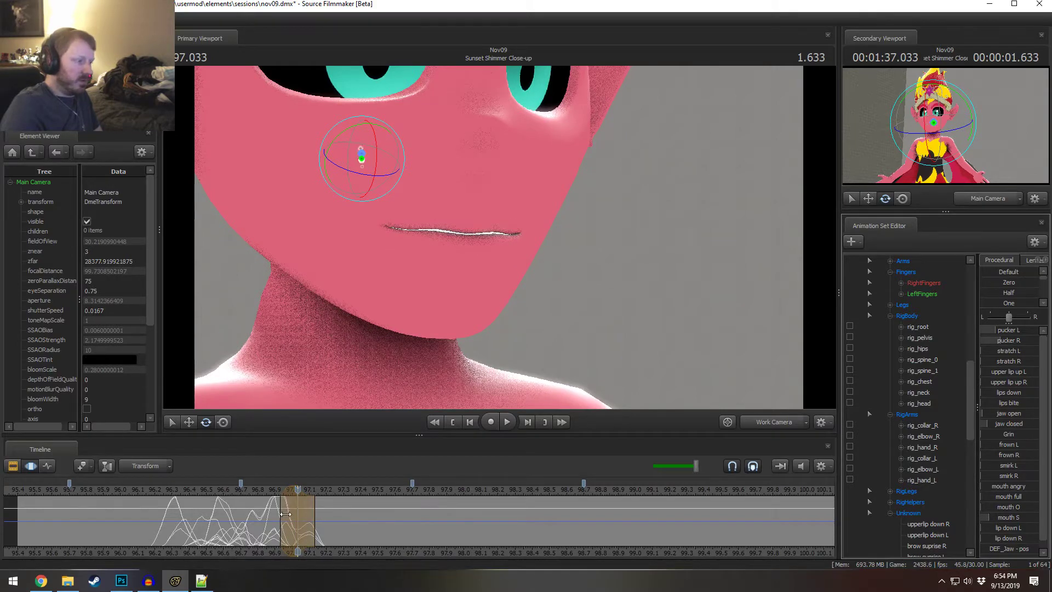
left_click_drag(285, 513, 320, 521)
left_click_drag(316, 526, 318, 527)
left_click(240, 489)
key("space")
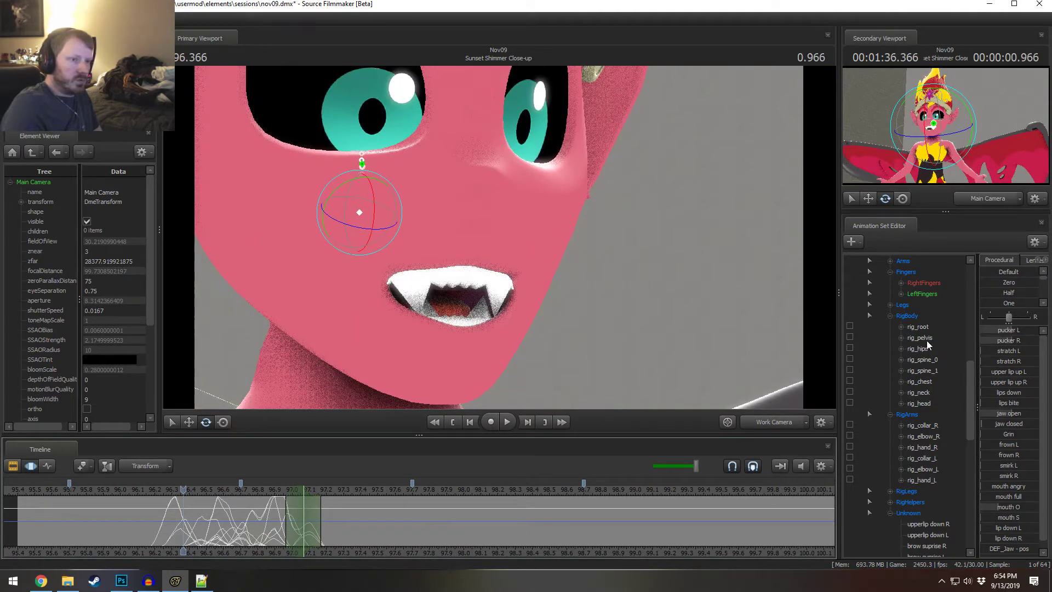
- Check the jaw open curve by itself, reselect all Lower Face controls, and raise jaw closed and, slightly, lips down at 1:37.033
scroll(904, 344, "up", 8)
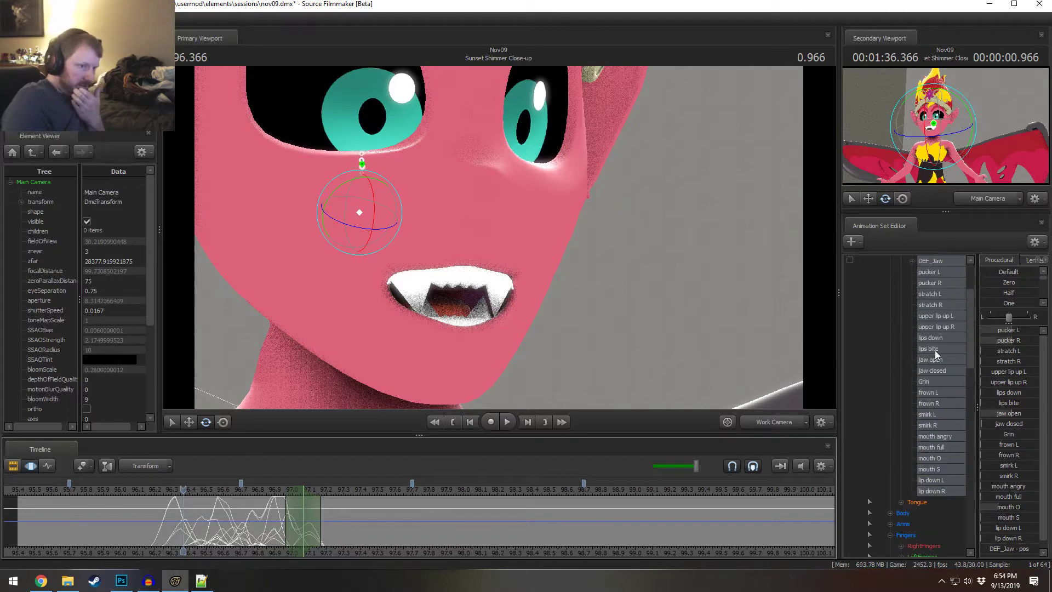
scroll(960, 353, "up", 3)
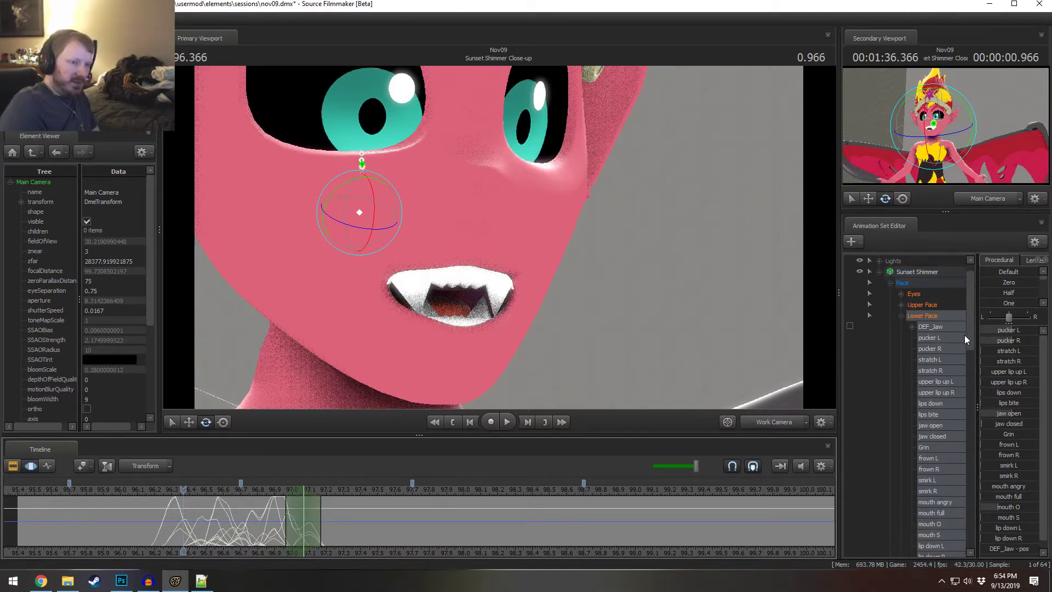
scroll(949, 351, "down", 2)
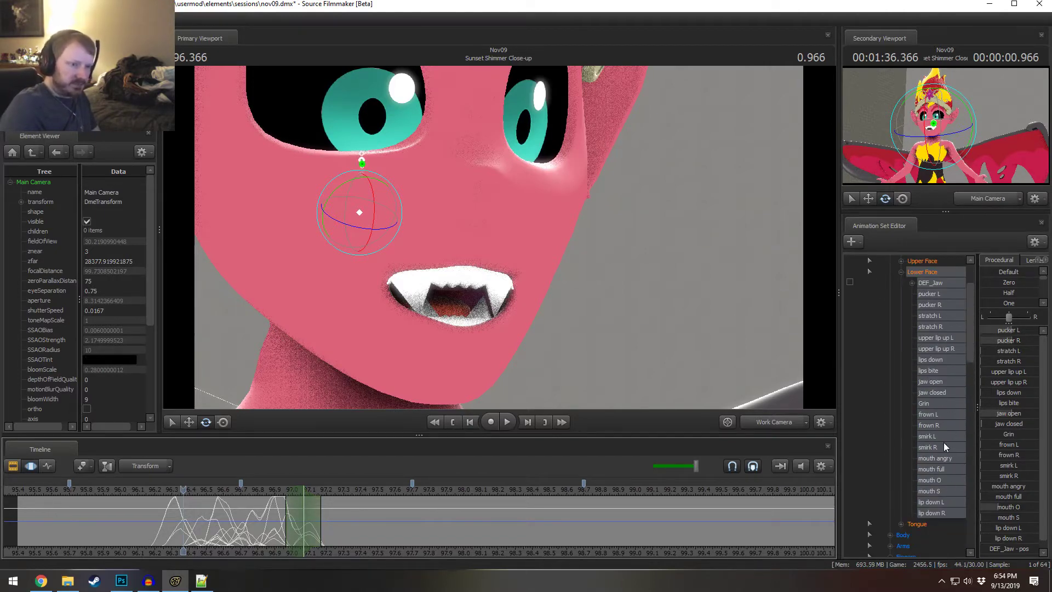
left_click(934, 382)
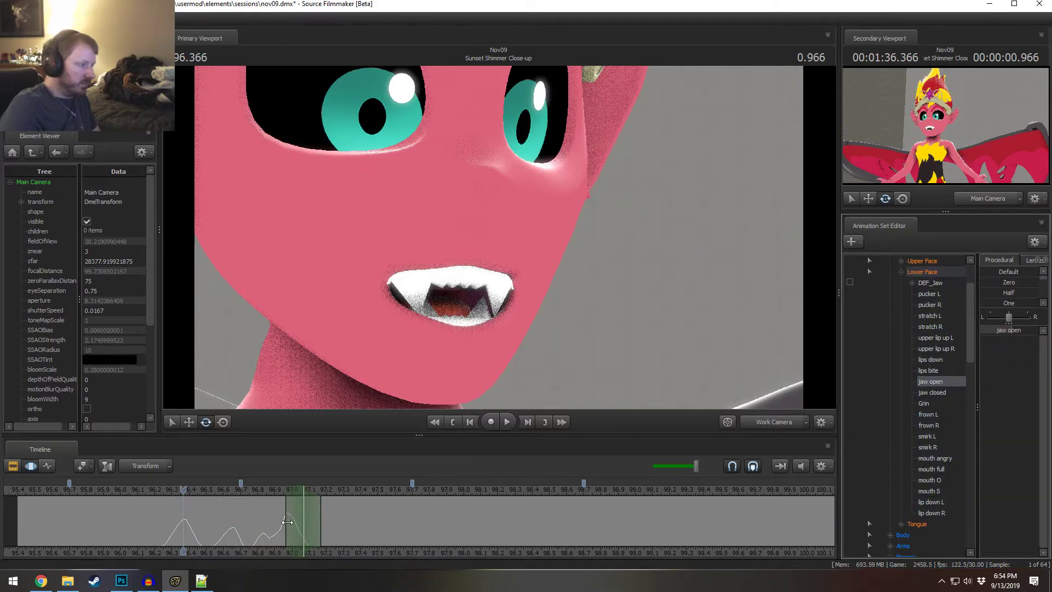
mouse_move(288, 525)
left_mouse_down()
mouse_move(301, 541)
mouse_move(270, 536)
mouse_move(315, 537)
mouse_move(298, 537)
left_mouse_up()
left_click(932, 273)
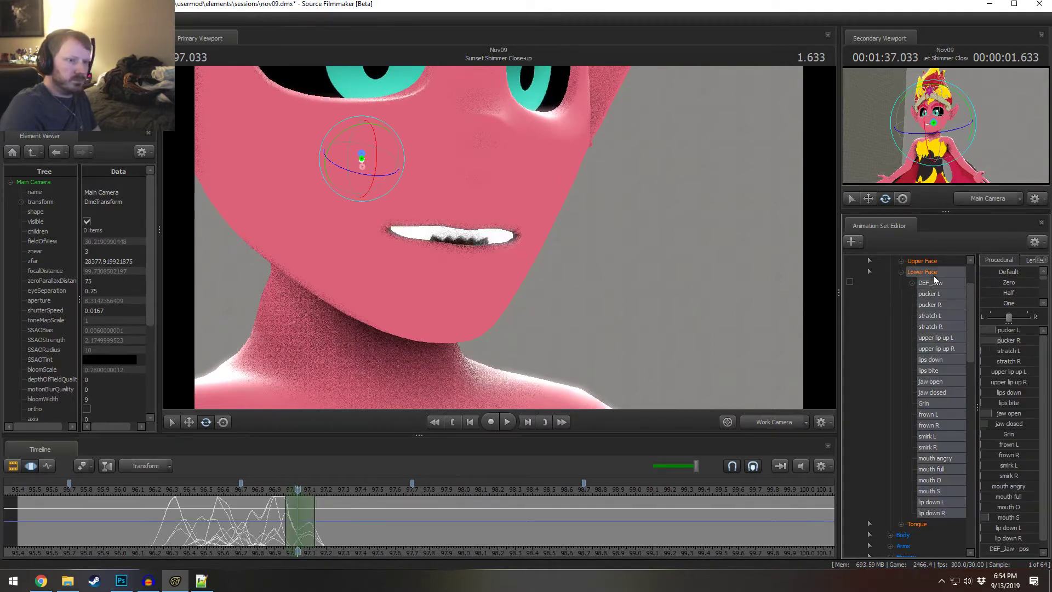
left_click_drag(1014, 422, 991, 390)
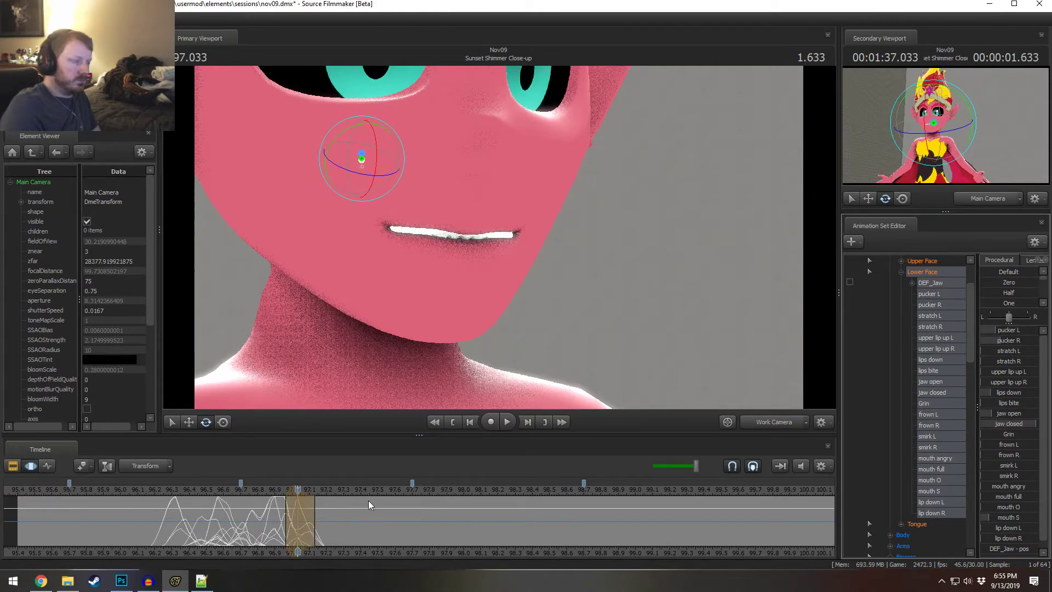
- Play the lip sync from about 1:36.3 and scrub the mouth poses between 1:36.8 and 1:37.0
key("shift")
key("shift+space")
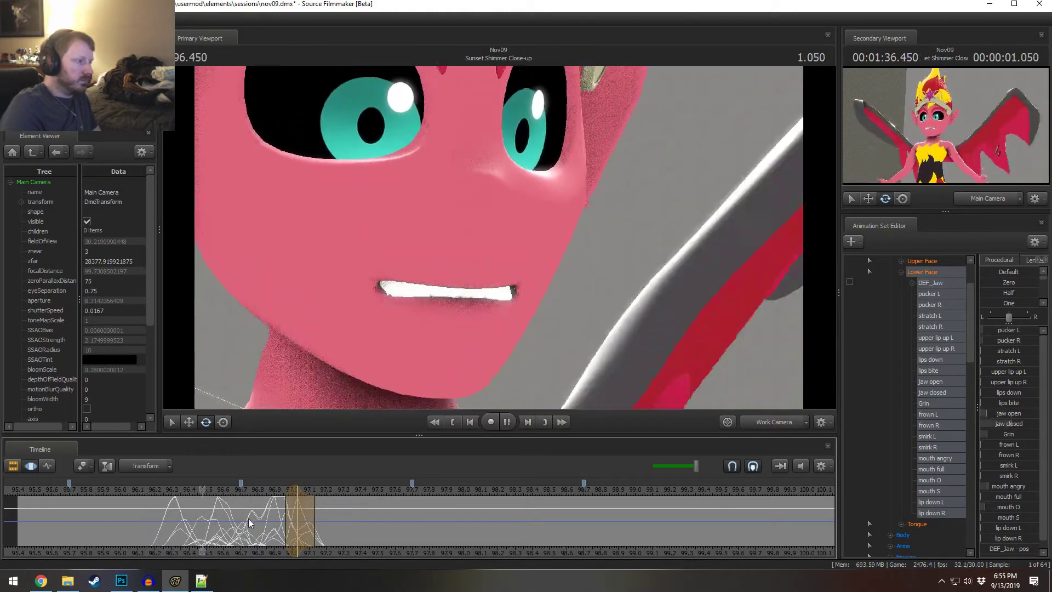
key("space")
key("shift")
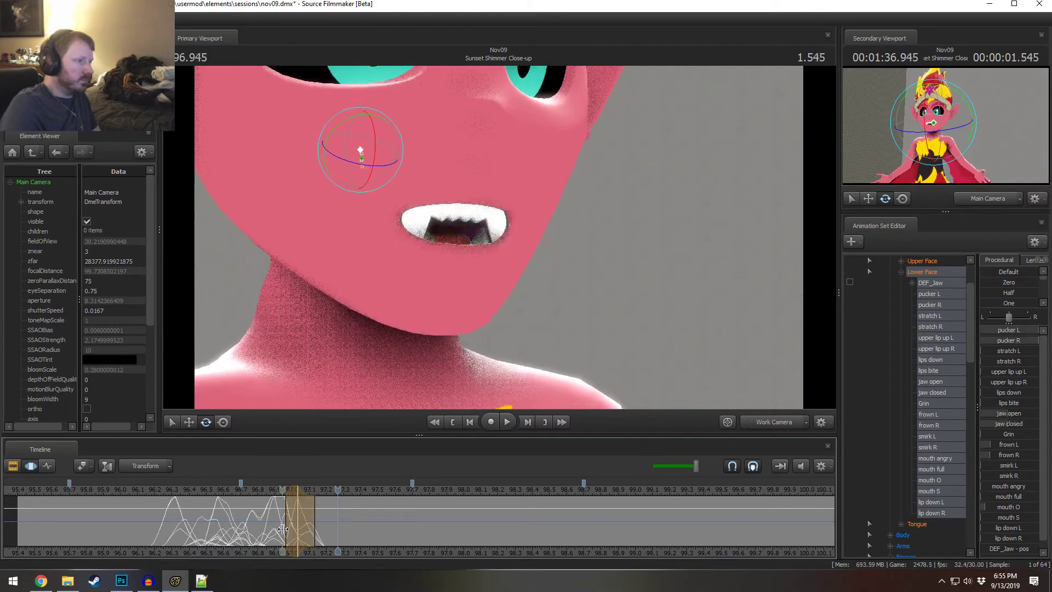
mouse_move(284, 529)
left_mouse_down()
mouse_move(298, 523)
mouse_move(259, 520)
mouse_move(294, 526)
left_mouse_up()
left_click(281, 518, "shift")
scroll(280, 518, "up", 3)
key("space")
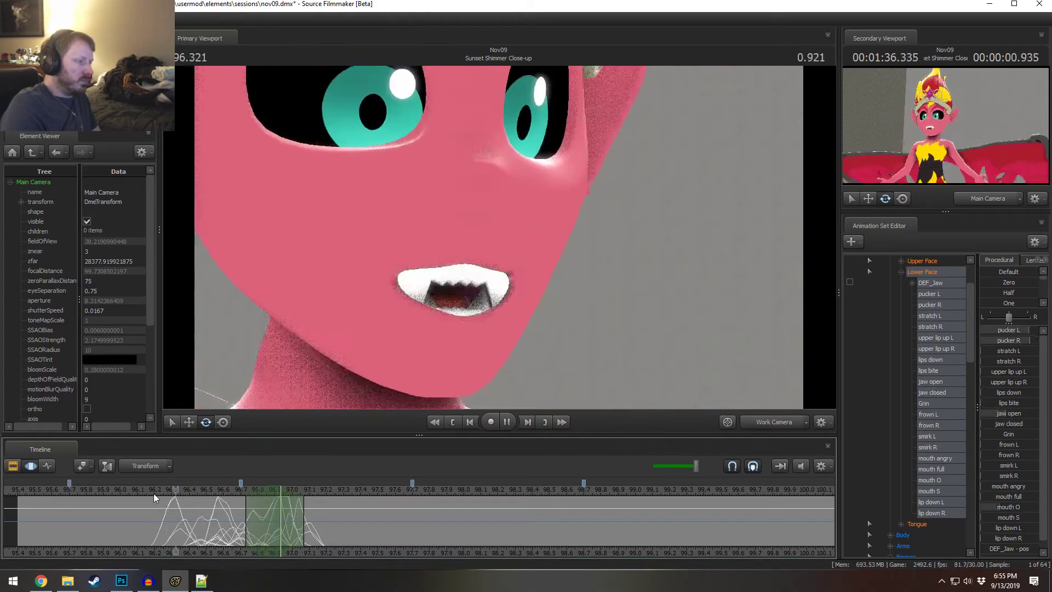
left_click(280, 518)
left_click_drag(280, 519, 286, 519)
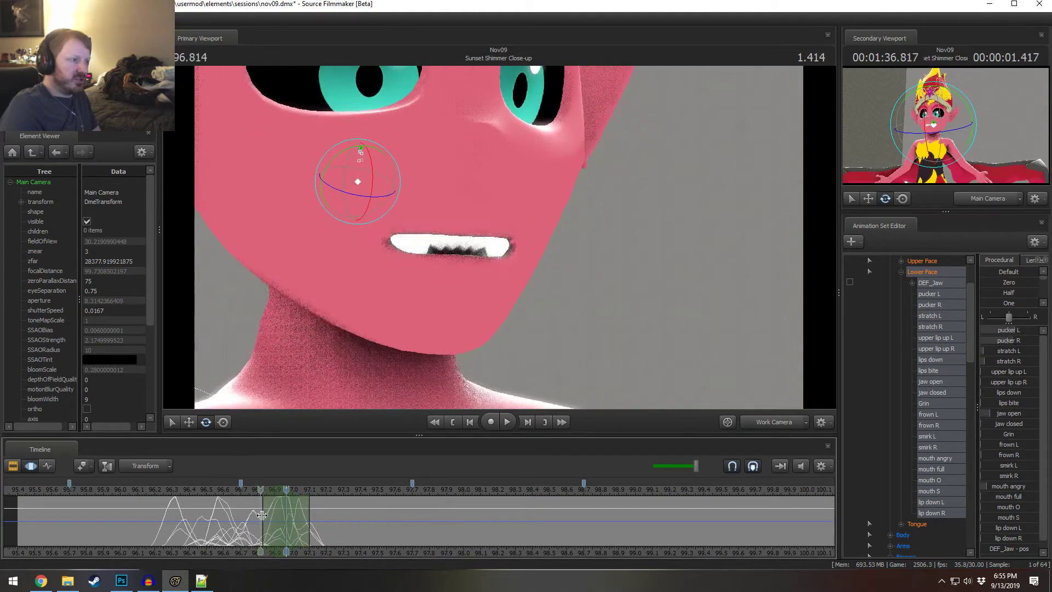
- Center a short time selection on 1:36.866, lower jaw open, and raise upper lip up on both sides
left_click_drag(275, 515, 277, 516, "shift")
middle_click_drag(277, 515, 267, 518)
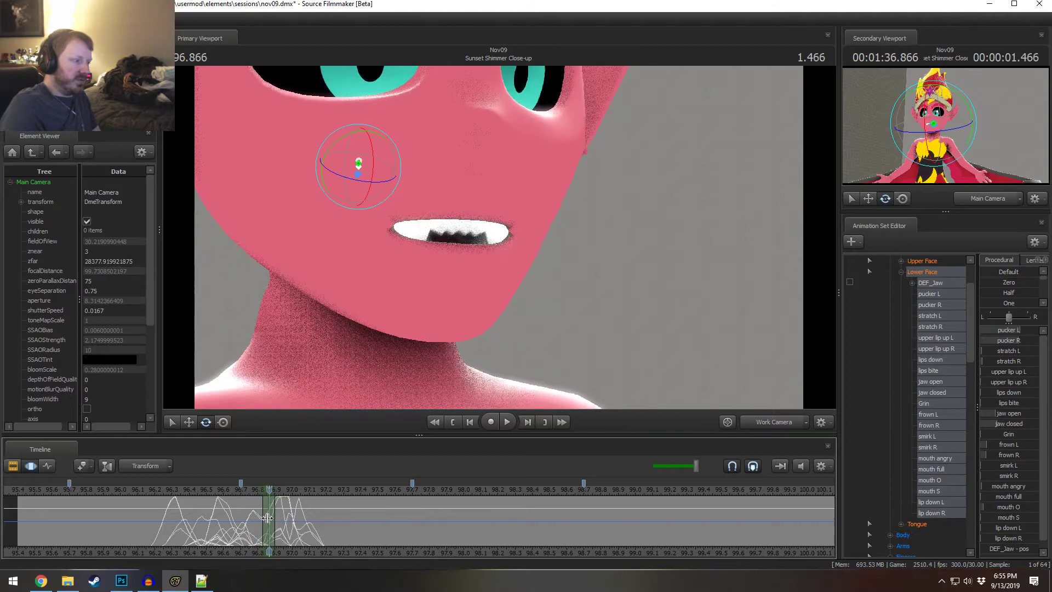
left_click_drag(985, 373, 994, 412)
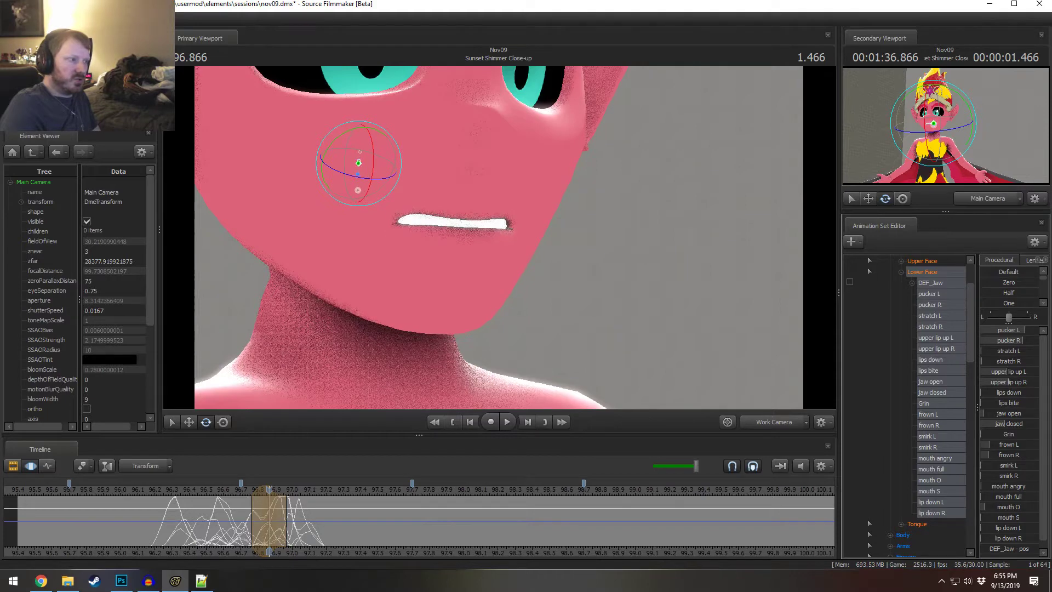
left_click_drag(231, 523, 264, 515)
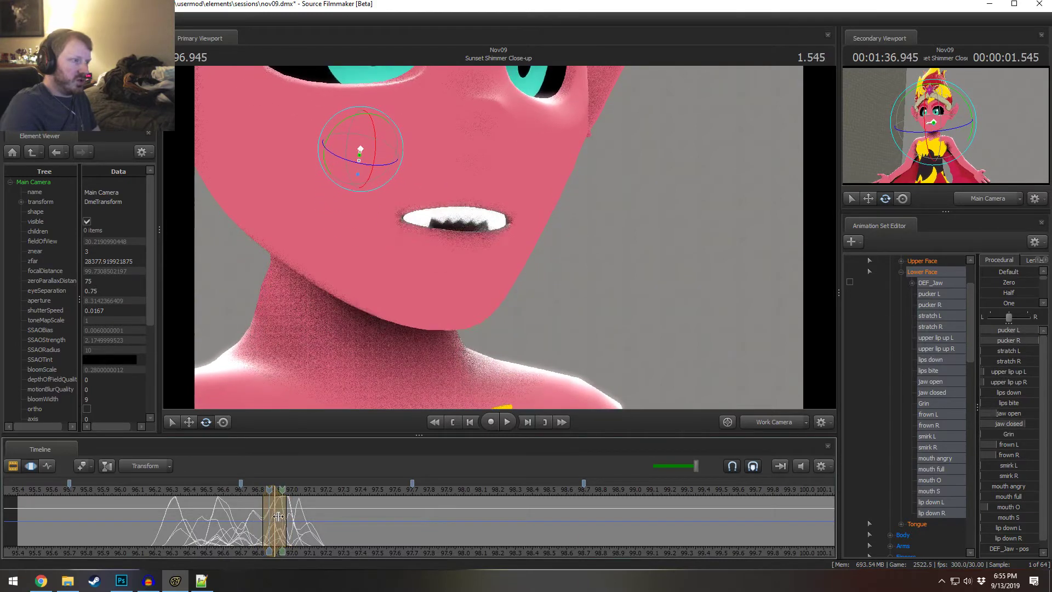
- Play the close-up mouth animation up to about 1:37.2 to review the latest lip poses
scroll(271, 488, "up", 5)
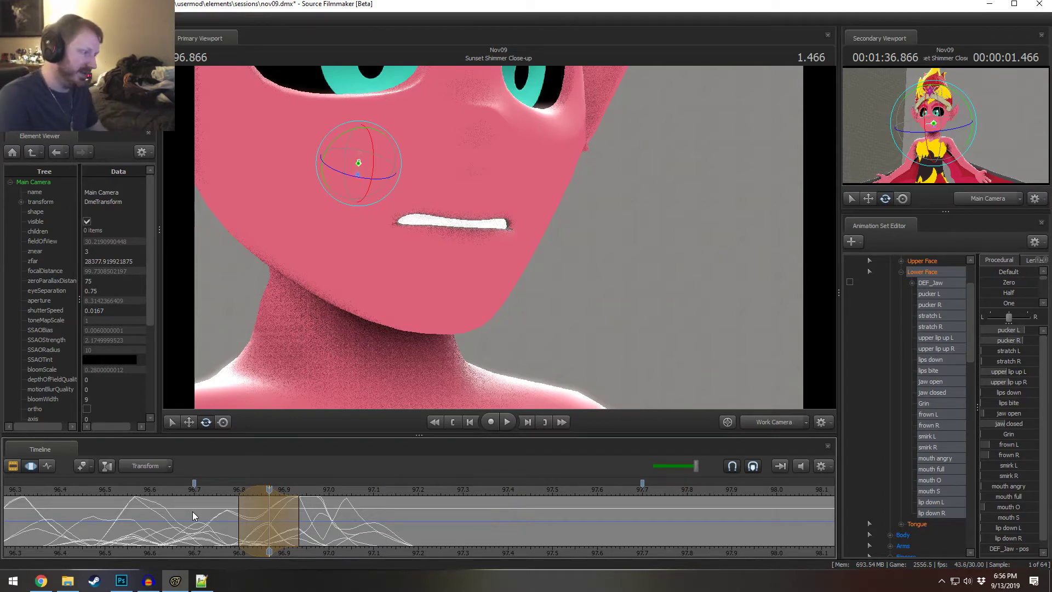
left_click(170, 490)
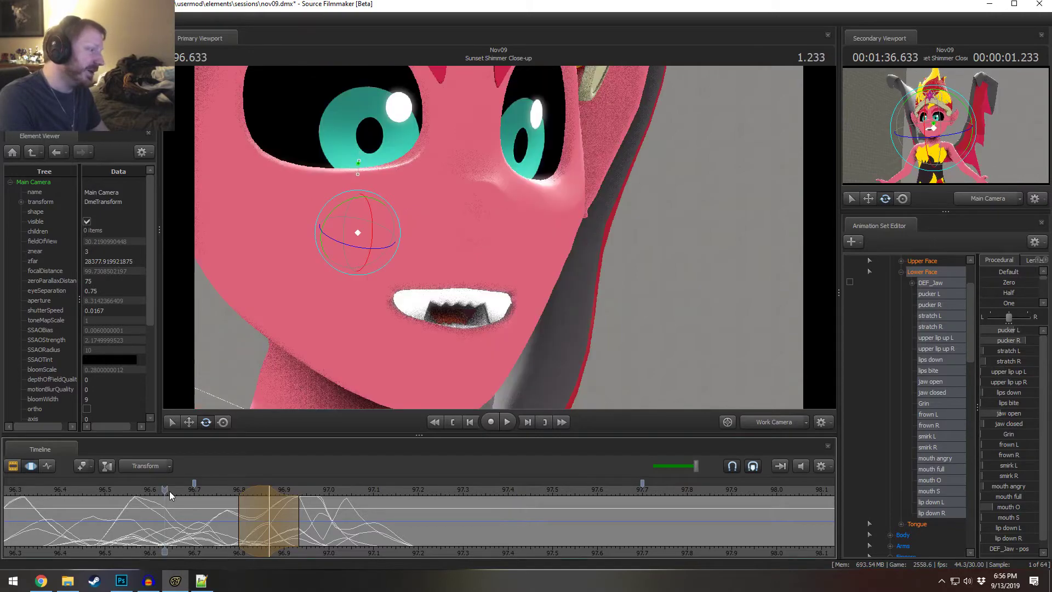
key("space")
key("space")
scroll(164, 494, "down", 2)
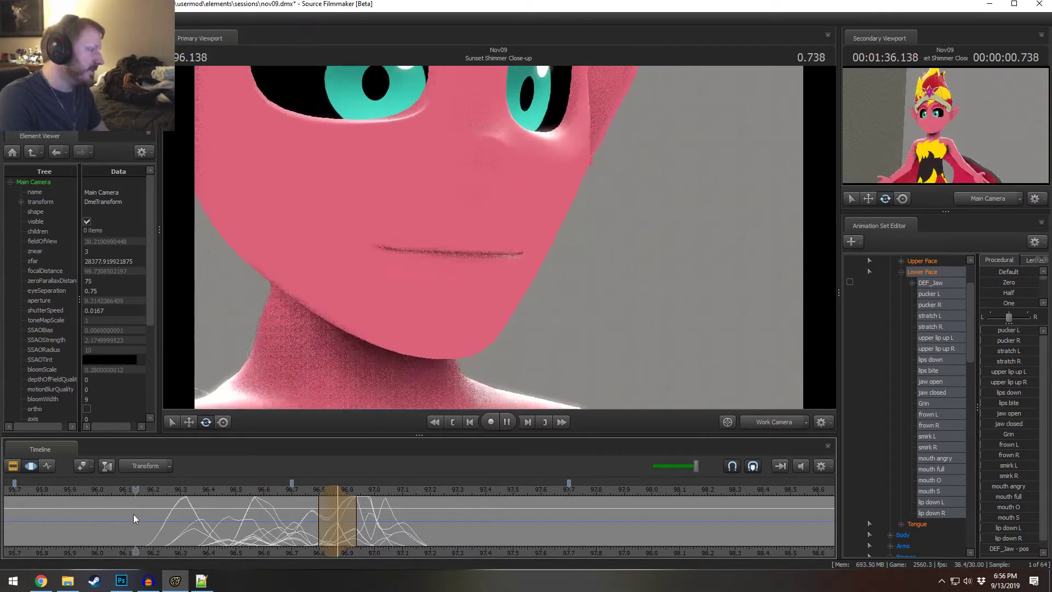
scroll(236, 551, "down", 1)
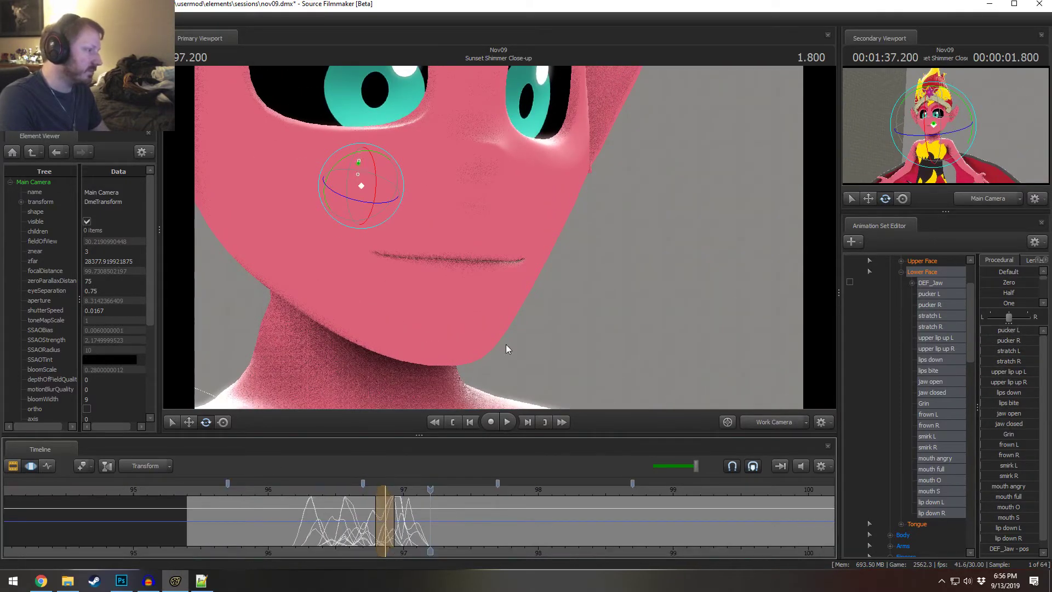
- Replay the lip sync several times from about 1:36.1 to 1:37.233 in the wider head-and-shoulders framing
scroll(301, 497, "down", 2)
left_click(280, 491)
key("space")
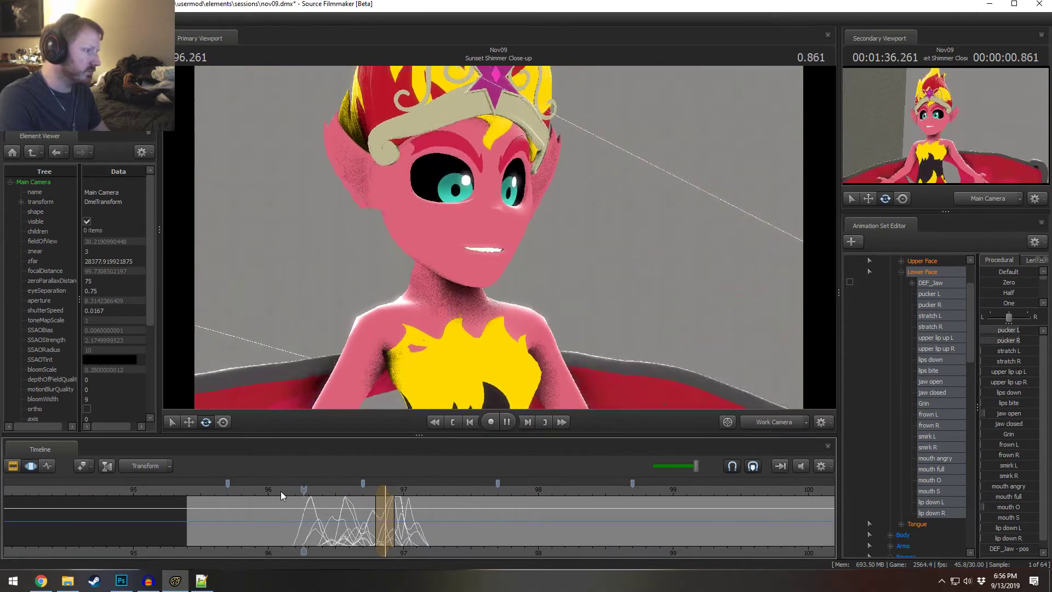
key("space")
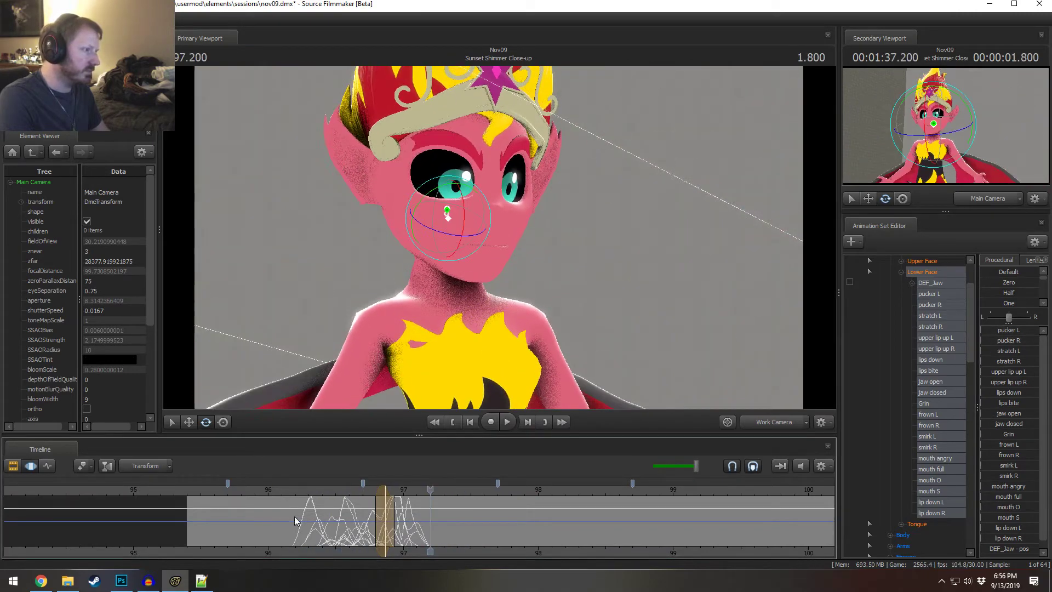
left_click(272, 492)
key("space")
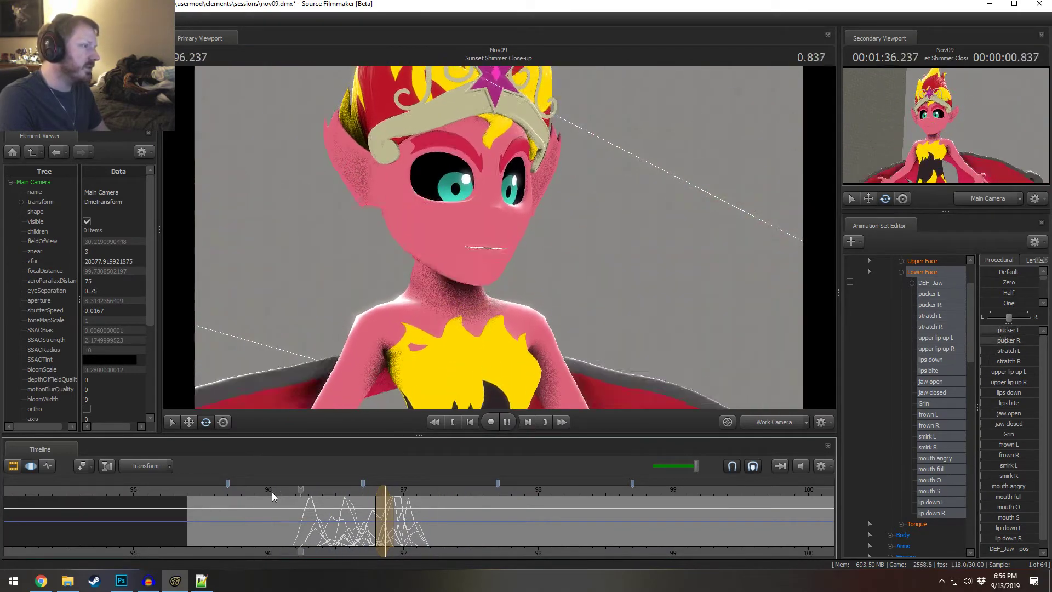
key("space")
scroll(369, 517, "up", 1)
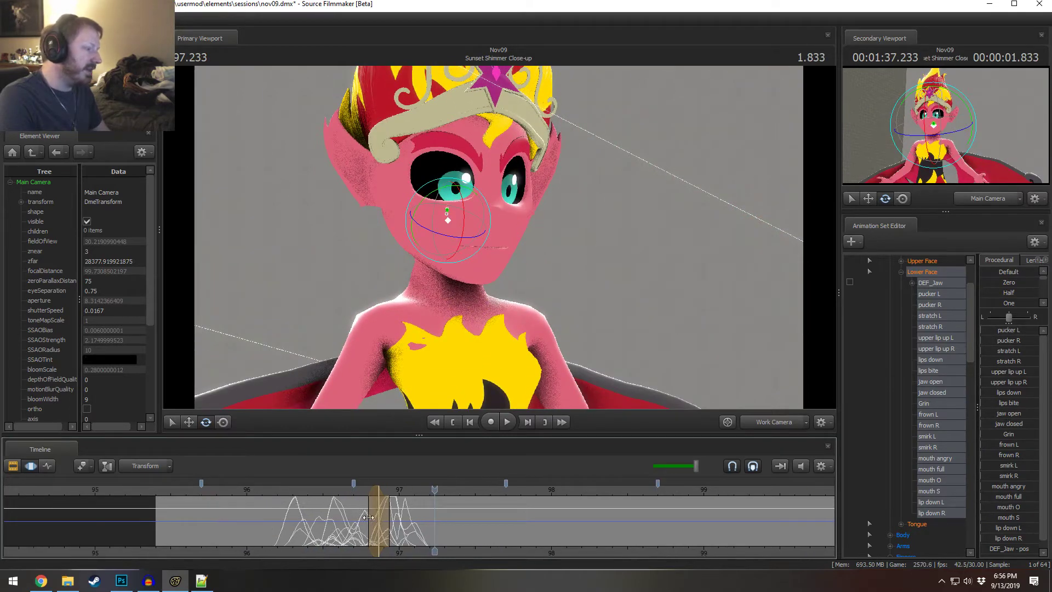
left_click(262, 494)
key("space")
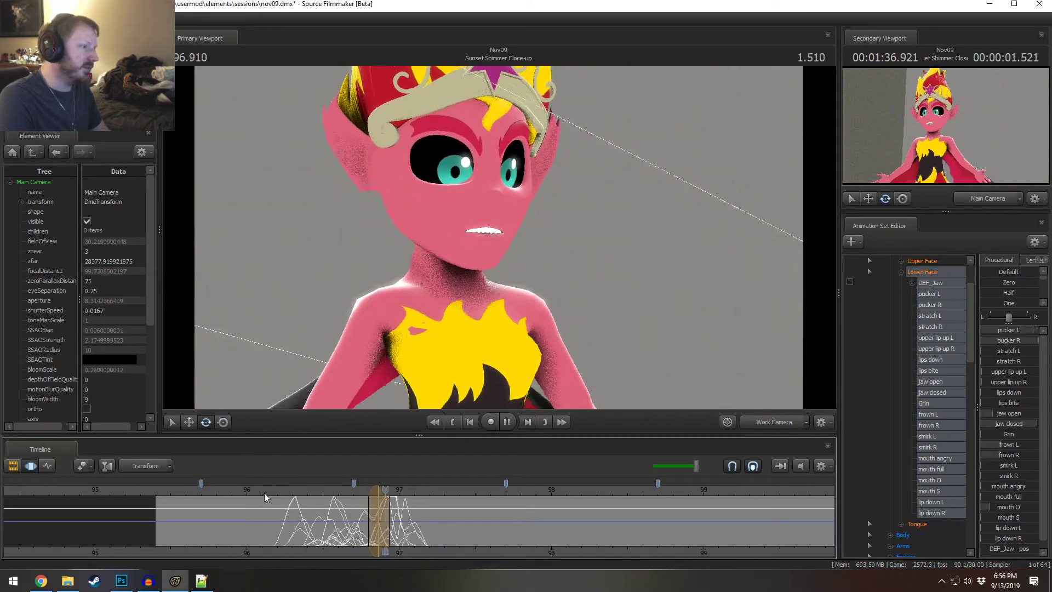
scroll(418, 533, "up", 1)
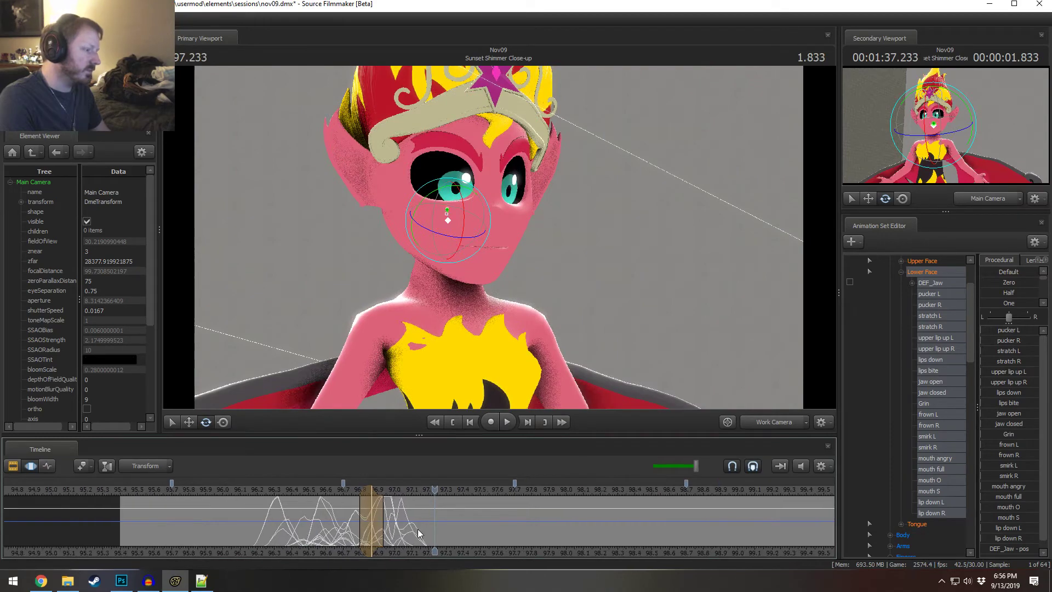
- Play the rest of the shot beyond the lip sync, from 1:37.233 to about 1:43.5, and replay its later part
key("space")
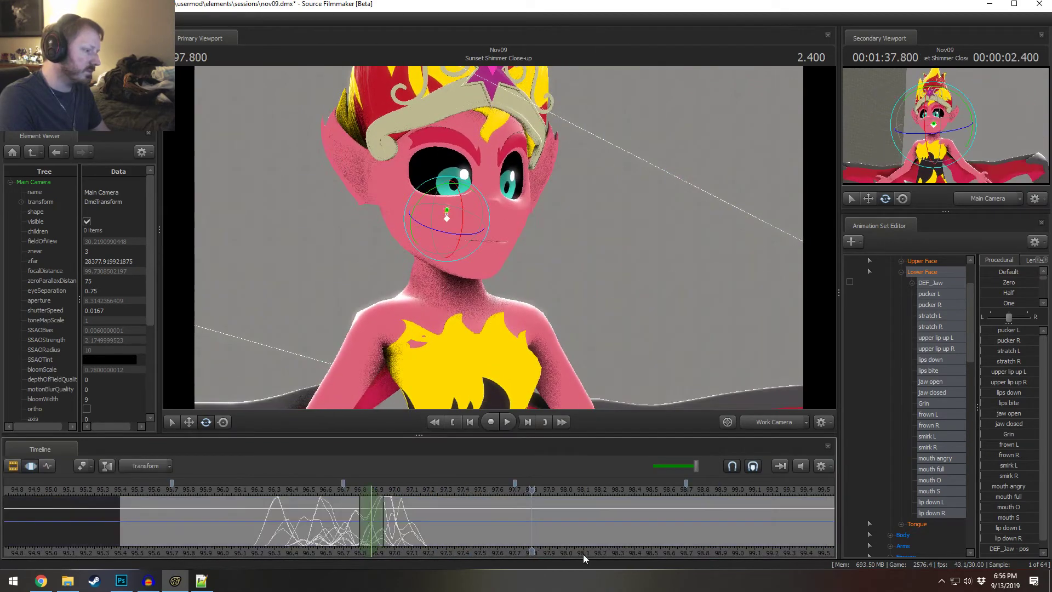
scroll(438, 527, "down", 4)
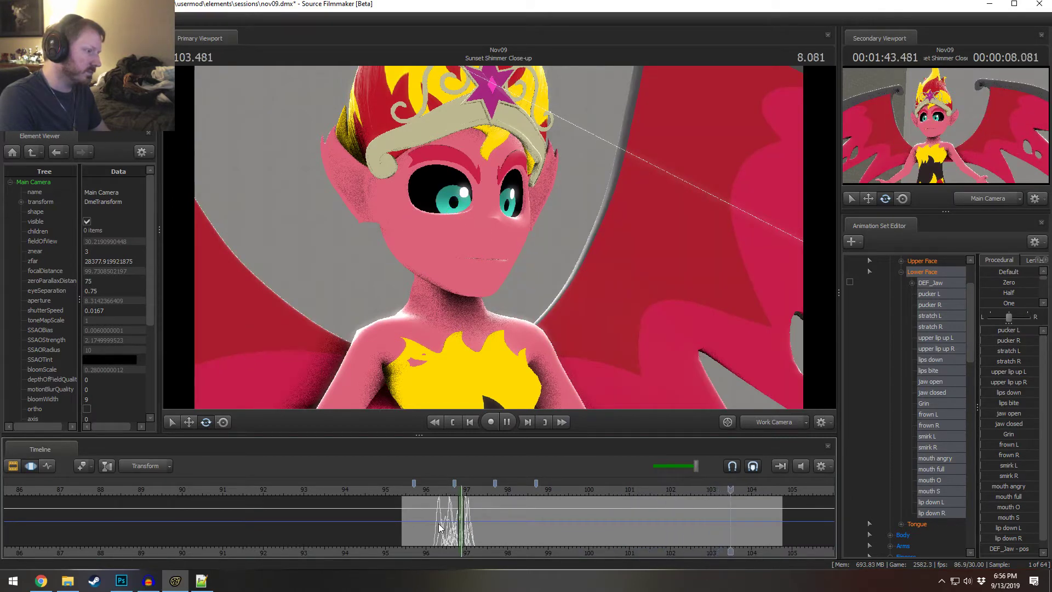
left_click(557, 488)
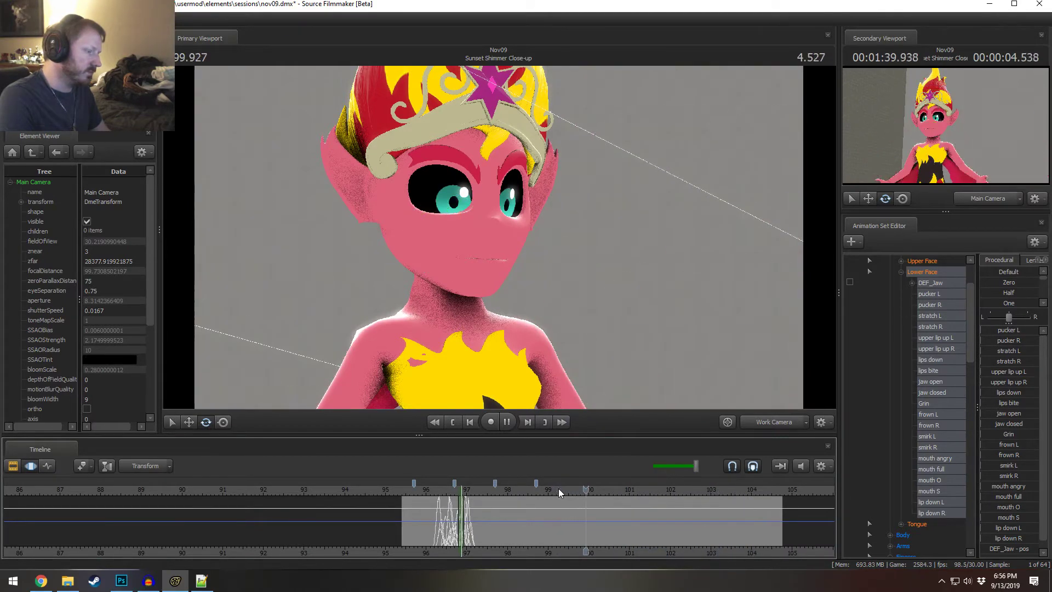
key("space")
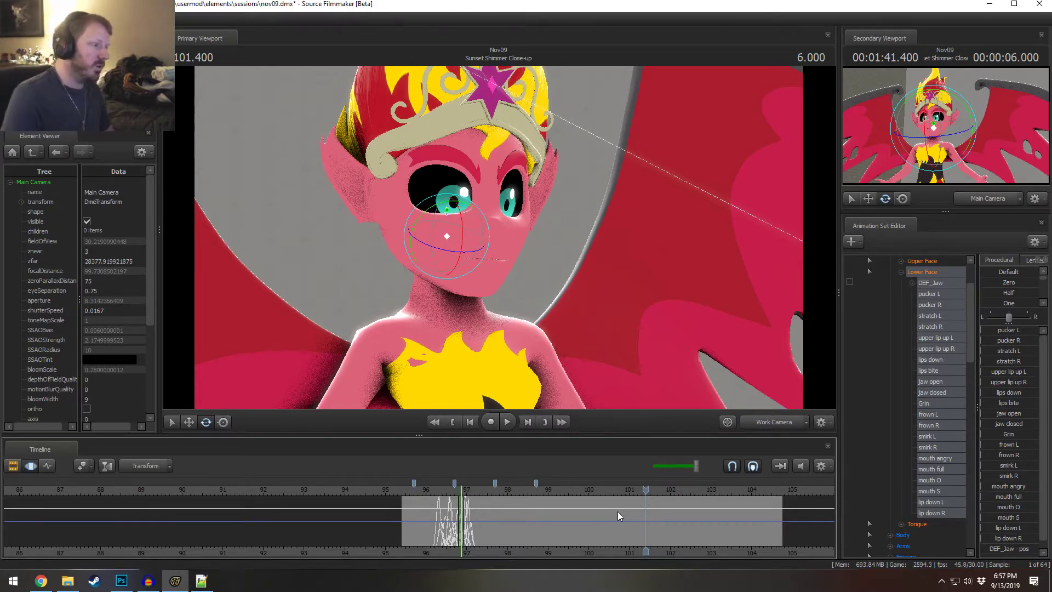
- Copy the Main Camera view to the Work Camera, move in on the upper body, and play the shot to 1:36.933
left_click(758, 420, "ctrl")
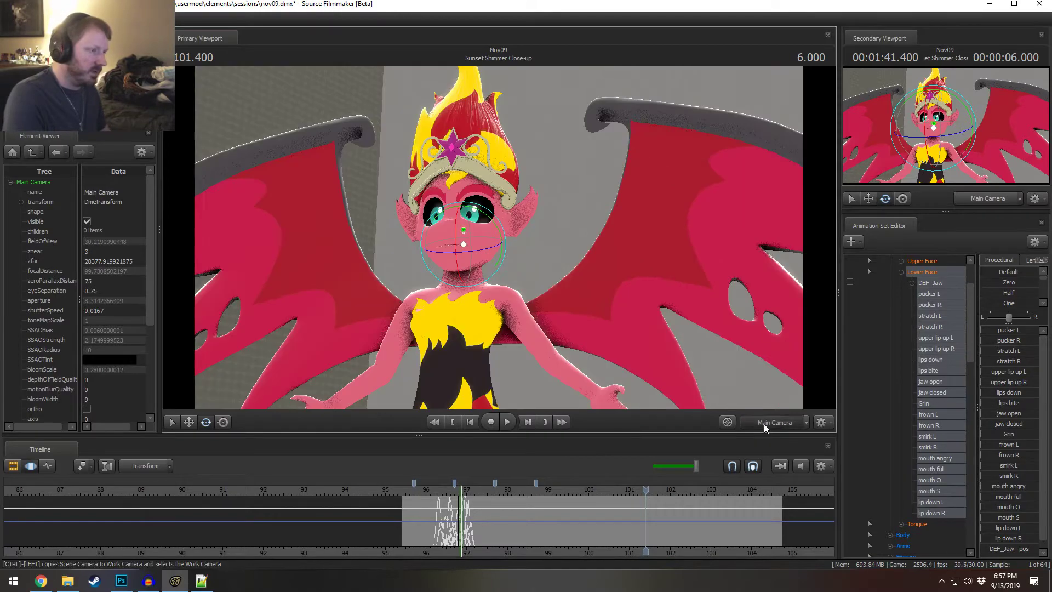
key("w")
left_click_drag(499, 237, 498, 236)
key("w")
key("s")
key("space")
key("space")
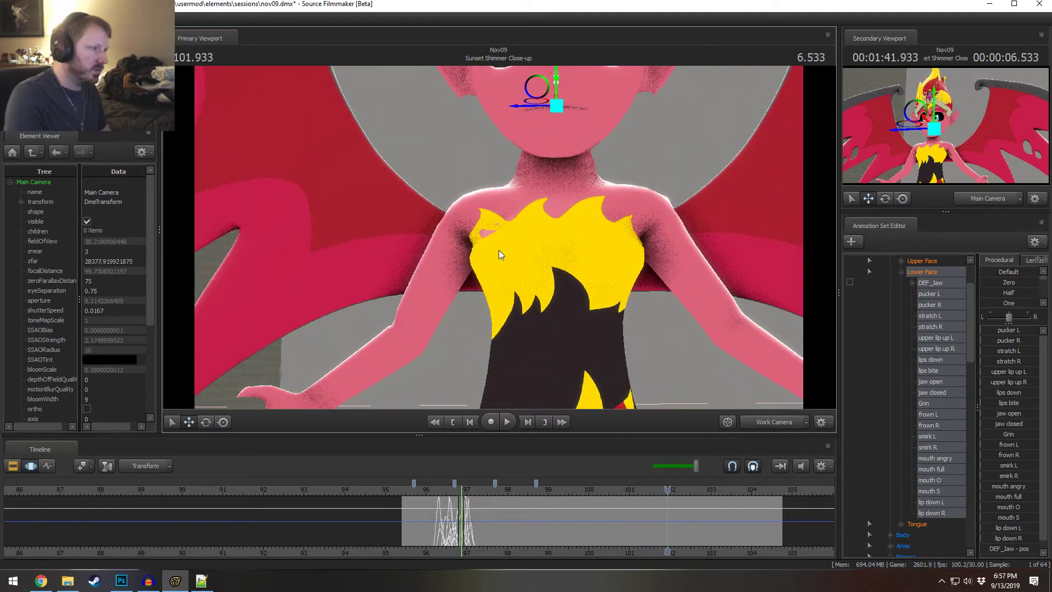
left_click(429, 492)
key("space")
key("space")
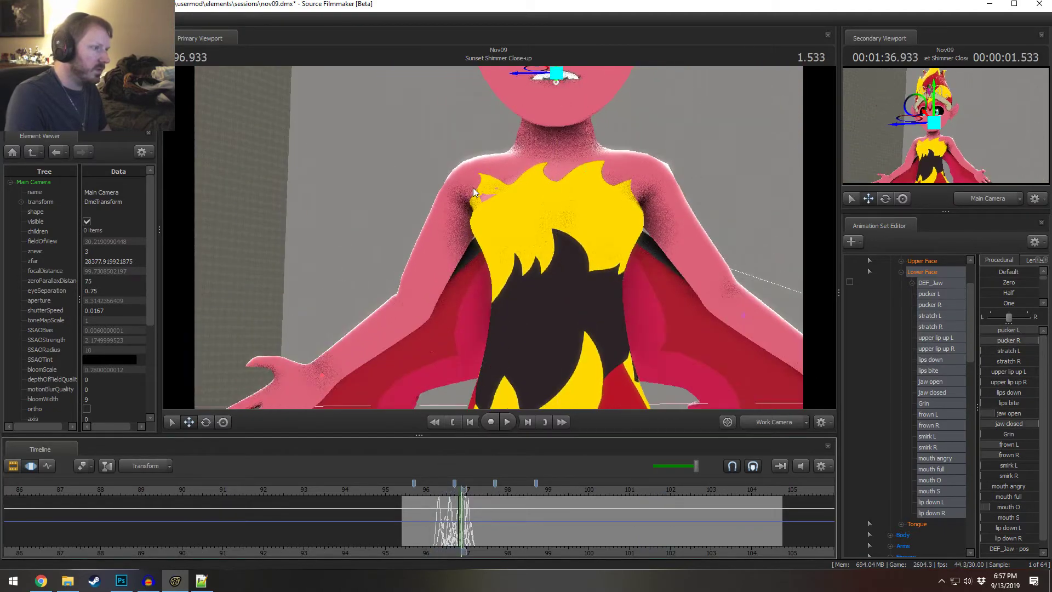
- Select rig_collar_R, extend the time selection over all time, and undo a trial adjustment while viewing the shoulders from an angle
left_click(525, 179)
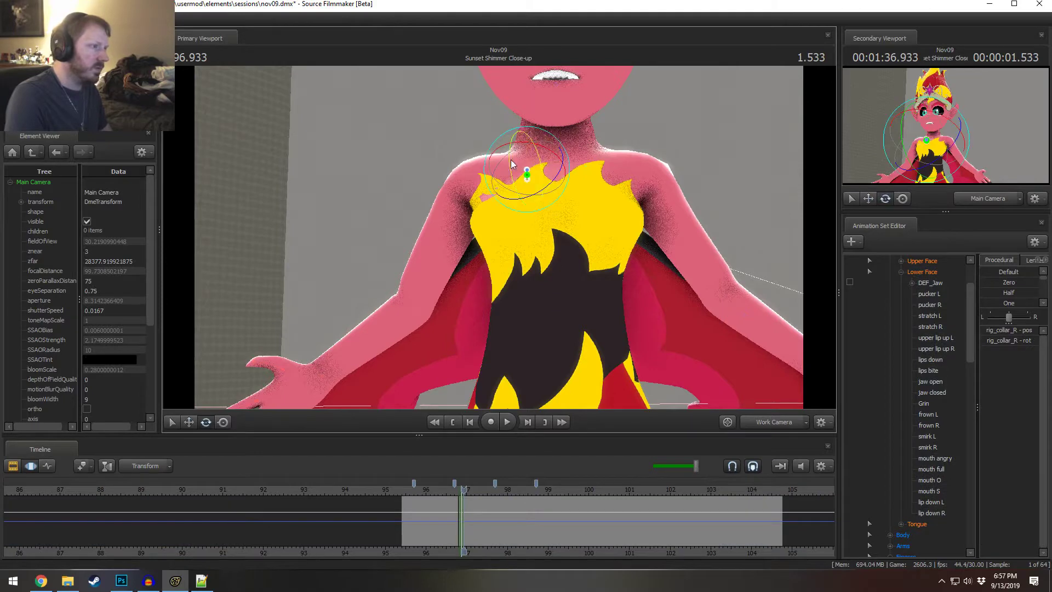
key("ctrl+a")
left_click_drag(553, 143, 564, 147)
mouse_move(598, 202)
left_mouse_down("alt")
mouse_move(519, 208)
mouse_move(518, 194)
mouse_move(533, 195)
mouse_move(458, 186)
left_mouse_up("alt")
mouse_move(491, 249)
left_mouse_down("alt")
mouse_move(527, 213)
mouse_move(529, 228)
mouse_move(540, 178)
mouse_move(580, 178)
mouse_move(567, 211)
mouse_move(539, 233)
mouse_move(499, 238)
mouse_move(482, 210)
mouse_move(597, 203)
mouse_move(652, 175)
mouse_move(592, 216)
mouse_move(488, 238)
mouse_move(499, 237)
left_mouse_up("alt")
key("w")
key("ctrl+z")
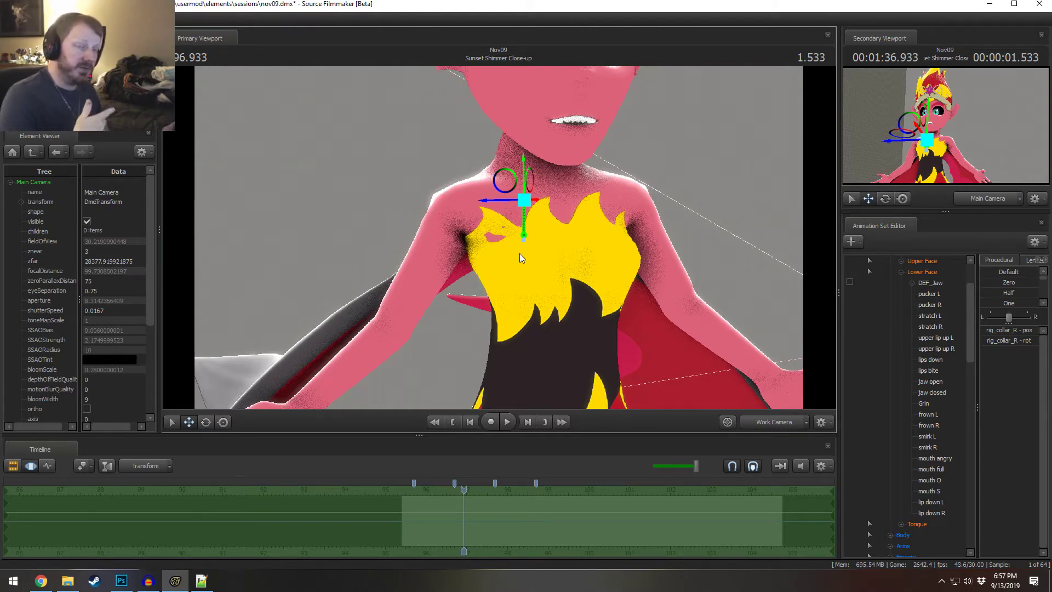
- Examine Sunset Shimmer's face, shoulders and dress from several distances at 1:36.933
left_click_drag(566, 265, 588, 114)
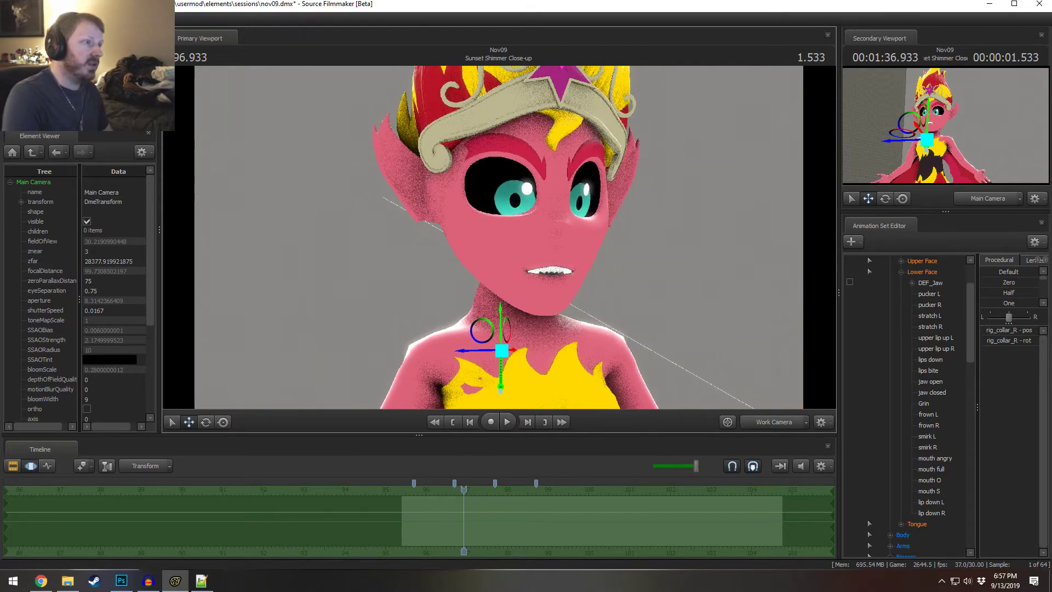
key("w")
left_click_drag(532, 295, 551, 247)
key("s")
key("w")
key("s")
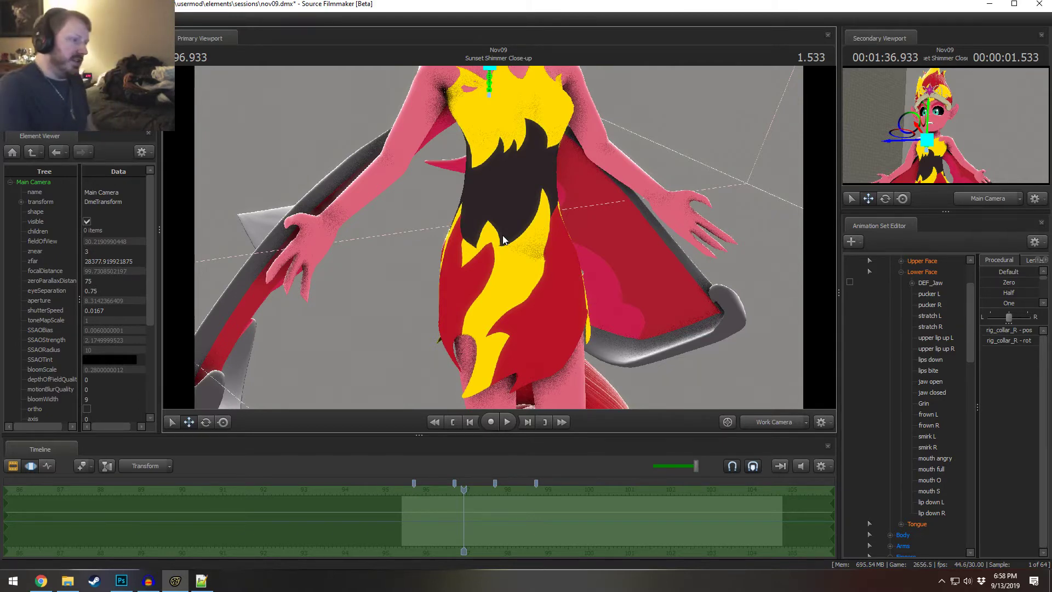
left_click_drag(498, 238, 499, 79)
key("w")
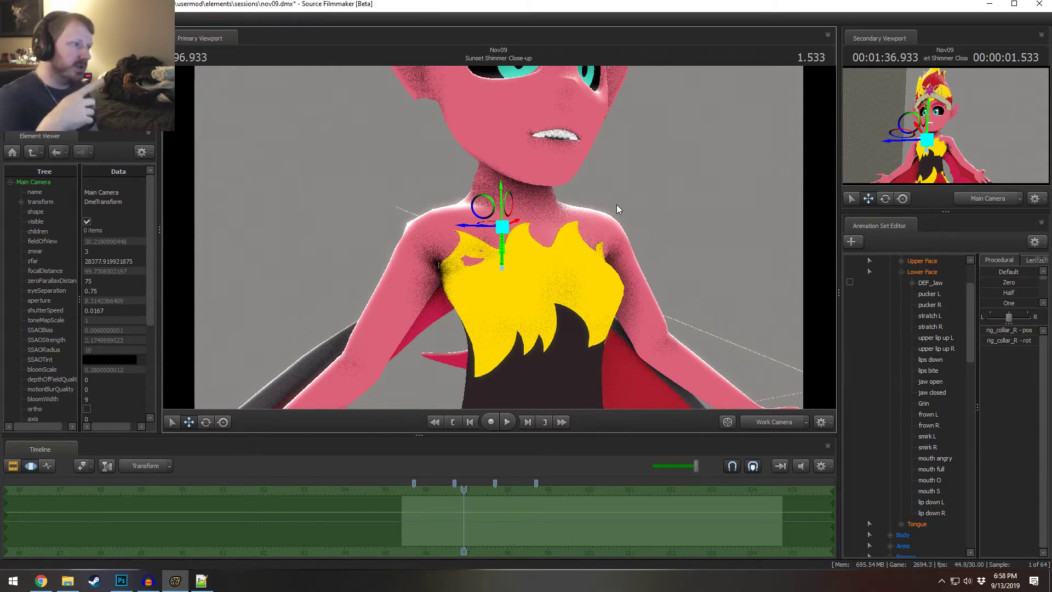
left_click_drag(743, 150, 499, 237)
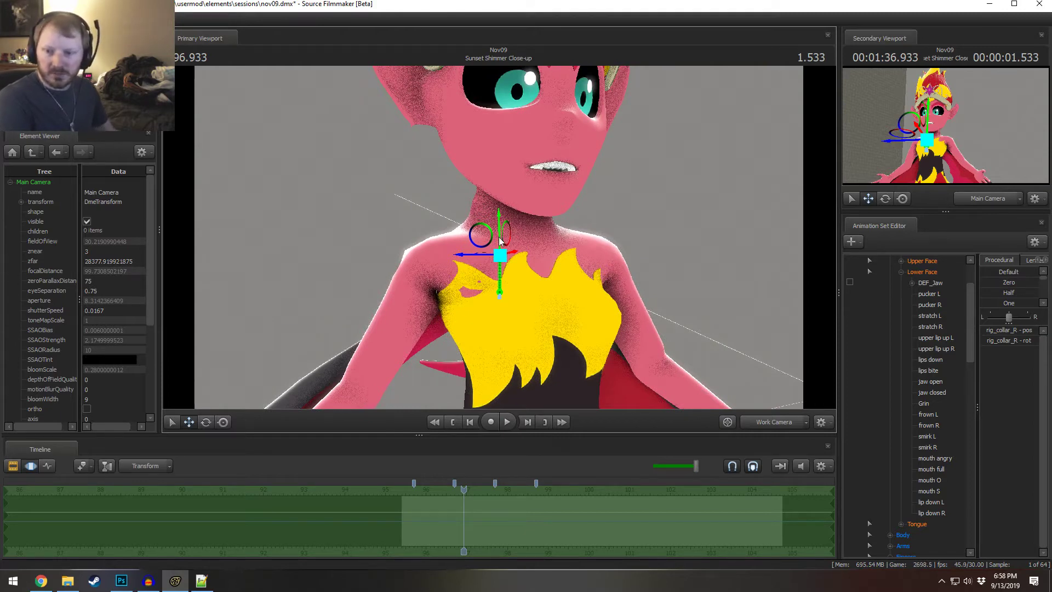
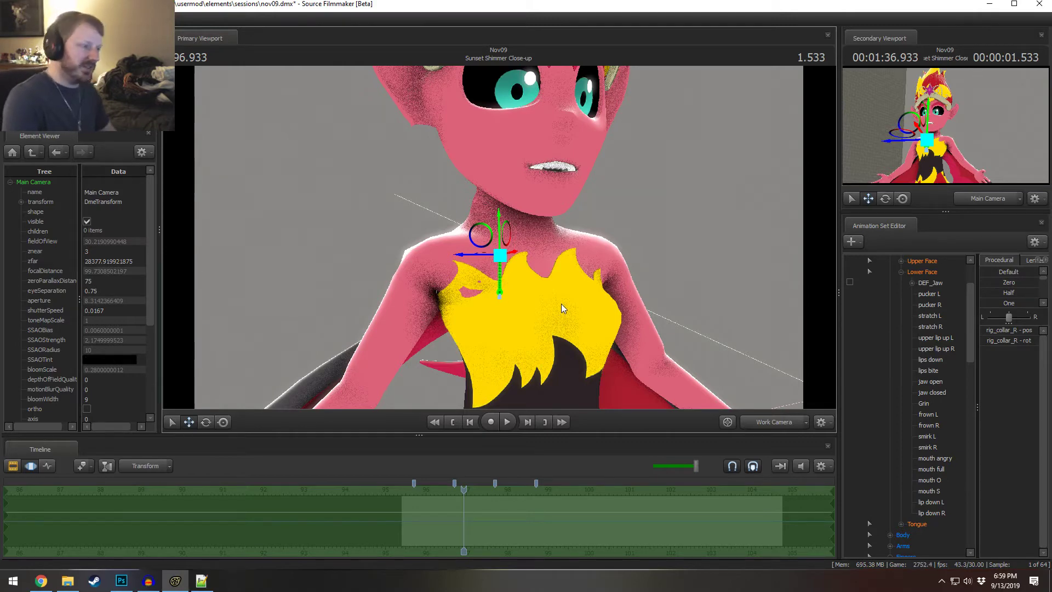
- View the face from the side and play the Sunset Shimmer Close-up clip from about 1:35.7 to 1:37.333 in the Clip Editor
left_click_drag(623, 331, 718, 274)
mouse_move(509, 383)
left_mouse_down()
mouse_move(517, 394)
mouse_move(498, 236)
mouse_move(498, 375)
left_mouse_up()
key("F2")
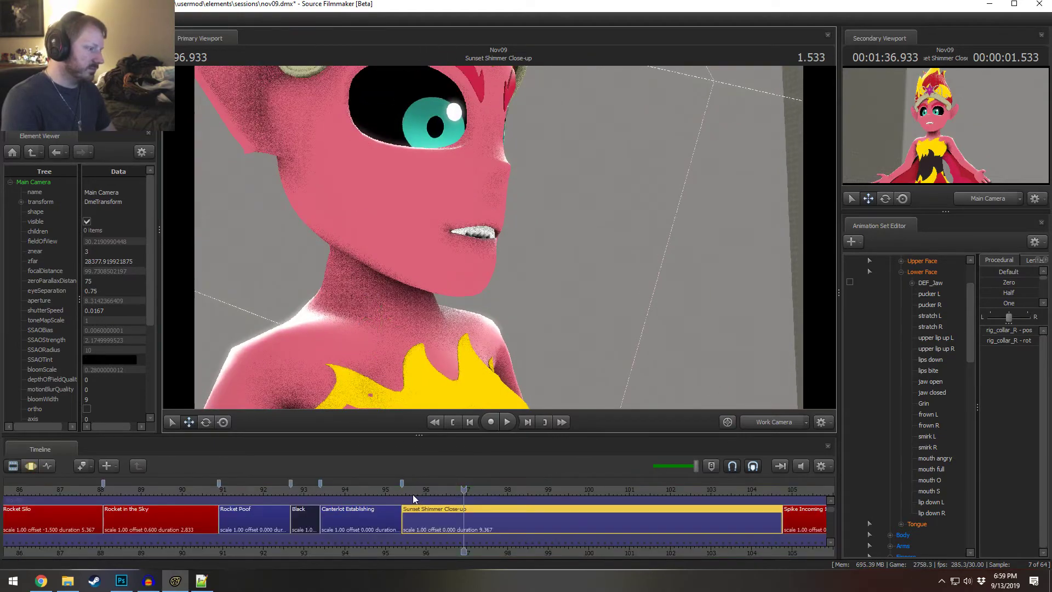
left_click(413, 494)
key("space")
key("space")
right_click(450, 520)
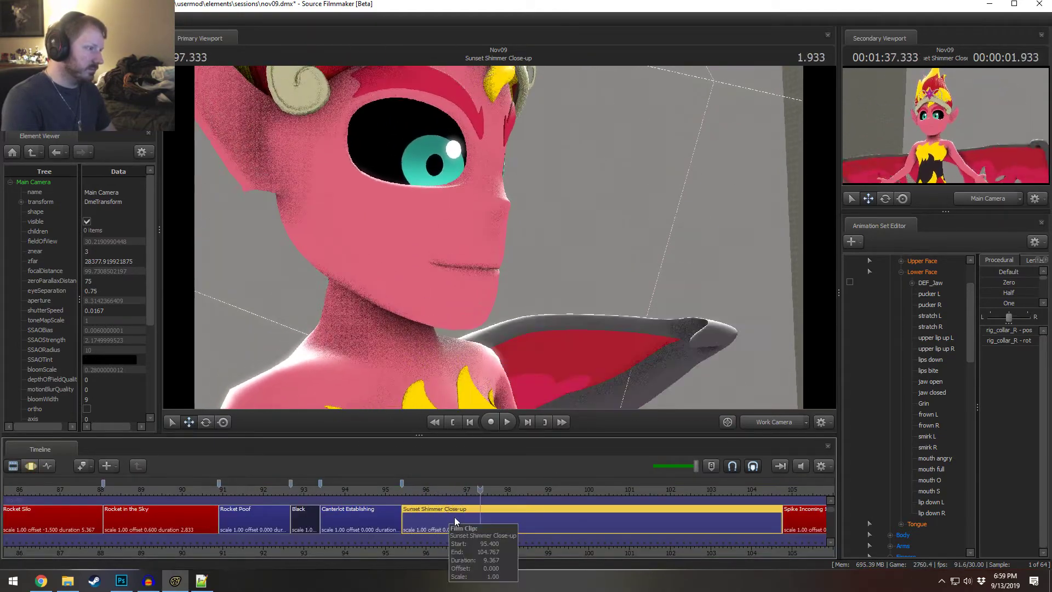
key("Escape")
- Return to the Motion Editor and examine the mouth from the side at 1:37.133 and 1:36.766
key("F3")
scroll(485, 537, "up", 4)
left_click(458, 528)
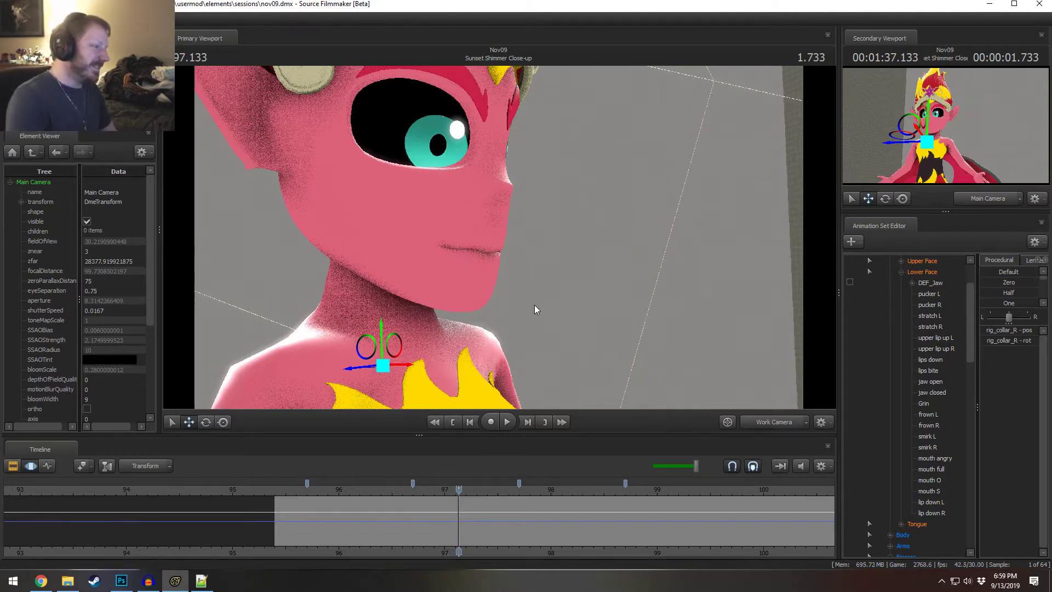
left_click_drag(535, 305, 499, 242, "alt")
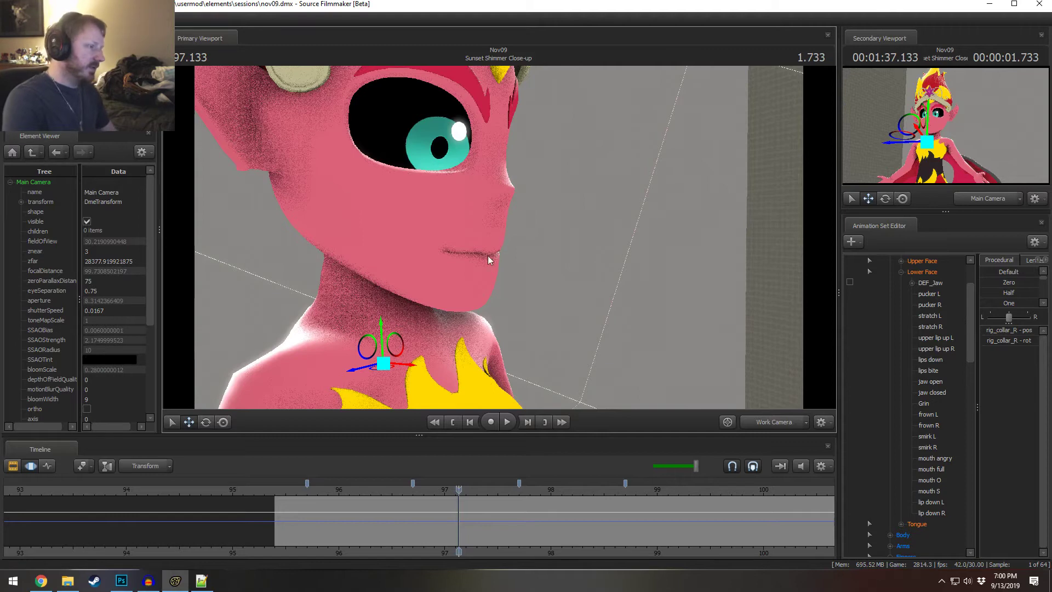
left_click(421, 491)
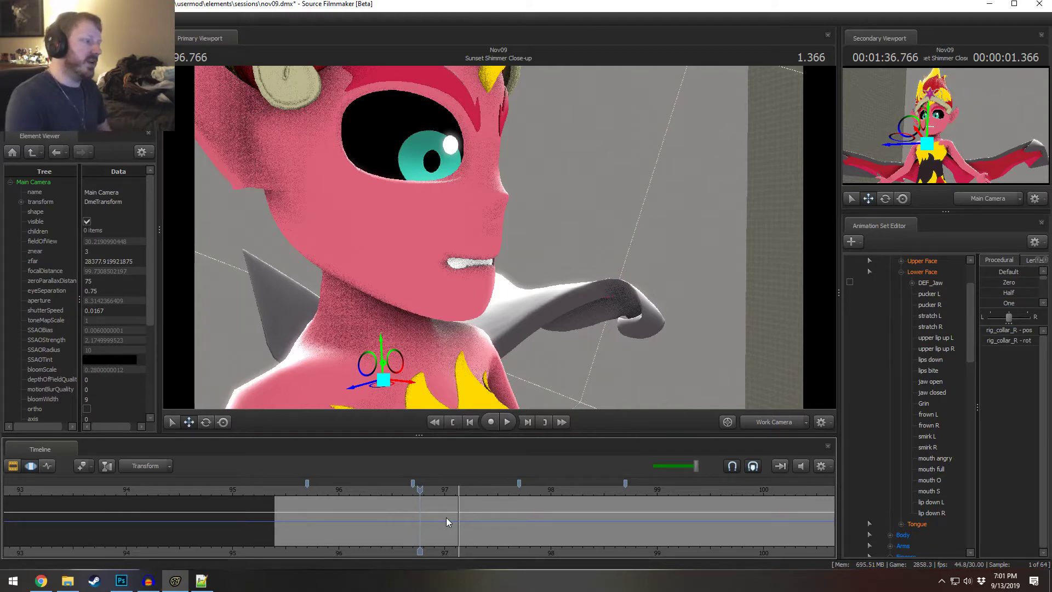
left_click_drag(497, 328, 499, 237, "alt")
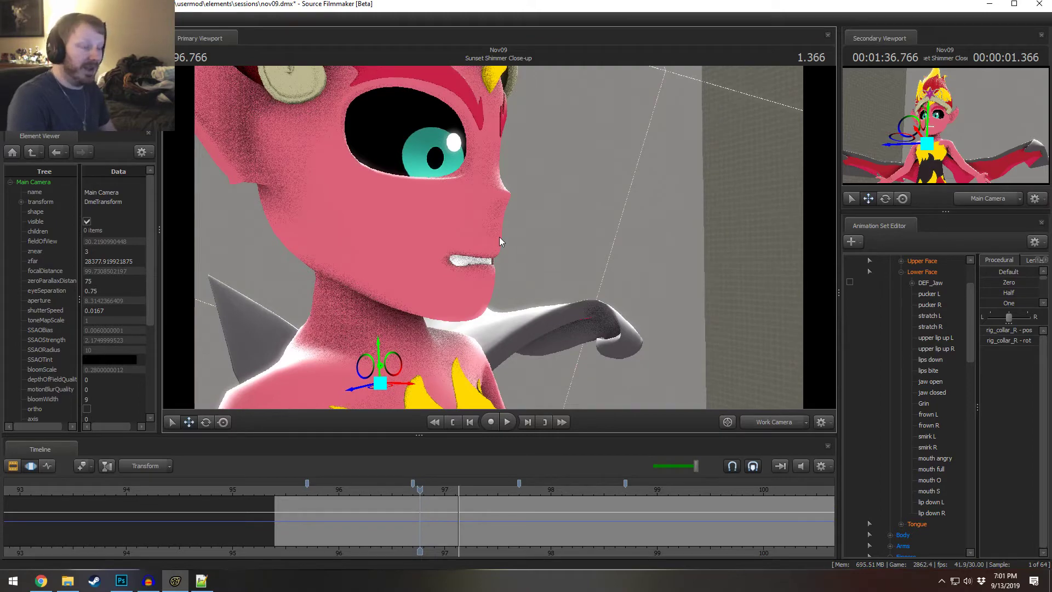
- Move in on the mouth and replay the lip sync from about 1:35.7, checking the frames around 1:37.1
mouse_move(495, 243)
left_mouse_down()
mouse_move(471, 257)
mouse_move(499, 236)
left_mouse_up()
key("w")
key("s")
key("w")
key("shift")
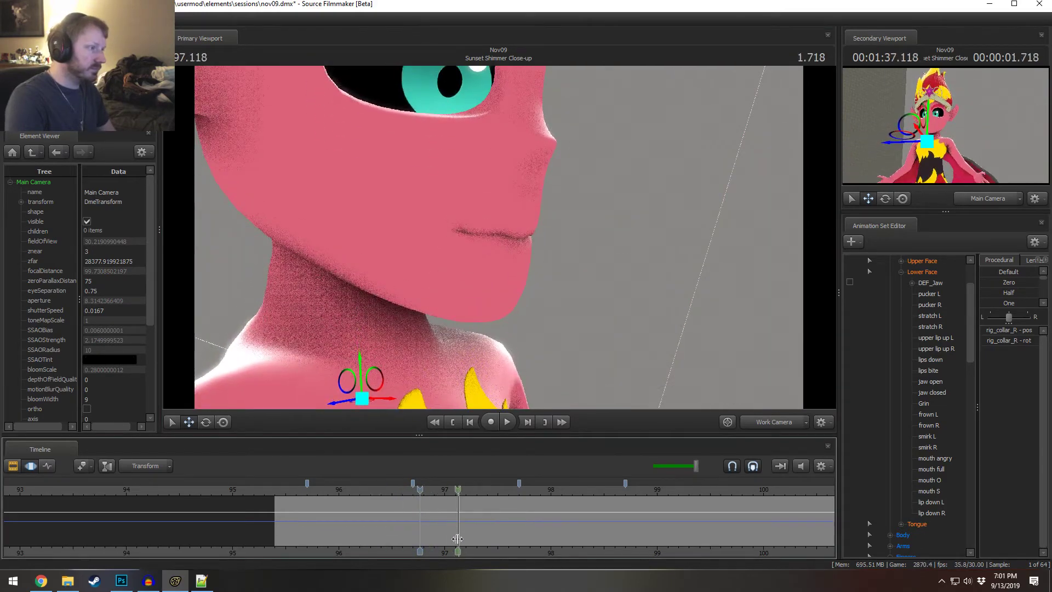
left_click(308, 493)
key("space")
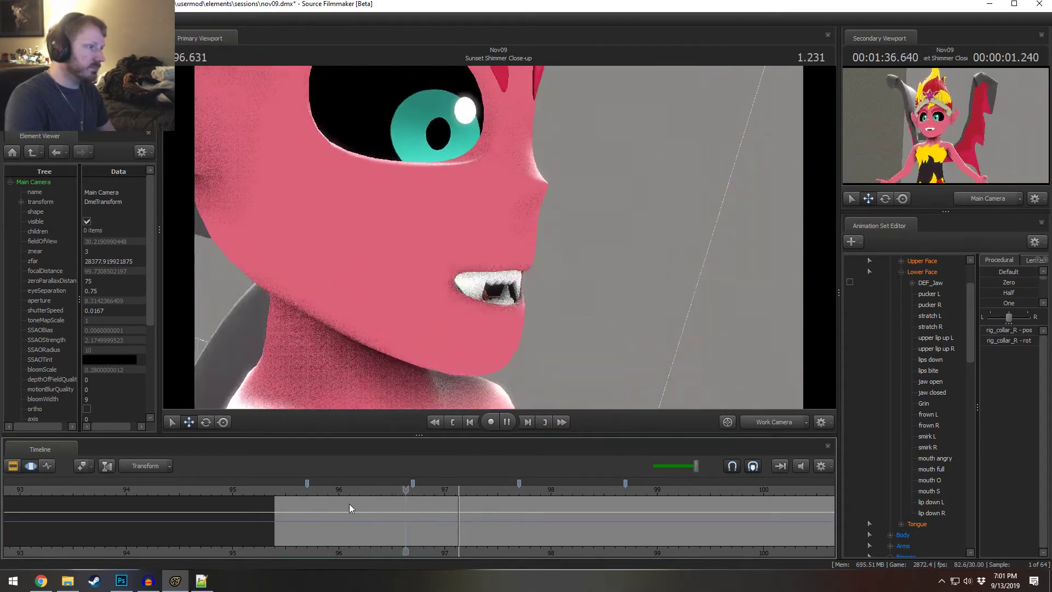
key("space")
key("shift")
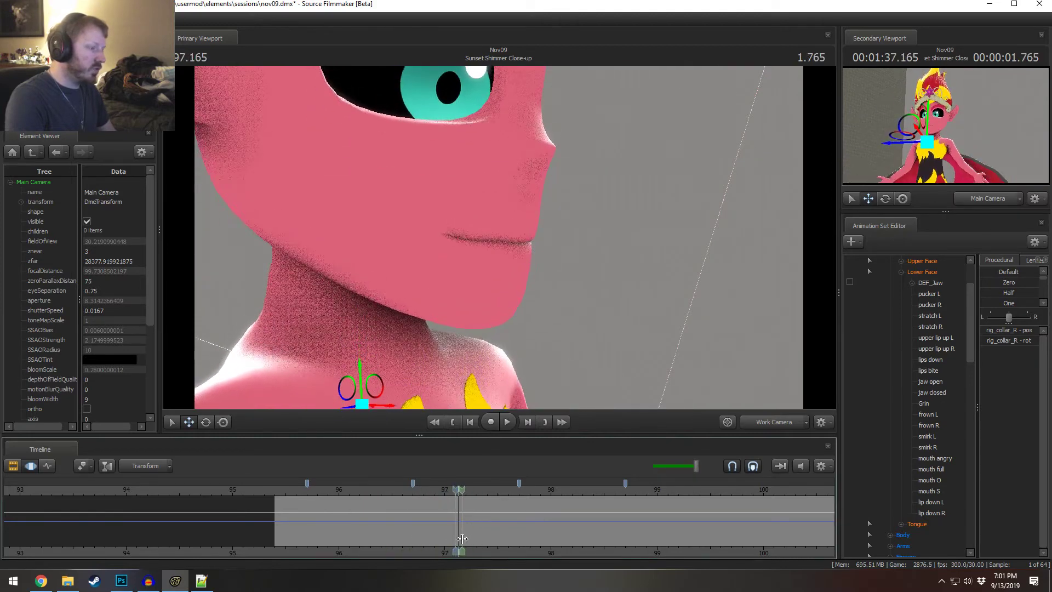
- Set a short time selection around 1:37.200, select the Lower Face controls and raise mouth S slightly
left_click(466, 539)
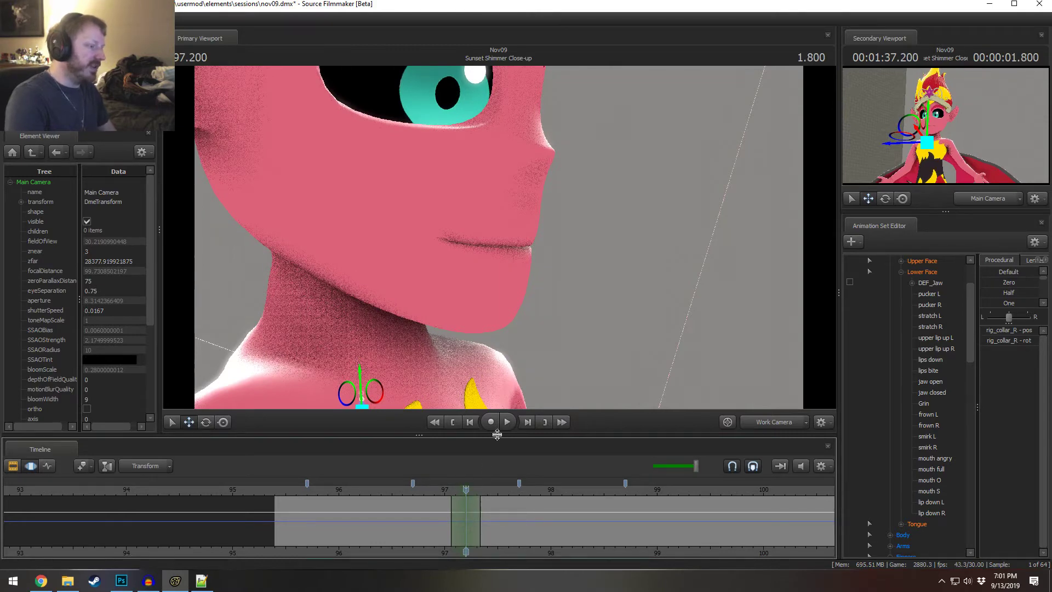
key("w")
left_click_drag(501, 236, 465, 222)
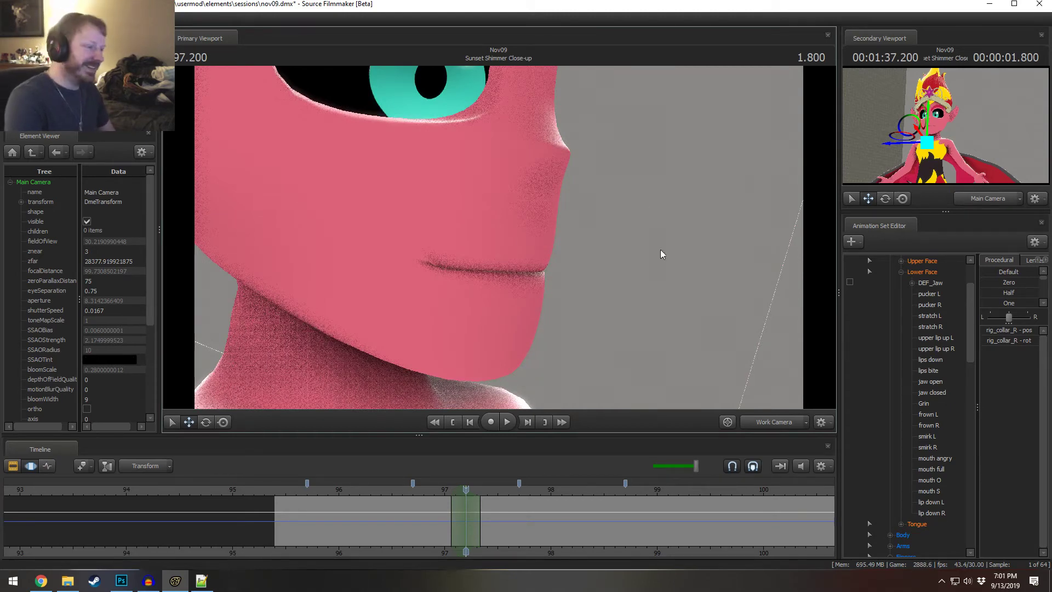
middle_click_drag(563, 551, 538, 557)
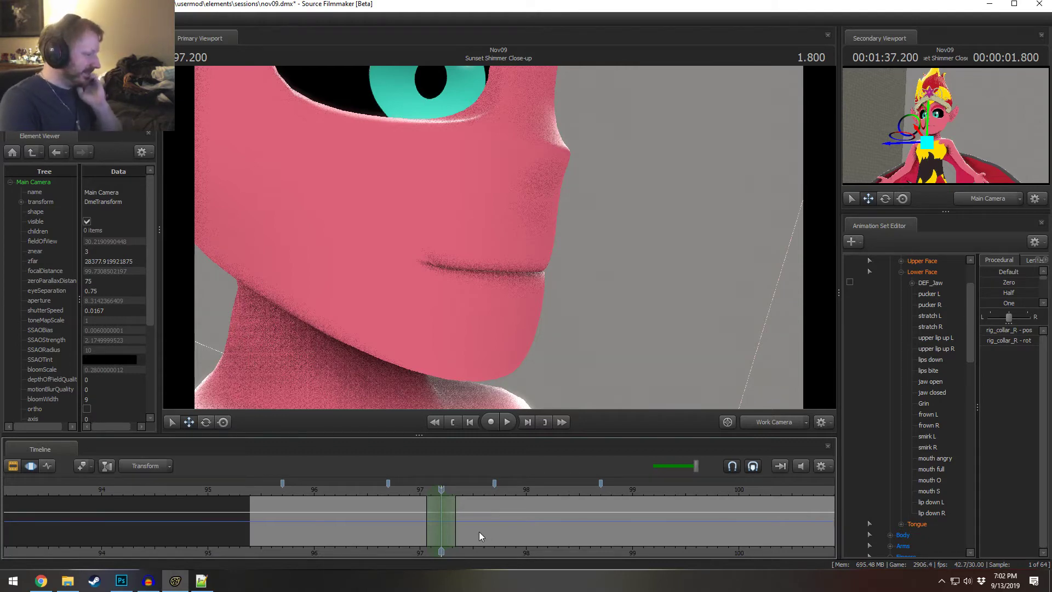
left_click(430, 506)
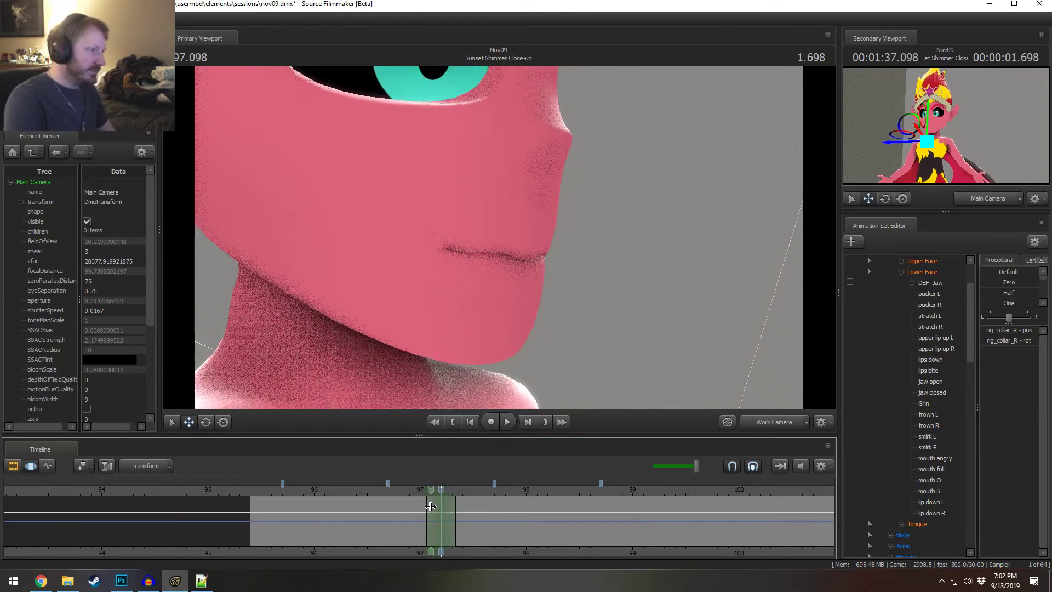
mouse_move(431, 506)
left_mouse_down()
mouse_move(409, 504)
mouse_move(441, 505)
left_mouse_up()
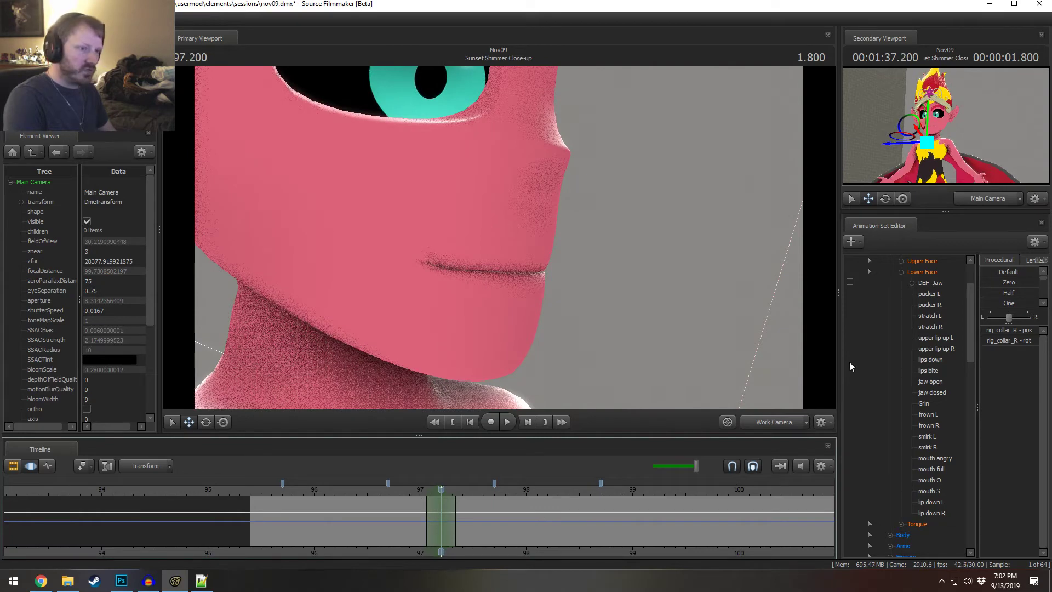
left_click(931, 271)
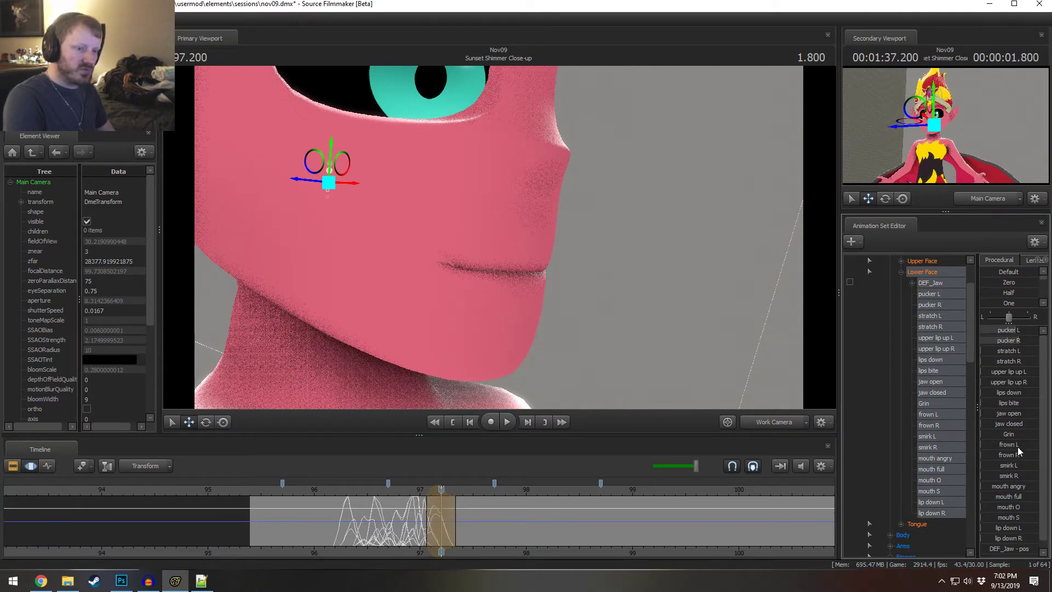
left_click_drag(1007, 517, 1019, 517)
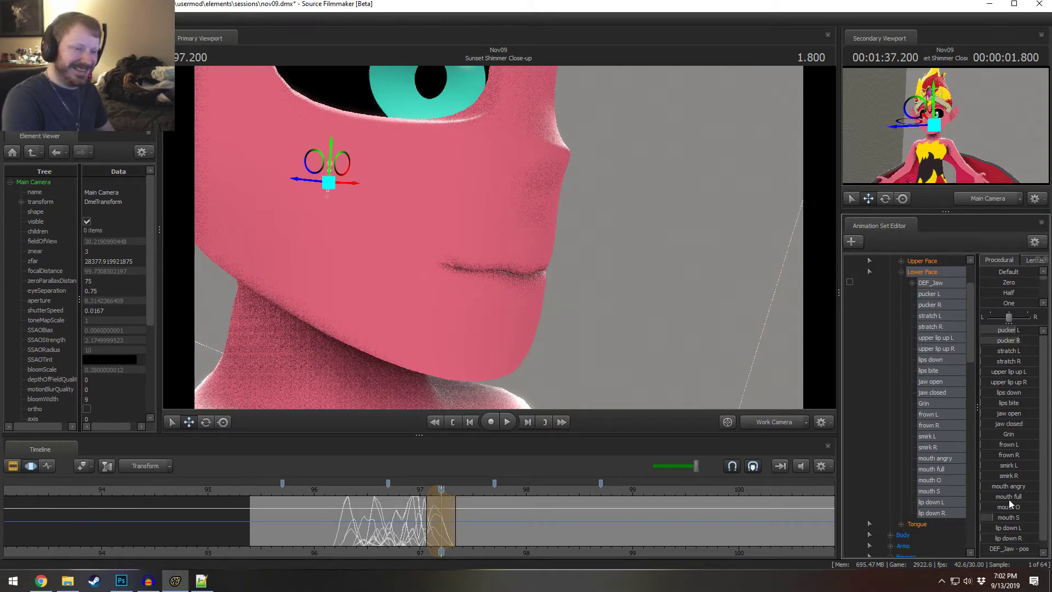
- Try lowering the lips with lip down L and lips down at 1:37.200, and undo the trial
left_click_drag(1009, 526, 1013, 526)
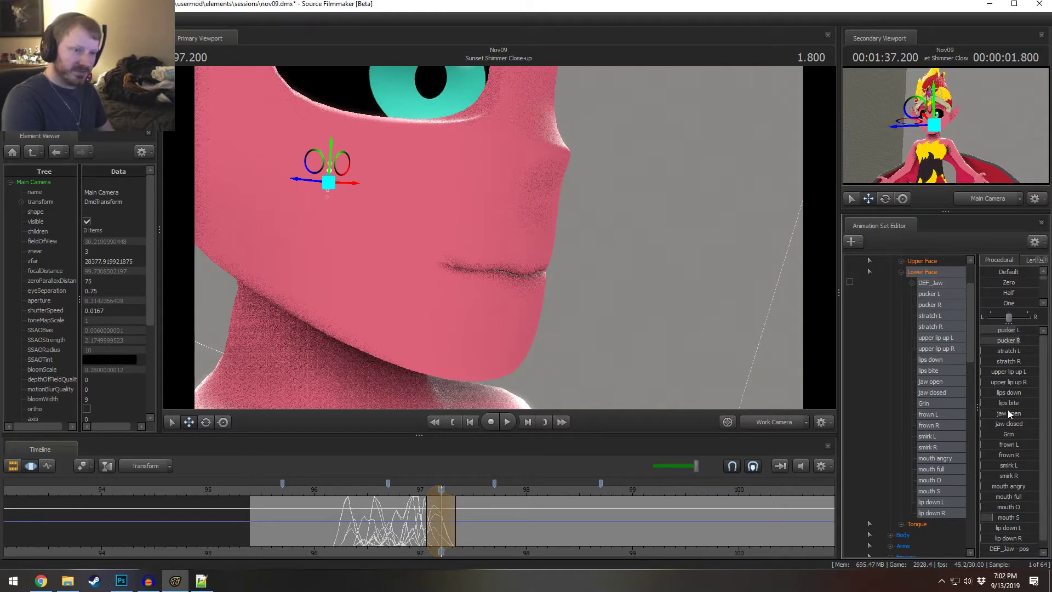
left_click_drag(1012, 392, 1015, 392)
key("ctrl+z")
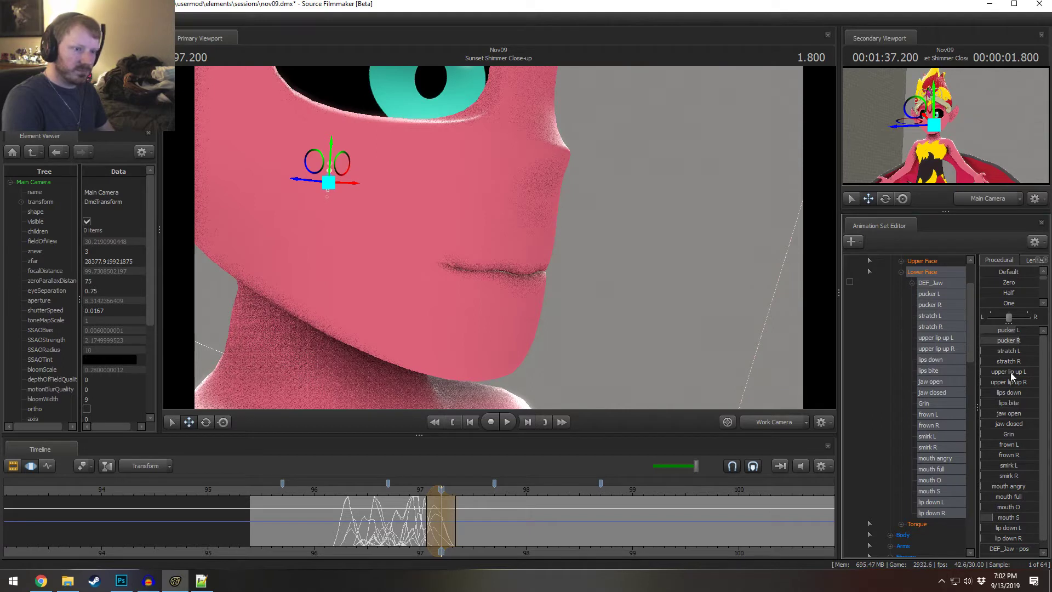
- Reshape the lips at 1:37.200 using upper lip up L and R, lips bite, jaw closed, stronger pucker L and R, and mouth O
left_click_drag(1010, 372, 1005, 403)
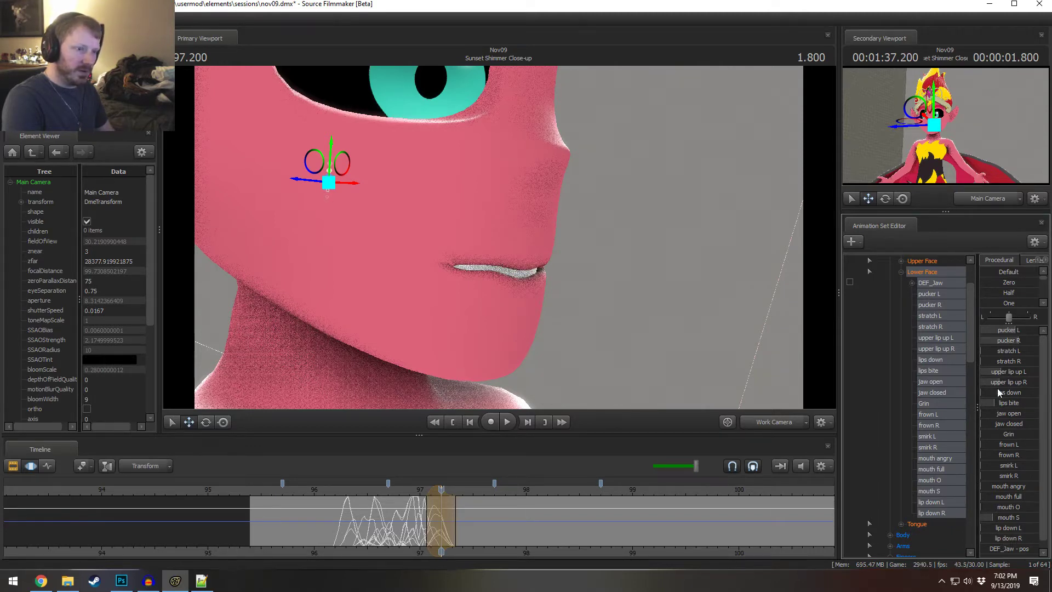
left_click_drag(1011, 424, 1004, 424)
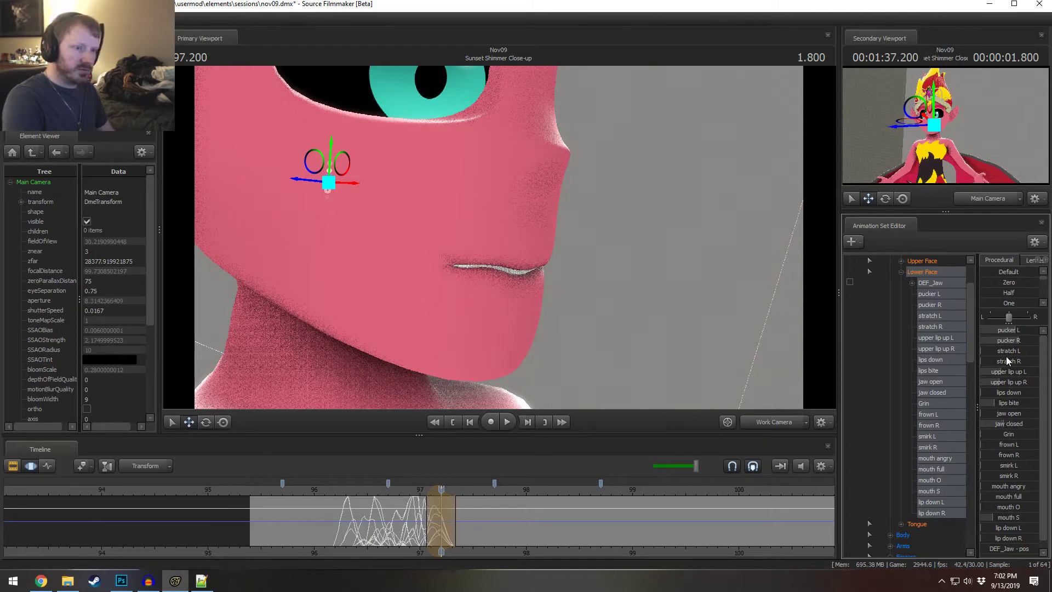
left_click_drag(1010, 402, 997, 379)
mouse_move(1011, 339)
left_mouse_down()
mouse_move(1029, 351)
mouse_move(1032, 330)
mouse_move(1029, 346)
left_mouse_up()
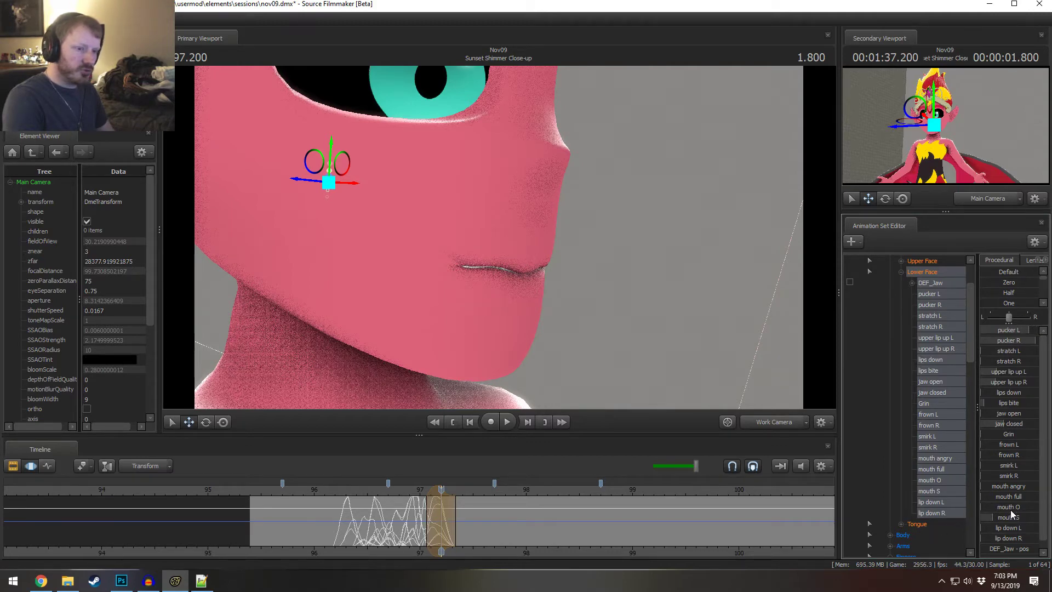
left_click_drag(1010, 508, 1018, 508)
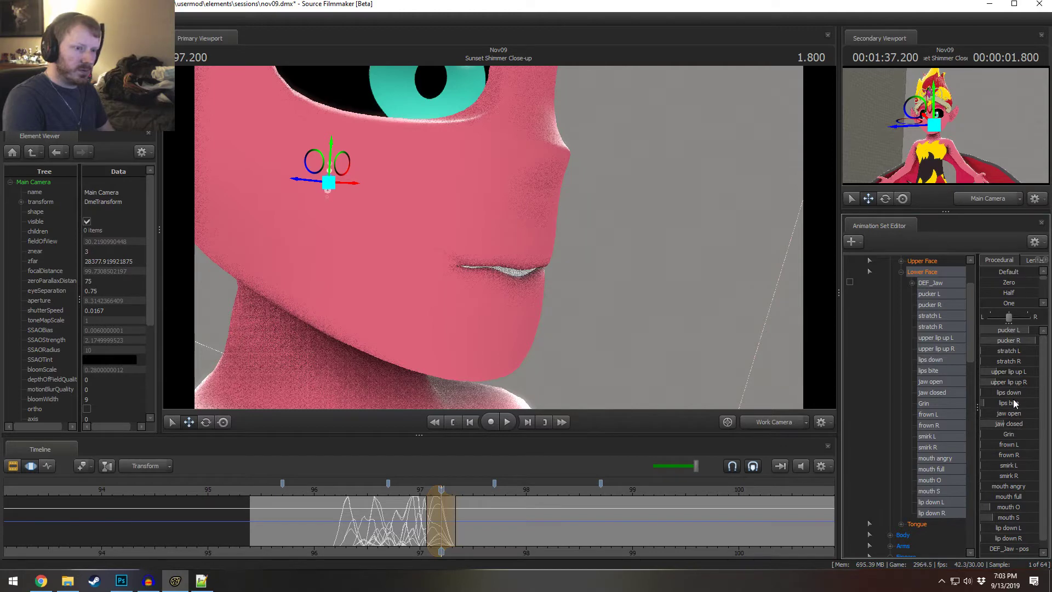
- Try further lips bite, mouth angry and Grin adjustments at 1:37.200, and undo the trial
mouse_move(1014, 401)
left_mouse_down()
mouse_move(1027, 399)
mouse_move(1014, 399)
mouse_move(1016, 411)
left_mouse_up()
mouse_move(1003, 488)
left_mouse_down()
mouse_move(1013, 492)
mouse_move(1003, 487)
left_mouse_up()
mouse_move(1013, 434)
left_mouse_down()
mouse_move(1026, 434)
mouse_move(1026, 416)
mouse_move(1016, 416)
mouse_move(1022, 426)
left_mouse_up()
key("ctrl+z")
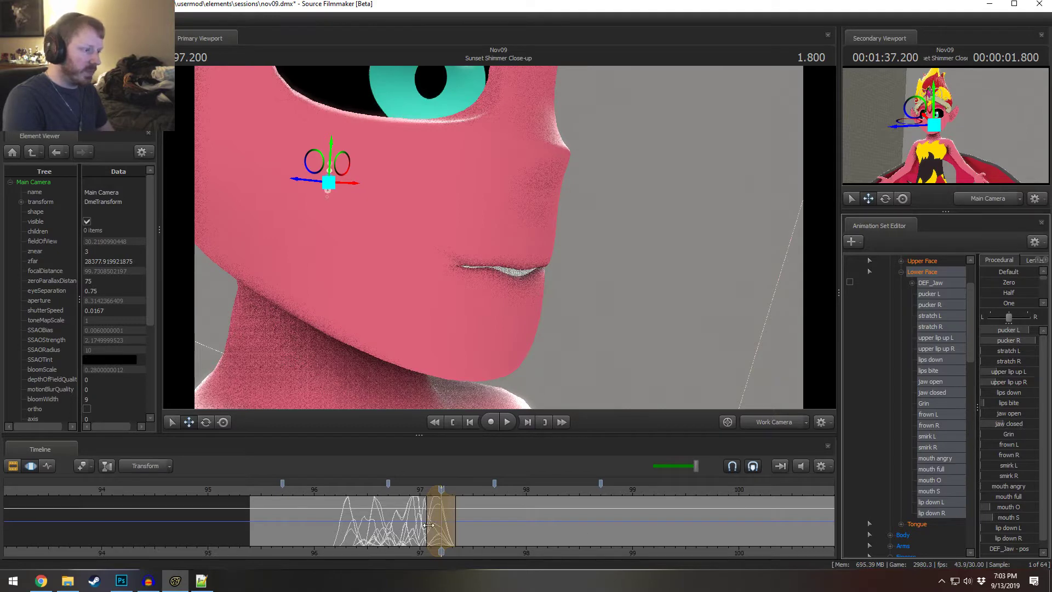
- Place the time selection around 1:37.233 and open the mouth by raising jaw open, mouth O and pucker L and R
mouse_move(423, 516)
left_mouse_down()
mouse_move(441, 530)
mouse_move(361, 533)
mouse_move(412, 528)
mouse_move(402, 529)
mouse_move(448, 541)
mouse_move(396, 527)
mouse_move(414, 539)
mouse_move(455, 537)
mouse_move(404, 534)
mouse_move(441, 534)
mouse_move(443, 518)
mouse_move(476, 527)
mouse_move(425, 529)
mouse_move(454, 533)
left_mouse_up()
scroll(441, 530, "up", 3)
left_click(451, 532)
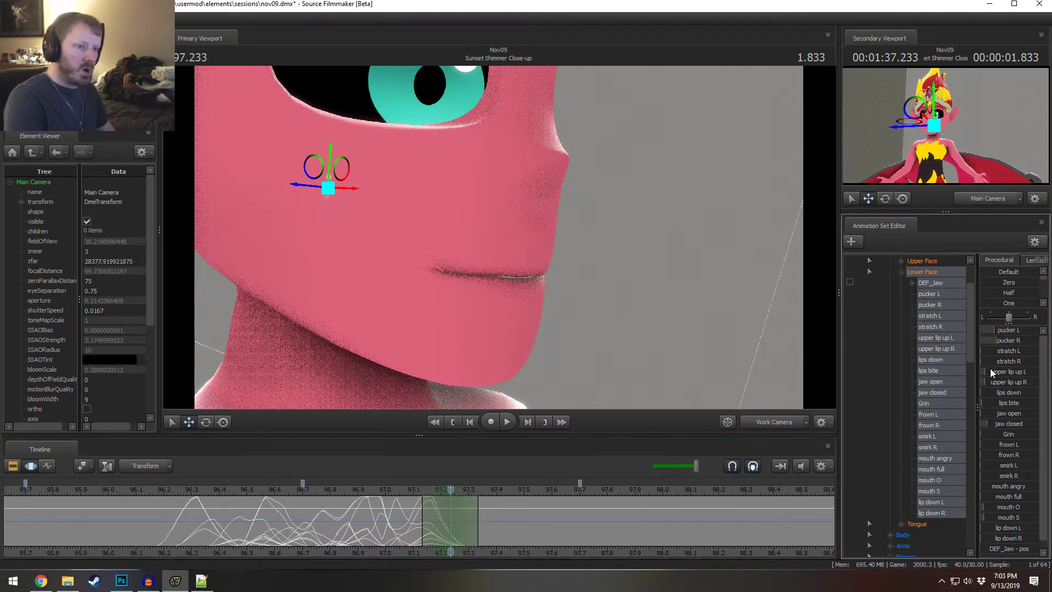
left_click_drag(995, 415, 1004, 415)
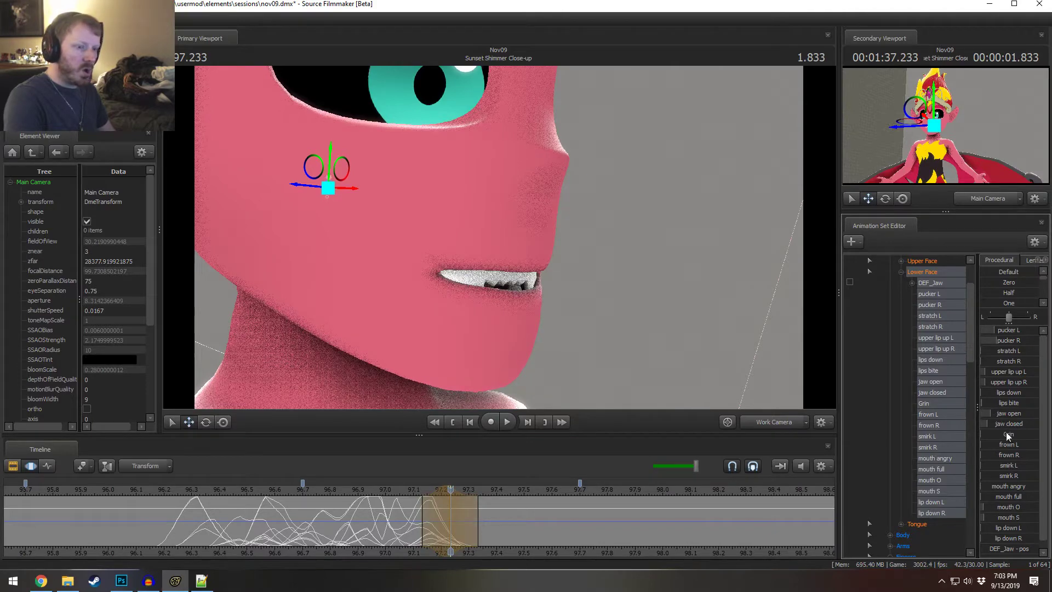
left_click_drag(1005, 508, 1014, 507)
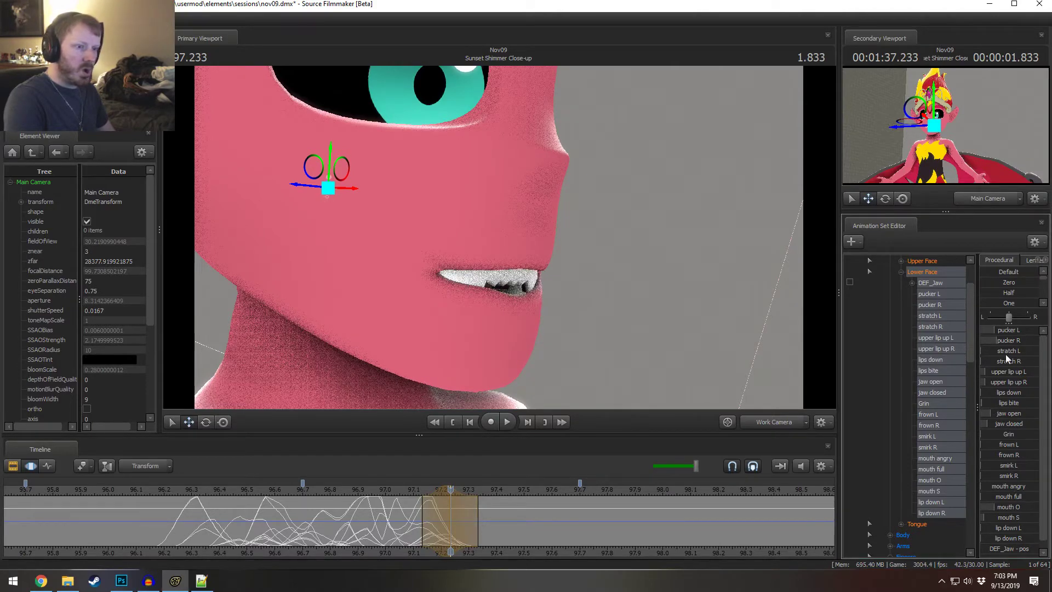
mouse_move(1005, 331)
left_mouse_down()
mouse_move(1035, 330)
mouse_move(1020, 340)
mouse_move(1034, 340)
left_mouse_up()
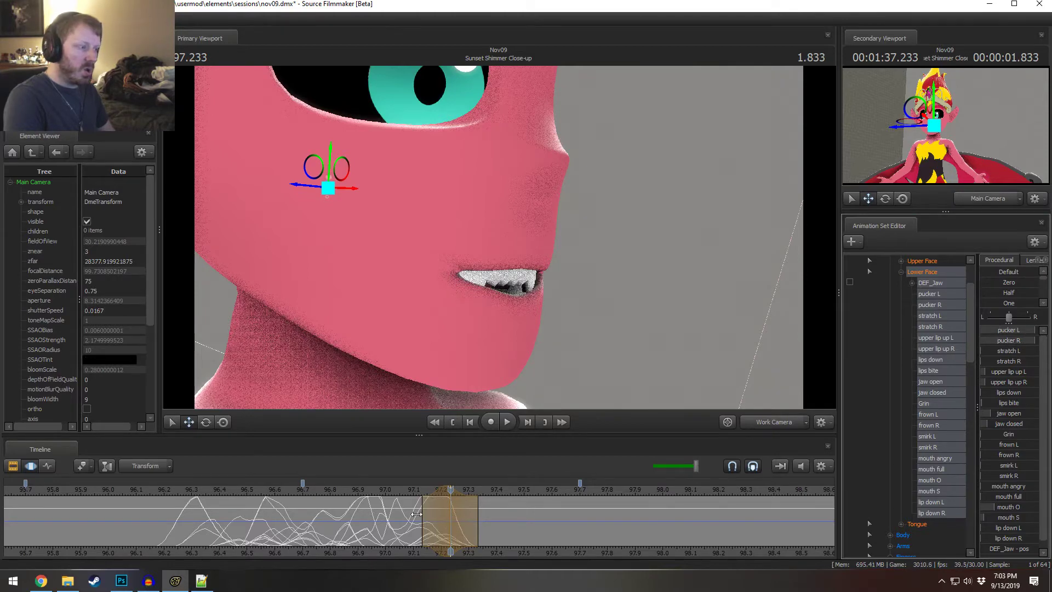
- Check the mouth shape between 1:37.200 and 1:37.292, and reduce pucker L and R at 1:37.233
left_click_drag(417, 515, 466, 531)
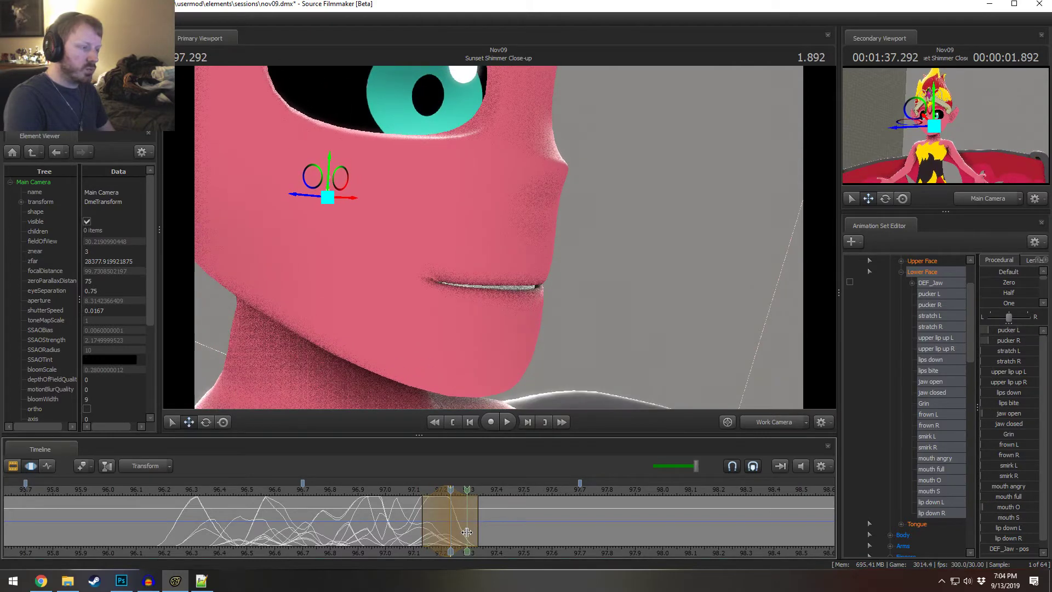
middle_click_drag(467, 531, 442, 527)
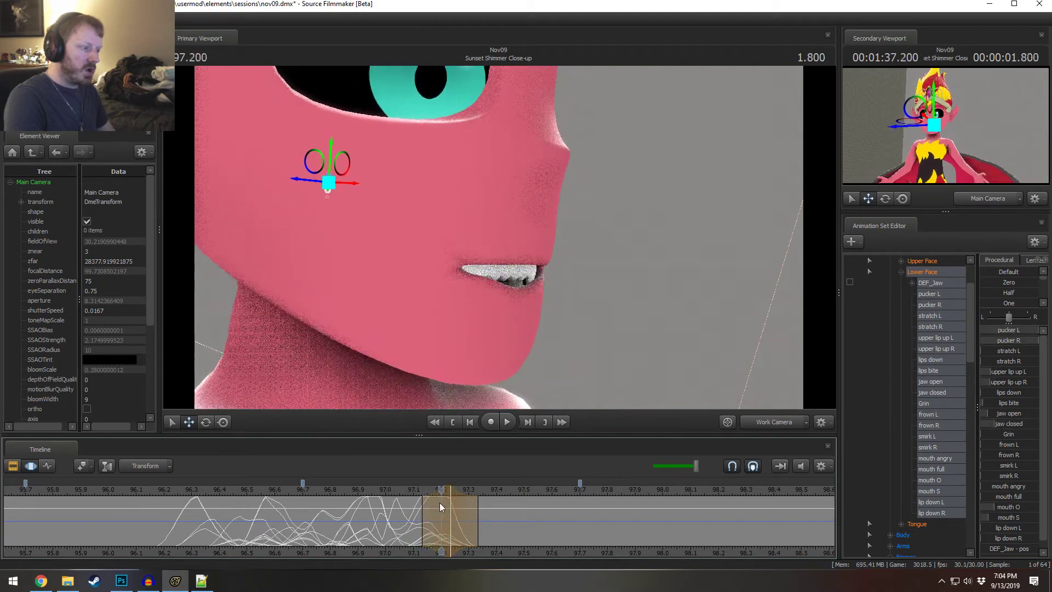
left_click_drag(1009, 330, 993, 340)
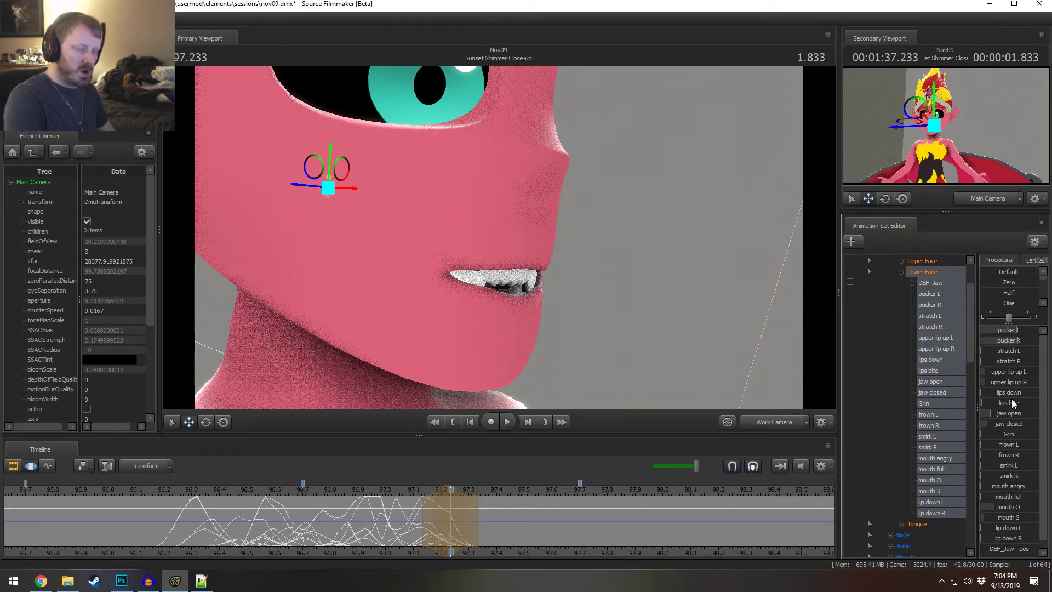
- Try adjusting upper lip up L and R at 1:37.233, and undo the mouth-opening changes there
left_click_drag(1016, 372, 1008, 381)
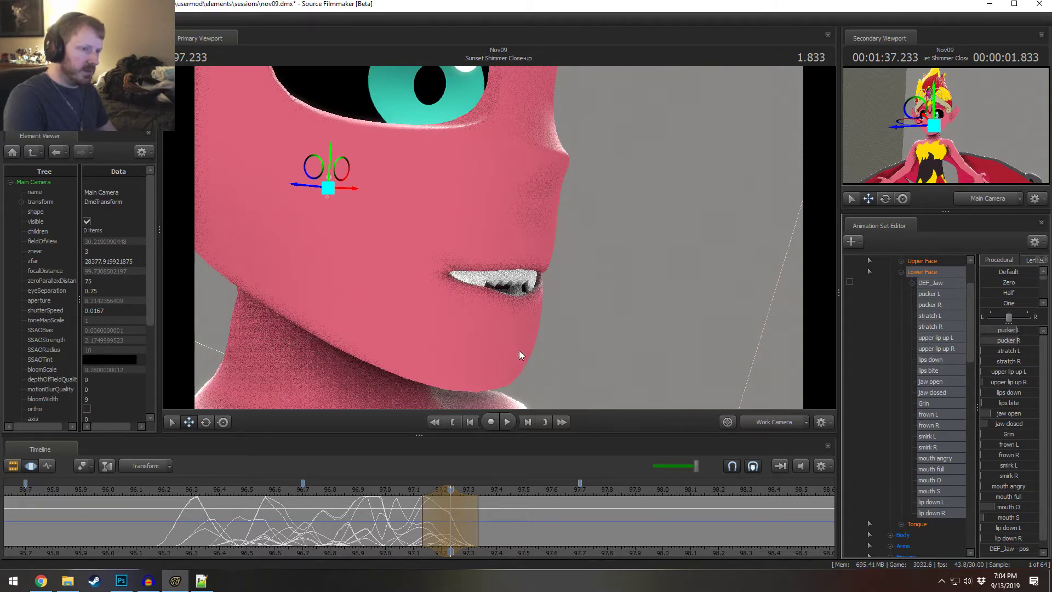
key("ctrl+z")
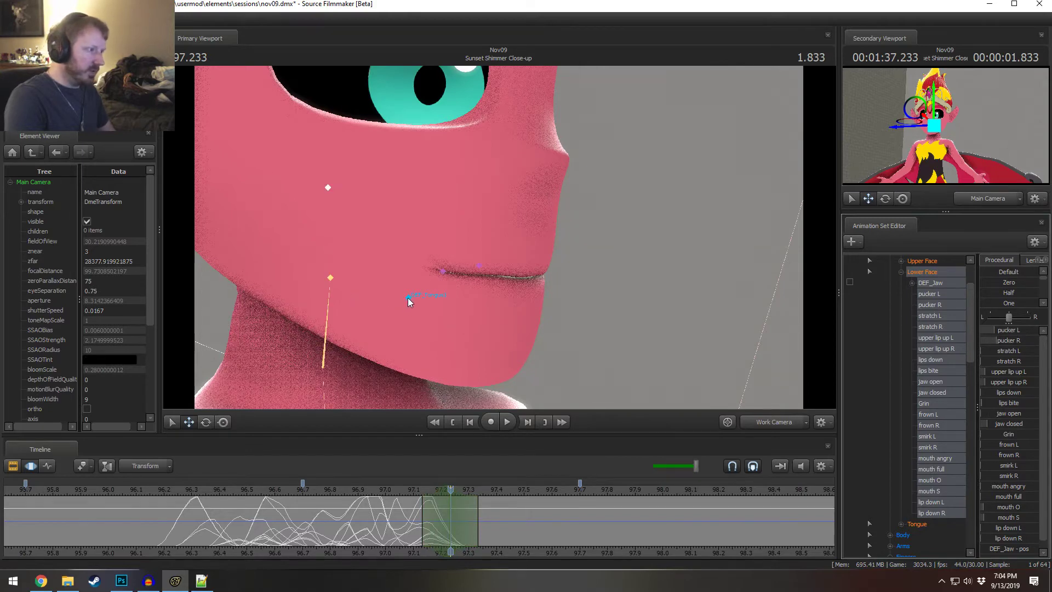
- Select the DEF_Jaw bone and rotate it slightly within a short time selection around 1:36.966
left_click(409, 297)
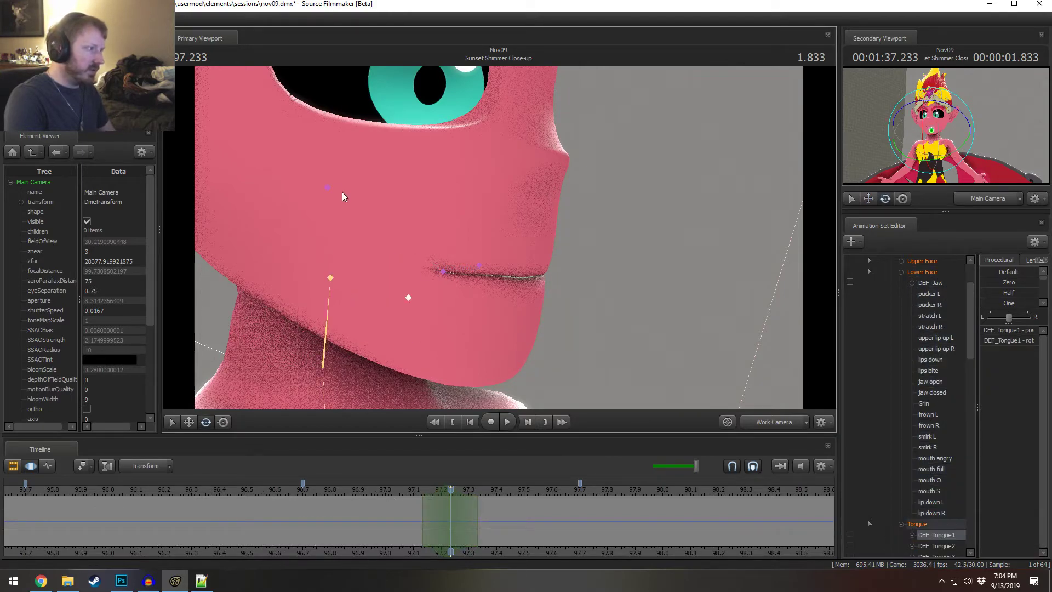
left_click(328, 186, "ctrl")
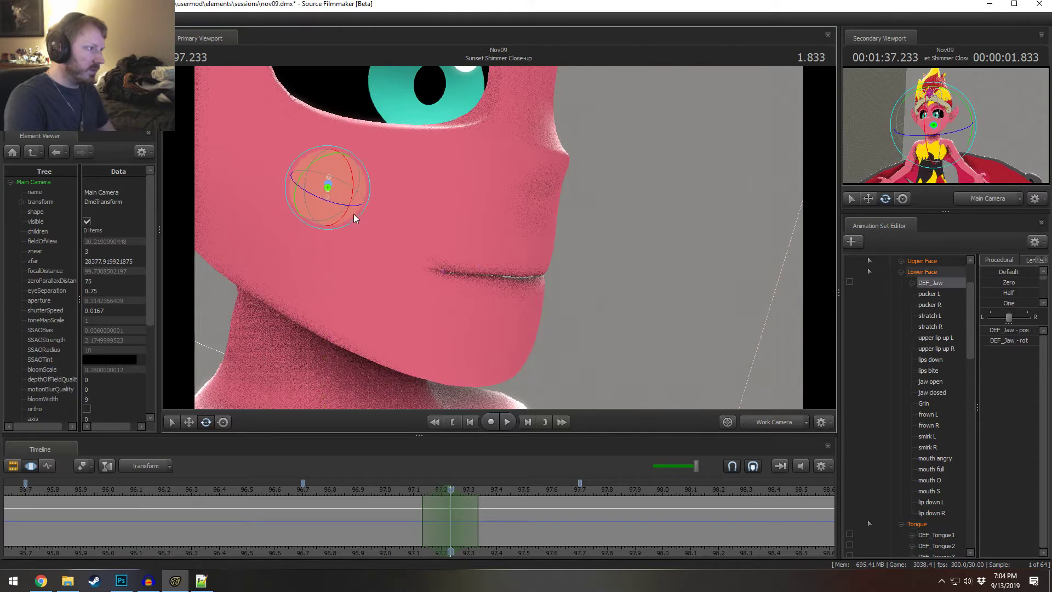
left_click_drag(354, 197, 353, 195)
key("ctrl+z")
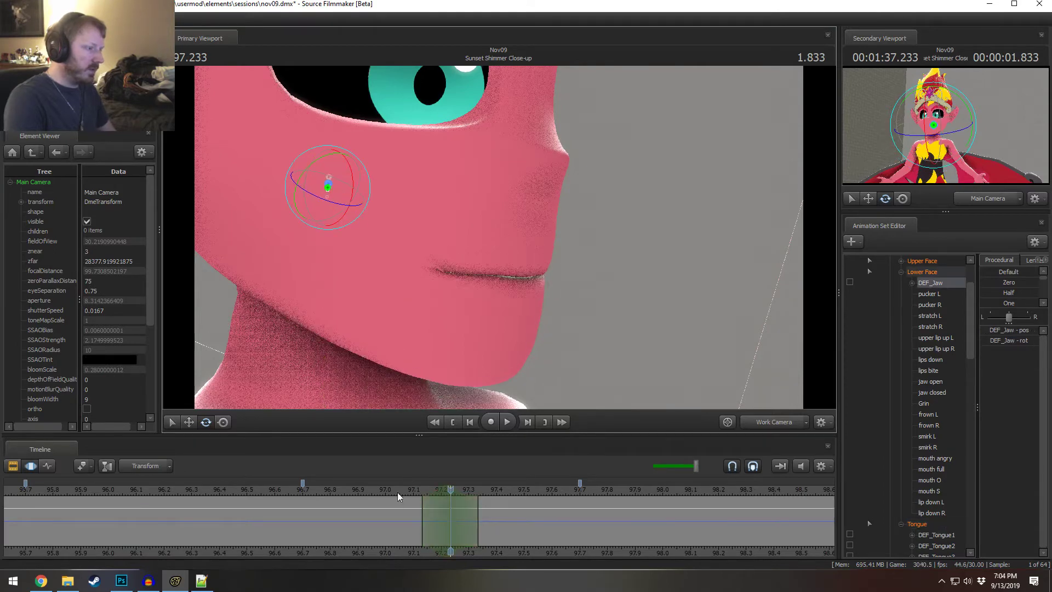
left_click_drag(397, 492, 372, 499)
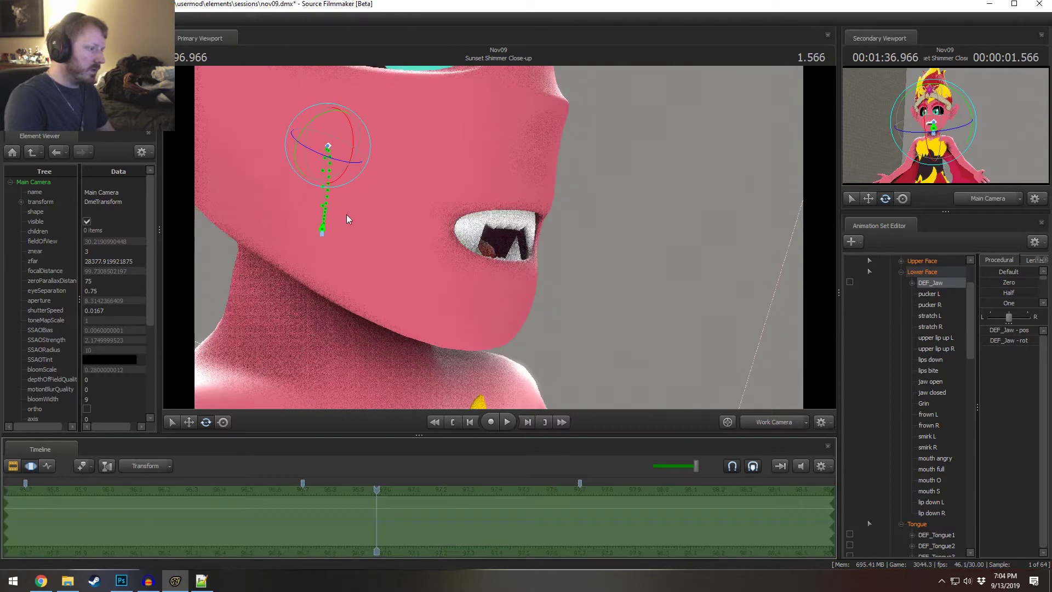
left_click_drag(357, 143, 356, 140)
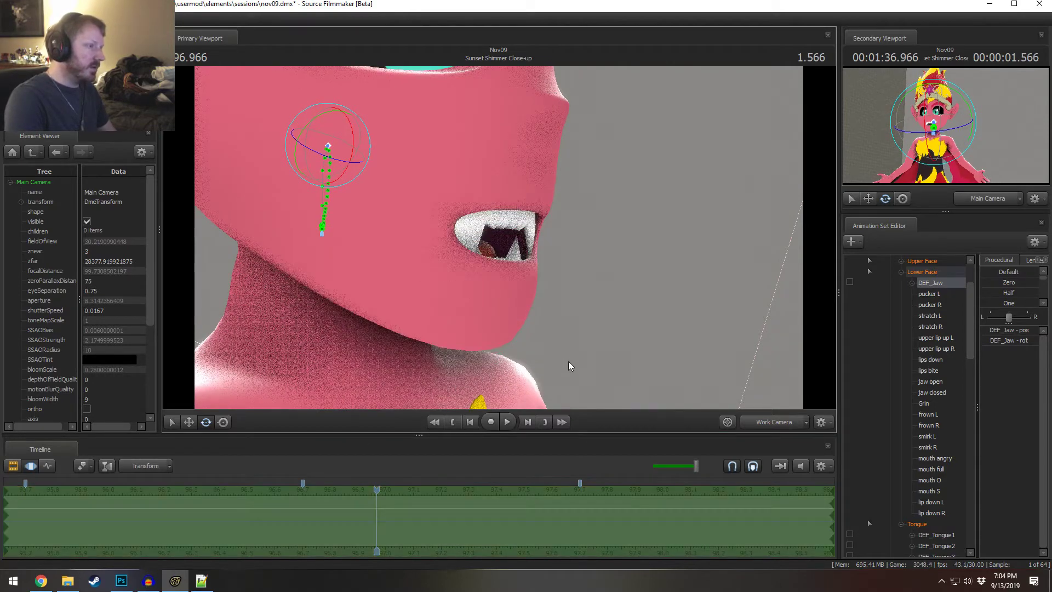
left_click_drag(331, 526, 376, 528)
left_click_drag(353, 148, 354, 140)
- Move the time selection to 1:36.400 and to about 1:36.66, rotating DEF_Jaw to adjust the mouth opening at each
left_click(356, 526)
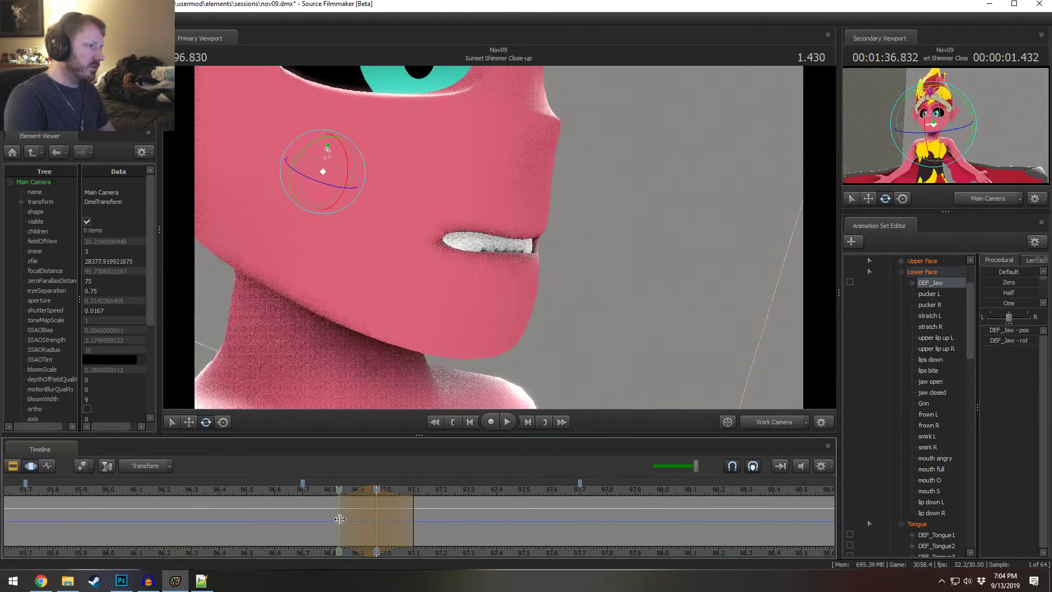
left_click_drag(356, 527, 218, 531)
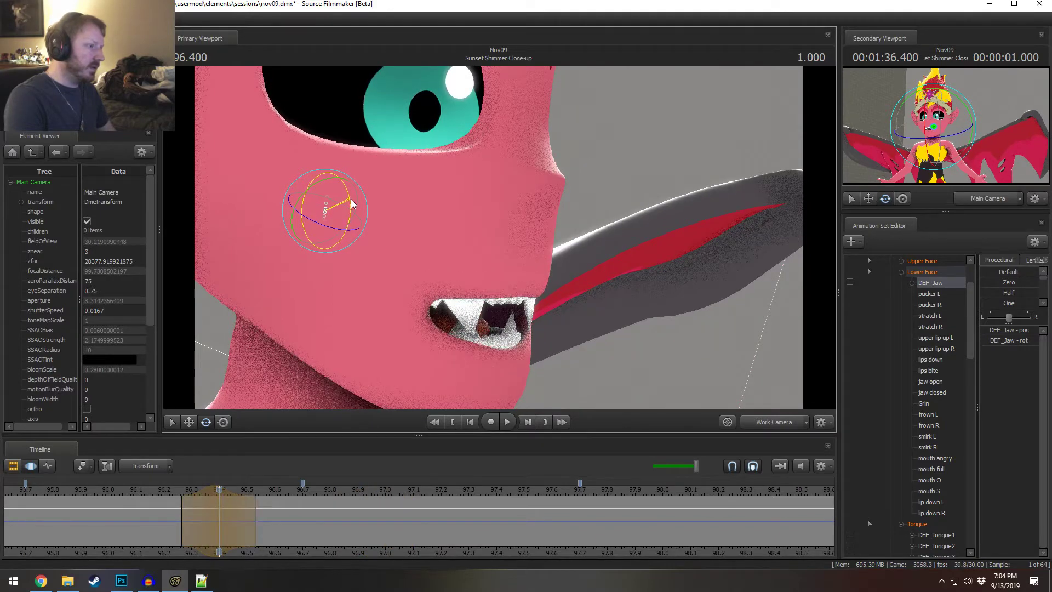
left_click_drag(219, 520, 292, 539)
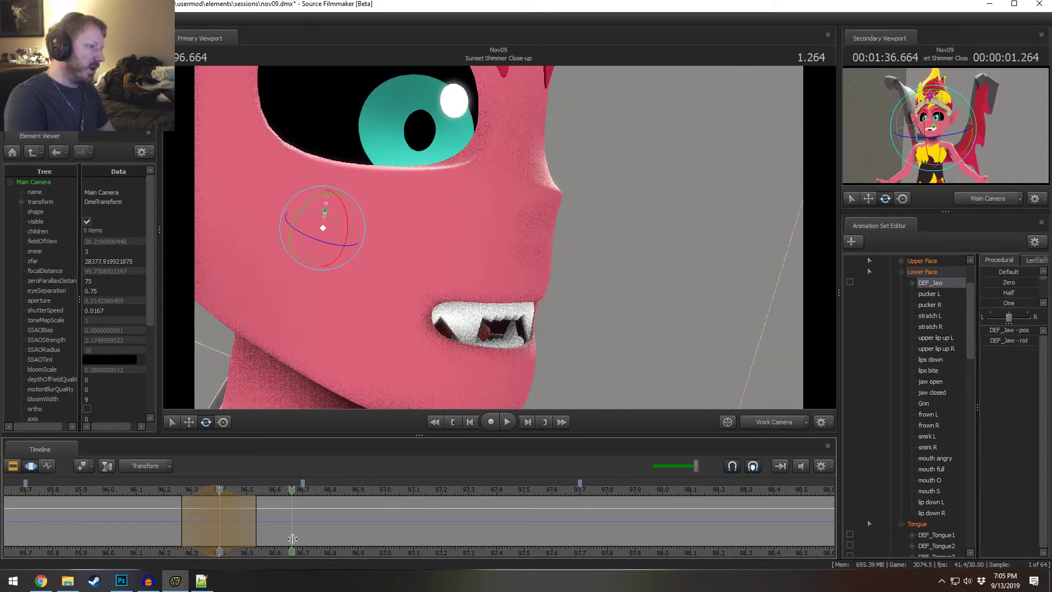
left_click(292, 538)
scroll(292, 538, "up", 3)
left_click_drag(346, 211, 357, 206)
- Pull the view back from the face and play the shot from around 1:36.000 to review the jaw motion
left_click_drag(268, 492, 281, 537)
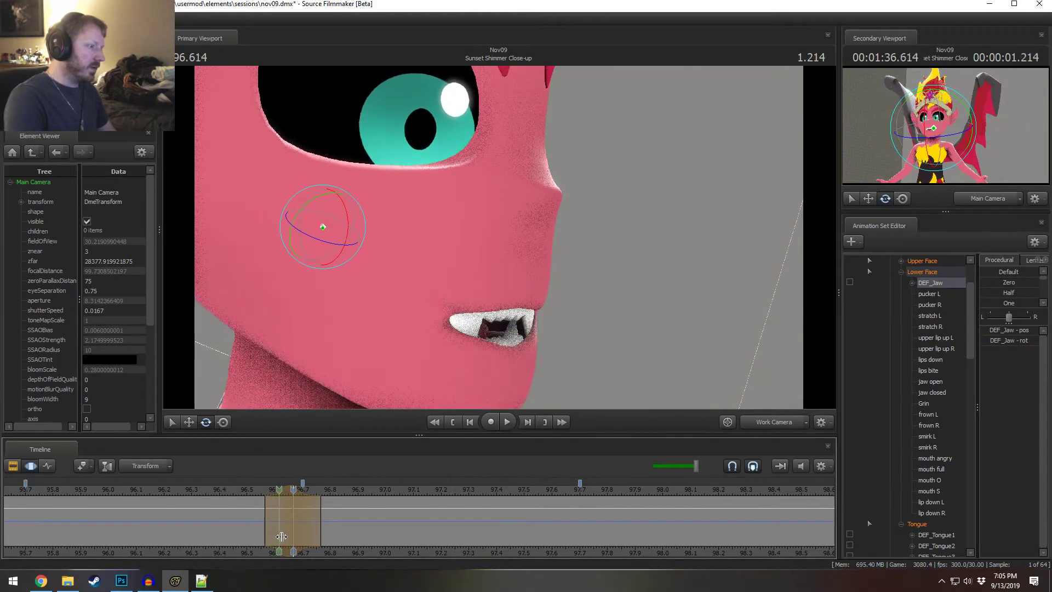
left_click(109, 491)
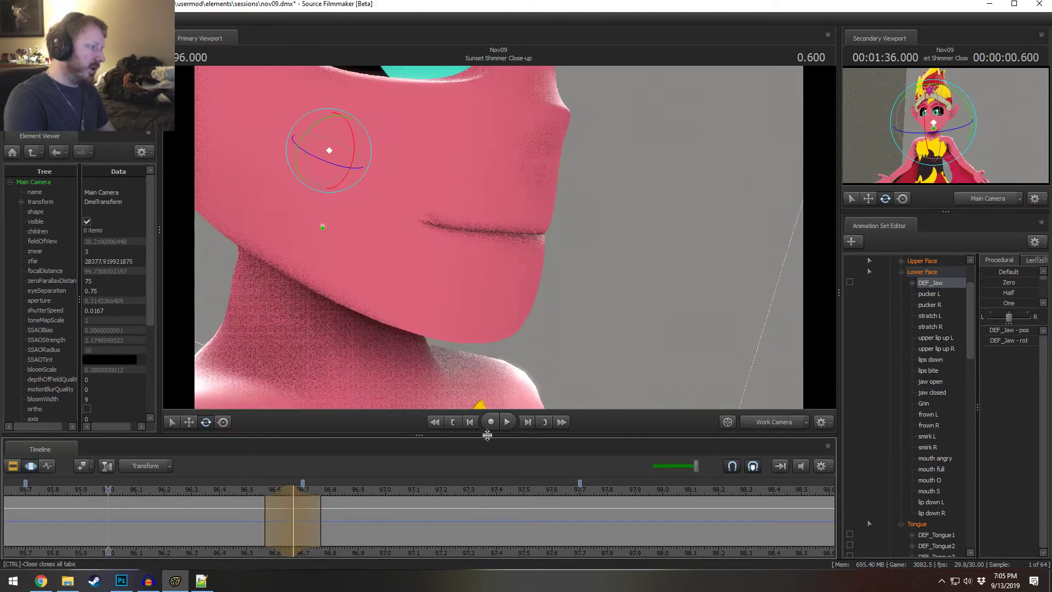
right_click_drag(442, 307, 443, 307, "alt")
key("space")
key("space")
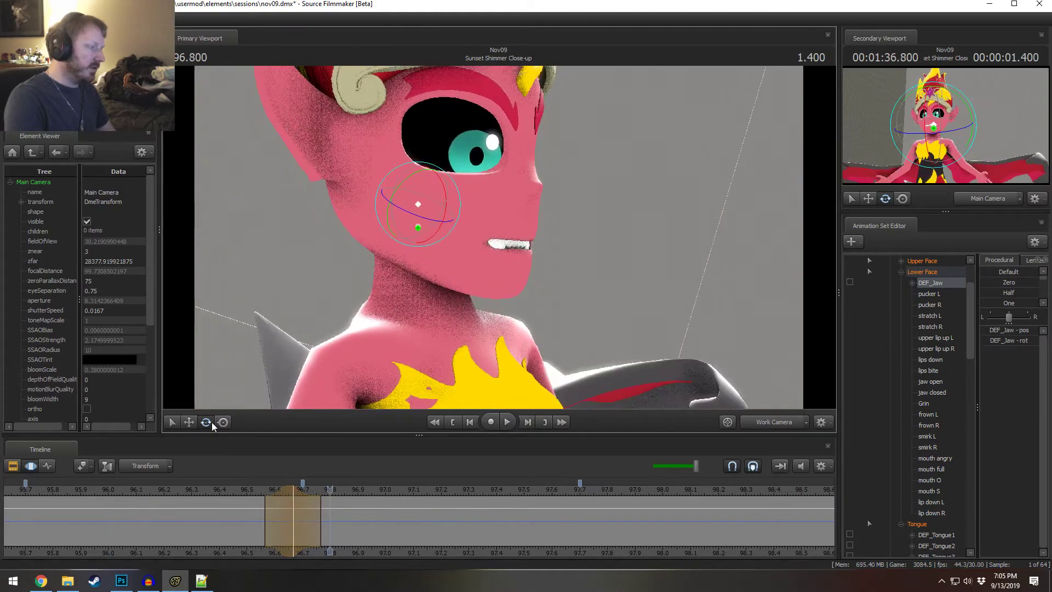
left_click(61, 491)
key("space")
key("space")
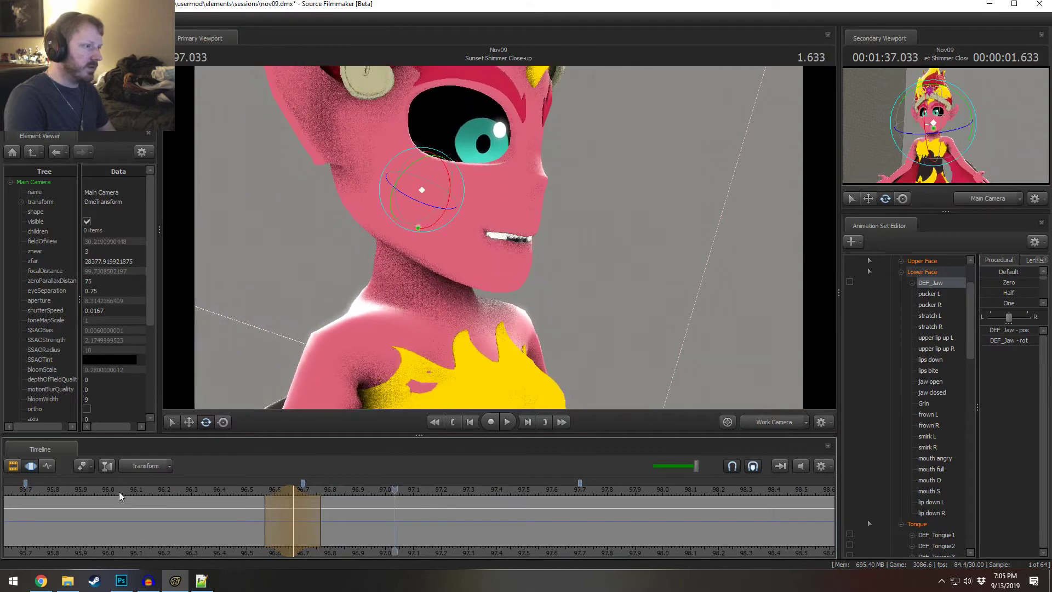
- Place the time selection around 1:36.966 and reshape the Lower Face with more mouth O and less jaw open
left_click_drag(304, 534, 376, 541)
left_click(952, 271)
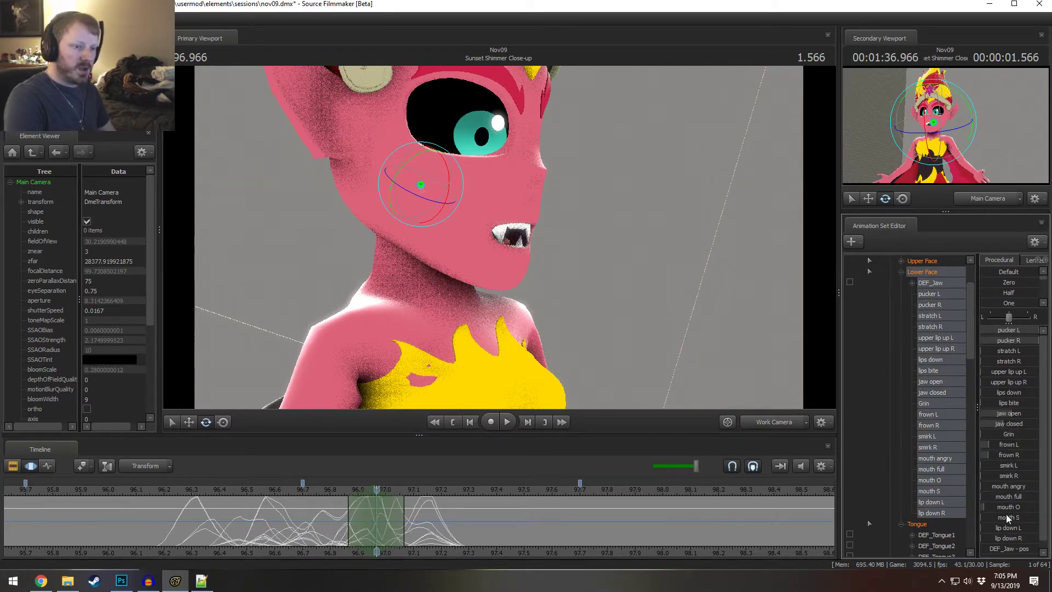
left_click_drag(1008, 508, 1017, 508)
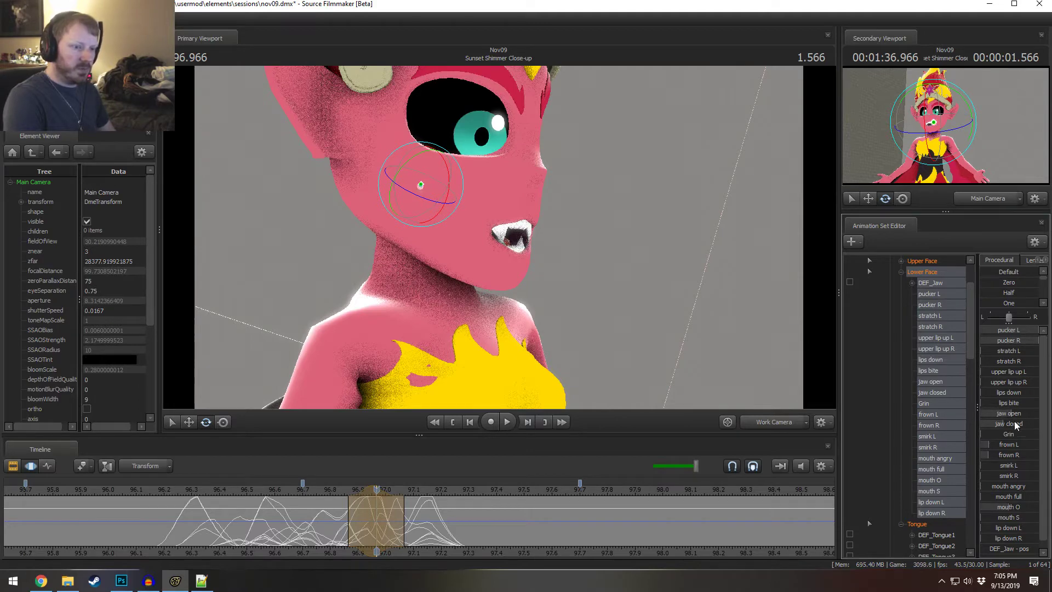
left_click_drag(1003, 414, 987, 415)
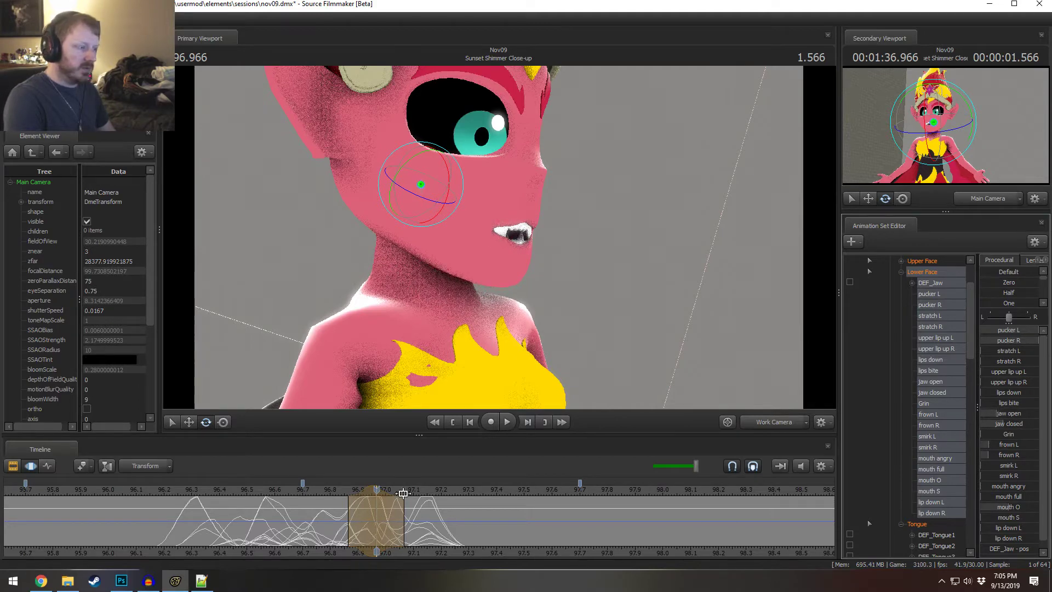
- Play the lip sync repeatedly through 1:37.3 to check the revised mouth shape at 1:36.966
scroll(383, 500, "up", 1)
left_click_drag(378, 506, 408, 529)
left_click(304, 488)
key("space")
key("space")
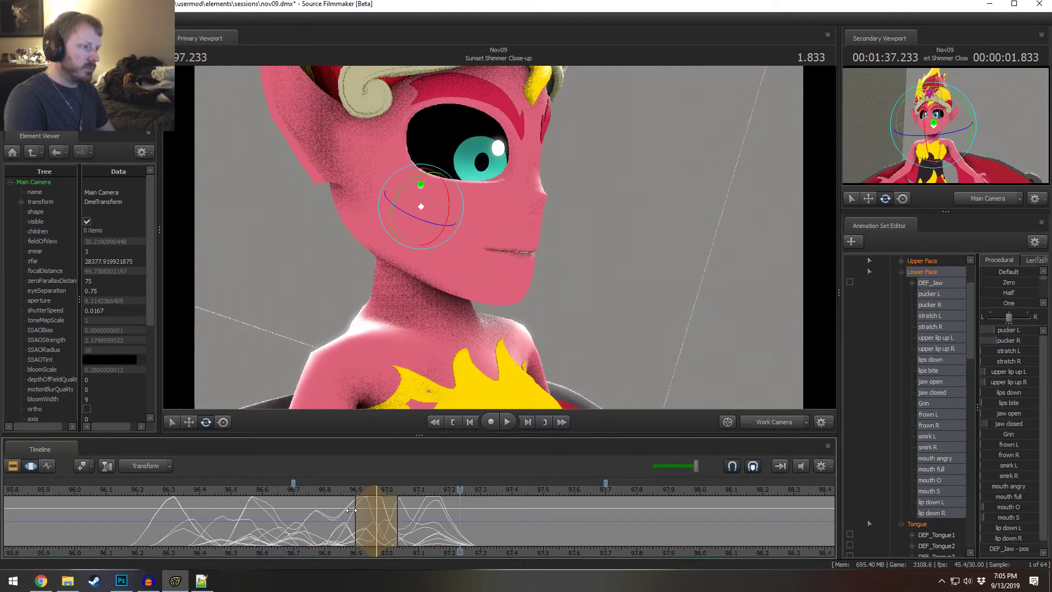
left_click(176, 486)
key("space")
key("space")
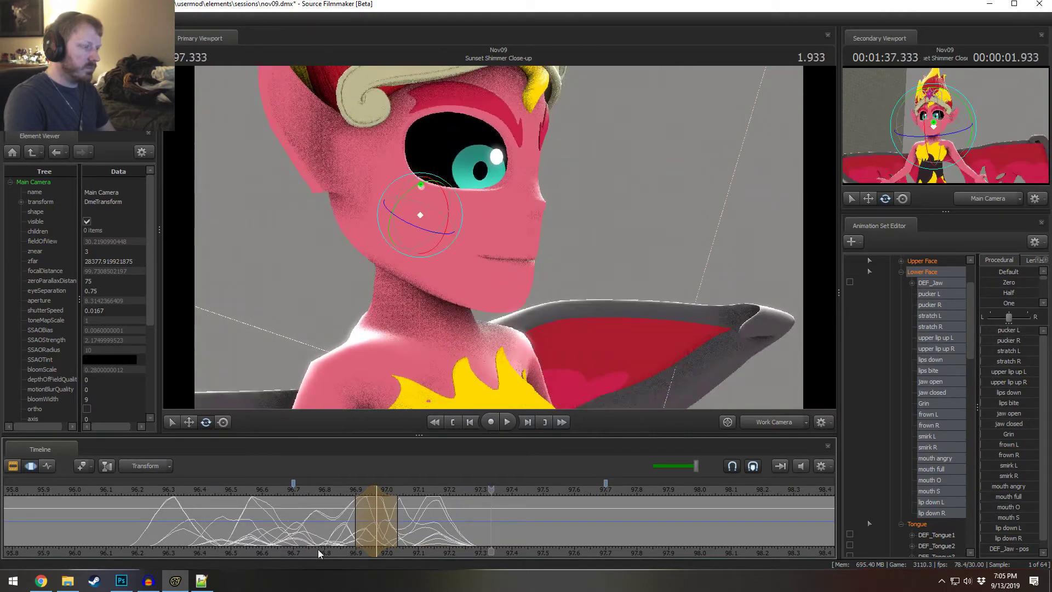
- Examine the mouth shapes from 1:36.766 to 1:37.066, and replay the end of the line
left_click_drag(342, 535, 377, 532)
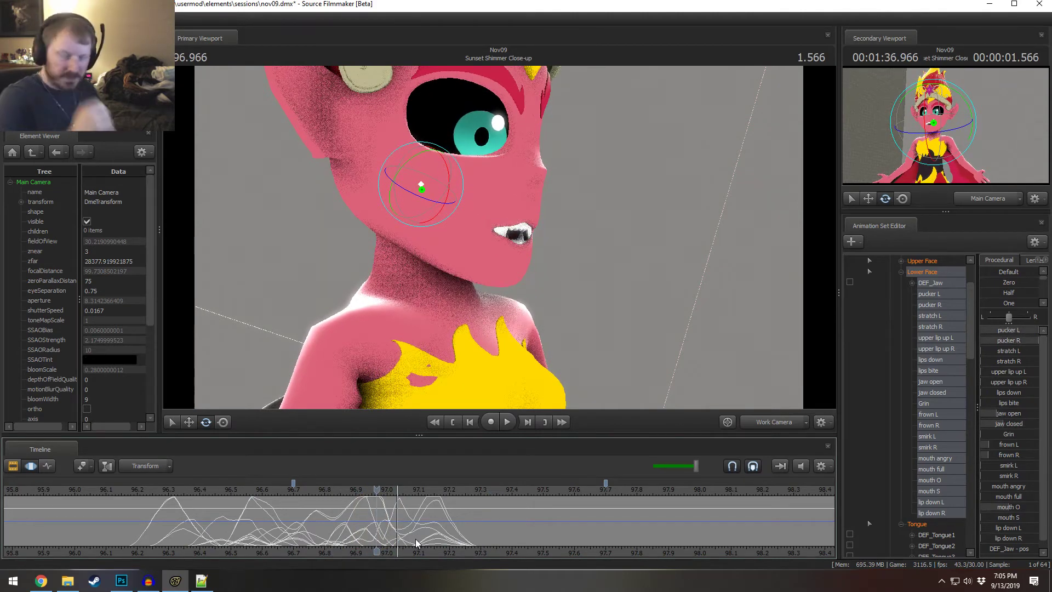
key("Right")
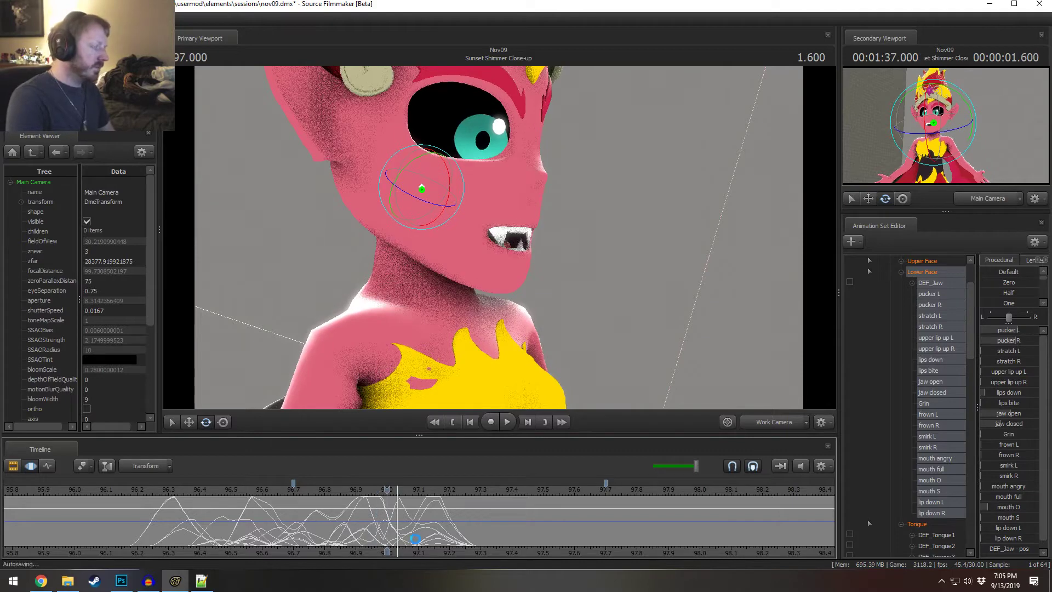
left_click(314, 491)
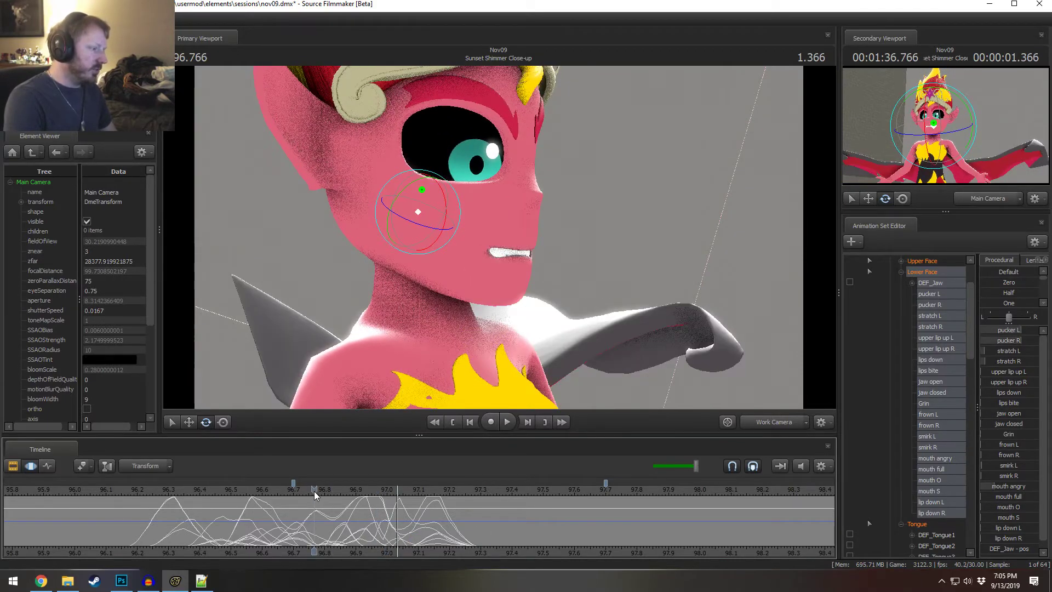
left_click_drag(314, 491, 377, 514)
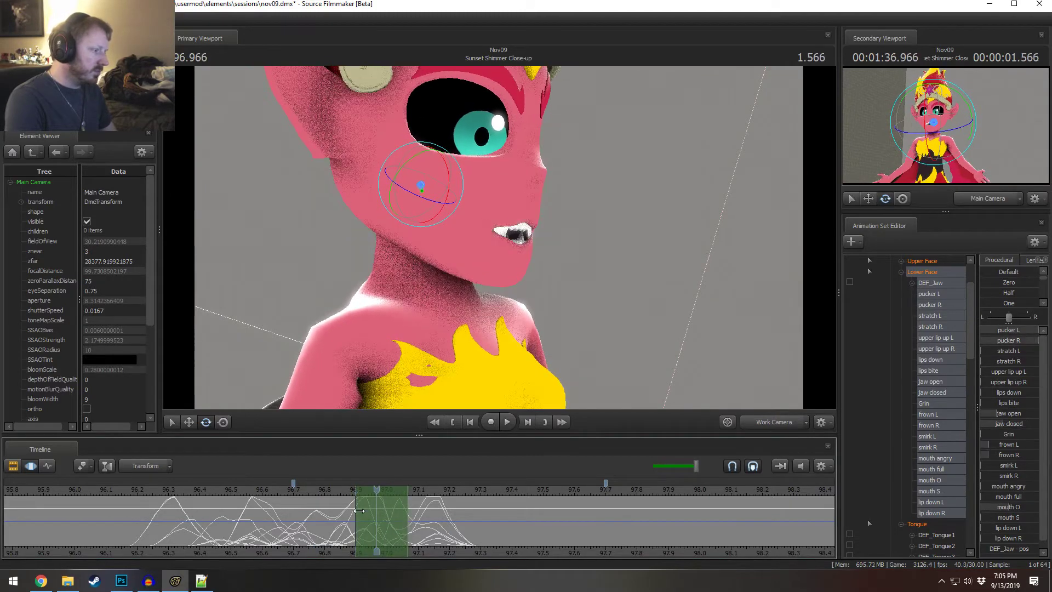
key("space")
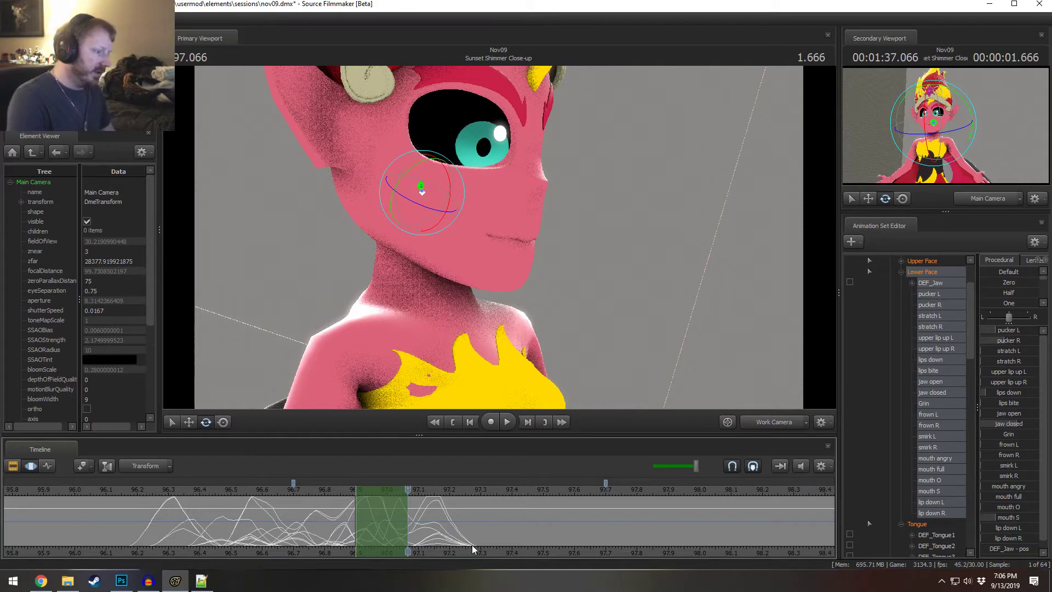
middle_click_drag(476, 548, 359, 537)
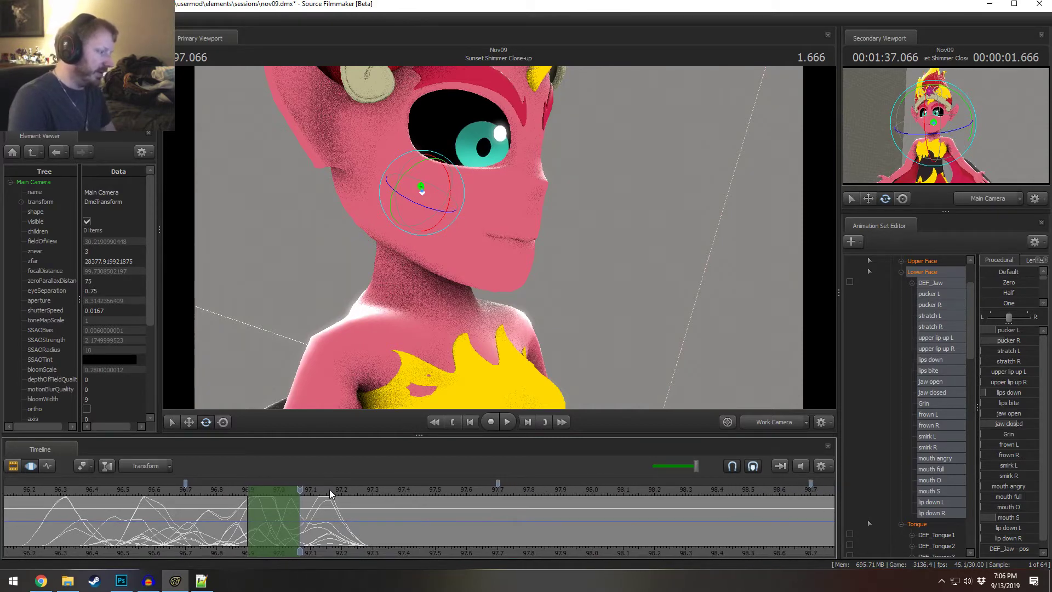
left_click(289, 492)
key("space")
key("space")
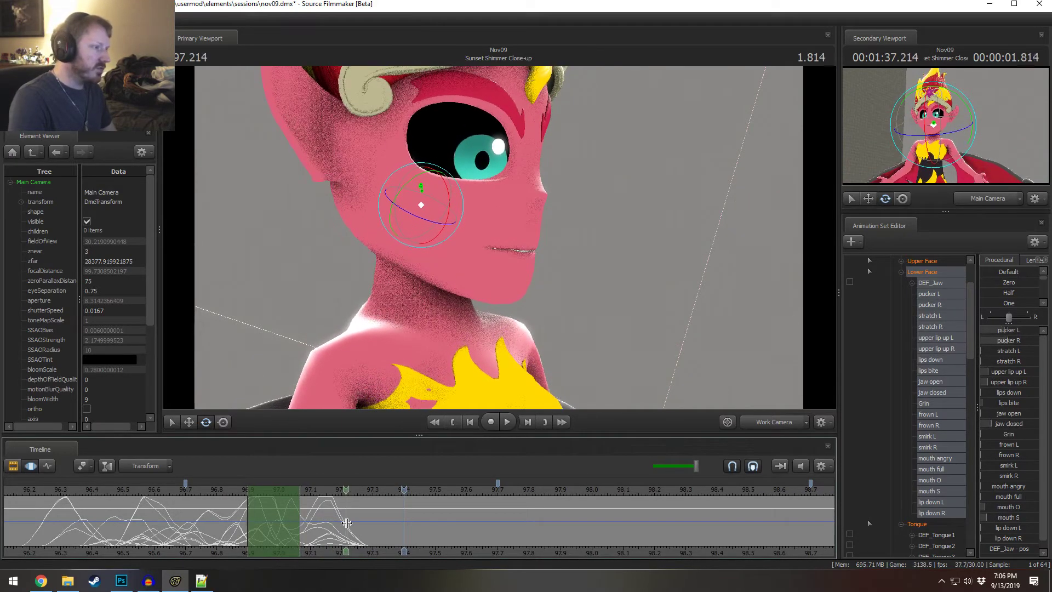
- Try opening the mouth around 1:37.233 by raising jaw open and adjusting pucker L and R
mouse_move(347, 522)
left_mouse_down()
mouse_move(316, 522)
mouse_move(353, 523)
left_mouse_up()
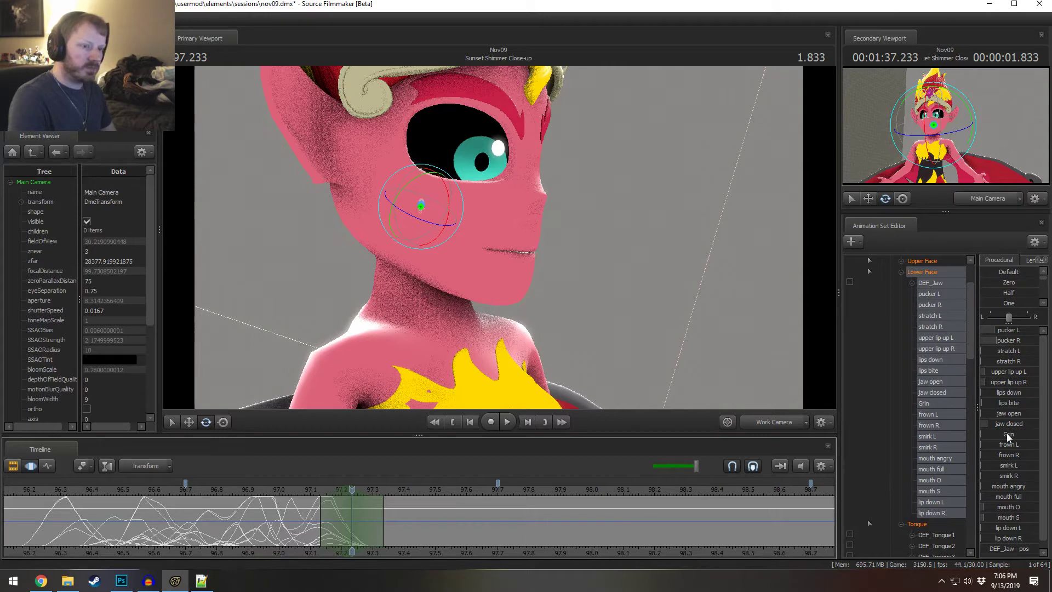
left_click_drag(1010, 412, 1023, 412)
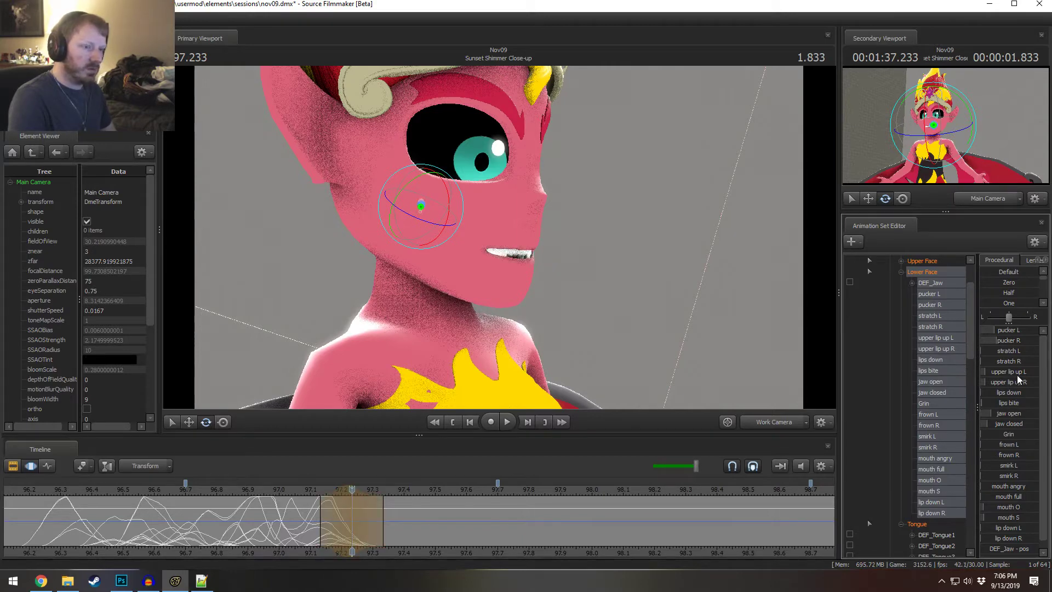
left_click_drag(1010, 330, 1017, 330)
key("shift")
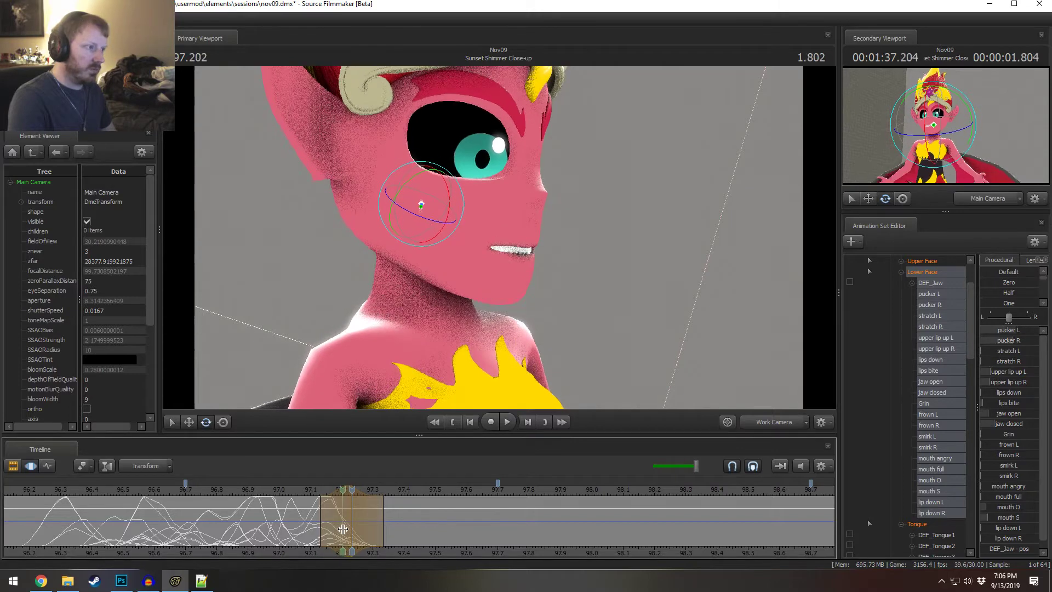
- Place the time selection around 1:37.300, raise mouth O and rotate the jaw to part the lips
mouse_move(361, 530)
left_mouse_down()
mouse_move(340, 528)
mouse_move(370, 526)
left_mouse_up()
scroll(371, 525, "up", 1)
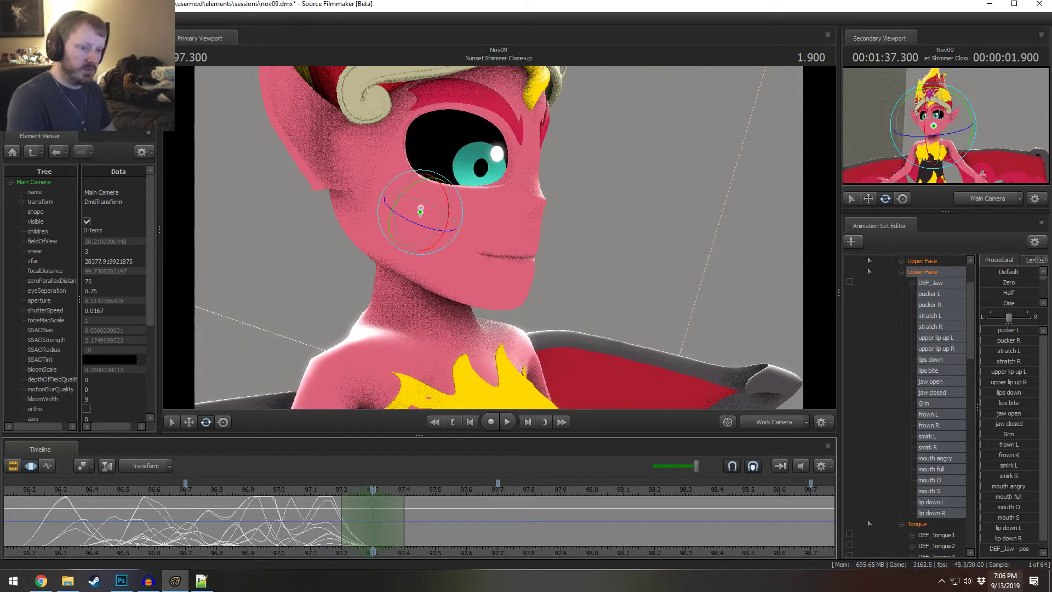
left_click_drag(1006, 507, 996, 507)
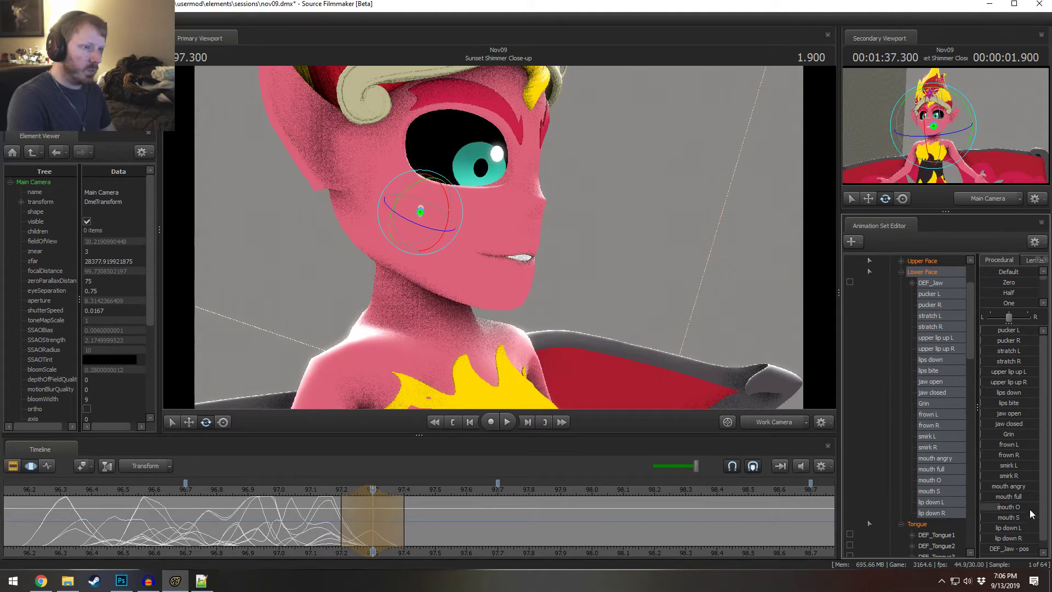
left_click_drag(446, 211, 468, 215)
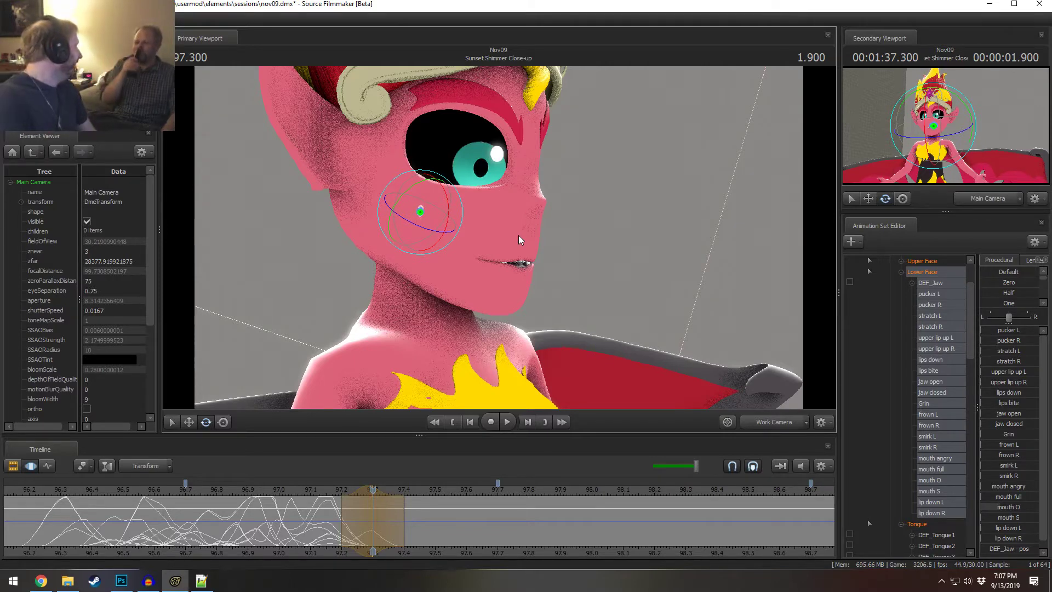
- Centre the time selection on 1:37.233, raise jaw open, pucker L and pucker R, and move the selection back to 1:37.300
key("shift")
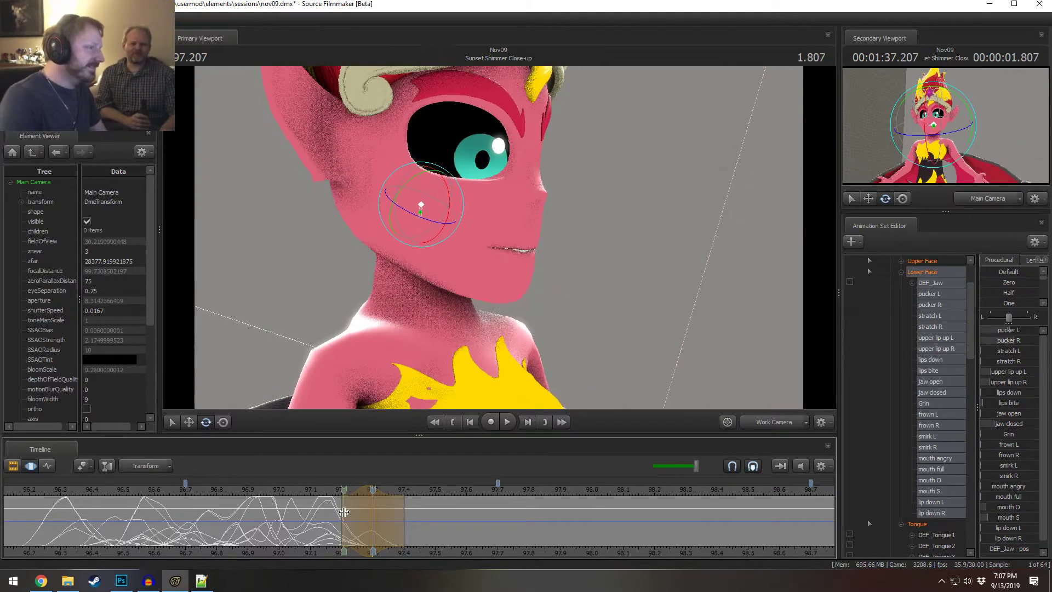
left_click_drag(345, 516, 350, 517)
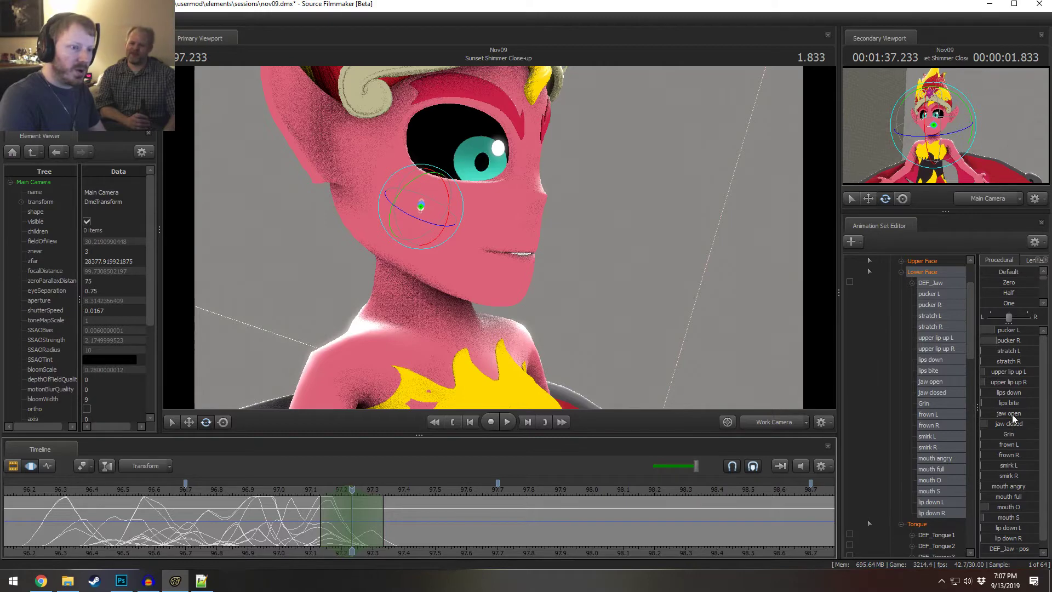
left_click_drag(1004, 413, 1019, 424)
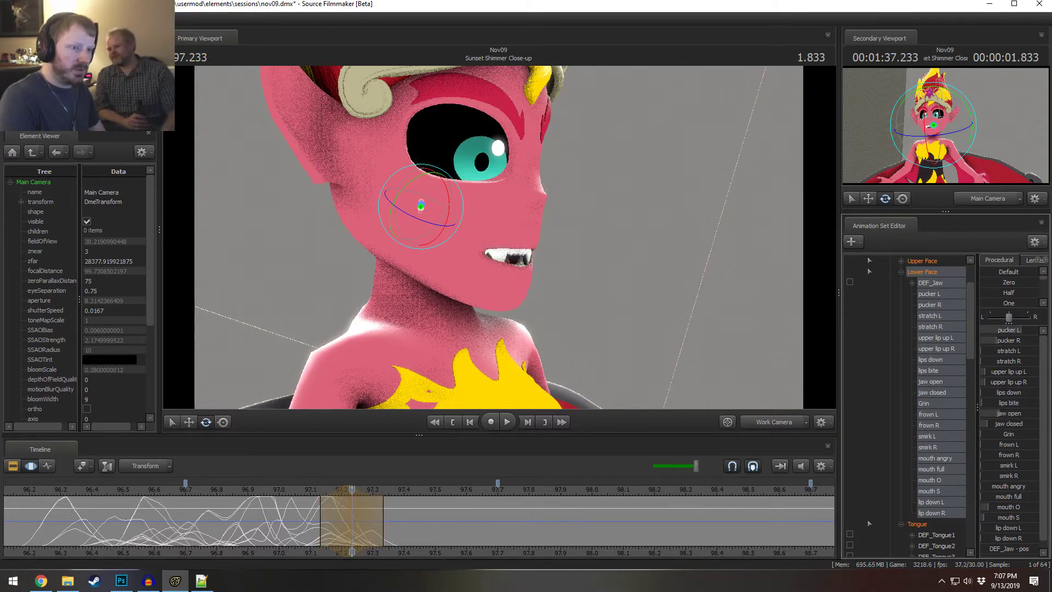
left_click_drag(1003, 340, 1019, 341)
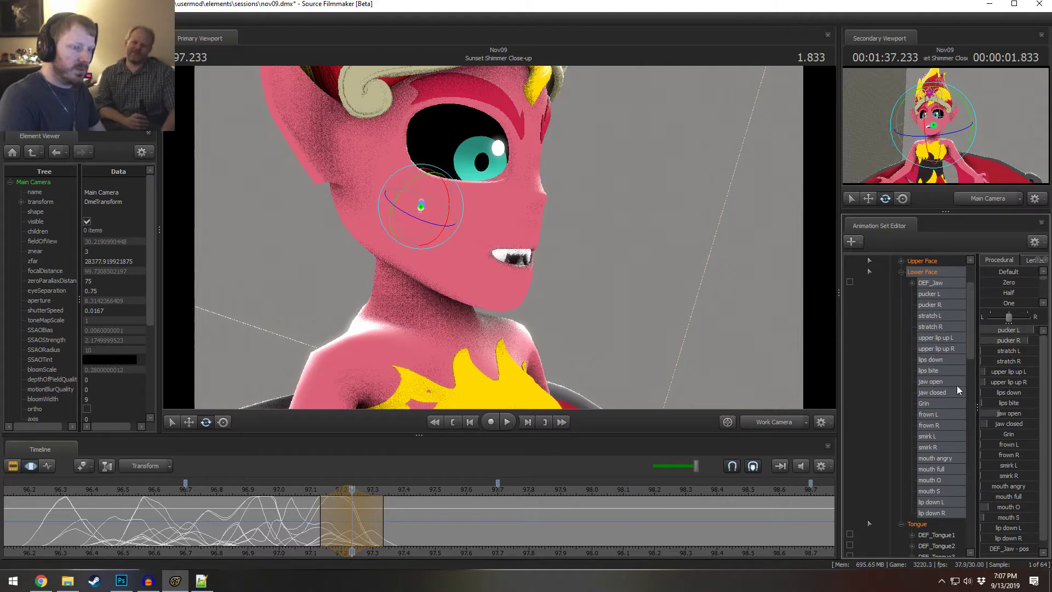
left_click_drag(308, 517, 374, 529)
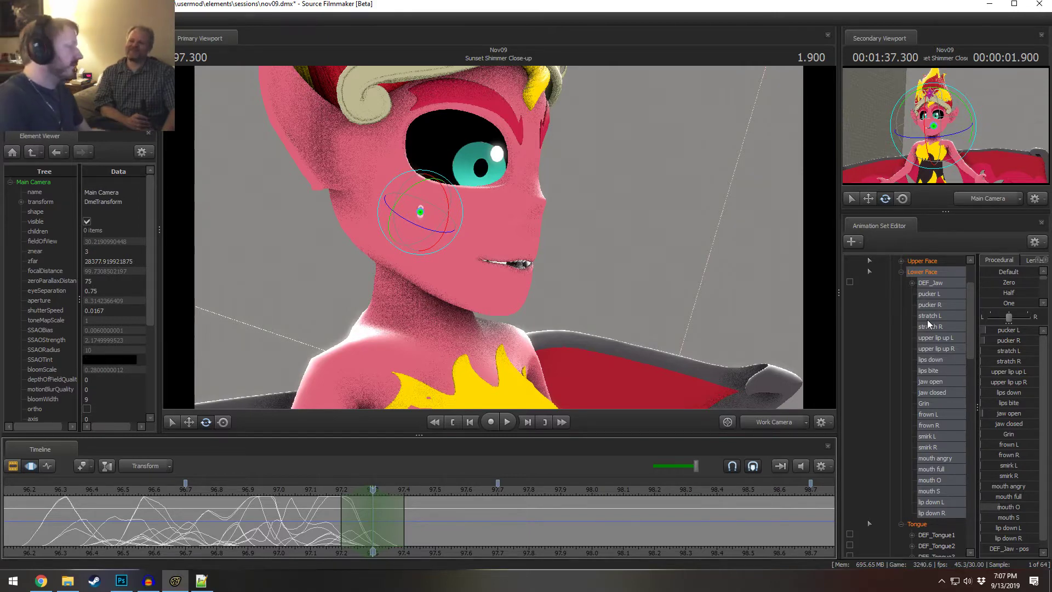
- Switch to Chrome and search Google for "eqg cheerilee" in a new tab
left_click(48, 589)
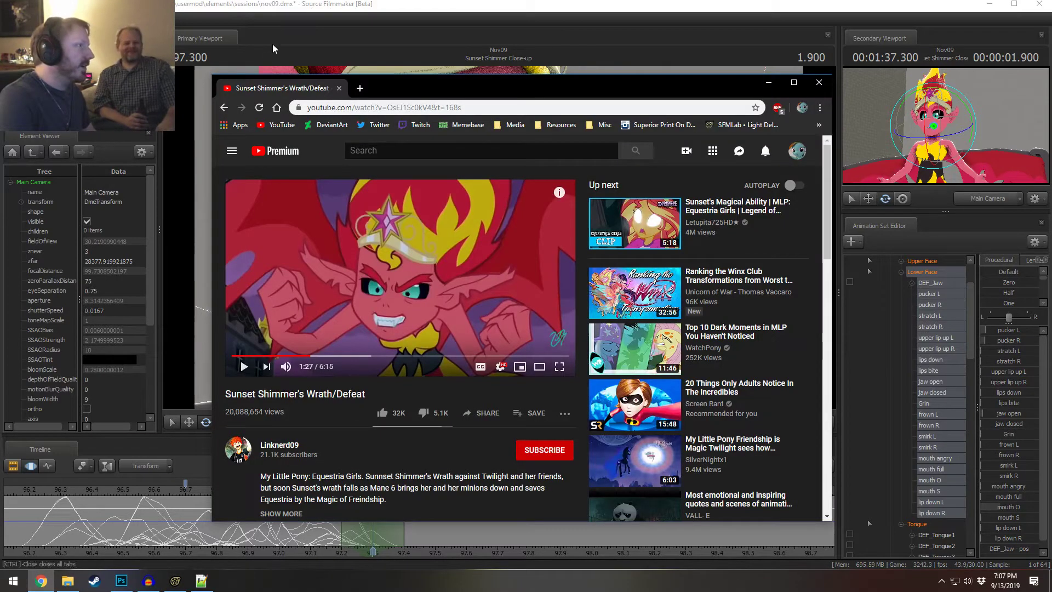
left_click(358, 88)
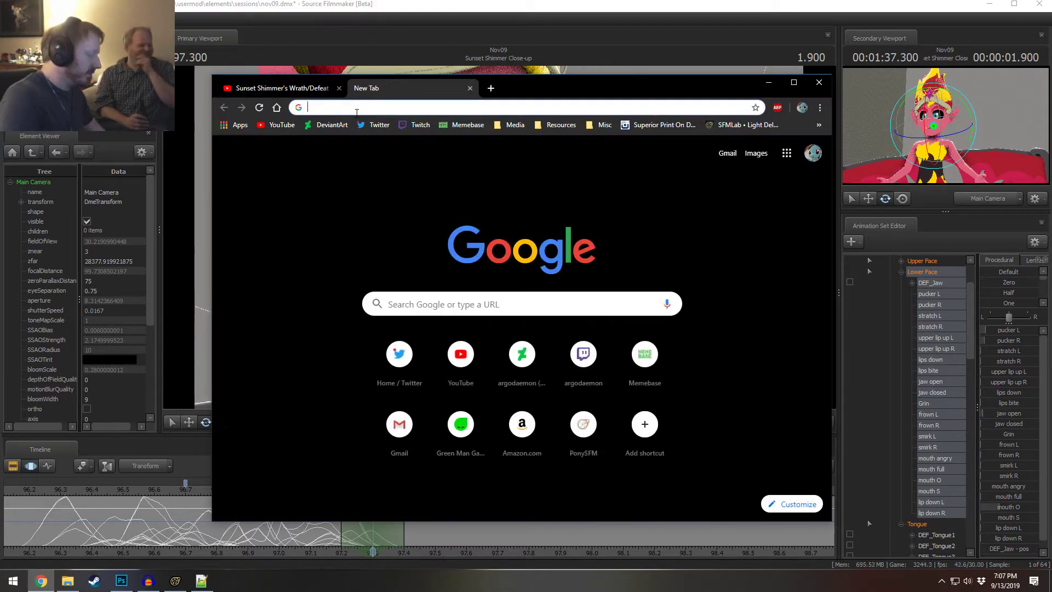
type("eqg chee")
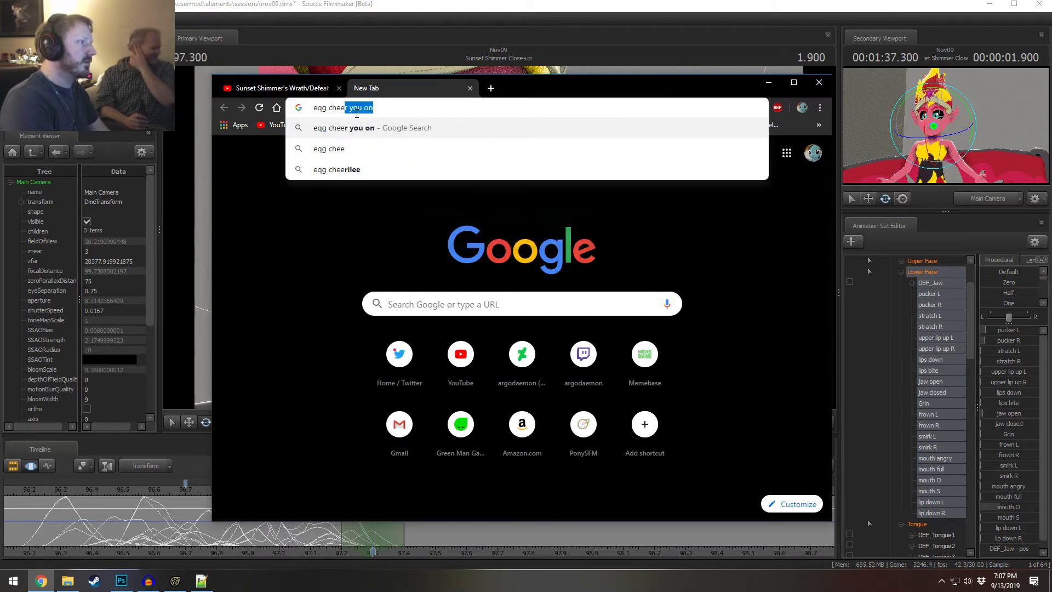
type("rilee")
key("Return")
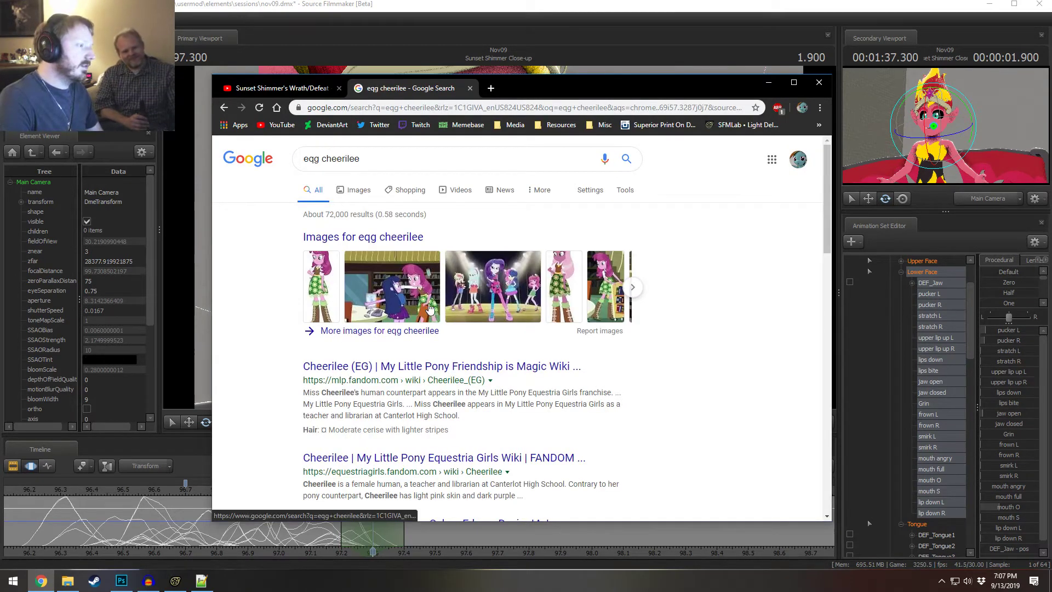
- Browse the Cheerilee image results, previewing the two library scenes and the one where she hides behind a clipboard
left_click(430, 310)
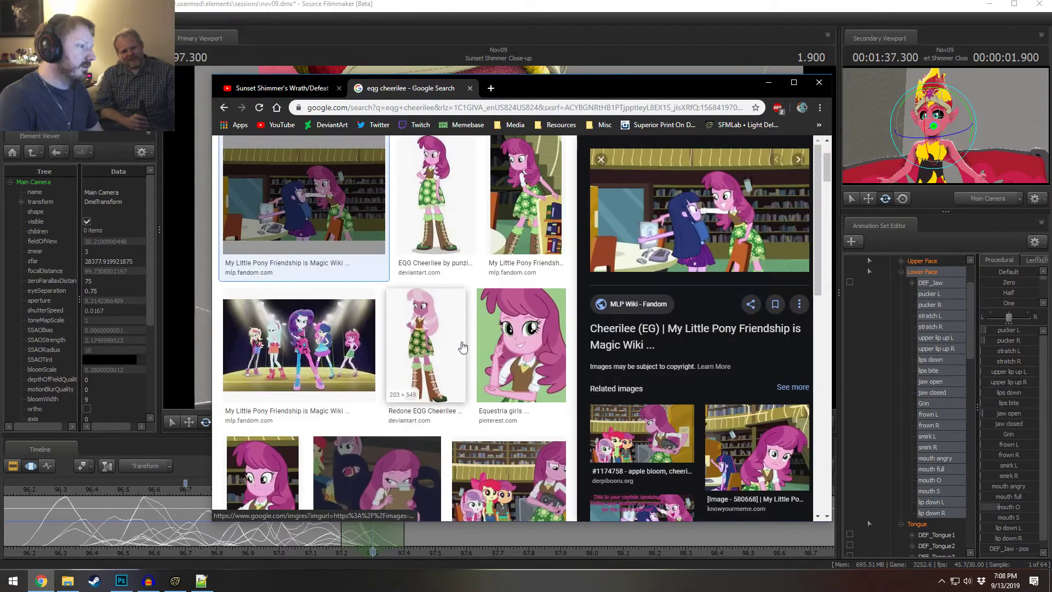
scroll(481, 447, "down", 3)
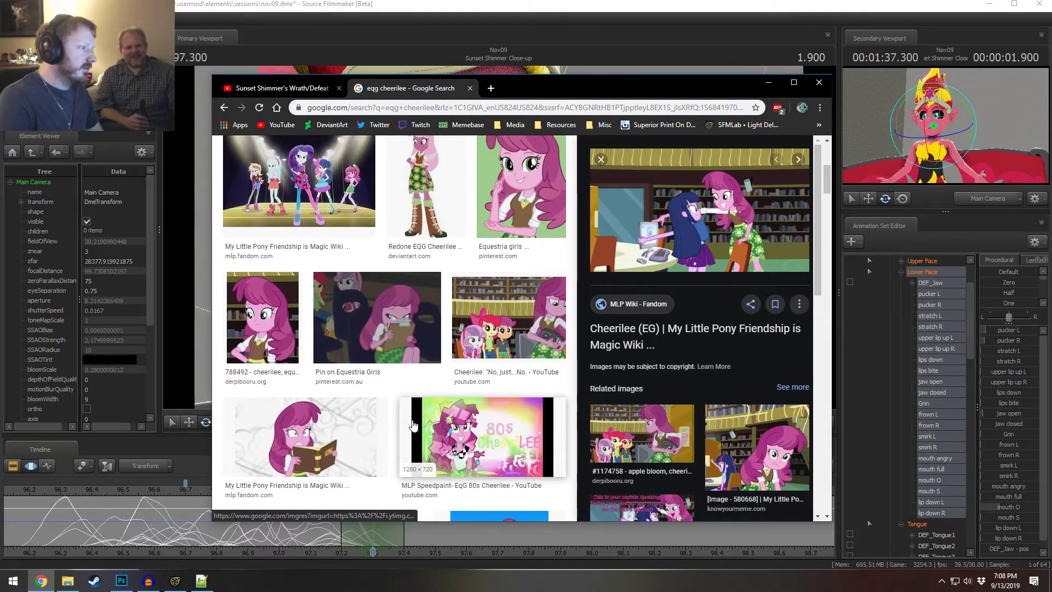
left_click(397, 318)
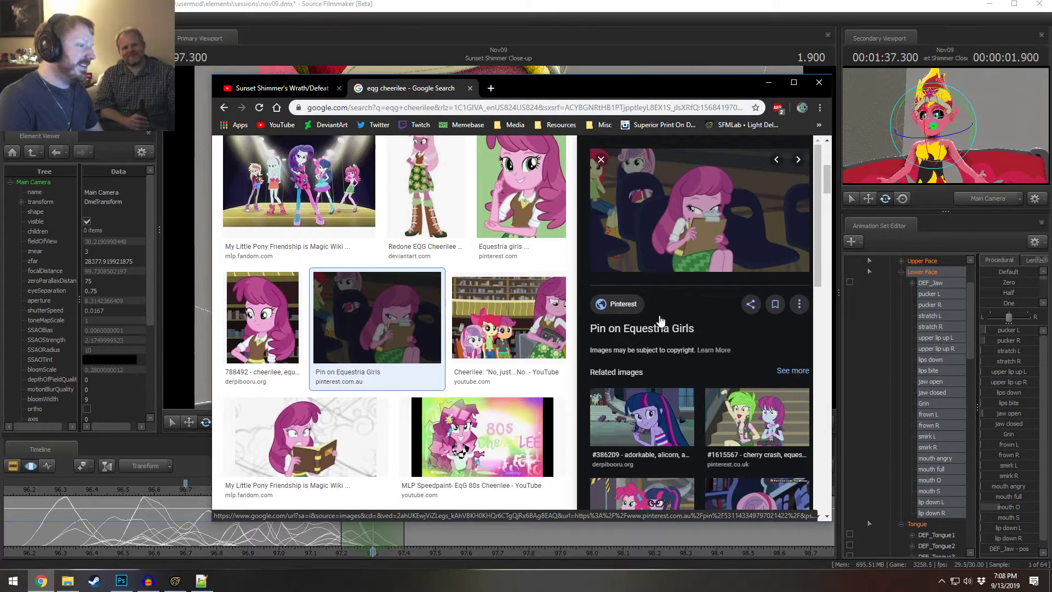
scroll(442, 385, "down", 4)
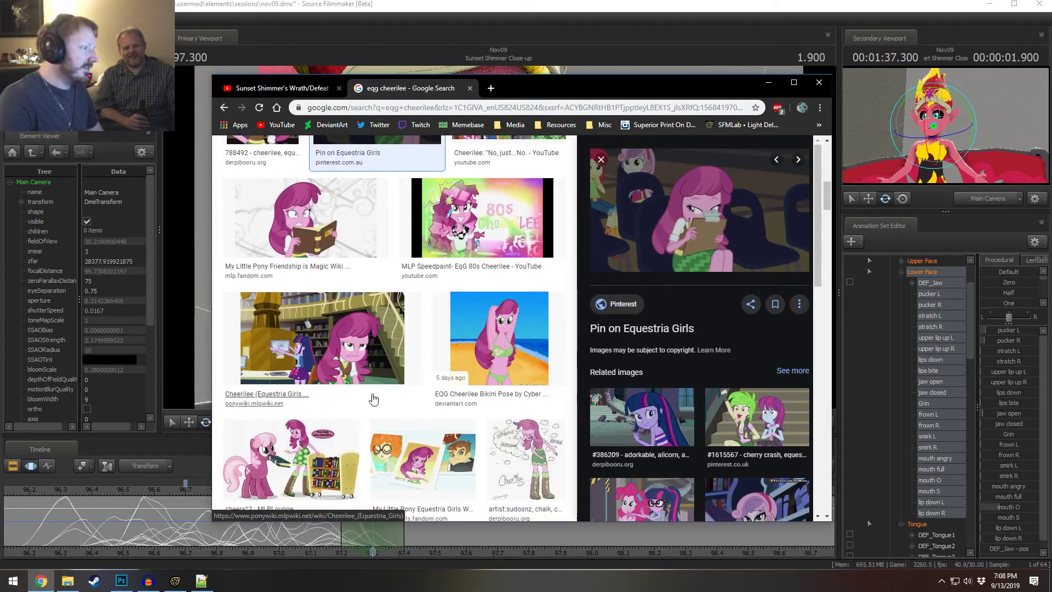
left_click(337, 348)
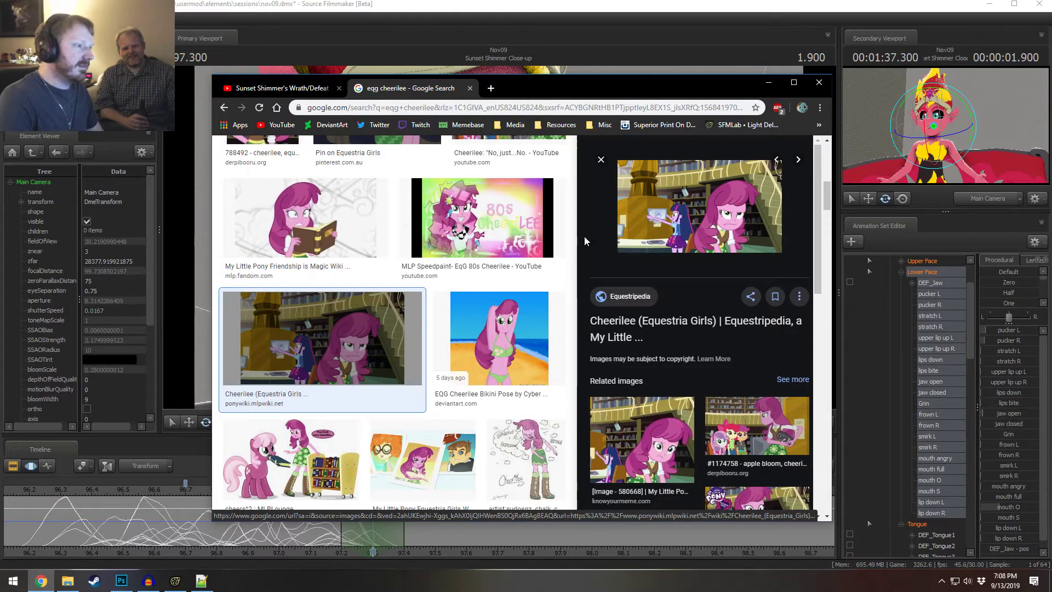
scroll(420, 215, "up", 5)
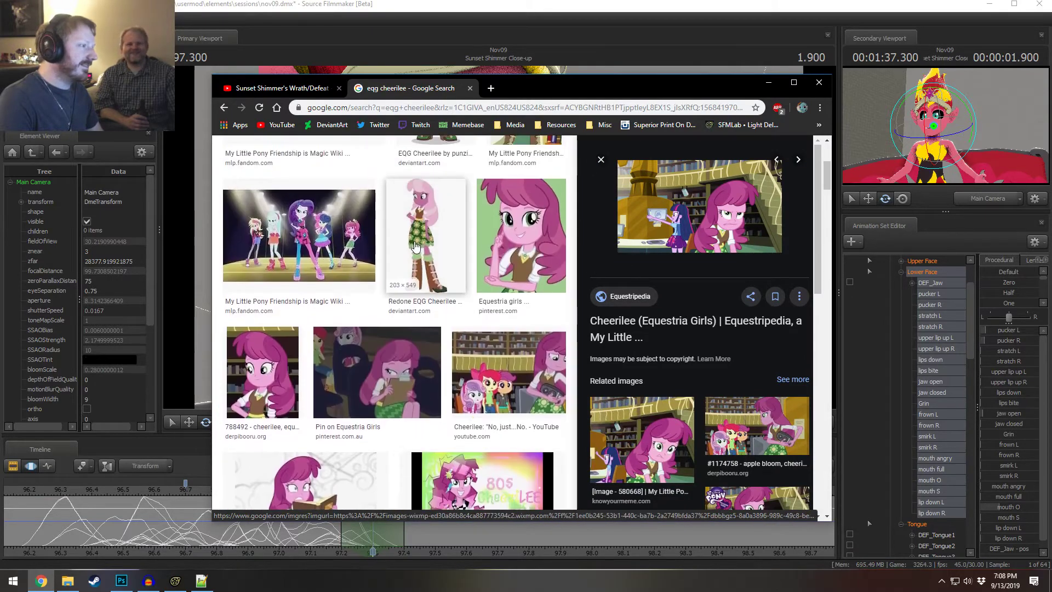
scroll(438, 247, "up", 3)
scroll(448, 284, "up", 1)
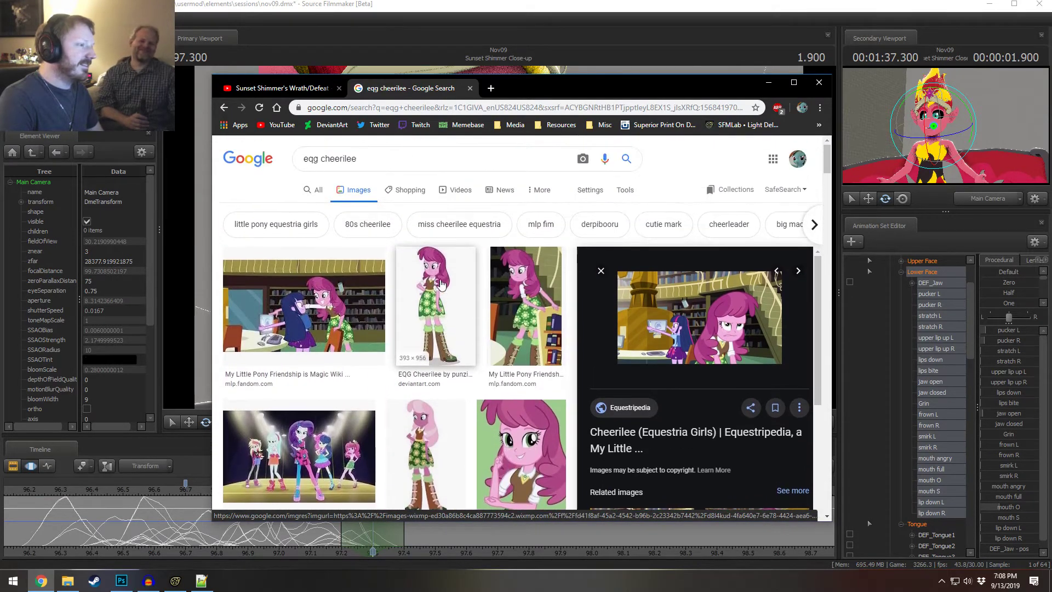
- Change the image search to "eqg classroom"
double_click(338, 158)
type("c")
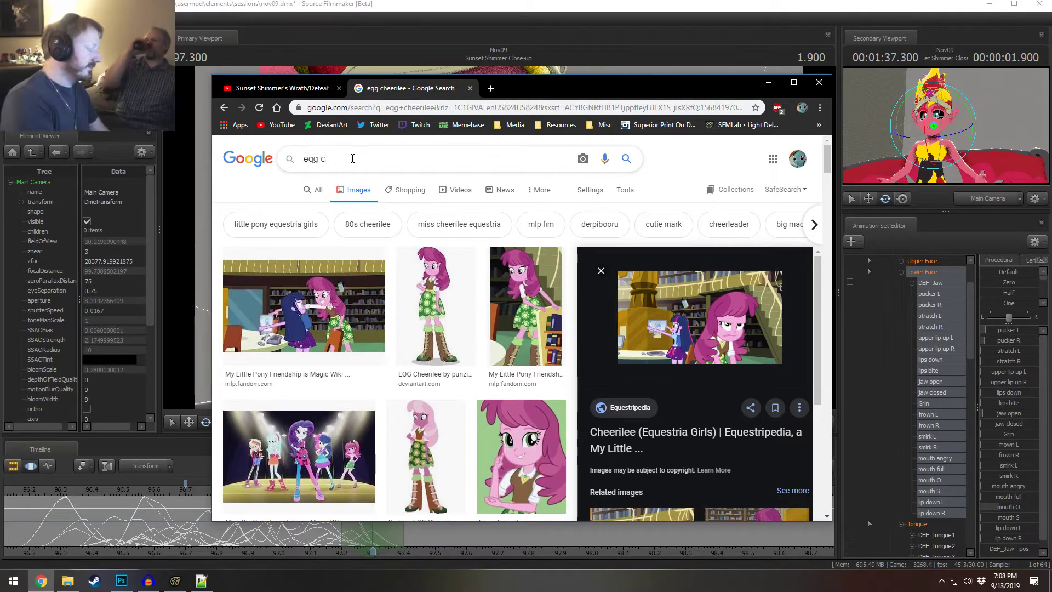
type("lassroom")
key("Return")
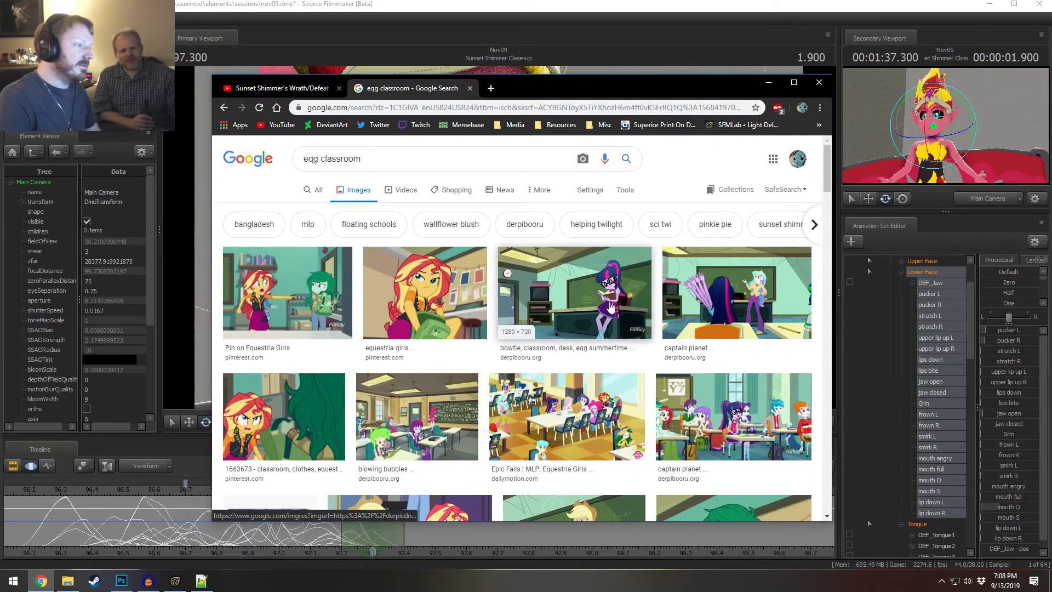
- Preview the "blowing bubbles" and "captain planet" classroom images, plus the related Know Your Meme classroom image
left_click(442, 416)
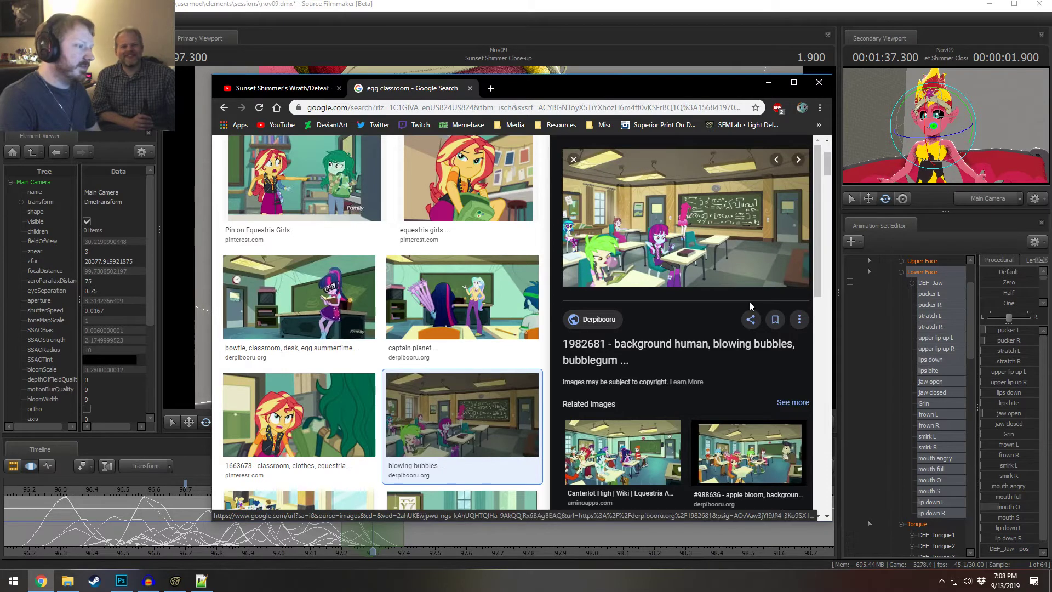
left_click(472, 311)
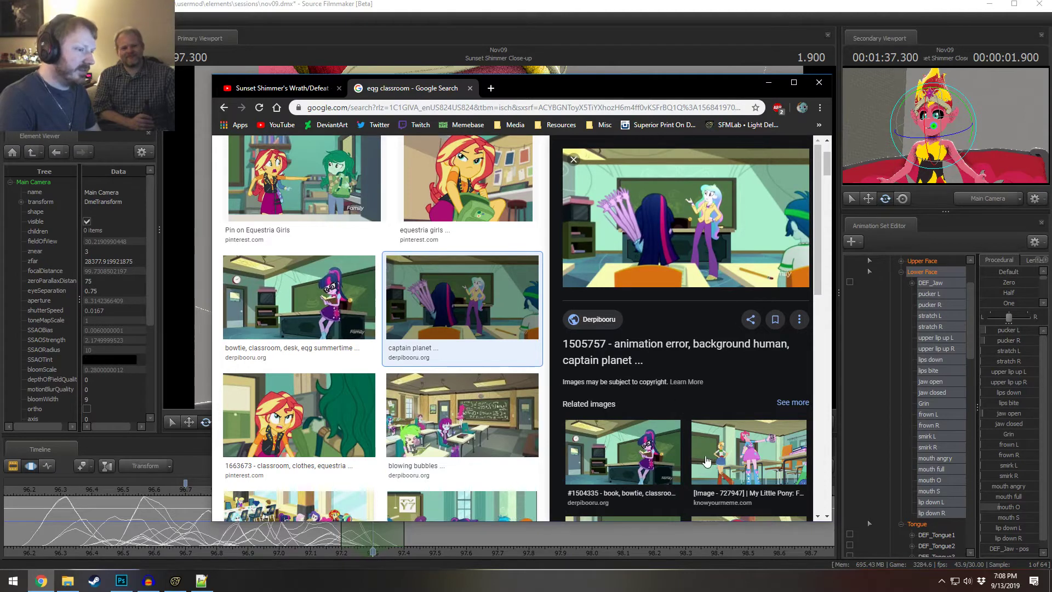
left_click(742, 453)
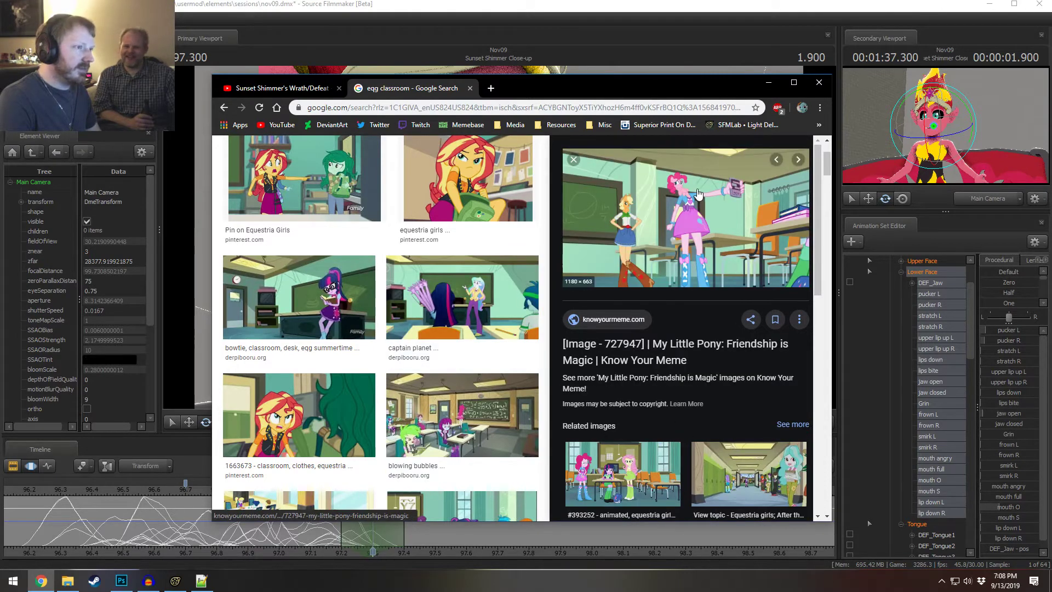
- Look further through the classroom results, previewing the "Educational Technology Standards" photo and the "Captain Planet Equestria Girls" picture
scroll(441, 369, "down", 3)
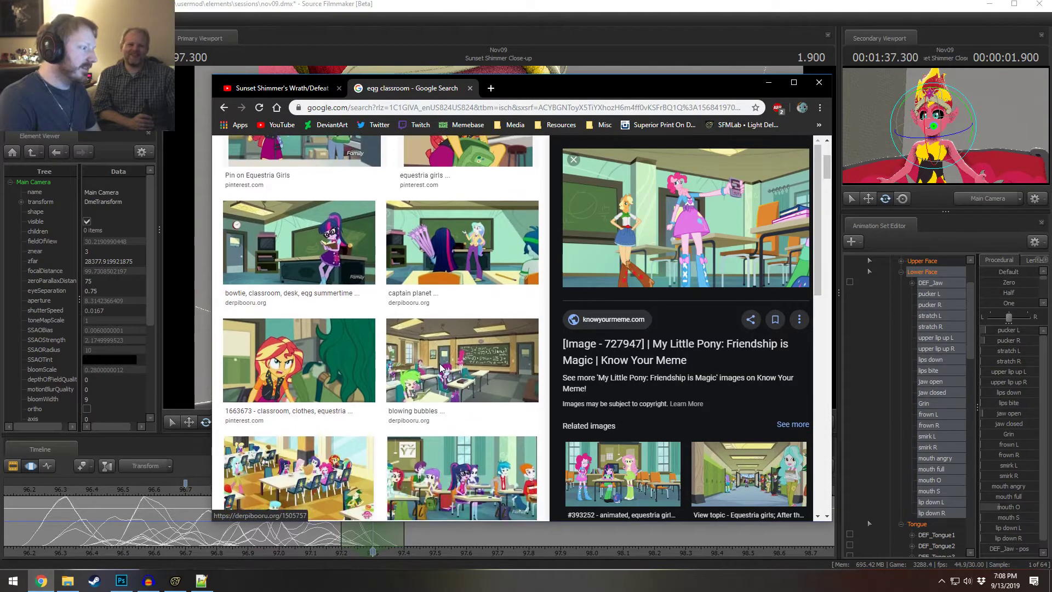
scroll(442, 368, "down", 4)
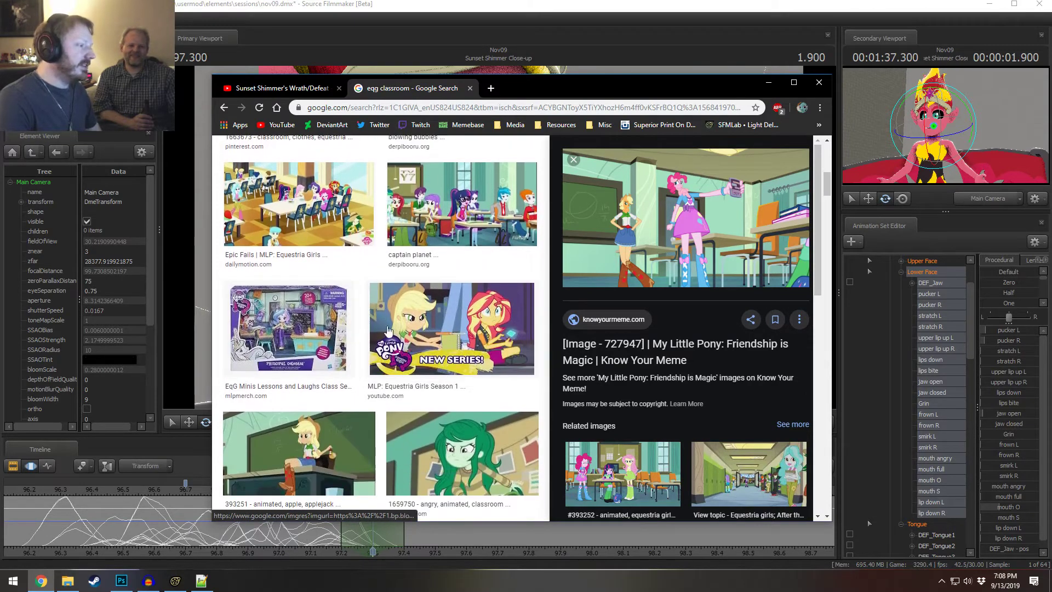
scroll(435, 283, "down", 2)
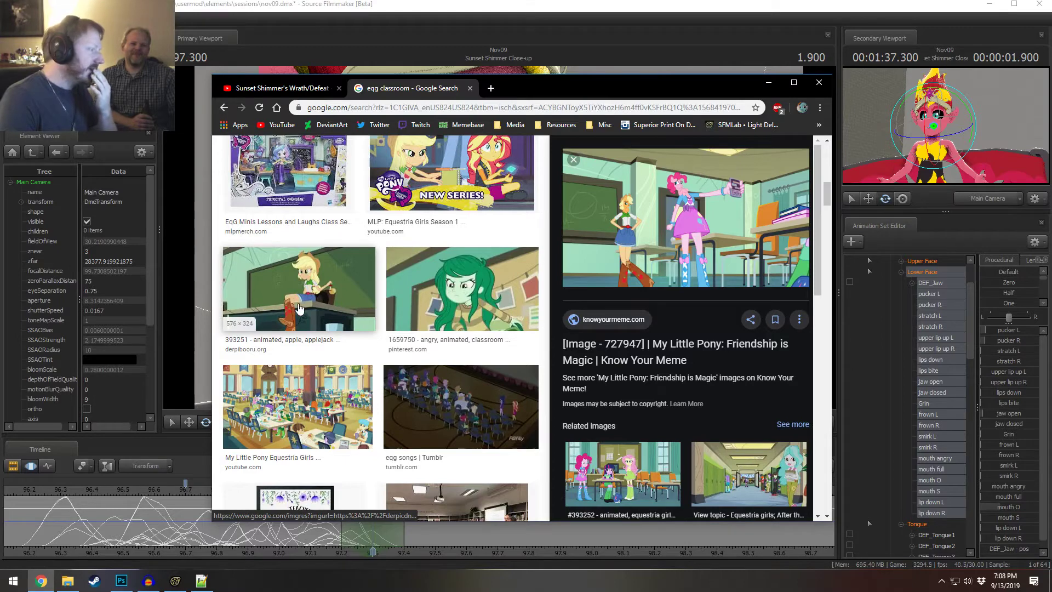
scroll(298, 308, "down", 3)
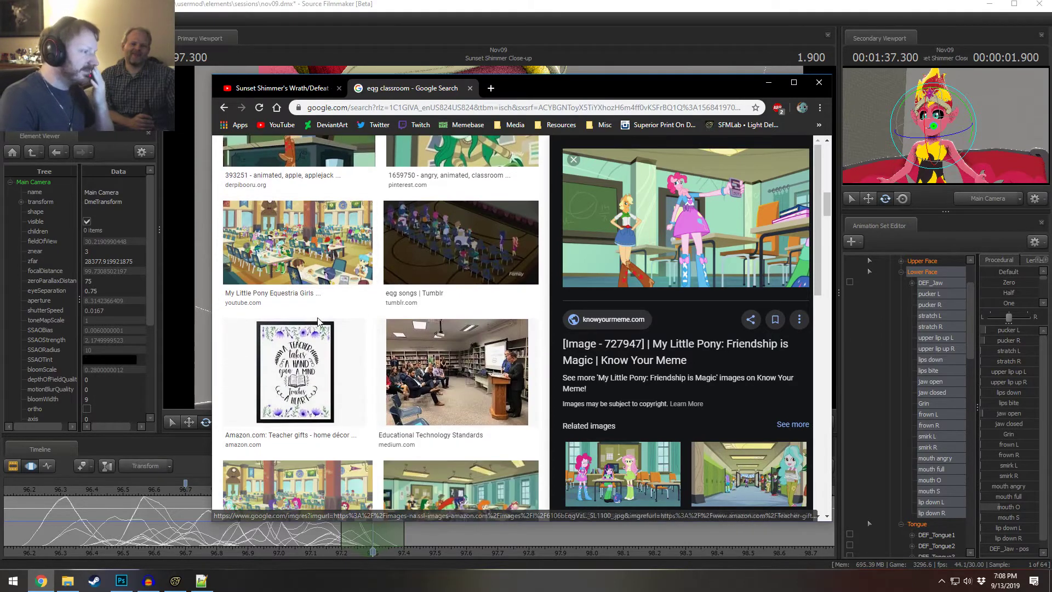
scroll(447, 321, "down", 1)
left_click(450, 322)
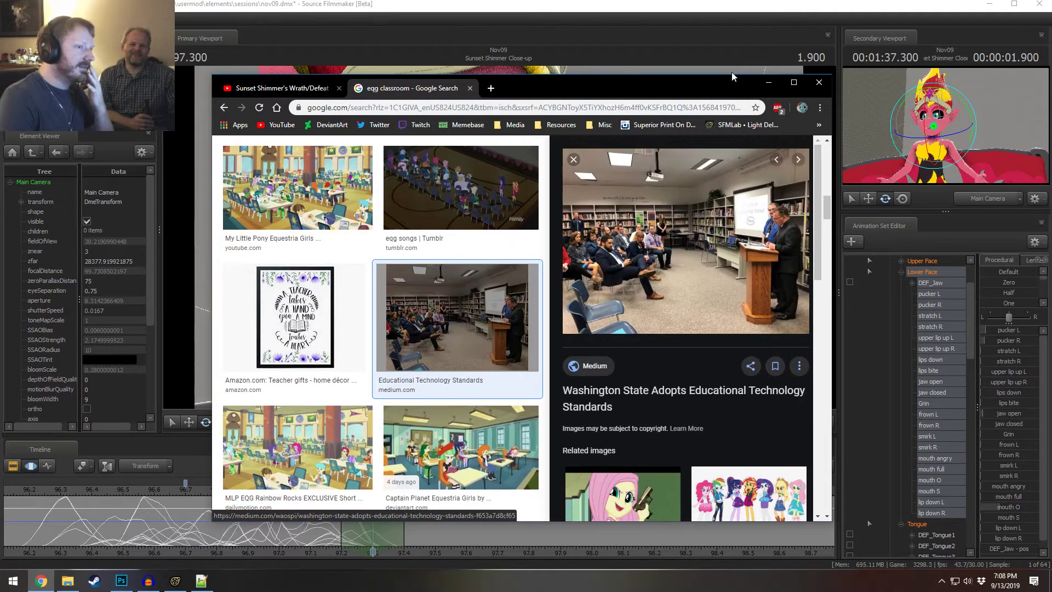
scroll(405, 405, "down", 4)
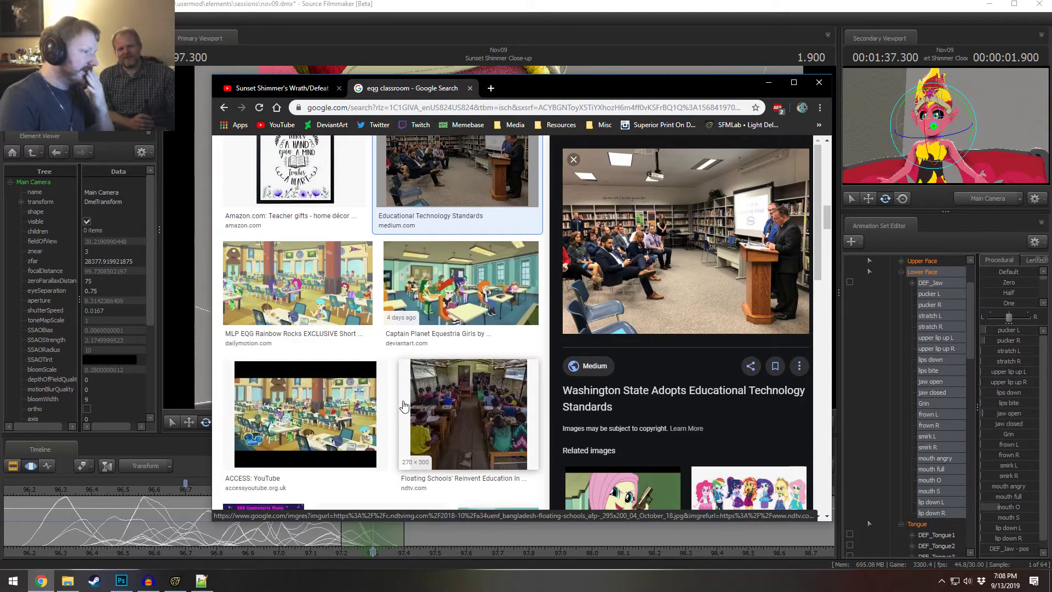
left_click(459, 239)
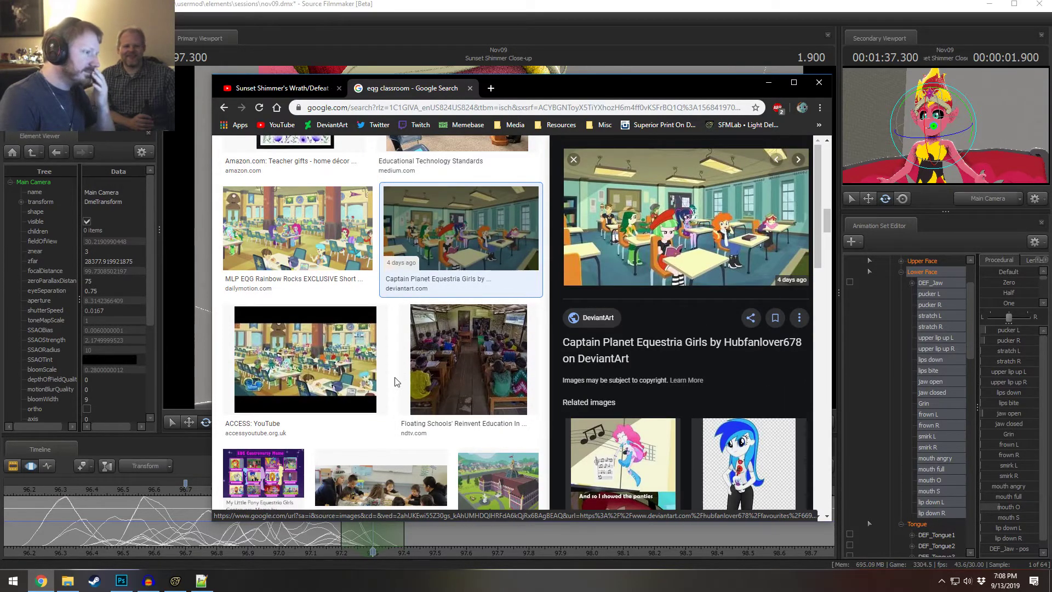
- Continue through the remaining classroom results and preview the "My Little Pony |OT|" image from ResetEra
scroll(404, 379, "down", 3)
scroll(404, 380, "down", 2)
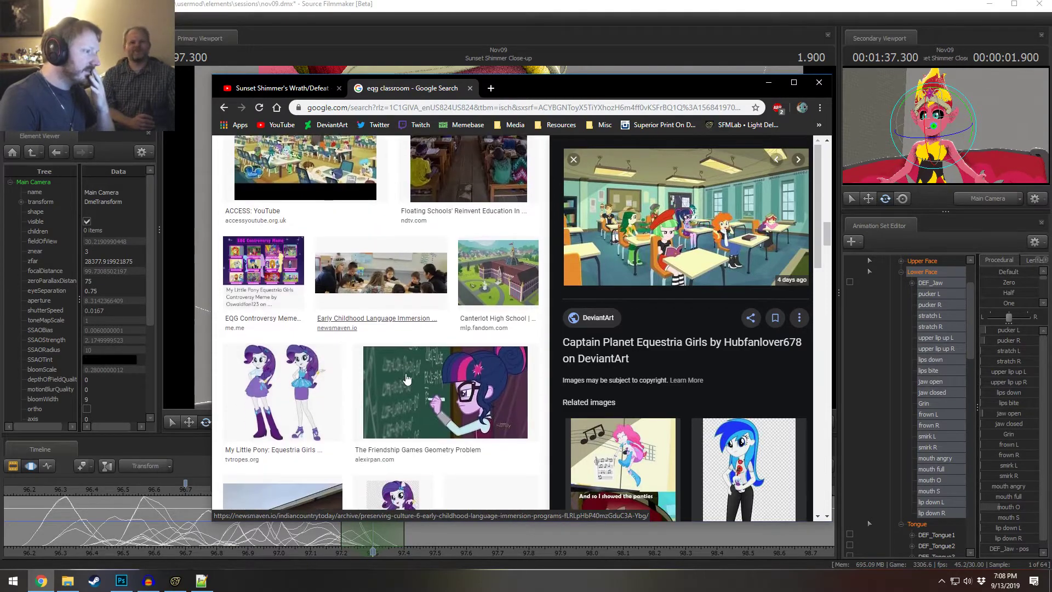
scroll(460, 344, "down", 8)
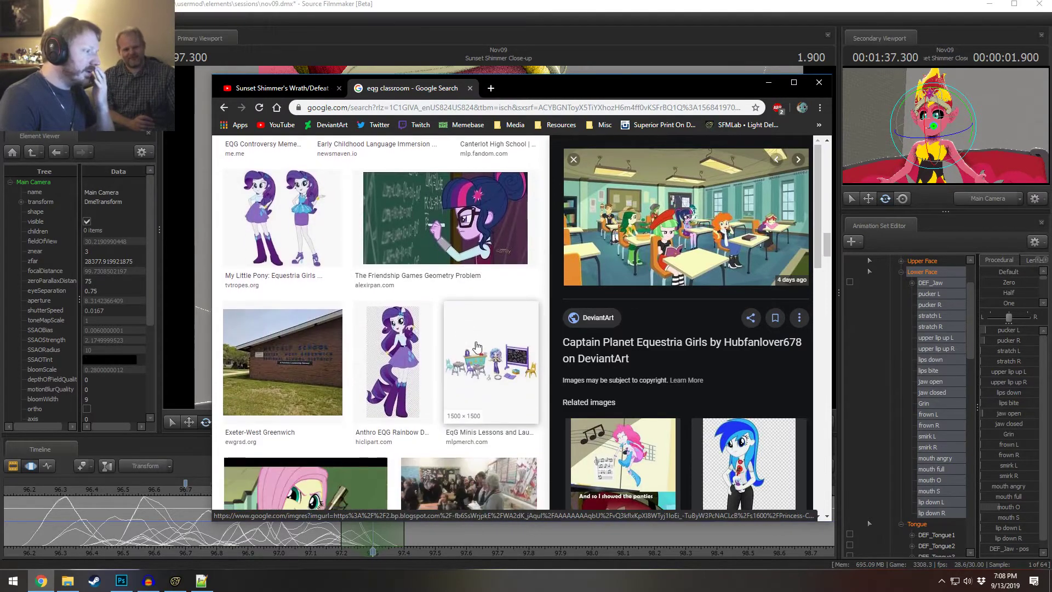
scroll(388, 255, "up", 2)
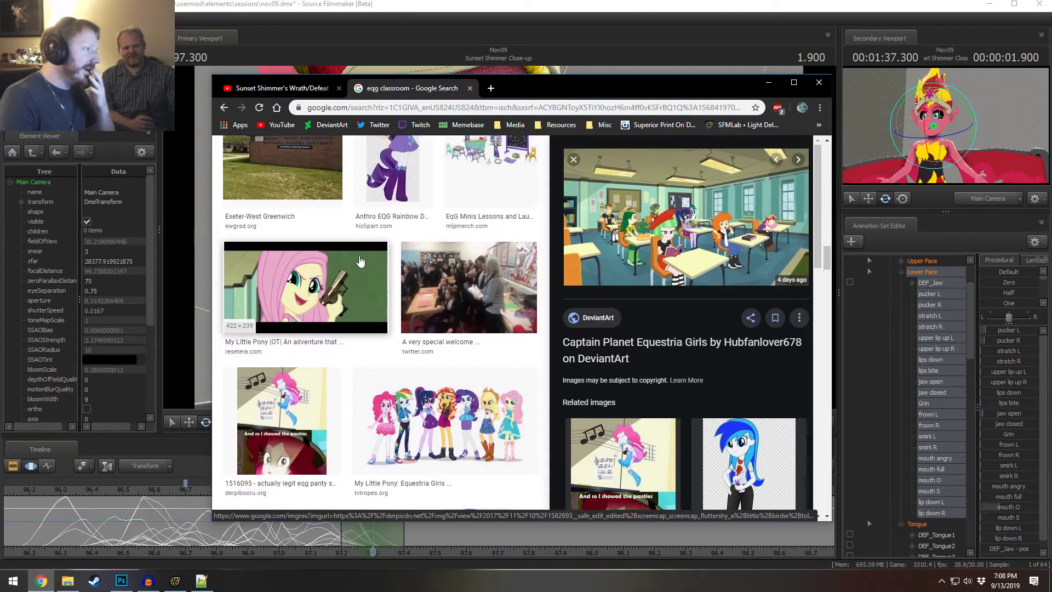
left_click(341, 278)
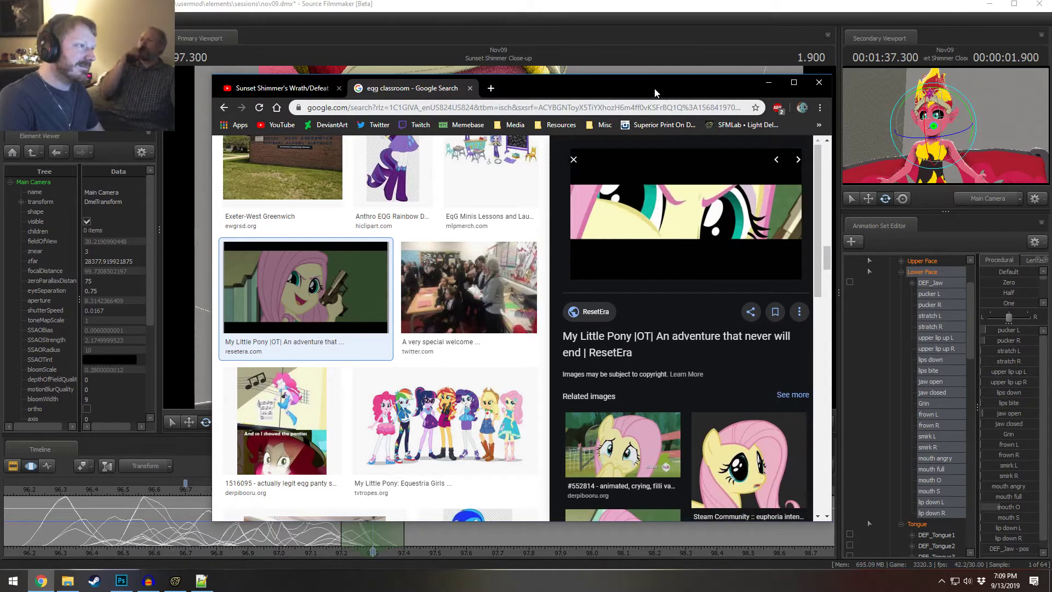
- Return to Source Filmmaker and scrub from 1:37.147 to 1:37.225 to check the mouth opening at the end of the line
key("ctrl+Tab")
left_click(511, 5)
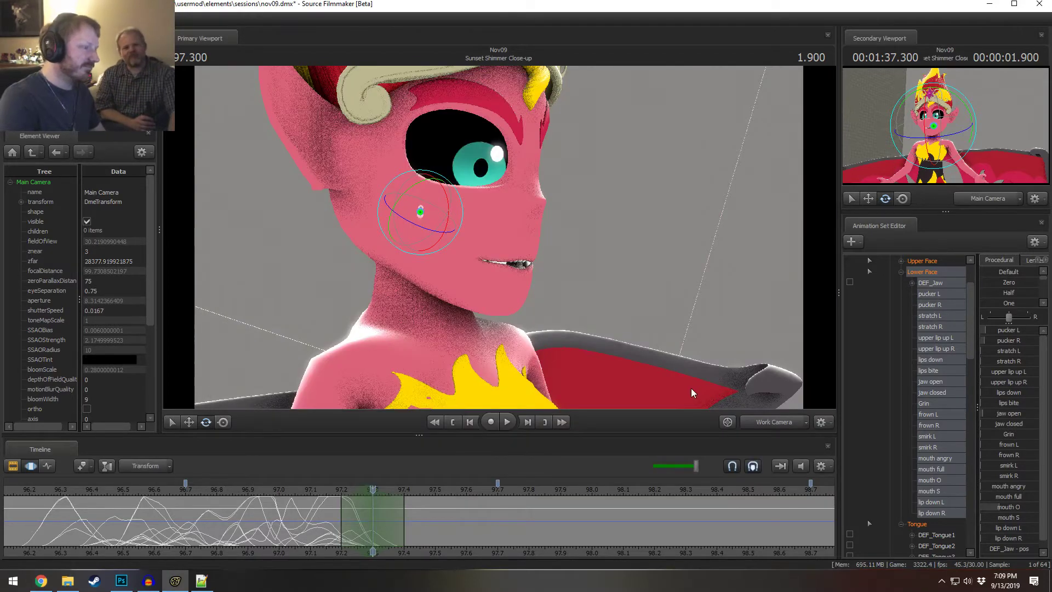
left_click_drag(313, 498, 329, 512)
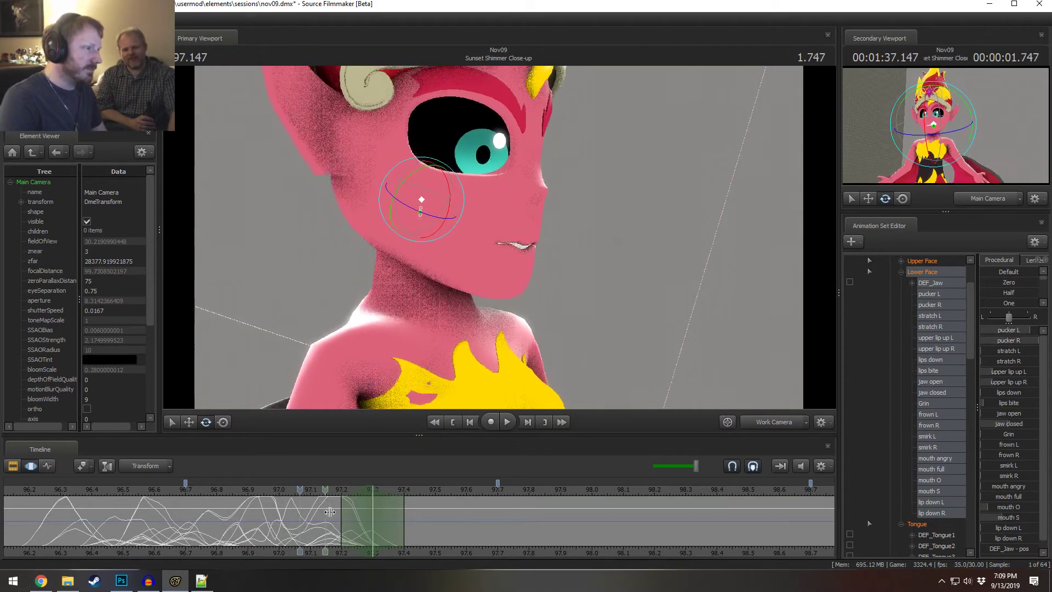
middle_click_drag(329, 511, 349, 511)
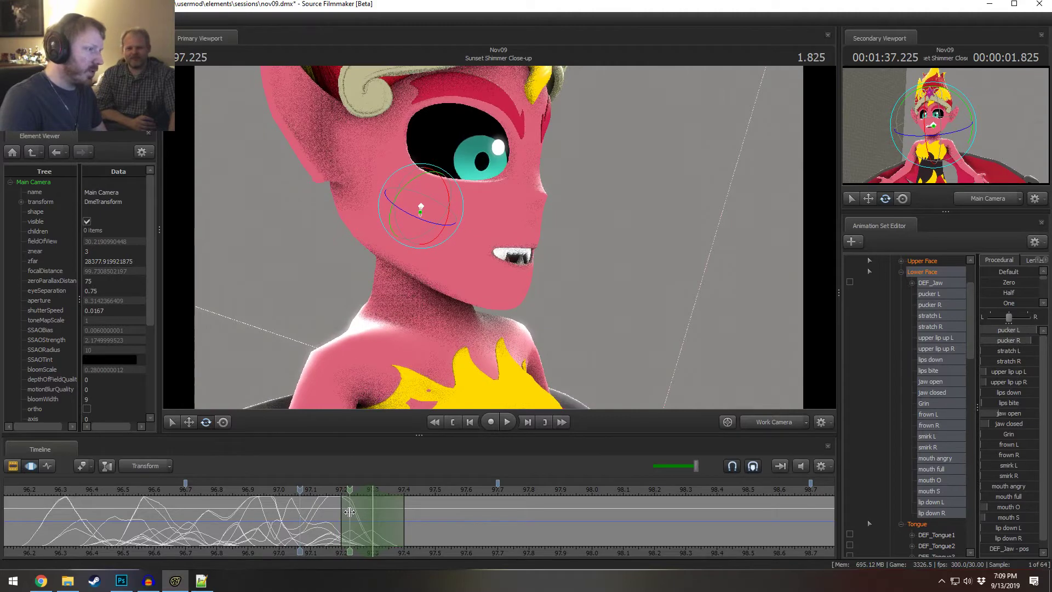
- Select a short time range around 1:37.166, adjust the pucker shape on the lower face, and extend the range's start slightly earlier
left_click(350, 512)
scroll(350, 512, "up", 3)
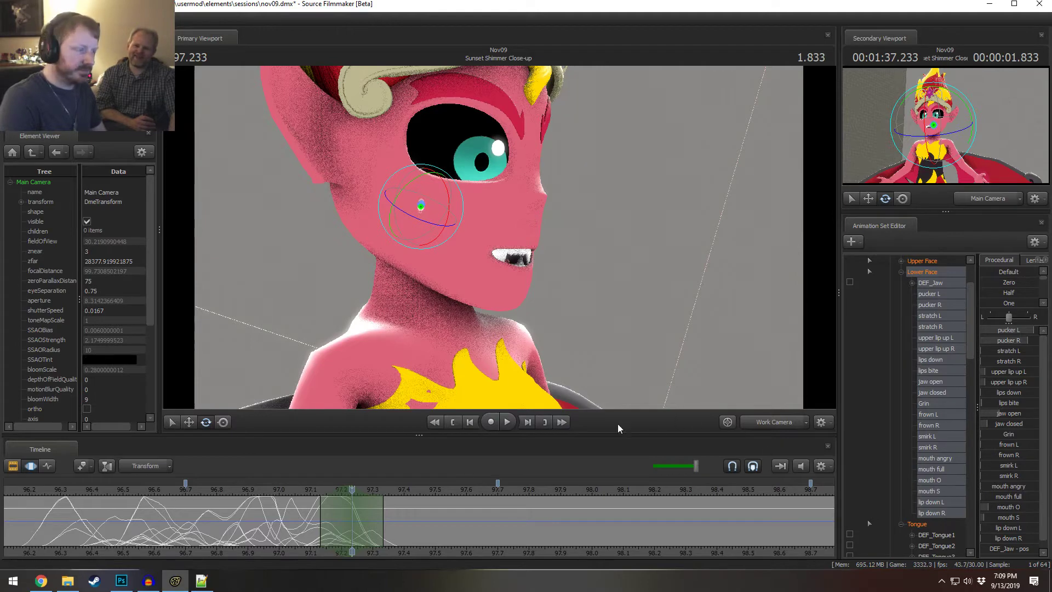
mouse_move(328, 516)
middle_mouse_down()
mouse_move(358, 520)
mouse_move(323, 526)
mouse_move(334, 526)
middle_mouse_up()
scroll(331, 524, "up", 3)
scroll(330, 524, "down", 1)
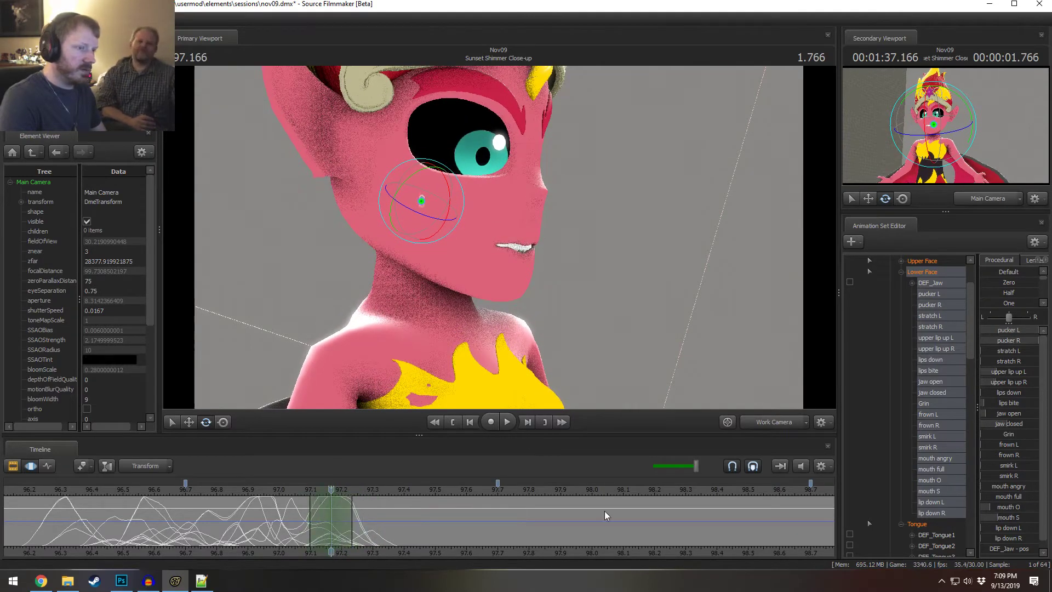
left_click_drag(1013, 329, 1009, 330)
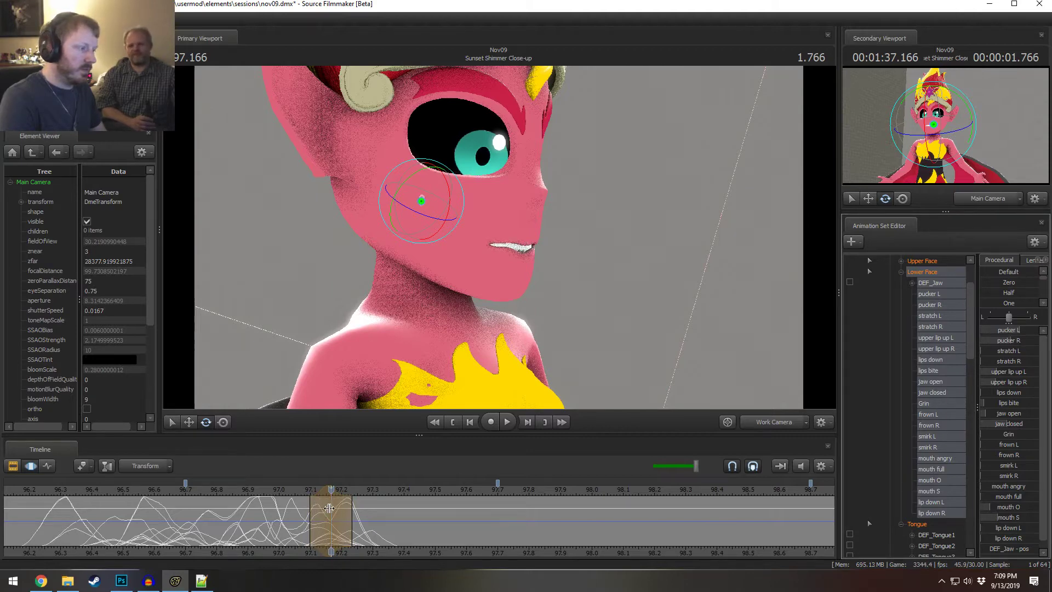
mouse_move(329, 508)
left_mouse_down()
mouse_move(300, 509)
mouse_move(321, 514)
left_mouse_up()
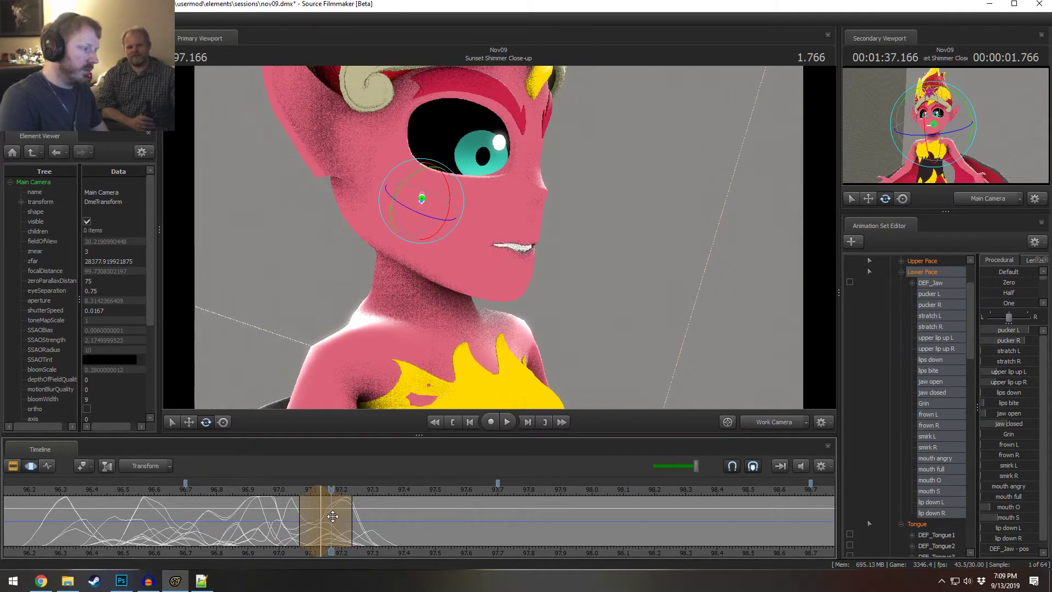
- Play the line back from about 1:36.7 and scrub to 1:37.312 to check the revised mouth motion
middle_click_drag(333, 516, 377, 539)
left_click(183, 490)
key("space")
key("space")
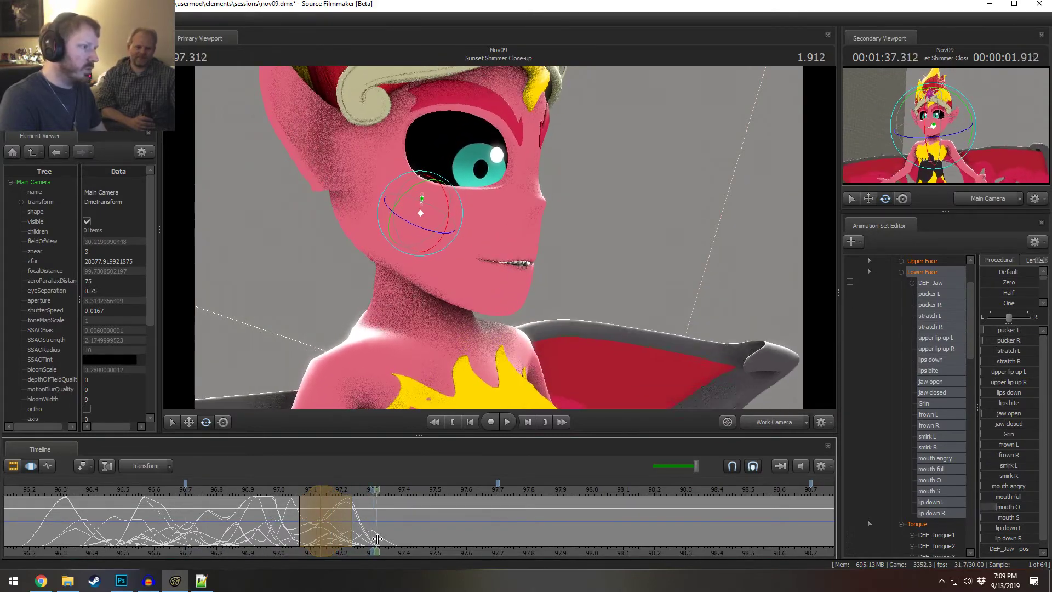
- Select the range from about 1:37.2 to 1:37.4 and increase the jaw closed and mouth O shapes at 1:37.300
left_click_drag(377, 539, 409, 530)
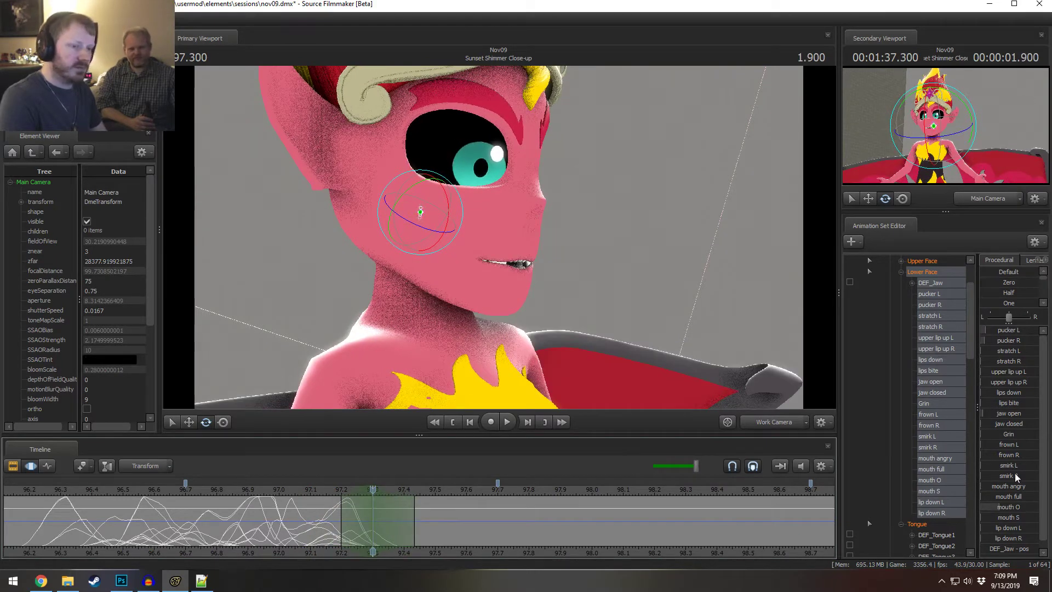
left_click(1010, 507)
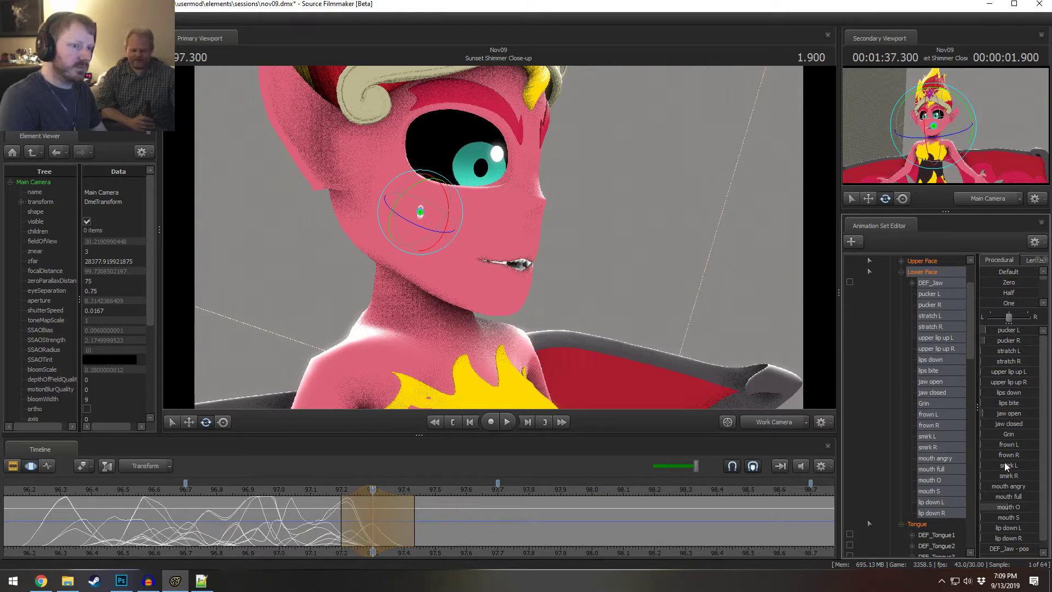
left_click_drag(993, 423, 1004, 424)
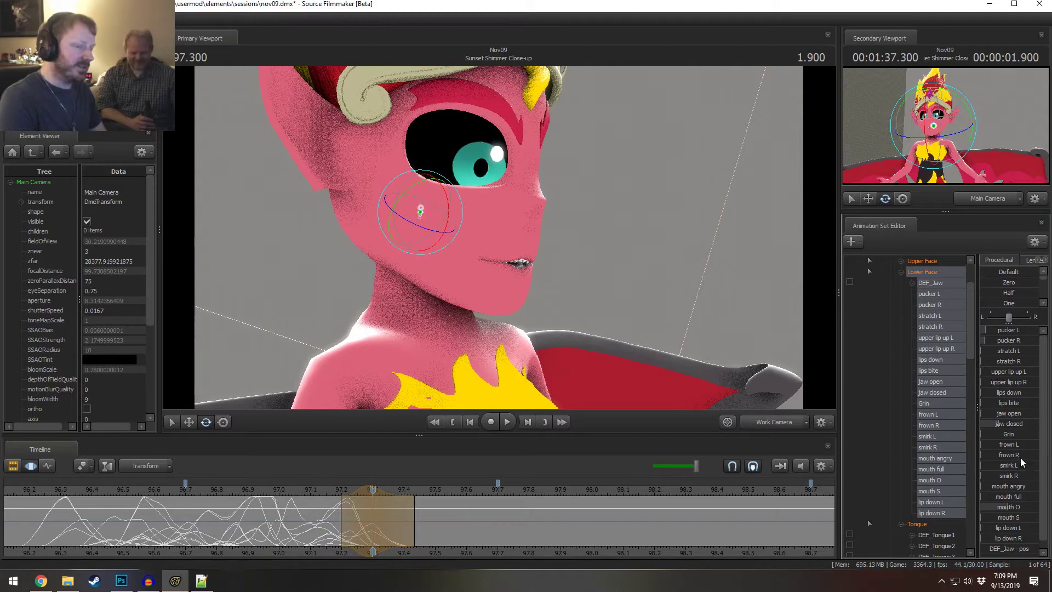
left_click_drag(1018, 510, 1024, 511)
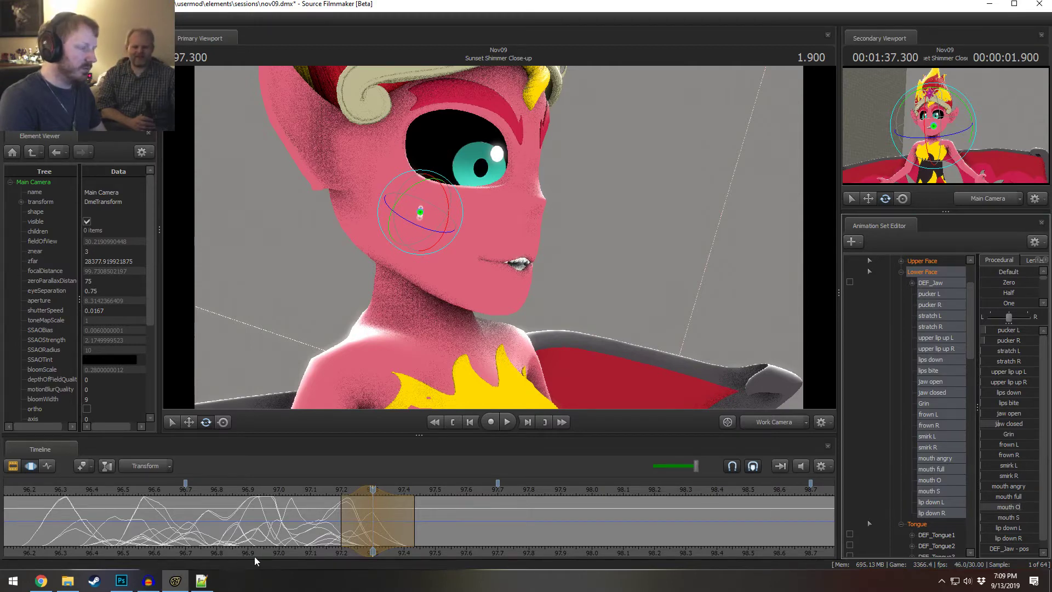
- Extend the edited range's start back to about 1:37.13, check the mouth closing, and clear the time selection
key("shift")
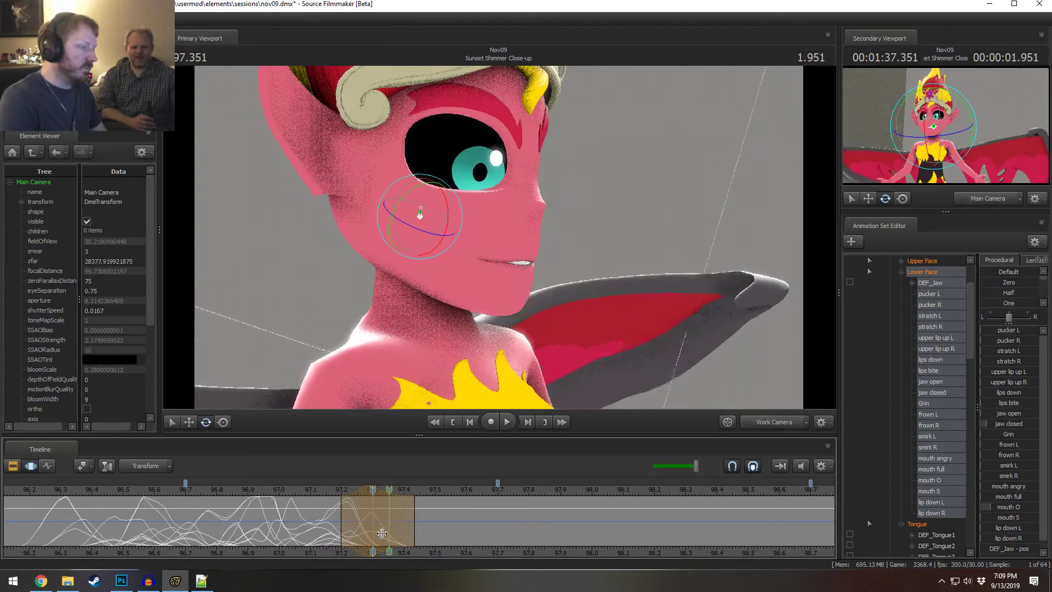
left_click_drag(340, 534, 320, 535)
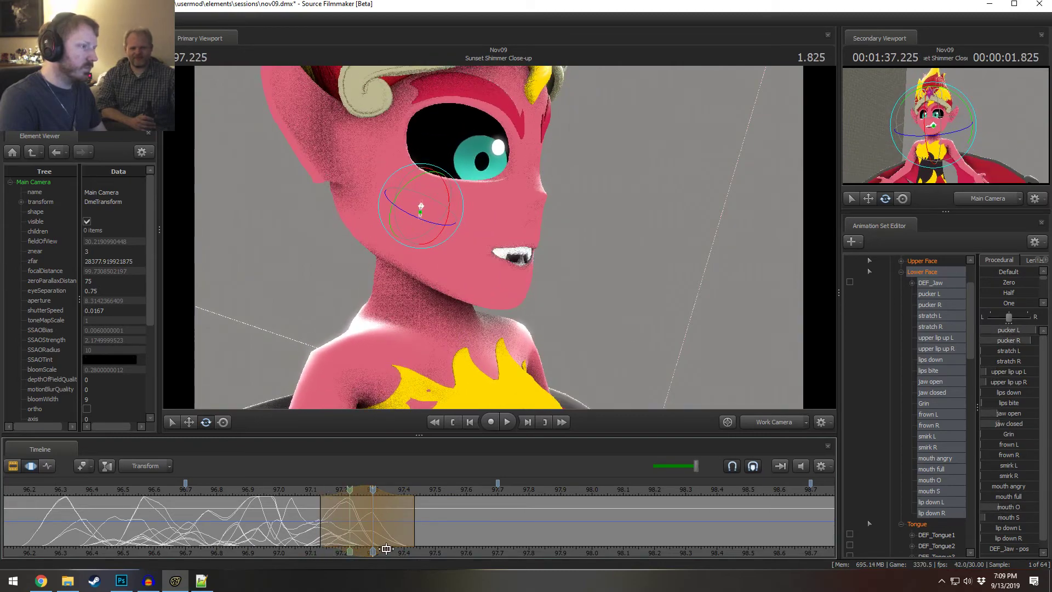
left_click_drag(386, 549, 384, 525)
key("F2")
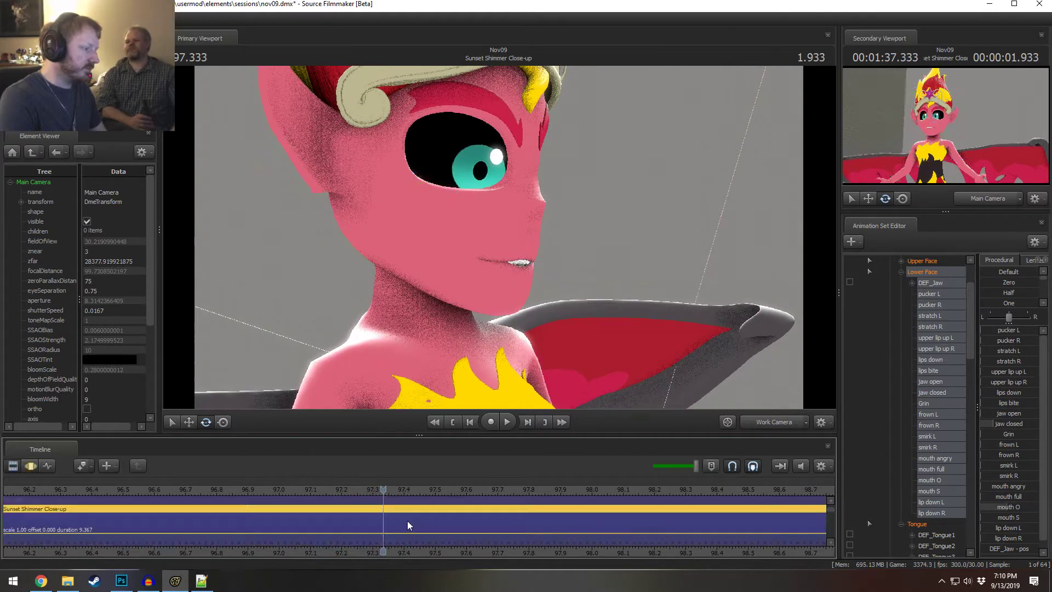
key("F3")
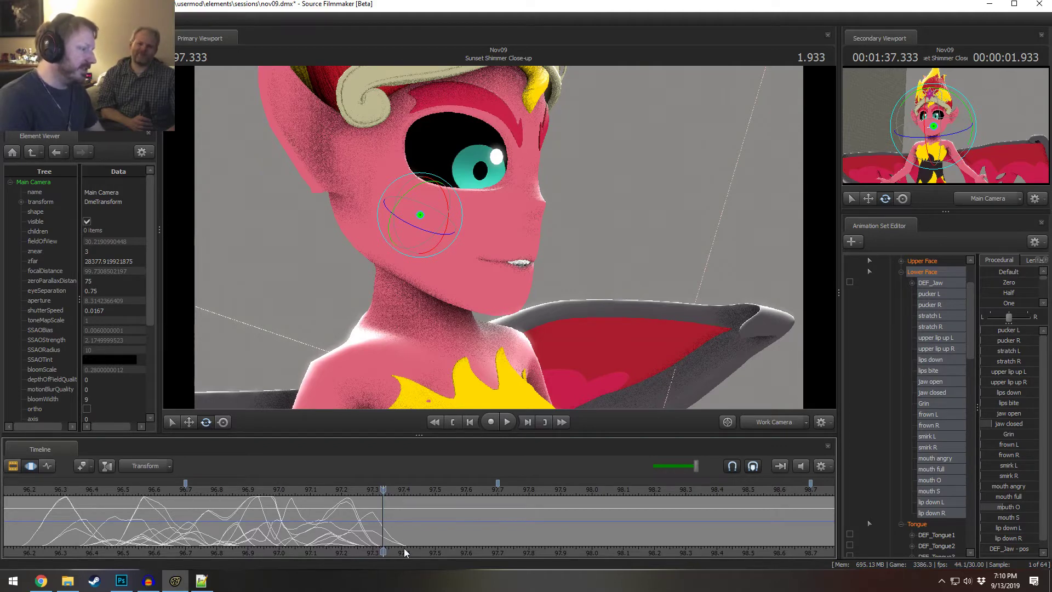
- Select a range around 1:37.466 with falloff from about 1:37.3 to 1:37.57, and raise mouth angry, pucker, upper lip up and mouth S
middle_click_drag(413, 545, 396, 544)
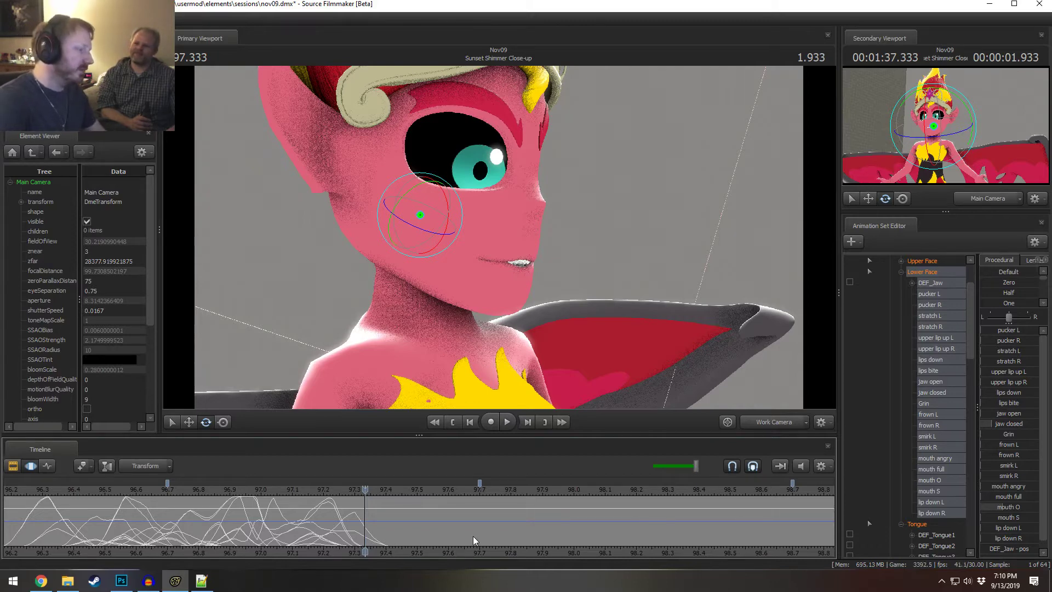
left_click_drag(357, 525, 372, 527)
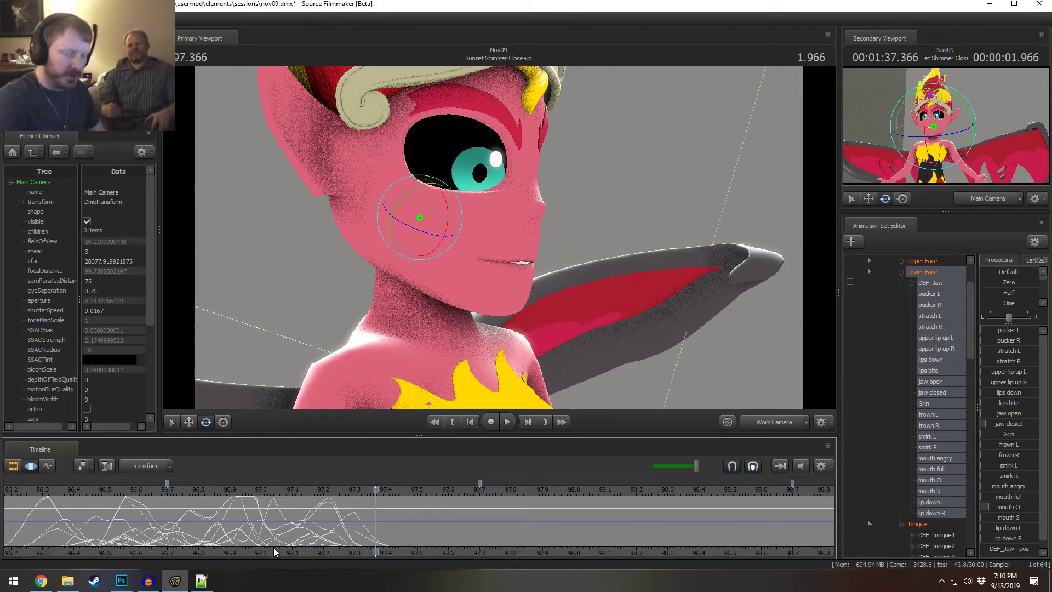
mouse_move(279, 512)
middle_mouse_down()
mouse_move(400, 529)
mouse_move(264, 534)
mouse_move(407, 541)
middle_mouse_up()
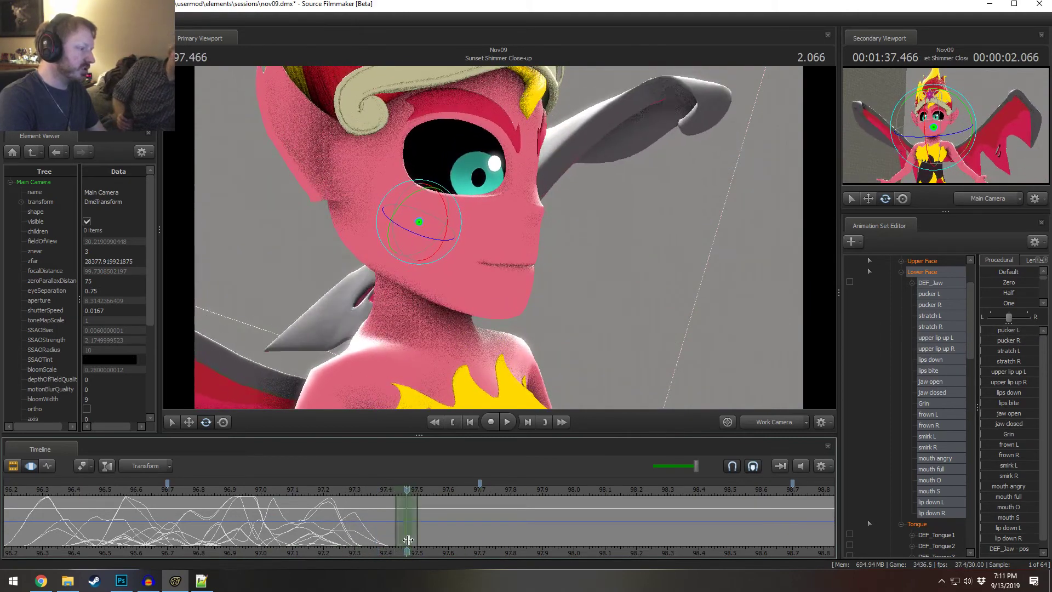
left_click(408, 540)
left_click_drag(459, 539, 438, 541)
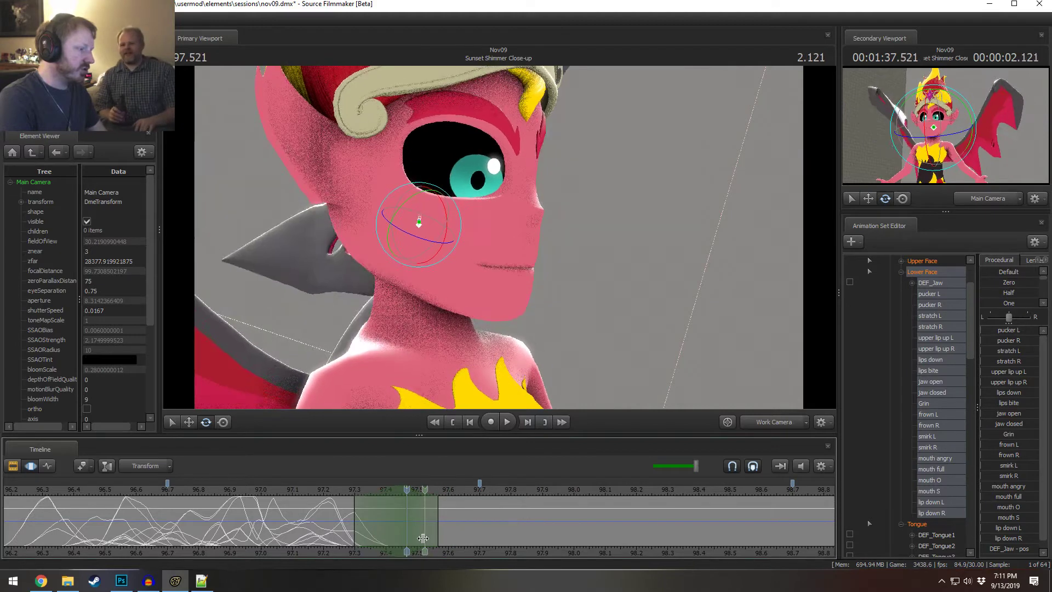
key("shift")
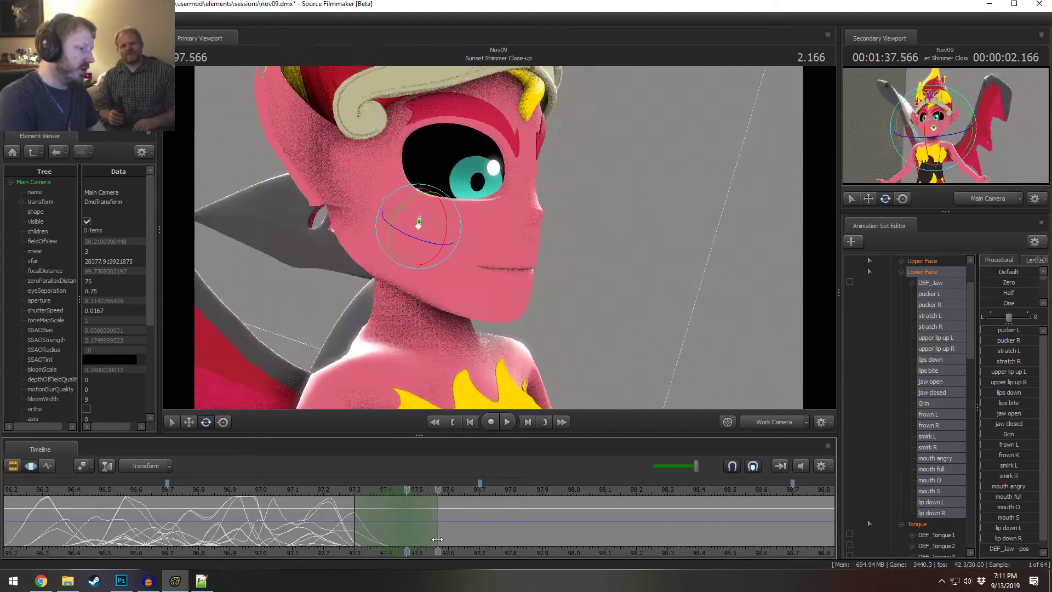
left_click_drag(421, 535, 427, 543)
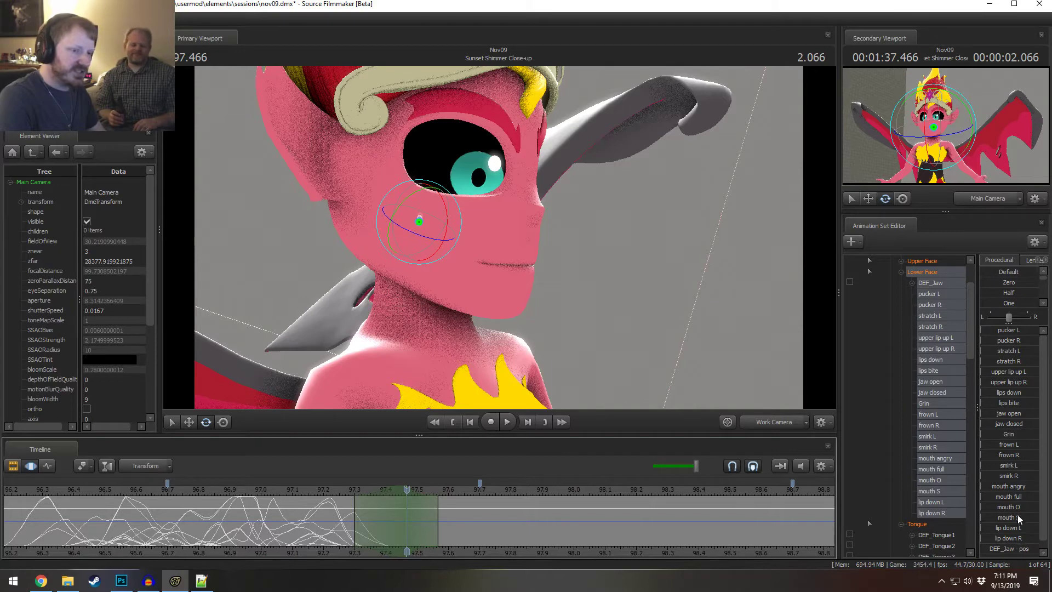
left_click_drag(1016, 493, 1030, 493)
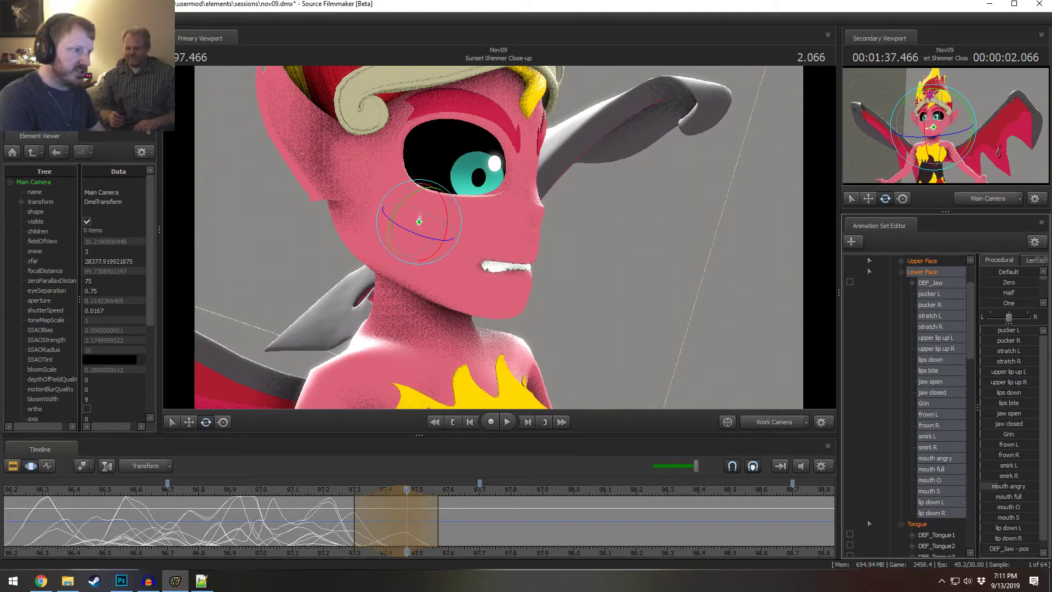
left_click_drag(987, 340, 1020, 341)
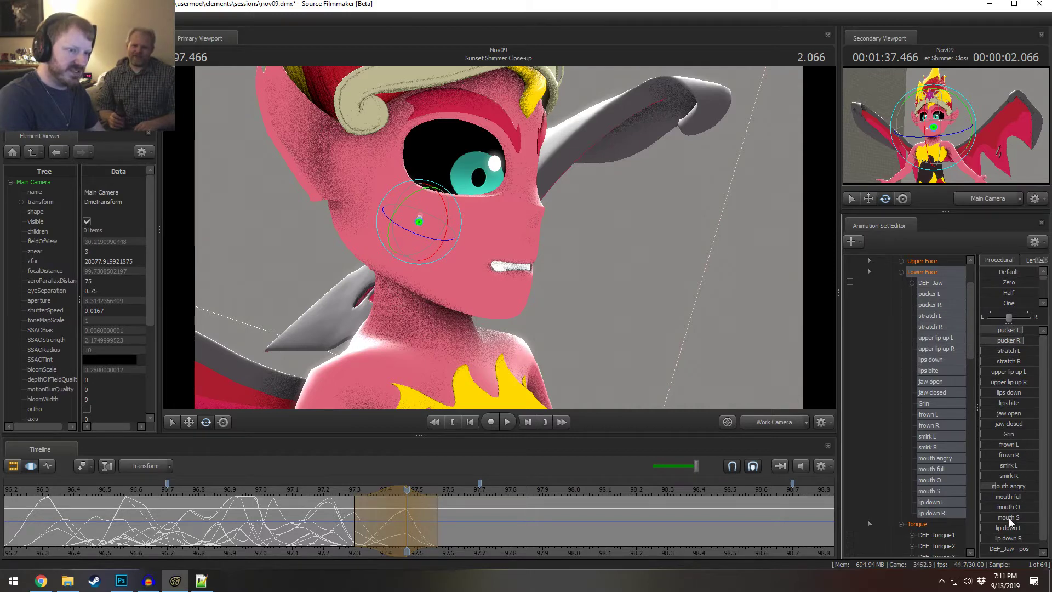
left_click_drag(1009, 373, 1030, 382)
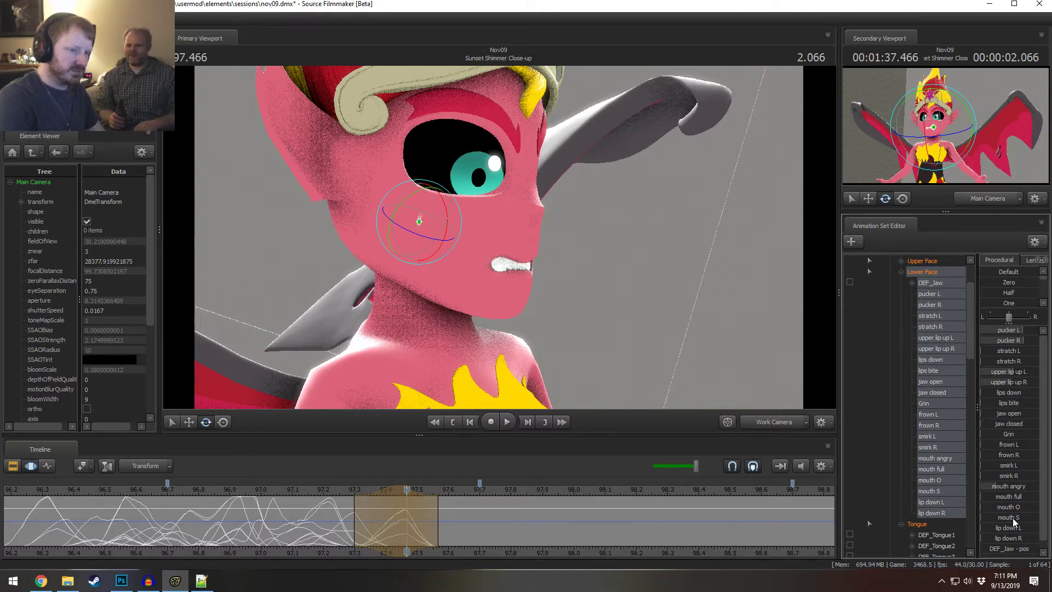
left_click_drag(1014, 518, 1038, 517)
- Inspect the bared-teeth mouth from several angles up close, and widen the slider area and the Animation Set Editor
left_click_drag(602, 328, 494, 329, "alt")
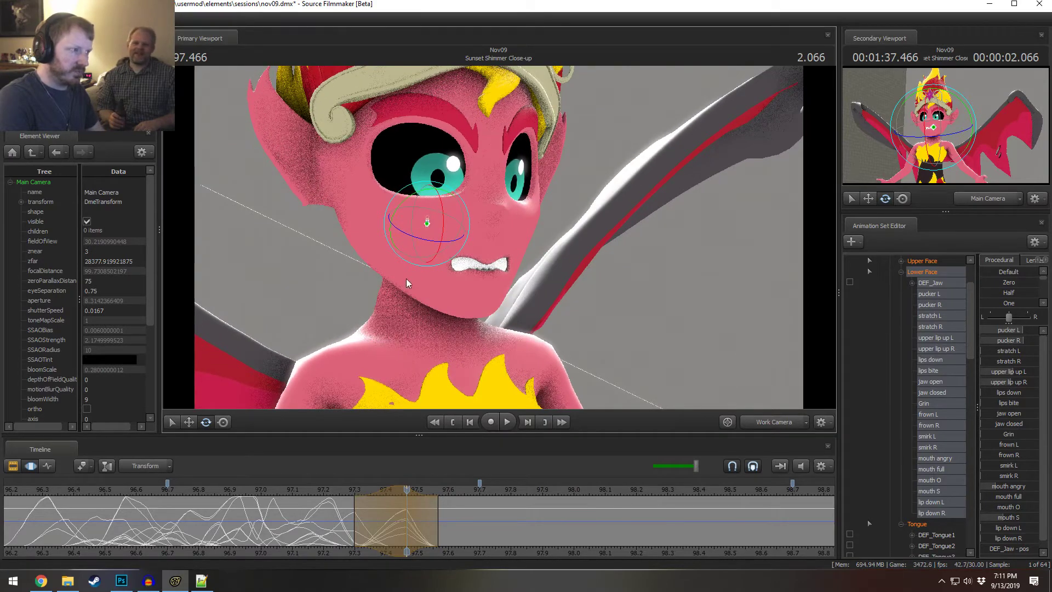
left_click_drag(453, 208, 474, 192)
left_click_drag(627, 258, 678, 316, "alt")
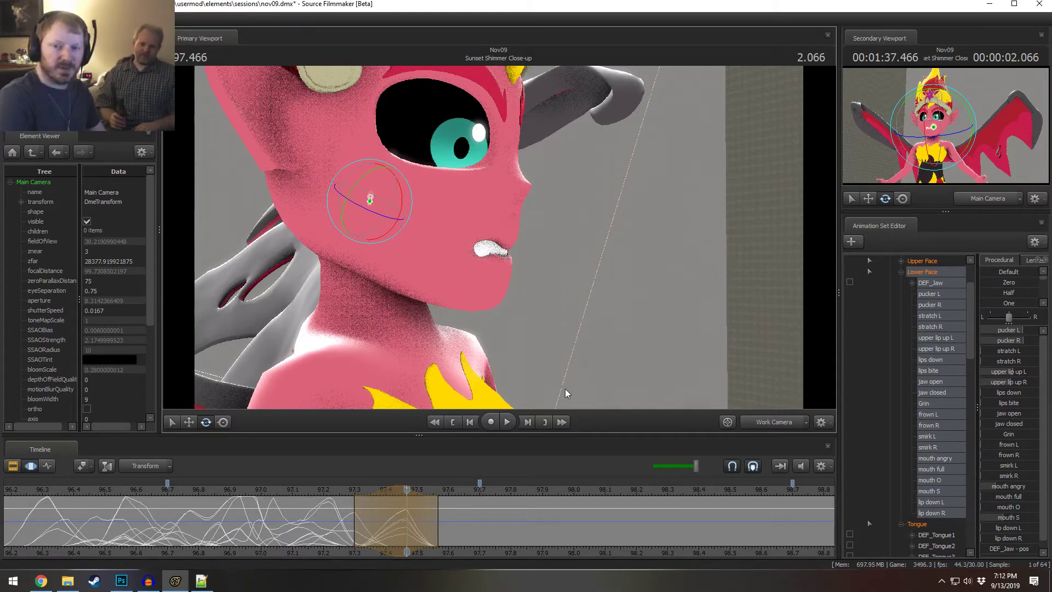
mouse_move(620, 353)
left_mouse_down()
mouse_move(670, 354)
mouse_move(652, 383)
mouse_move(574, 331)
mouse_move(620, 326)
mouse_move(629, 348)
left_mouse_up()
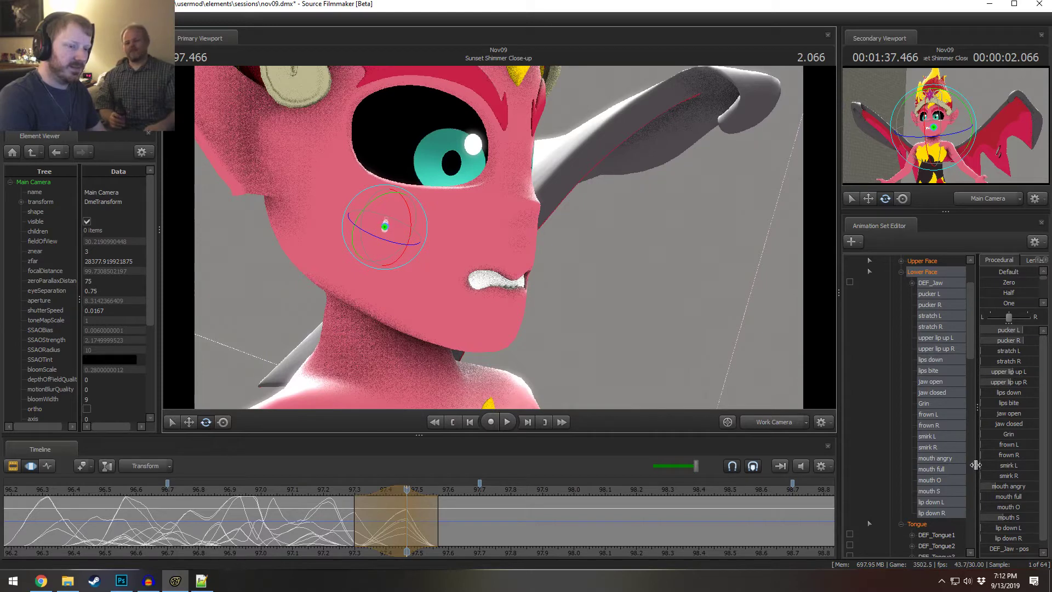
left_click_drag(978, 469, 968, 471)
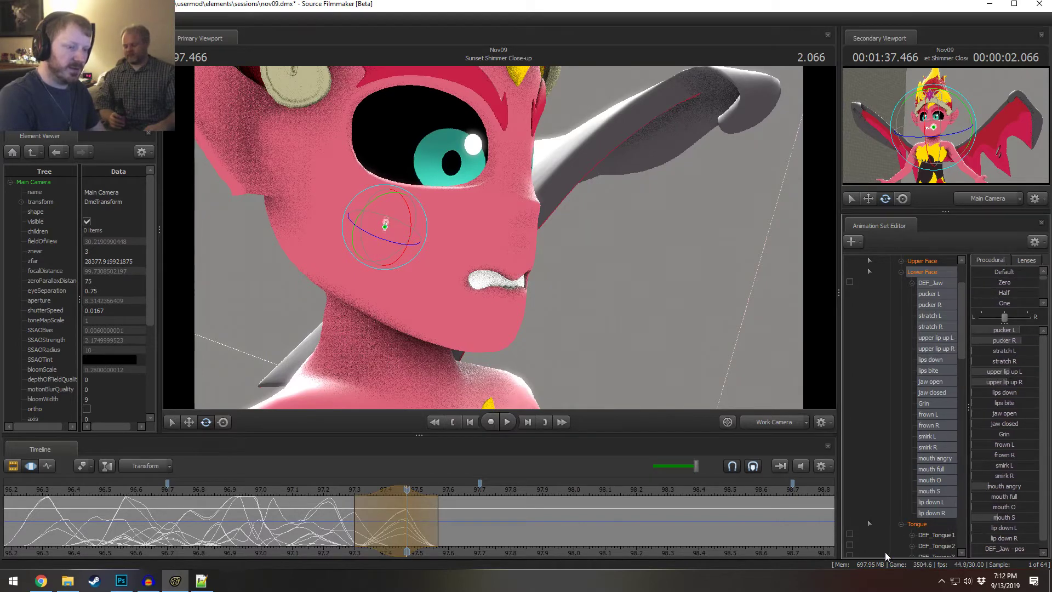
left_click_drag(840, 515, 830, 516)
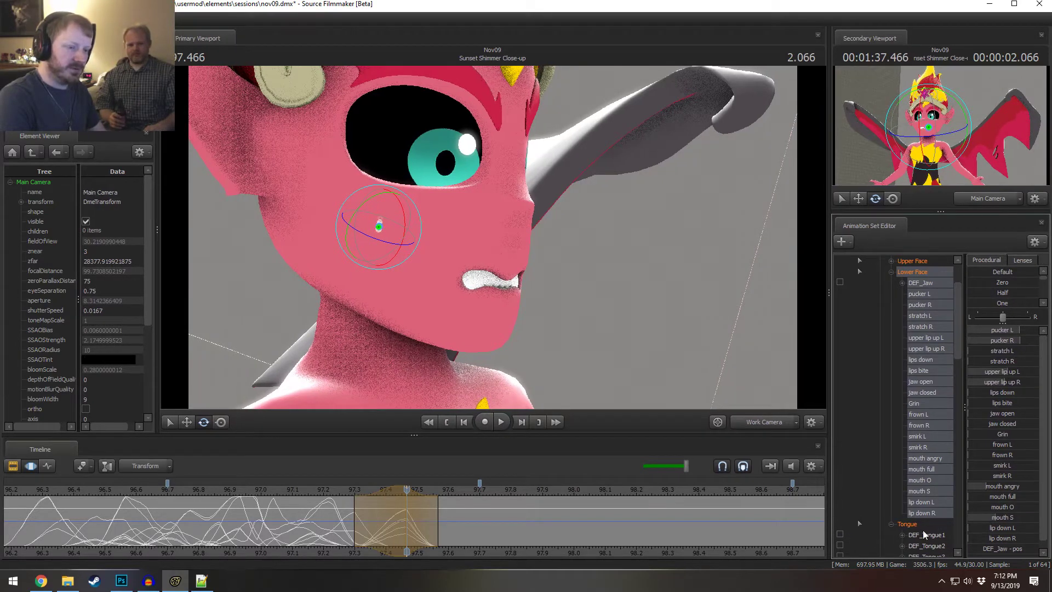
- Add a little mouth O and jaw closed to the pose at 1:37.466, comparing it with the frame at 1:37.500
left_click_drag(1004, 507, 863, 515)
left_click_drag(344, 493, 417, 515)
mouse_move(1003, 508)
left_mouse_down()
mouse_move(1017, 507)
mouse_move(1010, 491)
left_mouse_up()
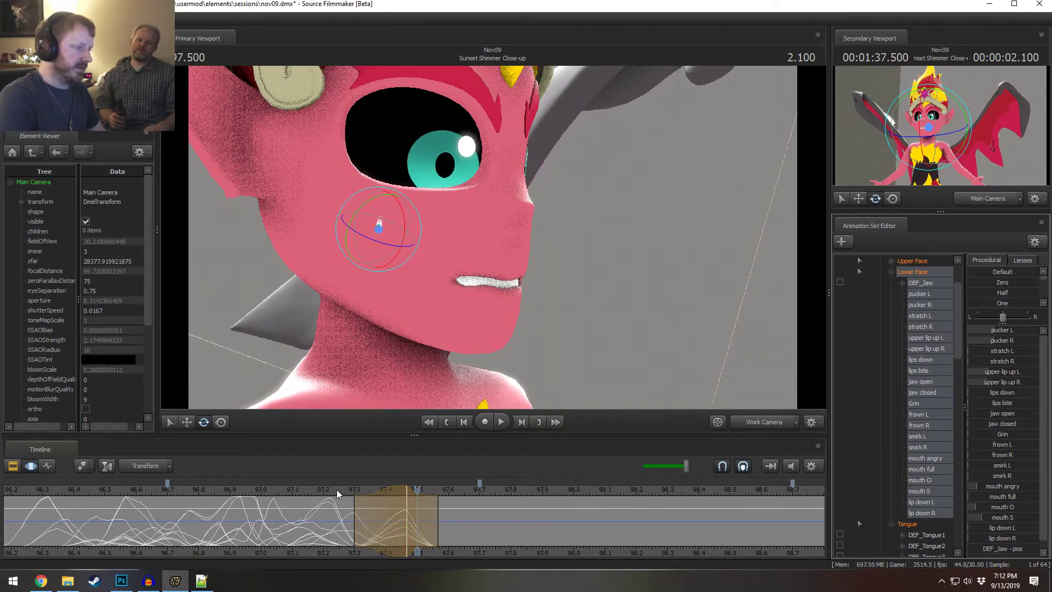
left_click_drag(337, 493, 412, 508)
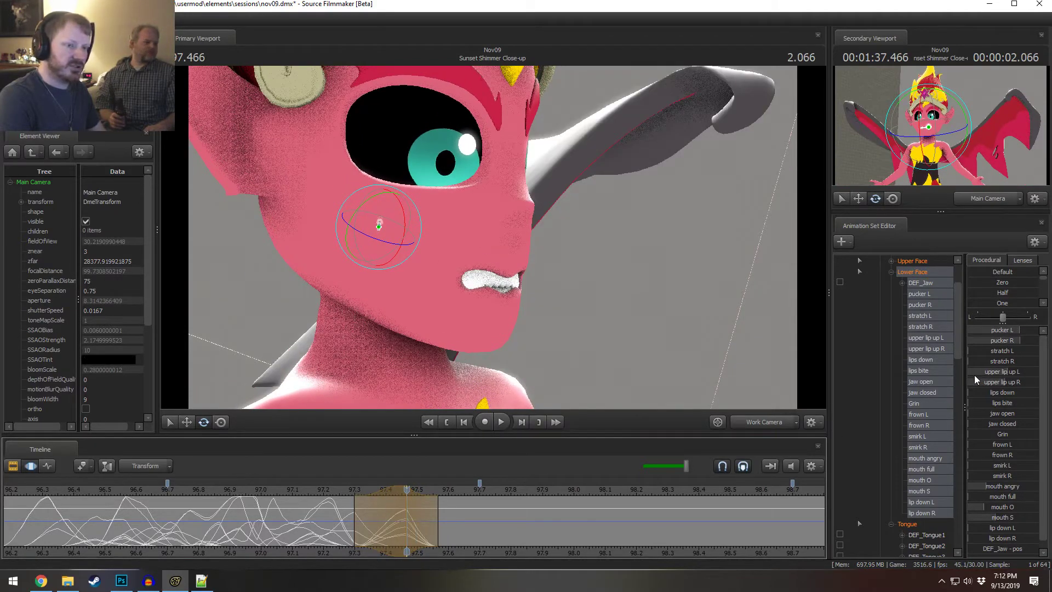
left_click_drag(1005, 422, 1021, 428)
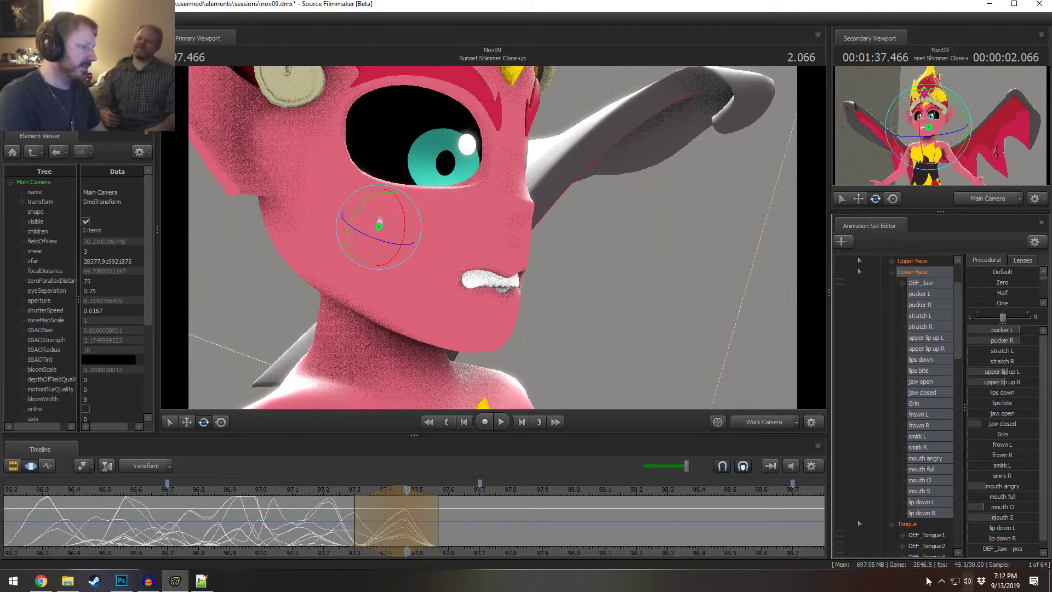
- Play back the line, then lower mouth angry and increase mouth O in the pose at 1:37.466
key("shift")
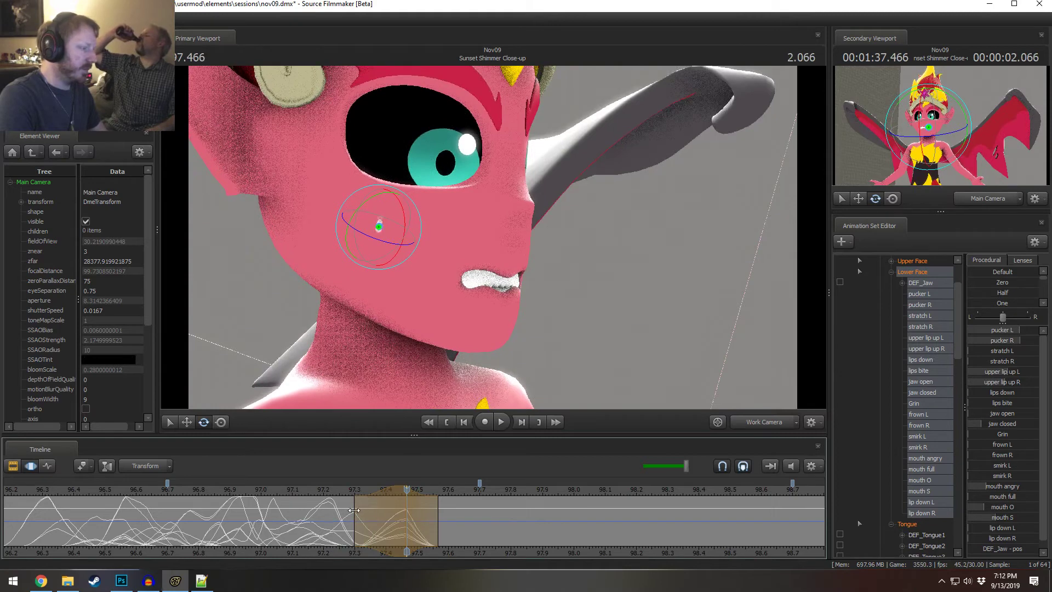
key("space")
key("space")
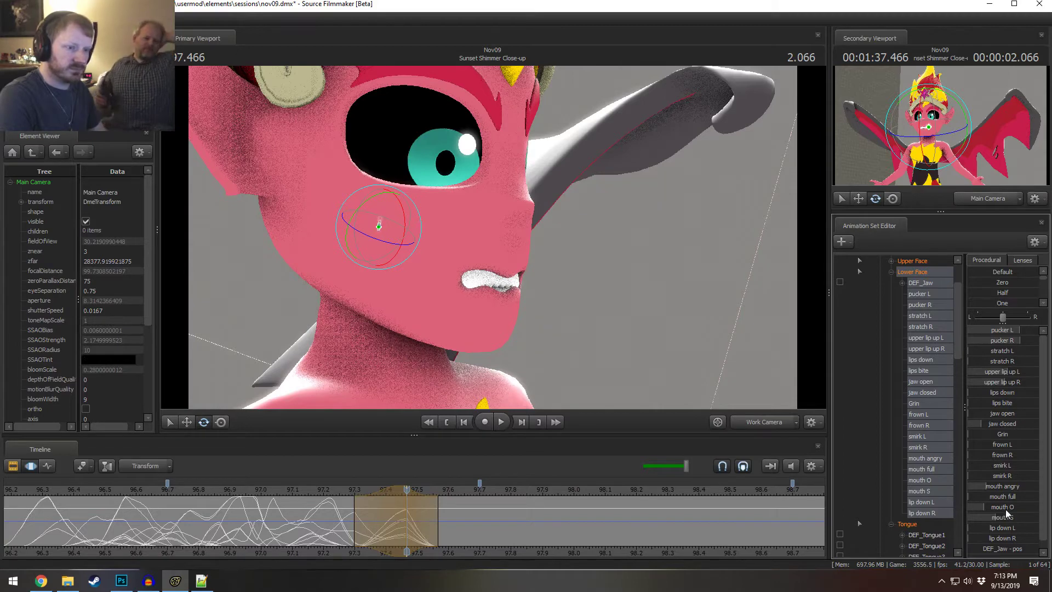
left_click_drag(1011, 507, 977, 487)
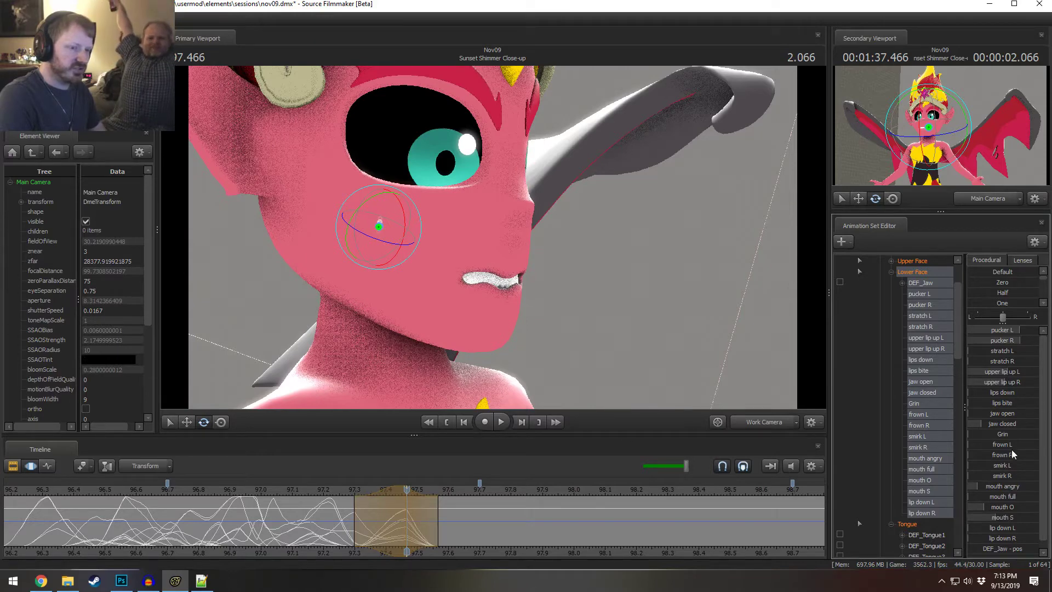
mouse_move(1003, 509)
left_mouse_down()
mouse_move(1013, 509)
mouse_move(973, 486)
left_mouse_up()
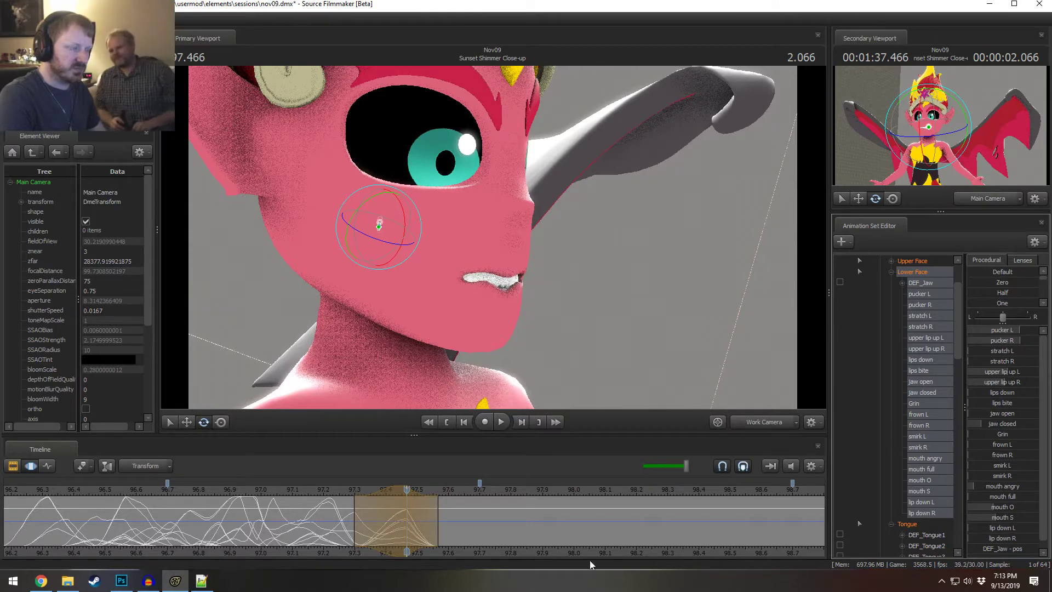
- Clear the time selection and scrub to about 1:37.638 to check the mouth's return to its rest pose
left_click_drag(361, 540, 460, 532, "shift")
key("Escape")
left_click(427, 538)
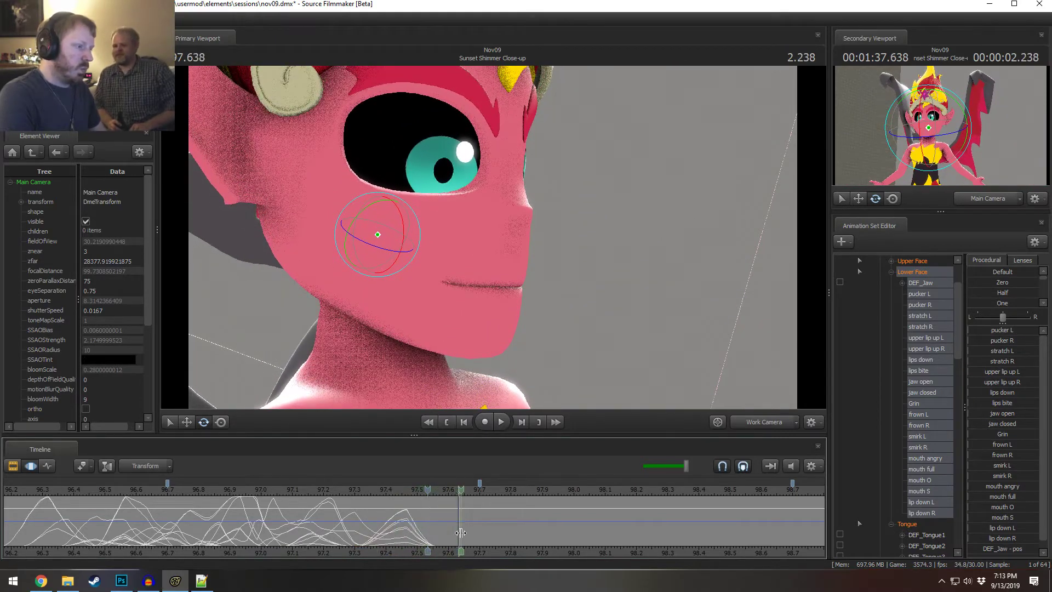
- Select the time around 1:37.633 and copy the lower-face pose from 1:37.300 into it with the Playhead preset
left_click(461, 533)
scroll(461, 532, "up", 1)
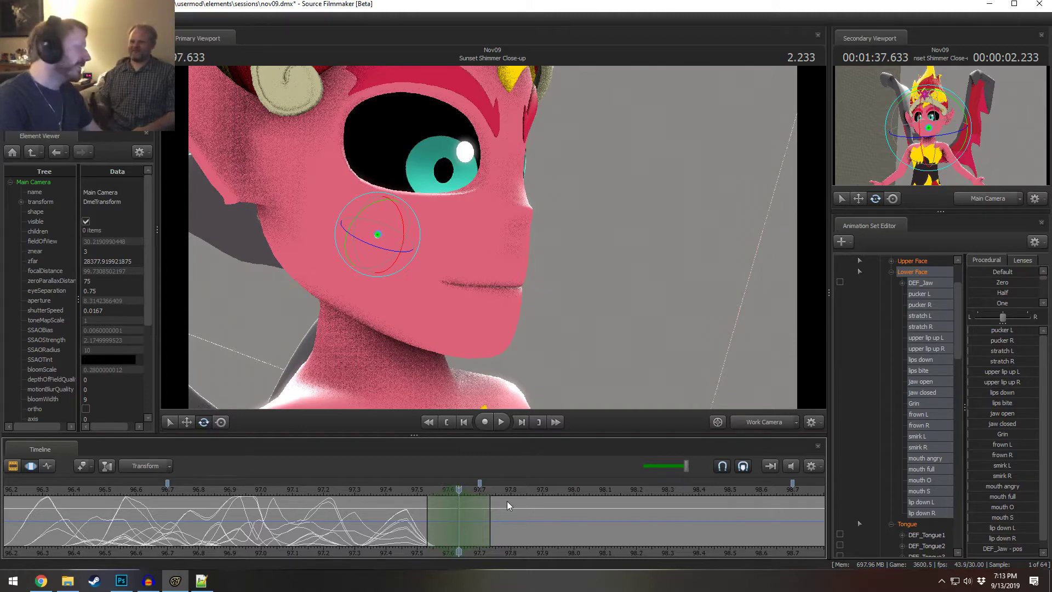
left_click(469, 501)
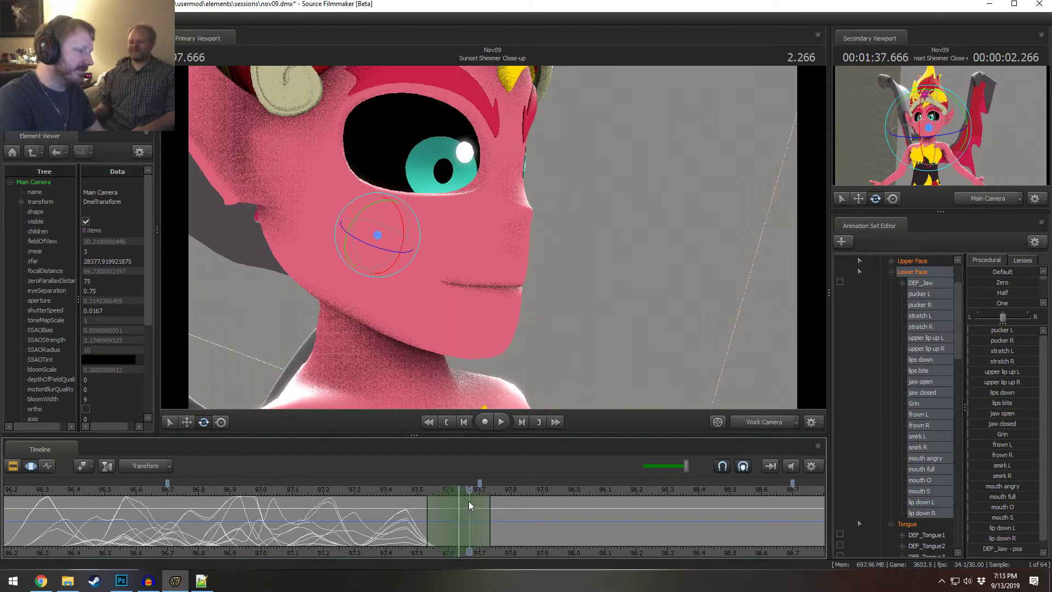
left_click(459, 499)
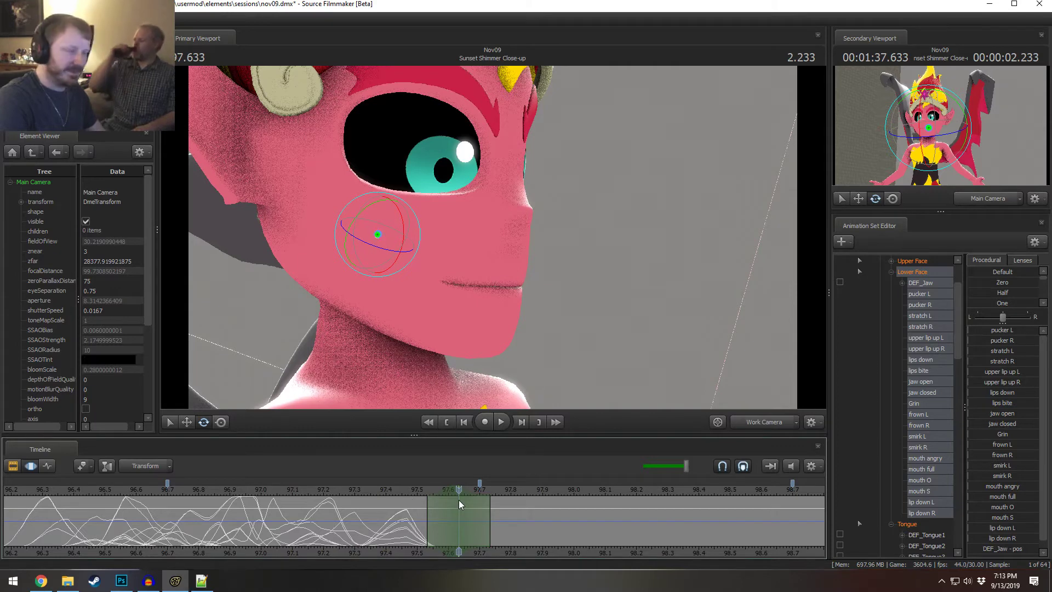
mouse_move(458, 500)
left_mouse_down()
mouse_move(425, 499)
mouse_move(451, 505)
left_mouse_up()
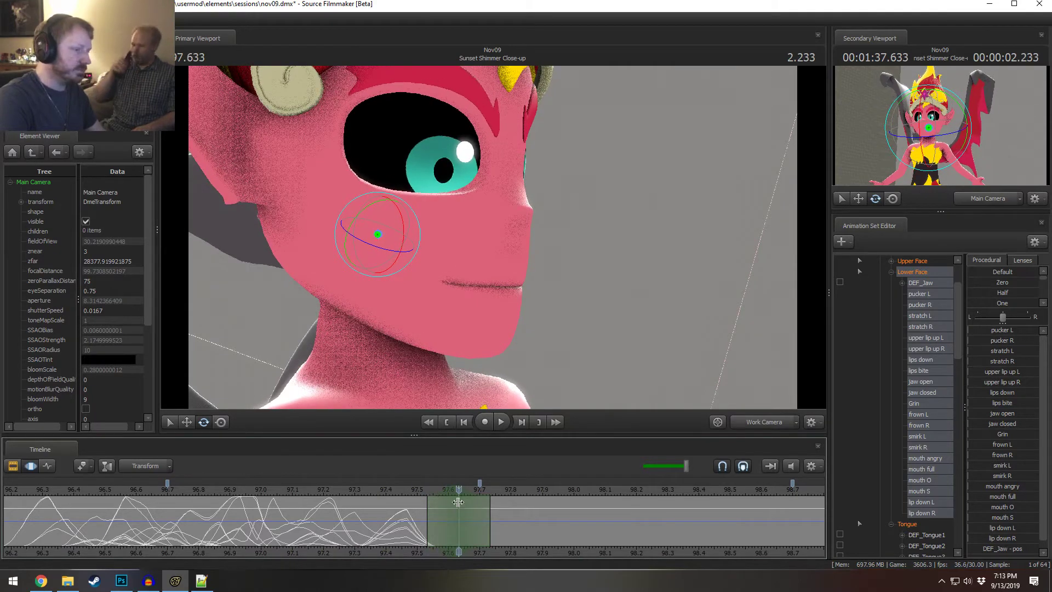
left_click(296, 494)
left_click_drag(296, 495, 302, 520)
left_click(355, 523)
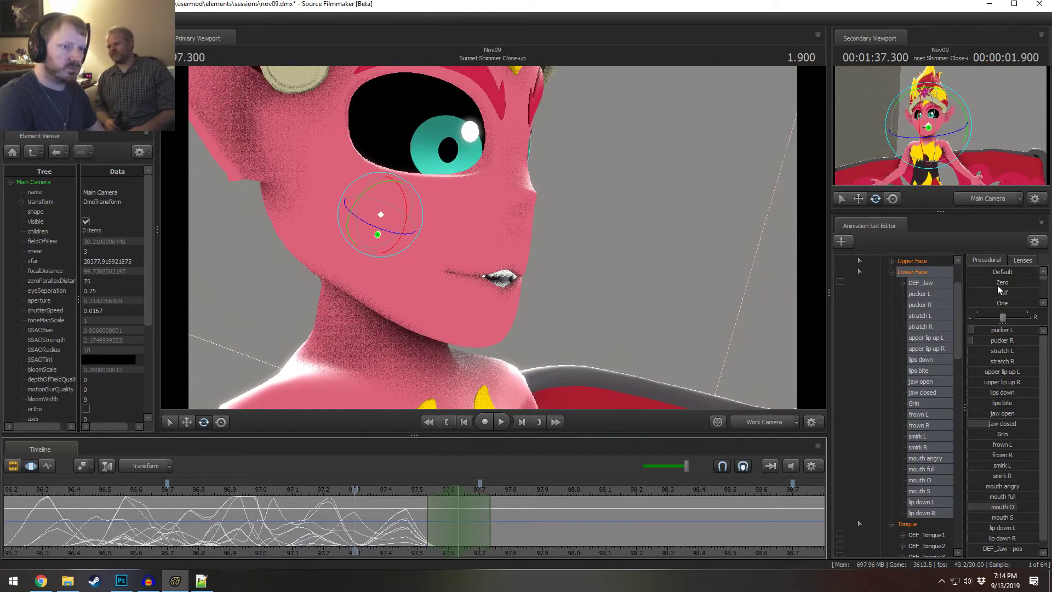
scroll(997, 285, "down", 1)
left_click_drag(993, 286, 1044, 286)
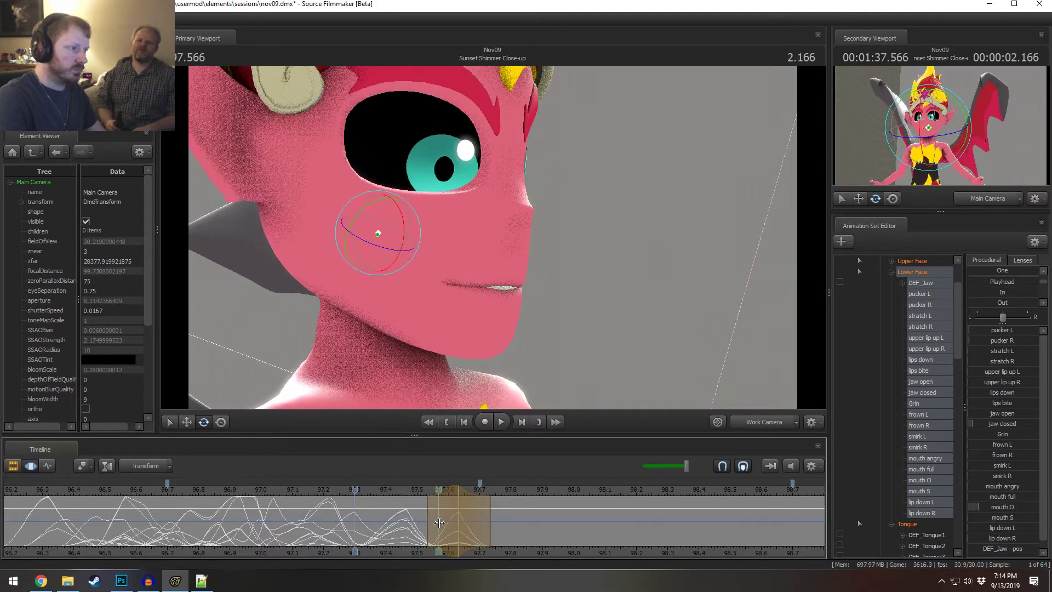
- Move the time selection to 1:37.533, then increase jaw open and rotate the jaw slightly downward in that pose
left_click_drag(428, 525, 412, 515, "shift")
left_click(431, 525)
scroll(431, 525, "up", 3)
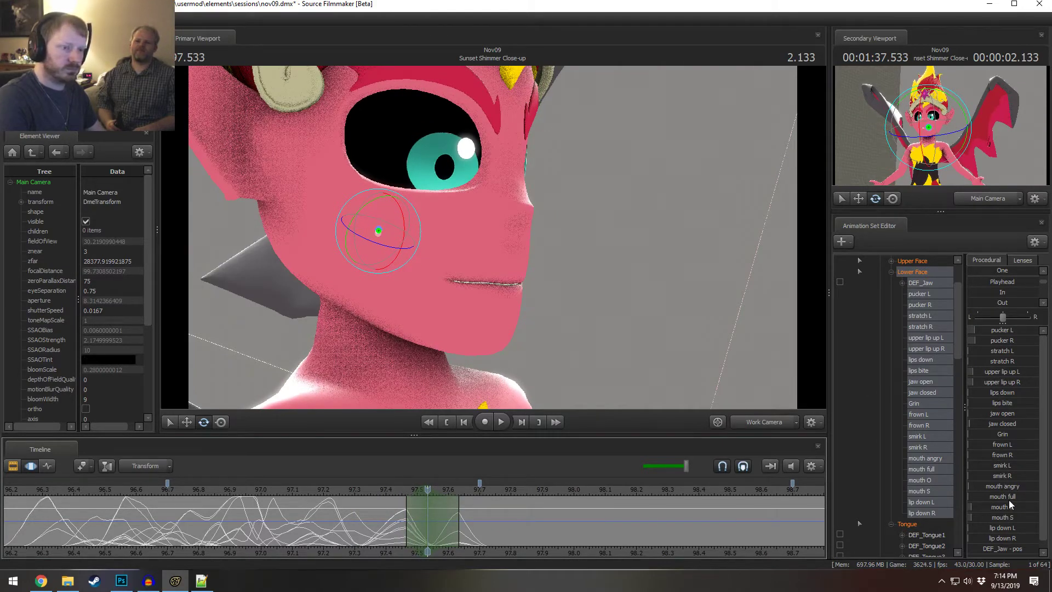
left_click_drag(1009, 503, 1033, 503)
key("ctrl+z")
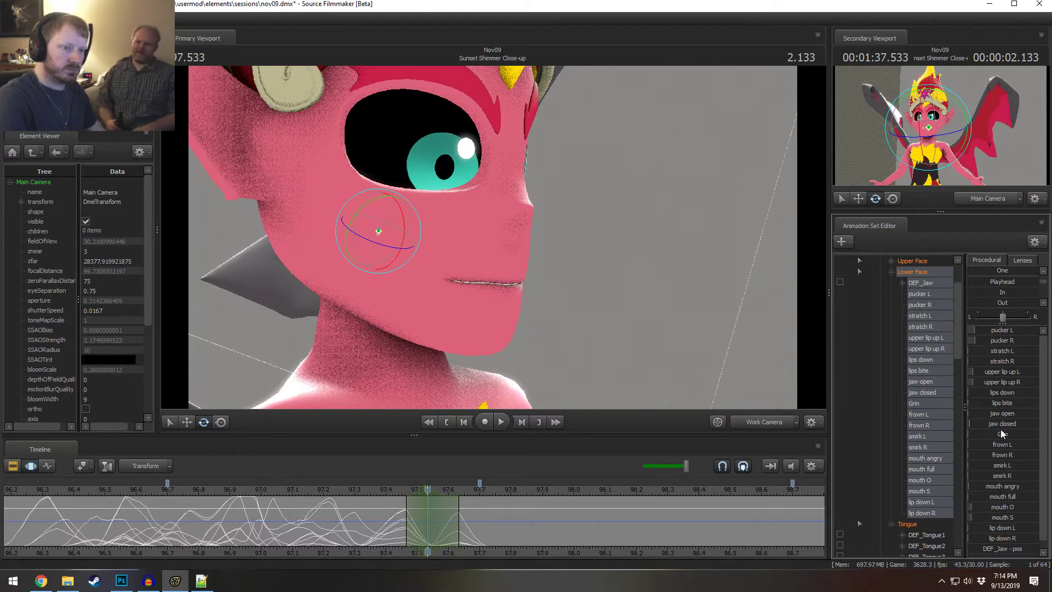
mouse_move(1000, 413)
left_mouse_down()
mouse_move(1017, 413)
mouse_move(994, 414)
left_mouse_up()
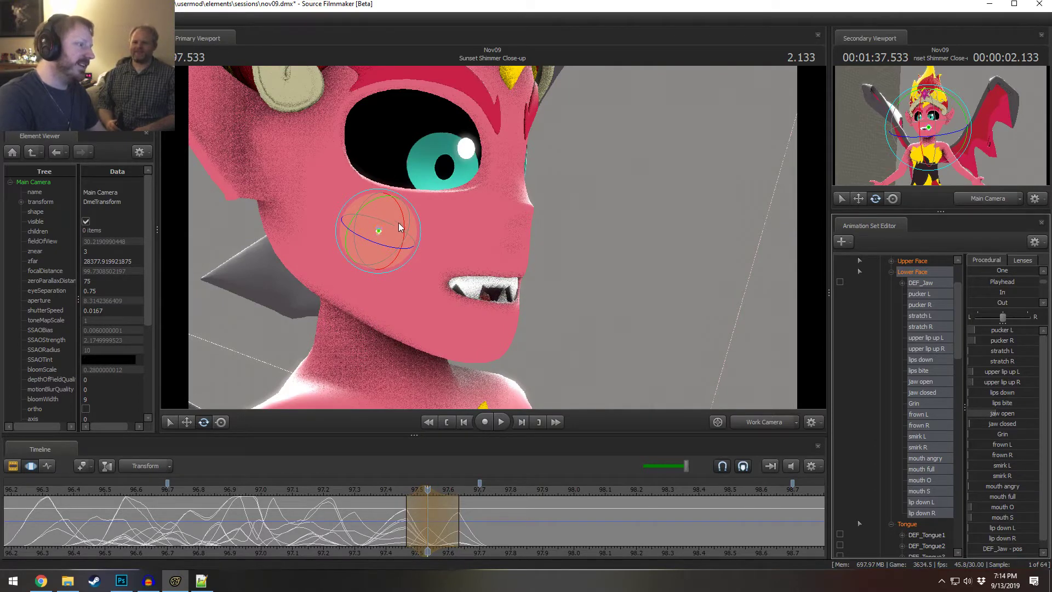
left_click_drag(402, 218, 412, 214)
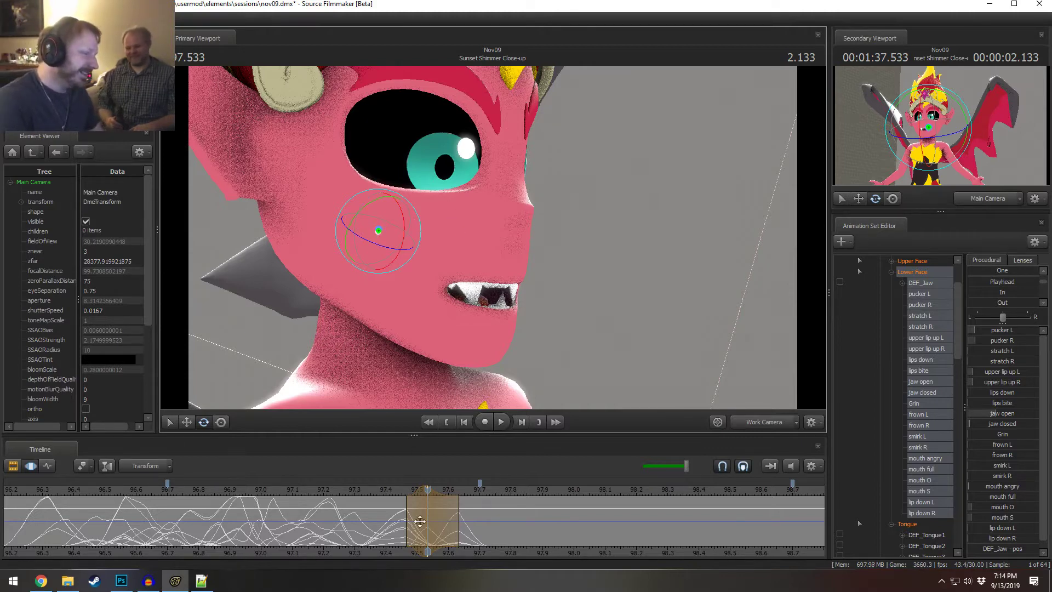
left_click(437, 525)
mouse_move(424, 516)
left_mouse_down()
mouse_move(412, 515)
mouse_move(439, 514)
left_mouse_up()
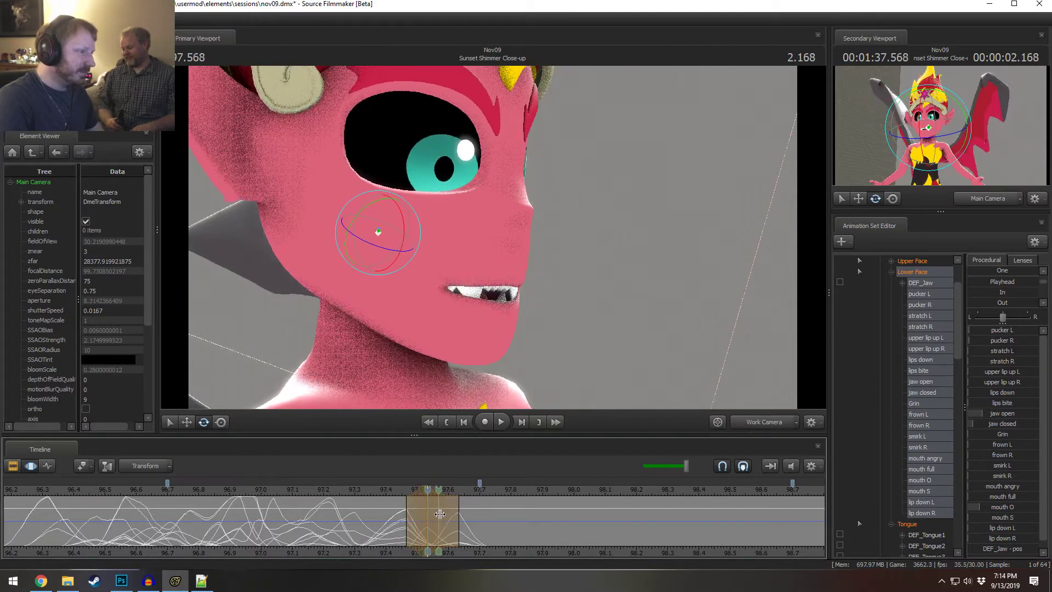
mouse_move(440, 513)
middle_mouse_down()
mouse_move(414, 509)
mouse_move(428, 501)
middle_mouse_up()
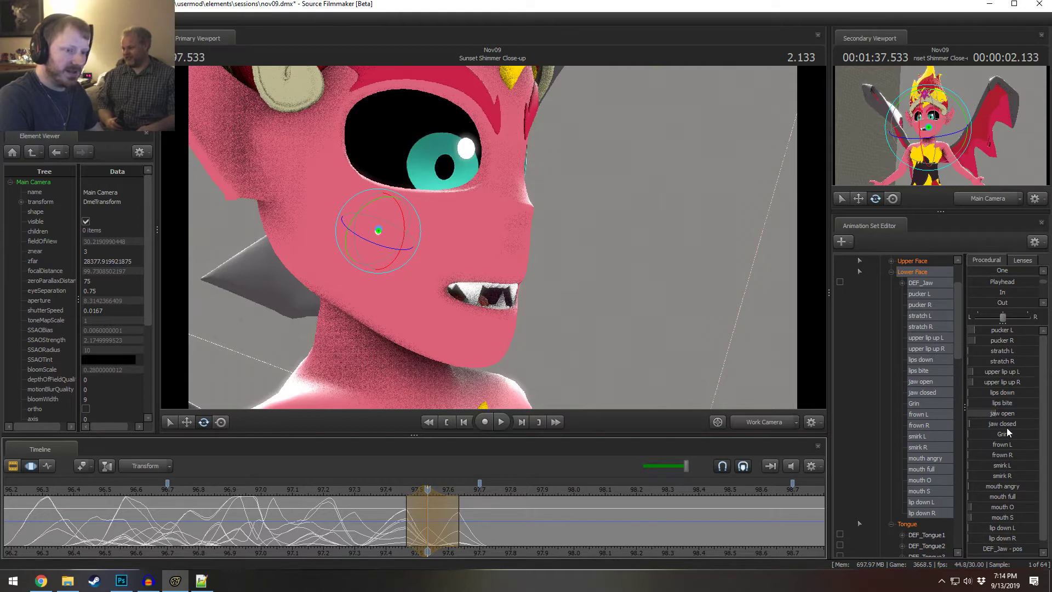
- Try a strong mouth angry in the pose at 1:37.533, check it from the front, and undo it
left_click_drag(1009, 486, 1030, 486)
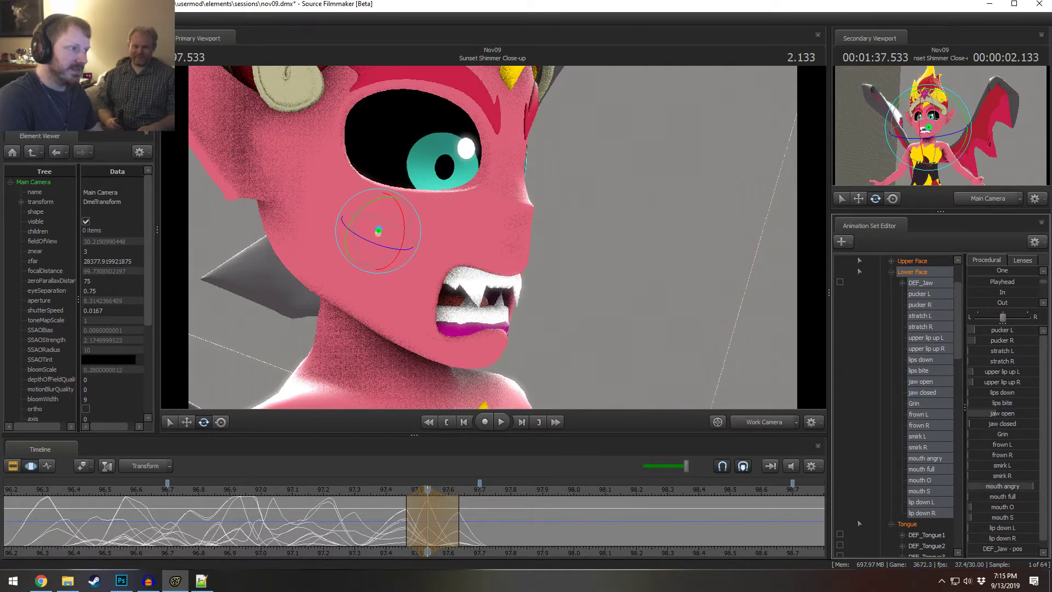
left_click_drag(492, 334, 406, 332, "alt")
key("ctrl+z")
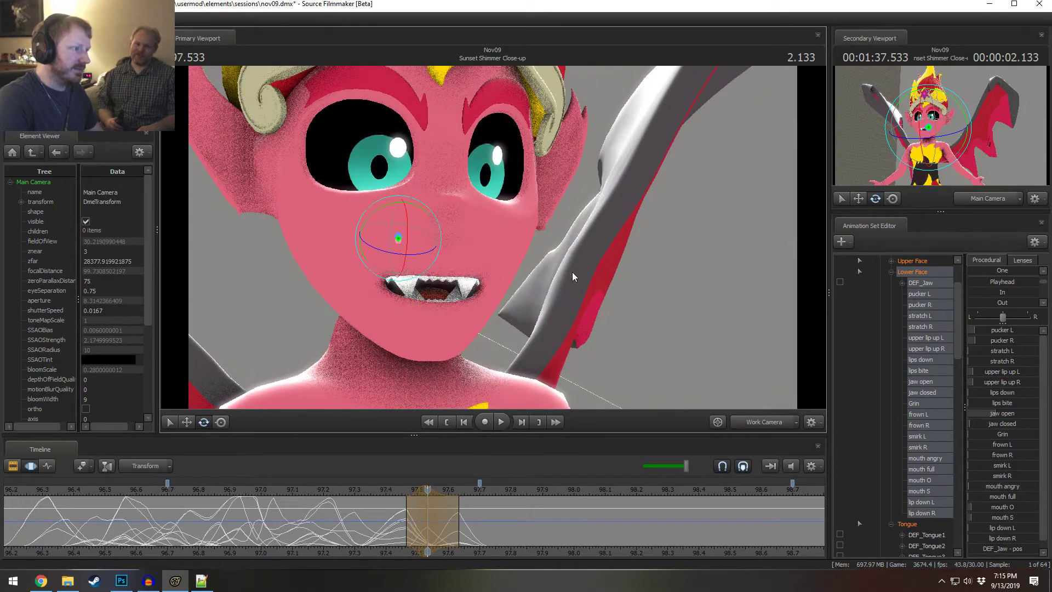
left_click_drag(572, 271, 658, 272, "alt")
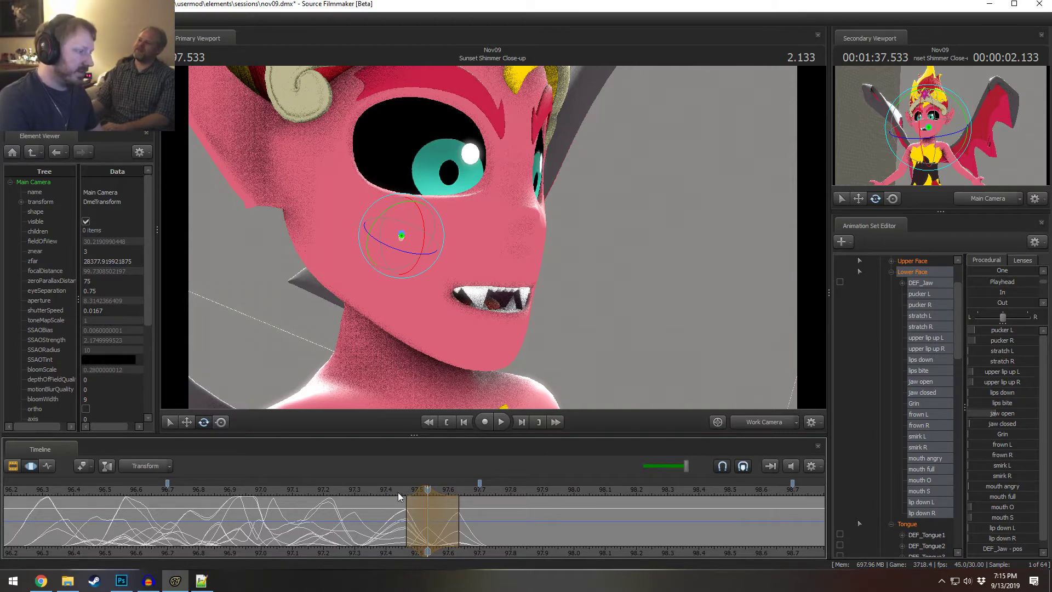
- Extend the start of the time selection to about 1:37.43 and add some stretch L and stretch R at 1:37.533
left_click_drag(398, 492, 427, 504)
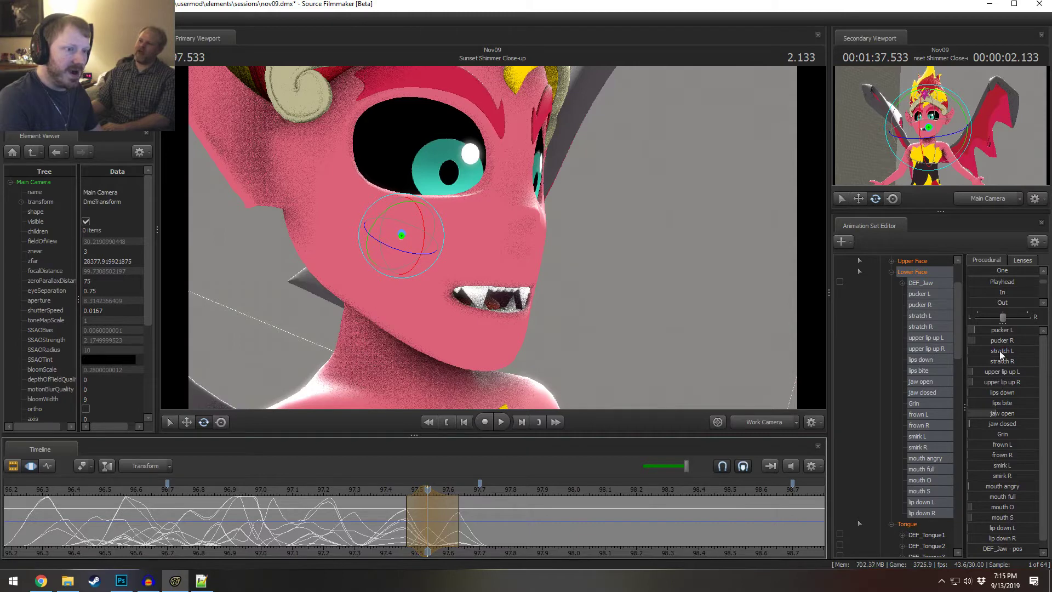
left_click_drag(486, 521, 431, 503, "ctrl")
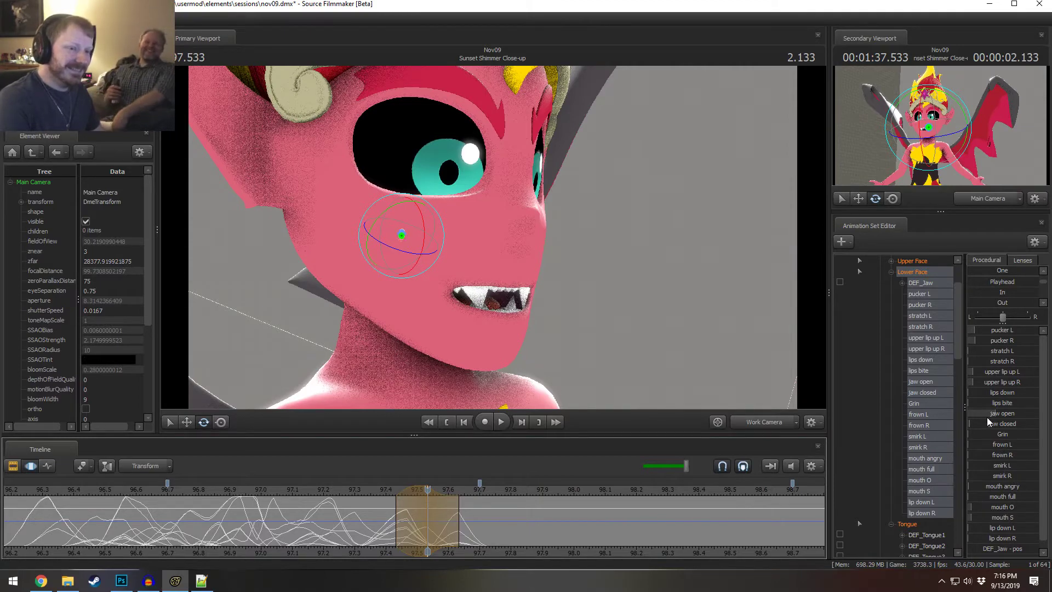
left_click_drag(1001, 354, 1003, 361)
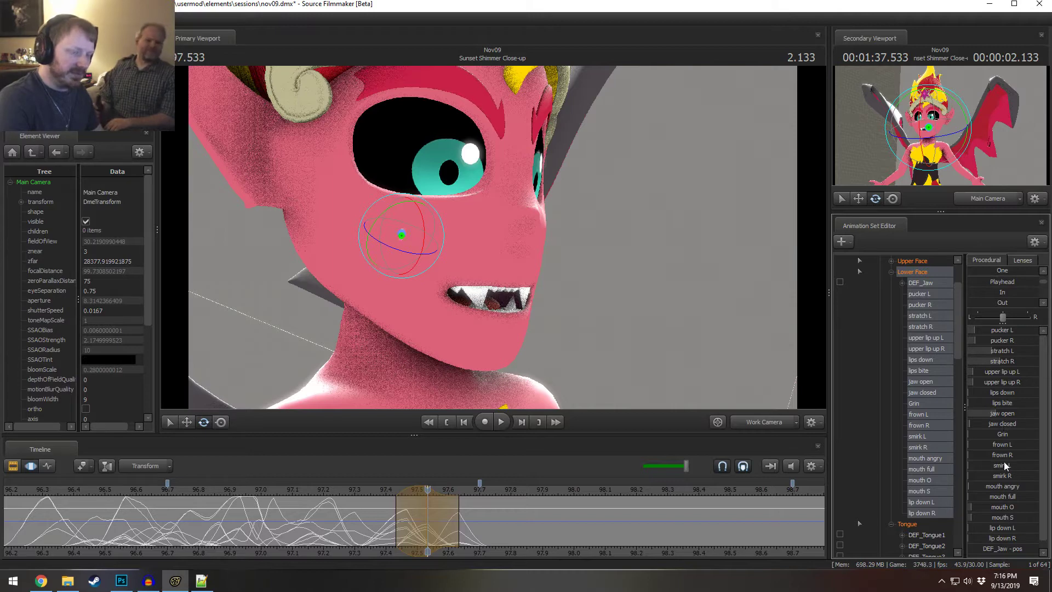
scroll(1010, 528, "down", 1)
left_click_drag(997, 481, 1011, 480)
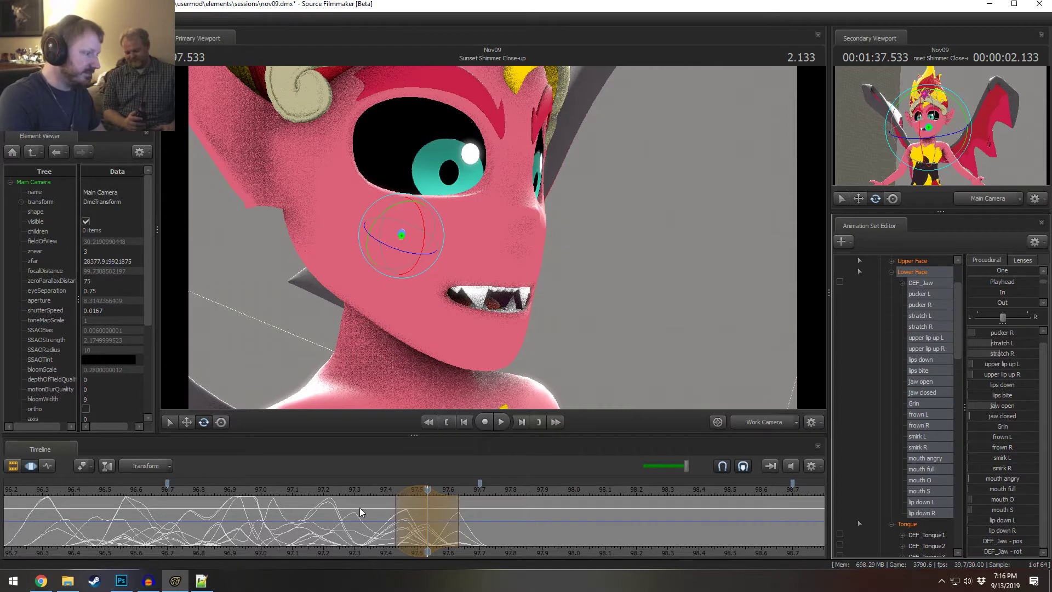
left_click(390, 517)
left_click_drag(390, 517, 428, 517)
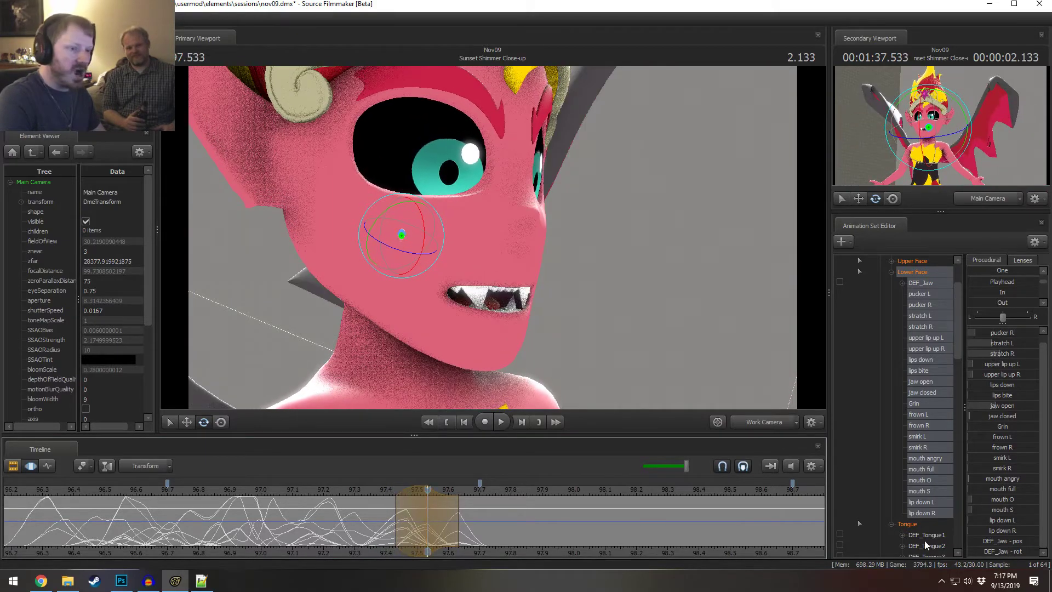
- Try pucker L and pucker R instead of stretch at 1:37.533, then step back to the jaw-only pose
scroll(1007, 374, "up", 1)
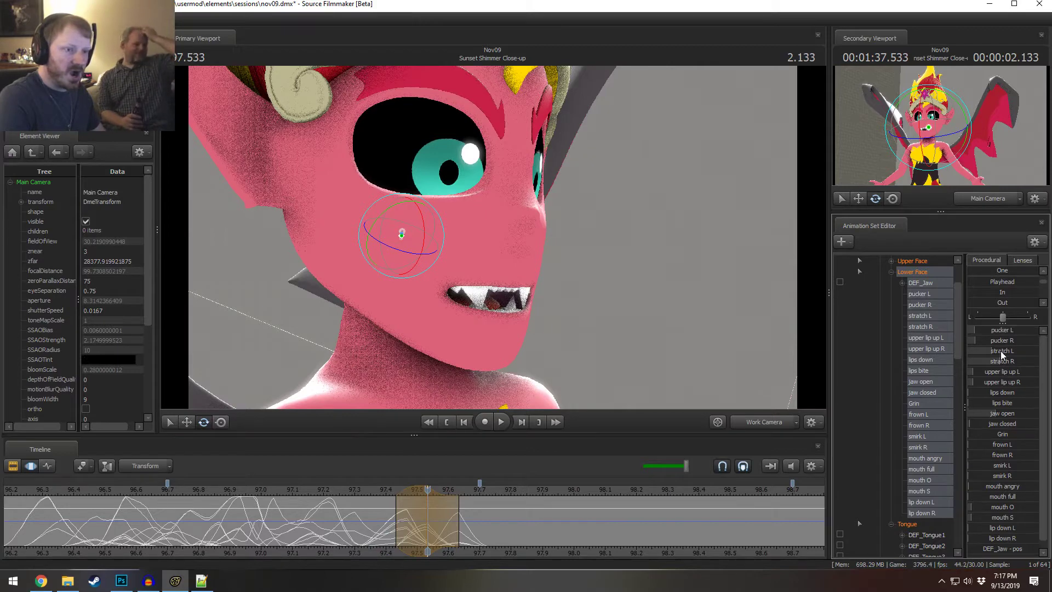
left_click_drag(1000, 329, 1002, 330)
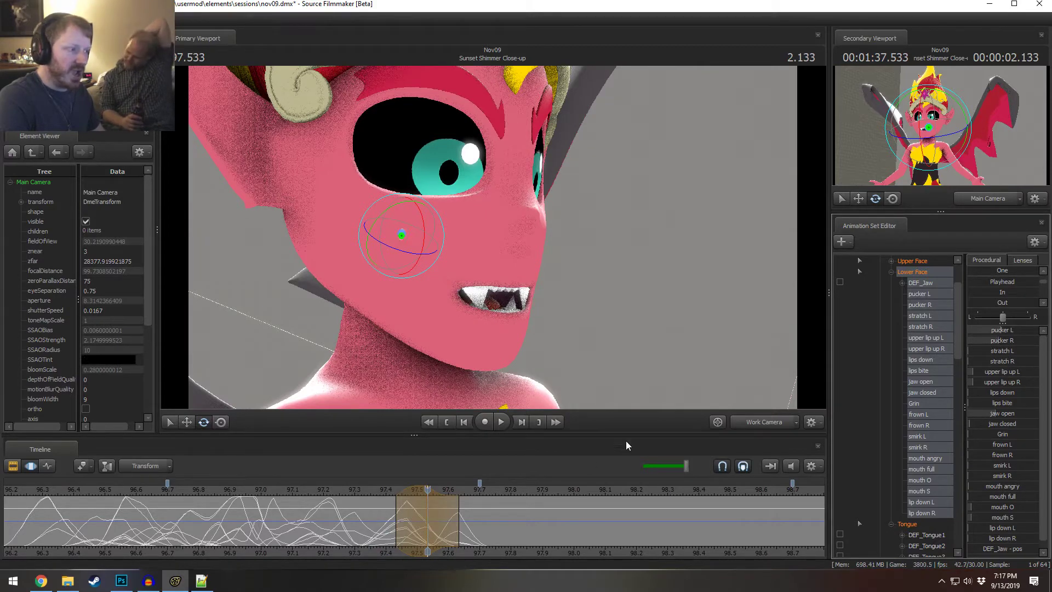
left_click(406, 513)
left_click_drag(405, 513, 427, 515)
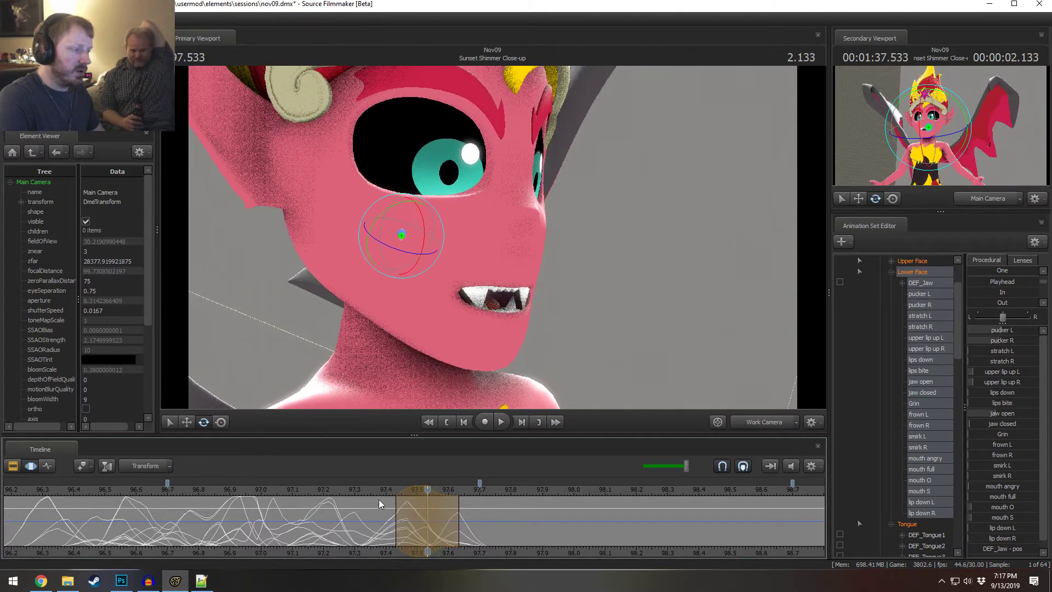
key("ctrl+z")
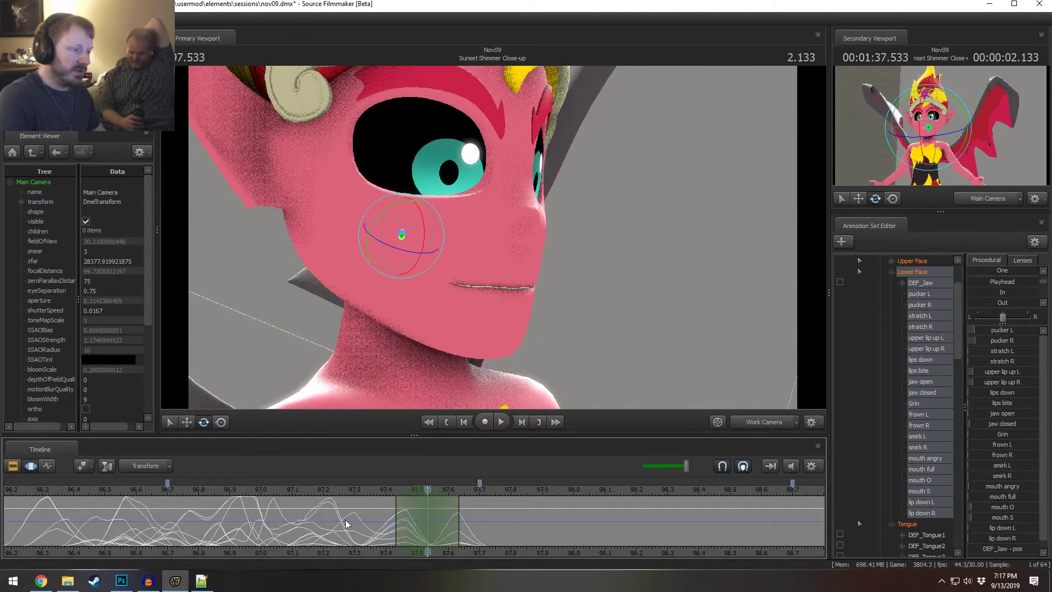
key("ctrl+y")
key("ctrl+y")
- Rotate the jaw much further down at 1:37.533 and check the open mouth from the front and side
left_click_drag(357, 489, 429, 516)
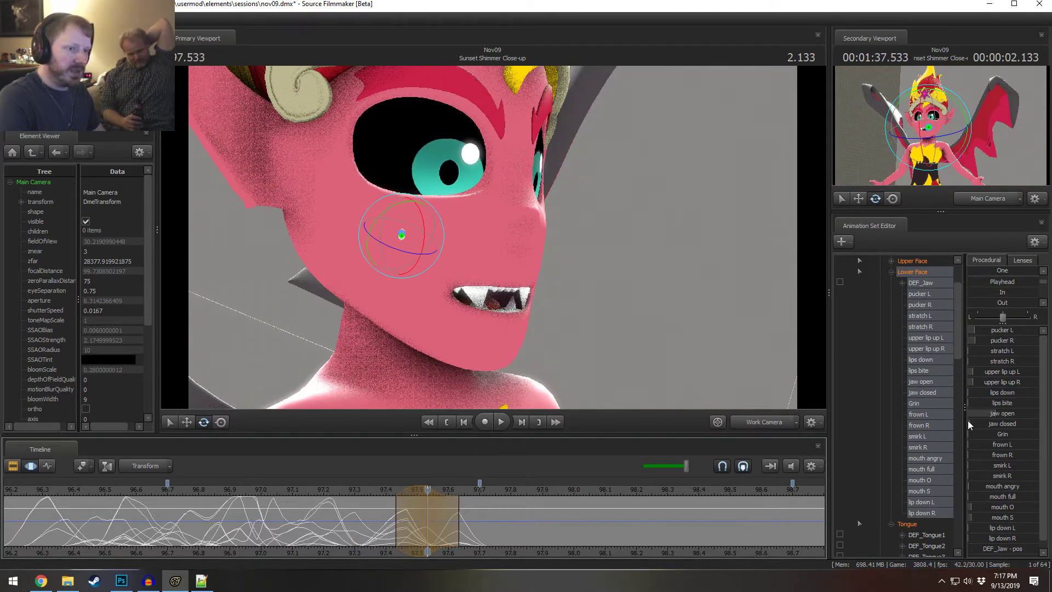
mouse_move(428, 232)
left_mouse_down()
mouse_move(433, 250)
mouse_move(421, 244)
left_mouse_up()
left_click_drag(493, 237, 472, 237, "alt")
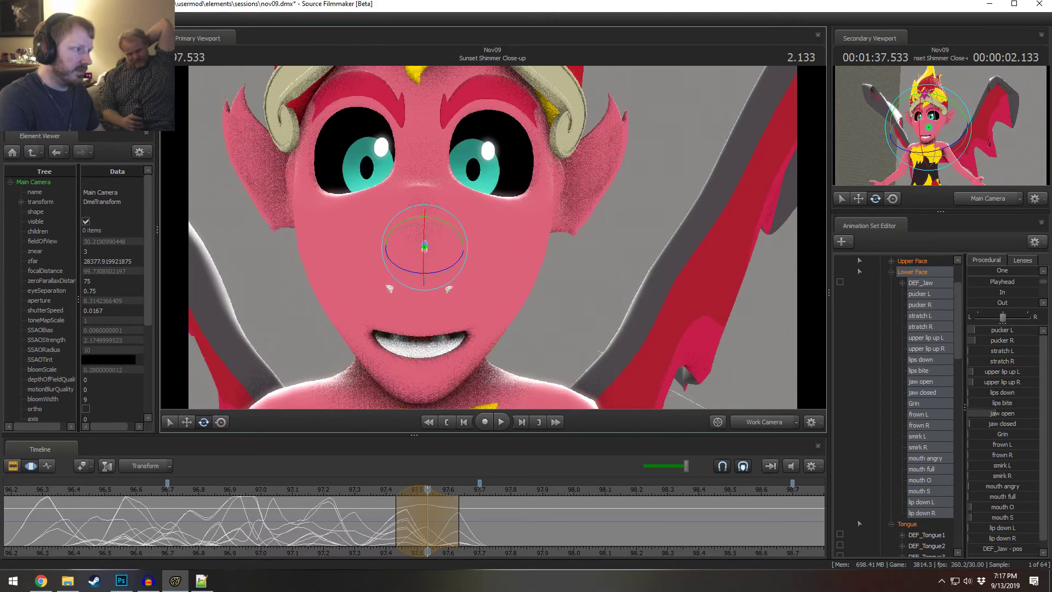
left_click_drag(603, 233, 739, 241, "alt")
middle_click_drag(563, 350, 525, 311, "alt")
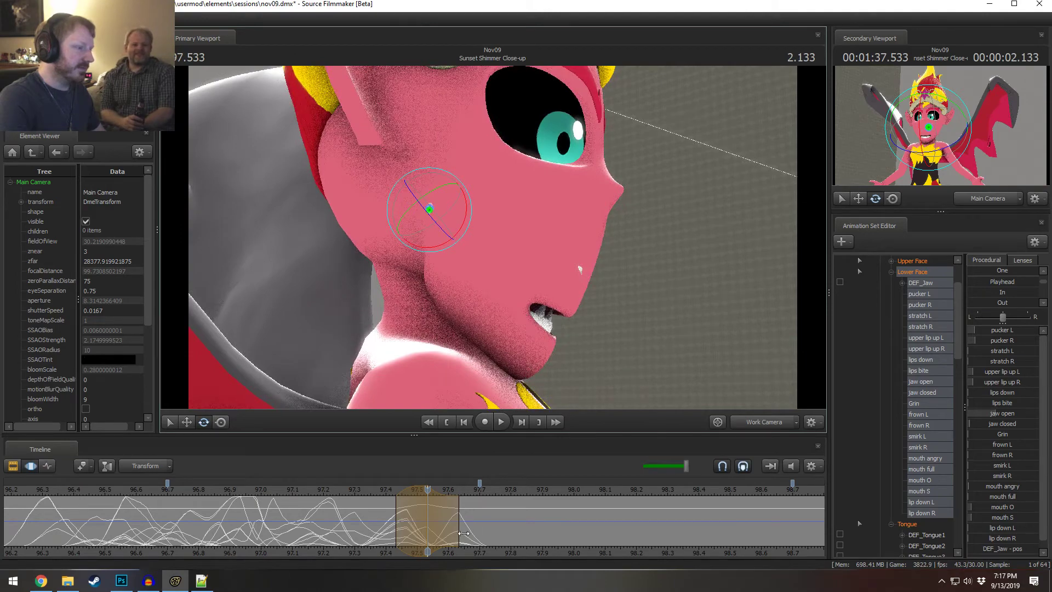
- Play the line back in the Clip Editor with the work camera pulled out to frame the head and shoulders
key("Escape")
scroll(111, 493, "down", 1)
key("F2")
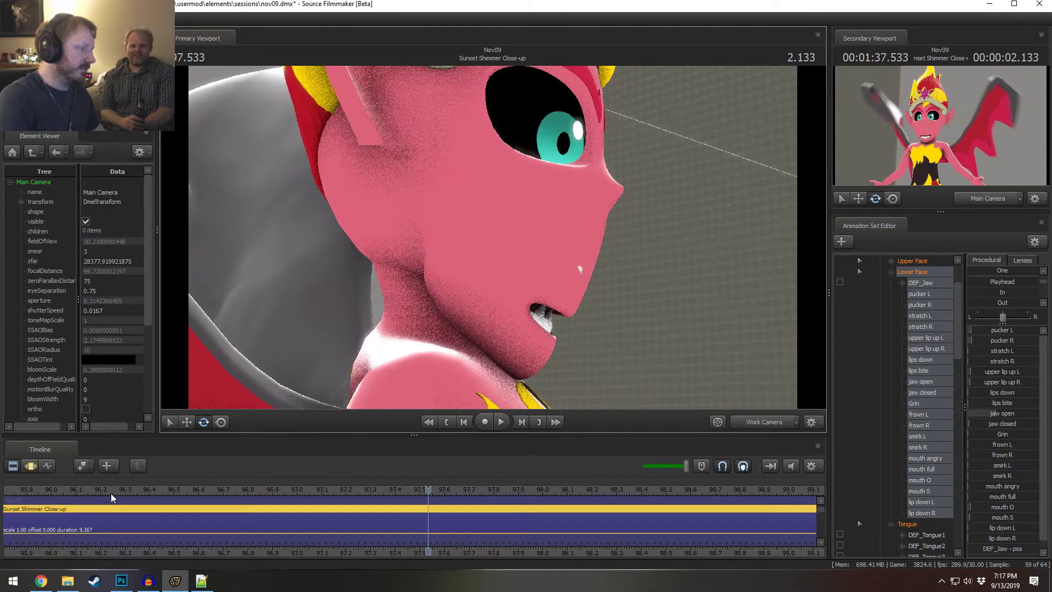
left_click(111, 494)
key("space")
key("space")
left_click_drag(589, 219, 448, 249, "alt")
left_click(44, 494)
key("space")
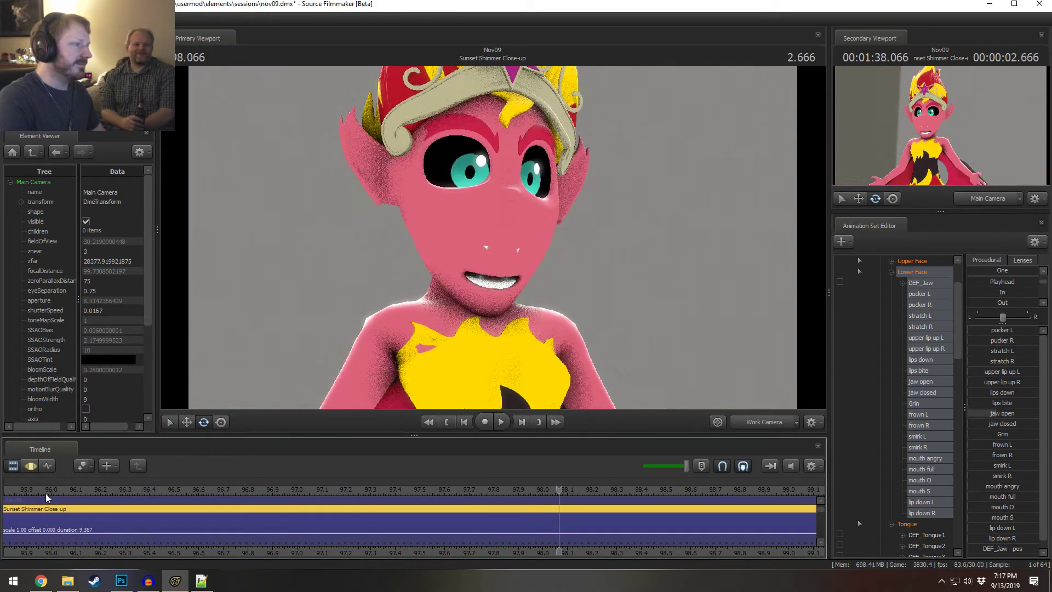
key("space")
- Return to the Motion Editor and replay the line from 1:36.166
key("F4")
left_click(91, 489)
key("space")
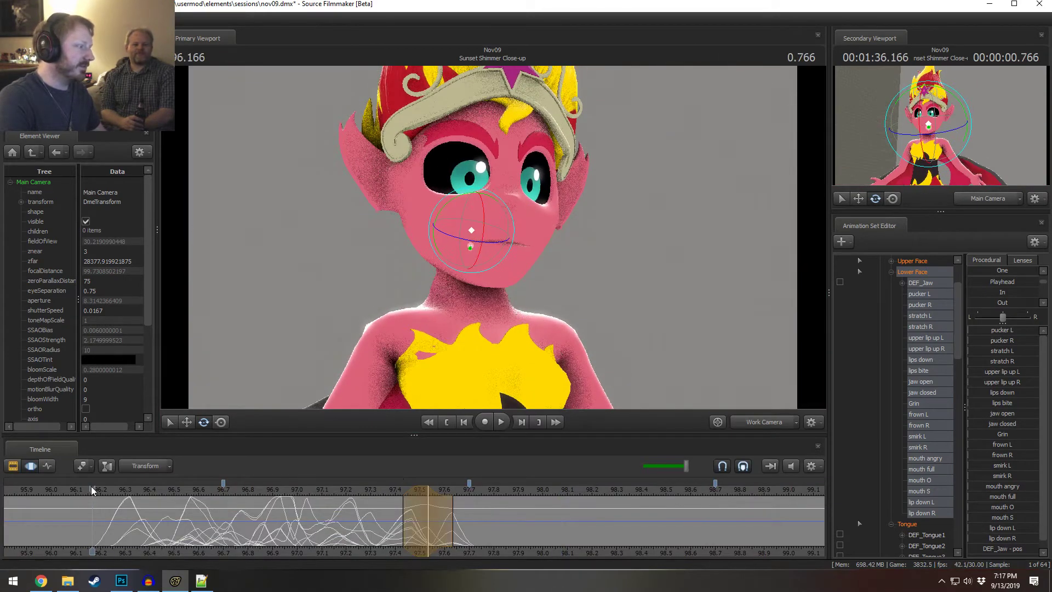
key("space")
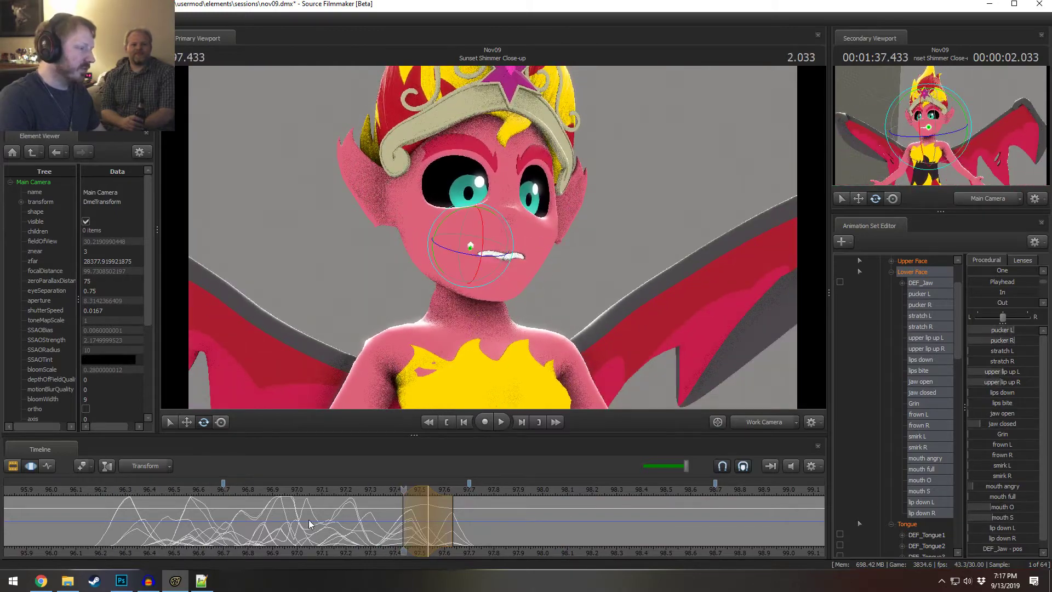
- Select the time around 1:37.200, extending to about 1:37.3, increase jaw open there, and play back the result
left_click_drag(311, 525, 348, 535)
scroll(348, 535, "up", 2, "shift")
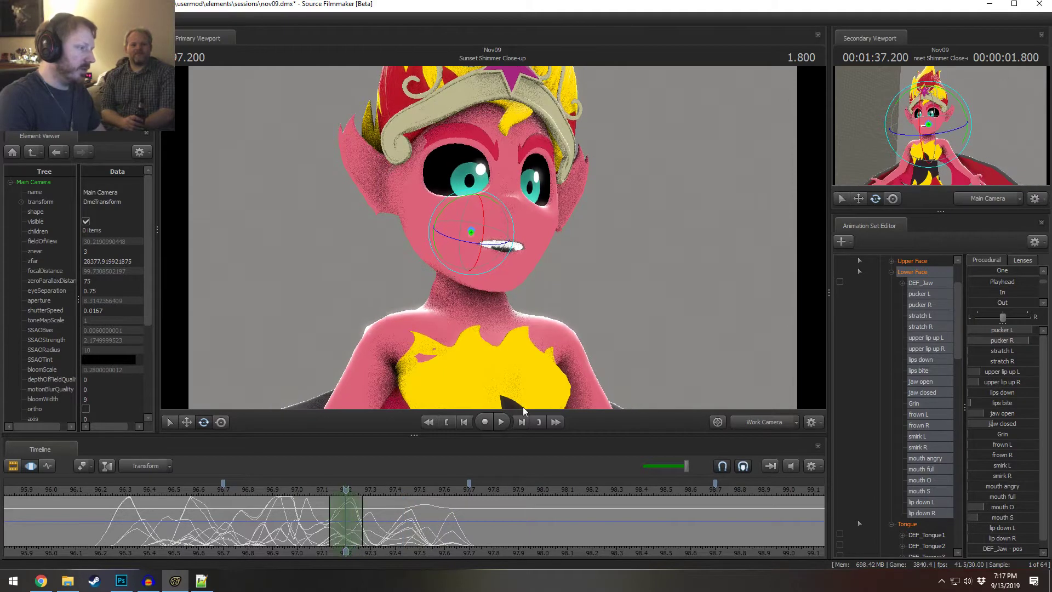
left_click_drag(363, 498, 371, 499)
key("w")
left_click_drag(597, 269, 597, 269)
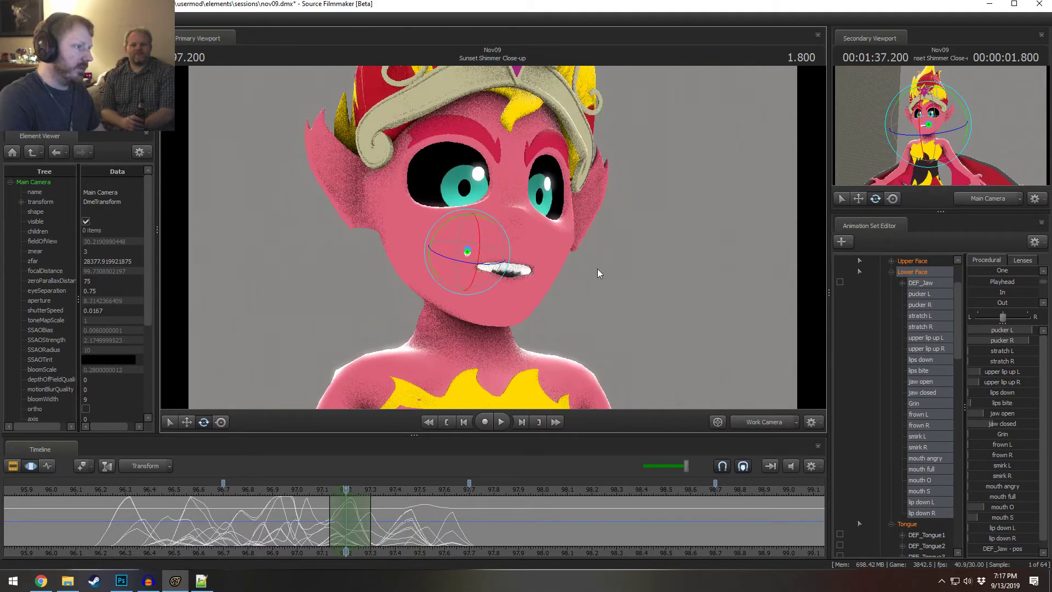
left_click_drag(1012, 413, 1032, 413)
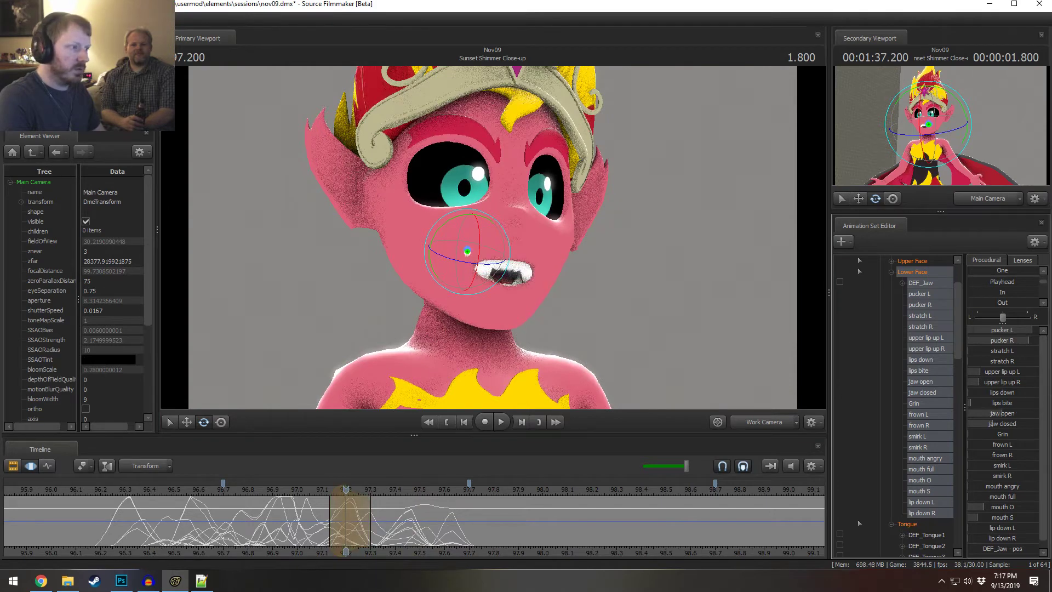
left_click(297, 487)
key("space")
key("space")
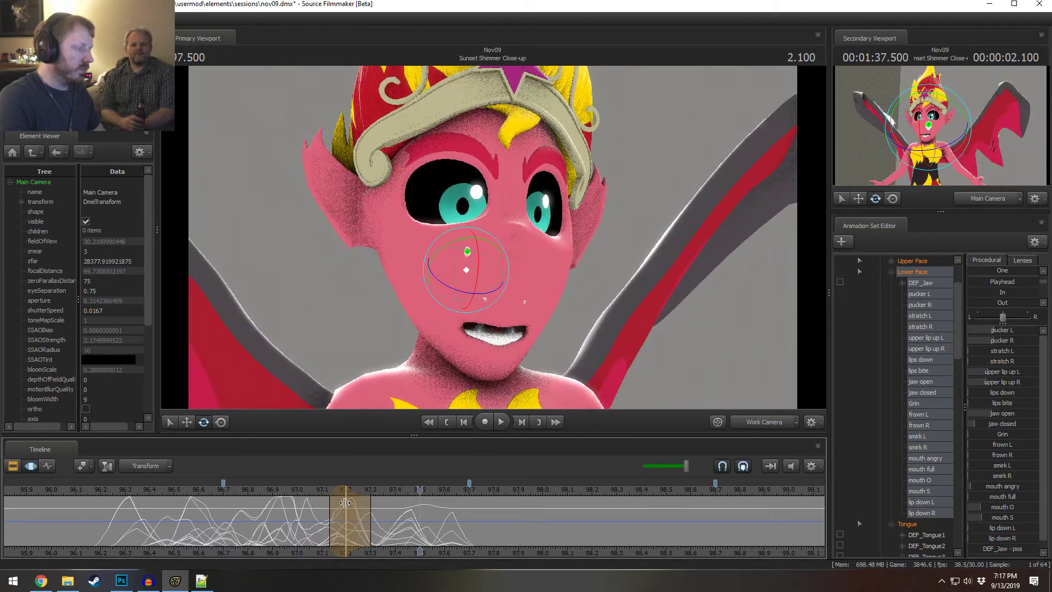
- Clear the current time selection and play the line back from 1:37.200 to review the jaw change
key("Escape")
key("Escape")
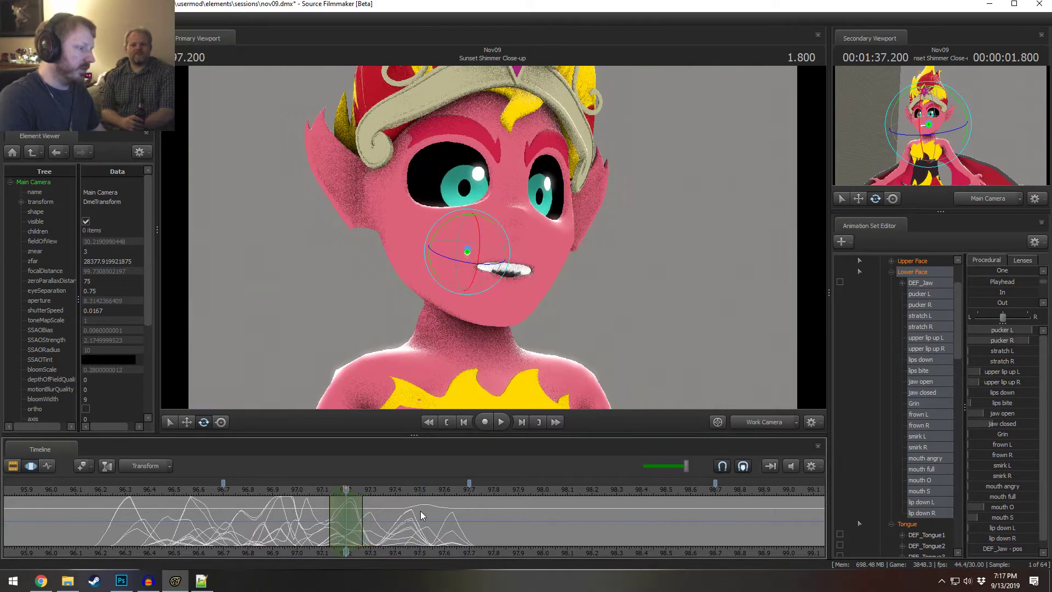
key("space")
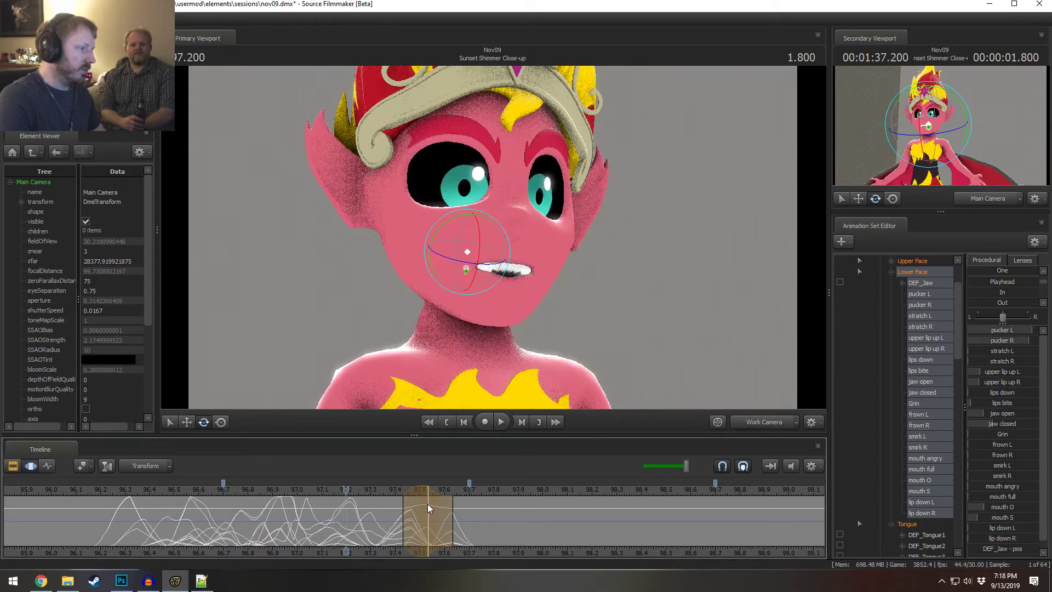
key("space")
- Select the time around 1:37.533, from about 1:37.43 to 1:37.63, and increase jaw open there
left_click_drag(385, 492, 428, 506)
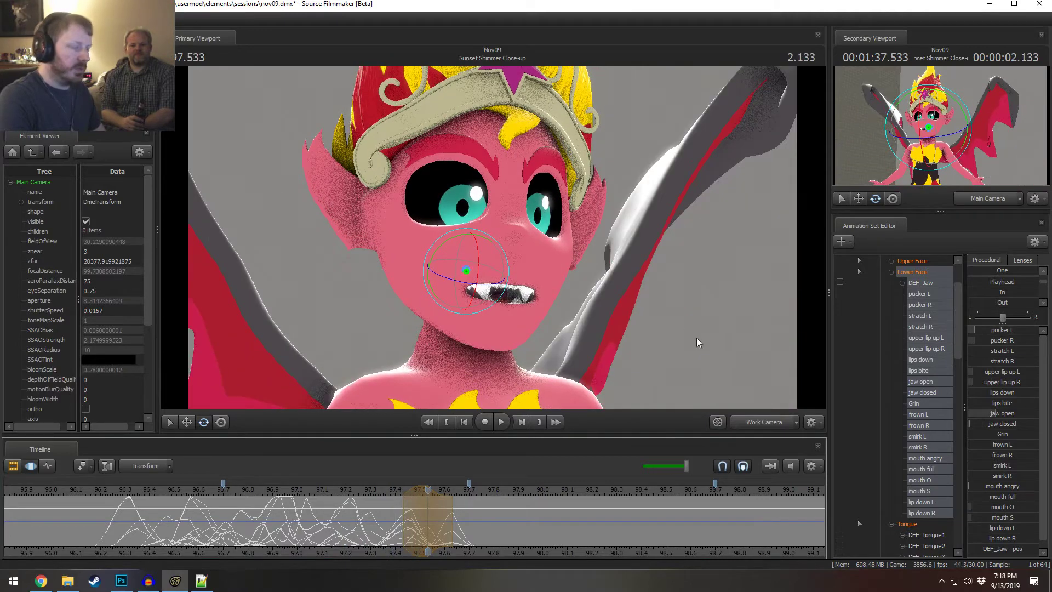
left_click_drag(993, 413, 1017, 414)
left_click_drag(506, 241, 482, 254, "alt")
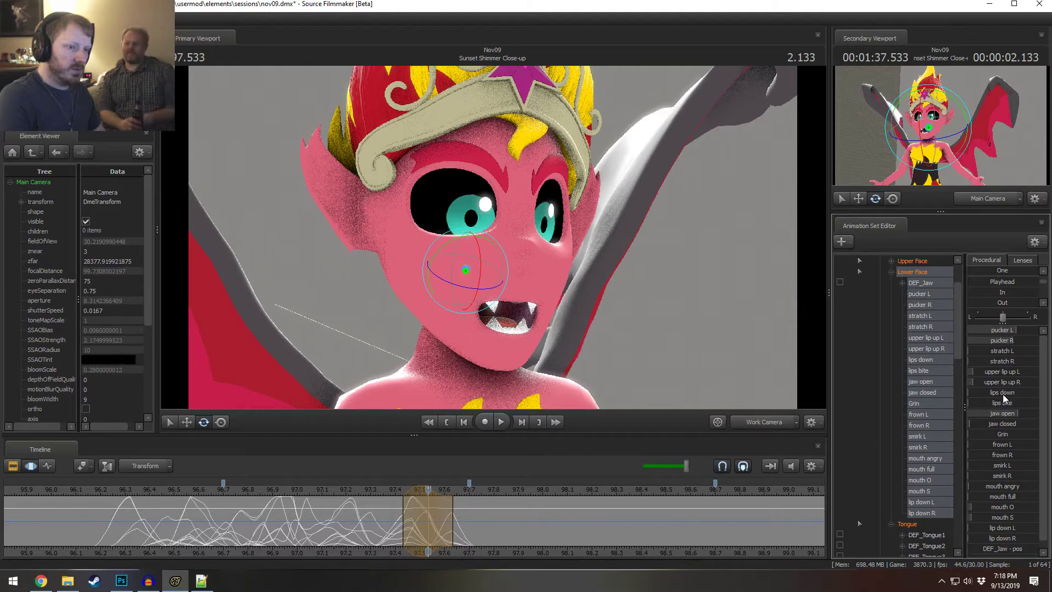
- Try raising lips down and mouth angry at 1:37.533, undoing each change
left_click_drag(1002, 371, 1015, 407)
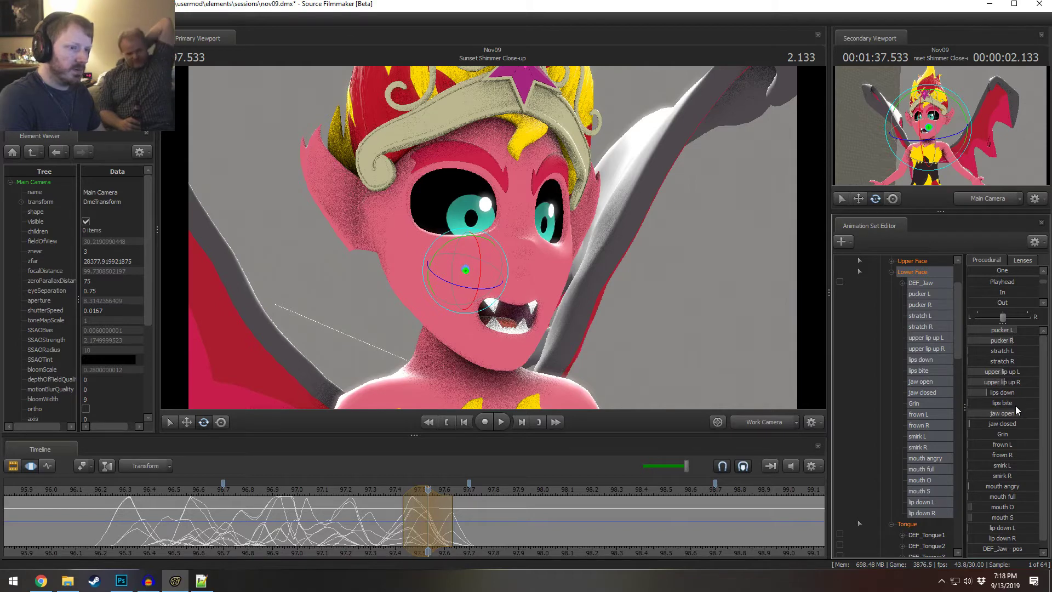
key("ctrl+z")
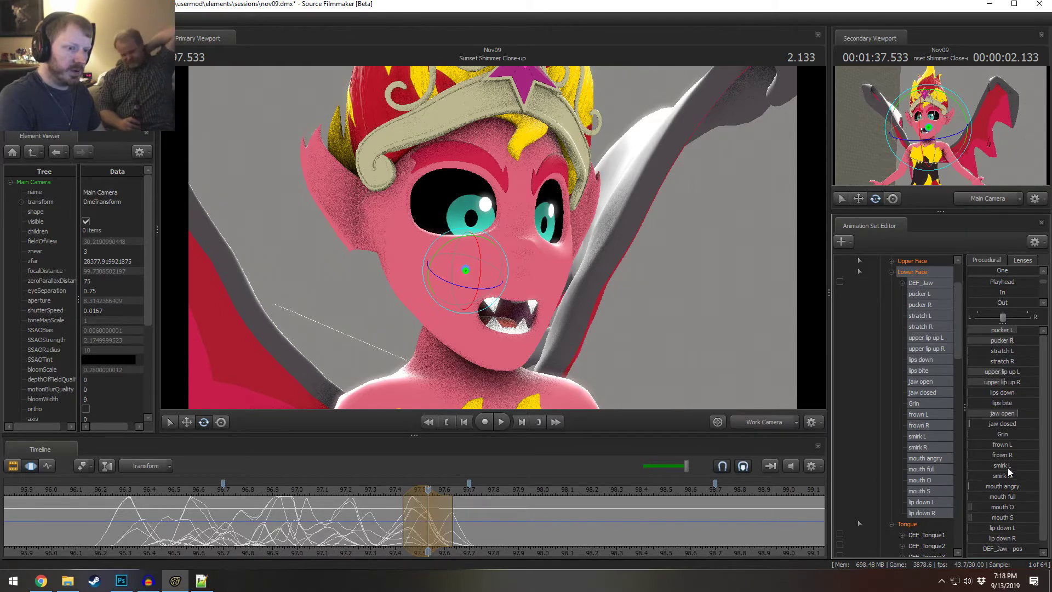
left_click_drag(1004, 487, 1020, 487)
key("ctrl+z")
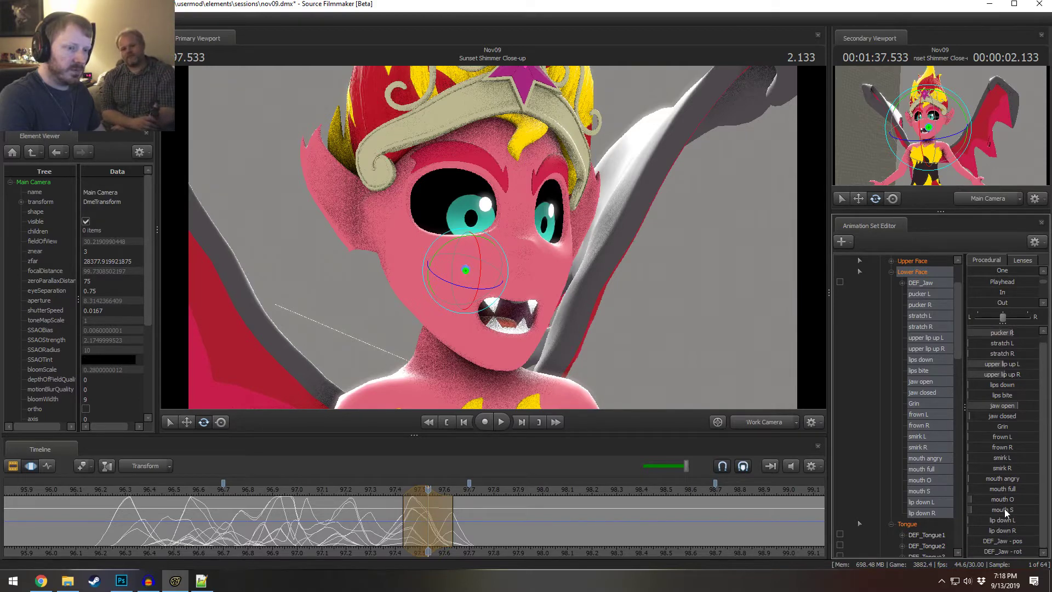
- Increase lips bite slightly at 1:37.533, scrub across the open mouth, and play the line back from about 1:36.9
left_click_drag(1007, 404, 1030, 404)
mouse_move(423, 519)
left_mouse_down("shift")
mouse_move(393, 522)
mouse_move(449, 530)
mouse_move(399, 529)
mouse_move(421, 526)
left_mouse_up("shift")
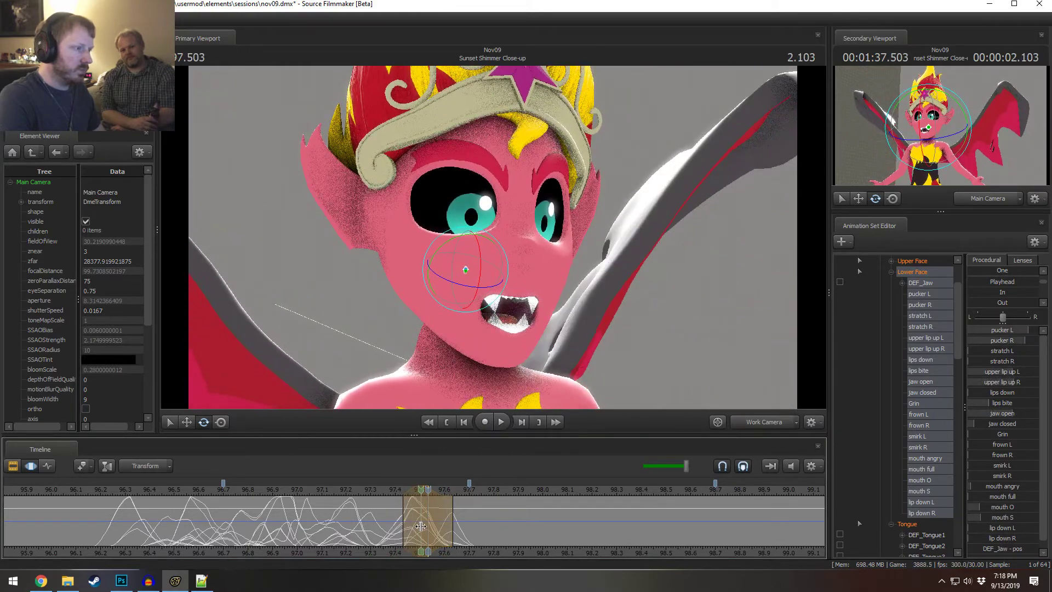
left_click(266, 487)
key("space")
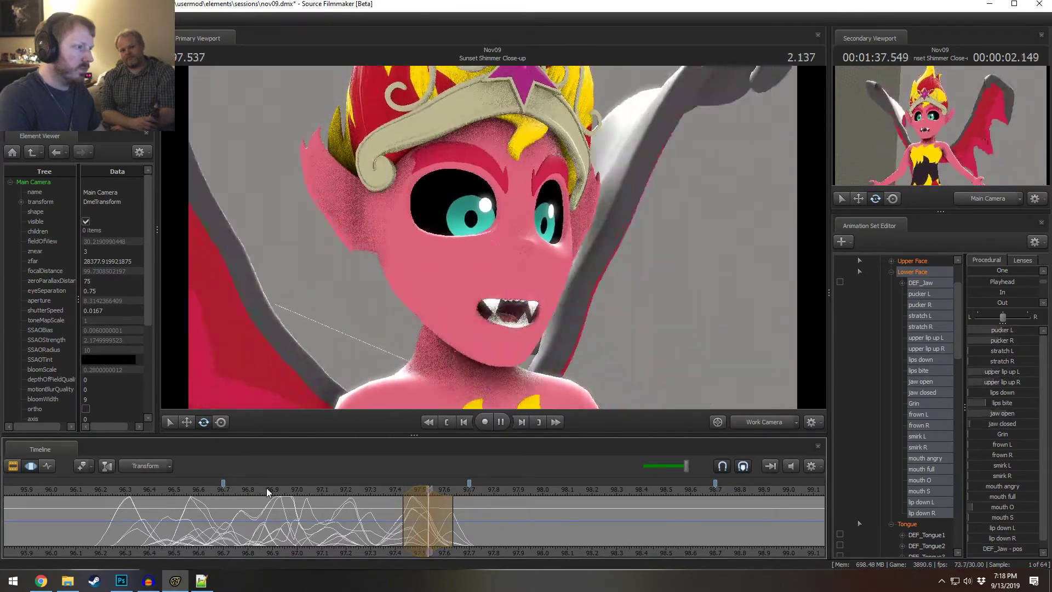
key("space")
- Return to 1:37.533 and increase pucker L and pucker R on the open mouth there
left_click_drag(325, 518, 426, 503)
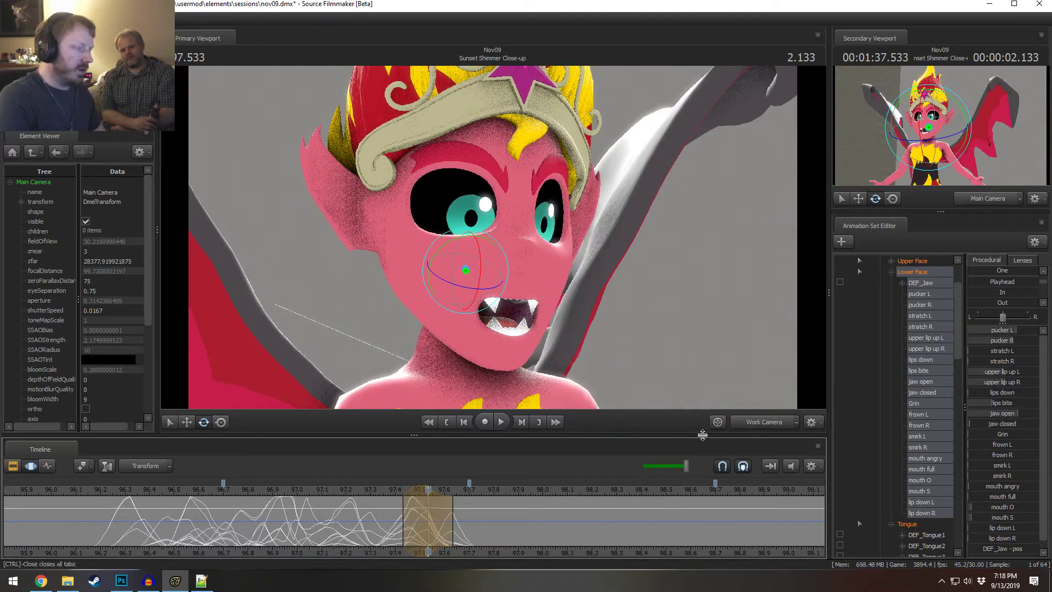
left_click_drag(995, 331, 1034, 339)
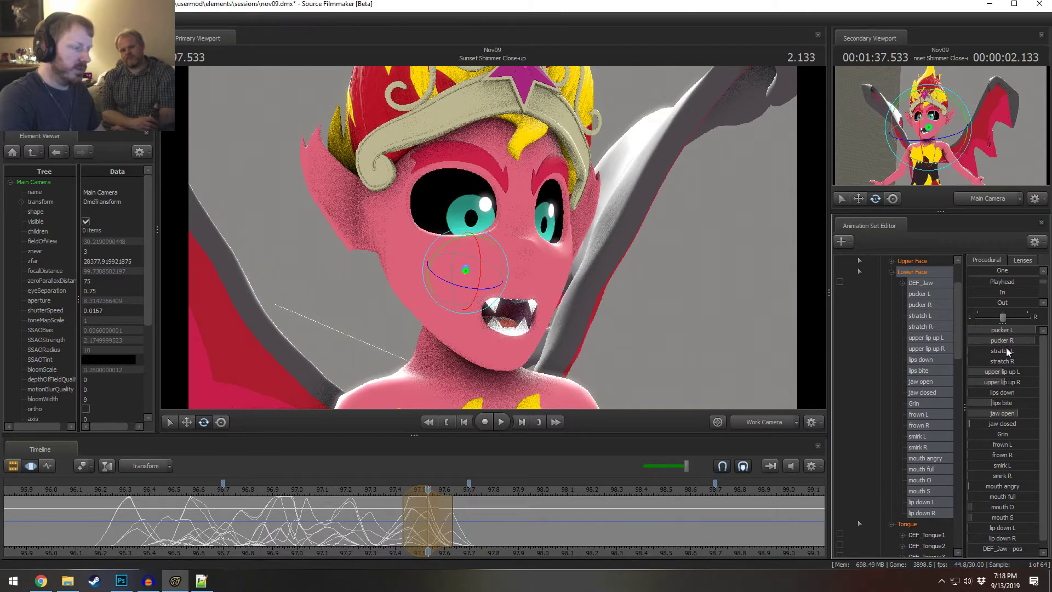
left_click(386, 527)
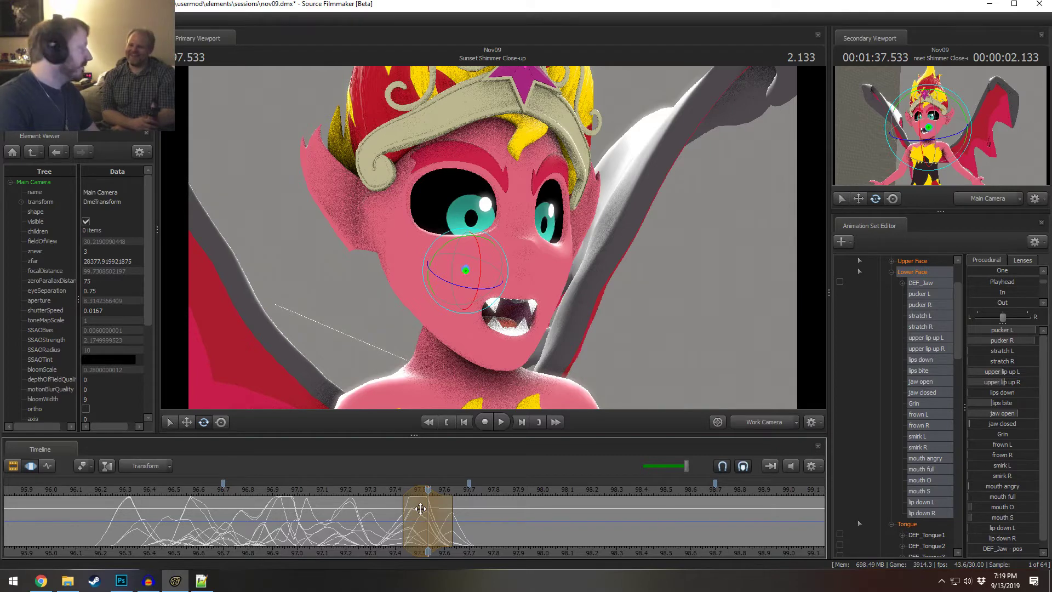
key("F2")
key("F3")
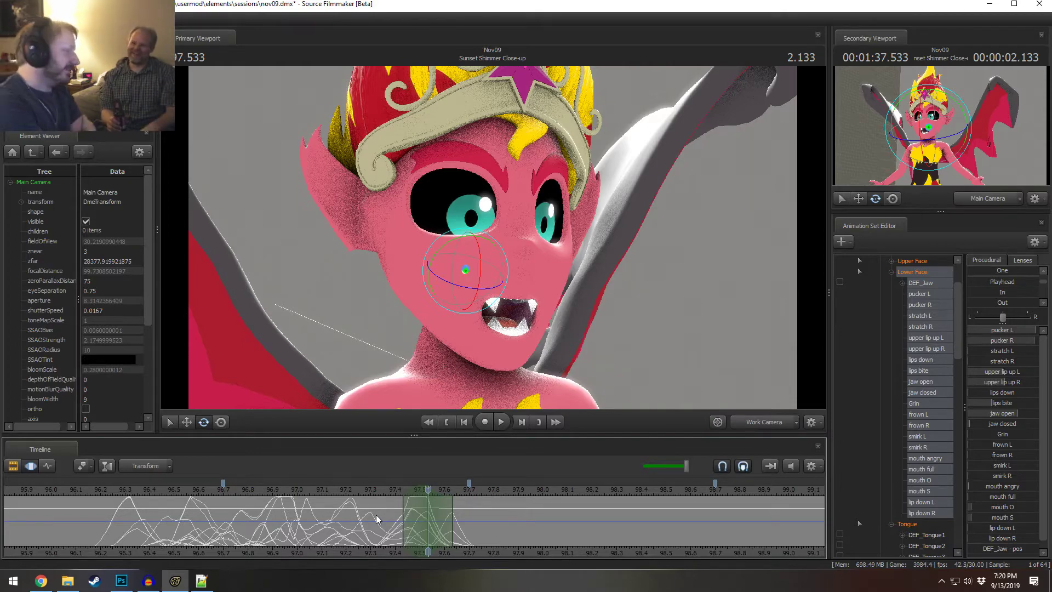
- Switch to Chrome, search for "hello fellow kids" and open the first result among the images
left_click(41, 581)
left_click(360, 88)
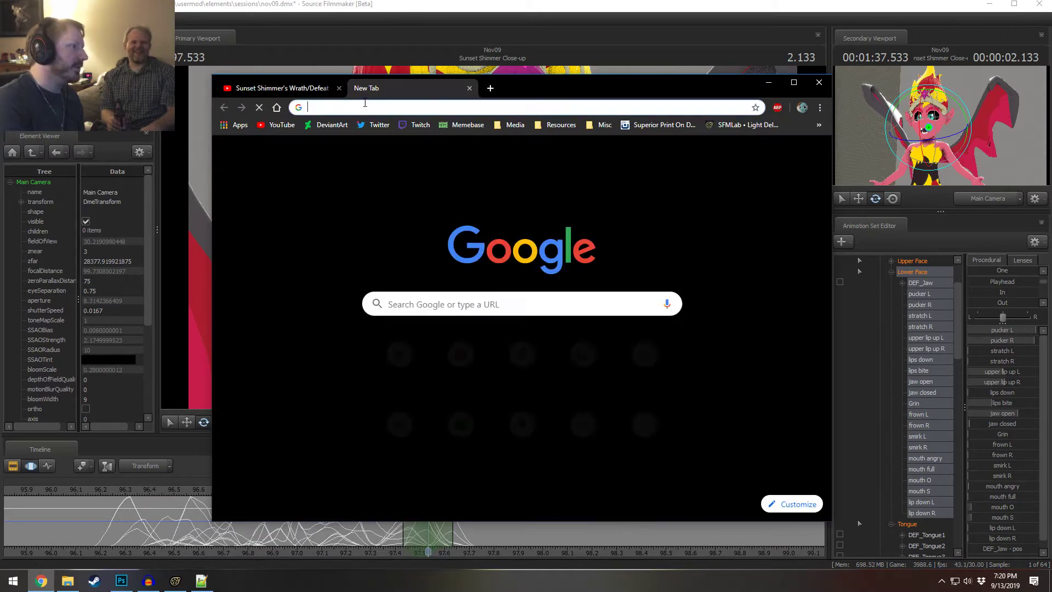
type("hello fellow kids")
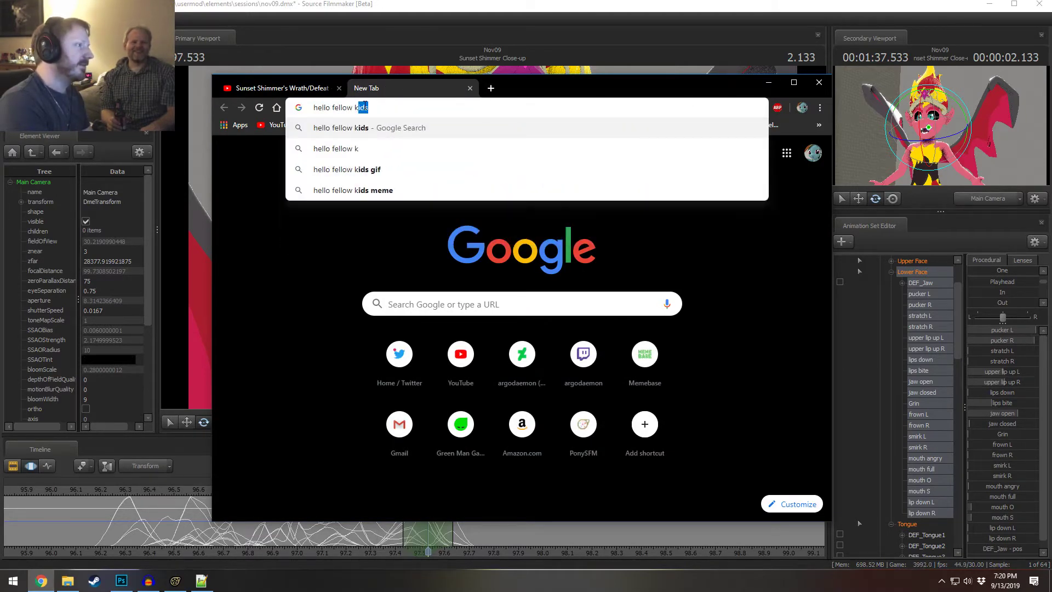
key("Return")
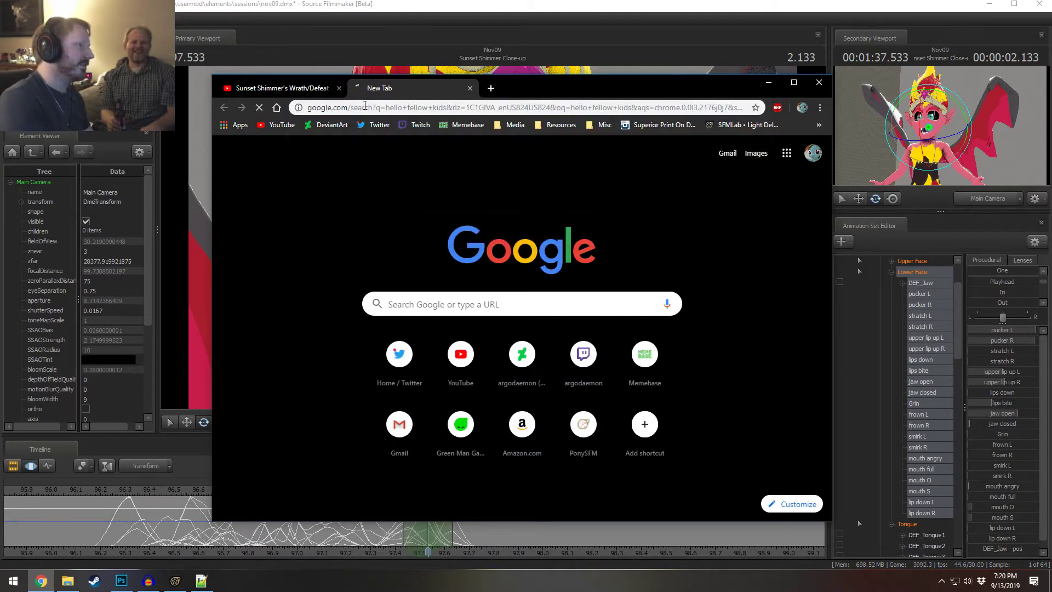
left_click(360, 193)
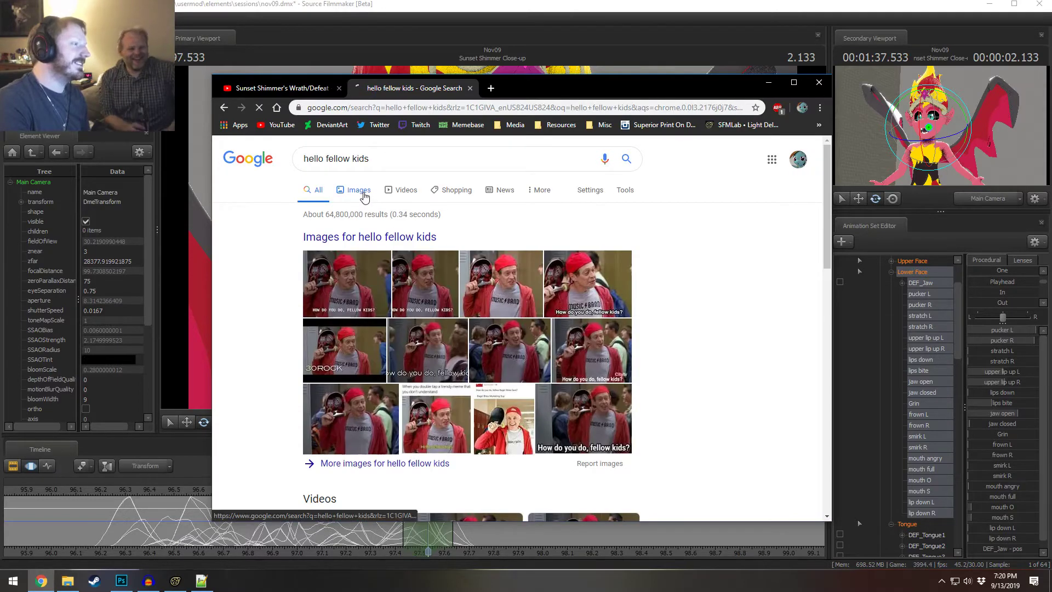
left_click(302, 291)
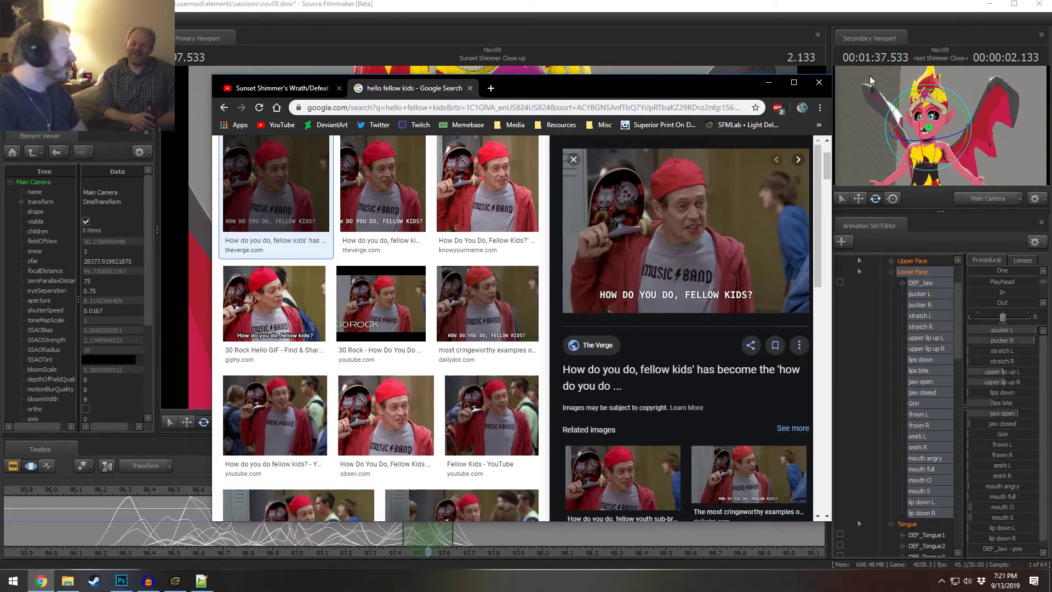
- Switch back to Source Filmmaker and bring the work camera in closer on the mouth
left_click(434, 4)
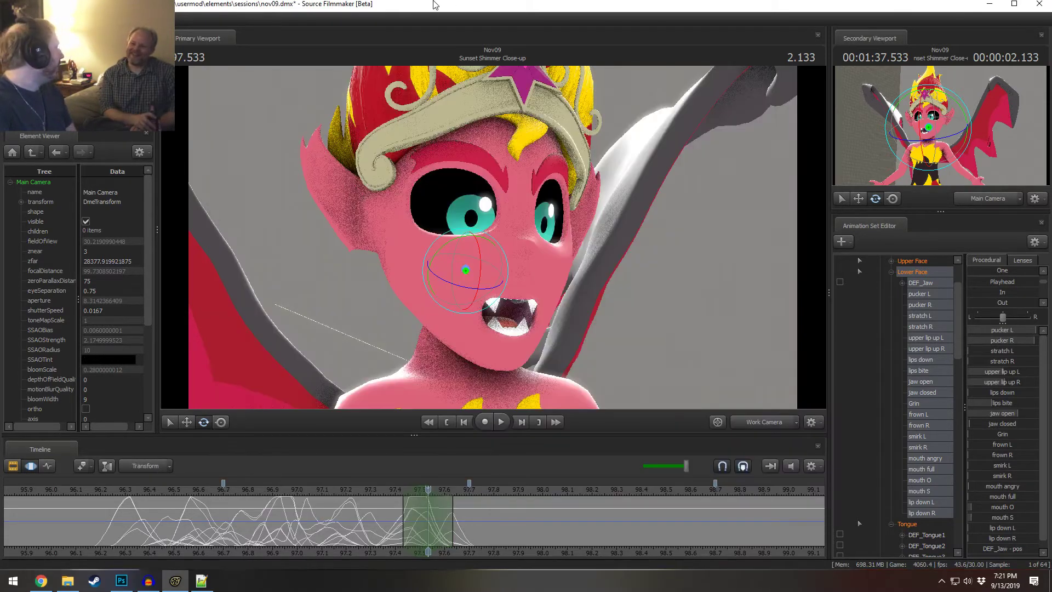
double_click(435, 5)
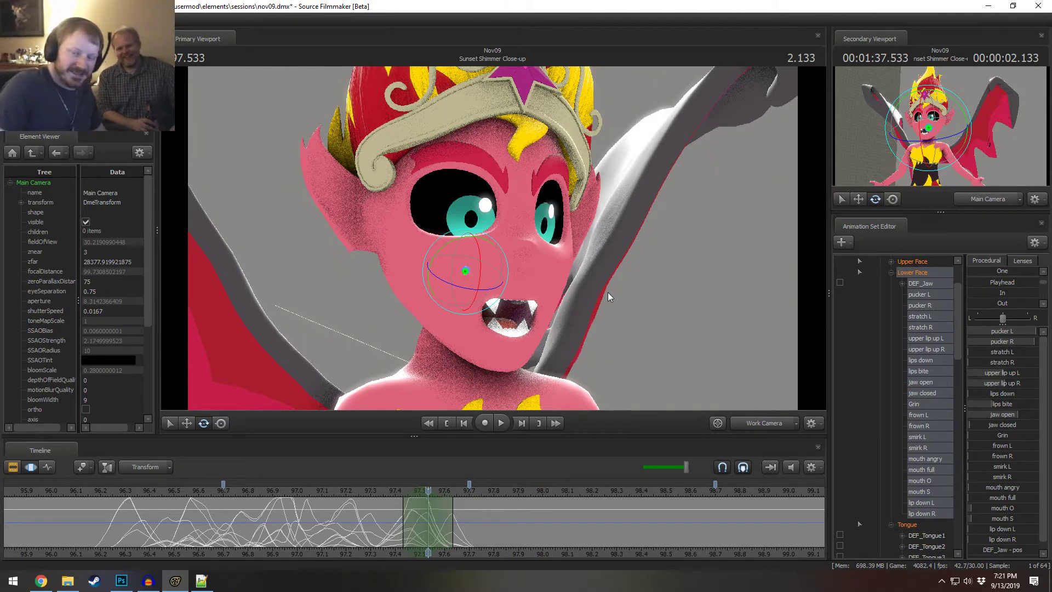
left_click_drag(619, 269, 489, 261)
key("w")
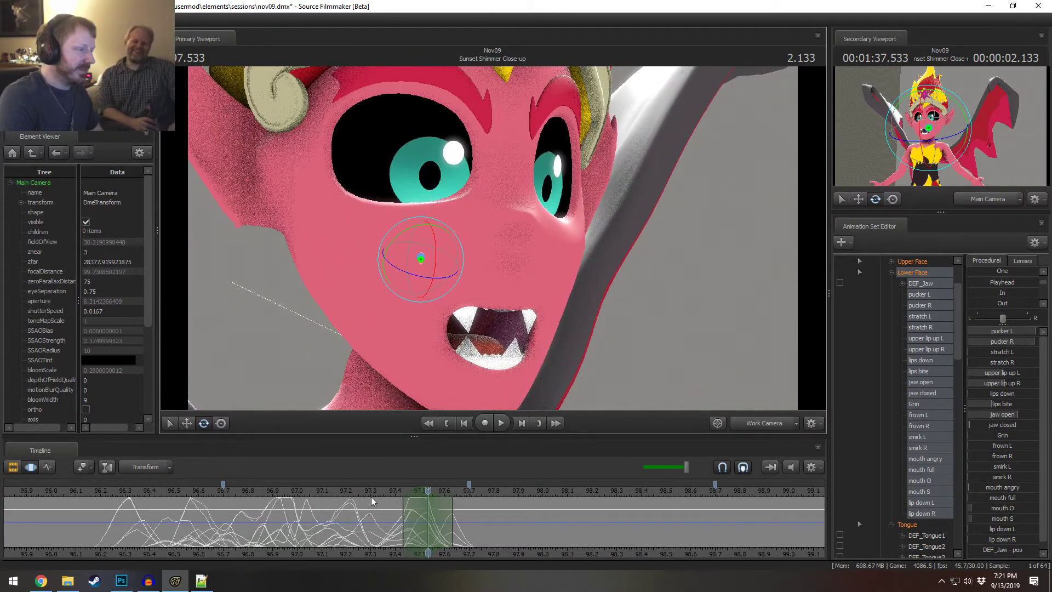
- Select the time around 1:37.600, increase pucker there, and play back from 1:37.133
mouse_move(428, 518)
left_mouse_down()
mouse_move(401, 517)
mouse_move(444, 519)
left_mouse_up()
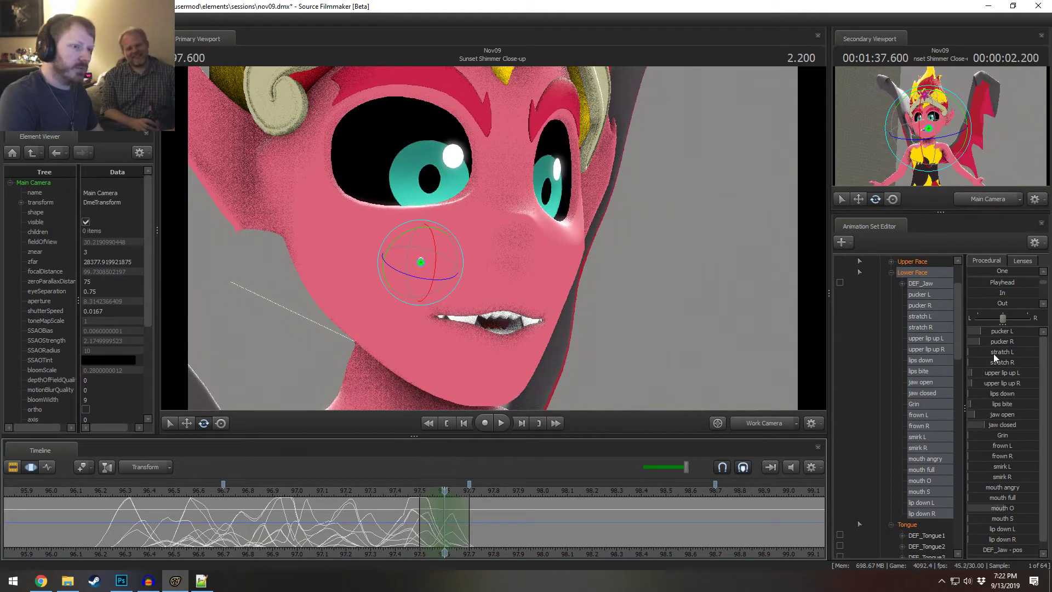
left_click_drag(994, 341, 1019, 334)
mouse_move(425, 508)
left_mouse_down()
mouse_move(470, 514)
mouse_move(445, 514)
left_mouse_up()
left_click(329, 493)
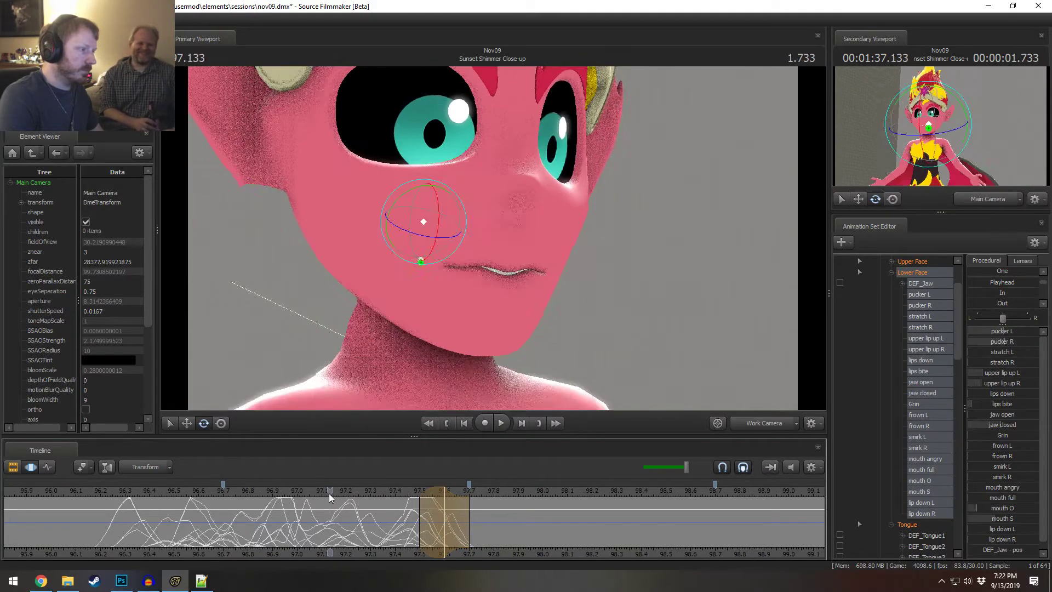
key("space")
key("space")
- Select the time around 1:37.700, extending to about 1:37.8, and increase jaw closed to shut the mouth
left_click_drag(333, 496, 469, 537)
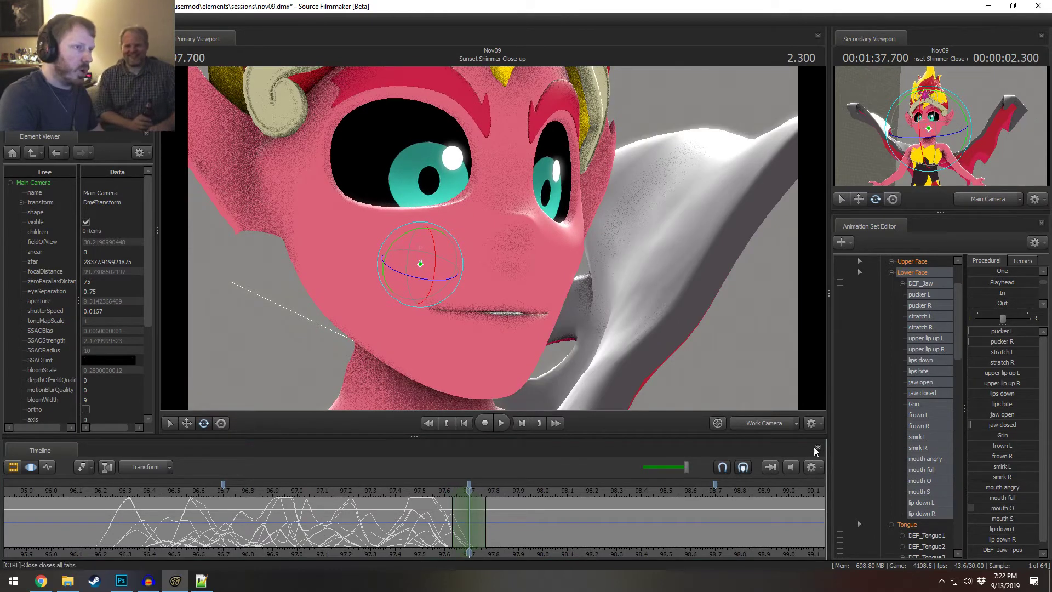
left_click(454, 533)
left_click_drag(455, 532, 476, 536)
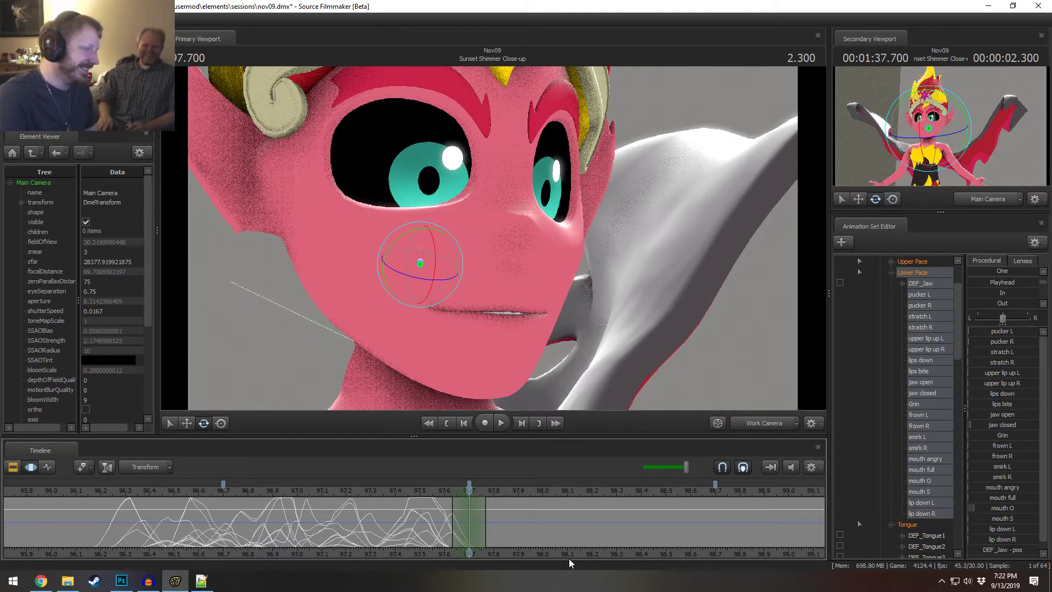
middle_click_drag(500, 518, 472, 510)
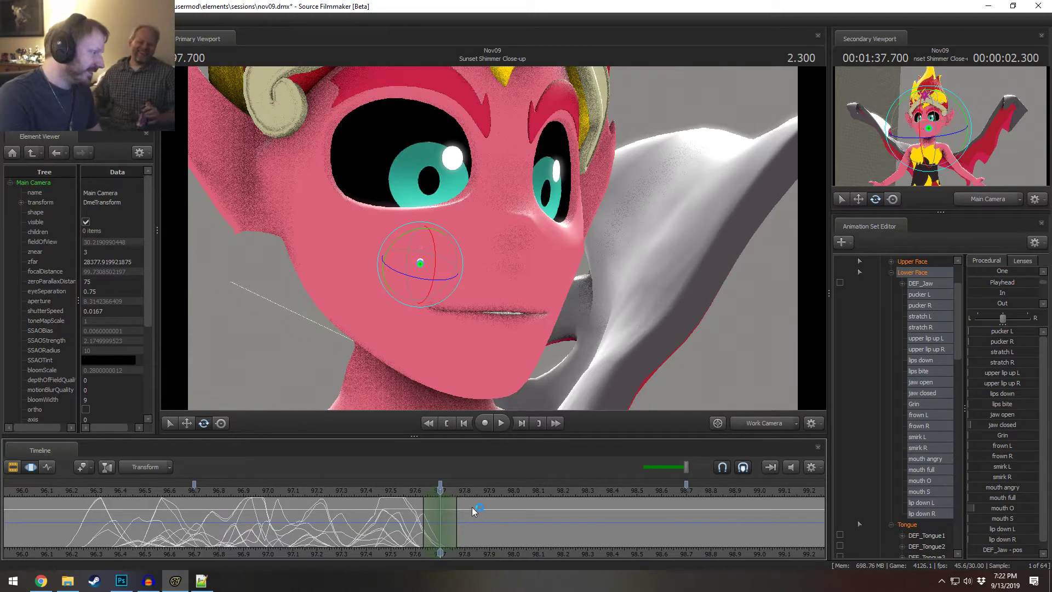
scroll(471, 508, "down", 3)
scroll(471, 511, "up", 3)
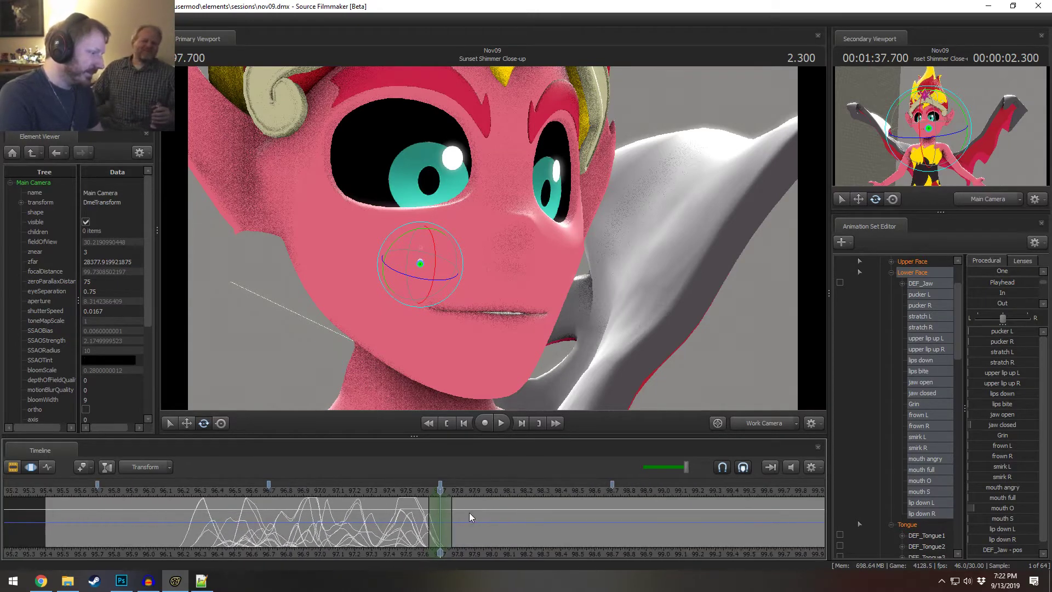
middle_click_drag(476, 559, 252, 544)
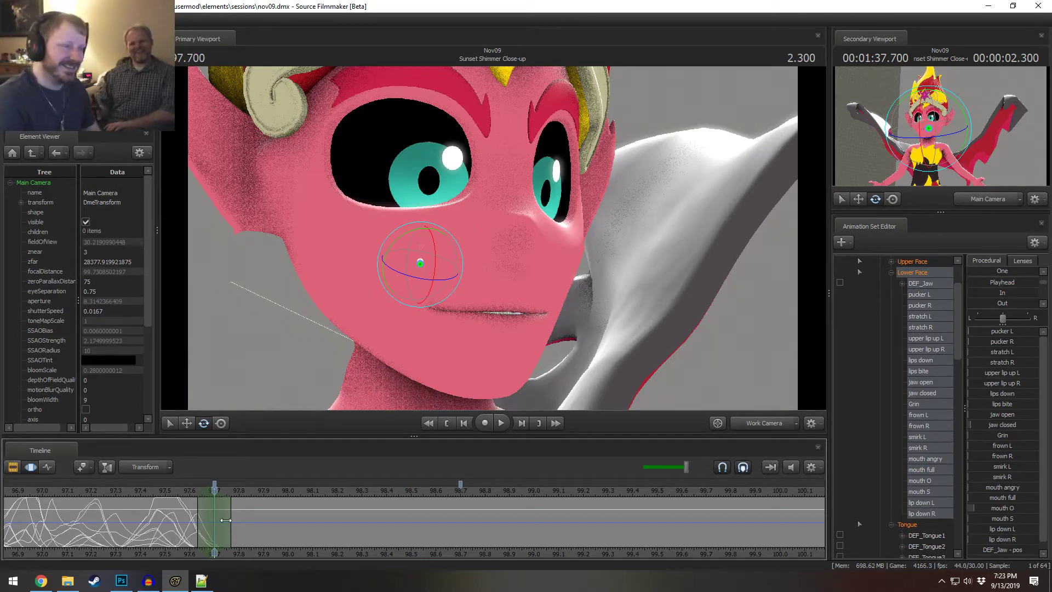
left_click_drag(176, 500, 230, 546)
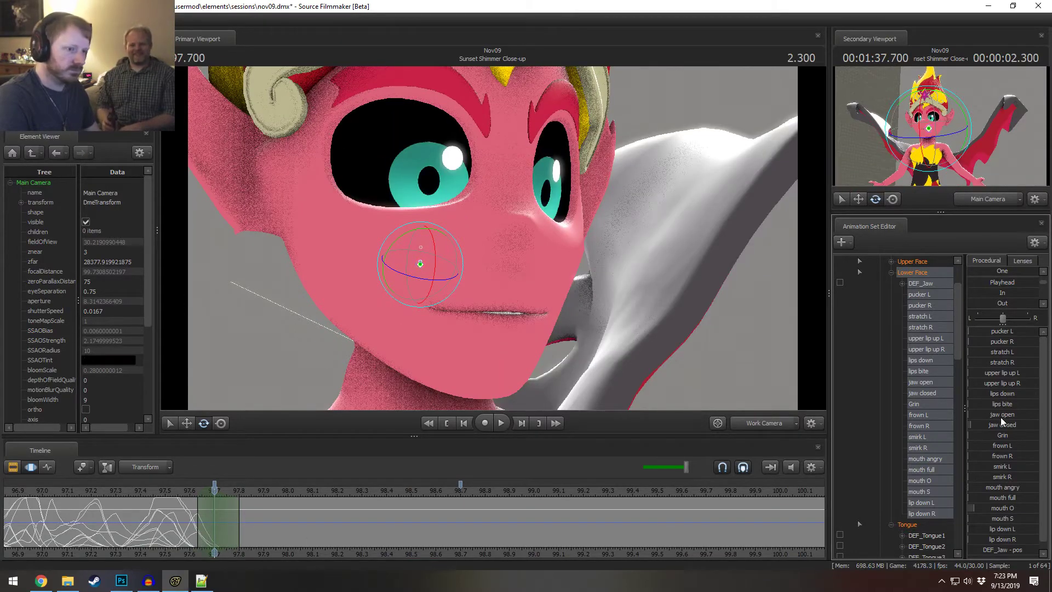
left_click_drag(1002, 423, 1025, 423)
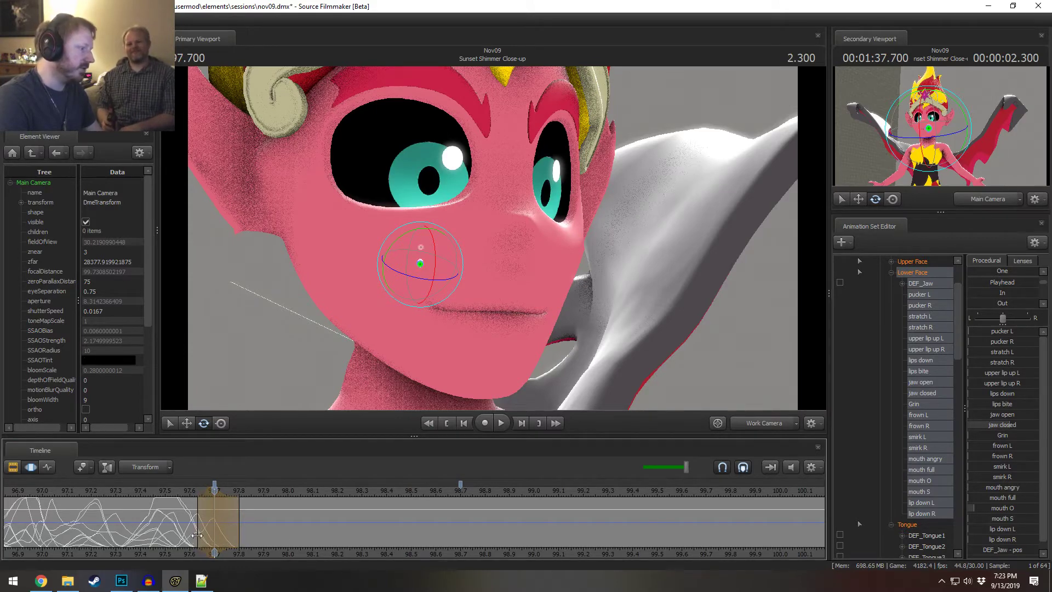
- Select the time around 1:37.766, increase jaw open there, and rotate the jaw further down
key("shift")
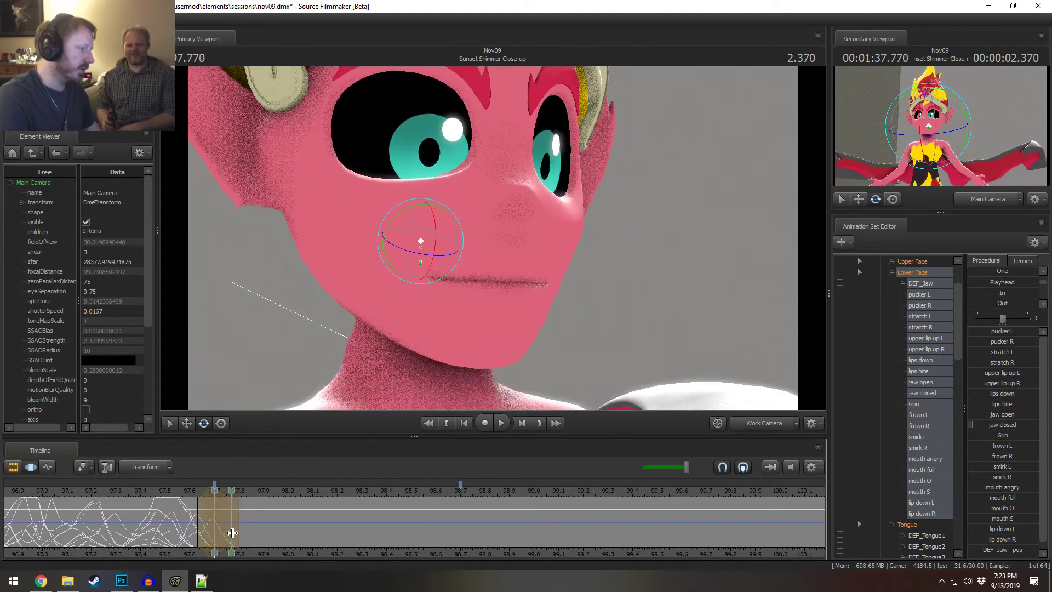
left_click_drag(233, 533, 231, 529)
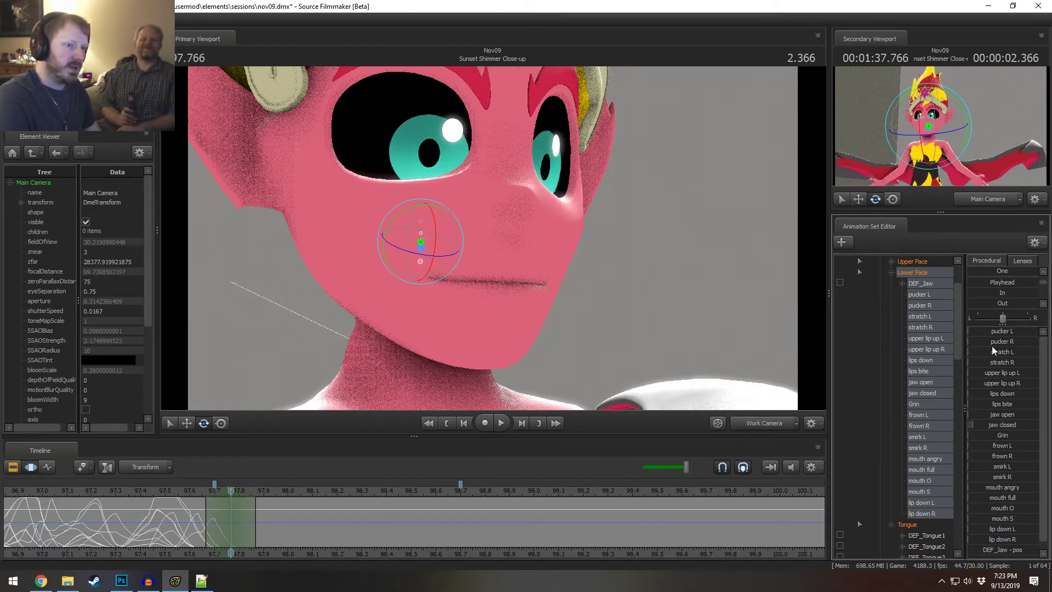
left_click_drag(1002, 414, 1021, 416)
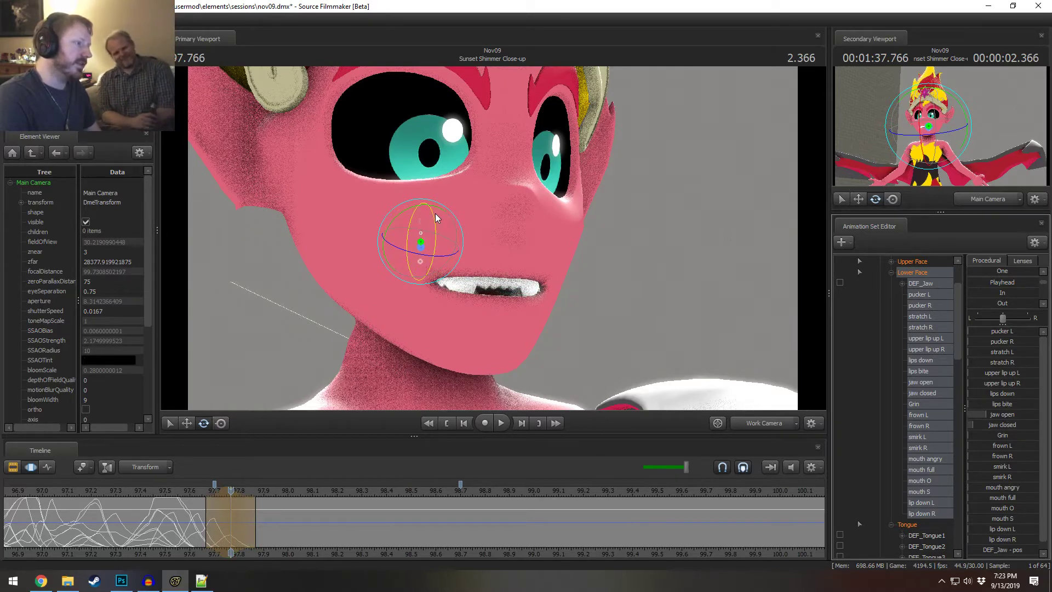
left_click_drag(435, 214, 477, 139)
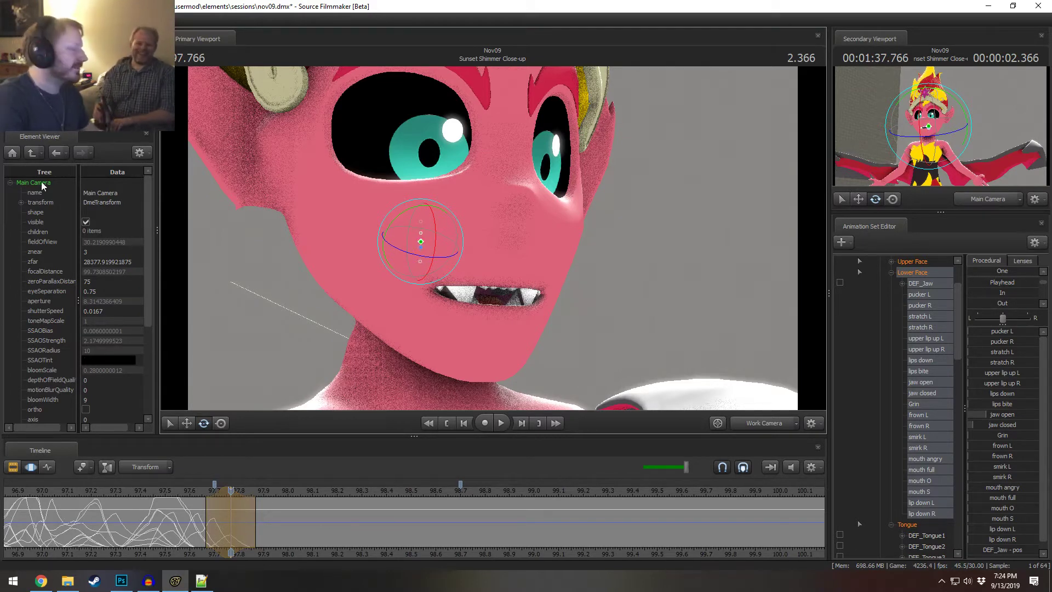
- Increase jaw closed around 1:37.700 to seal the mouth, and slightly increase mouth O around 1:37.733
left_click_drag(202, 523, 215, 541)
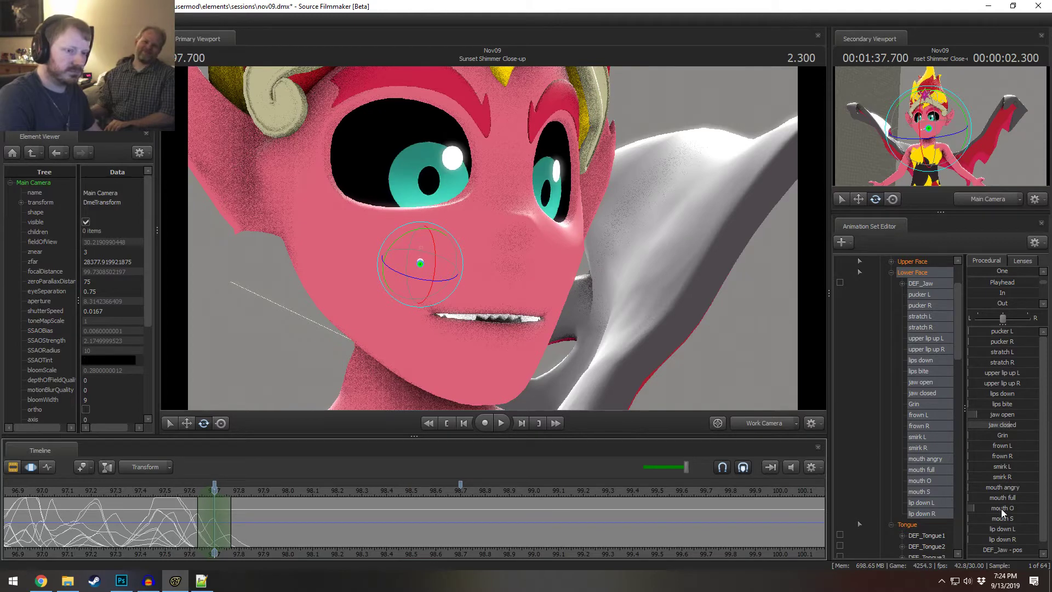
left_click_drag(1011, 424, 1025, 422)
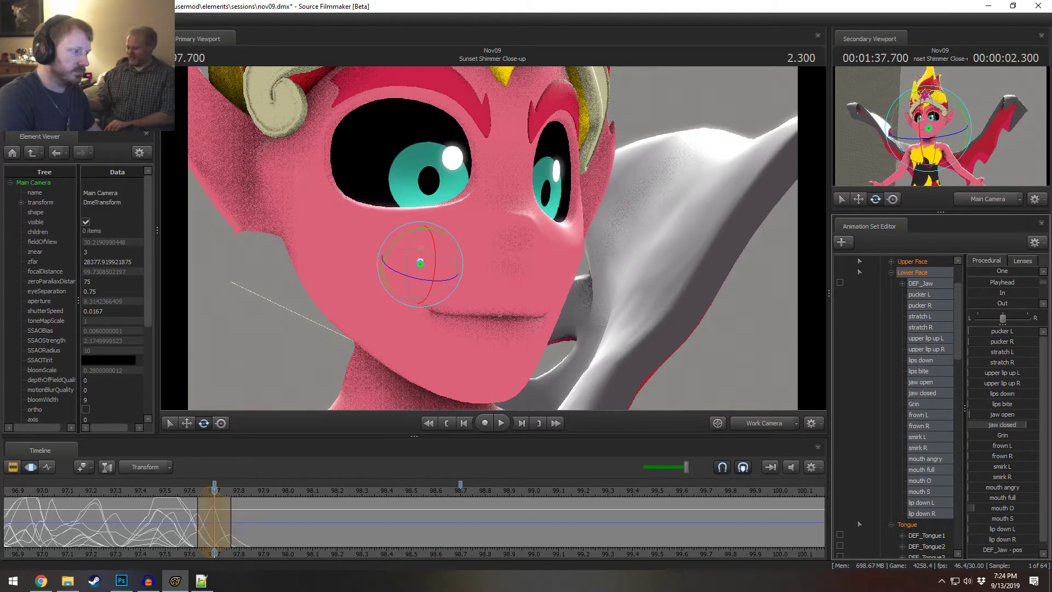
left_click_drag(216, 524, 248, 531)
left_click(224, 535, "shift")
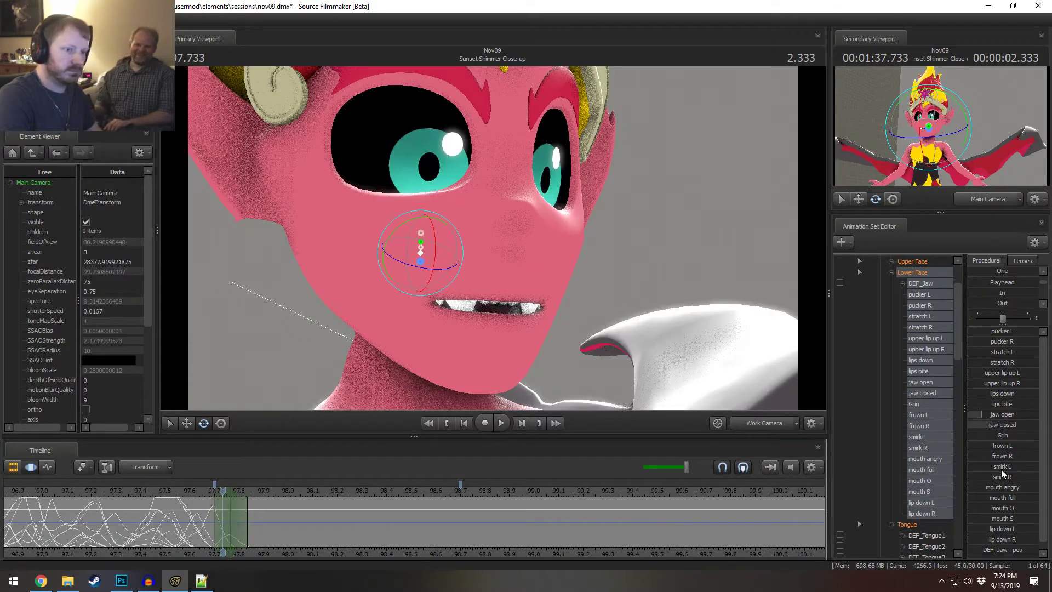
left_click_drag(1007, 509, 1013, 508)
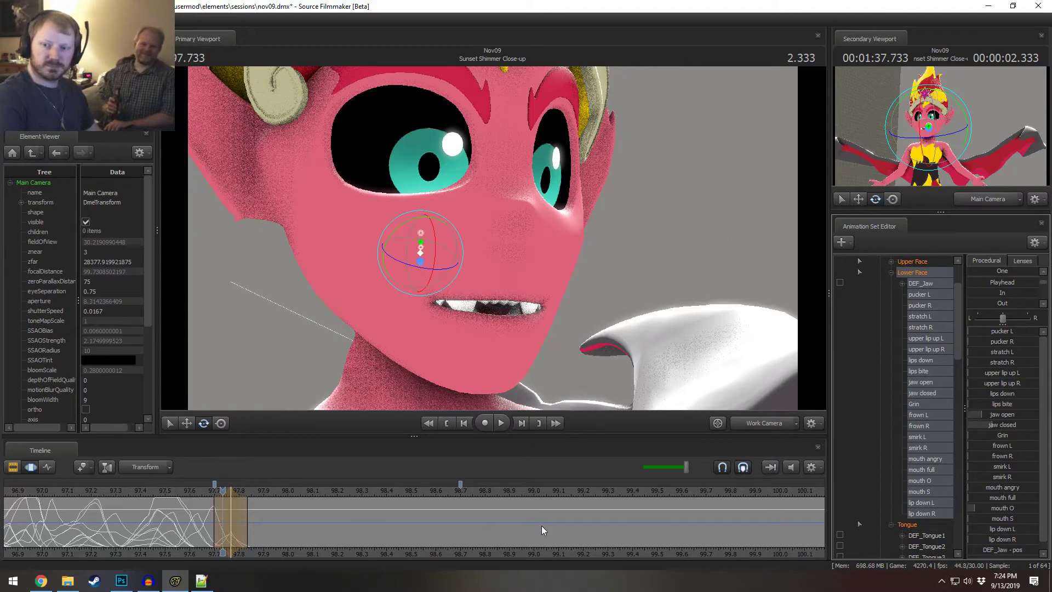
- Scrub and play back the mouth animation up to 1:37.866 to check the adjusted lip sync
left_click(184, 503)
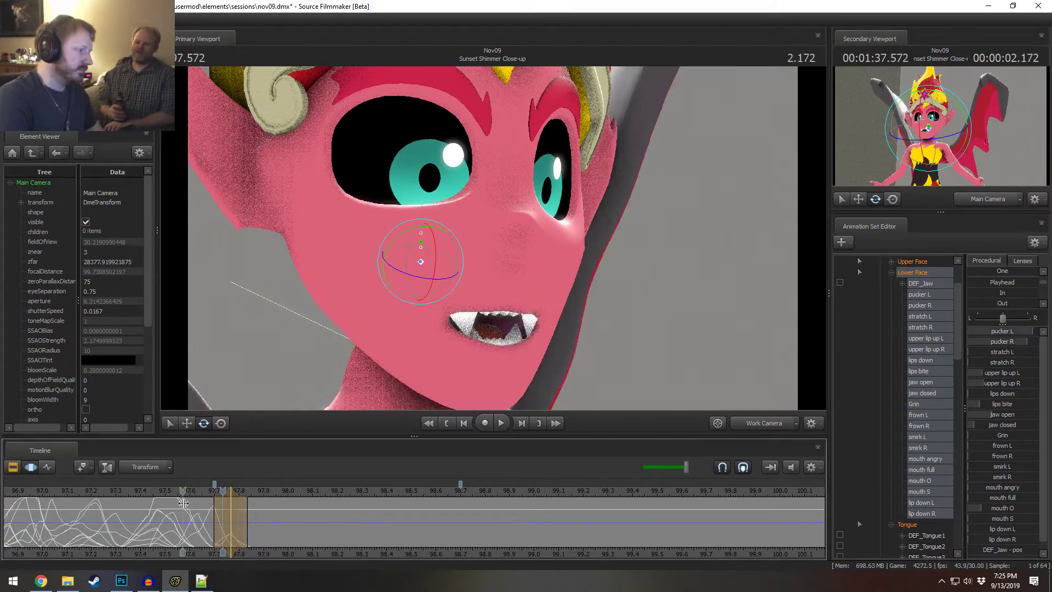
left_click_drag(183, 503, 226, 525)
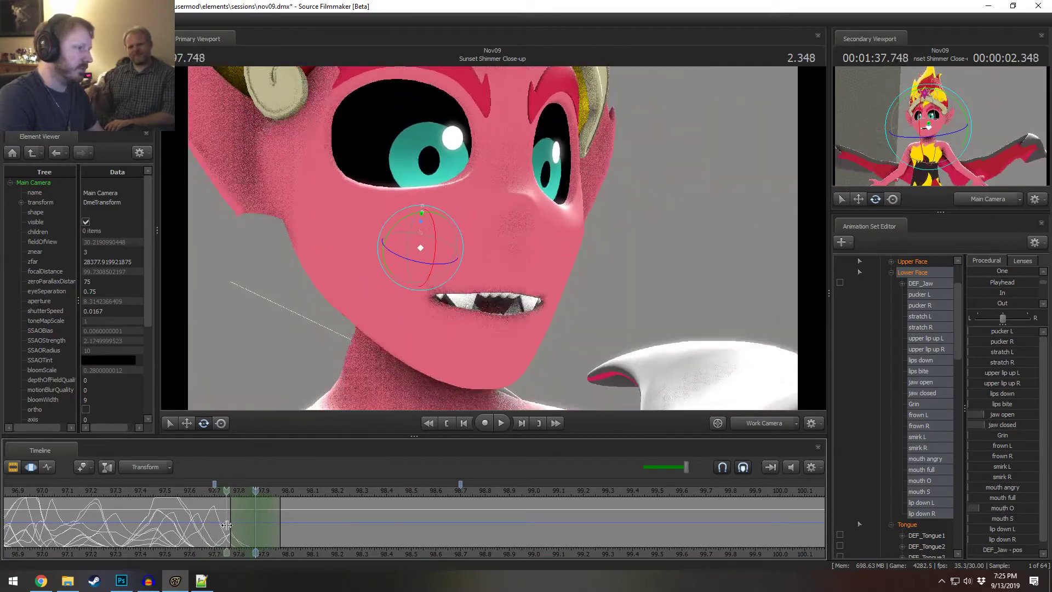
key("space")
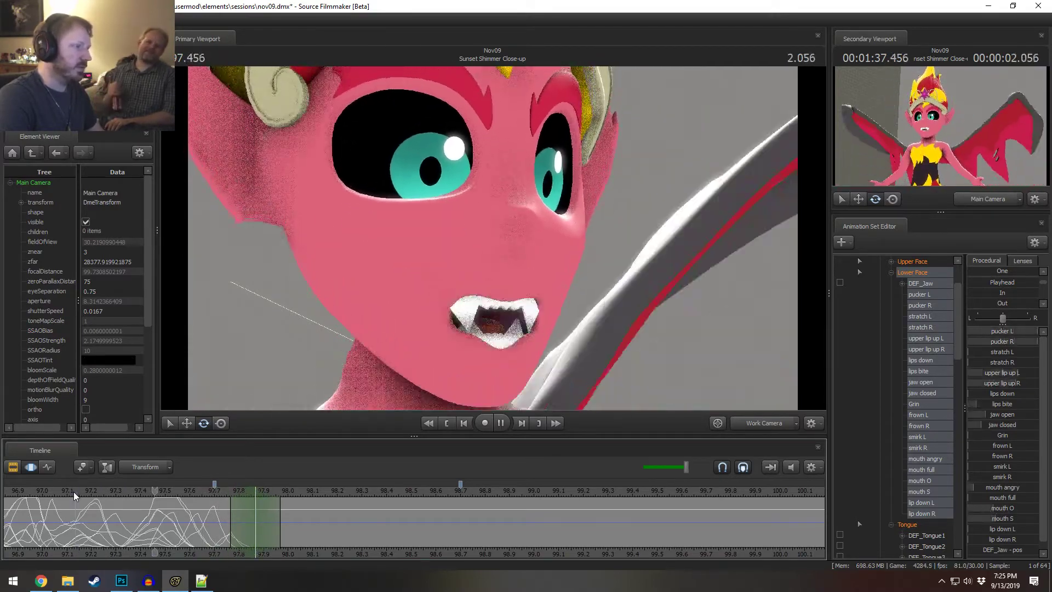
key("space")
left_click_drag(132, 524, 255, 533)
scroll(255, 533, "up", 3, "shift")
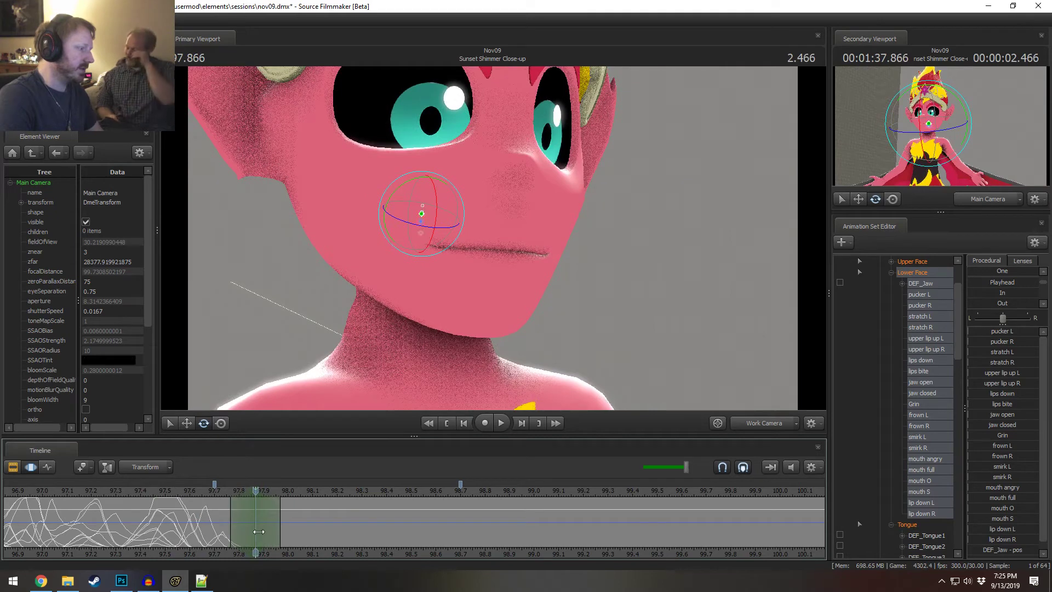
scroll(432, 527, "down", 8)
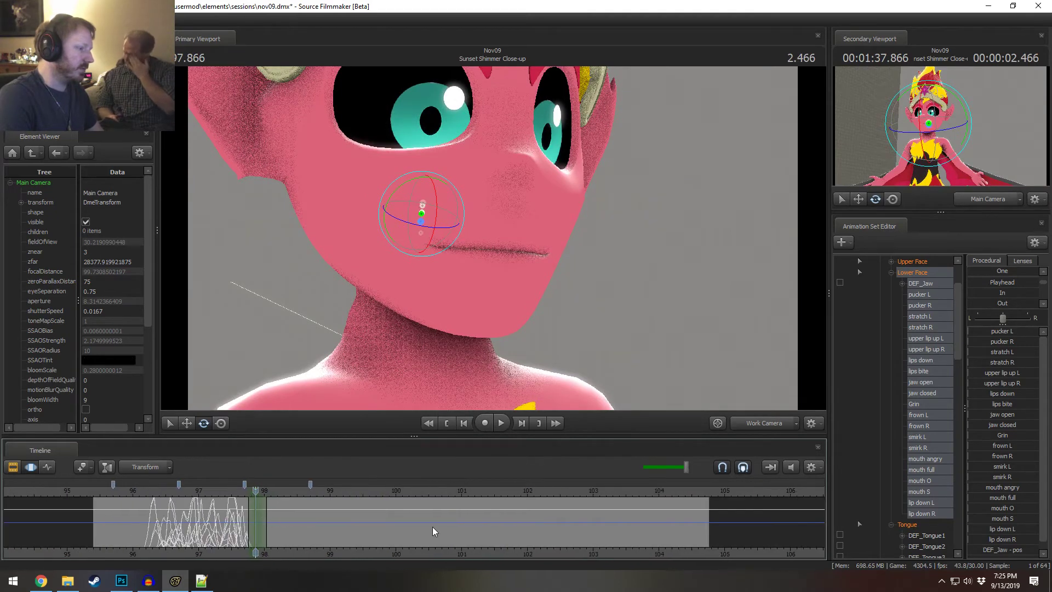
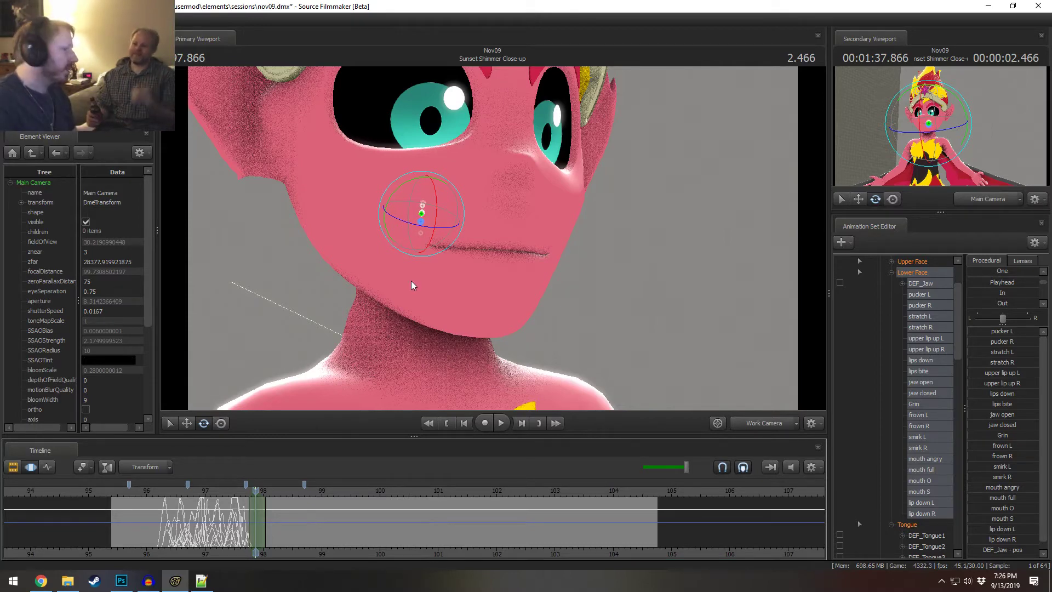
- Try rotating the jaw far down at 1:37.866, and view the face from the front
left_click_drag(448, 205, 435, 325)
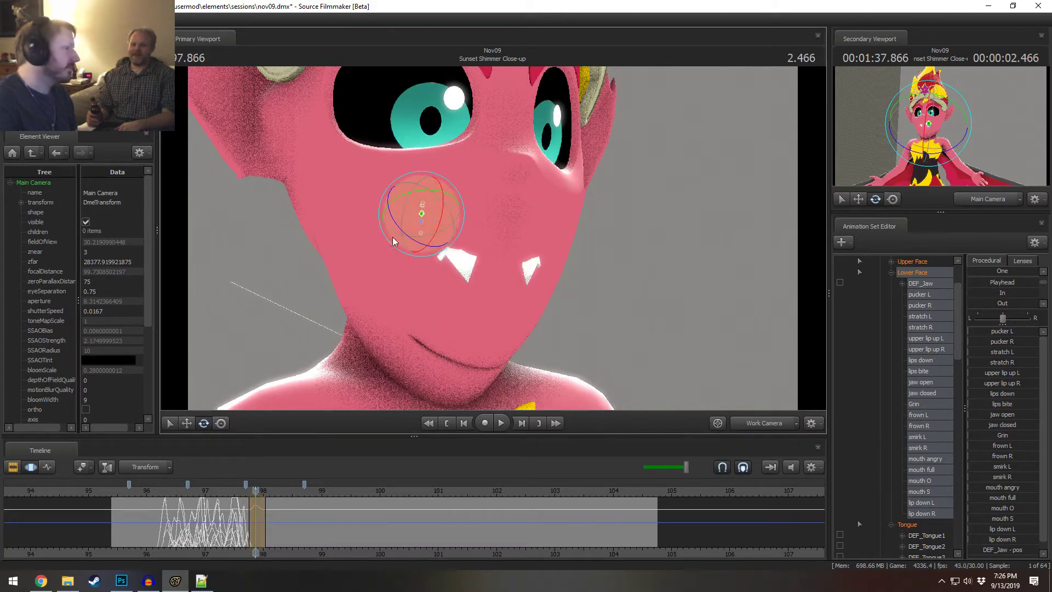
mouse_move(421, 215)
left_mouse_down()
mouse_move(419, 190)
mouse_move(419, 213)
mouse_move(436, 224)
left_mouse_up()
left_click_drag(537, 222, 492, 238, "alt")
middle_click_drag(492, 239, 549, 323, "alt")
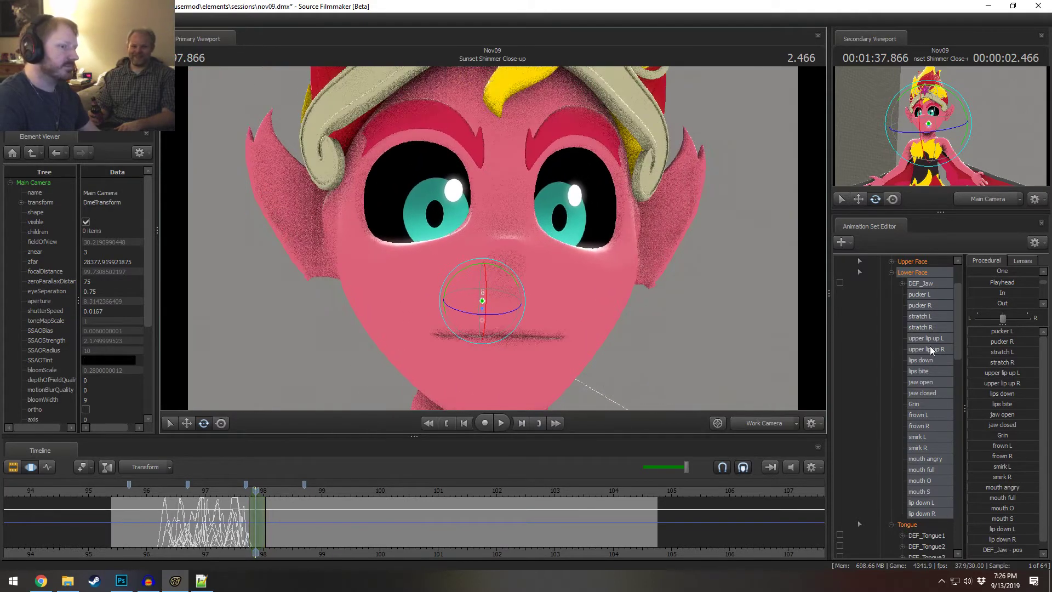
- Try raising sad L and sad R on the upper face at 1:37.866, and undo the brow changes
left_click(927, 264)
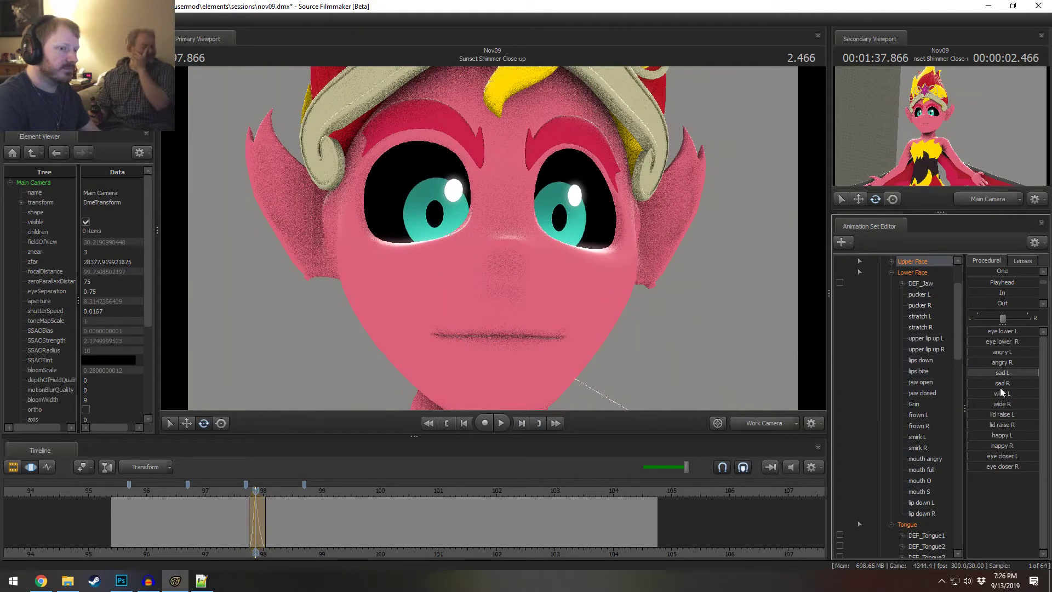
left_click_drag(1000, 386, 1037, 386)
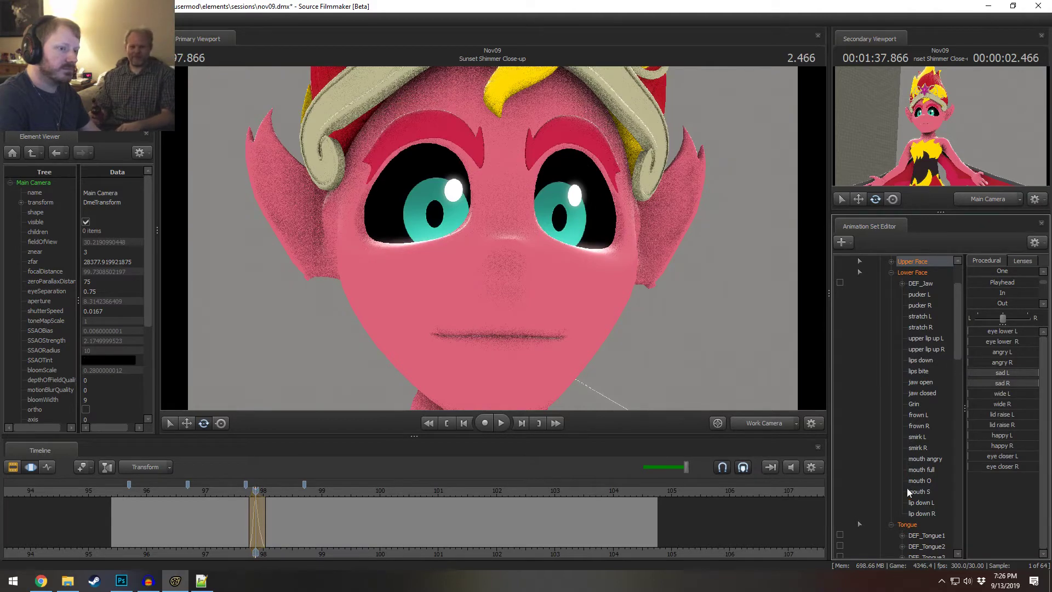
left_click(912, 273)
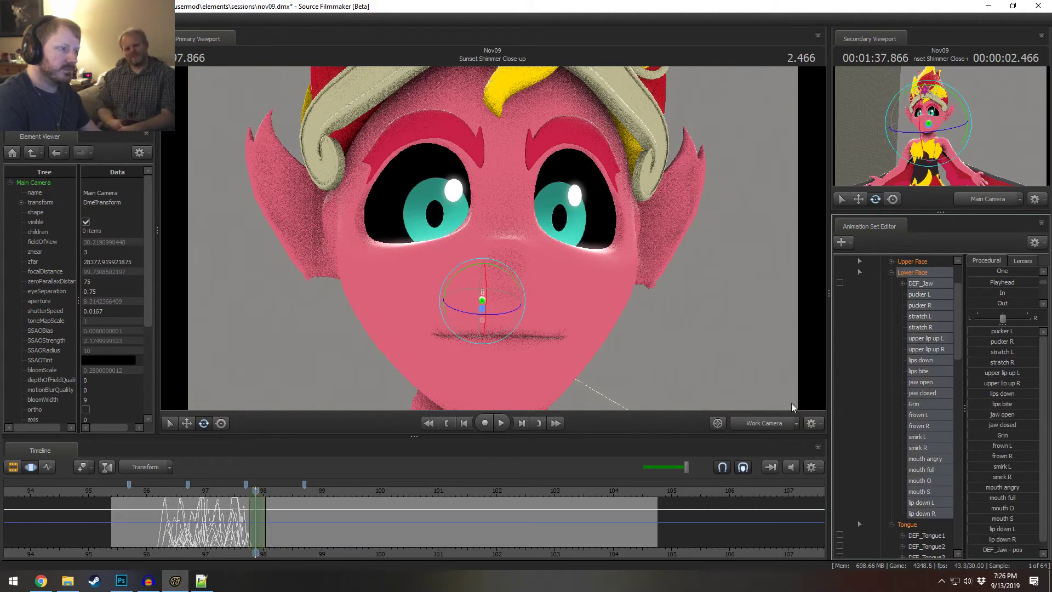
key("ctrl+z")
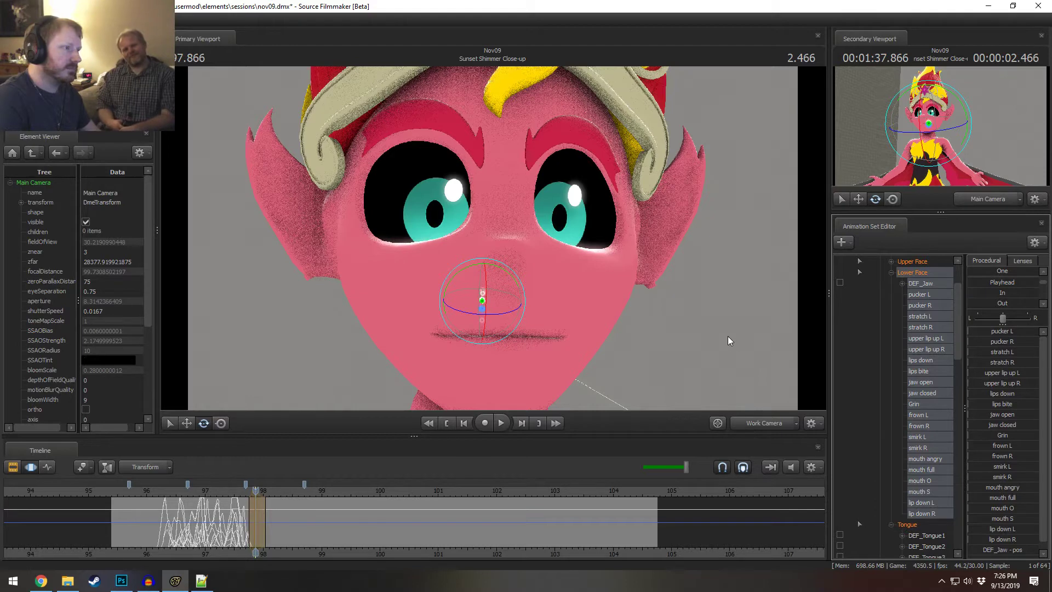
key("ctrl+z")
- Collapse Sunset Shimmer's controls and add the shimmer_sunset1 pony as a new model, filtering the model files by "sun"
right_click_drag(723, 343, 554, 333, "alt")
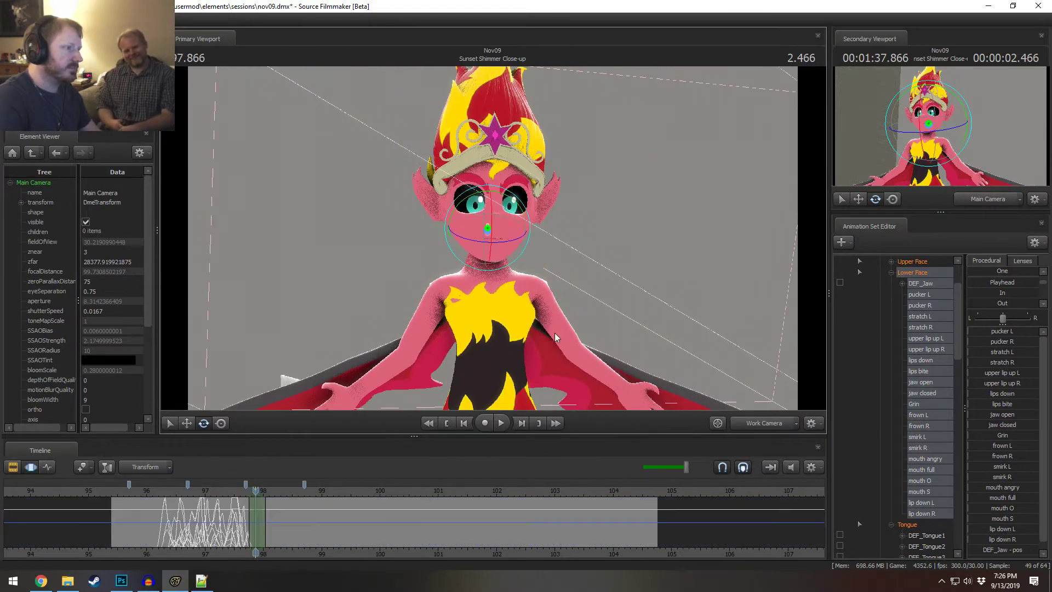
left_click(892, 272)
left_click(892, 284)
left_click(881, 316)
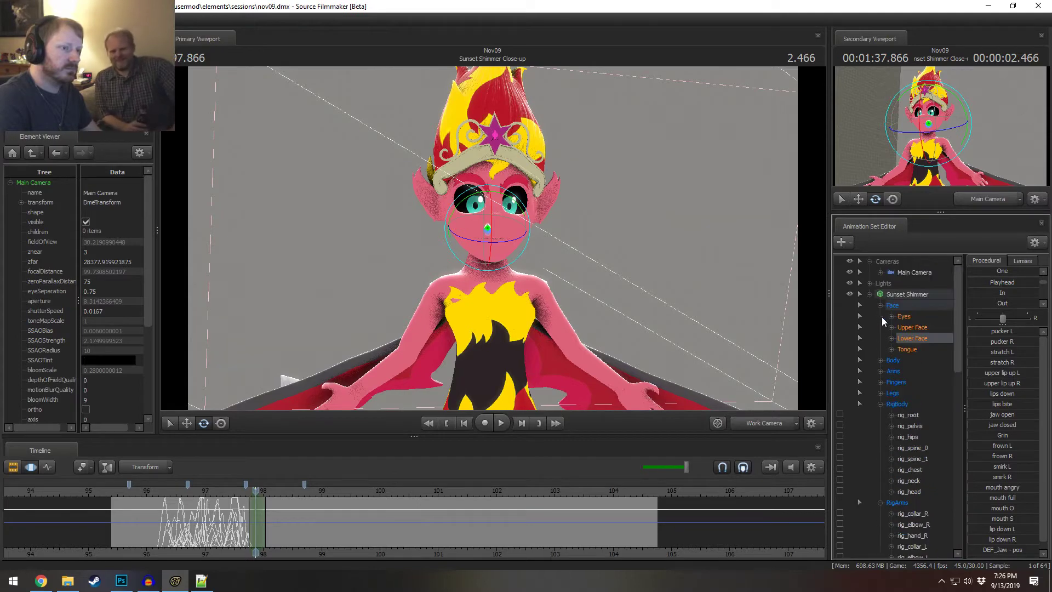
left_click(869, 301)
right_click(883, 370)
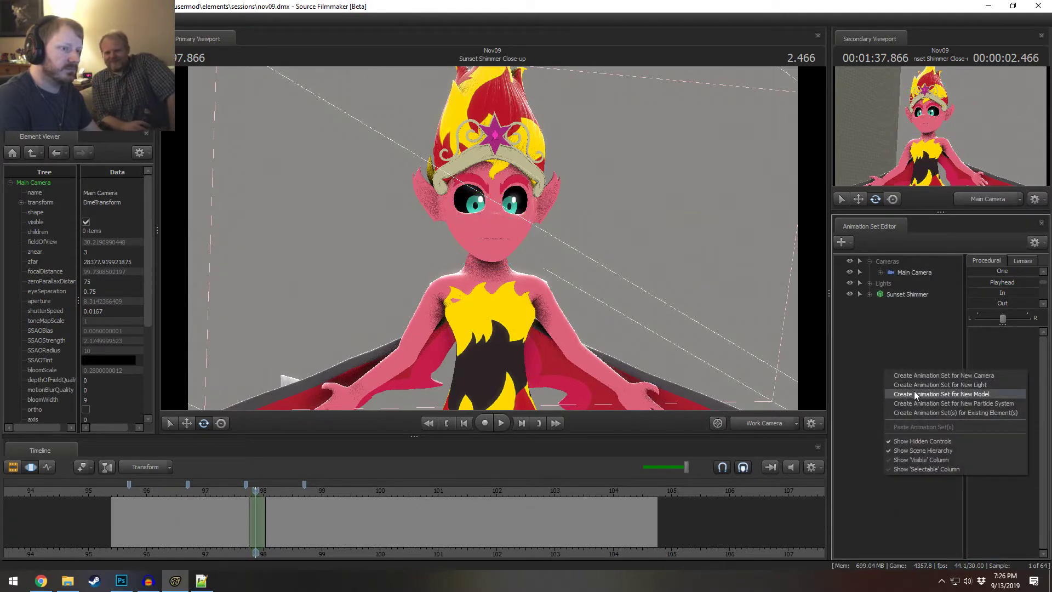
left_click(914, 394)
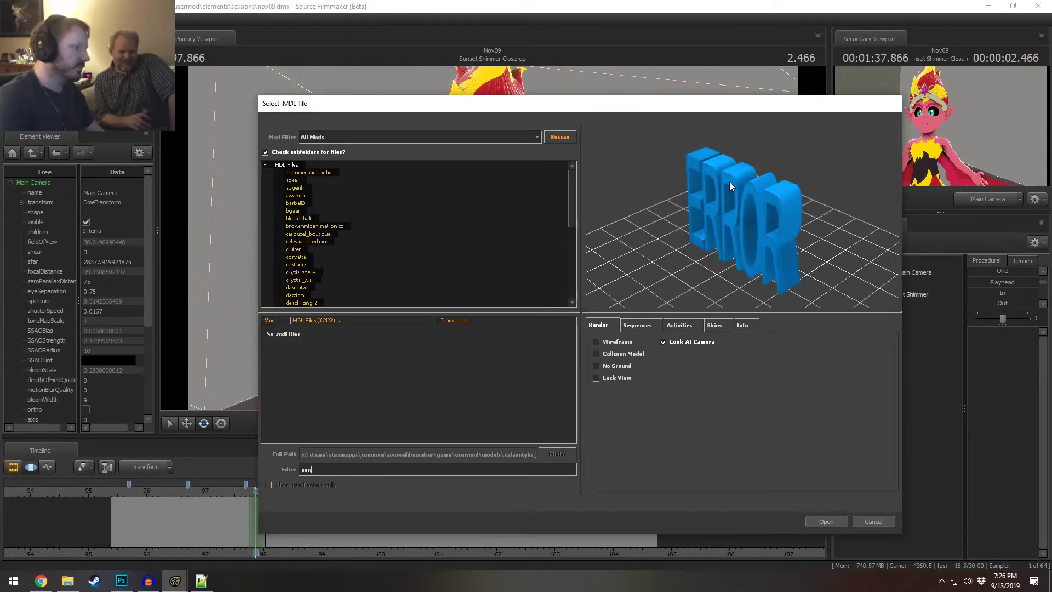
type("sun")
double_click(315, 331)
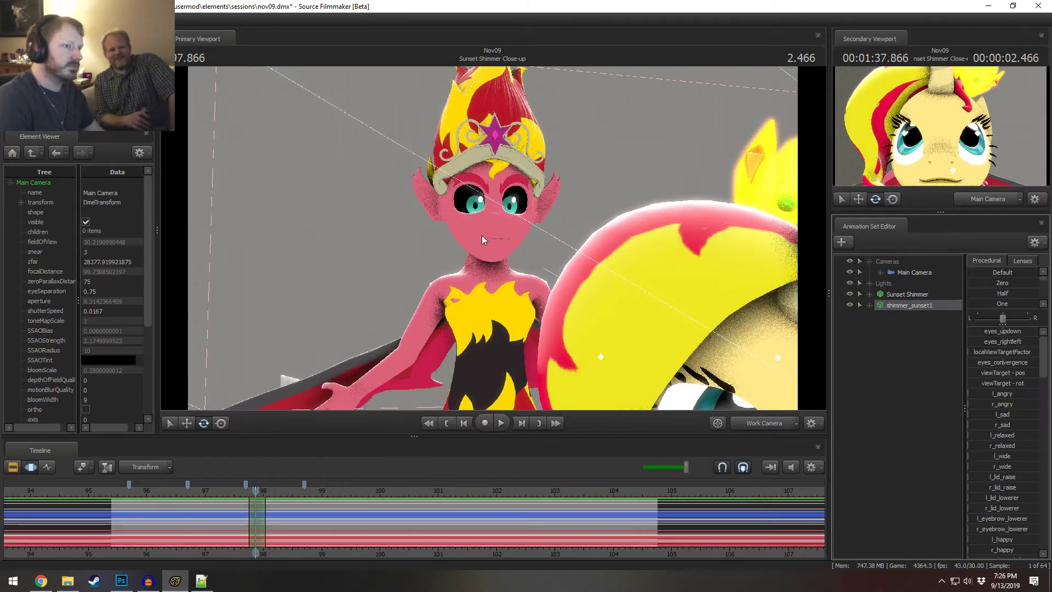
- At 1:41.233, select the entire time range and move the pony model beside Sunset Shimmer
left_click(452, 490)
key("ctrl+a")
mouse_move(492, 238)
left_mouse_down()
mouse_move(535, 263)
mouse_move(492, 237)
left_mouse_up()
key("s")
key("w")
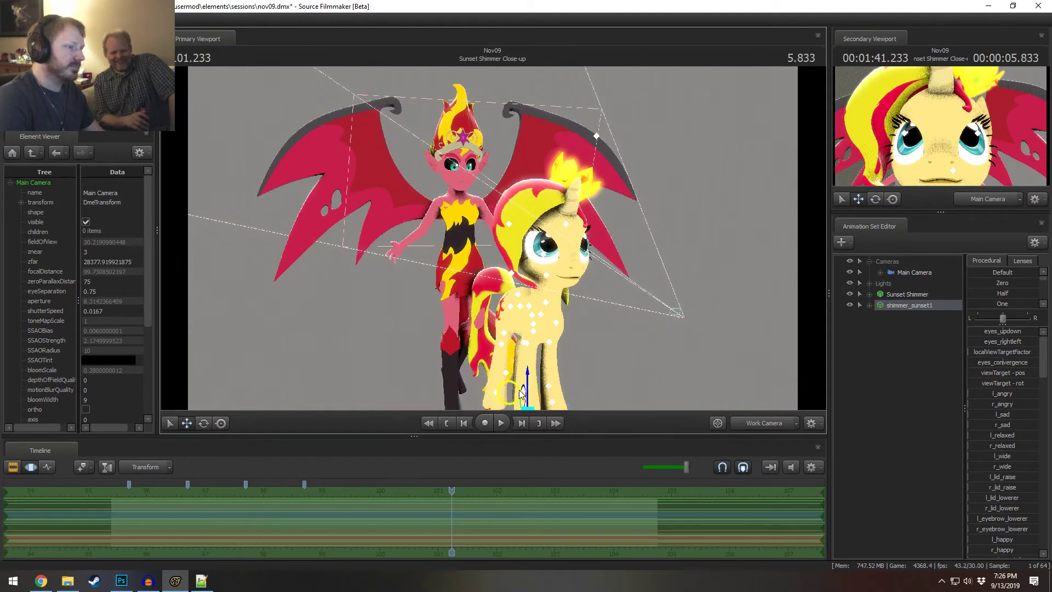
left_click_drag(521, 396, 564, 375)
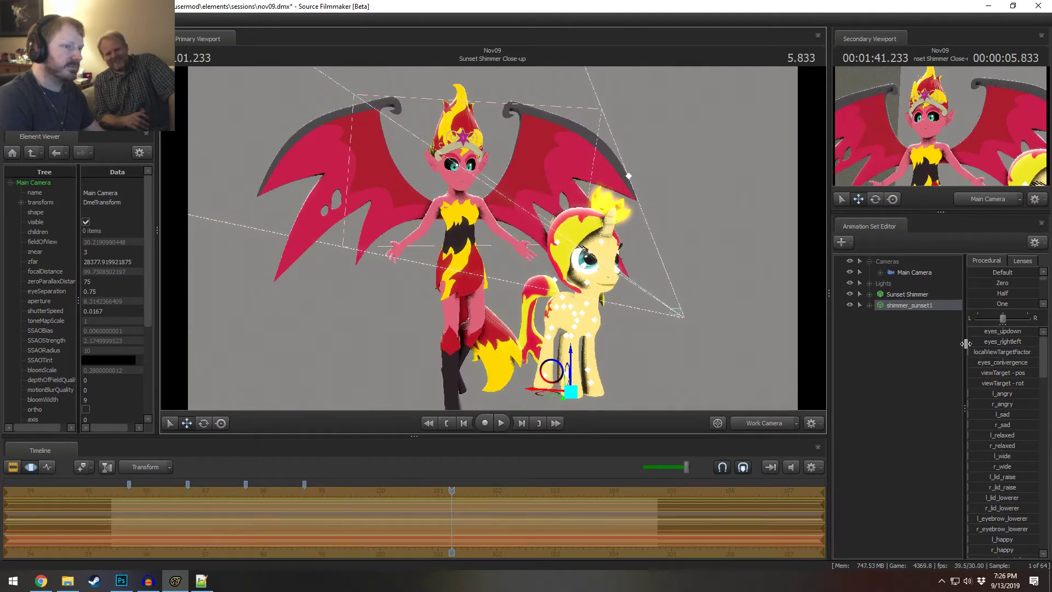
- Add a scale control to Sunset Shimmer's bip_head bone and reduce bip_head_scale until her head disappears
left_click(870, 295)
left_click(879, 318)
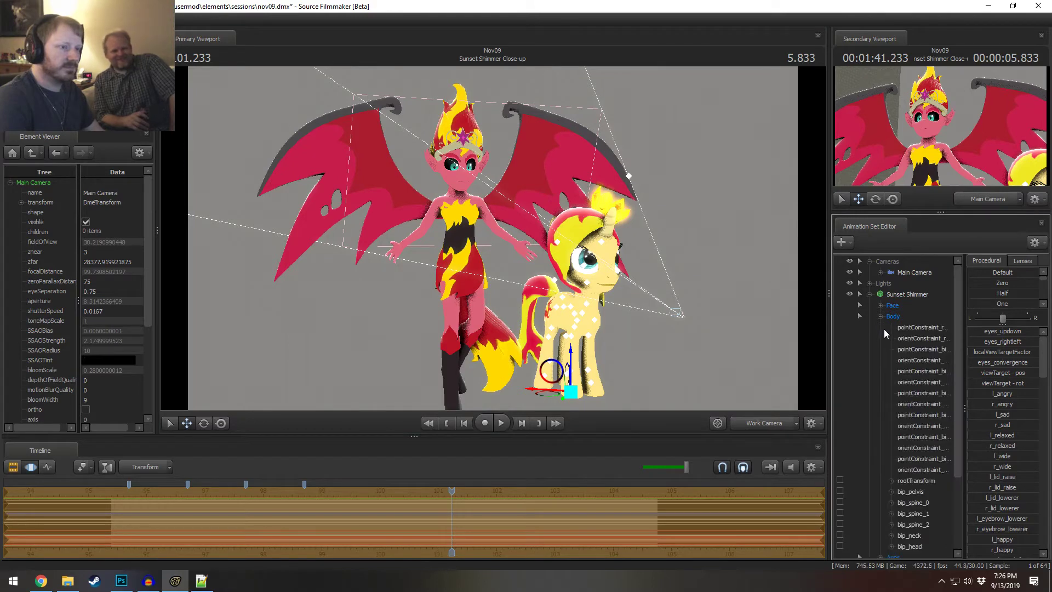
left_click(879, 317)
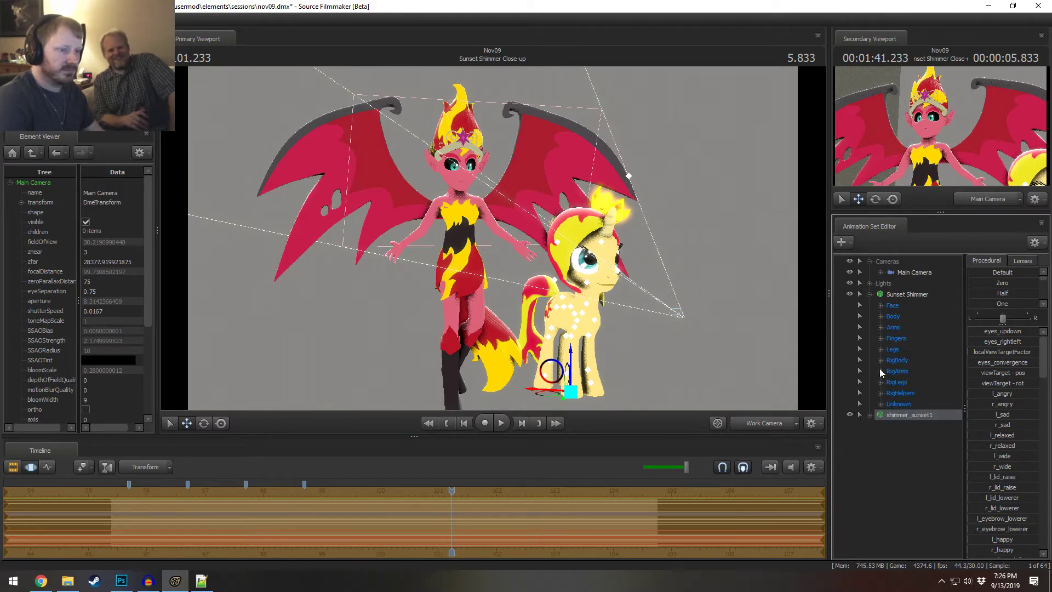
left_click(880, 316)
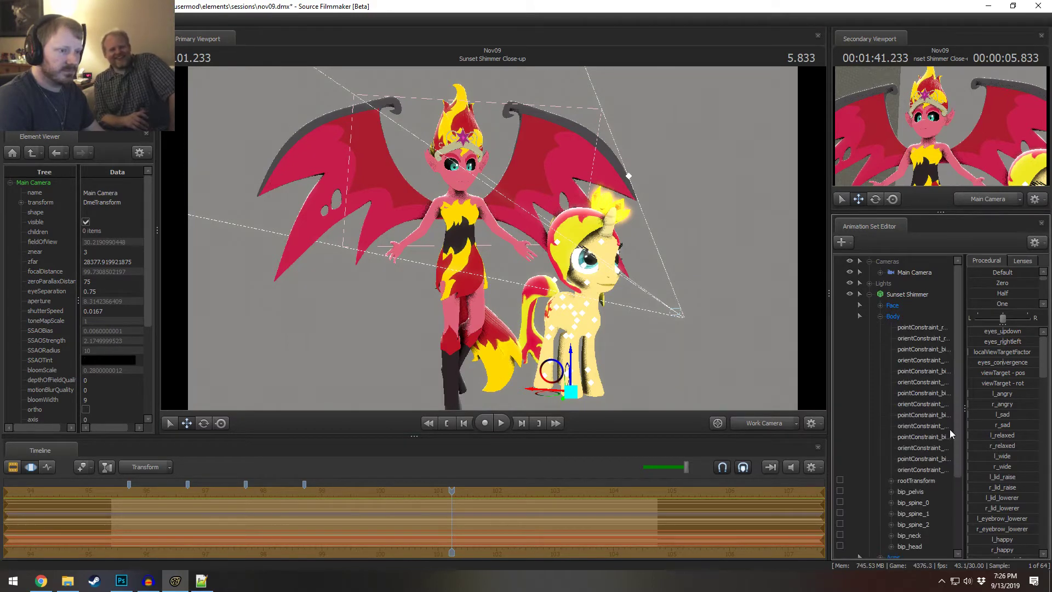
right_click(918, 542)
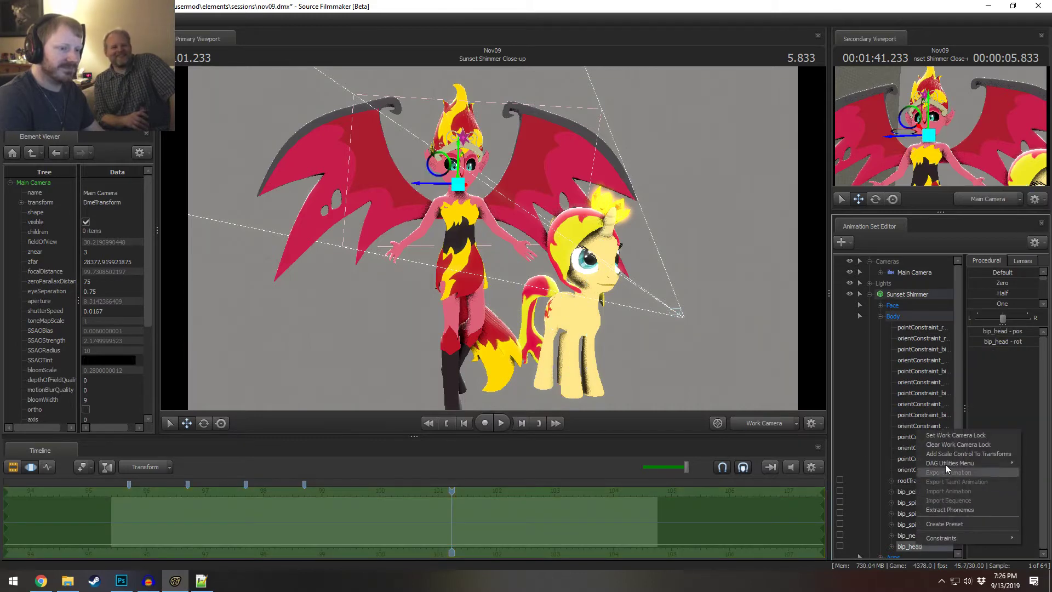
left_click(949, 455)
scroll(934, 550, "down", 1)
left_click(929, 526)
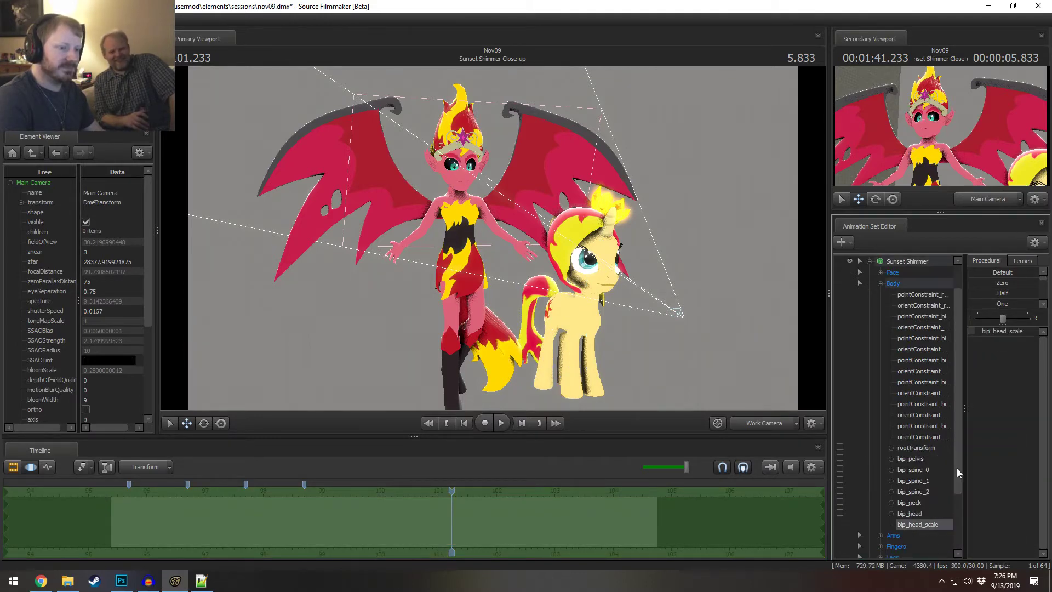
left_click(1006, 332)
left_click_drag(1007, 332, 929, 318)
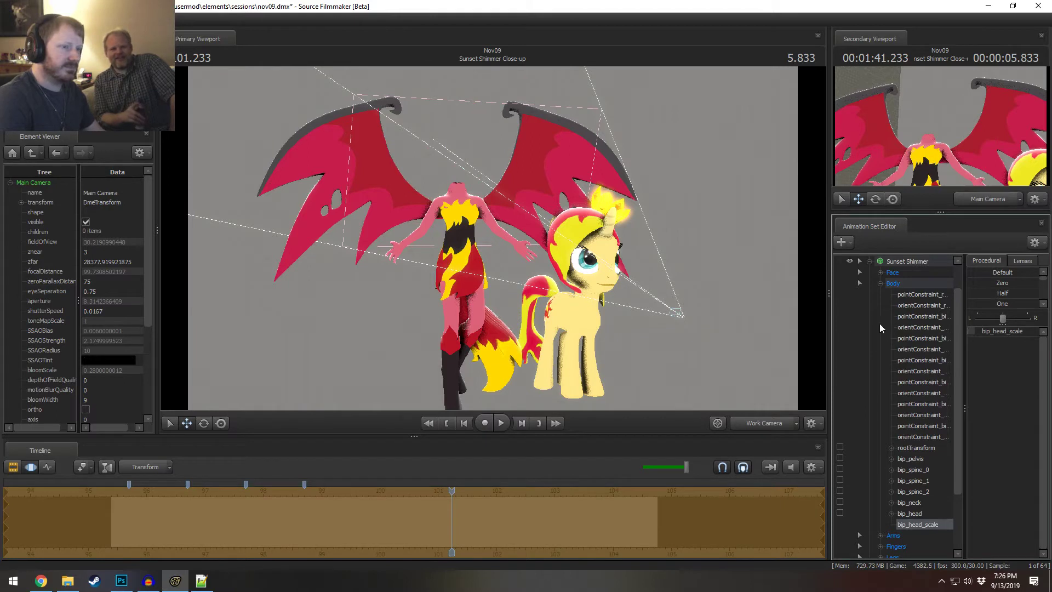
- Lock the shimmer_sunset1 Head bone to its rootTransform and zero the head's transform
left_click(880, 283)
left_click(888, 414)
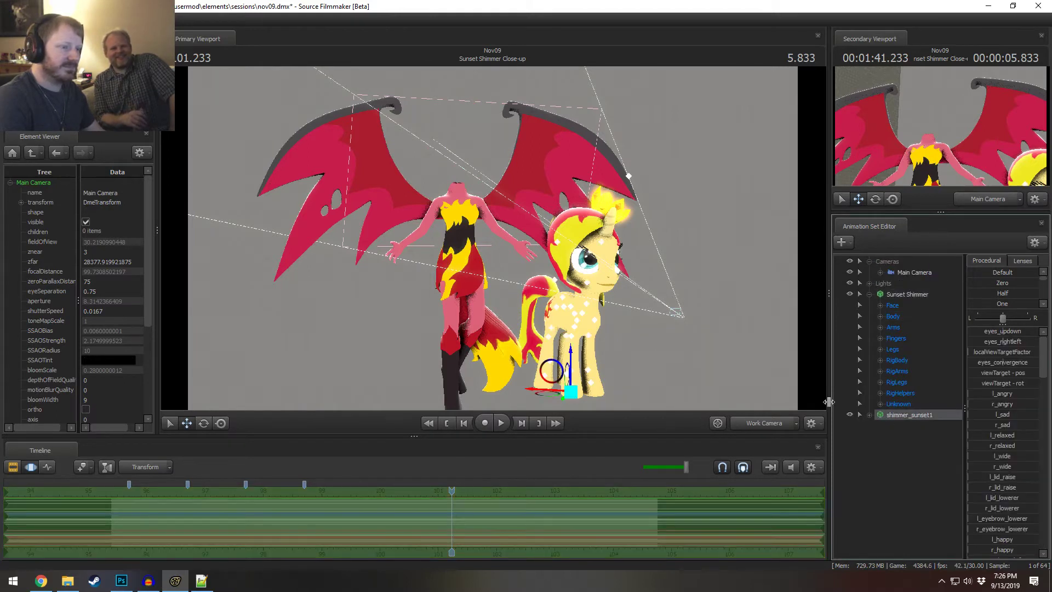
left_click(870, 415)
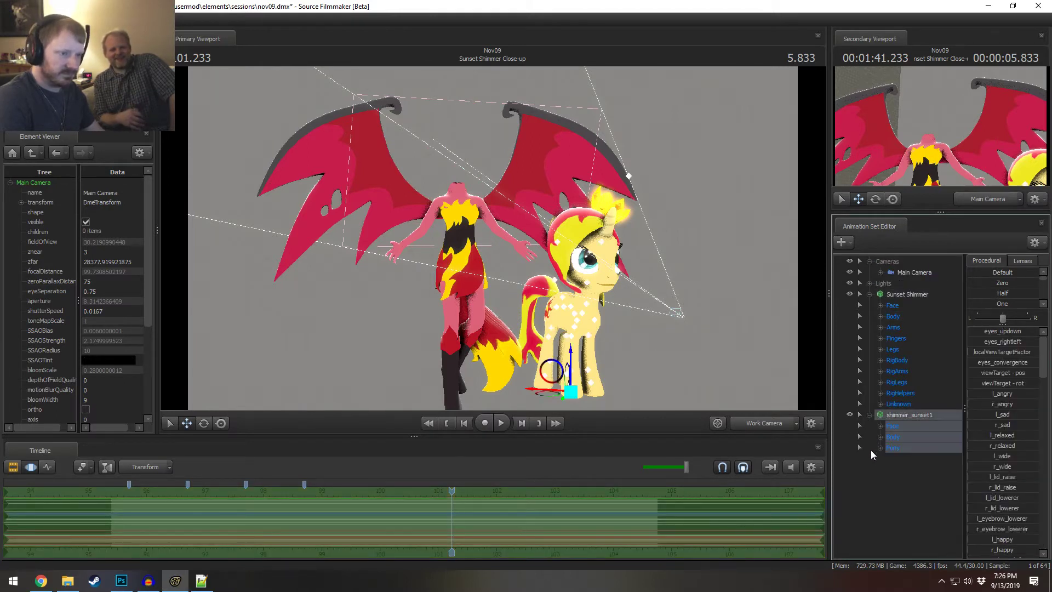
left_click(880, 437)
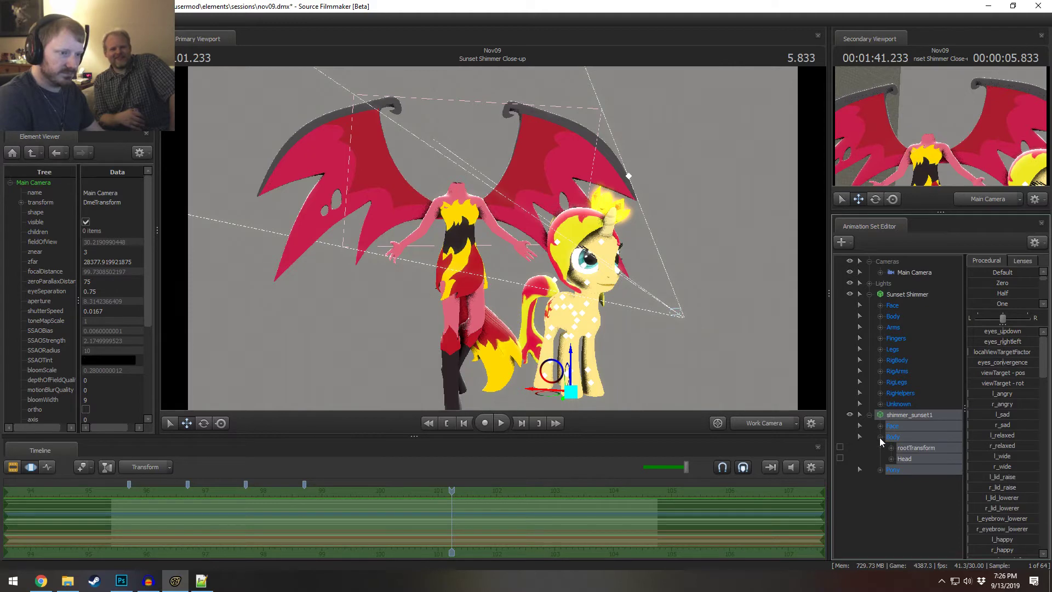
left_click(911, 458)
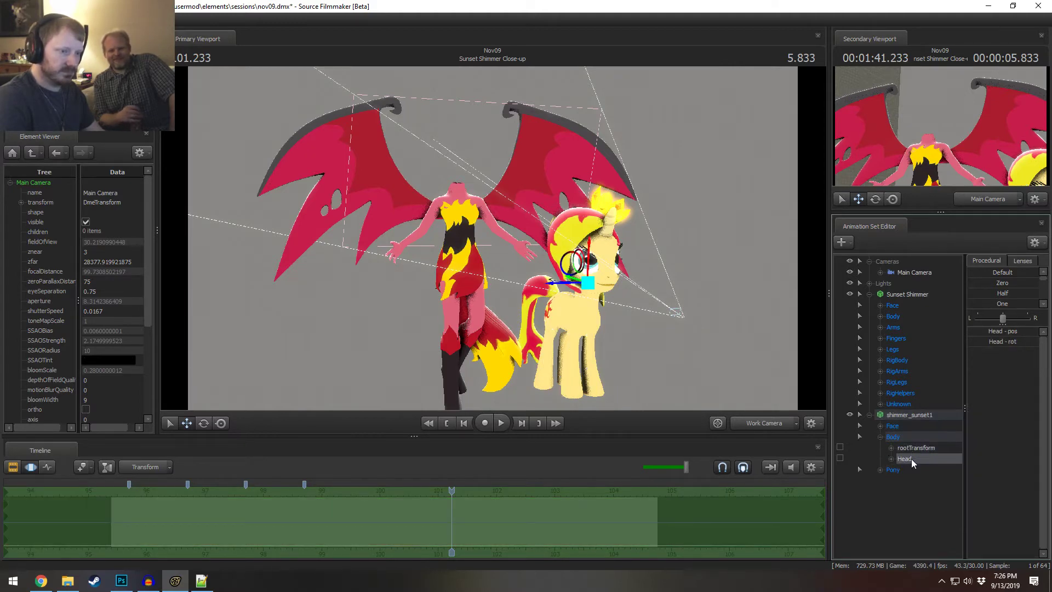
left_click_drag(913, 448, 915, 458)
left_click(915, 458)
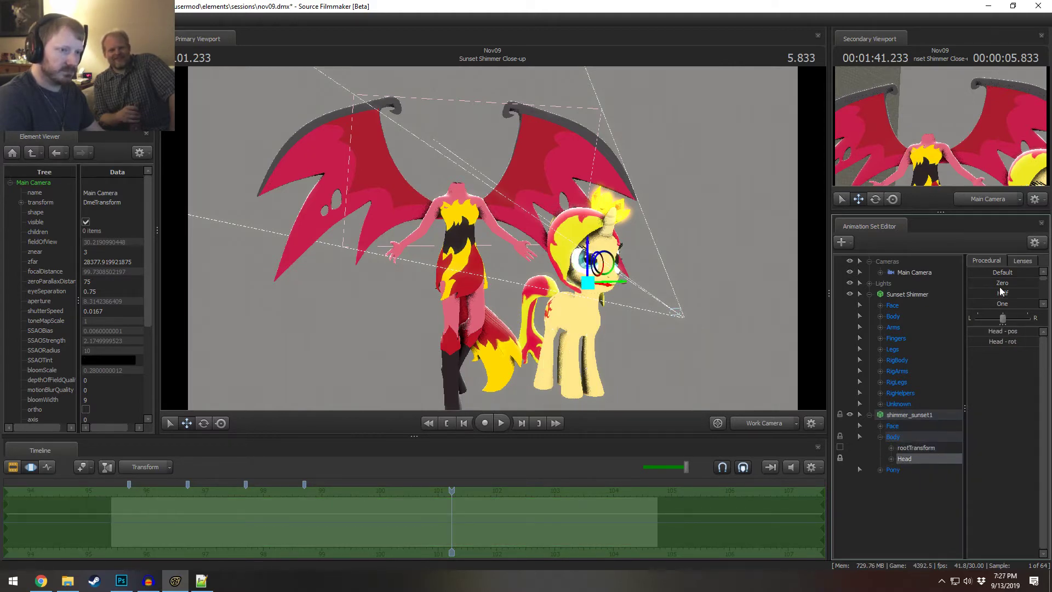
left_click_drag(1000, 284, 1038, 284)
key("e")
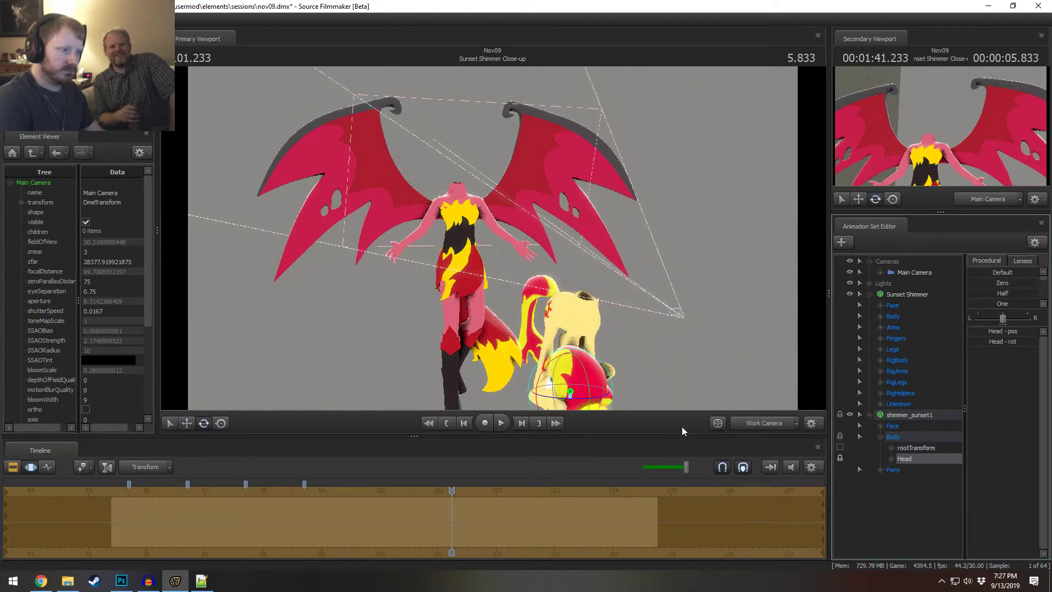
- Rotate the shimmer_sunset1 Head bone to sit upright facing forward, with its second rotation value set to -90
double_click(995, 344)
type("9")
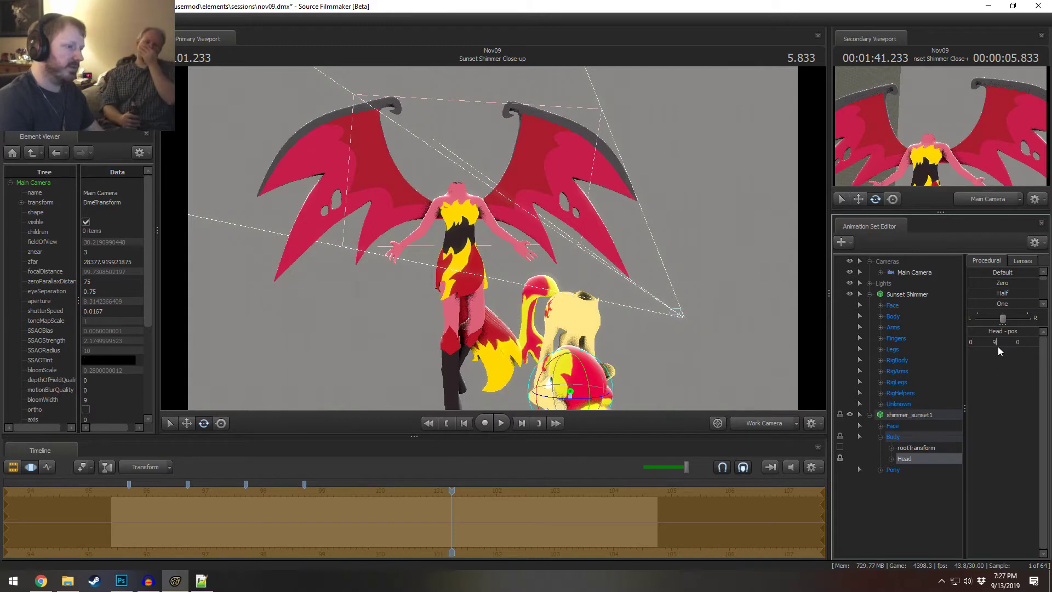
type("0")
key("Return")
key("ctrl+z")
double_click(995, 341)
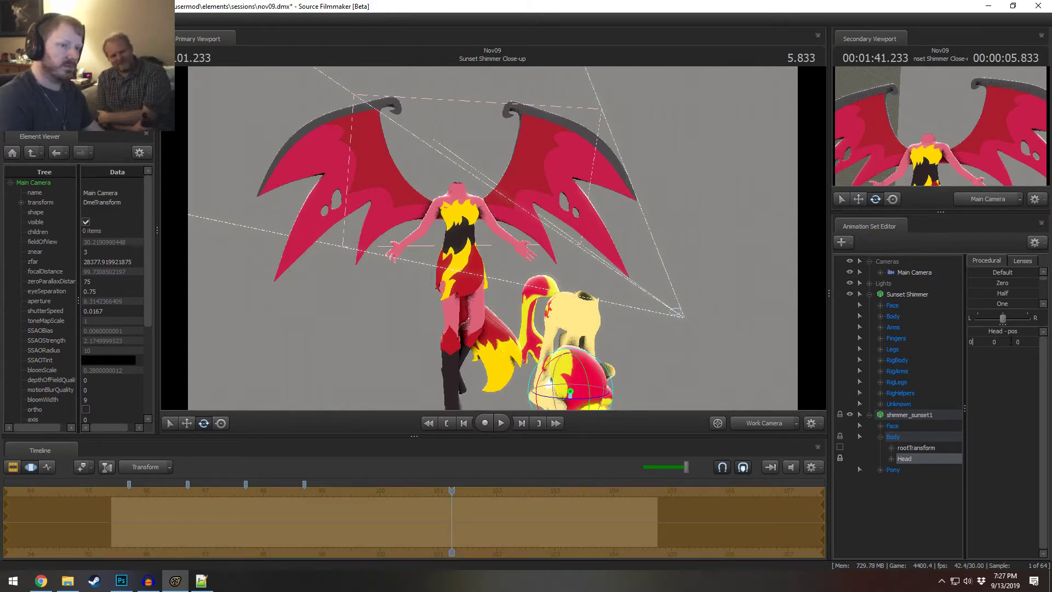
key("Return")
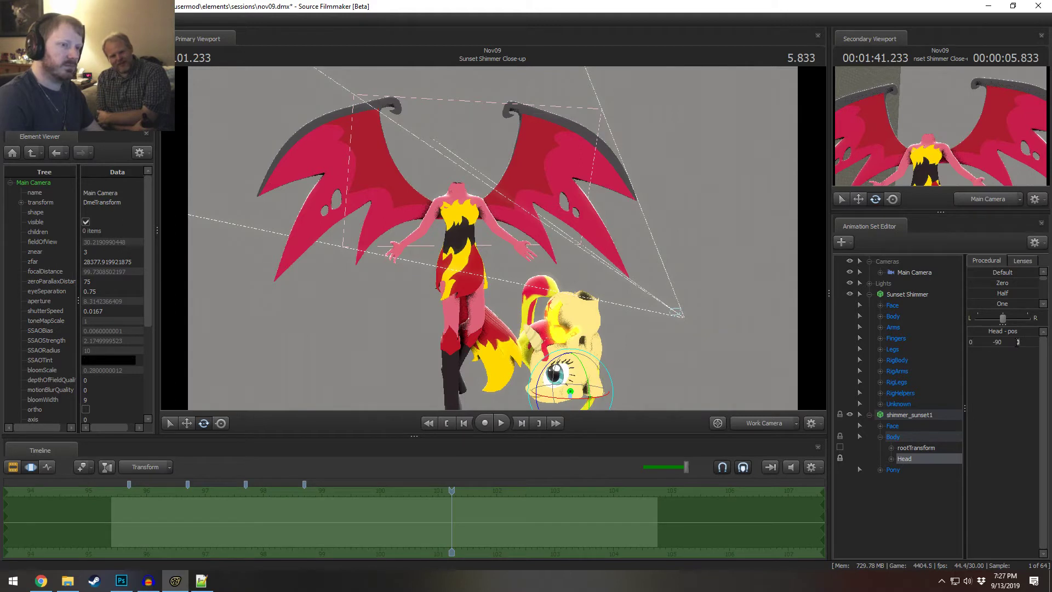
key("Return")
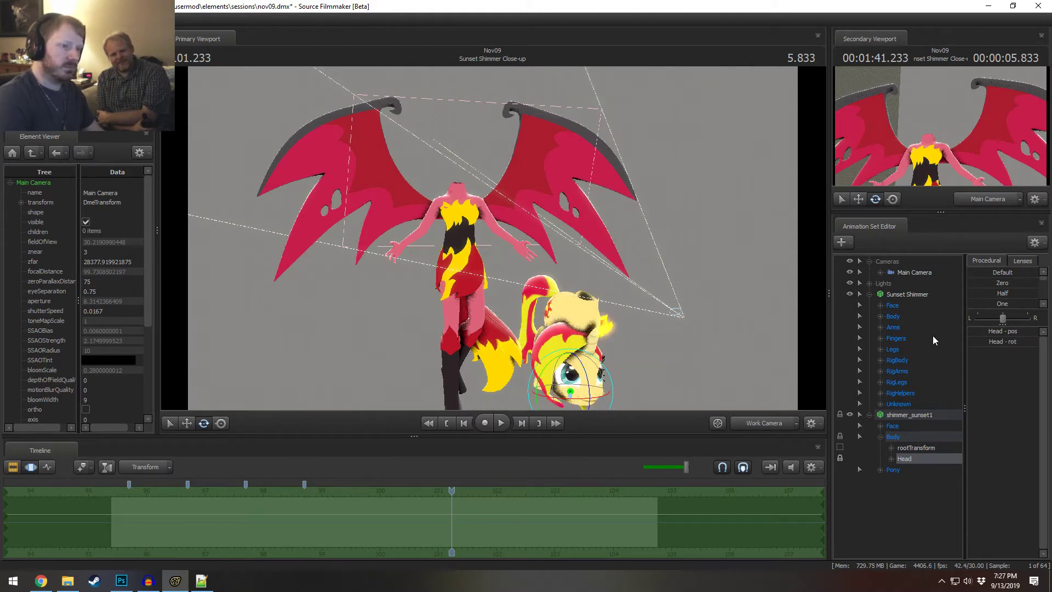
- Add a scale control to the shimmer_sunset1 rootTransform and reduce rootTransform_scale to shrink the pony's body away from the head
right_click(909, 449)
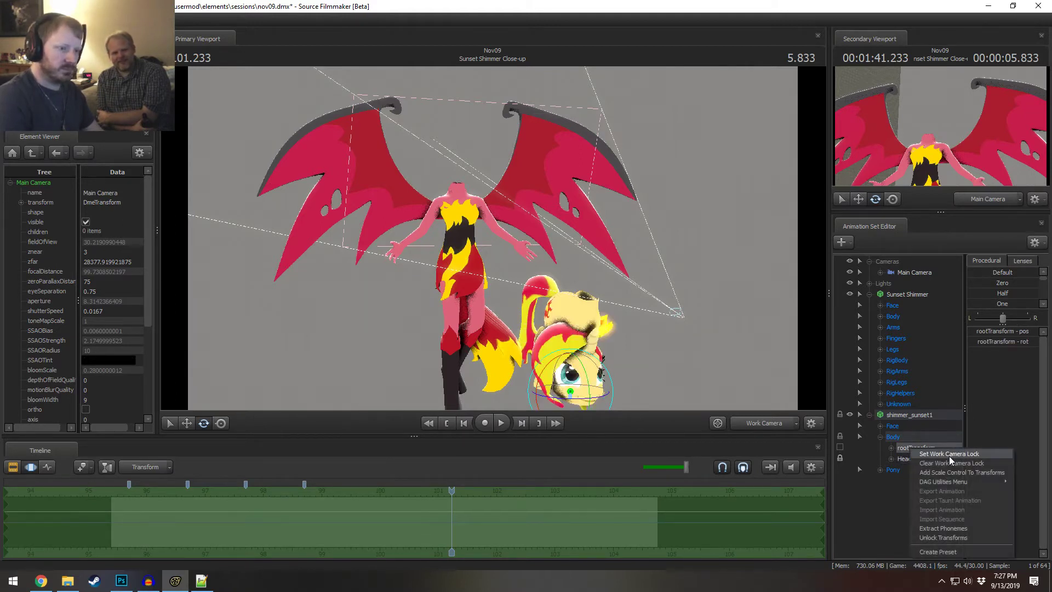
left_click(946, 472)
left_click(915, 468)
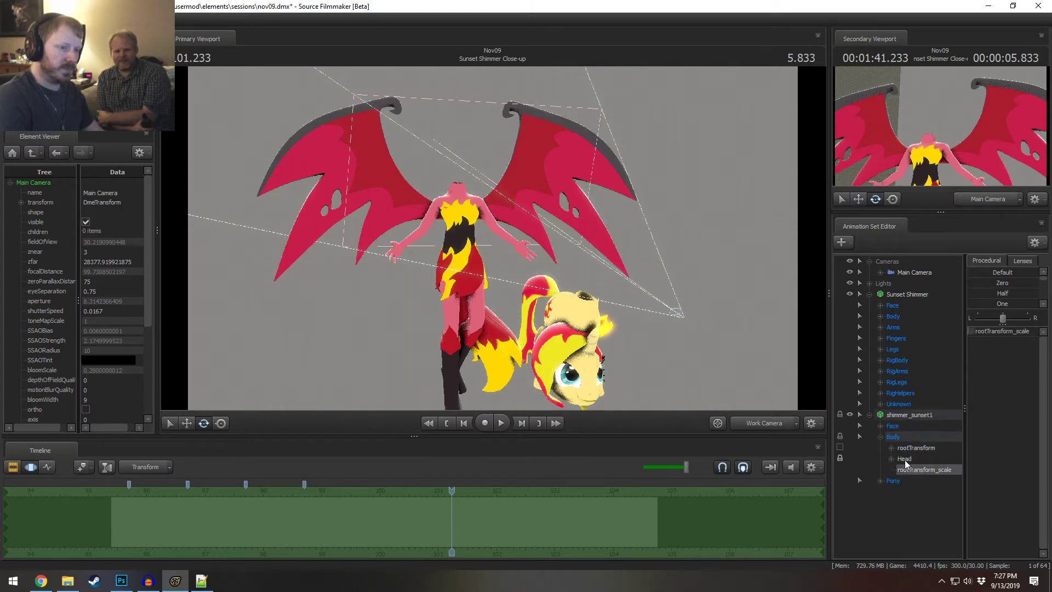
left_click(840, 458)
left_click_drag(987, 334, 972, 333)
- Readjust rootTransform_scale so the pony's body shrinks to a small remnant inside its head, and select rootTransform
left_click_drag(685, 351, 570, 368)
left_click(931, 448)
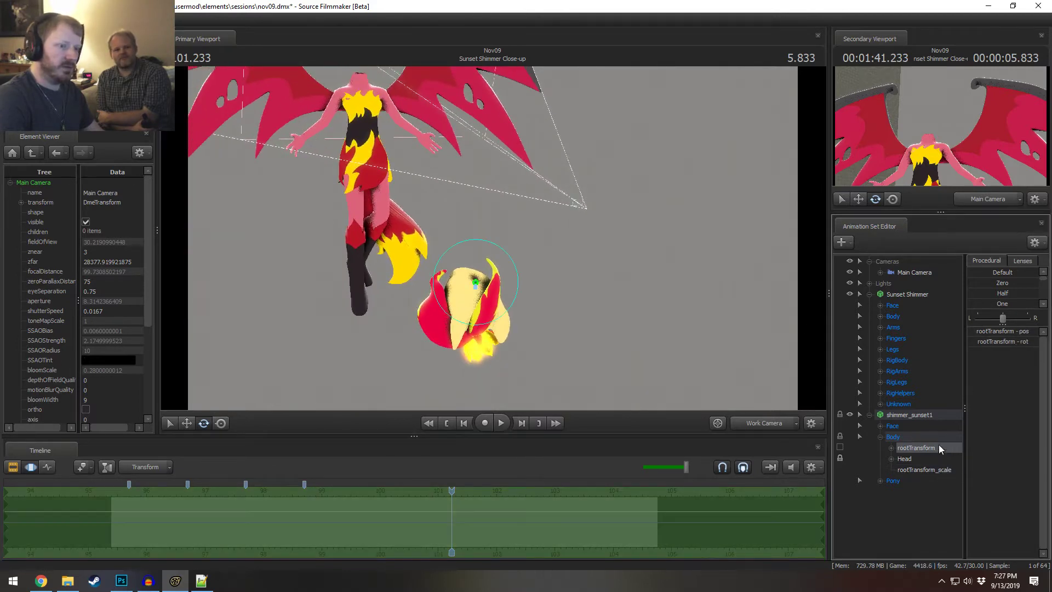
left_click(931, 469)
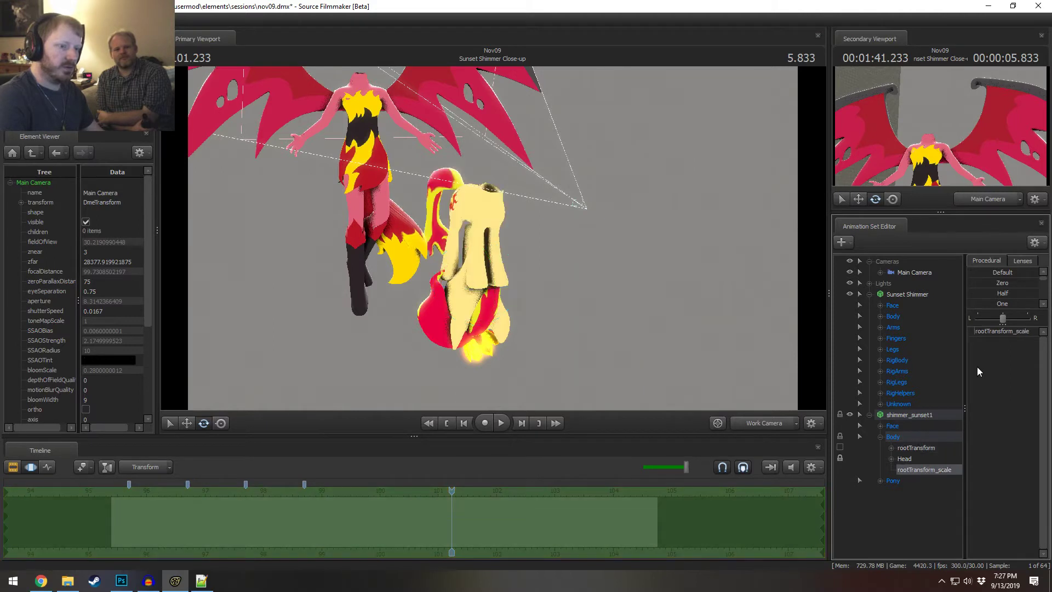
left_click_drag(992, 331, 978, 330)
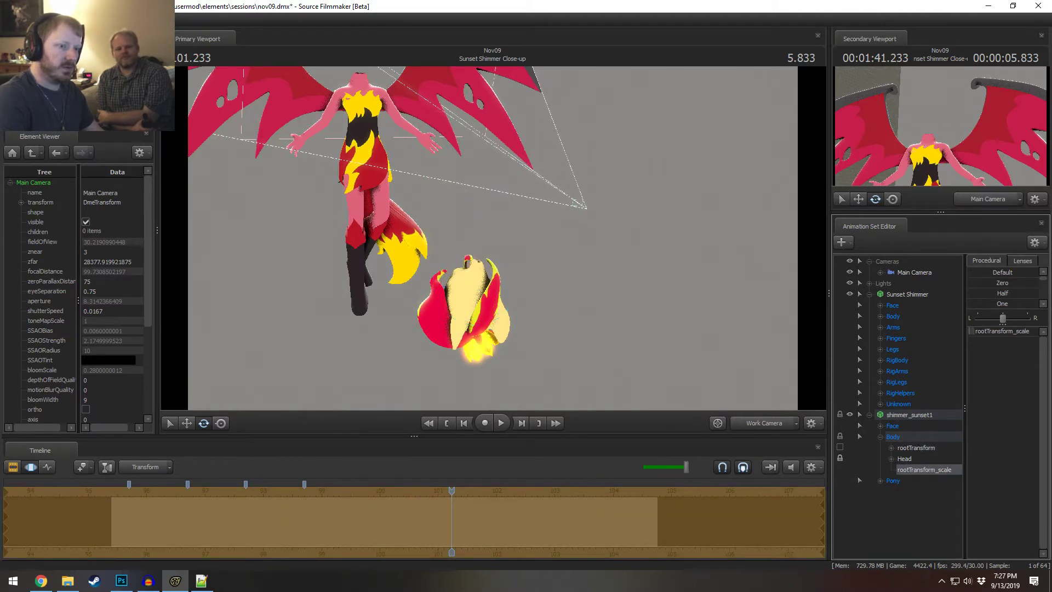
left_click(915, 448)
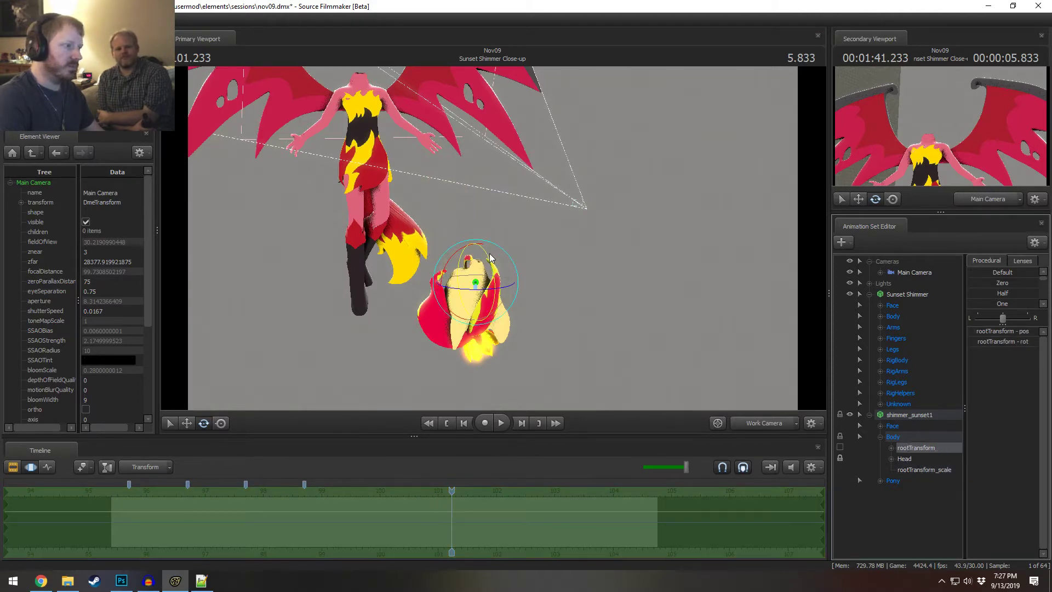
- Rotate the Head control of shimmer_sunset1 until the pony head is upright and facing forward
left_click_drag(489, 255, 472, 241)
key("ctrl+z")
left_click(904, 459)
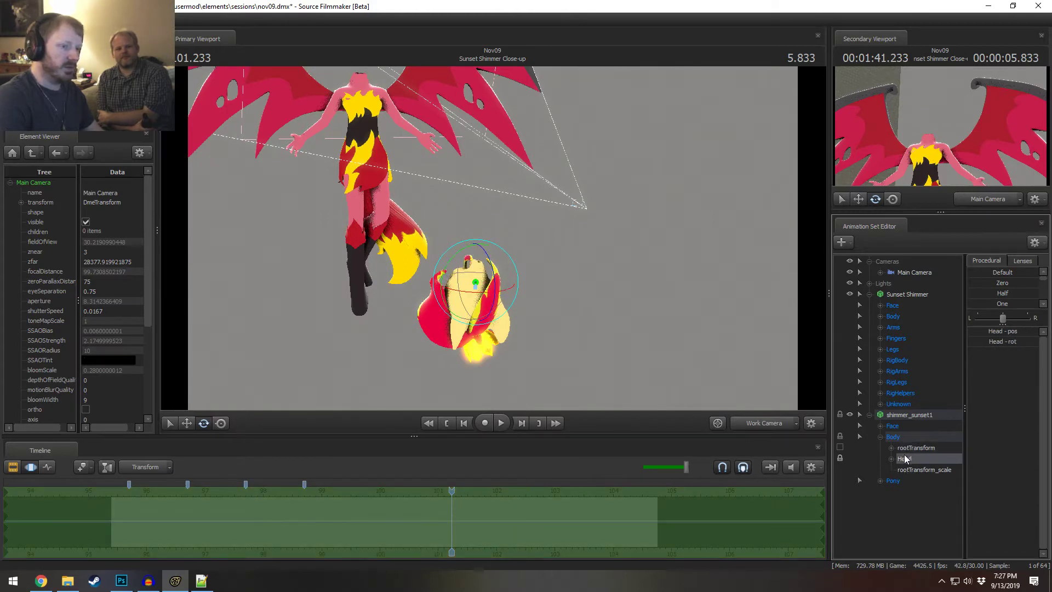
left_click_drag(492, 277, 435, 340)
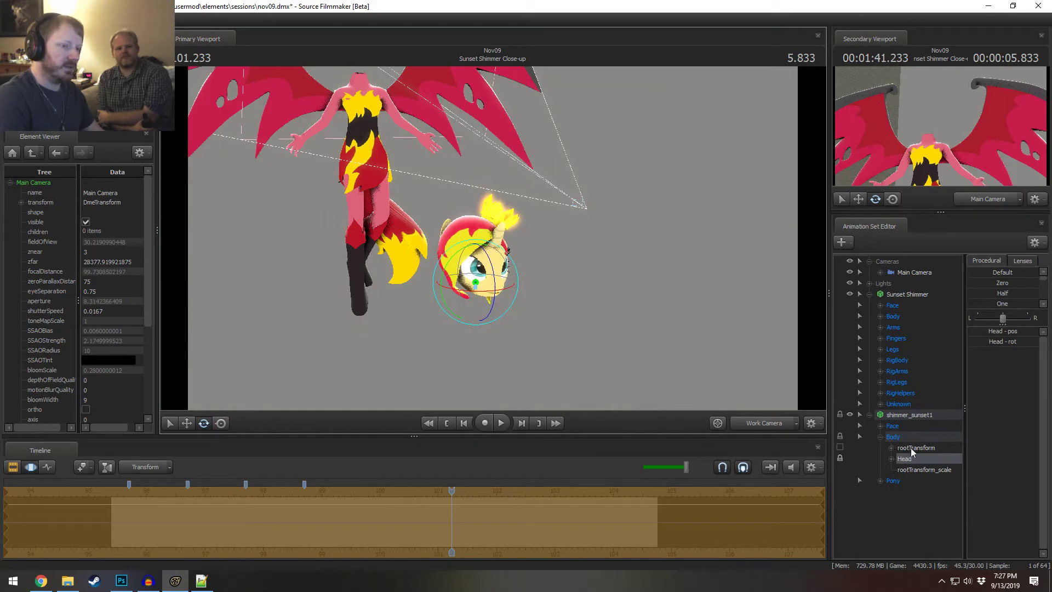
- Move the rootTransform of shimmer_sunset1 up to Sunset Shimmer's neck, leaving the Head control behind
left_click(911, 449, "ctrl")
key("w")
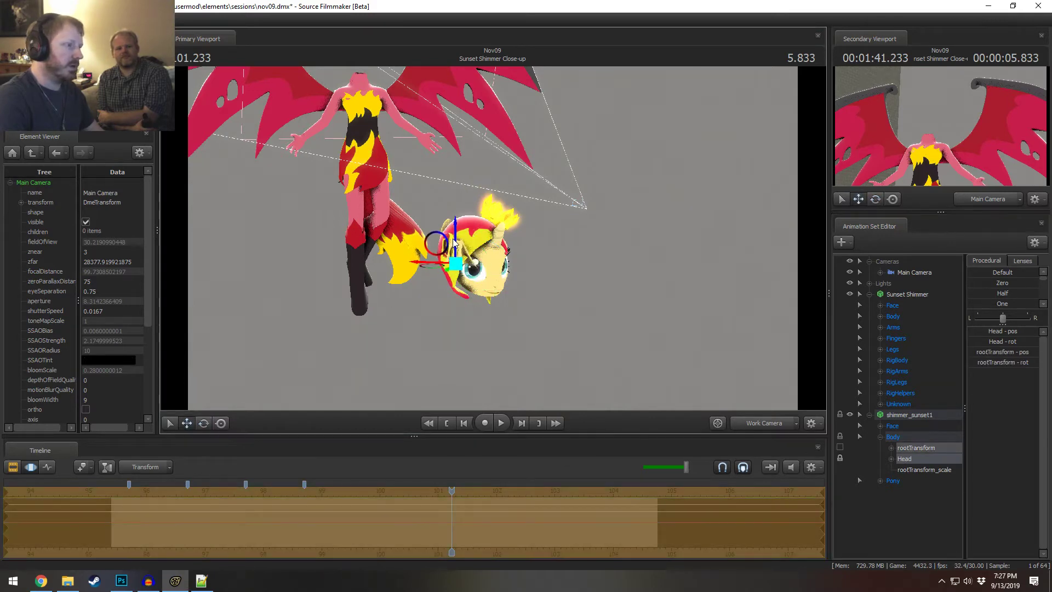
left_click(905, 450)
key("r")
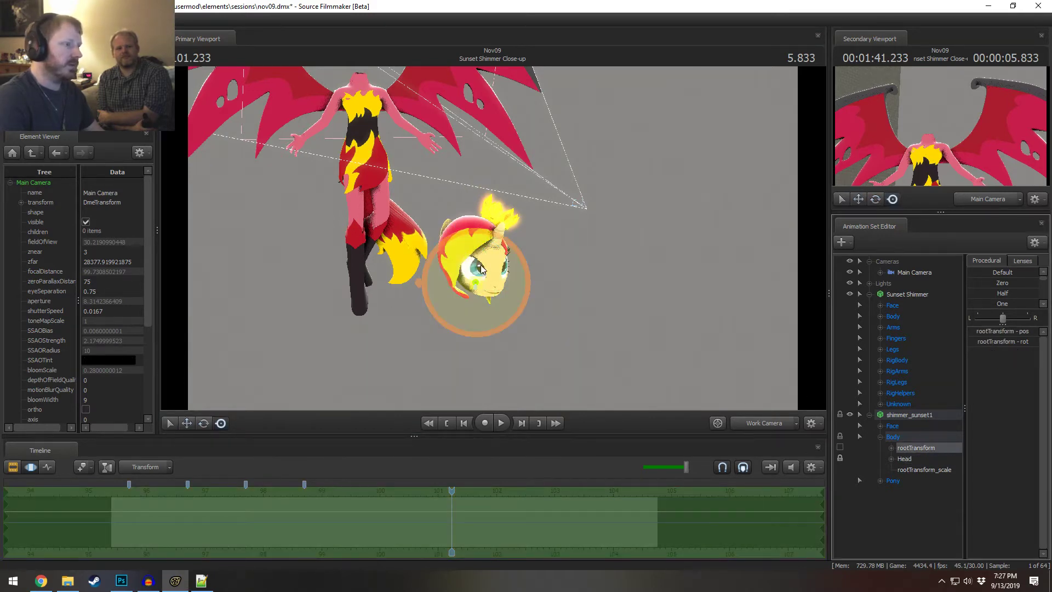
left_click_drag(476, 283, 360, 90)
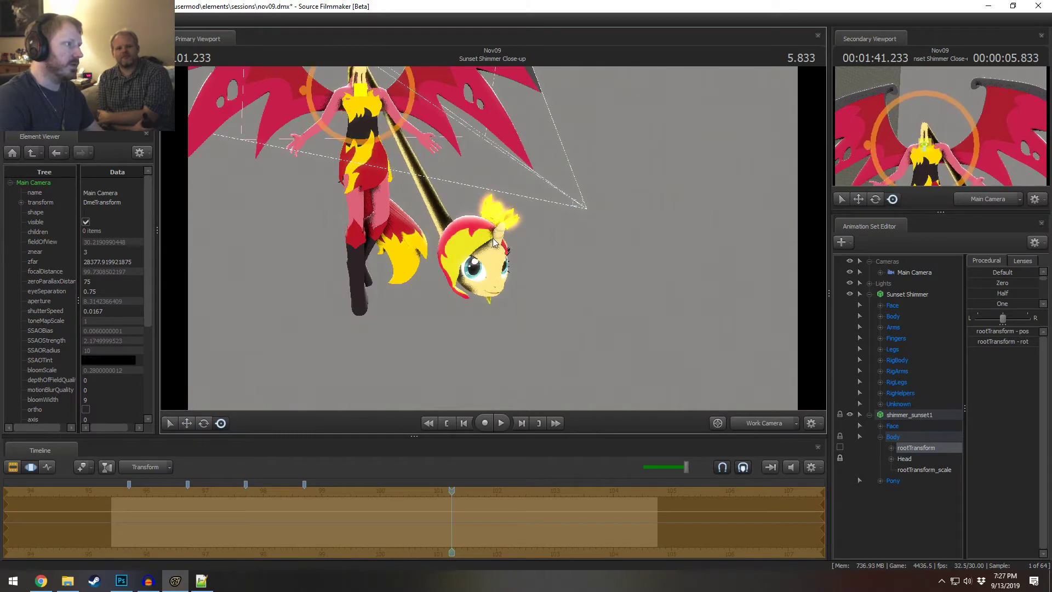
left_click_drag(593, 283, 574, 223)
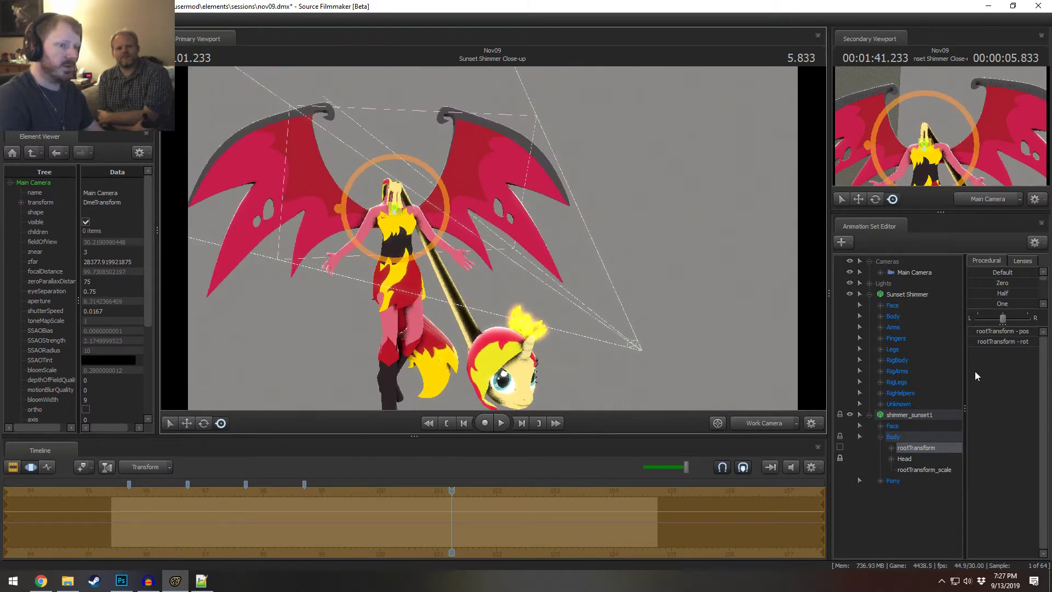
- Scale down the pony body with rootTransform_scale and move the shimmer_sunset1 Head control onto Sunset Shimmer's neck
left_click(925, 470)
left_click_drag(990, 327, 986, 327)
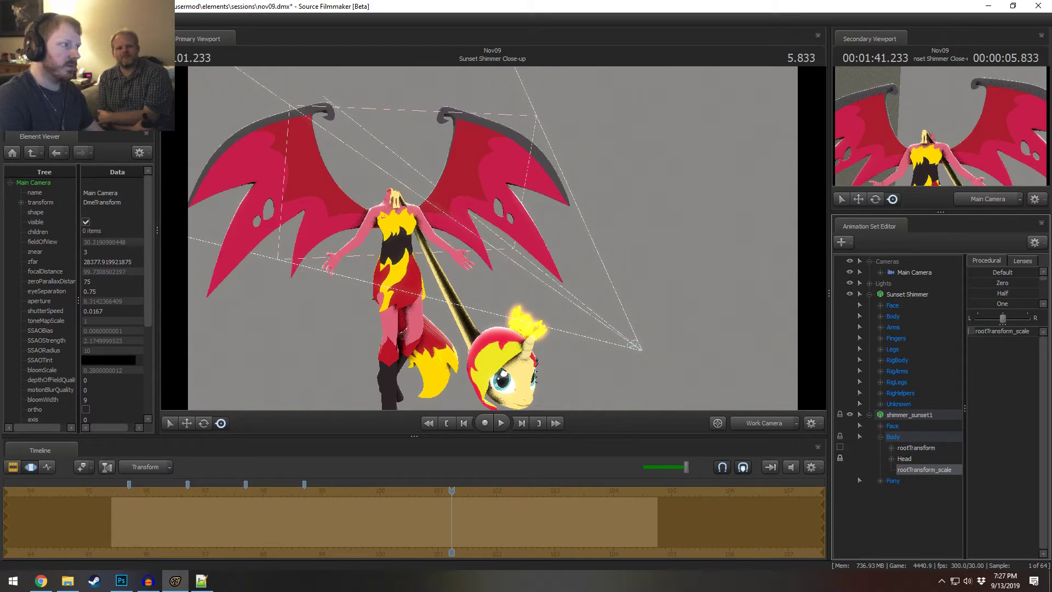
left_click(905, 460)
left_click_drag(513, 391, 400, 188)
mouse_move(493, 238)
left_mouse_down()
mouse_move(465, 219)
mouse_move(432, 224)
mouse_move(494, 239)
left_mouse_up()
- Fine-tune the pony Head's placement above Sunset Shimmer's neck, checking it from the side
key("w")
key("w")
left_click_drag(447, 271, 411, 276)
left_click_drag(530, 274, 488, 278, "alt")
key("e")
key("w")
left_click_drag(688, 297, 607, 485)
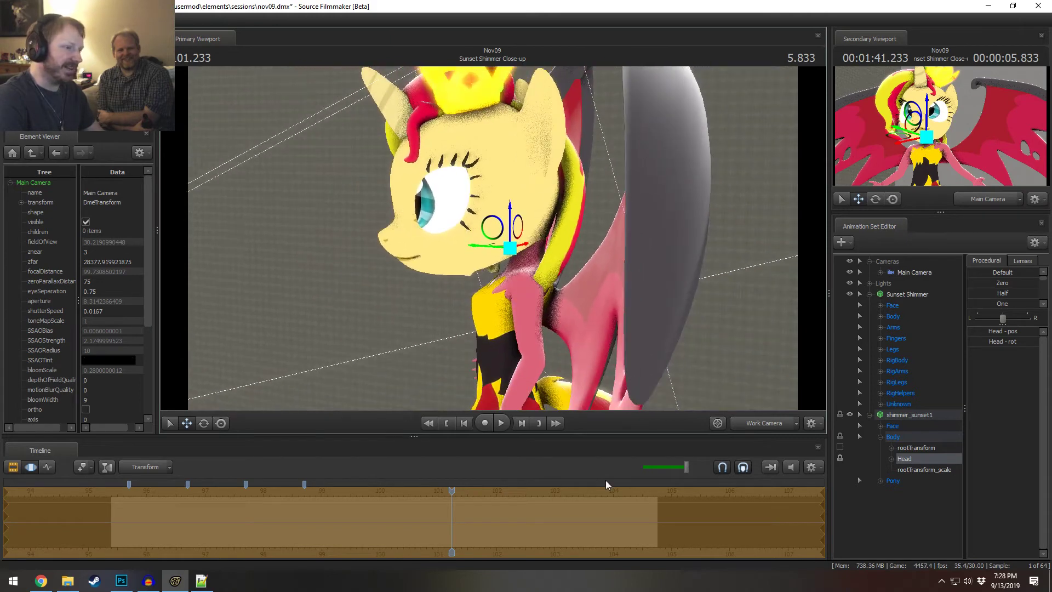
- Adjust the rotation of the pony Head so it lines up with Sunset Shimmer's body
left_click(916, 448)
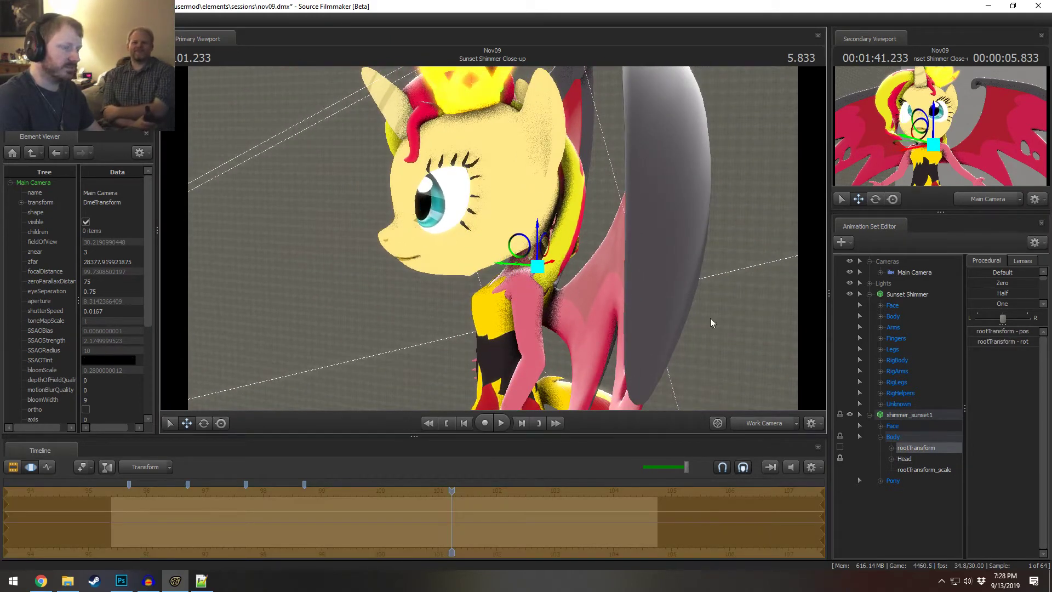
left_click(898, 459)
key("e")
left_click_drag(521, 278, 568, 287)
key("w")
right_click_drag(568, 283, 776, 411, "alt")
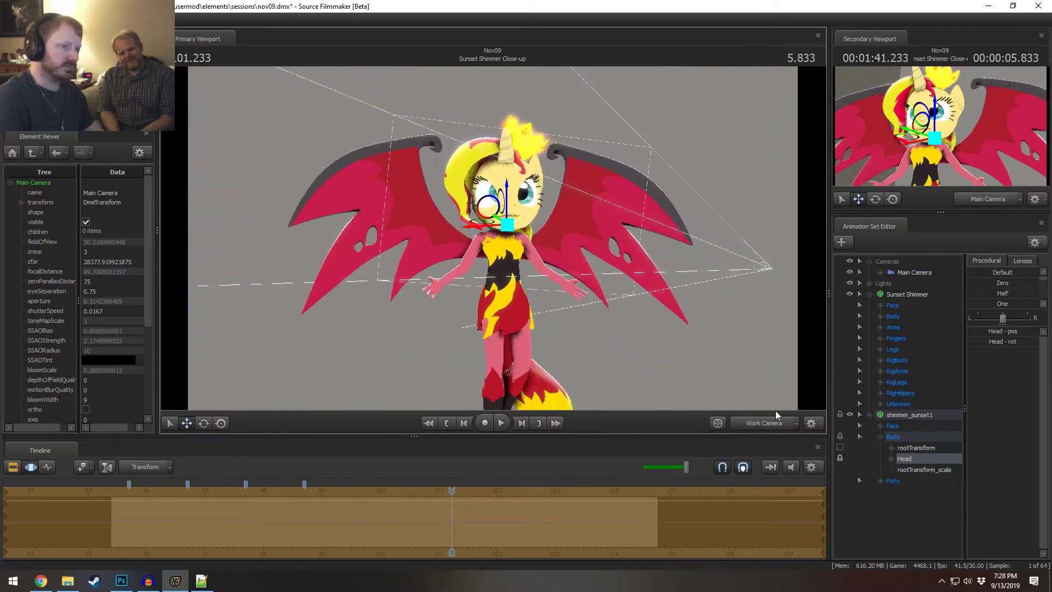
- Move the Eyes view target of shimmer_sunset1 out in front of the pony's face
left_click(881, 426)
left_click(903, 437)
left_click_drag(696, 334, 476, 240, "alt")
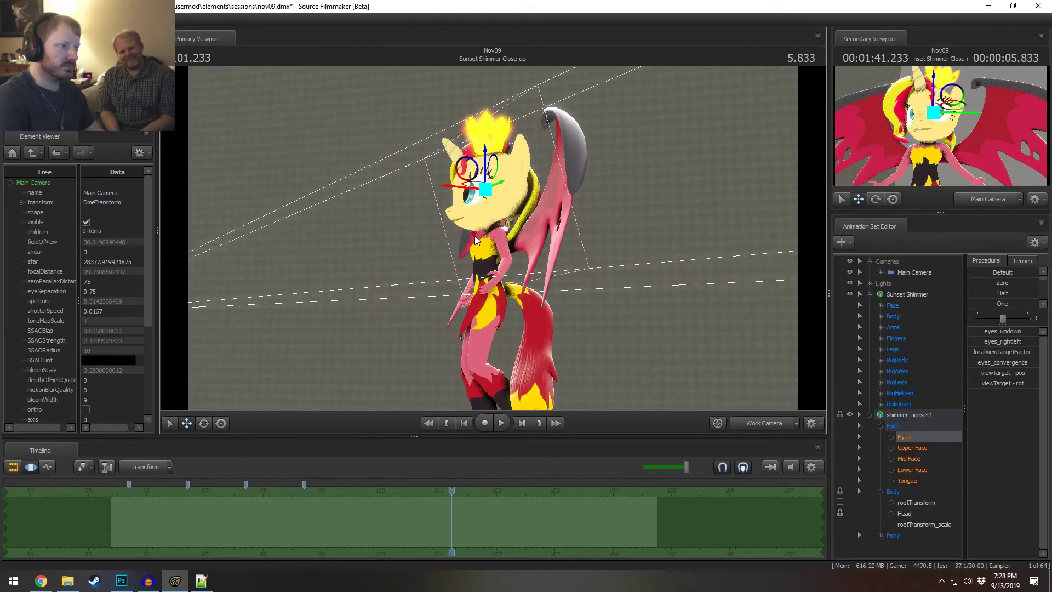
left_click_drag(476, 177, 526, 184)
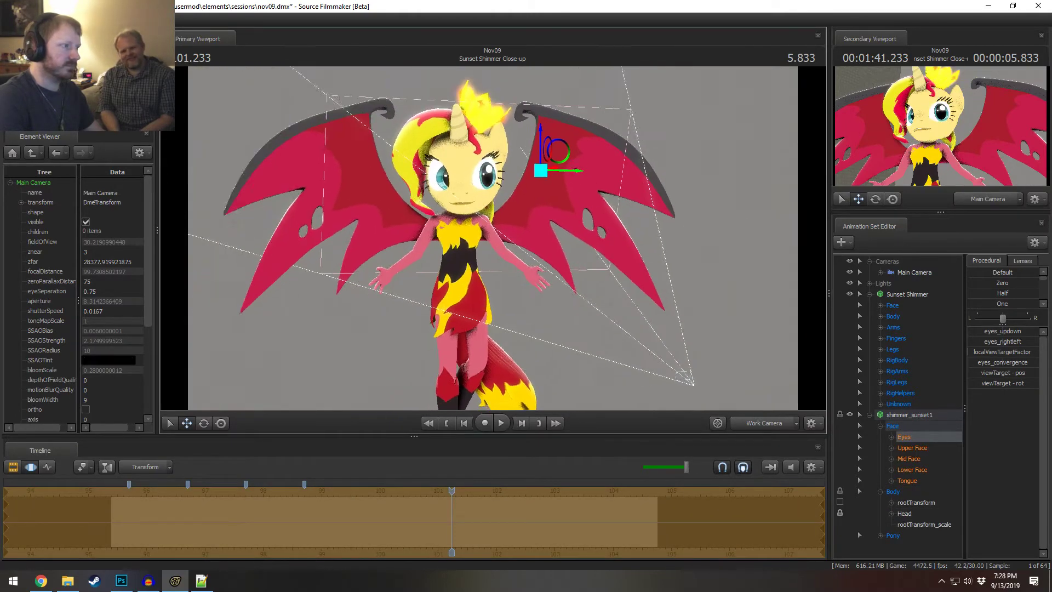
- Correct the orientation and position of the pony Head so it sits on the neck
middle_click_drag(526, 183, 552, 231, "alt")
right_click_drag(552, 230, 474, 237, "alt")
key("ctrl")
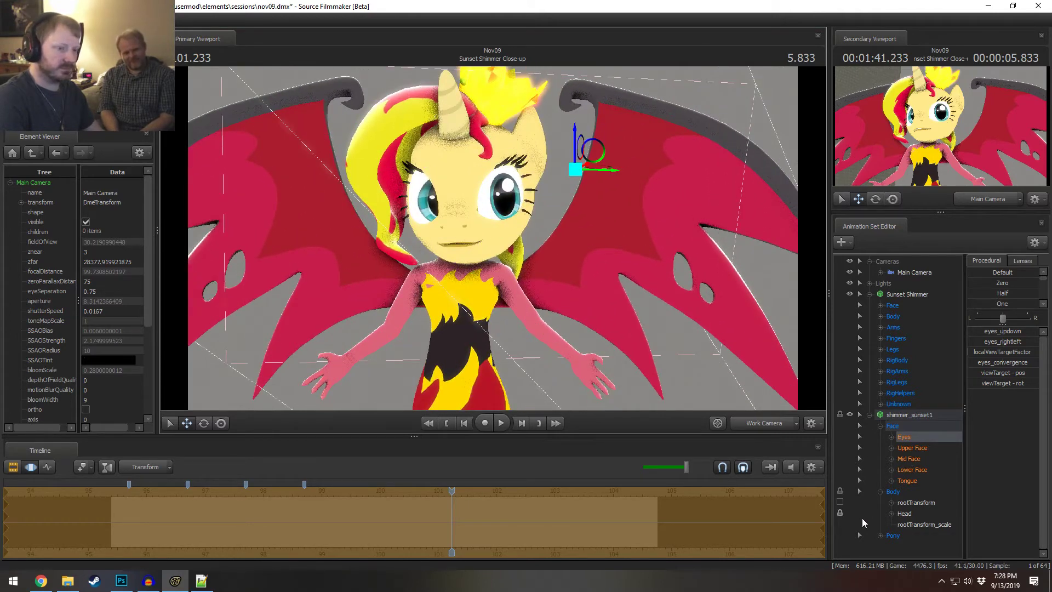
left_click(904, 514)
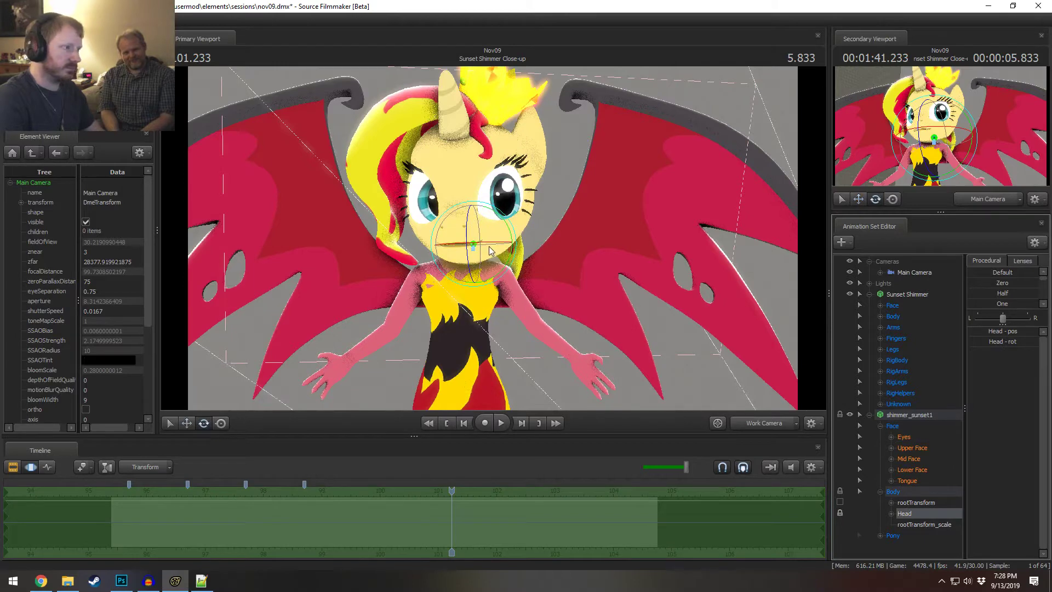
key("w")
left_click_drag(453, 226, 504, 254)
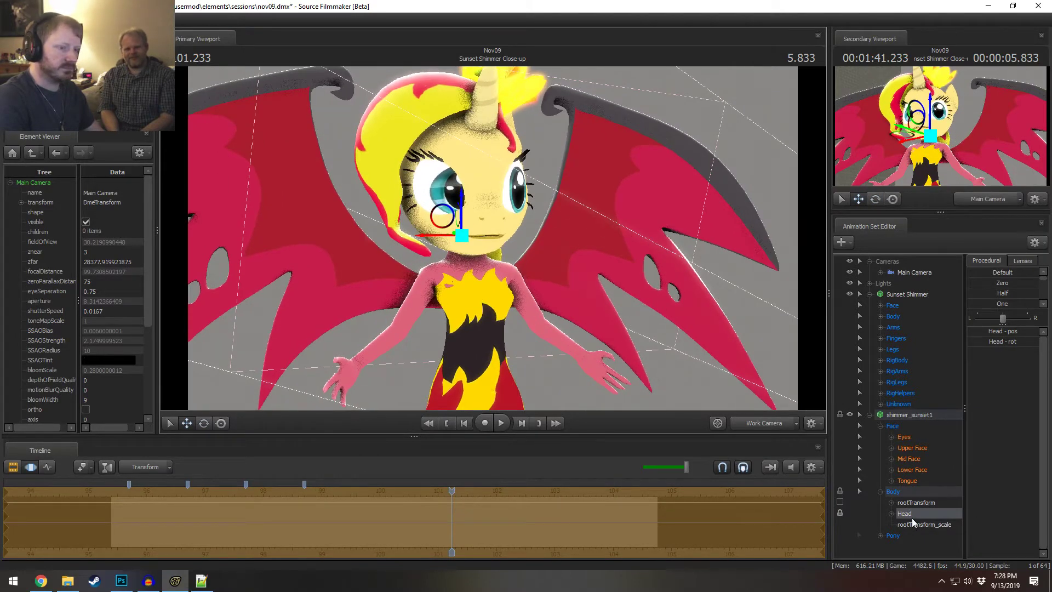
- Add a scale control to the Head of shimmer_sunset1 and reduce Head_scale to fit Sunset Shimmer's body
right_click(911, 415)
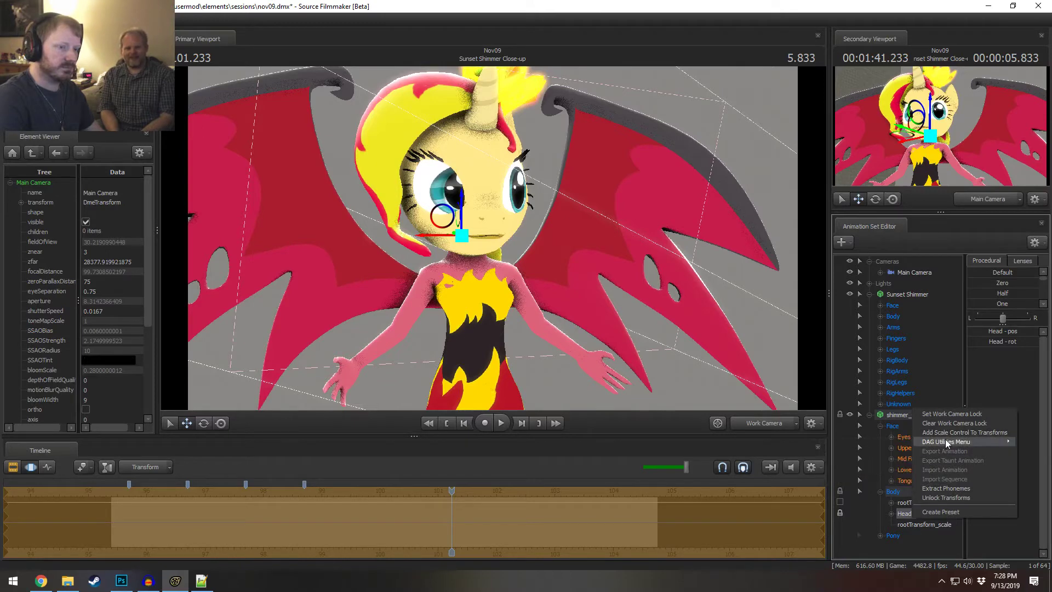
left_click(964, 432)
left_click(912, 535)
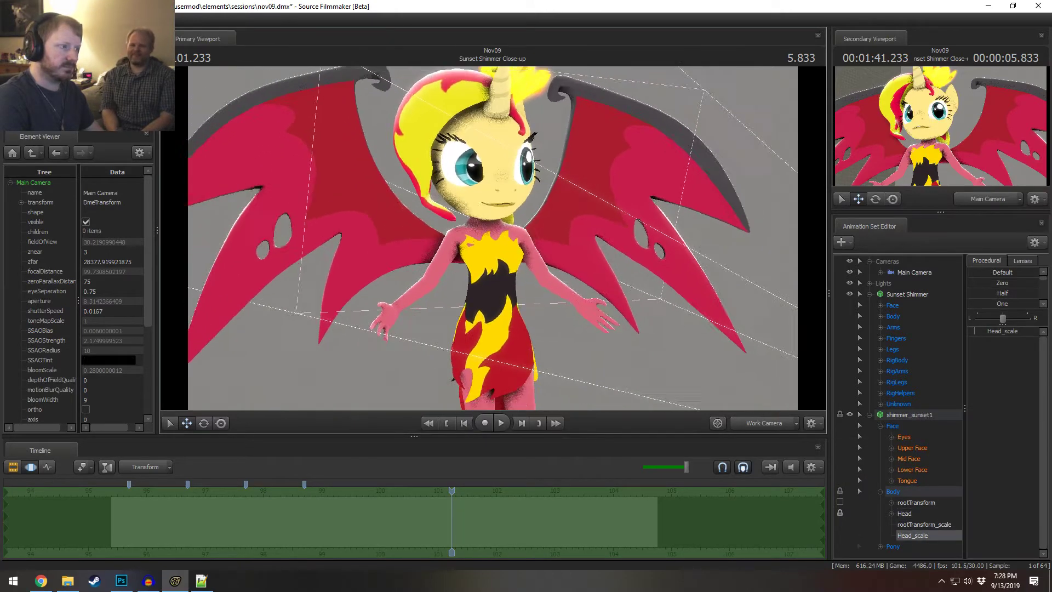
right_click_drag(493, 238, 493, 243, "alt")
mouse_move(981, 330)
left_mouse_down()
mouse_move(998, 330)
mouse_move(971, 330)
mouse_move(984, 330)
left_mouse_up()
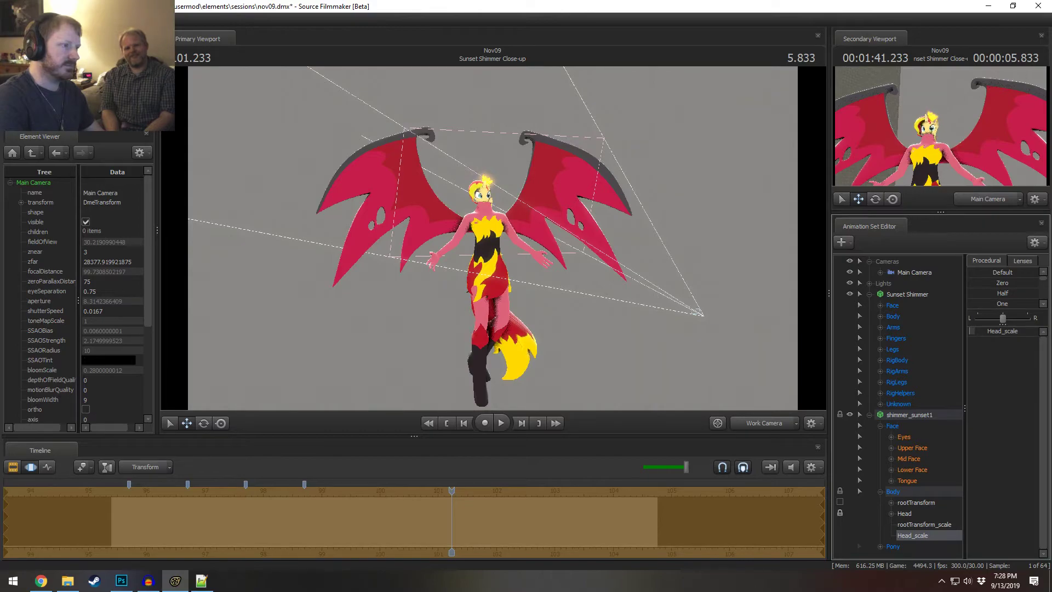
- Reposition the shrunken pony Head on top of Sunset Shimmer's neck, aligning it from front and side
left_click(903, 513)
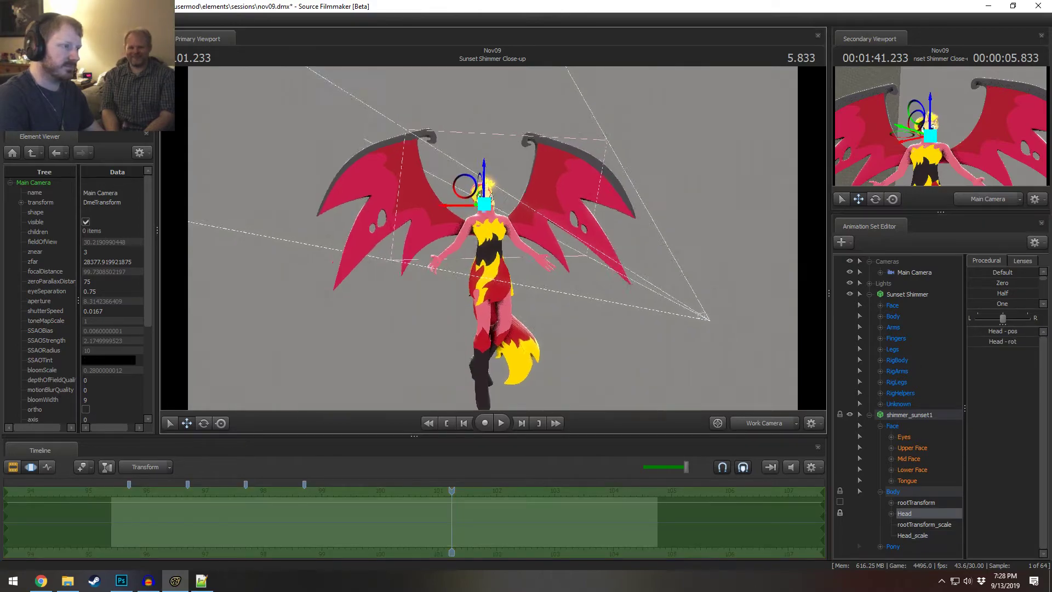
key("f")
right_click_drag(426, 219, 427, 285, "alt")
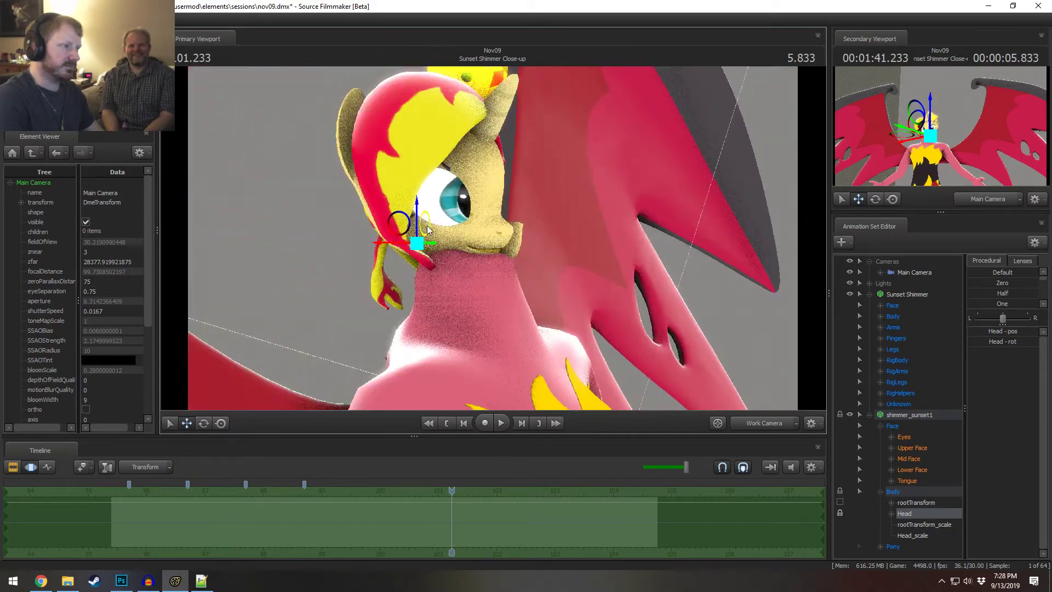
left_click_drag(397, 224, 446, 198)
left_click_drag(446, 199, 410, 178, "alt")
left_click_drag(605, 303, 470, 245, "alt")
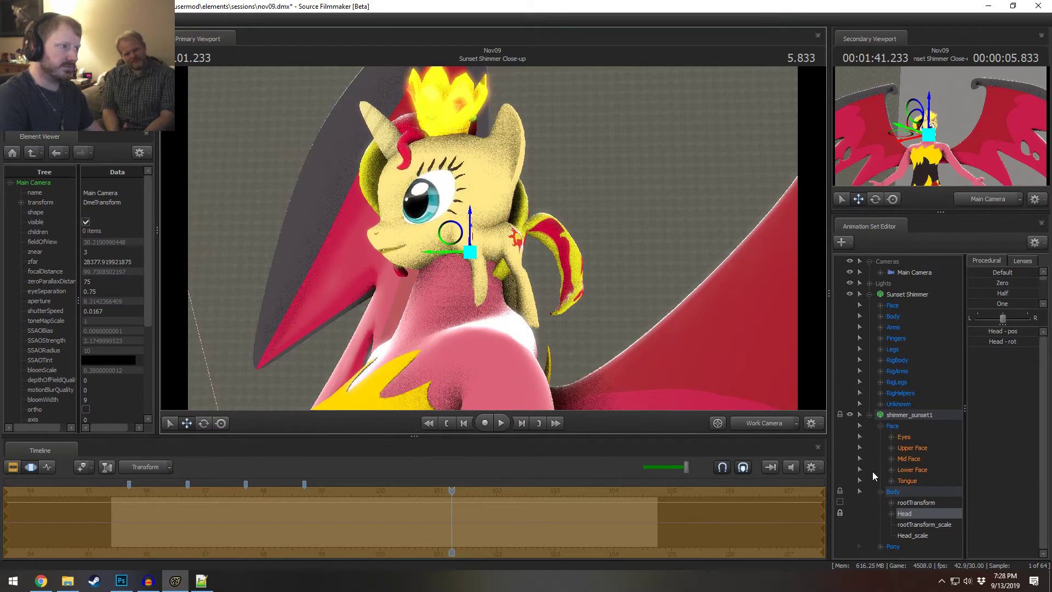
- Confirm the rootTransform_scale range as 0 to 10 with default 1, and shrink the pony body out of sight at the neck
left_click(914, 526)
left_click(1010, 348)
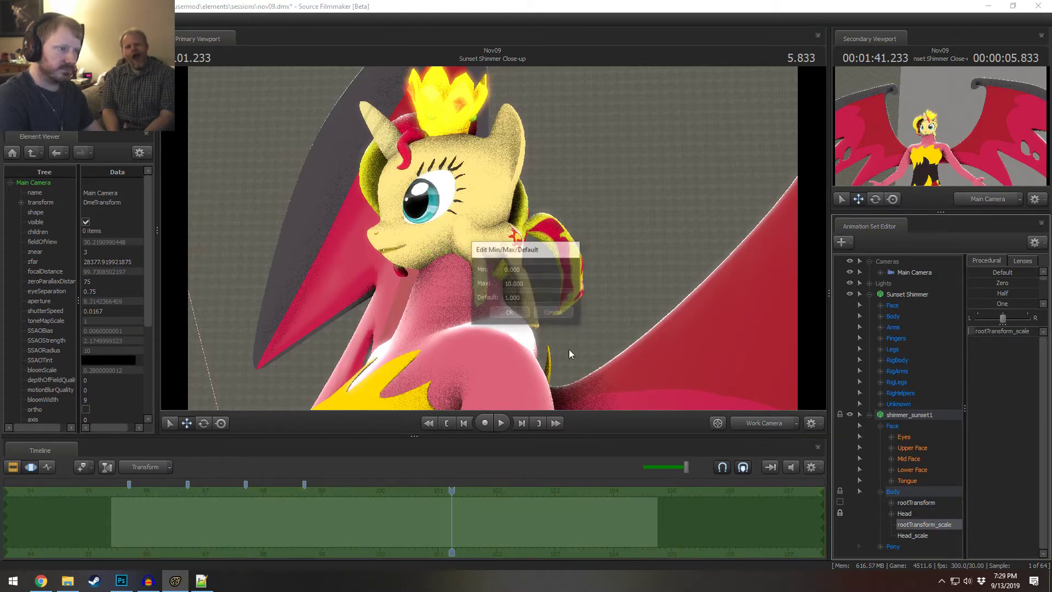
left_click(510, 312)
left_click_drag(990, 330, 761, 323)
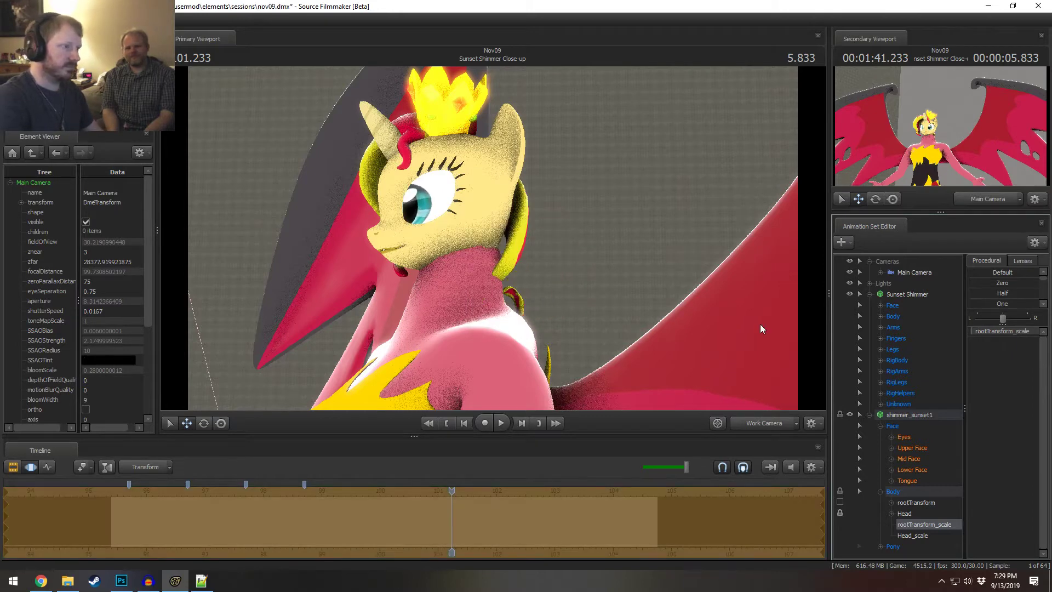
left_click(916, 502)
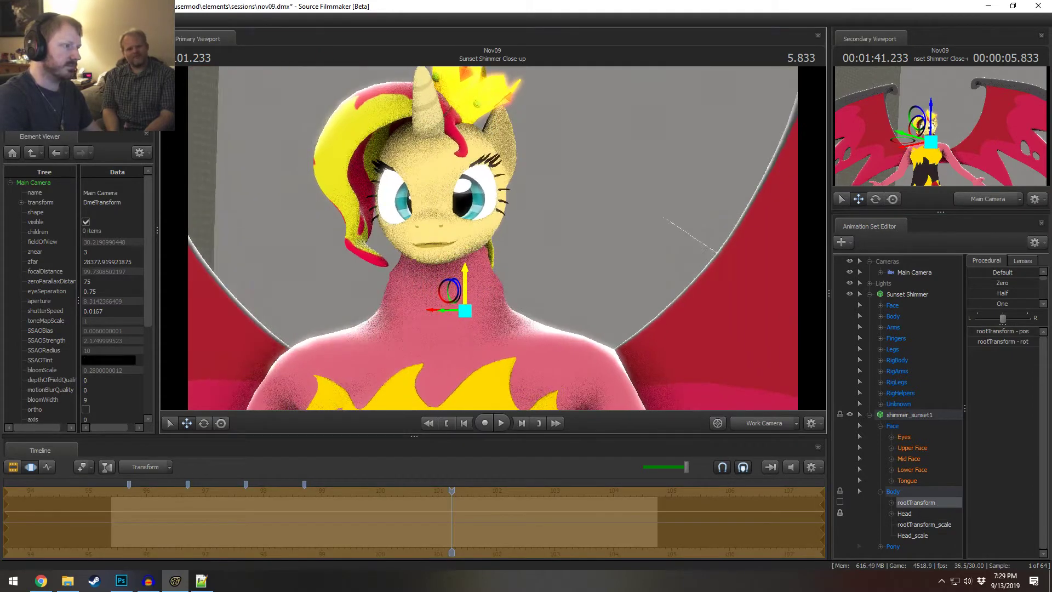
- Move the pony's Eyes view target farther out in front so the eyes look forward
left_click(905, 436)
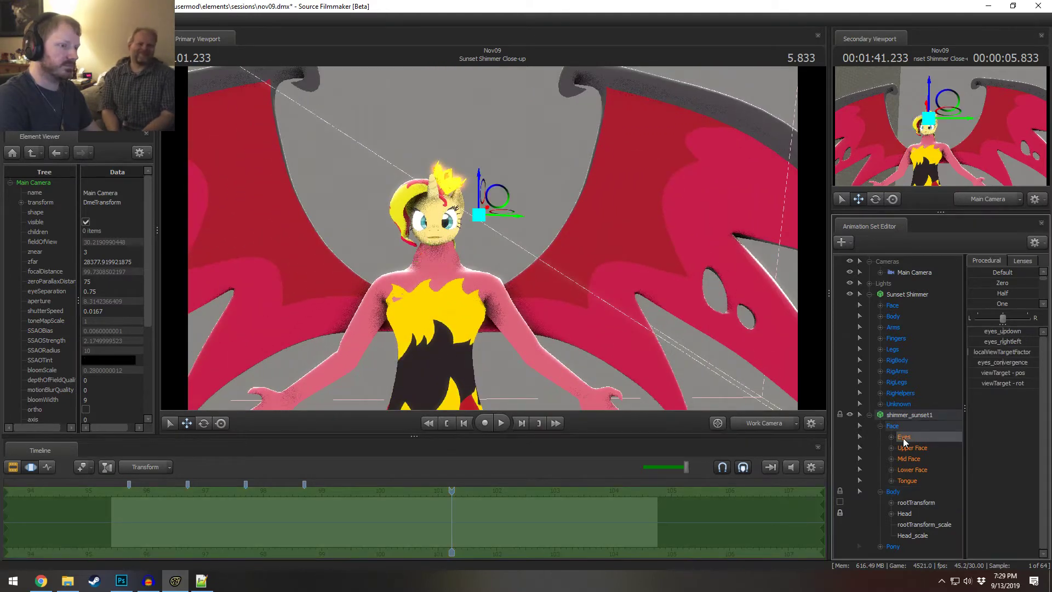
left_click_drag(511, 249, 778, 82)
left_click_drag(727, 159, 526, 176, "alt")
key("s")
mouse_move(491, 236)
left_mouse_down()
mouse_move(521, 256)
mouse_move(510, 196)
mouse_move(491, 237)
left_mouse_up()
key("w")
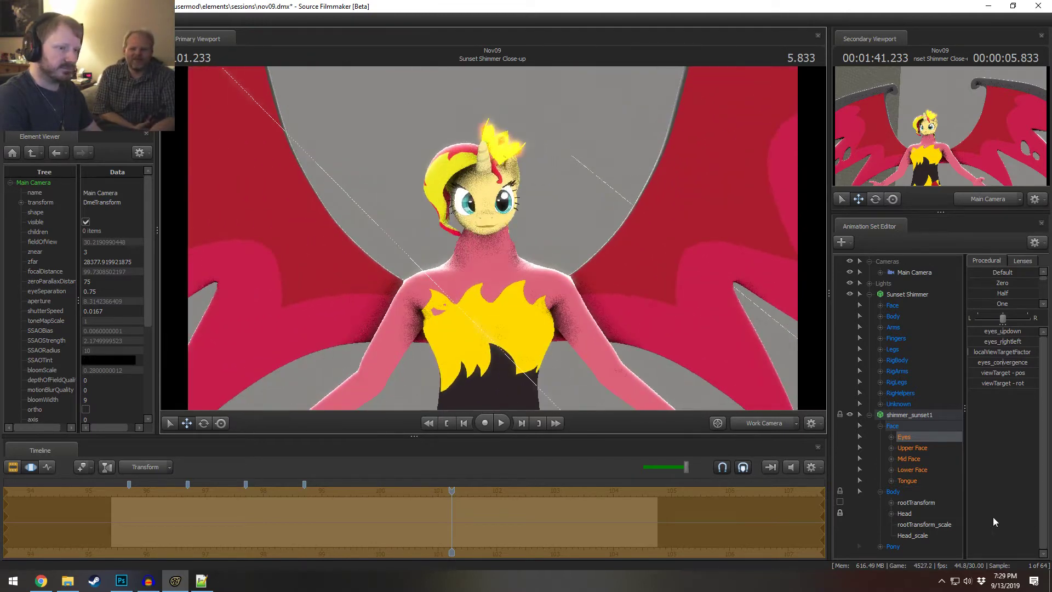
- Add a scale control to Sunset Shimmer's bip_neck and reduce bip_neck_scale to slim the neck
left_click(881, 316)
scroll(923, 417, "down", 1)
right_click(915, 511)
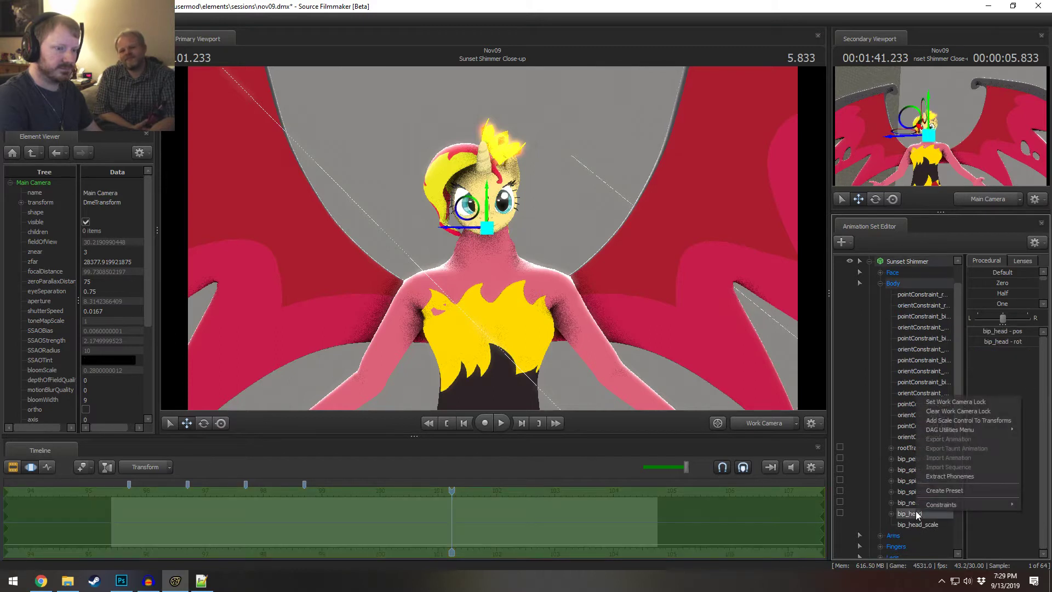
right_click(907, 501)
left_click(939, 406)
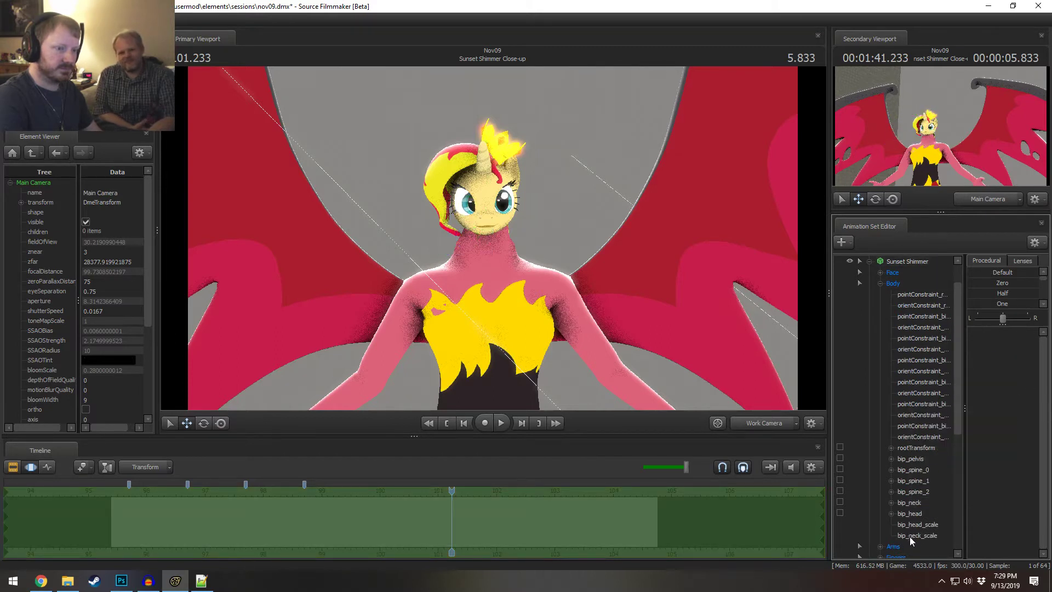
left_click(909, 536)
left_click_drag(1002, 333, 1001, 332)
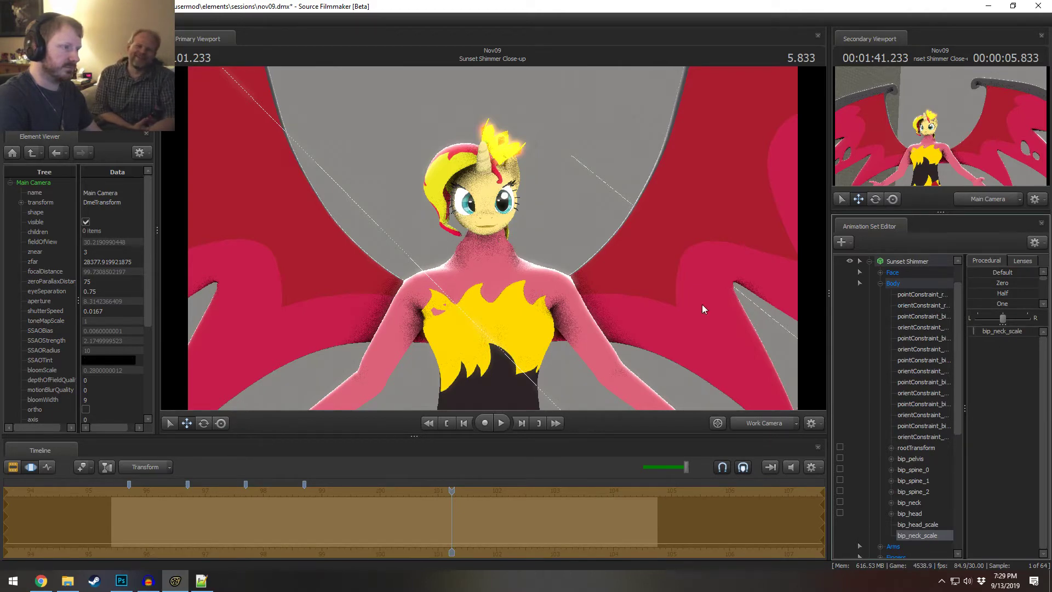
- Play the Sunset Shimmer Close-up shot from near its start and inspect the attached pony head in motion
key("s")
mouse_move(521, 282)
left_mouse_down()
mouse_move(522, 307)
mouse_move(521, 281)
left_mouse_up()
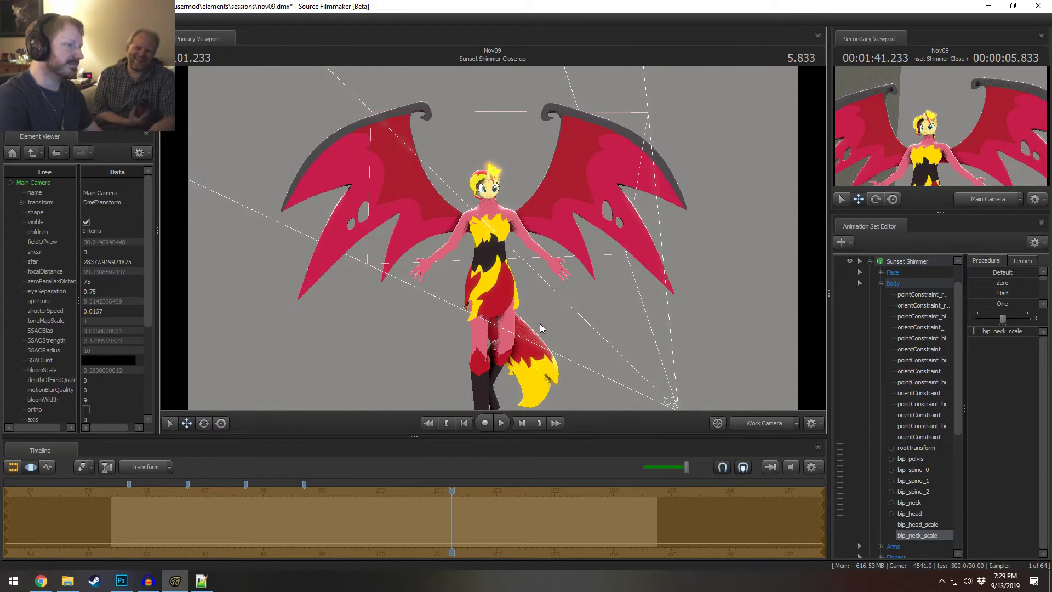
key("space")
key("space")
key("F2")
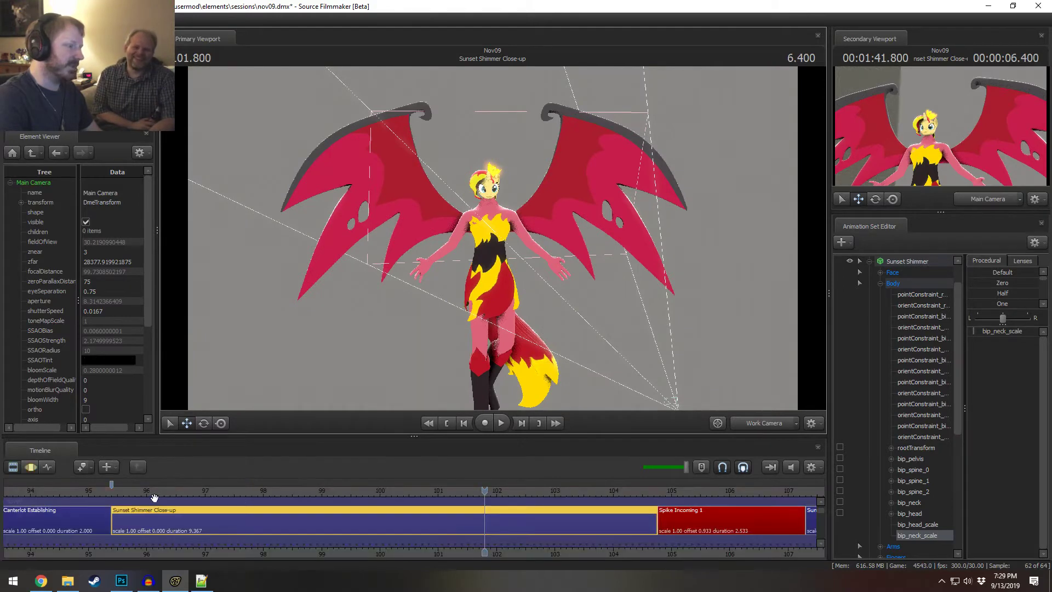
left_click(131, 495)
key("space")
key("space")
left_click_drag(493, 238, 417, 235)
key("w")
key("d")
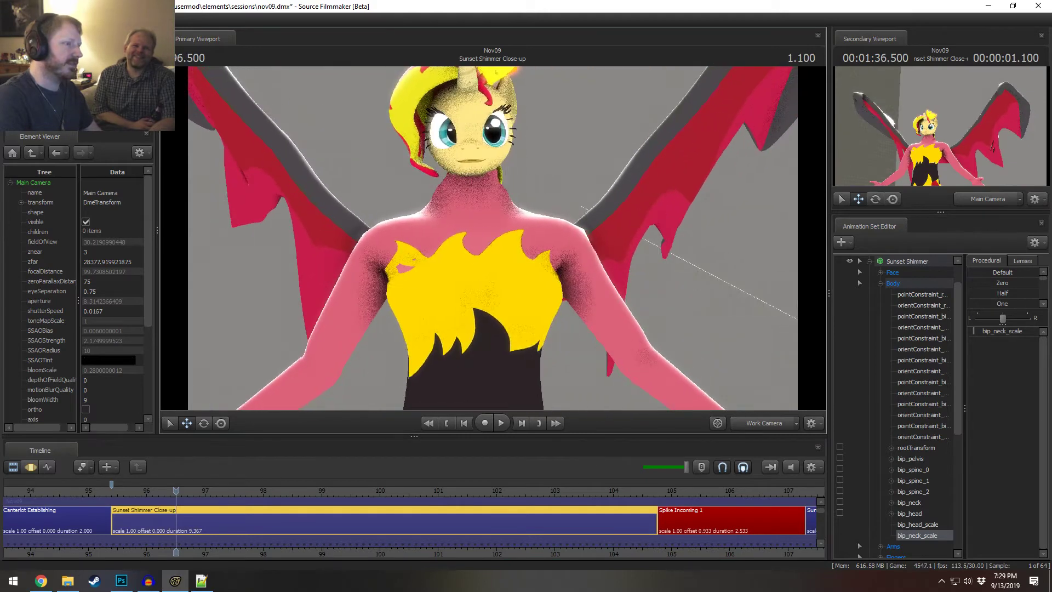
- Inspect Sunset Shimmer's Lower Face controls, and collapse her animation set to reach the shimmer_sunset1 controls
scroll(904, 349, "up", 1)
left_click(880, 305)
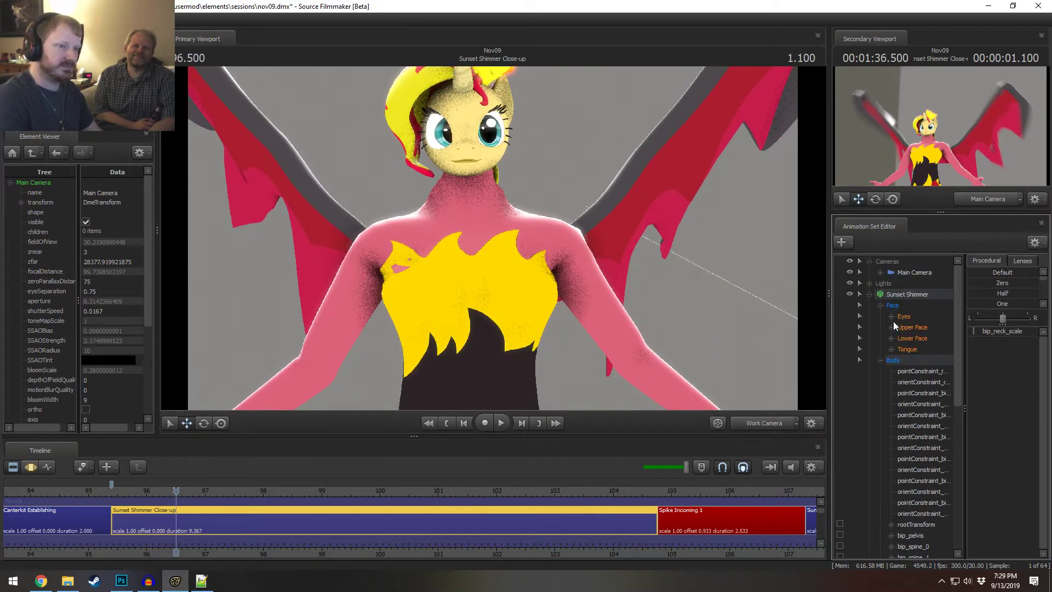
left_click(913, 339)
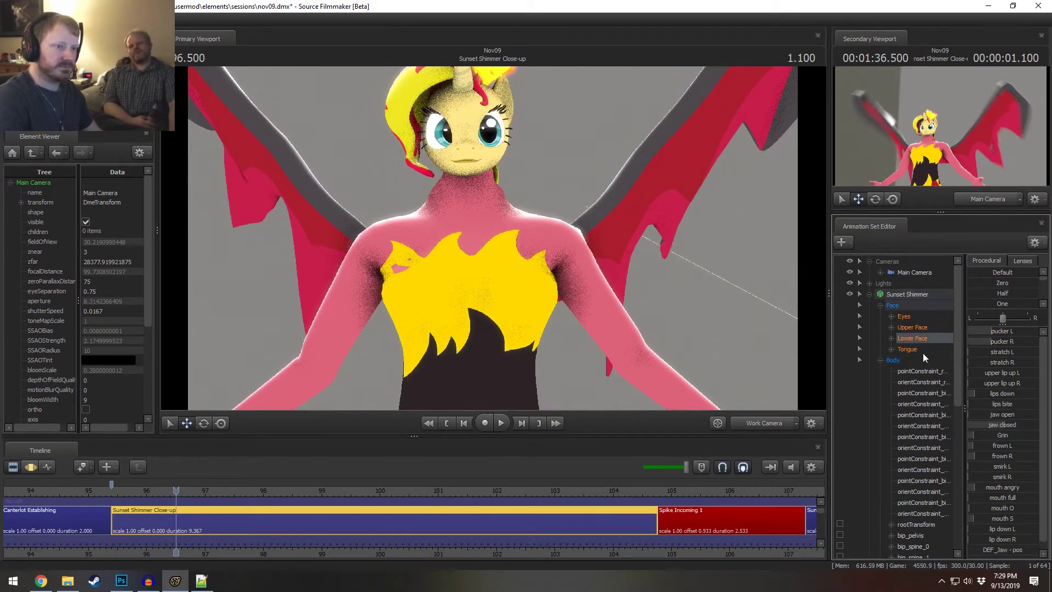
left_click(869, 295)
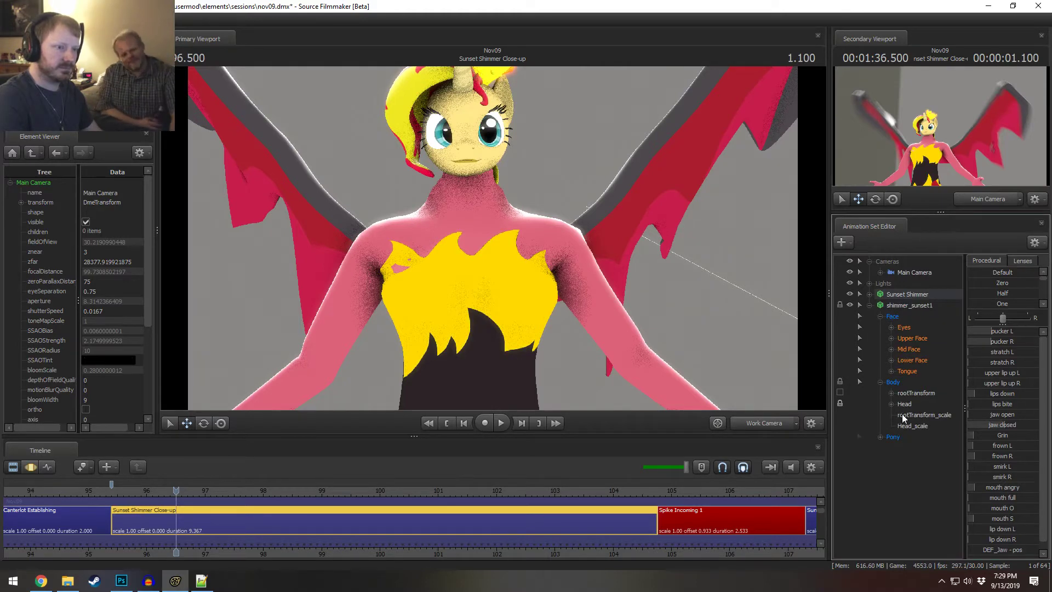
- Shape shimmer_sunset1's mouth with Lower Face controls: slight jaw_open, partial mouth_o2, and full l_smirk and r_smirk
left_click(909, 359)
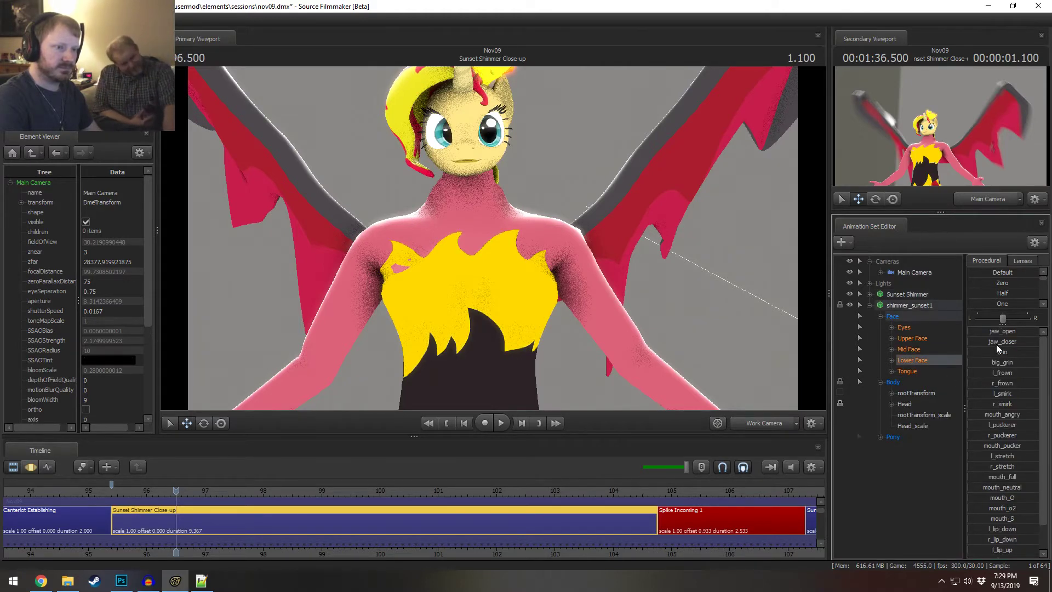
left_click_drag(1002, 331, 979, 331)
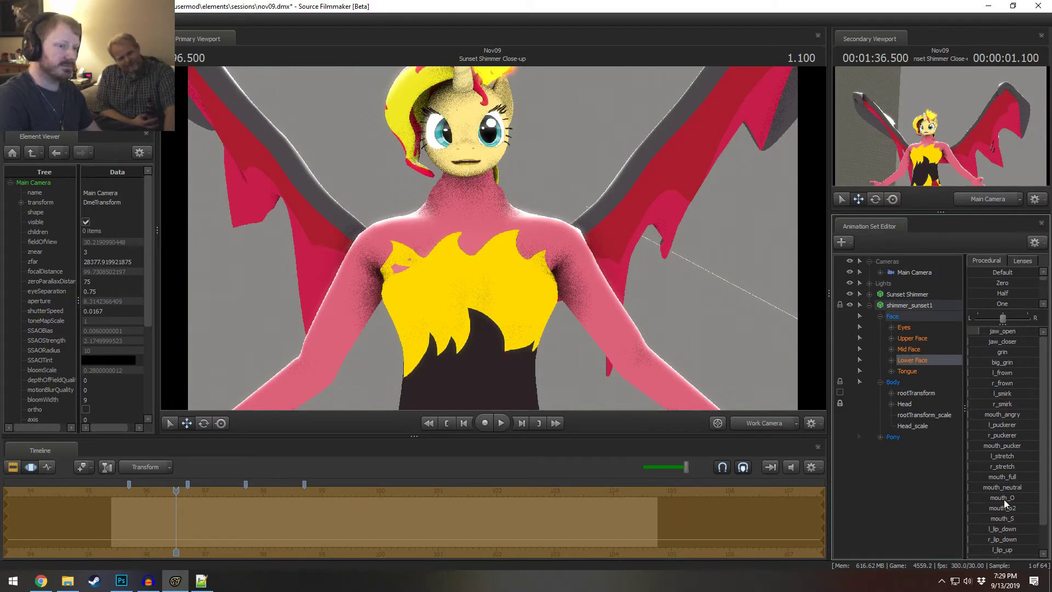
left_click_drag(971, 508, 991, 508)
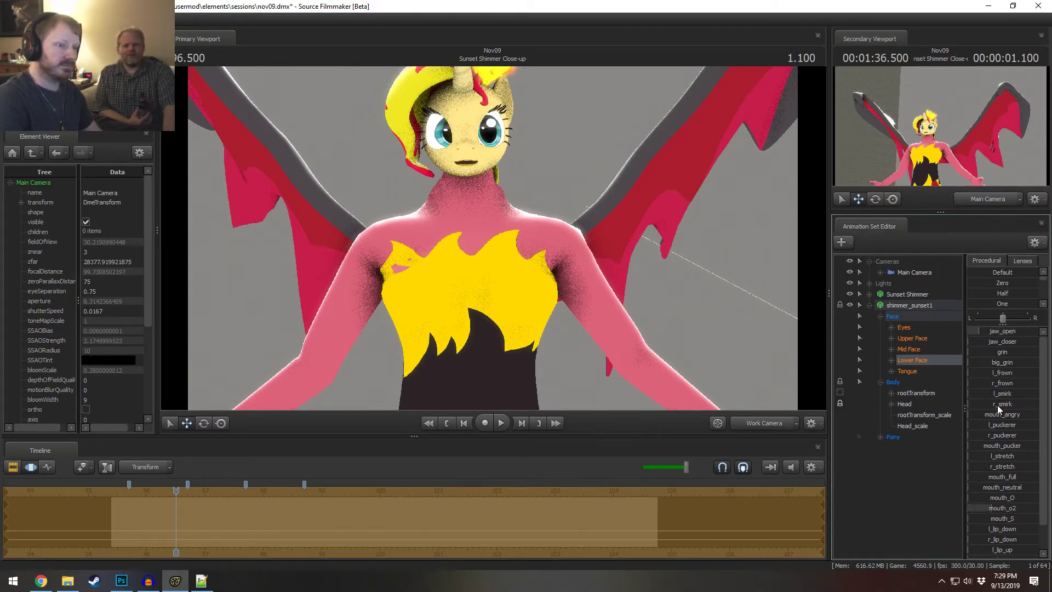
left_click_drag(998, 405, 1038, 393)
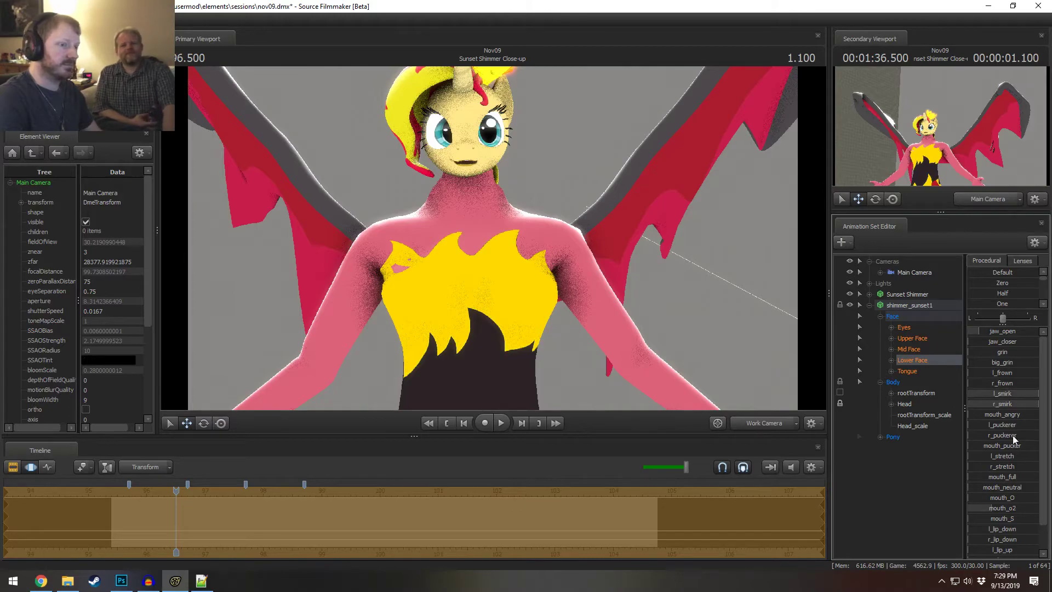
- Increase shimmer_sunset1's Head_scale so the pony head becomes far larger than the demon body, and frame the face
key("w")
mouse_move(705, 313)
left_mouse_down()
mouse_move(705, 259)
mouse_move(704, 318)
mouse_move(695, 308)
left_mouse_up()
key("w")
key("s")
key("w")
key("s")
right_click_drag(704, 307, 494, 243)
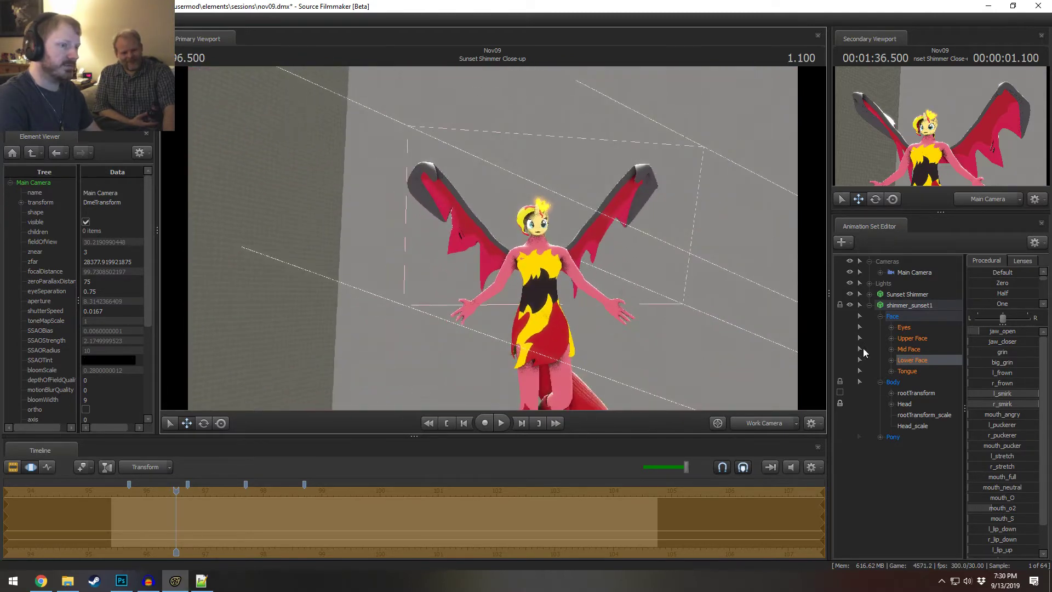
left_click(904, 404)
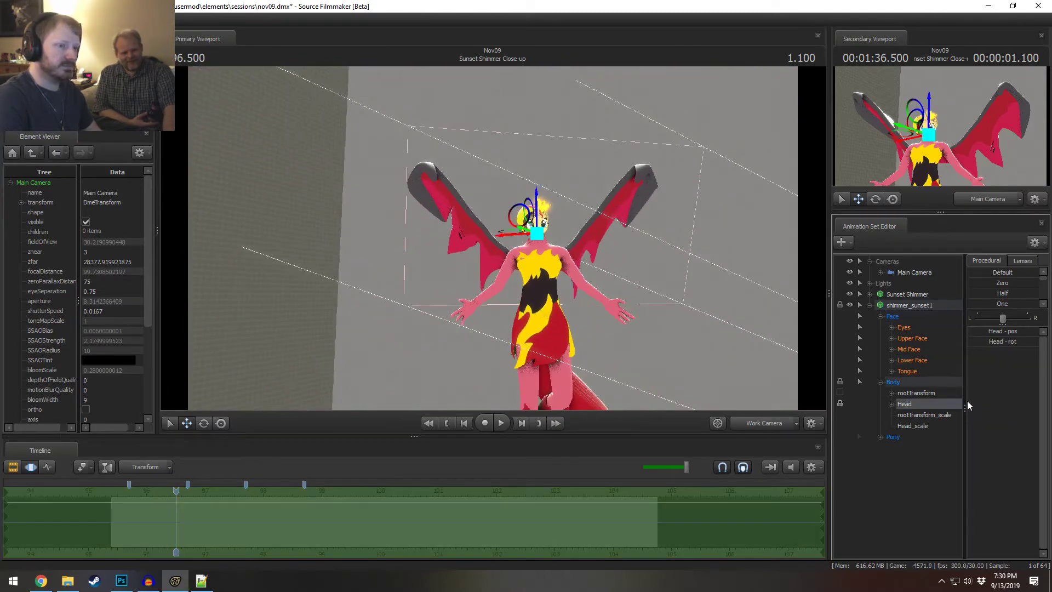
left_click(914, 425)
left_click_drag(971, 330, 977, 331)
right_click_drag(767, 323, 494, 244)
left_click_drag(492, 238, 575, 246, "alt")
right_click_drag(492, 238, 449, 238, "alt")
left_click_drag(493, 238, 517, 220)
key("w")
- Return shimmer_sunset1's jaw_open, l_smirk, r_smirk and mouth_o2 sliders to zero to close the mouth
left_click(905, 360)
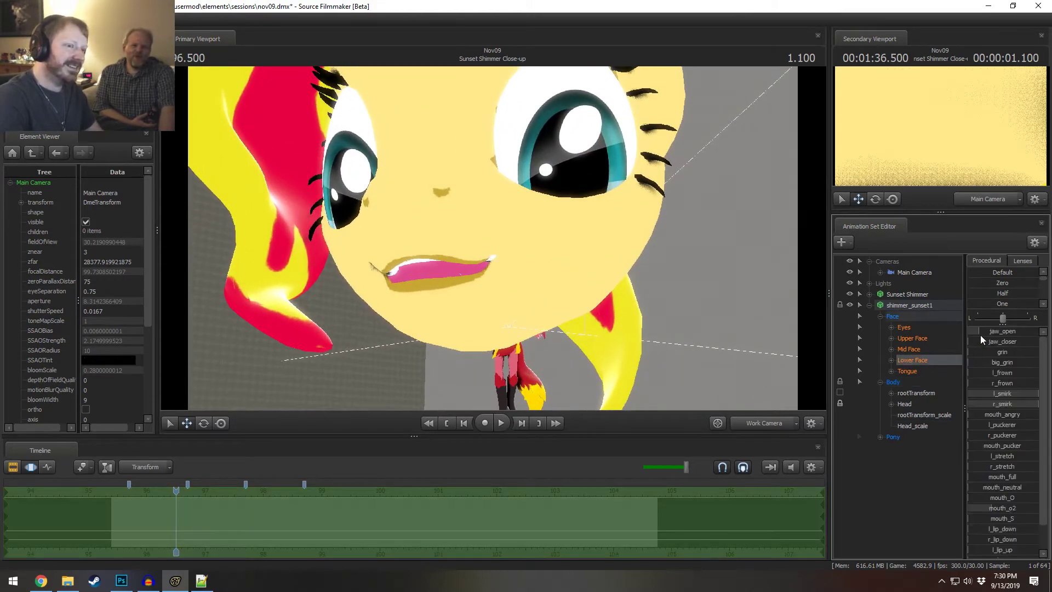
mouse_move(981, 334)
left_mouse_down()
mouse_move(1030, 334)
mouse_move(969, 334)
left_mouse_up()
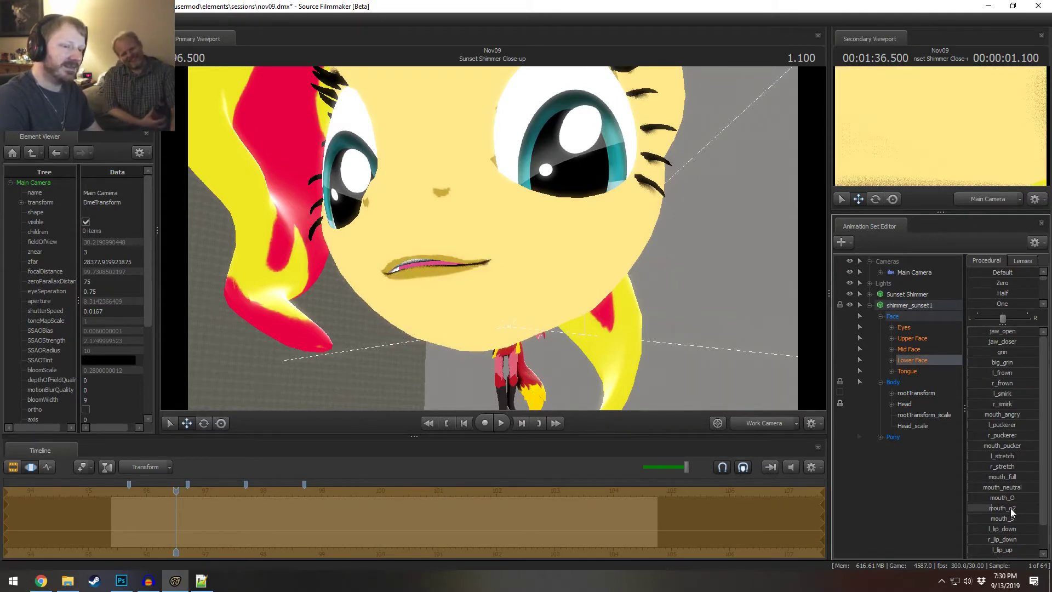
key("ctrl+z")
key("ctrl+z")
left_click_drag(548, 274, 542, 232)
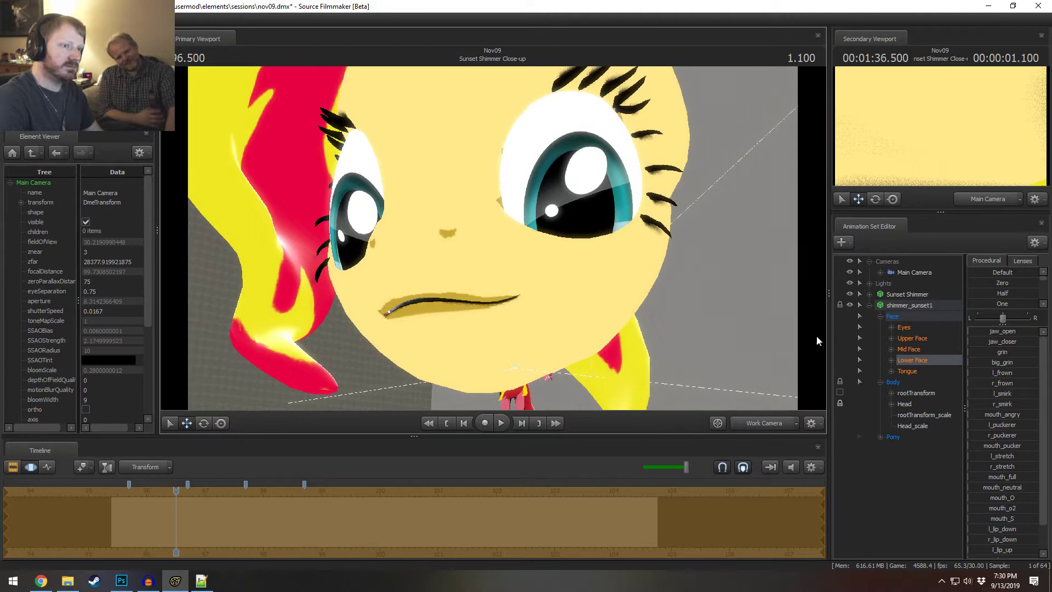
- Adjust shimmer_sunset1's Eyes controls to redirect the pony's gaze
left_click(903, 327)
mouse_move(1003, 331)
left_mouse_down()
mouse_move(995, 361)
mouse_move(953, 358)
left_mouse_up()
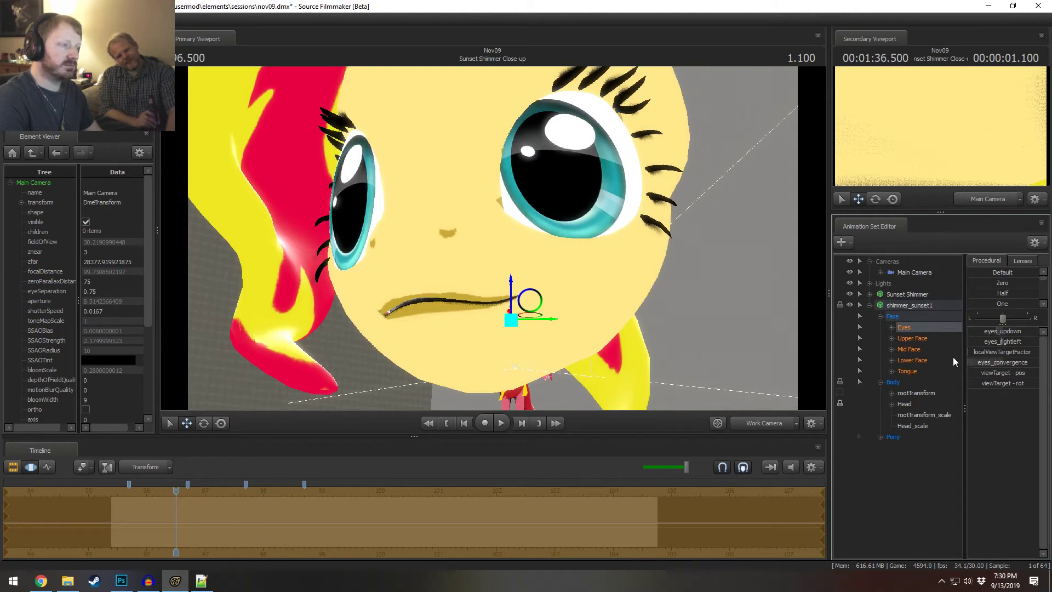
- Try skin 2 on shimmer_sunset1 for tiny pupils, and switch the model to skin 1
right_click(916, 310)
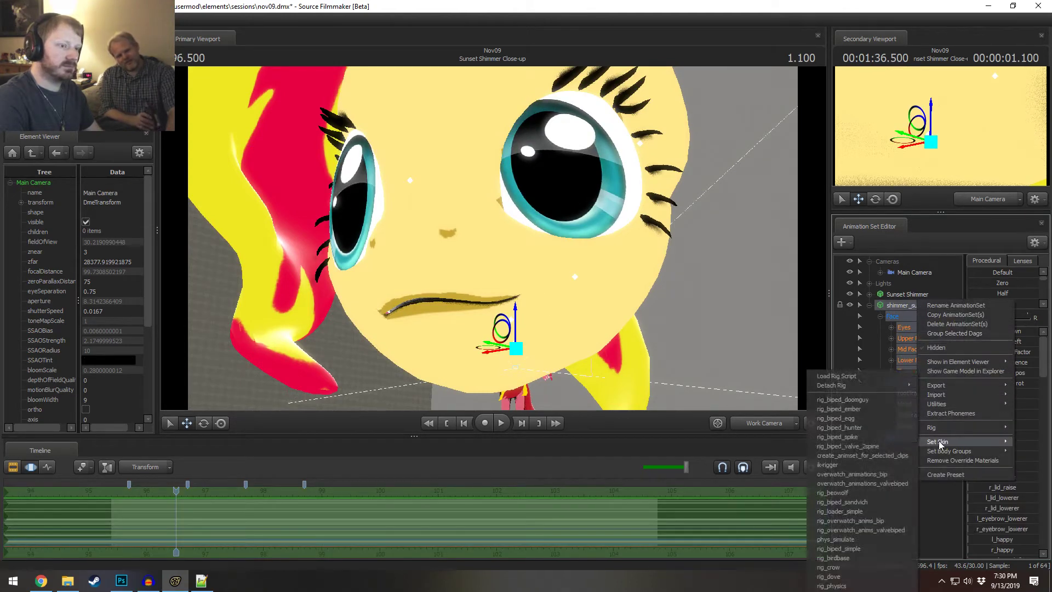
mouse_move(958, 447)
left_click(1026, 462)
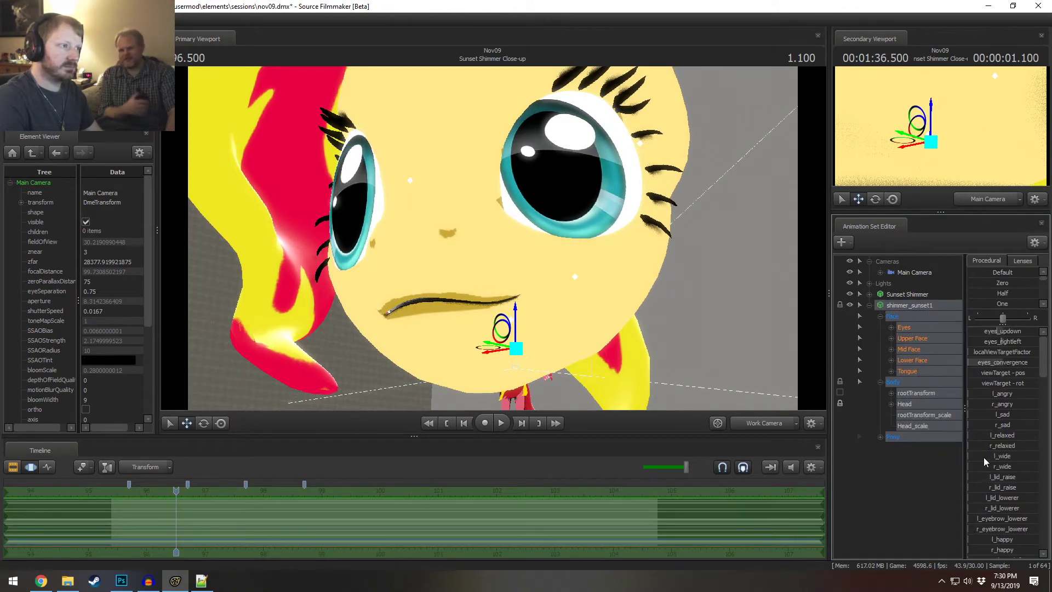
right_click(904, 306)
mouse_move(939, 455)
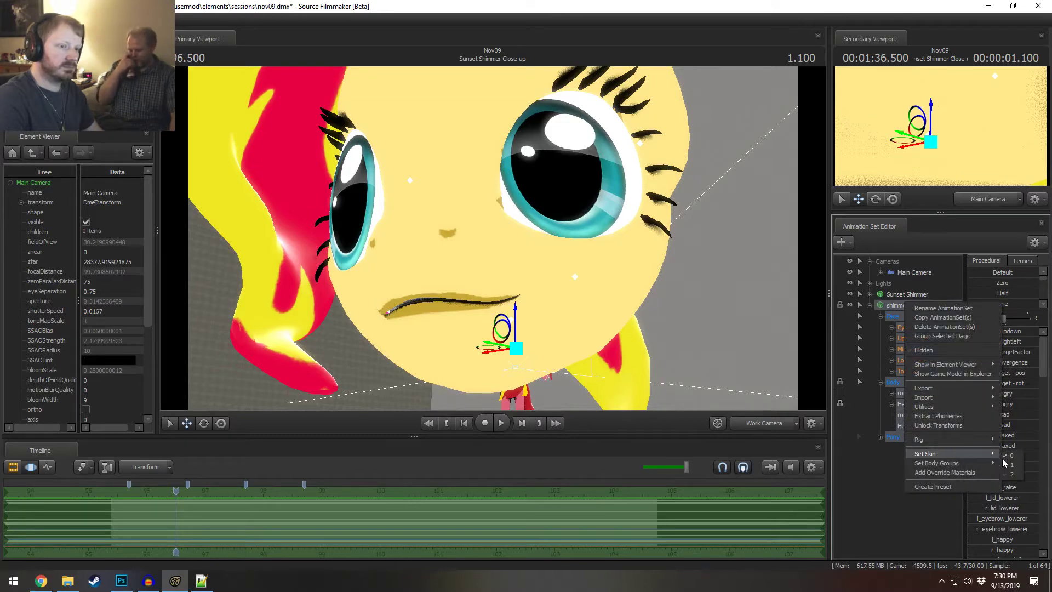
left_click(1012, 475)
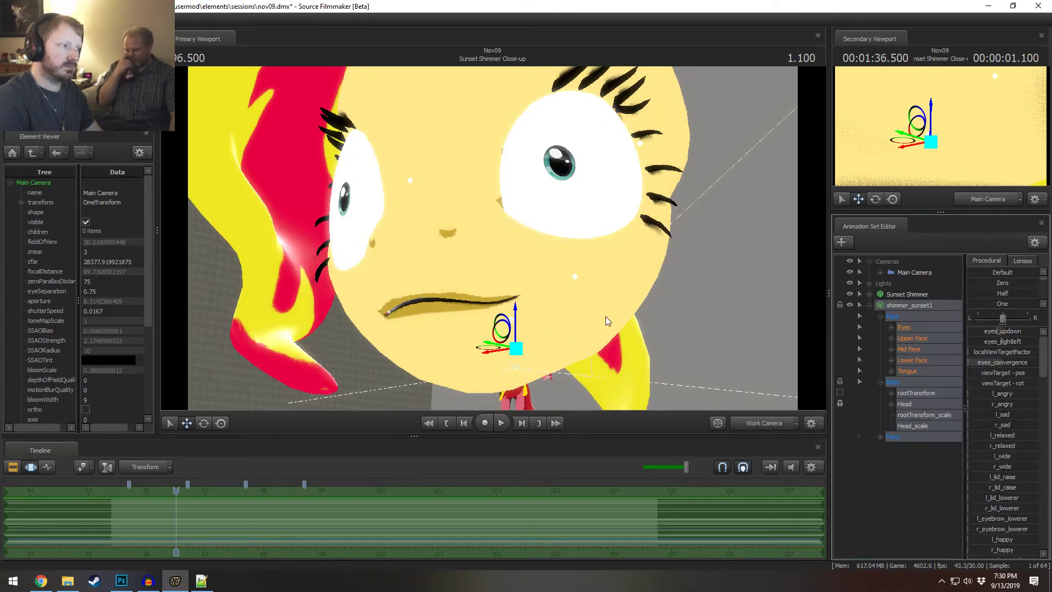
right_click(910, 304)
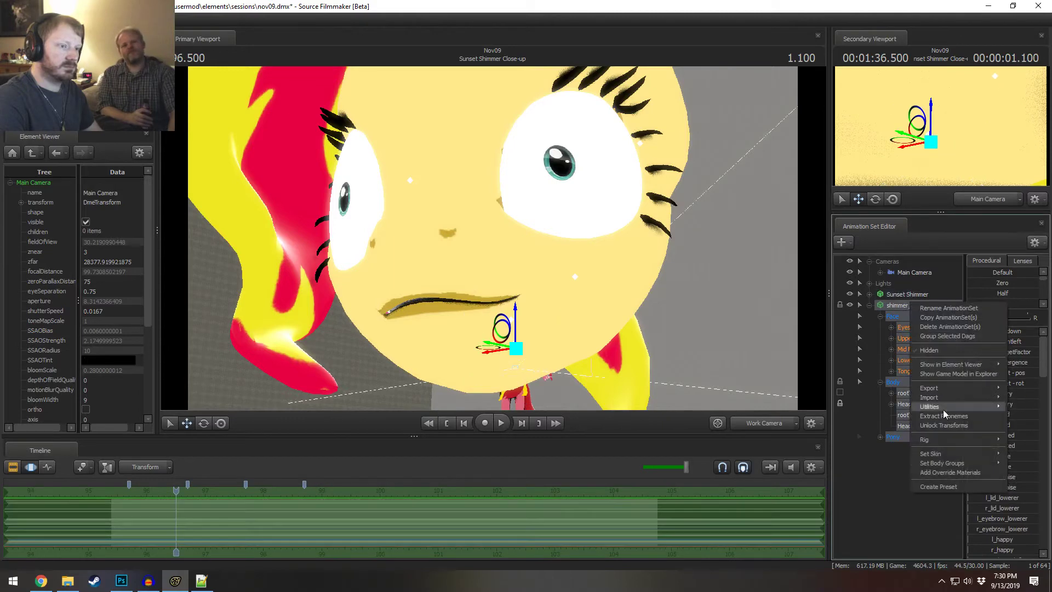
mouse_move(942, 455)
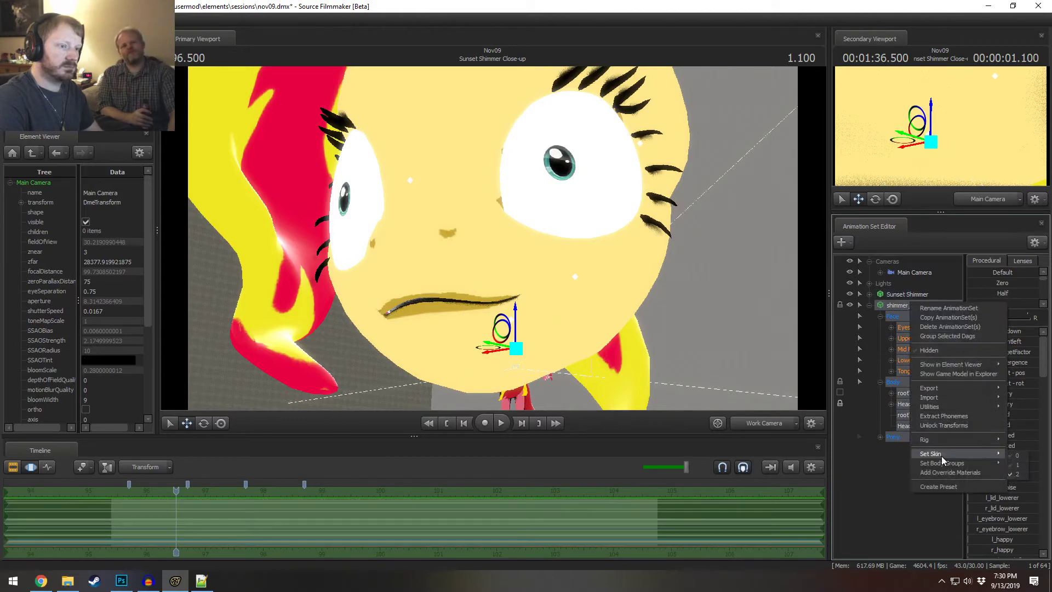
left_click(1023, 465)
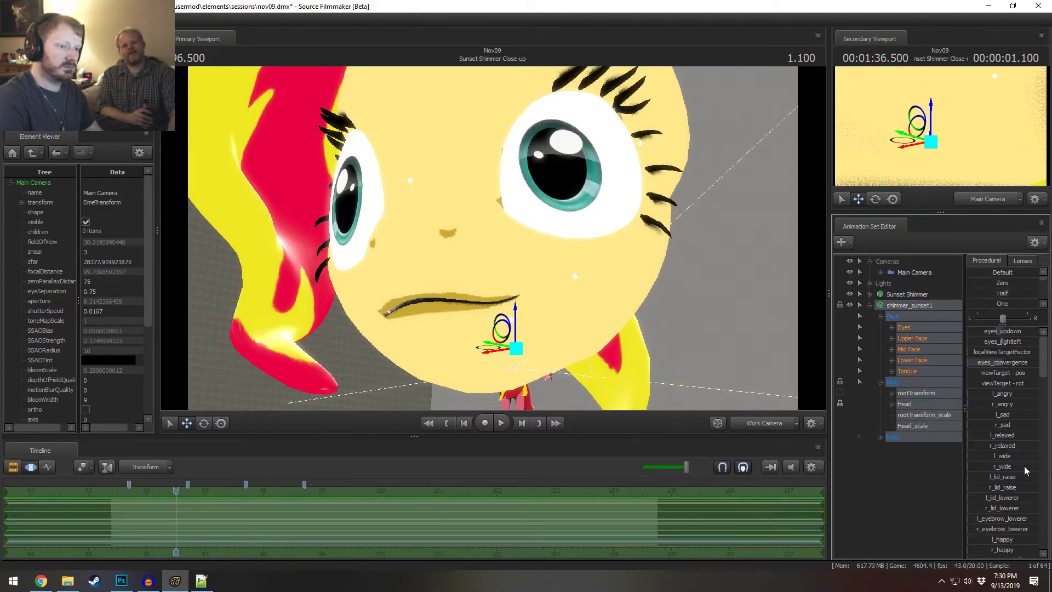
- Raise shimmer_sunset1's mouth_neutral fully, open the jaw slightly, and raise l_puckerer and r_puckerer partway
left_click(929, 361)
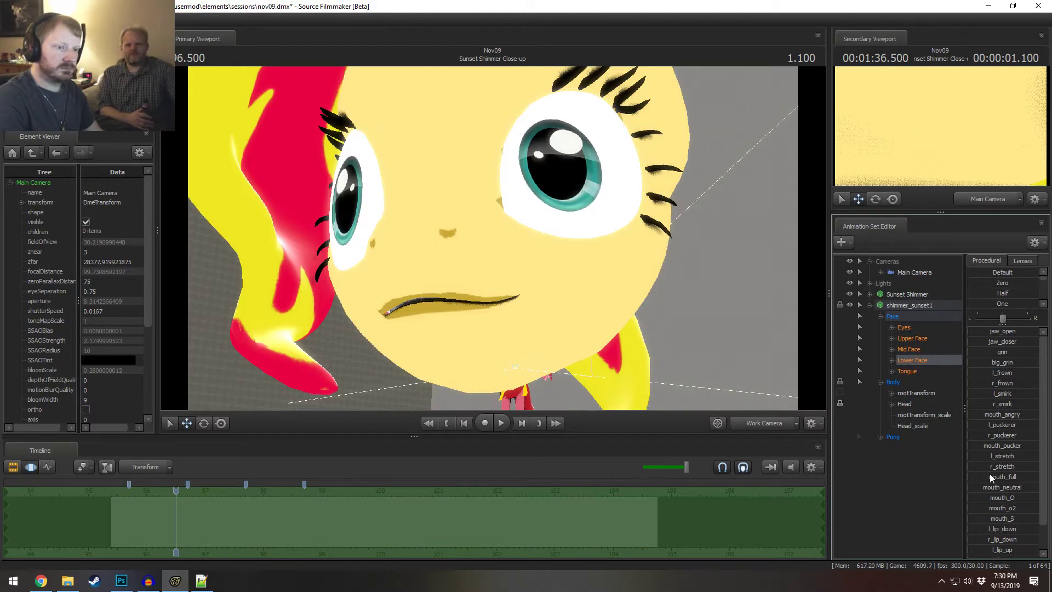
left_click_drag(993, 489, 1017, 490)
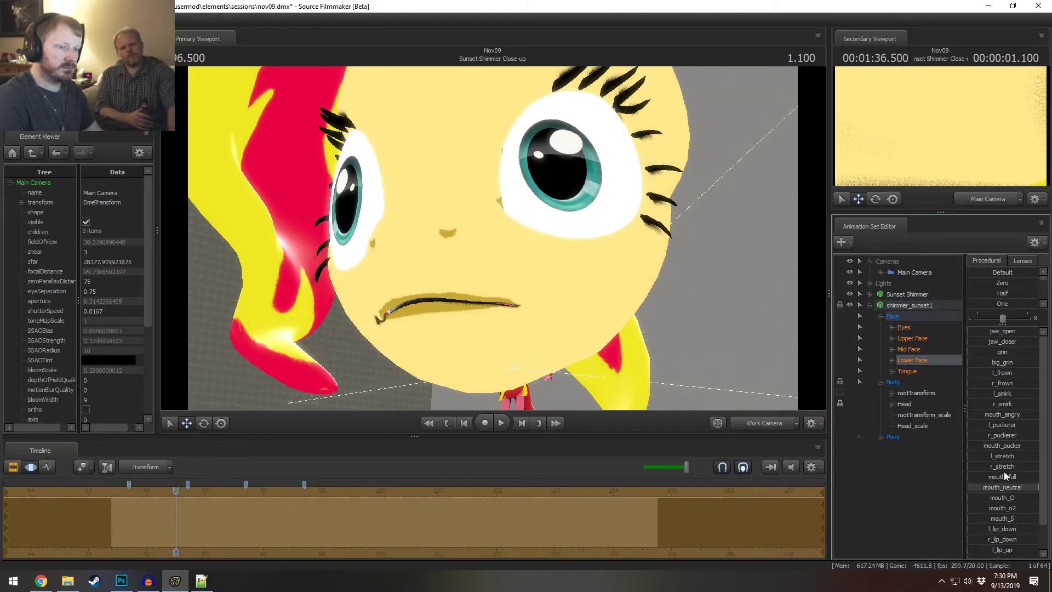
left_click_drag(997, 332, 1011, 332)
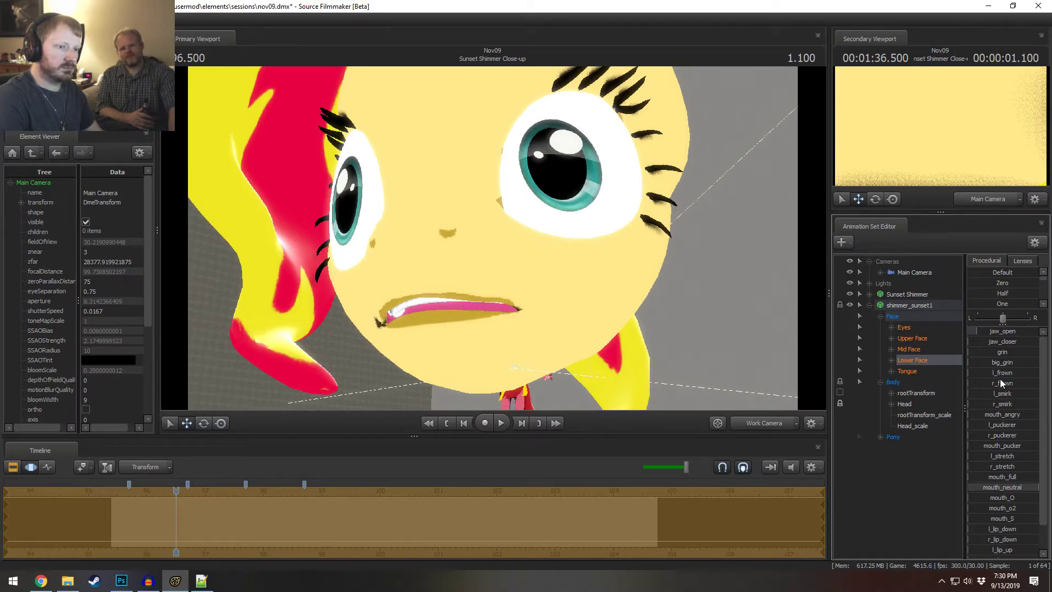
left_click_drag(1000, 425, 1035, 435)
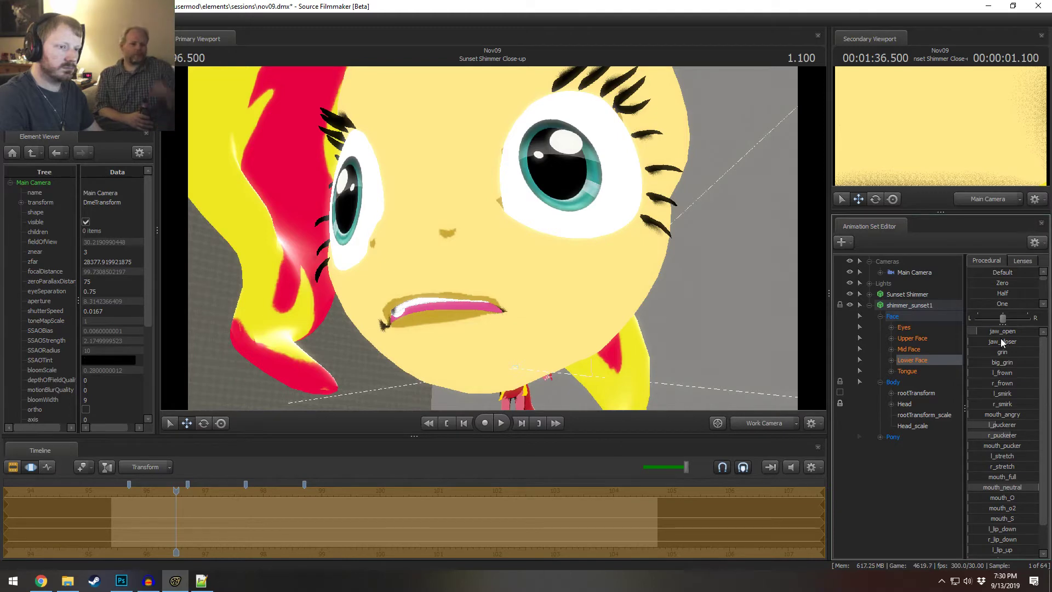
- Raise shimmer_sunset1's jaw_closer and test jaw_open against it from the front, returning jaw_open to zero
left_click_drag(1003, 342, 1033, 341)
key("a")
left_click_drag(693, 290, 767, 291)
mouse_move(649, 294)
left_mouse_down()
mouse_move(645, 282)
mouse_move(649, 291)
left_mouse_up()
key("s")
key("w")
key("w")
key("w")
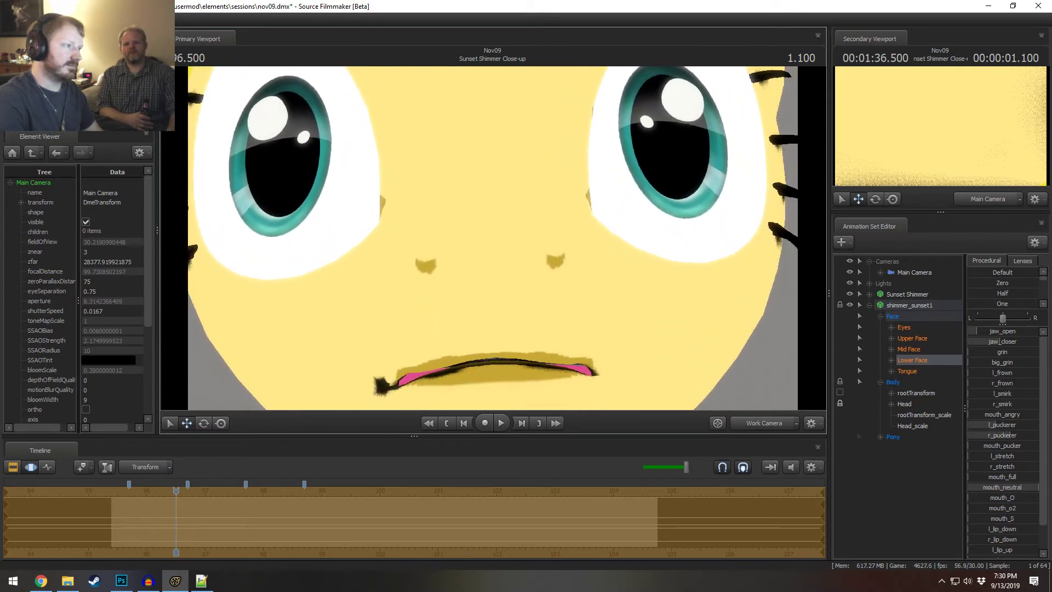
mouse_move(994, 332)
left_mouse_down()
mouse_move(979, 332)
mouse_move(1003, 332)
mouse_move(978, 333)
left_mouse_up()
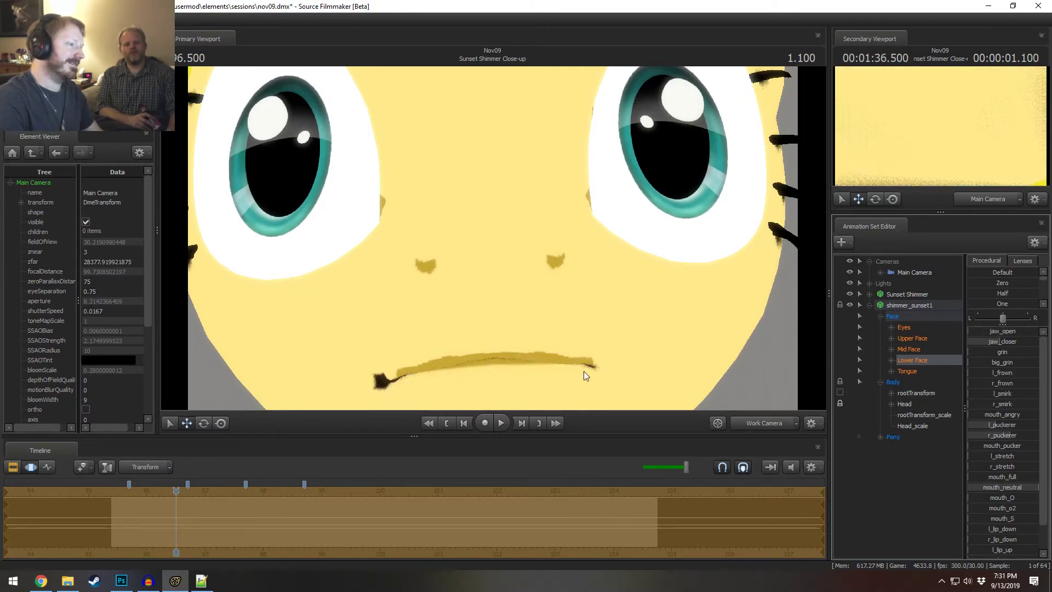
left_click_drag(583, 371, 599, 278)
left_click_drag(994, 332, 969, 332)
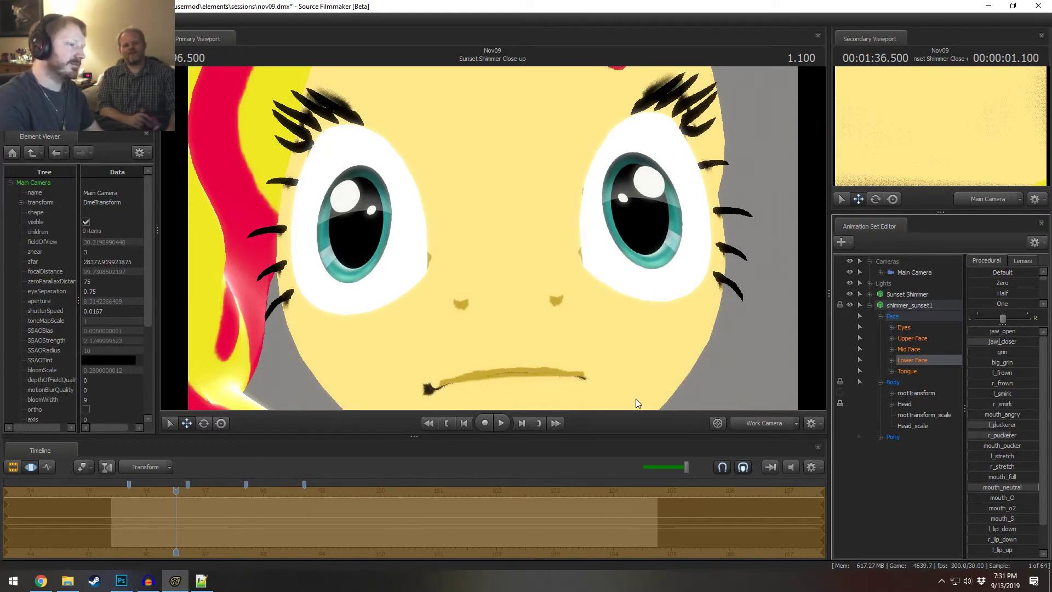
key("s")
mouse_move(635, 403)
left_mouse_down()
mouse_move(658, 417)
mouse_move(643, 415)
left_mouse_up()
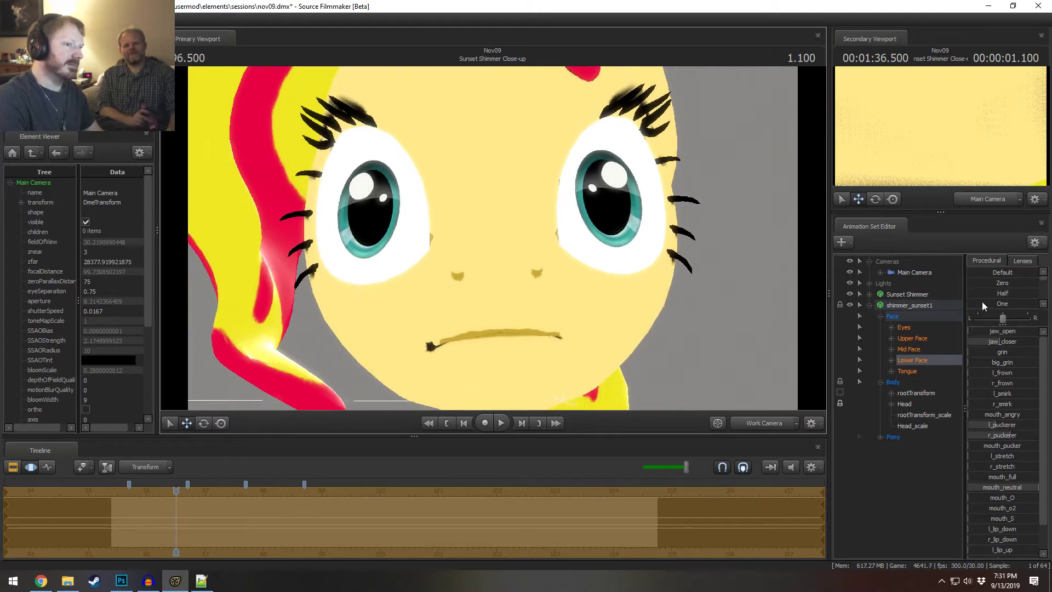
left_click_drag(986, 332, 971, 332)
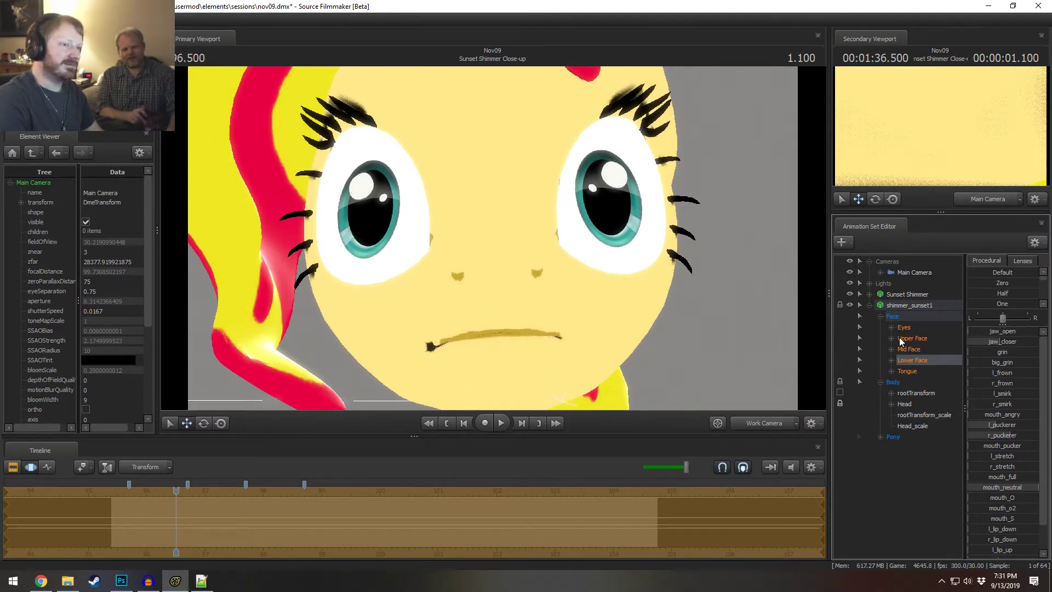
- Isolate the pony's jaw_open, l_wide and r_wide controls and try the One preset on them together
left_click(891, 360)
left_click(926, 372)
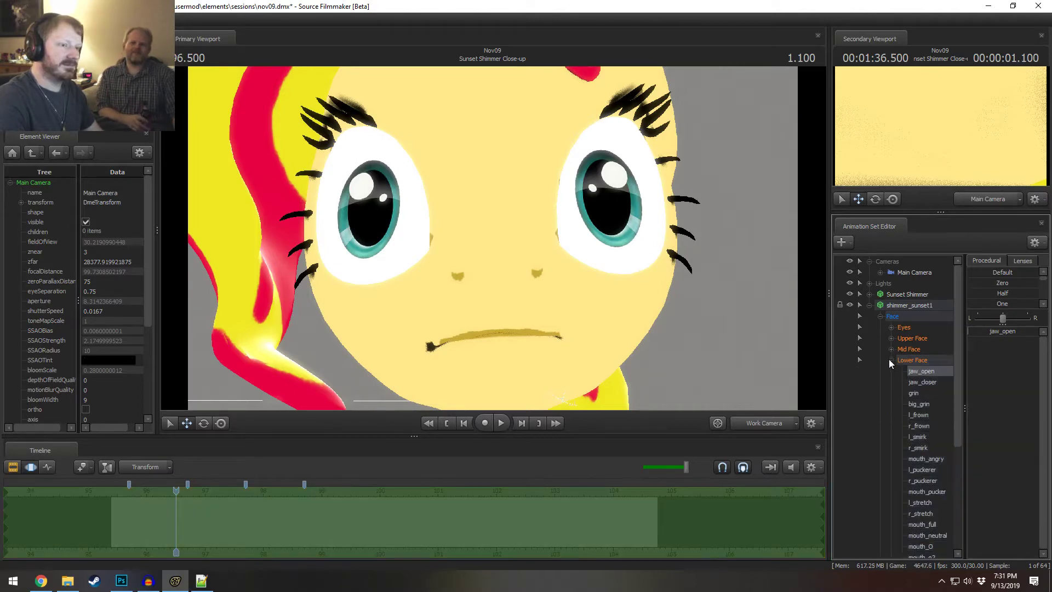
left_click(890, 360)
left_click(891, 338)
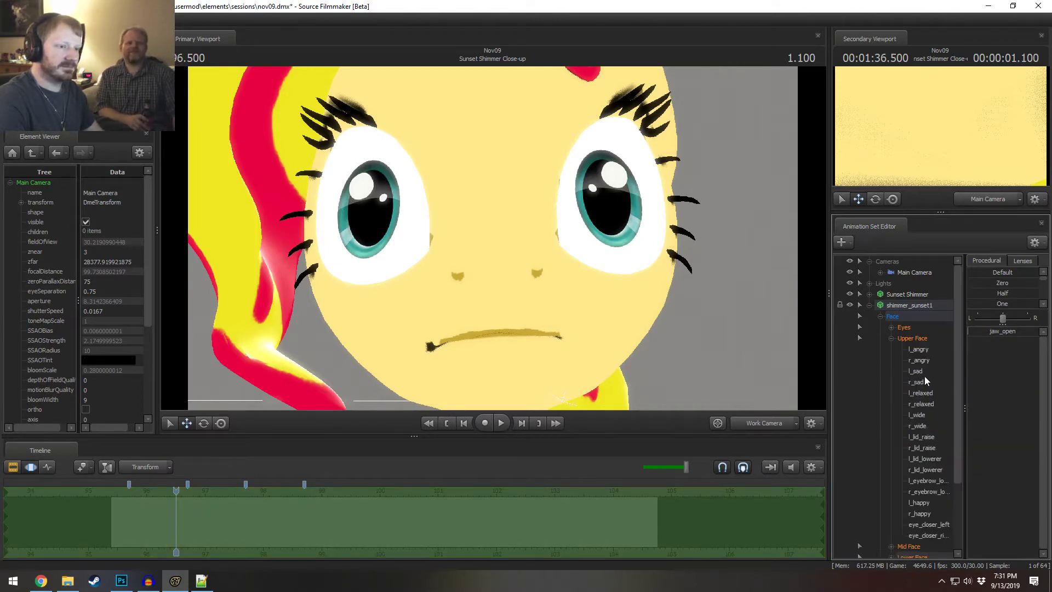
left_click_drag(925, 427, 923, 419, "ctrl")
mouse_move(998, 307)
left_mouse_down()
mouse_move(1035, 307)
mouse_move(998, 307)
left_mouse_up()
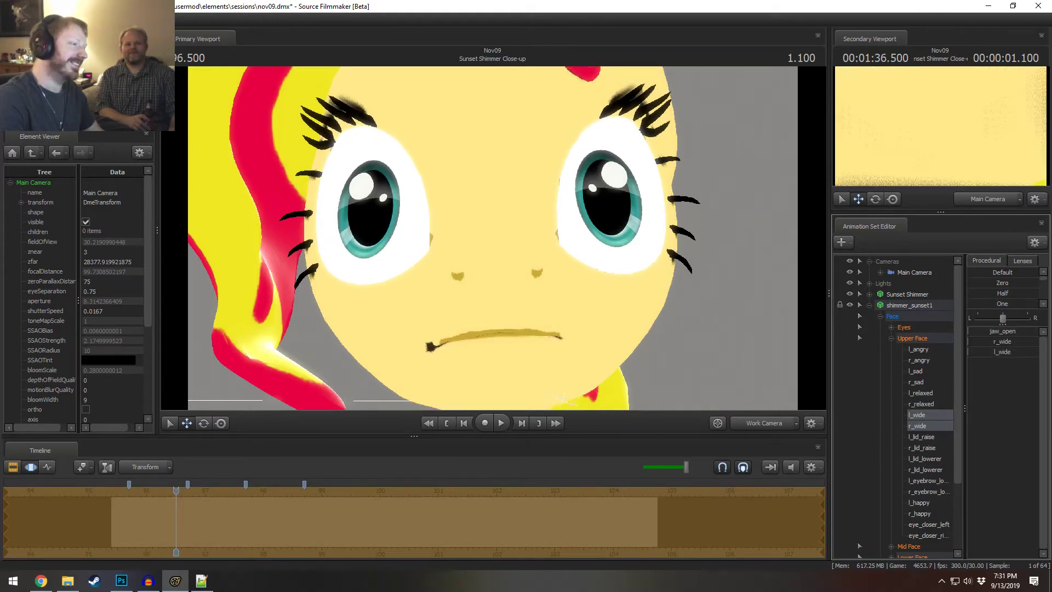
mouse_move(999, 307)
left_mouse_down()
mouse_move(1041, 310)
mouse_move(1002, 311)
left_mouse_up()
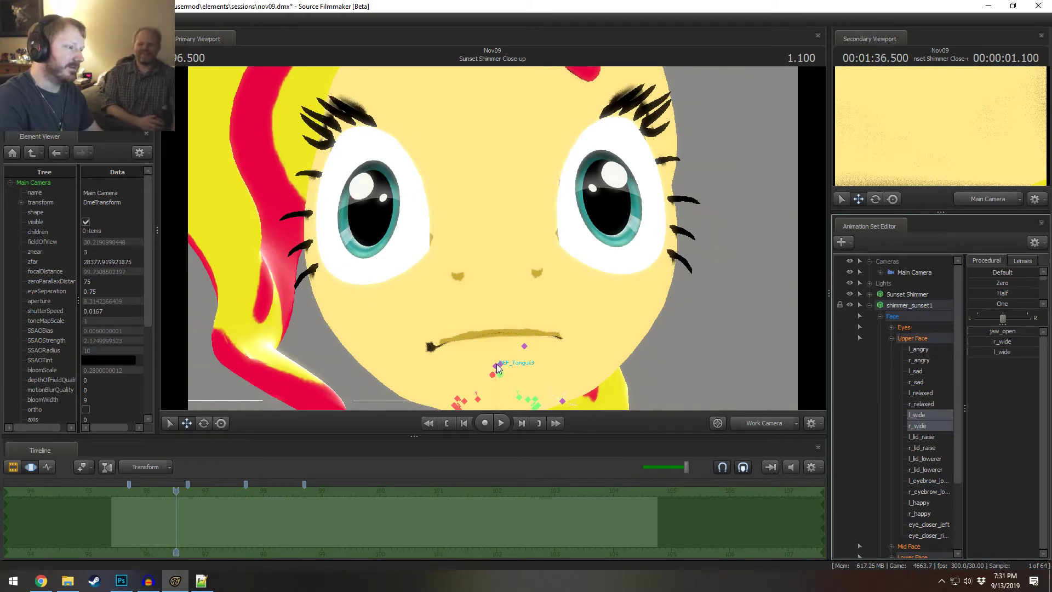
- Undo the whole run of pony-head edits until shimmer_sunset1 is removed and Sunset Shimmer's own head is restored
key("ctrl+z")
key("ctrl+z")
key("ctrl+z")
key("ctrl+z")
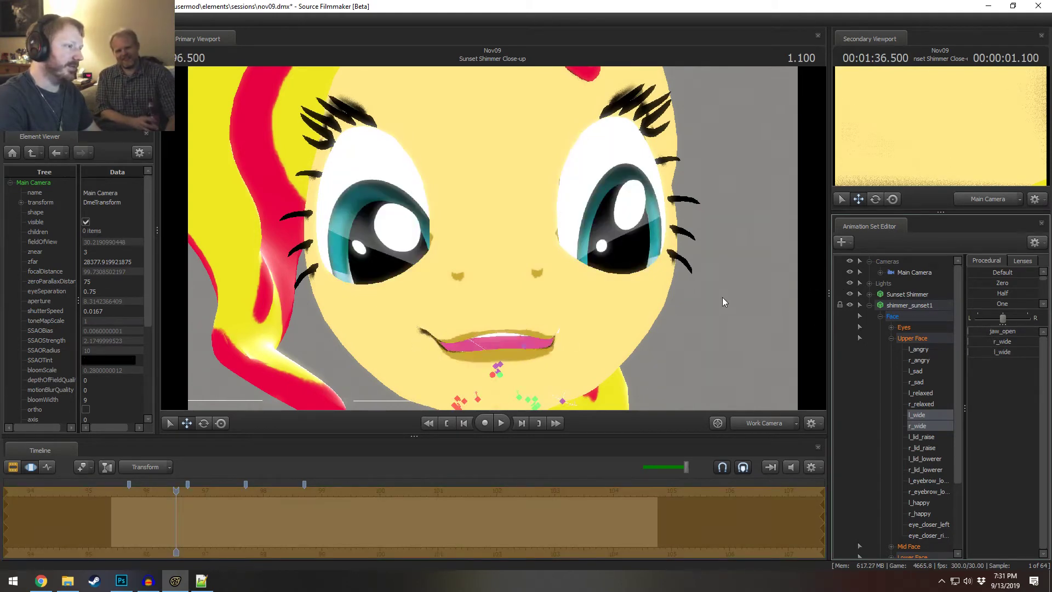
key("ctrl+z")
key("ctrl+z")
key("ctrl+z")
key("ctrl+z")
key("ctrl+z")
key("ctrl+z")
key("ctrl+z")
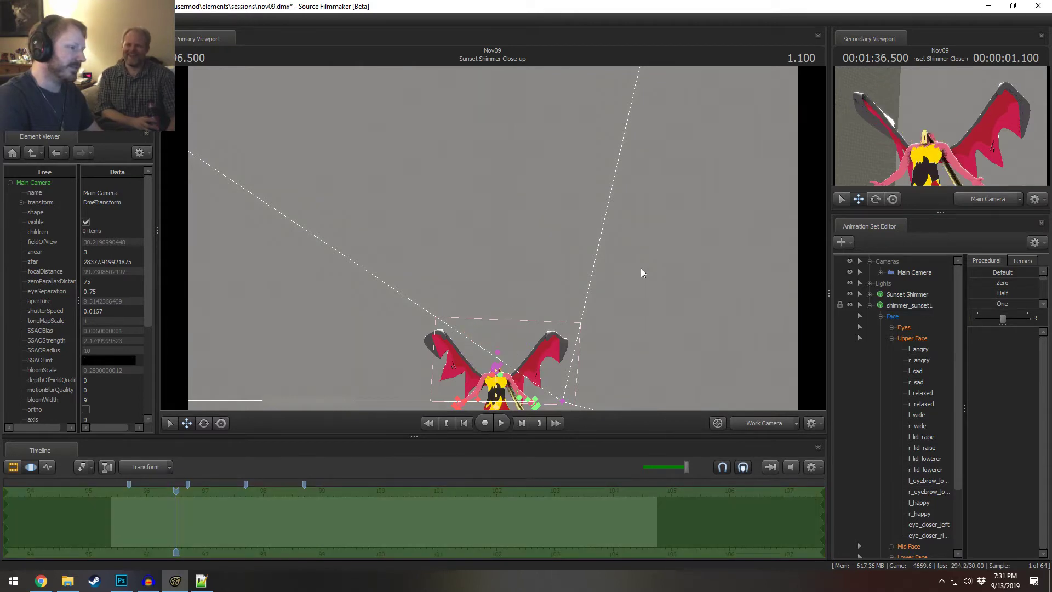
key("ctrl+z")
key("ctrl+z")
key("ctrl+z")
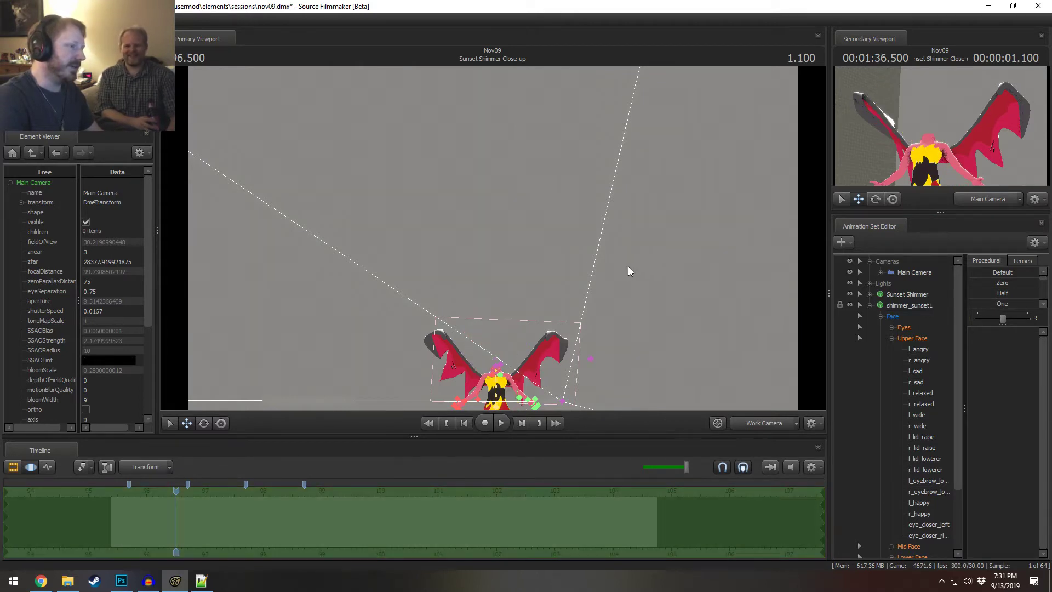
left_click_drag(628, 266, 493, 238)
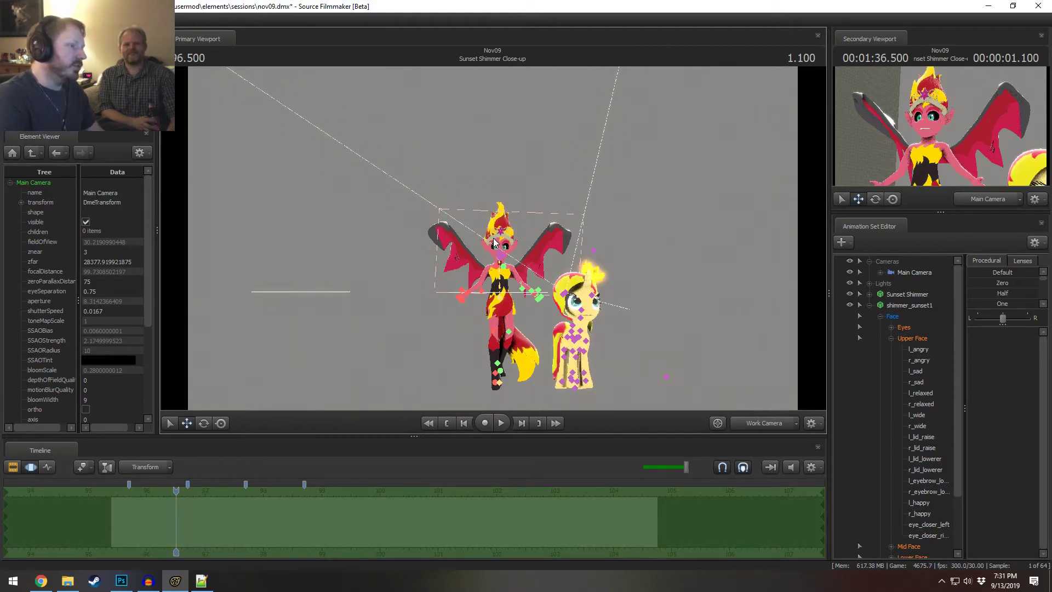
key("ctrl+z")
key("ctrl+z")
key("ctrl+z")
key("ctrl+z")
key("ctrl+z")
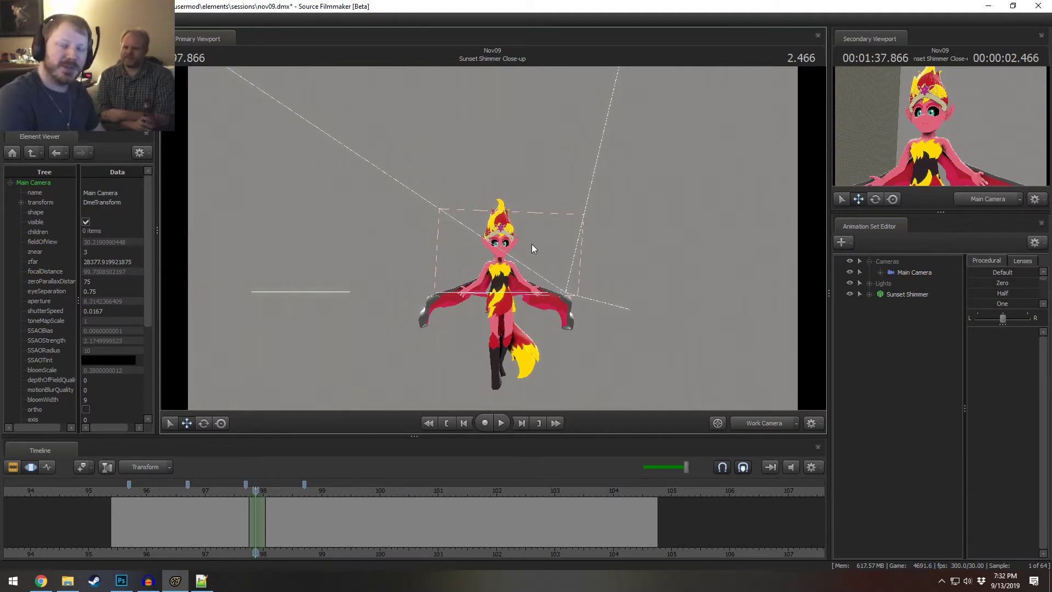
- Play the Sunset Shimmer Close-up shot from its early frames while viewing the demon's face from the front
left_click_drag(532, 245, 493, 238)
key("w")
key("w")
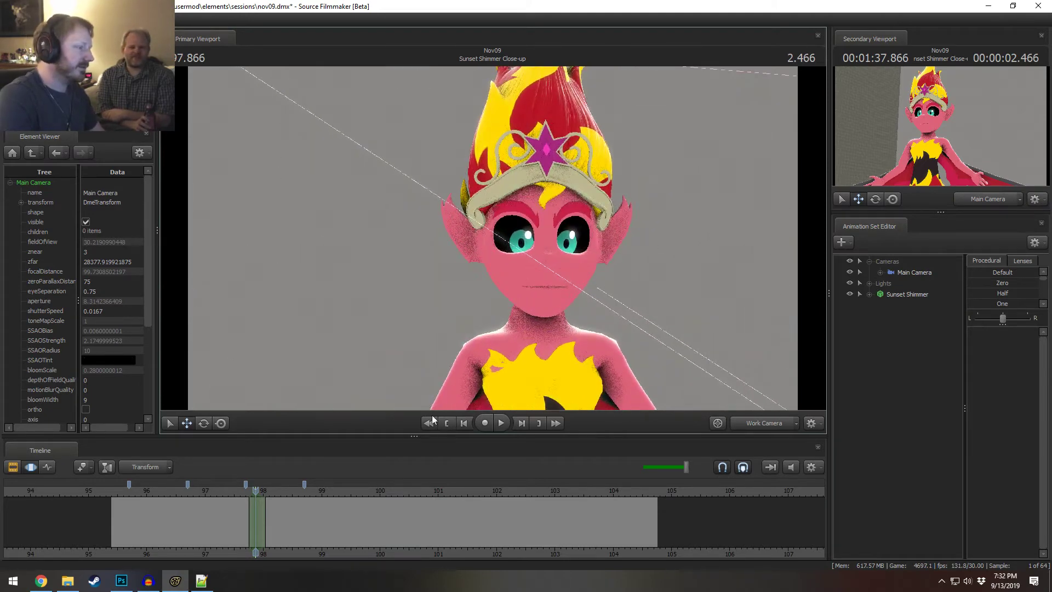
left_click(163, 502)
key("space")
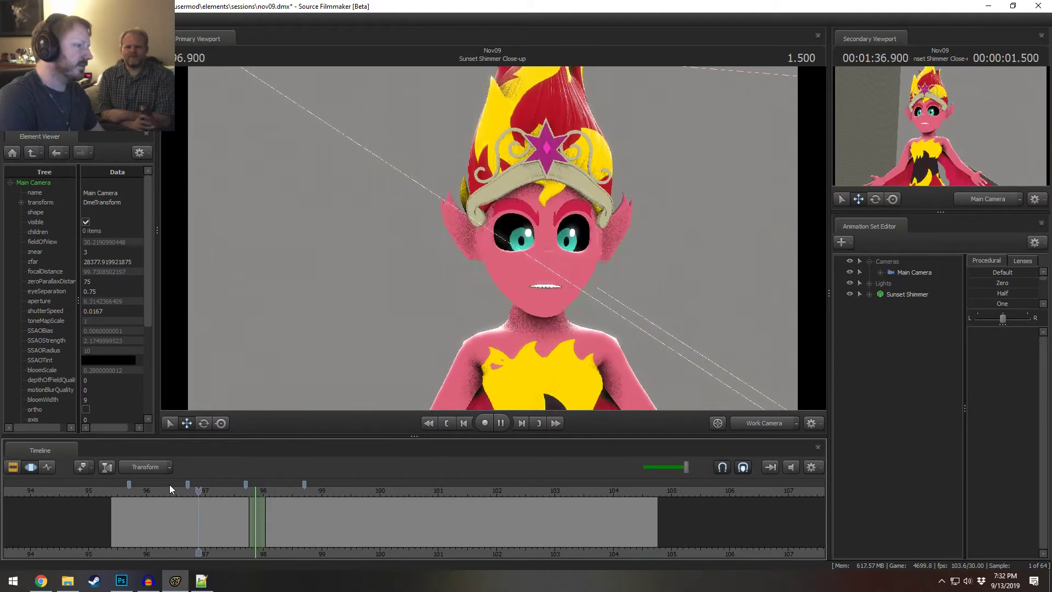
left_click(123, 492)
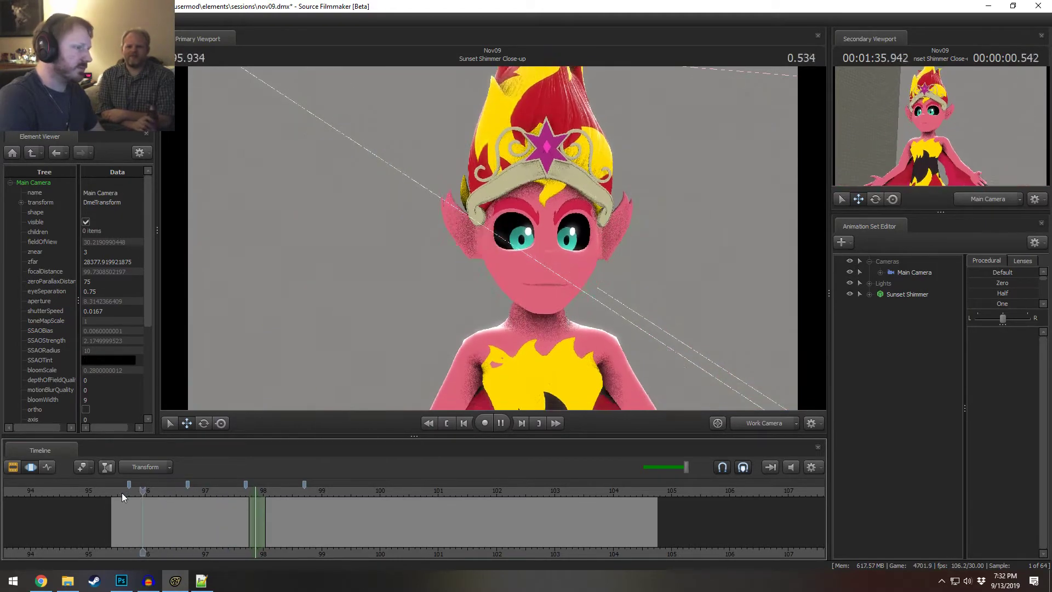
key("space")
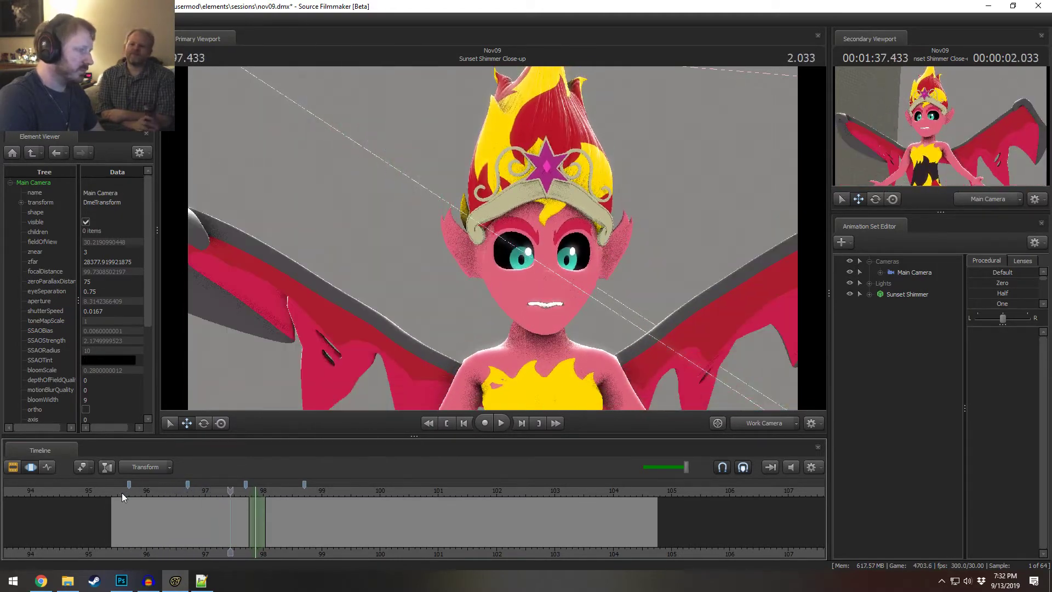
- Step forward through the close-up's frames and replay the mouth and wing motion from about 1:37.3
key("Right")
key("Right")
key("Right")
key("Right")
key("Right")
key("Right")
key("Right")
key("Right")
key("Right")
key("Right")
key("Right")
key("Right")
key("Right")
key("Right")
key("Right")
key("Right")
key("Right")
key("Right")
key("Right")
left_click(222, 494)
key("space")
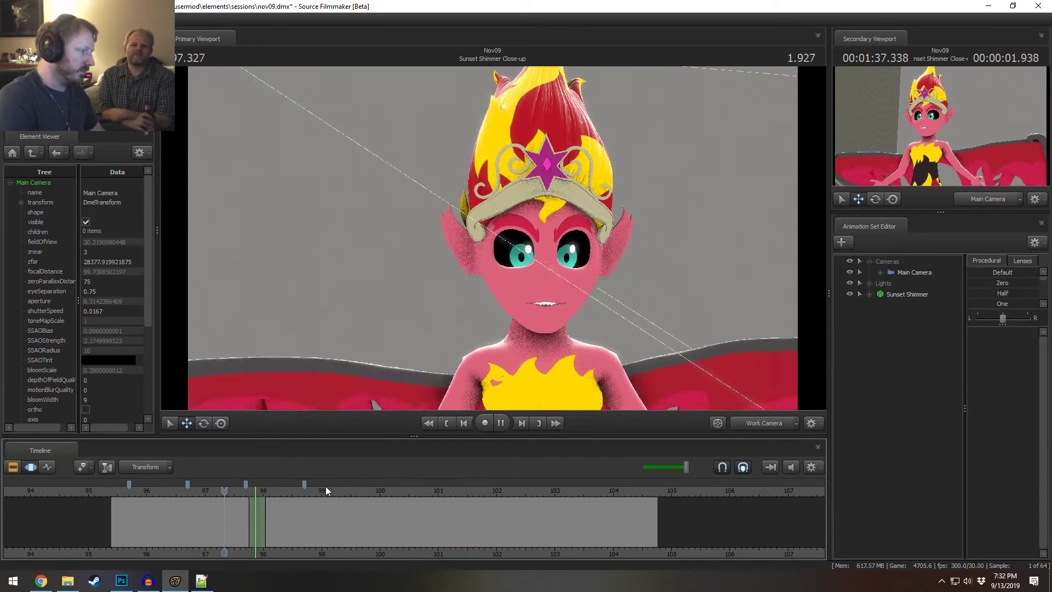
key("space")
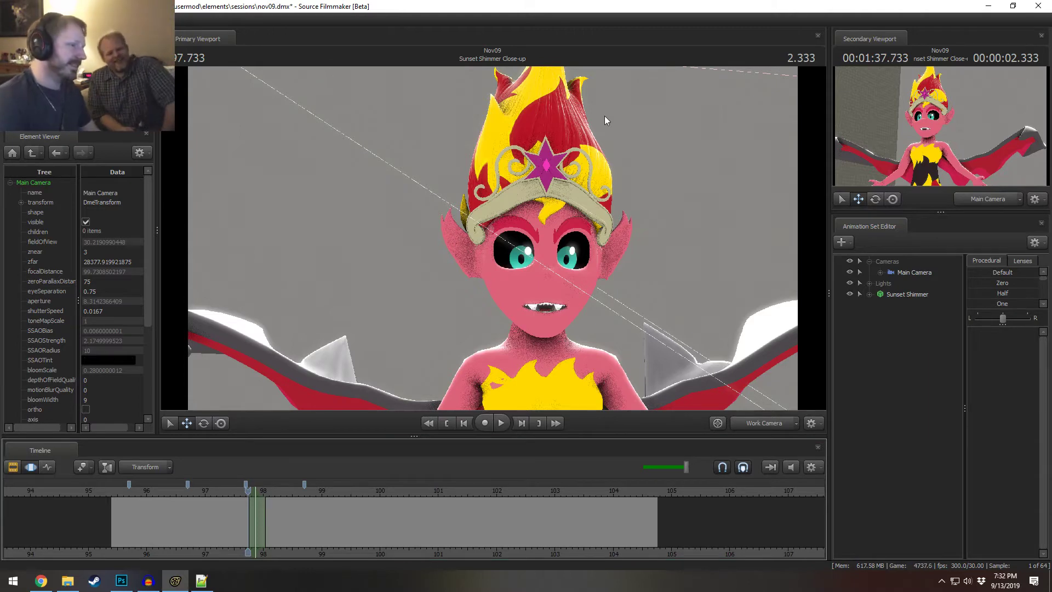
- Examine Sunset Shimmer's mouth and fangs from a close side angle while replaying sections of the close-up shot
left_click_drag(605, 116, 493, 239)
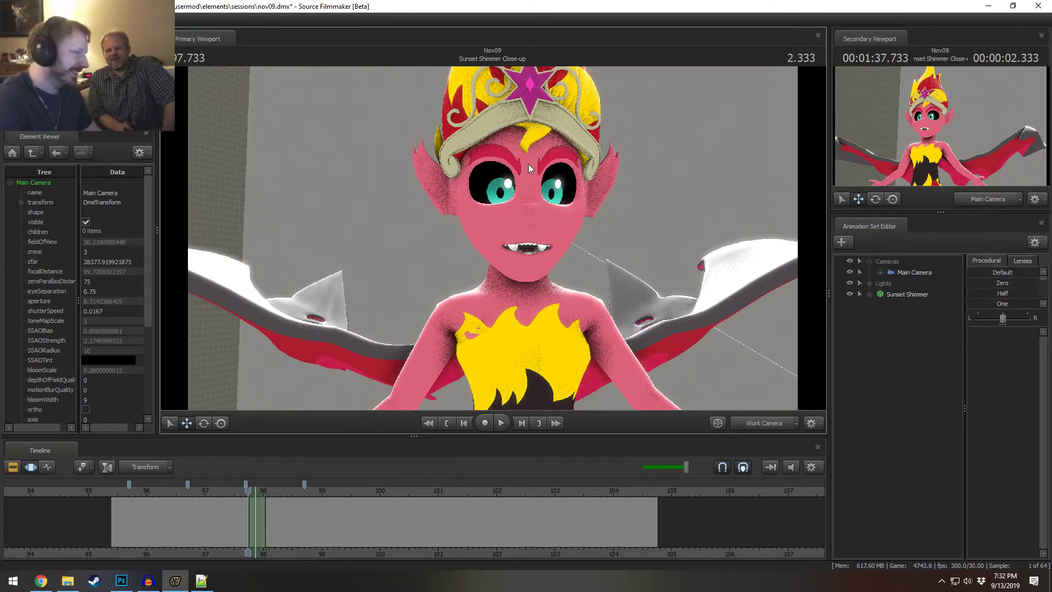
left_click_drag(528, 256, 493, 238)
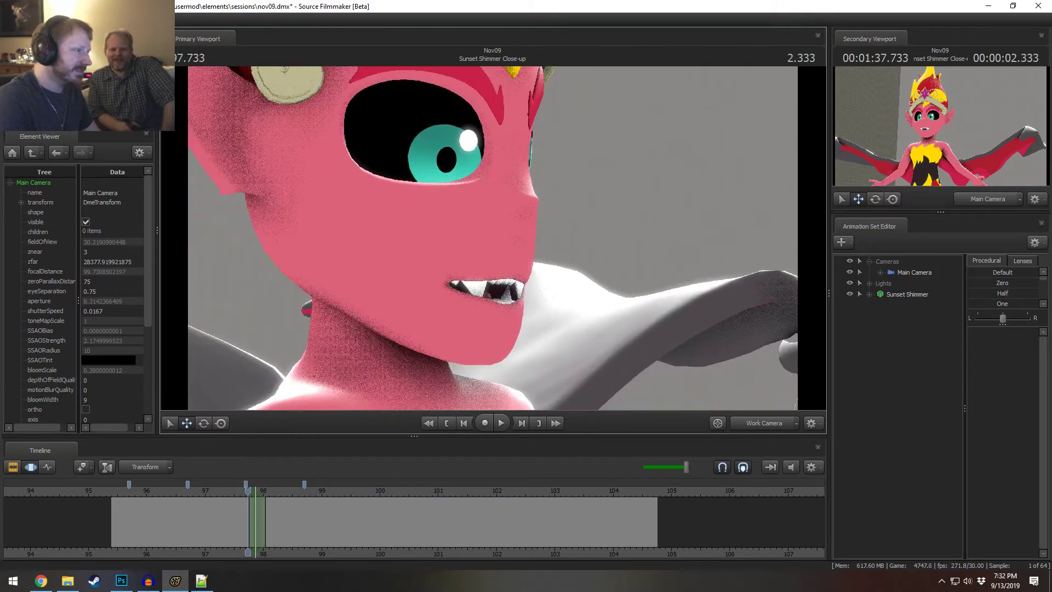
left_click(152, 484)
key("space")
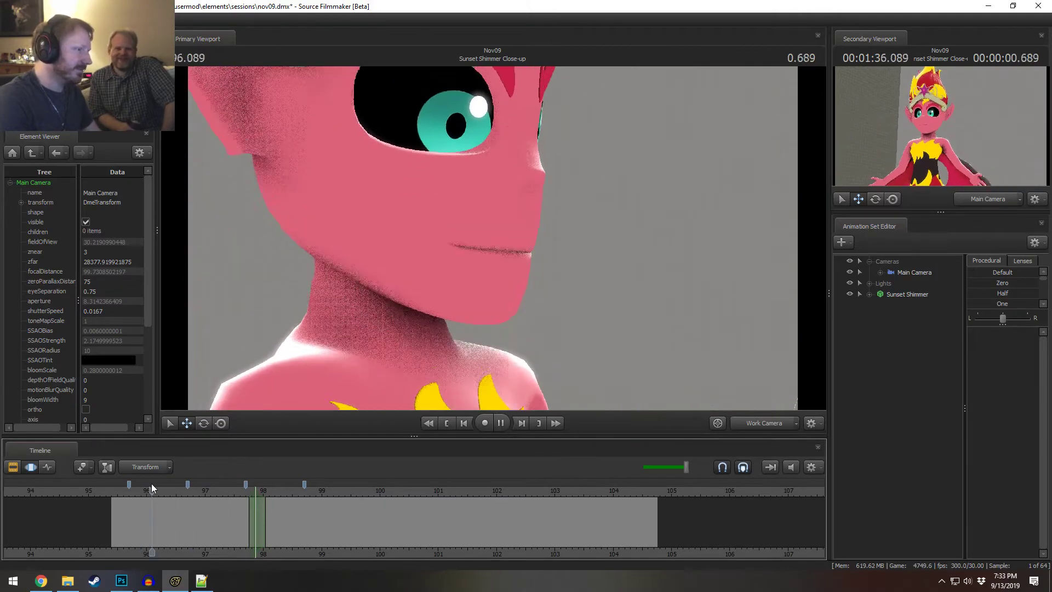
key("space")
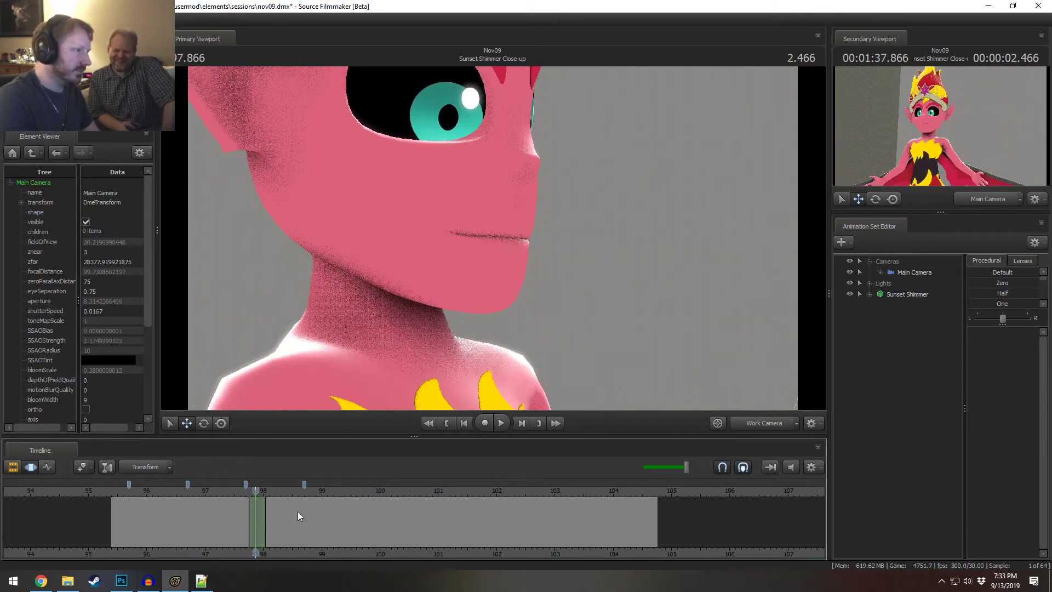
left_click(231, 492)
key("space")
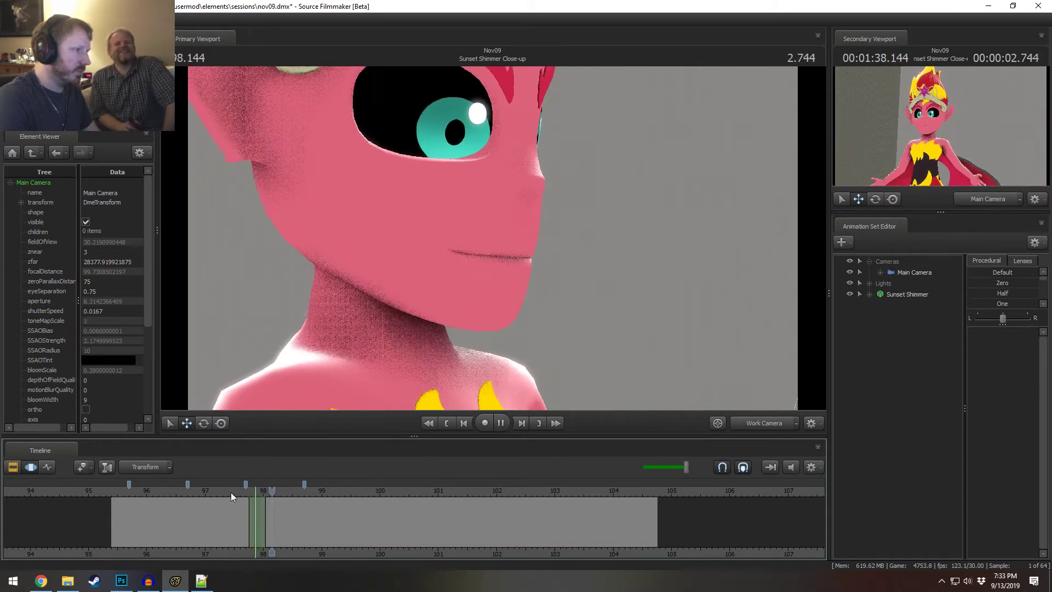
key("space")
scroll(244, 528, "up", 4)
scroll(245, 528, "down", 1)
key("space")
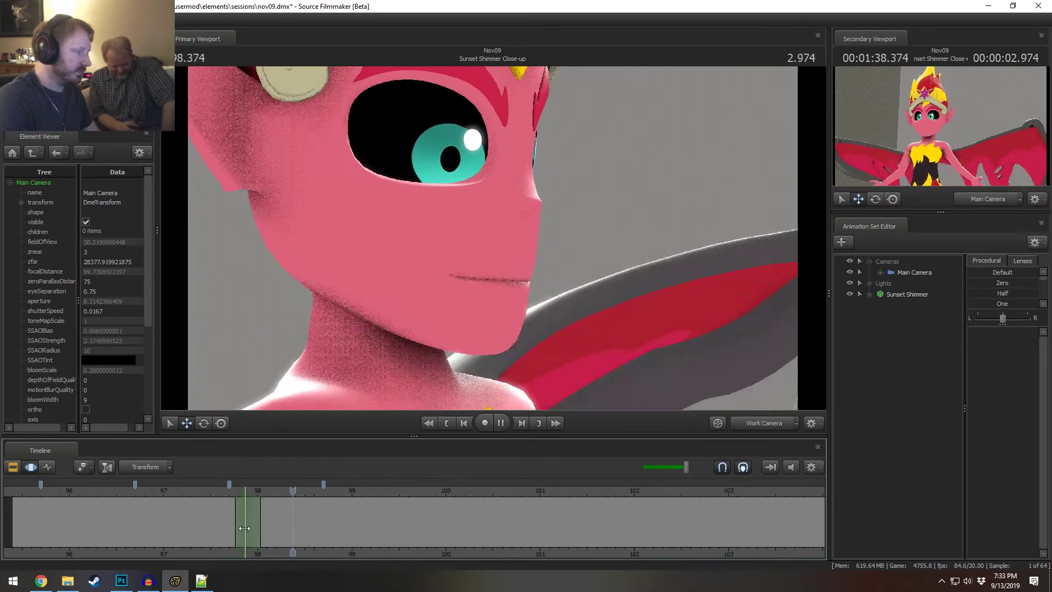
key("space")
key("space")
key("space")
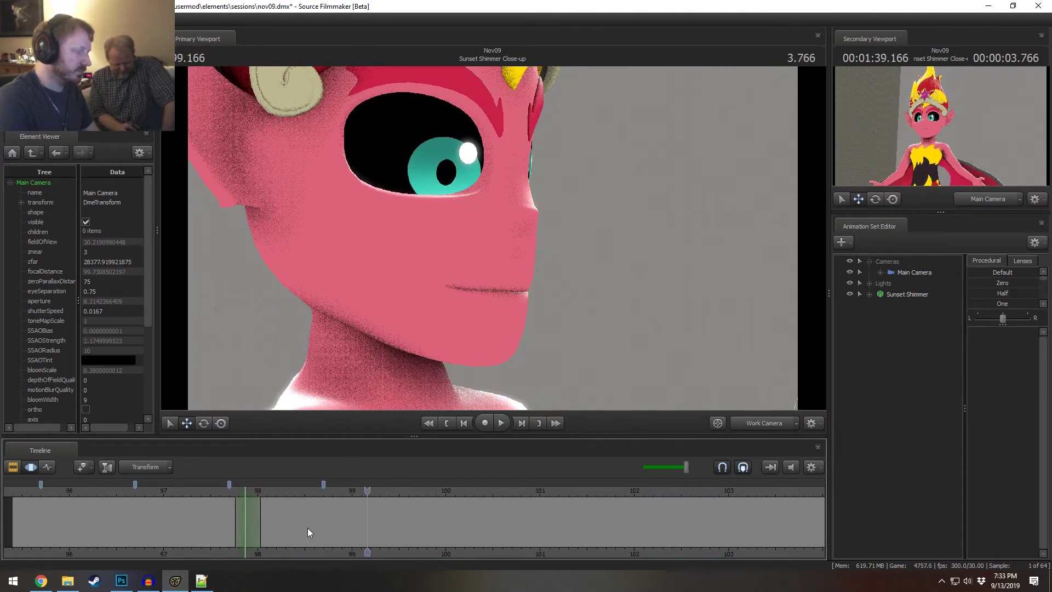
- Look through the Main Camera and play the cut from the Canterlot Establishing shot into Sunset Shimmer Close-up
scroll(308, 527, "down", 3)
mouse_move(492, 238)
left_mouse_down()
mouse_move(493, 274)
mouse_move(492, 238)
mouse_move(427, 237)
mouse_move(493, 237)
left_mouse_up()
key("s")
key("s")
key("d")
key("w")
key("w")
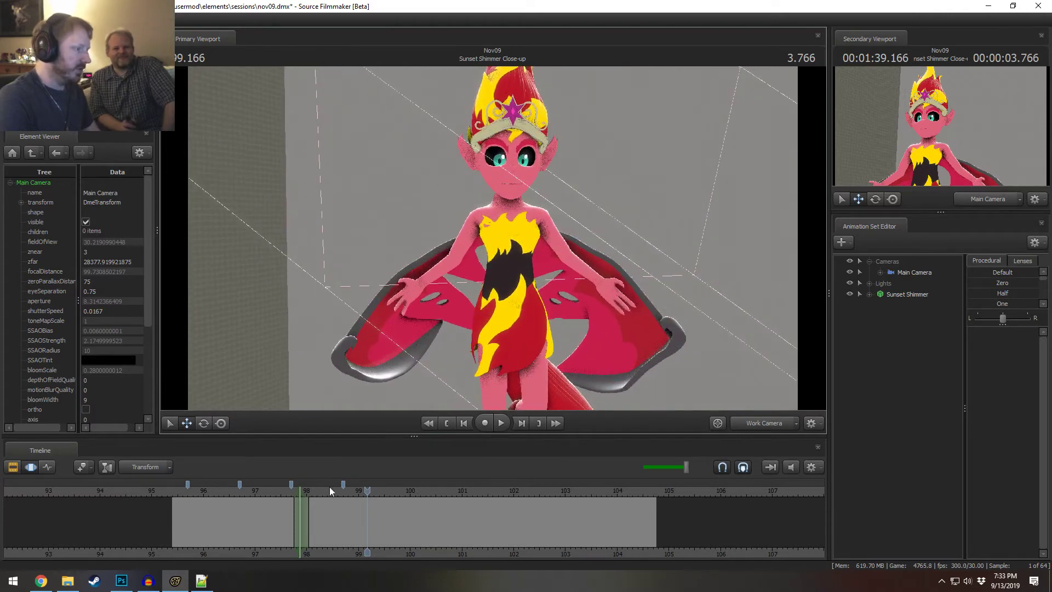
left_click(783, 422)
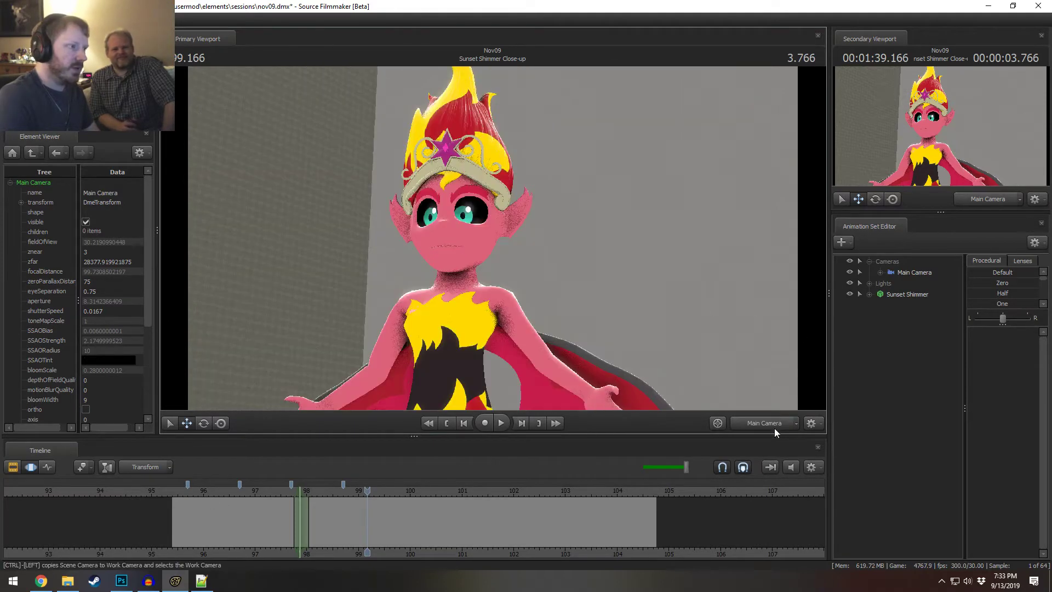
key("F2")
left_click(160, 497)
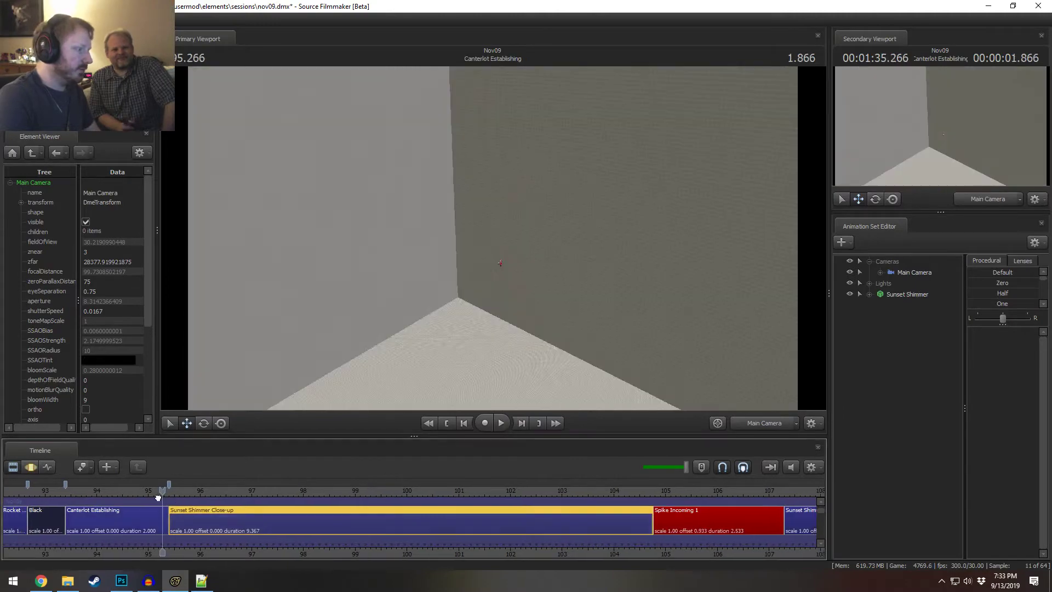
key("space")
key("space")
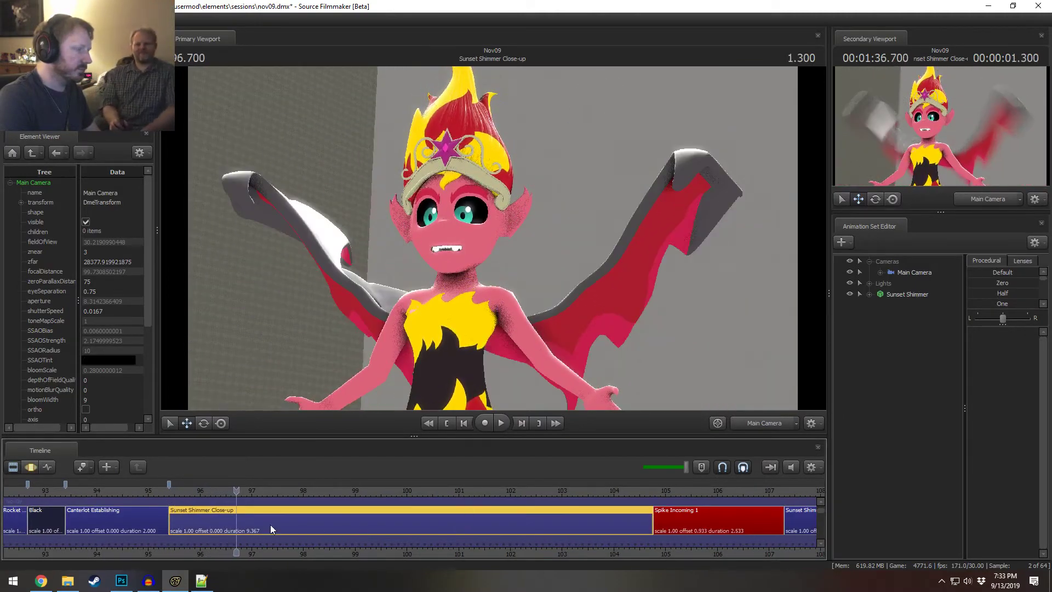
left_click(169, 497)
key("space")
key("space")
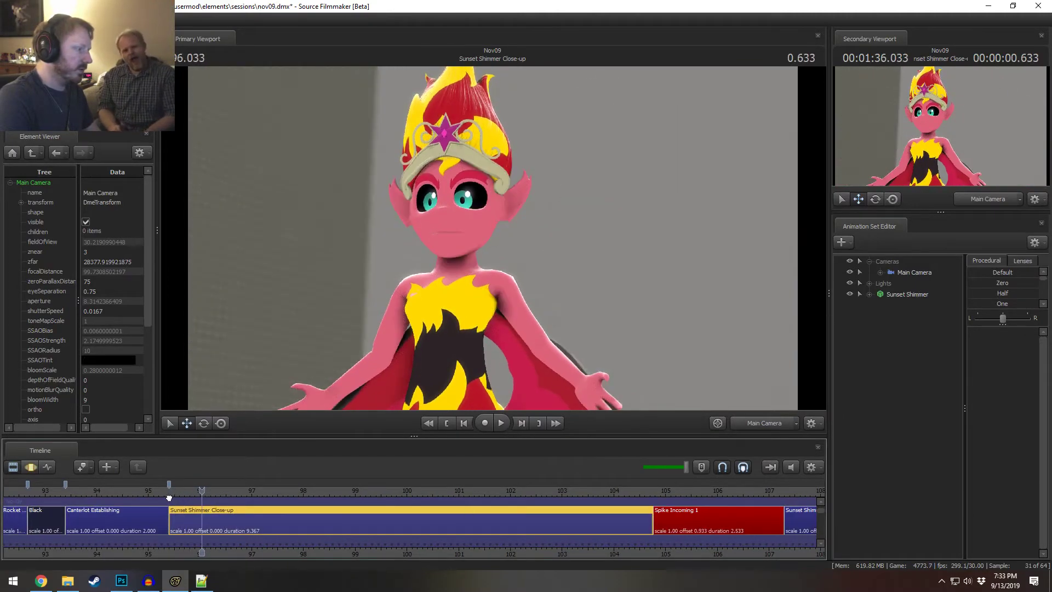
- Replay the end of Canterlot Establishing and the opening of Sunset Shimmer Close-up several times to judge the wing and mouth timing
left_click_drag(169, 497, 156, 495)
key("space")
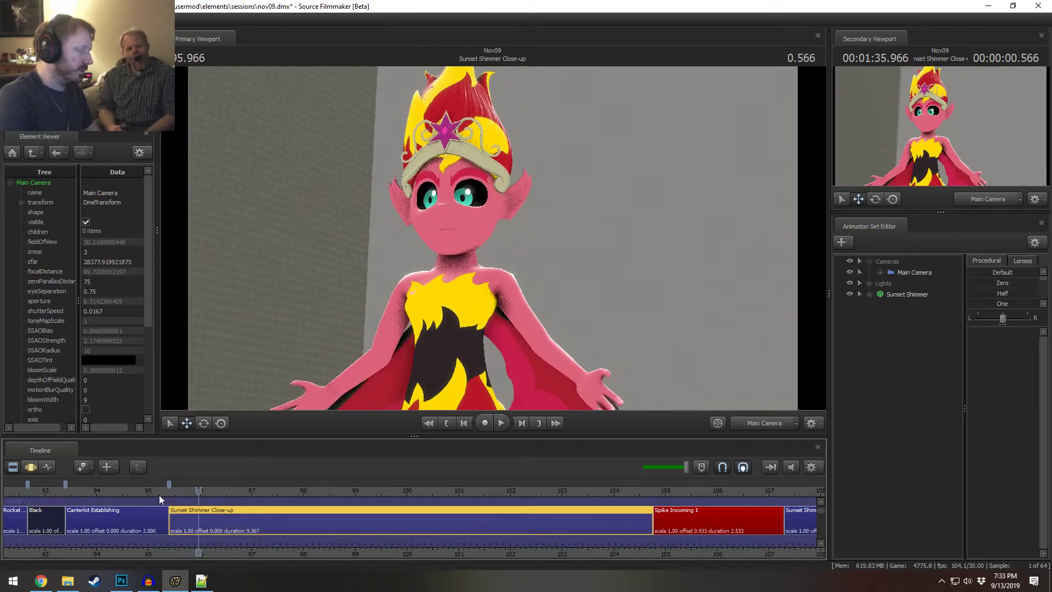
key("space")
left_click(134, 489)
left_click(73, 490)
key("space")
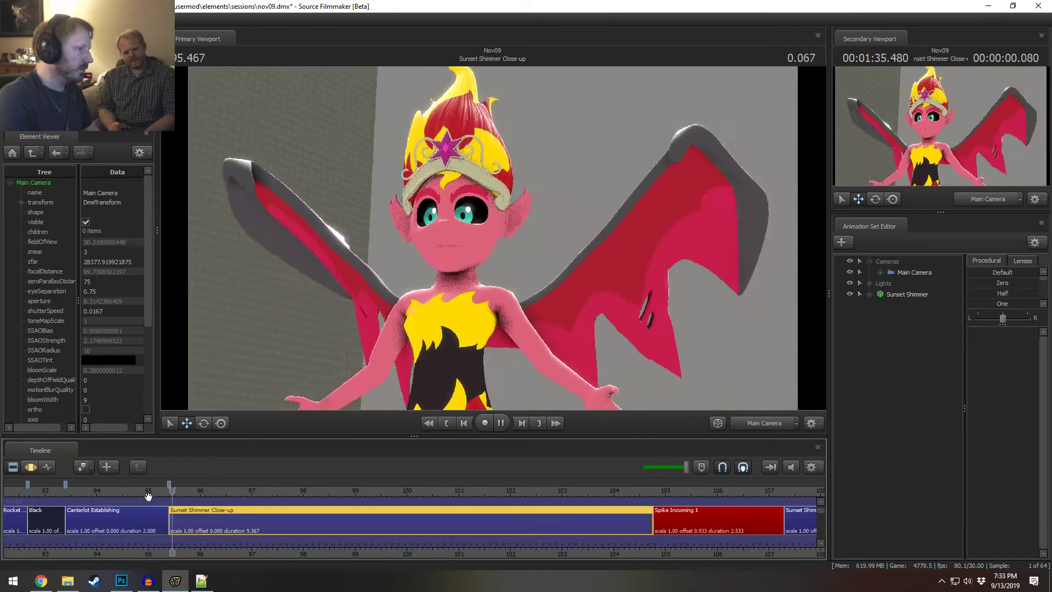
key("space")
left_click(96, 491)
key("space")
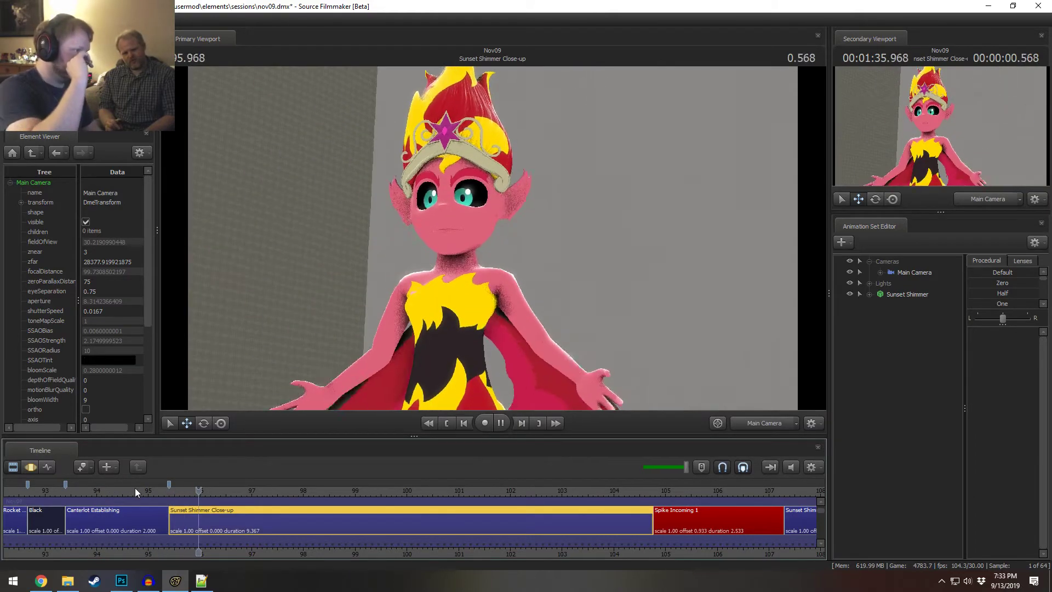
key("space")
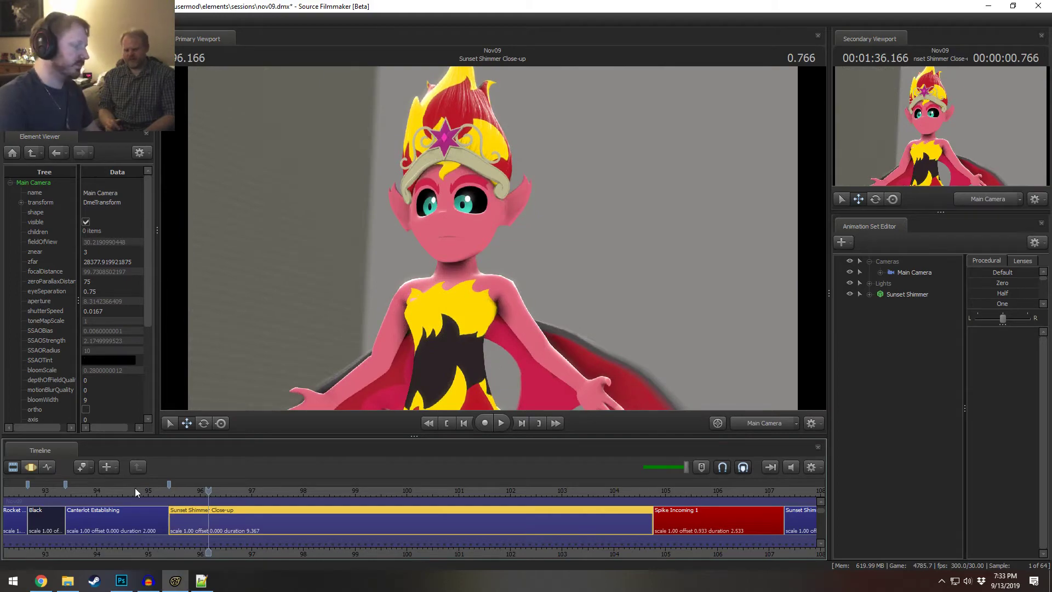
key("space")
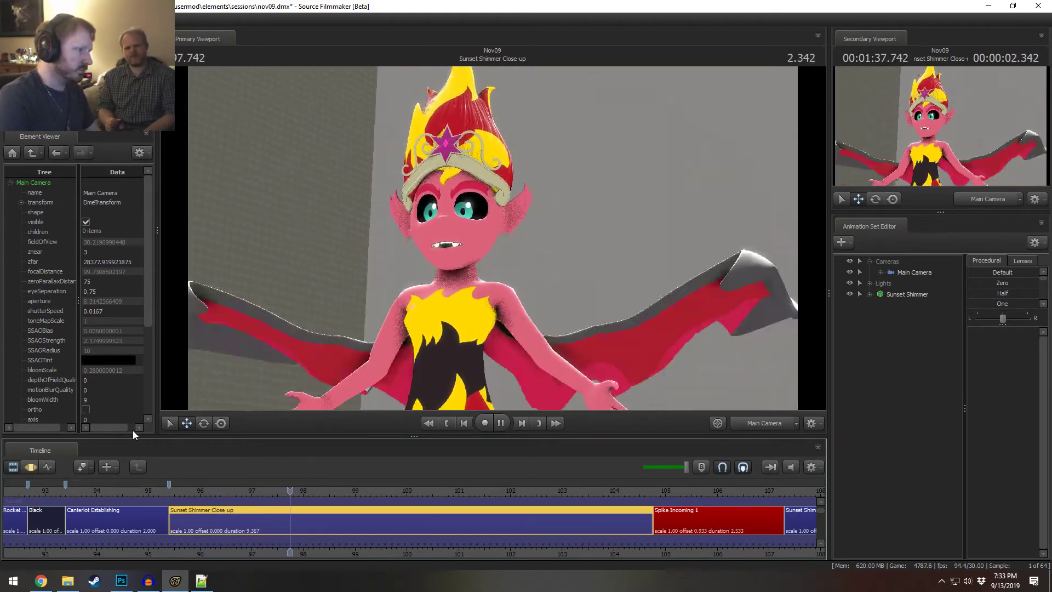
key("space")
- Inspect the opening of Sunset Shimmer Close-up in the Motion Editor, playing it from 0.066 through the Work Camera
left_click(175, 493)
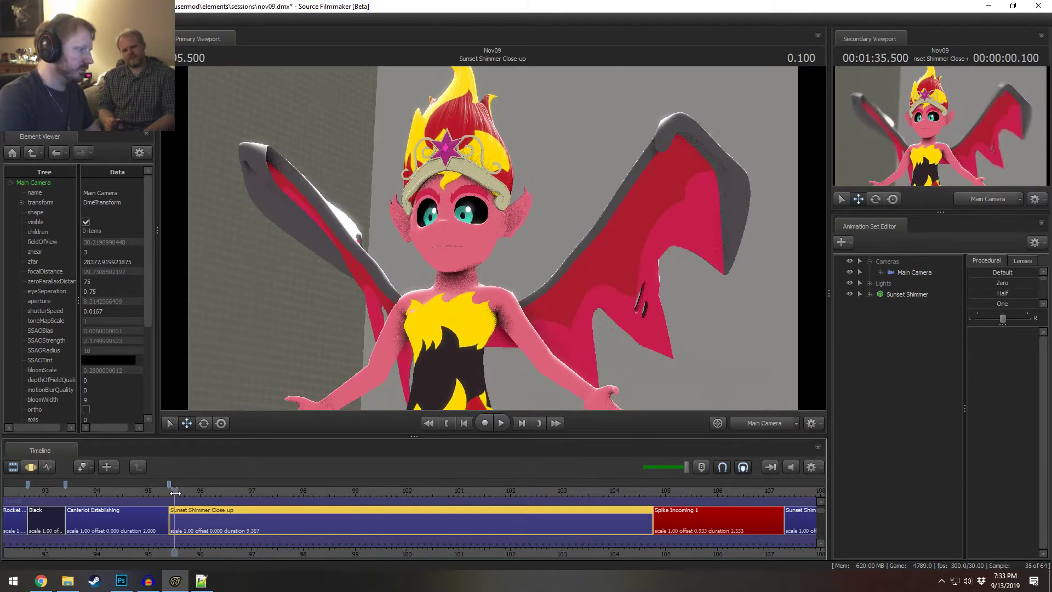
key("F3")
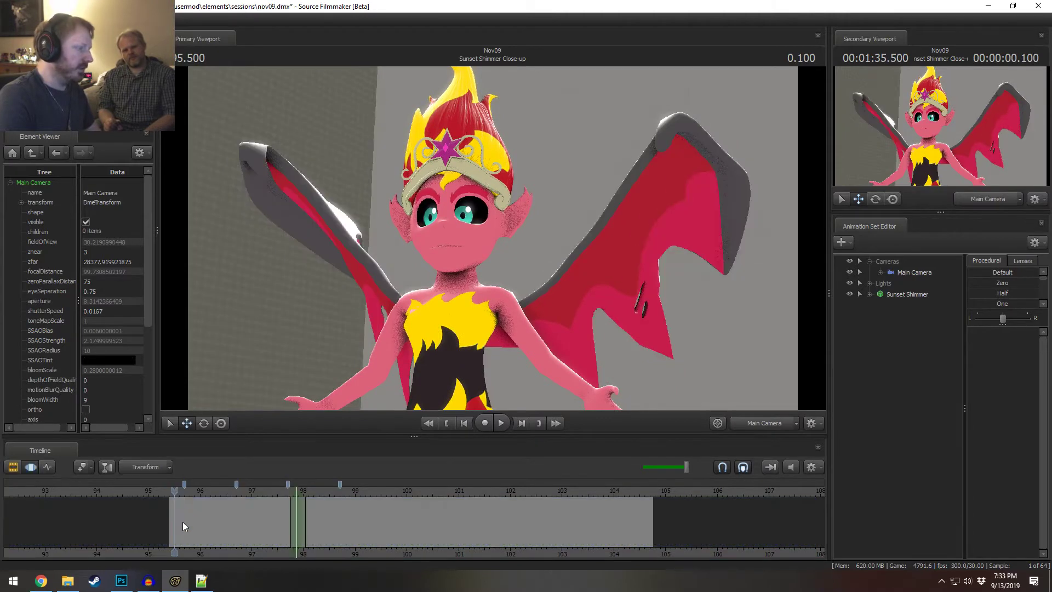
left_click_drag(174, 520, 172, 519)
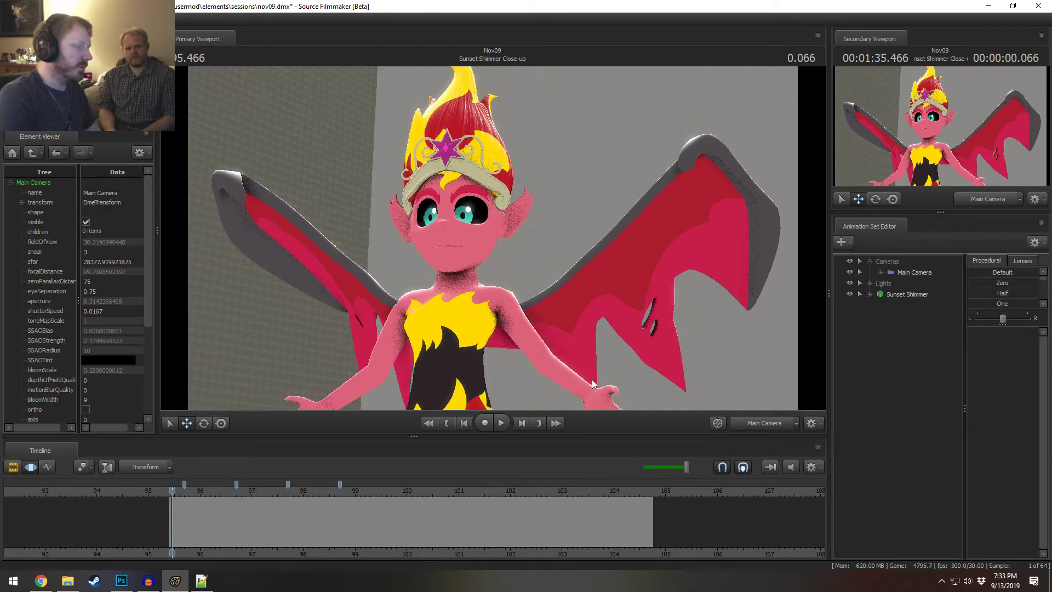
left_click(752, 424)
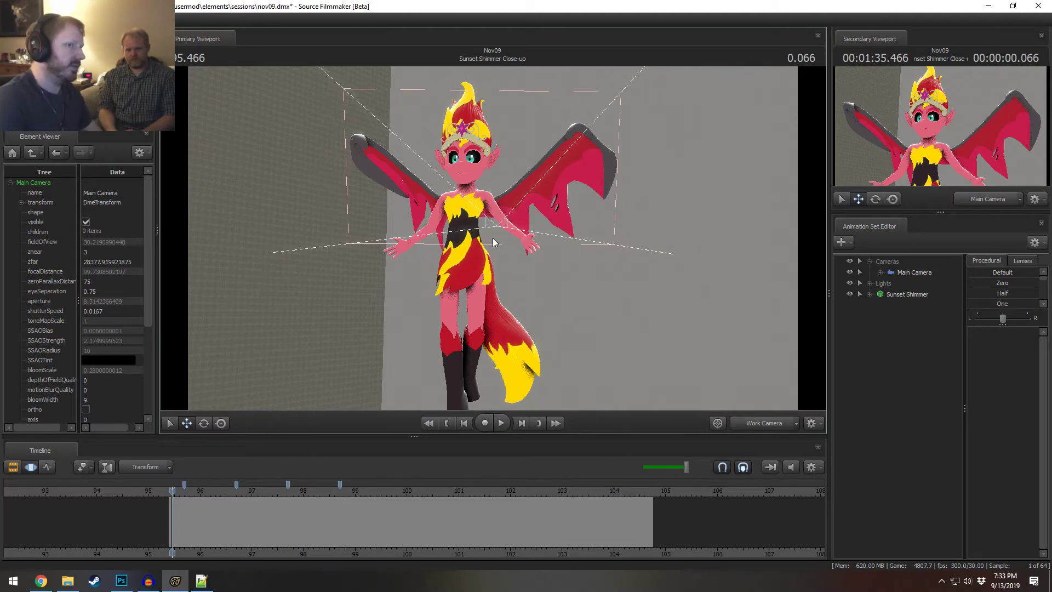
key("space")
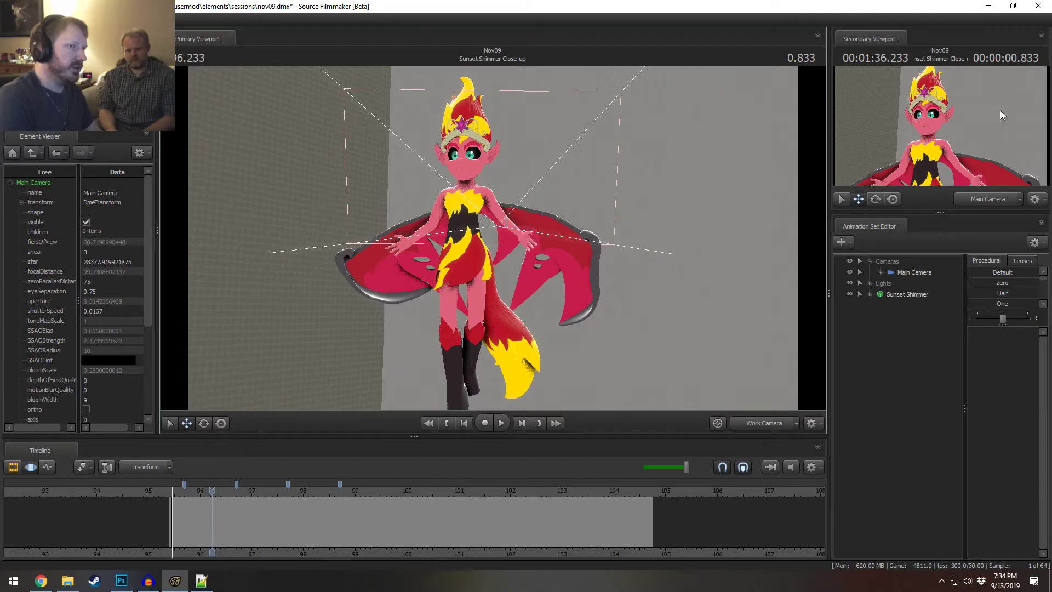
- Select the Main Camera and check its framing at 0.833, returning the primary viewport to the Work Camera
double_click(909, 273)
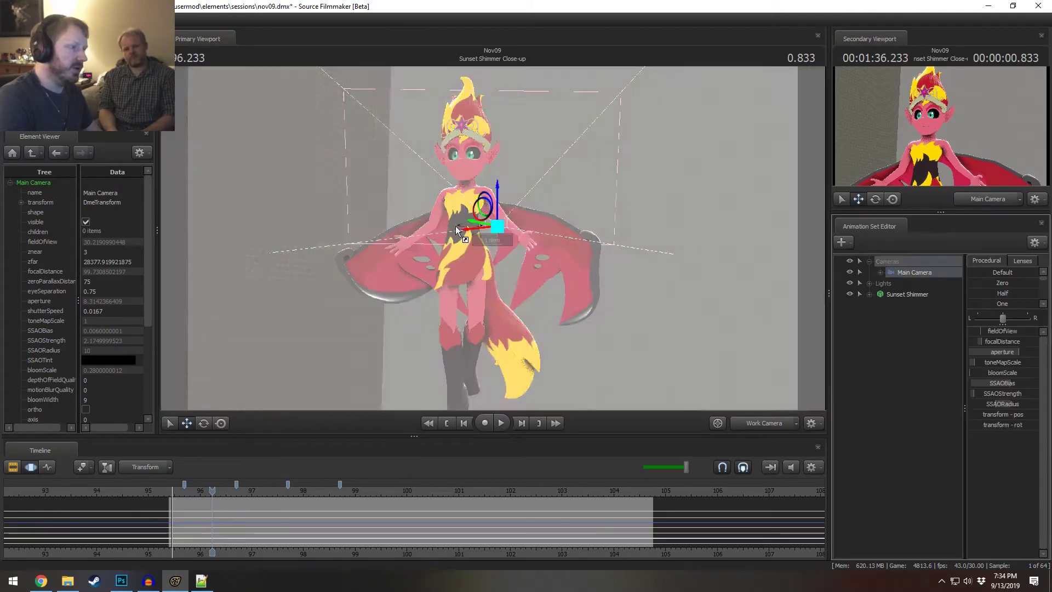
key("F2")
key("F3")
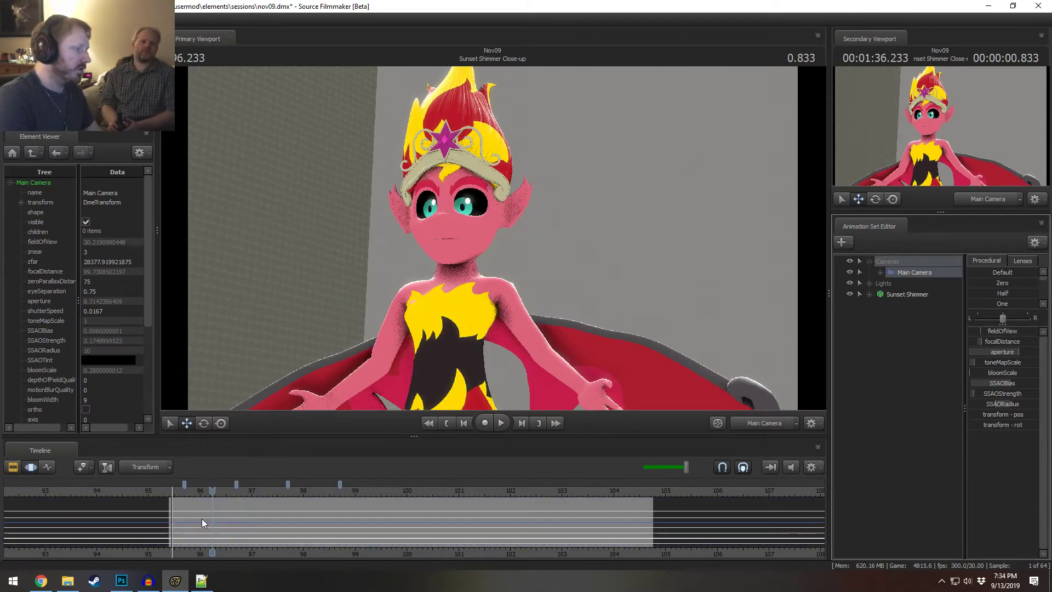
left_click(763, 424)
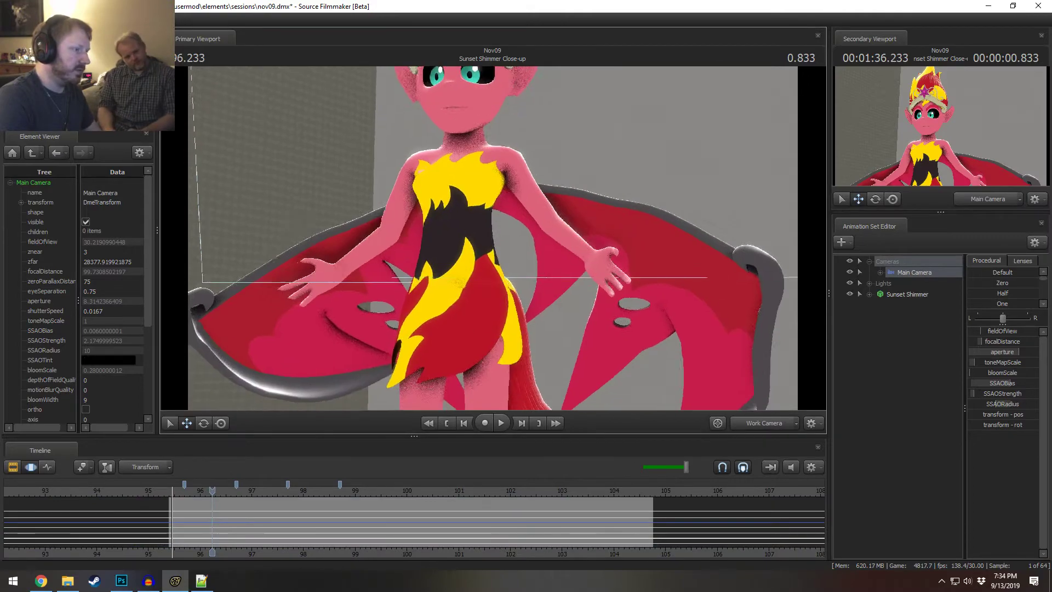
- Select Sunset Shimmer for rotation, viewed from above, and extend the time selection over all of her animation
mouse_move(514, 226)
left_mouse_down()
mouse_move(514, 197)
mouse_move(514, 225)
left_mouse_up()
left_click(910, 296)
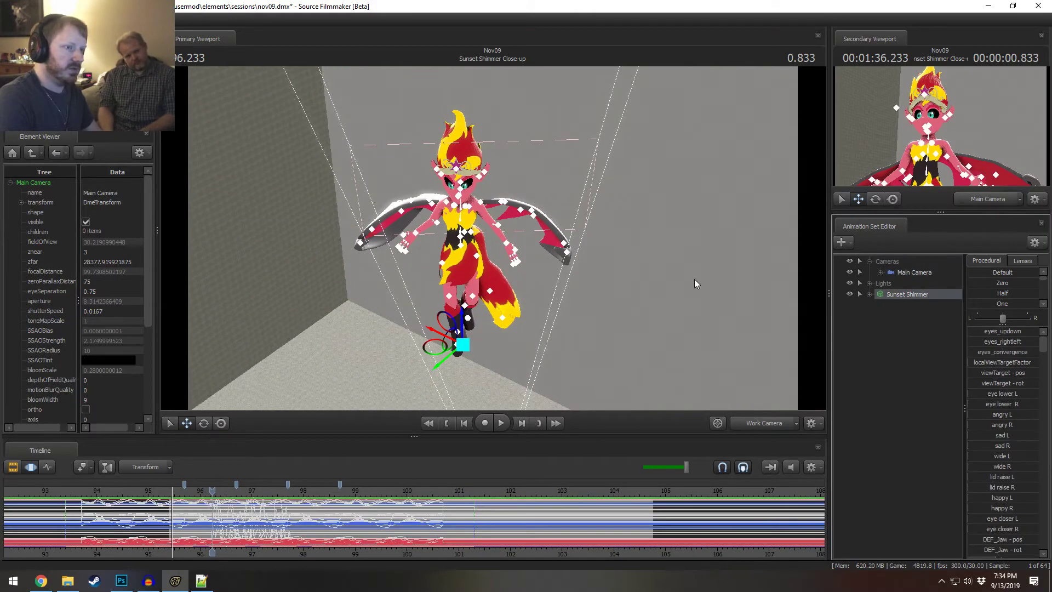
left_click_drag(460, 194, 486, 333, "alt")
key("e")
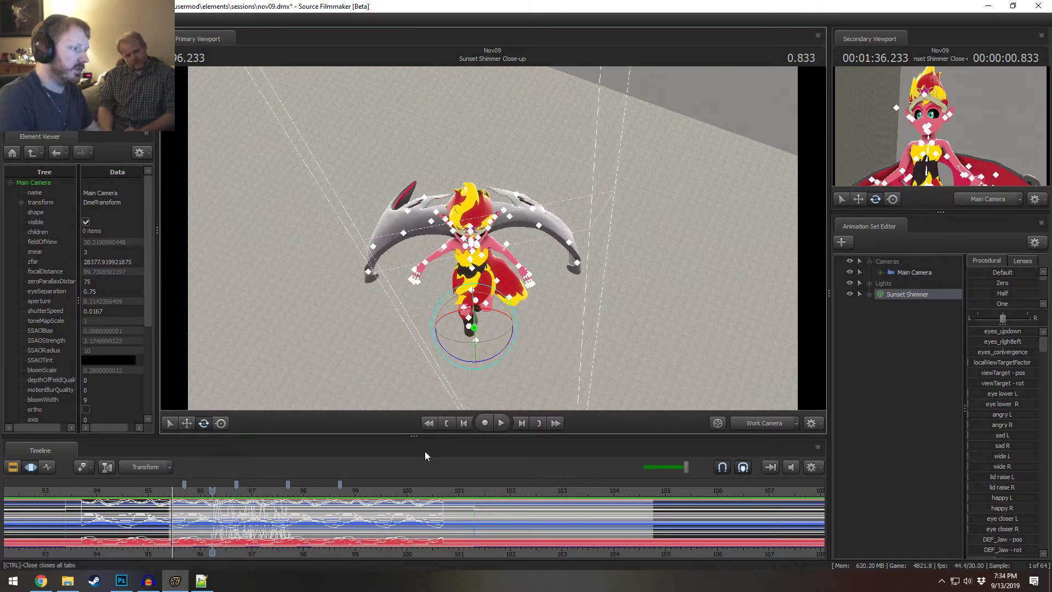
left_click(411, 524)
key("ctrl+a")
- Set the rotation mode to World and try turning all of Sunset Shimmer around her vertical axis
left_click_drag(469, 364, 493, 357)
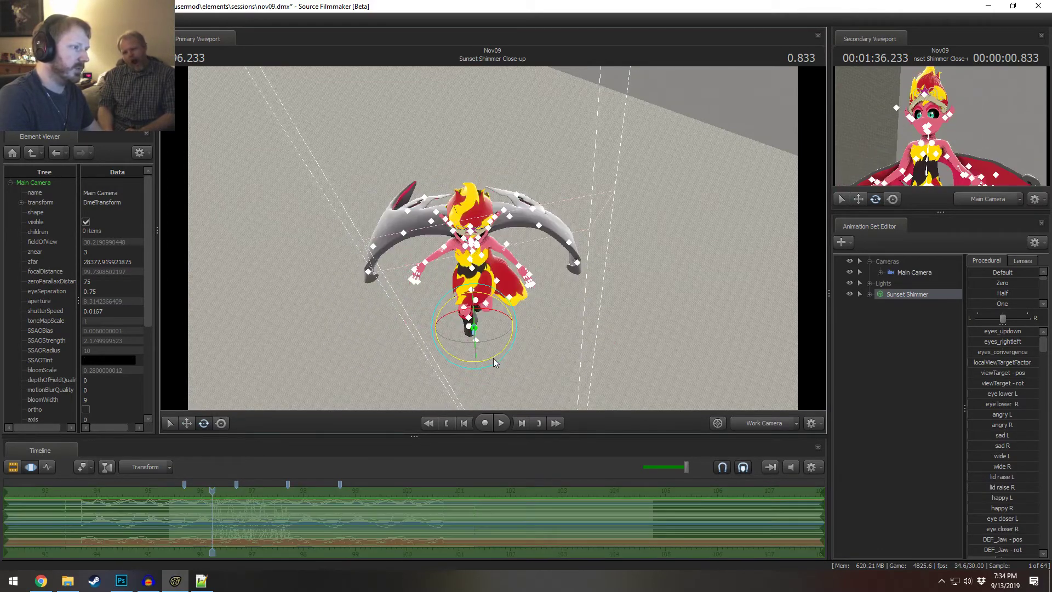
right_click(512, 337)
mouse_move(550, 364)
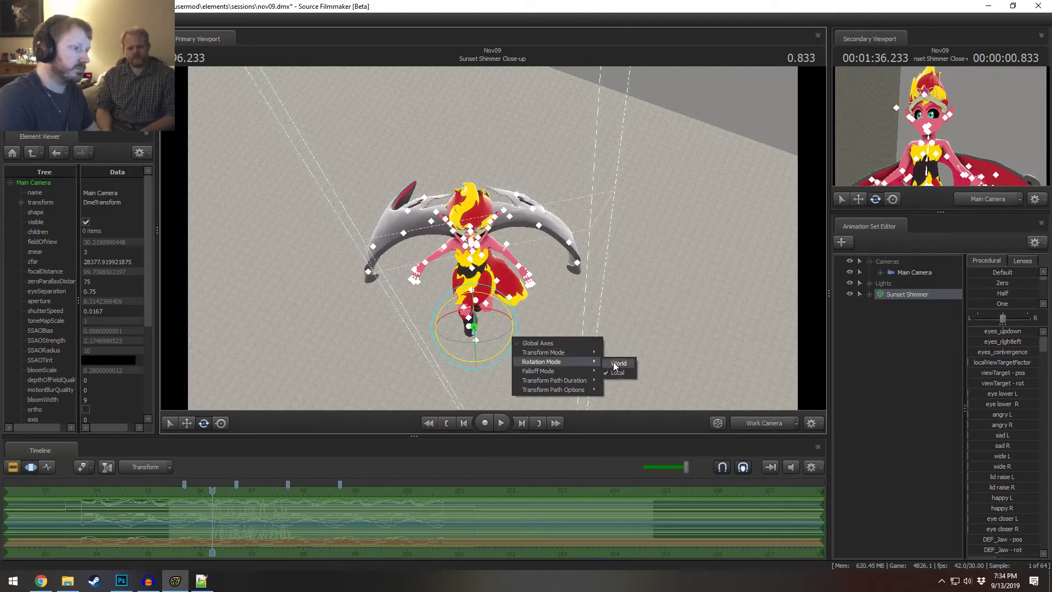
left_click(613, 363)
left_click_drag(463, 358, 438, 307)
left_click_drag(471, 213, 487, 241, "alt")
right_click_drag(488, 241, 515, 257, "alt")
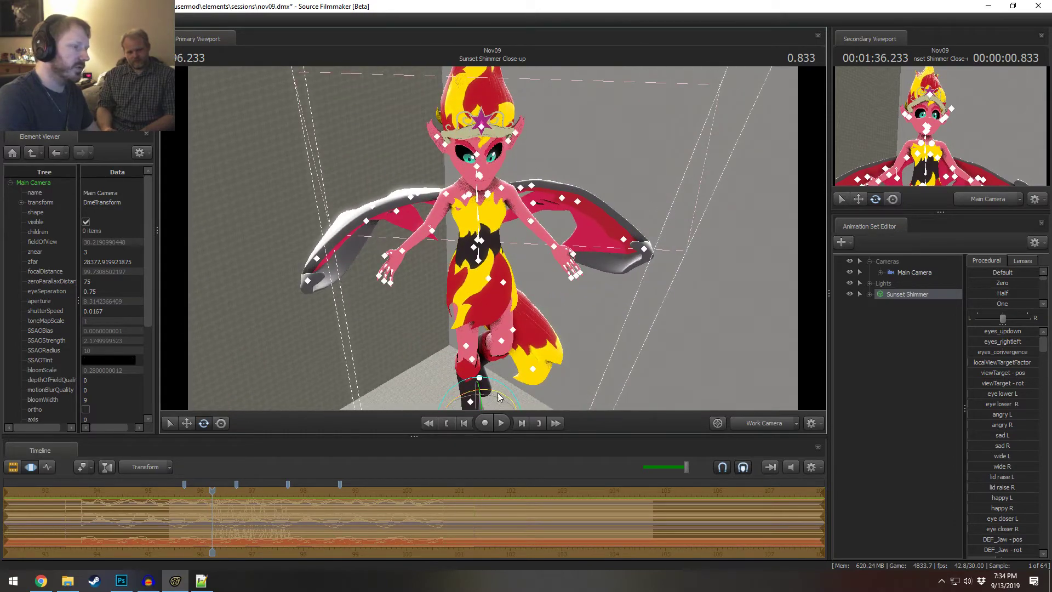
left_click_drag(499, 378, 514, 412)
left_click_drag(501, 369, 494, 369)
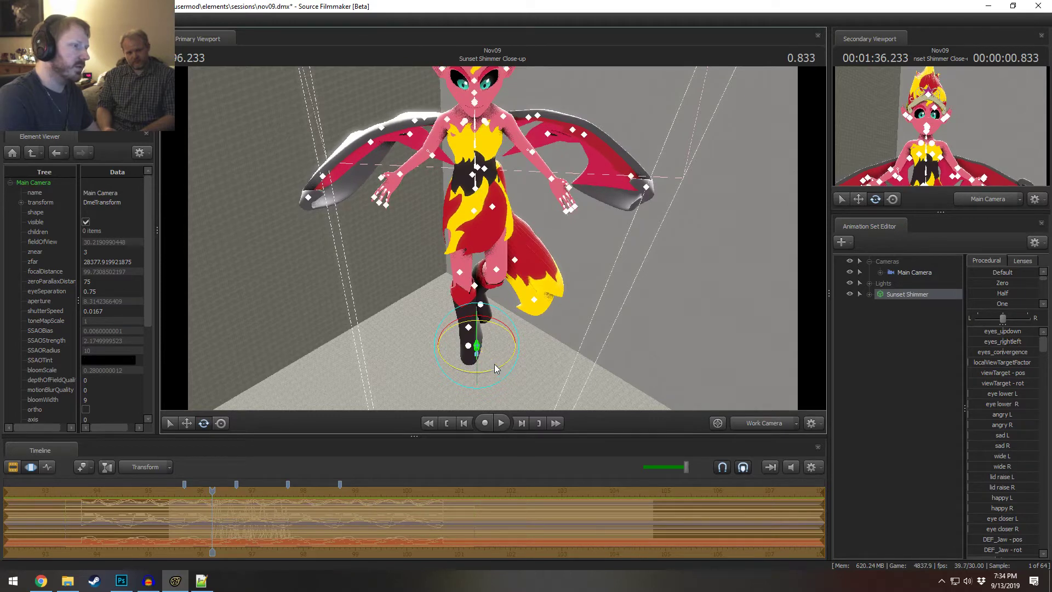
- Select rig_pelvis, rig_spine_0 and rig_spine_1 together and set the rotation mode to Local
left_click(475, 188, "ctrl")
left_click(474, 163, "ctrl")
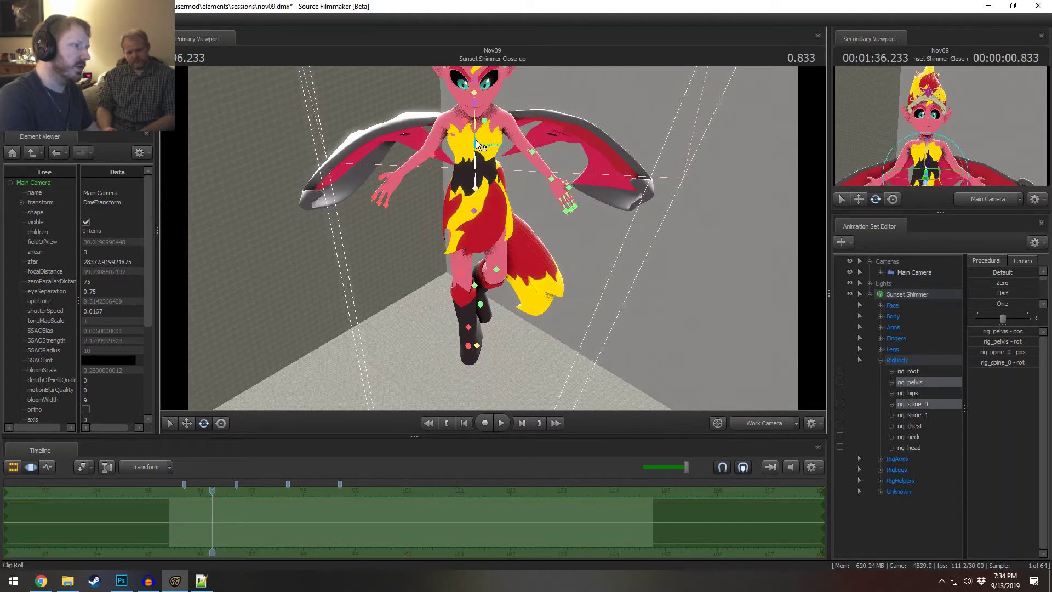
left_click(476, 139, "ctrl")
right_click(476, 140)
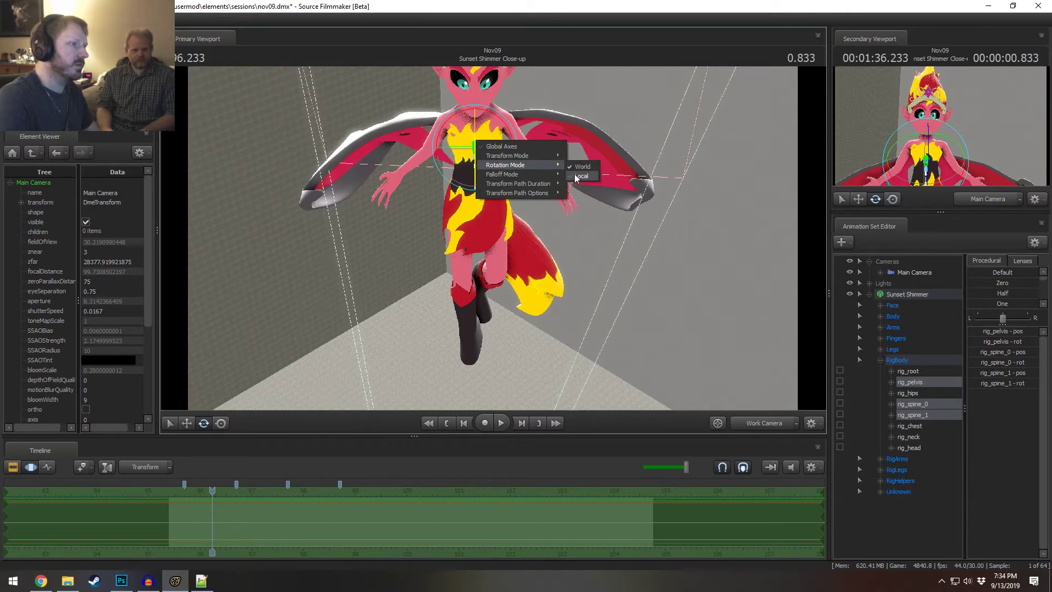
left_click(500, 174)
right_click(496, 163)
left_click(500, 165)
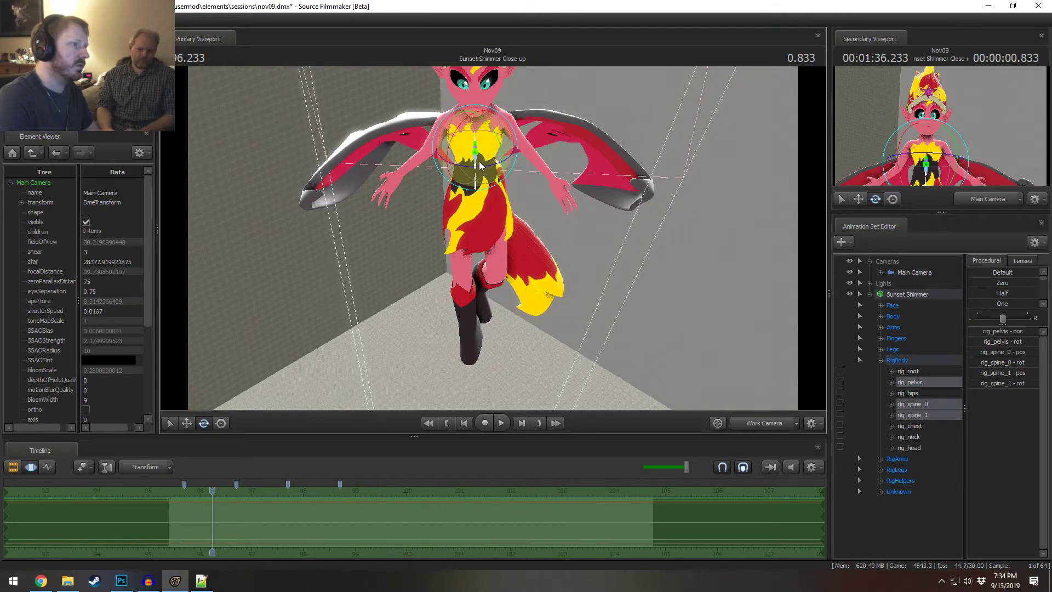
- Try twisting Sunset Shimmer's pelvis and spine controls, undo the rotation changes and view her from above
left_click_drag(483, 167, 476, 171)
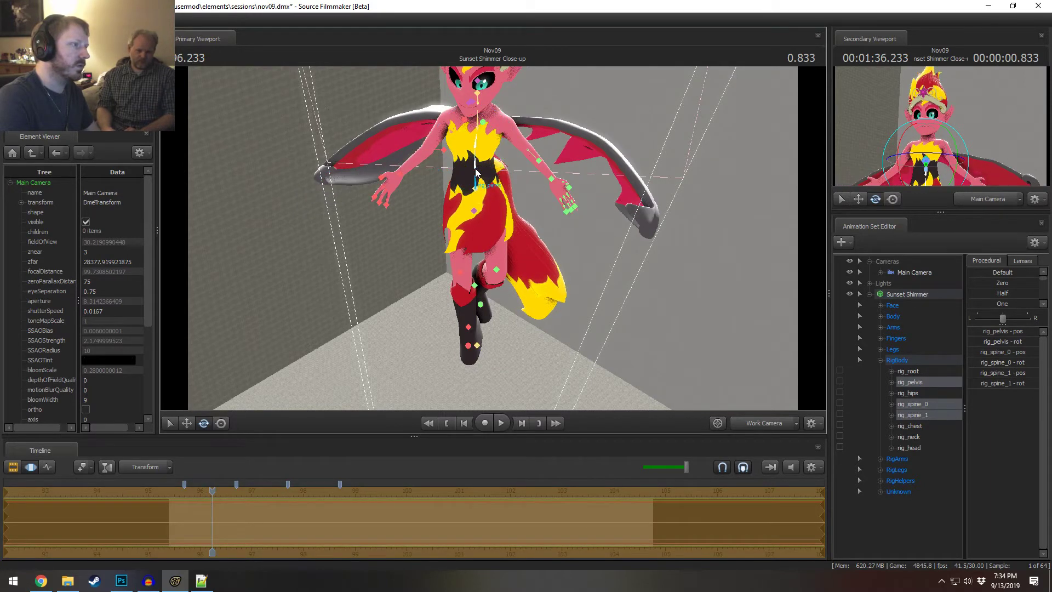
left_click_drag(568, 204, 611, 195)
left_click_drag(482, 235, 526, 257)
key("ctrl+z")
left_click_drag(567, 299, 491, 256)
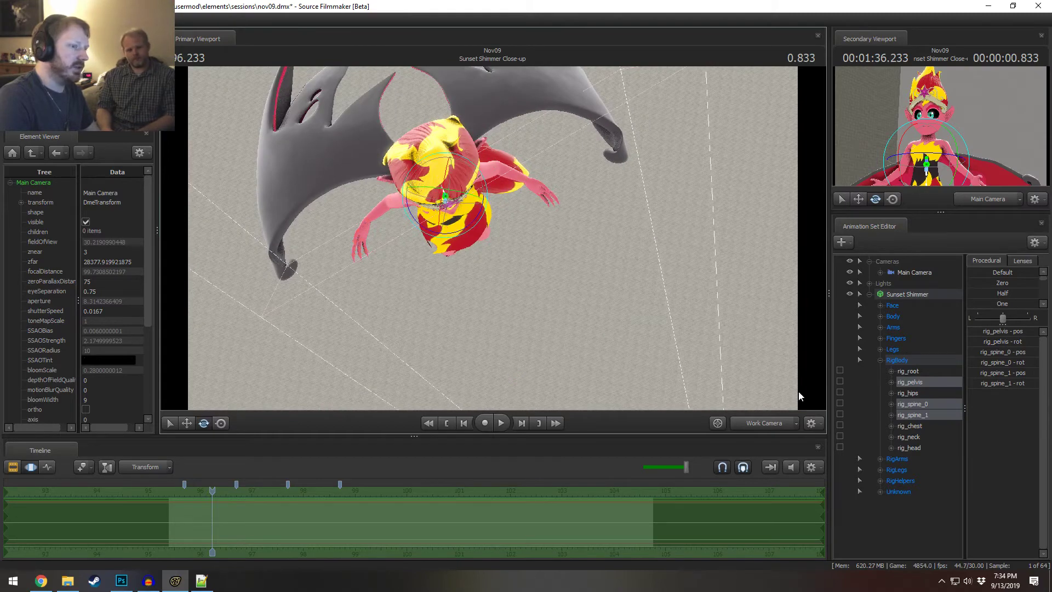
- Select all of Sunset Shimmer, set the rotation mode to World and turn her around the vertical axis
left_click(919, 300)
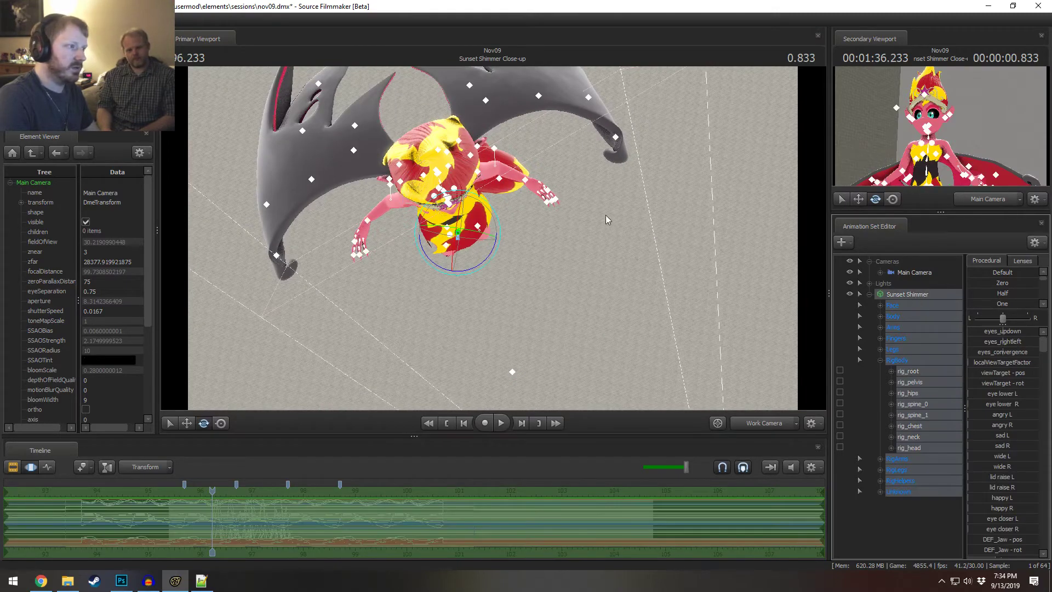
right_click(462, 267)
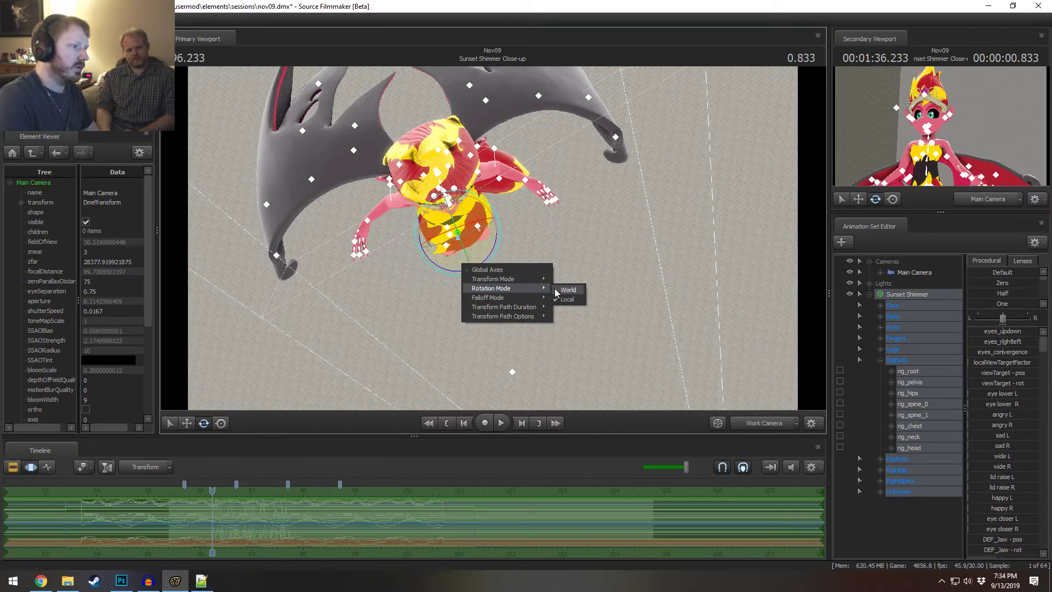
left_click(564, 289)
left_click_drag(452, 274, 442, 268)
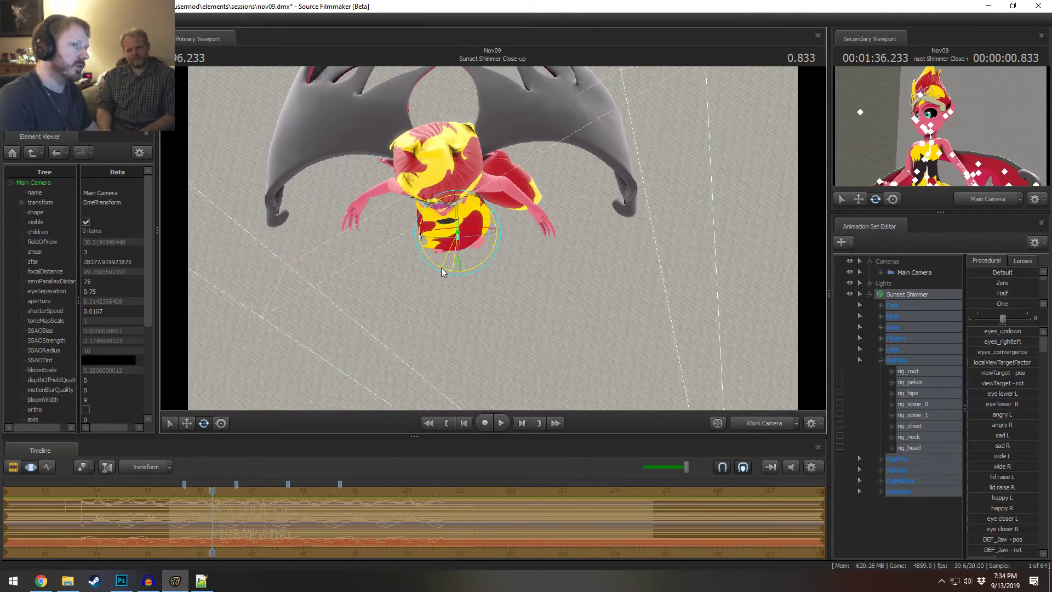
- Move and further rotate Sunset Shimmer as seen from above so she faces the Main Camera, placed slightly off-centre in its frame
mouse_move(504, 250)
left_mouse_down("alt")
mouse_move(505, 181)
mouse_move(493, 247)
mouse_move(415, 288)
mouse_move(504, 251)
left_mouse_up("alt")
key("w")
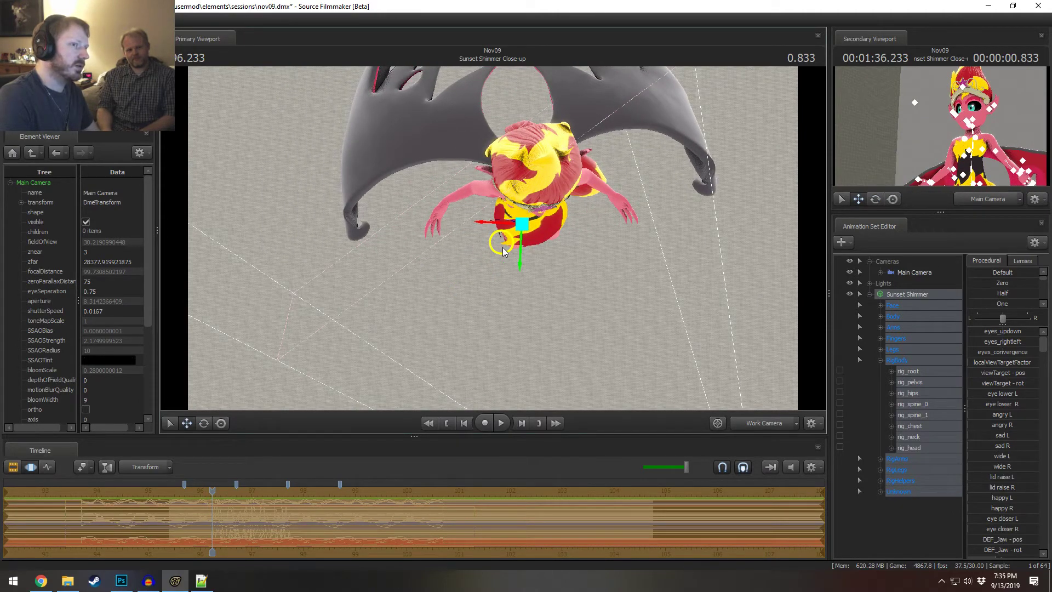
left_click_drag(503, 251, 493, 252)
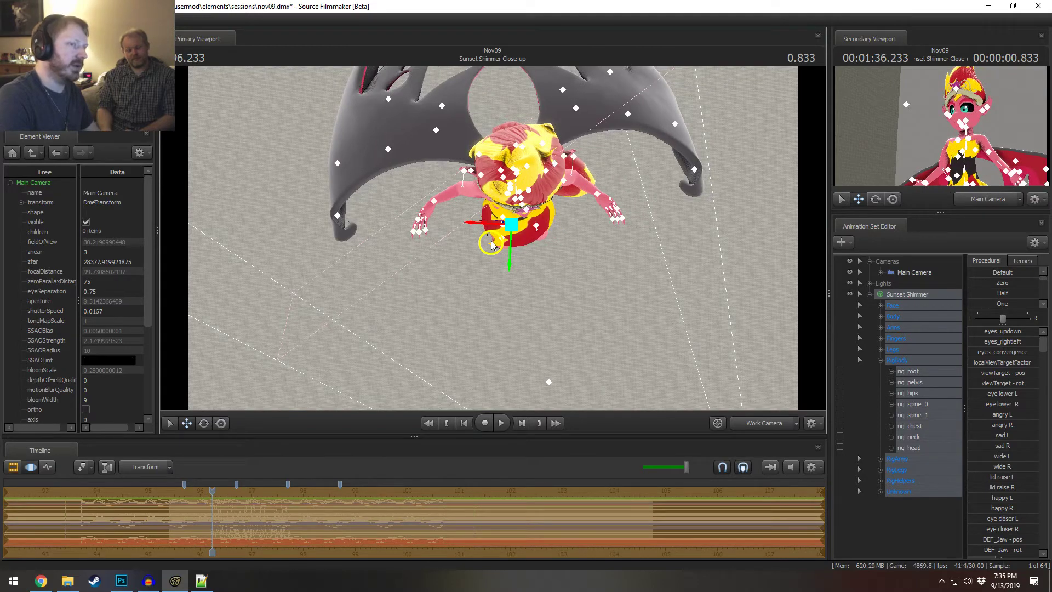
key("e")
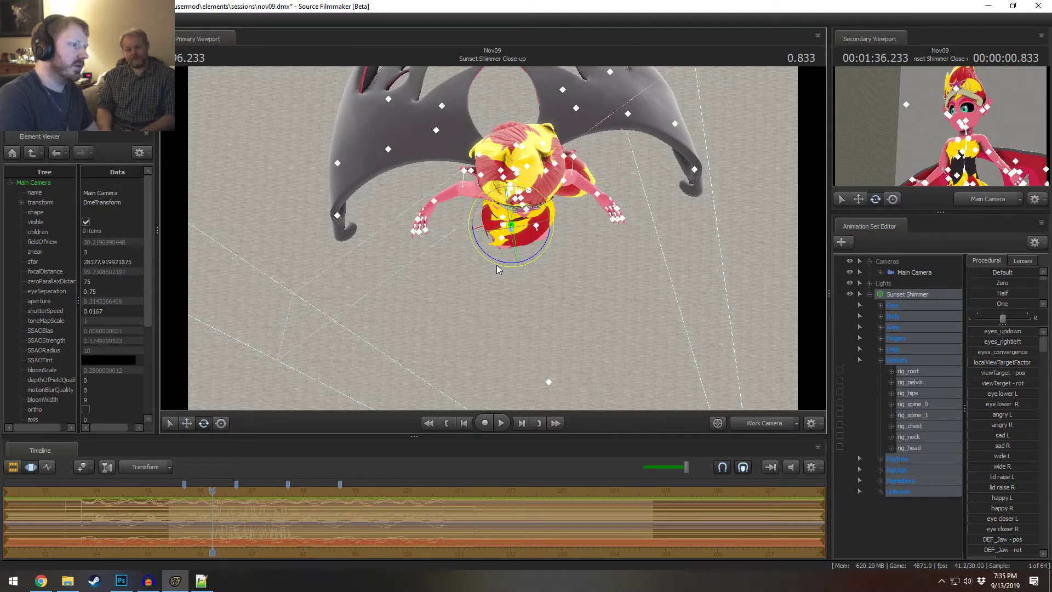
left_click_drag(498, 262, 537, 272)
key("w")
left_click_drag(493, 245, 422, 279)
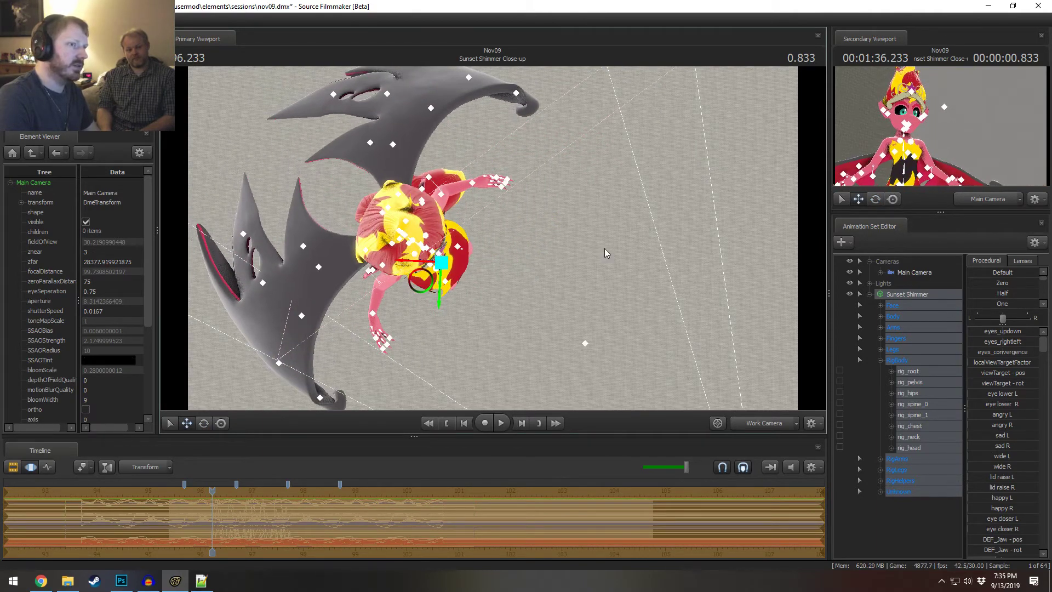
- Play the close-up from 0.833 to 2.166 to check the new placement, and apply the pending transform changes
key("space")
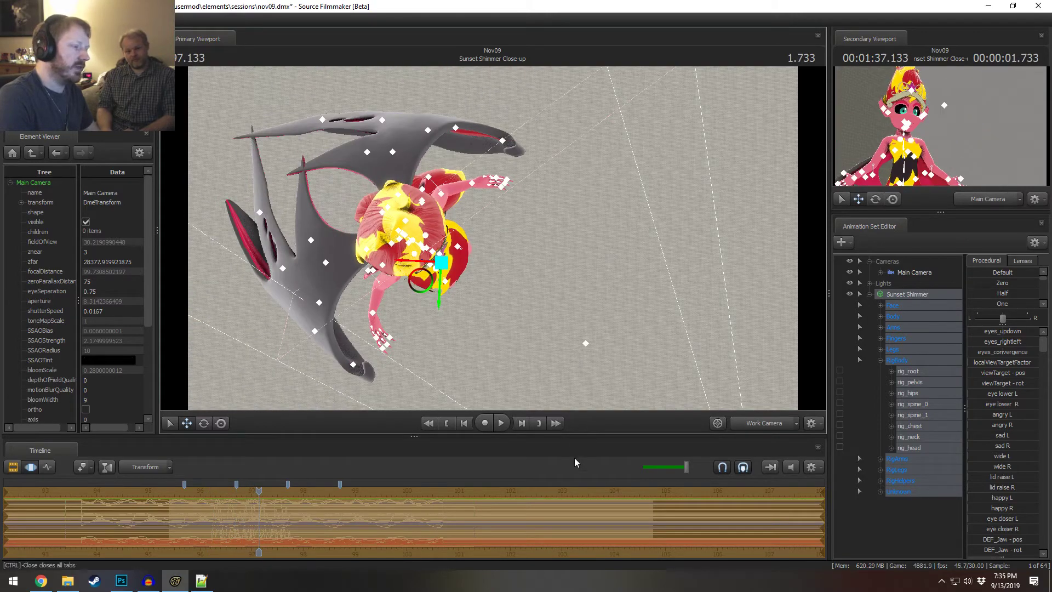
key("space")
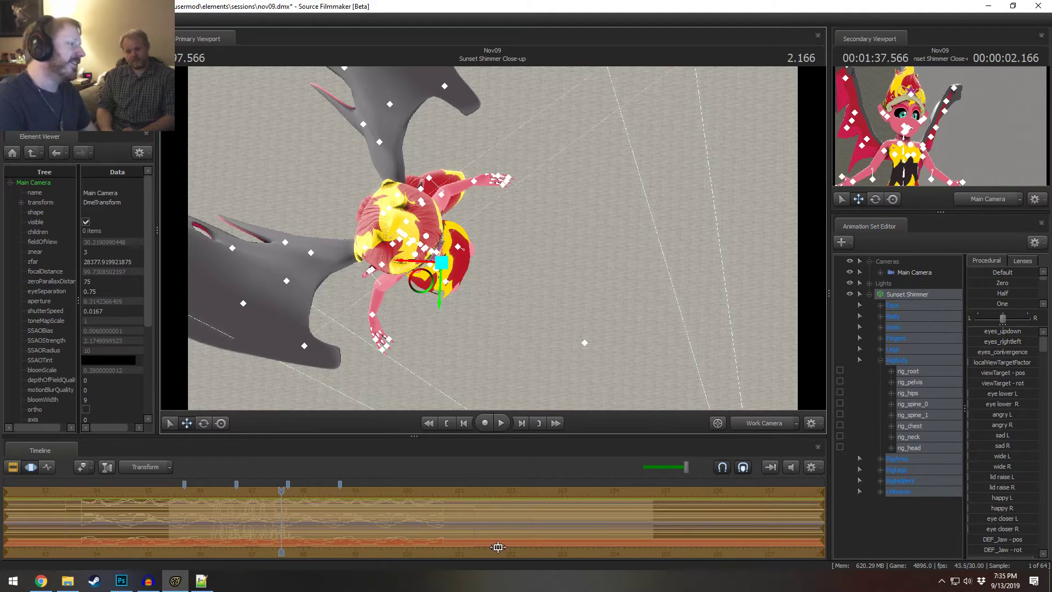
left_click(384, 503)
scroll(402, 509, "down", 1)
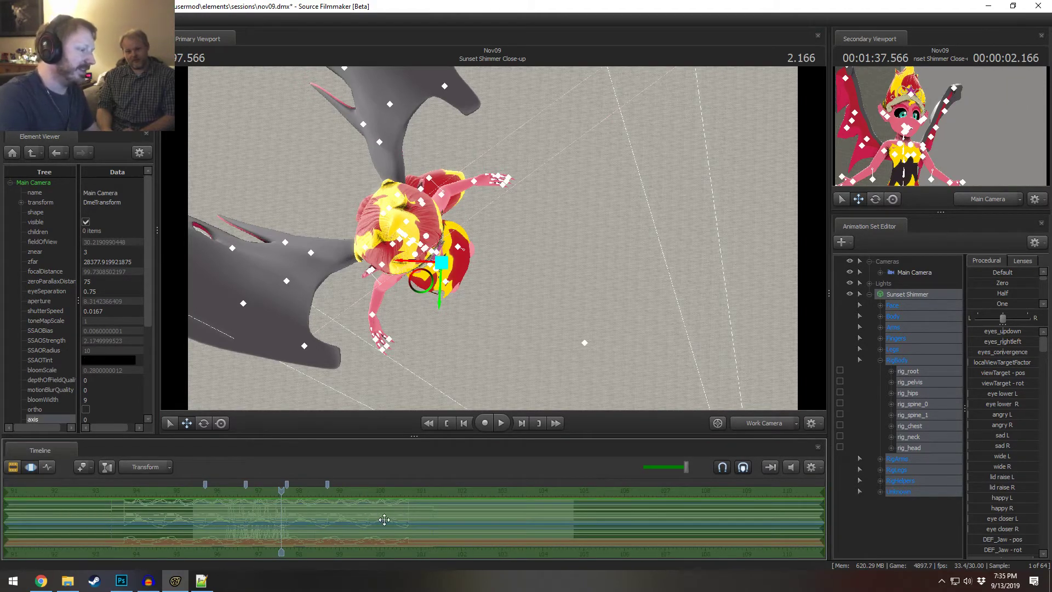
scroll(340, 526, "up", 2)
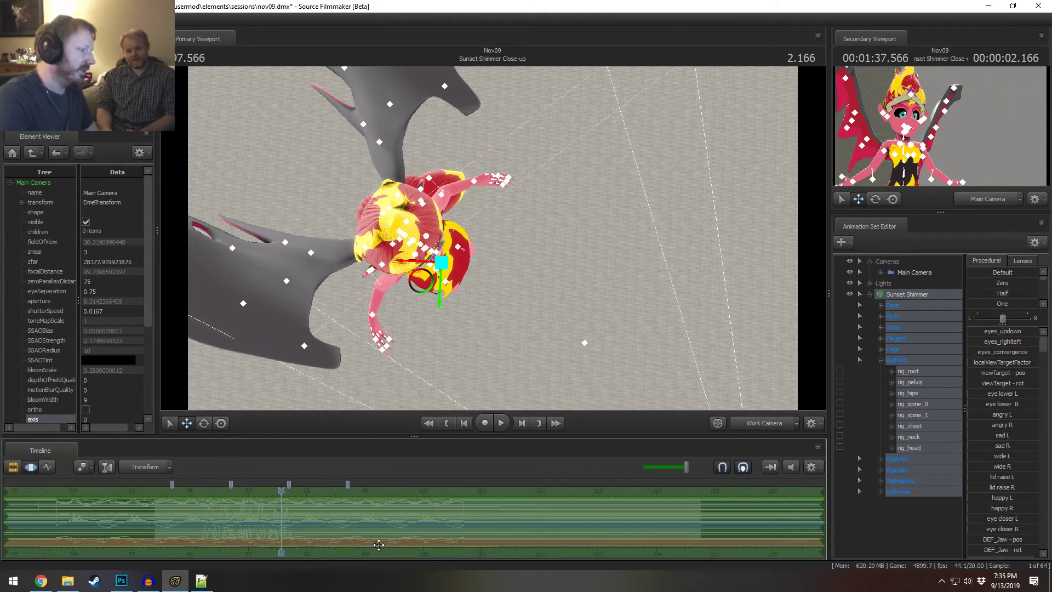
- Switch to the Clip Editor, save the session and look over the shots surrounding Sunset Shimmer Close-up
key("F2")
left_click_drag(384, 553, 594, 552)
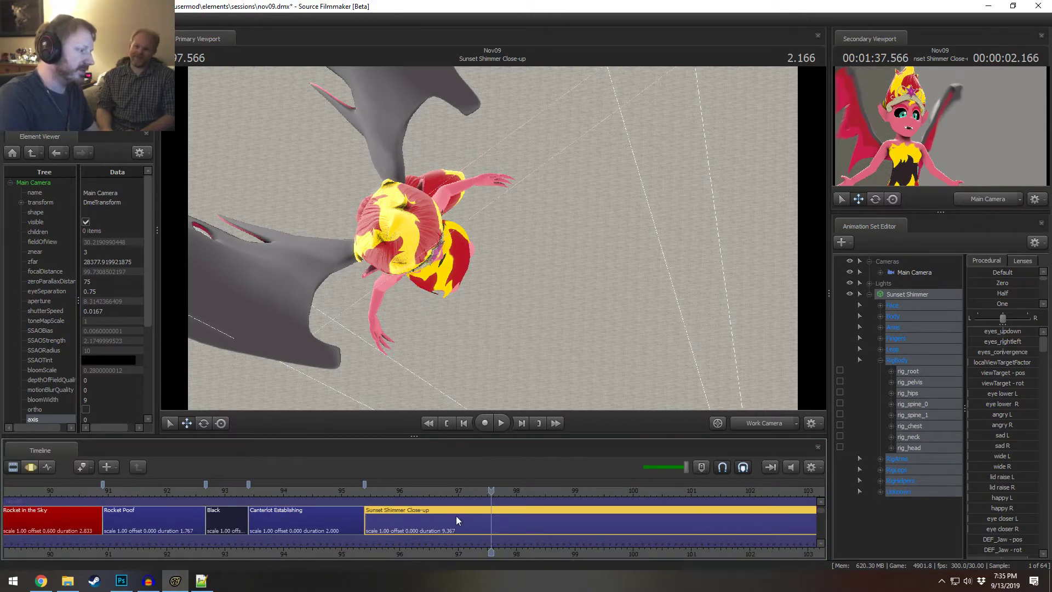
scroll(380, 516, "down", 2)
scroll(384, 518, "down", 3)
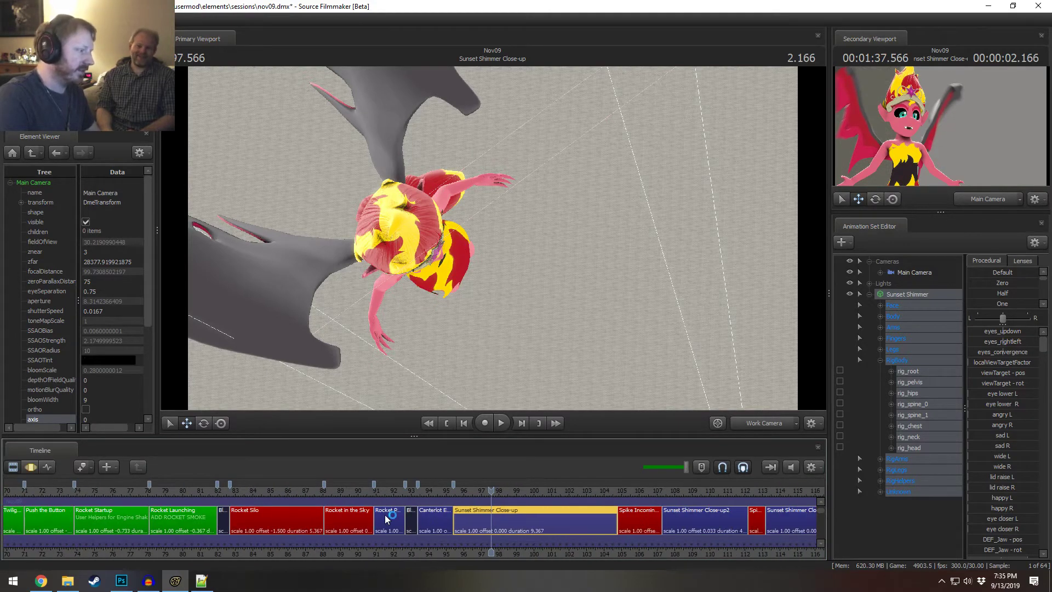
scroll(454, 519, "down", 3)
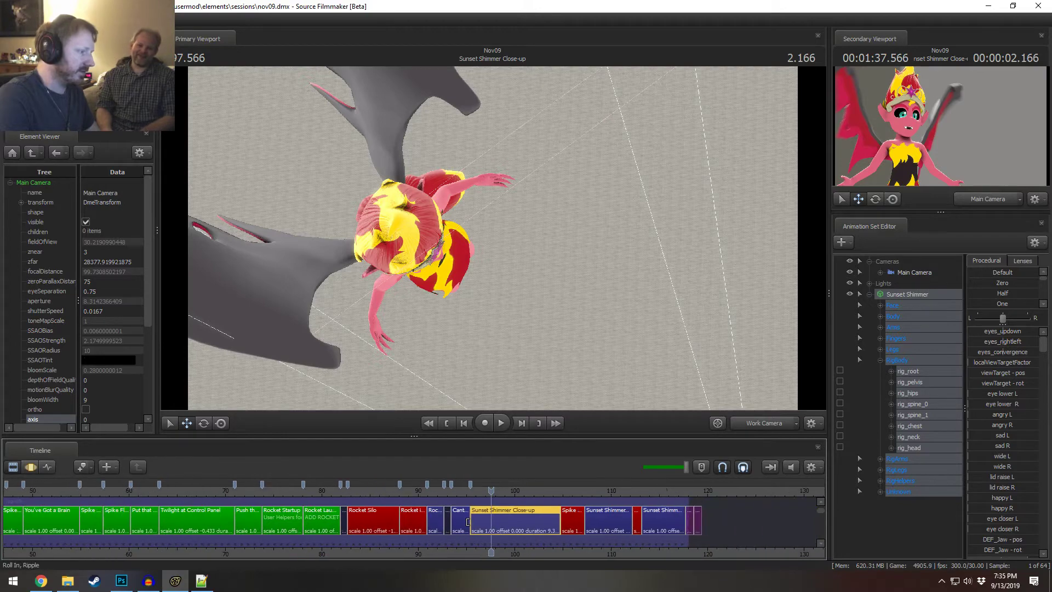
scroll(467, 521, "up", 2)
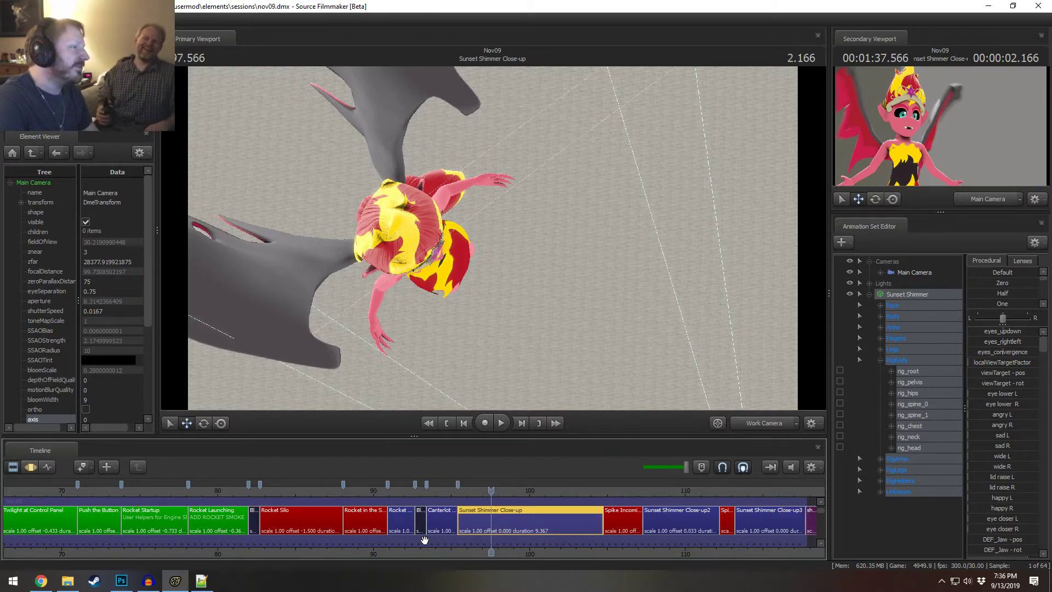
- Switch to Chrome, search Google for "how old is sunset shimmer" and open the mlp.fandom.com article on Sunset Shimmer
left_click(41, 581)
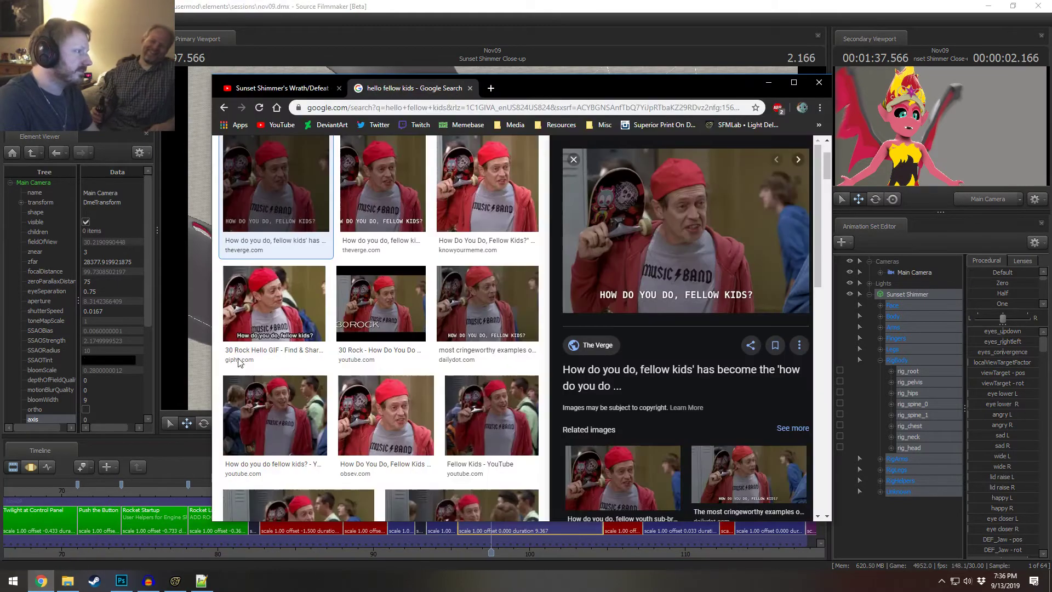
left_click(451, 106)
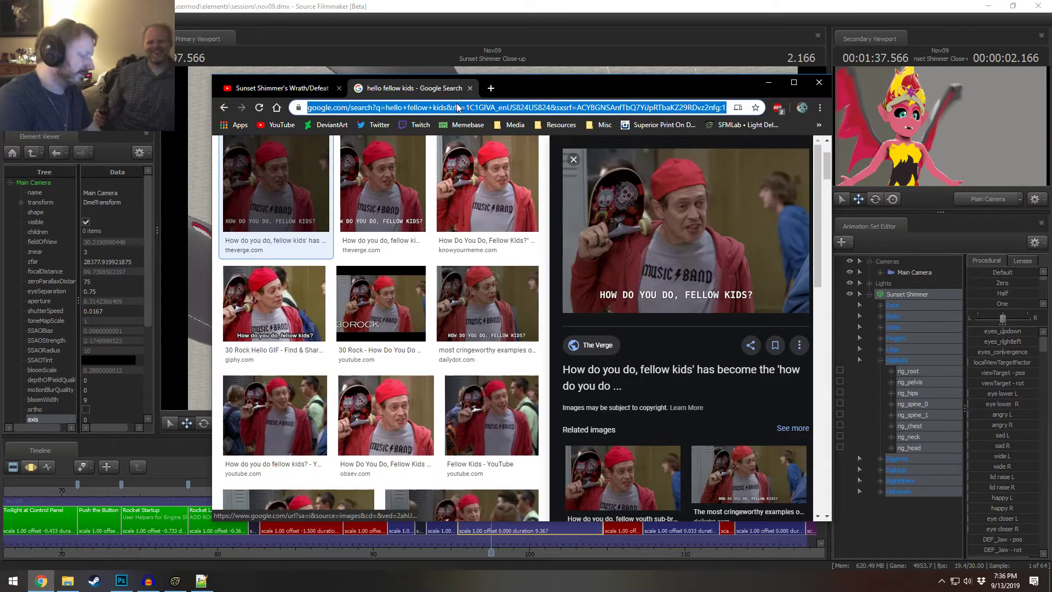
type("how old i")
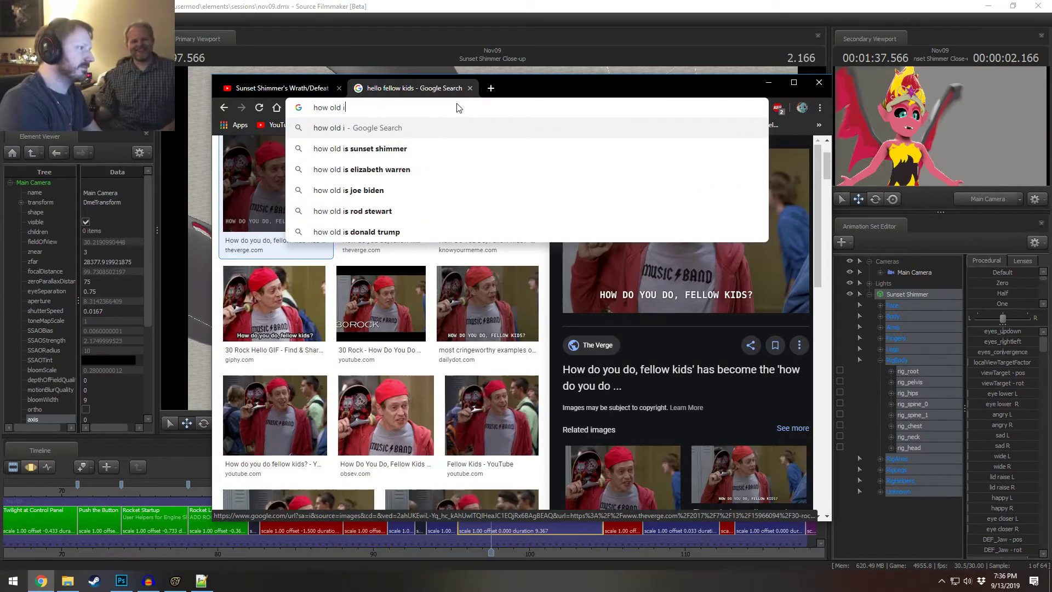
type("s sunset shimmer")
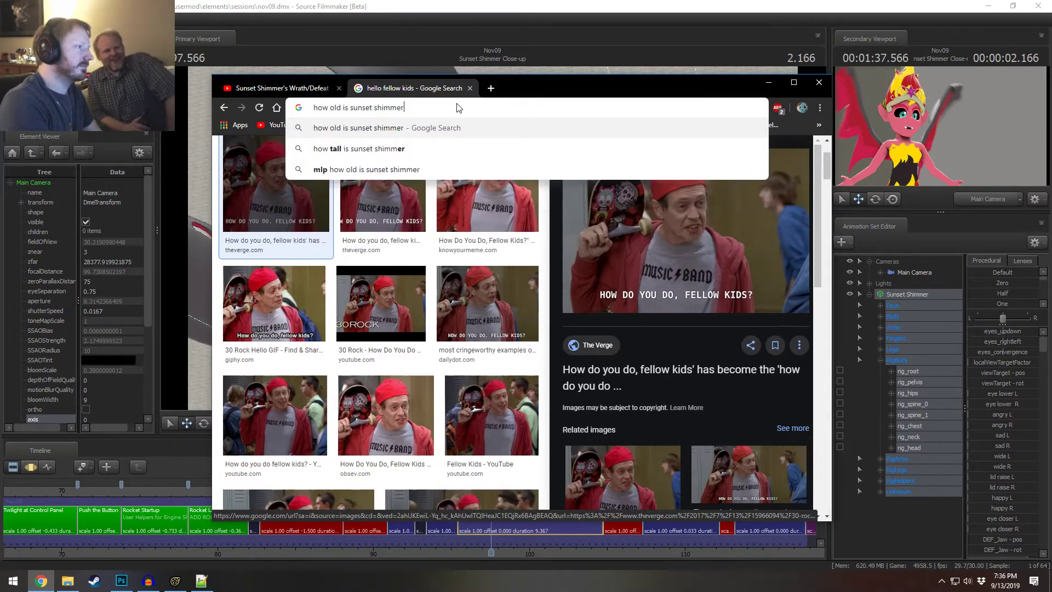
key("Return")
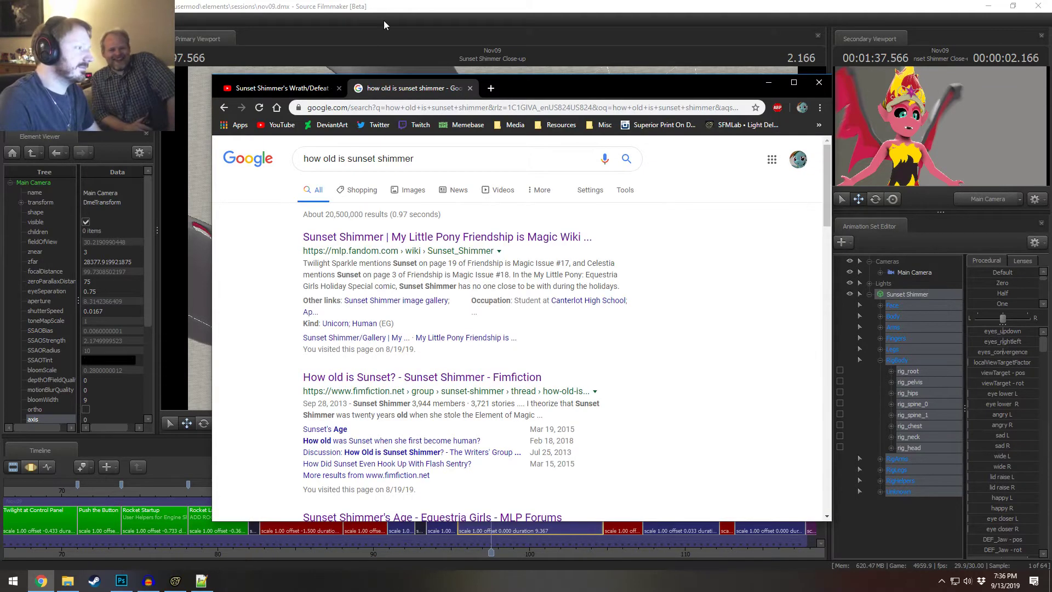
left_click(444, 251)
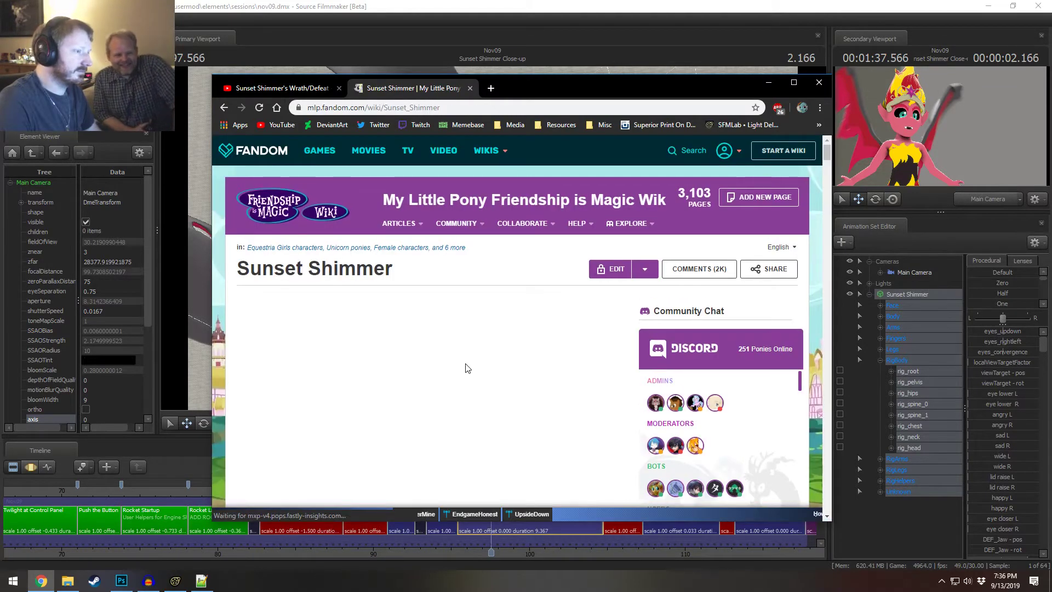
- Look through the Sunset Shimmer wiki article for her age by searching the page for "age" and stepping through the matches
scroll(465, 334, "down", 8)
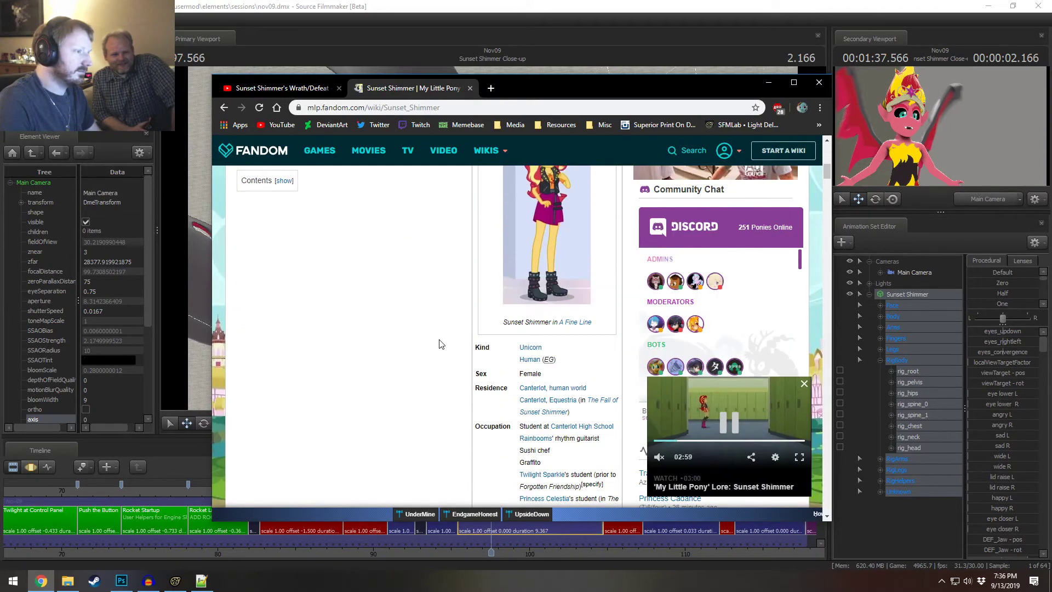
scroll(430, 356, "down", 1)
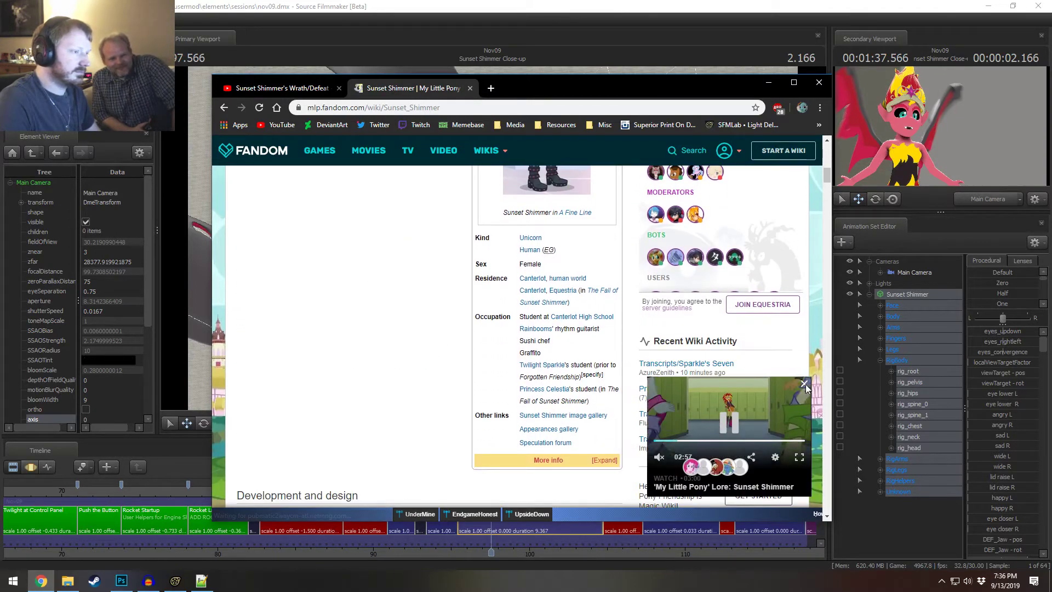
key("ctrl+f")
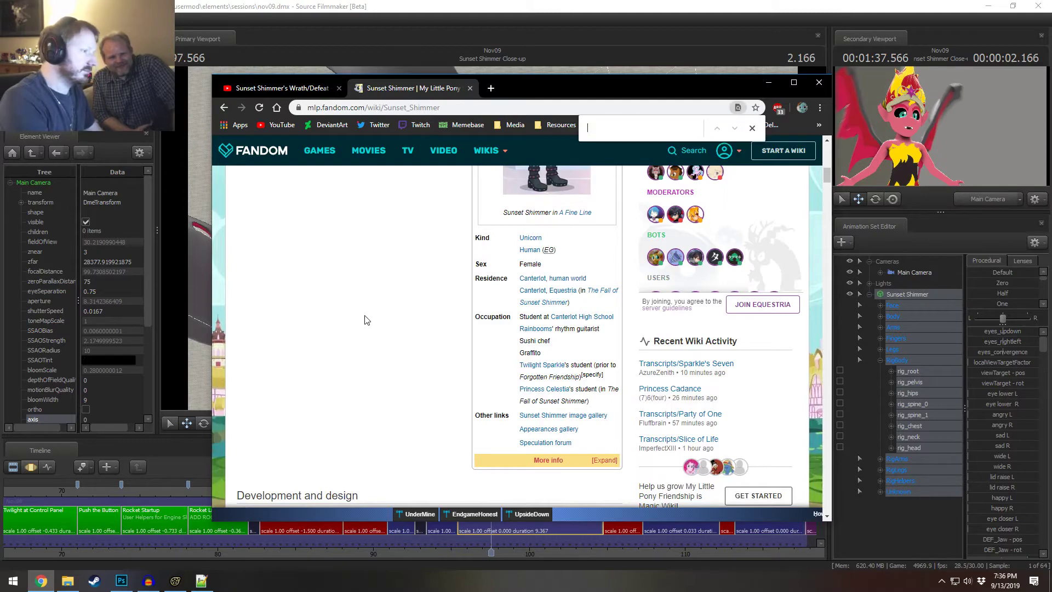
type("age")
scroll(366, 319, "down", 4)
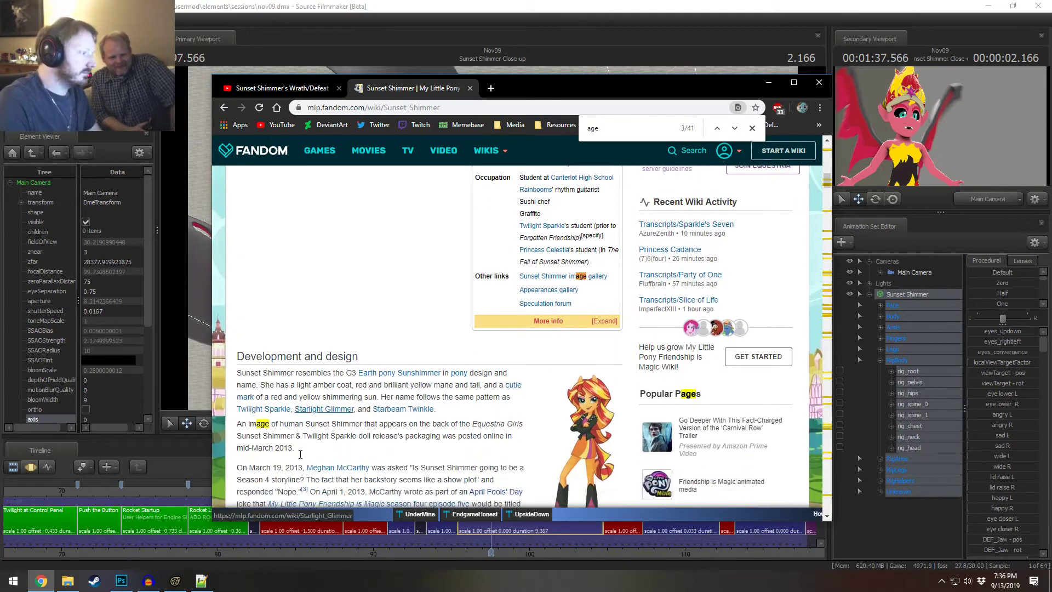
left_click(735, 129)
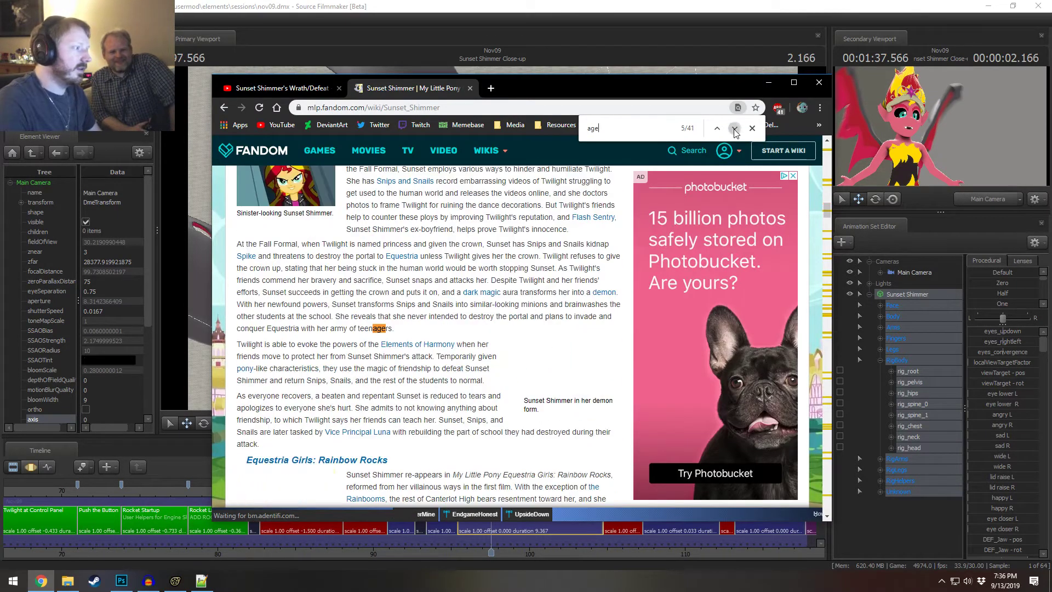
- Step forward and back through further "age" matches in the Sunset Shimmer article, checking each for a mention of her age
left_click(735, 129)
left_click(735, 129)
left_click(735, 129)
left_click(735, 129)
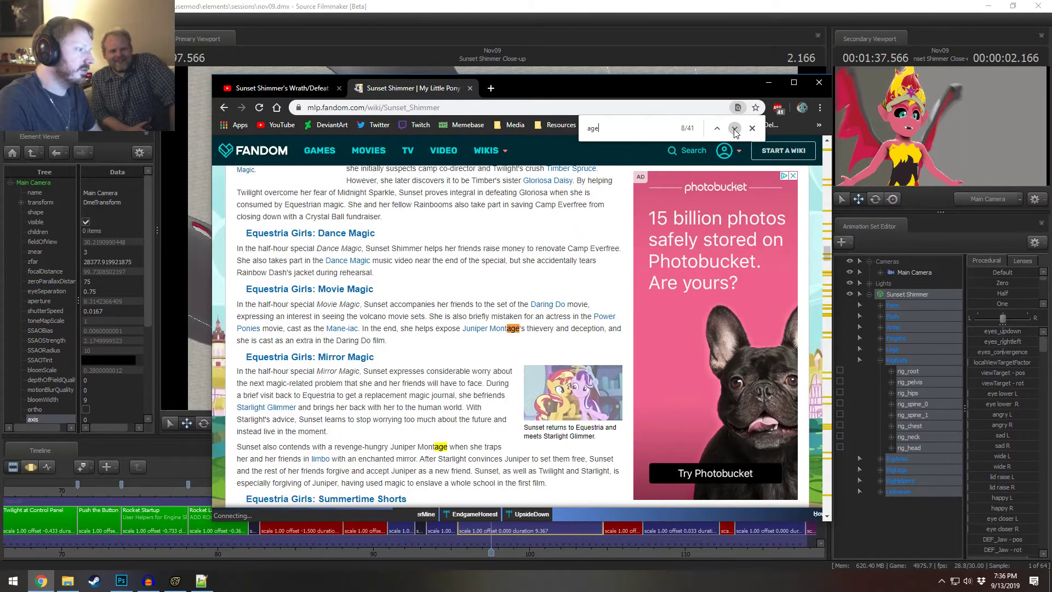
left_click(734, 129)
left_click(717, 130)
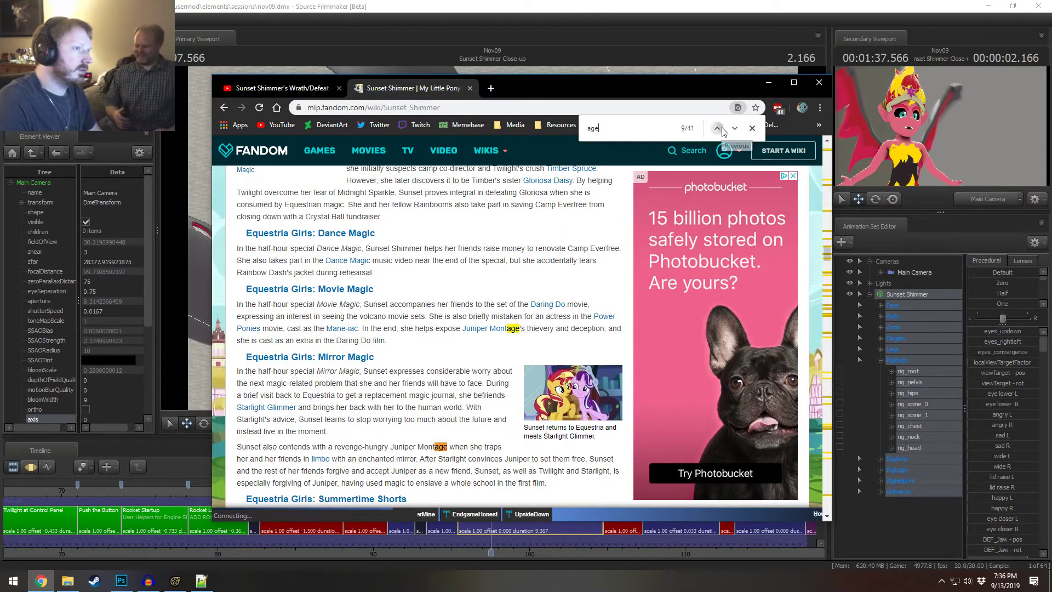
left_click(717, 129)
left_click(717, 130)
left_click(718, 129)
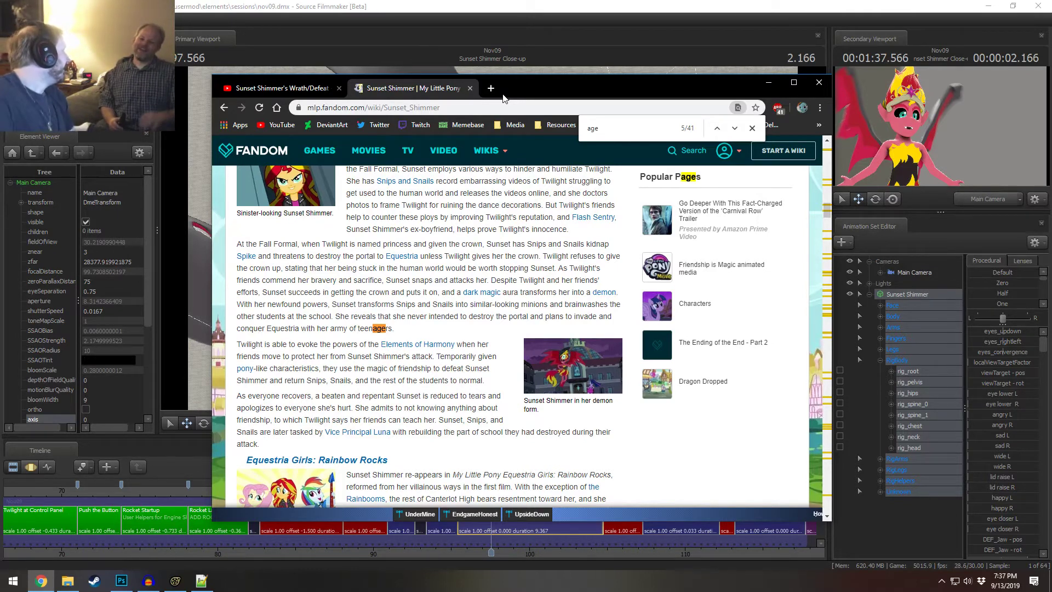
- Close the Sunset Shimmer wiki page, check the paused "Sunset Shimmer's Wrath/Defeat" video for reference and return to Source Filmmaker
left_click(470, 89)
left_click(627, 28)
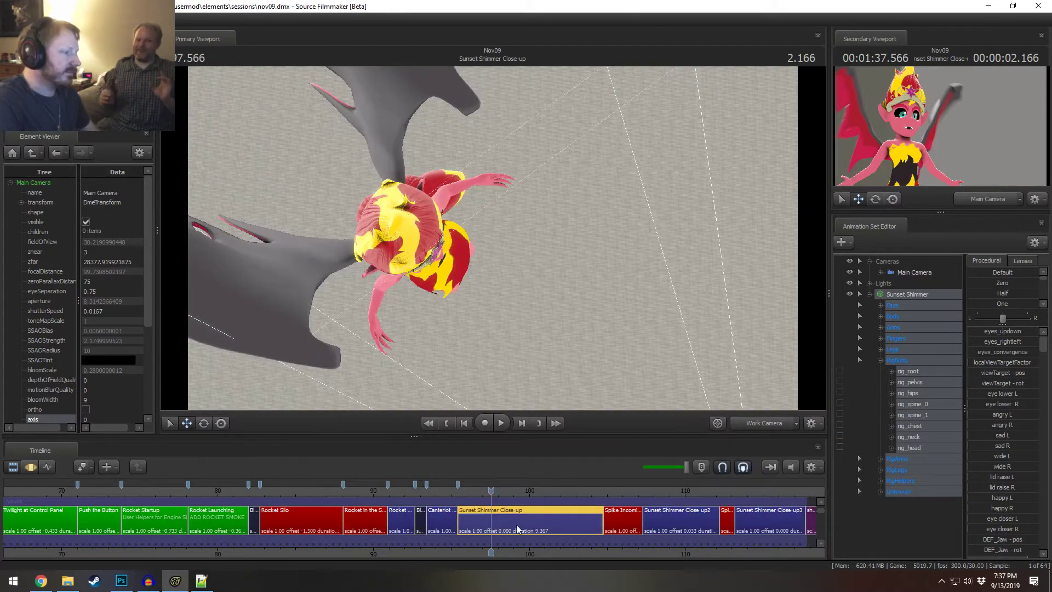
key("alt+Tab")
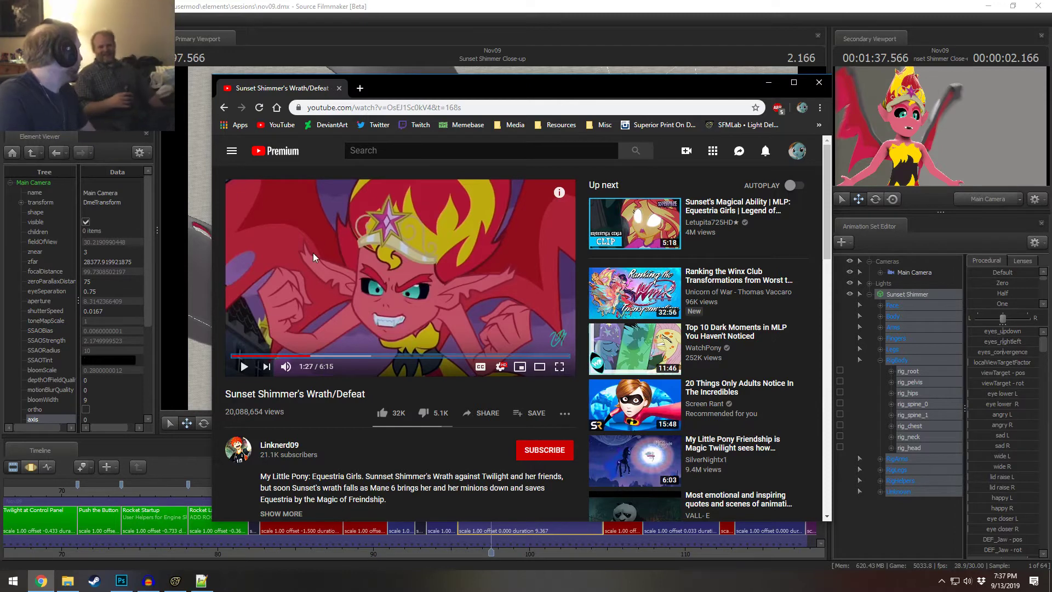
left_click(467, 2)
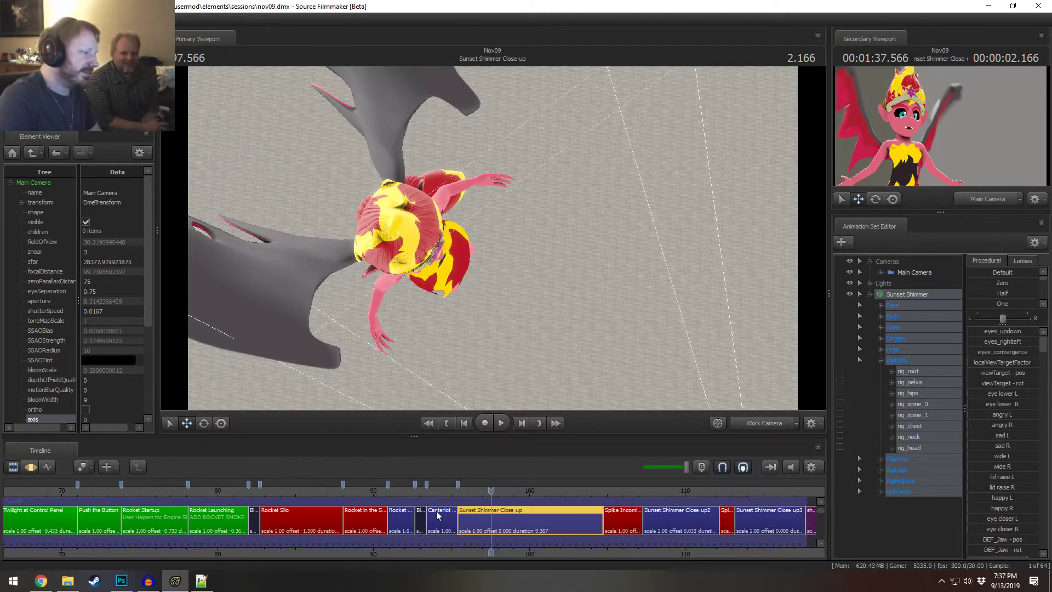
- Move the playhead to 1.566 in the Sunset Shimmer Close-up shot
scroll(528, 519, "up", 2)
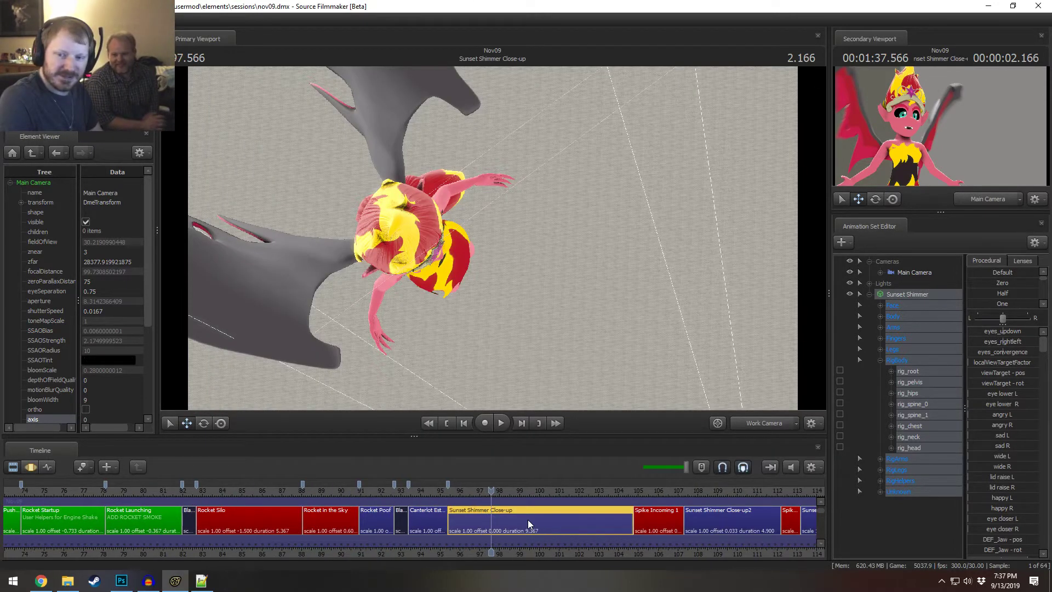
middle_click_drag(525, 554, 376, 548)
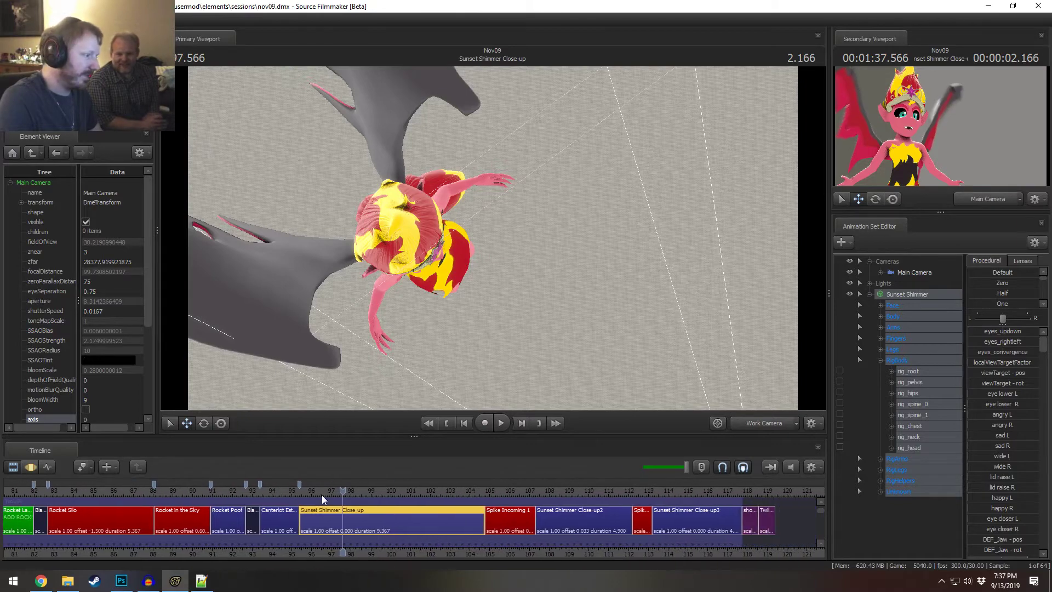
left_click_drag(326, 488, 330, 489)
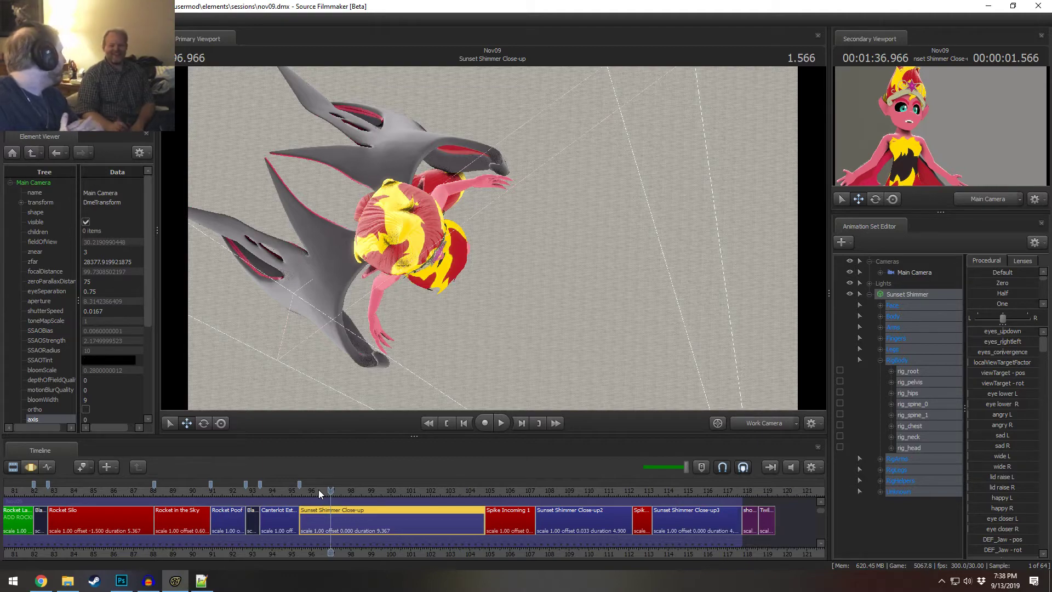
- Switch to Chrome and search Google for "derpy day" in the separate window, leaving a single tab open there
left_click(41, 581)
left_click(359, 88)
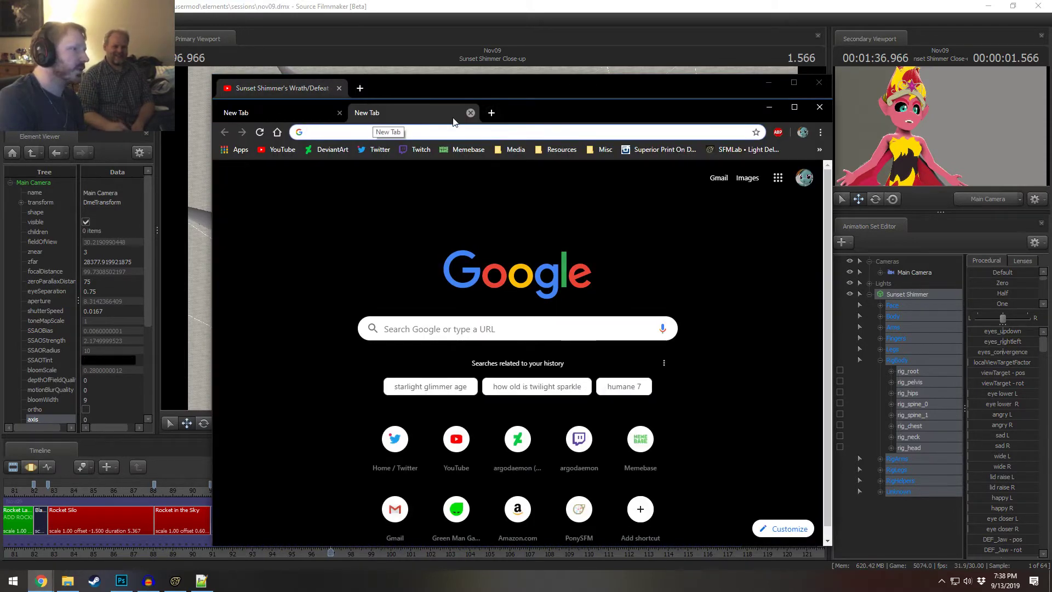
left_click(471, 113)
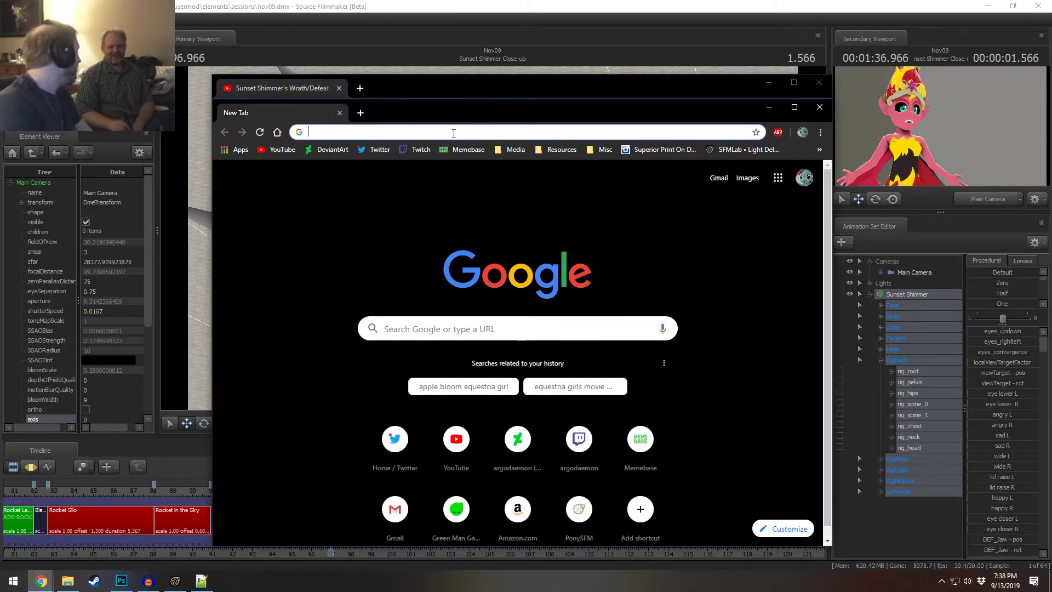
type("derp")
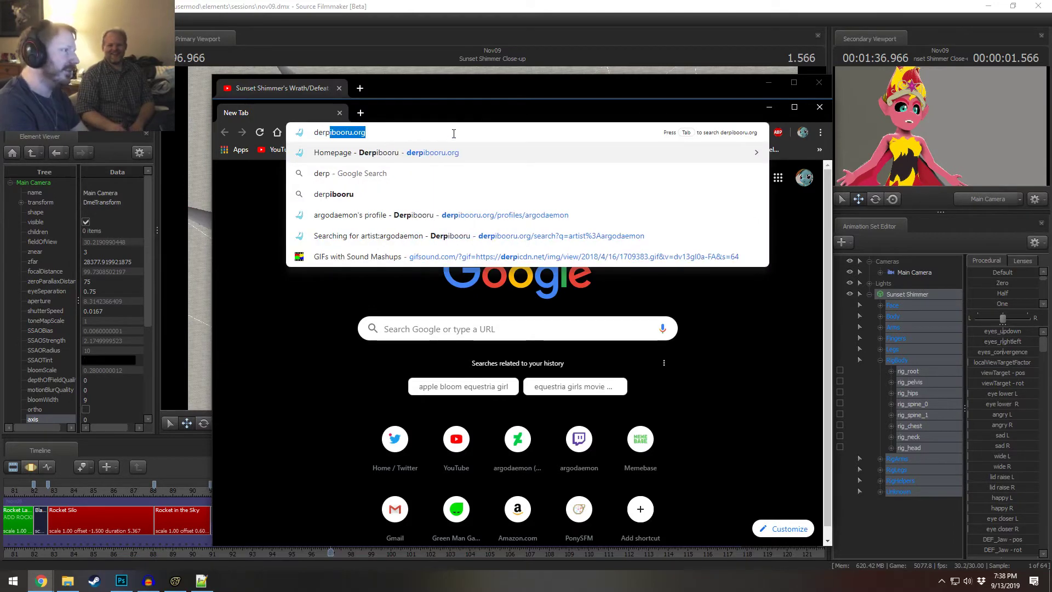
type("y day")
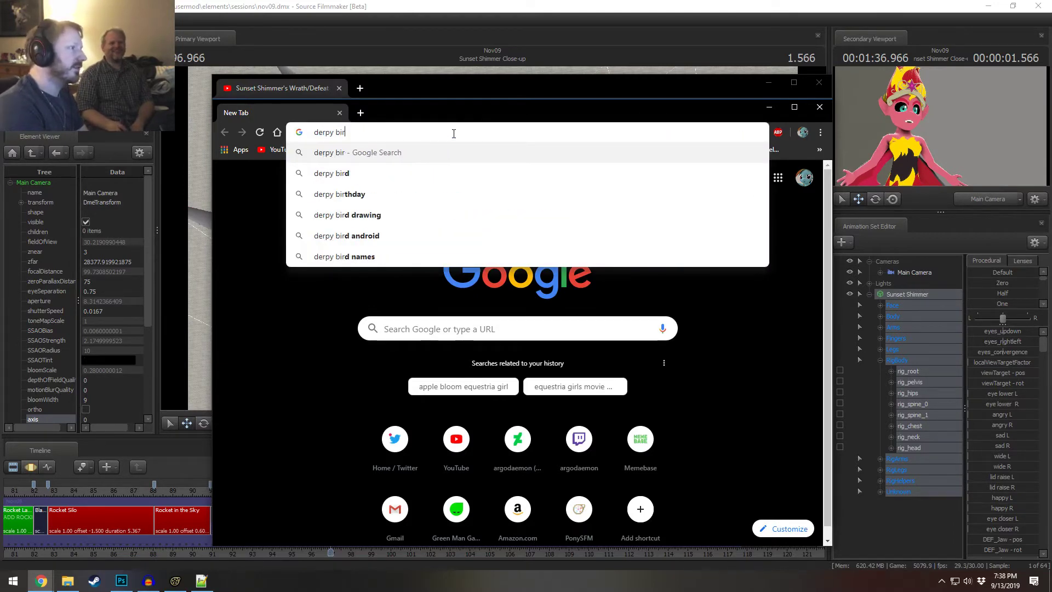
key("Return")
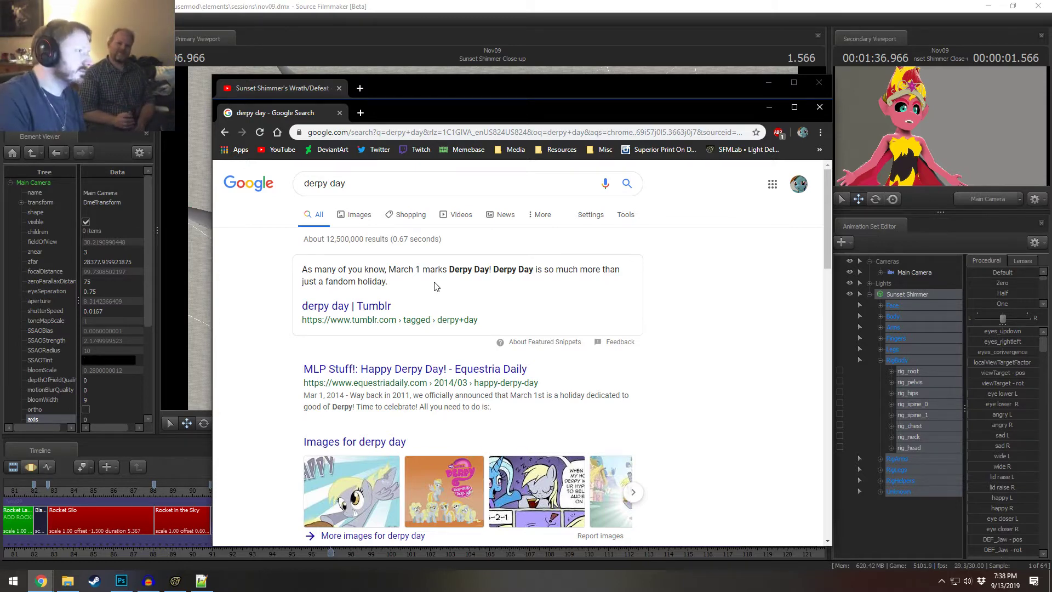
- Change the Google search to "rainbow dash day"
double_click(316, 189)
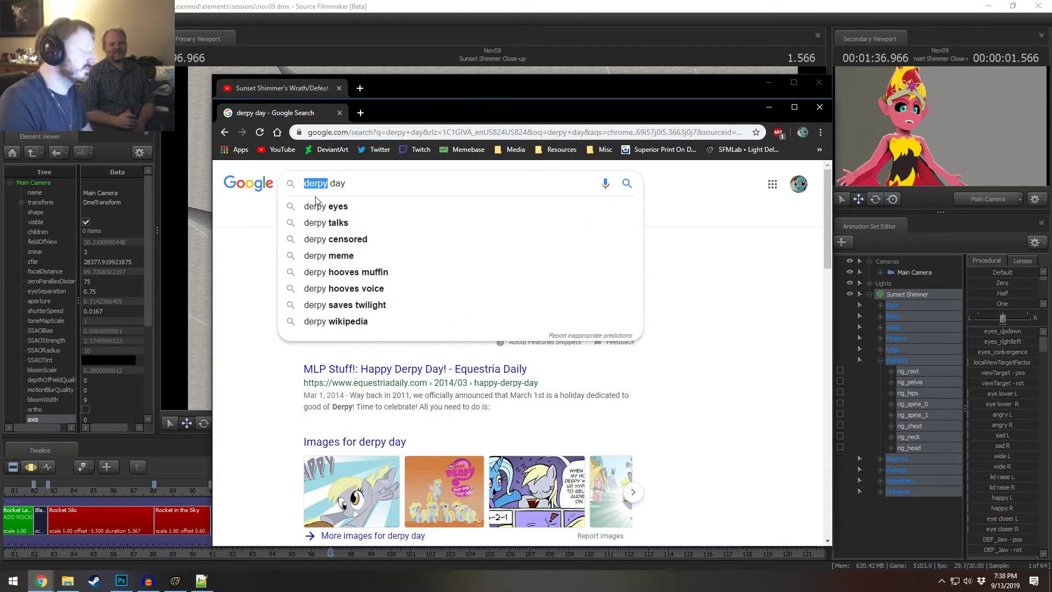
type("rainbow dash")
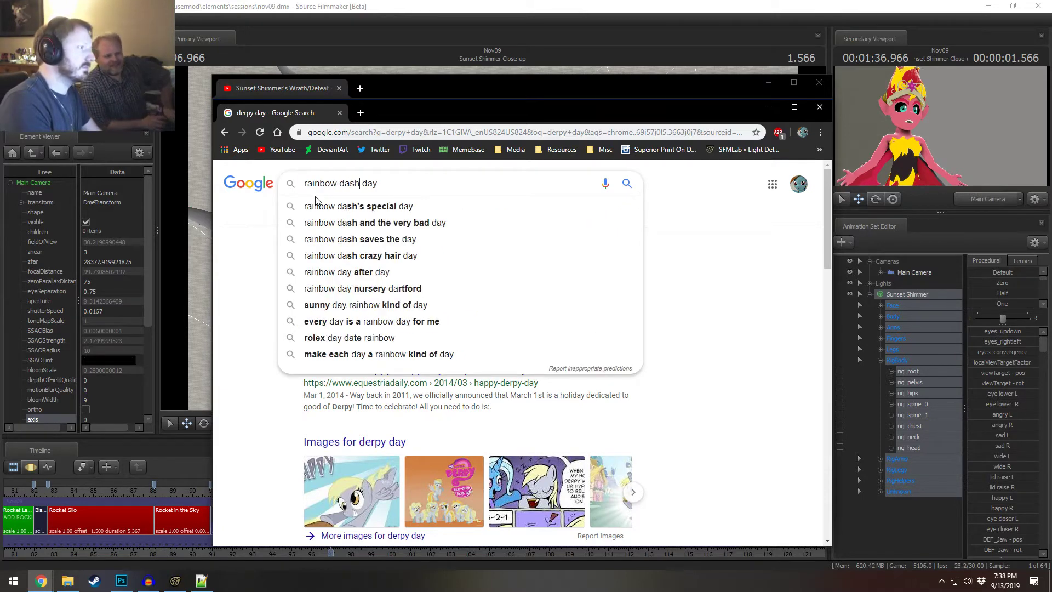
key("Return")
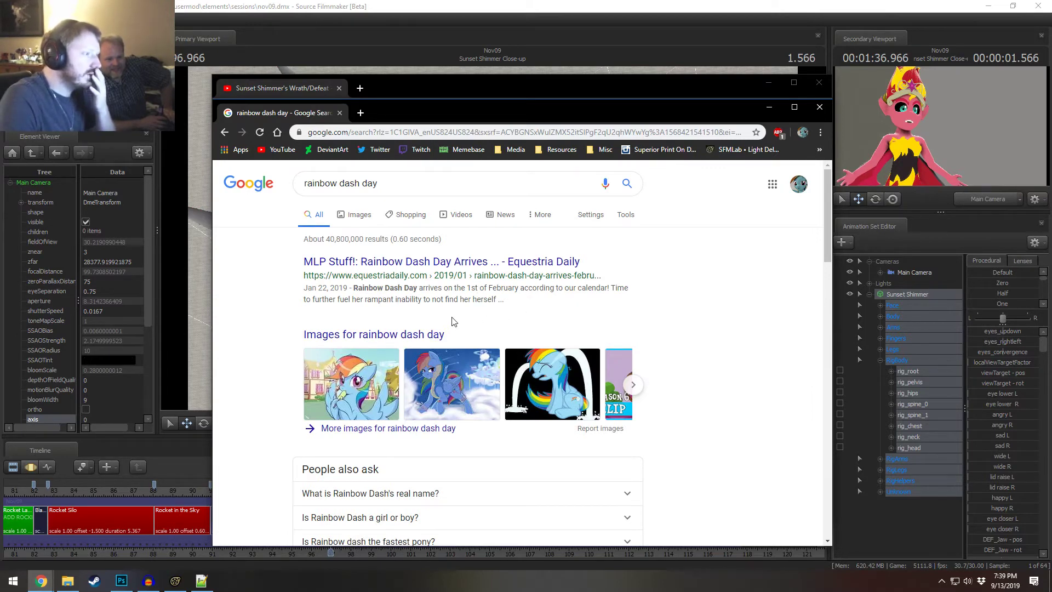
- Read the related answers on whether Rainbow Dash is the fastest pony, has a boyfriend or is a unicorn, collapsing each again
scroll(453, 321, "down", 4)
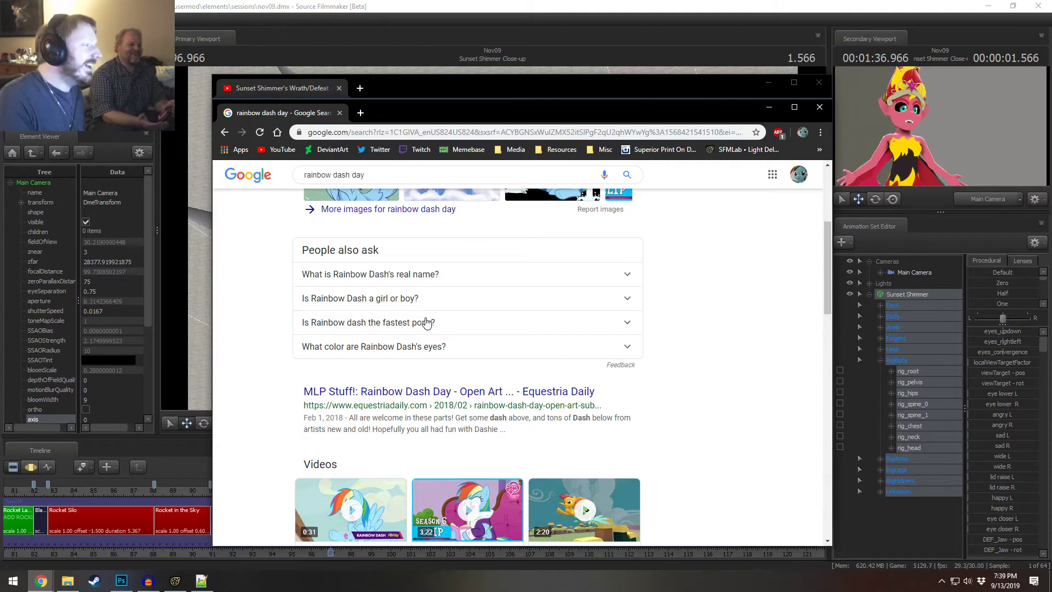
left_click(445, 328)
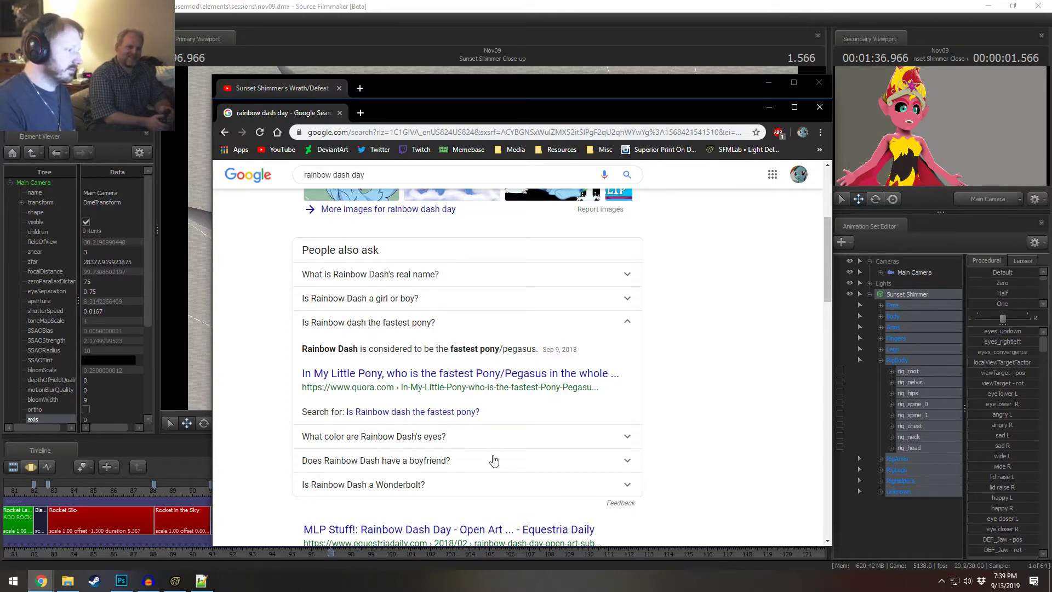
left_click(463, 467)
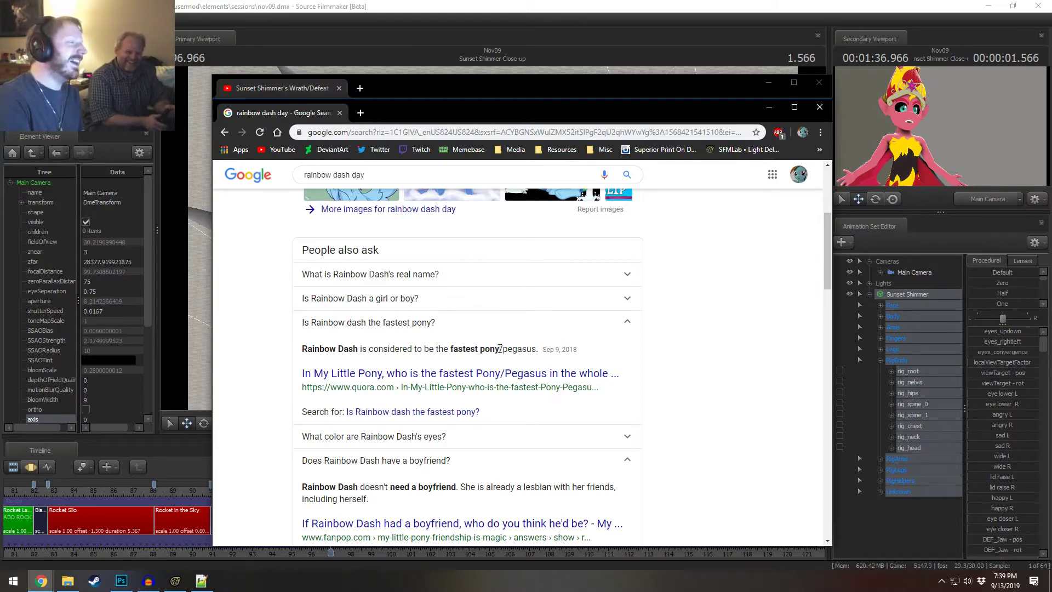
left_click(554, 325)
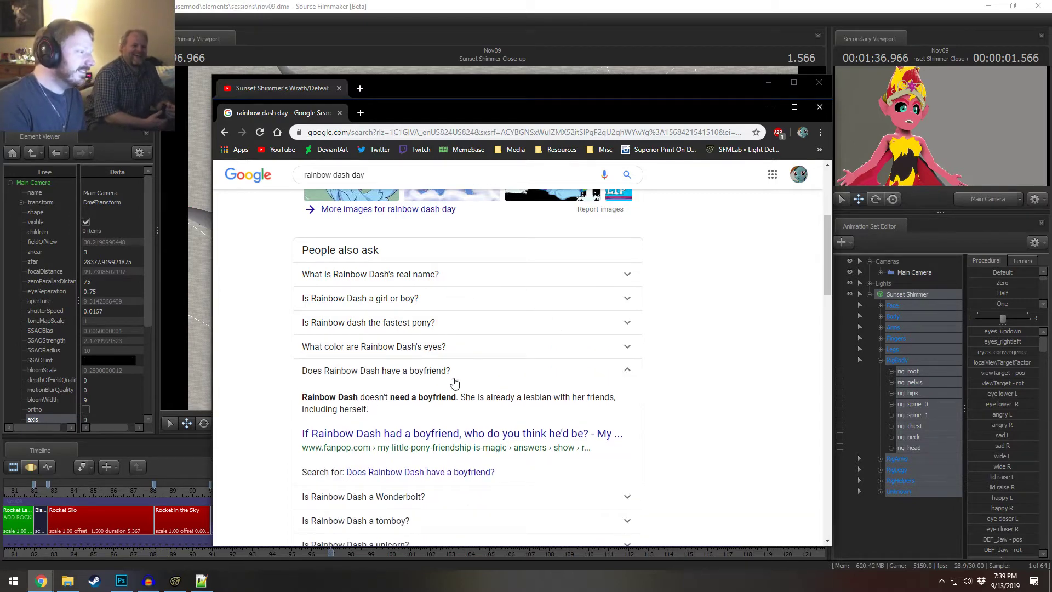
left_click(454, 381)
left_click(435, 443)
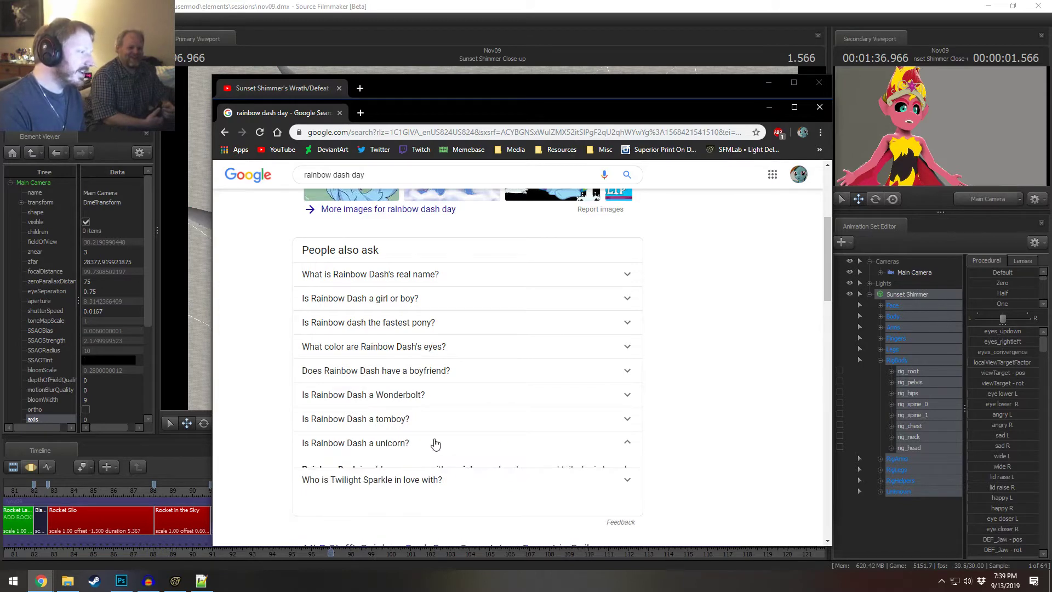
left_click(433, 443)
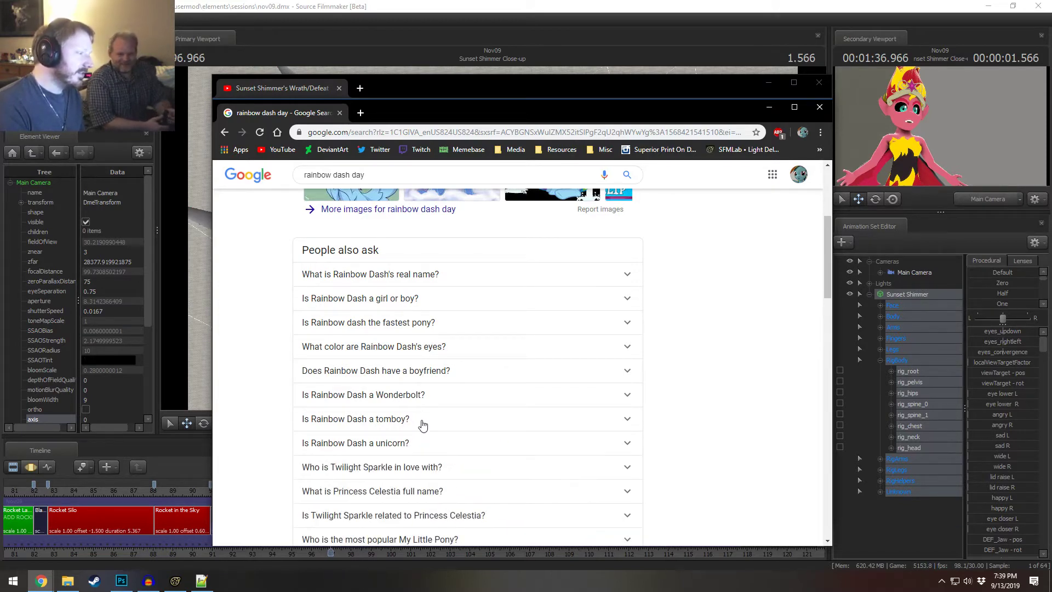
- Read the related answers on whether Rainbow Dash is a tomboy, her real name and her gender, collapsing each again
left_click(426, 423)
left_click(435, 419)
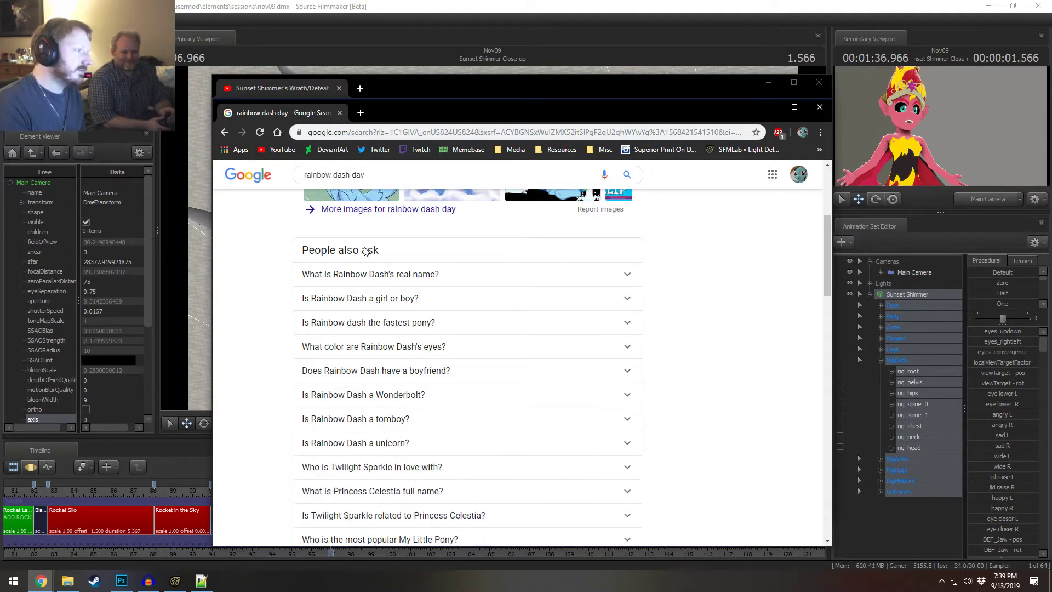
left_click(450, 278)
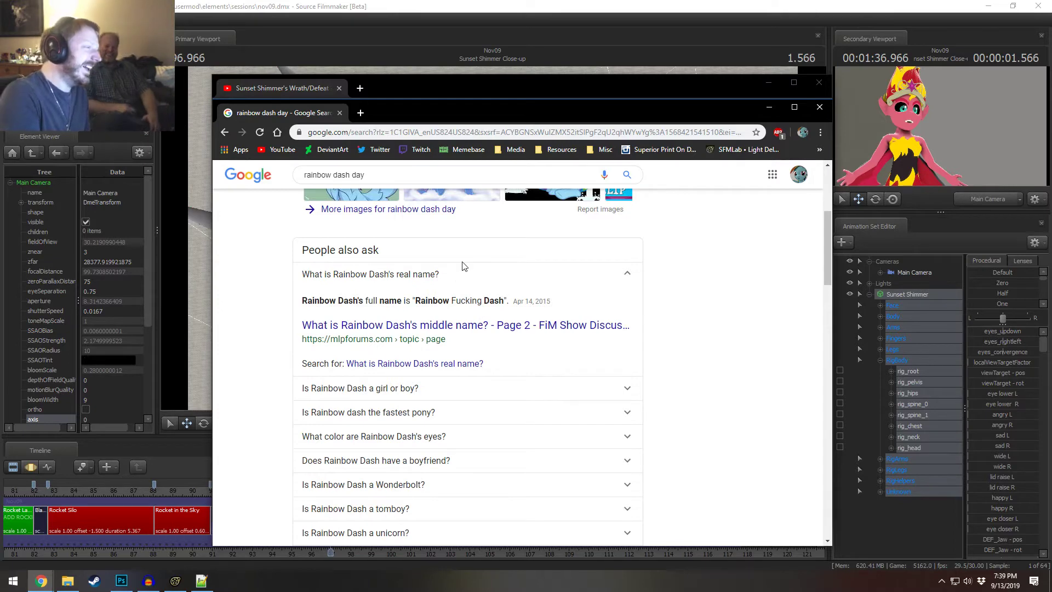
left_click(462, 277)
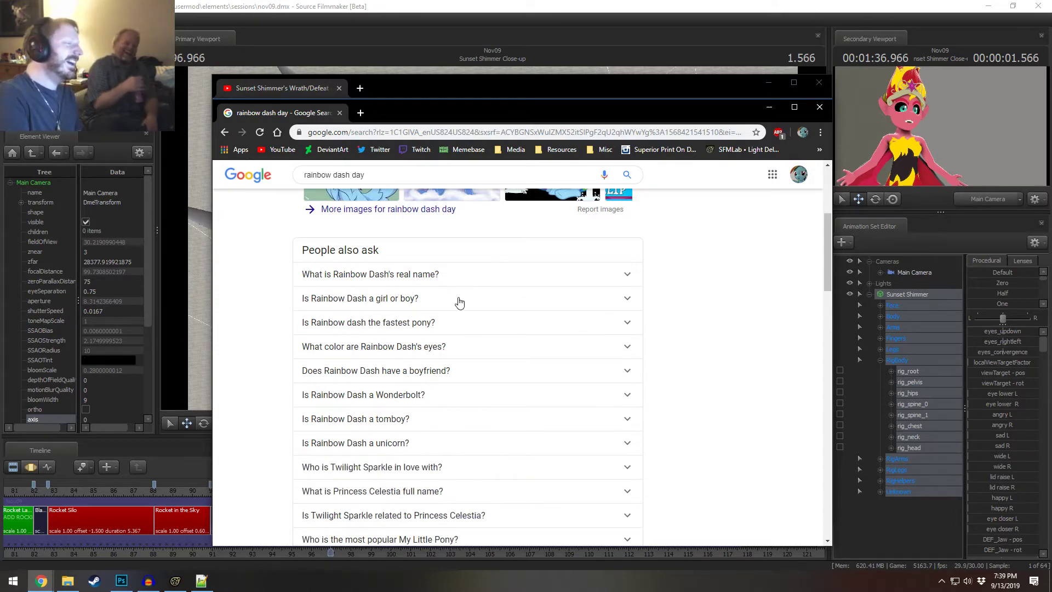
left_click(459, 301)
left_click(459, 301)
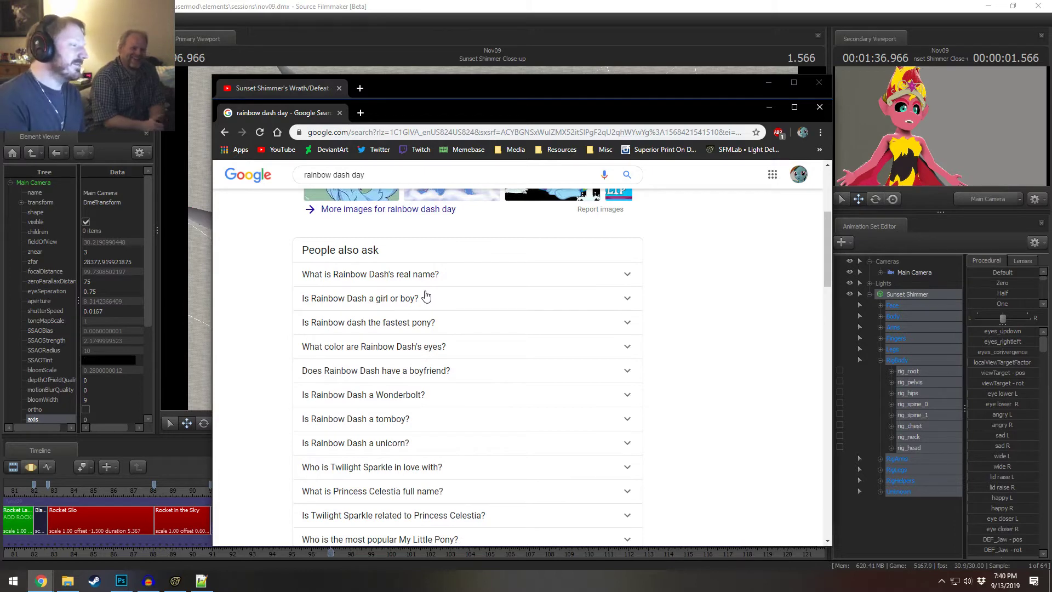
- Expand "Who is the most popular My Little Pony?" among the related questions and read through the character ranking
scroll(455, 324, "down", 2)
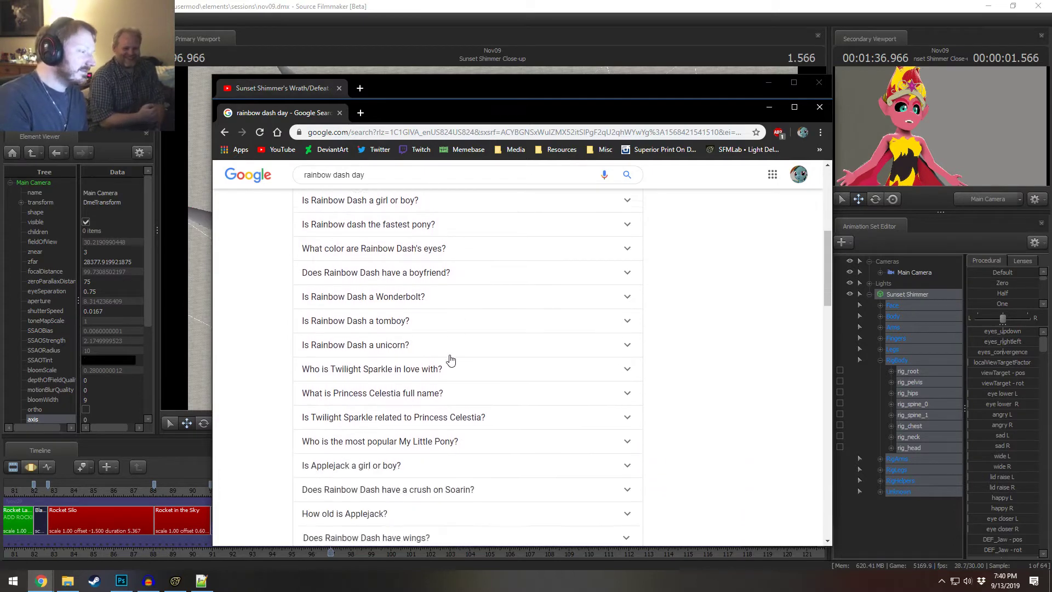
left_click(446, 430)
scroll(449, 428, "down", 1)
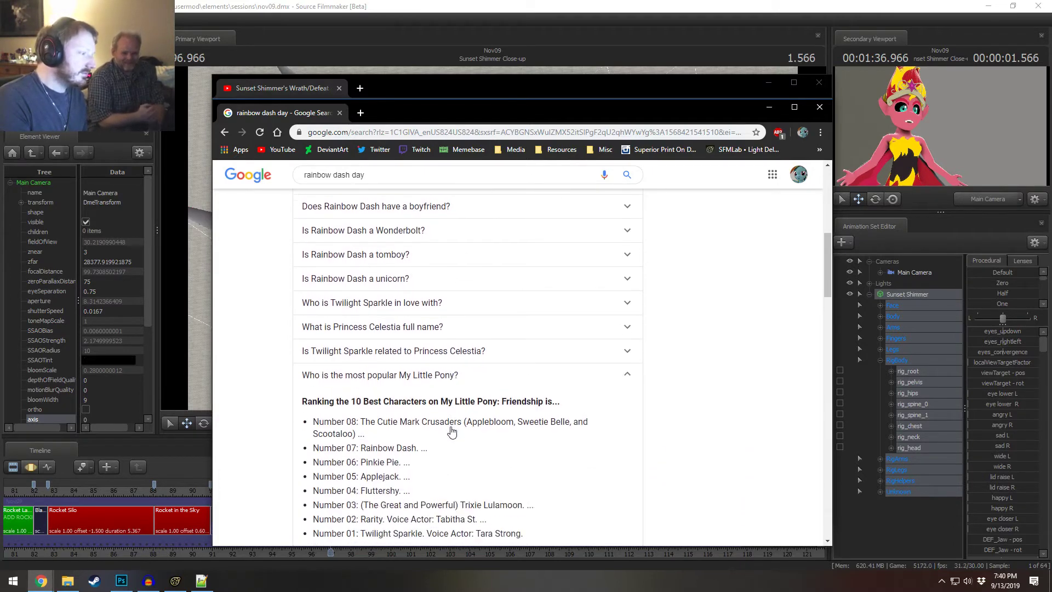
scroll(451, 427, "down", 1)
scroll(441, 465, "down", 1)
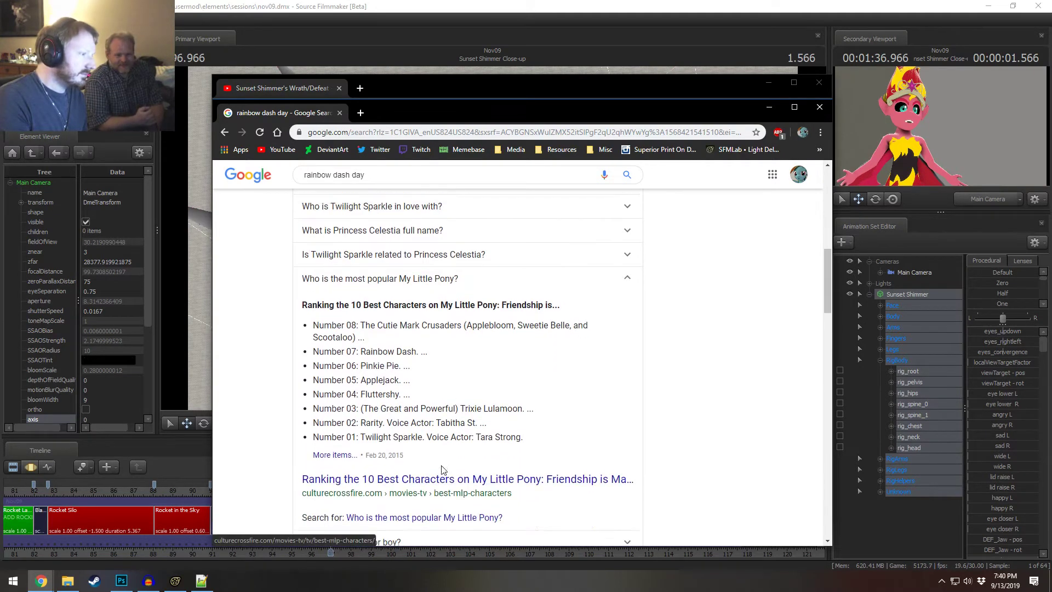
scroll(444, 466, "up", 1)
scroll(448, 461, "up", 10)
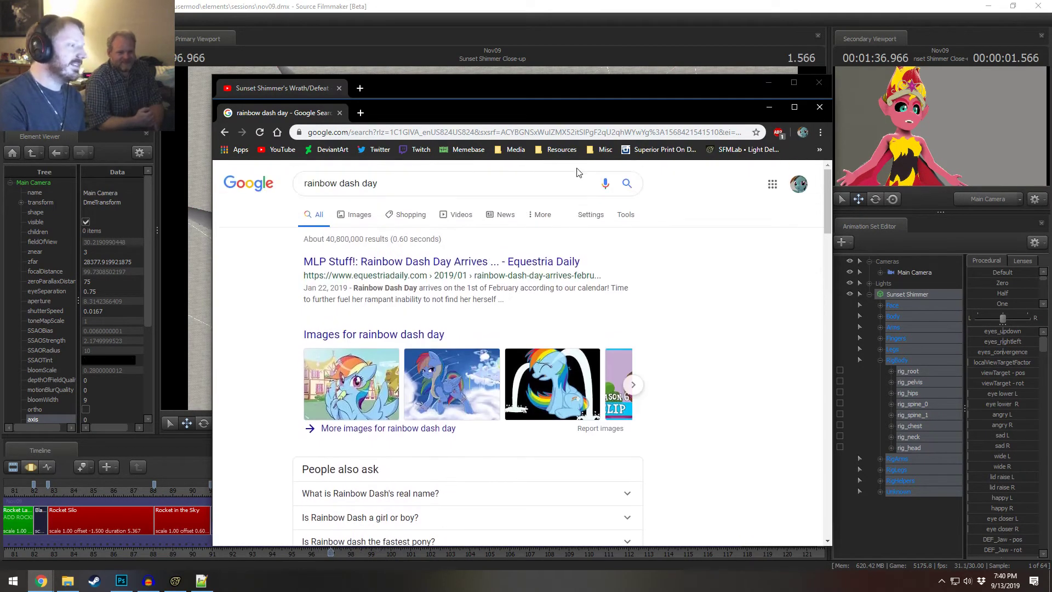
- Return to Source Filmmaker, frame Sunset Shimmer's face up close with the work camera and switch the timeline to the Motion Editor
left_click(773, 109)
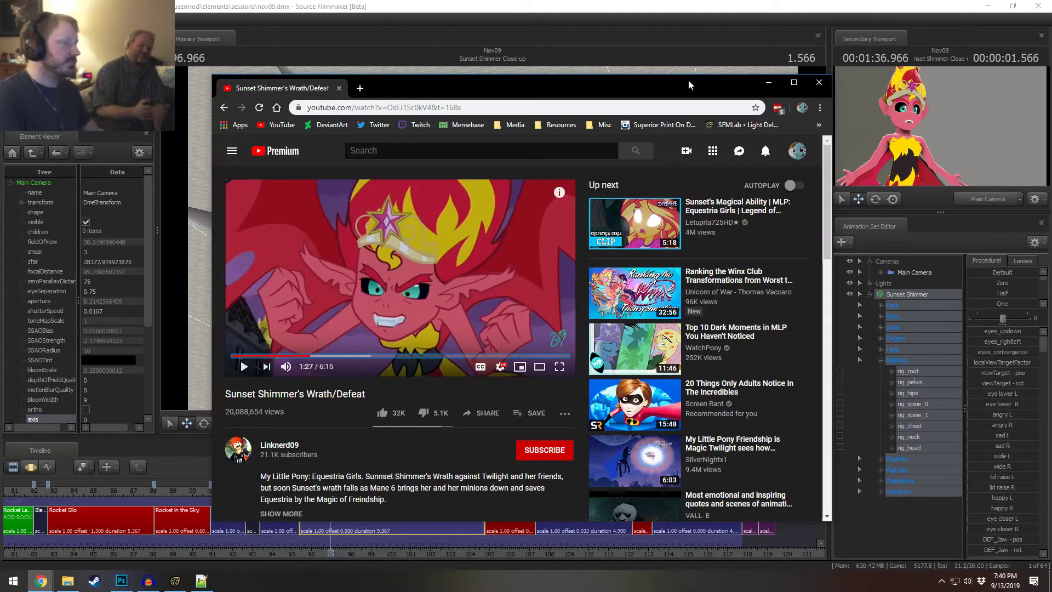
left_click(564, 5)
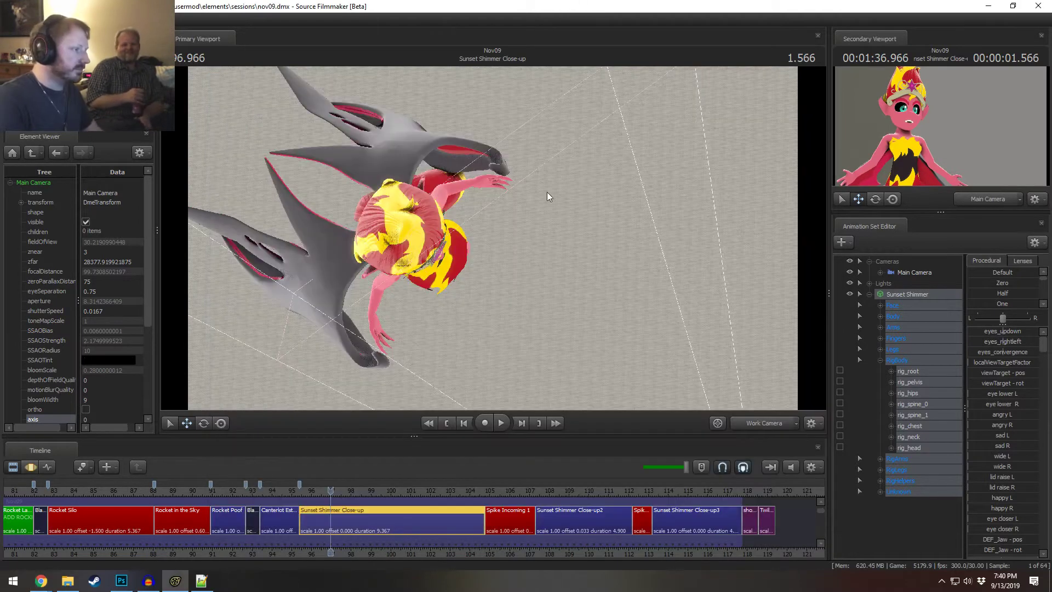
left_click_drag(657, 285, 635, 211)
key("w")
left_click_drag(674, 318, 492, 238)
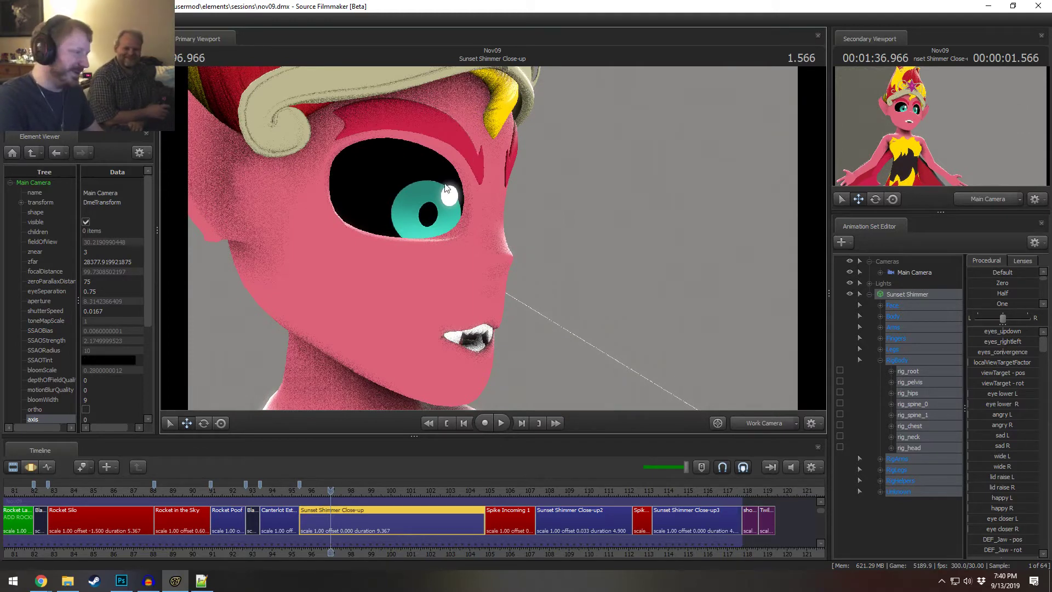
key("F3")
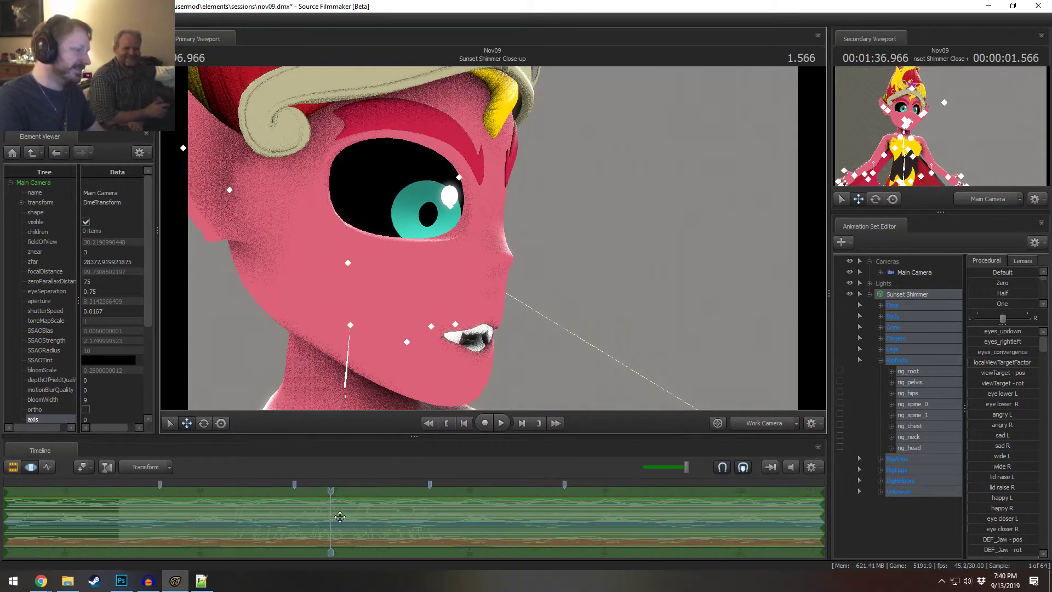
- Clear the selection, scrub and play the close-up shot past 1:37.8, and pull the work camera back from Sunset Shimmer's face
left_click(553, 378)
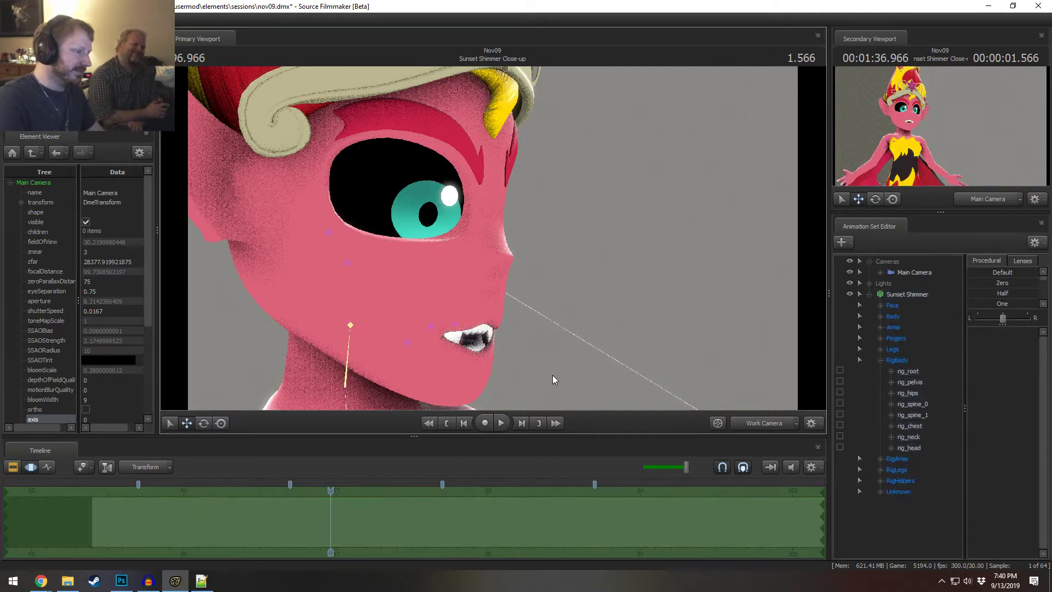
left_click_drag(371, 541, 496, 539)
left_click_drag(563, 406, 564, 425)
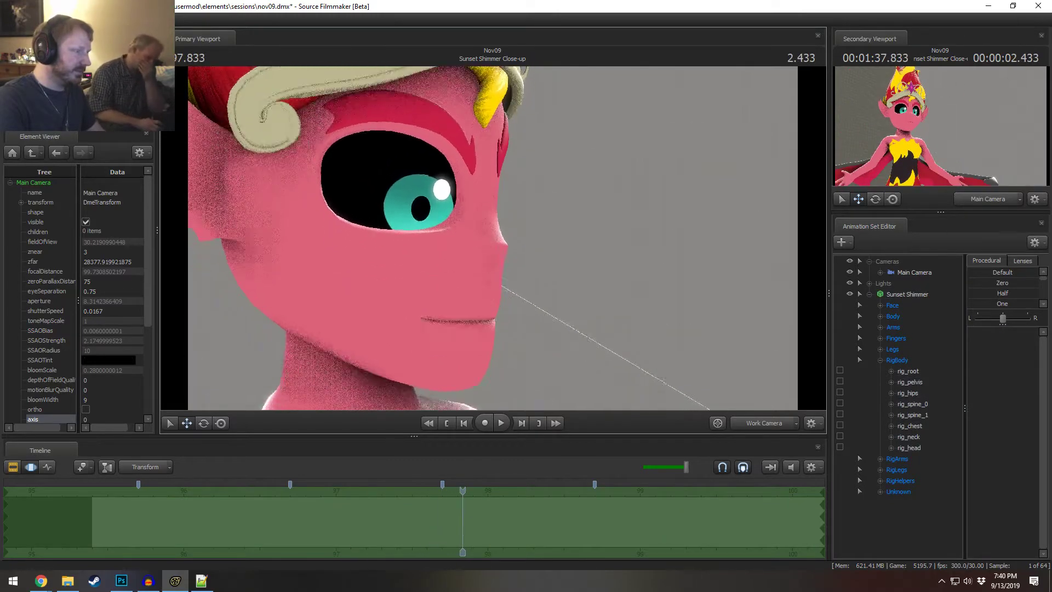
key("space")
key("F2")
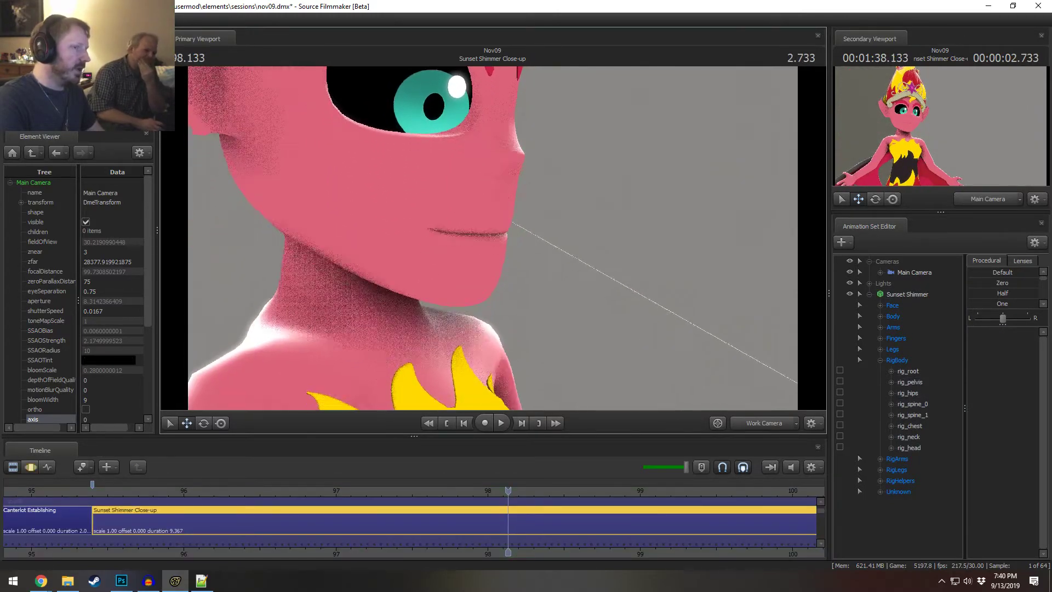
key("s")
left_click_drag(492, 238, 493, 239)
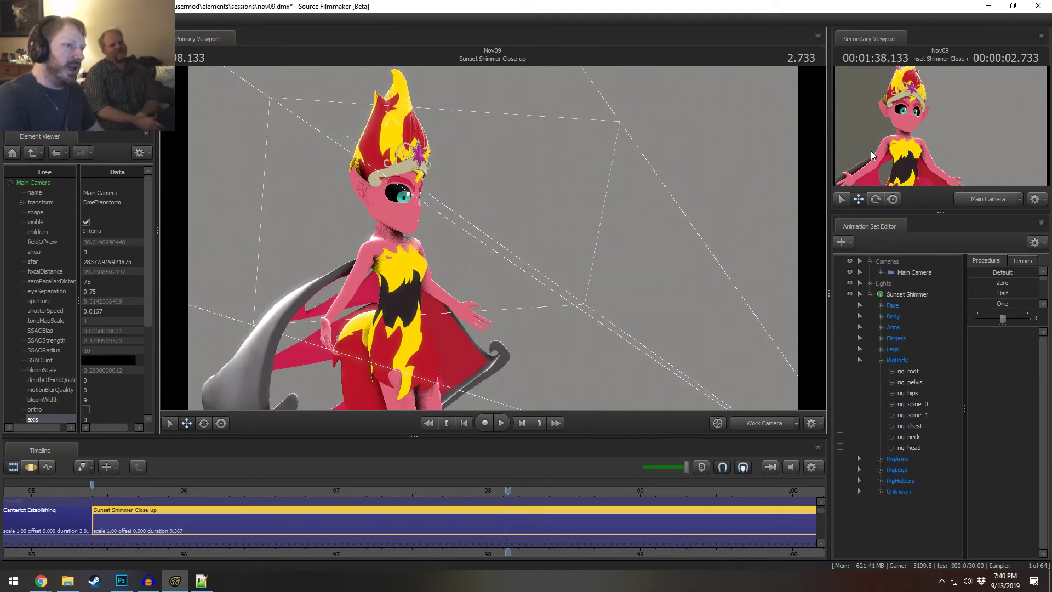
- Select Main Camera, browse its lens presets and return the timeline to the Motion Editor
left_click(913, 272)
left_click(1025, 261)
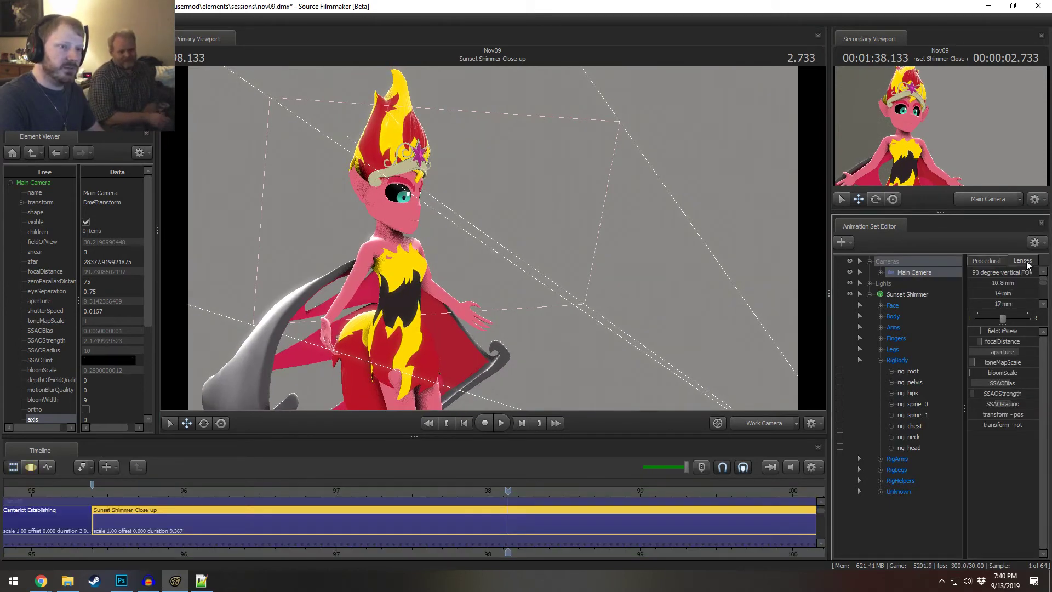
scroll(1007, 299, "down", 2)
key("F2")
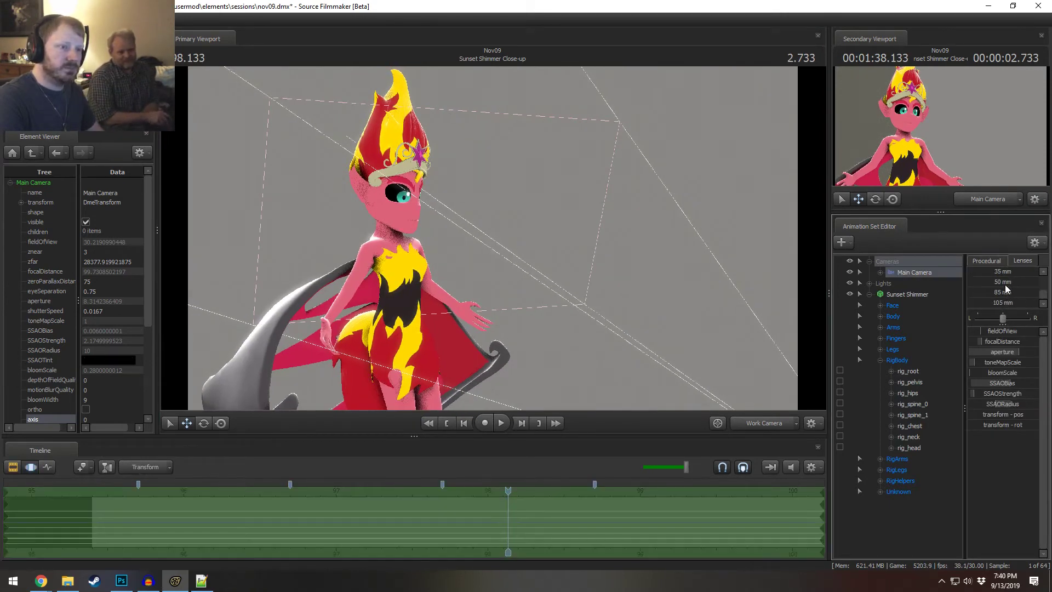
key("Escape")
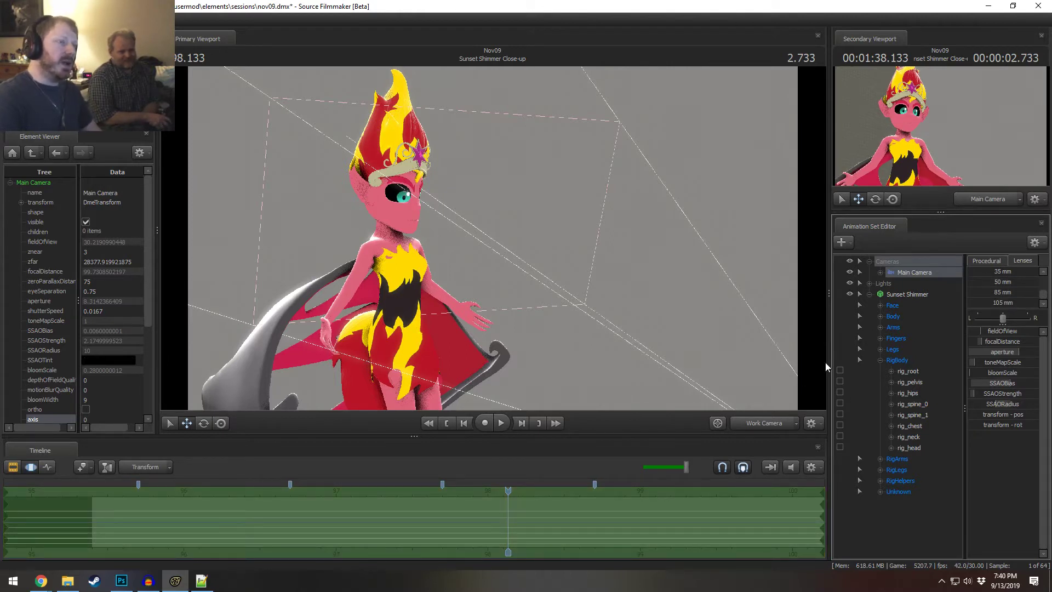
- Reframe Sunset Shimmer's full figure with the work camera from a slightly more frontal angle
key("s")
left_click_drag(767, 352, 786, 263)
key("s")
key("w")
key("a")
key("w")
left_click_drag(492, 238, 492, 238)
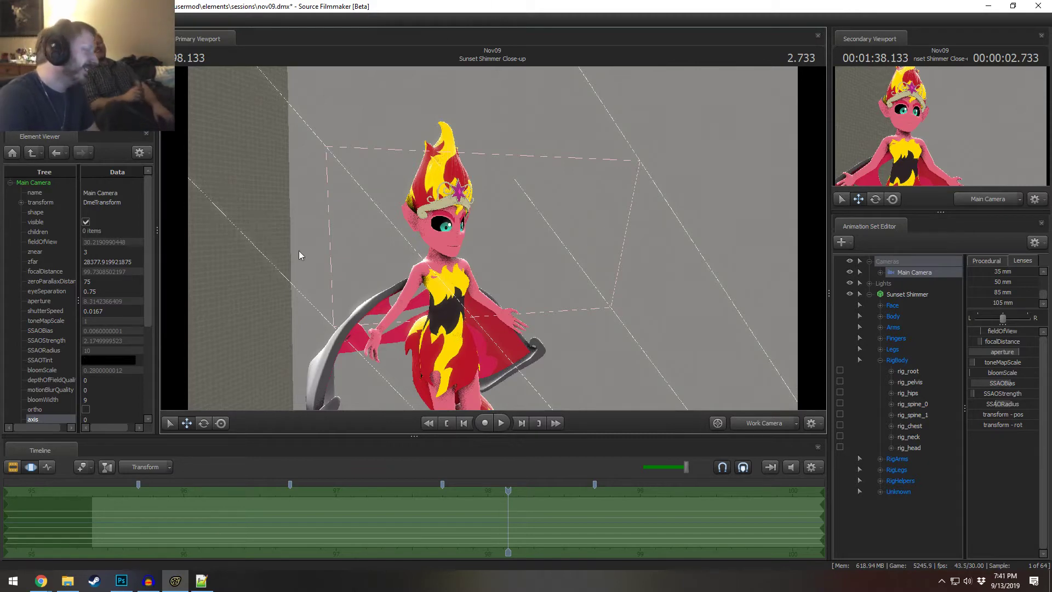
- Bring the timeline back to the Sunset Shimmer Close-up shot and review the animation around 1:38
key("Home")
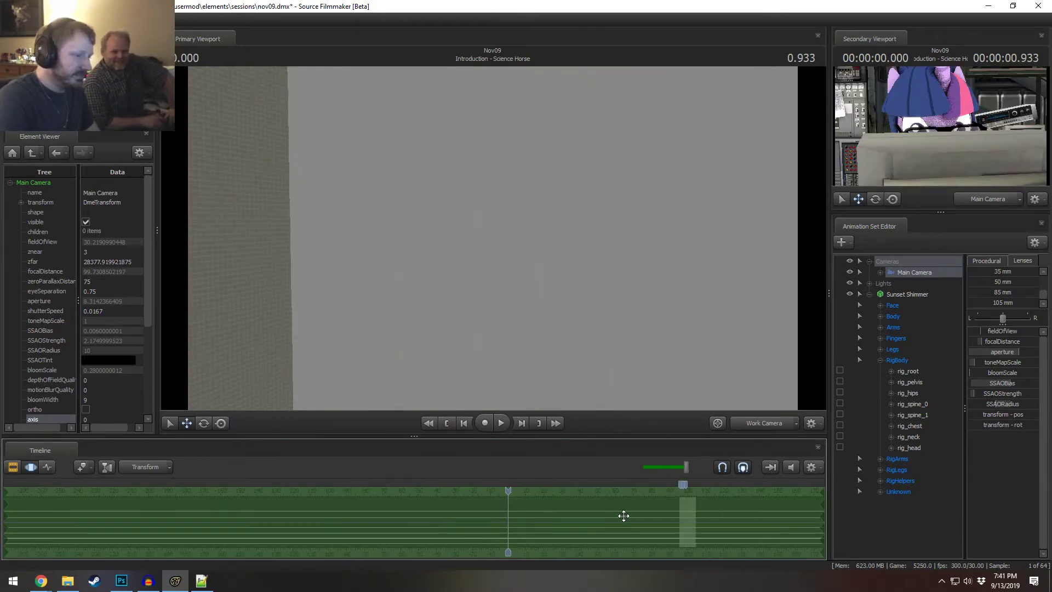
left_click(686, 512)
scroll(687, 512, "up", 8)
left_click_drag(687, 517, 686, 521)
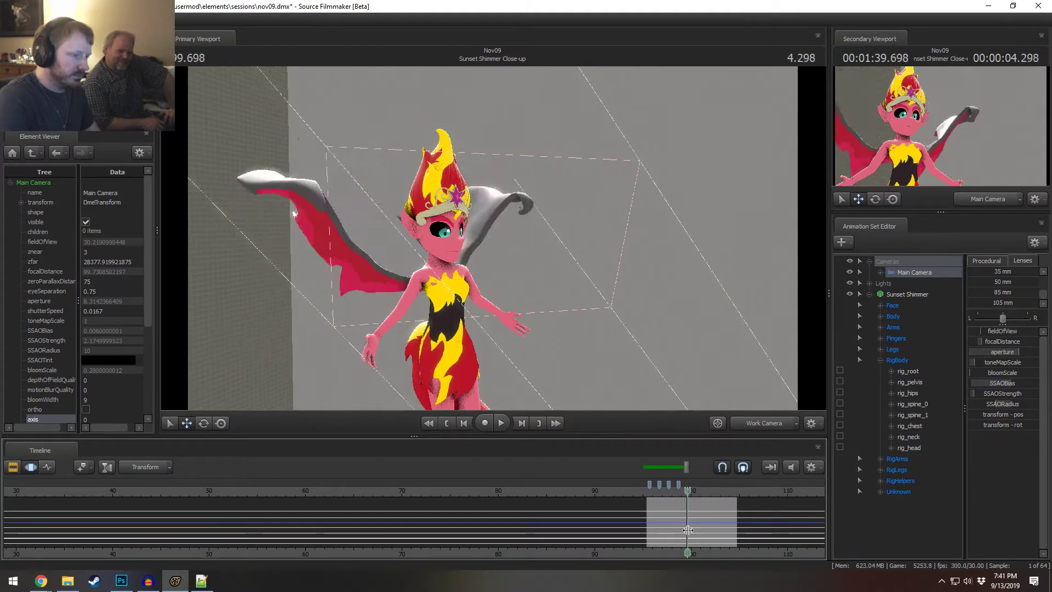
scroll(680, 528, "up", 6)
scroll(676, 529, "up", 2)
left_click_drag(403, 494, 468, 542)
middle_click_drag(528, 554, 492, 546)
key("space")
key("space")
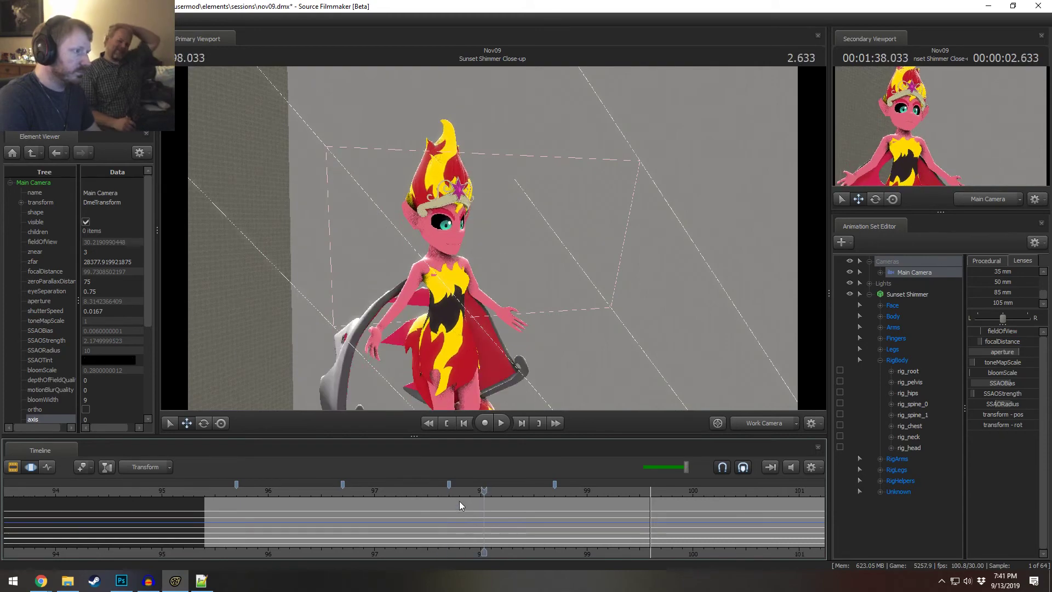
- Enlarge the timeline around 1:38 and frame Sunset Shimmer's head and shoulders with the work camera
scroll(520, 516, "up", 5)
left_click_drag(515, 318, 493, 317)
key("w")
key("w")
left_click_drag(487, 253, 493, 237)
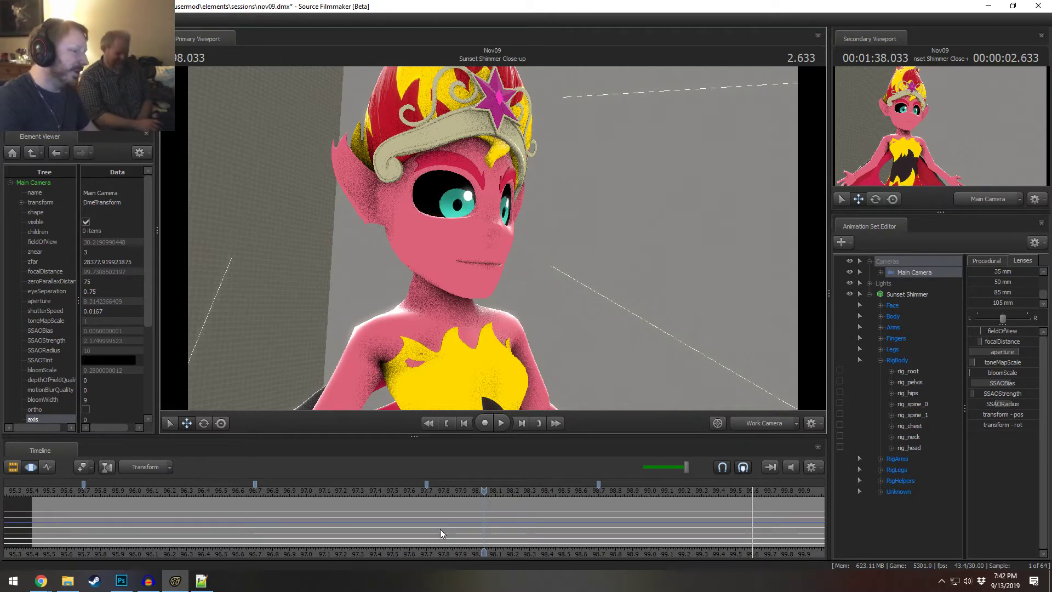
- Place a short time selection around 1:37.533, where Sunset Shimmer's mouth is wide open
middle_click_drag(566, 554, 449, 547)
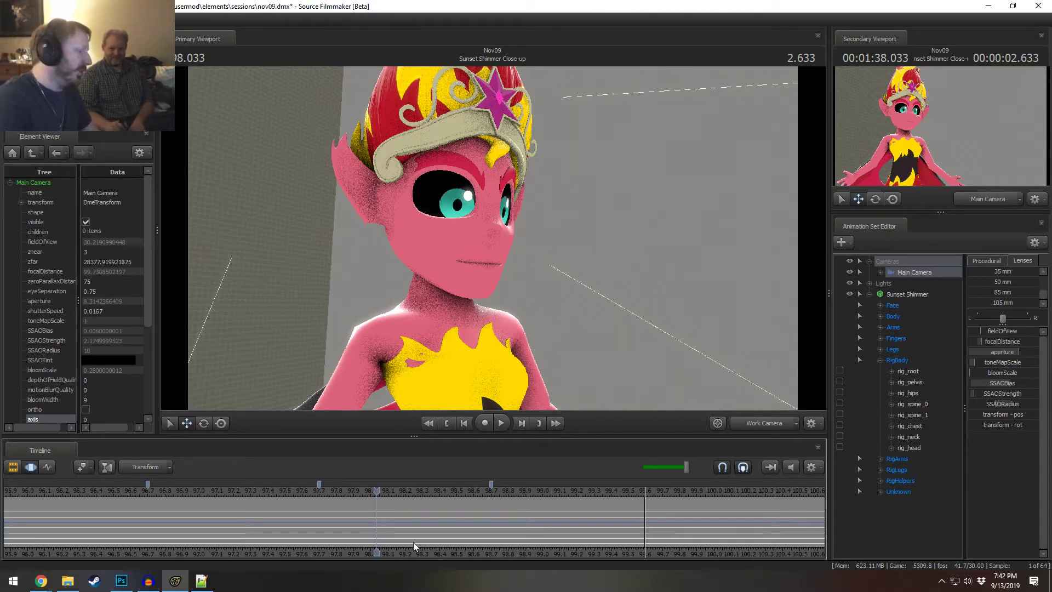
key("shift")
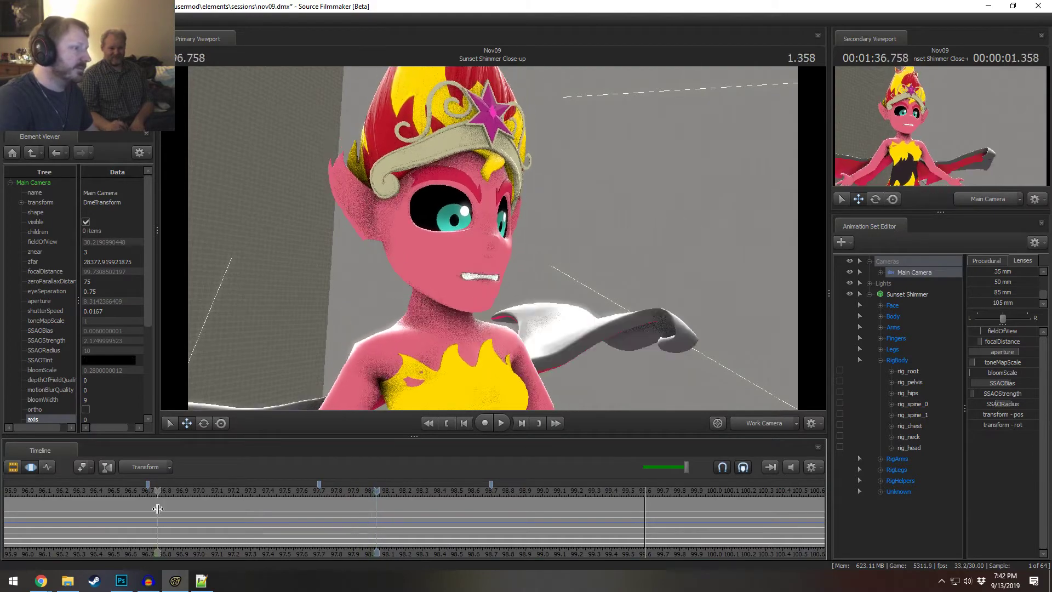
mouse_move(250, 505)
left_mouse_down()
mouse_move(304, 505)
mouse_move(287, 510)
left_mouse_up()
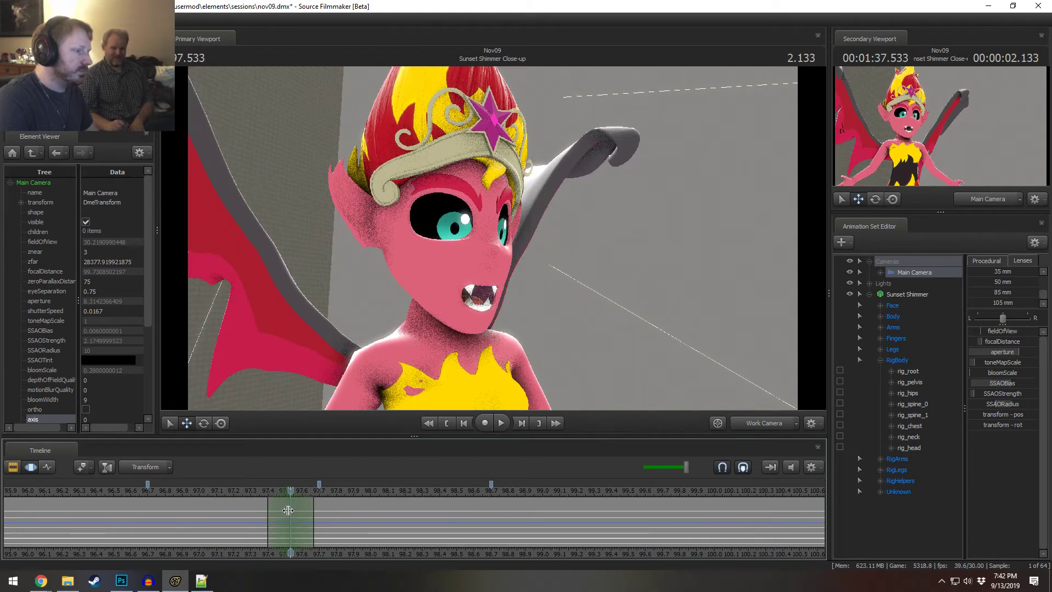
- Collapse the Cameras and RigBody groups, expand Sunset Shimmer's Face group and select all of her Lower Face controls
left_click(885, 271)
left_click(896, 284)
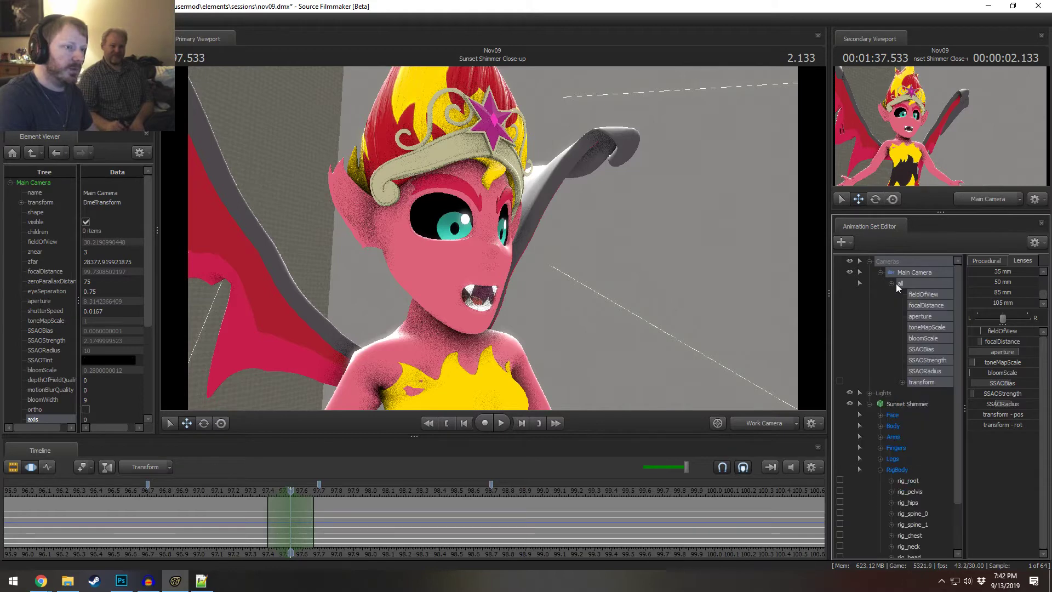
left_click(880, 272)
left_click(870, 262)
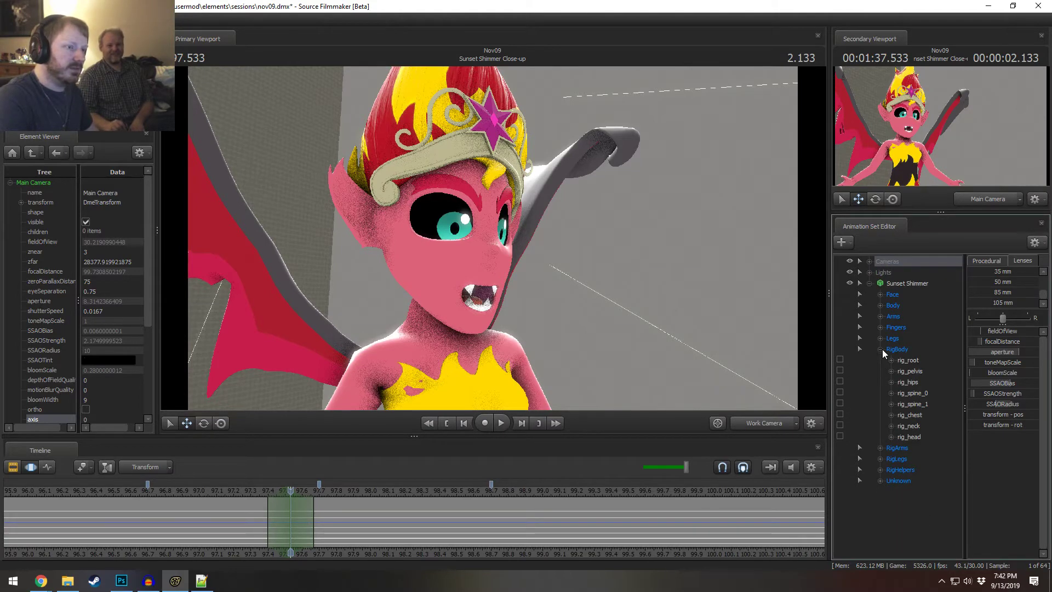
left_click(880, 349)
left_click(881, 296)
left_click(892, 327)
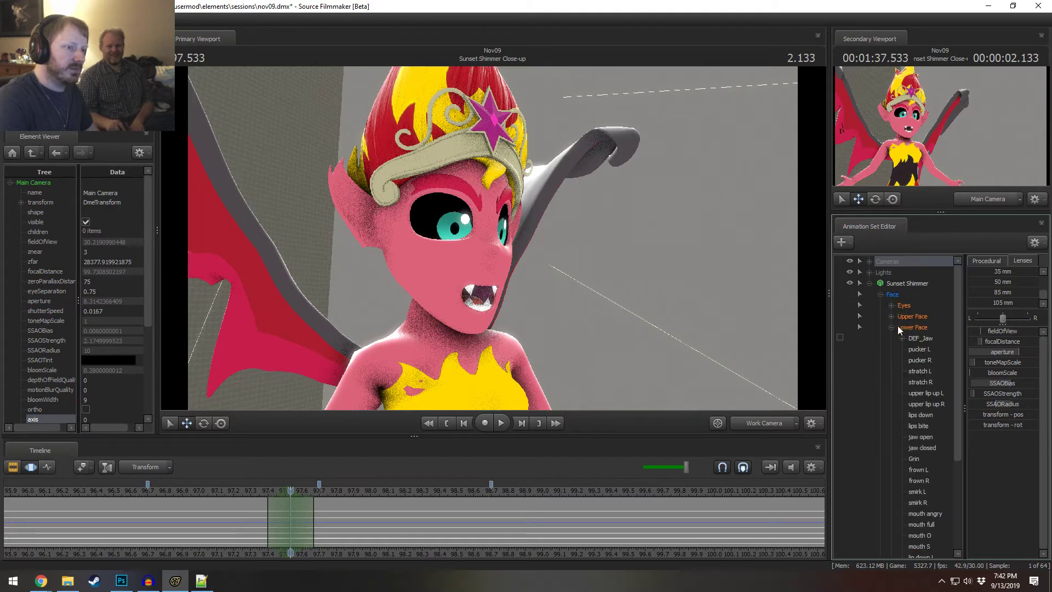
left_click(898, 326)
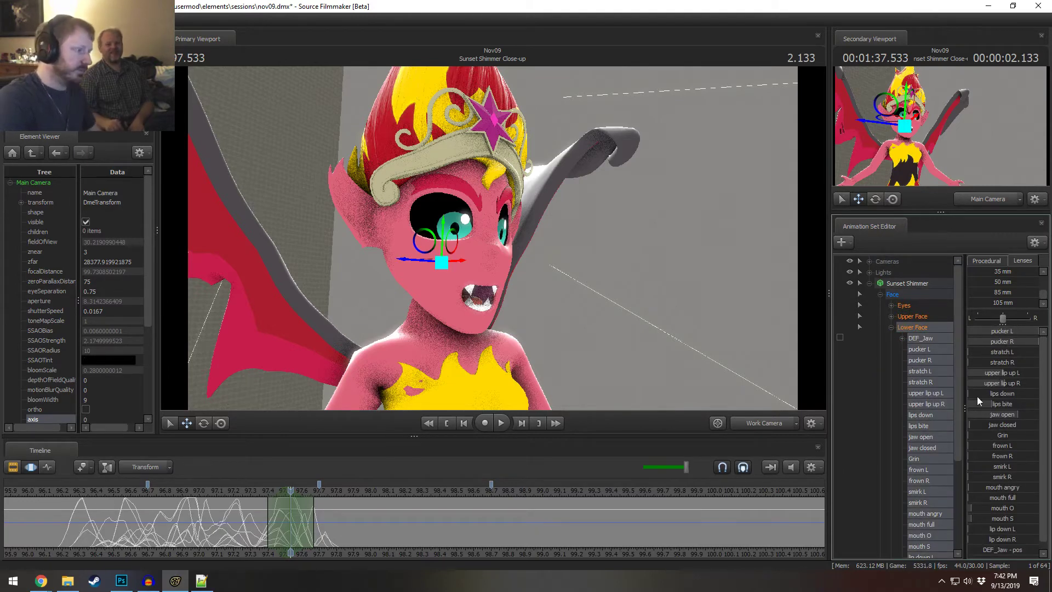
- Narrow the time selection around 1:37.566 and adjust the pucker of Sunset Shimmer's lips there
key("shift")
left_click_drag(286, 525, 295, 527)
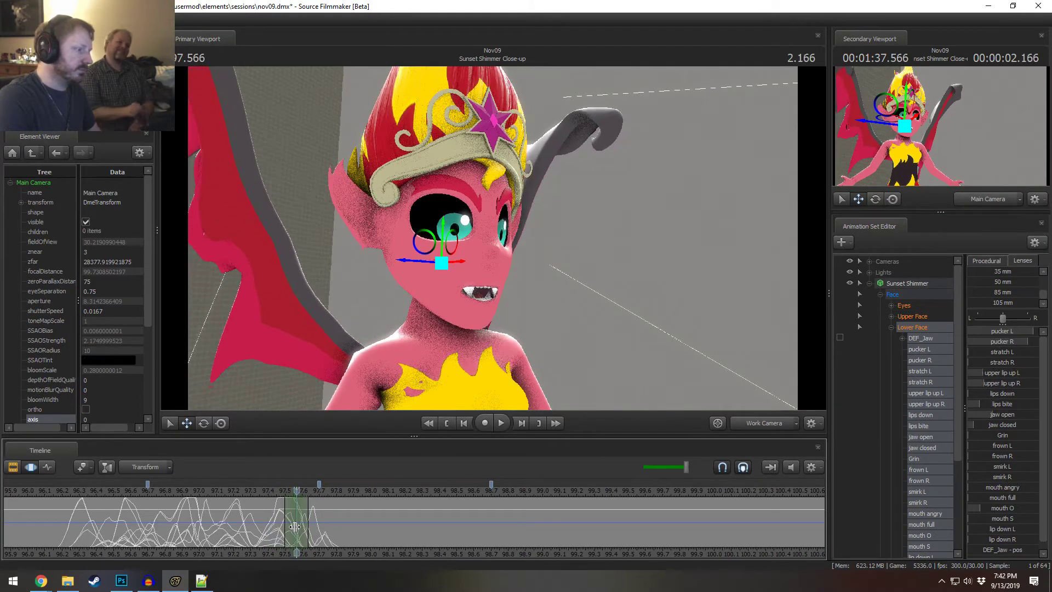
scroll(296, 527, "up", 1, "shift")
left_click_drag(980, 342, 980, 343)
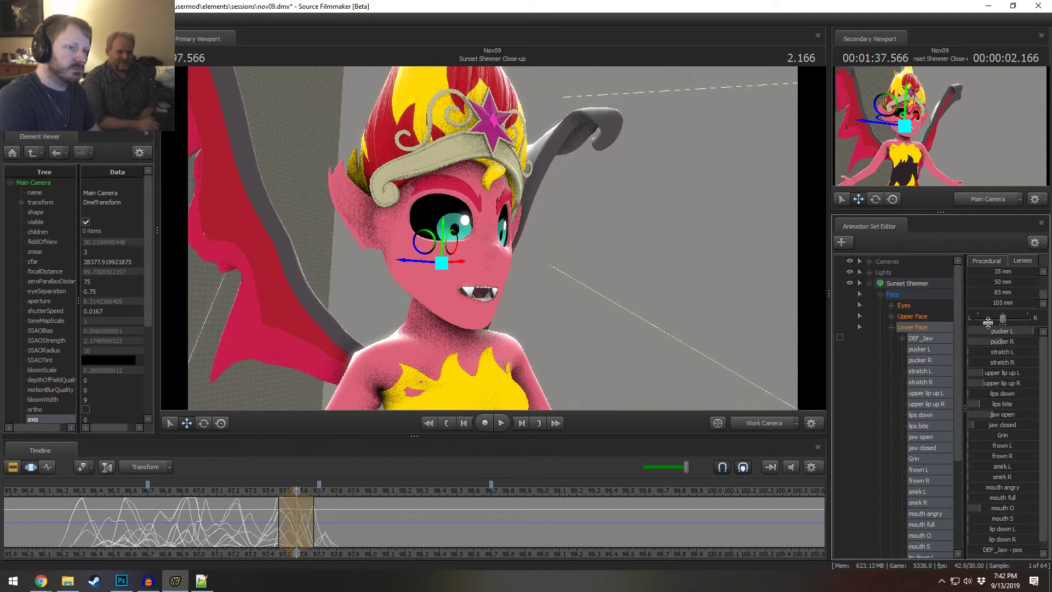
- Create a time selection centred on 1:37.733, raise pucker L and pucker R there, and scrub over the change
left_click_drag(261, 516, 325, 518)
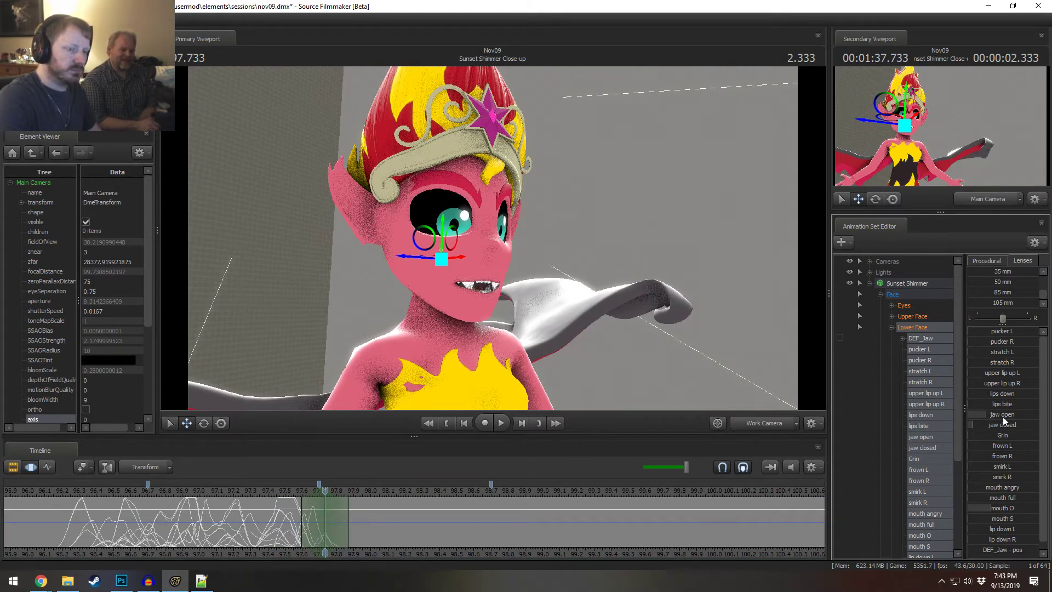
scroll(1013, 408, "down", 1)
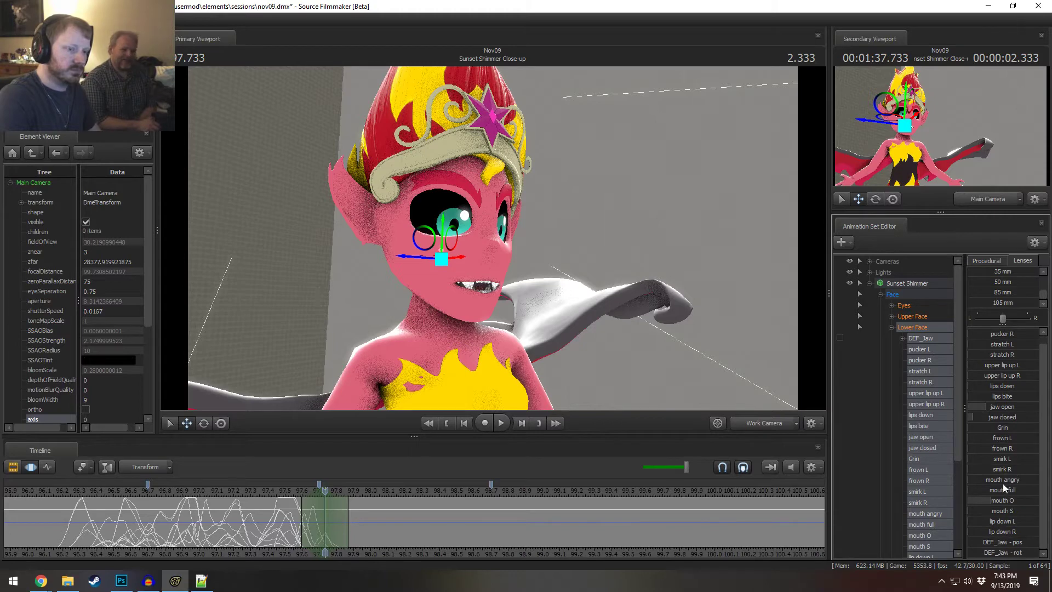
scroll(1010, 435, "up", 1)
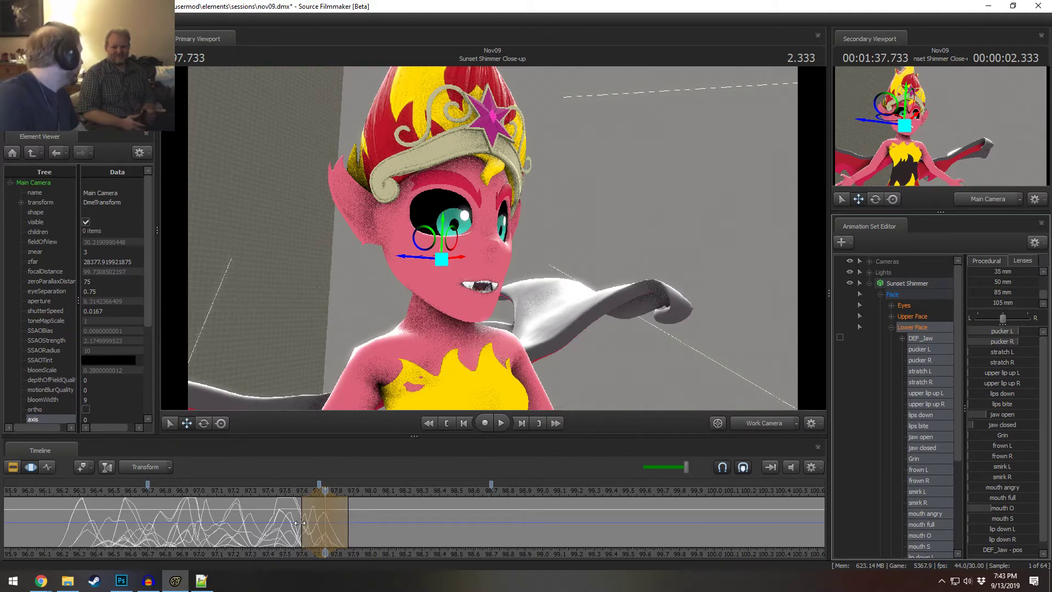
scroll(299, 523, "up", 2)
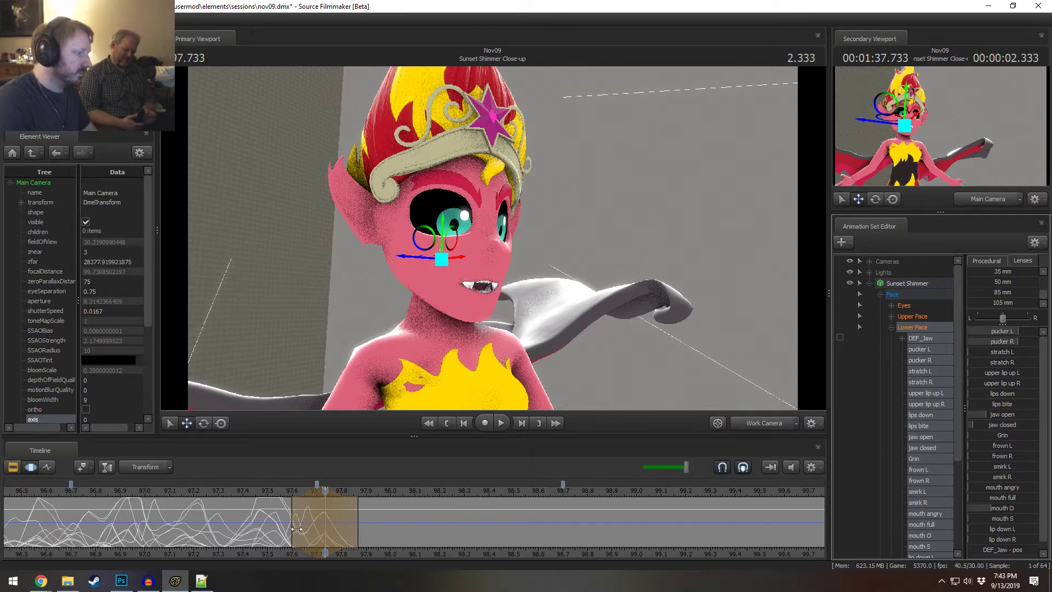
left_click_drag(296, 529, 316, 511, "shift")
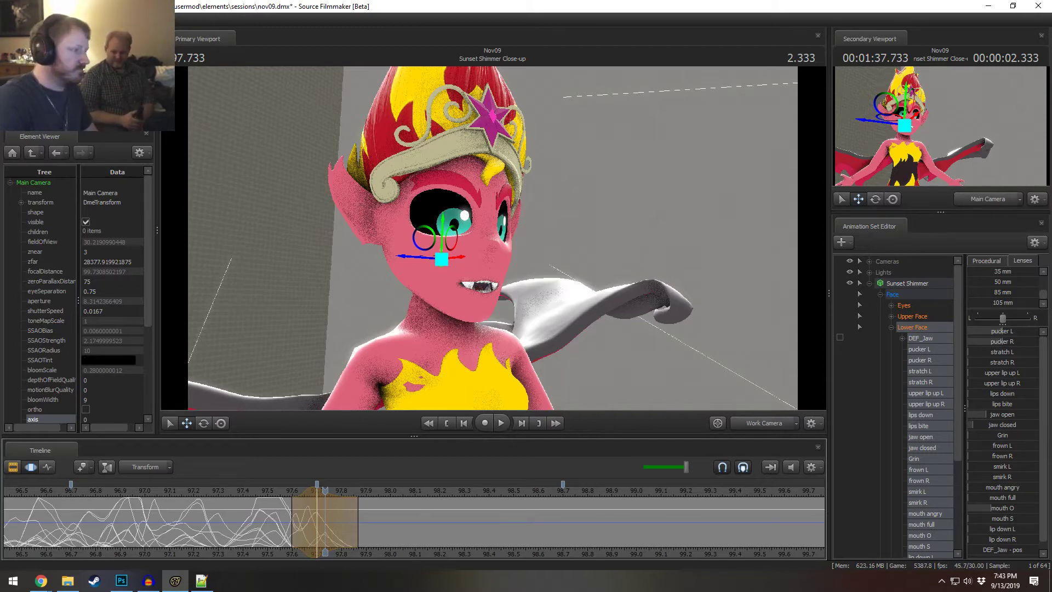
- Around 1:37.866, bare the teeth by raising Grin, mouth angry and both upper lip up sliders and rotating the jaw
mouse_move(305, 521)
left_mouse_down()
mouse_move(296, 520)
mouse_move(345, 518)
mouse_move(288, 516)
mouse_move(353, 525)
mouse_move(390, 543)
mouse_move(466, 535)
left_mouse_up()
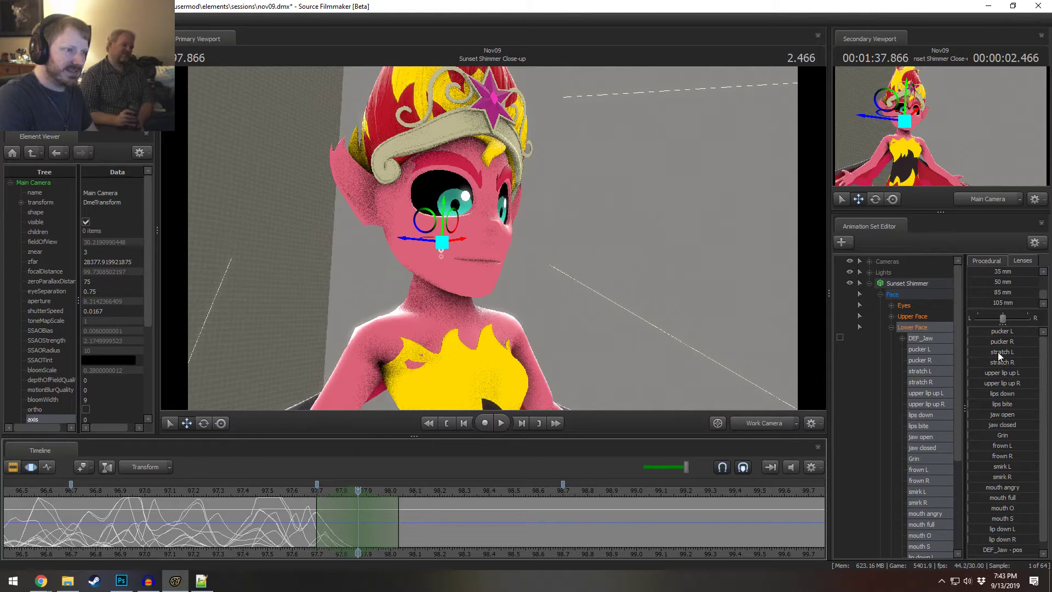
left_click_drag(989, 435, 977, 435)
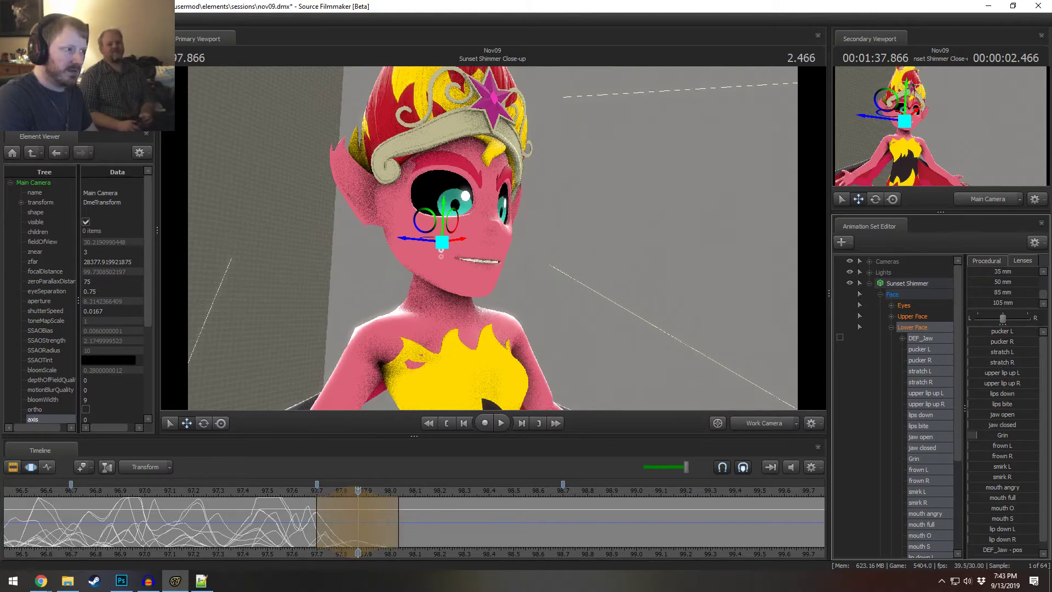
mouse_move(1001, 490)
left_mouse_down()
mouse_move(1020, 490)
mouse_move(986, 487)
mouse_move(995, 487)
left_mouse_up()
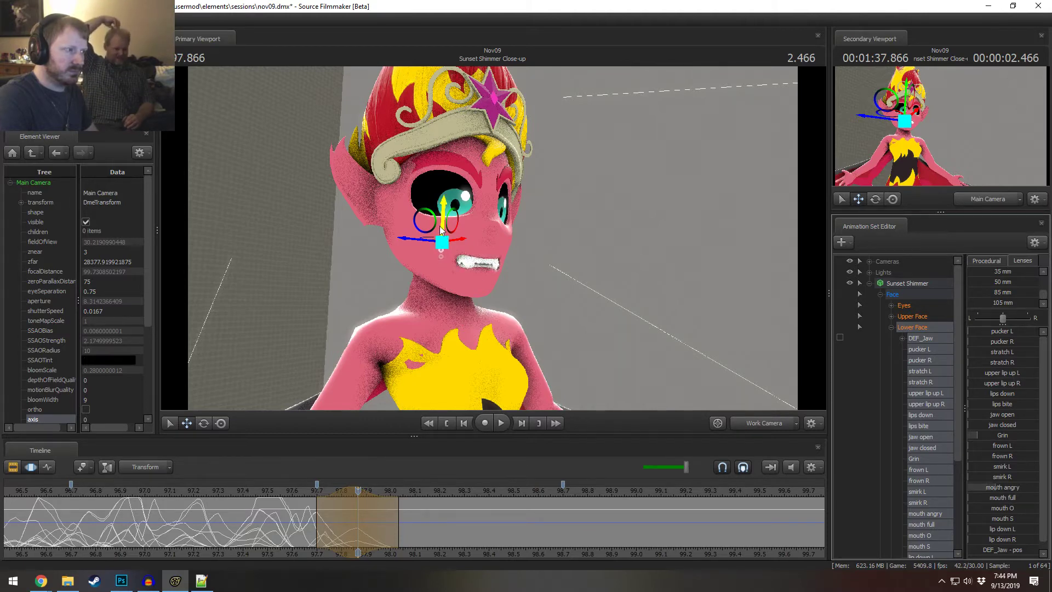
key("e")
left_click_drag(461, 234, 500, 225)
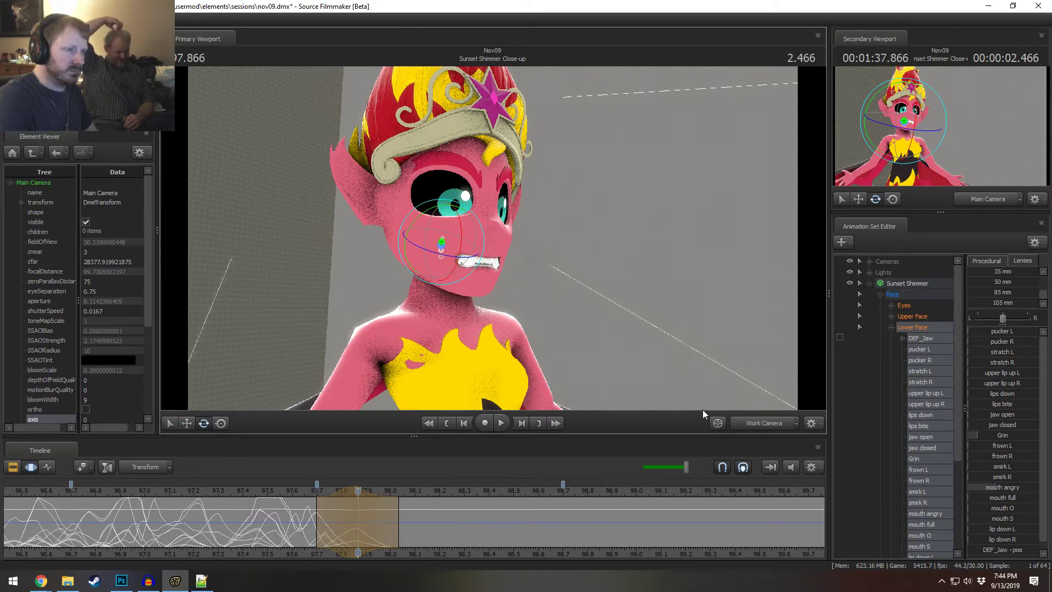
left_click_drag(1017, 377, 1019, 384)
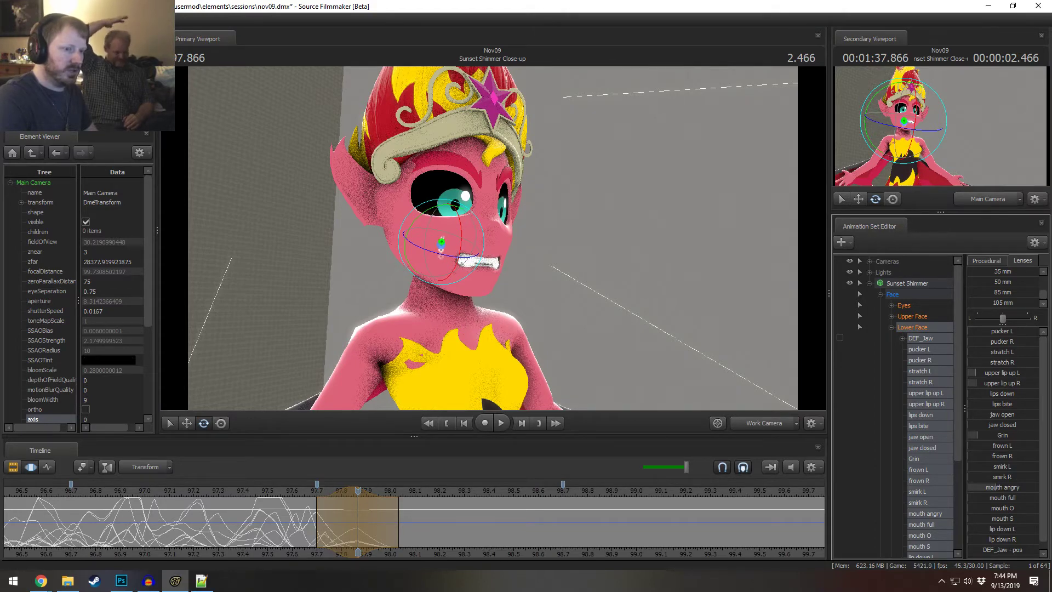
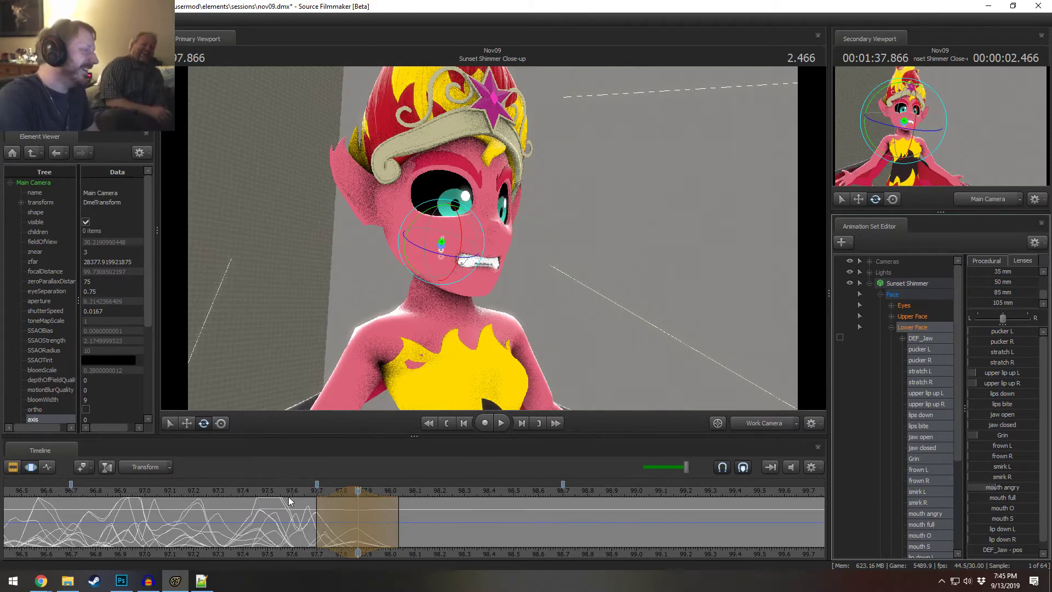
- Scrub through the mouth shapes, create a shorter time selection around 1:37.833 and readjust mouth angry there
left_click(269, 496)
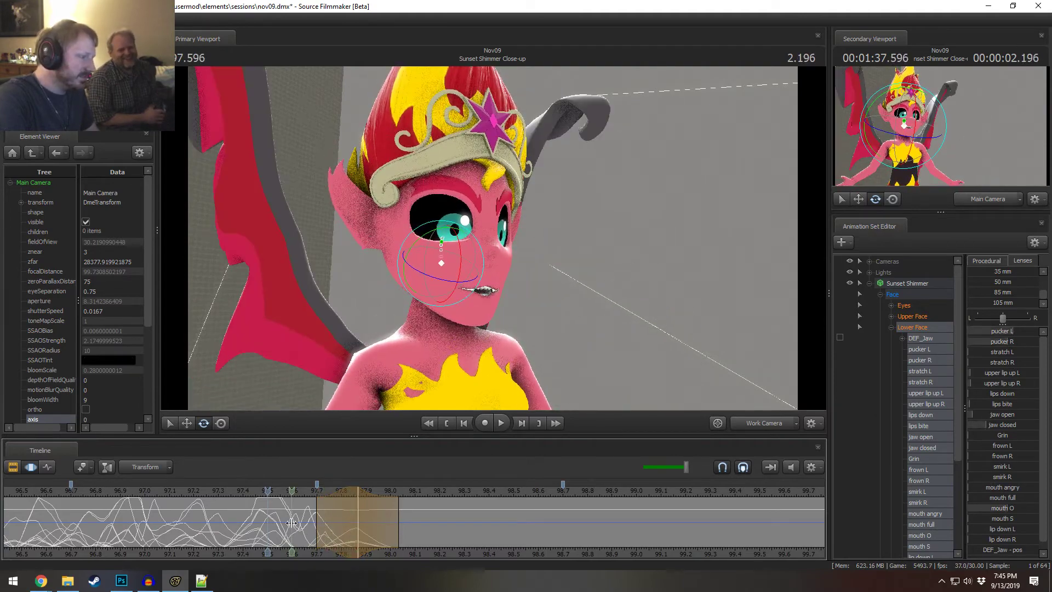
left_click_drag(291, 524, 347, 504)
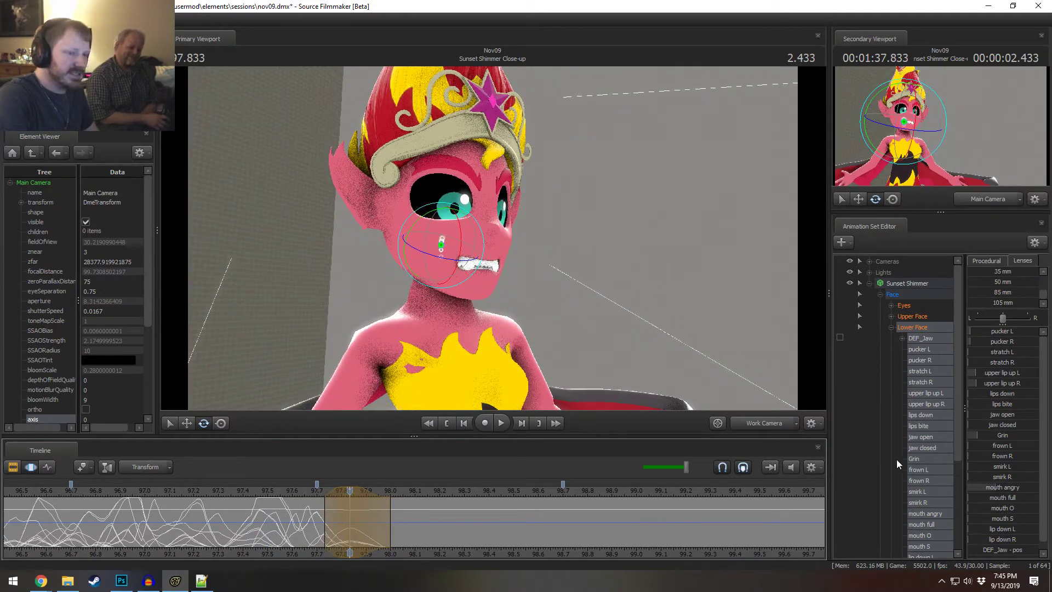
mouse_move(1001, 491)
left_mouse_down()
mouse_move(1019, 491)
mouse_move(1005, 491)
left_mouse_up()
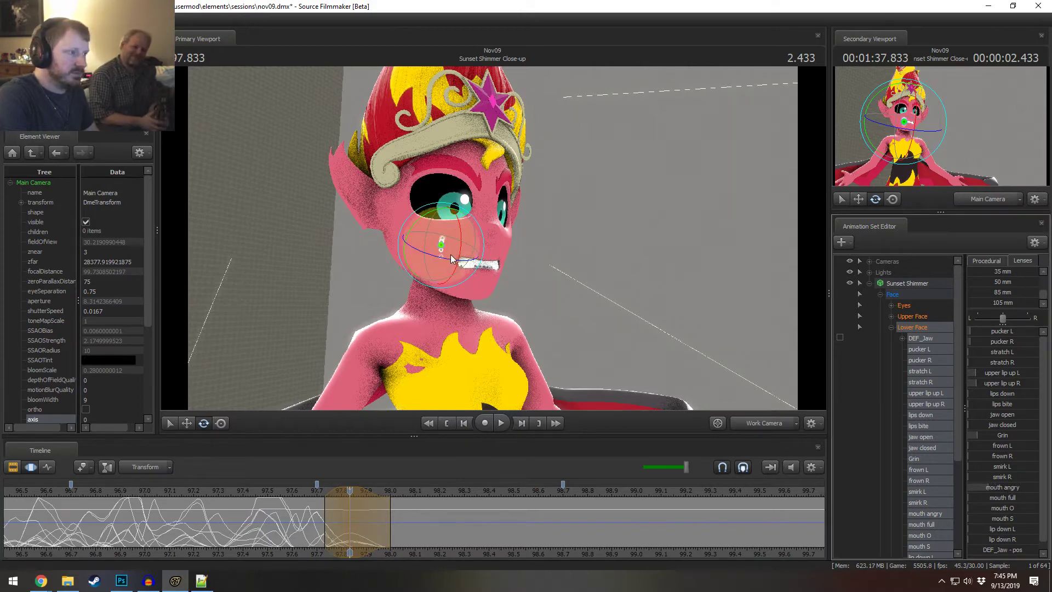
- Rotate the jaw around 1:37.833, and raise jaw open in a new time selection around 1:37.766
left_click_drag(458, 227, 485, 201)
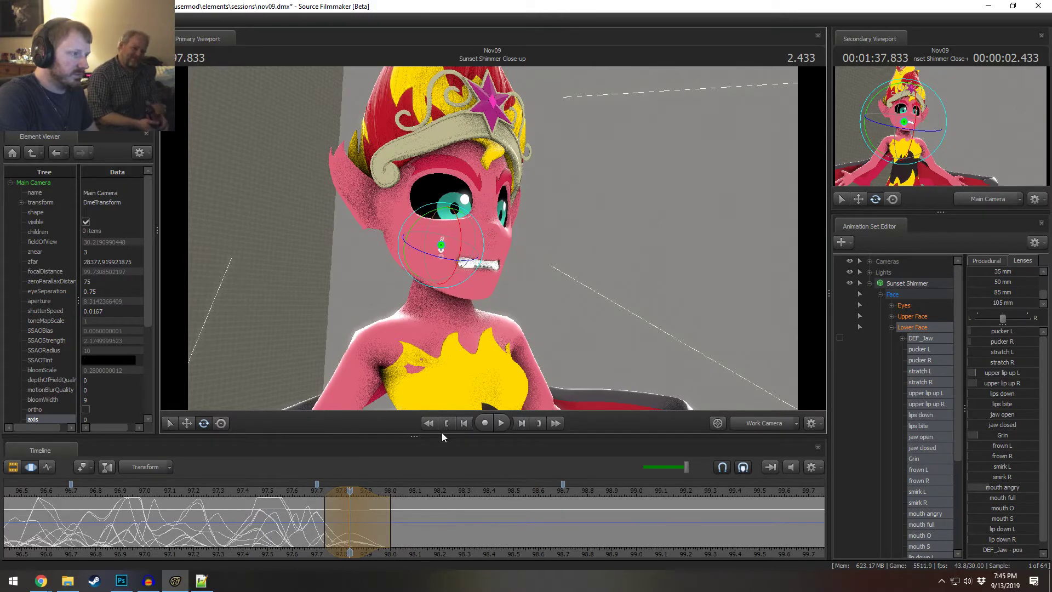
left_click_drag(282, 519, 329, 524)
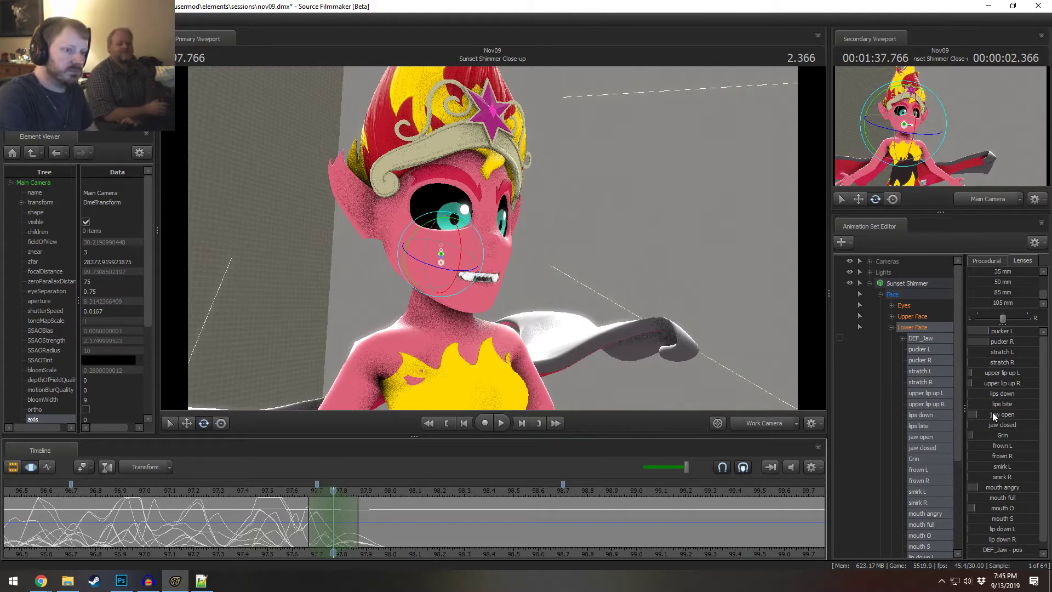
left_click_drag(1001, 416, 1017, 417)
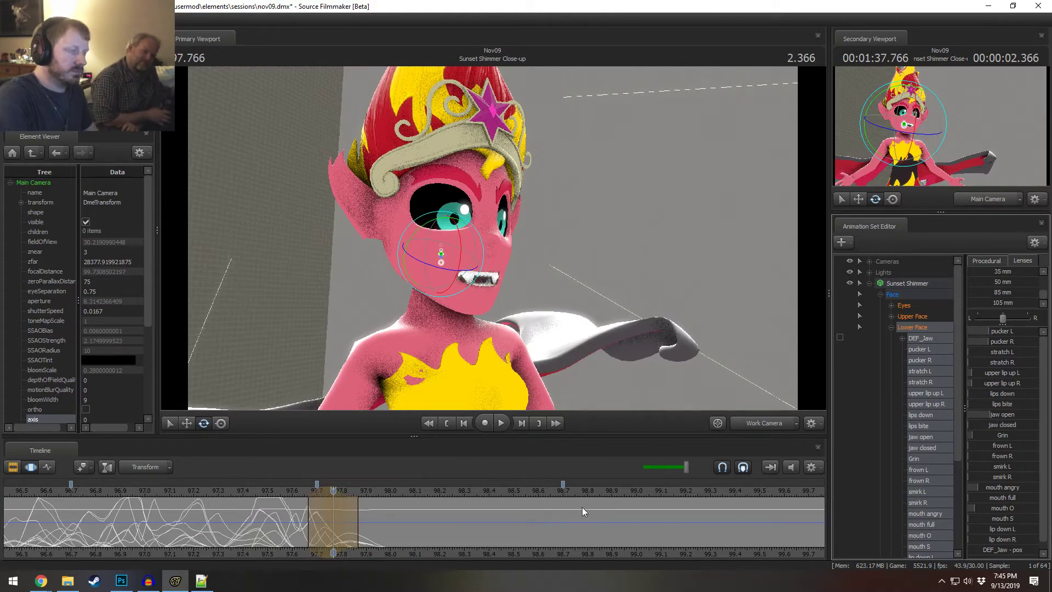
- Create a time selection around 1:37.966, raise jaw open there, and scrub over the change
left_click_drag(293, 521, 385, 535)
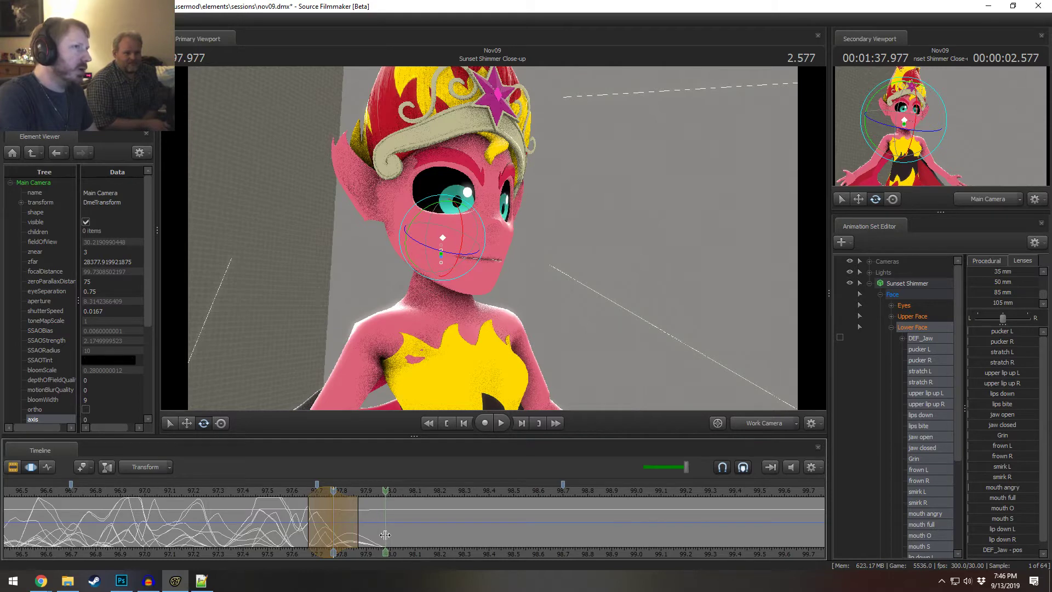
mouse_move(385, 534)
left_mouse_down()
mouse_move(321, 531)
mouse_move(383, 530)
left_mouse_up()
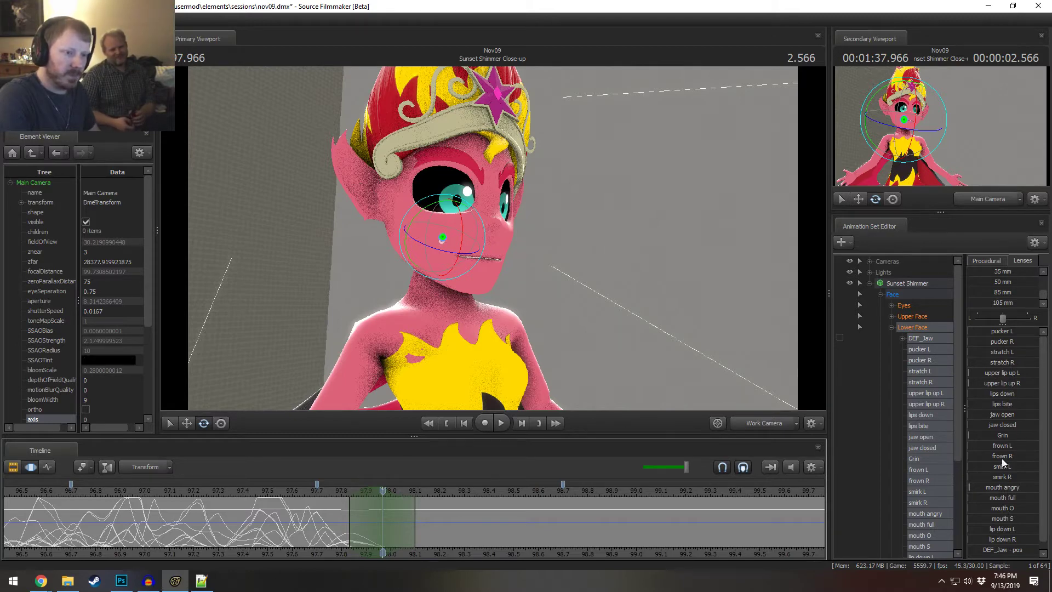
left_click_drag(1007, 420, 1024, 419)
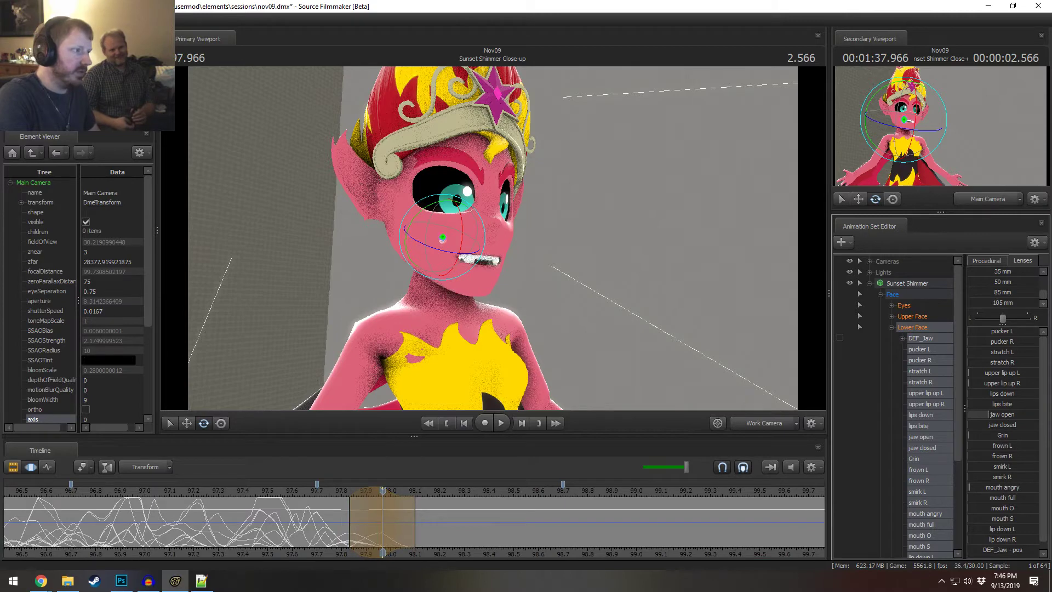
left_click_drag(358, 537, 395, 536)
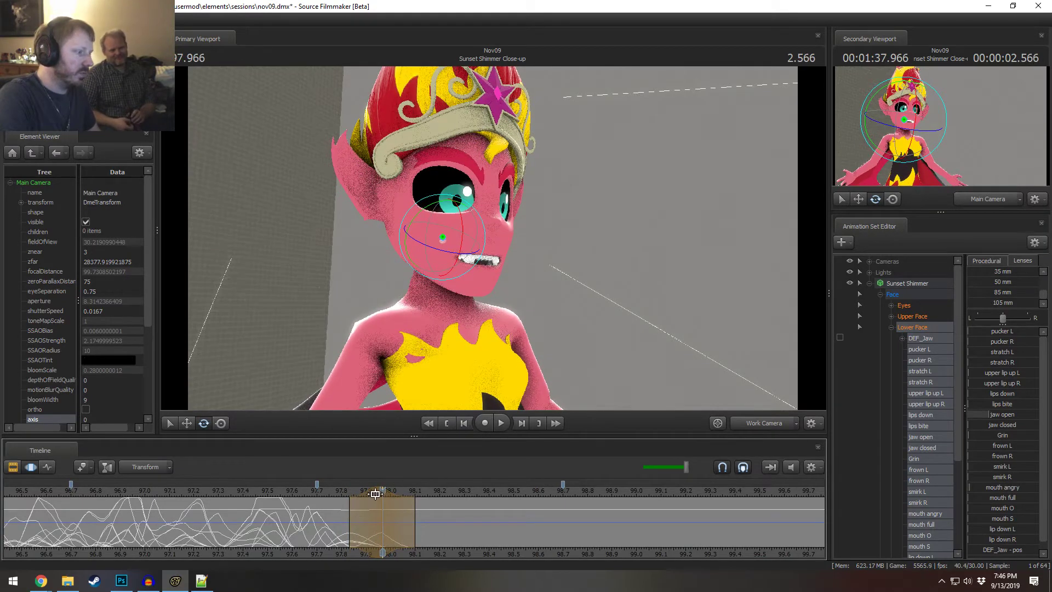
- Create a time selection around 1:38.133 and fill it with the lower-face pose from 1:37.300 using the Playhead procedural preset at full strength
left_click_drag(374, 496, 406, 530)
left_click(416, 531)
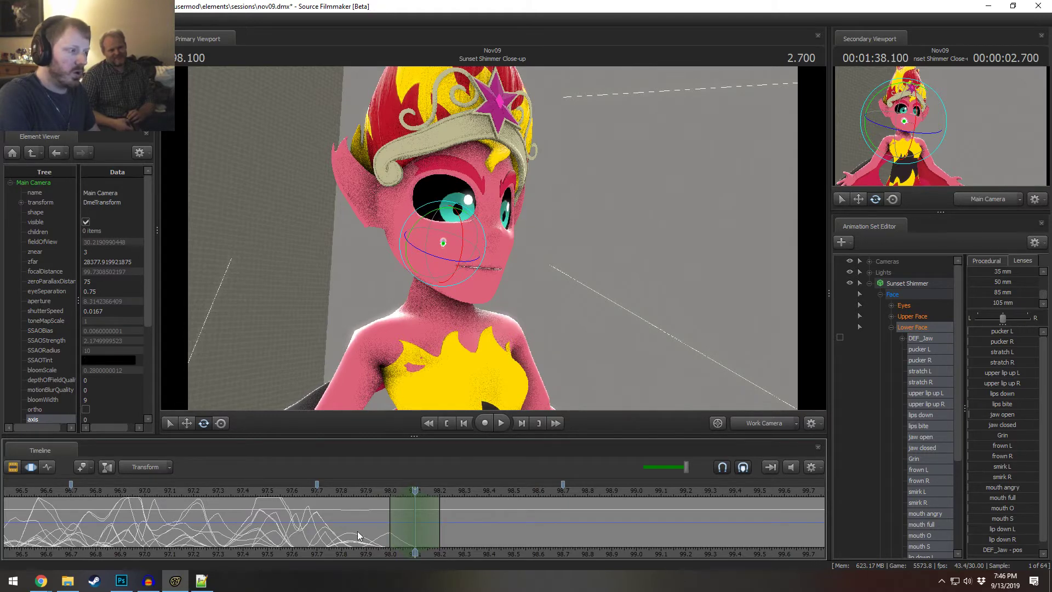
left_click(405, 528)
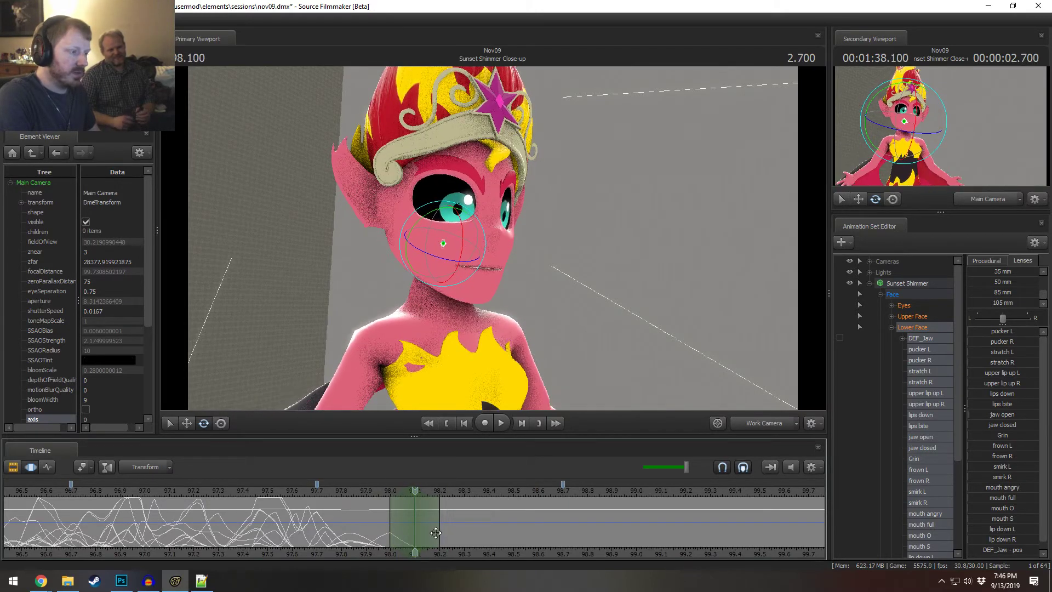
left_click_drag(434, 533, 440, 535)
left_click(422, 494)
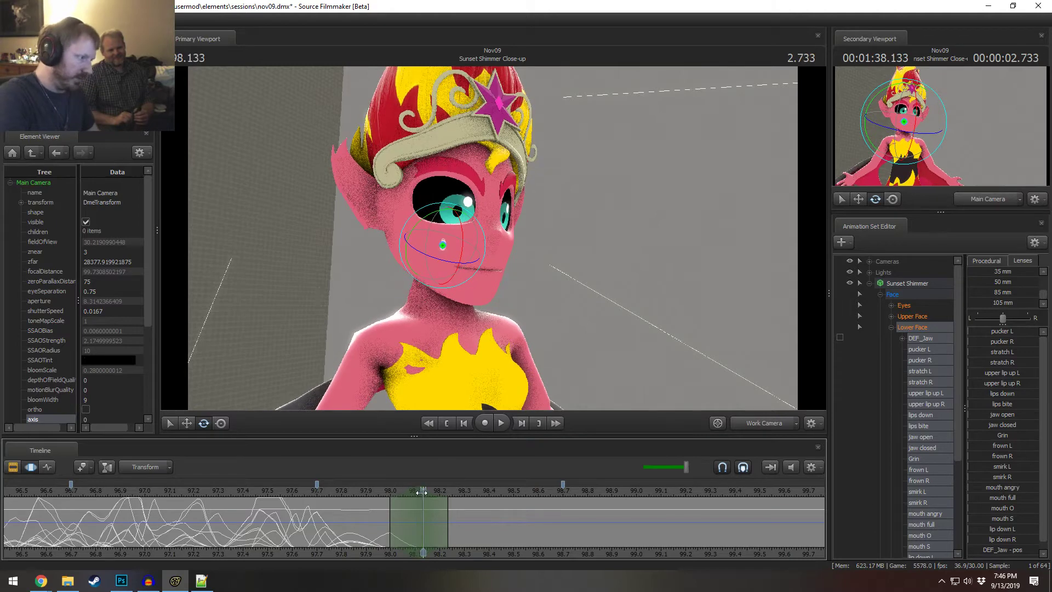
scroll(250, 487, "down", 1)
left_click(241, 489)
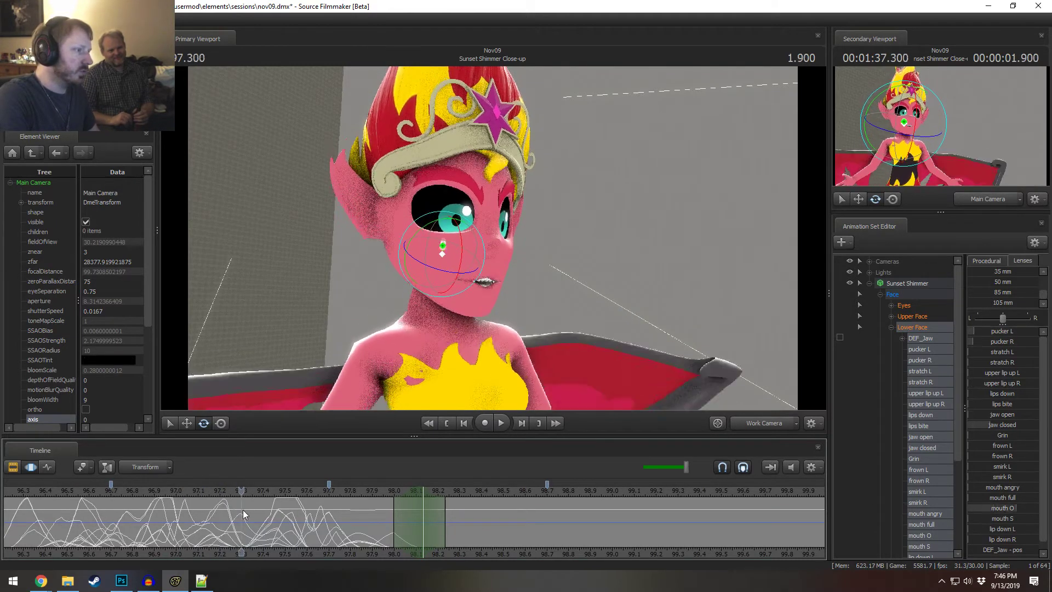
left_click_drag(248, 514, 241, 542)
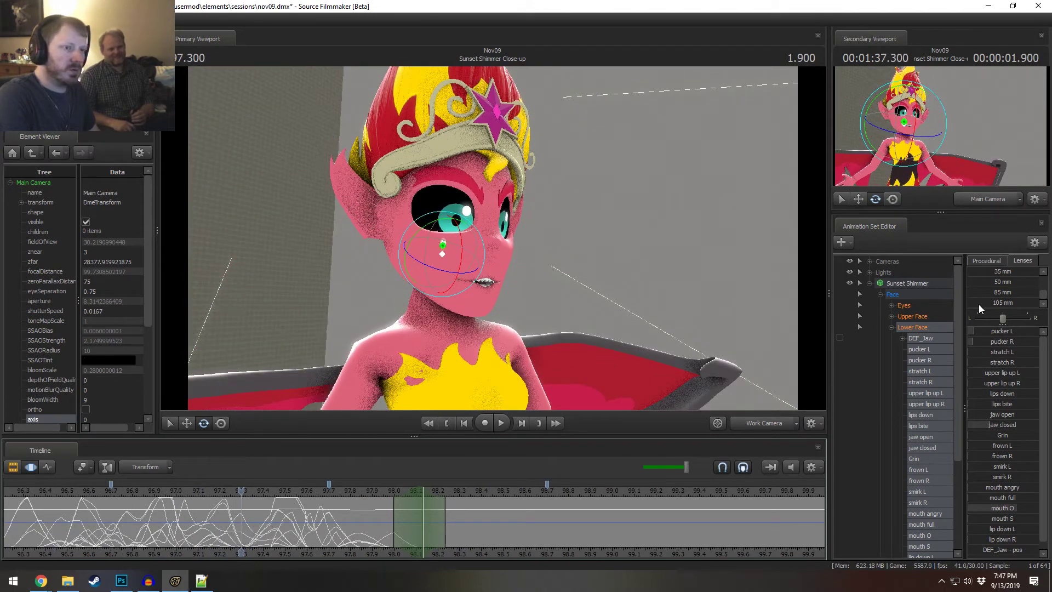
scroll(988, 287, "up", 3)
left_click(986, 260)
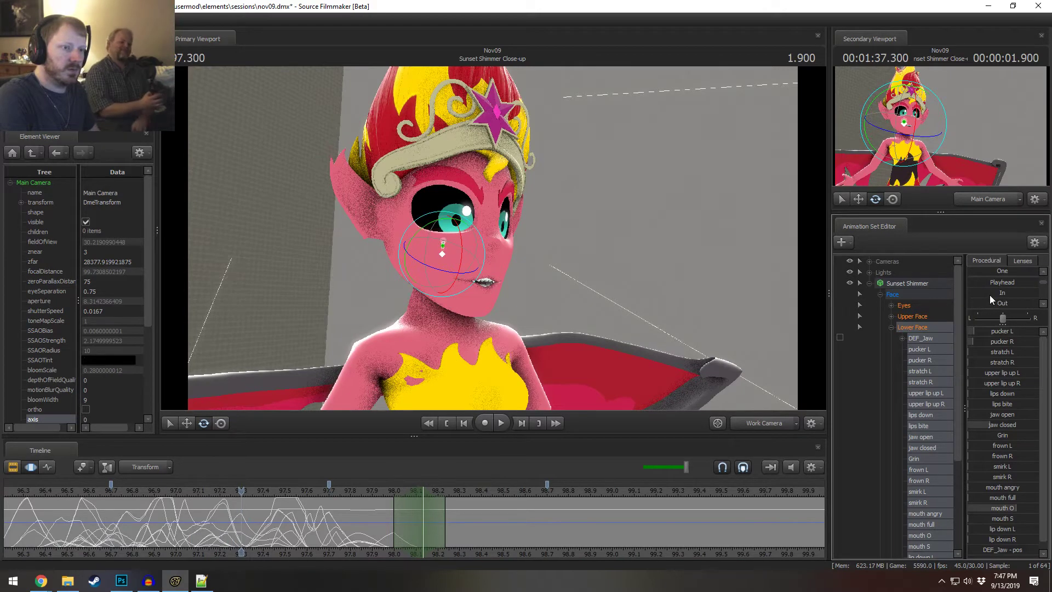
left_click_drag(979, 282, 1039, 282)
- Around 1:38.000, rotate the jaw further open and raise upper lip up L, upper lip up R and lips bite
left_click_drag(329, 530, 393, 533)
left_click(393, 533, "shift")
scroll(393, 532, "up", 4, "shift")
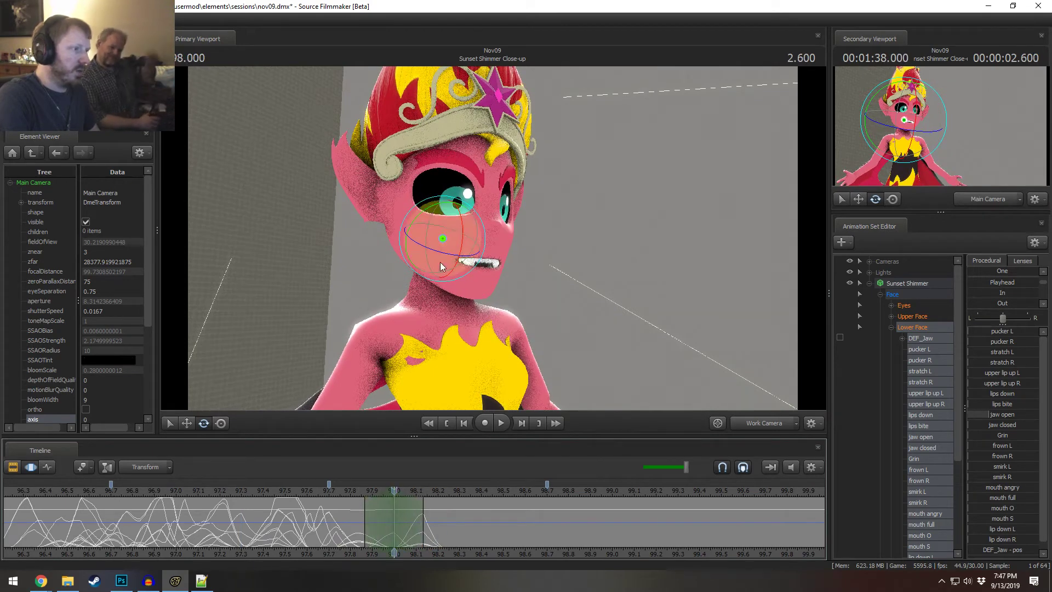
mouse_move(459, 222)
left_mouse_down()
mouse_move(484, 239)
mouse_move(464, 219)
mouse_move(473, 221)
left_mouse_up()
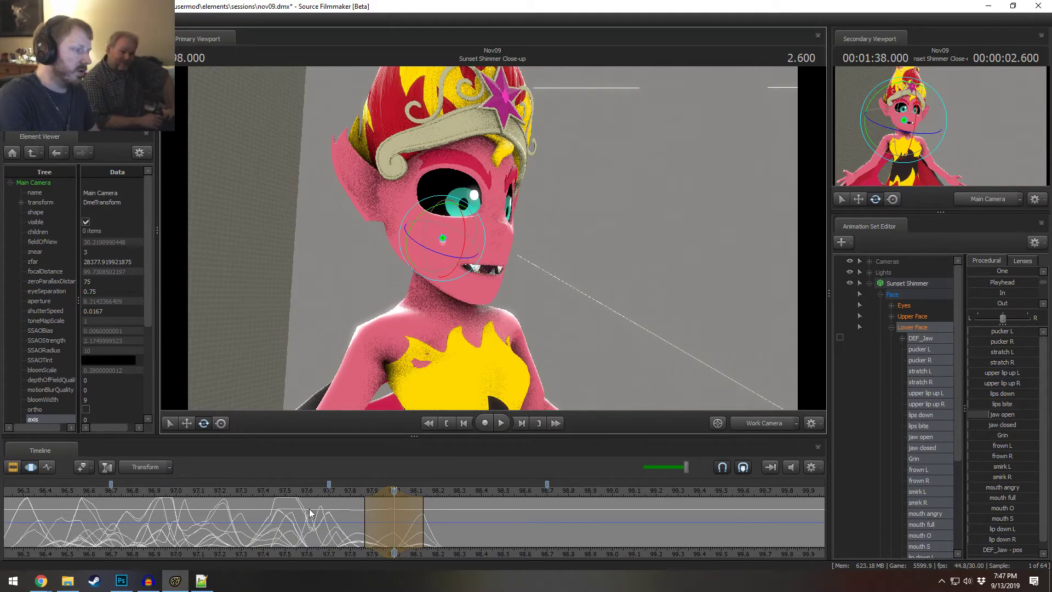
left_click(364, 530)
left_click_drag(363, 531, 341, 525)
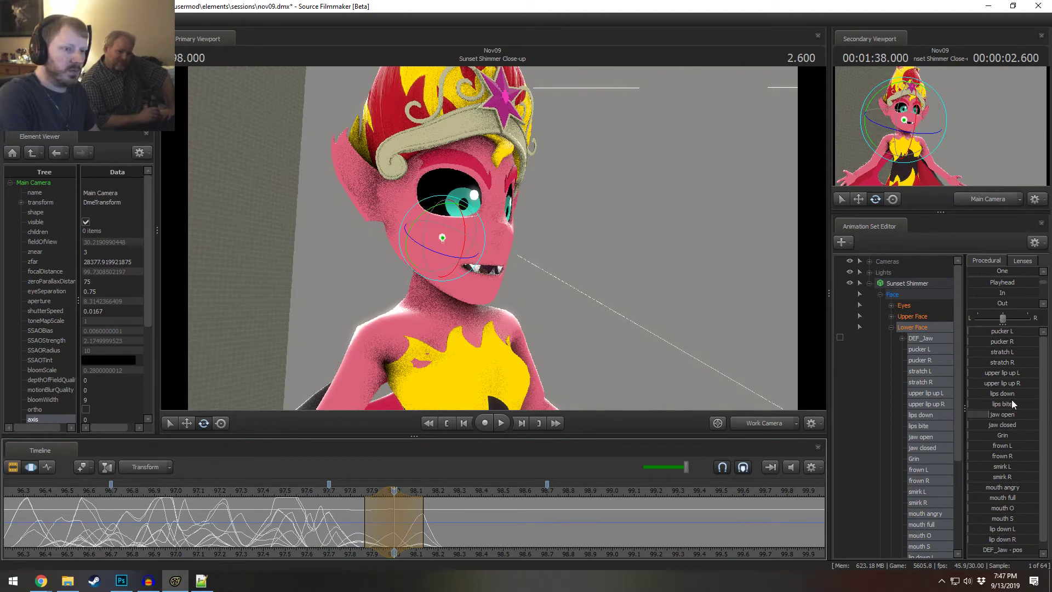
left_click_drag(1004, 375, 1051, 387)
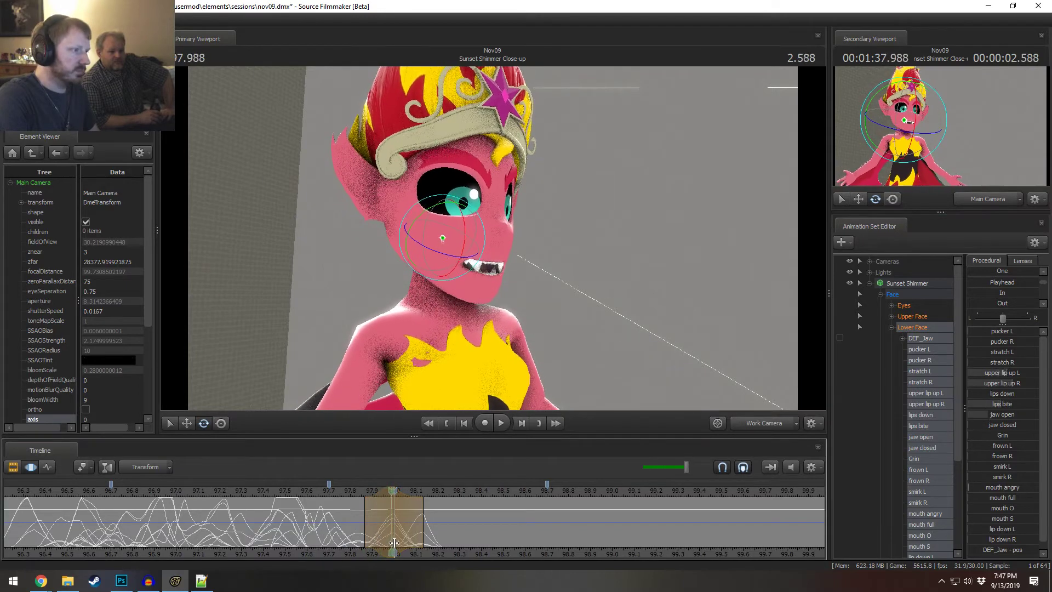
- Raise mouth angry around 1:37.966, and raise pucker L and pucker R in a shorter time selection around 1:38.033
left_click_drag(366, 530, 387, 533)
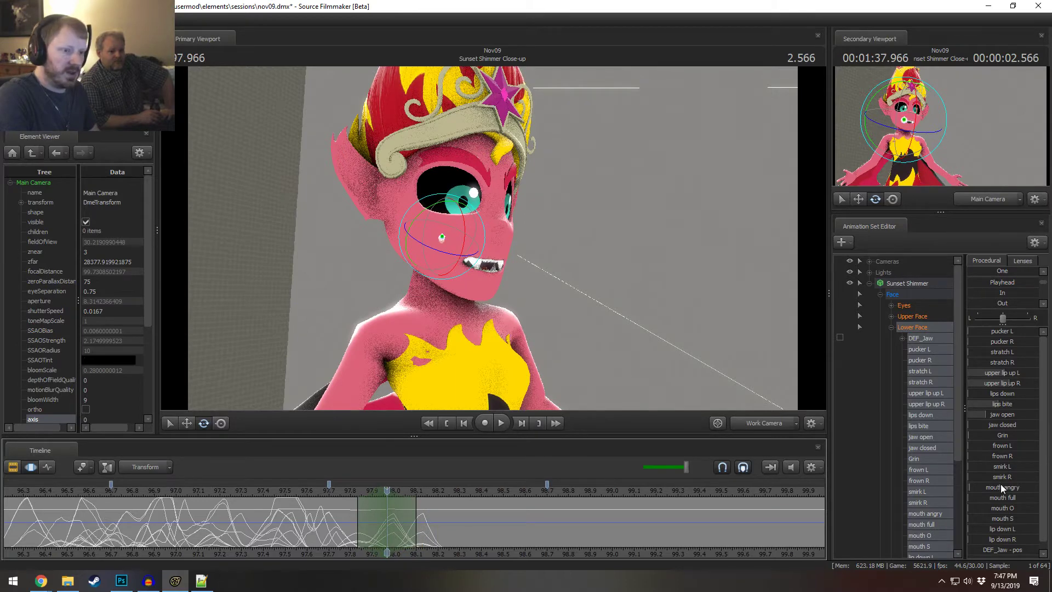
left_click_drag(1000, 487, 1004, 487)
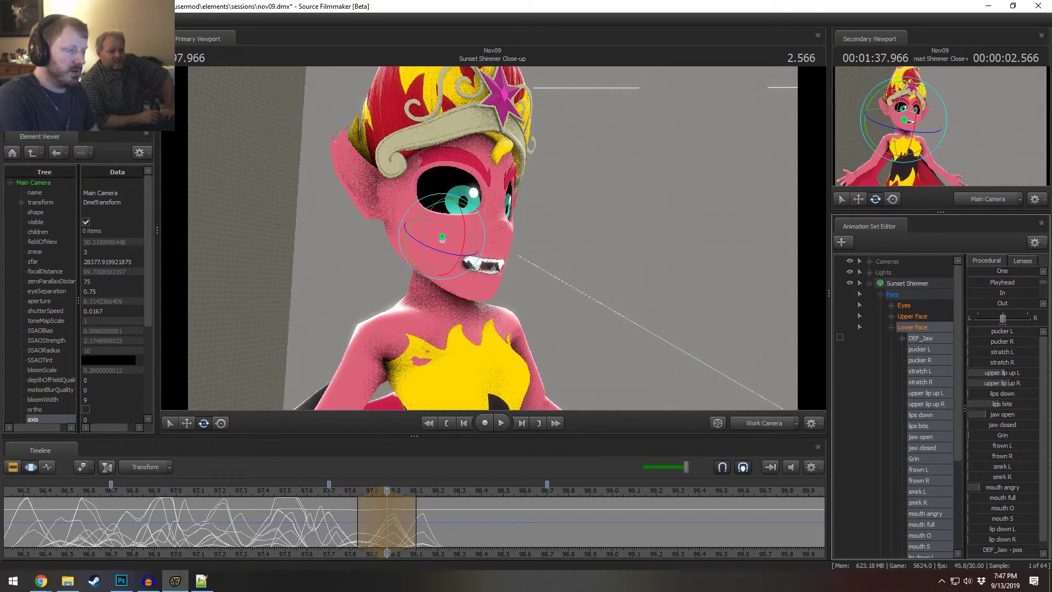
left_click_drag(350, 510, 405, 530)
left_click(405, 530)
left_click_drag(985, 343, 988, 343)
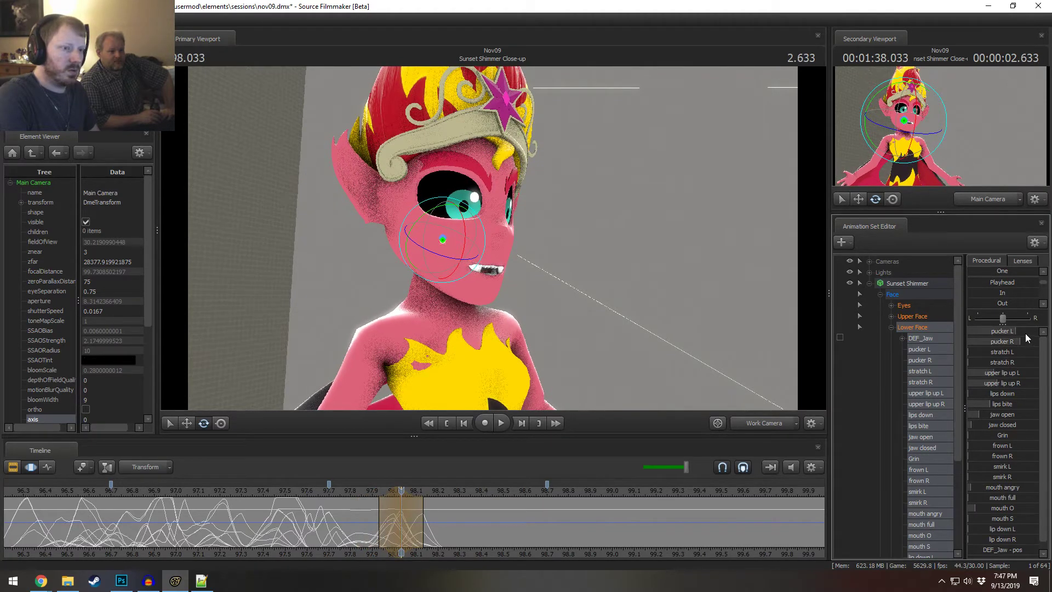
left_click_drag(1015, 344, 1030, 343)
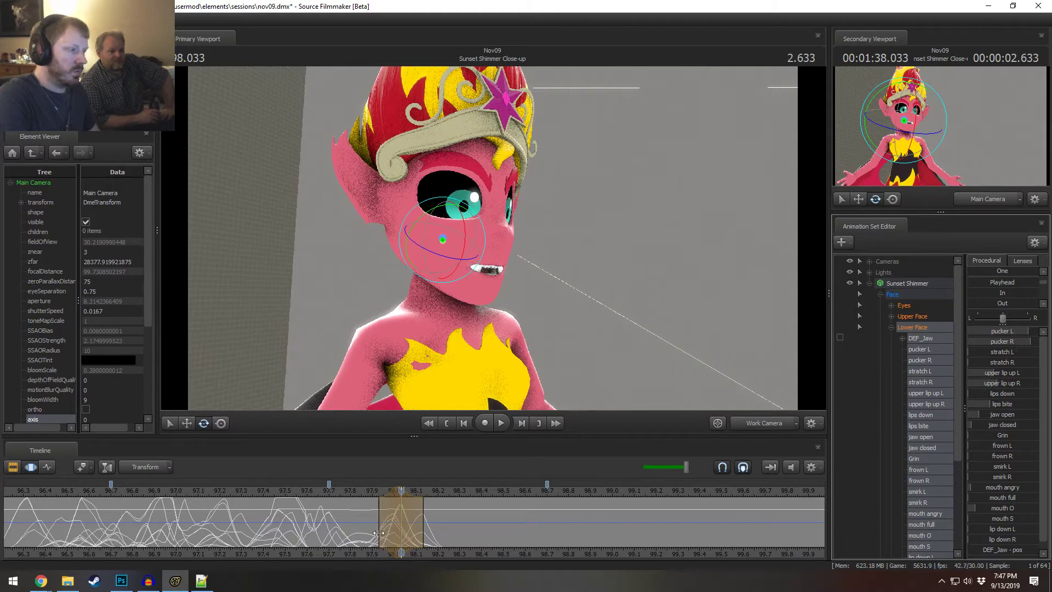
- Extend the end of the time selection slightly and play back the lip-sync from about 1:37.466
mouse_move(379, 533)
left_mouse_down()
mouse_move(433, 533)
mouse_move(373, 534)
left_mouse_up()
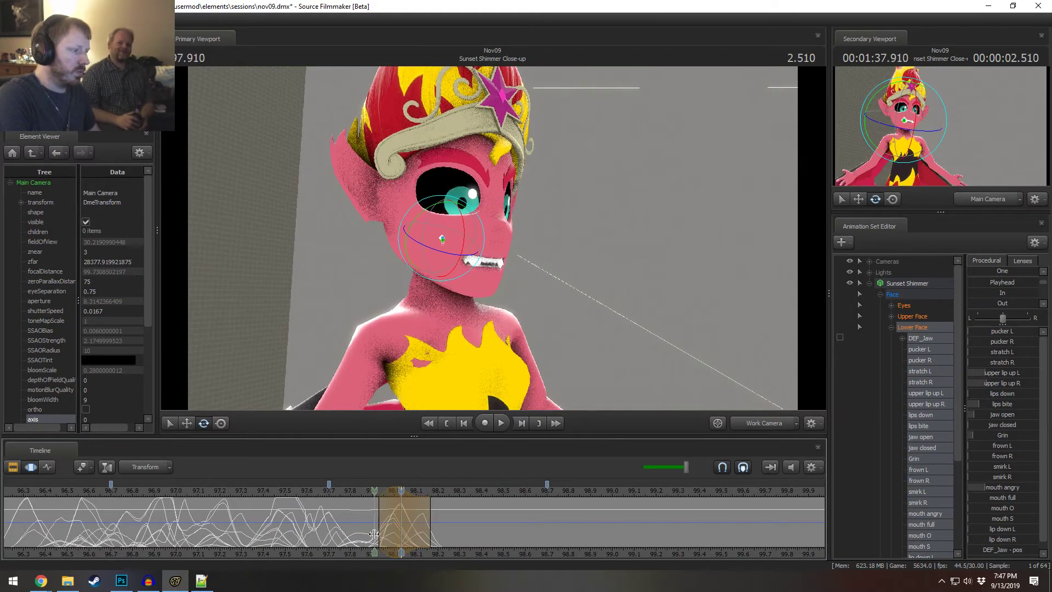
key("space")
left_click(280, 495)
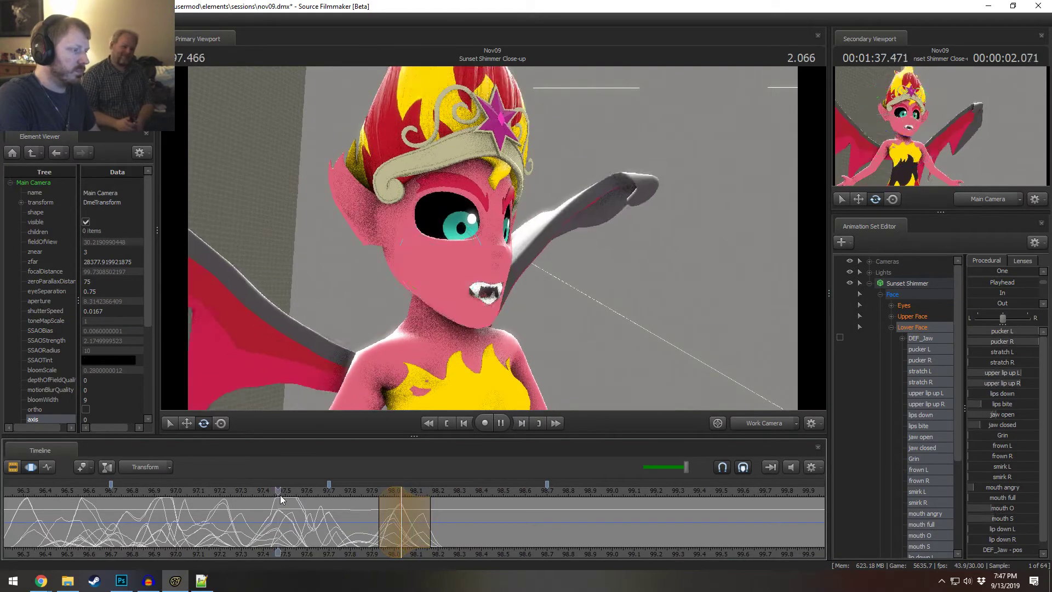
key("space")
- Create a time selection around 1:37.933, widen it, and raise stretch L and stretch R there
left_click_drag(291, 531, 379, 525)
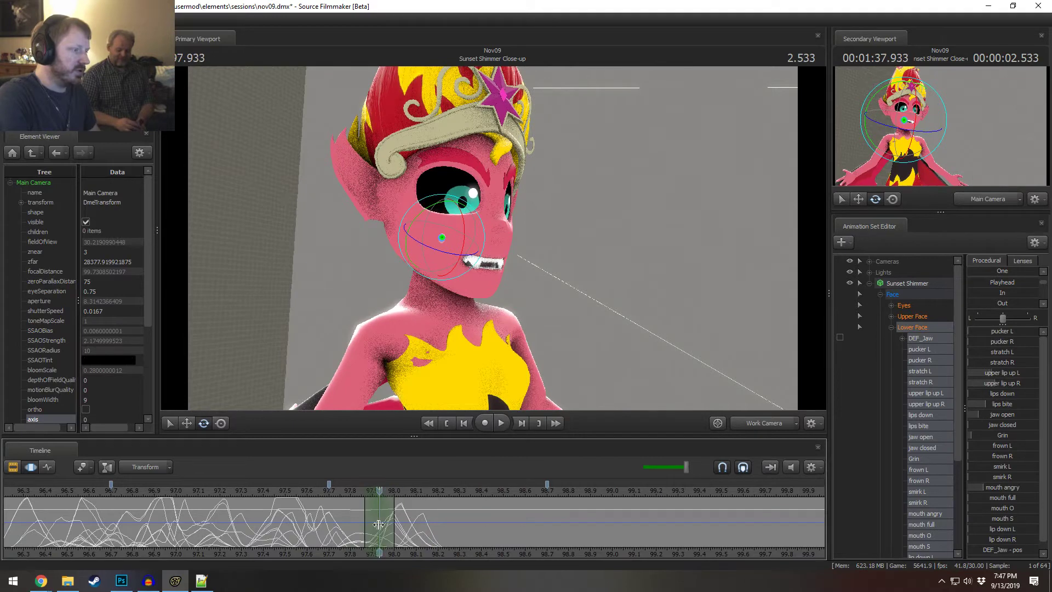
scroll(378, 524, "up", 1, "shift")
left_click_drag(1002, 282, 1004, 283)
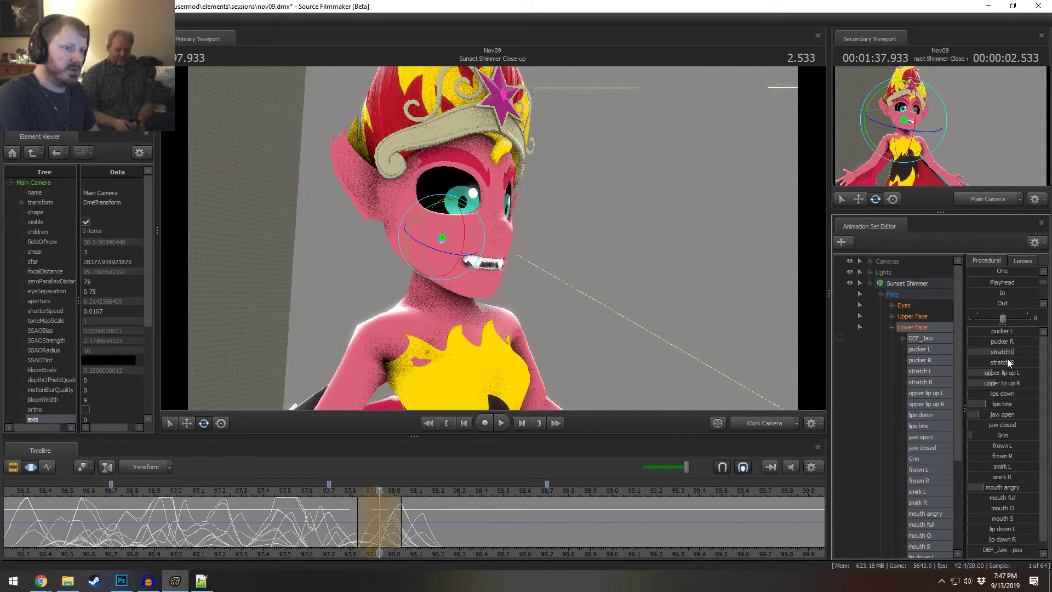
left_click_drag(1003, 364, 1028, 363)
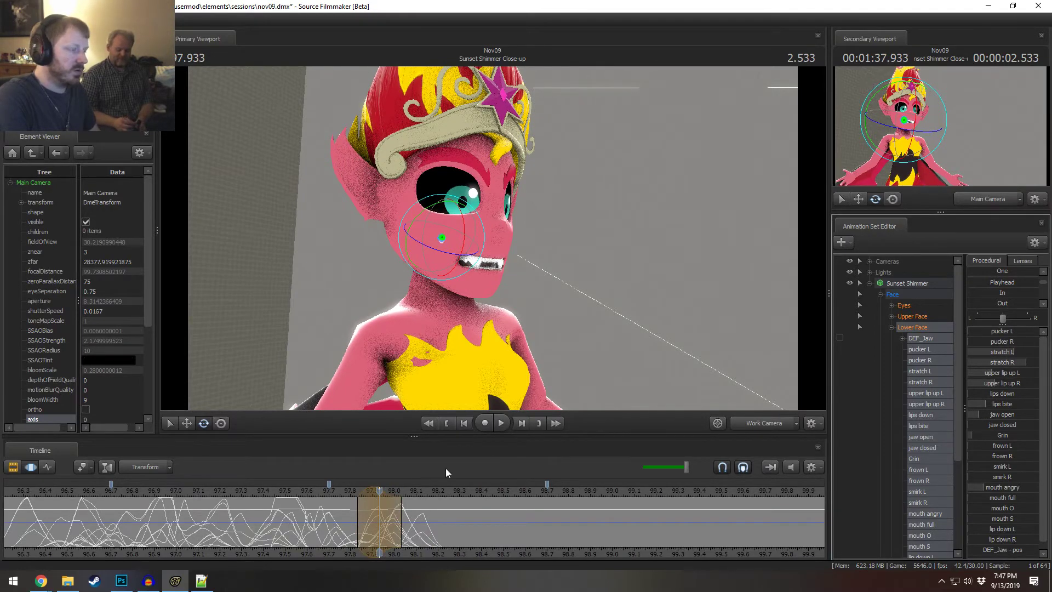
- Around 1:38.233, raise lips bite, Grin, mouth angry and both frown and lip down sliders, and undo a trial jaw rotation
left_click_drag(353, 532, 474, 528)
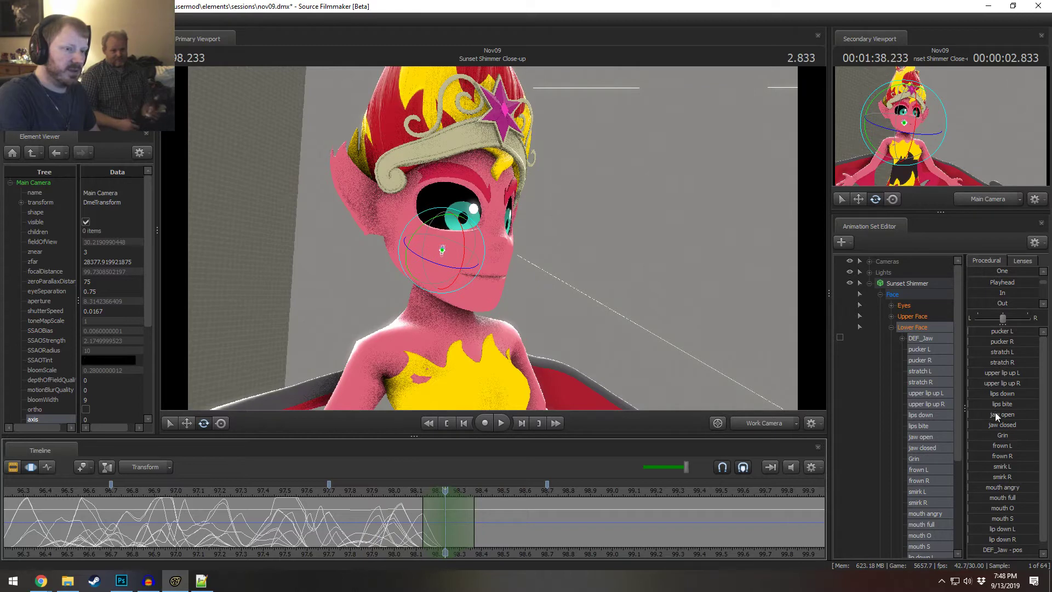
left_click_drag(1000, 404, 1010, 403)
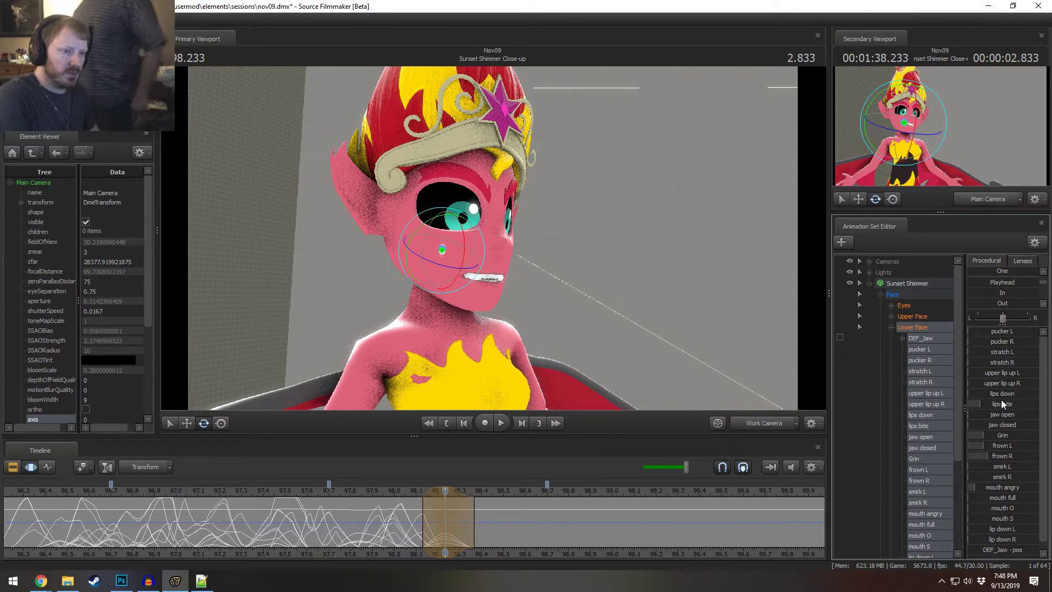
scroll(1002, 429, "down", 1)
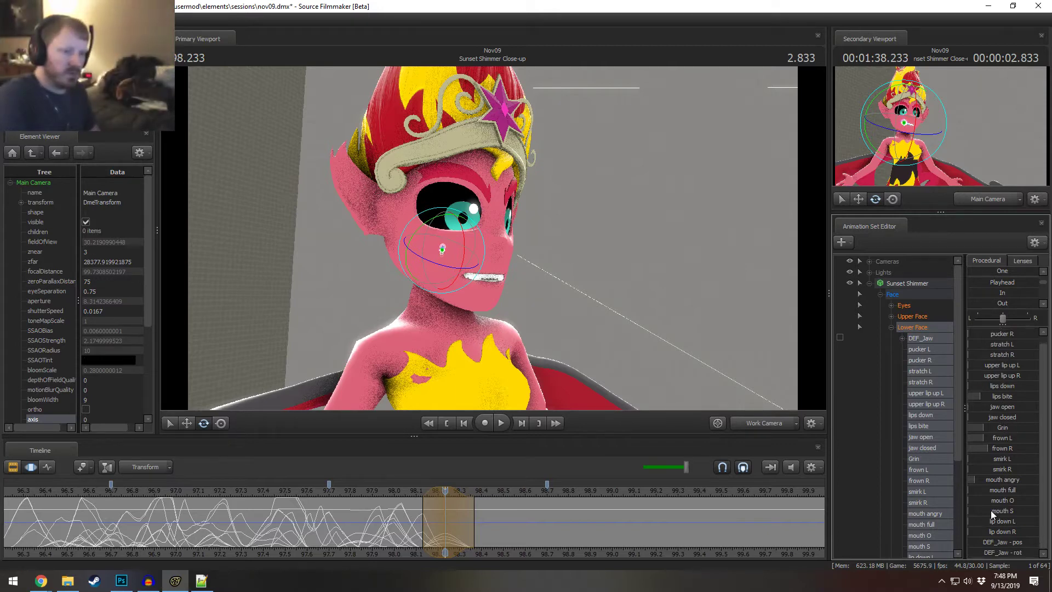
left_click_drag(995, 521, 998, 531)
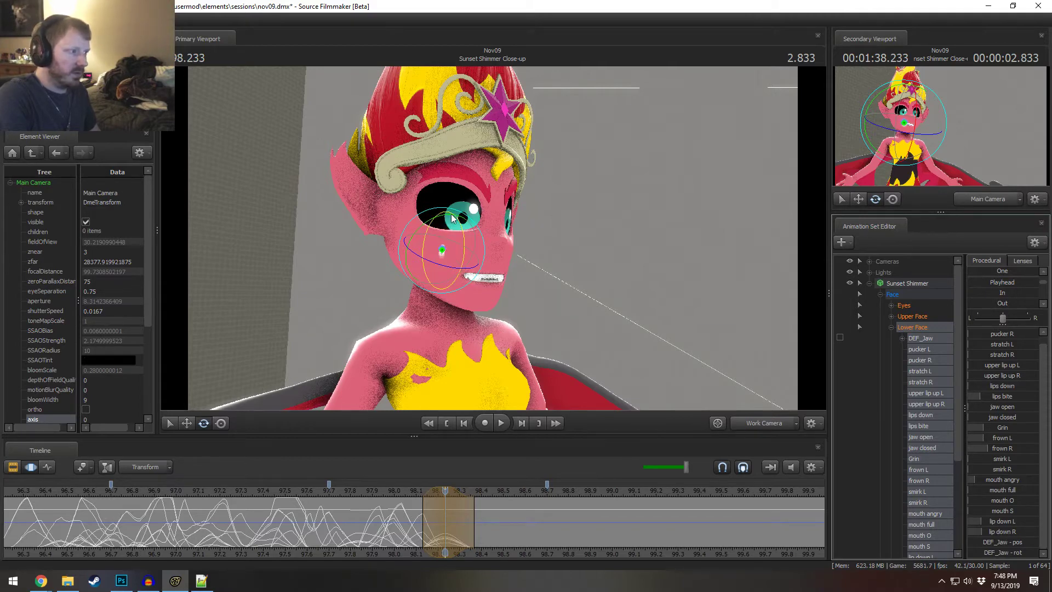
left_click_drag(459, 222, 461, 217)
key("ctrl+z")
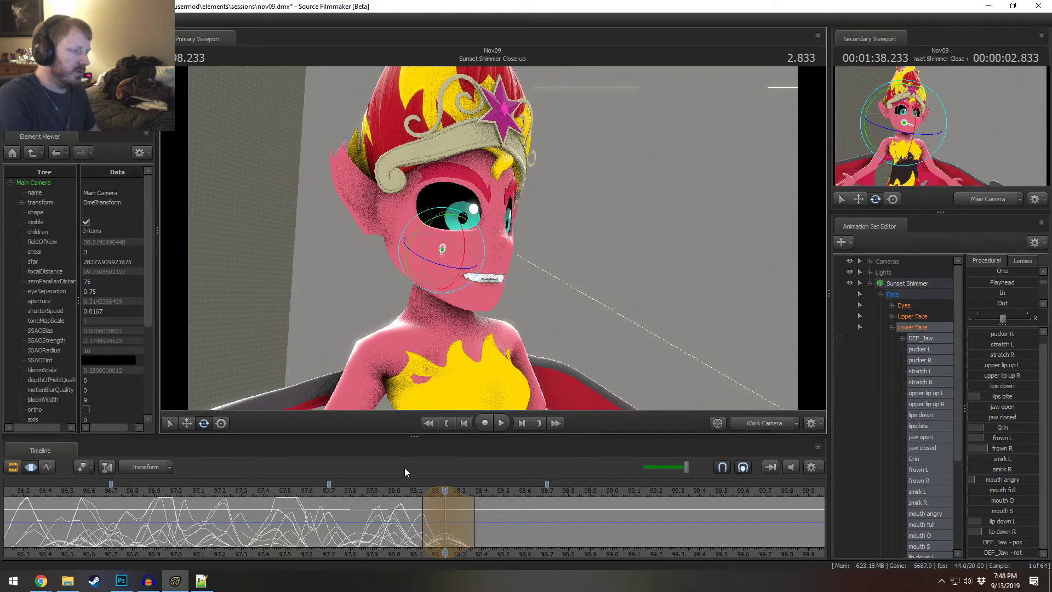
- Create a time selection around 1:38.166 and close the mouth there by raising jaw closed, pucker L and pucker R
mouse_move(390, 514)
left_mouse_down()
mouse_move(435, 526)
mouse_move(404, 534)
mouse_move(459, 526)
mouse_move(407, 506)
left_mouse_up()
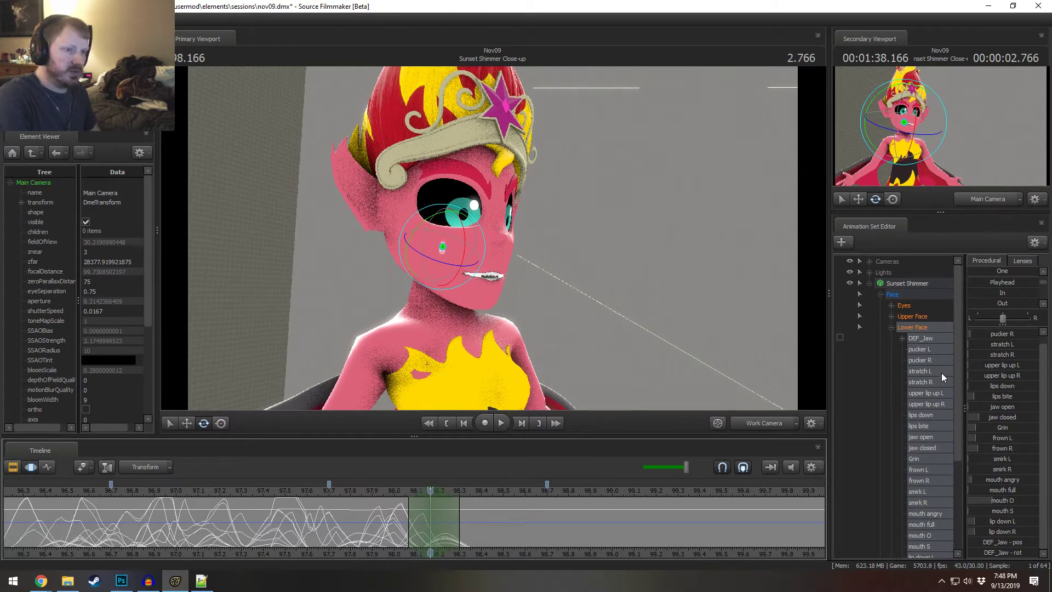
left_click_drag(1011, 418, 1018, 418)
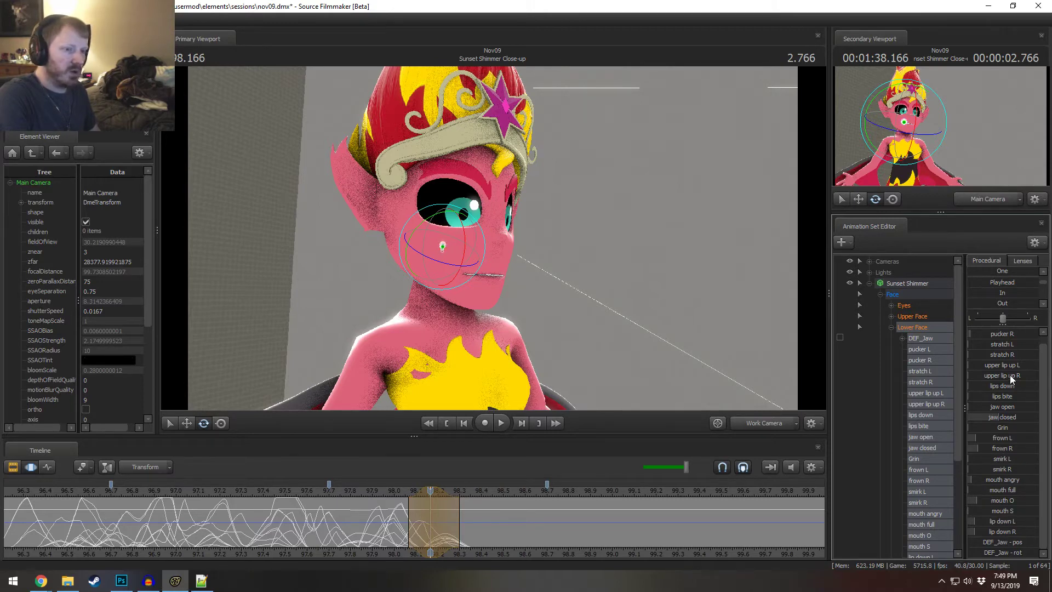
scroll(992, 339, "up", 1)
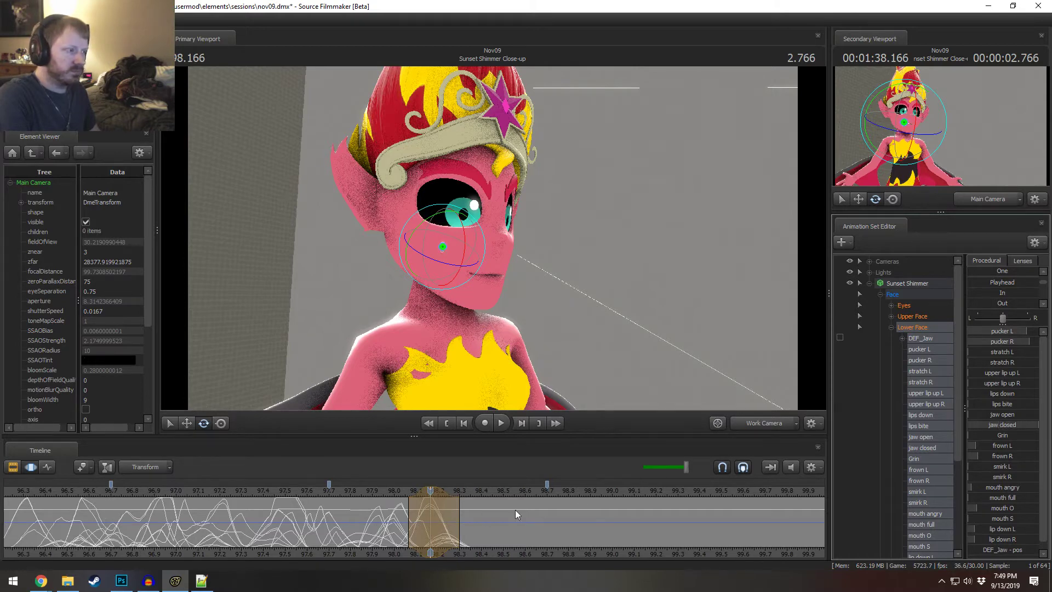
- Scrub back over the mouth shapes and play the lip-sync through to about 1:38.433
left_click_drag(397, 516, 314, 498)
key("space")
key("space")
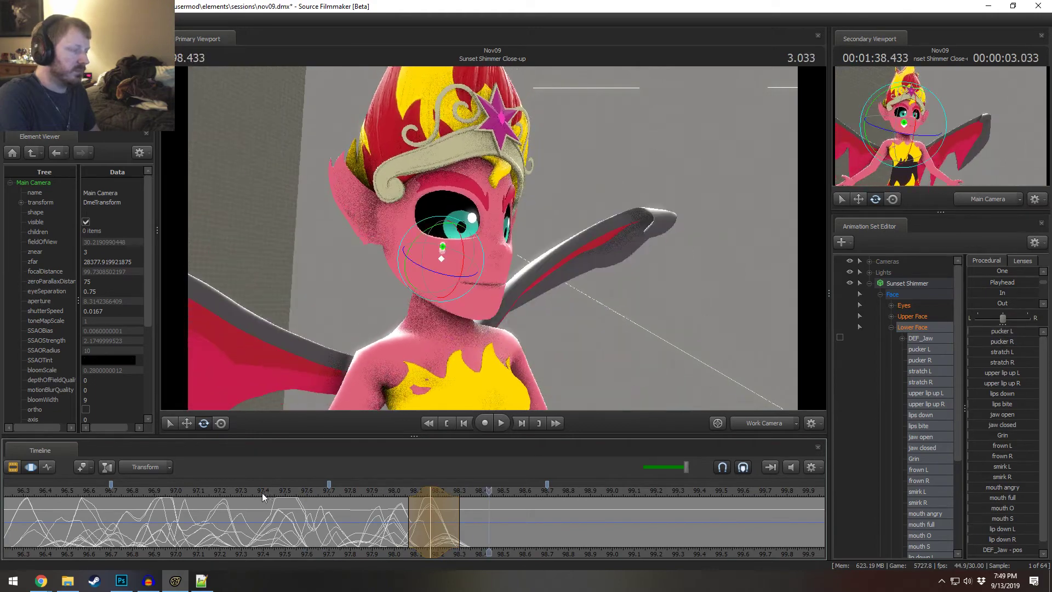
- Play the lip-sync from its beginning at about 1:36.2 to review the mouth shapes
scroll(262, 493, "down", 1)
left_click(112, 492)
key("space")
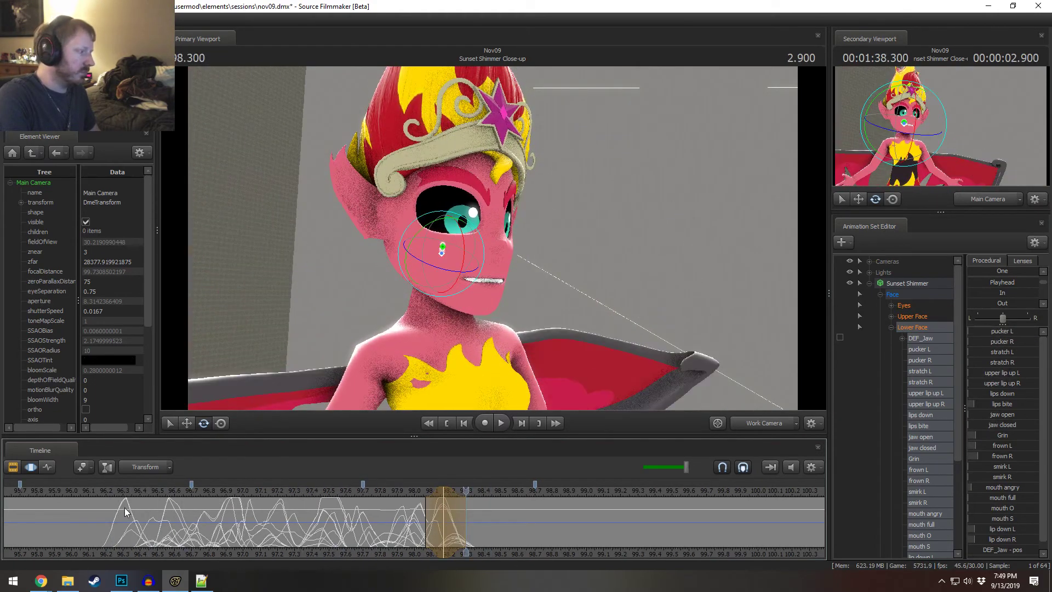
left_click(107, 495)
key("space")
key("space")
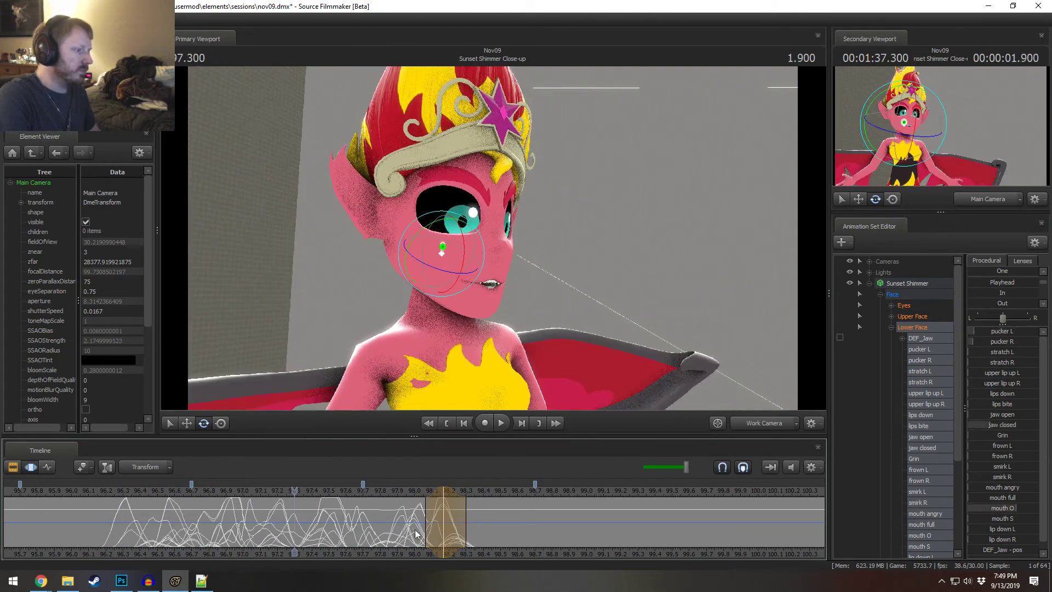
- Extend the start of the 1:38.166 time selection slightly earlier, review the closed mouth pose against the lip-sync, and commit the change
left_click_drag(426, 504, 405, 512)
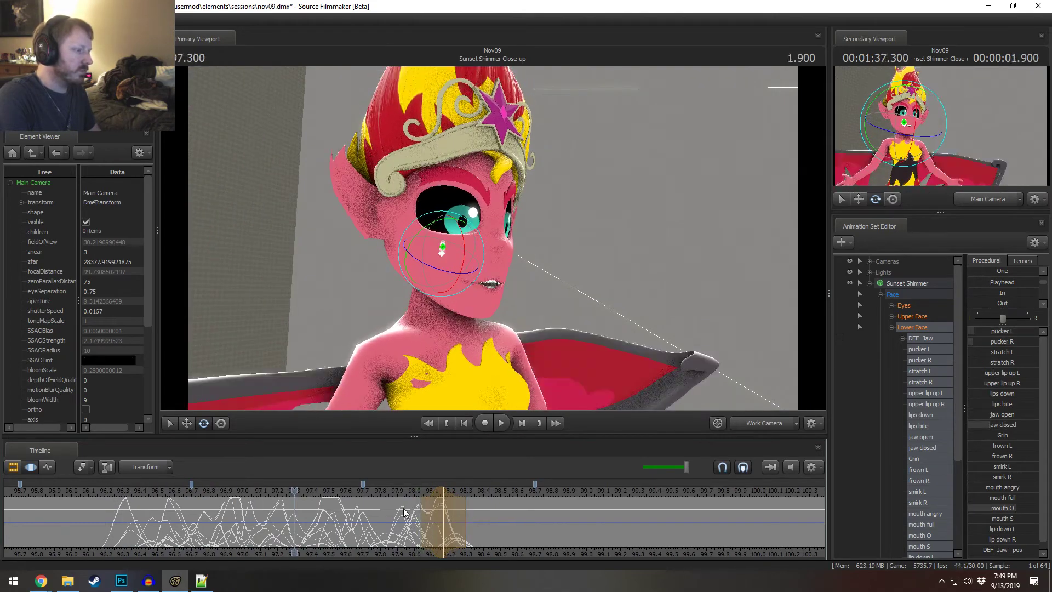
key("space")
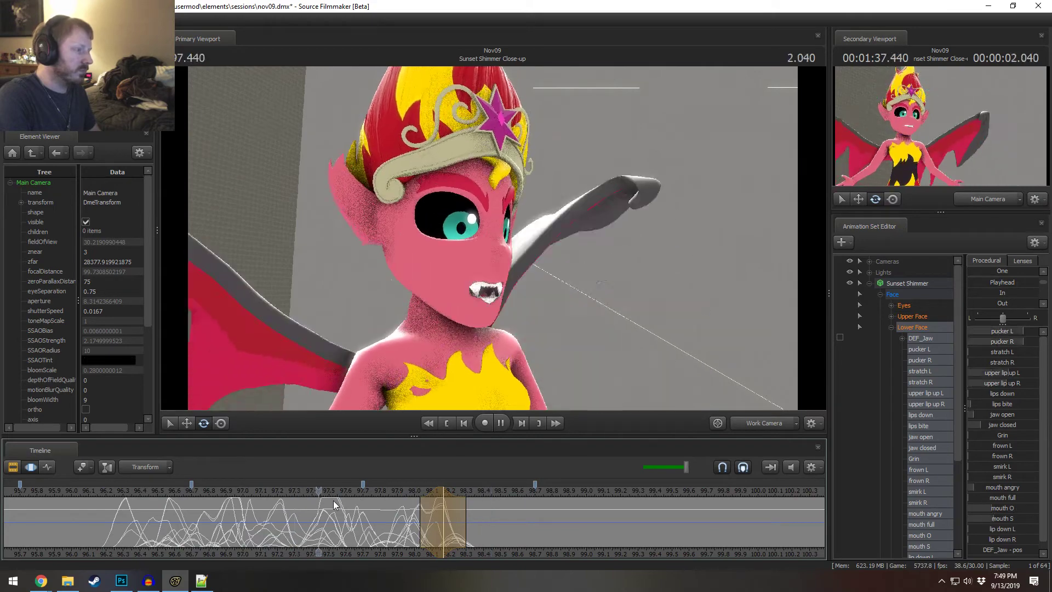
key("space")
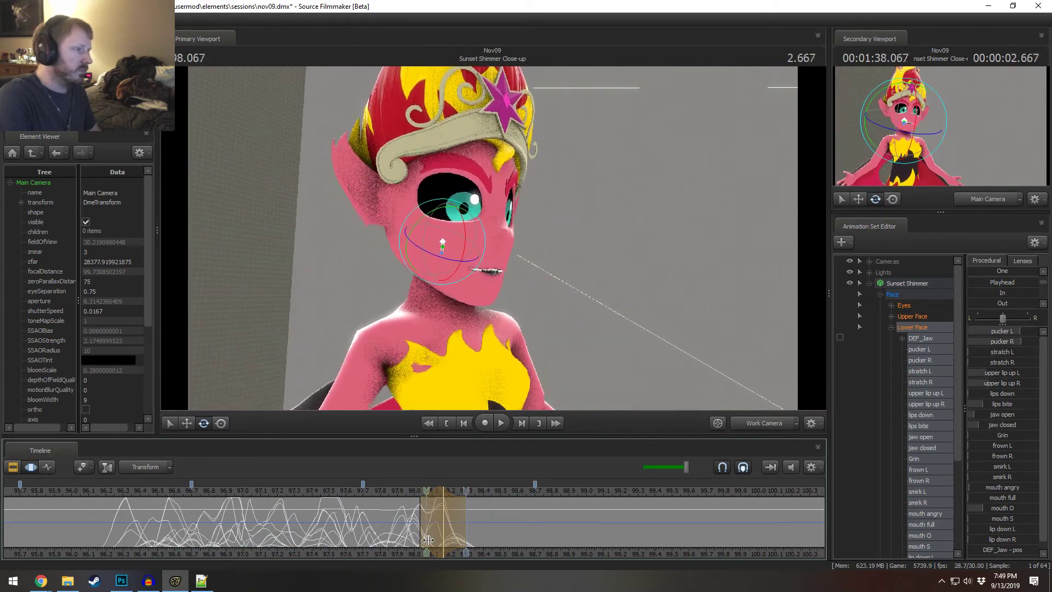
left_click_drag(434, 541, 465, 532)
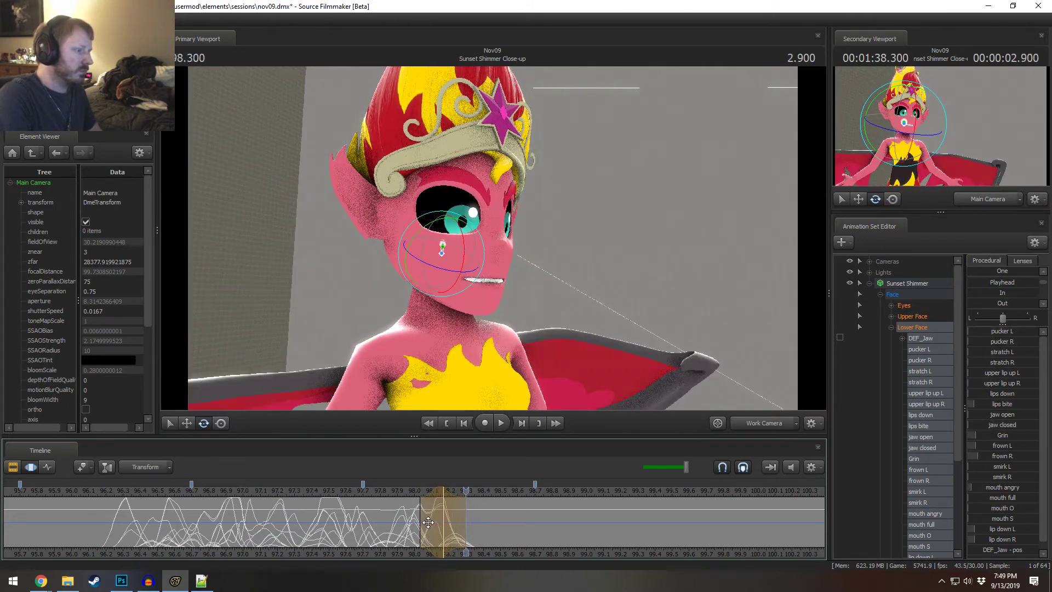
key("shift")
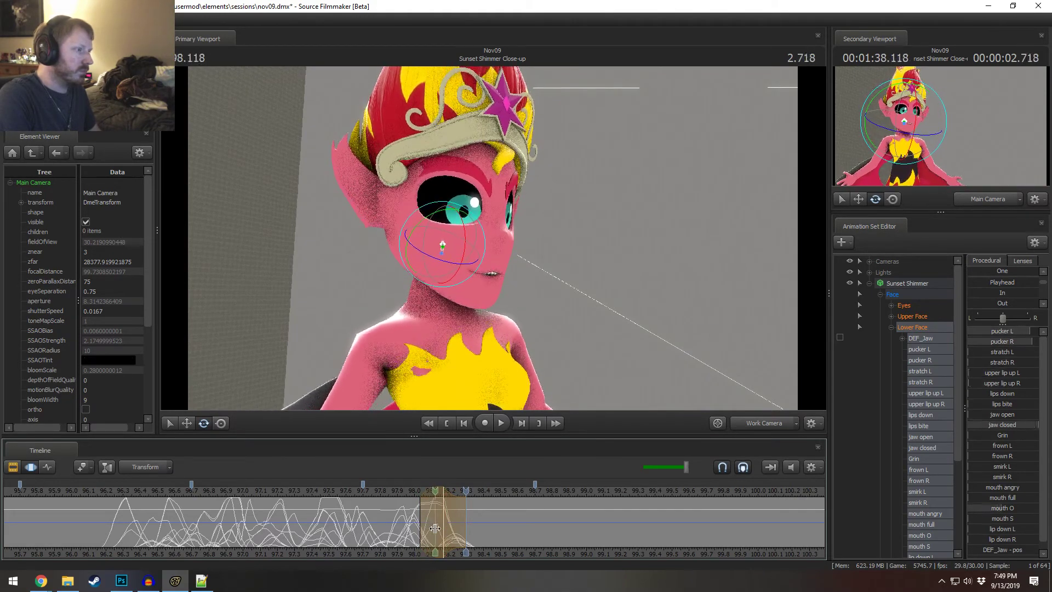
left_click_drag(406, 495, 444, 507)
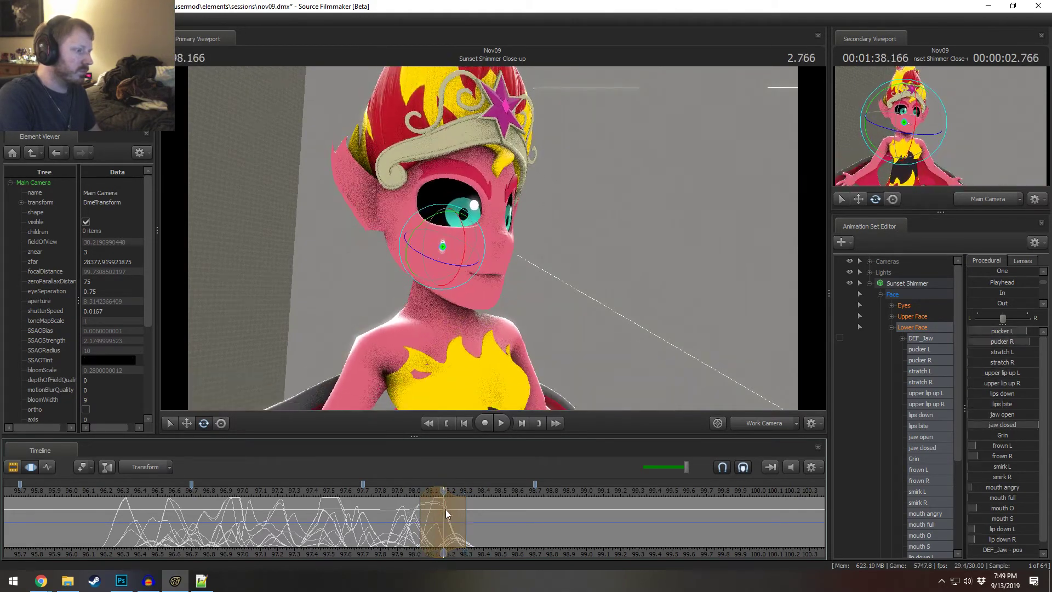
key("Return")
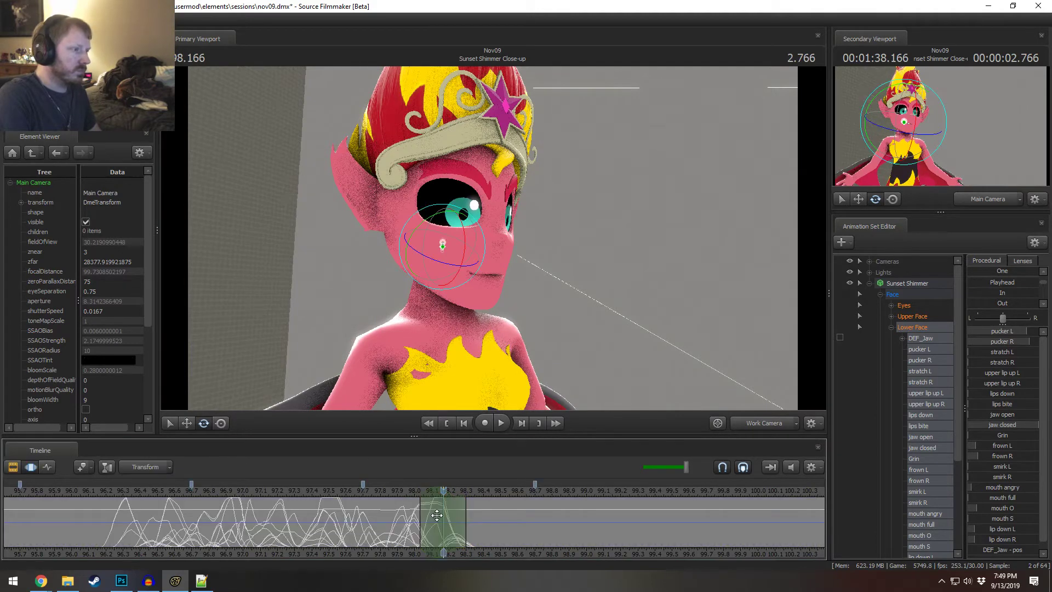
- Shorten the start of the time selection around 1:38.166 and reset the mouth O slider there
left_click_drag(424, 517, 426, 521)
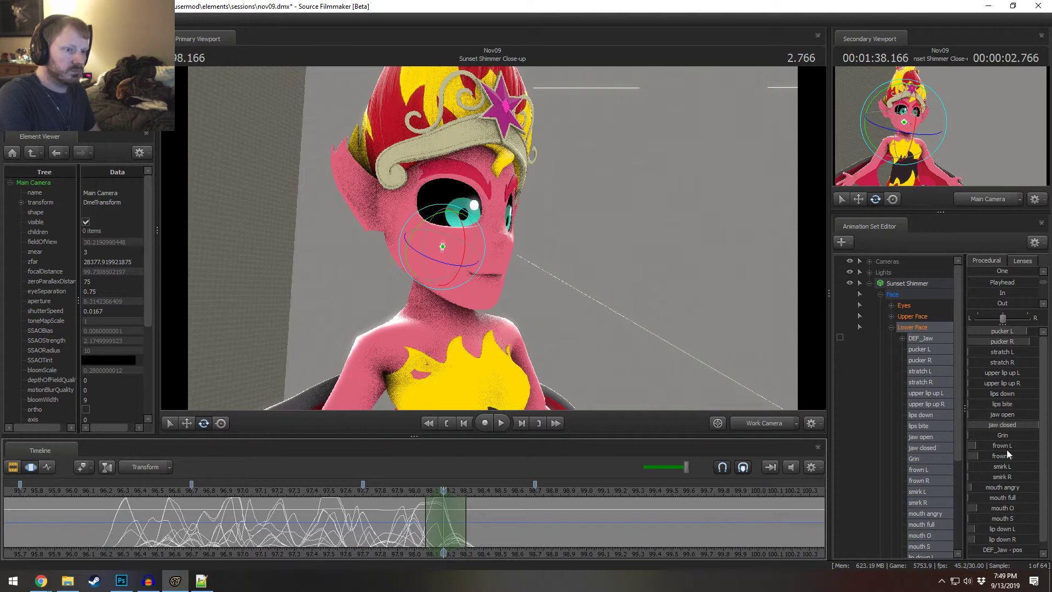
left_click_drag(1004, 417, 1003, 417)
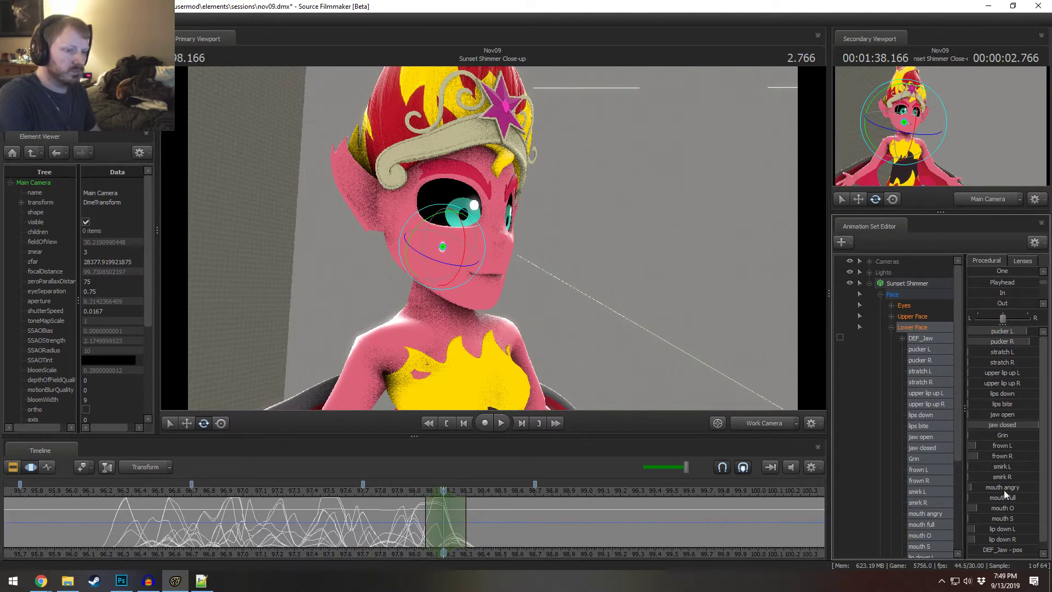
left_click(1004, 509)
left_click(1004, 508)
- Scrub and replay the revised mouth shapes, ending at 1:38.300
key("shift")
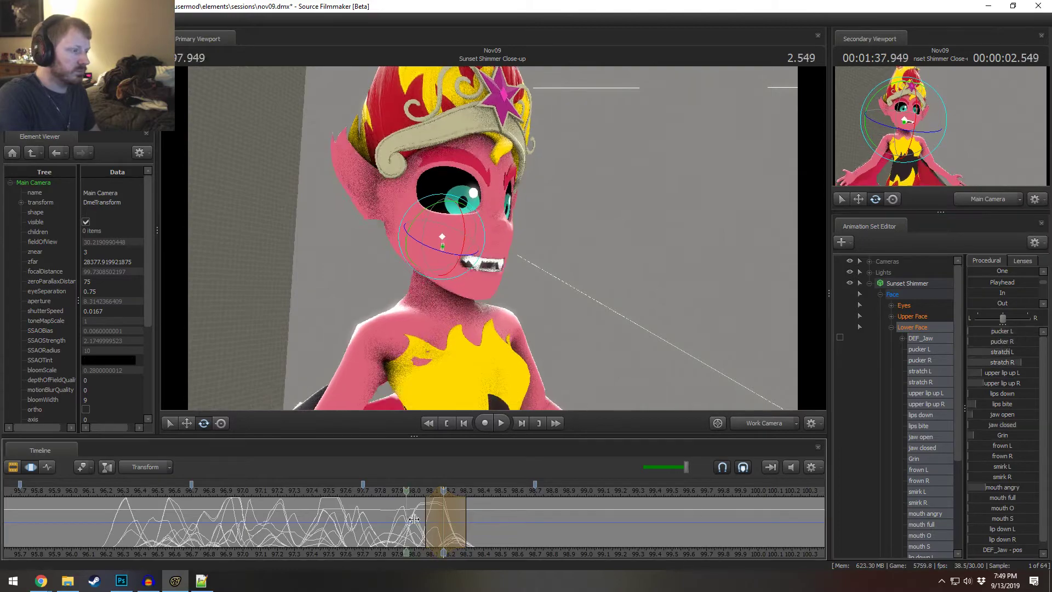
key("space")
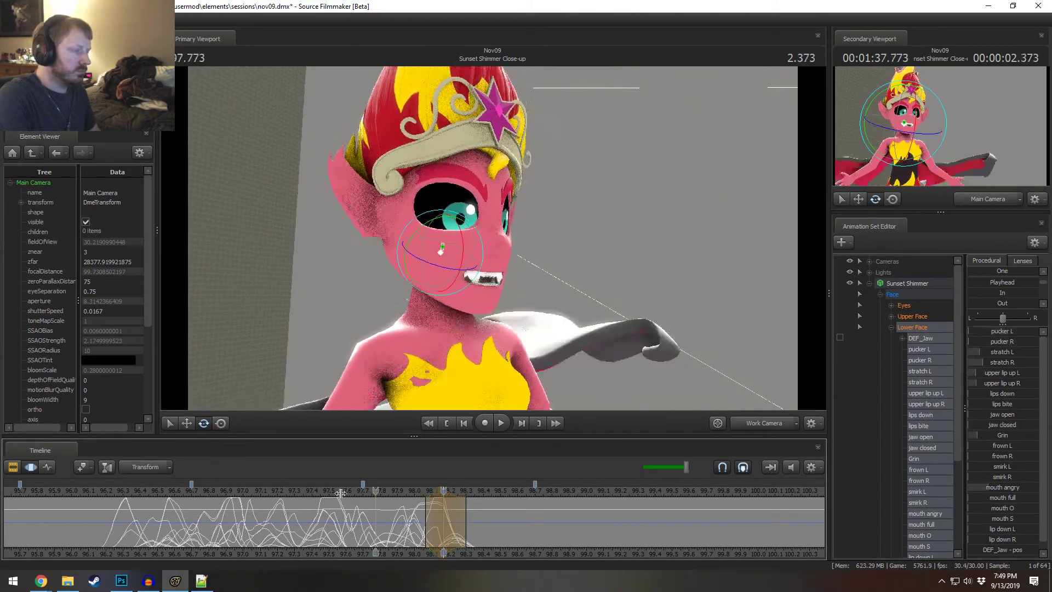
key("space")
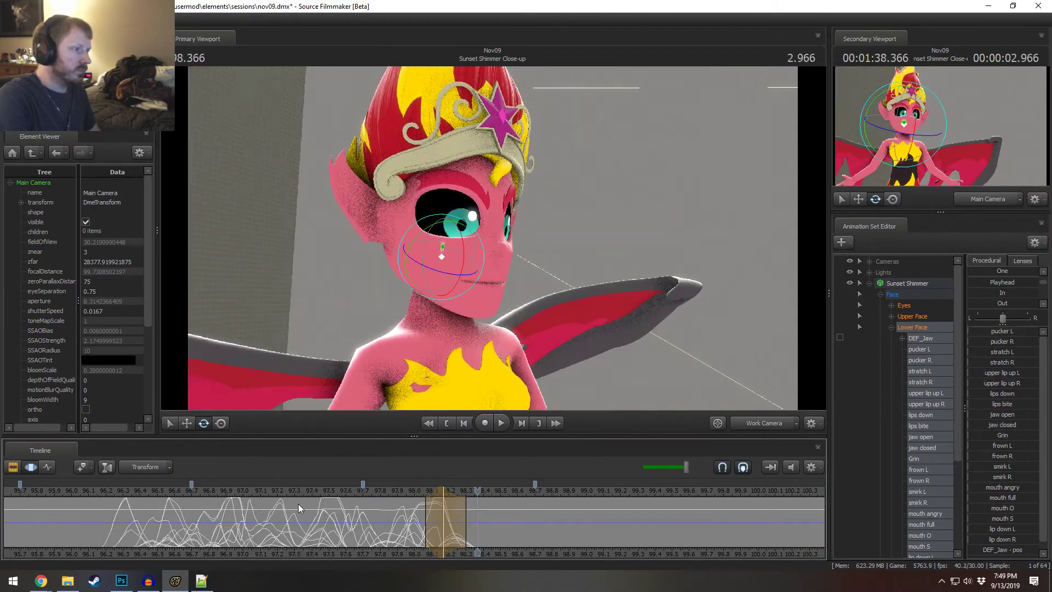
key("shift")
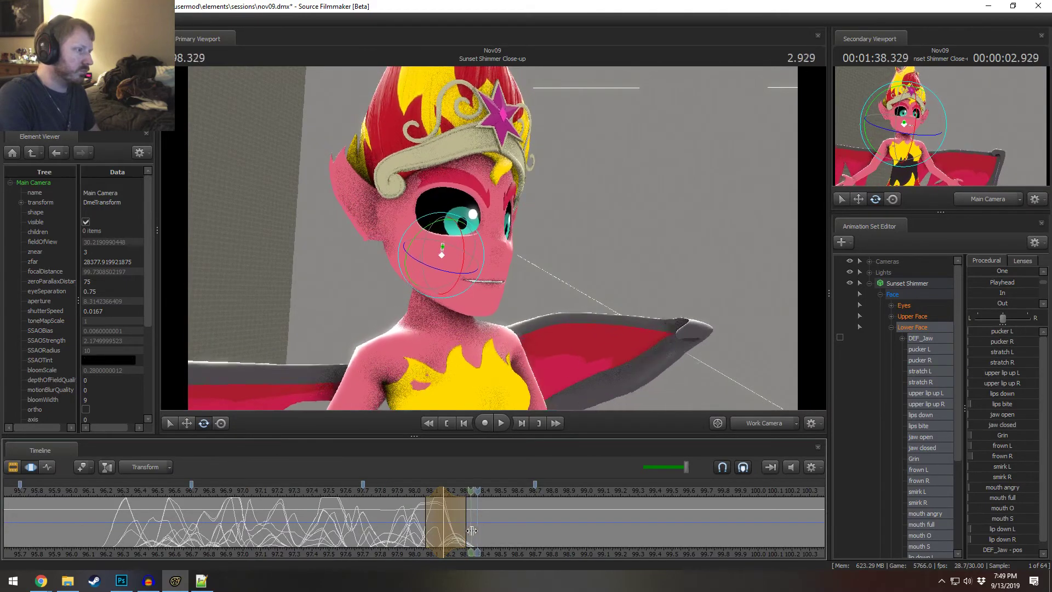
left_click_drag(441, 529, 466, 535)
- Show more of the shot's timeline and replay the audio repeatedly from about 1:38.066 to locate the next mouth shape
scroll(495, 535, "down", 5)
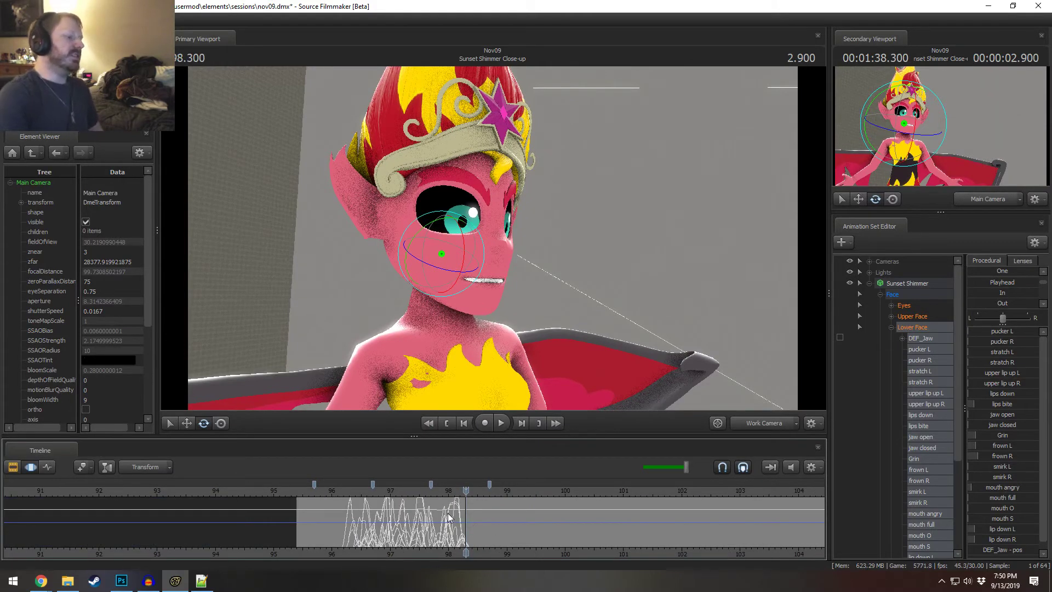
key("space")
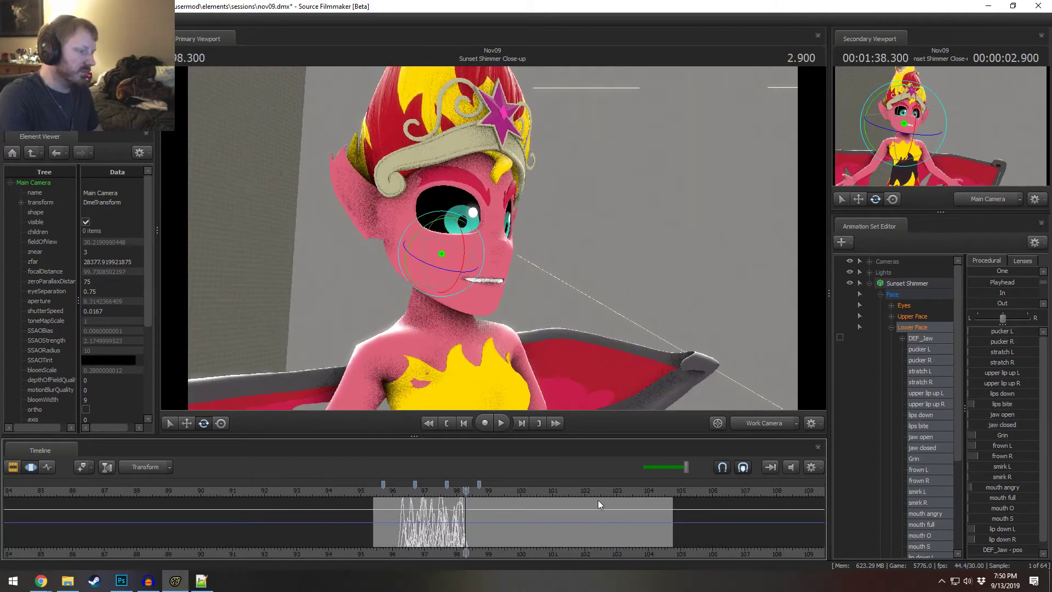
middle_click_drag(545, 556, 396, 530)
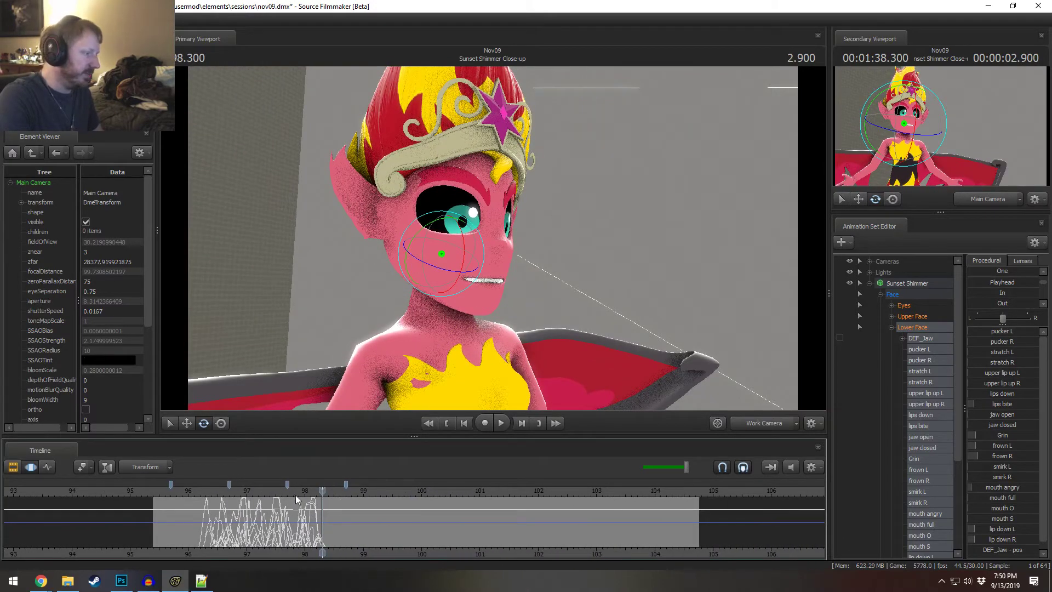
key("space")
key("space")
left_click(309, 499)
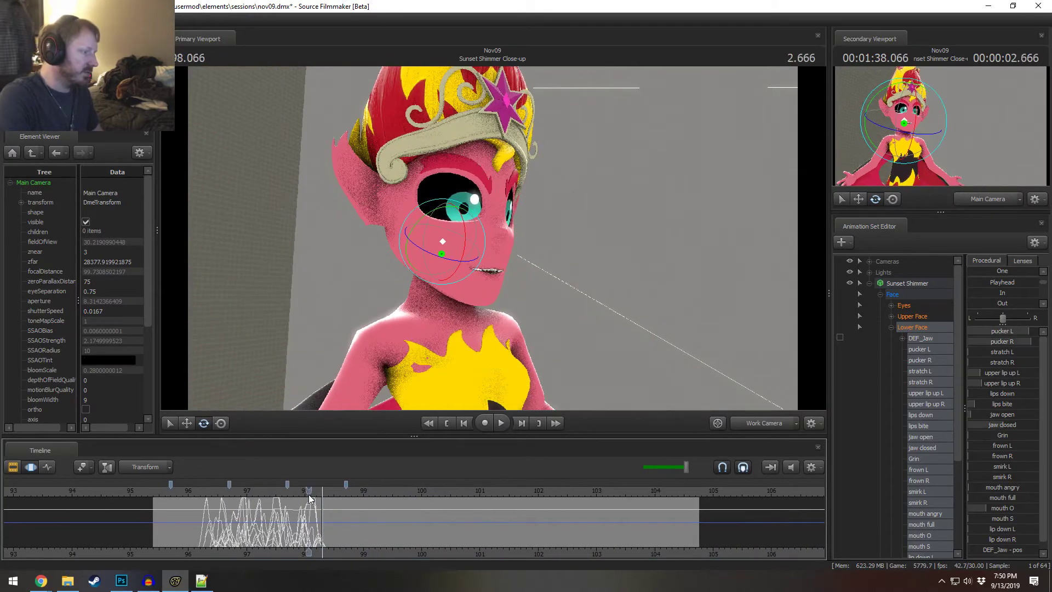
key("space")
key("space")
left_click(308, 499)
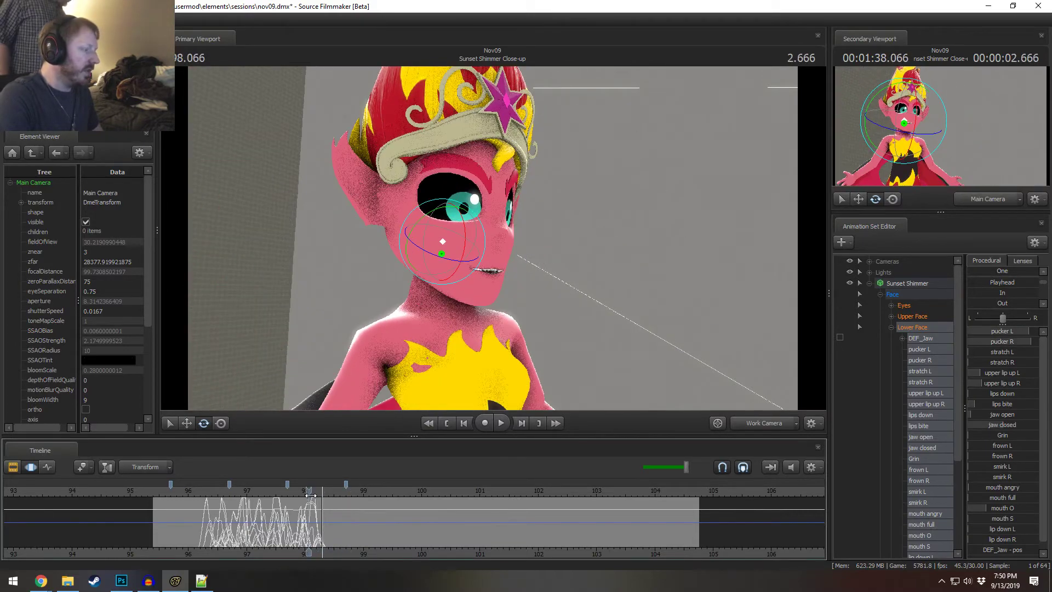
key("space")
key("space")
scroll(310, 497, "up", 2)
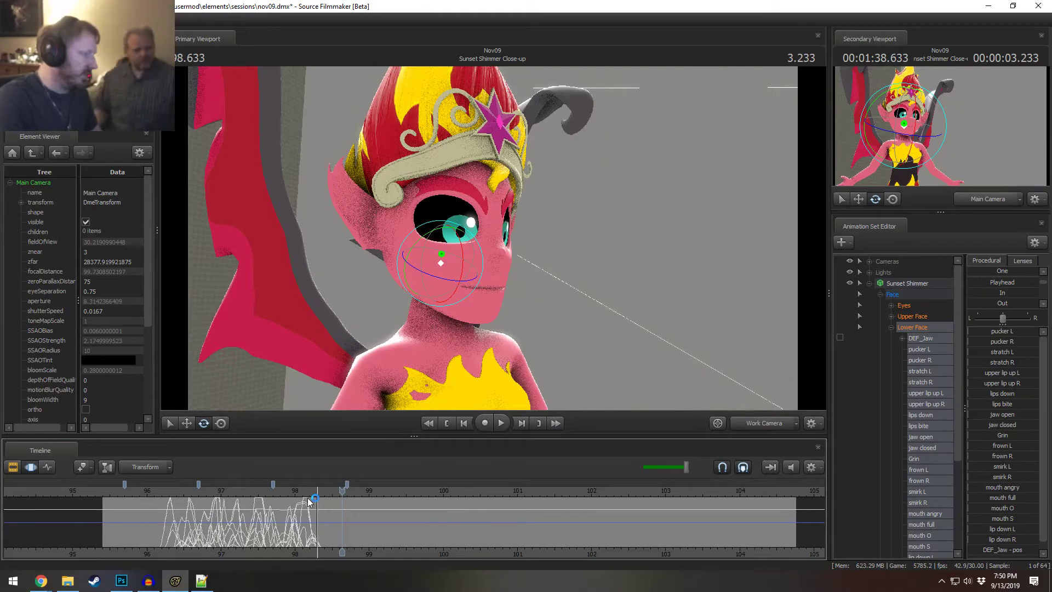
- Create a time selection around 1:38.433, starting where the existing lip-sync curves end
scroll(308, 502, "up", 2)
left_click_drag(283, 519, 310, 511)
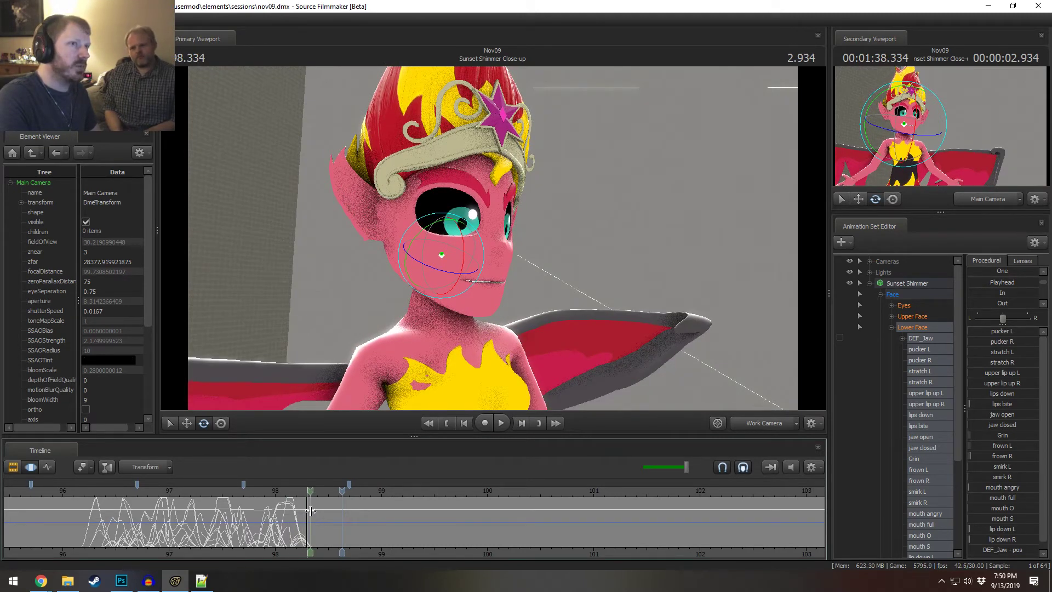
mouse_move(310, 511)
left_mouse_down()
mouse_move(292, 515)
mouse_move(314, 526)
mouse_move(284, 525)
mouse_move(322, 527)
left_mouse_up()
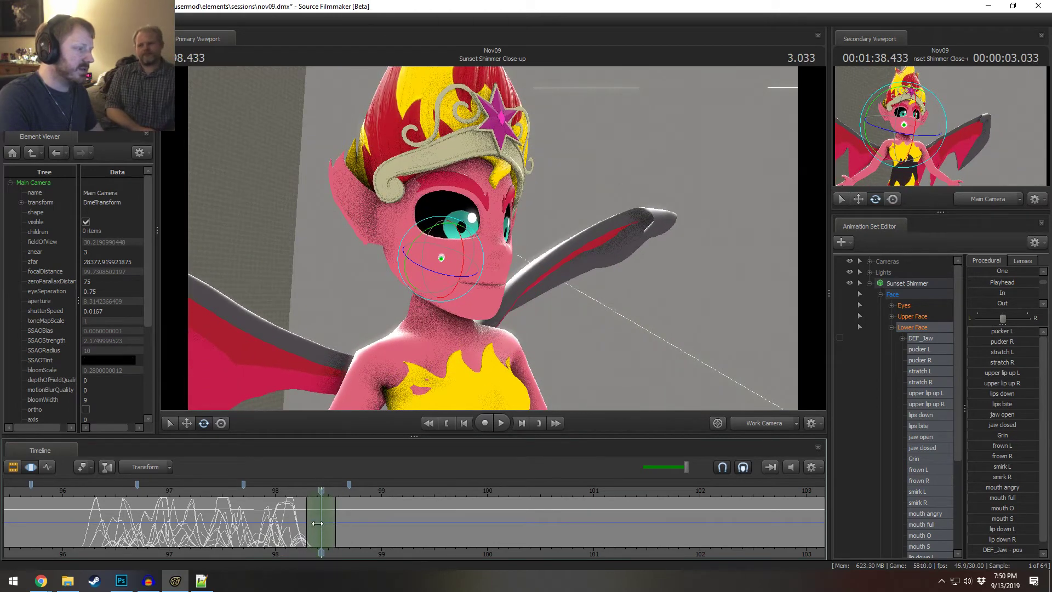
scroll(323, 527, "up", 1)
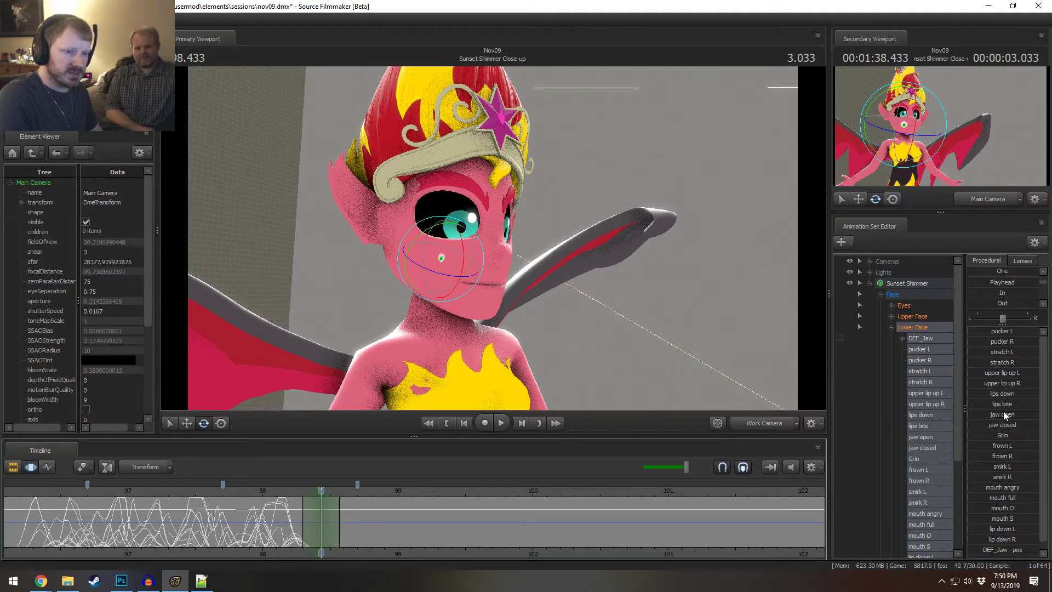
- At 1:38.433, open the mouth with a slight jaw open, a raised Grin and a small rotation of the jaw bone
left_click_drag(1004, 415, 1018, 415)
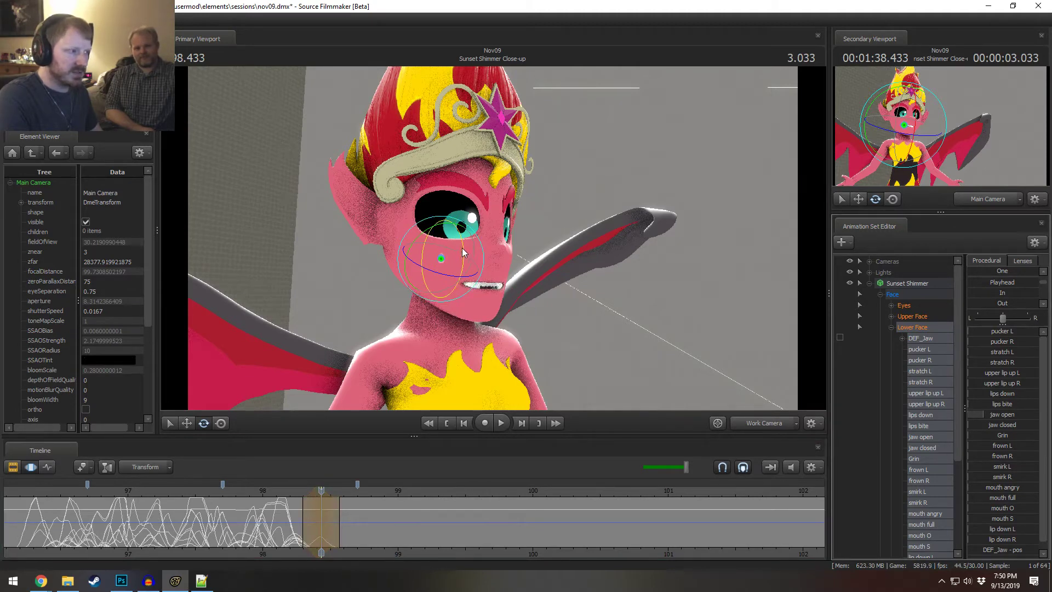
left_click_drag(462, 233, 479, 255)
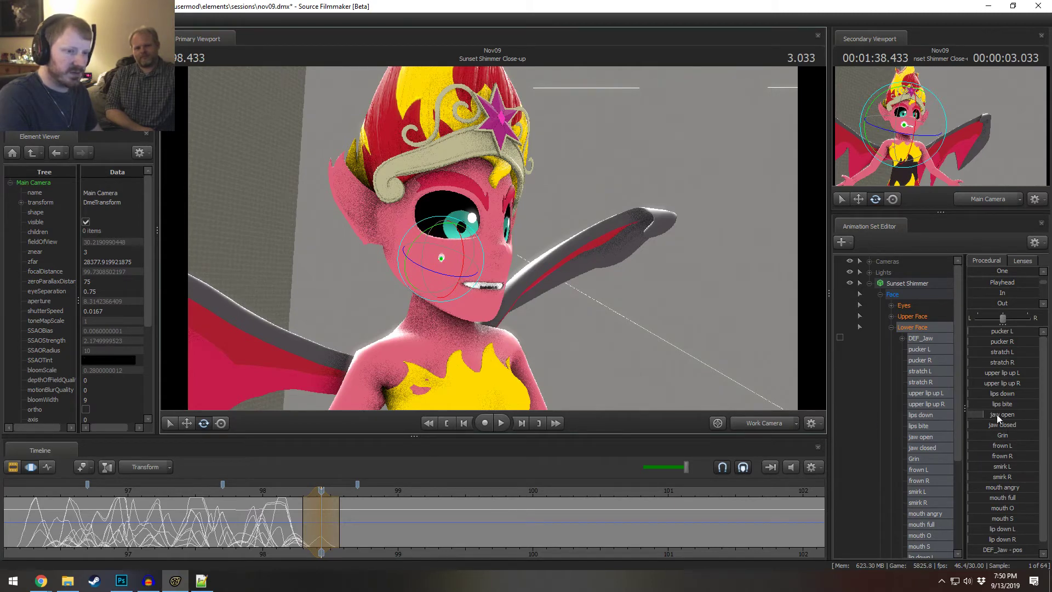
left_click_drag(1000, 434, 1013, 434)
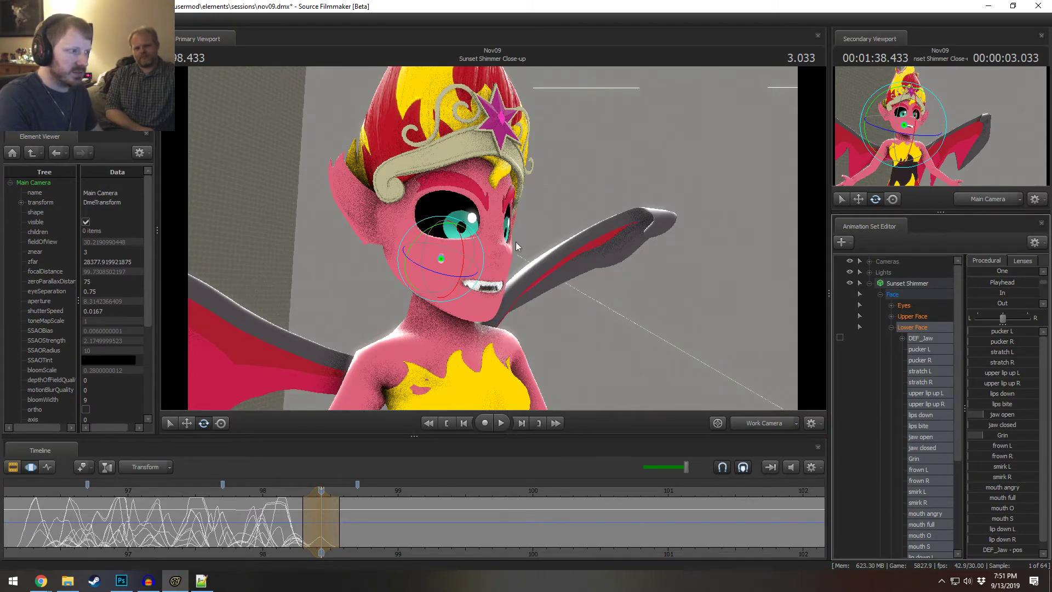
left_click_drag(465, 235, 467, 235)
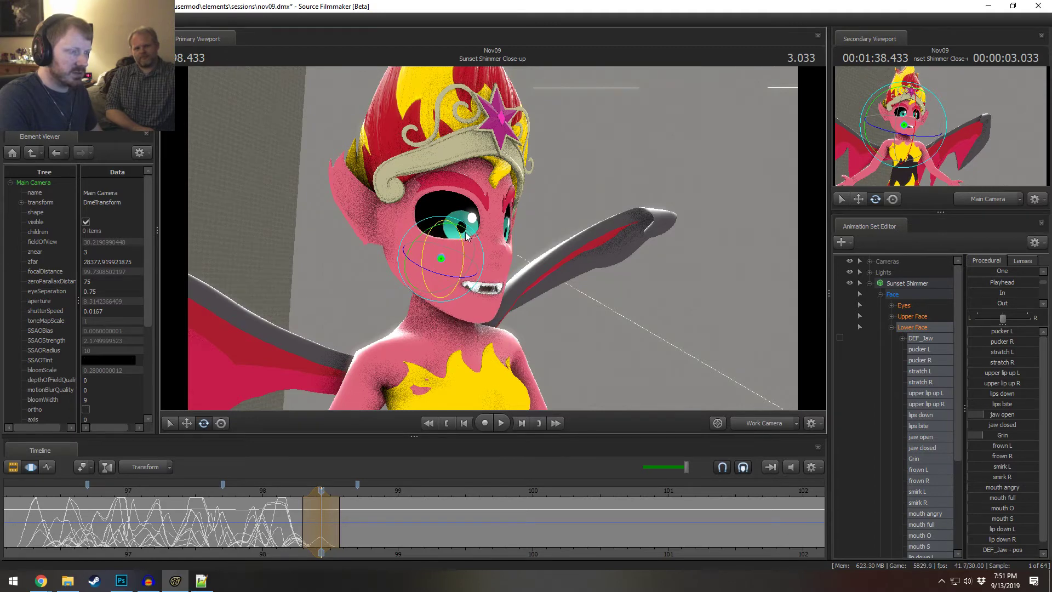
left_click_drag(1004, 415, 988, 433)
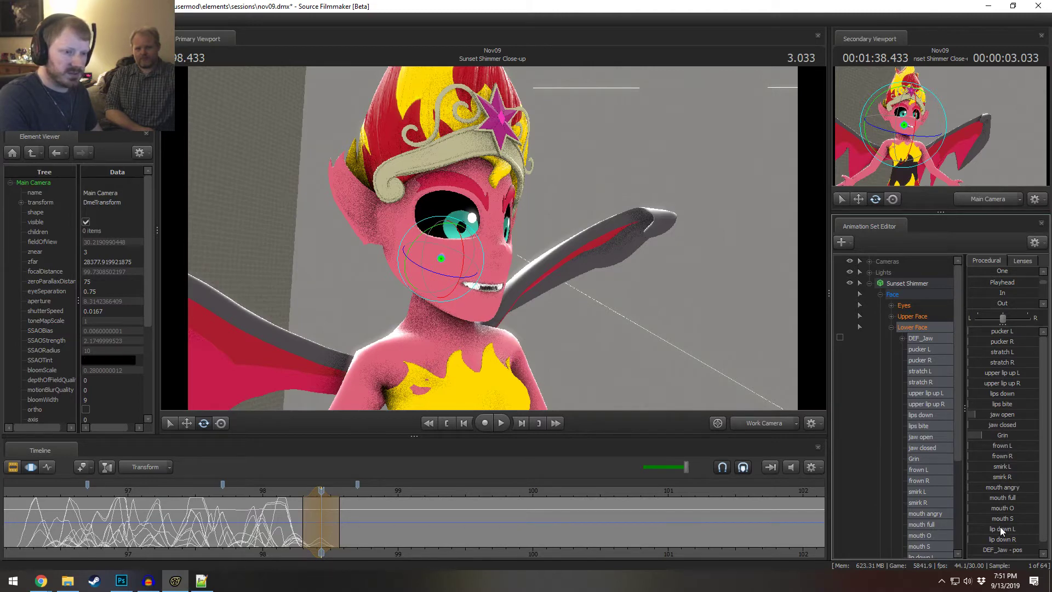
- Raise lip down L, lip down R and mouth S for the 1:38.433 mouth pose
mouse_move(999, 531)
left_mouse_down()
mouse_move(1022, 538)
mouse_move(992, 540)
mouse_move(1011, 541)
left_mouse_up()
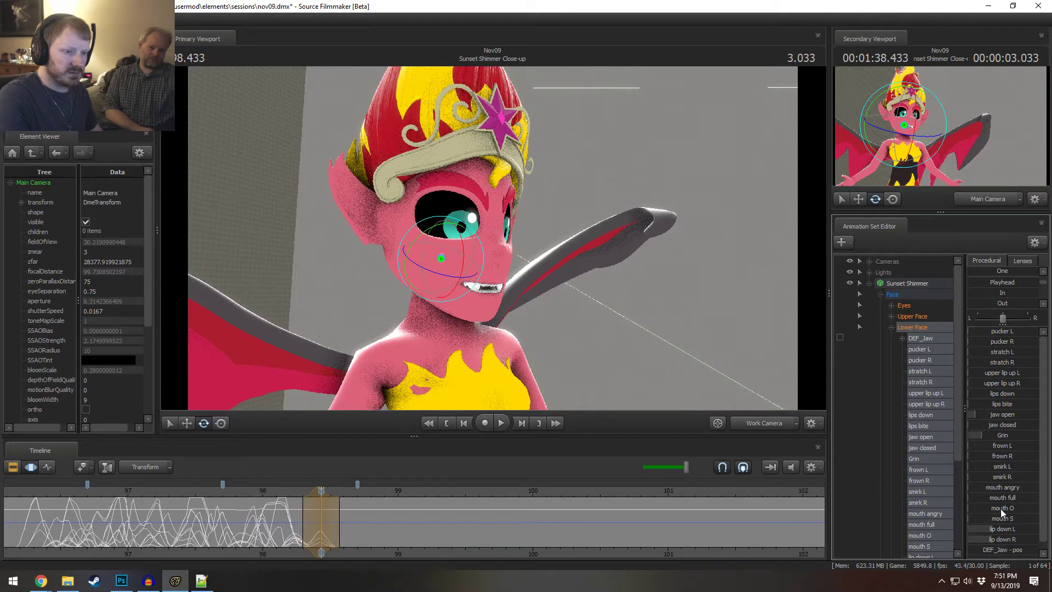
left_click_drag(1010, 519, 1013, 520)
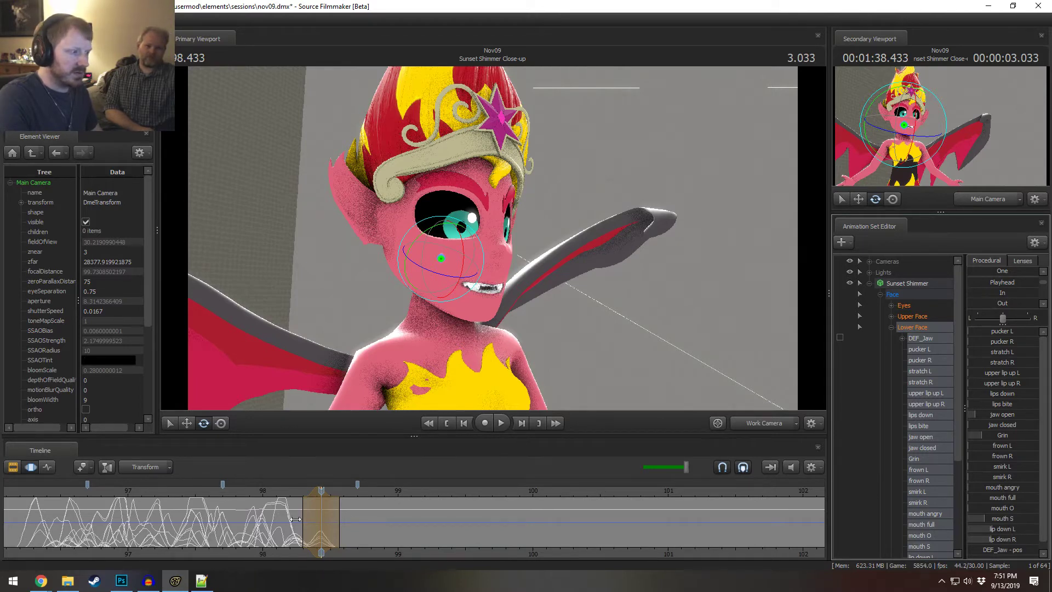
key("shift")
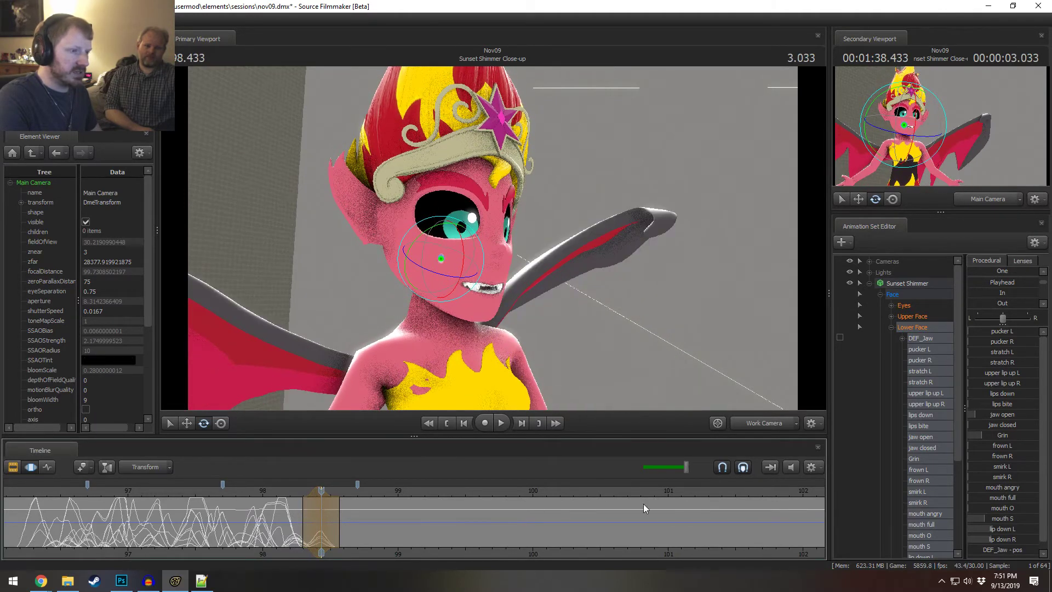
- Refine the 1:38.433 pose by lowering jaw open to zero, raising Grin slightly and rotating the jaw bone
mouse_move(998, 412)
left_mouse_down()
mouse_move(986, 413)
mouse_move(996, 424)
left_mouse_up()
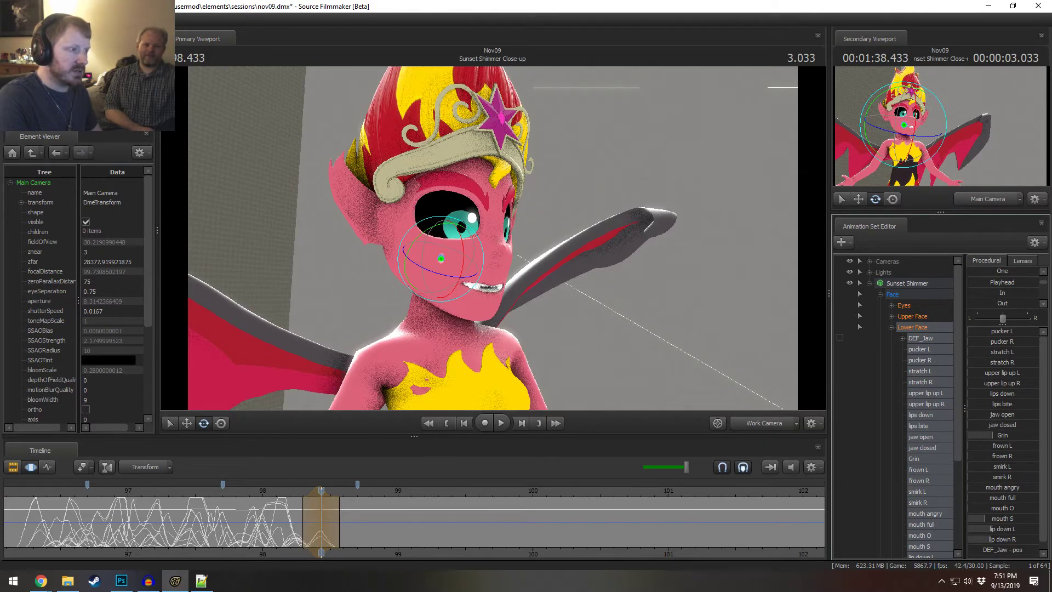
left_click_drag(992, 435, 985, 435)
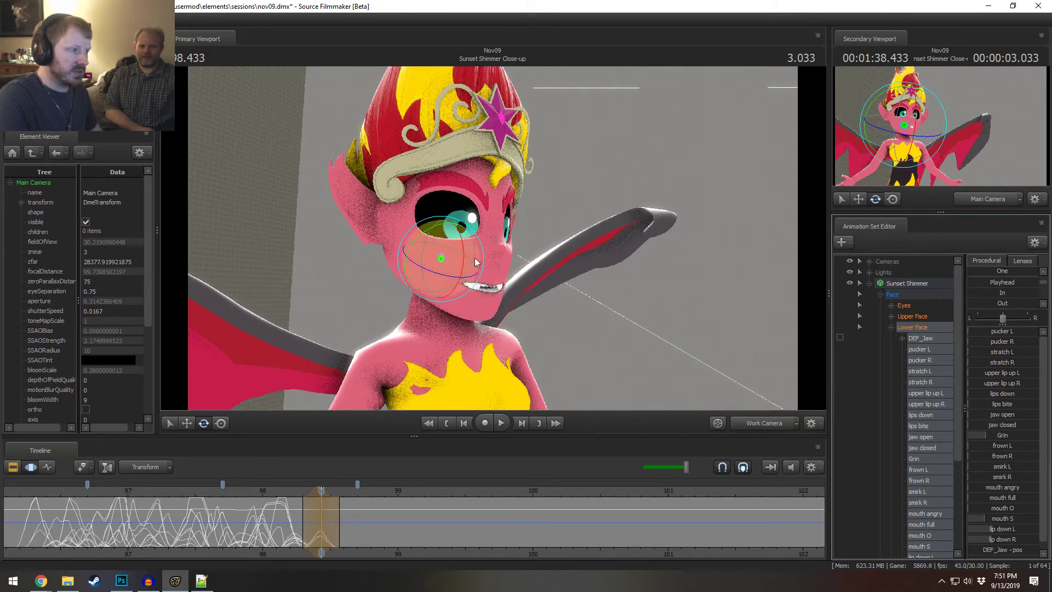
left_click_drag(464, 250, 465, 243)
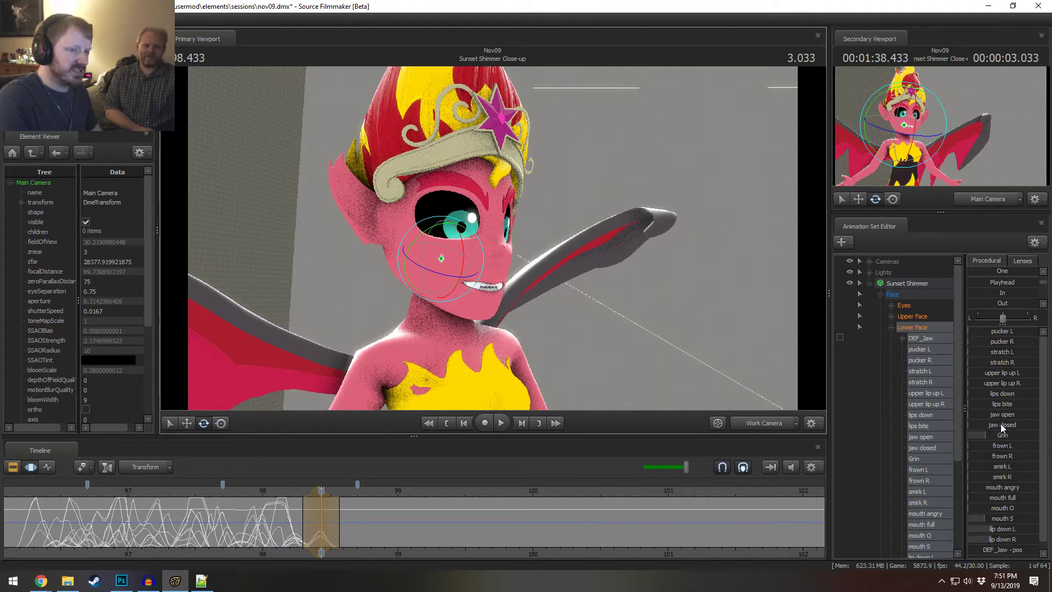
- Raise upper lip up L and R at 1:38.433, and open the mouth at 1:38.333 by raising jaw open and rotating the jaw bone
left_click_drag(1001, 372, 1037, 383)
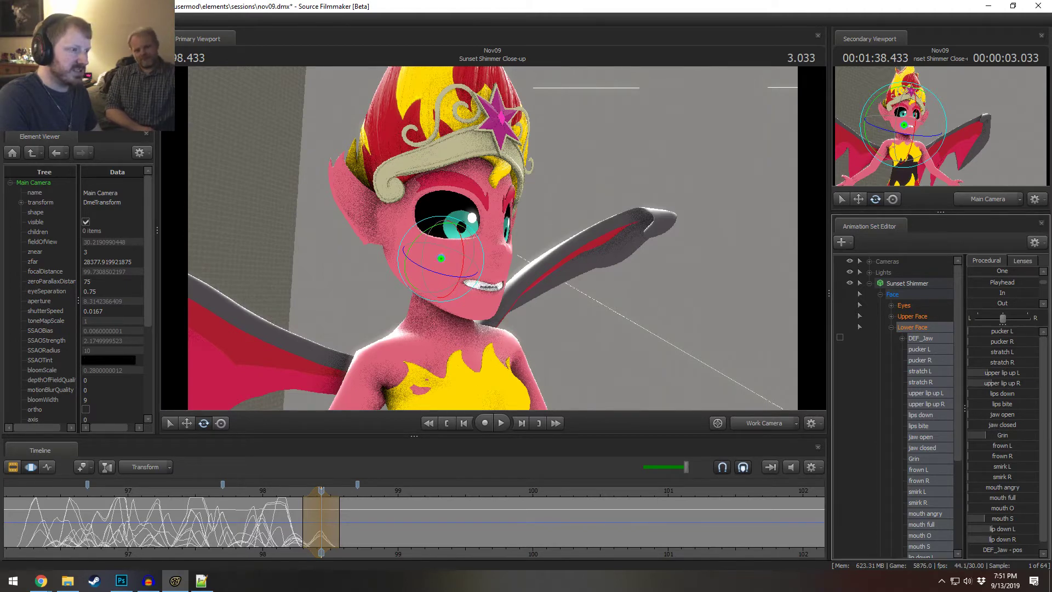
left_click(307, 523)
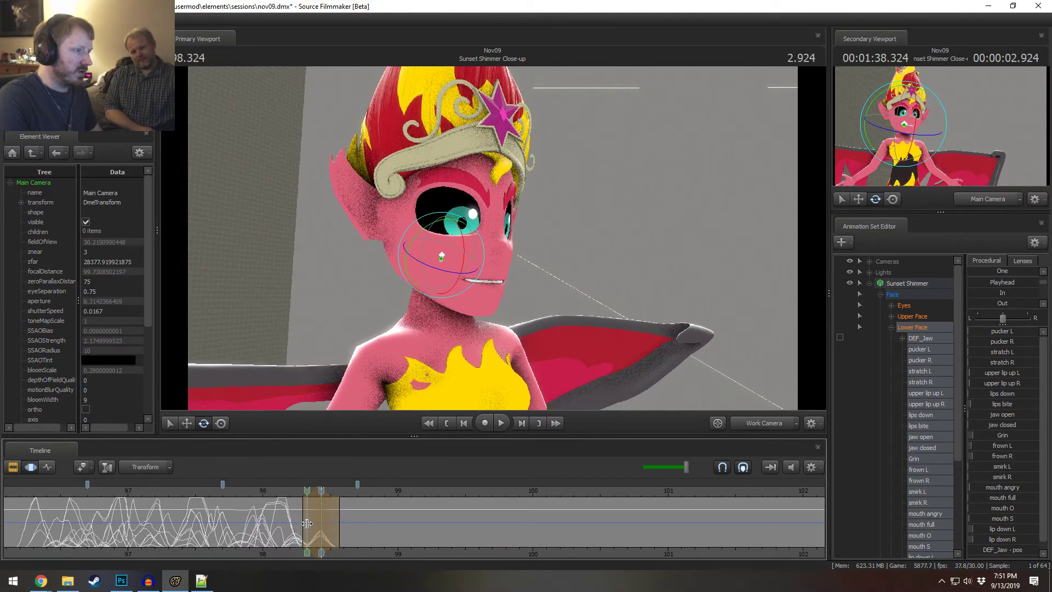
mouse_move(307, 523)
left_mouse_down()
mouse_move(287, 523)
mouse_move(339, 527)
mouse_move(310, 528)
left_mouse_up()
scroll(309, 530, "up", 4)
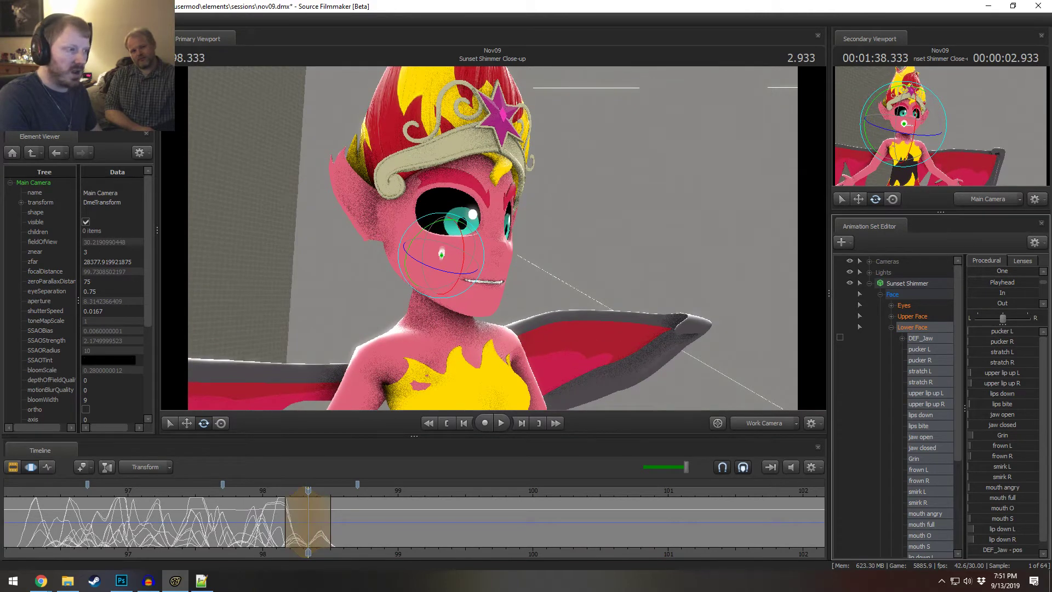
left_click_drag(994, 413, 1018, 414)
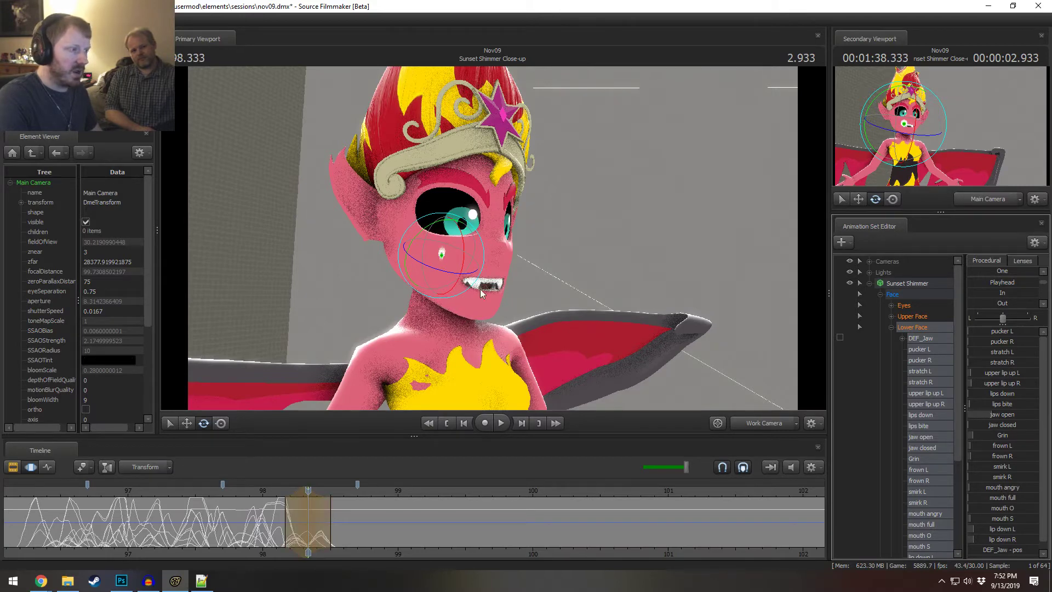
left_click_drag(463, 238, 482, 233)
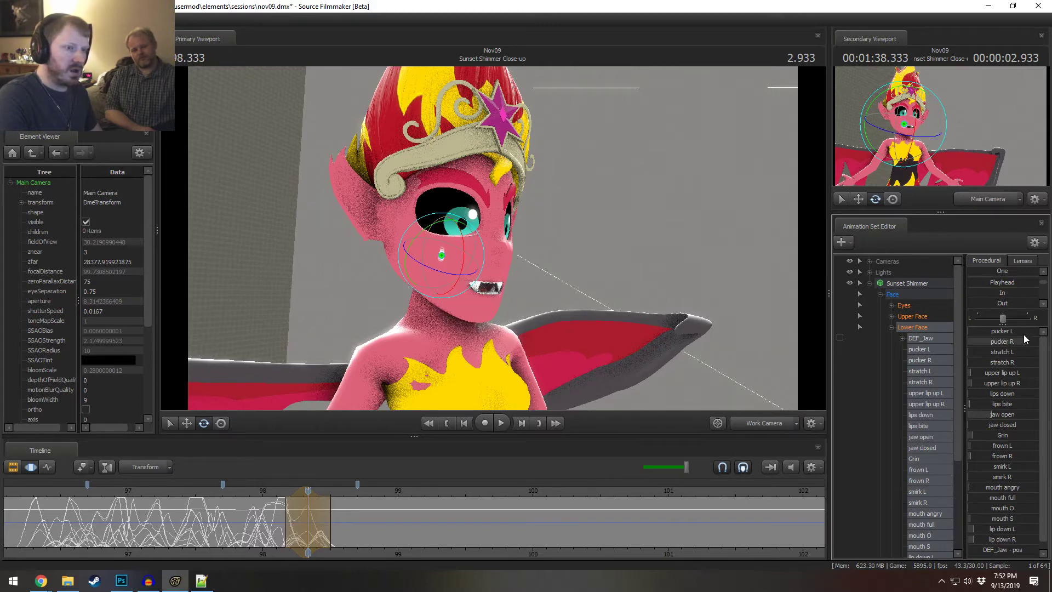
- Create a time selection around 1:38.566, raise jaw open slightly to part the lips, and play back the result
left_click(300, 517)
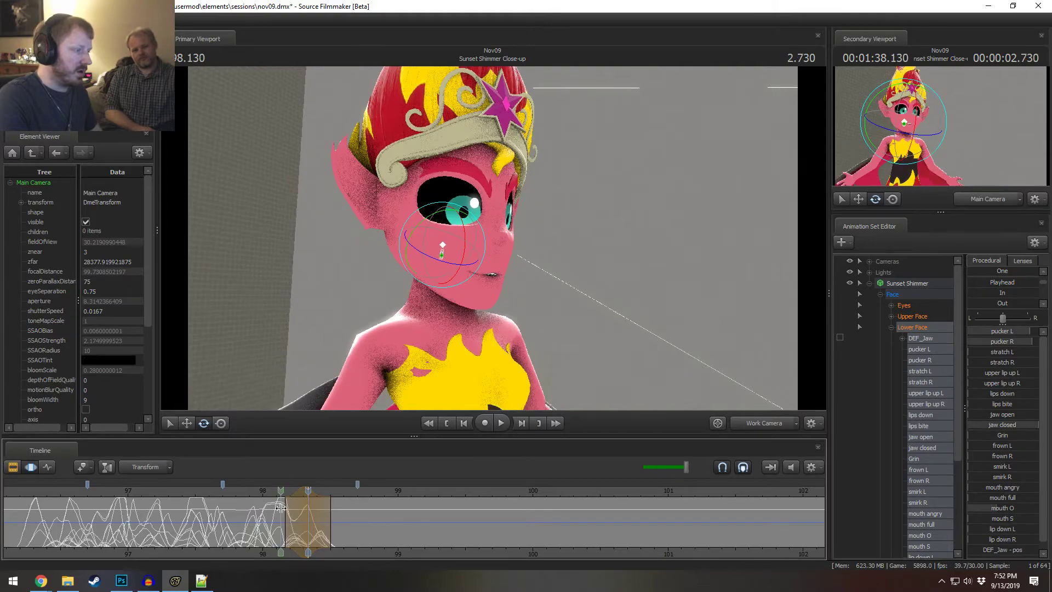
left_click_drag(300, 517, 366, 533)
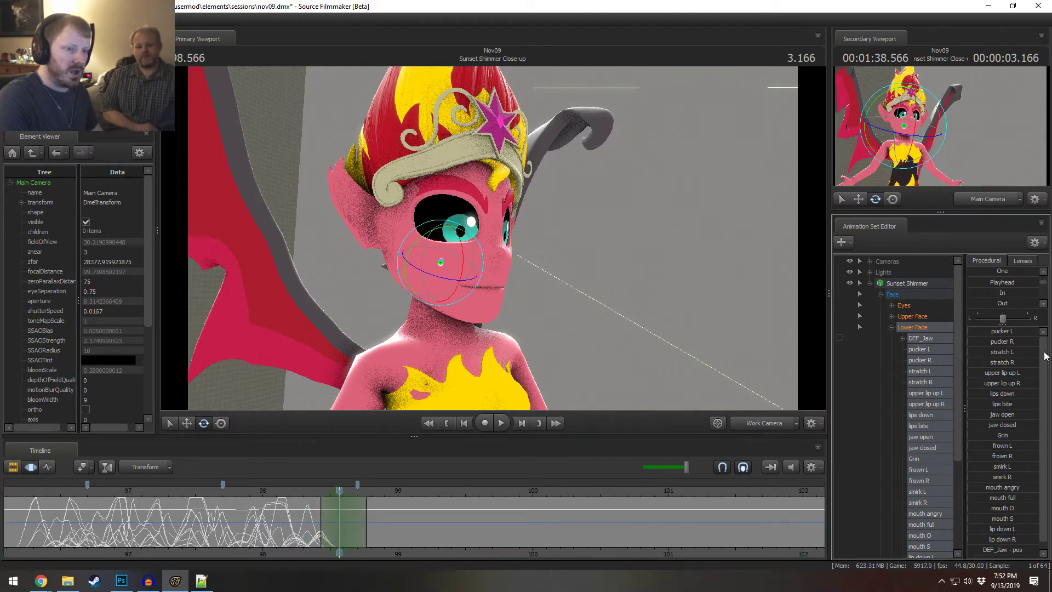
left_click_drag(998, 415, 1013, 415)
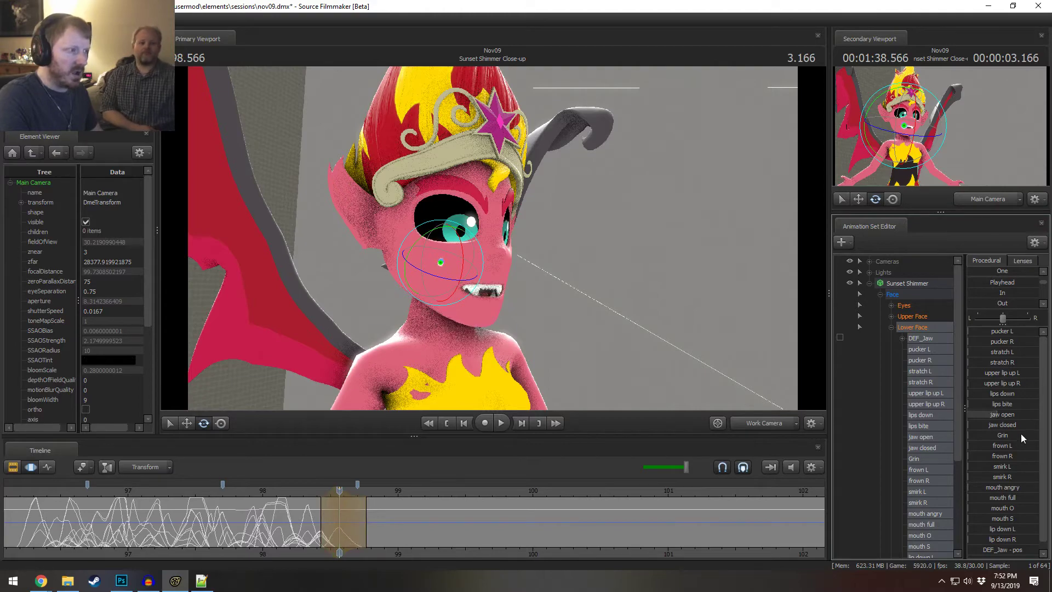
left_click(349, 541)
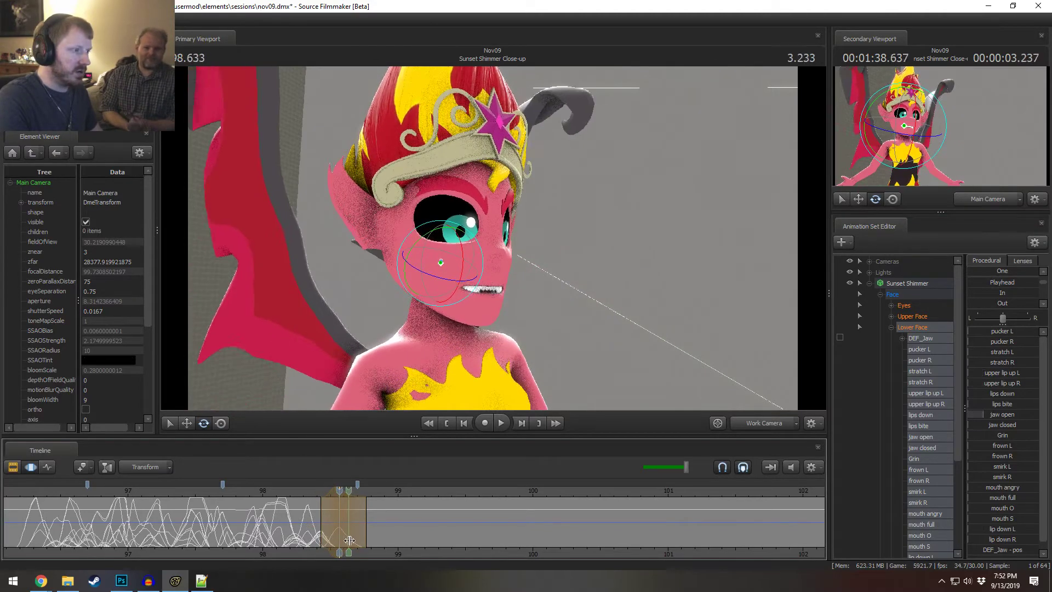
mouse_move(349, 541)
left_mouse_down()
mouse_move(251, 539)
mouse_move(348, 534)
left_mouse_up()
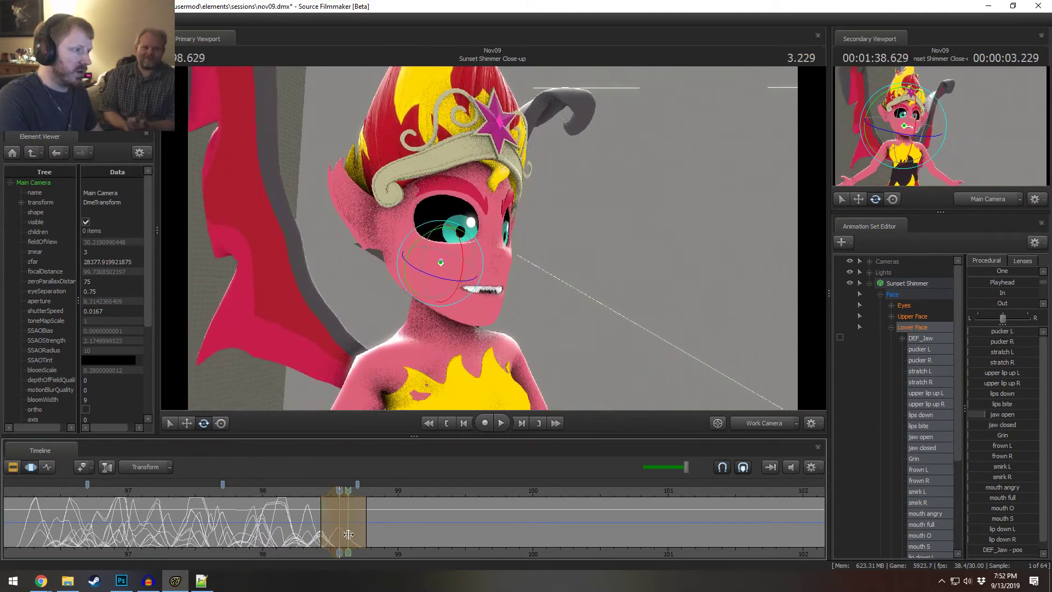
left_click(255, 491)
key("space")
key("space")
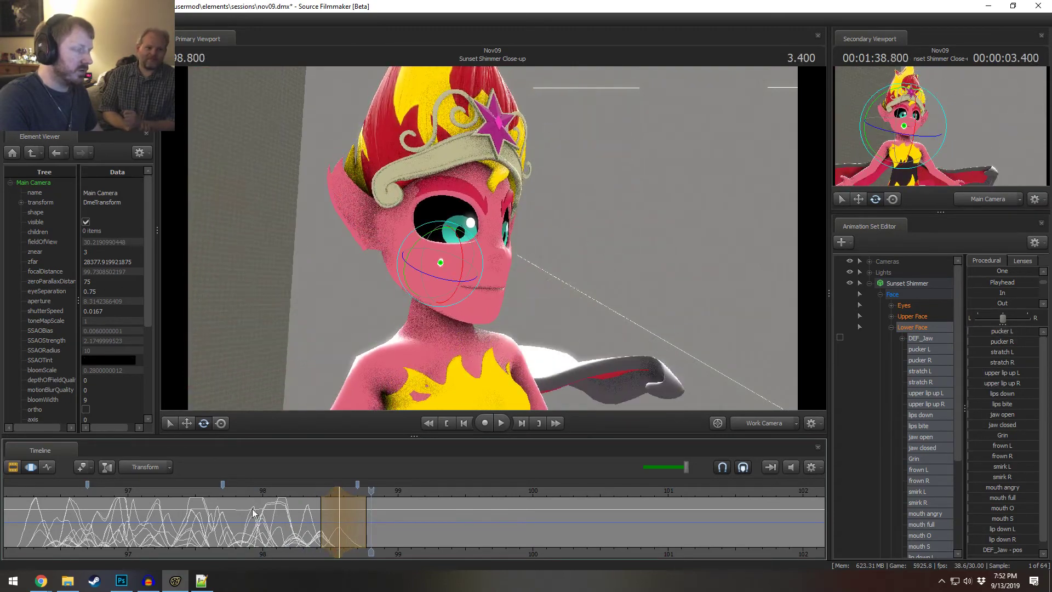
- Widen the 1:38.566 mouth opening by raising jaw open further and rotating the jaw bone slightly
left_click_drag(253, 513, 338, 541)
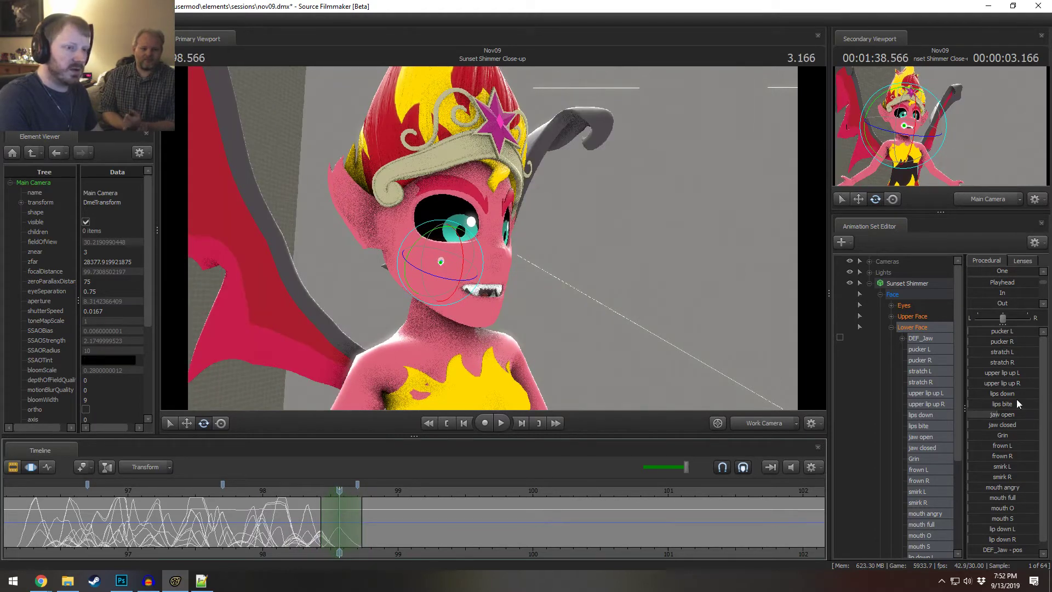
left_click_drag(1002, 414, 1017, 415)
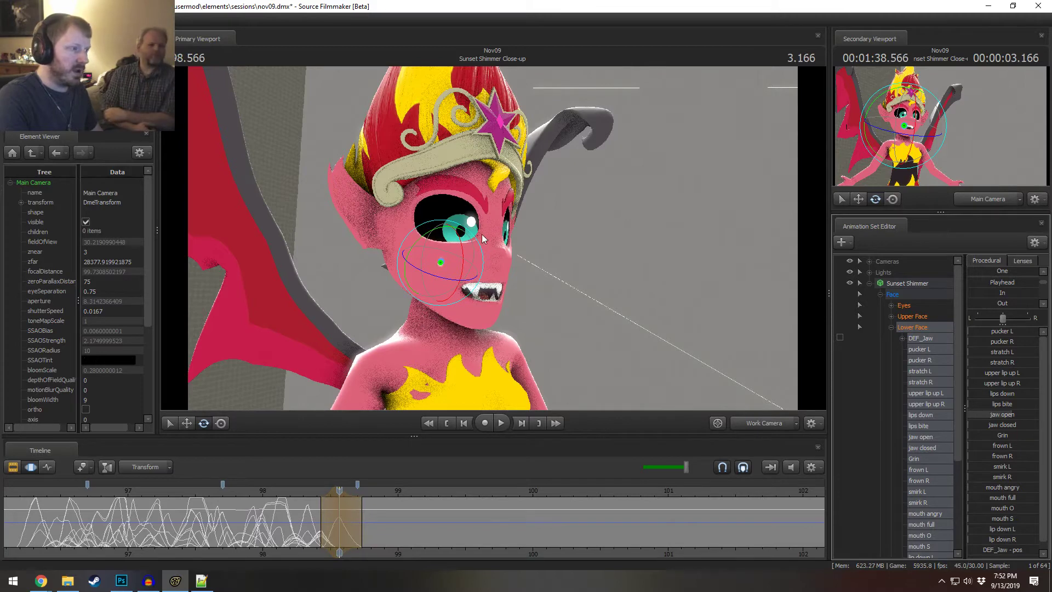
left_click_drag(459, 243, 462, 243)
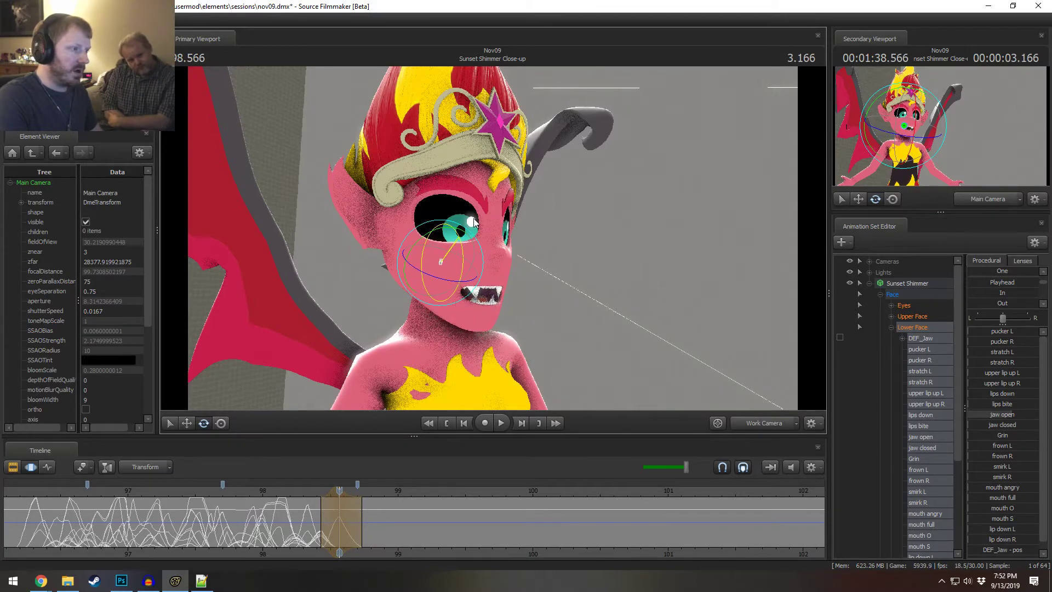
- Create a time selection around 1:38.733 and fully apply the mouth pose from 1:37.866 to it
left_click_drag(344, 542, 402, 533)
scroll(360, 532, "up", 1)
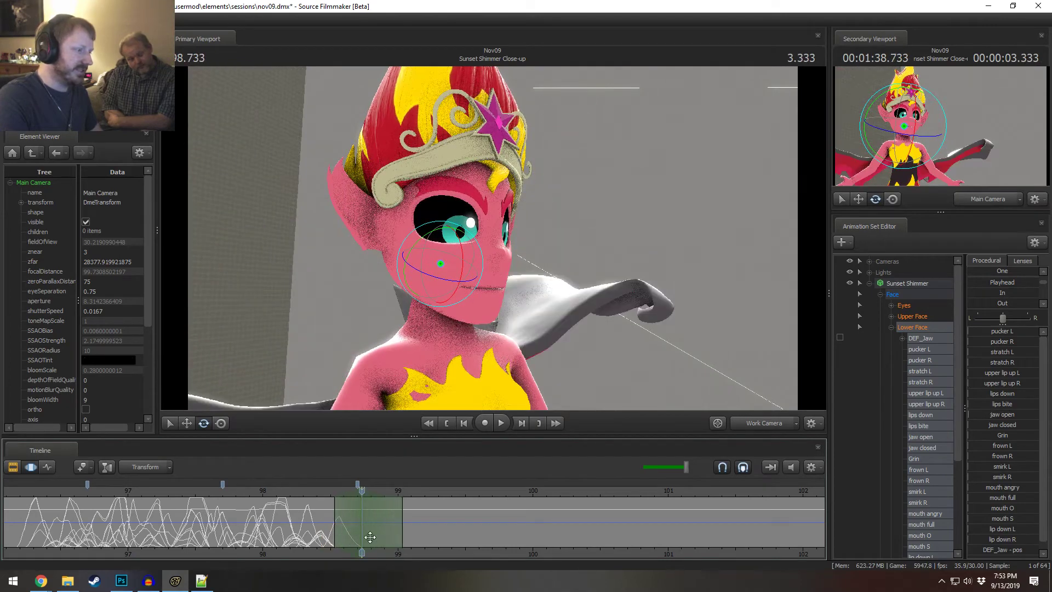
left_click_drag(162, 488, 245, 513)
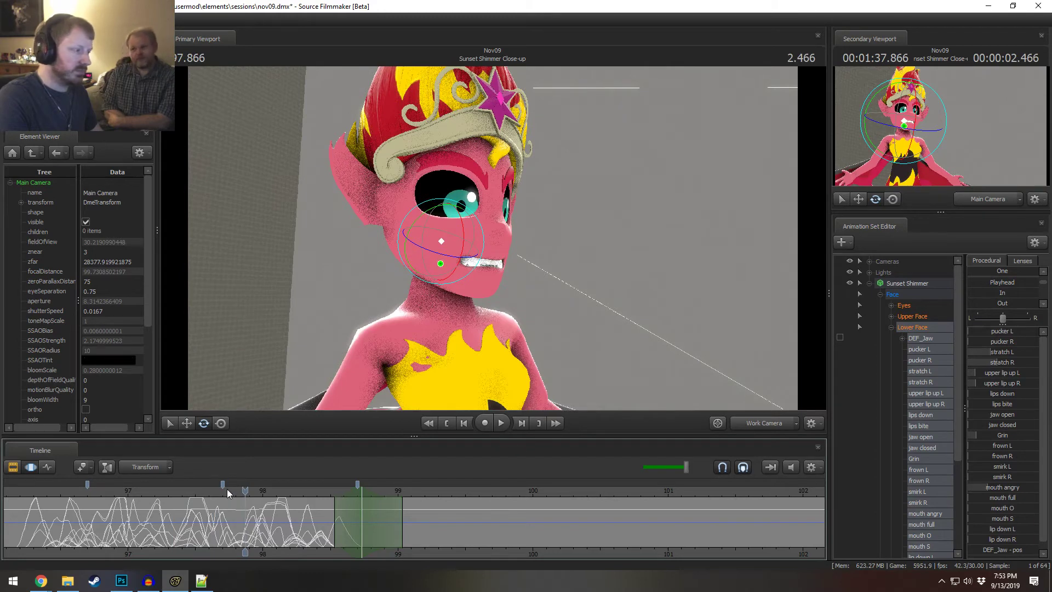
left_click_drag(245, 487, 245, 488)
left_click_drag(994, 283, 1038, 284)
left_click_drag(249, 503, 355, 532)
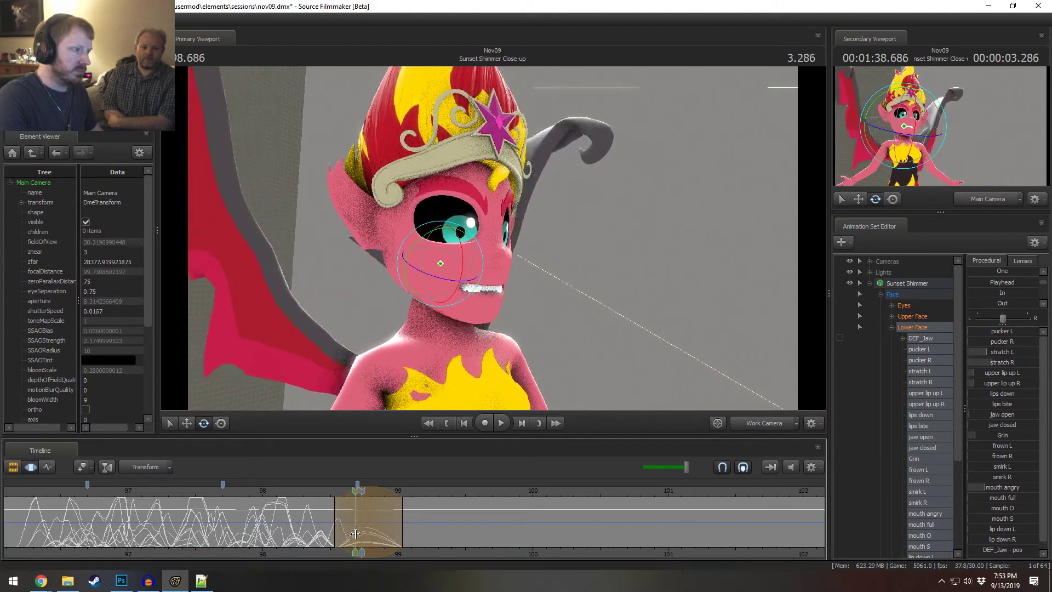
- Lengthen the fade-out of the 1:38.733 mouth pose by extending the end of its time selection to about 1:39.2
key("shift")
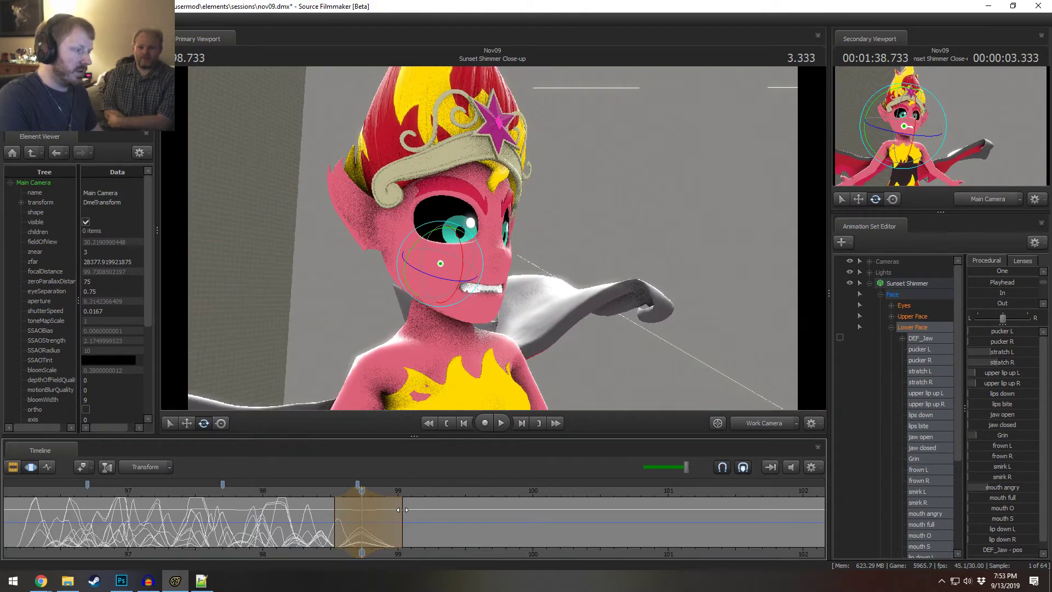
left_click_drag(402, 510, 425, 509)
key("shift")
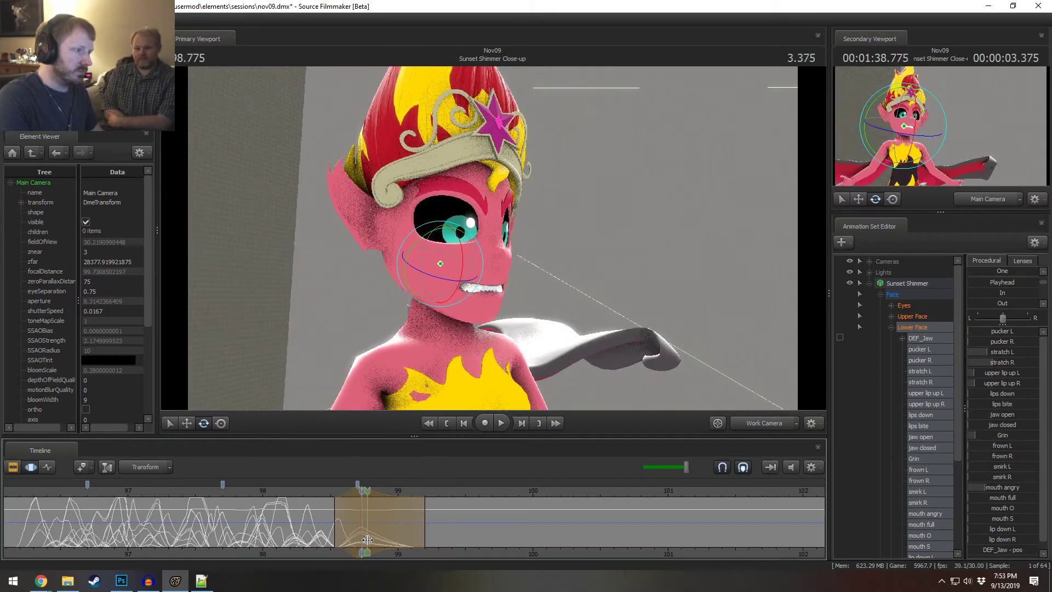
left_click_drag(367, 540, 362, 537)
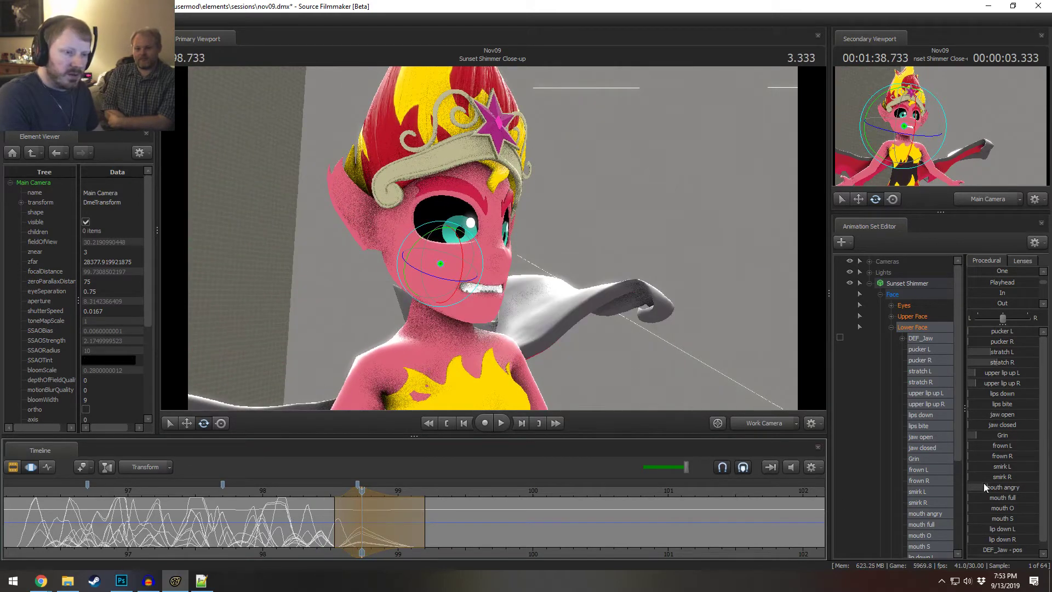
- Refine the 1:38.733 pose with a jaw bone rotation and raised lip down, upper lip up and mouth O, and play back the lip-sync
left_click_drag(461, 249, 479, 238)
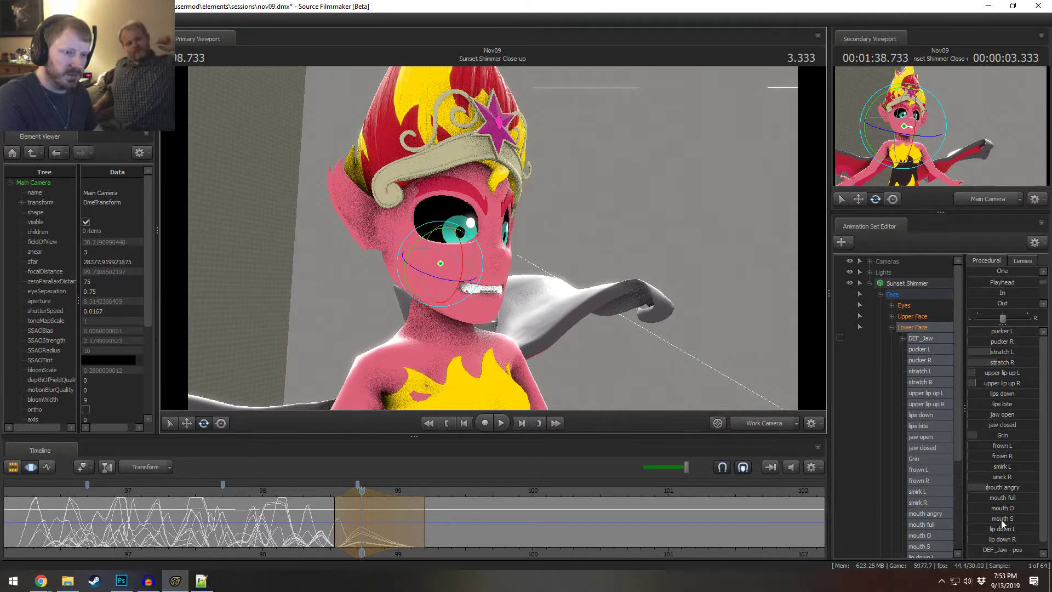
left_click_drag(997, 529, 1022, 539)
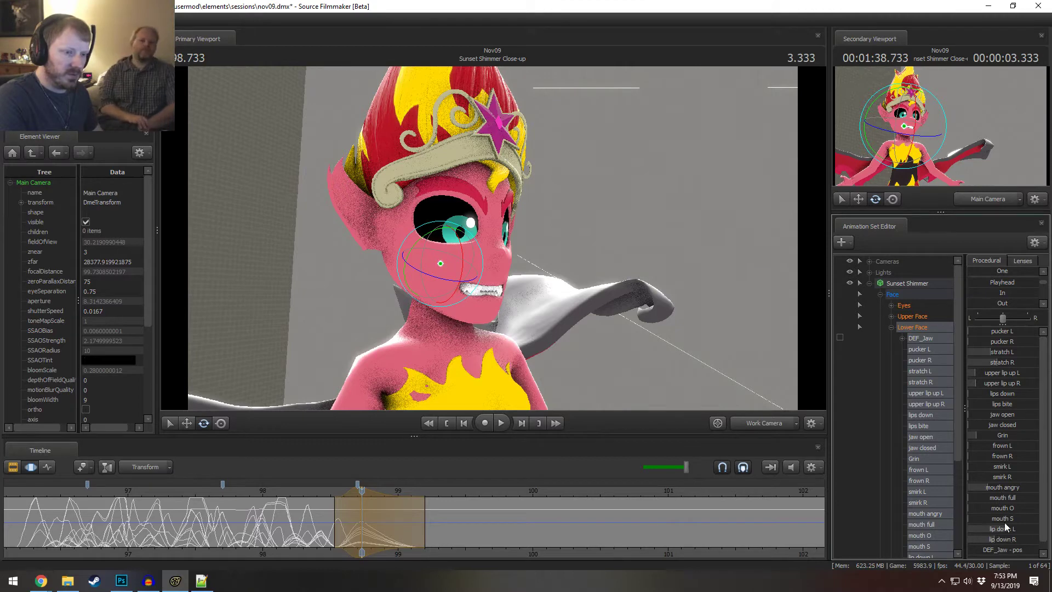
left_click_drag(1005, 508, 1003, 508)
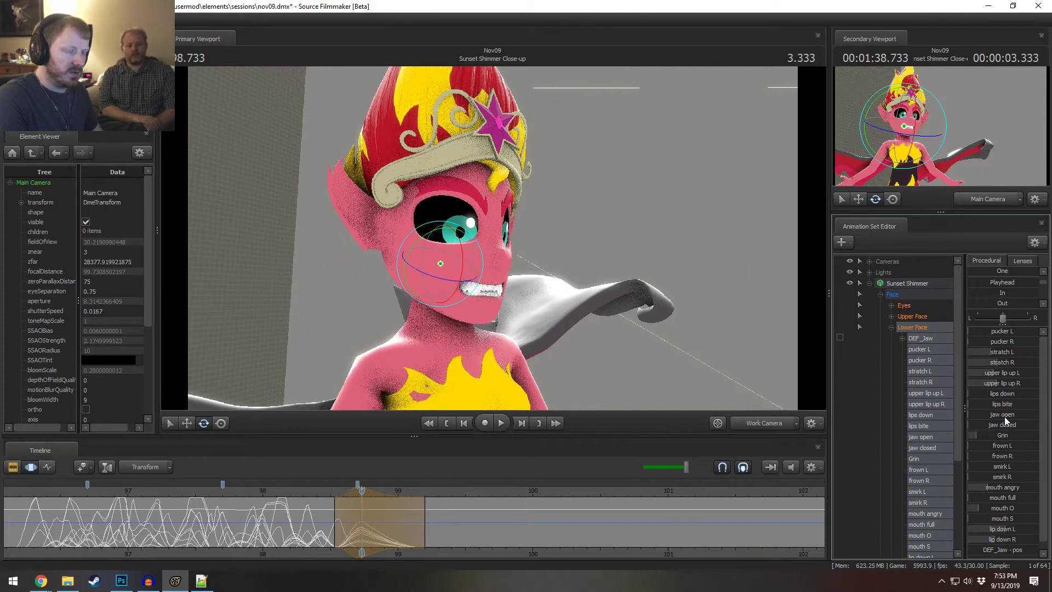
mouse_move(362, 534)
left_mouse_down()
mouse_move(314, 534)
mouse_move(362, 536)
left_mouse_up()
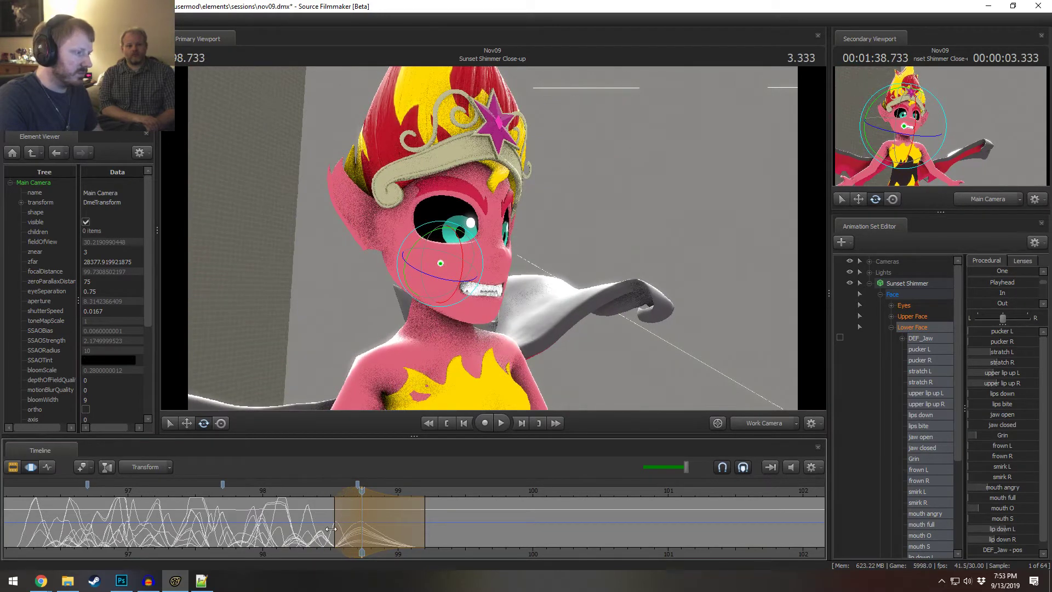
left_click(265, 494)
key("space")
key("space")
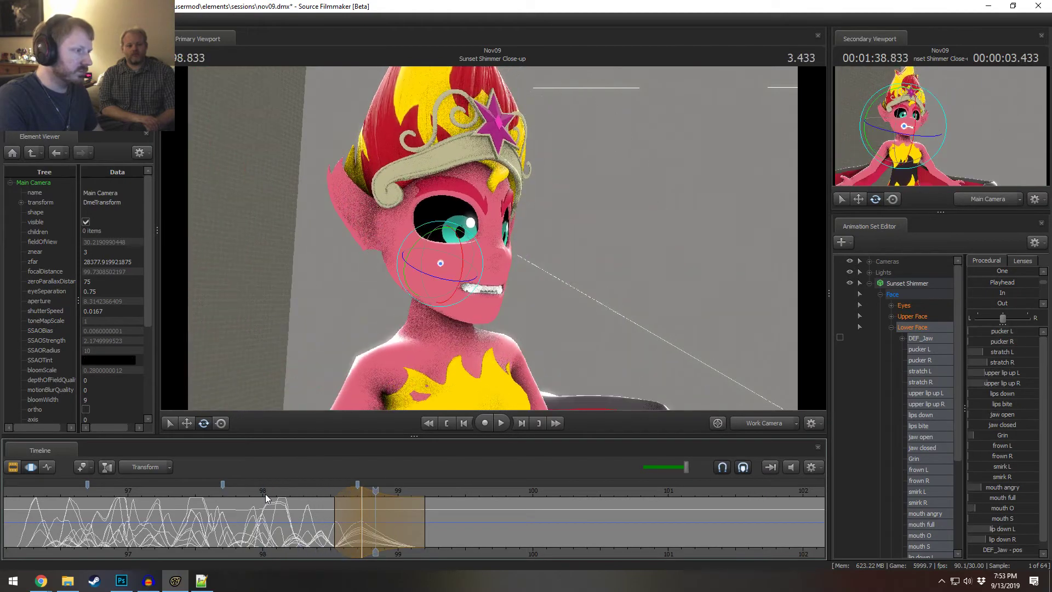
key("space")
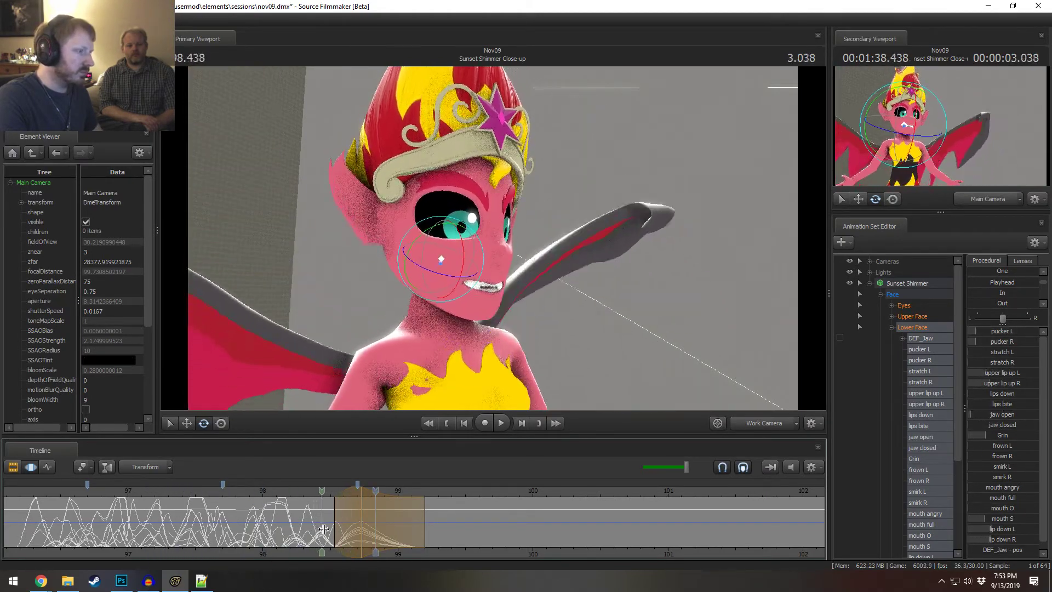
key("space")
- Try to move the jaw bone down at 1:38.500 in a side view of the face, and undo the move
mouse_move(331, 530)
left_mouse_down()
mouse_move(315, 530)
mouse_move(329, 531)
left_mouse_up()
key("Escape")
scroll(330, 529, "up", 4, "shift")
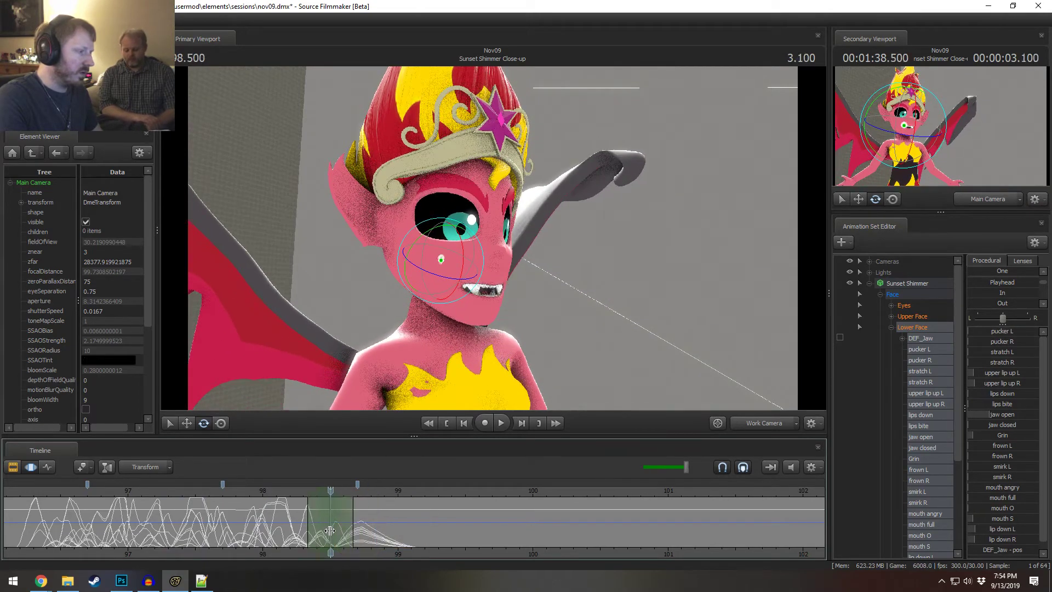
left_click_drag(492, 238, 504, 238, "alt")
key("w")
left_click_drag(495, 238, 495, 256)
left_click_drag(406, 218, 387, 250)
key("w")
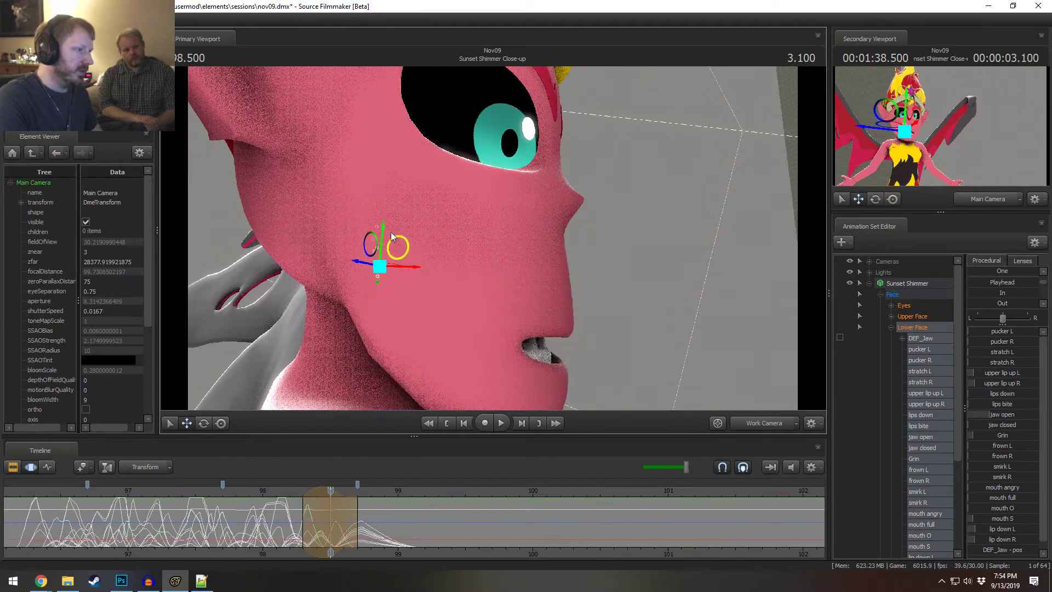
key("ctrl+z")
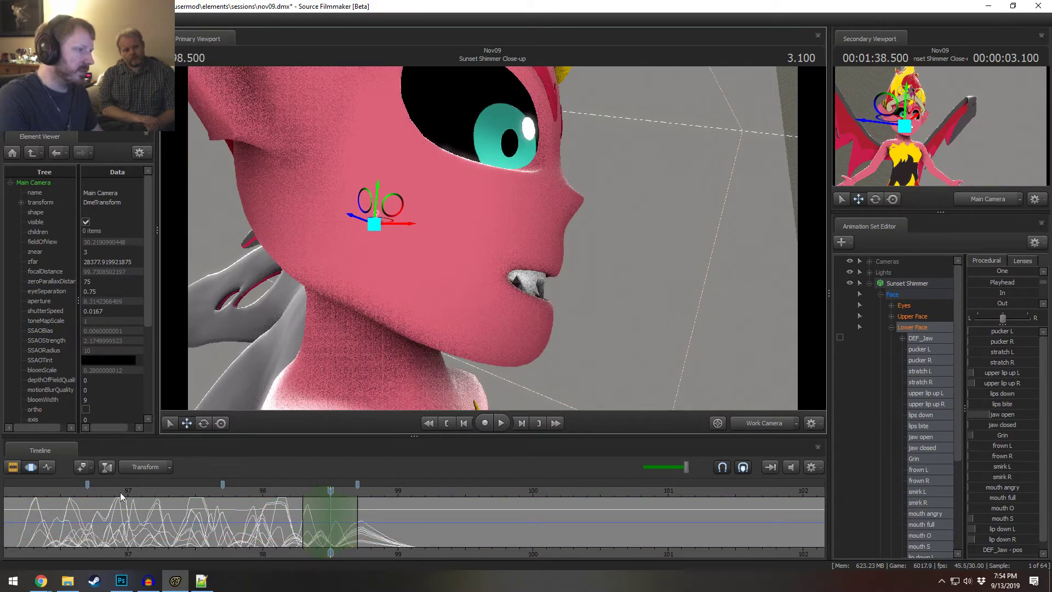
- Create a time selection around 1:38.600, pull the jaw bone back slightly, and play back the mouth motion
left_click_drag(203, 505, 343, 544)
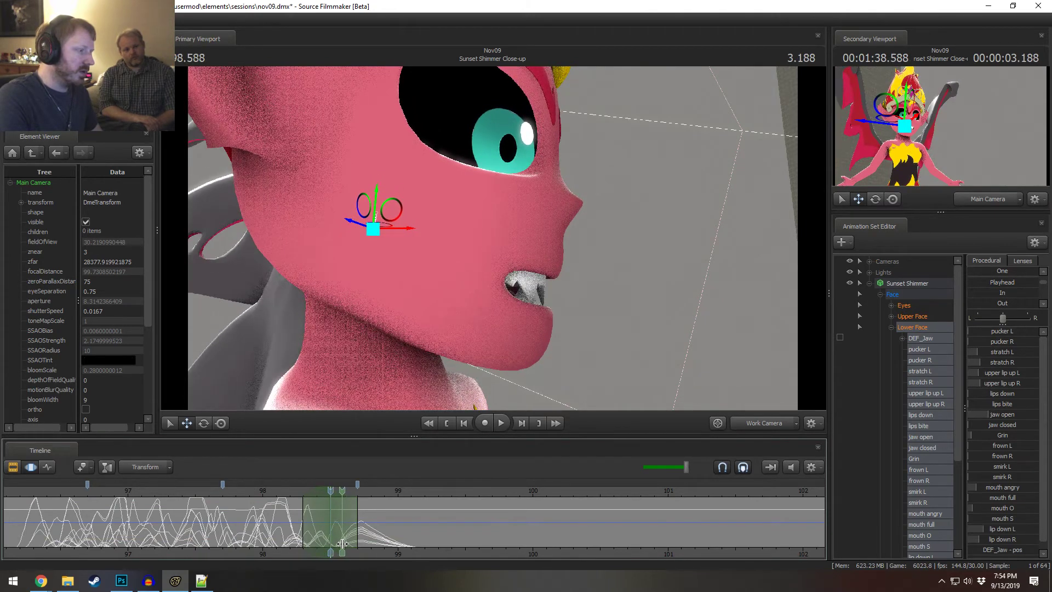
left_click(342, 544, "shift")
scroll(343, 544, "up", 3, "shift")
left_click_drag(407, 229, 386, 208)
key("e")
key("w")
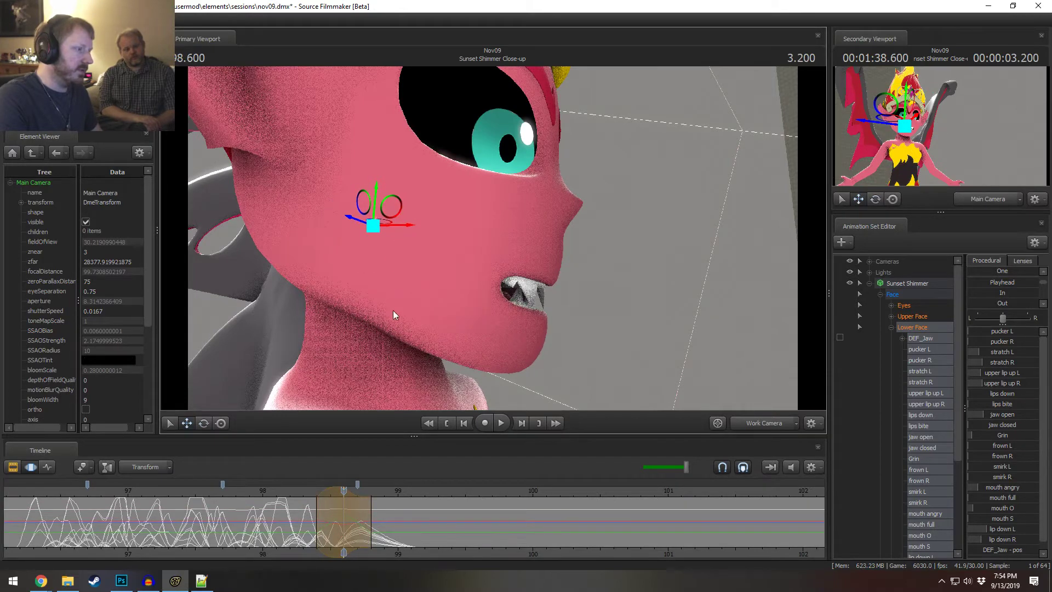
left_click(275, 494)
key("space")
key("space")
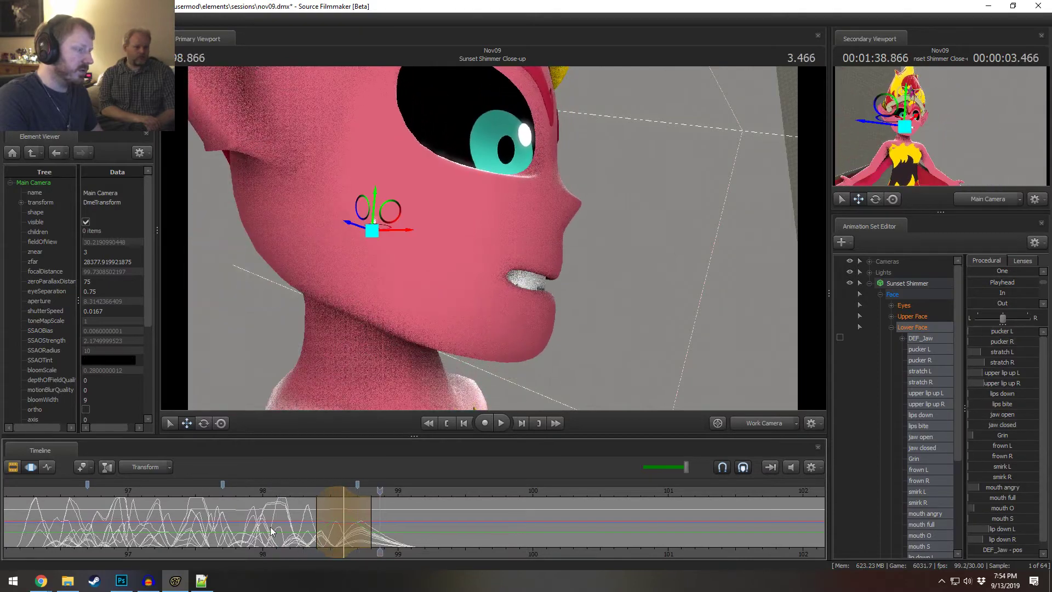
left_click_drag(291, 530, 343, 505)
- Rotate the jaw bone further open at 1:38.600 and play back the lip-sync to review it
key("e")
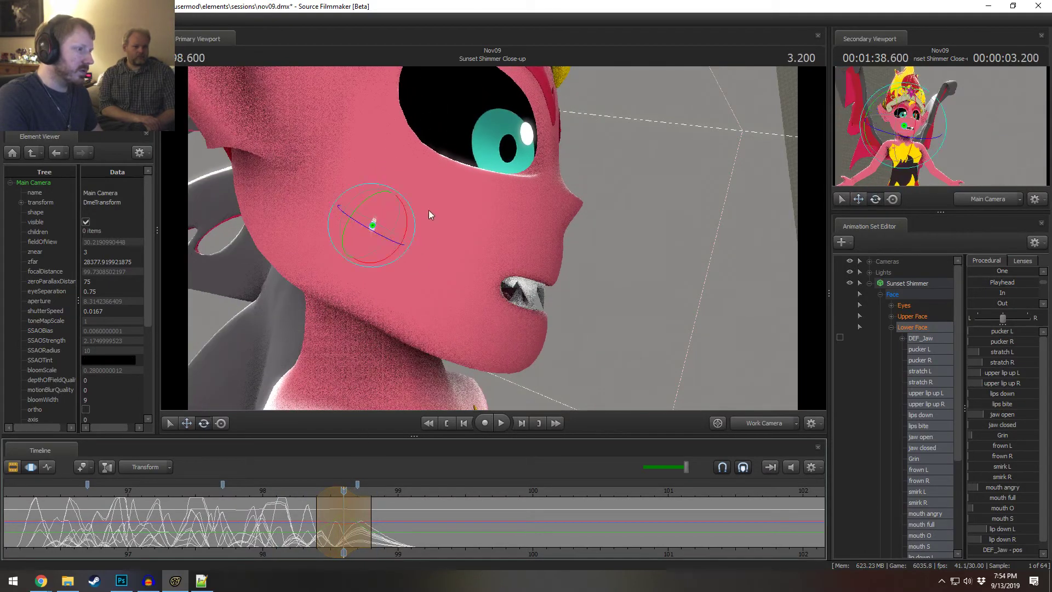
left_click_drag(407, 209, 399, 189)
key("w")
mouse_move(343, 527)
left_mouse_down()
mouse_move(311, 527)
mouse_move(358, 528)
mouse_move(343, 527)
left_mouse_up()
left_click(276, 496)
key("space")
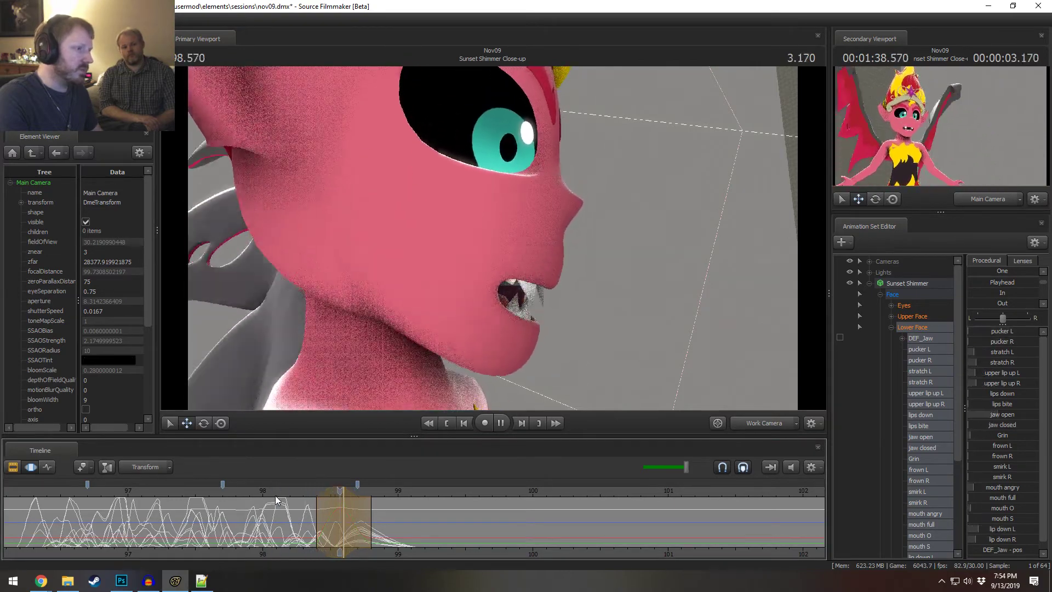
key("space")
mouse_move(275, 495)
left_mouse_down()
mouse_move(307, 494)
mouse_move(283, 492)
left_mouse_up()
key("space")
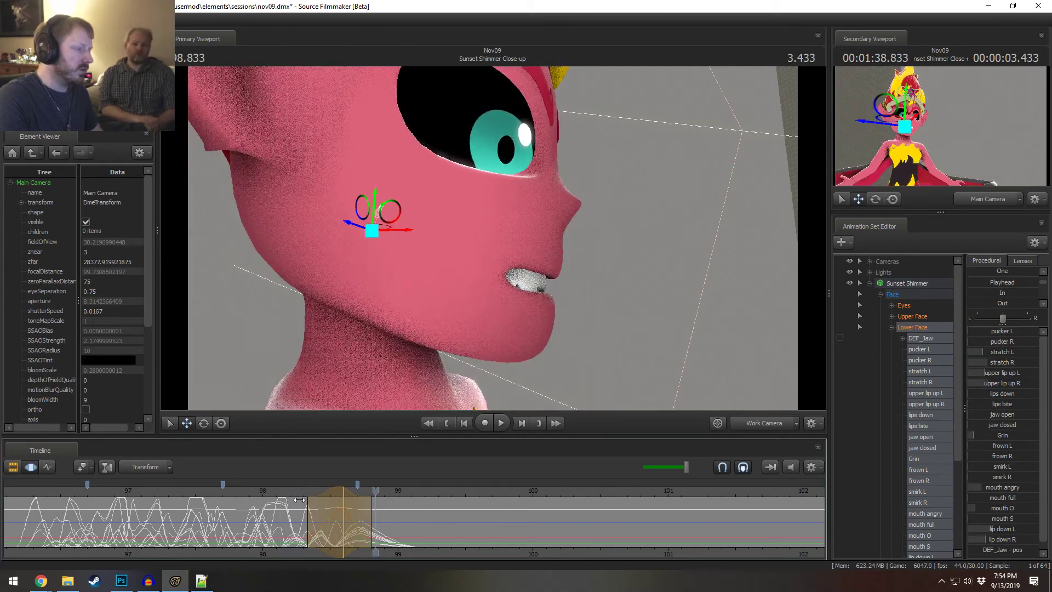
- Extend the end of the jaw edit's time selection to about 1:38.87 and play back the lip-sync from about 1:38.2
left_click_drag(367, 517, 376, 517)
left_click(287, 491)
key("space")
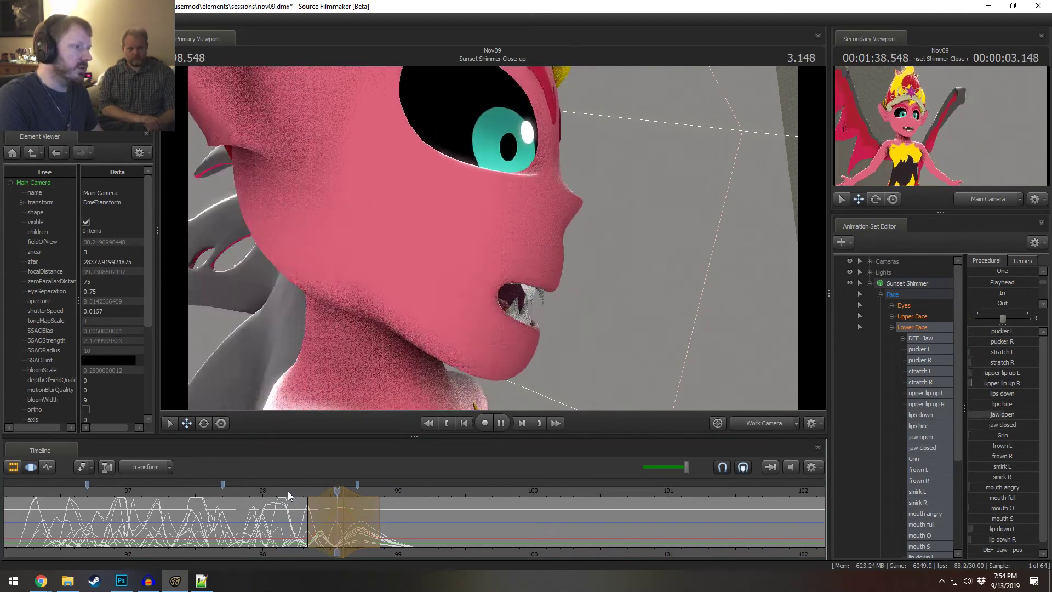
left_click(288, 491)
key("space")
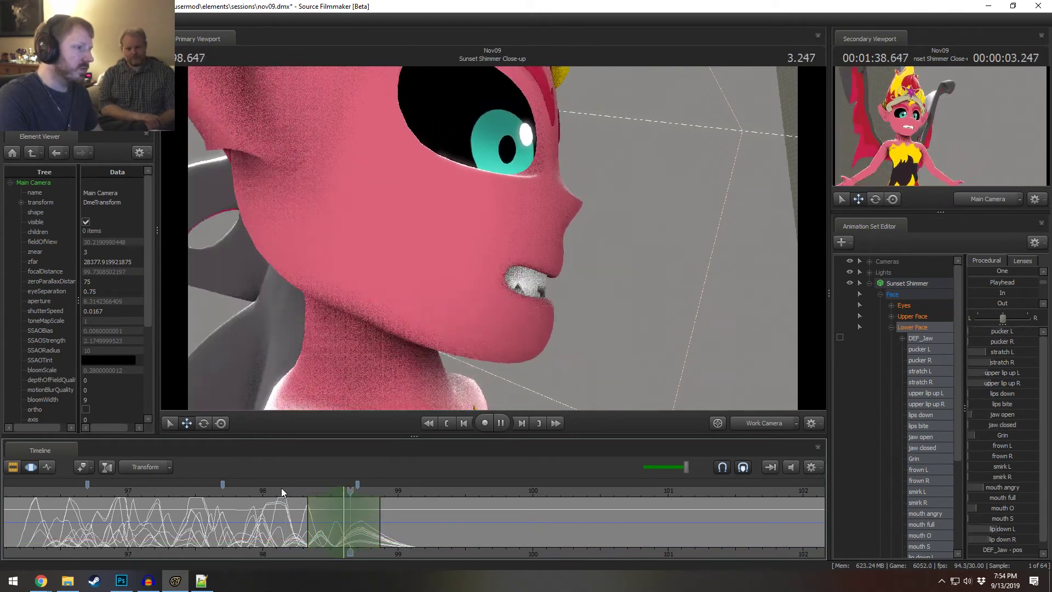
- Play back the lip-sync from several earlier points between about 1:36.2 and 1:37.6, checking the mouth from the side and the front
left_click(205, 492)
key("space")
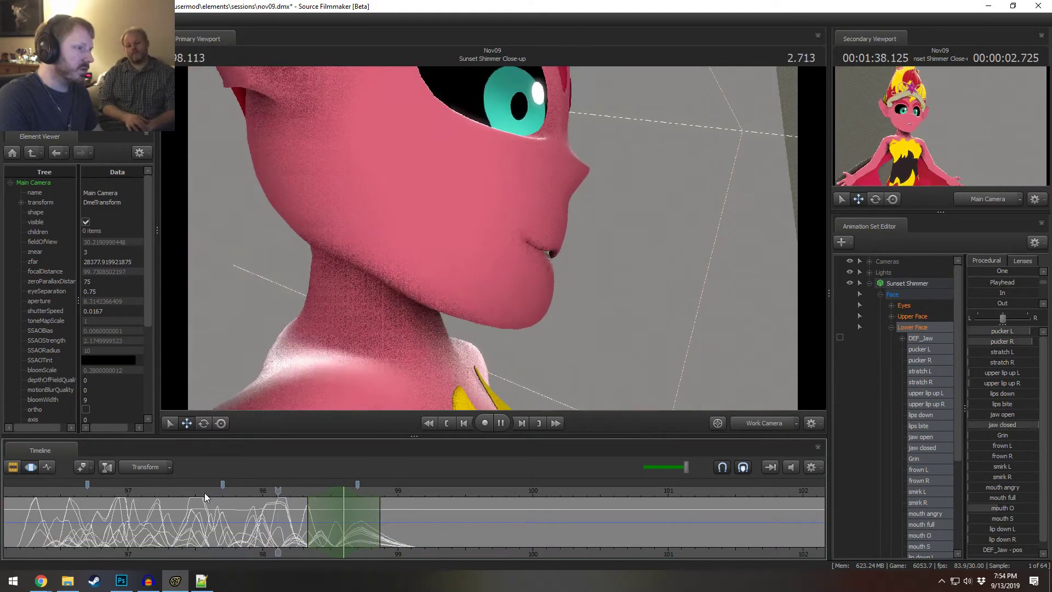
left_click(82, 491)
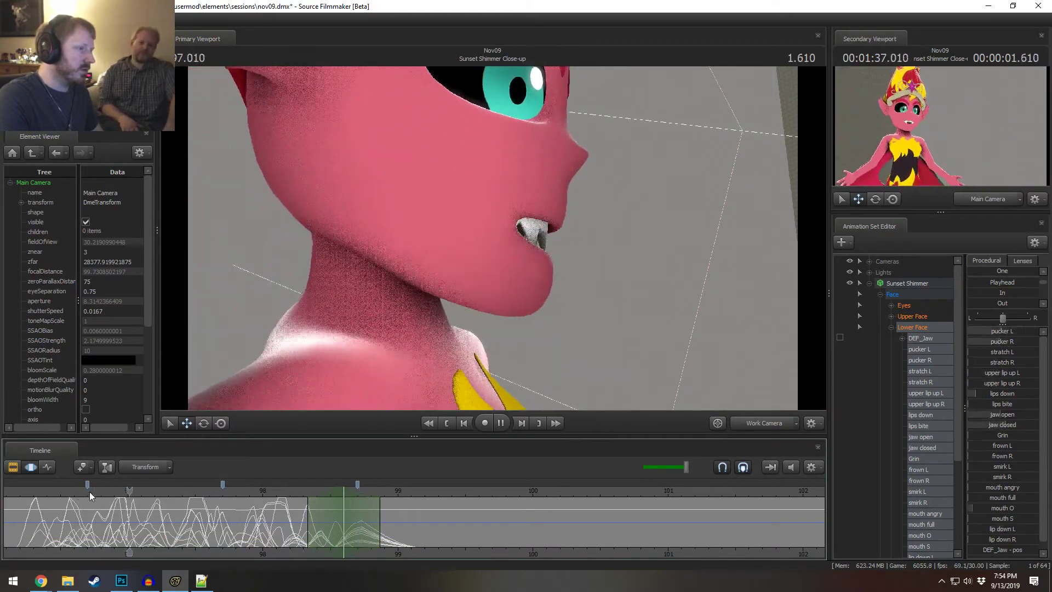
key("space")
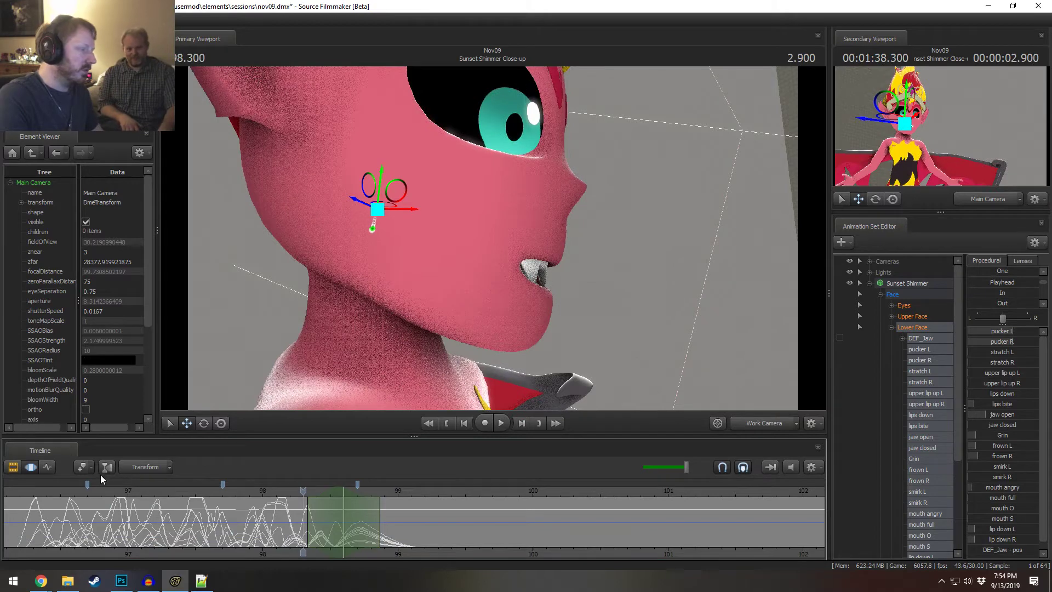
left_click(59, 491)
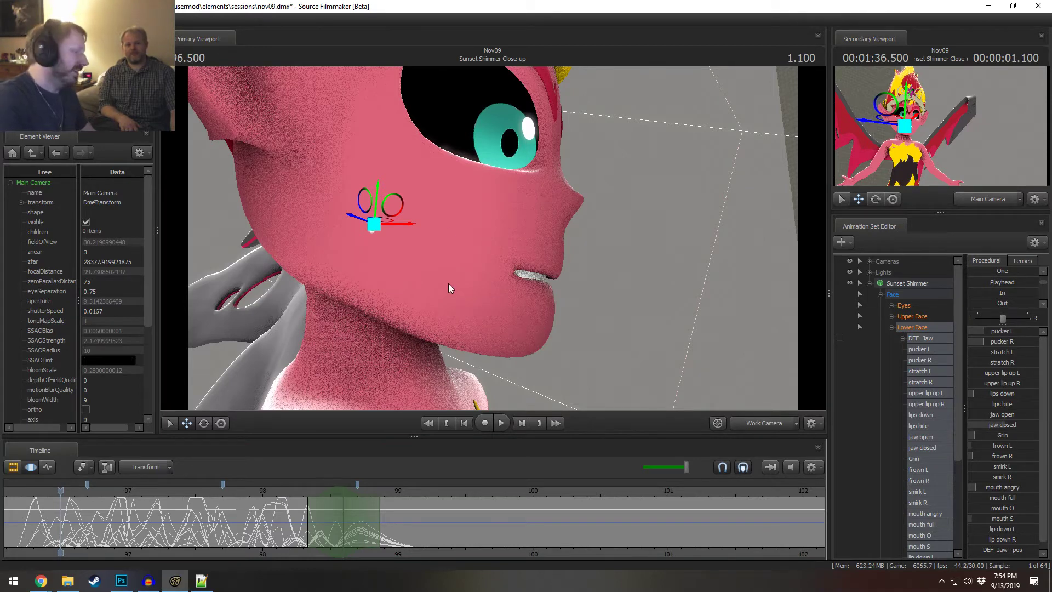
key("space")
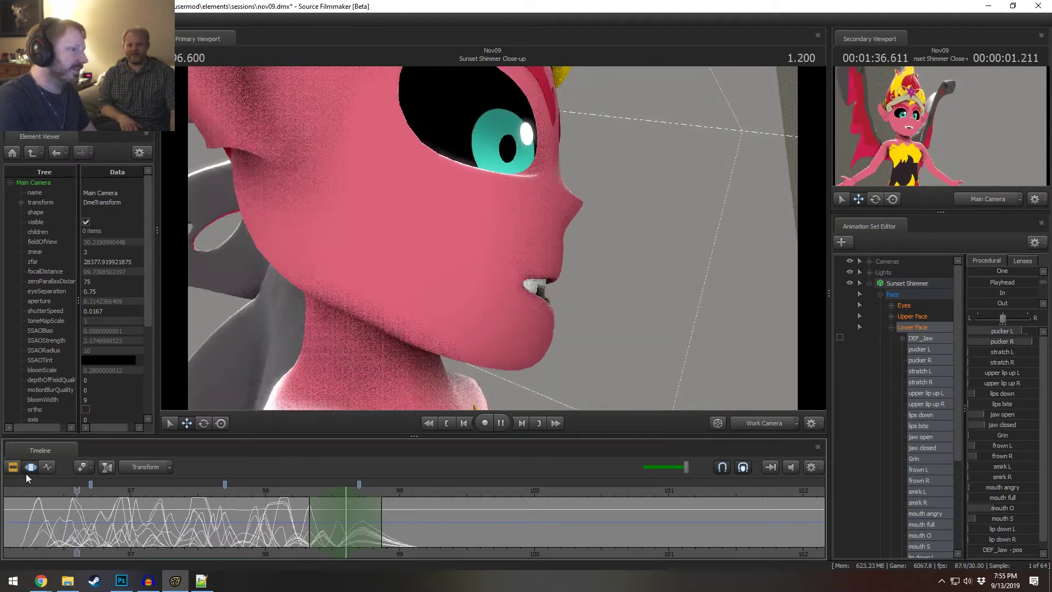
key("space")
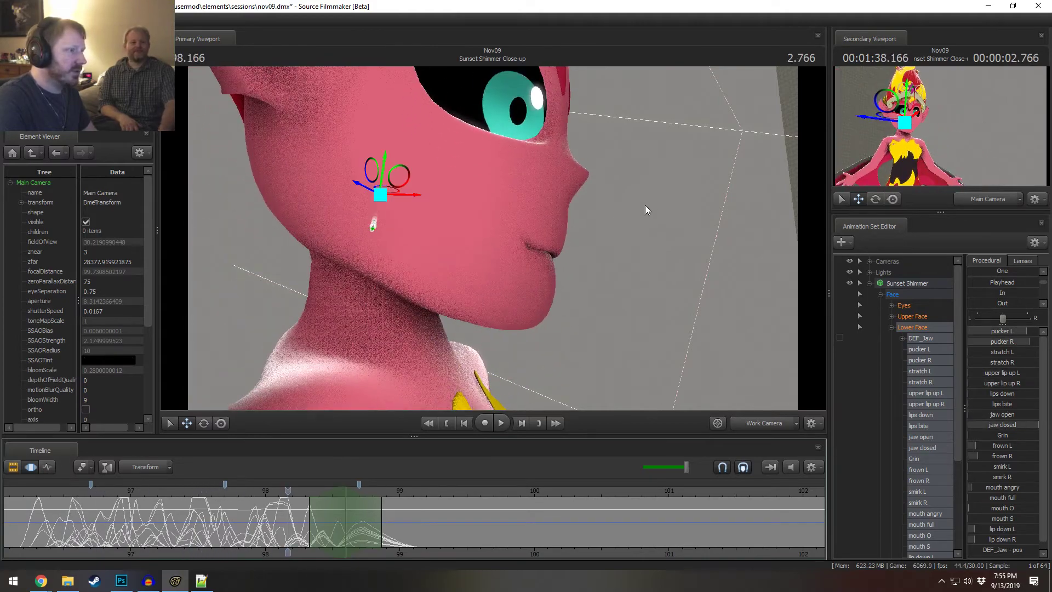
left_click(26, 489)
key("space")
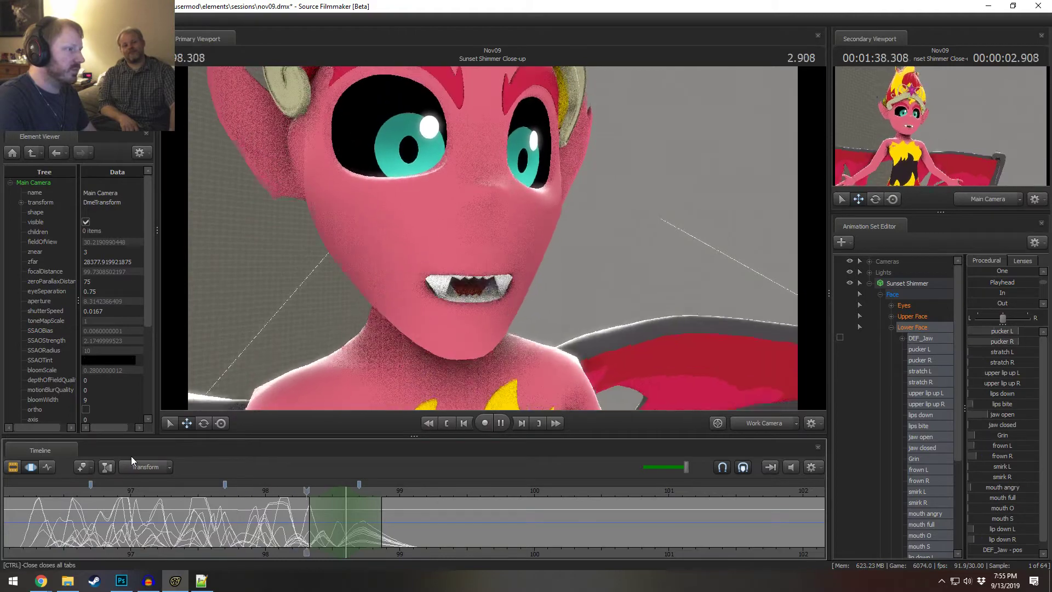
key("space")
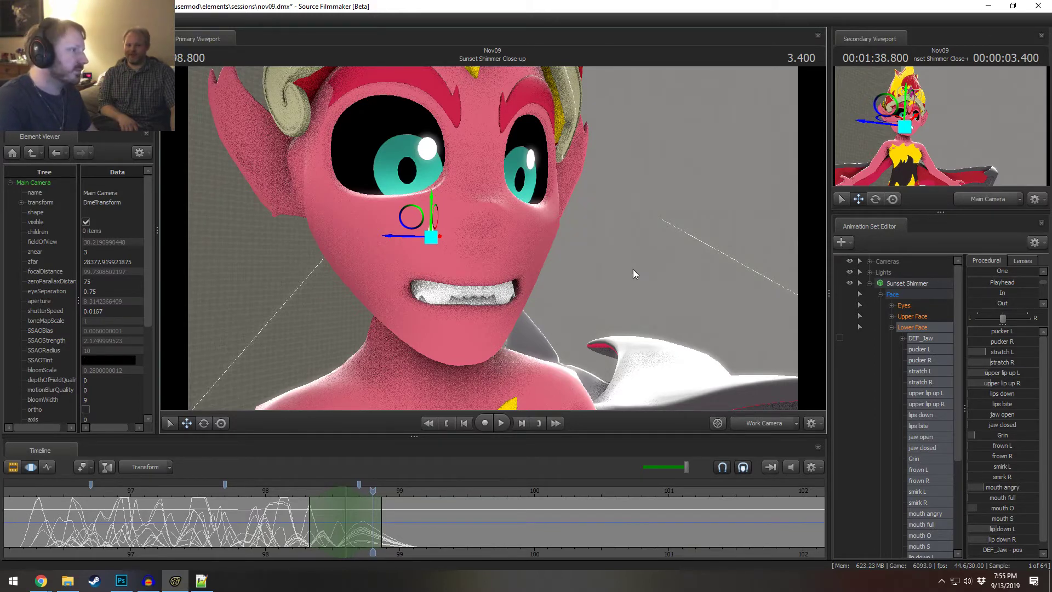
- Try strong jitter on eyes_updown and eyes_rightleft over a time selection from about 1:36.2 to 1:40.4, and play it back
left_click(910, 305)
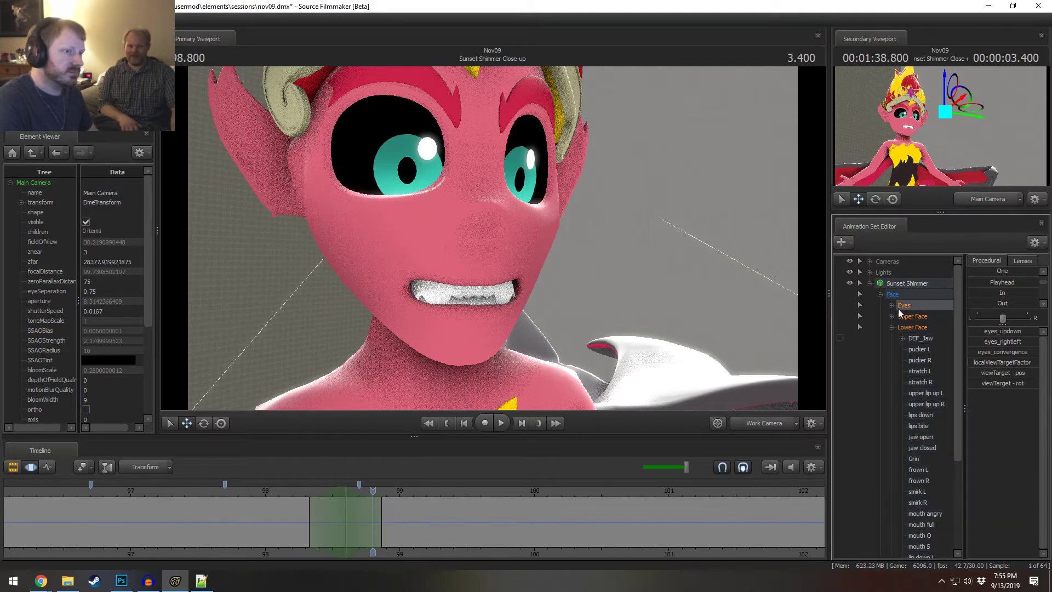
key("Escape")
scroll(137, 515, "down", 3)
left_click_drag(154, 513, 502, 493, "shift")
left_click(892, 305)
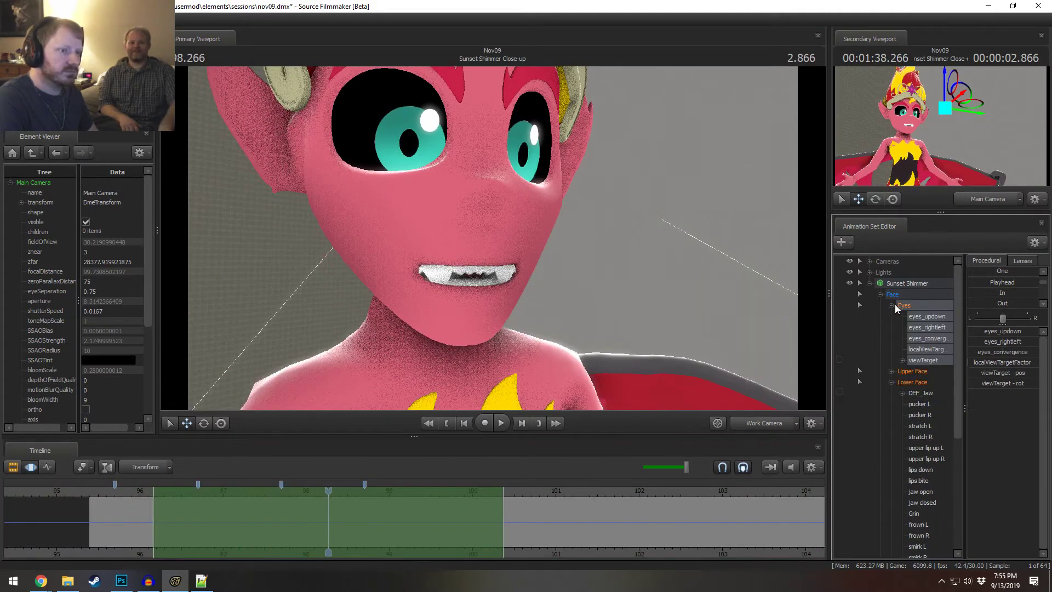
left_click_drag(923, 316, 923, 328)
scroll(992, 305, "down", 1)
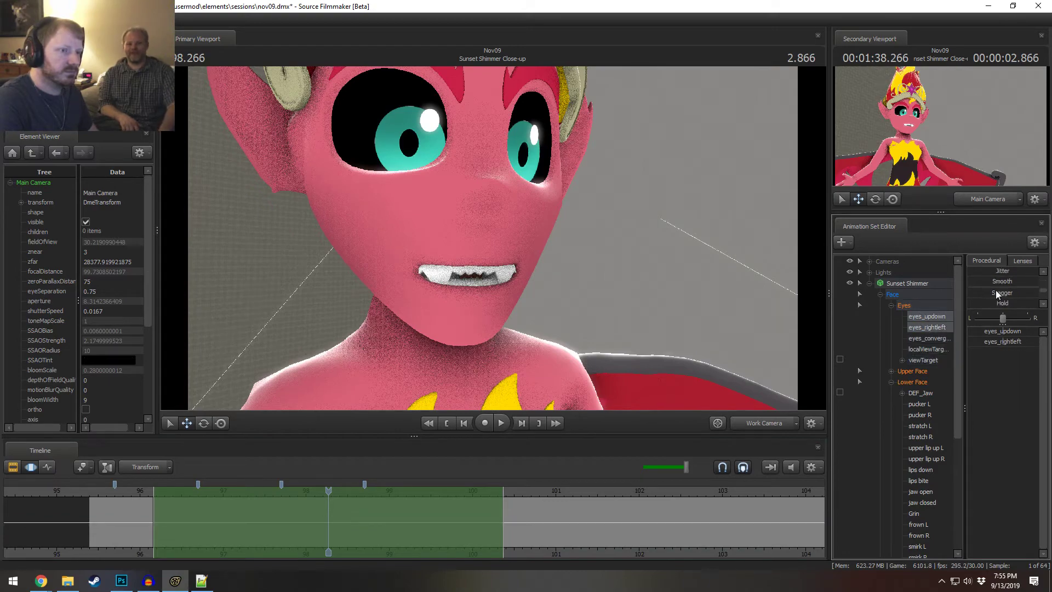
left_click_drag(993, 271, 1036, 271)
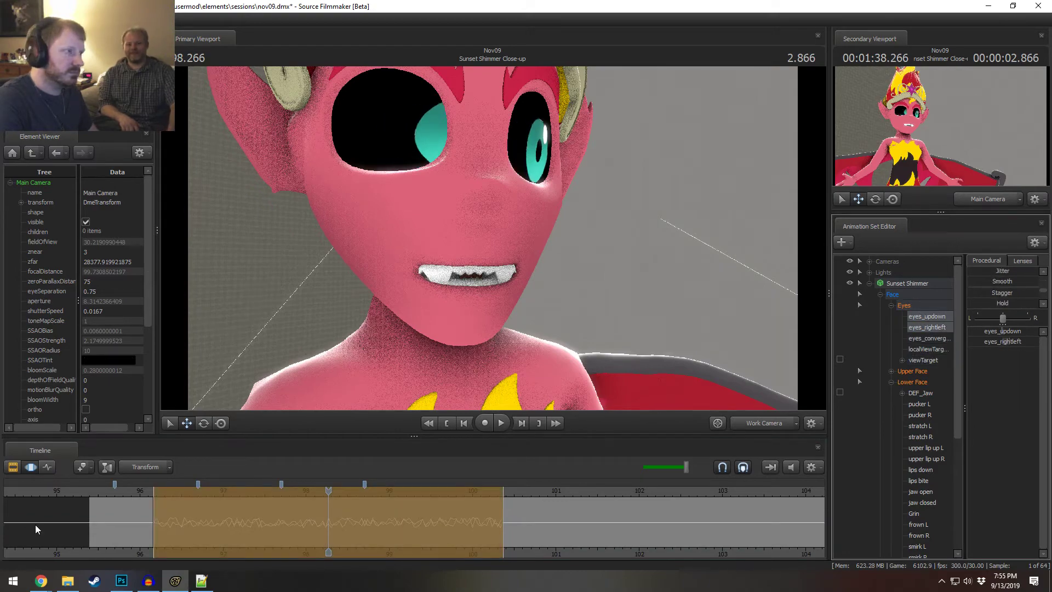
left_click(146, 490)
key("space")
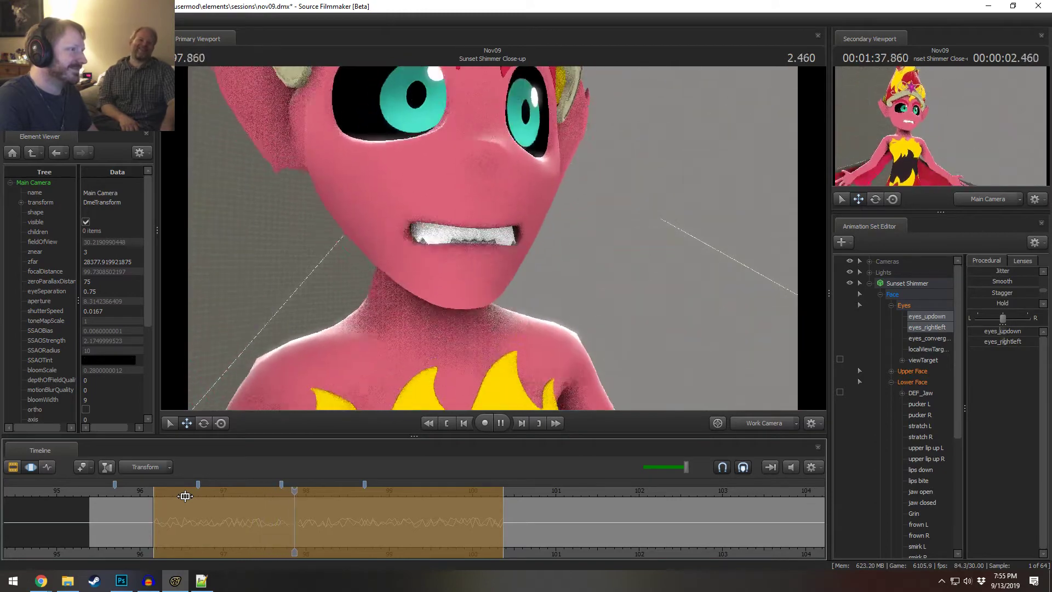
key("space")
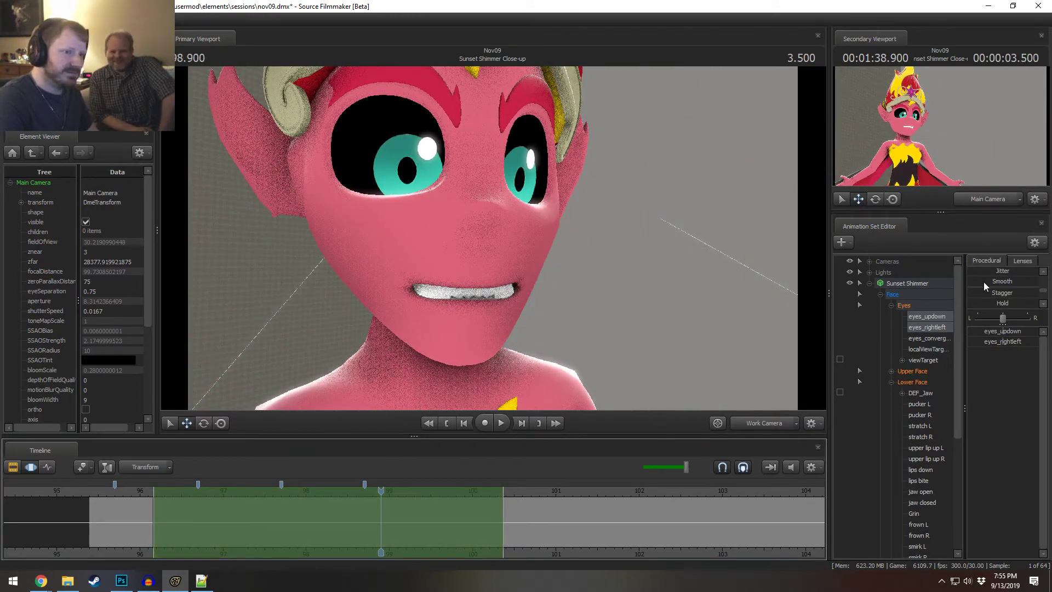
- Try a much slighter jitter on the two eye controls and play back the eye motion
mouse_move(973, 271)
left_mouse_down()
mouse_move(1007, 287)
mouse_move(1003, 270)
mouse_move(976, 274)
mouse_move(1019, 278)
mouse_move(984, 282)
left_mouse_up()
left_click(125, 497)
key("space")
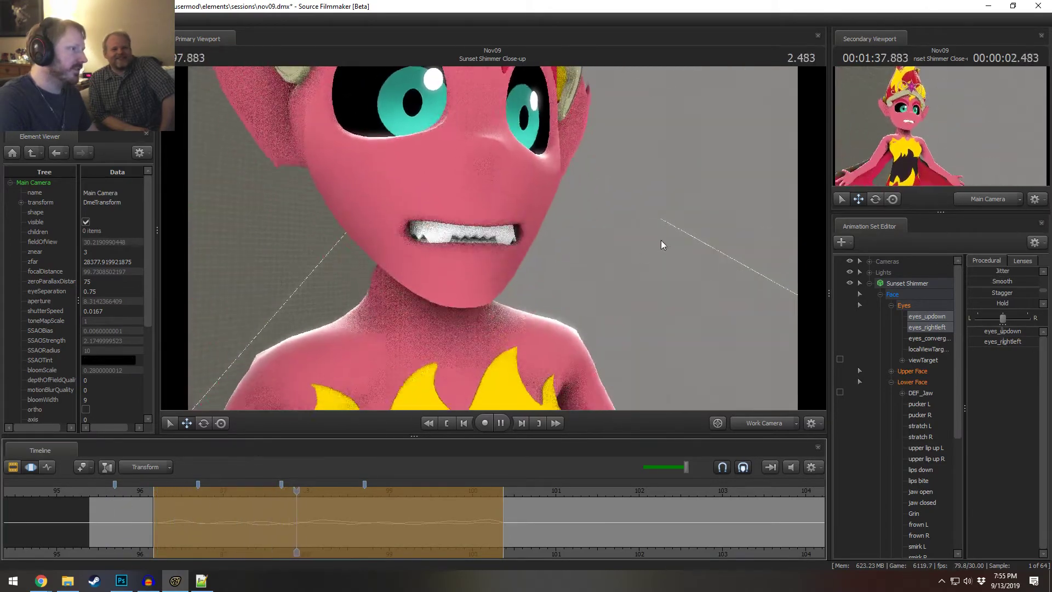
key("space")
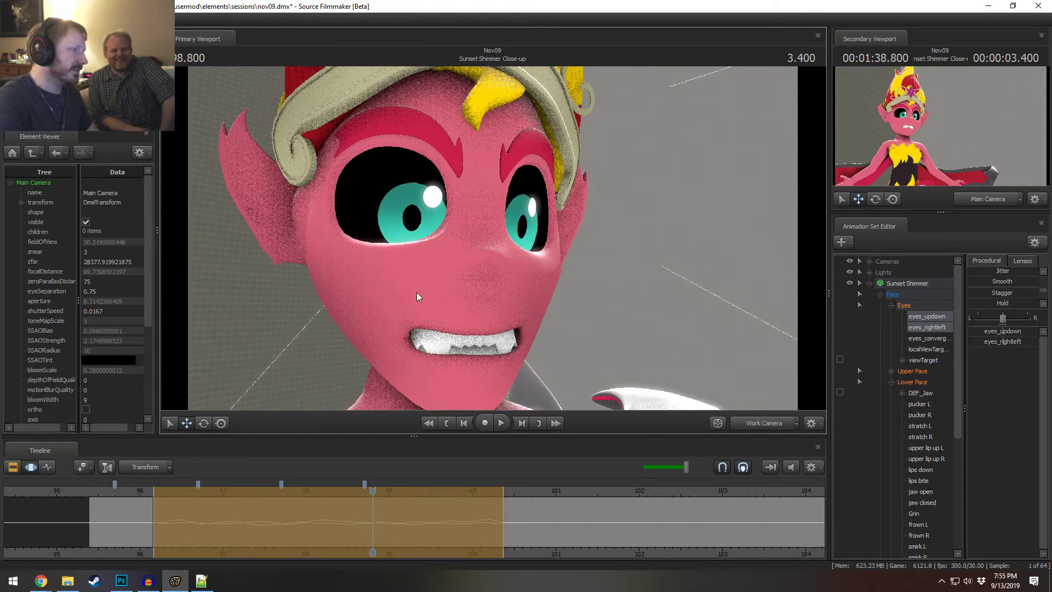
scroll(258, 507, "down", 3)
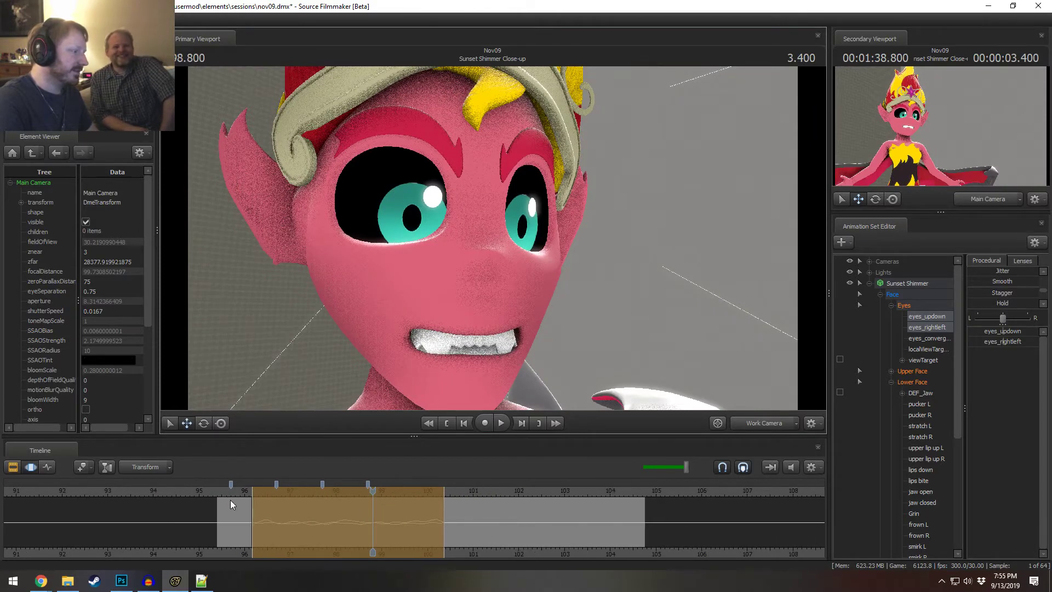
- Undo the slight eye jitter, try a stronger one over the same time selection, and play it back
left_click(237, 494)
key("ctrl+z")
key("ctrl+z")
key("ctrl+z")
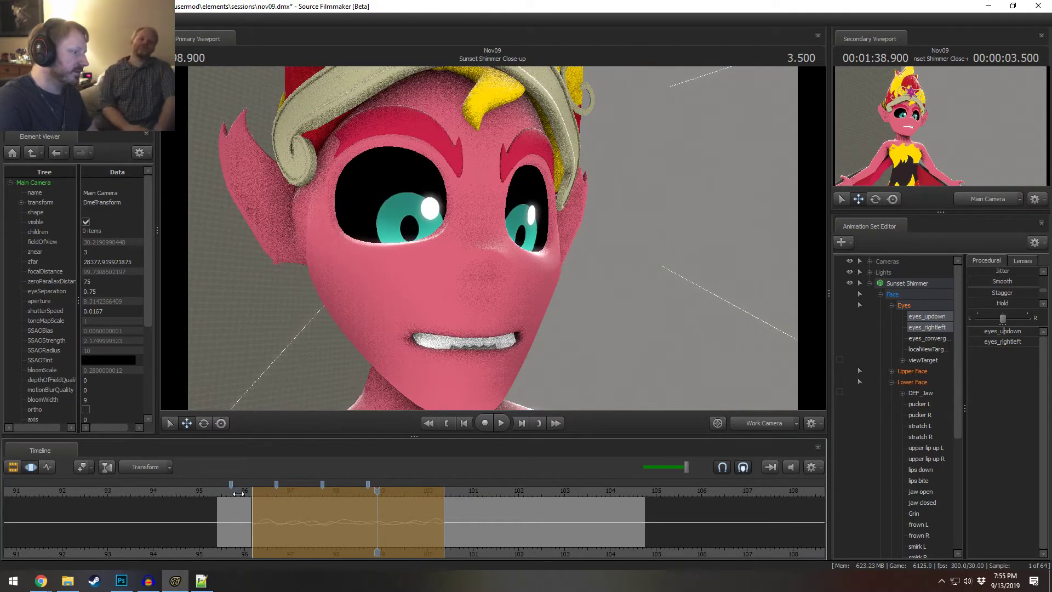
left_click(240, 492)
key("space")
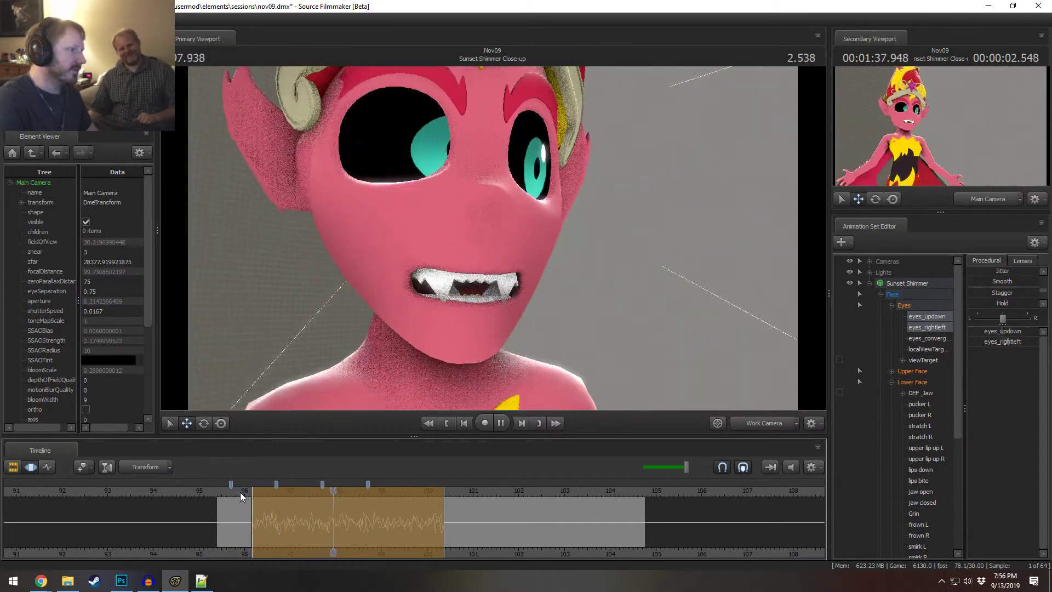
key("space")
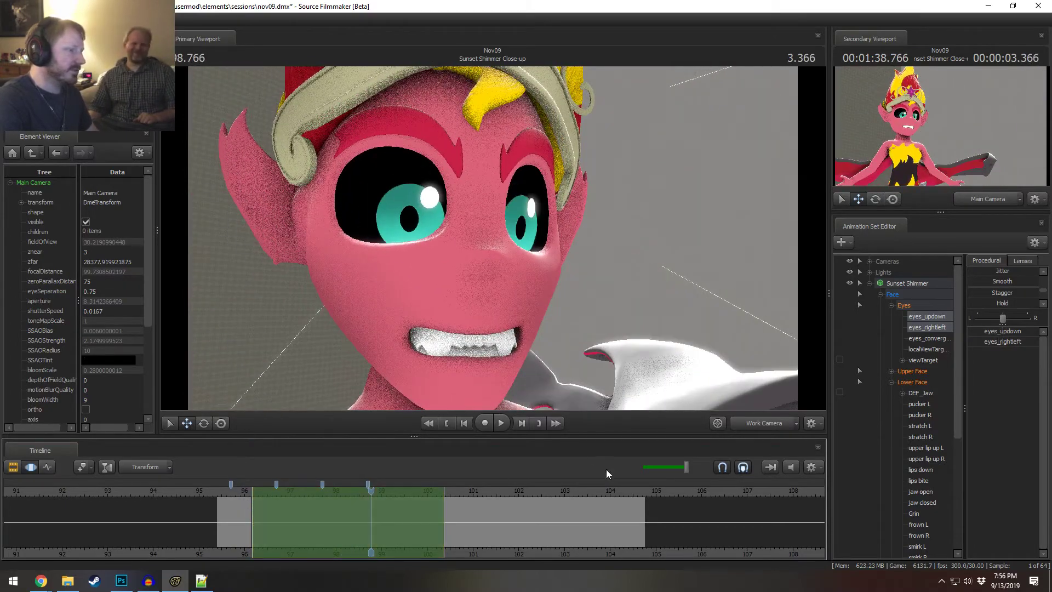
- Try skin 2 on the Sunset Shimmer model
left_click(906, 284)
right_click(905, 283)
mouse_move(953, 426)
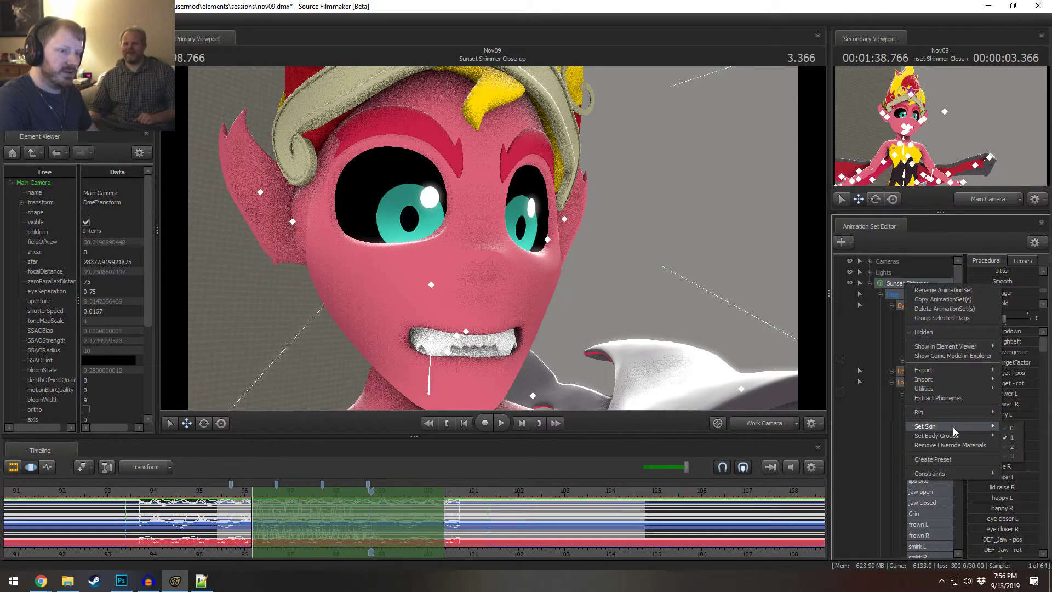
left_click(1011, 445)
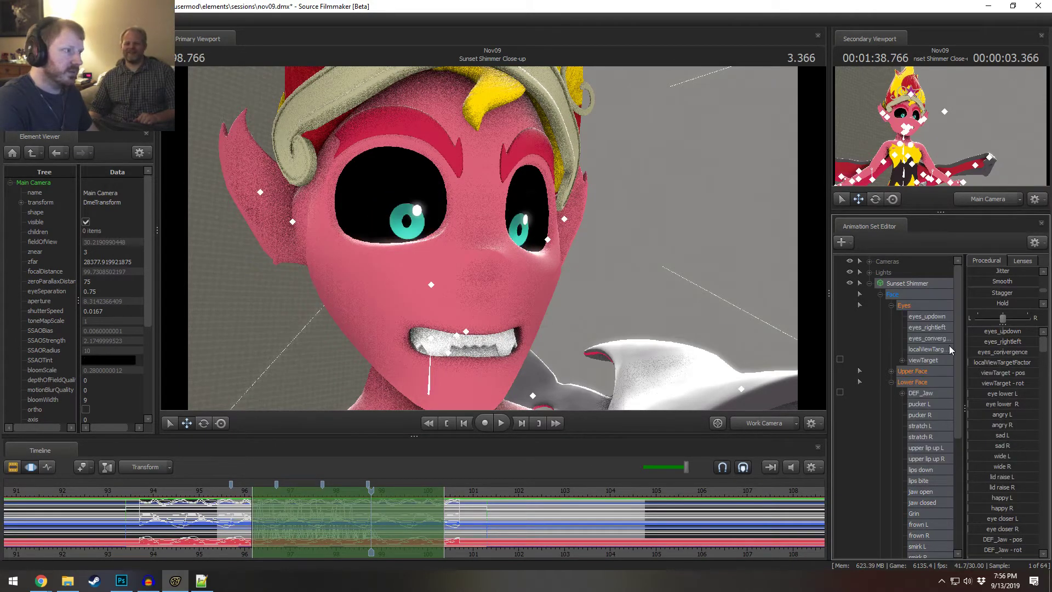
- Try skin 0 on the Sunset Shimmer model and look at the eyes from the front
right_click(929, 282)
mouse_move(976, 423)
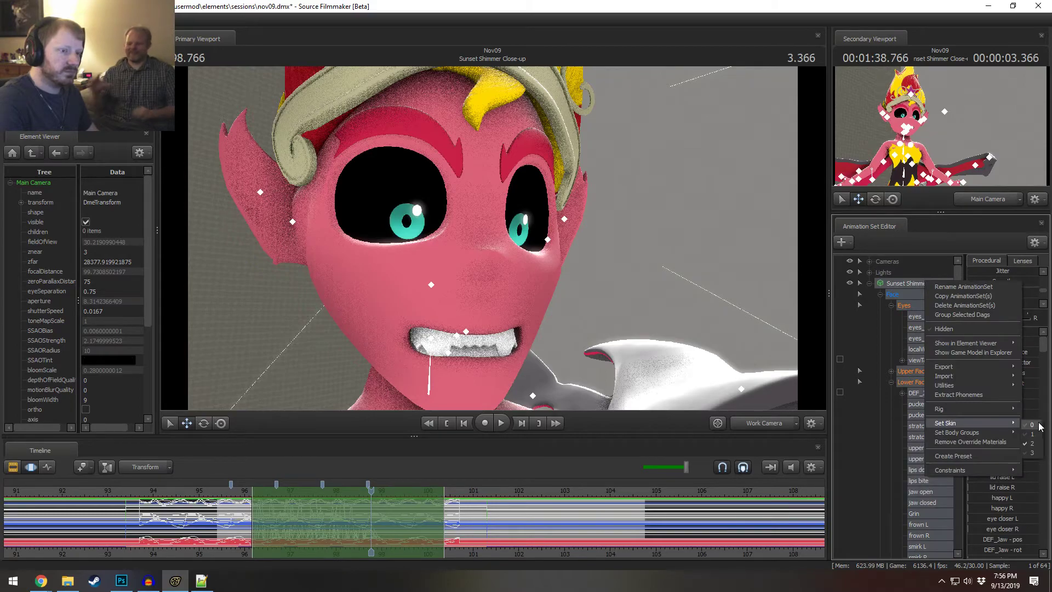
left_click(1039, 426)
left_click_drag(672, 274, 647, 268)
key("s")
key("w")
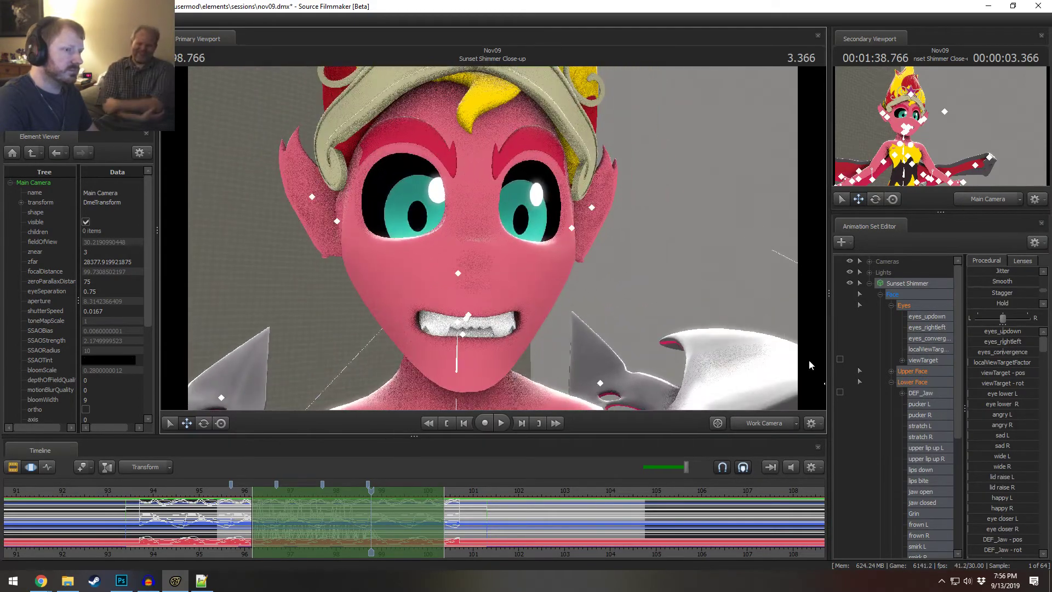
- Try skin 3 on the Sunset Shimmer model and play back the shot from 1:36.0
right_click(916, 285)
right_click(916, 285)
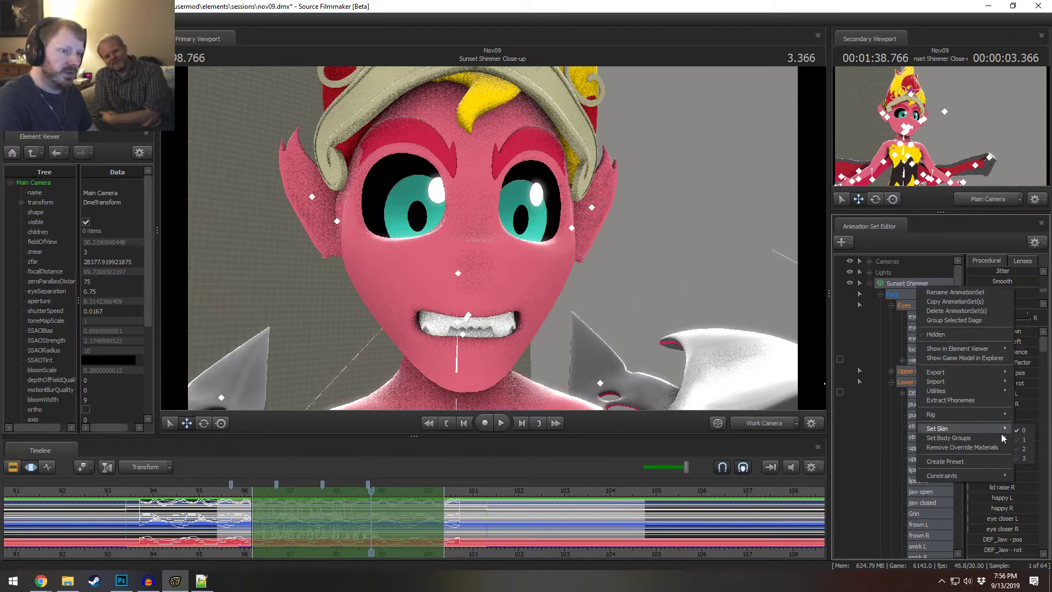
mouse_move(994, 426)
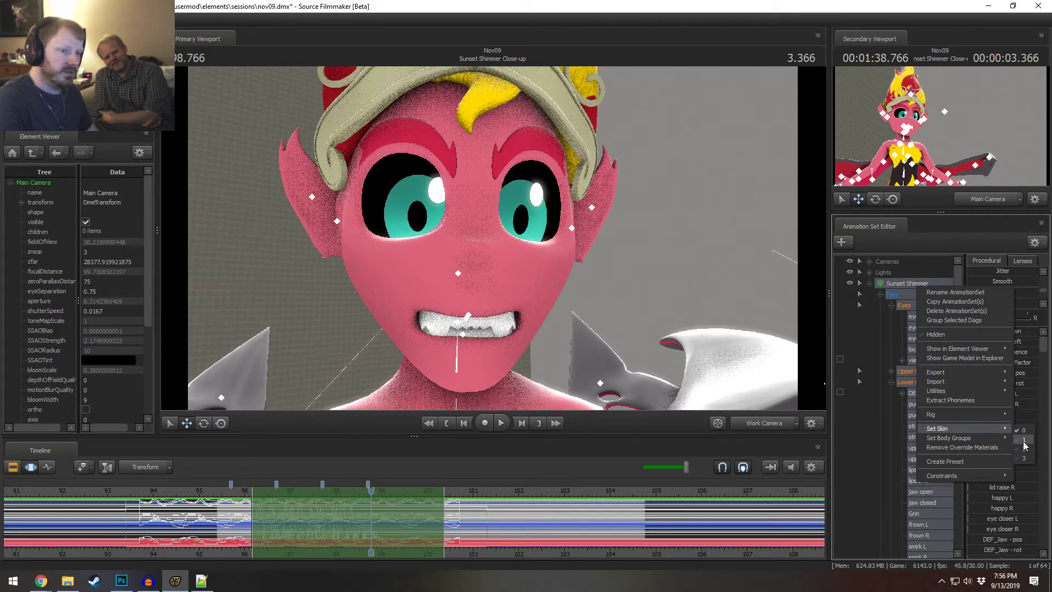
left_click(1021, 458)
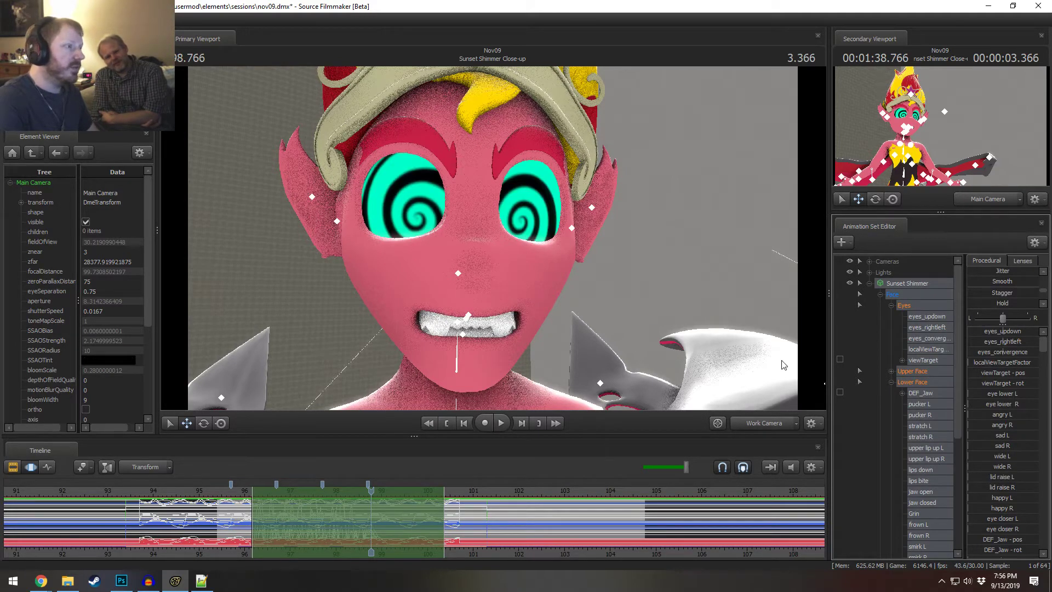
left_click(245, 488)
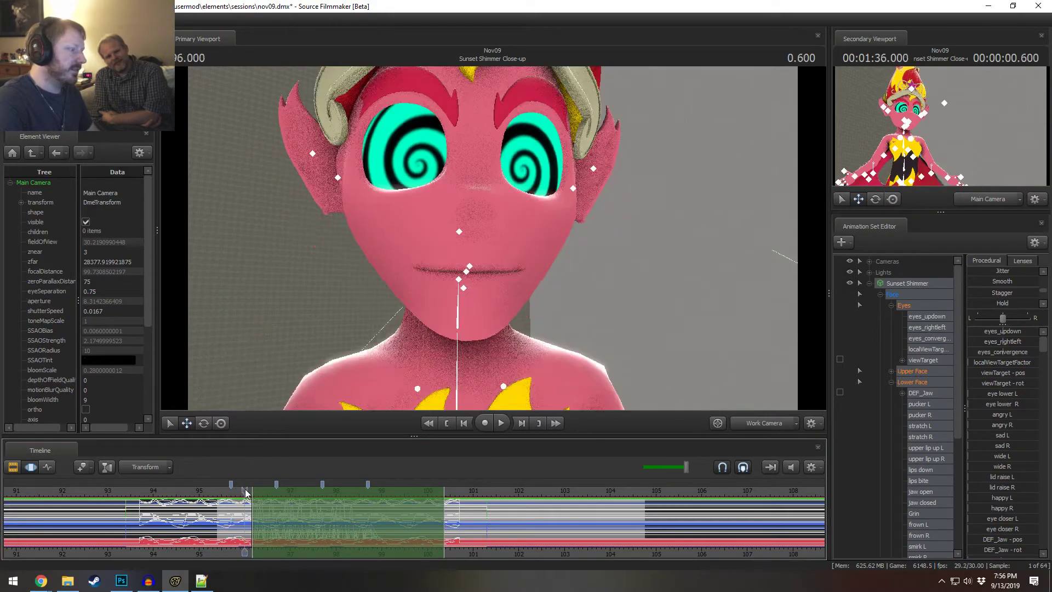
key("space")
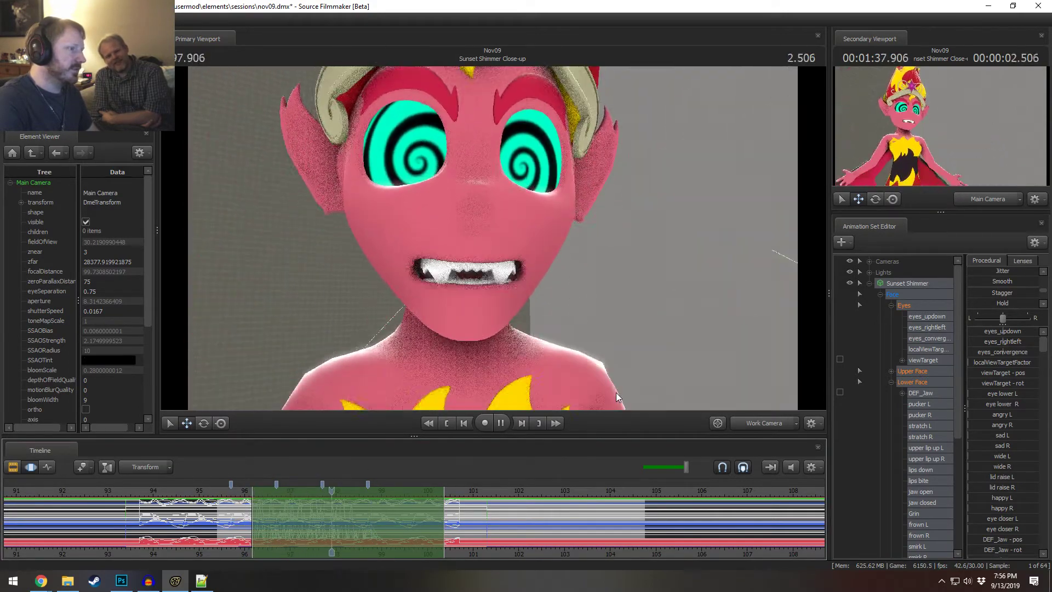
key("space")
- Set Sunset Shimmer's skin back to 1 and play back the close-up from its start
left_click(910, 284)
right_click(932, 283)
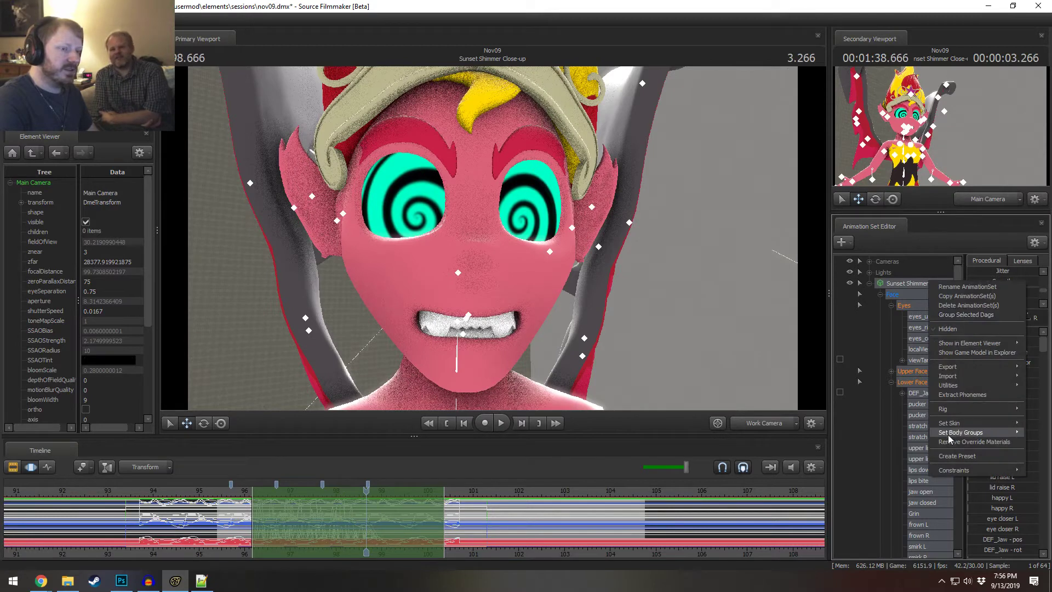
mouse_move(963, 428)
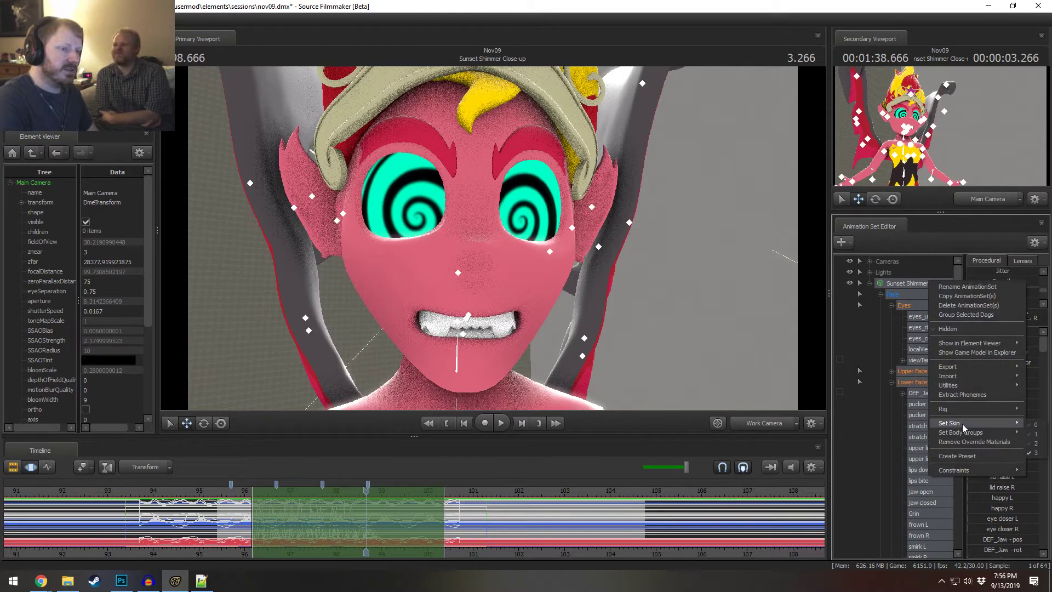
left_click(1035, 434)
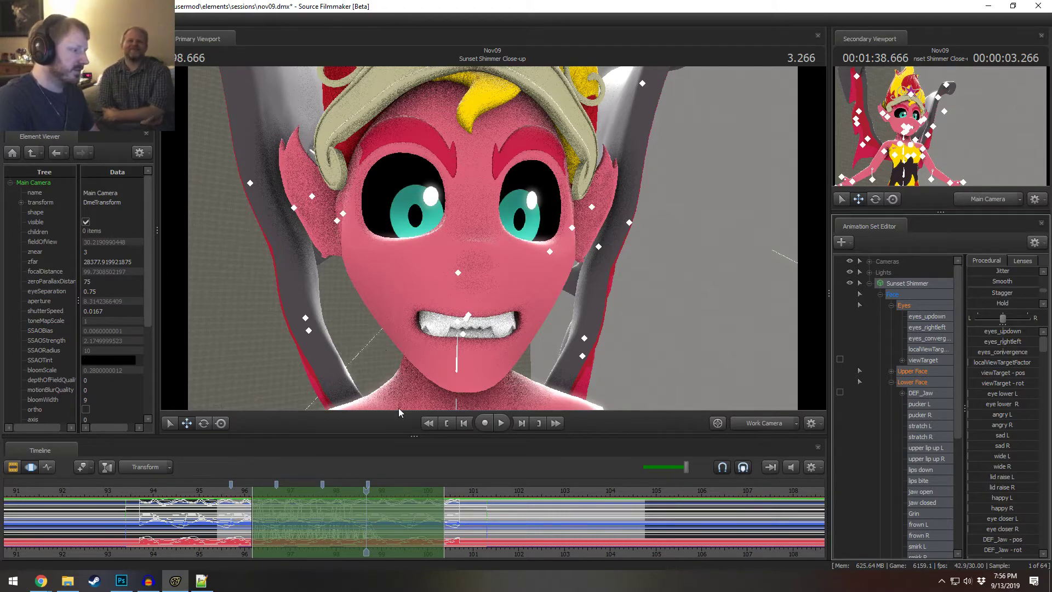
key("space")
key("space")
left_click(220, 491)
key("space")
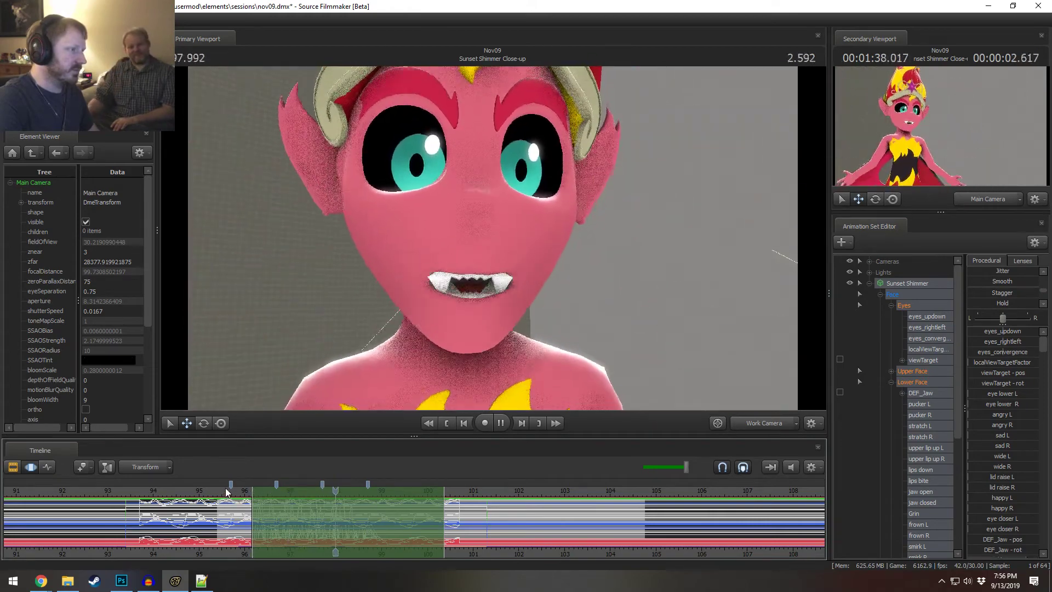
- Stop playback, go to 1:35.733 in the close-up shot and select Sunset Shimmer's Upper Face controls for motion editing
key("space")
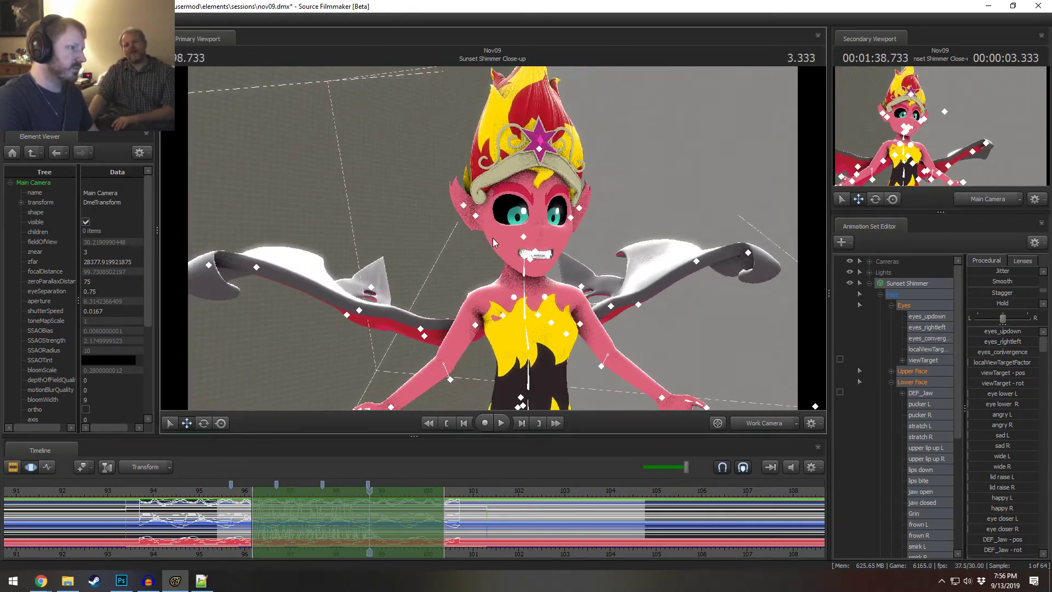
key("F2")
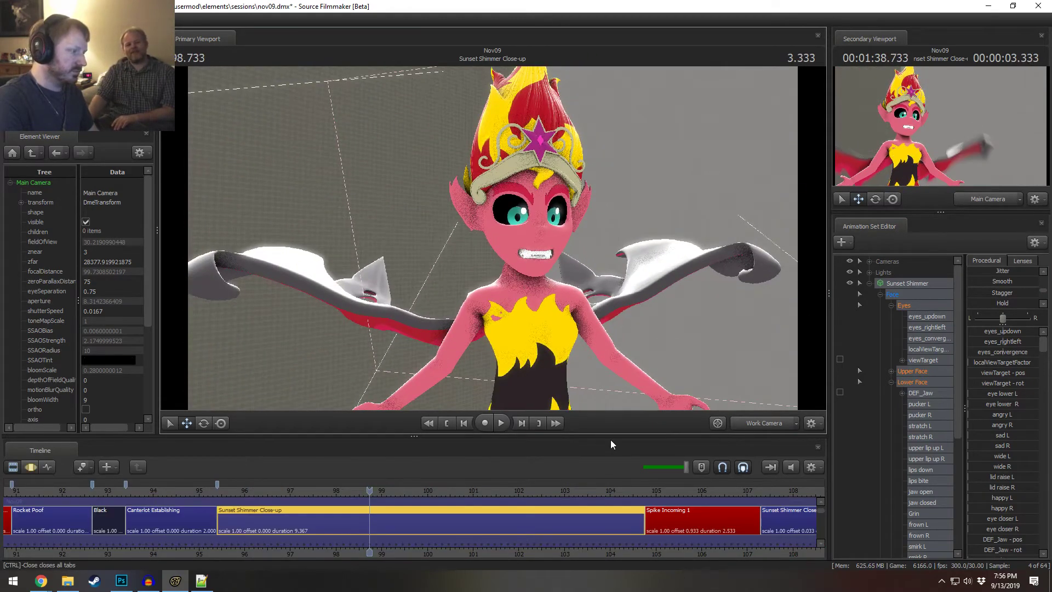
left_click(232, 489)
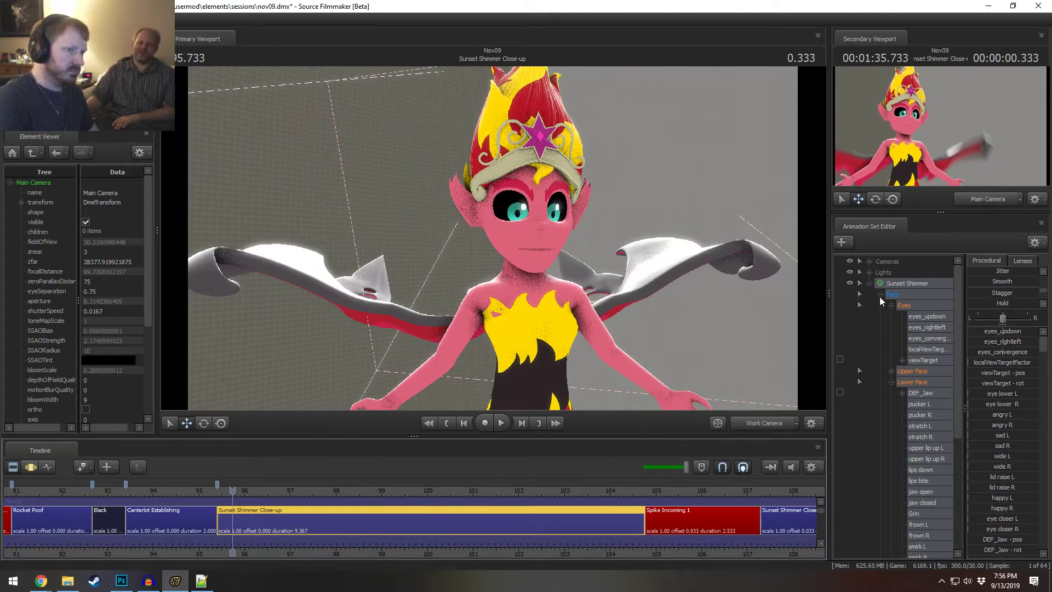
left_click(913, 371)
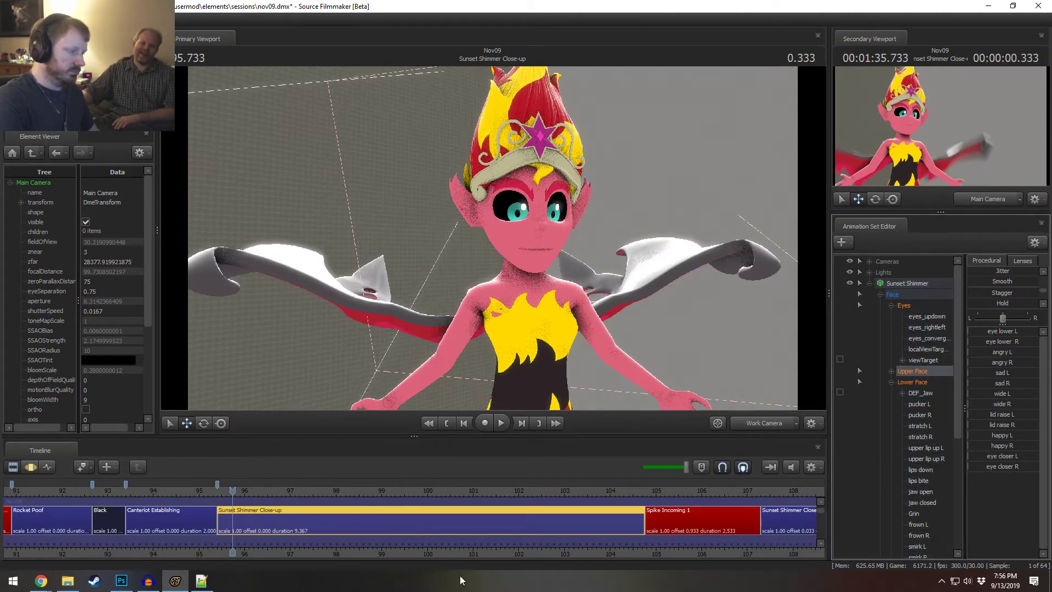
key("F3")
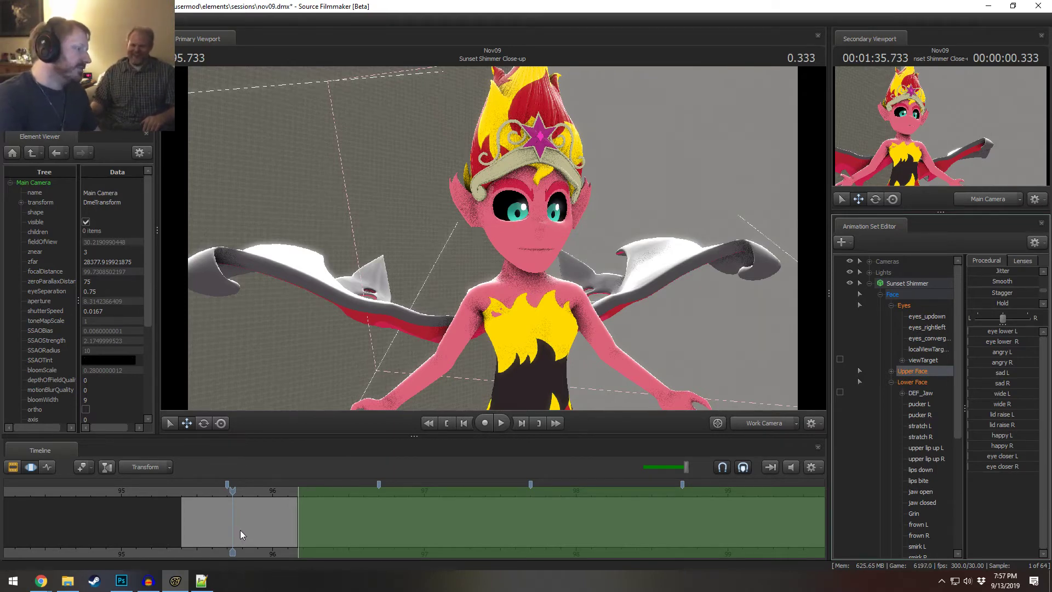
- Play back the start of the close-up from 1:35.500
middle_click_drag(248, 554, 127, 543)
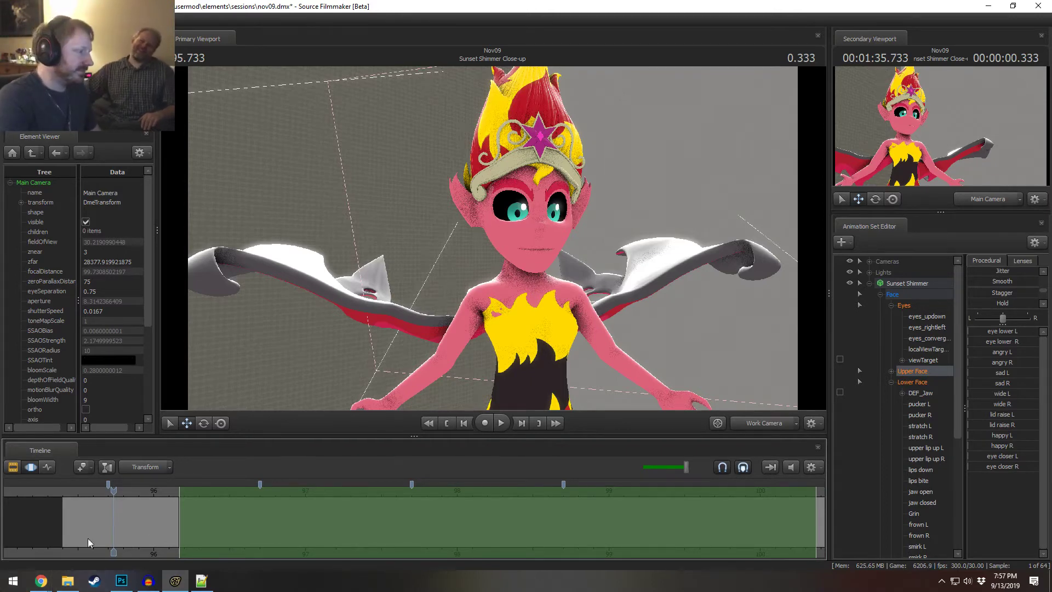
left_click_drag(98, 491, 78, 492)
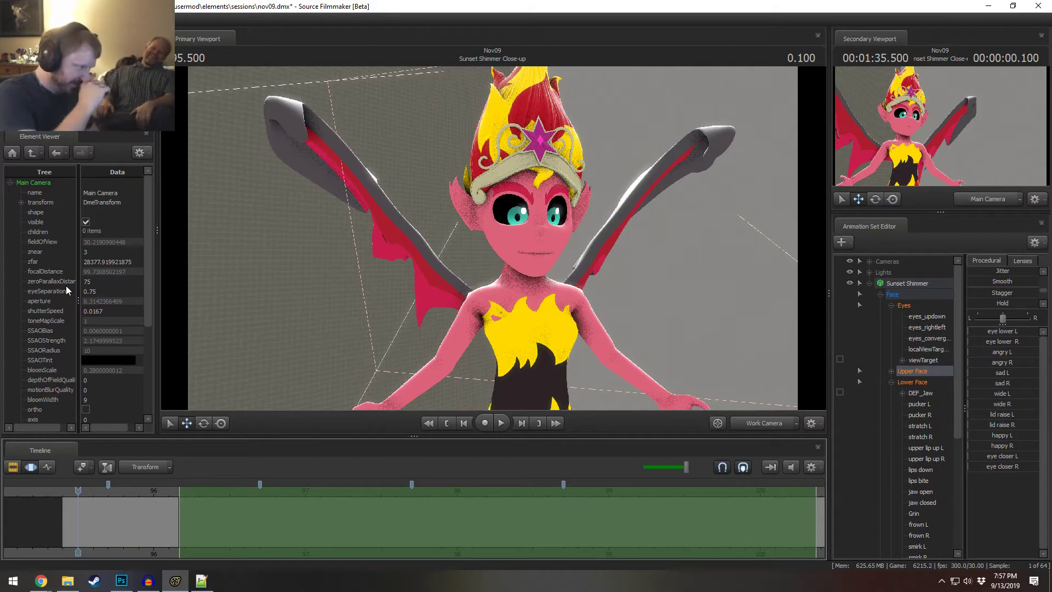
key("space")
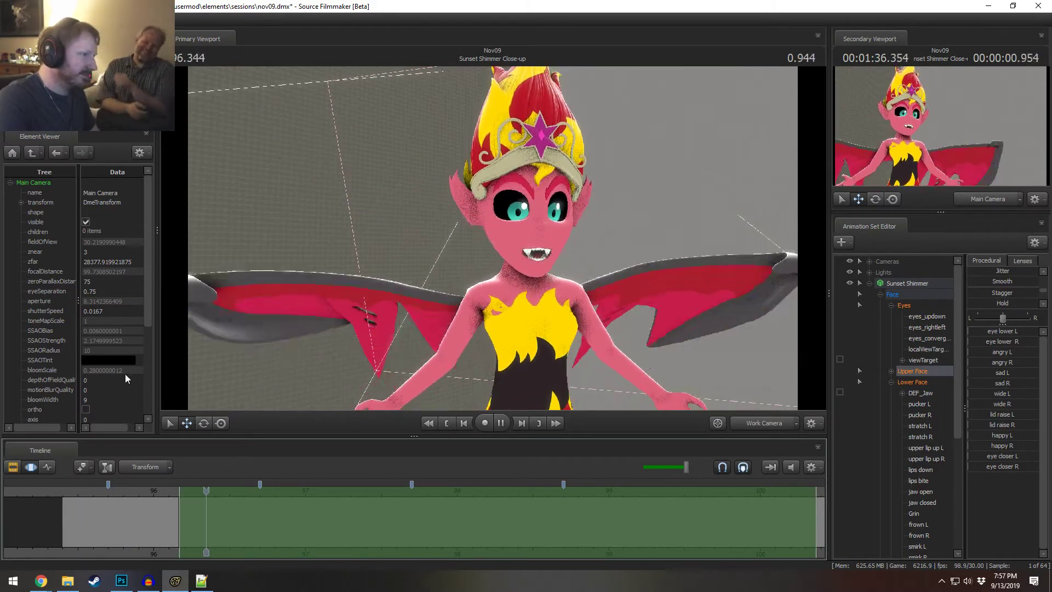
- Make a short time selection from about 96.0 to 96.3 seconds, with falloff on both sides, for the Upper Face controls
mouse_move(125, 505)
left_mouse_down()
mouse_move(113, 520)
mouse_move(206, 533)
mouse_move(168, 543)
mouse_move(192, 543)
mouse_move(183, 543)
left_mouse_up()
scroll(183, 542, "up", 4, "shift")
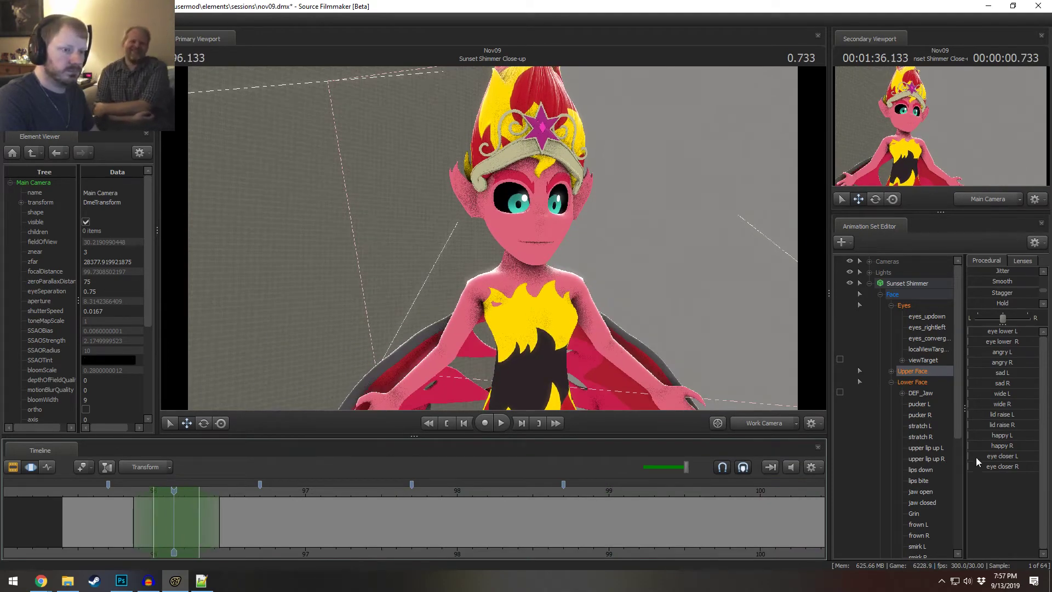
- Add a blink around 96.1 s by fully closing Sunset Shimmer's left and right eyes, and play it back
left_click_drag(976, 457, 1033, 466)
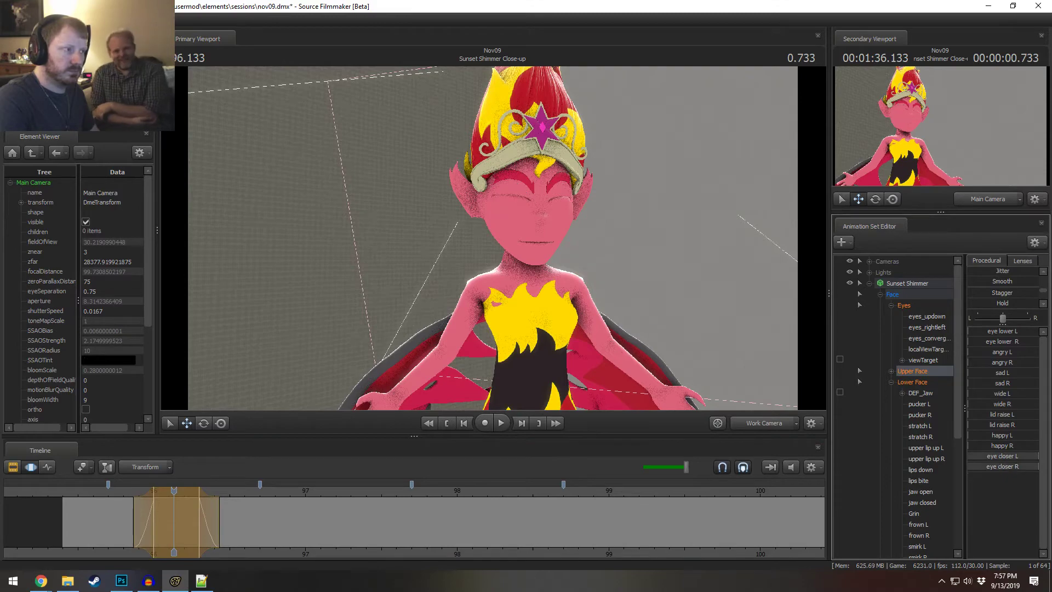
left_click(99, 491)
key("space")
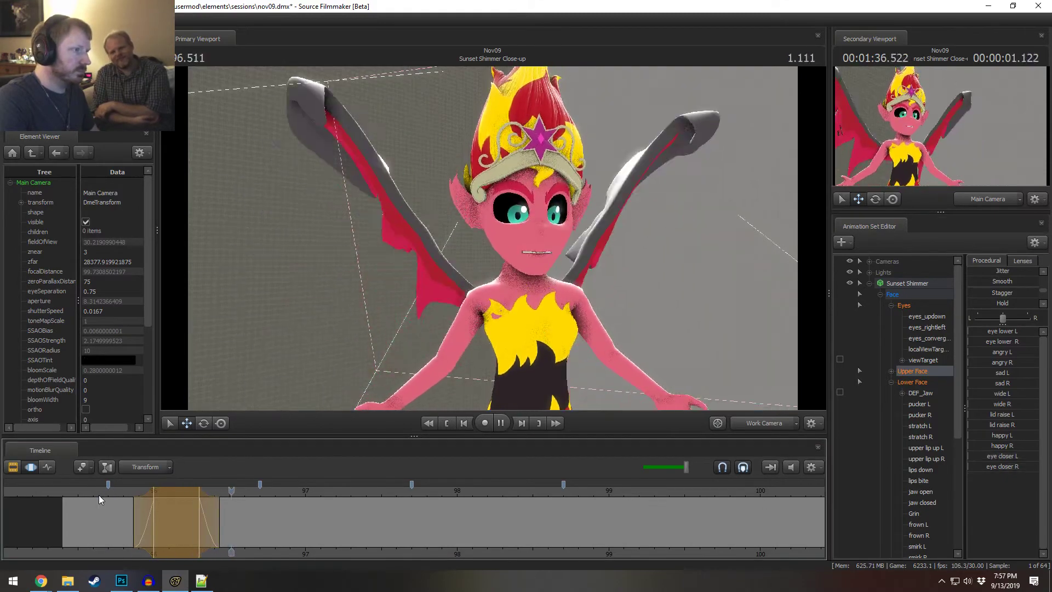
key("space")
- Widen the falloff on both sides of the blink's time selection and replay the blink
key("shift")
left_click_drag(206, 528, 221, 529)
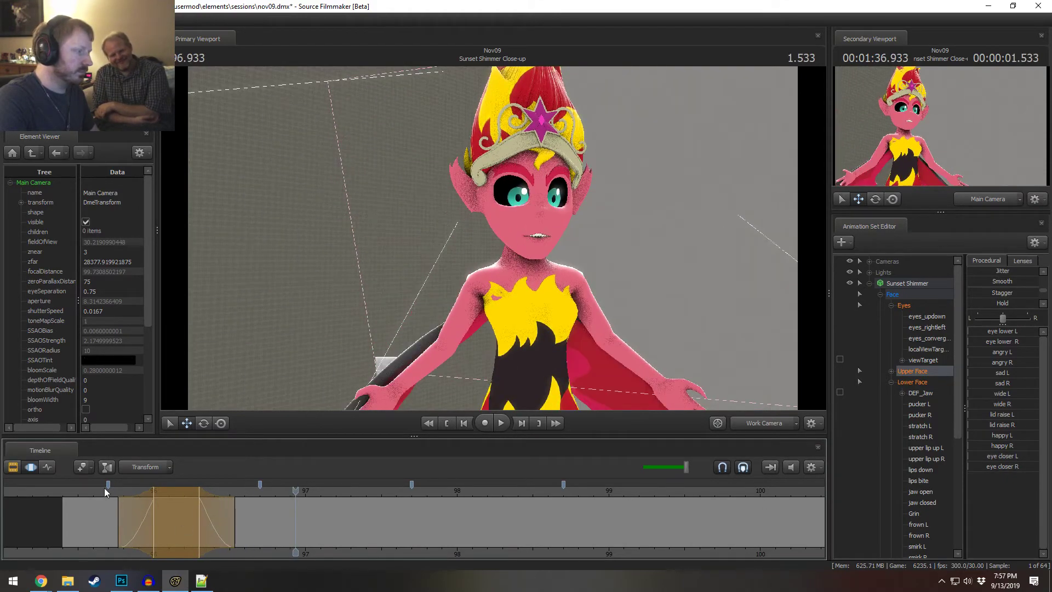
left_click(114, 492)
key("space")
key("space")
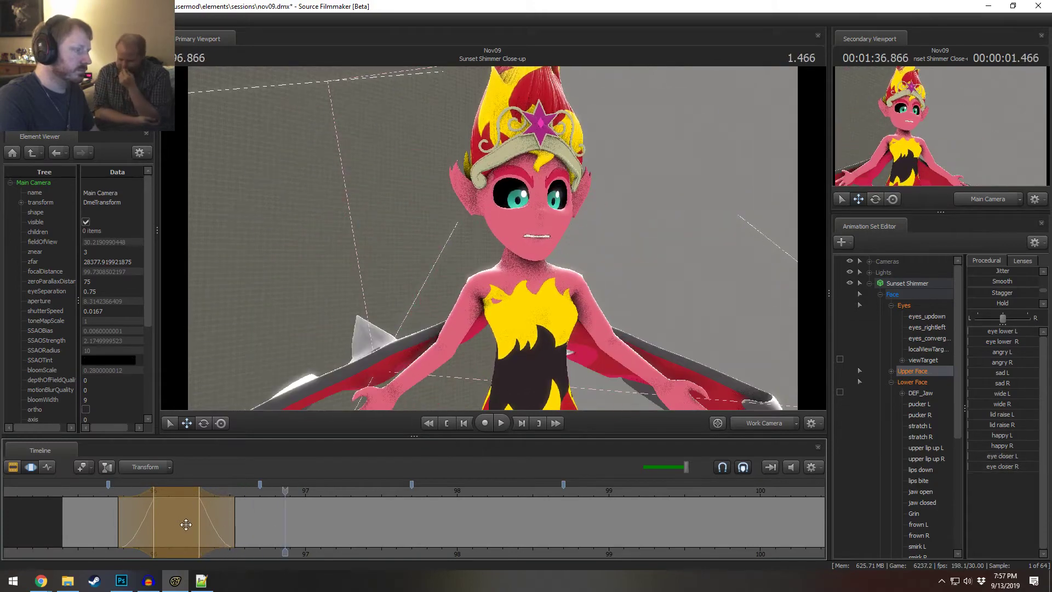
- Set a time selection around 96.5 s with a longer trailing falloff and partly widen both eyes there
key("shift")
left_click(232, 535, "shift")
scroll(232, 535, "up", 6)
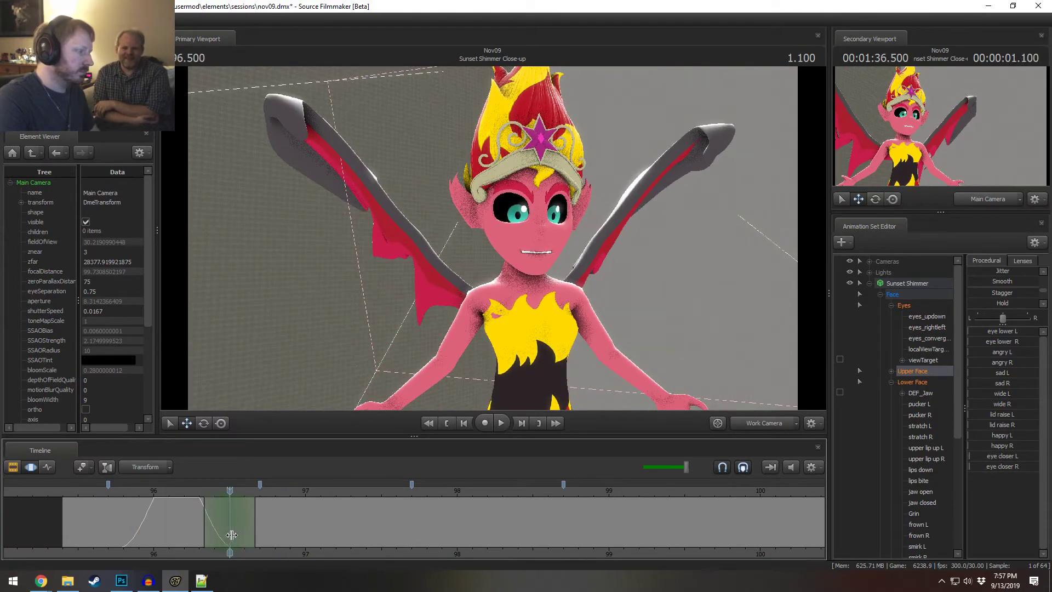
left_click_drag(263, 529, 288, 539)
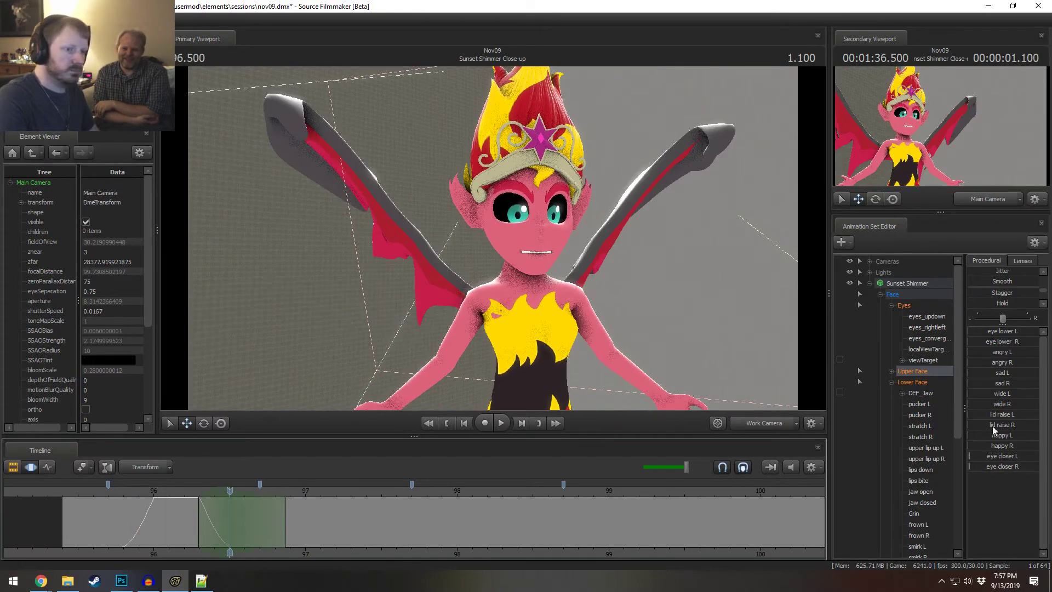
mouse_move(997, 393)
left_mouse_down()
mouse_move(1015, 405)
mouse_move(1018, 394)
left_mouse_up()
key("space")
- Around 97.1 s, partly raise both angry brow controls and slightly raise both lid raise controls
left_click_drag(196, 495, 376, 514)
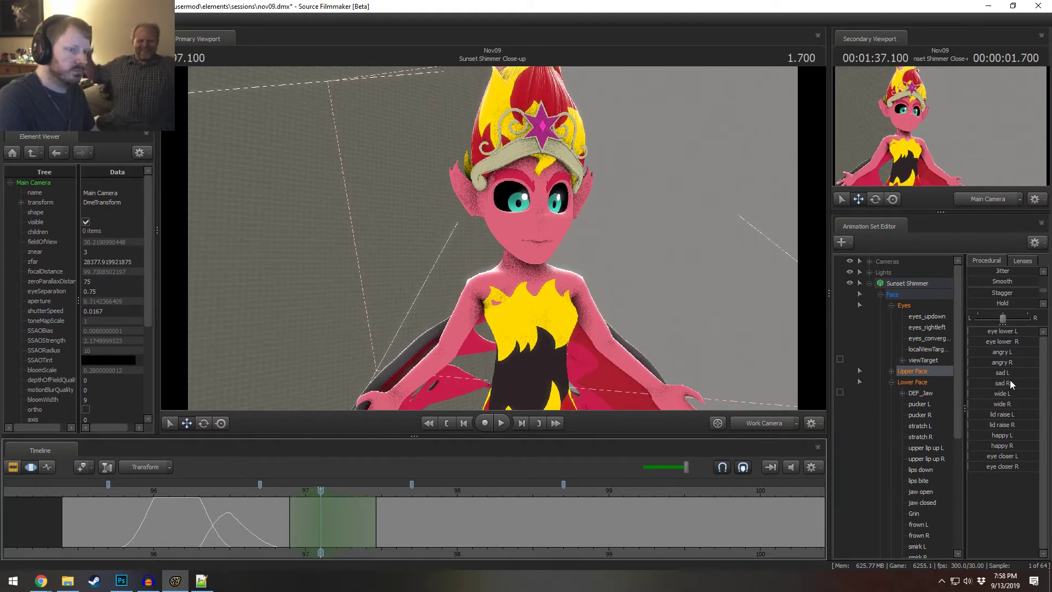
left_click_drag(1013, 466, 1020, 462)
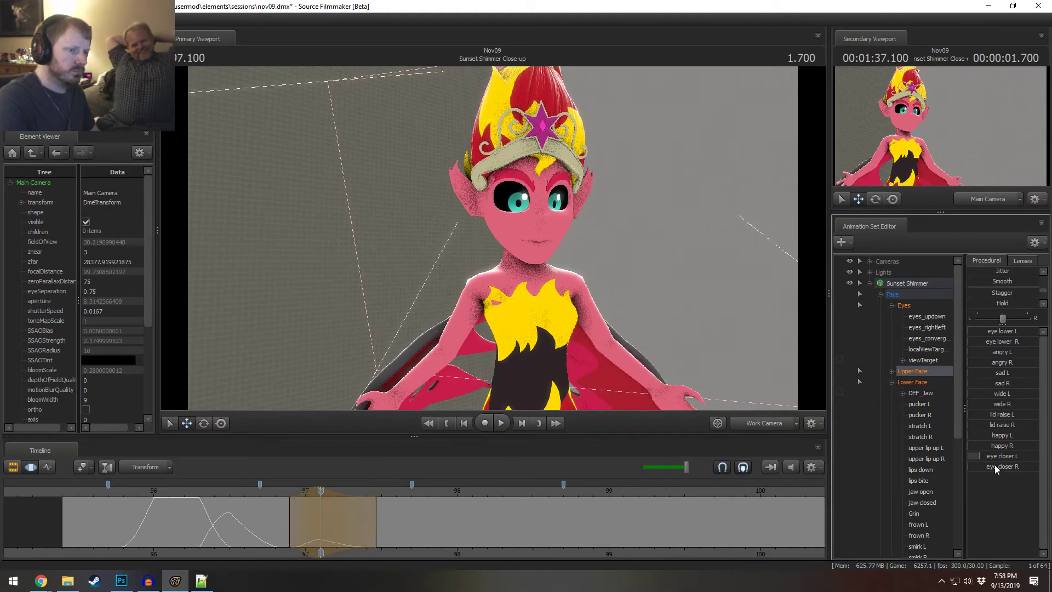
key("ctrl+z")
left_click_drag(989, 352, 975, 364)
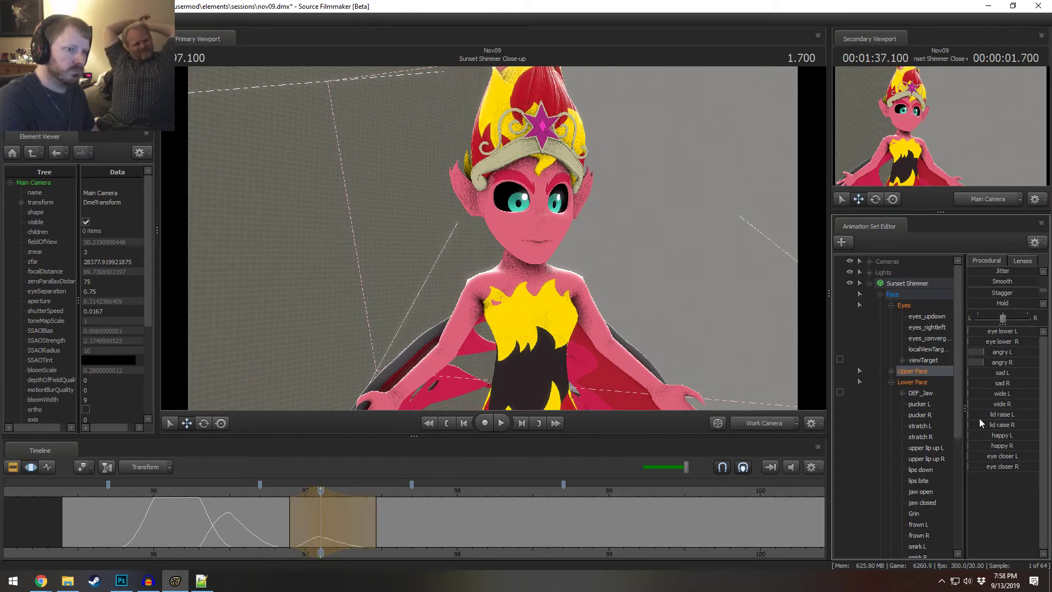
left_click_drag(971, 414, 995, 423)
left_click_drag(989, 362, 999, 351)
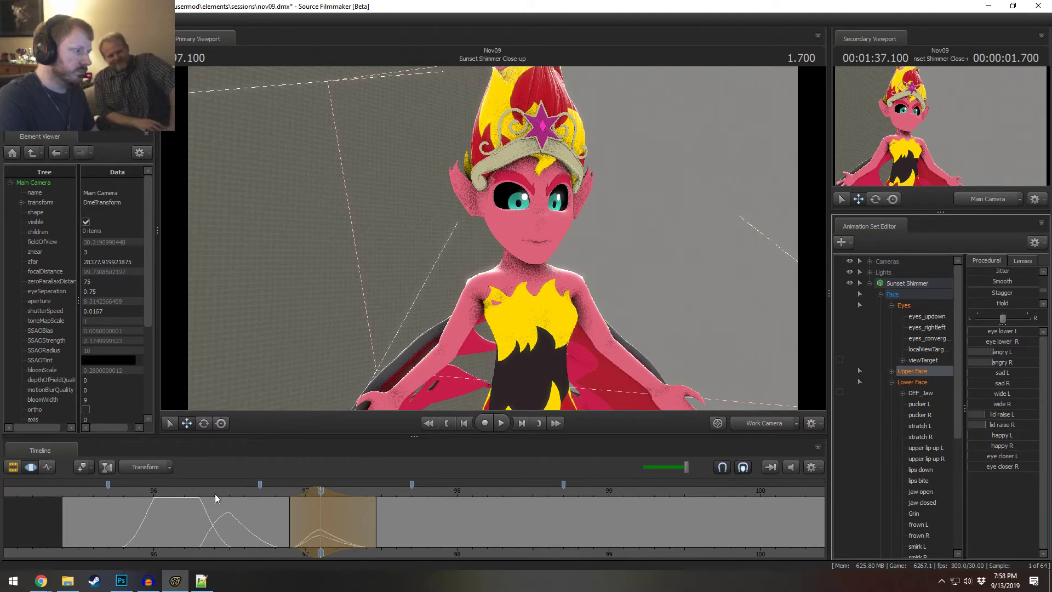
- Shift the angry expression's peak to 97.4 s, lengthen its leading falloff, and strengthen both angry controls
key("space")
key("space")
key("shift")
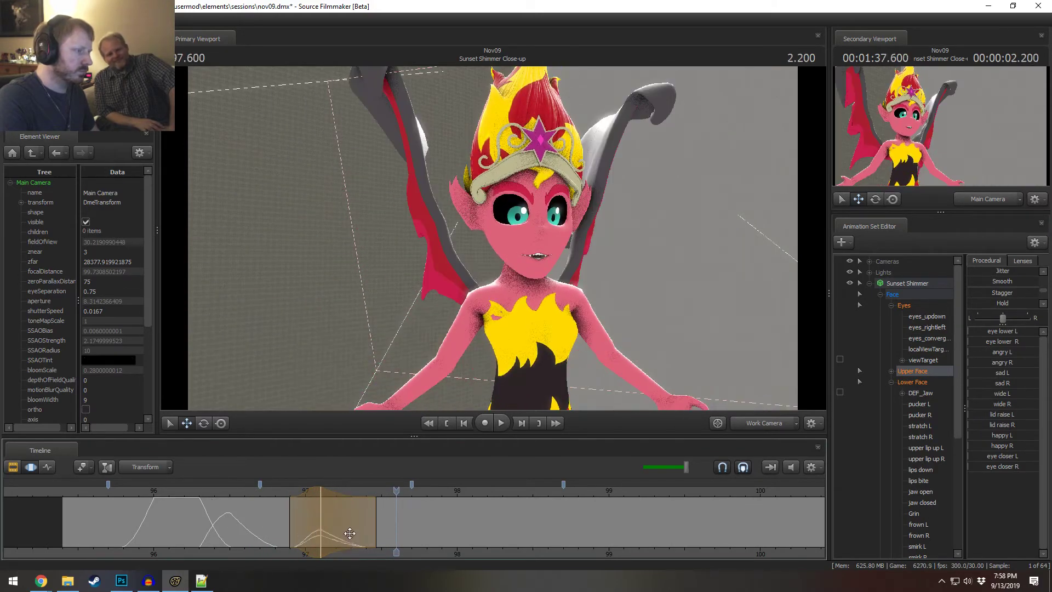
left_click_drag(320, 534, 366, 531)
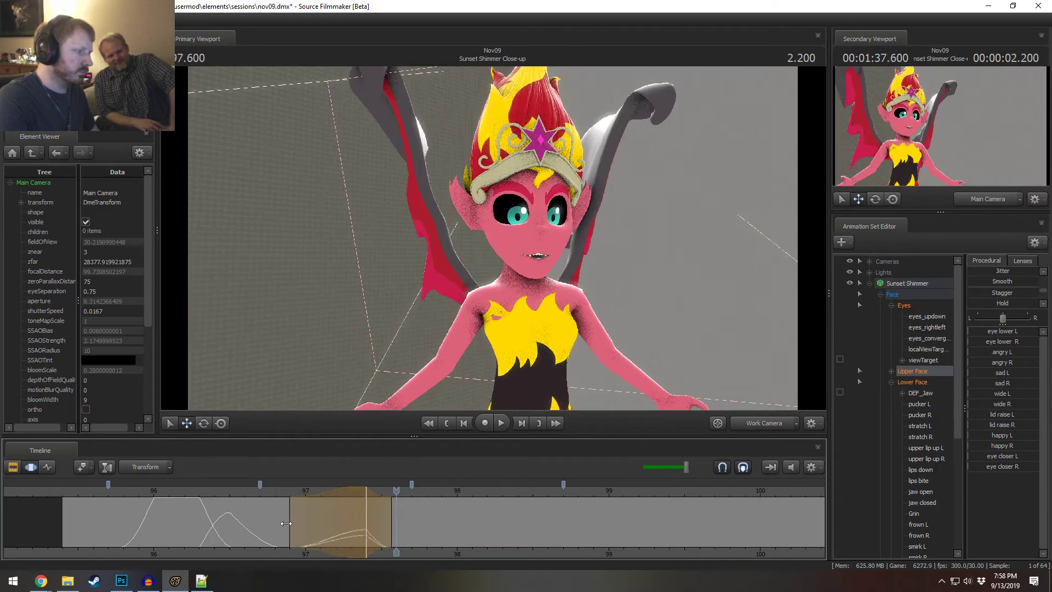
left_click(236, 492)
key("space")
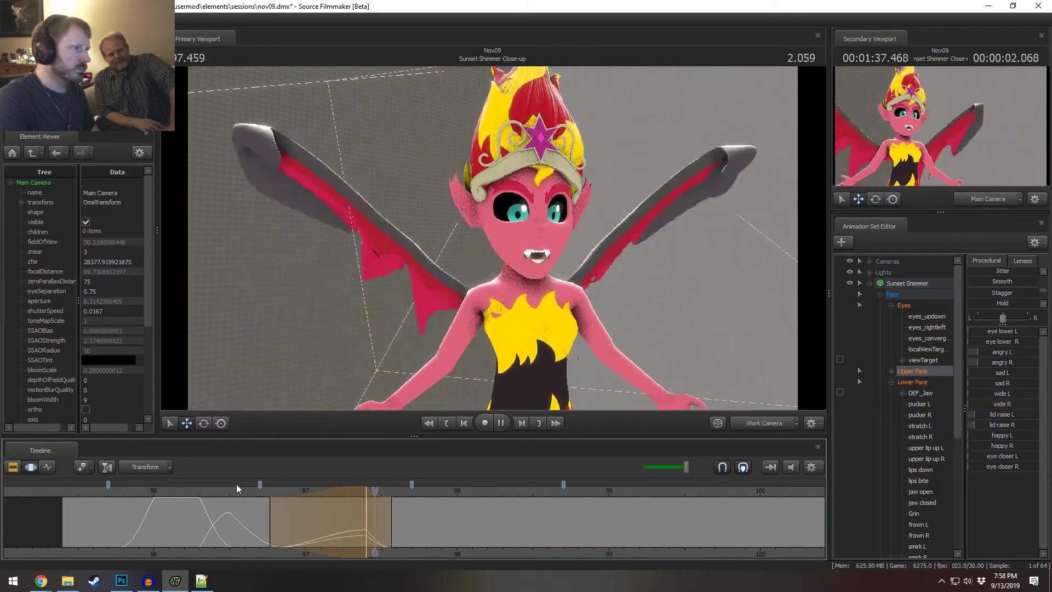
left_click(256, 496)
left_click_drag(256, 496, 366, 524)
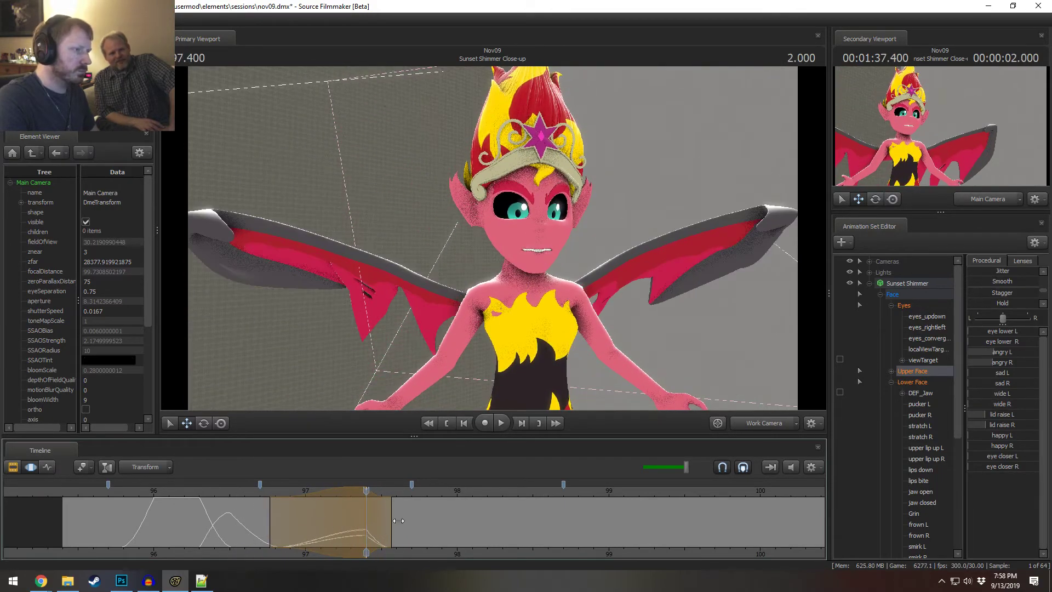
left_click_drag(1004, 352, 1014, 362)
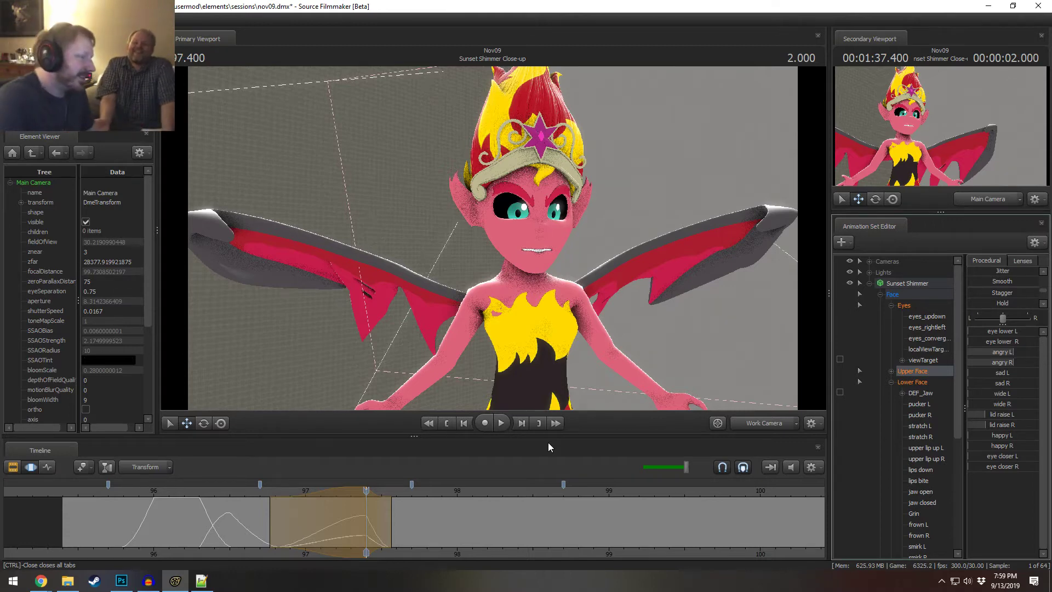
- Show Sunset Shimmer's game model in the Element Viewer, expand its materials, and select ssat_dress
left_click(217, 494)
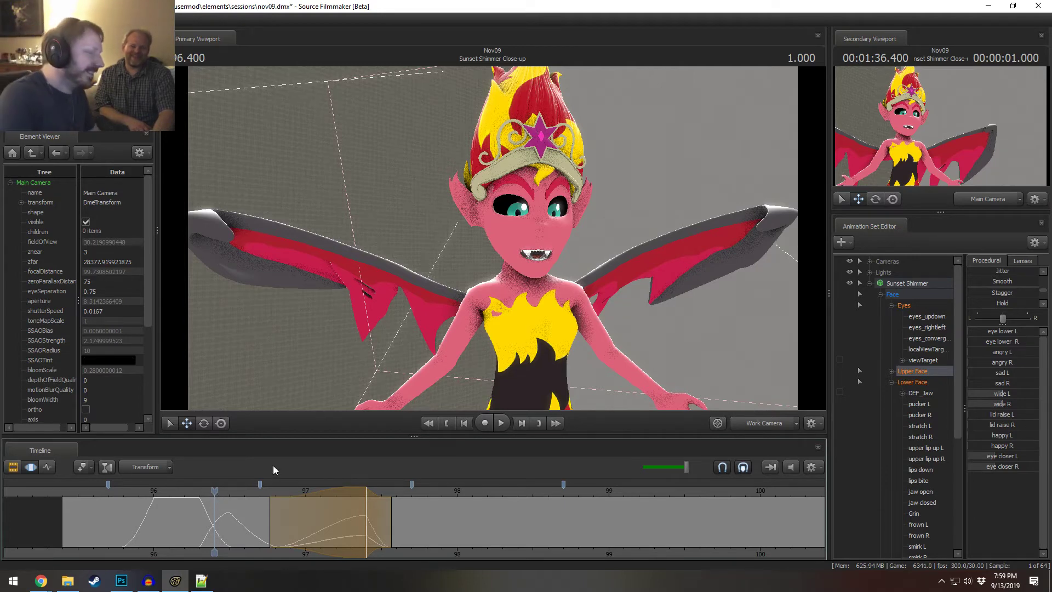
left_click(914, 284)
right_click(914, 284)
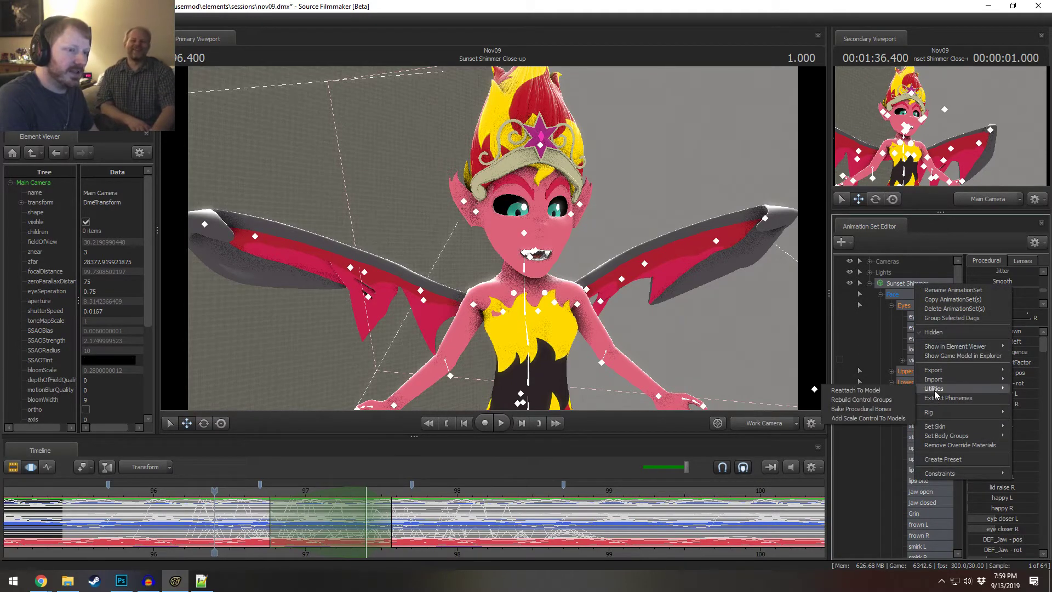
mouse_move(947, 435)
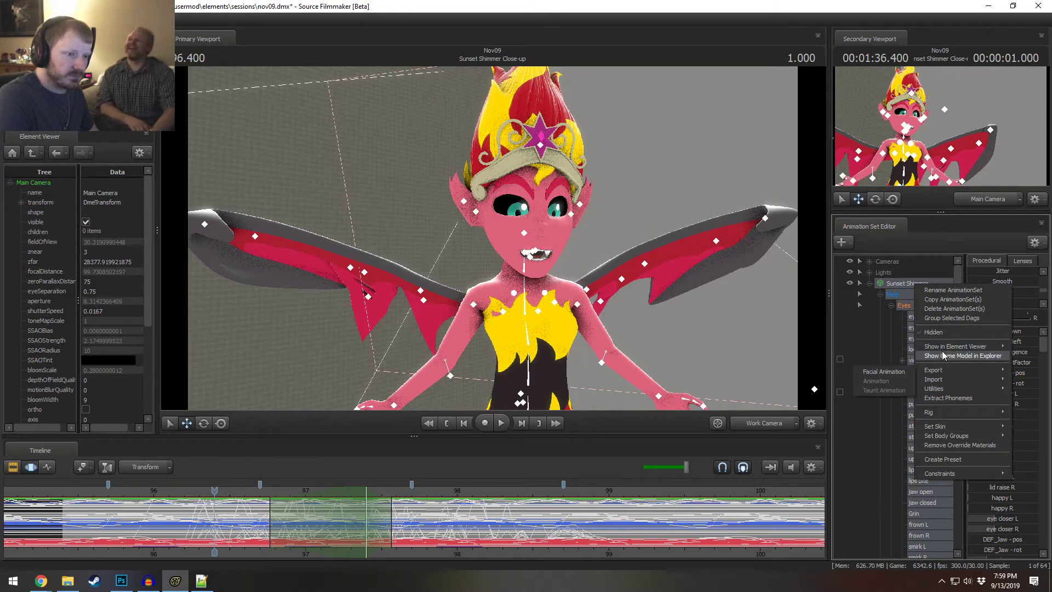
left_click(904, 356)
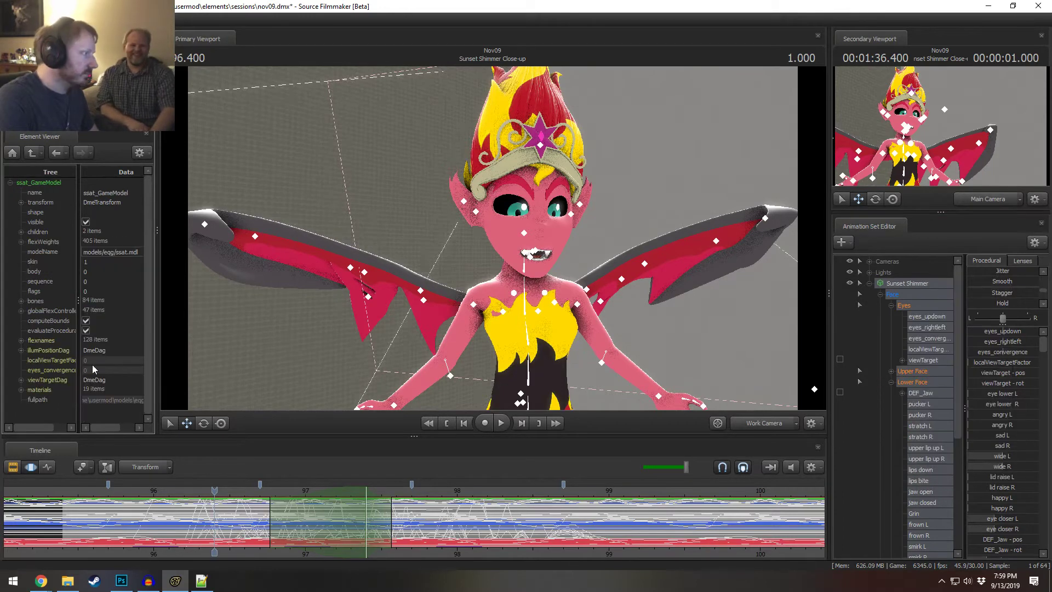
left_click(21, 388)
scroll(23, 403, "down", 6)
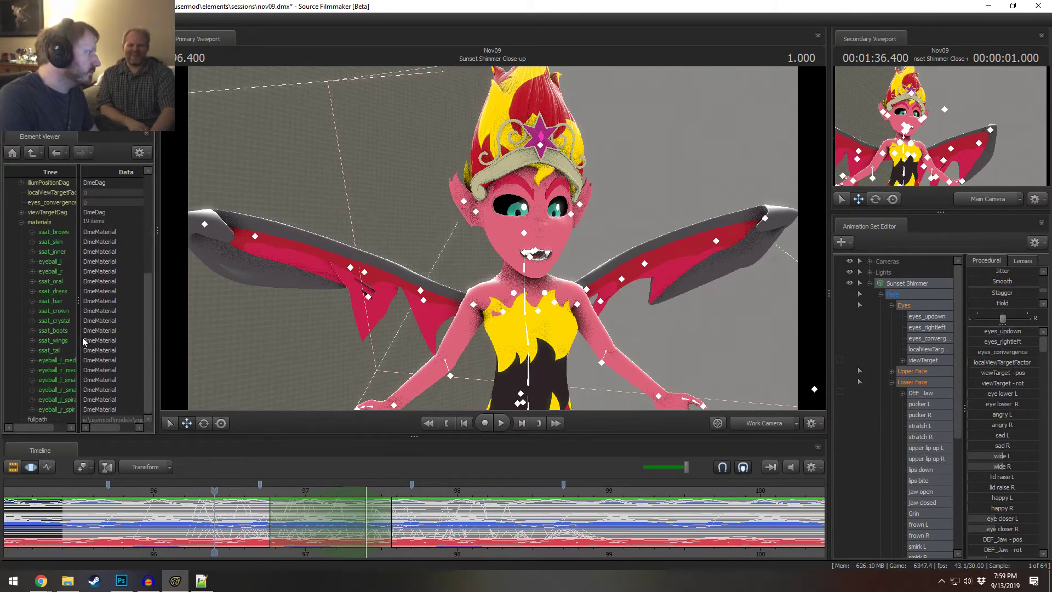
left_click_drag(83, 338, 98, 346)
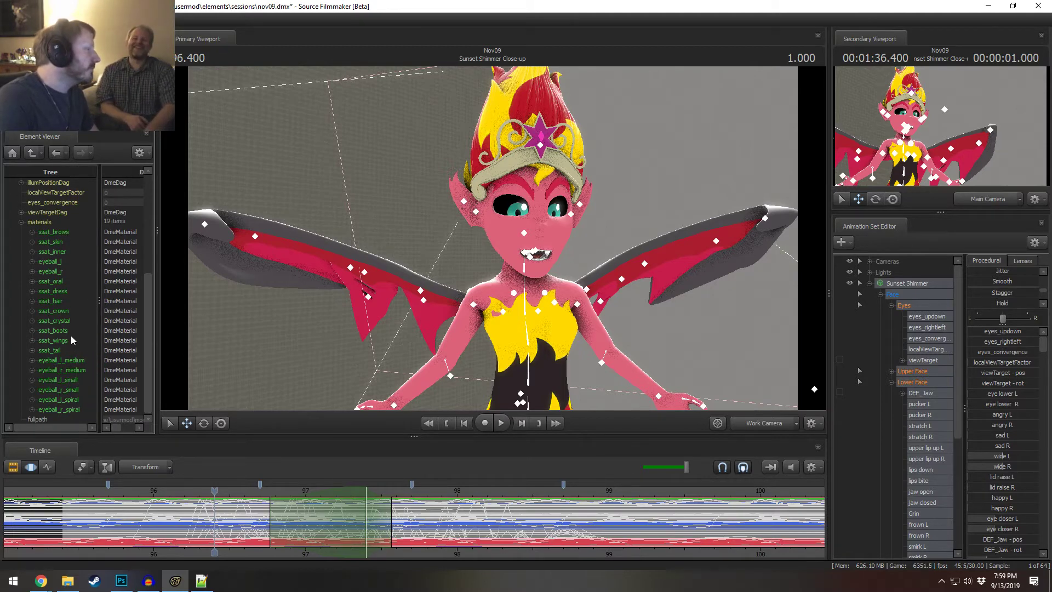
left_click(64, 291)
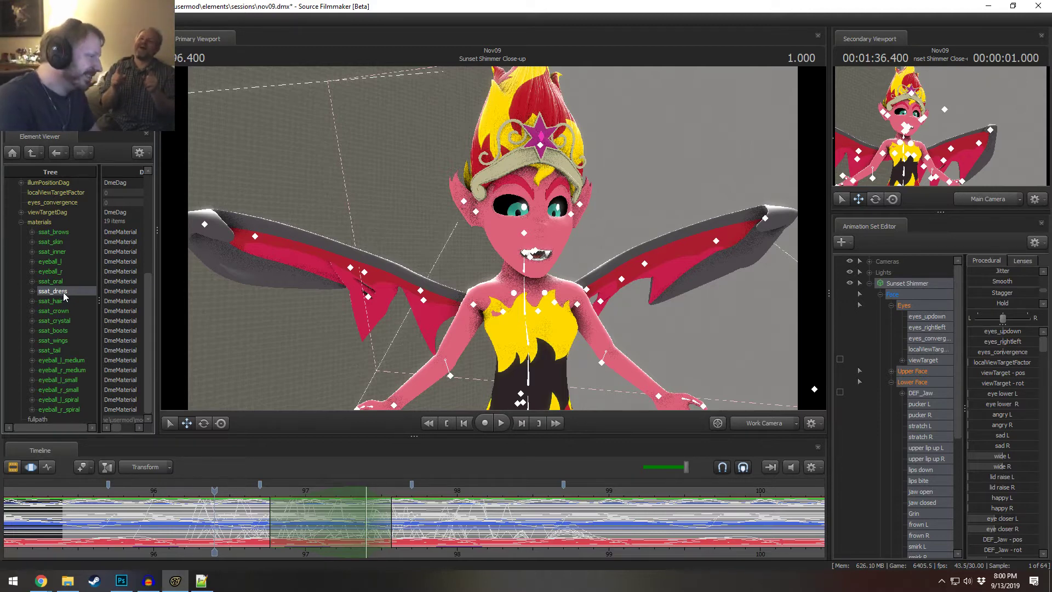
- Play back the close-up from 96.4 s and replay it from about 96.6 s to check the facial animation
key("space")
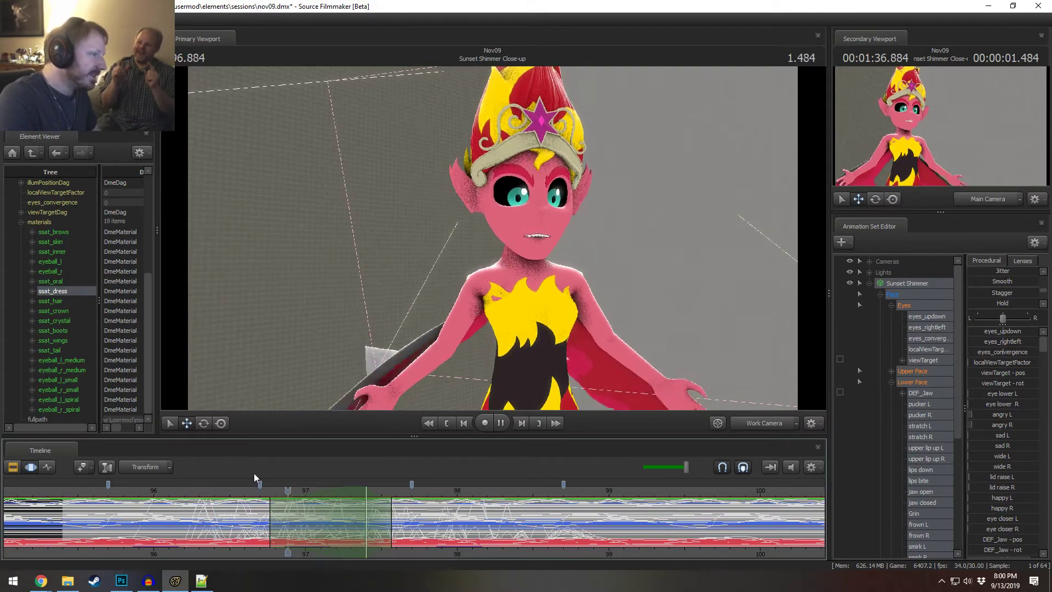
key("space")
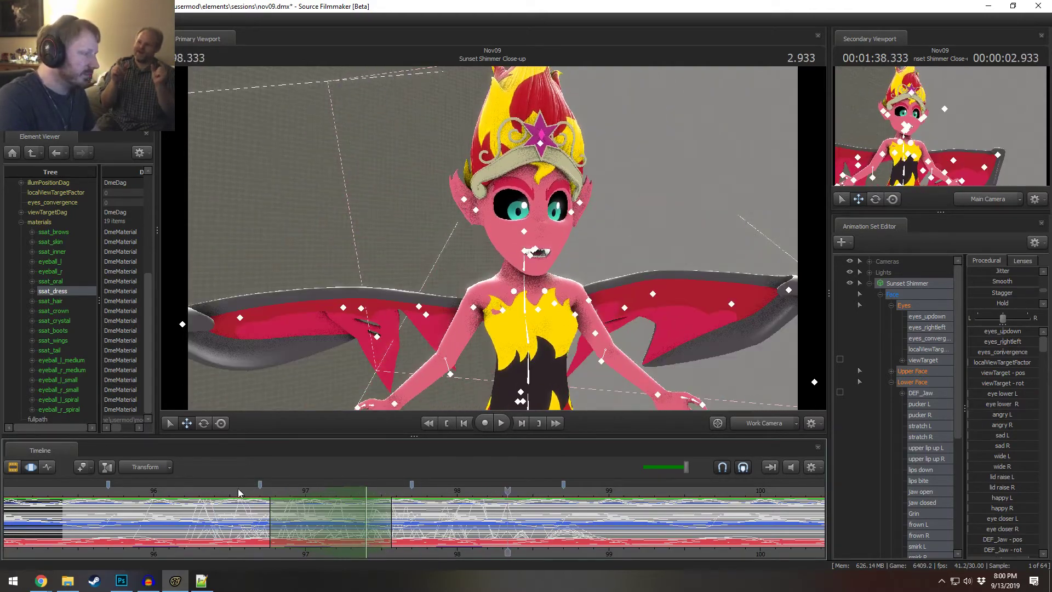
left_click(238, 489)
key("space")
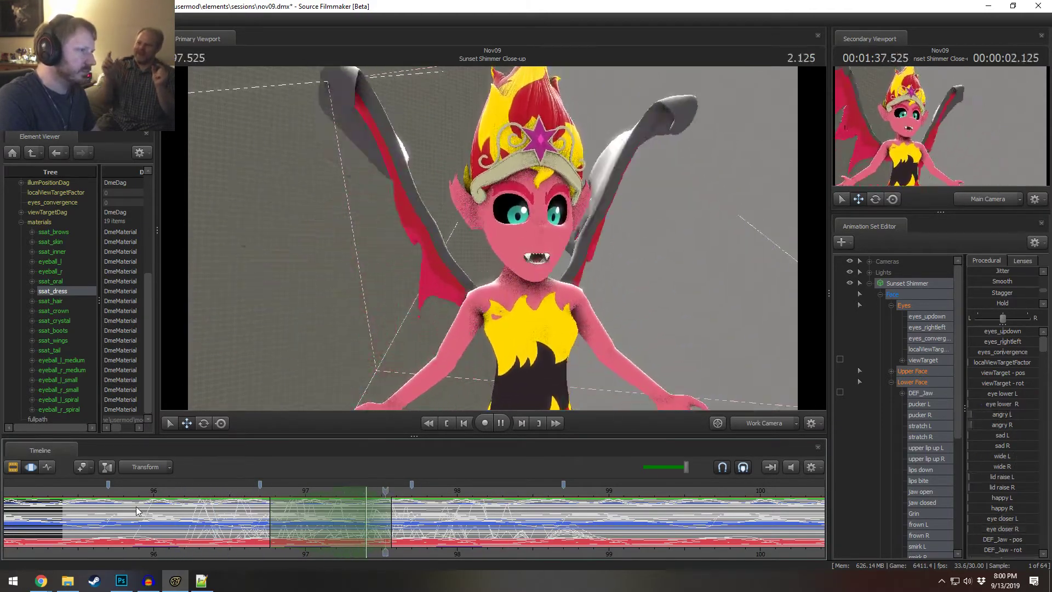
key("space")
- Enlarge the timeline around 97.4 s and raise both angry controls to nearly full strength there
scroll(208, 516, "up", 2)
left_click_drag(187, 501, 341, 526)
left_click_drag(199, 517, 273, 518)
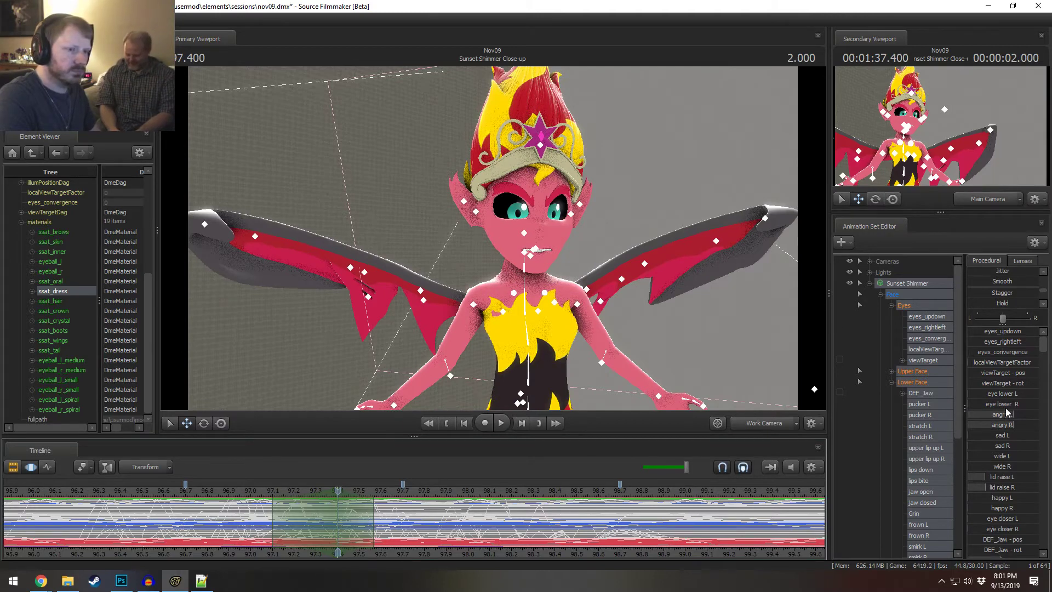
left_click_drag(1004, 413, 1030, 414)
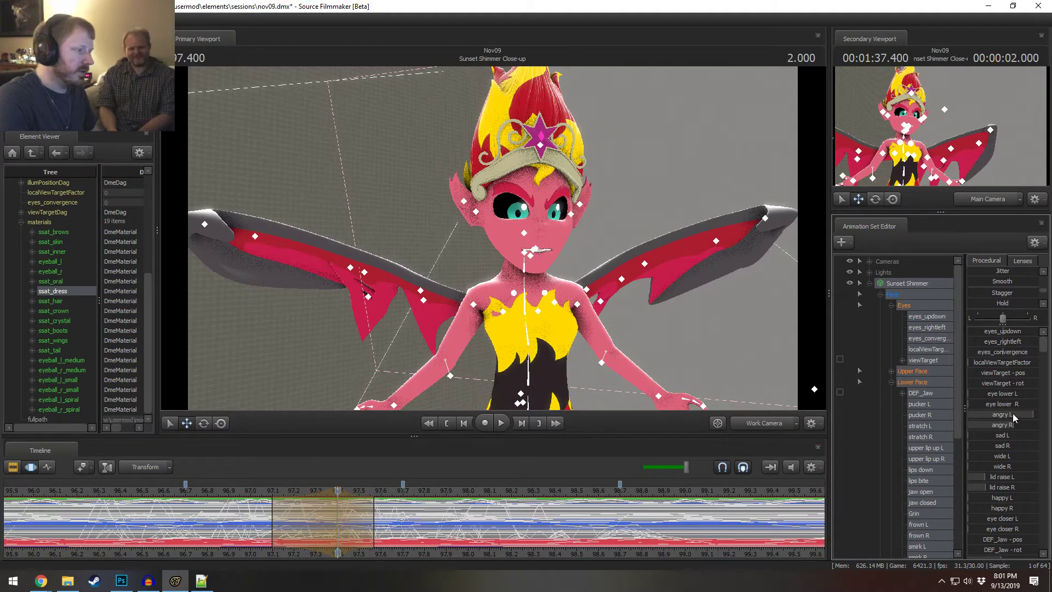
key("ctrl+z")
mouse_move(1009, 414)
left_mouse_down()
mouse_move(1028, 414)
mouse_move(1026, 425)
left_mouse_up()
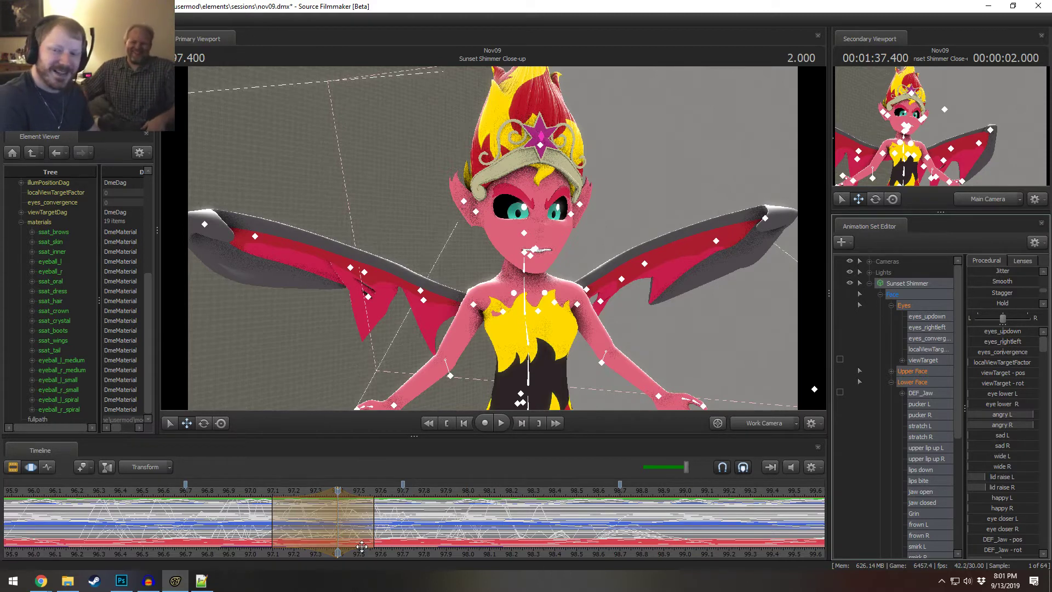
- Review the angry expression and strongly raise both eye lower controls at 97.4 s
left_click(180, 489)
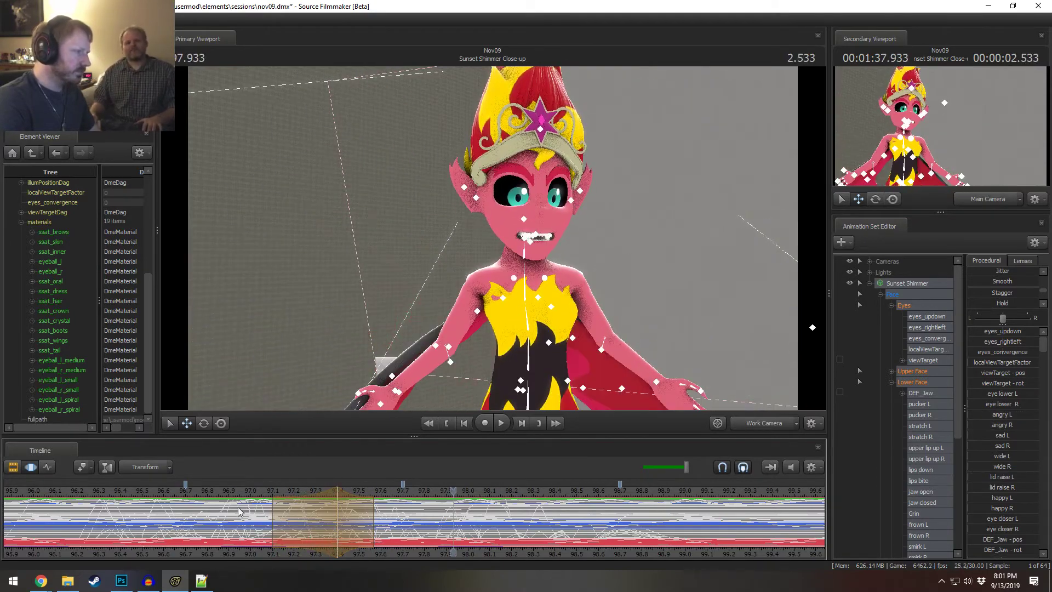
left_click(247, 496)
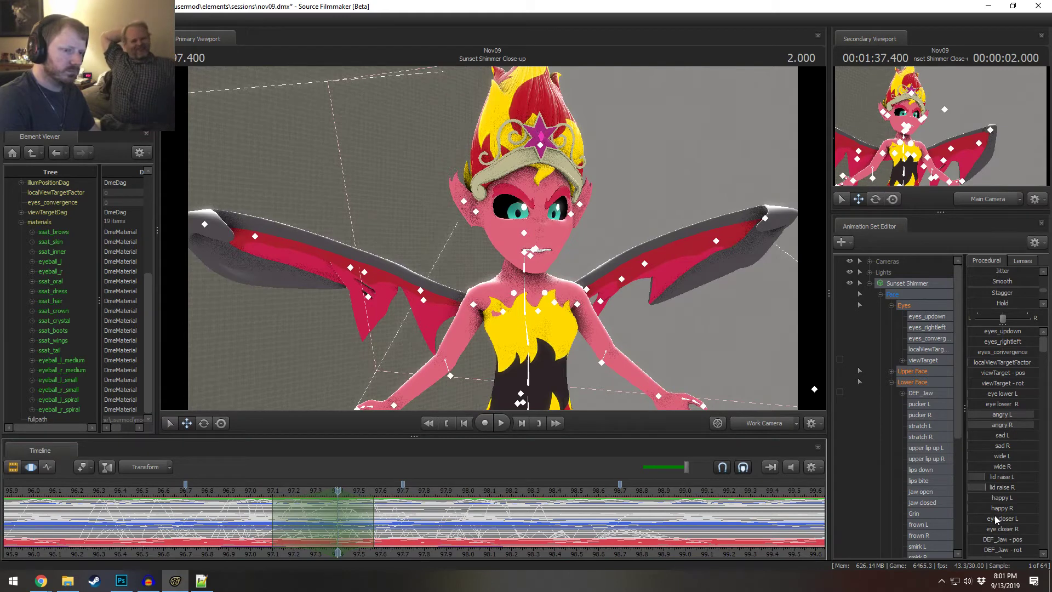
left_click_drag(995, 521, 1005, 521)
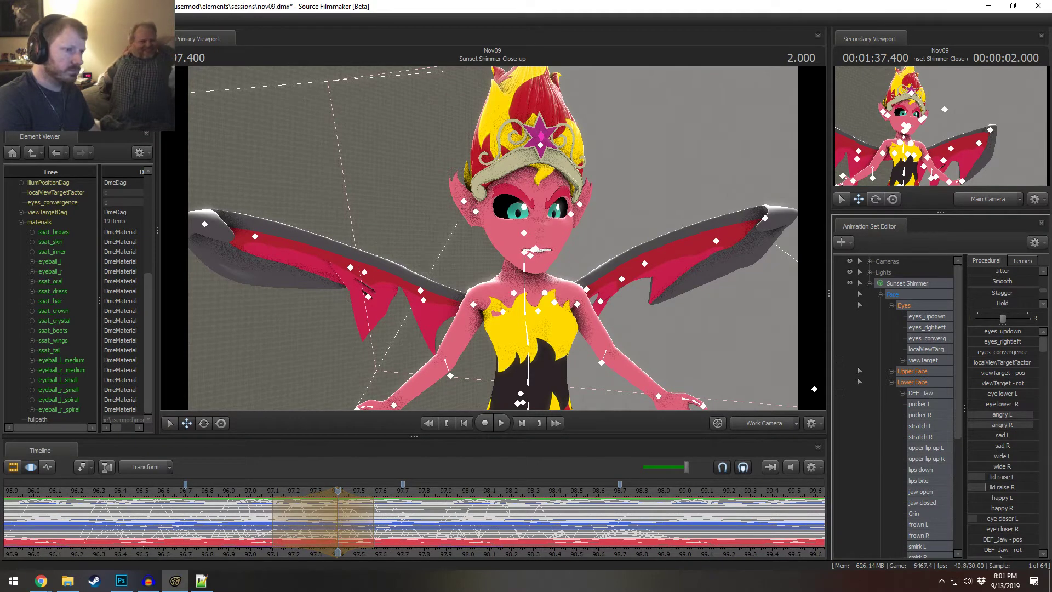
key("ctrl+z")
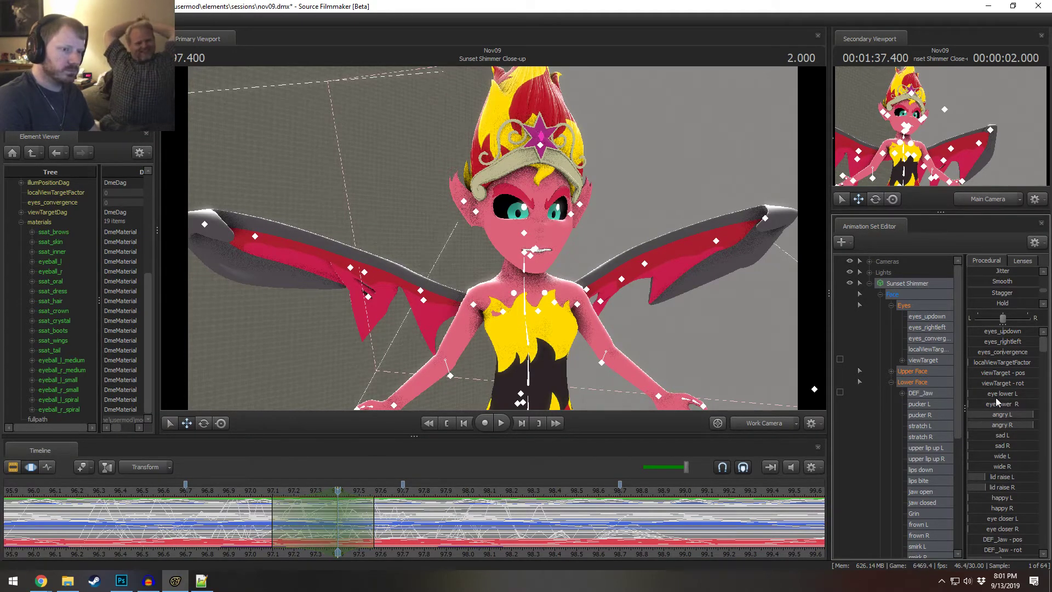
left_click_drag(996, 393, 1027, 404)
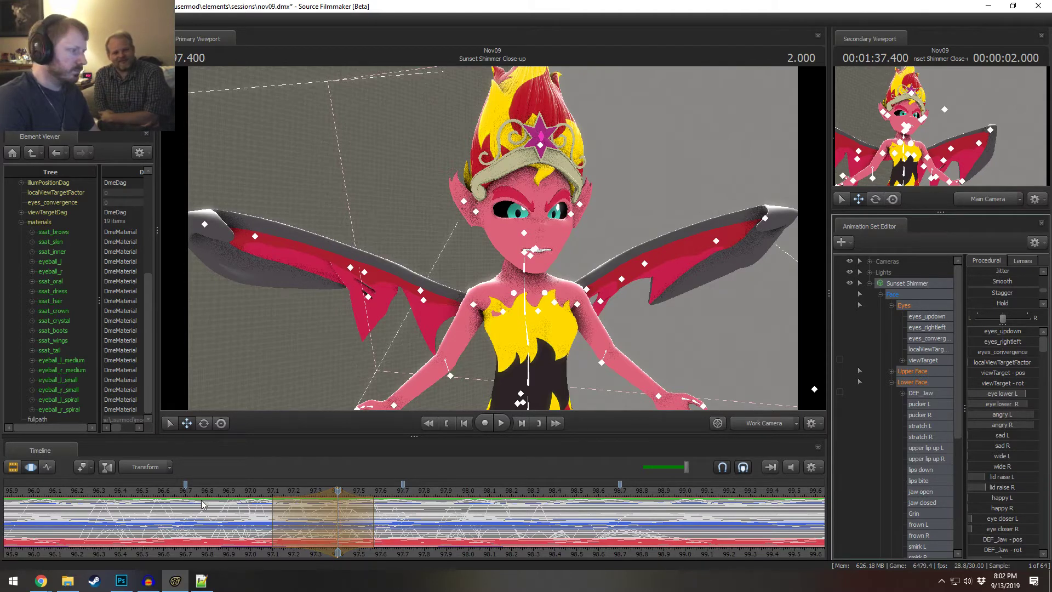
- Play back the expression from about 96.6 s and limit the selection to the Upper Face controls
left_click(163, 489)
key("space")
key("space")
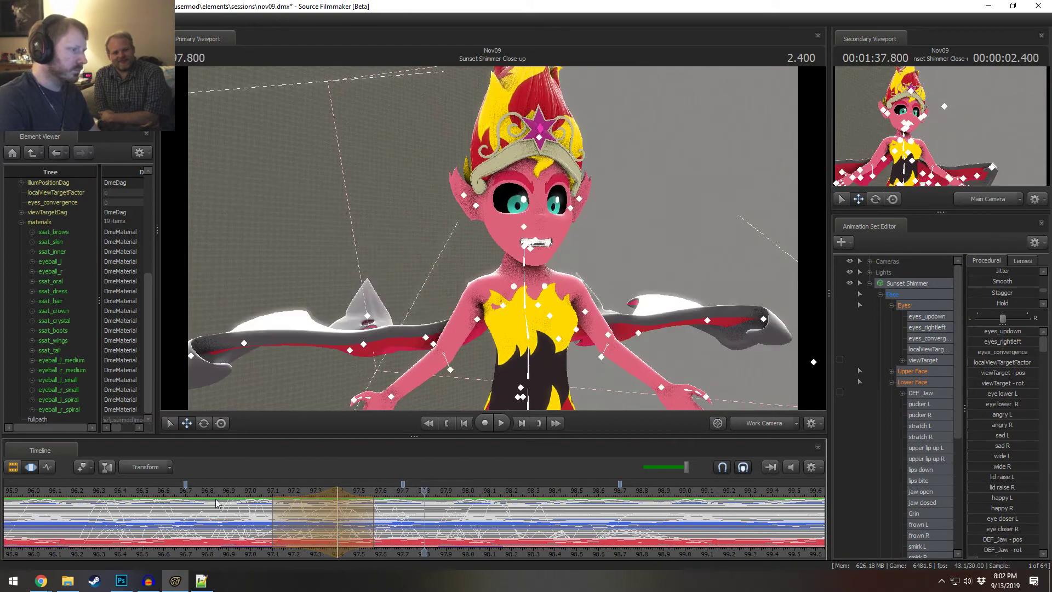
left_click(916, 373)
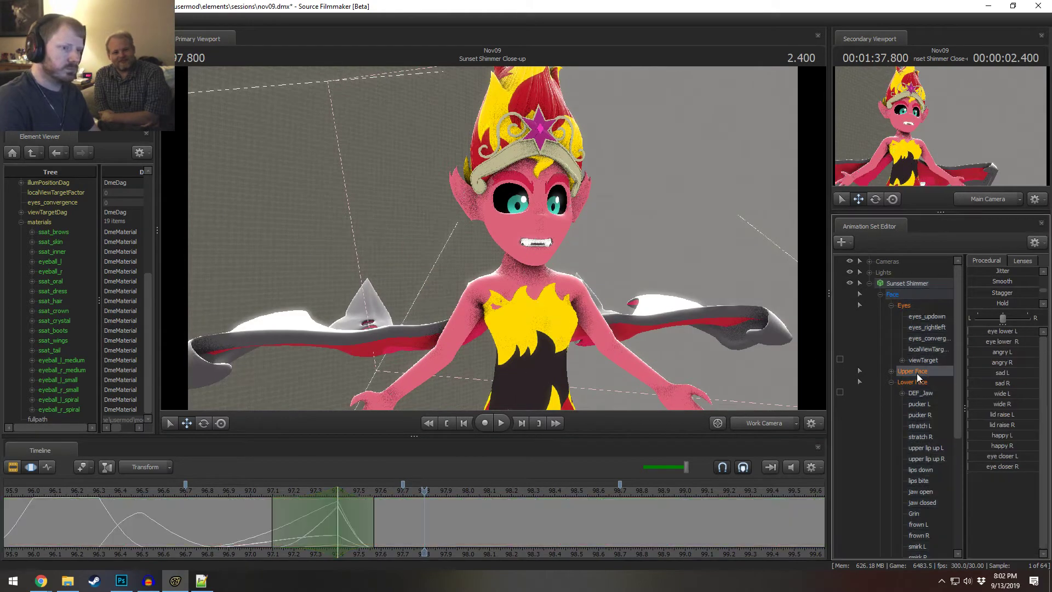
- Ease the upper-face animation curves between about 97.5 and 97.8 s, and play back the transition from about 97.2 s
mouse_move(367, 533)
left_mouse_down("shift")
mouse_move(335, 533)
mouse_move(376, 523)
mouse_move(416, 531)
left_mouse_up("shift")
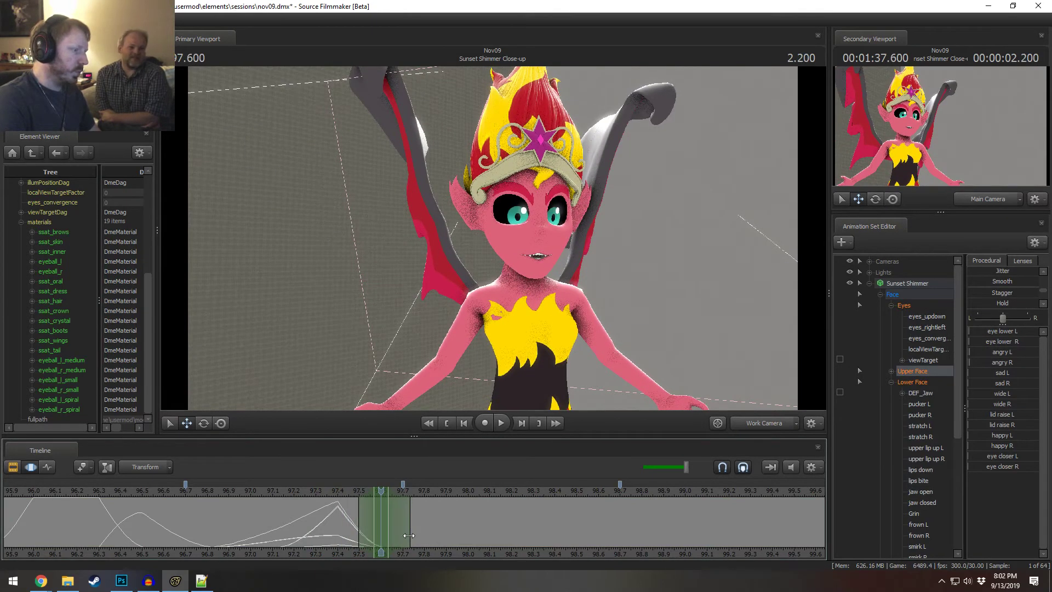
scroll(998, 285, "down", 2)
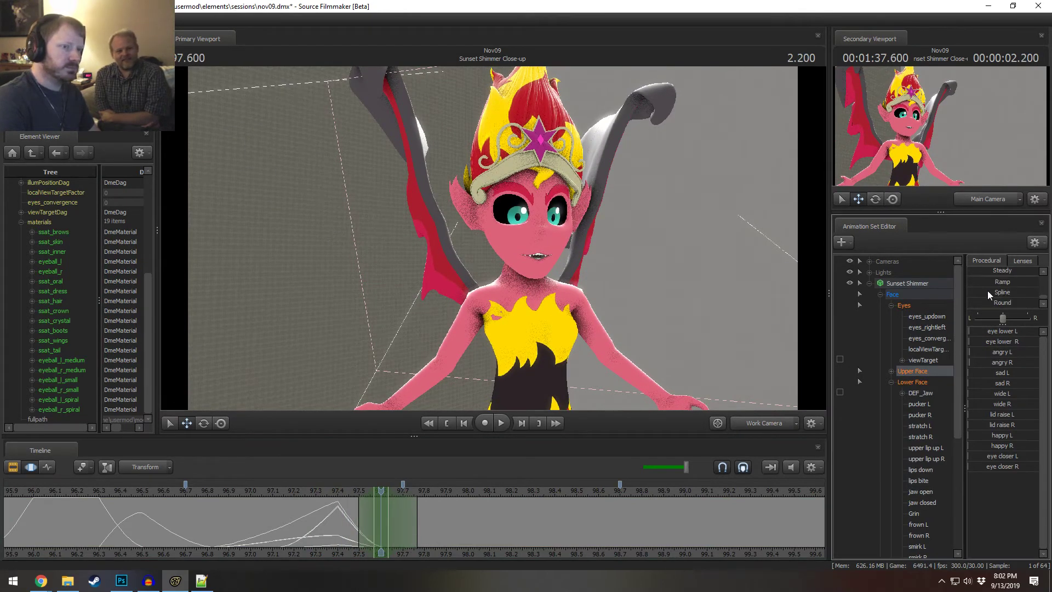
left_click(301, 490)
key("space")
key("space")
left_click(382, 517)
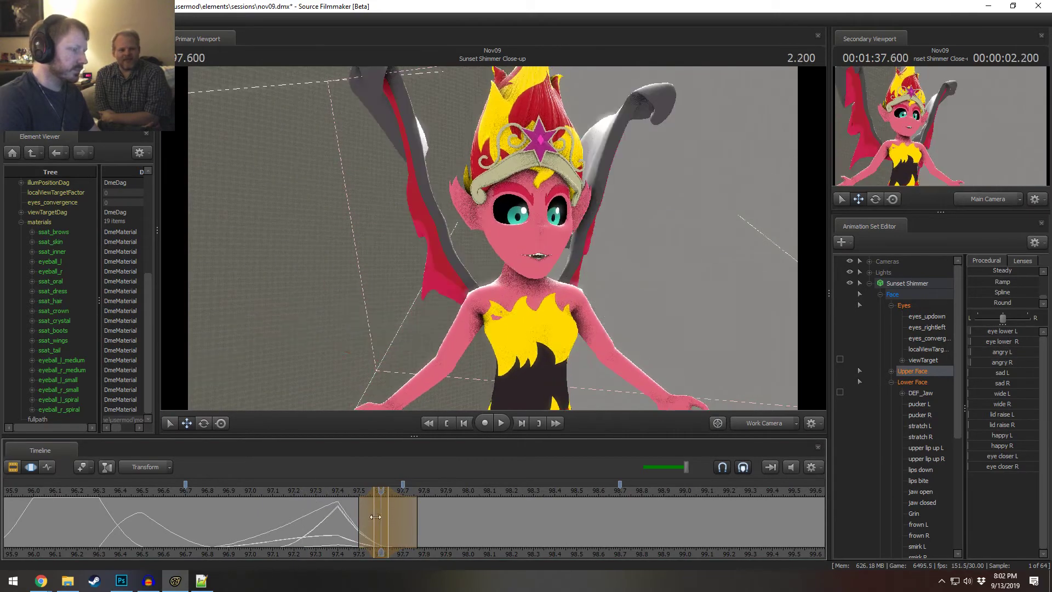
key("Return")
left_click(292, 491)
key("space")
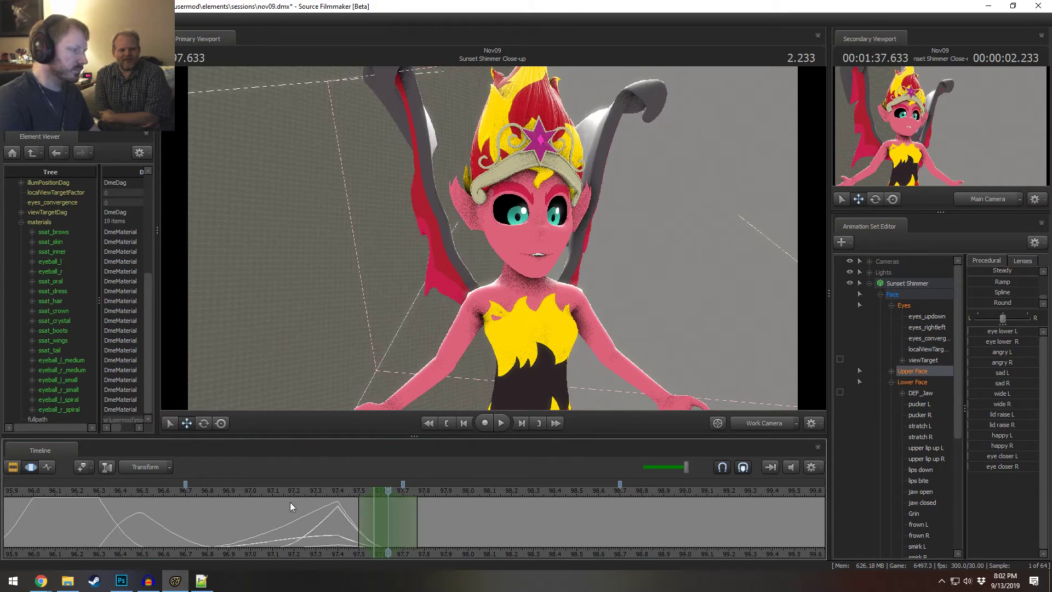
- Mark the time range from 97.4 to 97.6 s and play back the expression from about 96.9 s
mouse_move(323, 518)
left_mouse_down()
mouse_move(338, 533)
mouse_move(386, 537)
mouse_move(378, 530)
left_mouse_up()
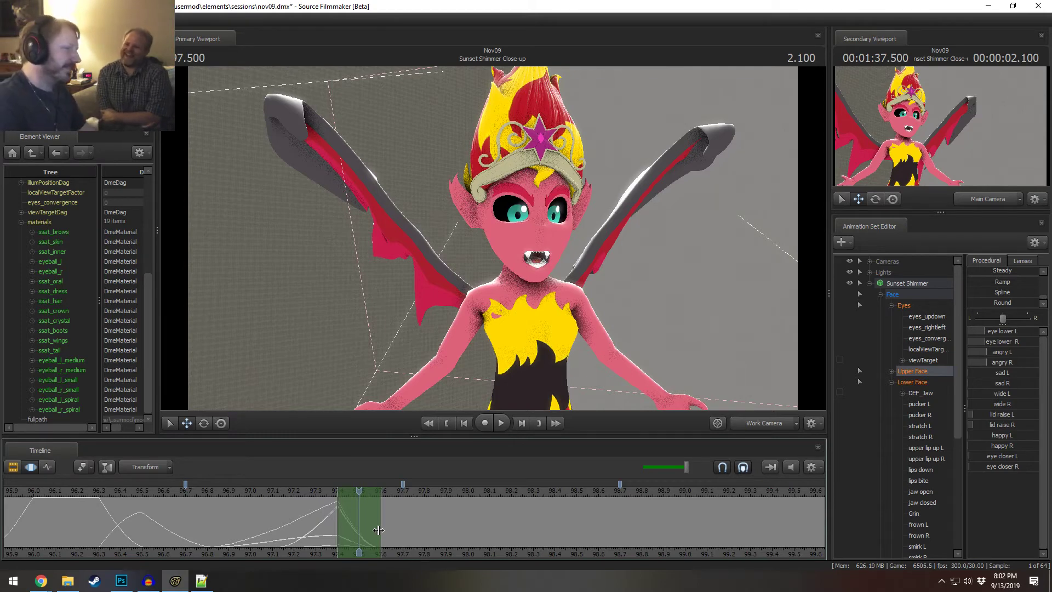
left_click(279, 491)
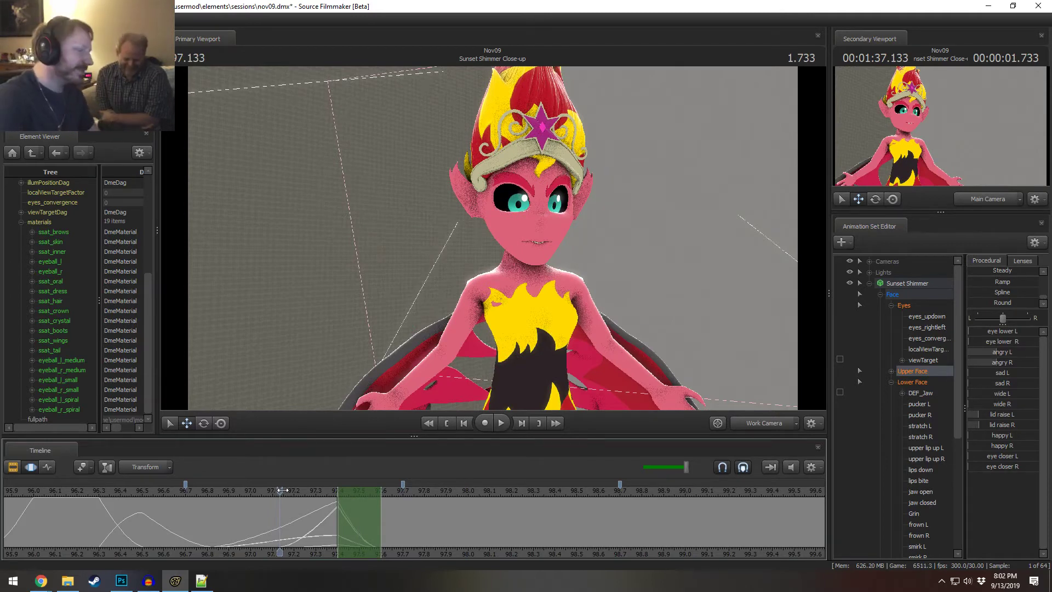
left_click(229, 493)
key("space")
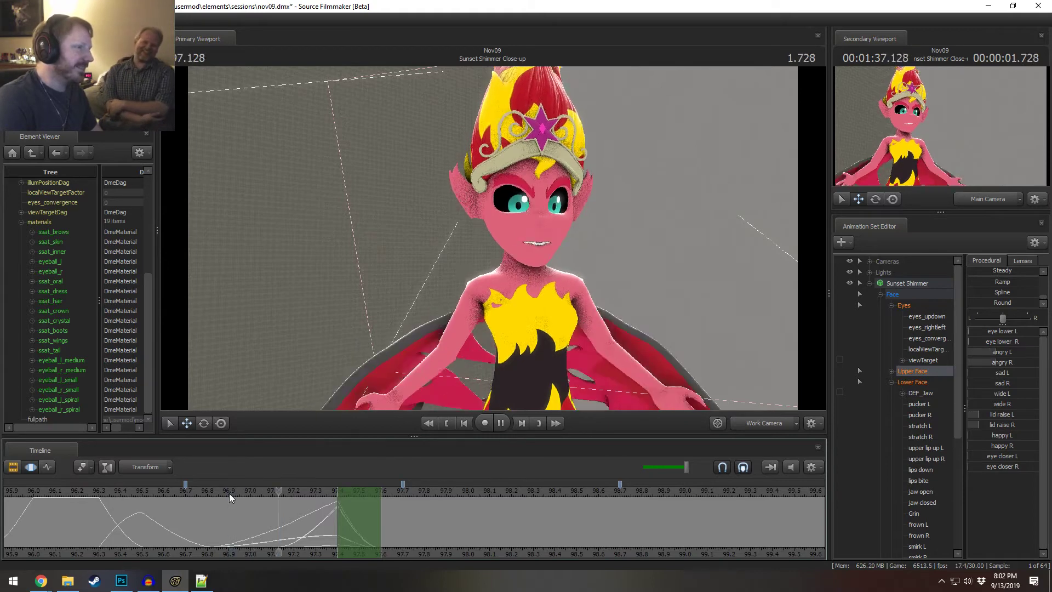
key("space")
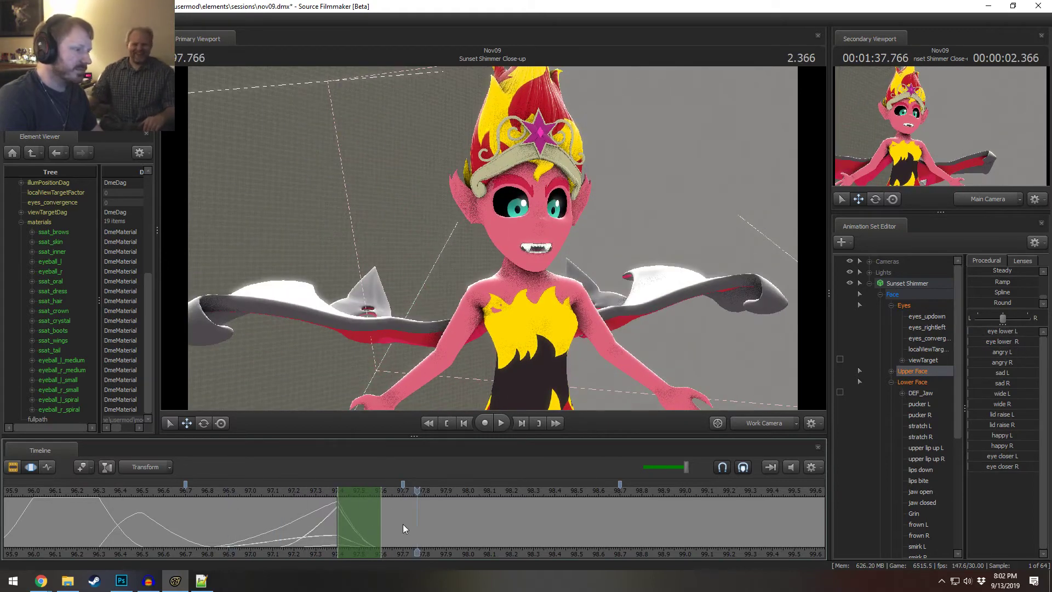
- Ease only the eye lower and angry curves between about 97.0 and 97.3 s, and play them back from about 96.7 s
left_click(891, 371)
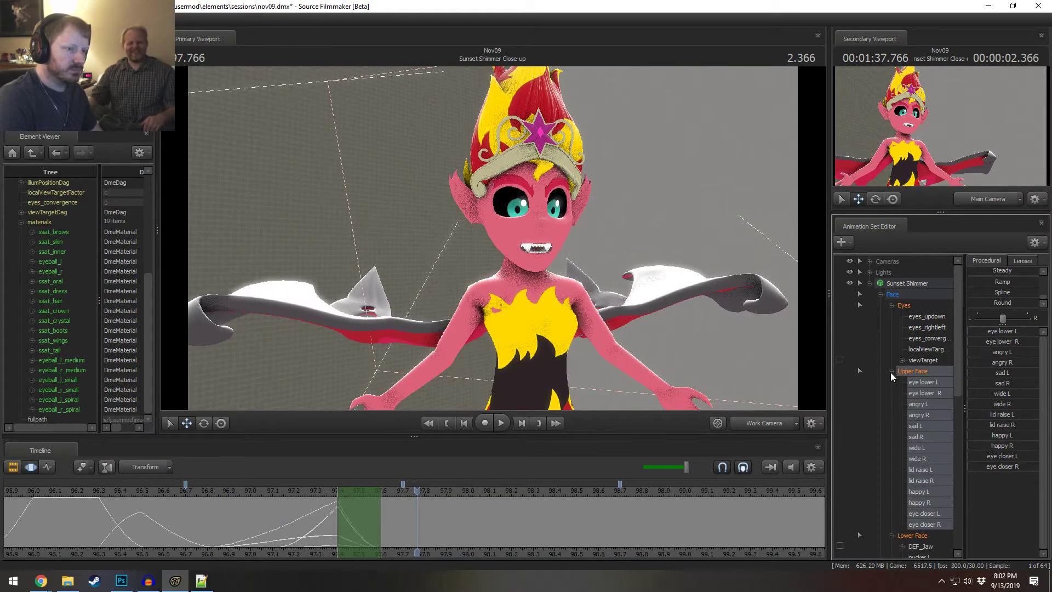
left_click(923, 415)
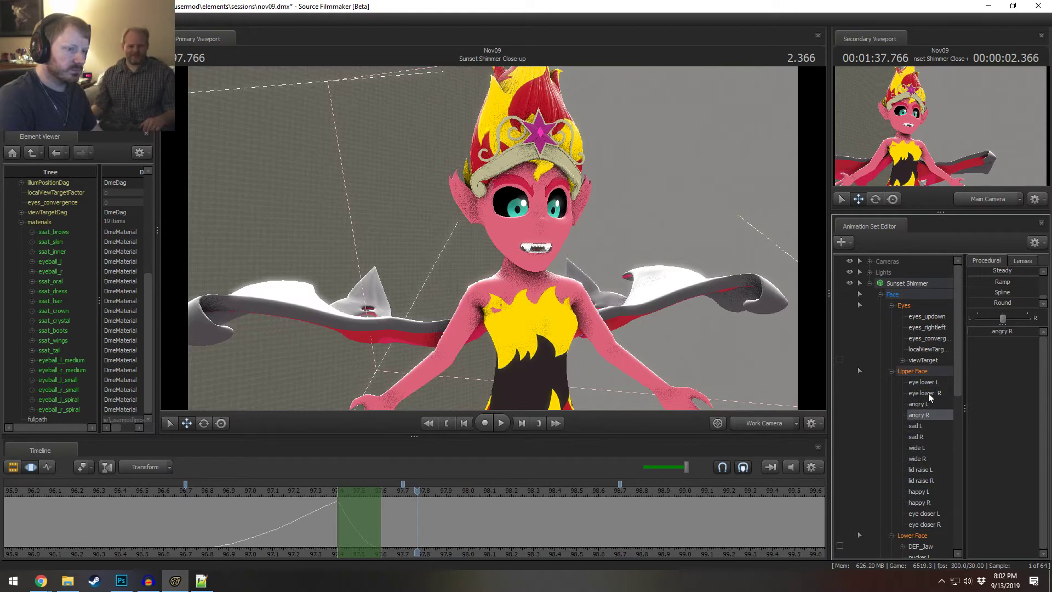
left_click(930, 383)
left_click(926, 414, "shift")
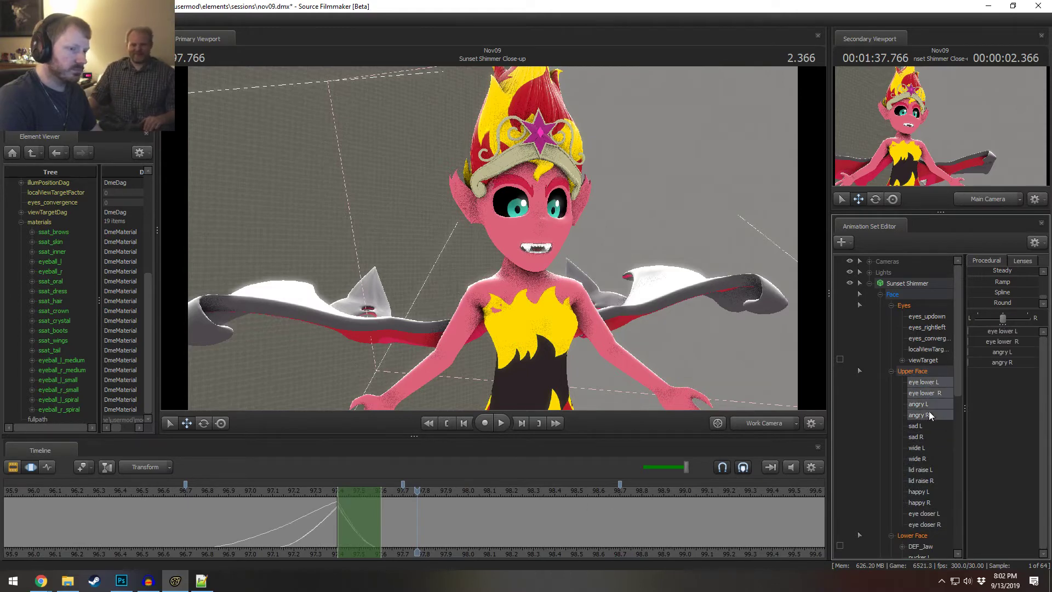
left_click_drag(315, 536, 254, 537, "shift")
scroll(273, 537, "up", 2)
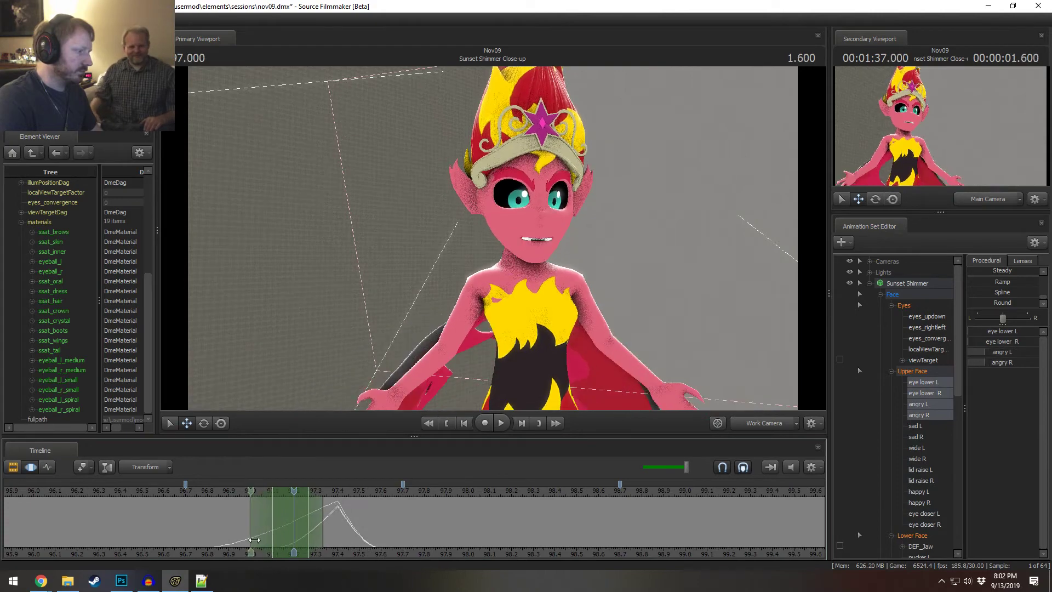
left_click(999, 300)
left_click(188, 492)
key("space")
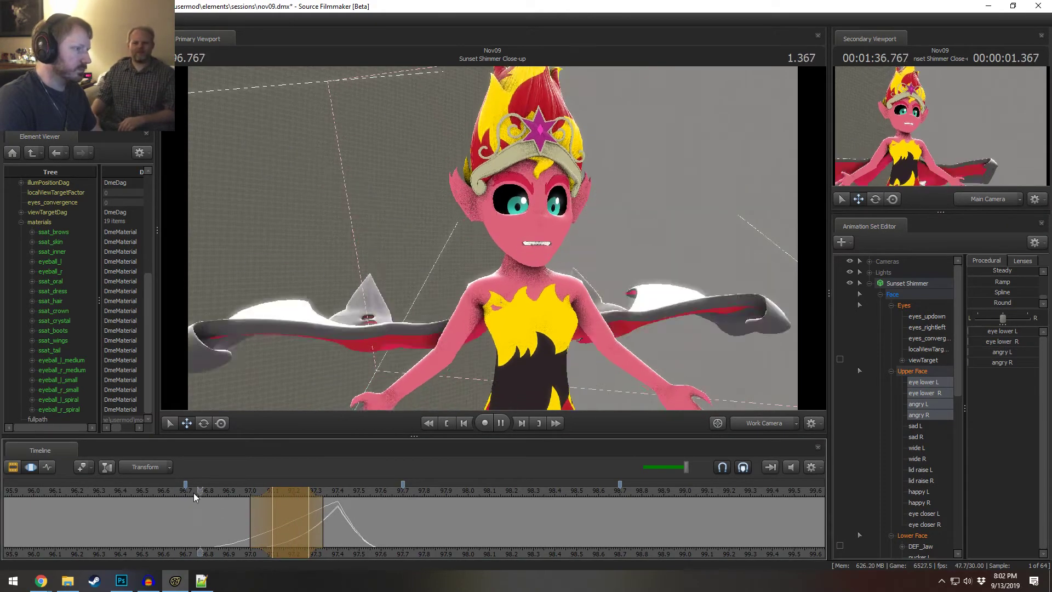
key("space")
- Set a time selection holding from about 98.2 to 98.5 s, with falloffs reaching about 97.8 and 98.7 s
key("shift")
left_click_drag(313, 519, 571, 541)
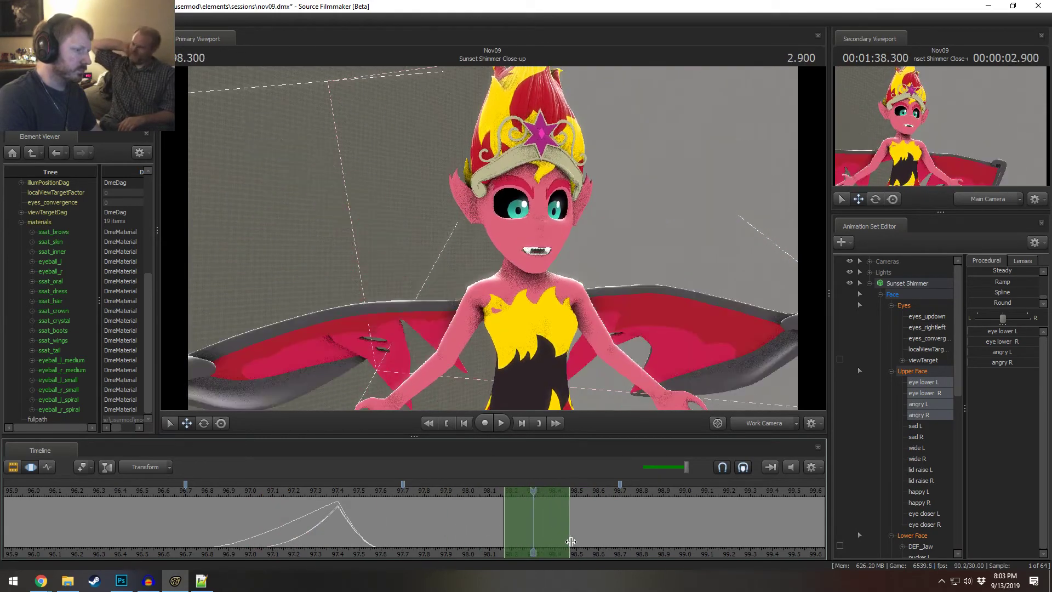
left_click(450, 492)
key("space")
key("space")
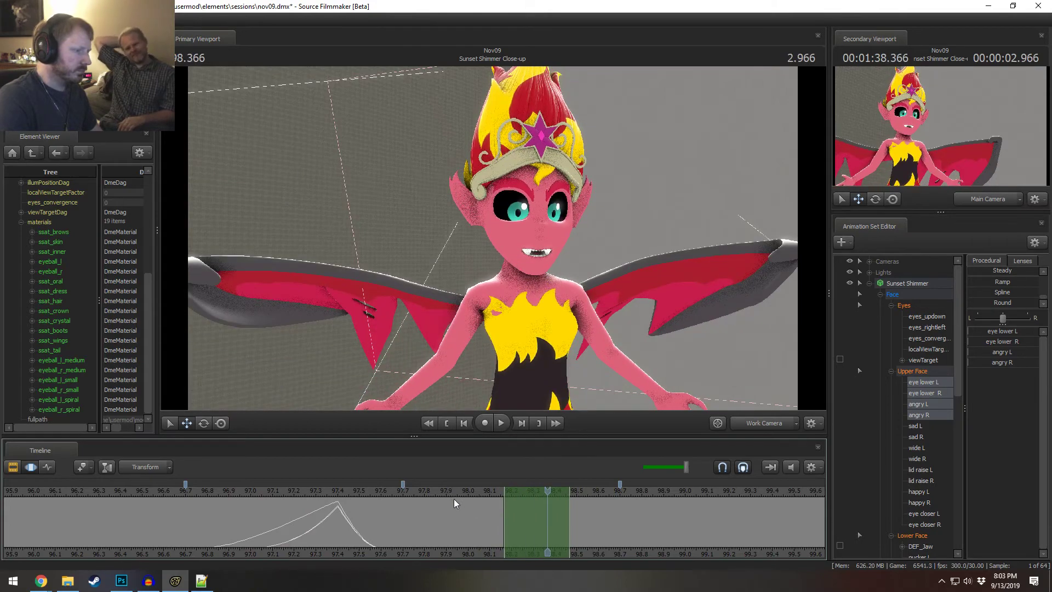
key("space")
scroll(507, 514, "up", 4)
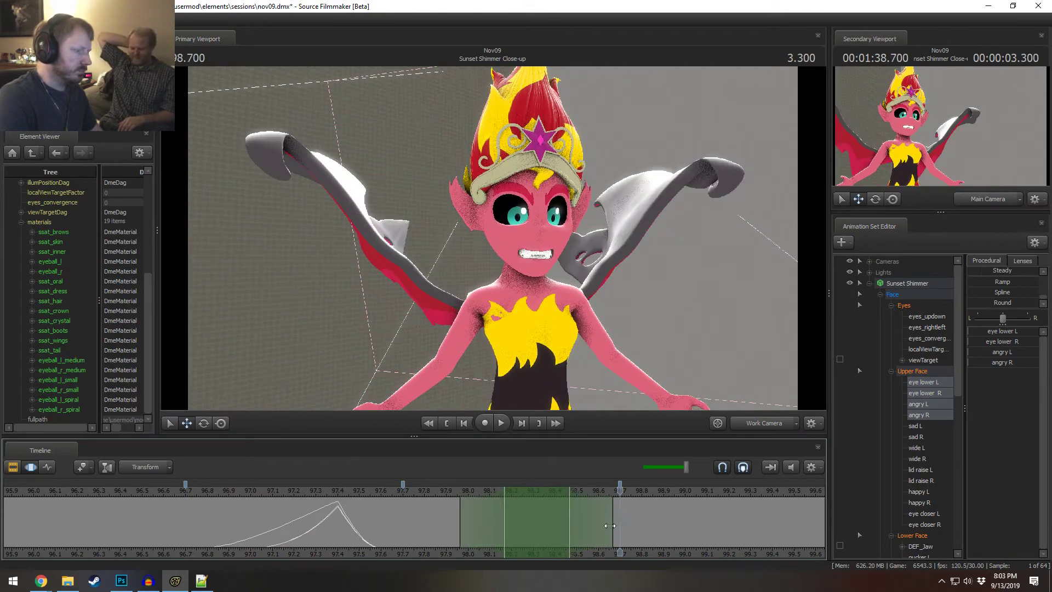
left_click_drag(460, 507, 440, 505)
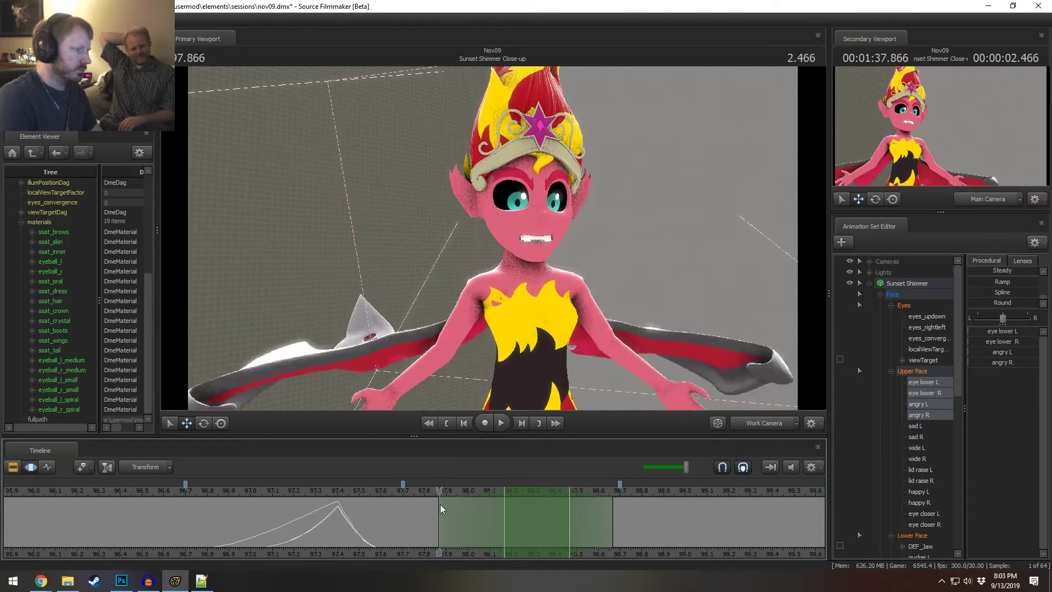
left_click(509, 517)
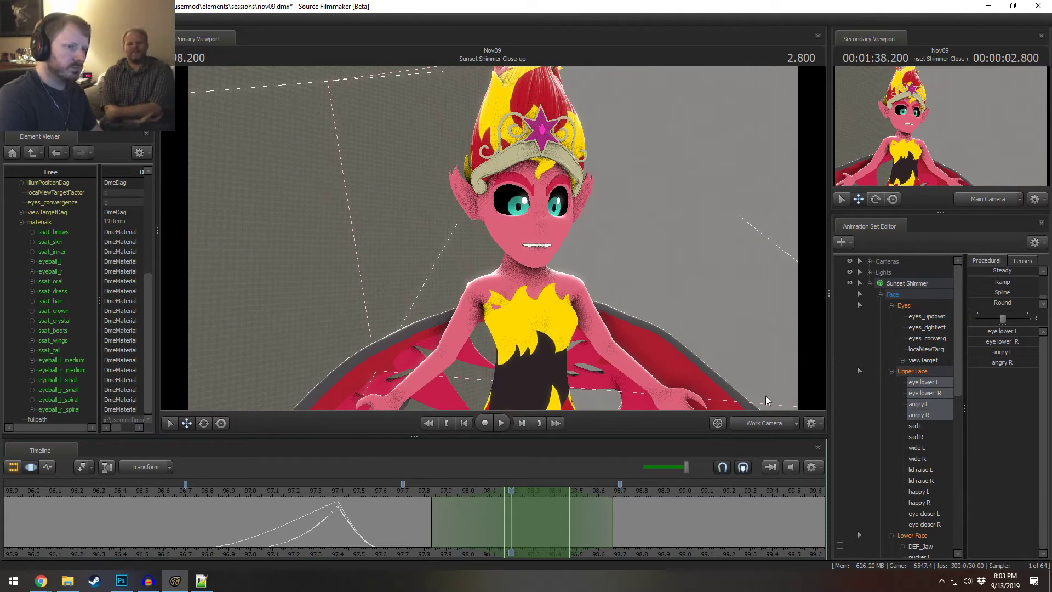
- Blend all Upper Face controls in the selected range about halfway toward their 97.4 s pose, and play back the result
left_click(338, 500)
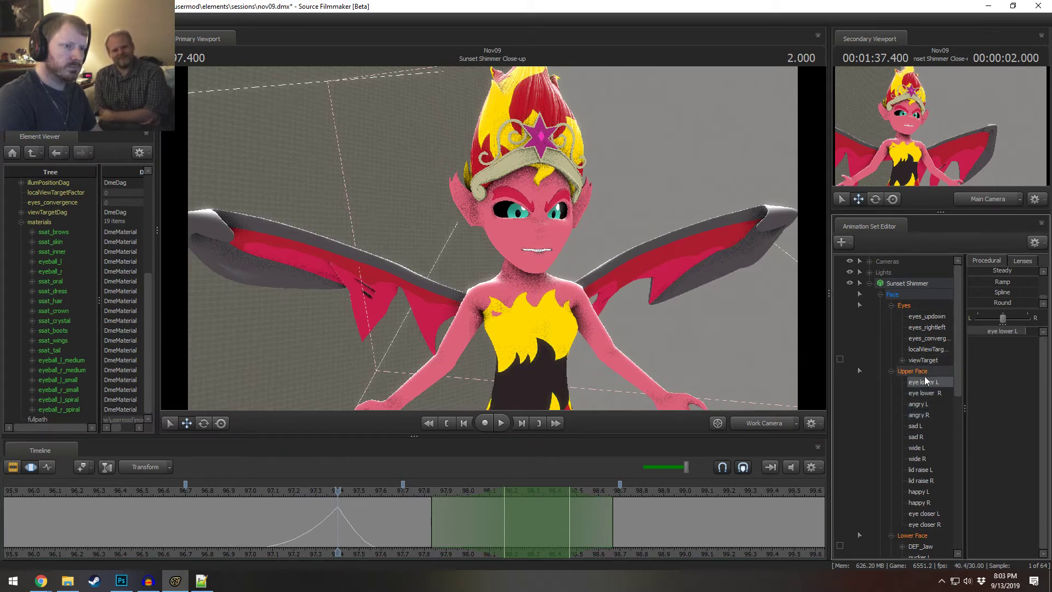
left_click(912, 371)
scroll(1001, 297, "up", 1)
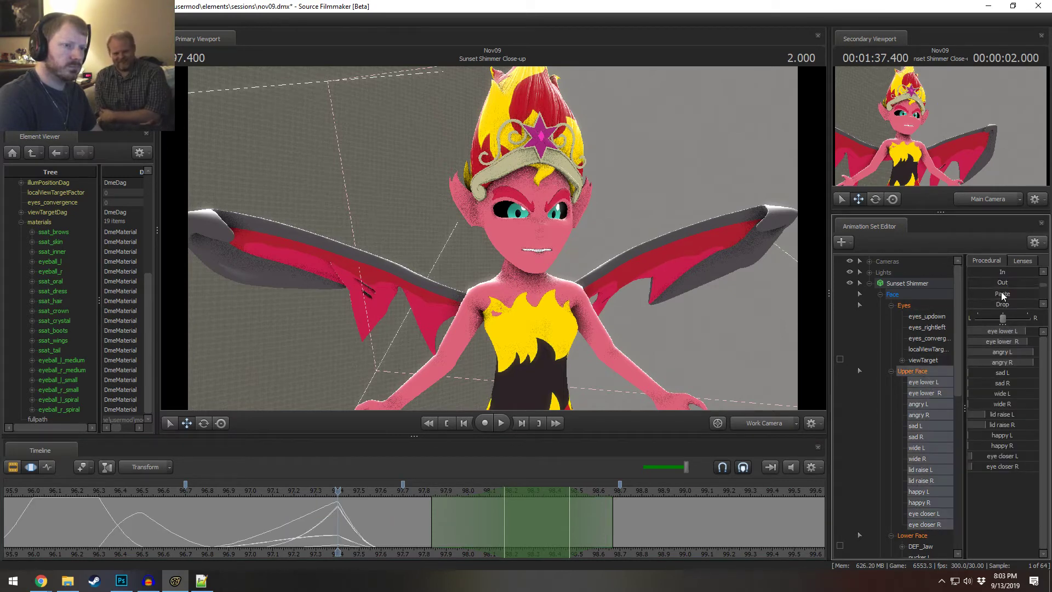
scroll(995, 294, "up", 2)
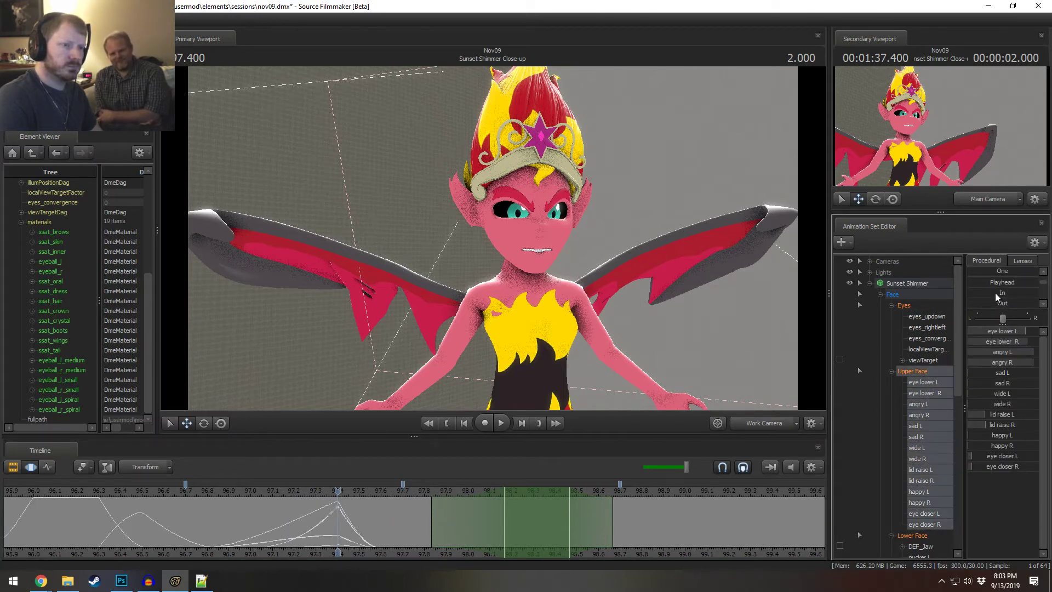
left_click_drag(994, 282, 1026, 282)
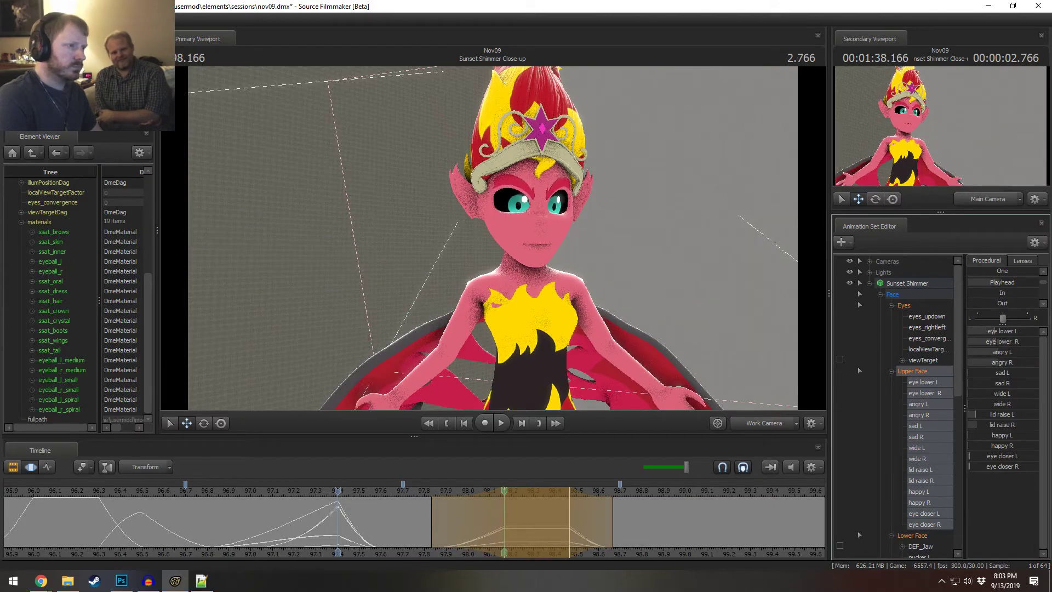
left_click(355, 491)
key("space")
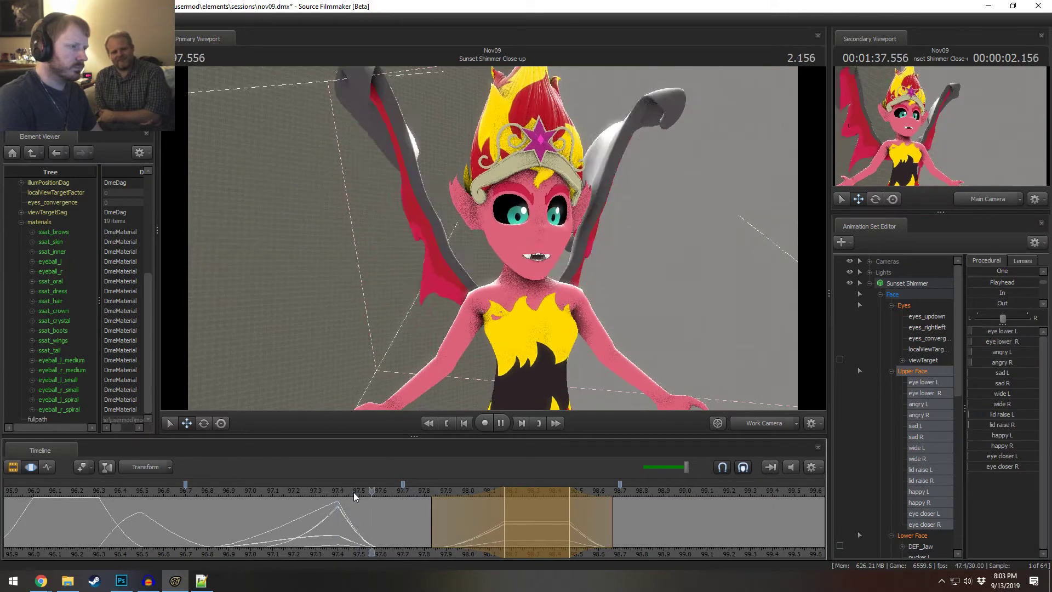
key("space")
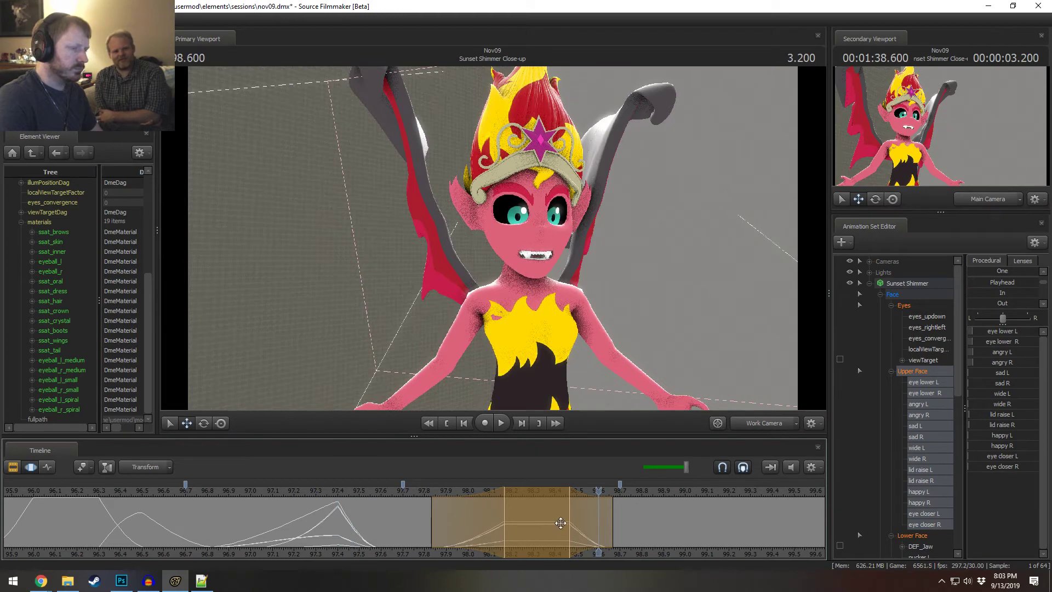
- Carry the upper-face pose from about 98.3 s onward past 98.6 s and raise both angry controls to nearly full strength
key("shift")
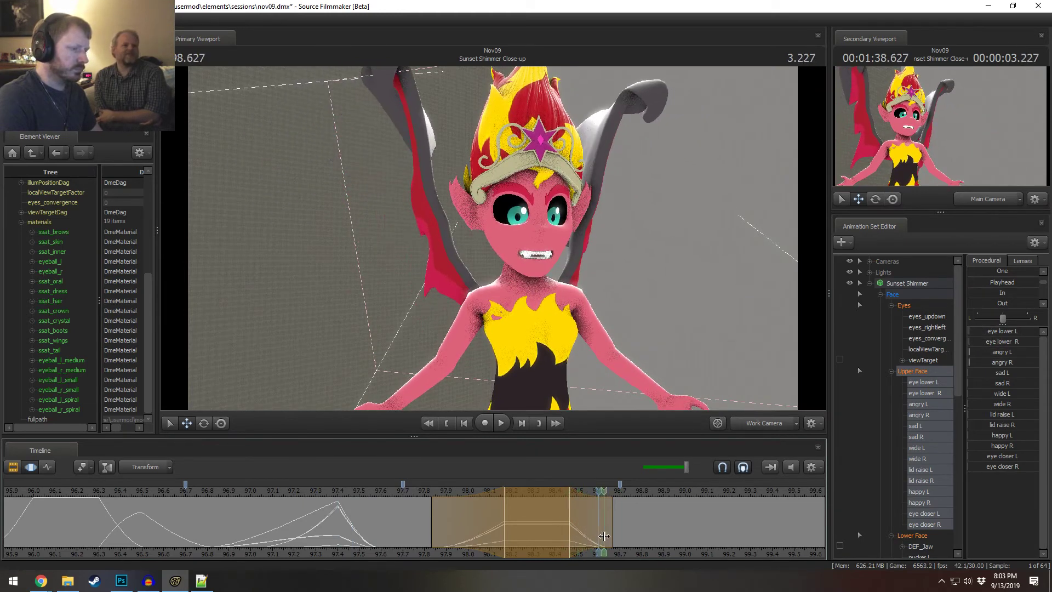
left_click_drag(603, 536, 752, 524, "shift")
scroll(695, 521, "up", 4)
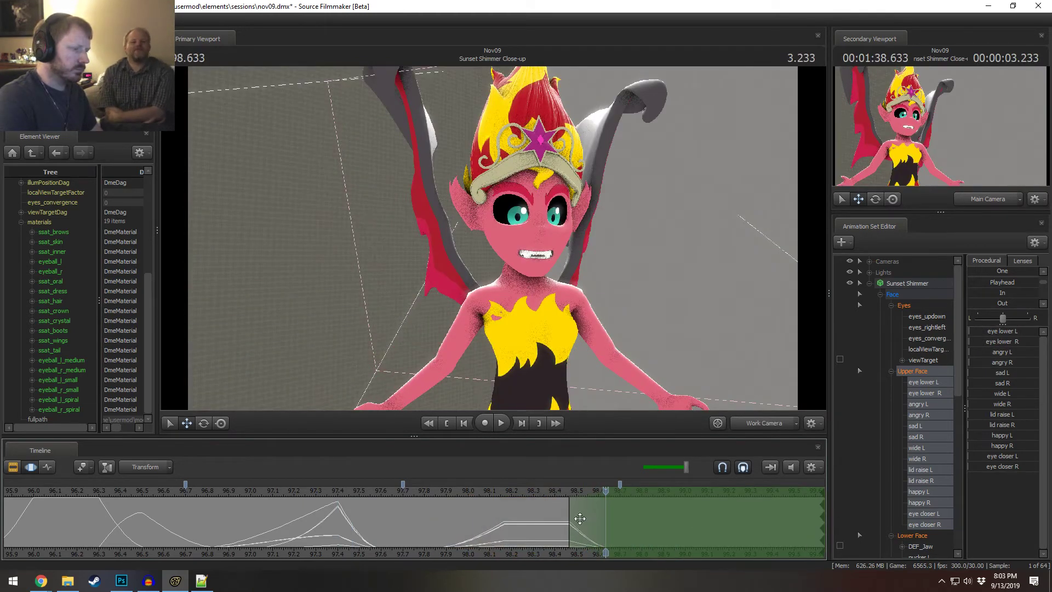
left_click(541, 493)
left_click_drag(1002, 283, 1029, 283)
mouse_move(994, 354)
left_mouse_down()
mouse_move(1036, 352)
mouse_move(1022, 351)
mouse_move(1033, 352)
mouse_move(1024, 386)
mouse_move(1004, 359)
mouse_move(1013, 359)
left_mouse_up()
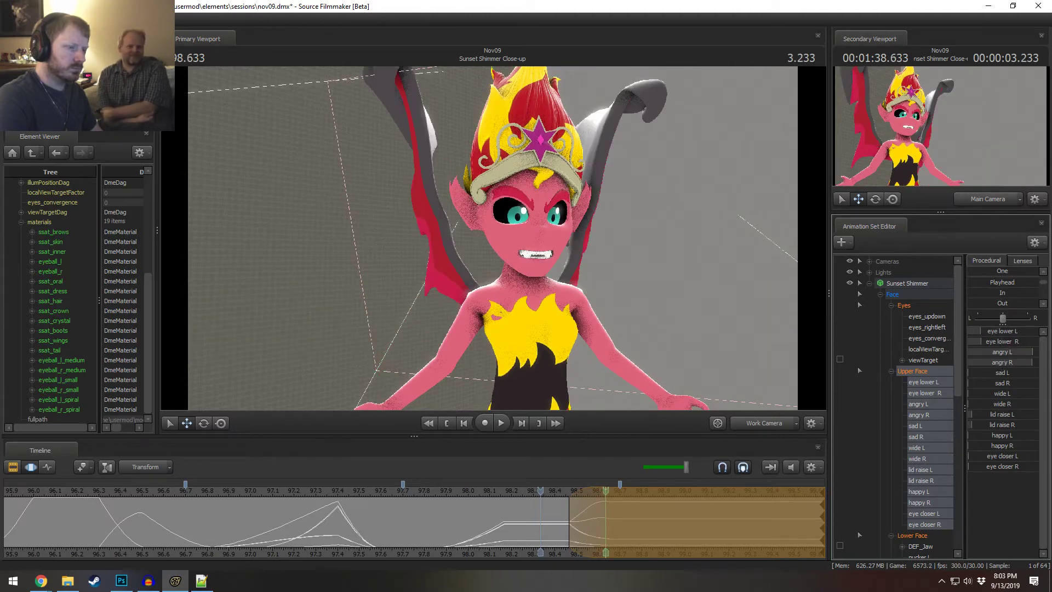
- Play back the second angry expression, replaying it from about 97.7 s
key("space")
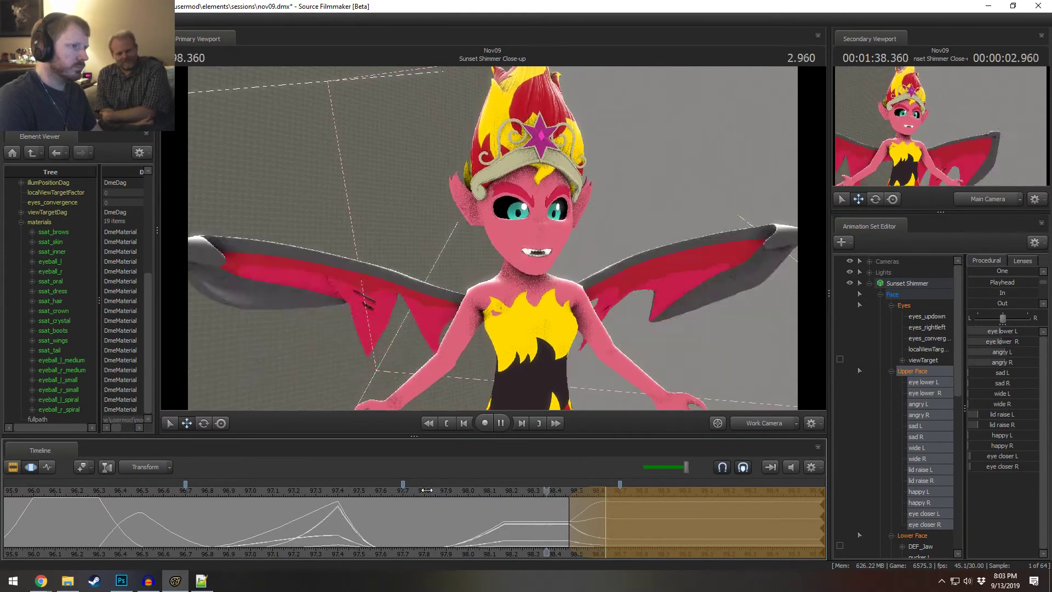
key("space")
left_click(398, 497)
key("space")
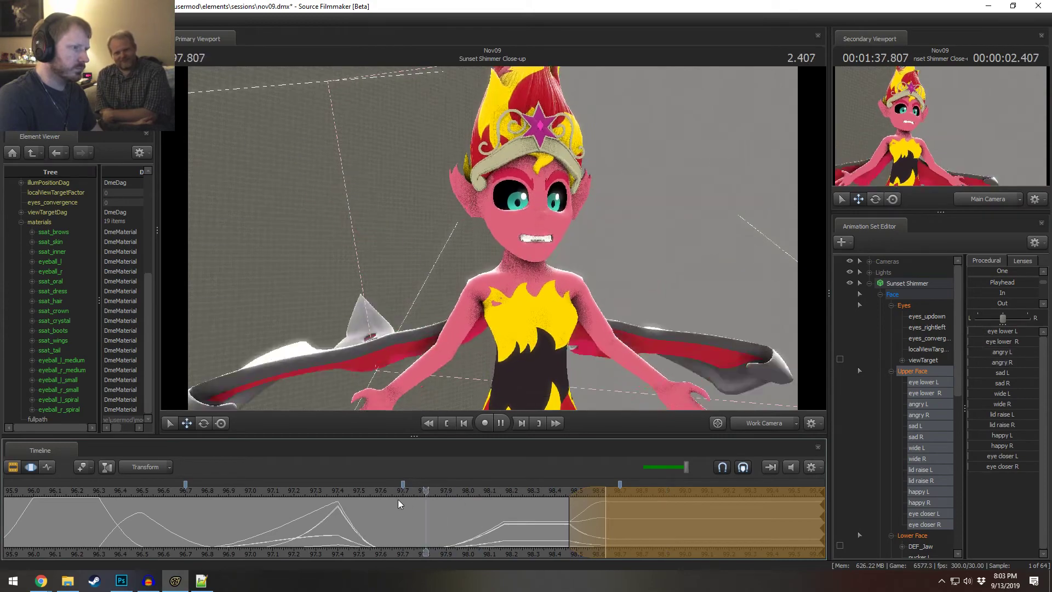
key("space")
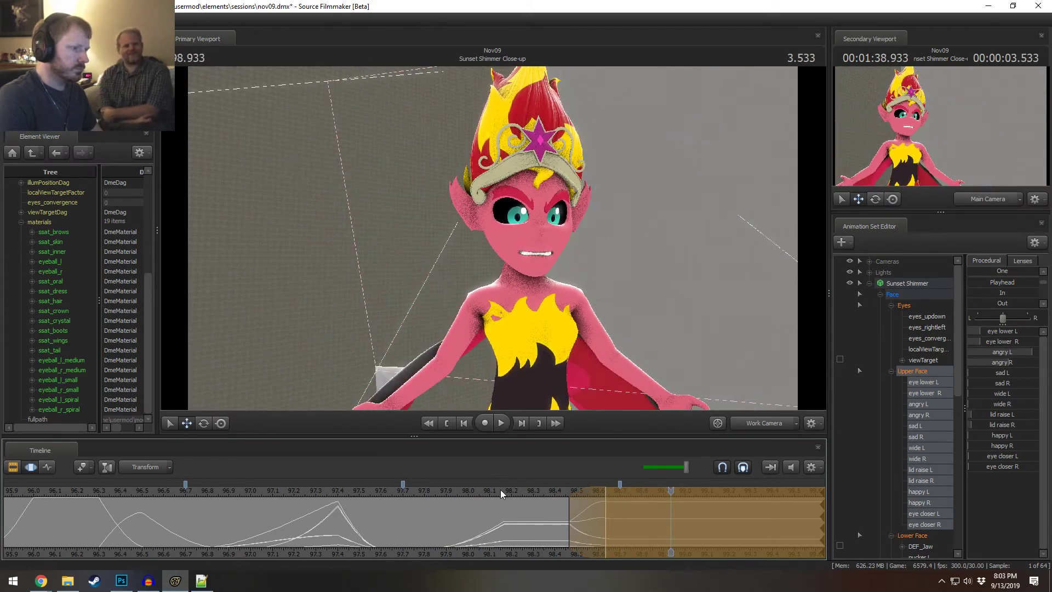
- Raise the angry R control at 98.8 s to match angry L, and play back from about 98.0 s
left_click_drag(501, 489, 641, 512)
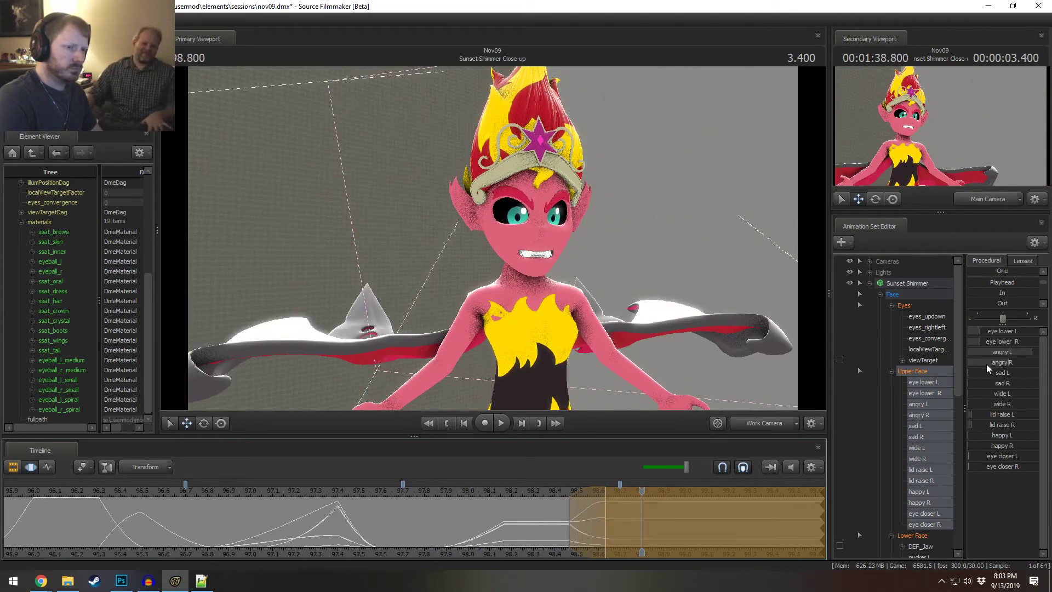
left_click(461, 492)
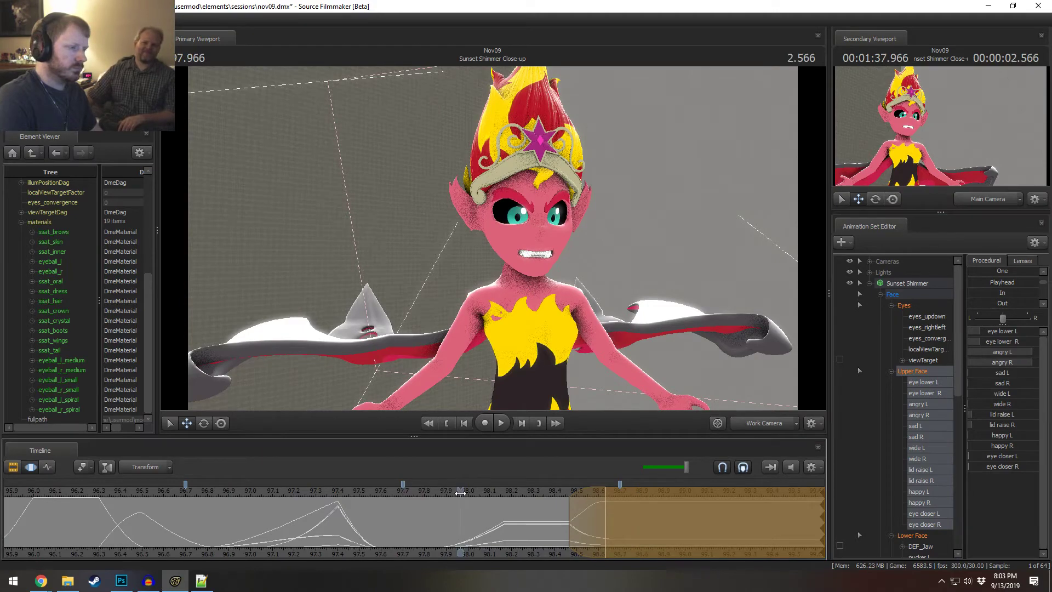
key("space")
key("space")
- Select the dip around 97.7 s with falloffs from about 97.4 to 98.2 s and raise both angry controls about halfway
left_click_drag(448, 517, 493, 533)
scroll(442, 555, "up", 5, "shift")
scroll(397, 534, "down", 1)
scroll(404, 536, "down", 1, "shift")
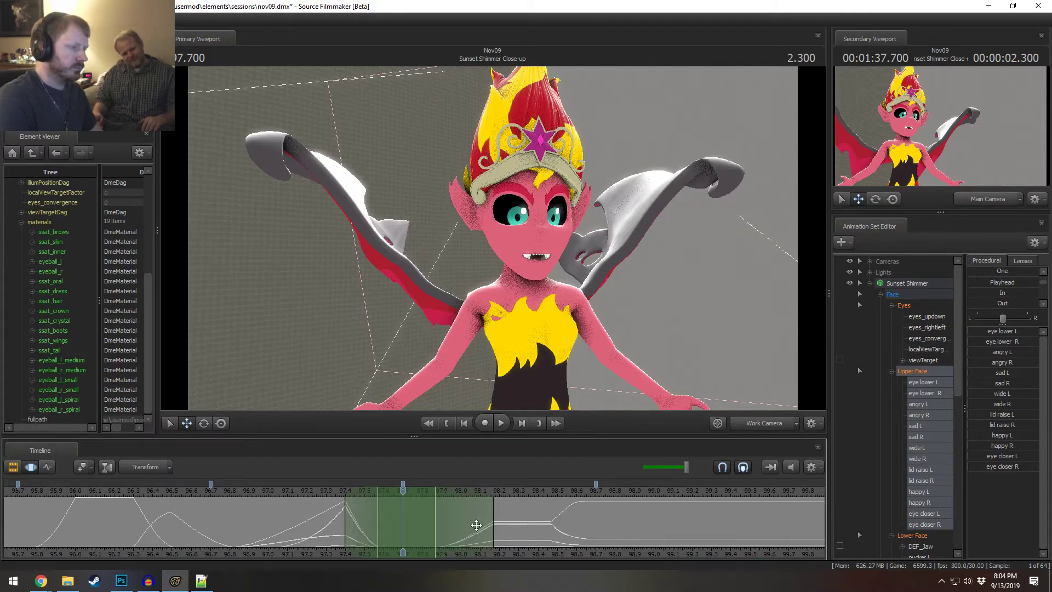
left_click_drag(1001, 353, 994, 367)
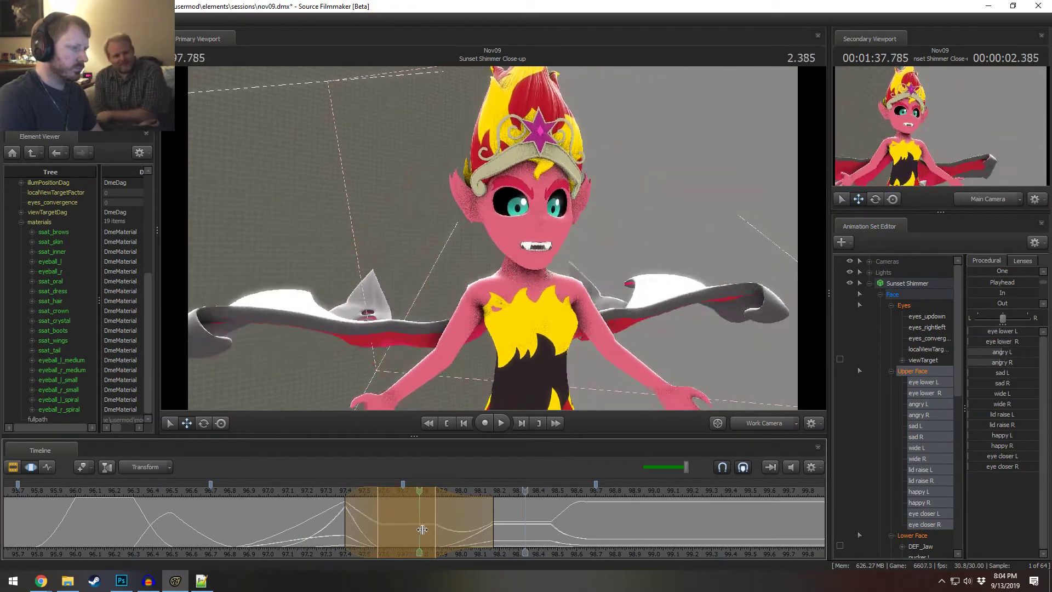
- Select around 98.0 s with falloffs from about 97.8 to 98.2 s, lower the upper-face pose toward zero, and play it back
left_click(462, 536)
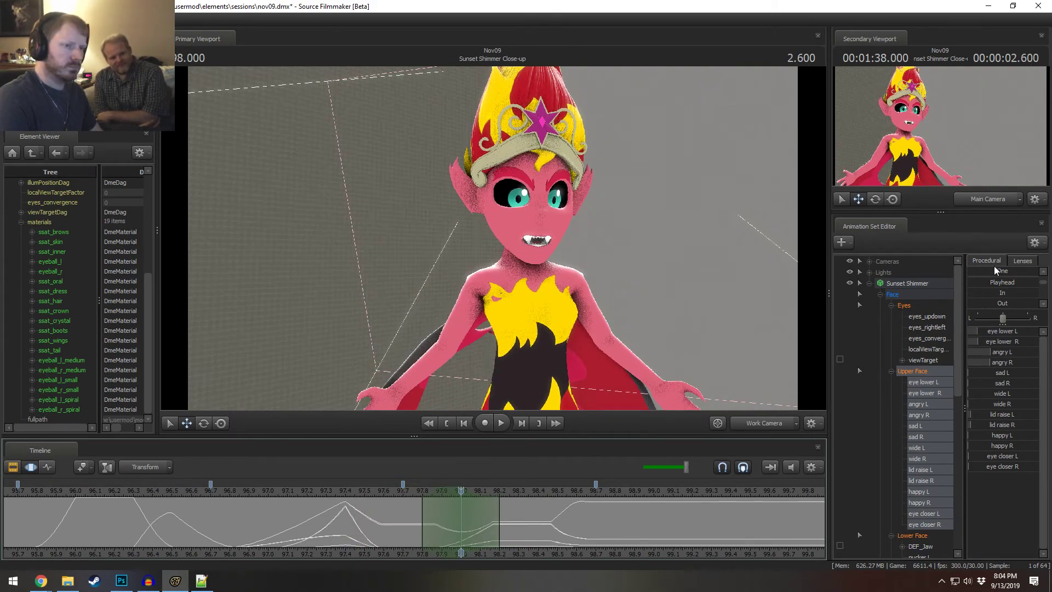
scroll(994, 284, "up", 1)
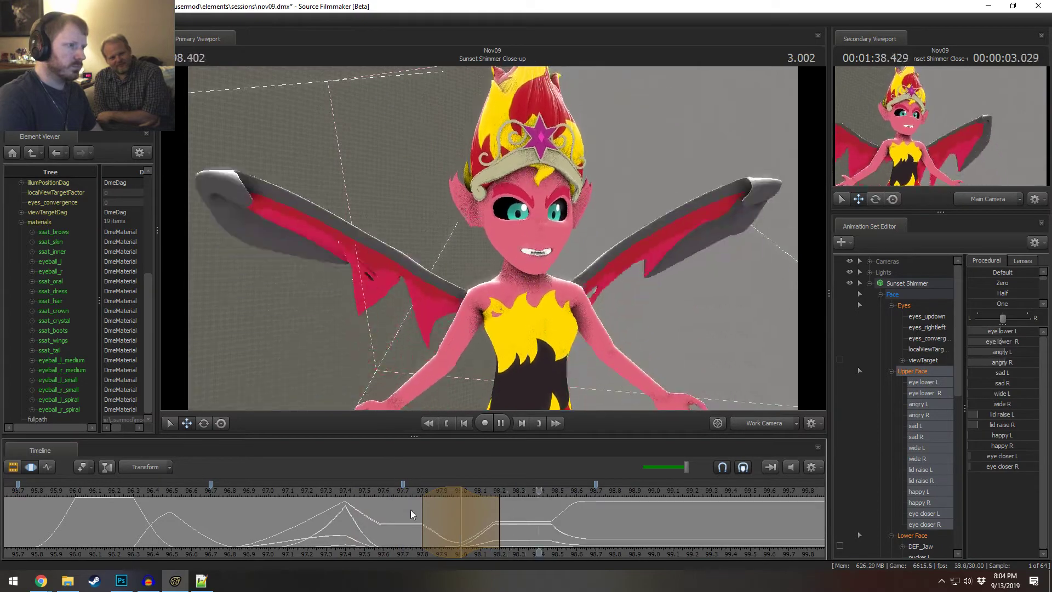
- Select around 98.17 s with falloffs from about 98.0 to 98.5 s, raise both eye lower controls slightly, and play back from about 97.7 s
left_click(497, 536)
left_click(494, 536)
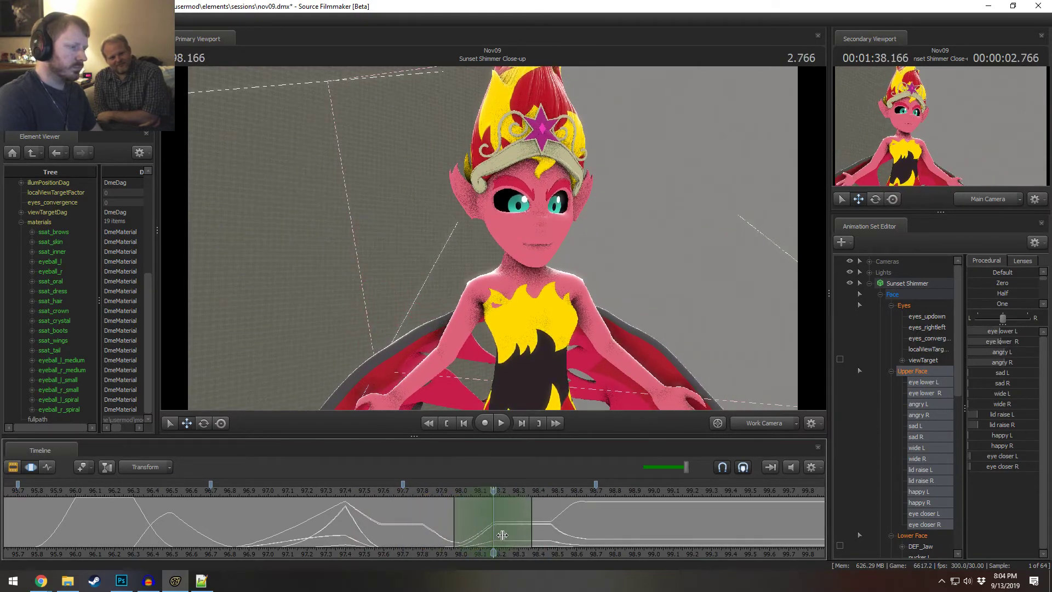
left_click_drag(530, 523, 564, 539)
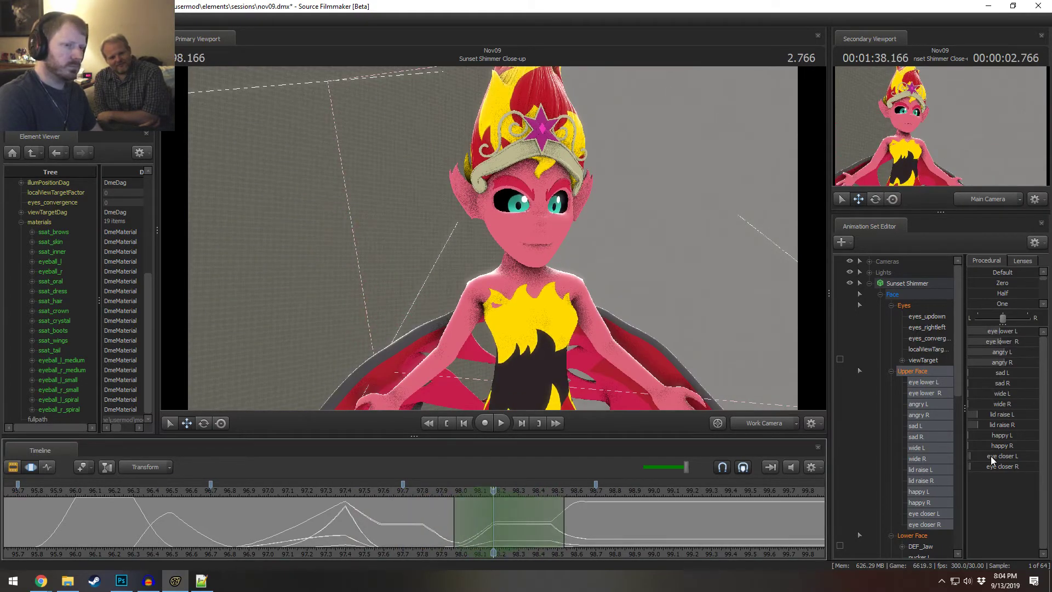
left_click_drag(991, 456, 1003, 456)
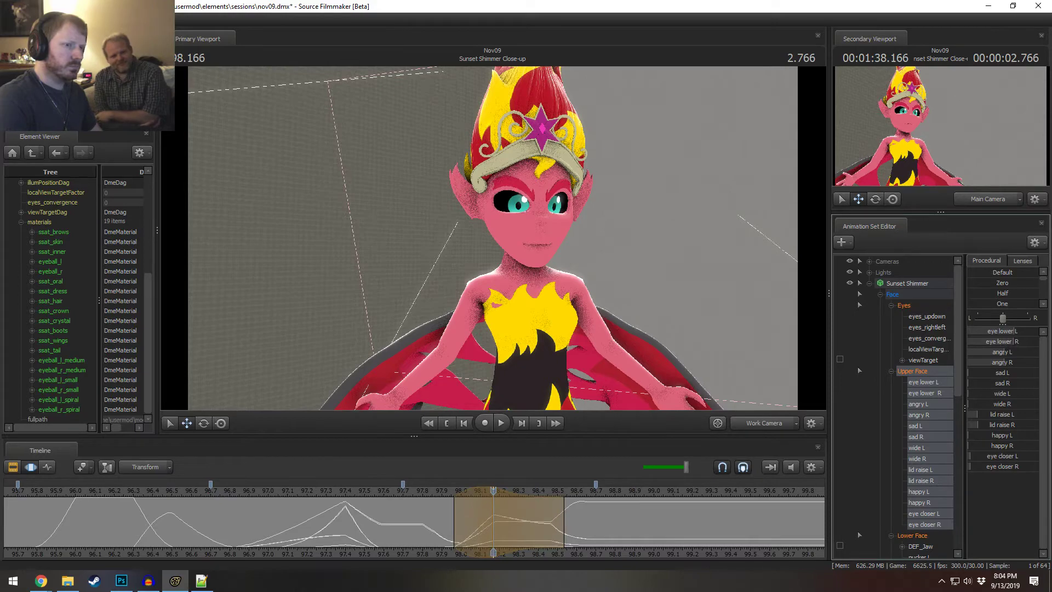
left_click_drag(494, 492, 405, 491)
key("space")
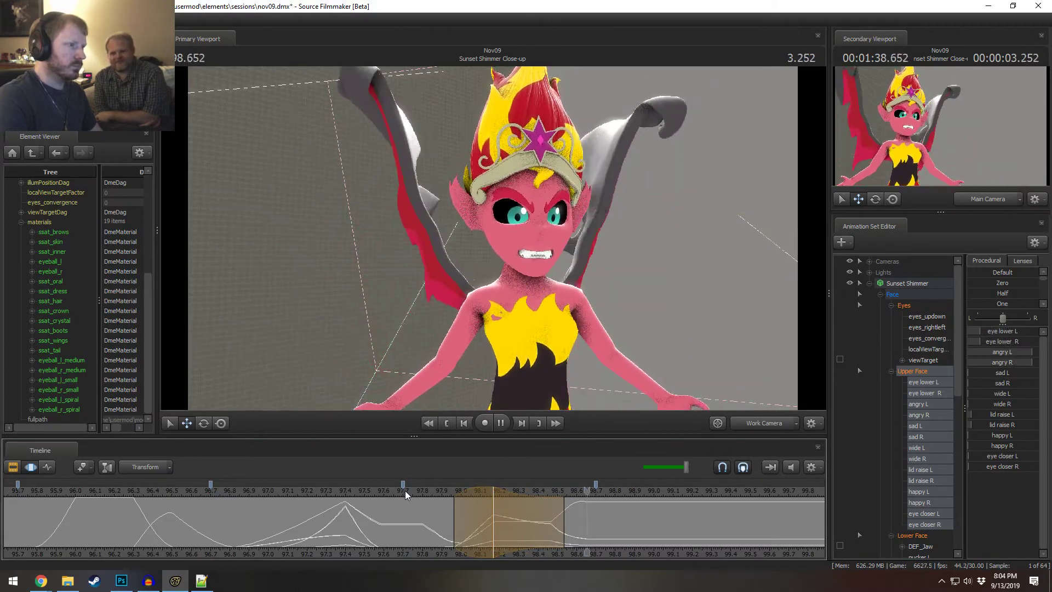
key("space")
- Select around 98.5 s with falloffs from about 98.3 to 98.7 s, blend the upper-face pose partly toward zero, and play back from about 98.15 s
key("shift")
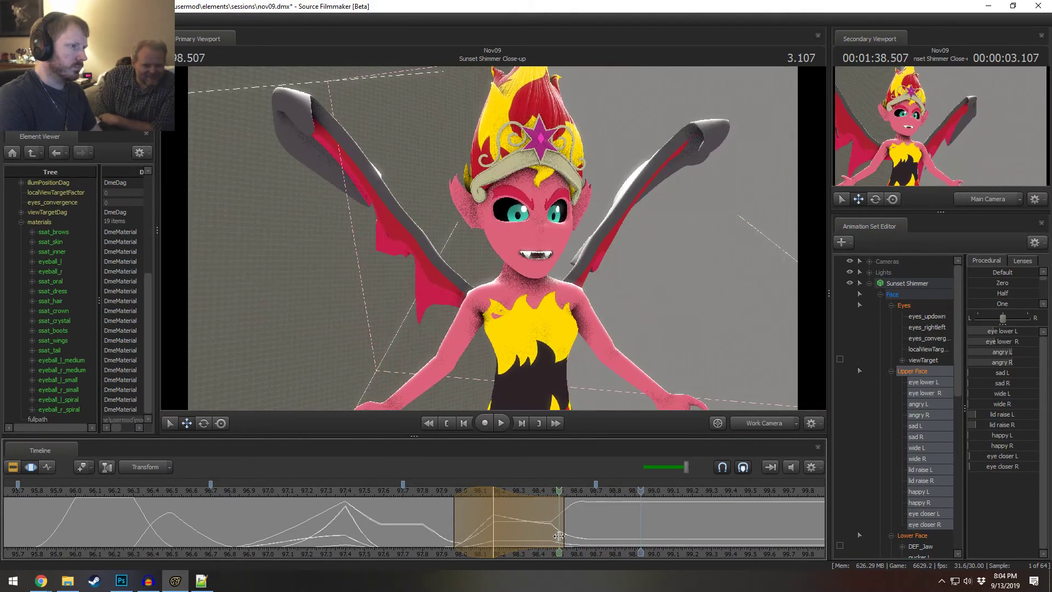
left_click(557, 536)
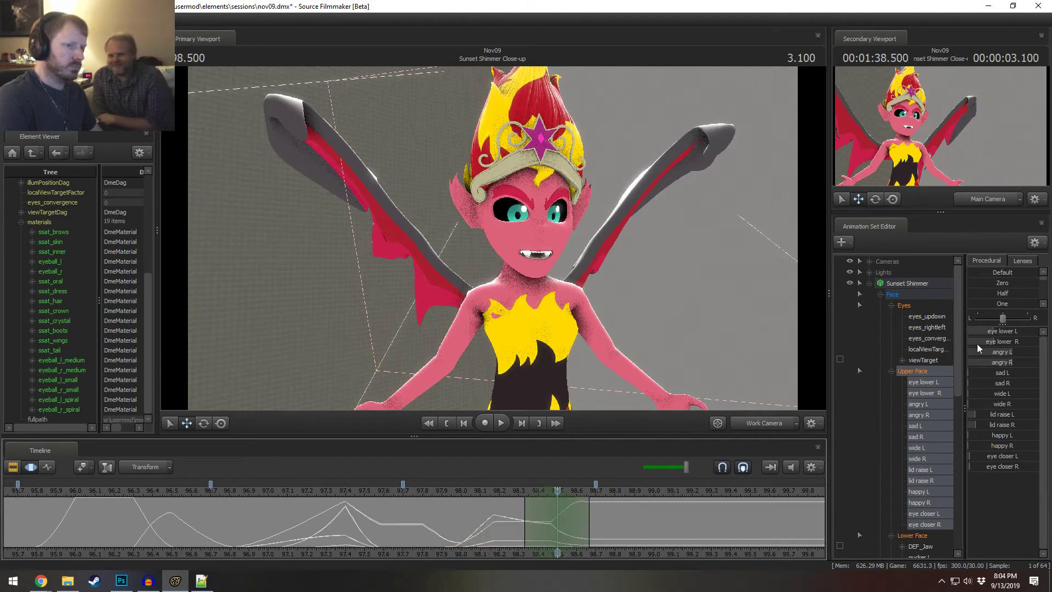
left_click(1002, 283)
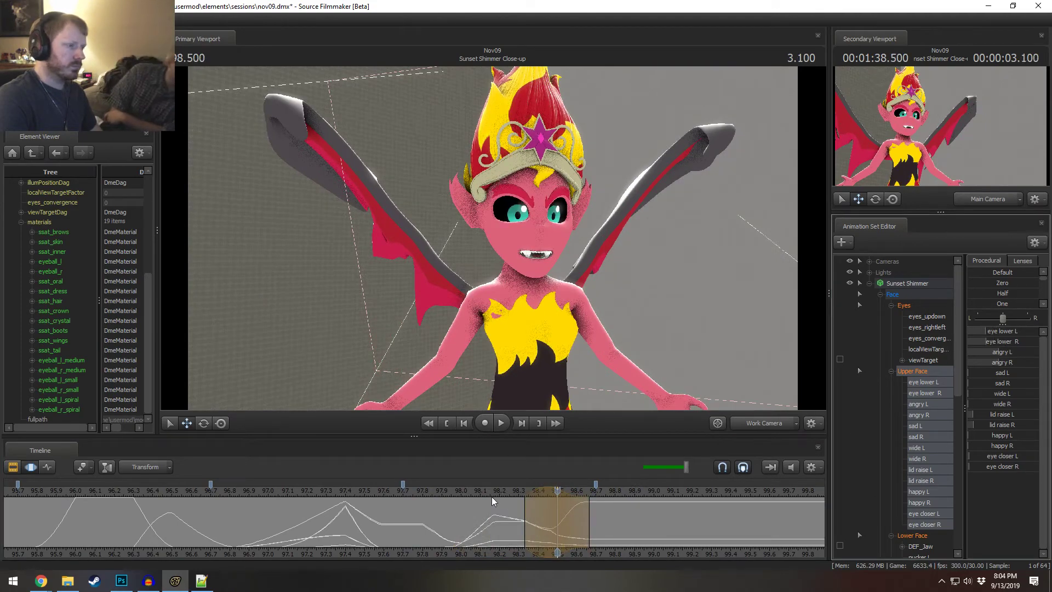
left_click(489, 494)
key("space")
key("space")
- Play back the whole upper-face performance from about 96.1 s to 99.0 s and review the final angry part again
scroll(249, 522, "down", 5)
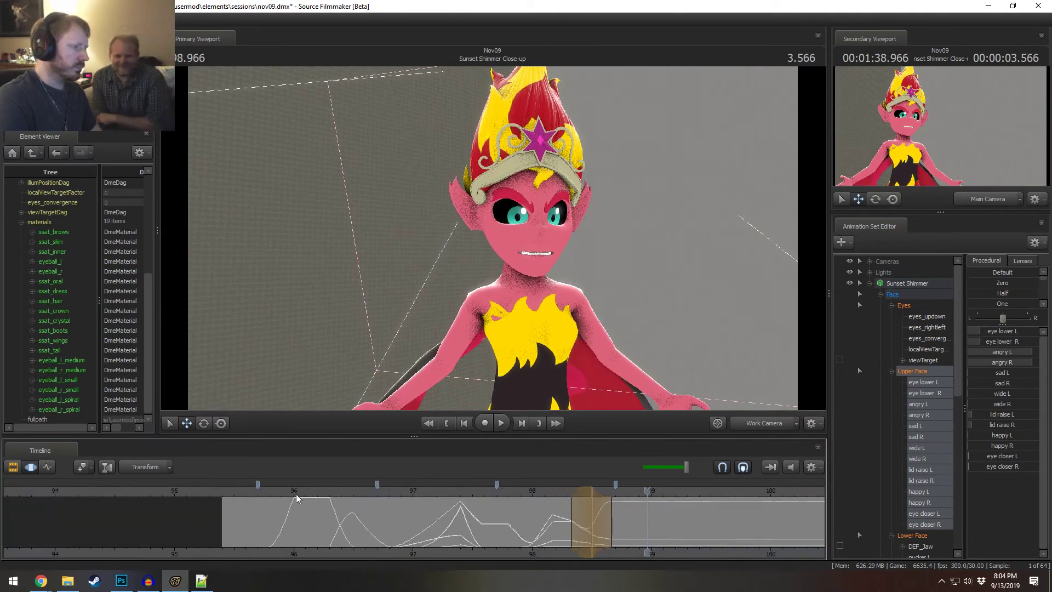
left_click(309, 493)
key("space")
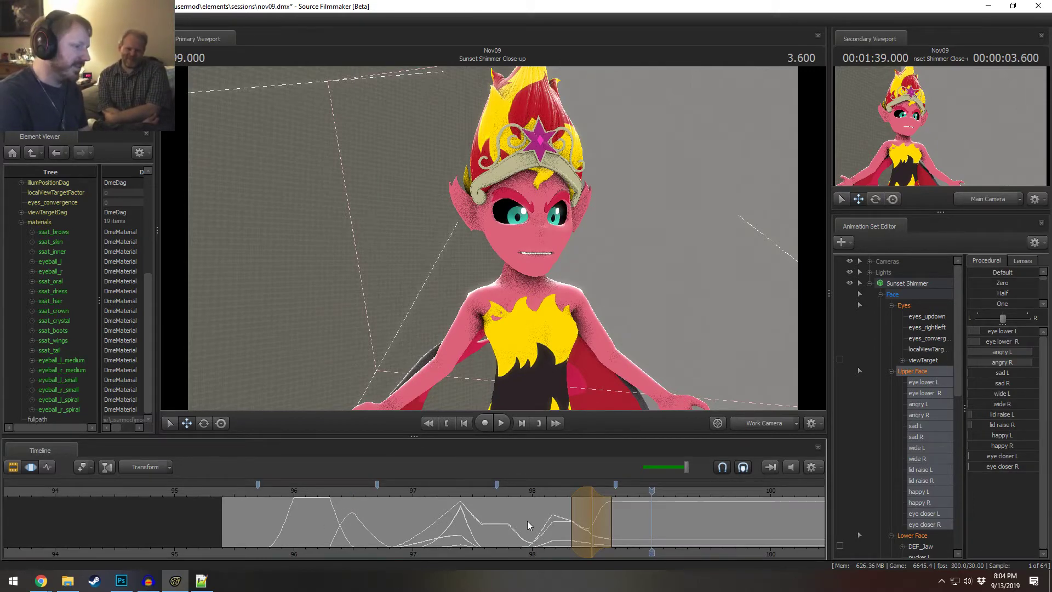
left_click(254, 497)
left_click(542, 496)
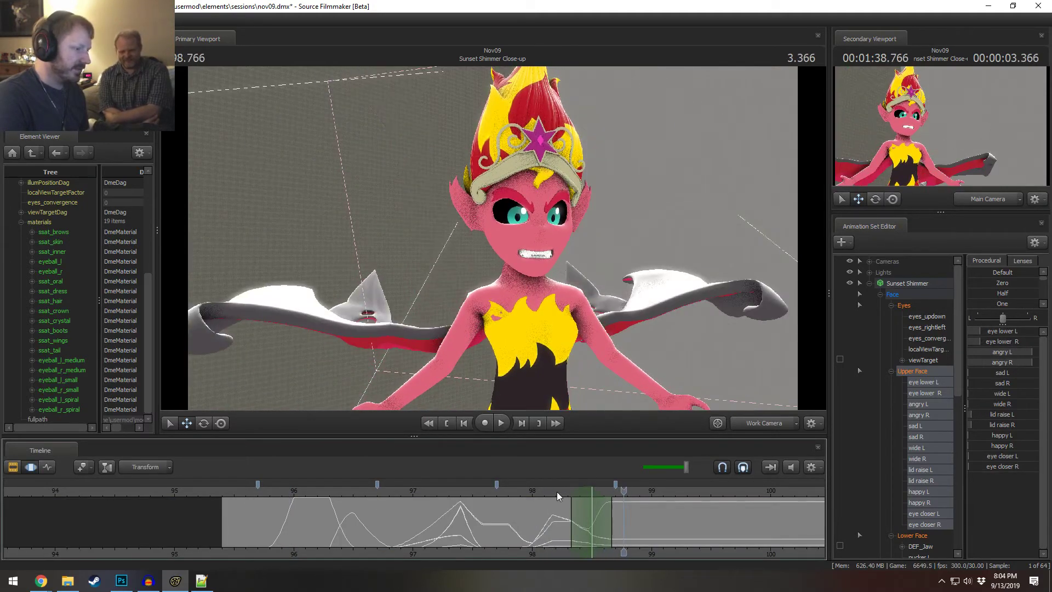
left_click(531, 497)
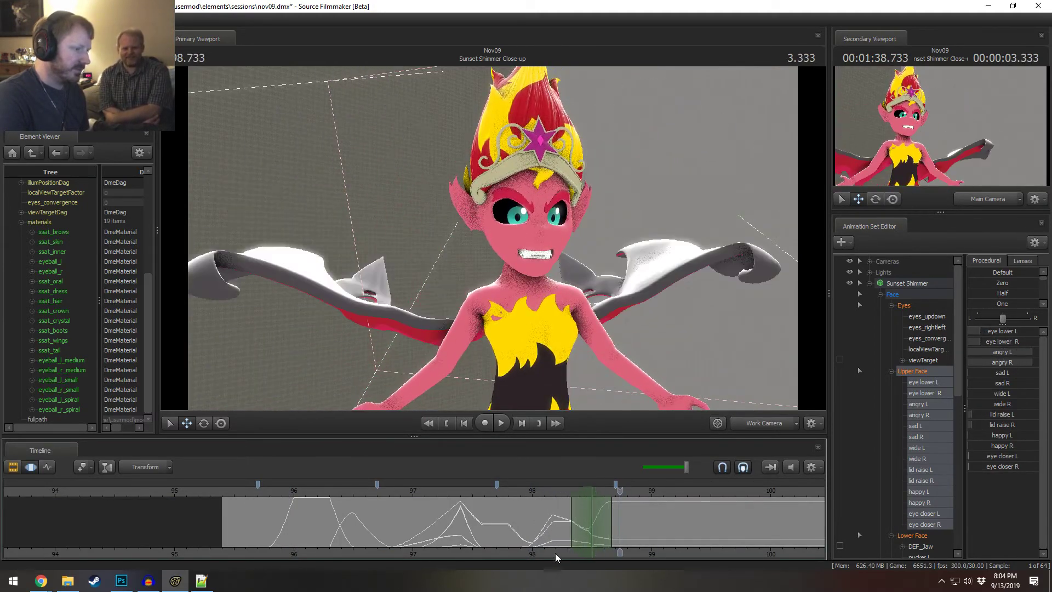
- Turn on looped playback and loop the short stretch from about 97.9 to 98.3 s
middle_click_drag(548, 532, 436, 527)
left_click(414, 491)
scroll(455, 518, "up", 8)
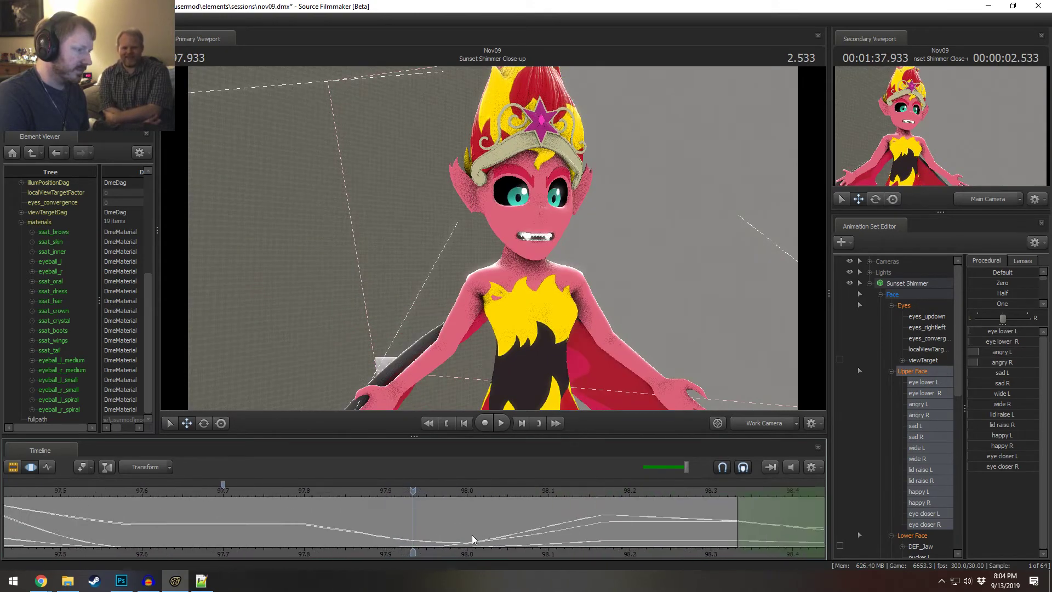
scroll(473, 539, "up", 5)
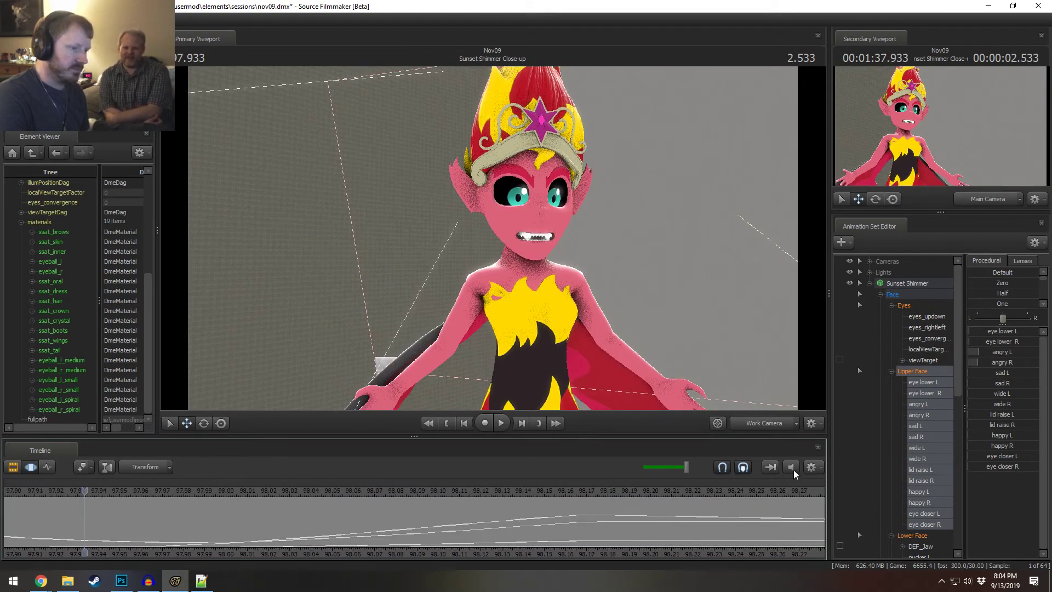
key("space")
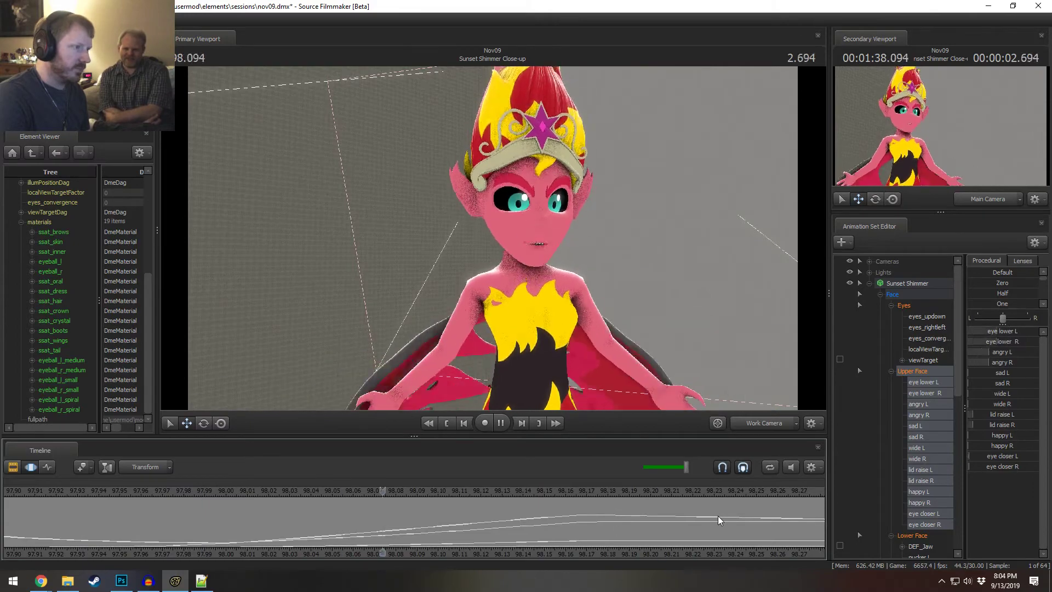
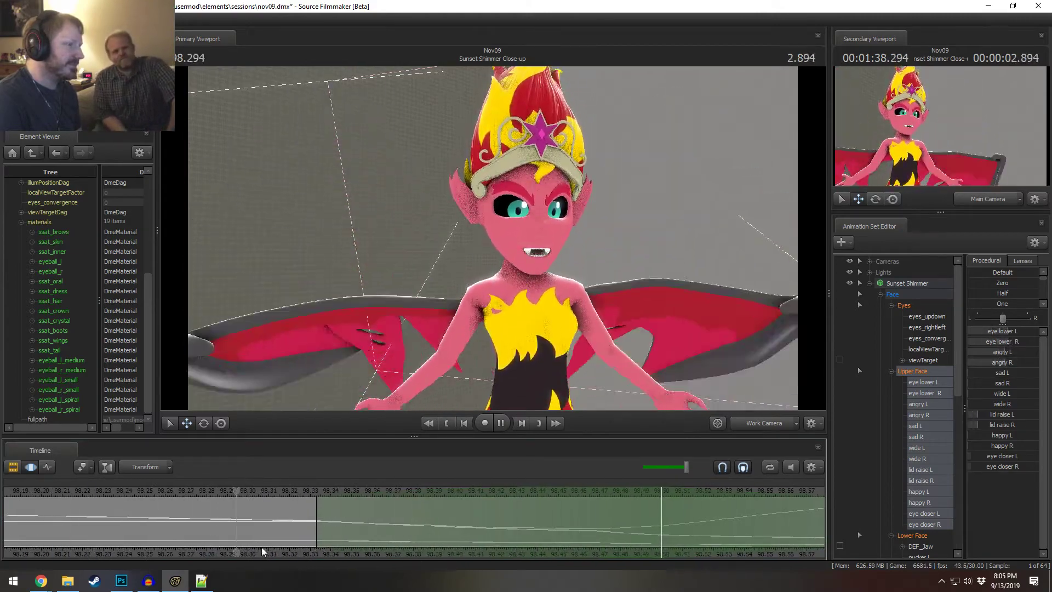
- Adjust the looped playback range to span about 98.1 to 98.4 s
middle_click_drag(238, 551, 478, 568)
scroll(395, 535, "down", 5)
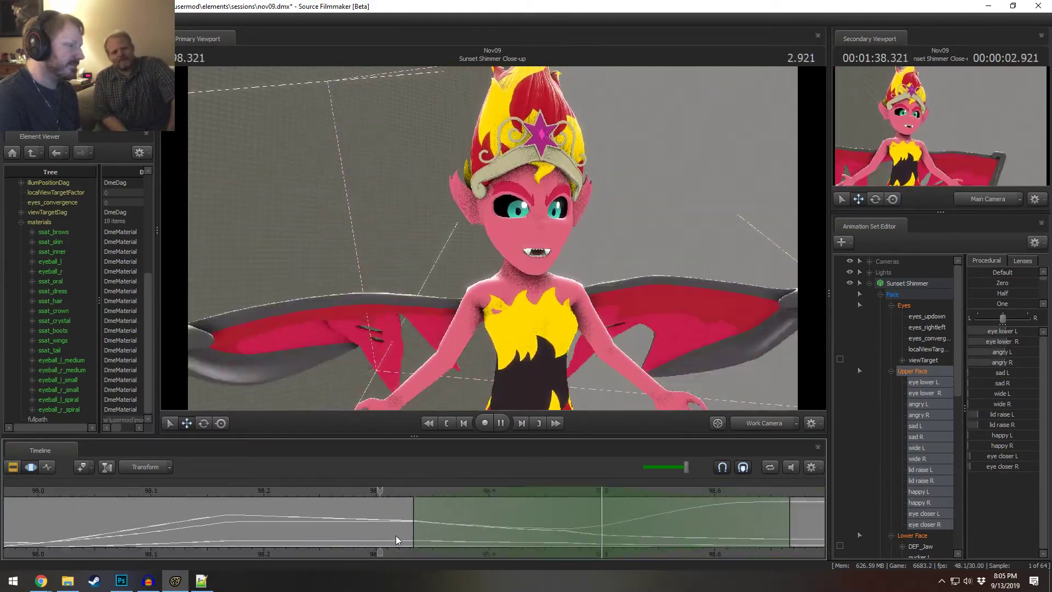
scroll(395, 535, "up", 4)
scroll(396, 536, "up", 2)
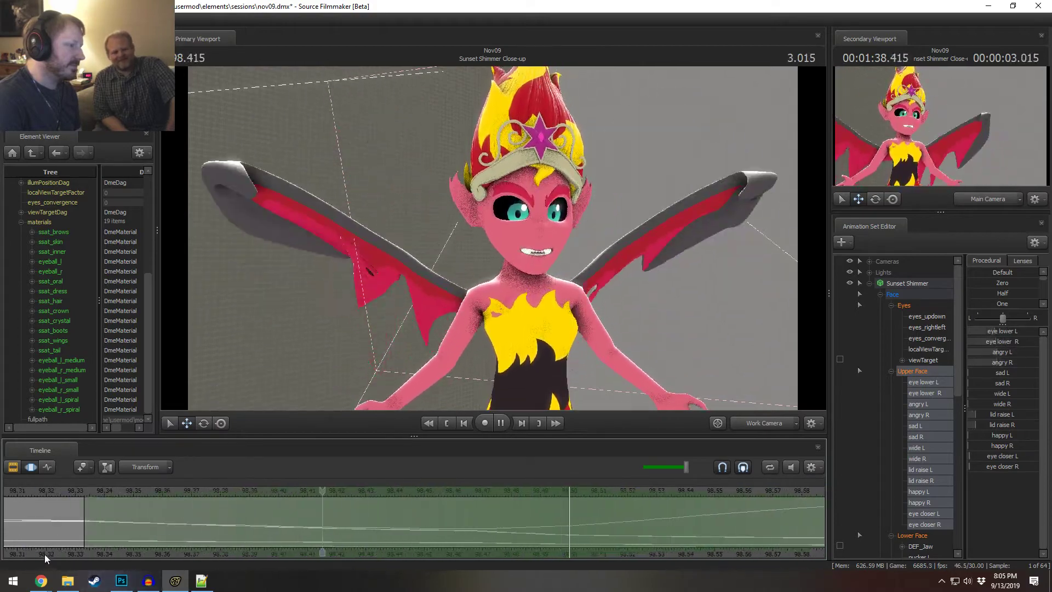
middle_click_drag(44, 554, 611, 564)
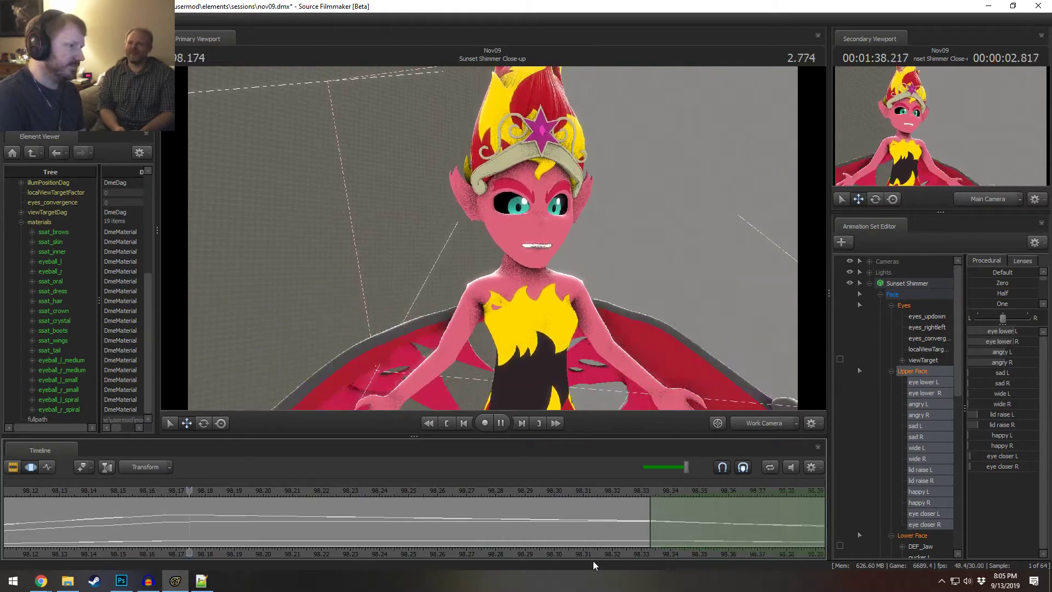
- Inspect the looping animation on the character from farther away and close to the face, and stop playback
right_click_drag(493, 238, 417, 238, "alt")
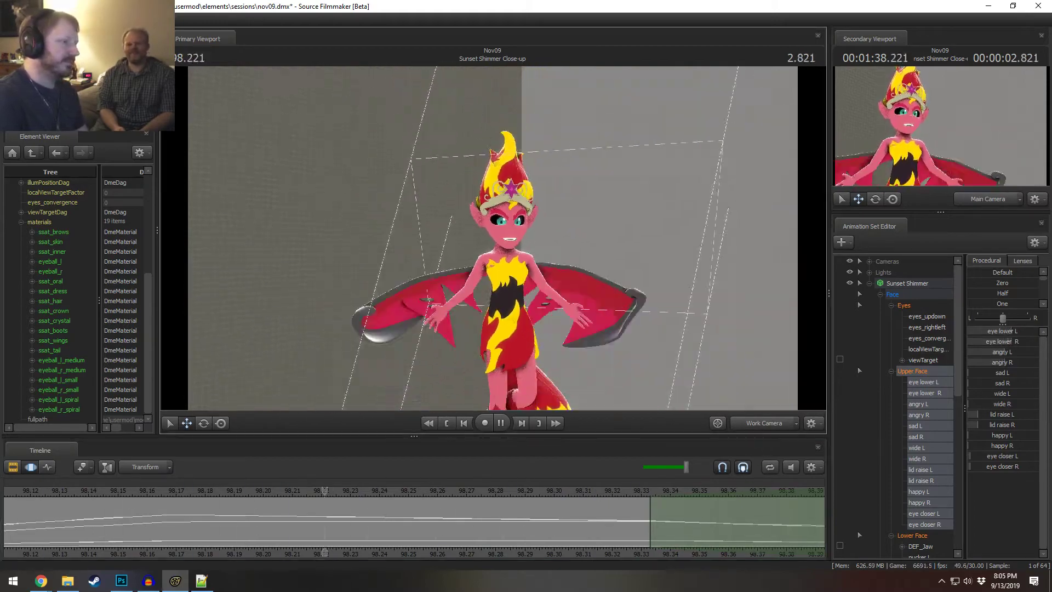
left_click_drag(492, 238, 569, 237, "alt")
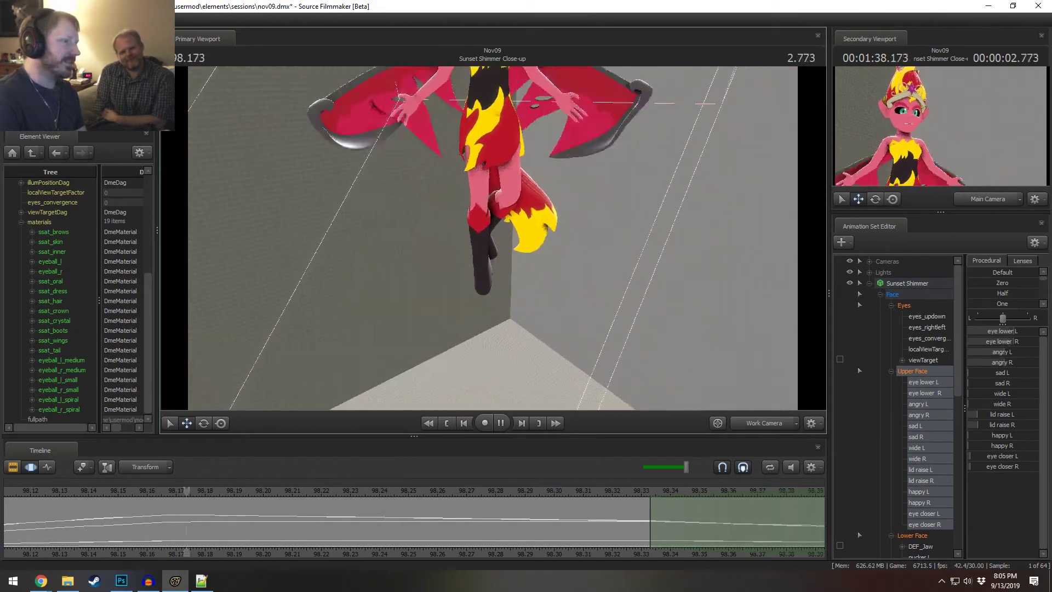
left_click_drag(492, 238, 495, 170)
key("w")
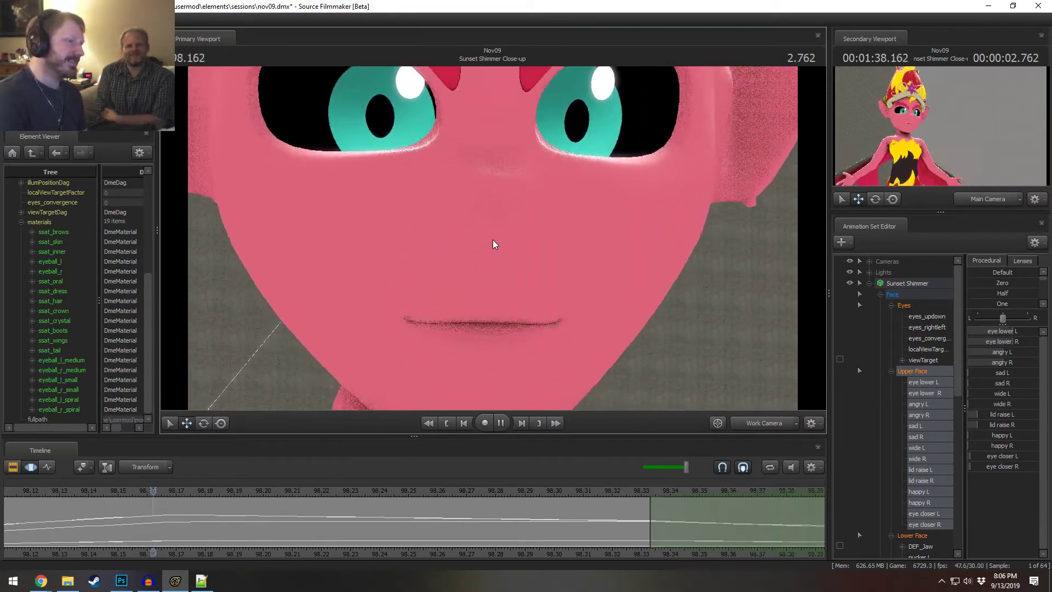
key("space")
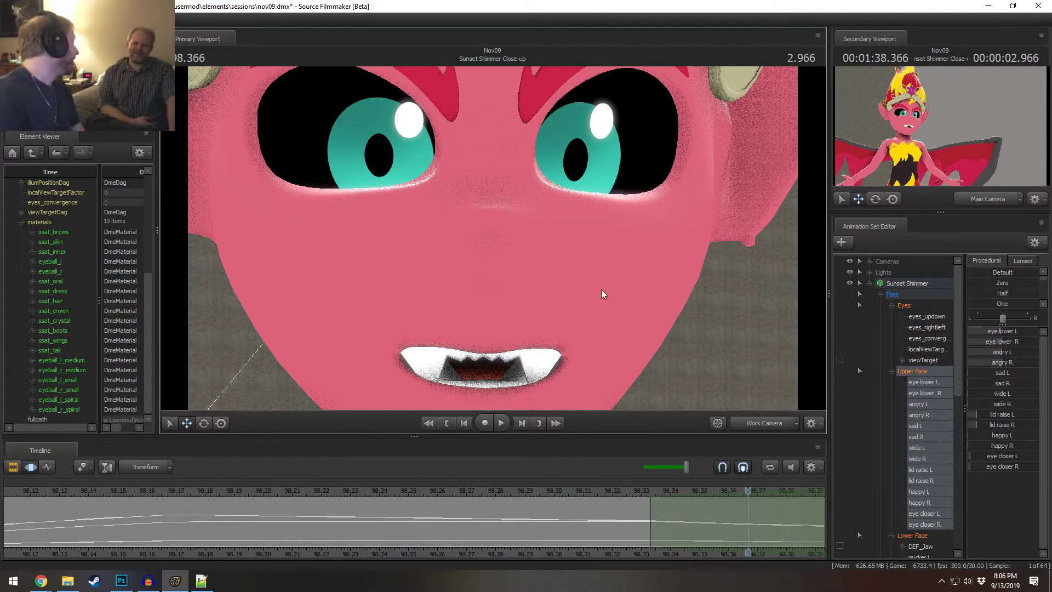
key("s")
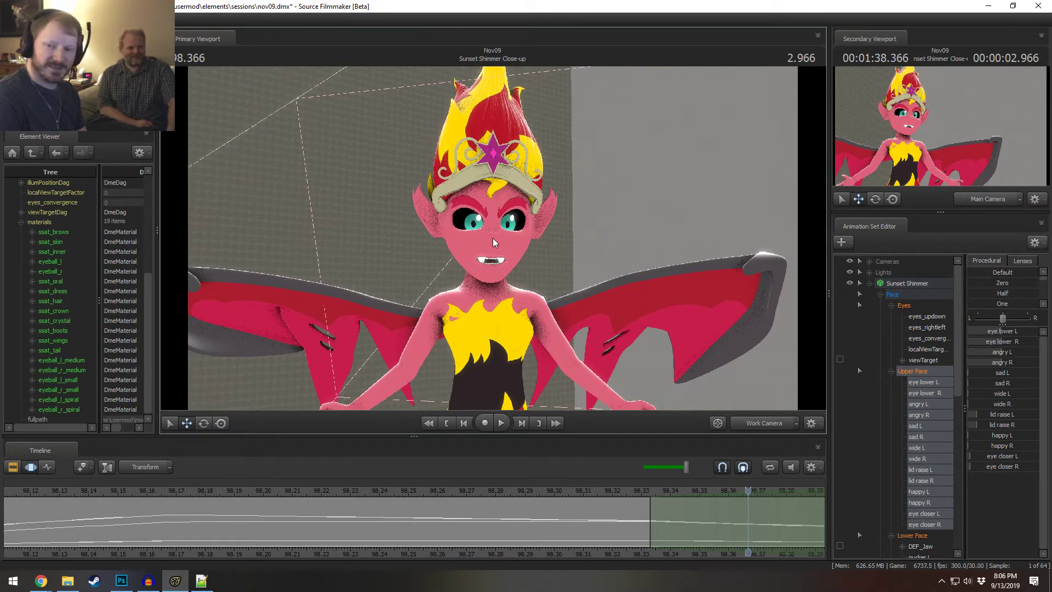
- Check the main camera's view, return to the work camera, and frame Sunset Shimmer's head and shoulders more closely
left_click(764, 419)
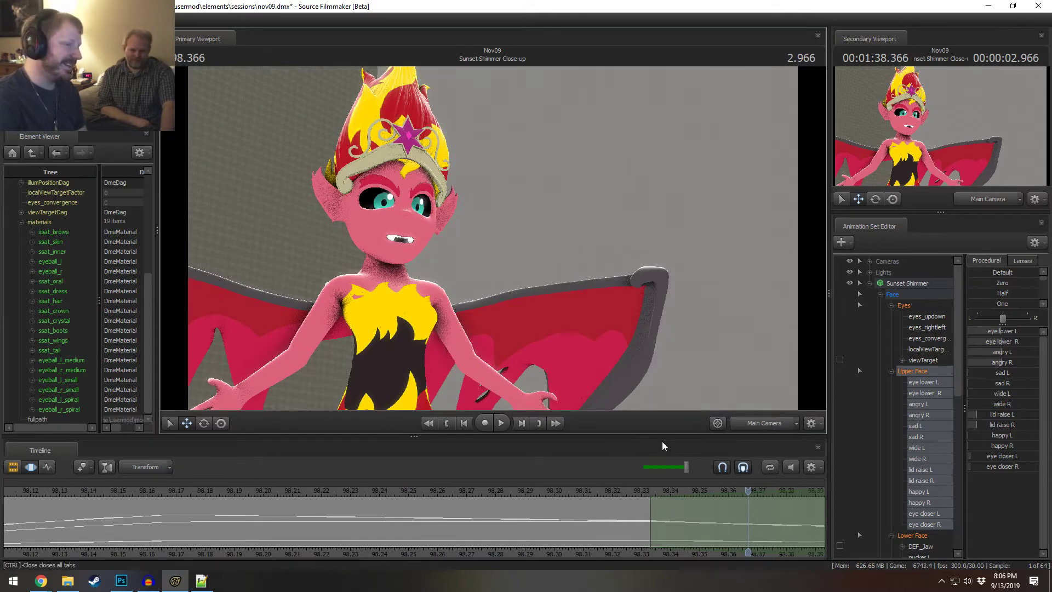
left_click(745, 425)
right_click_drag(613, 331, 613, 330)
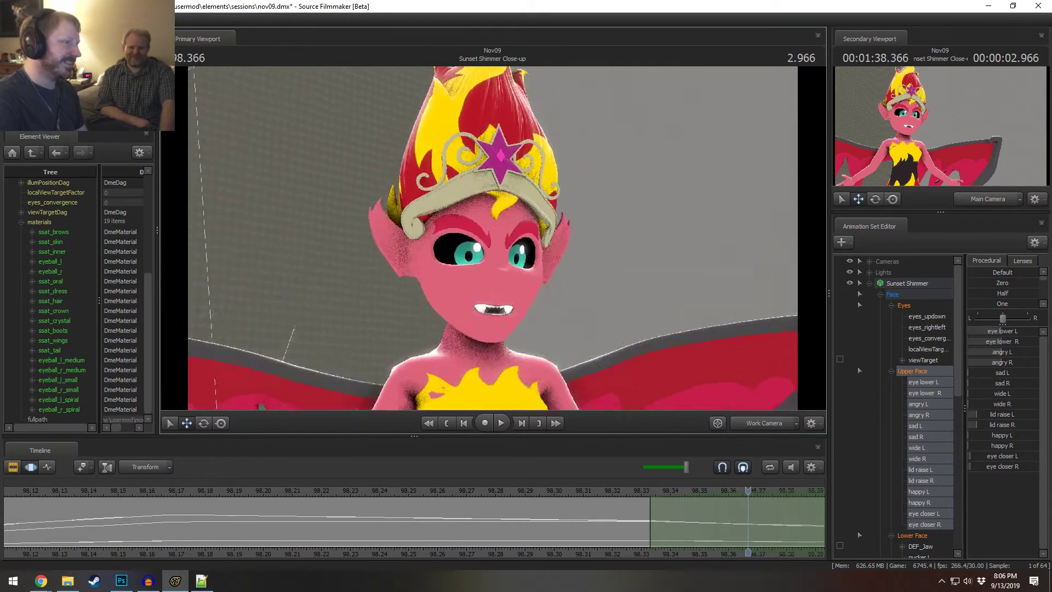
left_click_drag(411, 365, 410, 365)
key("F2")
key("F3")
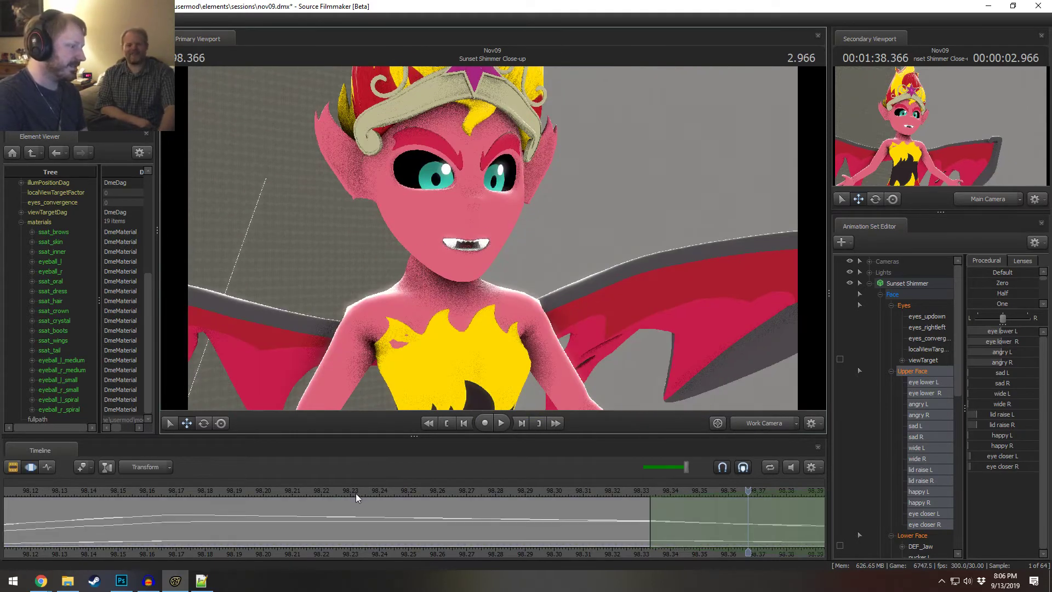
- Play back the angry expression in the closer view through about 98.8 s
left_click_drag(356, 495, 202, 497)
scroll(234, 528, "down", 3)
middle_click_drag(244, 545, 518, 538)
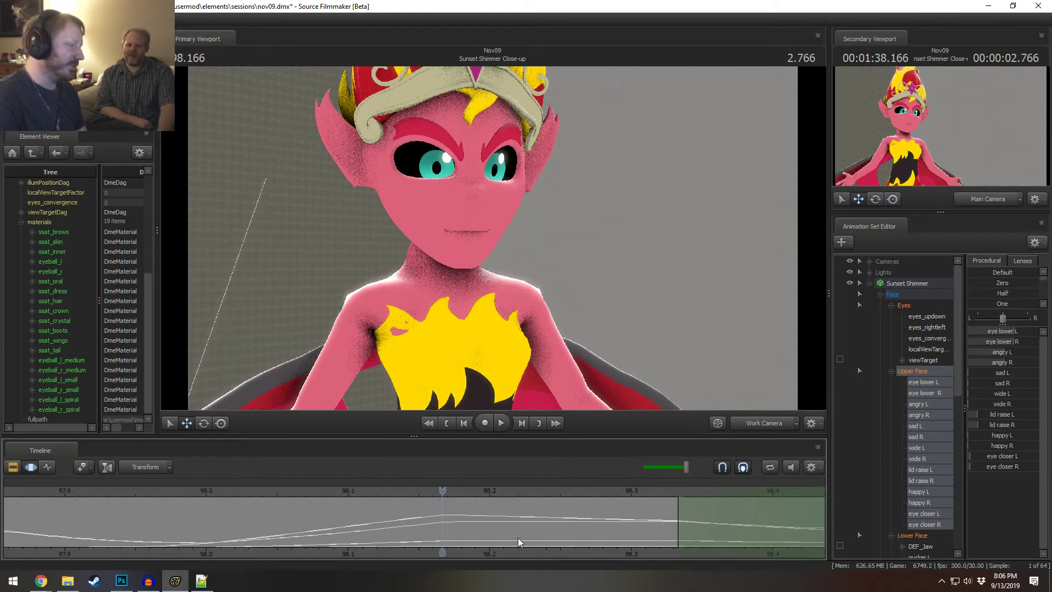
scroll(504, 534, "down", 3)
key("space")
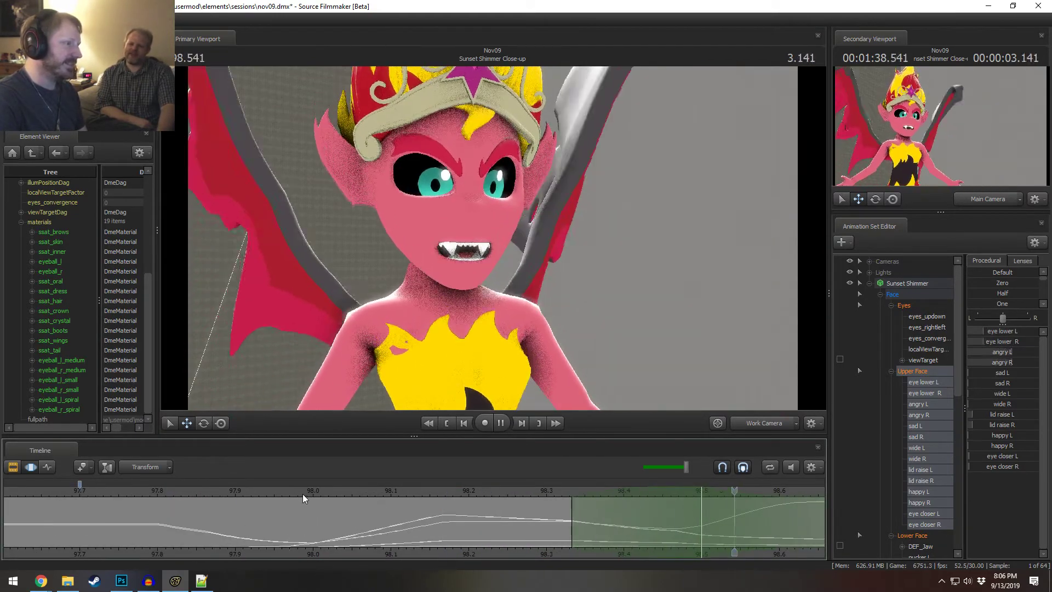
scroll(307, 491, "down", 2)
key("space")
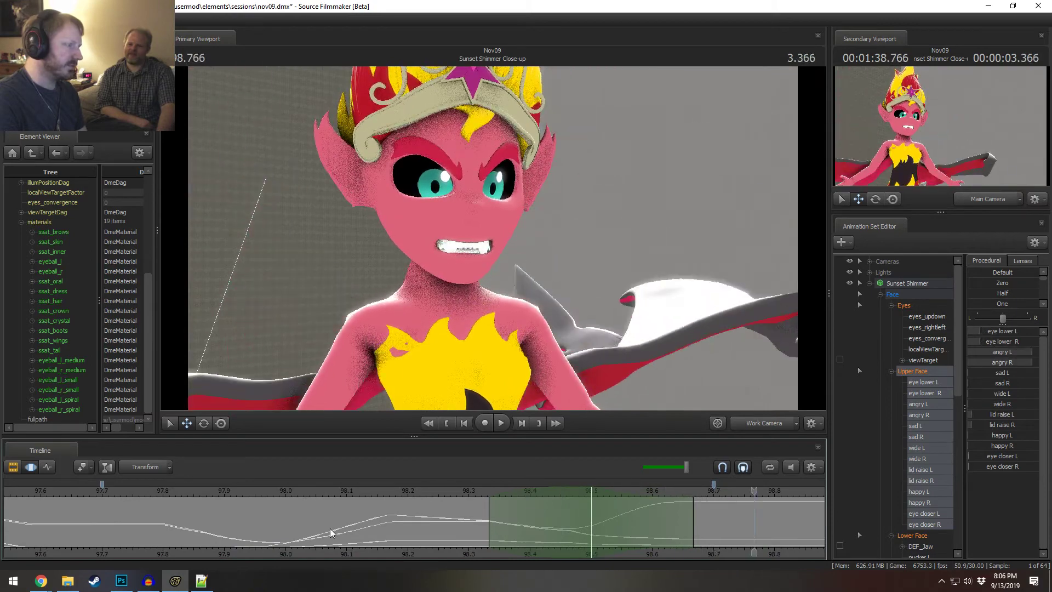
- Select around 98.4 s with falloffs from about 98.27 to 98.53 s and blend the upper-face pose slightly toward zero
key("shift")
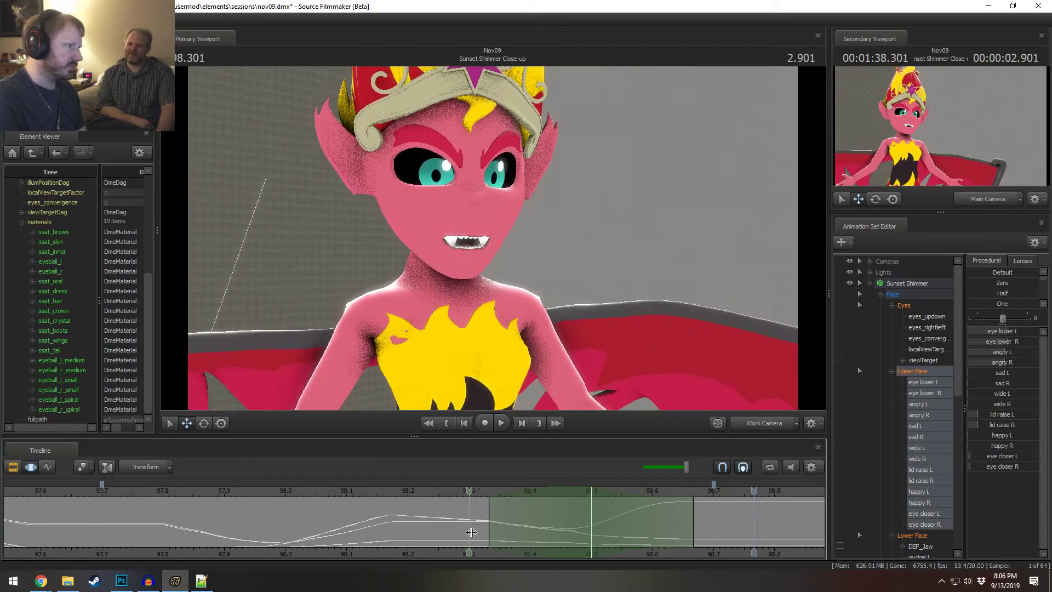
left_click(510, 536, "shift")
scroll(519, 536, "up", 3)
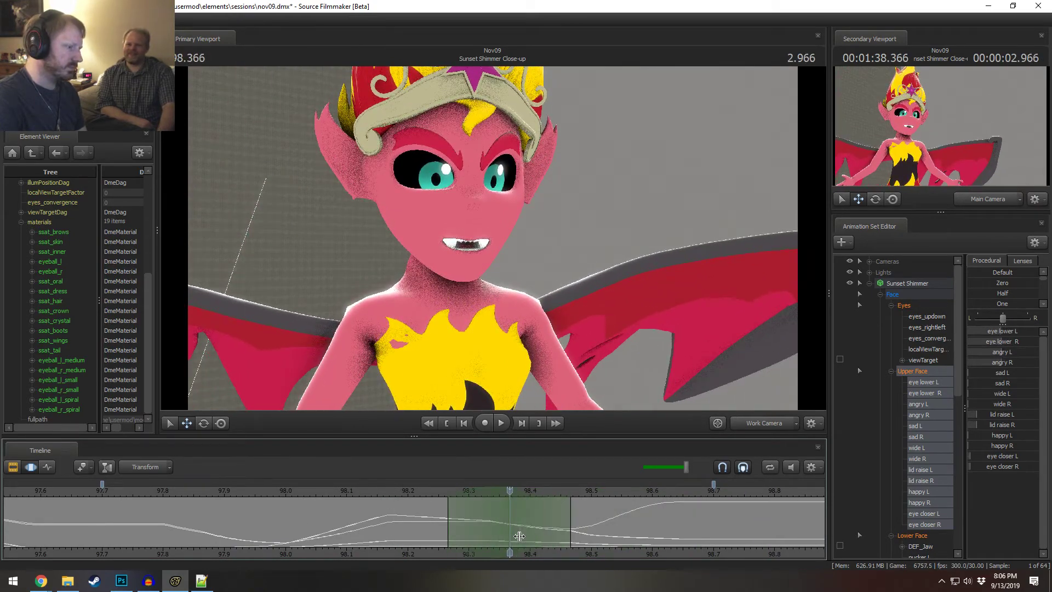
left_click(530, 536, "shift")
scroll(529, 536, "up", 4)
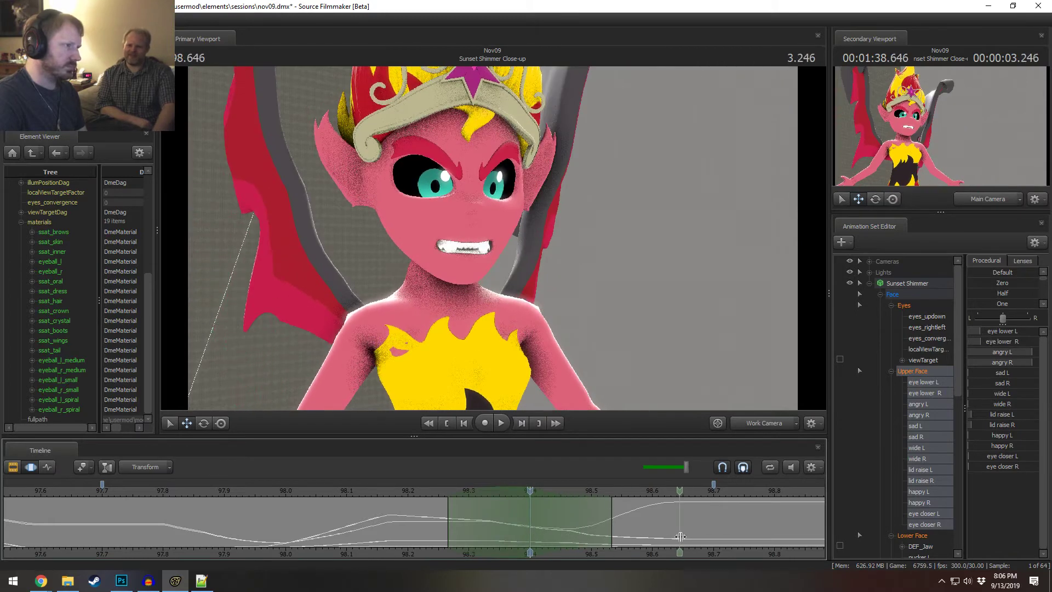
left_click(1000, 285)
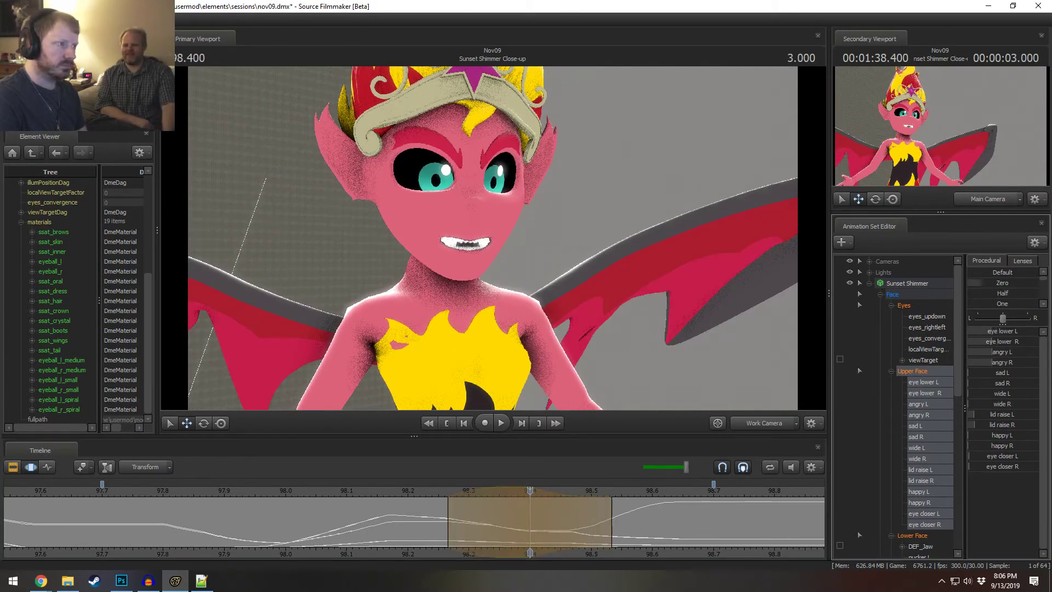
- Rework the upper-face pose around 98.4 s into a partial squint with stronger angry brows, and play back the change
key("space")
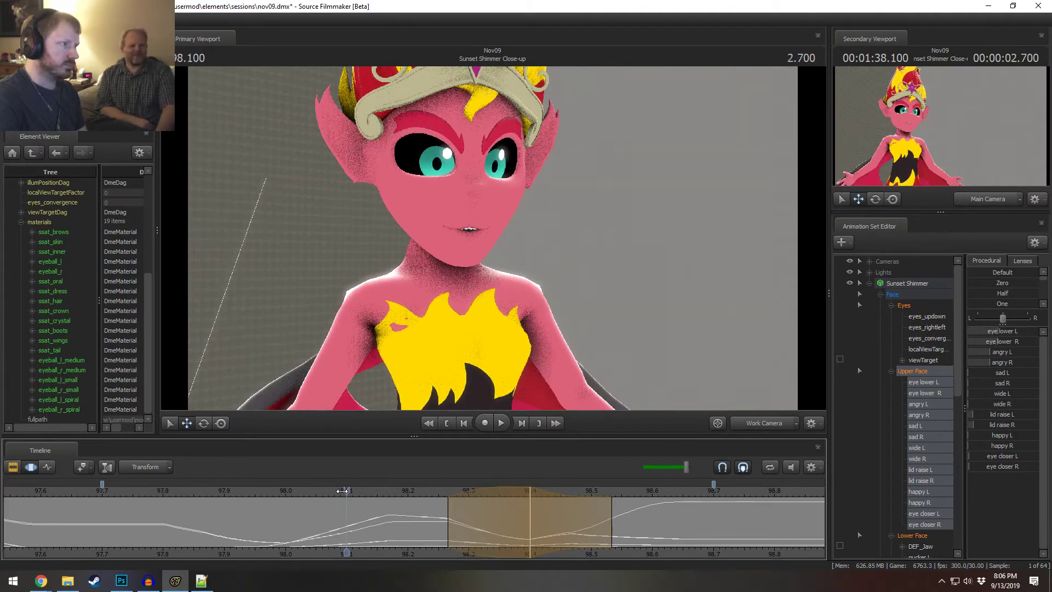
key("space")
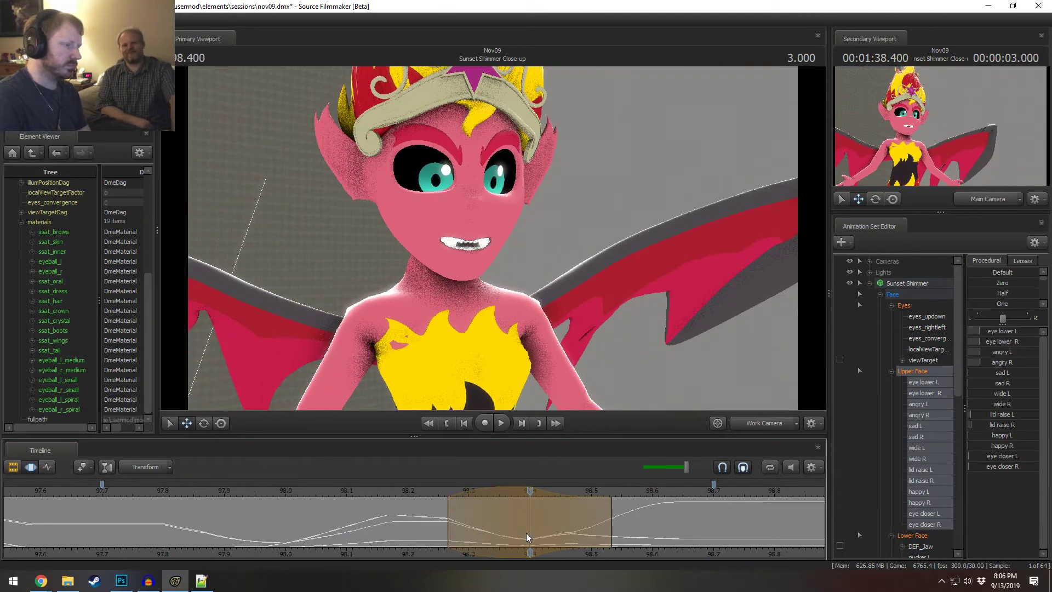
left_click_drag(1002, 425, 1002, 424)
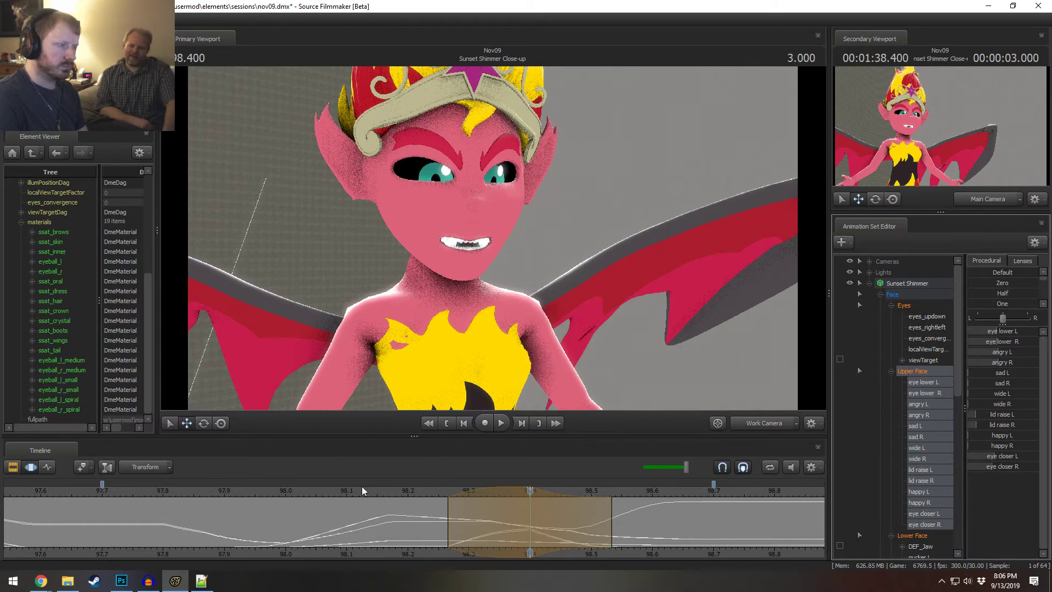
left_click(376, 493)
key("space")
key("space")
left_click(378, 494)
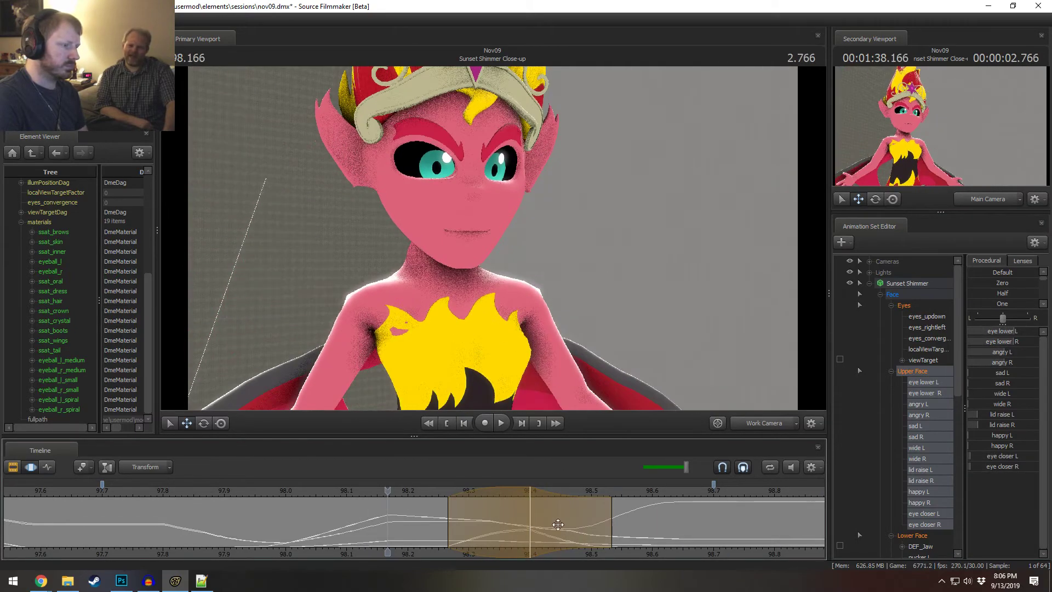
key("space")
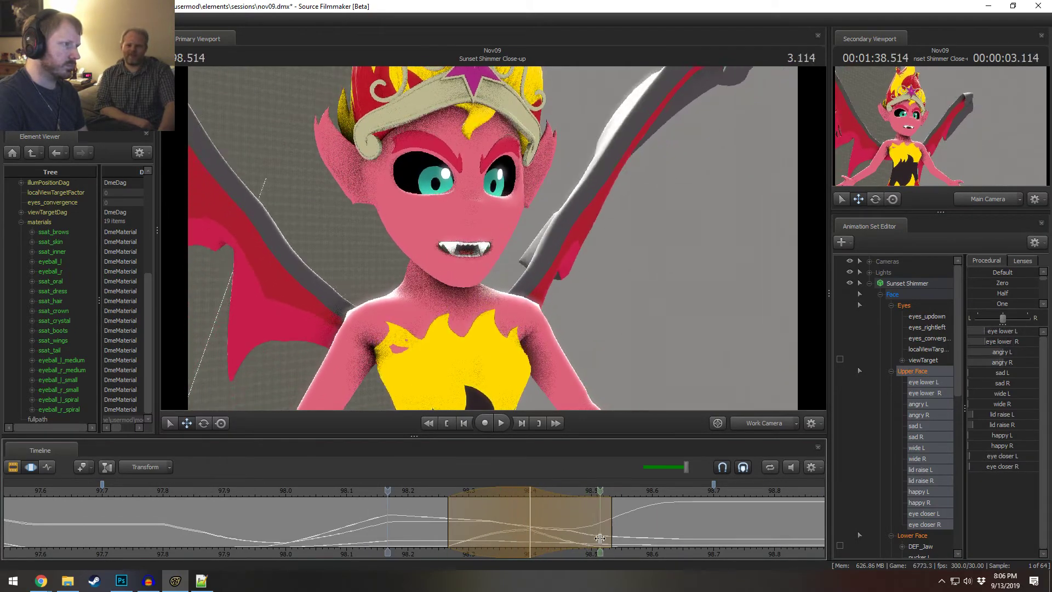
- Select around 98.7 s with falloffs from about 98.57 to 98.9 s and apply the Round preset to the upper face
left_click_drag(693, 538, 571, 538, "shift")
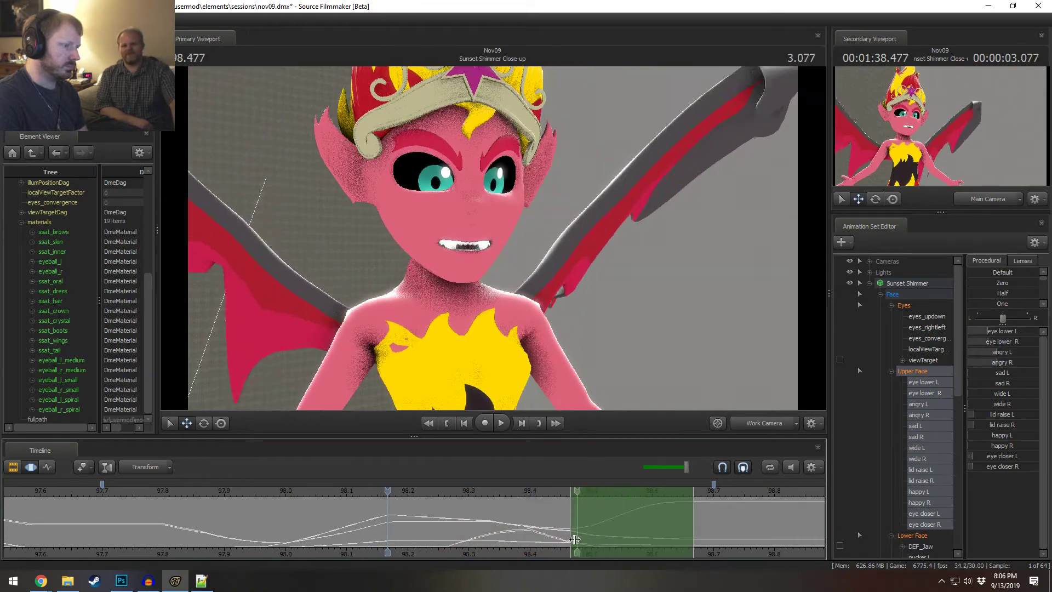
left_click(377, 495)
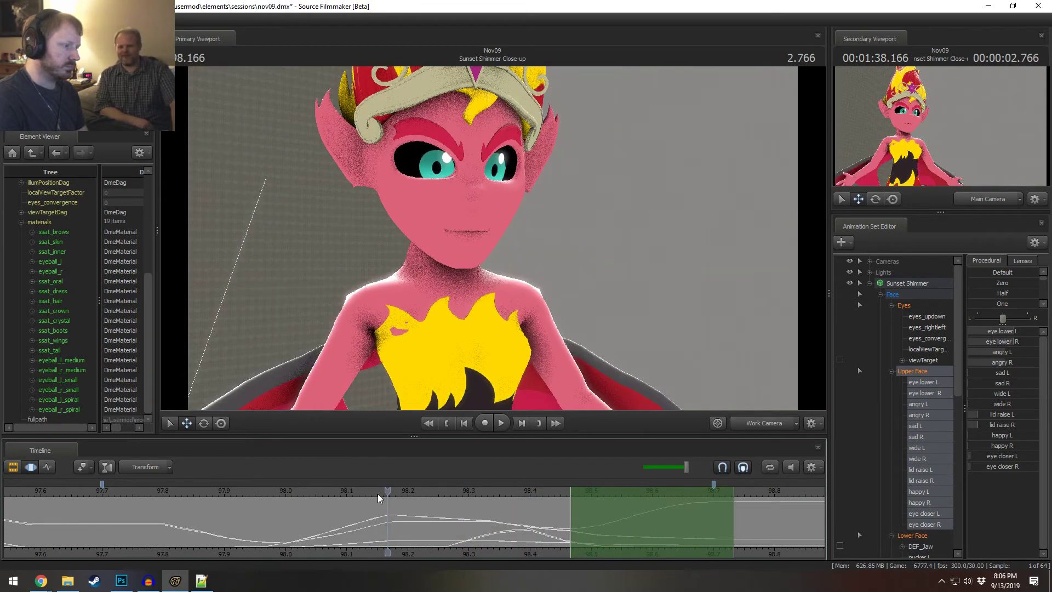
key("space")
left_click(712, 525)
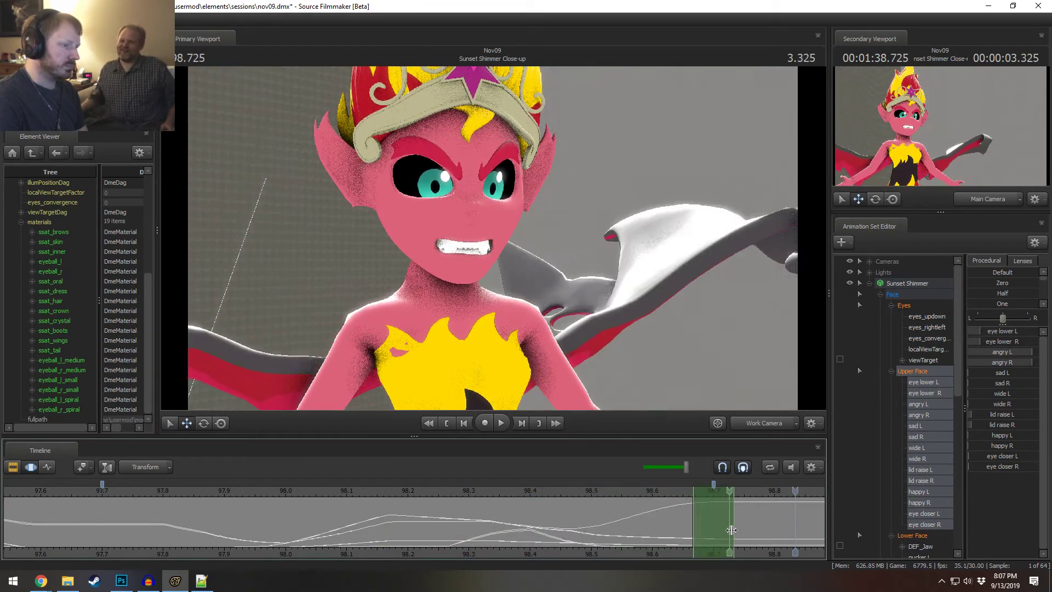
scroll(751, 541, "down", 2)
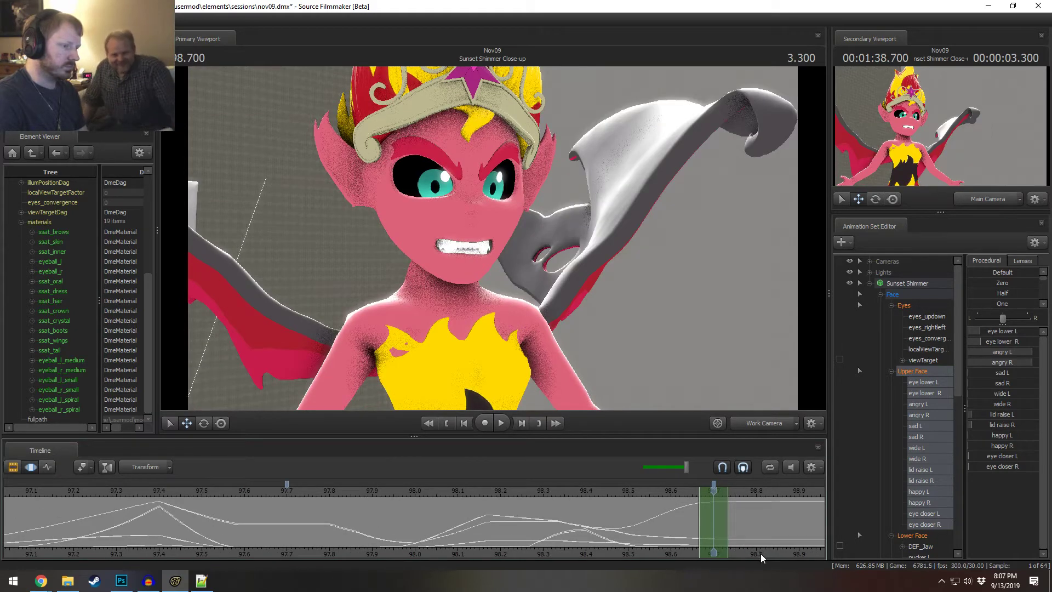
middle_click_drag(760, 553, 550, 550)
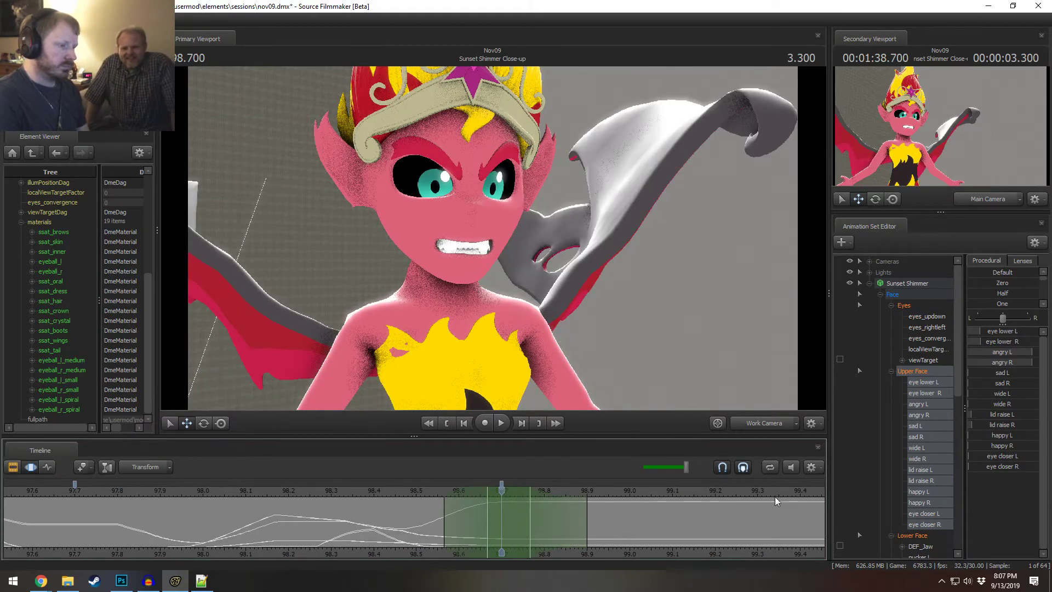
left_click(998, 302)
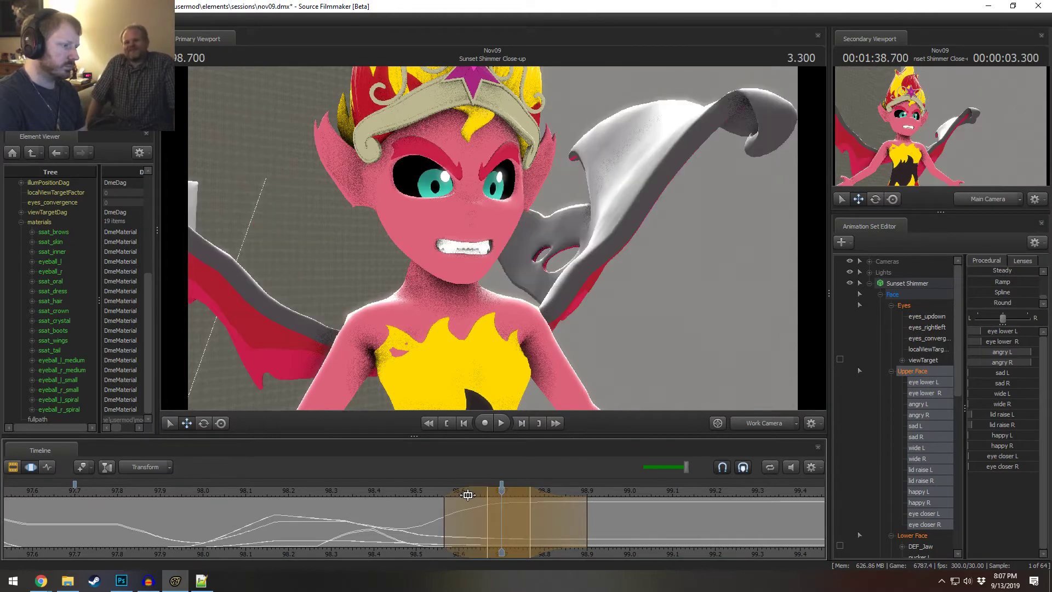
- Adjust the rounded selection to hold from about 98.6 to 98.77 s with falloffs from 98.53 to 98.97 s, checking playback
left_click_drag(468, 494, 456, 493)
left_click(370, 488)
key("space")
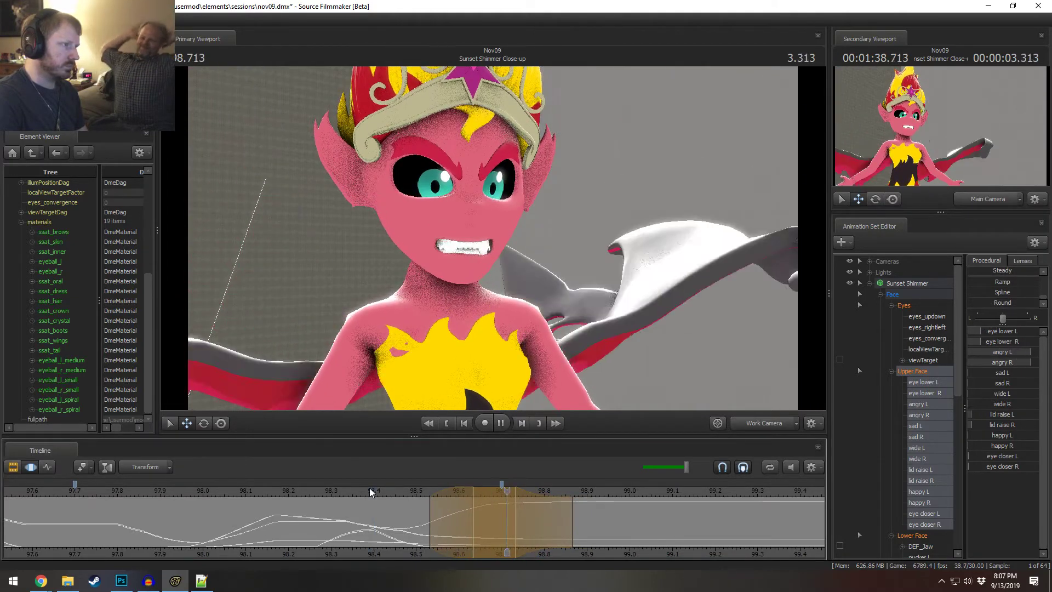
key("space")
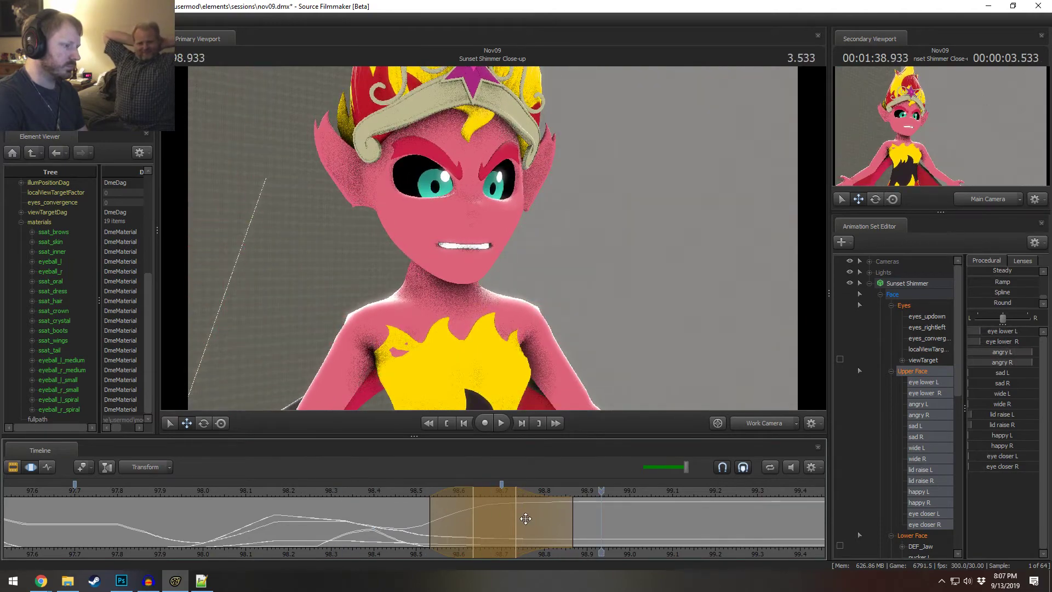
left_click_drag(475, 523, 460, 527)
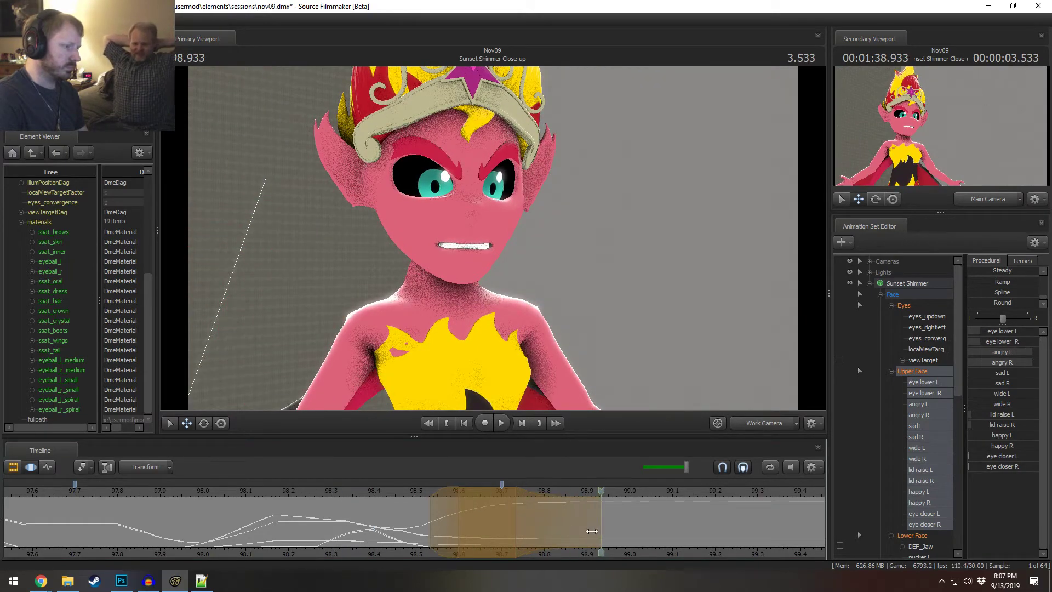
left_click_drag(592, 531, 613, 531)
key("space")
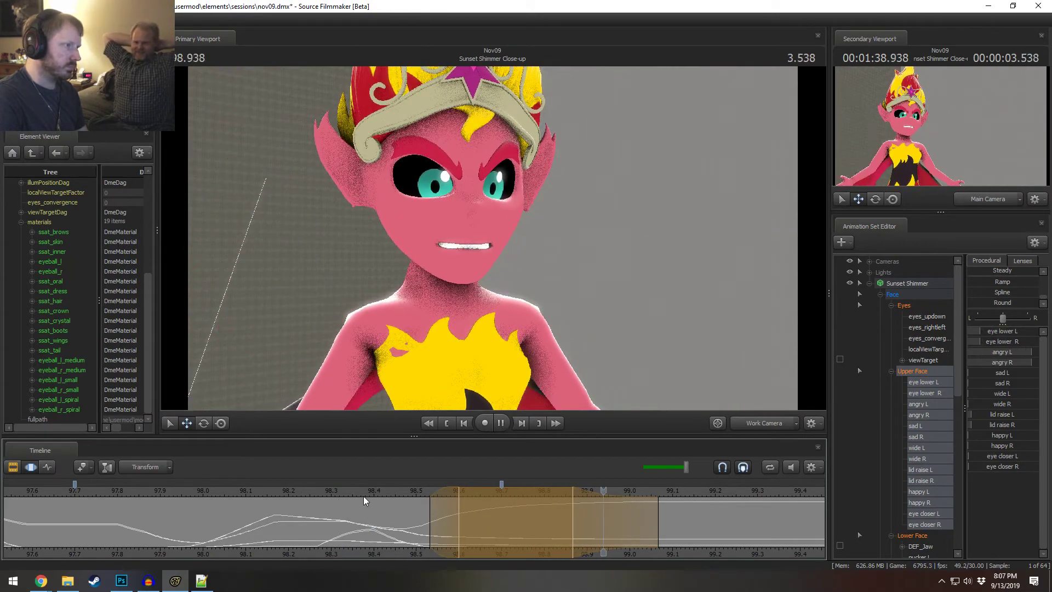
key("space")
left_click_drag(597, 526, 601, 531)
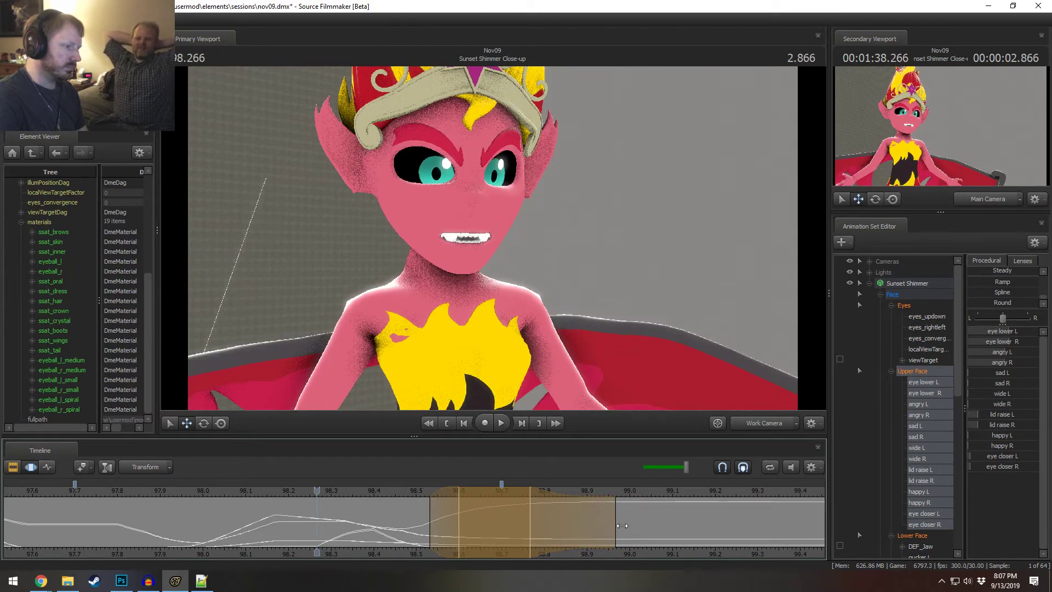
key("space")
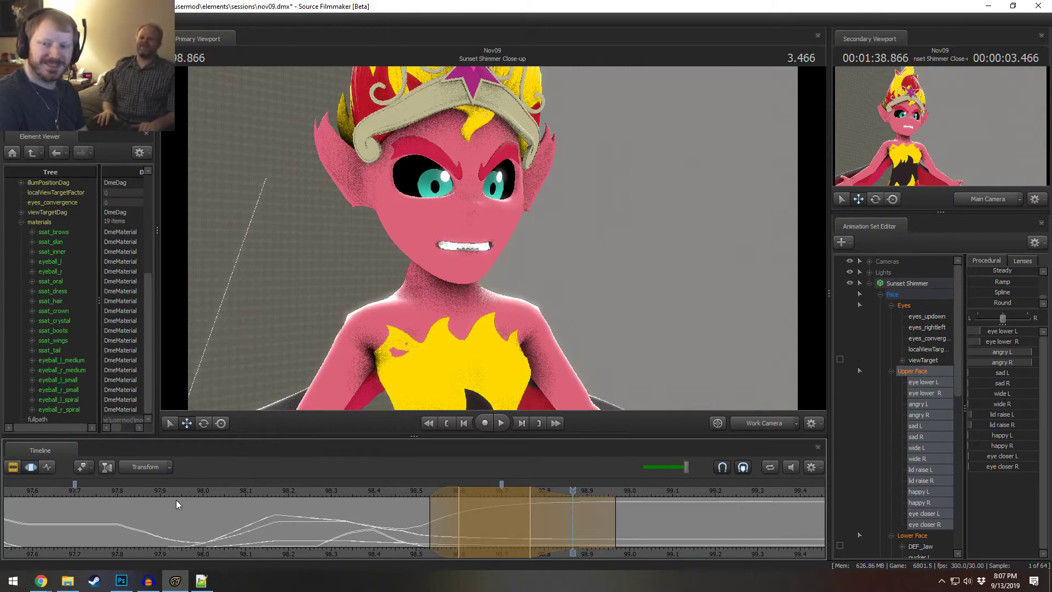
- Play back the facial animation from about 96.3 s through the angry expression
scroll(142, 543, "down", 5)
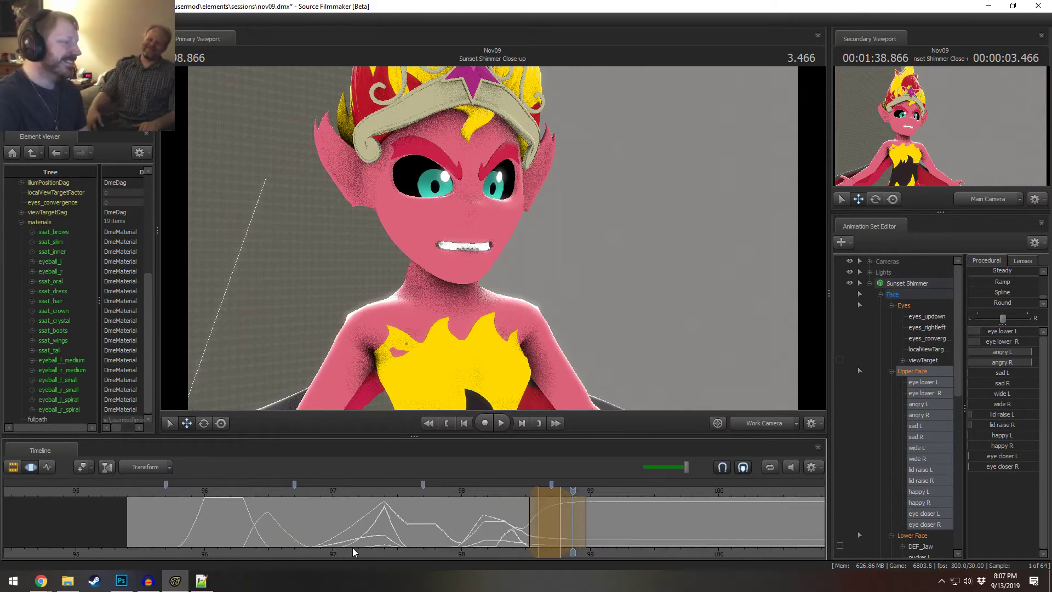
left_click(242, 490)
key("space")
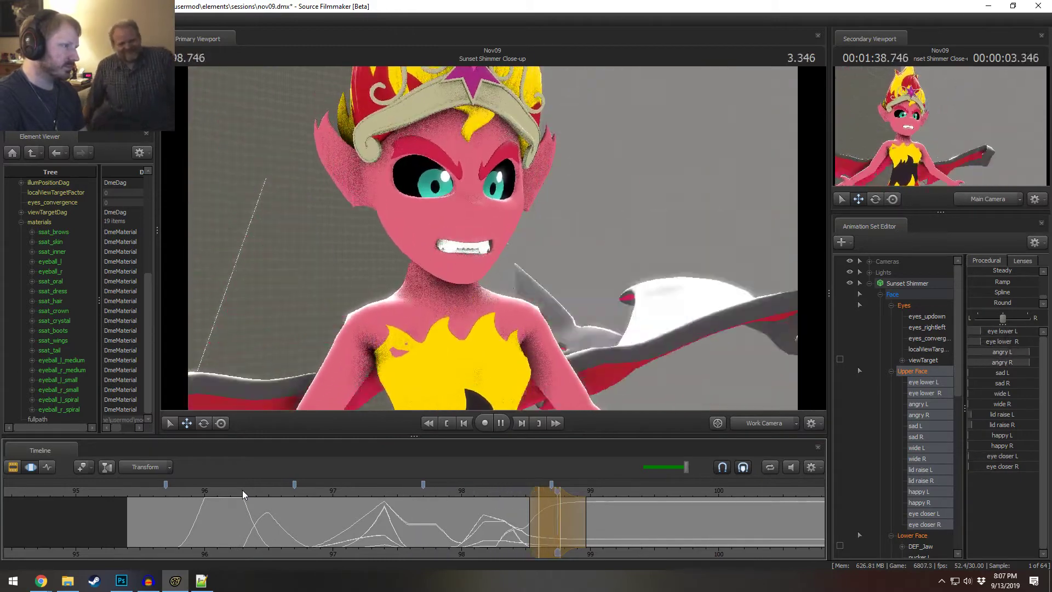
key("space")
- Smooth the upper-face motion around 98.47 s with falloffs from about 98.4 to 98.56 s, and play back the transition
scroll(491, 542, "up", 3)
mouse_move(489, 529)
left_mouse_down()
mouse_move(470, 531)
mouse_move(483, 532)
left_mouse_up()
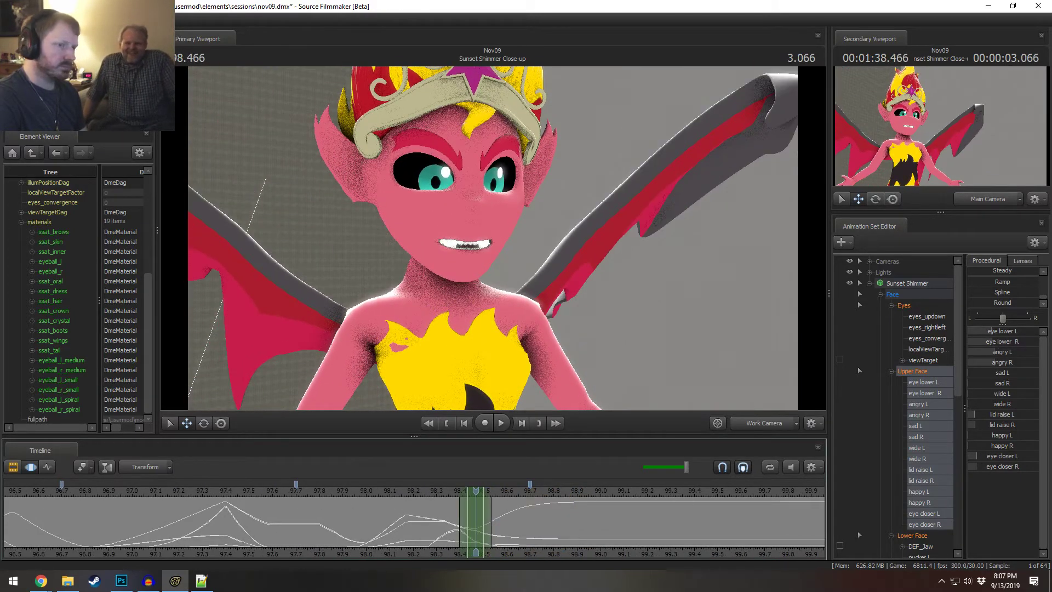
scroll(990, 297, "up", 3)
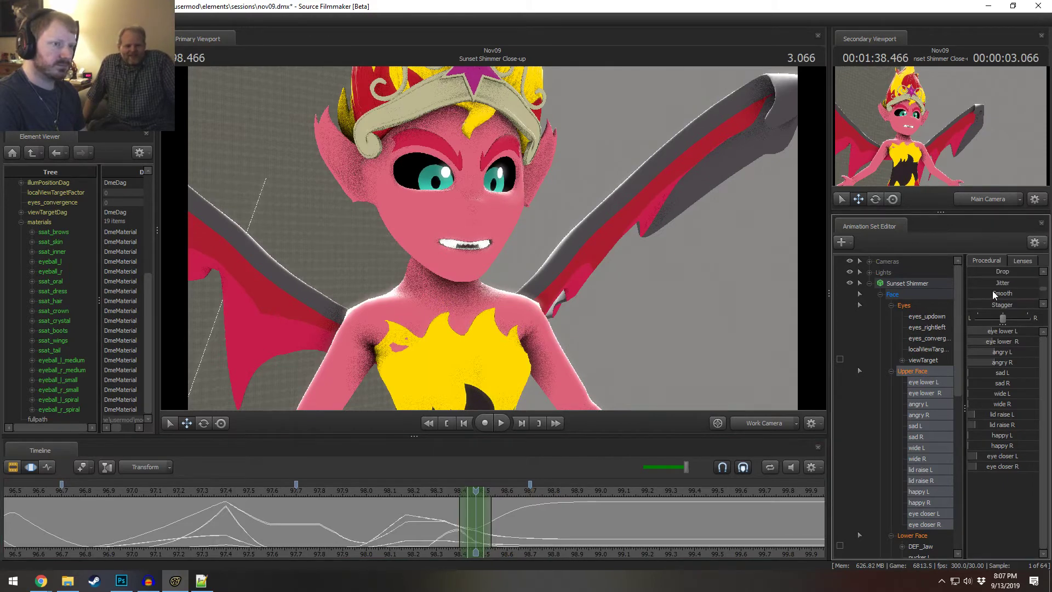
left_click(994, 294)
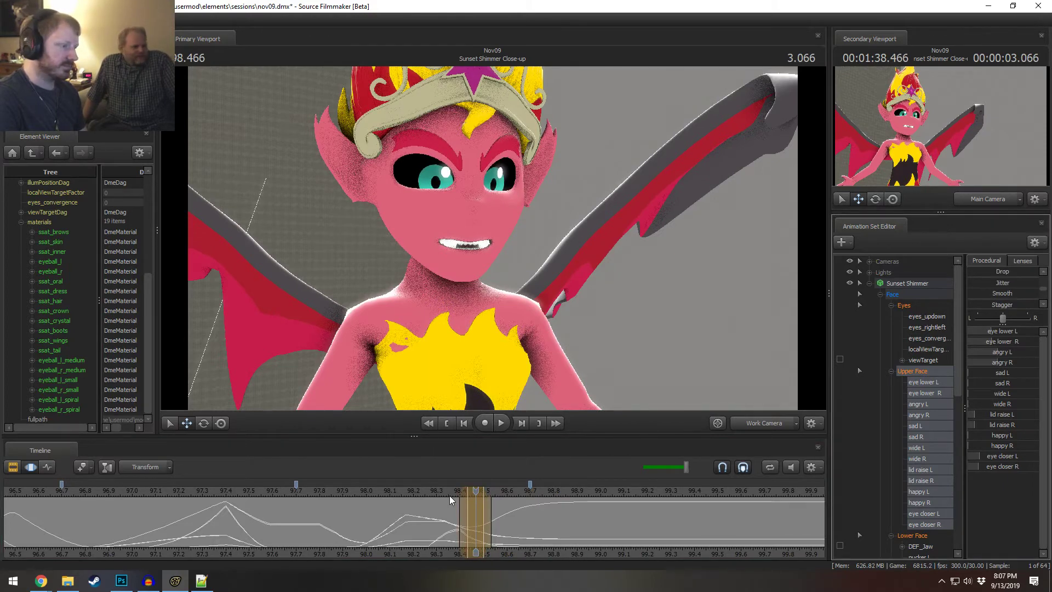
left_click(435, 488)
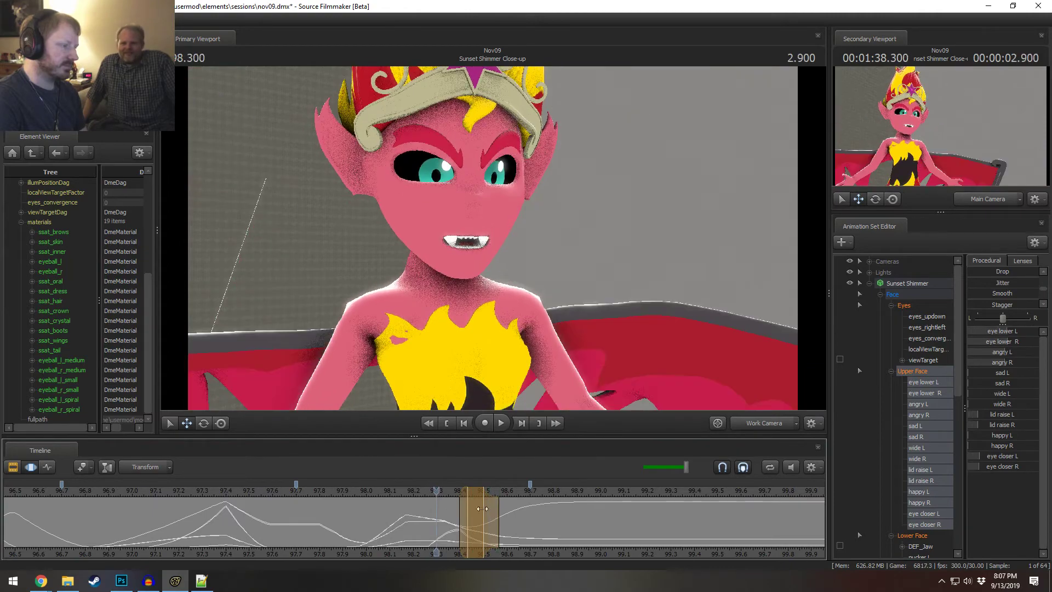
key("space")
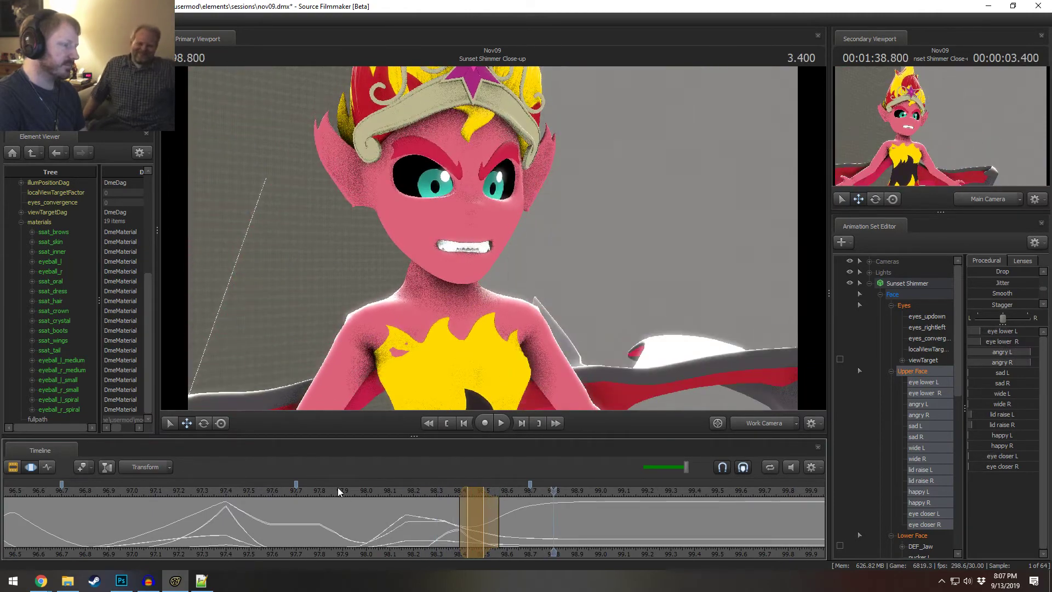
left_click(337, 489)
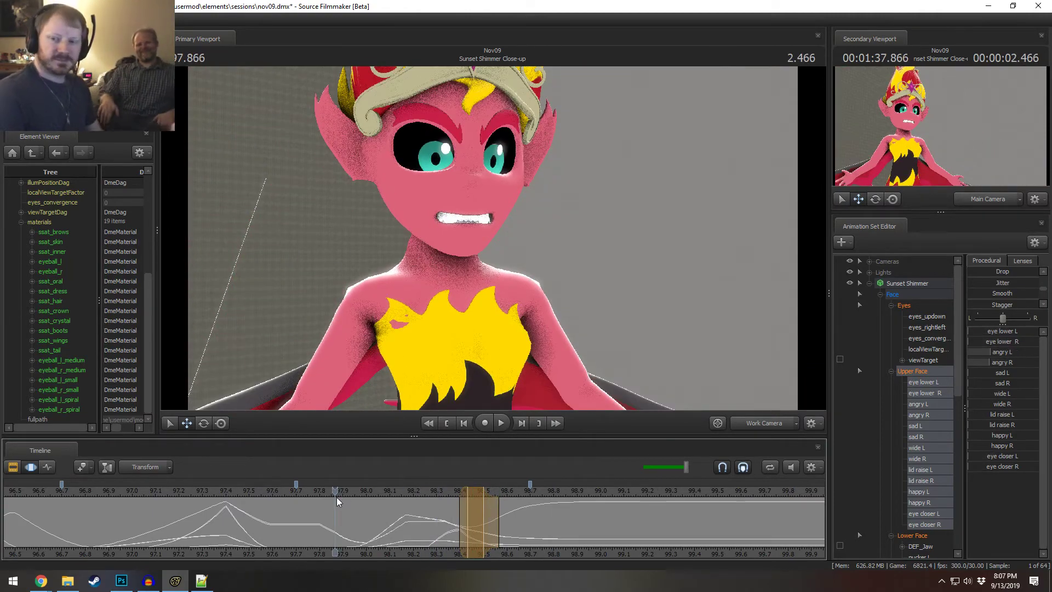
key("space")
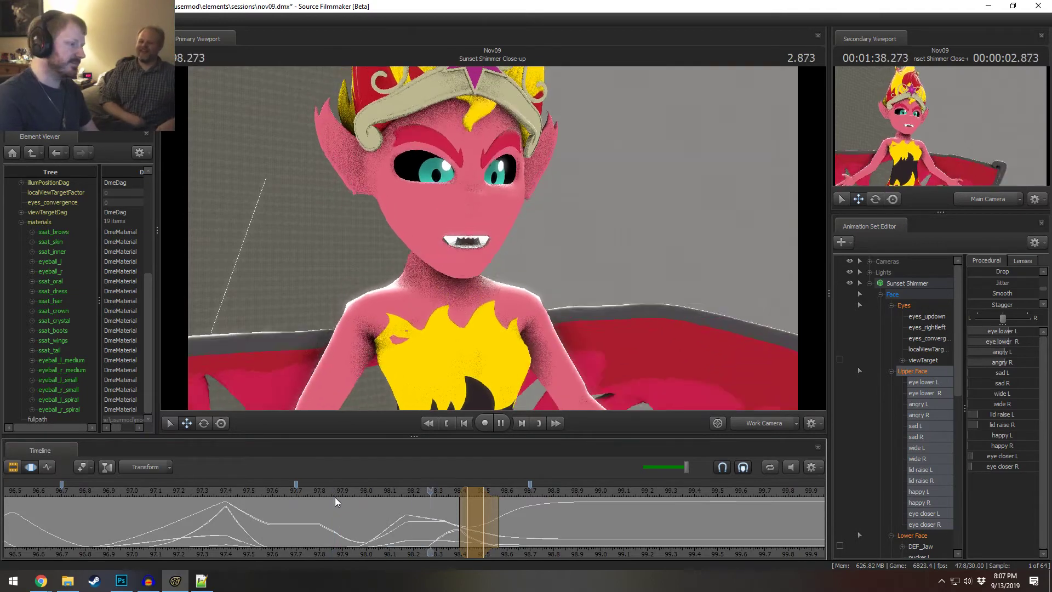
- Find the start of the Sunset Shimmer Close-up shot in the Clip Editor, return to the animation curves, and play the shot through
key("F1")
scroll(371, 524, "down", 3)
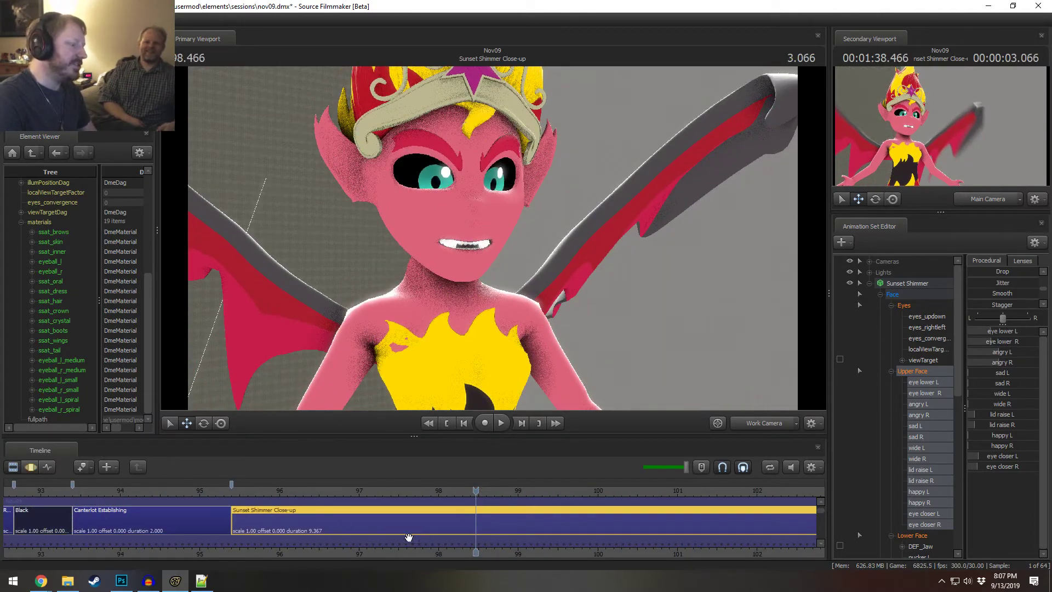
left_click_drag(241, 497, 232, 498)
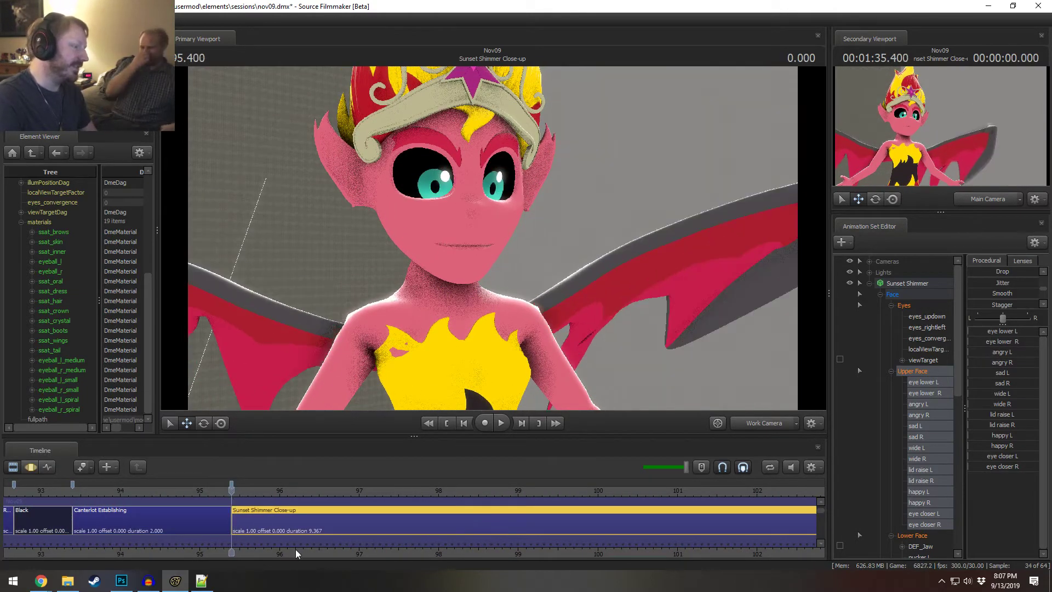
left_click_drag(298, 552, 288, 553)
scroll(254, 530, "up", 2)
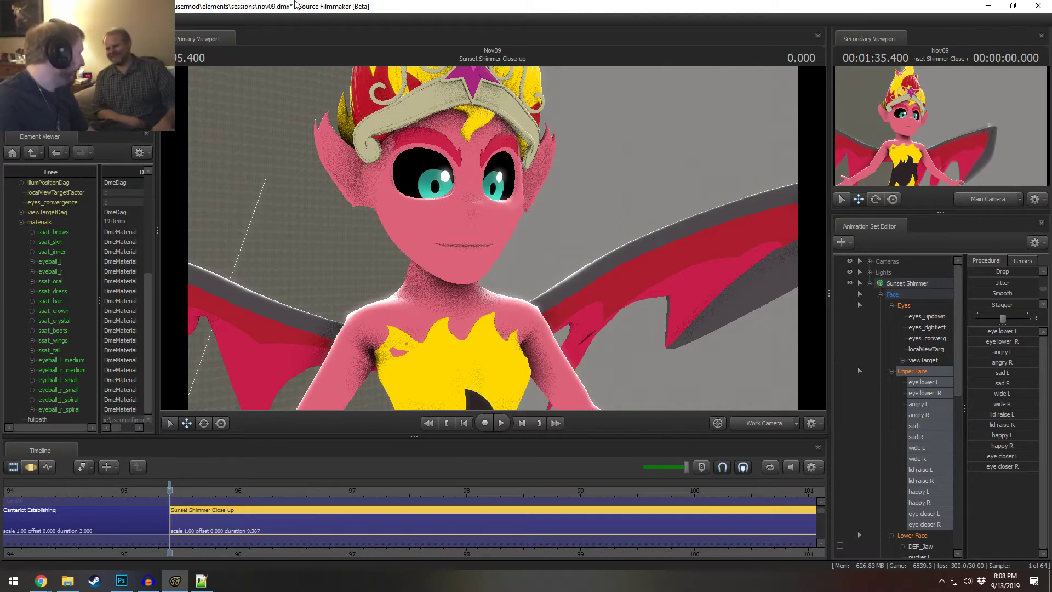
key("F3")
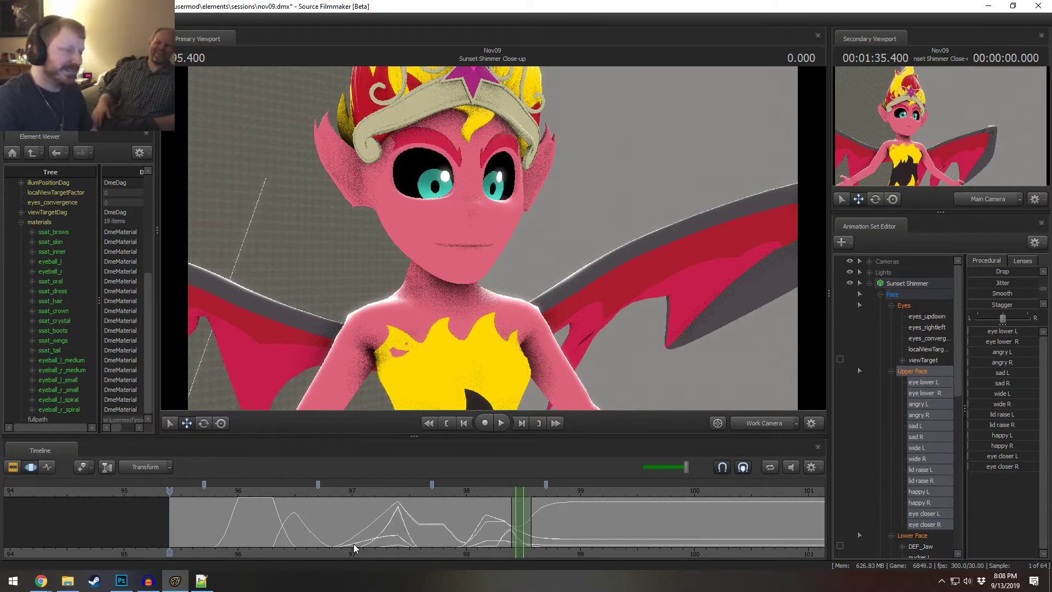
key("space")
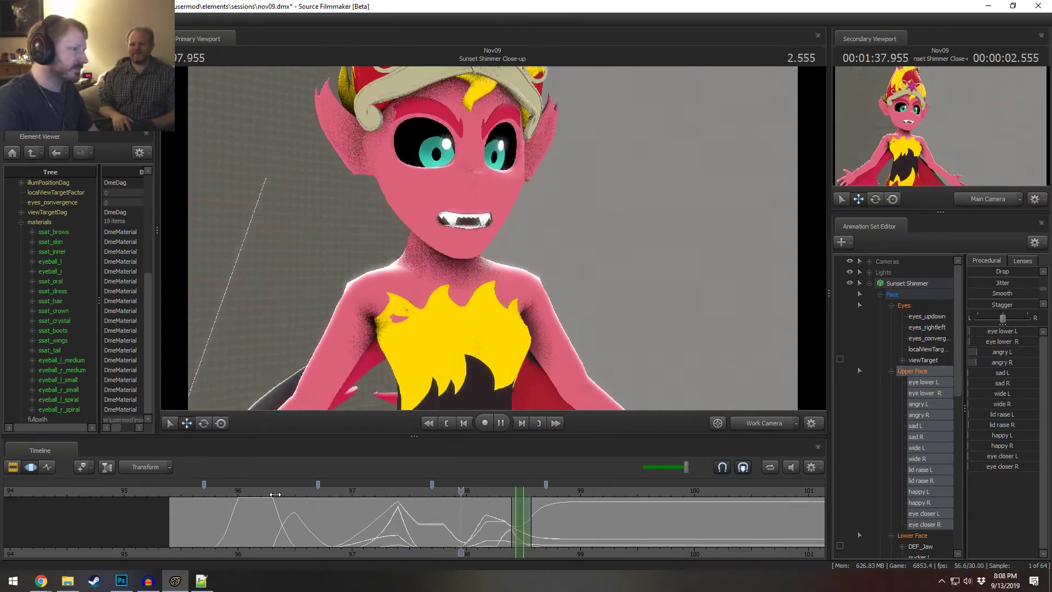
key("space")
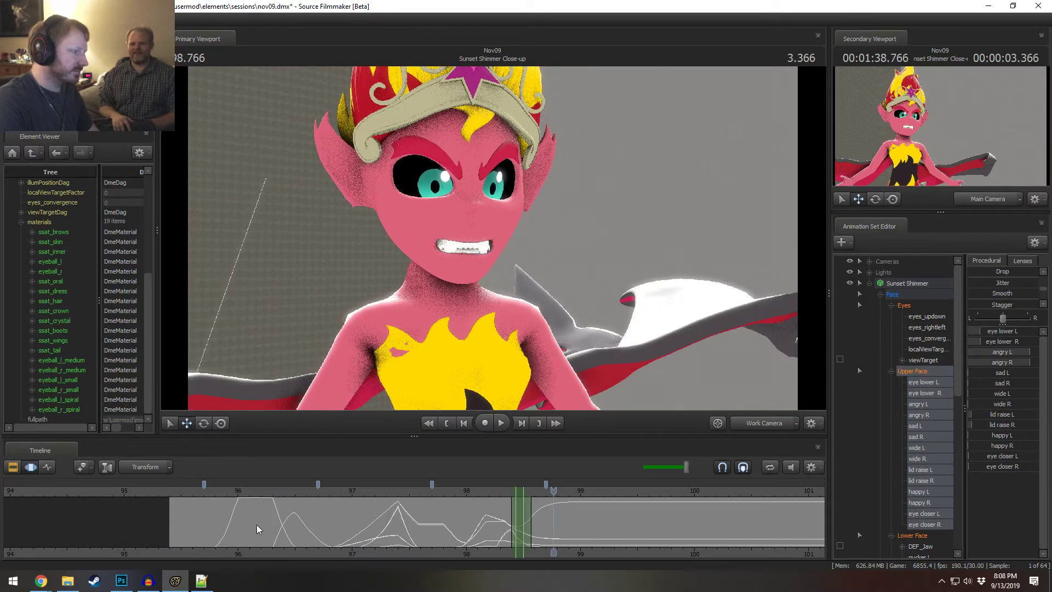
- Frame Sunset Shimmer's full body from the side in the work camera and save the session
key("s")
left_click_drag(501, 327, 568, 329)
key("s")
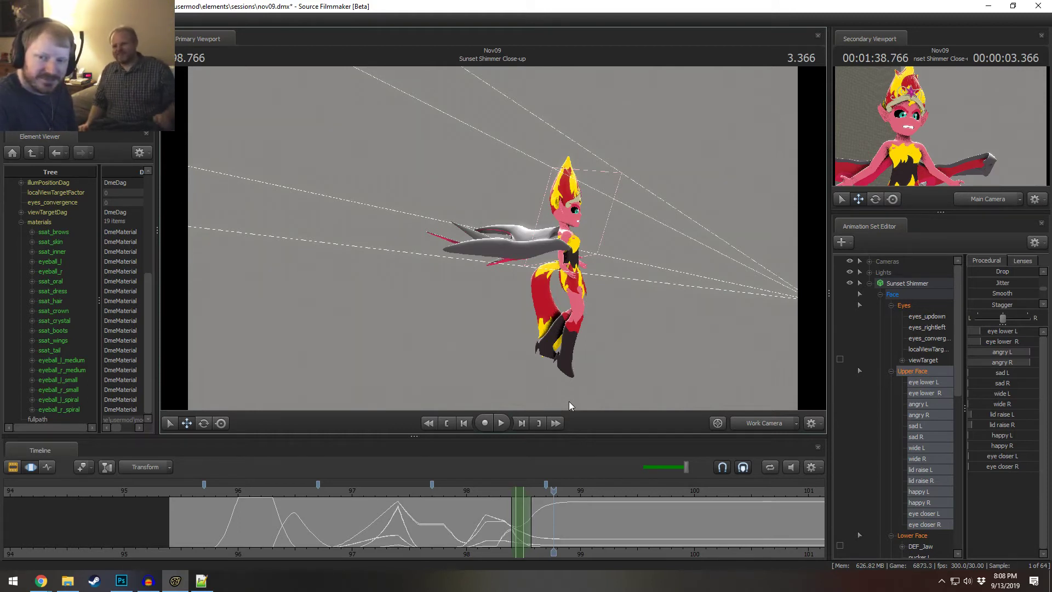
scroll(448, 523, "up", 4)
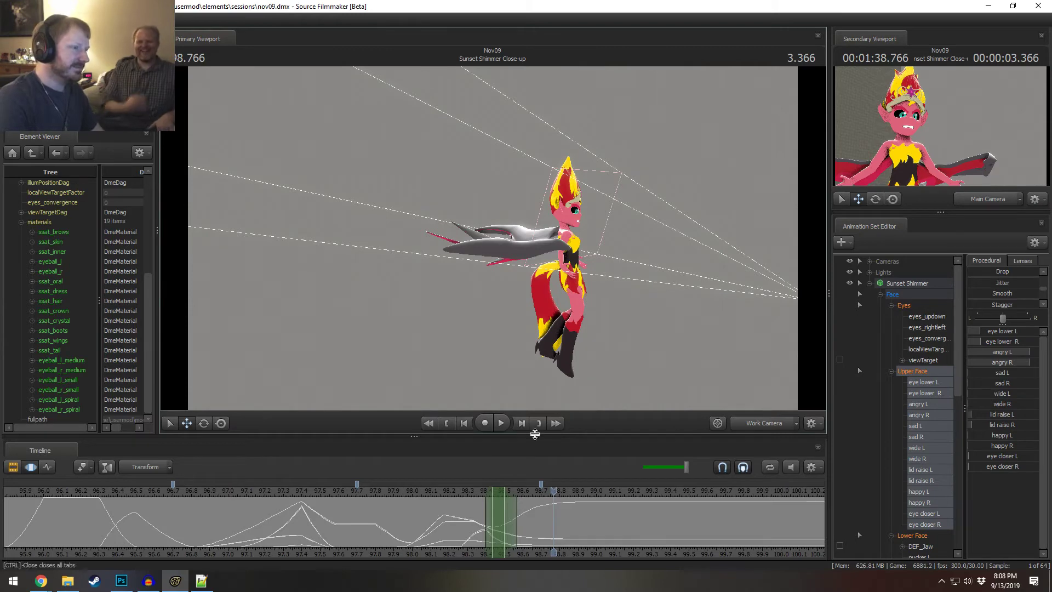
- Set the time selection to hold from the beginning to about 95.4 s with a falloff to about 96.2 s, and go to 95.433 s
scroll(230, 509, "down", 3)
left_click_drag(179, 511, 11, 536)
left_click_drag(194, 535, 120, 537)
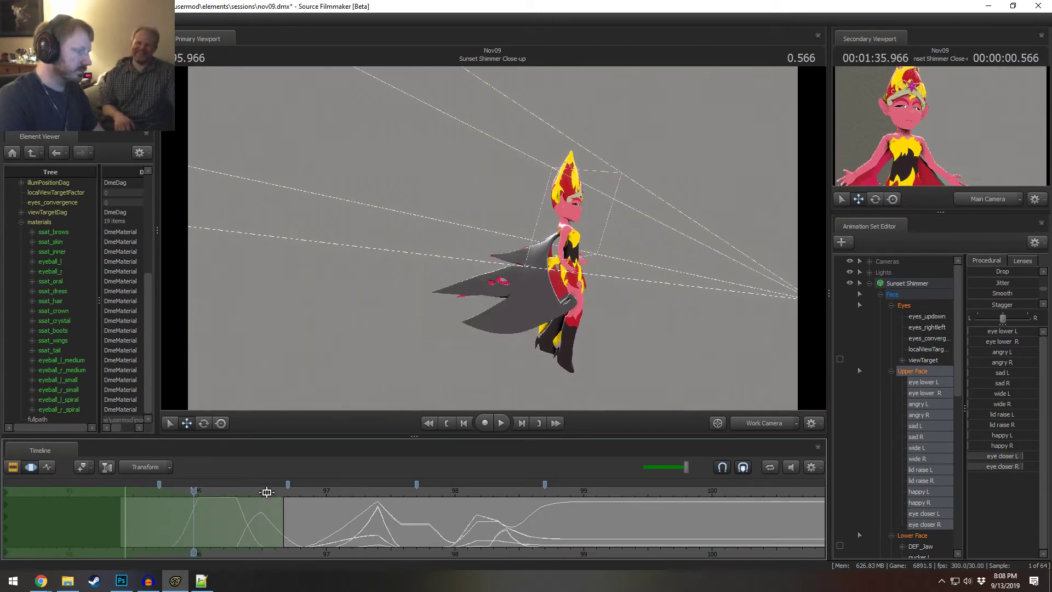
left_click_drag(235, 526, 209, 530)
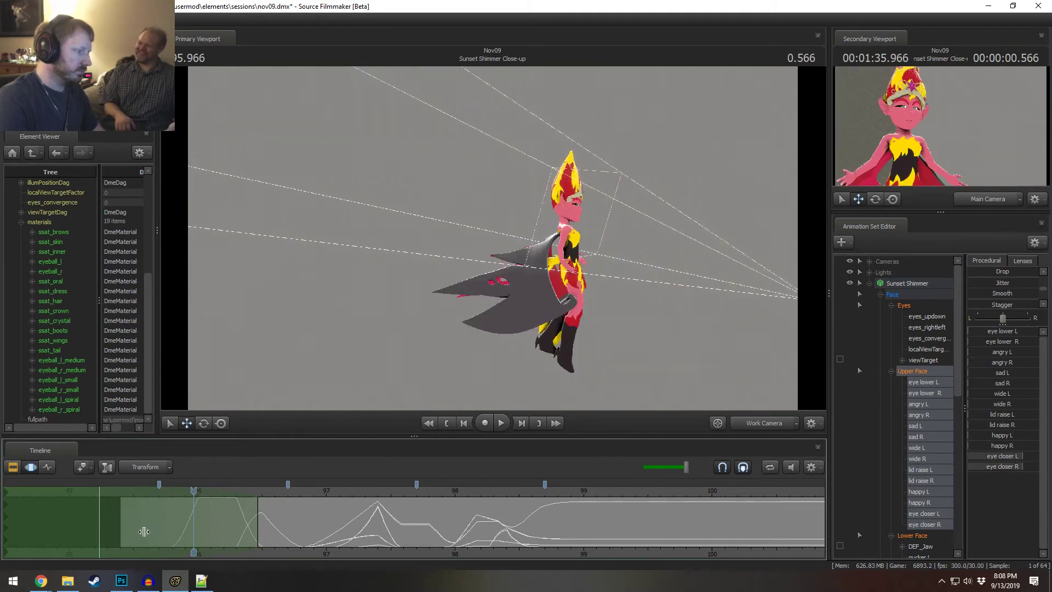
mouse_move(144, 531)
left_mouse_down()
mouse_move(267, 529)
mouse_move(158, 529)
left_mouse_up()
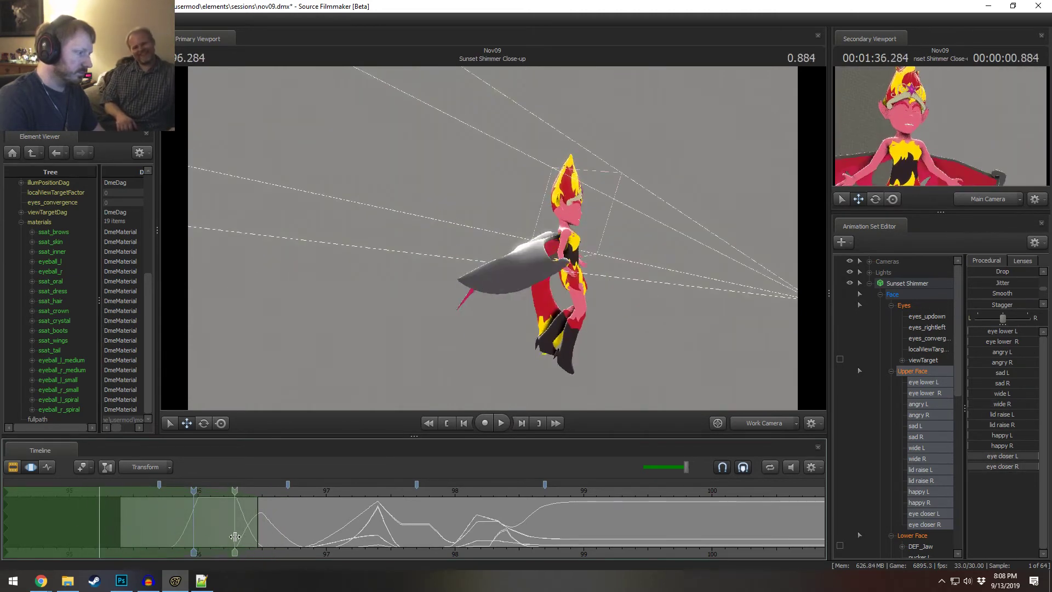
key("space")
left_click_drag(262, 537, 228, 525)
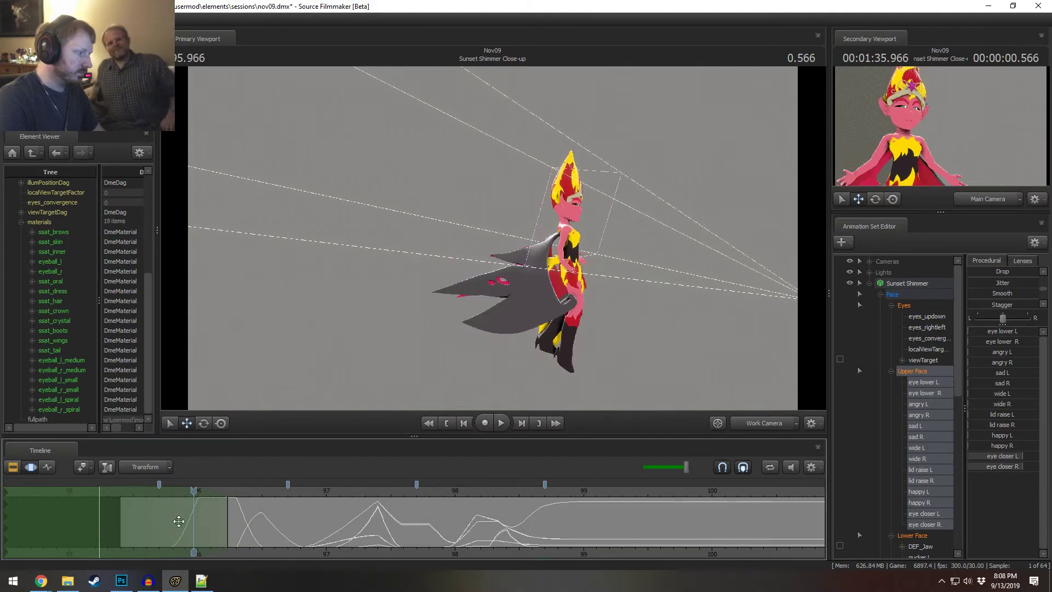
left_click_drag(99, 524, 106, 534)
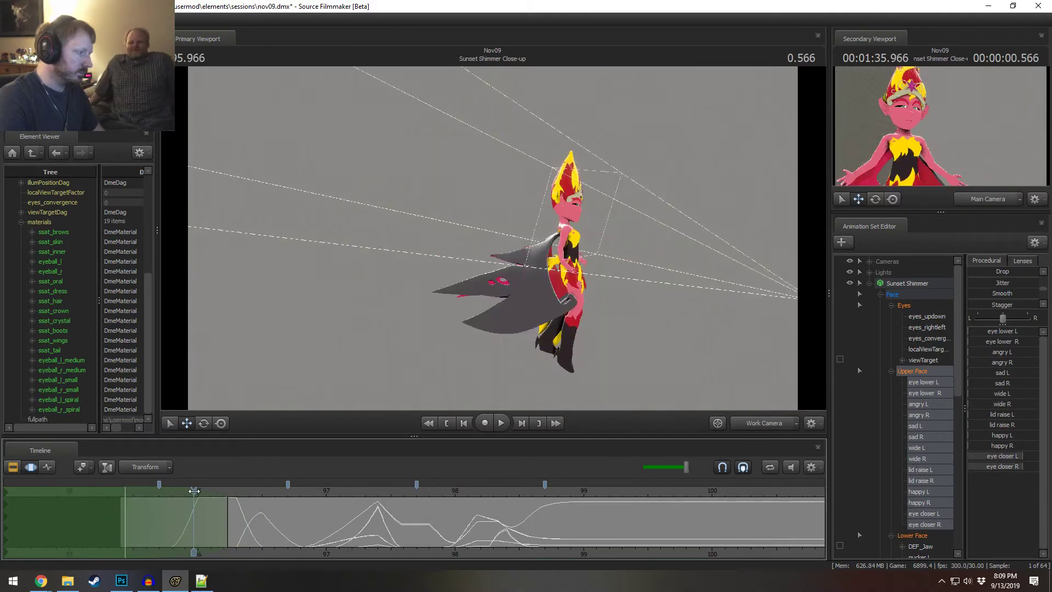
left_click_drag(194, 491, 125, 507)
left_click_drag(418, 329, 424, 335)
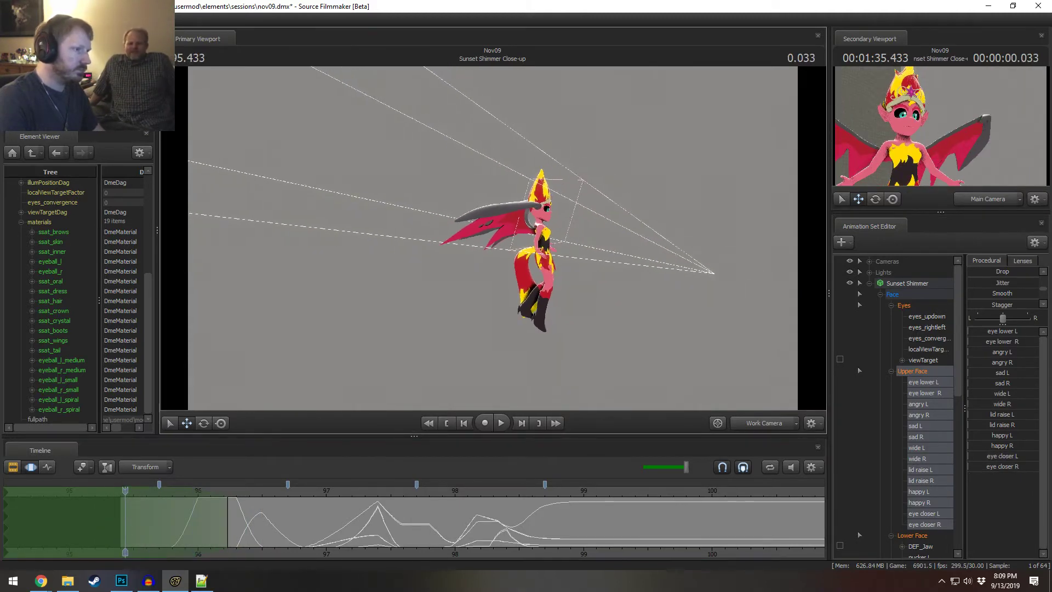
- Look through Sunset Shimmer's control groups for a whole-body control and inspect the bip_pelvis bone in the Body group
left_click(892, 305)
left_click(892, 316)
left_click(891, 328)
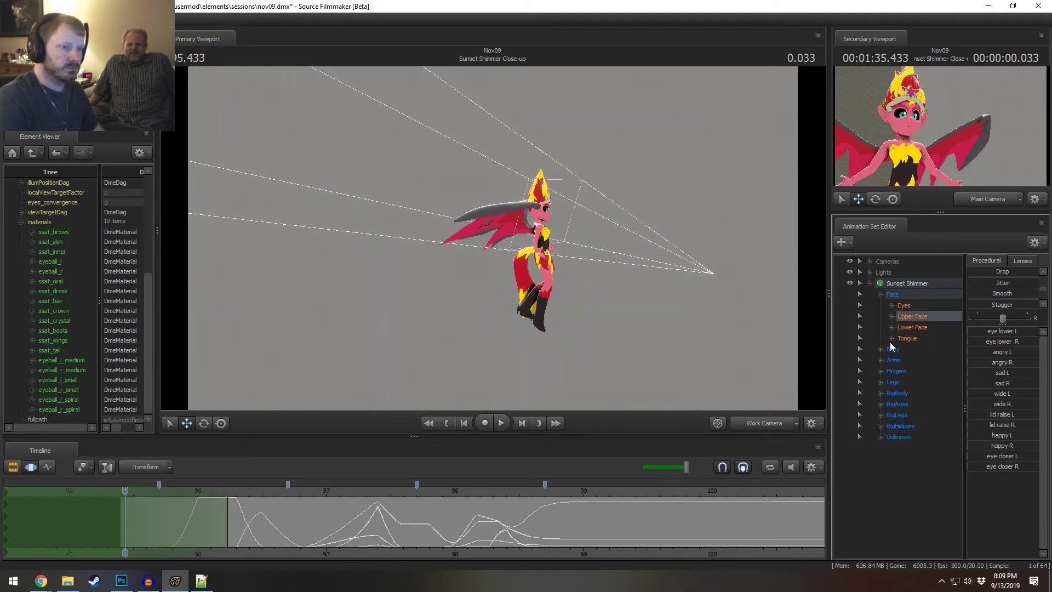
left_click(879, 294)
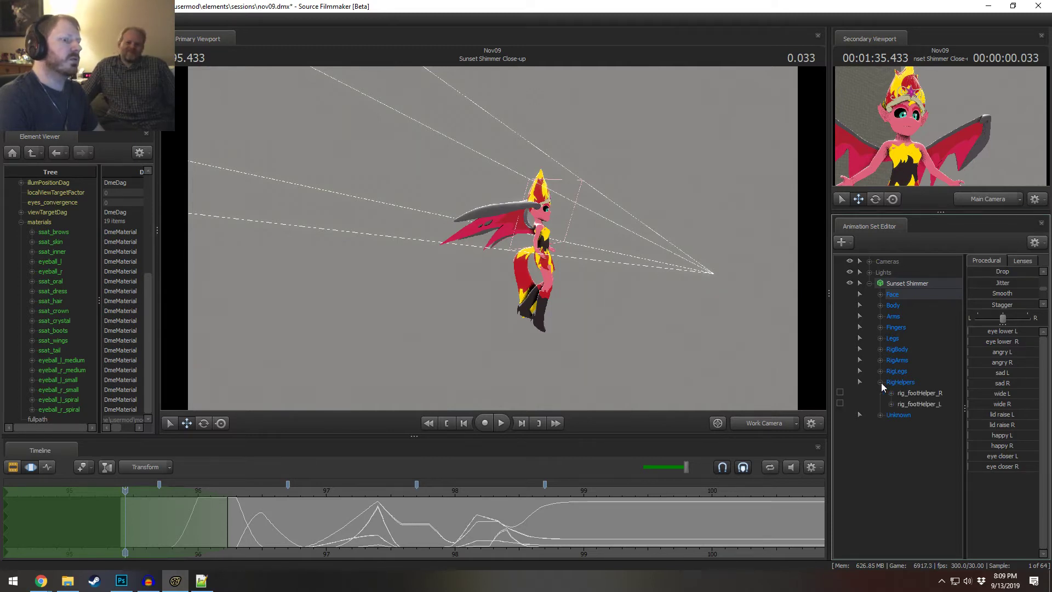
left_click(880, 392)
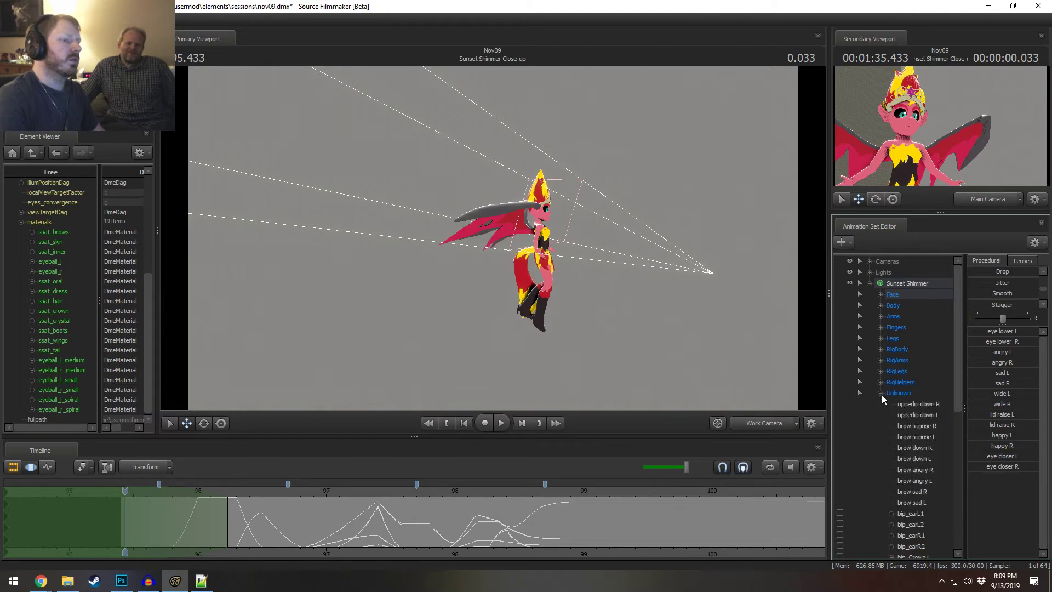
left_click(880, 393)
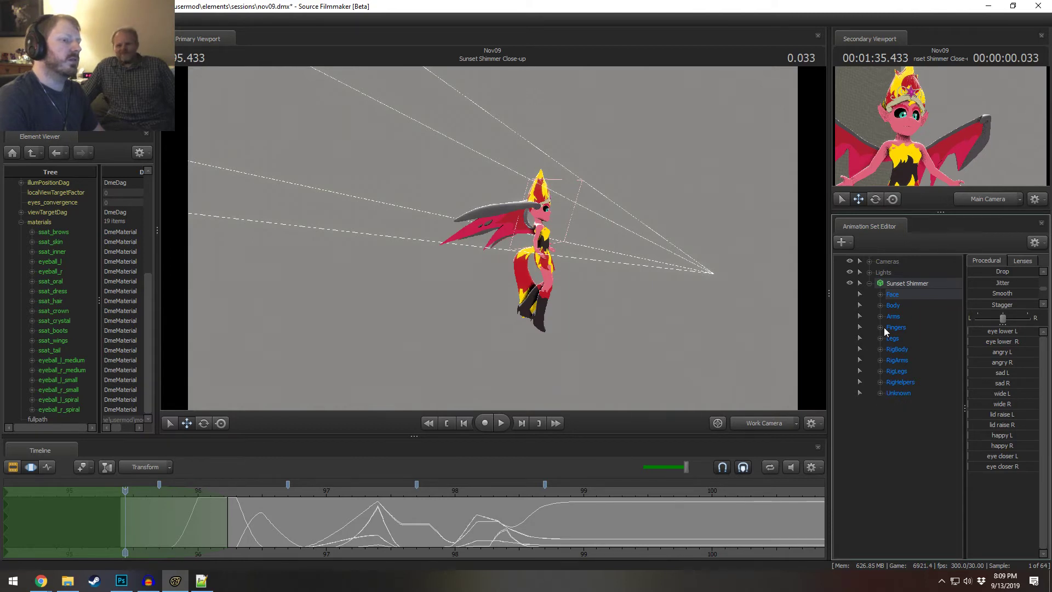
left_click(880, 305)
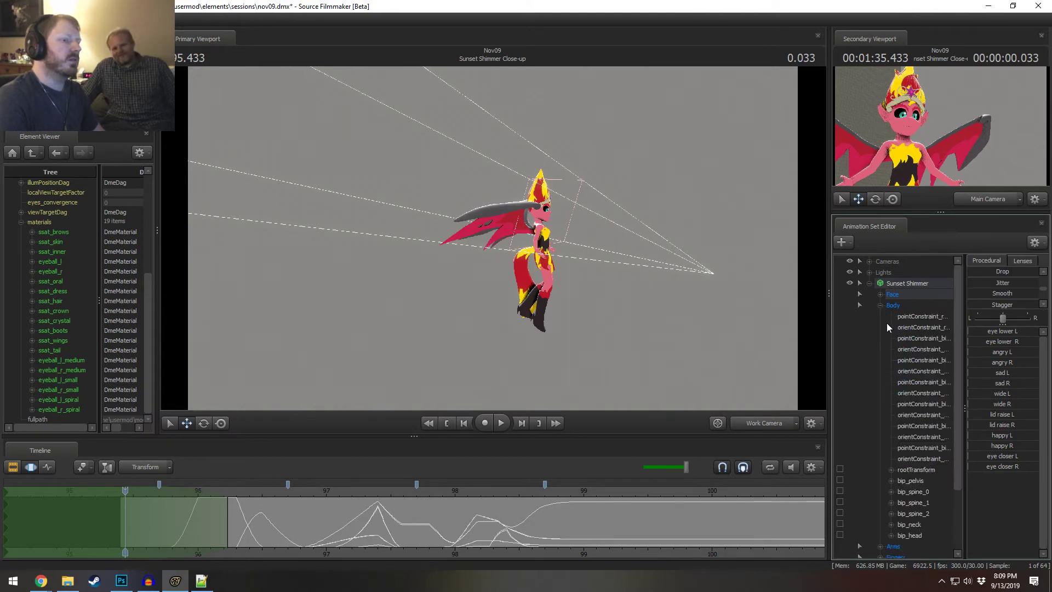
left_click(911, 481)
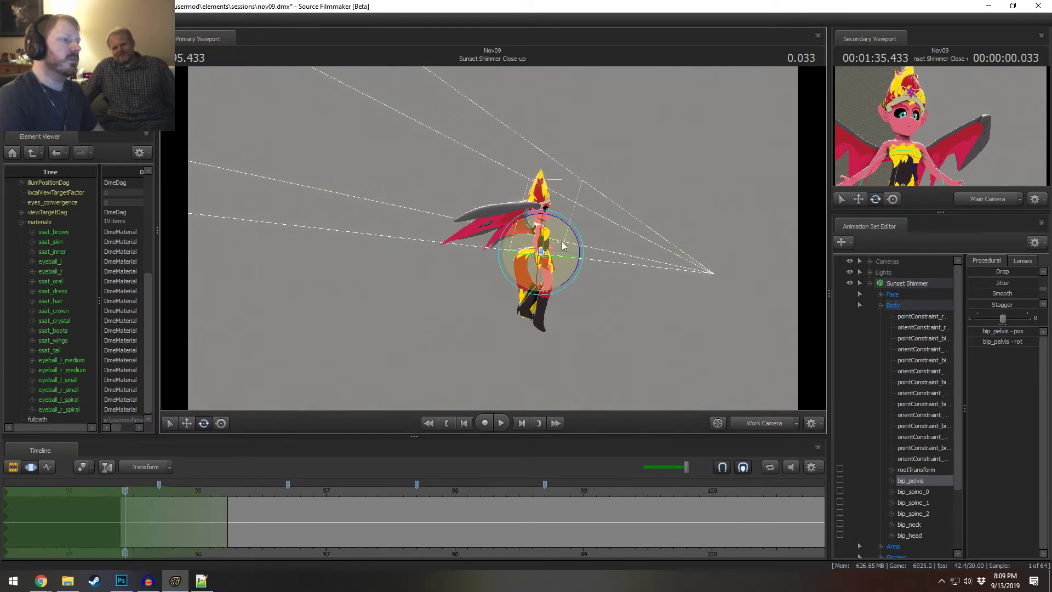
key("w")
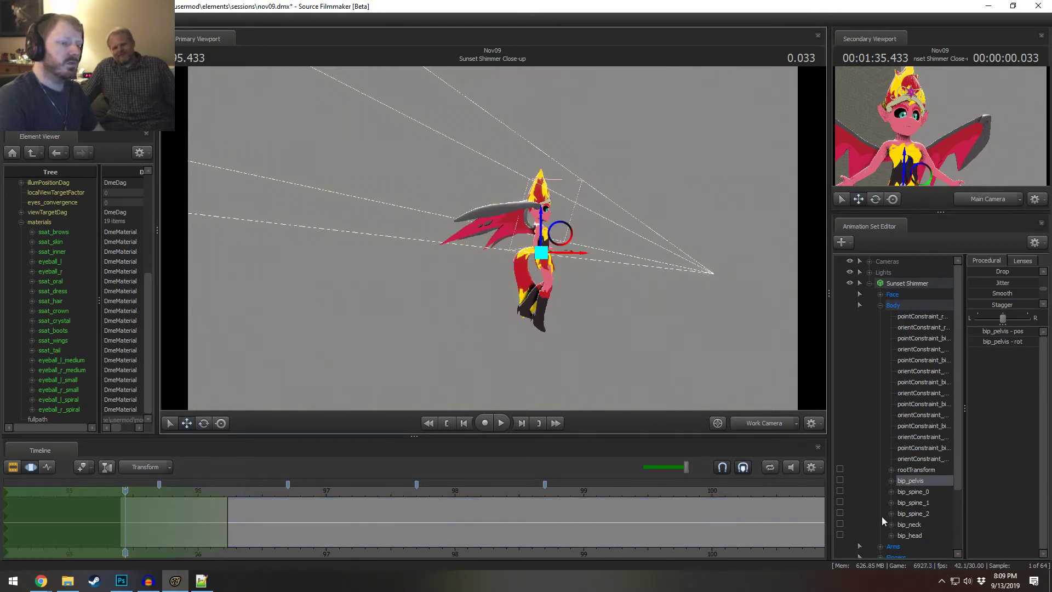
left_click(875, 306)
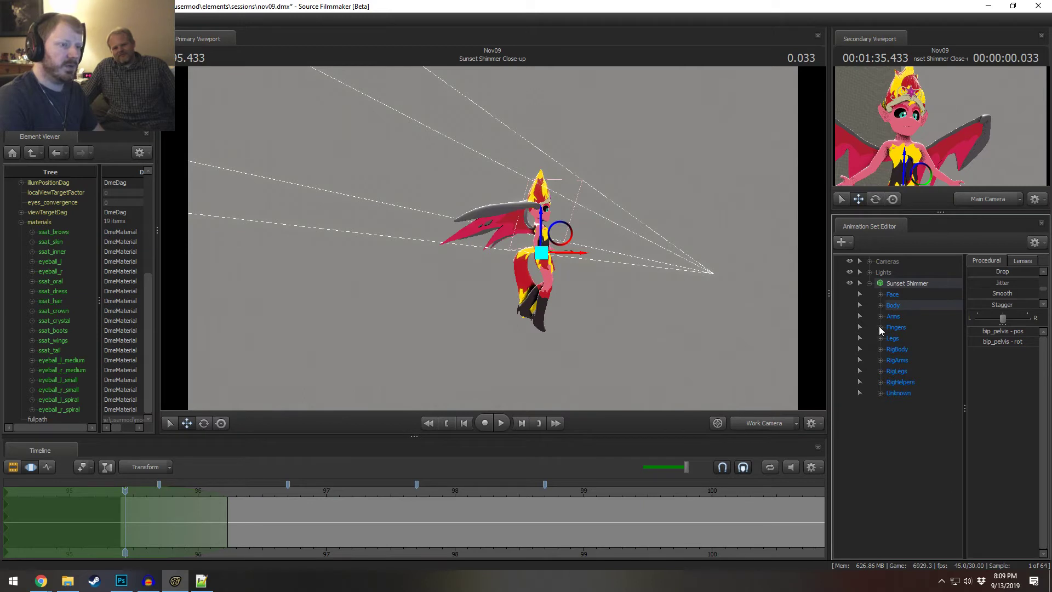
- Try moving Sunset Shimmer's rig_root control at the start of the shot, and undo the move
left_click(880, 349)
left_click(908, 360)
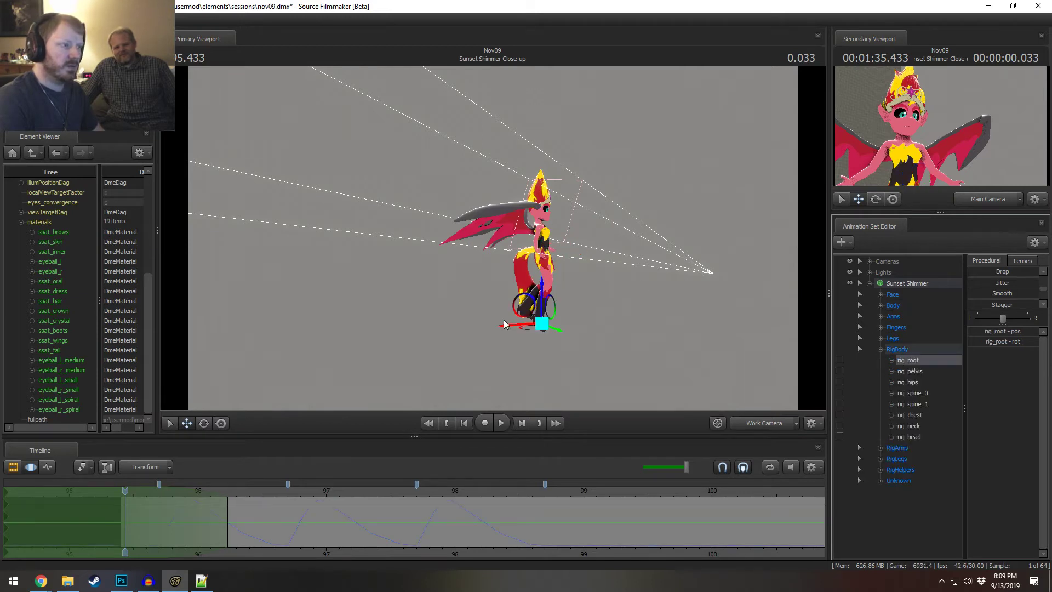
left_click_drag(519, 310, 371, 291)
key("ctrl+z")
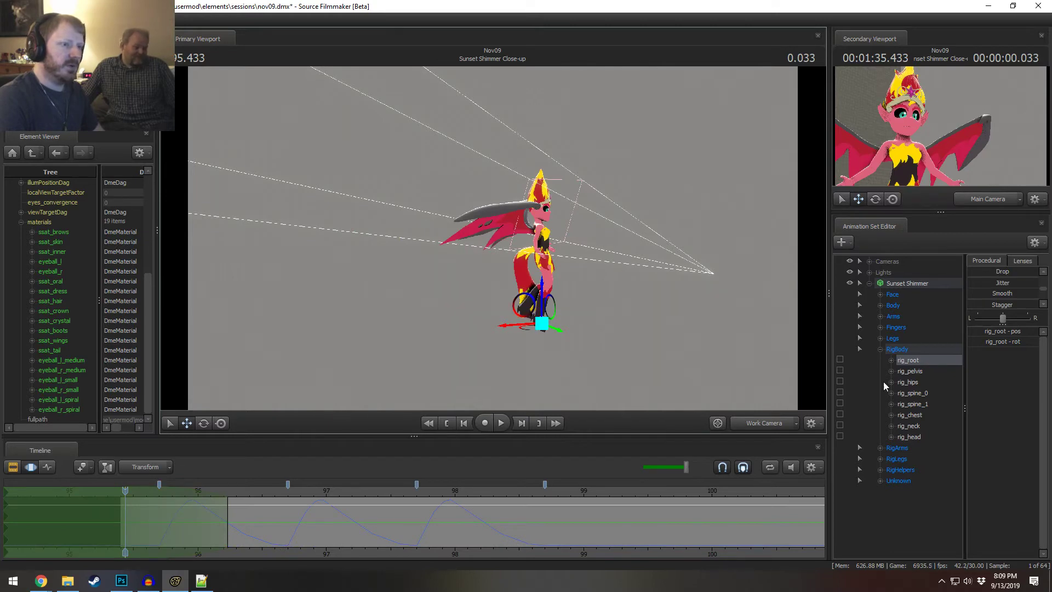
- Try moving Sunset Shimmer's rig_pelvis control out of the main camera's view, and undo the move
left_click(909, 371)
left_click_drag(560, 234, 257, 373)
key("w")
left_click_drag(493, 238, 334, 241, "alt")
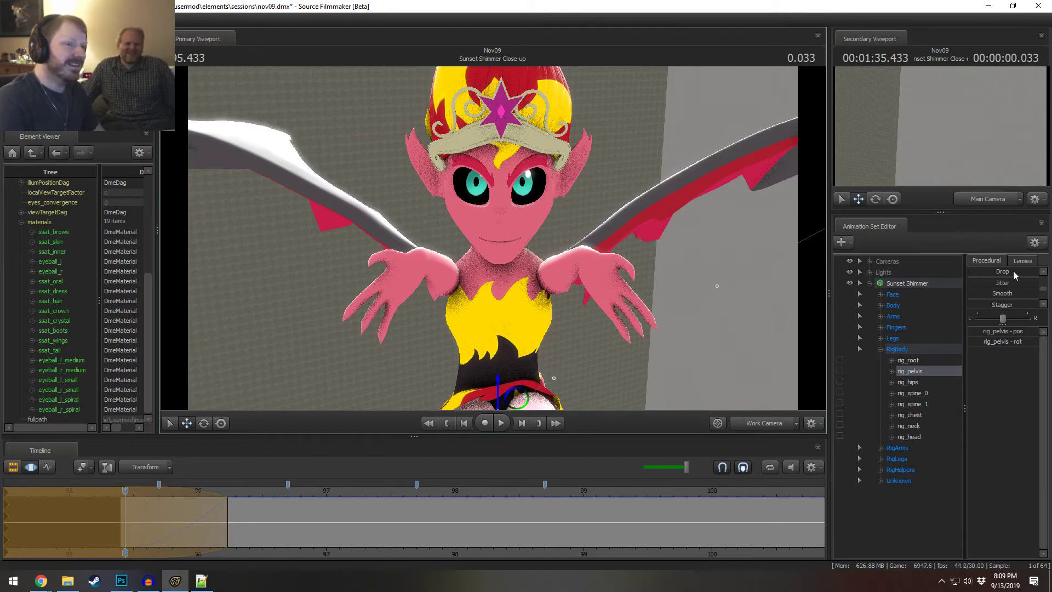
mouse_move(1013, 272)
left_mouse_down()
mouse_move(1047, 272)
mouse_move(1013, 272)
left_mouse_up()
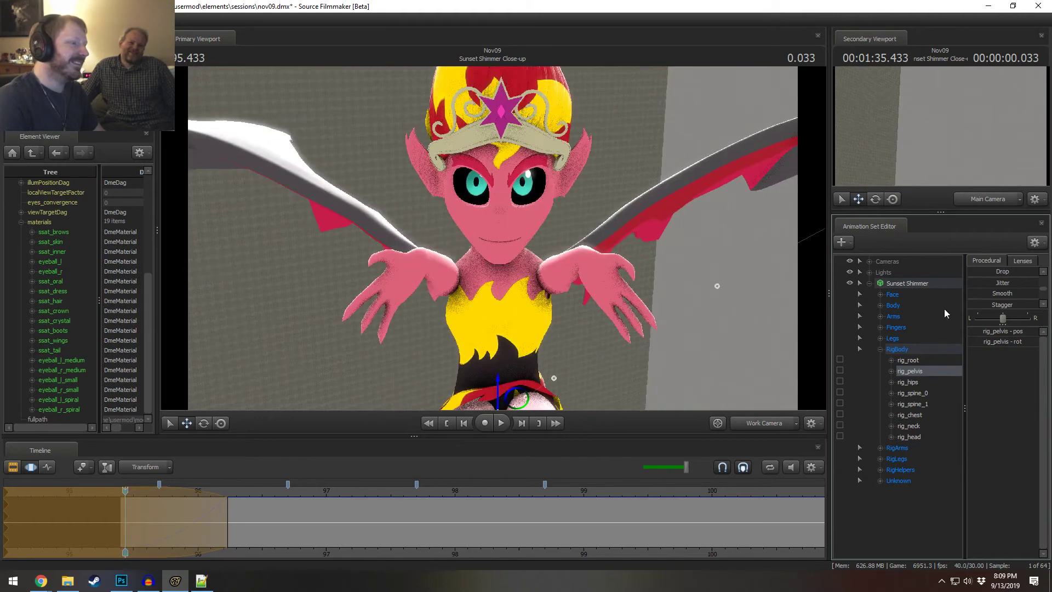
left_click_drag(636, 290, 635, 208)
key("ctrl+z")
left_click_drag(492, 238, 555, 226)
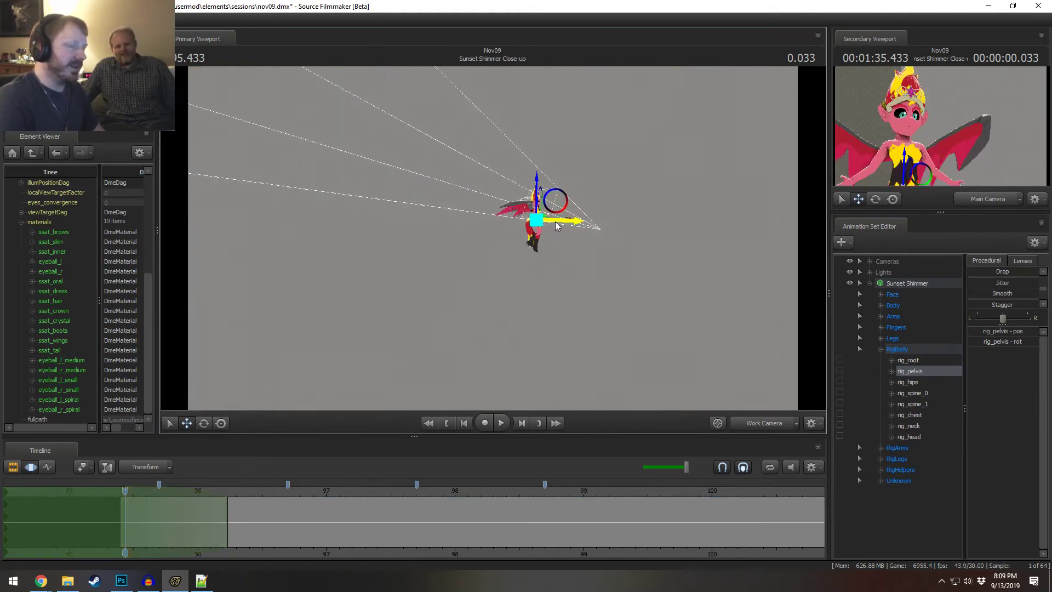
- Move Sunset Shimmer's rig_root control up and backward, away from the main camera, at 95.433 s
left_click(916, 362)
left_click_drag(553, 301, 537, 265)
key("w")
key("e")
key("w")
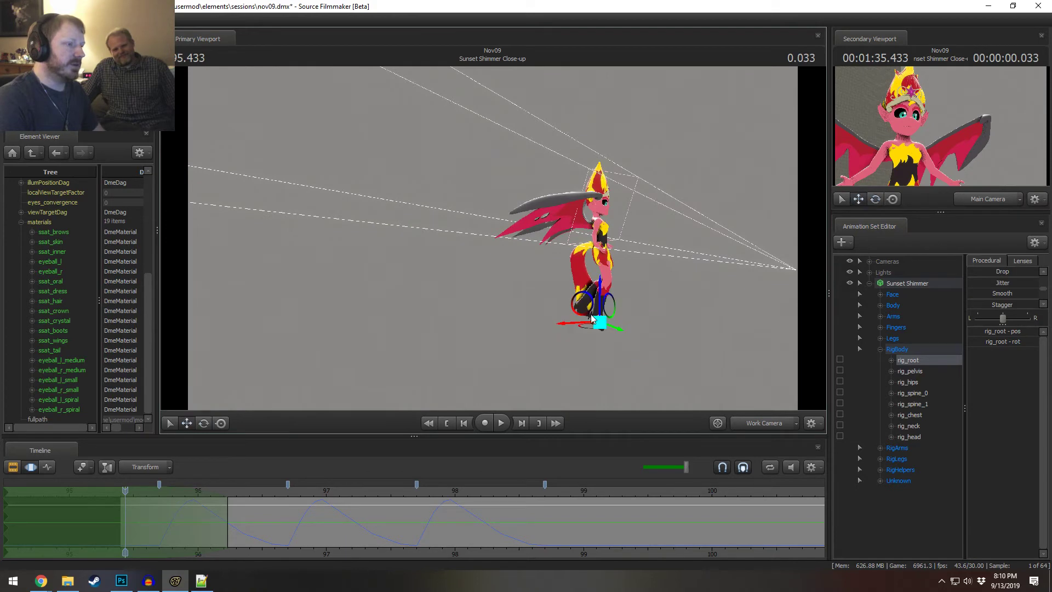
left_click_drag(593, 320, 280, 152)
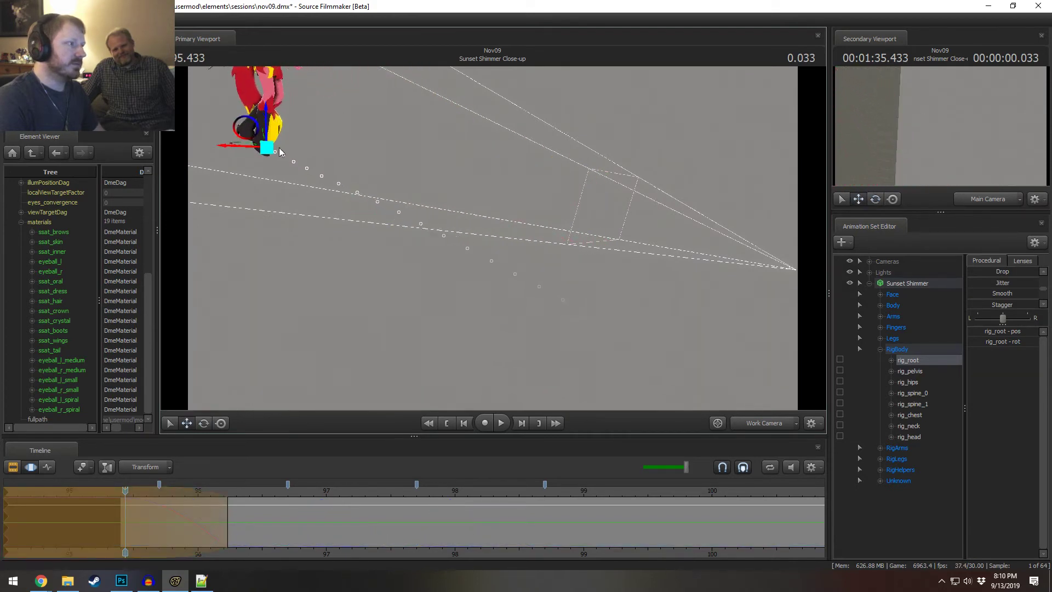
- Rotate rig_root to tilt Sunset Shimmer forward into a nearly horizontal flying pose
left_click_drag(531, 225, 431, 122)
key("e")
left_click_drag(400, 235, 399, 288)
key("w")
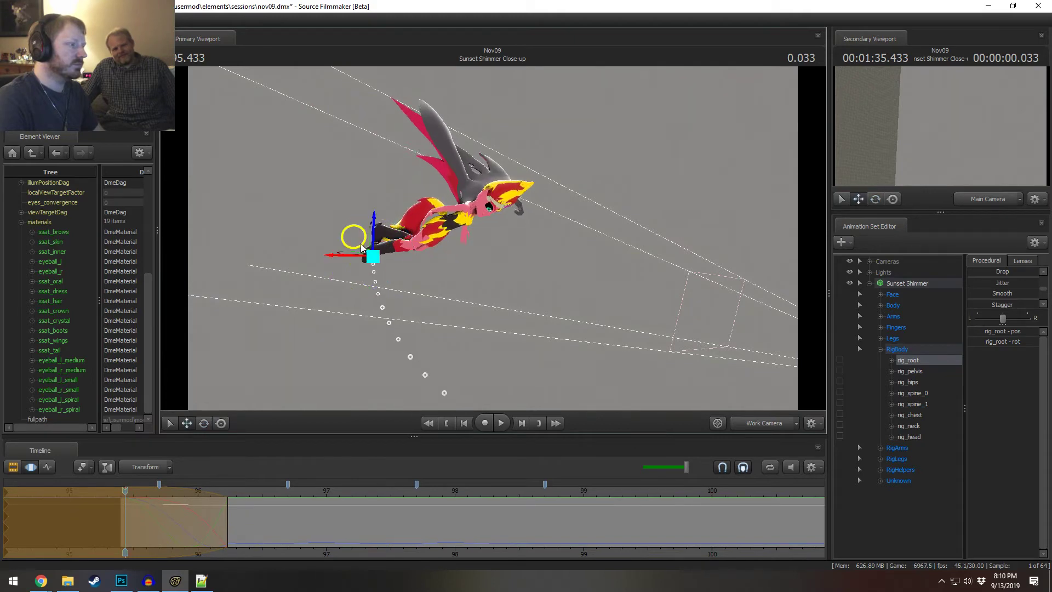
- Move rig_root farther up and back, play the swoop into position, and return to 95.433 s
left_click_drag(362, 244, 254, 142)
left_click_drag(383, 228, 472, 233, "alt")
left_click_drag(397, 194, 546, 169)
left_click_drag(546, 169, 499, 234, "alt")
key("space")
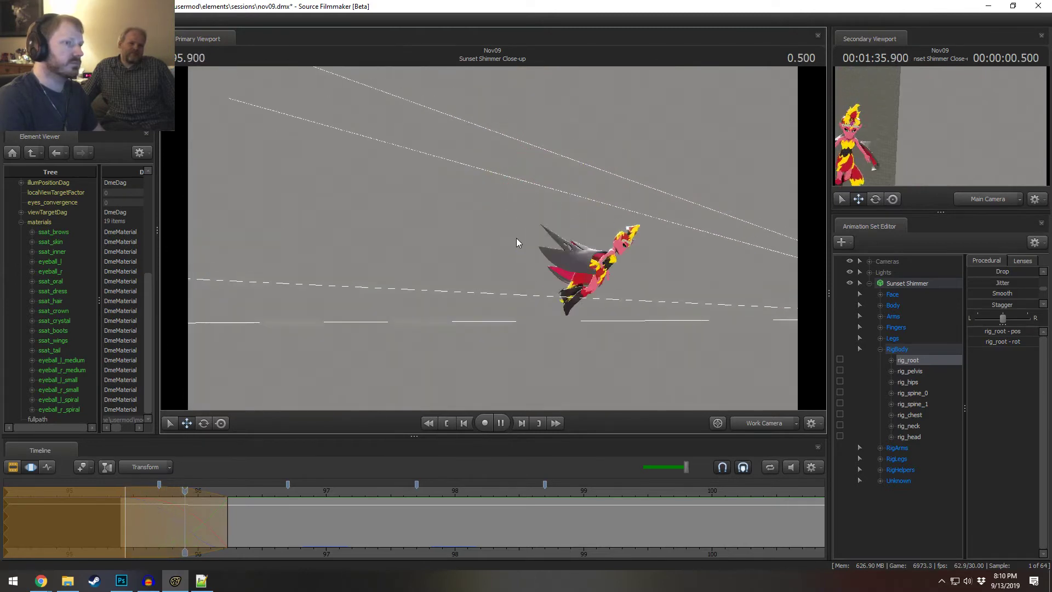
key("space")
left_click_drag(606, 357, 685, 357, "alt")
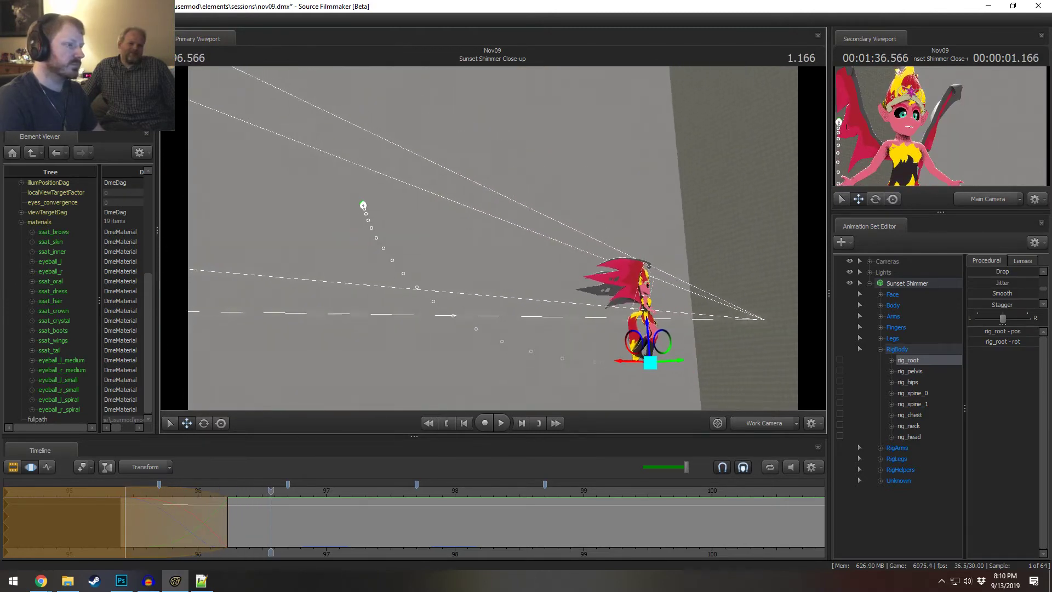
left_click_drag(254, 491, 127, 504)
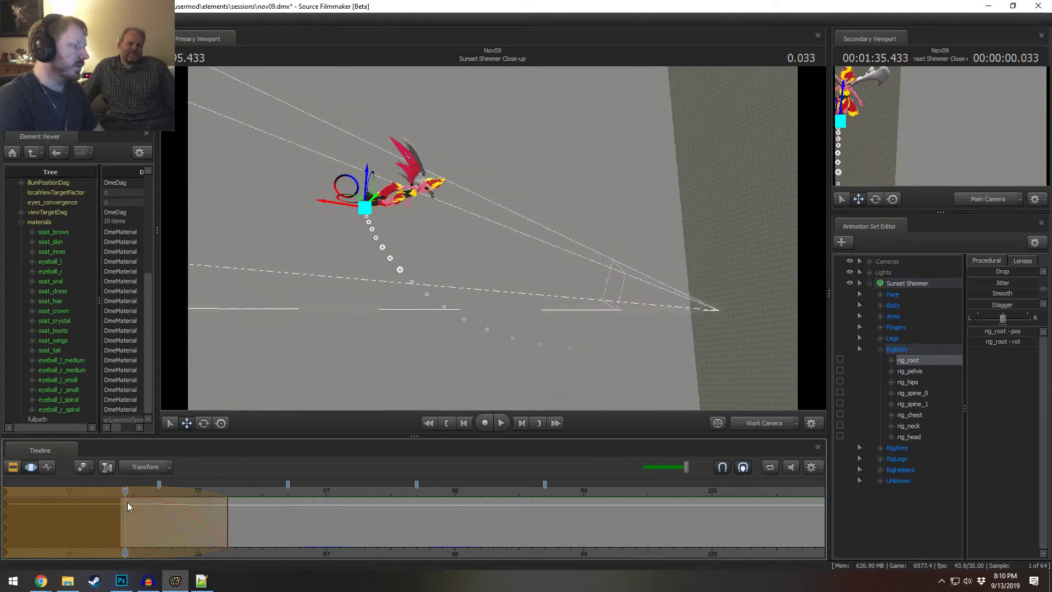
- Adjust rig_root's starting position higher and farther from the camera, play back the flight path, and return to 95.433 s
left_click_drag(376, 215, 466, 236, "alt")
left_click_drag(353, 172, 517, 225)
left_click_drag(313, 267, 271, 246, "alt")
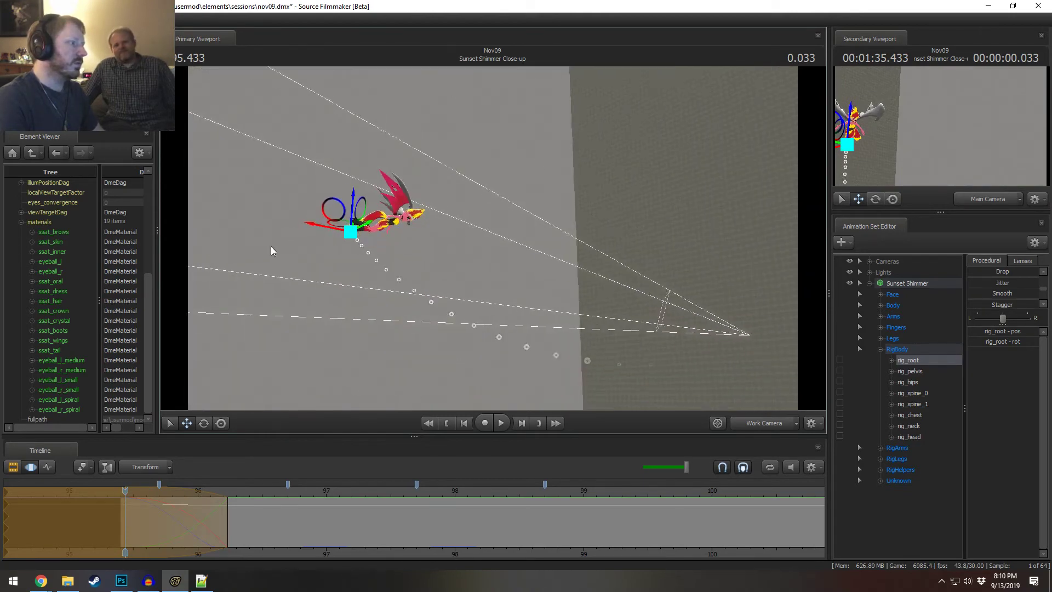
left_click_drag(350, 232, 301, 174)
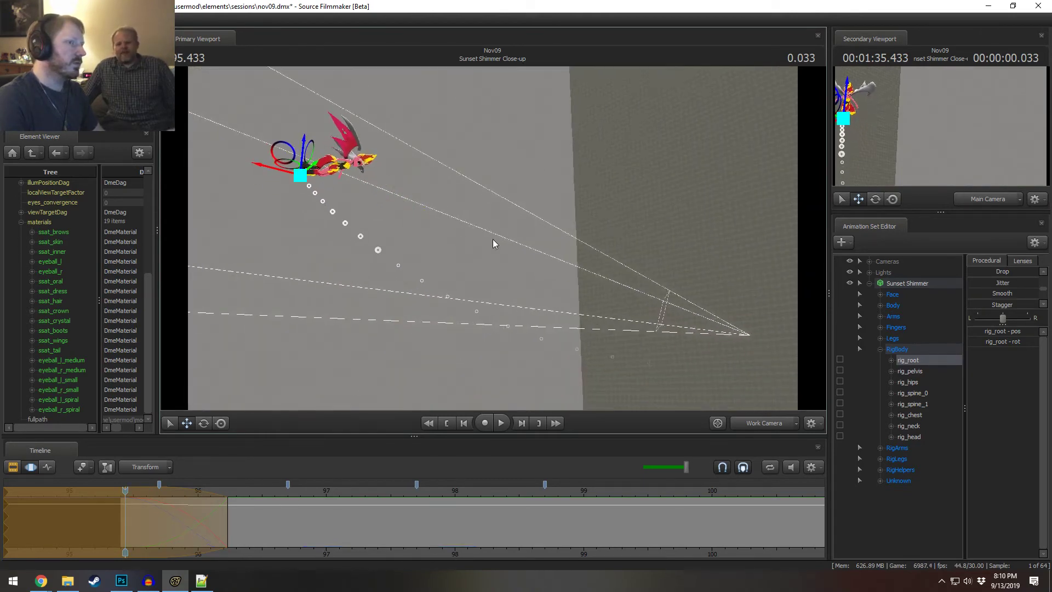
key("space")
key("space")
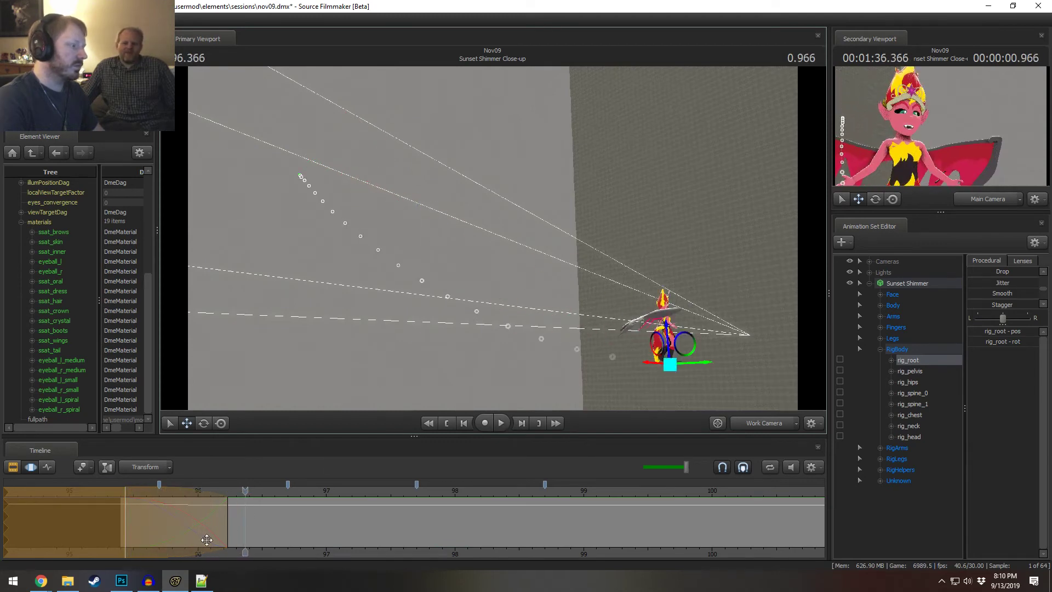
left_click_drag(250, 492, 124, 502)
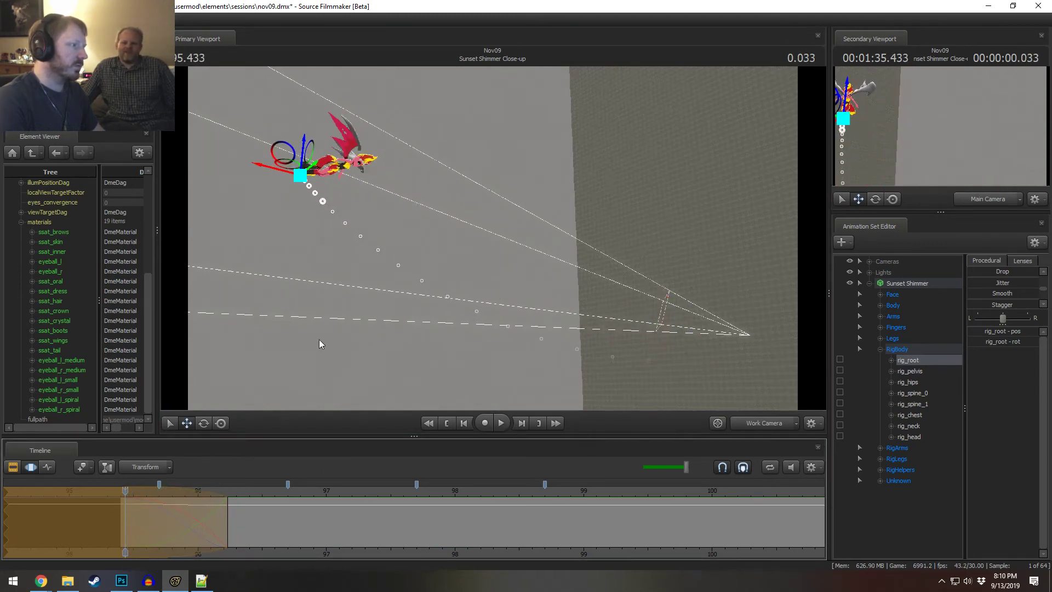
- Select Sunset Shimmer's right foot control, rig_foot_R, and rotate the foot to suit the flying pose at 95.433 s
left_click_drag(408, 272, 493, 239)
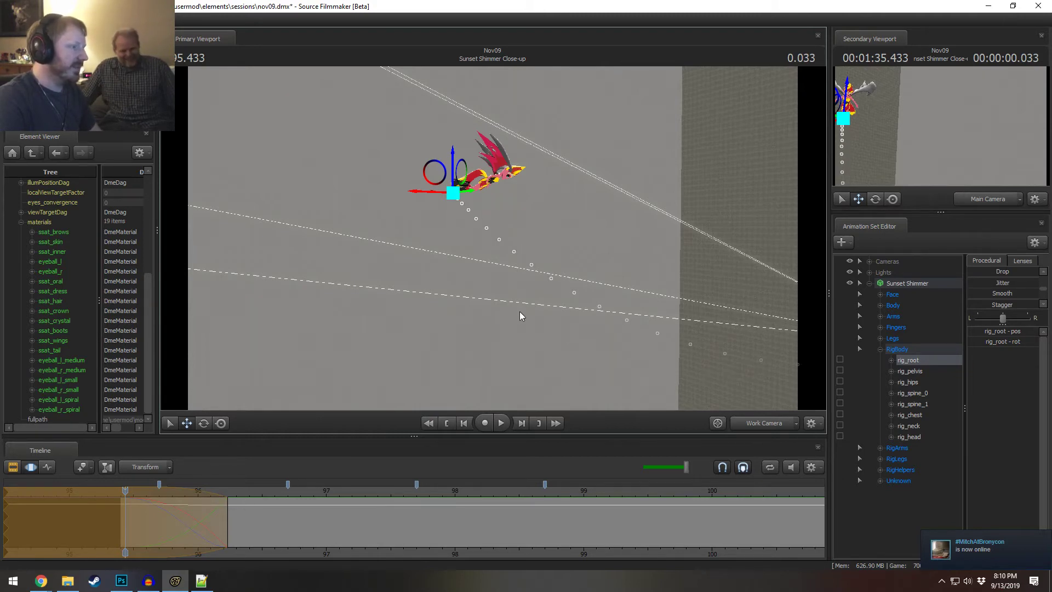
left_click_drag(520, 312, 492, 242)
key("w")
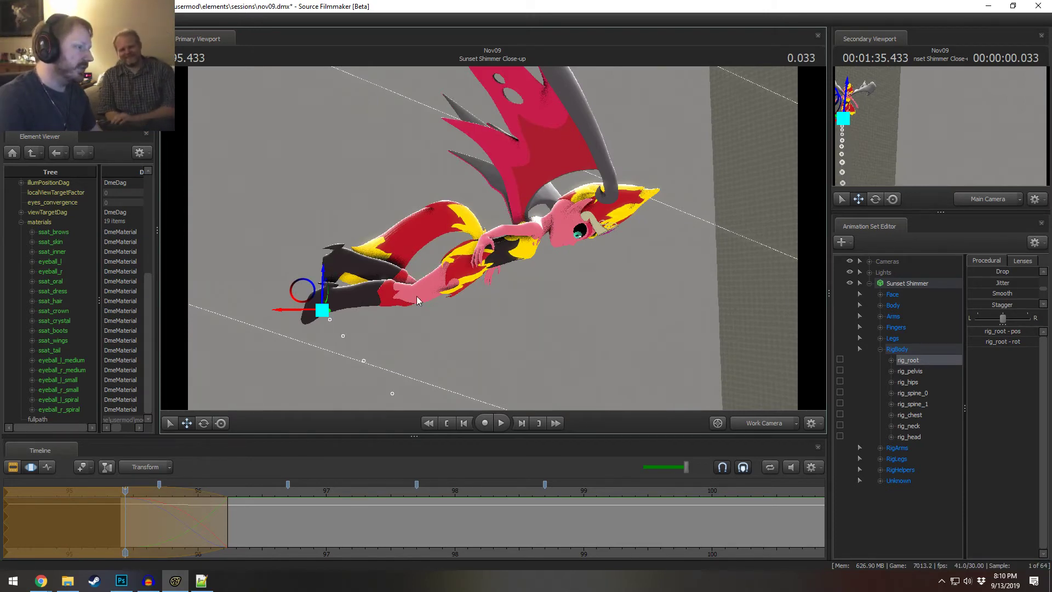
key("ctrl")
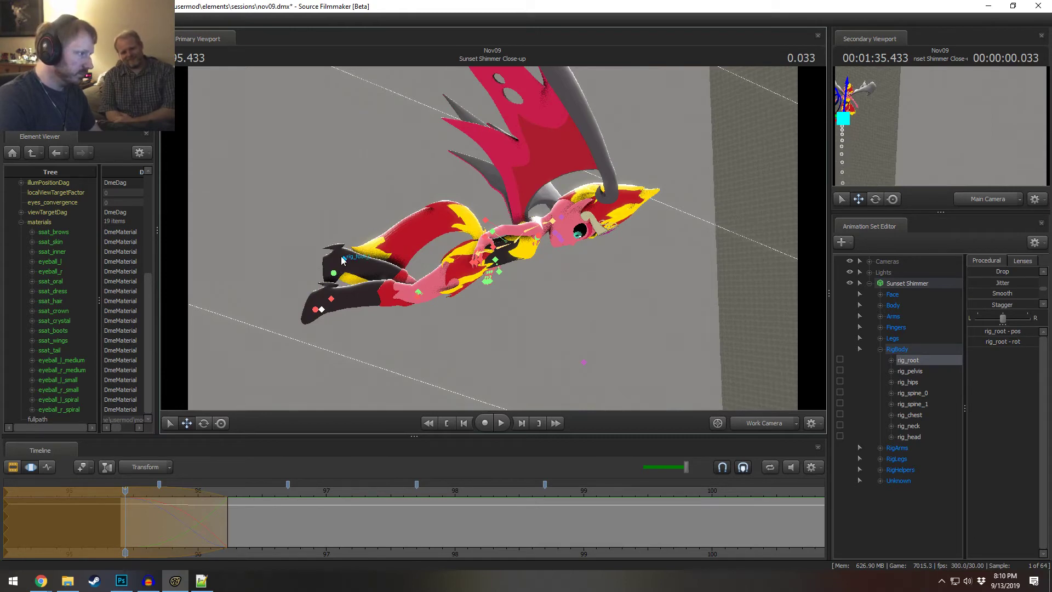
left_click(331, 300)
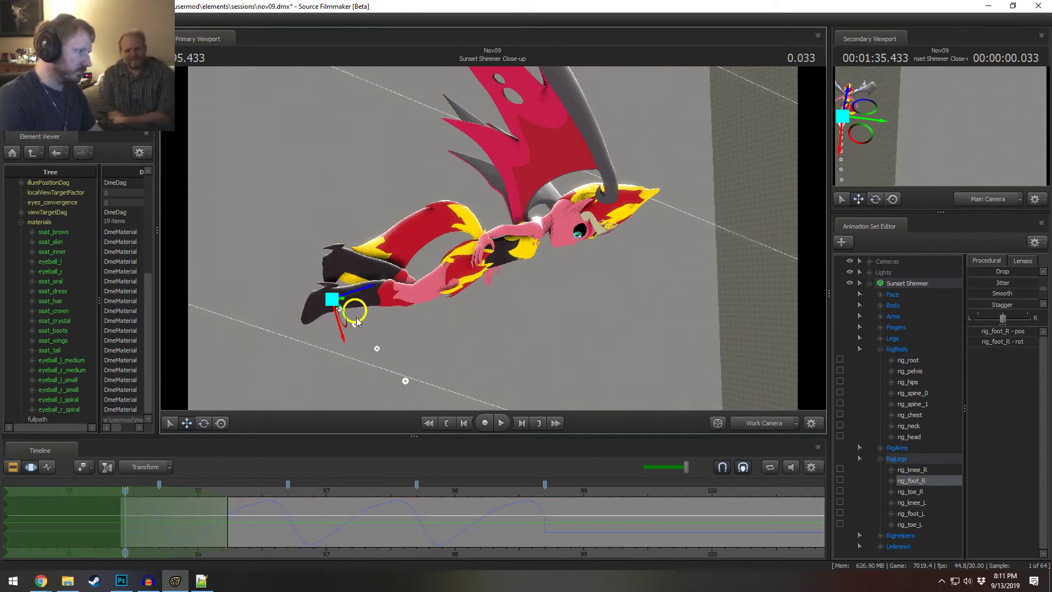
left_click_drag(357, 318, 468, 295, "alt")
key("e")
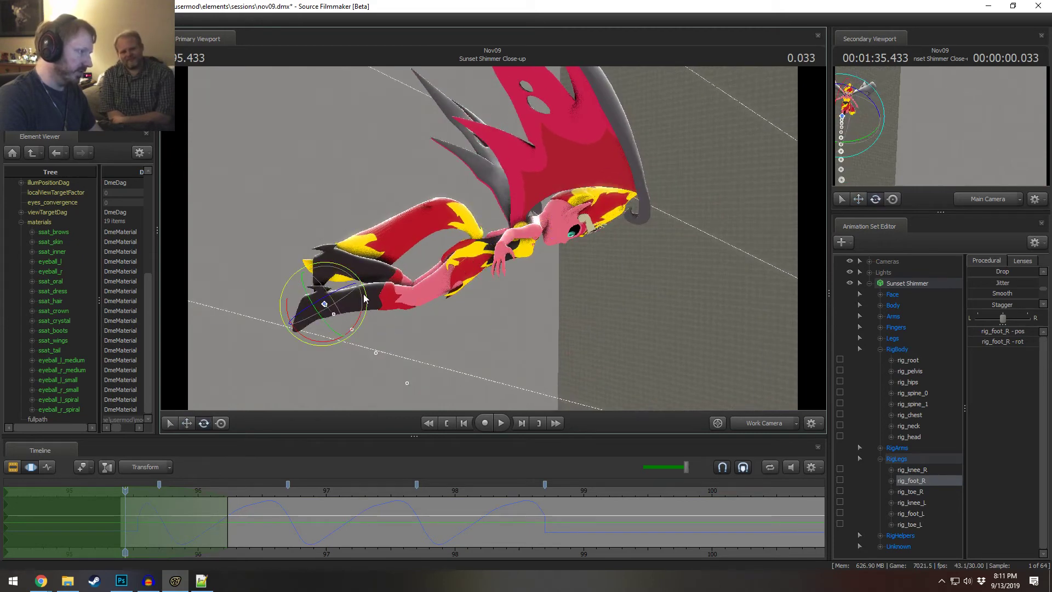
left_click_drag(366, 307, 359, 215)
key("w")
left_click_drag(360, 215, 441, 238, "alt")
key("e")
left_click_drag(376, 187, 497, 278)
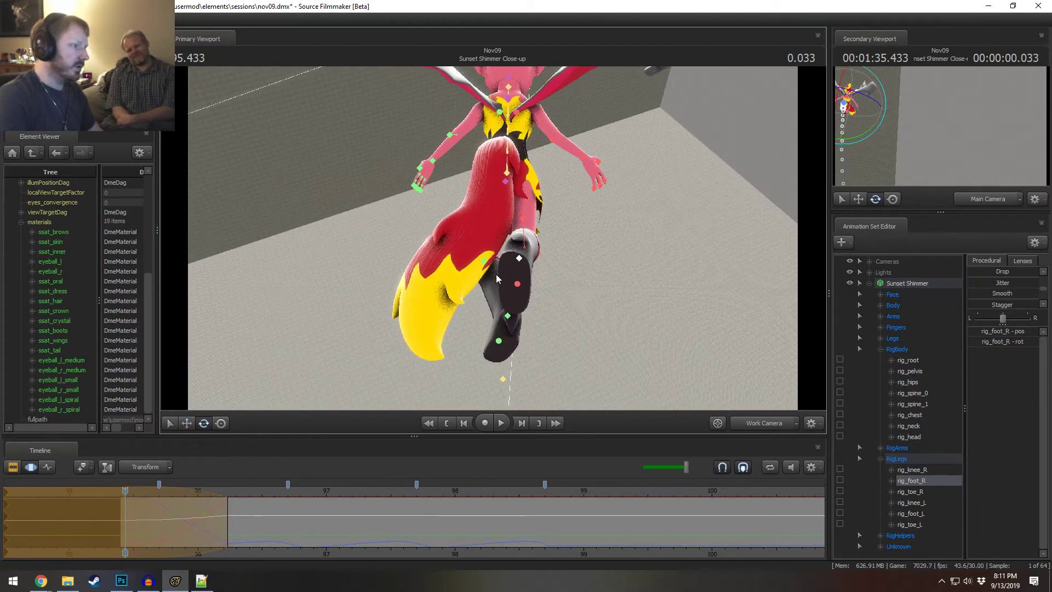
- Select the left foot control, rig_foot_L, and raise it so the left leg bends up behind the body at 95.433 s
left_click(507, 322)
left_click_drag(507, 322, 493, 236, "alt")
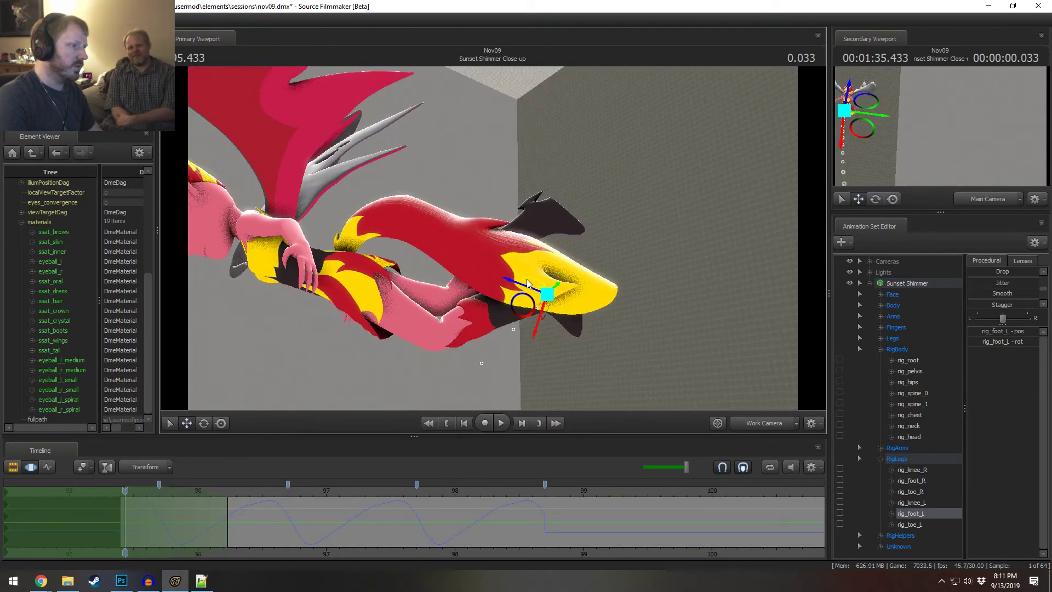
left_click_drag(522, 305, 520, 233)
left_click_drag(520, 232, 436, 240, "alt")
key("e")
key("w")
left_click_drag(436, 240, 495, 243, "alt")
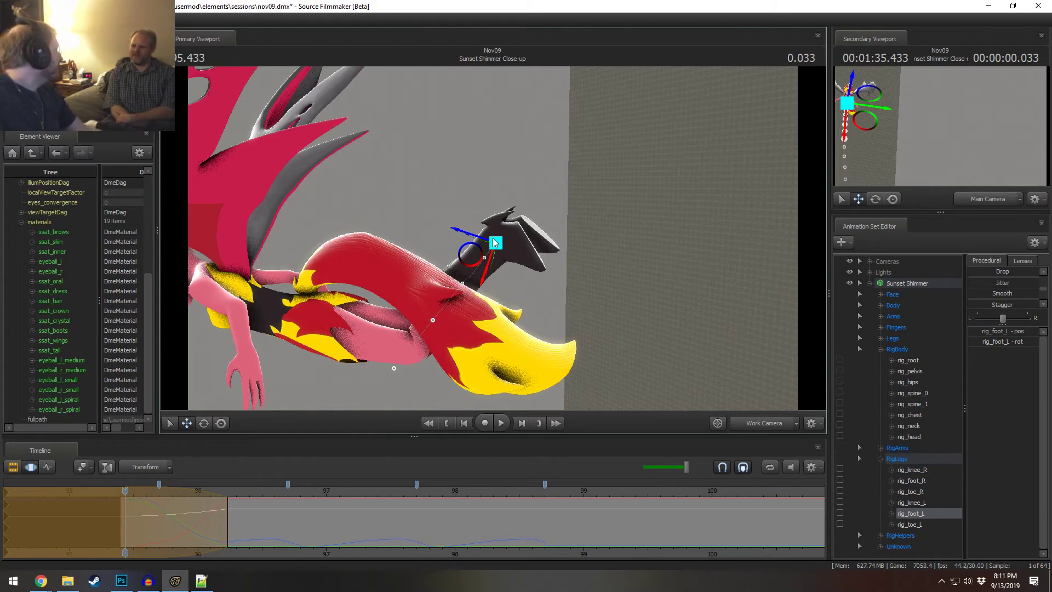
left_click_drag(497, 199, 488, 201, "alt")
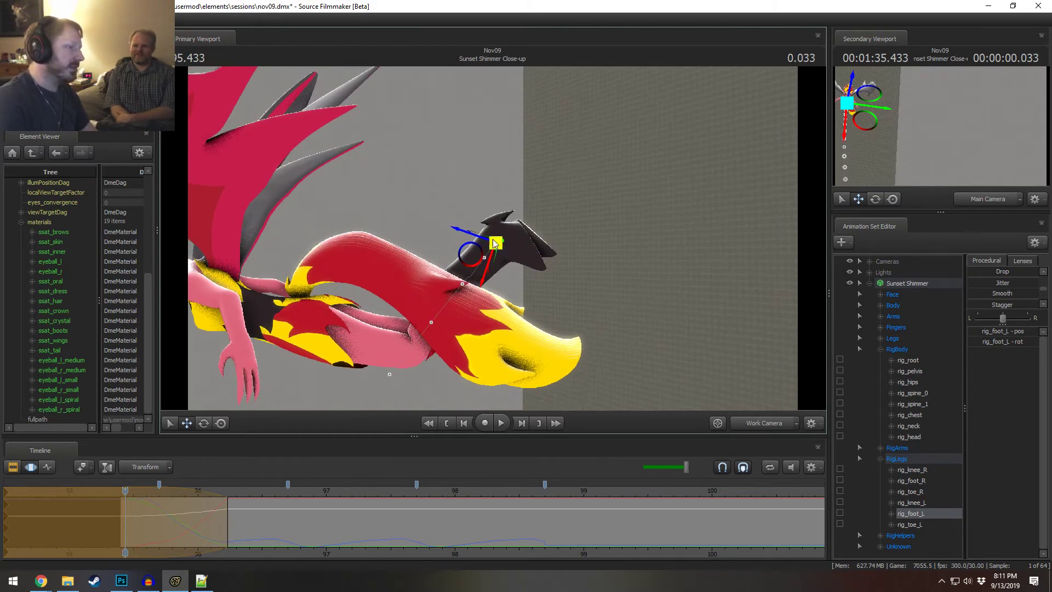
- Rotate rig_foot_L to tilt the left foot, and reposition it beside the right boot
key("e")
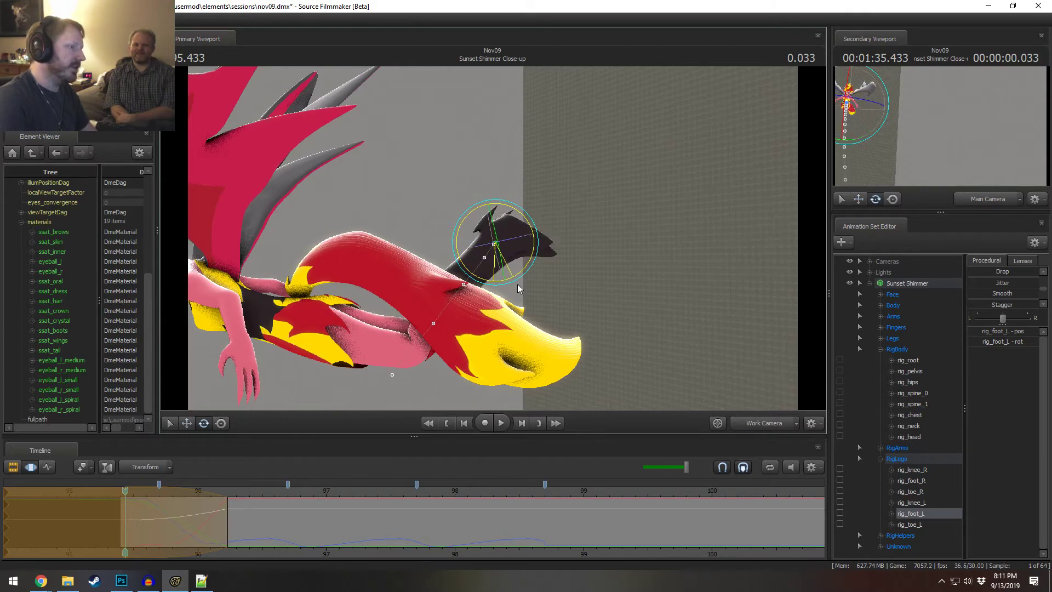
left_click_drag(517, 283, 527, 274)
left_click_drag(478, 199, 495, 199, "alt")
key("w")
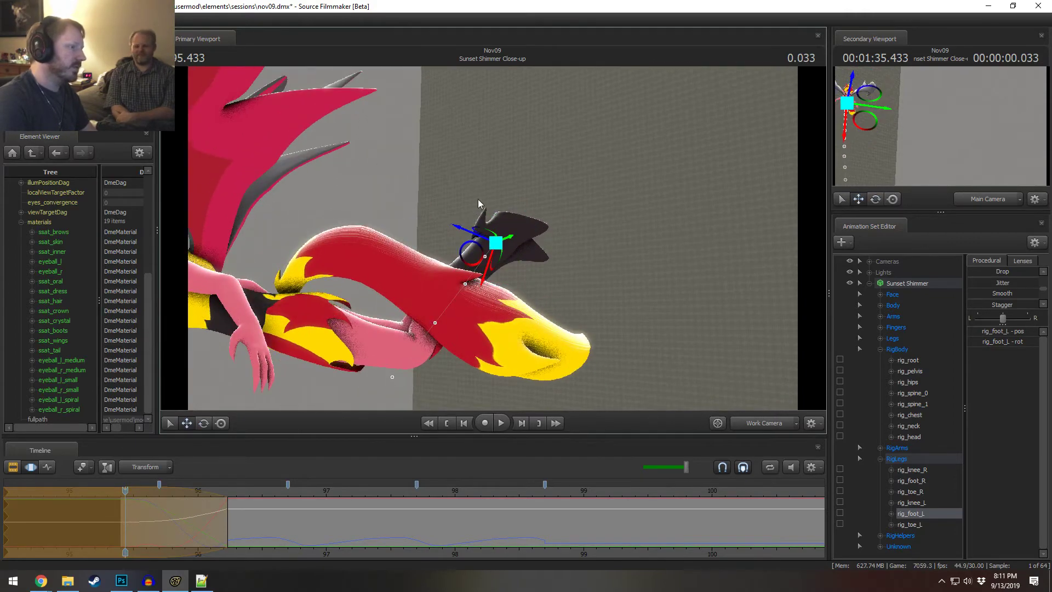
left_click_drag(475, 252, 398, 306)
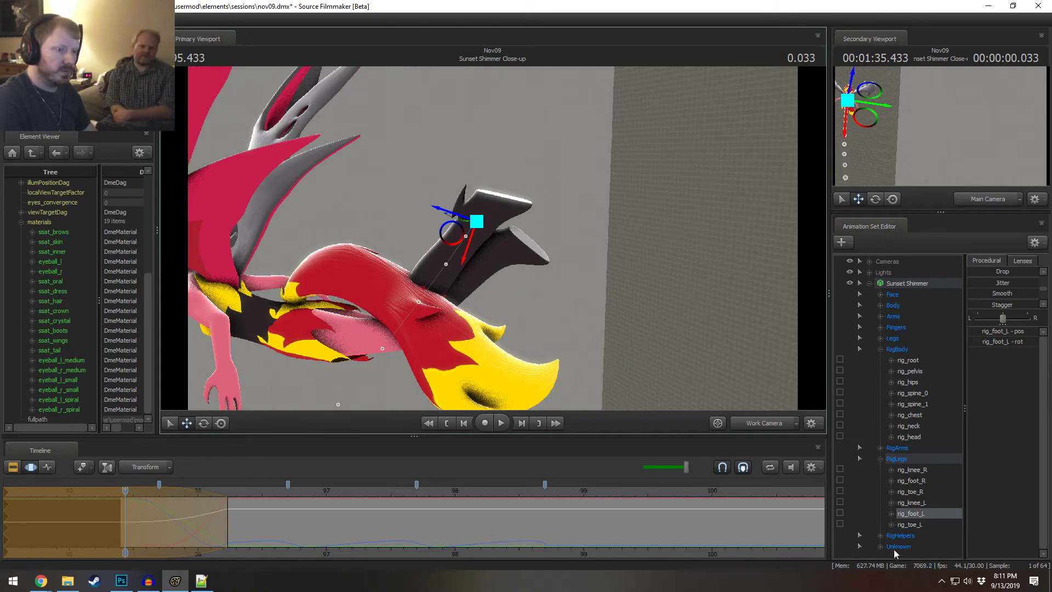
left_click(879, 350)
right_click(897, 481)
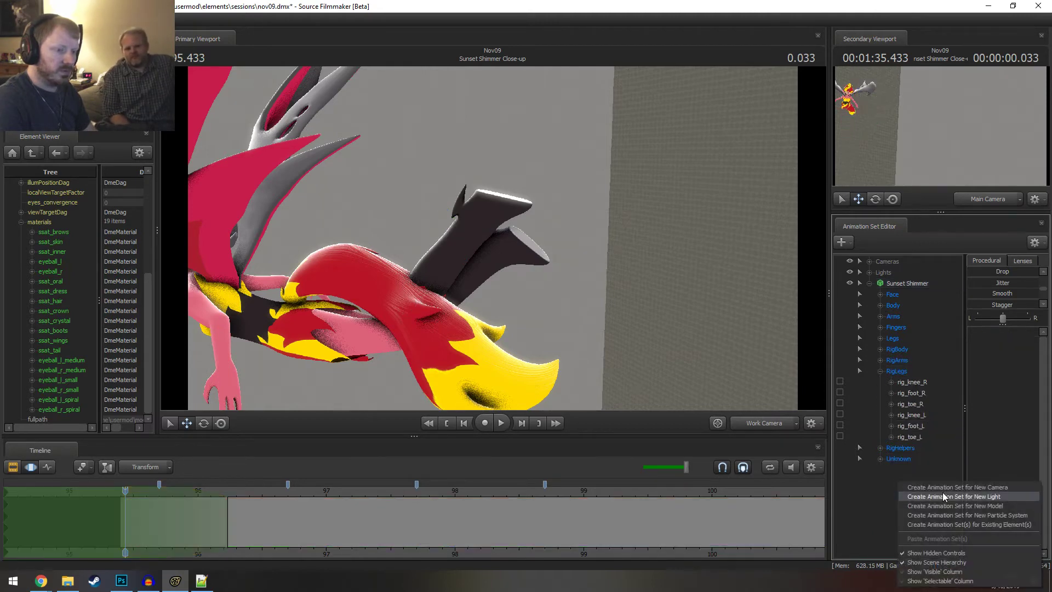
left_click(965, 562)
right_click(888, 450)
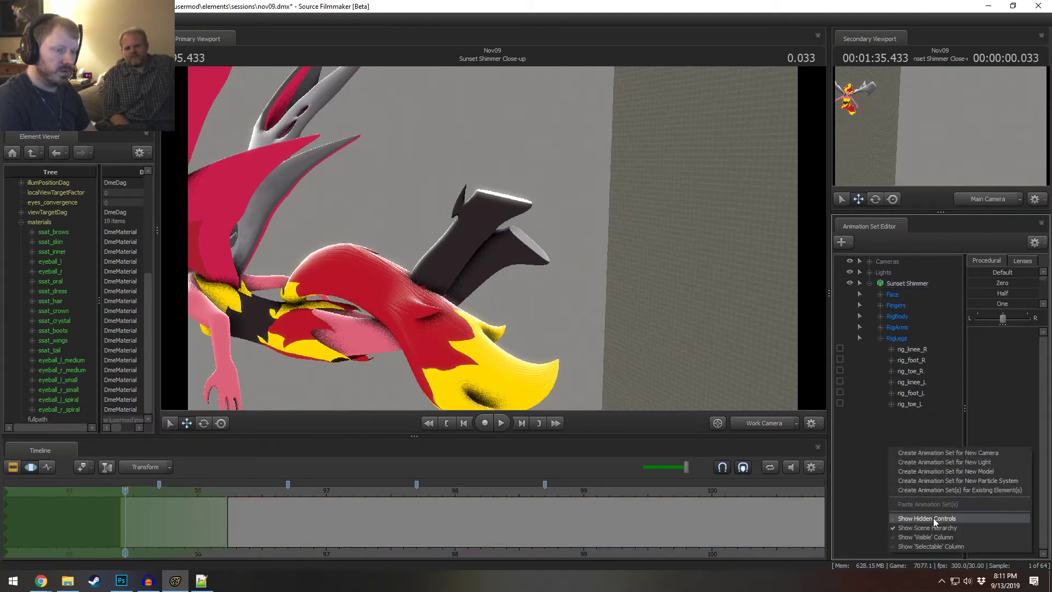
left_click(933, 518)
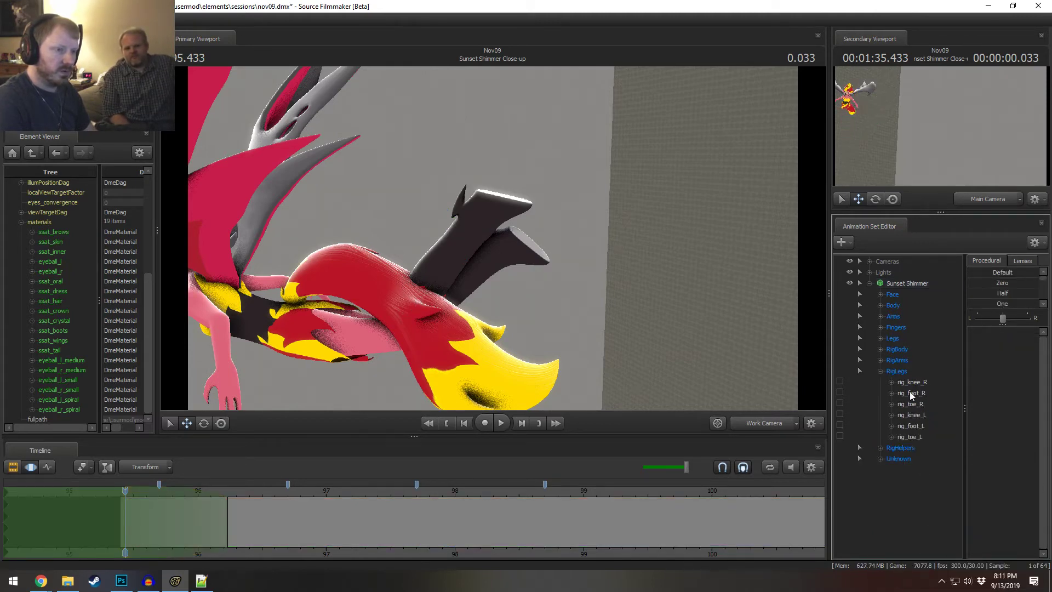
left_click(879, 349)
left_click(879, 350)
- Find bip_tail.002 in Sunset Shimmer's Unknown control group and rotate it to lift the tail above the legs
left_click(880, 459)
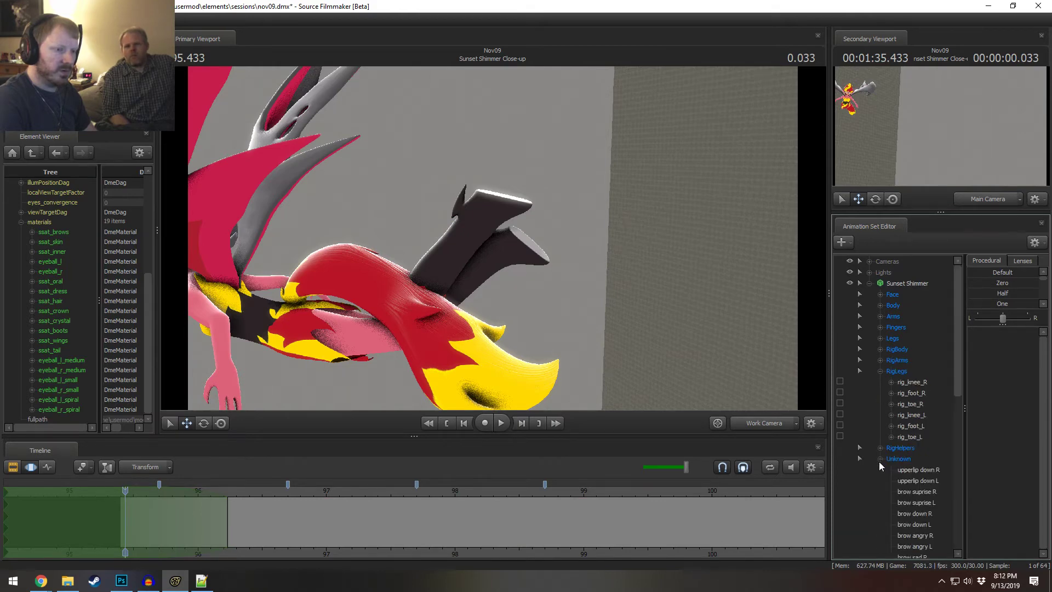
scroll(892, 474, "down", 15)
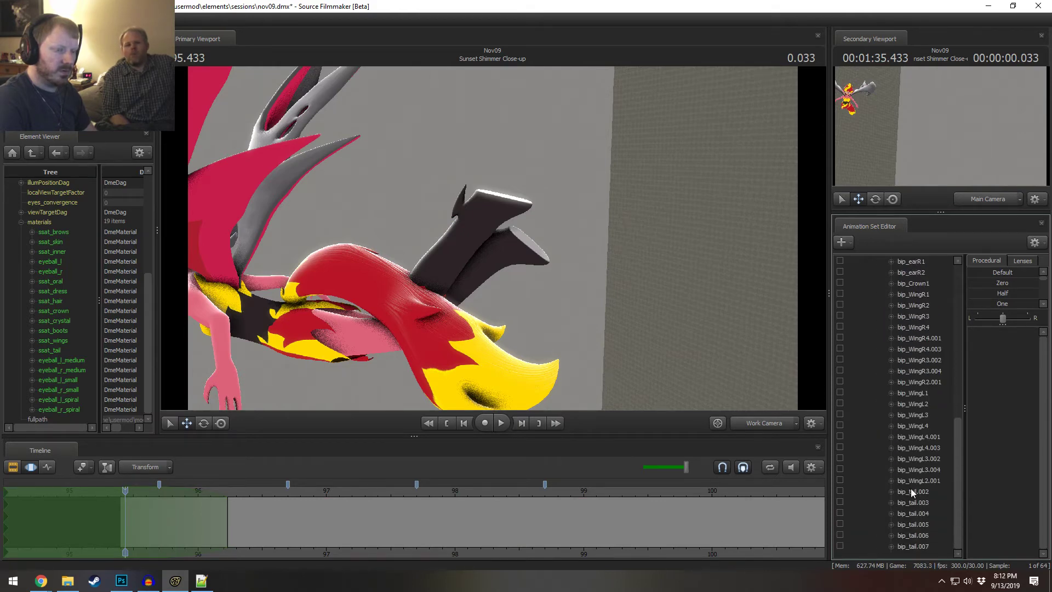
left_click(911, 490)
left_click_drag(349, 301, 430, 282, "alt")
key("e")
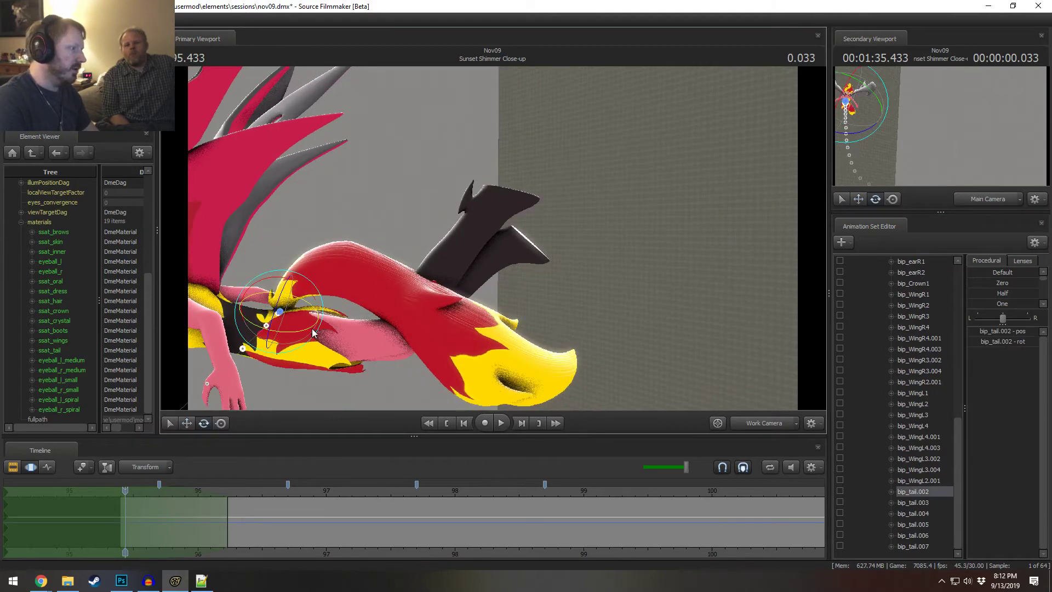
left_click_drag(314, 333, 304, 310)
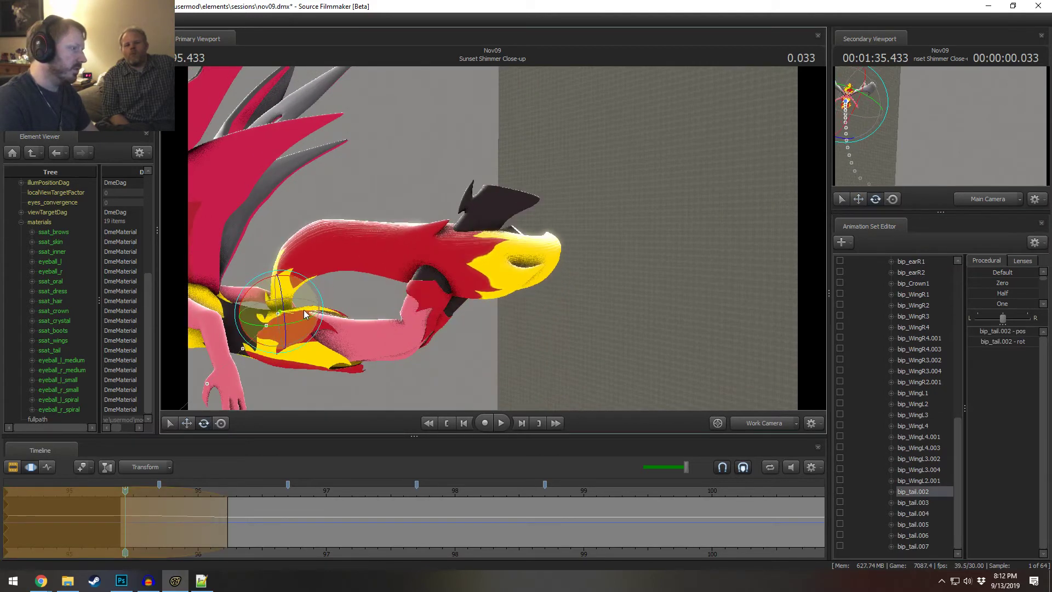
key("ctrl")
key("e")
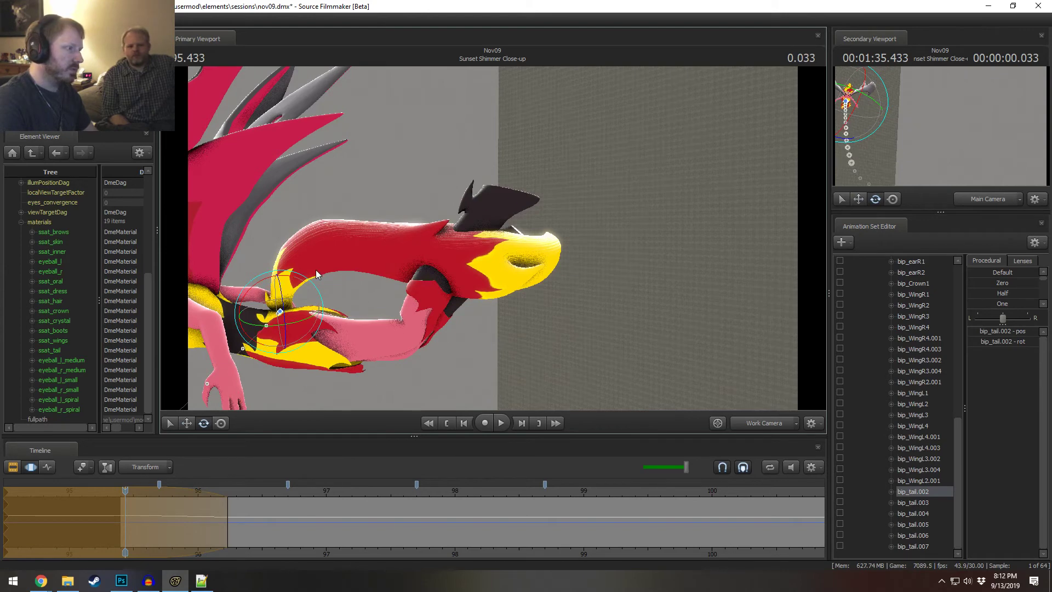
key("ctrl")
left_click_drag(298, 298, 427, 219)
key("ctrl")
- Rotate tail bones bip_tail.005 and bip_tail.006 to curl the end of the tail upward
left_click(903, 502)
left_click(926, 513)
left_click(910, 528)
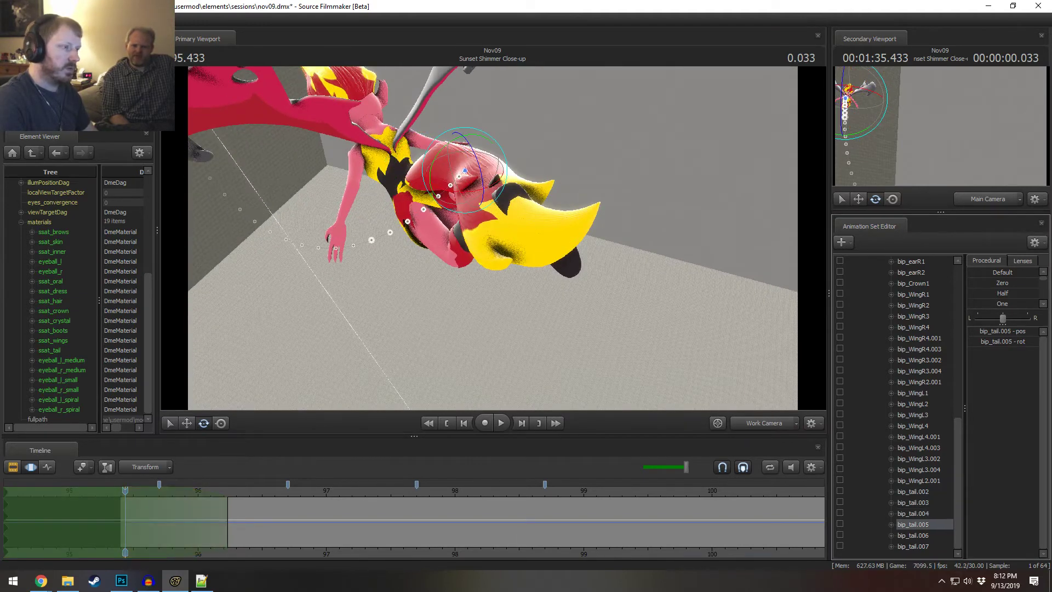
left_click_drag(458, 168, 492, 230, "alt")
left_click_drag(476, 180, 449, 198)
left_click(913, 535)
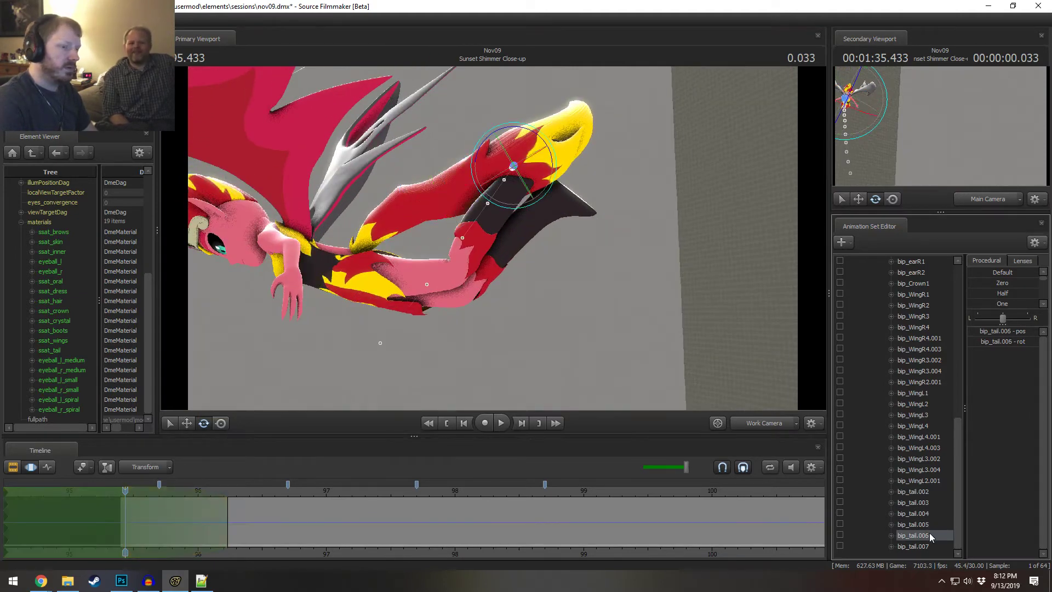
left_click_drag(540, 164, 589, 318)
- Readjust the tail base by rotating bip_tail.002, and check the flying pose from behind and from the side
left_click(919, 515)
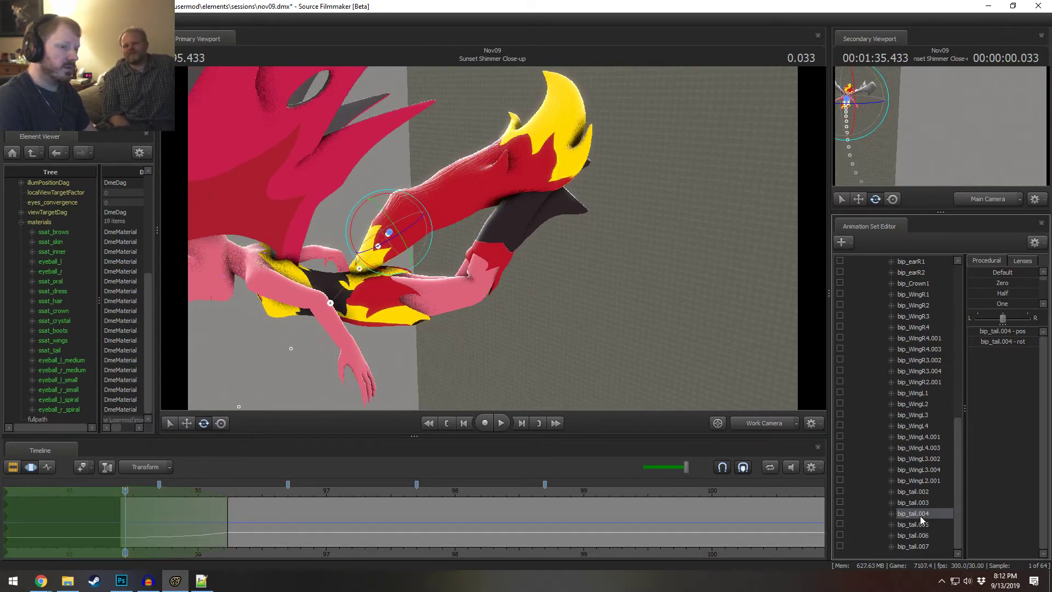
left_click_drag(668, 241, 597, 241, "alt")
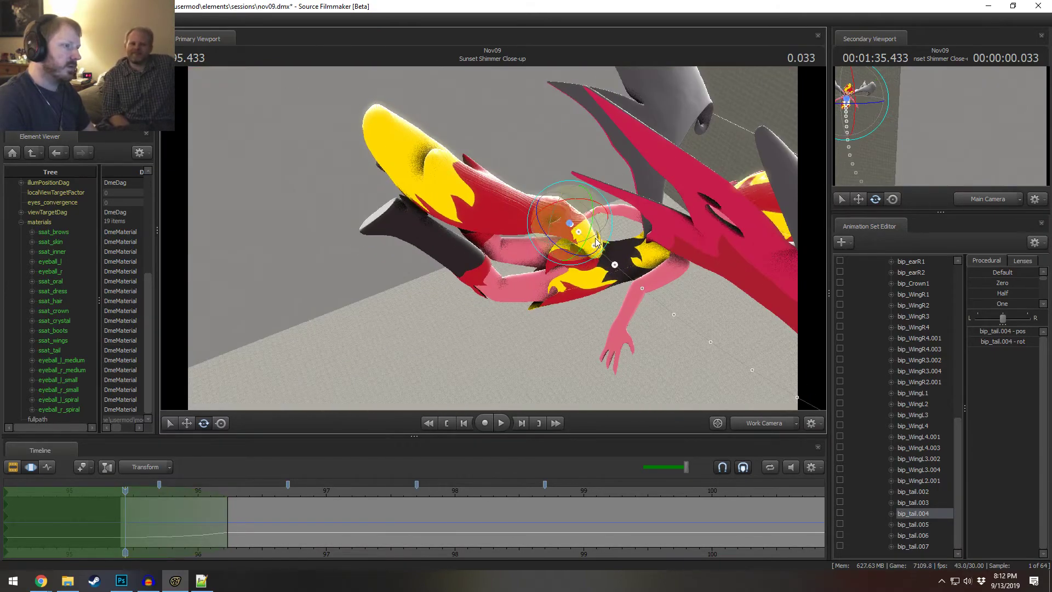
left_click(912, 492)
left_click_drag(565, 241, 515, 256)
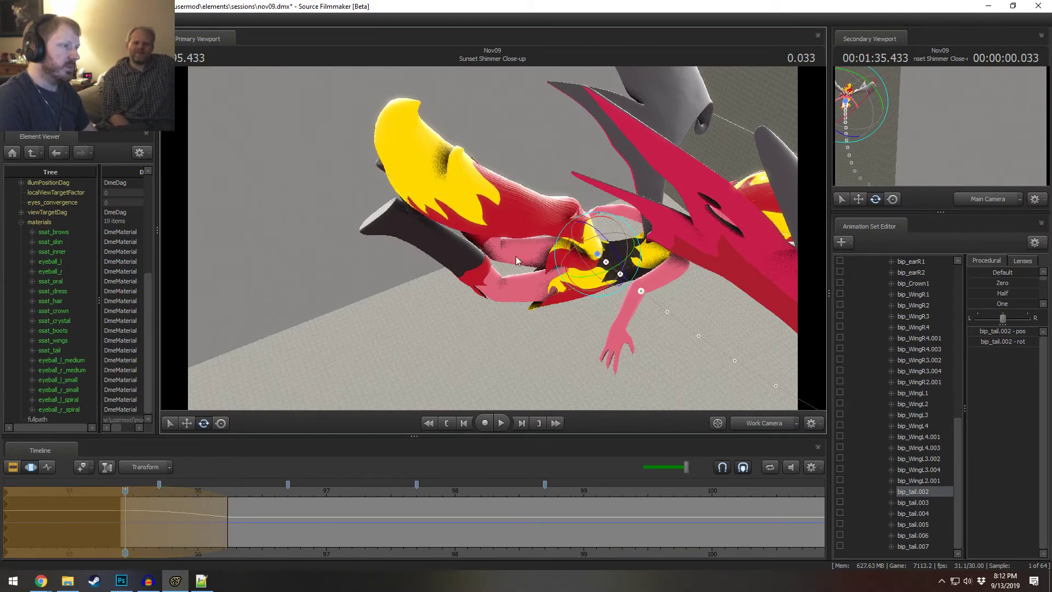
mouse_move(515, 255)
right_mouse_down()
mouse_move(532, 236)
mouse_move(521, 239)
right_mouse_up()
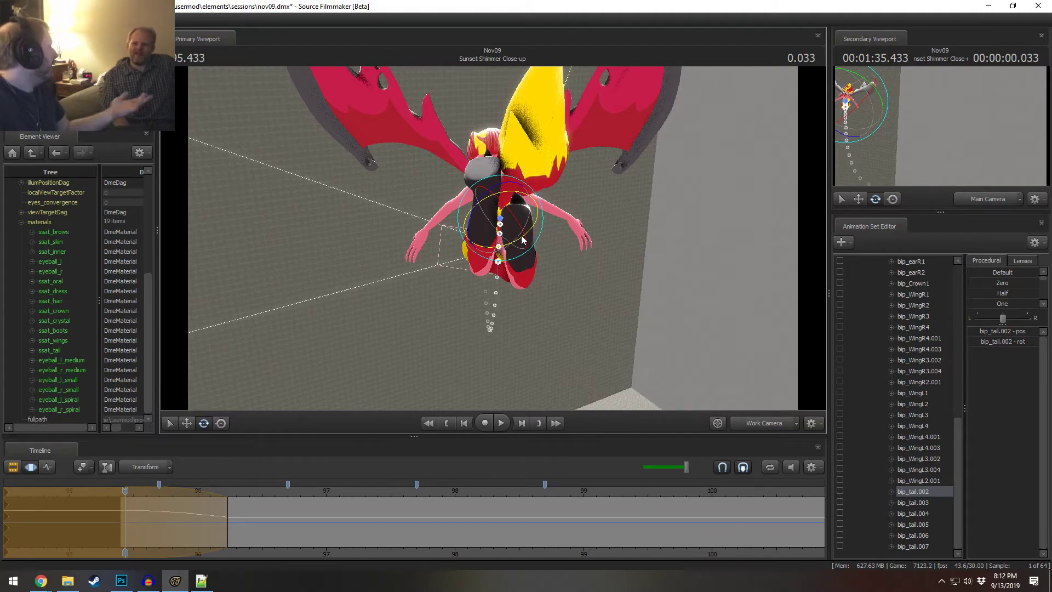
left_click_drag(582, 250, 605, 177, "alt")
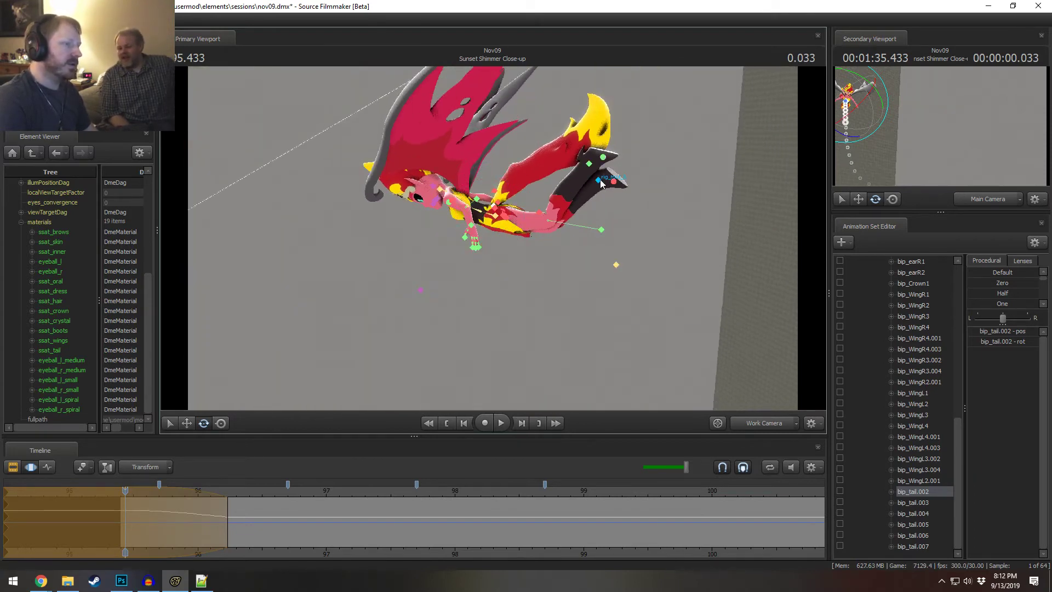
- Select rig_pelvis in the RigBody group and rotate it slightly to refine the body's tilt
left_click(505, 220)
scroll(898, 526, "up", 10)
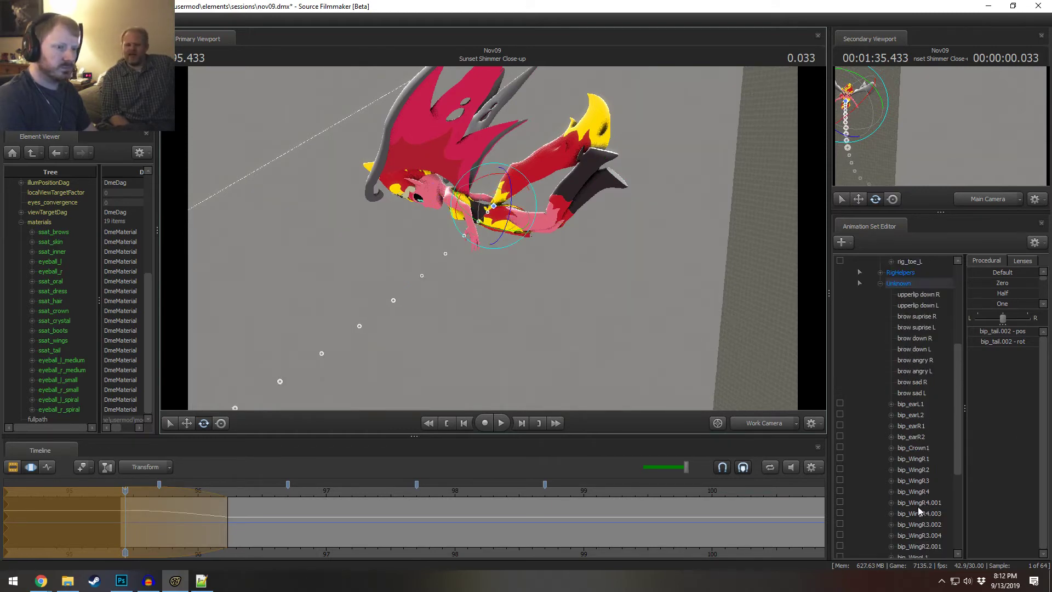
left_click(879, 350)
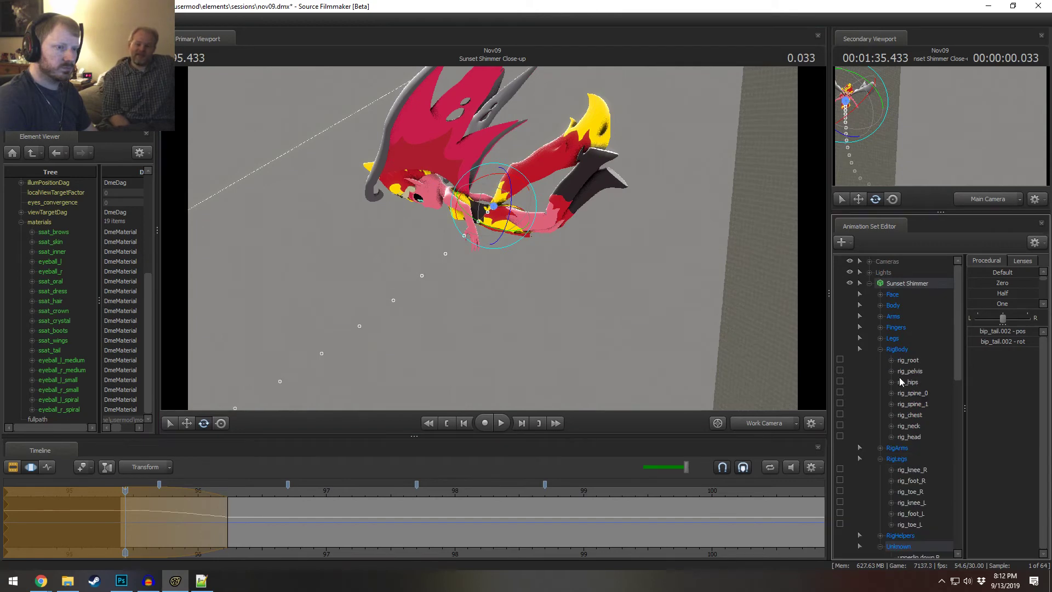
left_click(913, 373)
mouse_move(529, 204)
left_mouse_down()
mouse_move(526, 196)
mouse_move(529, 218)
left_mouse_up()
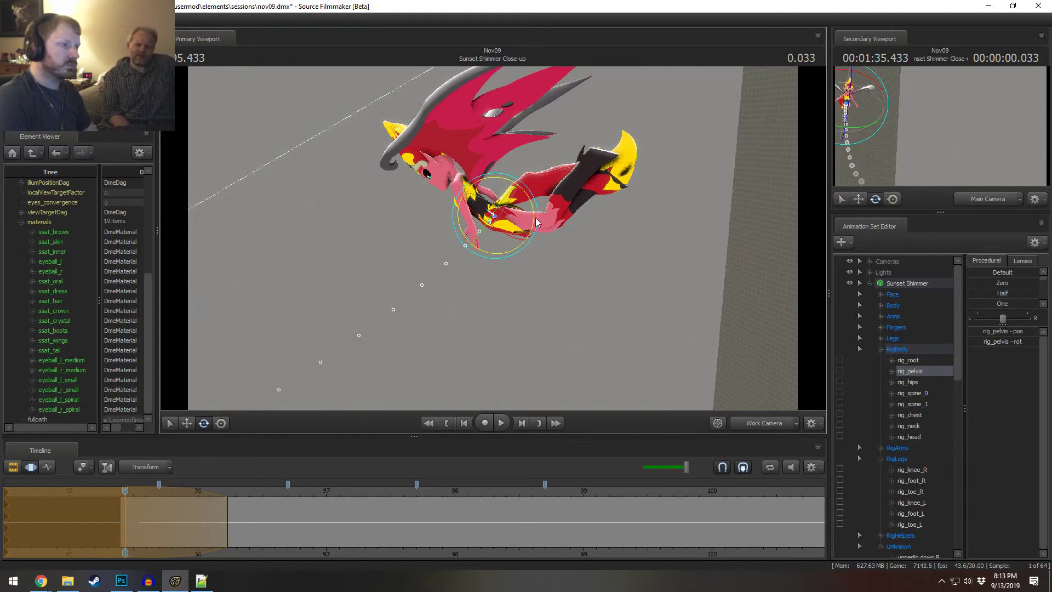
left_click_drag(532, 206, 530, 200)
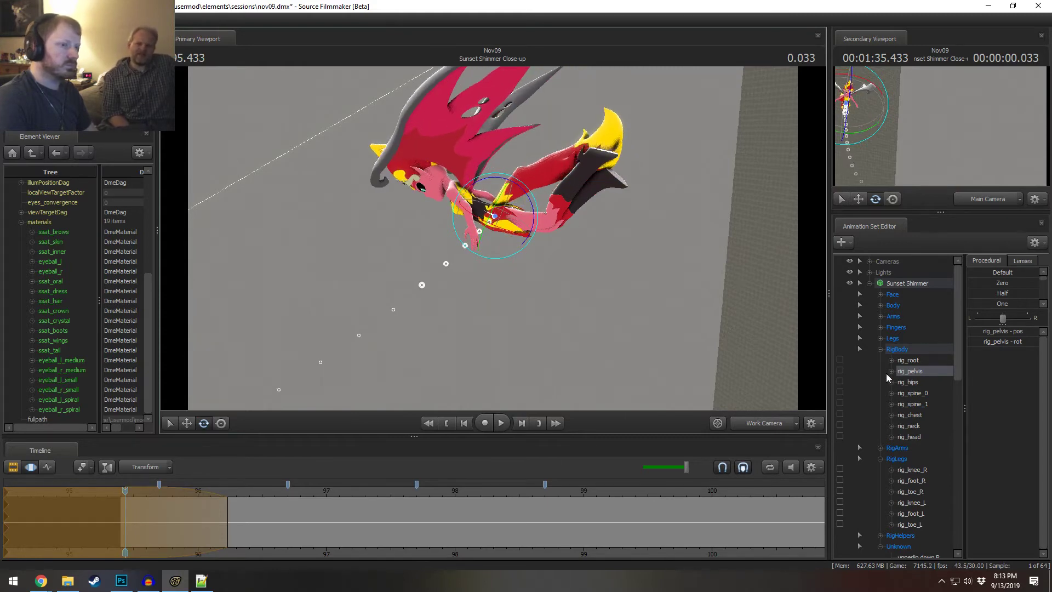
- Select rig_root, play back the swoop into the close-up, and return to 95.433 s
left_click(913, 361)
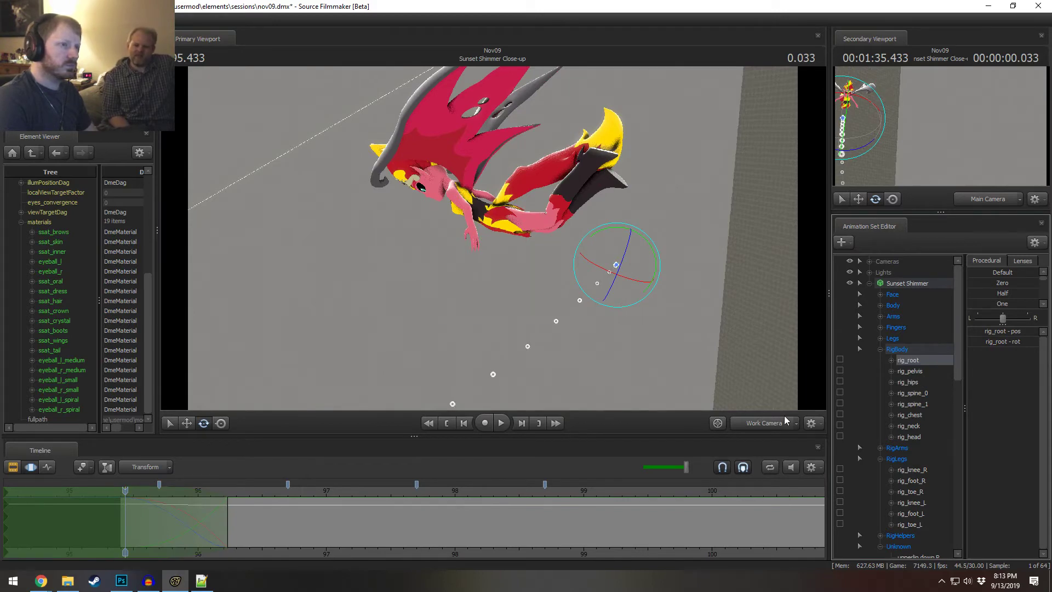
key("space")
key("space")
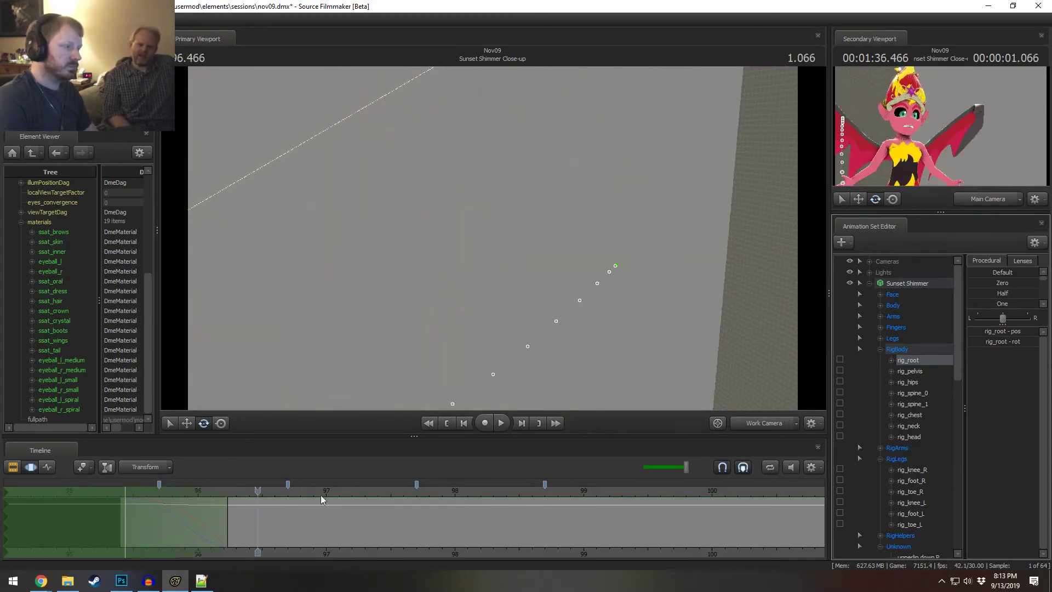
left_click_drag(246, 495, 127, 514)
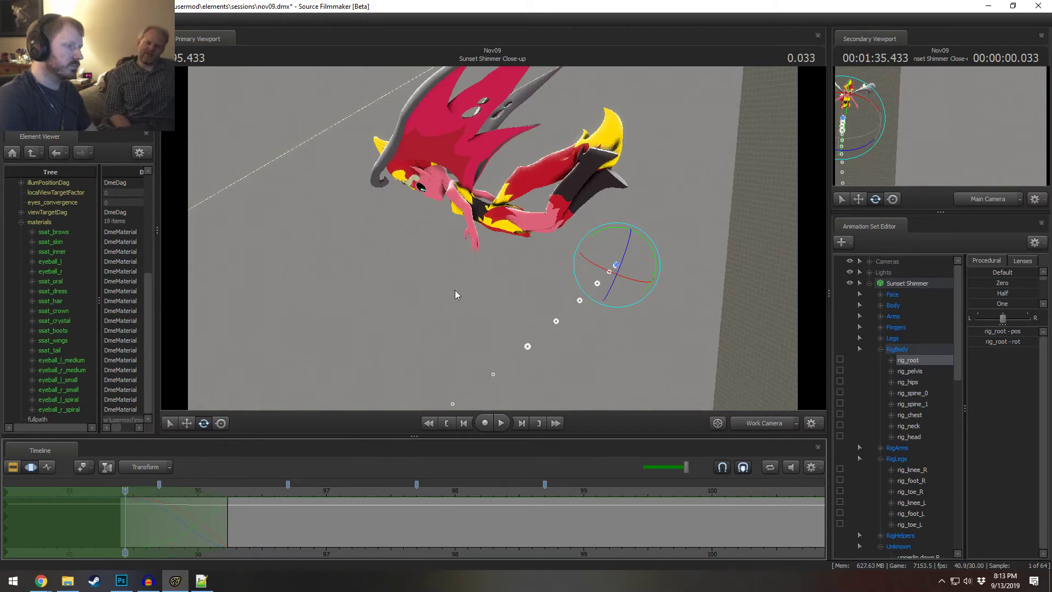
- Adjust rig_root and rig_pelvis to refine the body's orientation at the start of the flight
left_click_drag(455, 290, 541, 220, "alt")
left_click_drag(542, 296, 636, 261)
left_click(926, 372)
left_click_drag(383, 267, 334, 230)
- Select the right hand control, rig_hand_R, and reposition the right arm for the flying pose
left_click(452, 210)
left_click_drag(543, 267, 493, 243, "alt")
left_click(468, 188)
key("e")
key("w")
left_click_drag(515, 108, 507, 223)
key("e")
key("w")
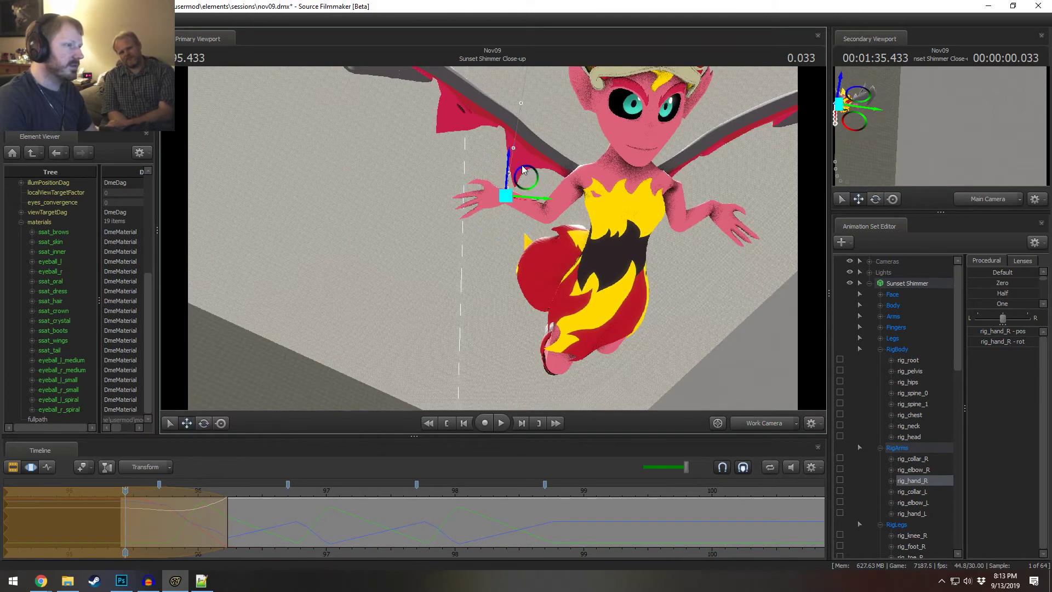
- Try rotating rig_hand_R to turn the right hand at the wrist, and undo the rotation
key("e")
left_click_drag(534, 163, 589, 224)
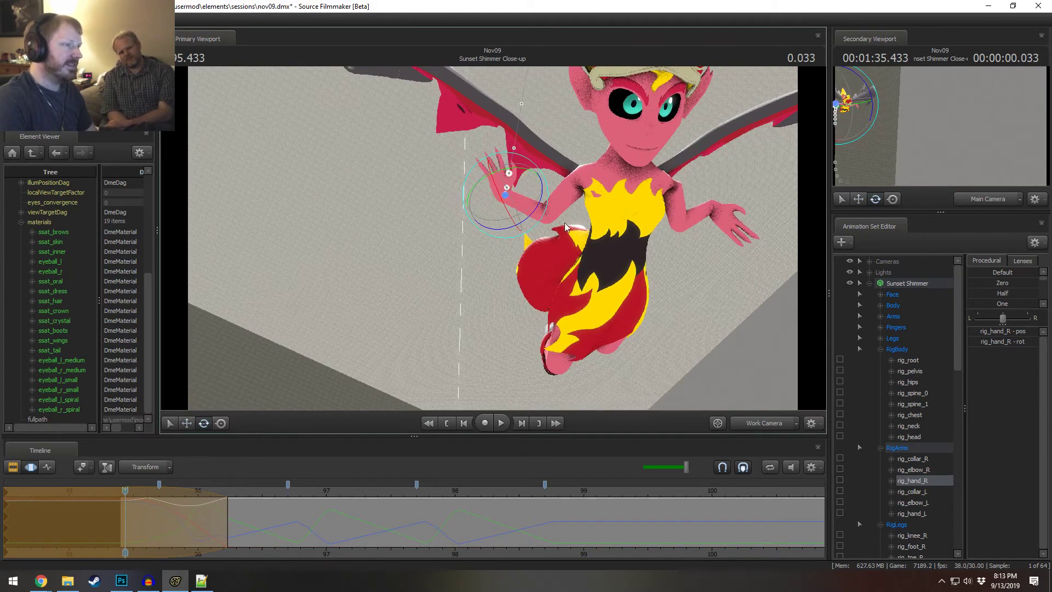
key("ctrl+z")
key("w")
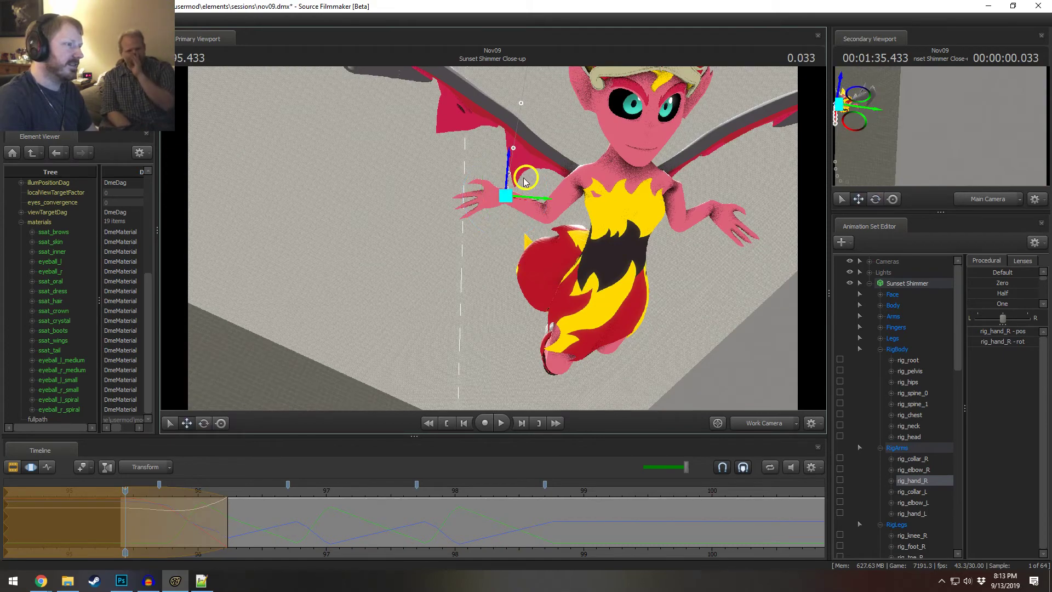
- Move rig_hand_R back alongside the torso, checking from the side and behind, and mute the timeline audio
left_click_drag(524, 182, 668, 263)
key("e")
key("w")
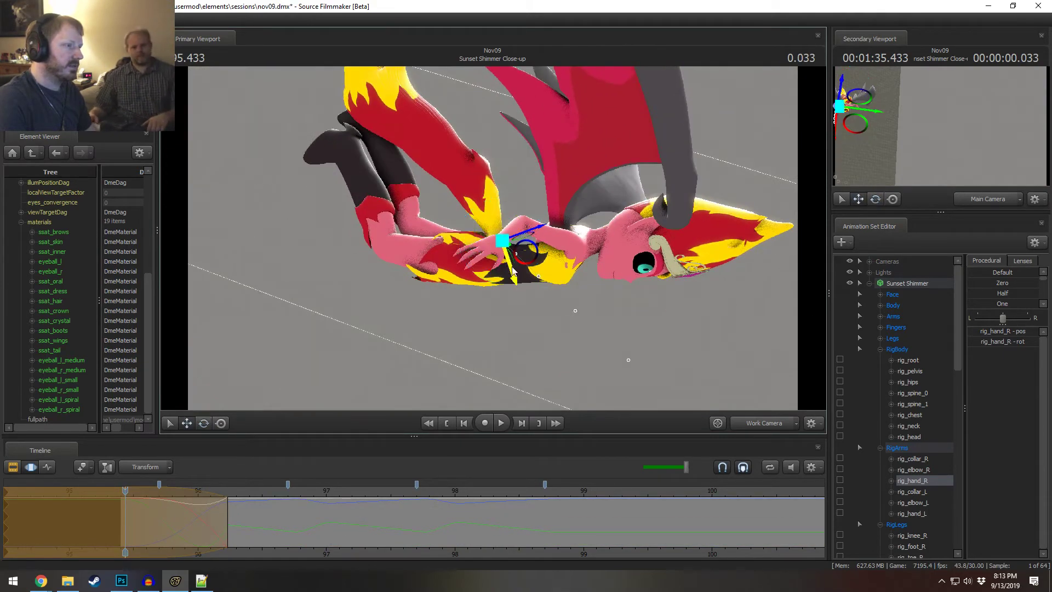
left_click_drag(551, 262, 647, 296, "alt")
key("e")
key("w")
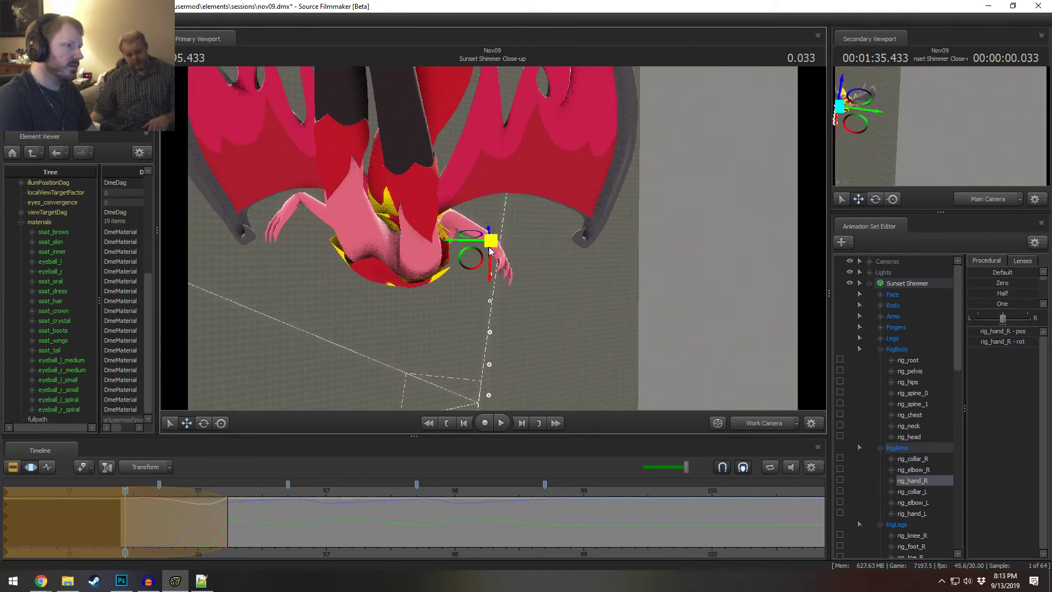
left_click(789, 469)
left_click_drag(470, 257, 307, 263)
- Rotate rig_hand_R so the right hand trails back in line with the body
key("e")
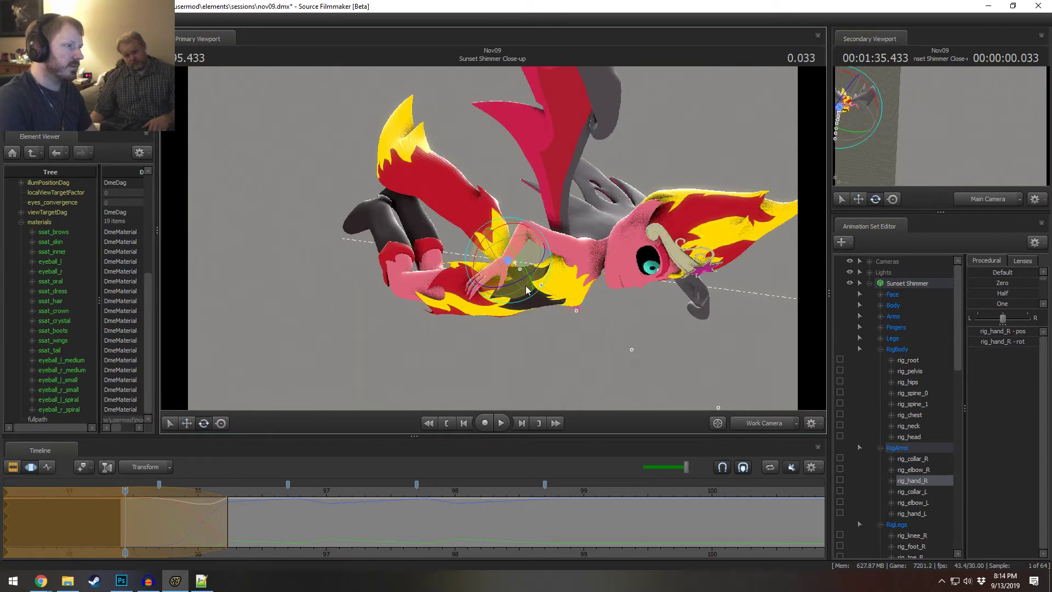
left_click_drag(539, 273, 504, 289)
key("w")
key("e")
- Select the left hand control, rig_hand_L, and move the left hand back alongside the torso, checking it from several angles
left_click_drag(504, 290, 468, 106, "alt")
key("w")
key("e")
left_click(425, 159, "ctrl")
key("w")
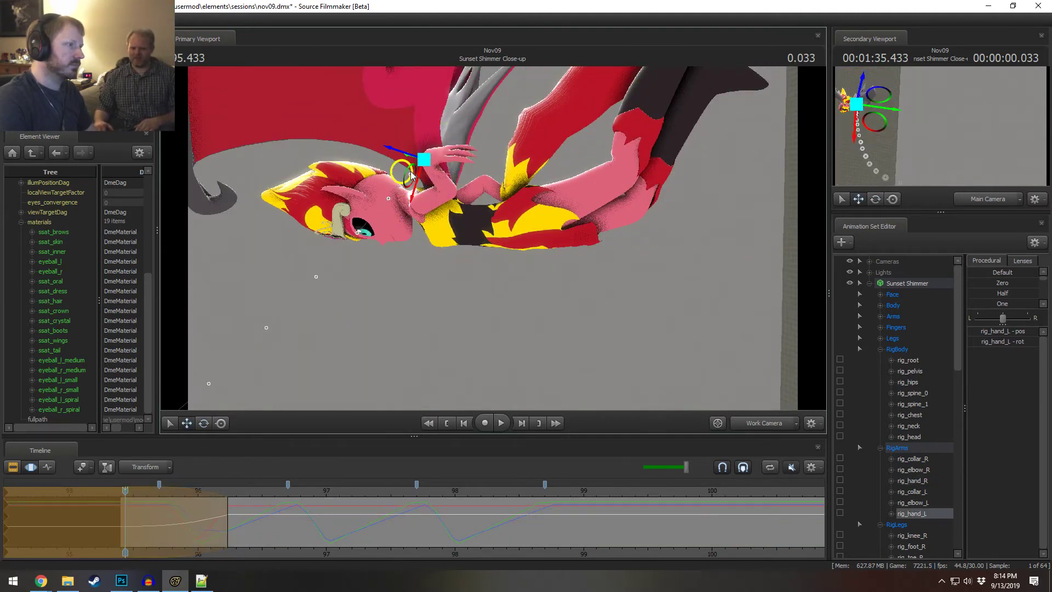
left_click_drag(411, 175, 480, 263, "alt")
left_click_drag(402, 181, 428, 203)
left_click_drag(471, 230, 494, 243, "alt")
key("e")
key("w")
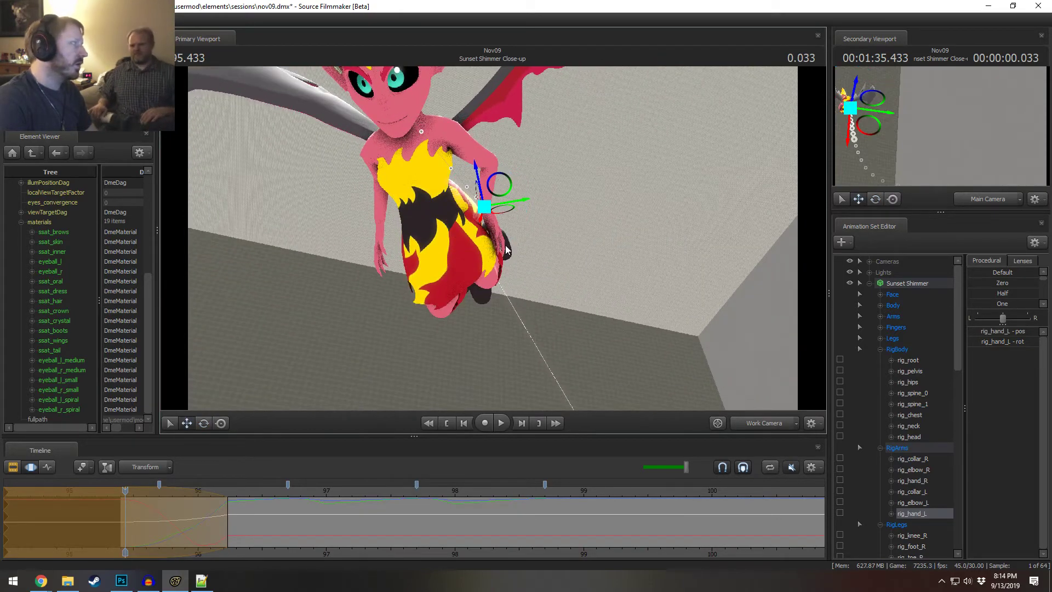
- Rotate rig_hand_L to angle the left hand backward from the wrist
left_click_drag(449, 318, 438, 230, "alt")
key("e")
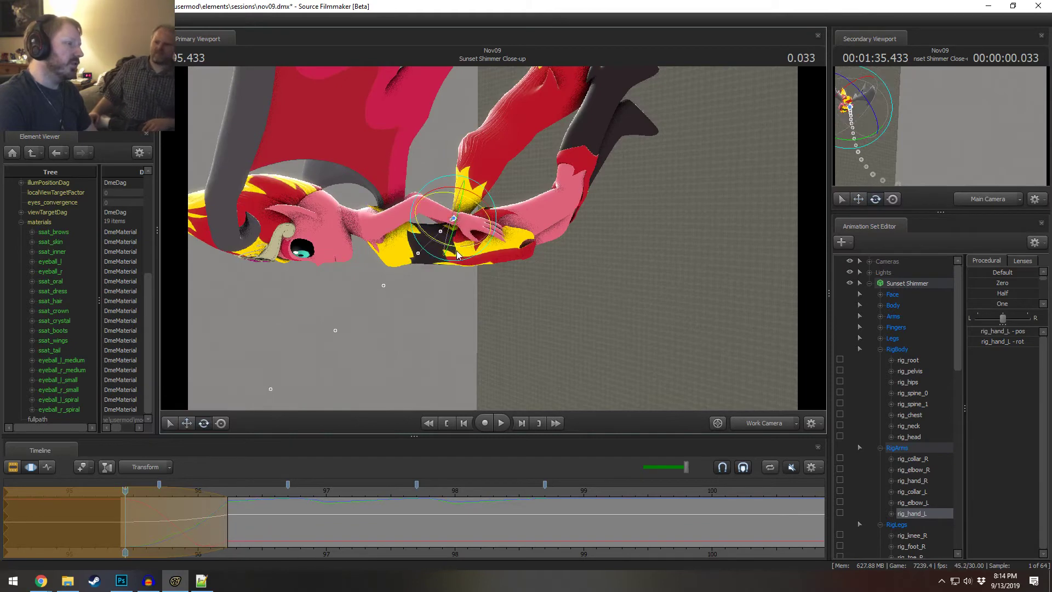
left_click_drag(458, 266, 457, 246)
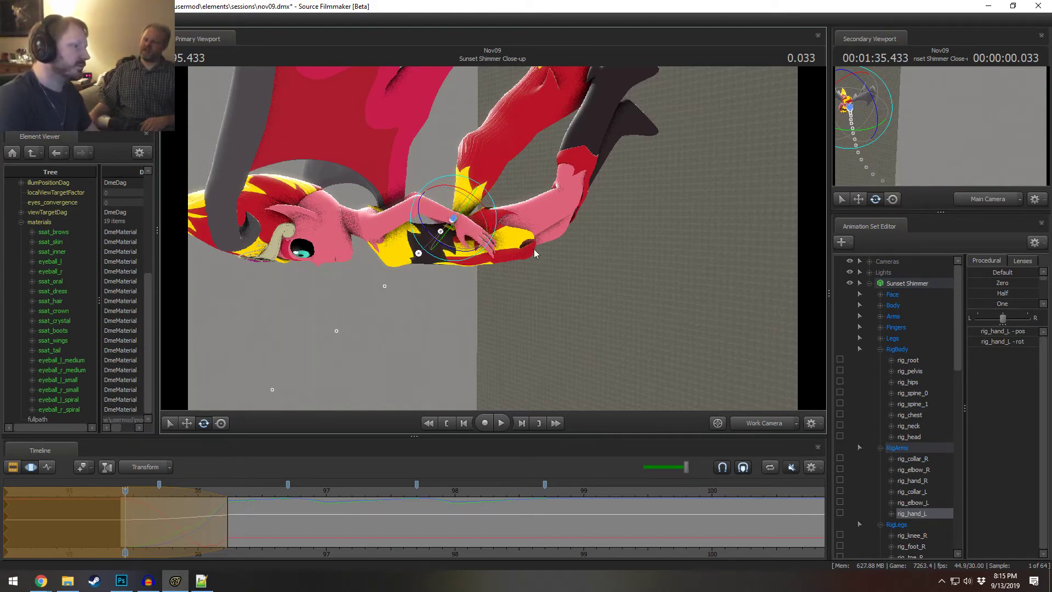
- Refine the position and rotation of rig_hand_L so the left hand trails along the hip in line with the forearm
left_click_drag(559, 246, 690, 203, "alt")
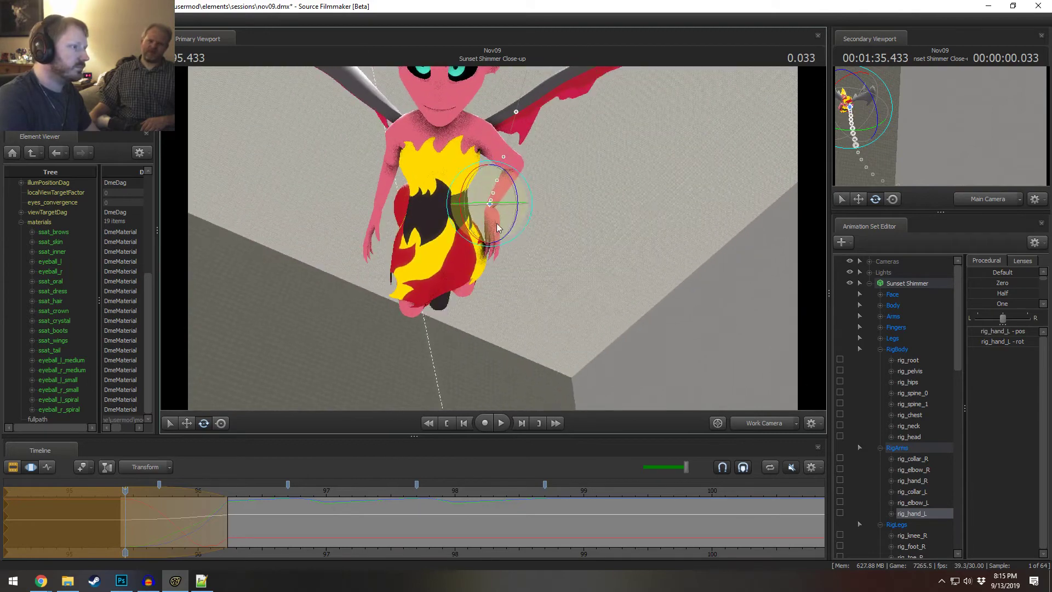
key("w")
left_click_drag(510, 186, 351, 222)
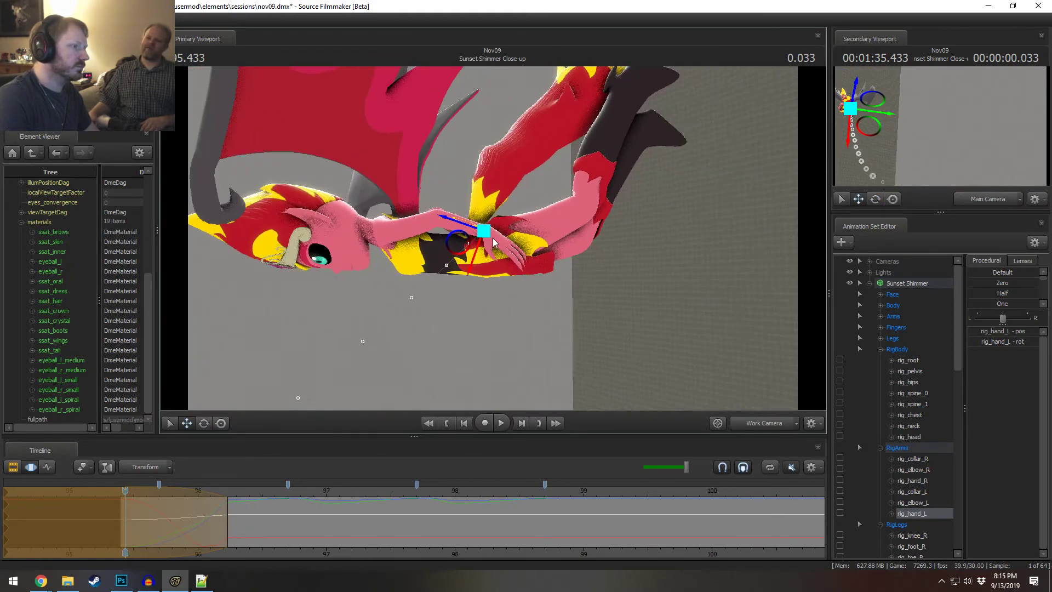
key("e")
left_click_drag(525, 236, 455, 245)
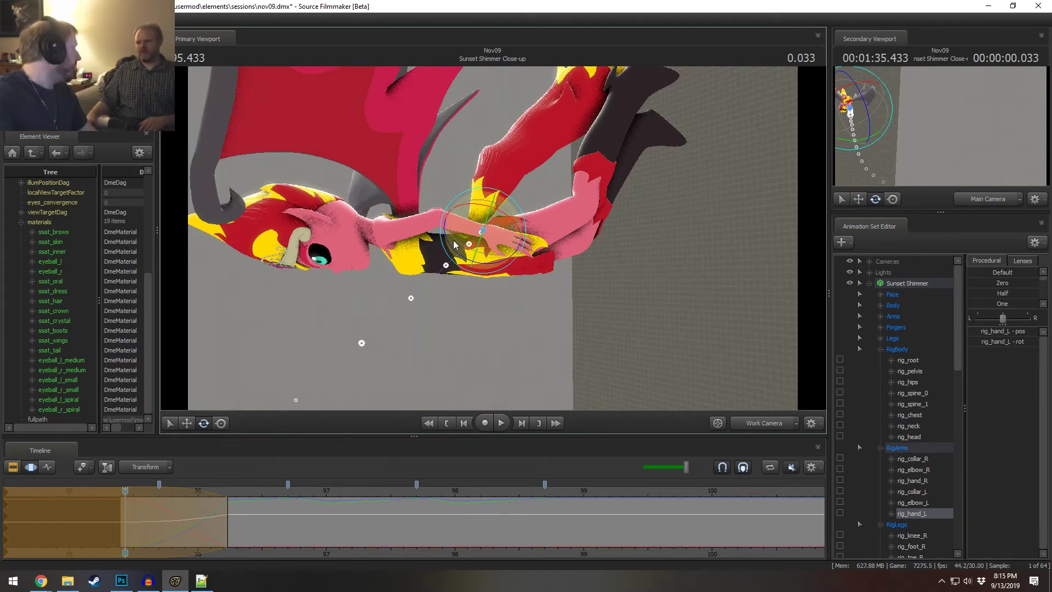
key("w")
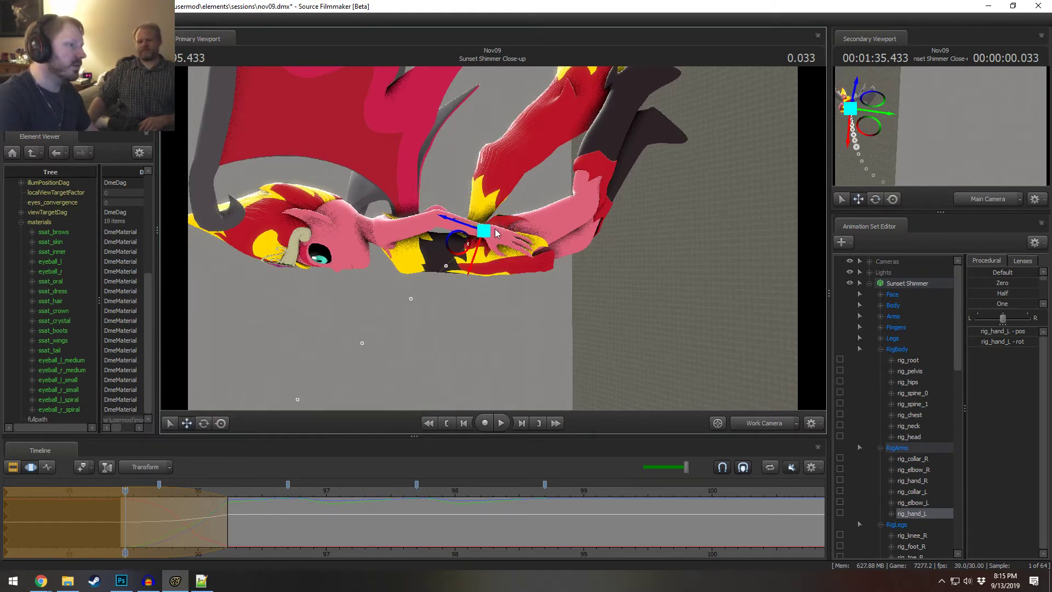
left_click_drag(453, 242, 453, 233)
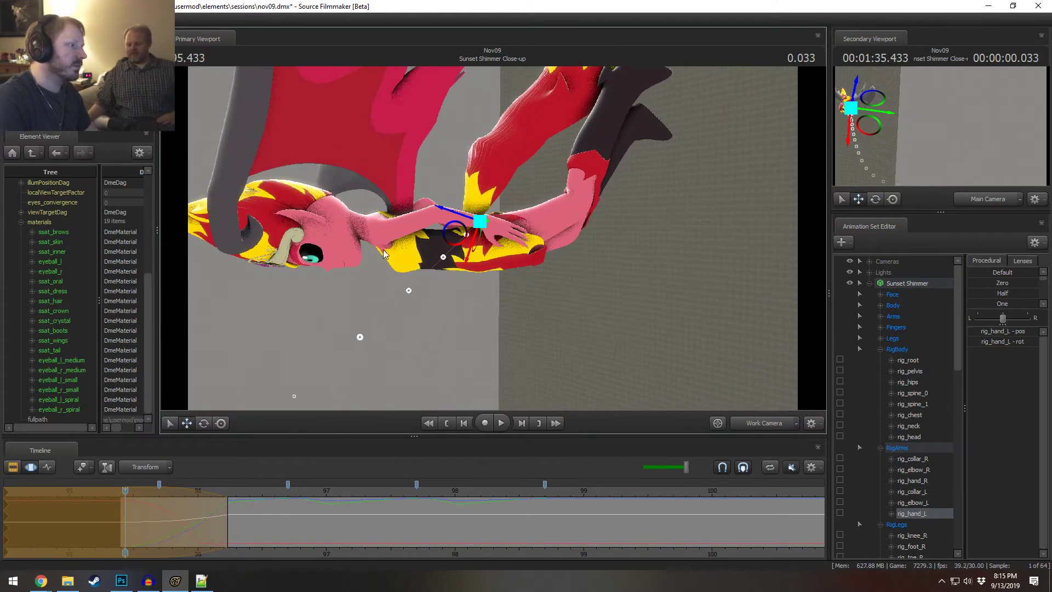
- Rotate the head up to look along the flight direction, and select rig_spine_0 to adjust the bend of the torso
left_click(350, 226)
left_click_drag(356, 244, 412, 263)
left_click(438, 246, "ctrl")
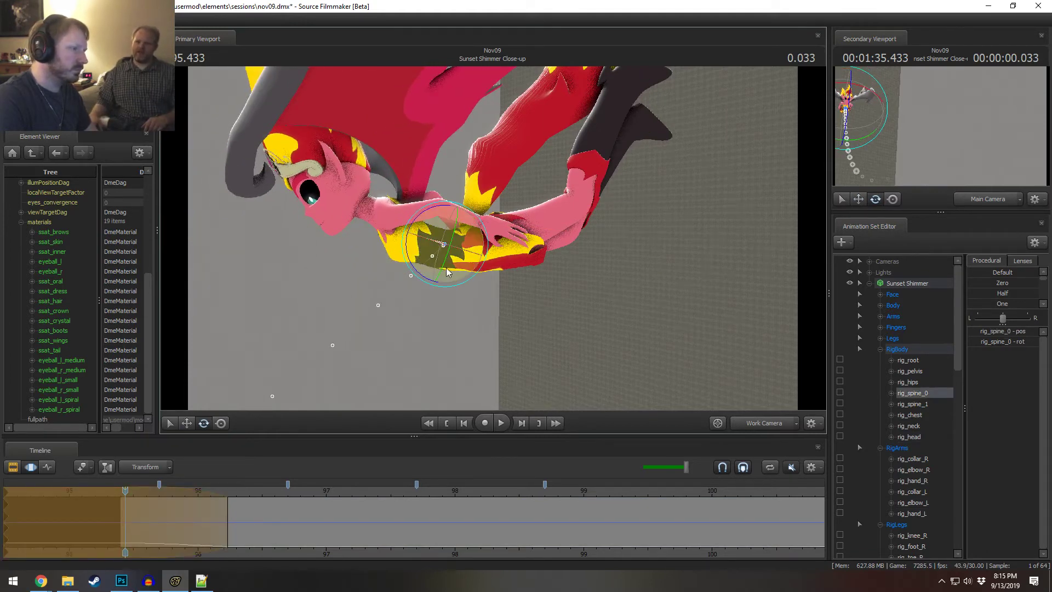
left_click_drag(596, 283, 576, 279)
- Play back the flight entrance, switch to the main camera and review it from the start of the shot
key("space")
key("space")
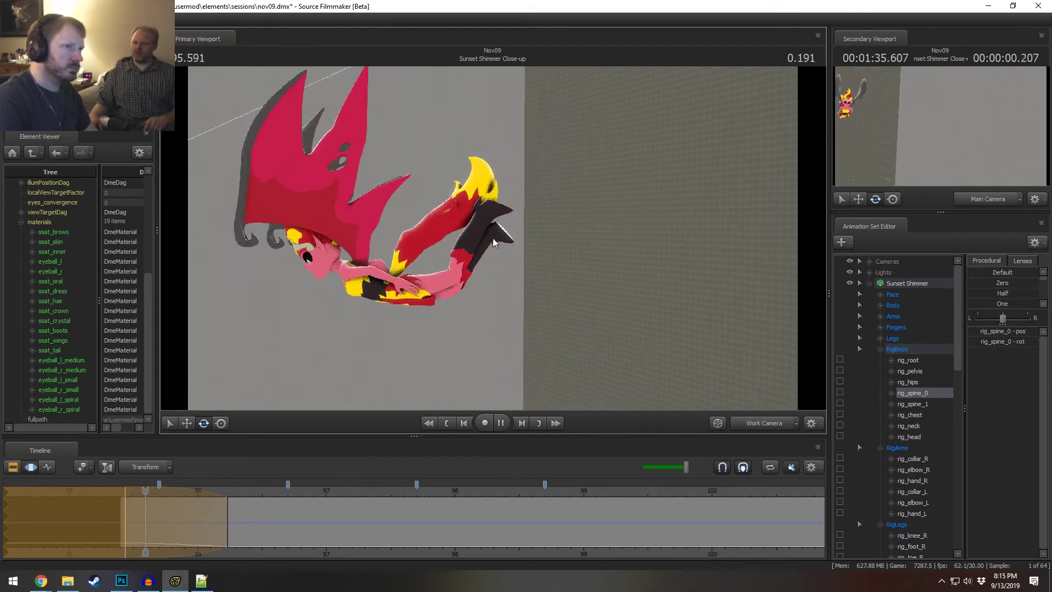
left_click(739, 424)
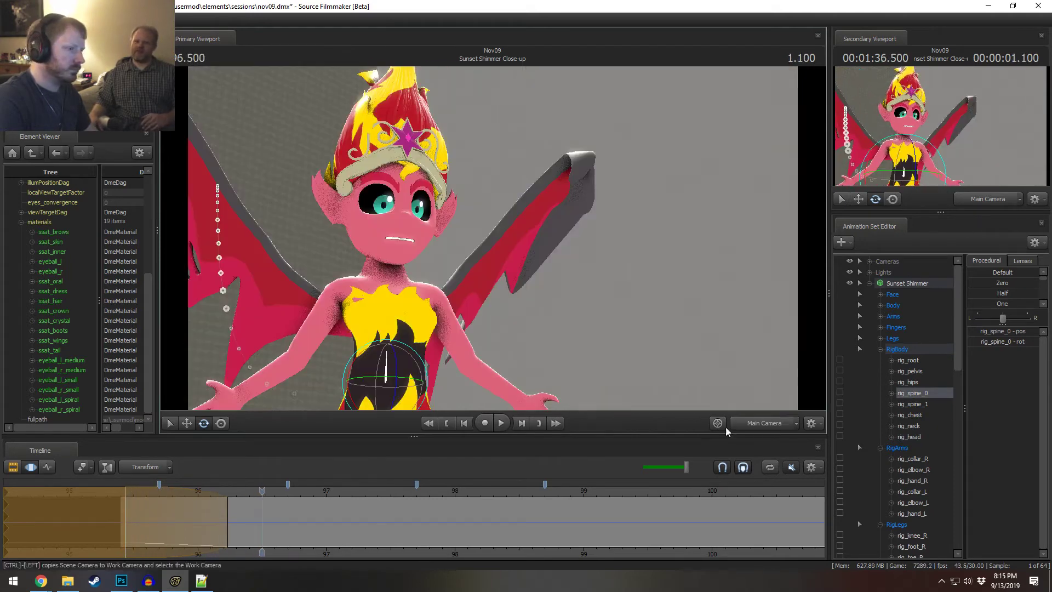
left_click_drag(262, 491, 148, 490)
key("space")
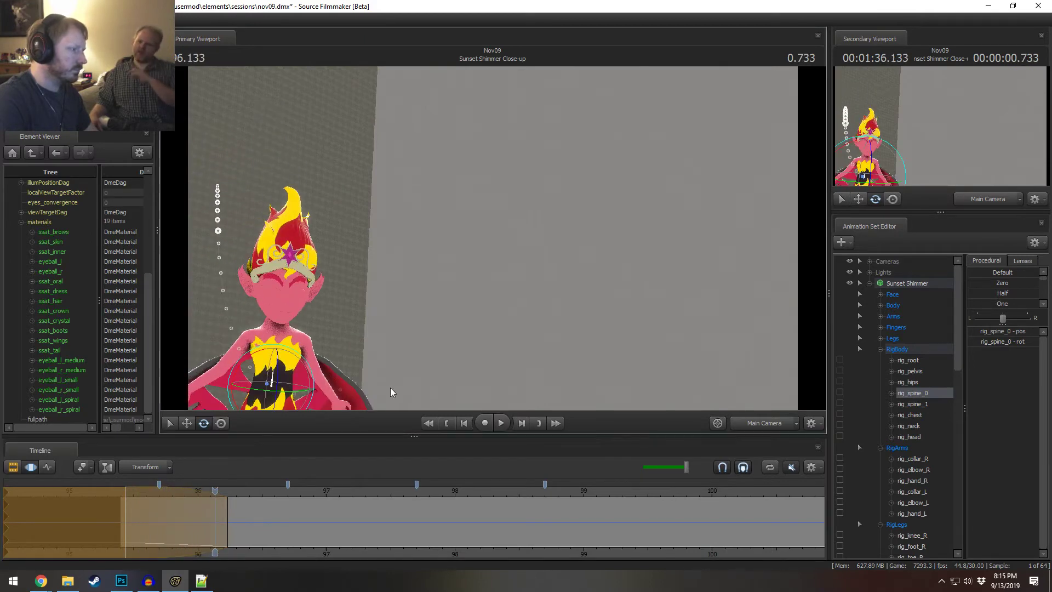
- Return to the work camera, place a falloff time selection across the entrance flight and set the playhead at 0.500
left_click(757, 422)
left_click_drag(554, 225, 468, 246, "alt")
left_click_drag(127, 541, 170, 526)
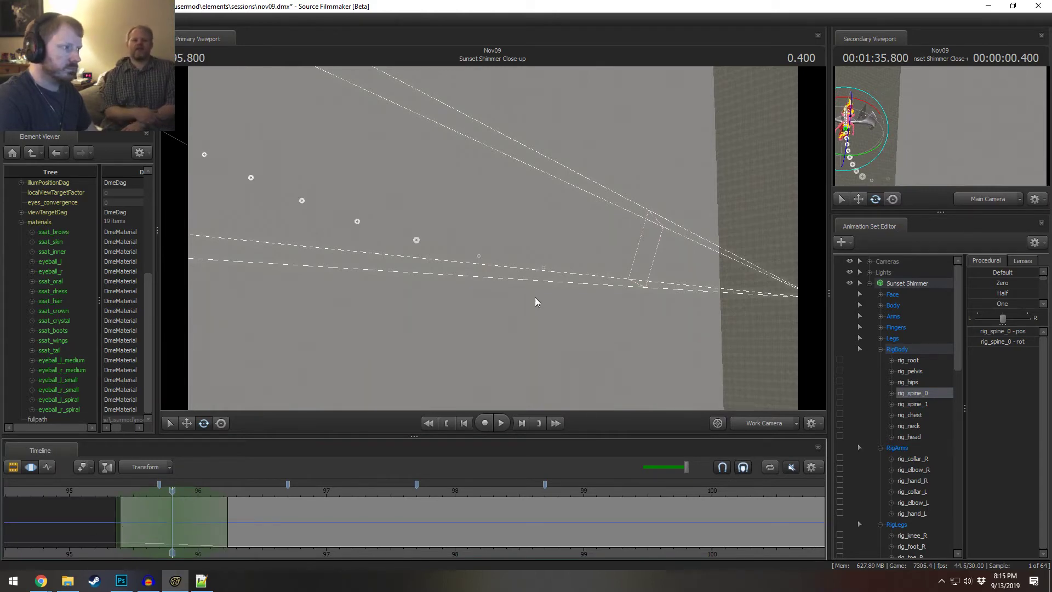
left_click_drag(535, 298, 453, 371)
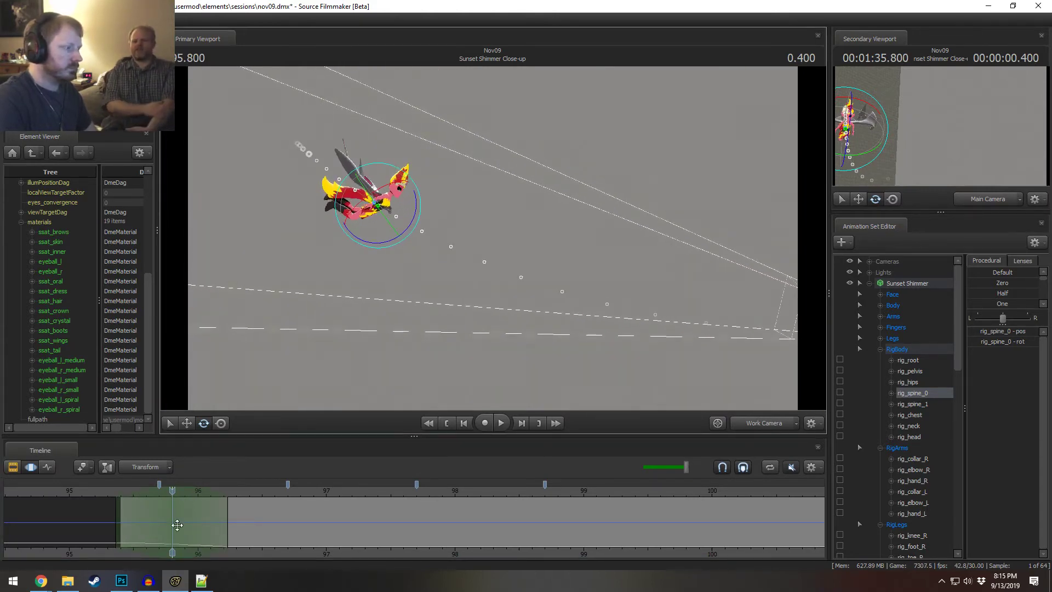
left_click_drag(172, 514, 185, 516)
left_click_drag(115, 514, 120, 514)
left_click_drag(173, 489, 183, 494)
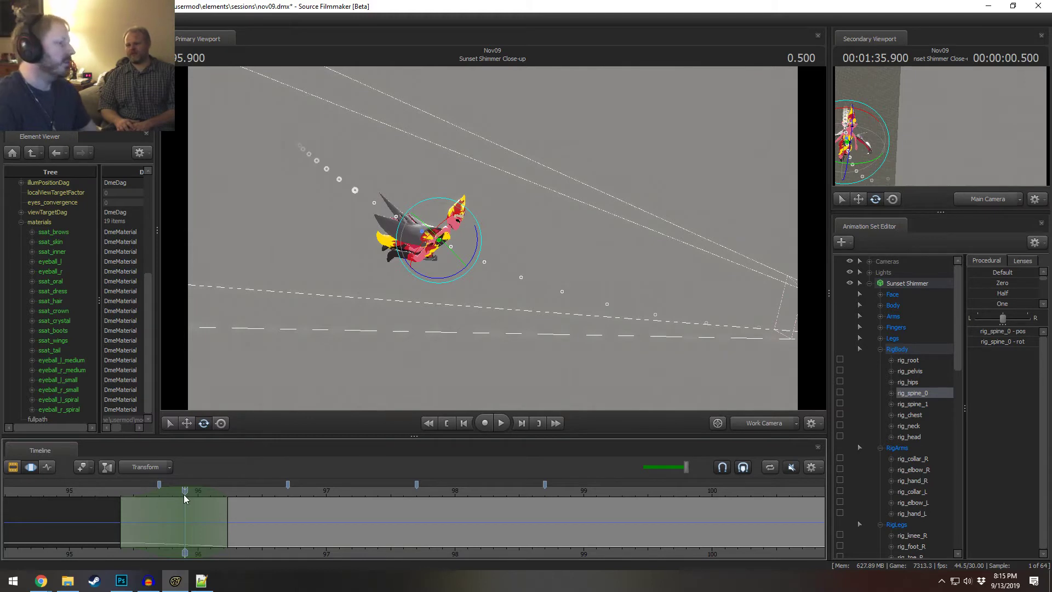
- Using Offset mode on rig_root, level the body in mid-flight and move it lower to deepen the swoop
left_click(909, 360)
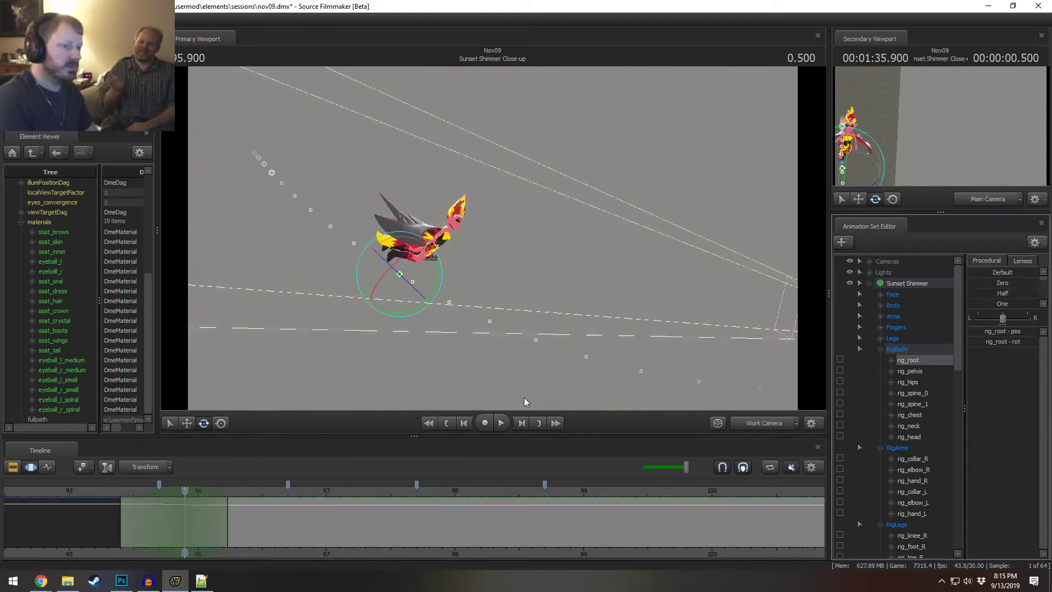
left_click(137, 467)
left_click(137, 502)
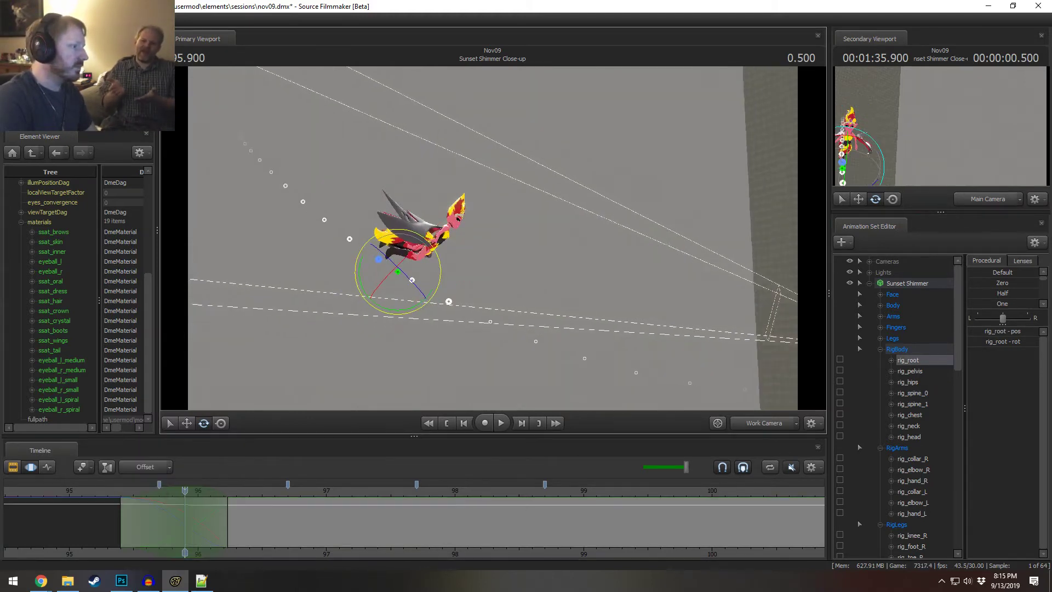
left_click_drag(389, 313, 367, 264)
key("ctrl+z")
left_click_drag(399, 306, 493, 243, "alt")
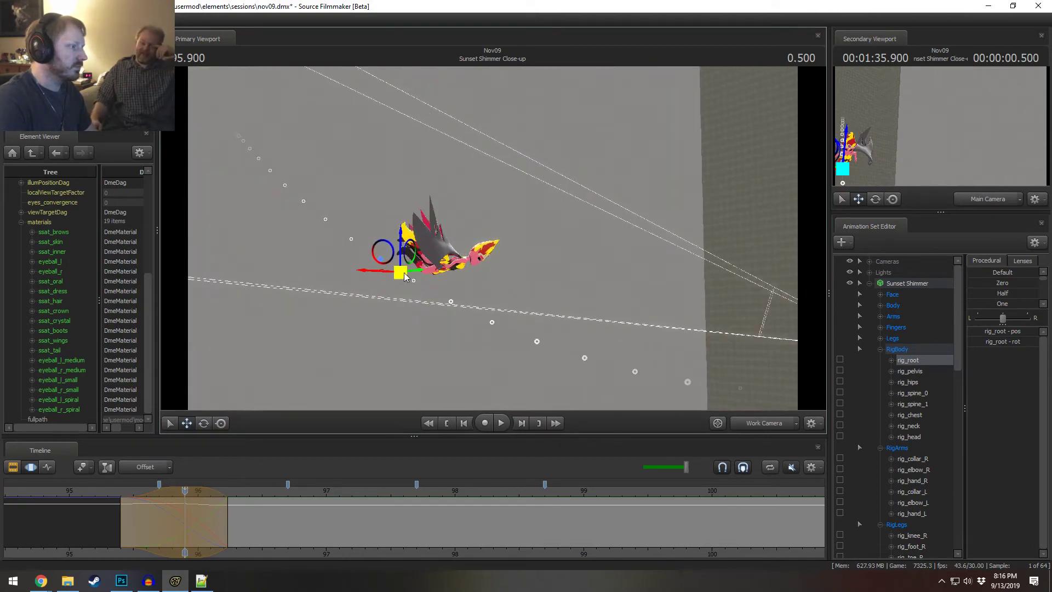
left_click_drag(404, 276, 434, 340)
- Go to 0.833 at the end of the entrance, select the whole Sunset Shimmer animation set and frame the character
middle_click_drag(109, 520, 228, 537)
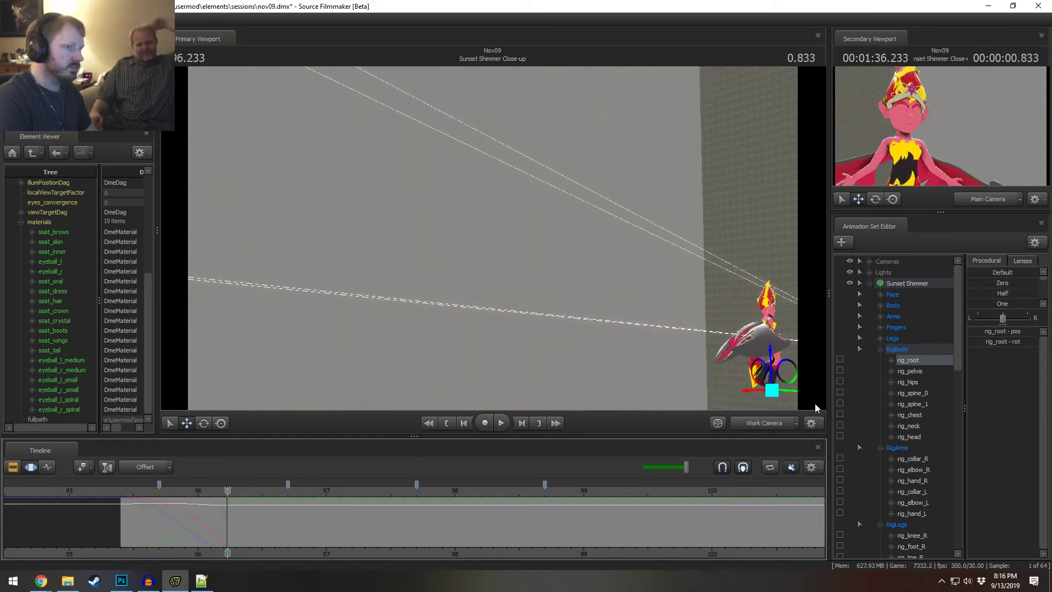
left_click(913, 283)
key("f")
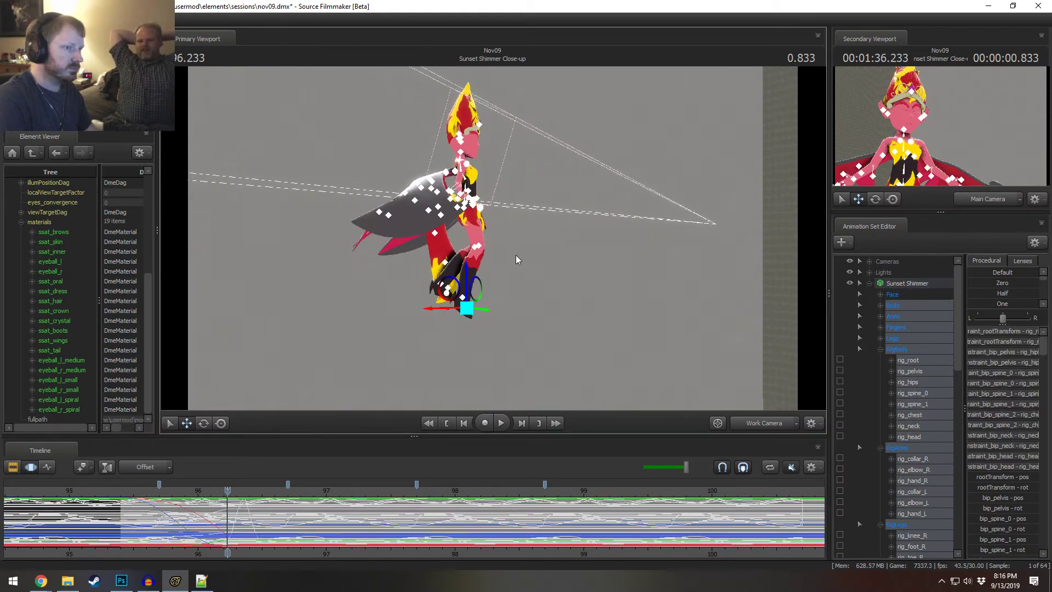
- Deselect the right wing bones, bip_WingR1 to bip_WingR2.001, and the left wing bones, bip_WingL1 to bip_WingL2.001
scroll(908, 417, "down", 2)
scroll(935, 446, "down", 9)
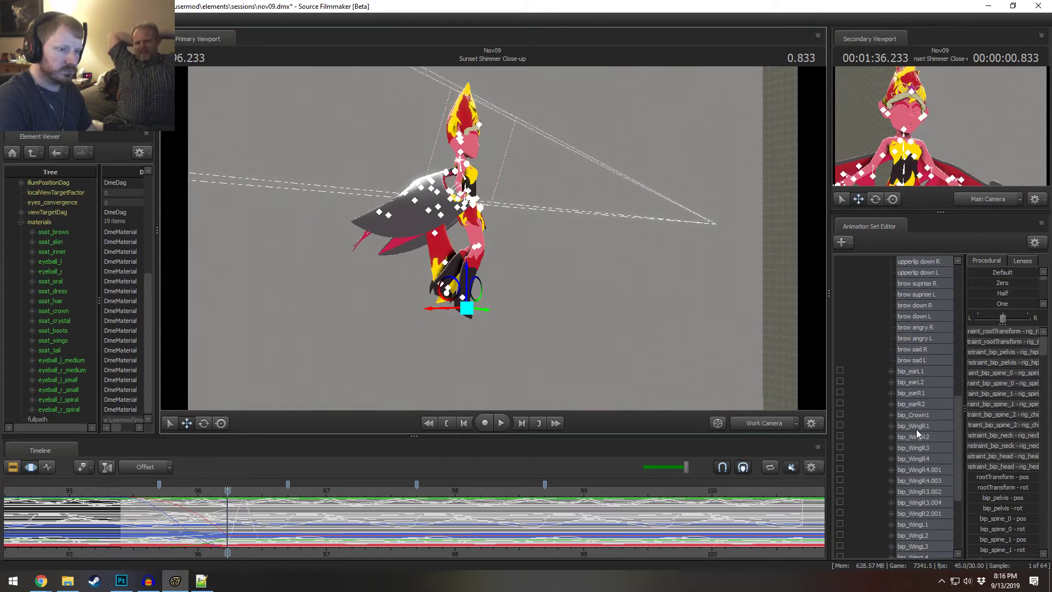
left_click_drag(917, 429, 913, 515, "ctrl")
scroll(913, 510, "down", 4)
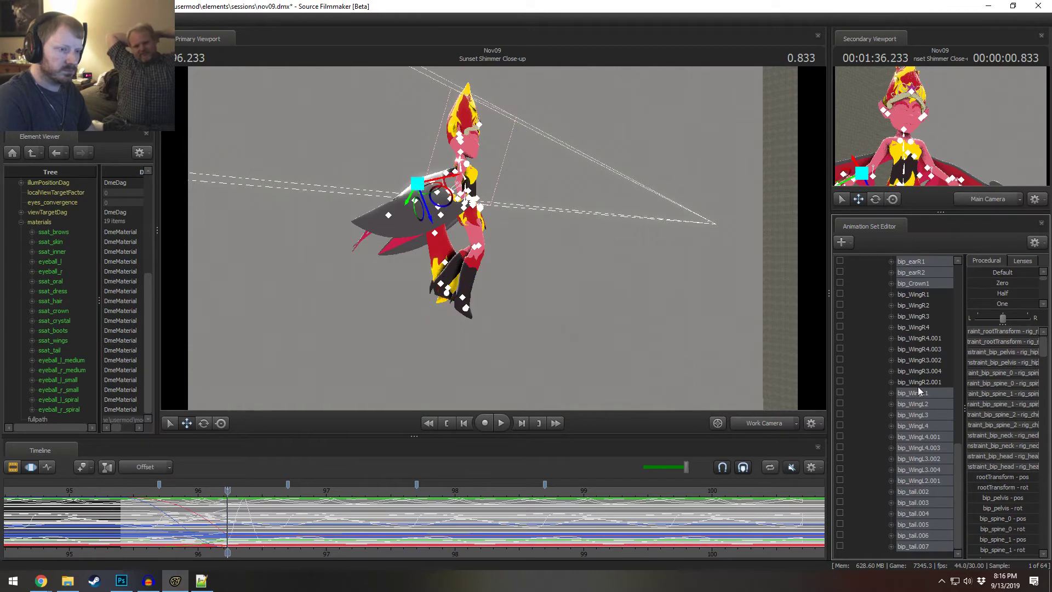
left_click(919, 402, "ctrl")
left_click(921, 393, "ctrl")
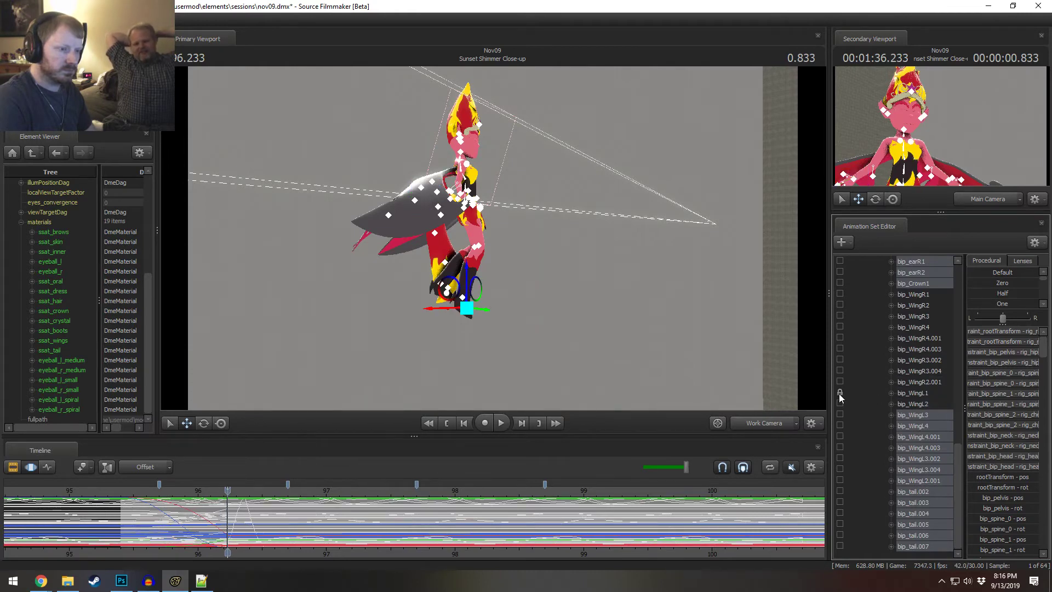
left_click_drag(915, 415, 924, 481, "ctrl")
key("shift")
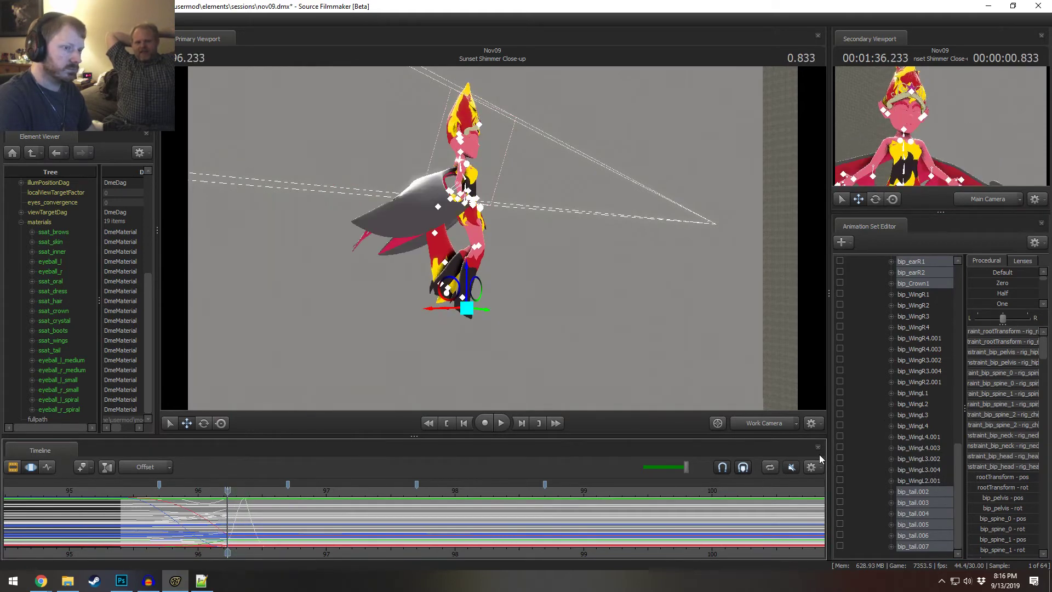
- Deselect the RigHelpers group with its two foot helper controls
scroll(885, 412, "up", 9)
scroll(885, 412, "up", 2)
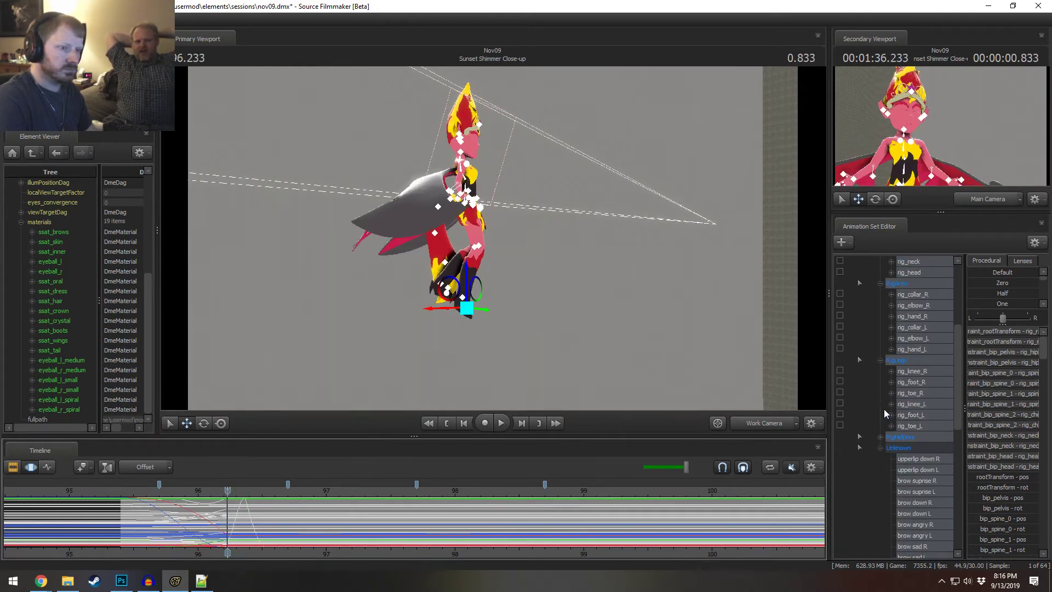
left_click(918, 471)
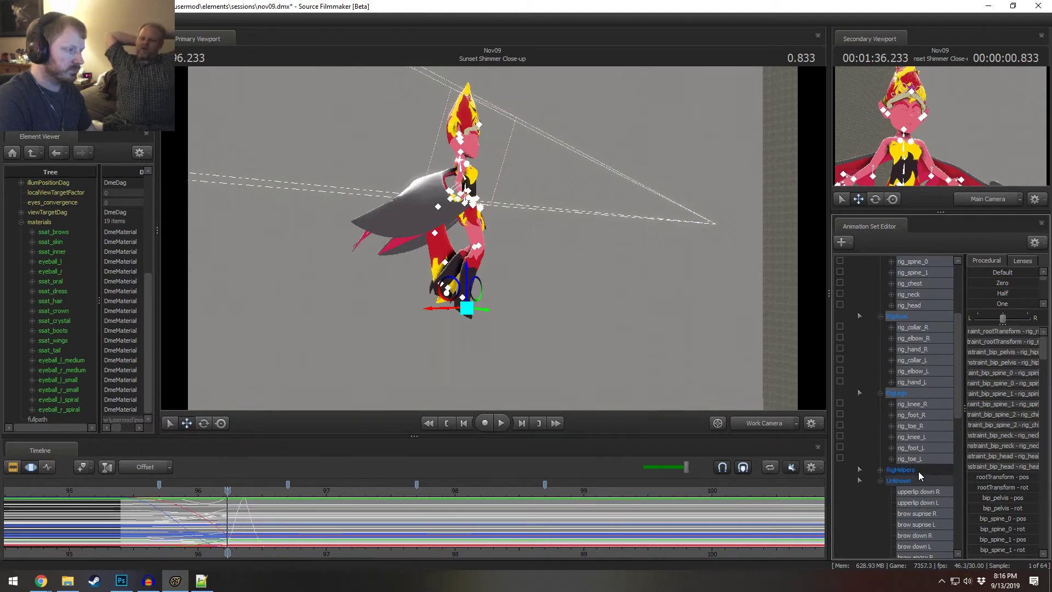
mouse_move(261, 520)
middle_mouse_down()
mouse_move(234, 525)
mouse_move(278, 528)
middle_mouse_up()
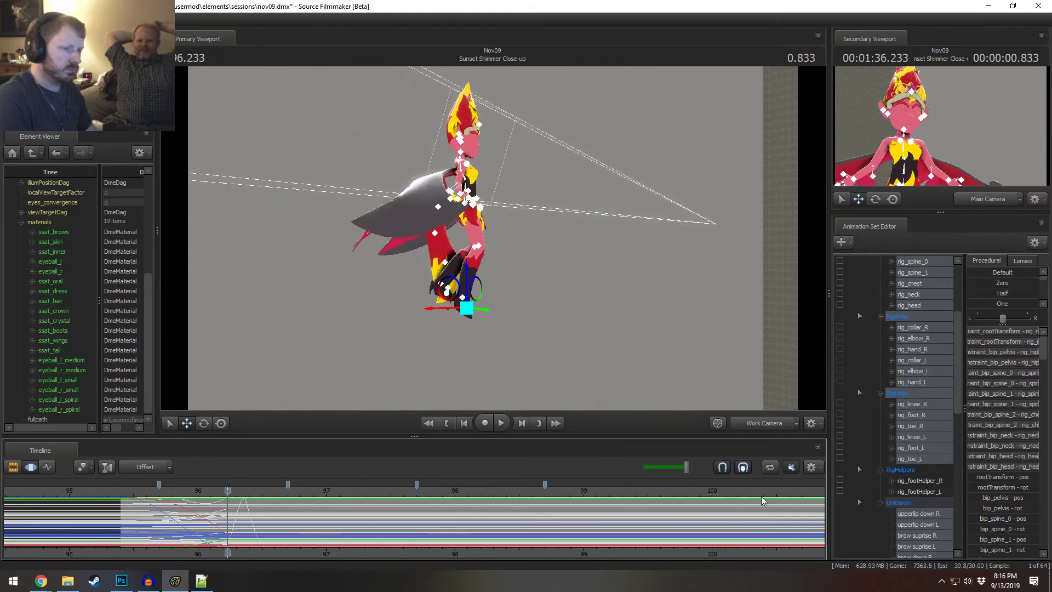
- Drop the Face group from the selection and toggle the Body, Arms, Fingers and Legs groups to examine their curves
scroll(899, 492, "up", 4)
left_click(905, 305)
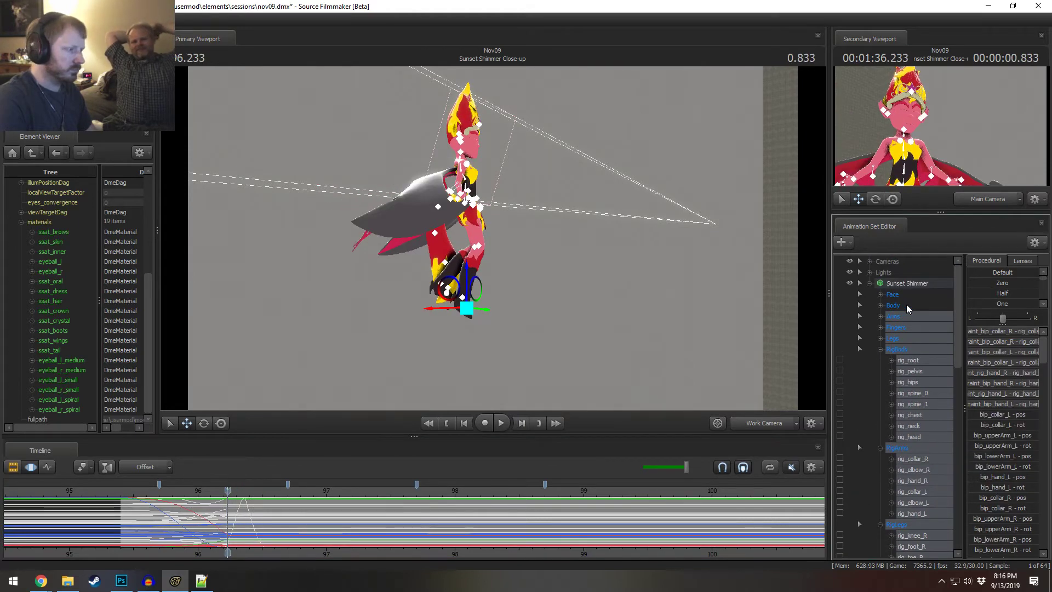
double_click(902, 328, "ctrl")
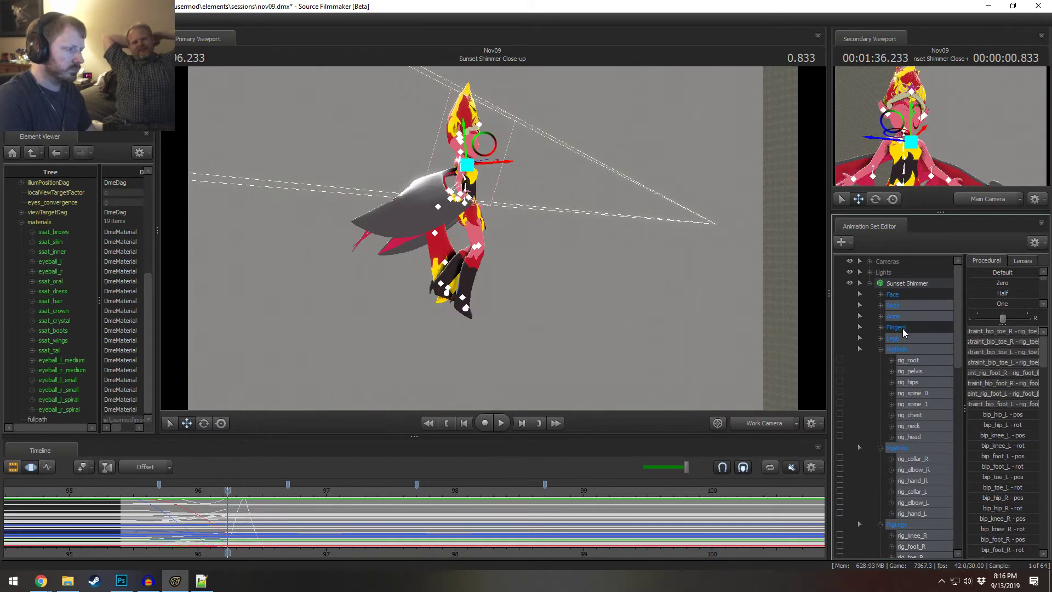
left_click(899, 327, "ctrl")
left_click(896, 315, "ctrl")
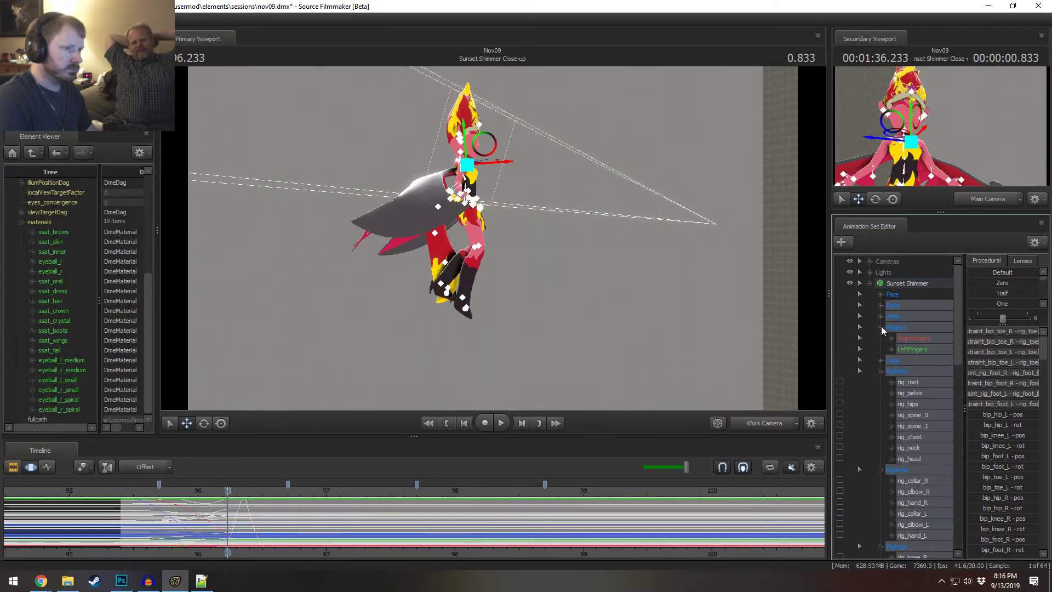
left_click(881, 326)
left_click(900, 339, "ctrl")
left_click(907, 341, "ctrl")
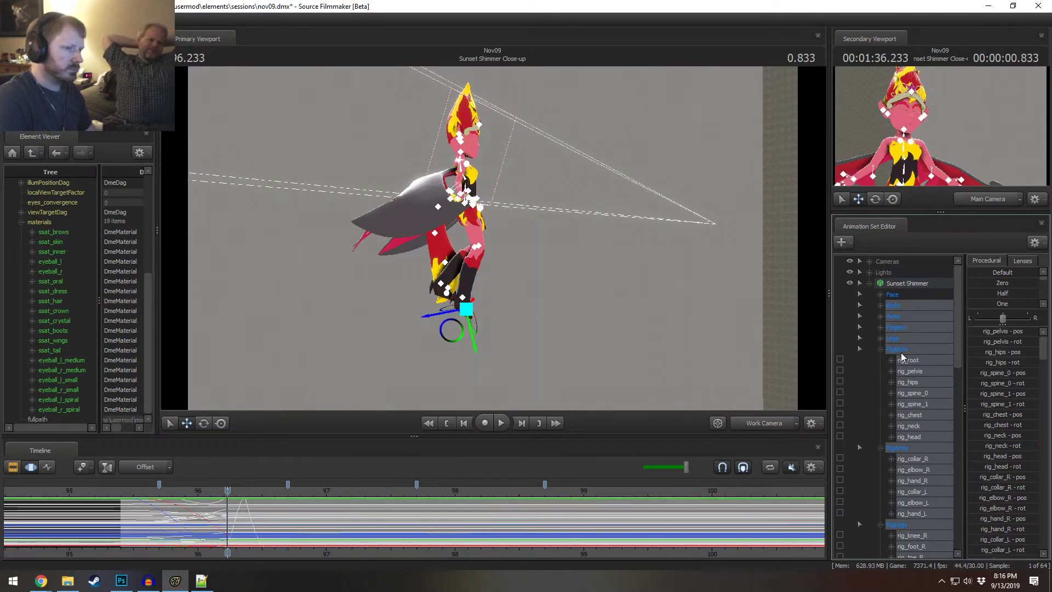
- Toggle the RigBody, RigArms and RigLegs groups out of and back into the selection to examine their curves
left_click(903, 351, "ctrl")
left_click(903, 351, "ctrl")
scroll(897, 384, "down", 2)
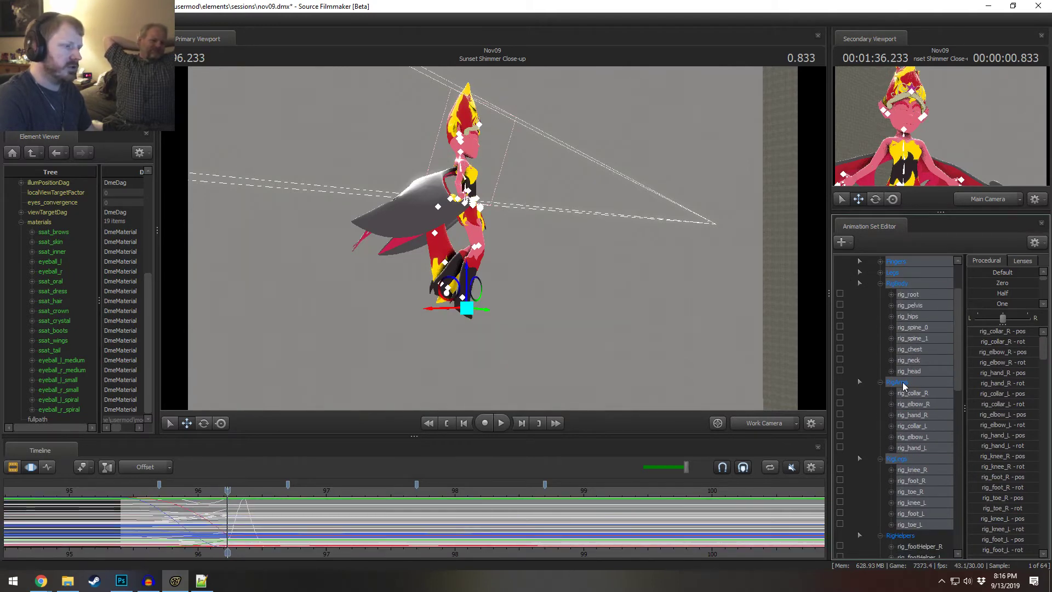
left_click(912, 382, "ctrl")
left_click(915, 382, "ctrl")
left_click(907, 461, "ctrl")
left_click(908, 460, "ctrl")
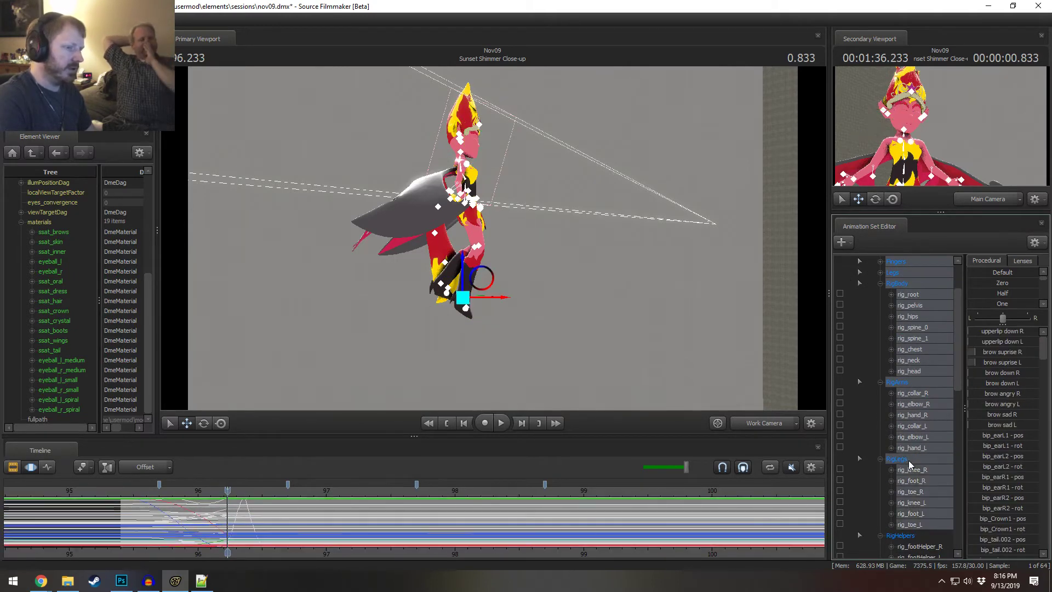
scroll(909, 464, "down", 4)
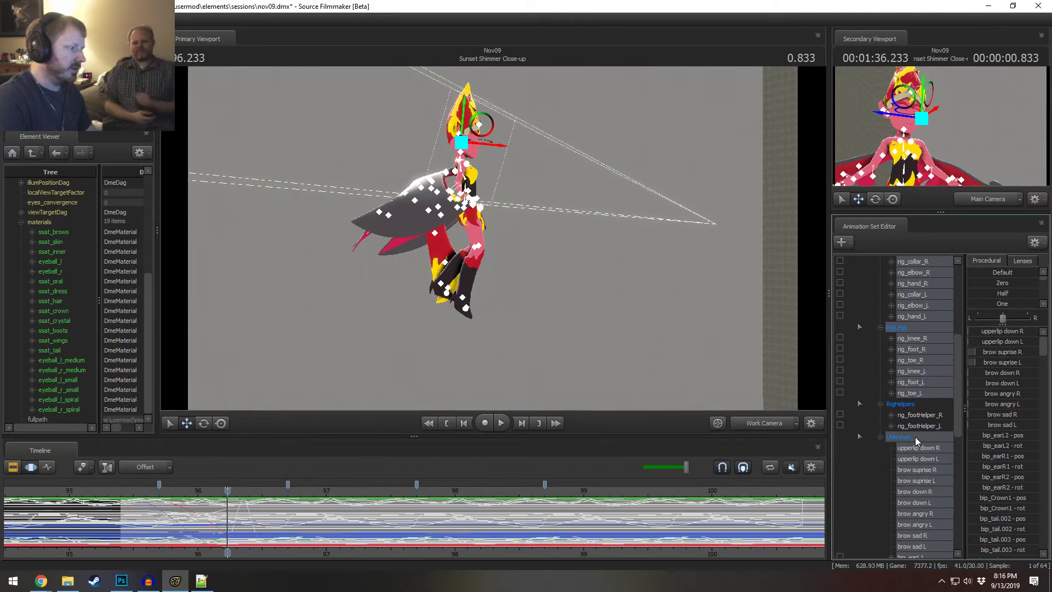
- Toggle the Unknown and Body groups out of and back into the selection to examine their curves
left_click(915, 436, "ctrl")
scroll(909, 445, "down", 3)
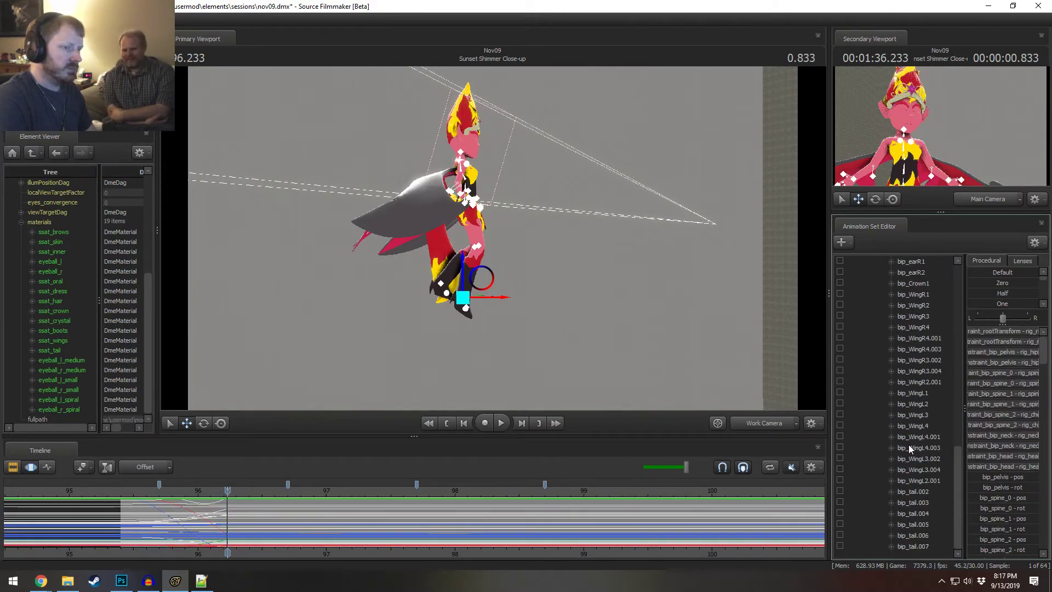
scroll(908, 445, "up", 9)
left_click(896, 304, "ctrl")
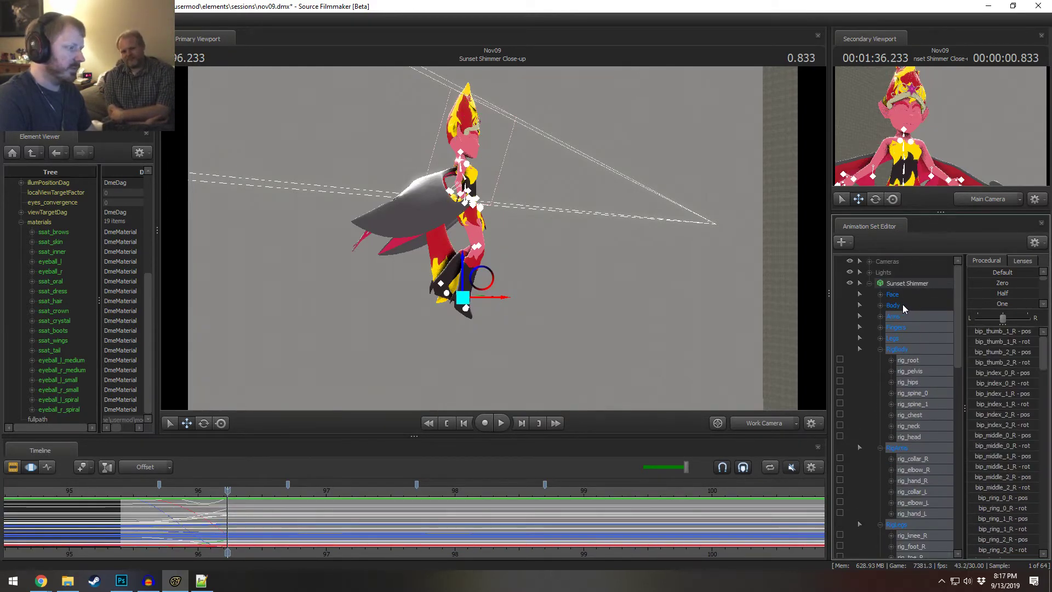
left_click(903, 304, "ctrl")
scroll(894, 329, "down", 5)
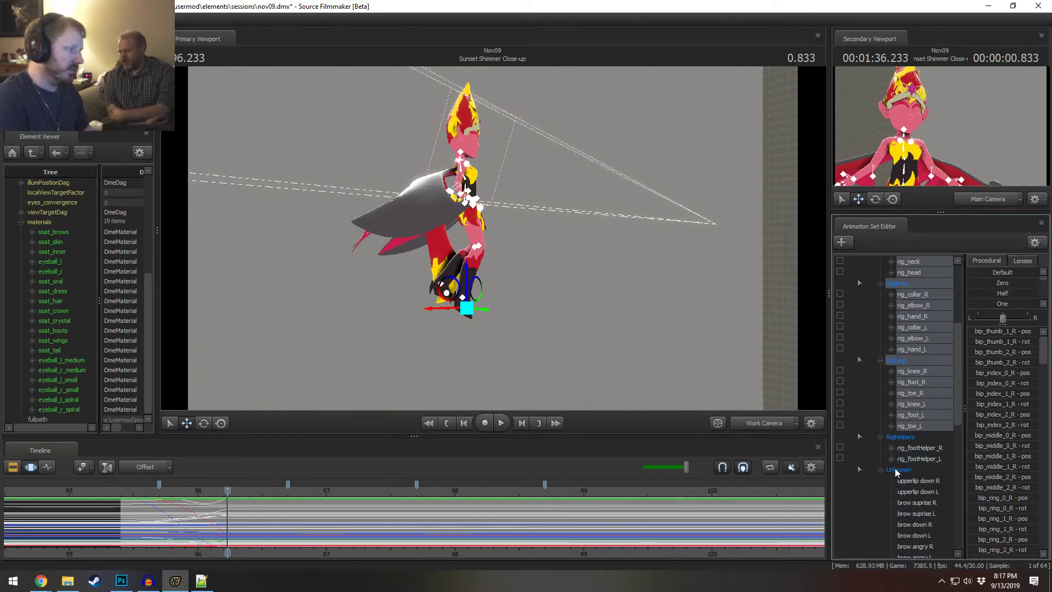
left_click(896, 470)
scroll(920, 438, "down", 5)
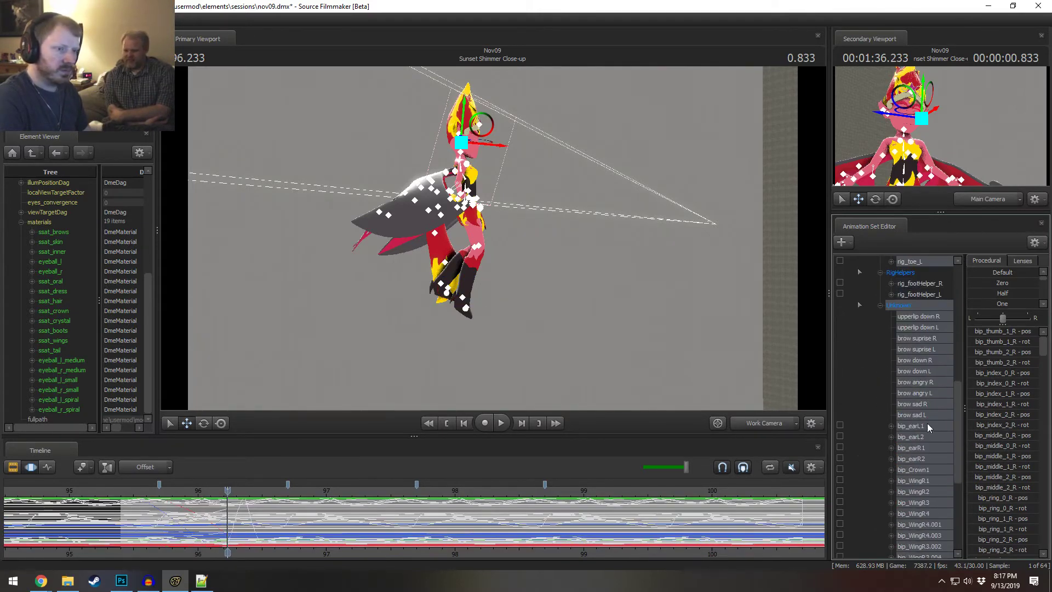
- Deselect the upperlip and brow sliders in the Unknown group, keeping its ear, crown, wing and tail bones selected
left_click(927, 414, "ctrl")
left_click(927, 403, "ctrl")
left_click(927, 393, "ctrl")
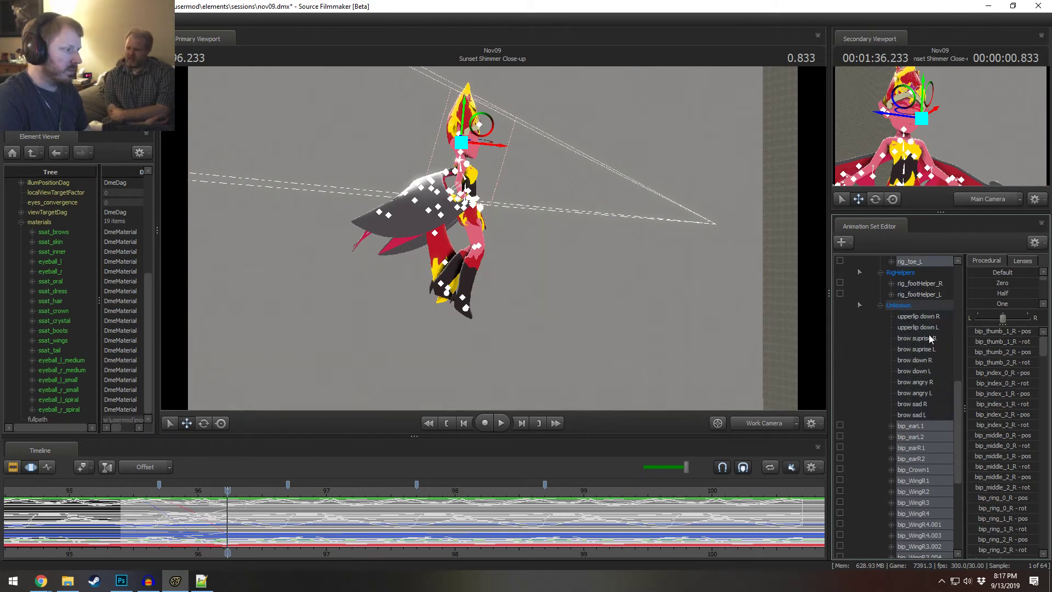
- Set a falloff time selection around 96.233 s and apply the Round procedural preset to rig_root
scroll(219, 515, "up", 2)
mouse_move(227, 525)
left_mouse_down()
mouse_move(196, 526)
mouse_move(236, 534)
left_mouse_up()
left_click(217, 524, "shift")
scroll(906, 389, "up", 8)
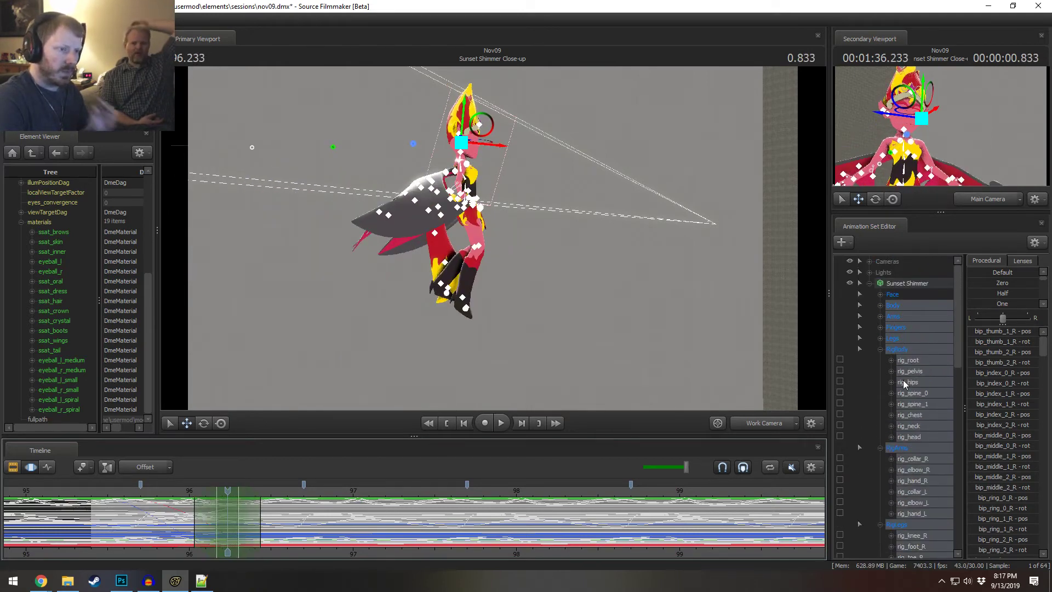
left_click(909, 360)
scroll(1000, 299, "down", 6)
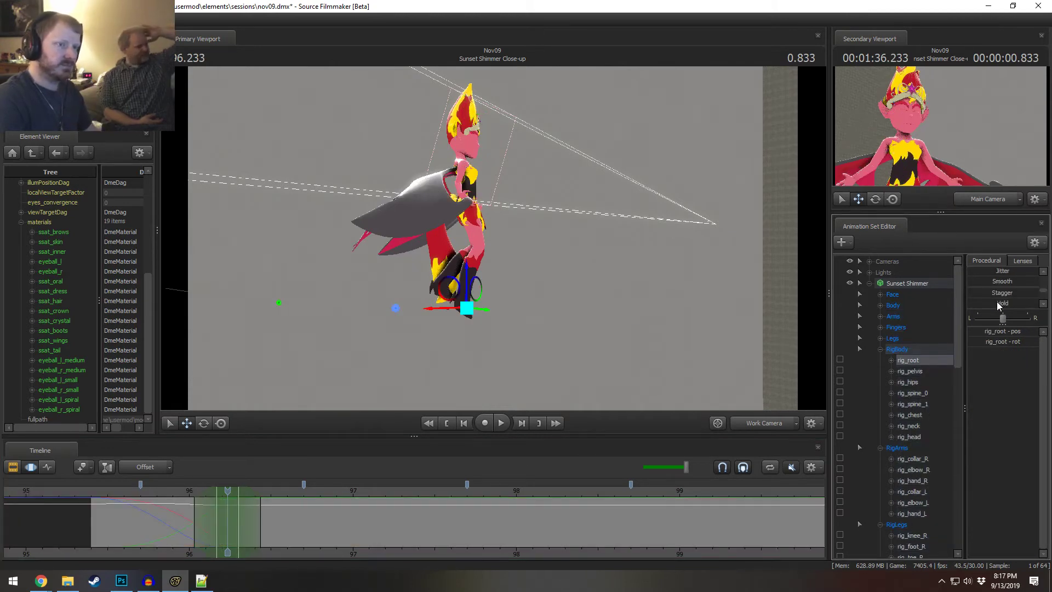
left_click_drag(998, 301, 1025, 301)
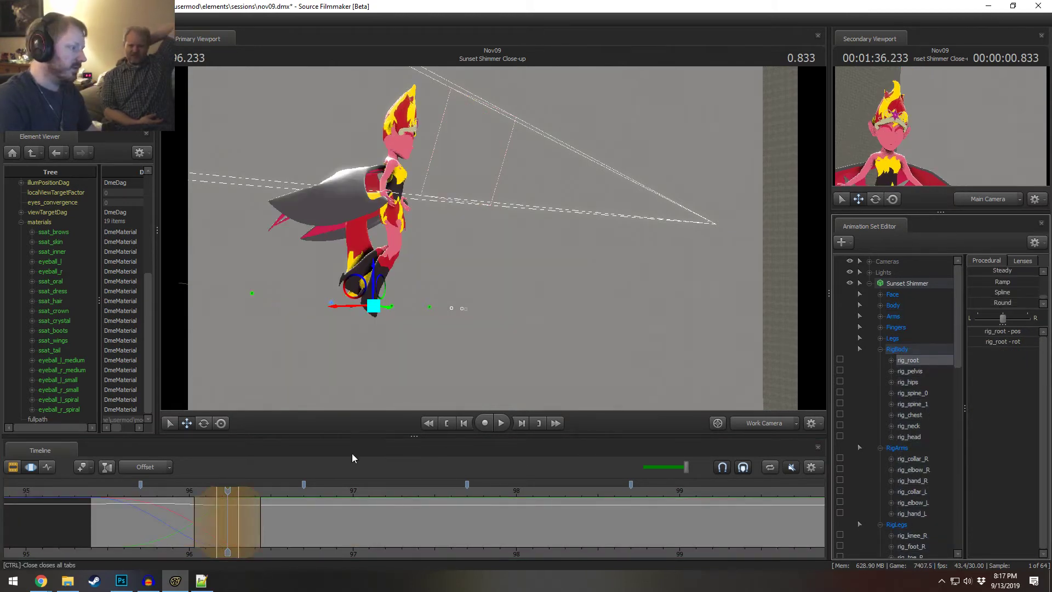
- Extend the falloff of rig_root's time selection to about 96.9 s and play back the entrance
left_click_drag(258, 521, 212, 517)
key("space")
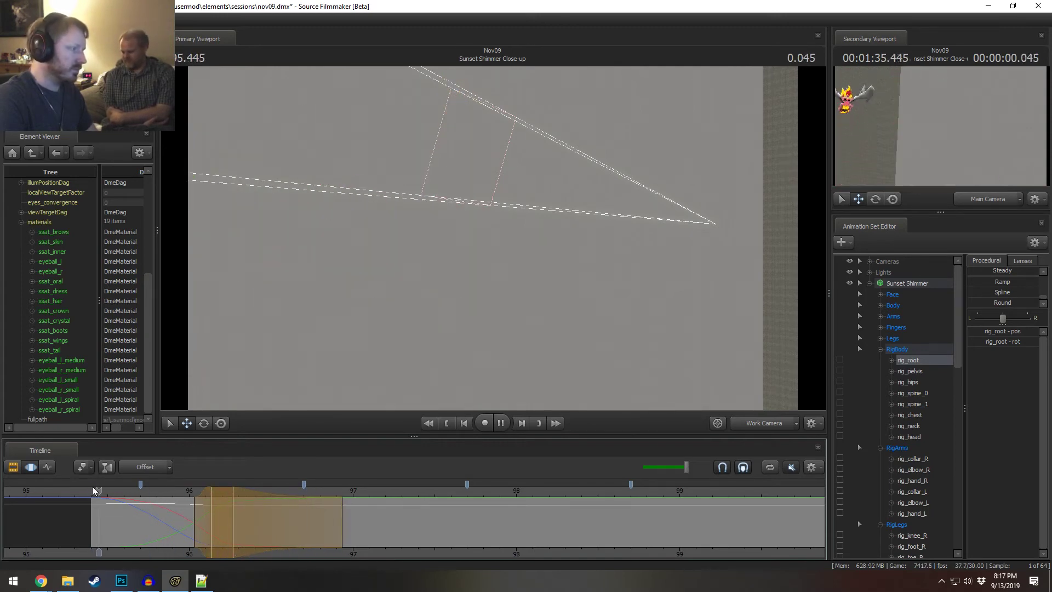
key("space")
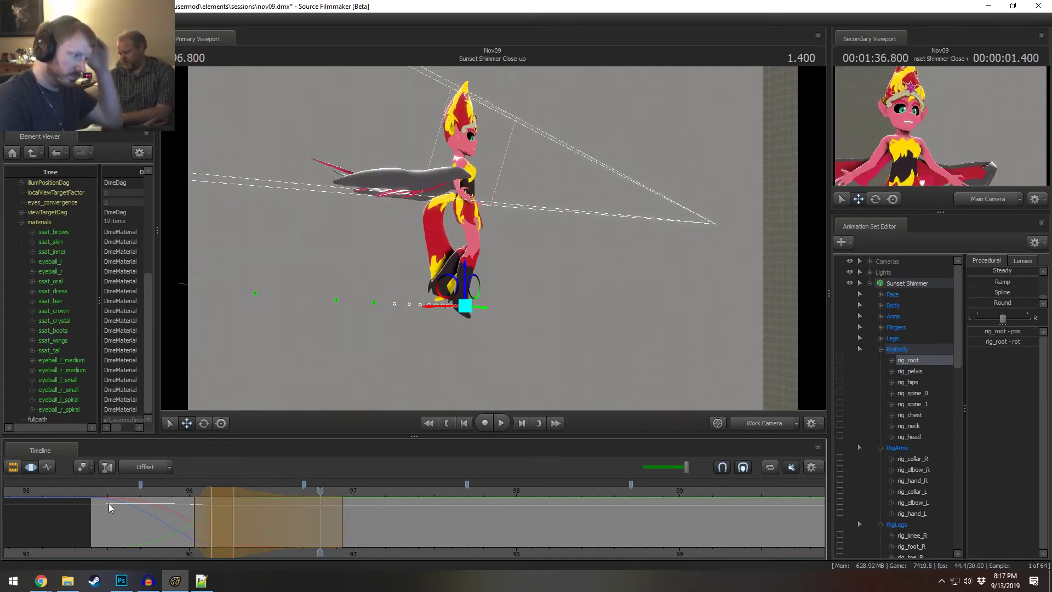
- Centre a time selection on 96.2 s and move rig_foot_R and rig_foot_L together up and backward
key("shift")
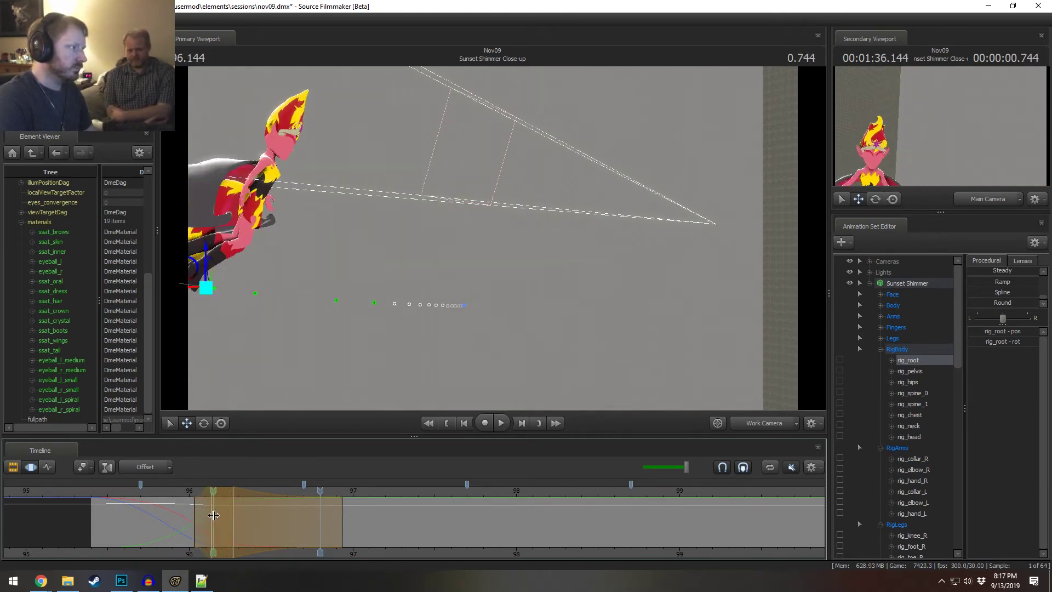
left_click(220, 517)
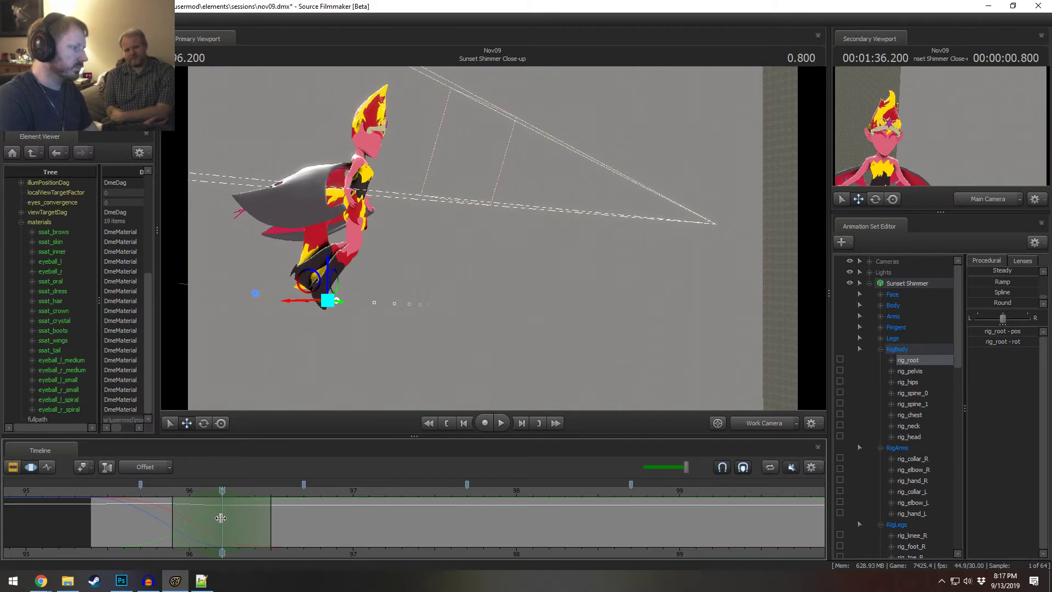
left_click_drag(315, 266, 217, 275)
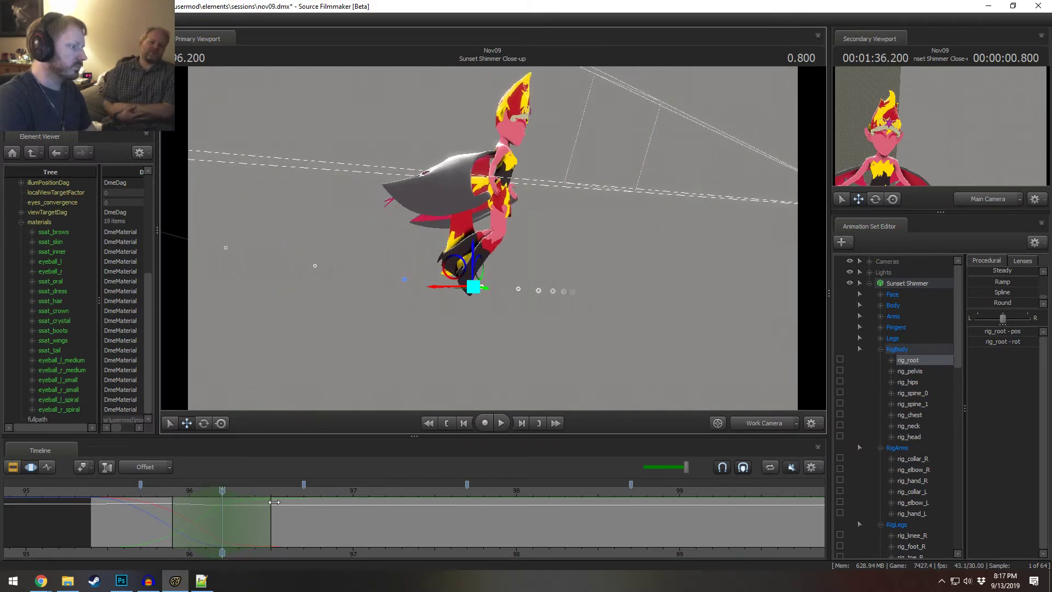
key("shift")
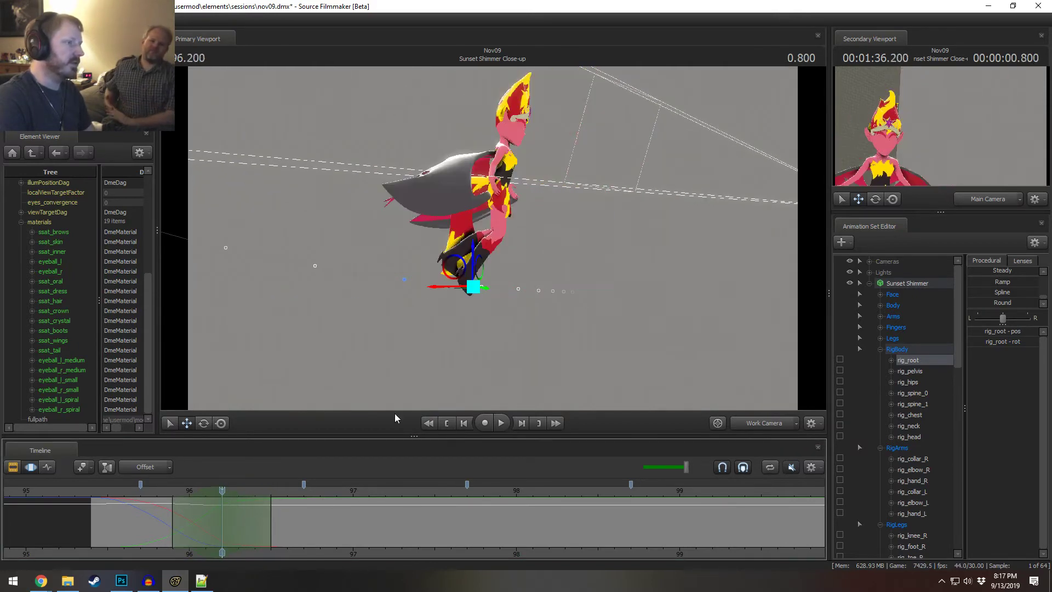
left_click(468, 279)
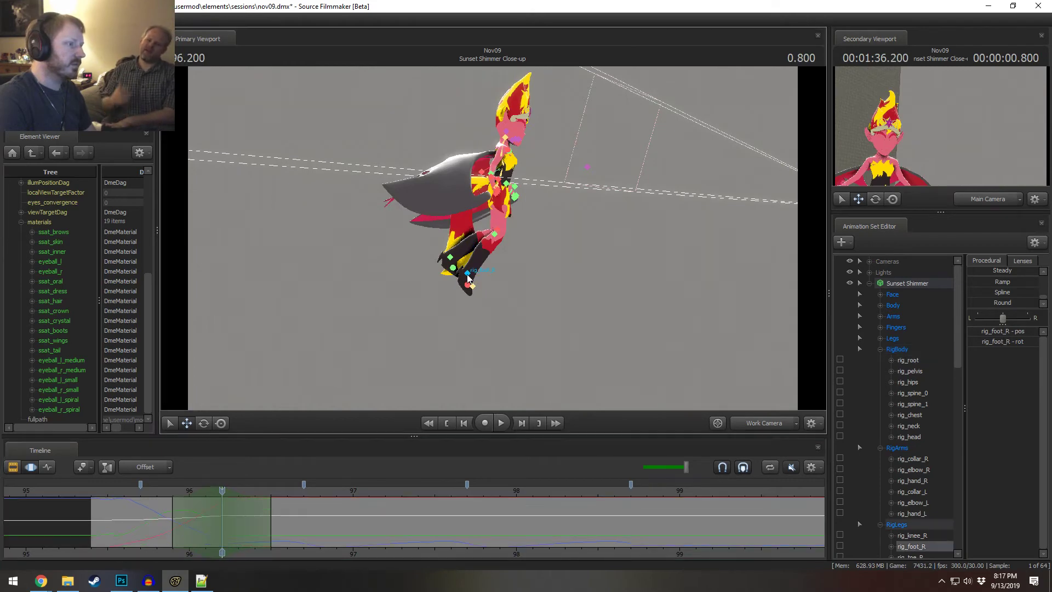
left_click(450, 260, "ctrl+shift")
left_click_drag(450, 260, 495, 256, "alt")
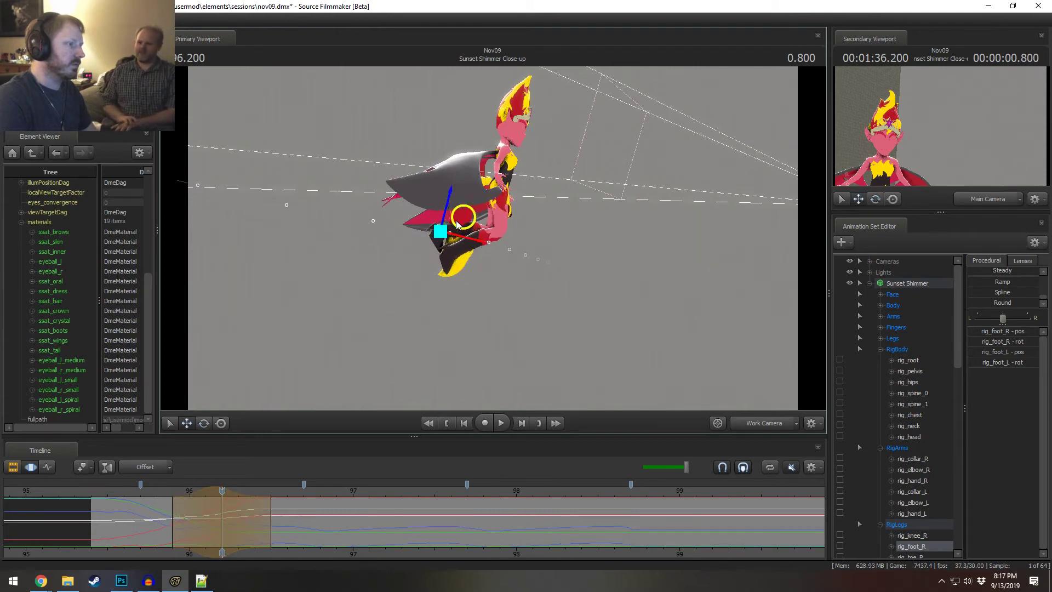
- Preview the foot motion and extend the end of its time selection falloff to about 96.7 s
left_click(152, 489)
key("space")
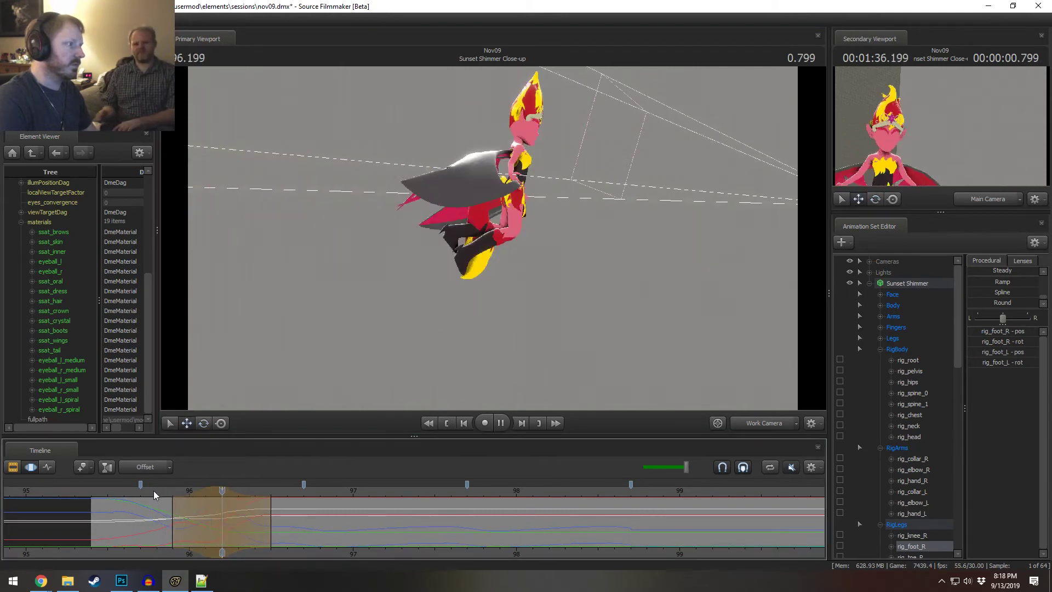
key("space")
left_click_drag(271, 517, 309, 522)
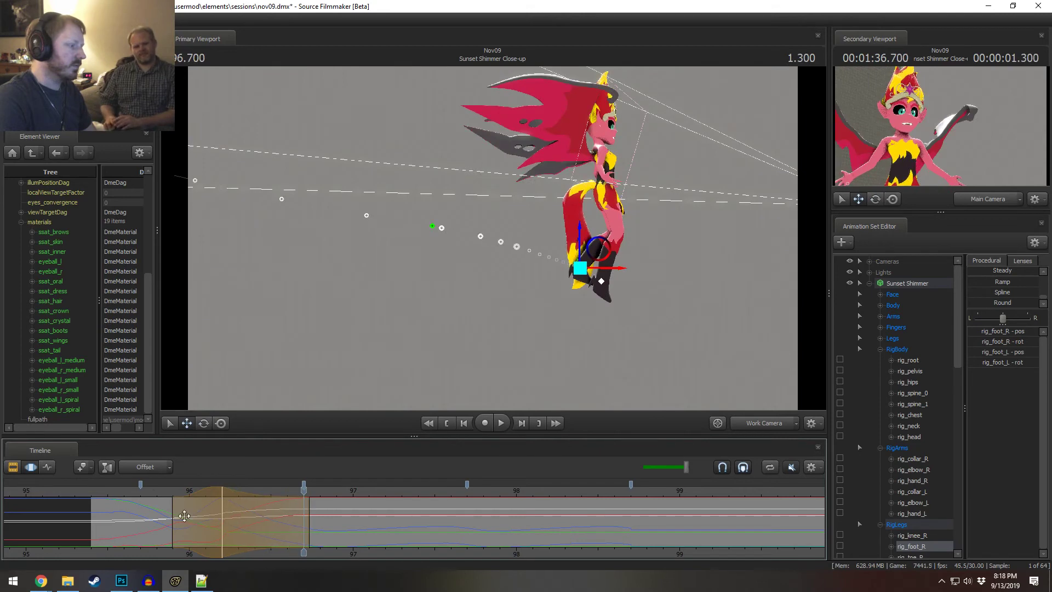
left_click(163, 500)
- Centre a wider time selection on 96.7 s and swing both feet forward
left_click_drag(195, 519, 307, 522)
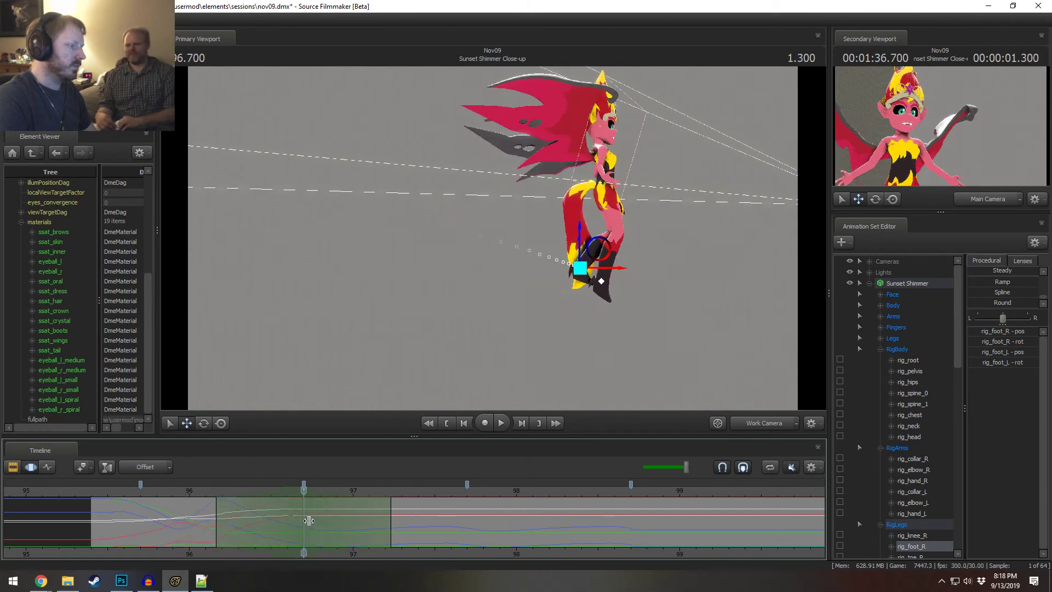
left_click_drag(489, 379, 496, 227)
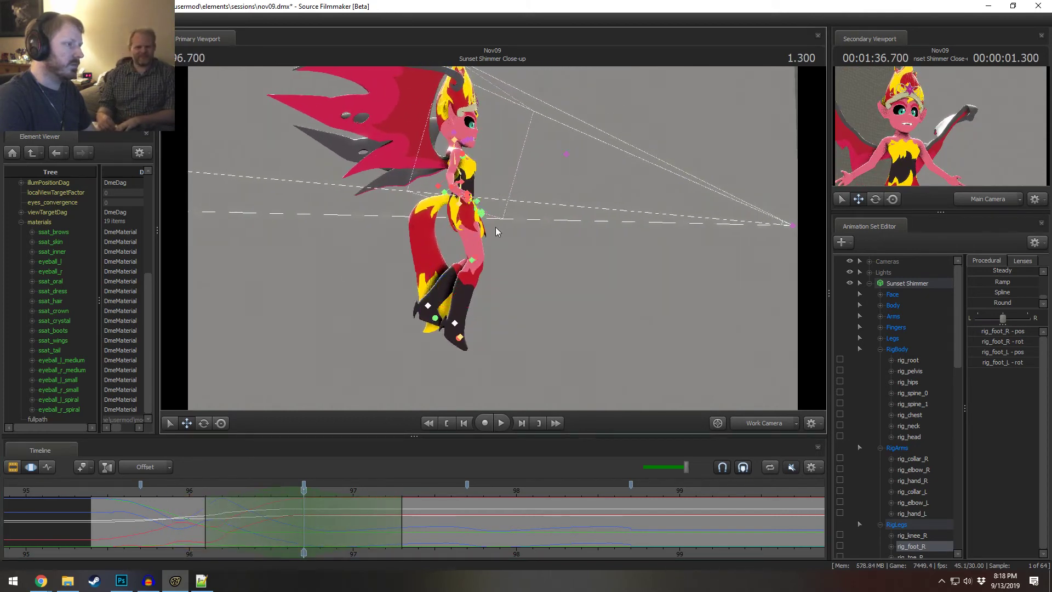
key("e")
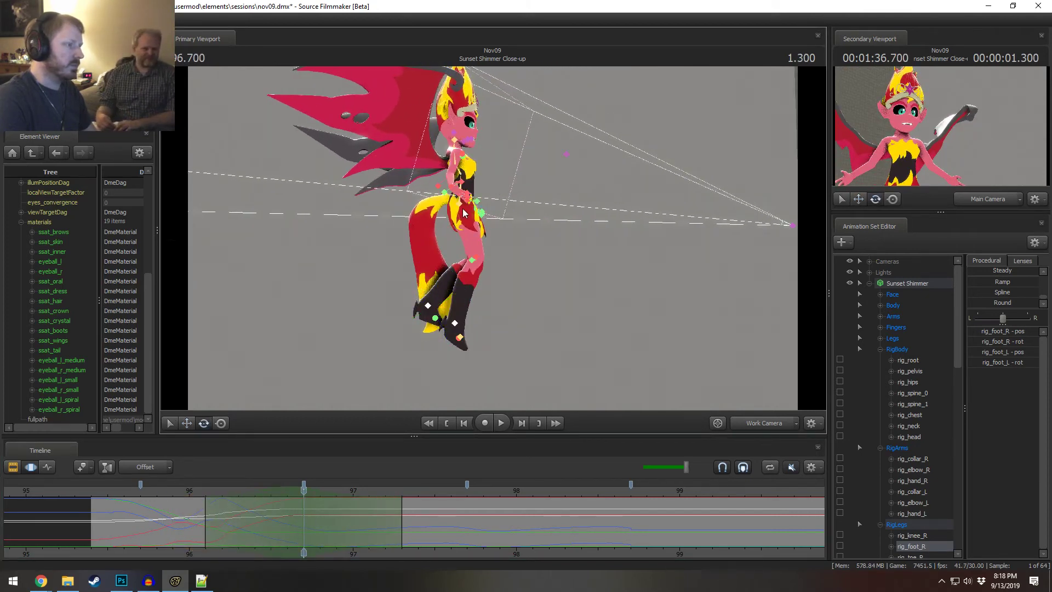
left_click_drag(469, 331, 471, 293)
key("w")
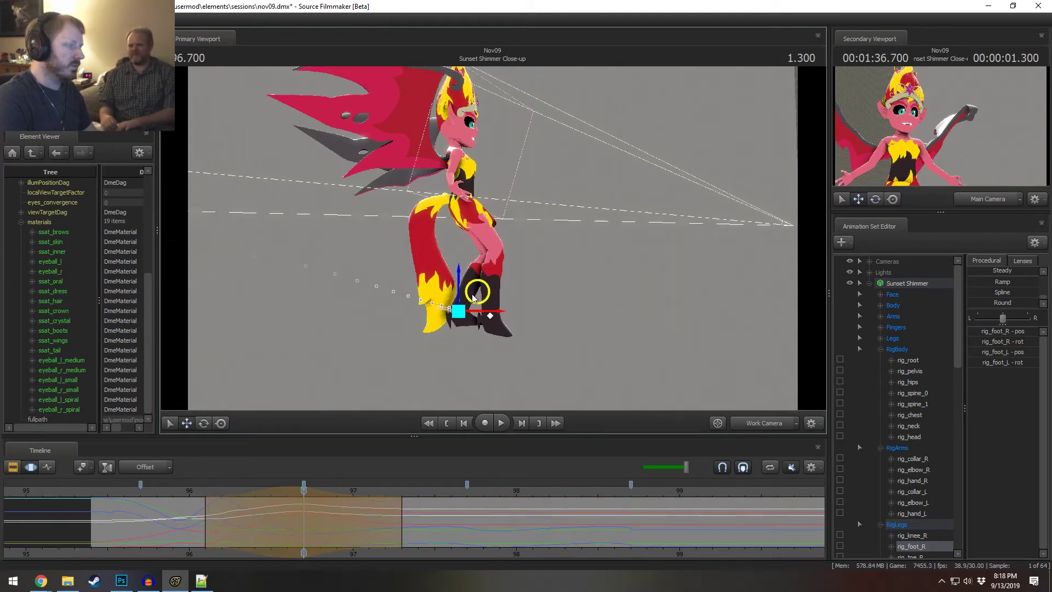
- Play back the forward foot swing and shift its time selection earlier, with the peak at about 96.5 s
left_click(194, 491)
key("space")
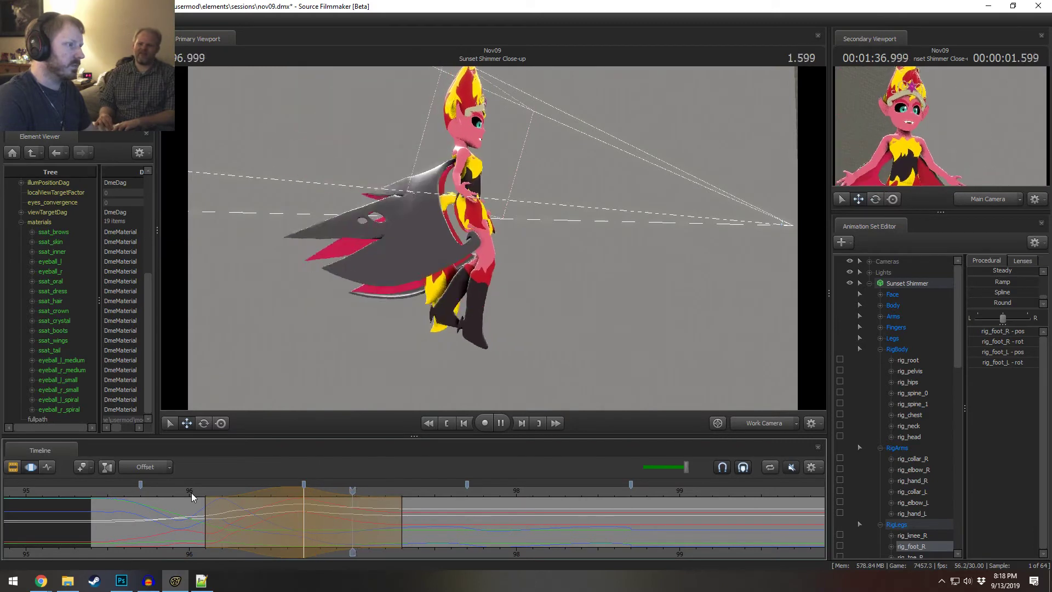
key("space")
scroll(268, 493, "down", 1)
left_click_drag(274, 488, 248, 488)
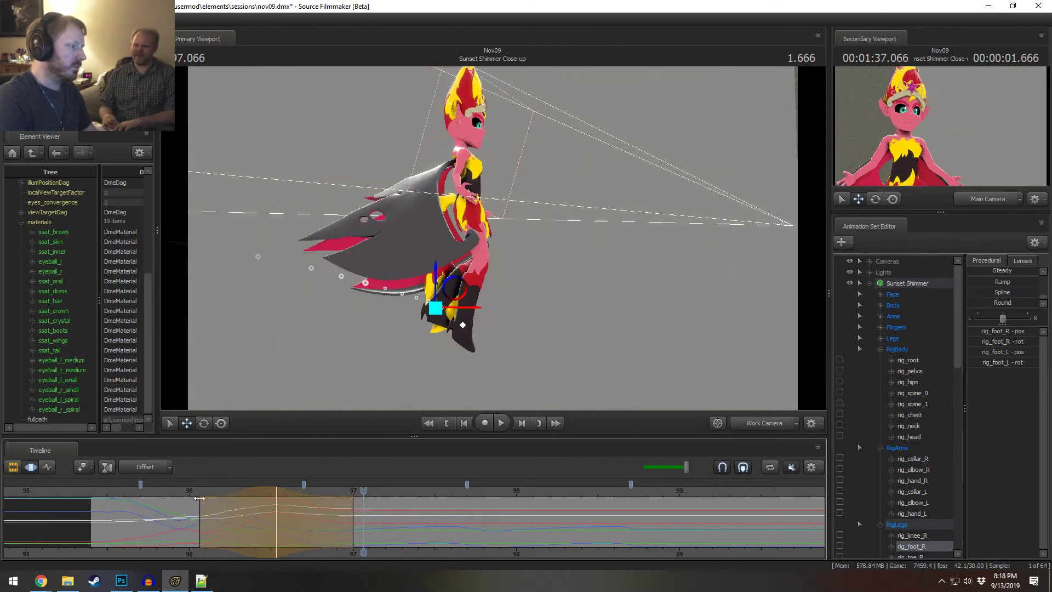
- Lengthen the foot swing's falloff to about 97.3 s and replay the entrance to check how the feet settle
left_click(183, 490)
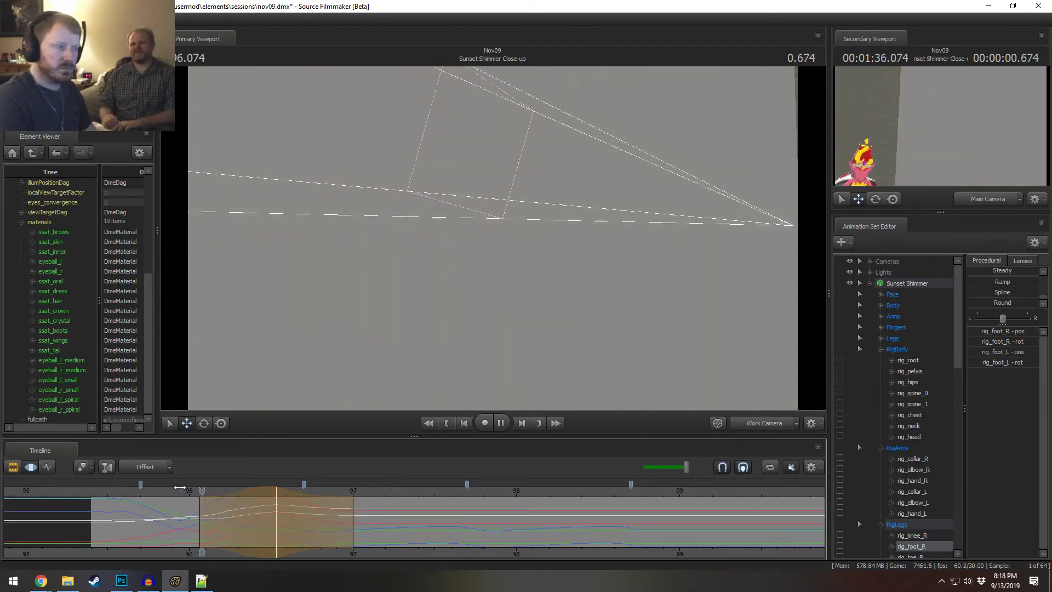
left_click_drag(352, 520, 396, 519)
left_click(177, 493)
key("space")
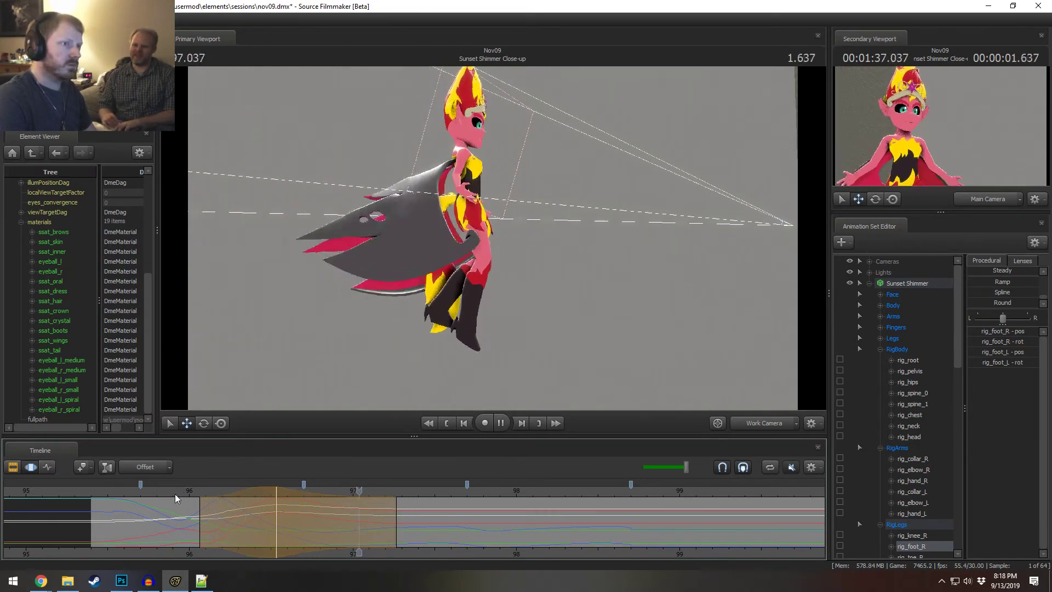
left_click(156, 494)
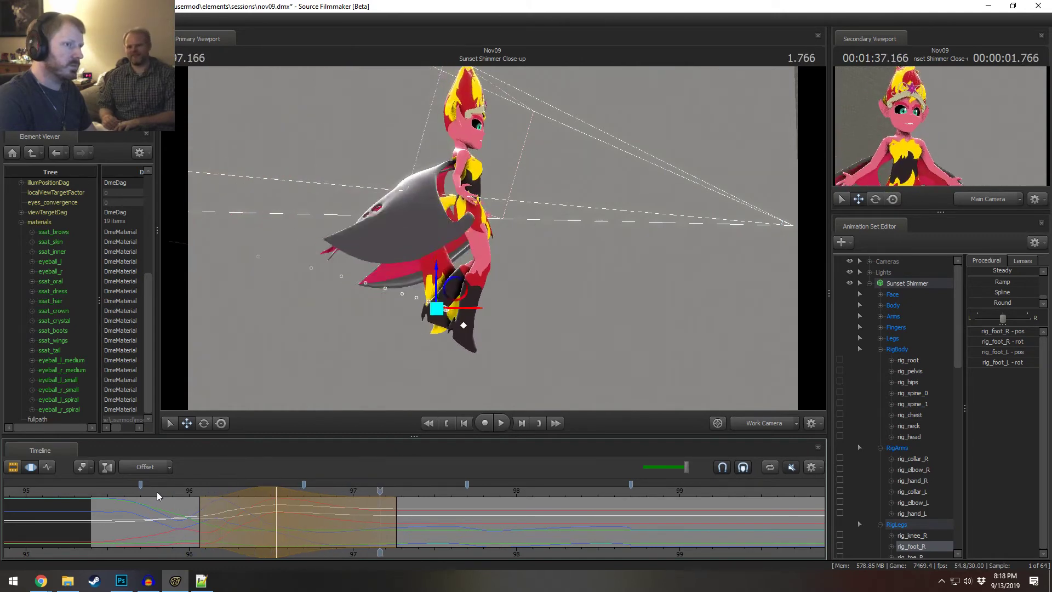
left_click(101, 484)
key("space")
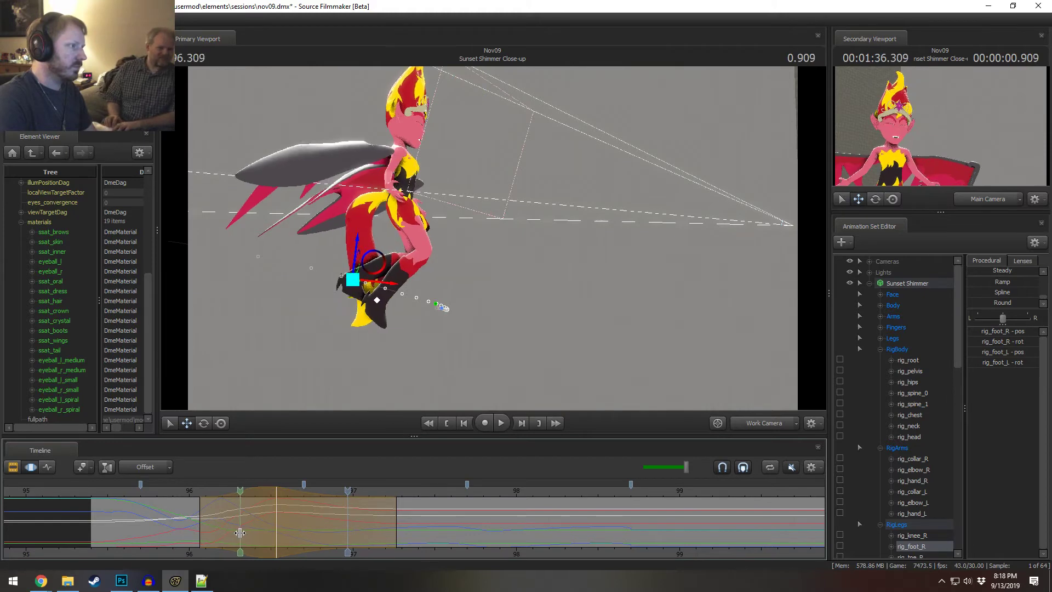
- Rotate rig_pelvis to lean the body forward in a time selection centred on 96.4 s, and play back the result
mouse_move(253, 534)
left_mouse_down()
mouse_move(241, 532)
mouse_move(257, 530)
left_mouse_up()
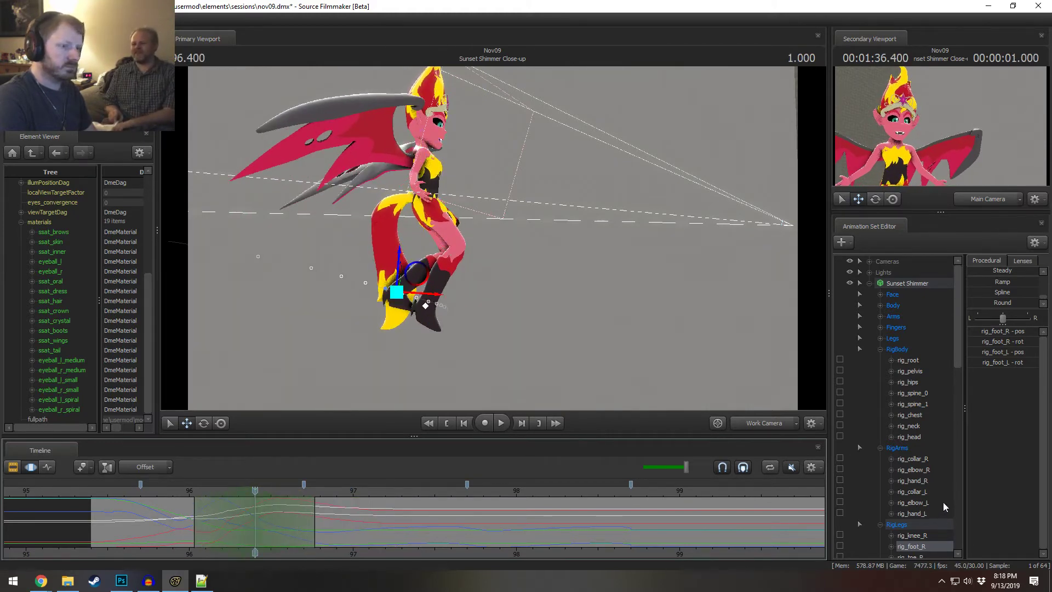
left_click(916, 371)
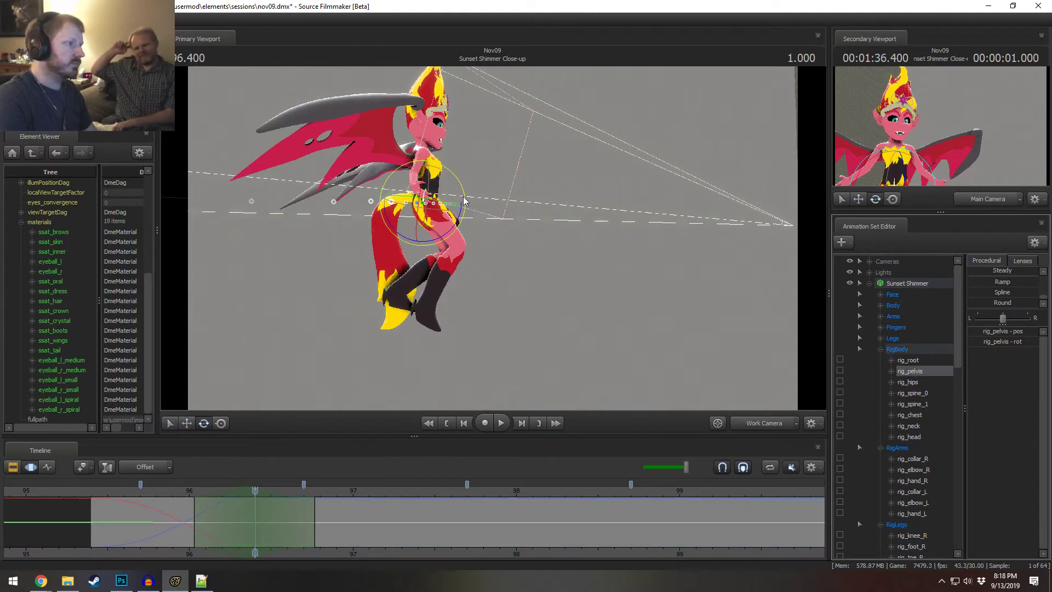
left_click_drag(460, 214, 459, 222)
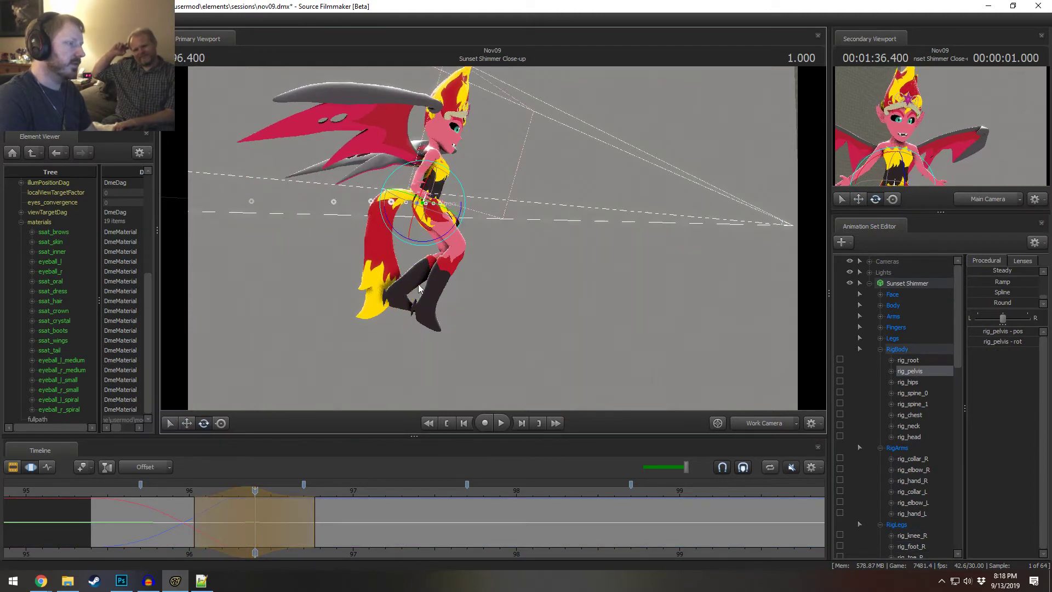
key("shift")
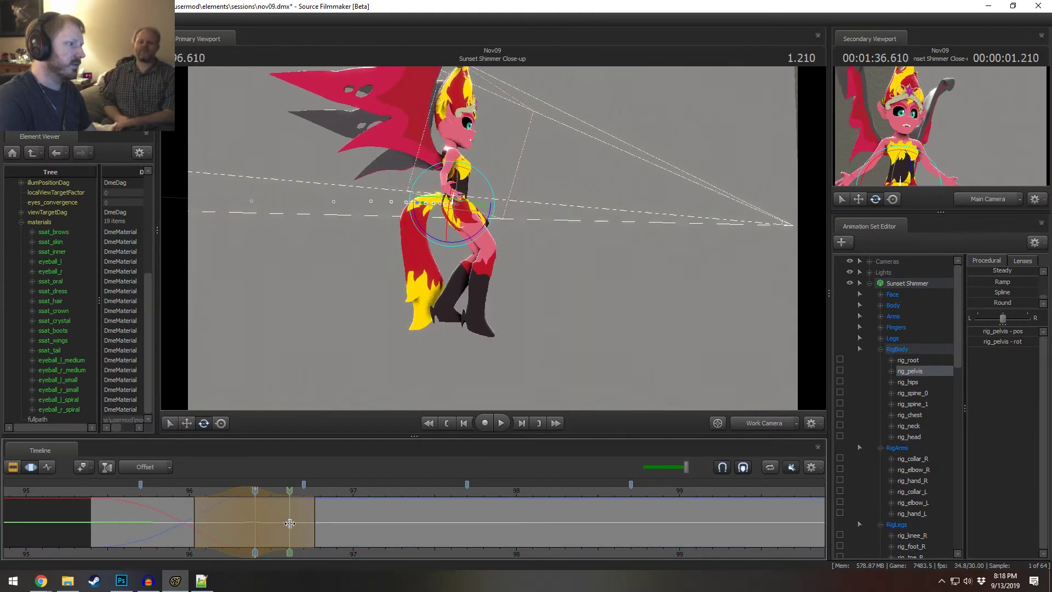
left_click(175, 491)
key("space")
key("space")
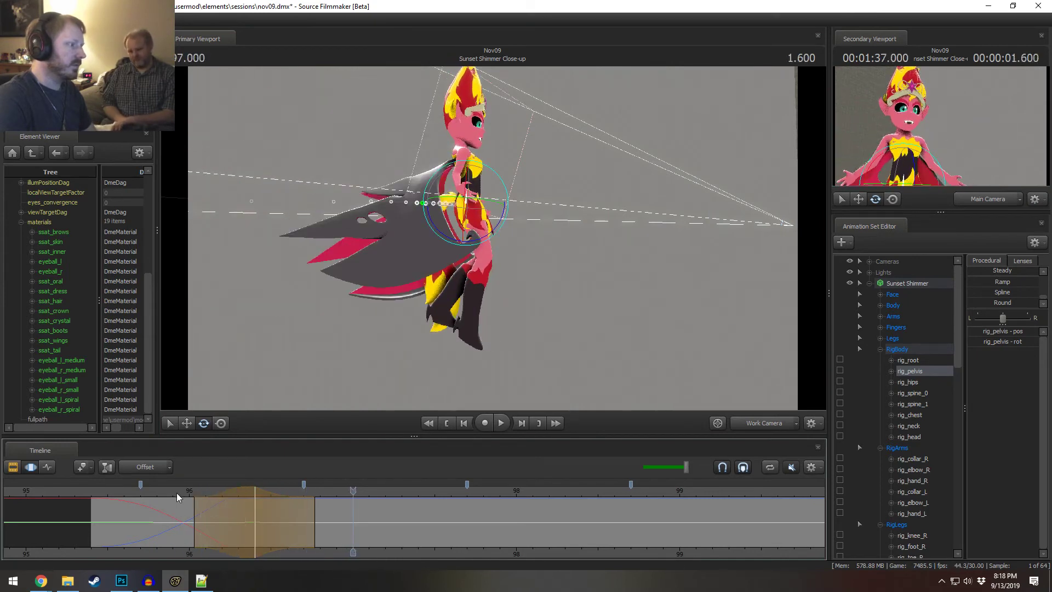
left_click(167, 495)
key("space")
key("space")
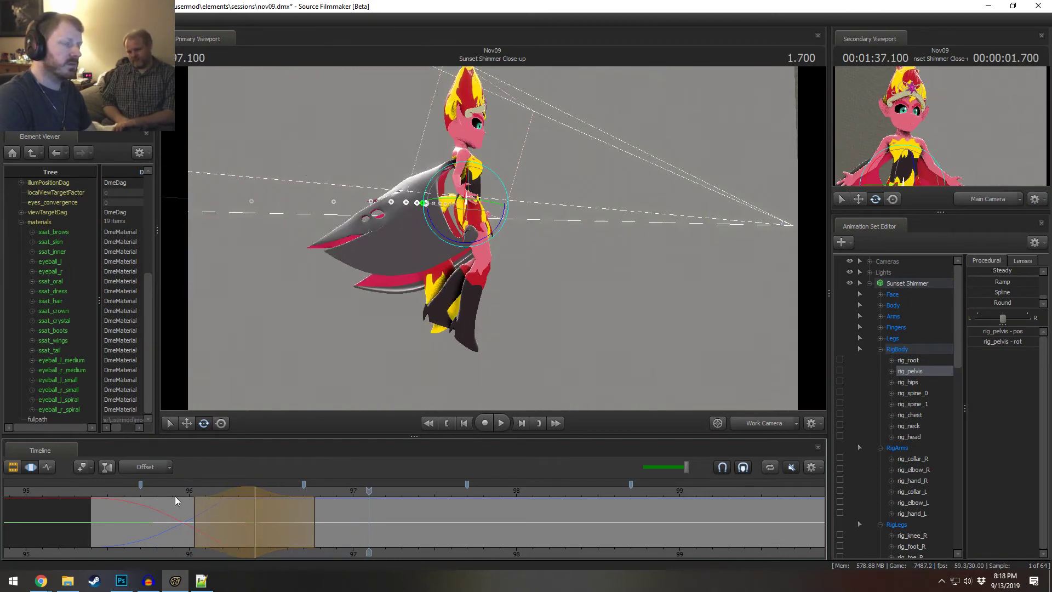
- Bend rig_spine_1 forward in a time selection centred on 96.233 s and play back the entrance
left_click_drag(176, 497, 227, 517)
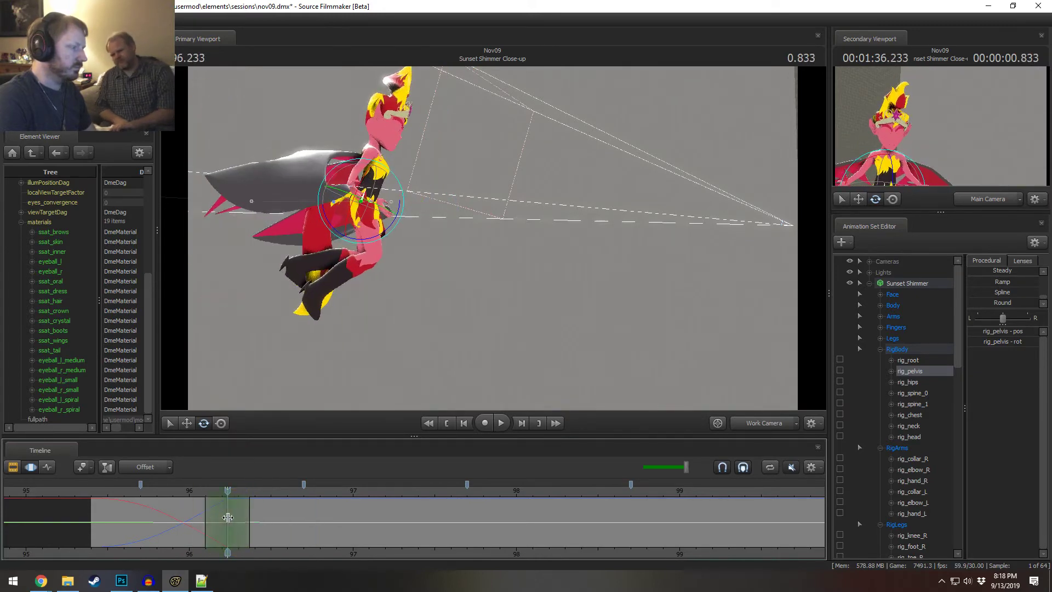
left_click(370, 166)
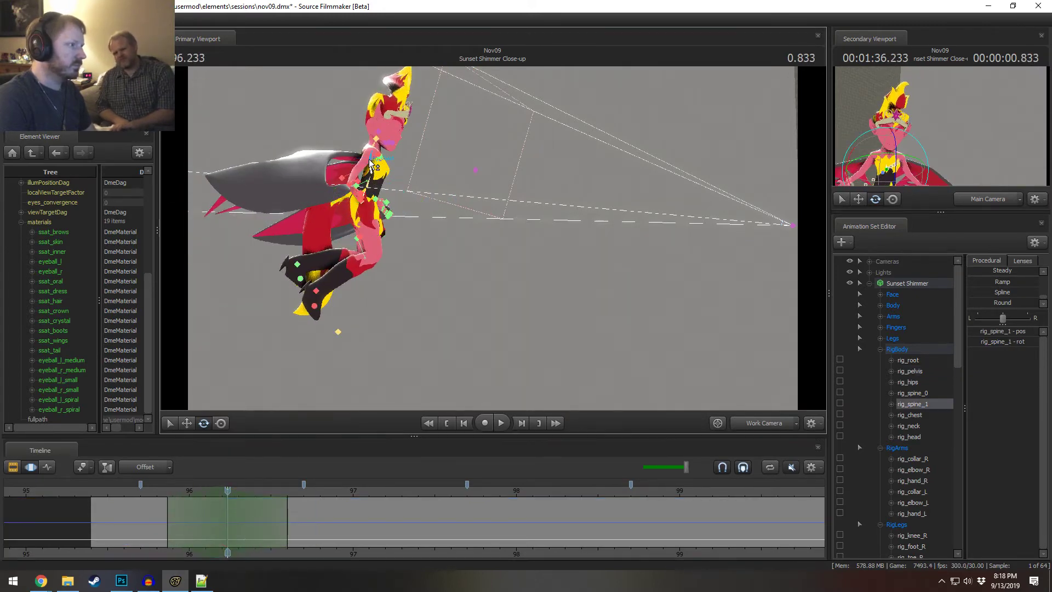
left_click_drag(403, 185, 390, 206)
key("ctrl+z")
left_click(154, 492)
key("space")
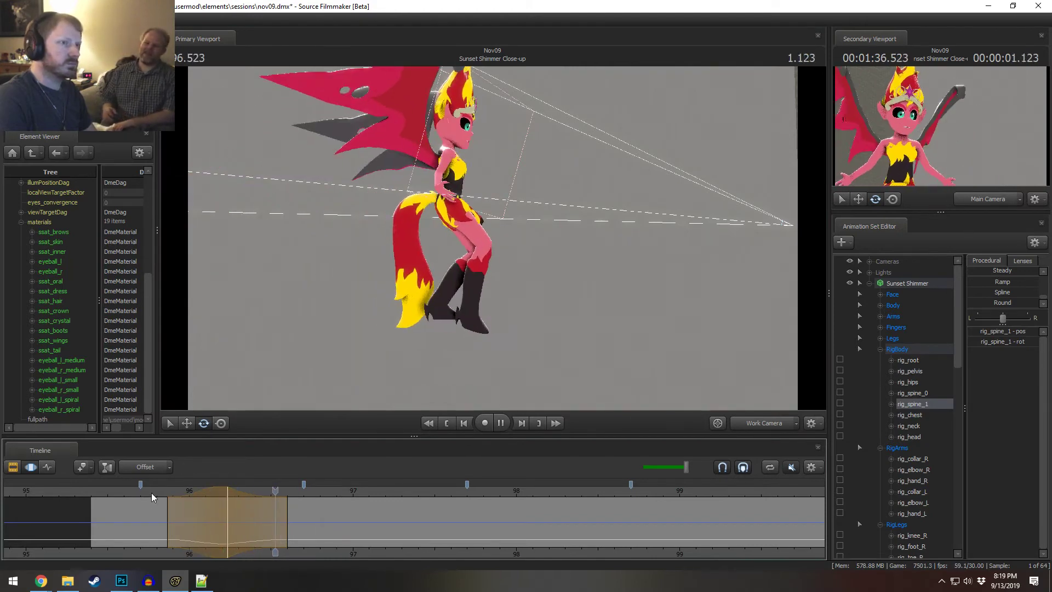
key("space")
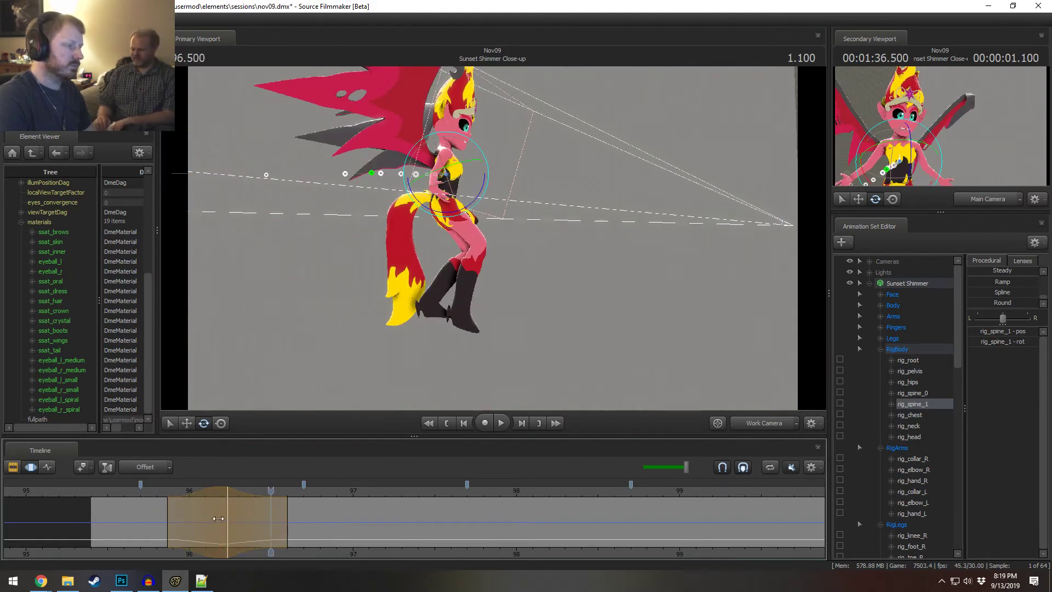
- Centre the time selection on 96.366 s, rotate rig_spine_0 to lean the torso forward, and play back the result
left_click_drag(218, 519, 248, 526)
key("Escape")
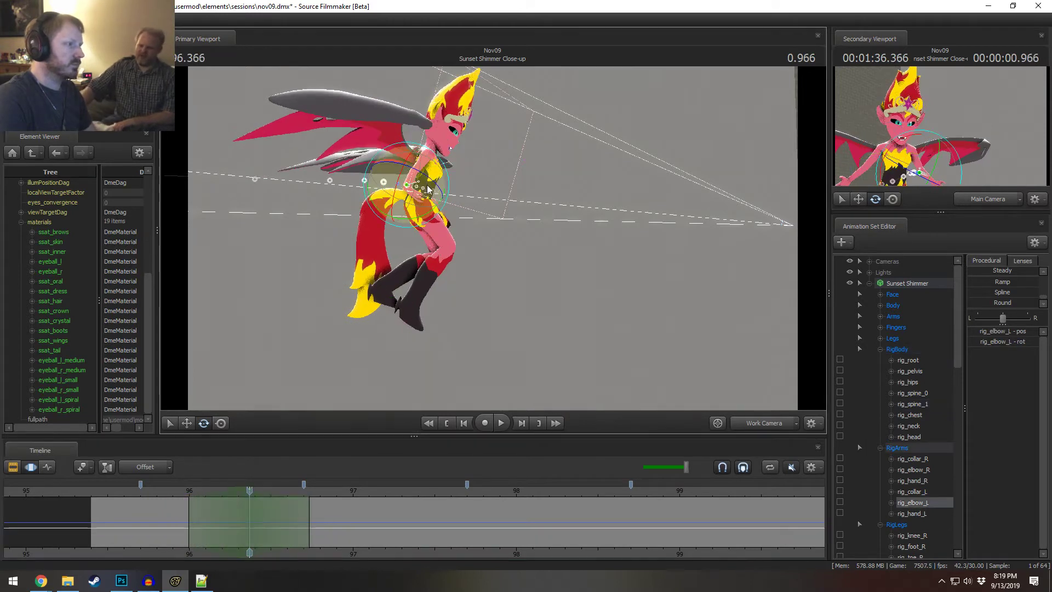
left_click(431, 191)
left_click_drag(456, 203, 447, 216)
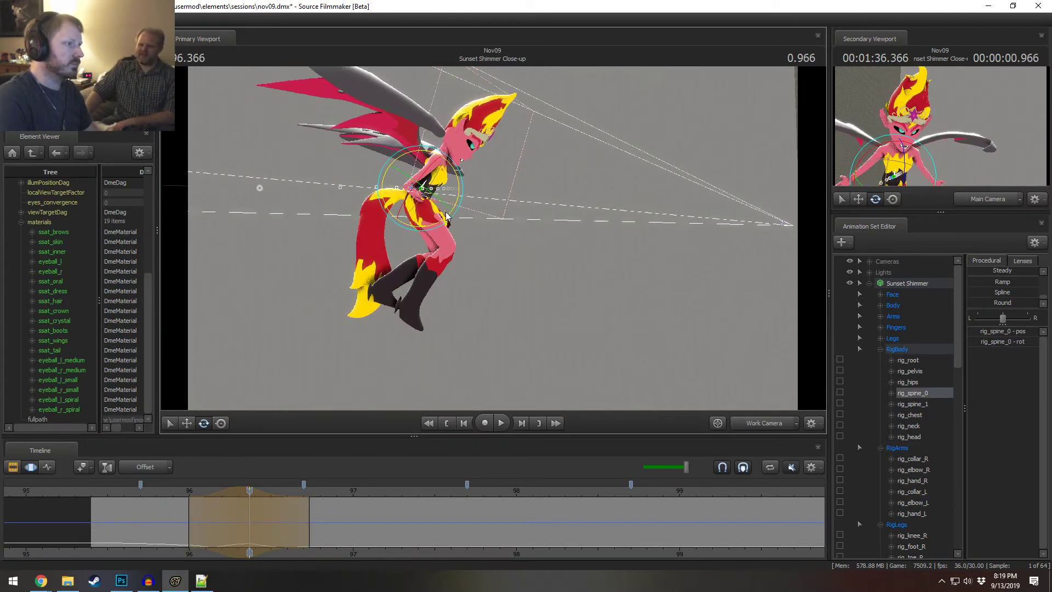
key("space")
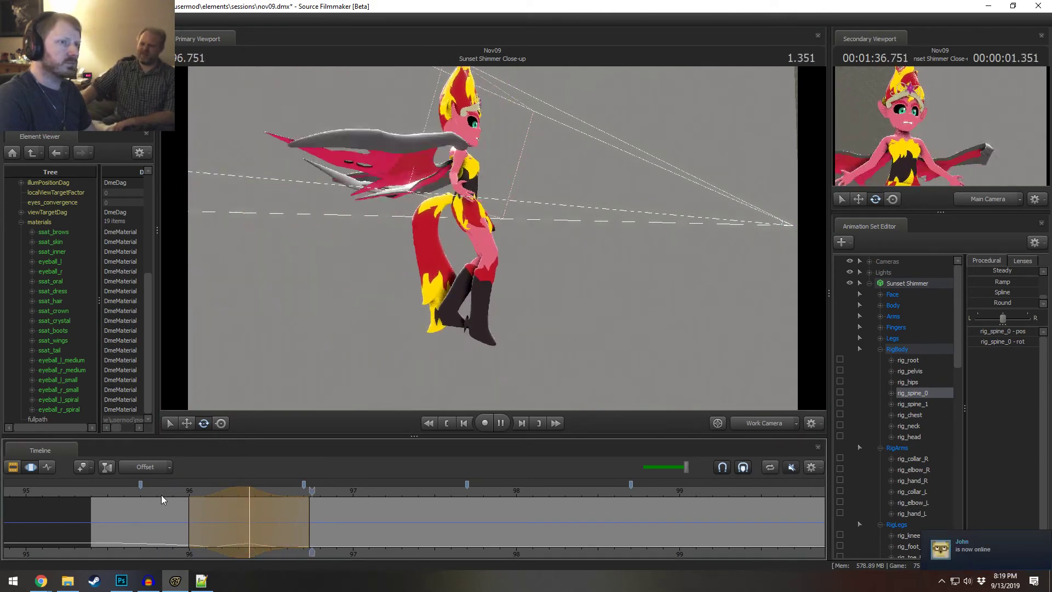
- Shift the rig_spine_0 lean's time selection earlier, with the peak at about 96.27 s, and replay the entrance
key("space")
left_click(158, 498)
key("space")
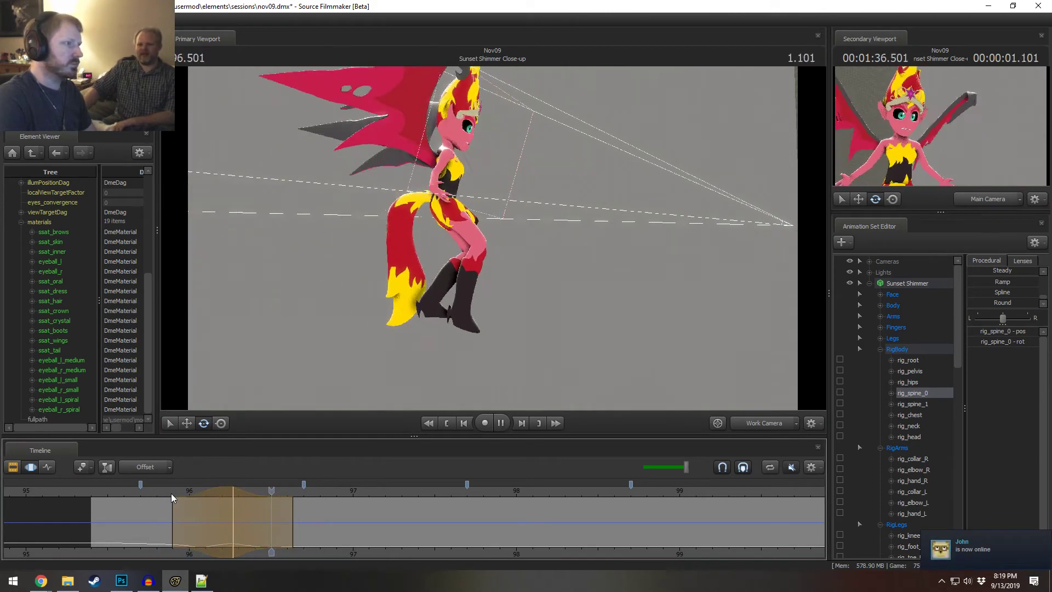
key("space")
left_click(171, 493)
key("space")
key("space")
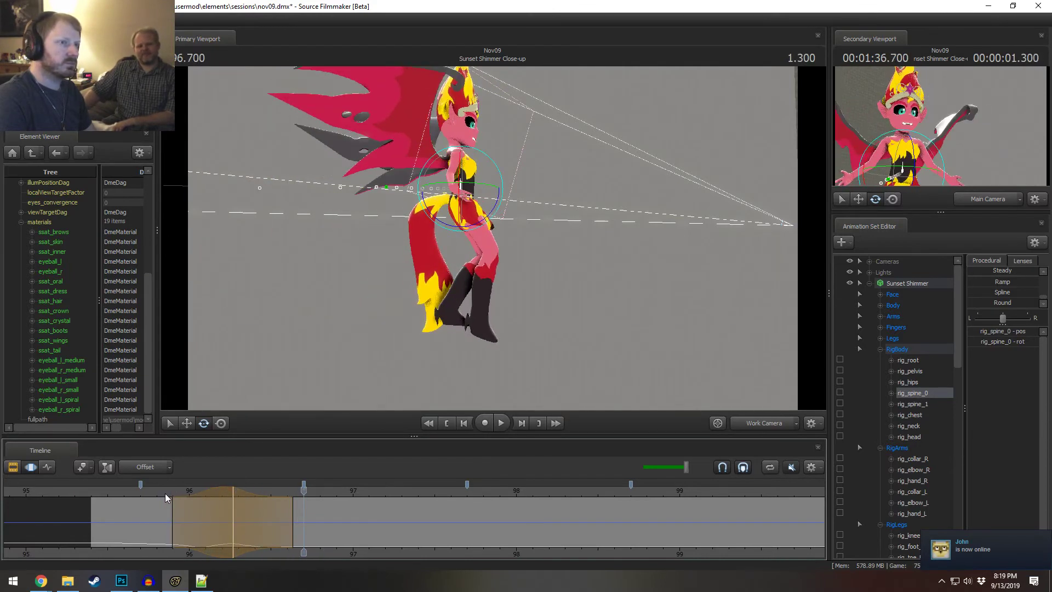
- Centre a wider time selection on 96.2 s and rotate rig_root to pitch the whole body forward
key("shift")
mouse_move(211, 531)
left_mouse_down()
mouse_move(238, 530)
mouse_move(221, 523)
left_mouse_up()
left_click_drag(493, 238, 649, 314)
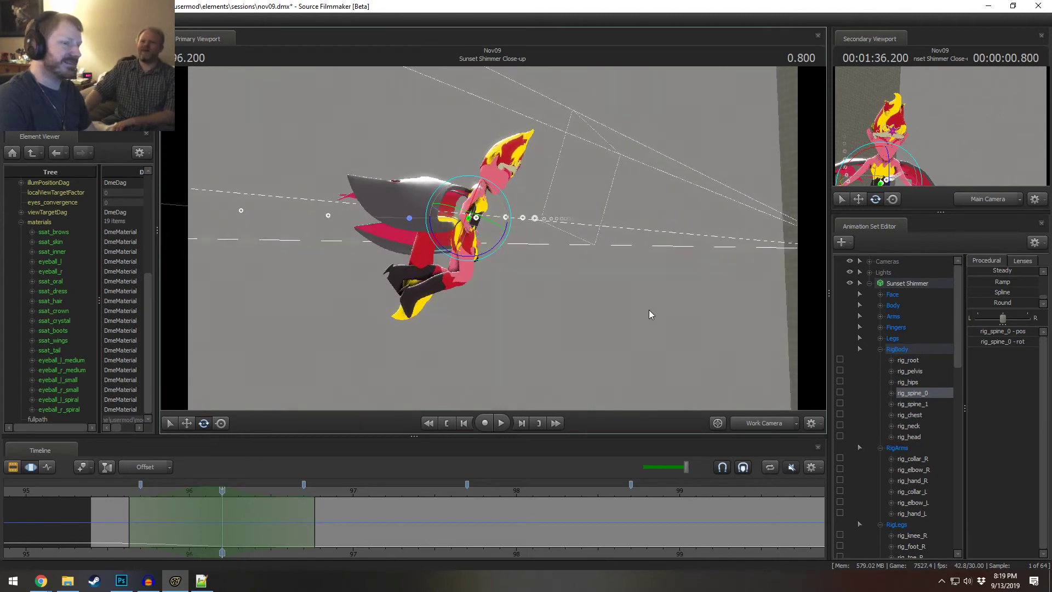
left_click(918, 361)
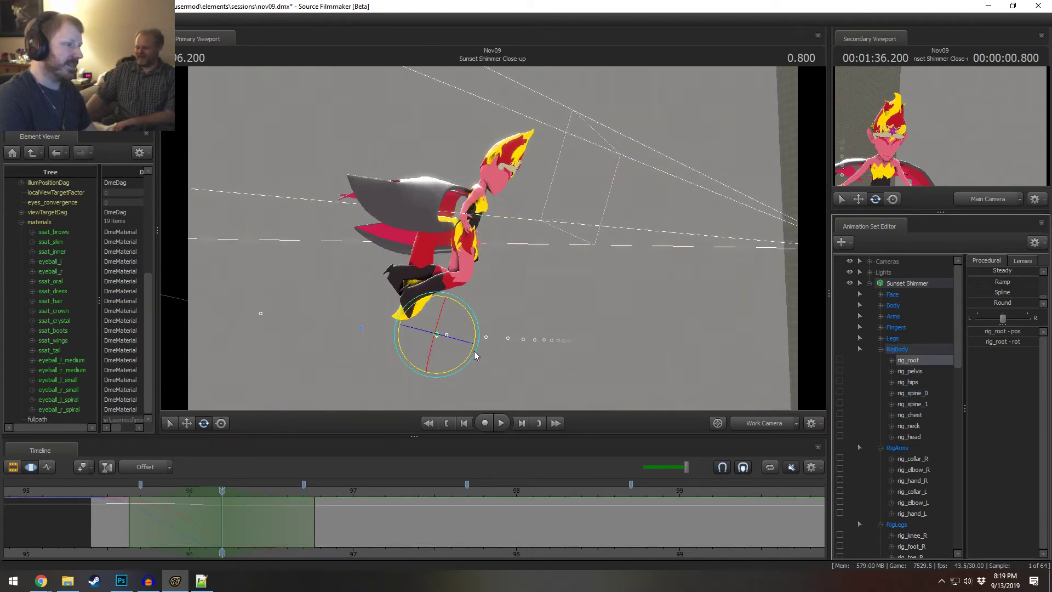
left_click_drag(478, 351, 466, 371)
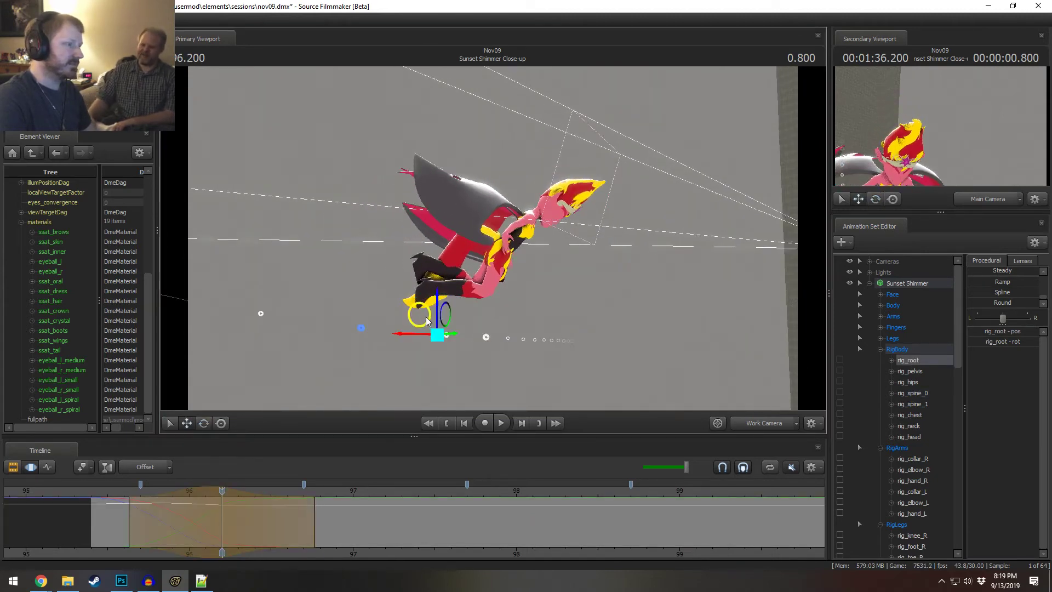
- Move rig_root backward along the flight path in the same time selection and play back the entrance
left_click_drag(425, 317, 372, 302)
key("ctrl+z")
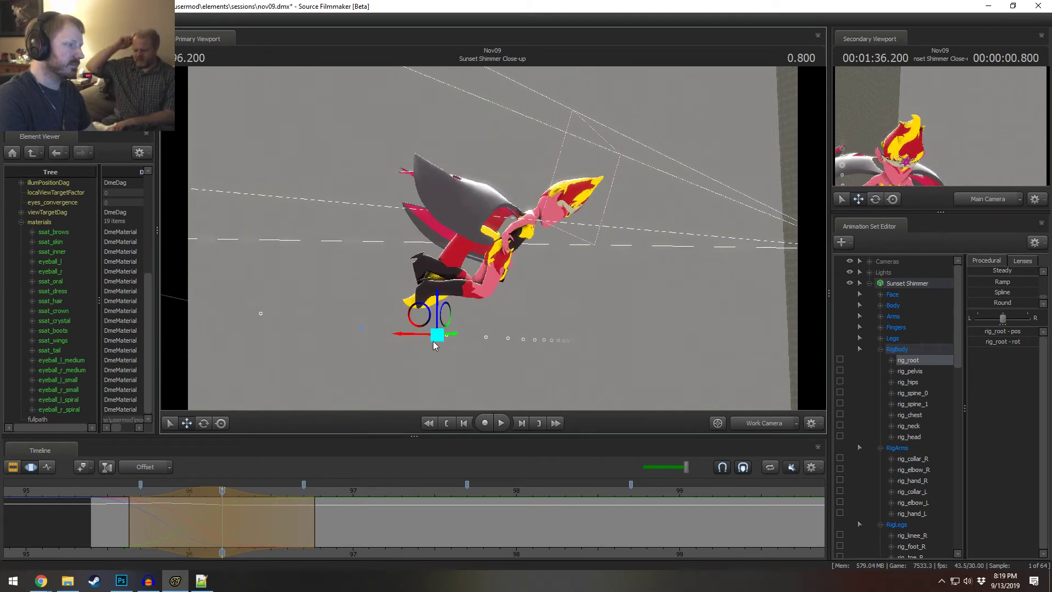
left_click_drag(437, 333, 385, 320)
left_click(119, 491)
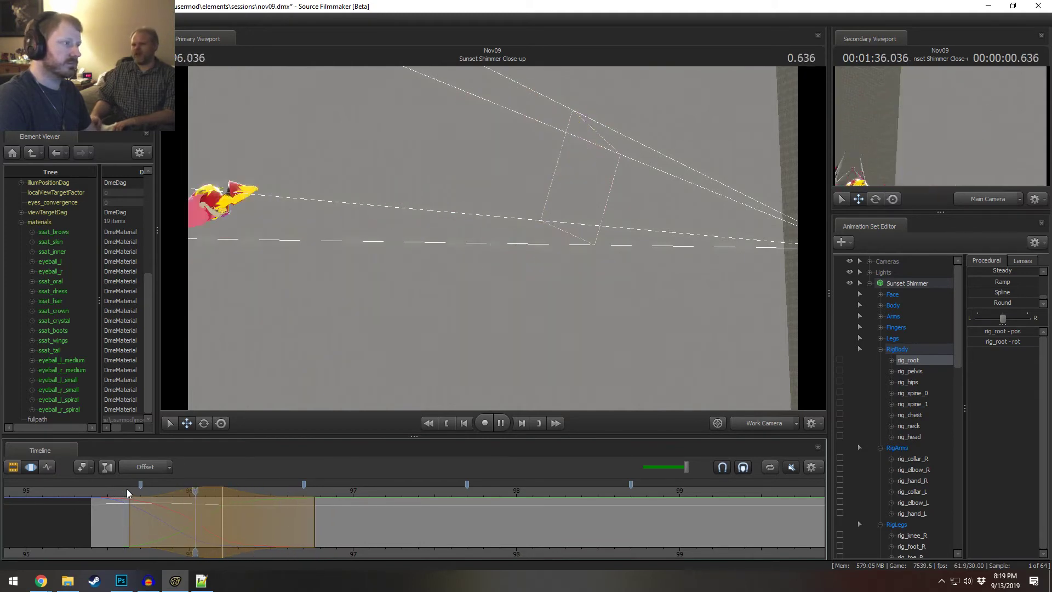
left_click(126, 488)
- Bend rig_spine_0 and rig_spine_1 forward together in a narrower time selection centred on 96.333 s
left_click_drag(196, 533, 245, 534)
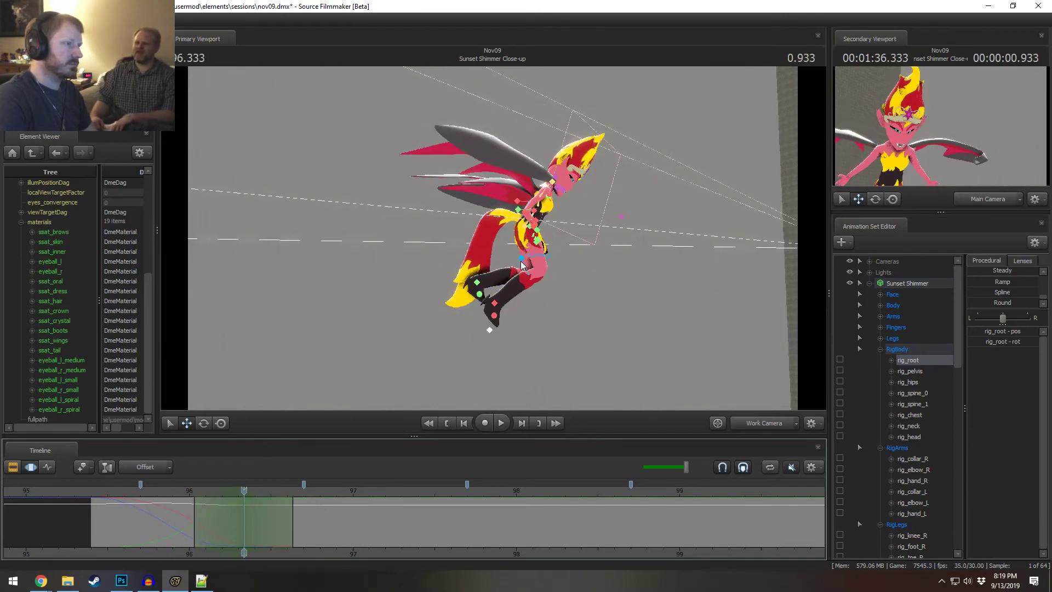
left_click(536, 211)
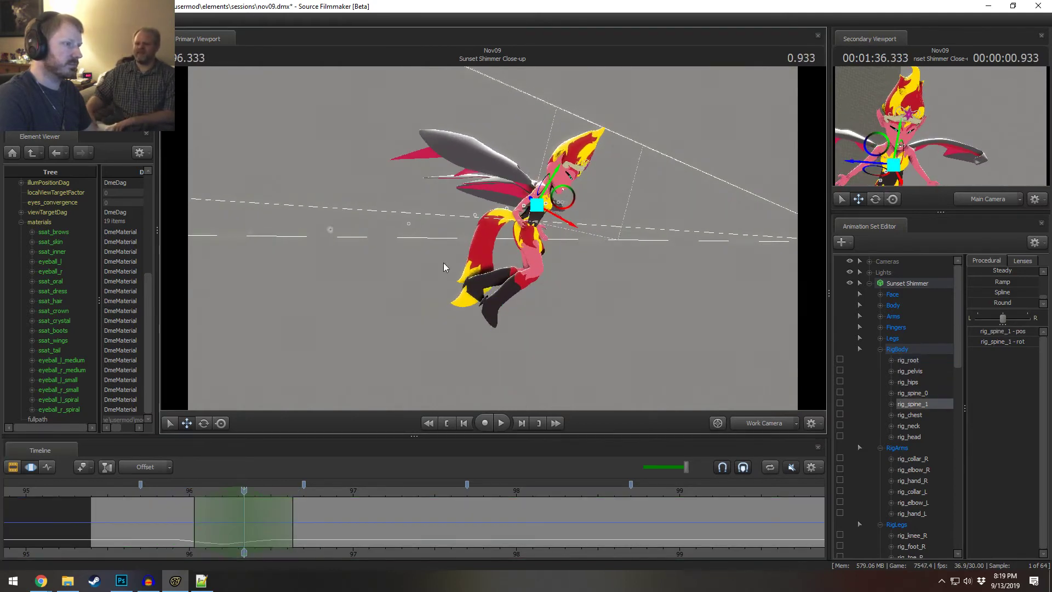
key("w")
left_click_drag(442, 262, 493, 225)
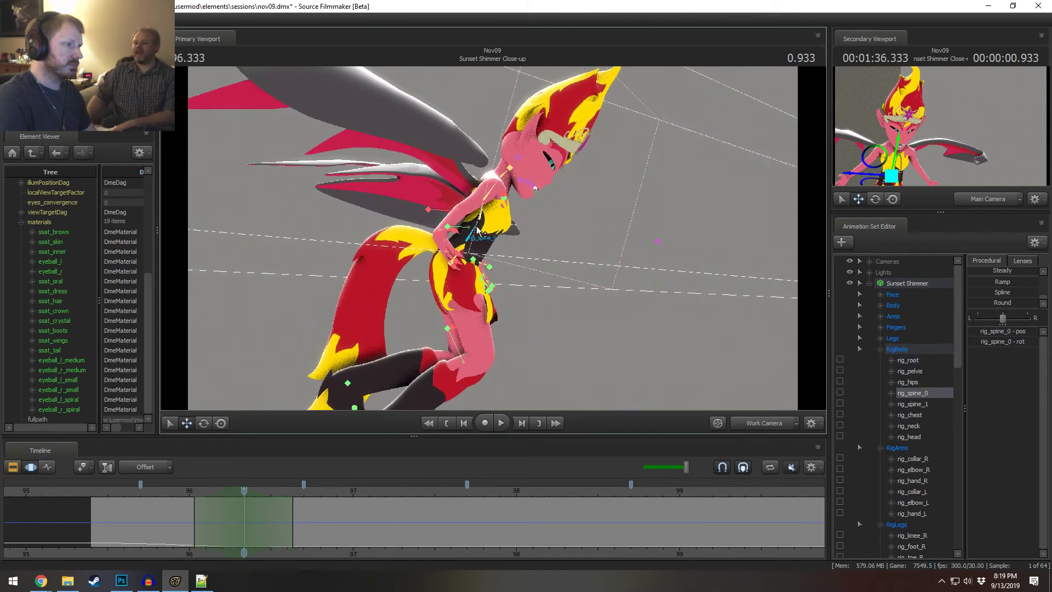
right_click(483, 229)
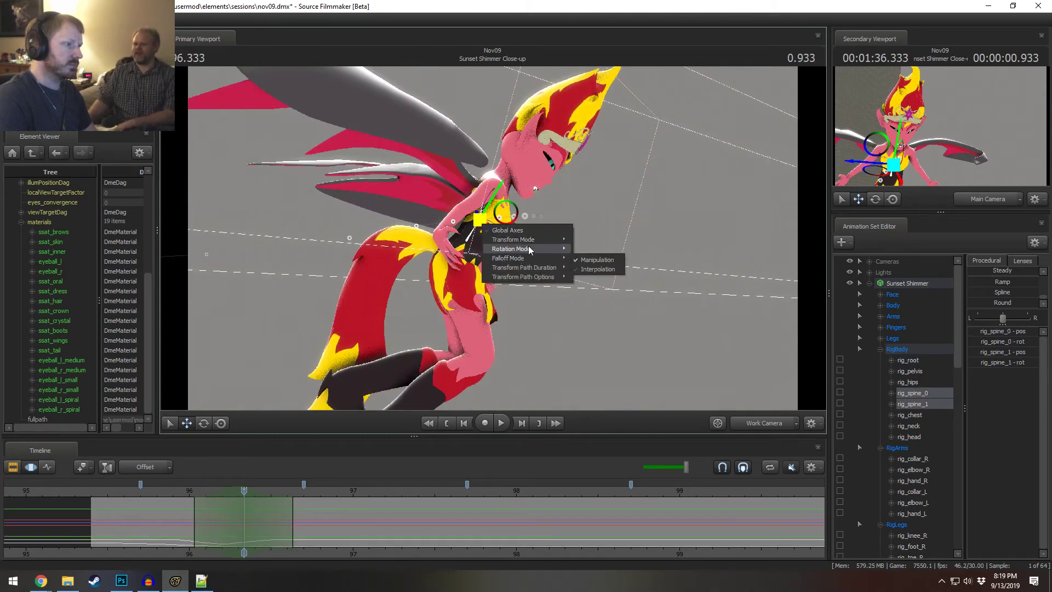
left_click_drag(504, 249, 488, 269)
- Try rotating the head and neck controls to nod the head forward in a time selection centred on 96.466 s
left_click_drag(243, 506, 264, 527)
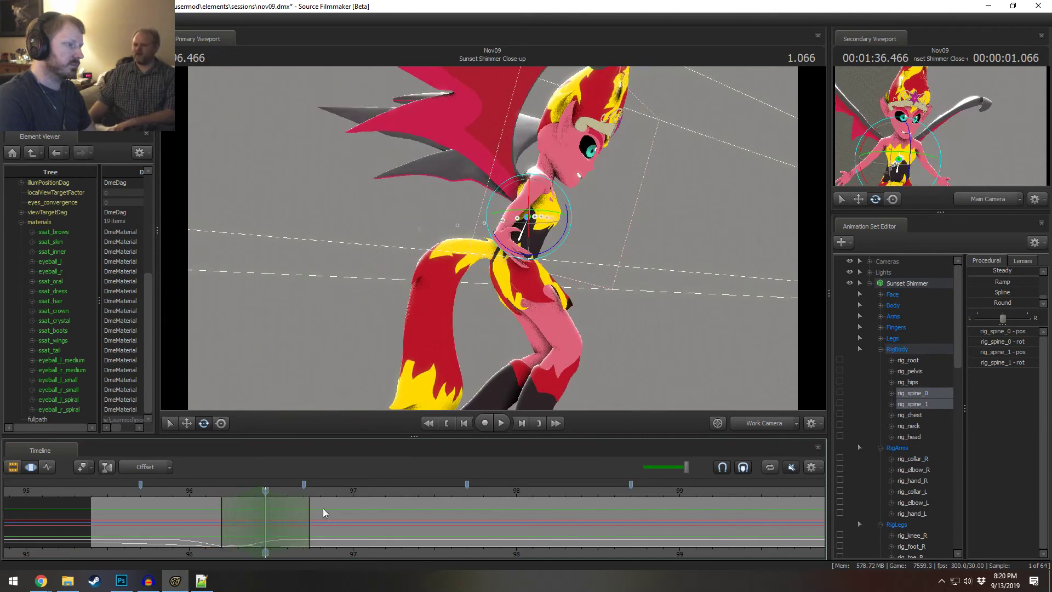
left_click(537, 176)
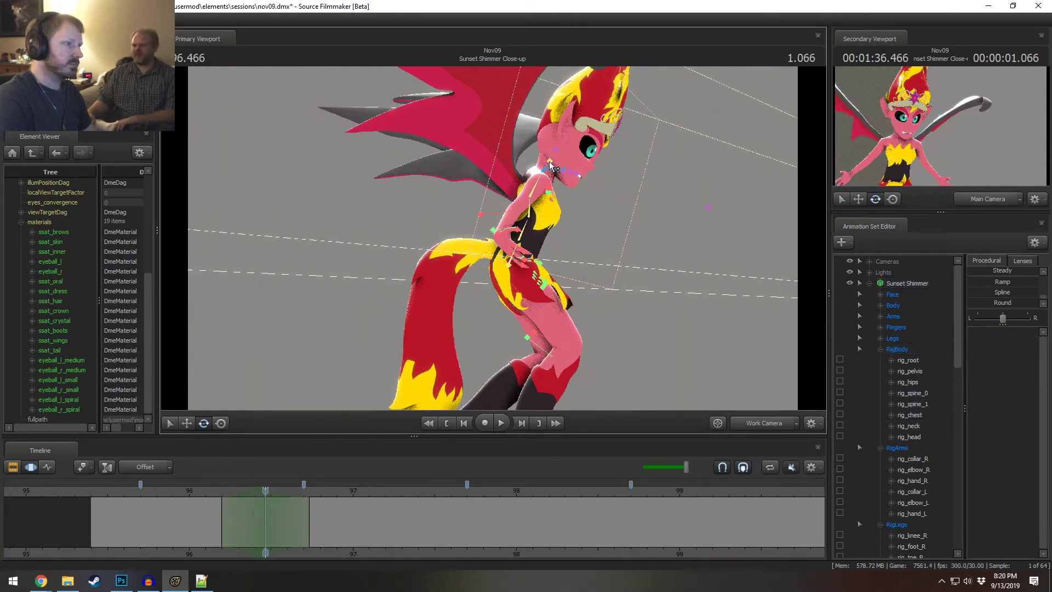
left_click_drag(560, 201, 551, 196)
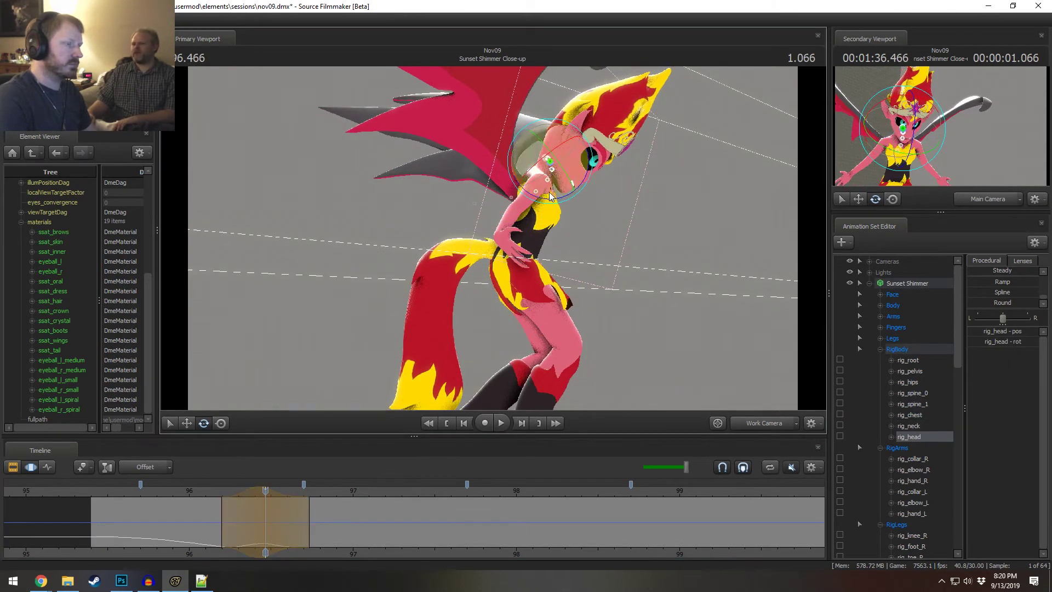
key("ctrl+z")
left_click(543, 170)
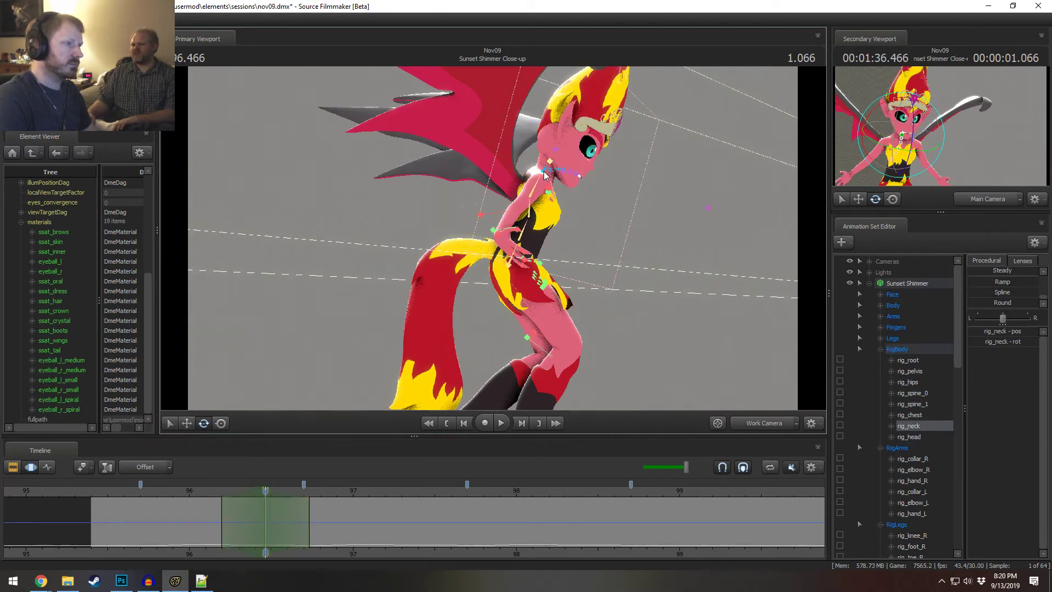
left_click_drag(549, 212, 556, 194)
key("ctrl+z")
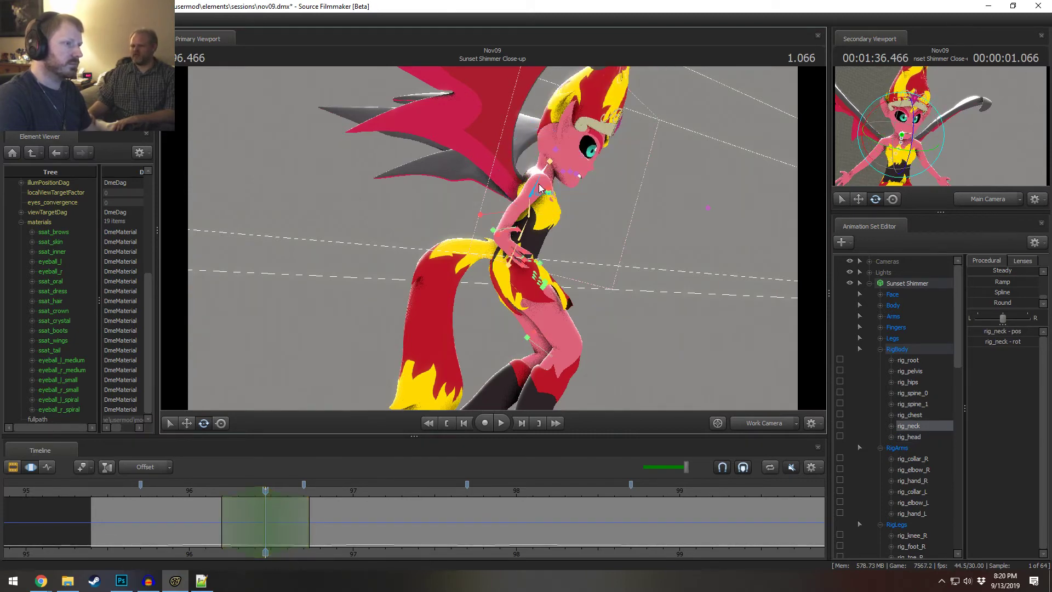
mouse_move(546, 234)
left_mouse_down()
mouse_move(555, 218)
mouse_move(544, 208)
mouse_move(575, 175)
mouse_move(571, 198)
mouse_move(542, 220)
left_mouse_up()
key("ctrl+z")
- Try tilting rig_neck forward at 96.466 s and check the nod in playback
left_click(542, 171)
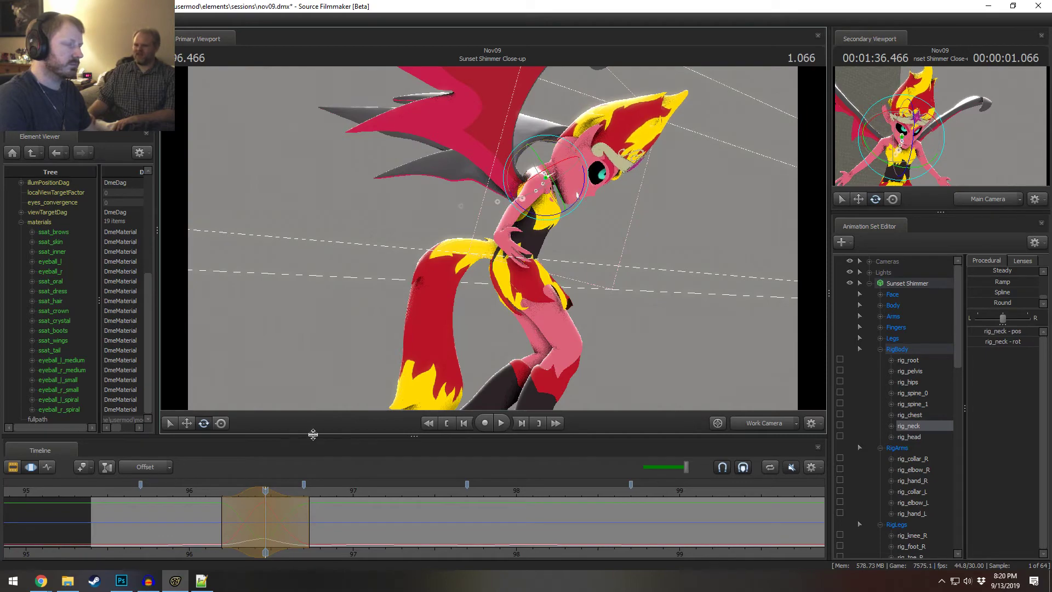
key("space")
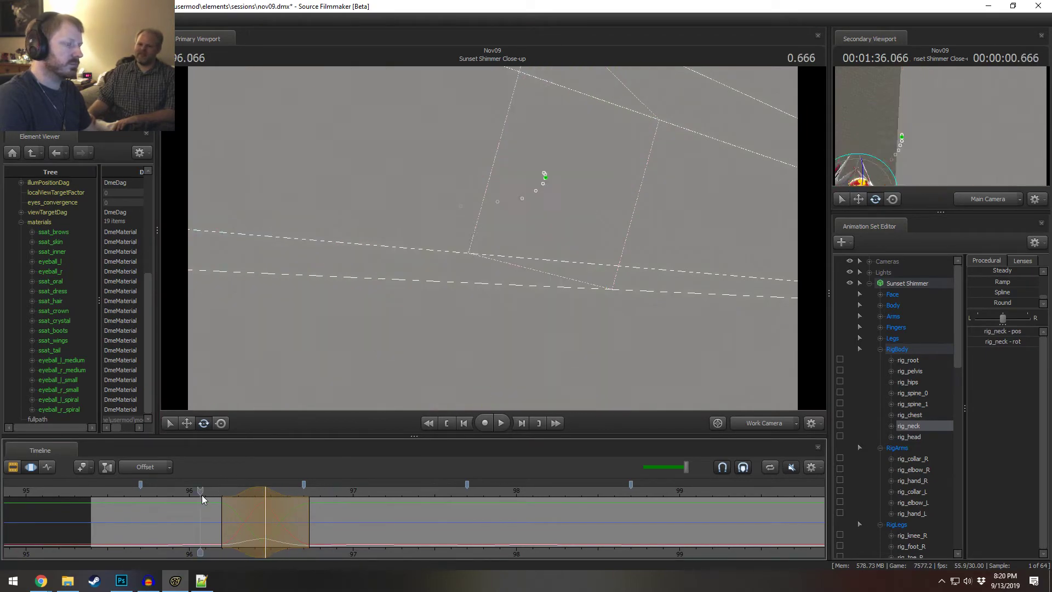
key("space")
mouse_move(248, 490)
left_mouse_down()
mouse_move(170, 495)
mouse_move(238, 506)
left_mouse_up()
left_click(174, 495)
key("space")
key("space")
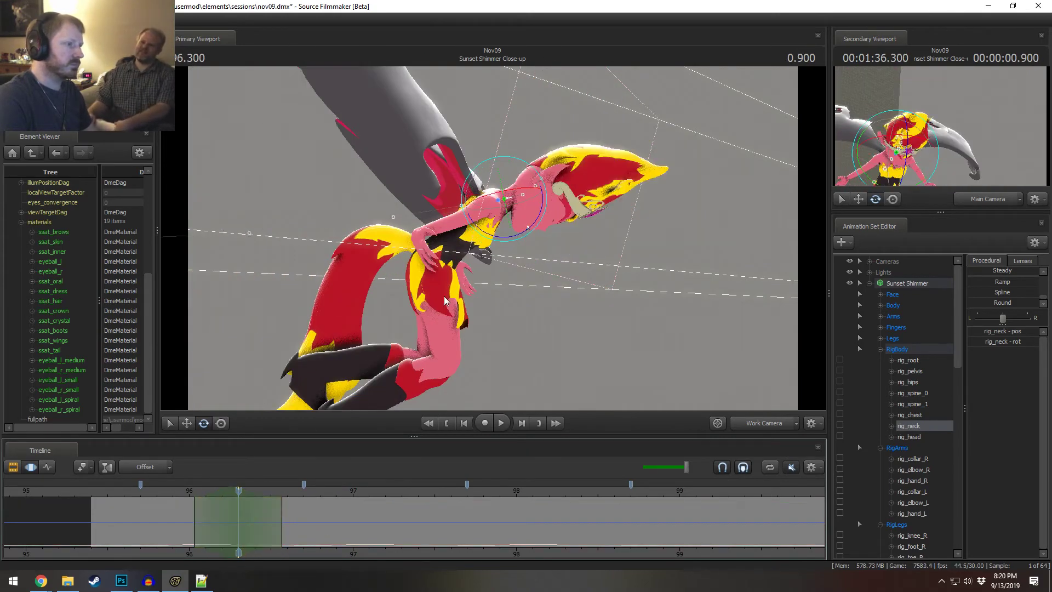
- Rotate rig_neck forward and move it slightly forward in a narrower time selection centred on 96.466 s
left_click(471, 220)
left_click_drag(163, 504, 266, 526)
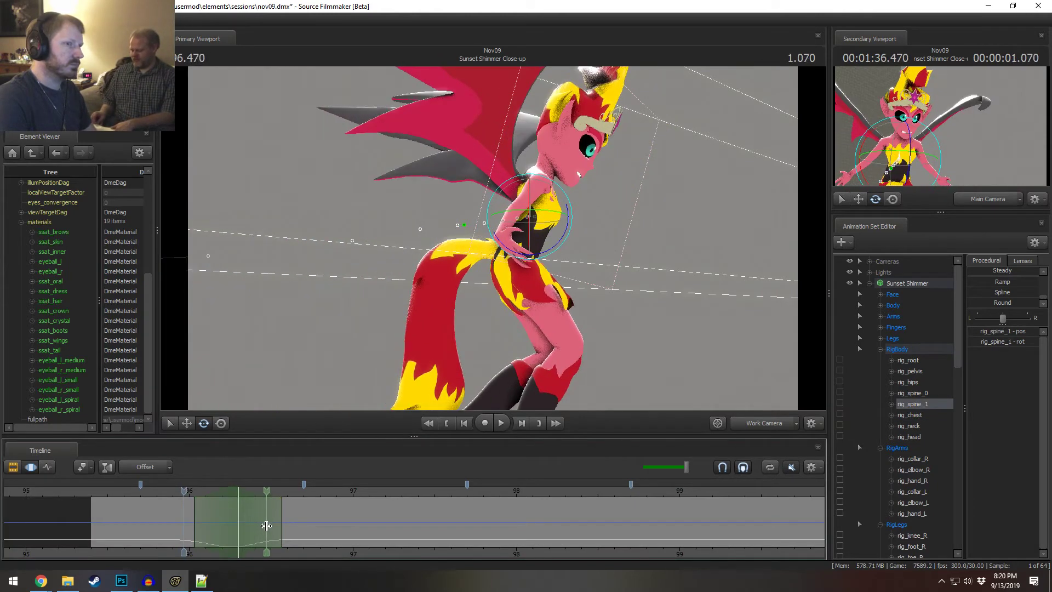
scroll(265, 526, "up", 4)
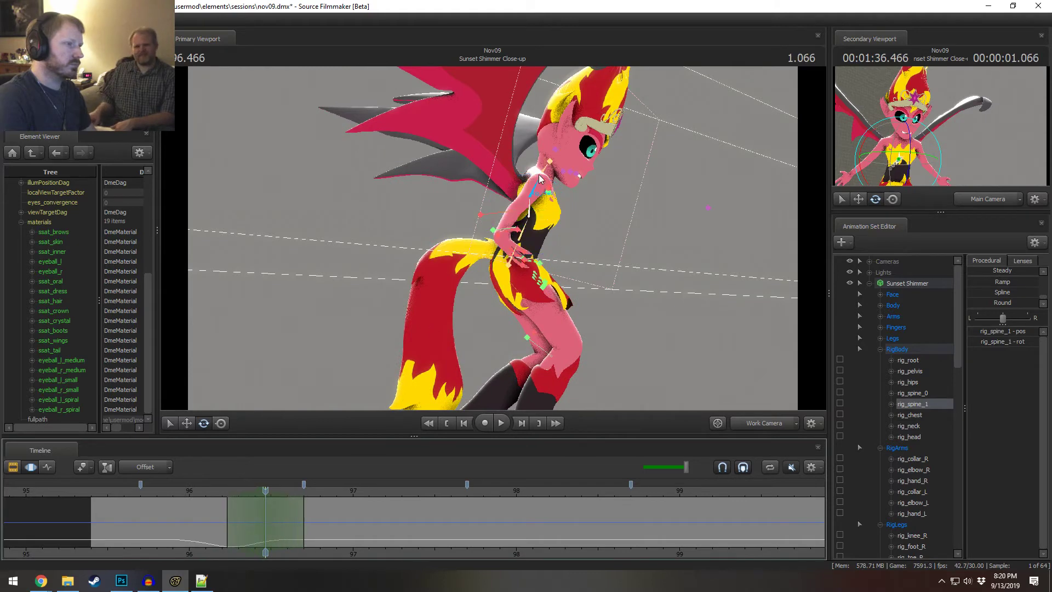
left_click(539, 175)
left_click_drag(554, 181, 559, 201)
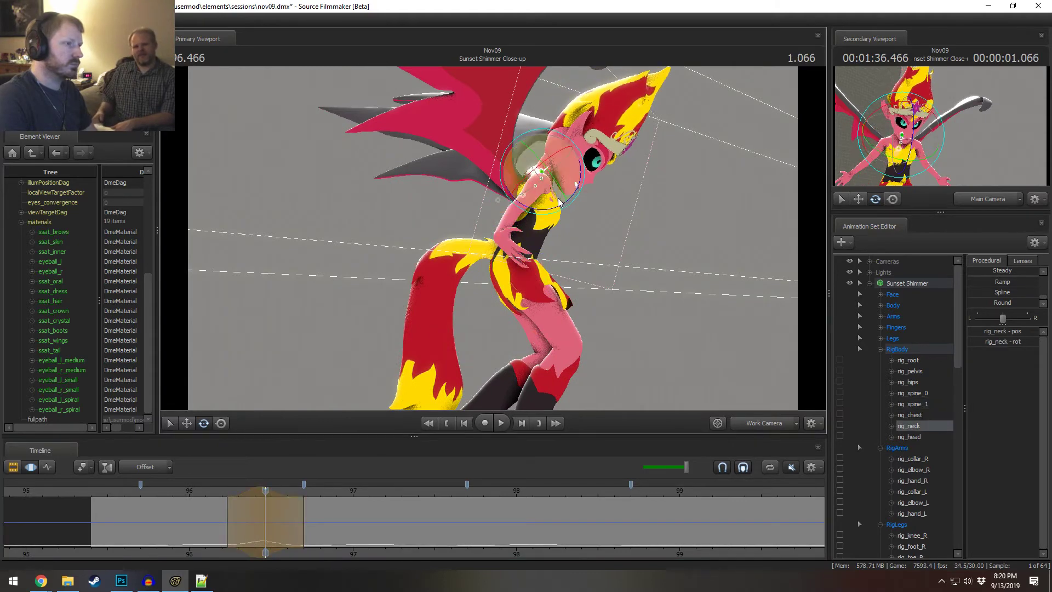
key("w")
left_click_drag(571, 166, 577, 172)
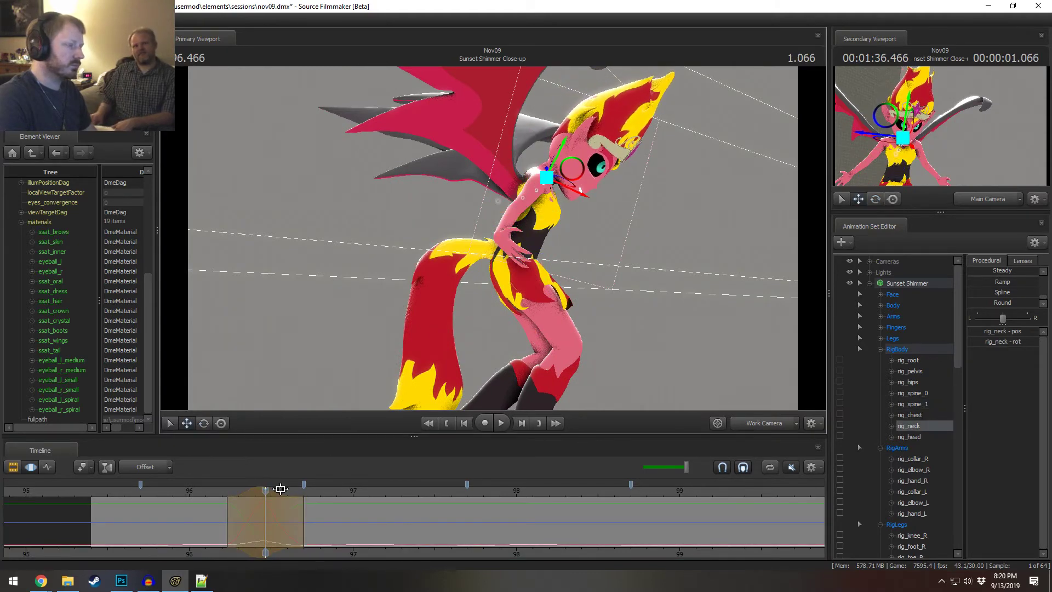
- Play back the entrance to check how the neck's forward nod follows the body's stop
left_click_drag(241, 509, 203, 504)
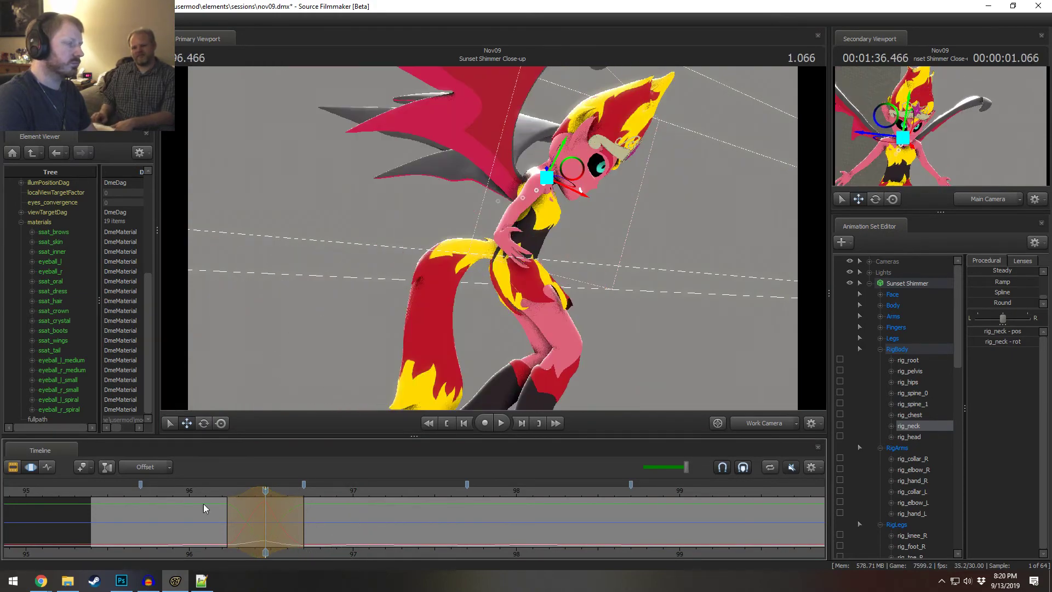
key("space")
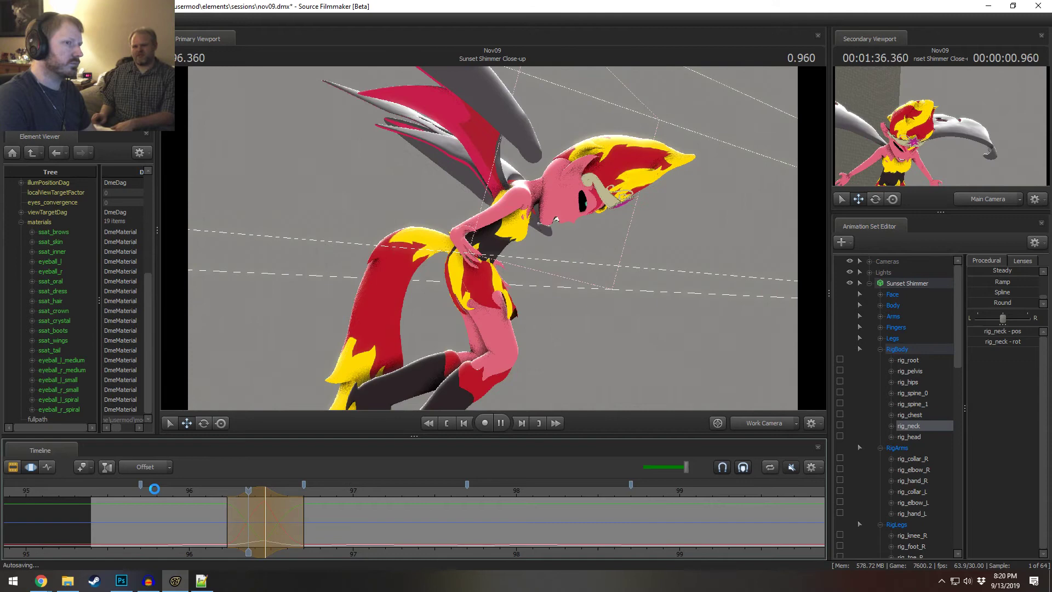
key("space")
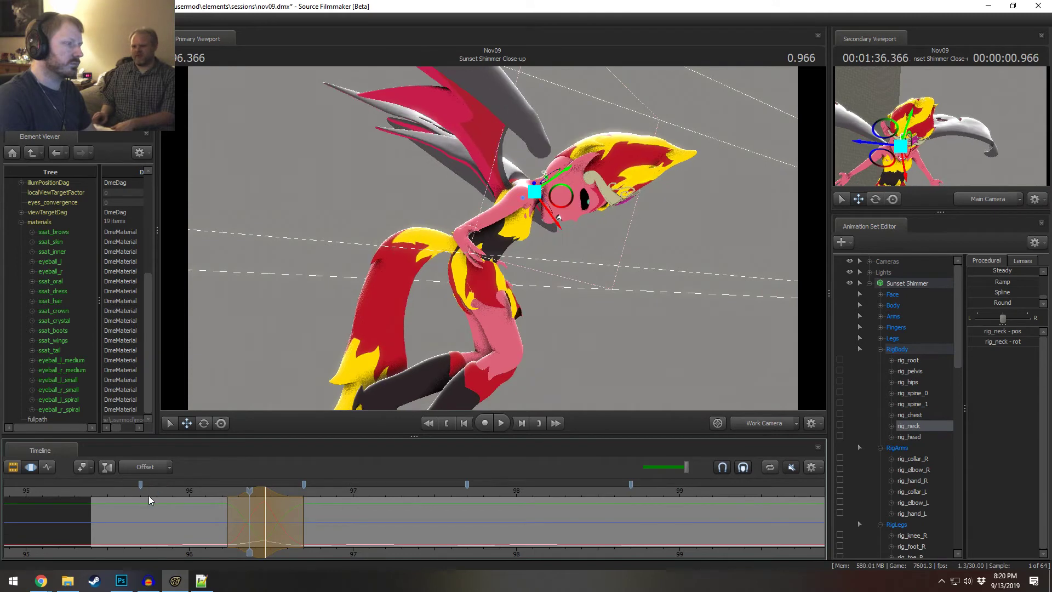
left_click(139, 492, "shift")
key("space")
key("space")
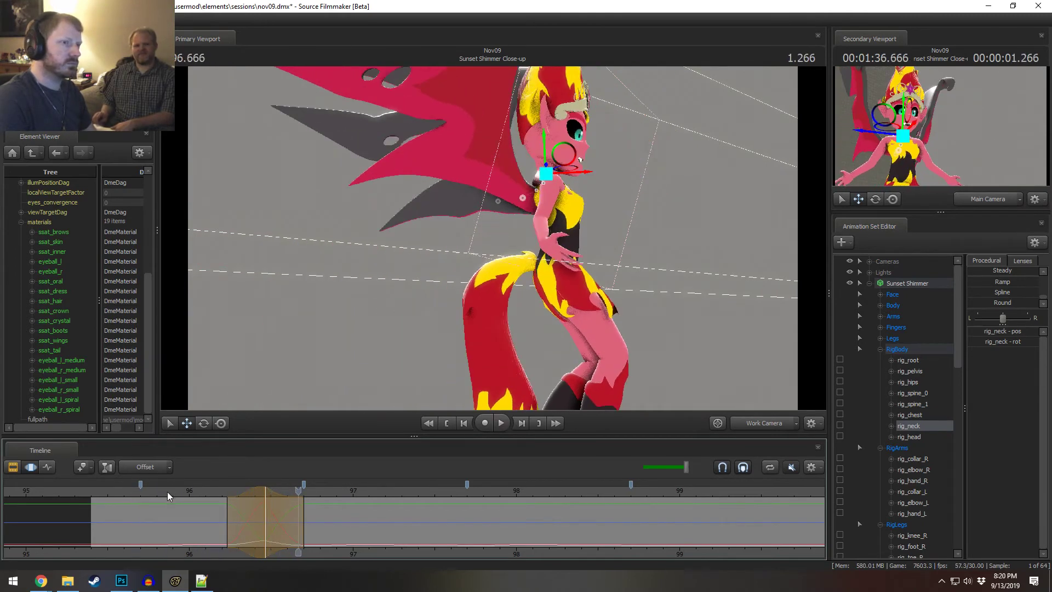
- Move rig_root in a time selection centred on 96.266 s and play back the swooping entrance
key("shift")
left_click_drag(238, 530, 232, 532)
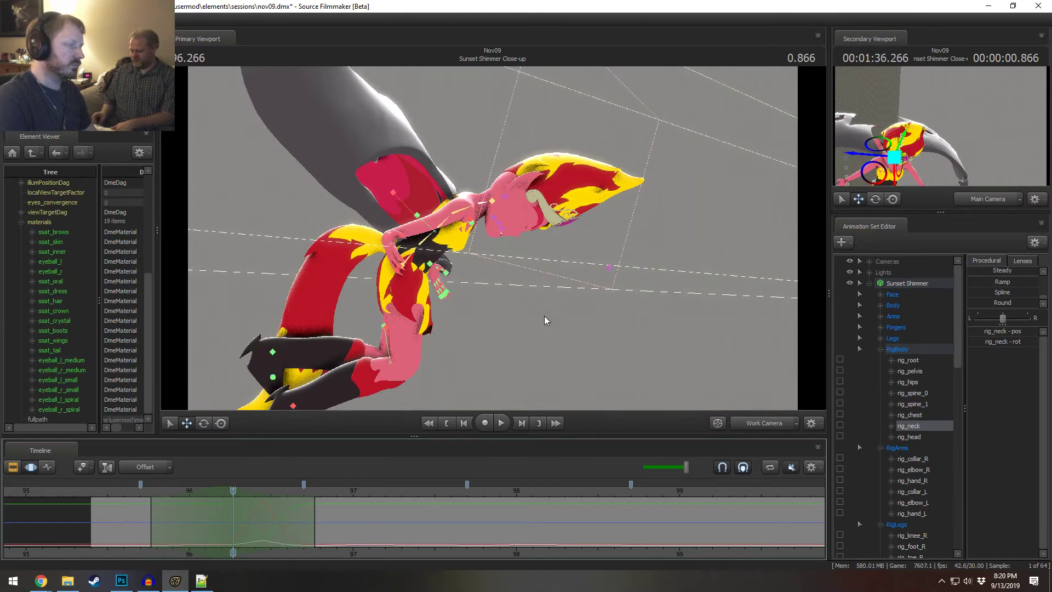
left_click(915, 362)
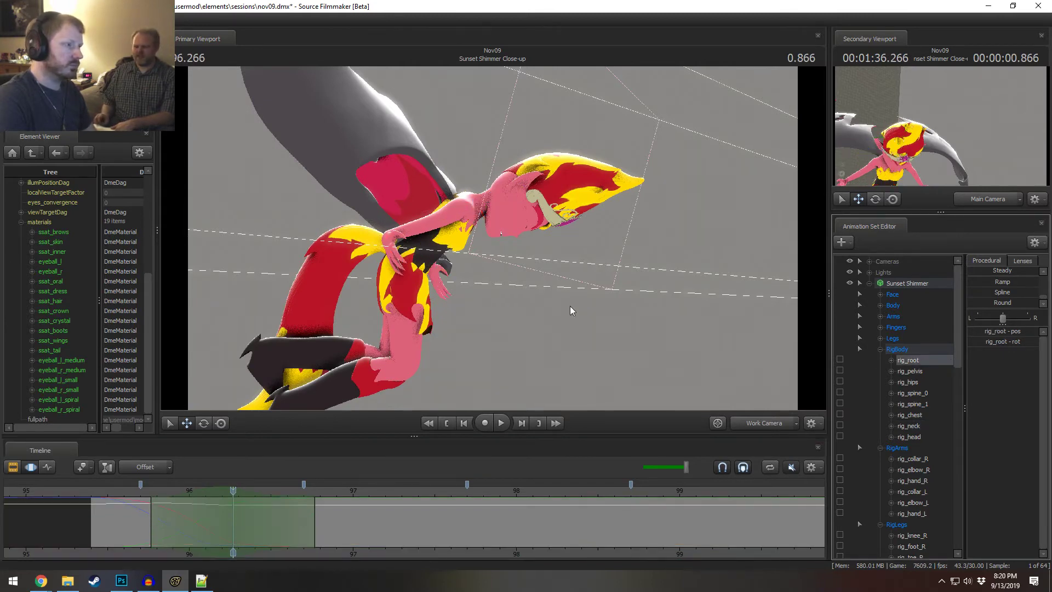
left_click_drag(570, 308, 351, 331)
left_click_drag(228, 514, 131, 500)
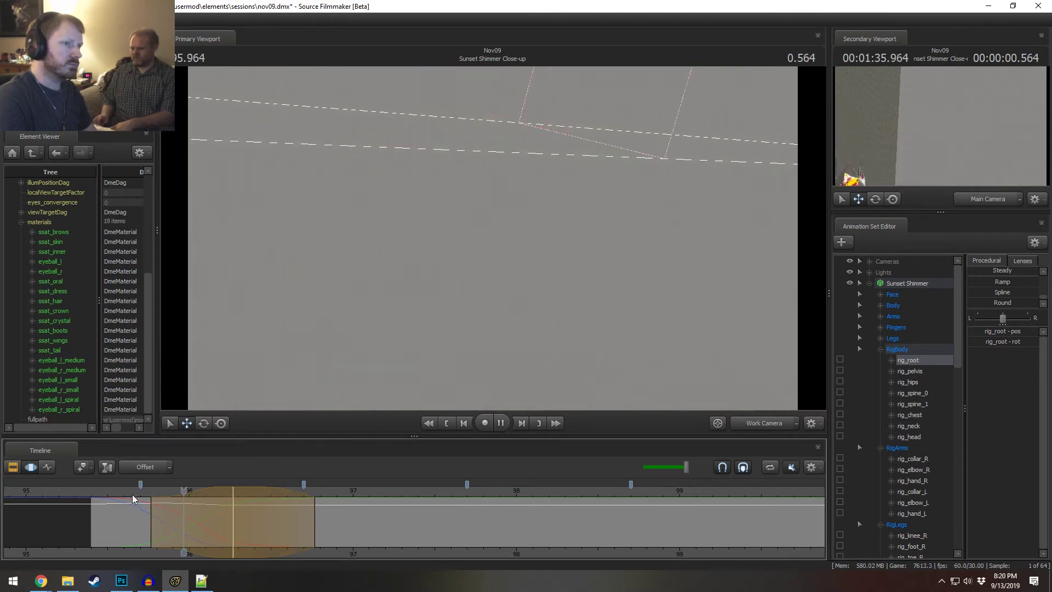
left_click(134, 498)
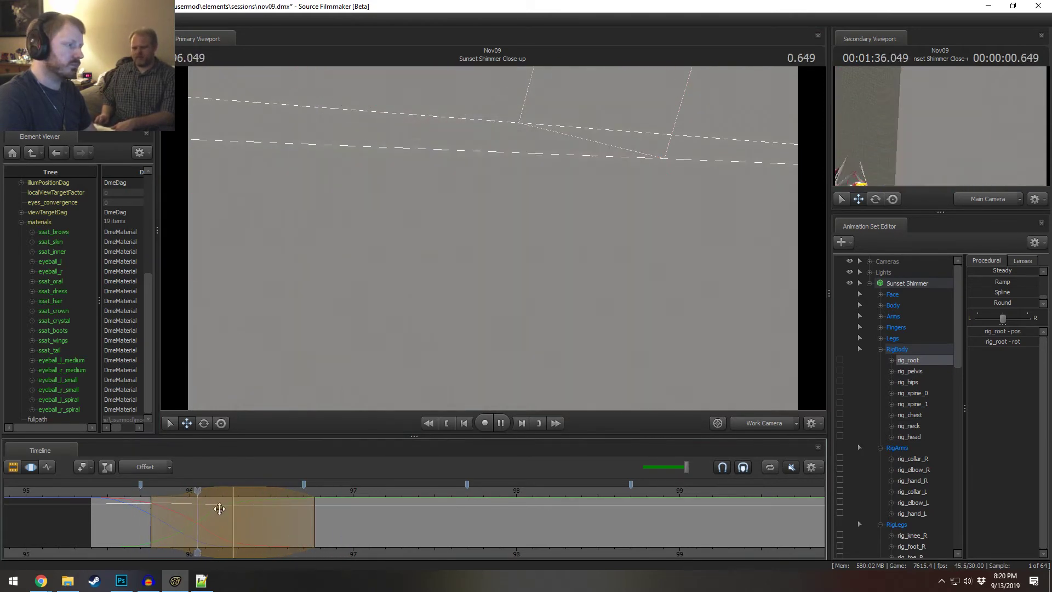
- Narrow the rig_root adjustment's time selection to about 95.93–96.67 s, centred on about 96.33 s, and play back the entrance
key("space")
left_click_drag(148, 504, 197, 488)
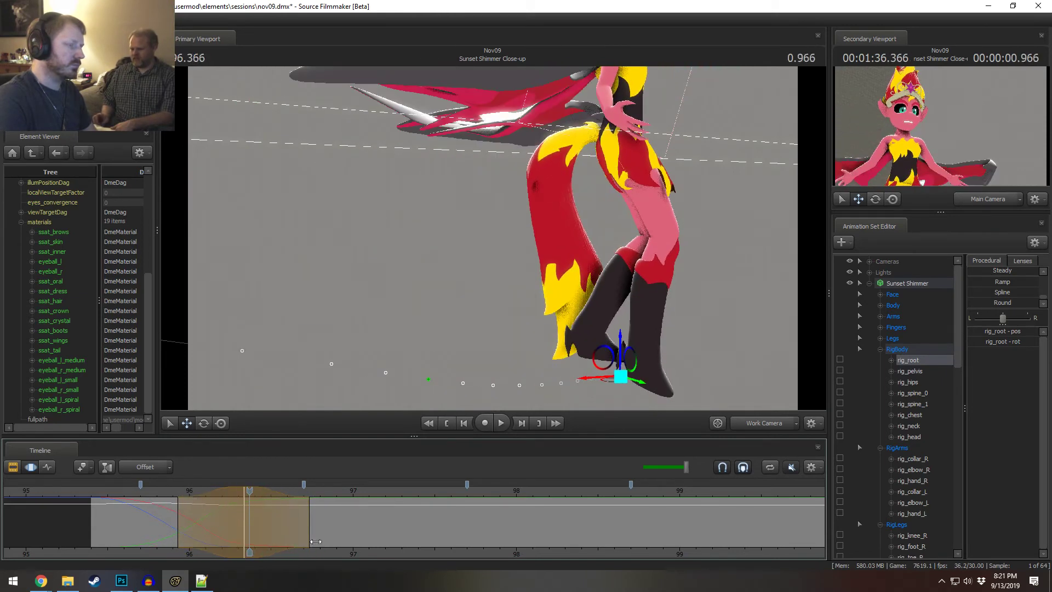
left_click_drag(239, 519, 244, 520)
mouse_move(252, 521)
left_mouse_down()
mouse_move(301, 521)
mouse_move(268, 515)
left_mouse_up()
key("space")
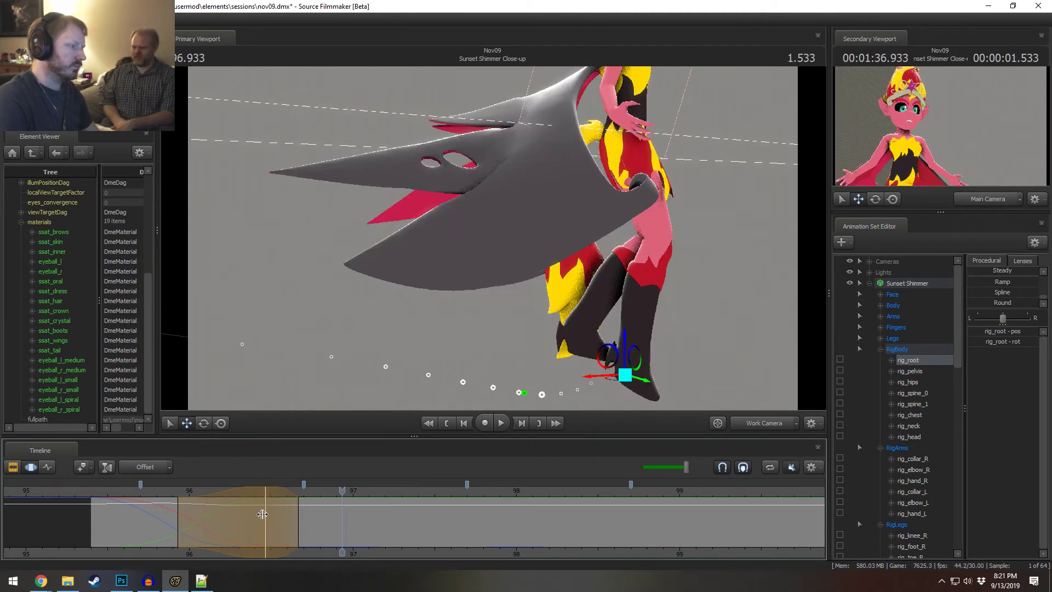
left_click_drag(262, 514, 241, 514)
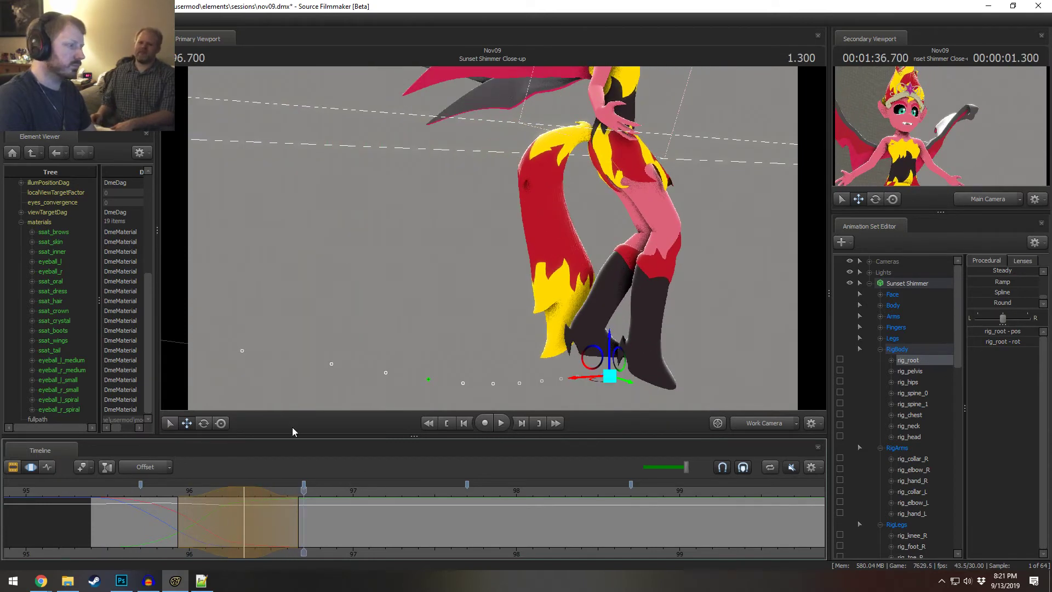
key("s")
left_click_drag(378, 329, 323, 334)
key("space")
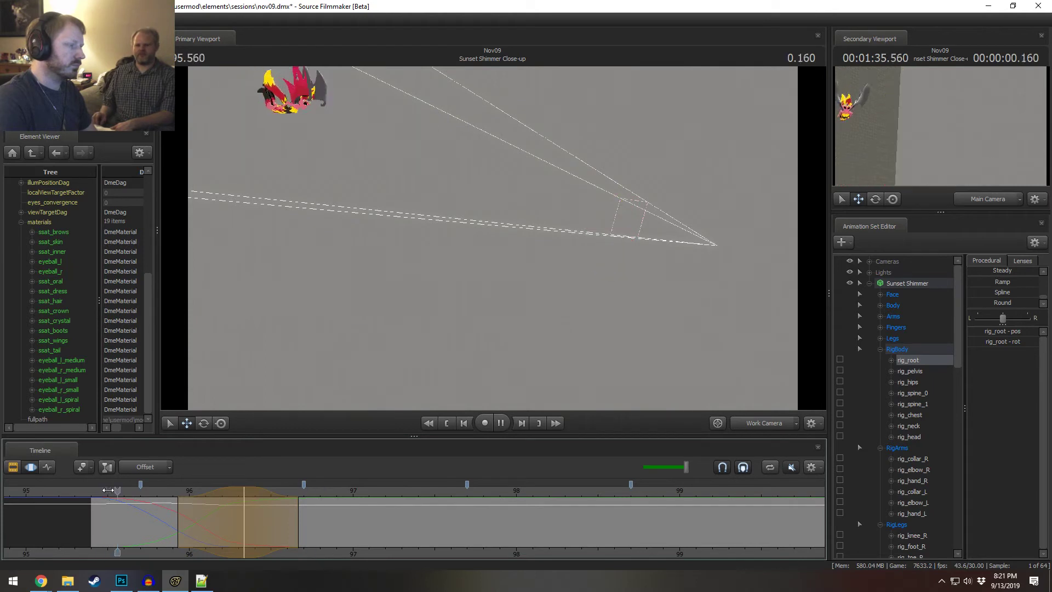
left_click(149, 525)
- Select the wing controls from bip_WingR1 to bip_WingL2.001 and extend the time selection over the whole timeline
left_click_drag(150, 525, 377, 535)
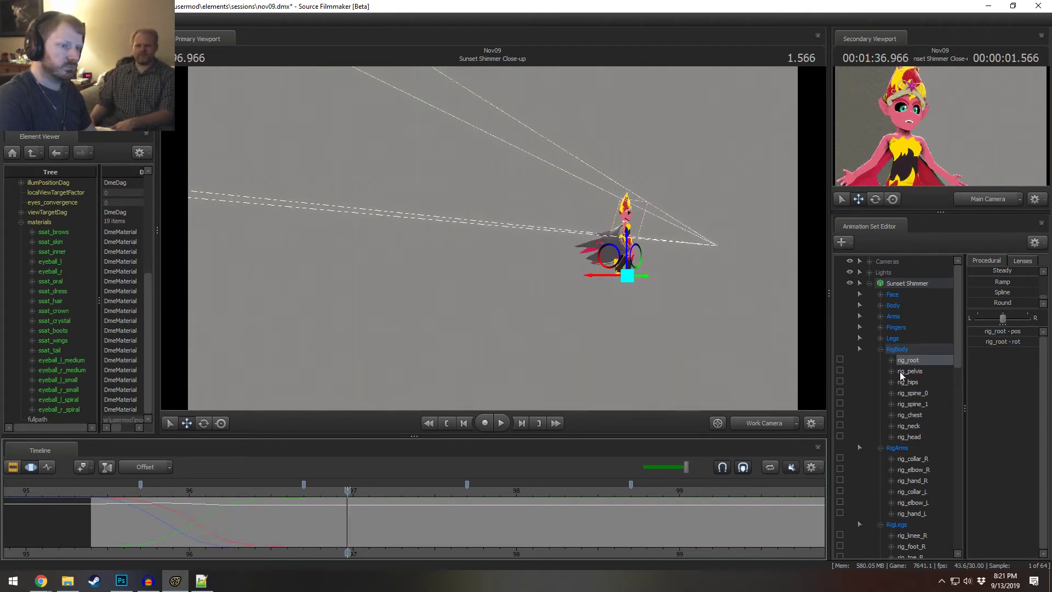
scroll(901, 373, "down", 15)
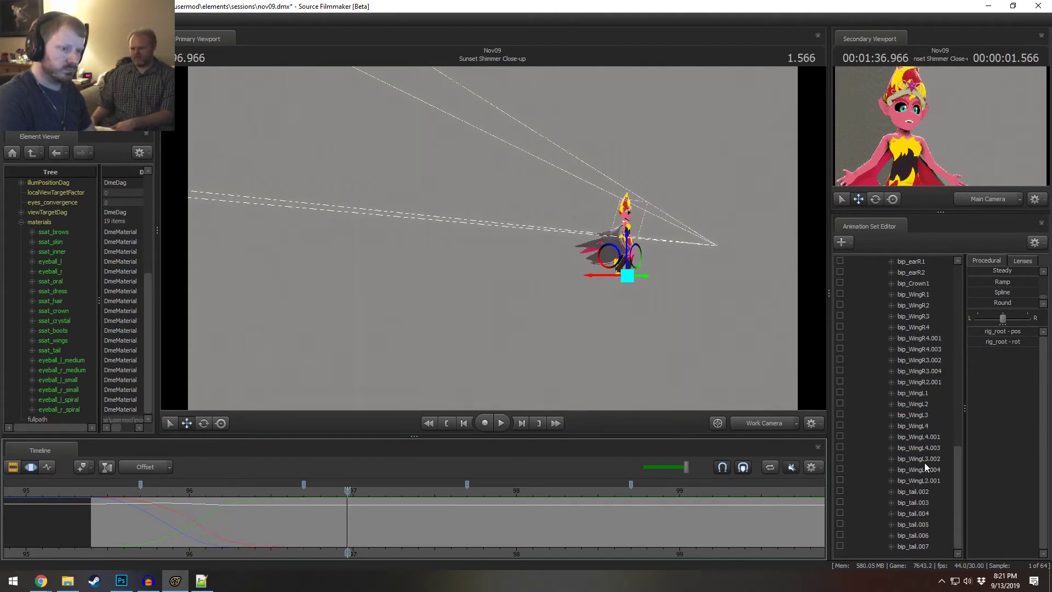
left_click(920, 481)
left_click(924, 293, "shift")
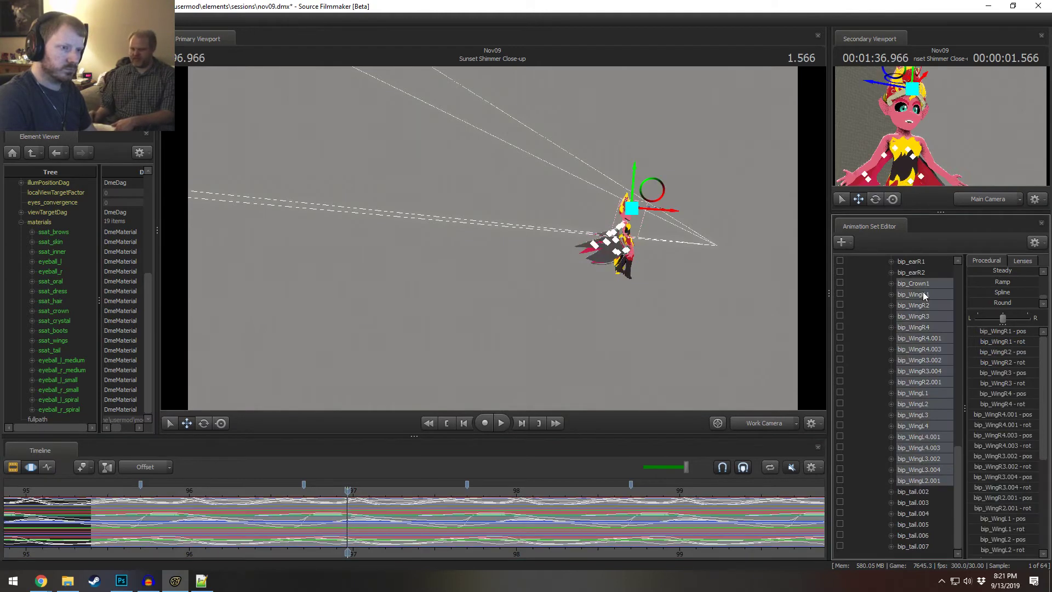
mouse_move(147, 555)
left_mouse_down()
mouse_move(214, 529)
mouse_move(154, 524)
mouse_move(333, 538)
left_mouse_up()
scroll(353, 537, "down", 2)
scroll(353, 537, "up", 3)
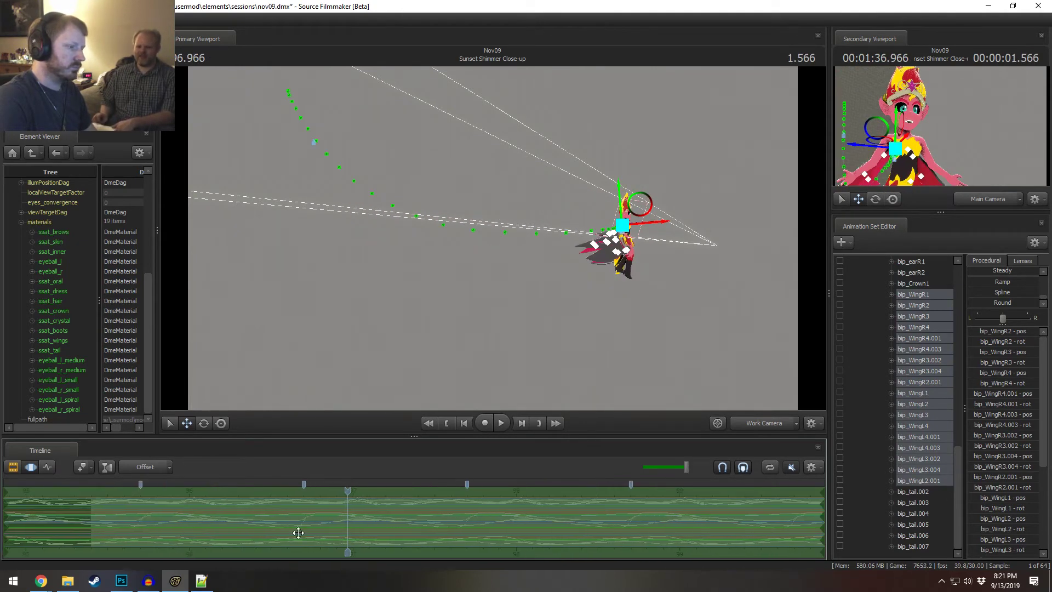
- Try compressing the wing flaps into a short time selection ending at about 96.6 s, and undo the retiming
mouse_move(254, 527)
left_mouse_down()
mouse_move(344, 527)
mouse_move(228, 528)
mouse_move(363, 531)
mouse_move(154, 532)
mouse_move(288, 531)
mouse_move(274, 546)
mouse_move(211, 534)
mouse_move(309, 538)
mouse_move(121, 537)
mouse_move(182, 532)
left_mouse_up()
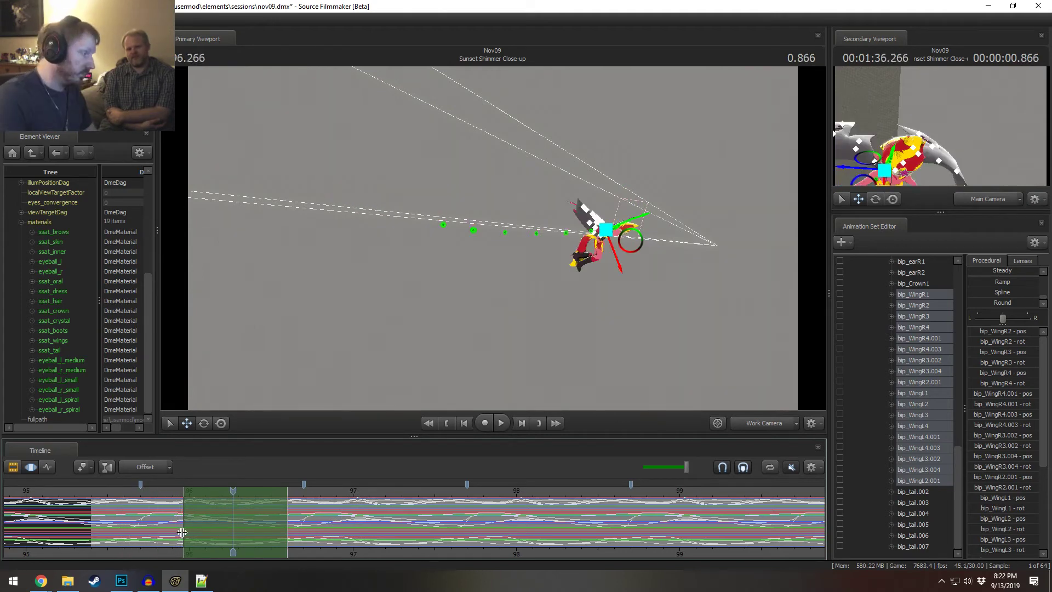
scroll(181, 533, "up", 3)
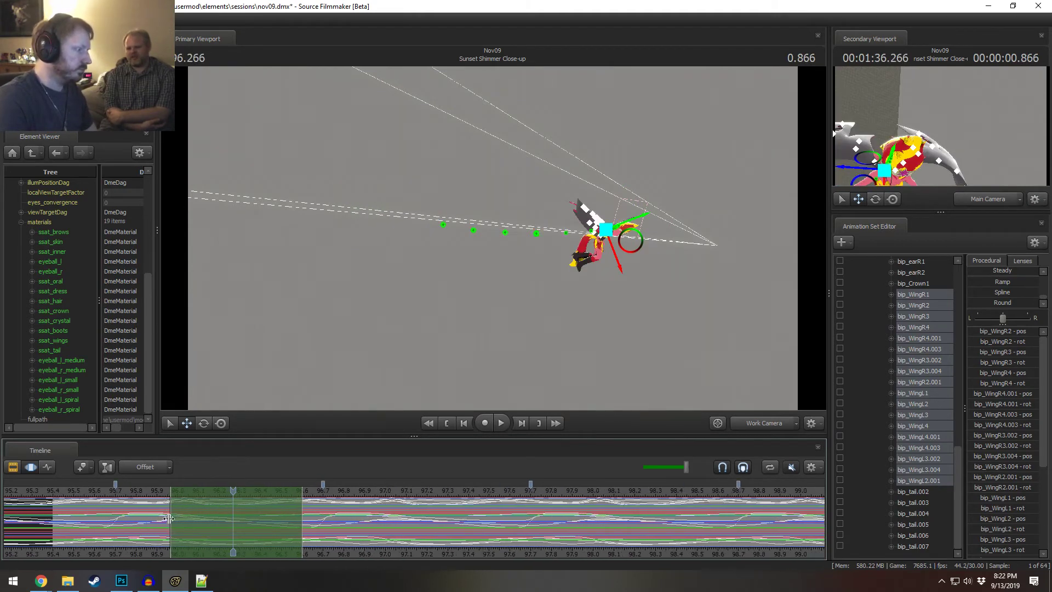
left_click_drag(169, 518, 272, 538)
key("ctrl+z")
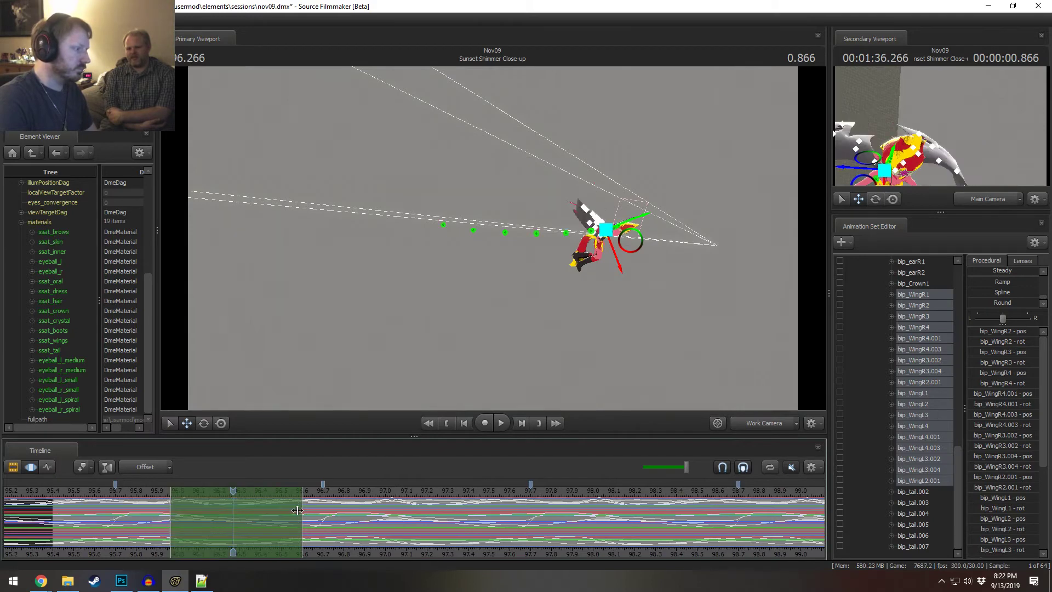
left_click_drag(173, 522, 261, 546)
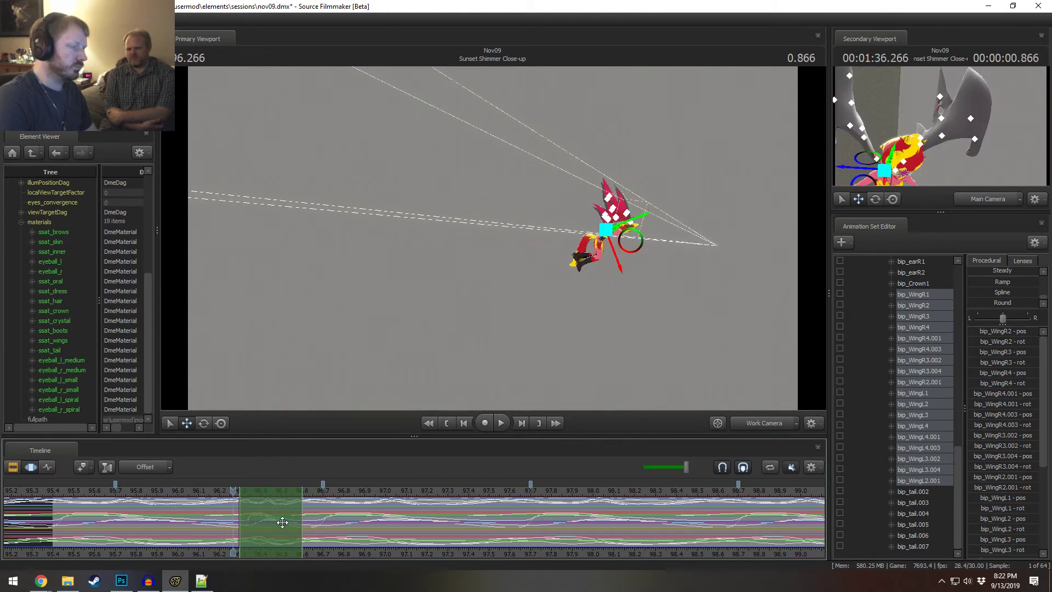
key("ctrl+z")
key("ctrl+z")
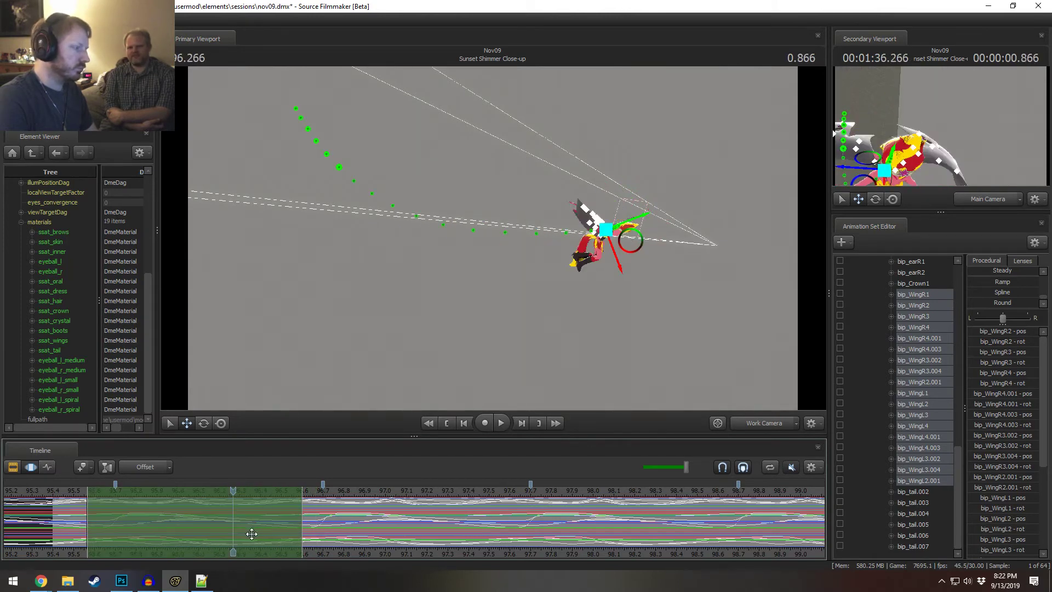
- Try compressing the earlier wing flaps into about 95.96–96.6 s, play back the result and undo the retiming
scroll(146, 534, "down", 3)
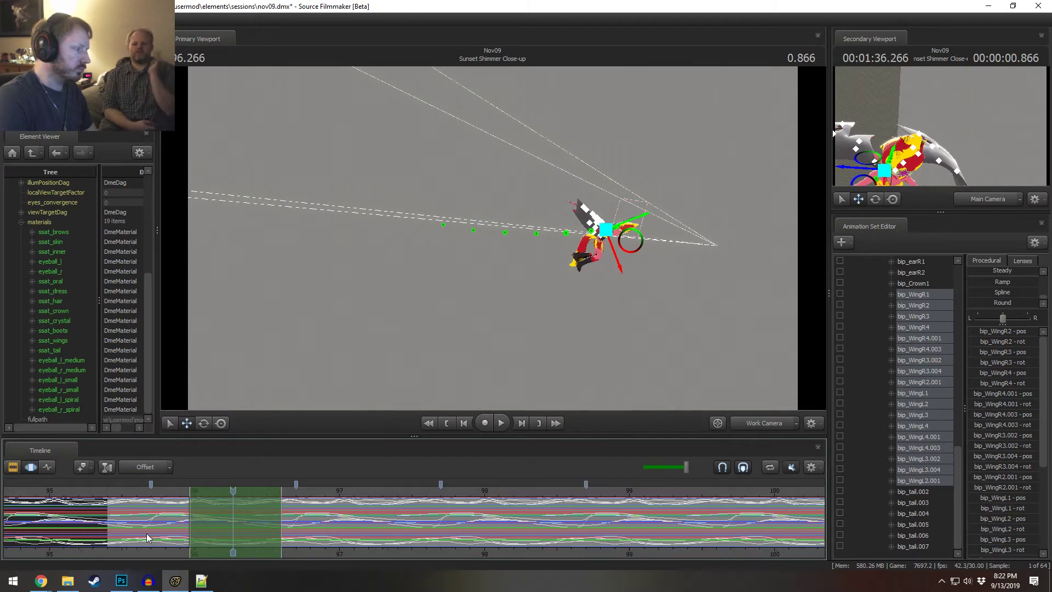
scroll(146, 534, "down", 2)
left_click(117, 514)
left_click_drag(119, 514, 257, 523, "shift")
left_click_drag(115, 522, 211, 542)
key("space")
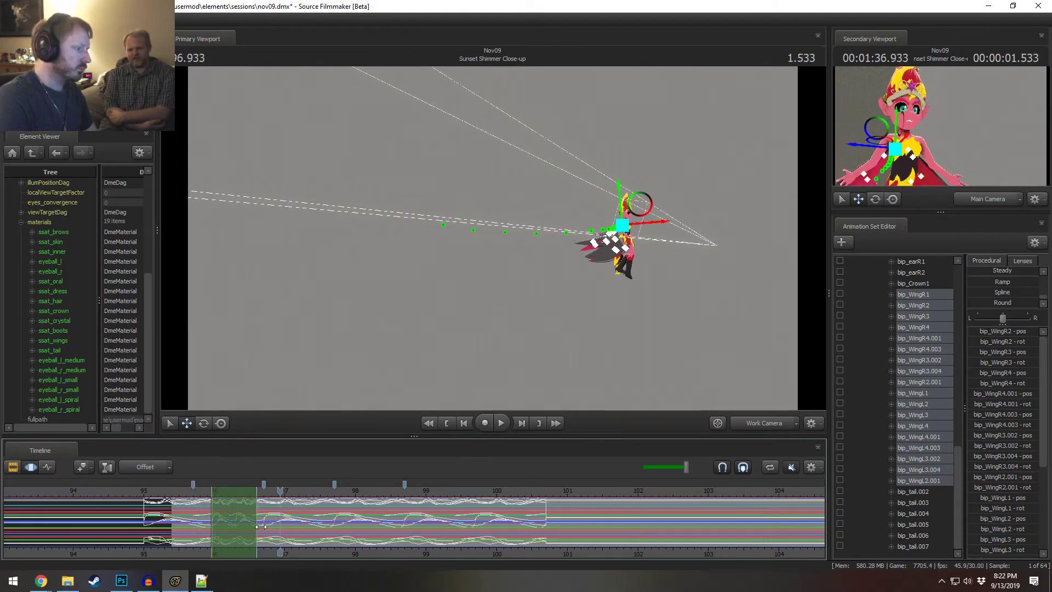
key("ctrl+z")
- Try retiming the wing flaps with the selection ending at about 96.7 s and shifted slightly forward, play it back, and undo
left_click_drag(281, 531, 265, 531)
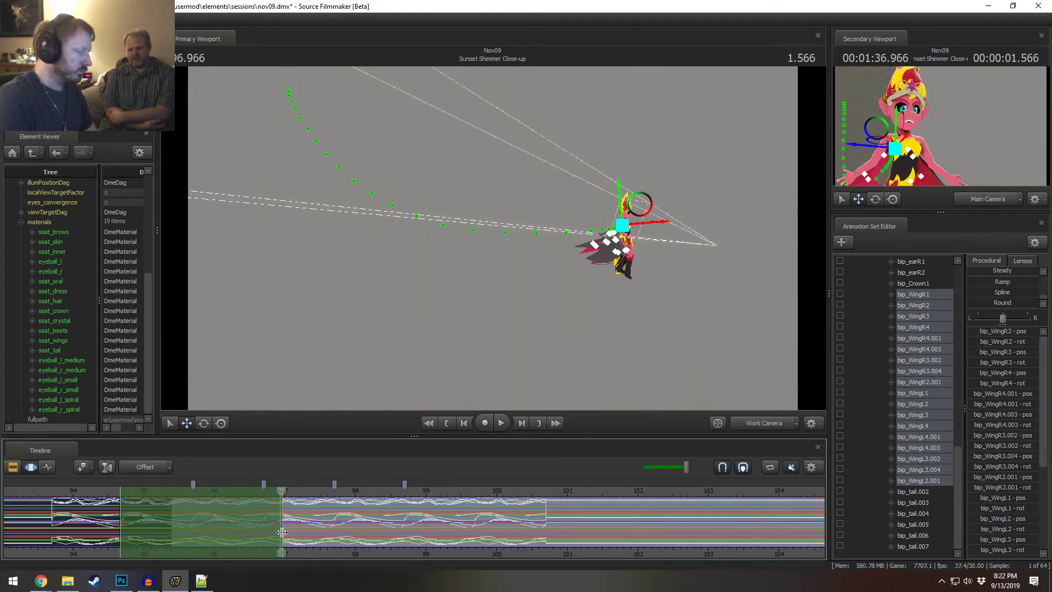
left_click_drag(118, 519, 217, 523)
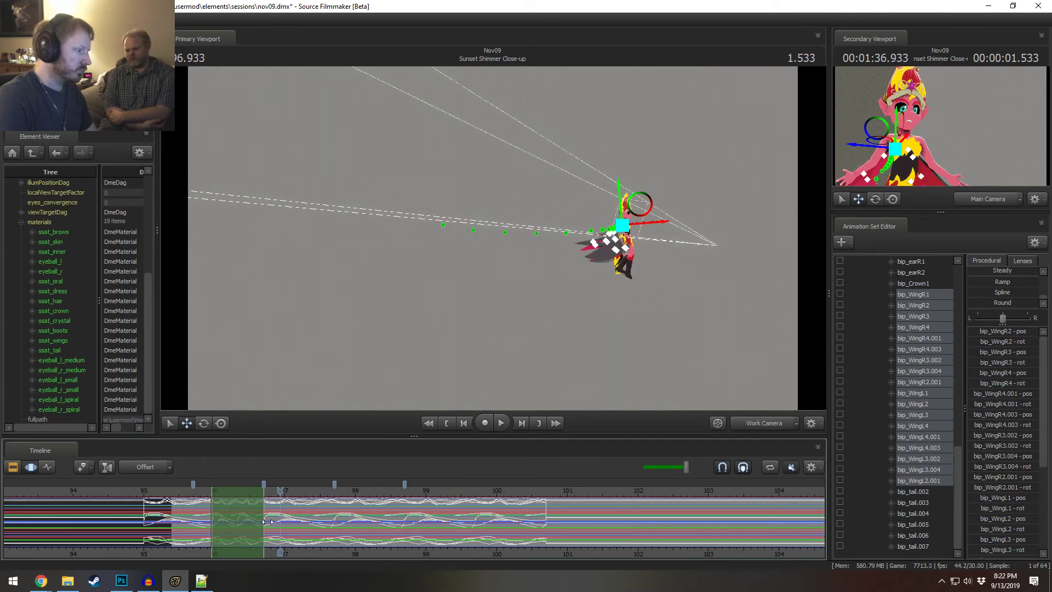
left_click_drag(268, 522, 308, 525)
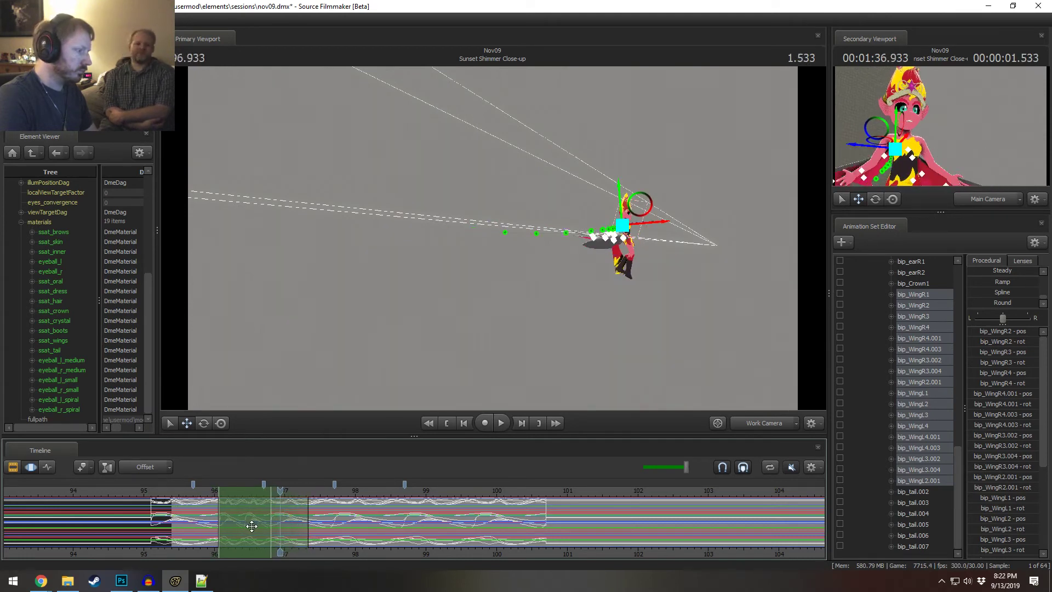
key("space")
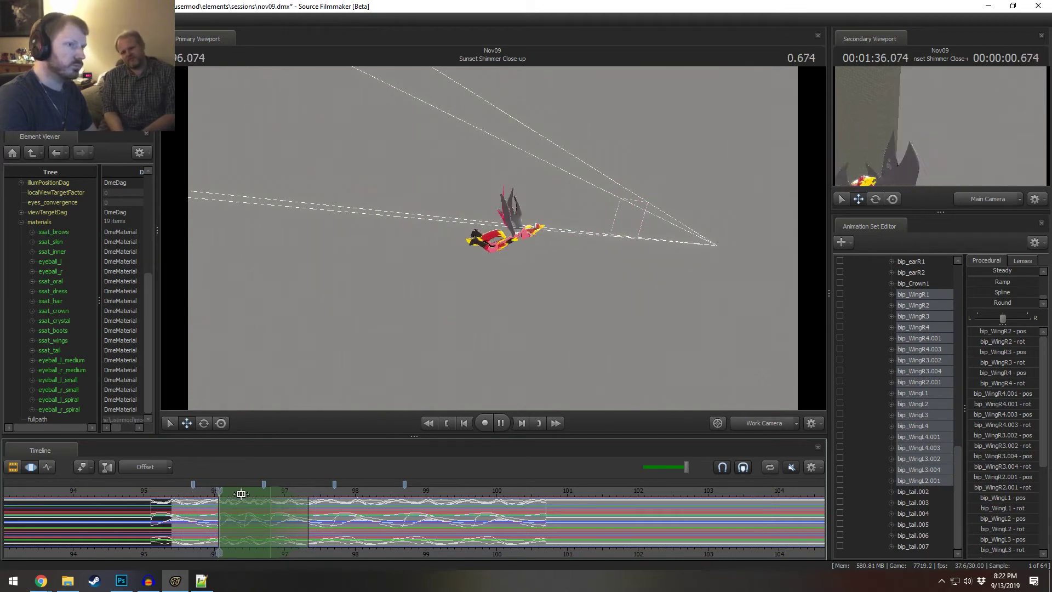
left_click(280, 541)
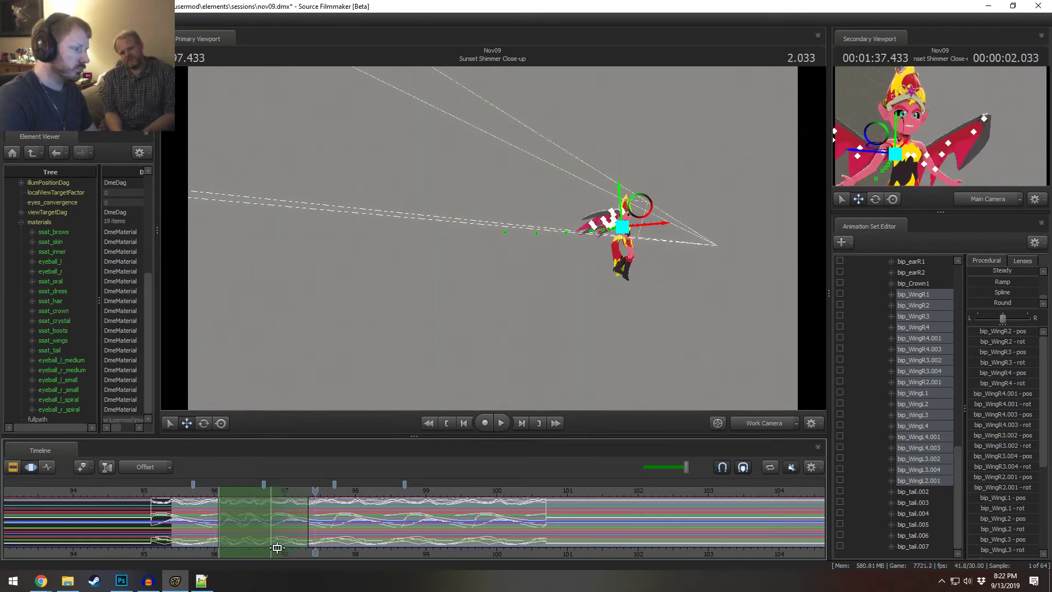
key("ctrl+z")
key("ctrl+z")
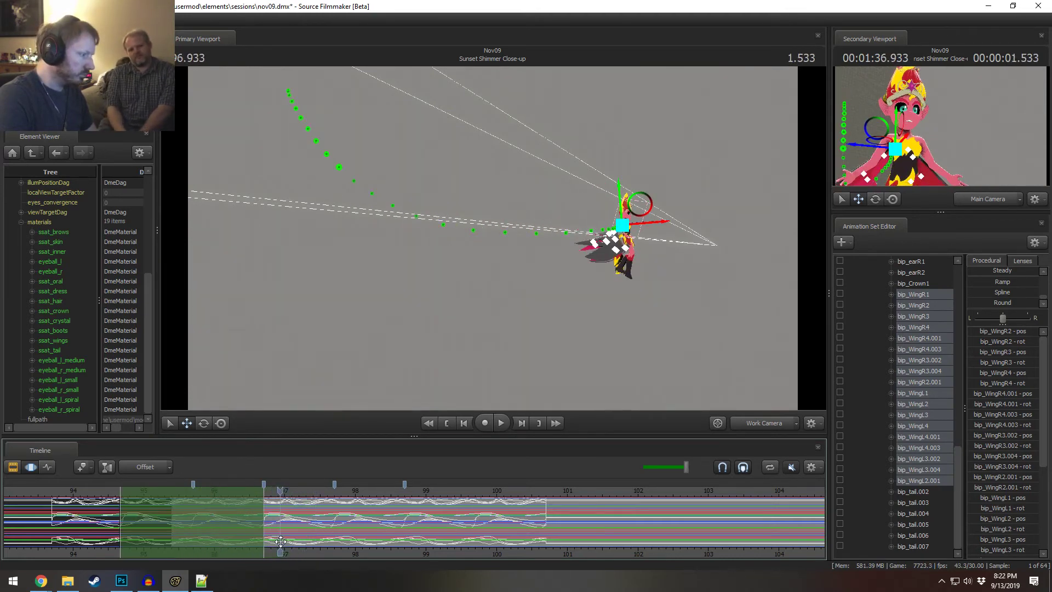
- Retime the wing flaps to start the selection at about 95.96 s with falloff ending at about 98.6 s, and play back the entrance
mouse_move(261, 519)
left_mouse_down()
mouse_move(296, 531)
mouse_move(260, 524)
left_mouse_up()
left_click_drag(123, 532, 144, 536)
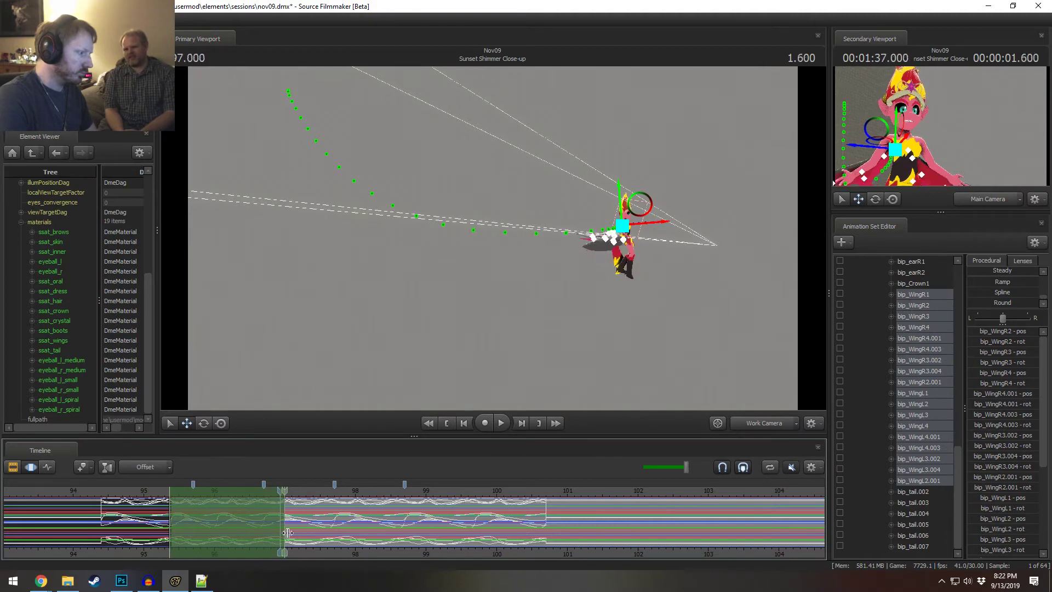
left_click_drag(167, 514, 202, 527)
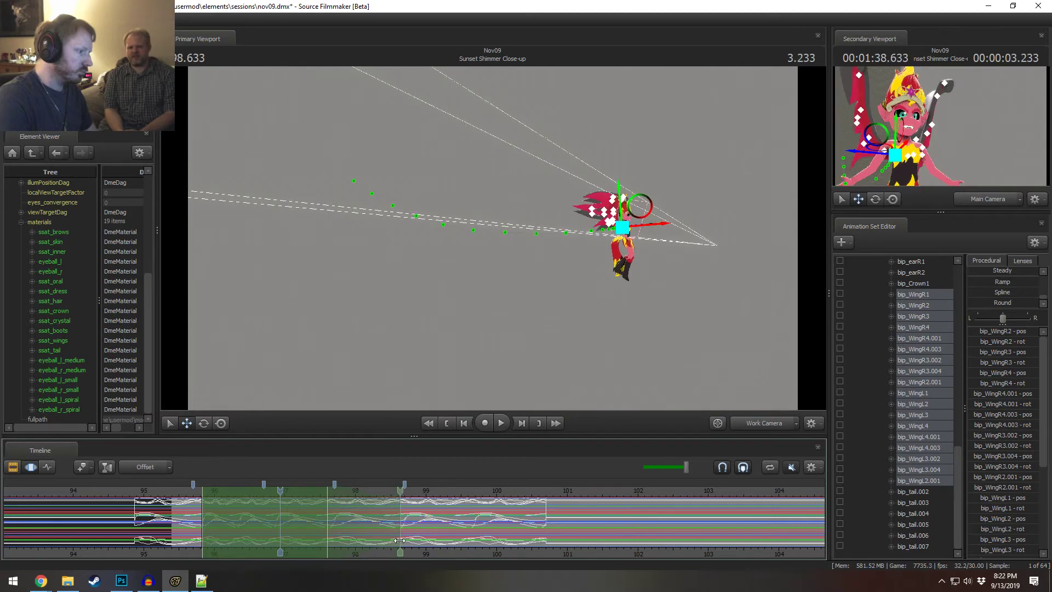
left_click_drag(291, 528, 293, 526)
key("space")
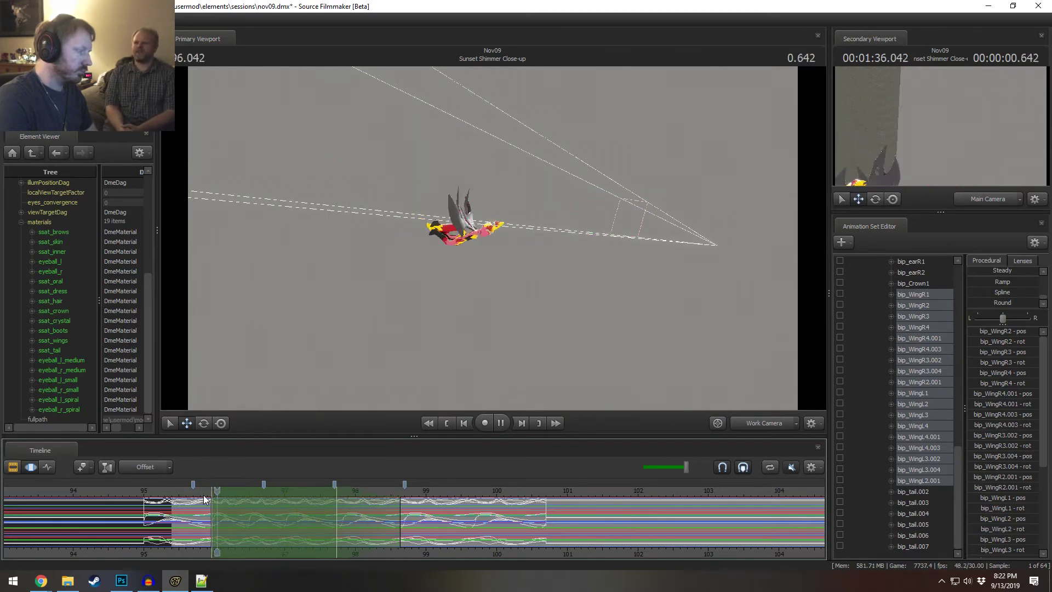
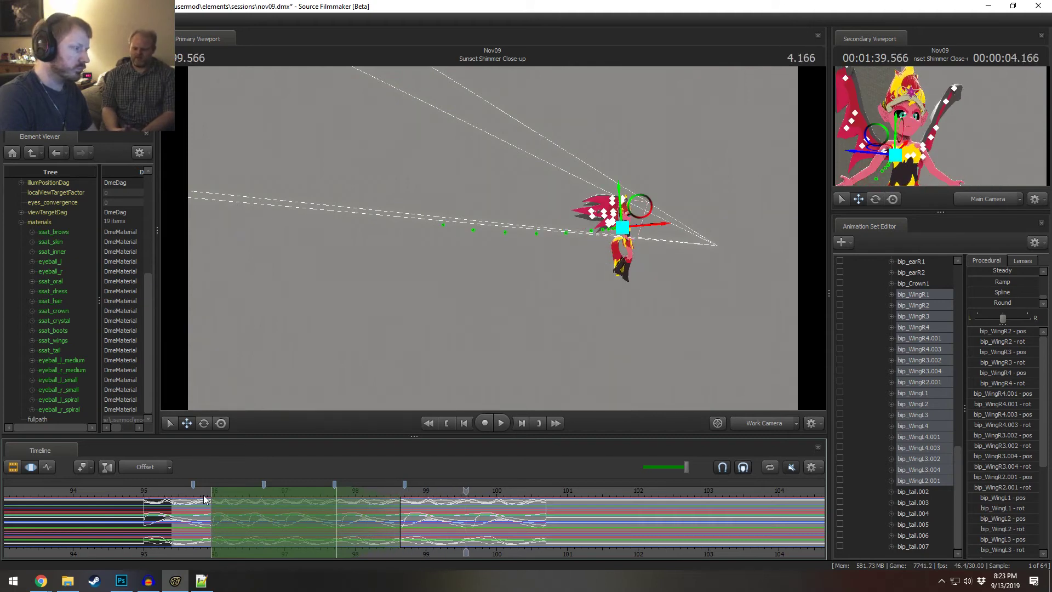
key("space")
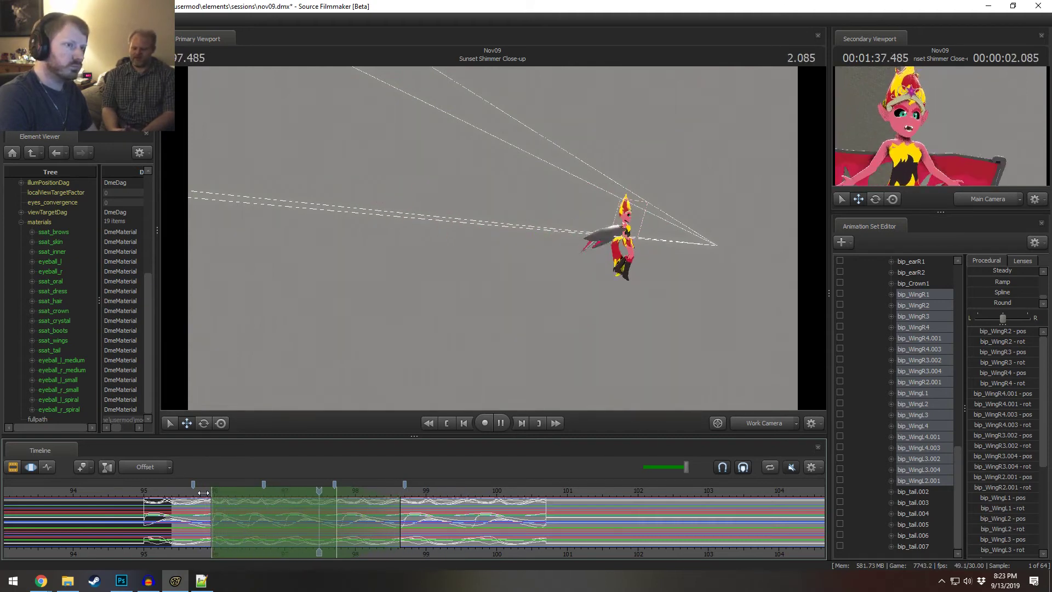
key("space")
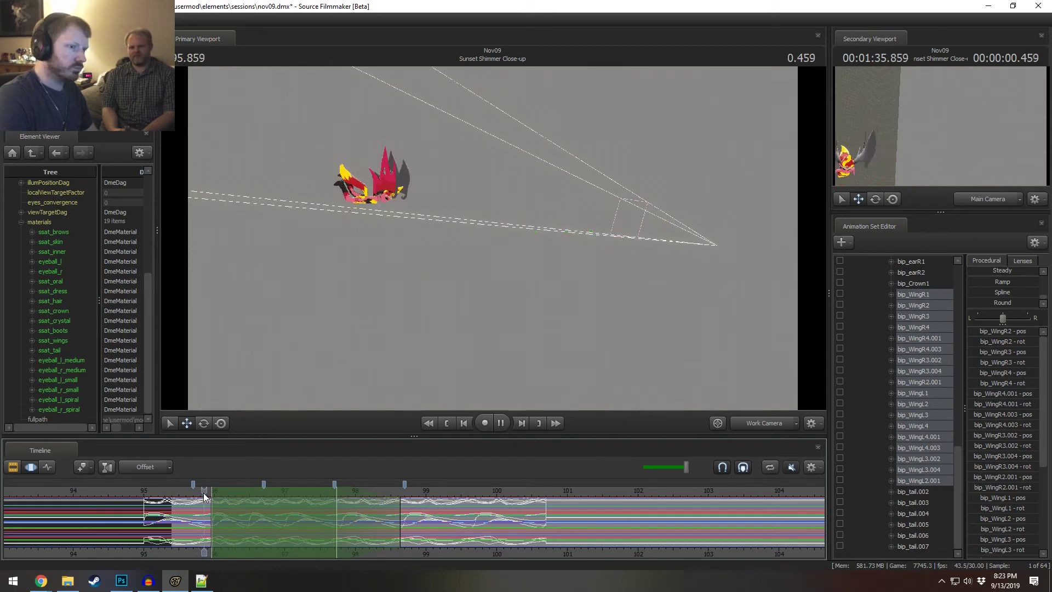
key("space")
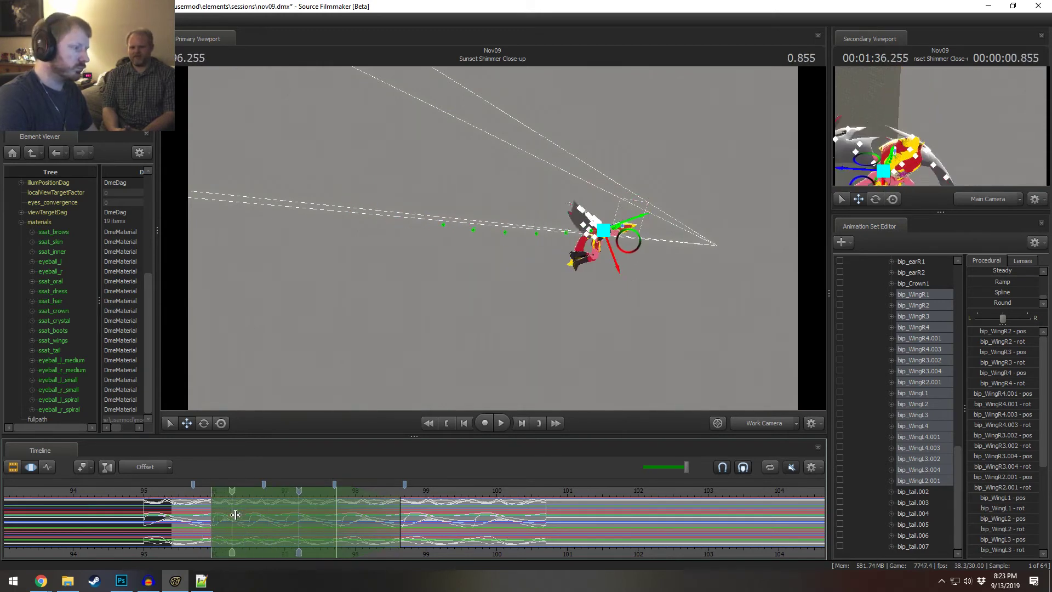
- Compress the wing flaps into a time selection from about 96.2 to 97.0 s and play back the entrance
mouse_move(235, 515)
left_mouse_down()
mouse_move(253, 521)
mouse_move(234, 533)
mouse_move(243, 535)
mouse_move(205, 526)
mouse_move(224, 527)
left_mouse_up()
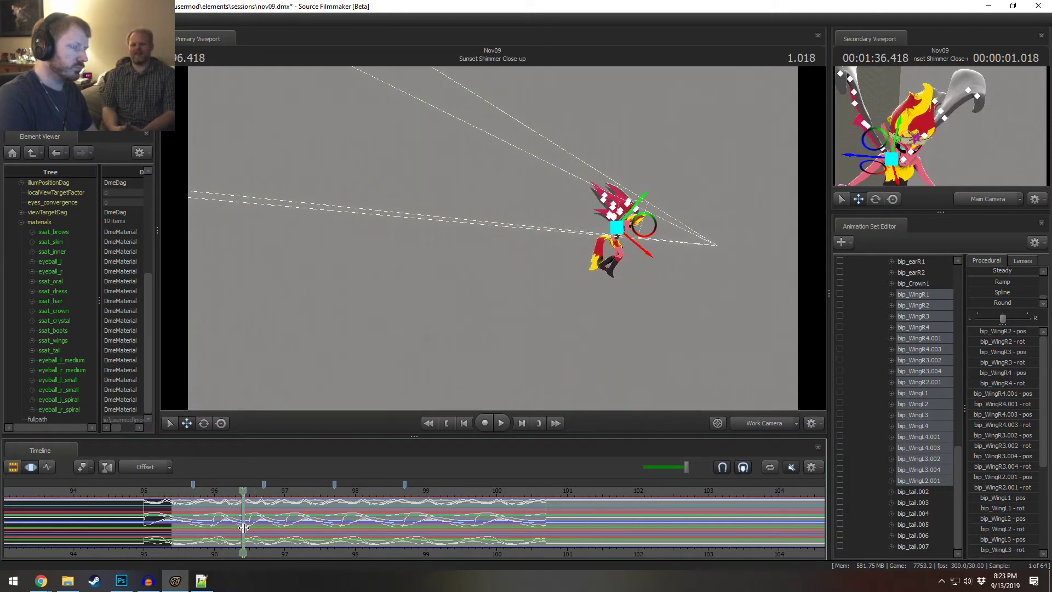
left_click_drag(243, 529, 218, 533)
scroll(241, 525, "up", 3)
key("space")
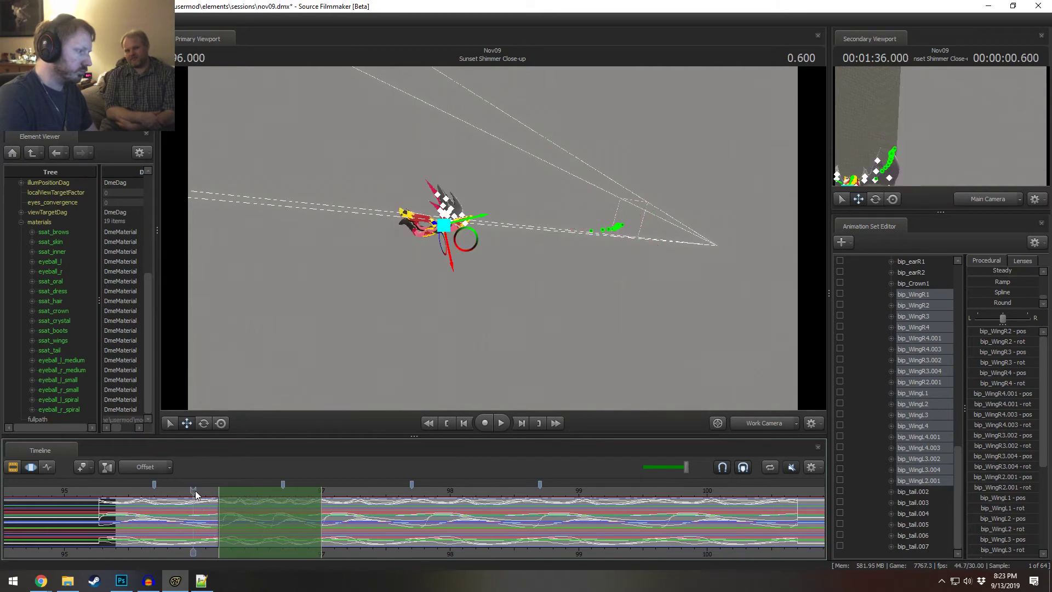
left_click(155, 494)
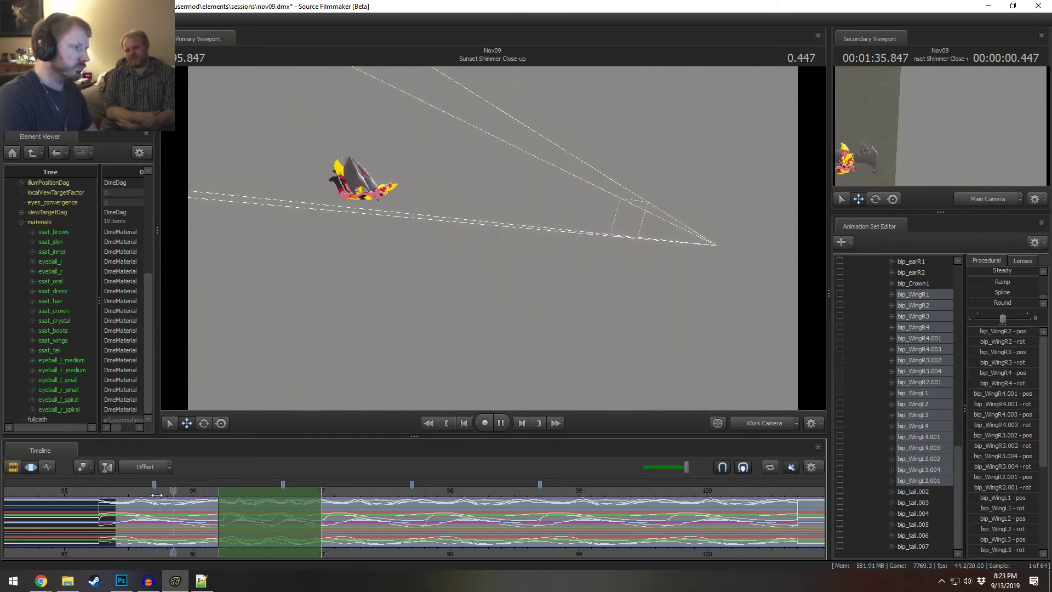
- Set a falloff time selection from about 96.2 to 97.0 s peaking near 96.4 s, and rotate bip_WingR1 to adjust the wing's spread
key("space")
left_click_drag(201, 523, 321, 528)
left_click(244, 529)
scroll(245, 526, "up", 3)
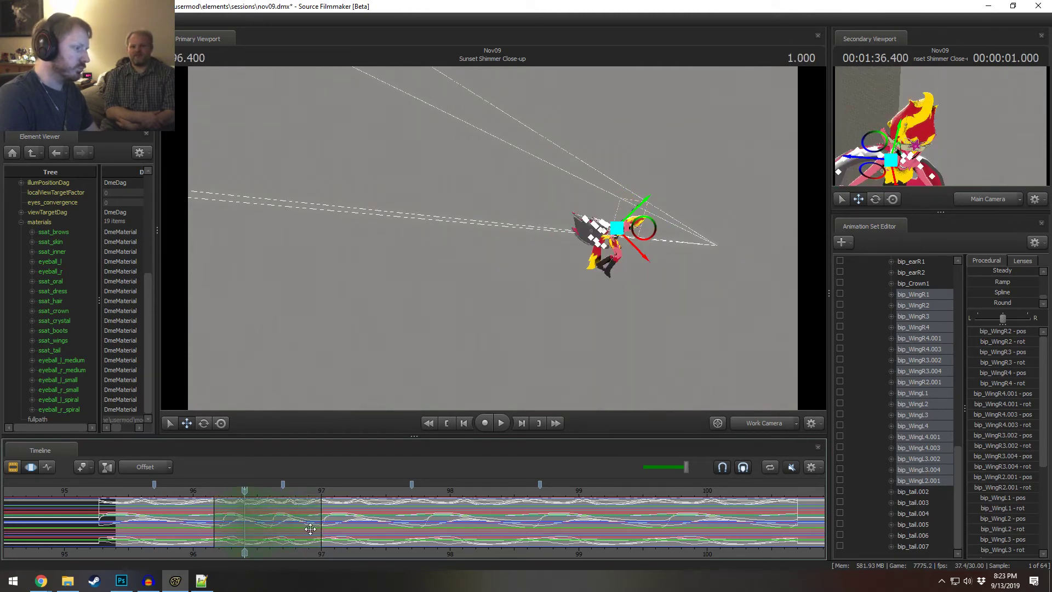
left_click_drag(596, 323, 715, 304)
key("w")
left_click(859, 294)
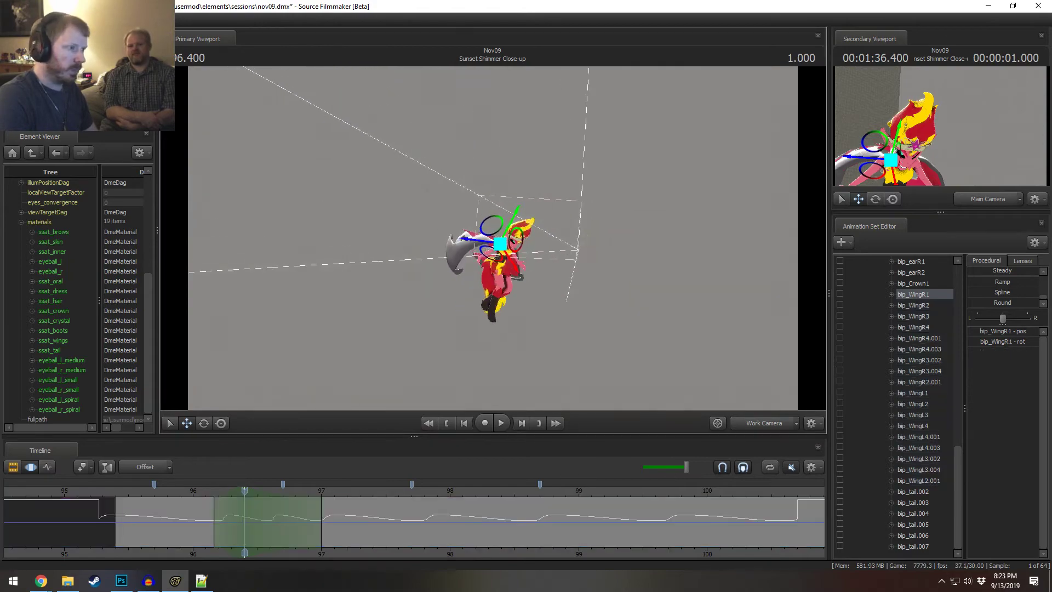
key("e")
left_click_drag(543, 308, 606, 294, "alt")
left_click_drag(534, 290, 544, 187)
key("ctrl+z")
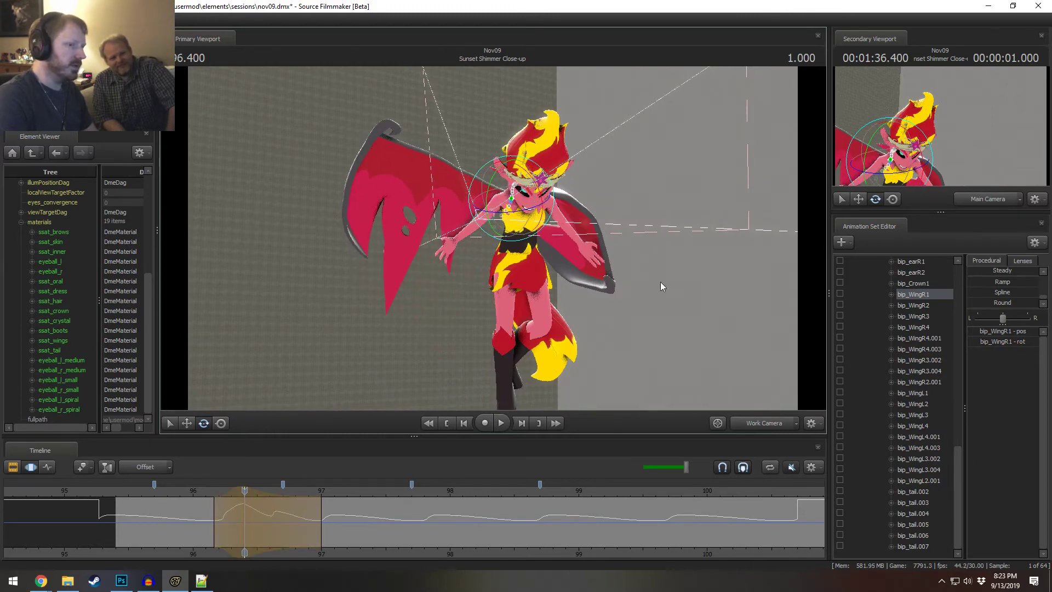
- Rotate bip_WingL1 at 96.4 s to match the opposite wing, and play back the entrance from about 95.7 s
left_click(919, 393)
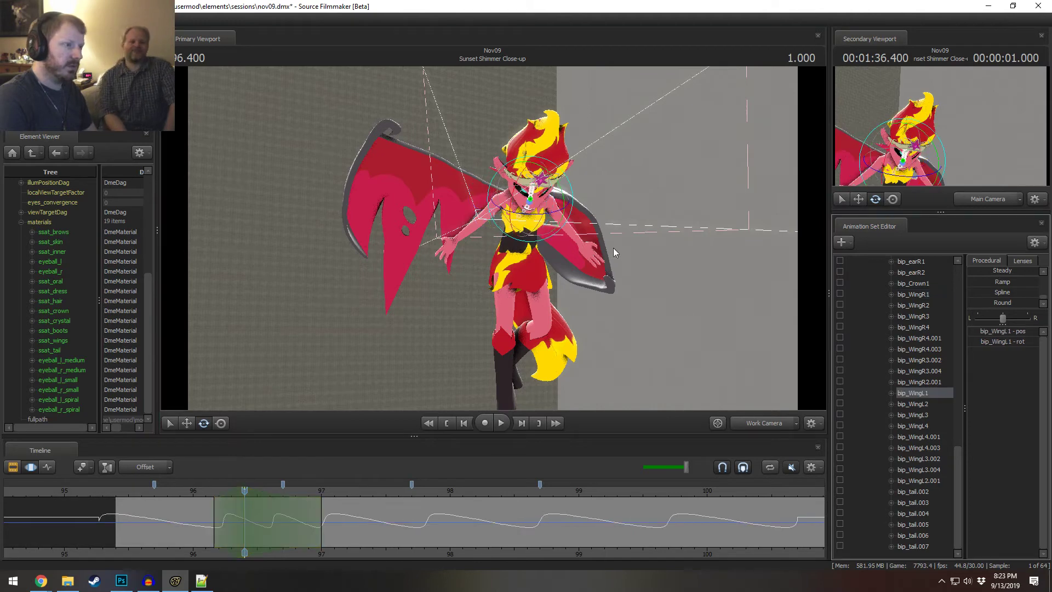
left_click_drag(567, 218, 559, 274)
left_click_drag(537, 236, 561, 258)
left_click_drag(562, 259, 540, 195, "alt")
left_click_drag(493, 238, 491, 184, "alt")
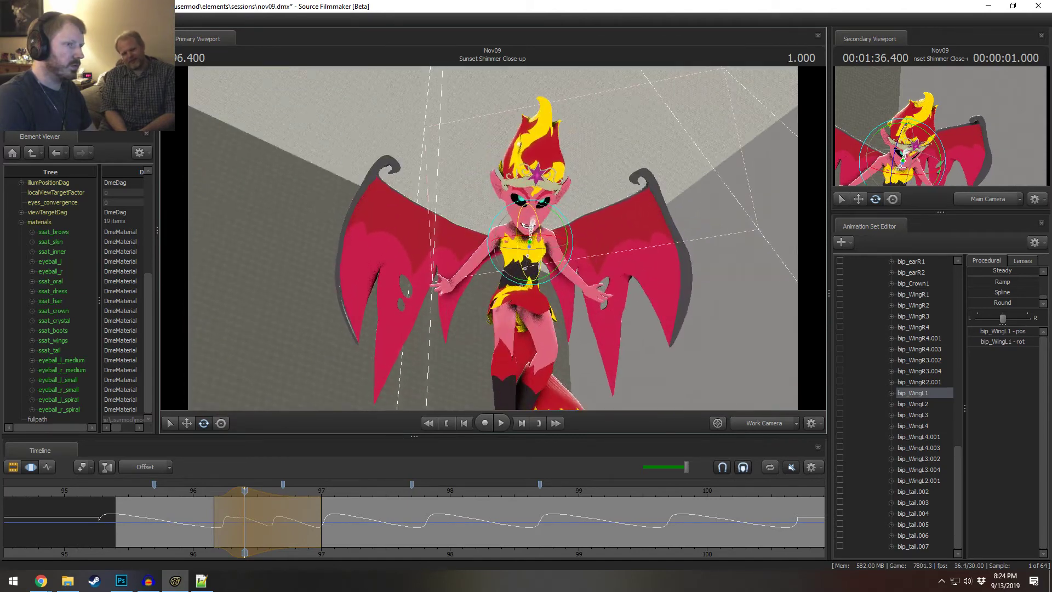
key("space")
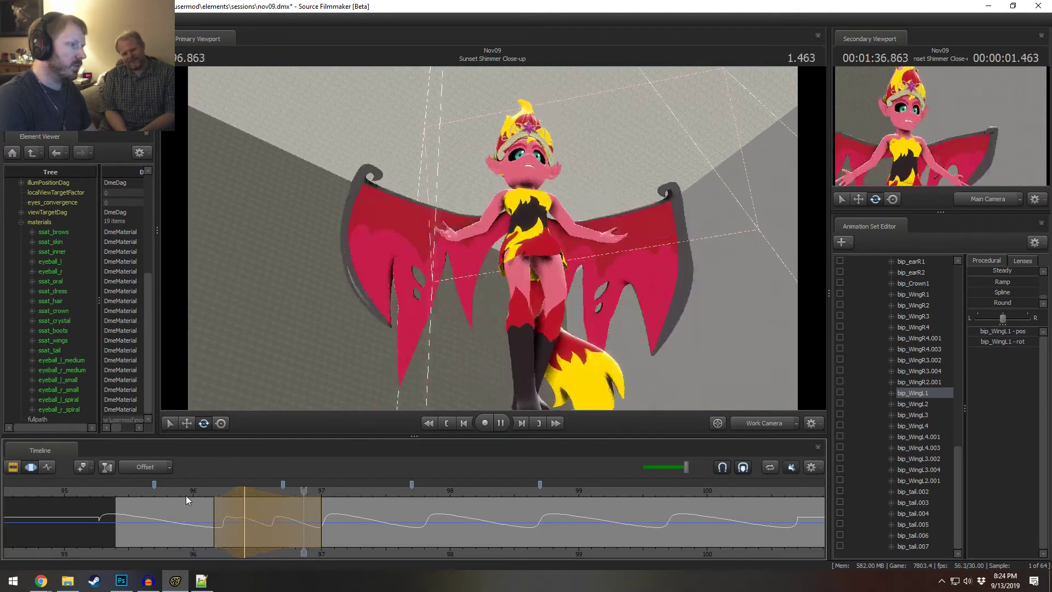
left_click(155, 492)
key("space")
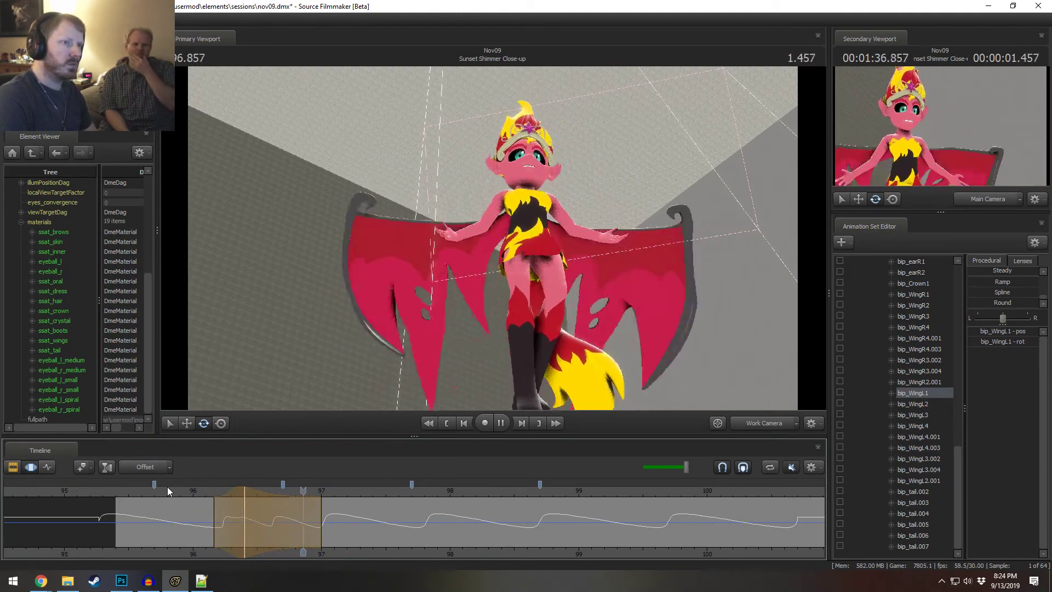
key("space")
left_click(142, 496)
key("space")
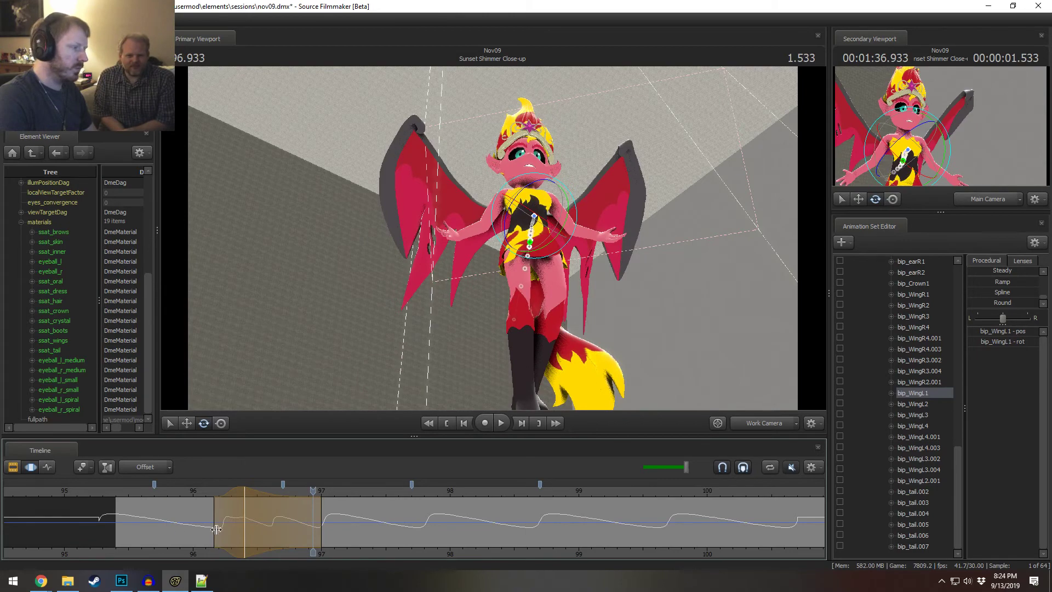
- Extend the time selection to about 97.4 s, peaking near 96.53 s, and select rig_root for posing
left_click_drag(216, 529, 372, 526)
key("ctrl+z")
left_click_drag(539, 258, 517, 255)
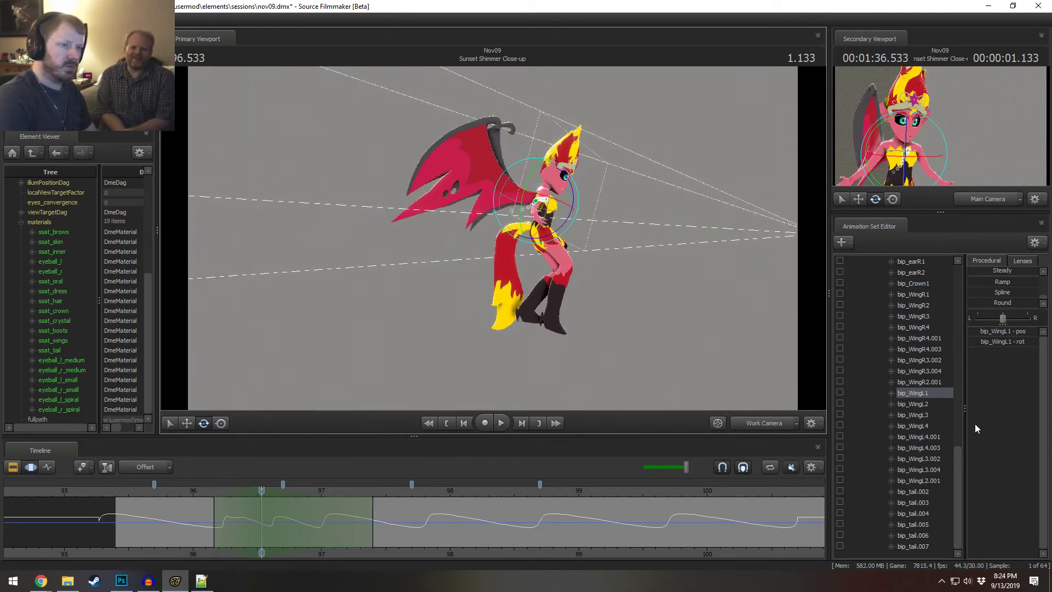
scroll(936, 435, "up", 8)
scroll(923, 375, "up", 5)
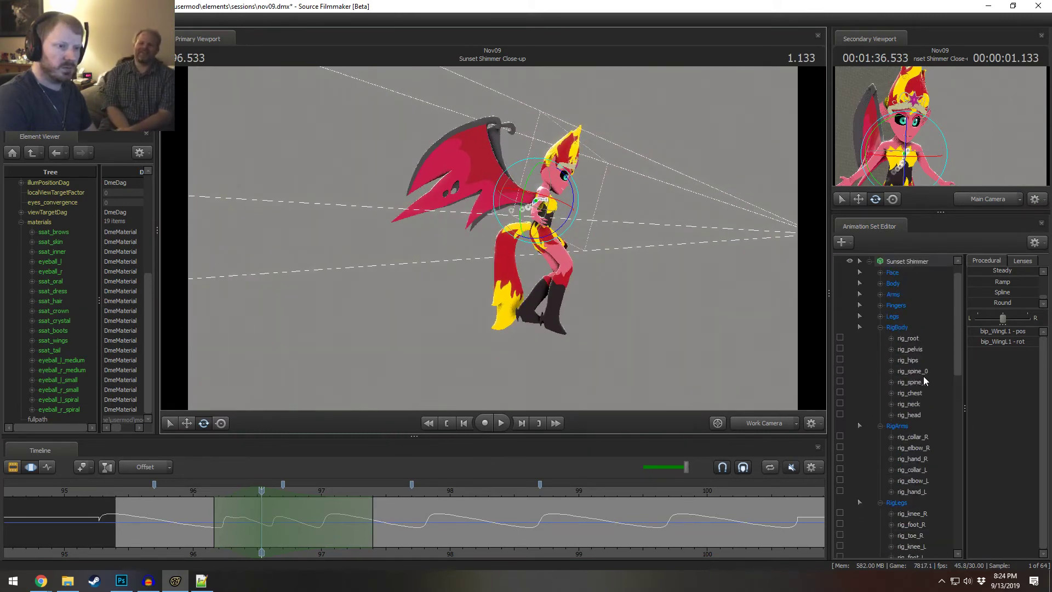
left_click(909, 339)
left_click_drag(715, 284, 701, 286)
key("s")
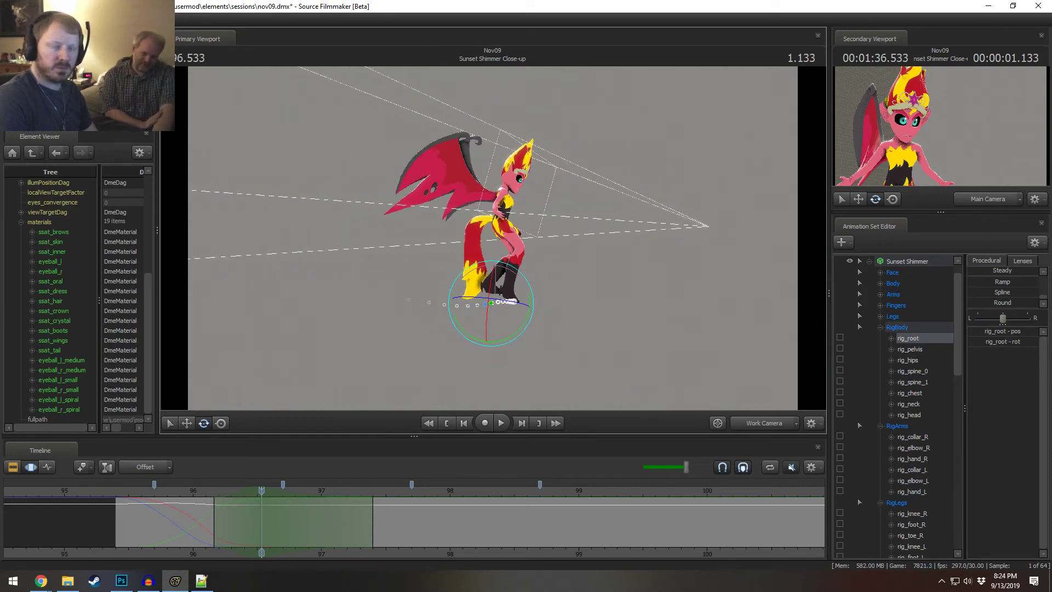
- Move rig_root forward toward the camera with the Move tool at 1:36.533 and play back the landing
left_click_drag(493, 238, 406, 233, "alt")
key("w")
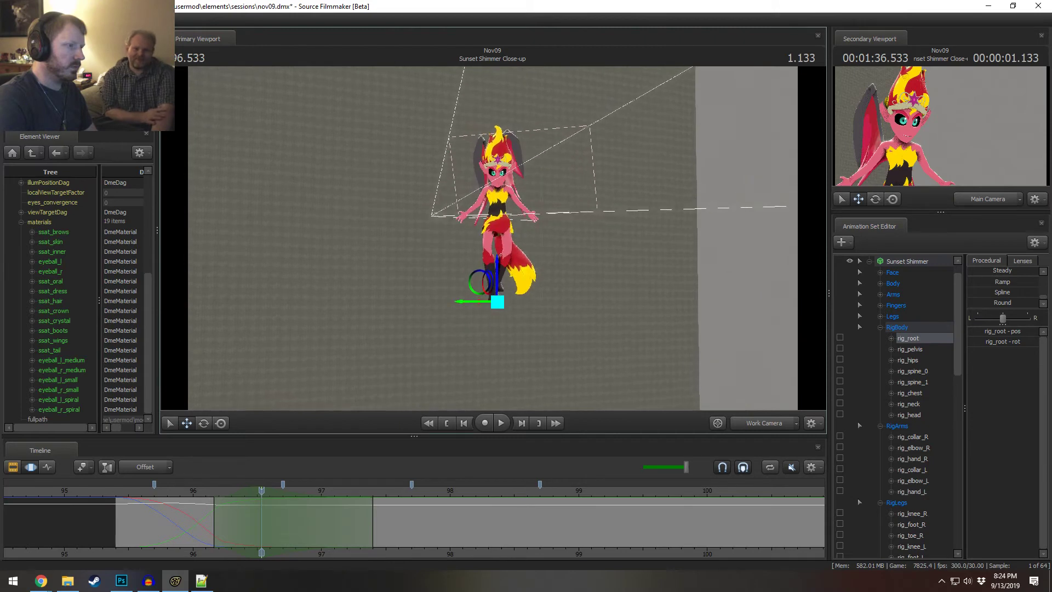
left_click_drag(492, 237, 622, 237, "alt")
left_click_drag(329, 236, 359, 340, "alt")
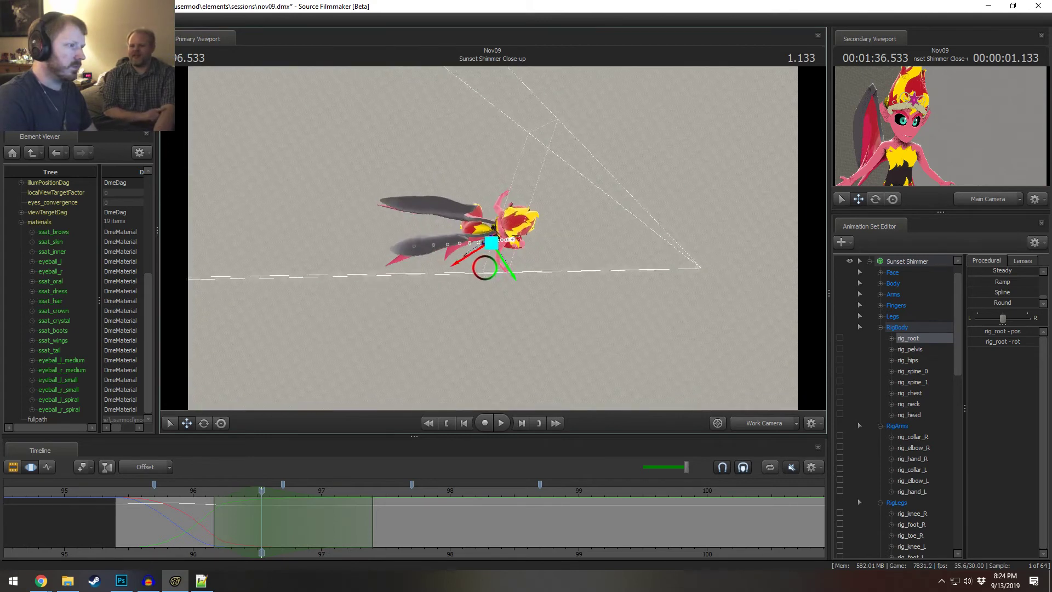
left_click_drag(492, 339, 493, 248, "alt")
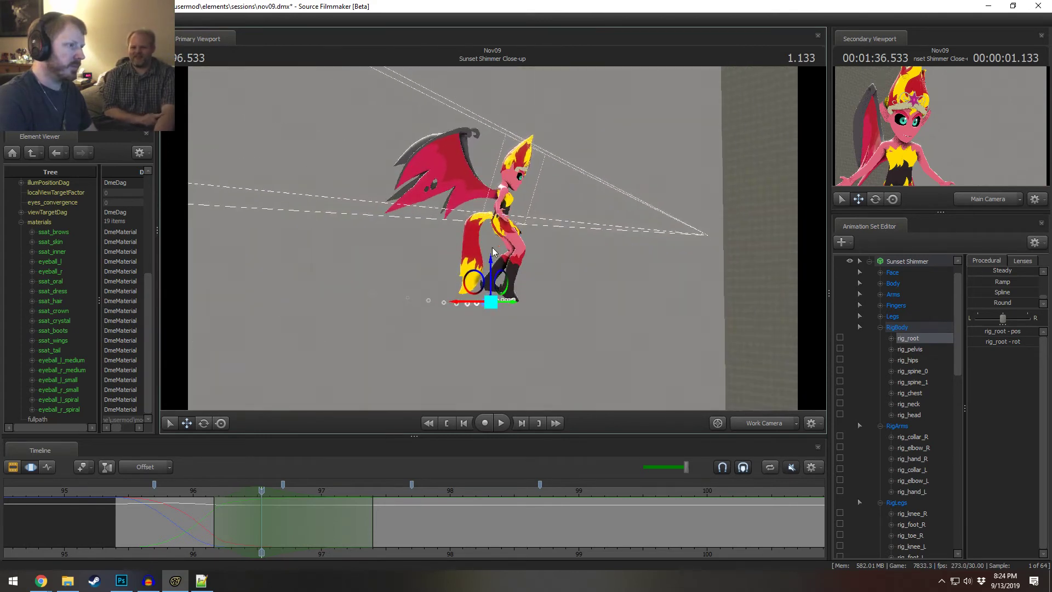
left_click_drag(489, 305, 512, 305)
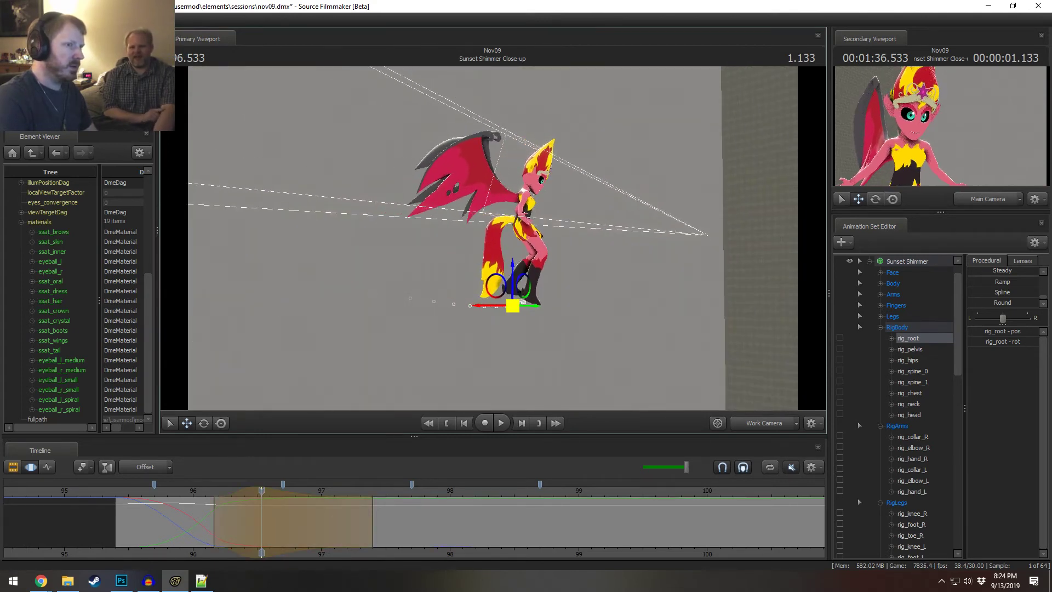
left_click(201, 498)
key("space")
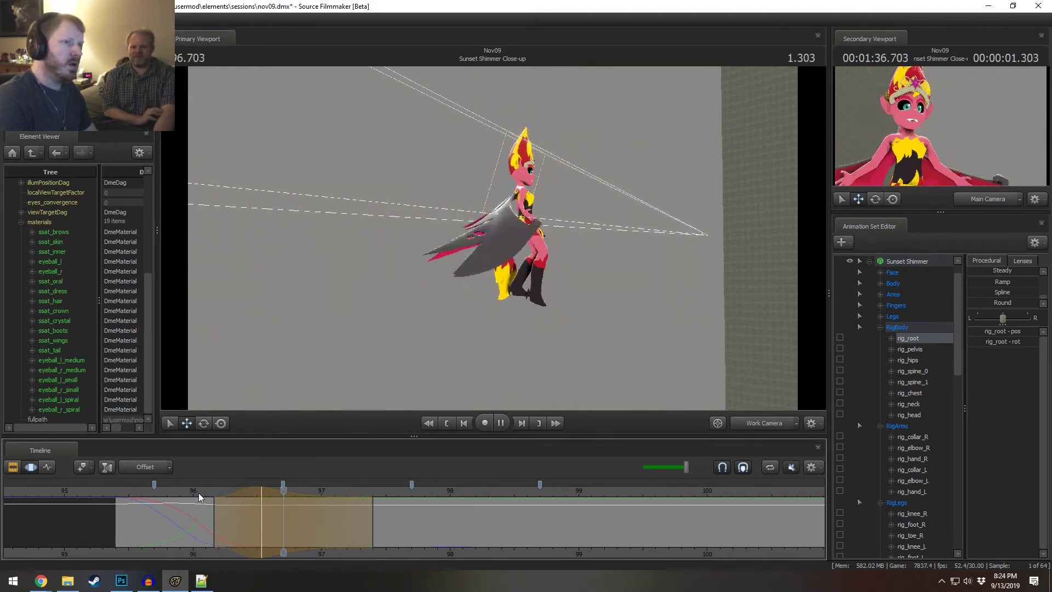
key("space")
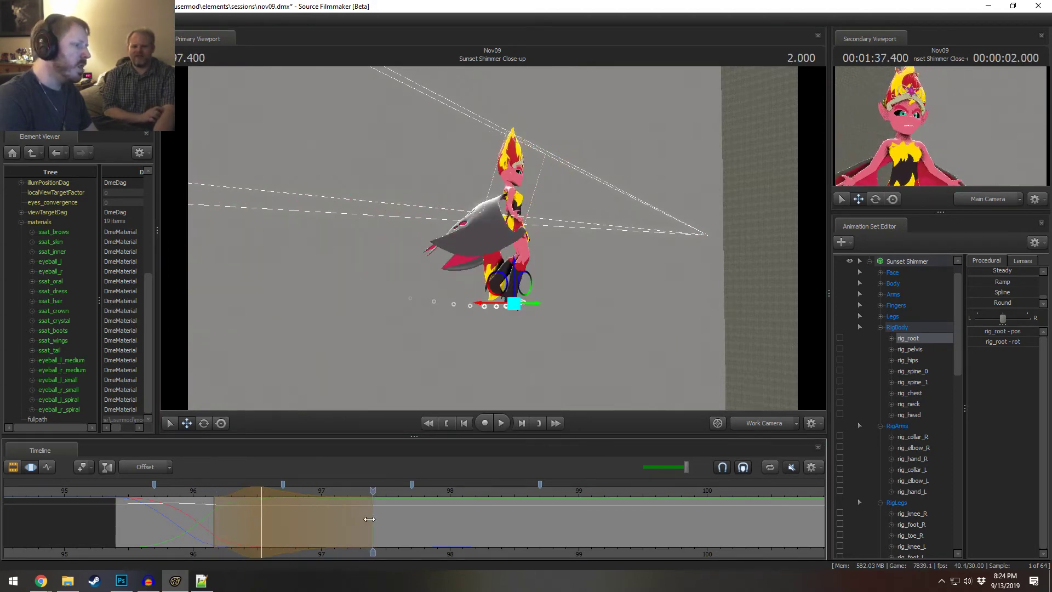
- Pull the end of the time selection back to about 97.1 seconds and replay the landing
left_click_drag(368, 519, 335, 512)
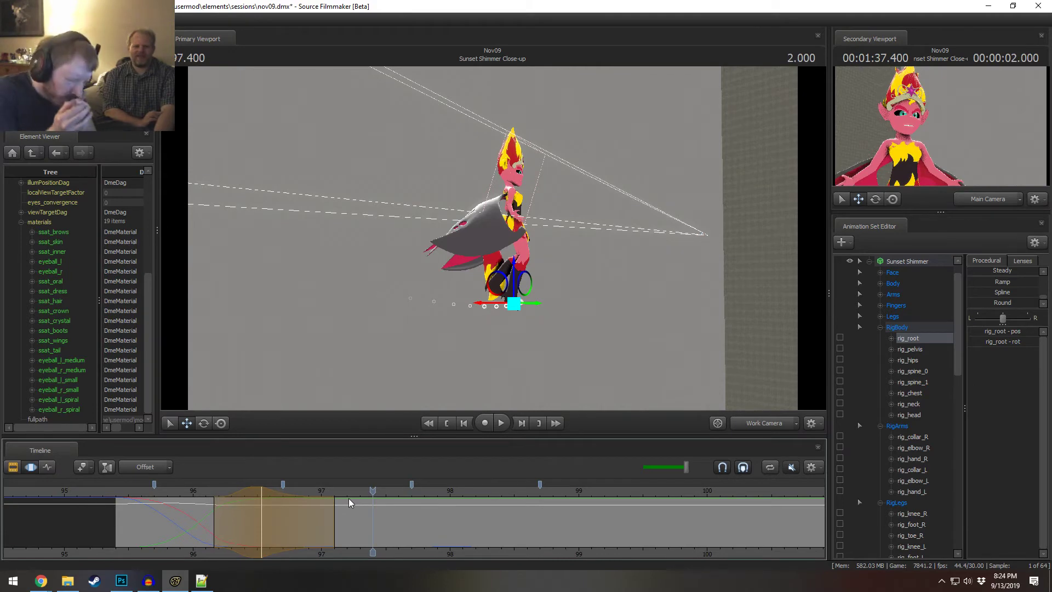
left_click(162, 488)
key("space")
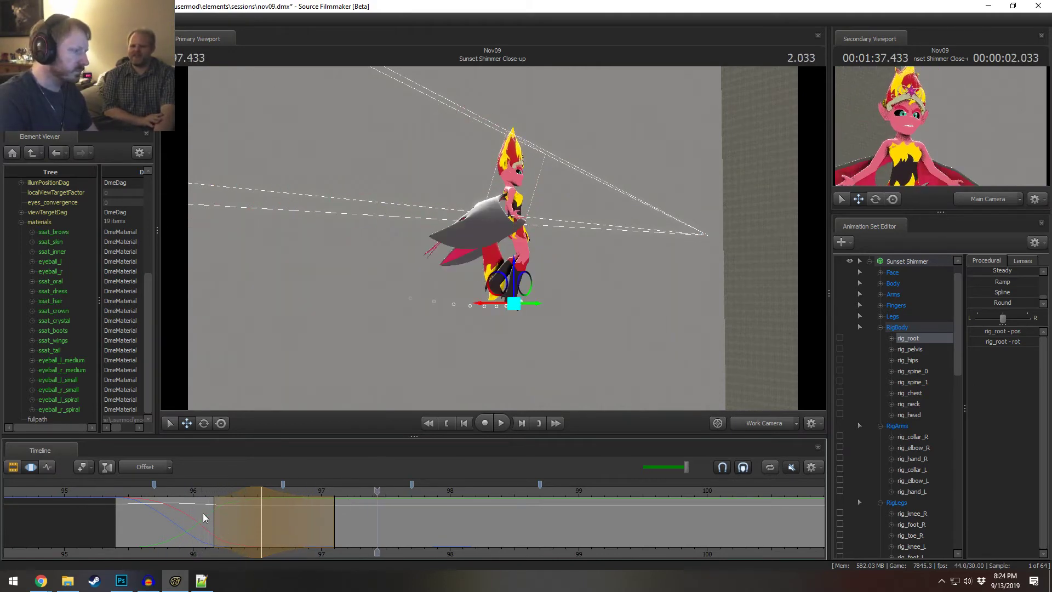
left_click(192, 489)
key("space")
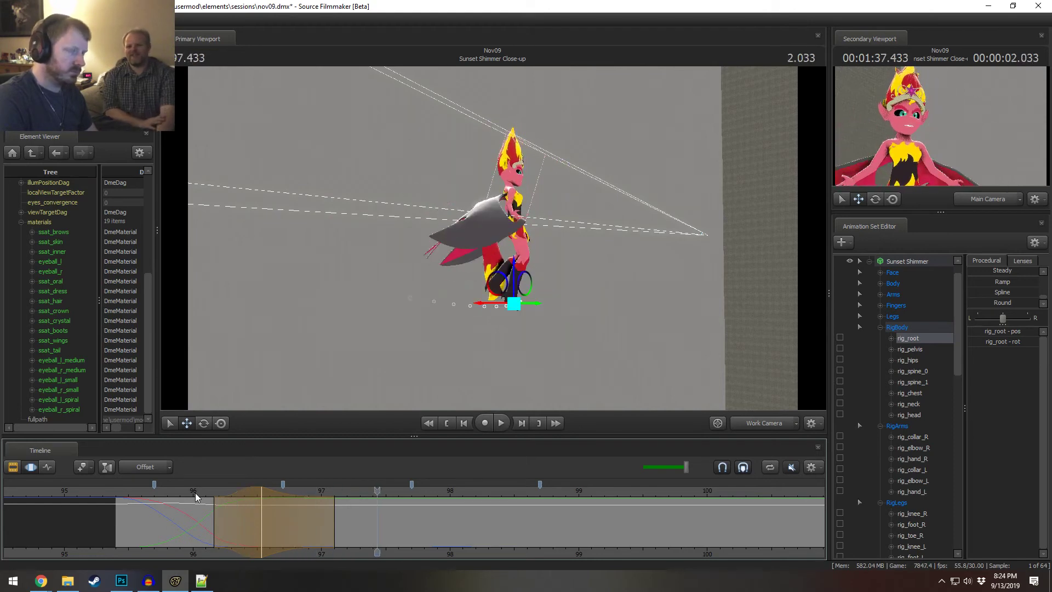
- Shift rig_root slightly farther toward the camera at 1:36.533 and replay the shot
left_click_drag(195, 498, 261, 515)
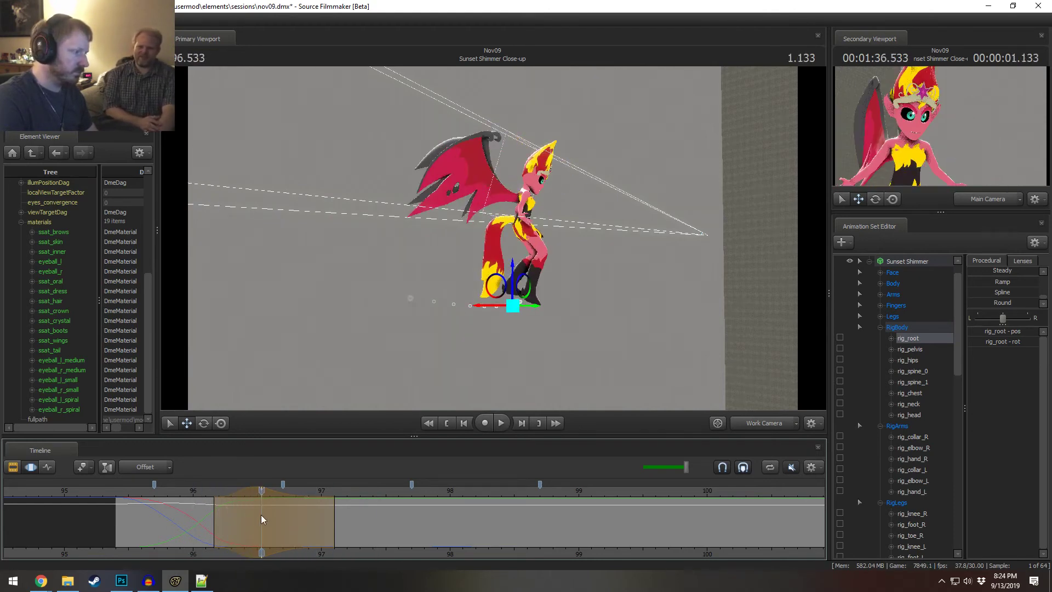
left_click_drag(518, 316, 521, 317)
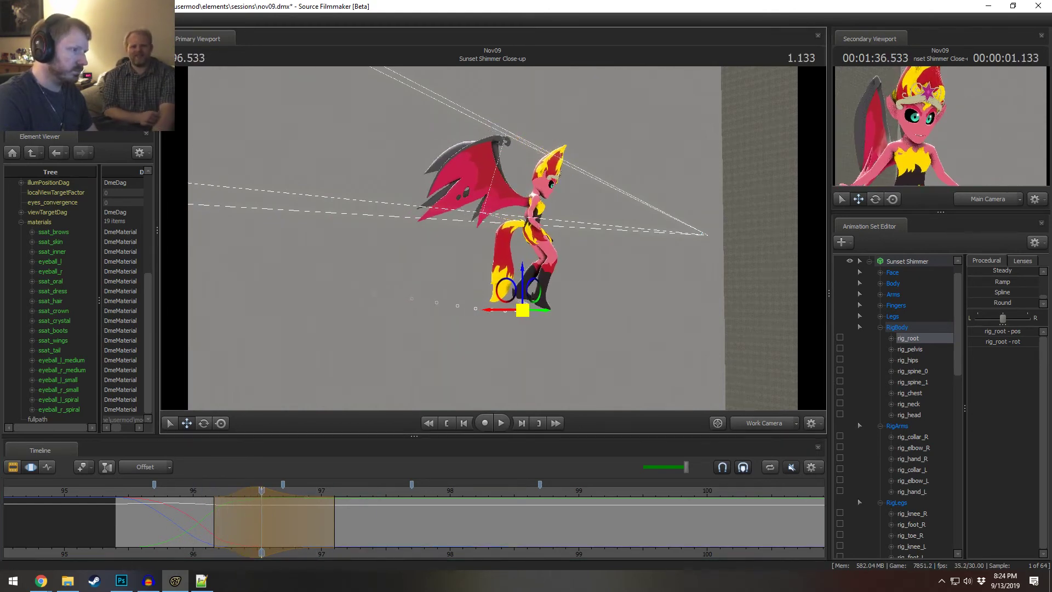
left_click(192, 491)
key("space")
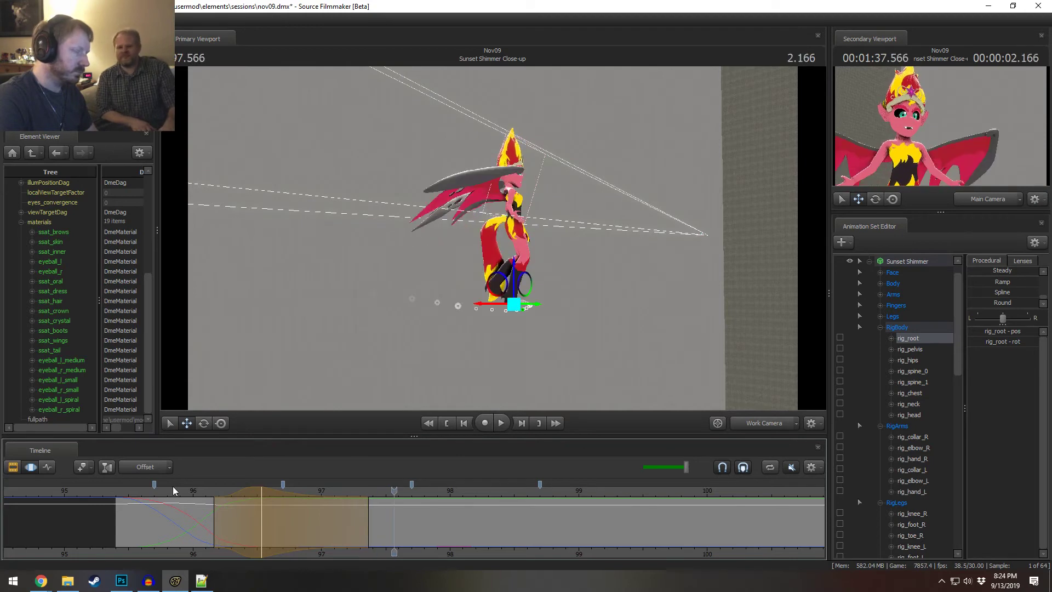
left_click(150, 488)
key("space")
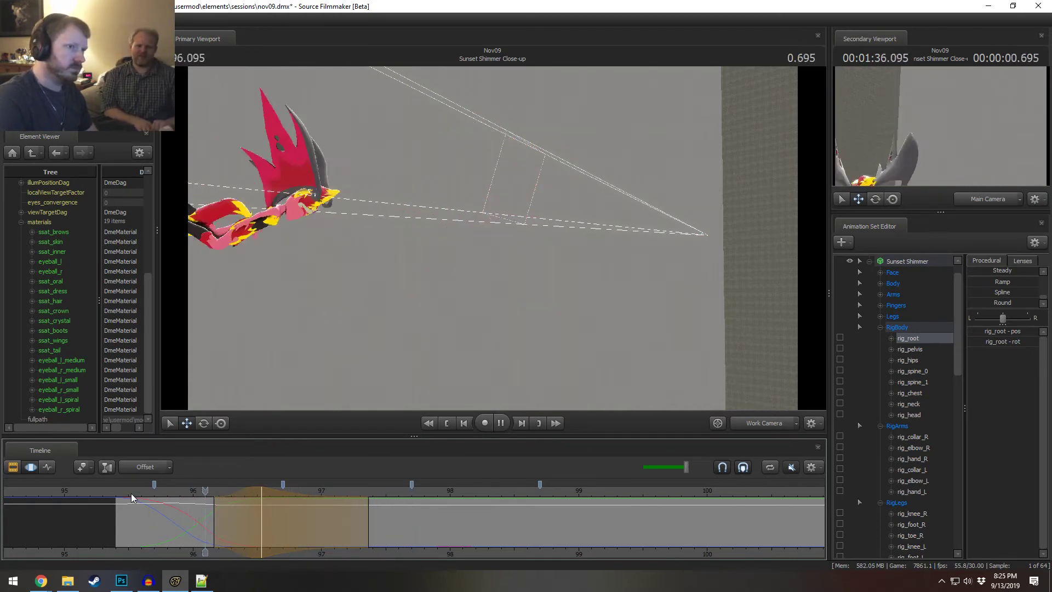
- With a time selection centred on 1:36.100, select rig_foot_L and rig_foot_R together and reposition both feet
left_click(216, 532)
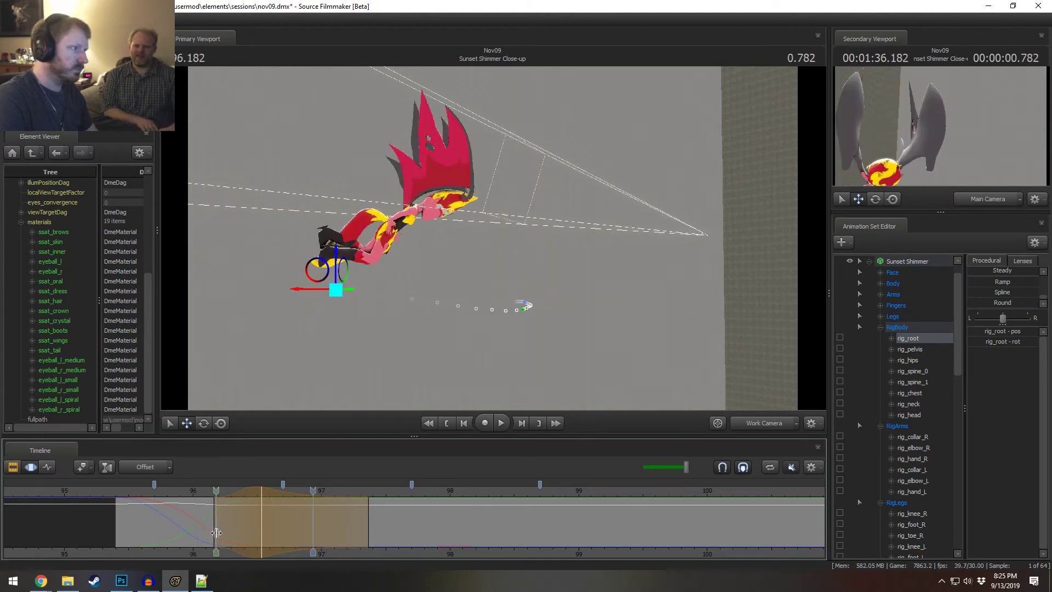
mouse_move(216, 532)
left_mouse_down()
mouse_move(246, 529)
mouse_move(183, 523)
mouse_move(223, 527)
mouse_move(198, 529)
mouse_move(206, 532)
left_mouse_up()
left_click_drag(346, 396, 493, 237)
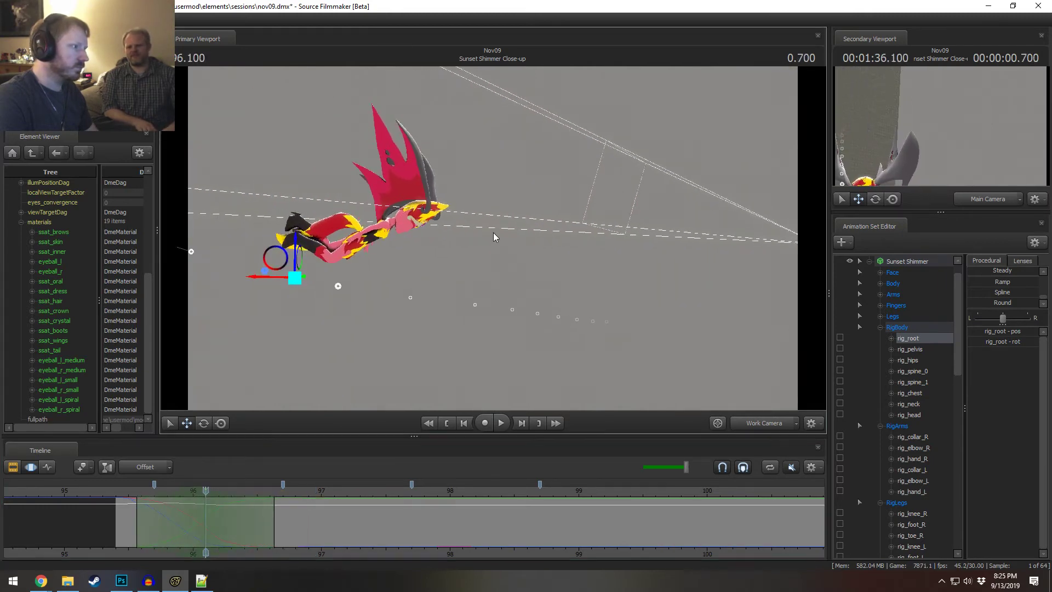
left_click(295, 277)
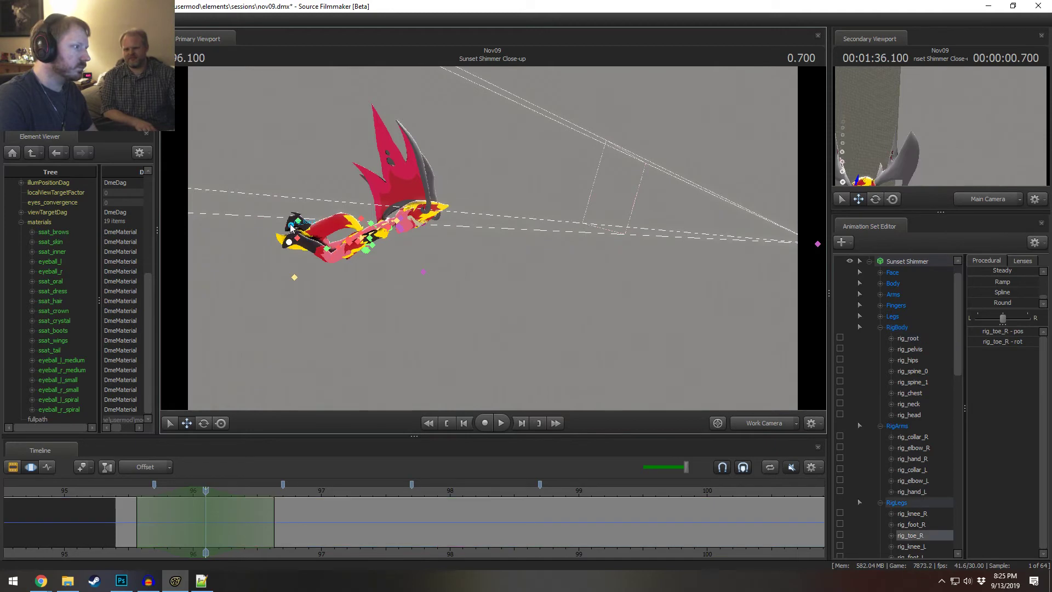
middle_click_drag(323, 247, 493, 258)
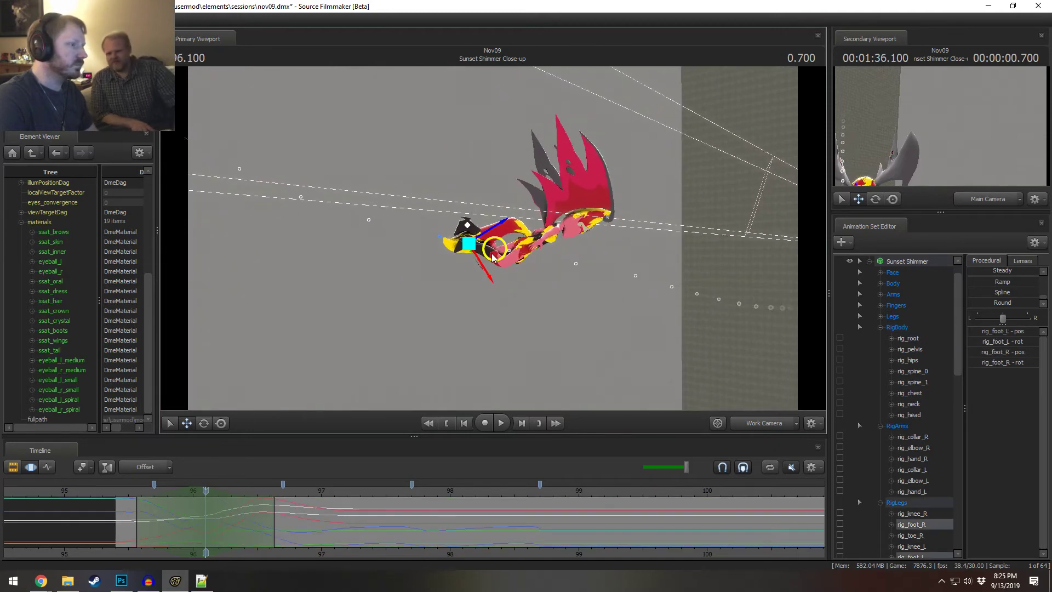
left_click_drag(493, 258, 491, 222)
- Play the fly-in and landing several times from a wide and a close view to check the leg motion
left_click_drag(180, 519, 120, 527)
key("space")
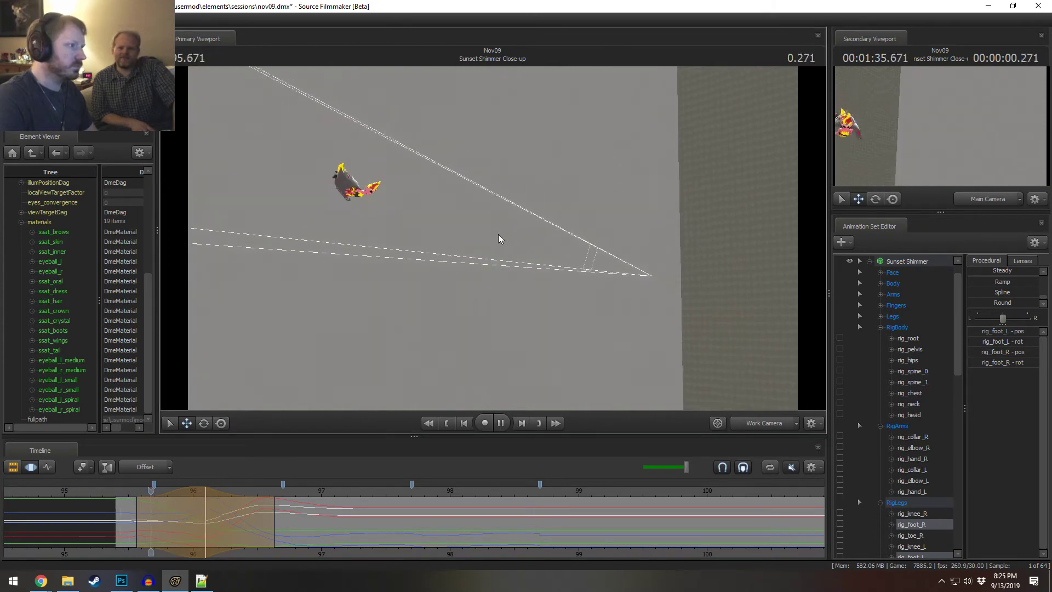
left_click(131, 491)
key("space")
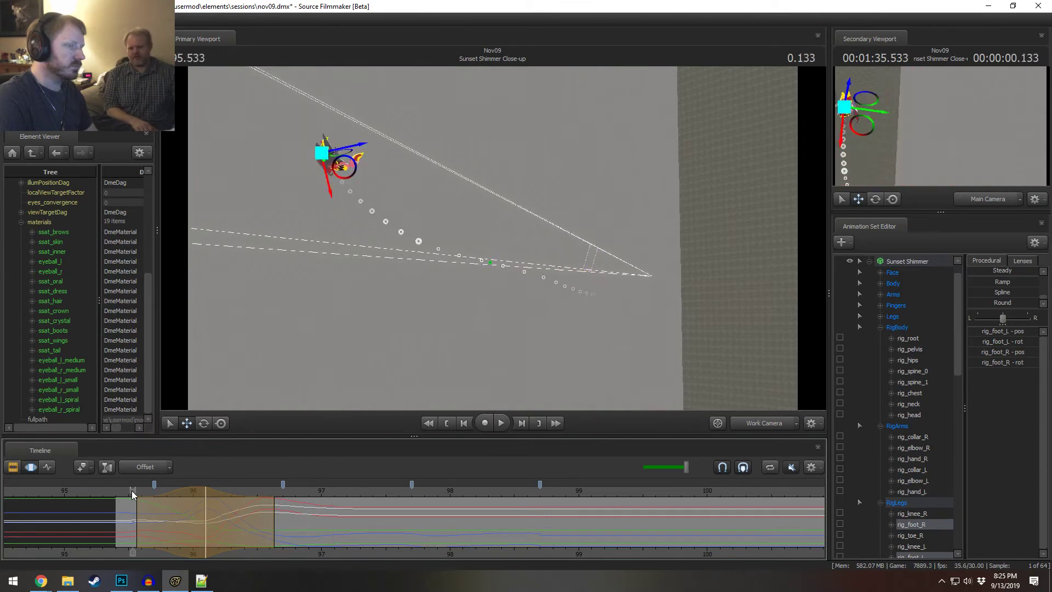
key("space")
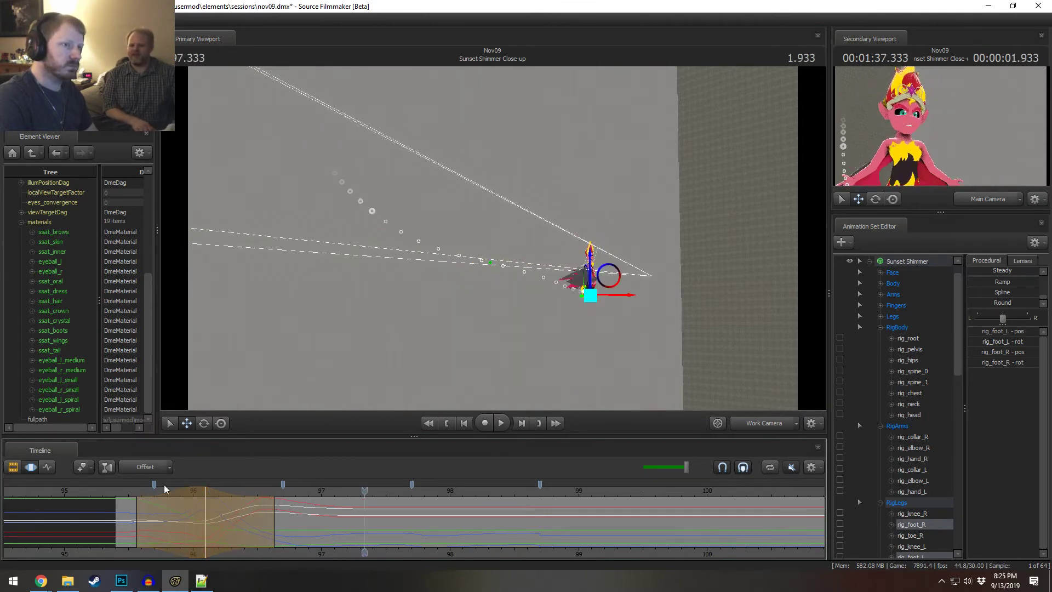
left_click_drag(370, 342, 335, 254)
key("w")
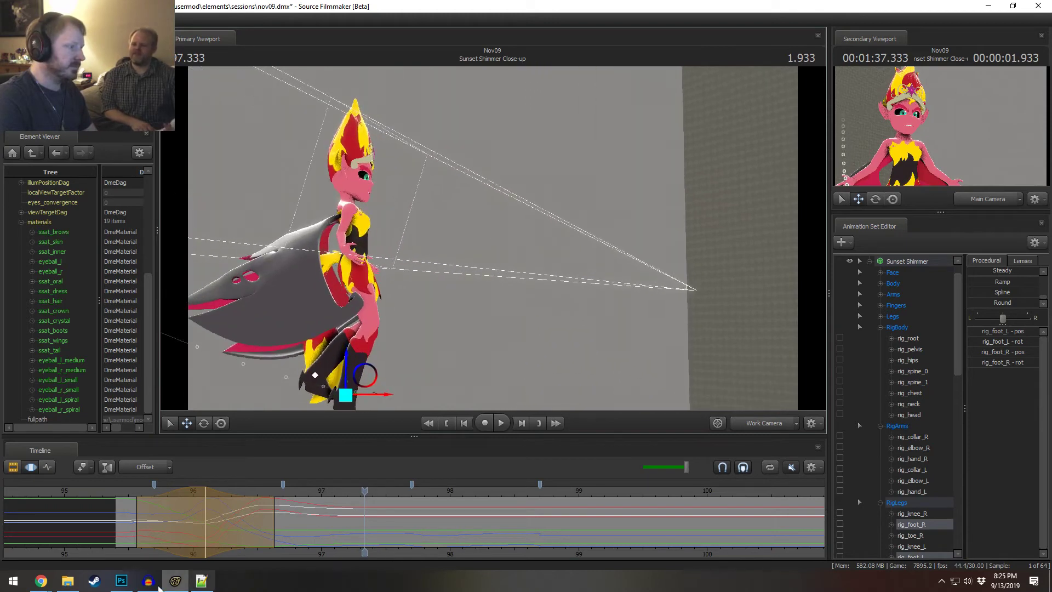
left_click(122, 489)
key("F2")
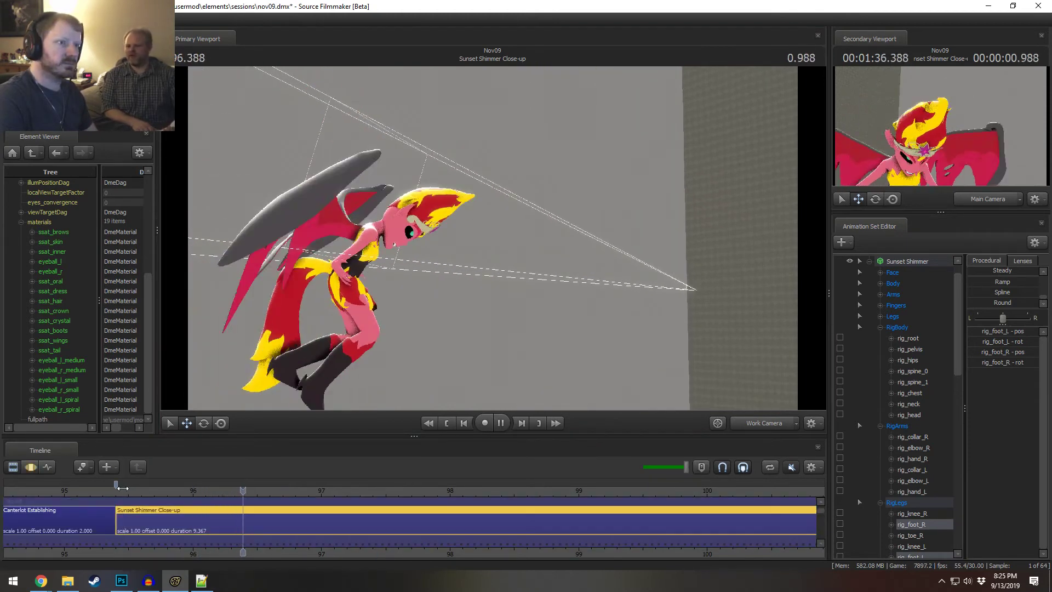
key("space")
key("F3")
- Centre a time selection on 1:36.366 and rotate rig_spine_1 to bend the torso farther forward
left_click(168, 526)
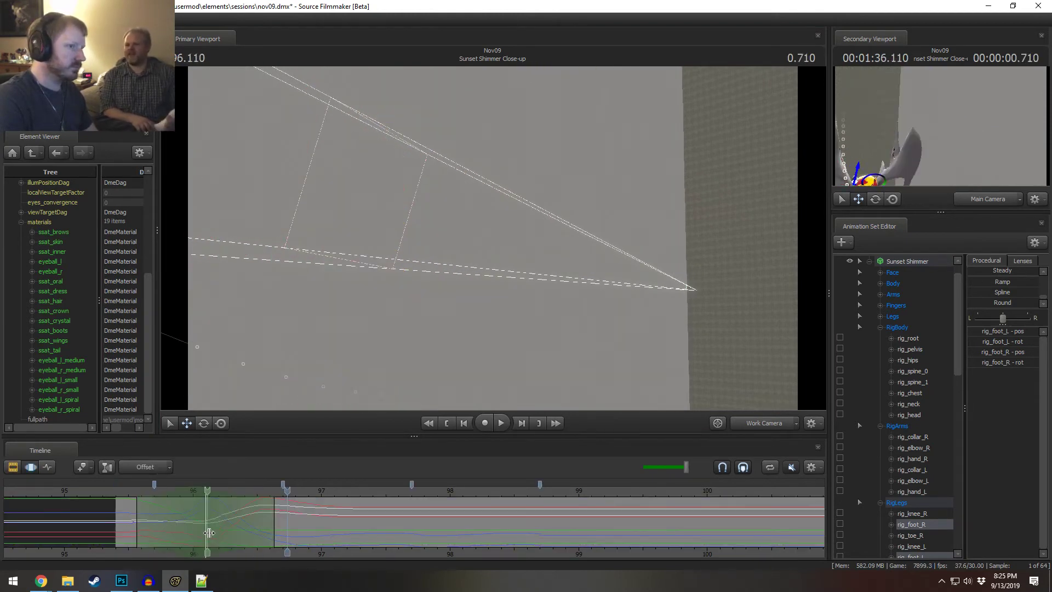
left_click_drag(209, 533, 242, 520)
left_click(343, 252)
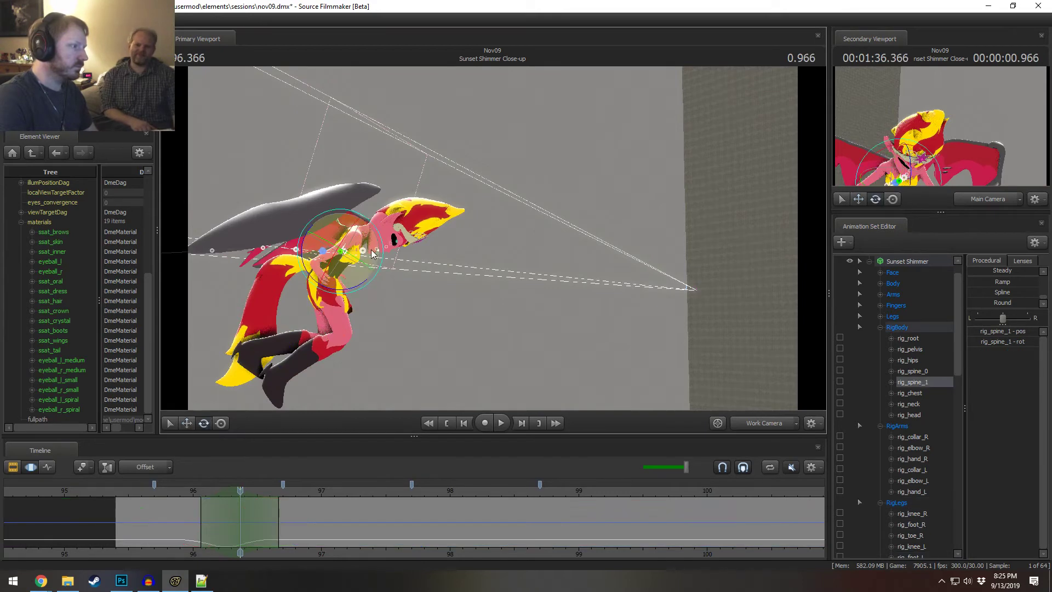
left_click_drag(370, 282, 314, 431)
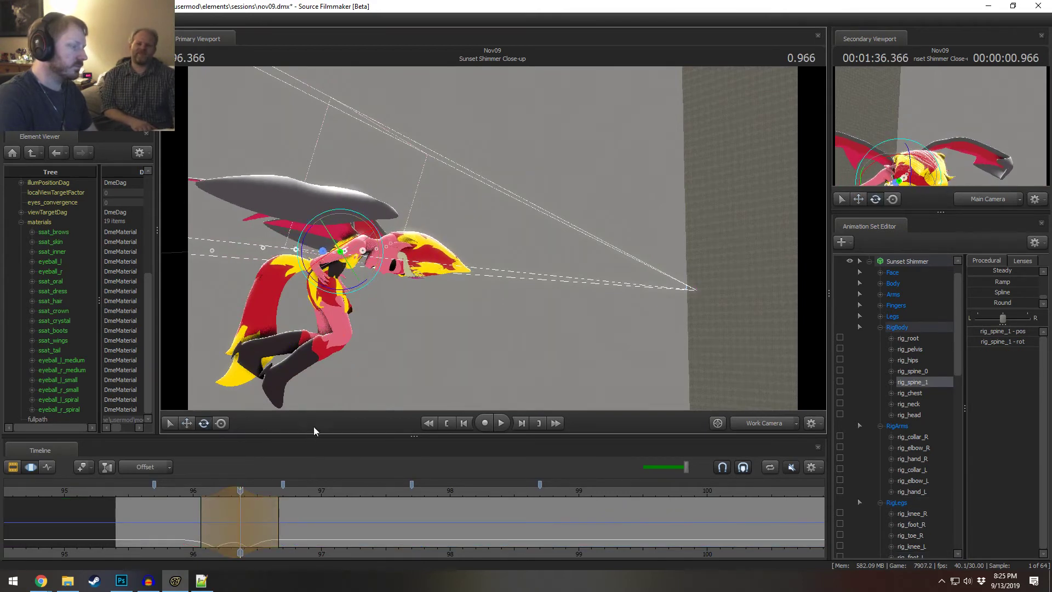
key("space")
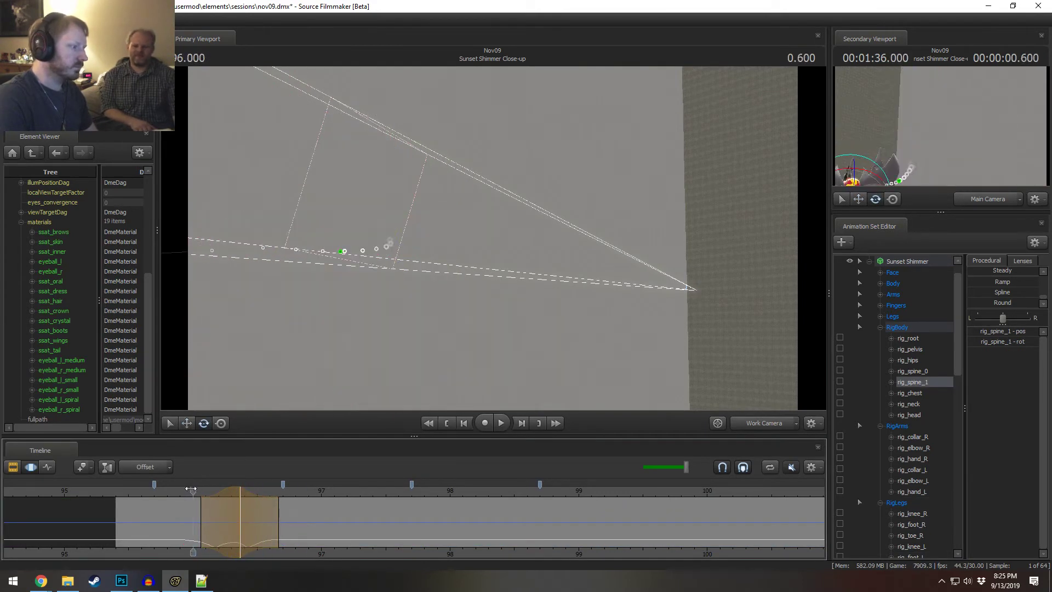
- Shift the time selection earlier to centre the spine bend around 96.2 seconds, and replay the landing
key("space")
left_click_drag(229, 488, 156, 510)
left_click(148, 492)
key("space")
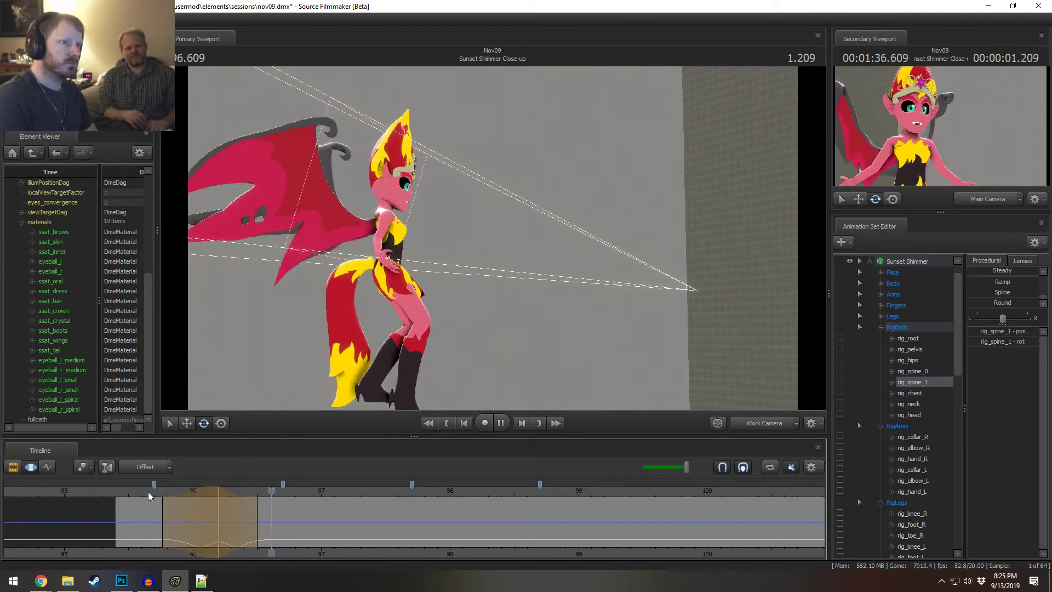
left_click(149, 492)
key("space")
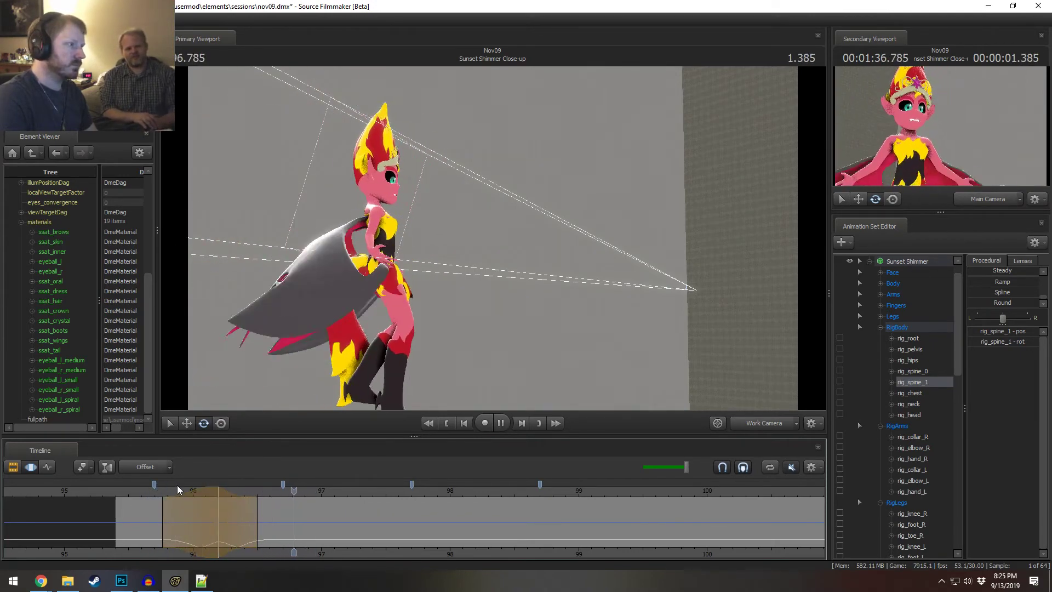
key("space")
- Scrub through the fly-in between about 96.1 and 96.5 seconds to examine the body and arm poses
key("shift")
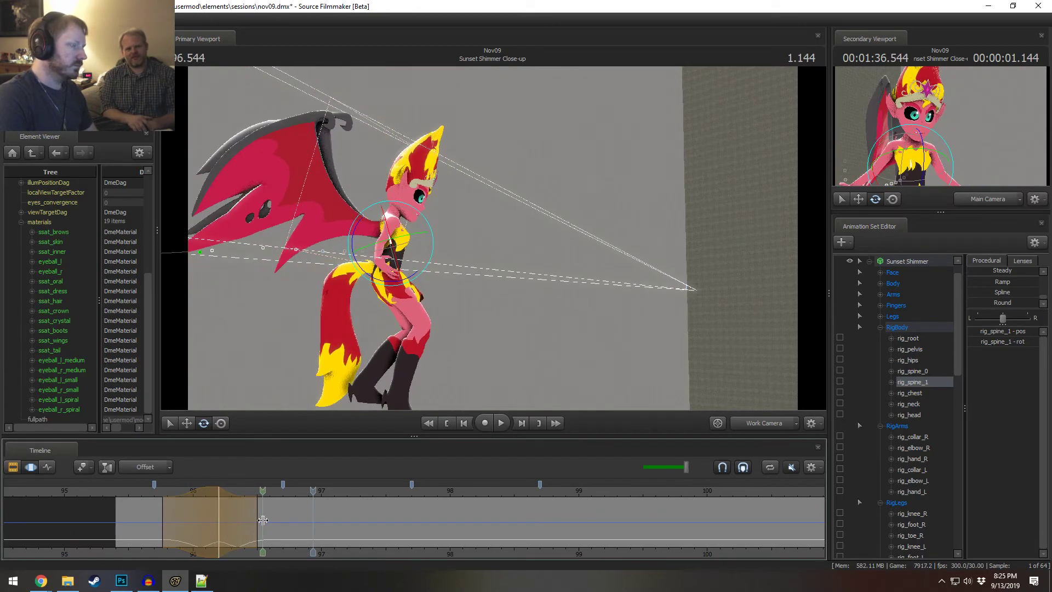
left_click_drag(269, 523, 227, 523)
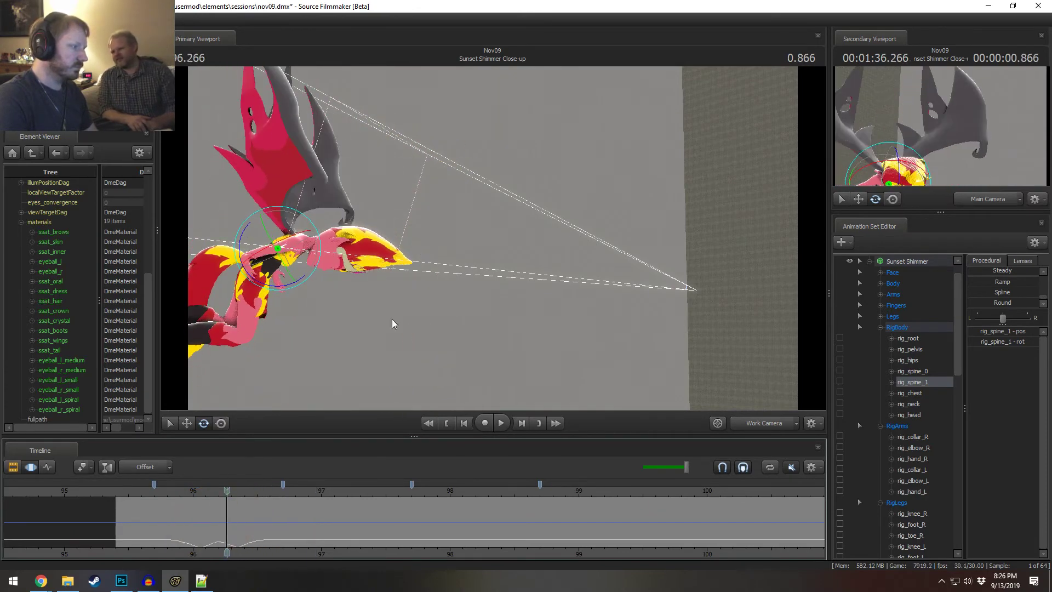
mouse_move(492, 241)
left_mouse_down()
mouse_move(460, 235)
mouse_move(505, 250)
left_mouse_up()
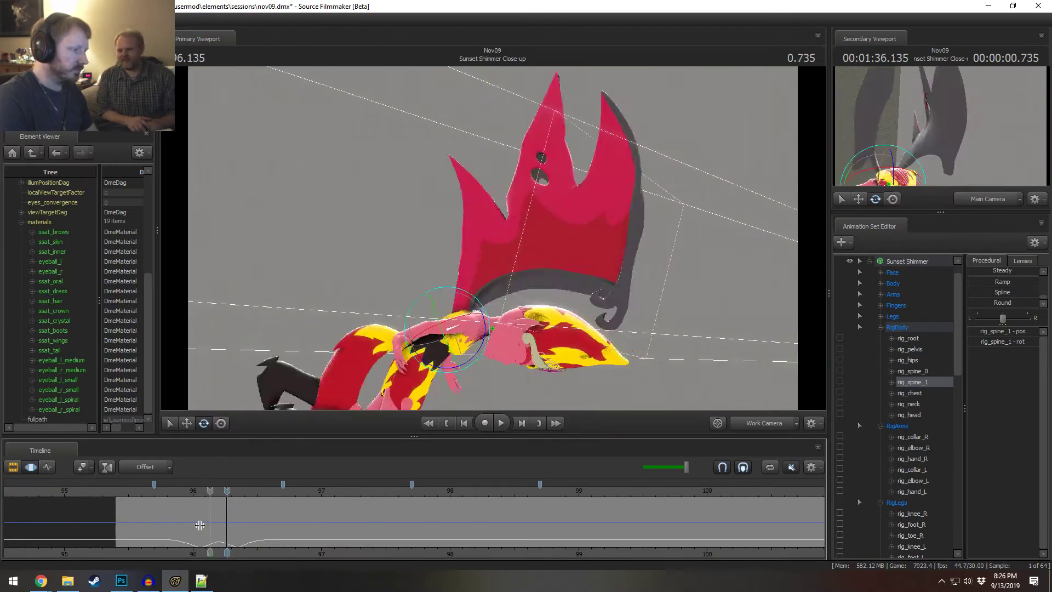
left_click_drag(206, 539, 260, 552, "shift")
left_click_drag(402, 291, 490, 239)
- Select rig_hand_R, place a time selection around 1:36.233, and move the right hand closer to the body
left_click(416, 279)
key("e")
left_click_drag(408, 274, 473, 316)
left_click_drag(163, 525, 223, 534)
key("Escape")
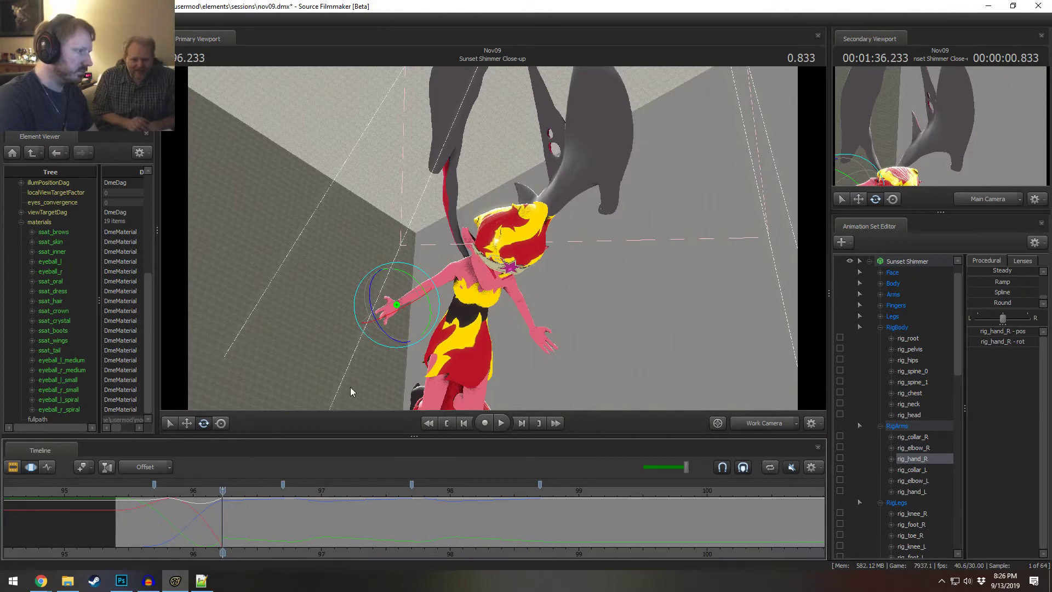
left_click_drag(431, 355, 492, 237, "alt")
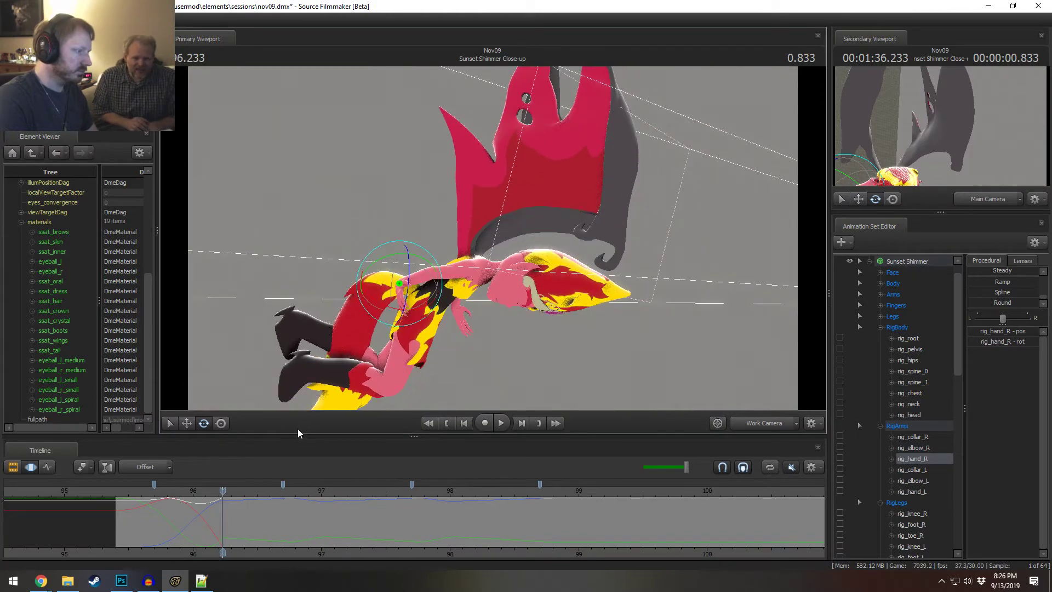
left_click_drag(216, 525, 222, 524)
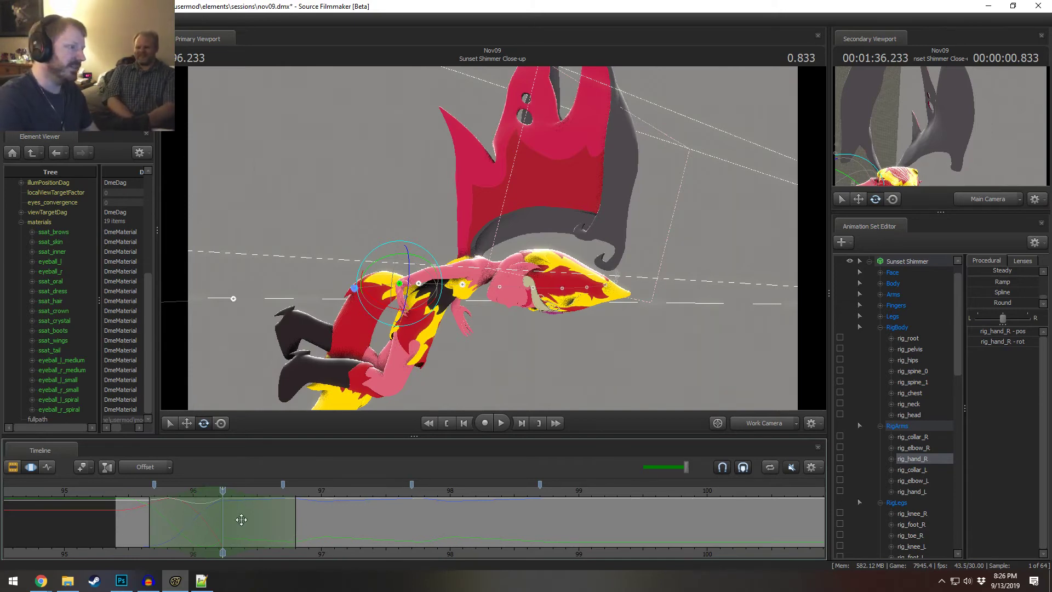
left_click_drag(431, 321, 491, 240)
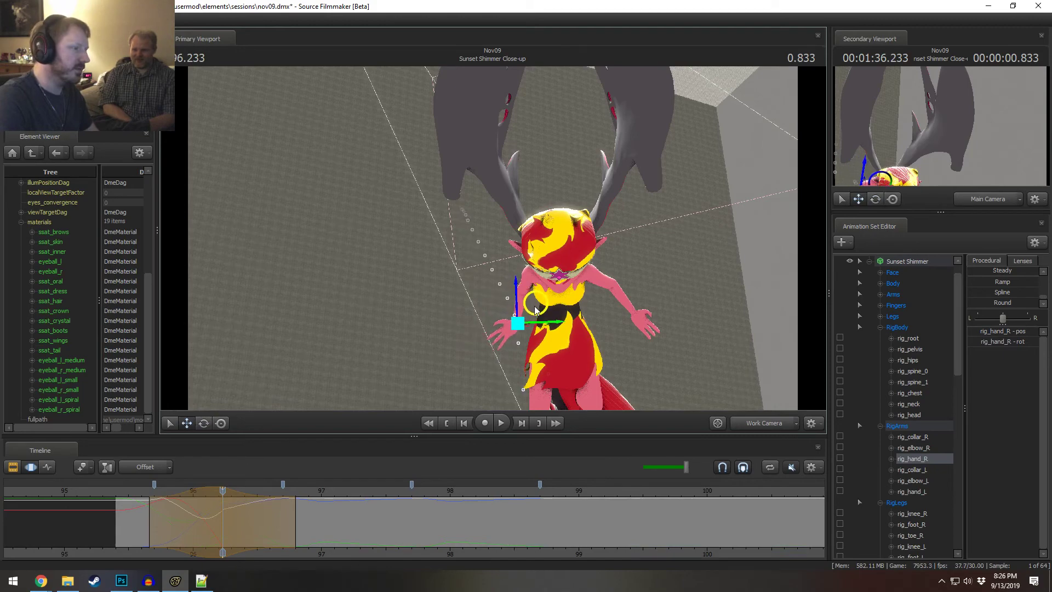
- Rotate rig_hand_R around 1:36.233 so the right hand lies naturally beside the body
left_click_drag(518, 350, 432, 321)
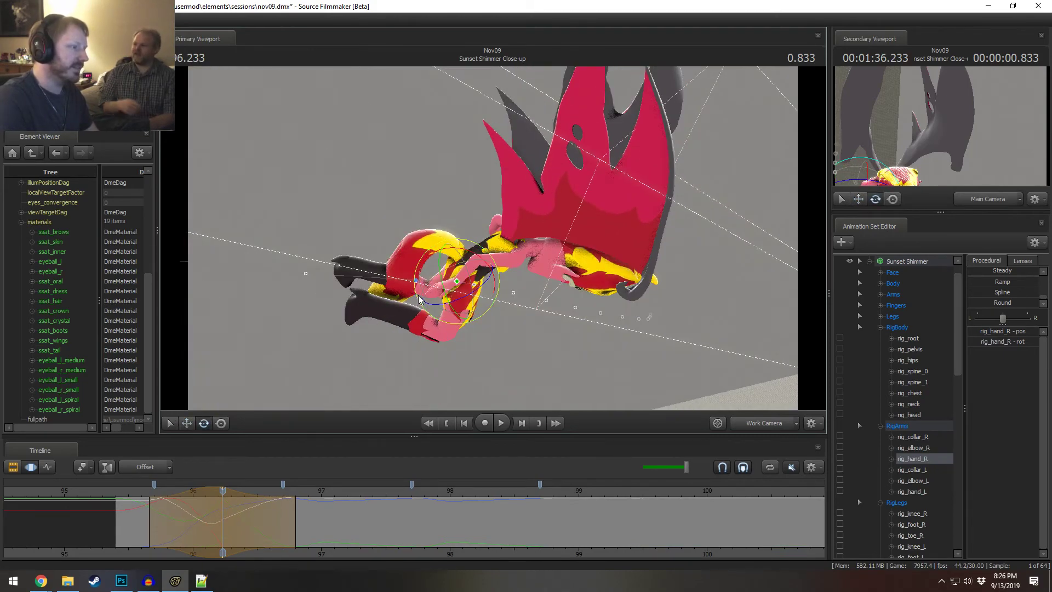
left_click_drag(473, 282, 458, 251, "alt")
left_click_drag(186, 526, 261, 538)
key("Up")
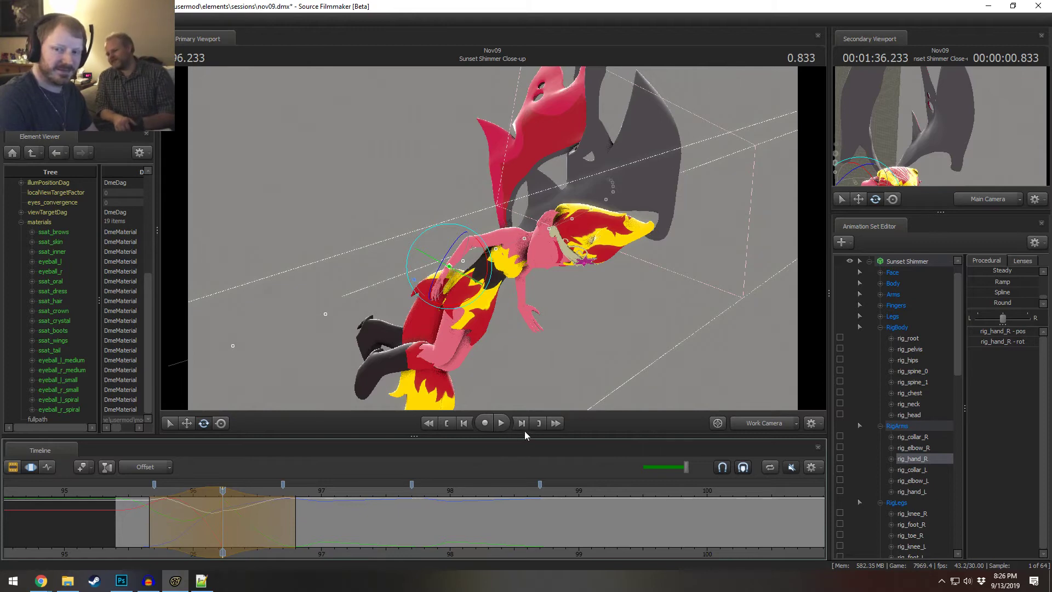
- Scrub between about 96.2 and 96.7 seconds to examine the right arm's motion, and restore the time selection around 1:36.233
left_click_drag(570, 394, 421, 386, "alt")
left_click_drag(223, 548, 285, 541)
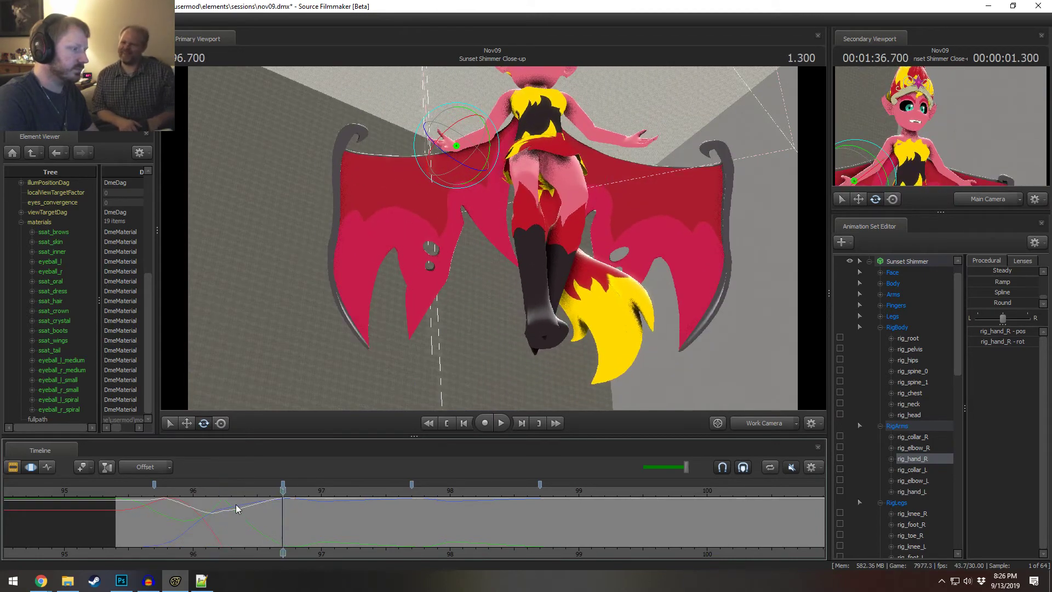
key("ctrl+z")
left_click_drag(208, 507, 224, 527)
left_click_drag(571, 309, 588, 296, "alt")
key("ctrl+z")
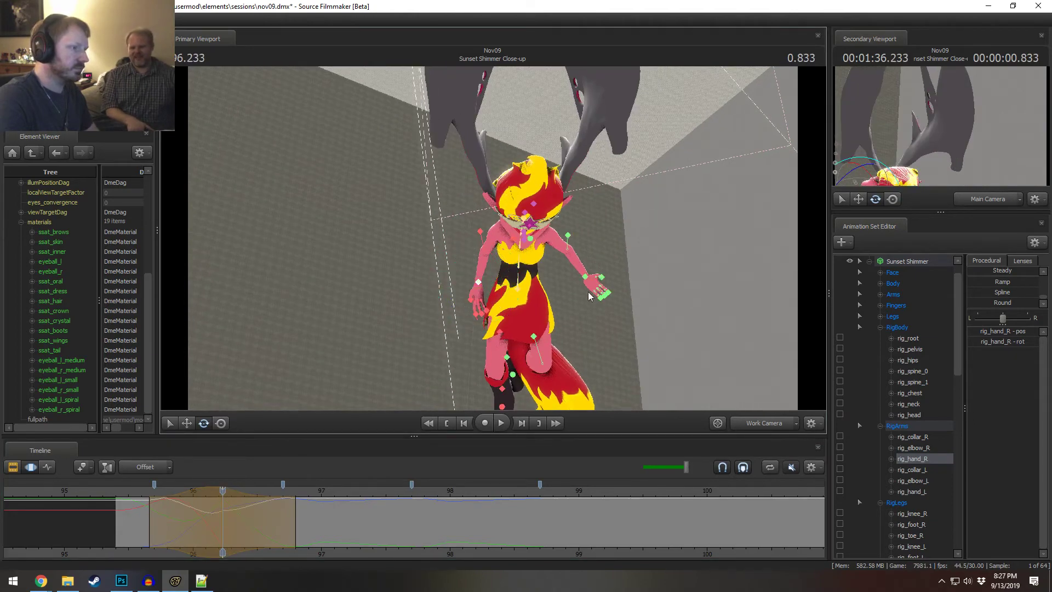
- Select rig_hand_L, then move and rotate the left hand in against the body around 1:36.233
left_click(588, 278)
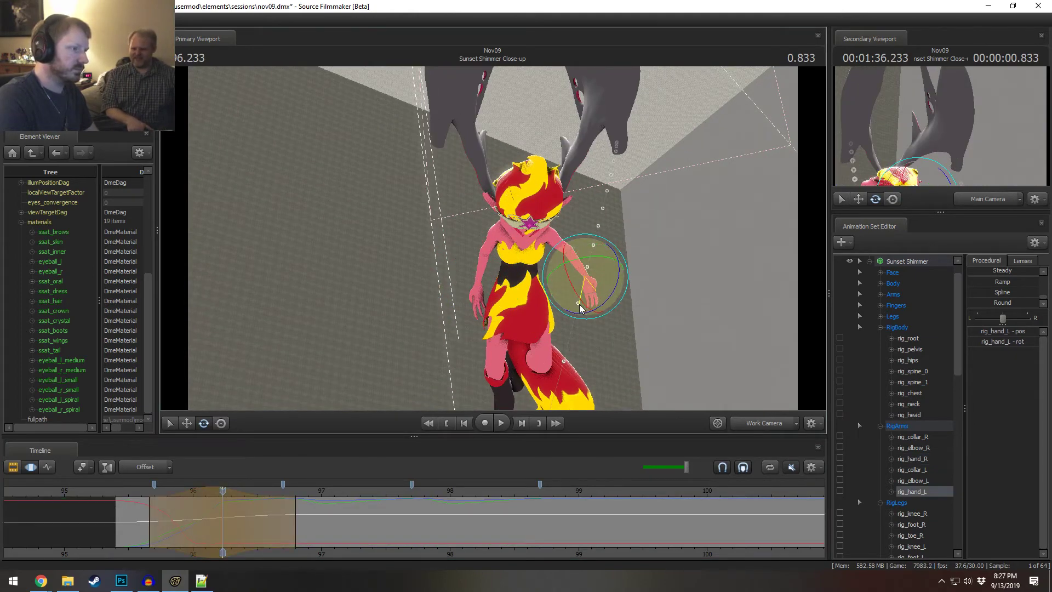
left_click_drag(591, 294, 539, 319, "alt")
key("w")
key("e")
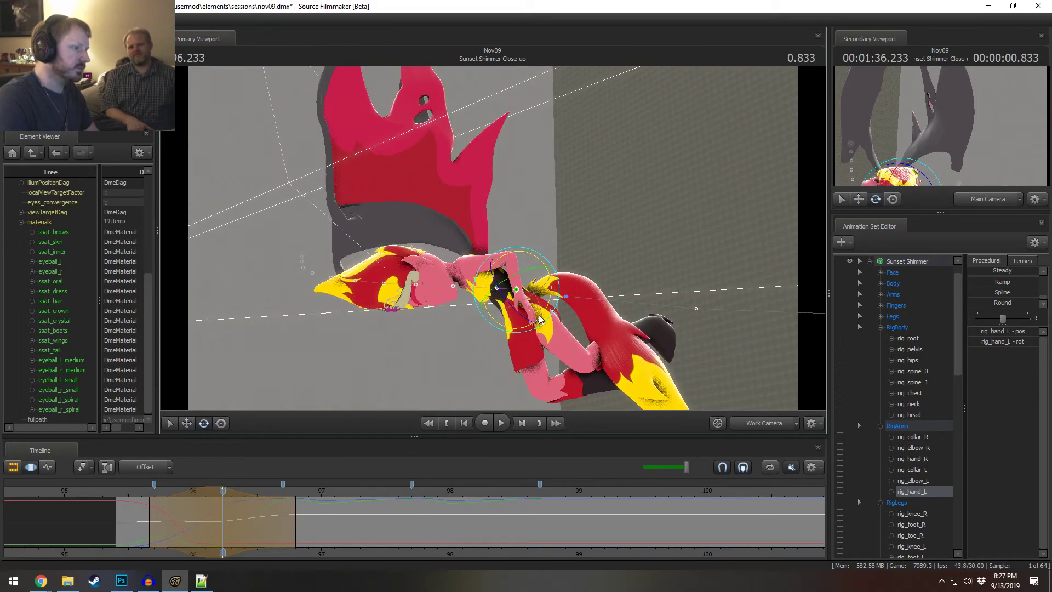
mouse_move(509, 264)
left_mouse_down()
mouse_move(513, 277)
mouse_move(533, 279)
mouse_move(506, 267)
left_mouse_up()
key("e")
key("w")
key("e")
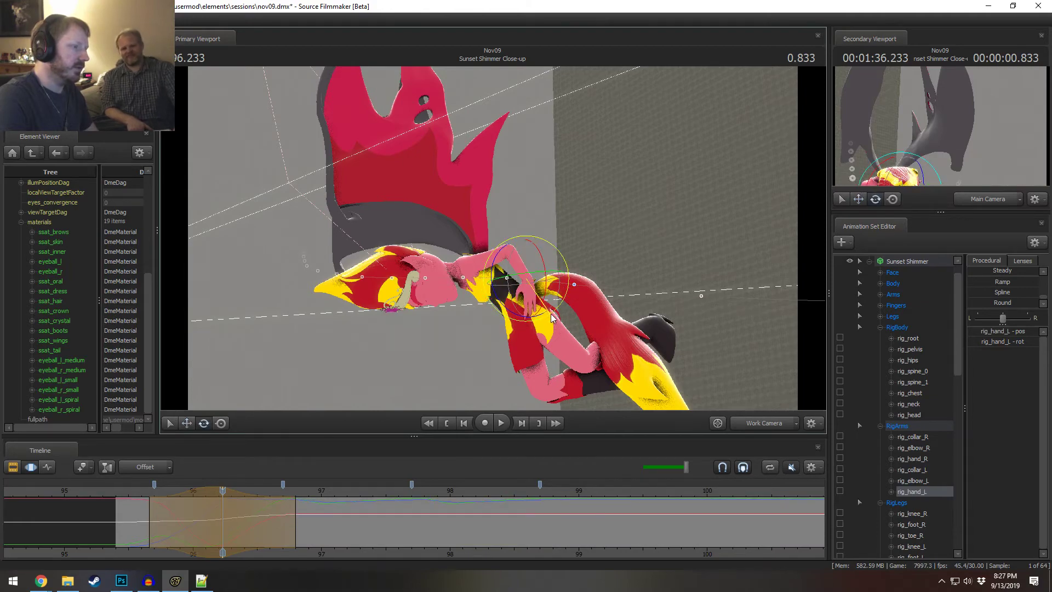
left_click_drag(551, 316, 474, 290)
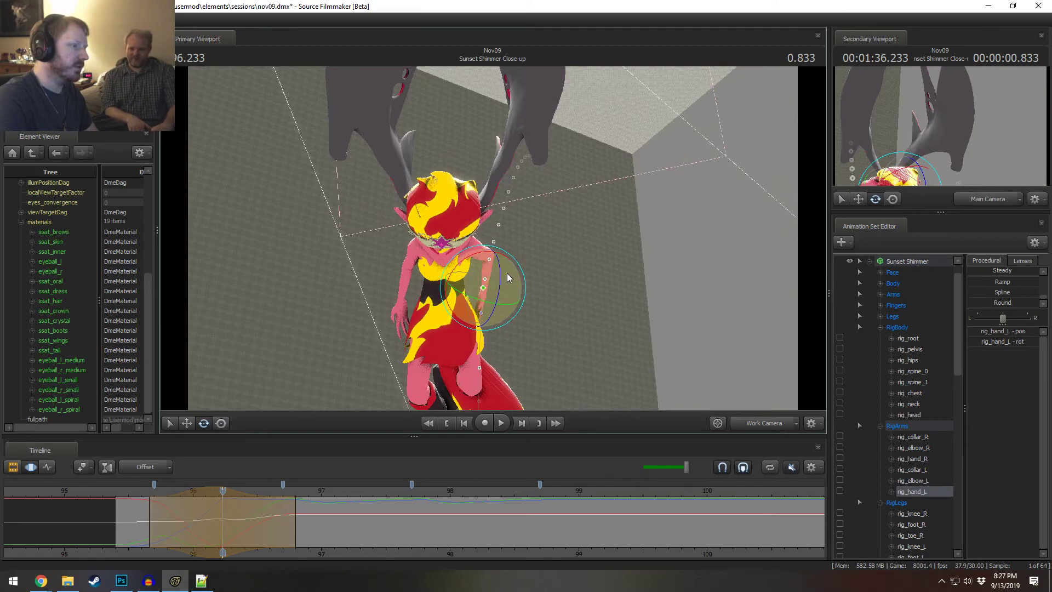
- Reselect rig_hand_R and refine the right hand's rotation in the time selection around 1:36.233
left_click(400, 306, "ctrl")
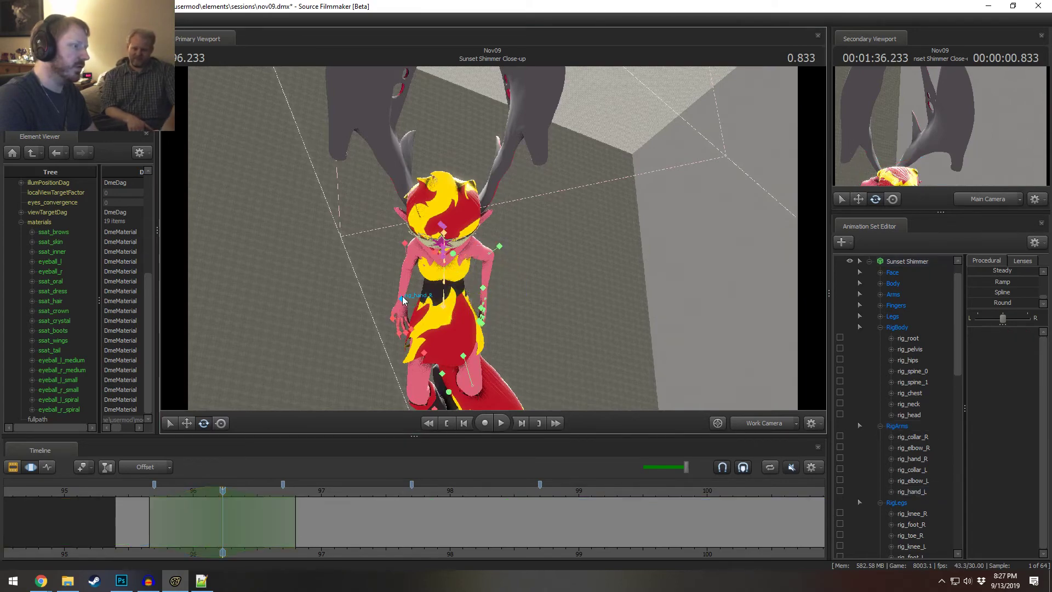
left_click_drag(400, 305, 493, 241, "alt")
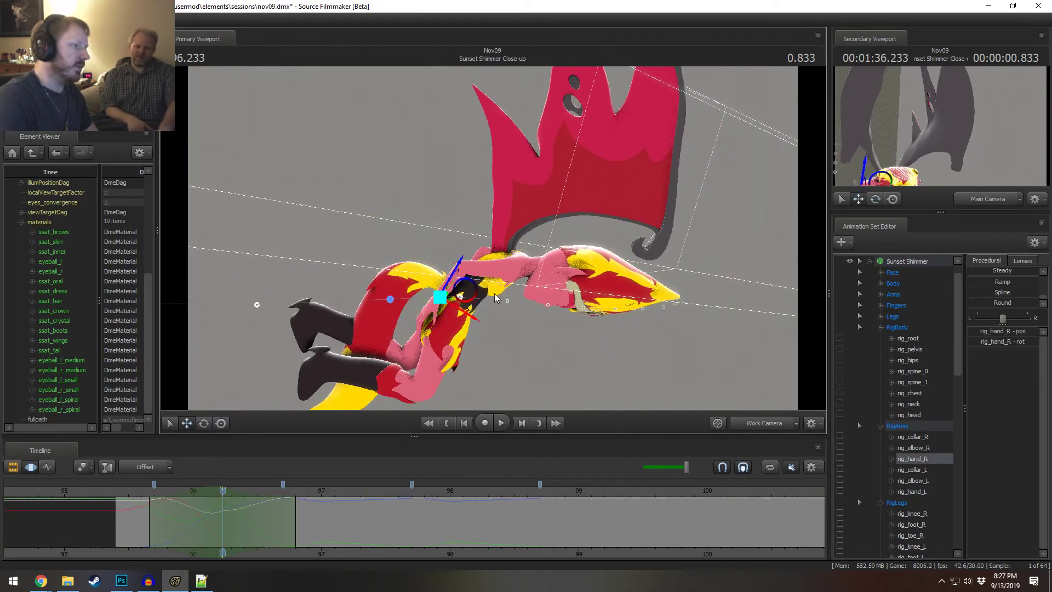
left_click_drag(495, 297, 471, 282, "alt")
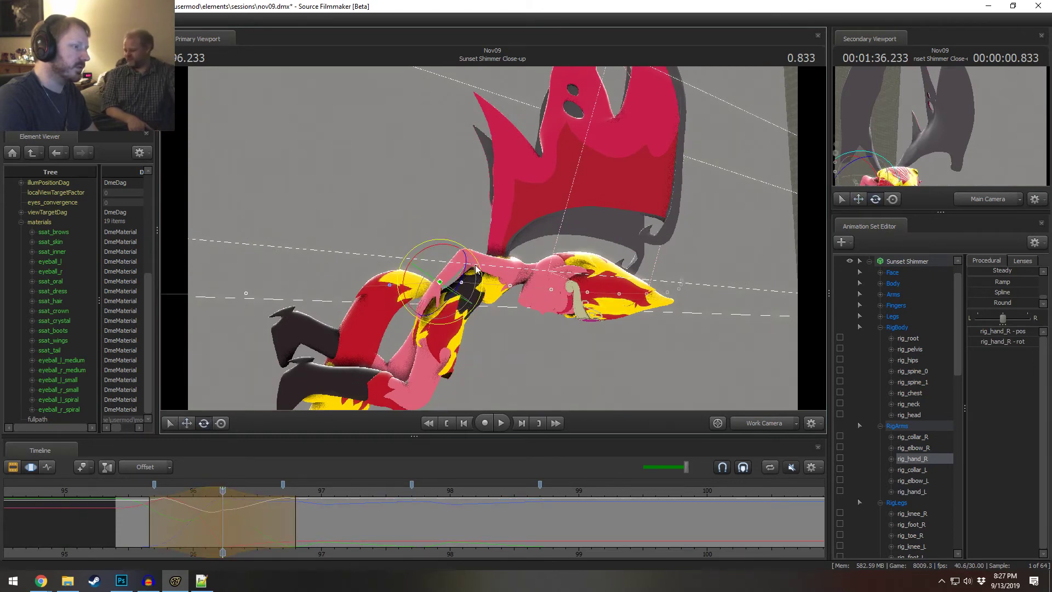
- Switch the primary viewport to the Main Camera and replay the fly-in and landing from the shot's start
key("space")
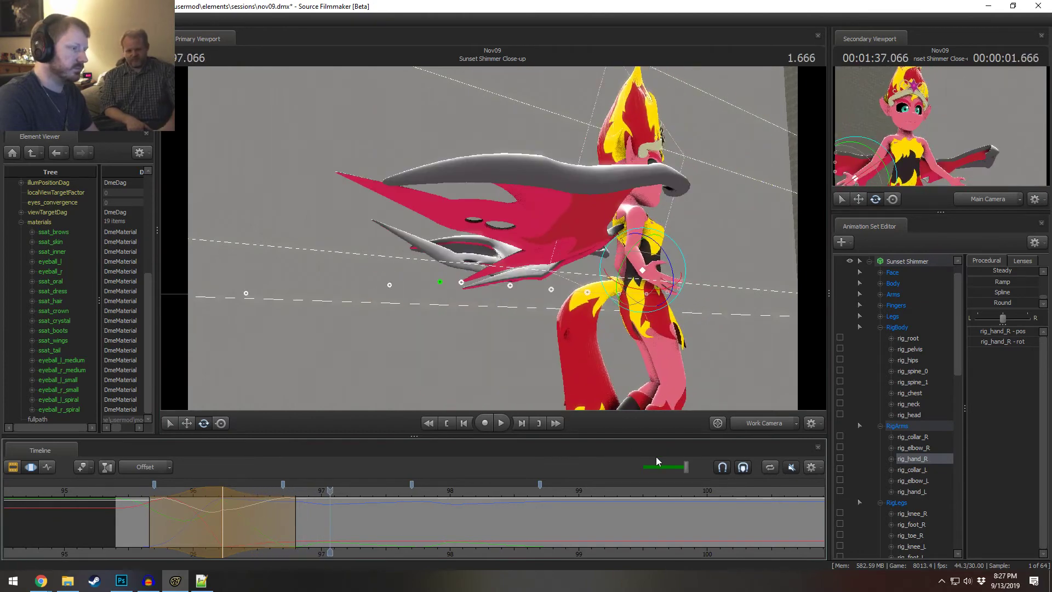
left_click_drag(593, 280, 509, 325, "alt")
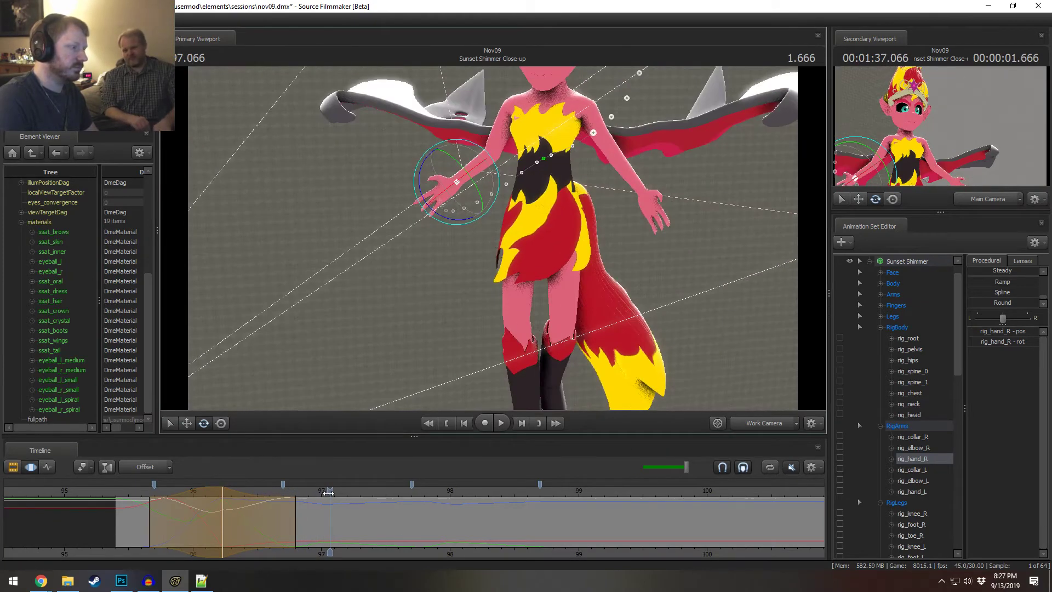
left_click_drag(328, 494, 201, 502)
left_click(772, 421)
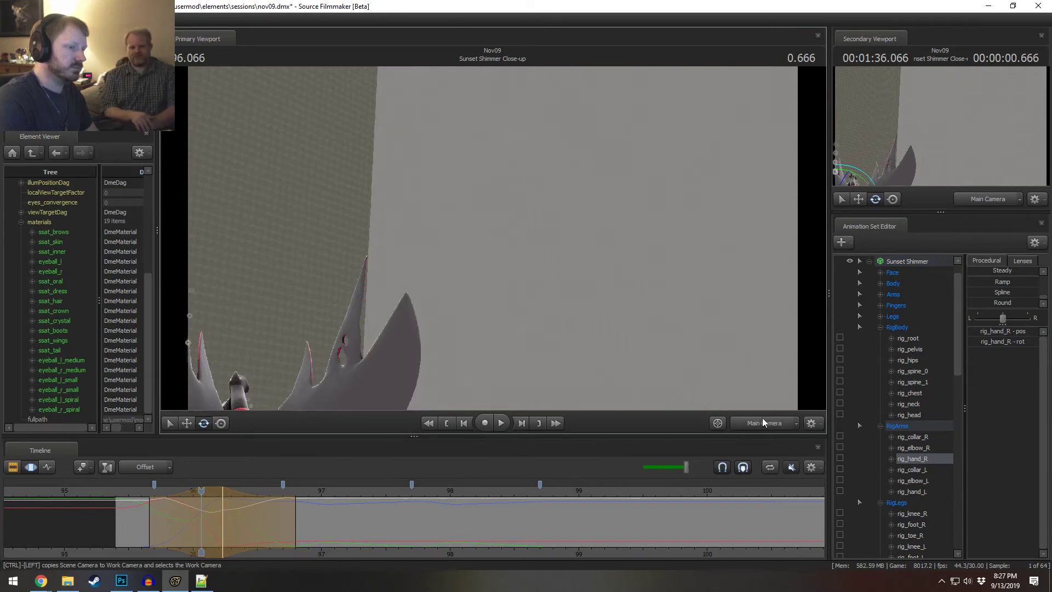
left_click(764, 421)
left_click(773, 436)
left_click(773, 424)
left_click_drag(201, 492, 123, 496)
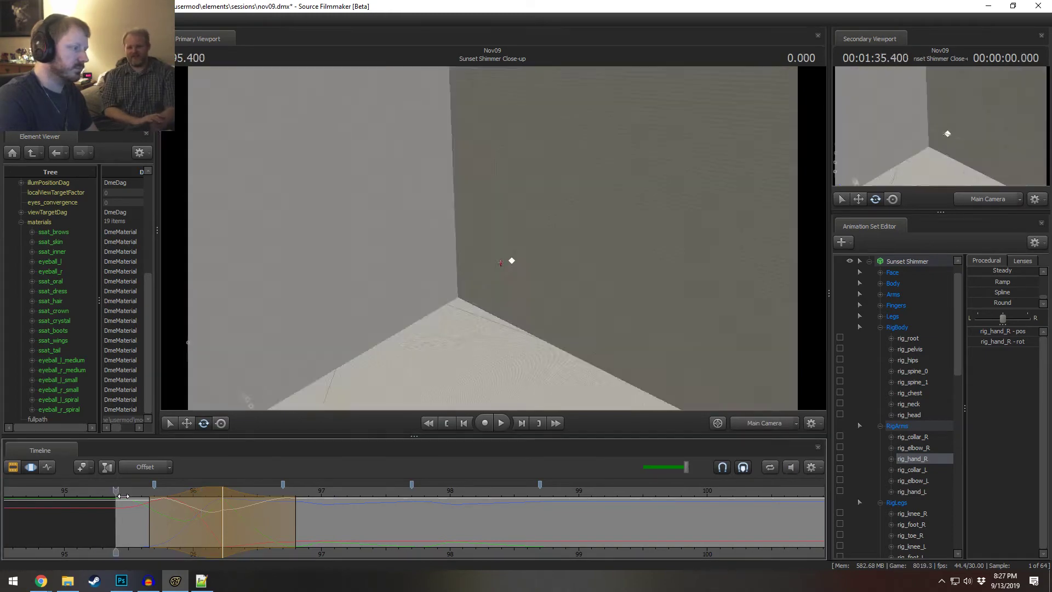
key("space")
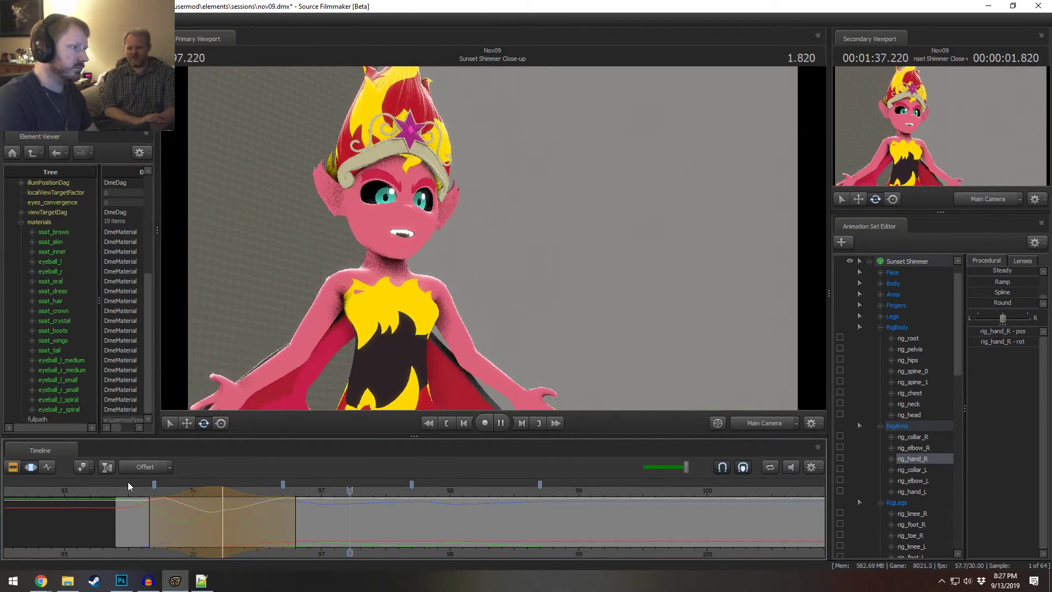
key("space")
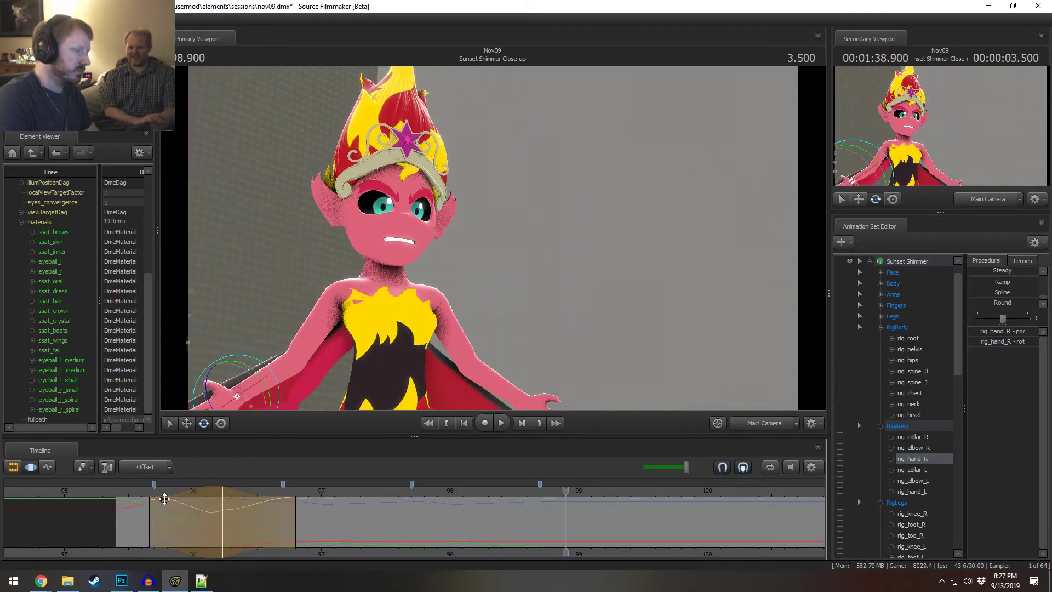
key("space")
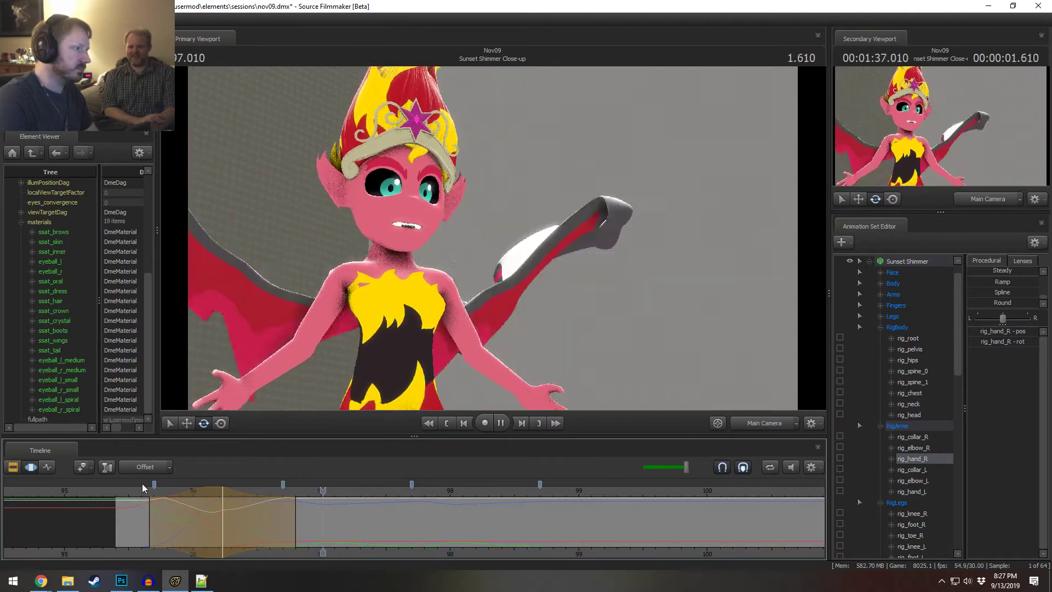
- Select all of Sunset Shimmer's controls except the upperlip and brow sliders, and shift their whole animation about 0.4 seconds earlier
mouse_move(142, 483)
left_mouse_down()
mouse_move(90, 521)
mouse_move(275, 541)
left_mouse_up()
left_click(901, 262)
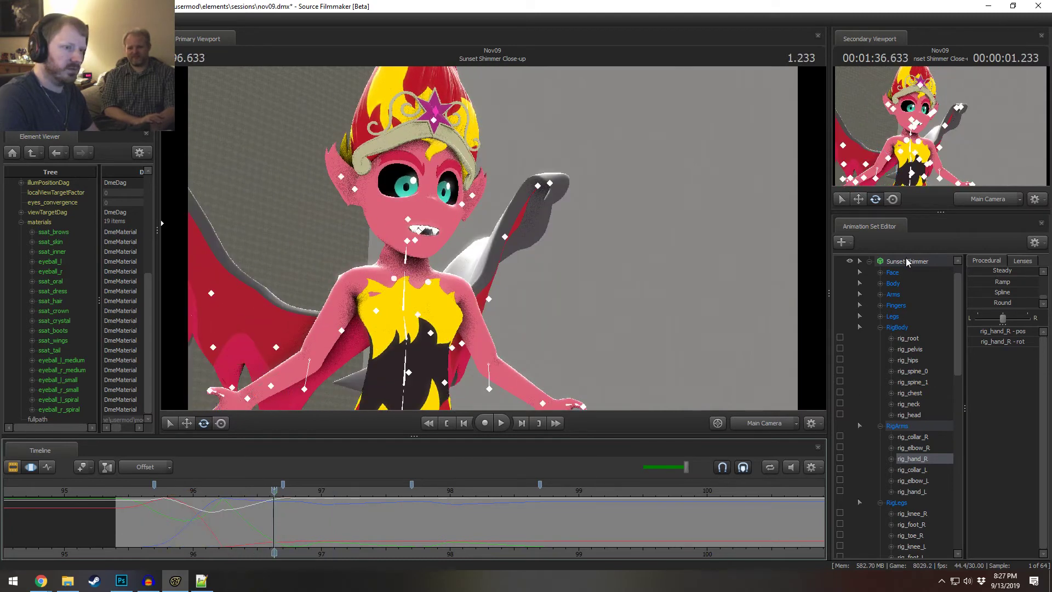
key("ctrl+a")
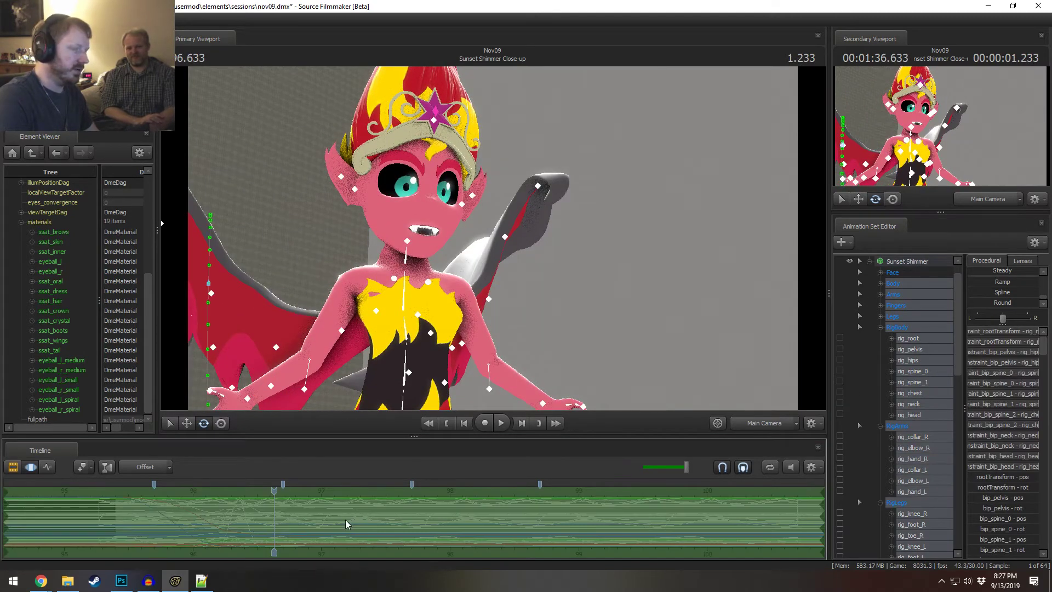
scroll(904, 481, "down", 10)
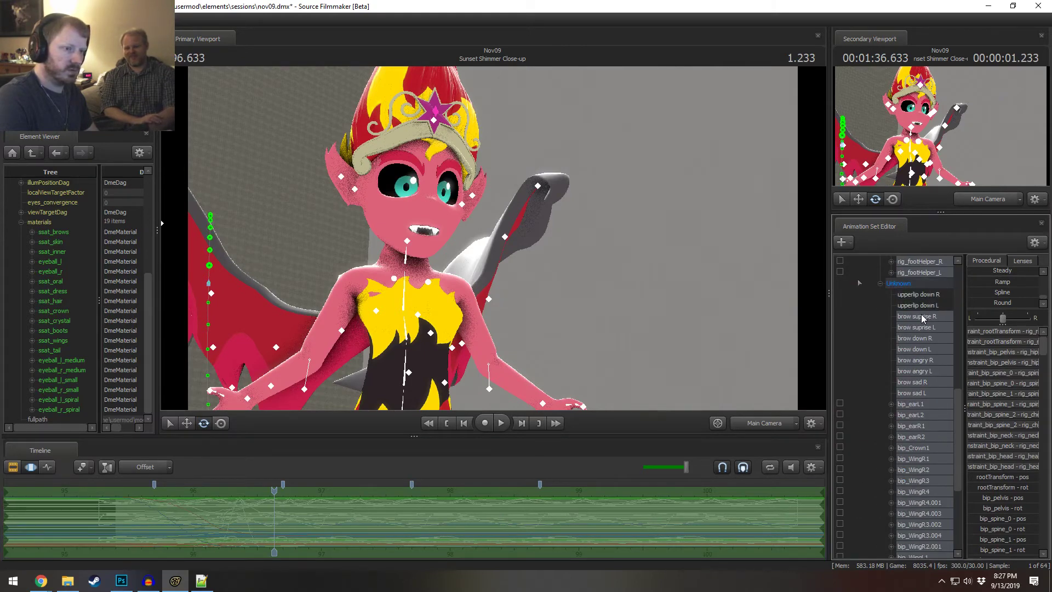
left_click(921, 341, "ctrl")
left_click(921, 351, "ctrl")
left_click(918, 369, "ctrl")
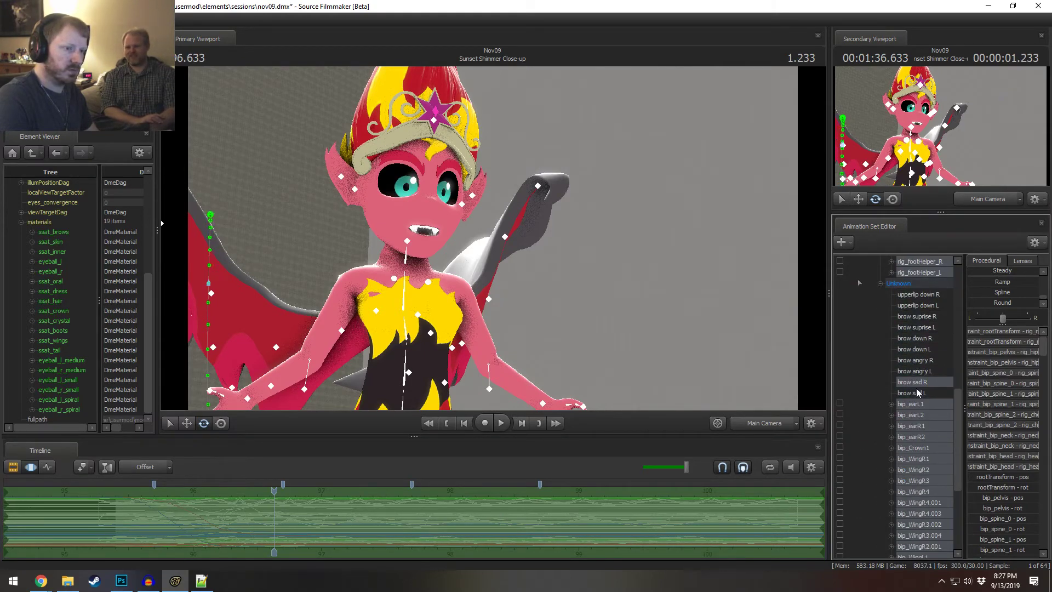
left_click(918, 383, "ctrl")
key("ctrl")
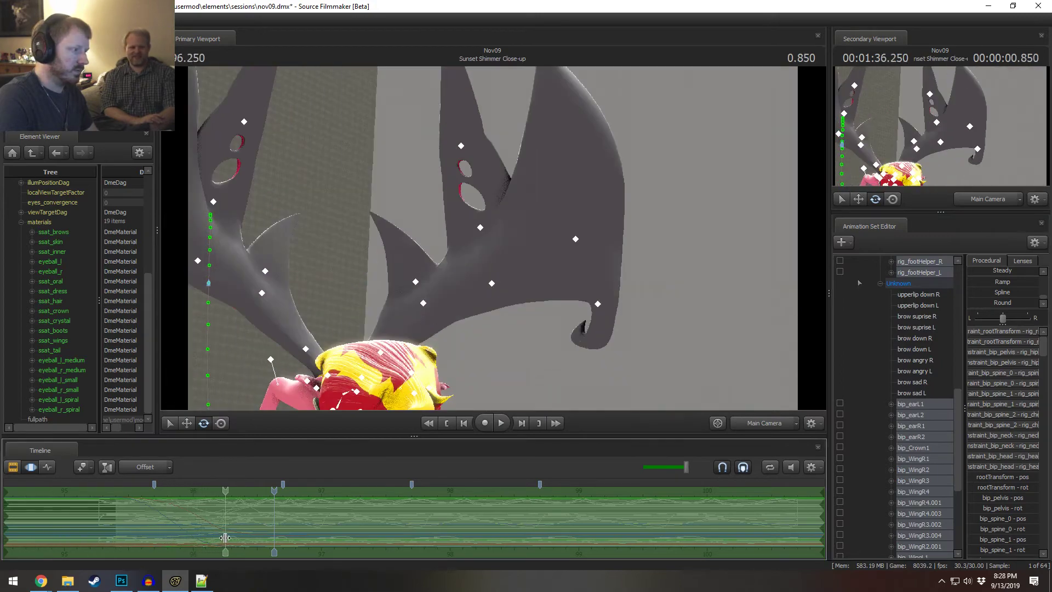
mouse_move(189, 528)
left_mouse_down()
mouse_move(118, 530)
mouse_move(275, 531)
mouse_move(137, 531)
mouse_move(181, 527)
left_mouse_up()
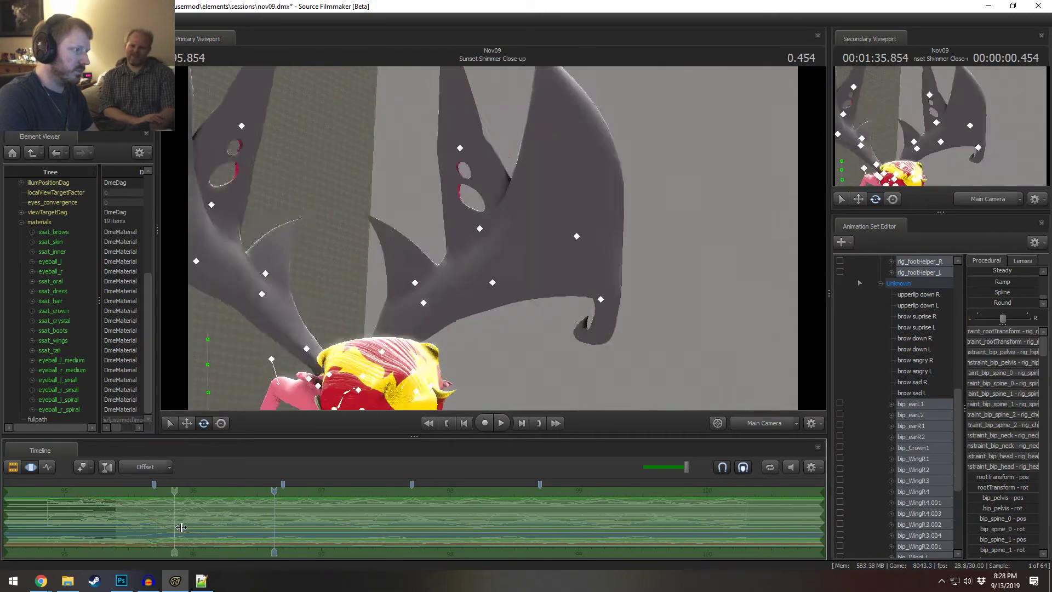
- Replay the Sunset Shimmer Close-up shot several times from its start in the Clip Editor to check the fly-in timing
key("F2")
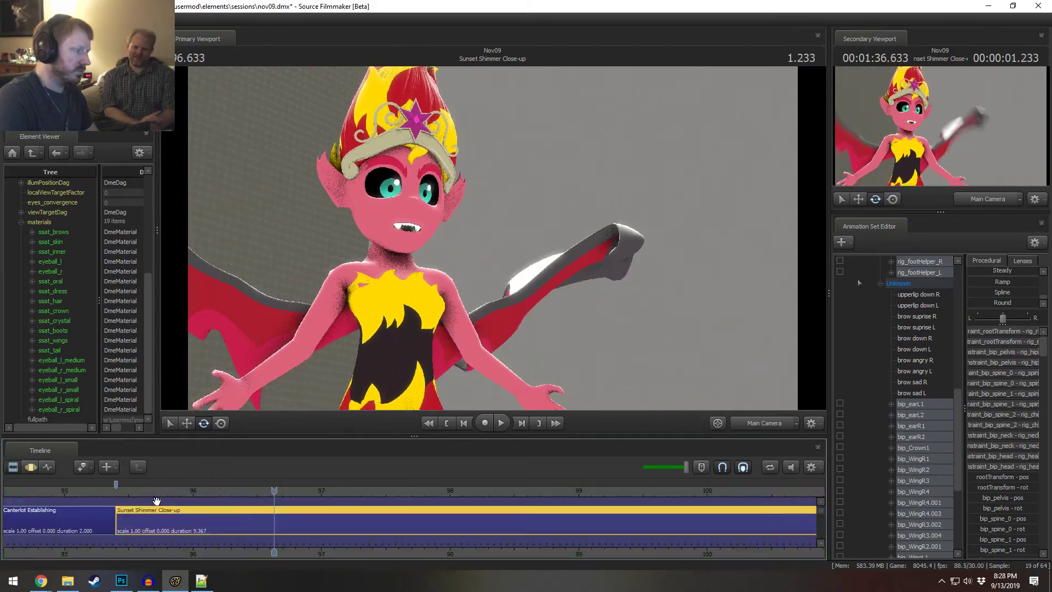
left_click(126, 497)
key("space")
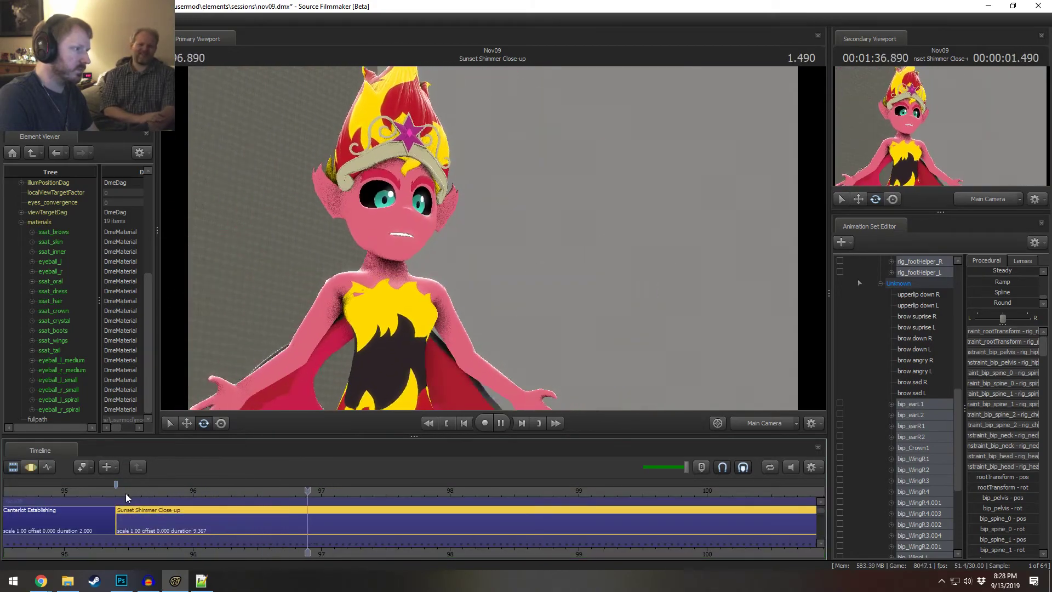
key("space")
left_click(116, 488)
key("space")
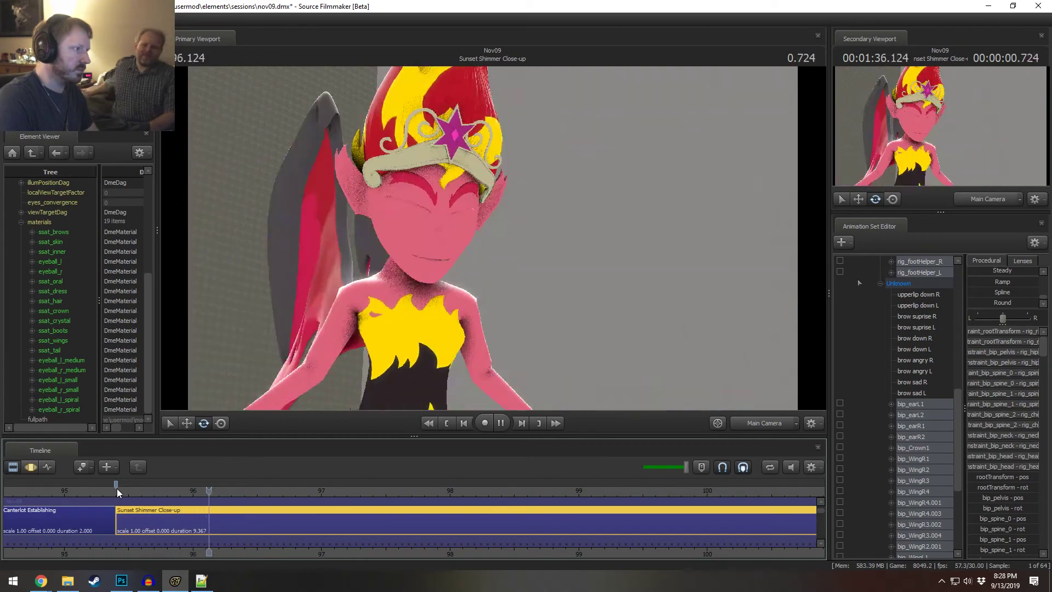
left_click(116, 488)
key("space")
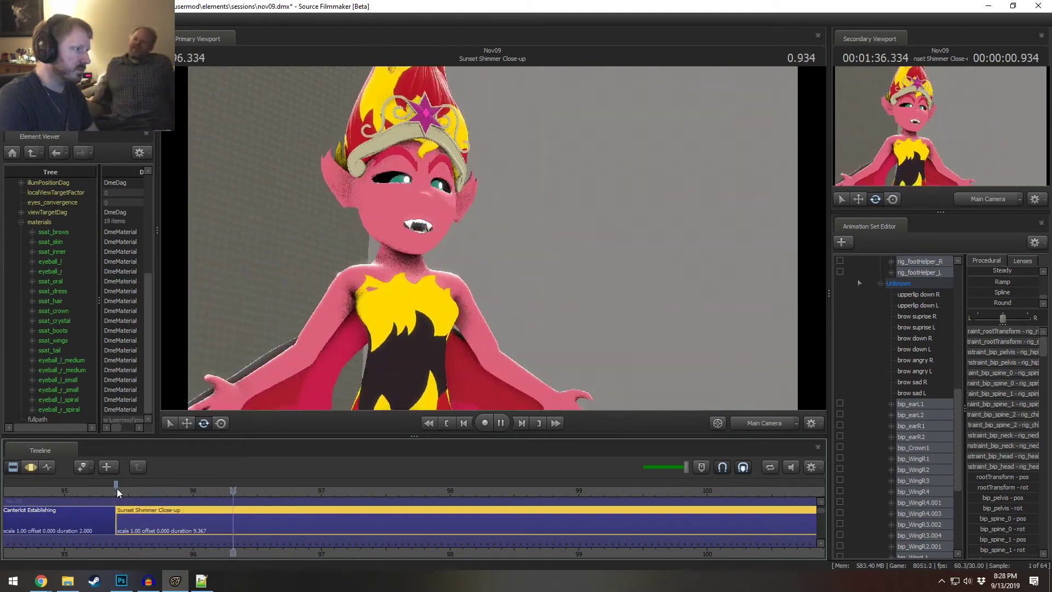
key("space")
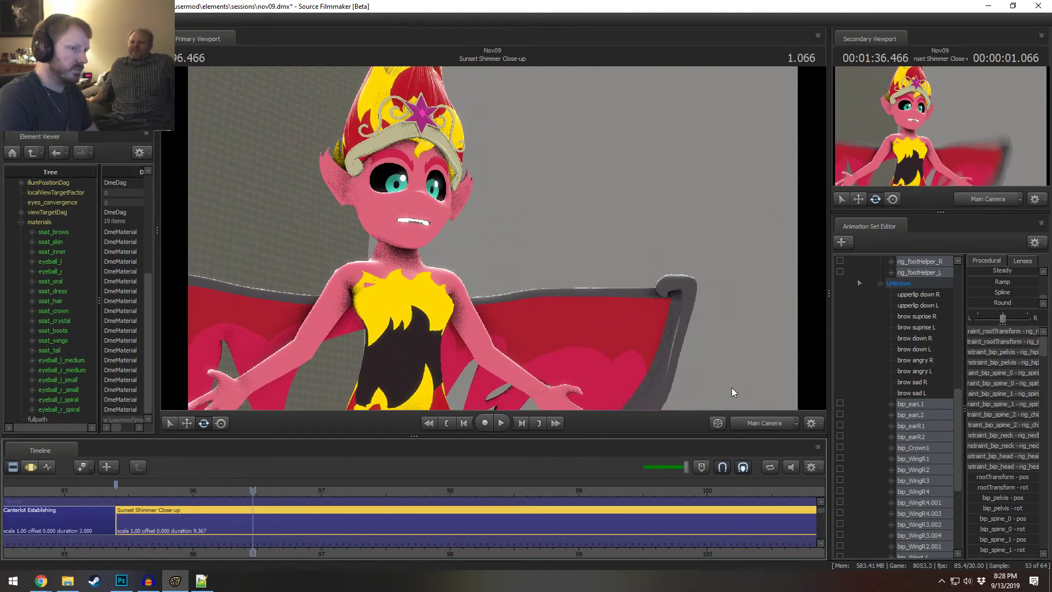
- Set a time selection centred at 1:36.300 for the selected controls, with falloffs reaching from about 1:35.7 to 1:36.6
key("F3")
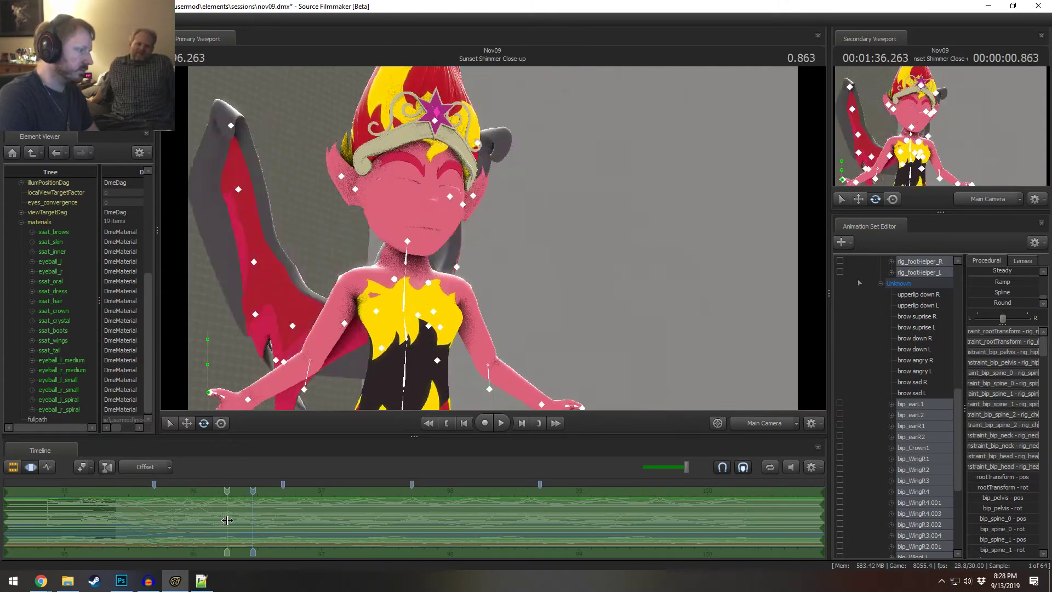
left_click(227, 520, "shift")
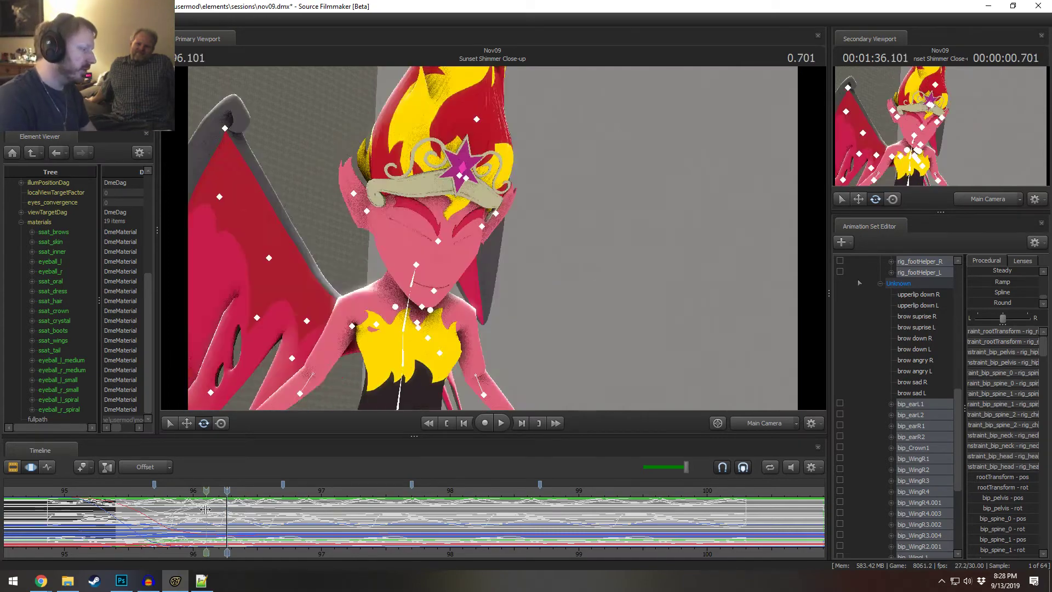
left_click(231, 520, "shift")
scroll(231, 520, "up", 3, "shift")
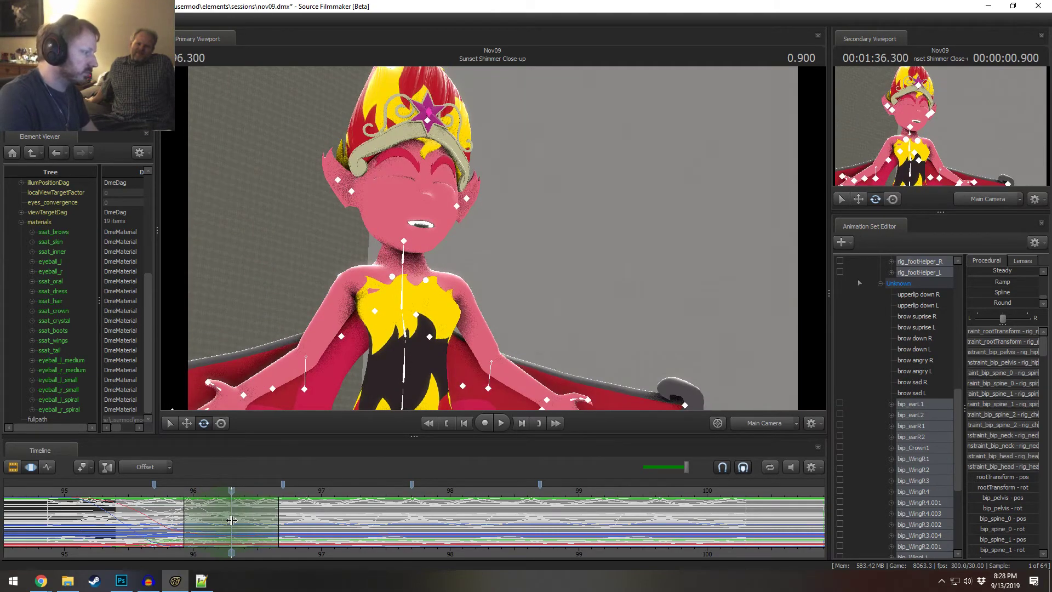
scroll(232, 520, "up", 2, "shift")
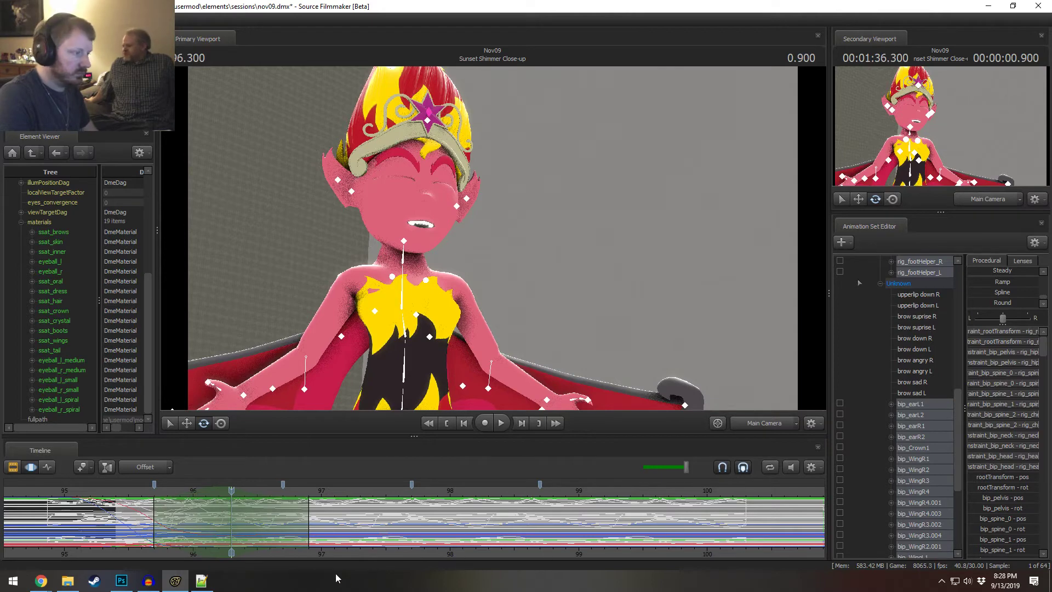
left_click_drag(309, 540, 270, 534)
scroll(1003, 298, "up", 2)
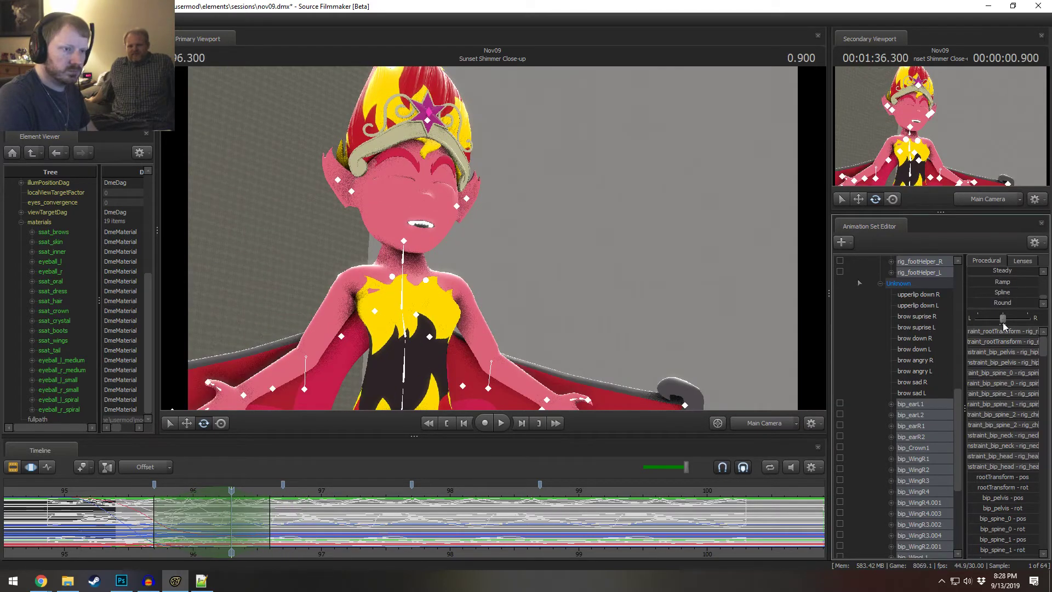
- Apply the Release procedural preset to the selected controls and extend the selection's leading falloff back to about 1:35.4, the shot's start
left_click_drag(1002, 323, 1012, 372)
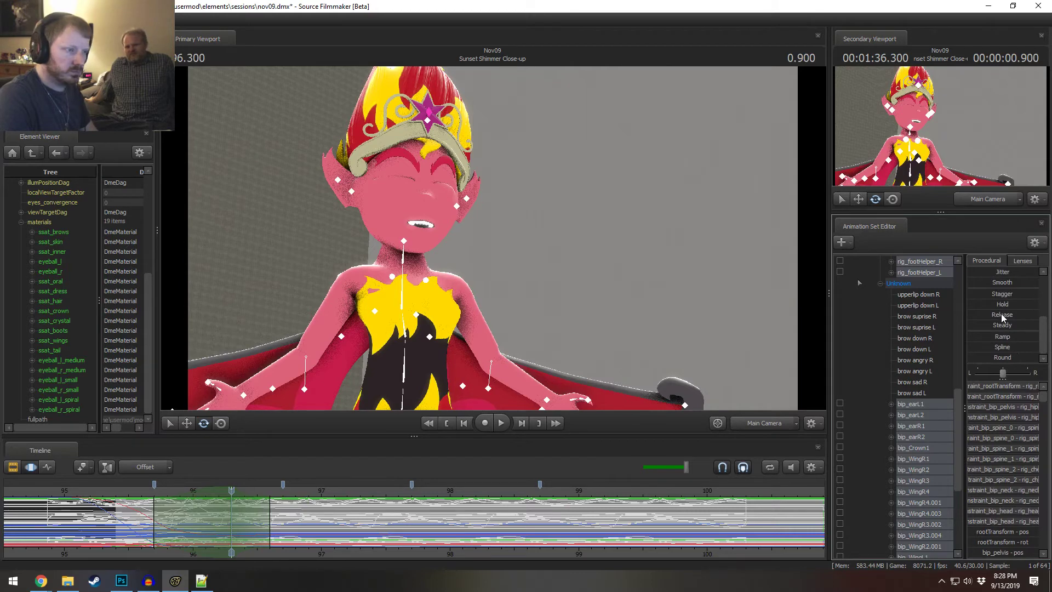
left_click_drag(1001, 313, 1008, 314)
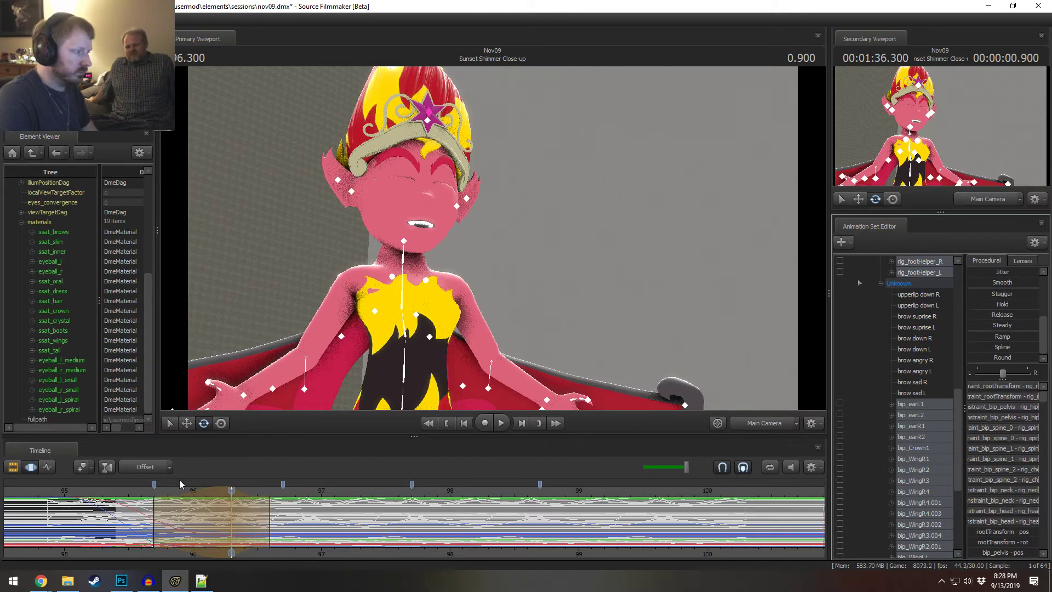
left_click_drag(147, 512, 108, 512)
- Replay the fly-in and landing from just before the close-up shot, first in the Motion Editor and again in the Clip Editor
left_click(107, 494)
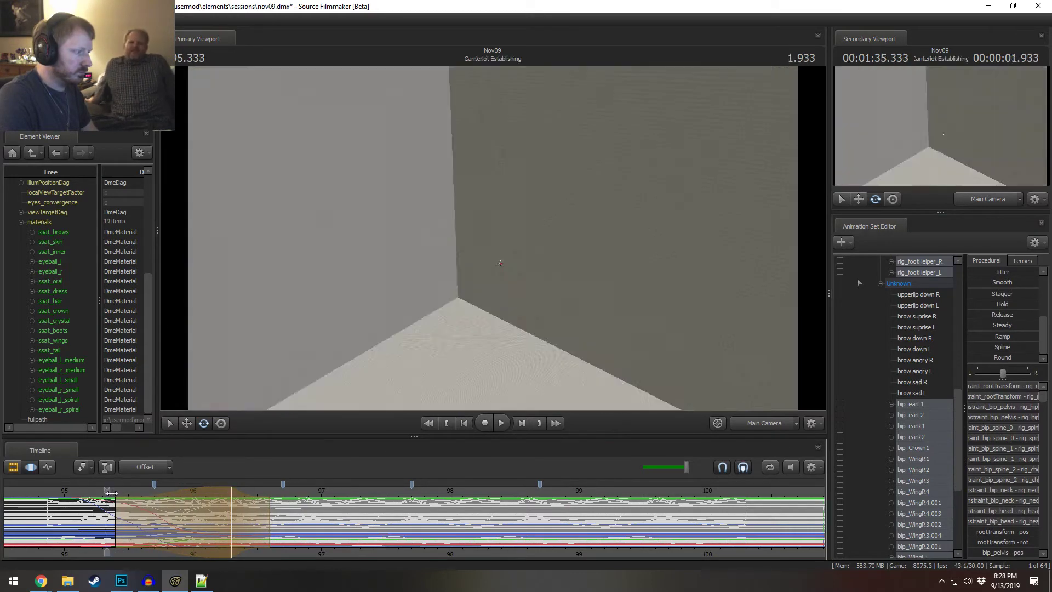
key("space")
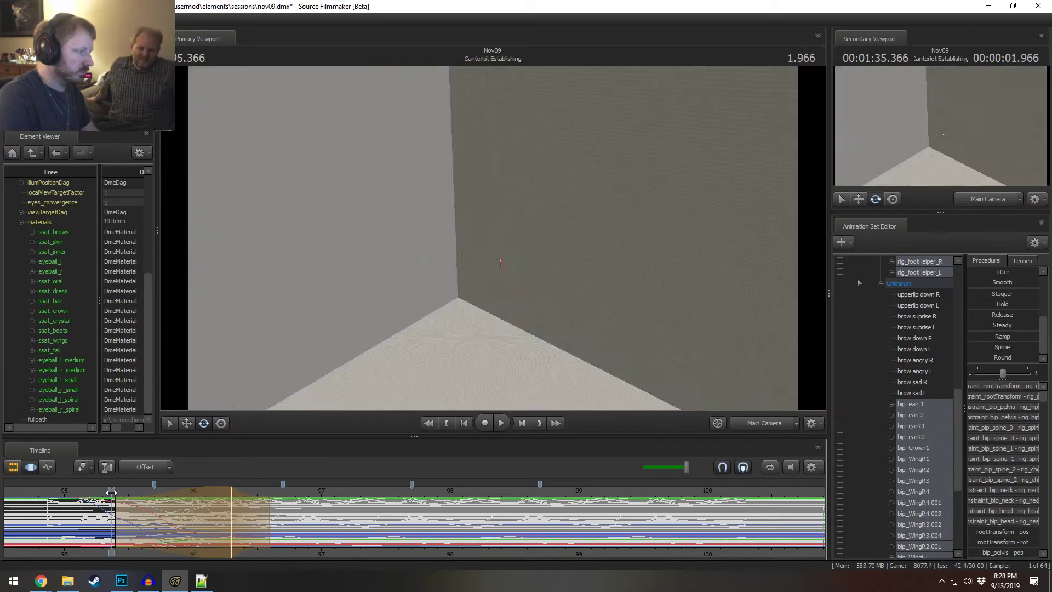
key("space")
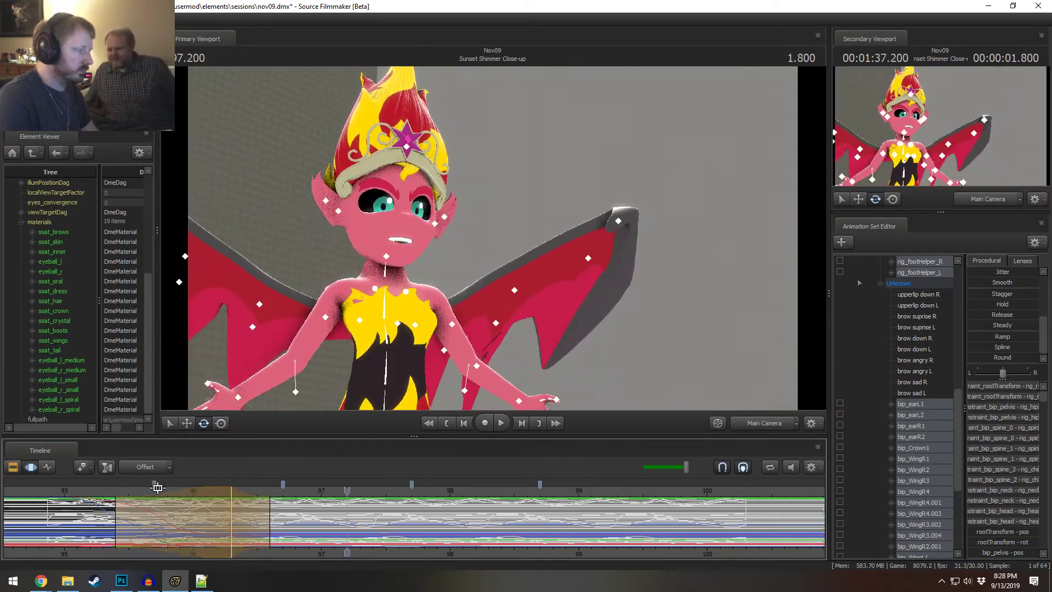
key("F2")
key("space")
key("space")
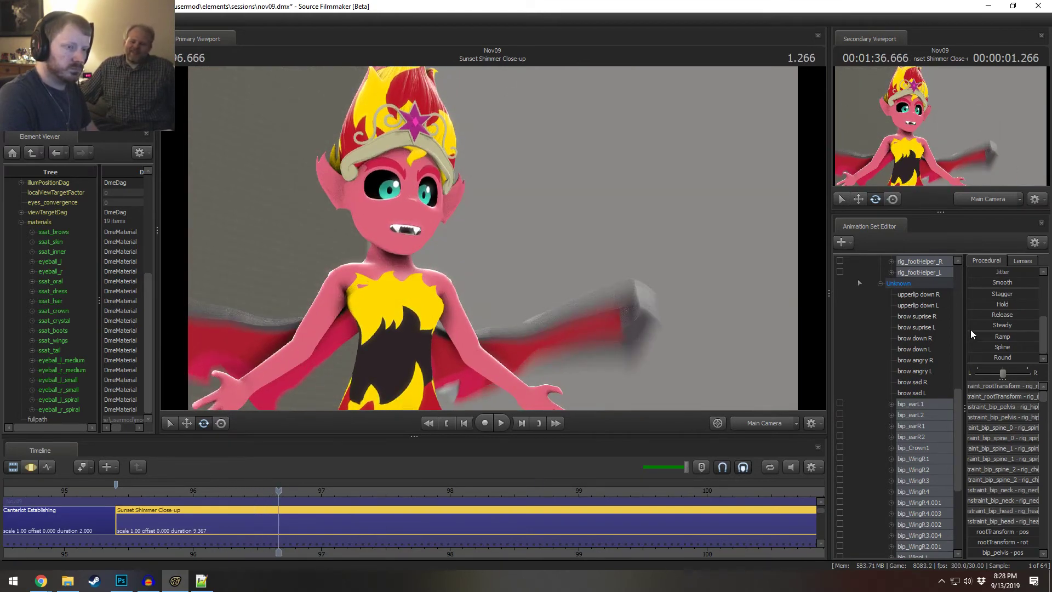
- Select the wing bones bip_WingR1 through bip_WingL2.001, retime their flapping about 0.2 seconds earlier before the landing, and replay it
scroll(909, 390, "down", 2)
left_click(922, 393)
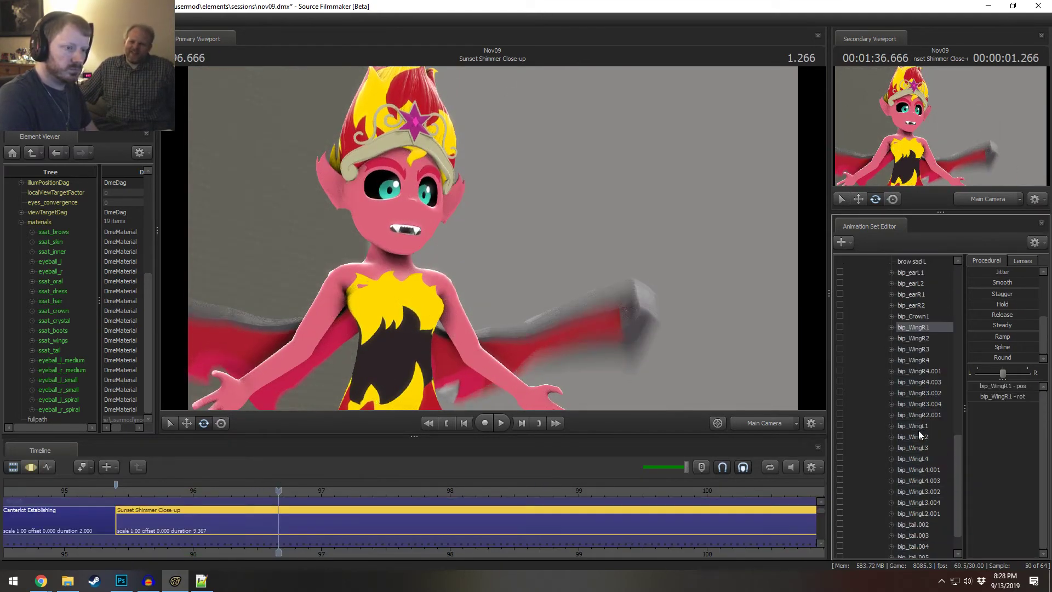
scroll(919, 433, "down", 3)
left_click(918, 481, "shift")
key("F3")
scroll(317, 544, "down", 2)
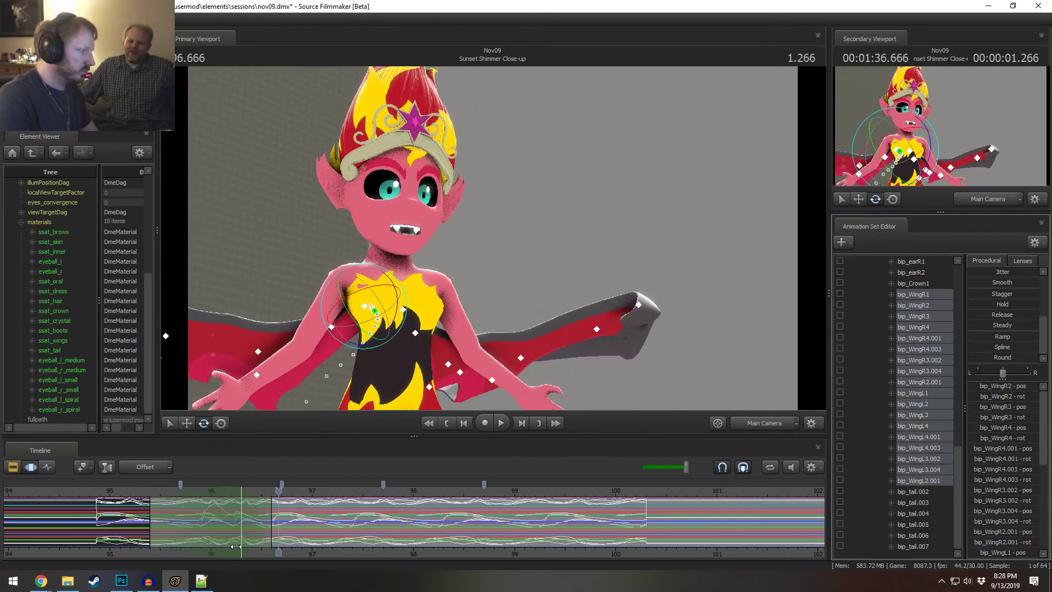
left_click_drag(260, 547, 212, 525)
left_click_drag(212, 527, 282, 537)
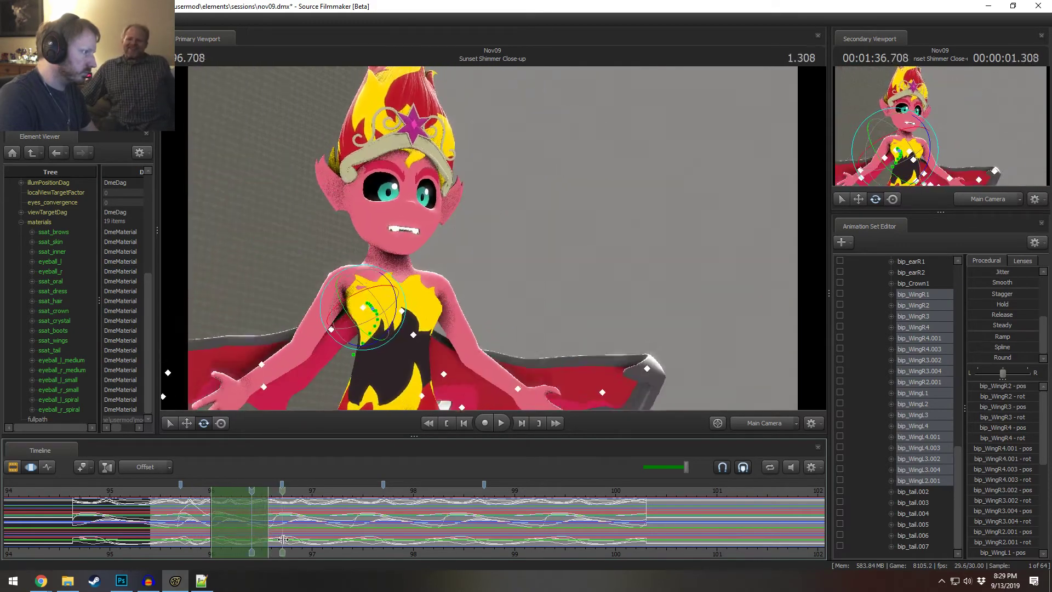
left_click(159, 490)
key("space")
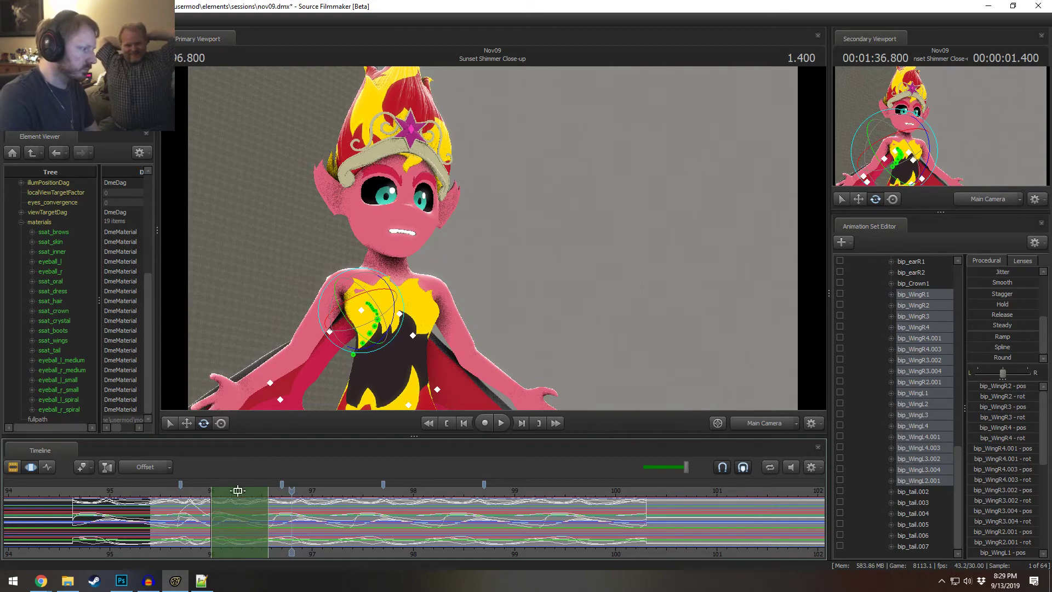
- Collapse Sunset Shimmer's rig groups, select every control group from Body through Unknown, and expand Unknown
scroll(642, 501, "down", 3)
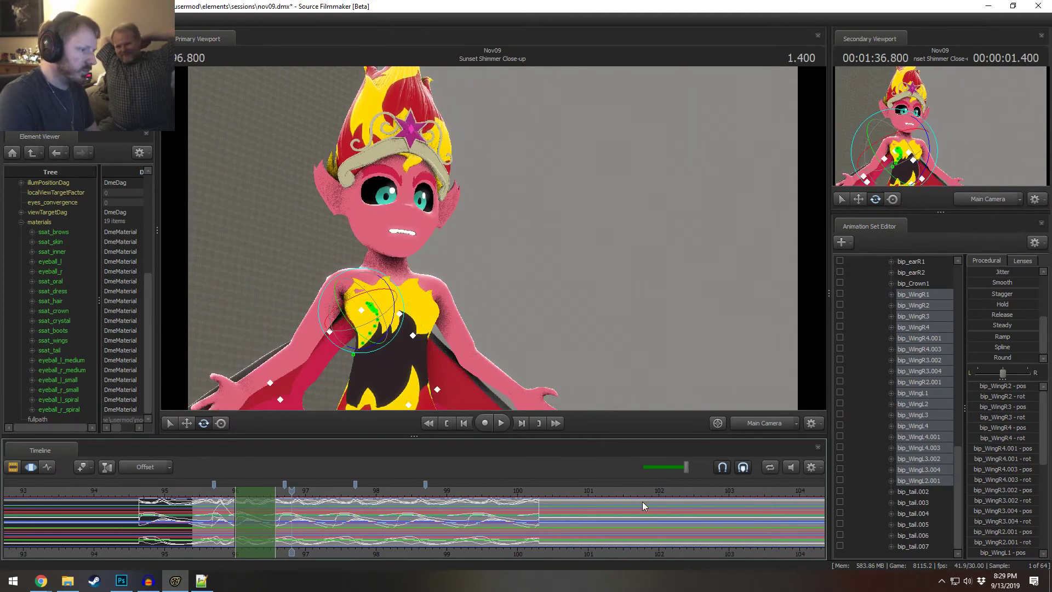
scroll(901, 340, "up", 2)
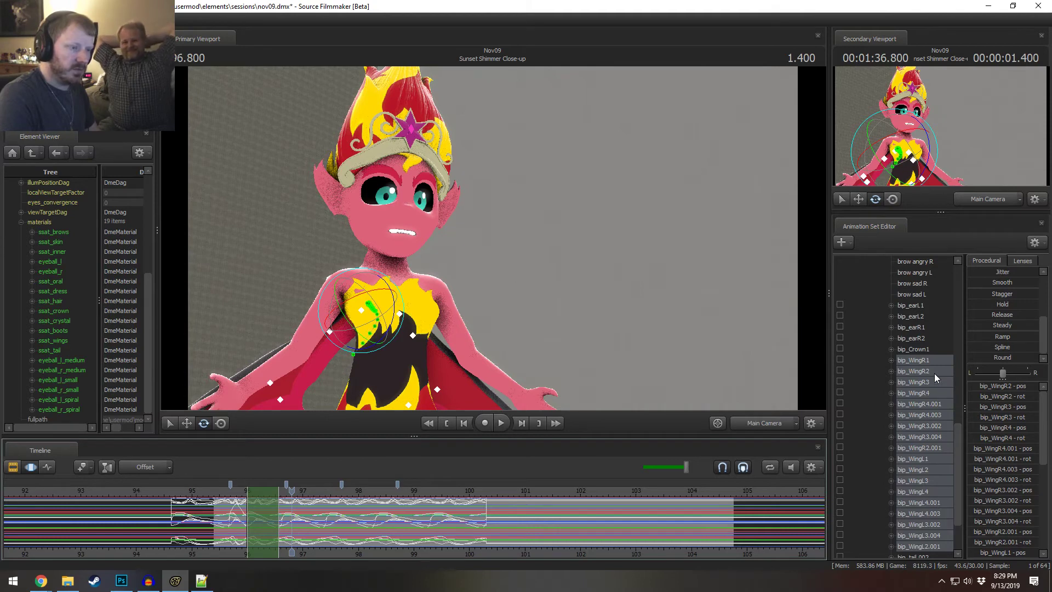
scroll(913, 379, "up", 5)
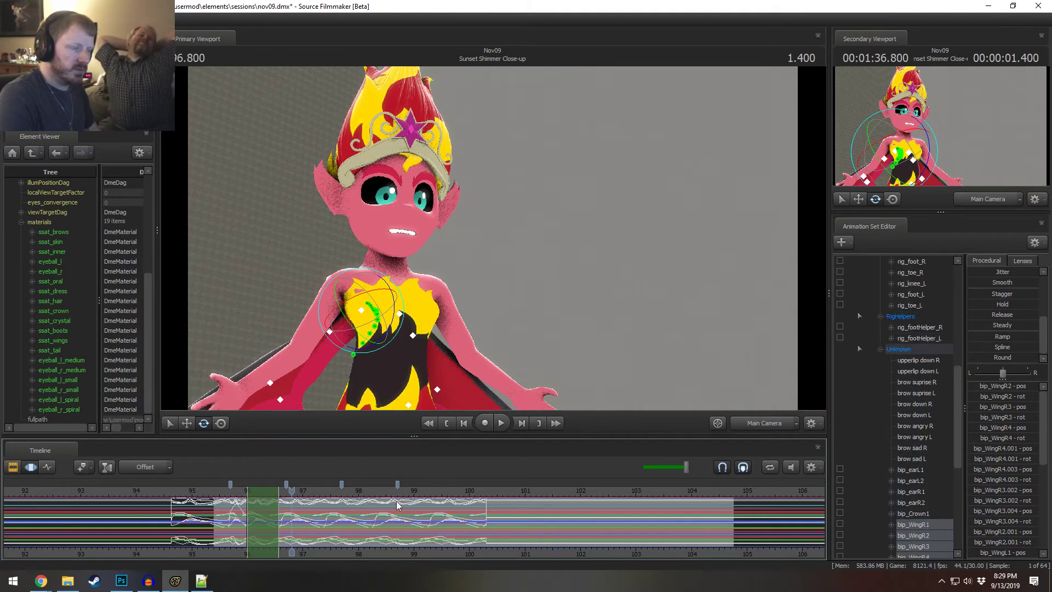
scroll(925, 385, "up", 5)
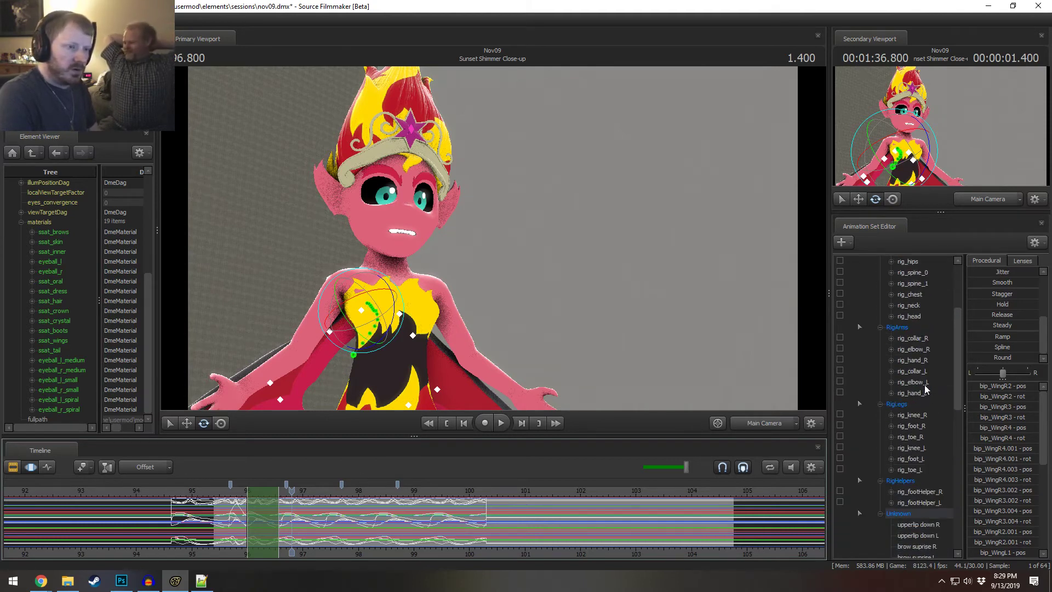
left_click(880, 340)
left_click(880, 350)
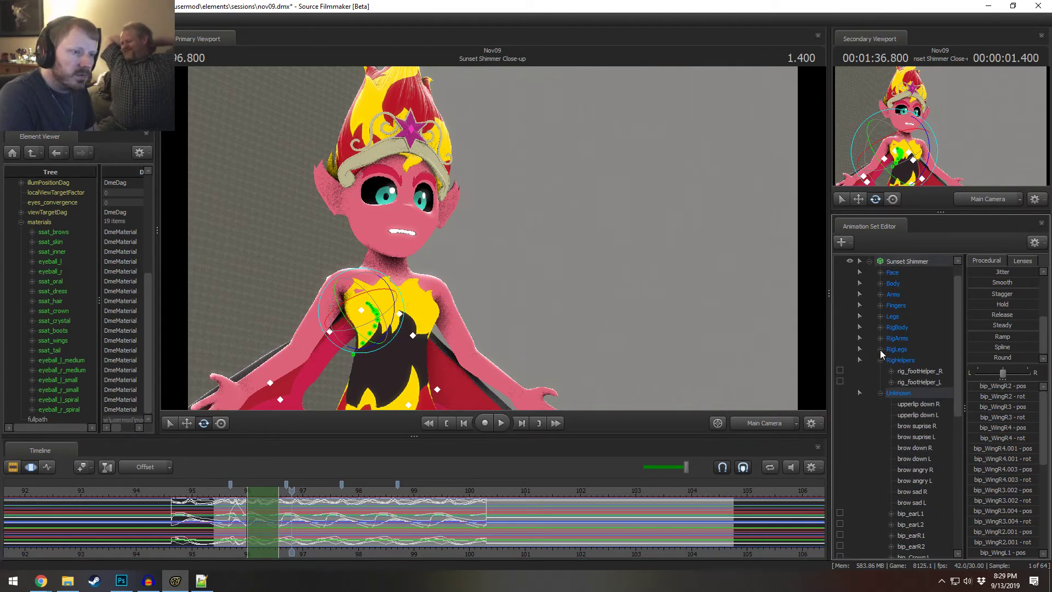
left_click(881, 360)
left_click(882, 372)
left_click(894, 305)
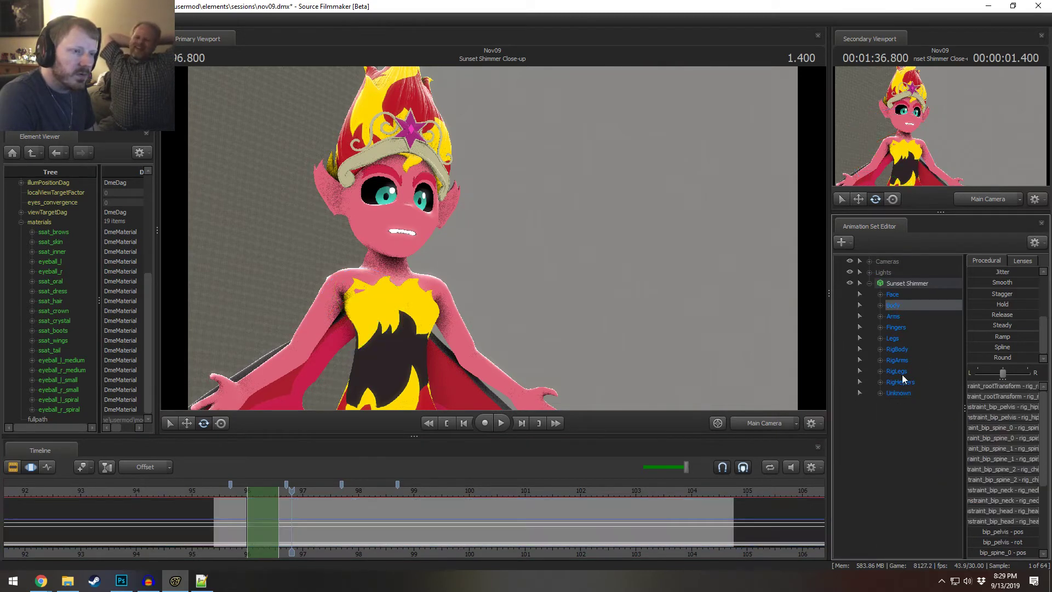
left_click(901, 389, "shift")
left_click(880, 381)
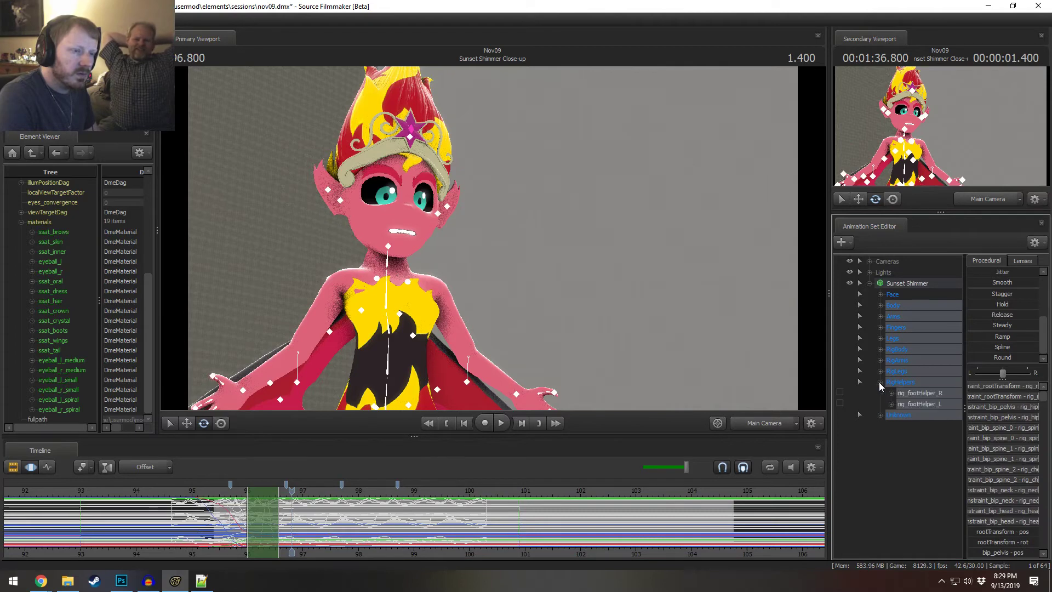
left_click(881, 382)
left_click(881, 393)
- Remove all wing bones, bip_WingR1 through bip_WingL2.001, from the current control selection
scroll(913, 419, "down", 4)
scroll(912, 418, "down", 3)
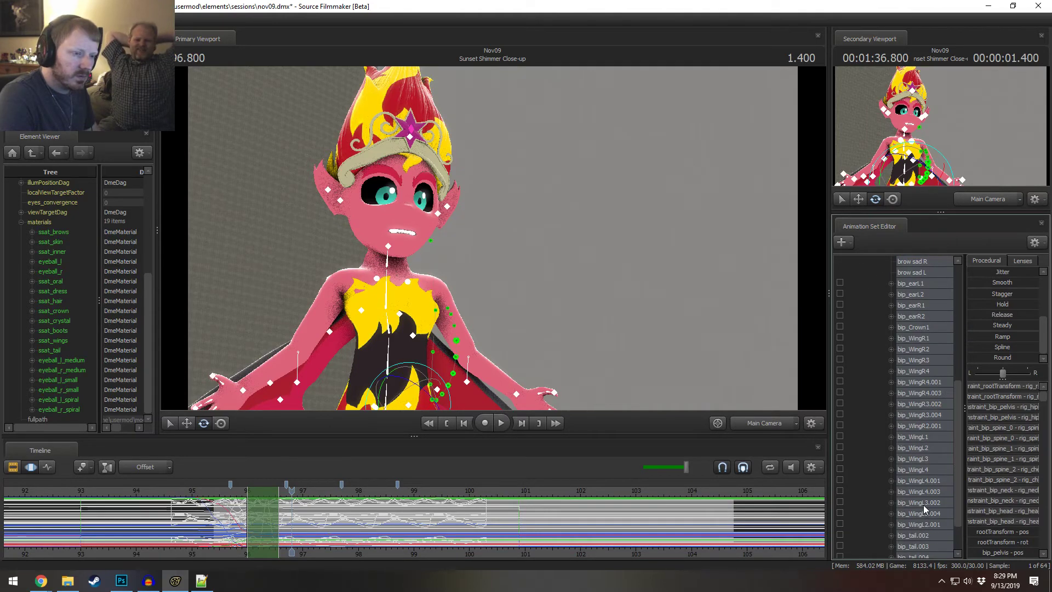
left_click(922, 481, "ctrl")
left_click(921, 471, "ctrl")
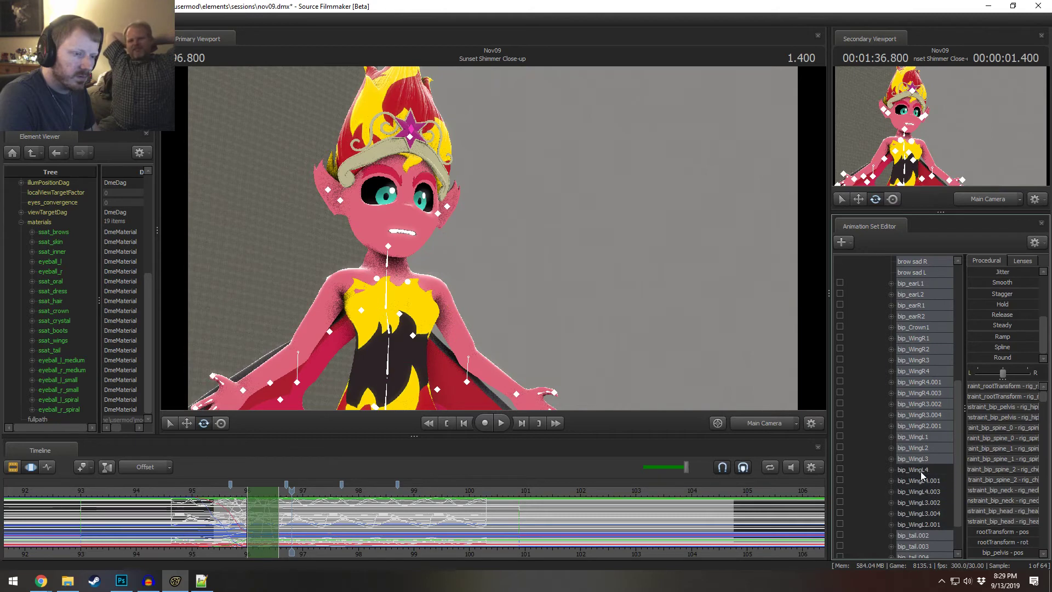
left_click(923, 458, "ctrl")
left_click(925, 448, "ctrl")
left_click(925, 437, "ctrl")
left_click_drag(929, 433, 928, 385, "ctrl")
double_click(930, 360)
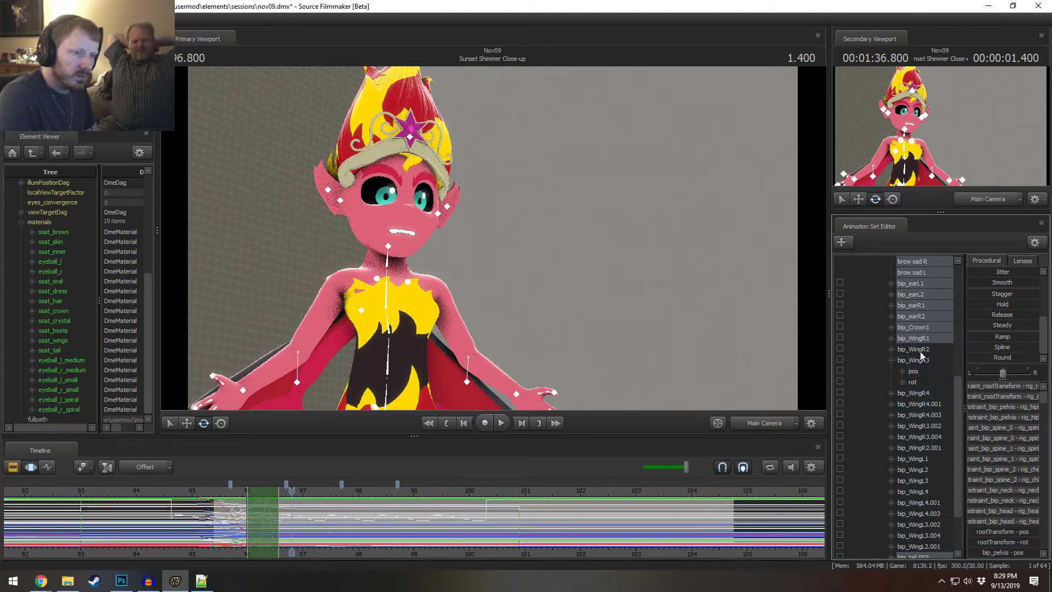
left_click(891, 360)
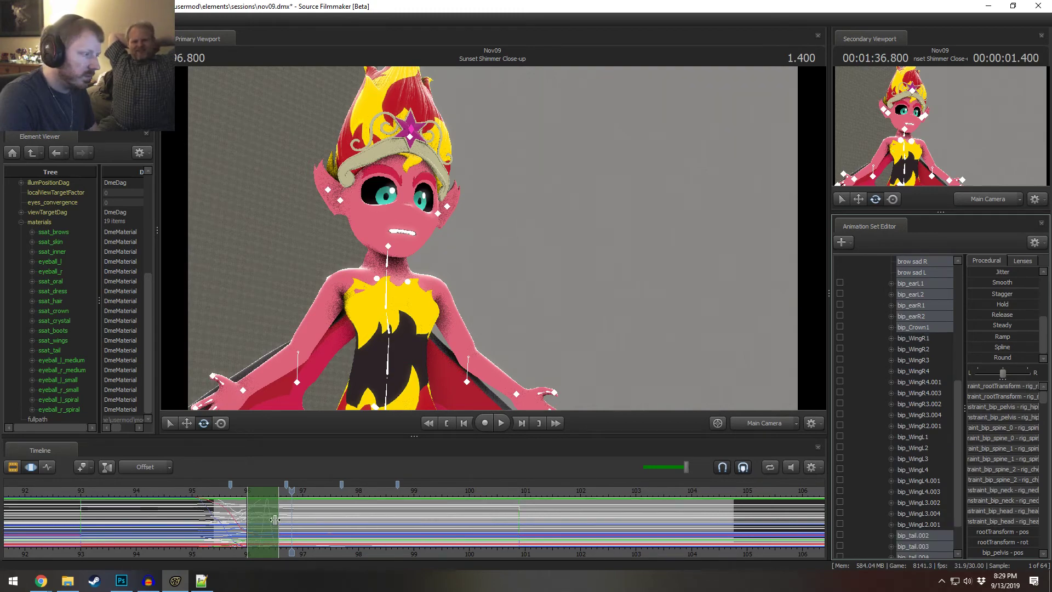
- Reduce the time selection to the single moment 1:36.466 and play the animation after the landing
scroll(250, 516, "up", 2)
key("shift")
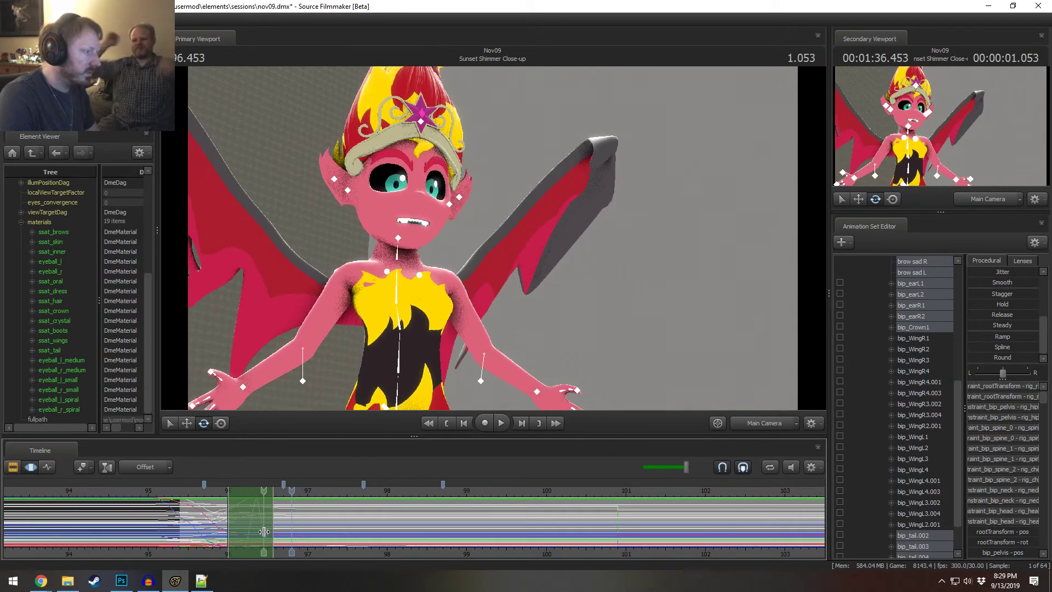
left_click(264, 522, "shift")
scroll(924, 410, "up", 7)
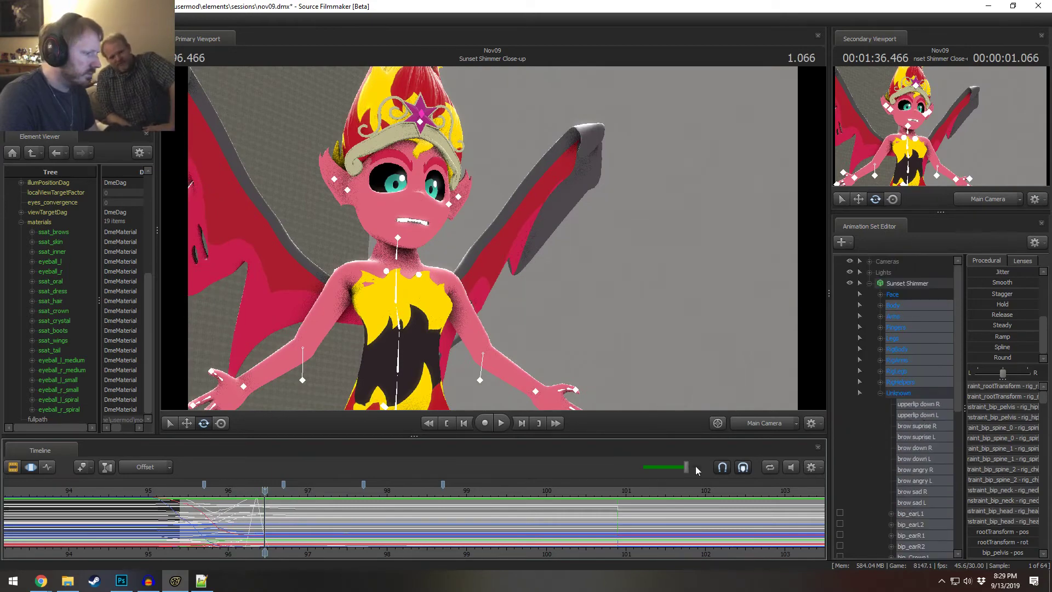
key("space")
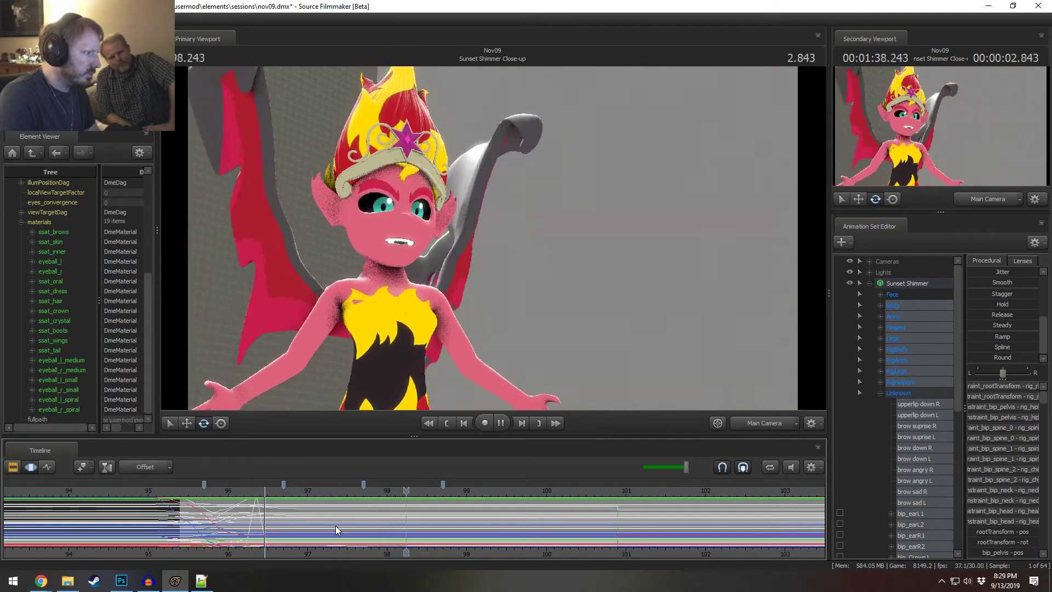
key("space")
- Select only rig_root in the RigBody group and enlarge the timeline to show its curves in detail
left_click(896, 338)
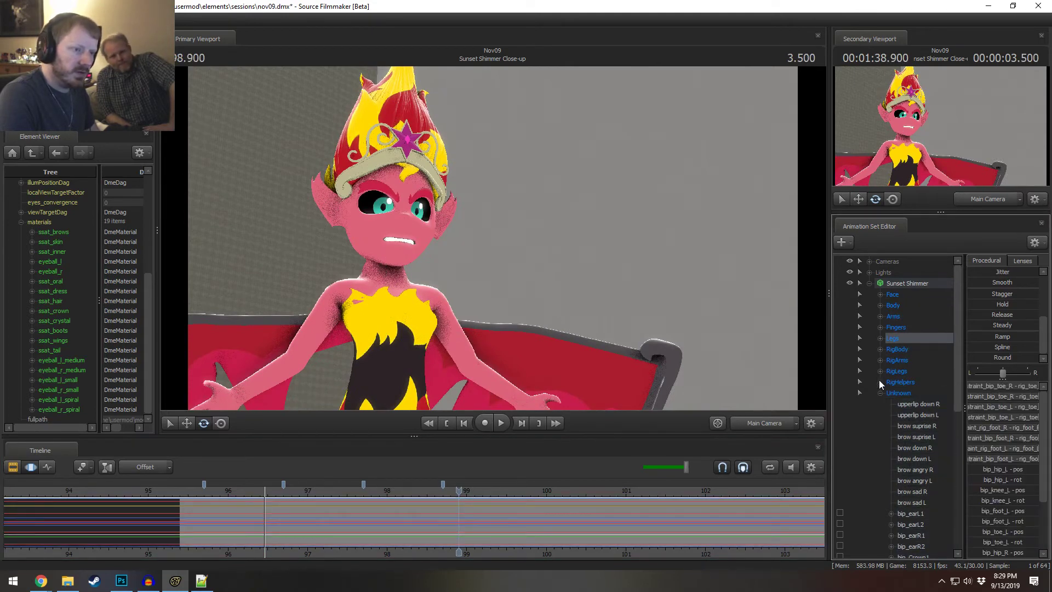
left_click(880, 349)
left_click(911, 362)
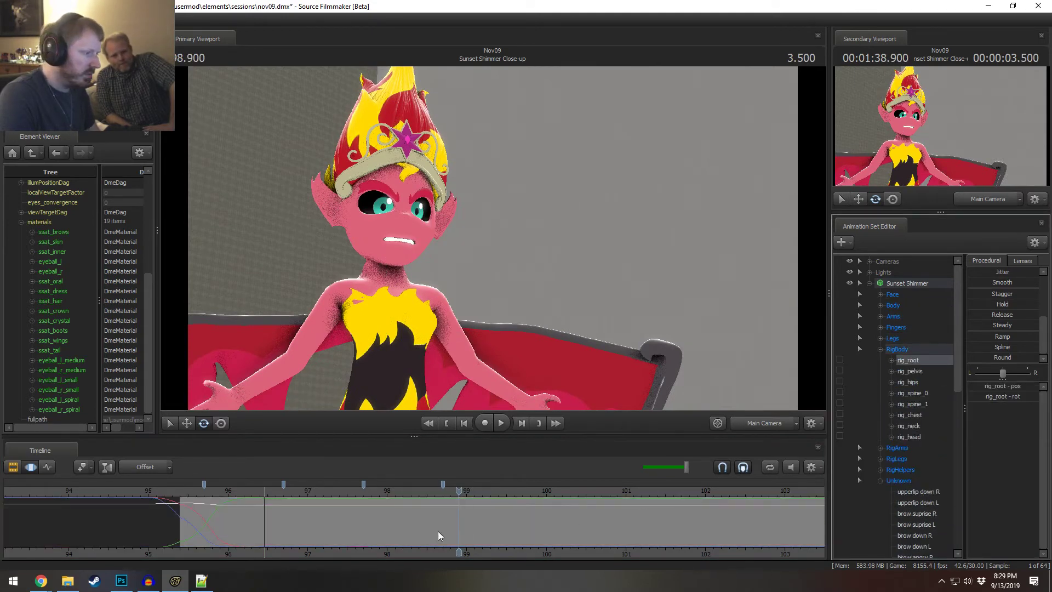
left_click_drag(442, 434, 469, 207)
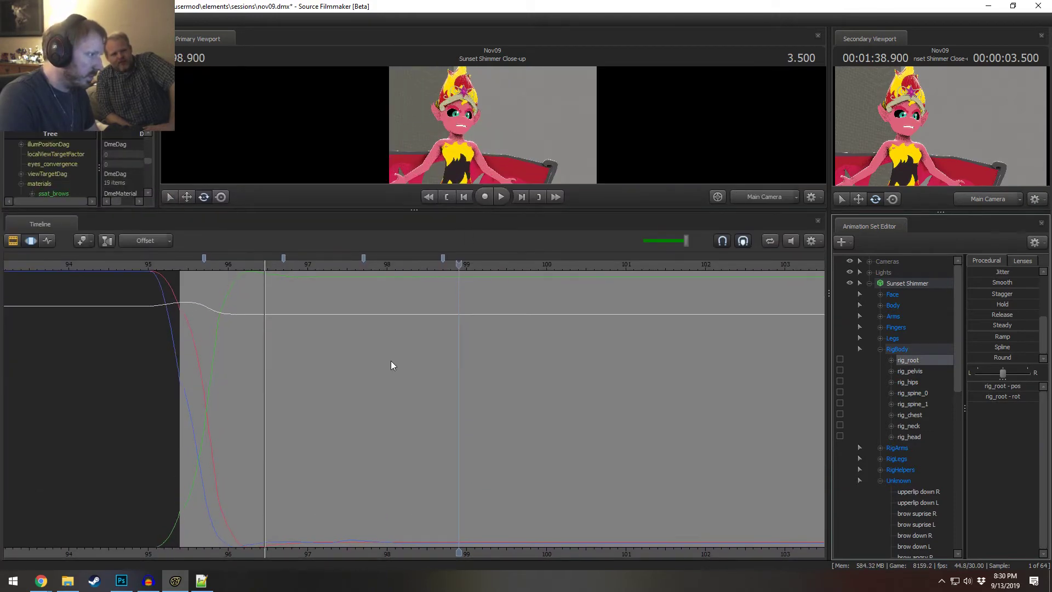
- Copy one second of rig_root motion starting at about 1:37.17 and paste it over the following second, from 1:38.166
left_click(333, 324)
key("Up")
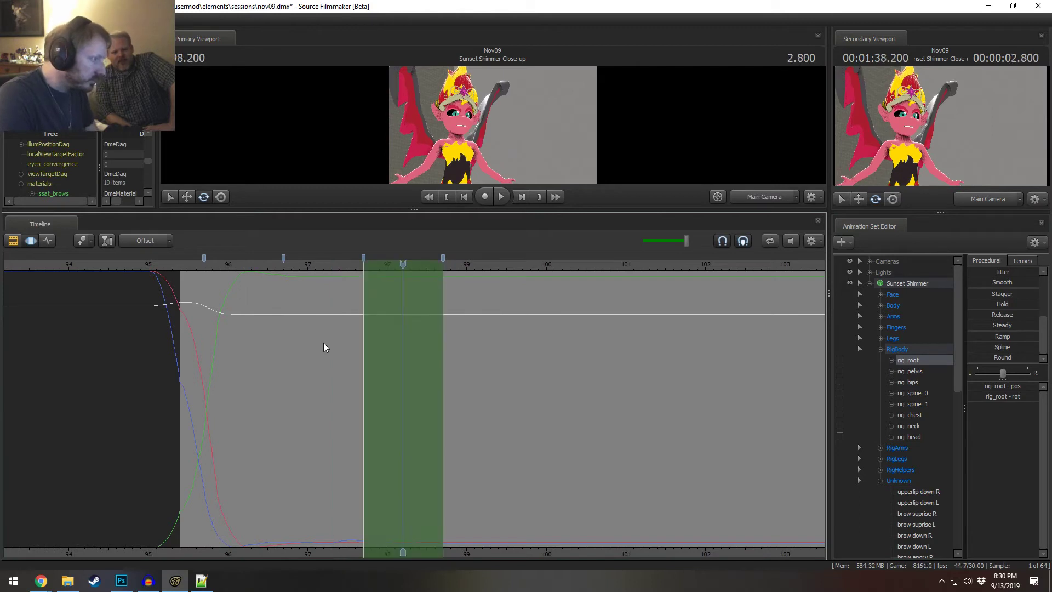
key("Down")
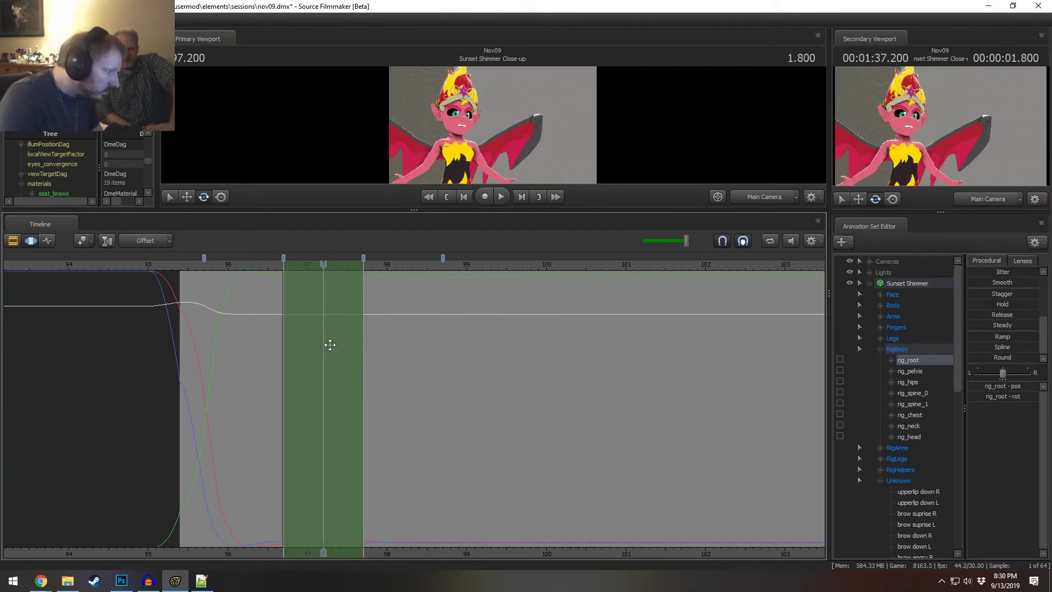
left_click_drag(329, 345, 367, 363)
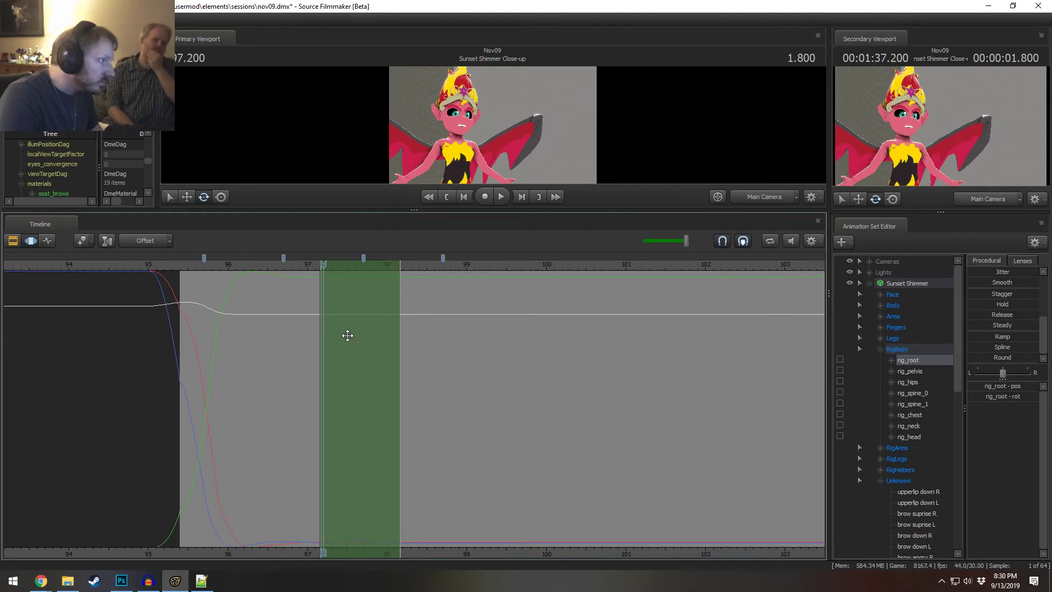
left_click_drag(348, 335, 428, 357)
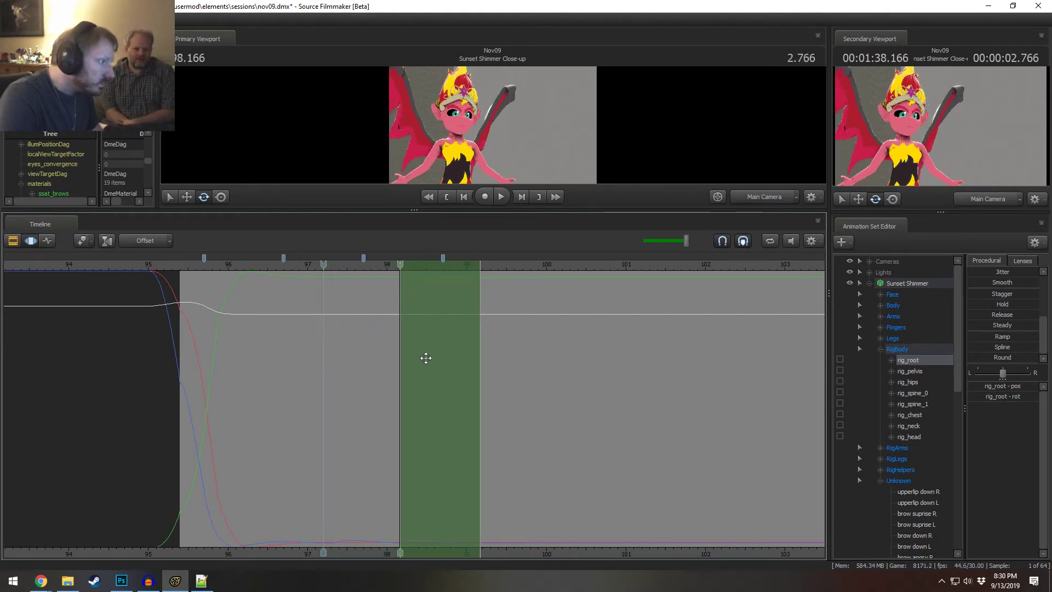
key("shift")
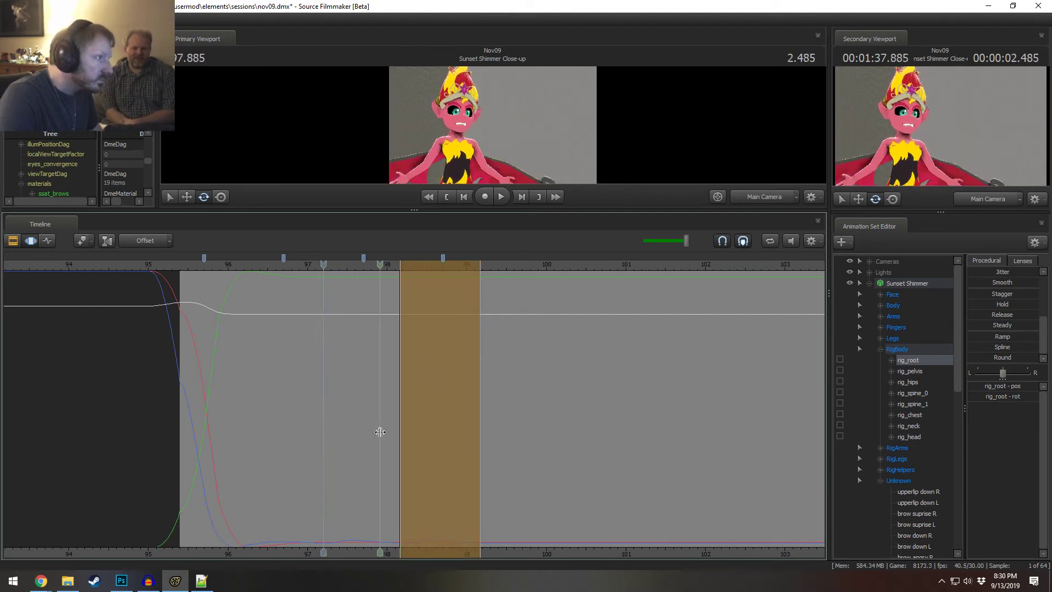
left_click_drag(380, 432, 418, 436)
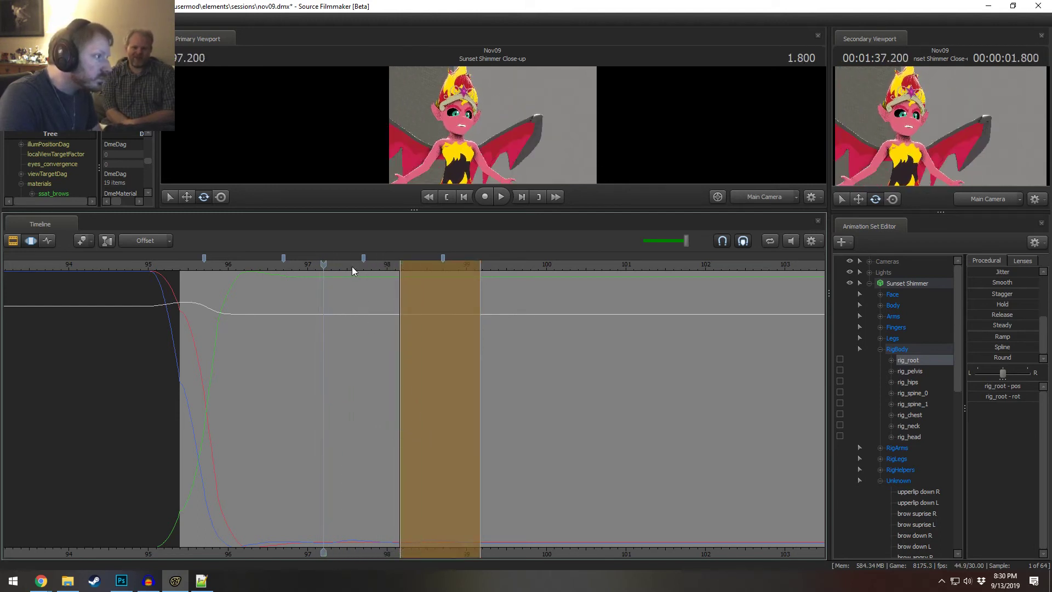
- Play back the repeated rig_root motion a few times from around 1:37
key("space")
left_click_drag(352, 266, 333, 267)
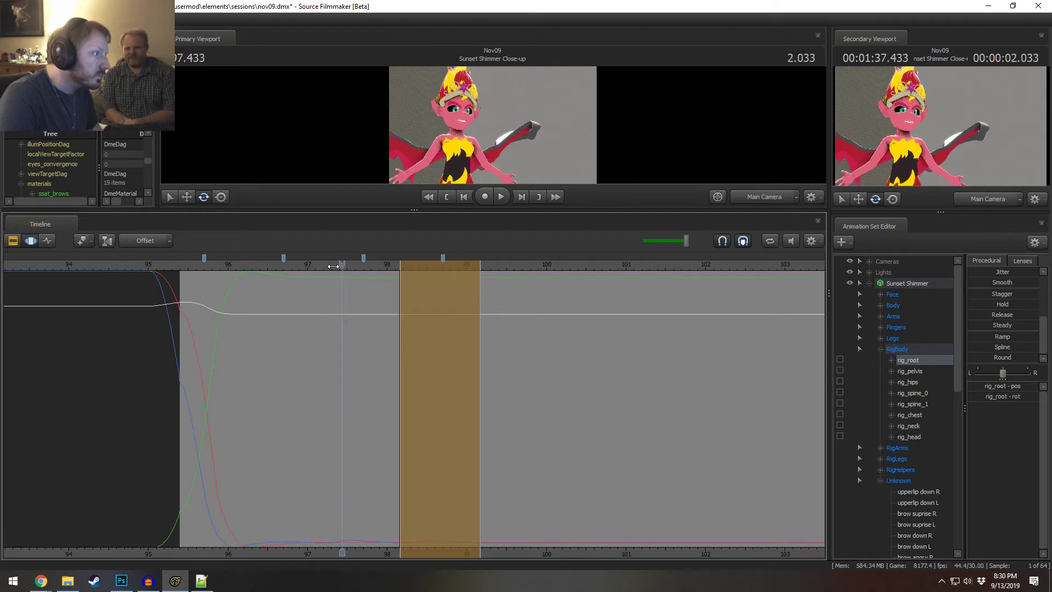
key("space")
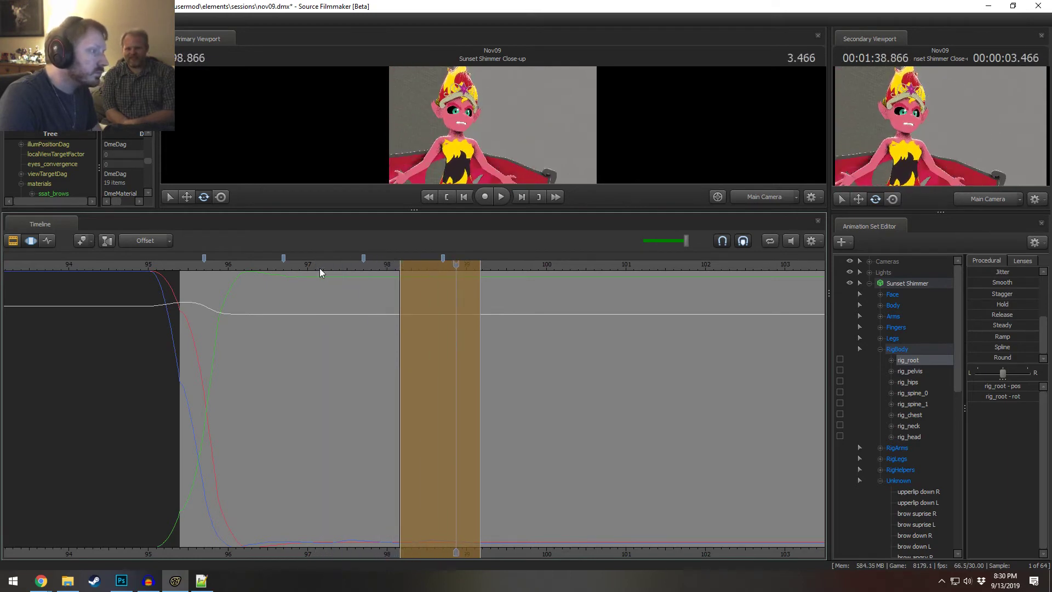
left_click(311, 271)
key("space")
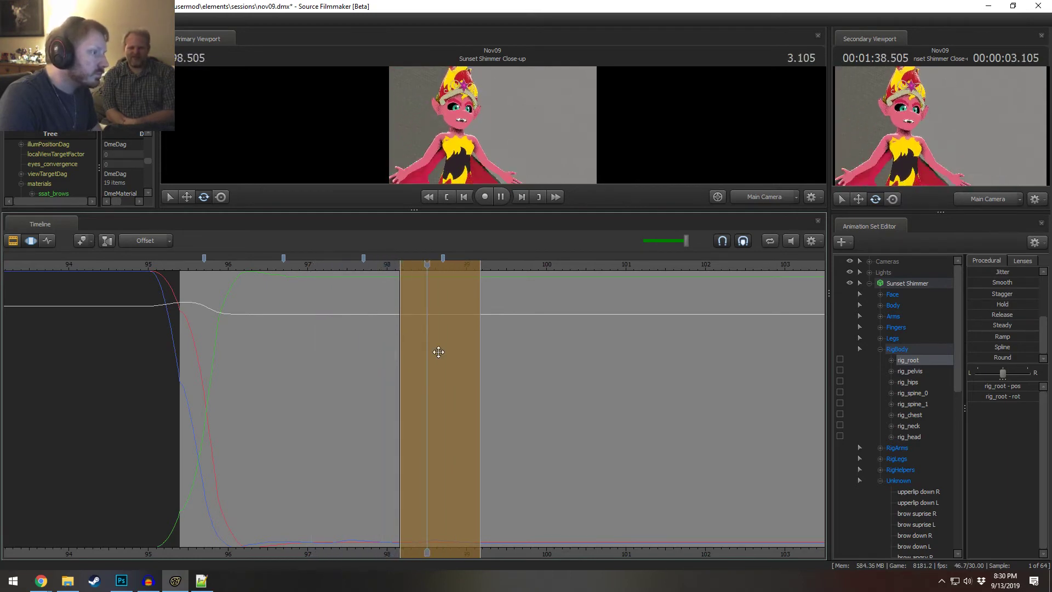
- Paste the rig_root motion onto the second starting at about 1:39.17 and play the result from around 1:37
key("F2")
key("F3")
left_click_drag(441, 341, 520, 365)
key("space")
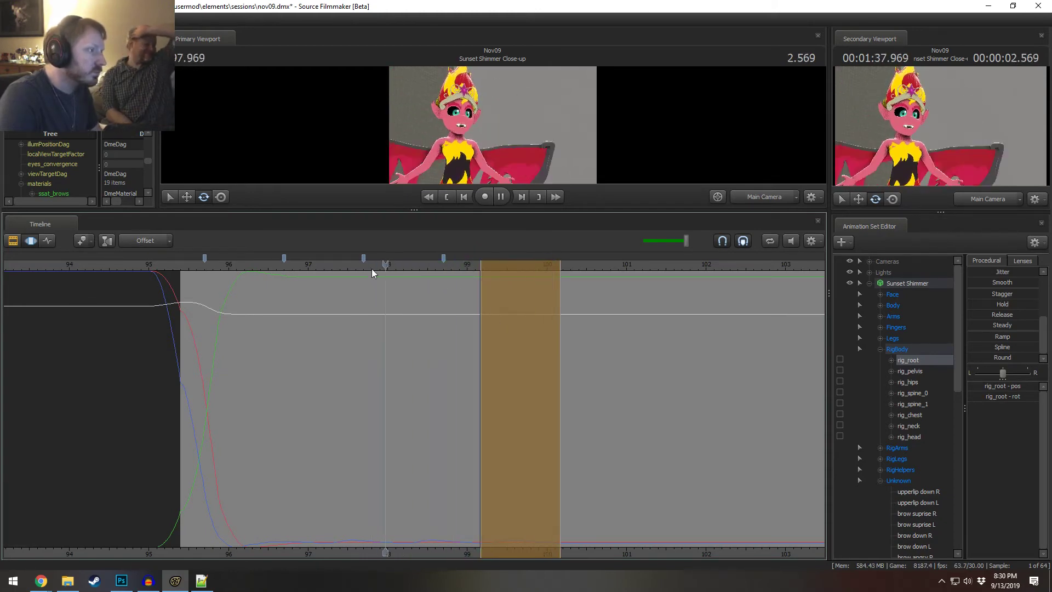
key("space")
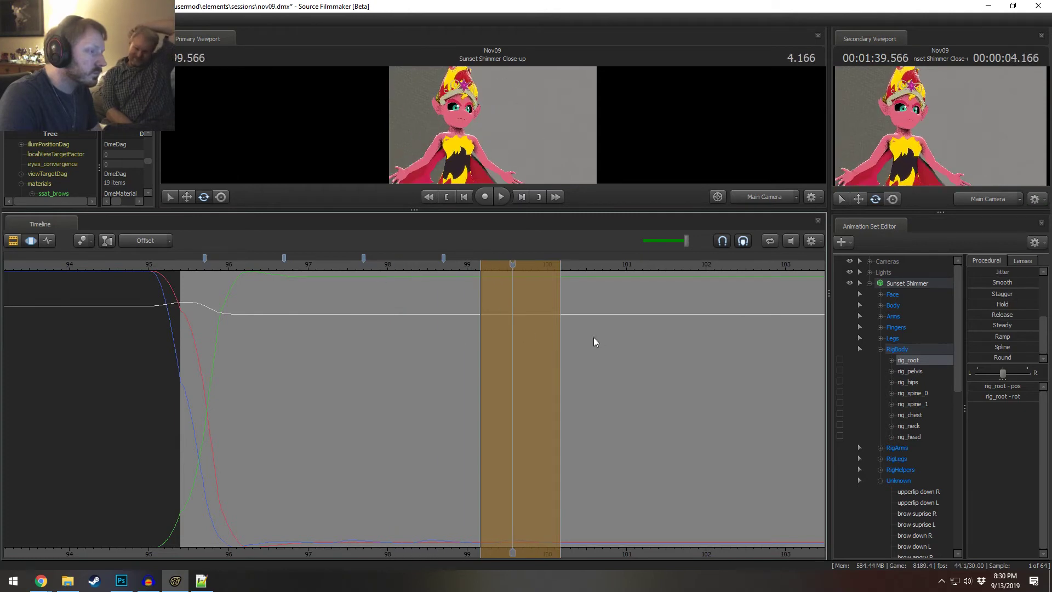
- Keep pasting the one-second rig_root motion end to end from about 1:40.17 until it passes the end of the shot
left_click_drag(524, 322, 600, 351)
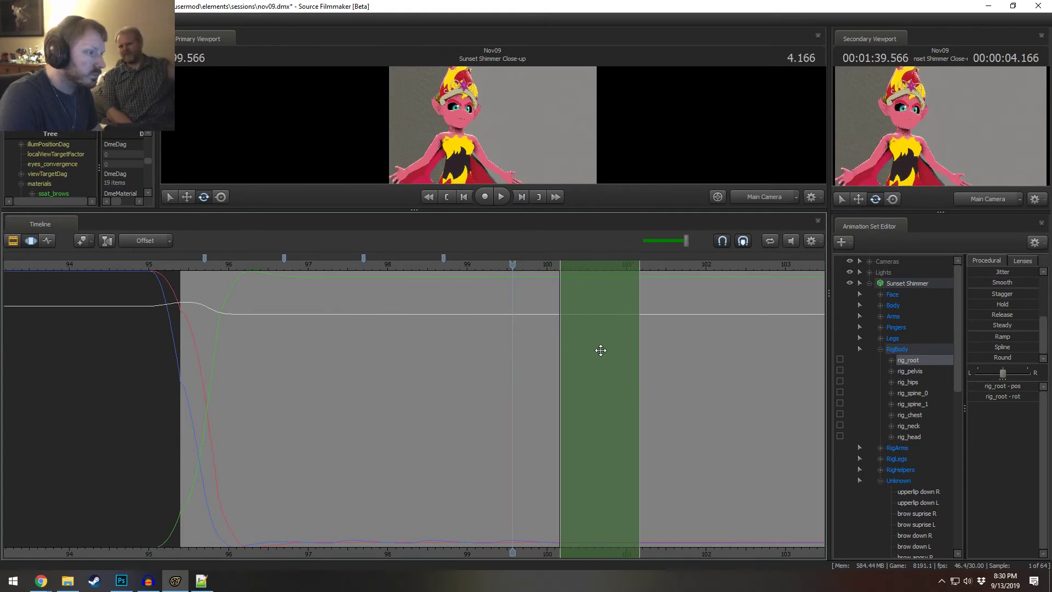
middle_click_drag(601, 350, 686, 362)
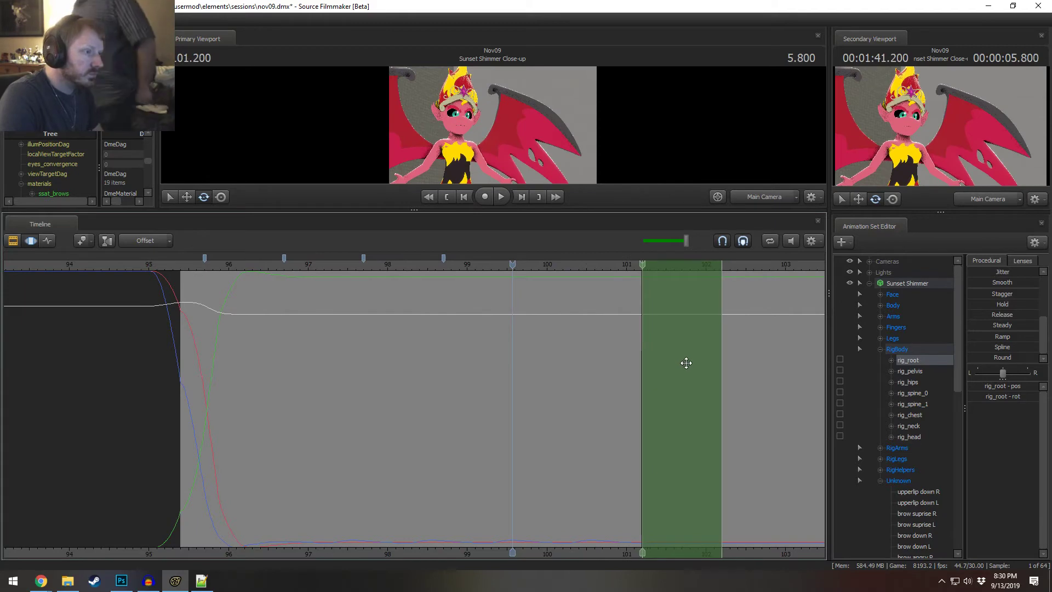
left_click_drag(686, 363, 684, 362)
key("F2")
key("F3")
middle_click_drag(753, 555, 471, 417)
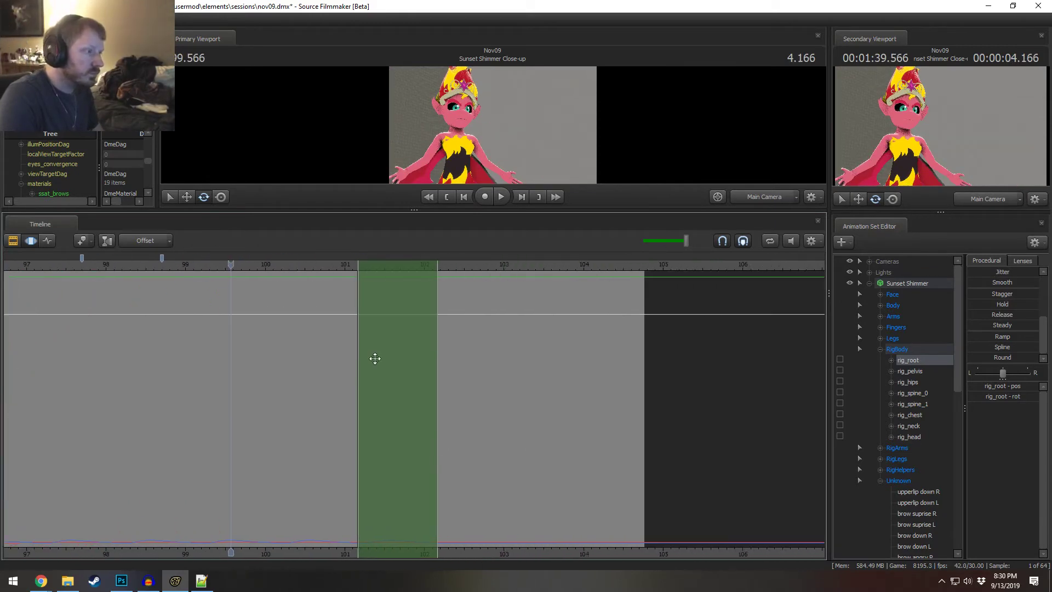
middle_click_drag(397, 345, 566, 343)
key("F2")
key("F3")
key("F2")
left_click_drag(606, 325, 645, 336)
key("F2")
key("F3")
scroll(446, 361, "down", 5)
scroll(447, 361, "down", 2)
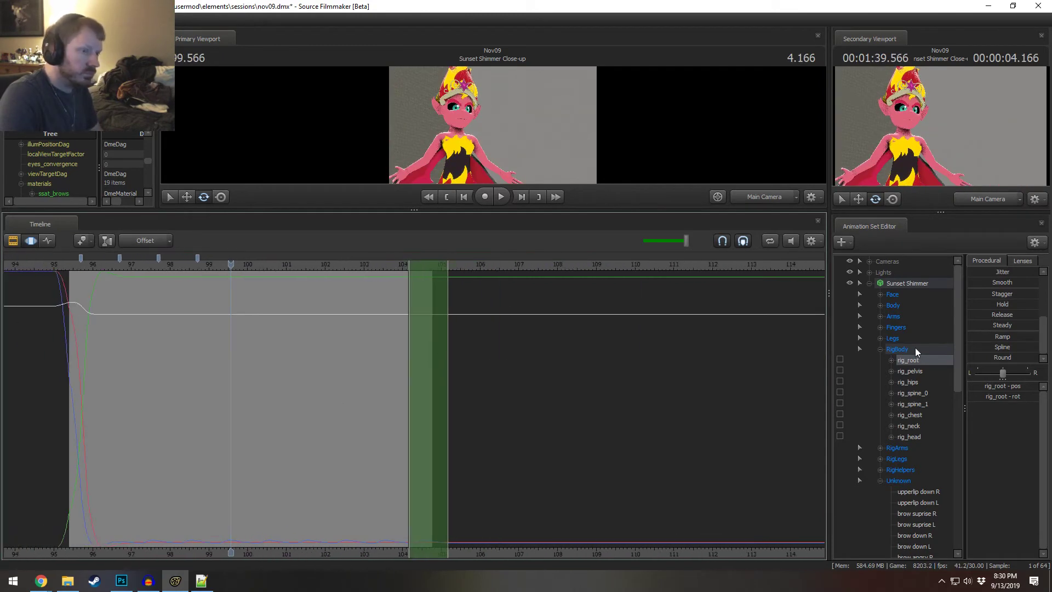
- Play the extended root motion and return the playhead to 1:36.000
key("space")
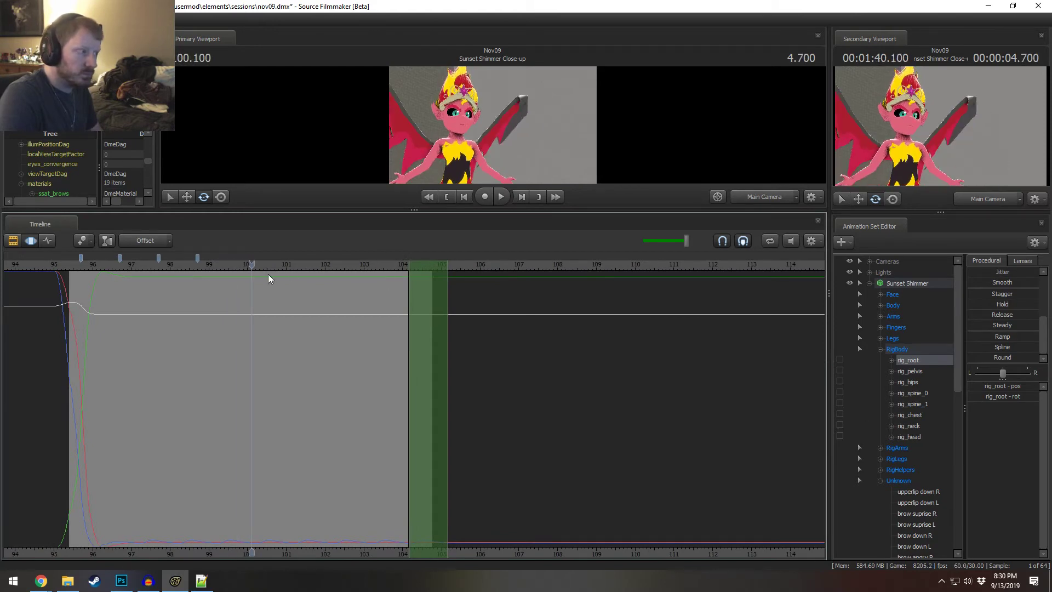
left_click_drag(404, 264, 93, 264)
middle_click_drag(201, 555, 301, 548)
scroll(291, 438, "up", 5)
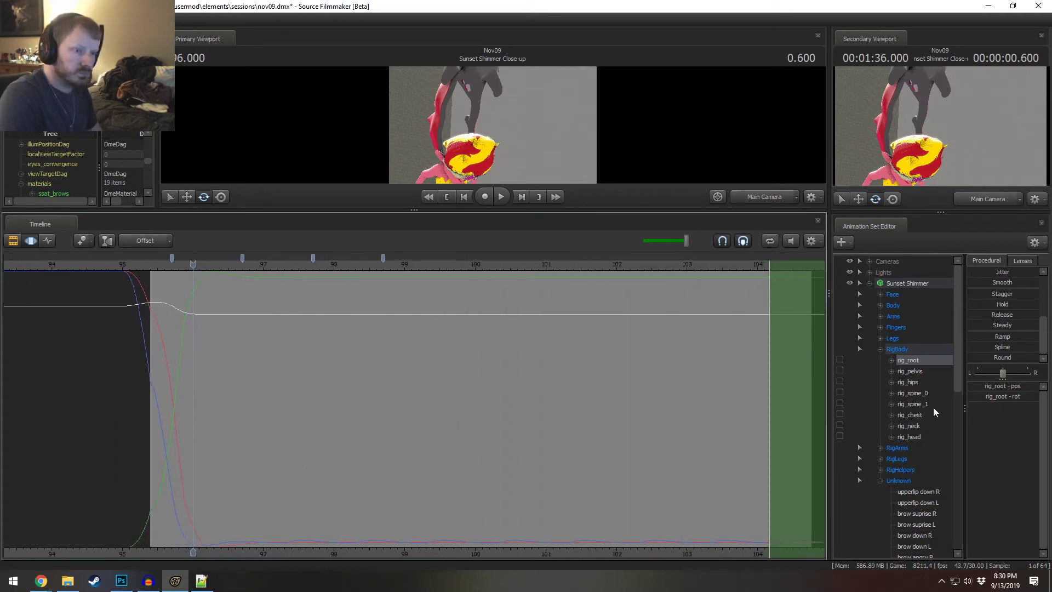
- Select bip_WingR4.001 through bip_WingL2.001 and fit the time selection to a wing flap from about 1:37.7 to 1:38.6
scroll(924, 477, "down", 15)
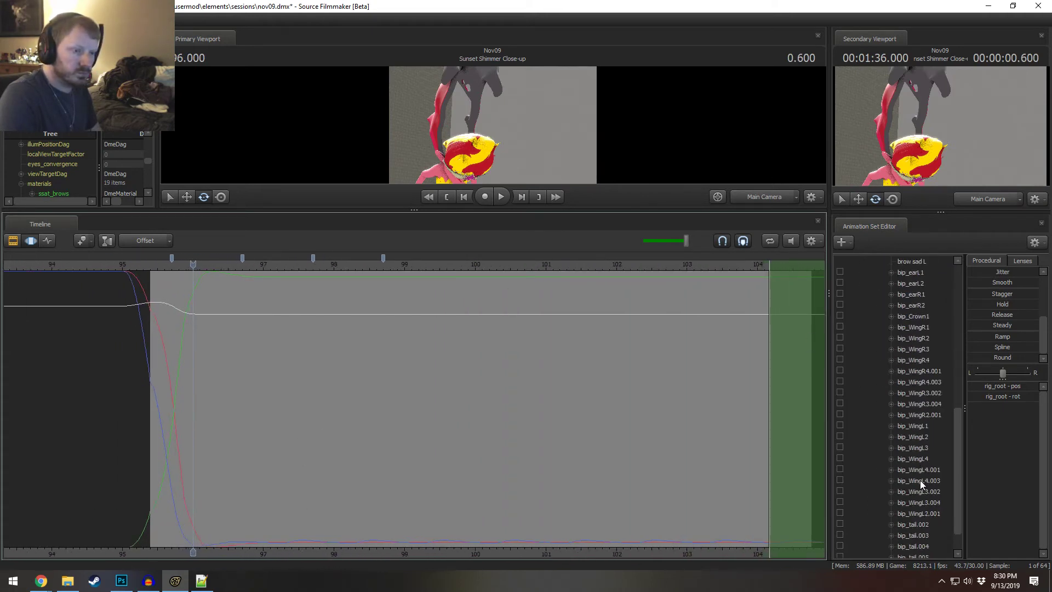
left_click(919, 339)
left_click(910, 481, "shift")
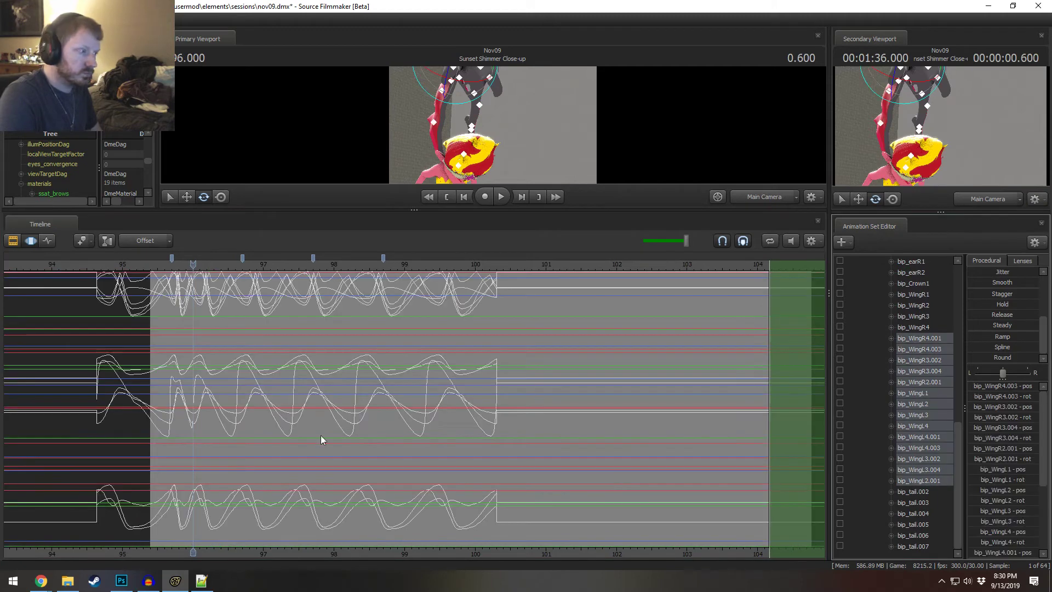
left_click_drag(811, 333, 354, 351)
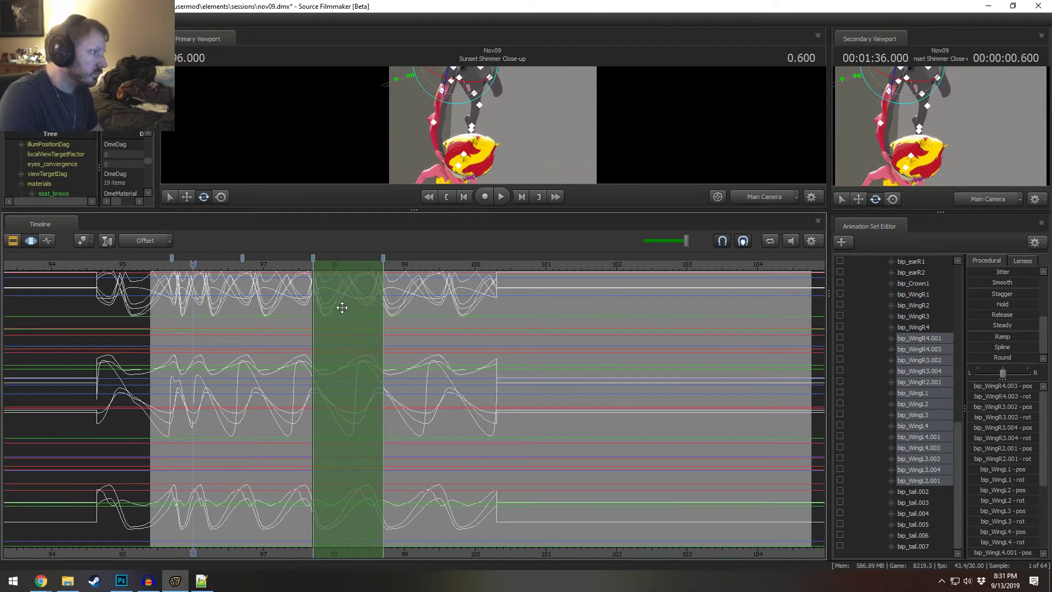
left_click_drag(342, 308, 411, 326)
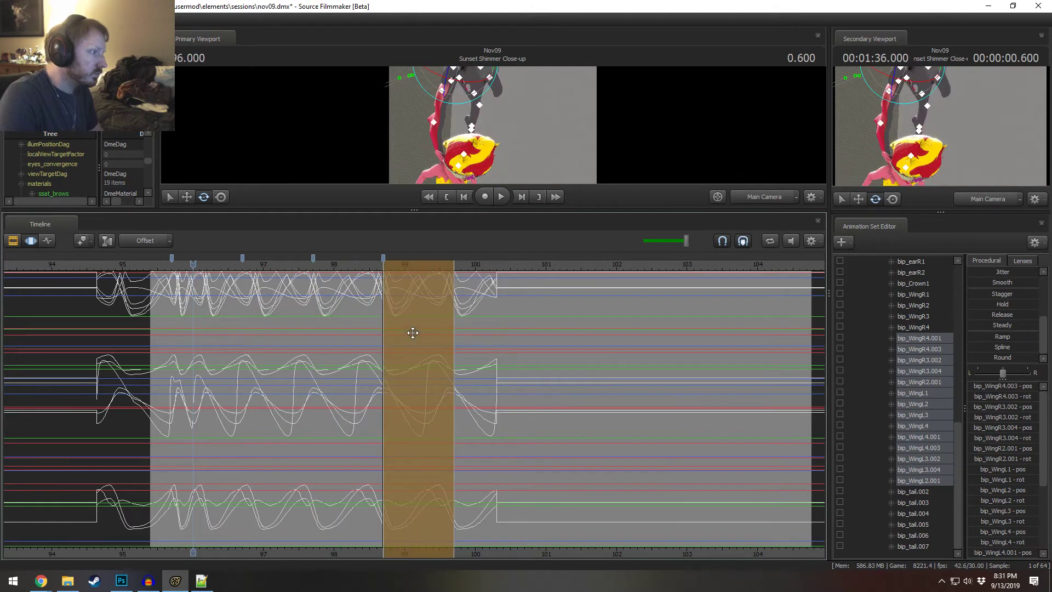
left_click_drag(399, 336, 282, 350)
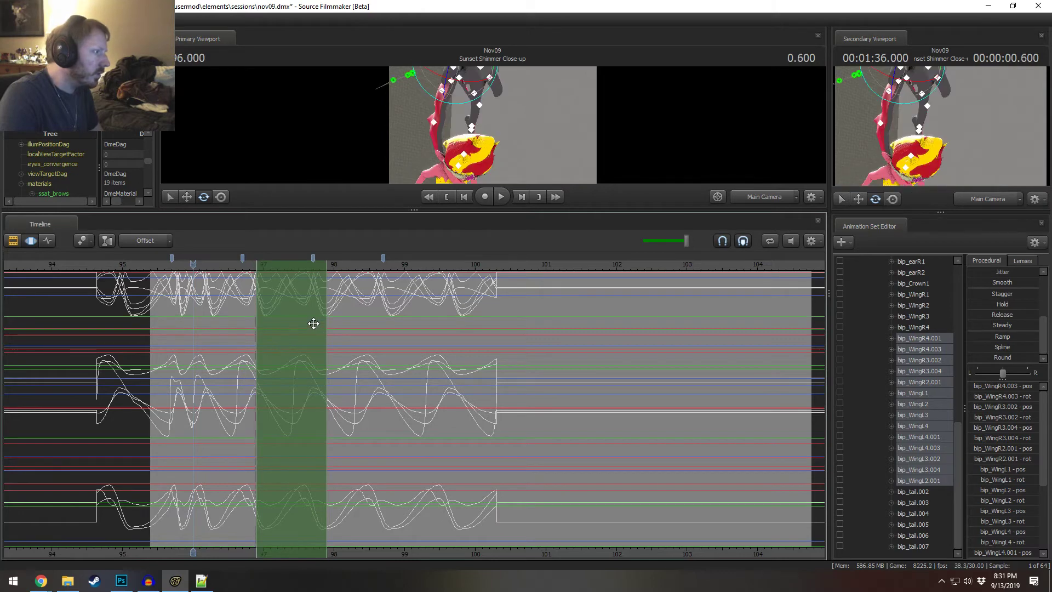
mouse_move(326, 309)
left_mouse_down()
mouse_move(316, 306)
mouse_move(341, 313)
left_mouse_up()
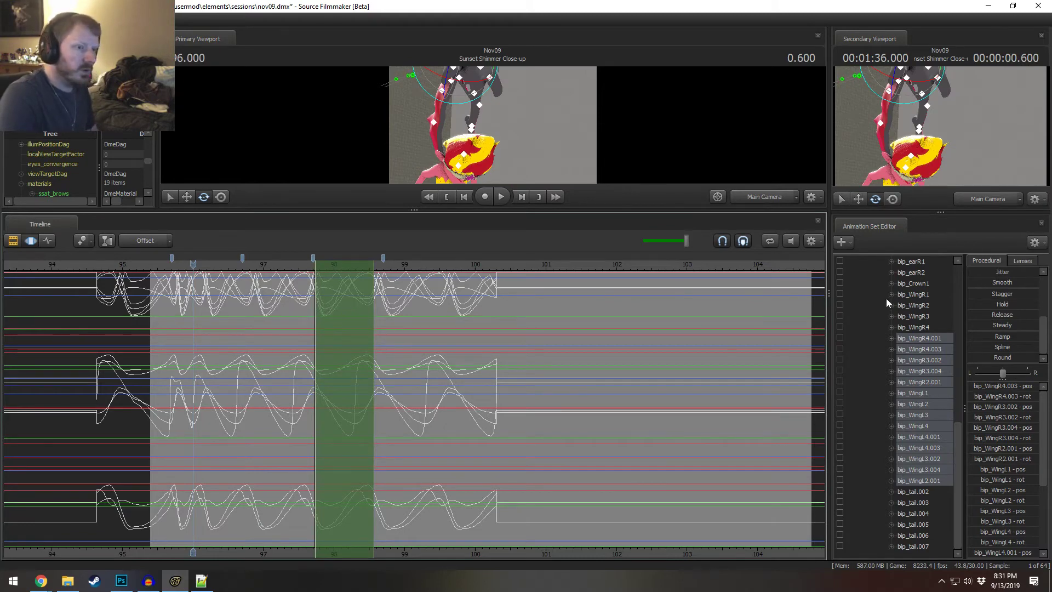
- Select all wing bones from bip_WingR1 through bip_WingL2.001 and repeat their flap cycle until past the end of the shot
left_click(915, 296)
left_click(919, 482, "shift")
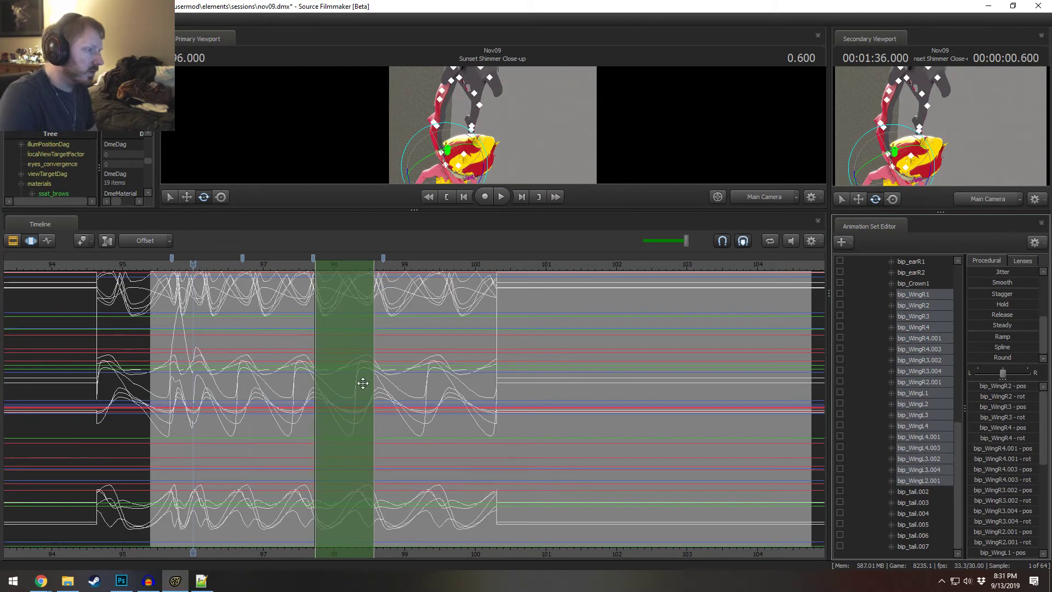
left_click_drag(363, 383, 484, 417)
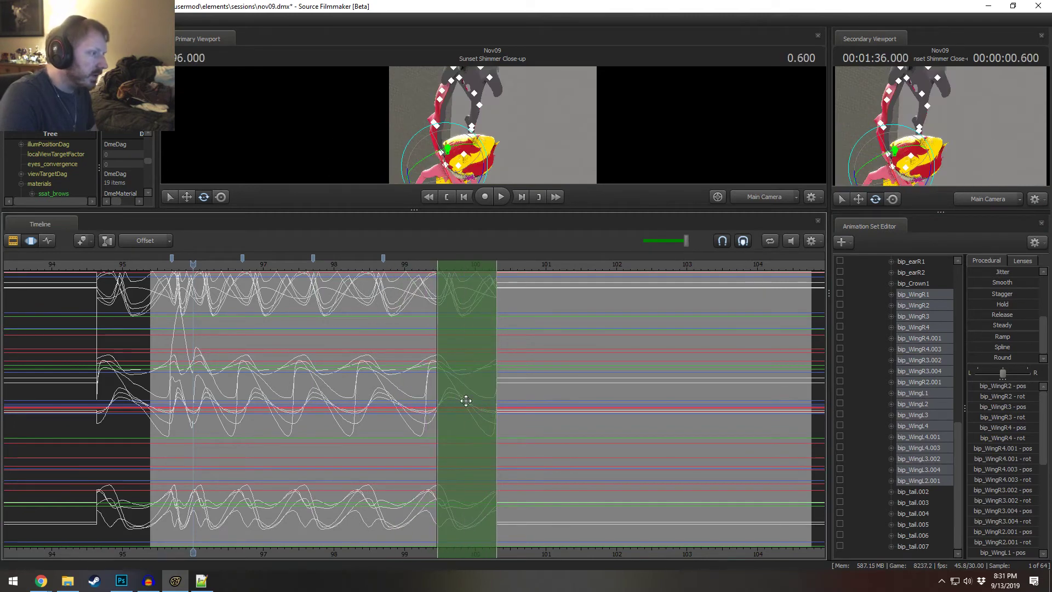
left_click_drag(441, 286, 802, 347)
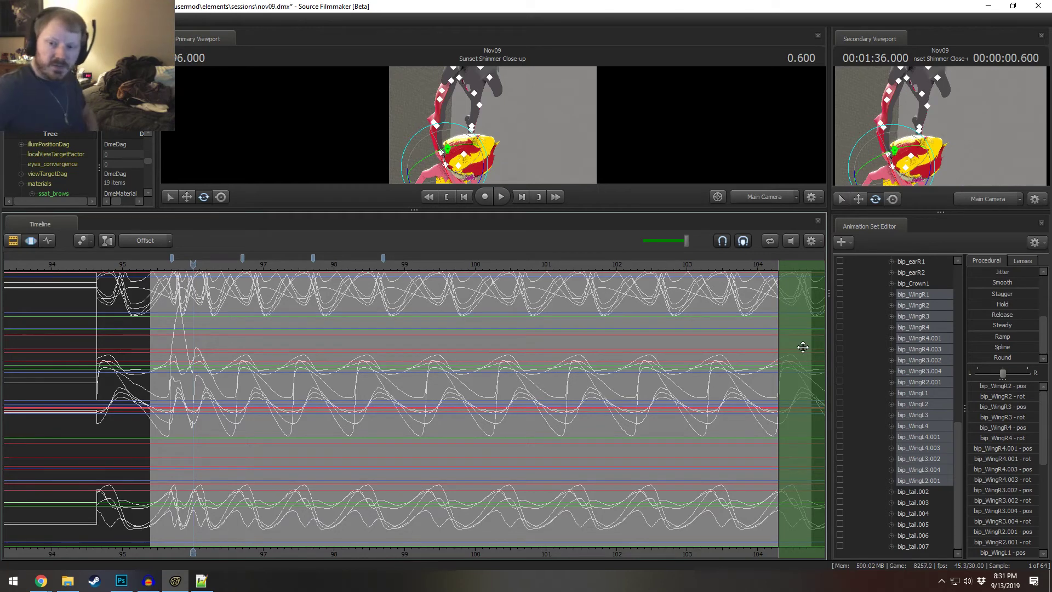
scroll(725, 423, "down", 3)
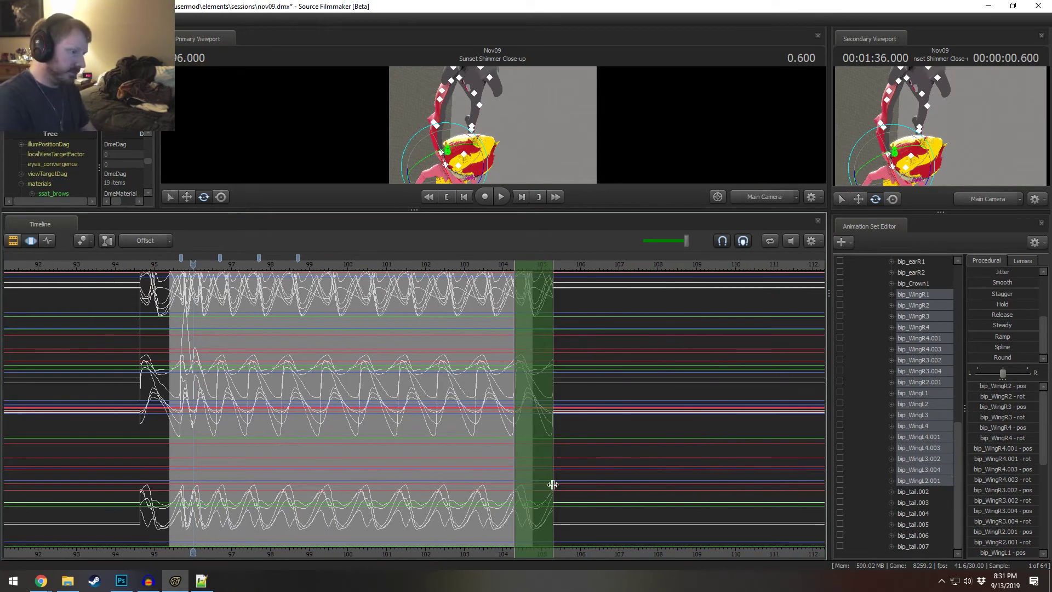
- Switch to the Clip Editor, enlarge the primary viewport and play the Spike Incoming 1 shot
key("F2")
left_click(544, 264)
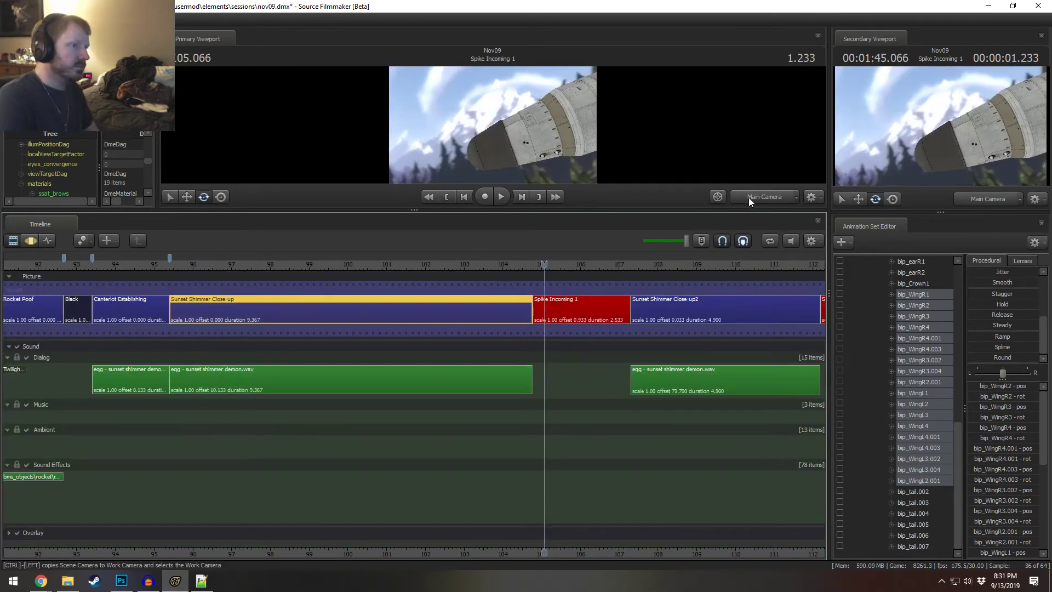
left_click_drag(698, 212, 679, 432)
key("space")
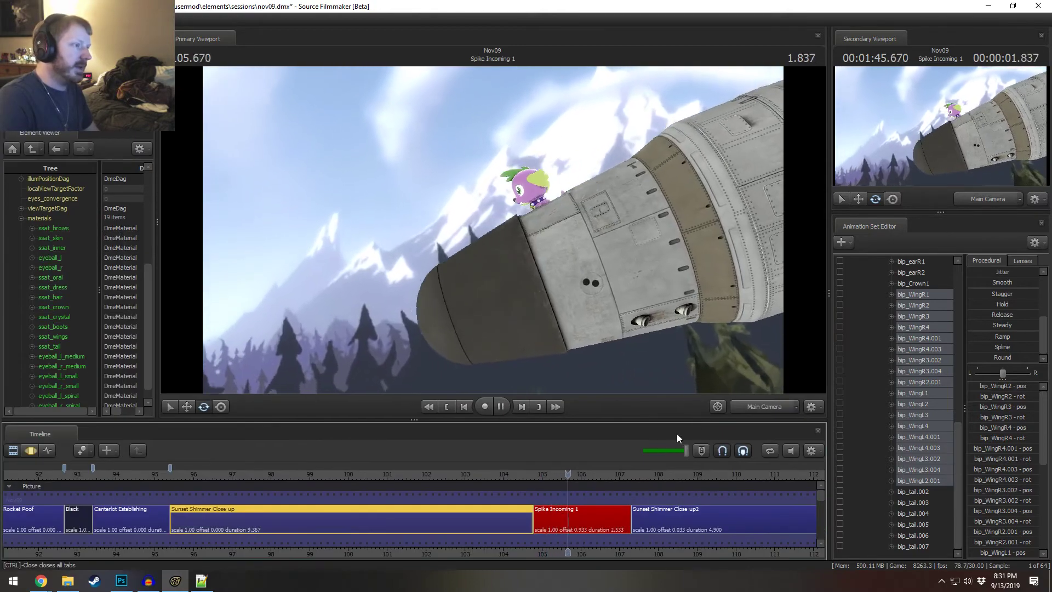
left_click(535, 474)
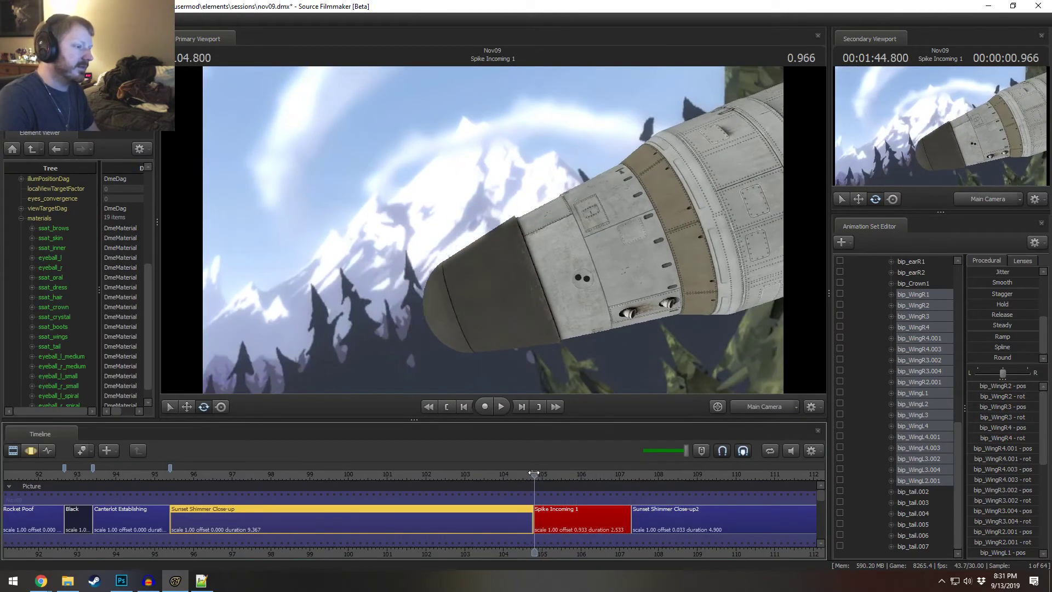
key("space")
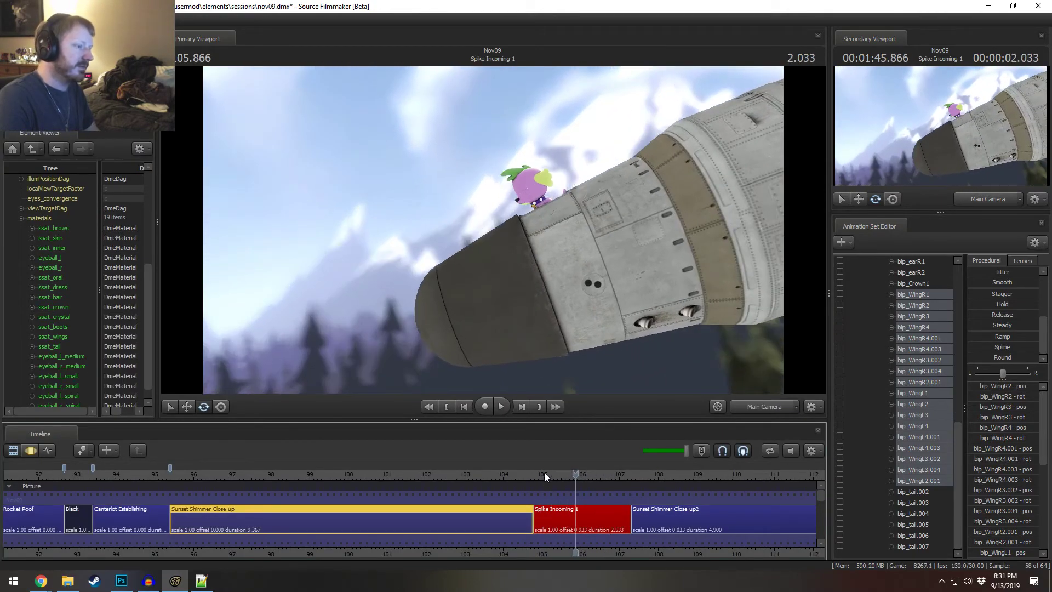
left_click(544, 473)
- Move the playhead to 1:45.533, switch to the Work Camera and fly it to a frontal close-up of Spike's face
left_click_drag(544, 472, 563, 472)
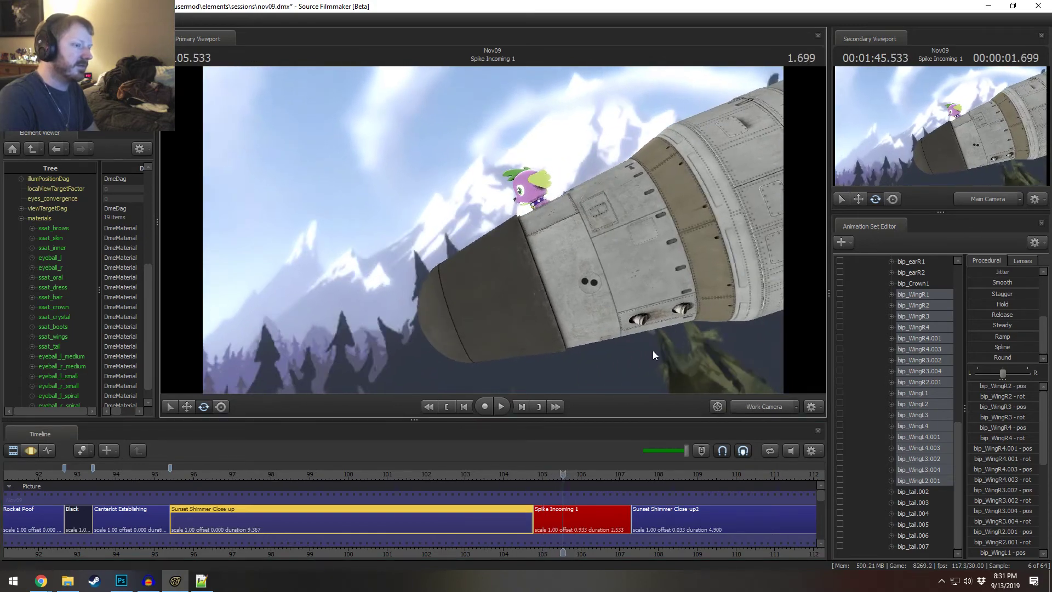
key("w")
mouse_move(652, 350)
left_mouse_down()
mouse_move(630, 347)
mouse_move(756, 348)
mouse_move(781, 337)
mouse_move(652, 350)
left_mouse_up()
key("w")
key("w")
key("r")
key("s")
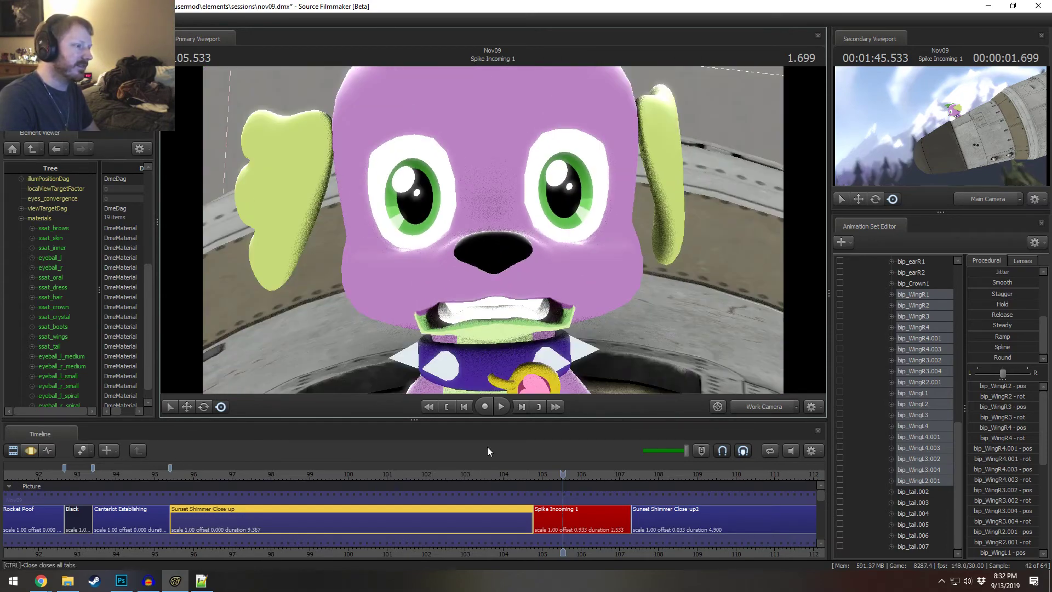
- Play the Spike Incoming 1 shot through the Work Camera to examine Spike's face and head animation
left_click(529, 476)
key("space")
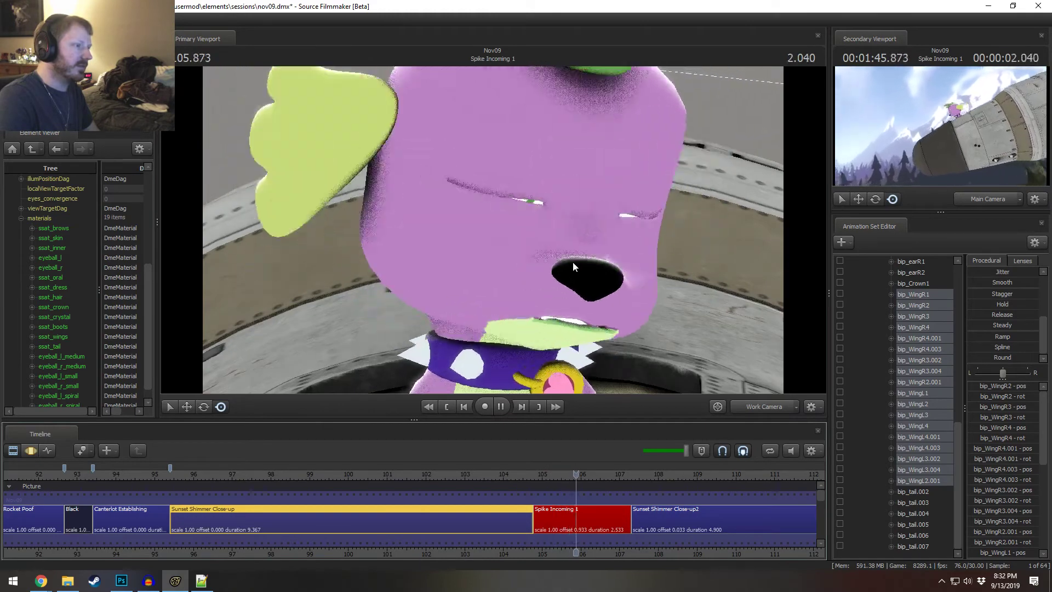
key("space")
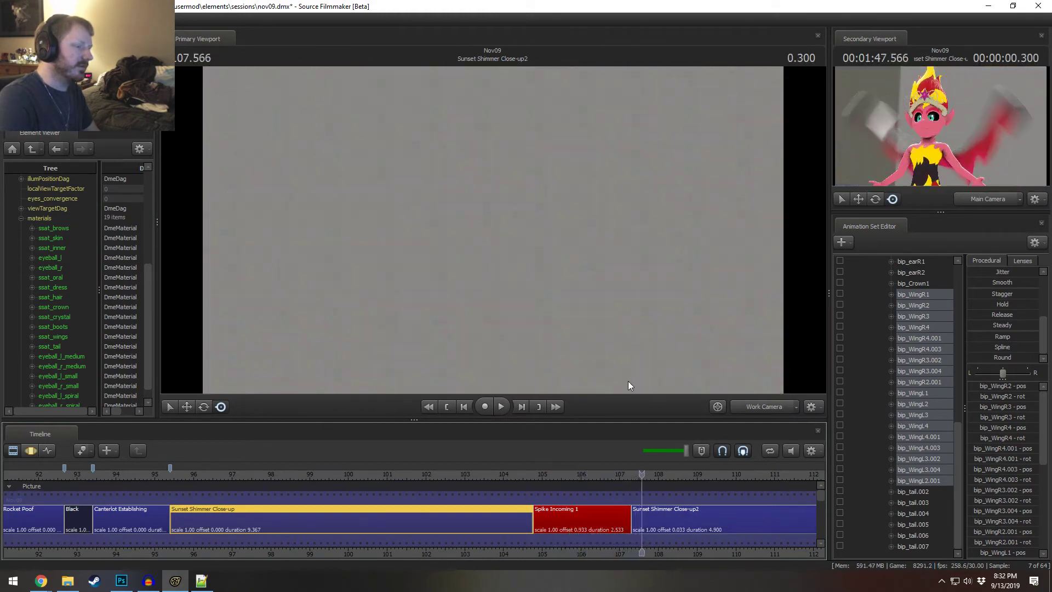
- Replay the Spike Incoming 1 shot several times through the Work Camera, and once through the Main Camera, to examine Spike's head motion
left_click(575, 477)
key("space")
left_click(573, 477)
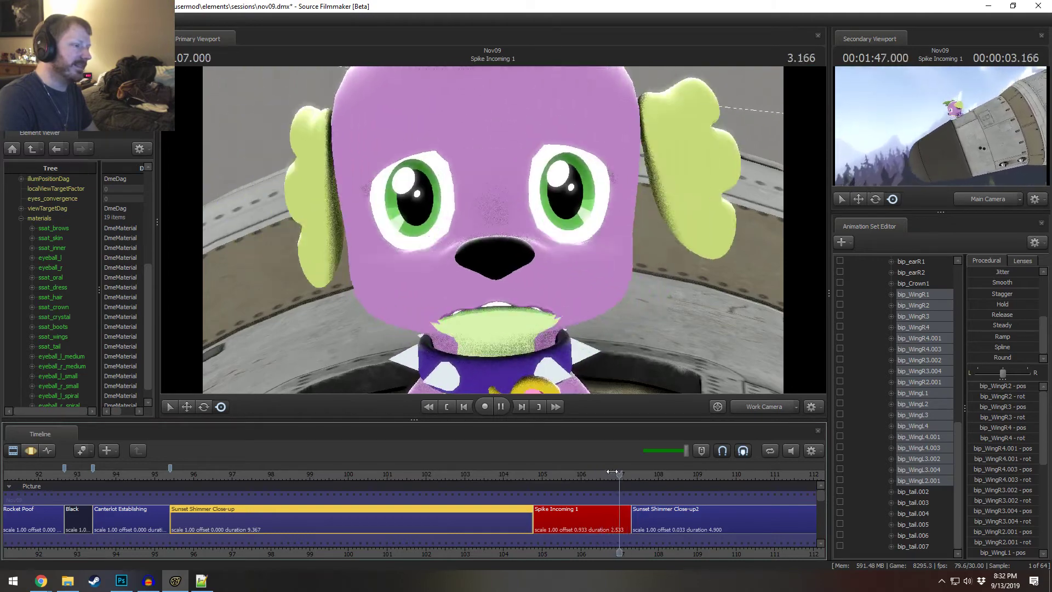
key("space")
left_click(613, 470)
key("space")
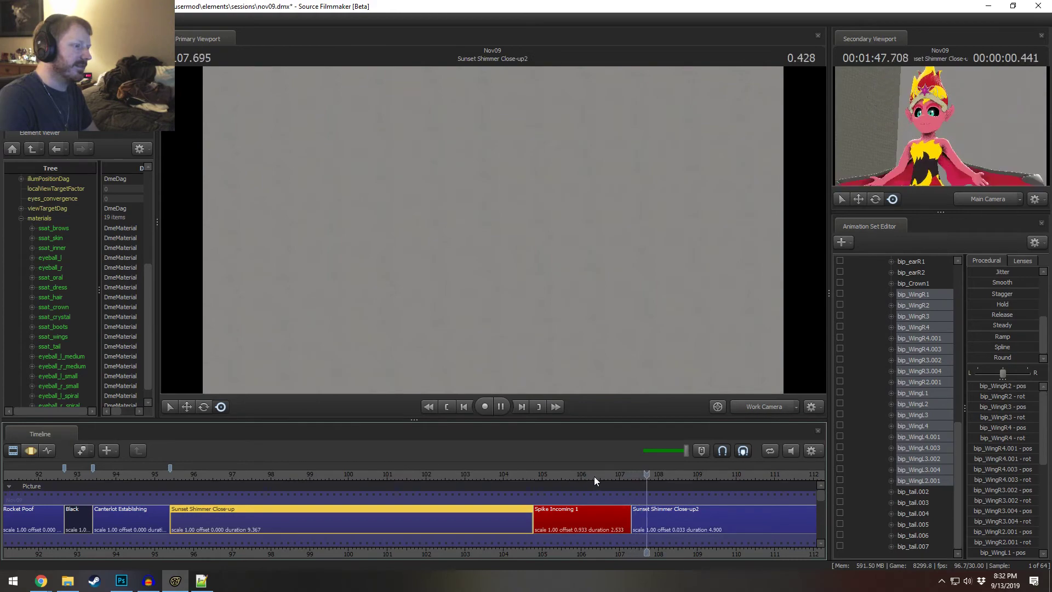
left_click(594, 476)
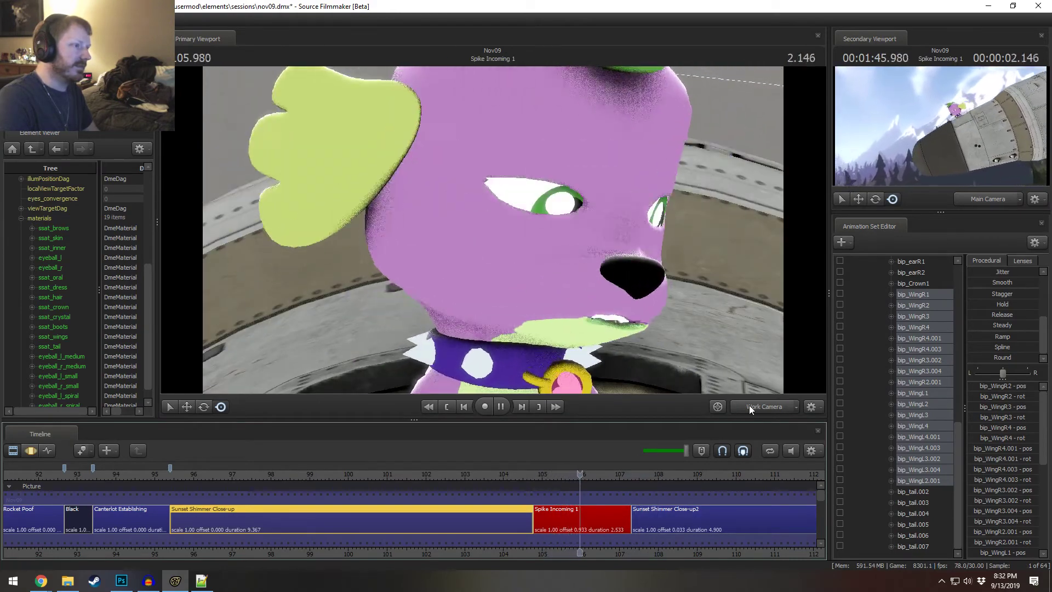
key("space")
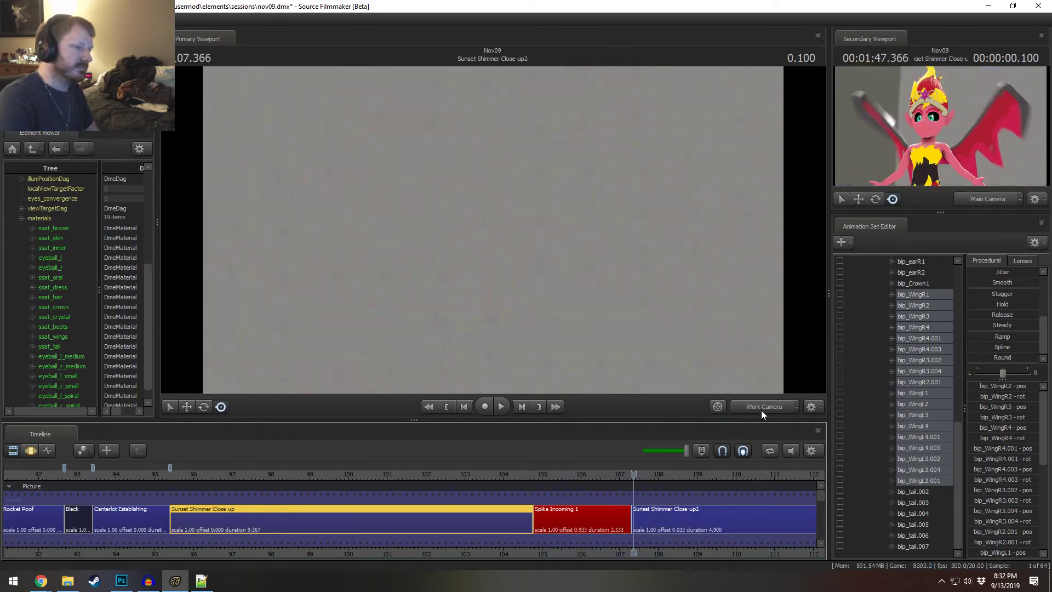
left_click(538, 481)
key("space")
key("space")
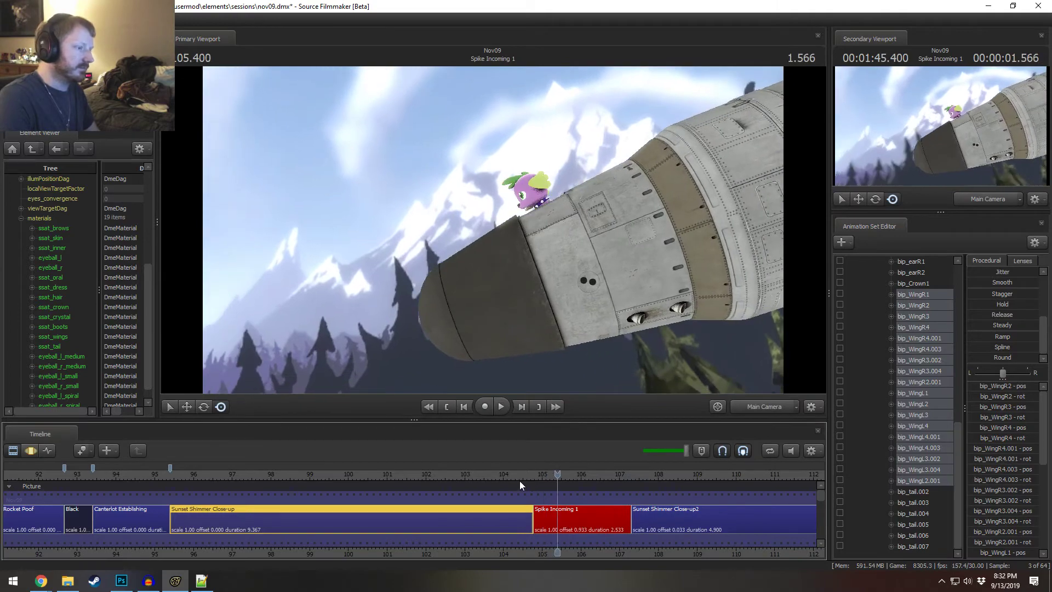
- Rename the Sunset Shimmer Close-up clip as Sunset Shimmer Swoos Right In
left_click_drag(519, 481, 187, 445)
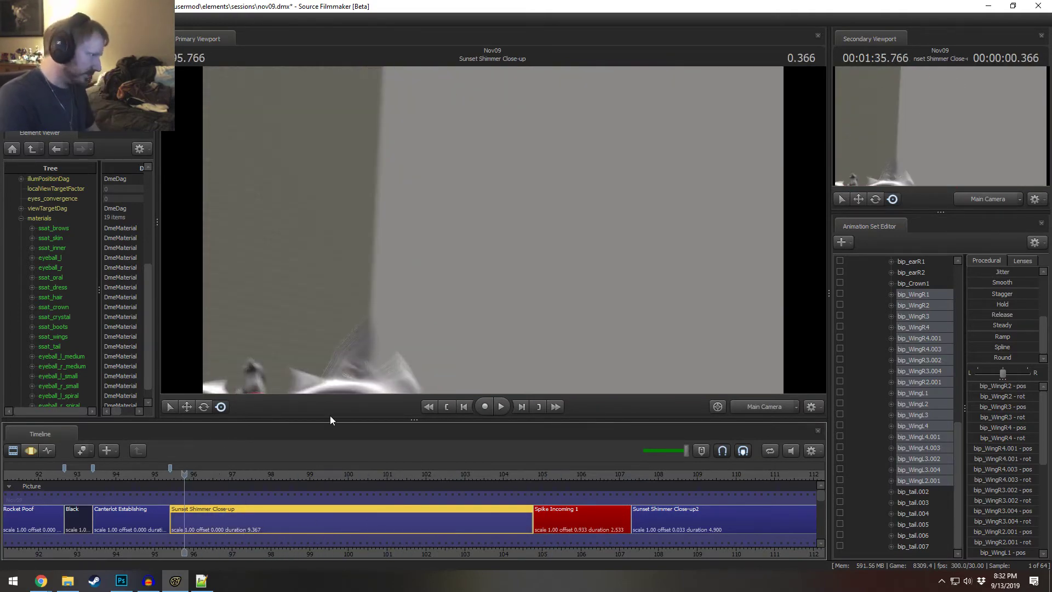
key("space")
key("space")
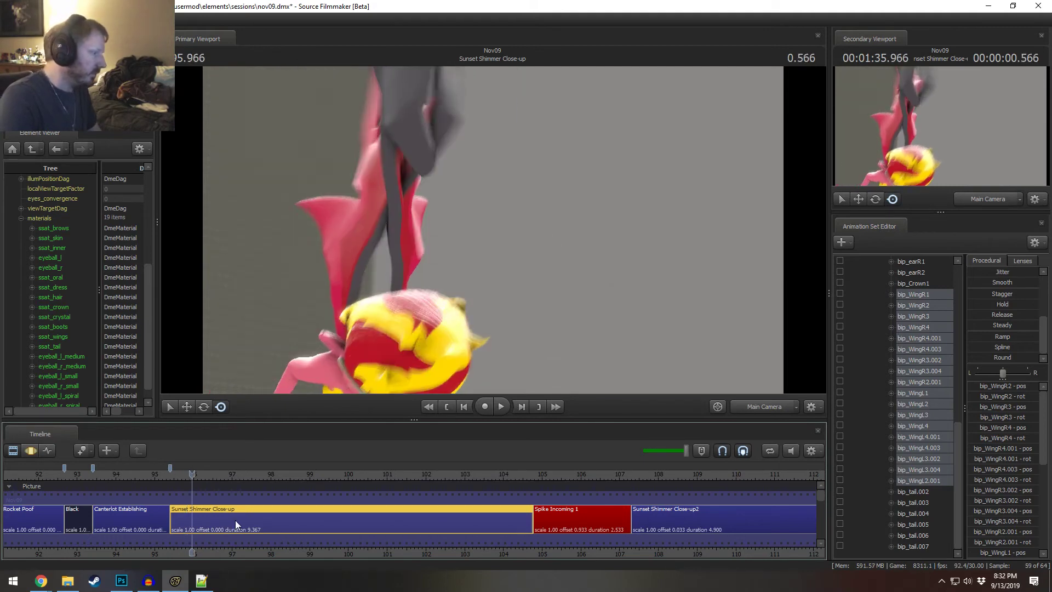
right_click(235, 521)
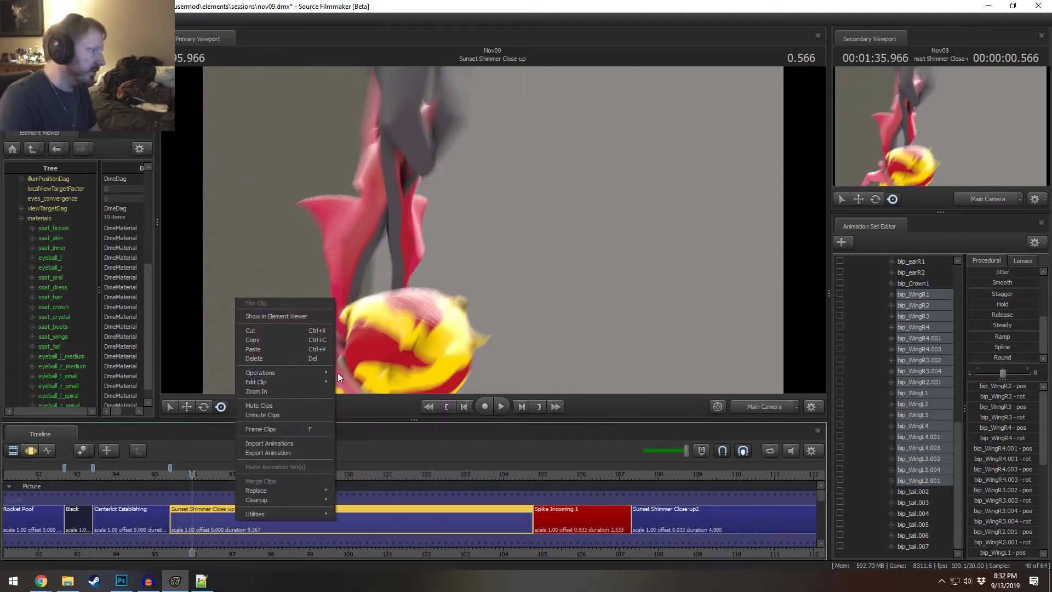
mouse_move(285, 375)
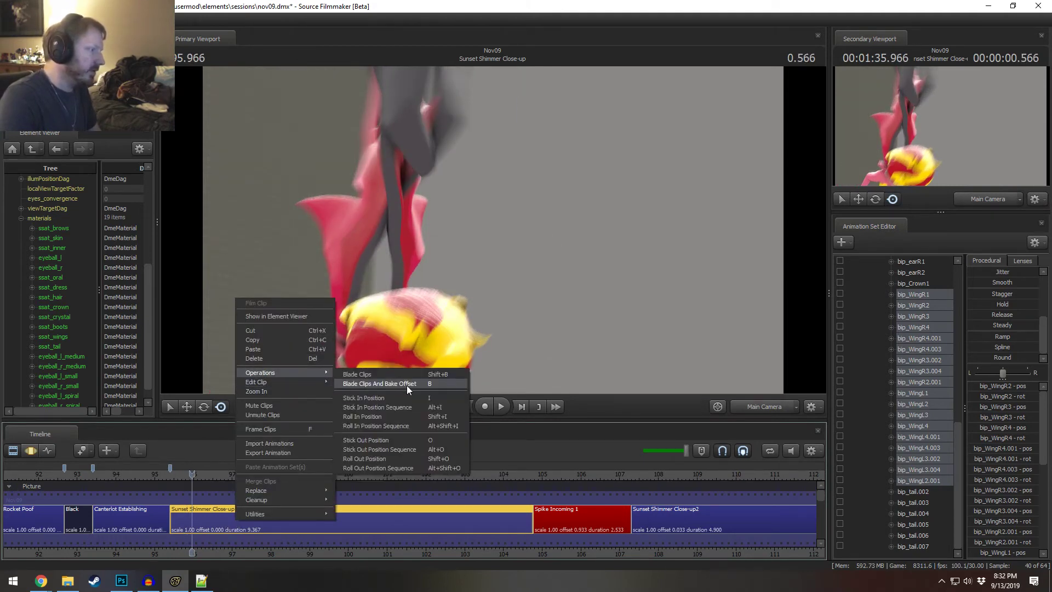
left_click(354, 382)
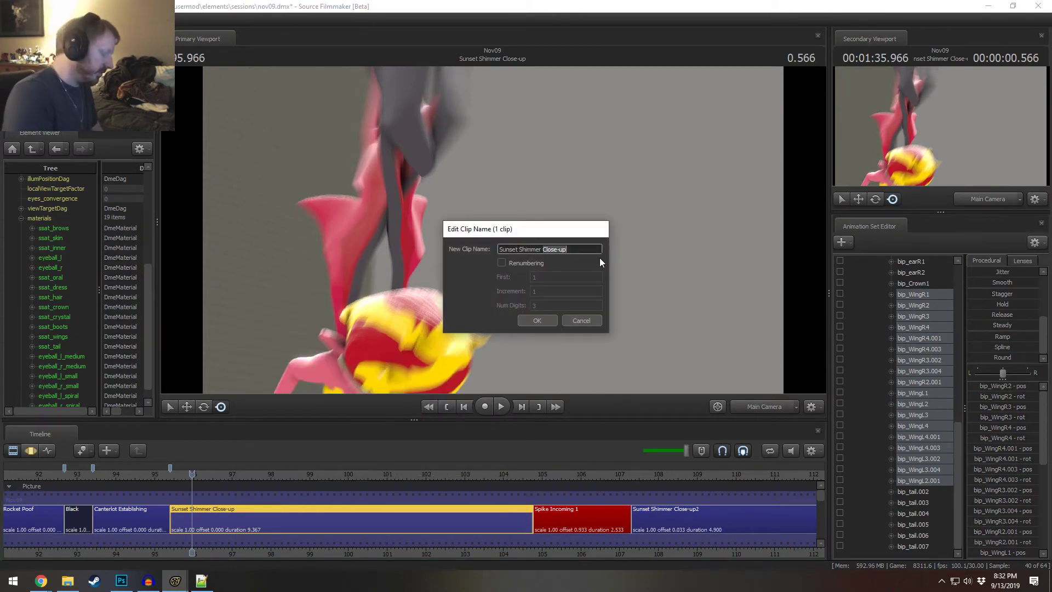
type("Swoos")
type("e")
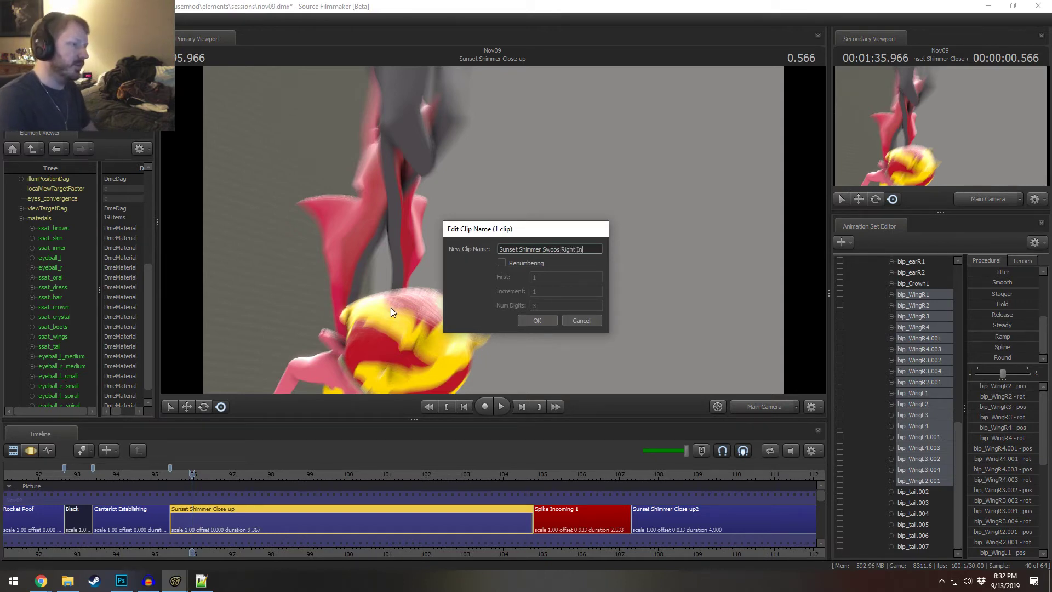
left_click(526, 320)
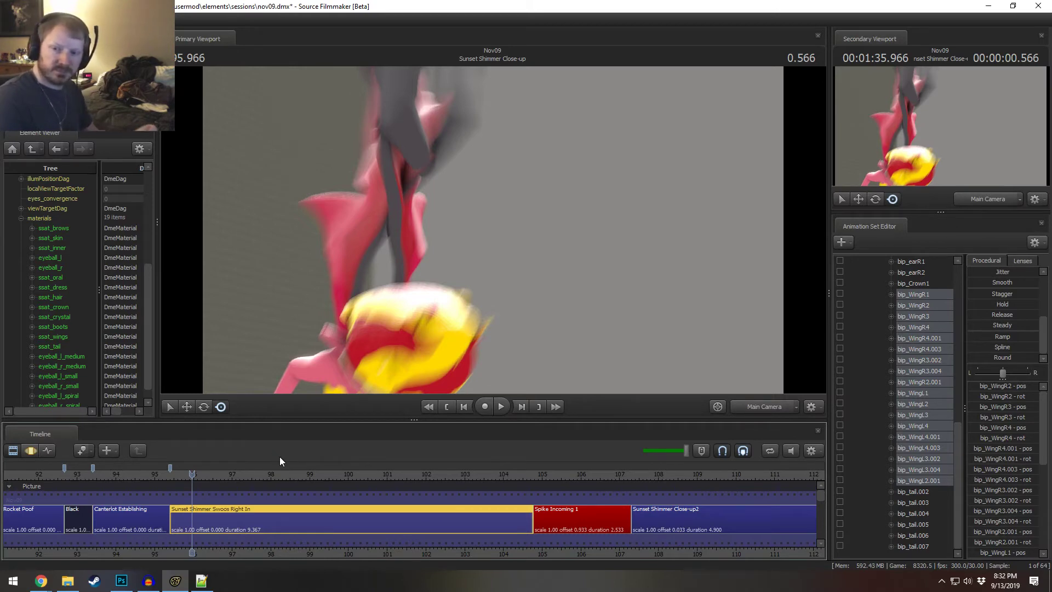
- Replay the opening of the Sunset Shimmer Swoos Right In shot to examine how Sunset Shimmer swoops in and lands
scroll(274, 490, "down", 1)
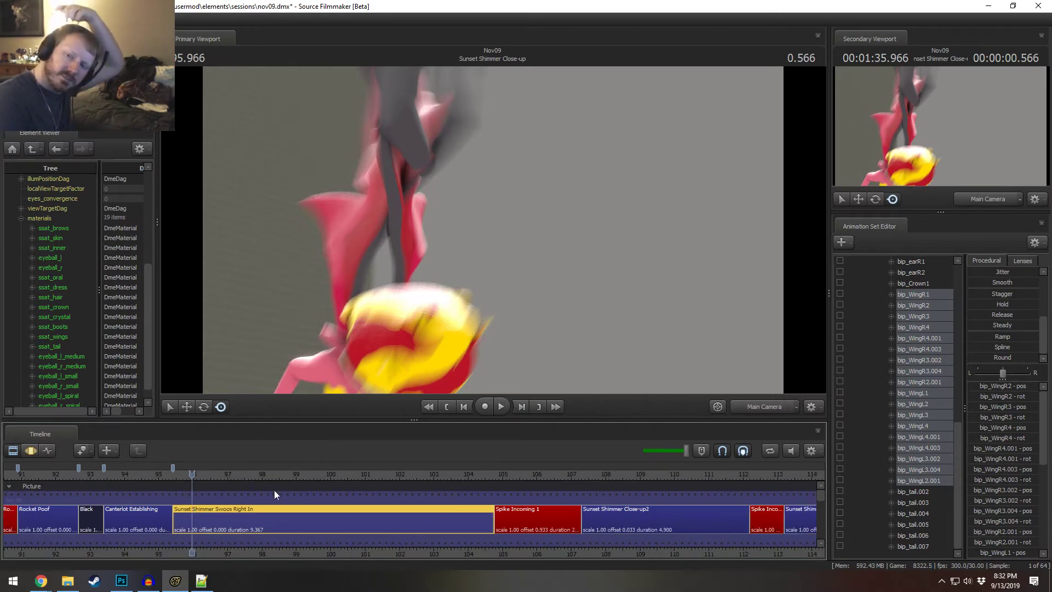
left_click(176, 474)
key("space")
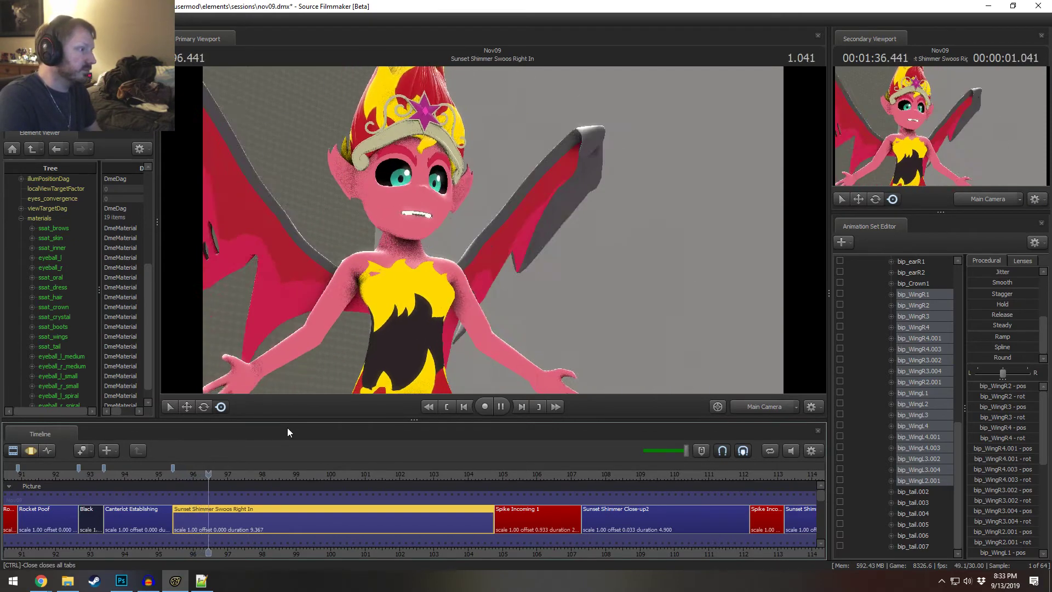
key("space")
left_click(181, 478)
key("space")
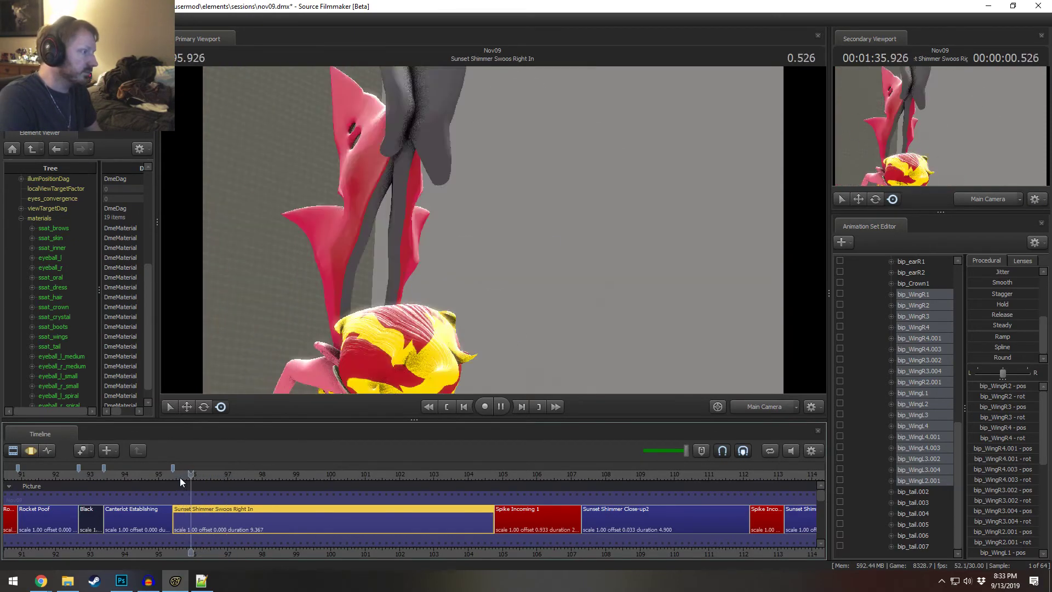
left_click(179, 477)
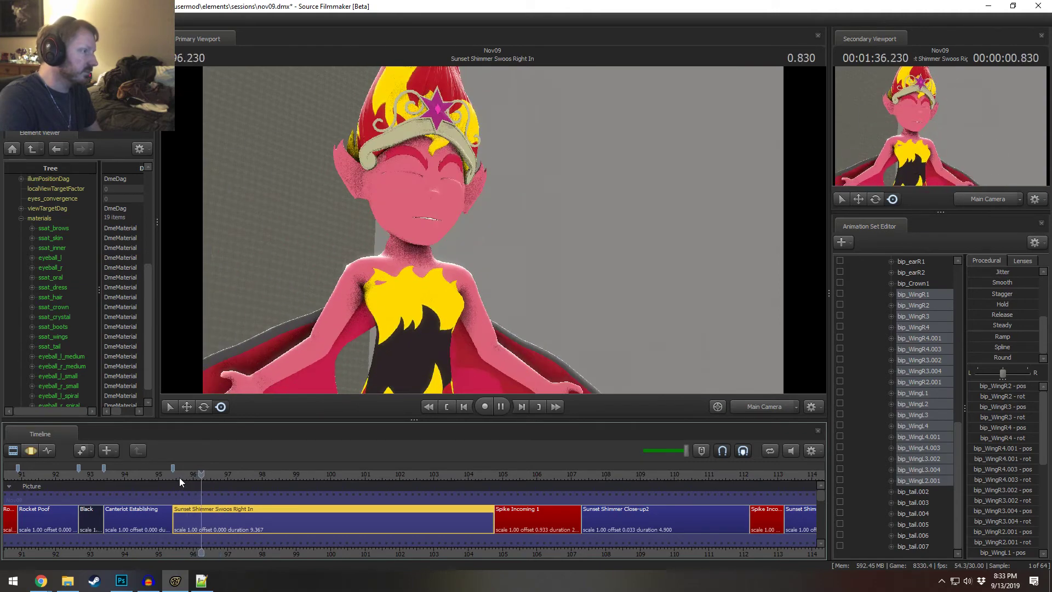
key("space")
- Switch to the Motion Editor, move the playhead to 1:36.833 just after the landing and view the shot through the Work Camera
key("F3")
key("F2")
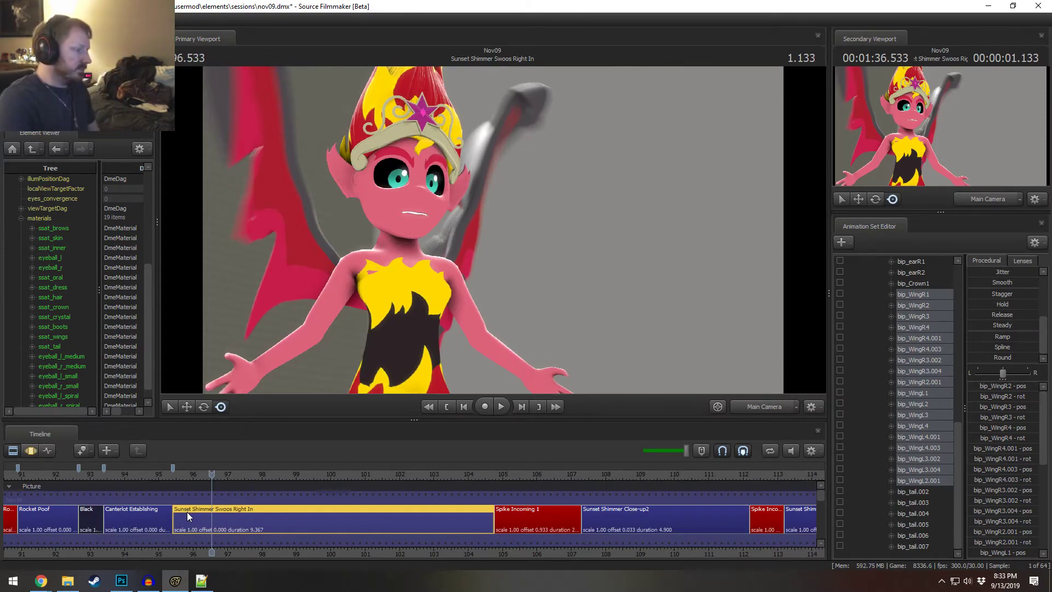
key("F3")
left_click_drag(199, 508, 247, 503)
scroll(247, 504, "up", 4)
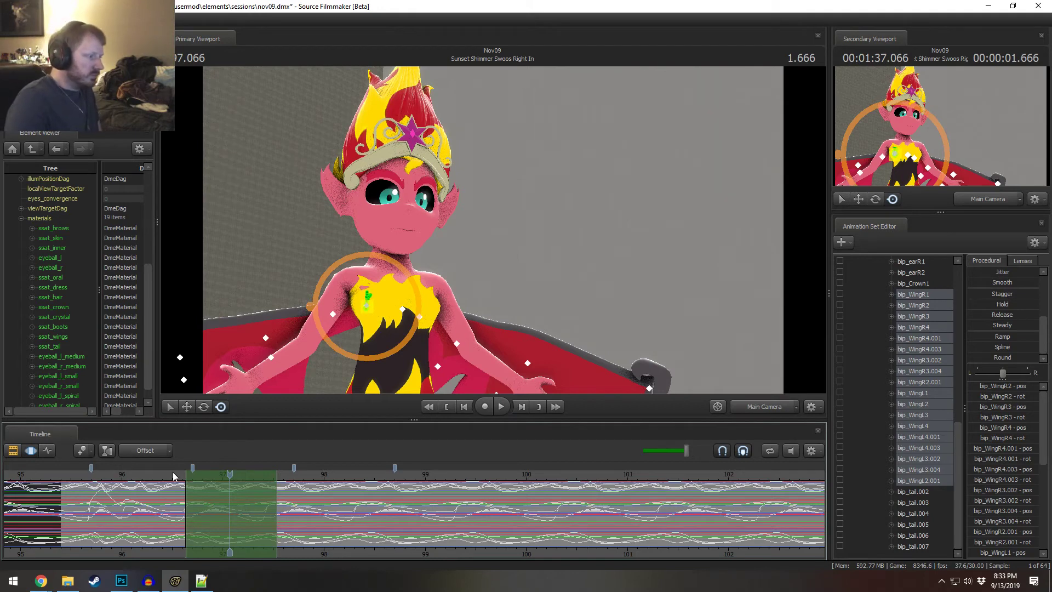
left_click_drag(174, 476, 206, 477)
left_click(748, 406, "ctrl")
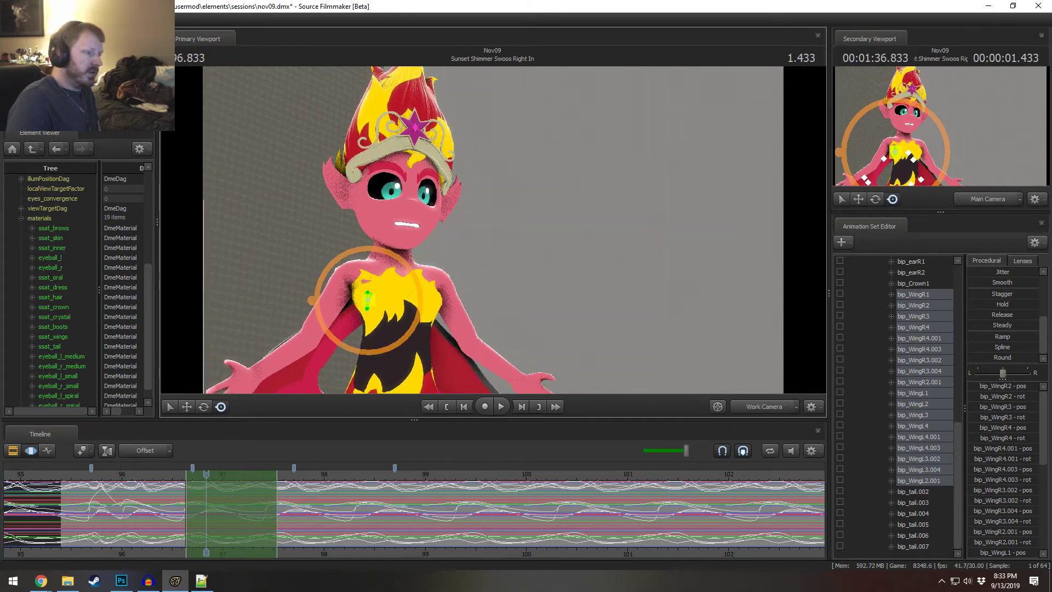
- Select the whole Sunset Shimmer animation set, excluding the Face group, the upper-lip and brow controls and rig_root
left_click(926, 546)
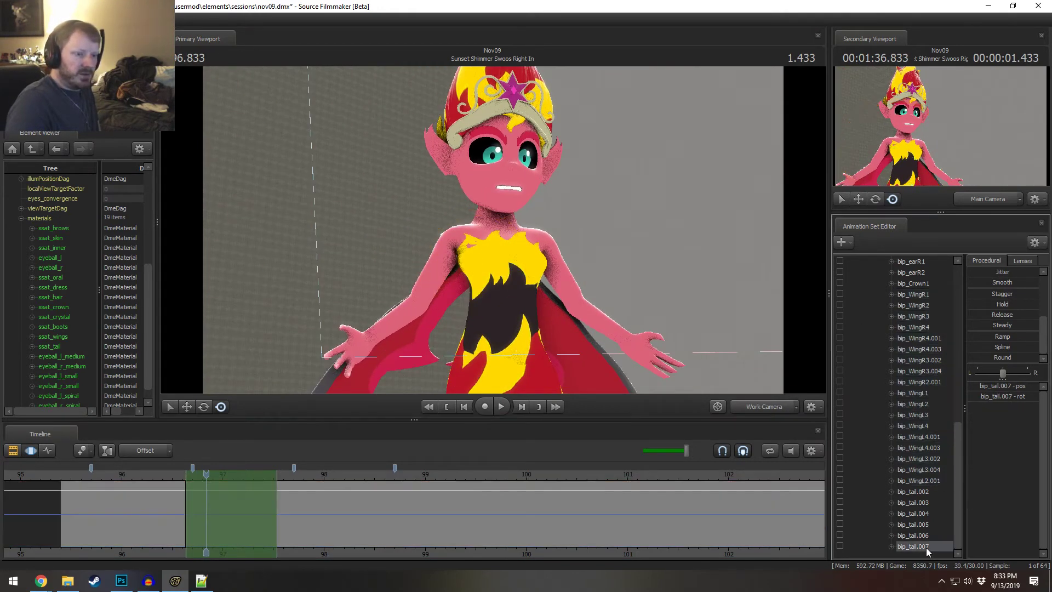
scroll(925, 531, "up", 10)
left_click(878, 281)
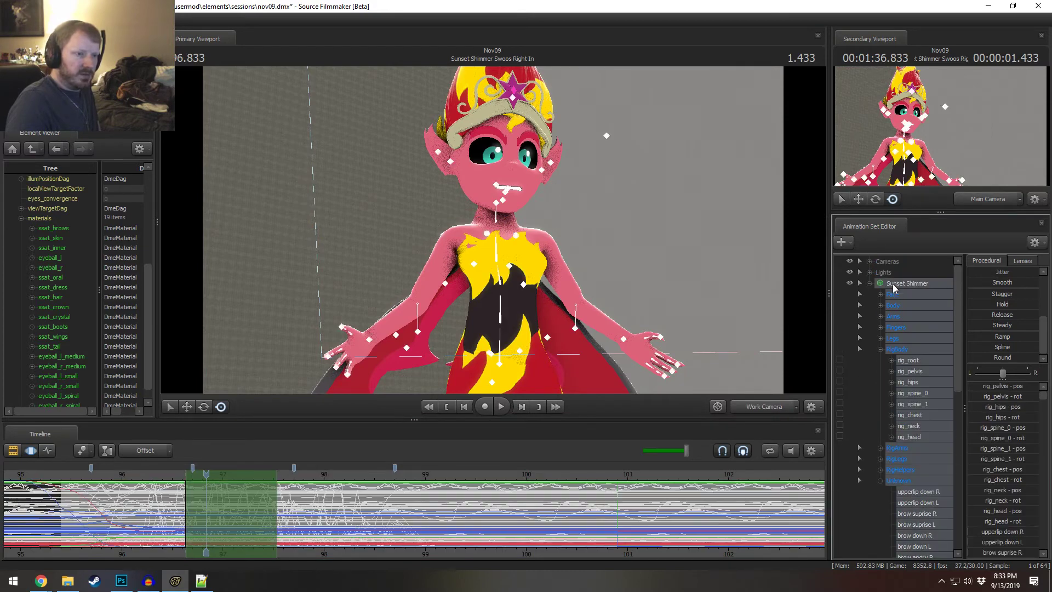
scroll(905, 437, "down", 5)
left_click_drag(911, 430, 925, 402, "ctrl")
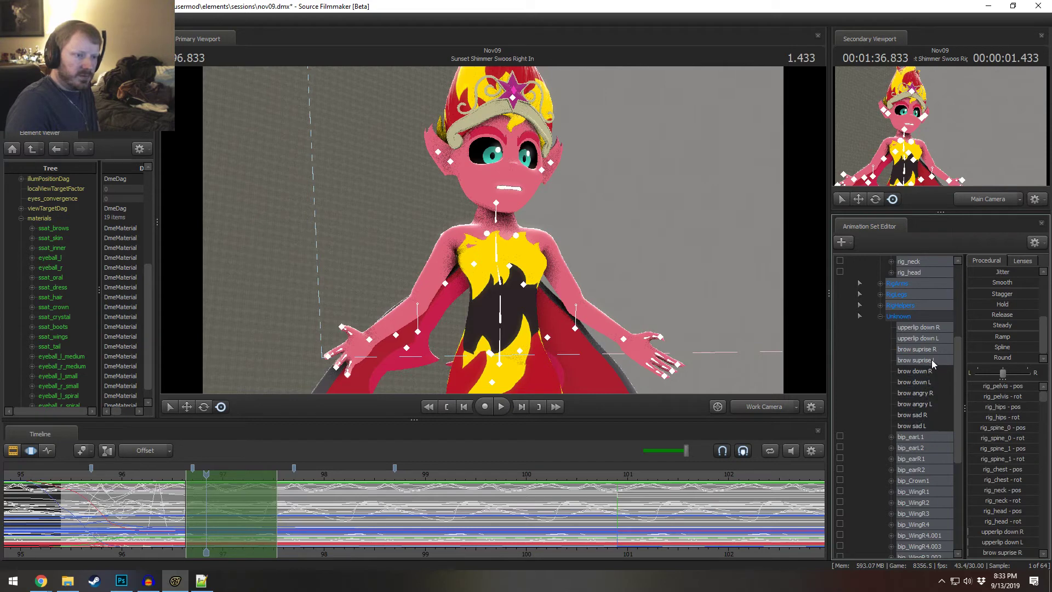
left_click_drag(931, 359, 951, 333, "ctrl")
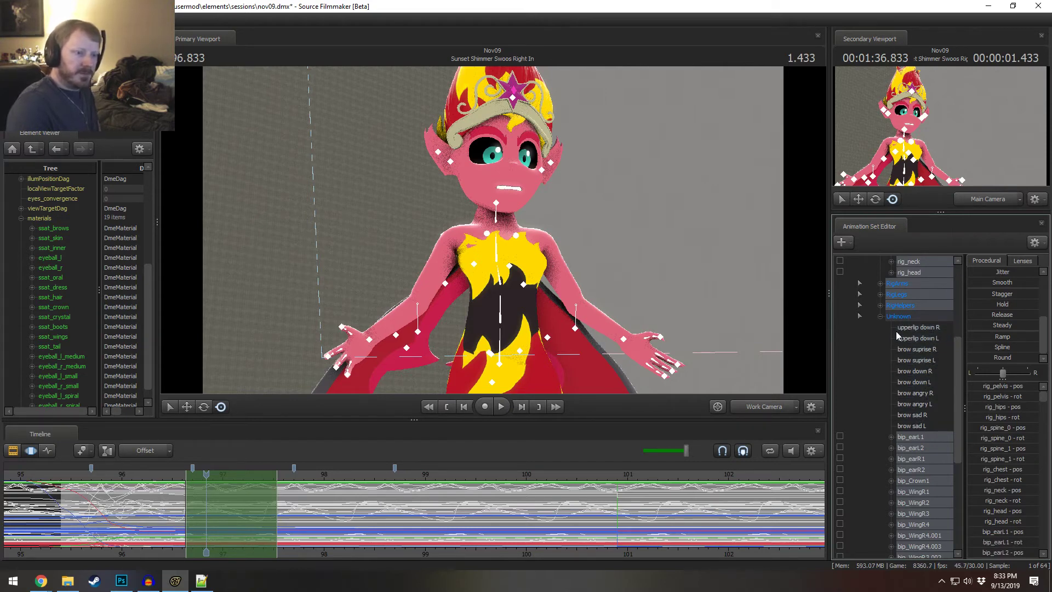
scroll(898, 334, "up", 5)
left_click(917, 360, "ctrl")
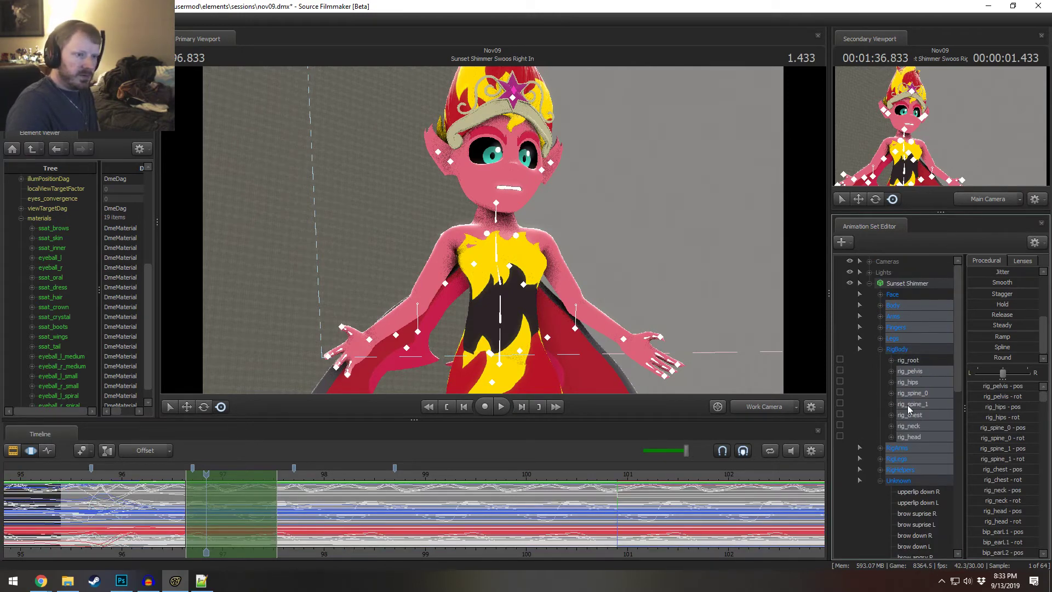
- Remove the Unknown group's ear, crown and wing bones from the selection, keeping tail bones bip_tail.002, .003, .004 and .007
scroll(926, 486, "down", 10)
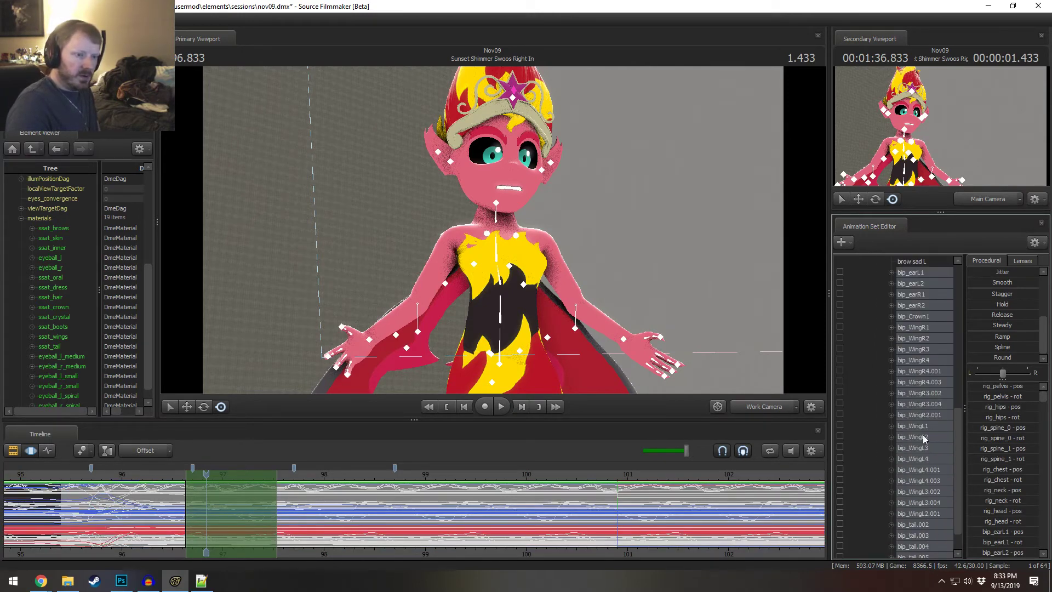
scroll(921, 379, "up", 10)
scroll(919, 385, "down", 2)
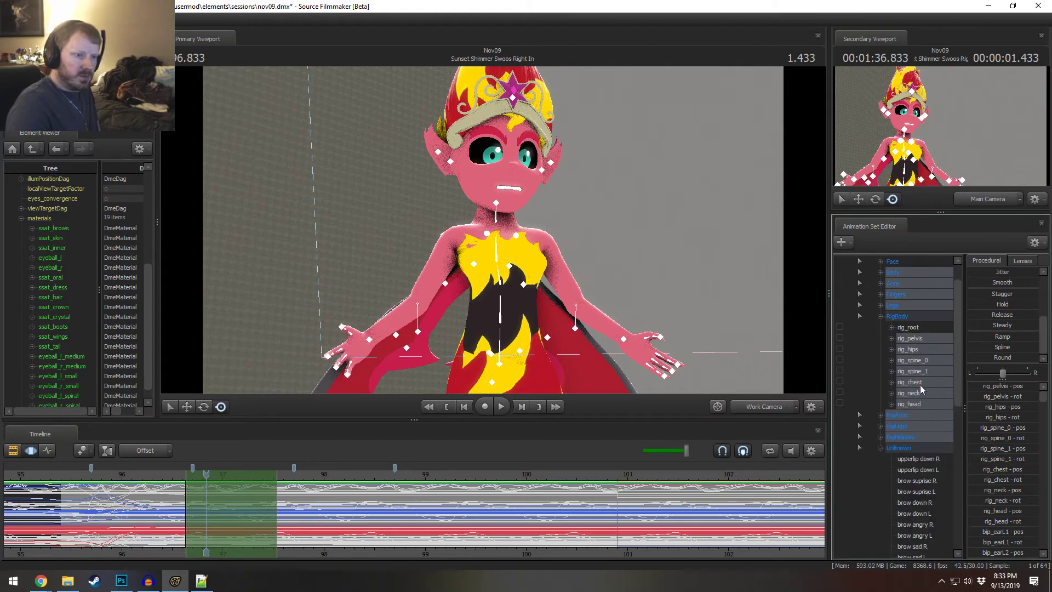
left_click(909, 415, "ctrl")
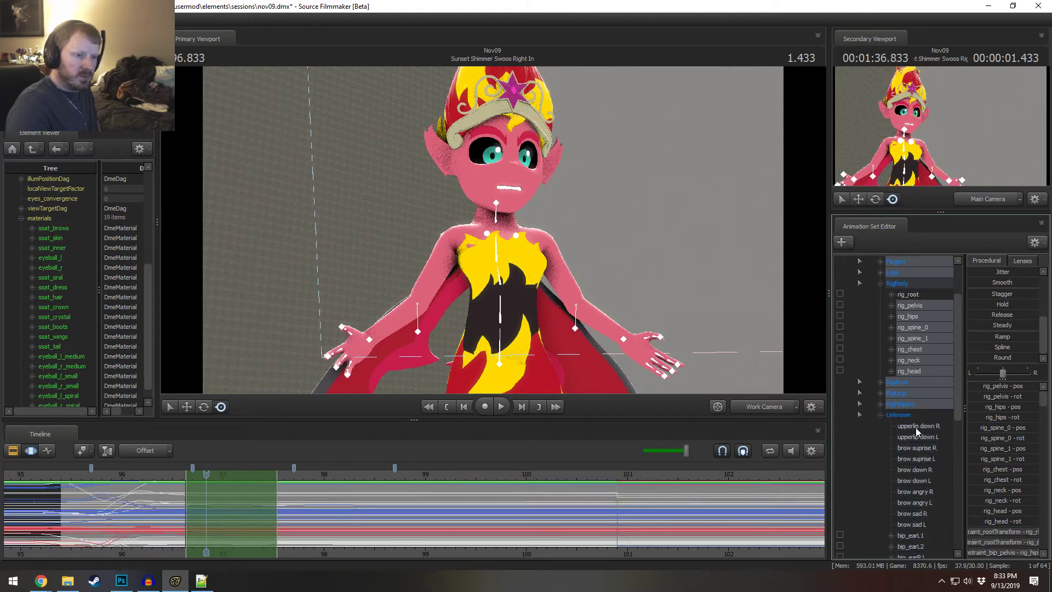
scroll(915, 428, "down", 4)
scroll(920, 466, "down", 5)
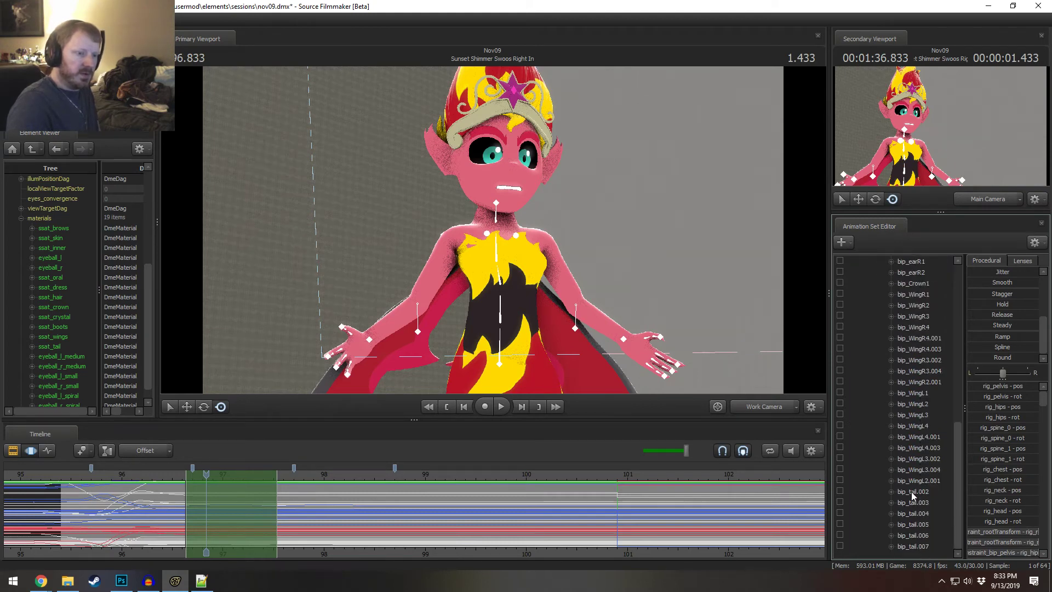
left_click(911, 491, "ctrl")
left_click(915, 502, "ctrl")
left_click(918, 514, "ctrl")
left_click(918, 522, "ctrl")
left_click(921, 542, "ctrl")
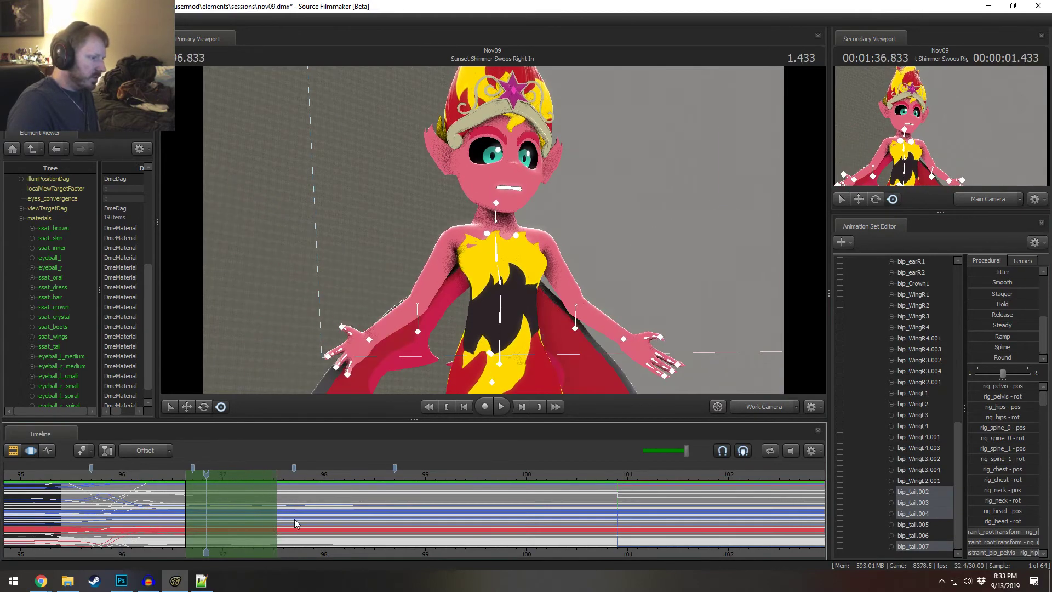
scroll(294, 519, "up", 2)
scroll(295, 518, "down", 3)
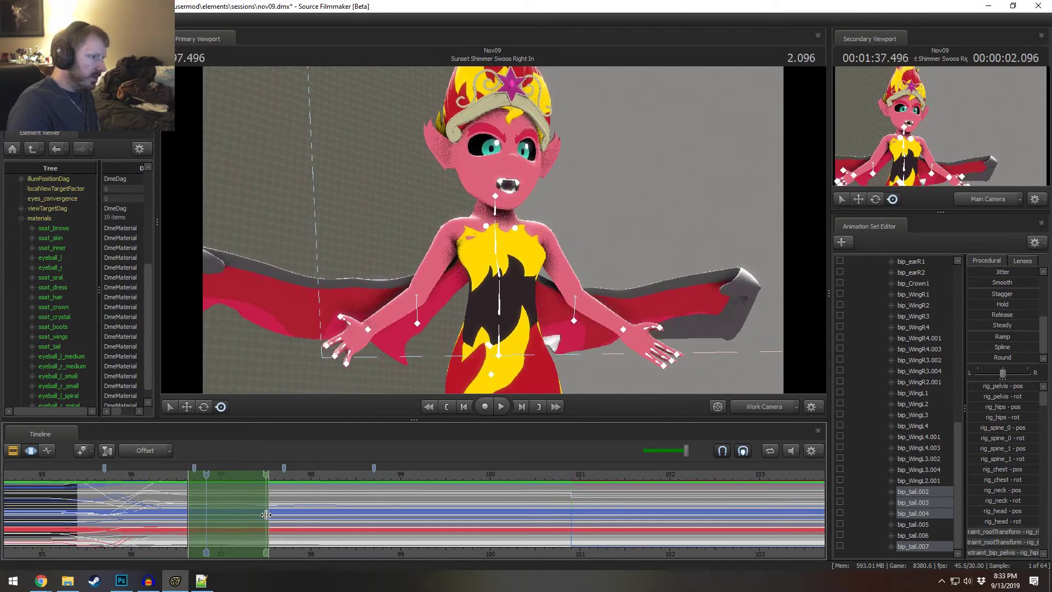
- Examine the motion curves of the lower spine, pelvis, chest, neck and head rig controls in an enlarged timeline
left_click(500, 322)
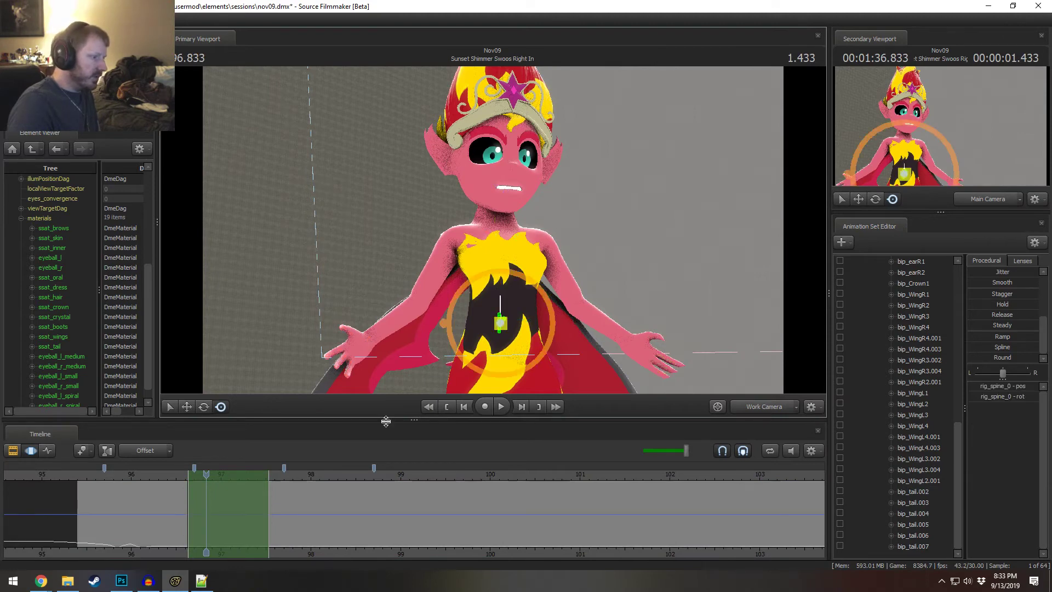
left_click_drag(387, 420, 395, 316)
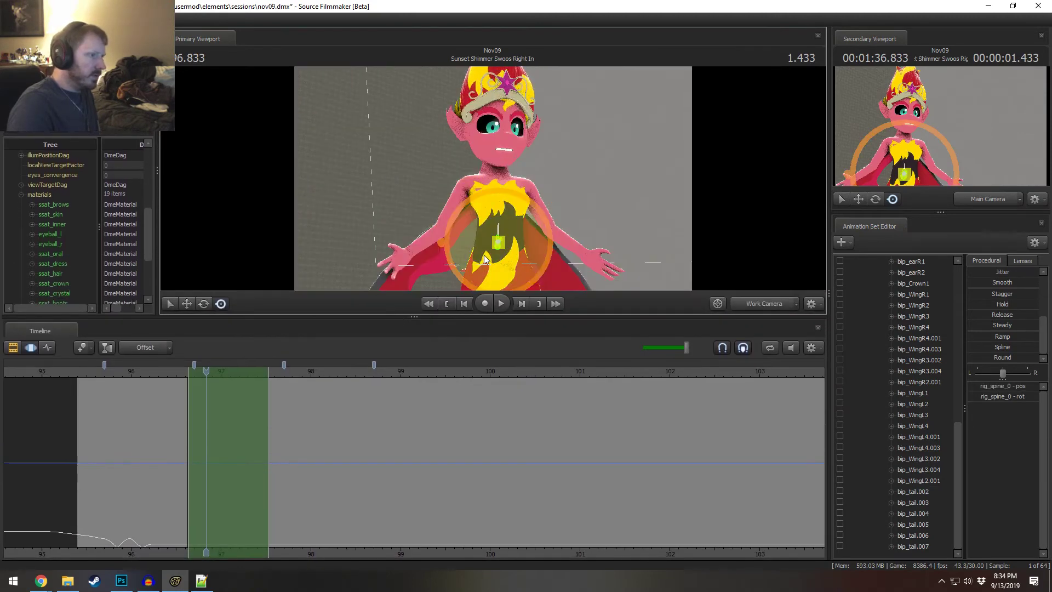
left_click(500, 258)
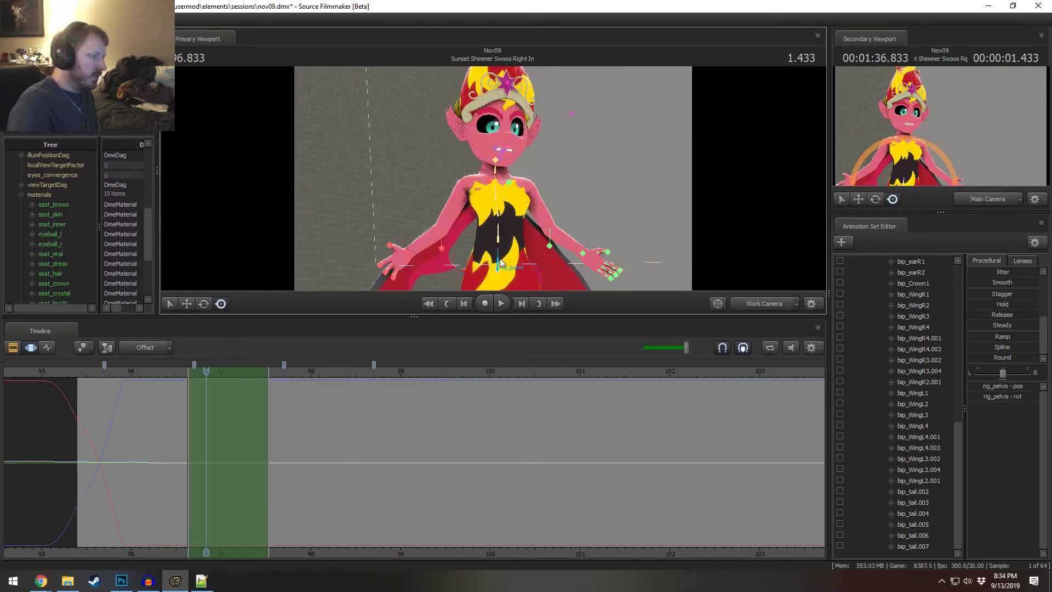
left_click(498, 194)
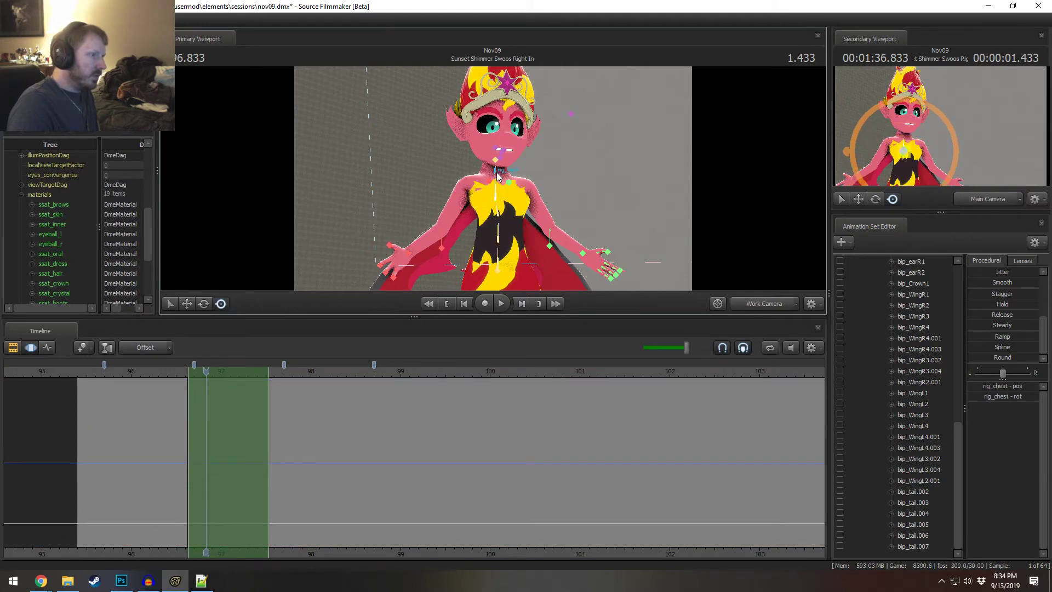
left_click(498, 174)
key("ctrl")
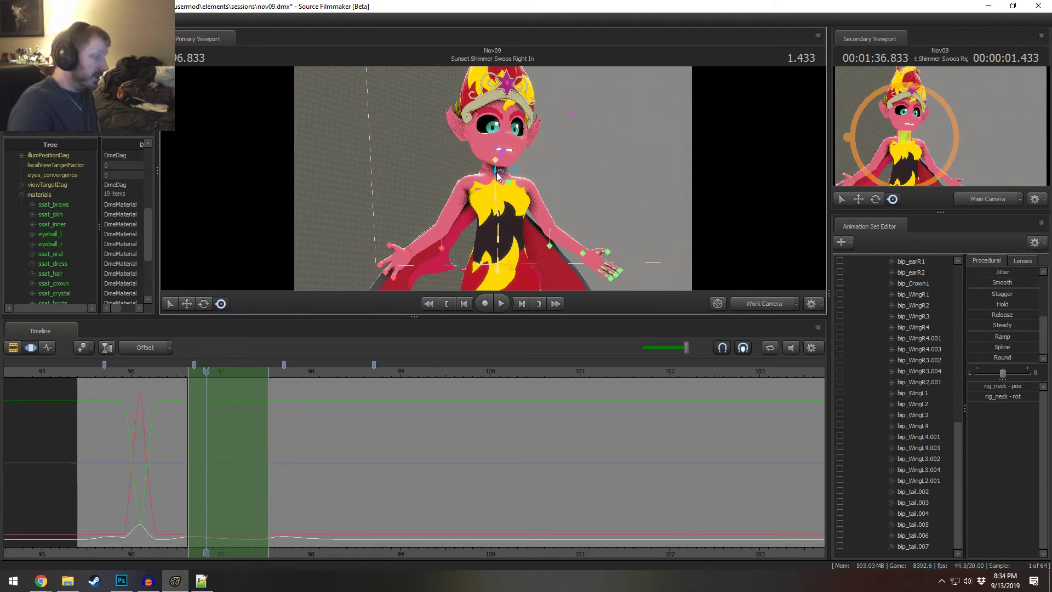
left_click(496, 160)
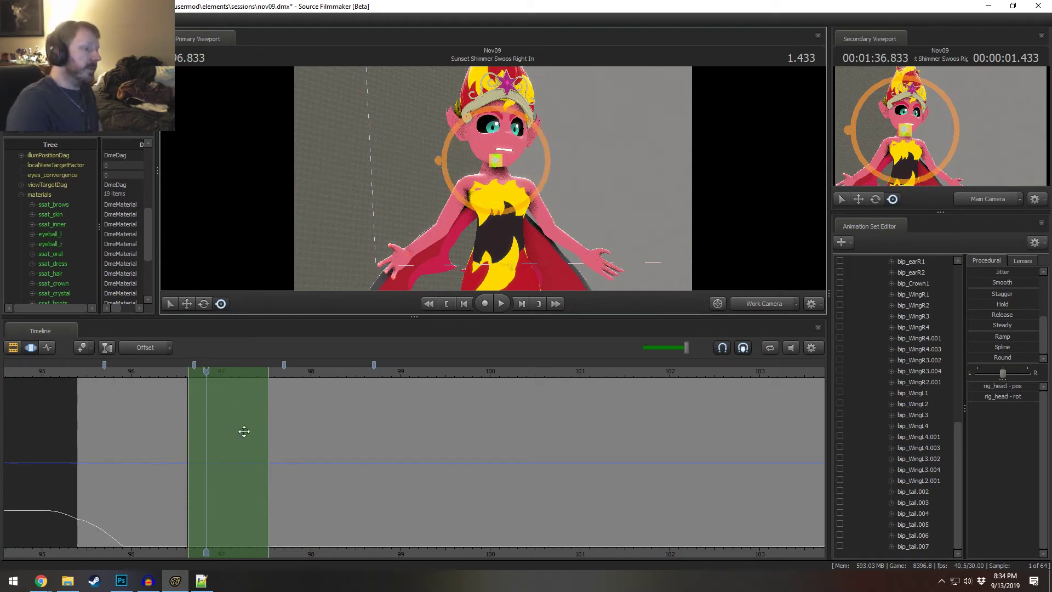
- Shrink the timeline back and play the shot from 1:36.833 to 1:43.033 to review the whole performance
left_click_drag(387, 317, 393, 448)
key("space")
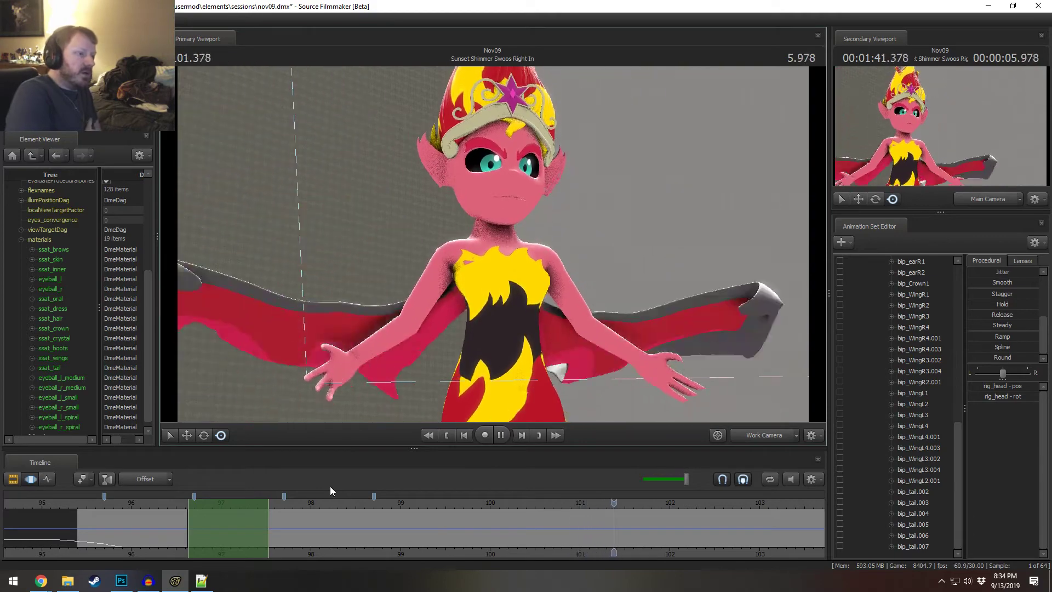
key("space")
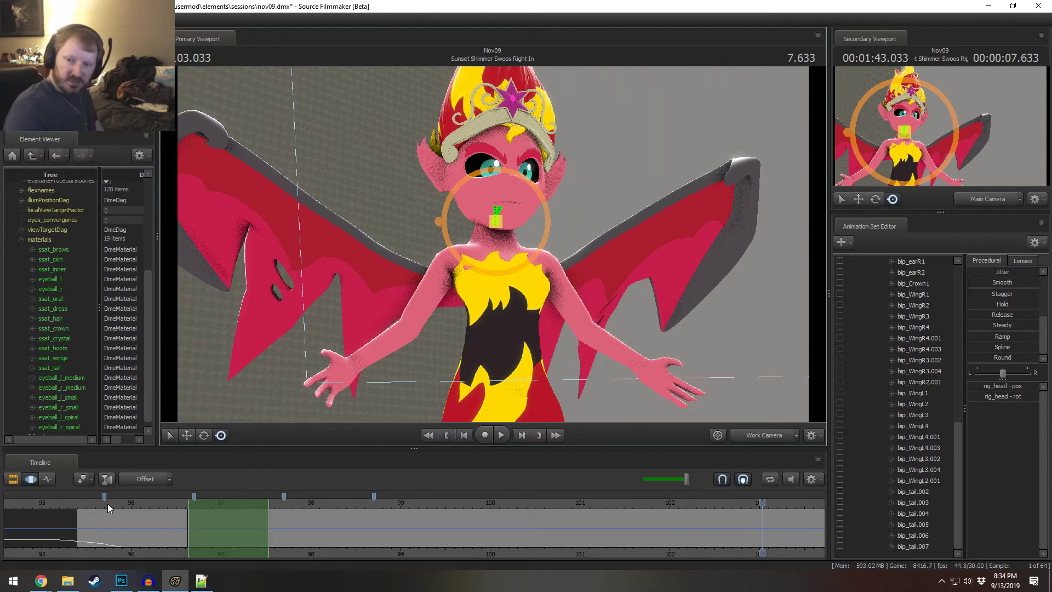
- Extend the start of the time selection back to about 1:36.4 and replay the landing up to 1:37.100
key("F3")
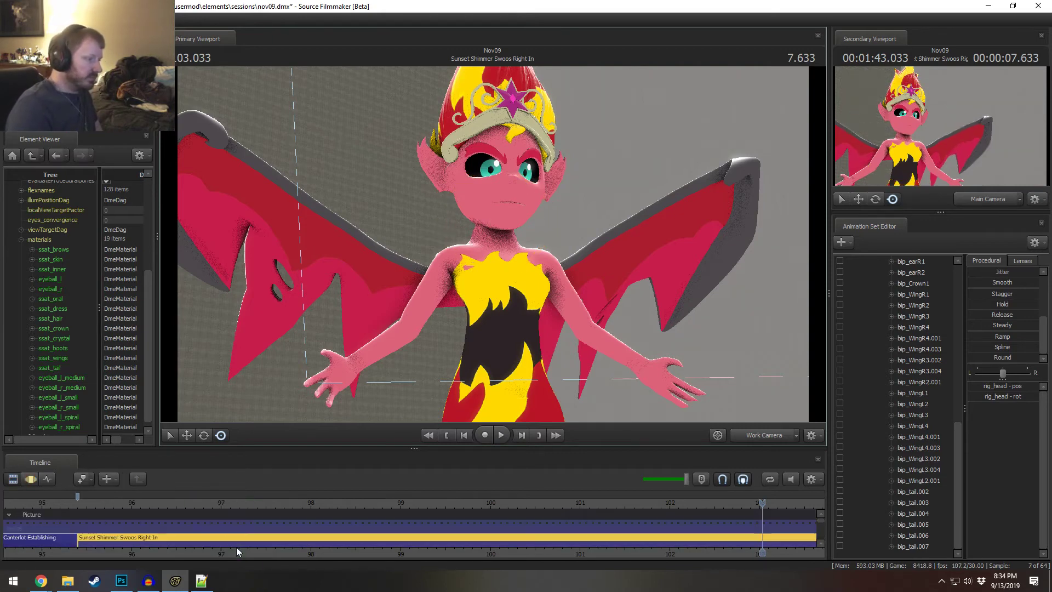
left_click_drag(180, 552, 176, 551)
left_click_drag(194, 449, 196, 439)
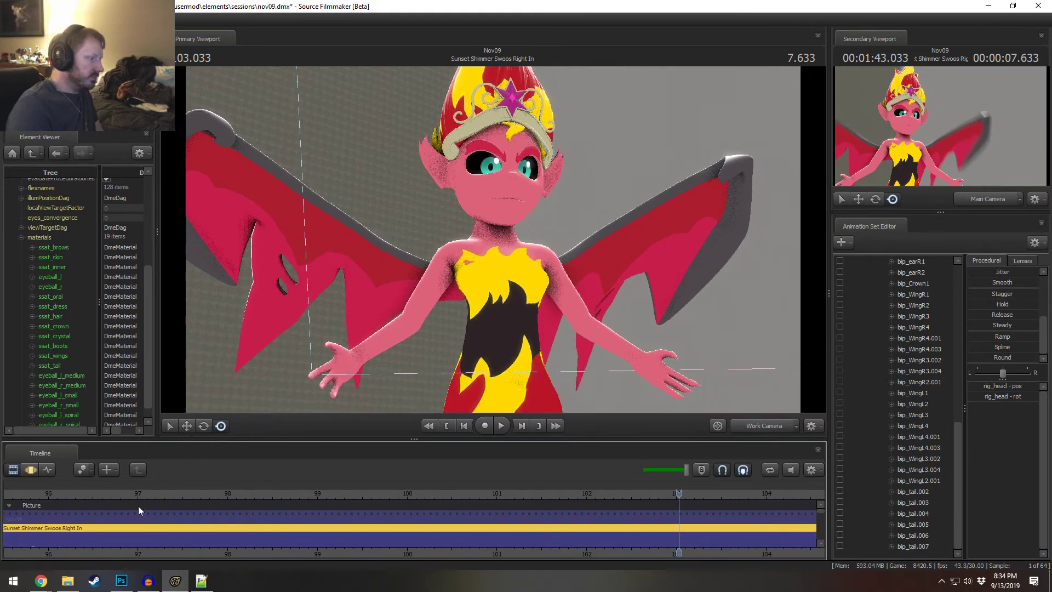
key("F3")
left_click_drag(102, 551, 92, 500)
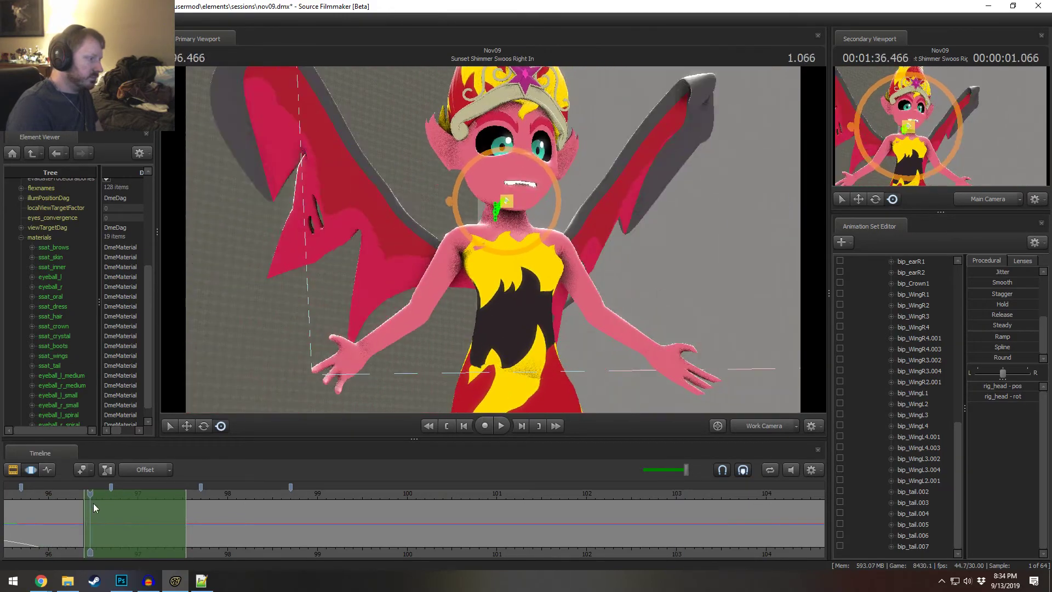
key("space")
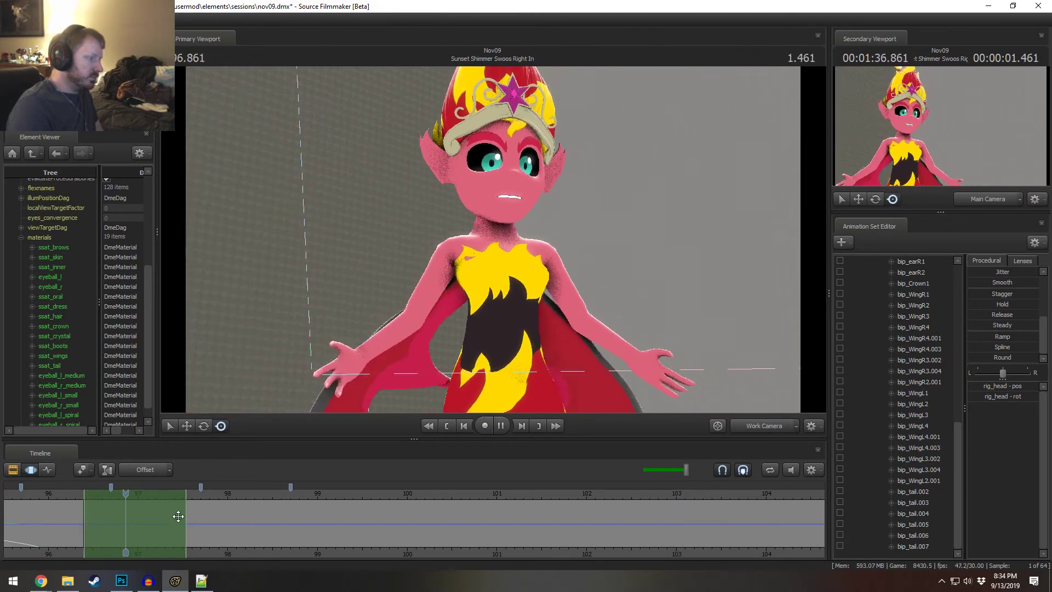
key("space")
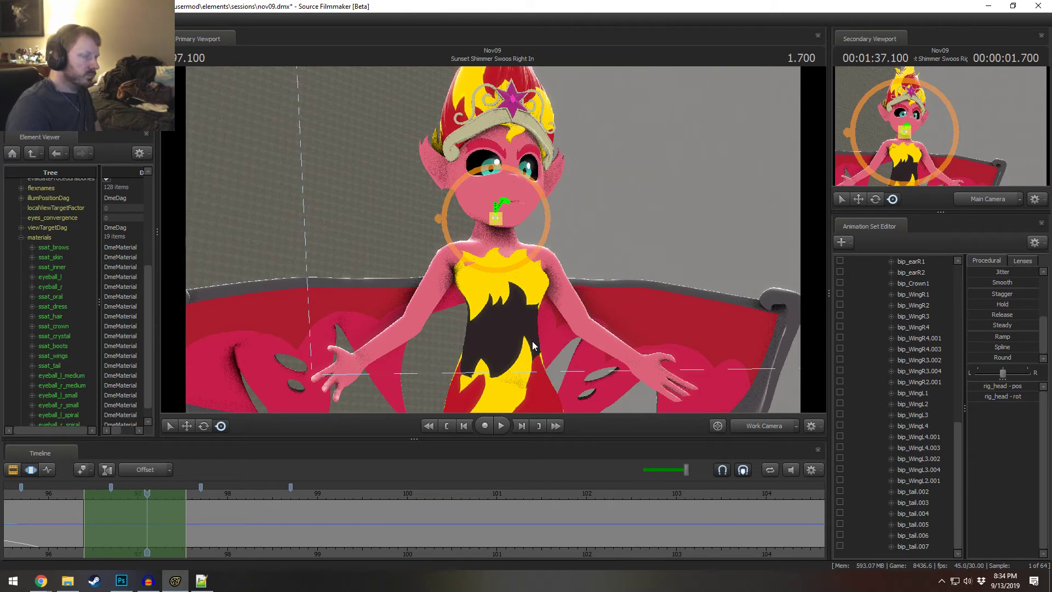
- Rotate and move the right hand control rig_hand_R at 1:37.100 to bring the hand in front of the chest
left_click(357, 384)
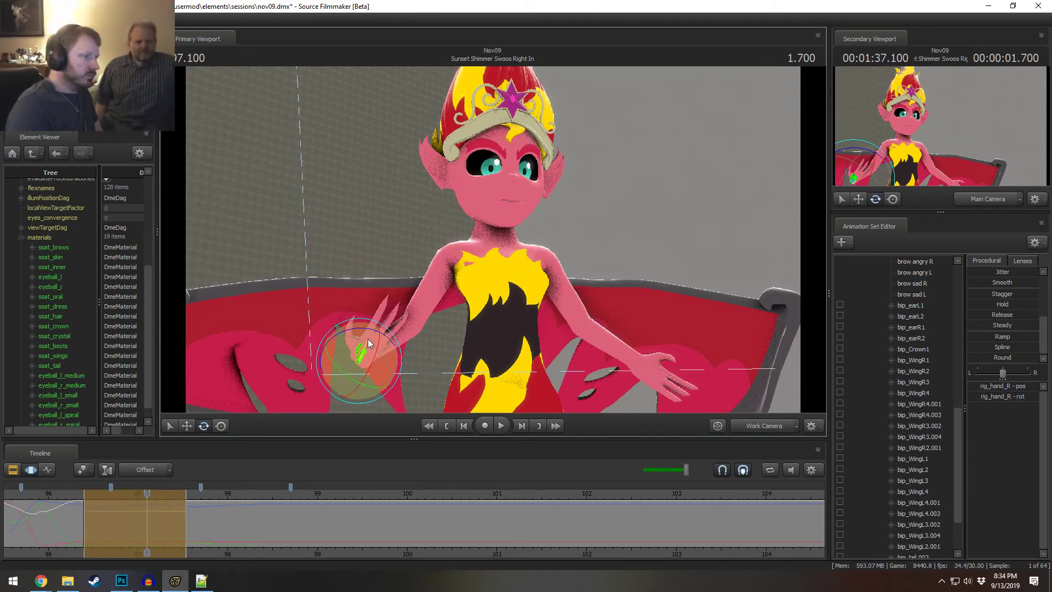
key("w")
left_click_drag(364, 353, 496, 307)
key("e")
key("w")
key("e")
key("w")
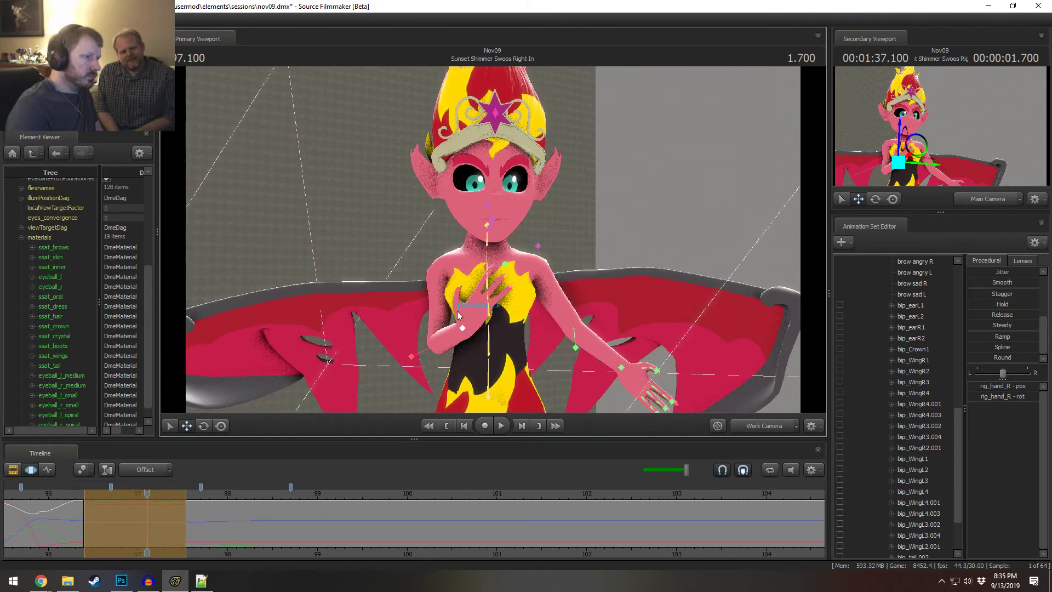
- Refine the rotation of rig_hand_R from a side angle so the palm faces the chest
left_click(414, 359)
left_click_drag(413, 359, 633, 295, "alt")
left_click(587, 269)
key("e")
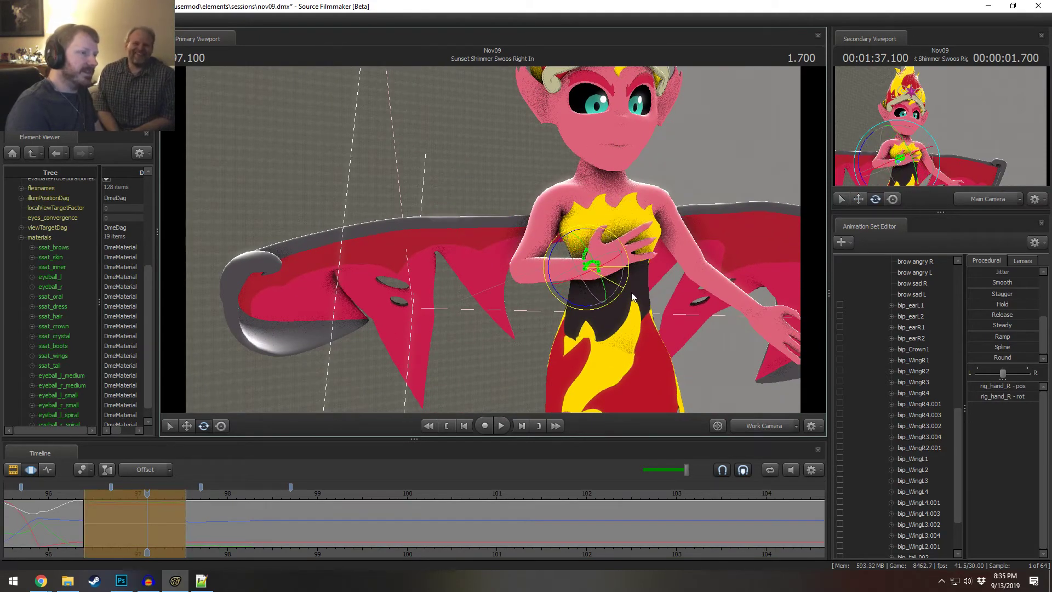
left_click(553, 236)
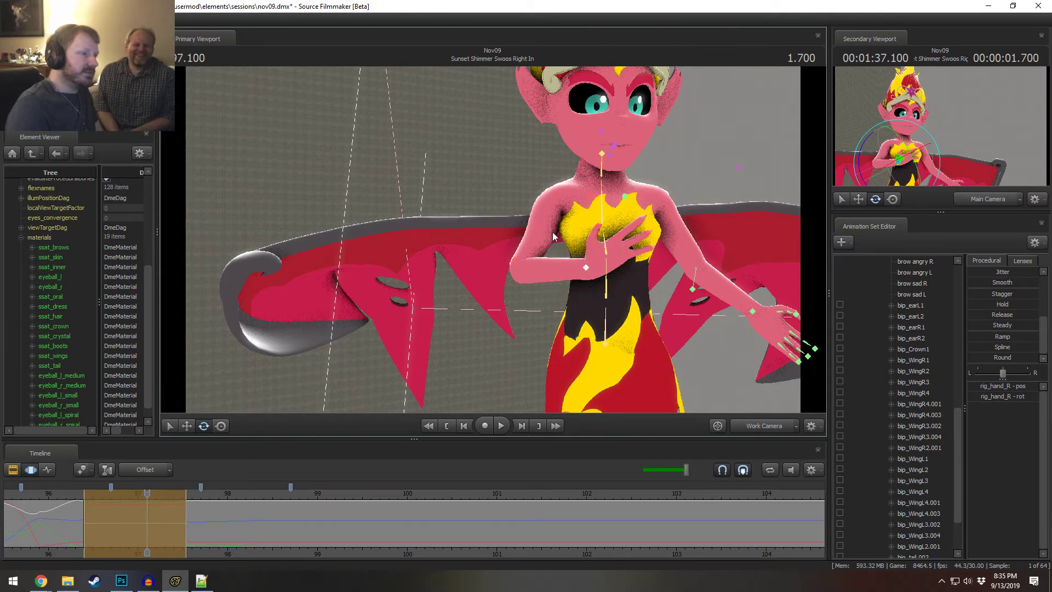
- Move the right elbow control rig_elbow_R lower to give the bent arm a more natural angle
left_click(514, 262)
left_click_drag(516, 260, 531, 278)
left_click_drag(501, 237, 556, 204, "alt")
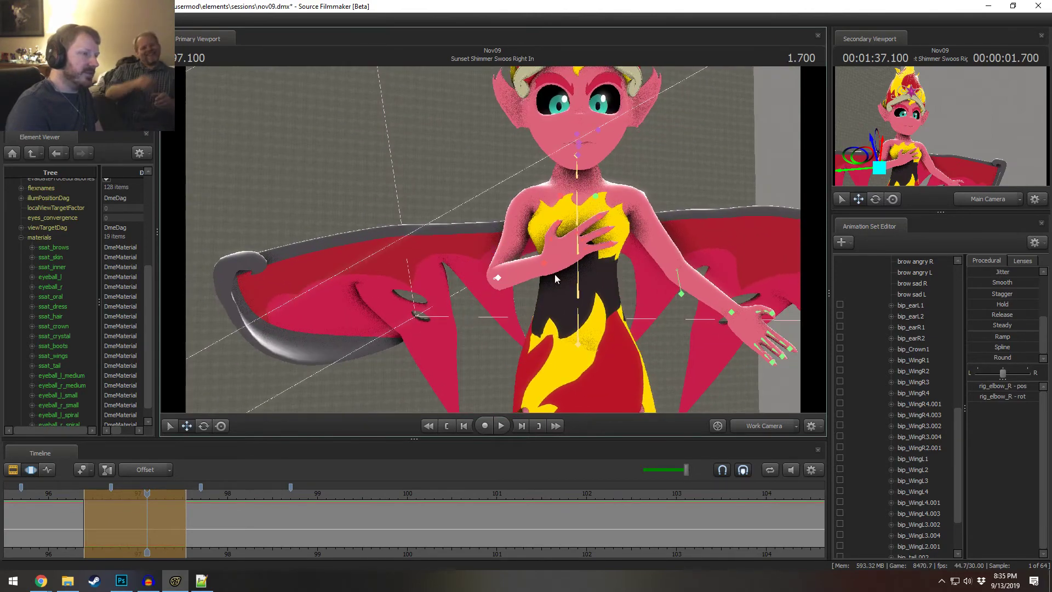
- Rotate the right hand and adjust its finger bones, including bip_ring_0_R, to lay the hand against the chest
left_click(544, 258)
key("e")
left_click_drag(584, 281, 619, 239)
key("w")
left_click(584, 241, "ctrl")
left_click(577, 234, "ctrl+shift")
key("e")
left_click(584, 245, "ctrl")
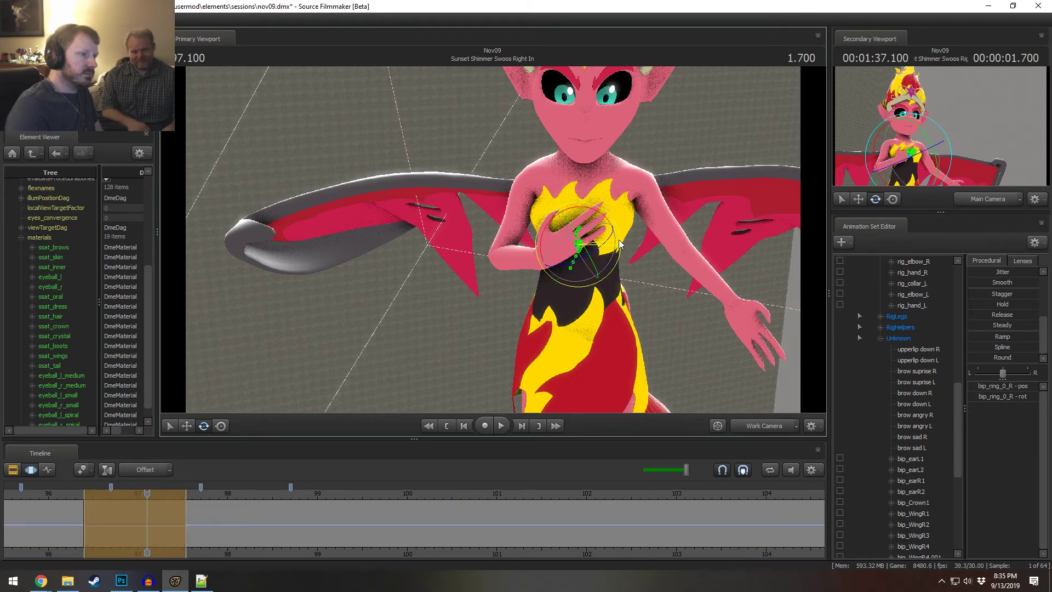
- Review the hand-on-chest pose from the side and replay the landing, stopping at 1:36.666
left_click_drag(555, 224, 495, 242, "alt")
key("w")
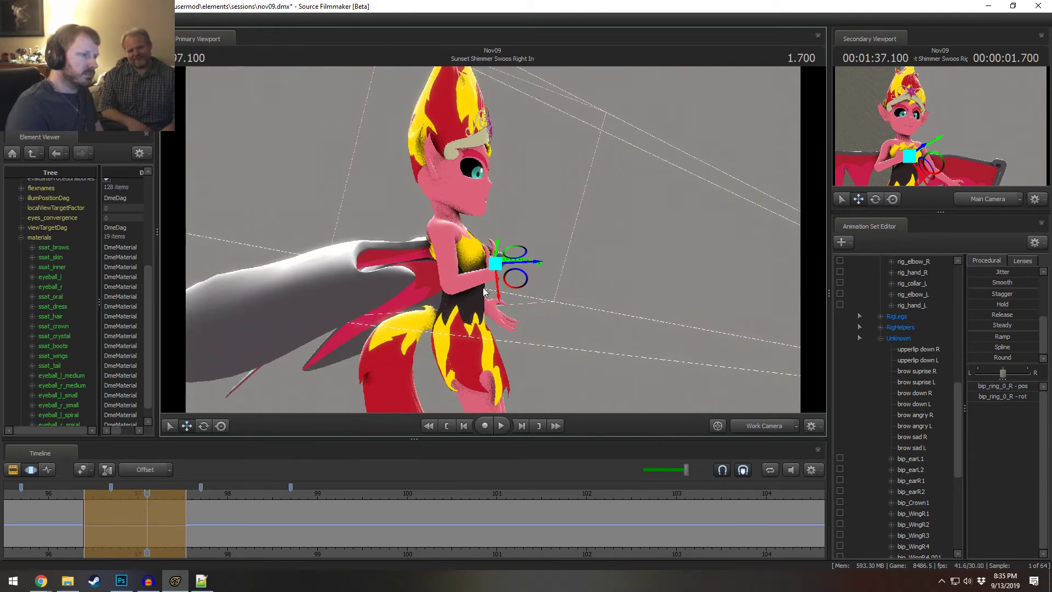
key("space")
left_click(51, 493)
key("space")
key("space")
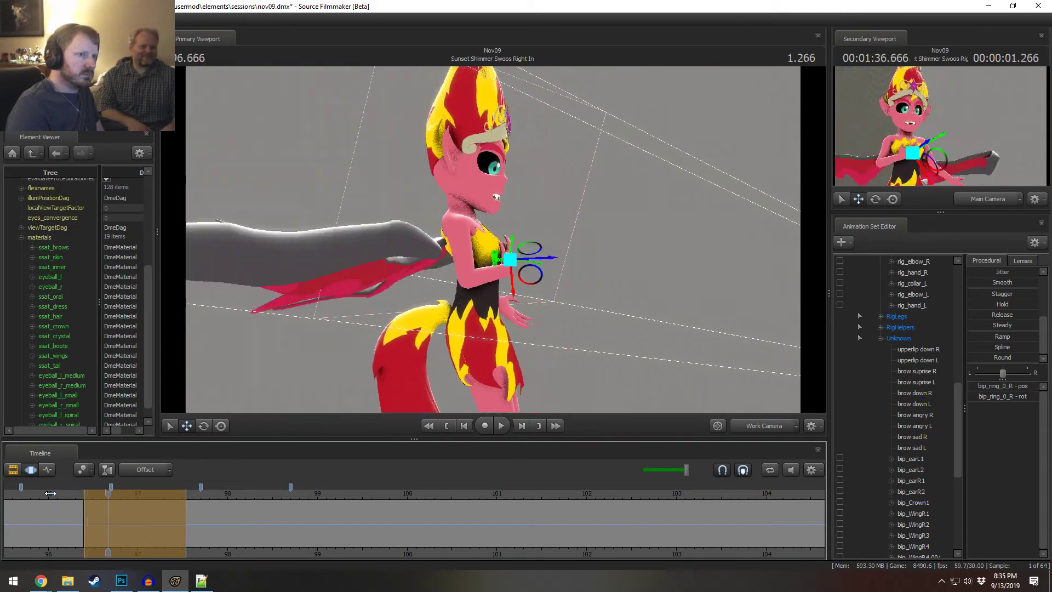
- Rotate the pelvis control rig_pelvis at 1:36.666 to tilt Sunset Shimmer's body
key("ctrl")
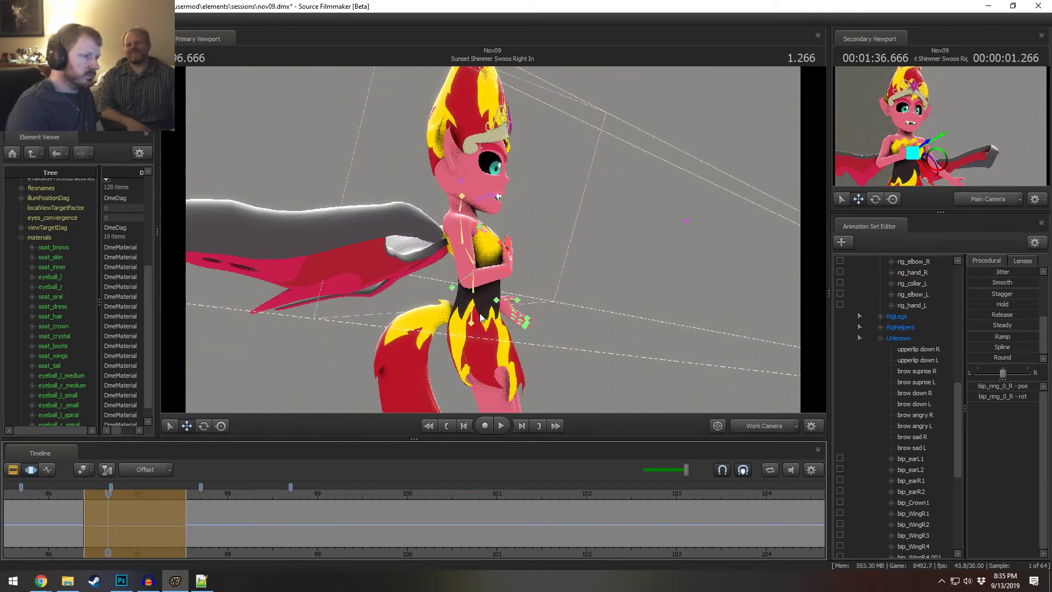
left_click(472, 316, "ctrl")
key("e")
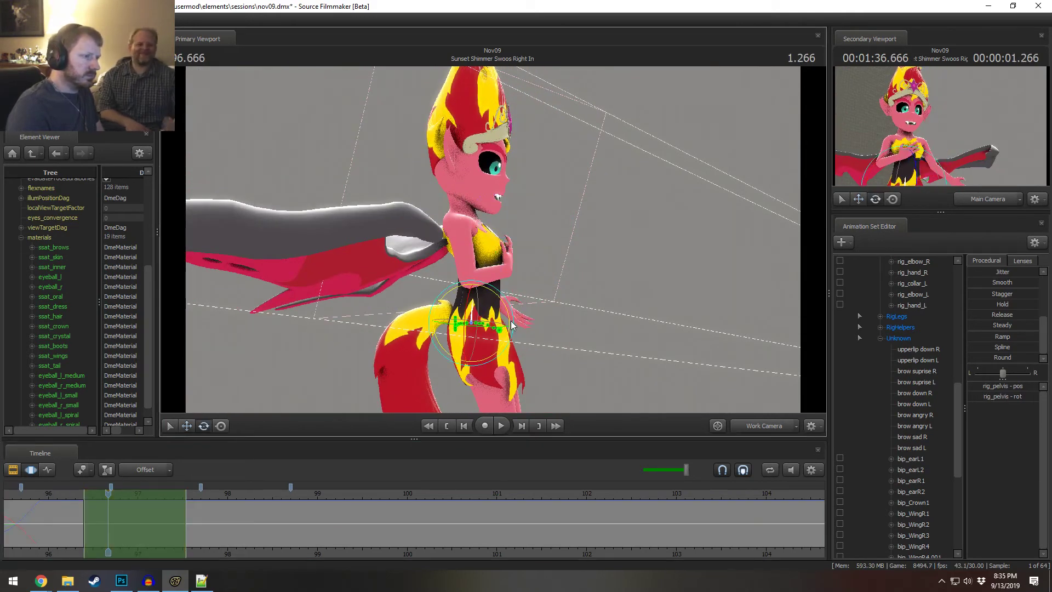
left_click_drag(509, 319, 492, 403)
left_click(472, 325, "ctrl")
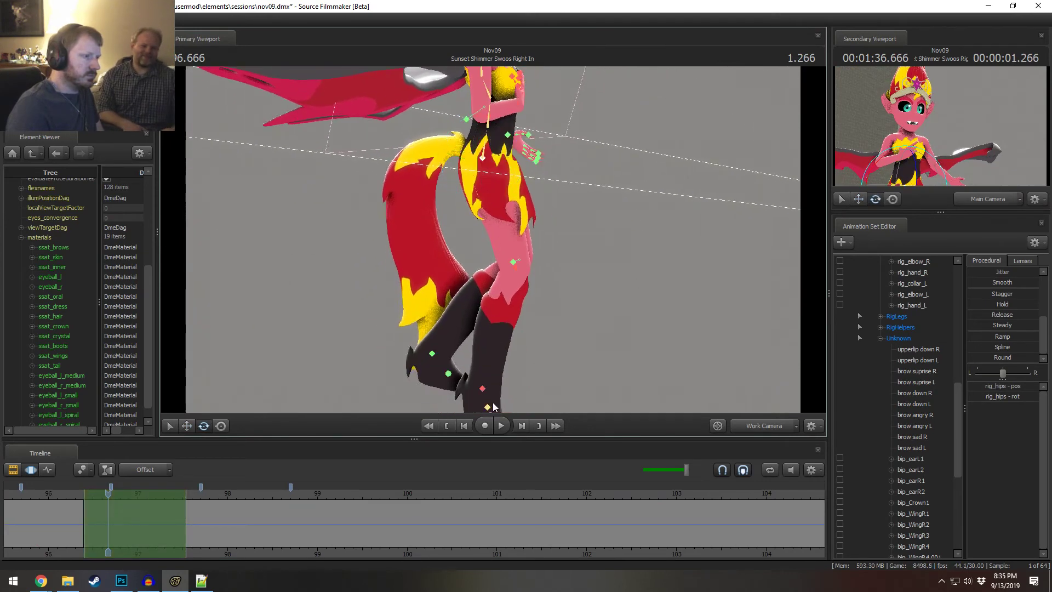
left_click_drag(511, 176, 523, 222)
- Try to move both toe controls, rig_toe_R and rig_toe_L, together and undo the change
left_click(476, 342)
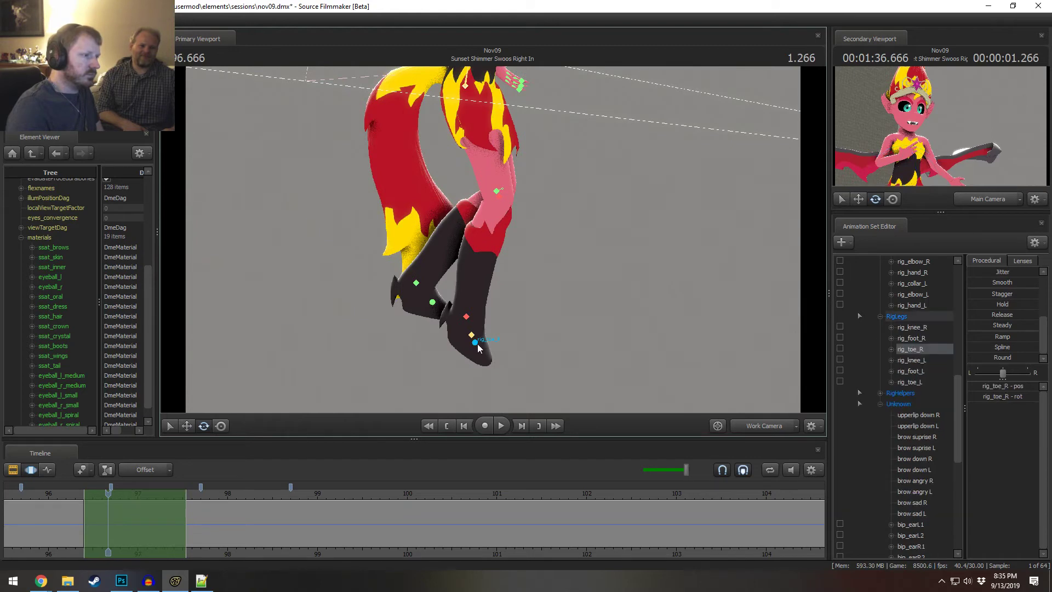
left_click(433, 302, "ctrl")
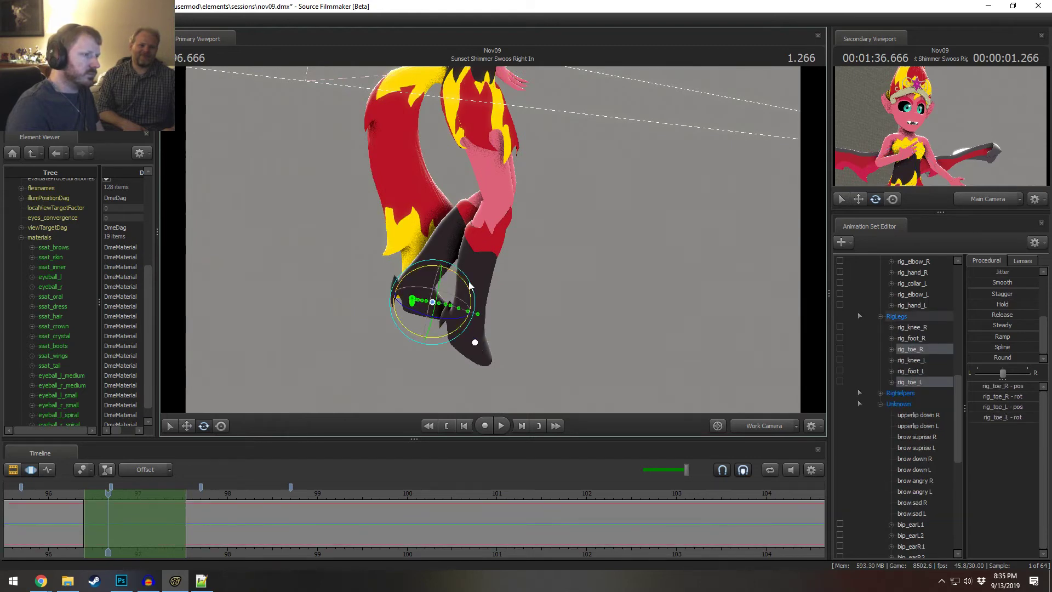
key("w")
left_click_drag(432, 321, 426, 330, "alt")
middle_click_drag(427, 331, 433, 318)
key("ctrl+z")
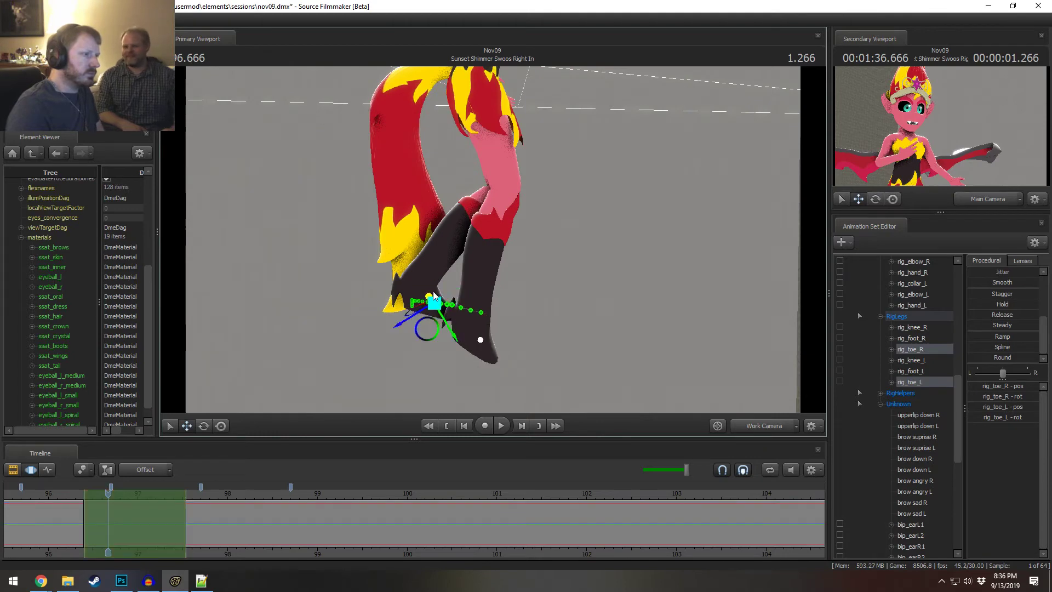
- Select both foot controls, rig_foot_L and rig_foot_R, and move them together at 1:36.666
left_click(418, 281, "ctrl")
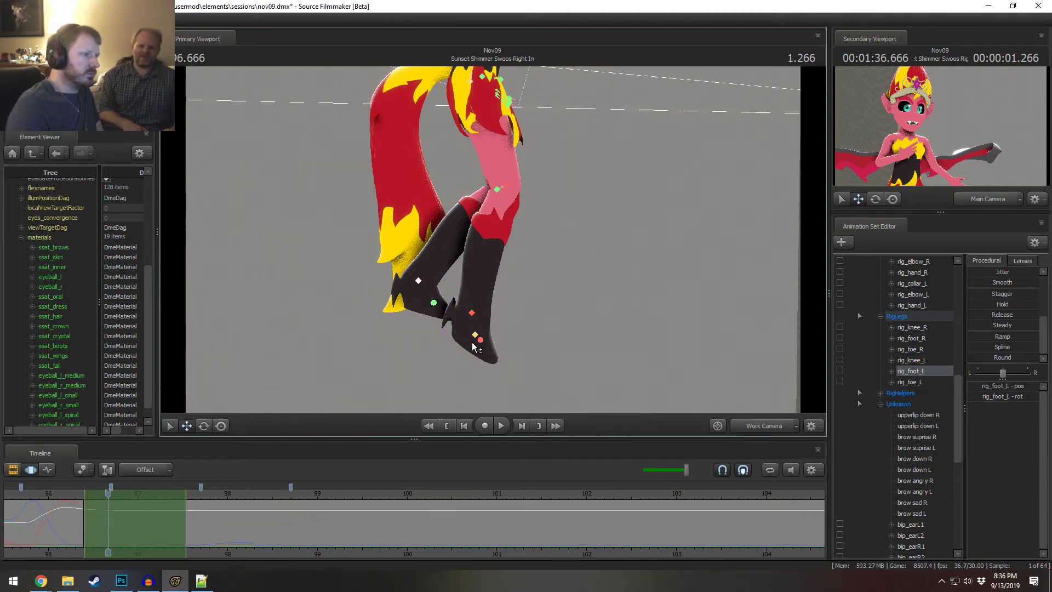
left_click(472, 314, "ctrl")
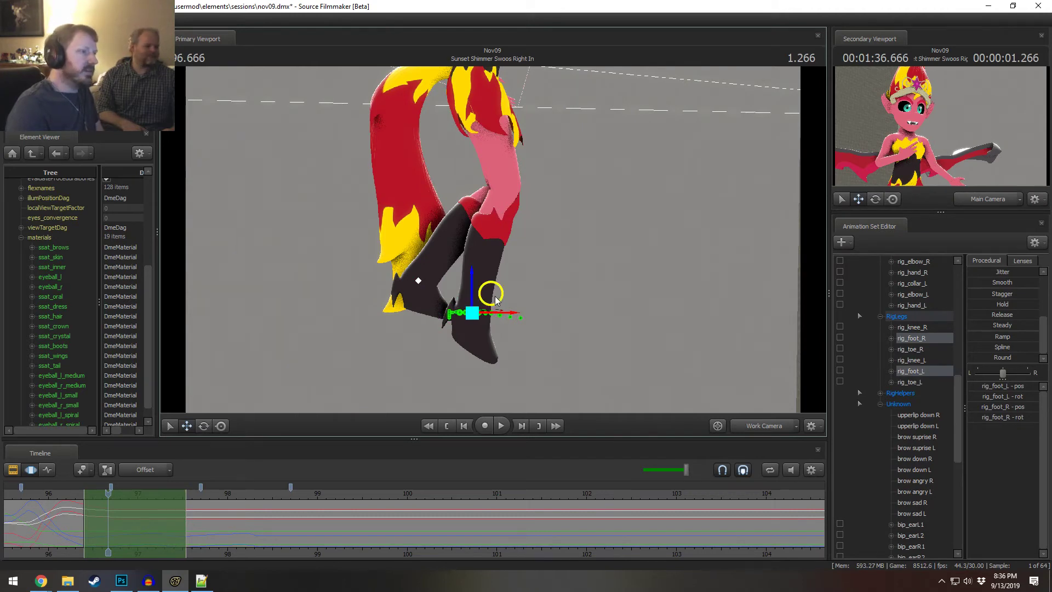
mouse_move(495, 300)
left_mouse_down()
mouse_move(495, 280)
mouse_move(510, 290)
left_mouse_up()
key("e")
- Replay the landing from the side to check the body and leg motion, stopping at 1:37.000
left_click(64, 495)
key("space")
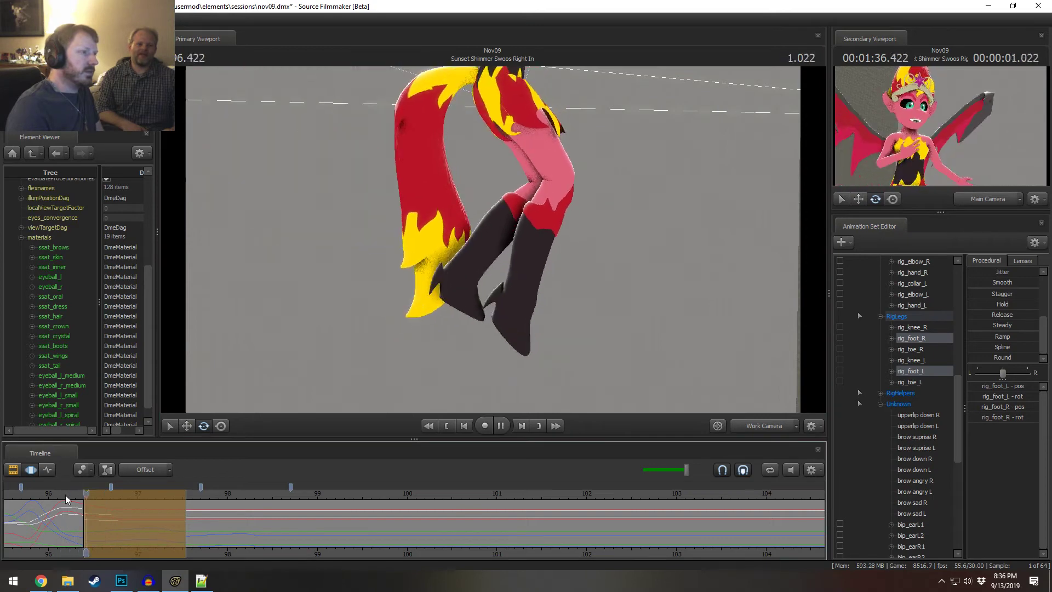
key("space")
mouse_move(489, 239)
left_mouse_down()
mouse_move(488, 187)
mouse_move(490, 239)
left_mouse_up()
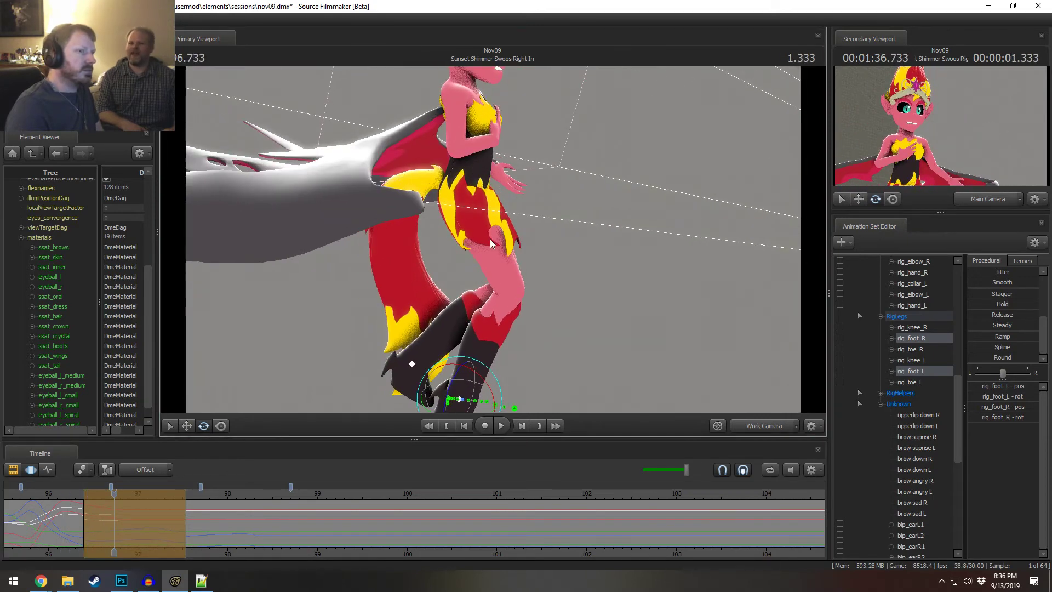
key("space")
key("space")
left_click_drag(552, 205, 602, 102)
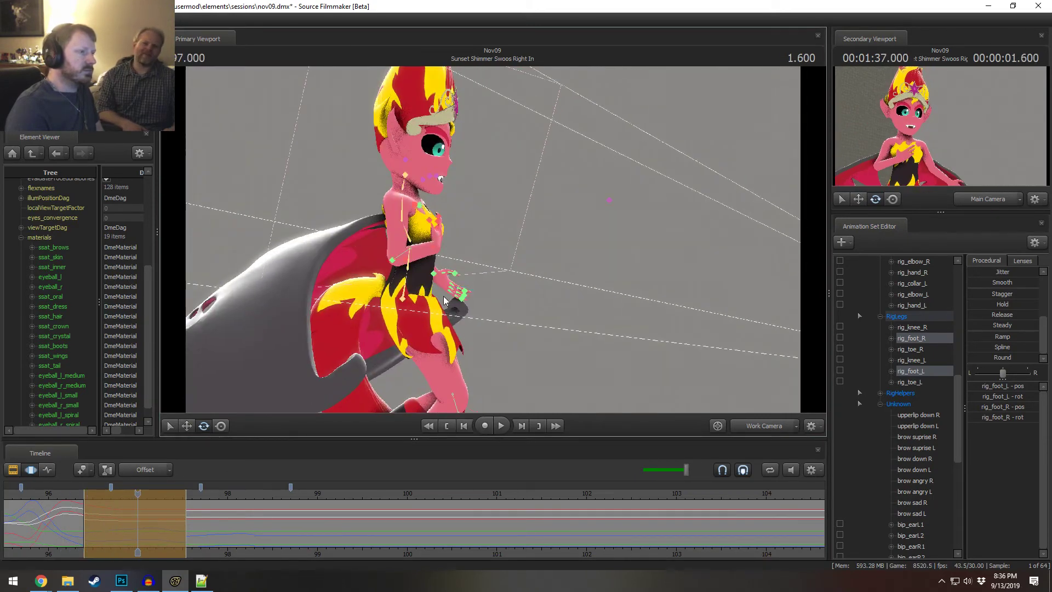
- Rotate the pelvis control rig_pelvis slightly forward and select the right hand control rig_hand_R at 1:37.000 to adjust its placement
left_click(402, 293)
left_click_drag(431, 275, 436, 286)
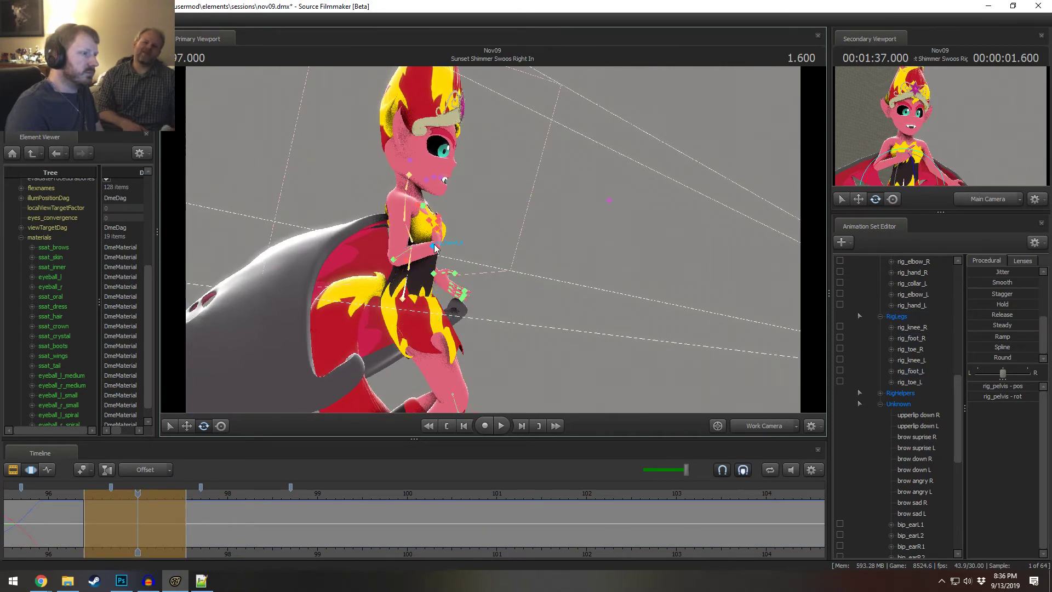
left_click(435, 248)
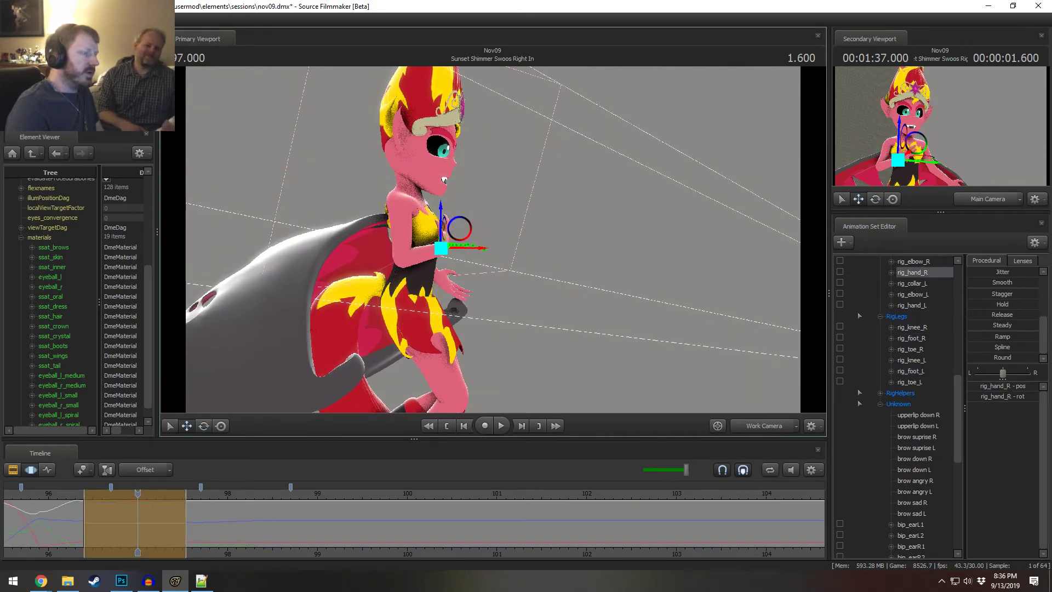
mouse_move(492, 239)
left_mouse_down("alt")
mouse_move(378, 235)
mouse_move(488, 239)
left_mouse_up("alt")
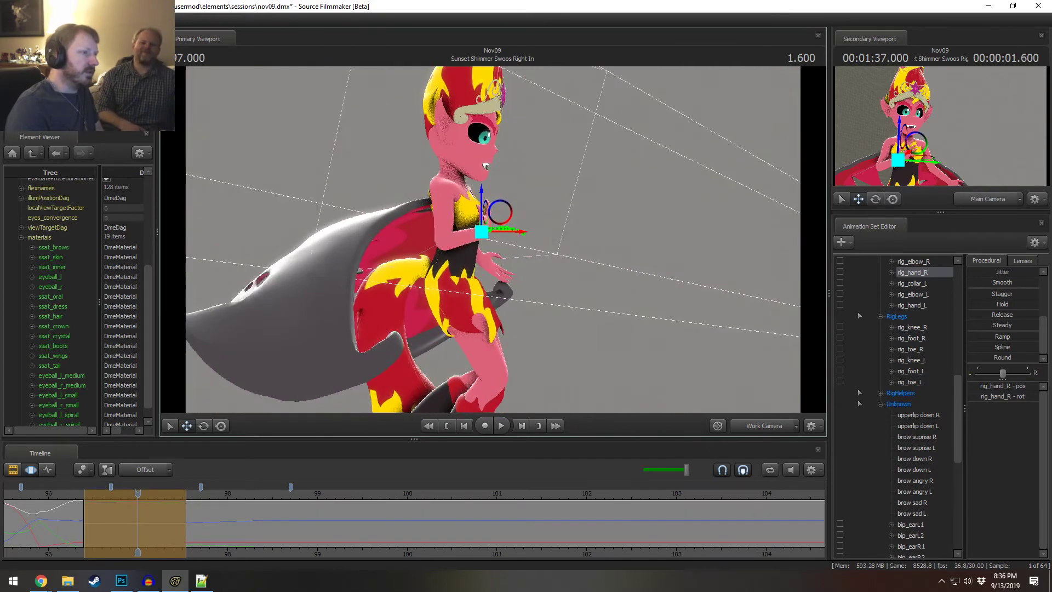
left_click_drag(510, 274, 485, 234)
- Rotate the lower spine control rig_spine_0 at 1:37.000 to lean Sunset Shimmer's torso backward
left_click(454, 250)
key("e")
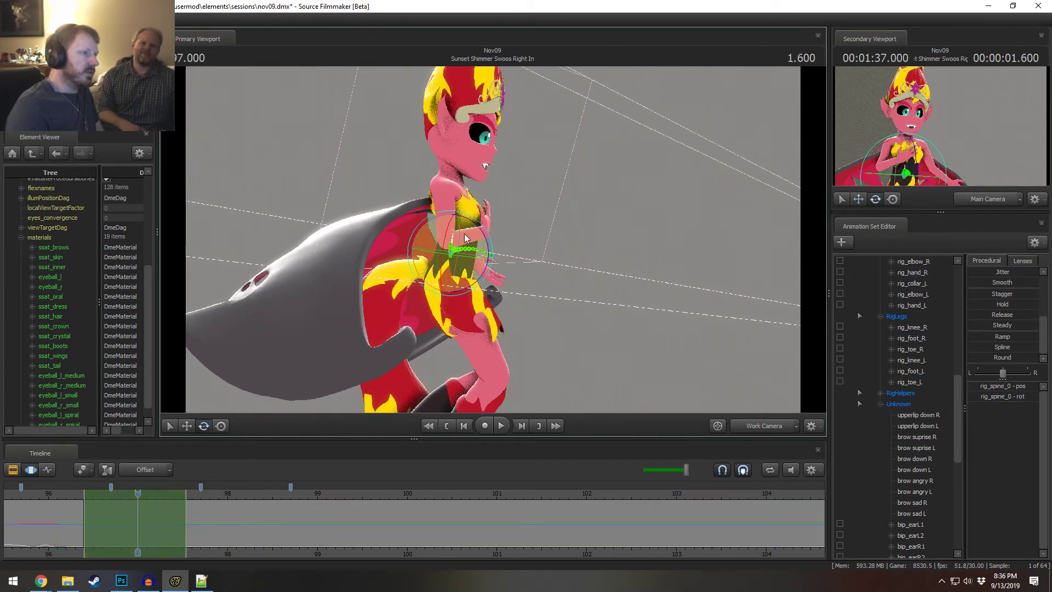
left_click(448, 202)
left_click(484, 231, "ctrl")
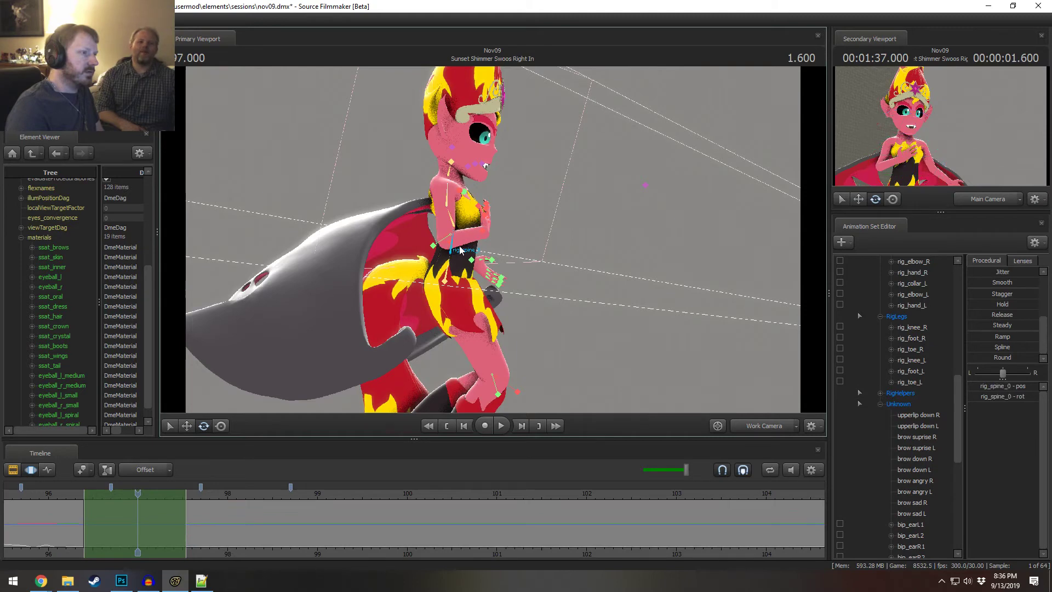
left_click(489, 227, "ctrl")
left_click(455, 246)
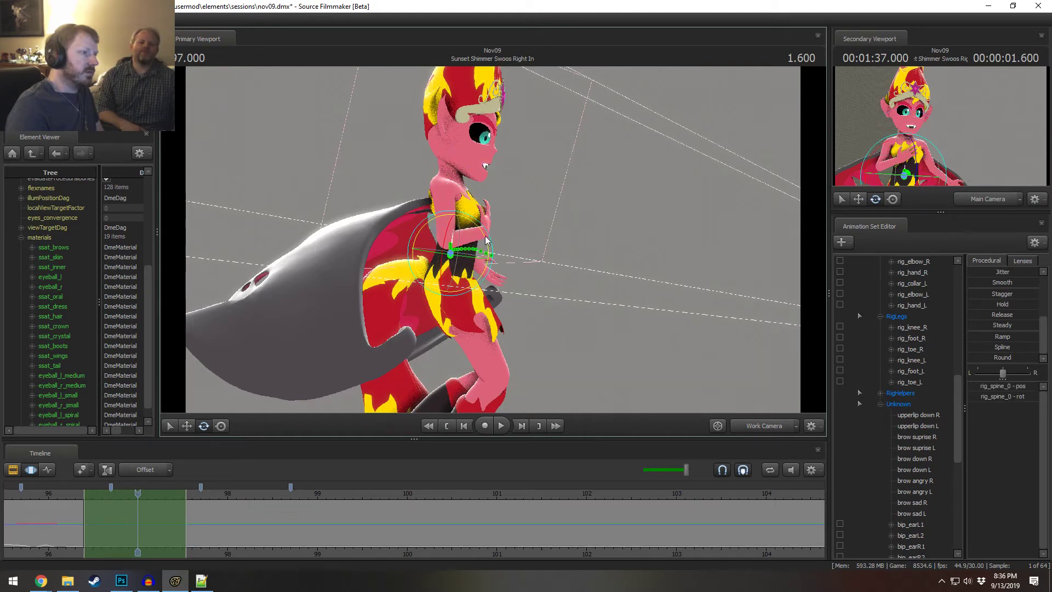
left_click_drag(485, 235, 485, 230)
key("ctrl")
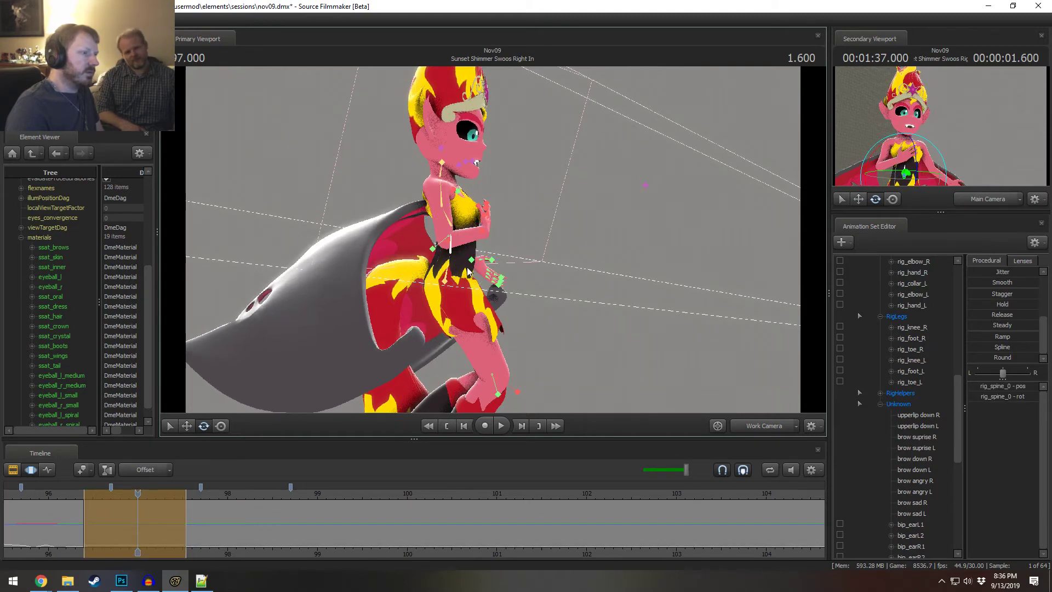
- Rotate rig_pelvis forward and counter-rotate the spine backward at 1:37.000 to balance the upper body
left_click(449, 275)
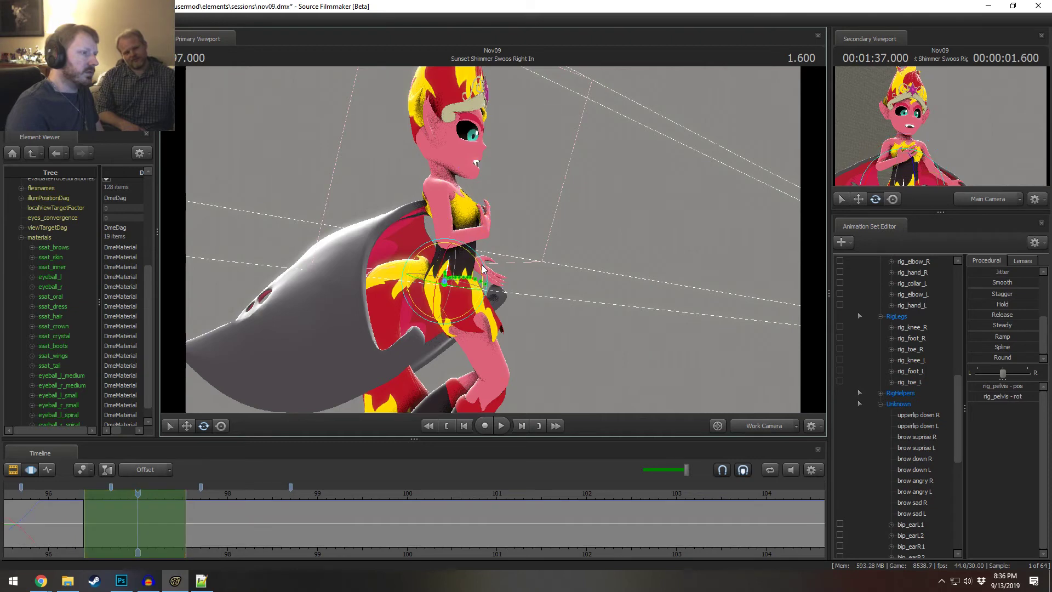
left_click_drag(482, 268, 483, 271)
left_click(484, 262)
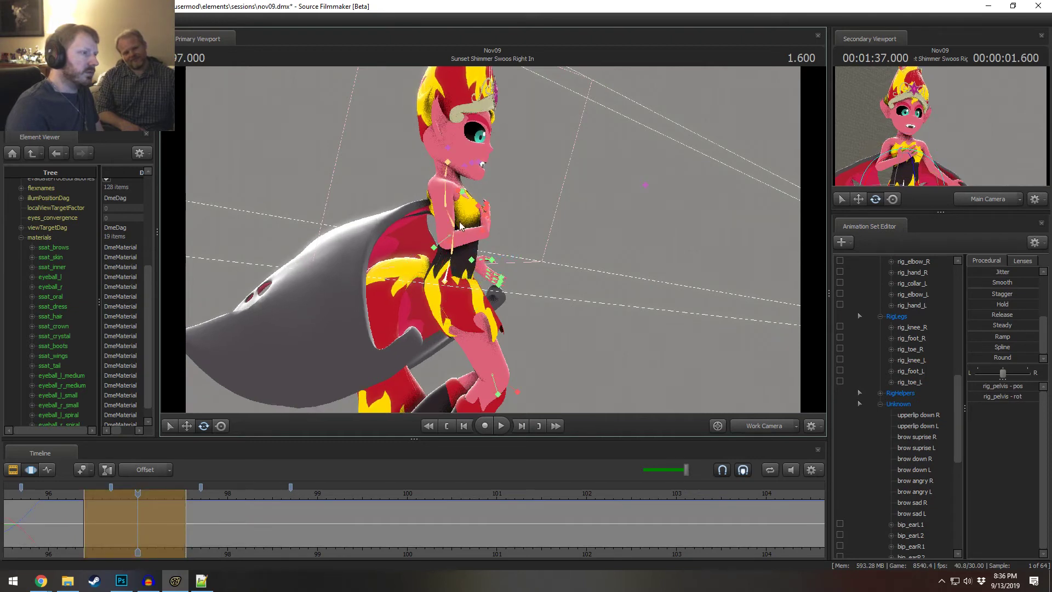
left_click(458, 236)
left_click_drag(485, 224, 474, 224)
key("w")
left_click(459, 204)
left_click(443, 175)
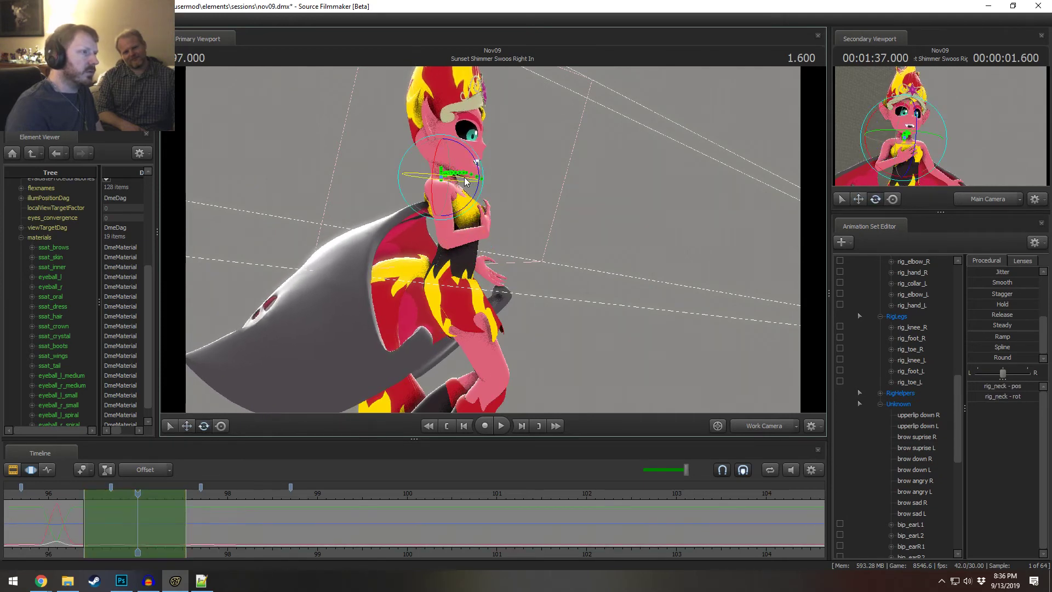
- Select the left hand control rig_hand_L and move it inward toward the body at 1:37.000
left_click(479, 220)
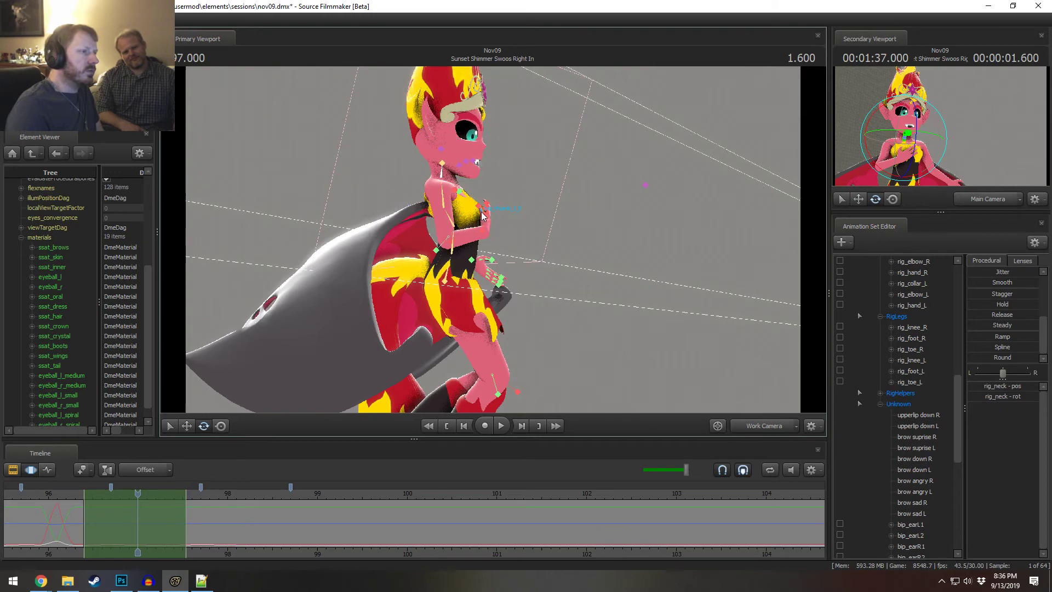
left_click_drag(482, 212, 495, 264)
key("ctrl")
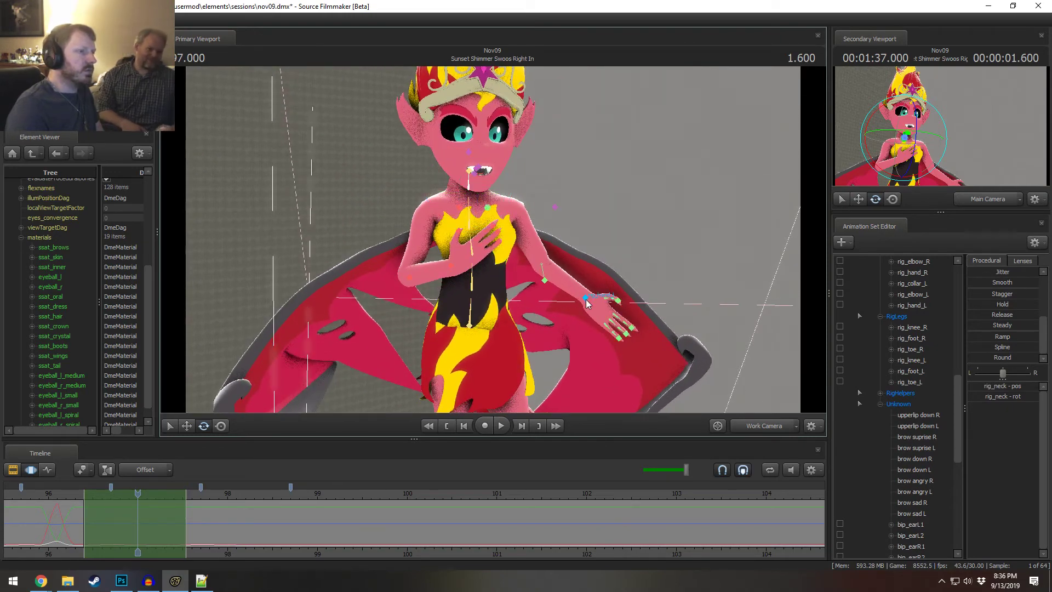
left_click_drag(586, 303, 497, 262)
left_click(537, 326)
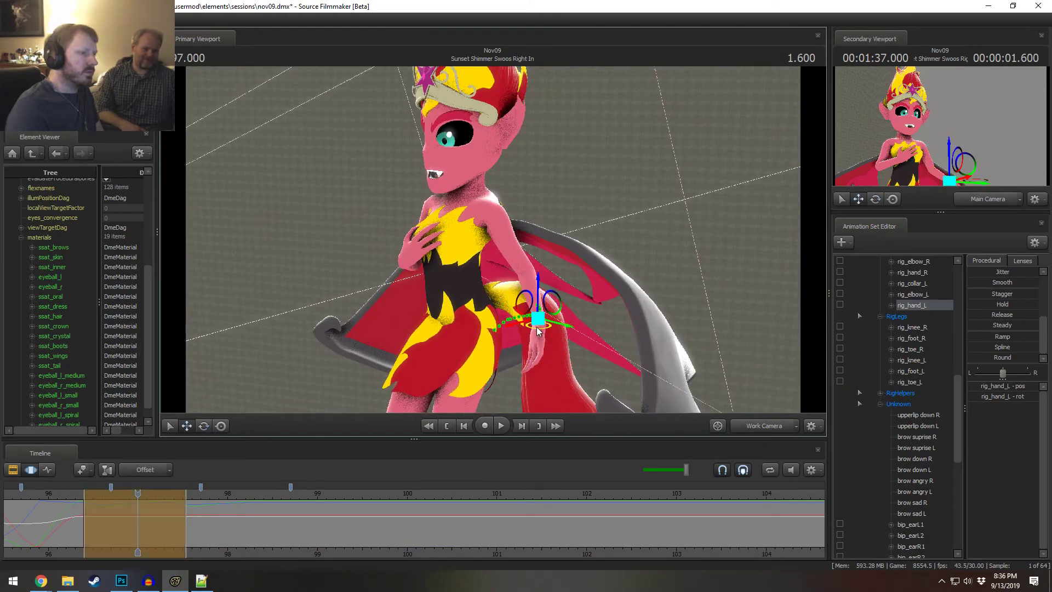
left_click_drag(537, 331, 489, 245)
- Rotate rig_hand_L to turn the left palm and bring the hand closer to the hip
key("e")
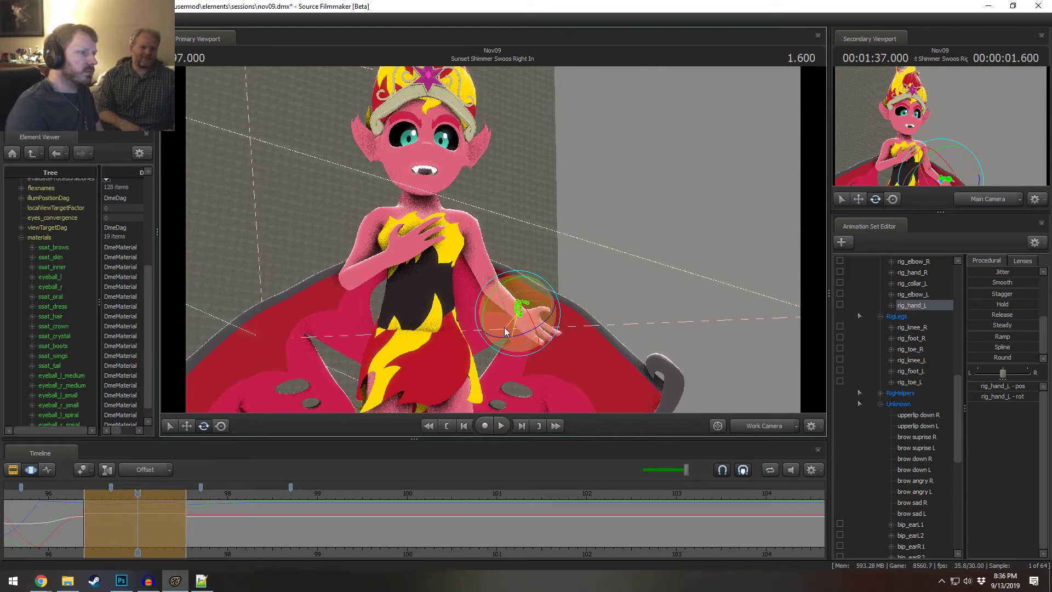
left_click_drag(505, 327, 524, 313)
key("w")
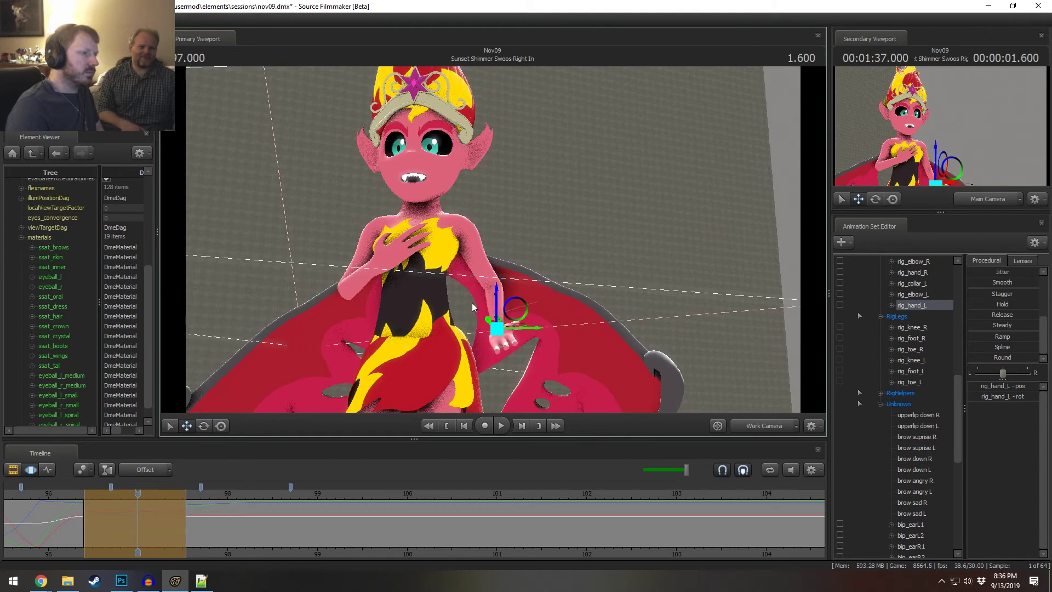
key("e")
left_click_drag(519, 363, 421, 249)
- Move the left elbow control rig_elbow_L at 1:37.000 to adjust the bend of the left arm
left_click(460, 266, "ctrl")
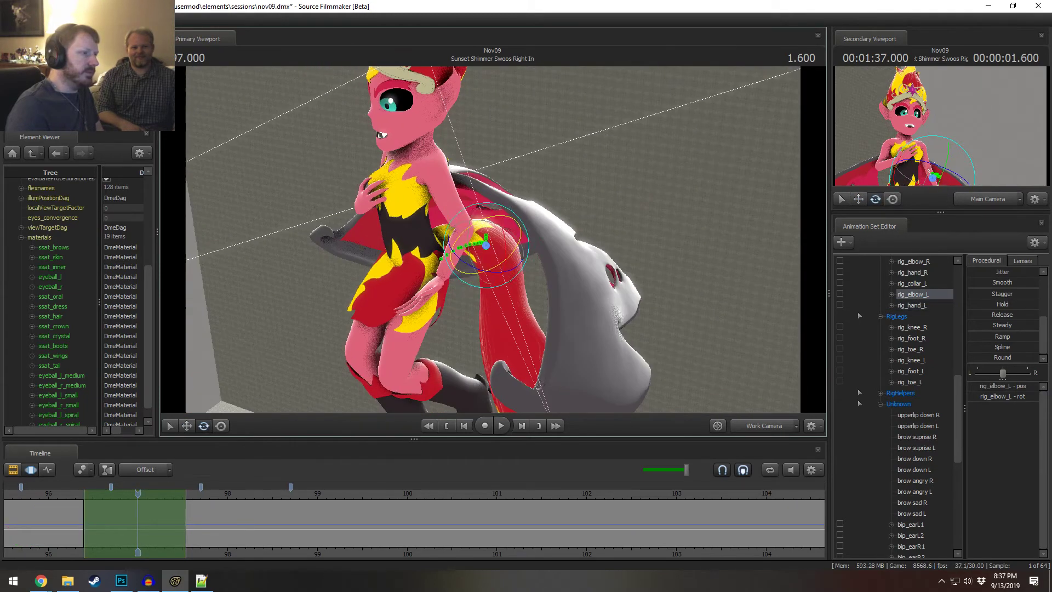
key("w")
left_click_drag(487, 257, 559, 245)
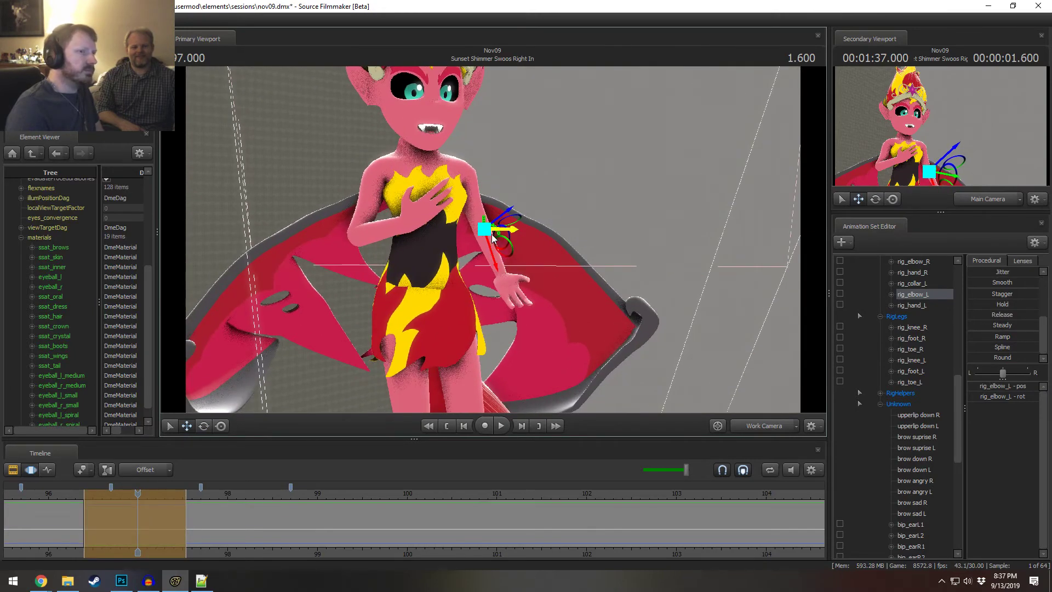
left_click_drag(489, 208, 475, 236, "alt")
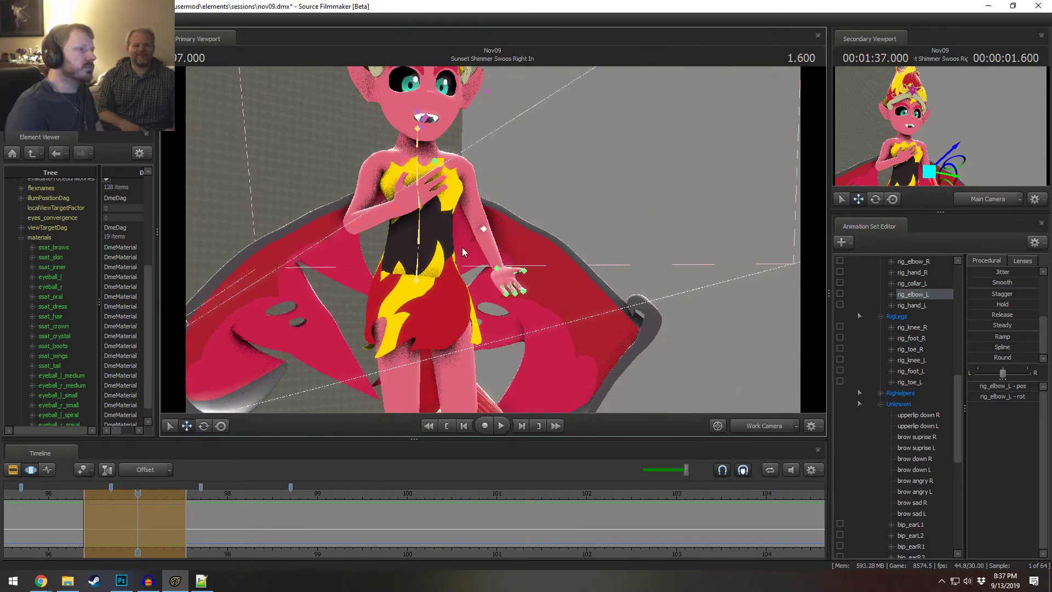
- Select rig_spine_0 and rig_spine_1 and rotate them together at 1:37.000 to twist the torso
left_click(424, 204, "ctrl")
left_click(419, 225, "ctrl+shift")
key("e")
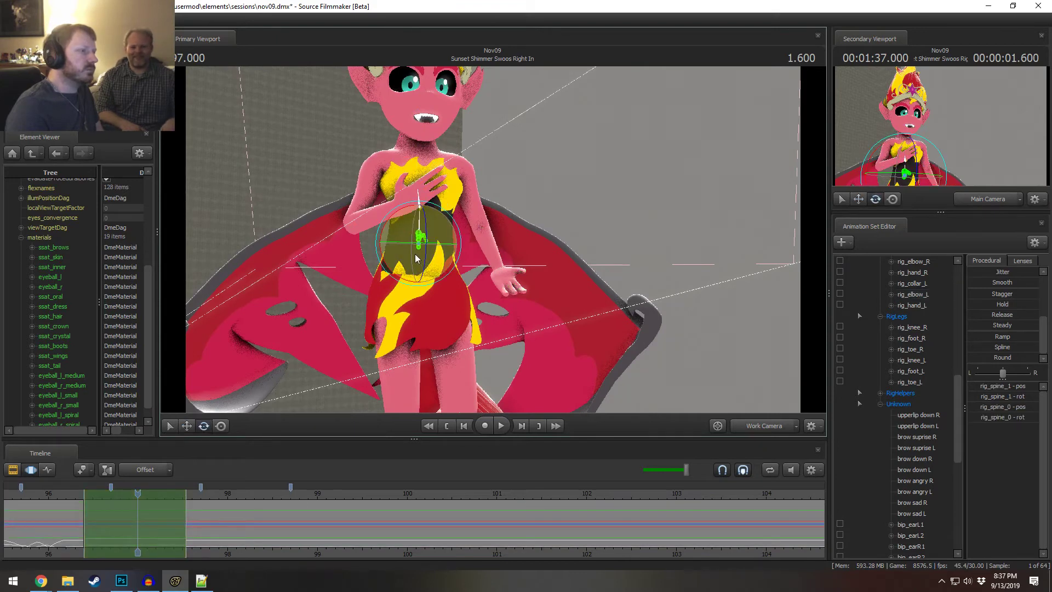
left_click_drag(415, 254, 419, 256)
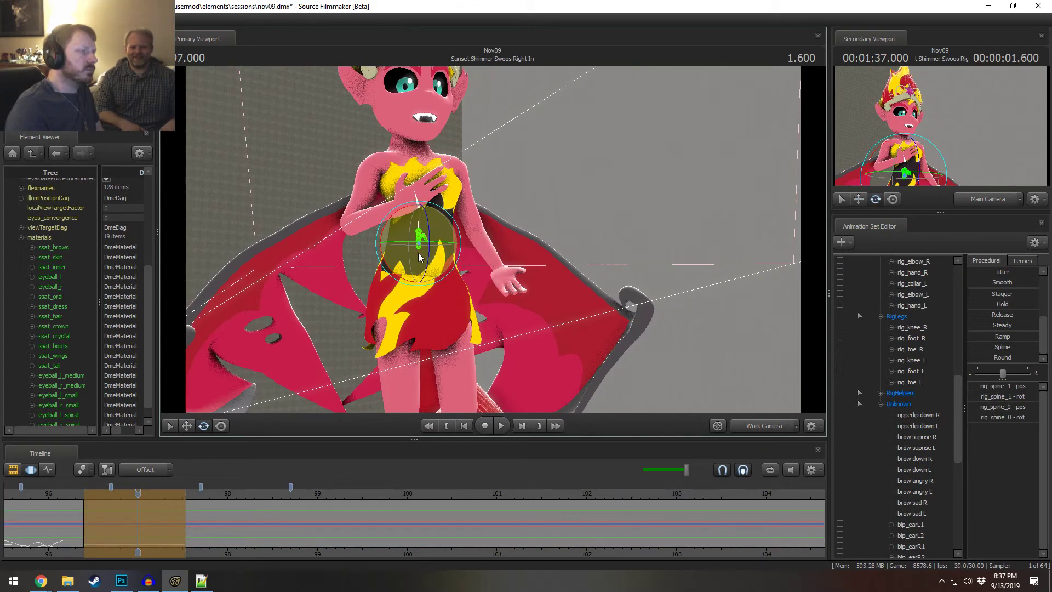
- Rotate the upper body and the head control rig_head at 1:37.000 to turn and tilt Sunset Shimmer's head
left_click(414, 186, "ctrl")
left_click_drag(411, 191, 399, 149)
left_click(402, 173)
key("q")
left_click(407, 129, "ctrl")
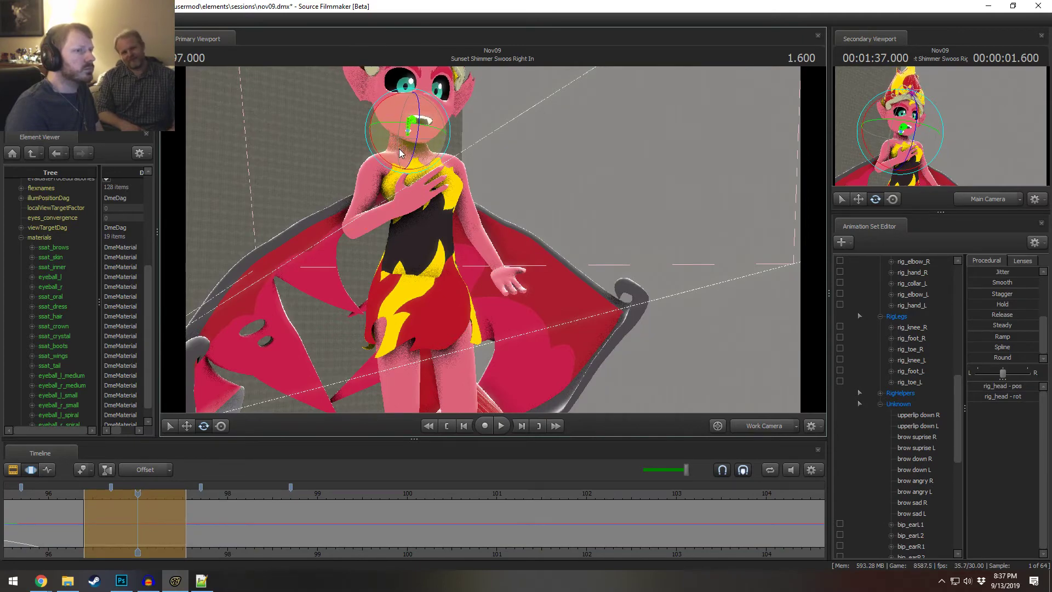
- Play back the landing from about 1:36 to review the hand-on-chest pose and the motion out of it
left_click(54, 494)
key("space")
key("space")
key("space")
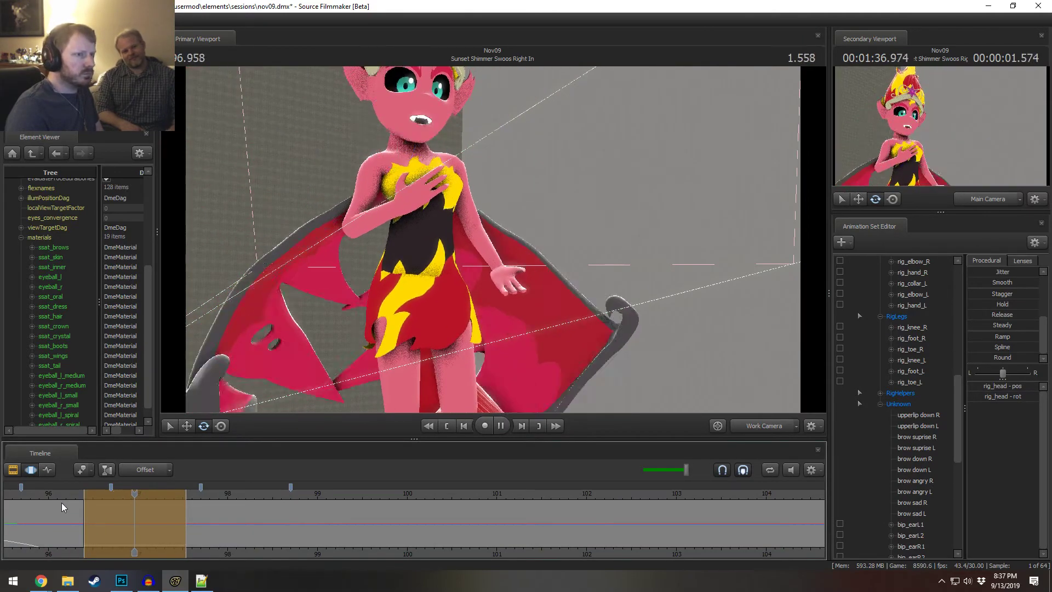
key("space")
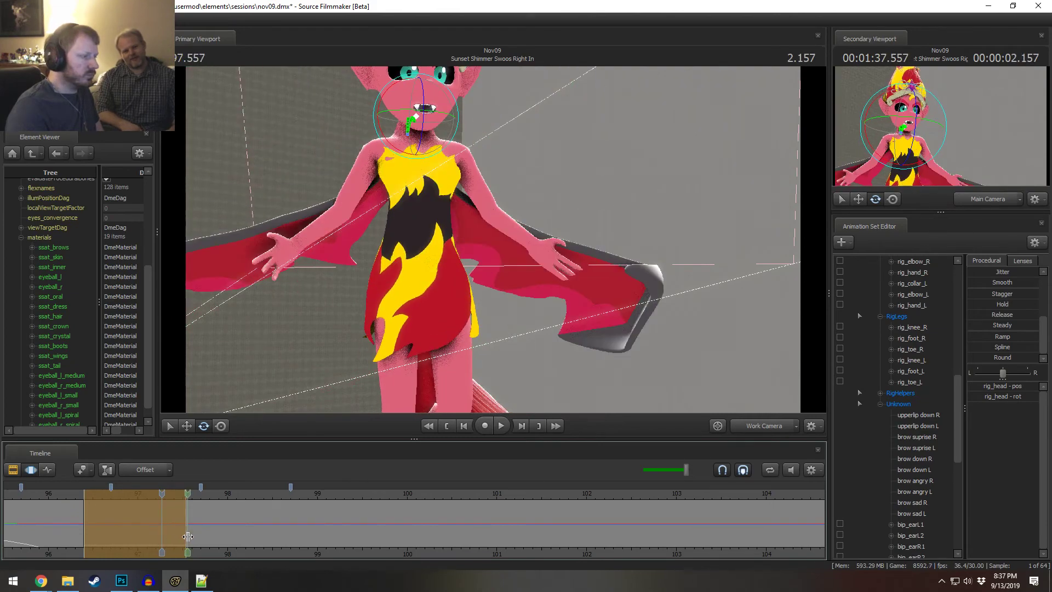
- Set the time selection to about 1:37.5 through 1:38.4 and place the playhead at 1:37.800
left_click_drag(186, 542, 278, 541, "shift")
left_click(135, 494)
key("space")
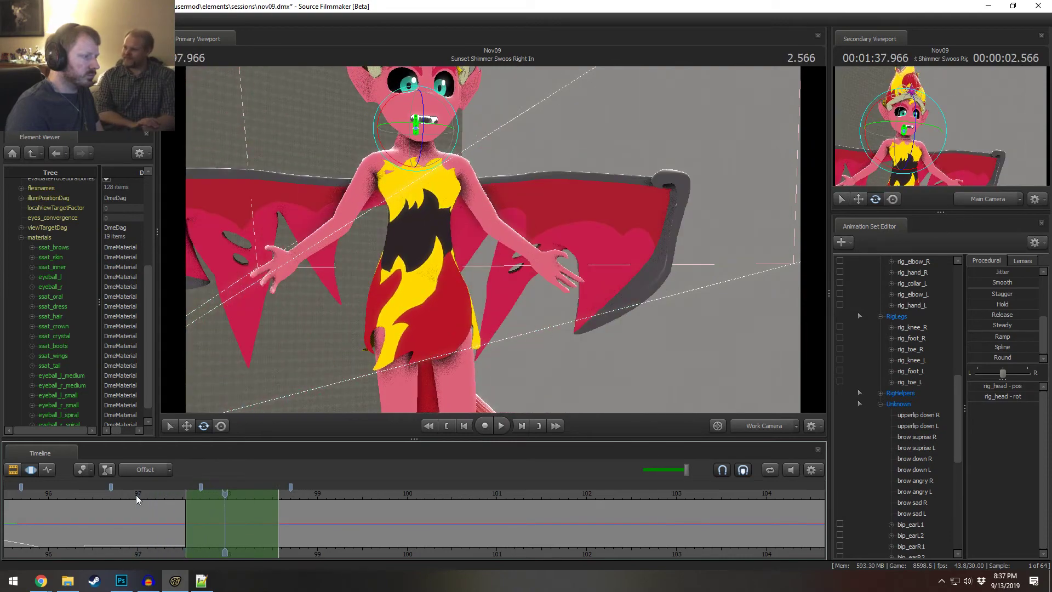
mouse_move(279, 524)
left_mouse_down()
mouse_move(234, 534)
mouse_move(261, 533)
left_mouse_up()
left_click_drag(176, 498, 209, 495)
key("a")
- Rotate the pelvis control rig_pelvis at 1:37.800 to lean Sunset Shimmer's body forward
left_click_drag(493, 241, 550, 291)
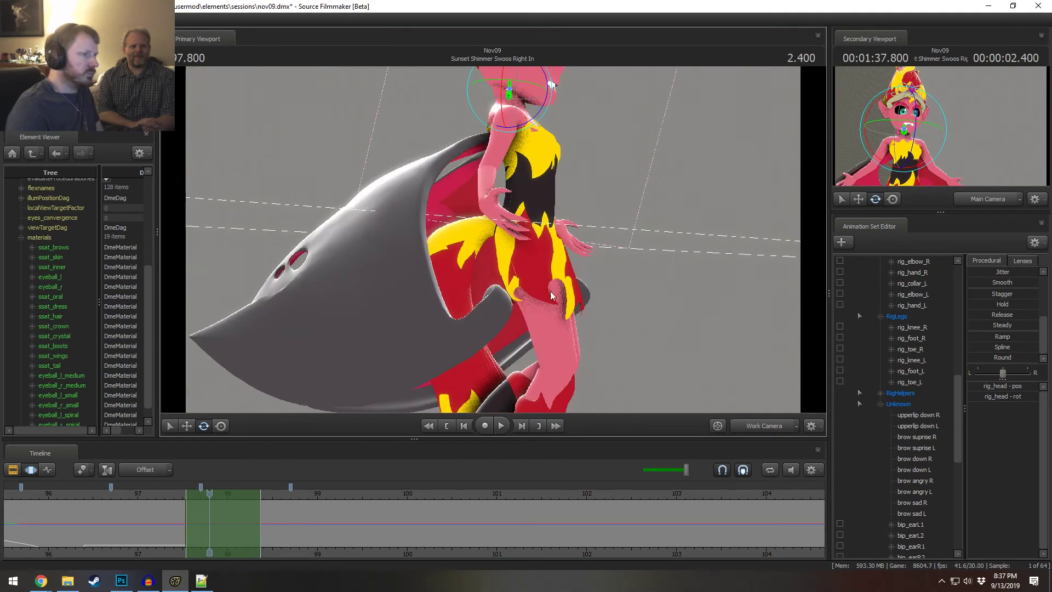
key("ctrl")
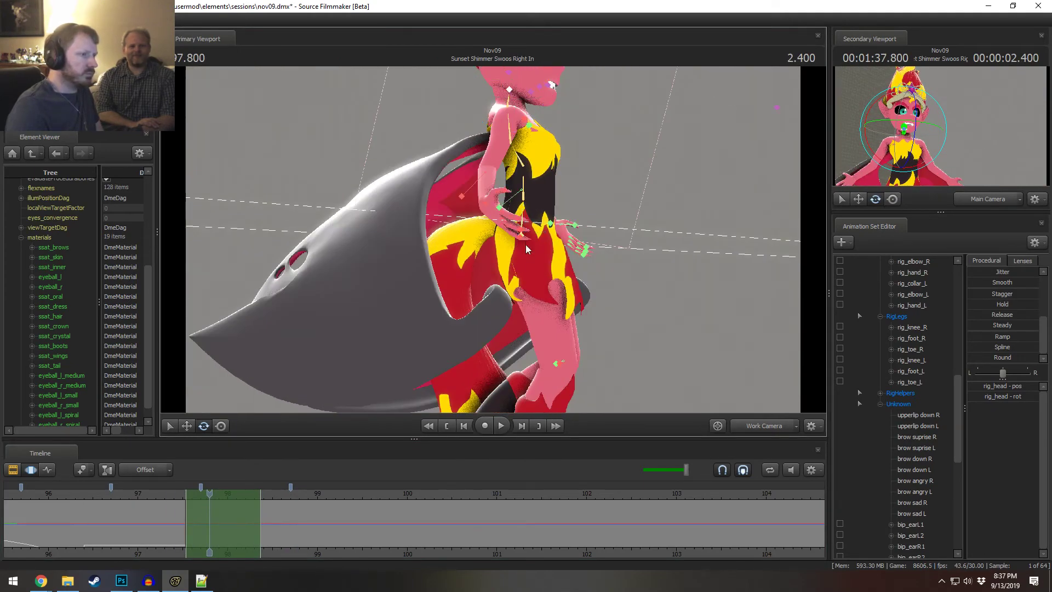
left_click(523, 238)
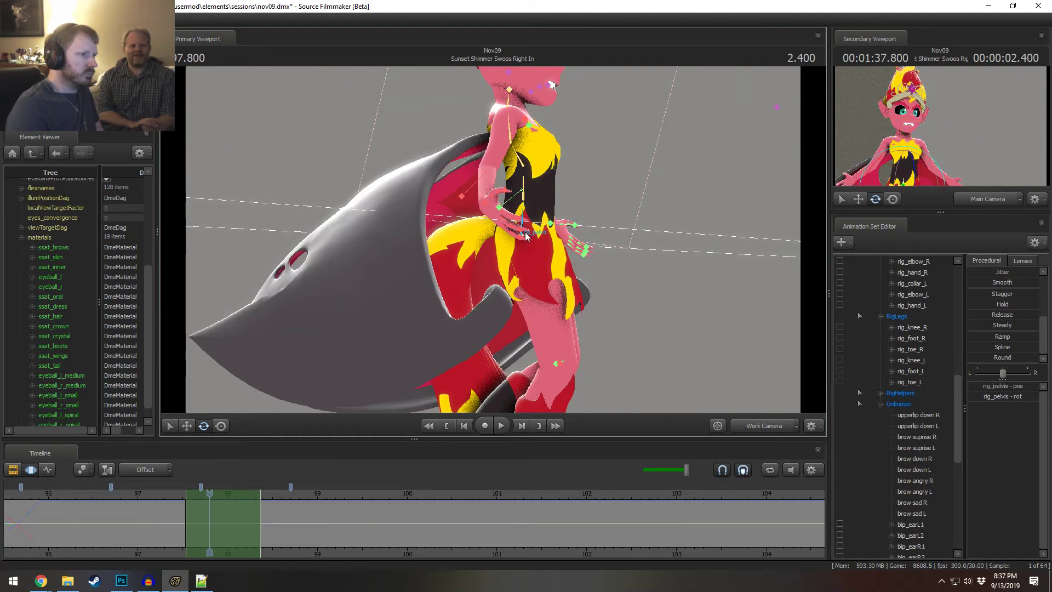
left_click_drag(559, 236, 557, 248)
key("w")
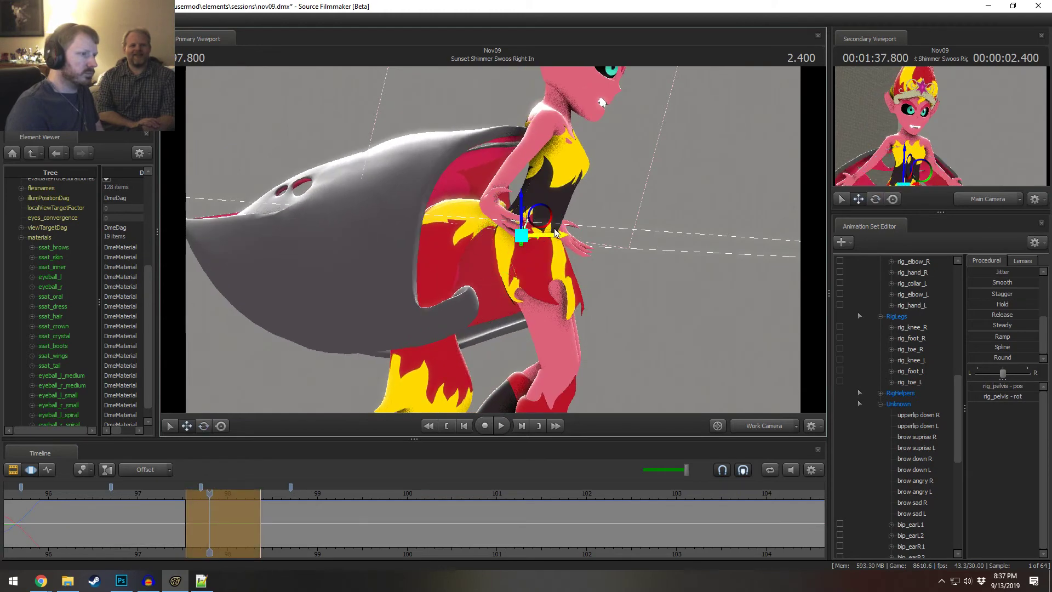
- Select both foot controls, rig_foot_L and rig_foot_R, and move them together backward at 1:37.800
middle_click_drag(524, 273, 501, 183)
key("ctrl")
left_click(424, 207, "ctrl")
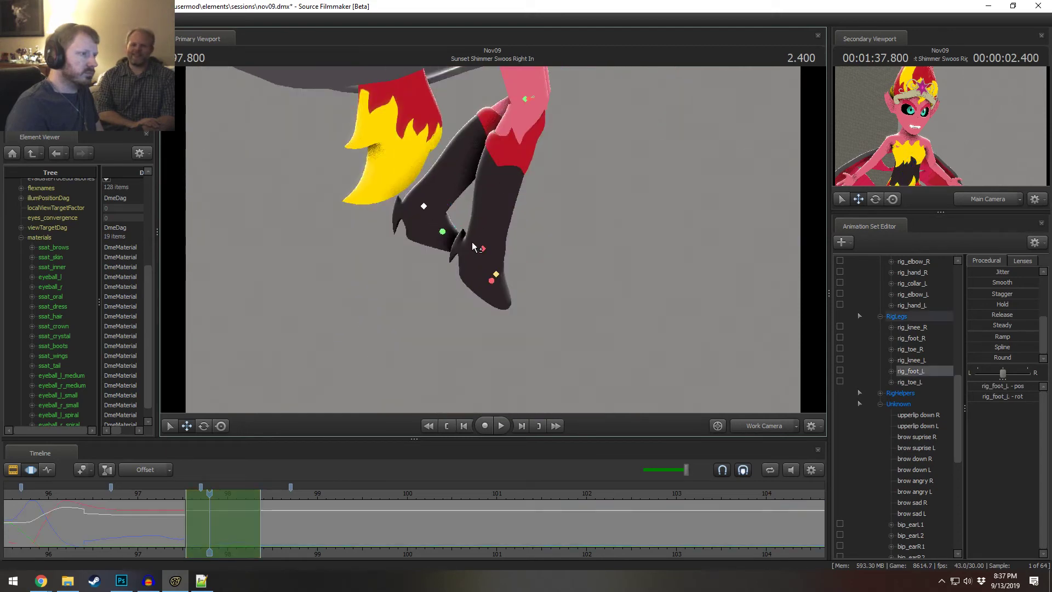
left_click(480, 246, "ctrl+shift")
left_click_drag(481, 245, 513, 233, "alt")
key("e")
key("s")
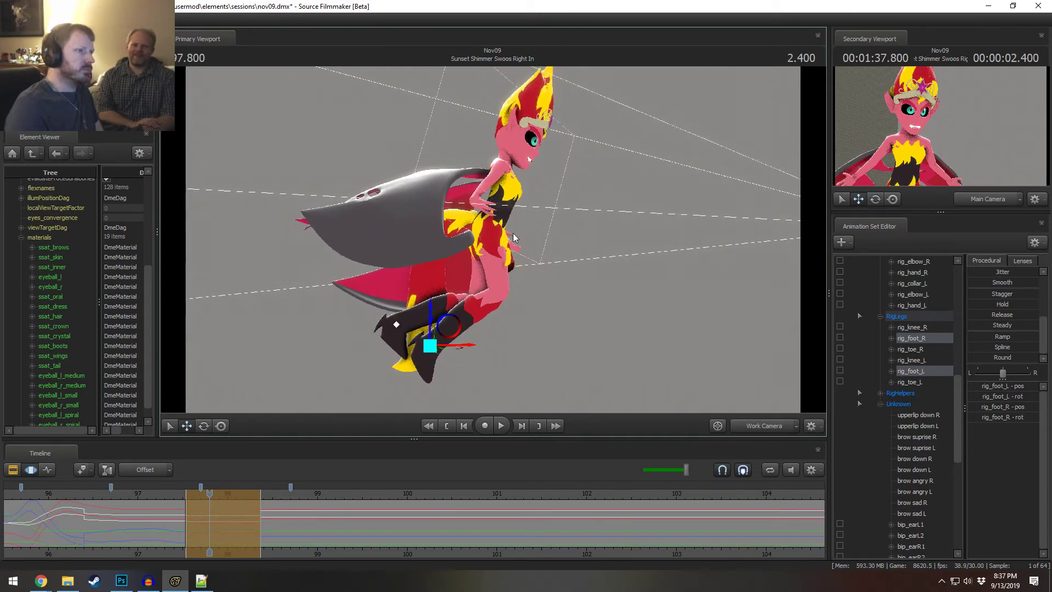
- Select the right hand control rig_hand_R and reposition the outstretched hand at 1:37.800
left_click(498, 192)
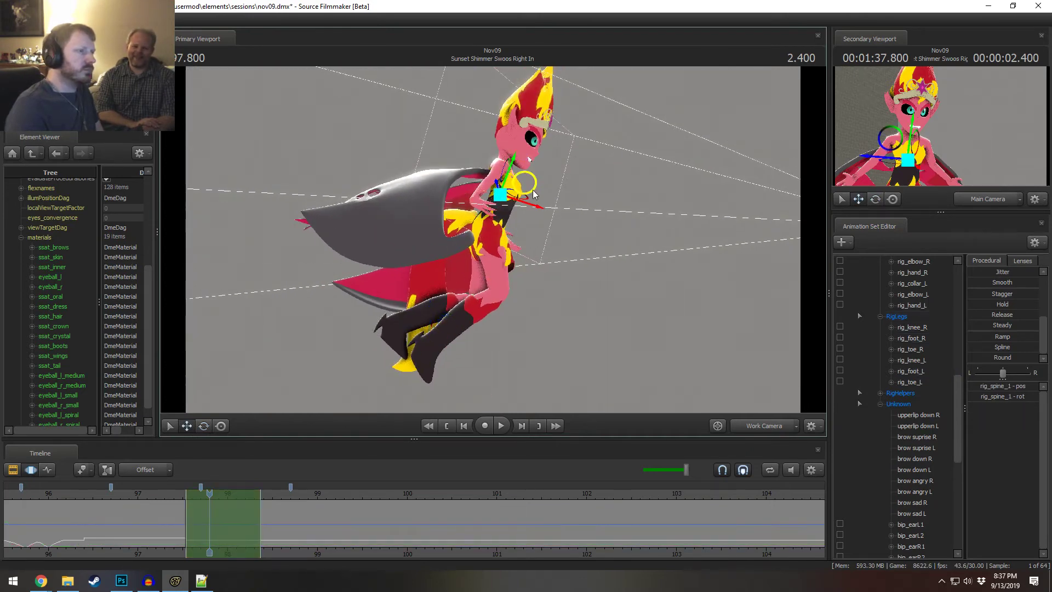
left_click_drag(534, 195, 472, 277, "alt")
left_click(463, 215)
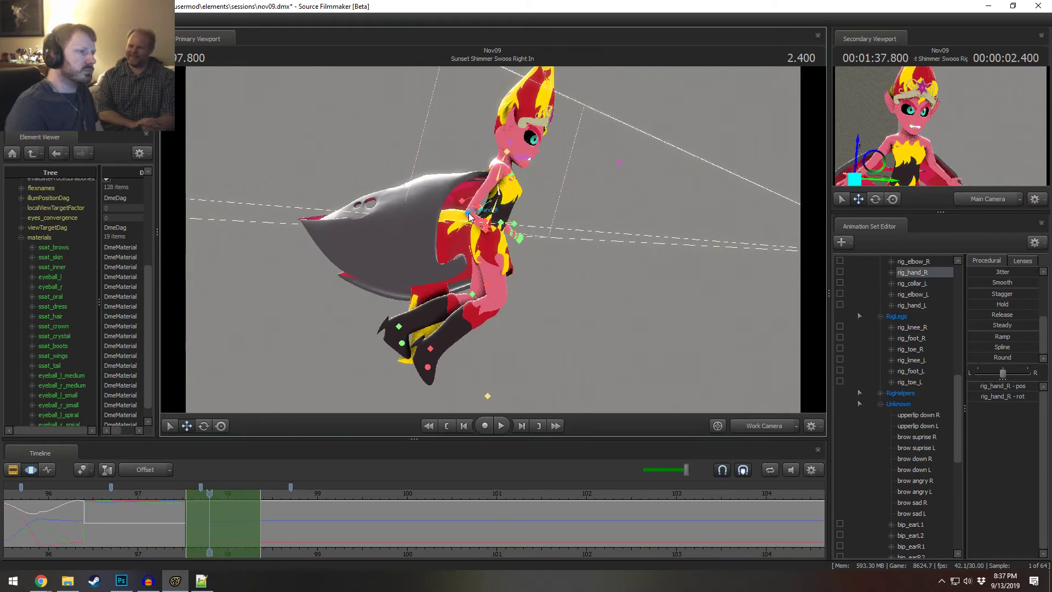
left_click_drag(463, 215, 492, 238, "alt")
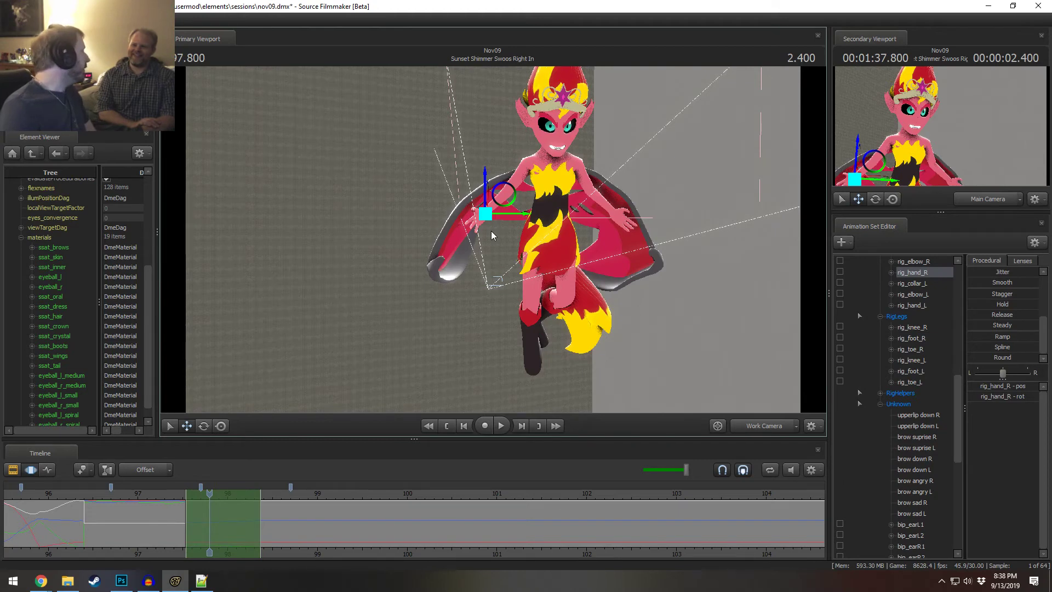
left_click_drag(555, 221, 583, 203)
key("w")
left_click_drag(474, 241, 457, 269, "alt")
- Rotate rig_hand_R at 1:37.800 to turn the right palm upward
key("e")
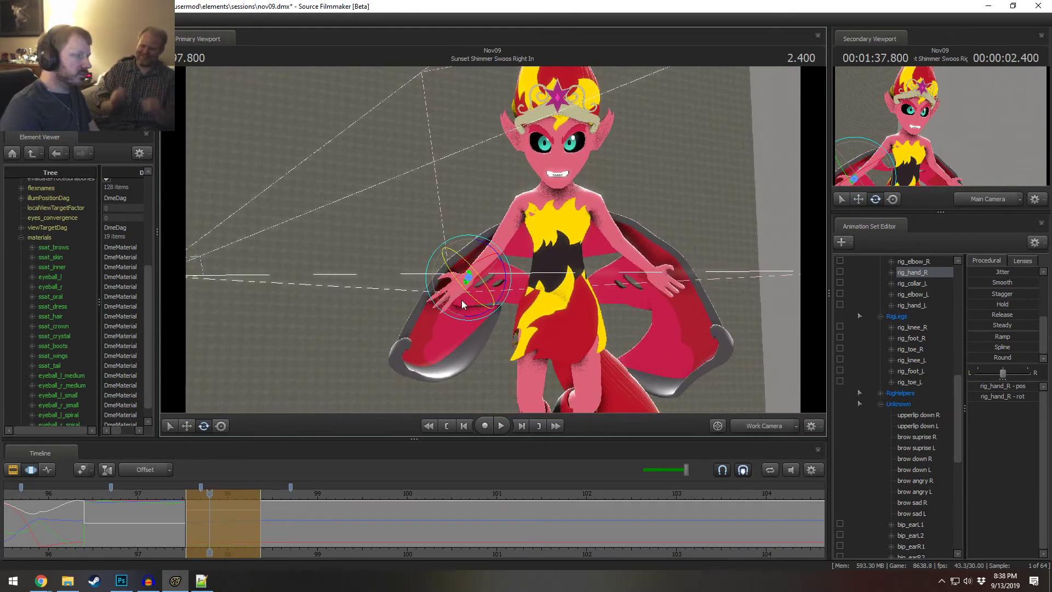
key("w")
key("e")
left_click_drag(470, 277, 475, 308)
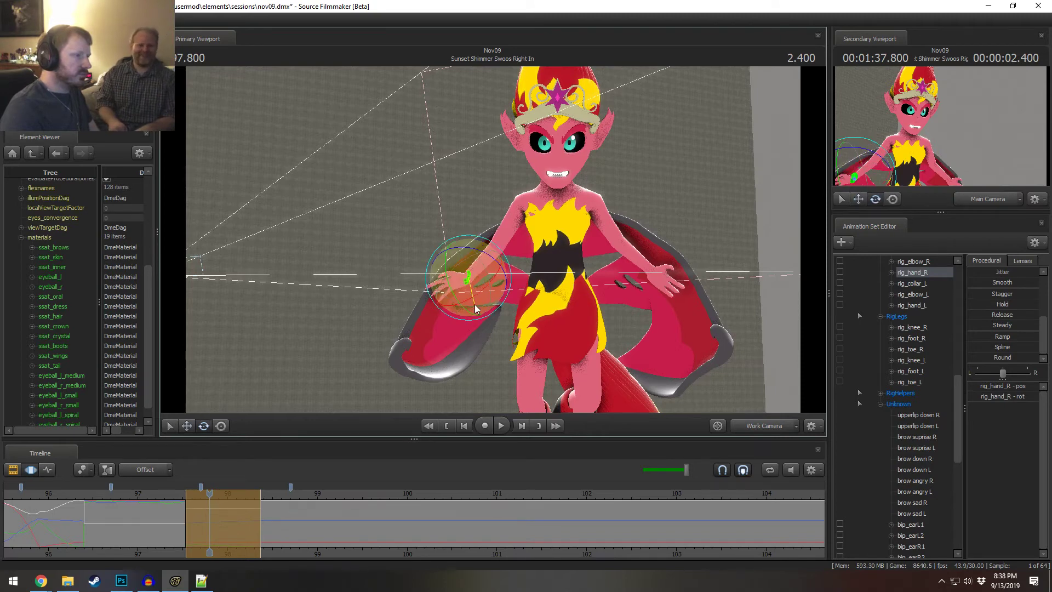
- Select rig_pelvis and rig_spine_0 and rotate them together at 1:37.800 to lean Sunset Shimmer's torso sideways
left_click_drag(487, 266, 546, 280)
key("e")
key("w")
left_click(593, 285)
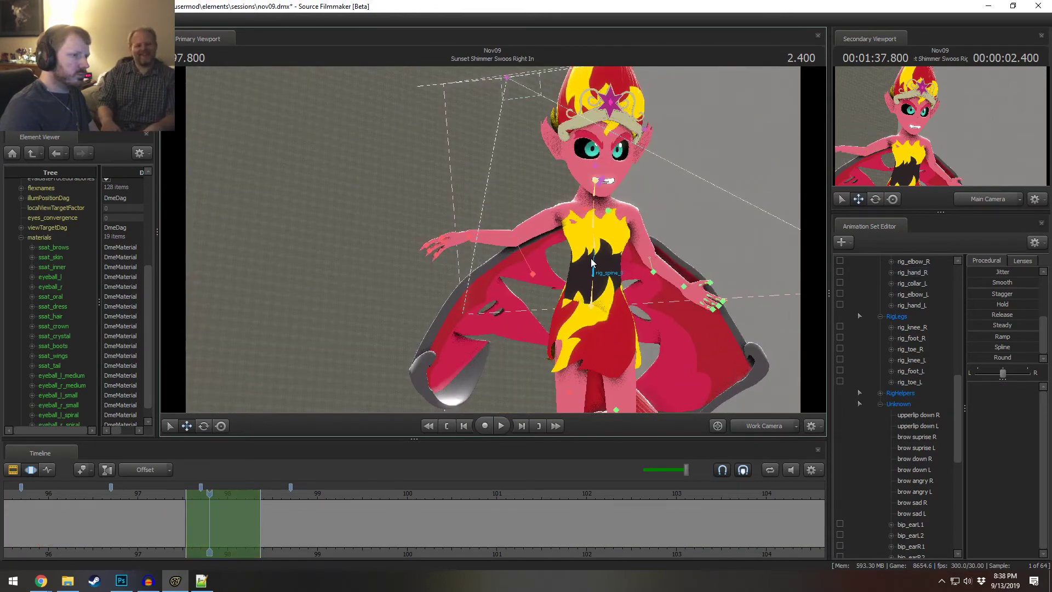
left_click(592, 268, "ctrl+shift")
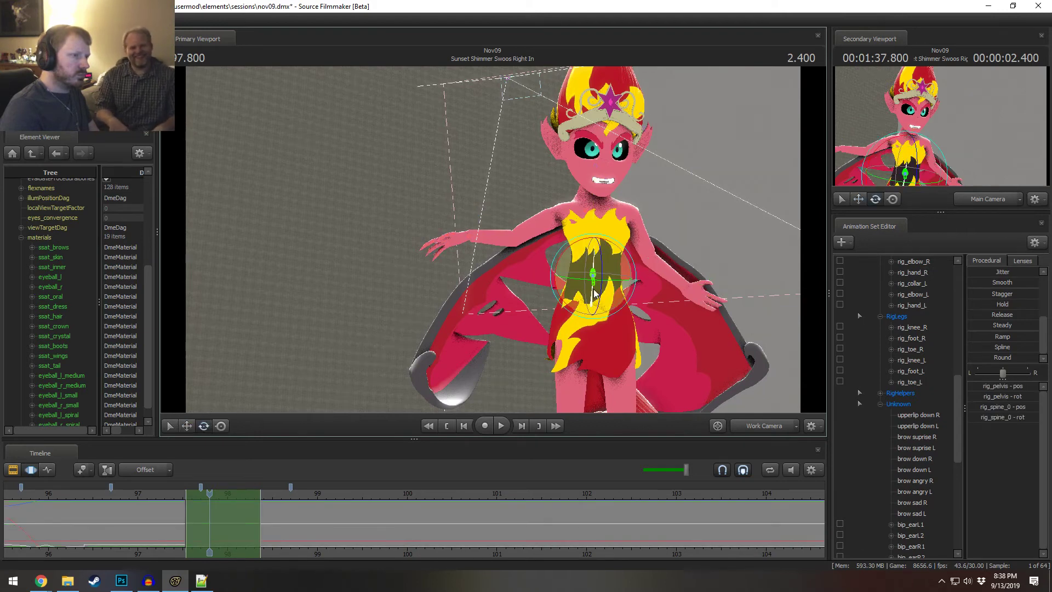
left_click_drag(592, 288, 587, 289)
left_click_drag(528, 248, 493, 243, "alt")
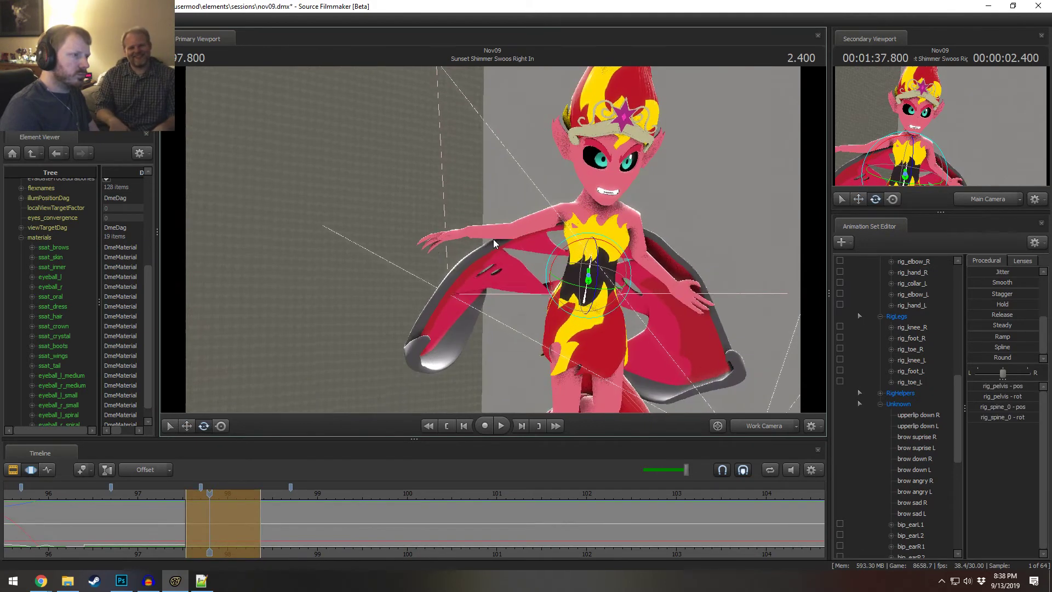
- Adjust the right hand control rig_hand_R at 1:37.800, shifting the hand slightly and rotating it so the fingers angle upward
left_click(461, 241)
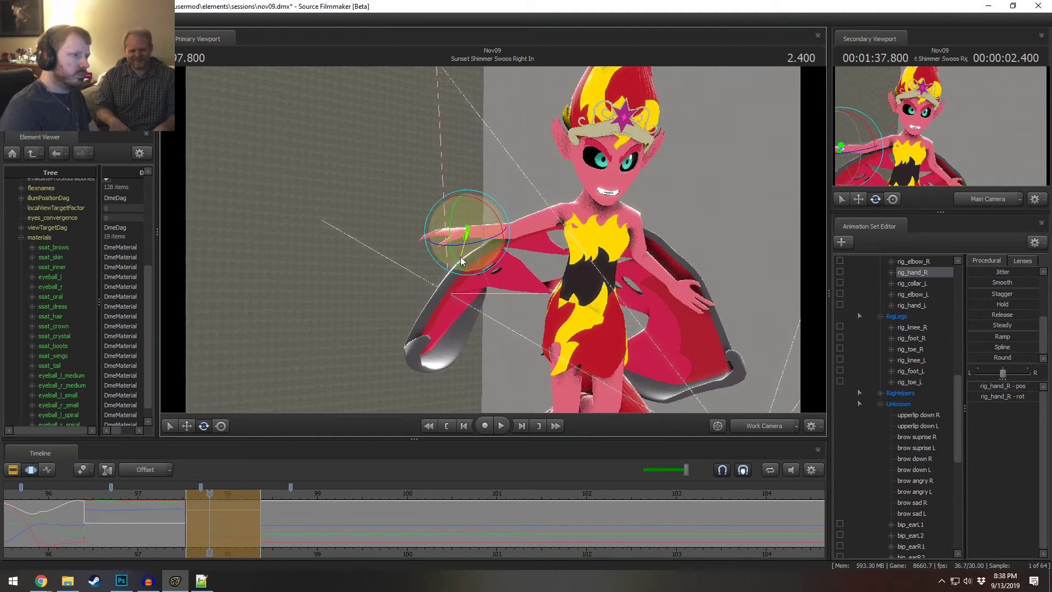
key("w")
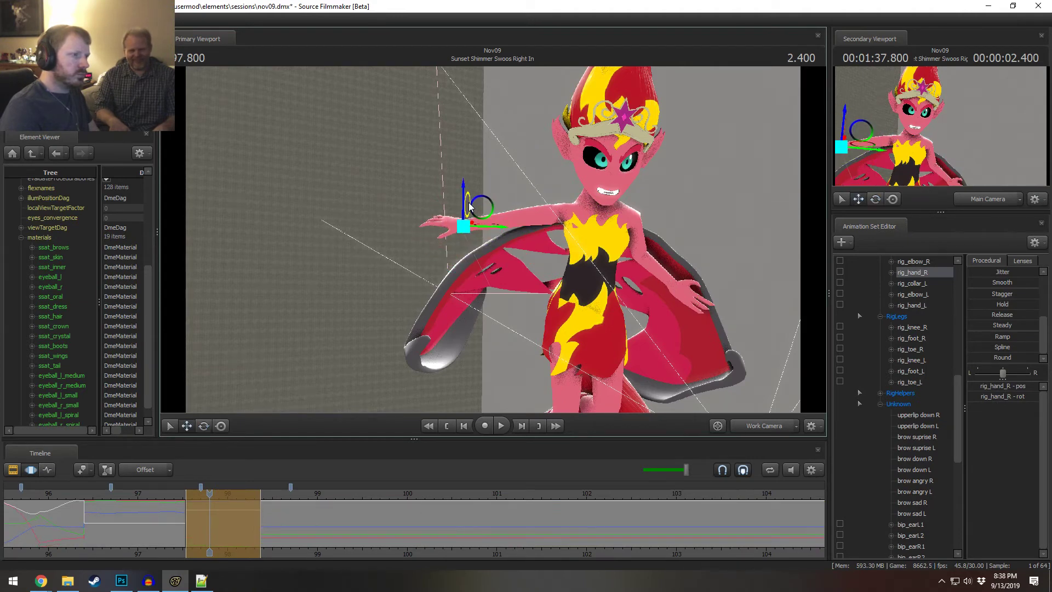
key("e")
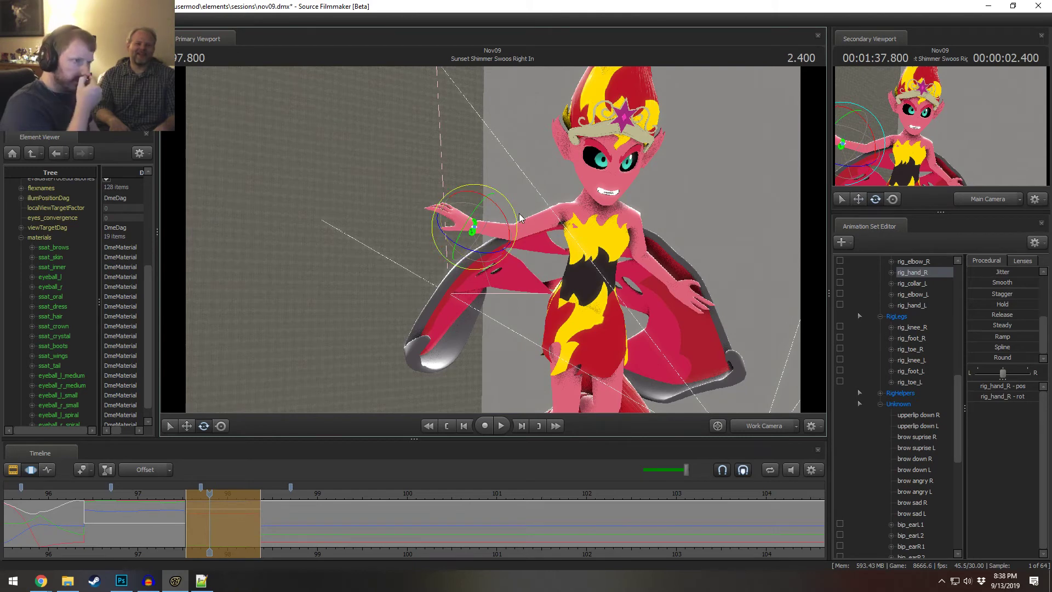
key("q")
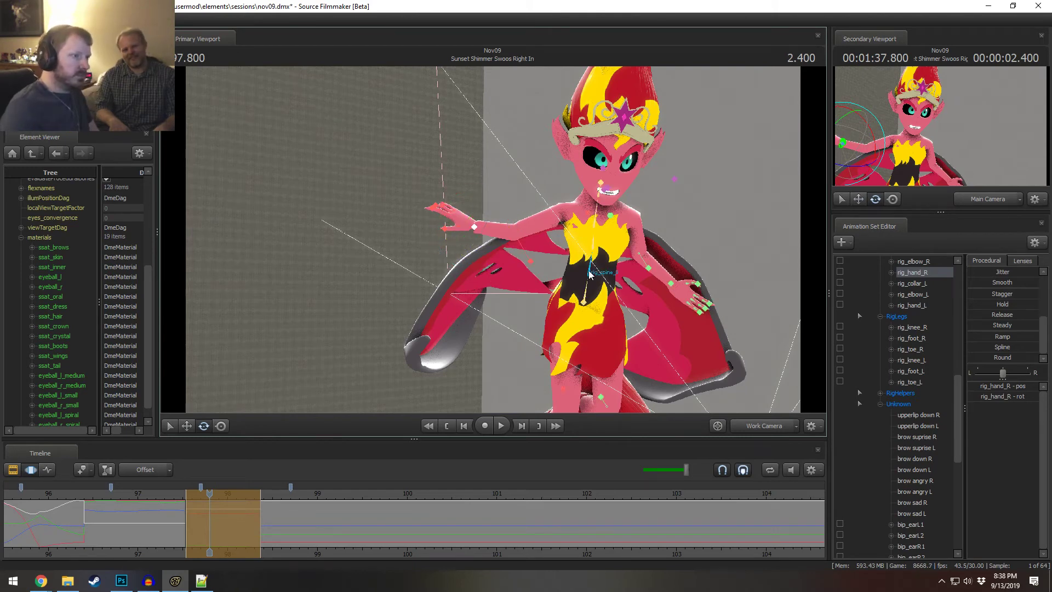
- Try adjusting the hips control rig_hips at 1:37.800, undoing the trial changes
left_click(587, 269)
left_click_drag(597, 252, 496, 238)
left_click(584, 303, "ctrl")
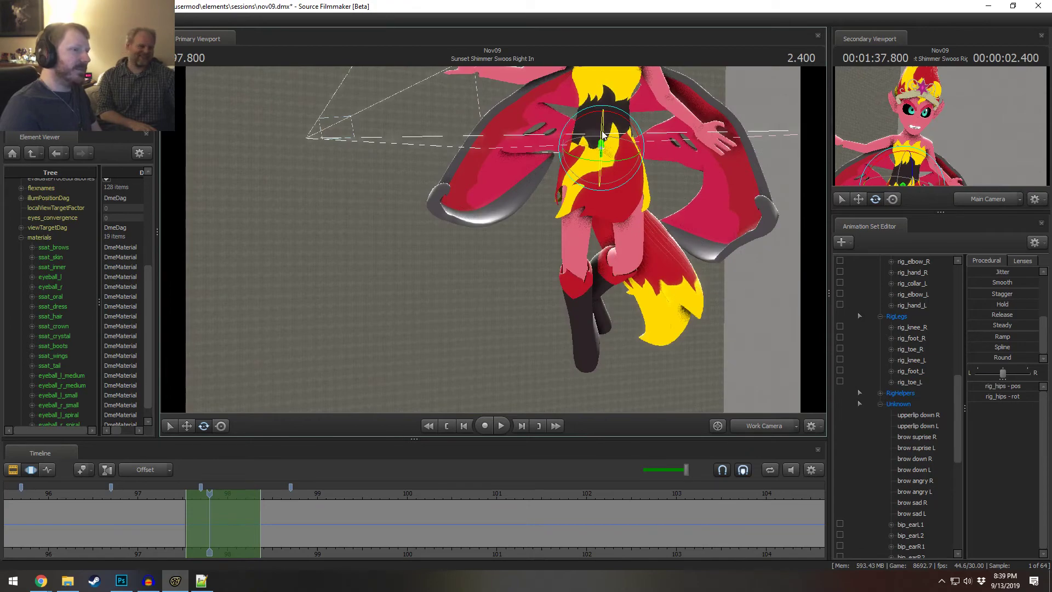
left_click_drag(603, 134, 700, 158)
left_click_drag(628, 170, 707, 112)
key("ctrl+z")
left_click_drag(565, 147, 494, 252)
key("ctrl+z")
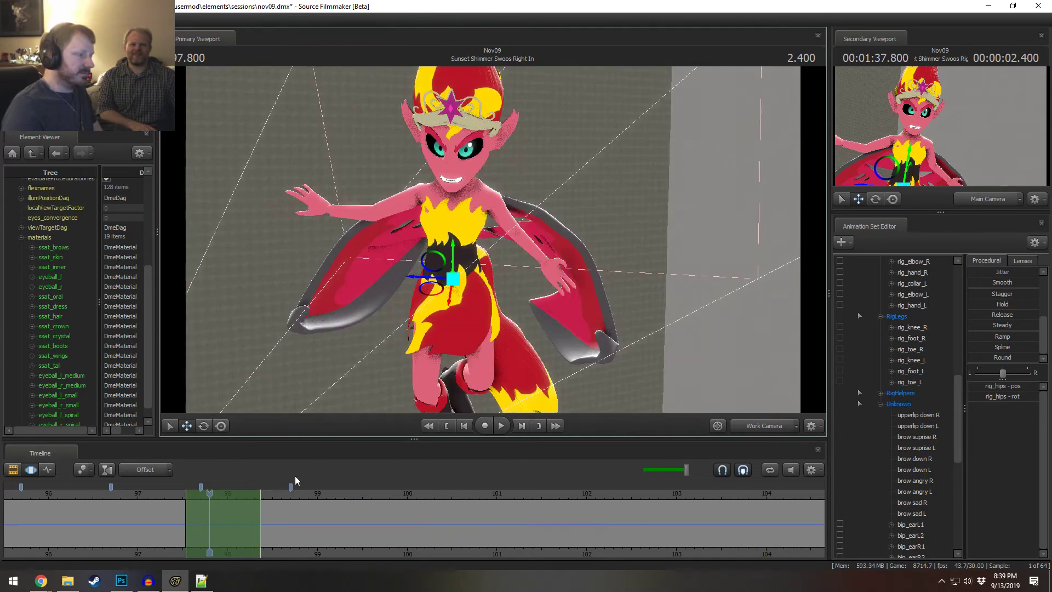
- Play back the motion, stop at 1:38.000 and rotate the lower spine control rig_spine_0 from a side view
left_click(161, 495)
key("space")
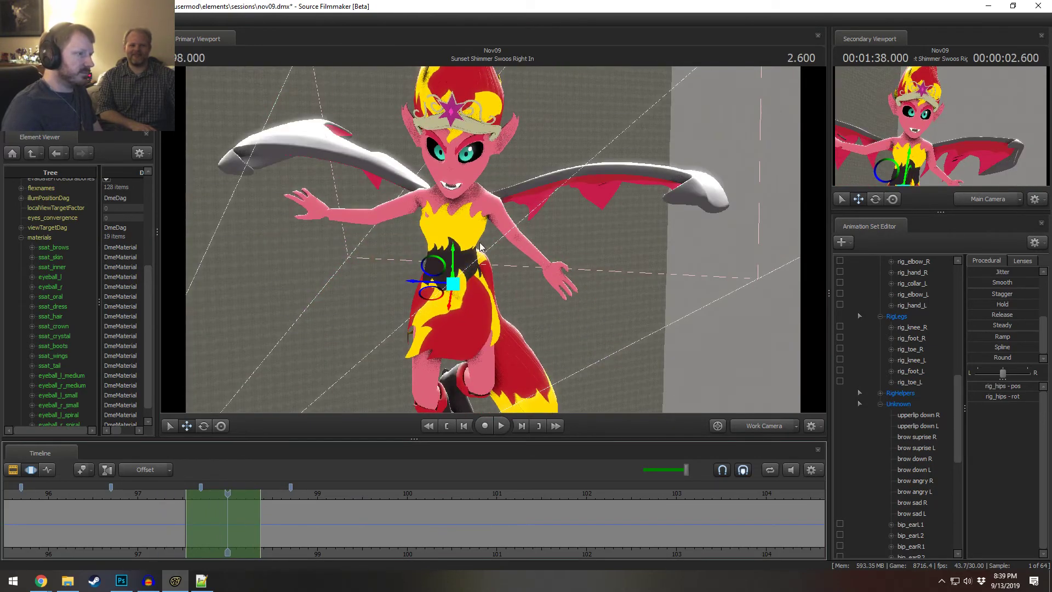
left_click_drag(472, 346, 477, 301)
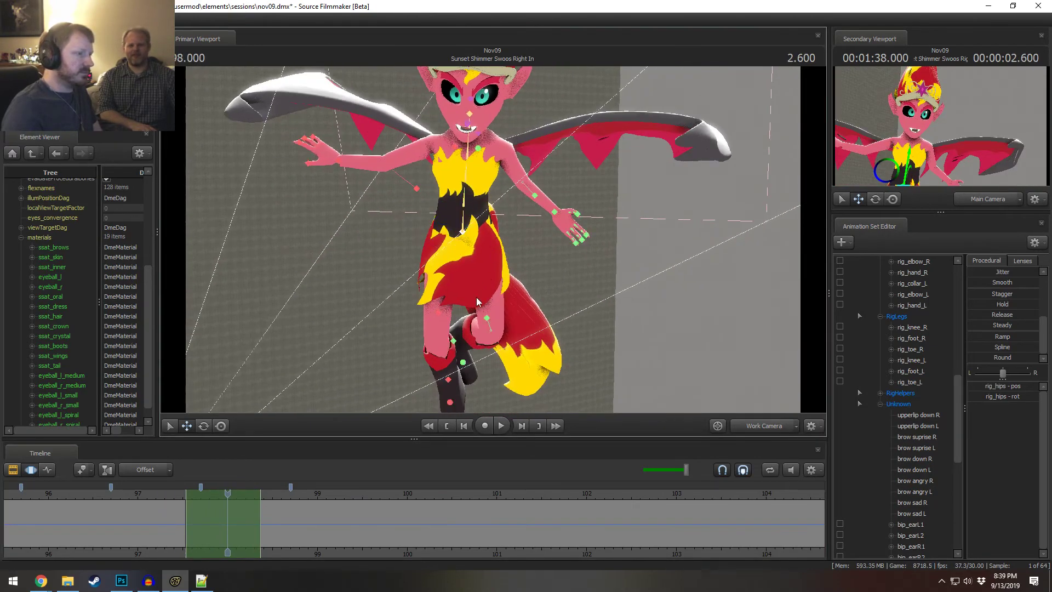
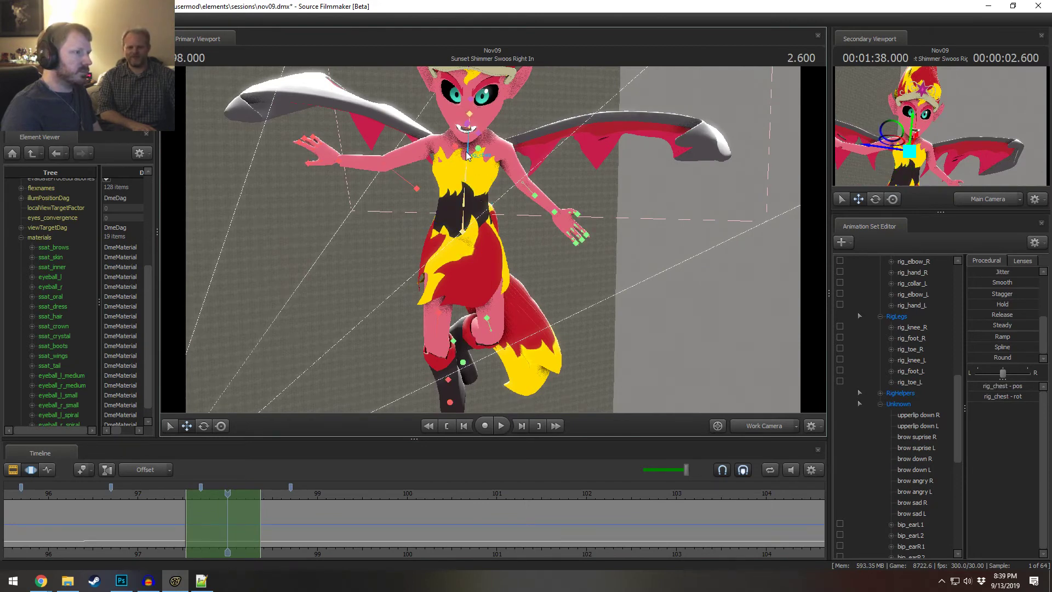
left_click(470, 126)
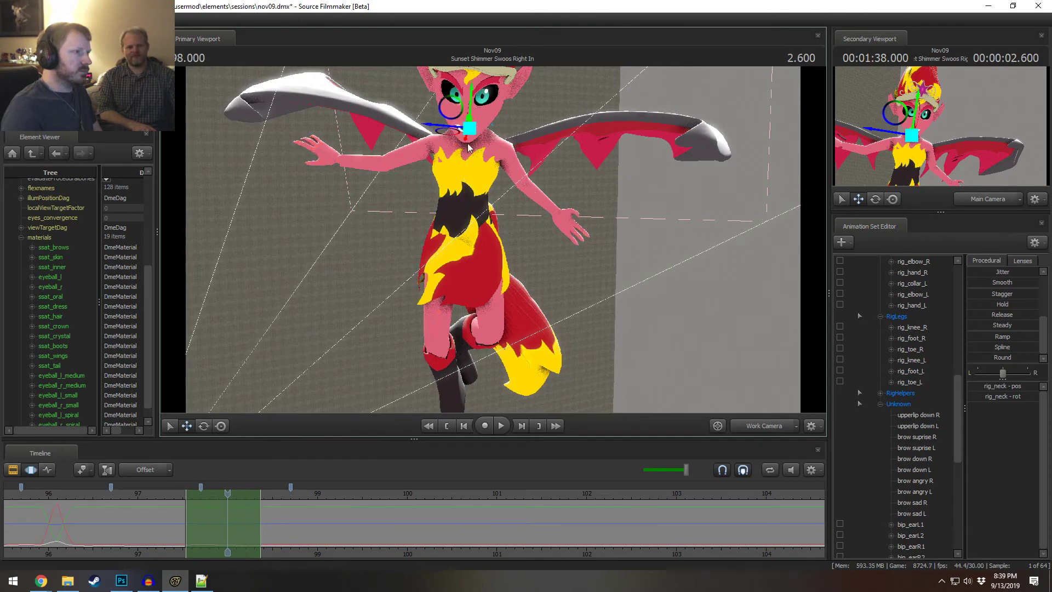
left_click_drag(468, 147, 496, 221, "alt")
left_click(456, 215, "ctrl")
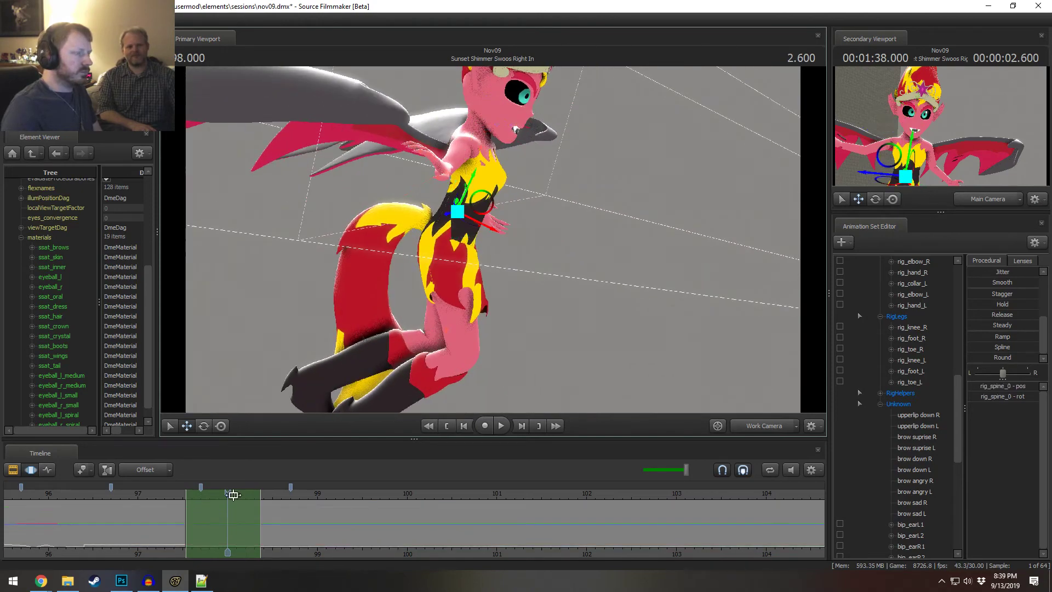
left_click(450, 223, "ctrl")
key("e")
left_click_drag(477, 221, 495, 213)
left_click(464, 216)
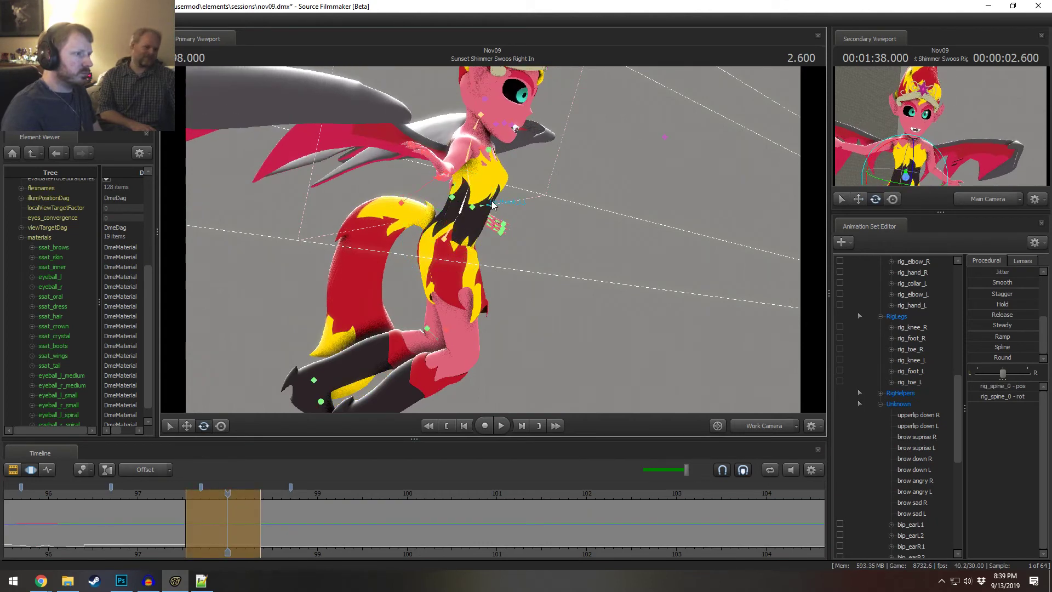
- Rotate the rig_hips and rig_pelvis controls at 1:38.000 to adjust the lower body's tilt
left_click(448, 244)
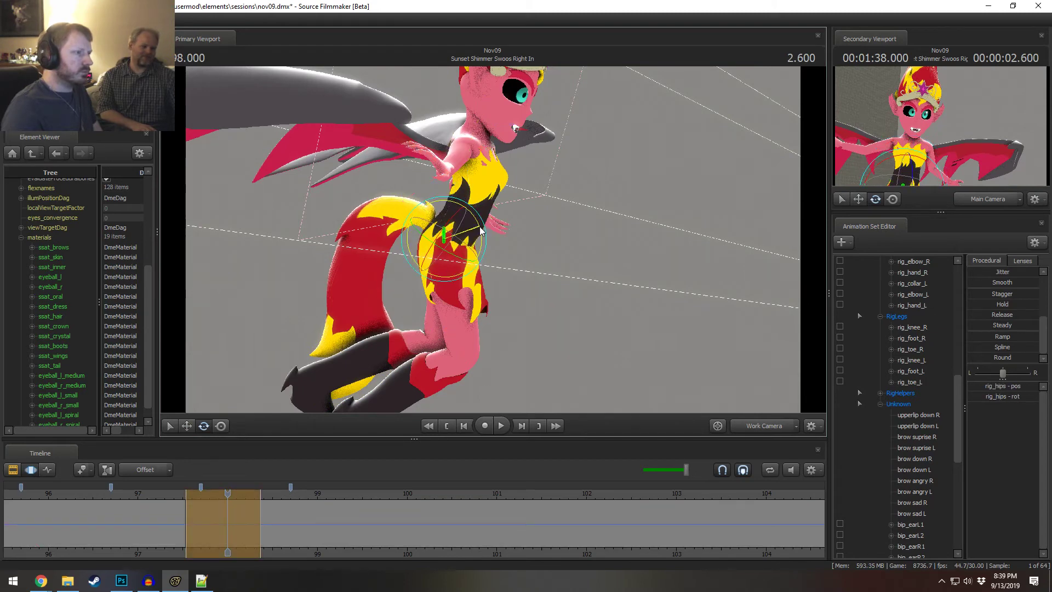
left_click_drag(448, 244, 483, 226)
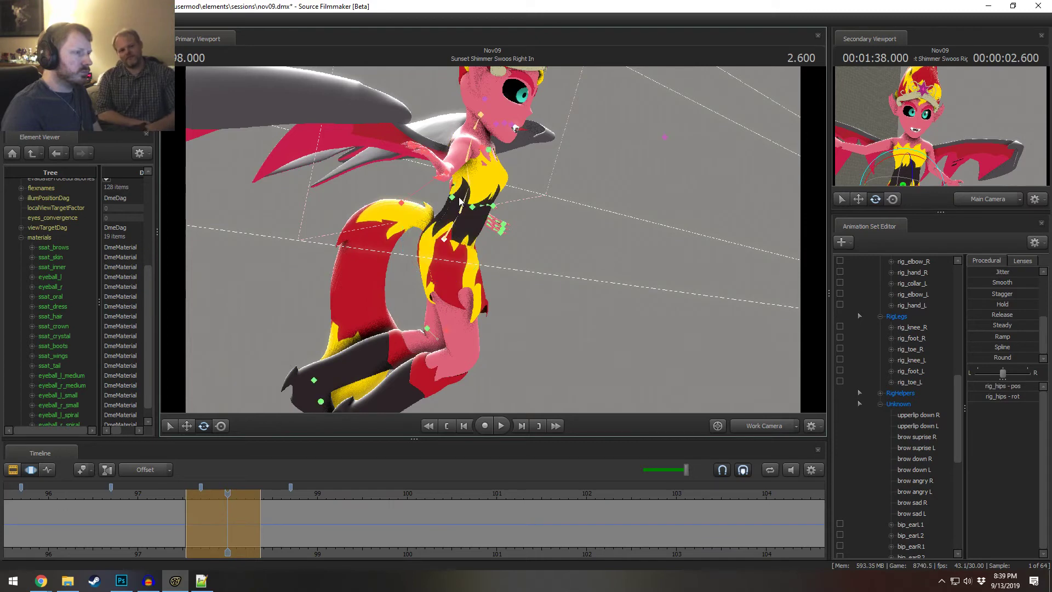
left_click(460, 211)
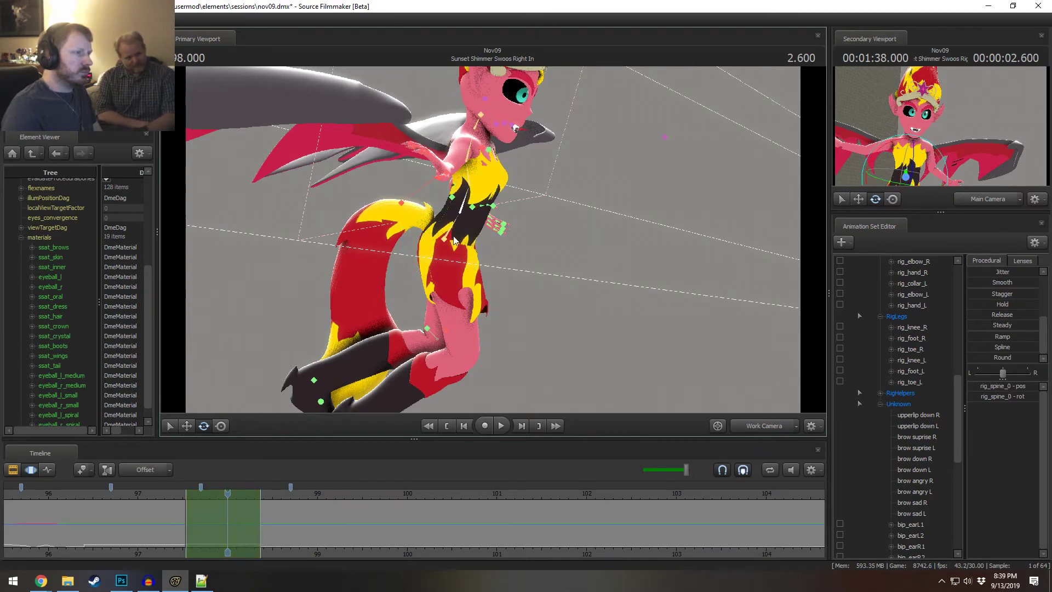
left_click(451, 244, "ctrl")
left_click_drag(453, 254, 449, 253)
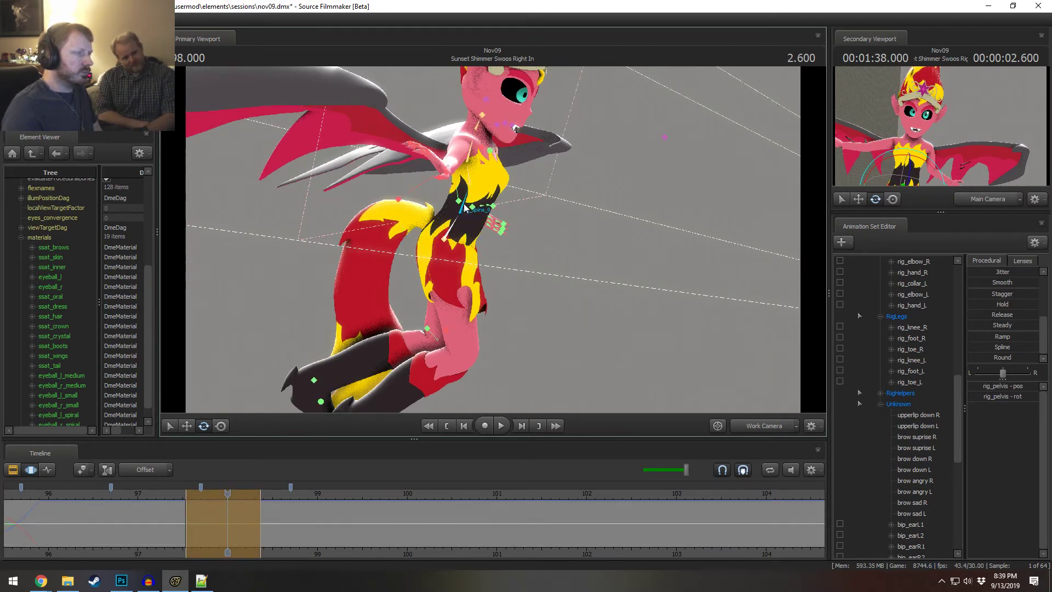
- Rotate rig_spine_1 and rig_pelvis at 1:38.000 to bend the upper body farther forward
left_click(471, 192)
left_click_drag(469, 211, 465, 208)
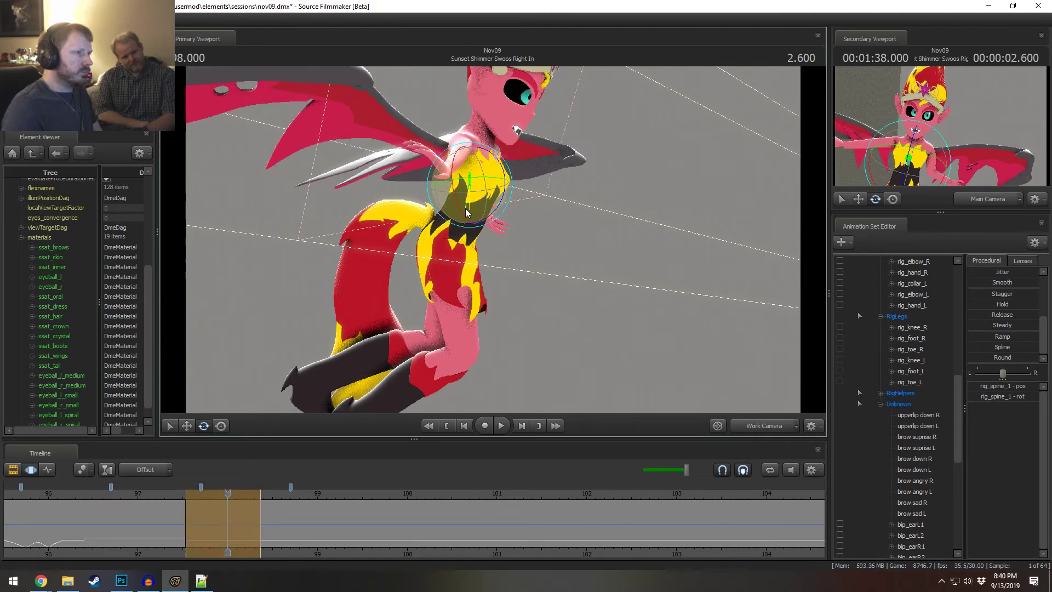
left_click(461, 221)
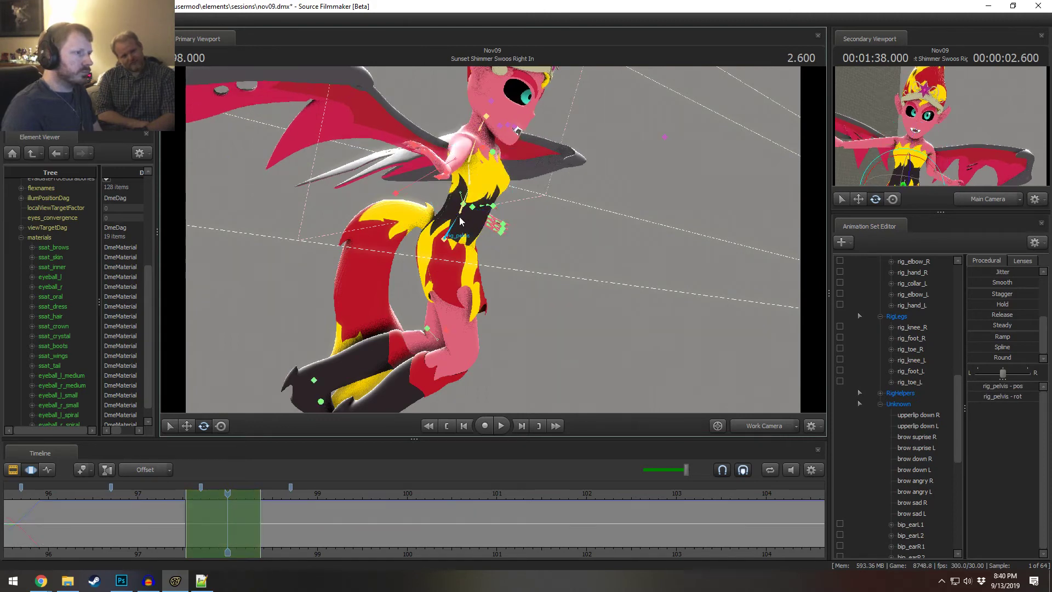
left_click_drag(478, 221, 480, 224)
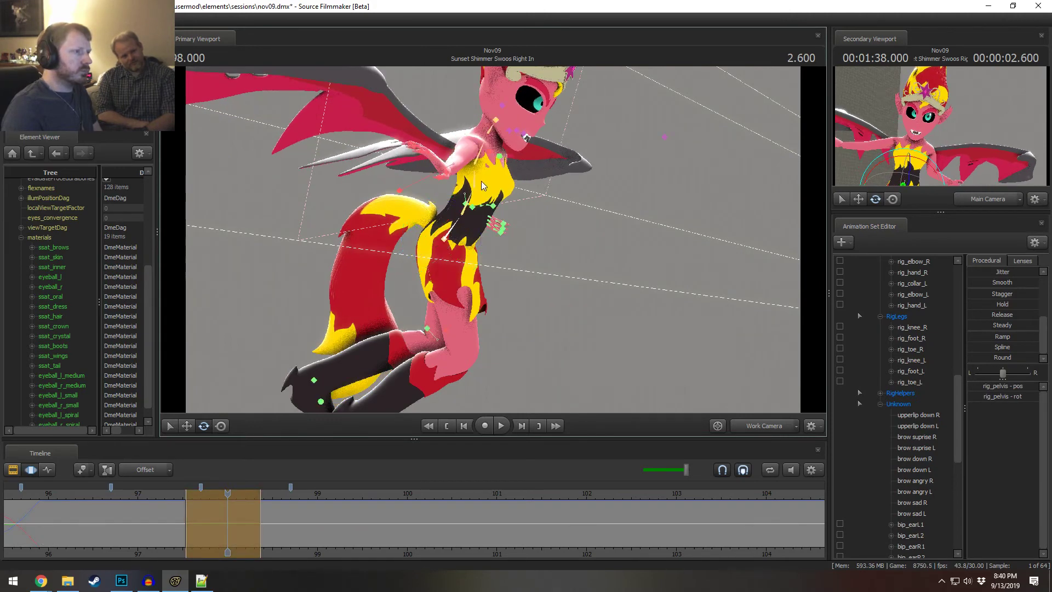
- Select rig_hand_R and move the right hand up and backward at 1:38.000
left_click_drag(442, 185, 559, 266)
left_click(423, 296)
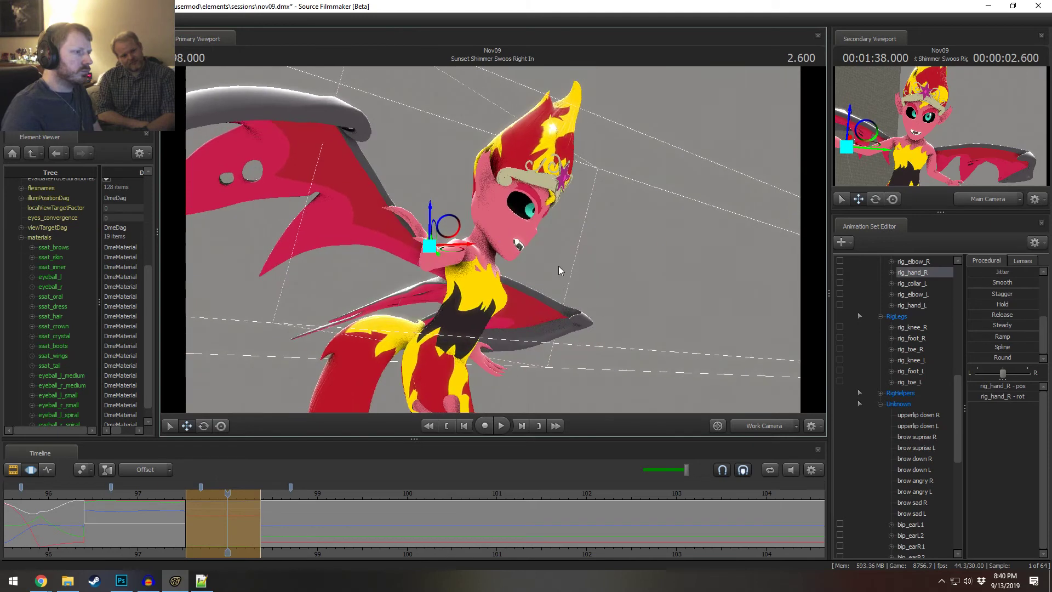
- Try several rotations of the neck control rig_neck at 1:38.000, undoing each one
left_click(485, 277)
left_click_drag(485, 277, 491, 250)
left_click(480, 249)
key("ctrl+z")
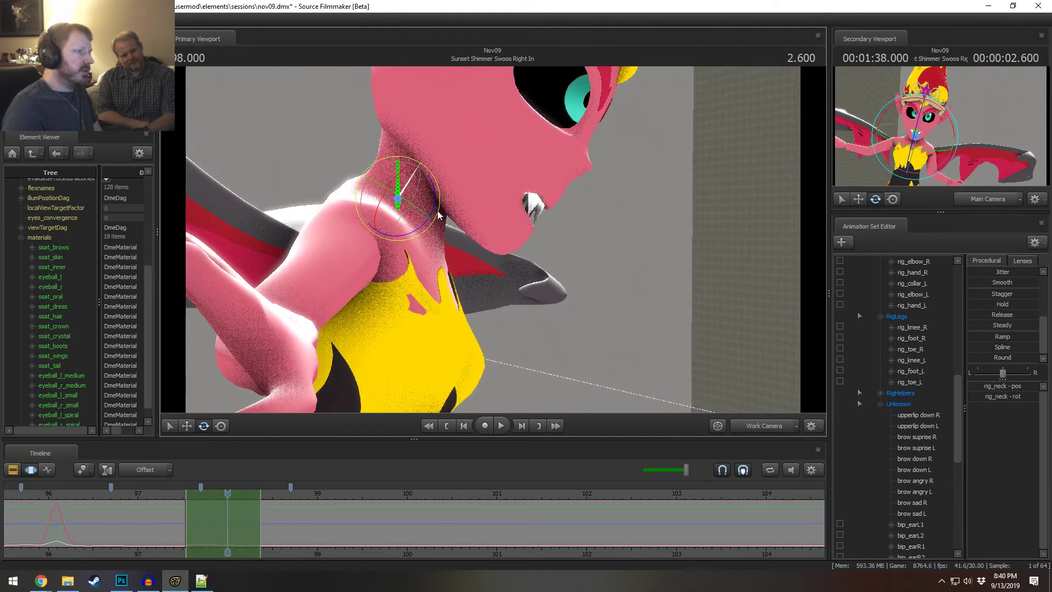
mouse_move(436, 212)
left_mouse_down()
mouse_move(448, 204)
mouse_move(447, 219)
left_mouse_up()
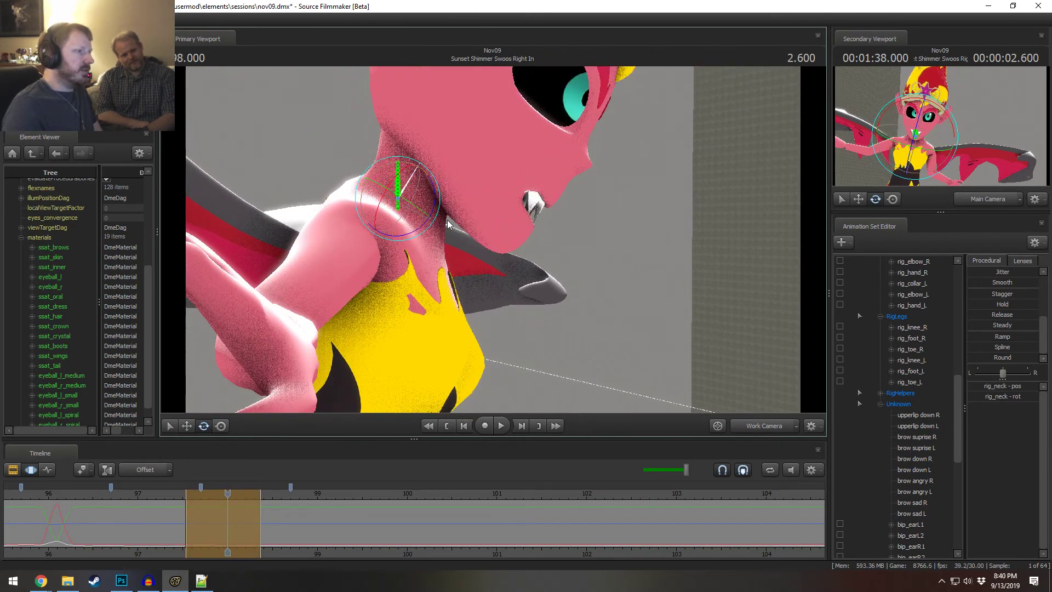
key("ctrl+z")
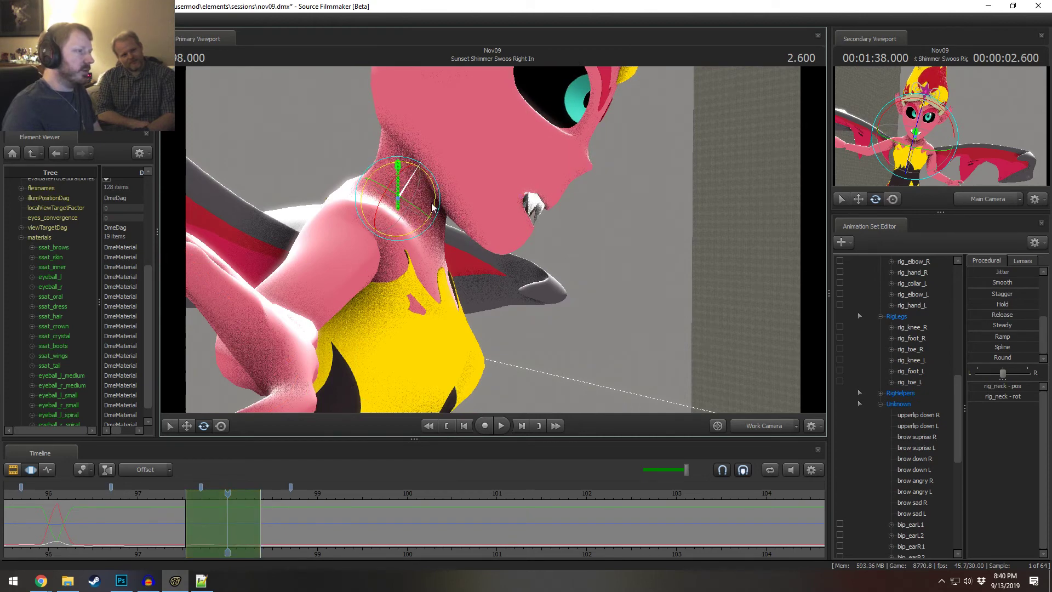
left_click_drag(432, 206, 492, 240)
key("ctrl+z")
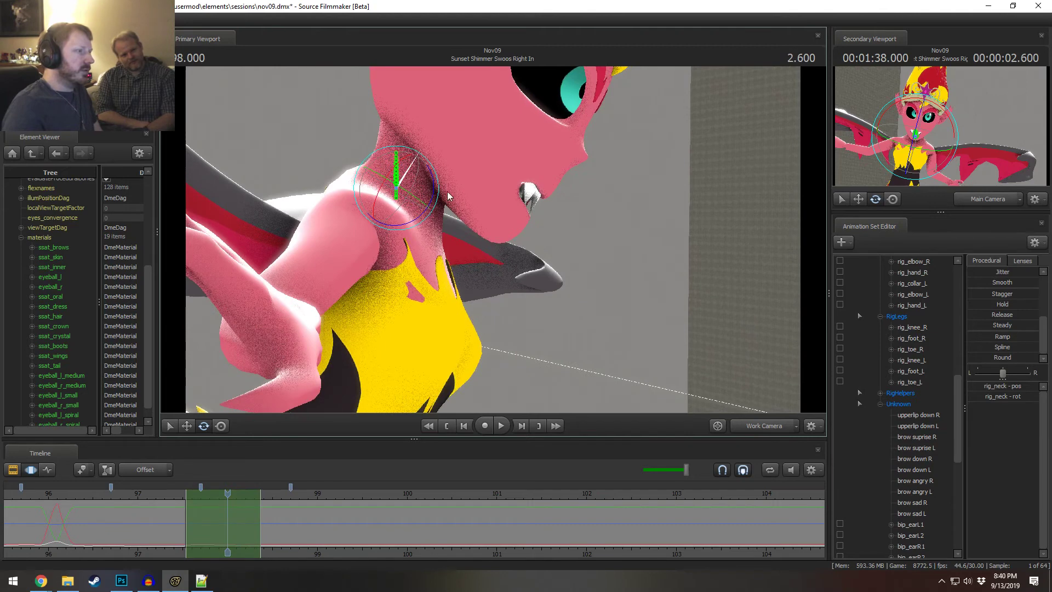
left_click_drag(447, 192, 398, 198)
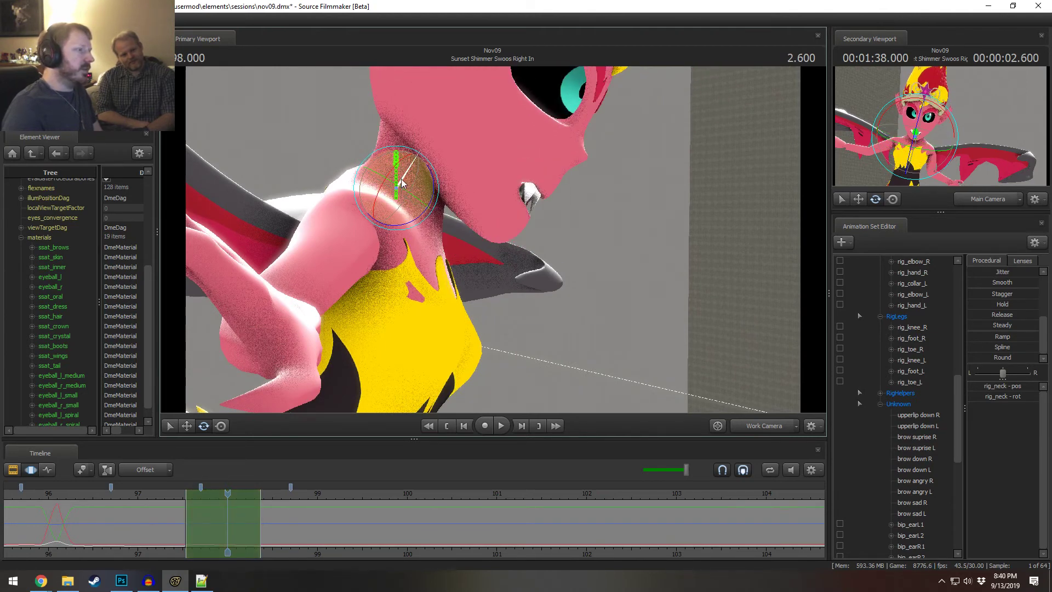
left_click_drag(404, 200, 438, 242)
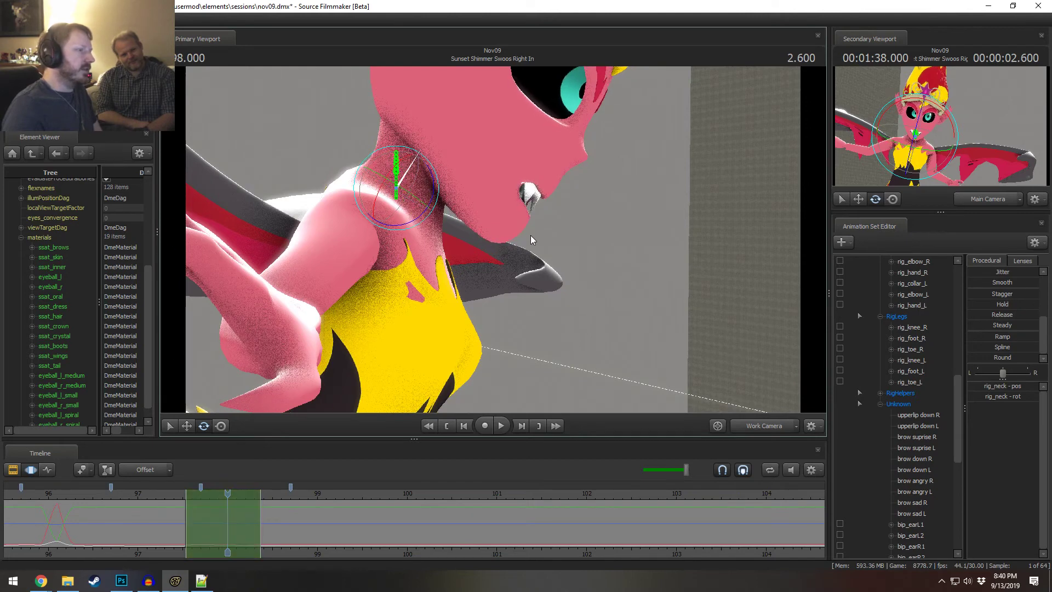
right_click_drag(530, 235, 492, 238, "alt")
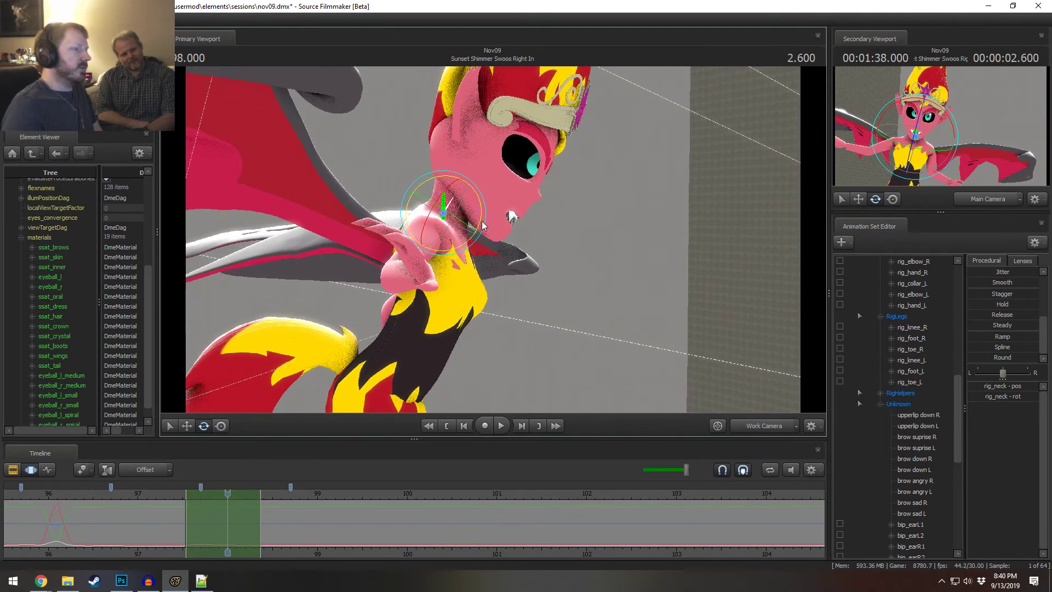
- Try tilting the head with rig_head at 1:38.000, checking it from the front, and undo the rotation
mouse_move(482, 220)
left_mouse_down()
mouse_move(458, 202)
mouse_move(509, 212)
mouse_move(508, 196)
mouse_move(485, 204)
left_mouse_up()
left_click(470, 196, "ctrl")
key("e")
left_click_drag(503, 224, 517, 205, "alt")
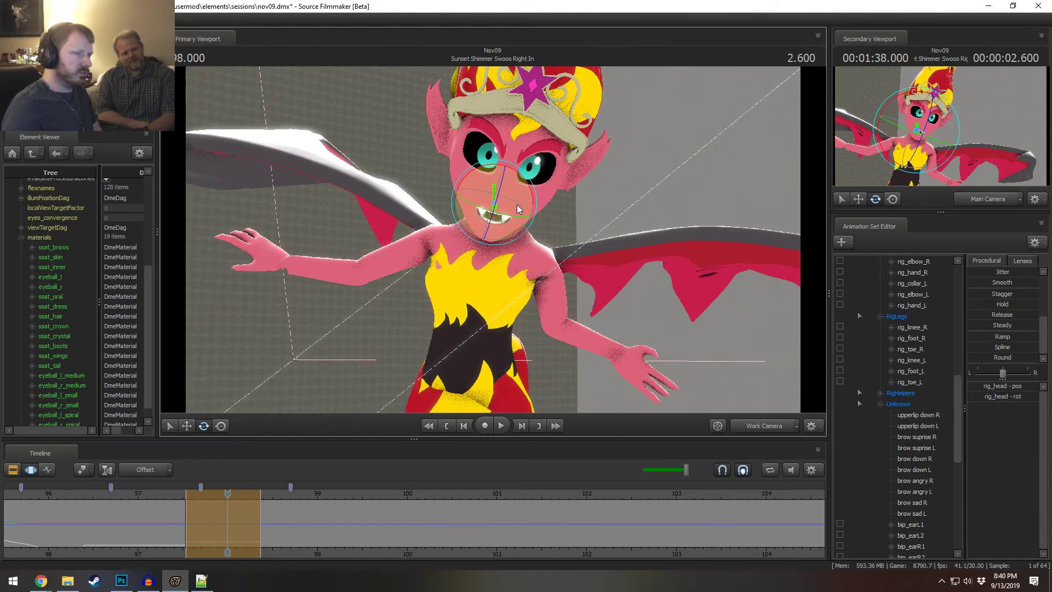
key("ctrl+z")
- Rotate rig_chest at 1:38.000 to turn the upper torso, and rotate rig_head to tilt the head down
left_click(503, 263)
left_click_drag(502, 263, 498, 254)
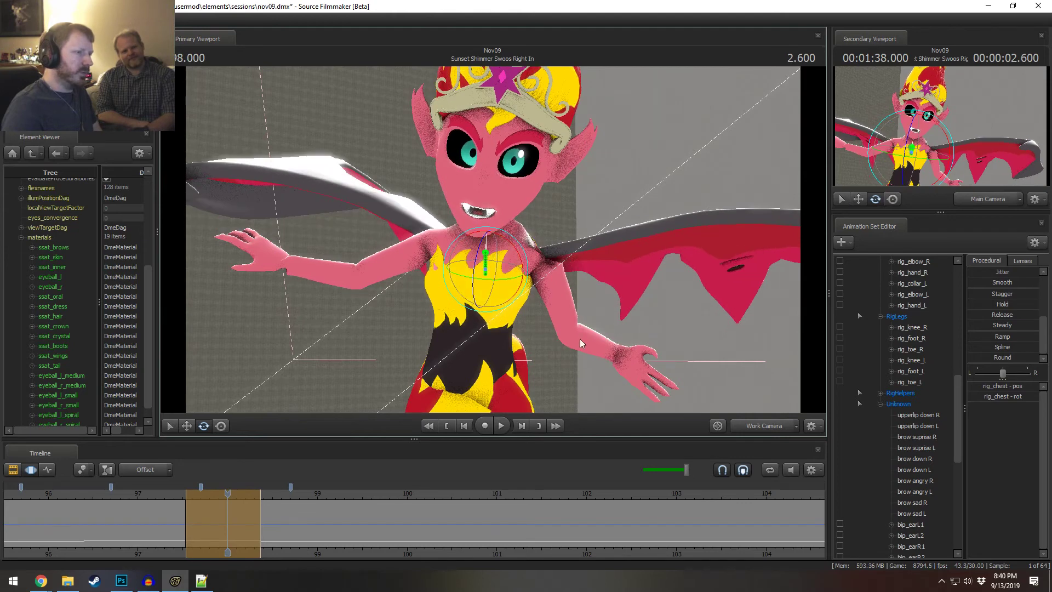
left_click(487, 218)
left_click_drag(486, 218, 505, 196)
left_click(487, 201, "ctrl")
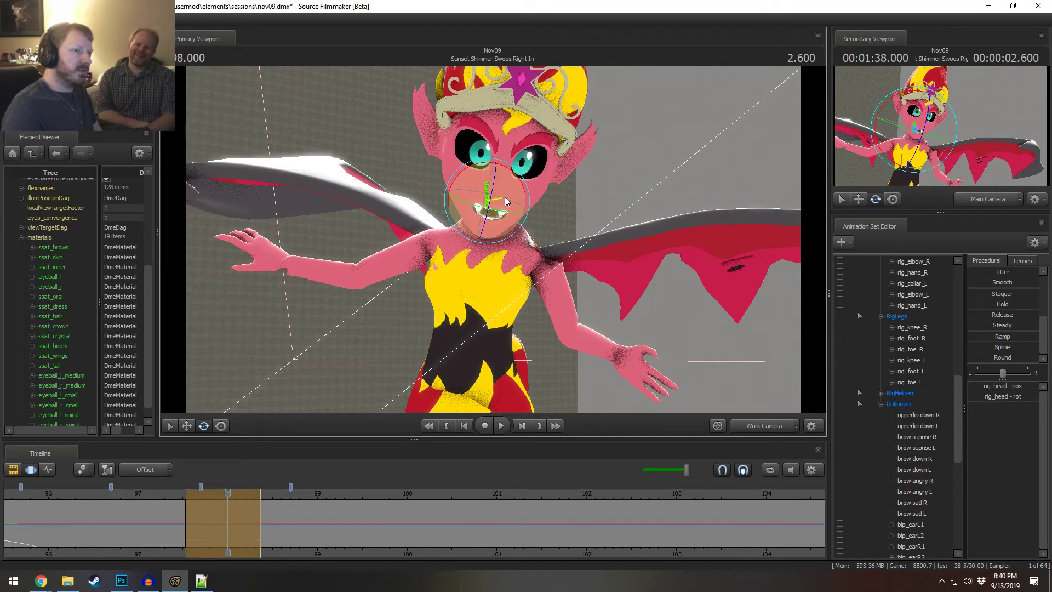
- Play back the animation from about 1:37.1 to just past 1:38.000 to check the revised body motion
left_click(144, 494)
key("space")
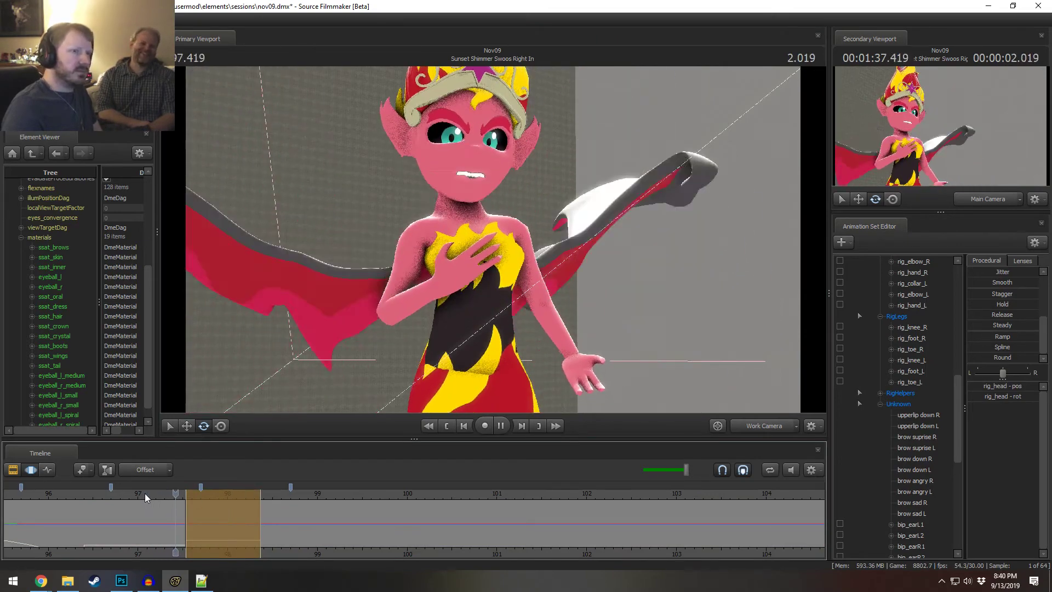
key("space")
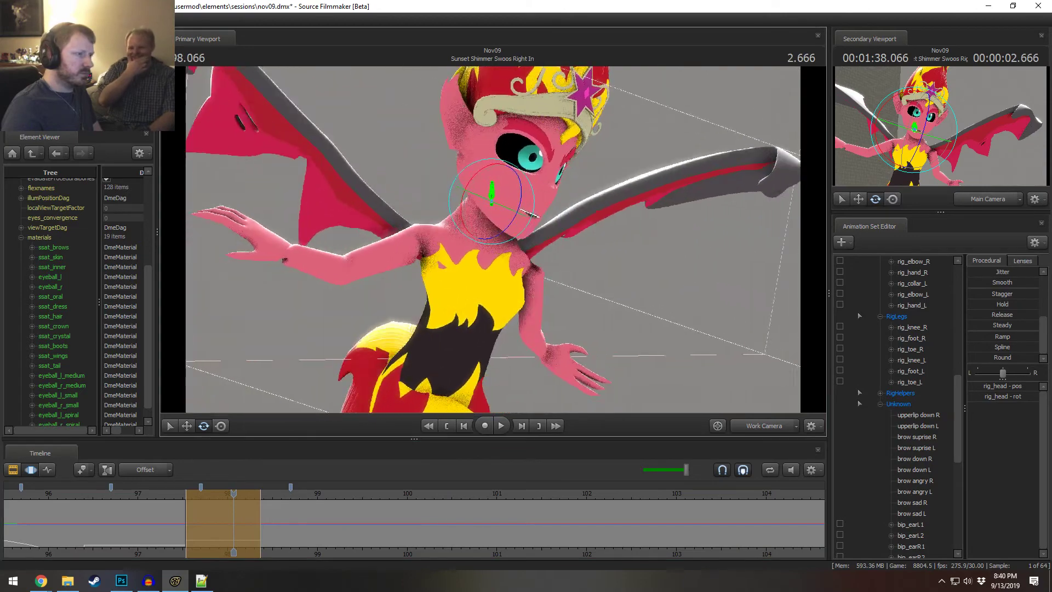
- Reposition the right hand control rig_hand_R at 1:38.066, checking the outstretched arm from several angles
mouse_move(491, 242)
left_mouse_down("alt")
mouse_move(569, 242)
mouse_move(527, 236)
mouse_move(559, 232)
mouse_move(452, 306)
mouse_move(490, 240)
left_mouse_up("alt")
left_click(463, 327)
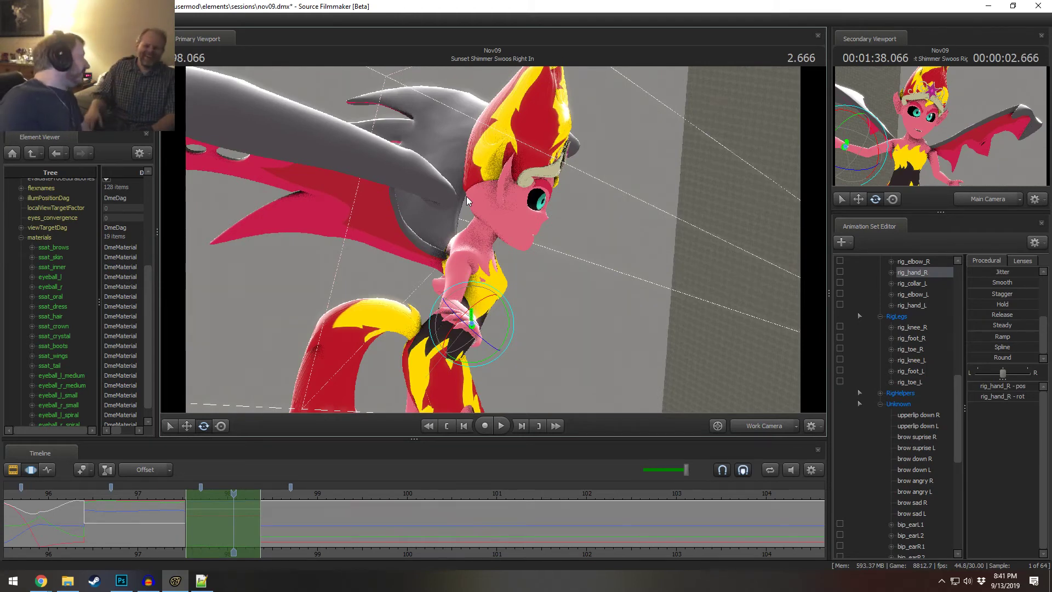
key("w")
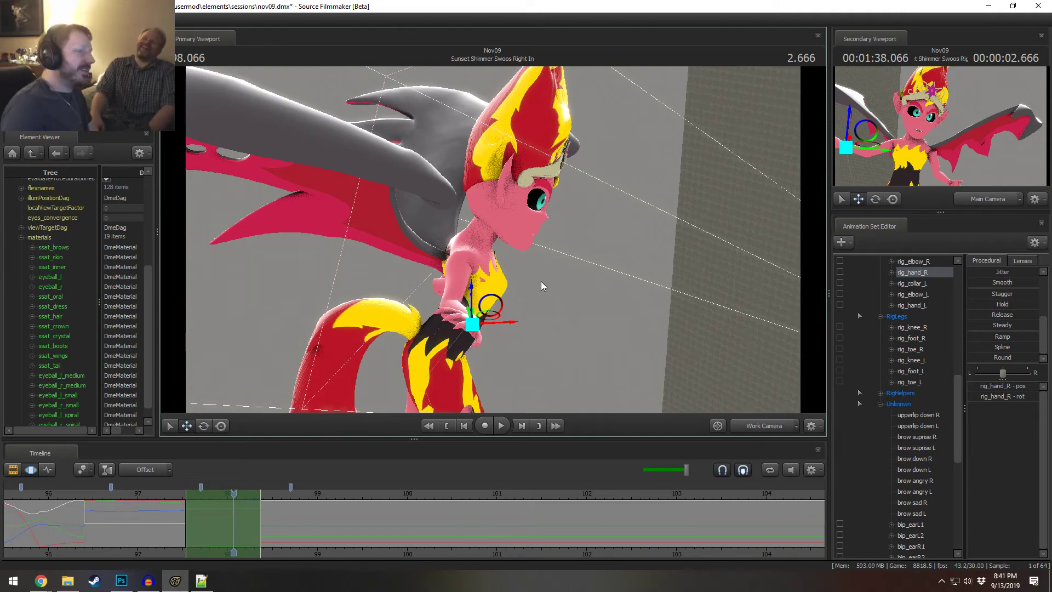
left_click_drag(541, 281, 454, 296, "alt")
key("e")
key("w")
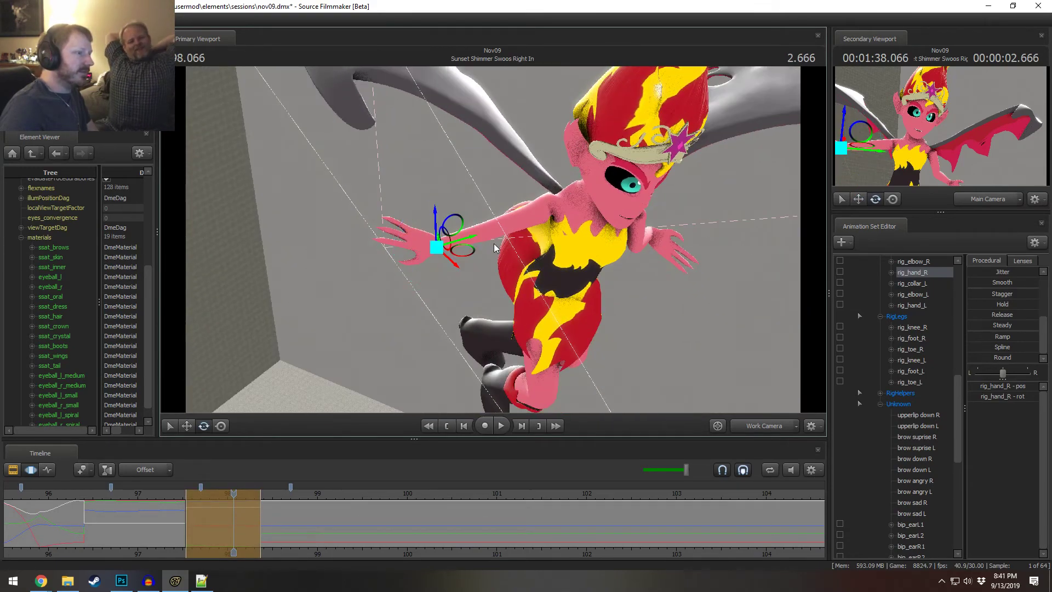
left_click_drag(462, 253, 458, 231)
left_click_drag(459, 231, 482, 214, "alt")
- Try rotating and moving the right collar control rig_collar_R at 1:38.066, and undo both changes
left_click(566, 213, "ctrl")
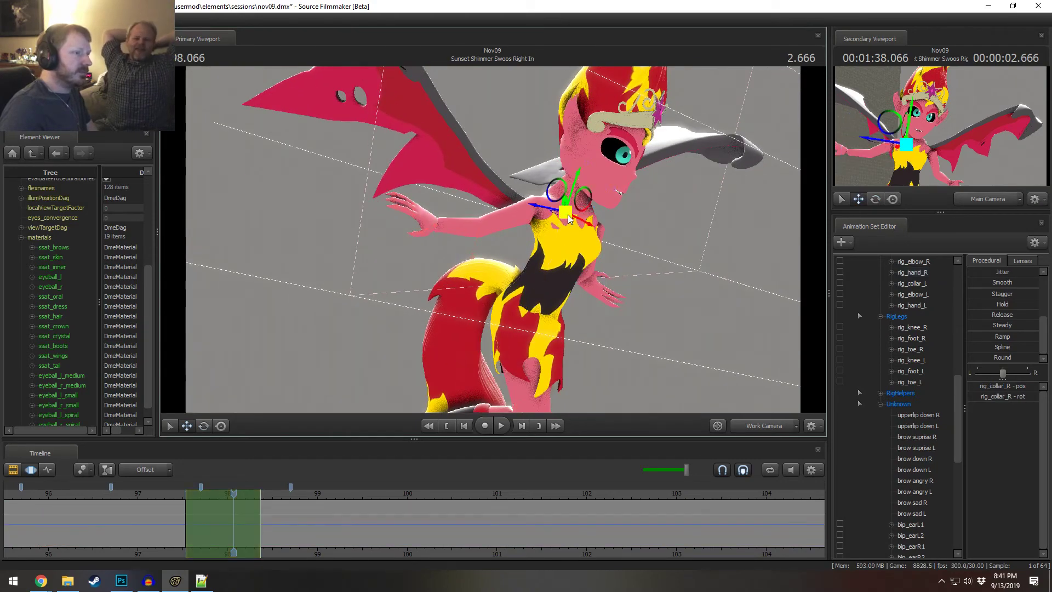
left_click_drag(566, 212, 503, 239, "alt")
key("e")
left_click_drag(569, 210, 555, 266)
left_click_drag(556, 265, 532, 250, "alt")
key("w")
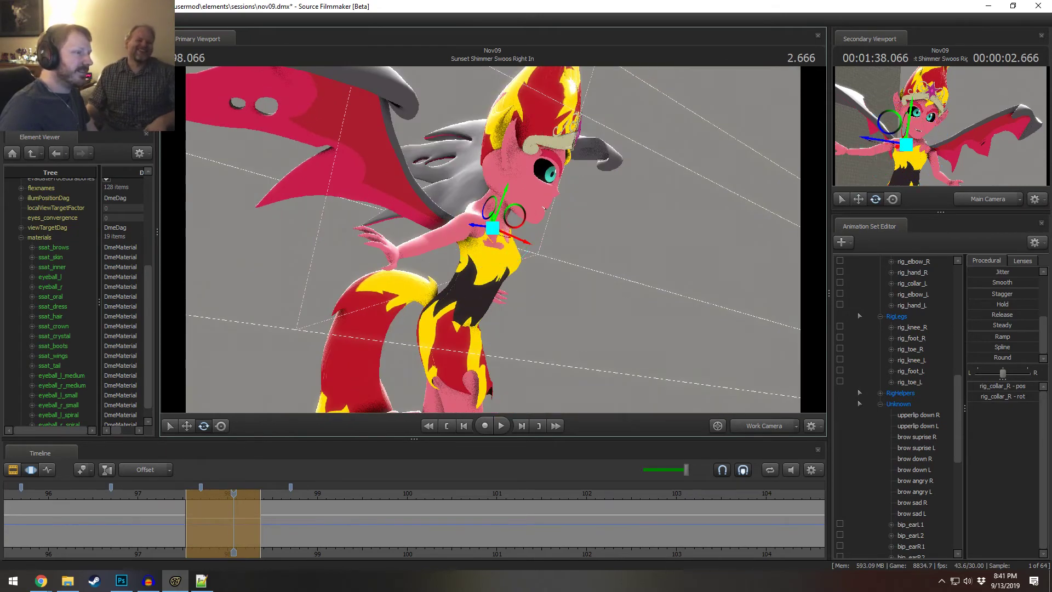
right_click_drag(532, 249, 542, 227, "alt")
left_click_drag(542, 227, 518, 211, "alt")
left_click_drag(515, 205, 551, 225)
key("ctrl+z")
key("ctrl+z")
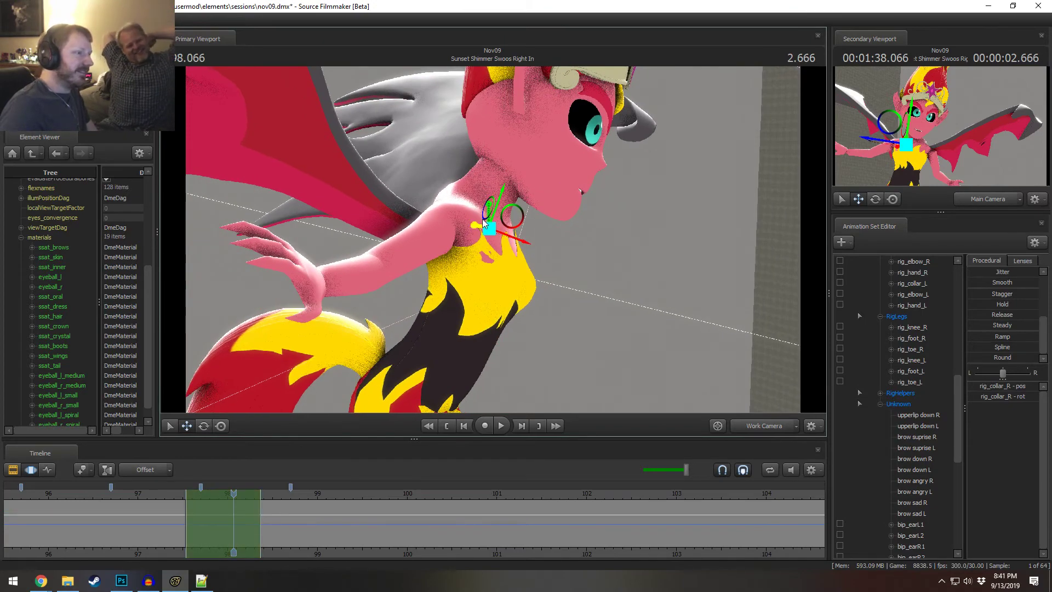
- Rotate rig_collar_R at 1:38.066 to adjust the right shoulder, undoing the first attempt
key("e")
left_click_drag(484, 253, 543, 261)
key("ctrl+z")
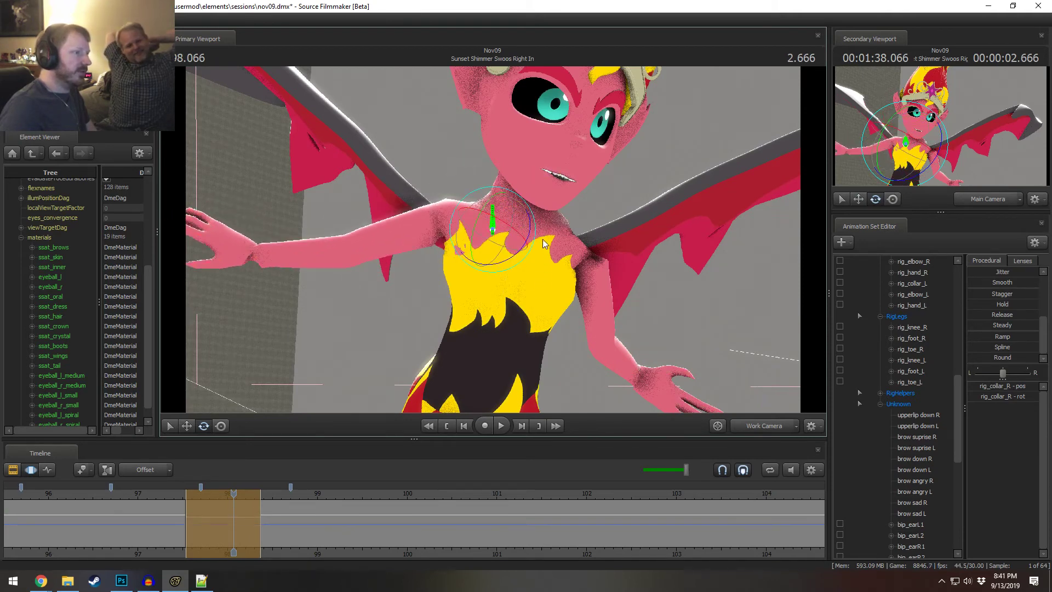
left_click_drag(528, 221, 513, 241)
left_click_drag(453, 256, 422, 255)
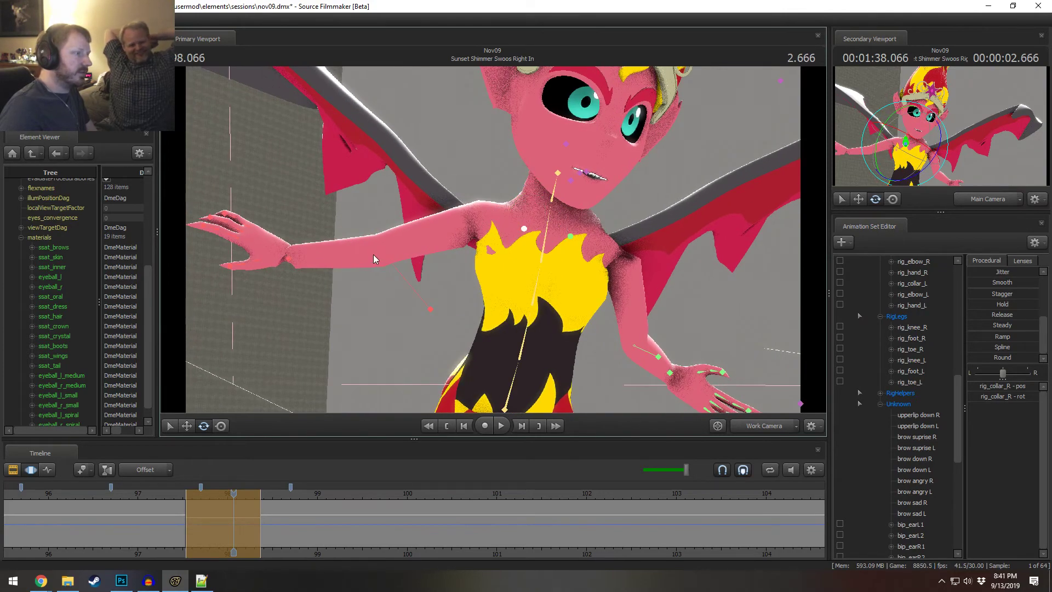
- Adjust the right elbow's position and the right hand's rotation at 1:38.066
left_click(430, 310, "ctrl")
left_click_drag(430, 310, 490, 203, "alt")
key("r")
key("w")
left_click_drag(490, 203, 400, 246, "alt")
left_click(400, 259, "ctrl")
key("e")
- Select the right hand's index, middle and ring finger bones and rotate them together, undoing the first attempt
mouse_move(304, 172)
left_mouse_down("ctrl")
mouse_move(324, 170)
mouse_move(313, 174)
left_mouse_up("ctrl")
right_click(315, 218)
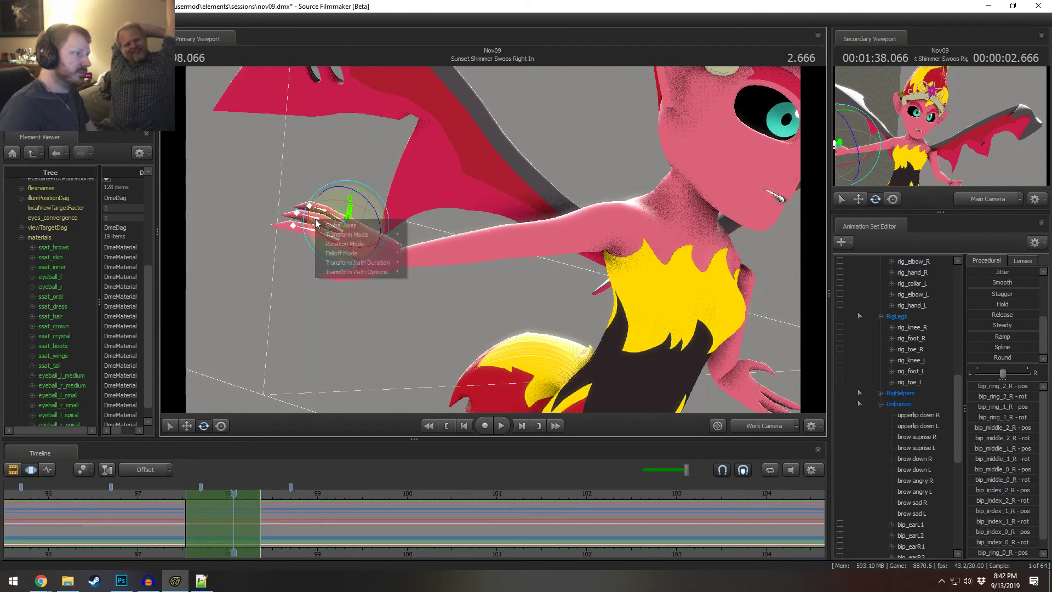
mouse_move(361, 245)
left_click(422, 246)
left_click_drag(492, 239, 432, 232)
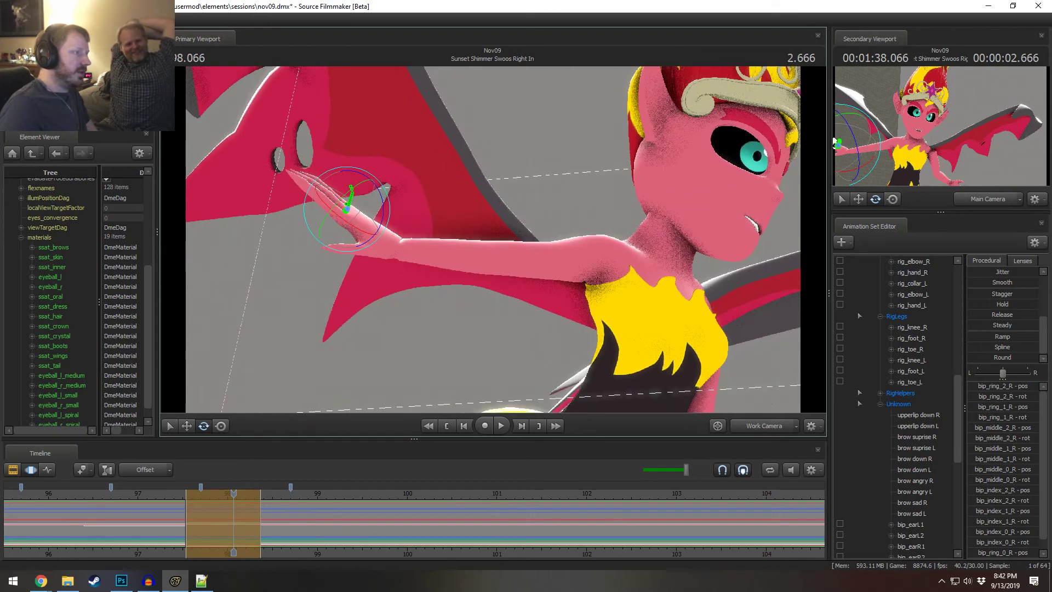
key("ctrl+z")
left_click_drag(381, 191, 376, 205)
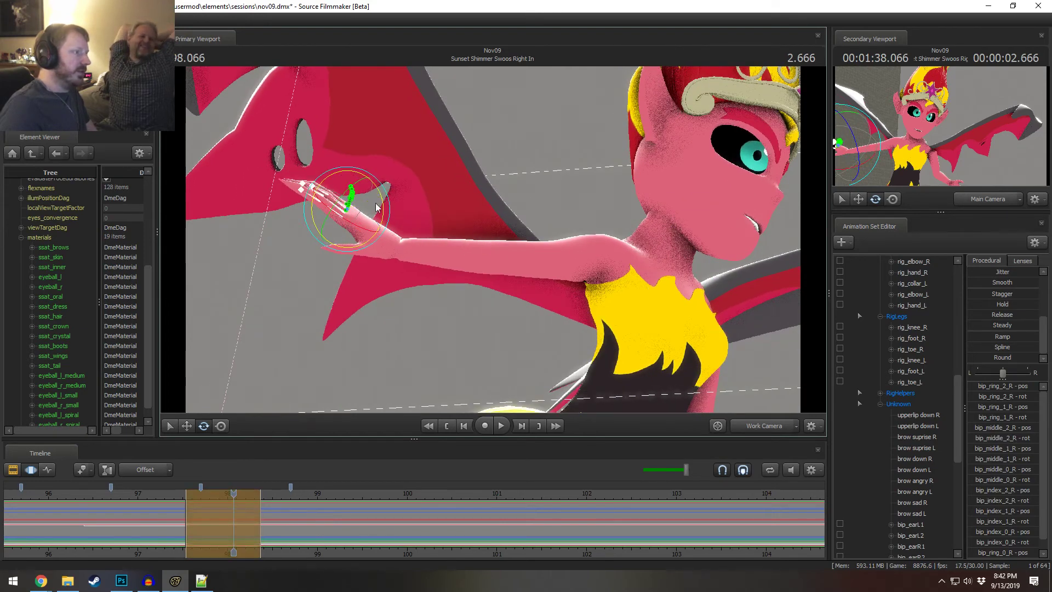
- Narrow the selection to the right hand's middle and index finger bones and rotate them further
left_click(343, 201, "ctrl")
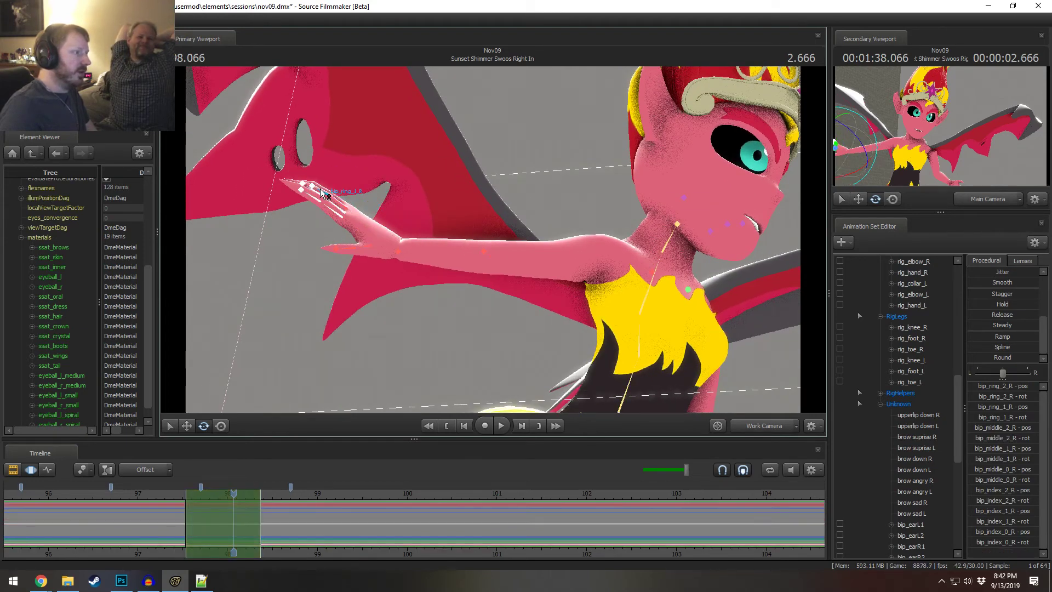
left_click(347, 197)
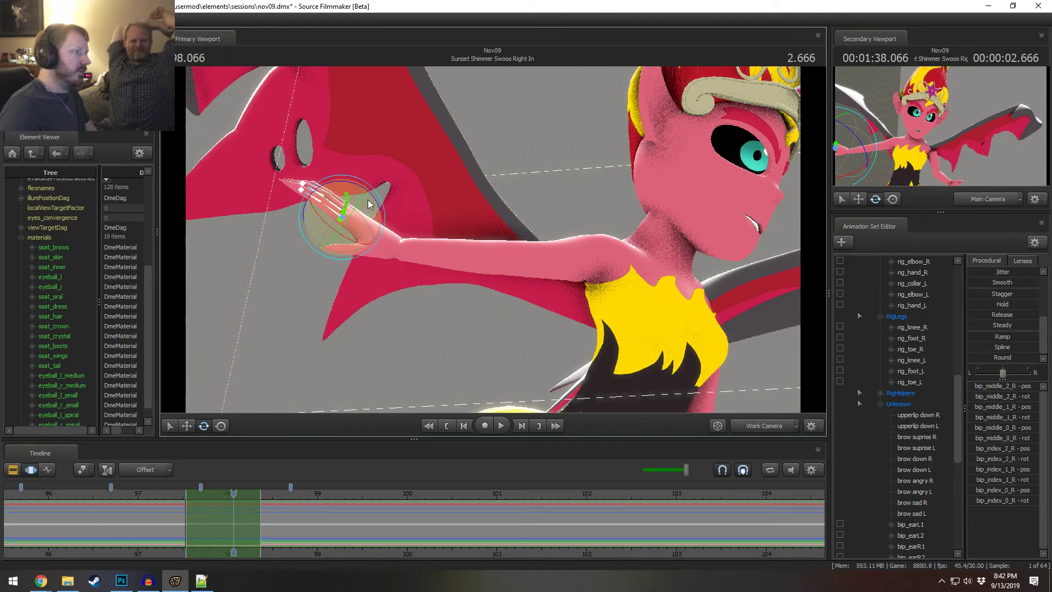
left_click_drag(369, 204, 373, 201)
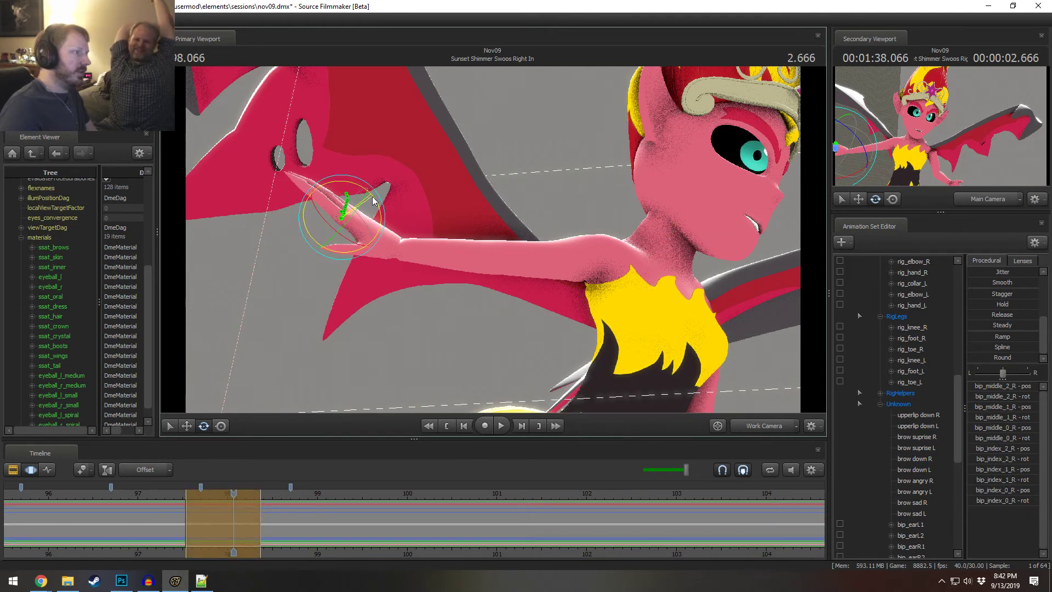
- Pose the right index finger on its own and rotate the right thumb bones at 1:38.066
left_click(305, 187)
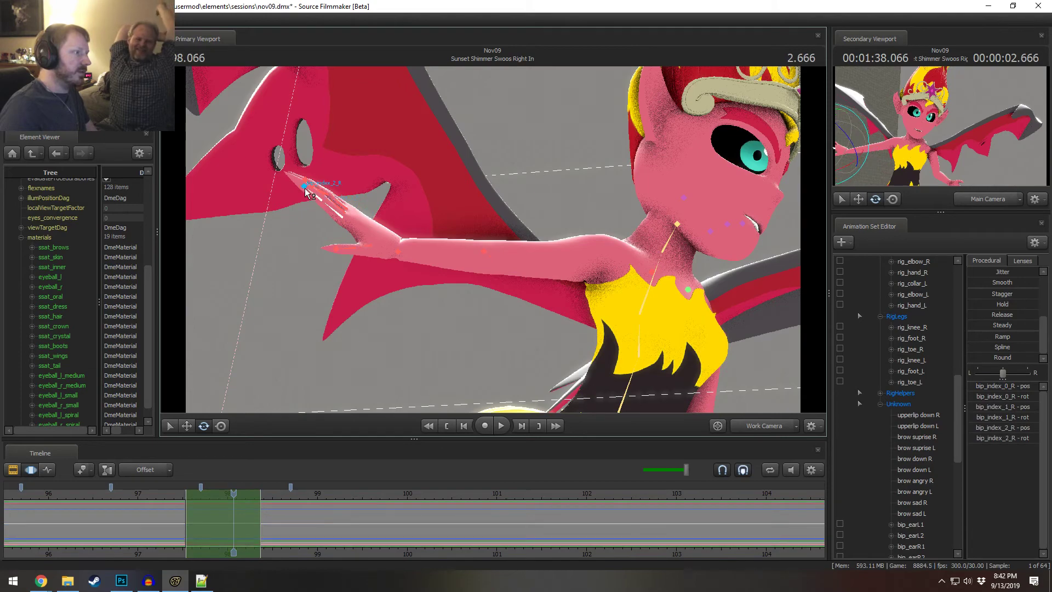
left_click_drag(338, 172, 339, 268)
left_click(317, 281)
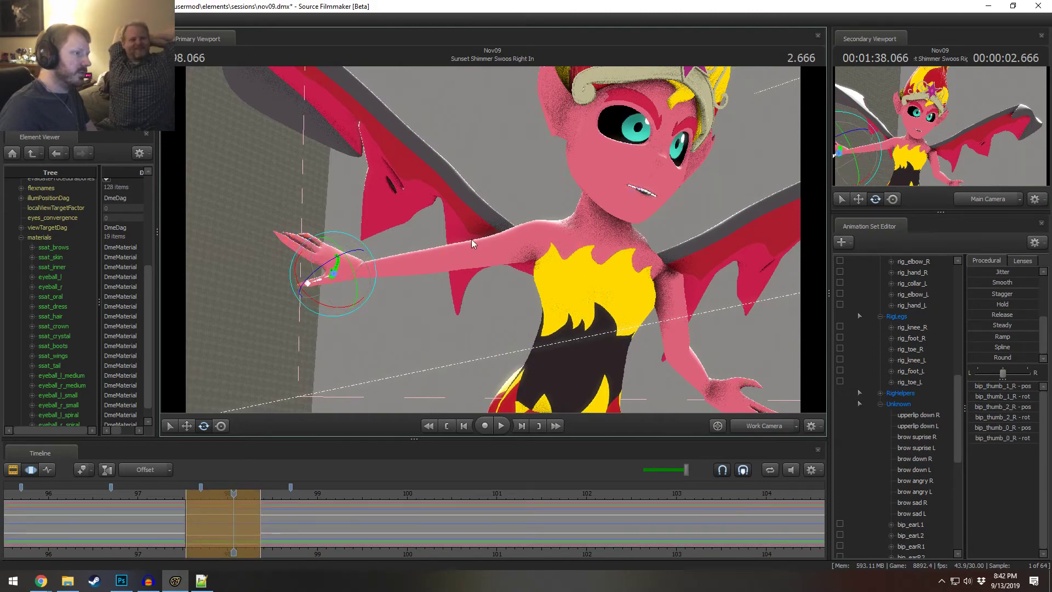
left_click_drag(471, 240, 501, 219, "alt")
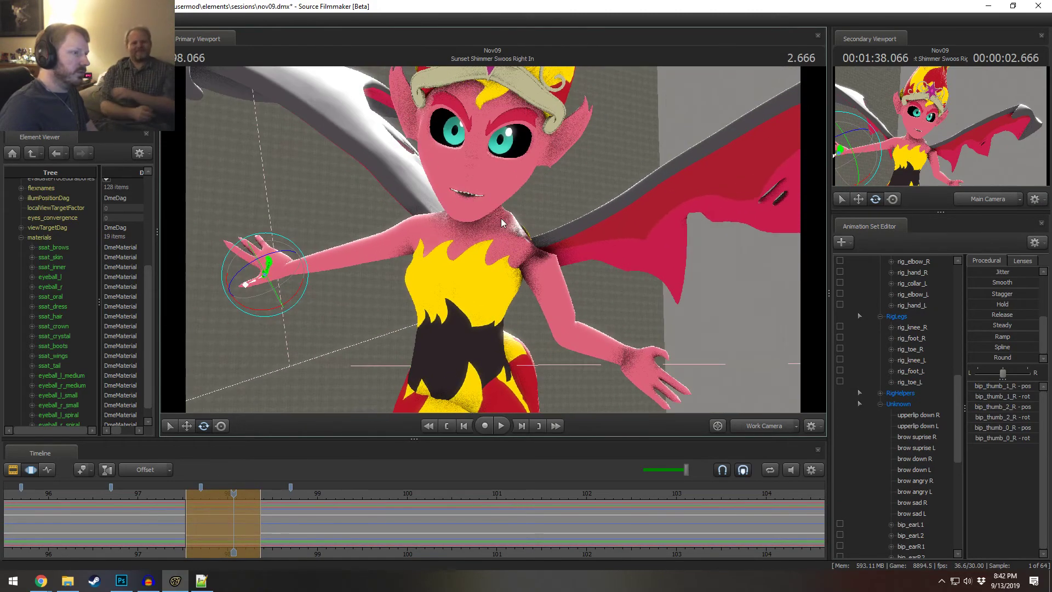
- Move the left elbow control rig_elbow_L at 1:38.066 to change the left arm's bend
left_click(606, 342)
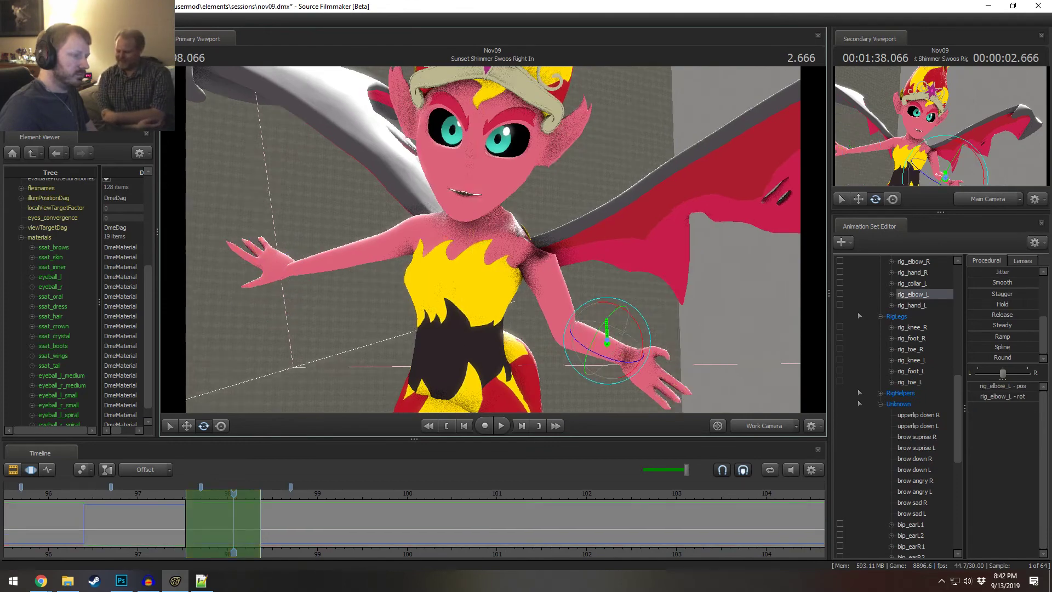
left_click_drag(606, 342, 636, 291, "alt")
key("r")
key("w")
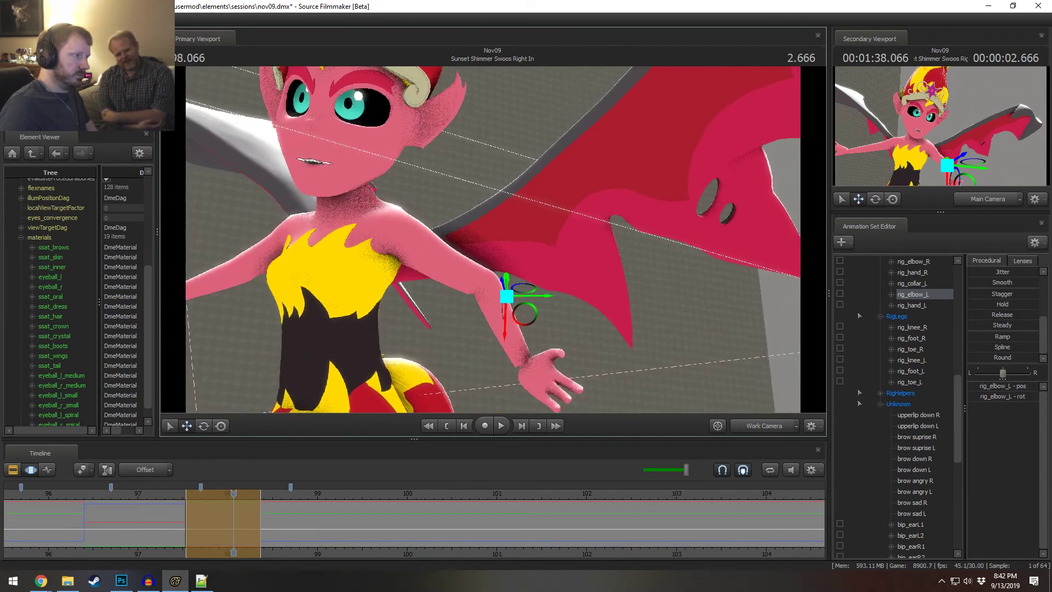
right_click_drag(493, 252, 411, 251, "alt")
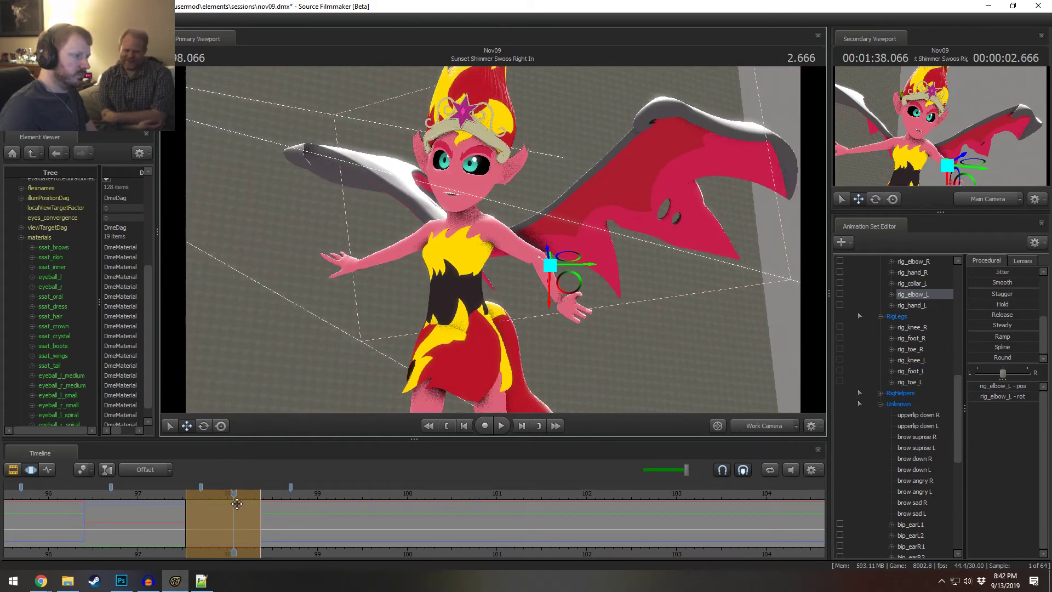
- Rotate the left hand control rig_hand_L at 1:37.866 so the fingers point downward
left_click_drag(233, 500, 215, 500)
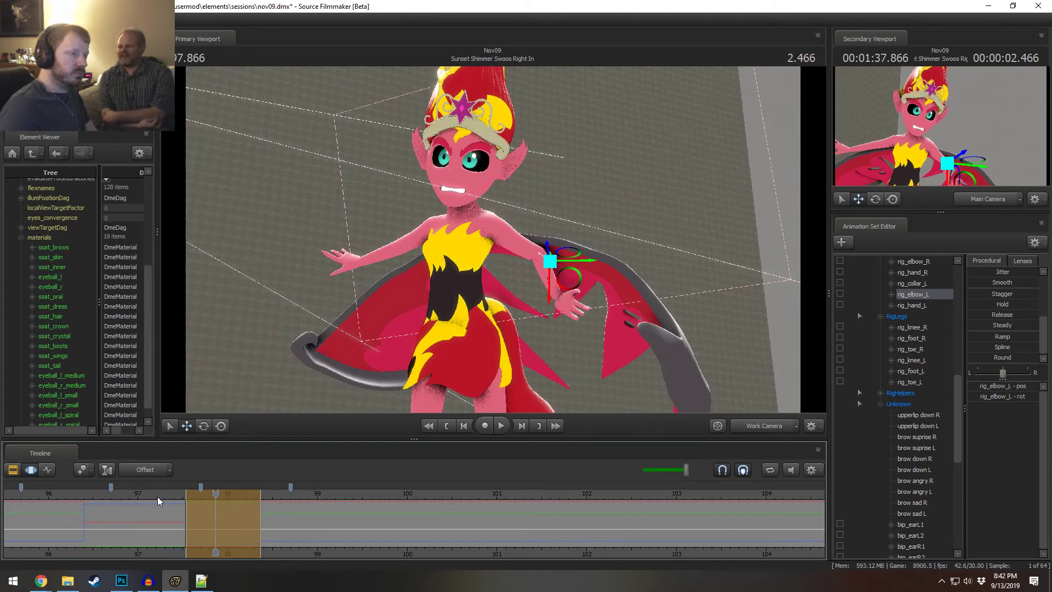
left_click(553, 299)
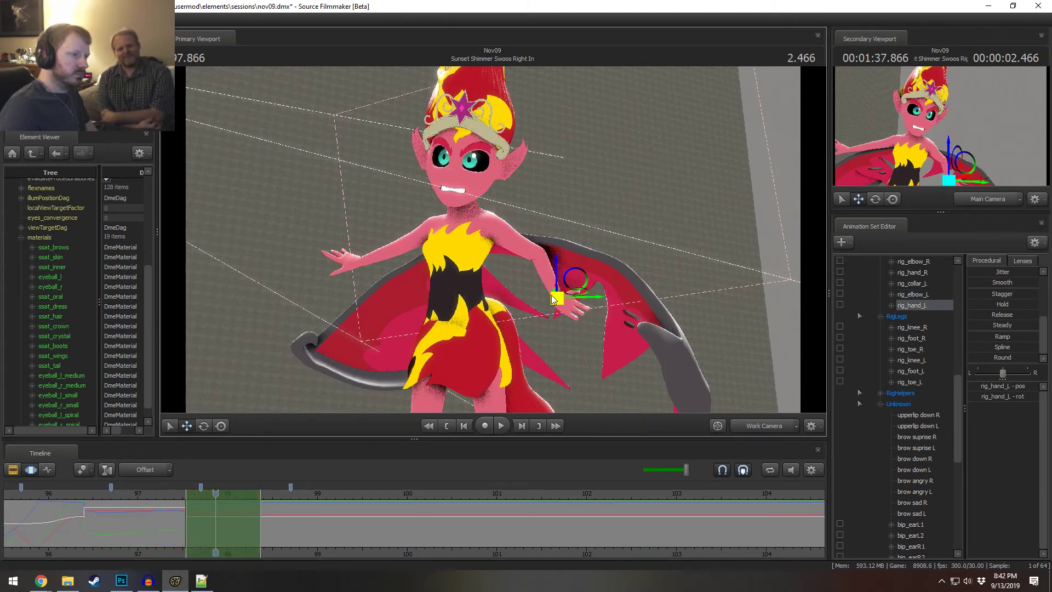
key("e")
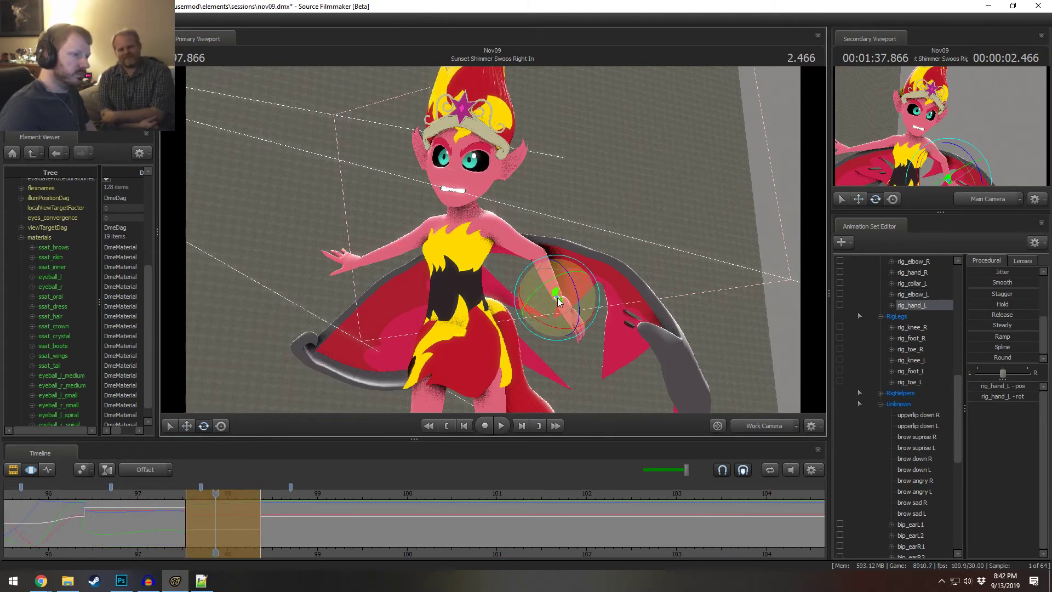
mouse_move(567, 306)
left_mouse_down()
mouse_move(588, 287)
mouse_move(492, 239)
left_mouse_up()
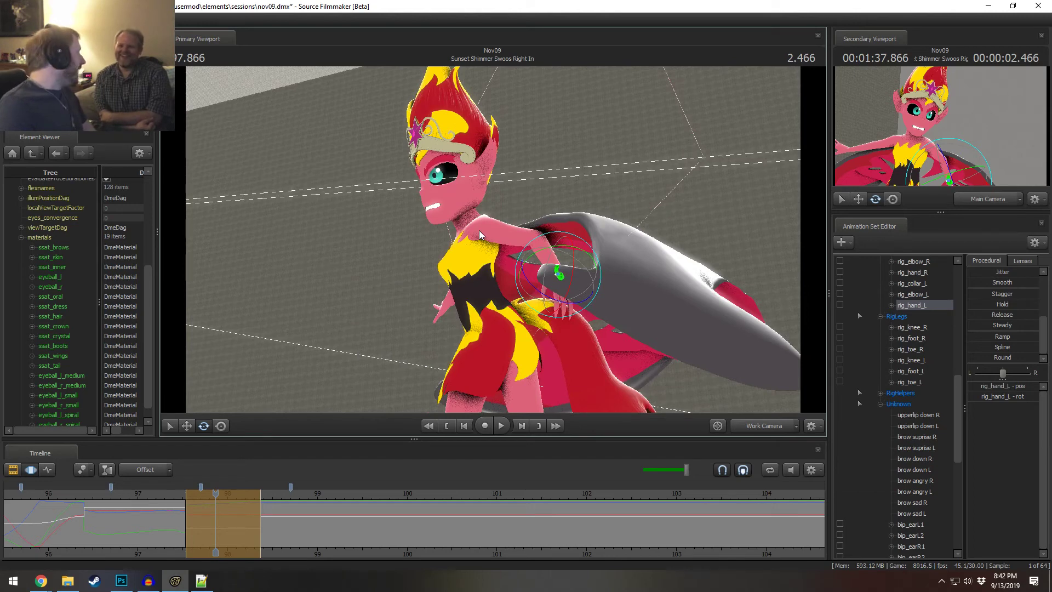
- Move rig_hand_L in to the left hip at 1:37.866 and rotate it so the palm rests on the hip
key("w")
mouse_move(479, 230)
left_mouse_down("alt")
mouse_move(479, 246)
mouse_move(478, 230)
left_mouse_up("alt")
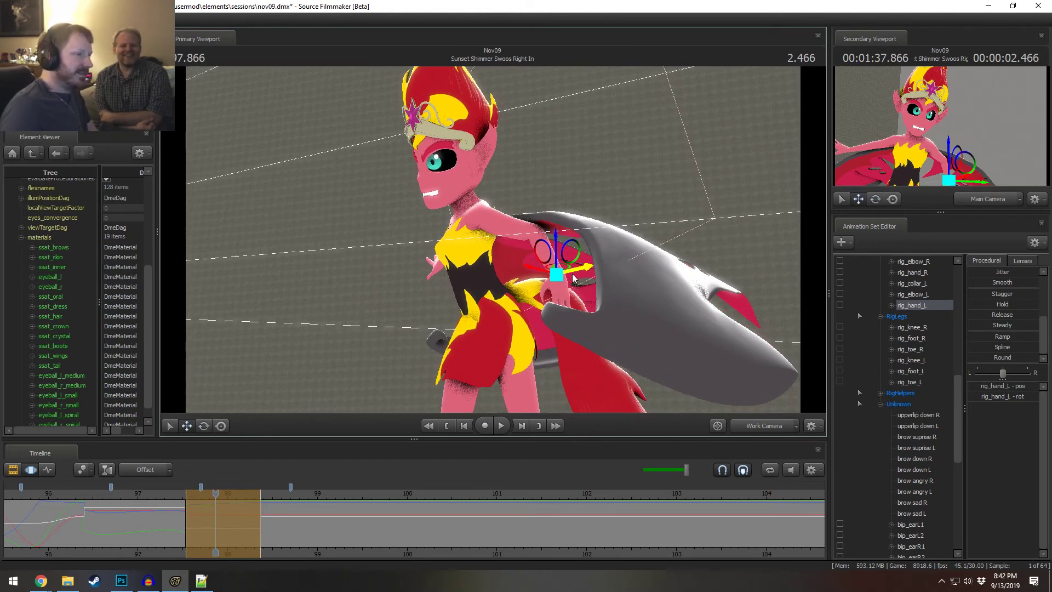
left_click_drag(556, 274, 467, 286)
key("e")
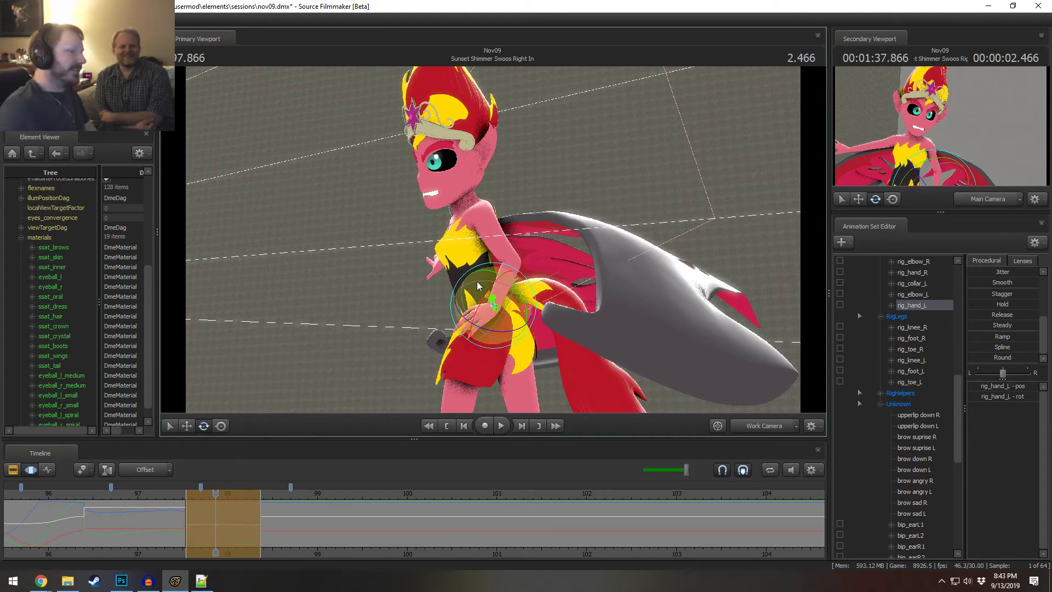
left_click_drag(477, 282, 494, 241, "alt")
left_click_drag(487, 296, 482, 306)
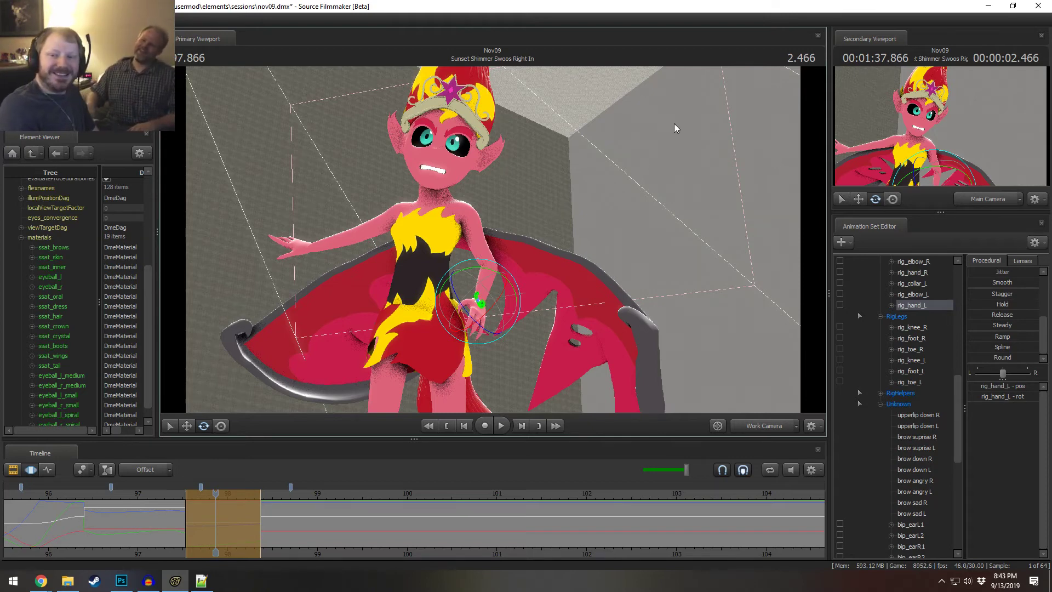
left_click_drag(620, 170, 476, 273)
key("e")
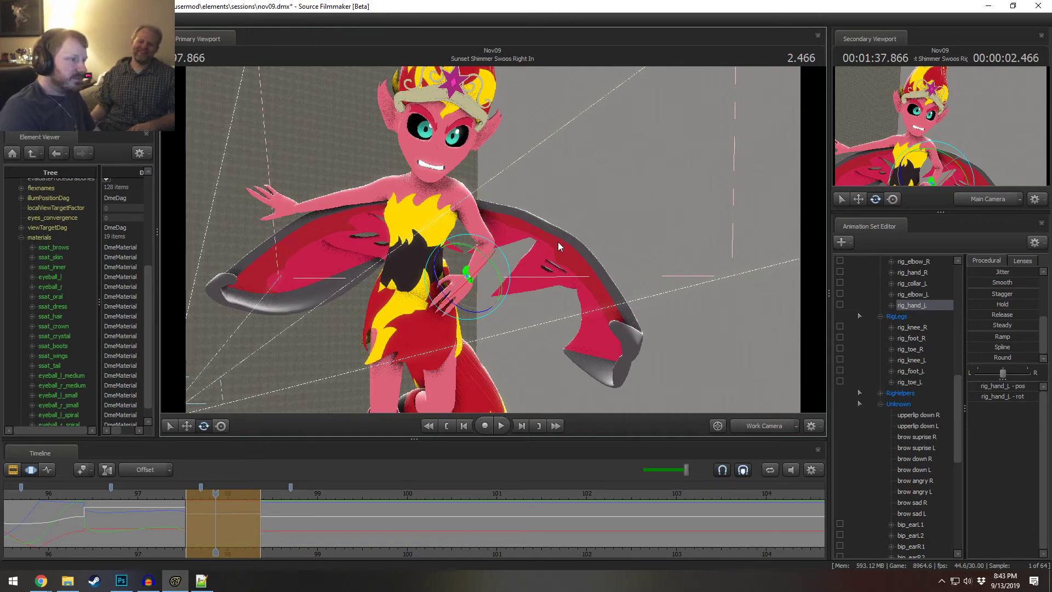
- Play back the landing from about 1:37 to 1:38.300, and inspect the body pose from the side at 1:37.833
left_click(144, 496)
key("space")
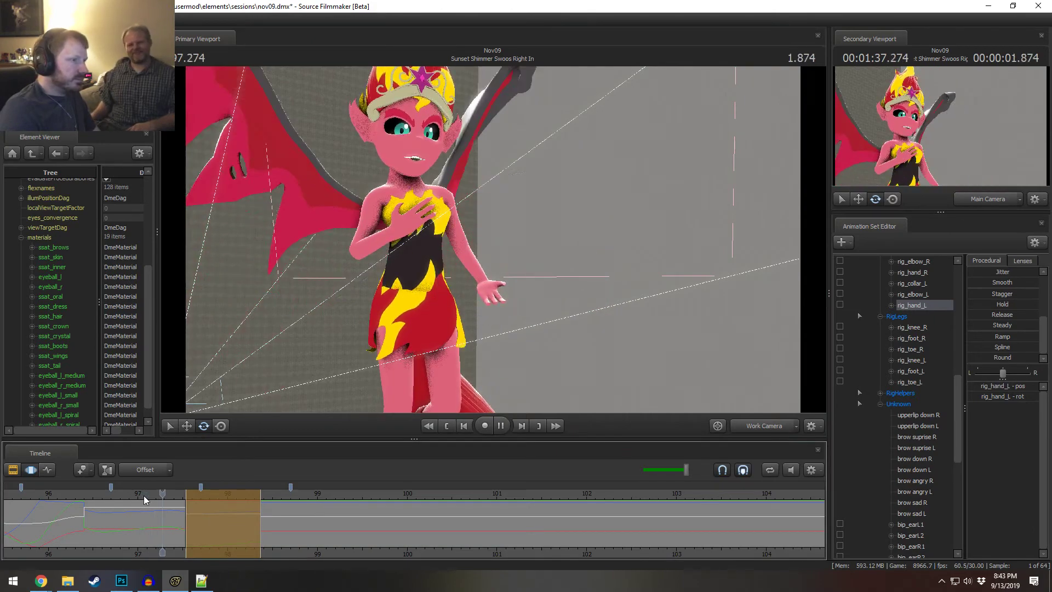
key("space")
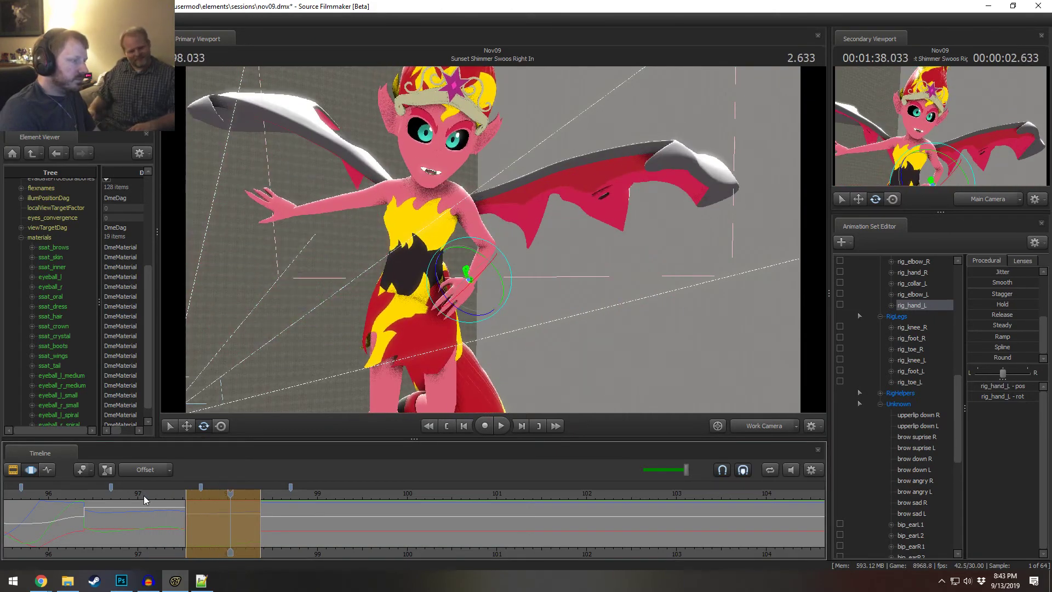
key("space")
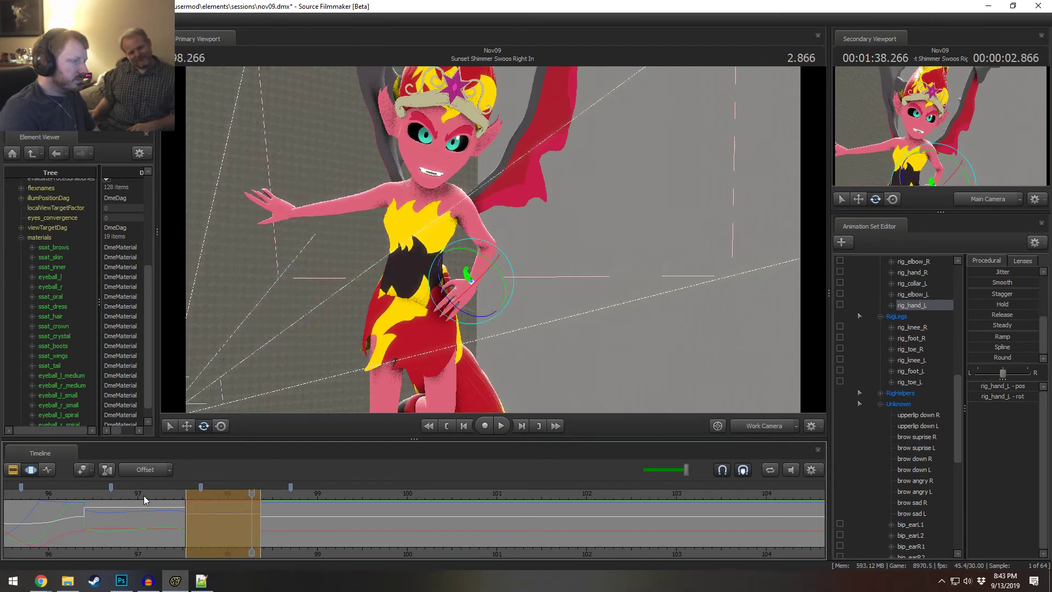
key("space")
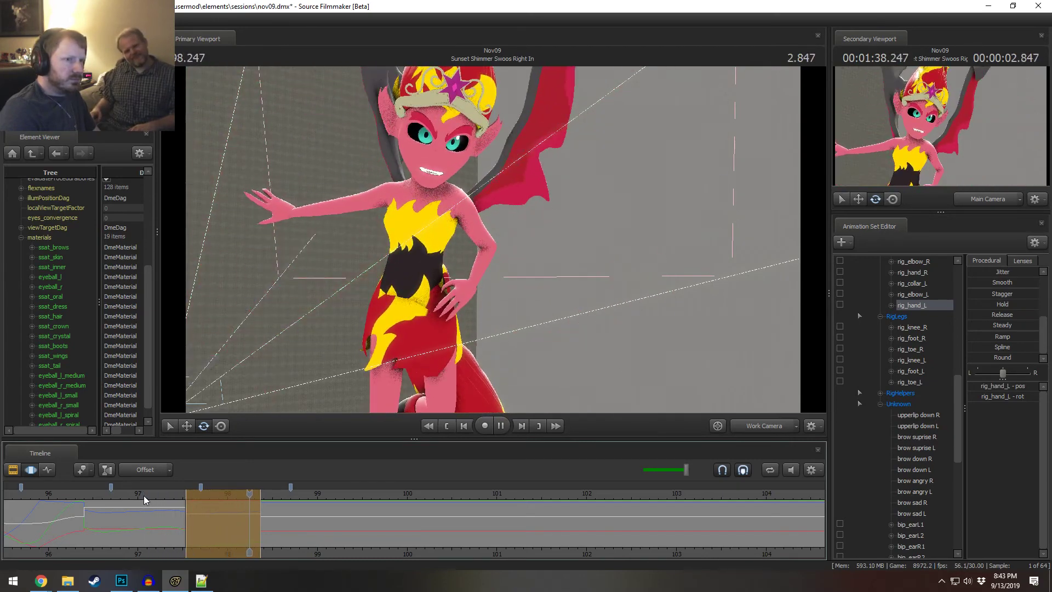
key("space")
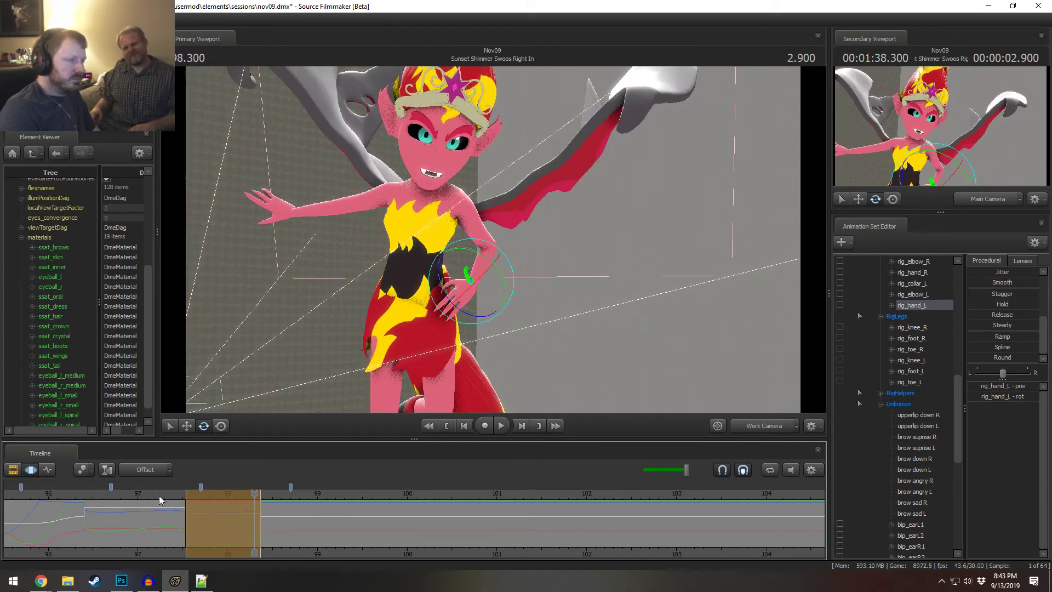
left_click_drag(159, 495, 103, 495)
key("space")
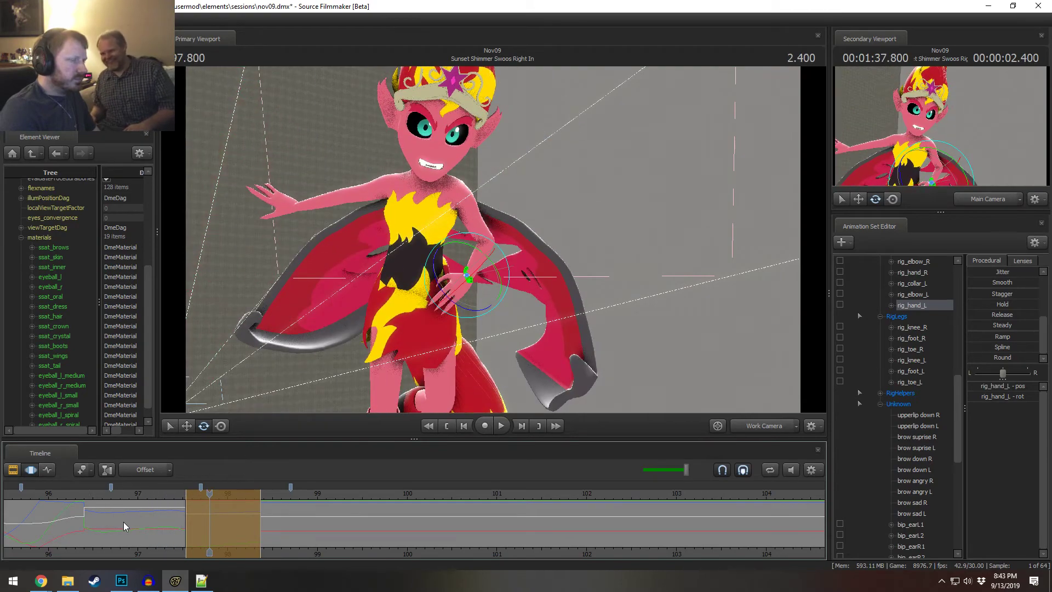
left_click_drag(143, 491, 212, 487)
left_click_drag(438, 307, 487, 253, "alt")
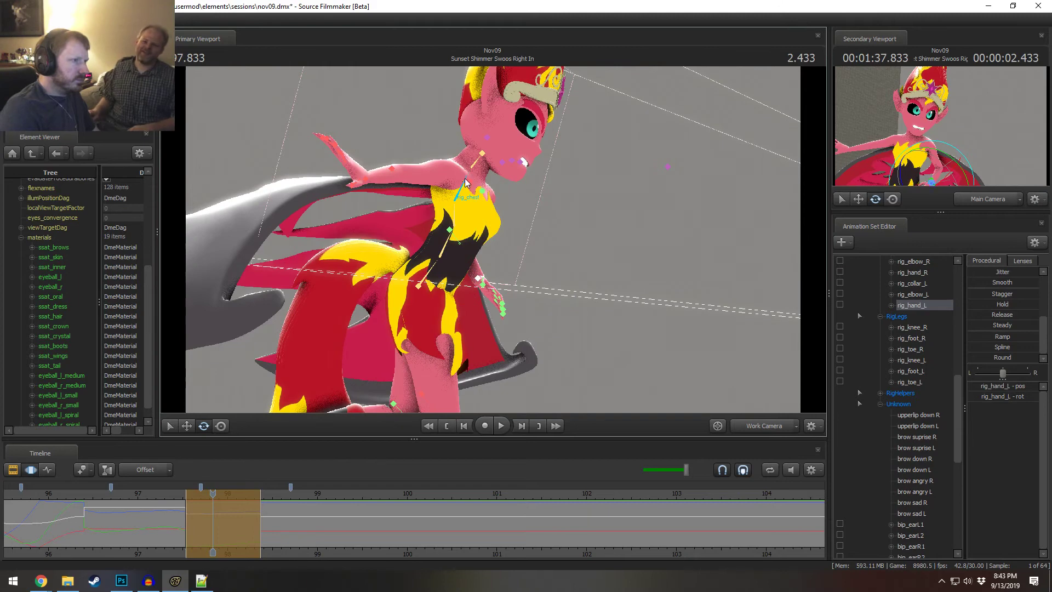
- Move the chest control rig_chest forward at 1:37.833 so the upper body leans into the landing pose
left_click(465, 179)
left_click_drag(465, 178, 492, 237)
left_click_drag(472, 170, 505, 230)
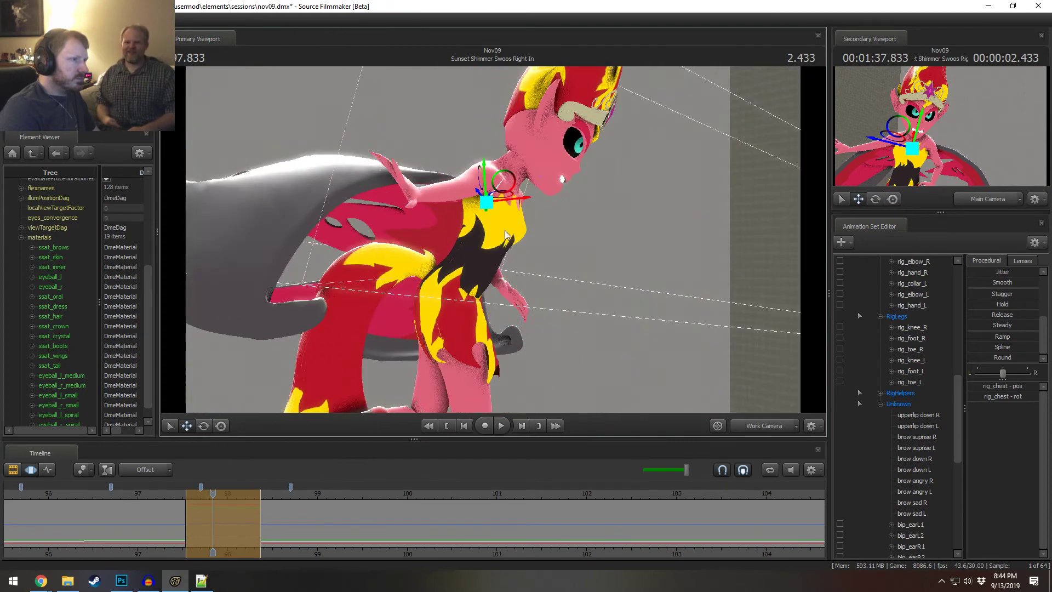
- Rotate the head control rig_head at 1:37.833 to adjust where the face points, and play back the landing
left_click(523, 136)
left_click_drag(548, 168, 460, 292, "alt")
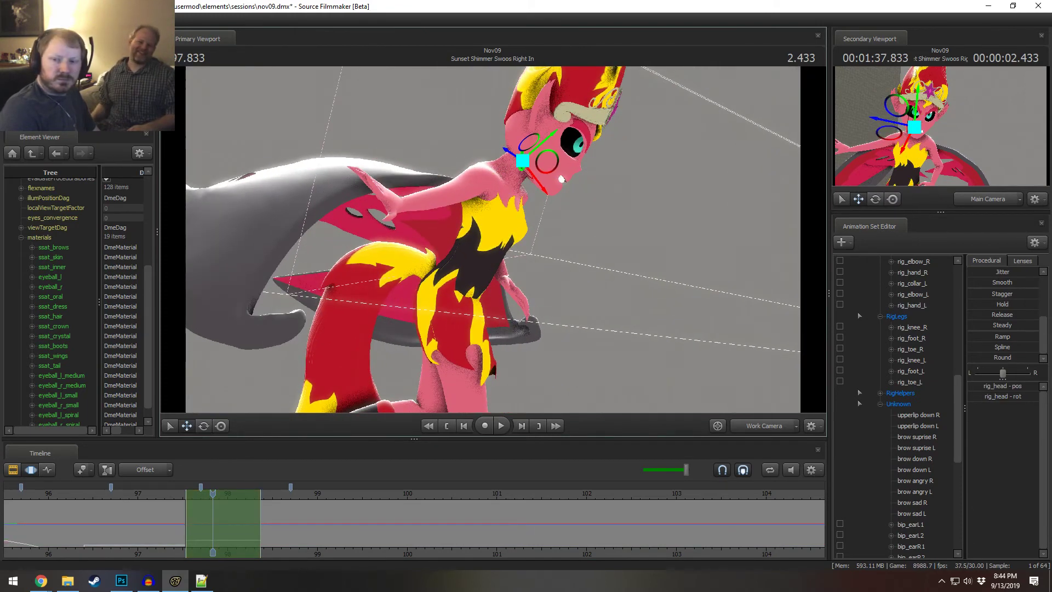
key("e")
left_click_drag(539, 207, 550, 192)
left_click(159, 497)
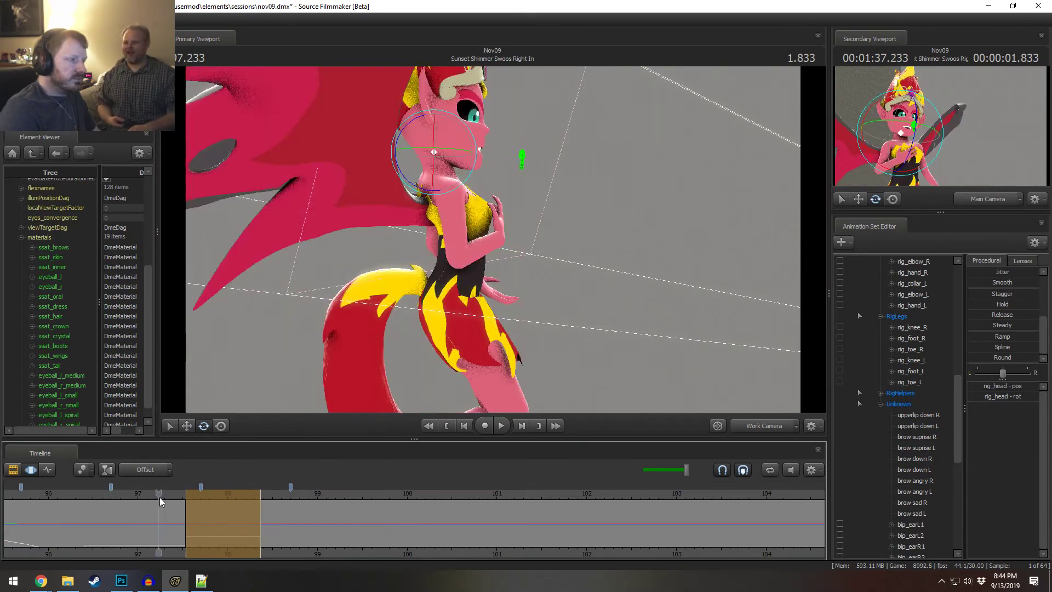
key("space")
key("space")
left_click(108, 499)
key("space")
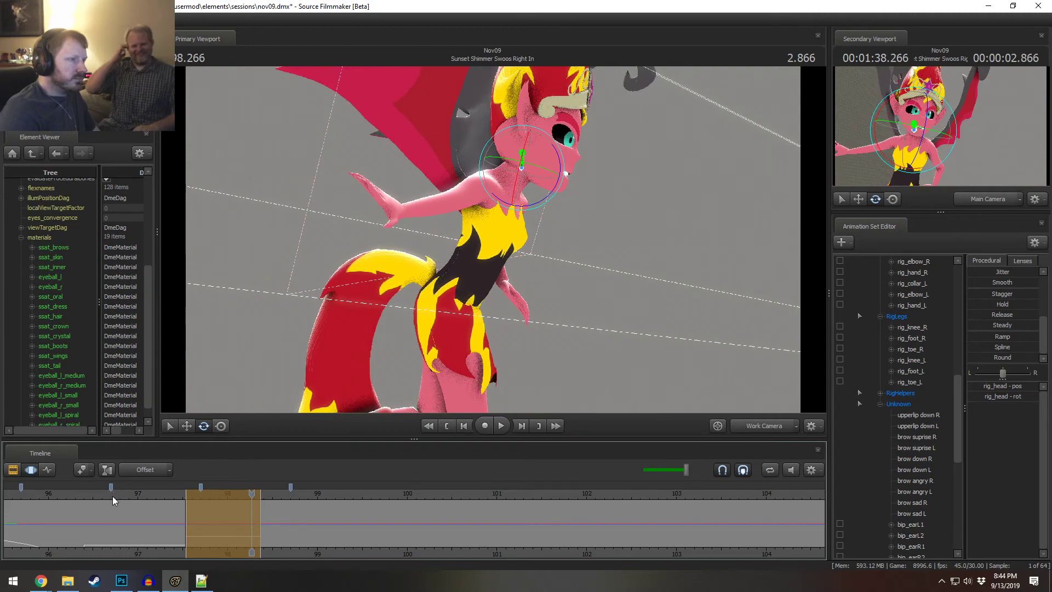
left_click(37, 494)
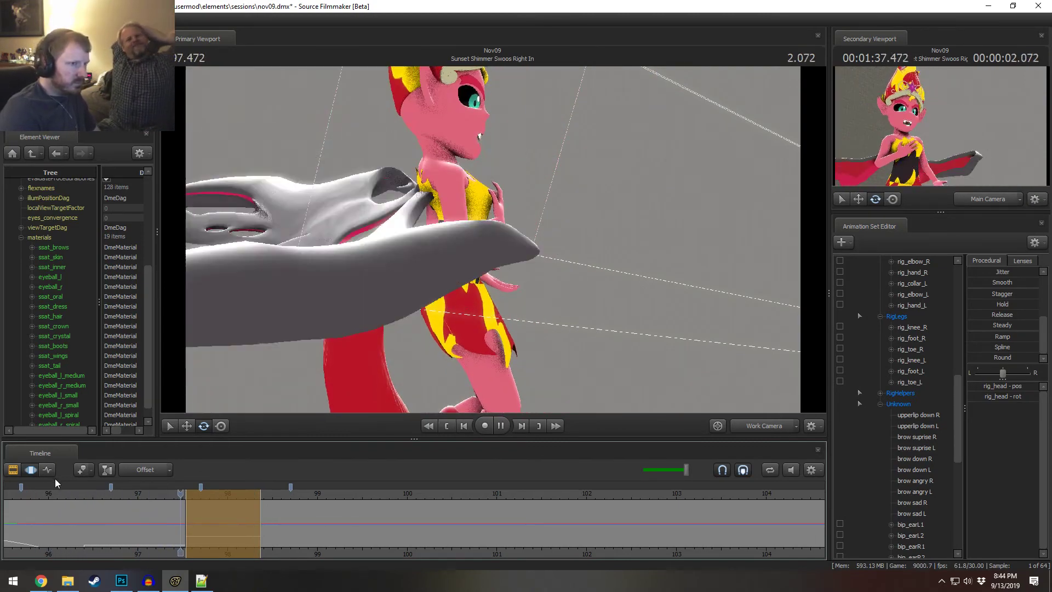
- Clear the time selection and move three timeline bookmarks to about 1:36.4, 1:37.5 and 1:38.366 to match the pose changes
left_click_drag(230, 537, 261, 529)
key("Escape")
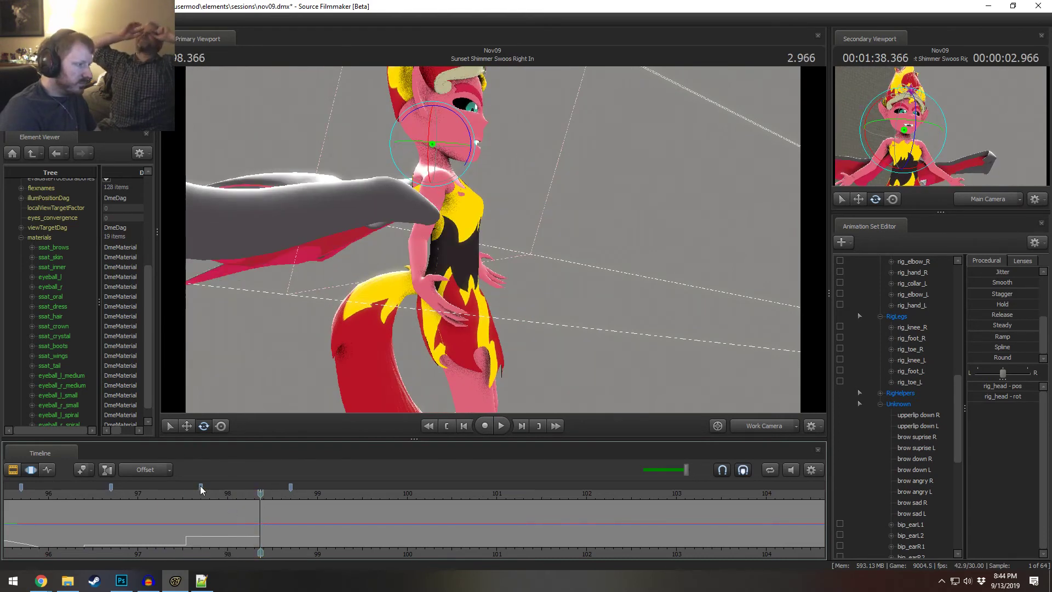
left_click_drag(199, 485, 186, 487)
left_click_drag(111, 485, 83, 487)
left_click_drag(291, 487, 261, 487)
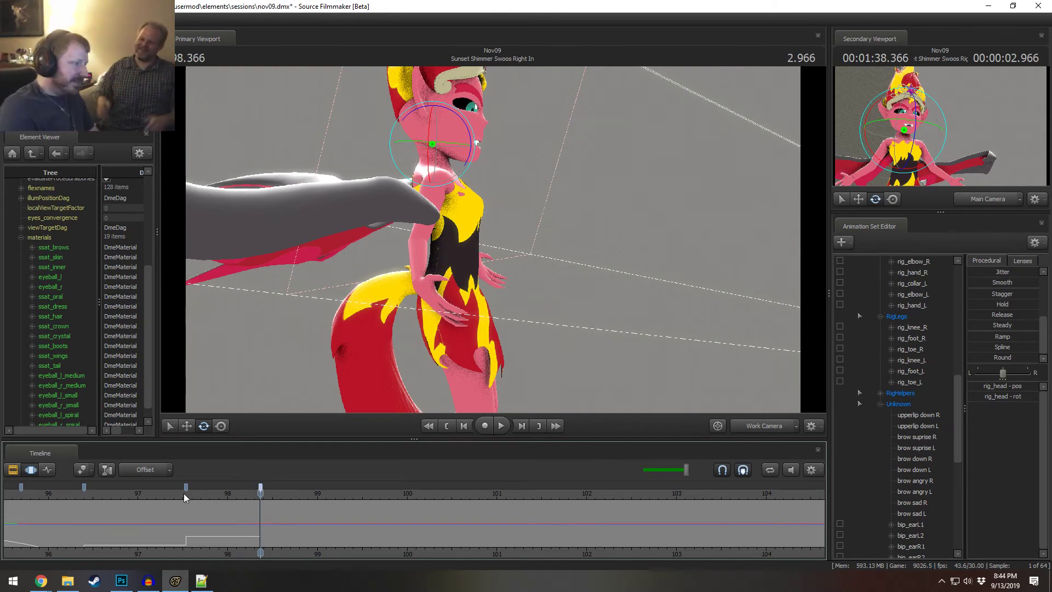
- Play back the landing several times from about 1:37 to examine the pose change leading to 1:38.366
left_click(165, 495)
key("space")
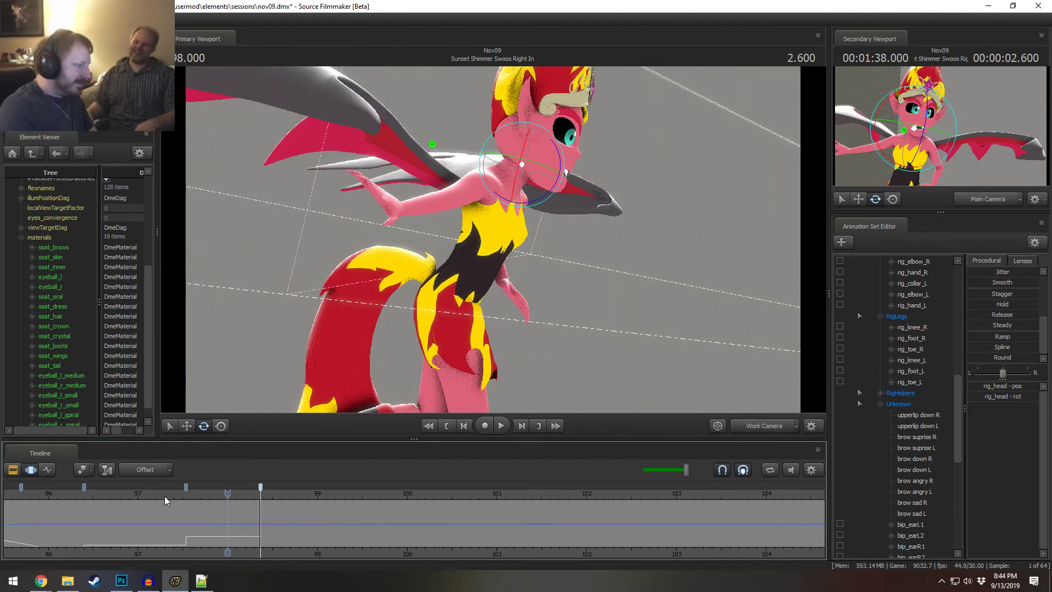
left_click(165, 495)
key("space")
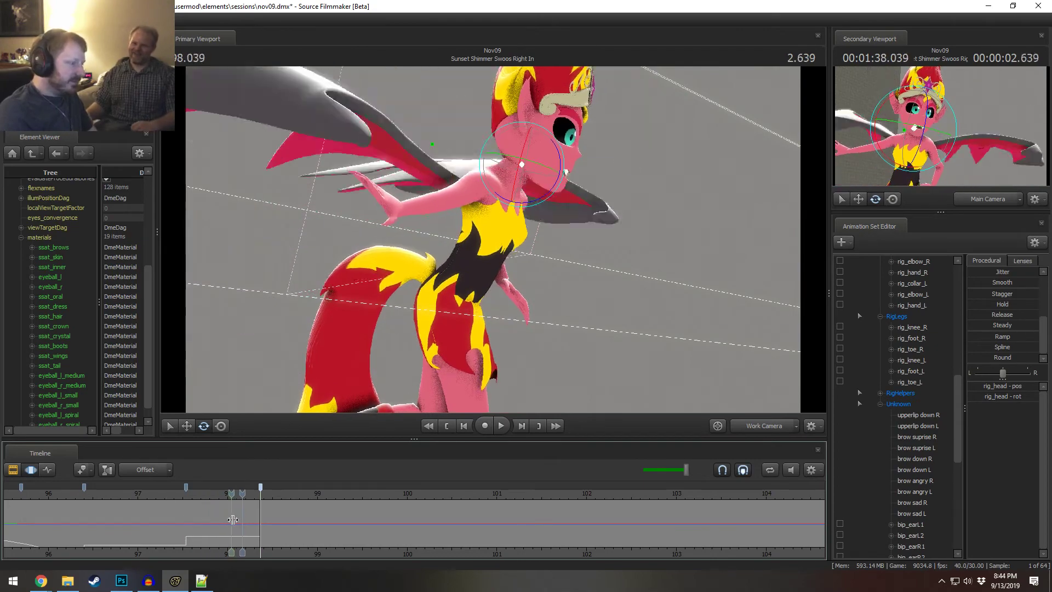
left_click_drag(287, 535, 290, 534)
key("space")
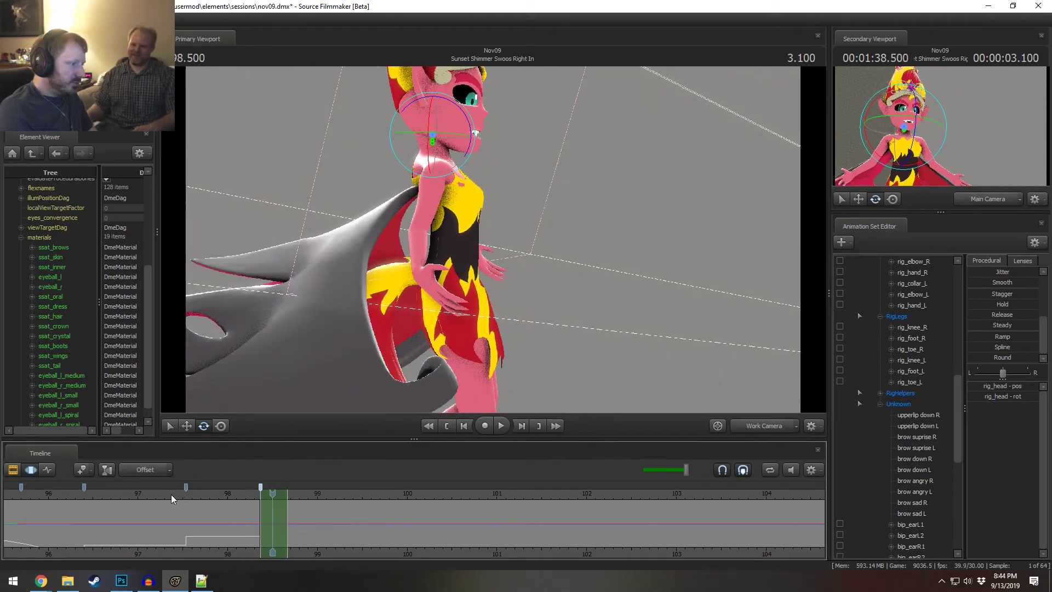
left_click(119, 501)
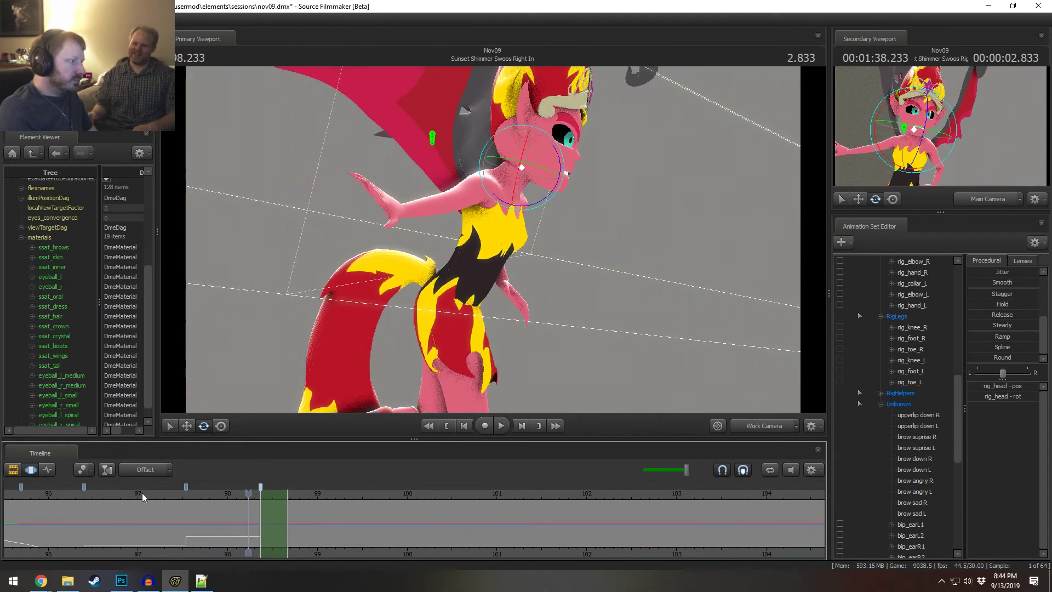
key("space")
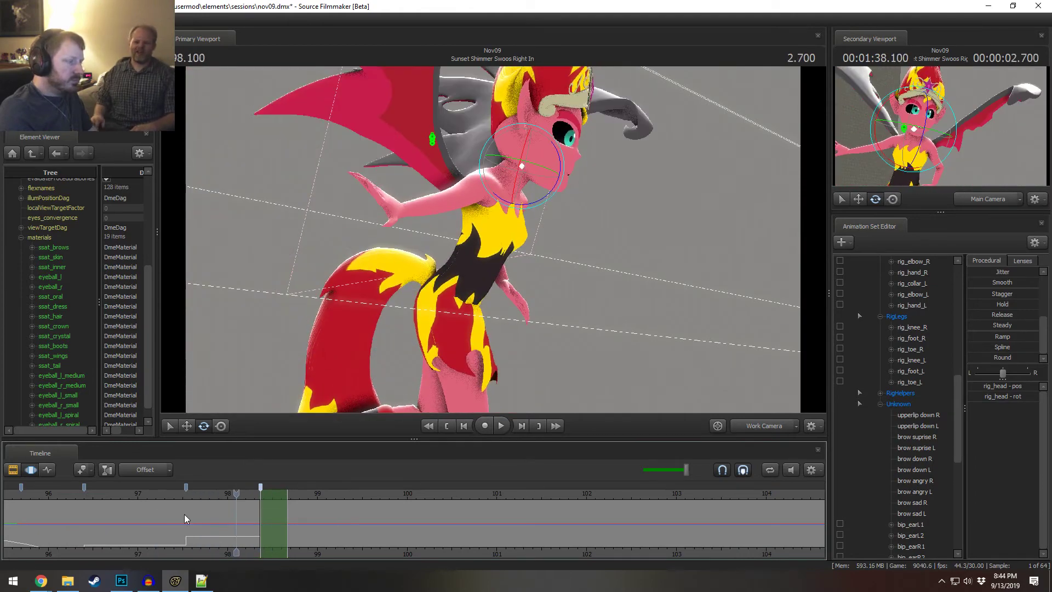
- Set the time selection from about 1:37.97 to 1:38.366, bookmark its start, and scrub through the range up to 1:38.166
left_click_drag(225, 533, 261, 530, "shift")
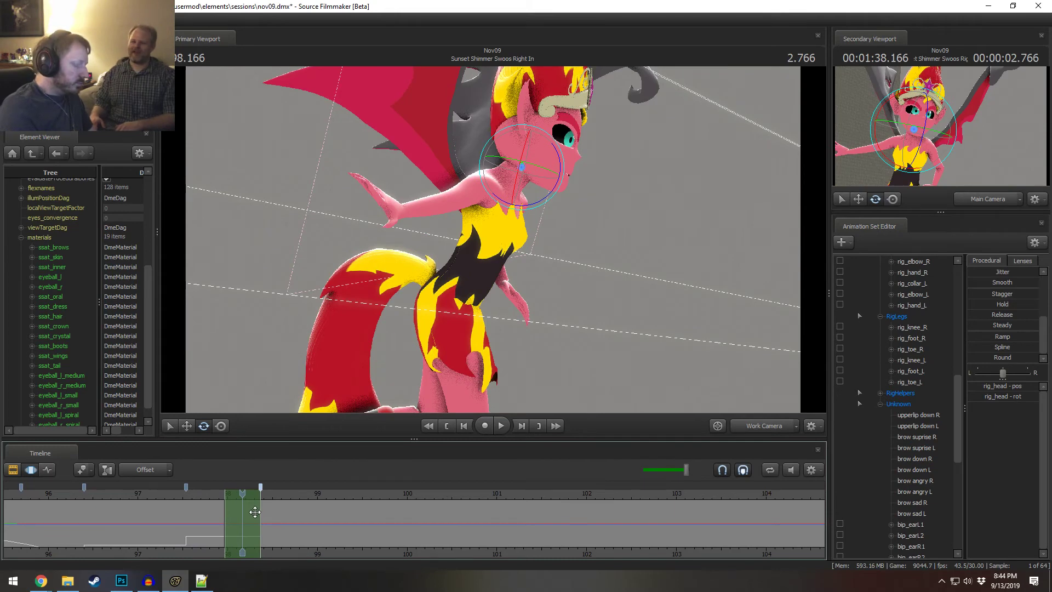
left_click_drag(224, 501, 237, 500)
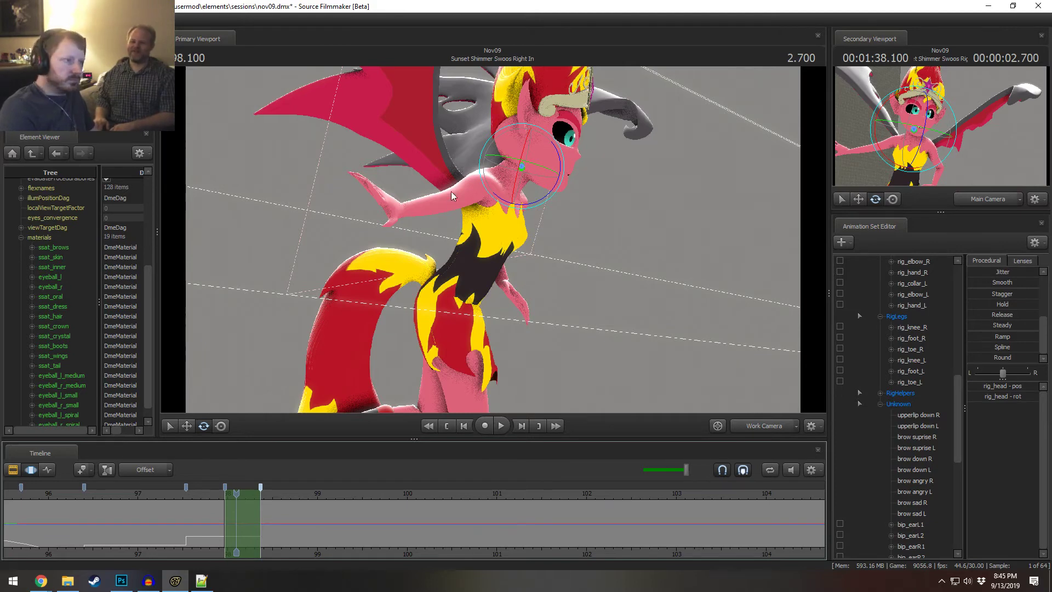
left_click_drag(173, 492, 249, 495)
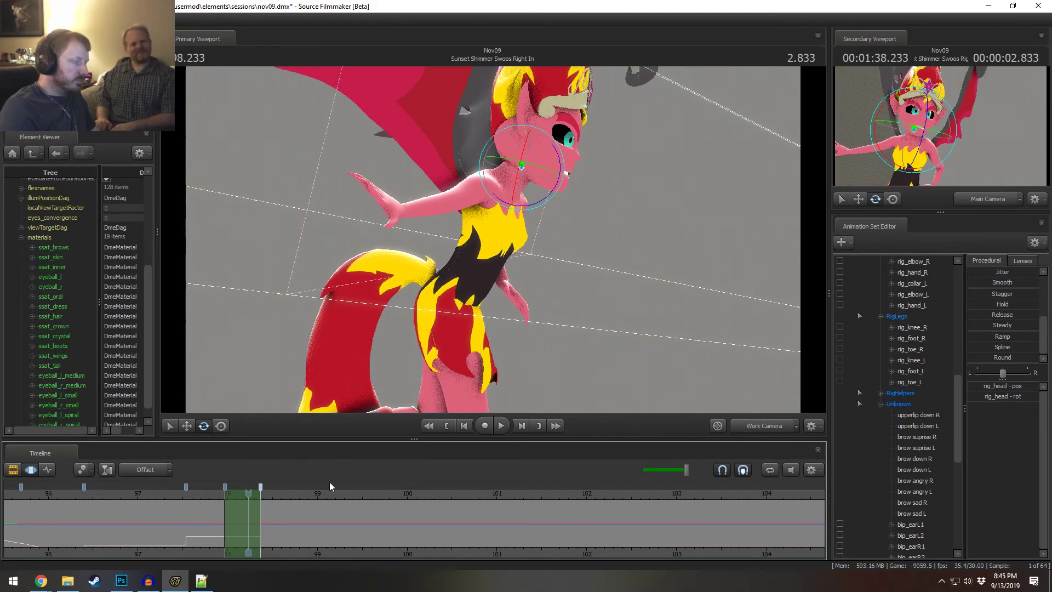
left_click(180, 496)
left_click_drag(192, 498, 243, 499)
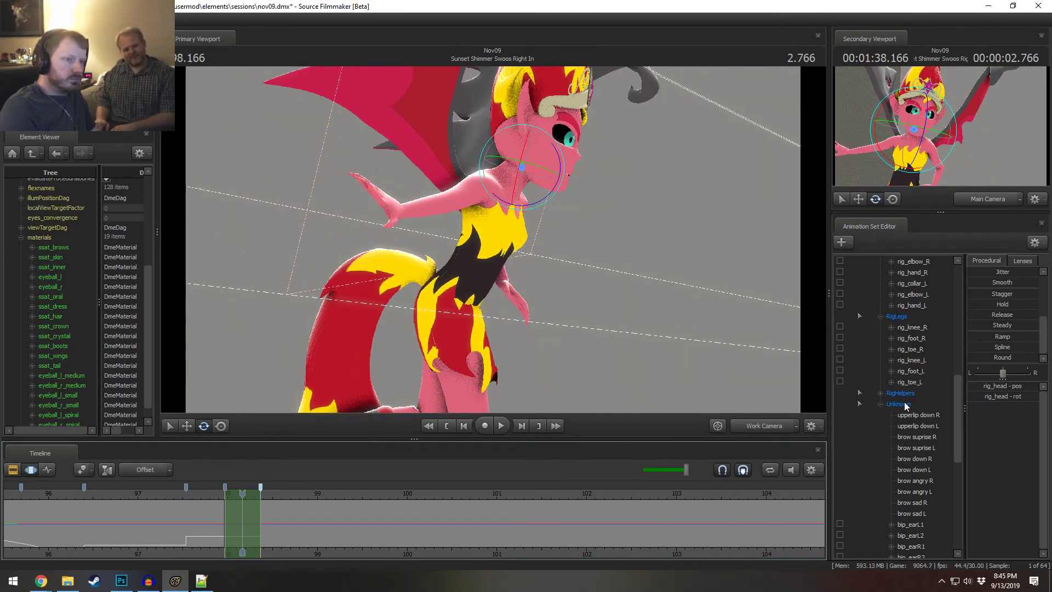
- Collapse Sunset Shimmer's Fingers group, then select the control groups from Body through RigHelpers together with bip_tail.002 to bip_tail.007
scroll(910, 401, "up", 6)
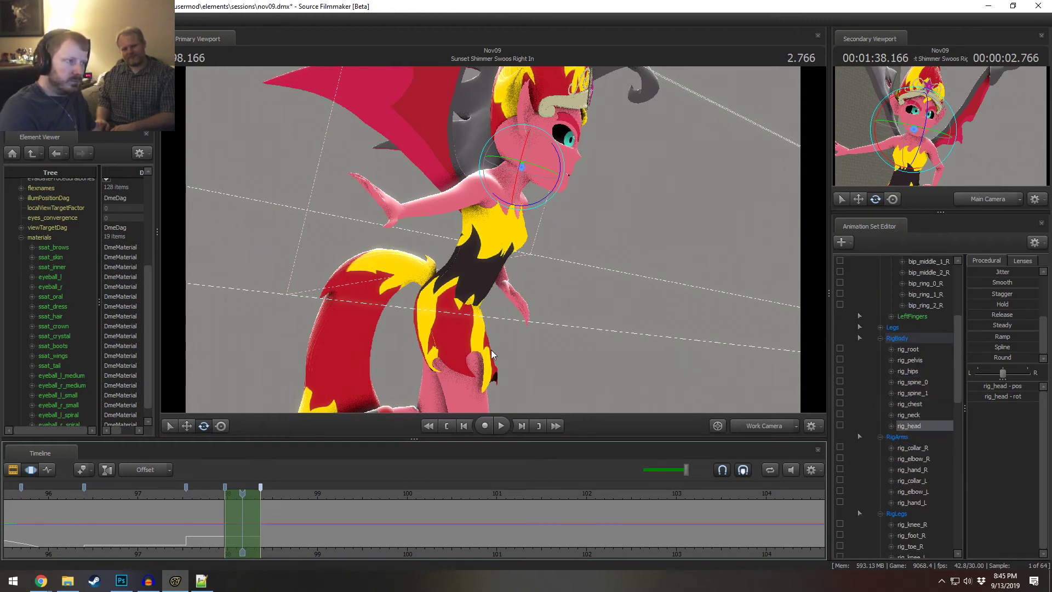
scroll(918, 350, "up", 5)
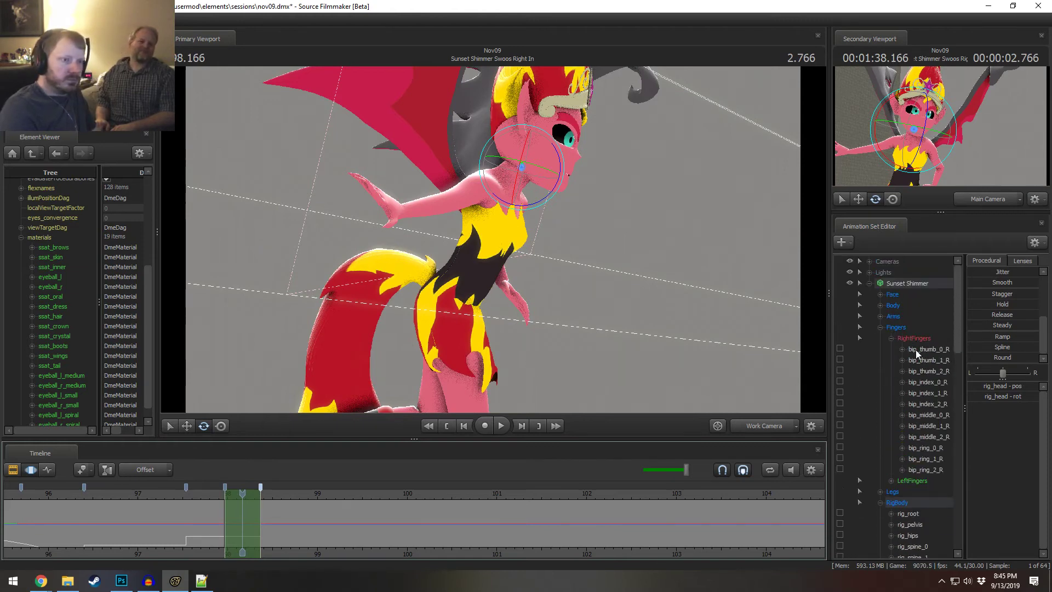
left_click(879, 327)
left_click(892, 308)
scroll(911, 417, "down", 6)
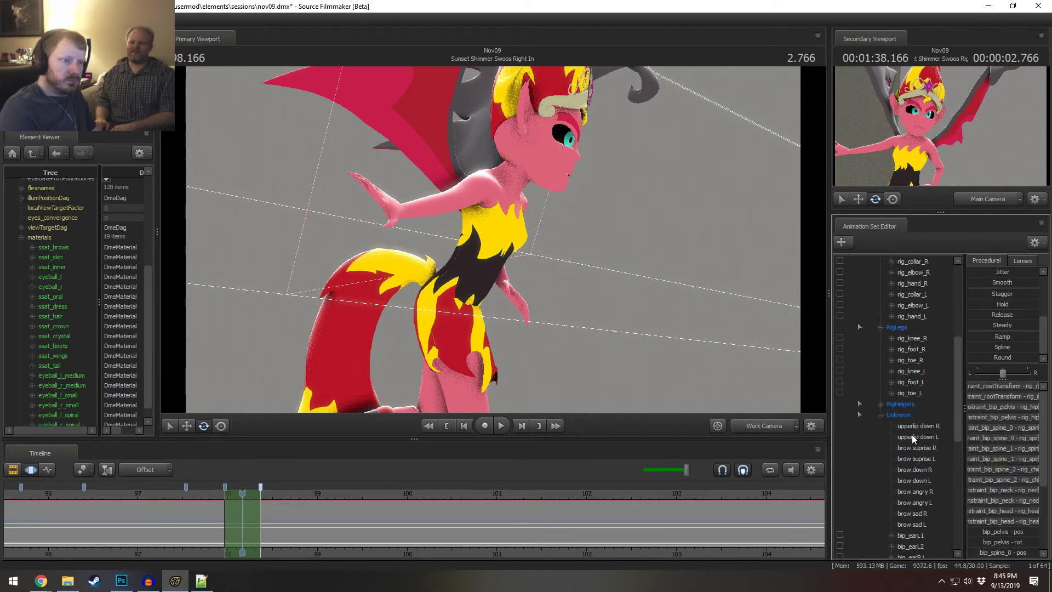
left_click(904, 415, "shift")
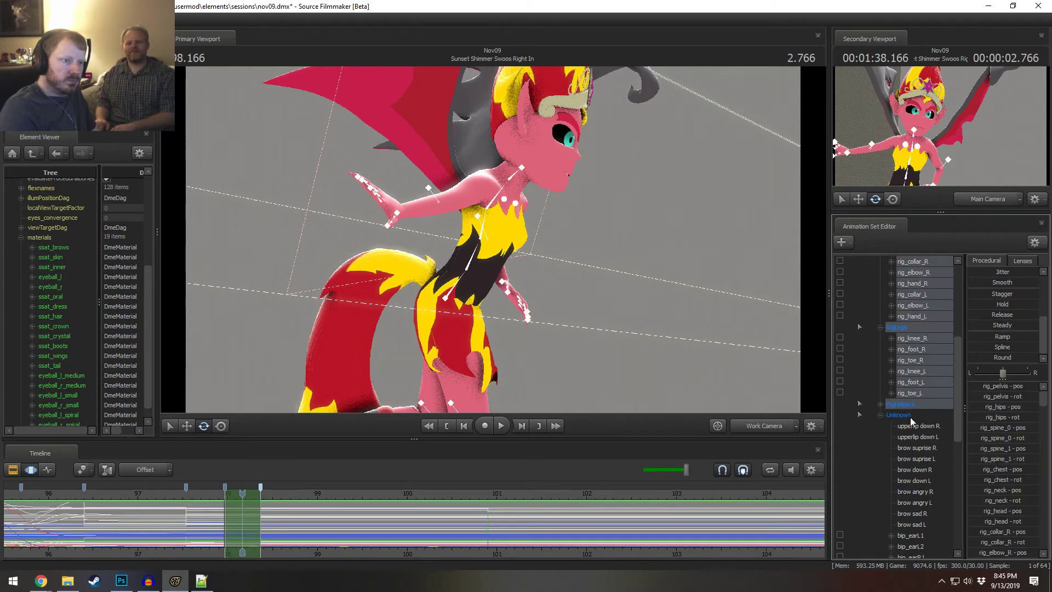
scroll(912, 418, "up", 4)
scroll(912, 418, "down", 8)
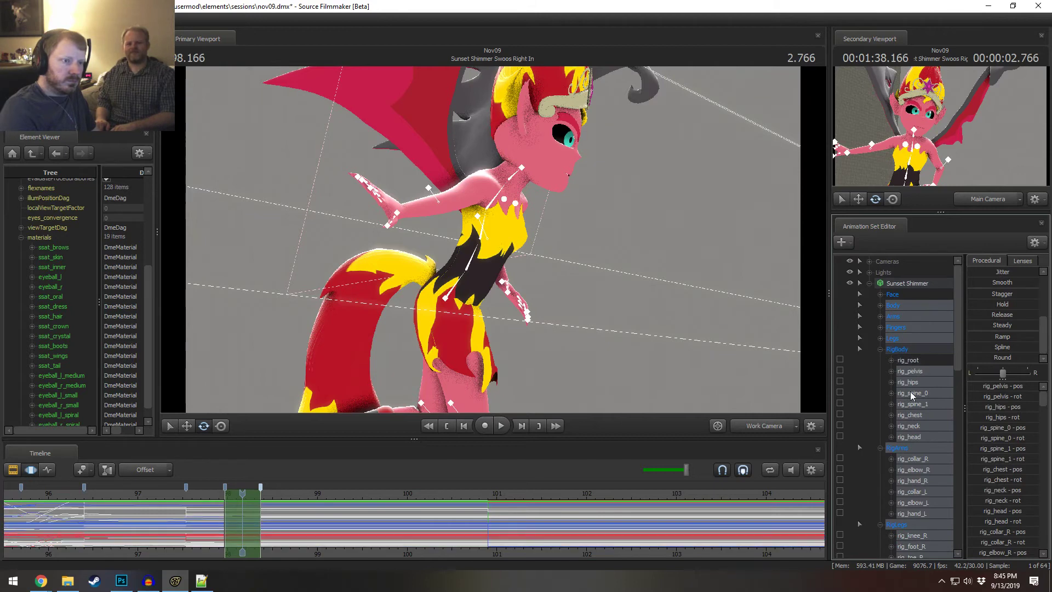
scroll(913, 417, "down", 5)
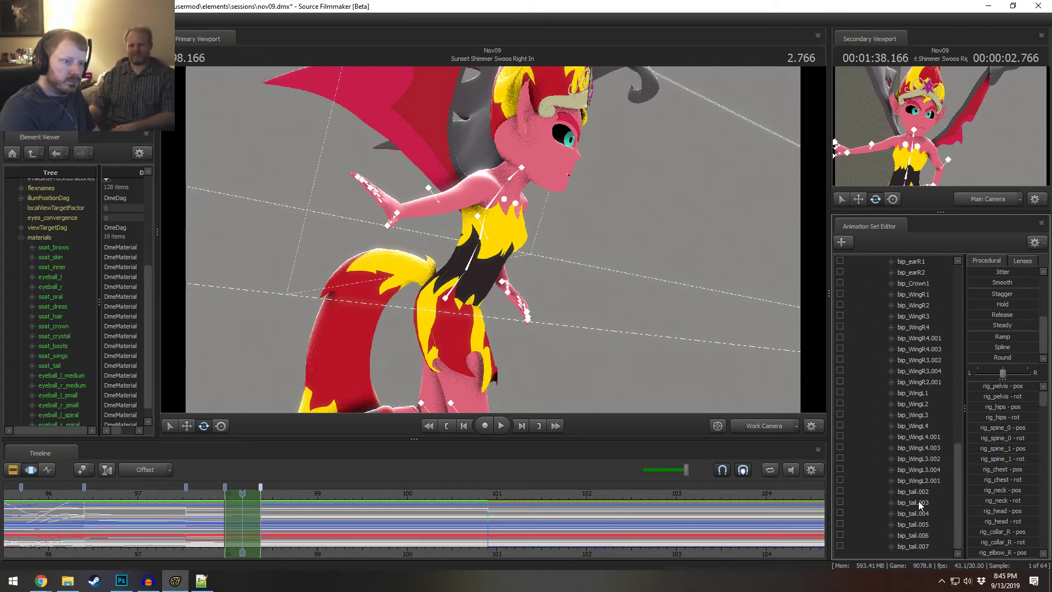
left_click_drag(926, 492, 924, 546)
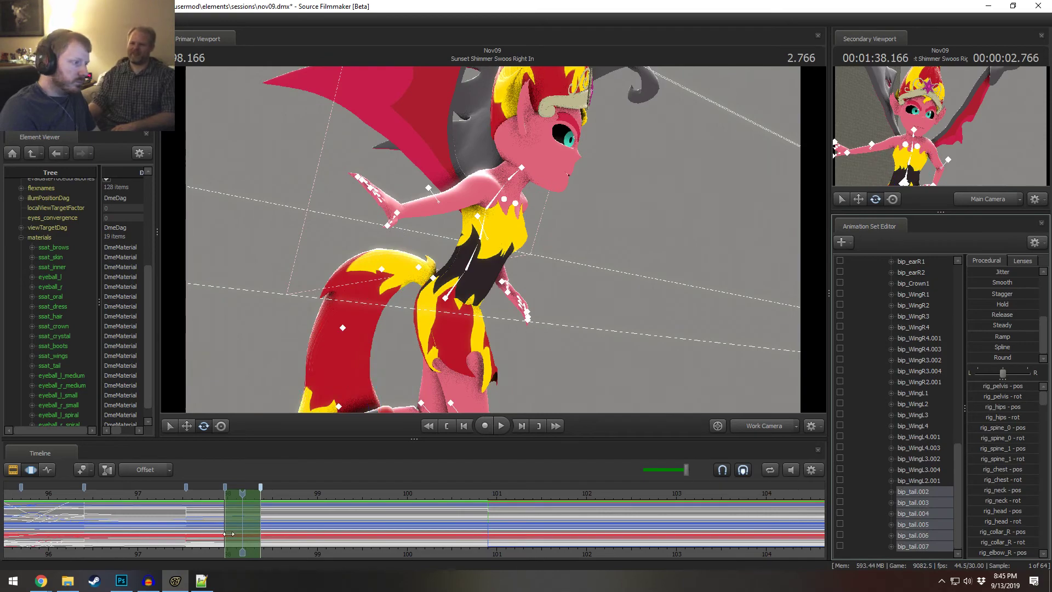
- Blend the selected controls toward their pose at 1:37.333 within the time selection using the Playhead preset, and play it back
middle_click_drag(229, 534, 209, 504)
left_click_drag(209, 503, 167, 508)
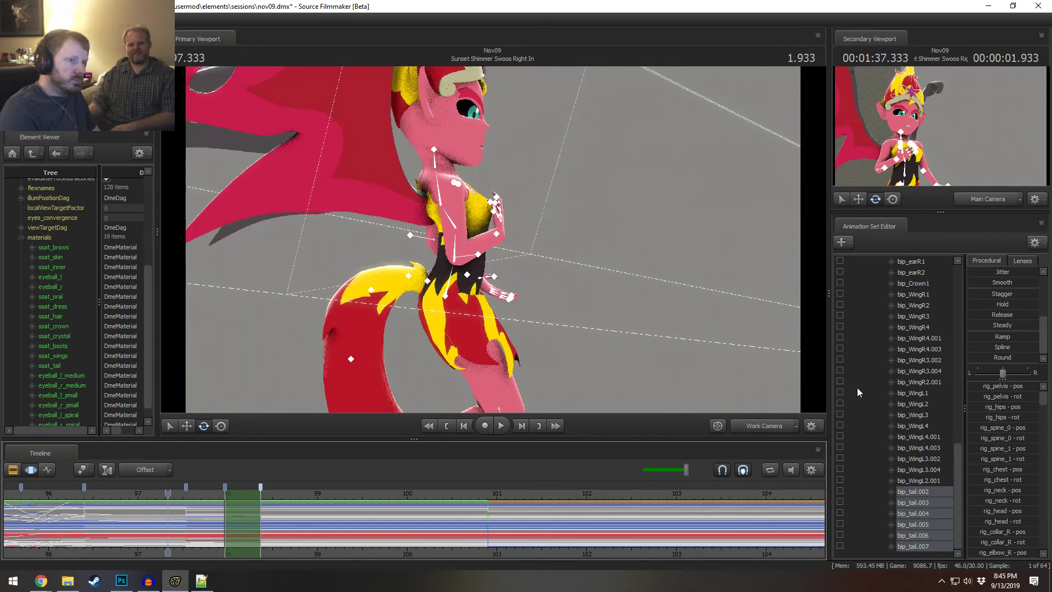
scroll(969, 332, "up", 3)
left_click_drag(993, 314, 1038, 314)
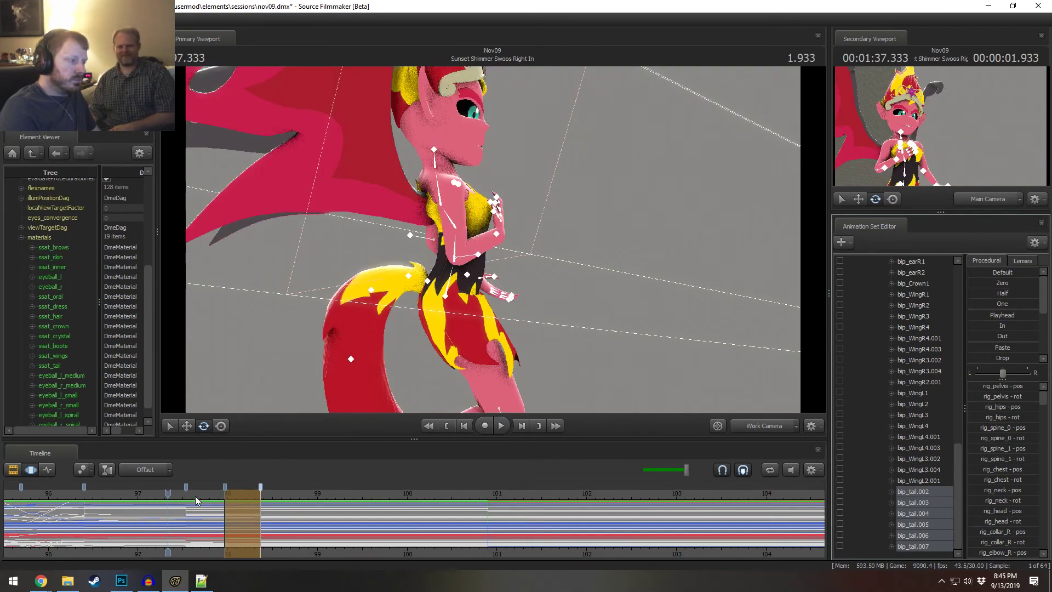
key("space")
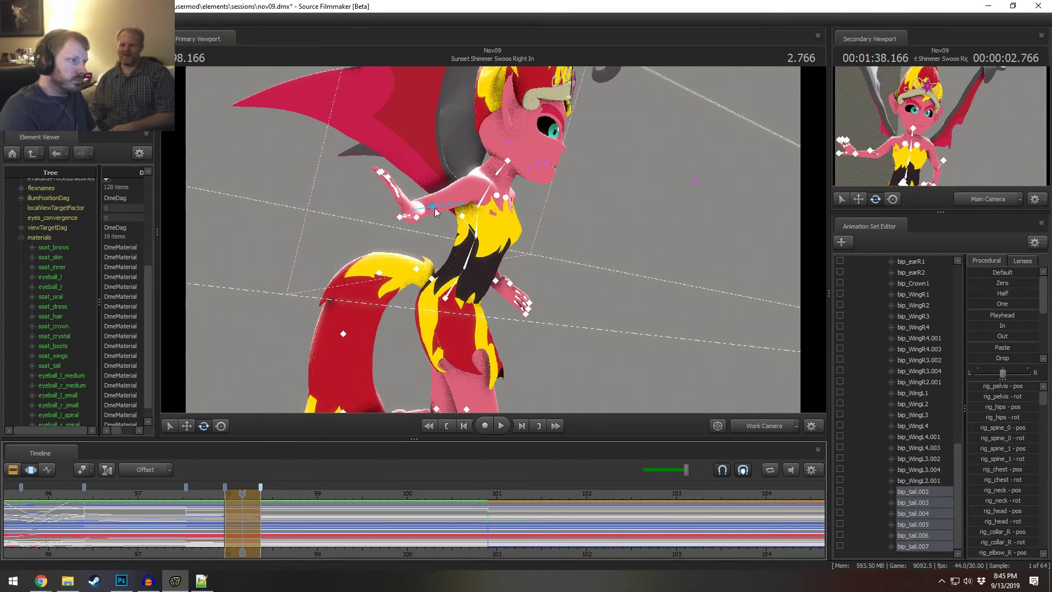
- Try to rotate the right hand control rig_hand_R at 1:38.166
left_click(420, 209)
left_click_drag(461, 235, 394, 235, "alt")
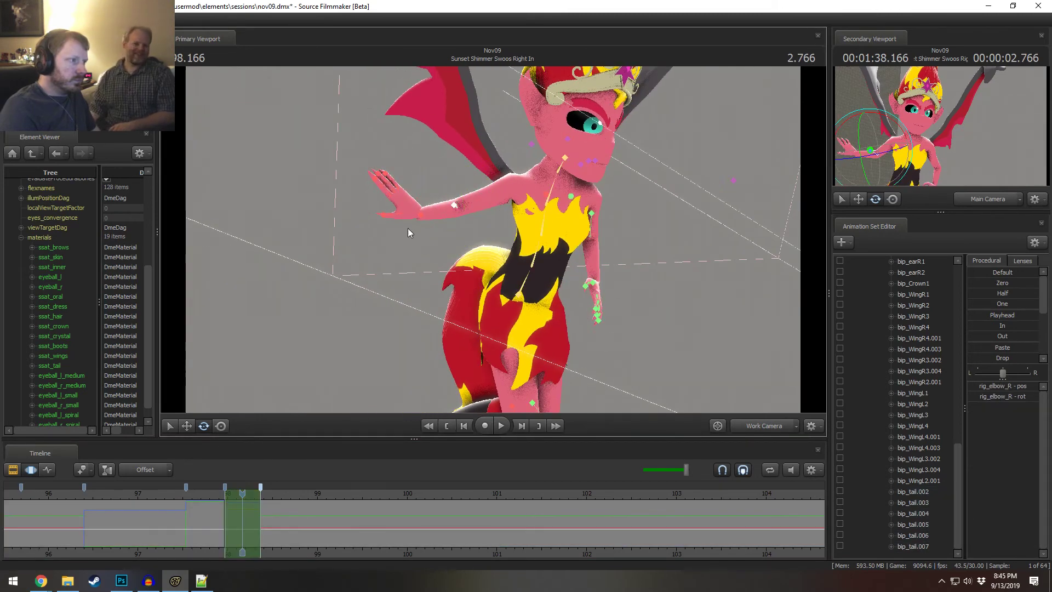
left_click(420, 215)
key("e")
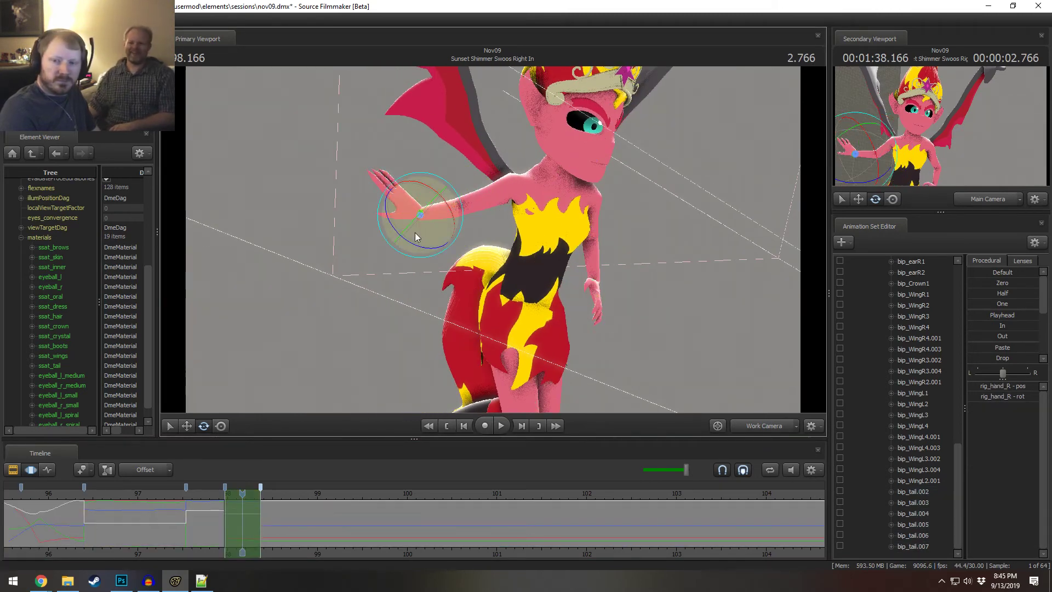
left_click_drag(415, 228, 463, 222)
key("w")
key("e")
key("ctrl+z")
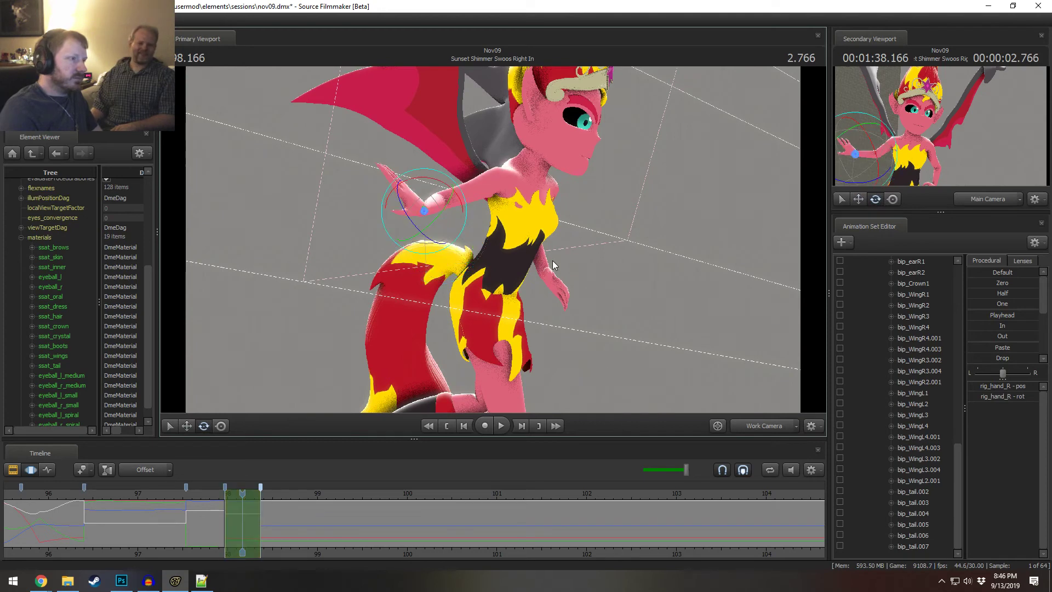
- Rotate and move rig_hand_R at 1:38.166 so the right arm bends with the hand held outward, and play back the motion
mouse_move(461, 191)
left_mouse_down()
mouse_move(413, 156)
mouse_move(422, 218)
mouse_move(449, 218)
mouse_move(486, 280)
left_mouse_up()
key("w")
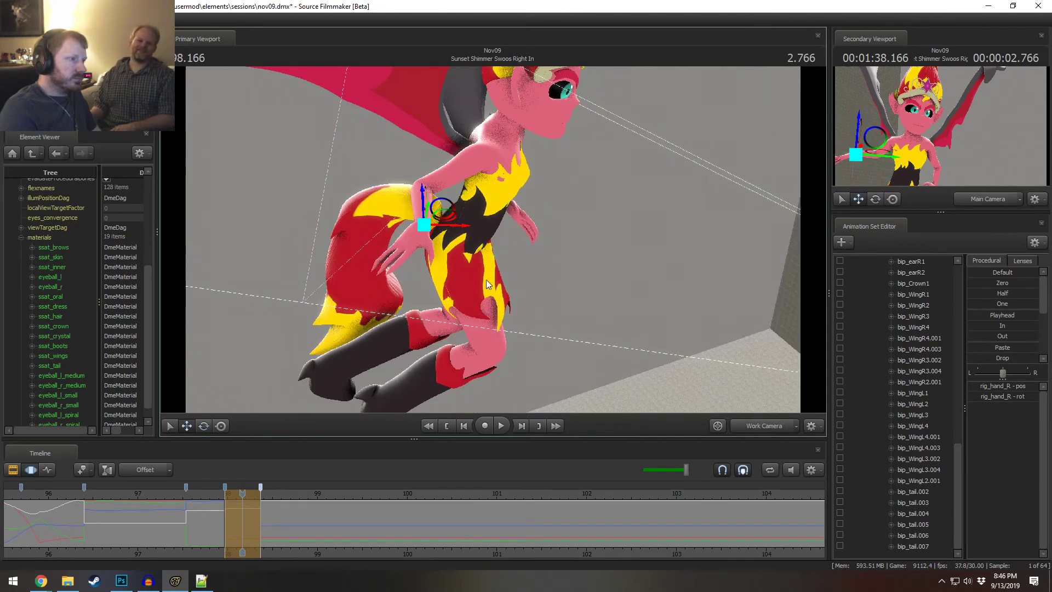
left_click_drag(455, 223, 433, 216)
key("e")
left_click_drag(475, 183, 478, 276, "alt")
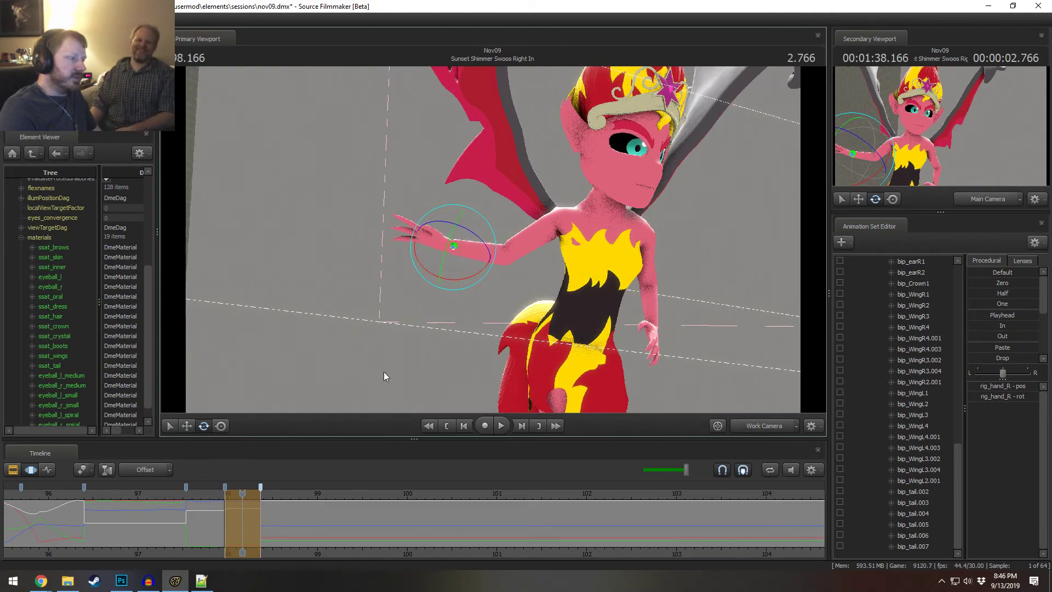
left_click(189, 495)
key("space")
key("space")
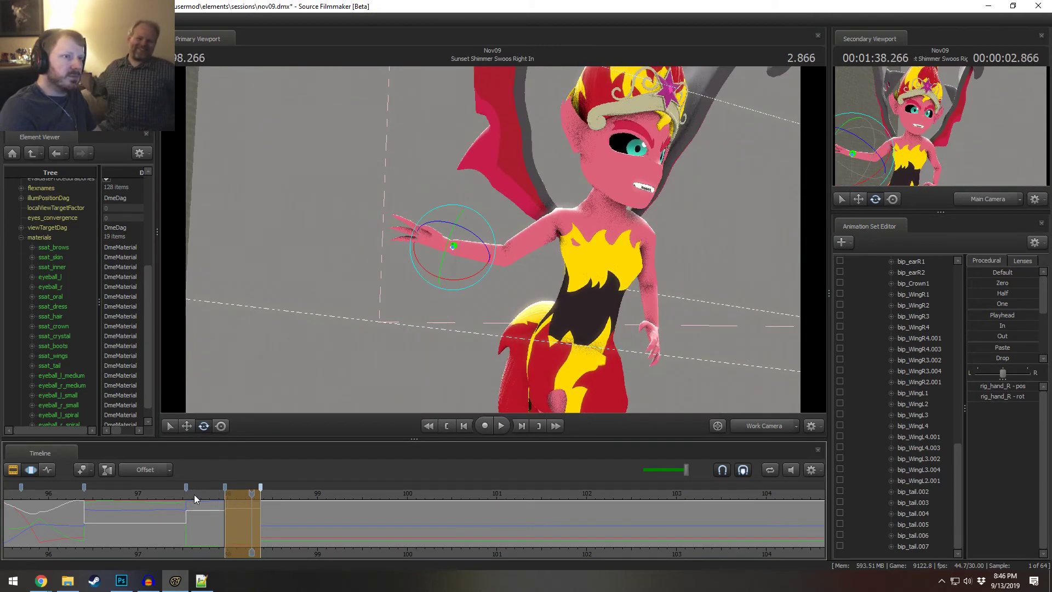
key("space")
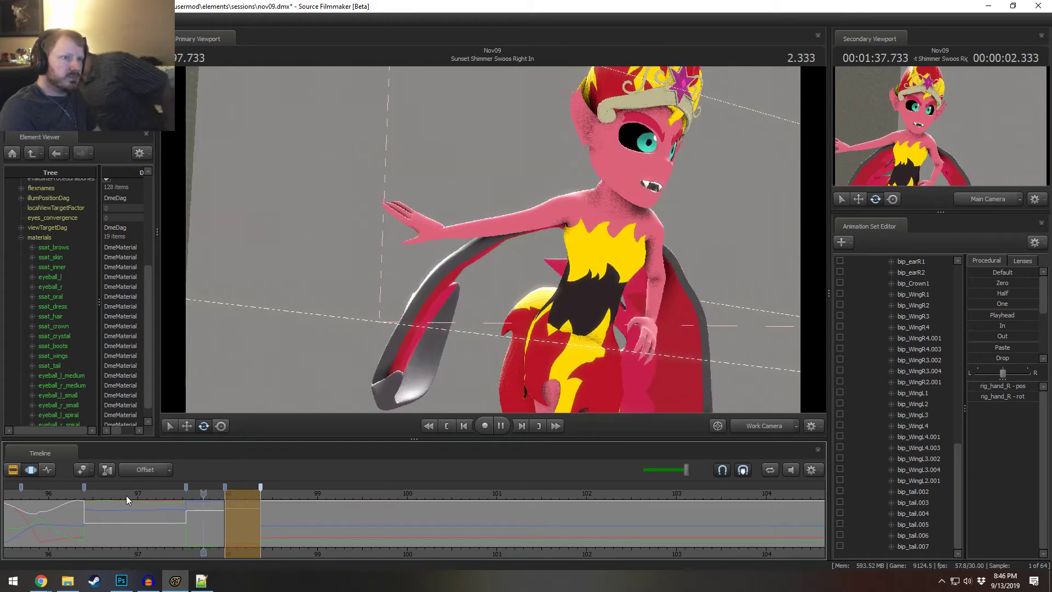
key("space")
- Rotate rig_hand_R at 1:38.066 to level the outstretched right hand
left_click_drag(247, 496, 234, 495)
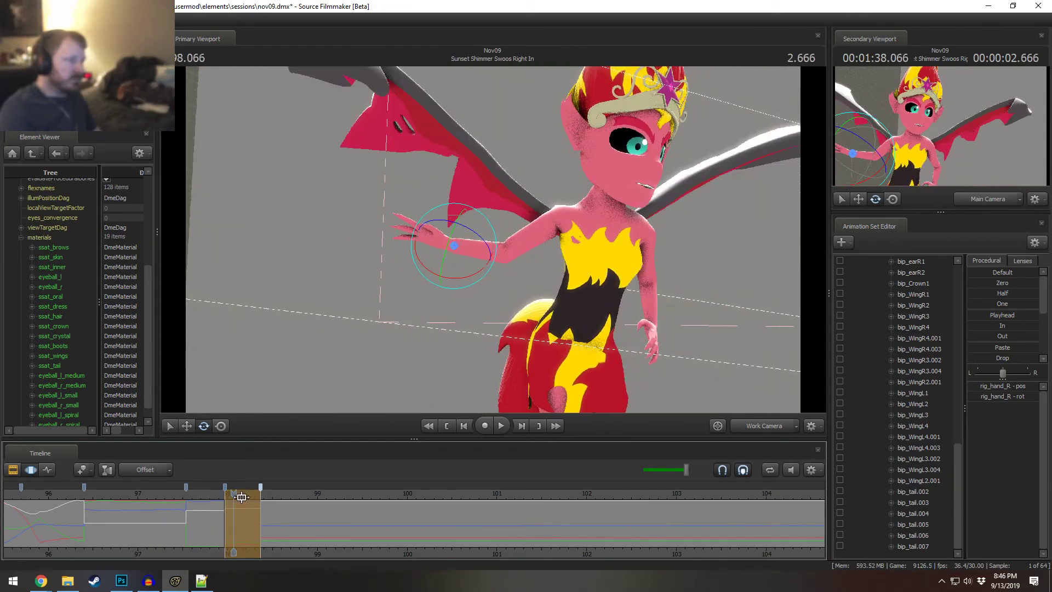
left_click_drag(457, 275, 468, 258)
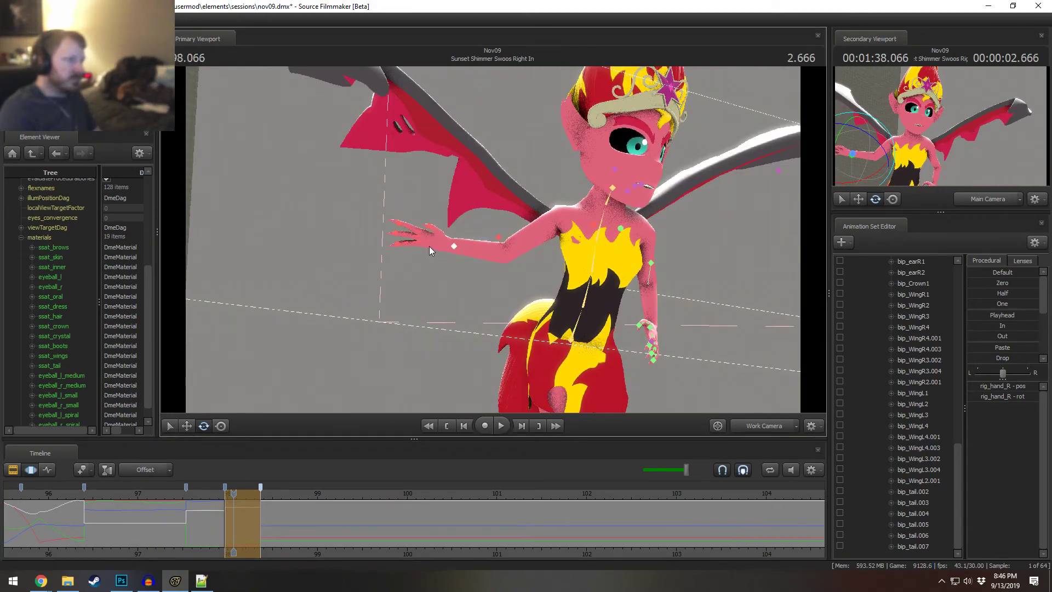
- Rotate the right hand's index, middle and ring finger joints at 1:38.066 so the fingers curl, select the thumb joints, and play back the motion
left_click_drag(376, 209, 366, 239, "ctrl")
left_click_drag(429, 224, 396, 208, "ctrl")
mouse_move(355, 165)
left_mouse_down()
mouse_move(334, 165)
mouse_move(355, 165)
mouse_move(389, 277)
mouse_move(368, 220)
left_mouse_up()
key("w")
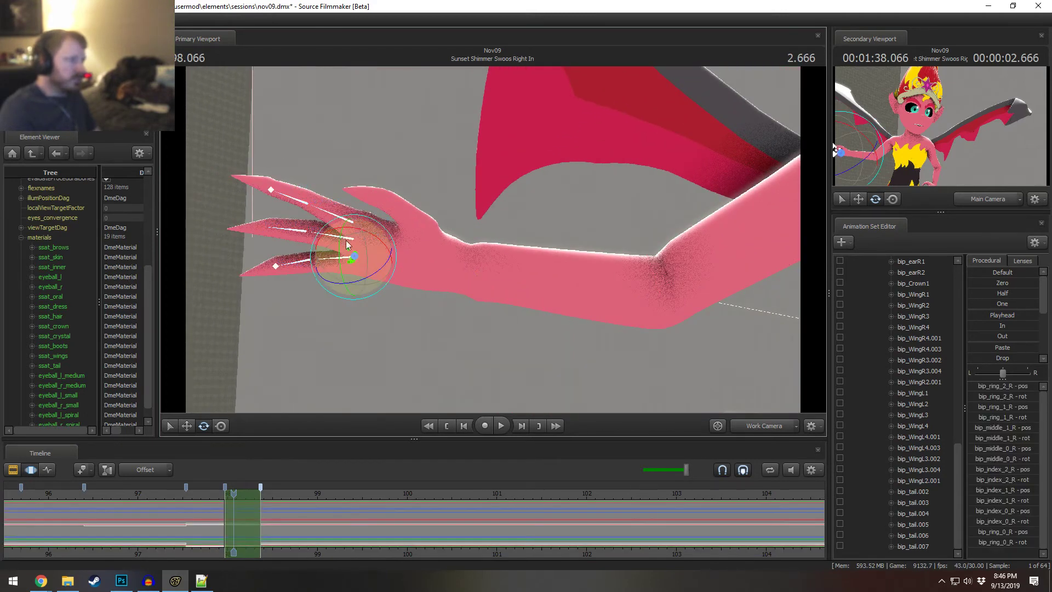
left_click(264, 225)
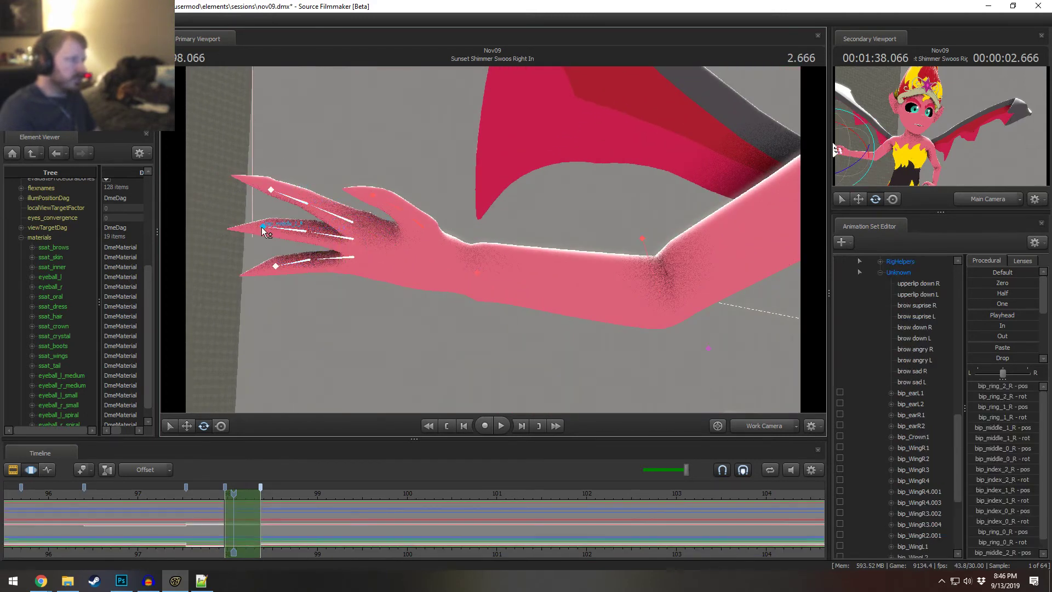
left_click_drag(290, 267, 528, 259)
left_click(442, 222)
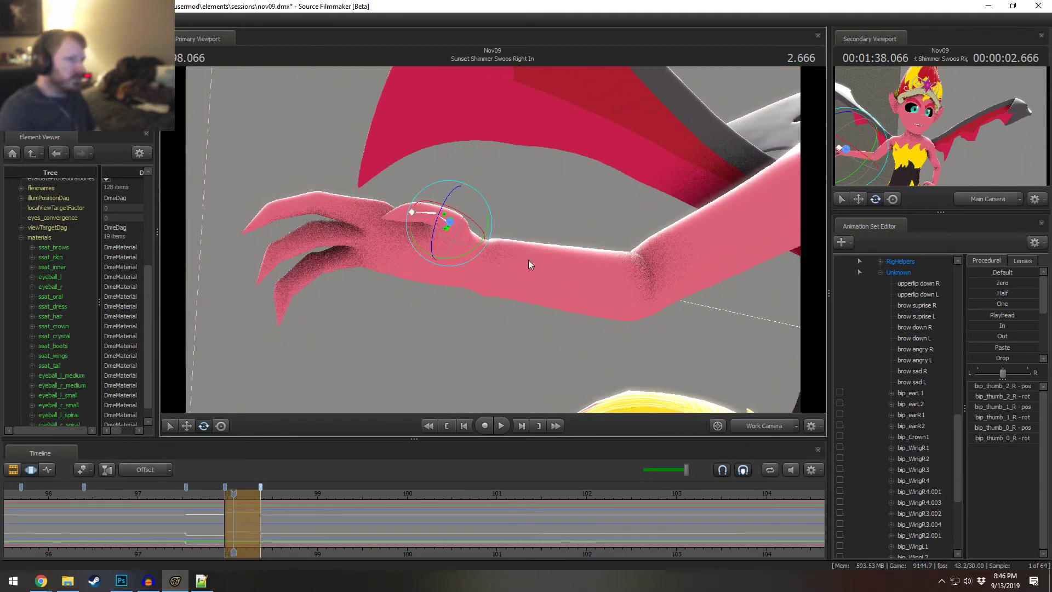
right_click_drag(528, 259, 459, 547, "alt")
left_click(170, 494)
key("space")
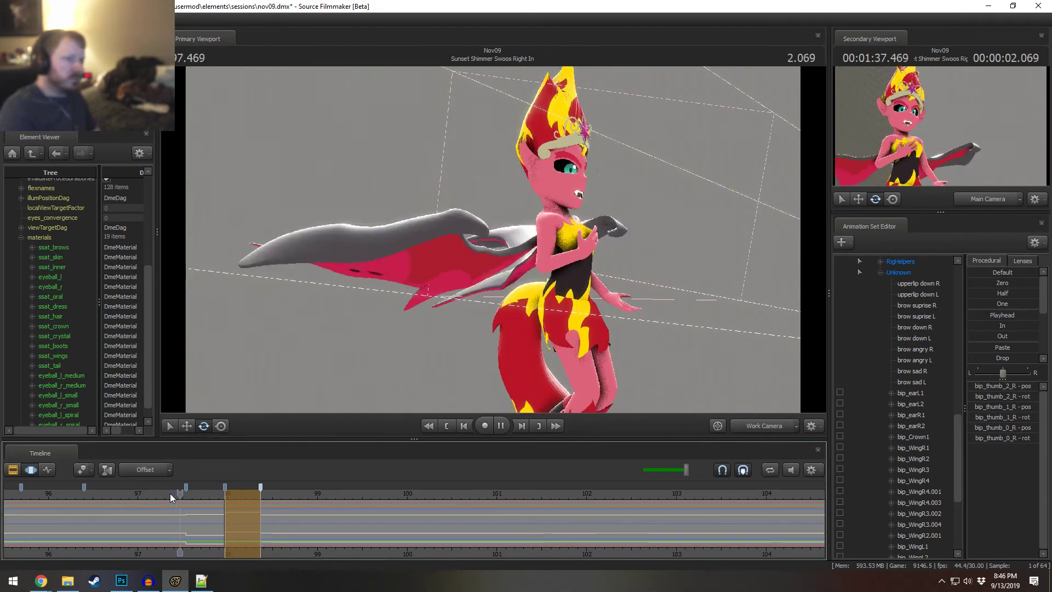
key("space")
- Rotate rig_chest and rig_neck at 1:38.300 so the upper body leans forward and the head tips down, and play back the motion
left_click_drag(482, 209, 608, 241)
left_click(473, 238, "ctrl")
left_click_drag(501, 254, 508, 239)
left_click(485, 181, "ctrl")
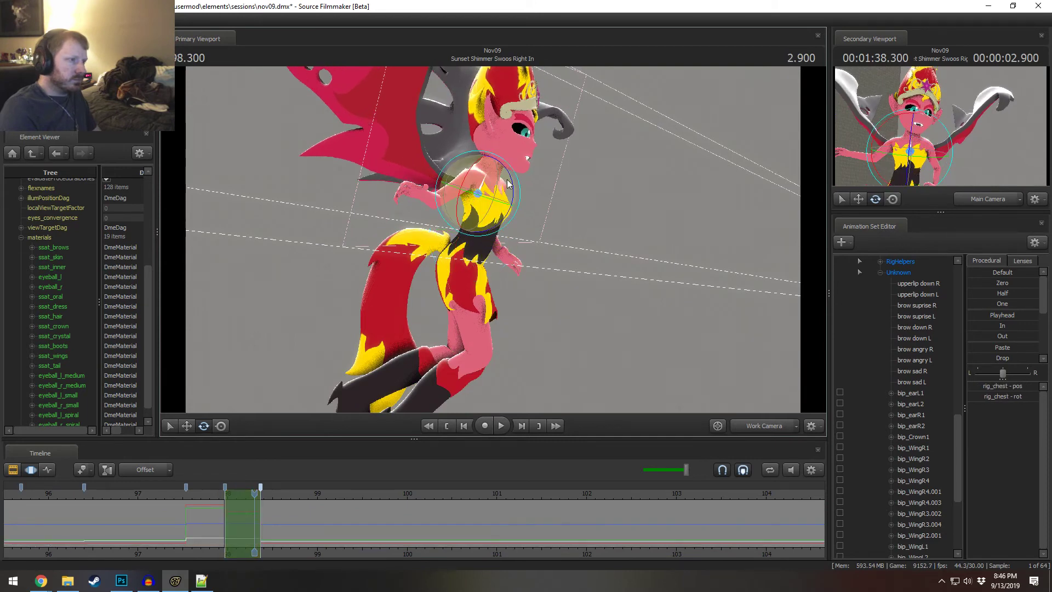
mouse_move(501, 174)
left_mouse_down()
mouse_move(529, 175)
mouse_move(515, 189)
left_mouse_up()
left_click(494, 163, "ctrl")
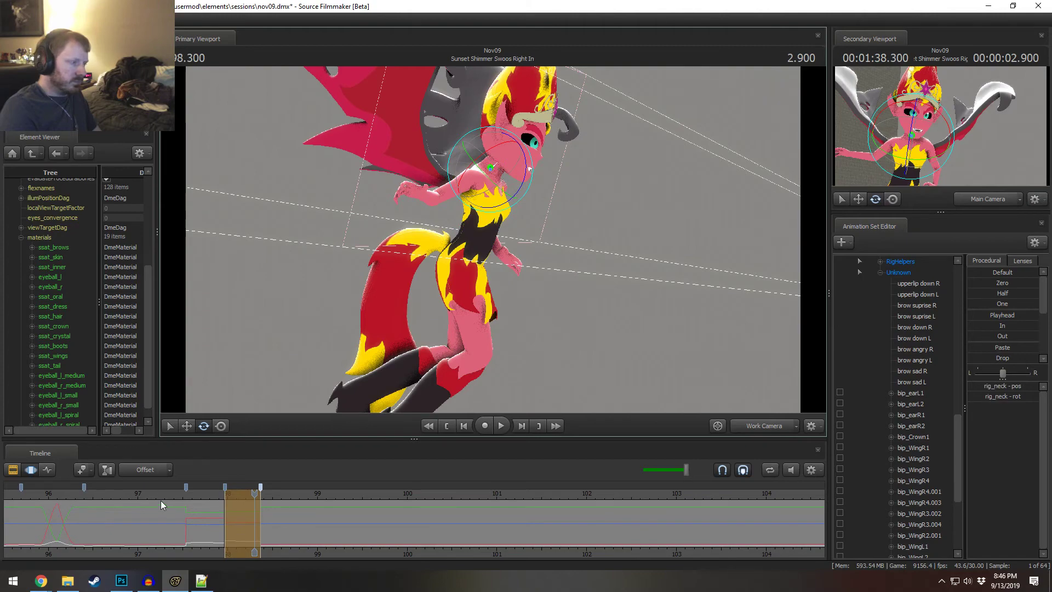
left_click(164, 492)
key("space")
key("space")
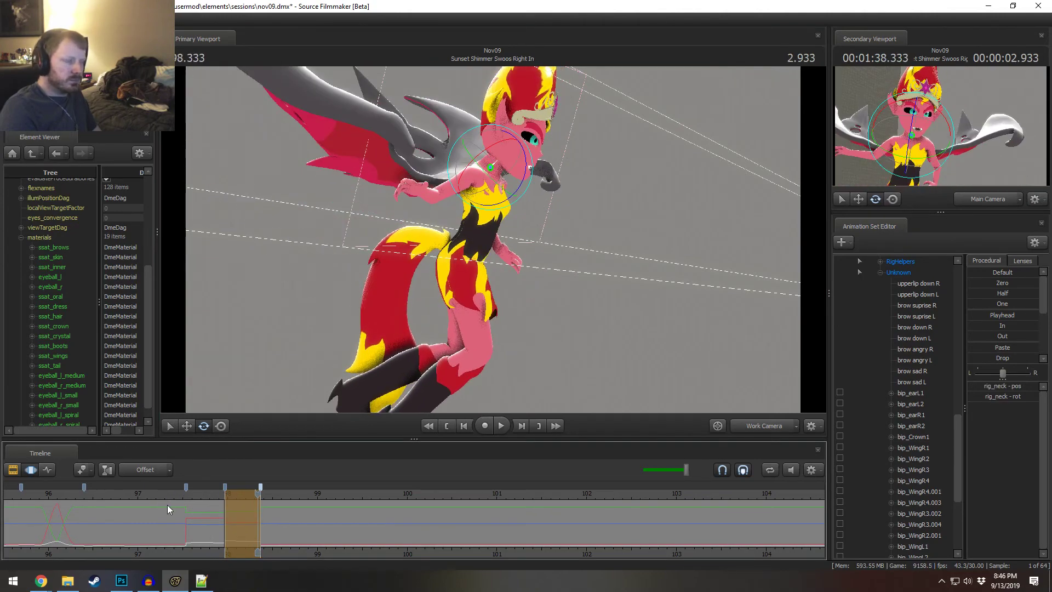
left_click(195, 495)
key("space")
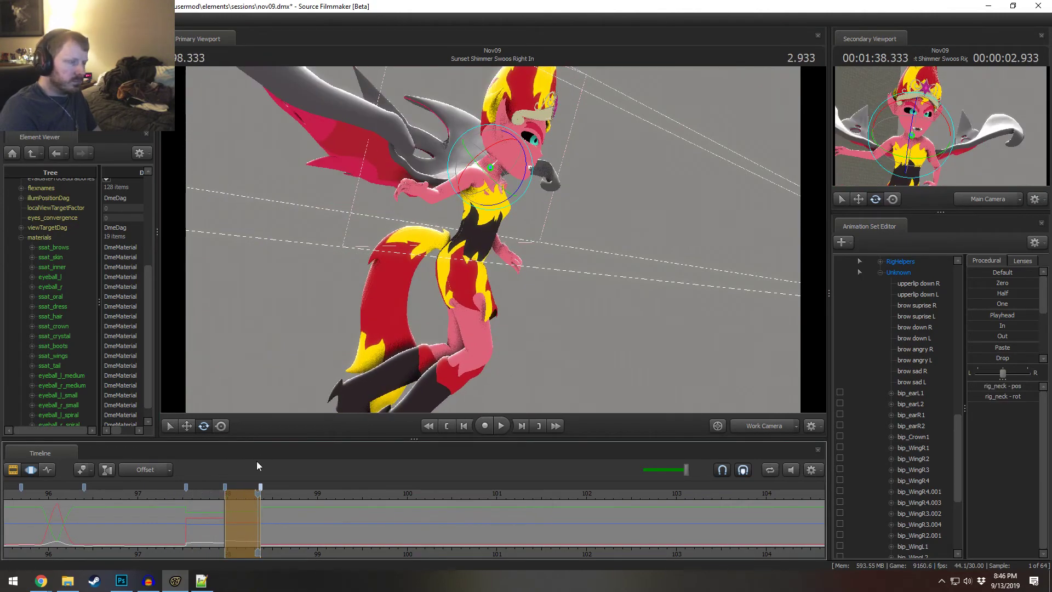
- Rotate rig_hand_L at 1:38.033 so the left hand hangs down beside the hip
left_click_drag(220, 495, 230, 505)
left_click_drag(484, 273, 479, 213, "alt")
left_click(448, 213)
key("e")
left_click_drag(505, 245, 524, 198)
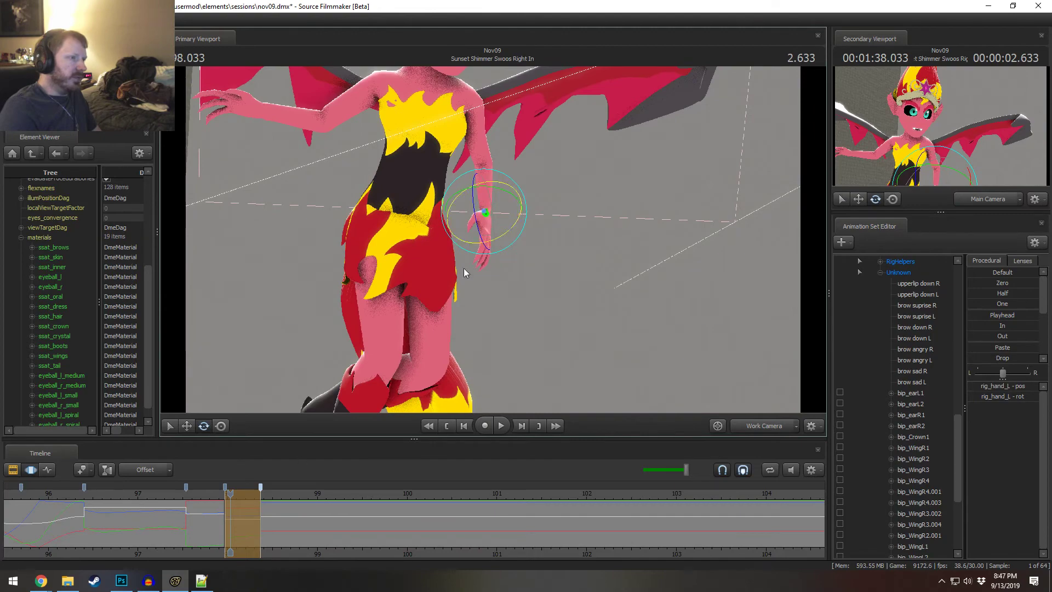
- Play back the body motion from several starting points to examine how the arms move through the new pose and into the final one
left_click(200, 493)
key("space")
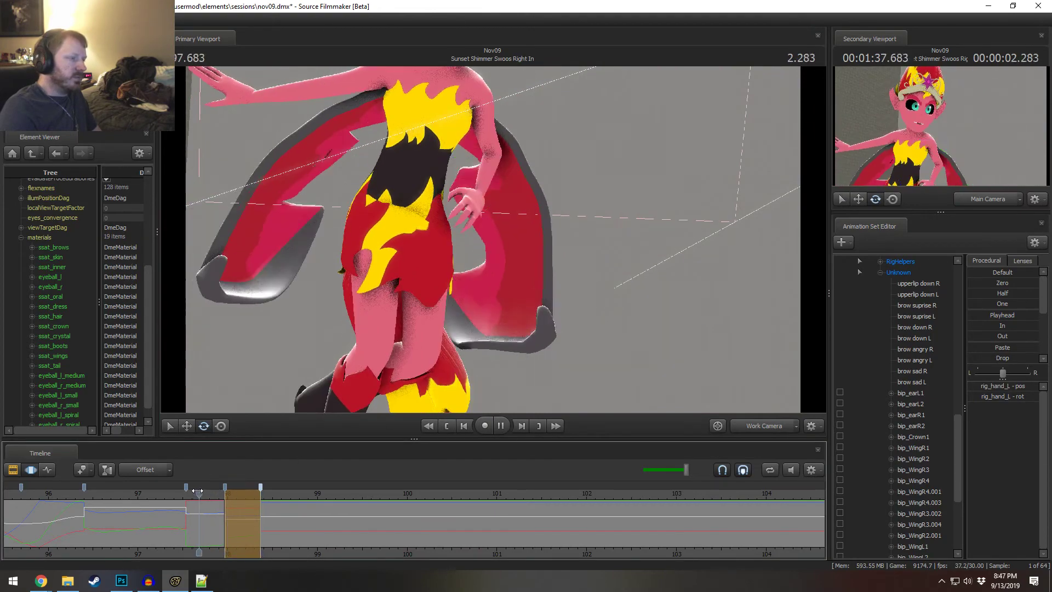
key("space")
left_click(160, 498)
key("space")
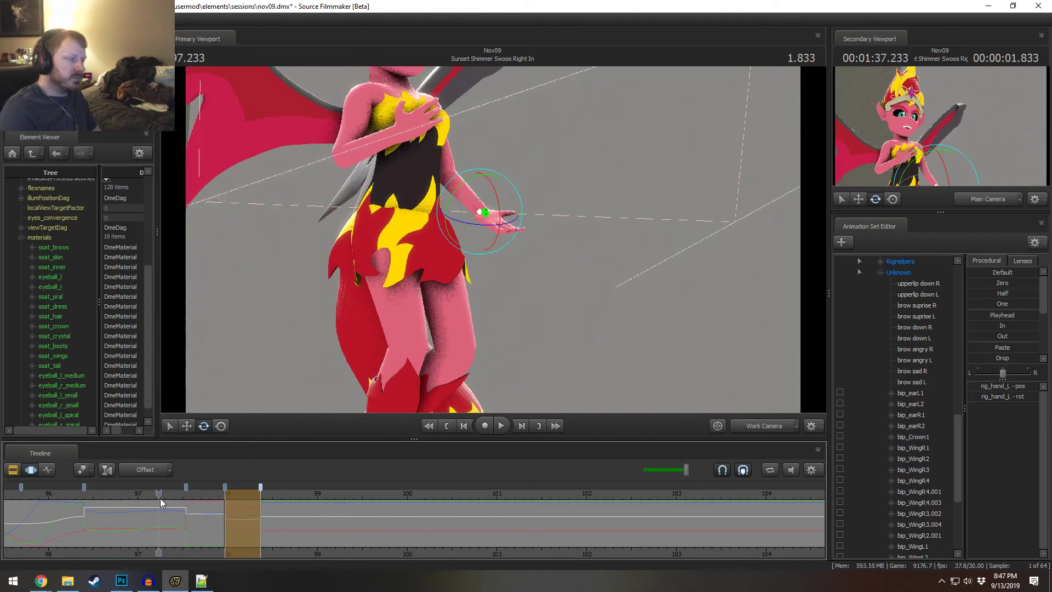
key("space")
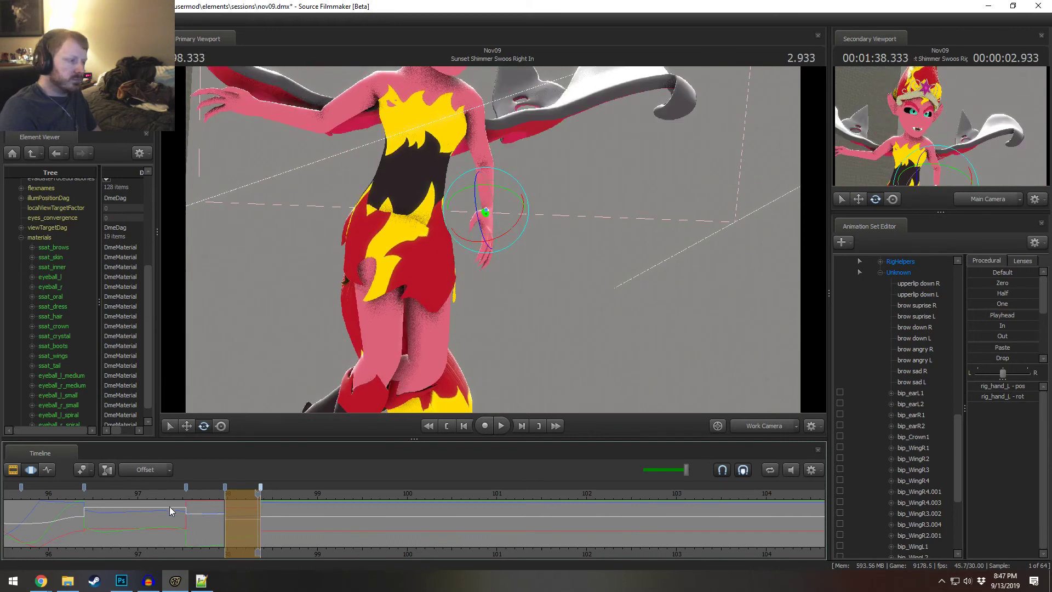
left_click_drag(211, 509, 228, 510)
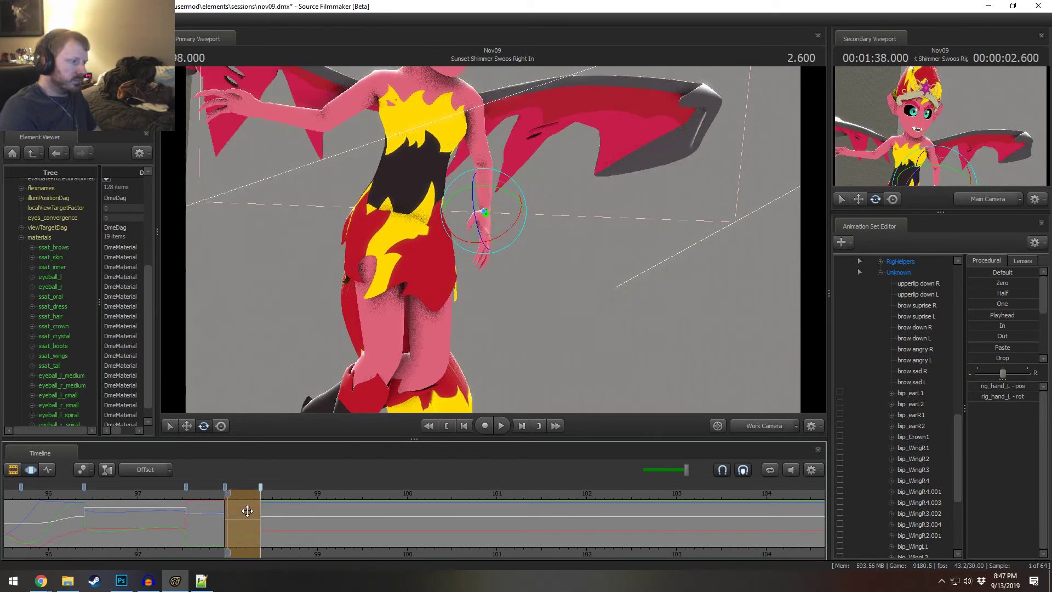
left_click(98, 496)
key("space")
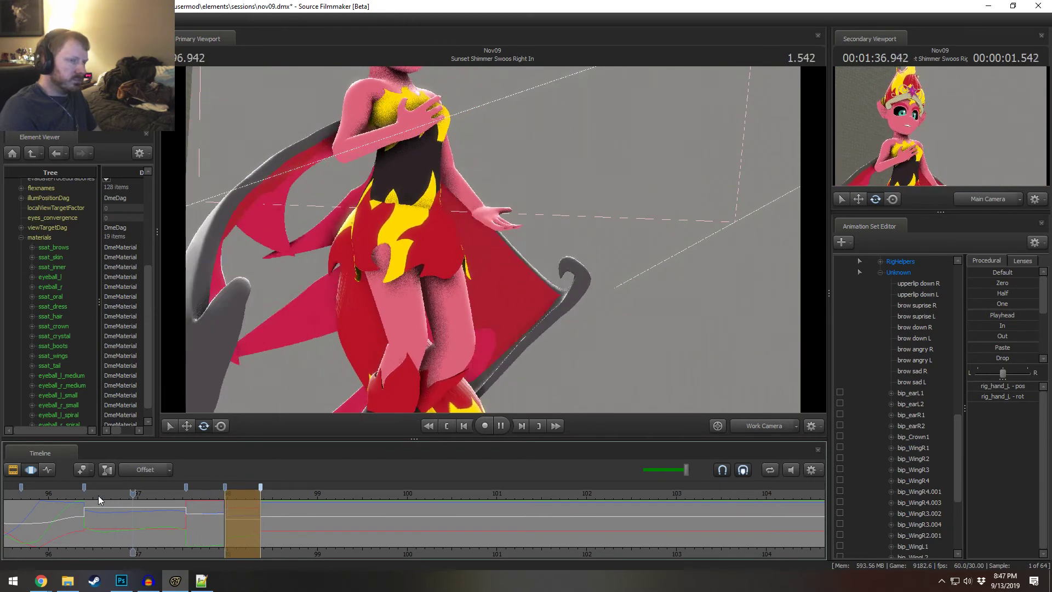
key("space")
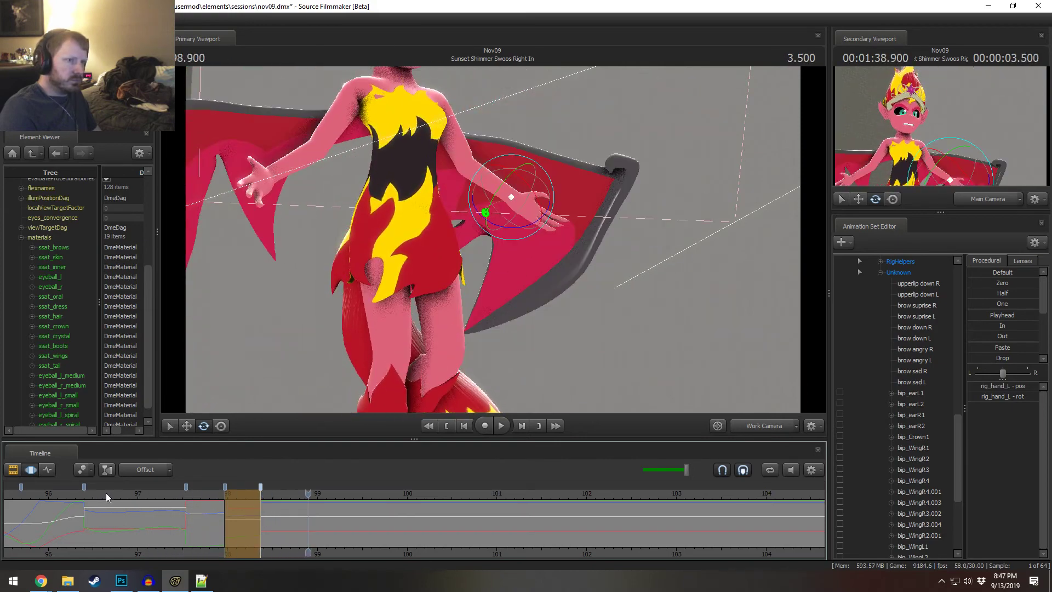
left_click(25, 496)
key("space")
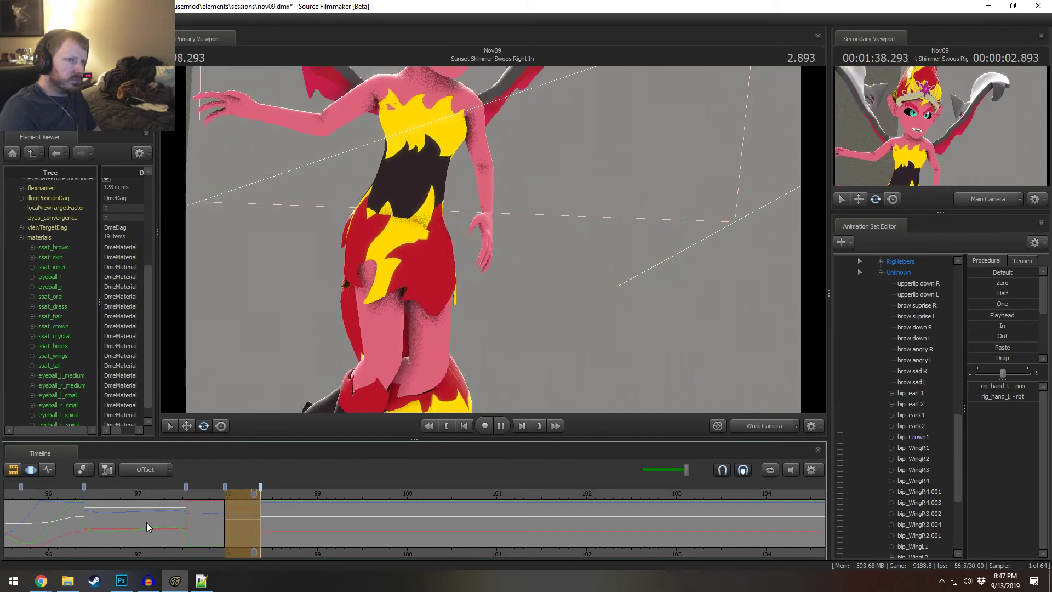
key("space")
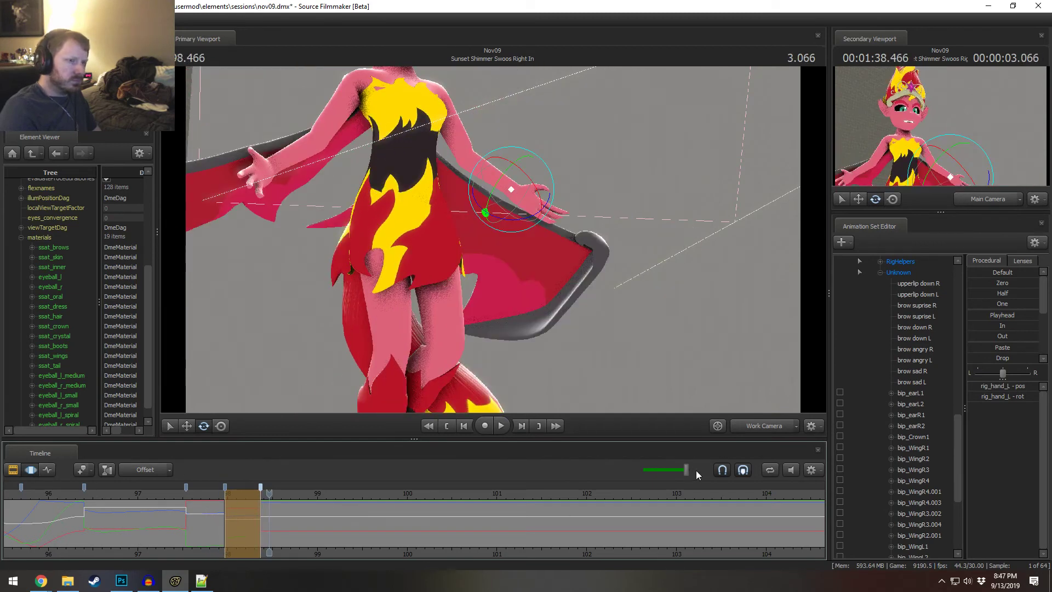
key("space")
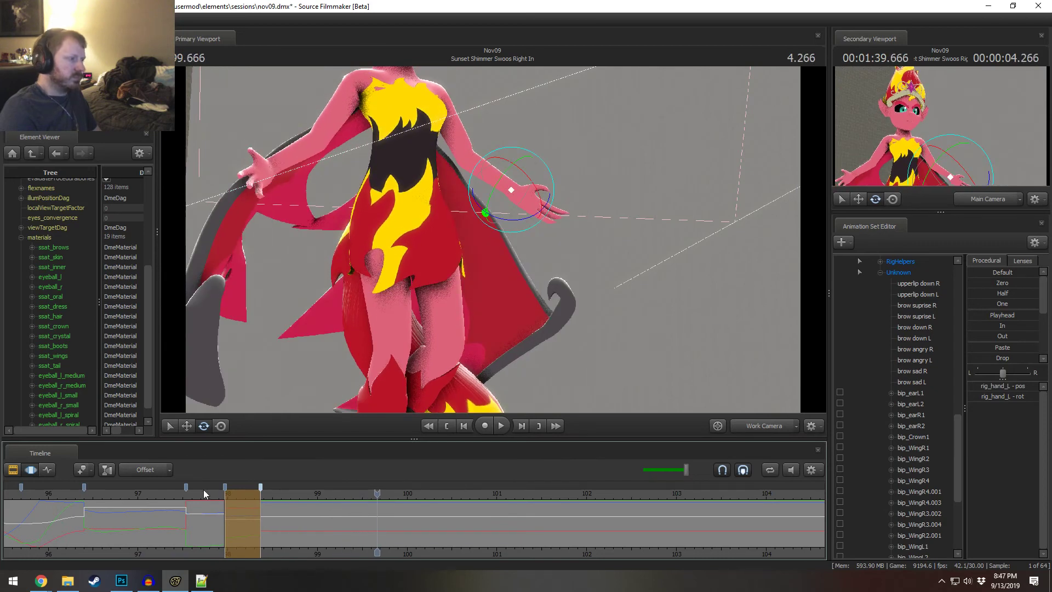
- Select the jaw open control in Sunset Shimmer's Lower Face group to show its curve
left_click(147, 492)
scroll(911, 345, "up", 9)
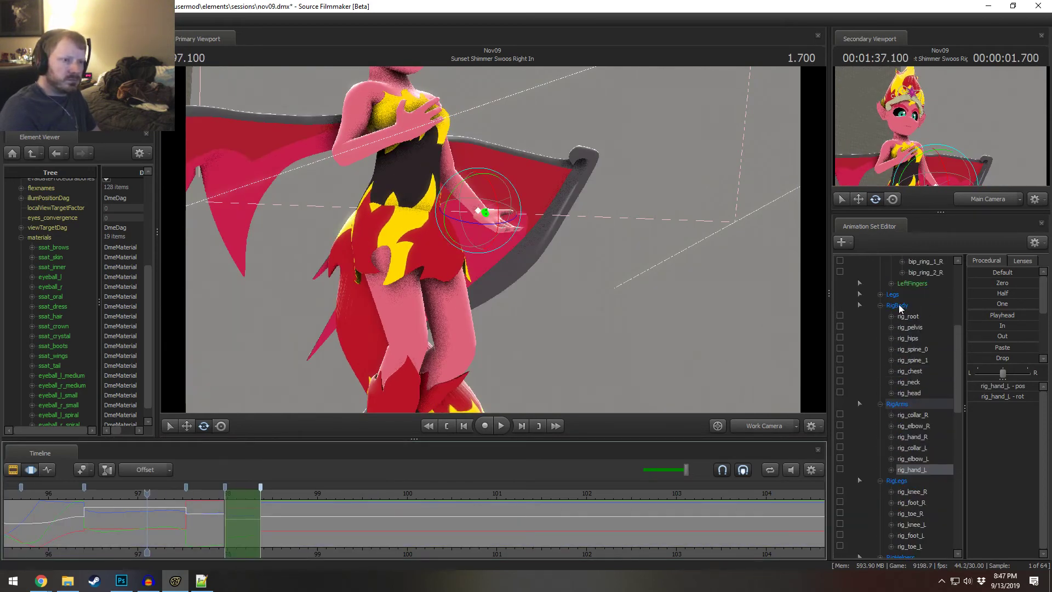
scroll(905, 332, "up", 6)
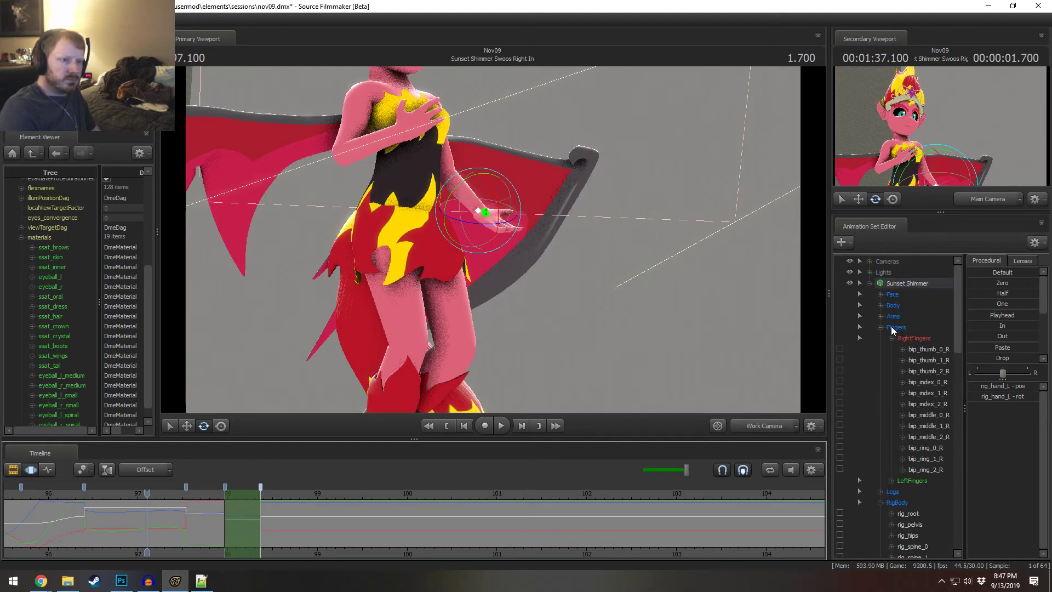
left_click(886, 296)
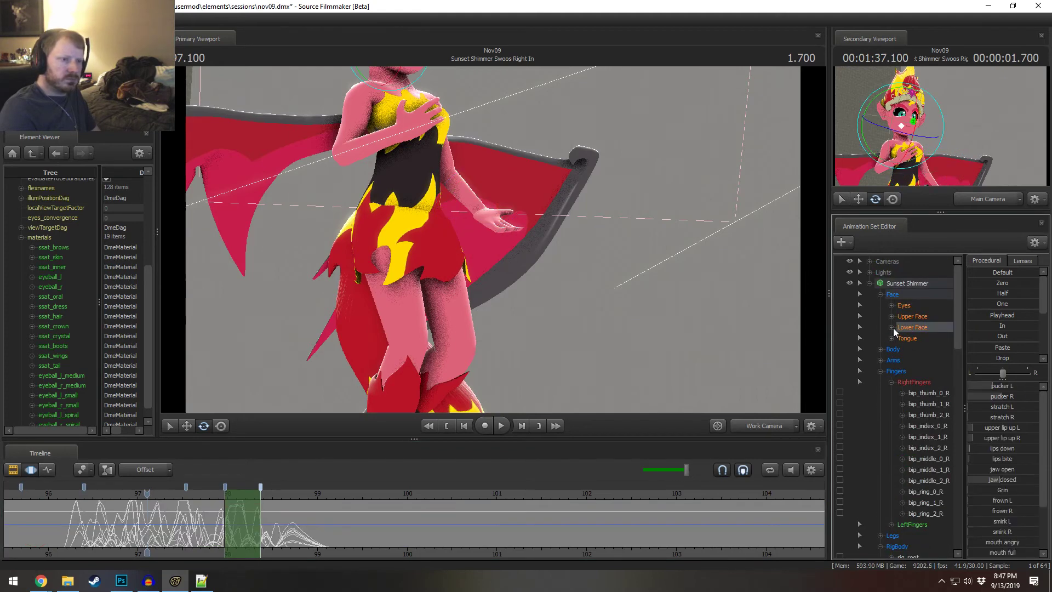
left_click(892, 327)
scroll(923, 383, "down", 1)
left_click(924, 405)
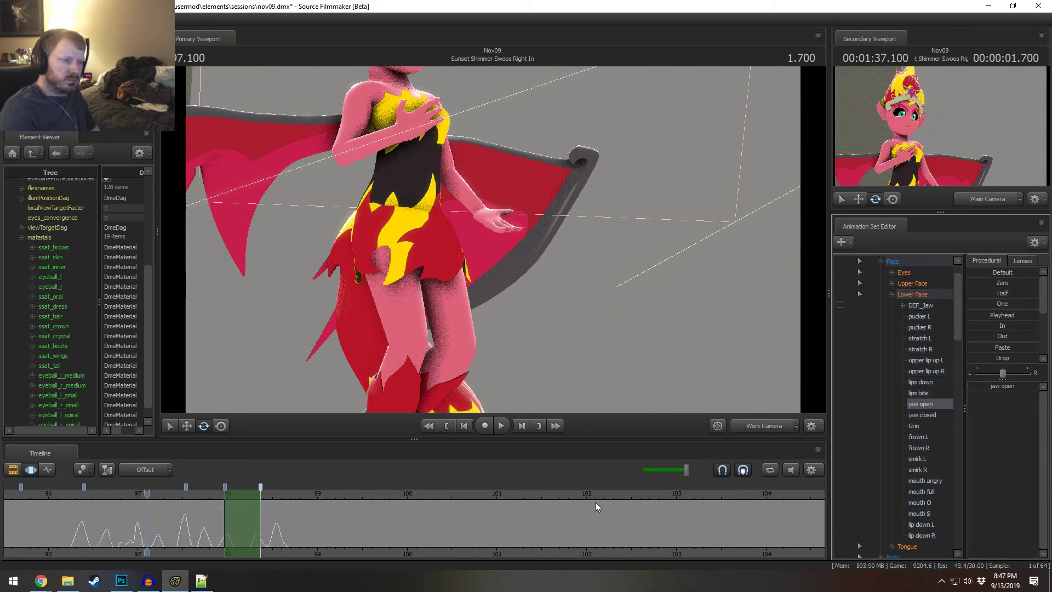
- Play the shot and set the time selection from just after the last jaw movement, about 1:38.7, onward without an end limit
key("space")
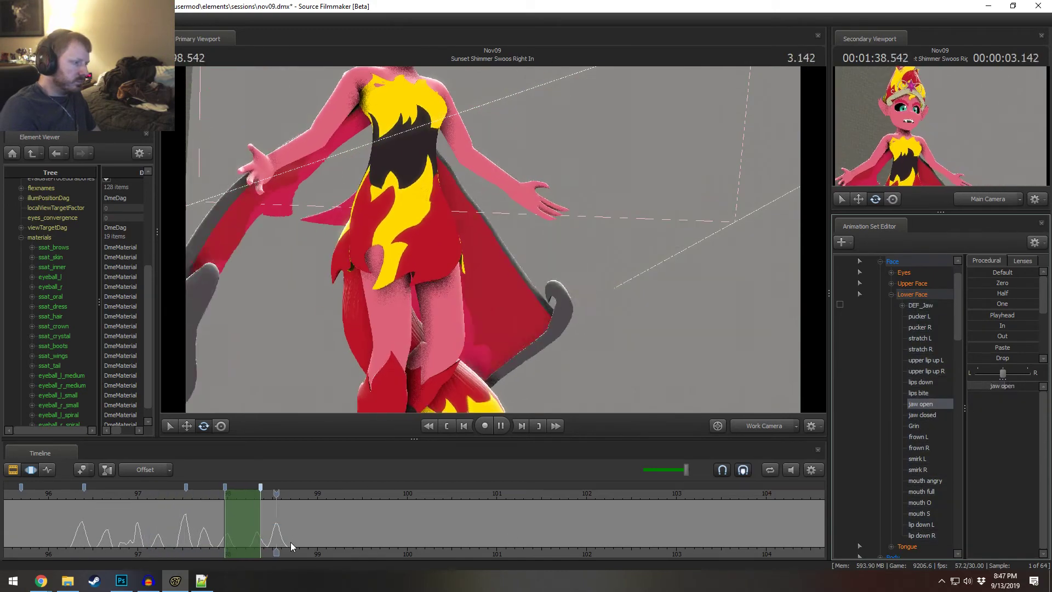
left_click_drag(292, 539, 827, 515, "shift")
key("space")
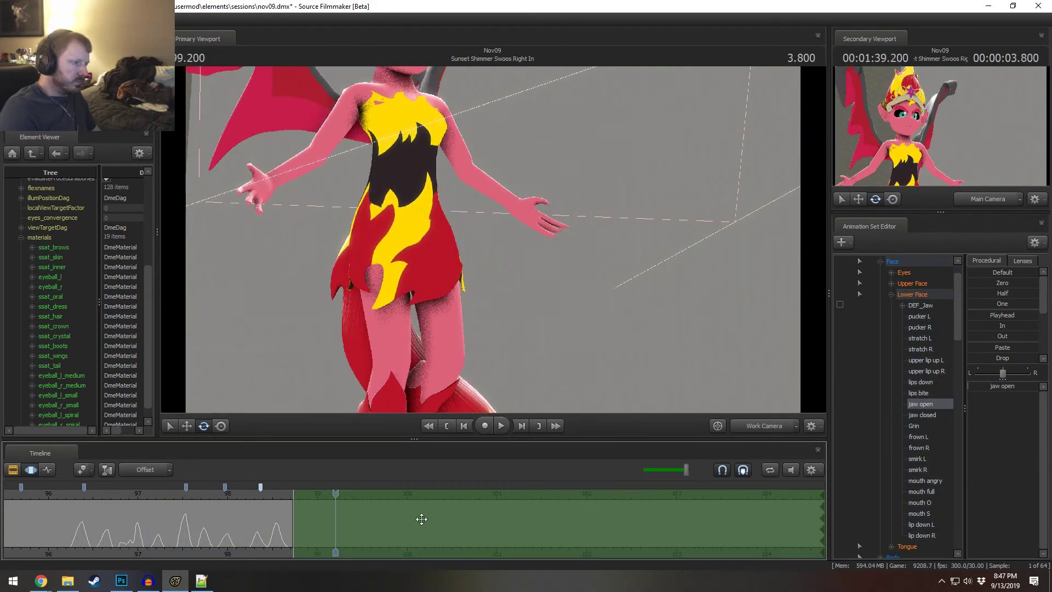
- Play the section after the existing jaw open curve to check its timing and return the playhead to about 98.6 s
key("space")
scroll(364, 537, "down", 7)
middle_click_drag(283, 553, 178, 547)
scroll(236, 541, "up", 3)
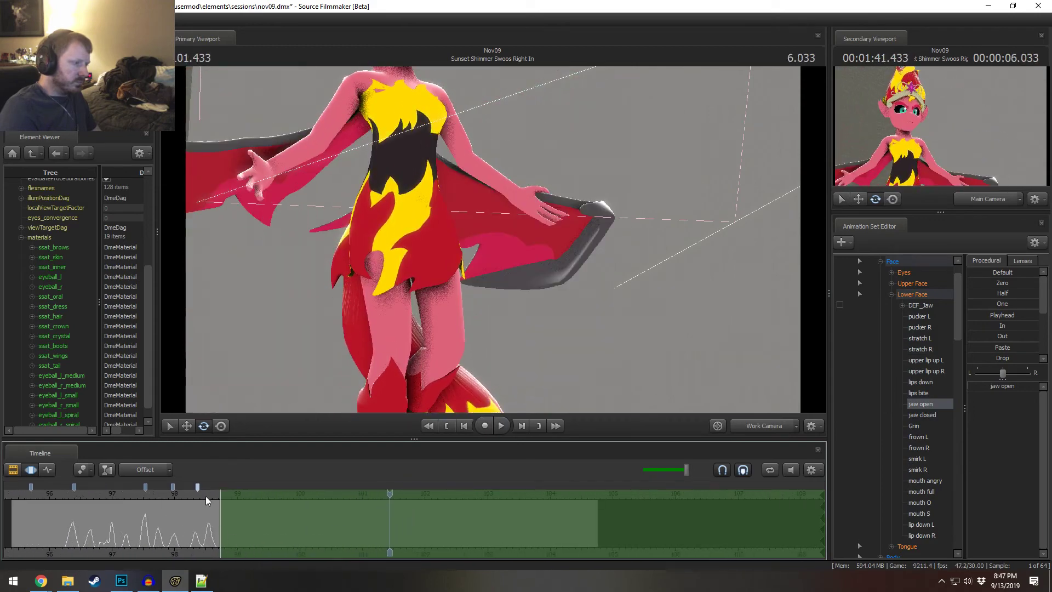
left_click(224, 493)
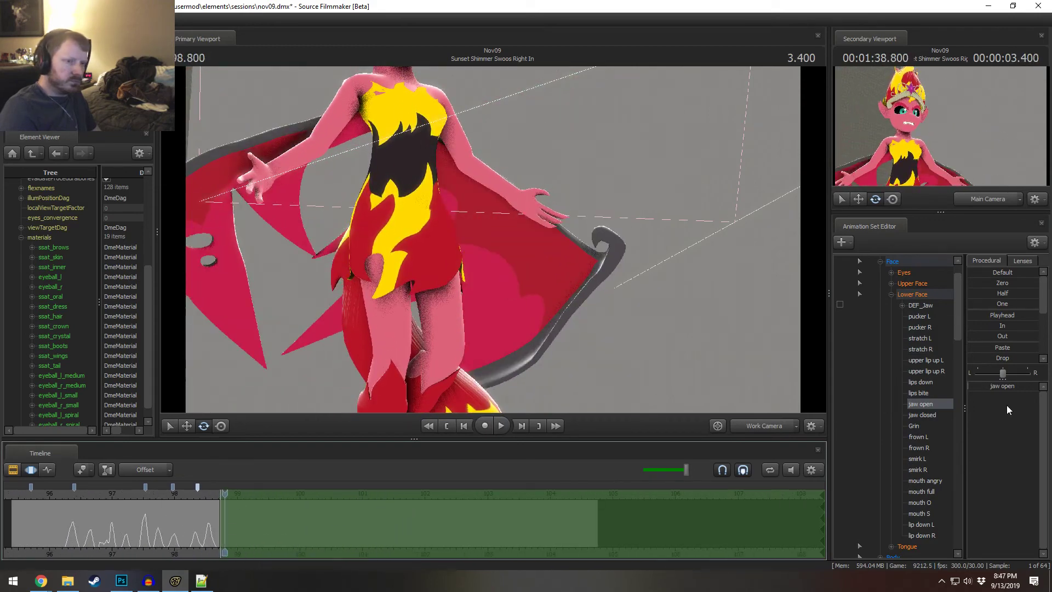
key("space")
left_click(222, 499)
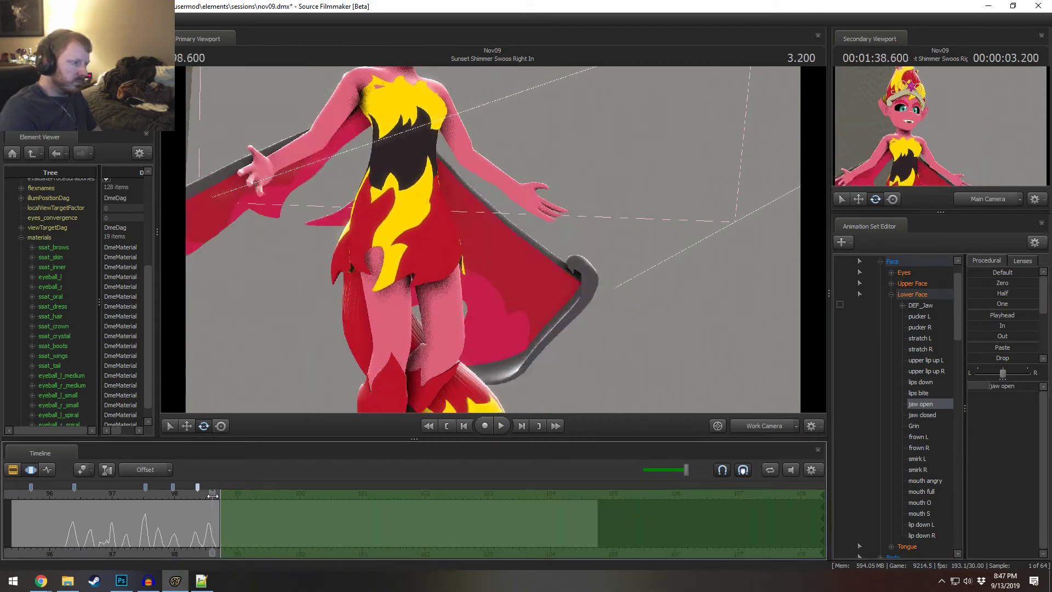
- Record a live jaw open performance during playback, starting from about 98.6 s, and replay the take
key("space")
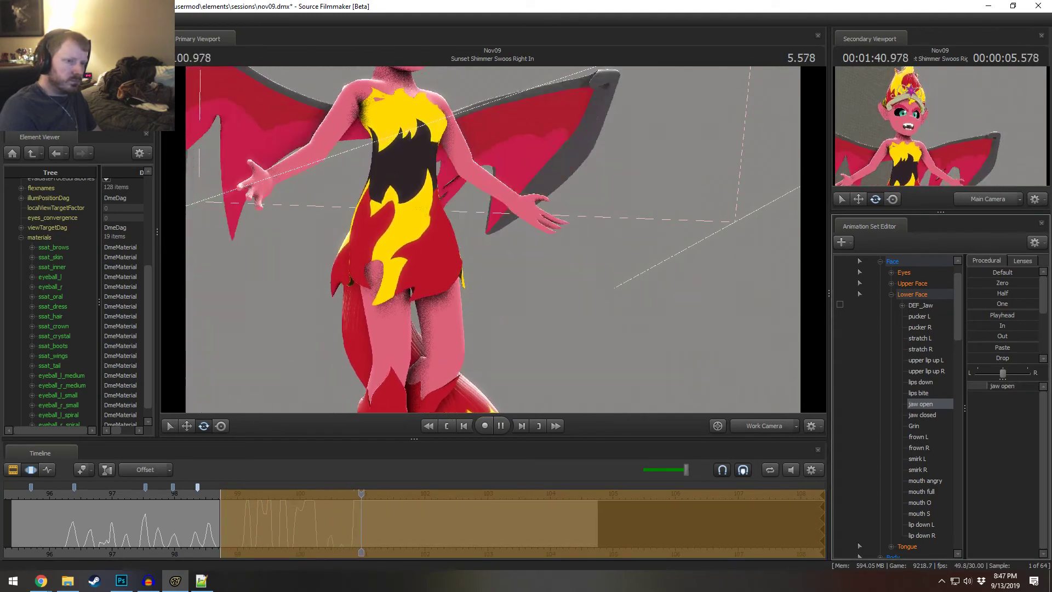
key("space")
left_click(217, 496)
key("space")
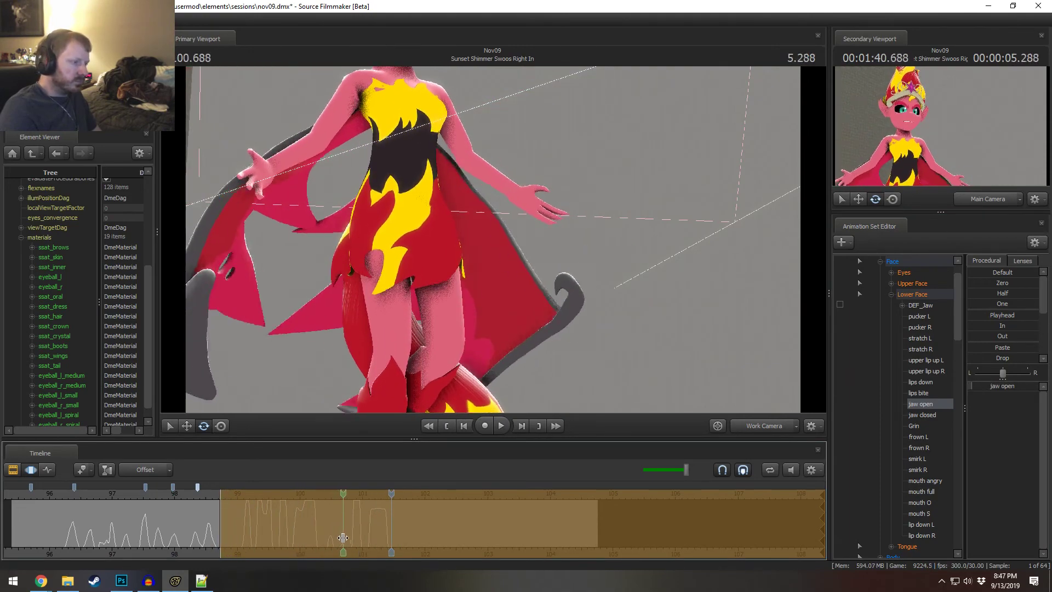
- Select a short time range around 100.67 s on the jaw open curve and review the mouth movement around it
left_click_drag(346, 531, 340, 530, "shift")
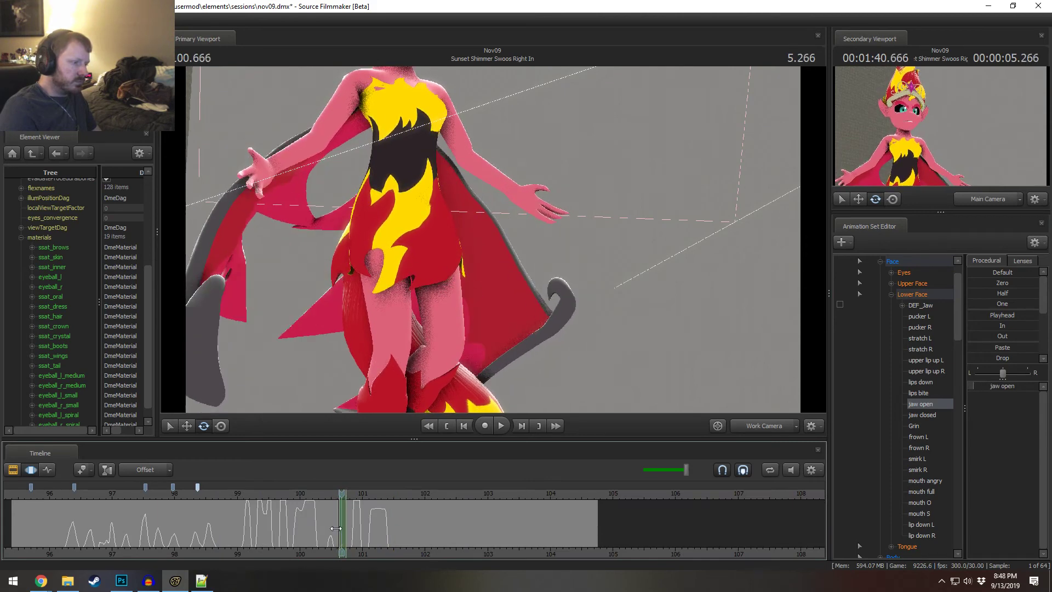
scroll(336, 528, "up", 3)
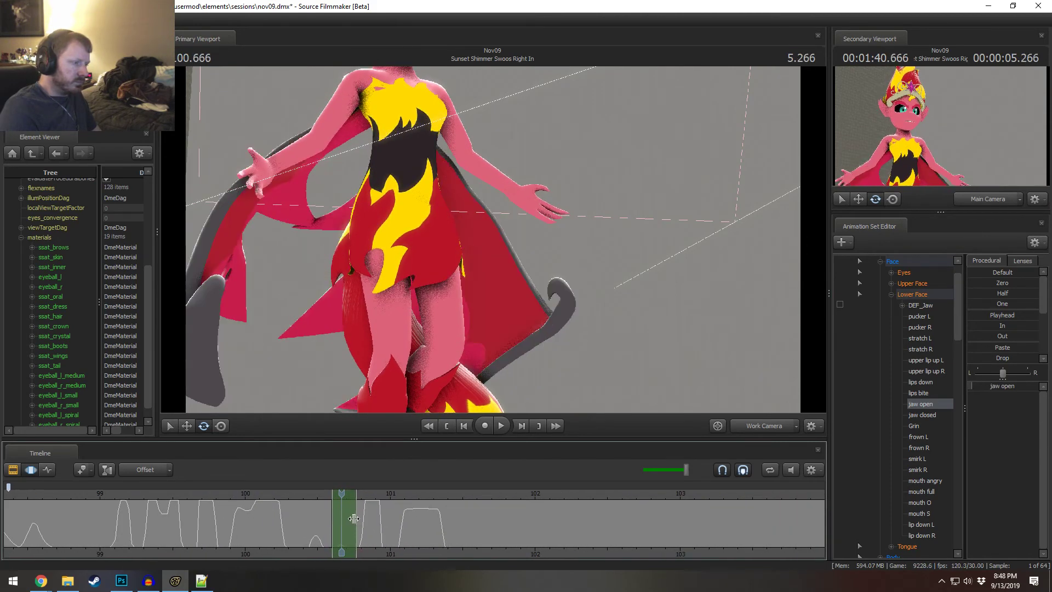
key("space")
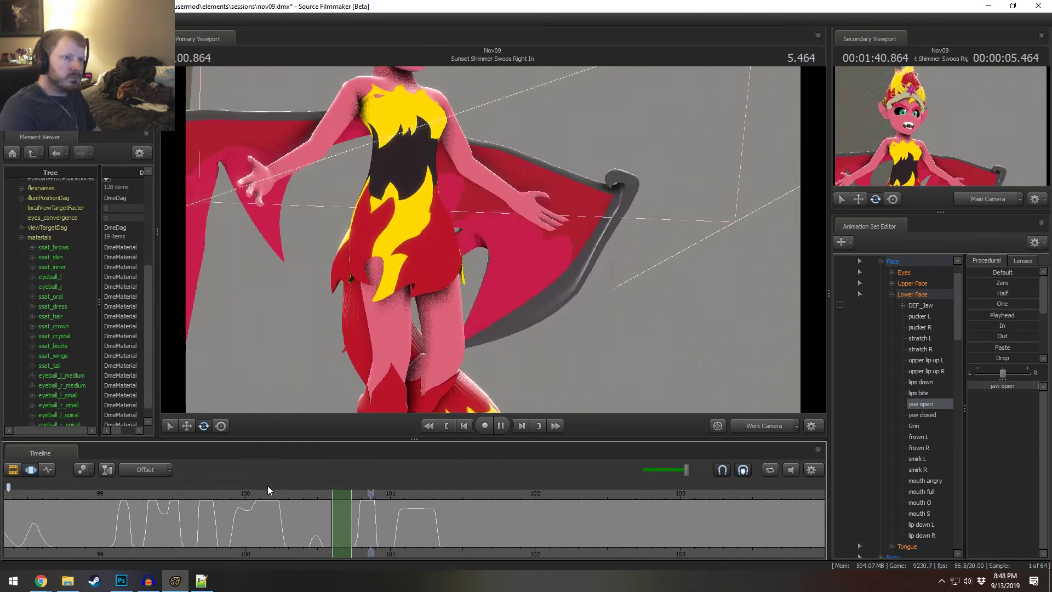
key("space")
key("shift")
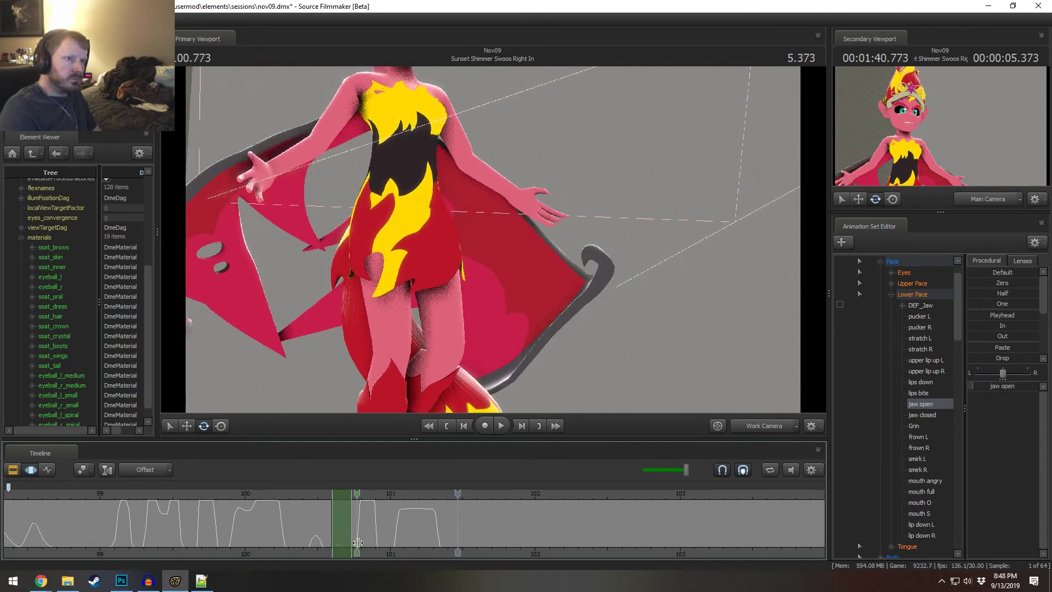
key("shift")
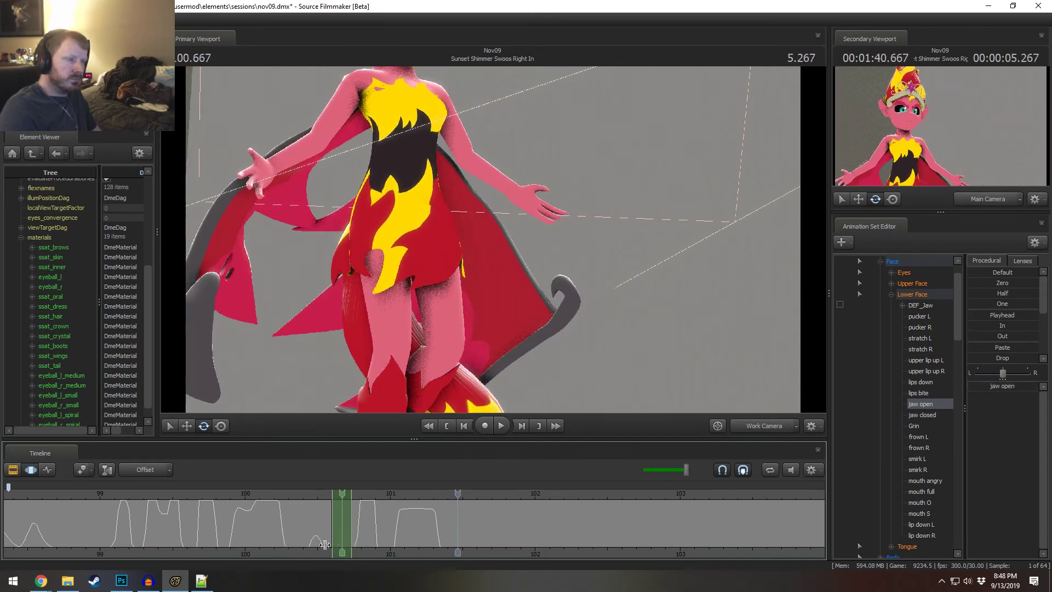
key("shift")
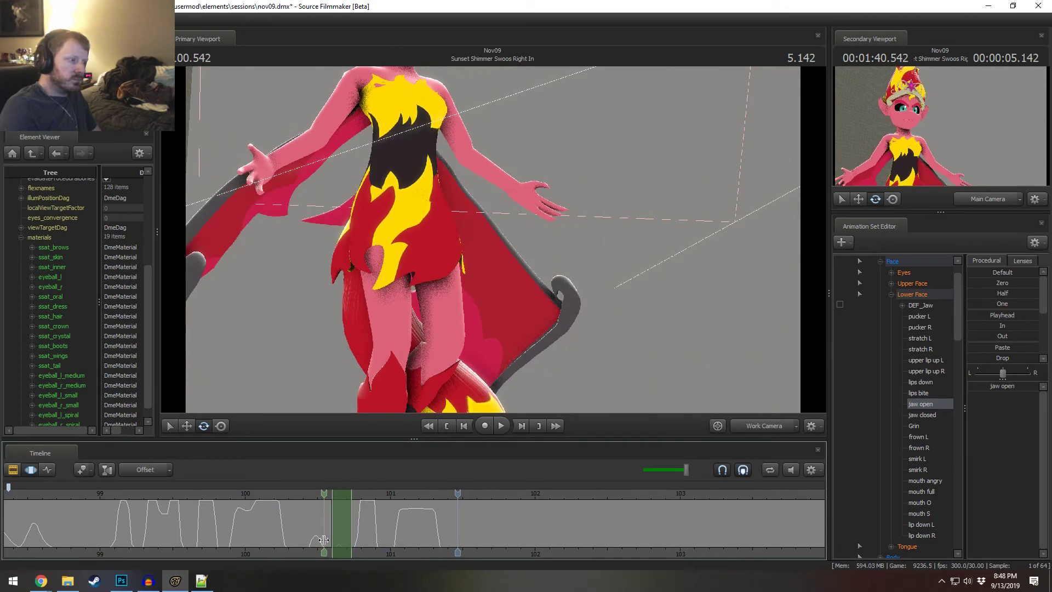
- Raise the jaw open value over a short time range centred at about 100.5 s and play back the change
left_click_drag(308, 539, 327, 542, "shift")
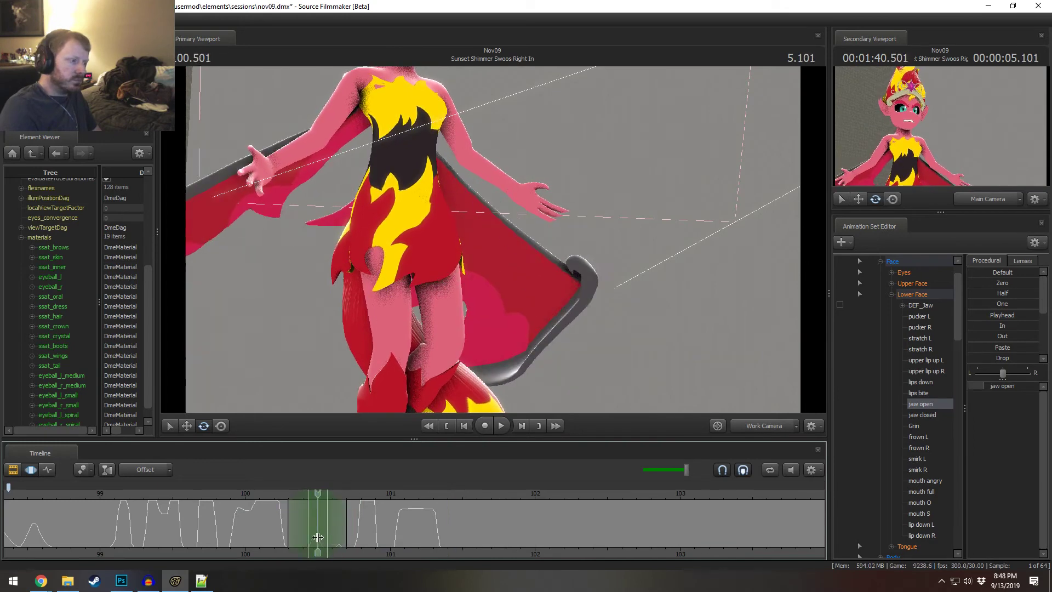
key("shift")
left_click(327, 538, "shift")
left_click_drag(325, 537, 320, 537)
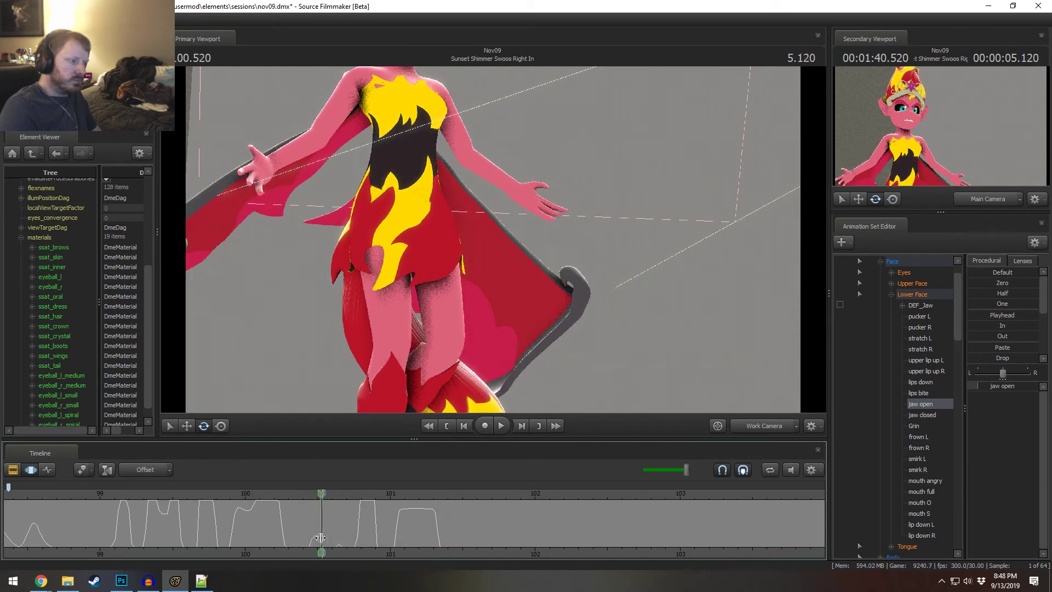
left_click_drag(996, 390, 1000, 390)
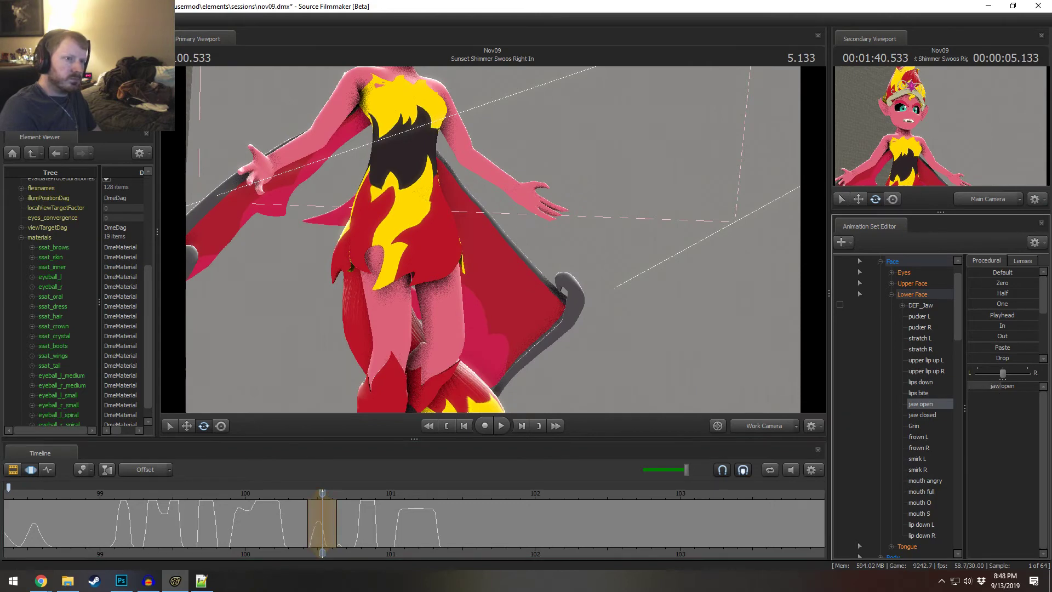
key("space")
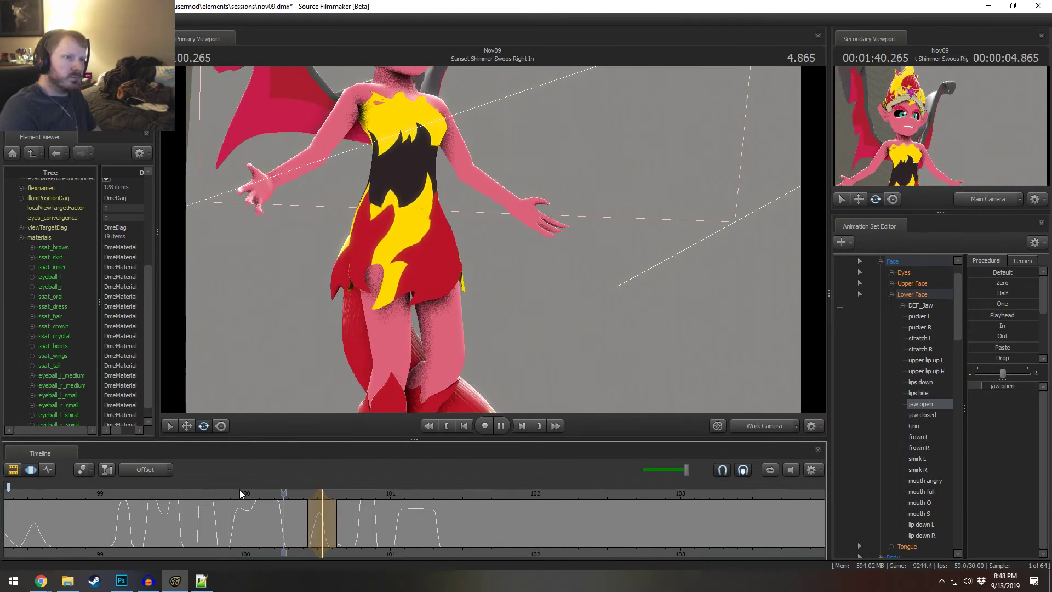
key("space")
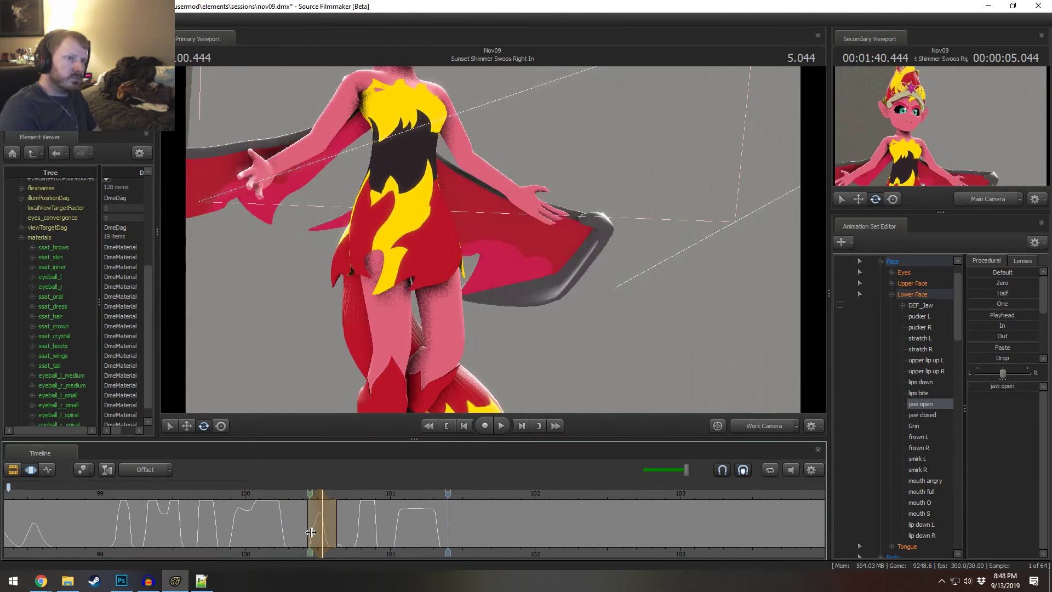
- Try to add another small jaw opening centred at about 100.4 s
left_click_drag(316, 494, 305, 503)
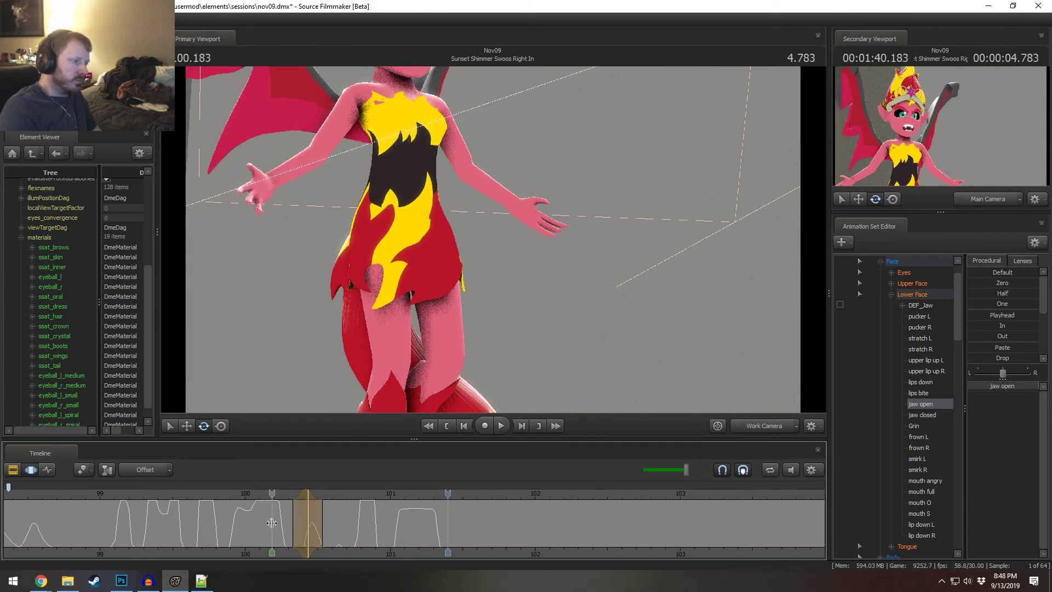
left_click(304, 526)
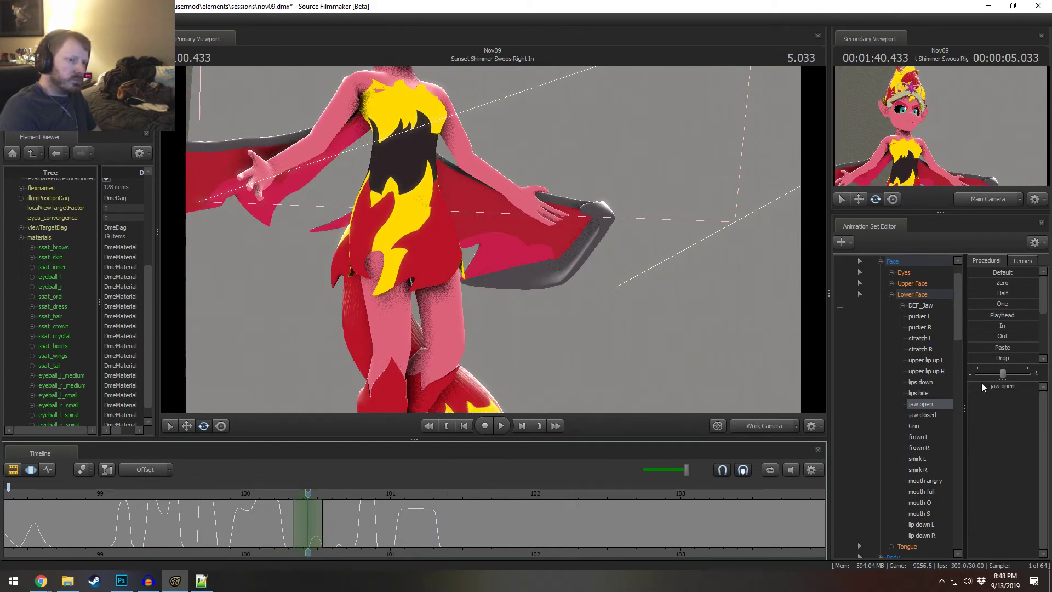
left_click_drag(982, 385, 996, 386)
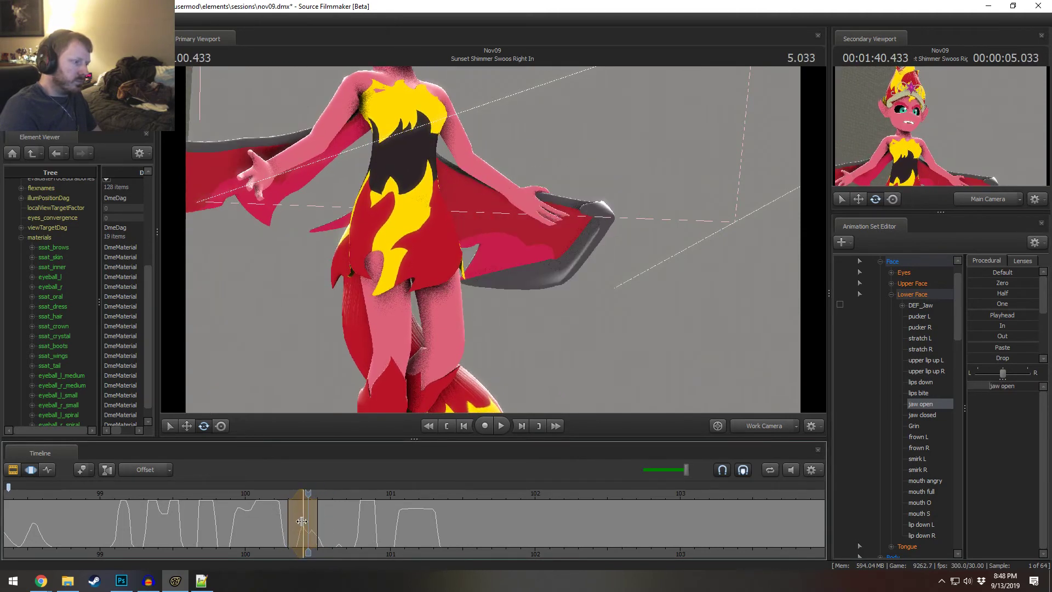
left_click(303, 537, "shift")
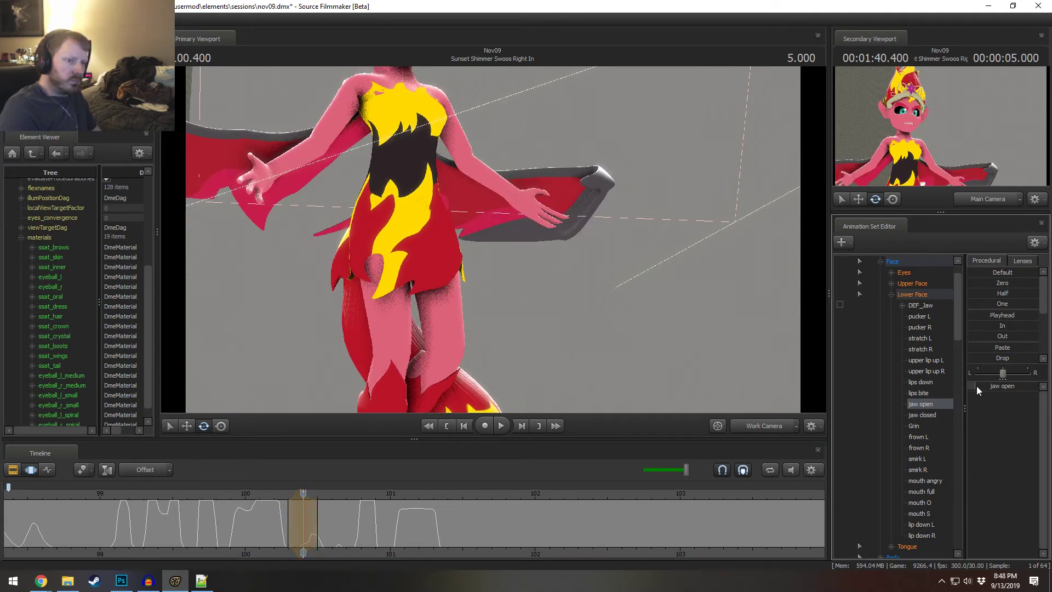
left_click_drag(976, 385, 989, 386)
- Clear the jaw open animation from 99.0 s onward
left_click_drag(376, 527, 100, 527)
left_click_drag(974, 386, 980, 386)
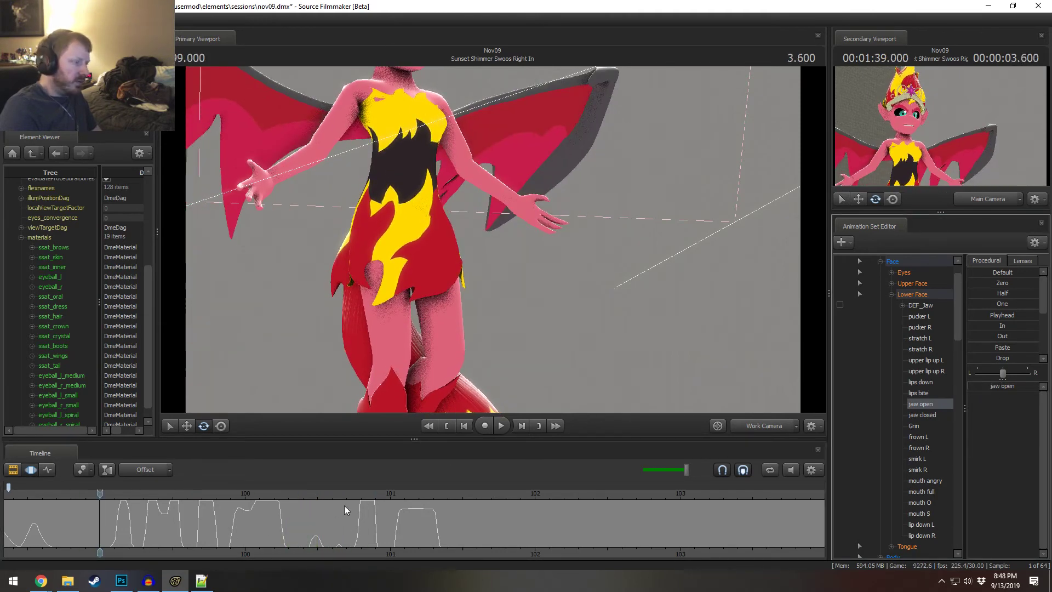
left_click_drag(288, 528, 926, 384)
left_click(981, 327)
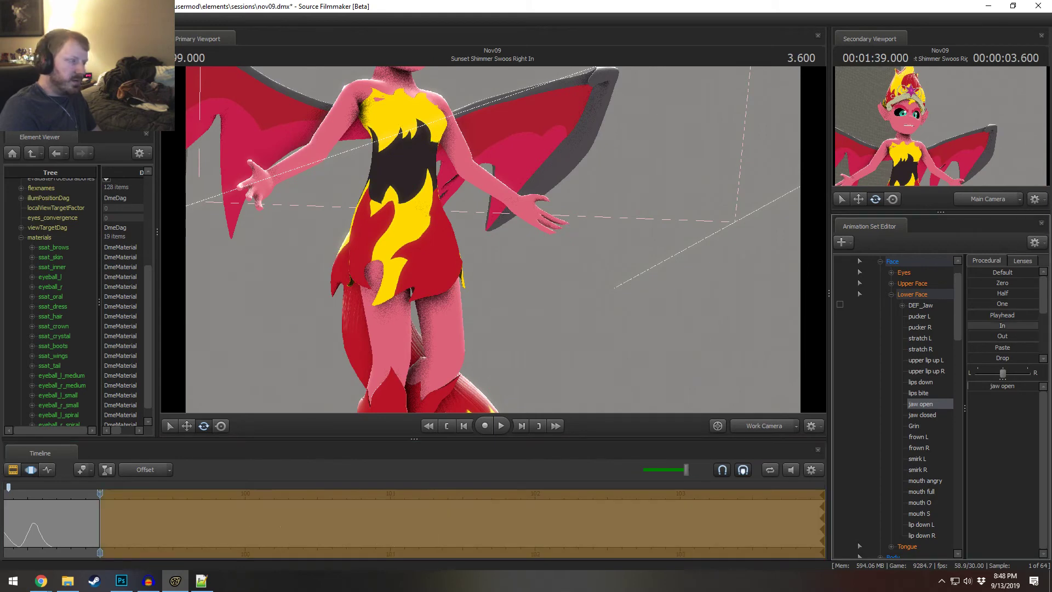
- Widen the jaw open slider area and extend the start of the time selection back to about 98.67 s
left_click_drag(158, 547, 147, 539)
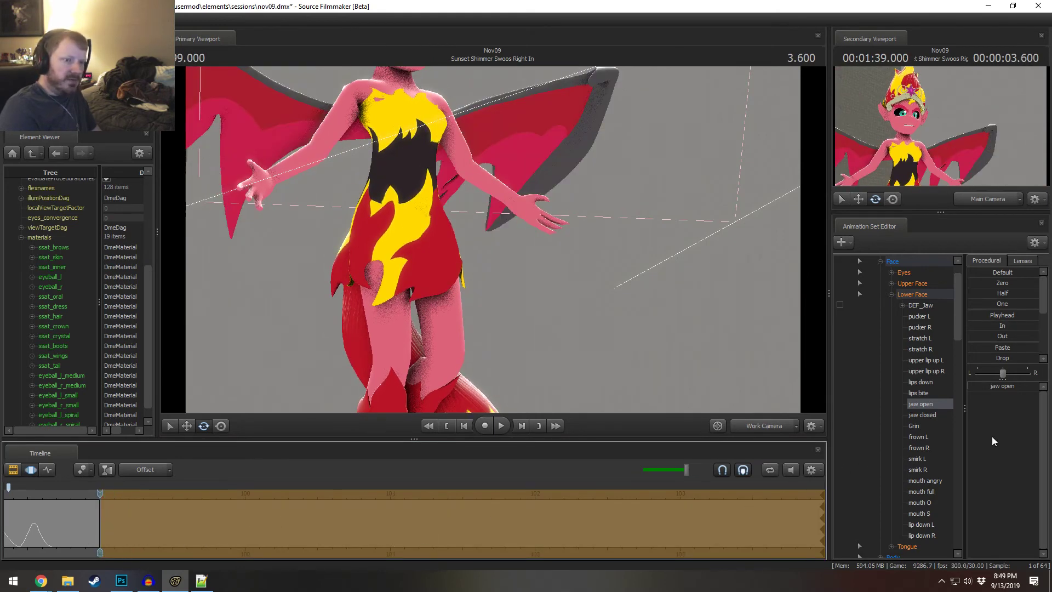
left_click_drag(964, 429, 854, 440)
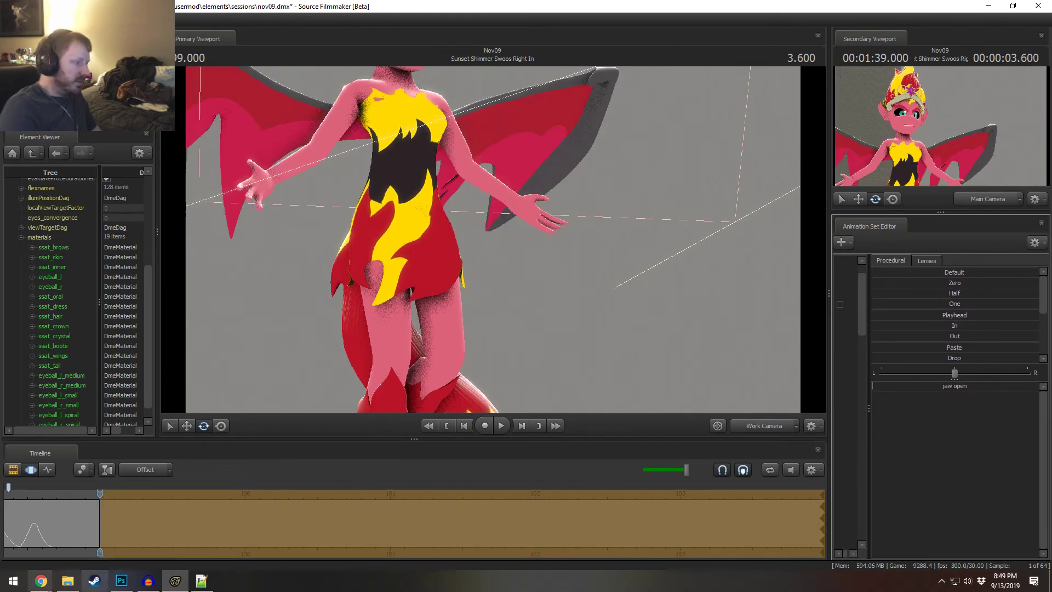
key("space")
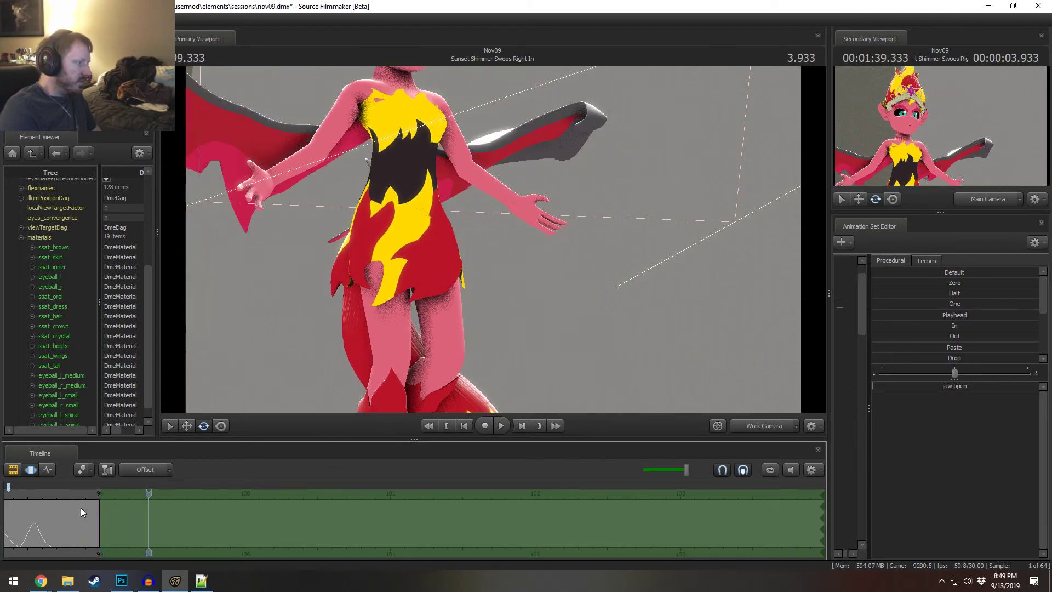
left_click_drag(99, 515, 52, 505)
left_click(37, 497)
- Record a new live jaw open take with the widened slider, starting from about 98.7 s
key("space")
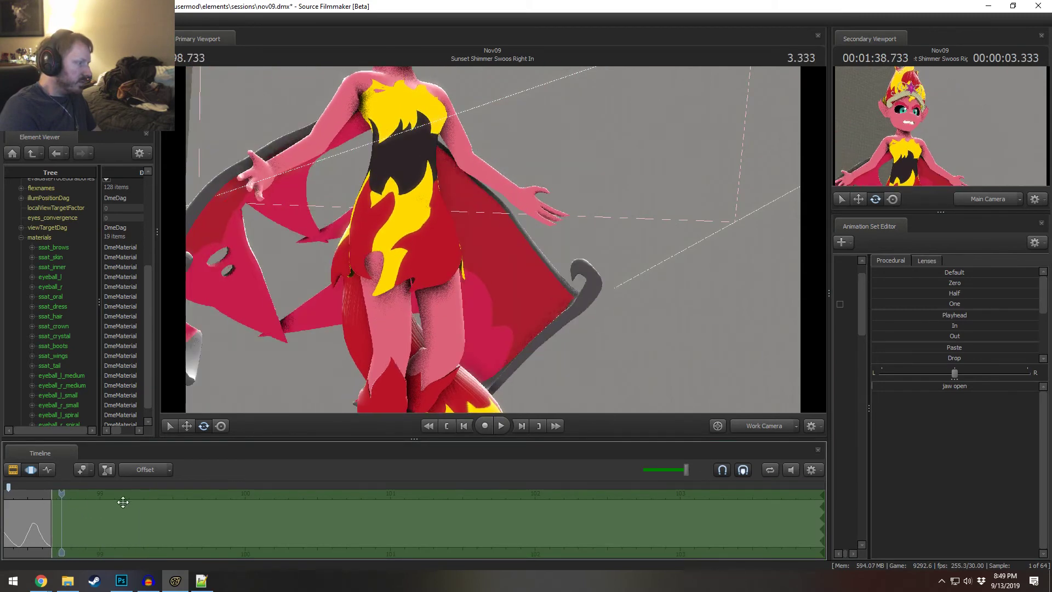
key("space")
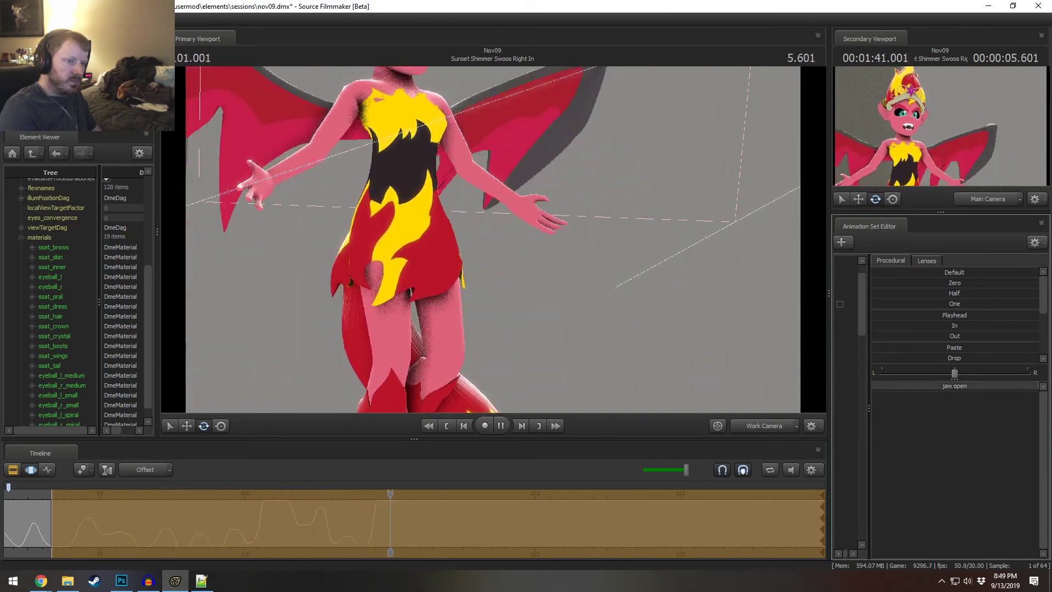
key("space")
- Rerecord the jaw open performance from about 98.8 s and replay the take to judge the lip sync
left_click(71, 494)
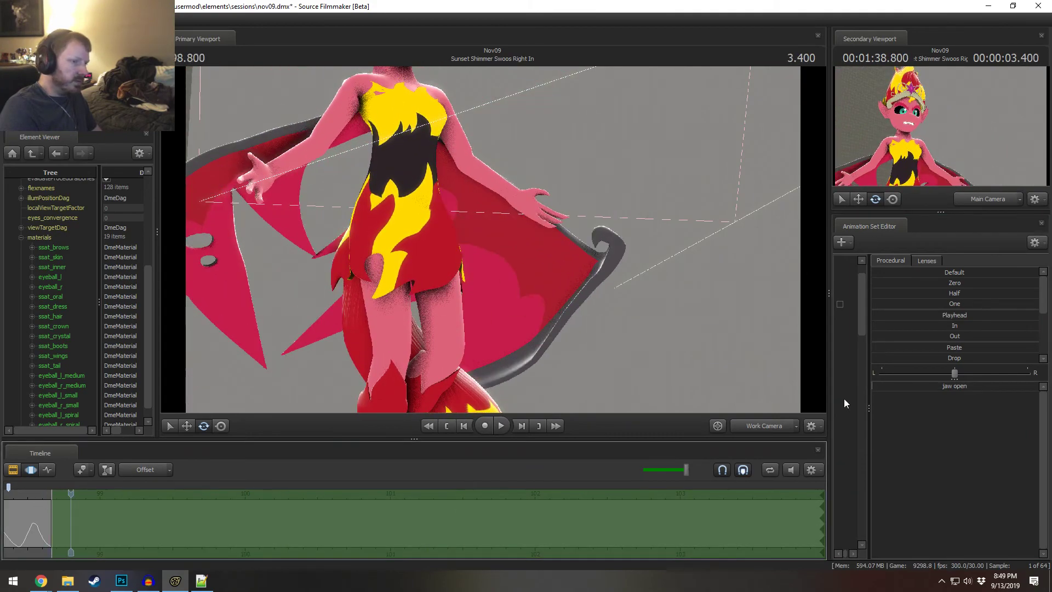
key("space")
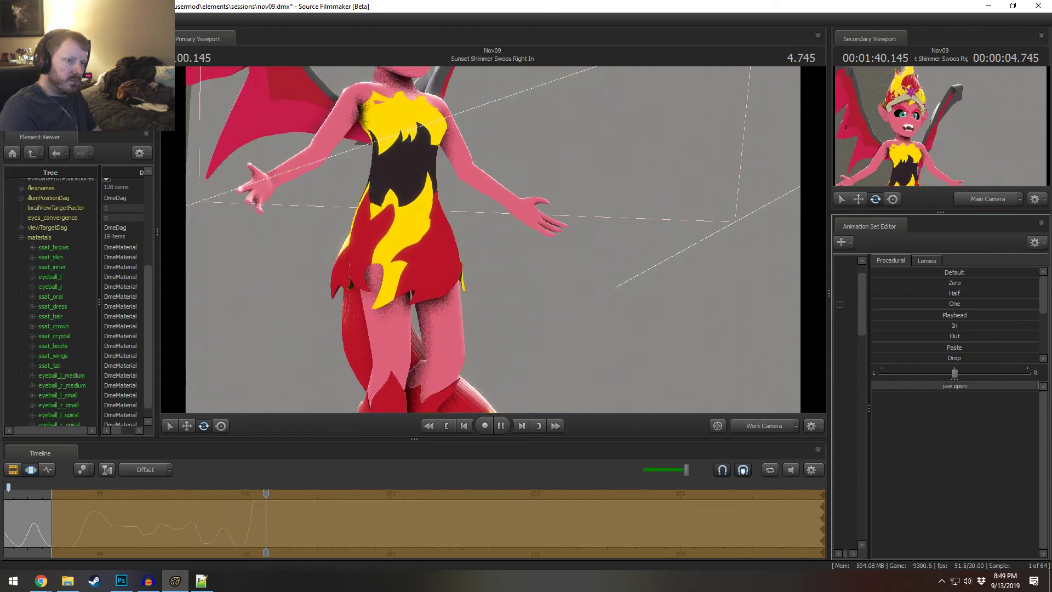
key("space")
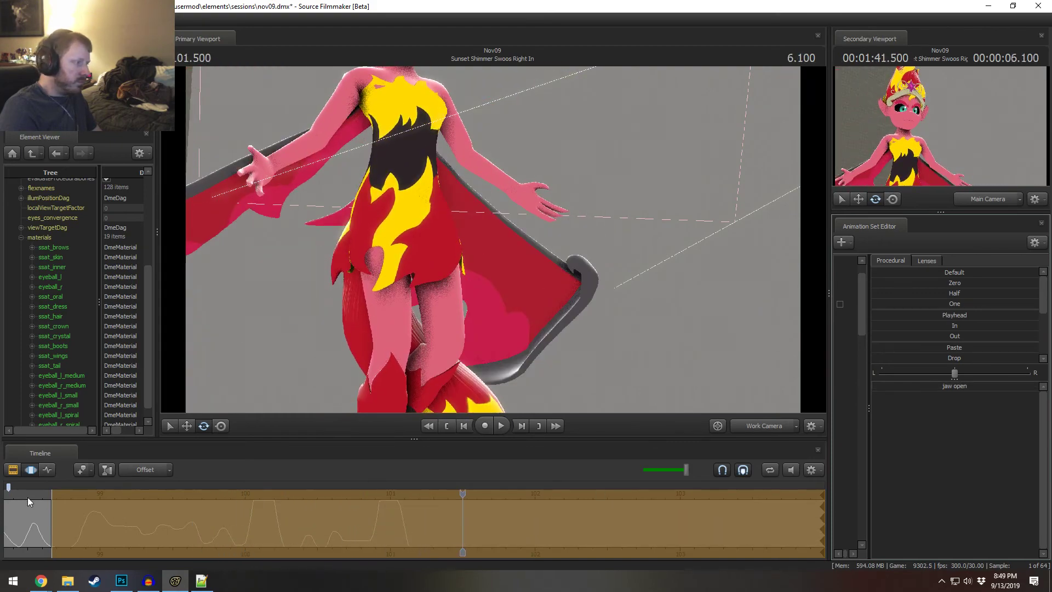
key("space")
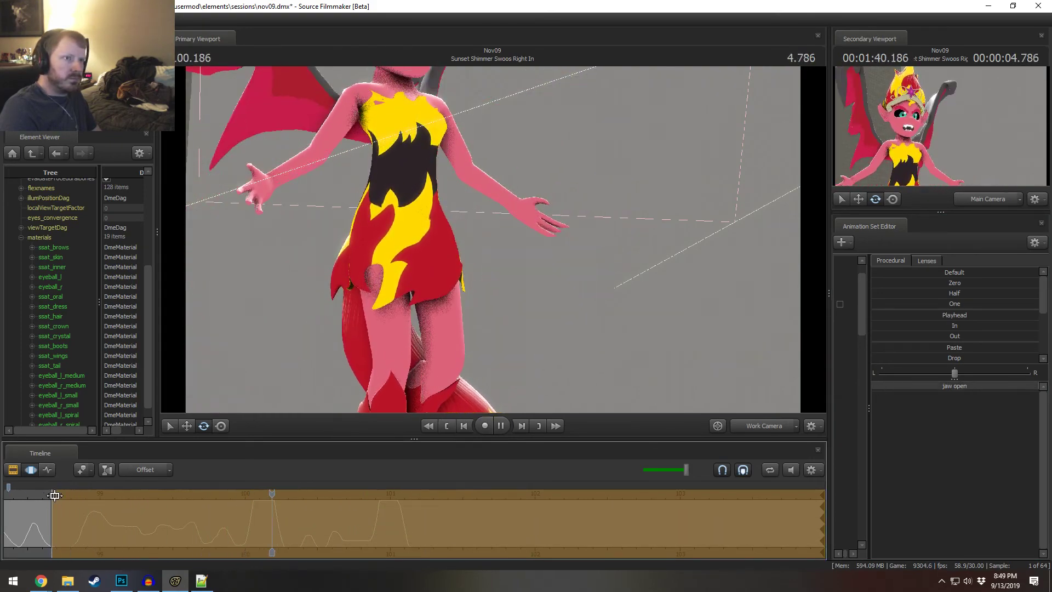
- Discard the previous take, record the jaw open movement live again up to about 101.3 s, and replay it
left_click(54, 500)
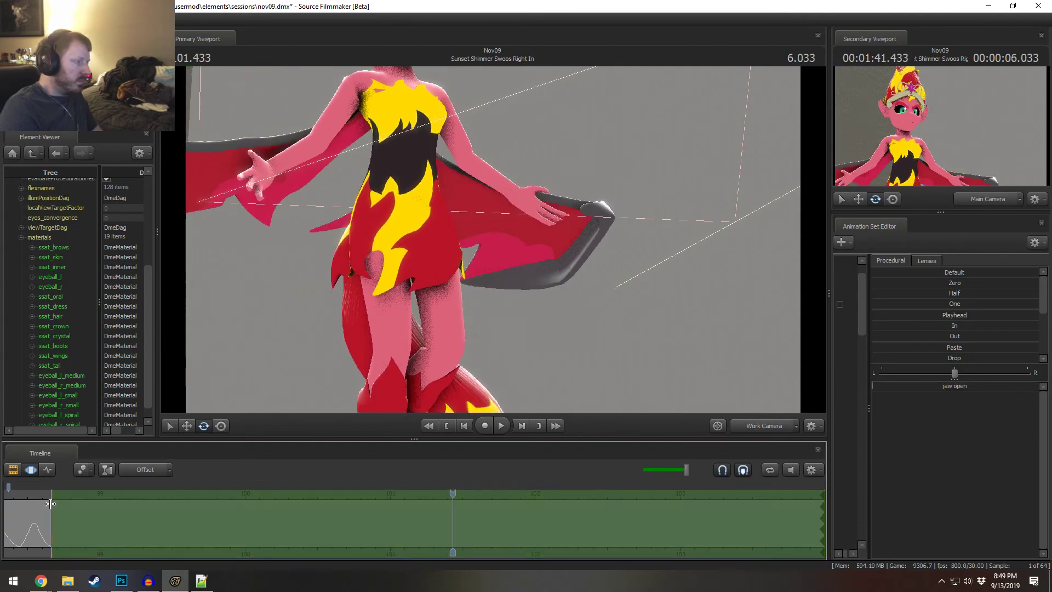
key("space")
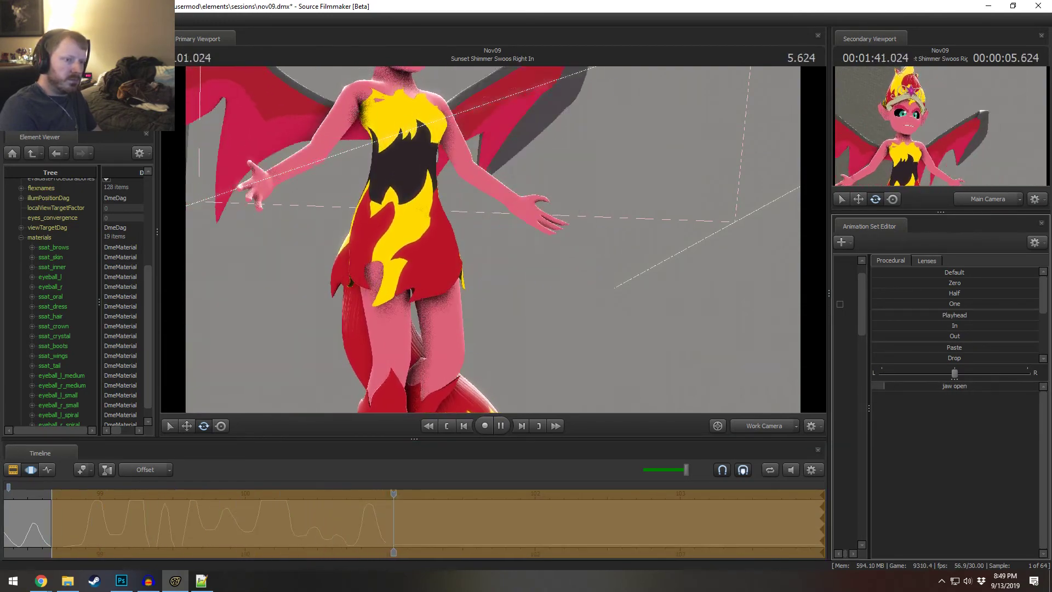
key("space")
left_click(60, 508)
key("space")
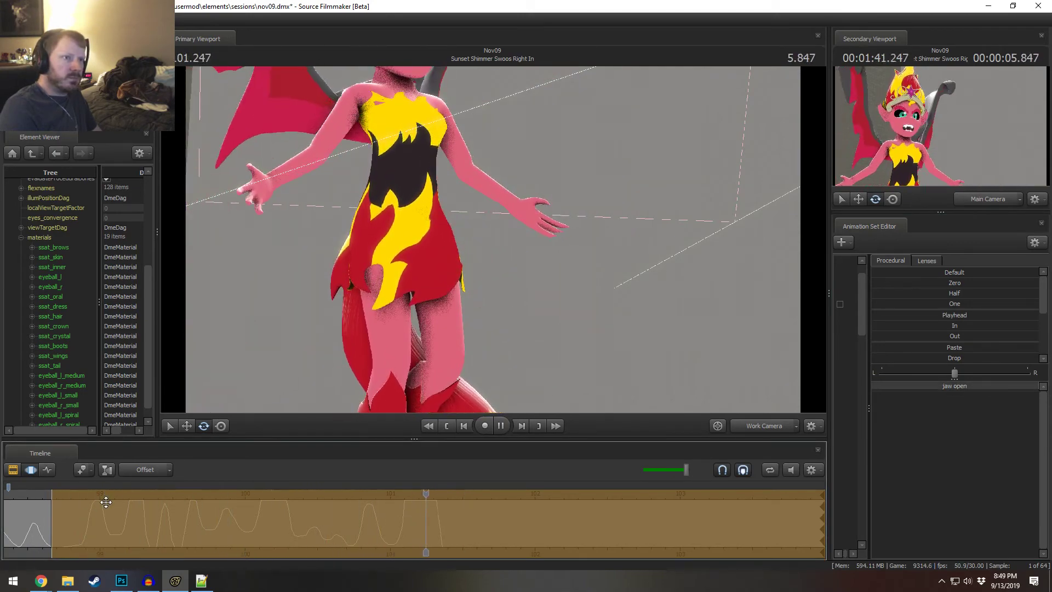
- Select the jaw open curve between about 100.4 and 100.7 s and replay the take from about 100.2 s
left_click_drag(299, 530, 351, 537, "shift")
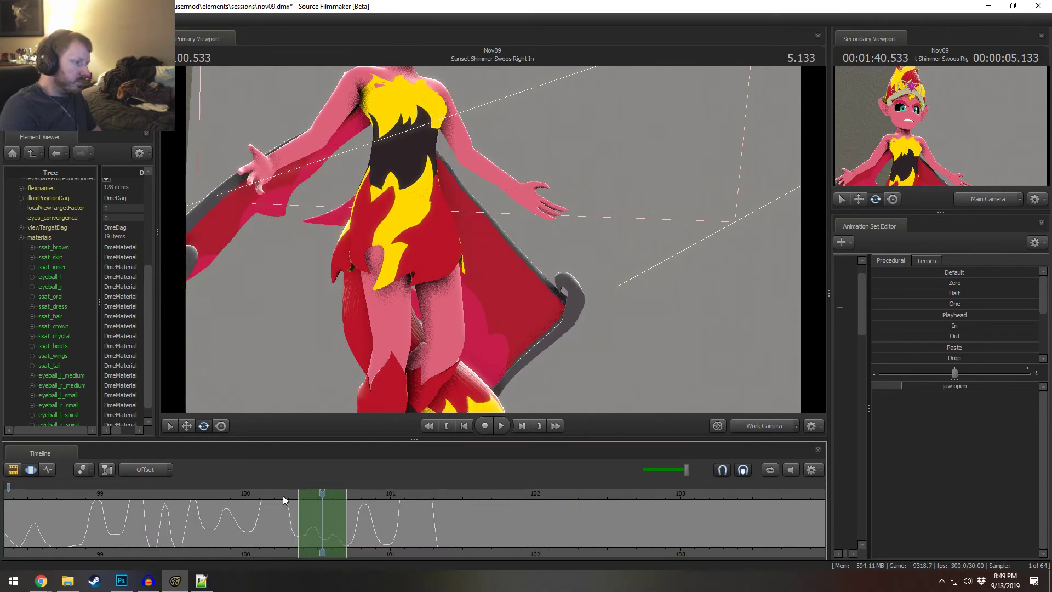
left_click(279, 495)
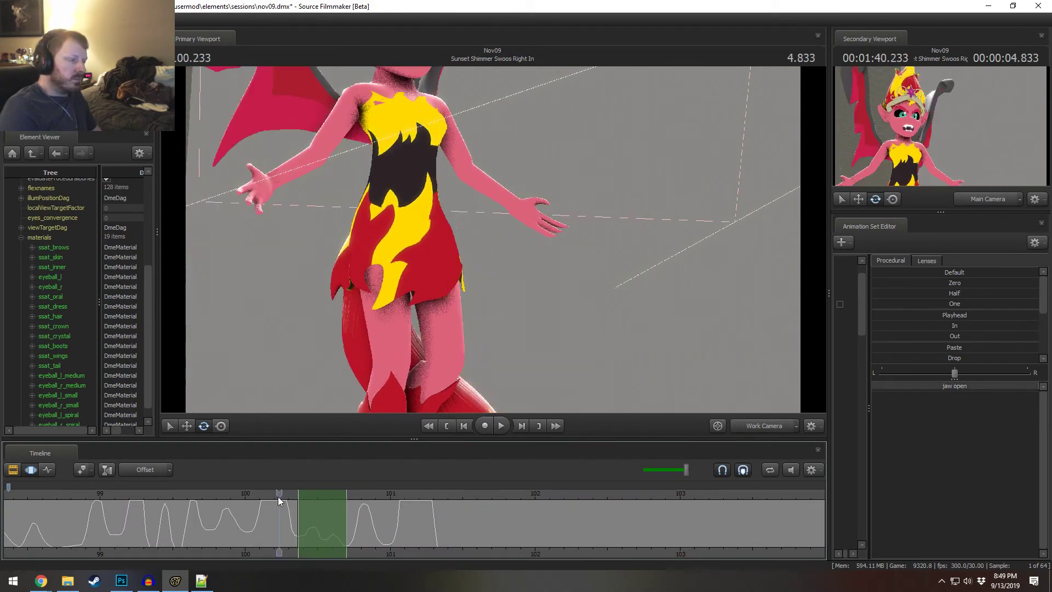
key("space")
key("space")
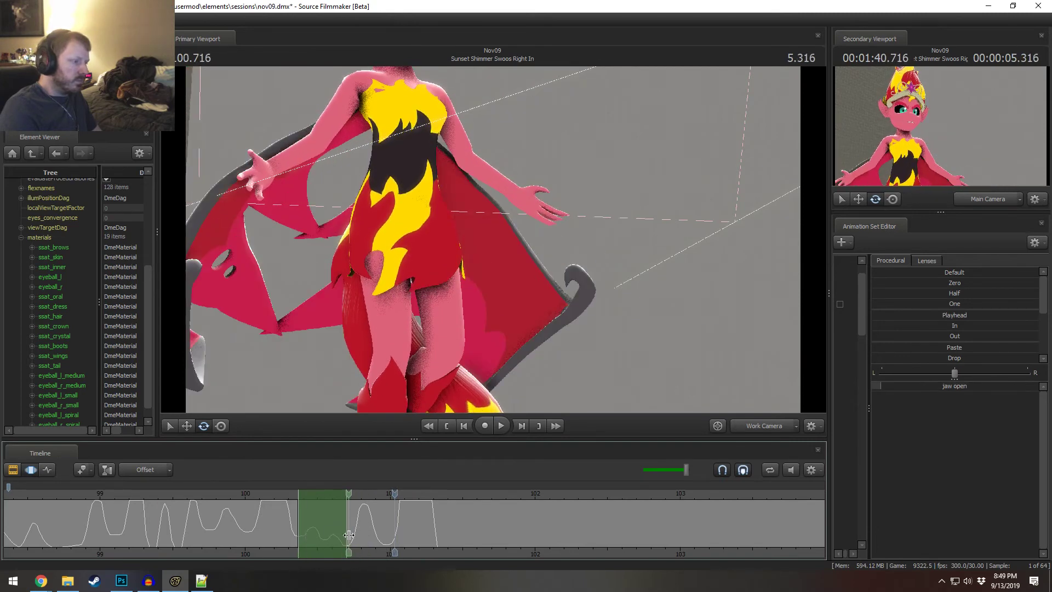
- Raise the dip in the jaw open curve between about 100.85 and 101 s and replay that part of the dialogue
left_click_drag(349, 536, 386, 537)
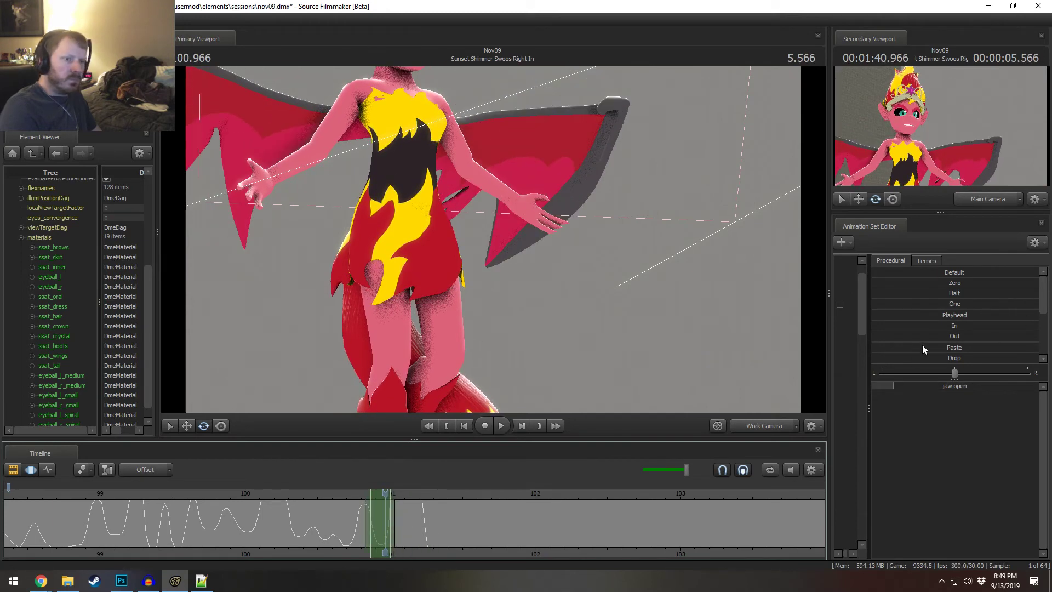
scroll(946, 313, "down", 2)
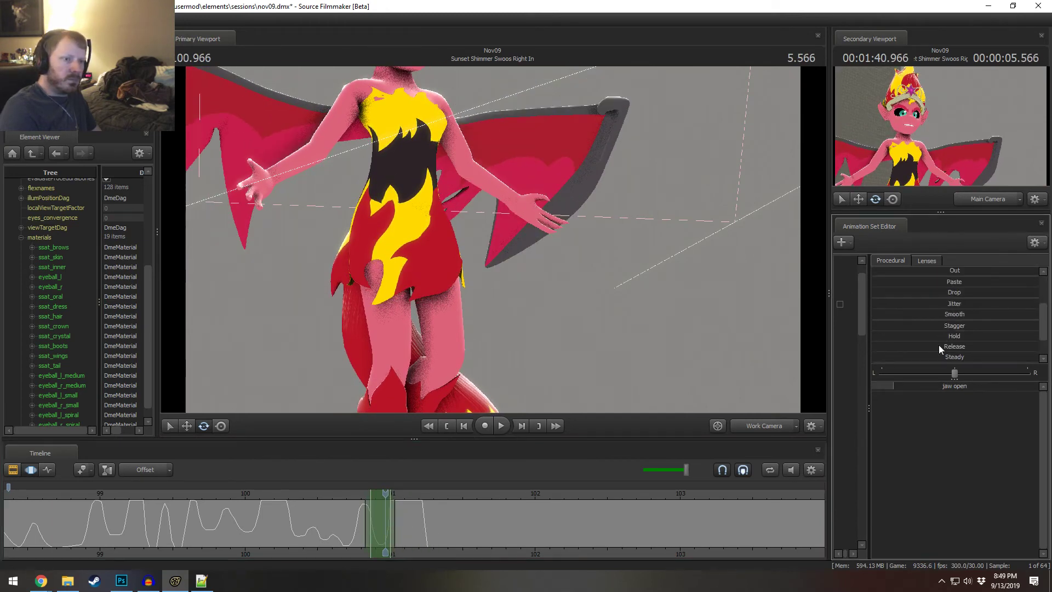
scroll(946, 299, "down", 2)
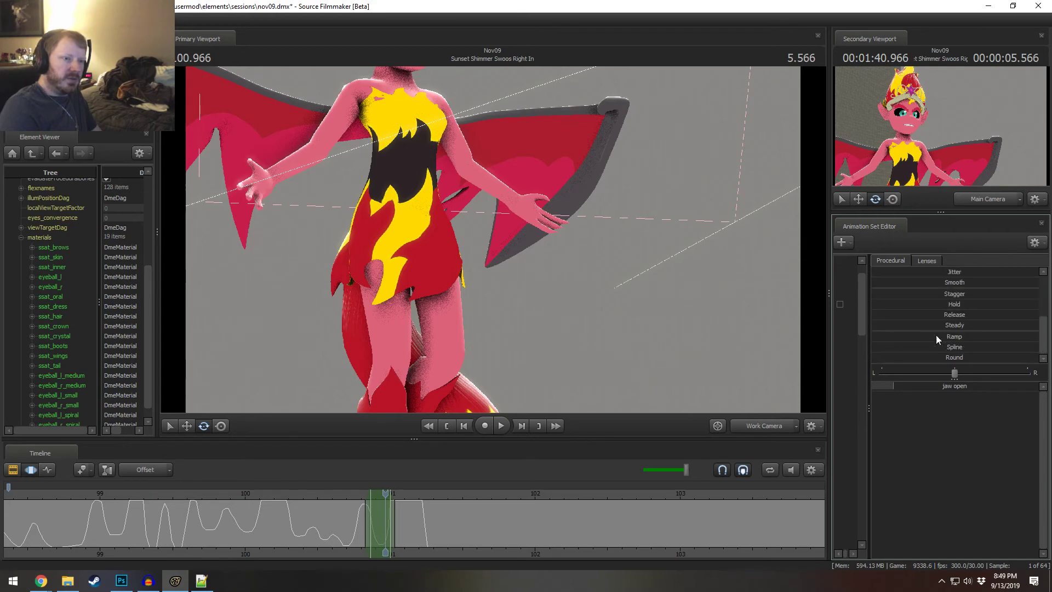
left_click(503, 425)
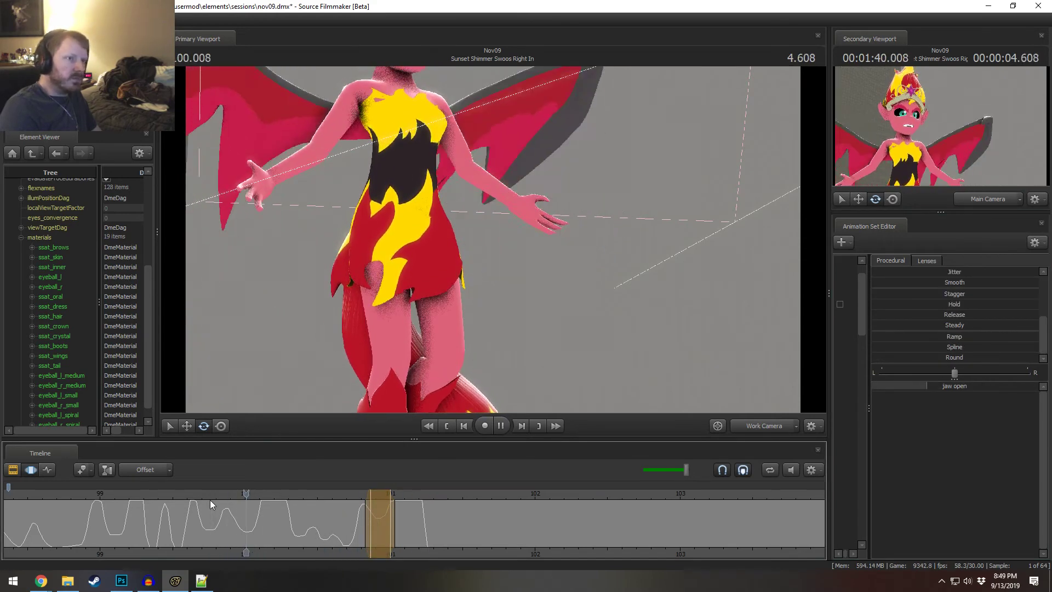
left_click(266, 526)
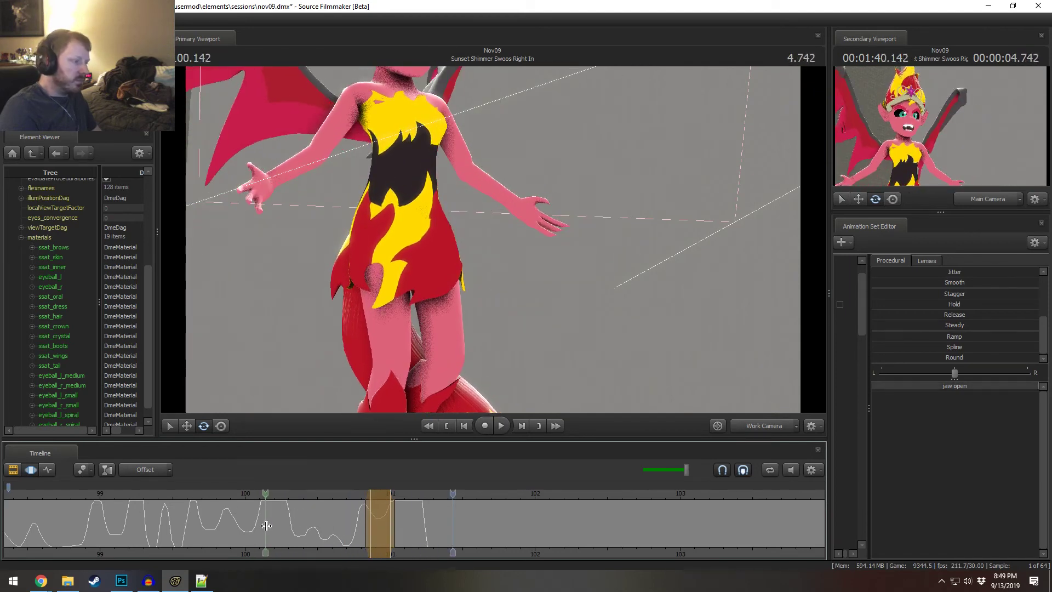
- Open the jaw wider at about 100.43 s and again at about 100.63 s, and replay the two syllables
left_click_drag(286, 535, 302, 538)
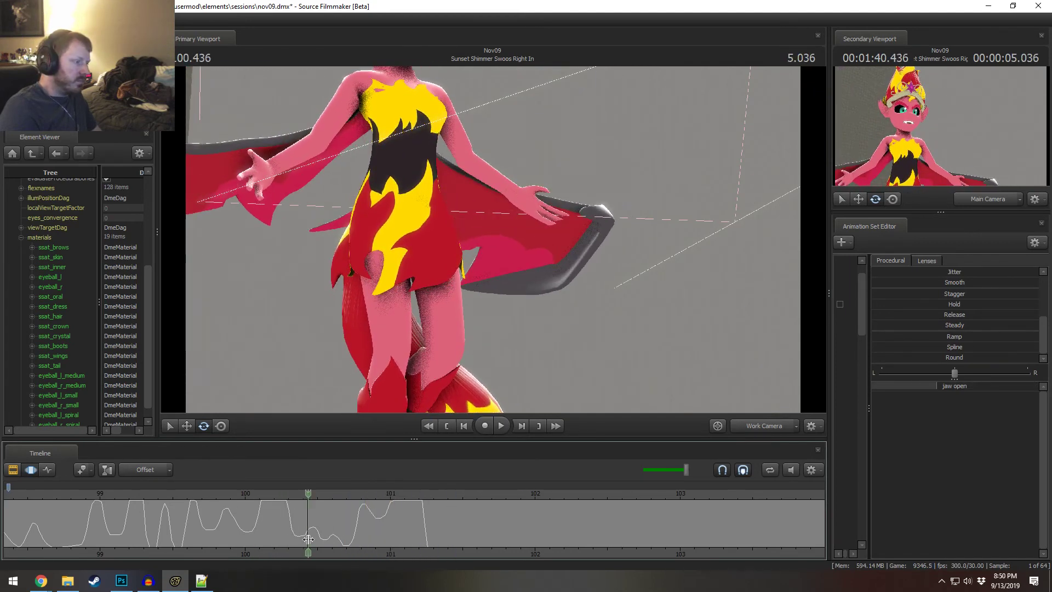
left_click_drag(935, 386, 972, 386)
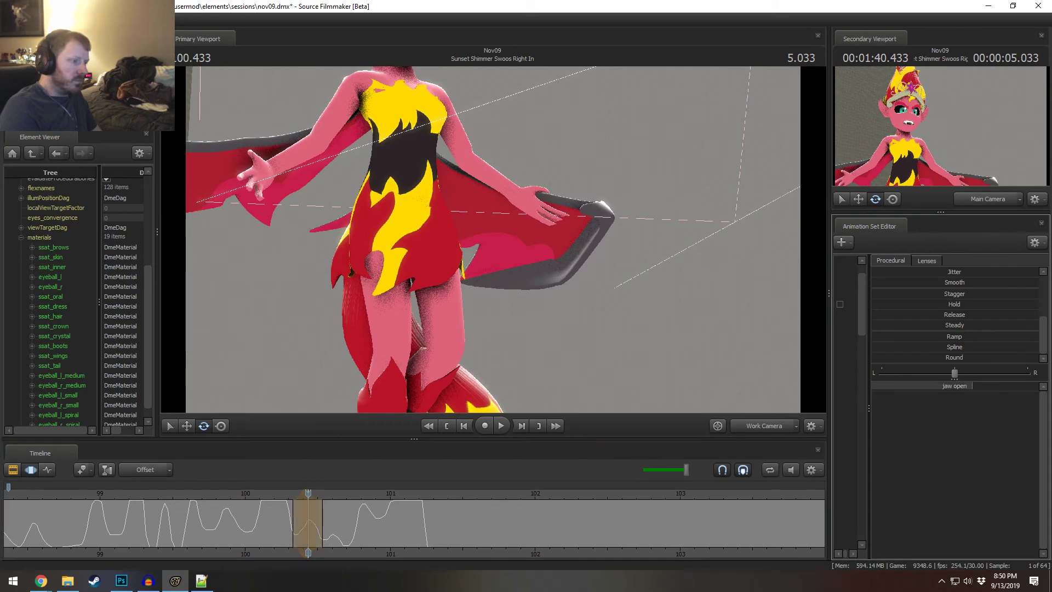
left_click_drag(294, 530, 335, 530)
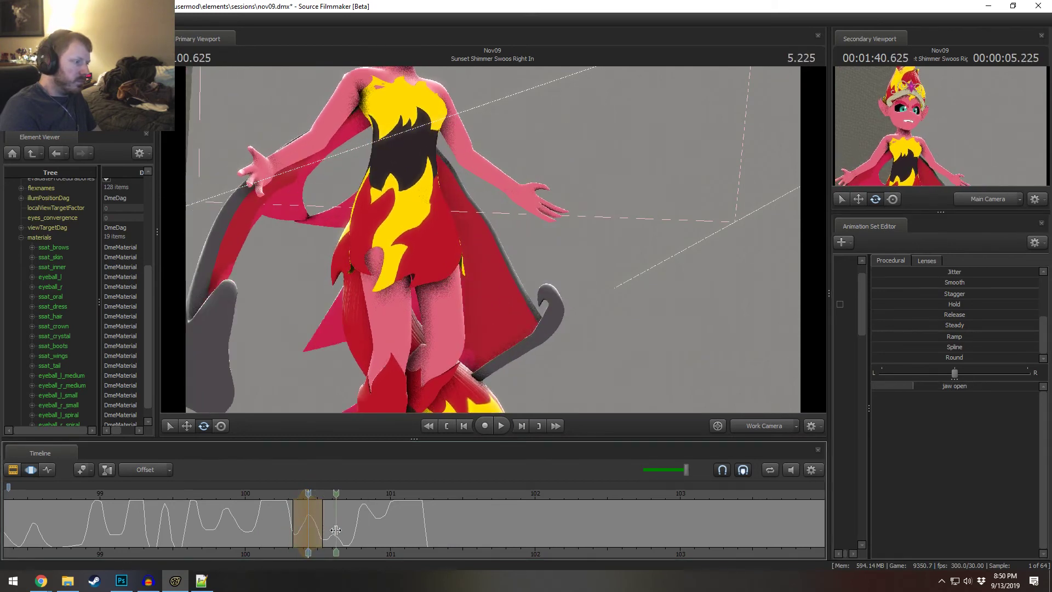
left_click_drag(909, 385, 970, 386)
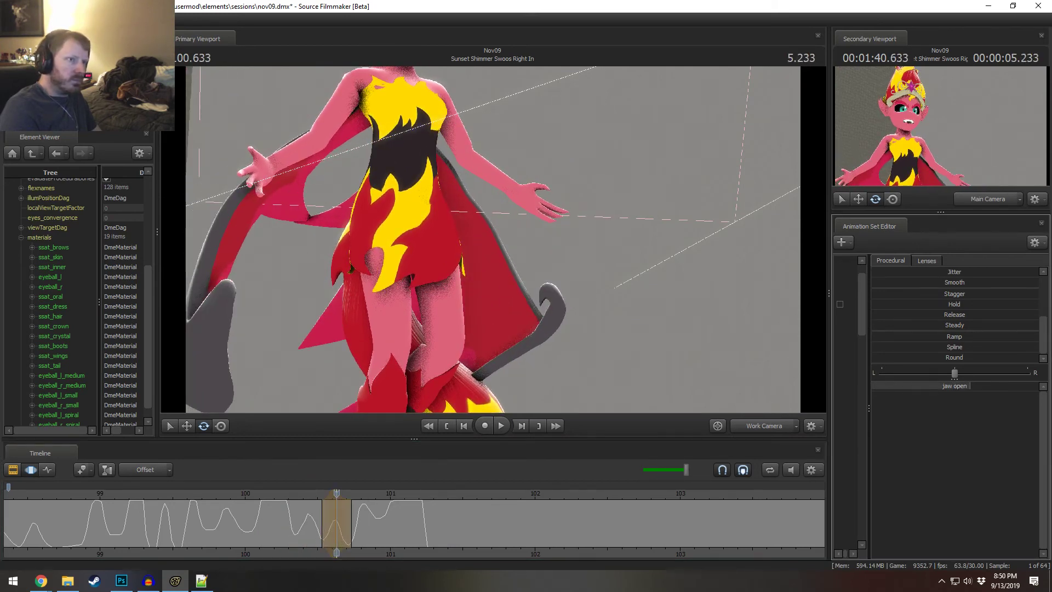
key("space")
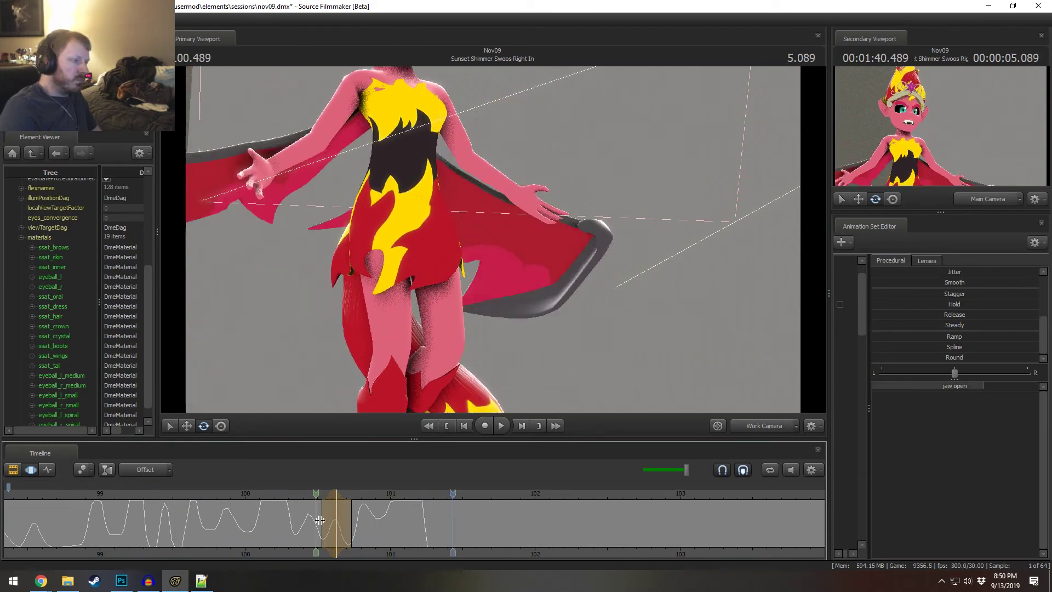
- Replay the adjusted jaw open animation from about 100.2 s to check the lip sync, and save the session
left_click(344, 531)
left_click_drag(344, 531, 304, 492)
key("space")
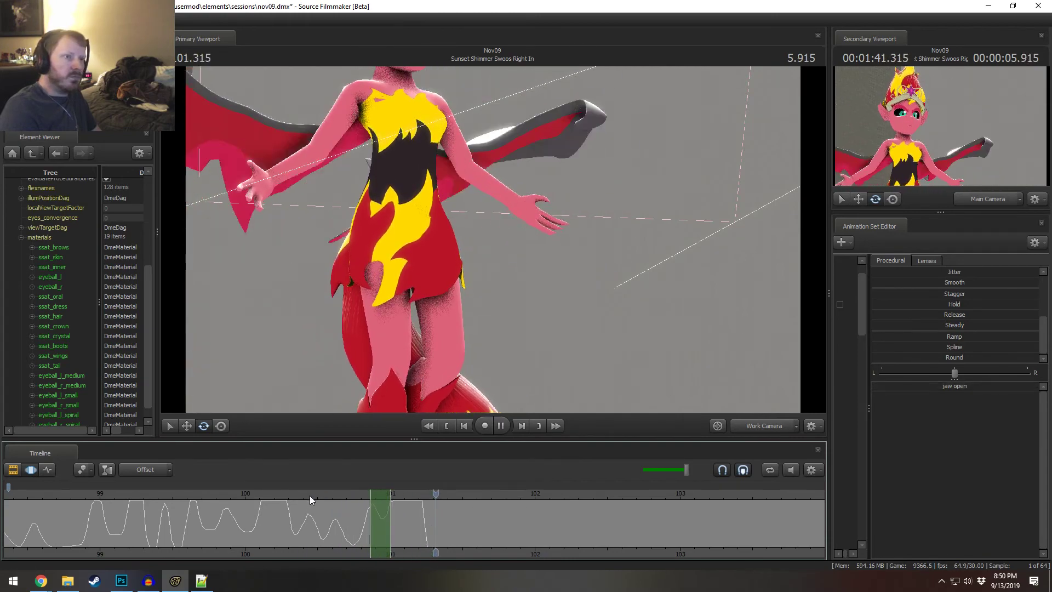
left_click(268, 492)
key("space")
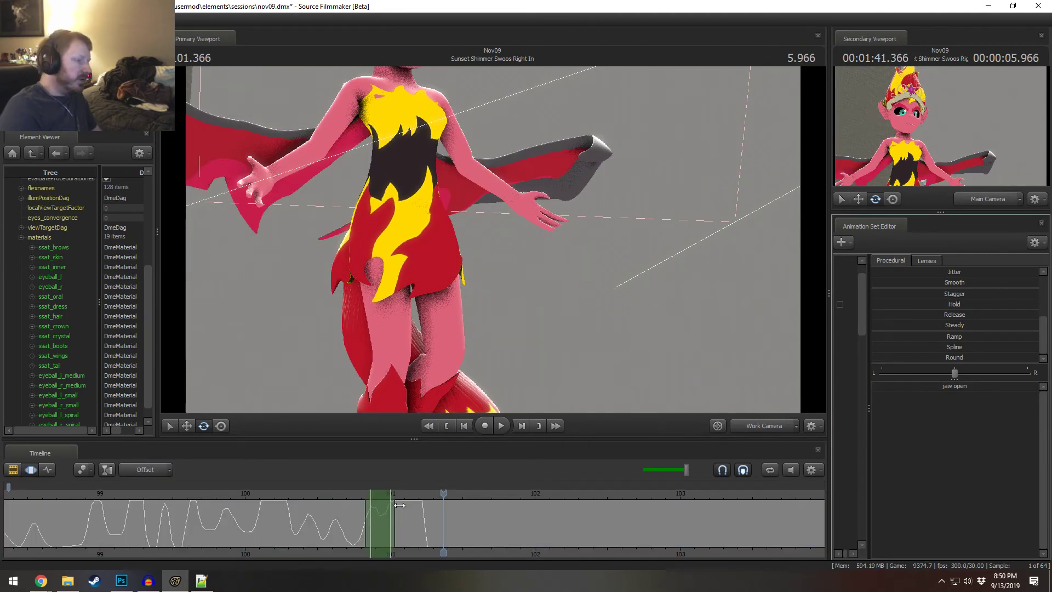
key("ctrl+s")
- Enable lighting in the primary viewport and switch the timeline to the clip editor with the film's whole row of shots in view
right_click(660, 265)
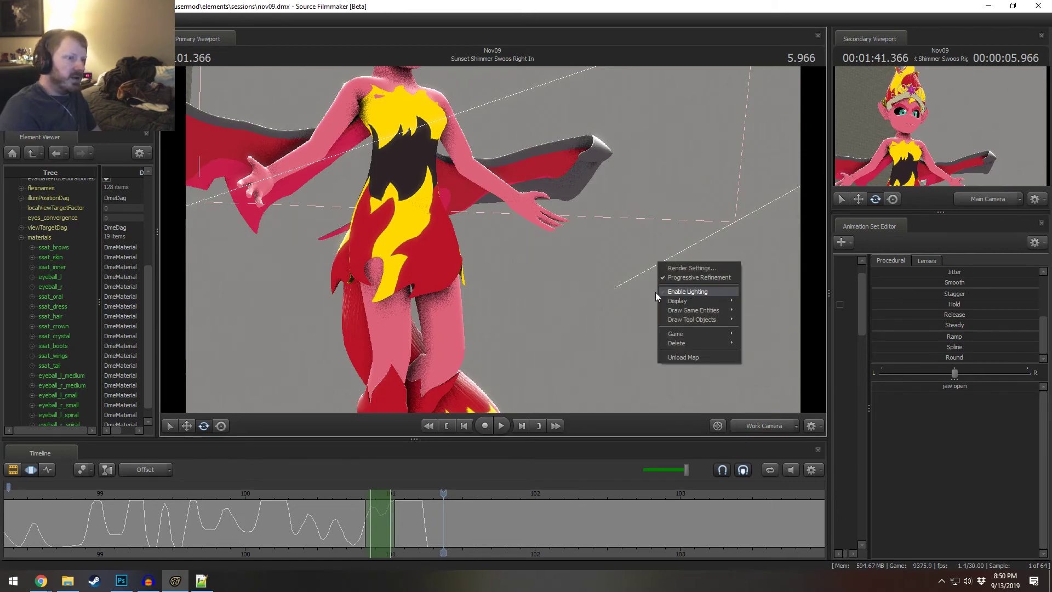
left_click(701, 293)
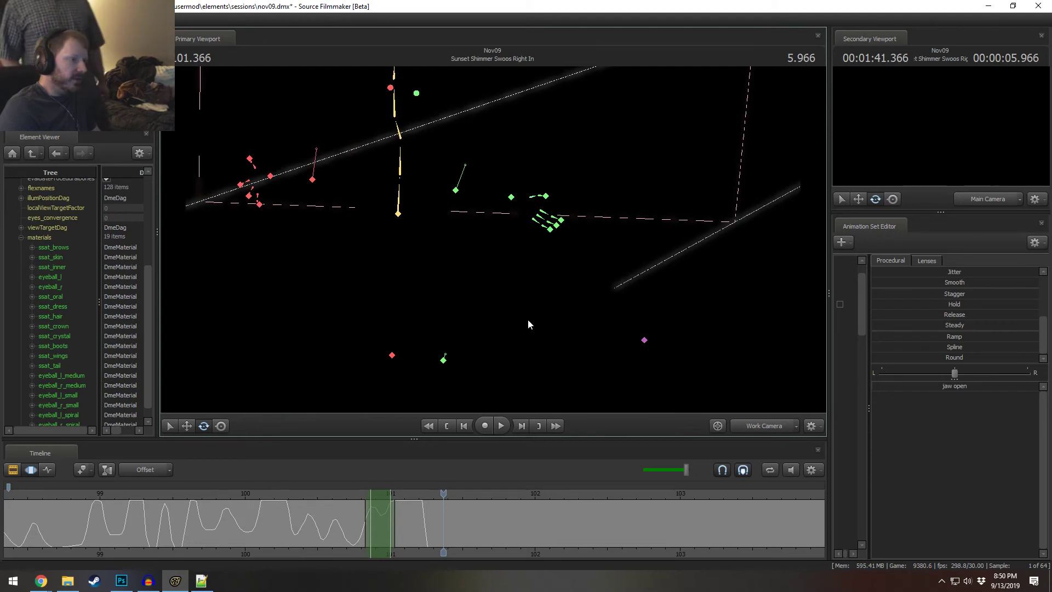
scroll(554, 512, "down", 10)
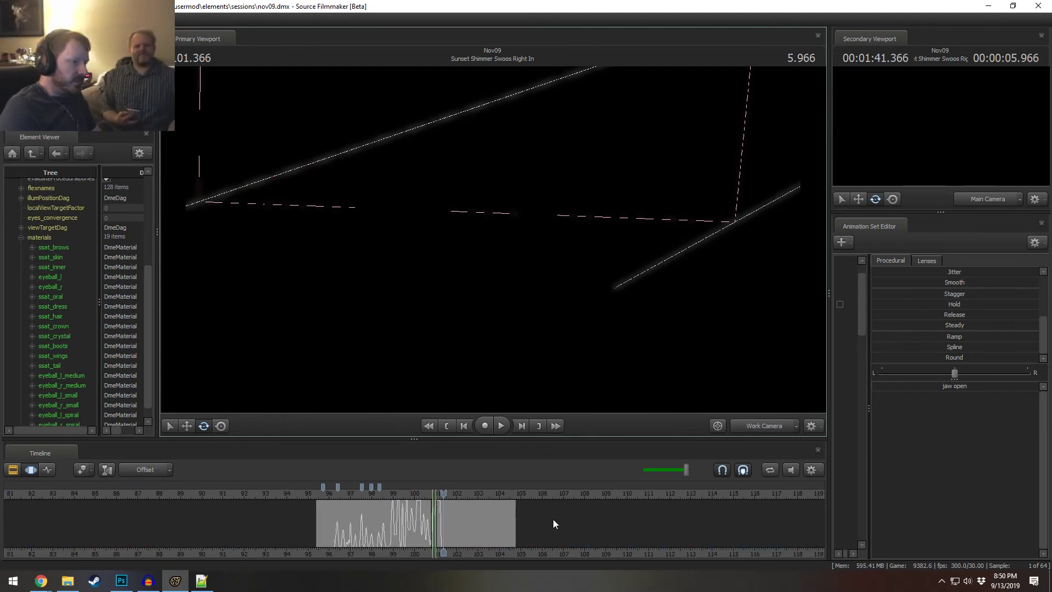
key("F2")
scroll(552, 522, "down", 2)
left_click_drag(539, 544, 773, 527)
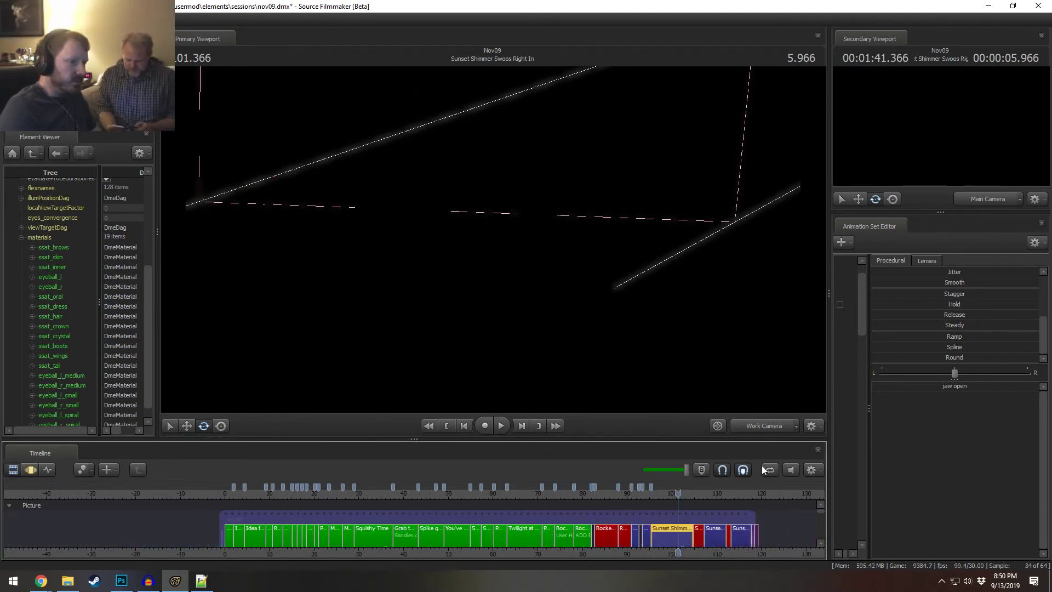
left_click_drag(643, 439, 642, 467)
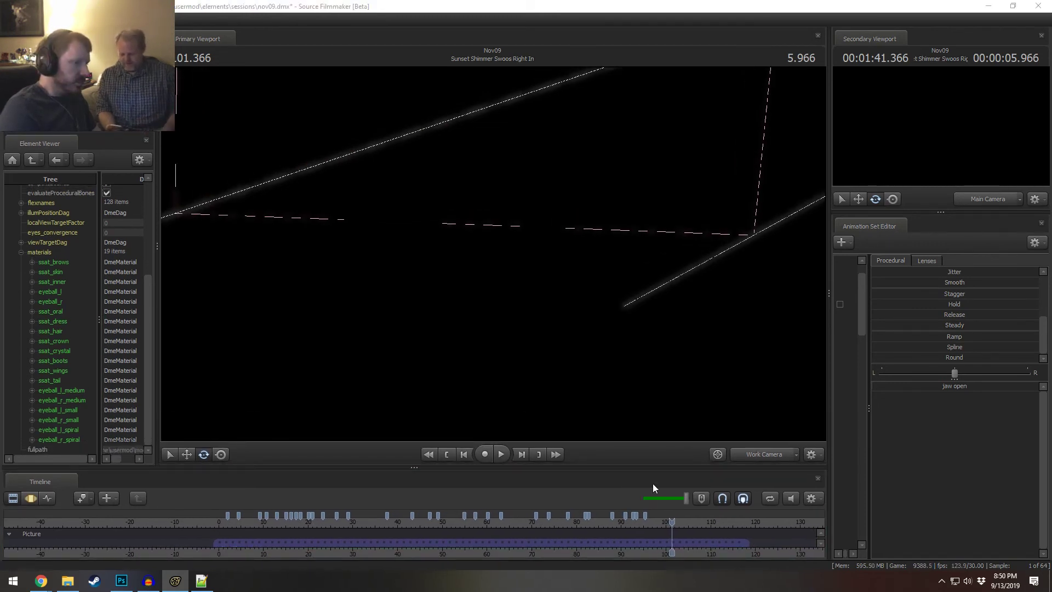
left_click_drag(637, 468, 636, 436)
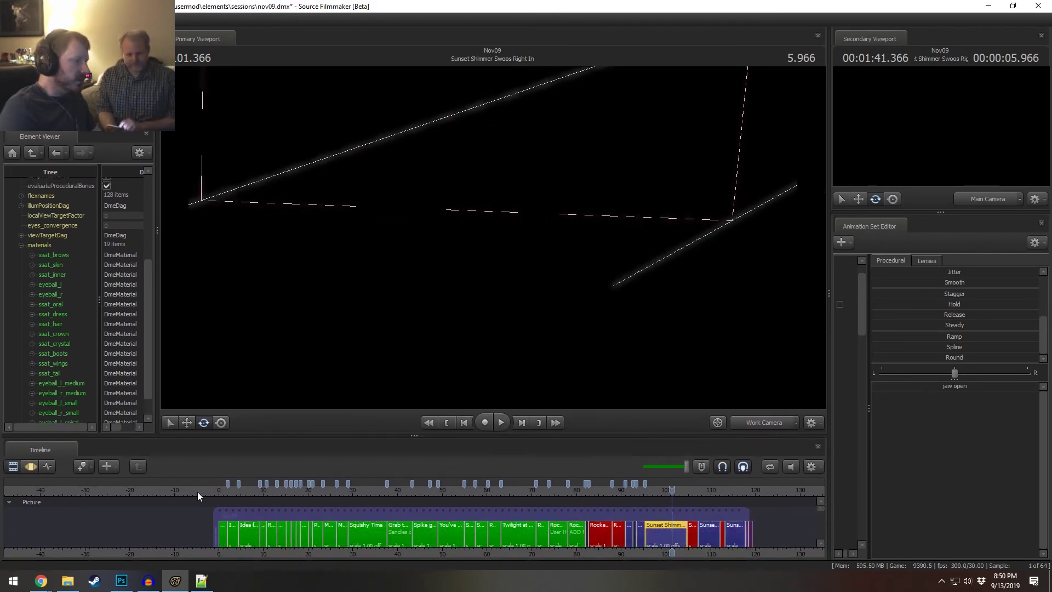
- Set the playhead to the start of the film and view the Introduction - Science Horse shot through the Main Camera
left_click(217, 490)
left_click_drag(328, 433, 327, 439)
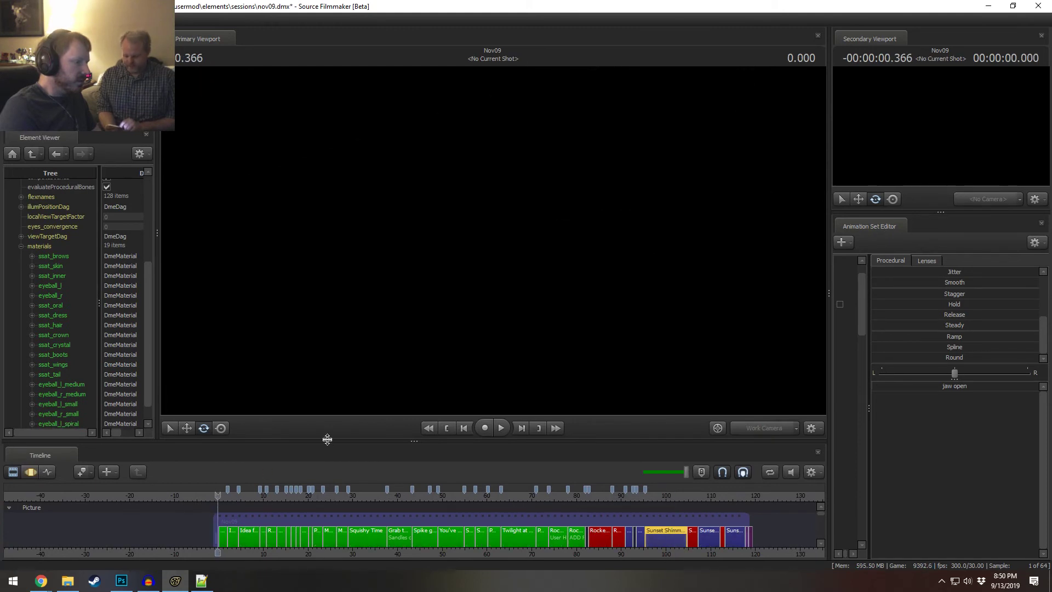
scroll(223, 509, "up", 3)
left_click(219, 496)
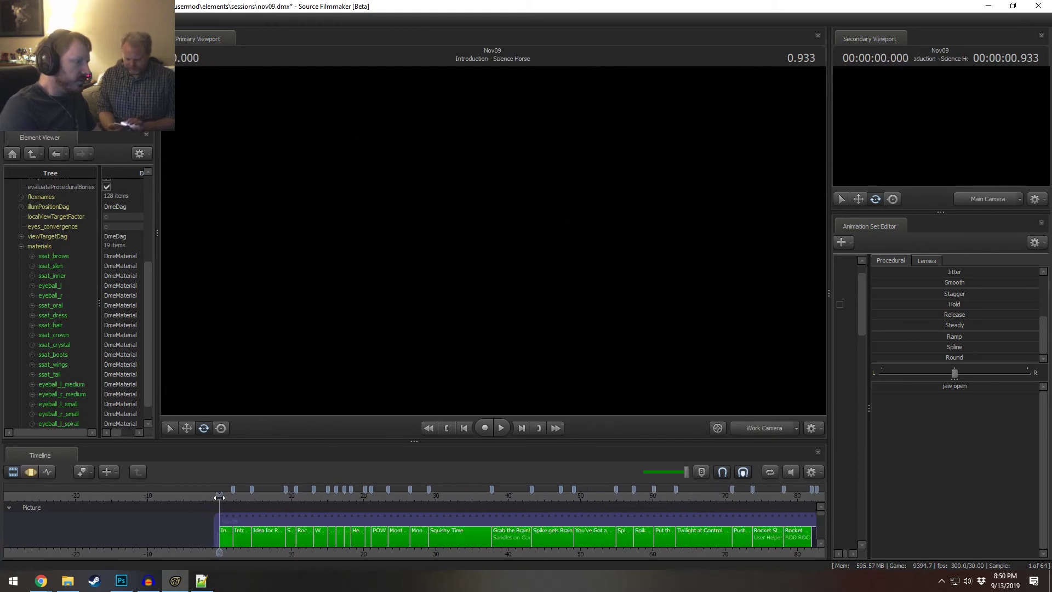
left_click(776, 428)
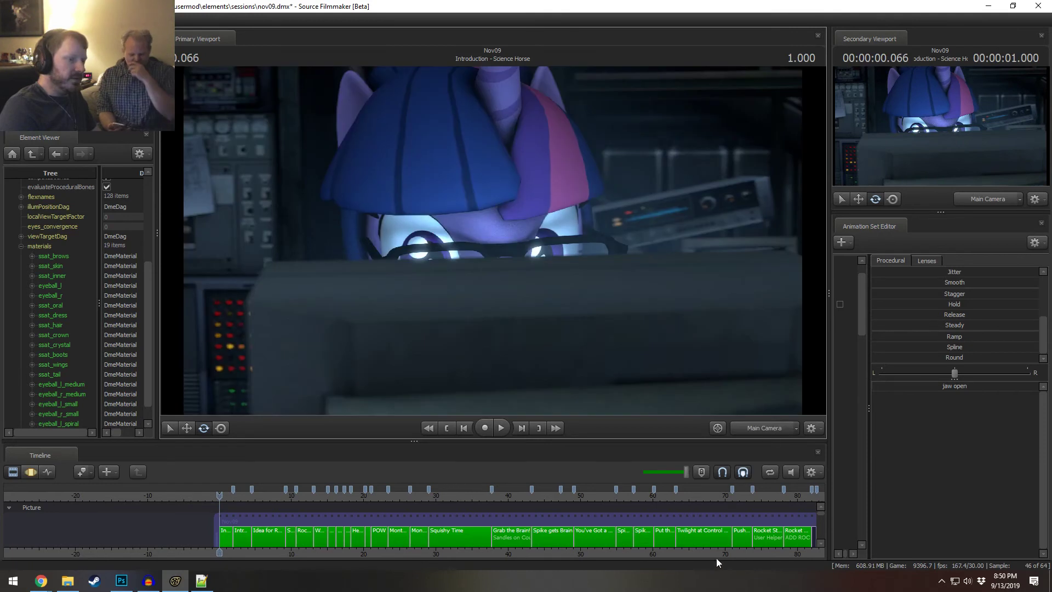
- Close the Secondary Viewport and shrink the timeline to enlarge the primary viewport while keeping the shot names visible
middle_click_drag(716, 551, 517, 541)
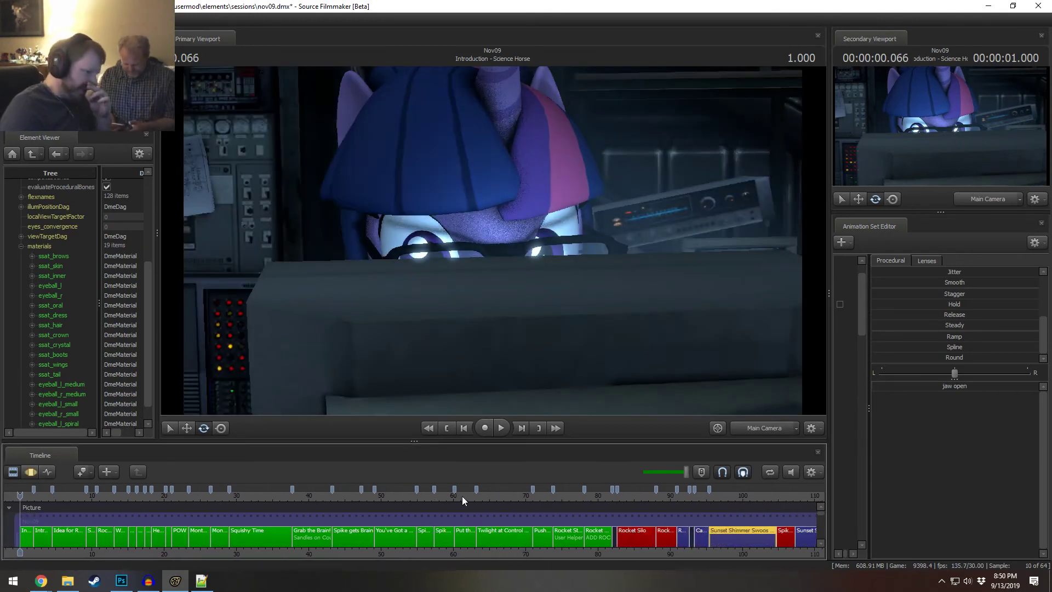
left_click_drag(511, 442, 537, 463)
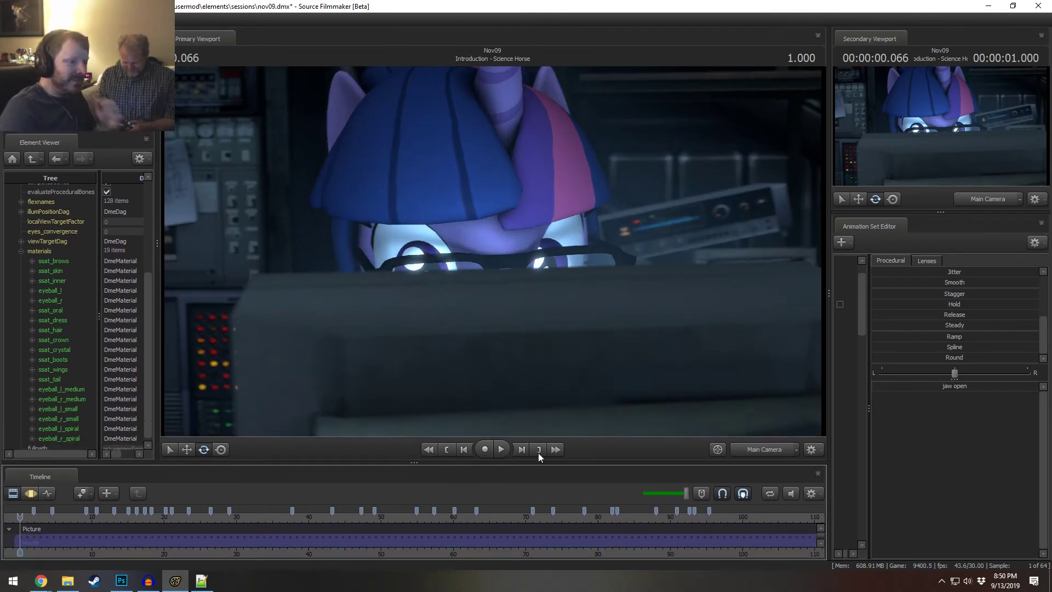
left_click(1041, 36)
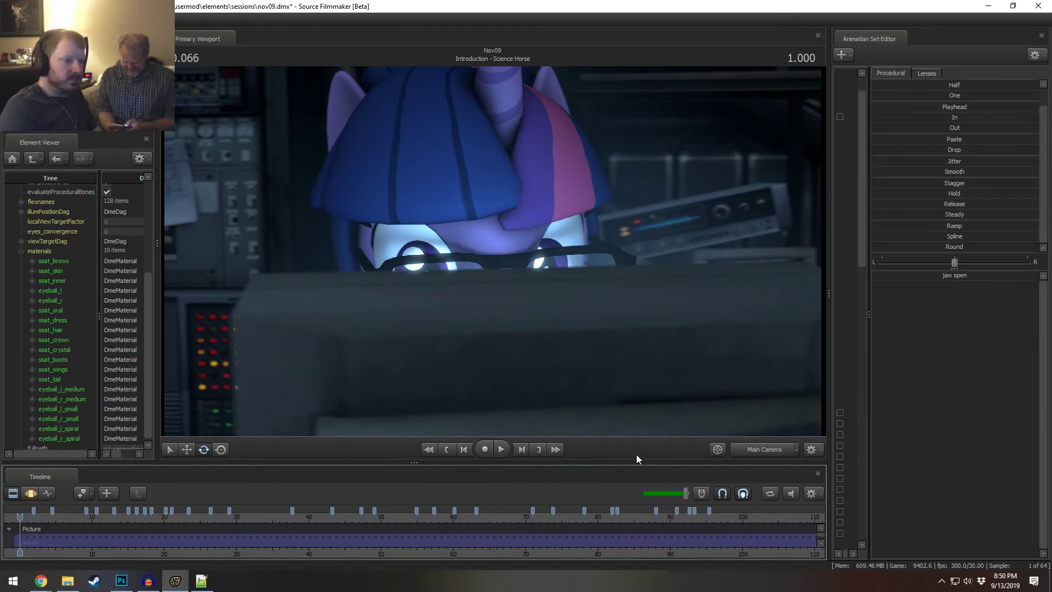
left_click_drag(630, 462, 630, 449)
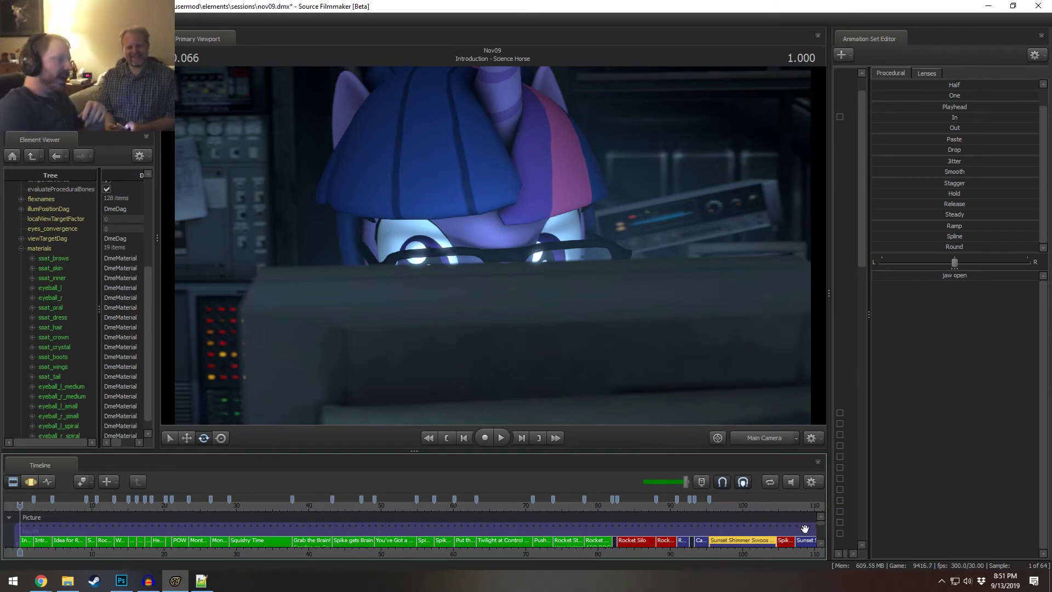
left_click_drag(412, 451, 411, 454)
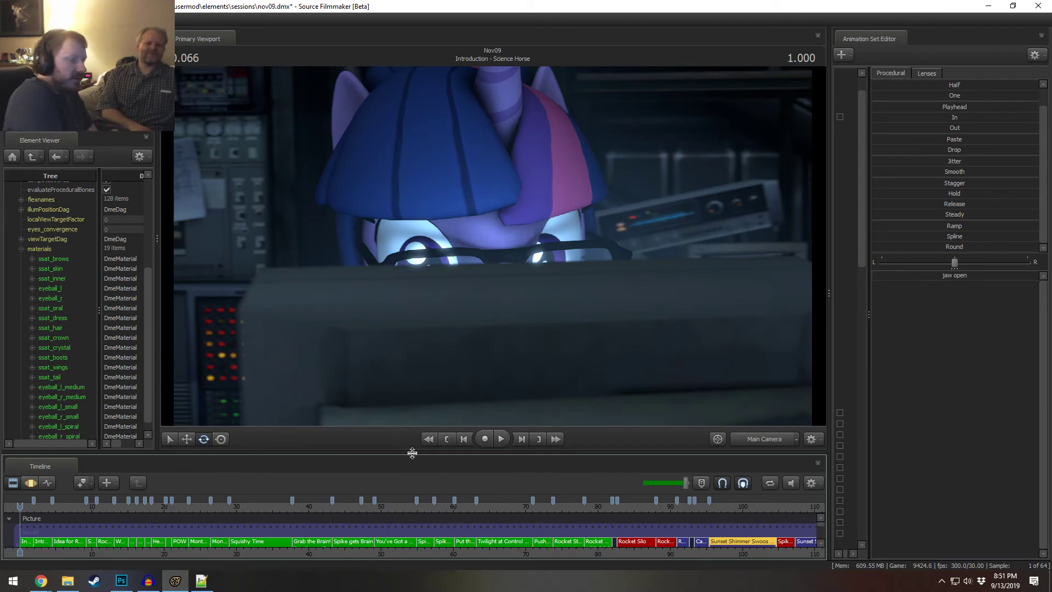
- Play the film from the start through to the black shot at about 93 s
key("space")
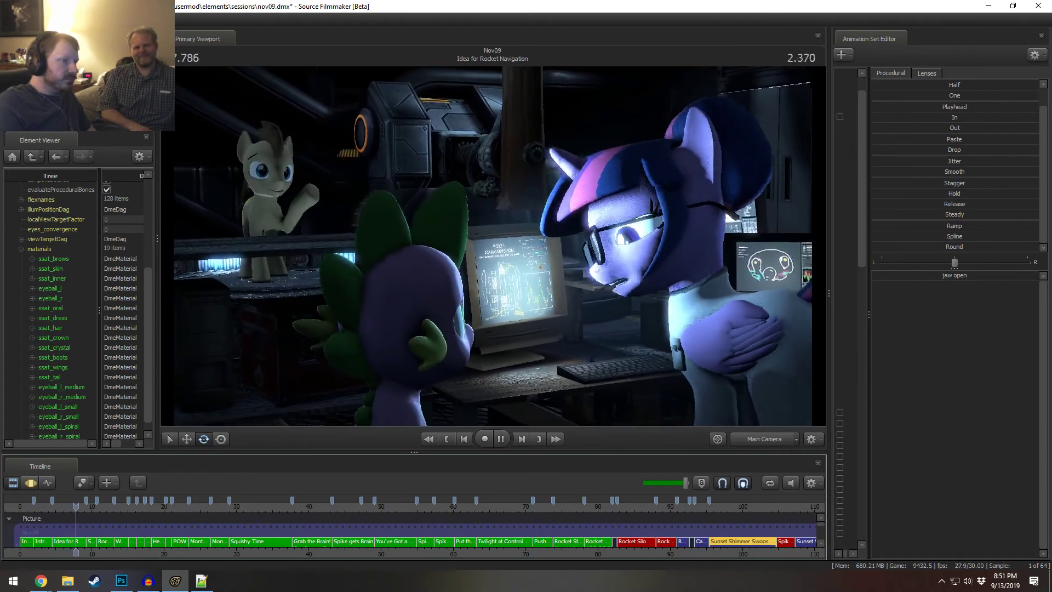
key("space")
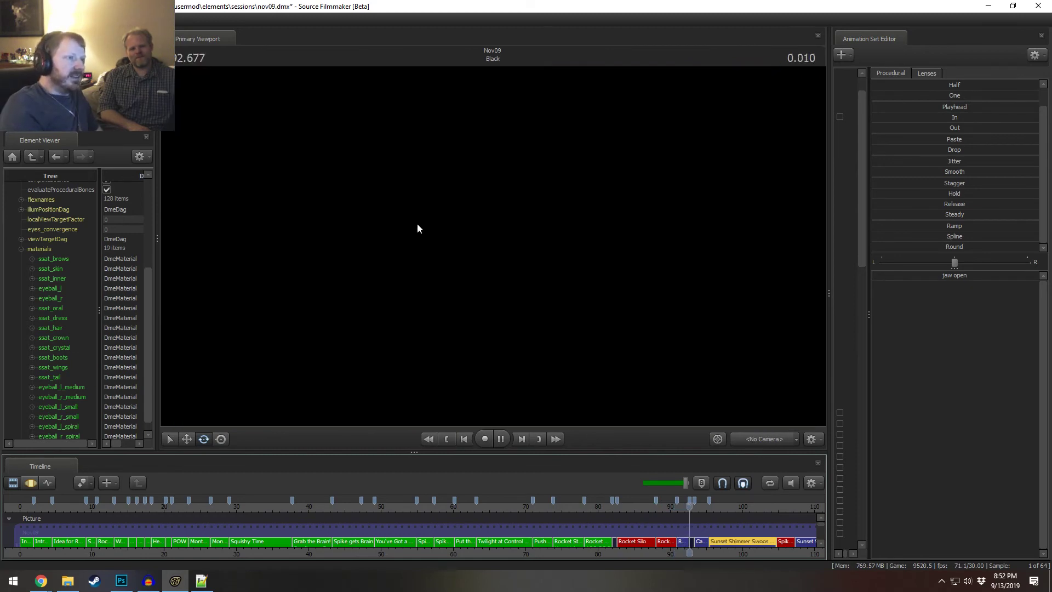
key("space")
- Go to about 96.4 s in the Sunset Shimmer Swoos Right In shot and disable lighting in the viewport
middle_click_drag(711, 550, 333, 548)
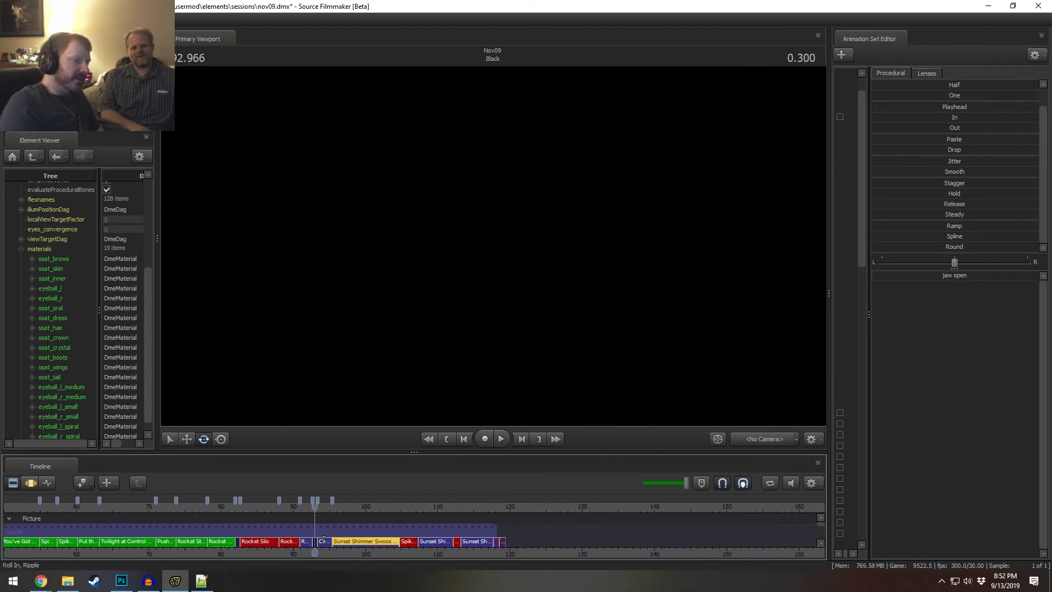
scroll(333, 539, "up", 2)
left_click(347, 506)
right_click(456, 320)
left_click(472, 351)
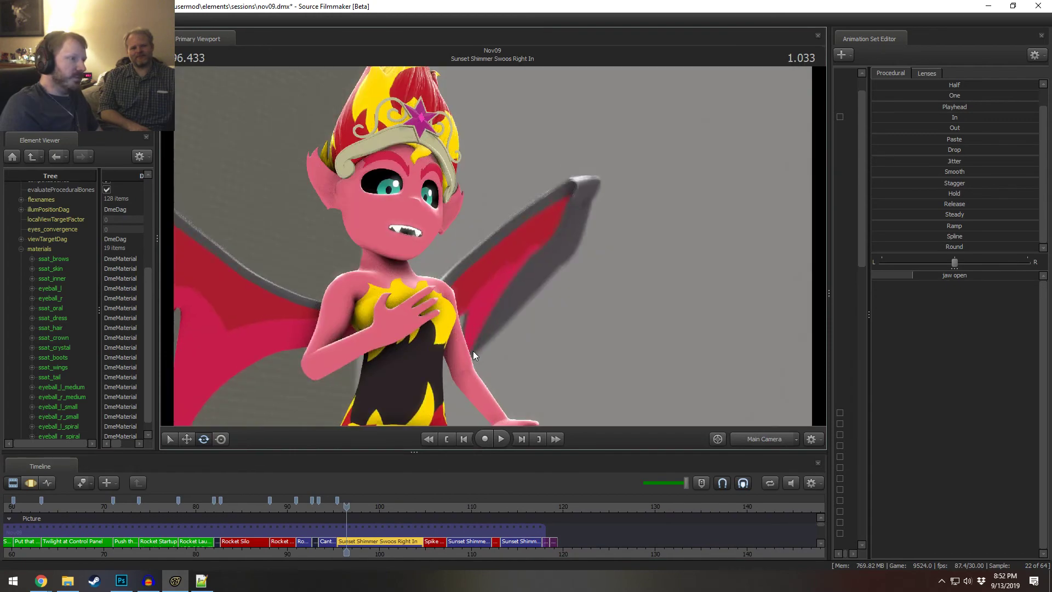
- Play the Sunset Shimmer Swoos Right In shot and resume playback from the start of the Spike Incoming 1 shot
key("space")
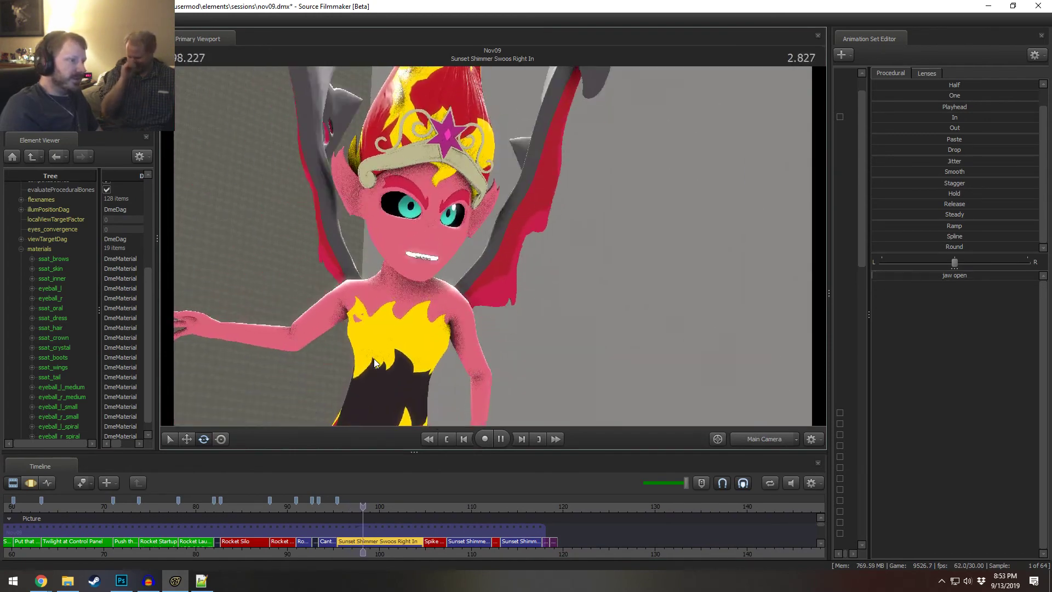
key("space")
left_click(425, 506)
key("space")
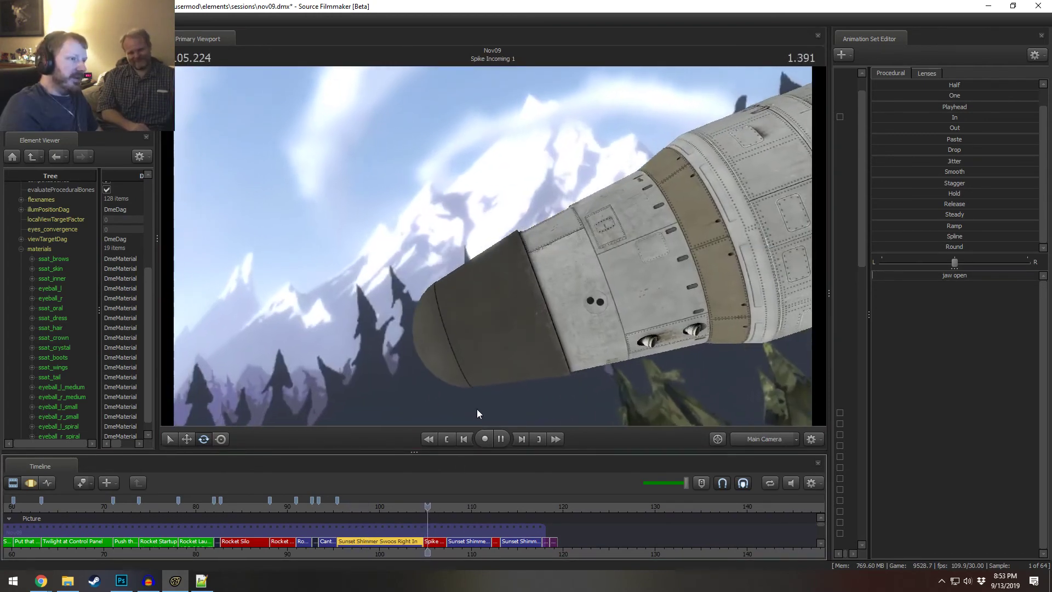
- Stop playback in the Spike Incoming 1 shot and return to about 99.4 s in the Sunset Shimmer Swoos Right In shot
key("space")
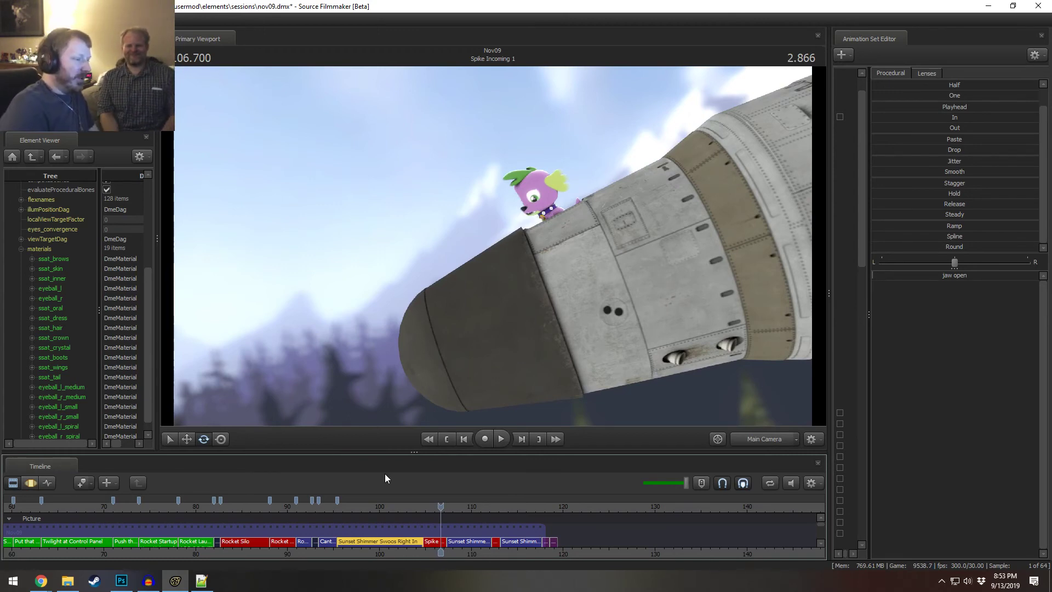
scroll(378, 518, "up", 3)
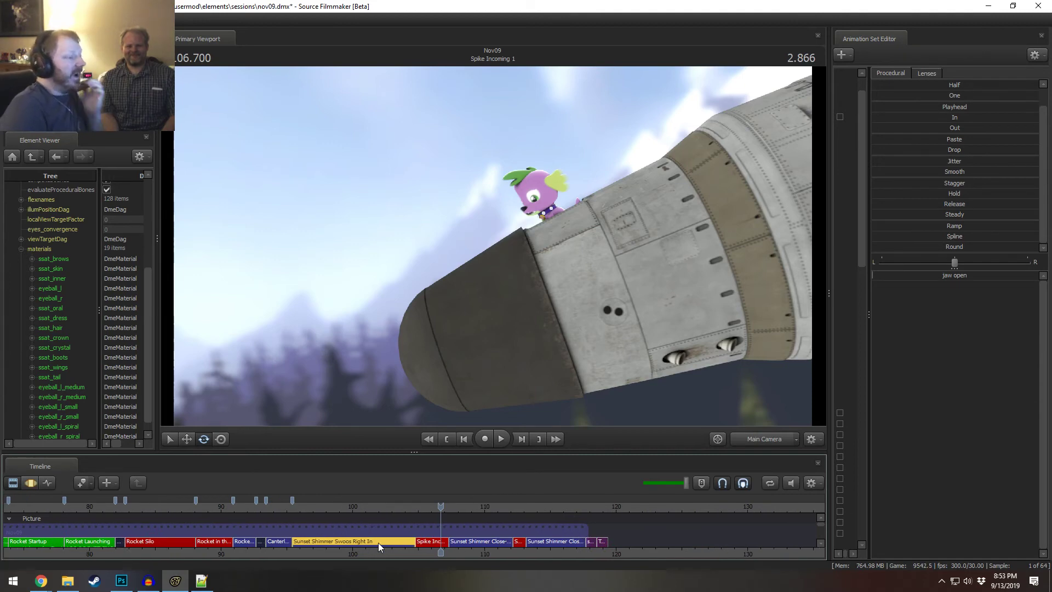
middle_click_drag(379, 548, 436, 548)
scroll(453, 548, "down", 1)
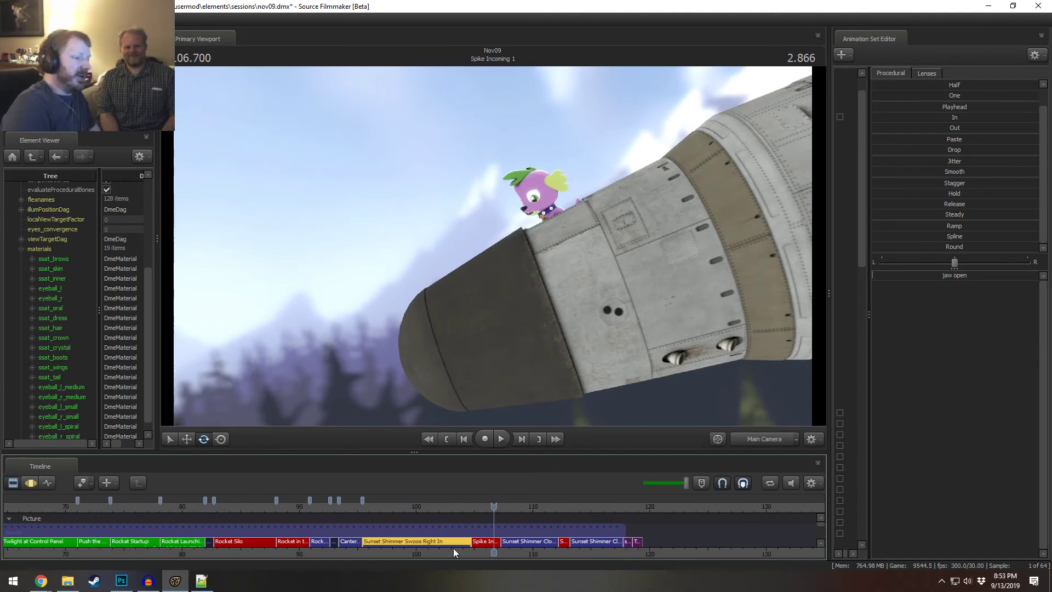
scroll(295, 540, "down", 4)
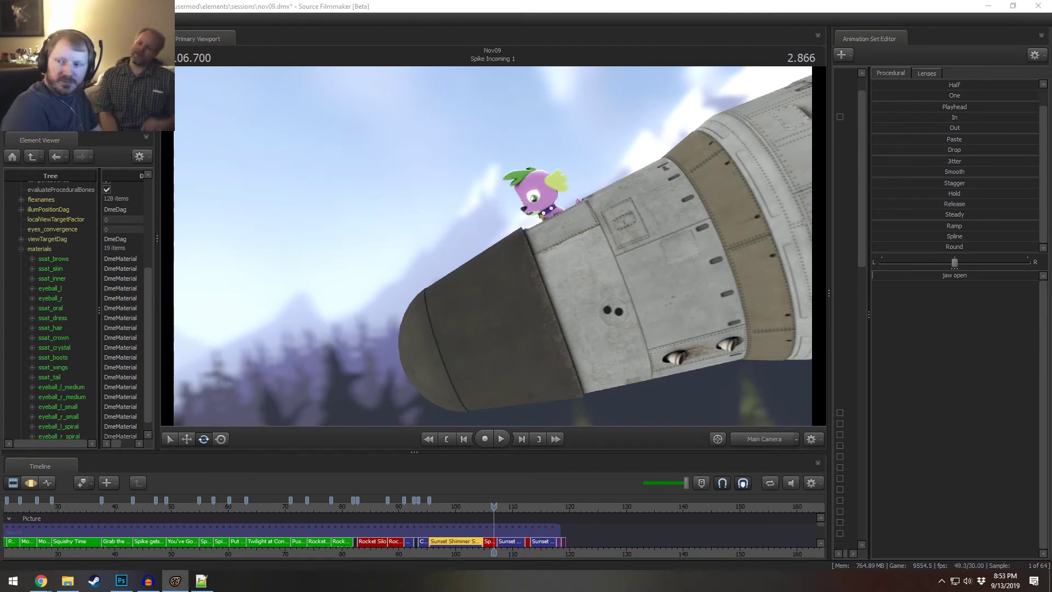
left_click(452, 506)
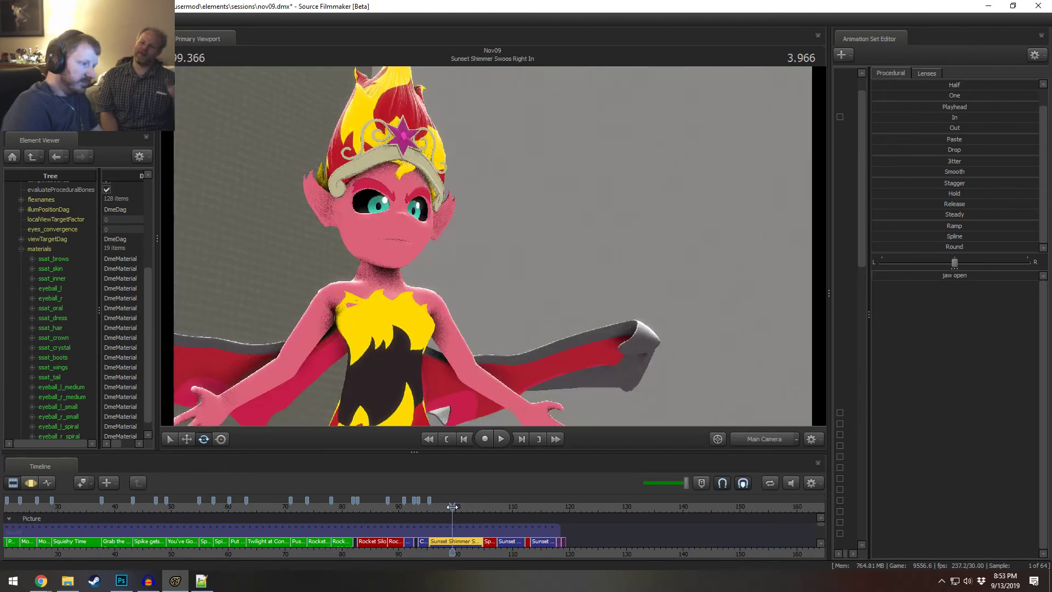
scroll(512, 526, "up", 4)
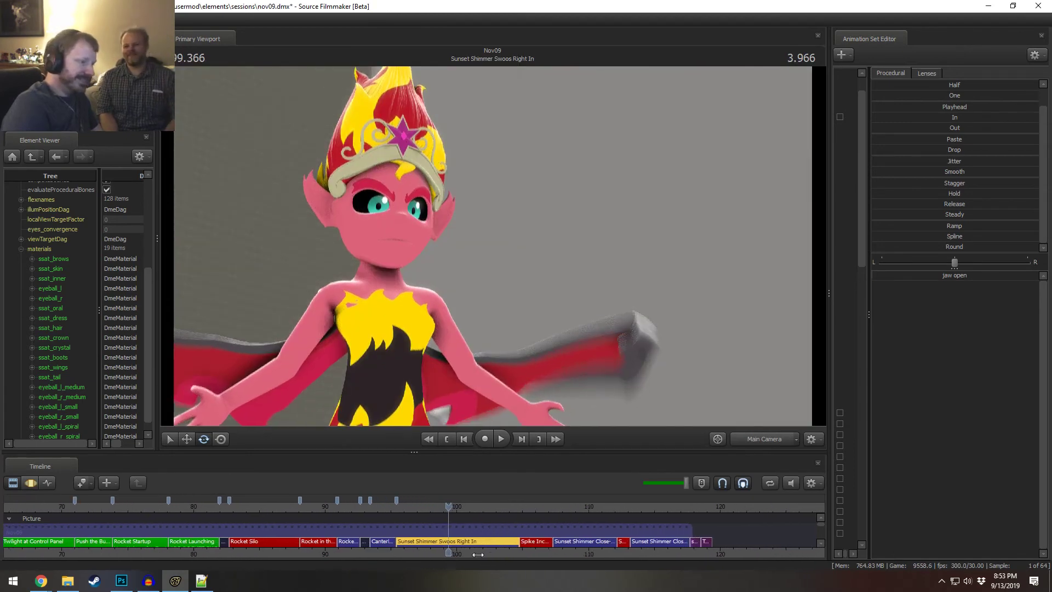
scroll(328, 560, "down", 4)
scroll(346, 550, "down", 3)
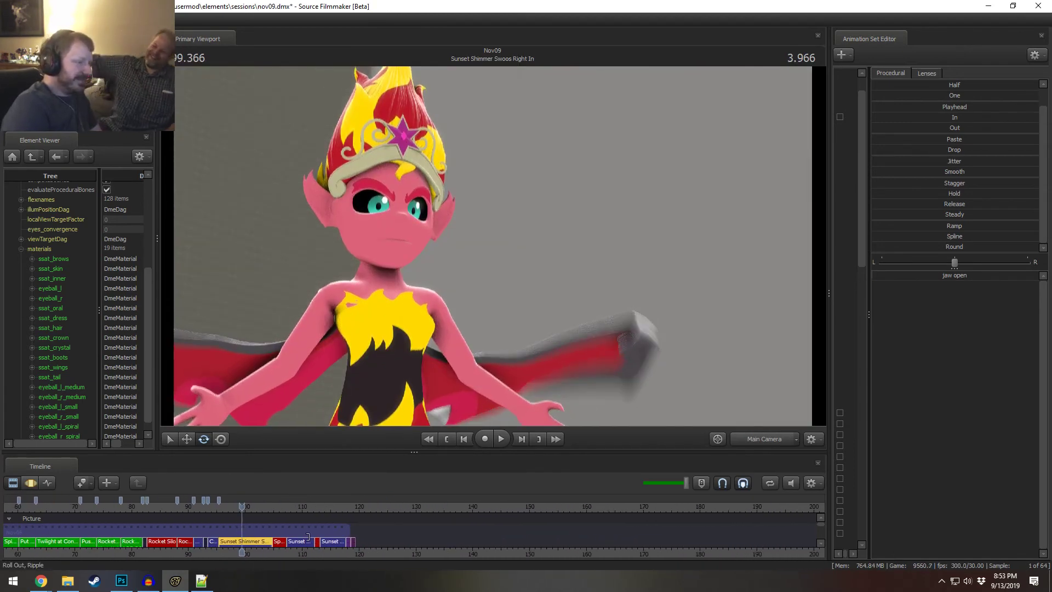
scroll(420, 548, "up", 5)
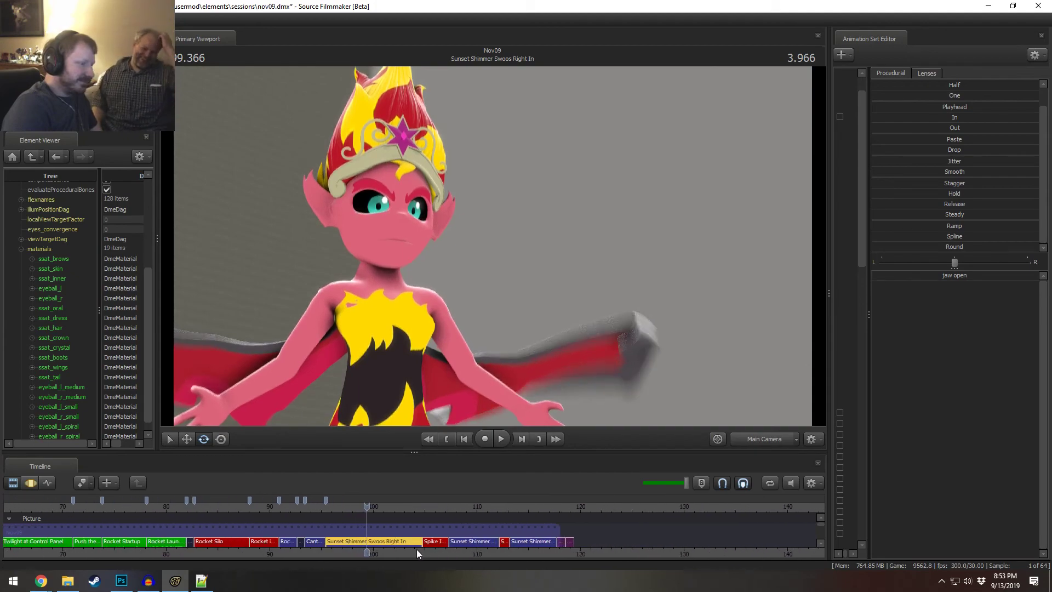
- Play the Sunset Shimmer Swoos Right In shot from about 95.6 s, then replay its opening and stop at 98.4 s
left_click_drag(343, 510, 317, 506)
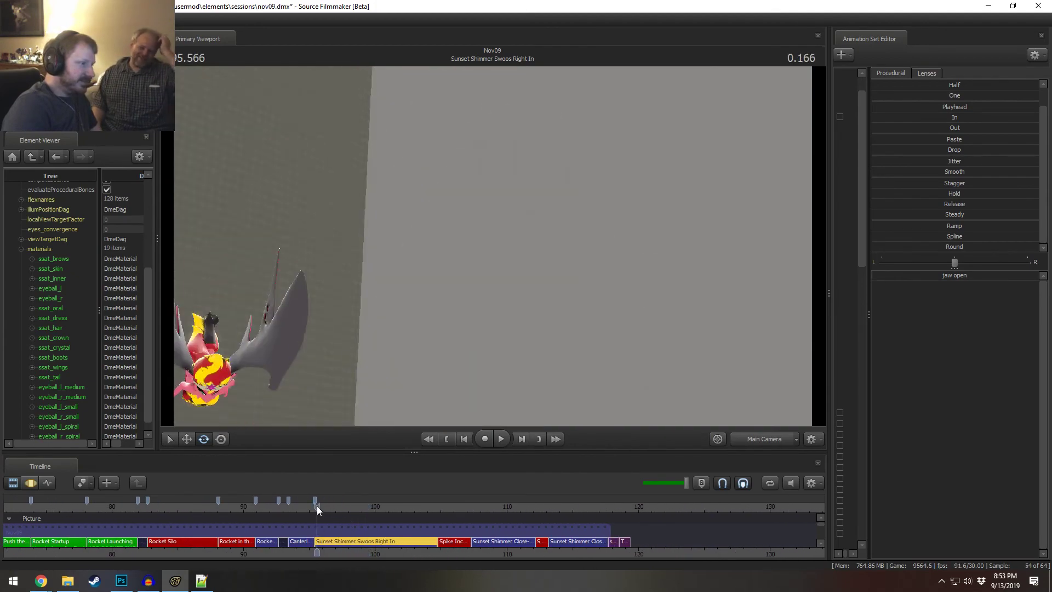
key("space")
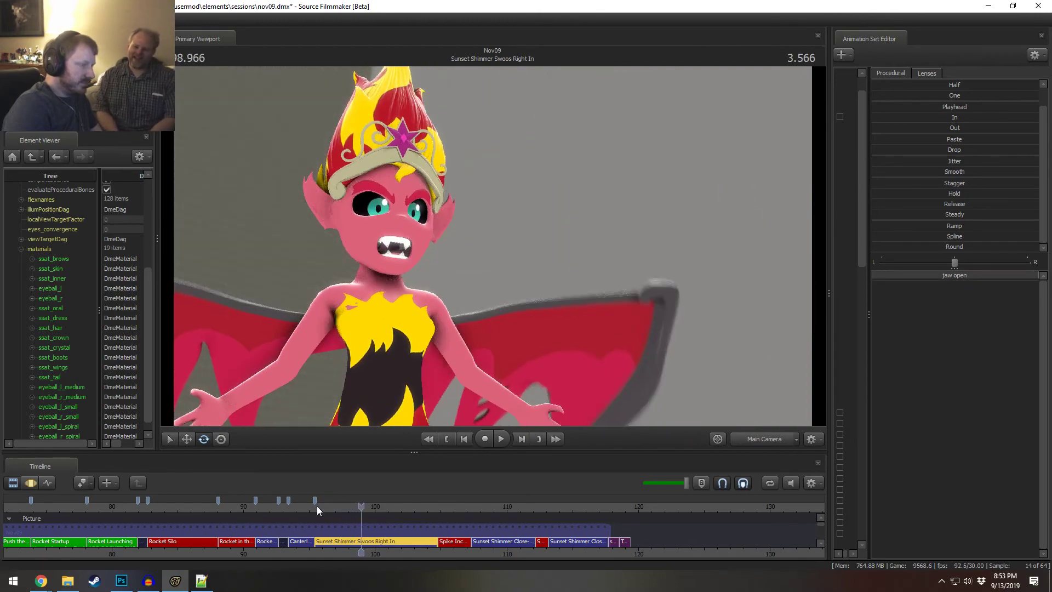
left_click(328, 509)
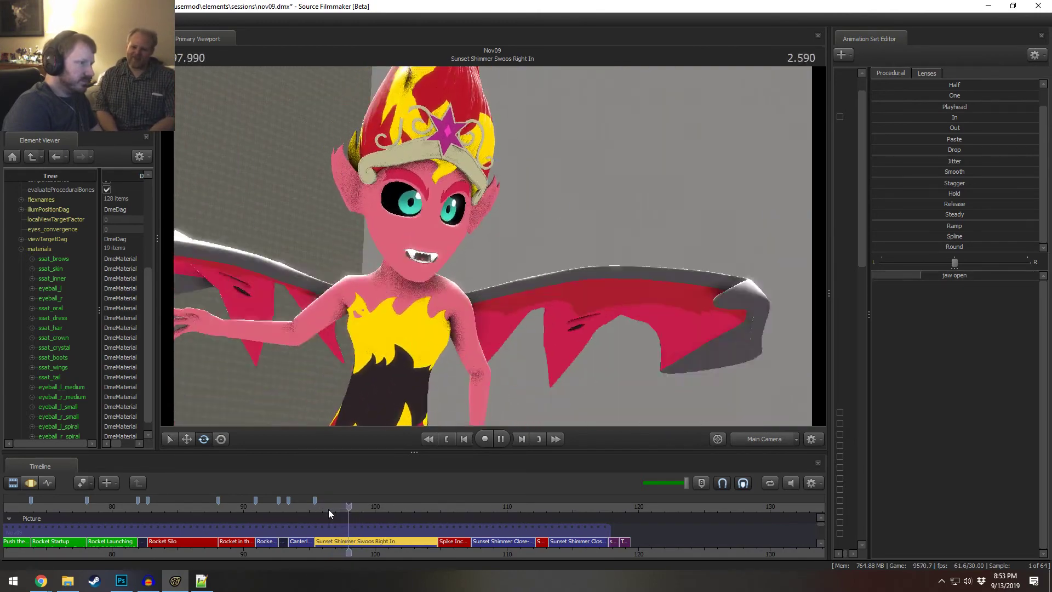
key("space")
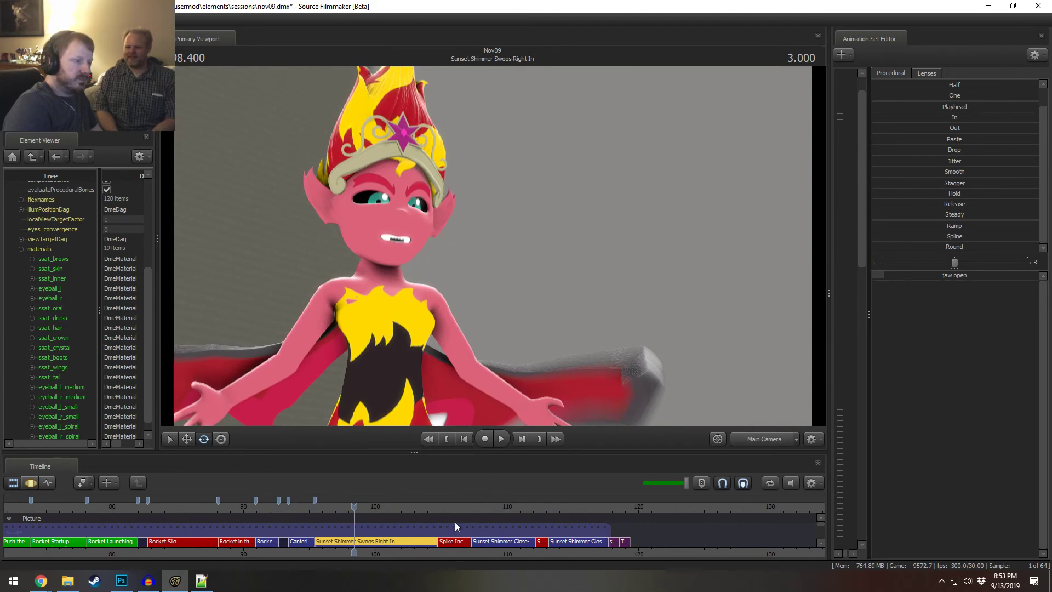
- Switch to the Motion Editor, widen the control list in the Animation Set Editor, and go to about 97.8 s
key("F3")
left_click(350, 514)
scroll(367, 519, "up", 1)
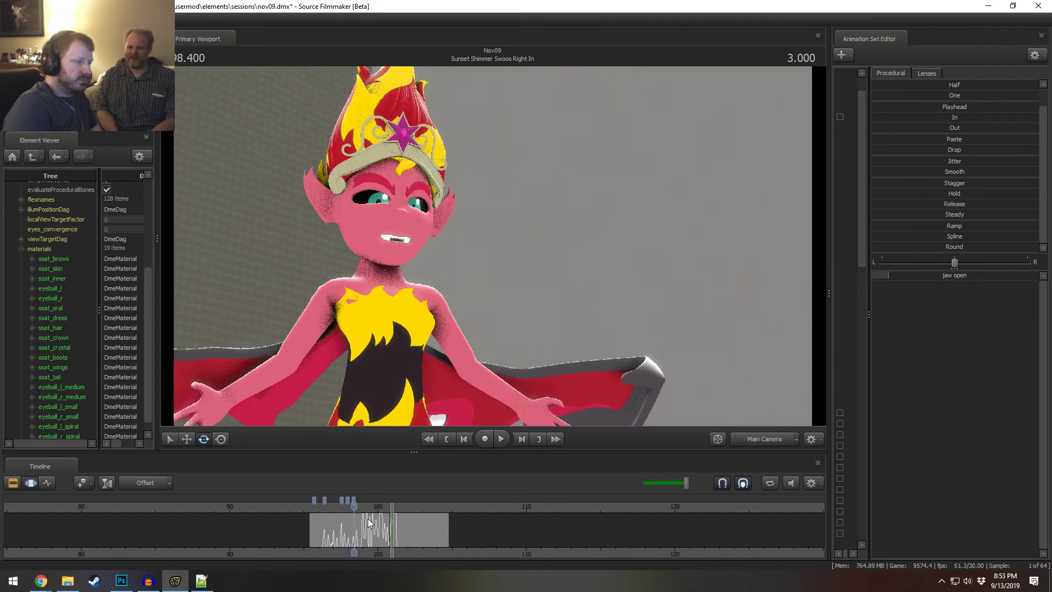
scroll(367, 518, "up", 3)
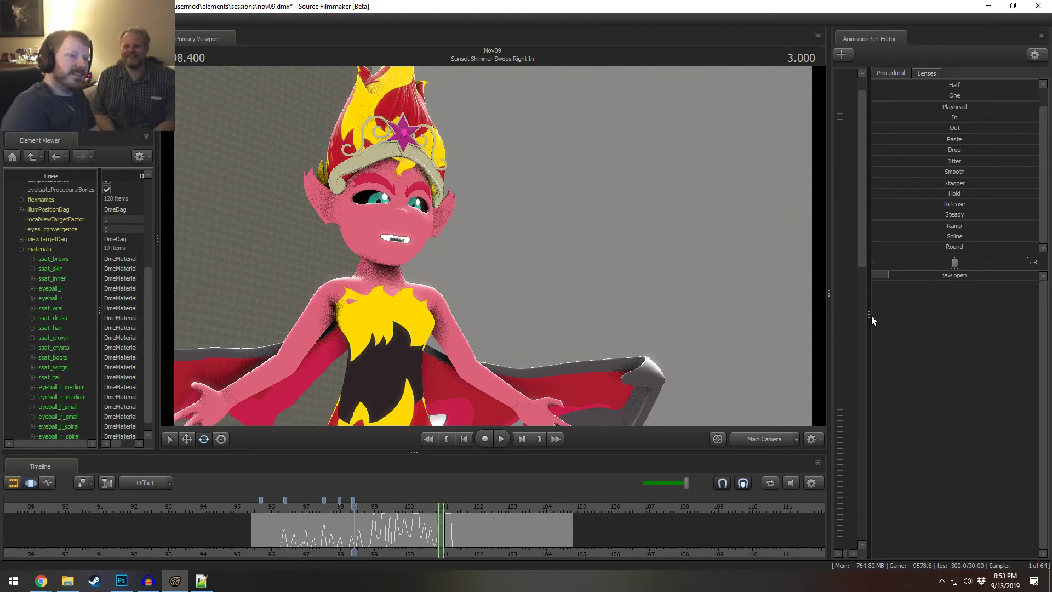
left_click_drag(871, 315, 964, 339)
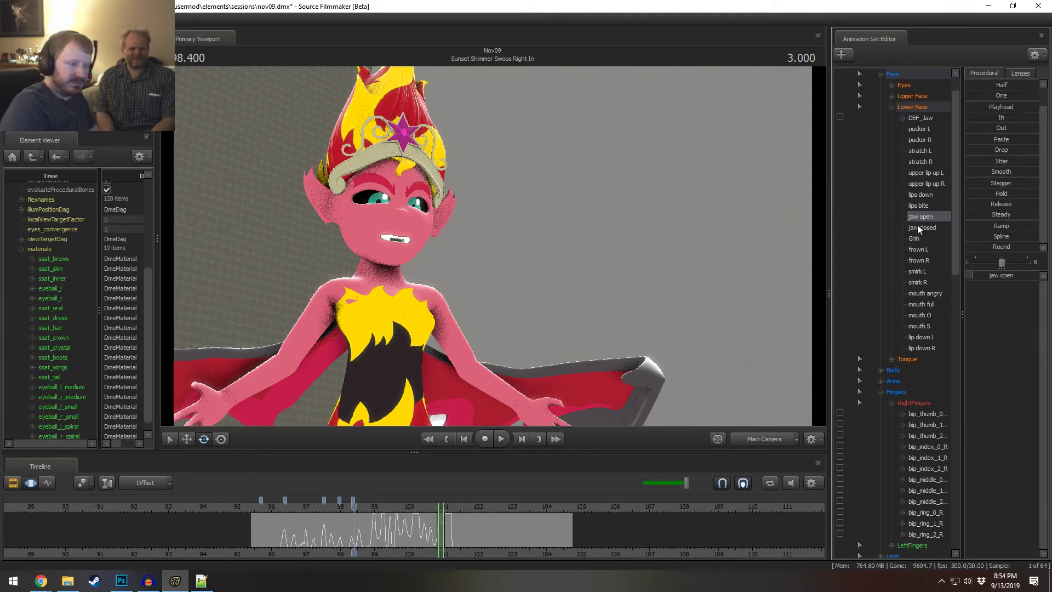
left_click(333, 510)
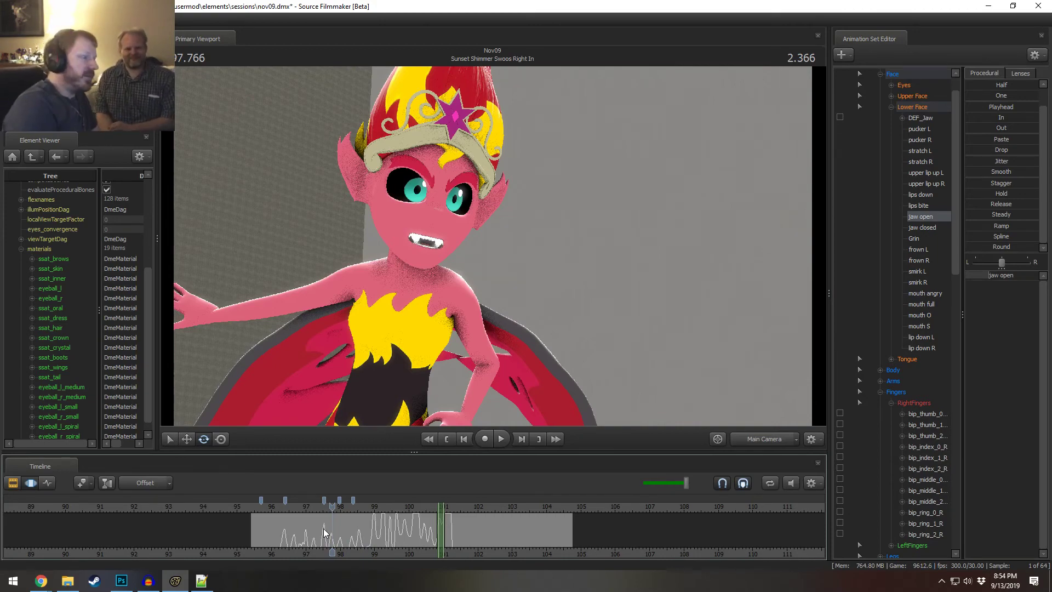
- Minimize Source Filmmaker and play VOSQ_Cork_RocketSurgery_0143_DoctorSpara_1.ogg in VLC, changing the audio device before replaying it and closing the player
left_click(988, 6)
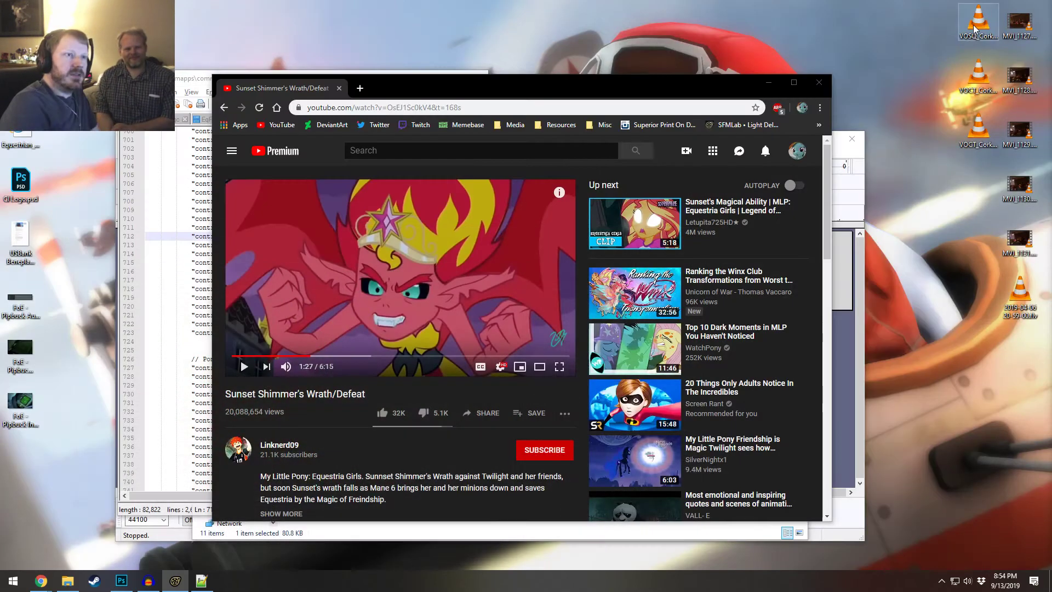
left_click(975, 143)
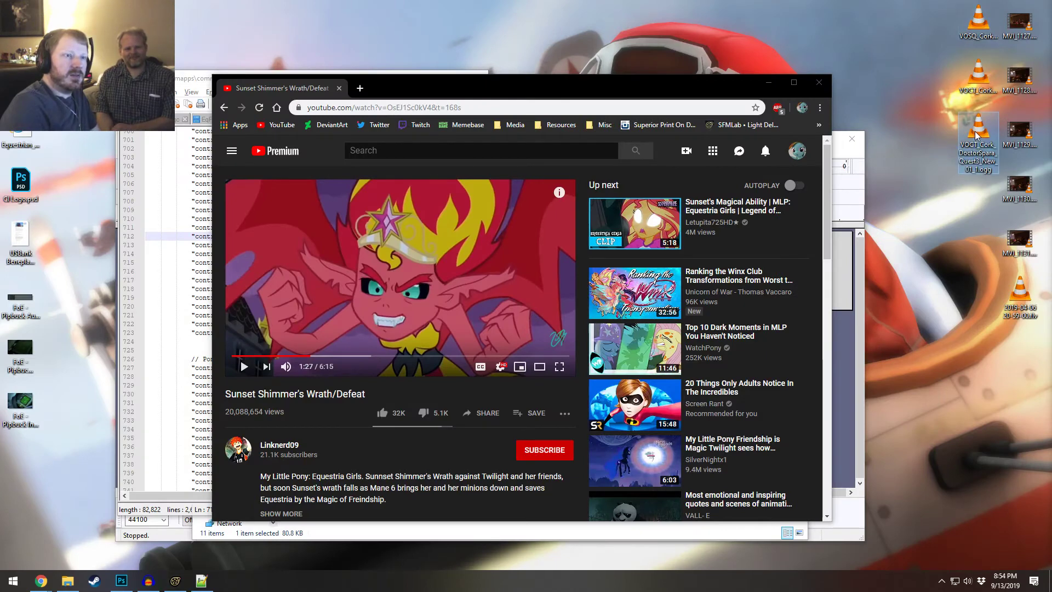
left_click(977, 20)
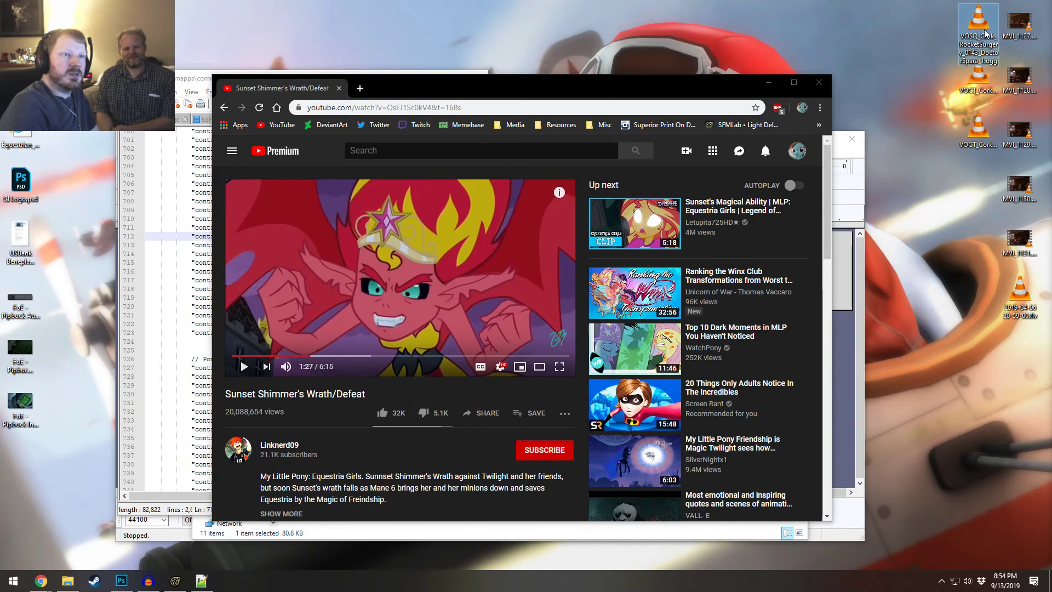
double_click(986, 34)
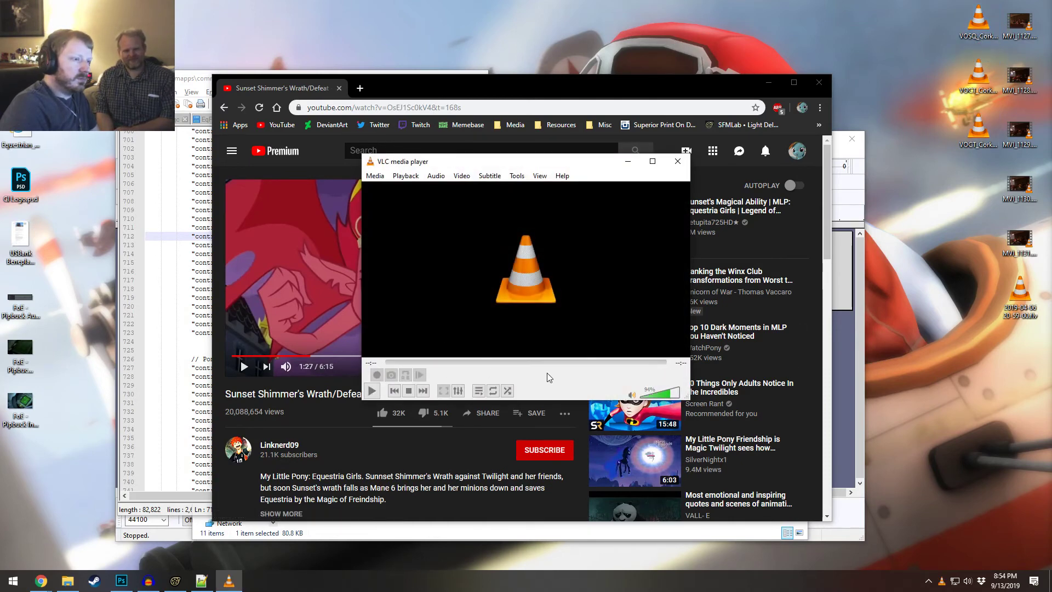
key("space")
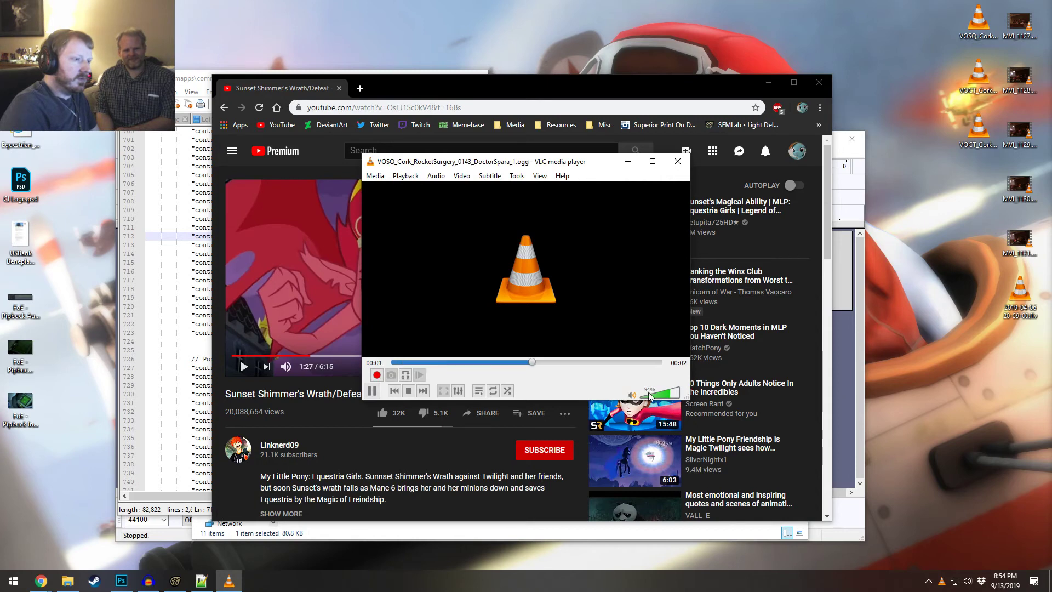
left_click(436, 175)
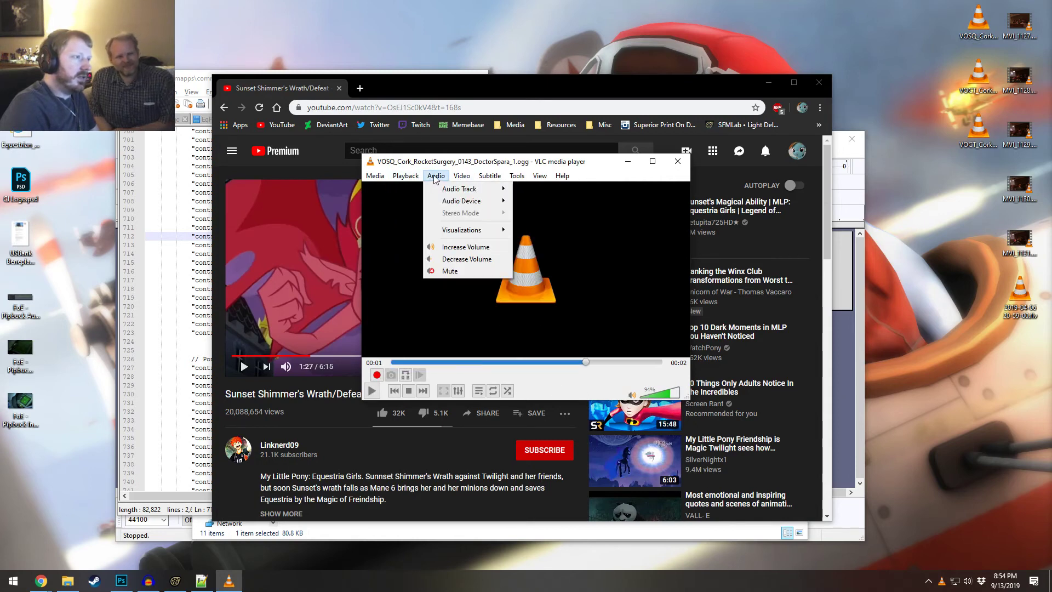
mouse_move(456, 203)
left_click(538, 236)
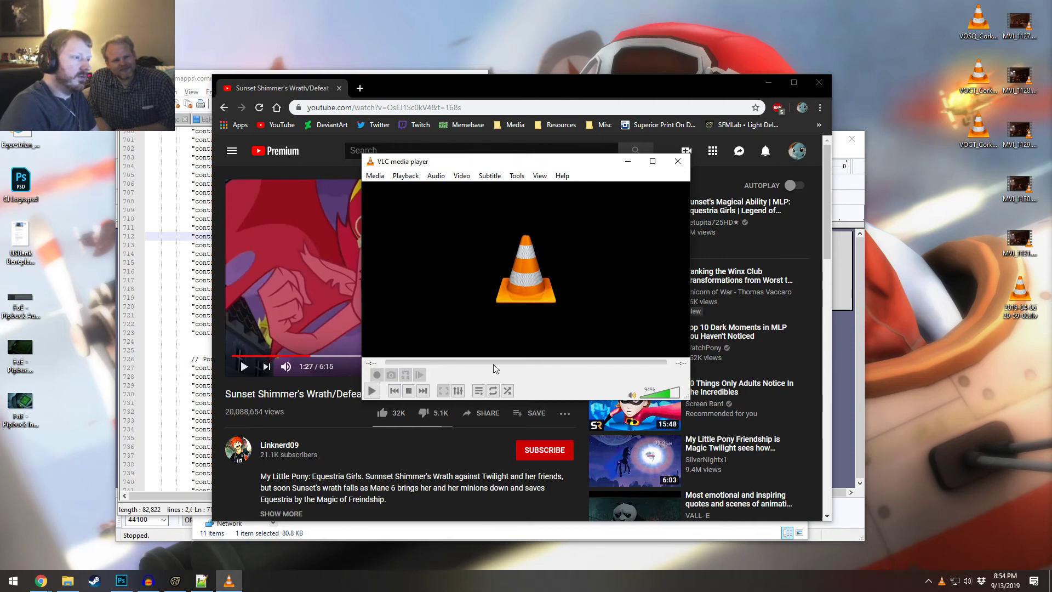
left_click(372, 391)
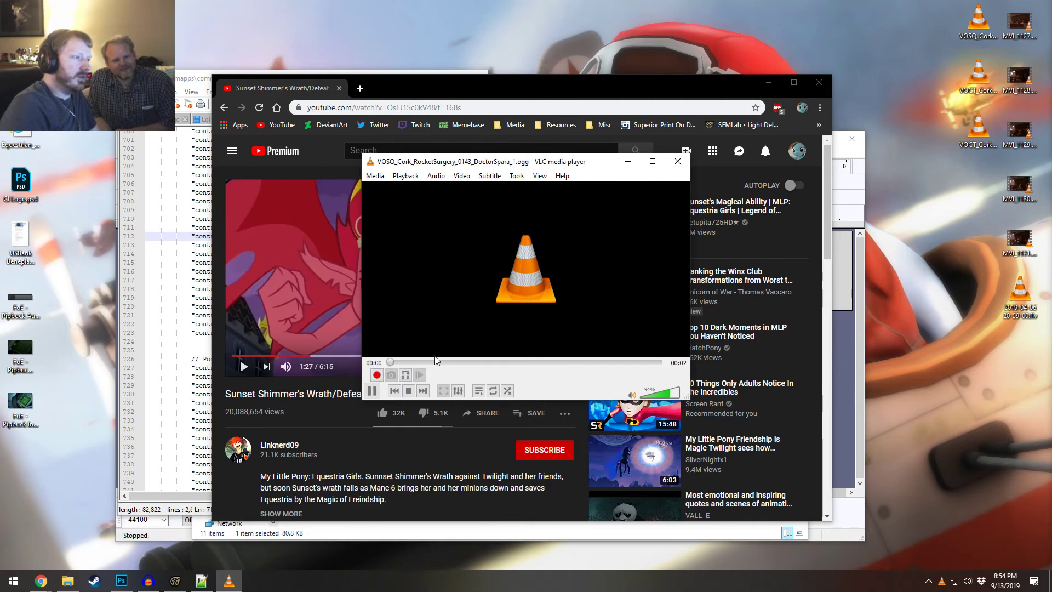
left_click(677, 163)
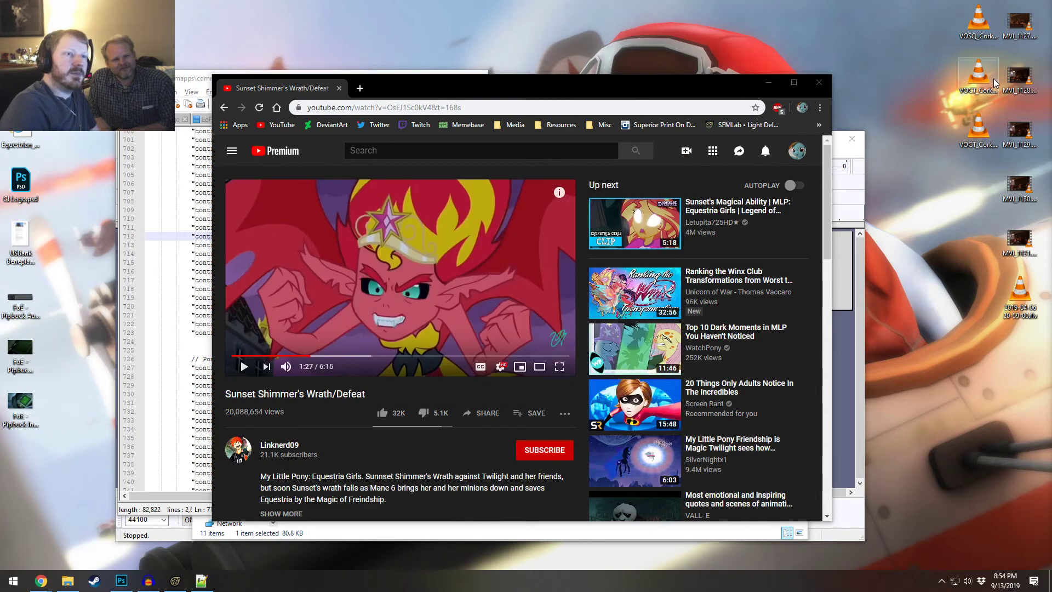
- Play VOCT_Cork_DoctorSpara_Quest3_UI_Idle_02_1.ogg in VLC, change the audio device, replay the clip, and close the player
double_click(995, 83)
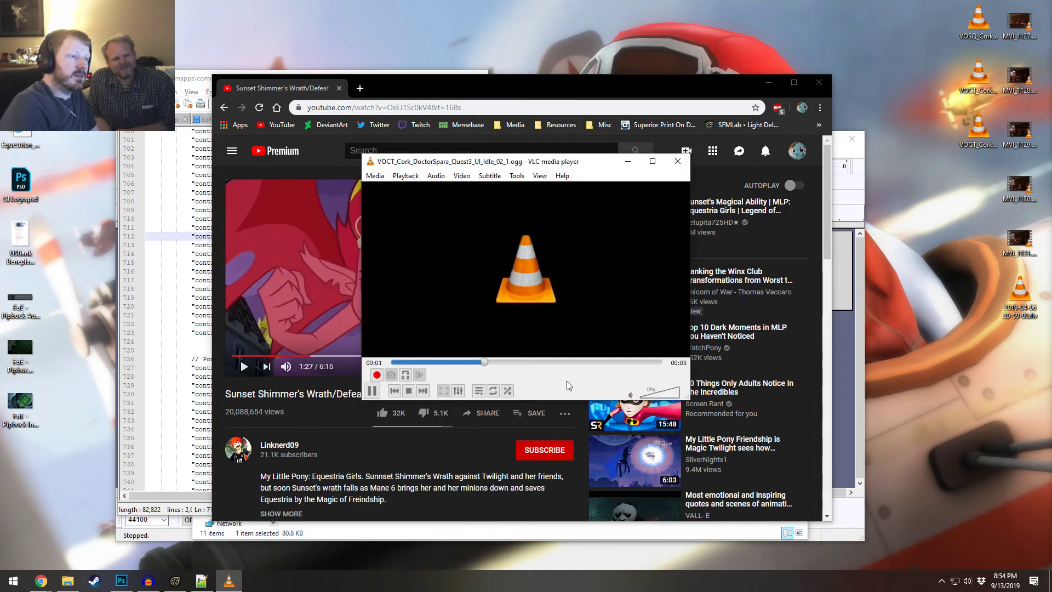
left_click(437, 176)
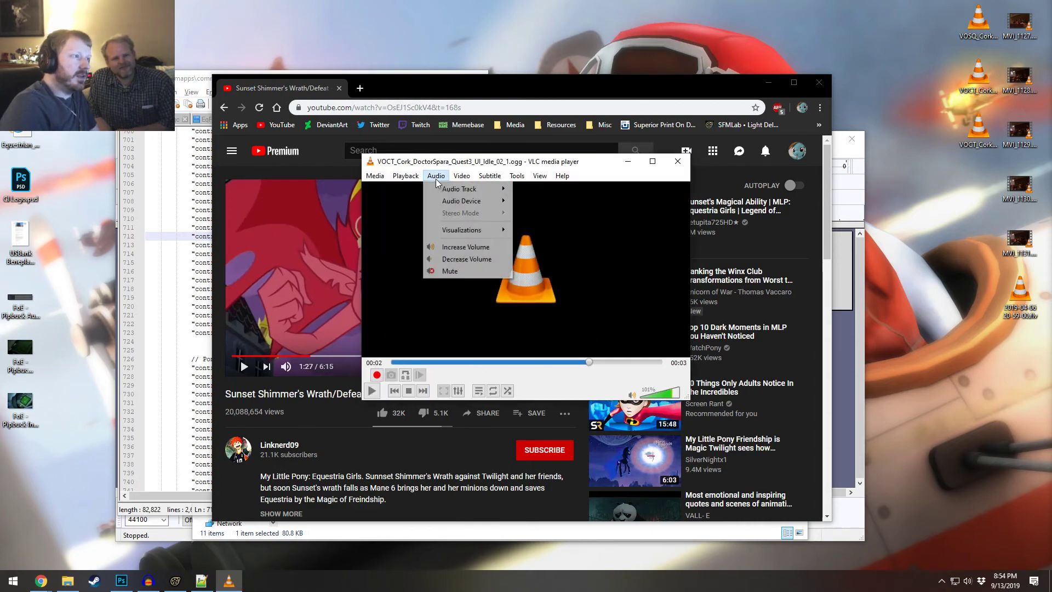
mouse_move(471, 201)
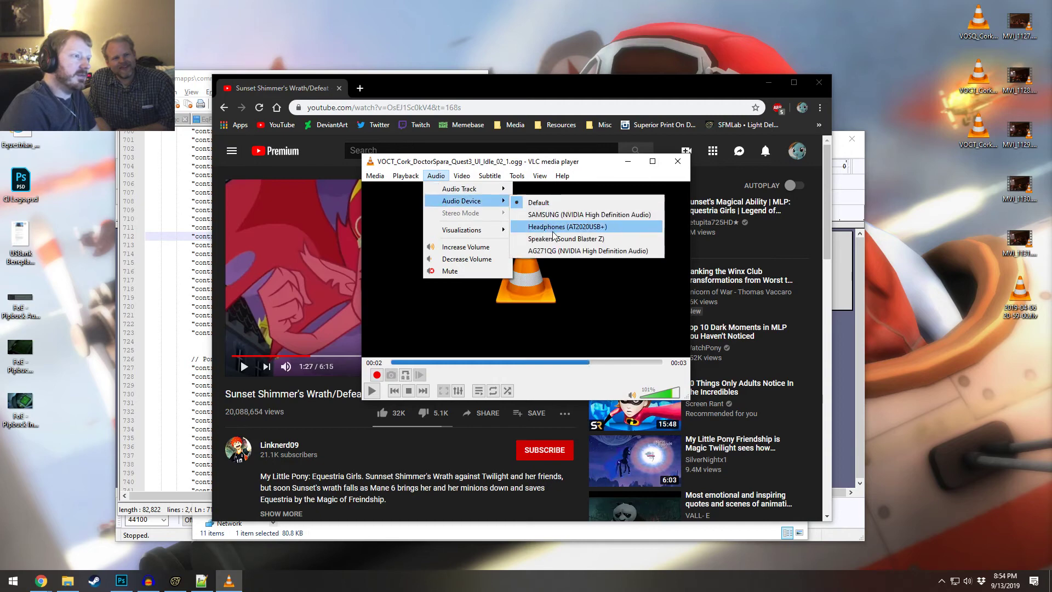
left_click(553, 229)
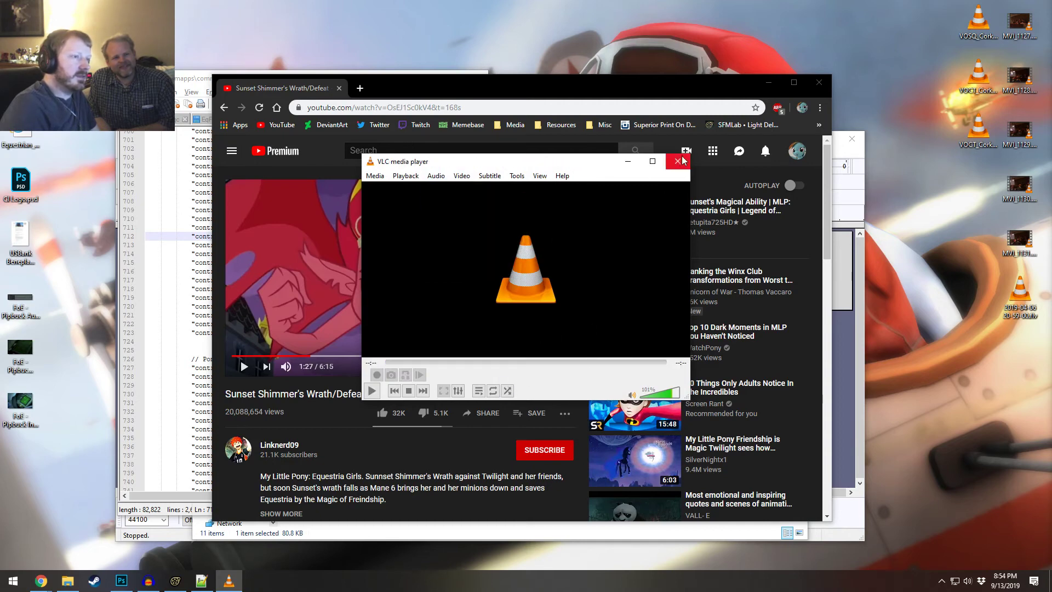
key("space")
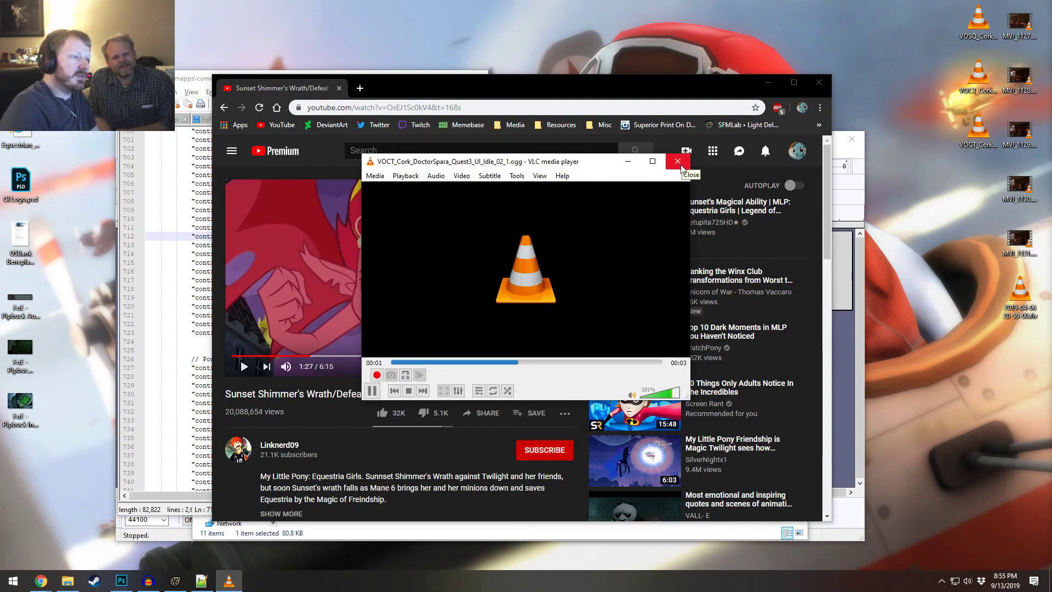
left_click(677, 161)
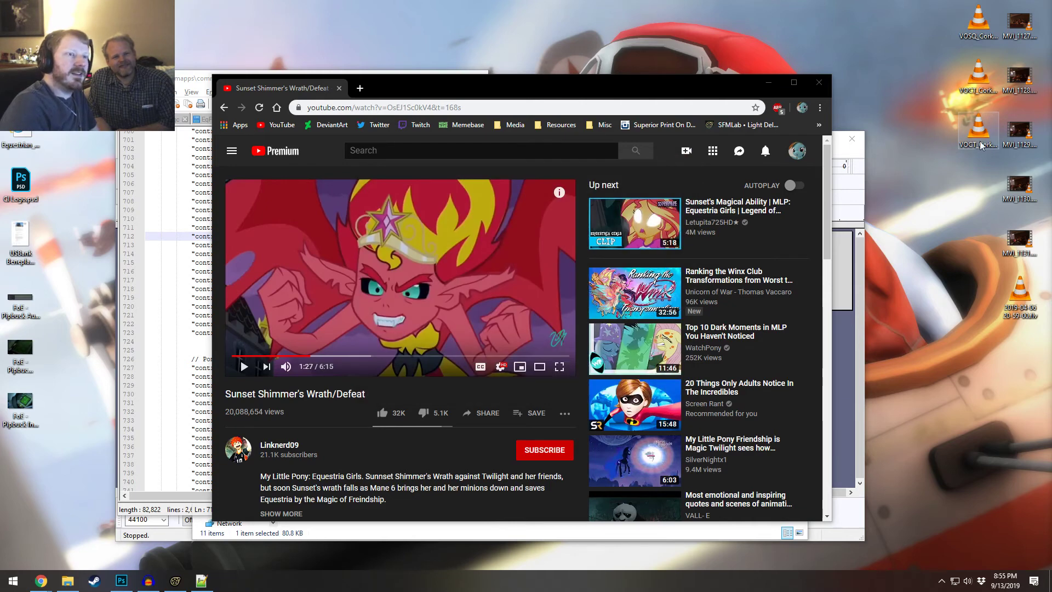
- Play VOCT_Cork_DoctorSpara_Quest3_New_01_1.ogg through Speakers (Sound Blaster Z) in VLC, close the player, and minimize the browser
left_click(437, 175)
mouse_move(471, 200)
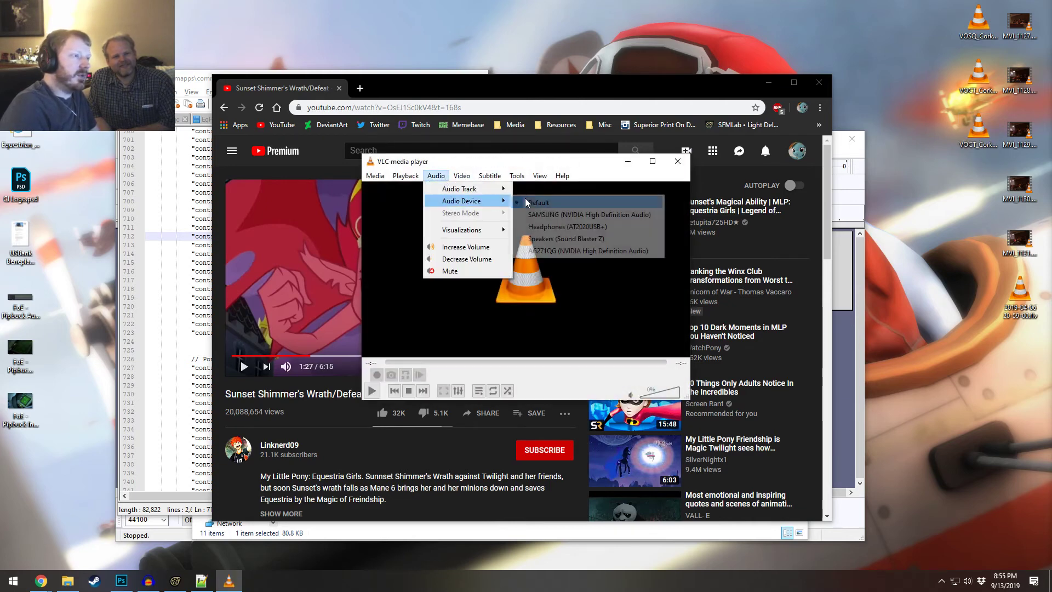
left_click(534, 239)
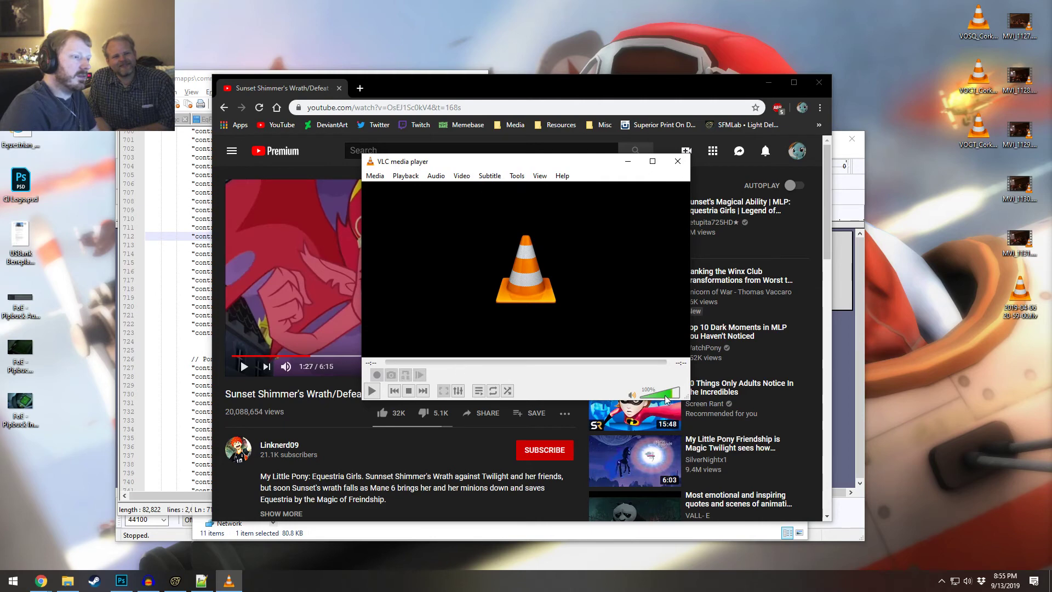
key("space")
left_click(678, 162)
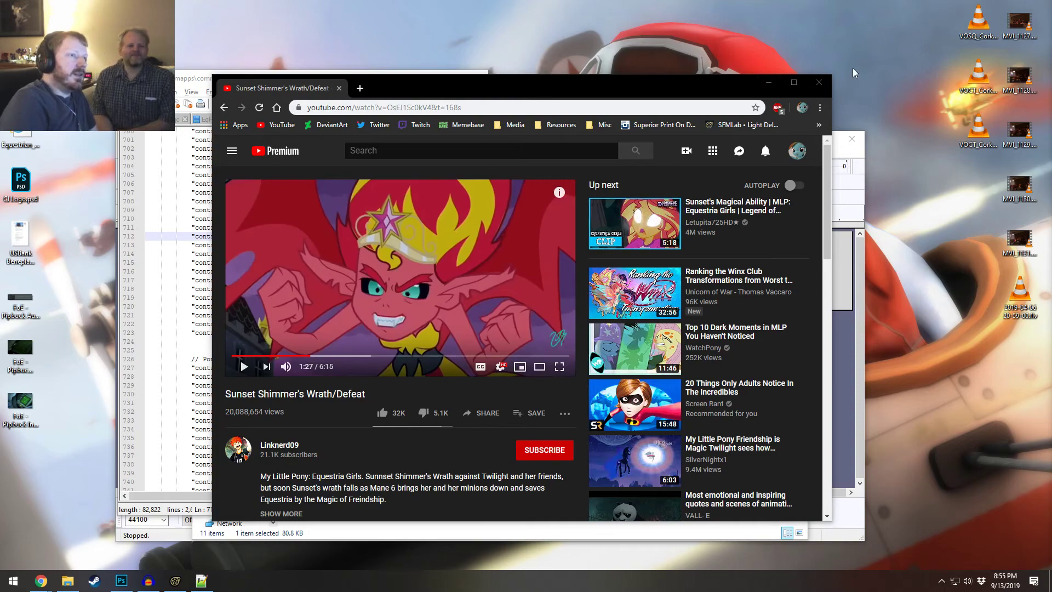
left_click(764, 85)
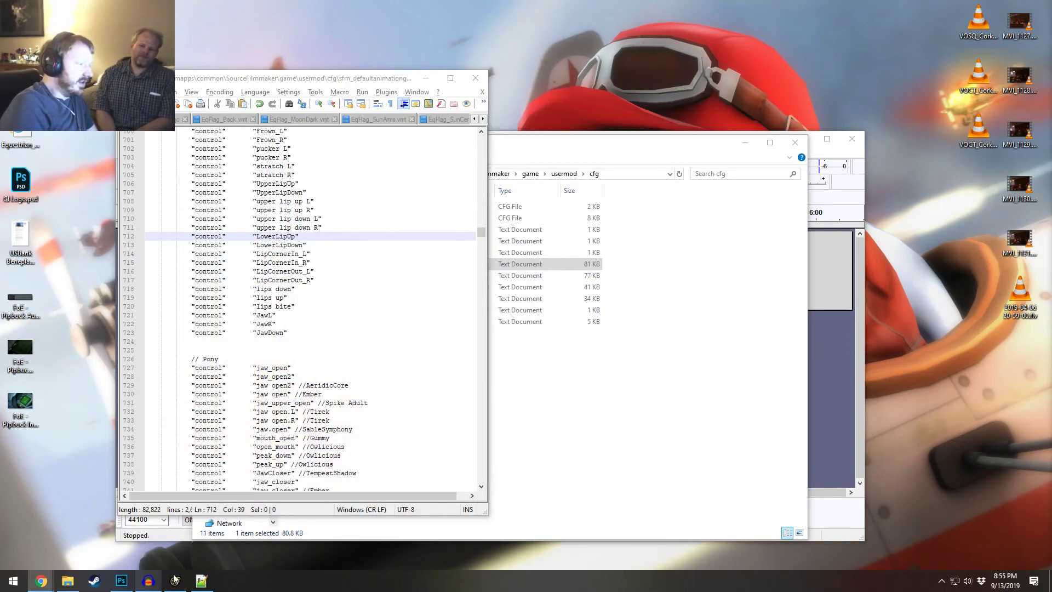
- Return to Source Filmmaker and replay Sunset Shimmer's Nov09 shot several times from about 96 s
left_click(175, 581)
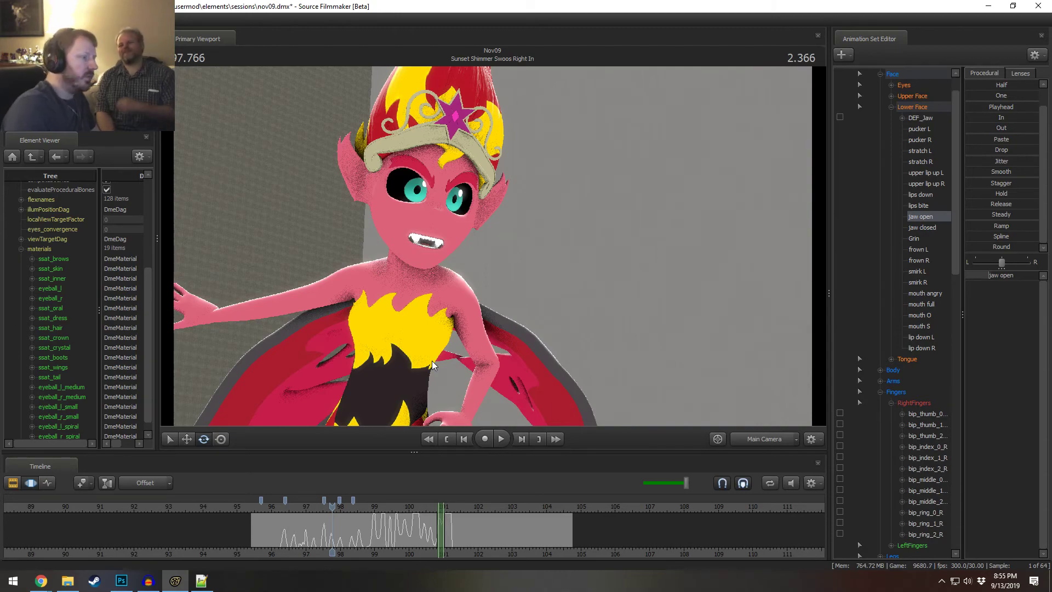
left_click(269, 505)
key("space")
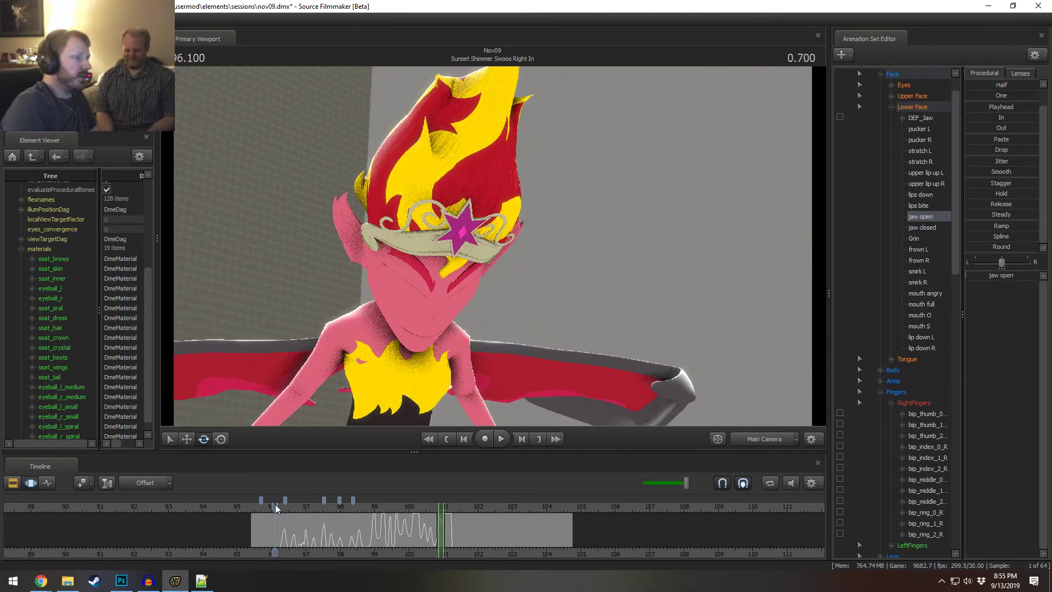
key("space")
left_click(264, 506)
key("space")
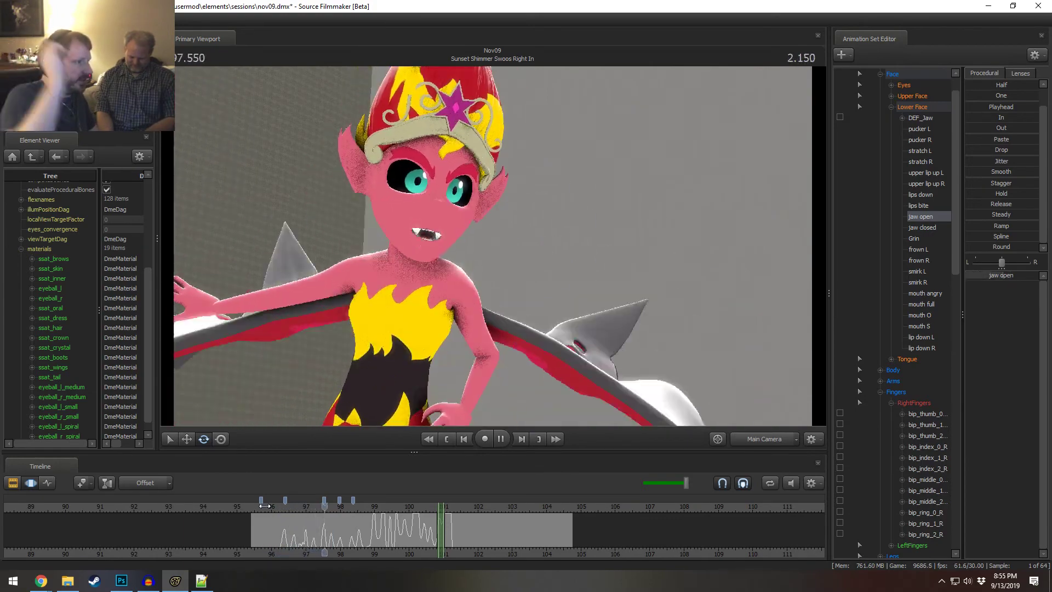
key("space")
key("space")
left_click(269, 507)
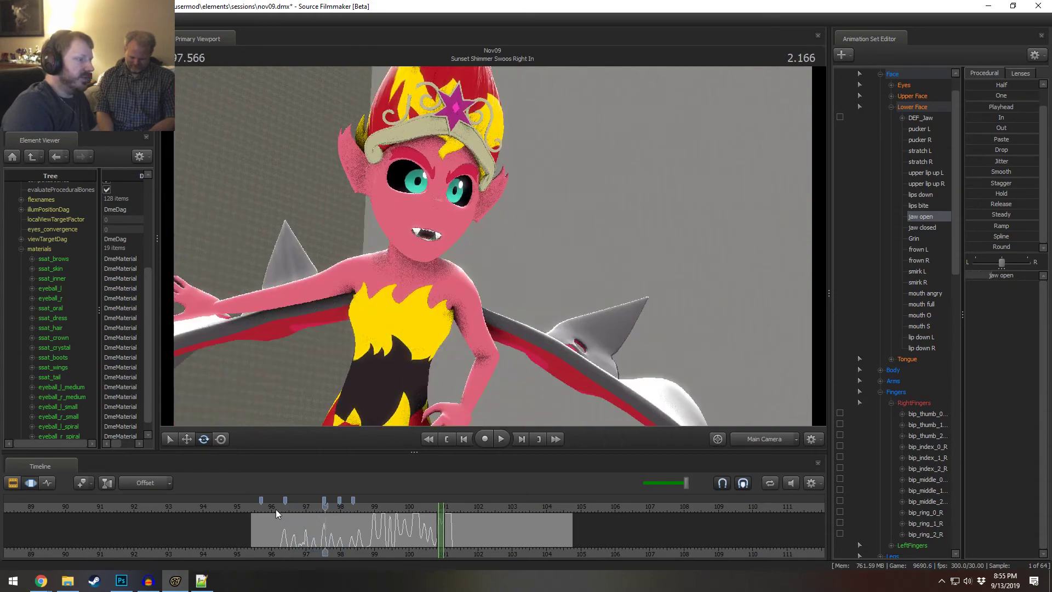
left_click(265, 509)
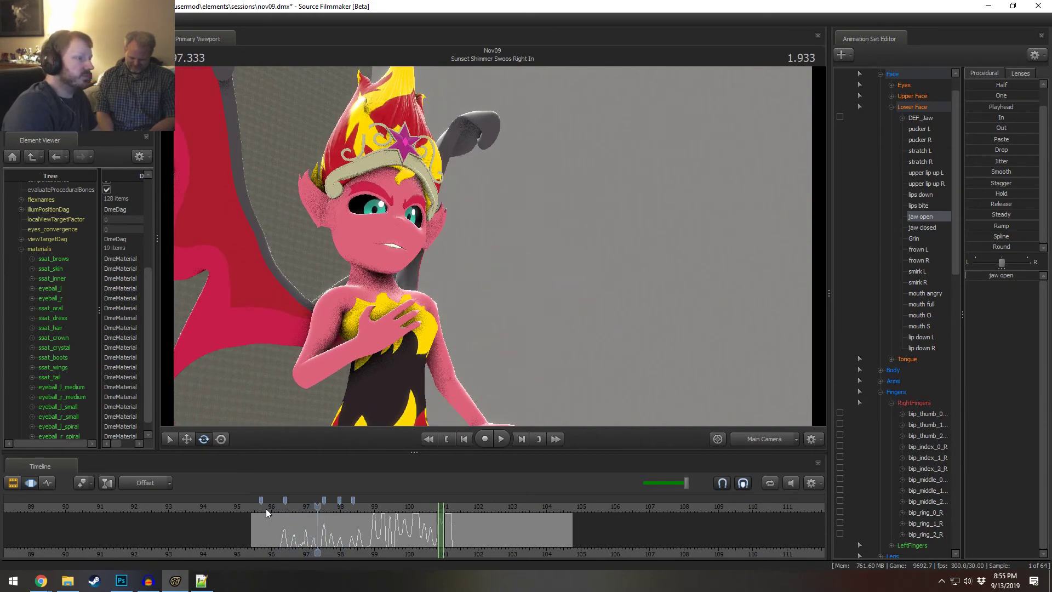
left_click(272, 508)
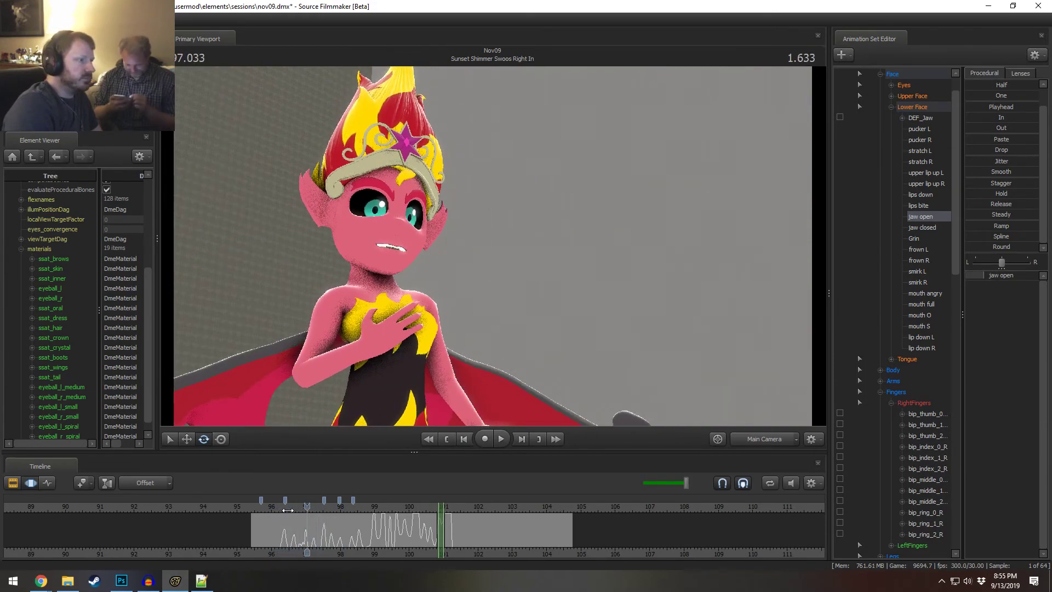
key("space")
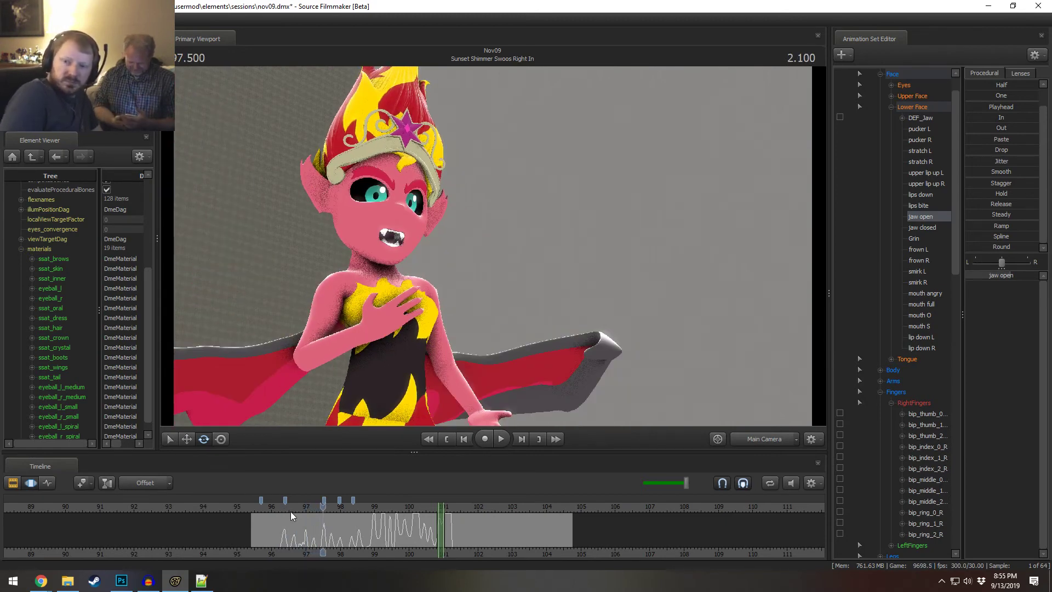
- Zoom in on the timeline around the shot and continue playback to about 98.7 s
middle_click_drag(361, 560, 322, 554)
scroll(322, 554, "up", 1)
scroll(323, 554, "up", 2)
key("space")
key("space")
key("space")
key("space")
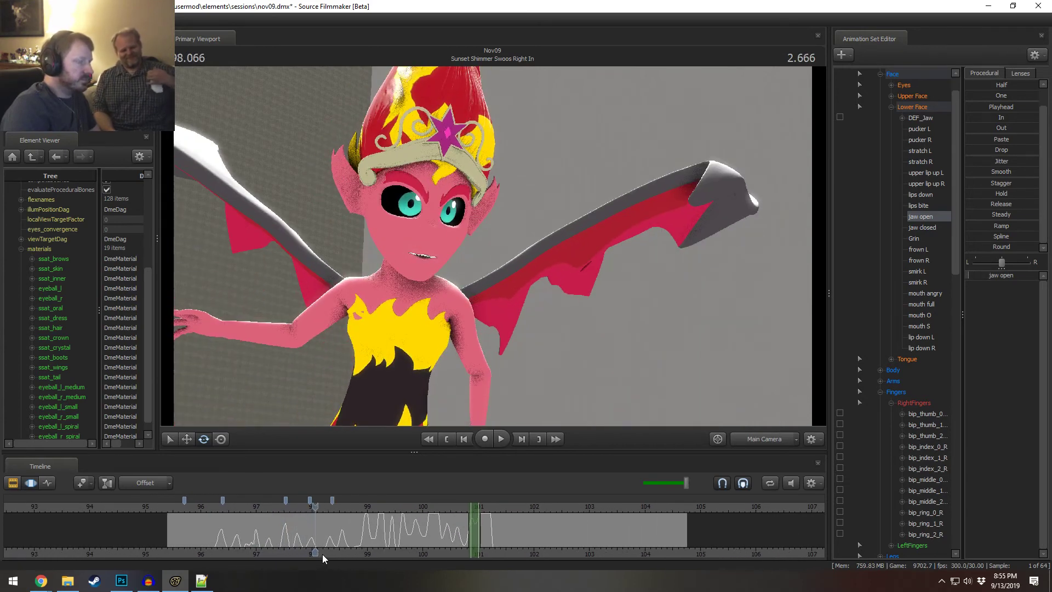
key("space")
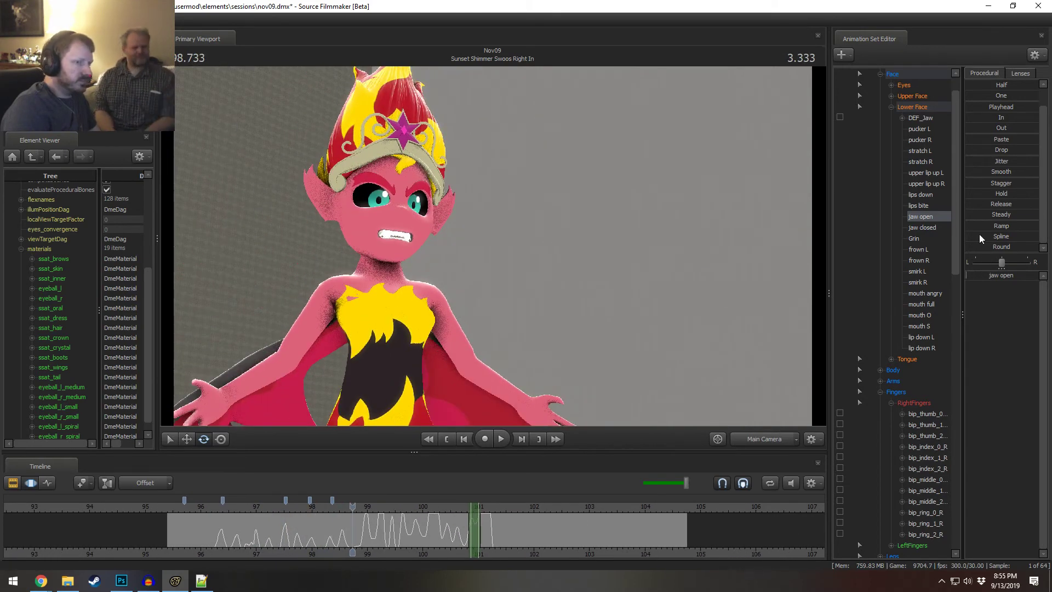
- Select all Sunset Shimmer controls except the Face group, the Unknown group and rig_root
scroll(912, 103, "up", 1)
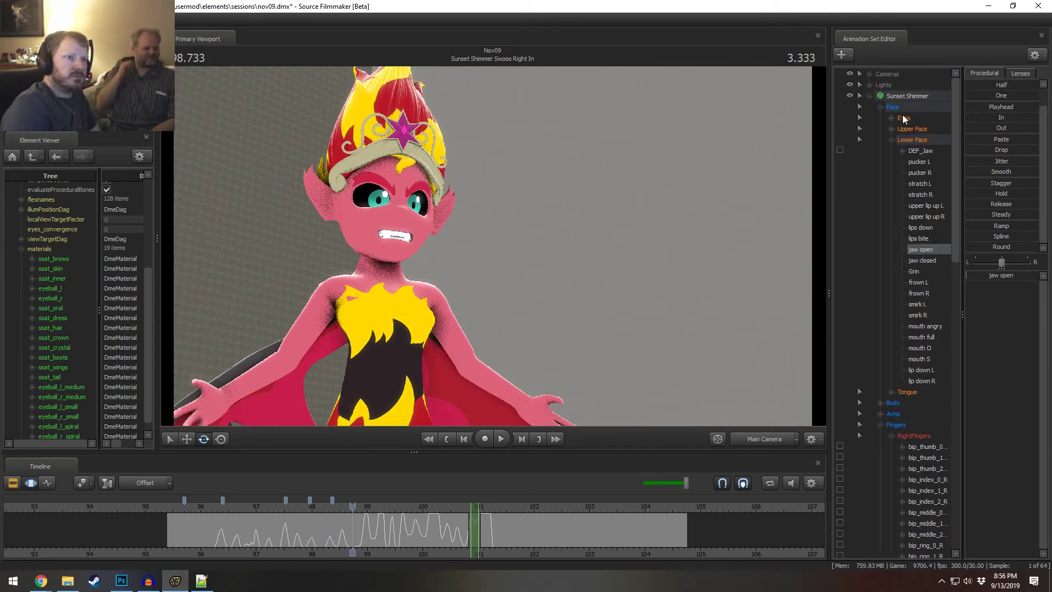
left_click(902, 94)
double_click(902, 105)
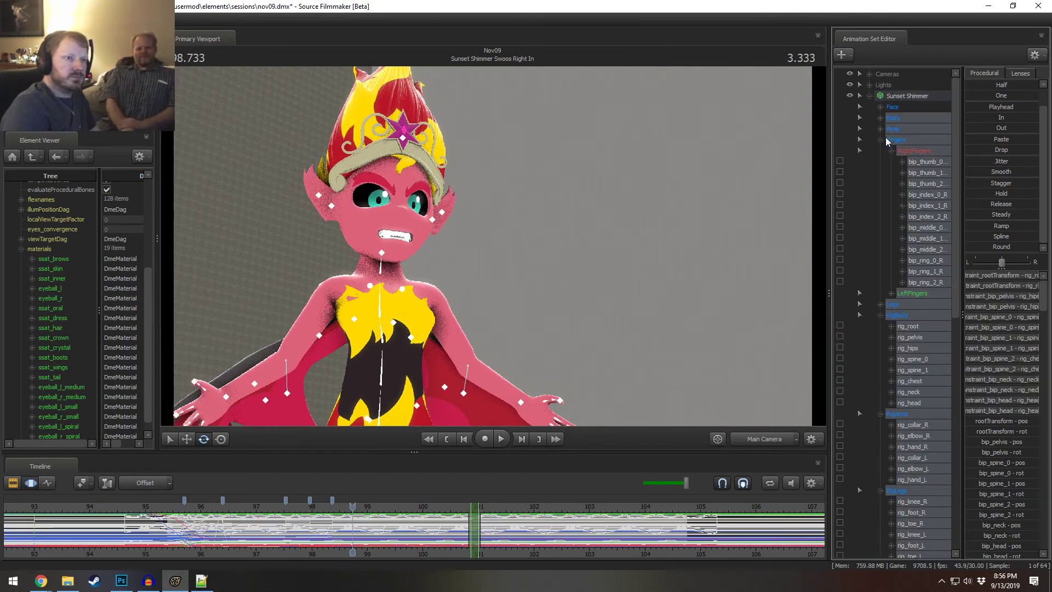
left_click(879, 315)
left_click(880, 326)
left_click(880, 337)
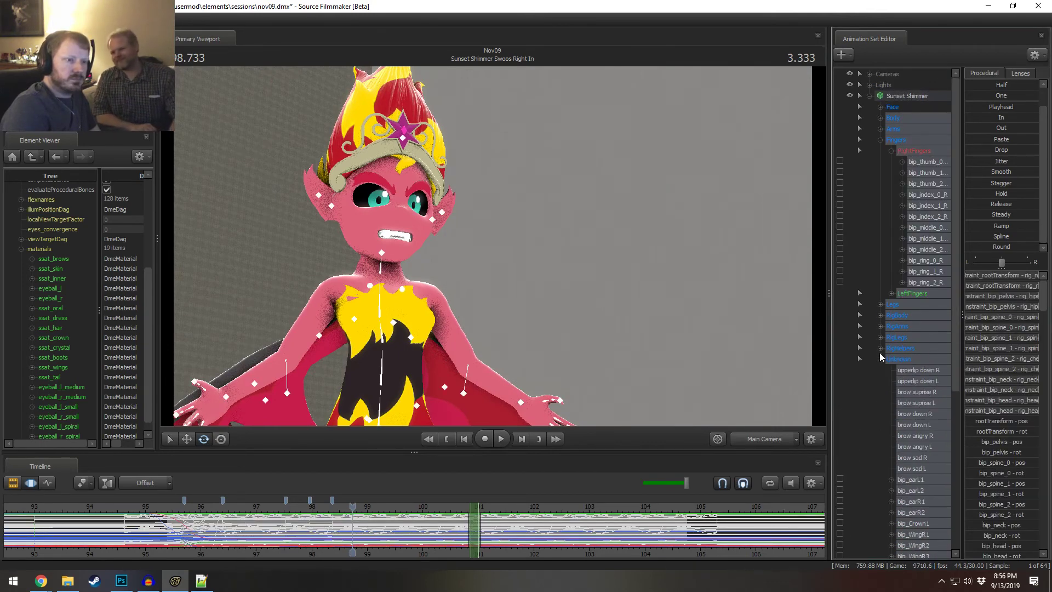
left_click(881, 360)
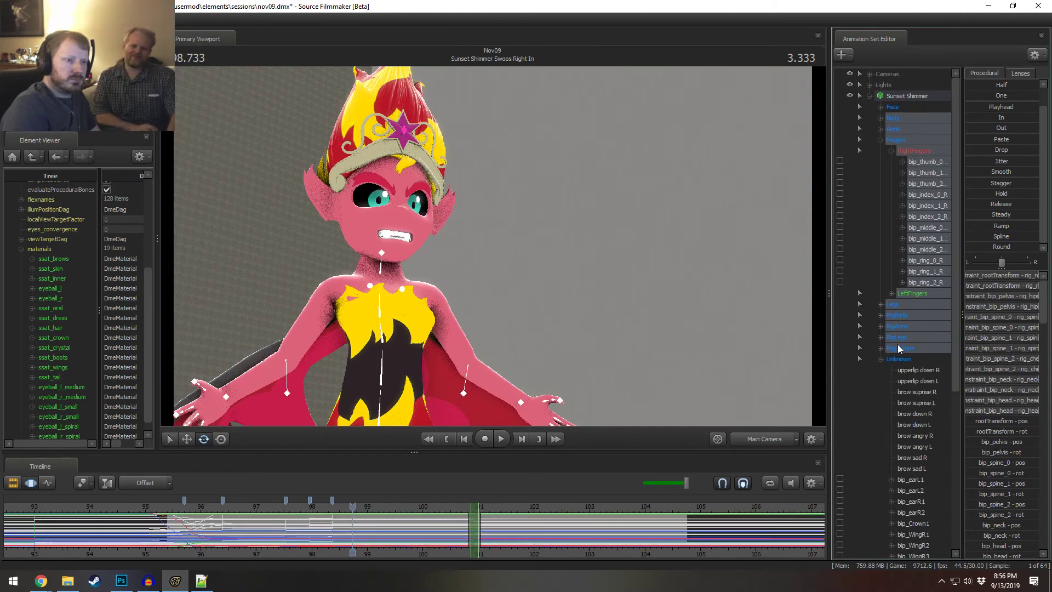
left_click(881, 118)
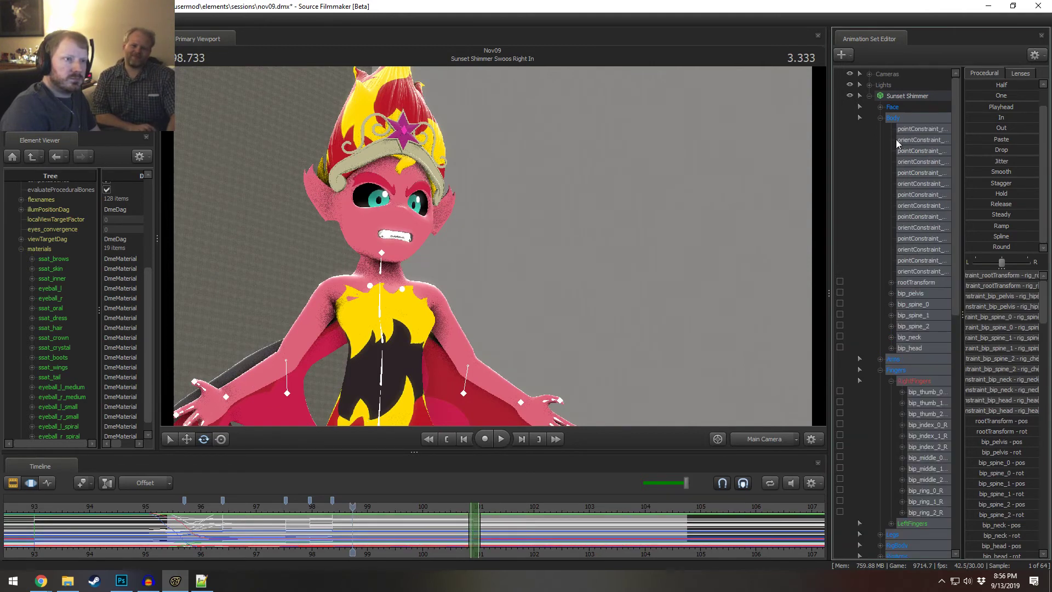
left_click(878, 118)
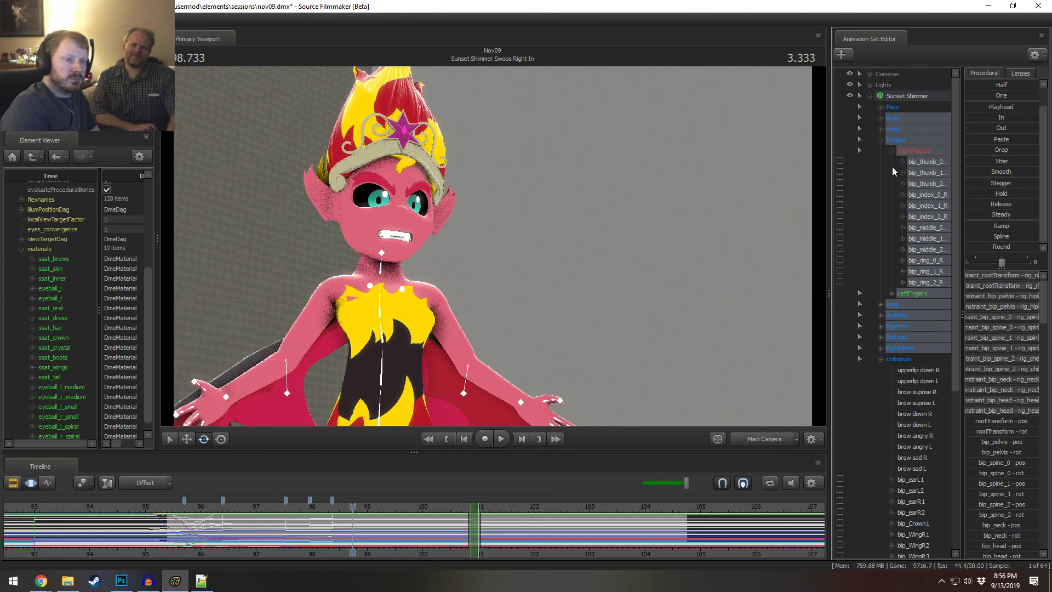
left_click(880, 316)
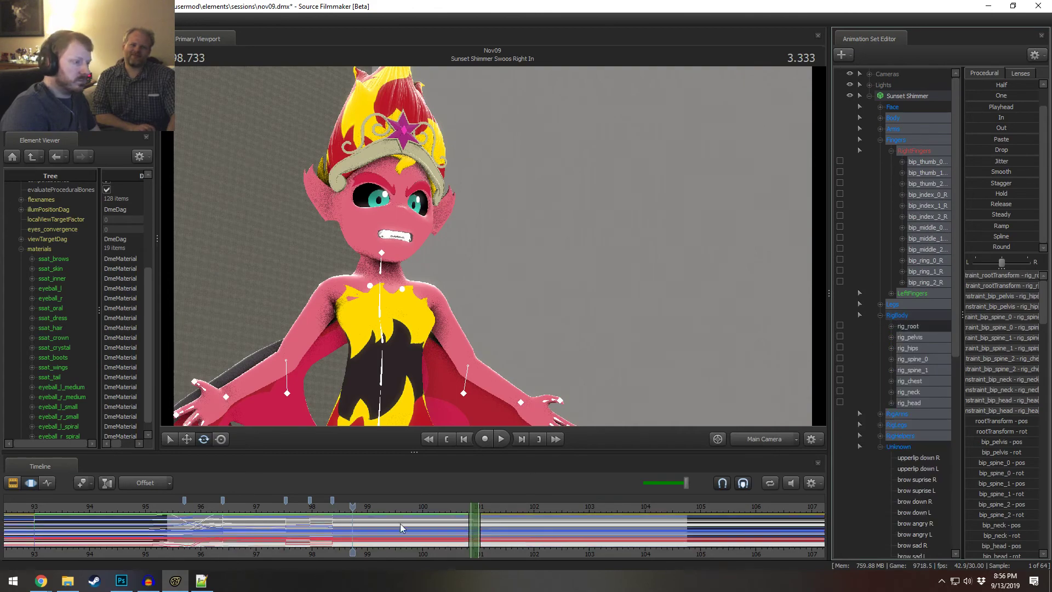
- Review the body motion by playing the shot from about 97.4 s and again from about 97.8 s
scroll(339, 537, "up", 3)
left_click(215, 508)
key("space")
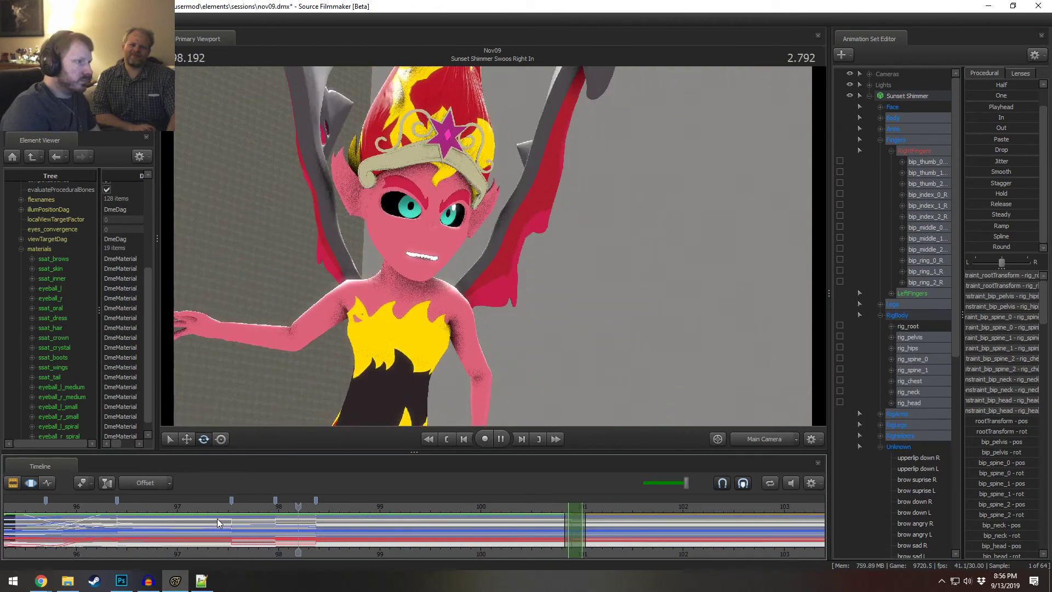
key("space")
left_click(254, 507)
key("space")
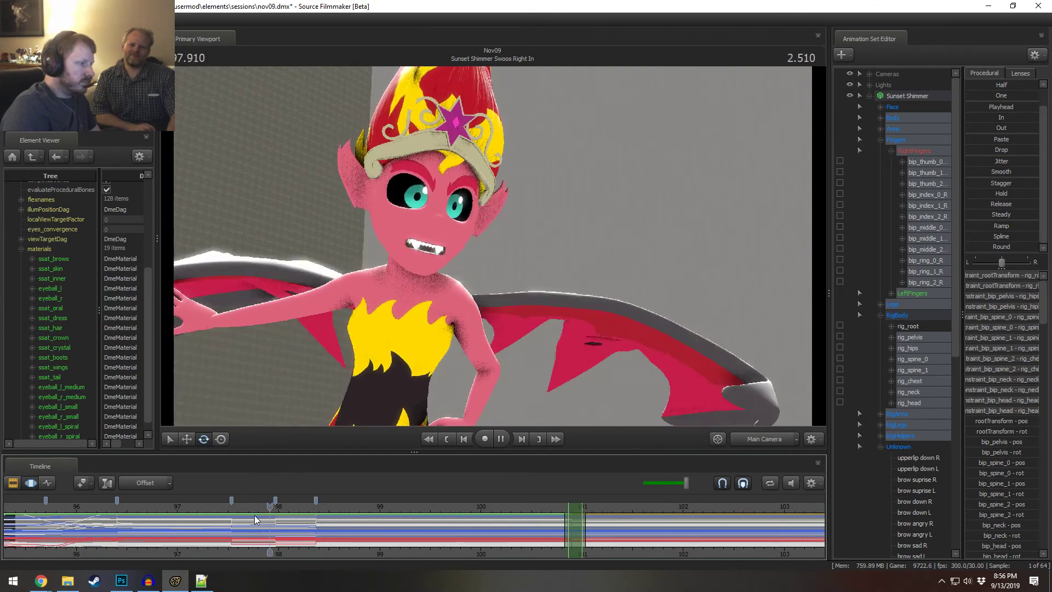
key("space")
- Try stretching the end of the 97.5 s time selection to about 98.2 s, play back the retimed motion, and undo it
mouse_move(275, 531)
left_mouse_down("shift")
mouse_move(232, 532)
mouse_move(293, 535)
left_mouse_up("shift")
left_click(252, 530)
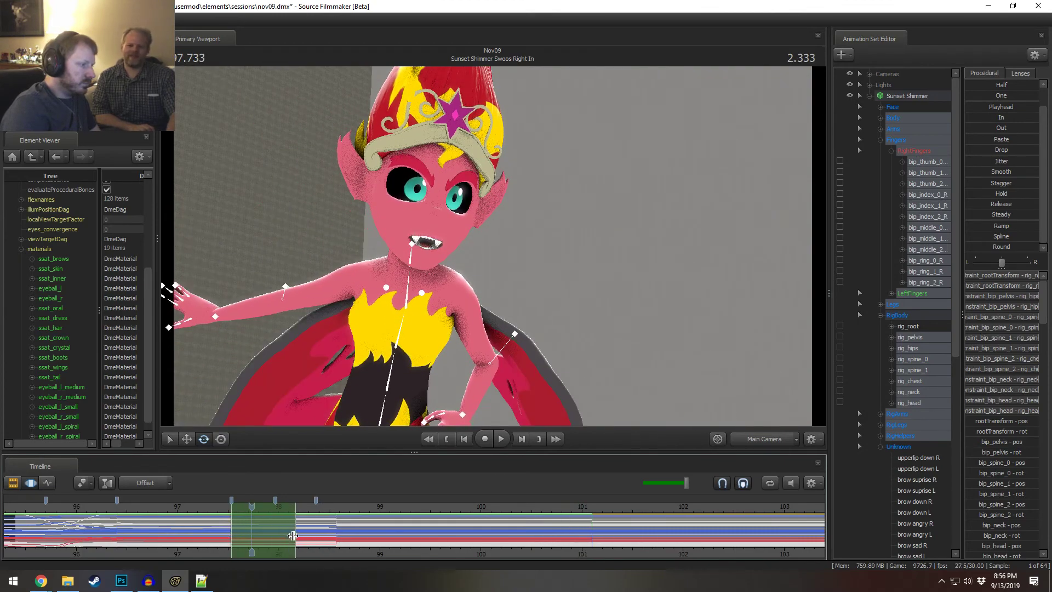
key("space")
left_click(215, 505)
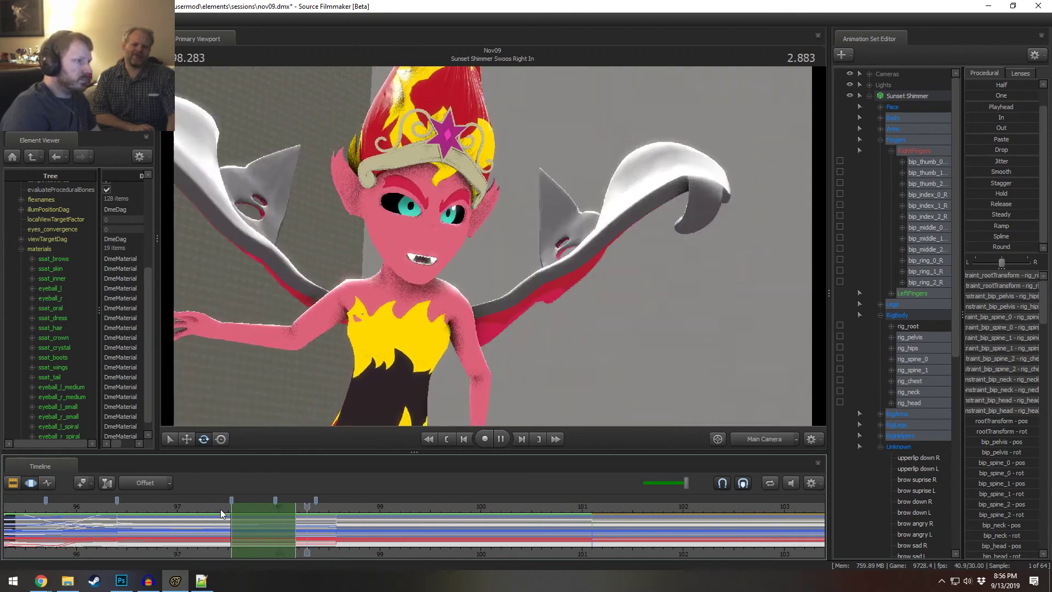
key("space")
key("space")
key("space")
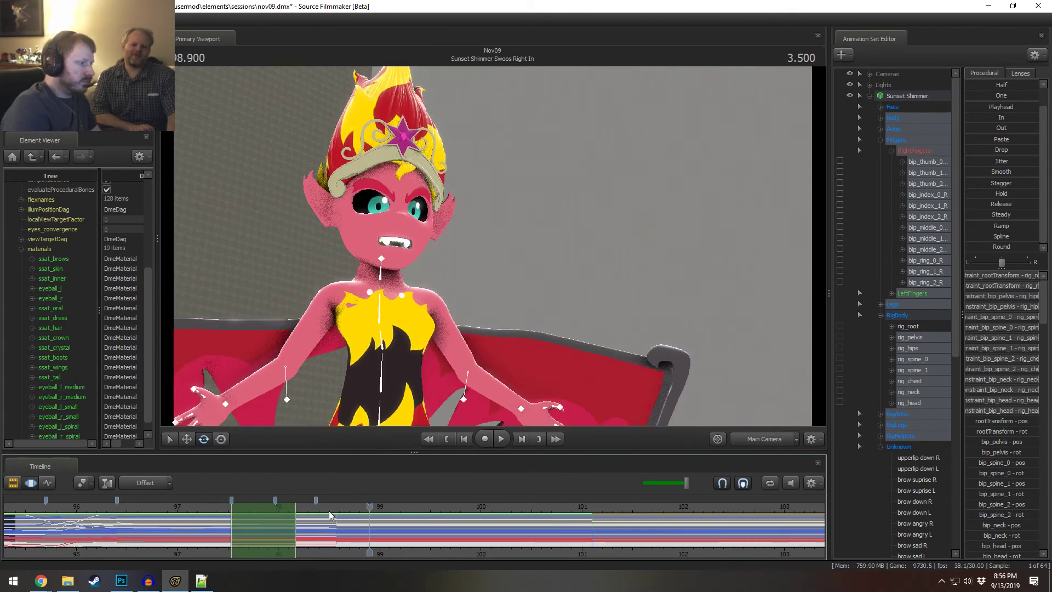
left_click(179, 506)
key("space")
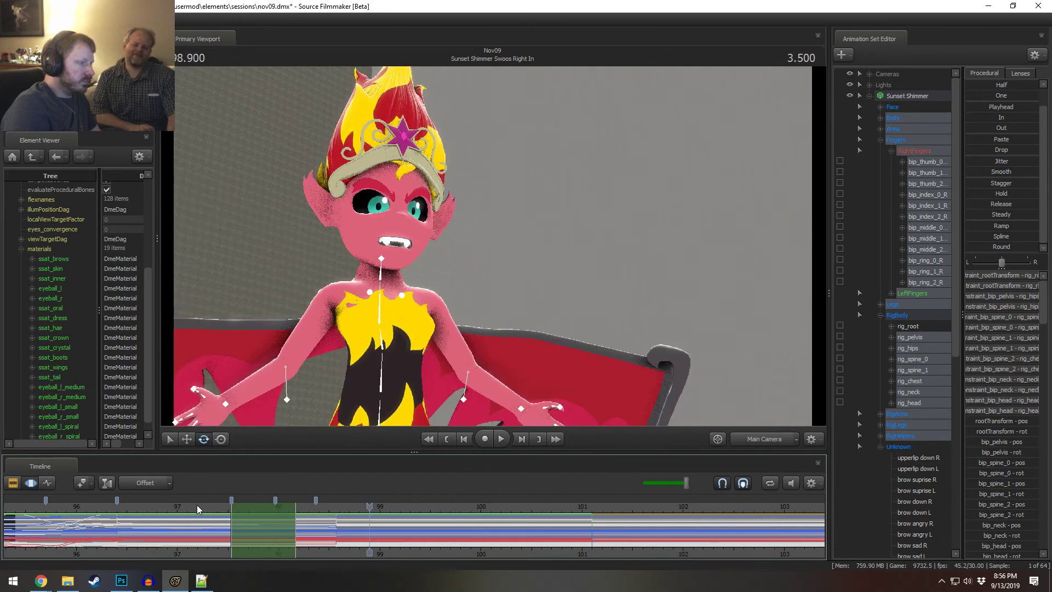
key("ctrl+z")
key("ctrl+z")
- Select the time range from about 98.4 s to 98.8 s and apply the Playhead procedural to the selected body controls
key("space")
key("space")
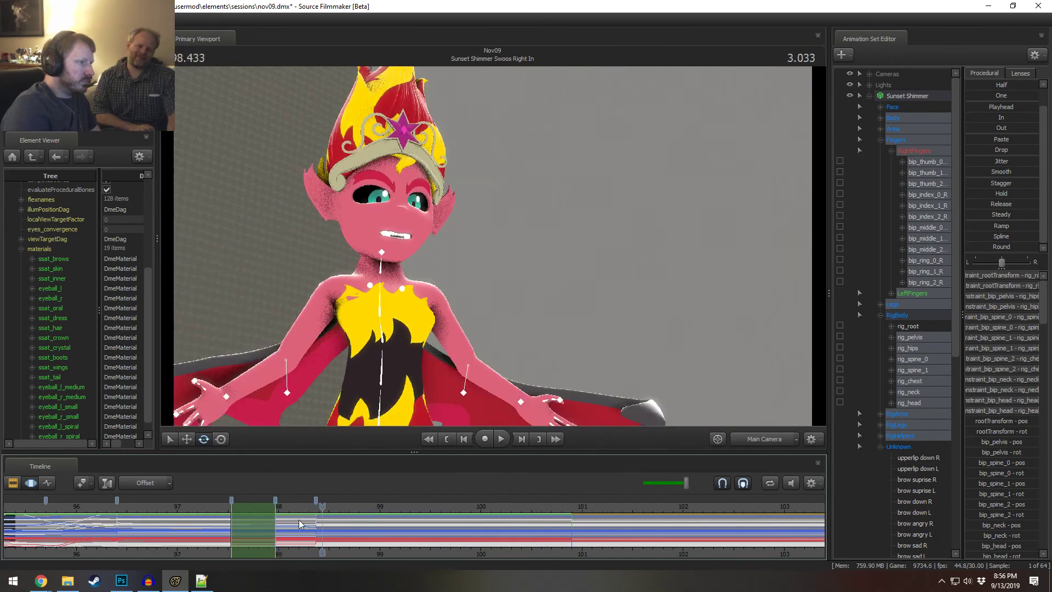
mouse_move(310, 522)
left_mouse_down()
mouse_move(373, 529)
mouse_move(300, 520)
mouse_move(317, 515)
left_mouse_up()
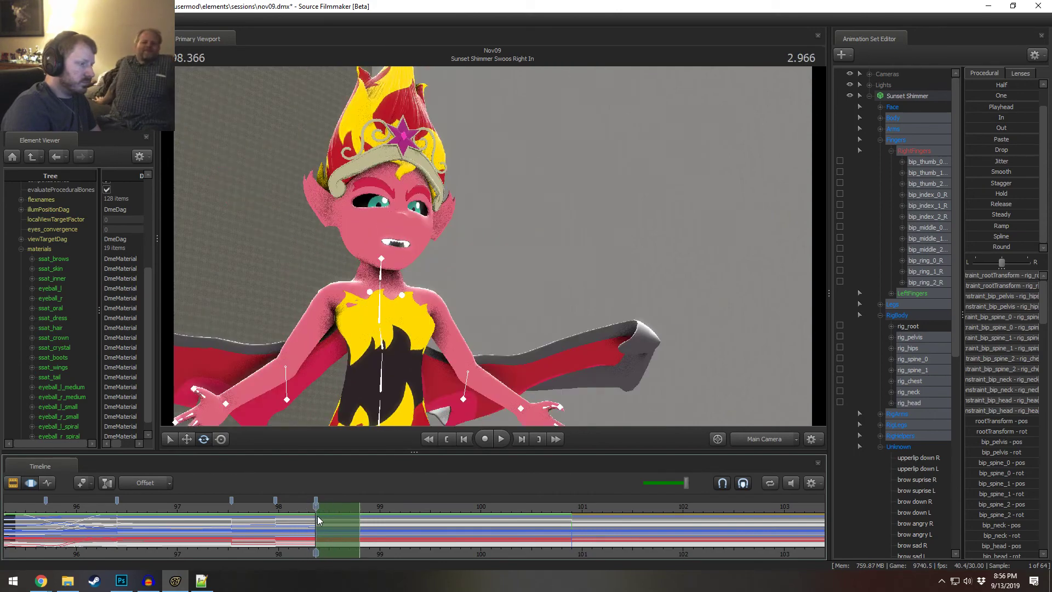
mouse_move(981, 118)
left_mouse_down()
mouse_move(1036, 117)
mouse_move(994, 117)
left_mouse_up()
- Check the gesture timing by scrubbing past 98.1 s and replaying from about 97.7 s and 97.4 s
left_click(285, 508)
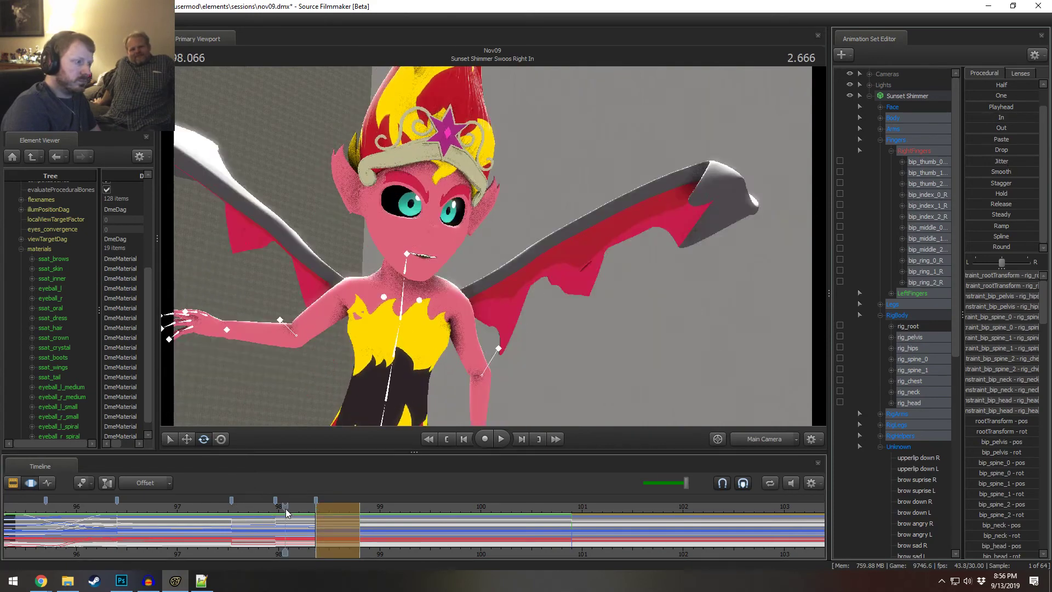
key("space")
left_click_drag(288, 508, 323, 517)
left_click(248, 514)
key("space")
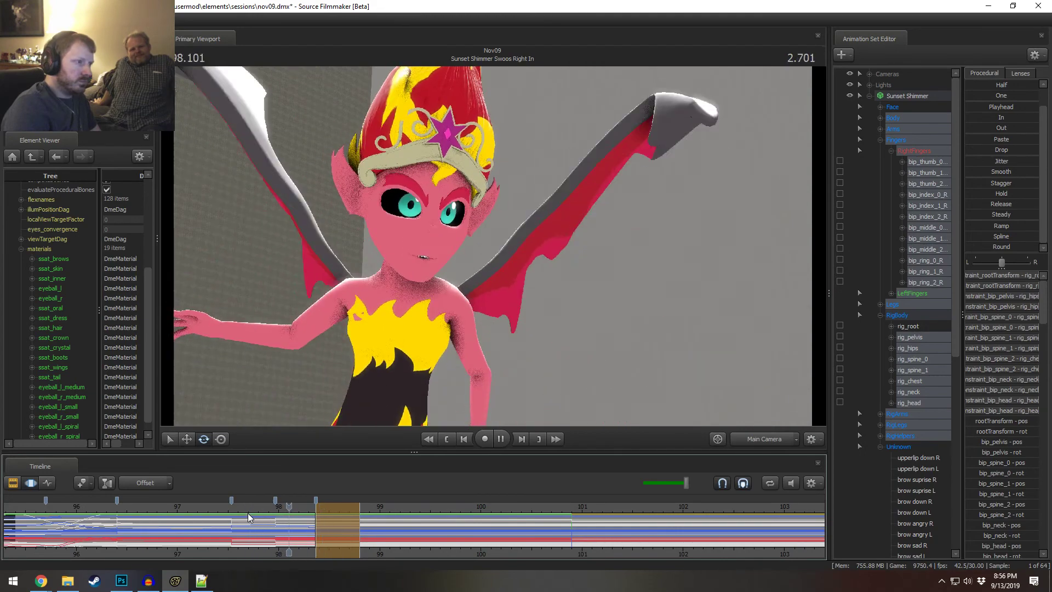
key("space")
left_click(215, 507)
key("space")
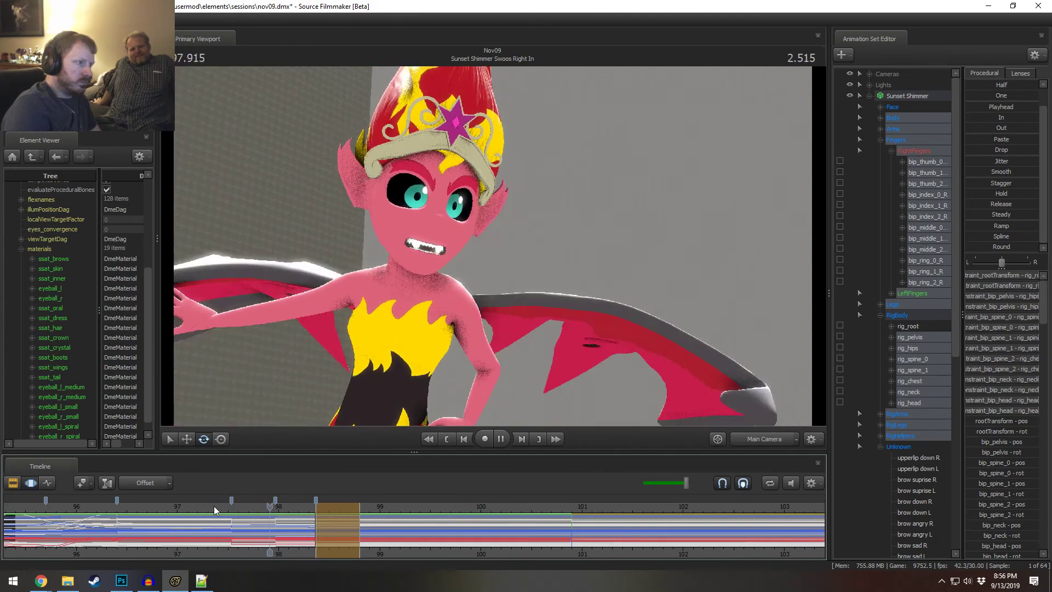
key("space")
- Blend the selected range toward the pose at 97.4 s with the Playhead procedural and inspect the pose at 98.6 s
left_click_drag(314, 514, 218, 518)
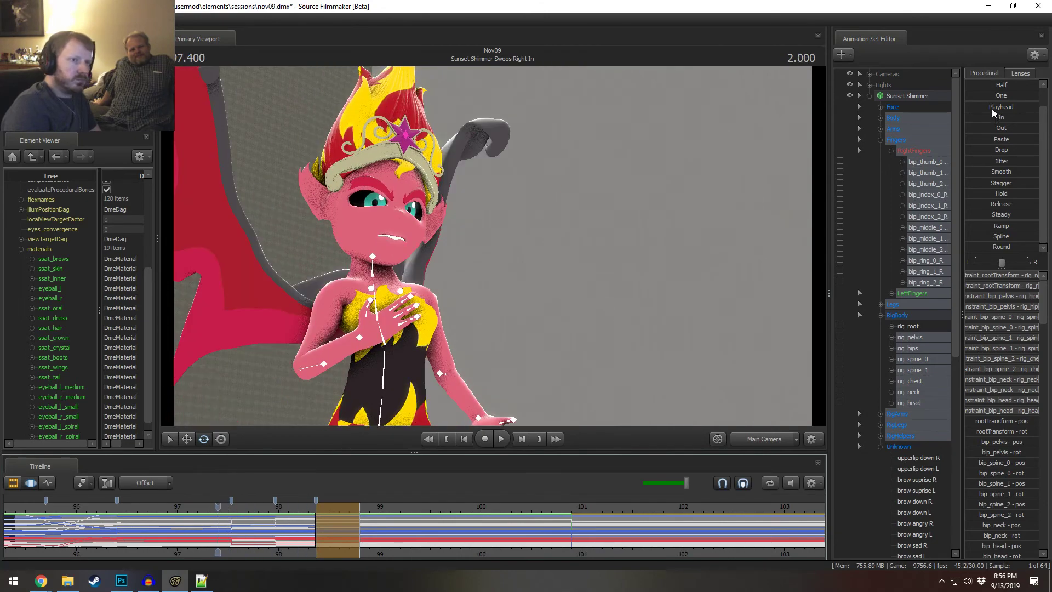
left_click_drag(992, 109, 1030, 109)
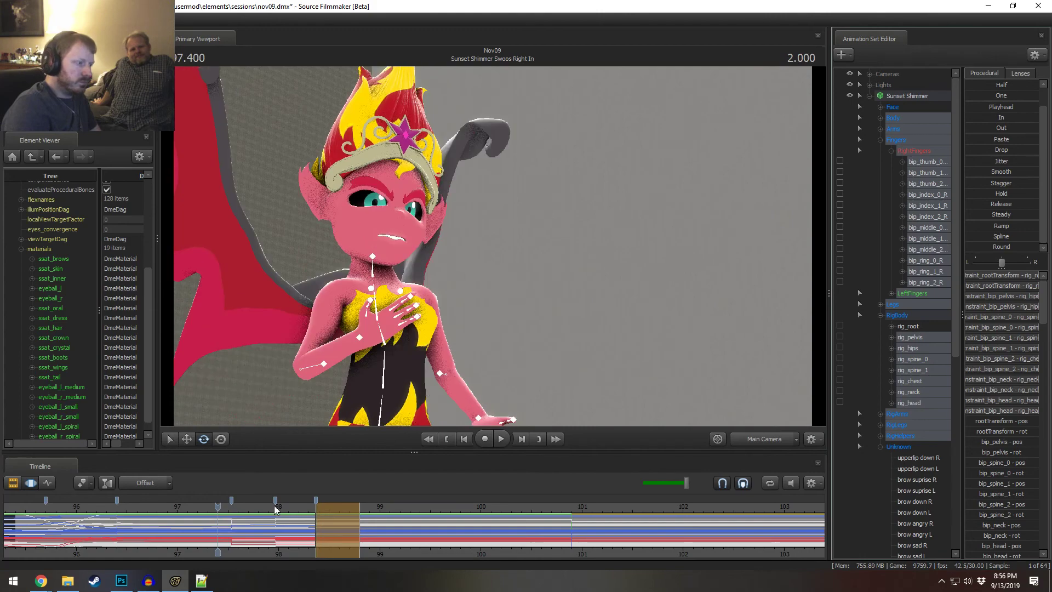
left_click_drag(276, 510, 339, 505)
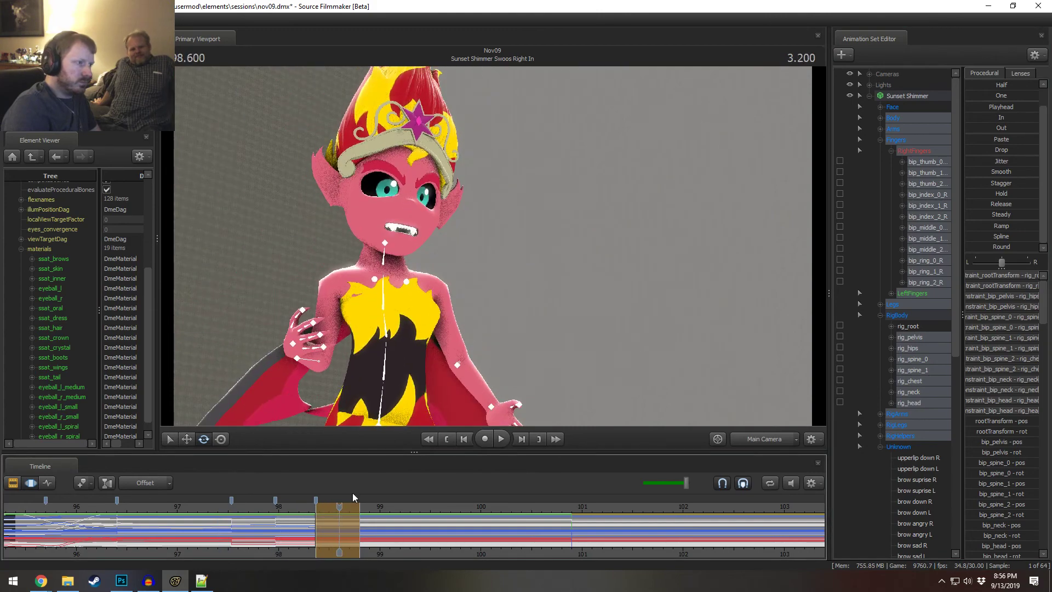
- In the Work Camera view, try repositioning bip_hand_R at 98.6 s and undo the change
left_click(753, 441)
left_click_drag(376, 276, 372, 276)
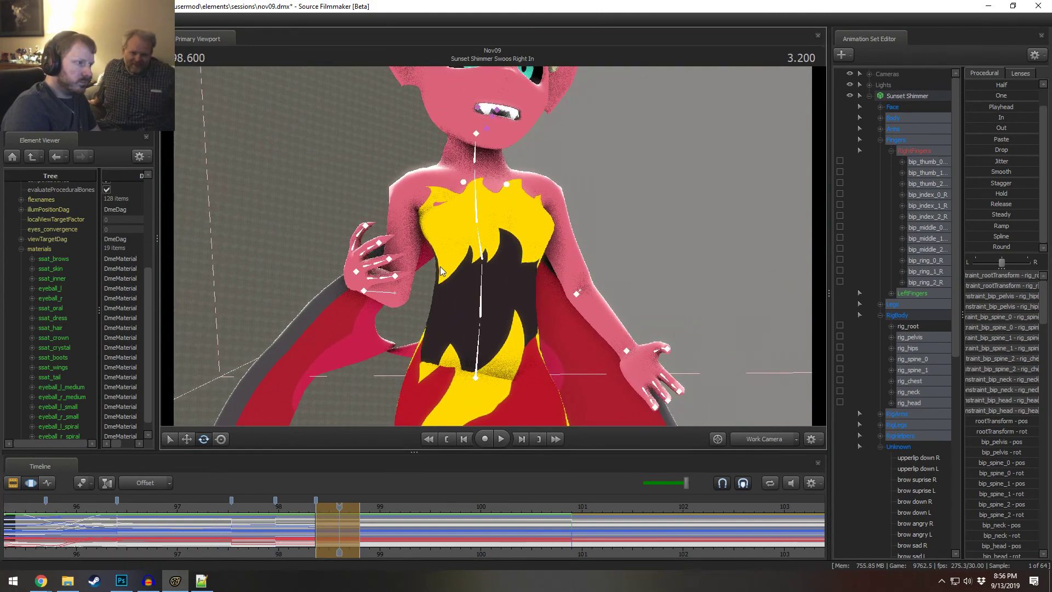
left_click(357, 270)
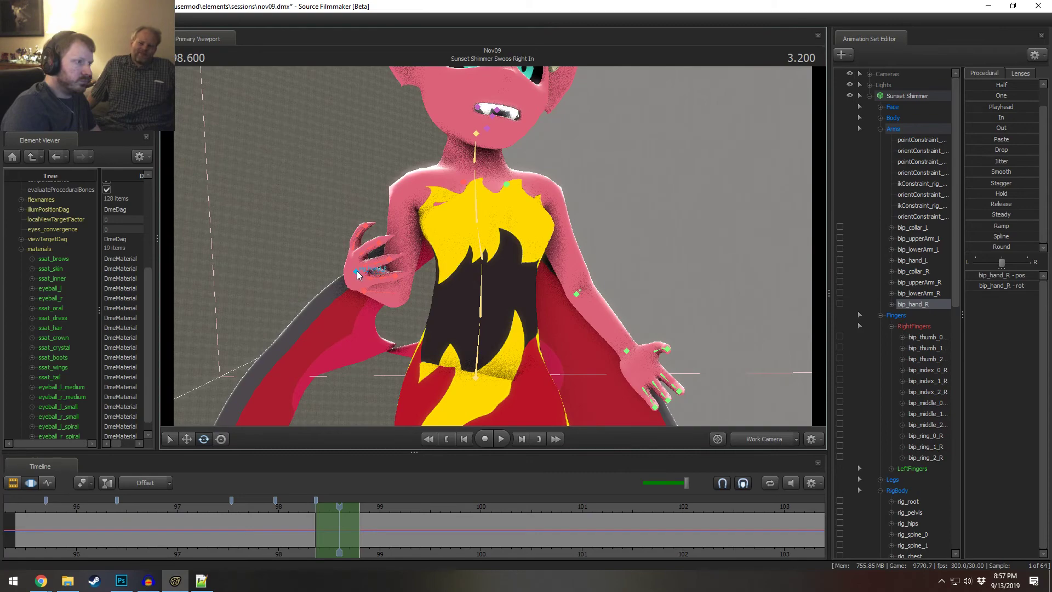
left_click_drag(421, 274, 525, 350, "alt")
key("w")
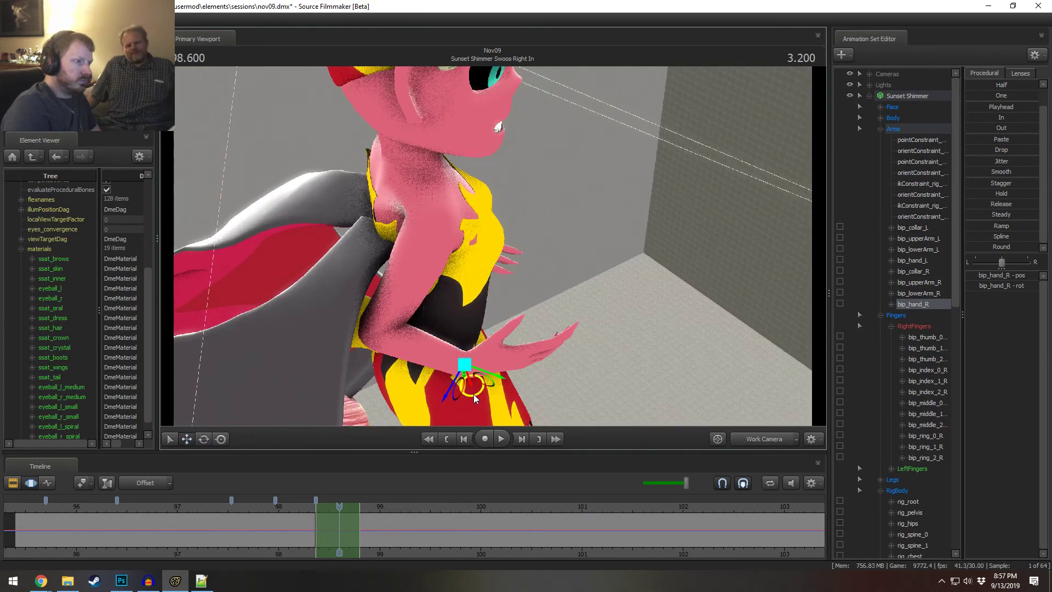
left_click_drag(473, 393, 433, 285)
key("e")
key("w")
key("ctrl+z")
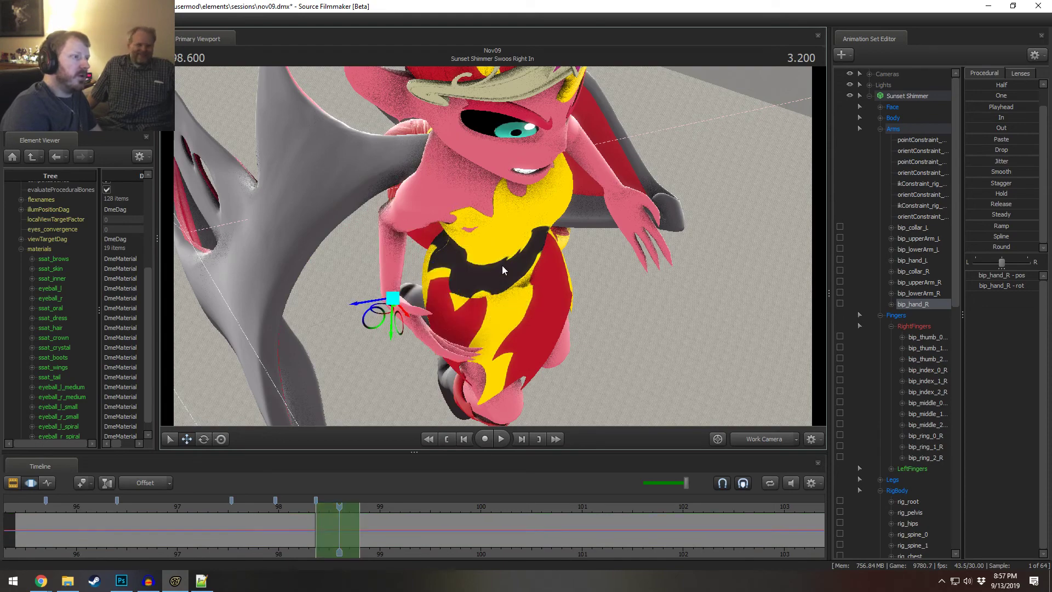
- Try moving and rotating the right hand at 98.6 s, and undo it together with the preceding edits
left_click_drag(502, 265, 468, 349)
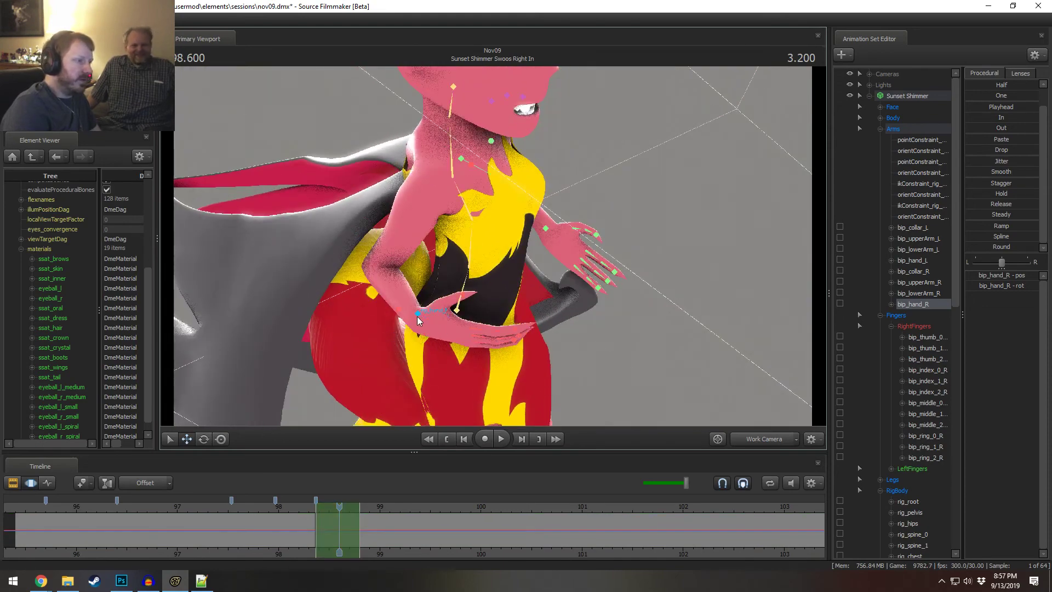
left_click(417, 317, "ctrl")
left_click_drag(443, 313, 523, 294)
key("e")
left_click_drag(527, 307, 527, 321)
key("ctrl+z")
key("ctrl+z")
key("ctrl+z")
key("ctrl+z")
key("ctrl+z")
key("ctrl+z")
key("ctrl+z")
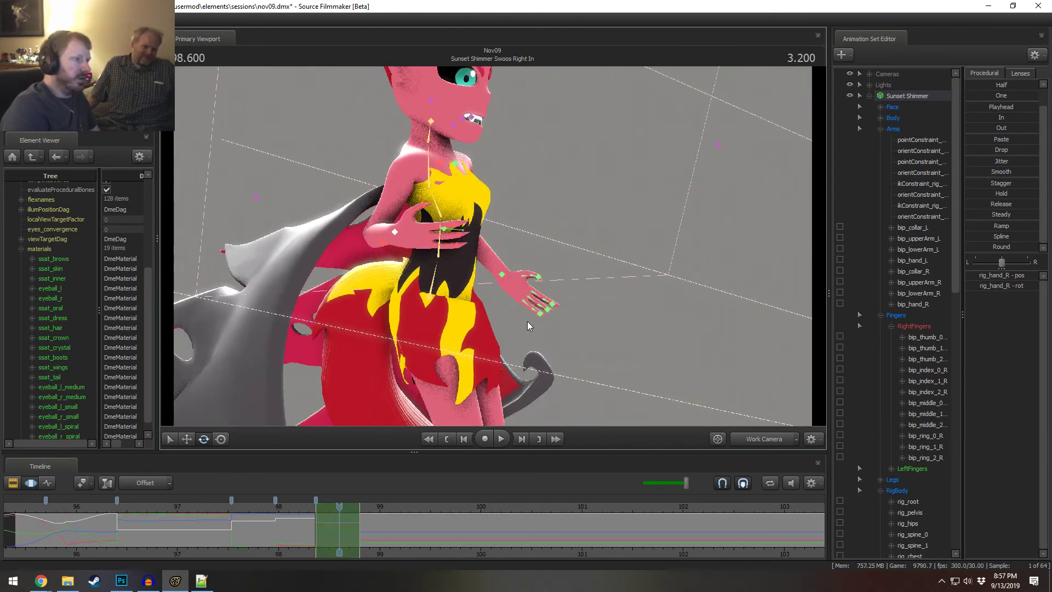
key("ctrl+z")
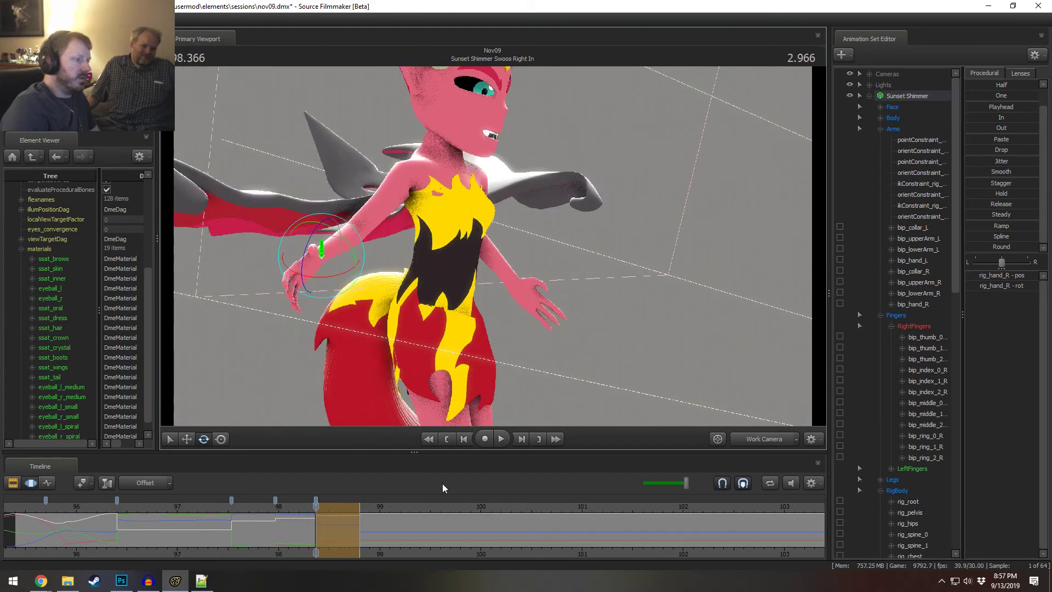
- Apply the Playhead procedural from the pose at 97.933 s to the selected range, using the body, arm, finger and leg controls without rig_root
left_click_drag(302, 515, 272, 521)
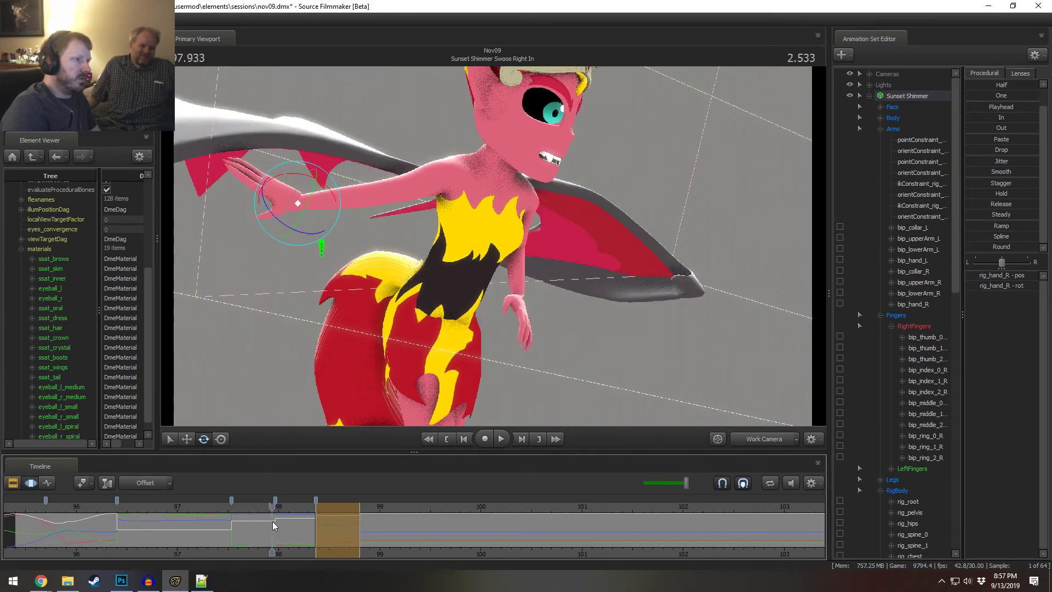
left_click_drag(1004, 110, 1031, 110)
left_click(912, 96)
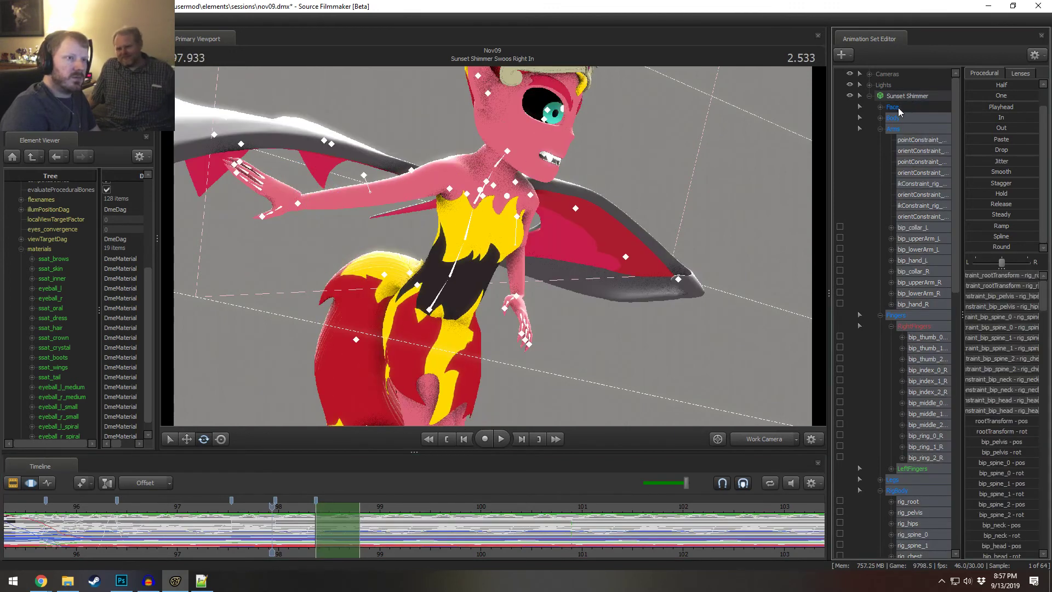
left_click(880, 129)
left_click(897, 514, "ctrl")
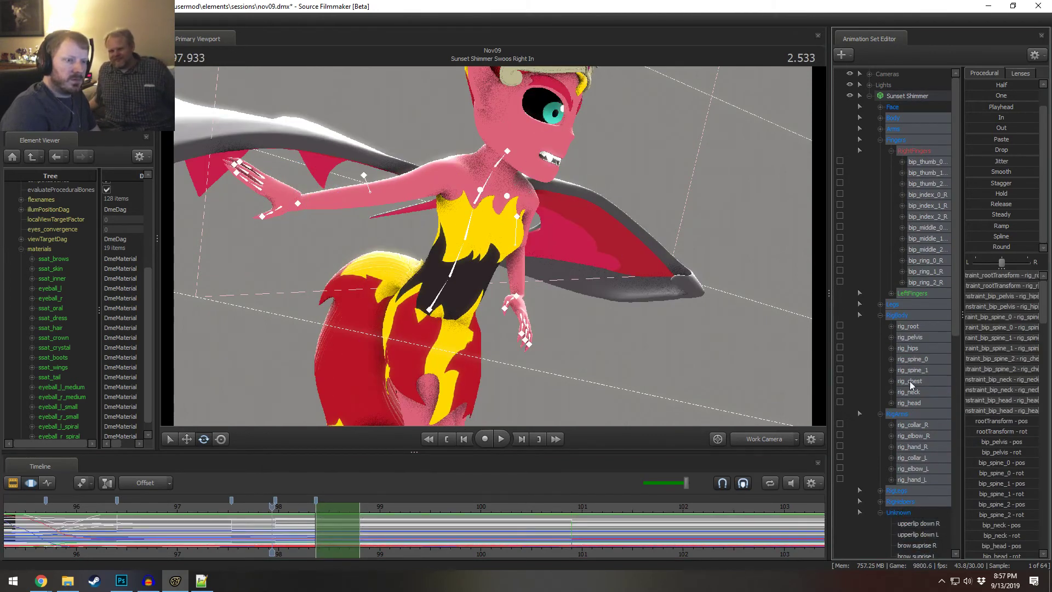
left_click(901, 324, "ctrl")
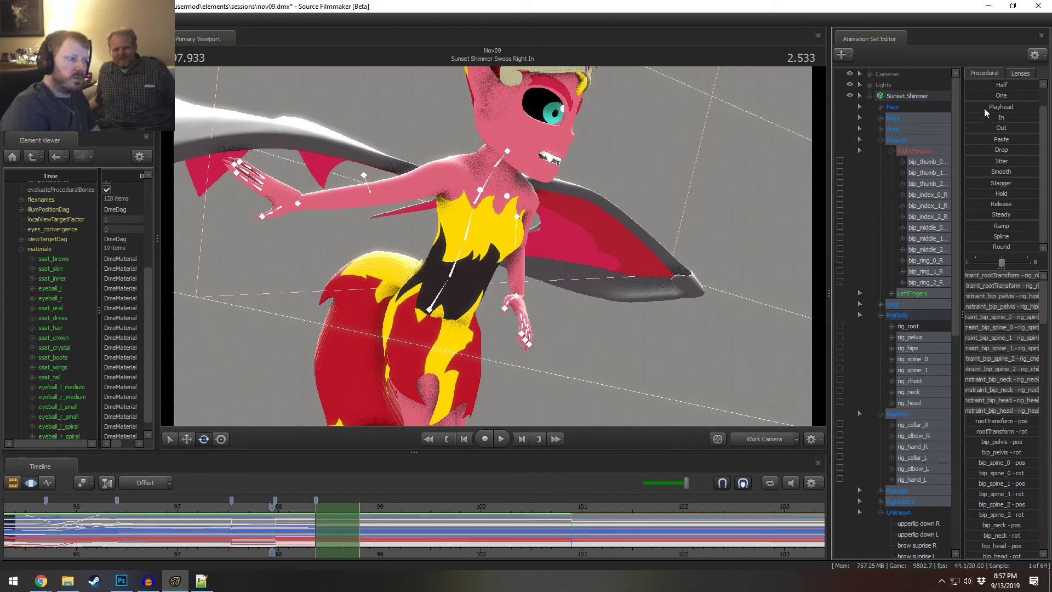
left_click_drag(984, 110, 1036, 110)
left_click_drag(272, 507, 329, 506)
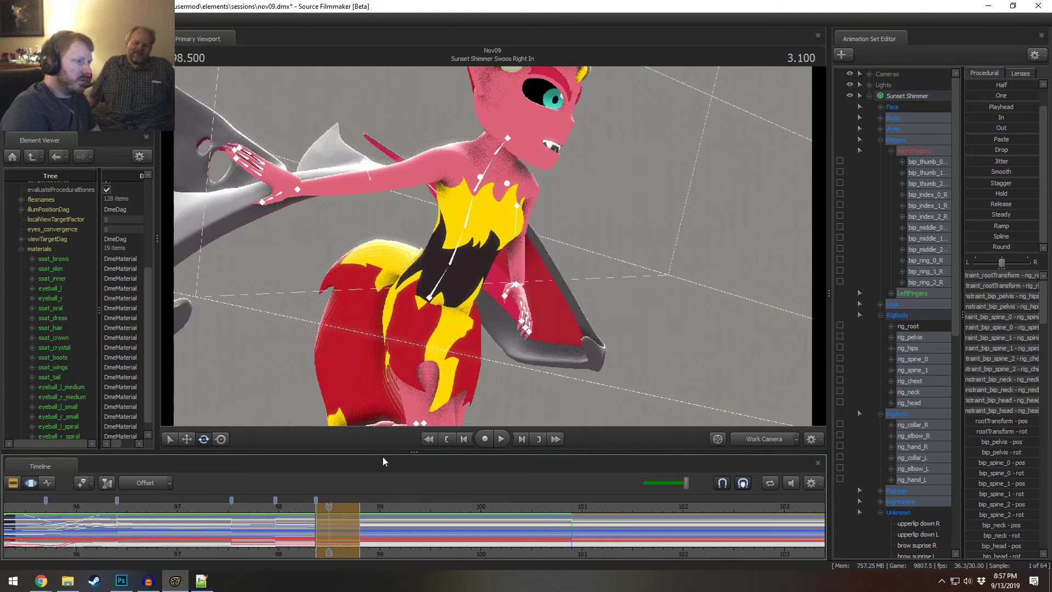
- Rotate rig_spine_1 at 98.5 s to adjust the torso's lean
left_click(469, 227)
left_click_drag(496, 233, 460, 306)
left_click_drag(489, 272, 328, 379)
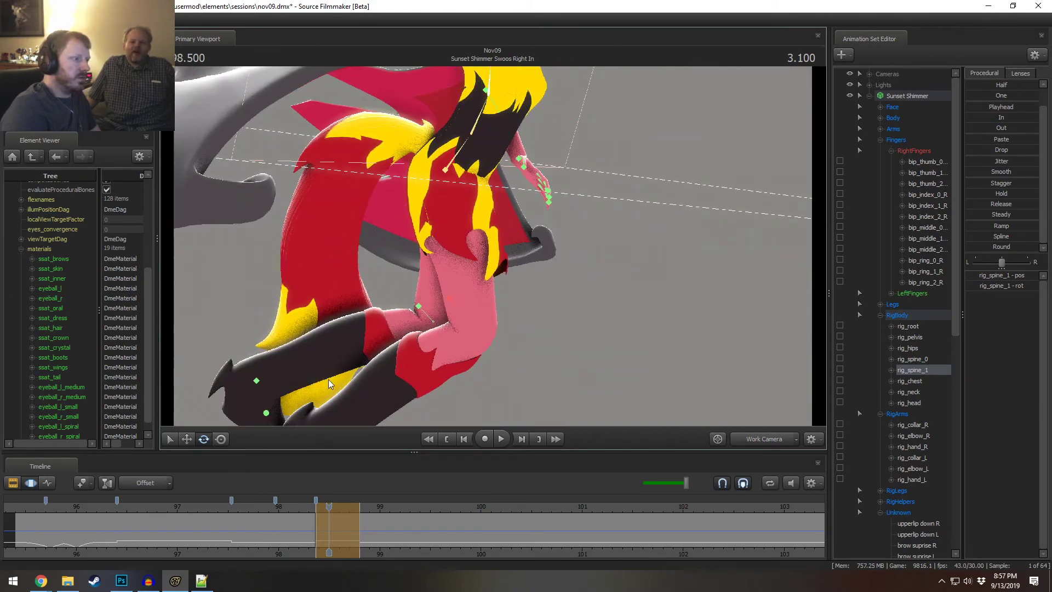
- Move rig_foot_L and rig_foot_R together at 98.5 s and readjust the spine's rotation
left_click(255, 380, "ctrl")
left_click_drag(257, 384, 488, 258)
left_click(332, 318, "ctrl+shift")
key("w")
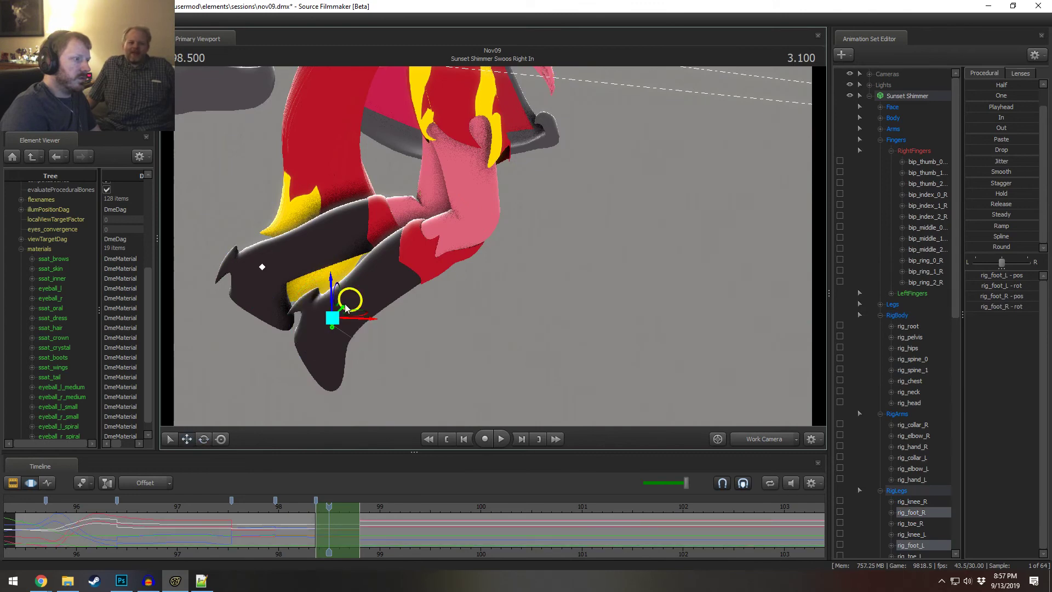
left_click_drag(348, 298, 503, 246)
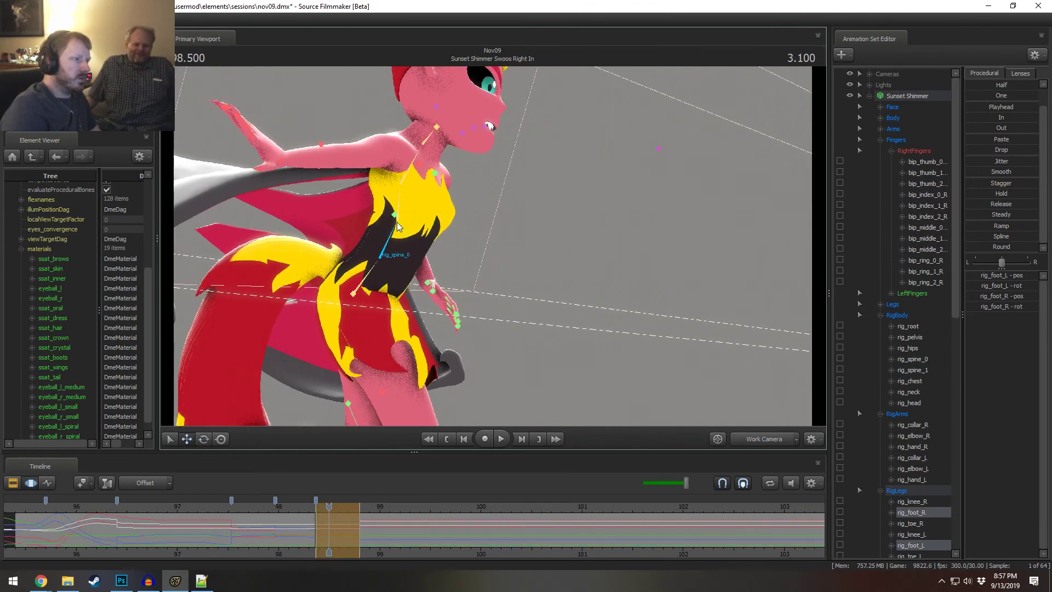
left_click(398, 235)
left_click_drag(420, 251, 437, 210)
- Try repositioning rig_hand_R with the different manipulators and check the arm from the Main Camera
left_click(280, 161, "ctrl")
key("w")
key("e")
key("r")
left_click_drag(436, 210, 482, 211, "alt")
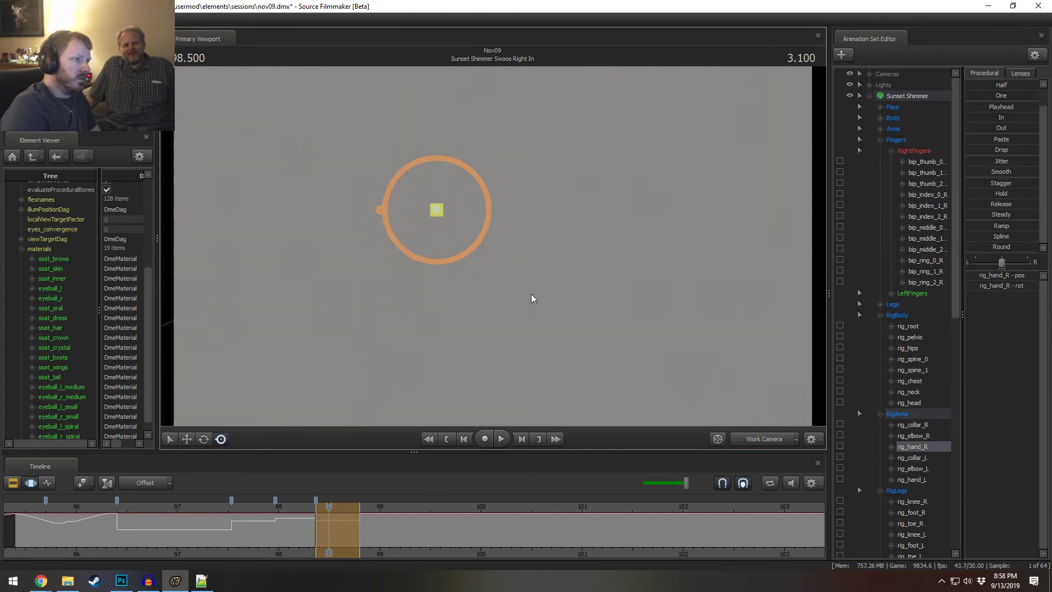
left_click(767, 438)
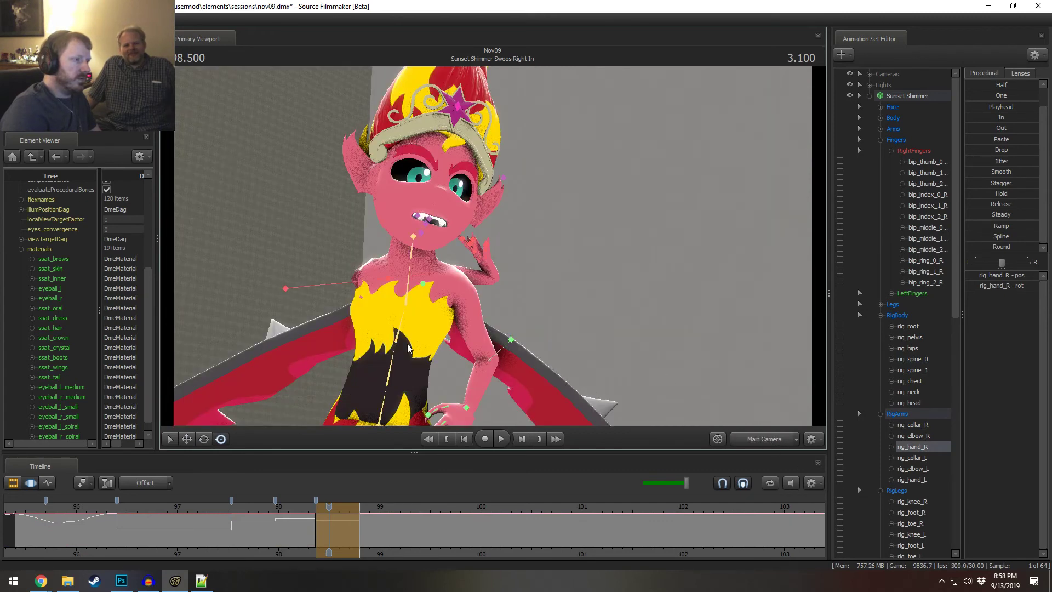
key("F2")
key("F3")
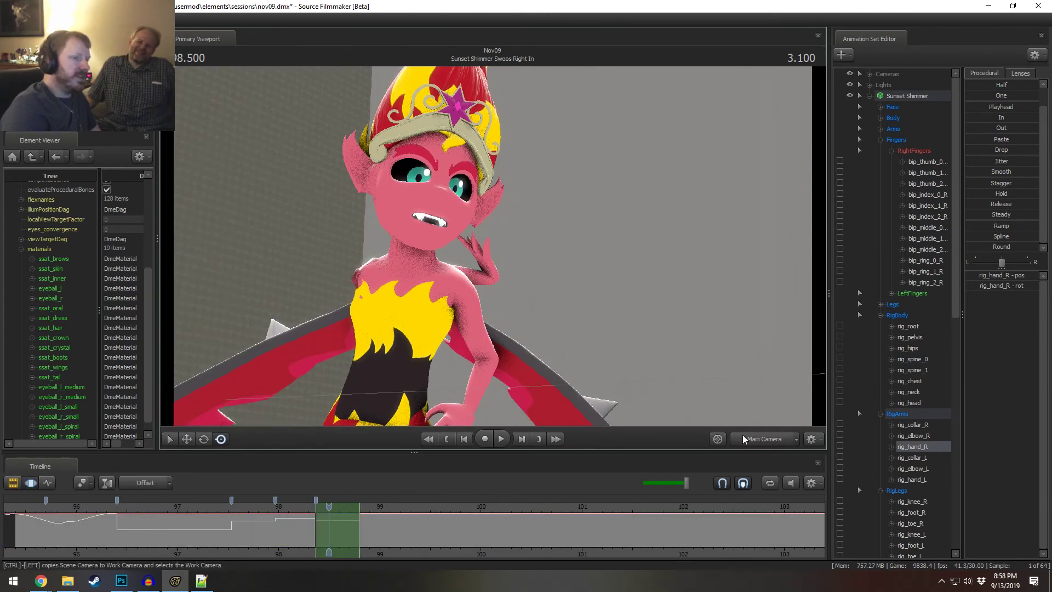
- Copy the scene camera to the Work Camera, try moving rig_hand_R from there, and undo the last change
left_click(746, 439, "ctrl")
left_click_drag(464, 239, 417, 274)
left_click_drag(543, 239, 582, 236)
key("w")
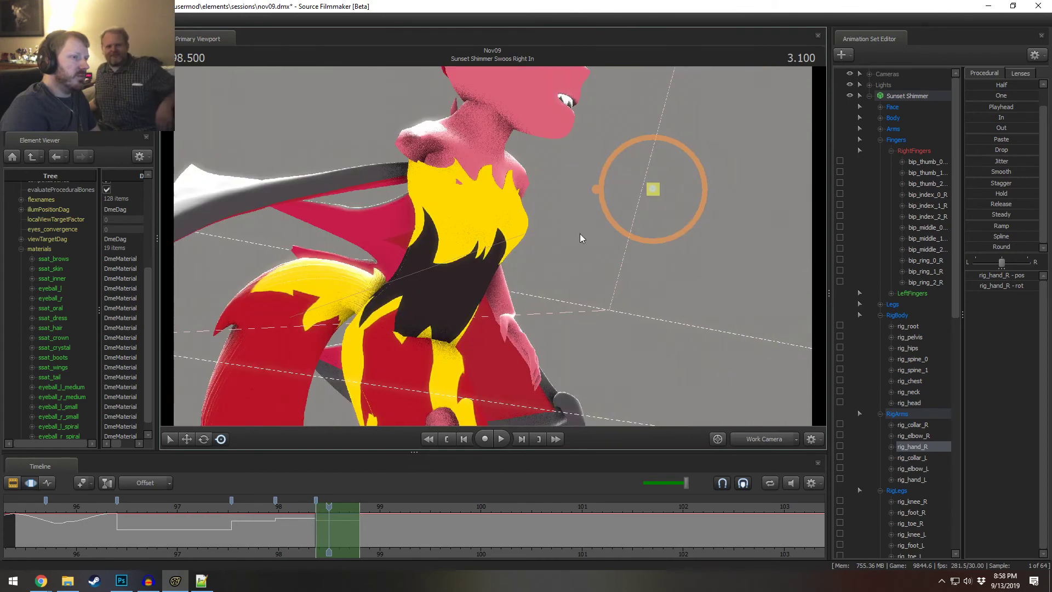
left_click_drag(643, 190, 617, 206)
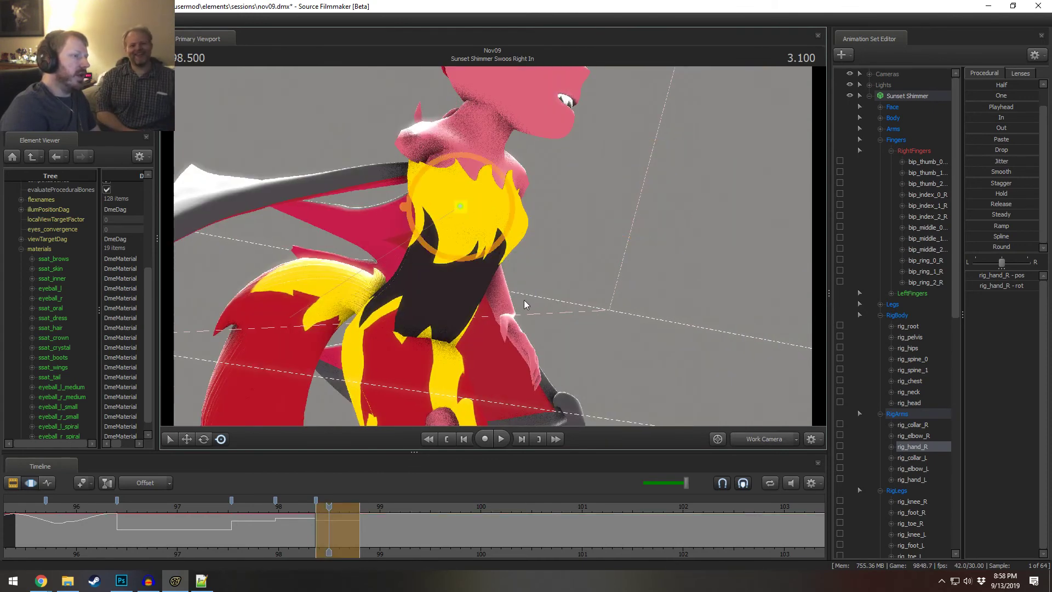
left_click_drag(524, 305, 509, 306)
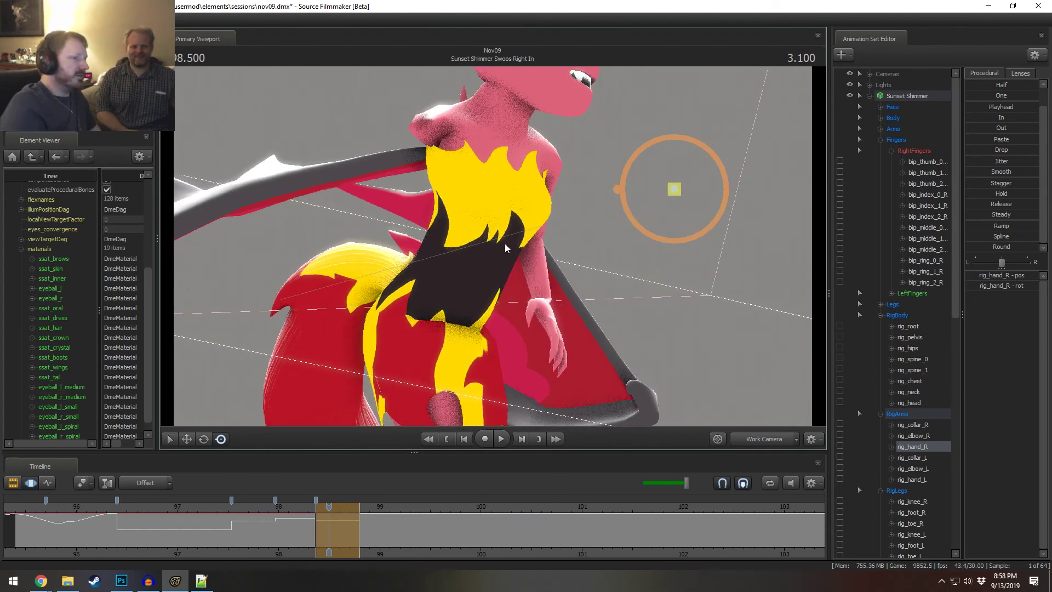
key("ctrl+z")
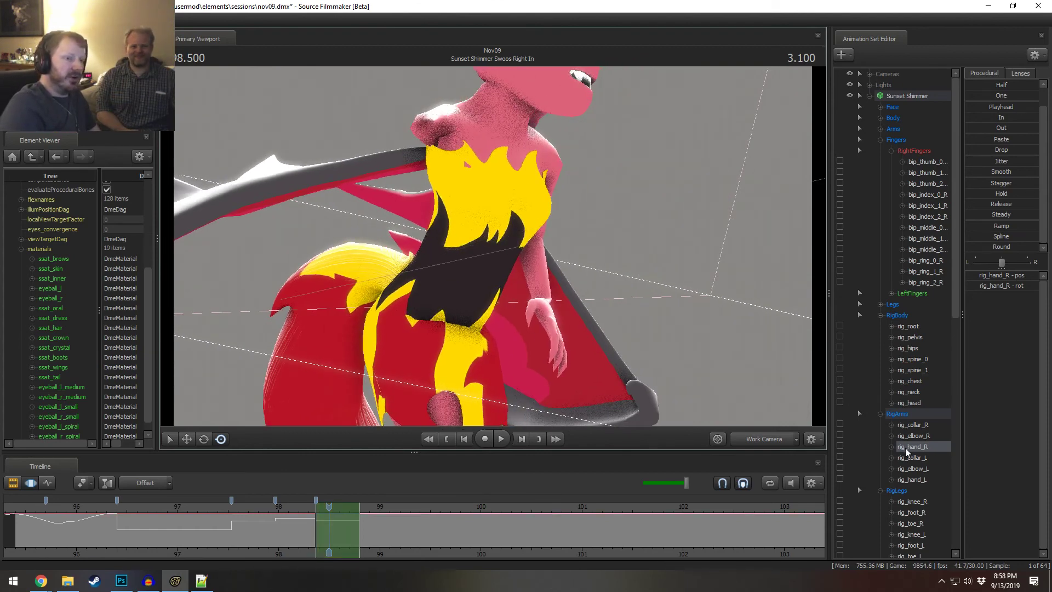
- Switch the timeline back and forth between the Clip Editor and Motion Editor, ending in the Motion Editor
key("F2")
key("F3")
key("F2")
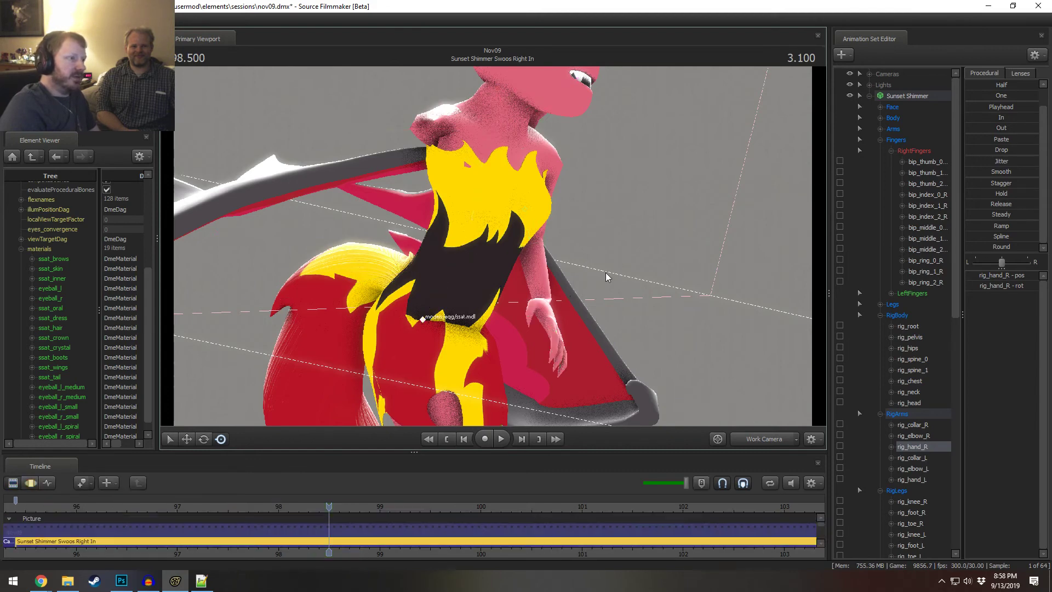
key("F3")
key("F2")
key("F3")
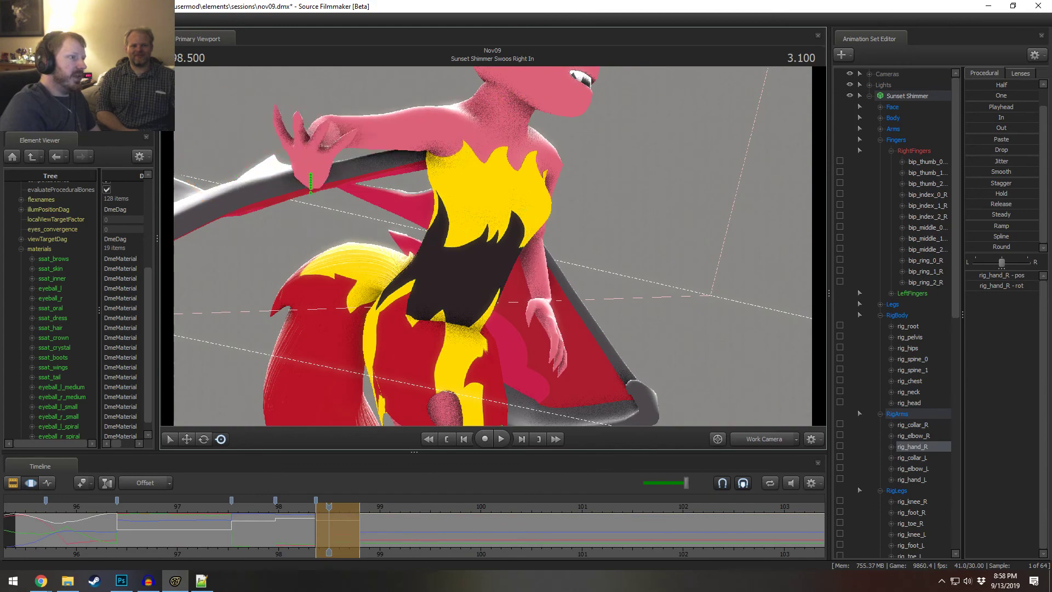
- Move and rotate rig_hand_R so the right hand sits raised in front of the chest at 98.5 s
left_click_drag(311, 184, 474, 209)
left_click_drag(556, 260, 489, 242, "alt")
key("e")
key("w")
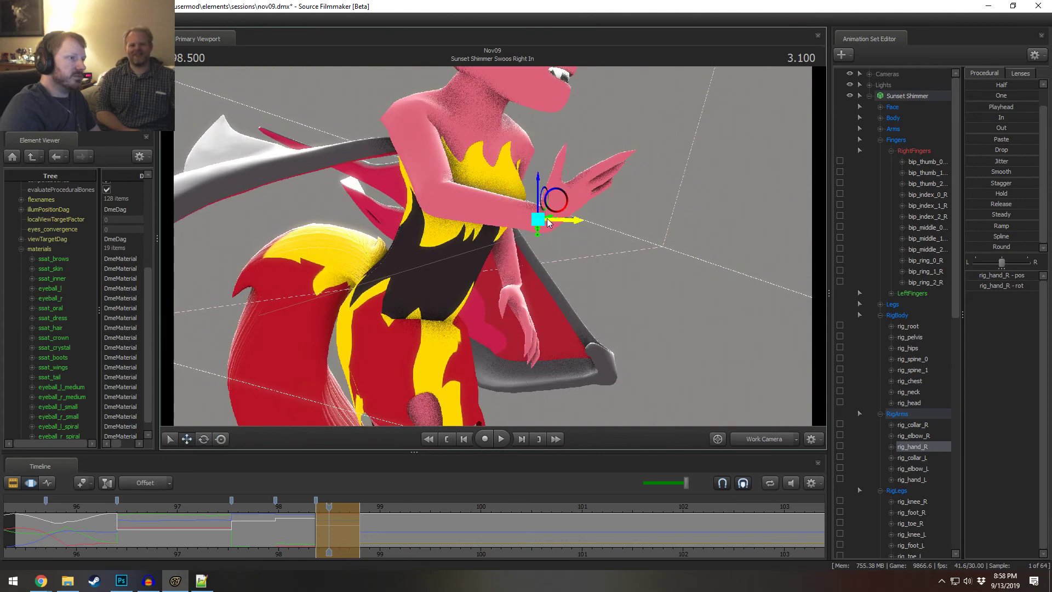
left_click_drag(511, 198, 453, 217, "alt")
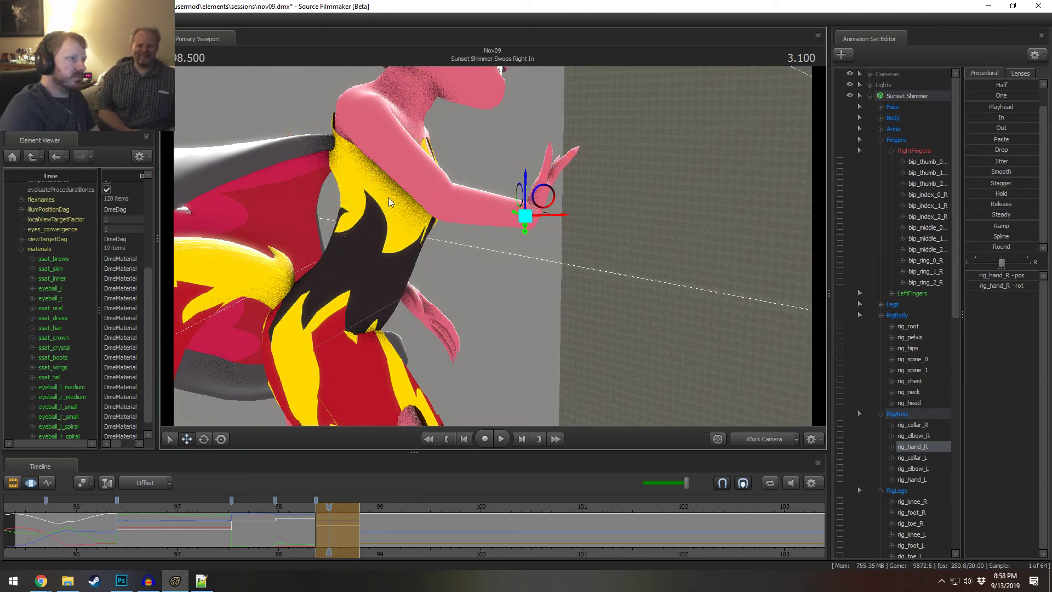
- Rotate rig_spine_0, rig_spine_1 and rig_chest together to twist the torso, and adjust rig_pelvis at 98.5 s
left_click(368, 222, "ctrl")
left_click(372, 191, "ctrl+shift")
left_click(380, 188, "ctrl")
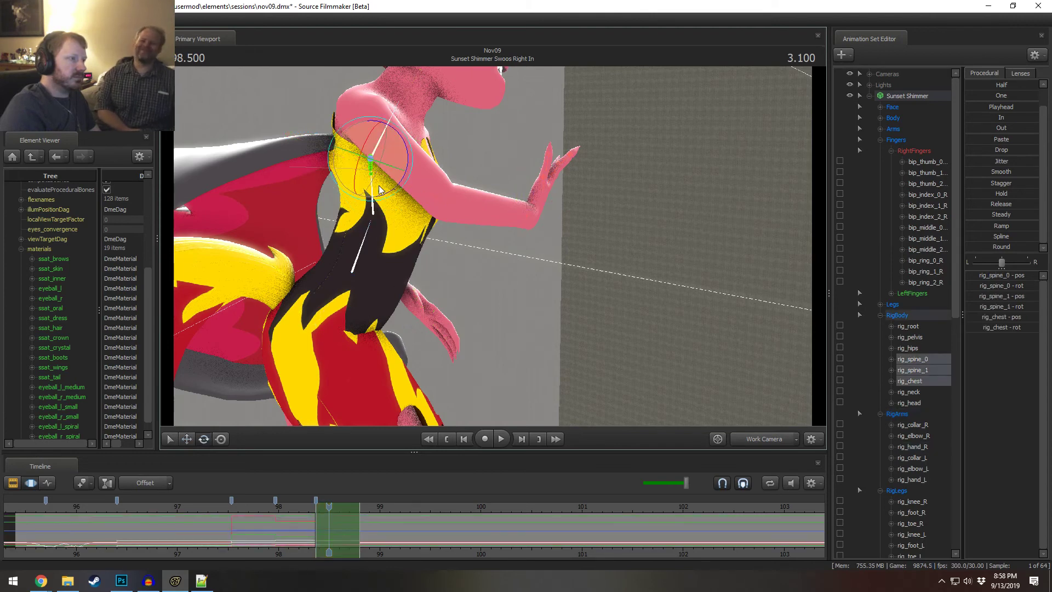
left_click_drag(377, 173, 385, 176)
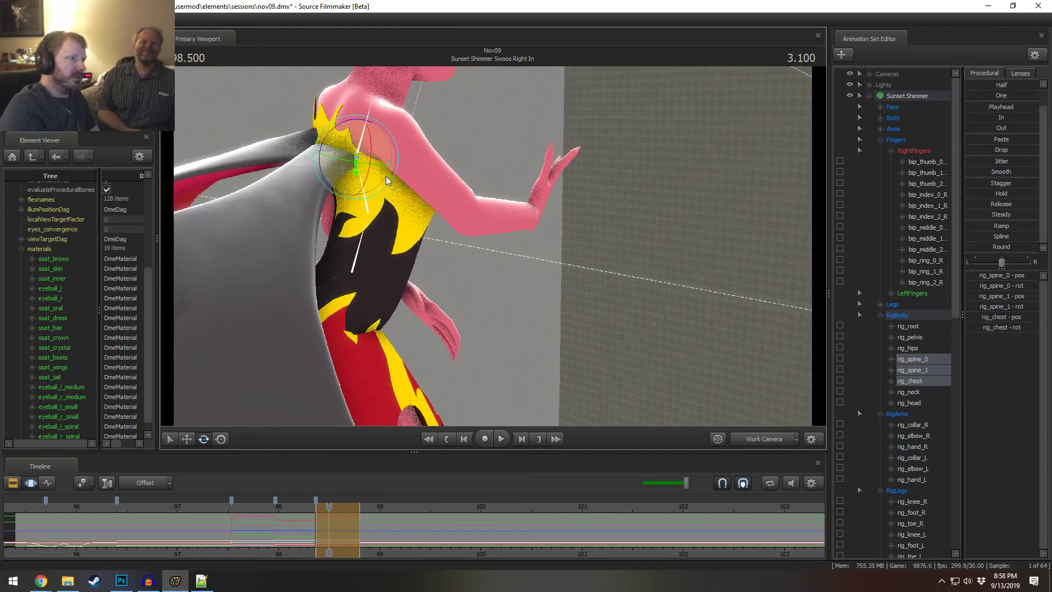
left_click(354, 283)
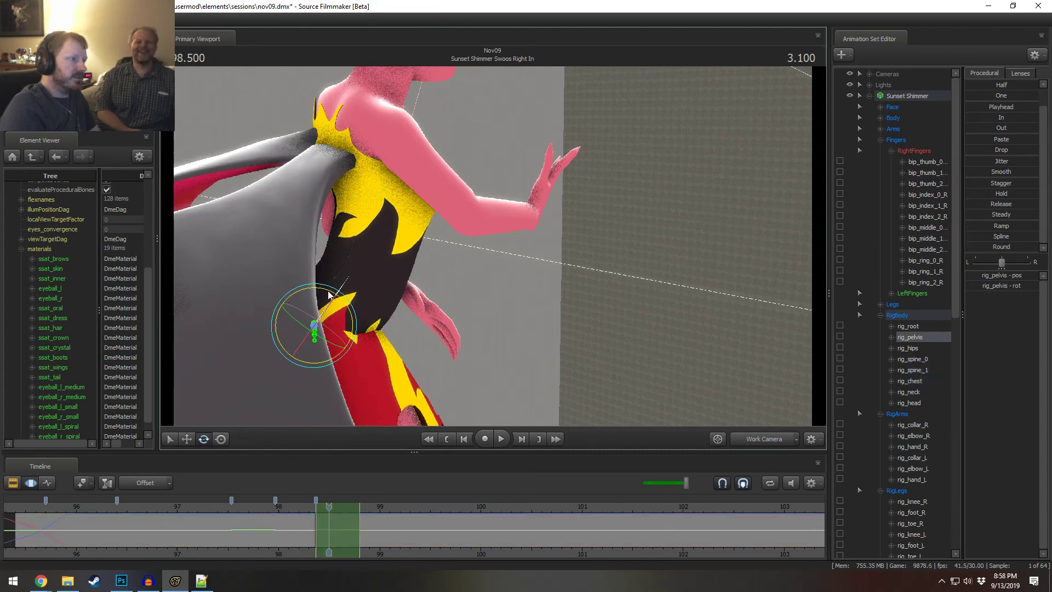
left_click_drag(329, 295, 503, 118)
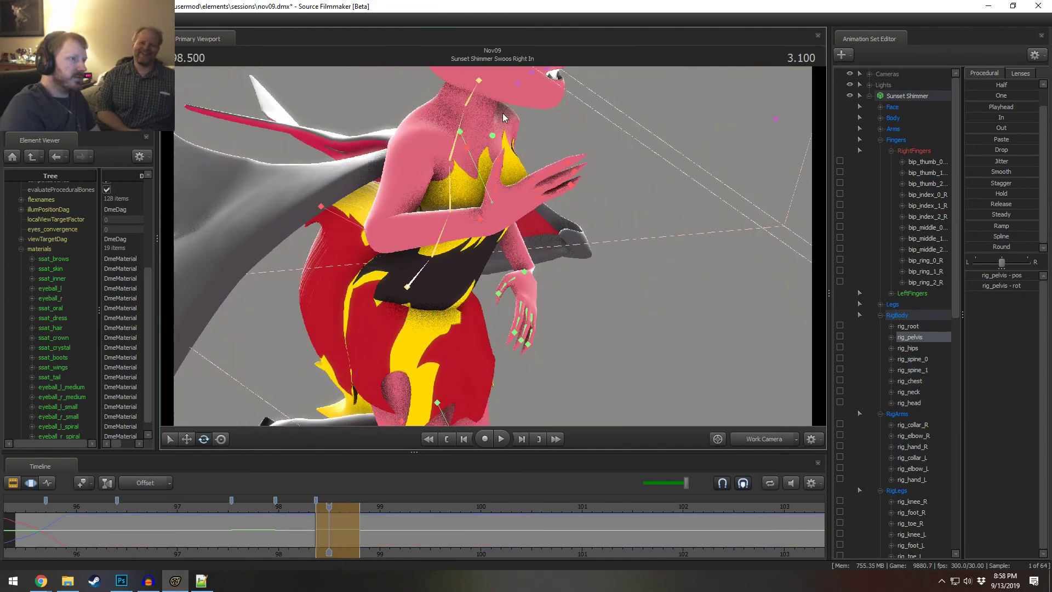
- Rotate rig_head at 98.5 s and refine its turn and tilt from the Main Camera
left_click(456, 143)
left_click(469, 101, "ctrl")
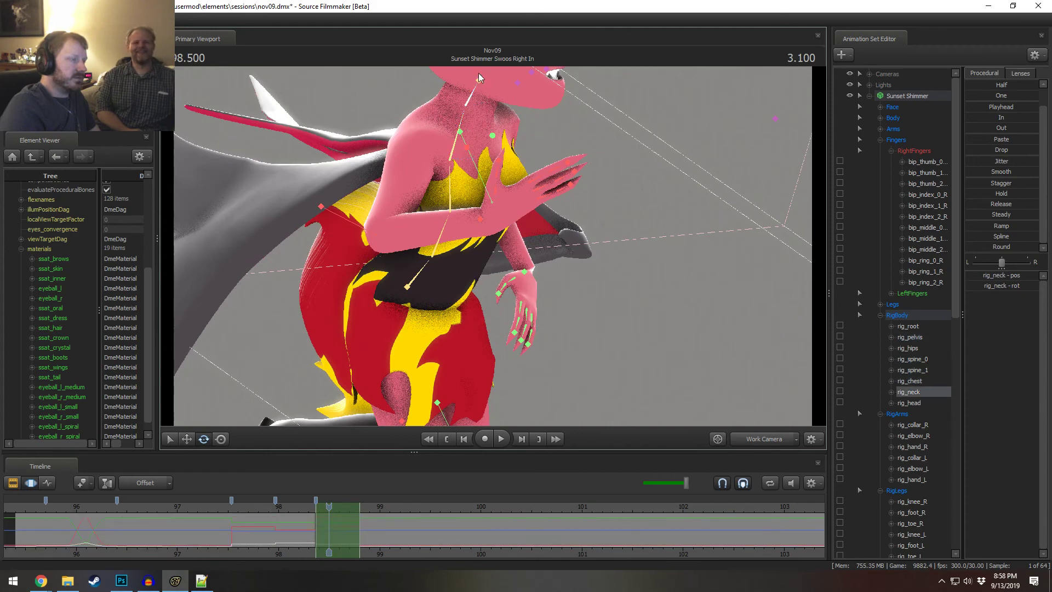
left_click(478, 80, "ctrl")
left_click_drag(478, 80, 522, 229, "alt")
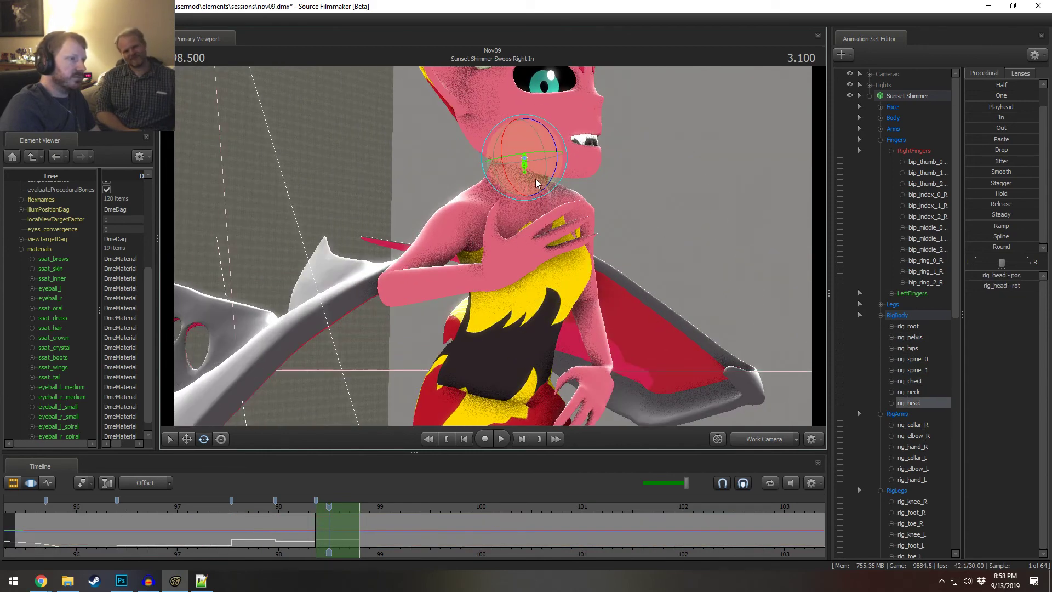
left_click_drag(531, 193, 580, 170)
left_click(756, 434)
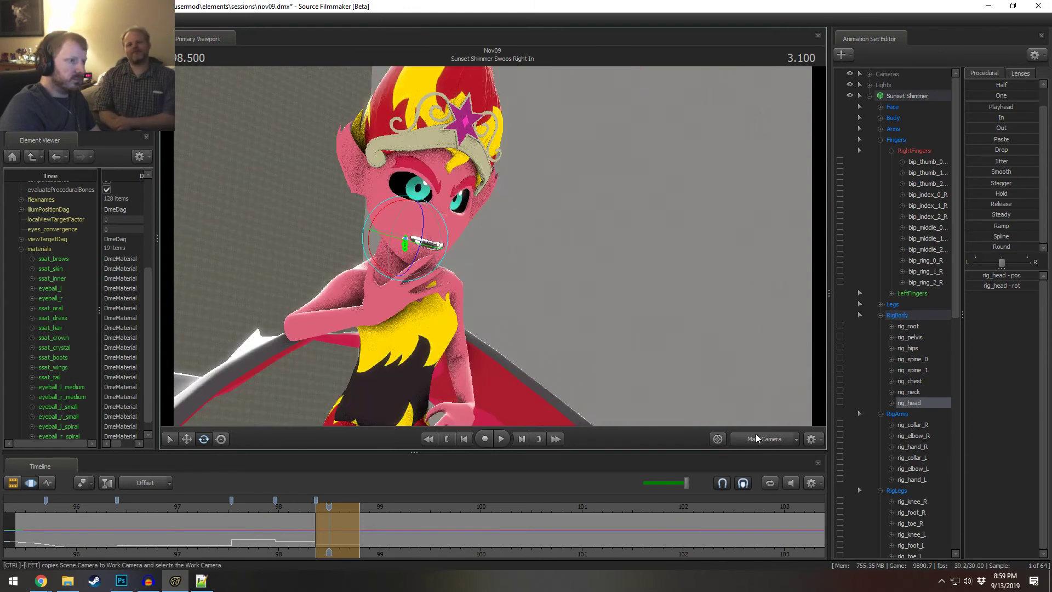
left_click_drag(415, 241, 430, 276)
left_click_drag(418, 238, 422, 221)
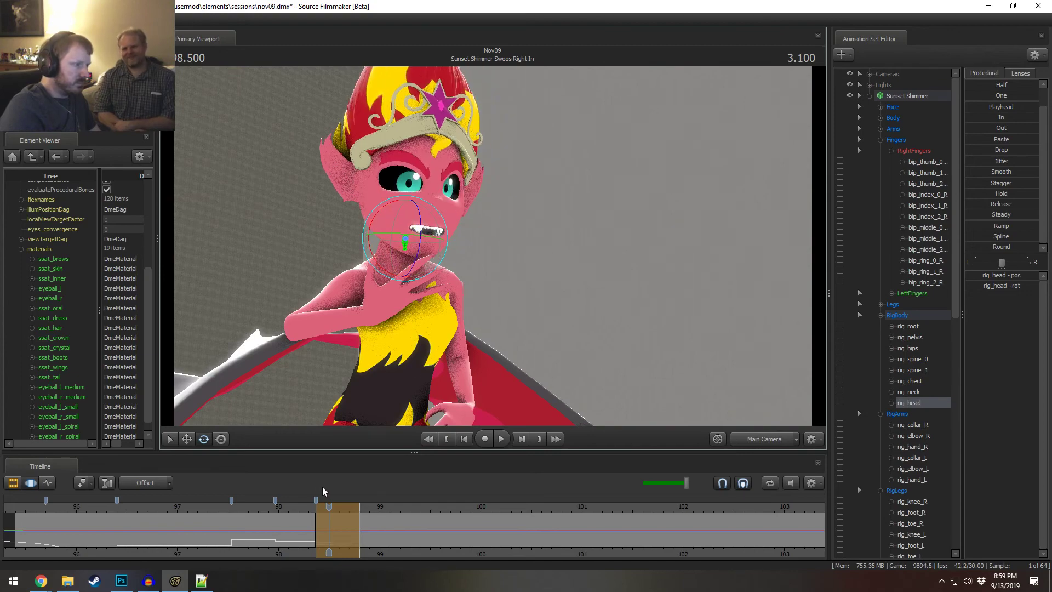
- Play back the revised gesture from about 98.1 s to check the transition into the new pose
left_click(290, 504)
key("space")
key("space")
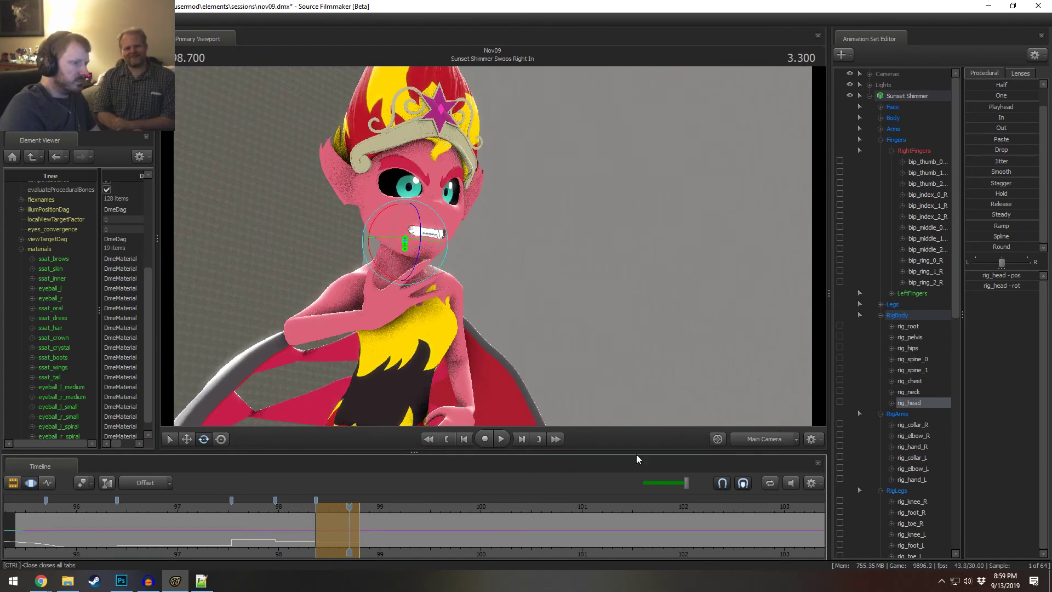
- Switch to the Work Camera and move rig_hand_R in front of the torso at 98.7 s
left_click(763, 438, "ctrl")
left_click_drag(491, 247, 394, 304)
left_click(497, 294)
key("w")
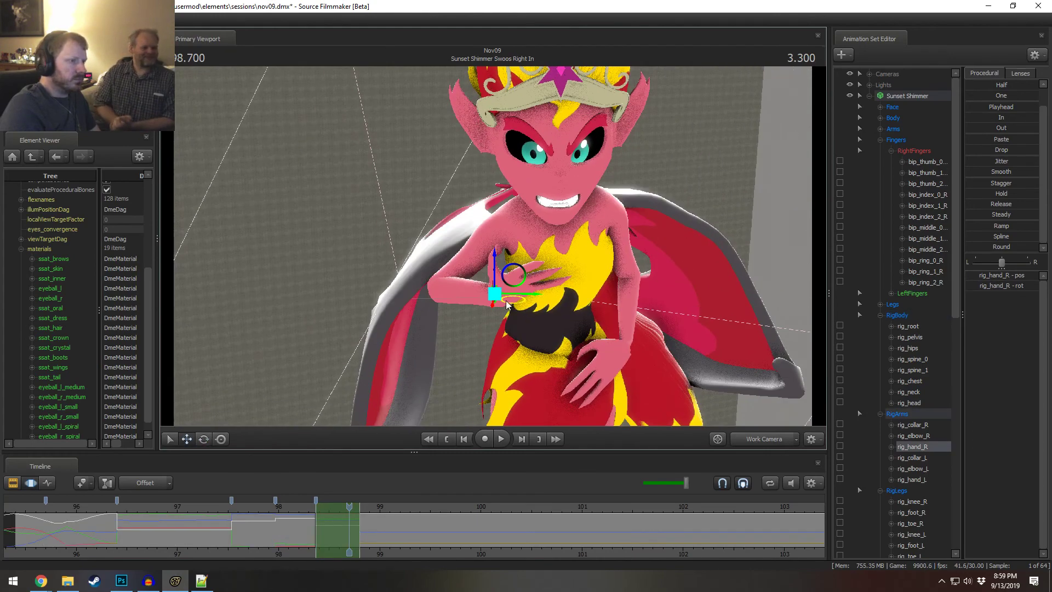
left_click_drag(506, 305, 458, 245)
key("e")
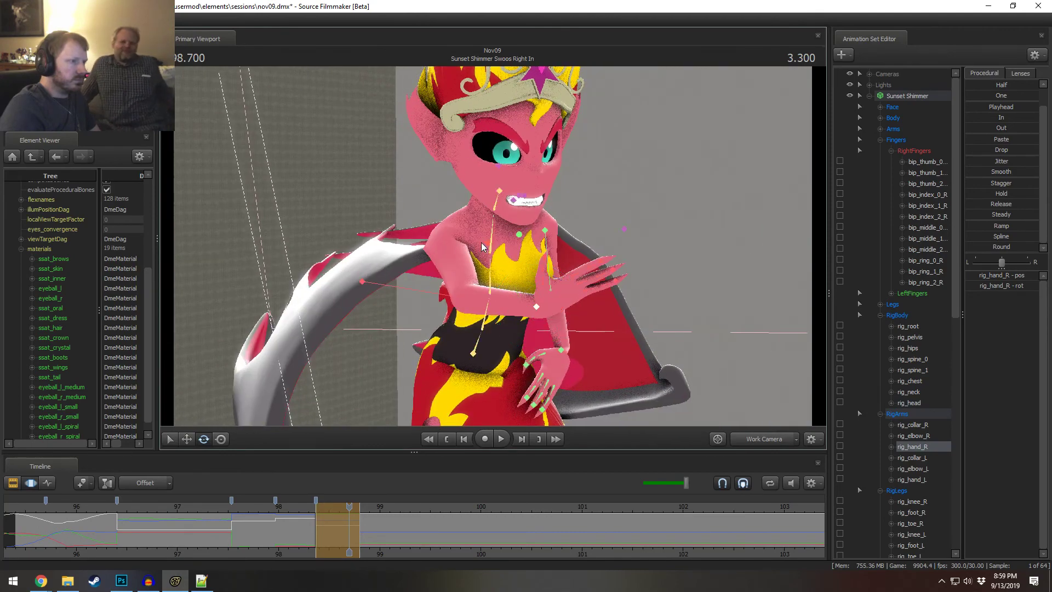
- Rotate rig_collar_R and move rig_elbow_R inward and down to reposition the right arm
left_click(482, 242)
left_click_drag(570, 207, 554, 258)
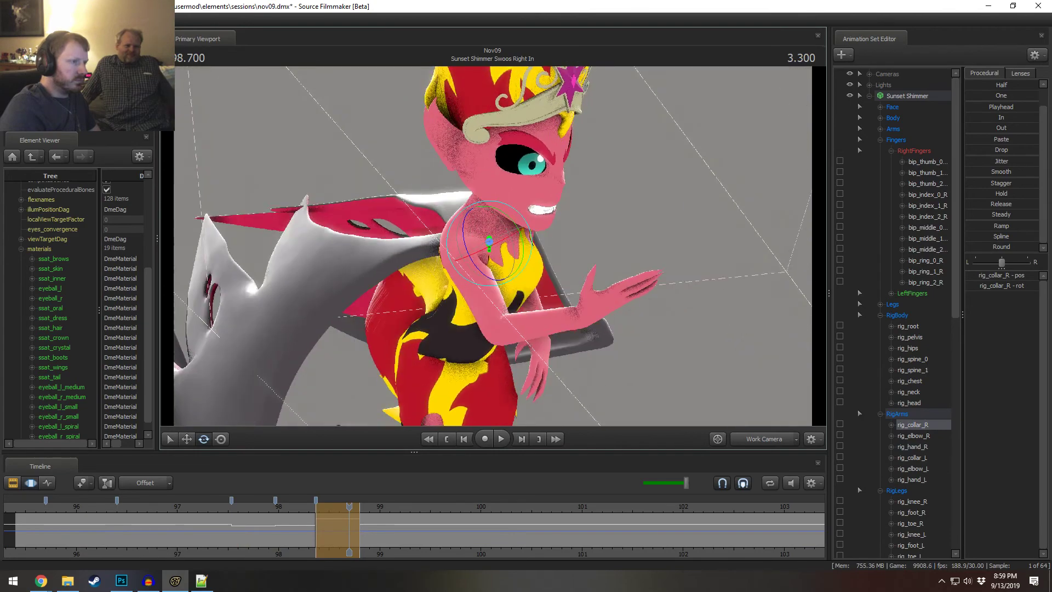
left_click_drag(485, 271, 519, 305)
left_click(496, 270)
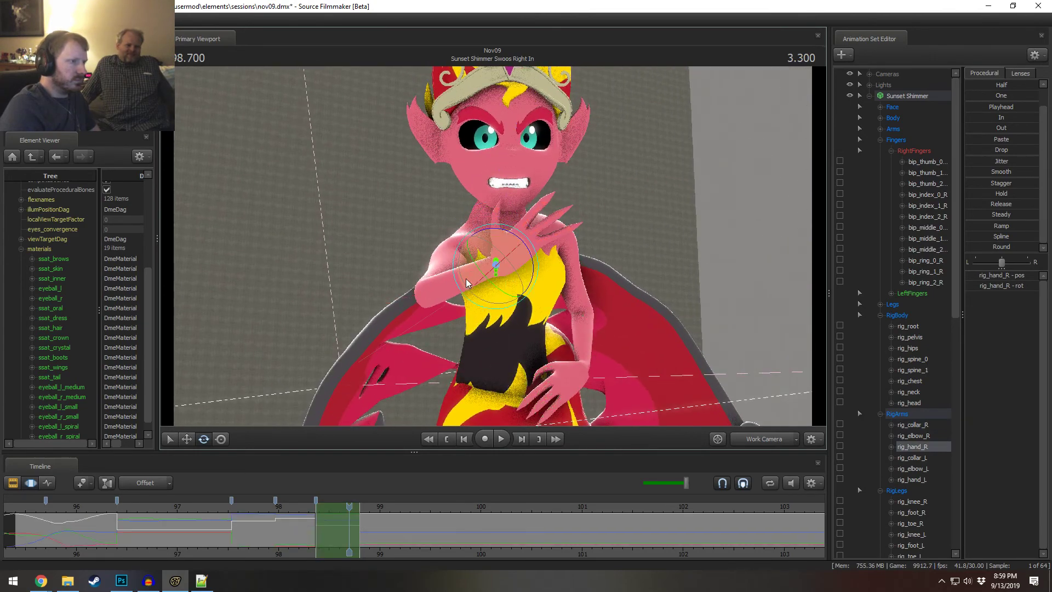
left_click(389, 300)
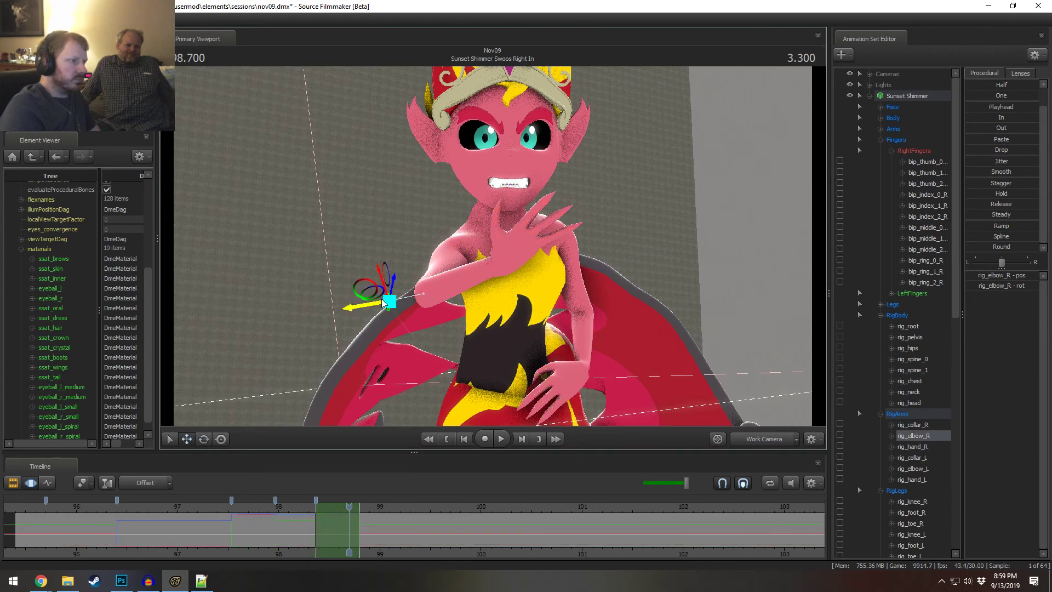
left_click_drag(383, 303, 417, 323)
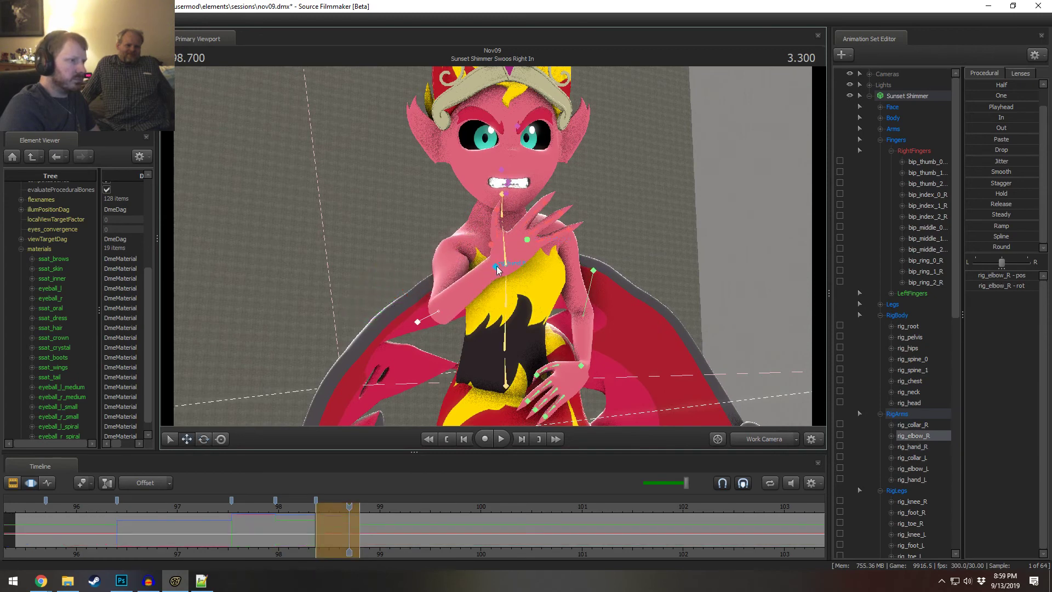
- Adjust the rotation of rig_hand_R at 98.7 s and undo the last change
left_click(496, 265)
key("e")
left_click_drag(531, 267, 373, 329)
key("ctrl")
key("ctrl+z")
right_click_drag(373, 329, 479, 178, "alt")
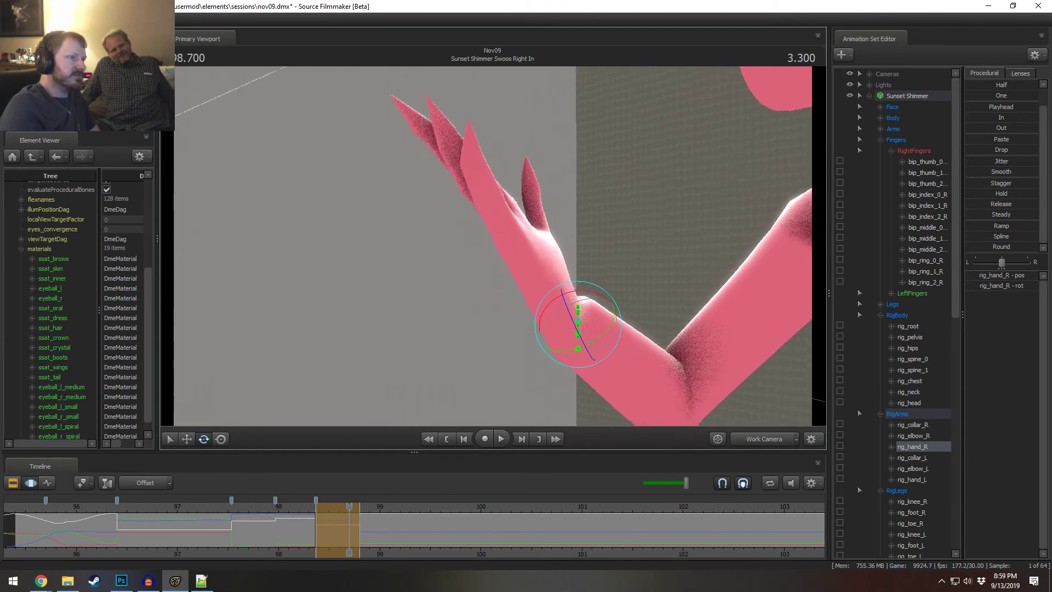
- Curl the right ring finger by rotating bip_ring_0_R, bip_ring_1_R and bip_ring_2_R together
key("ctrl")
left_click(470, 149)
left_click_drag(470, 149, 516, 238)
left_click(470, 186, "ctrl")
left_click(465, 219, "ctrl")
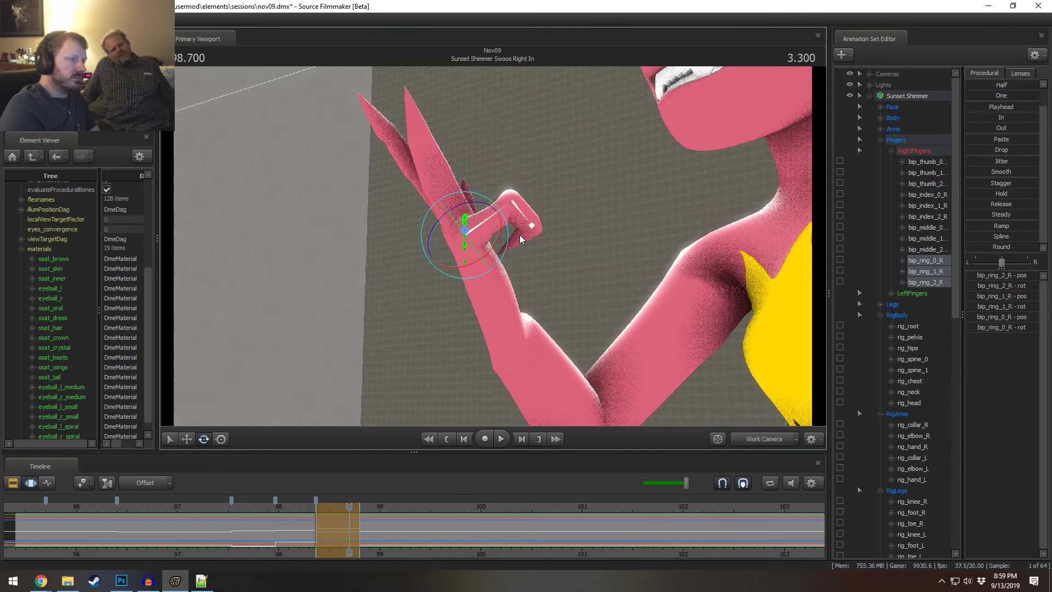
- Refine the ring finger's curl by adjusting its individual joints so it folds tightly into the right palm
left_click(487, 200)
mouse_move(487, 201)
left_mouse_down()
mouse_move(530, 224)
mouse_move(501, 225)
mouse_move(511, 229)
mouse_move(484, 205)
left_mouse_up()
left_click(487, 225)
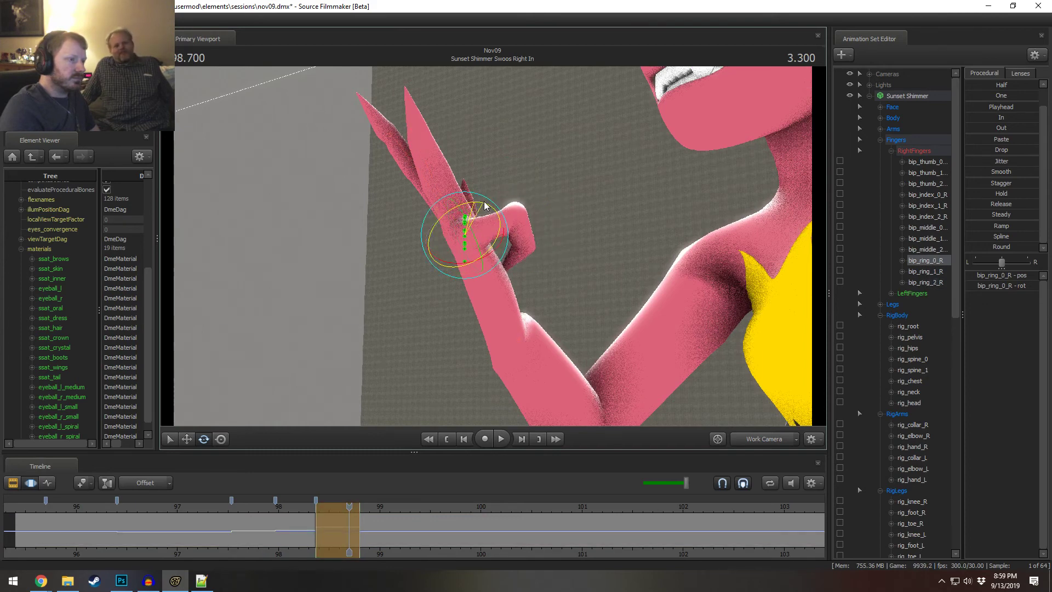
left_click_drag(534, 254, 465, 270, "alt")
left_click(547, 250)
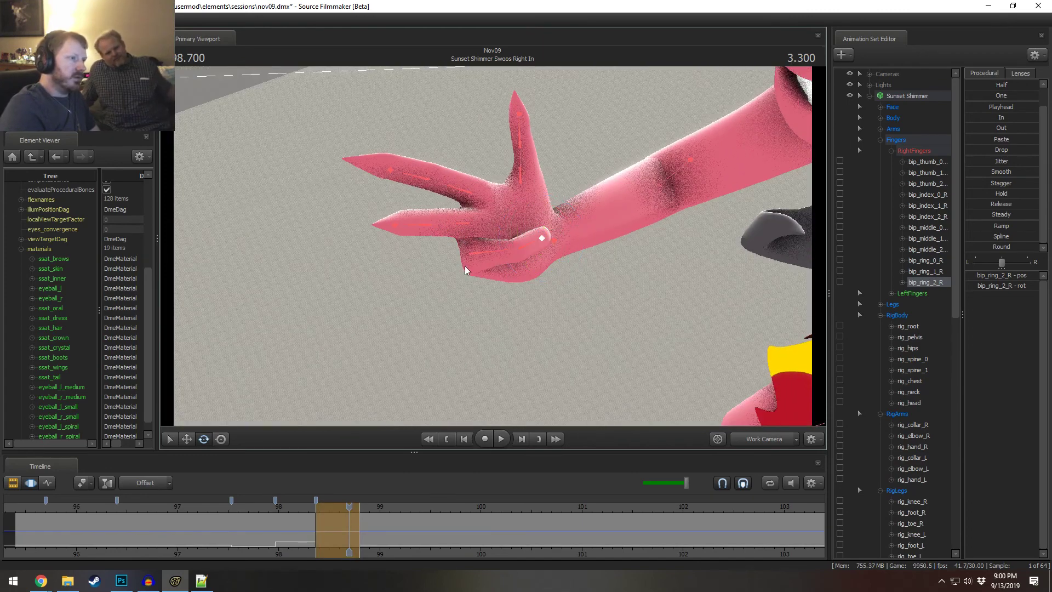
left_click(490, 252, "ctrl")
left_click(520, 247, "ctrl+shift")
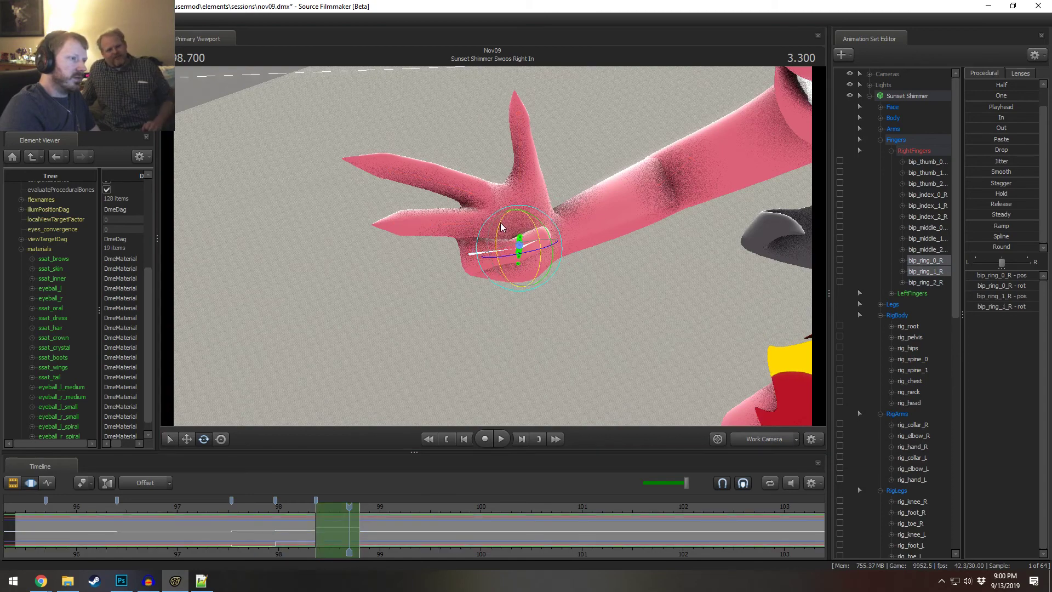
left_click_drag(500, 222, 449, 236)
- Curl the right middle finger with bip_middle_0_R, bip_middle_1_R and bip_middle_2_R, and adjust its tip joint
left_click(394, 226, "ctrl")
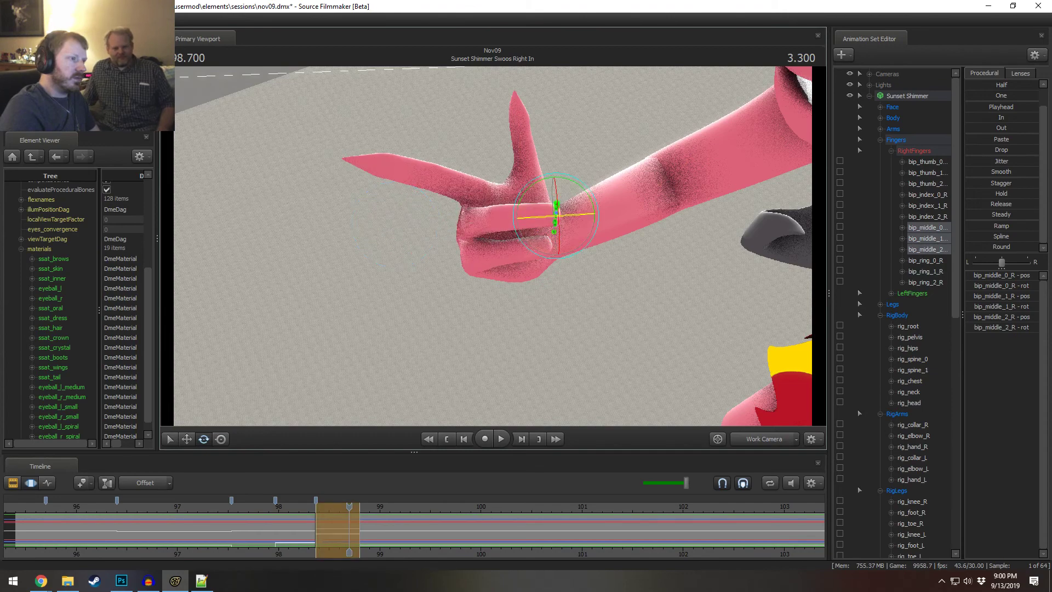
left_click_drag(573, 217, 548, 213, "alt")
left_click(540, 283)
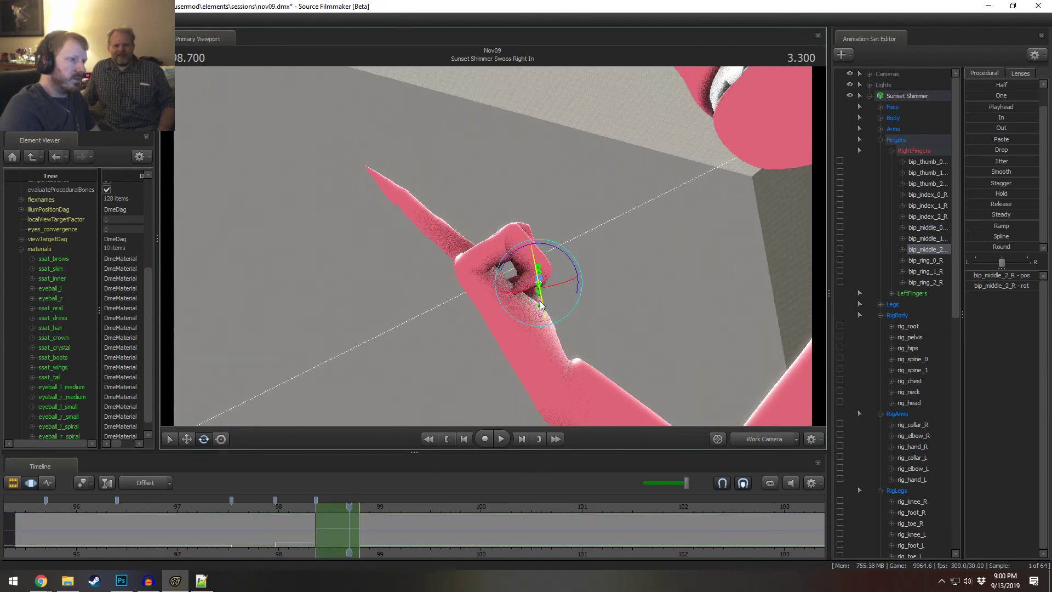
- Rotate bip_ring_0_R and bip_middle_0_R to align the two curled fingers beside each other
left_click_drag(549, 244, 492, 244, "alt")
left_click(471, 271, "ctrl")
left_click(489, 285, "ctrl+shift")
left_click(486, 294)
left_click_drag(463, 292, 464, 299)
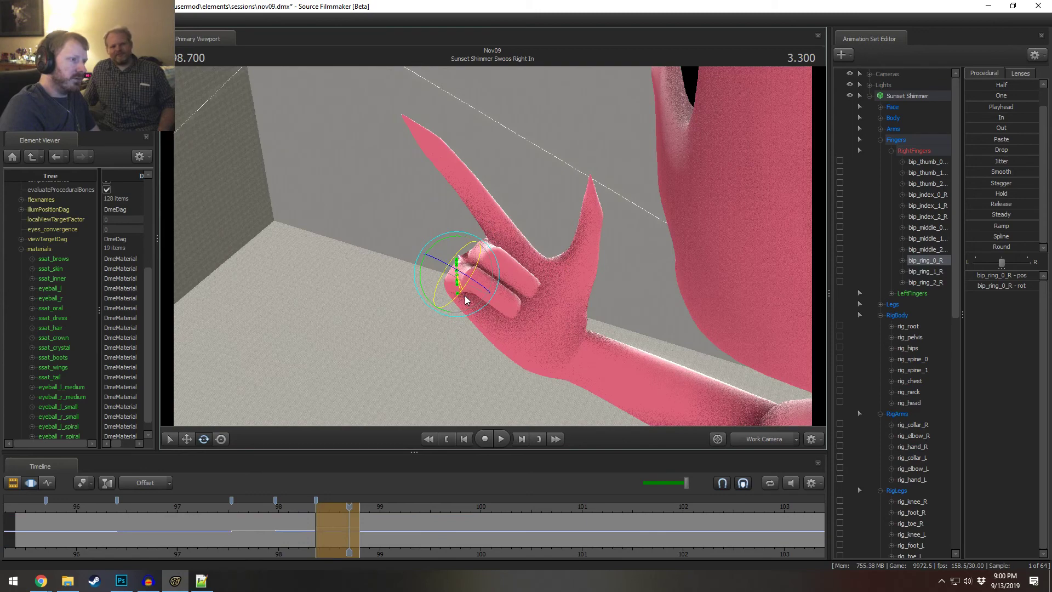
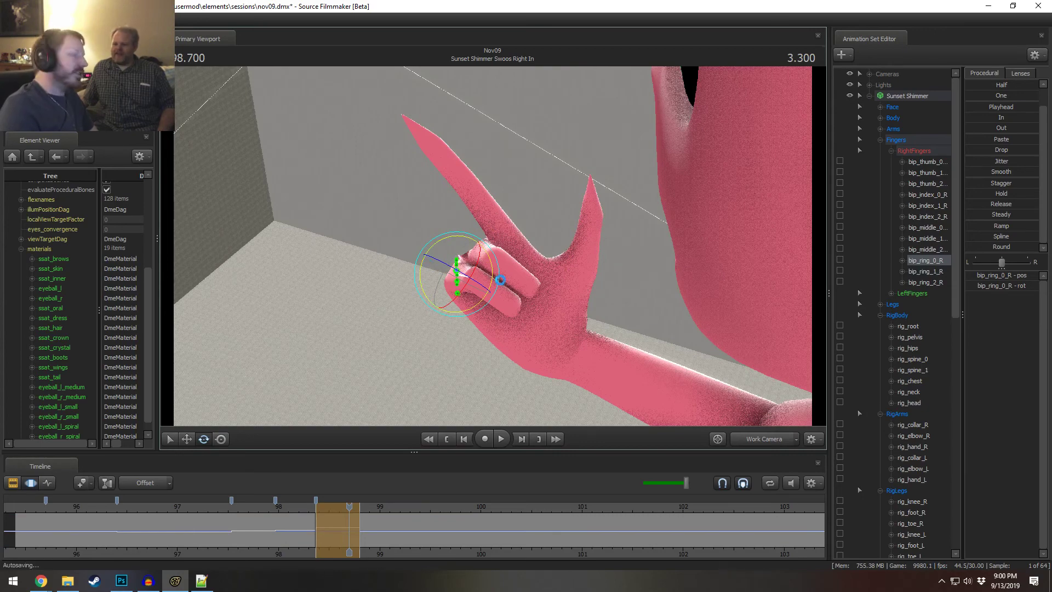
left_click_drag(571, 256, 493, 261, "alt")
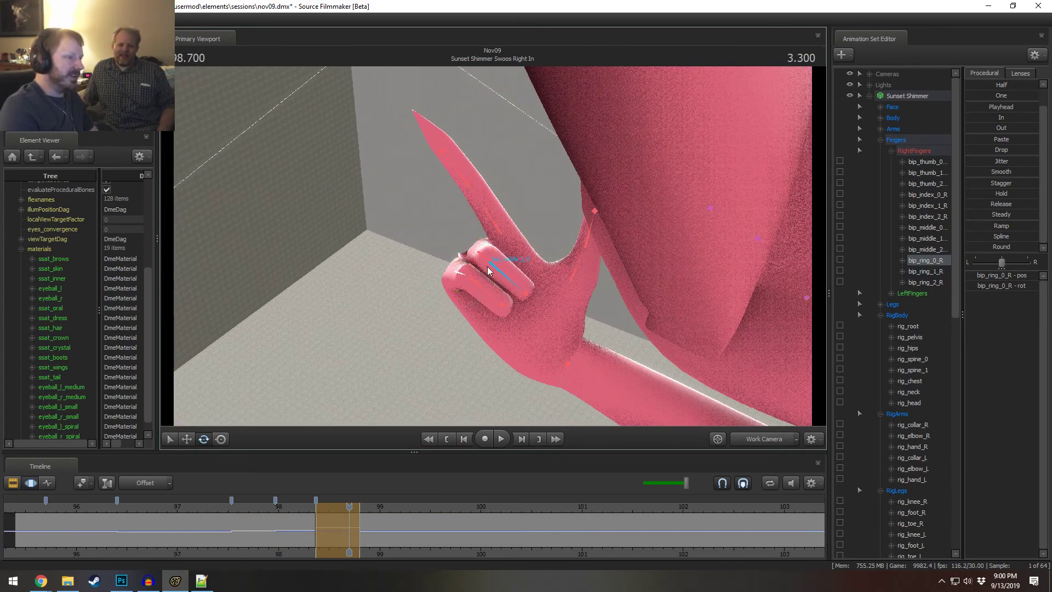
left_click(482, 258, "ctrl")
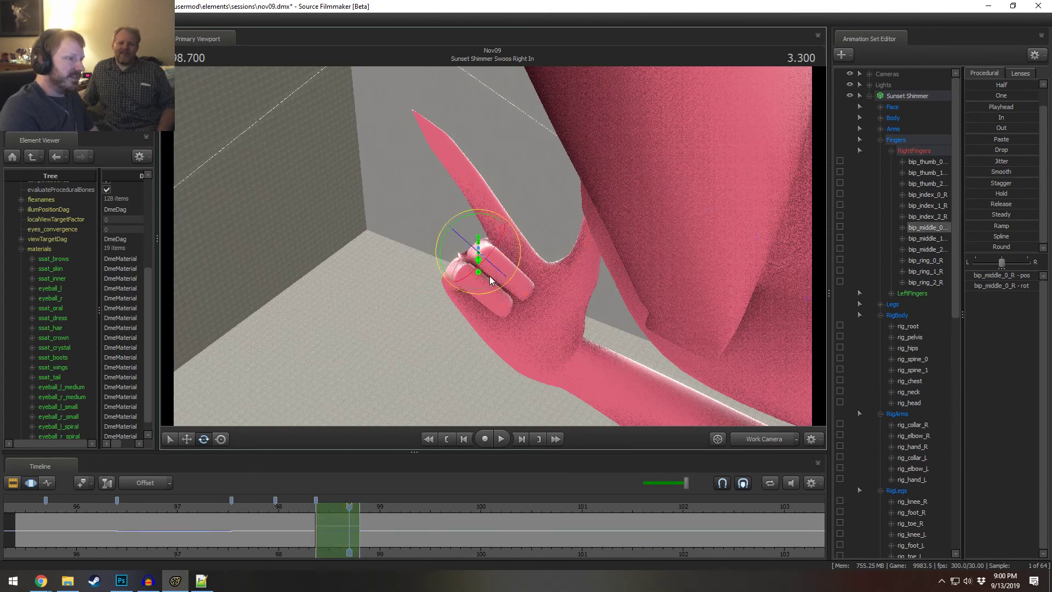
- Curl the right index finger into the fist by rotating bip_index_0_R, bip_index_1_R and bip_index_2_R together
left_click(500, 232, "ctrl")
left_click(468, 182, "ctrl+shift")
left_click(442, 151, "ctrl+shift")
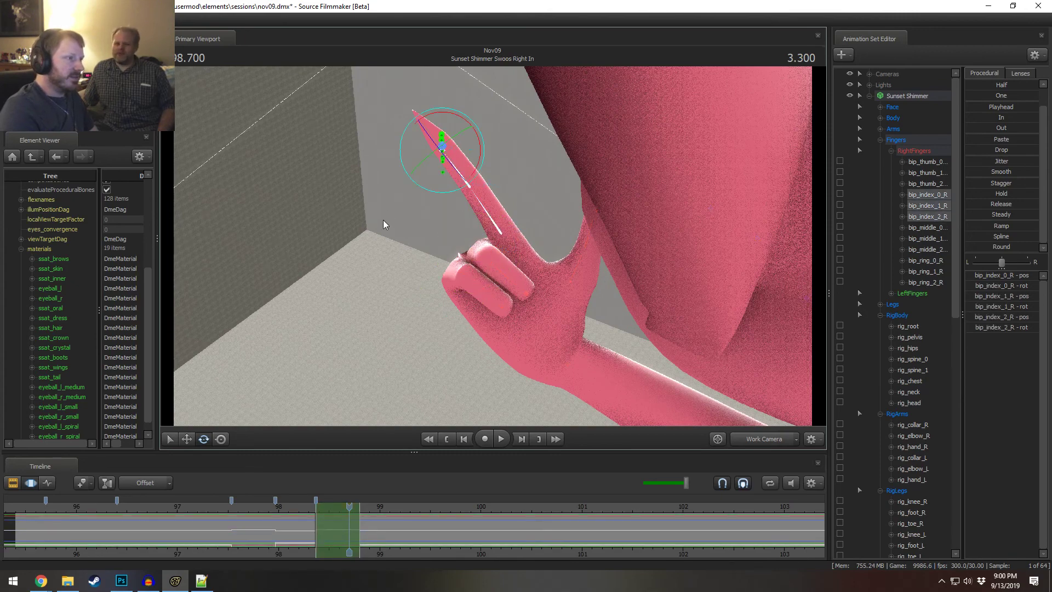
left_click_drag(383, 219, 488, 198, "alt")
left_click_drag(459, 159, 519, 203)
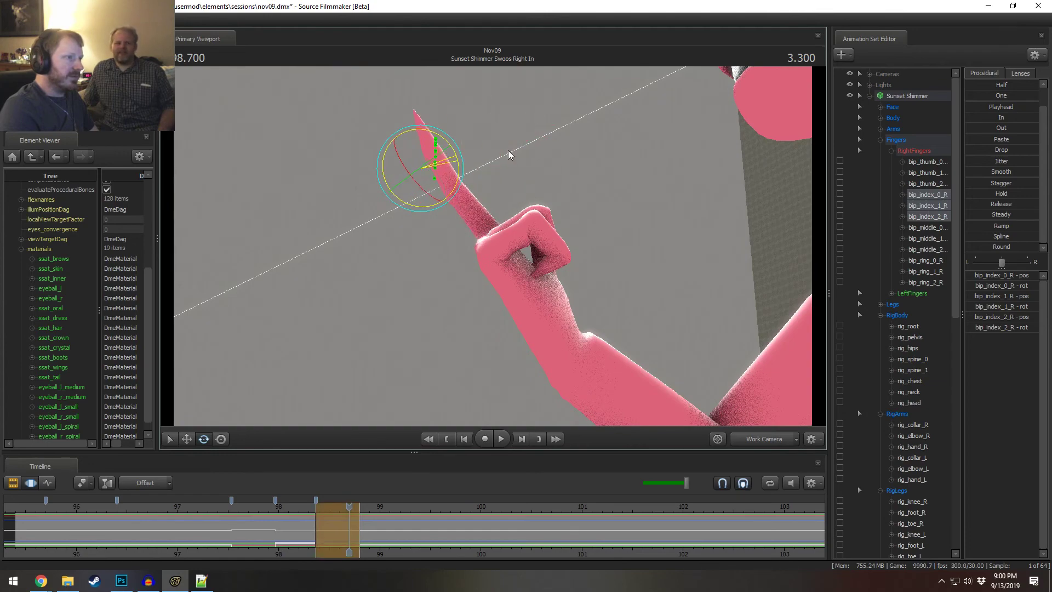
left_click_drag(508, 150, 644, 153)
key("a")
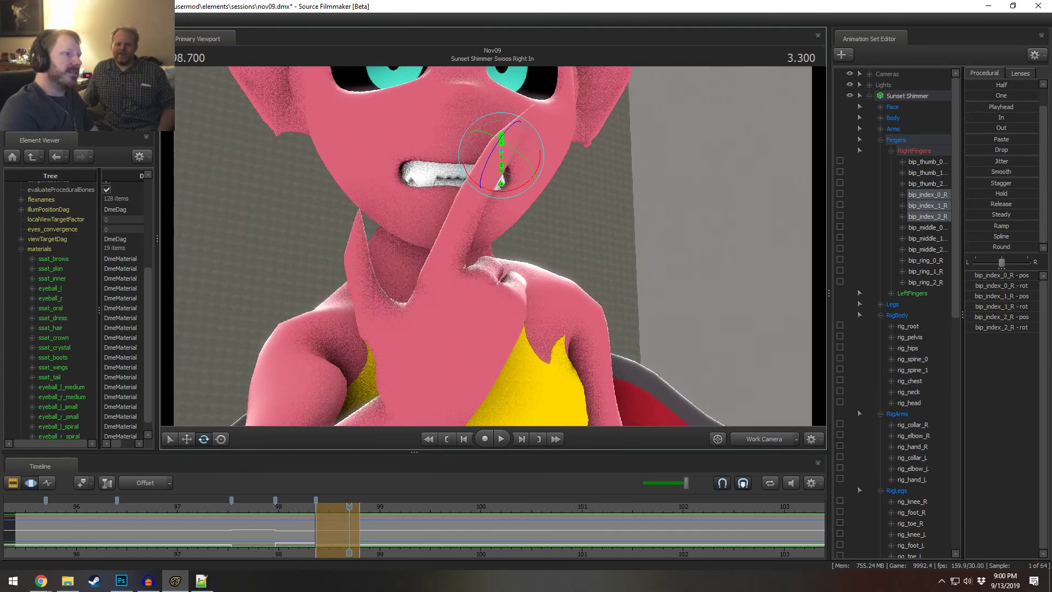
key("s")
left_click_drag(505, 246, 564, 233)
key("a")
key("w")
left_click_drag(510, 270, 433, 227)
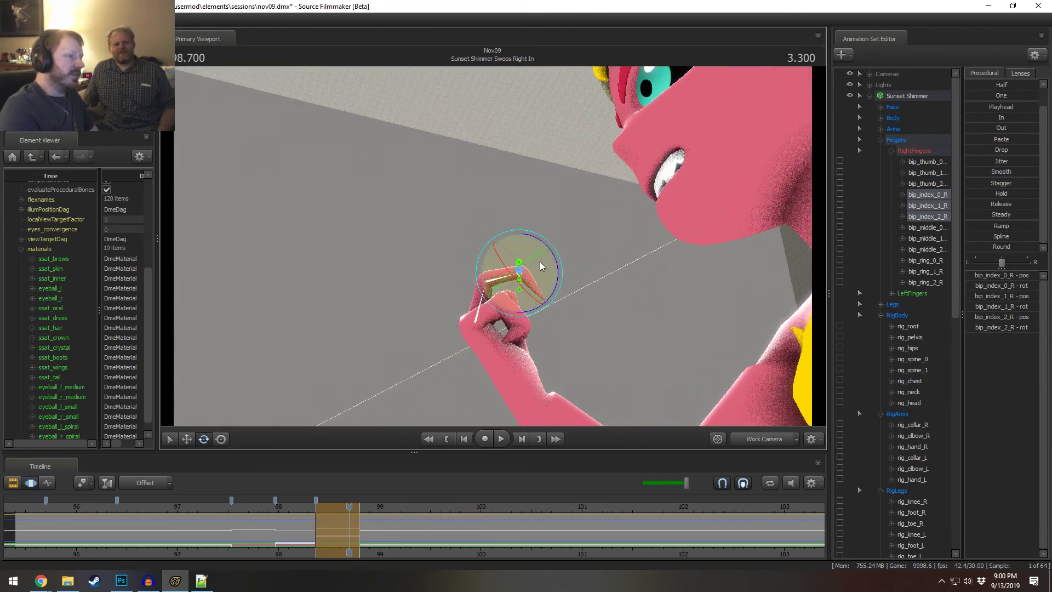
left_click_drag(540, 261, 424, 262)
- Rotate bip_thumb_0_R and bip_thumb_1_R together to bend the right thumb over the fist
right_click_drag(423, 263, 493, 263, "alt")
mouse_move(541, 276)
left_mouse_down()
mouse_move(526, 268)
mouse_move(553, 274)
mouse_move(542, 276)
left_mouse_up()
left_click(527, 267, "ctrl")
left_click(534, 229, "ctrl+shift")
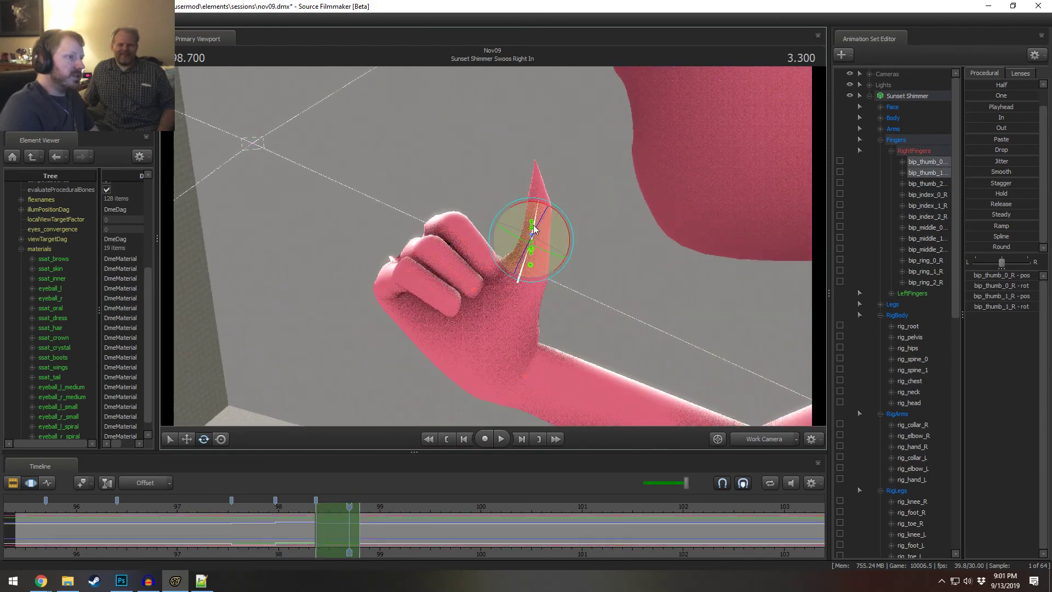
left_click_drag(531, 222, 514, 267)
left_click_drag(514, 267, 512, 268, "alt")
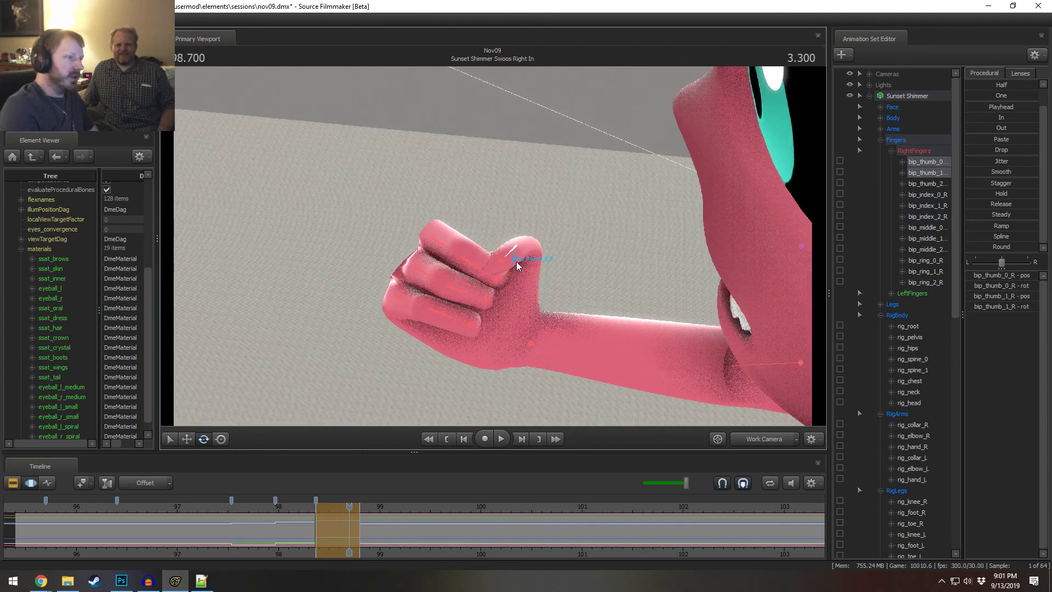
- Rotate and move bip_thumb_0_R to fit the thumb's base to the right hand
left_click(517, 263)
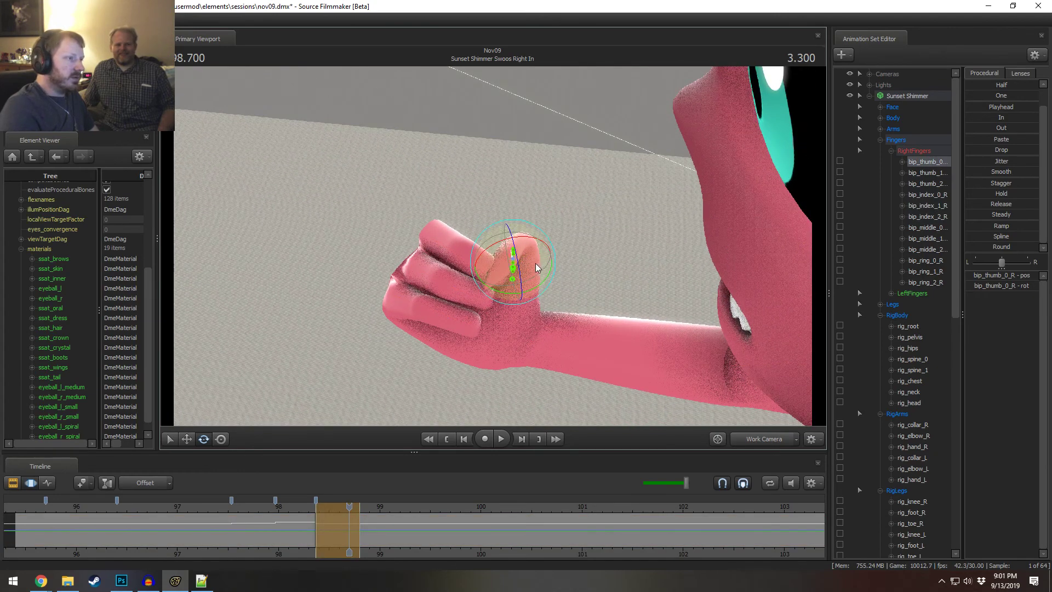
left_click_drag(535, 267, 505, 249)
key("w")
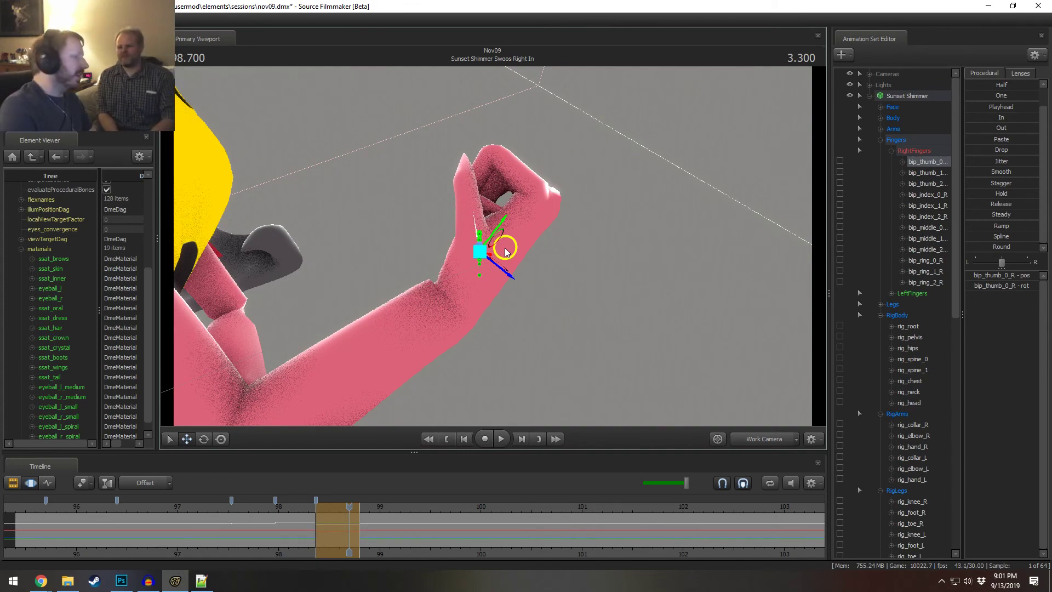
left_click_drag(570, 244, 515, 271, "alt")
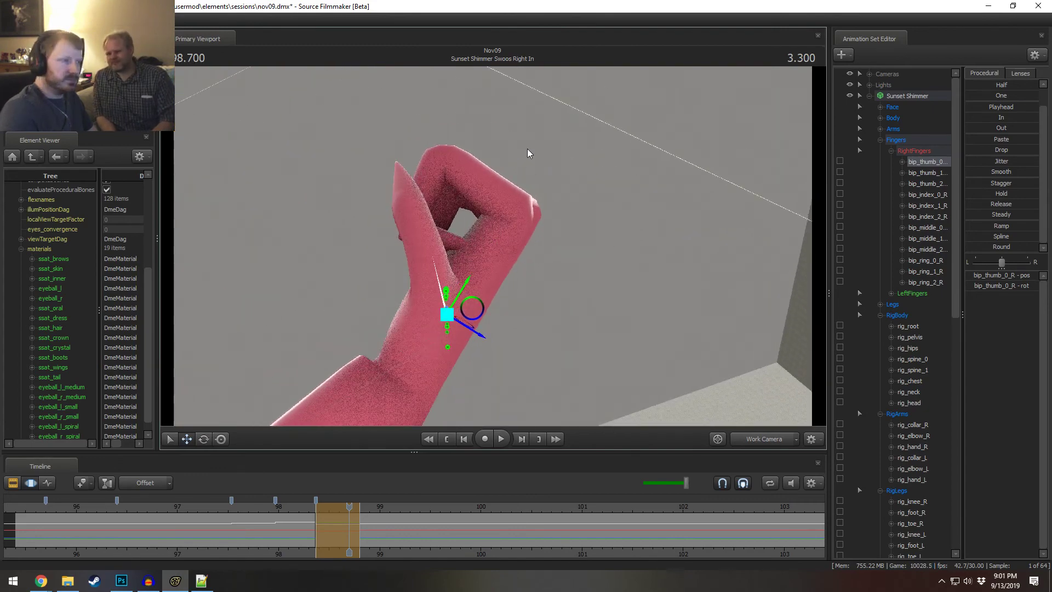
left_click_drag(524, 187, 489, 246, "alt")
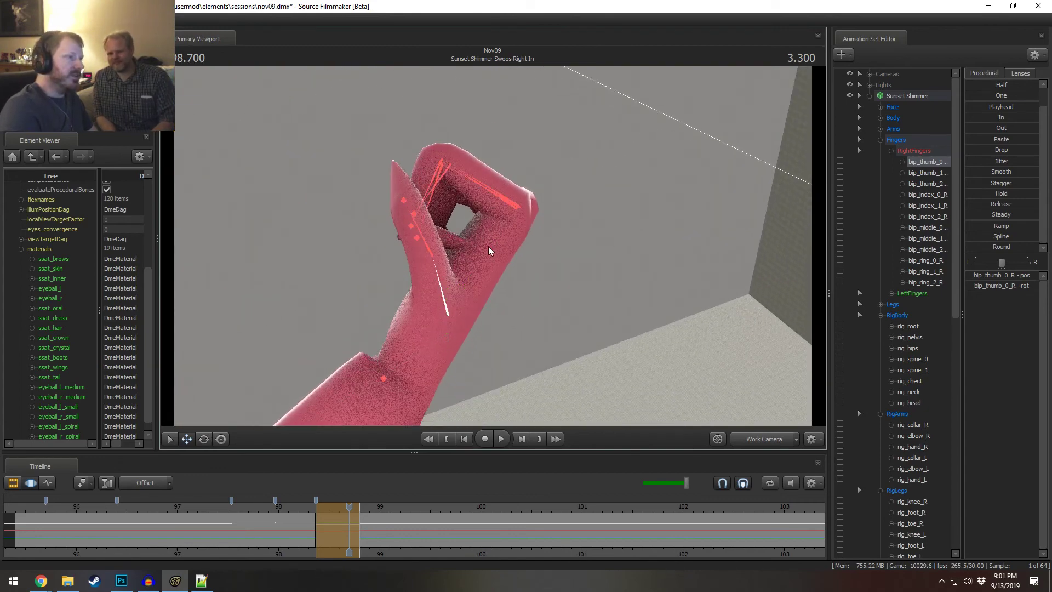
- Move bip_index_0_R, bip_middle_0_R and bip_ring_0_R together, and rotate bip_thumb_0_R with bip_thumb_1_R to tighten the fist
left_click(470, 177)
left_click_drag(524, 164, 525, 164)
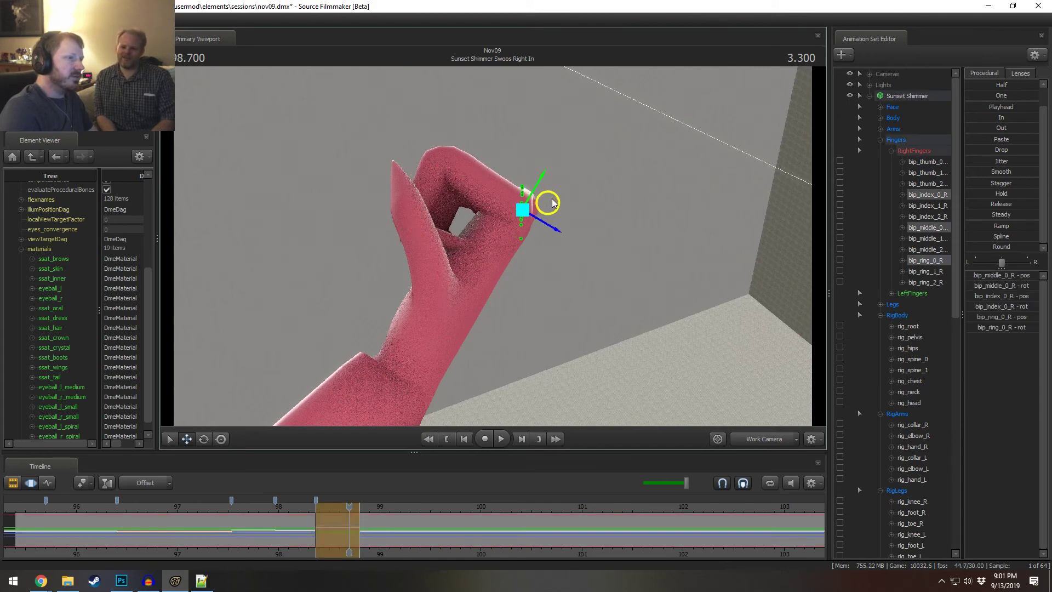
mouse_move(425, 153)
left_mouse_down("ctrl")
mouse_move(460, 132)
mouse_move(441, 137)
mouse_move(452, 148)
mouse_move(456, 329)
mouse_move(461, 304)
mouse_move(532, 220)
left_mouse_up("ctrl")
left_click(532, 224)
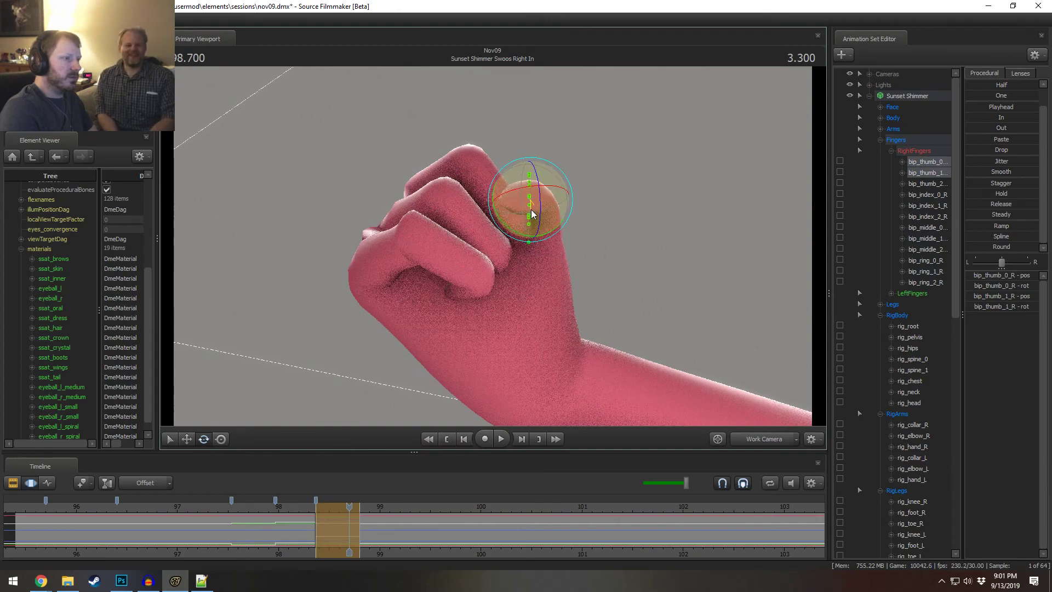
left_click_drag(534, 215, 641, 219, "alt")
left_click_drag(482, 242, 508, 257, "alt")
left_click_drag(569, 244, 516, 261, "alt")
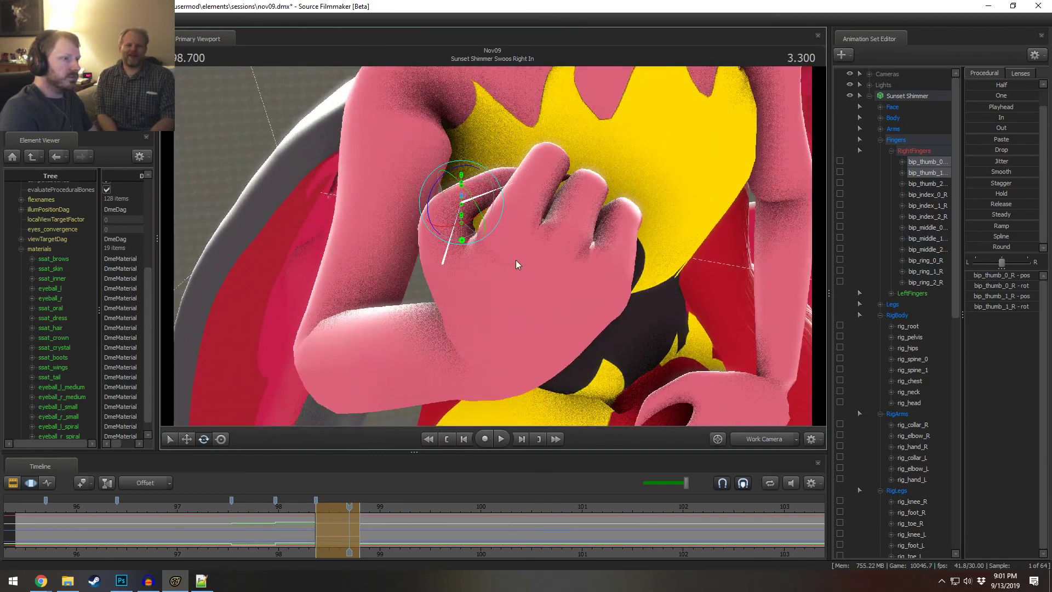
- Move bip_middle_0_R and rotate bip_ring_0_R to shape the knuckle line of the right fist
left_click(520, 222)
left_click_drag(520, 222, 492, 245, "alt")
left_click(552, 267)
left_click(557, 234, "ctrl")
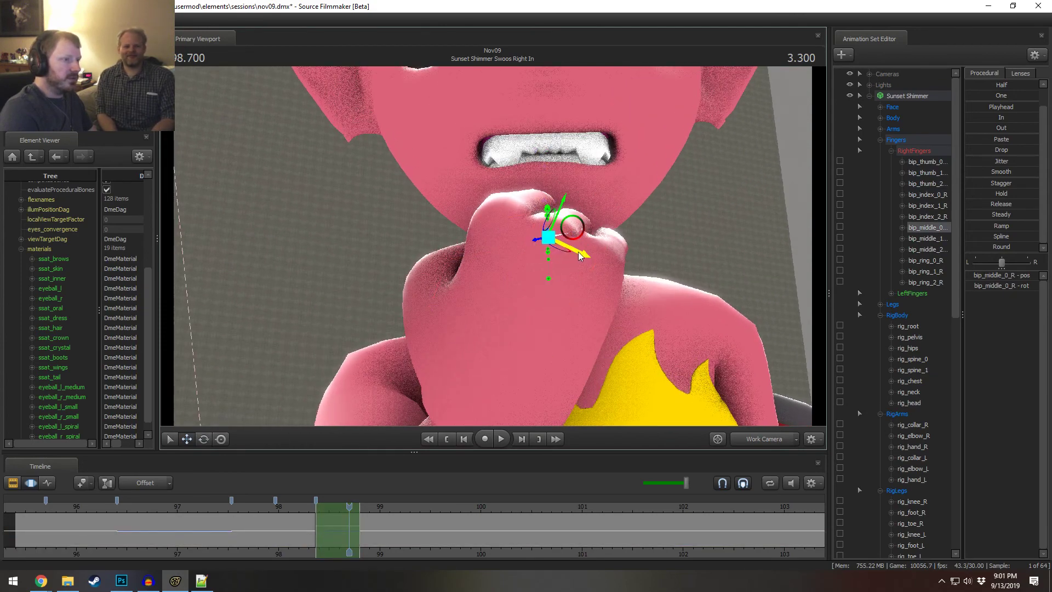
left_click_drag(578, 251, 608, 317)
key("e")
left_click(604, 243, "ctrl")
left_click(595, 280, "ctrl")
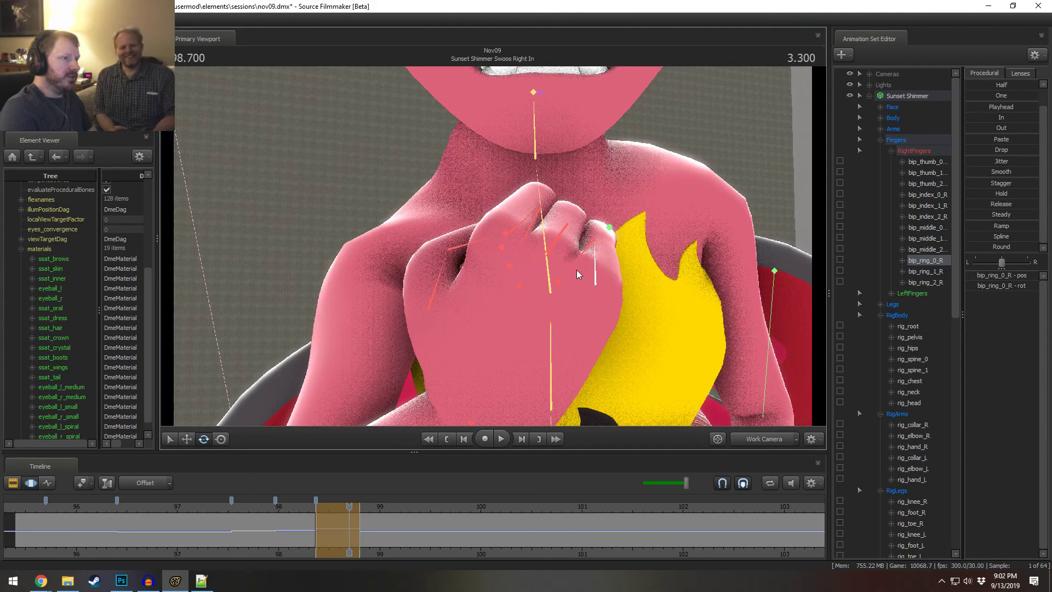
- Rotate the base joints bip_index_0_R, bip_middle_0_R and bip_ring_0_R together on the right fist
left_click_drag(577, 270, 560, 228, "alt")
left_click(546, 251, "ctrl")
left_click(504, 213, "ctrl+shift")
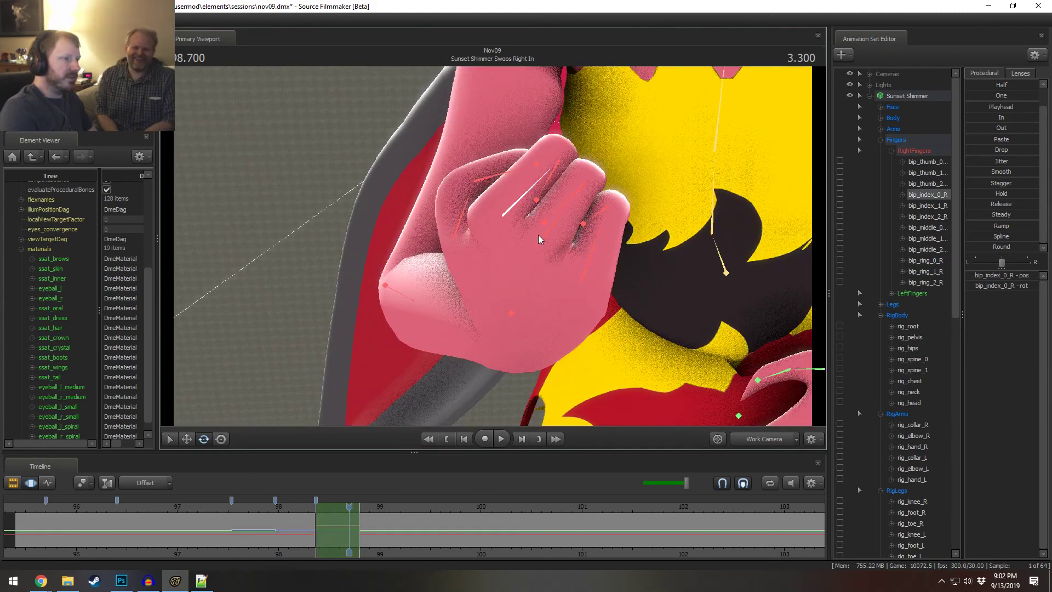
left_click(581, 274, "ctrl+shift")
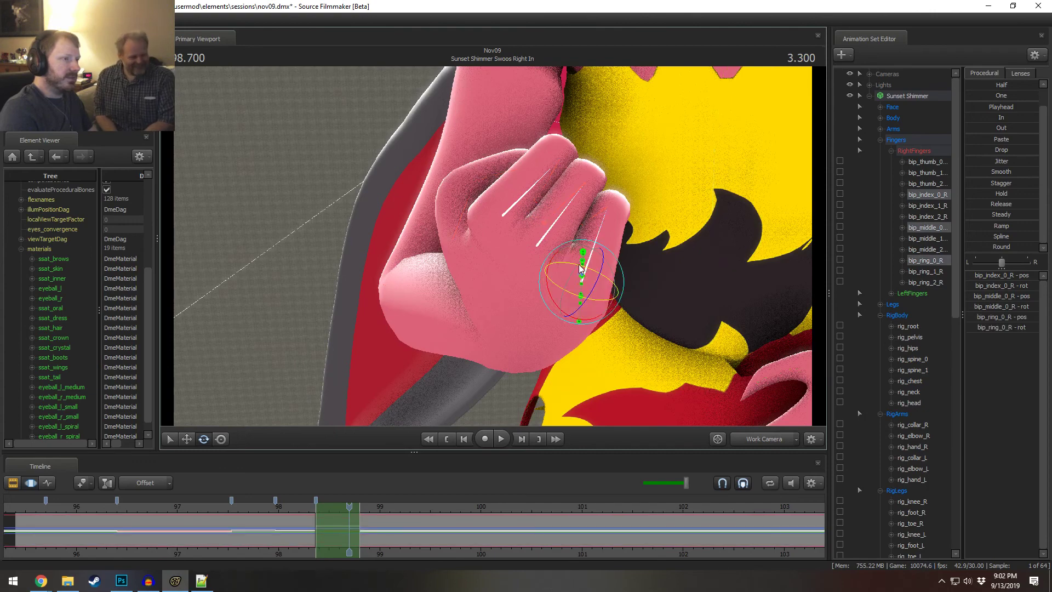
left_click_drag(587, 270, 495, 244, "alt")
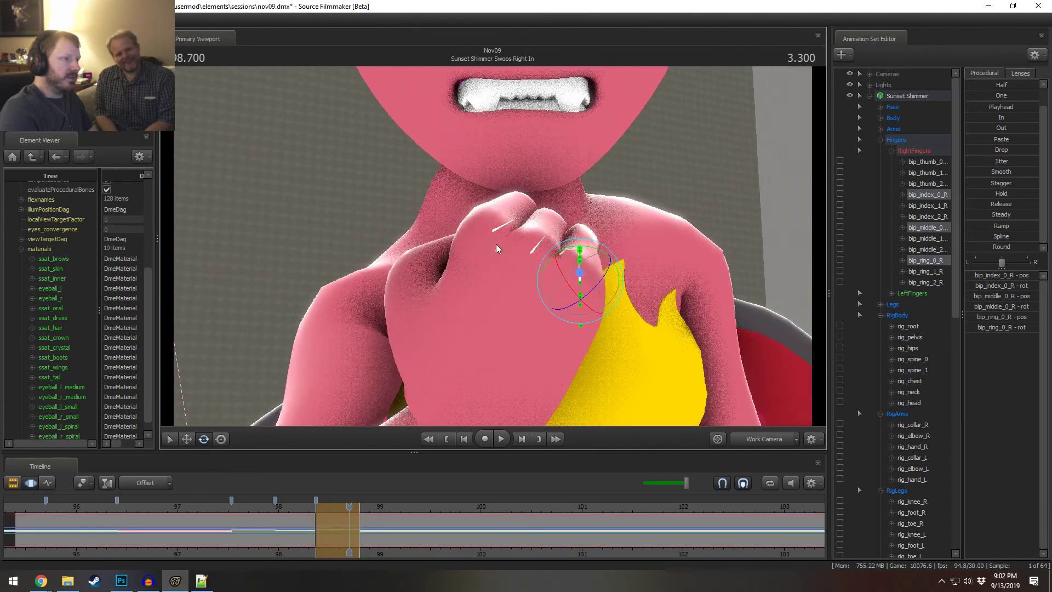
- Rotate the middle joints bip_index_1_R, bip_middle_1_R and bip_ring_1_R together on the right fist
left_click(517, 252, "ctrl")
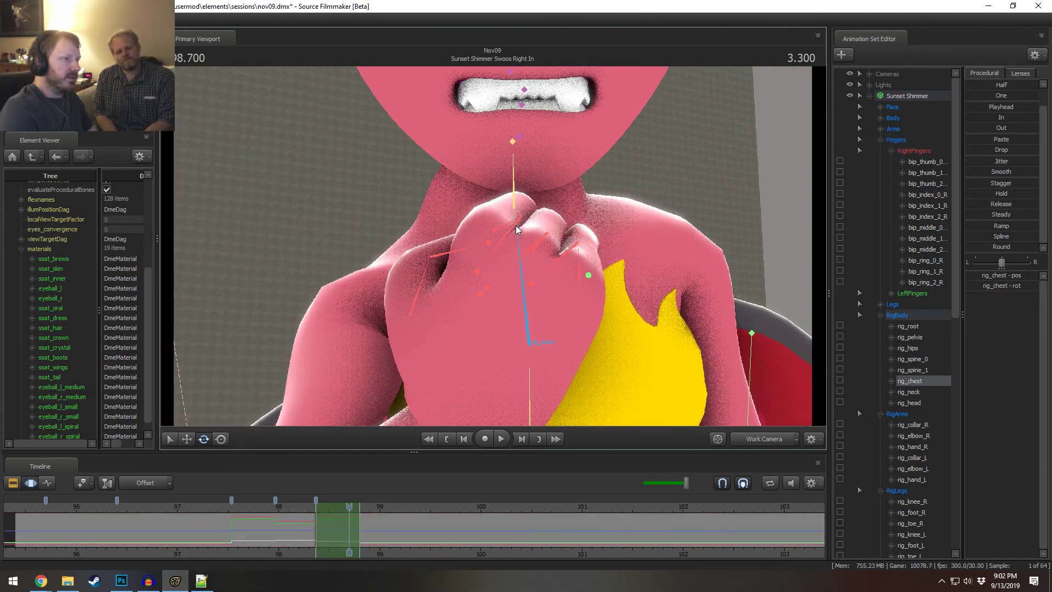
left_click(511, 228, "ctrl")
left_click(516, 256, "ctrl+shift")
left_click(520, 261, "ctrl+shift")
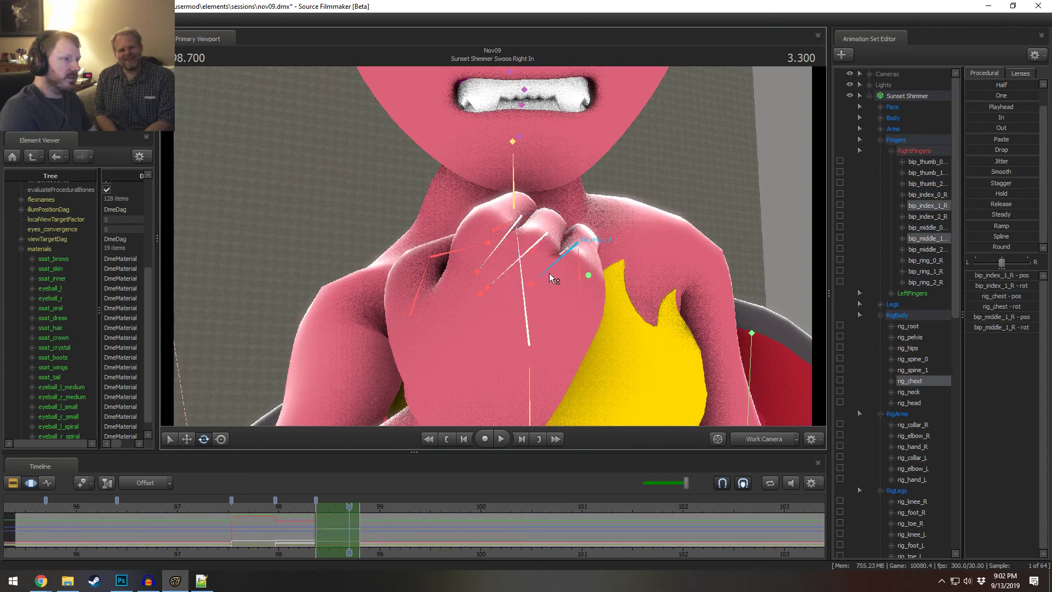
left_click(549, 273, "ctrl+shift")
key("e")
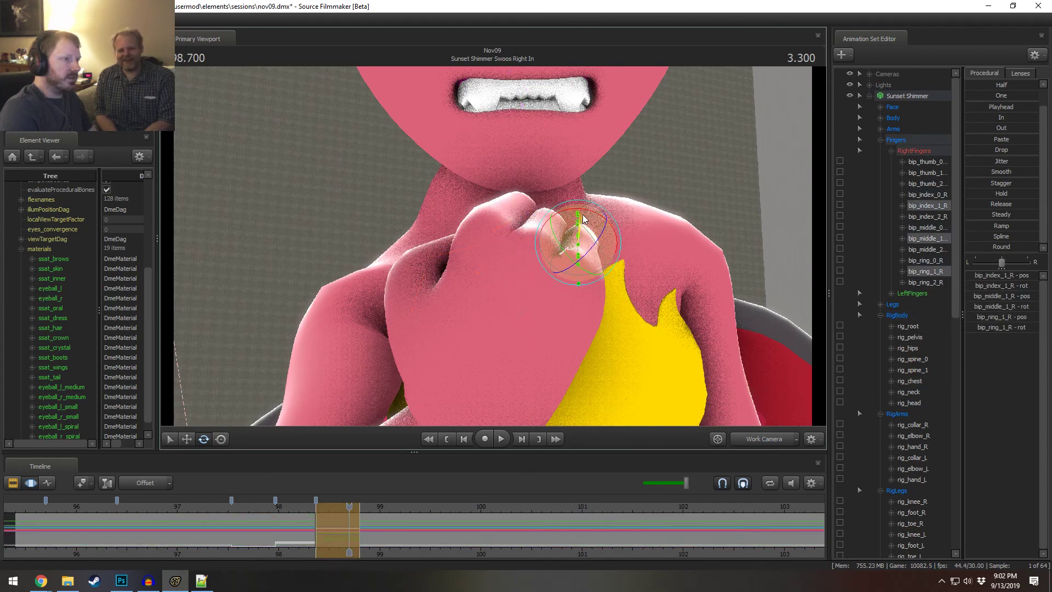
left_click_drag(585, 221, 587, 268, "alt")
- Rotate bip_ring_0_R alone to fit the ring finger's base to the right fist
left_click(575, 287, "ctrl")
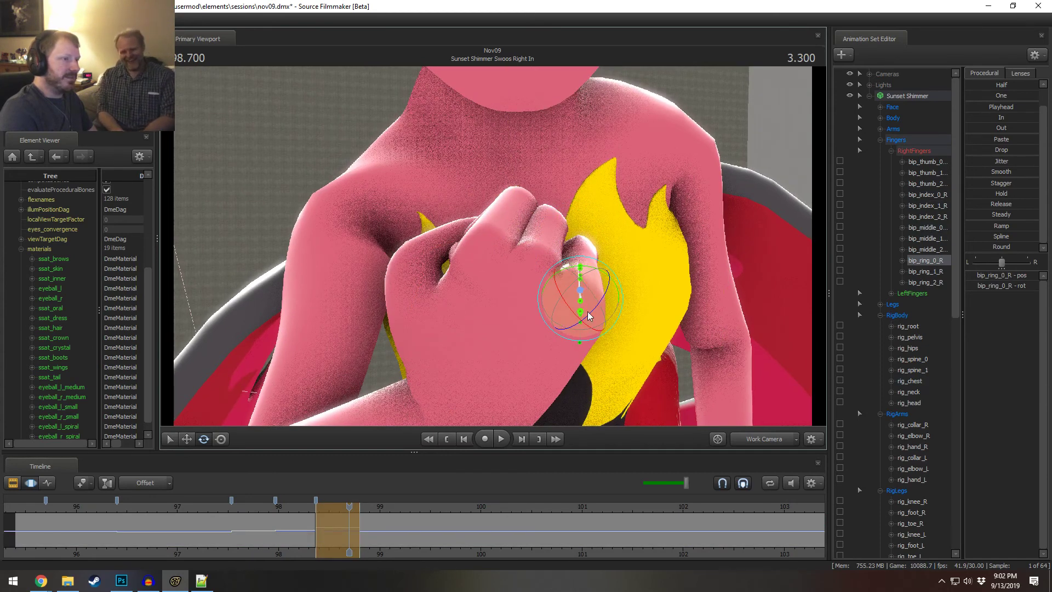
left_click_drag(569, 307, 695, 301)
right_click_drag(504, 320, 413, 265)
- Rotate bip_index_2_R and bip_index_1_R to curl the right index finger into the fist
left_click(388, 260)
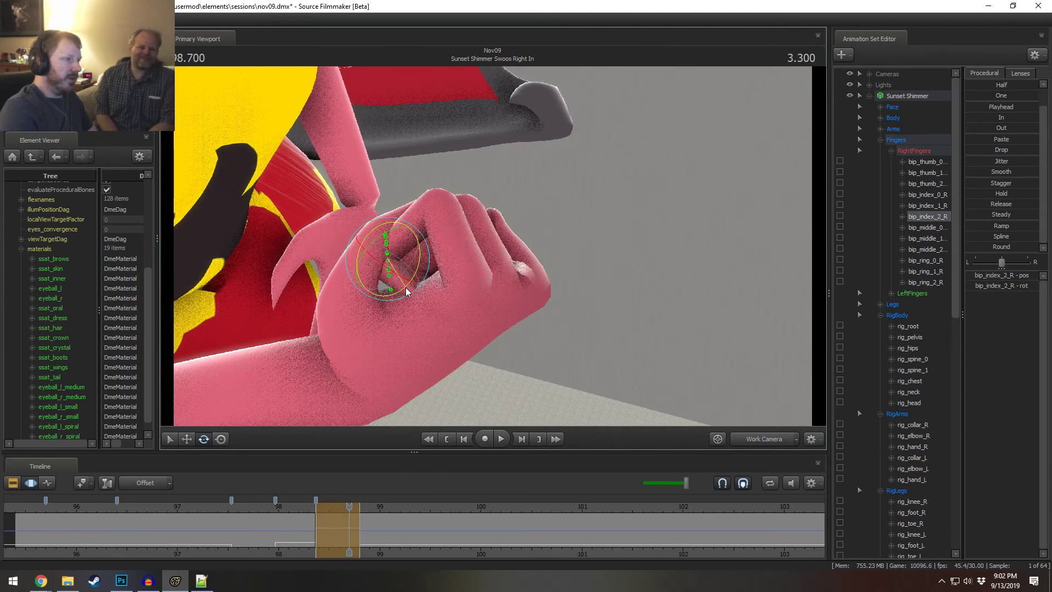
right_click_drag(415, 267, 497, 267)
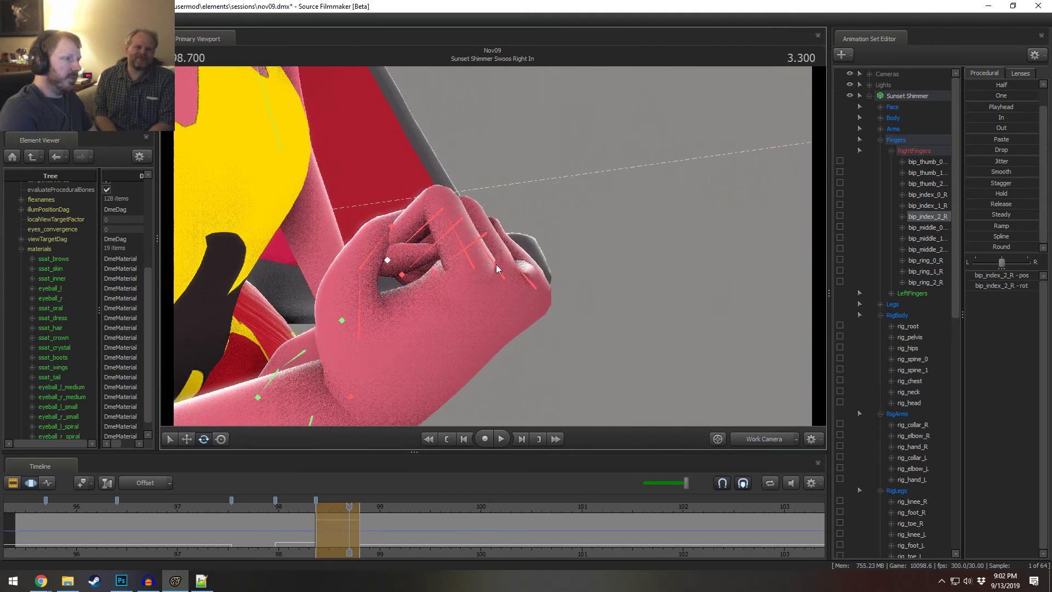
left_click(423, 234)
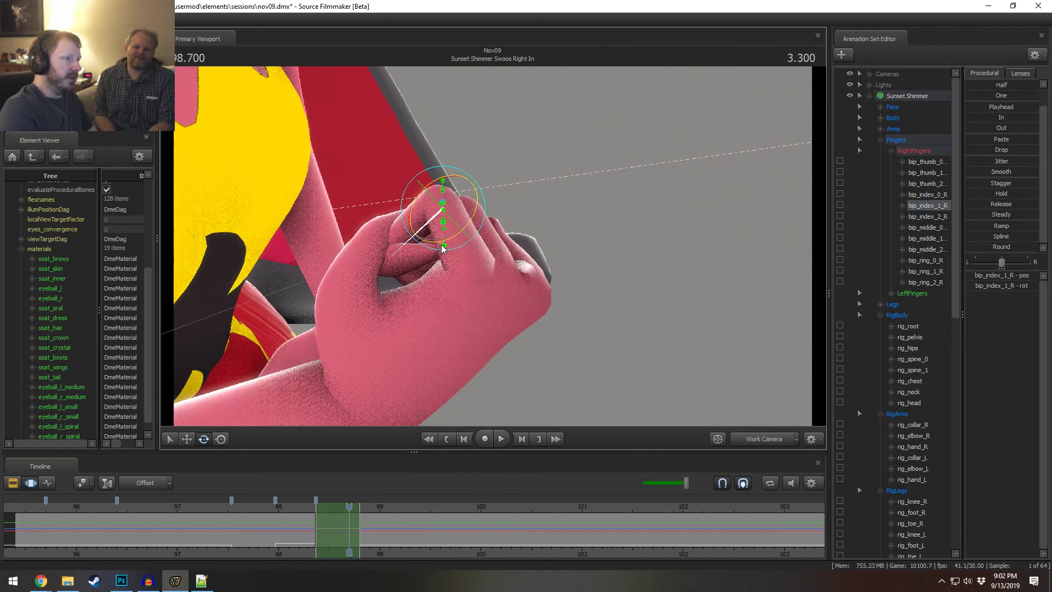
left_click_drag(442, 244, 465, 252)
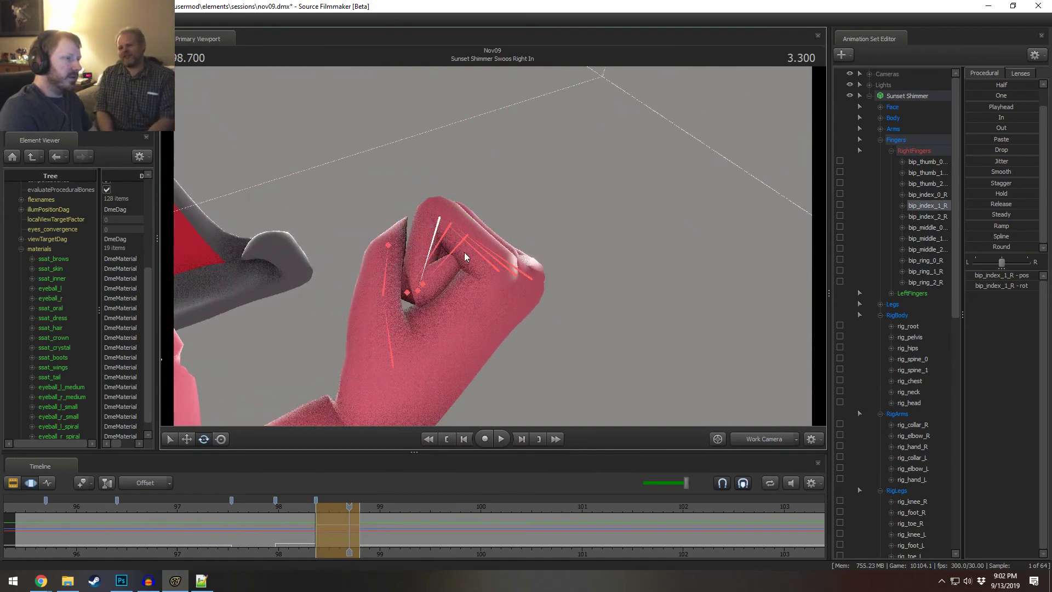
- Move the base joints bip_index_0_R, bip_middle_0_R and bip_ring_0_R together to adjust the right fist's knuckles
left_click(490, 264, "ctrl")
left_click(512, 272, "ctrl+shift")
left_click(530, 277, "ctrl+shift")
key("w")
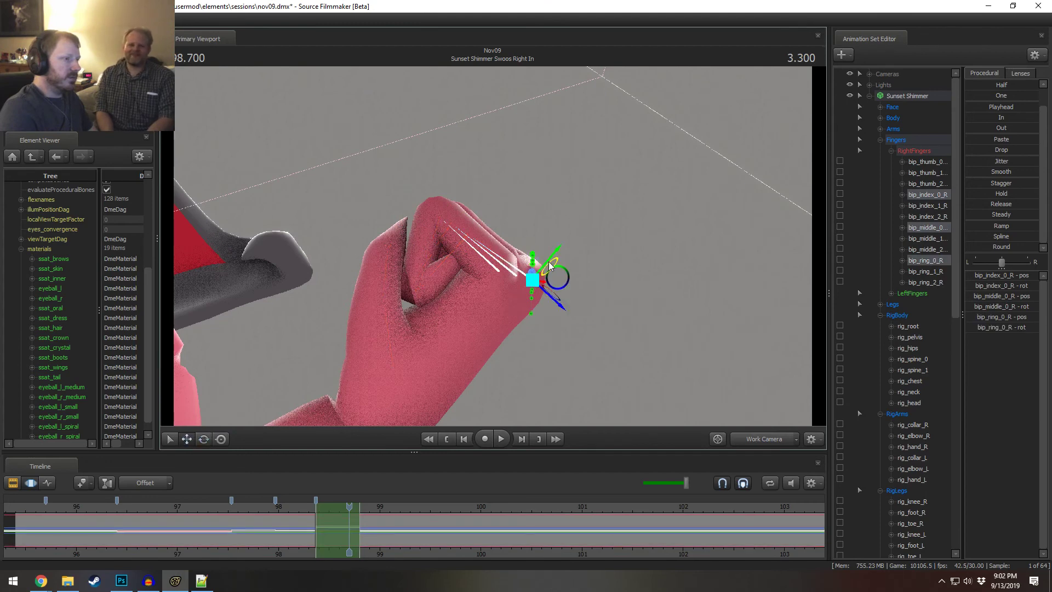
left_click_drag(548, 260, 493, 271)
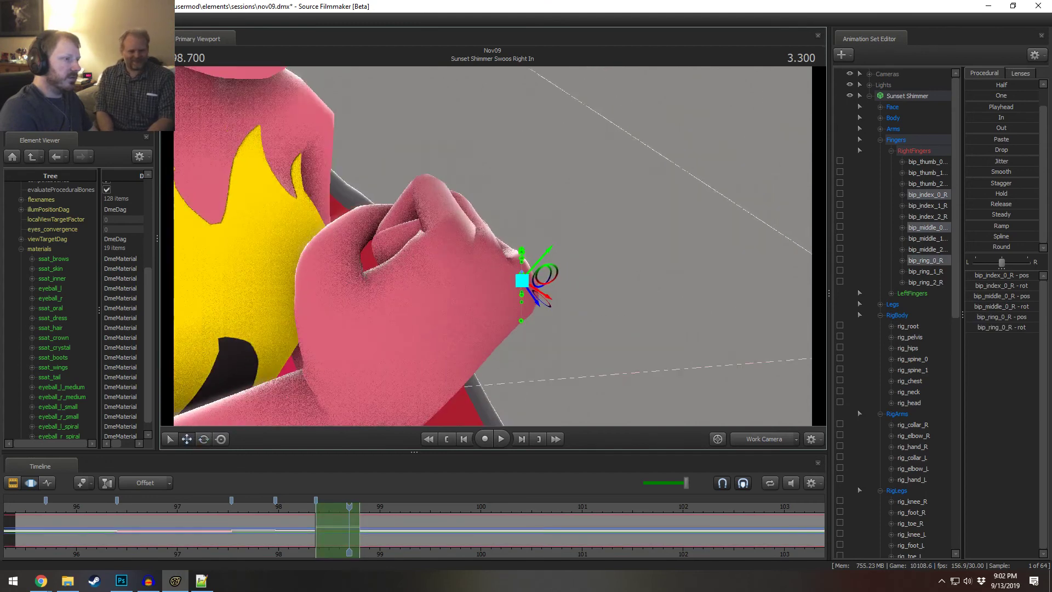
- Move and rotate bip_thumb_0_R to refit the base of the thumb against the right fist
left_click(340, 293, "ctrl")
left_click_drag(340, 293, 443, 290, "alt")
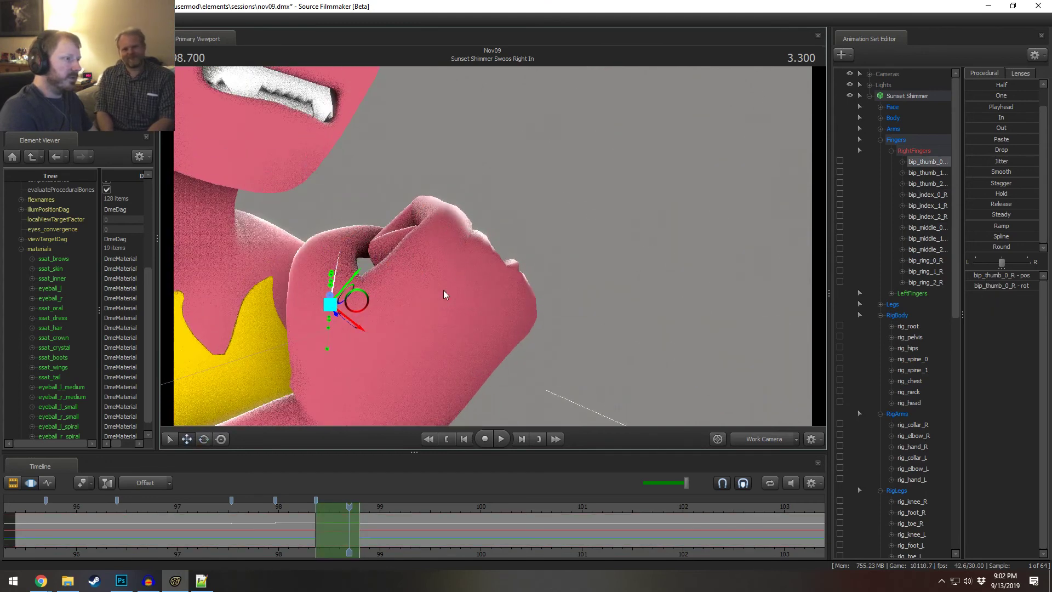
left_click_drag(341, 280, 263, 267)
right_click_drag(433, 270, 491, 252)
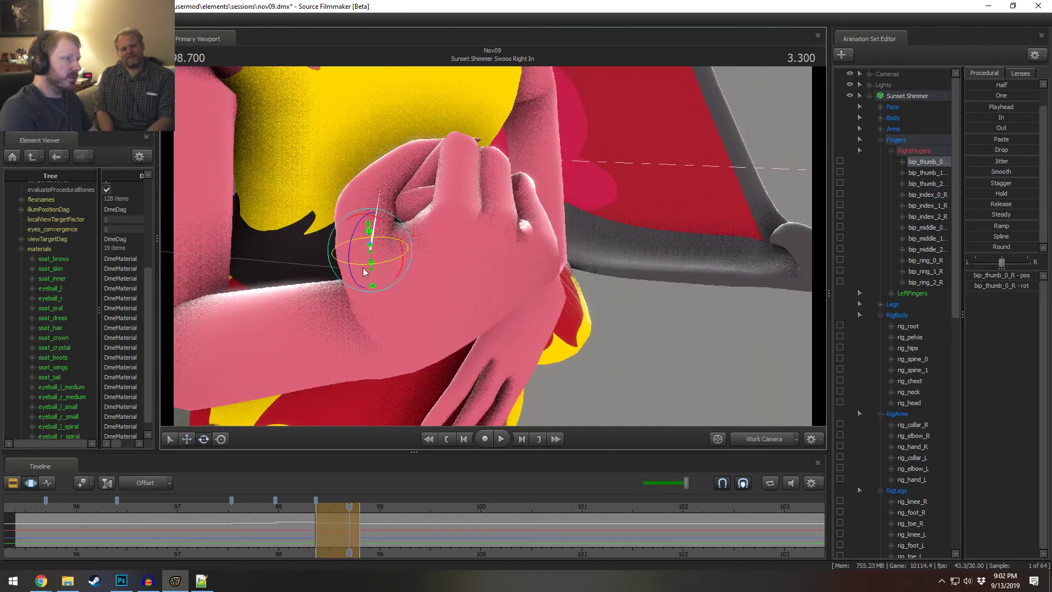
left_click_drag(349, 254, 489, 238)
key("w")
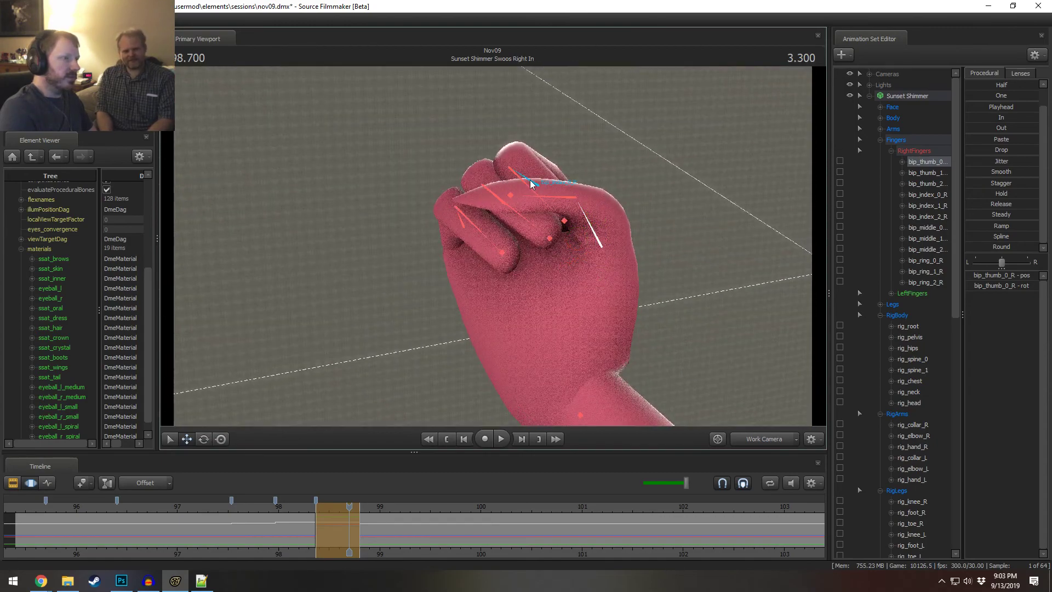
- Rotate bip_index_1_R, bip_middle_1_R and bip_ring_1_R together to adjust how the right fingers curl into the palm
left_click(527, 185)
left_click(503, 202, "ctrl")
left_click(515, 211, "ctrl")
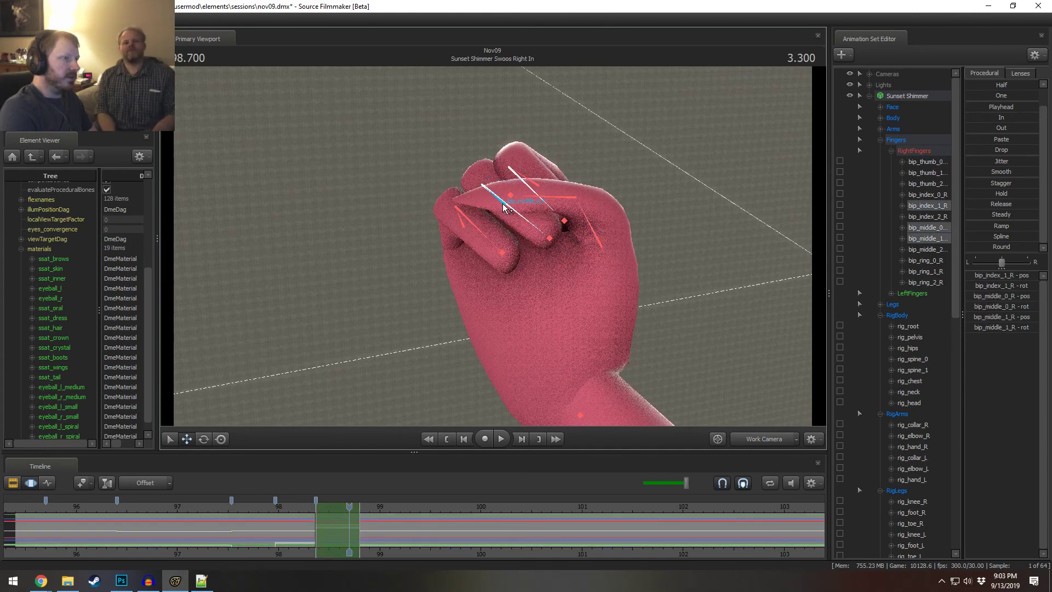
left_click(503, 204, "ctrl")
left_click(479, 234, "ctrl")
key("e")
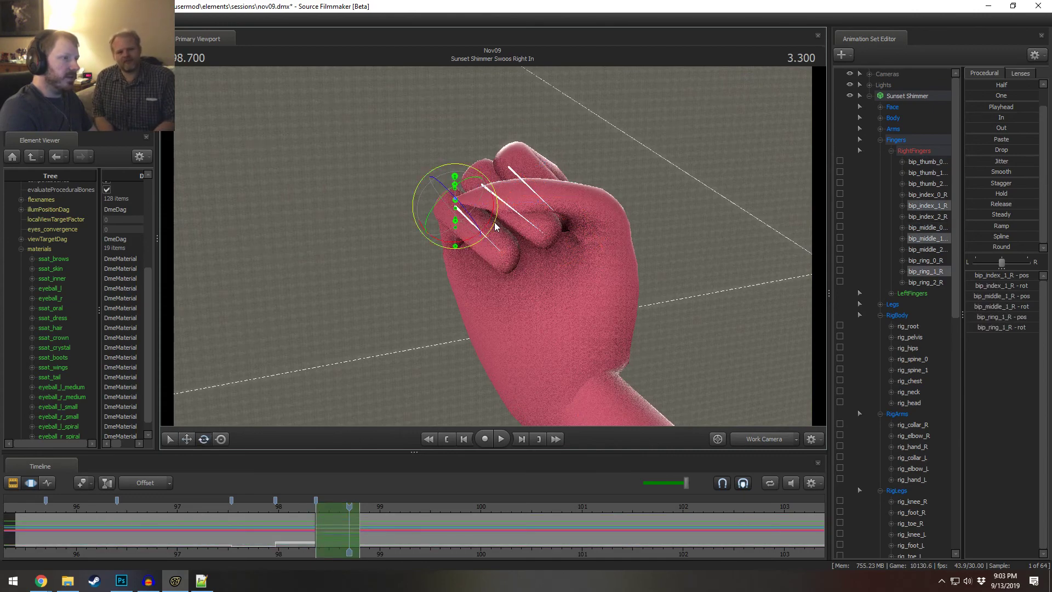
mouse_move(495, 227)
left_mouse_down()
mouse_move(534, 236)
mouse_move(461, 247)
mouse_move(507, 230)
mouse_move(482, 235)
left_mouse_up()
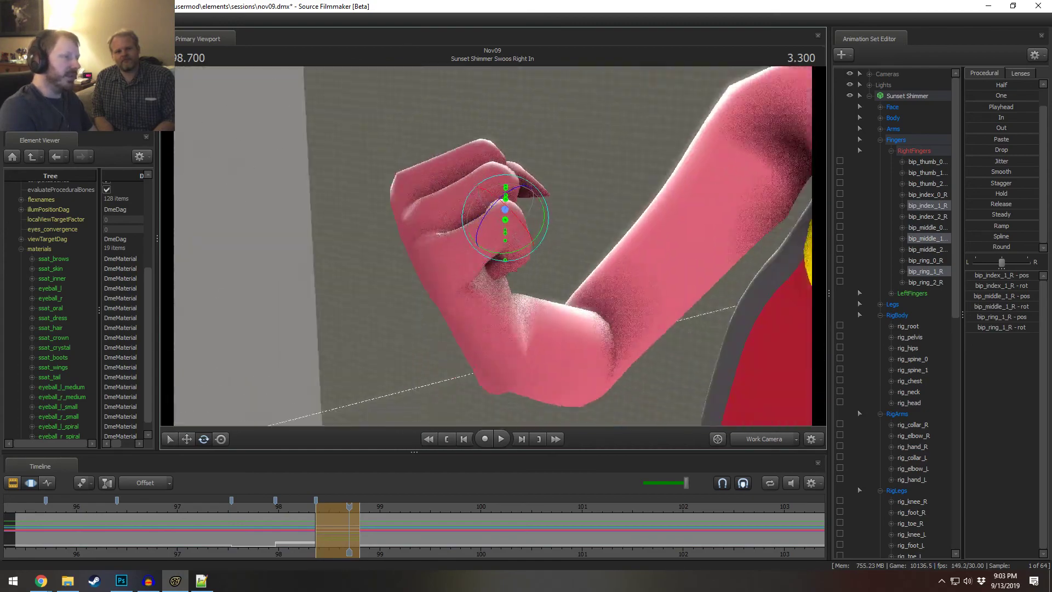
left_click_drag(635, 242, 523, 277)
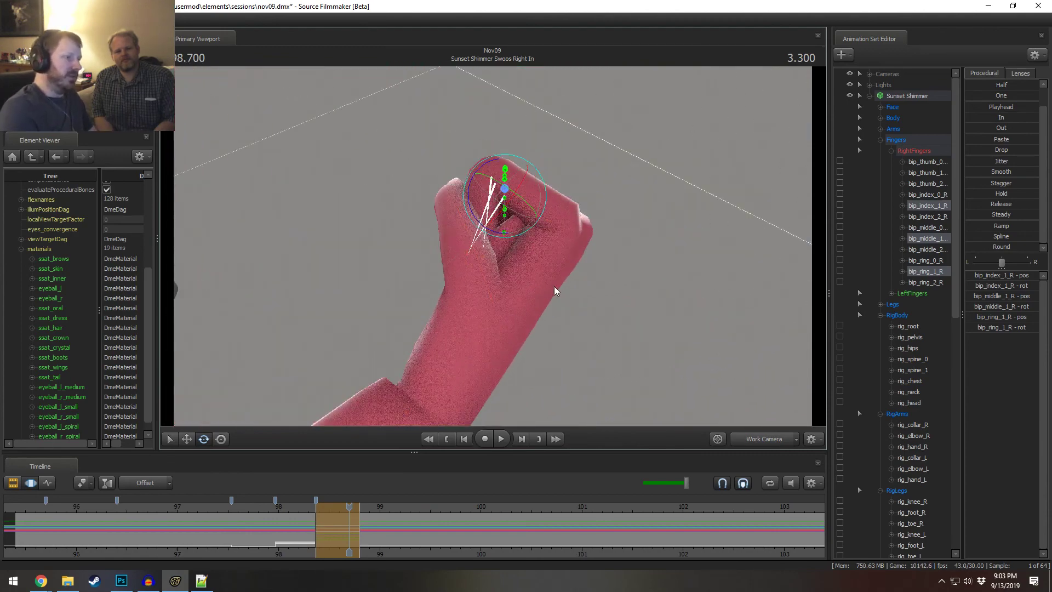
- Rotate rig_hand_R to adjust the angle of the right fist at the wrist
left_click_drag(542, 377, 495, 257)
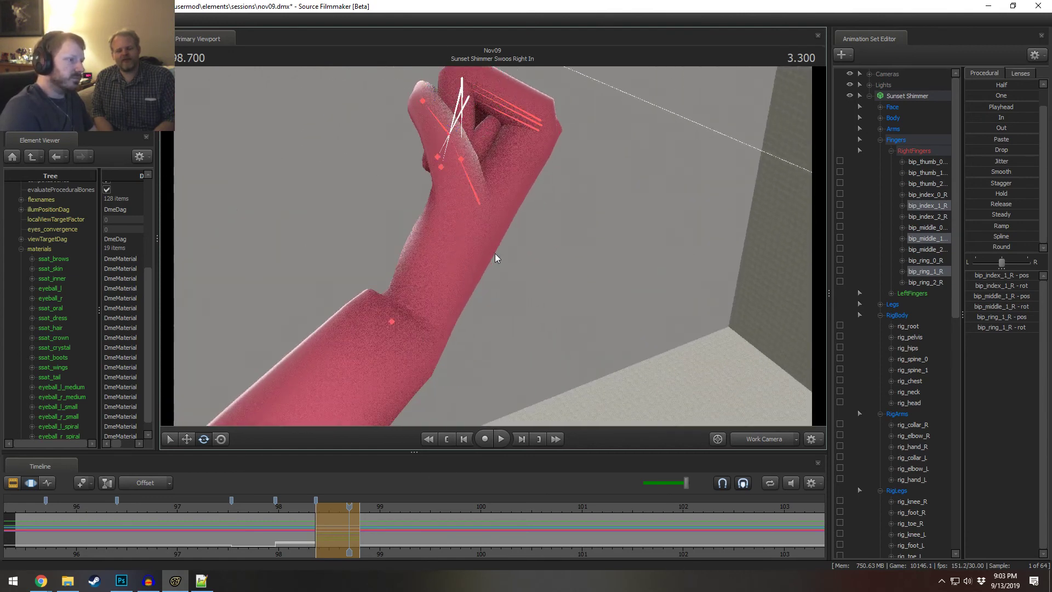
left_click(391, 320, "ctrl")
left_click_drag(428, 311, 498, 221)
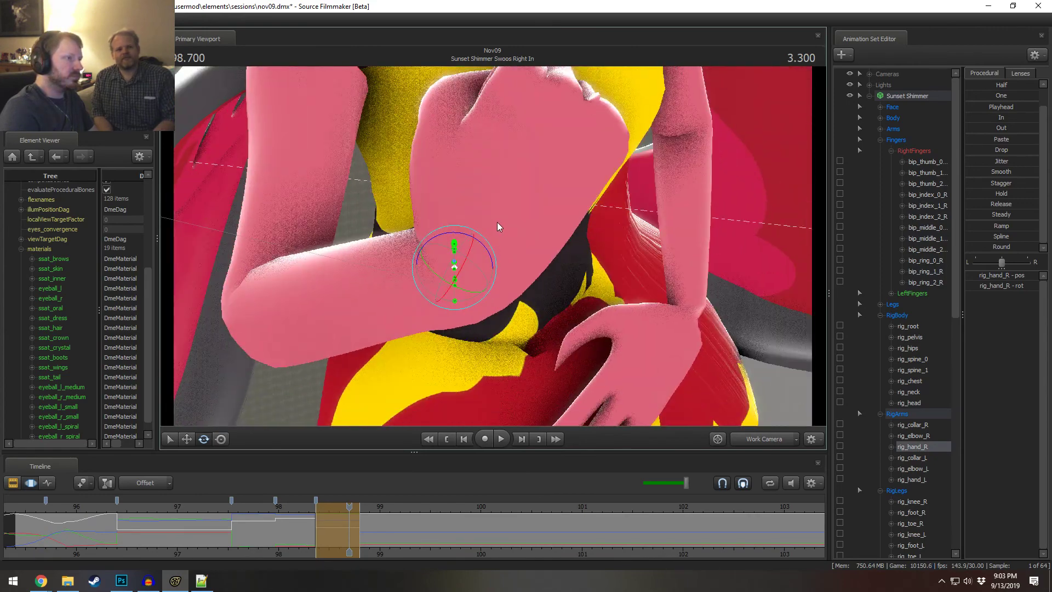
left_click_drag(465, 276, 608, 263)
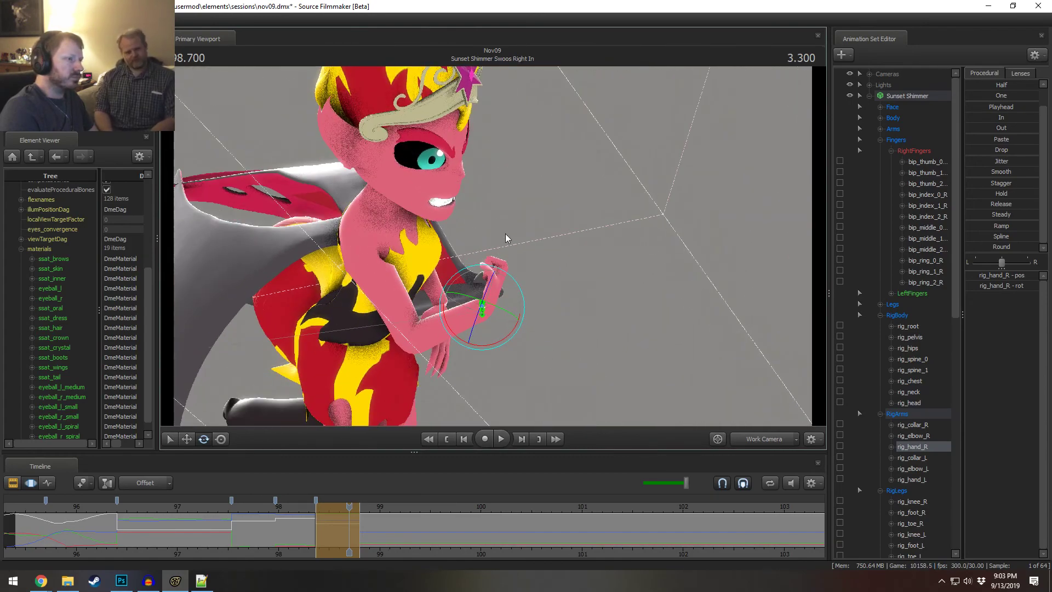
- Play back the motion leading into and past the fist pose at 98.7 s to review it
left_click_drag(506, 235, 490, 253)
left_click(254, 502)
key("space")
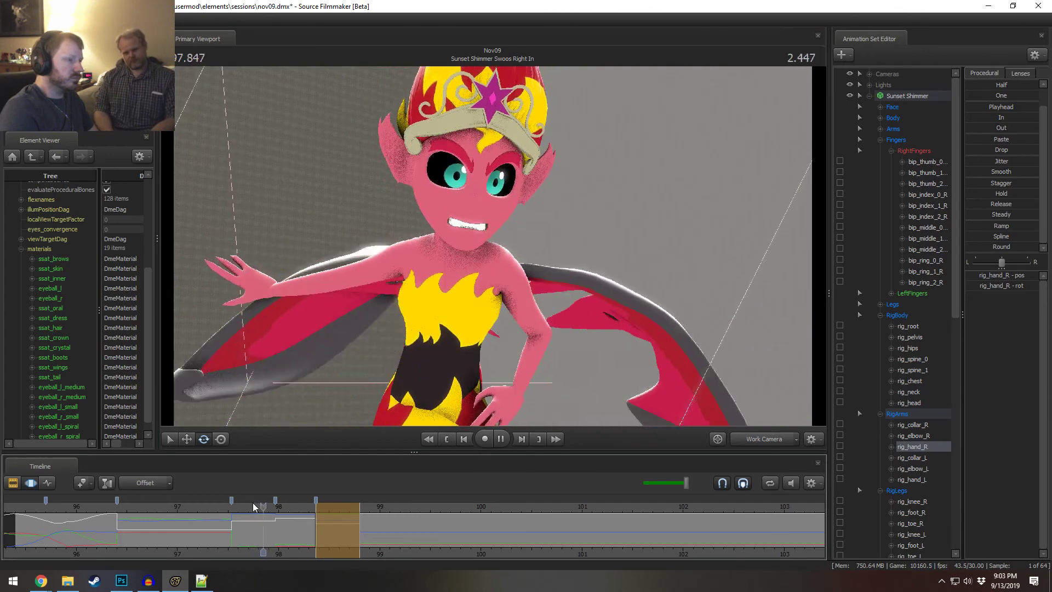
key("space")
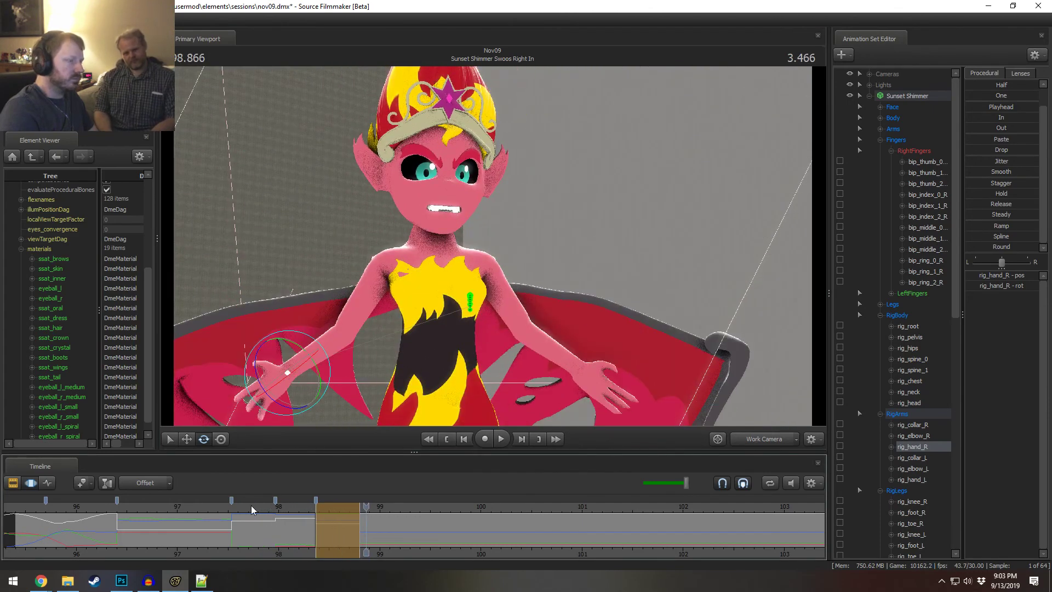
left_click(193, 507)
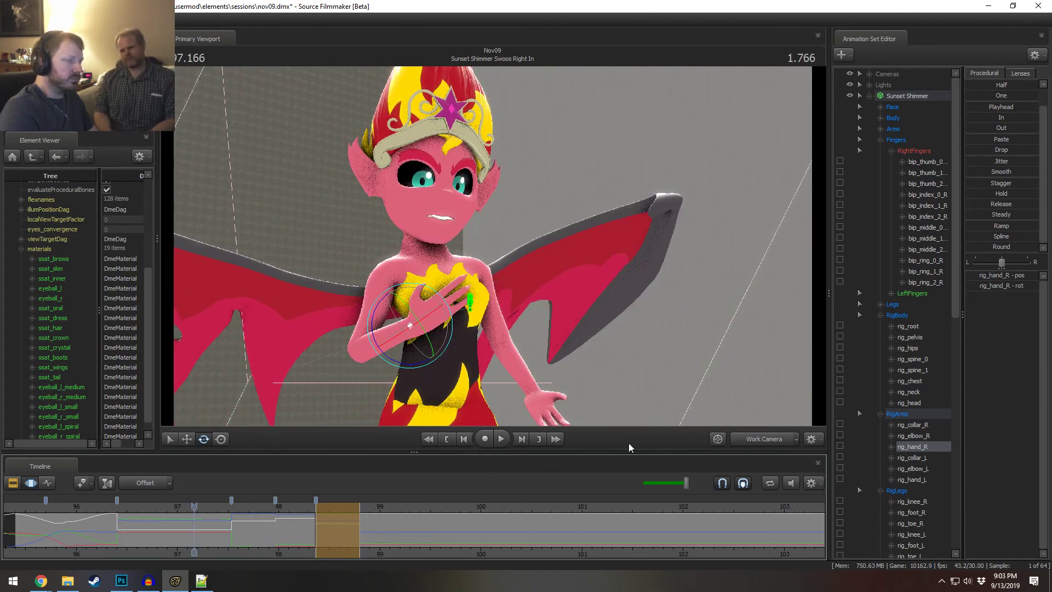
- Extend the time selection's end to about 99 s and apply the 98.566 s Playhead pose to the body, arm, finger, leg and rig control groups
left_click(880, 139)
left_click(891, 139)
left_click(893, 129, "ctrl")
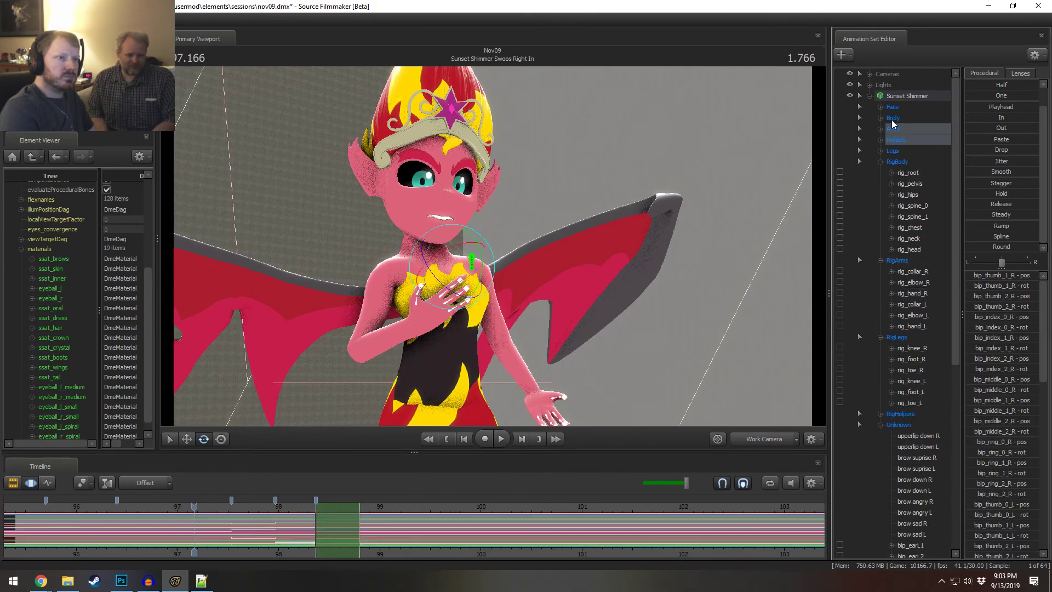
left_click(893, 119, "ctrl")
left_click(880, 118)
left_click(880, 119)
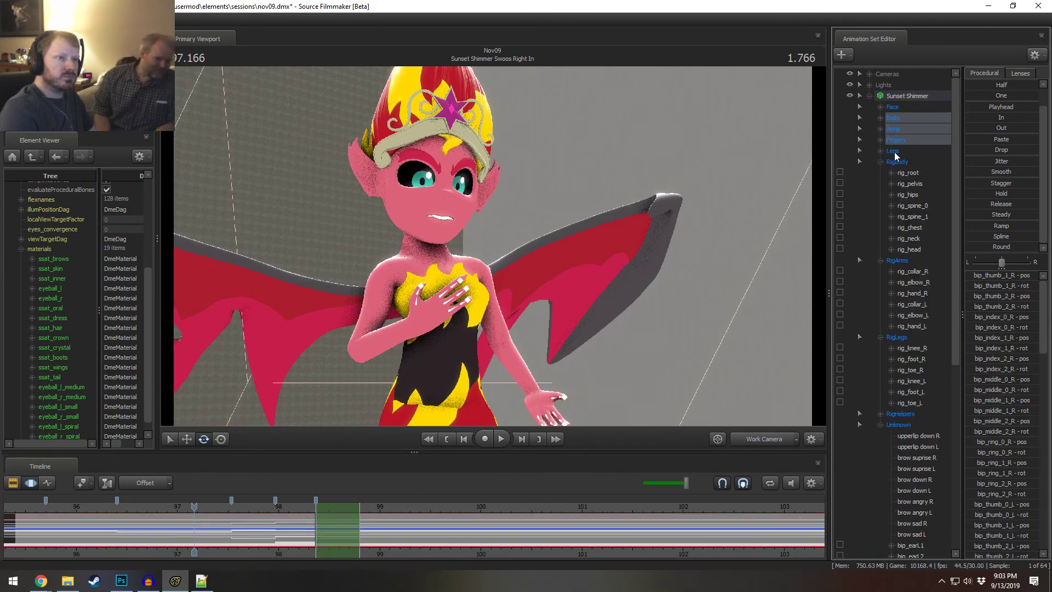
left_click(894, 152, "ctrl")
left_click(897, 162, "ctrl")
left_click(897, 260, "ctrl")
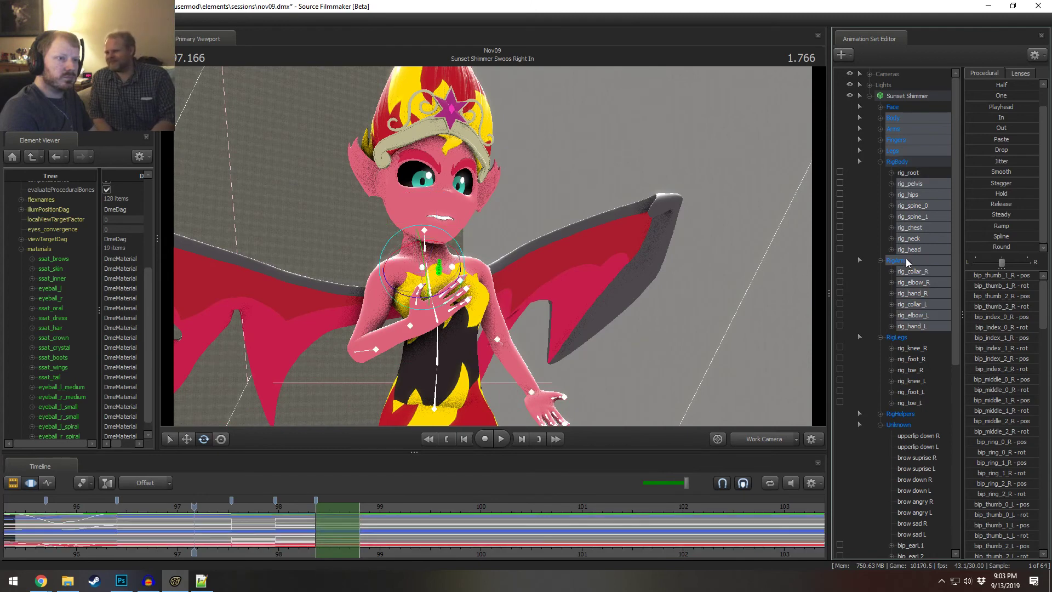
left_click(897, 337, "ctrl")
left_click(903, 415, "ctrl")
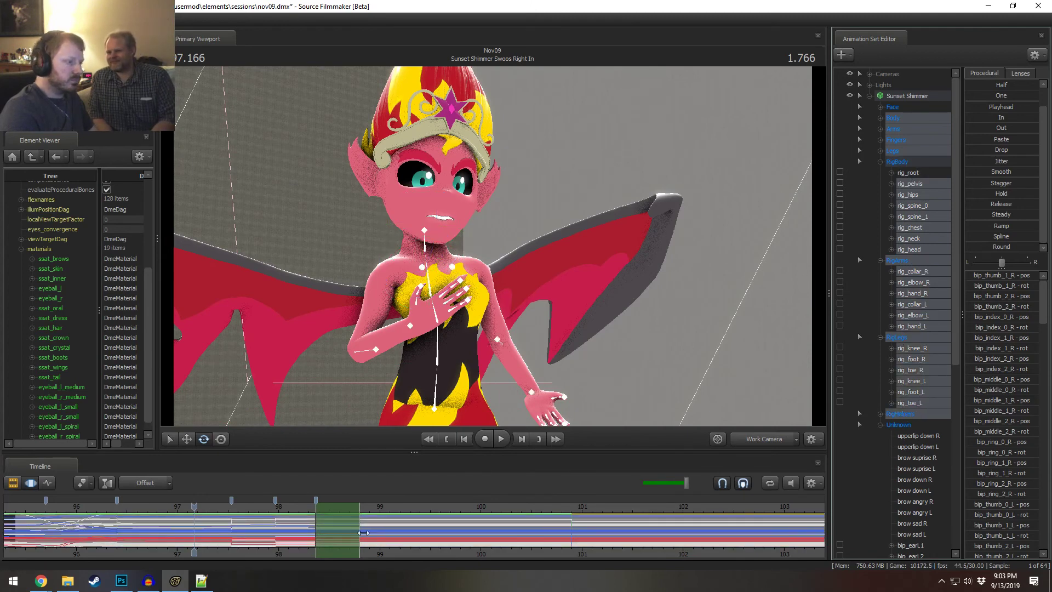
left_click_drag(357, 528, 383, 526)
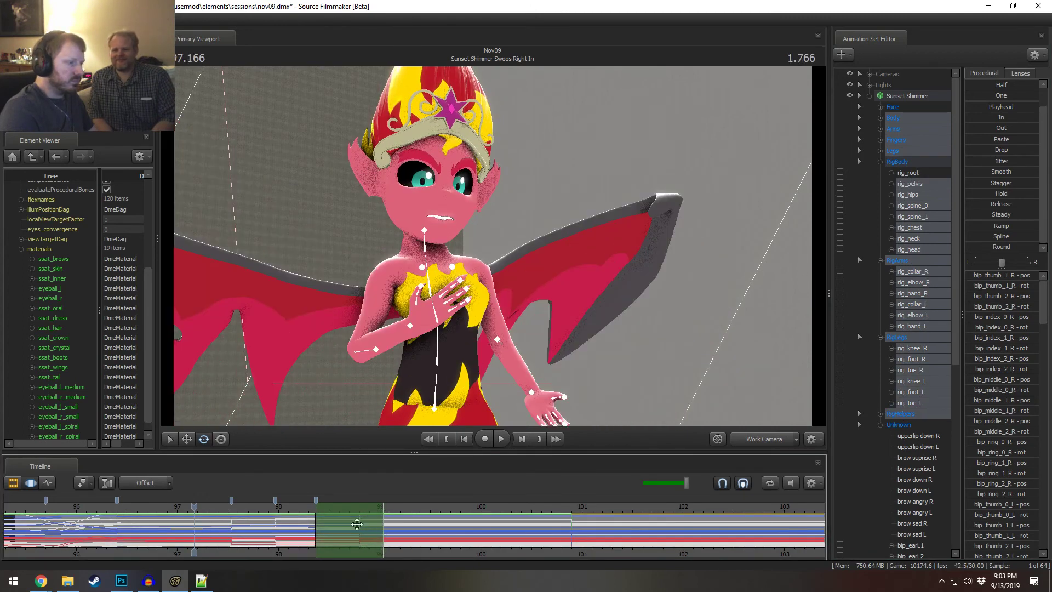
left_click(336, 520)
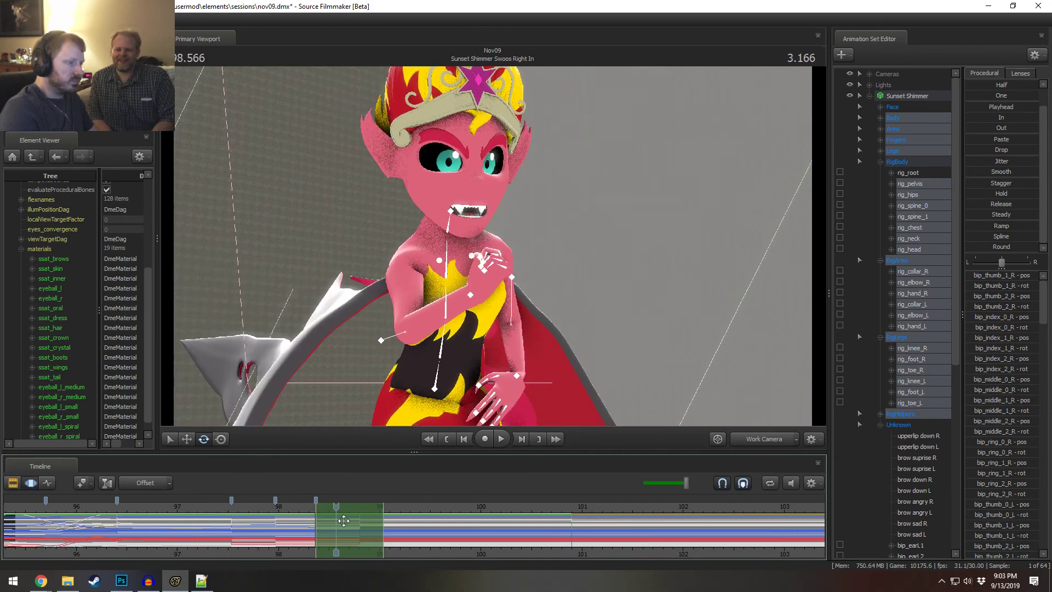
left_click(993, 110)
- Play and scrub through the range from about 98.3 to 98.9 s to check the held fist pose
left_click_drag(306, 502, 325, 545)
key("space")
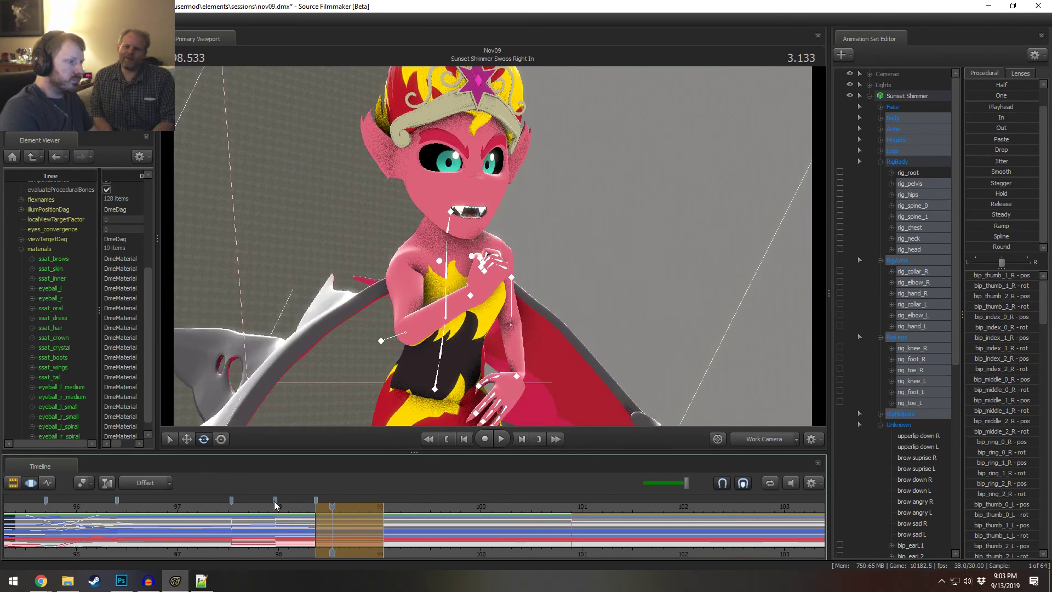
key("space")
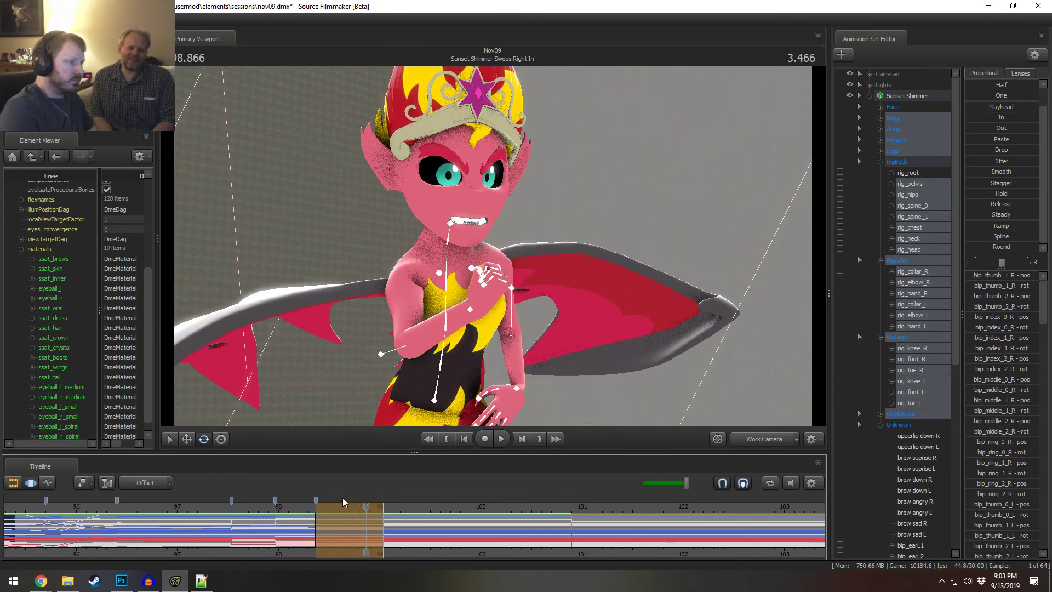
mouse_move(344, 502)
left_mouse_down()
mouse_move(313, 503)
mouse_move(325, 503)
left_mouse_up()
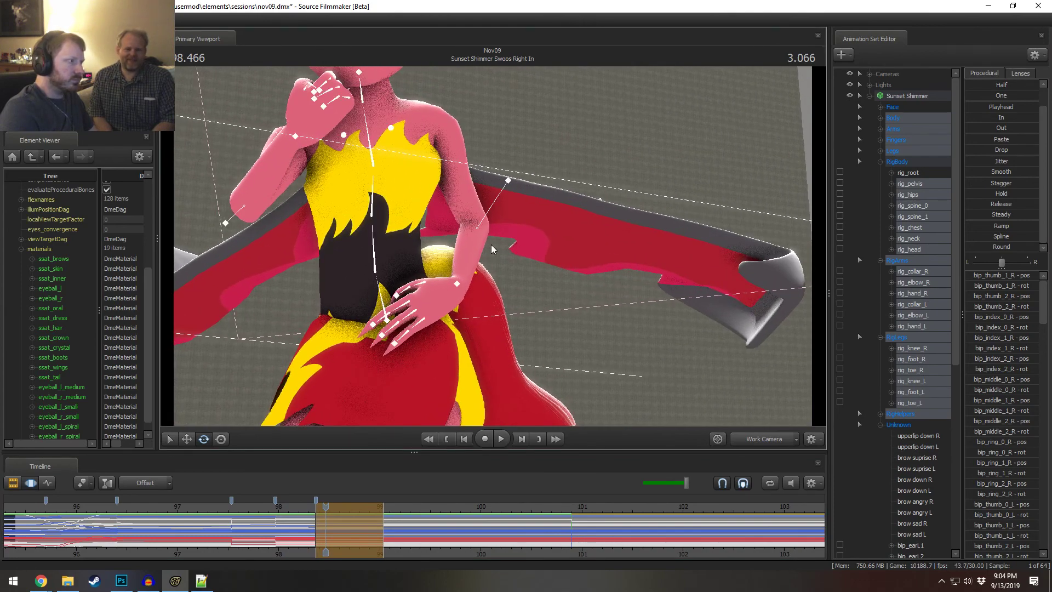
- Reposition the left hand at 98.466 s with rig_hand_L so the left arm hangs beside the hip
left_click(456, 284)
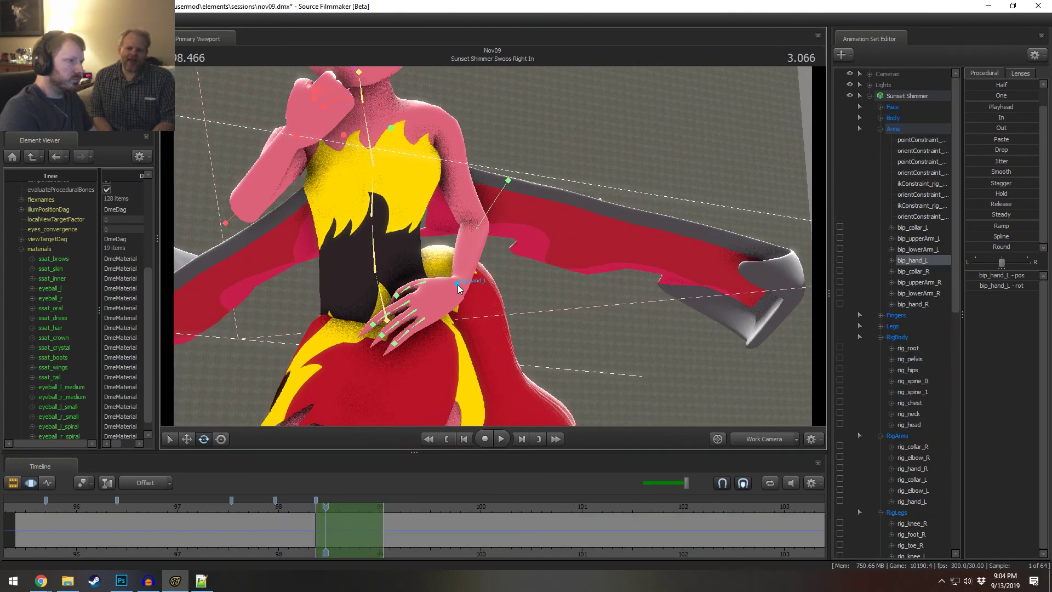
left_click_drag(460, 293, 483, 274)
key("ctrl+z")
key("ctrl+z")
key("w")
key("e")
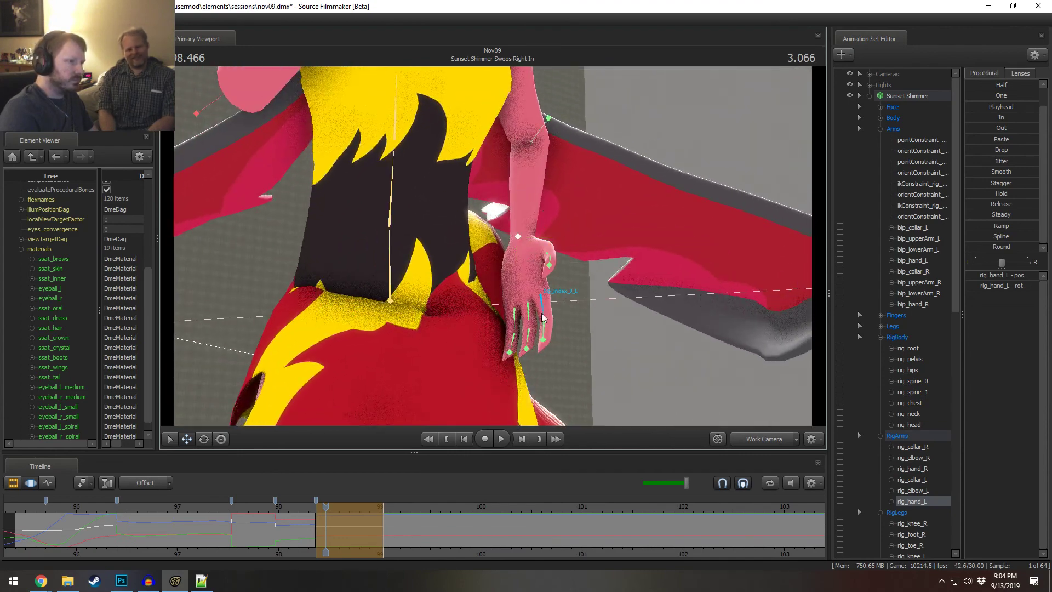
- Curl the left hand's index, middle and ring finger bones at 98.466 s into a fist
mouse_move(482, 311)
left_mouse_down("ctrl")
mouse_move(587, 306)
mouse_move(532, 294)
left_mouse_up("ctrl")
key("e")
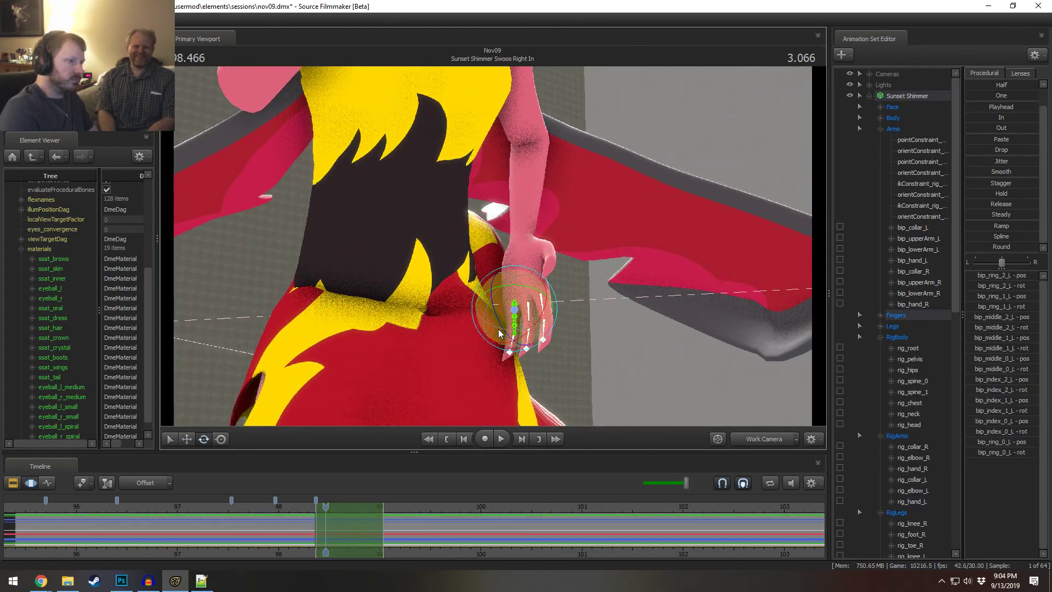
mouse_move(502, 329)
left_mouse_down()
mouse_move(468, 246)
mouse_move(540, 293)
mouse_move(587, 343)
mouse_move(582, 324)
mouse_move(627, 326)
mouse_move(603, 317)
mouse_move(499, 376)
mouse_move(533, 382)
mouse_move(537, 365)
mouse_move(609, 331)
left_mouse_up()
left_click(497, 372)
left_click(553, 339)
left_click(575, 308)
key("ctrl")
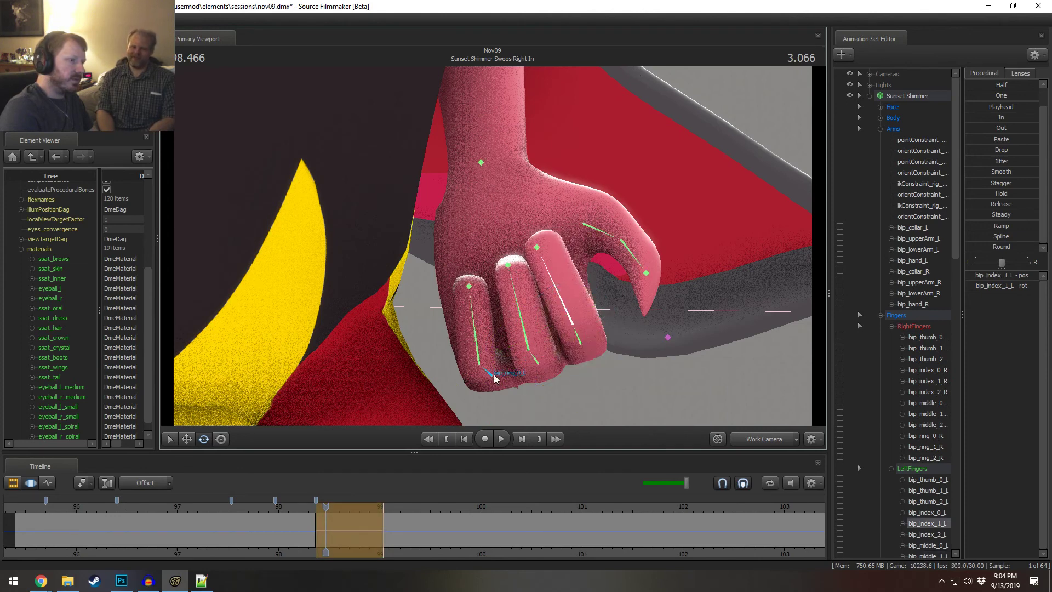
left_click(493, 375, "ctrl")
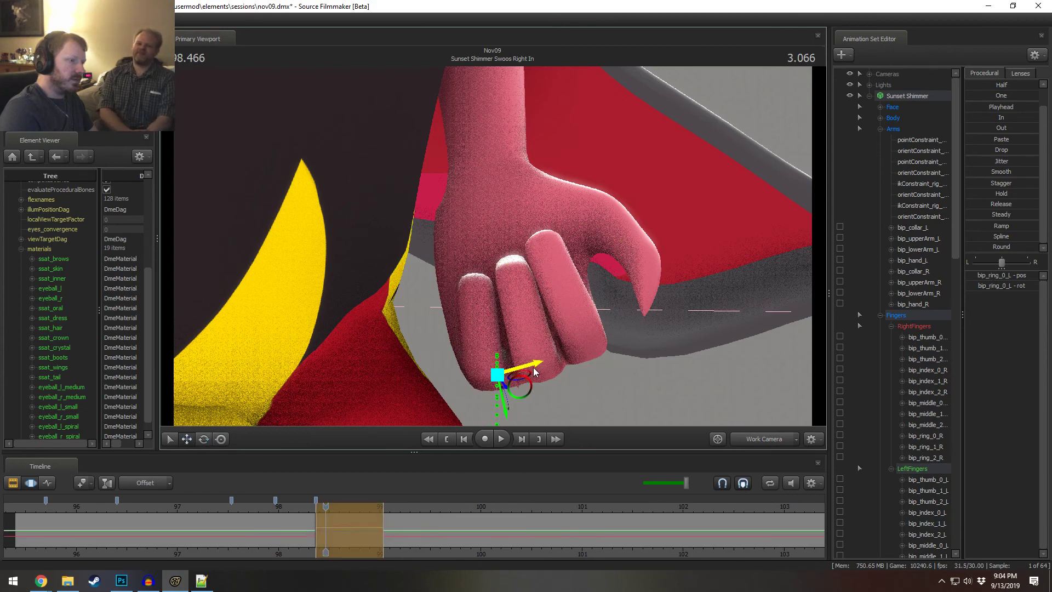
- Rotate and move bip_thumb_0_L and bip_thumb_1_L inward so the left thumb folds over the curled fingers
left_click(628, 256, "ctrl")
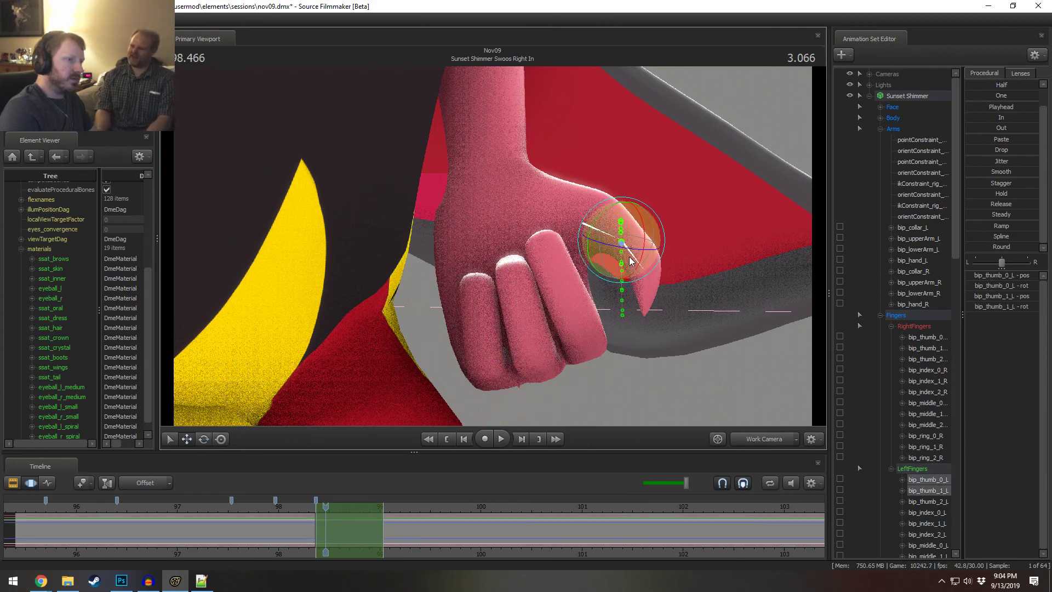
left_click_drag(637, 244, 599, 235)
key("w")
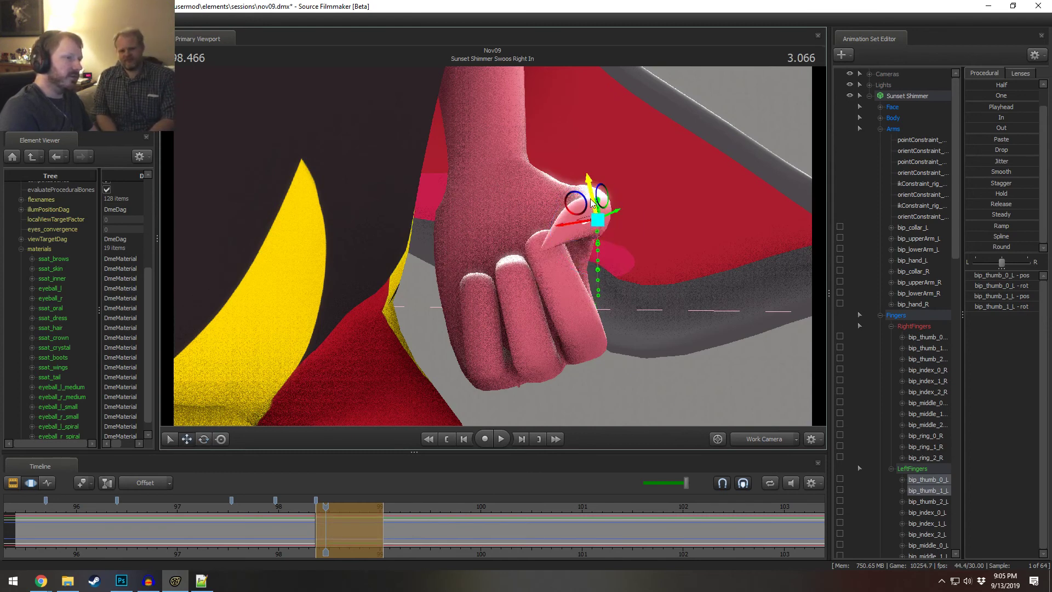
key("e")
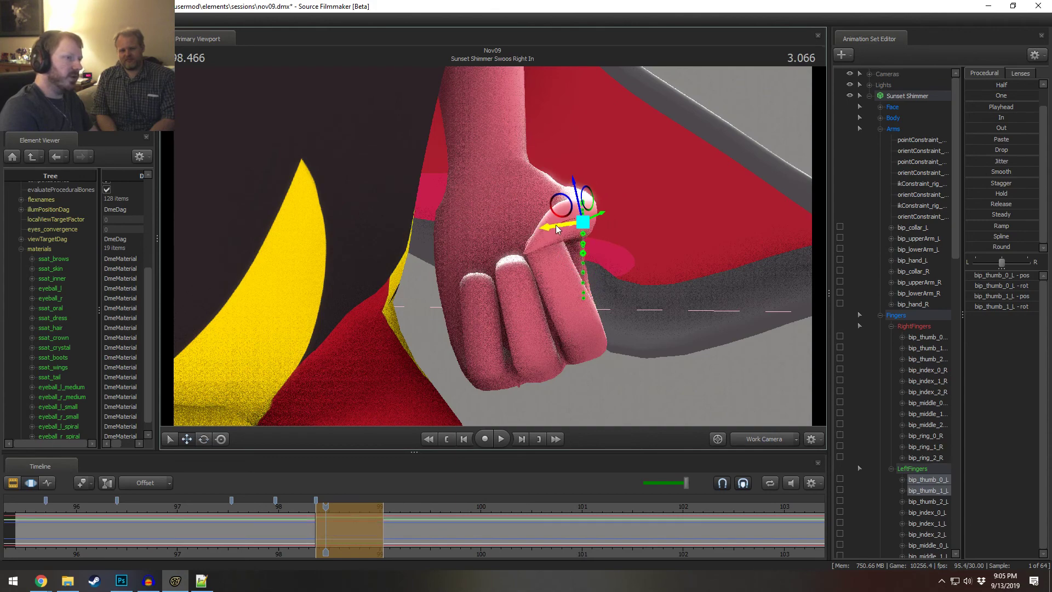
left_click_drag(556, 224, 489, 248)
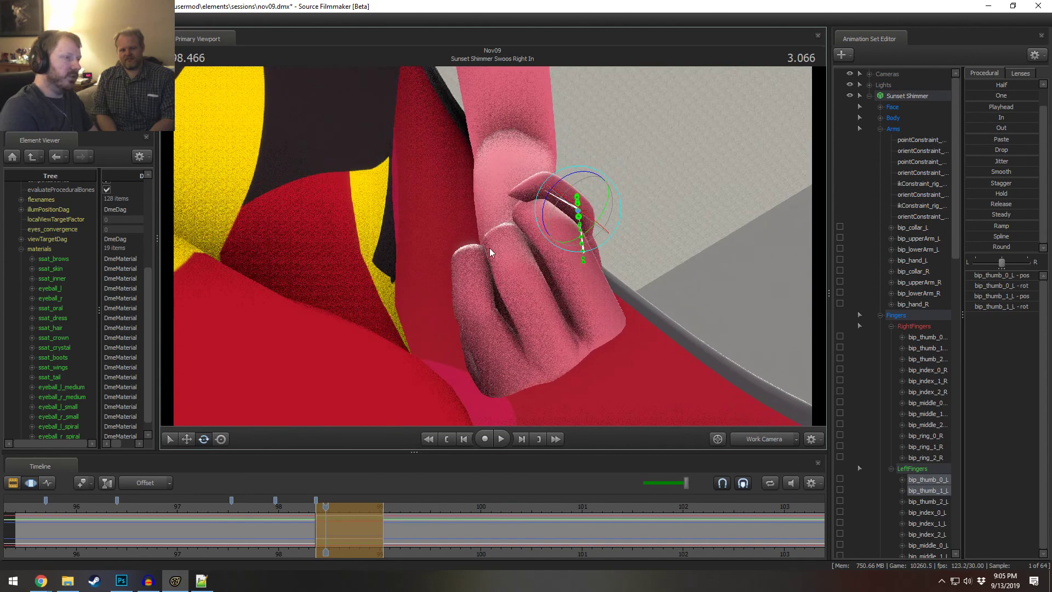
- Tighten the left fist by rotating the base bones and then the tip bones of the index, middle and ring fingers
mouse_move(588, 297)
left_mouse_down()
mouse_move(492, 247)
mouse_move(508, 322)
mouse_move(482, 305)
mouse_move(600, 284)
mouse_move(582, 270)
mouse_move(591, 276)
left_mouse_up()
left_click(533, 338)
left_click_drag(591, 277, 517, 276, "alt")
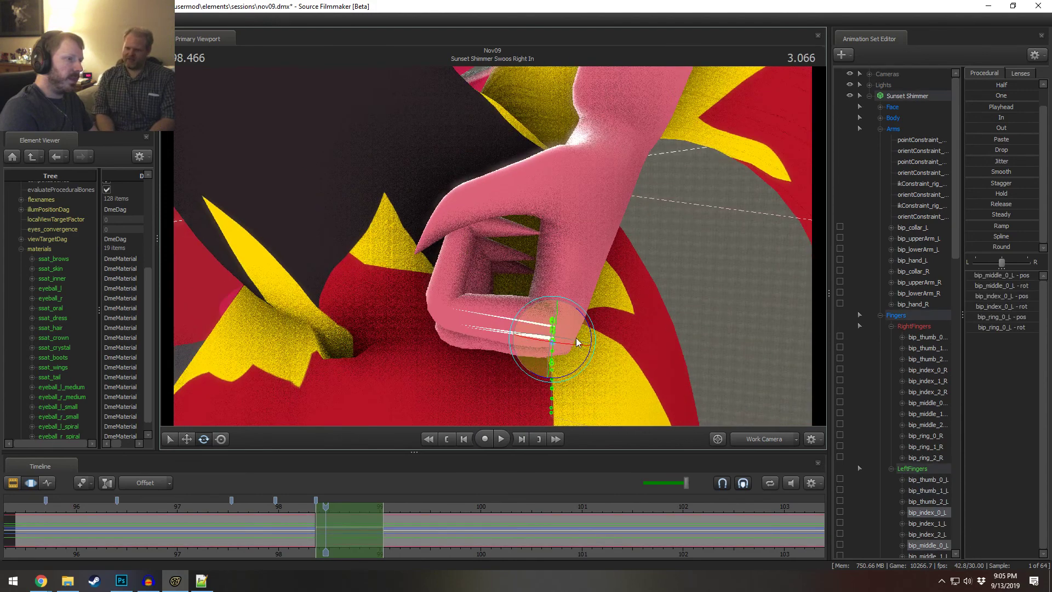
mouse_move(590, 339)
left_mouse_down()
mouse_move(590, 329)
mouse_move(592, 338)
left_mouse_up()
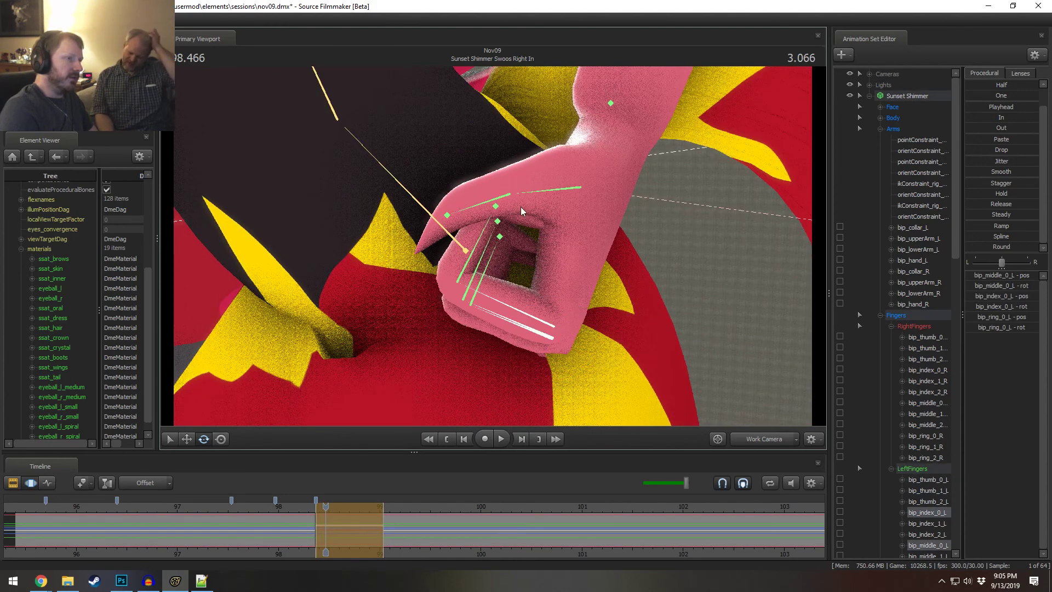
left_click(486, 218)
left_click_drag(514, 220, 509, 217, "ctrl")
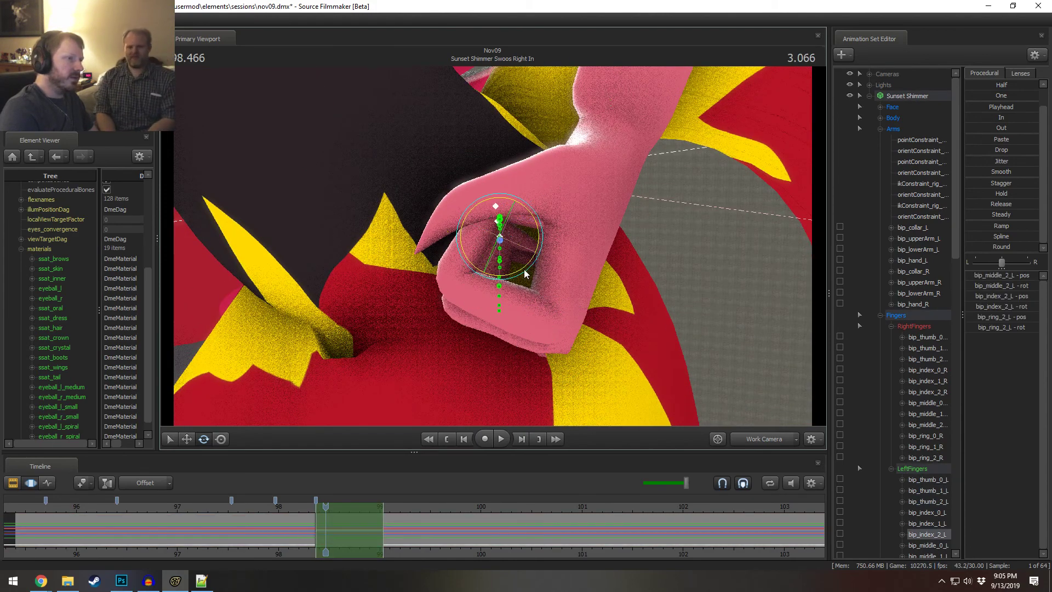
mouse_move(526, 273)
left_mouse_down()
mouse_move(477, 285)
mouse_move(509, 338)
mouse_move(578, 210)
mouse_move(537, 203)
mouse_move(538, 185)
left_mouse_up()
- Rotate bip_thumb_1_L so the left thumb lies across the front of the fist
left_click(536, 217)
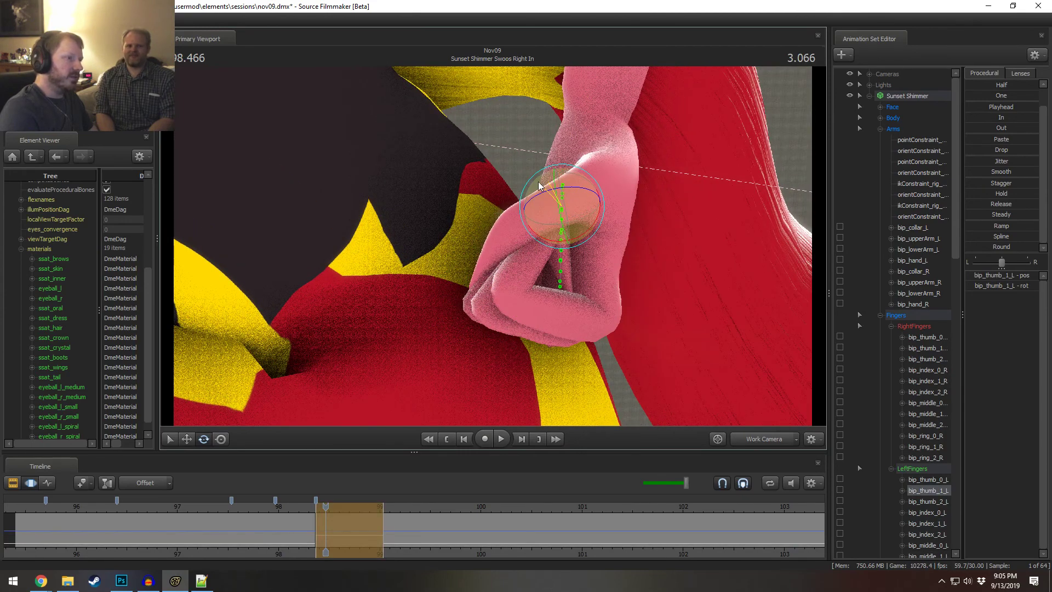
right_click_drag(543, 205, 493, 249)
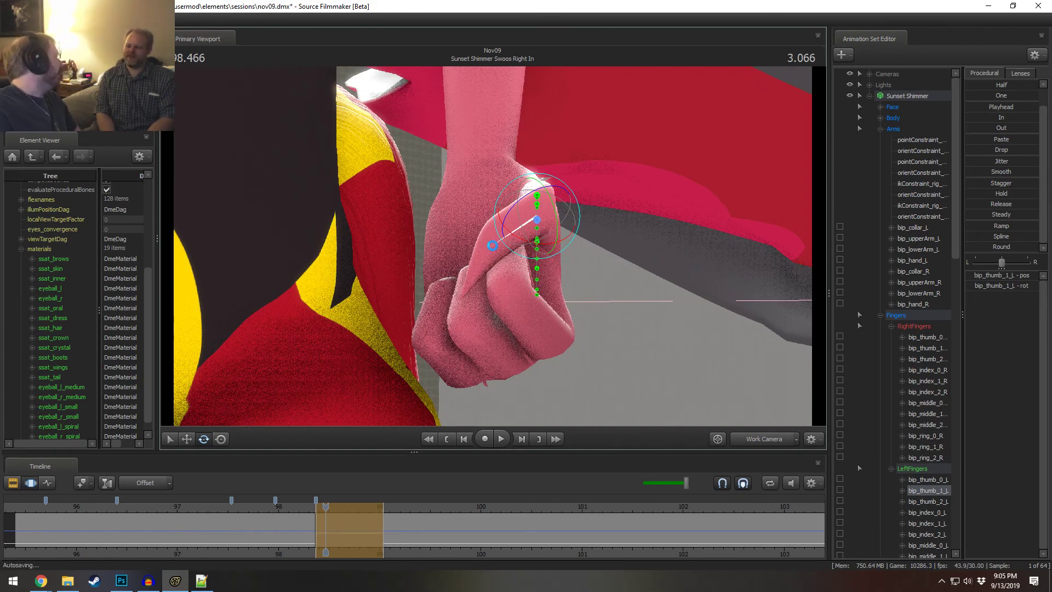
mouse_move(230, 141)
left_mouse_down("alt")
mouse_move(307, 141)
mouse_move(241, 135)
left_mouse_up("alt")
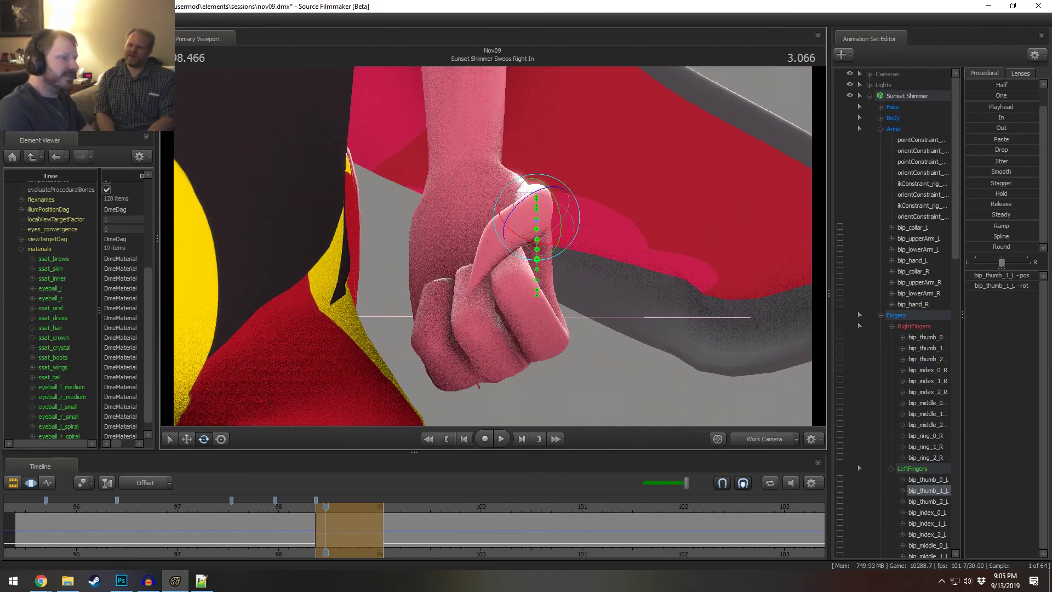
left_click_drag(620, 432, 526, 296, "alt")
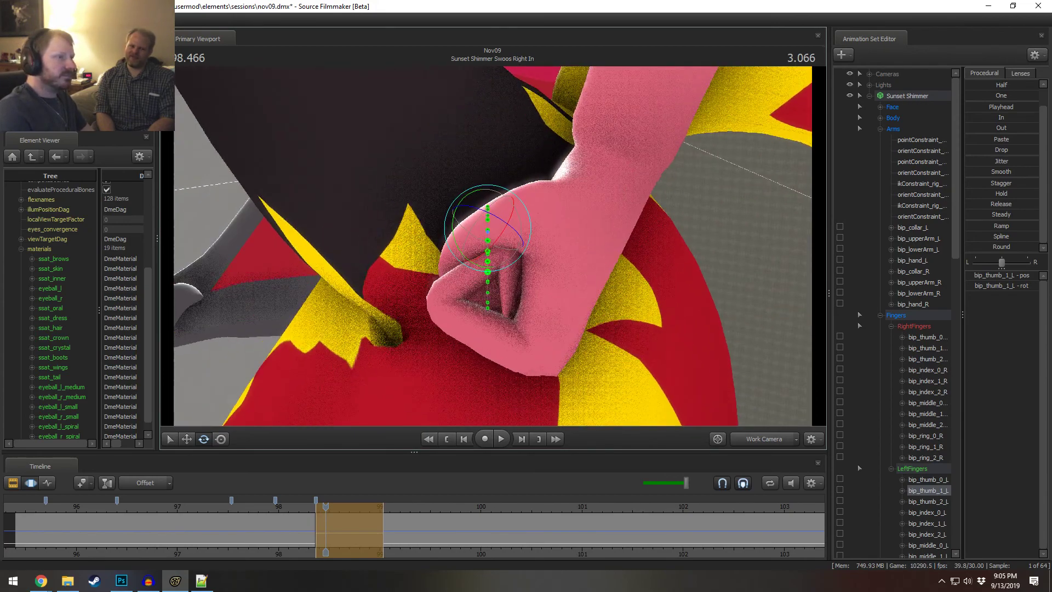
- Rotate rig_hand_L and move it forward so the left fist sits in front of the hip
right_click_drag(526, 296, 412, 317, "alt")
left_click(413, 275, "ctrl")
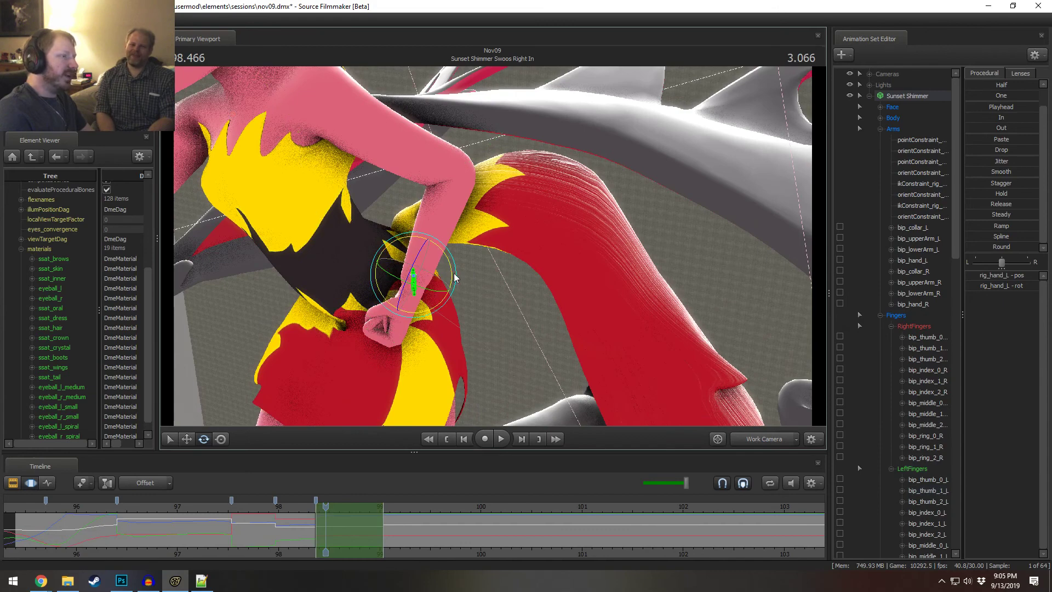
left_click_drag(453, 273, 367, 241)
right_click_drag(356, 236, 578, 317)
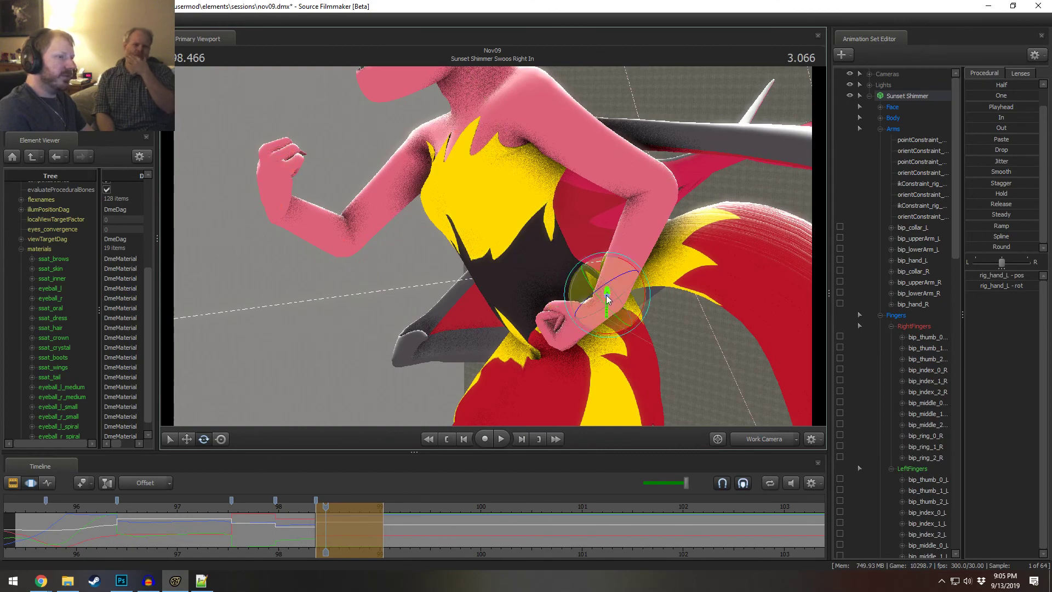
key("w")
left_click_drag(607, 296, 574, 307)
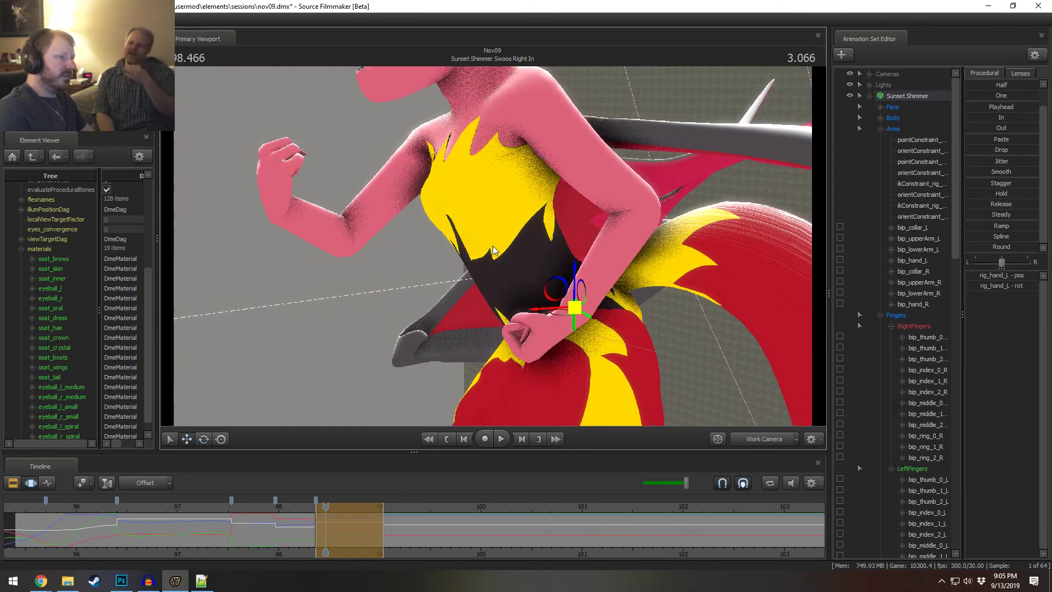
- Refine the rotation and position of rig_hand_L so the left fist rests beside the waist
key("e")
right_click_drag(614, 317, 580, 313)
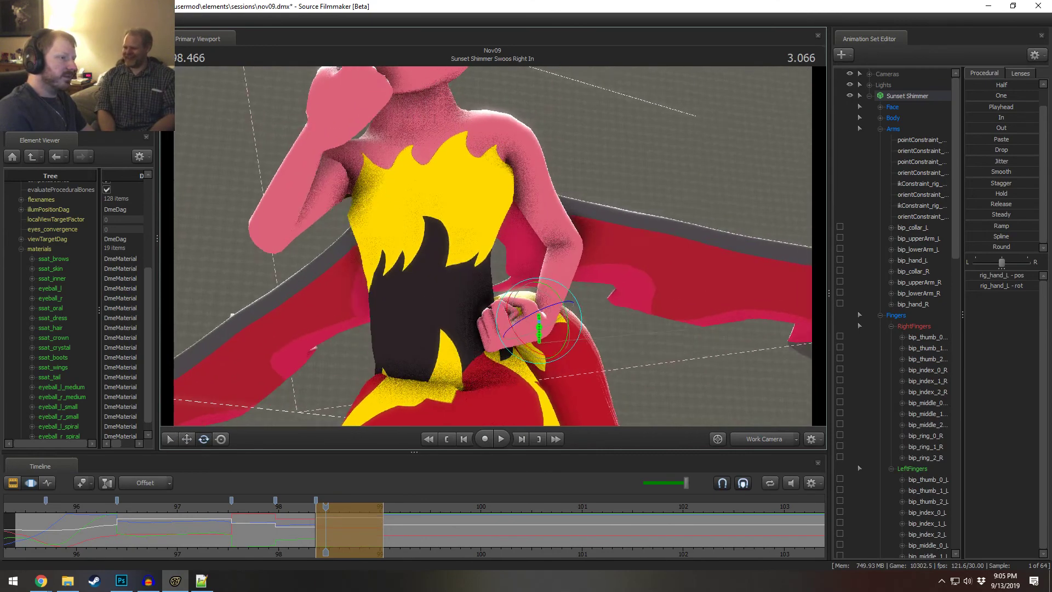
left_click_drag(581, 312, 614, 313, "alt")
left_click_drag(521, 318, 546, 306)
key("w")
key("e")
key("w")
right_click_drag(547, 307, 538, 295, "alt")
key("ctrl")
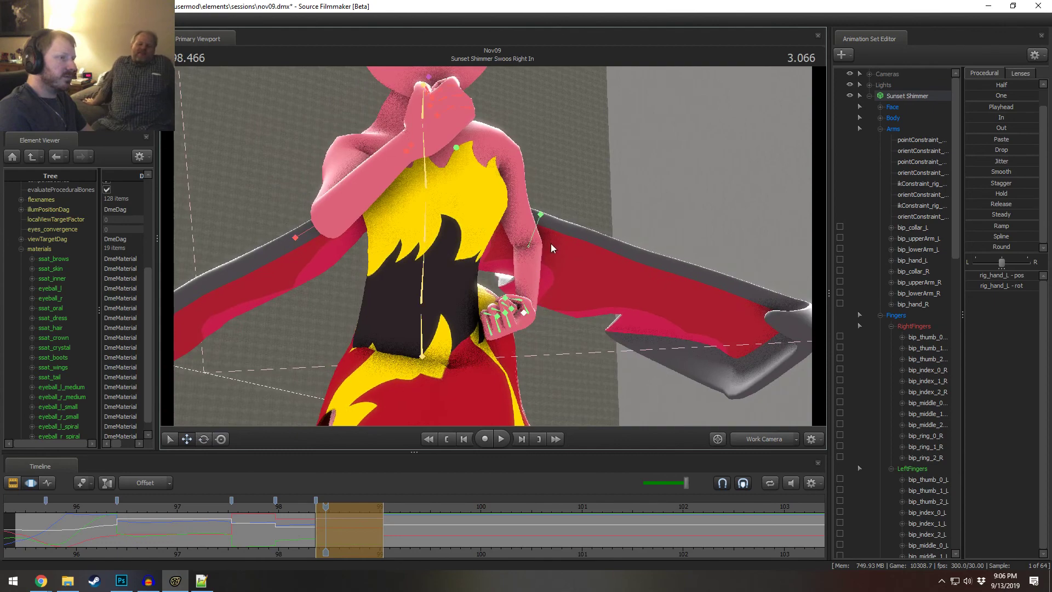
- Reposition rig_elbow_L so the bent left elbow sits close behind the torso
left_click(541, 214, "ctrl")
key("t")
mouse_move(540, 215)
left_mouse_down()
mouse_move(535, 239)
mouse_move(510, 248)
mouse_move(528, 251)
mouse_move(518, 260)
mouse_move(446, 294)
mouse_move(449, 285)
left_mouse_up()
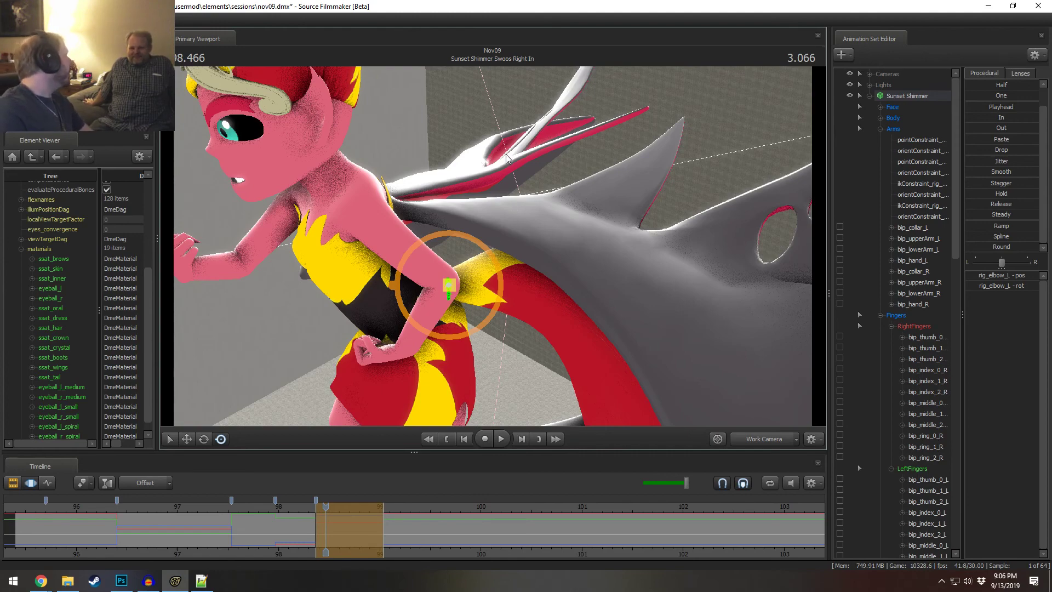
left_click_drag(557, 167, 530, 267, "alt")
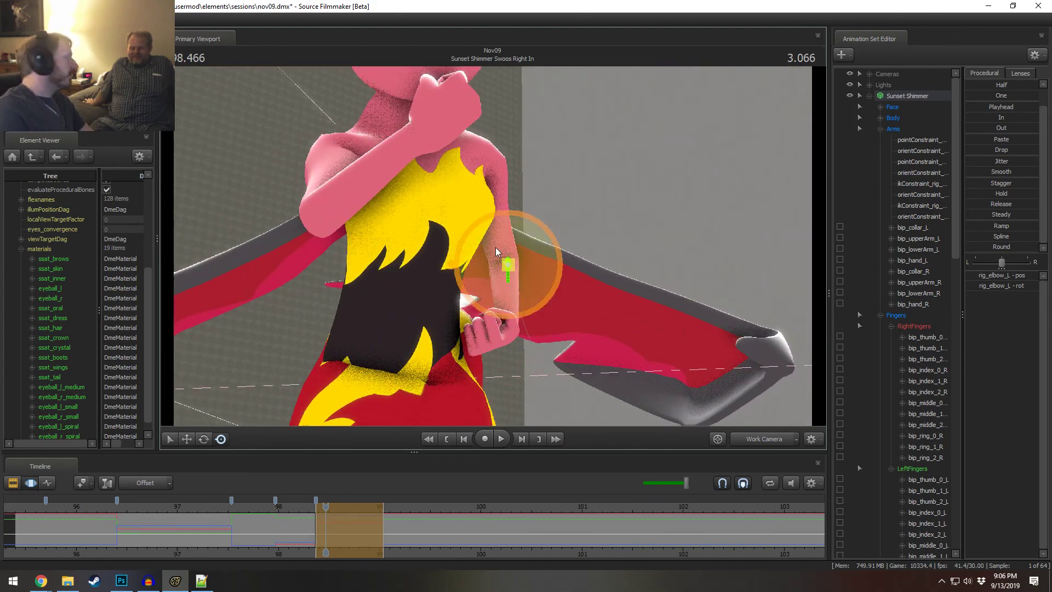
right_click_drag(530, 248, 492, 246, "alt")
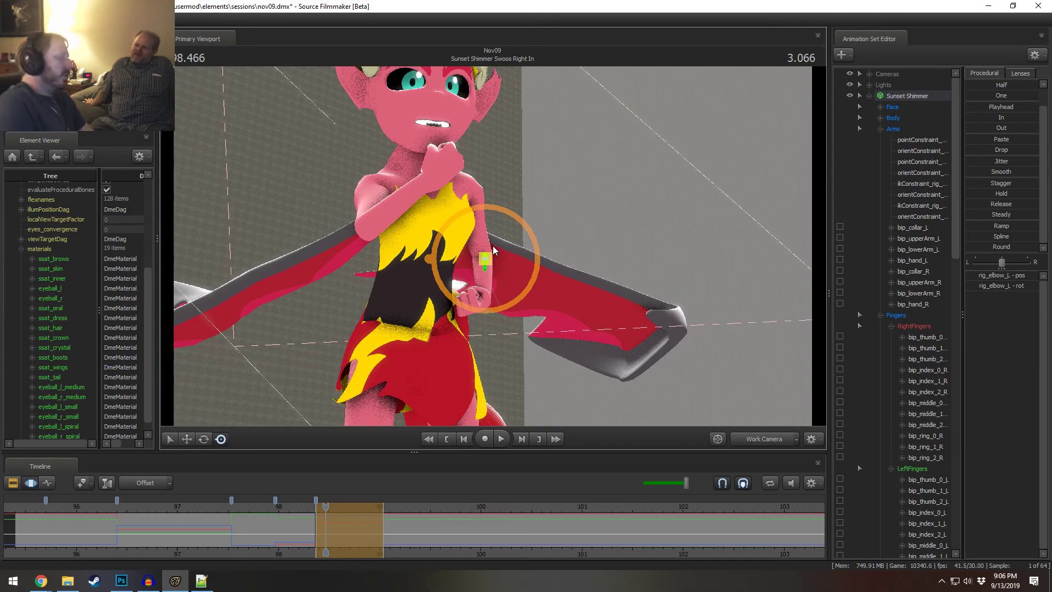
left_click_drag(491, 179, 492, 245, "alt")
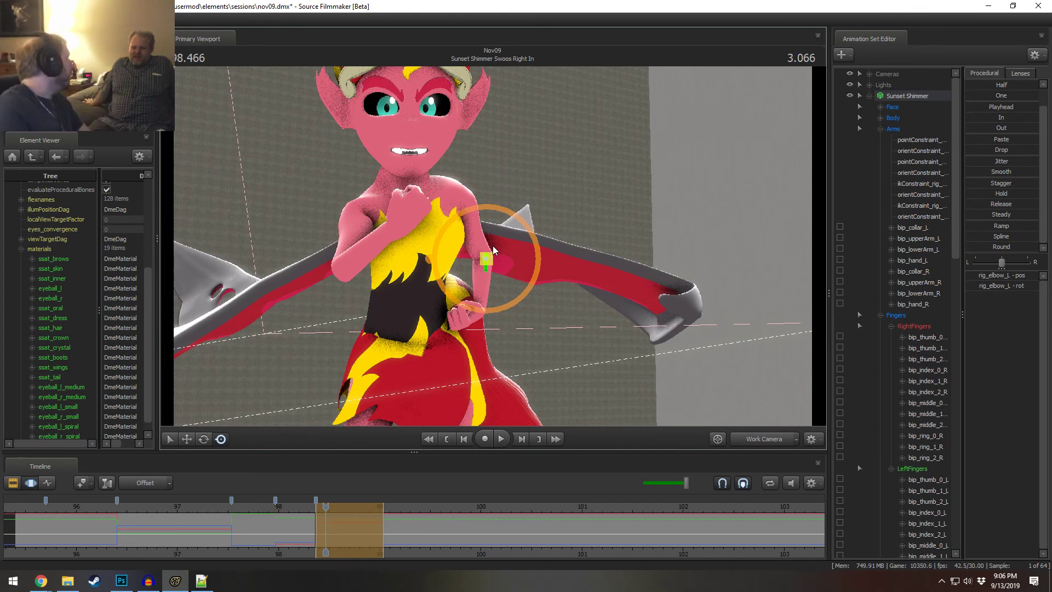
left_click_drag(555, 314, 652, 313, "alt")
- Push the right shoulder forward with rig_collar_R and reposition rig_hand_R to bring the raised right fist in front of the chest
left_click(535, 215)
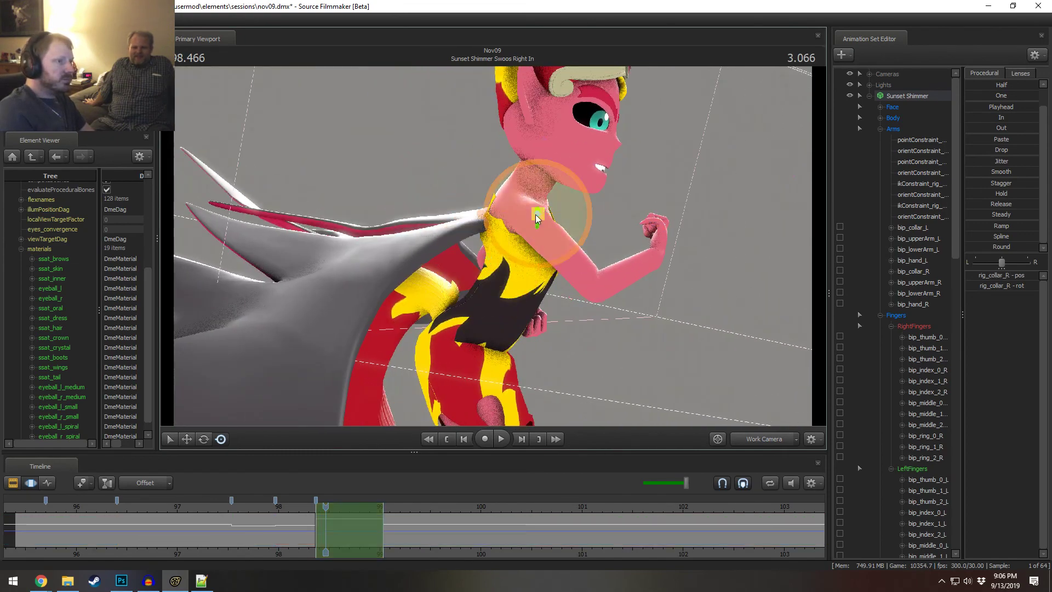
left_click_drag(543, 212, 648, 266)
left_click(648, 271)
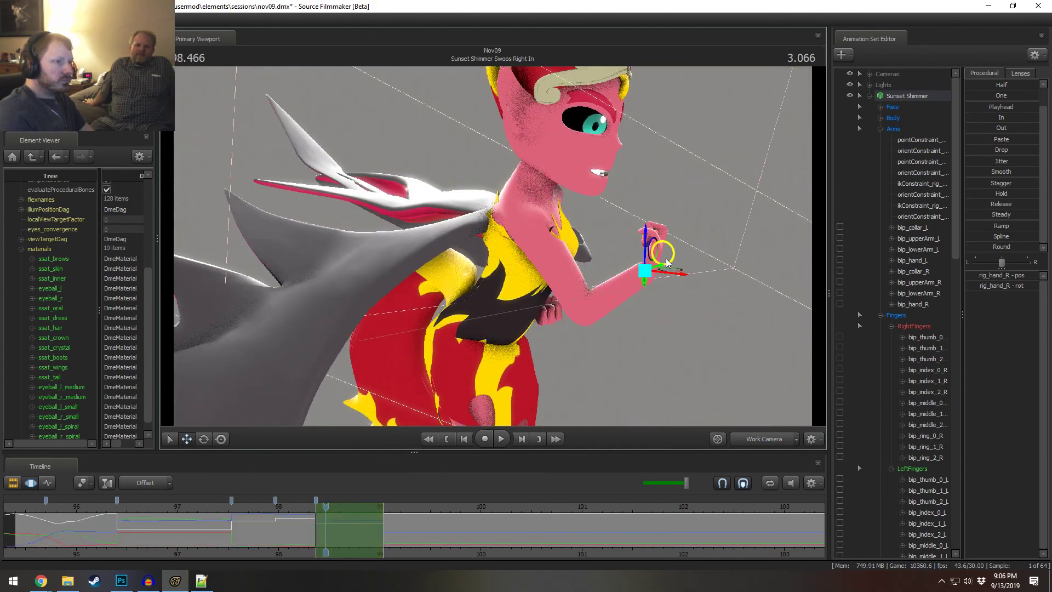
right_click_drag(666, 262, 564, 267)
left_click_drag(642, 274, 546, 249)
right_click_drag(581, 272, 477, 254)
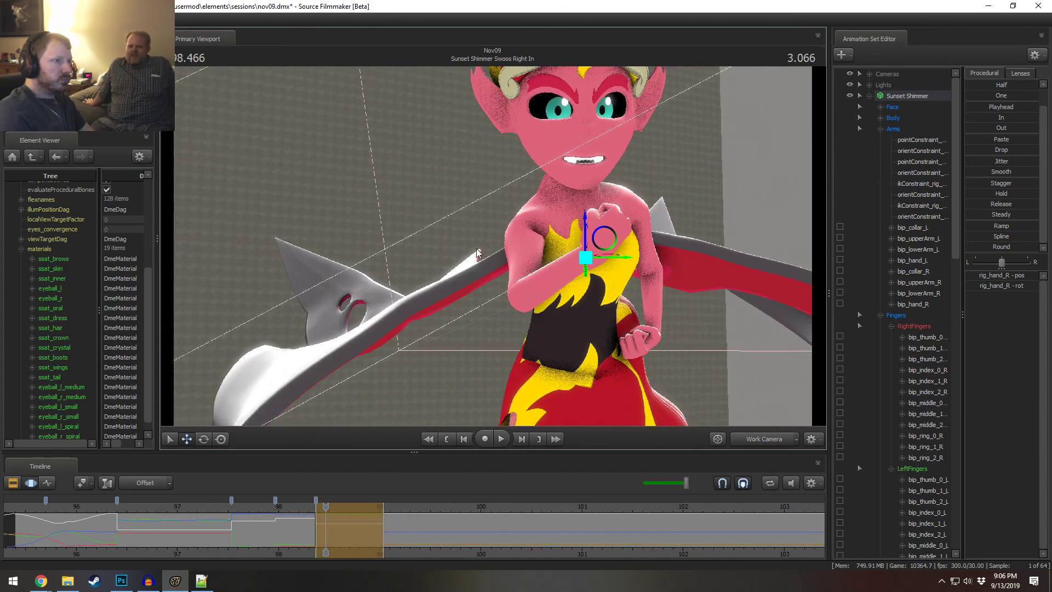
- Play back the motion into the fist pose through the Main Camera, stopping at about 98.8 s
left_click(774, 436)
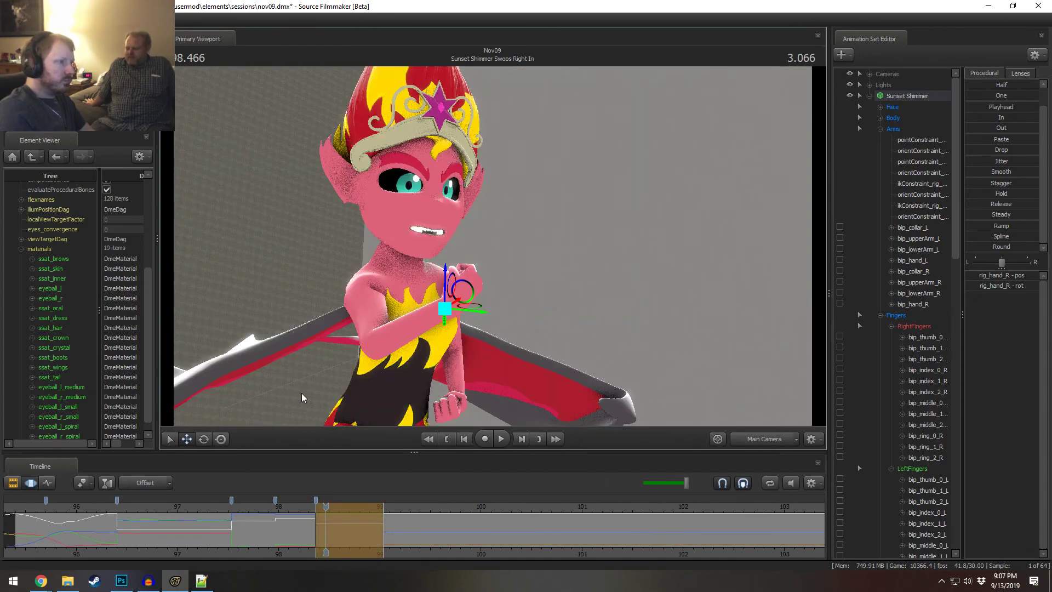
key("space")
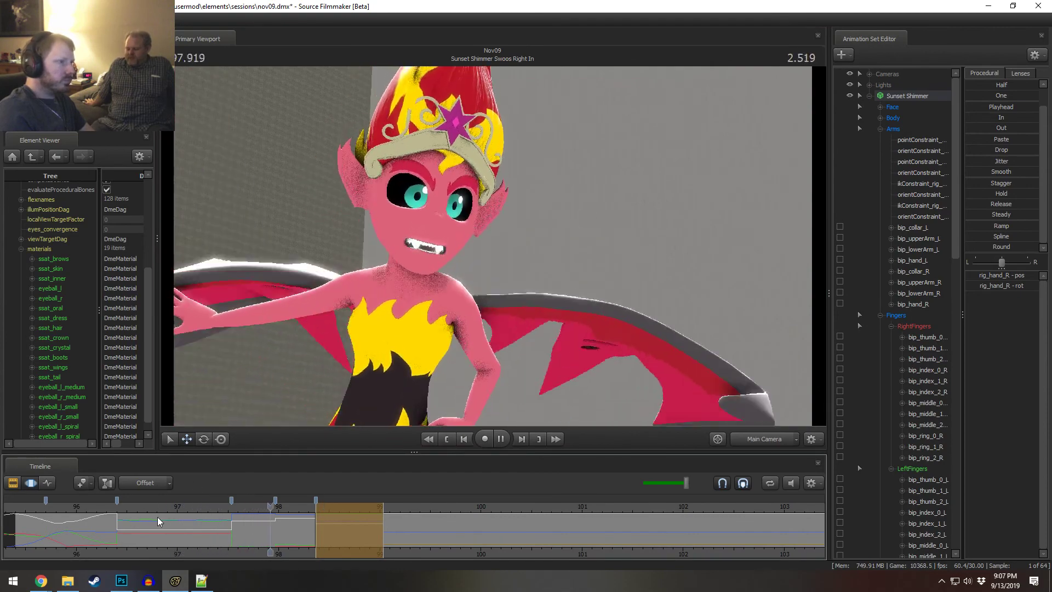
key("space")
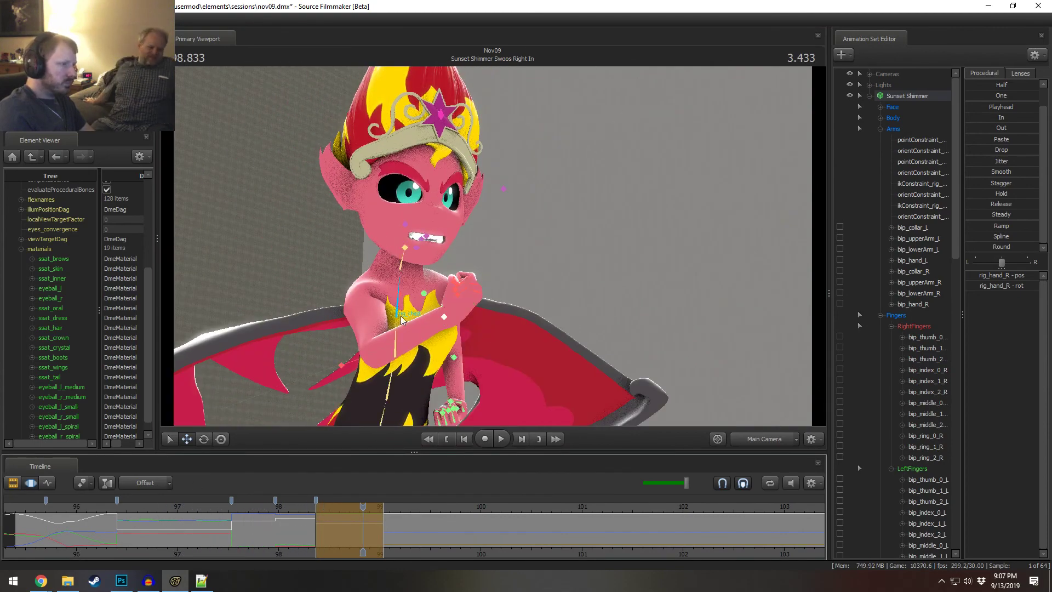
- Adjust the raised right fist with rig_hand_R at 98.833 s and shift rig_elbow_R inward toward the torso
left_click(444, 317, "ctrl")
left_click(438, 327)
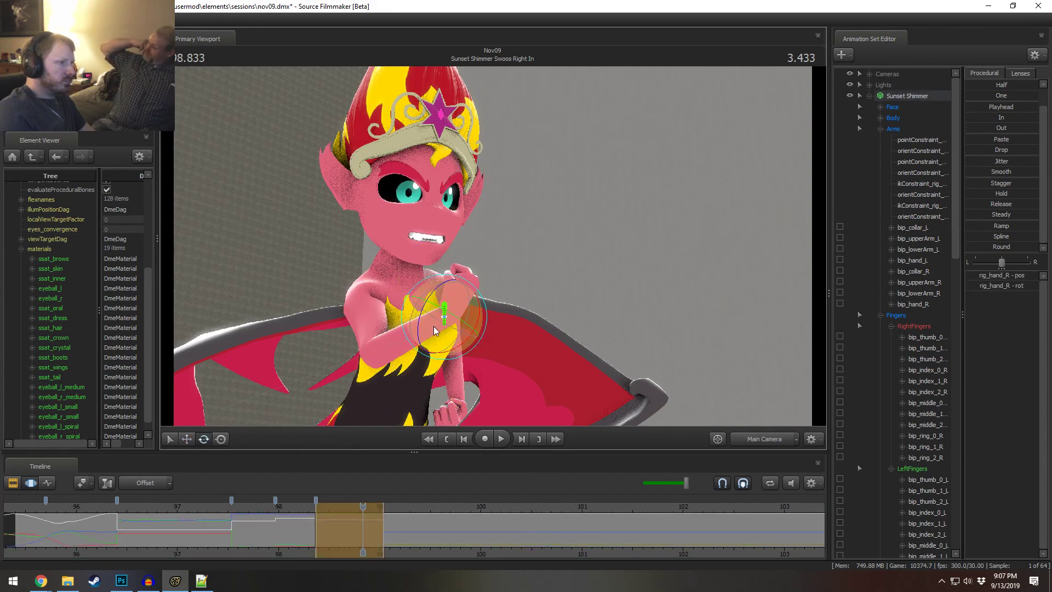
key("ctrl")
left_click(362, 359)
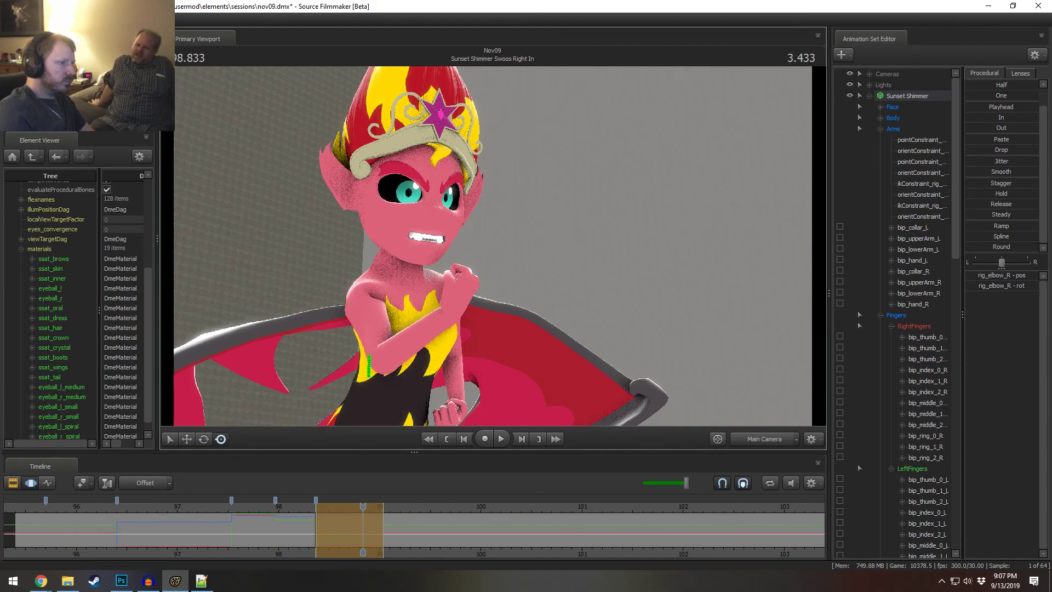
key("e")
- Refine the rig_elbow_R position from the Work Camera so the right elbow hangs beside the ribs
left_click(749, 443)
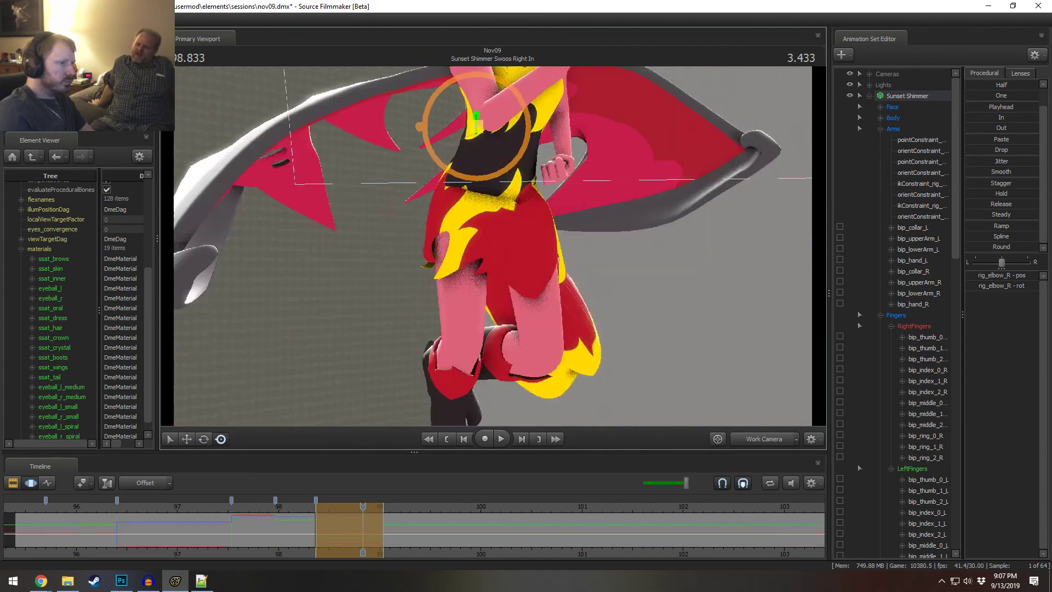
left_click_drag(650, 144, 531, 204, "alt")
left_click_drag(483, 124, 495, 124)
left_click_drag(561, 226, 430, 230, "alt")
left_click_drag(483, 134, 498, 238)
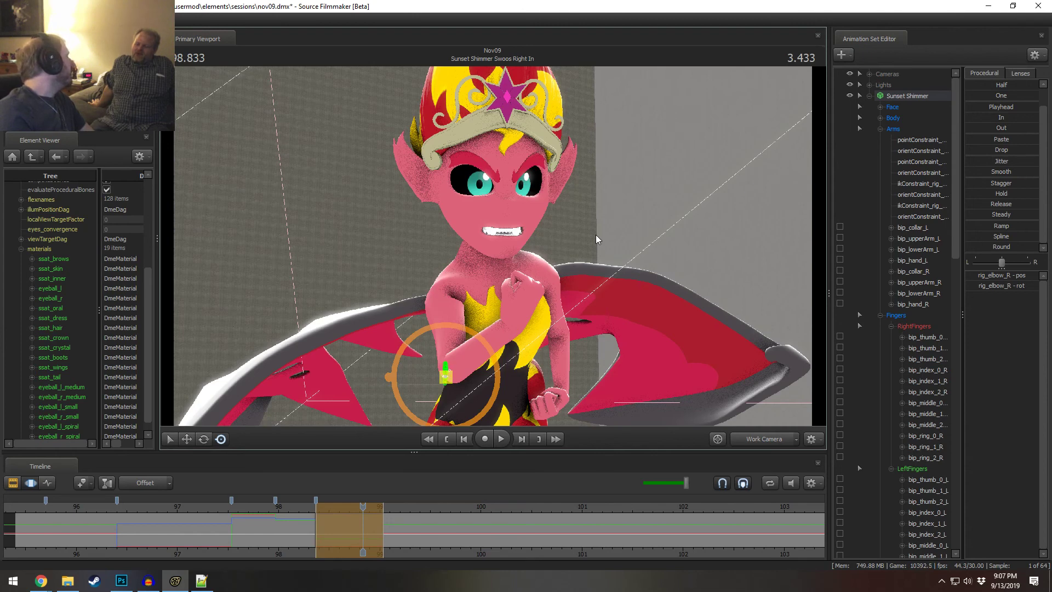
left_click_drag(505, 237, 477, 226, "alt")
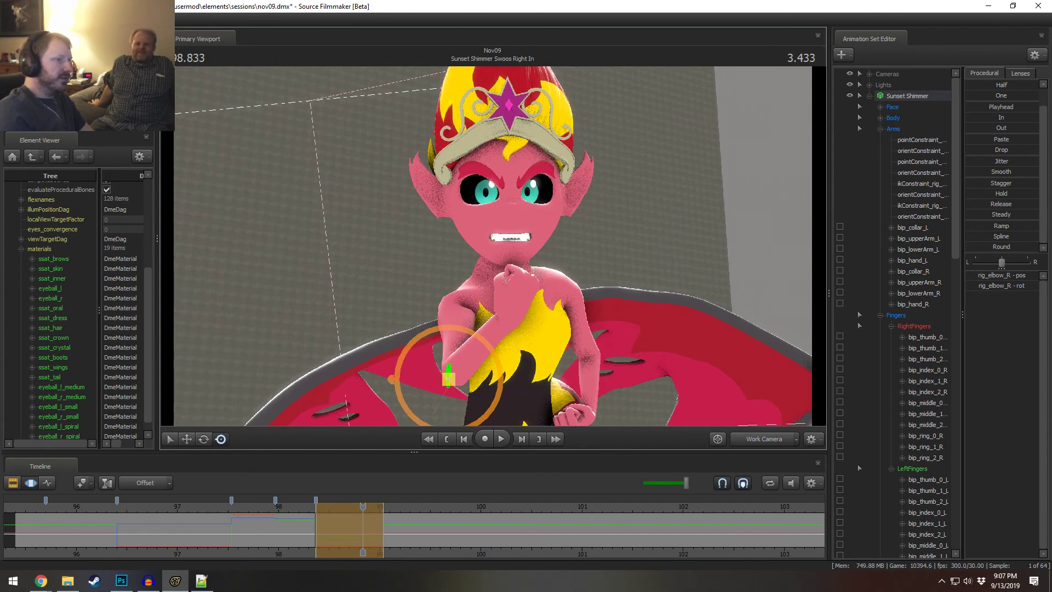
- Tilt rig_neck forward and rotate rig_head back up at 98.833 s as seen through the Main Camera
left_click(772, 440)
left_click(399, 267, "ctrl")
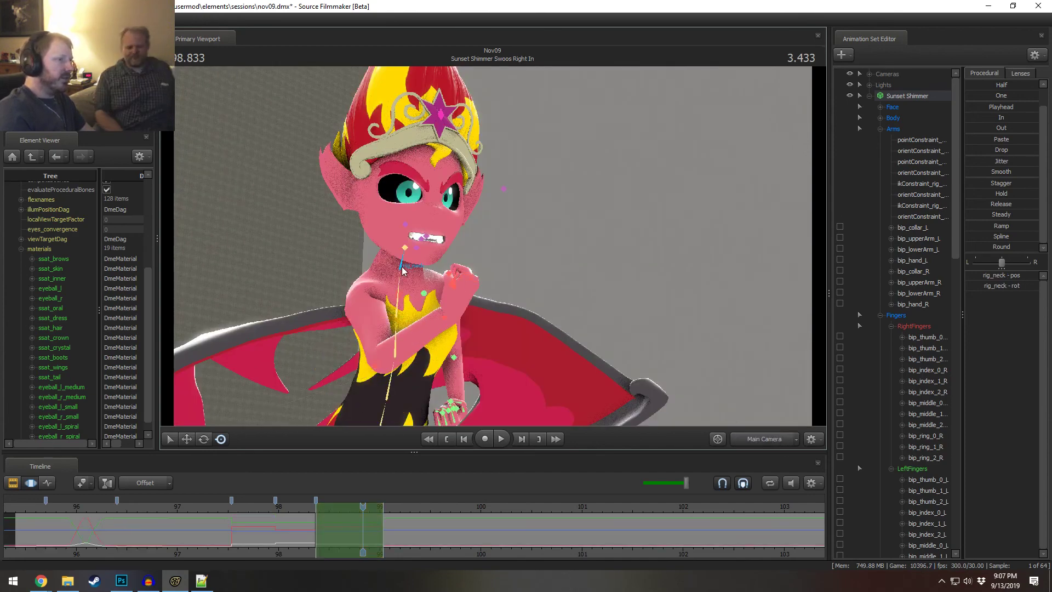
key("e")
left_click_drag(400, 267, 407, 229)
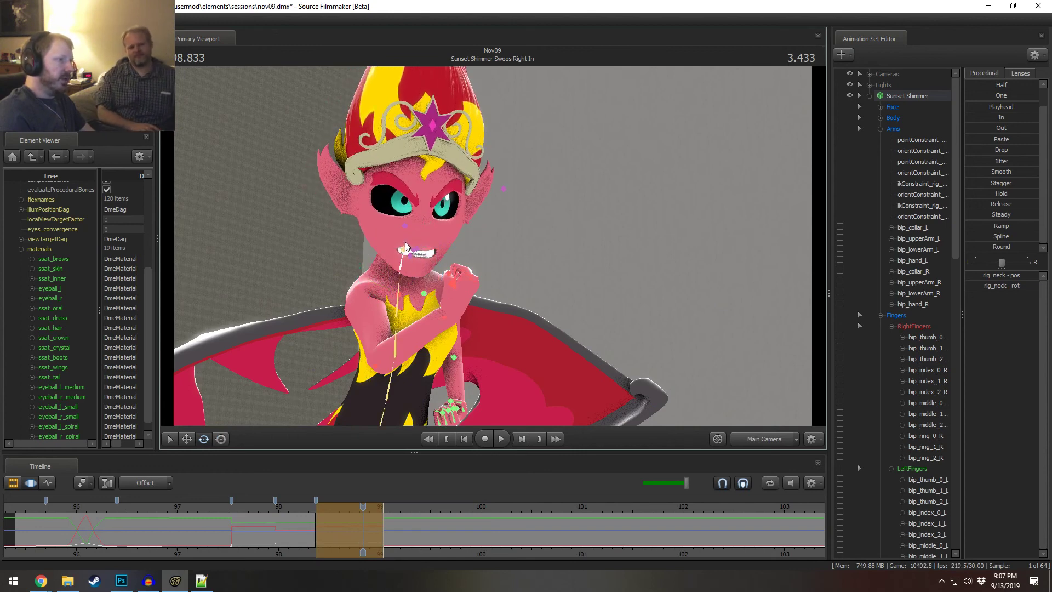
left_click(405, 248)
left_click_drag(405, 245, 422, 230)
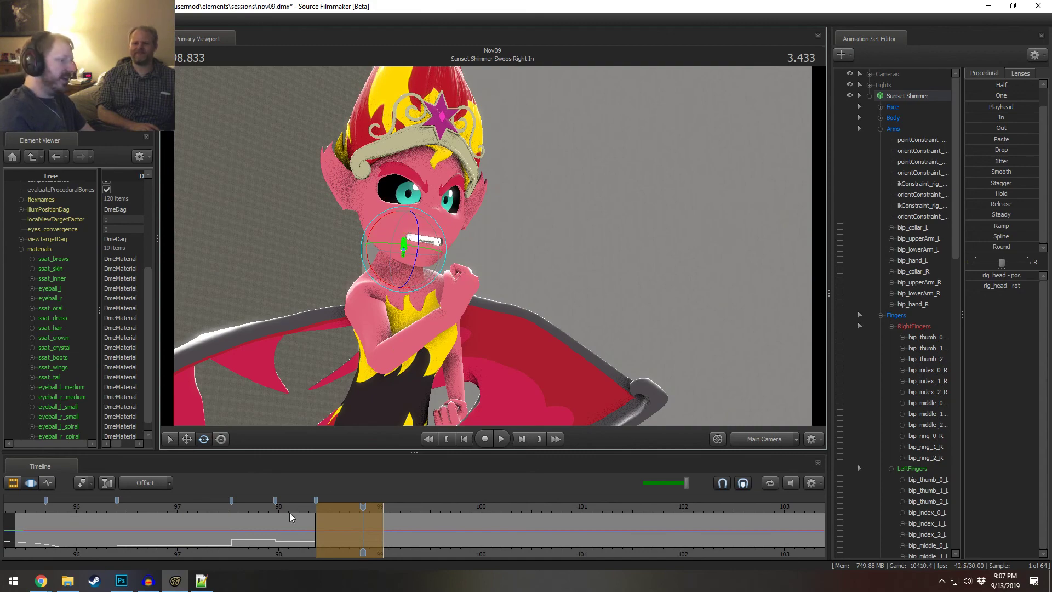
- Rotate rig_neck slightly forward at 98.533 s, judging it from the side in the Work Camera
left_click(310, 509)
key("space")
key("space")
left_click_drag(310, 511, 333, 515)
left_click(778, 436)
left_click_drag(493, 248, 525, 267, "alt")
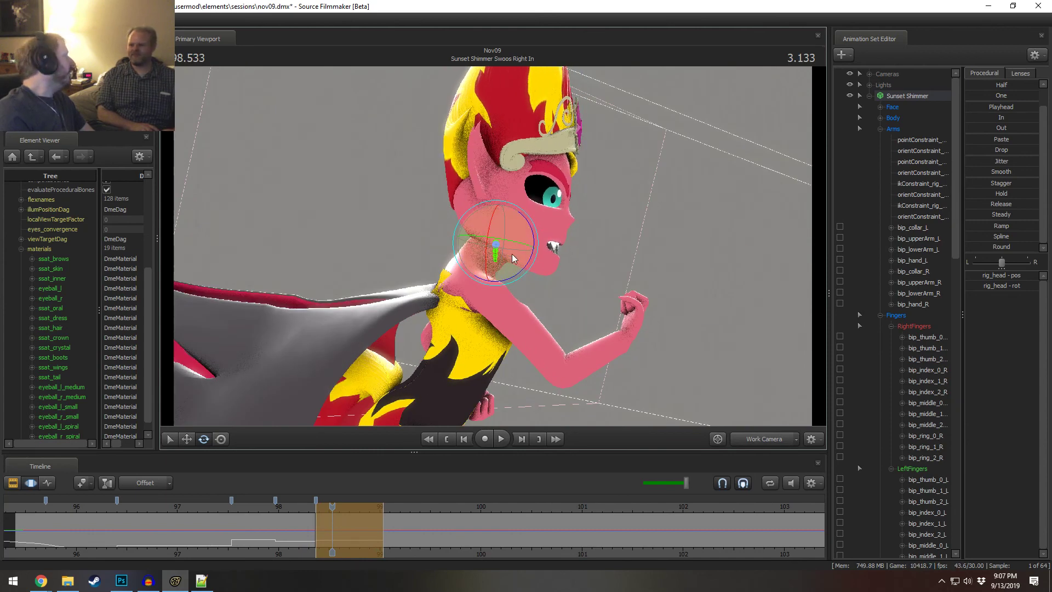
key("ctrl")
left_click(482, 257)
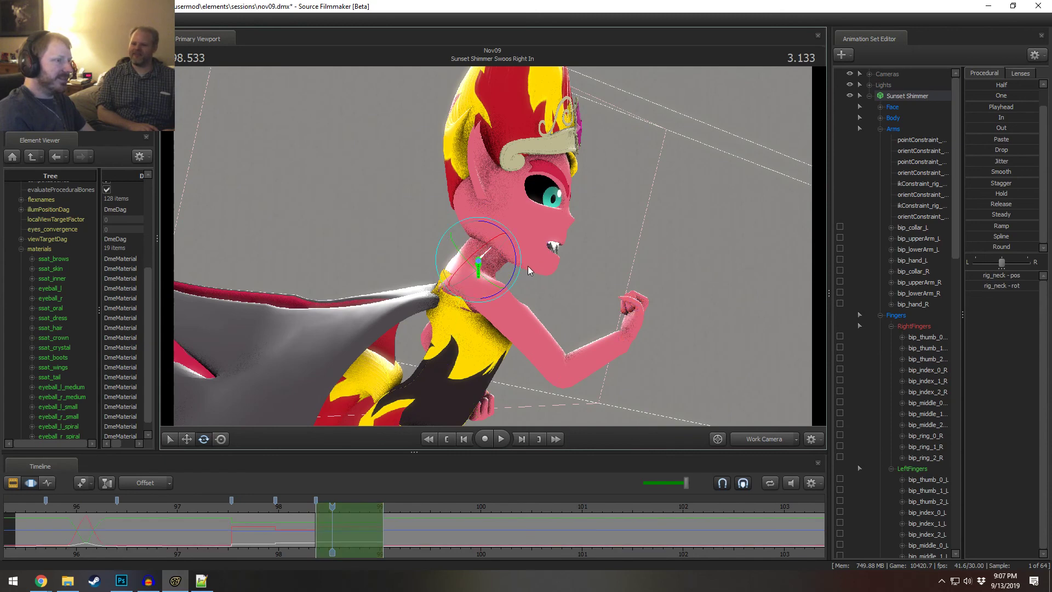
left_click_drag(521, 263, 519, 266)
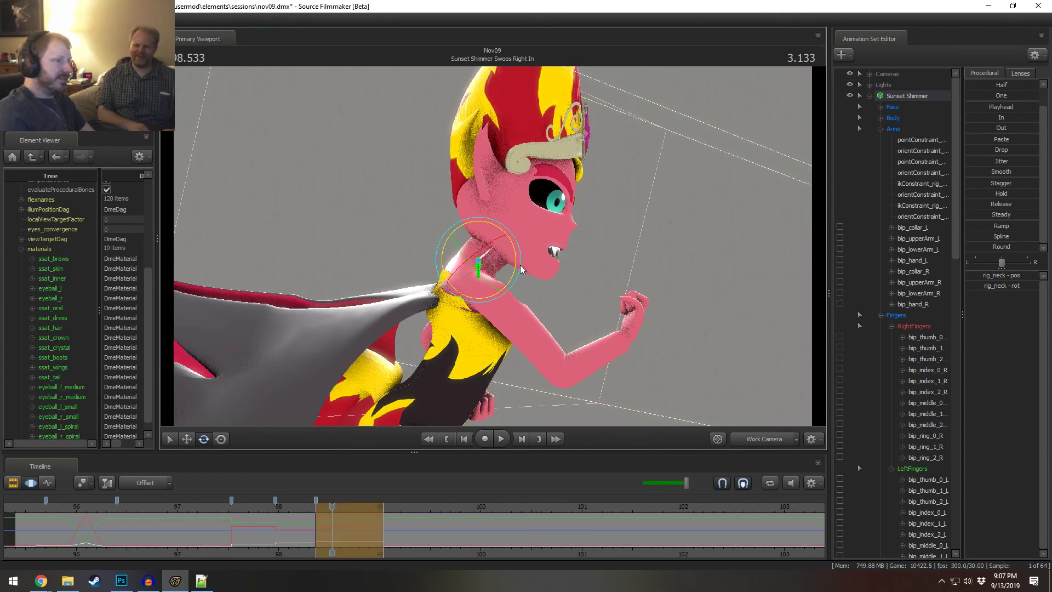
- Fine-tune the rig_head rotation at 98.533 s from the side in the Work Camera
key("ctrl")
left_click(498, 243)
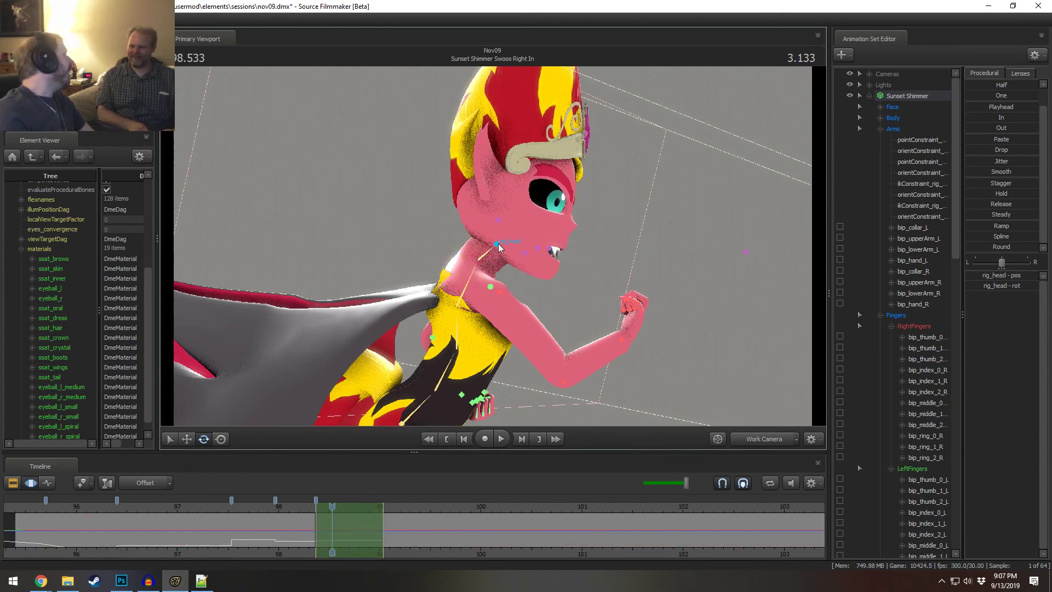
key("e")
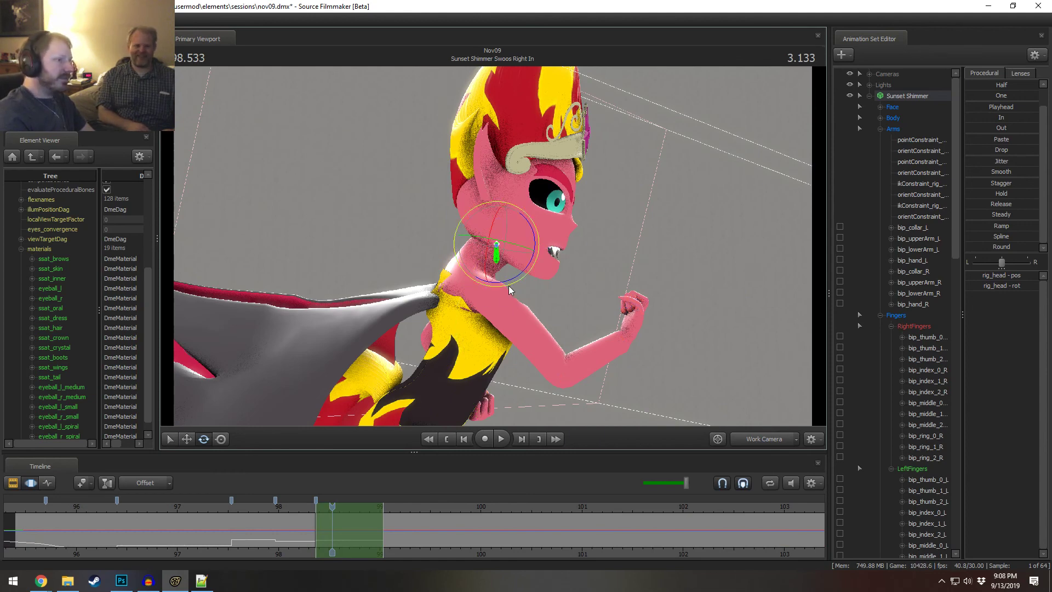
left_click_drag(509, 286, 515, 281)
- Play back and scrub the move into the fist pose through the Main Camera, starting at about 98 s
left_click(776, 441)
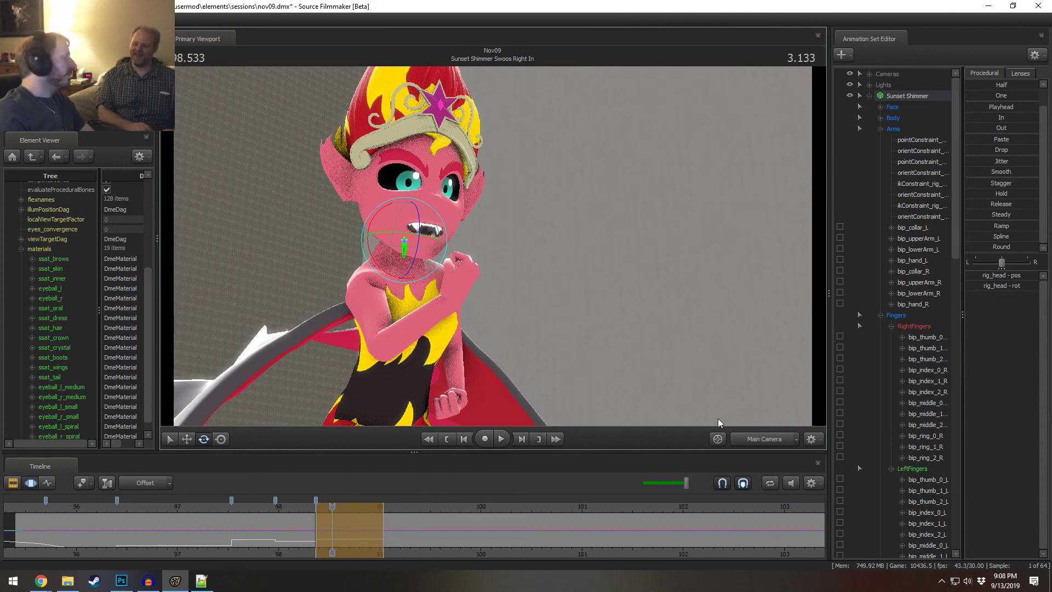
left_click(275, 508)
key("space")
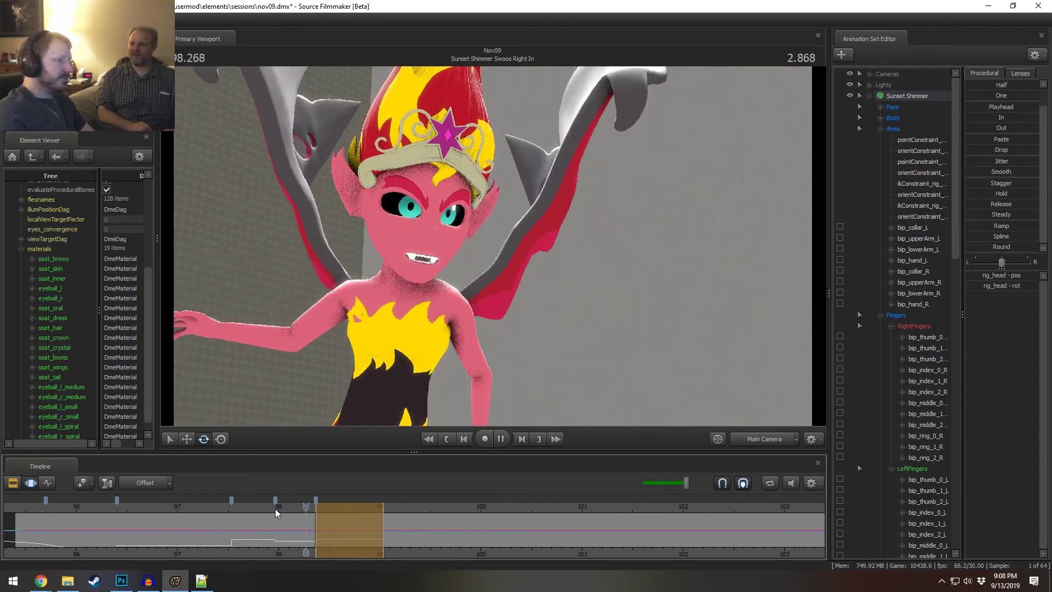
key("space")
left_click_drag(277, 509, 328, 523)
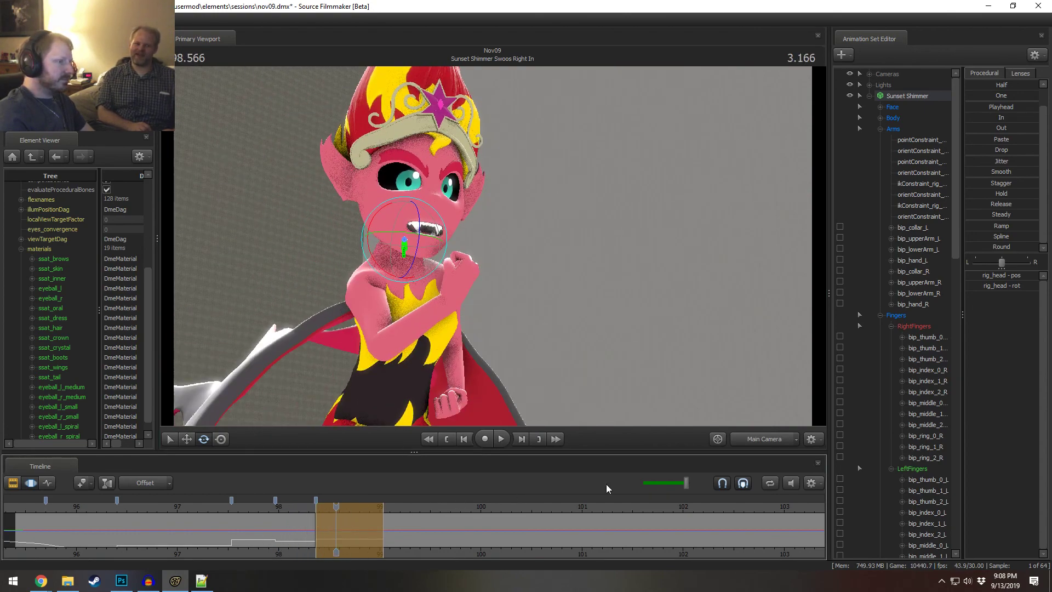
- Shift rig_pelvis forward at 98.733 s in the Work Camera and move rig_hand_R forward to match the body
left_click(764, 439)
key("space")
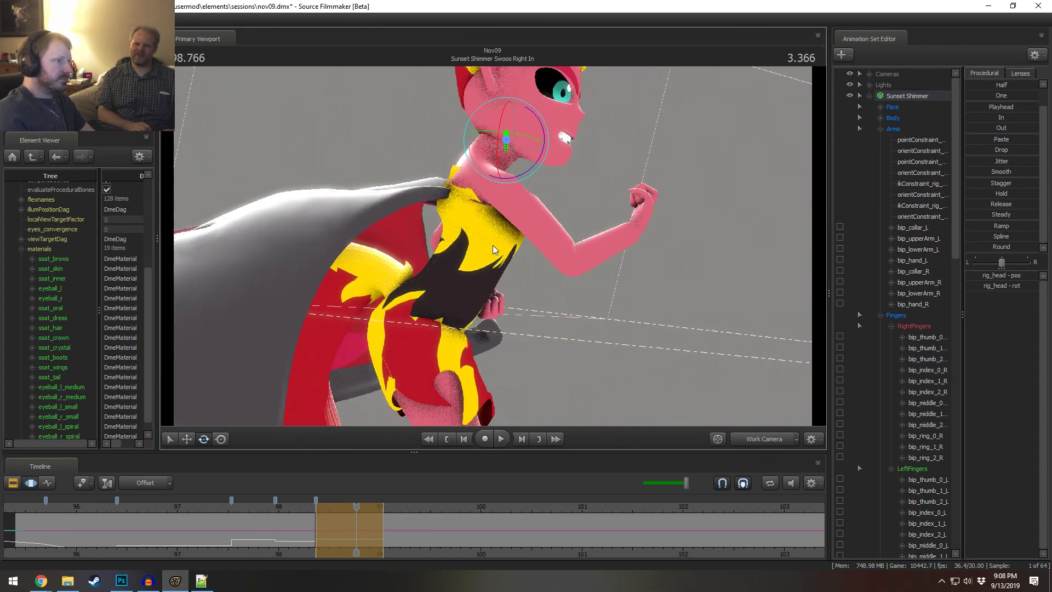
key("space")
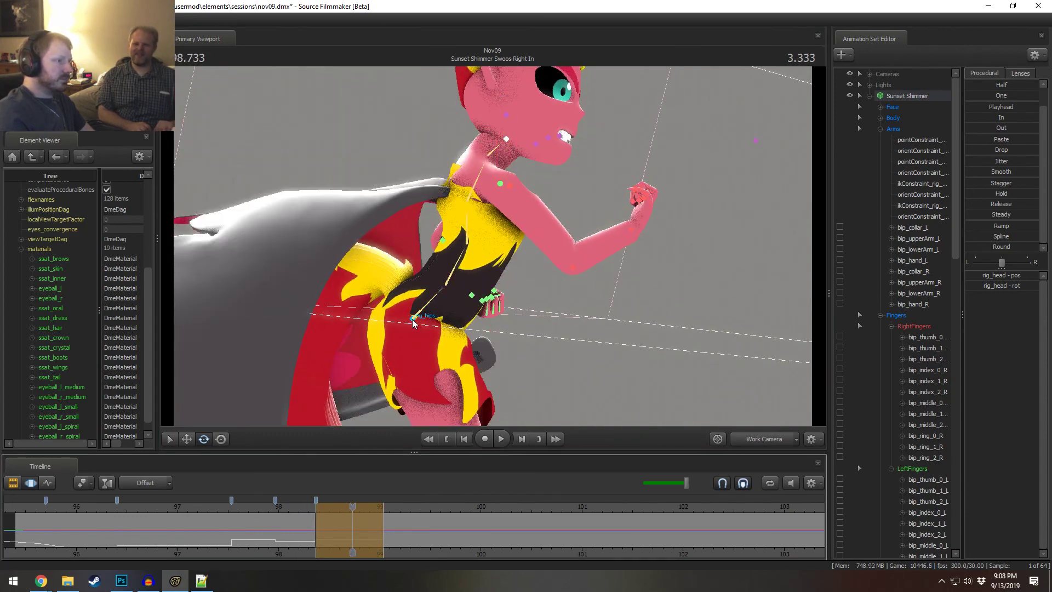
left_click(415, 320, "ctrl")
key("w")
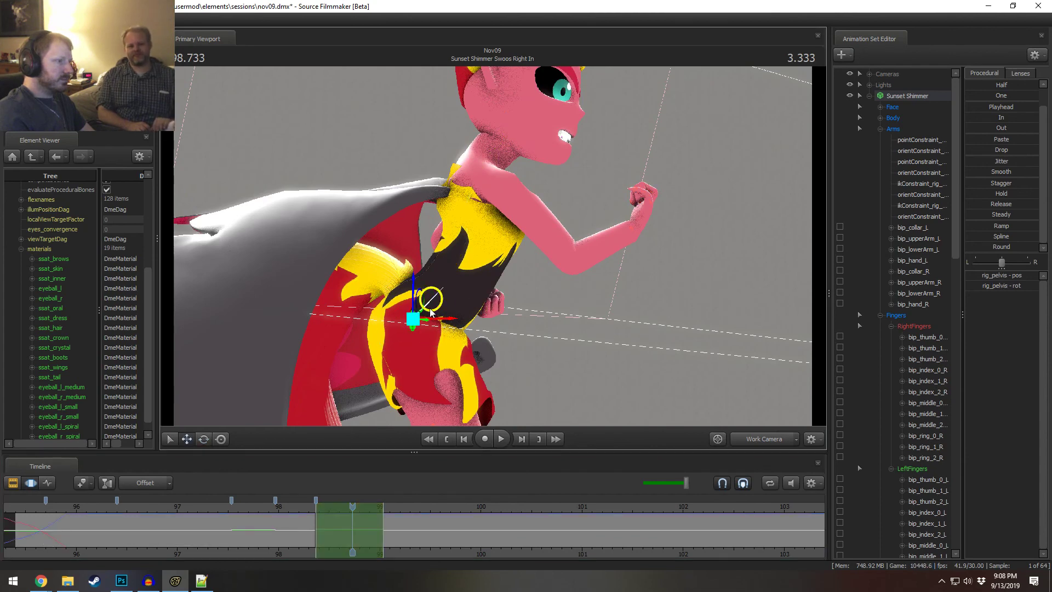
left_click_drag(431, 304, 450, 310)
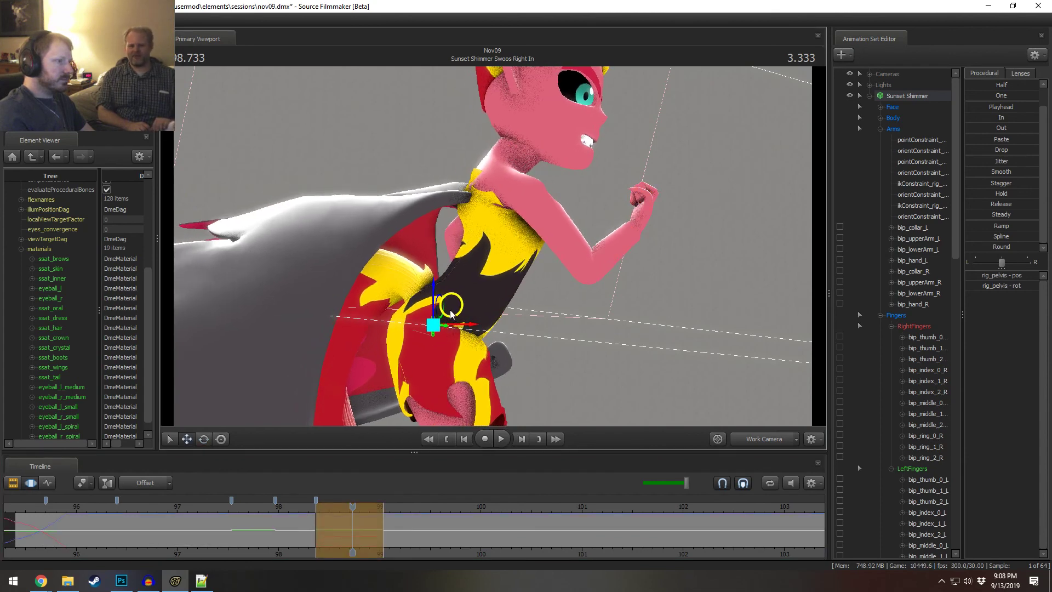
left_click(632, 229, "ctrl")
left_click_drag(649, 212, 668, 214)
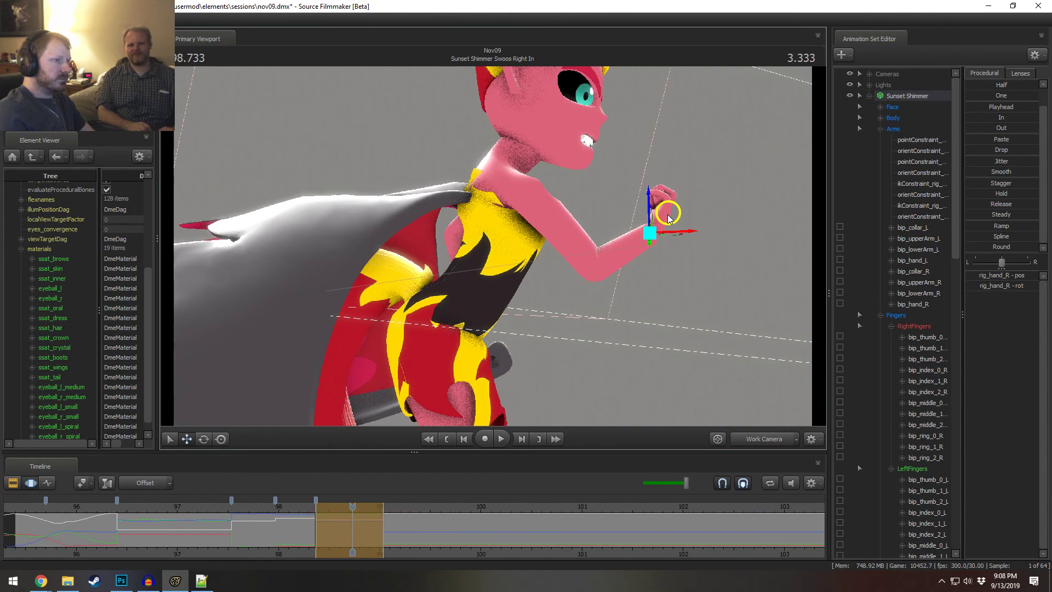
- Play back and scrub the fist pose from the side up to 98.666 s and select rig_spine_0
left_click(278, 511)
key("space")
key("space")
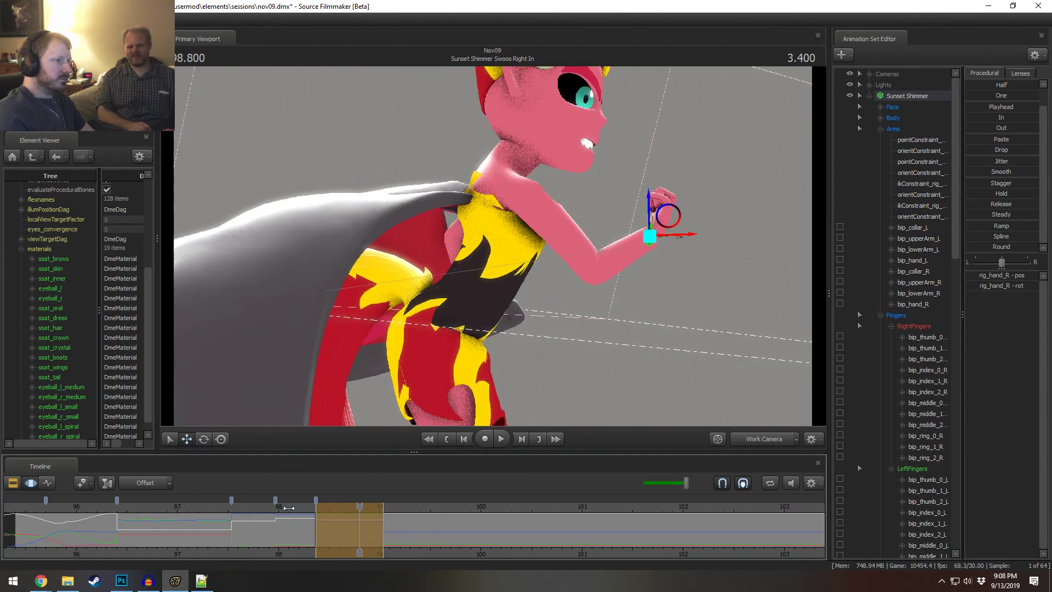
left_click(310, 510)
left_click_drag(311, 510, 346, 510)
left_click(482, 282, "ctrl")
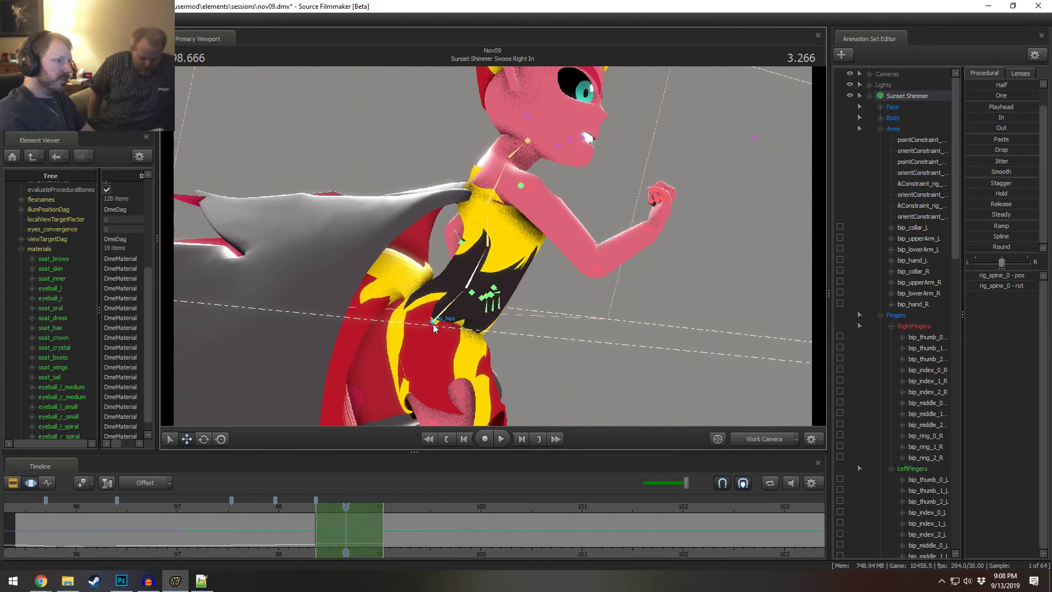
- Review the transition into the fist pose through the Main Camera, replaying it from about 97.2 s
left_click(777, 441)
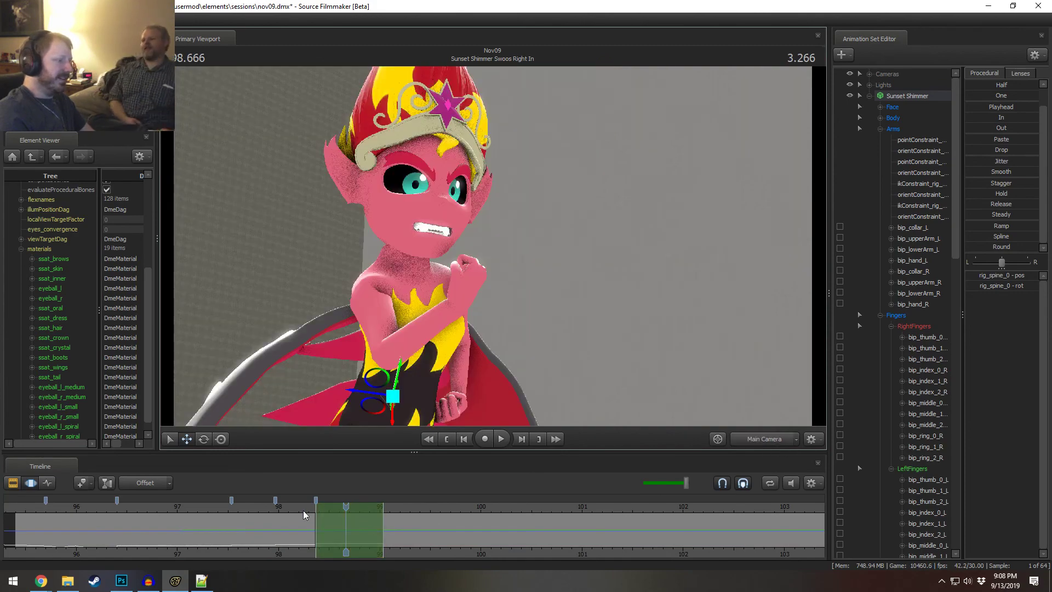
key("space")
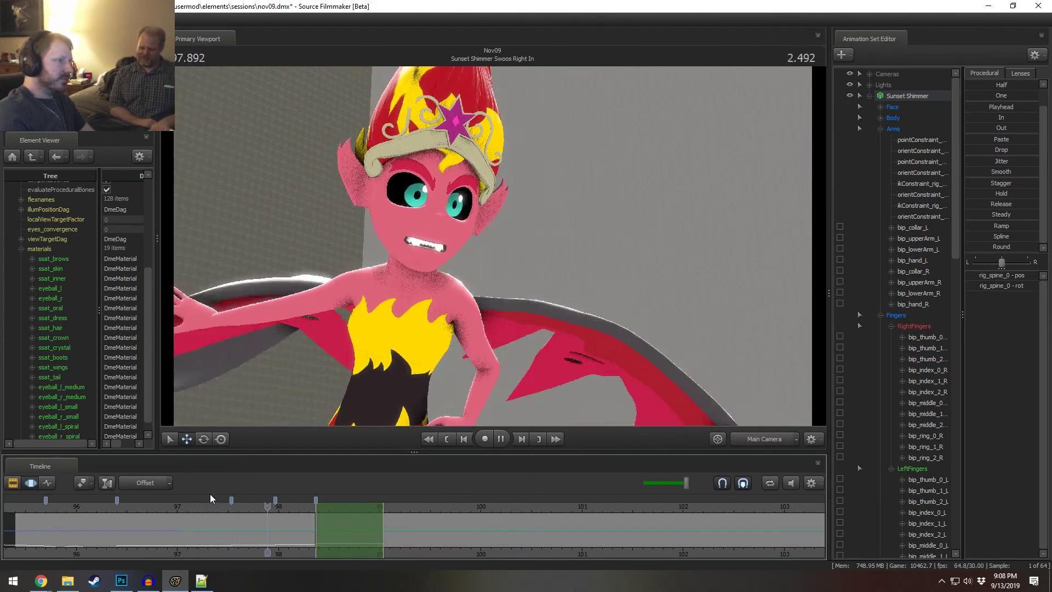
key("space")
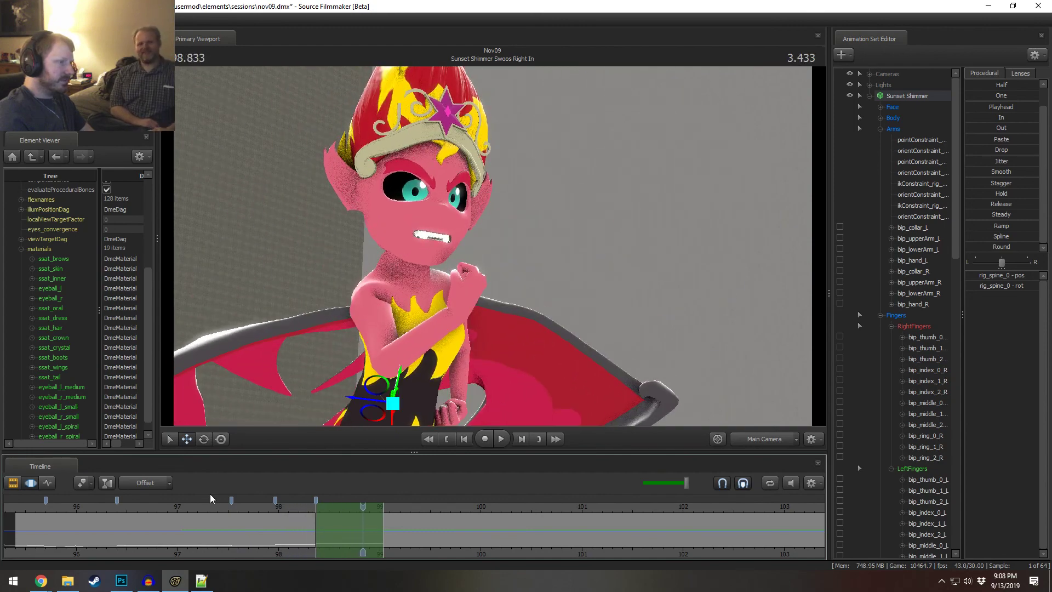
left_click(250, 507)
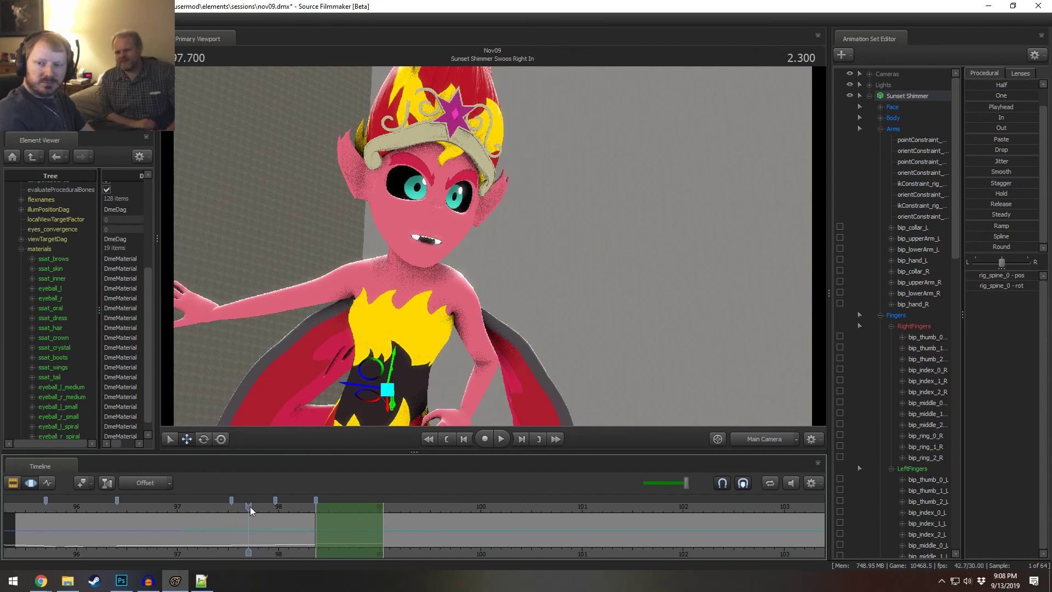
key("space")
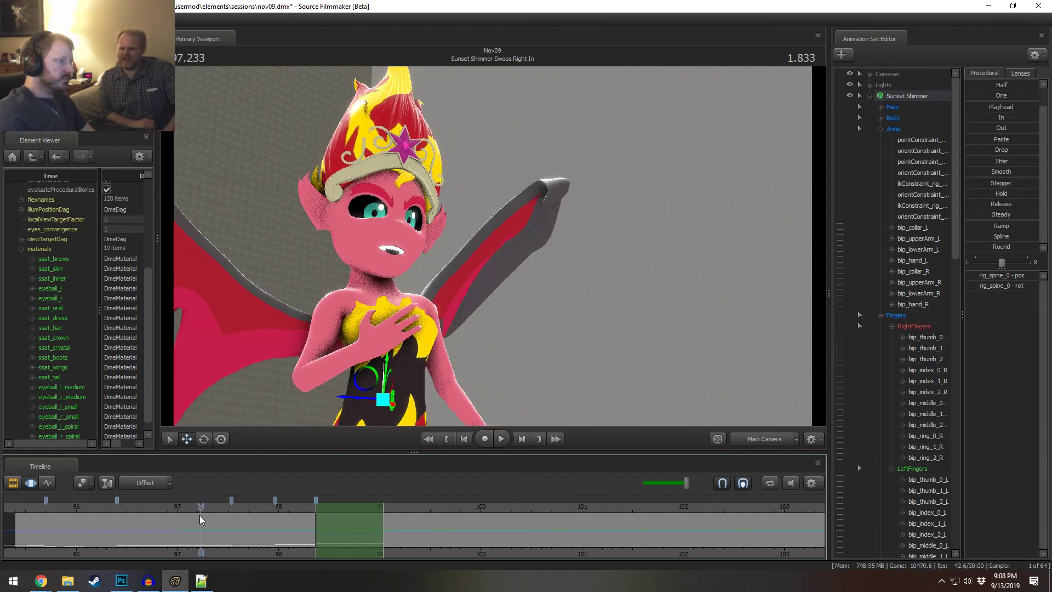
key("space")
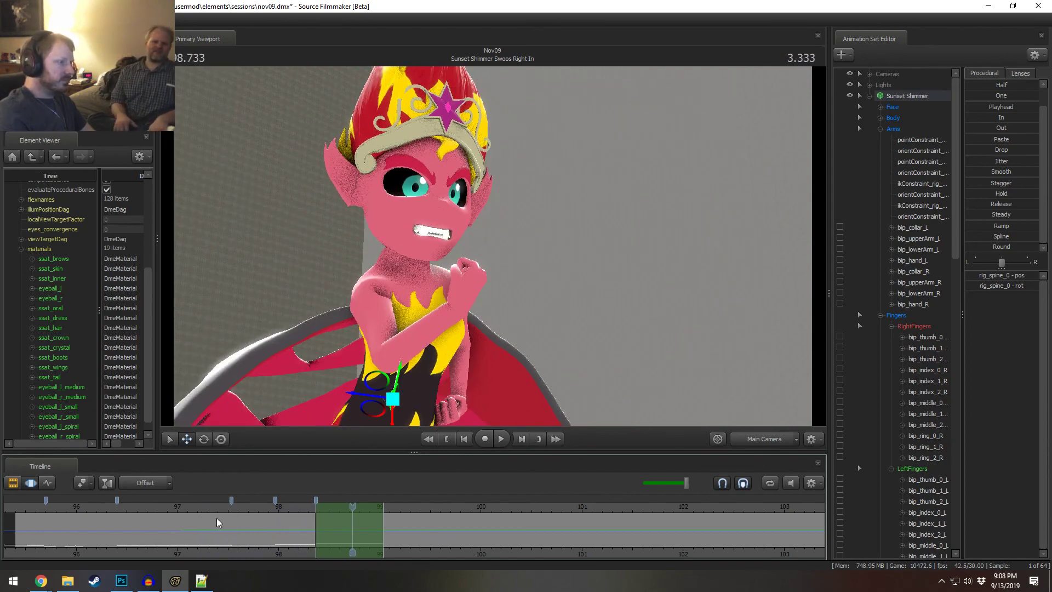
- Select the time range from about 98 to 98.36 s and rotate rig_neck and rig_head at 98.1 s
left_click_drag(253, 529, 315, 538)
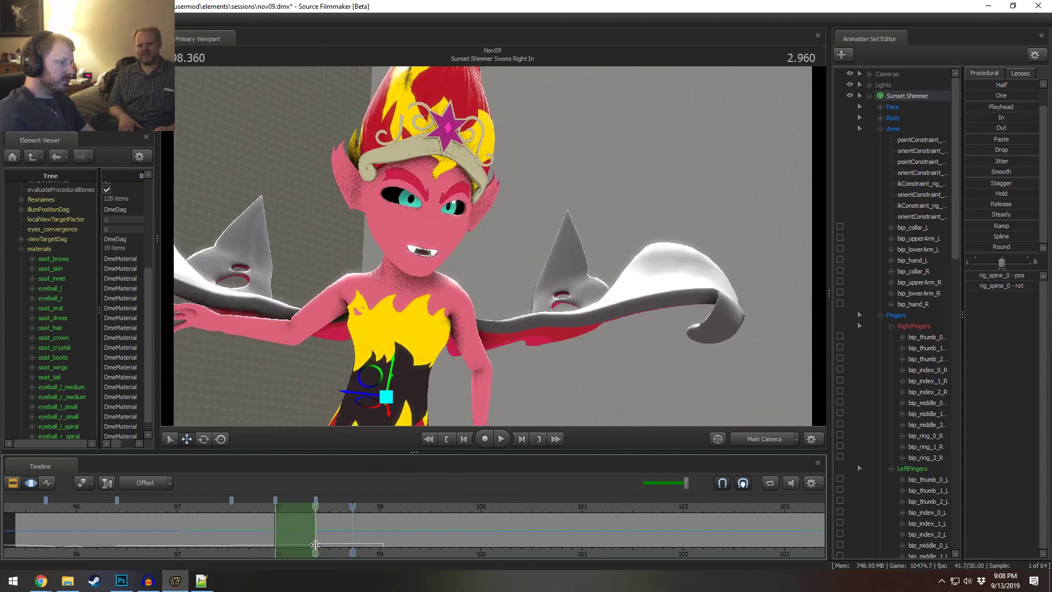
left_click(262, 508)
left_click_drag(262, 507, 289, 520)
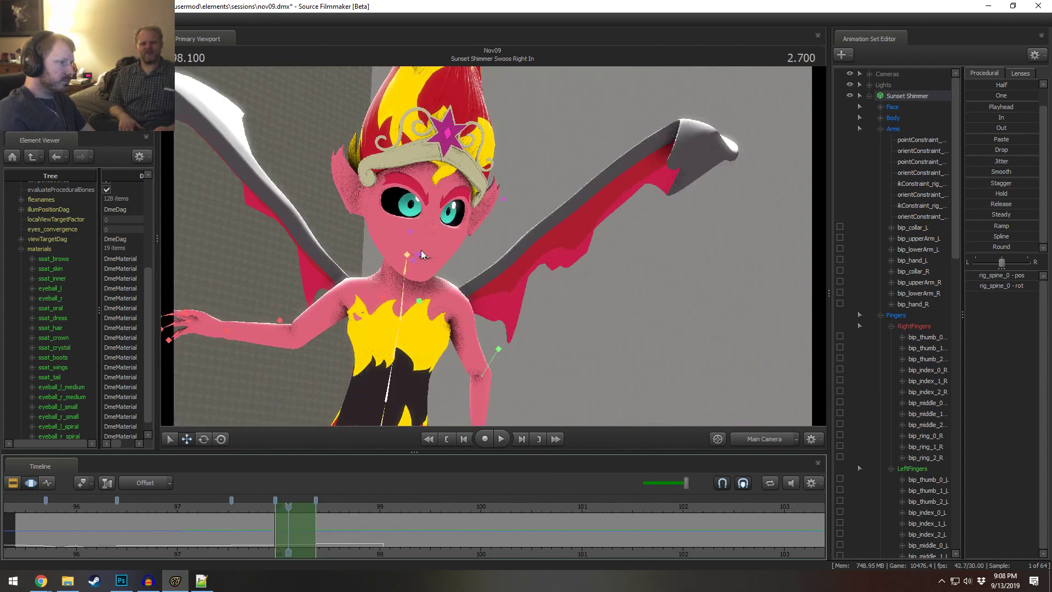
left_click(406, 273)
key("e")
mouse_move(415, 261)
left_mouse_down()
mouse_move(413, 243)
mouse_move(418, 273)
left_mouse_up()
left_click(408, 253)
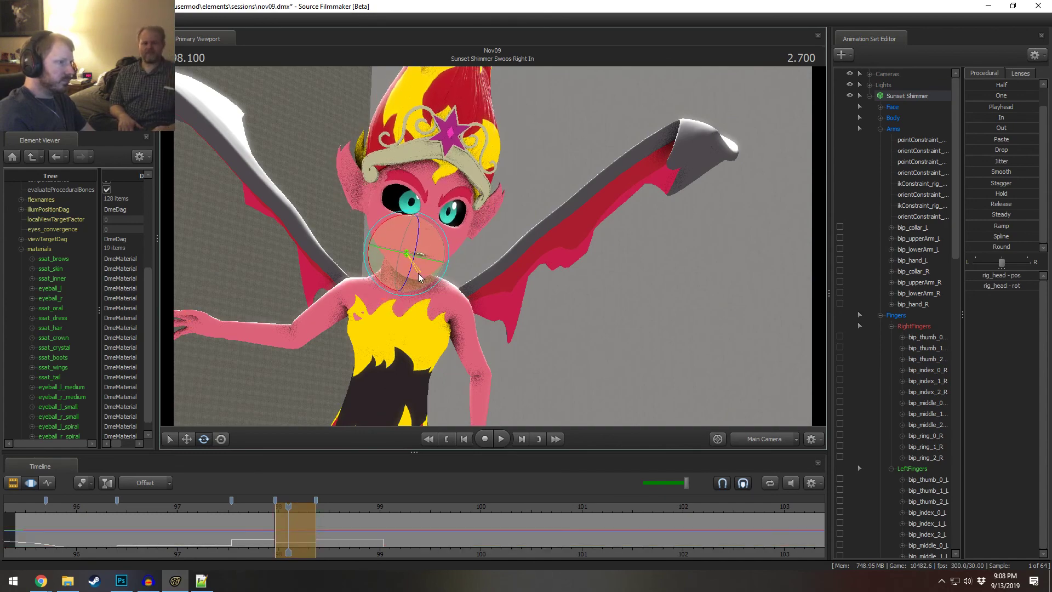
- Check the head motion in playback and refine the rig_neck and rig_head rotation at 98.1 s from the Work Camera
key("space")
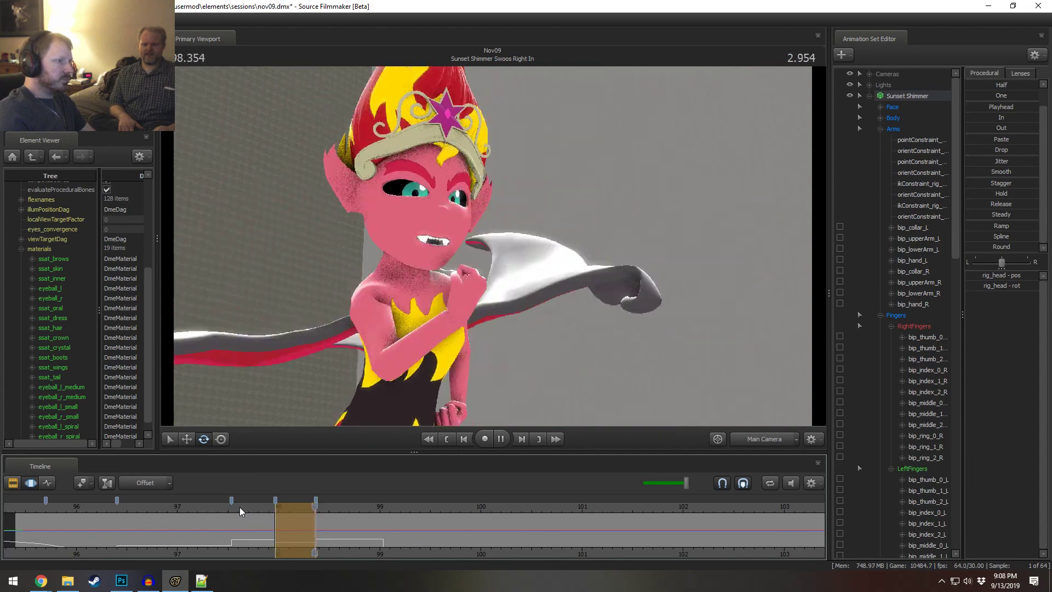
key("space")
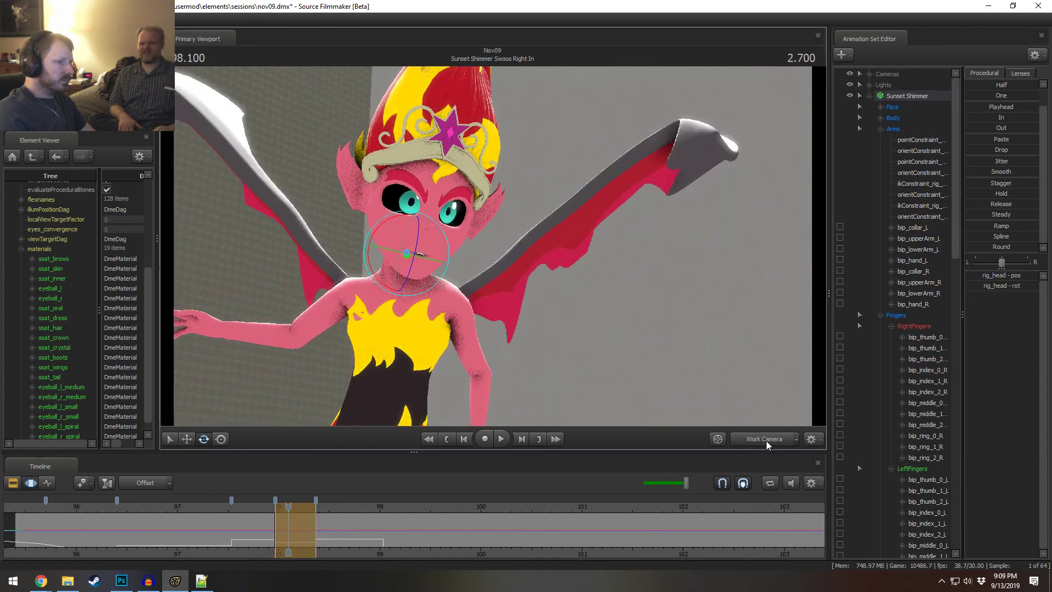
left_click_drag(439, 247, 479, 242, "alt")
left_click(429, 251, "ctrl")
left_click(440, 241)
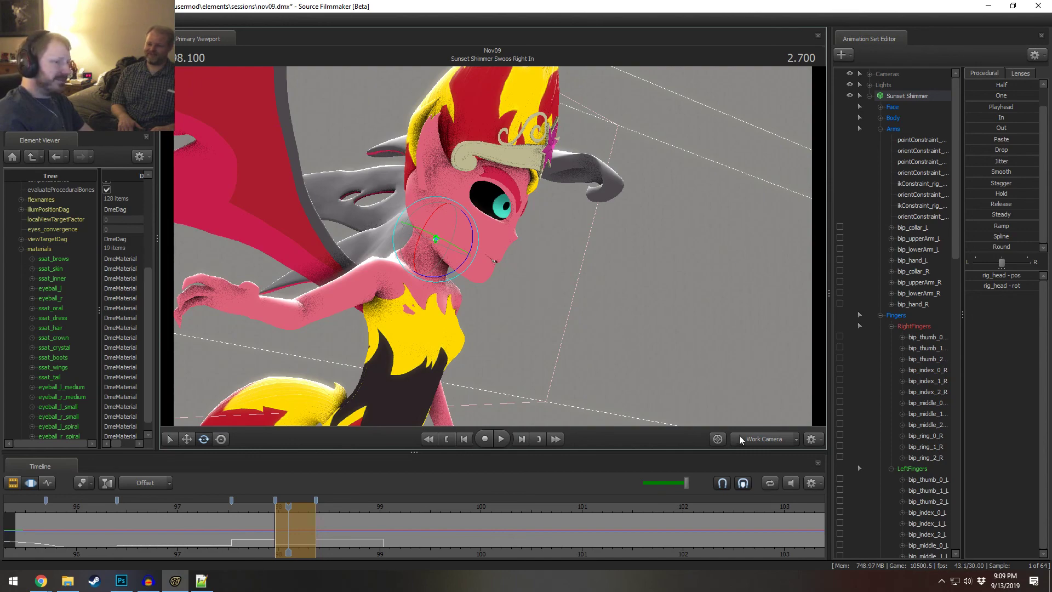
- Play back the head motion through the Main Camera from about 97 s into the fist pose
left_click(765, 444)
left_click(250, 508)
key("space")
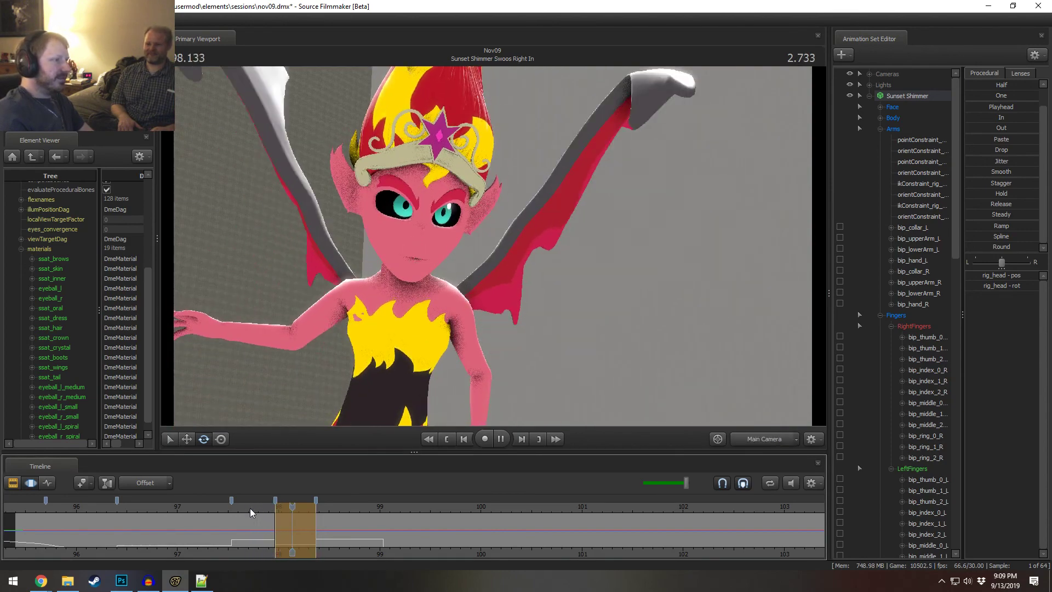
left_click(183, 507)
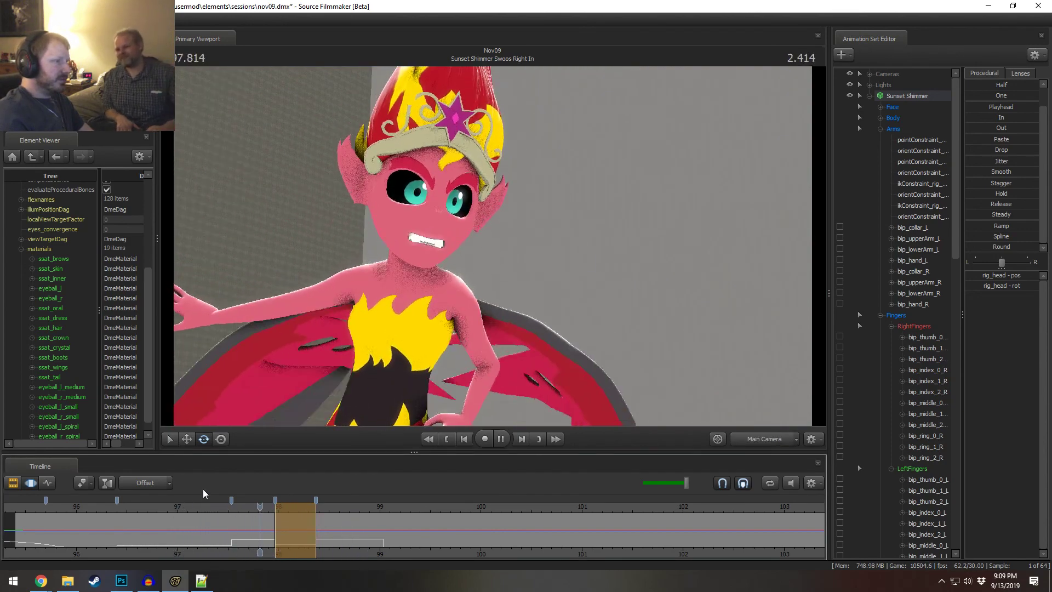
key("space")
- Expand Sunset Shimmer's Face group, choose the Upper Face controls and select the time range from about 96 to 96.8 s
mouse_move(249, 507)
left_mouse_down()
mouse_move(35, 521)
mouse_move(130, 538)
left_mouse_up()
left_click(912, 104)
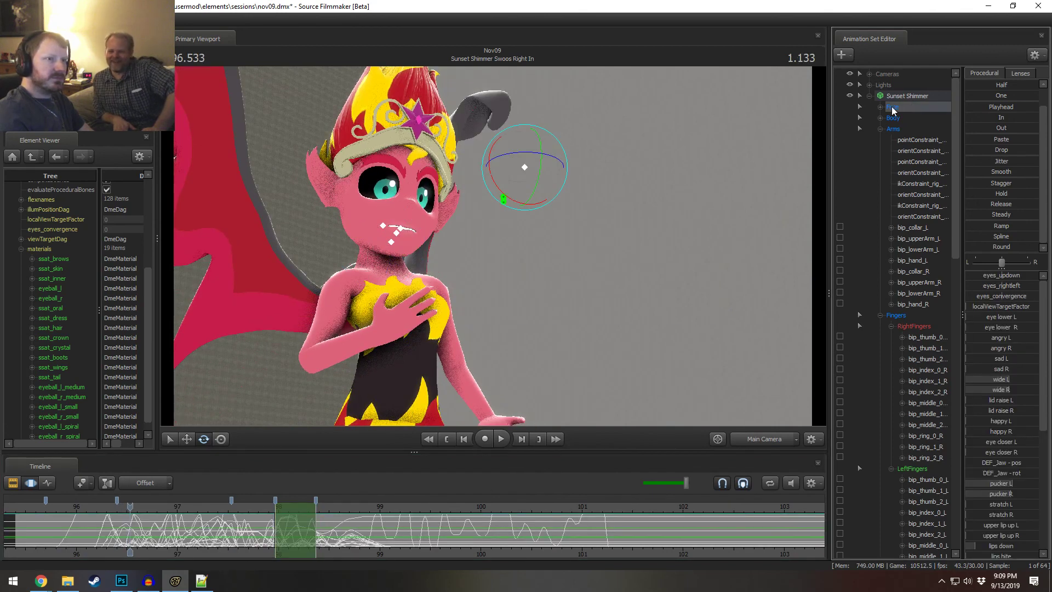
left_click(880, 128)
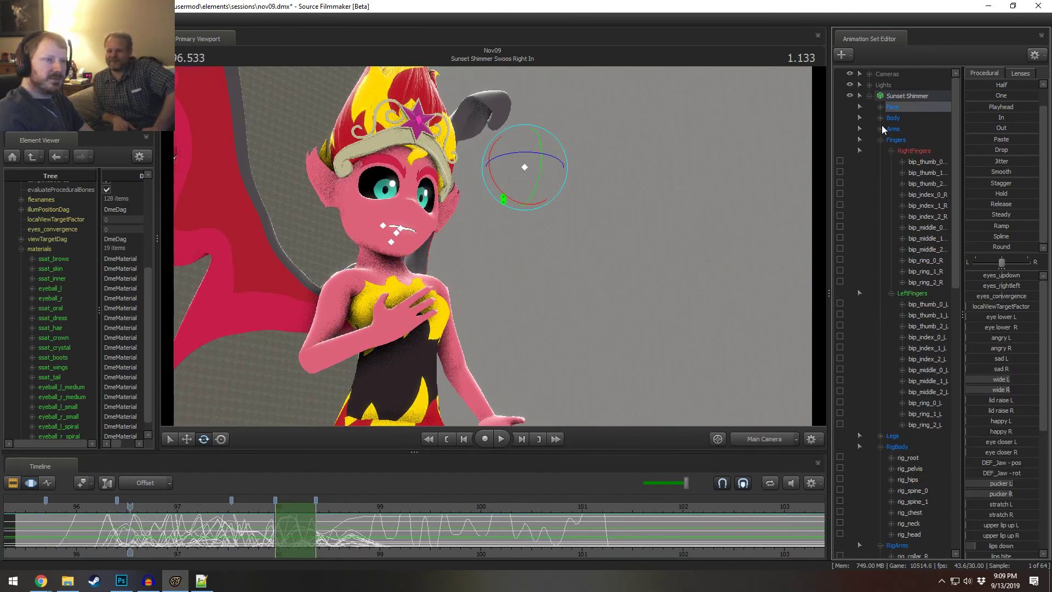
left_click(880, 107)
left_click(910, 129)
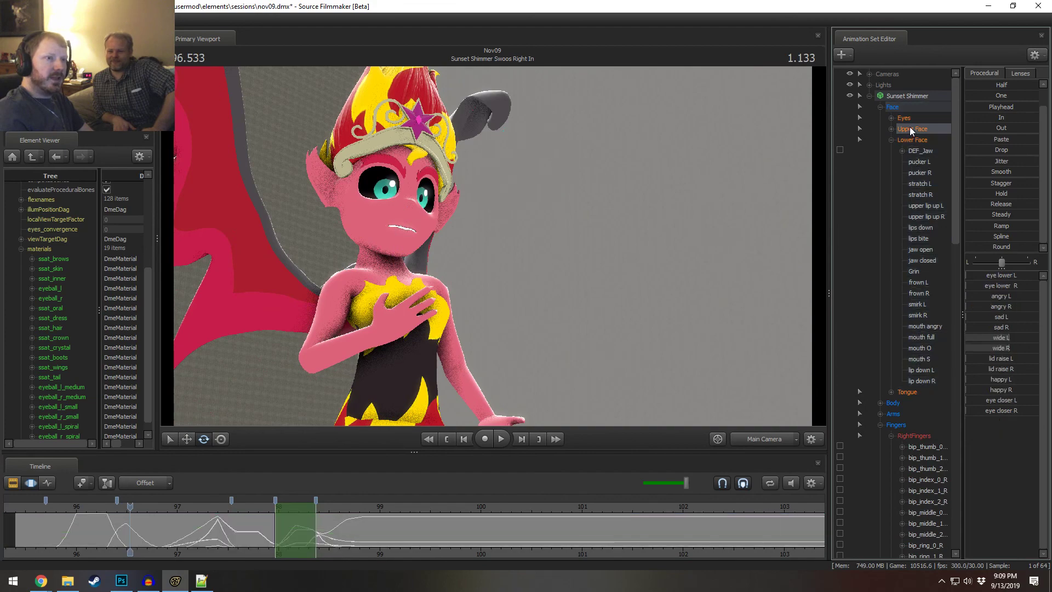
mouse_move(52, 534)
left_mouse_down()
mouse_move(154, 531)
mouse_move(77, 524)
mouse_move(109, 529)
left_mouse_up()
- Play back the facial animation from about 95.8 to 98.9 s several times and check the expressions and mouth movement
key("space")
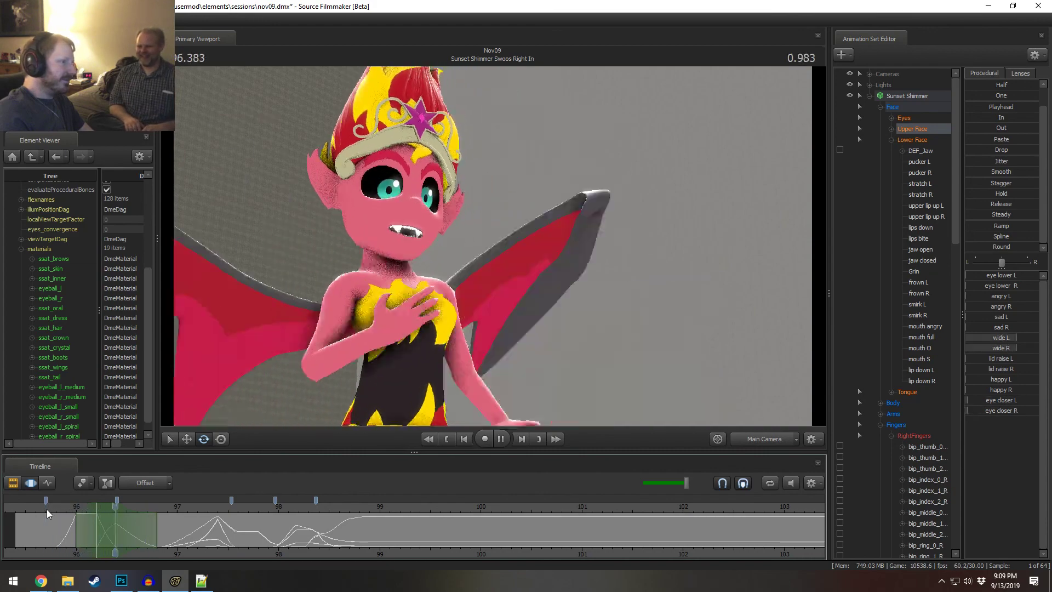
key("space")
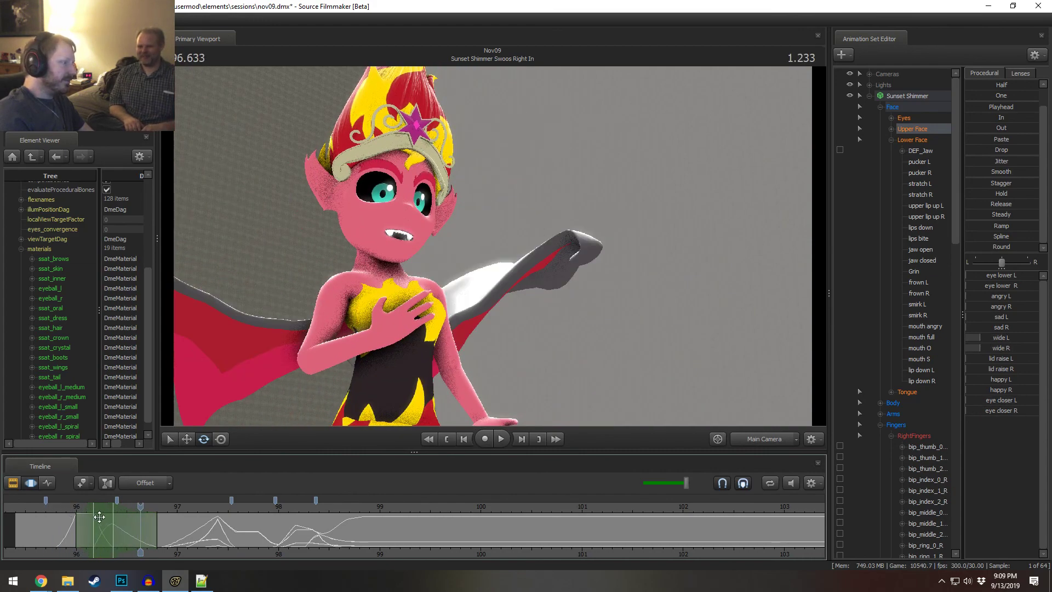
key("space")
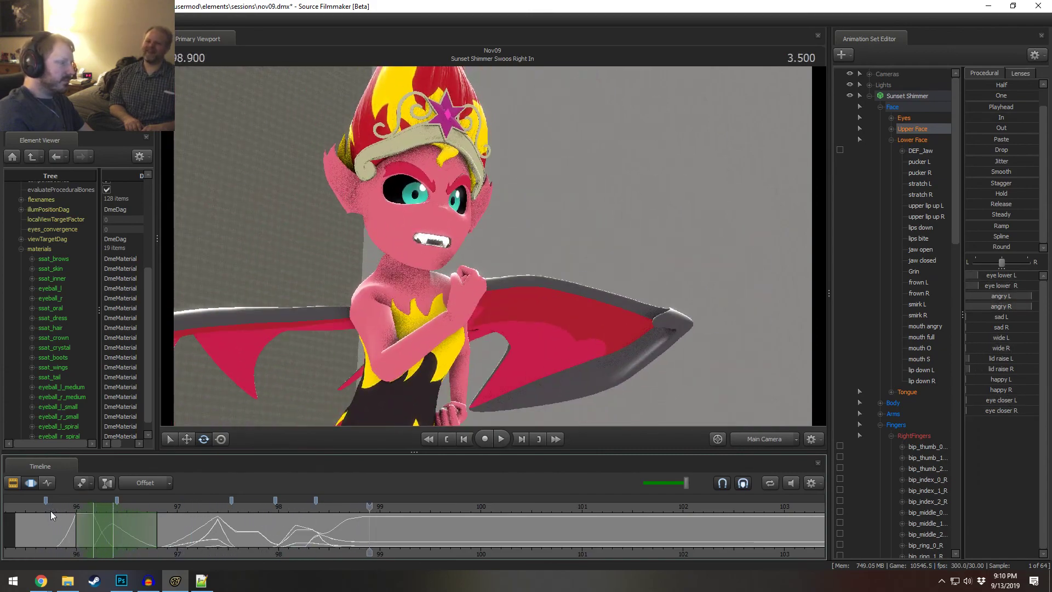
key("space")
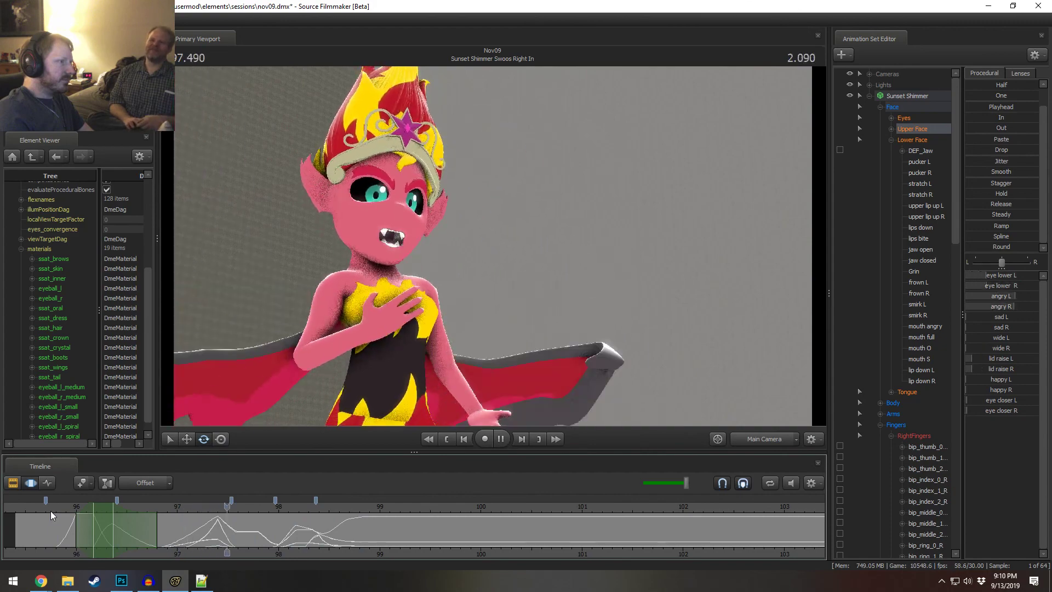
key("space")
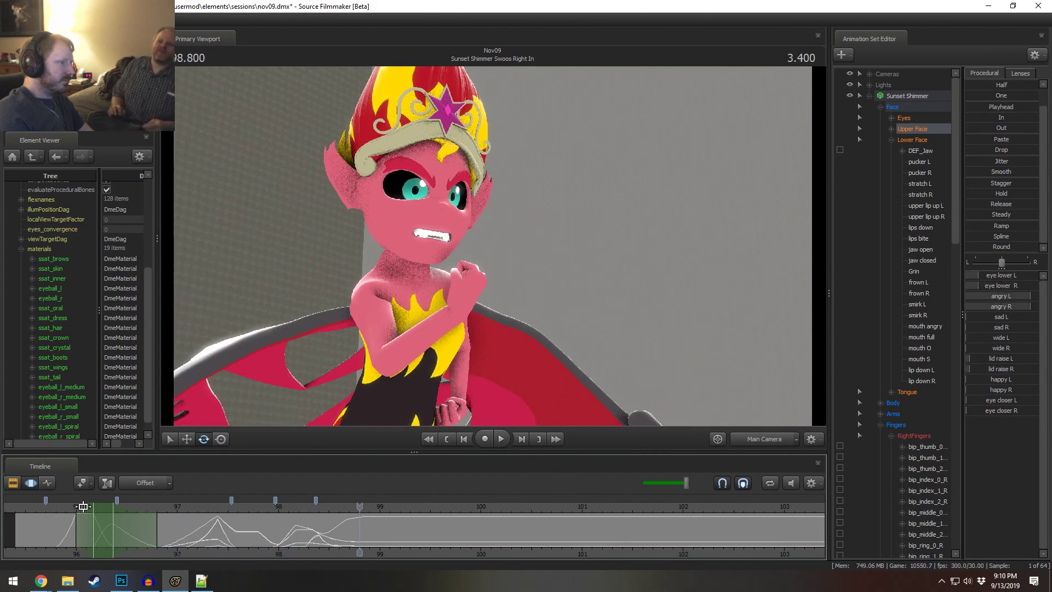
left_click(67, 505)
key("space")
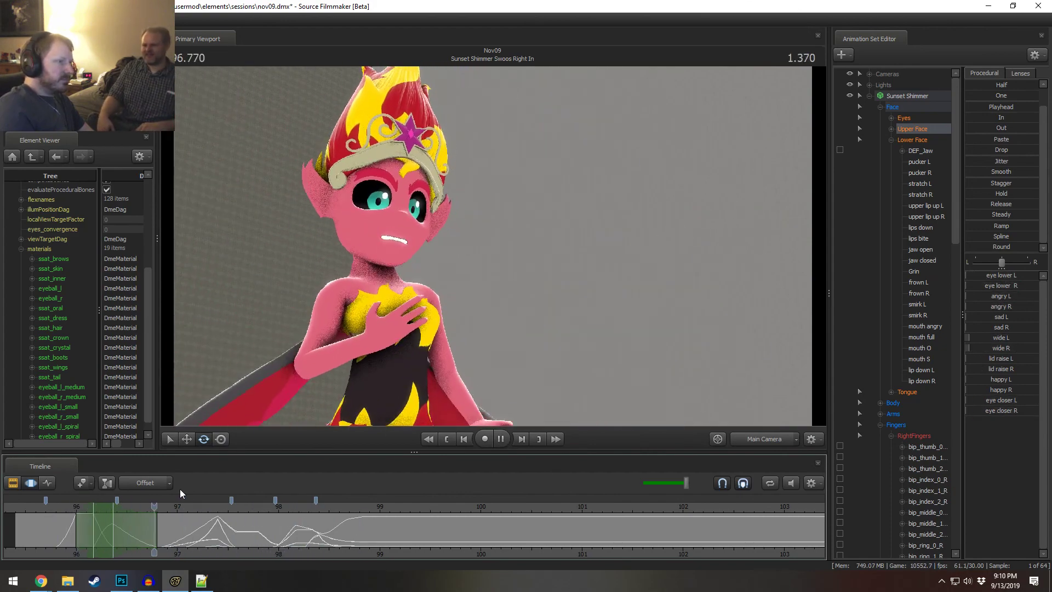
key("space")
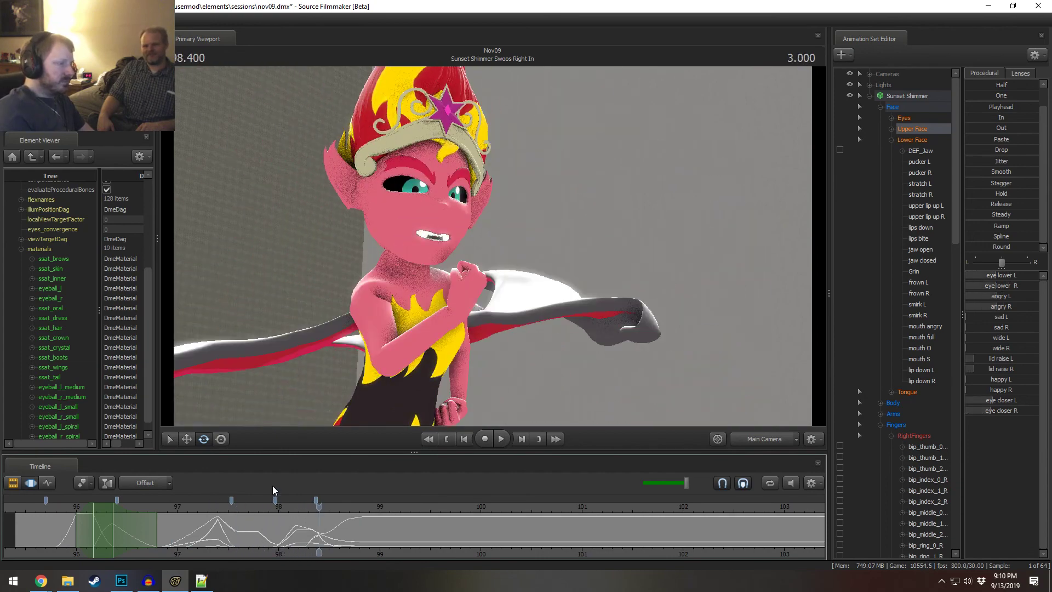
- Increase the jaw open control in a short time range around 97.53 s and play back the change
left_click(928, 252)
scroll(322, 493, "up", 1)
left_click_drag(209, 537, 220, 541, "ctrl")
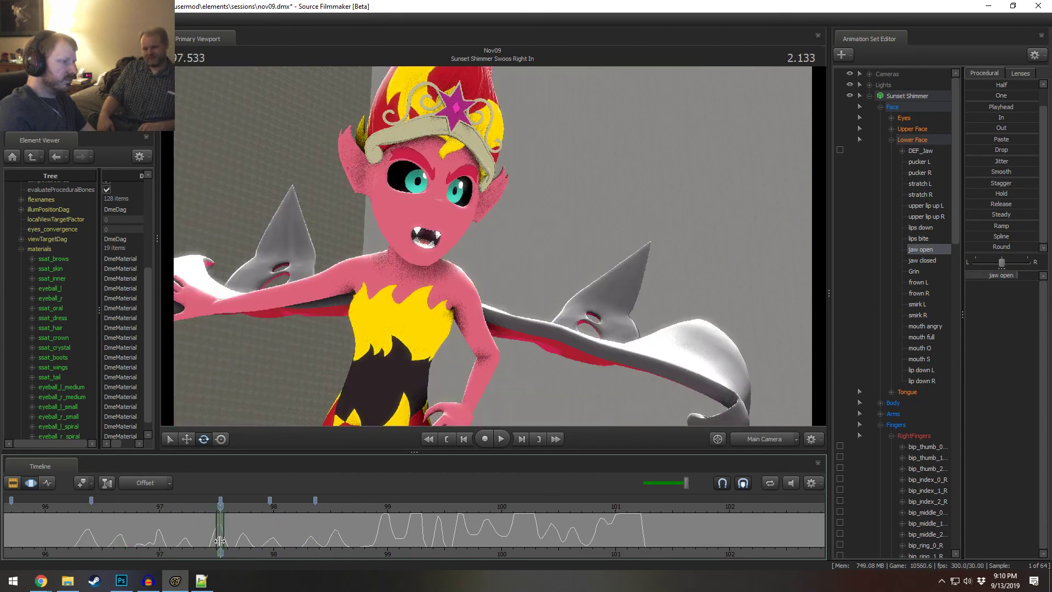
left_click_drag(994, 275, 1014, 275)
key("space")
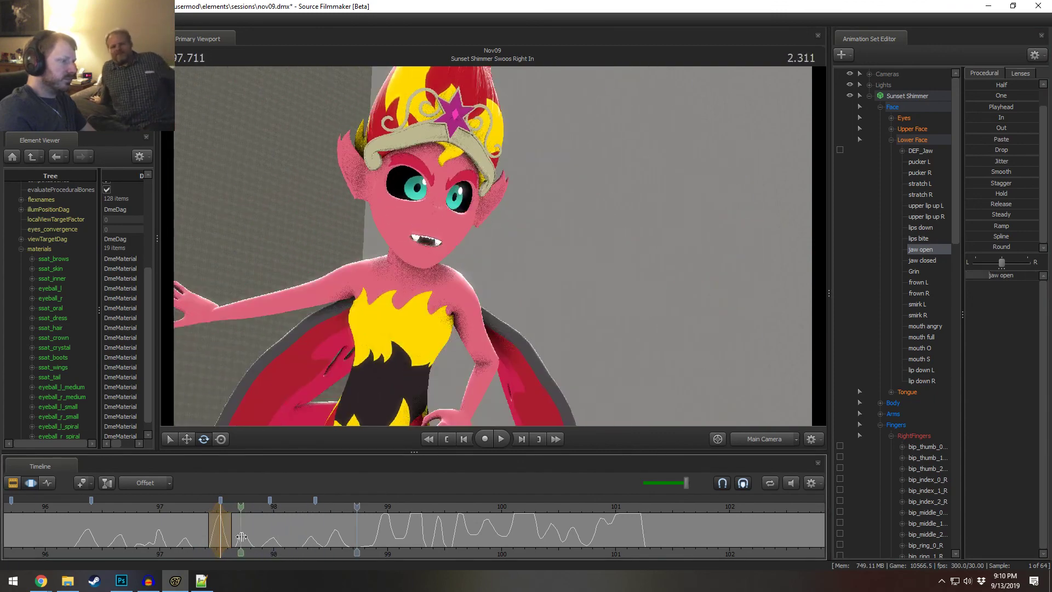
- Increase jaw open in the time range around 98.0 s and play it back
left_click(263, 540)
left_click_drag(263, 539, 274, 541)
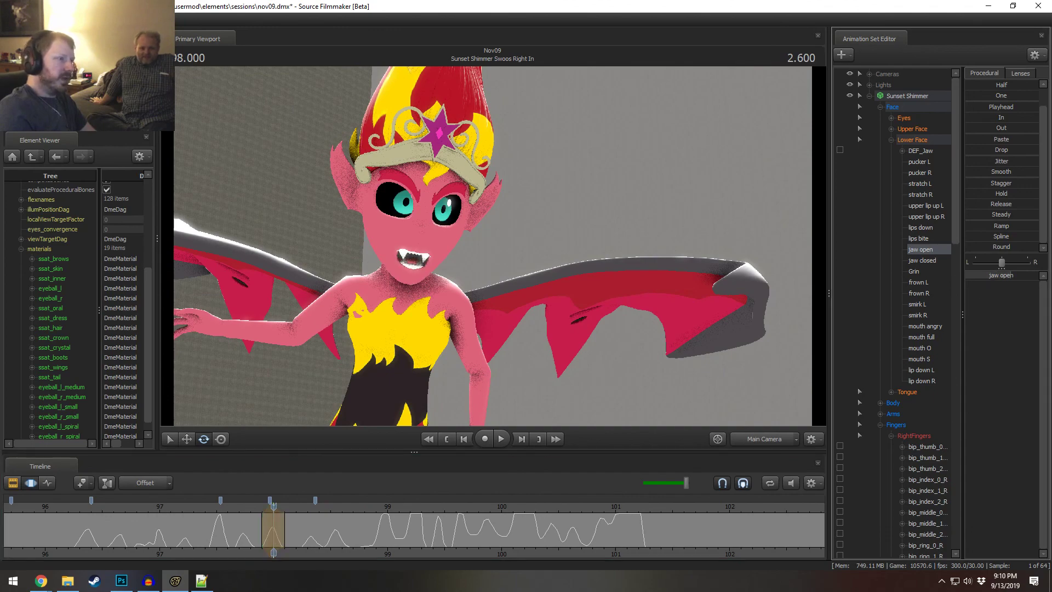
key("space")
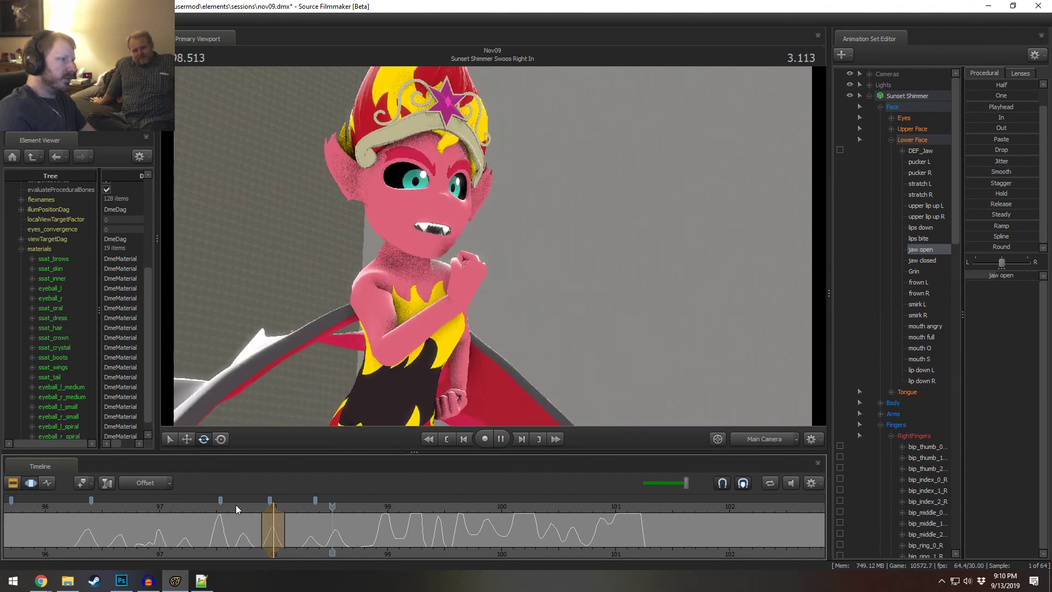
- Raise the jaw open peak around 98.53 s and replay the lines leading up to it
mouse_move(319, 534)
left_mouse_down()
mouse_move(291, 537)
mouse_move(335, 540)
left_mouse_up()
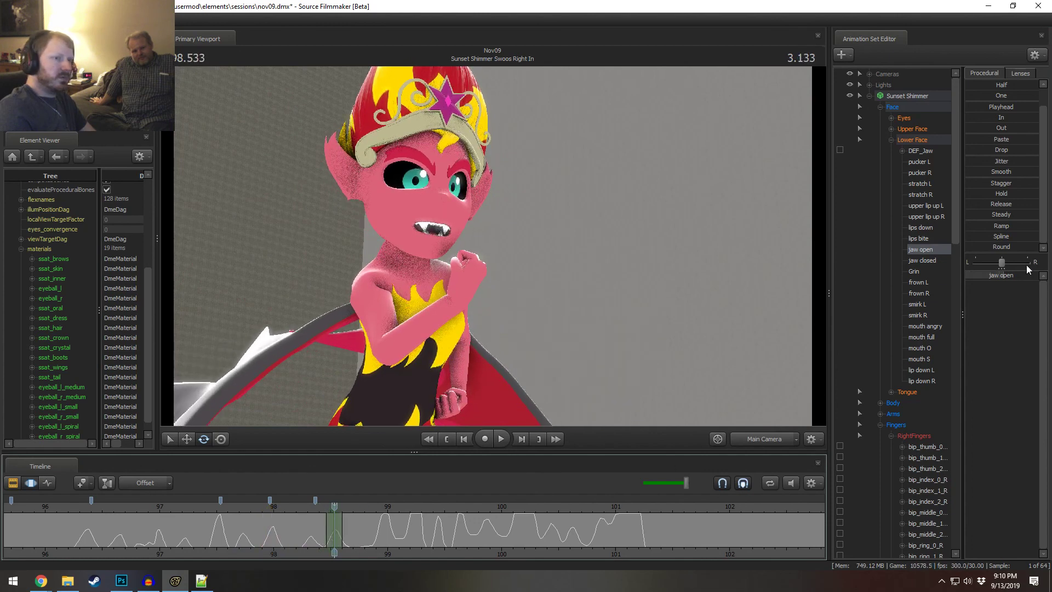
left_click_drag(1004, 275, 1006, 275)
left_click_drag(300, 505, 265, 512)
key("space")
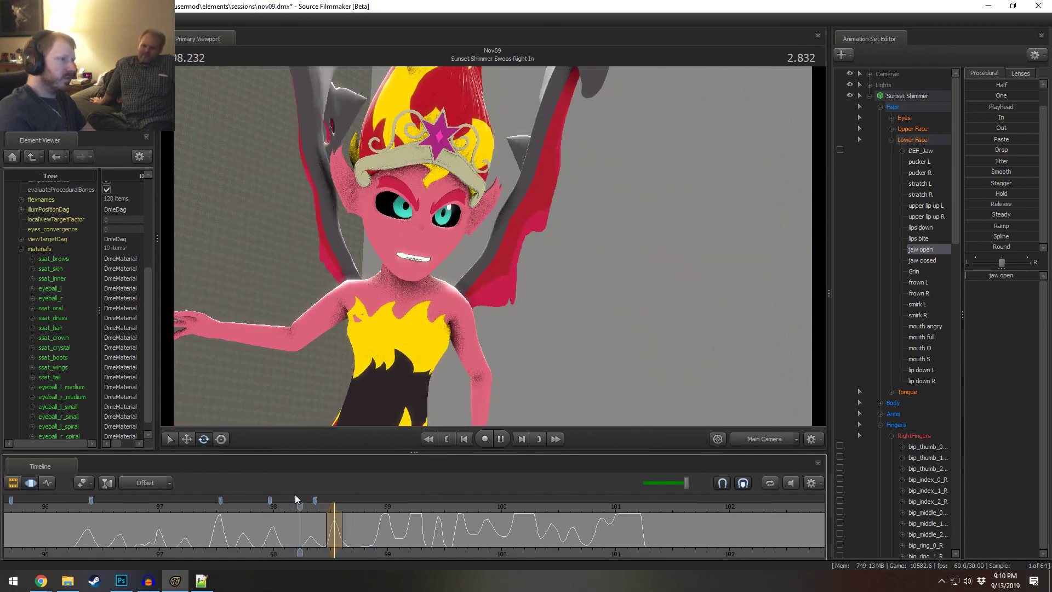
key("space")
- Raise the jaw open peak around 98.33 s and check the mouth movement in playback
left_click(312, 535)
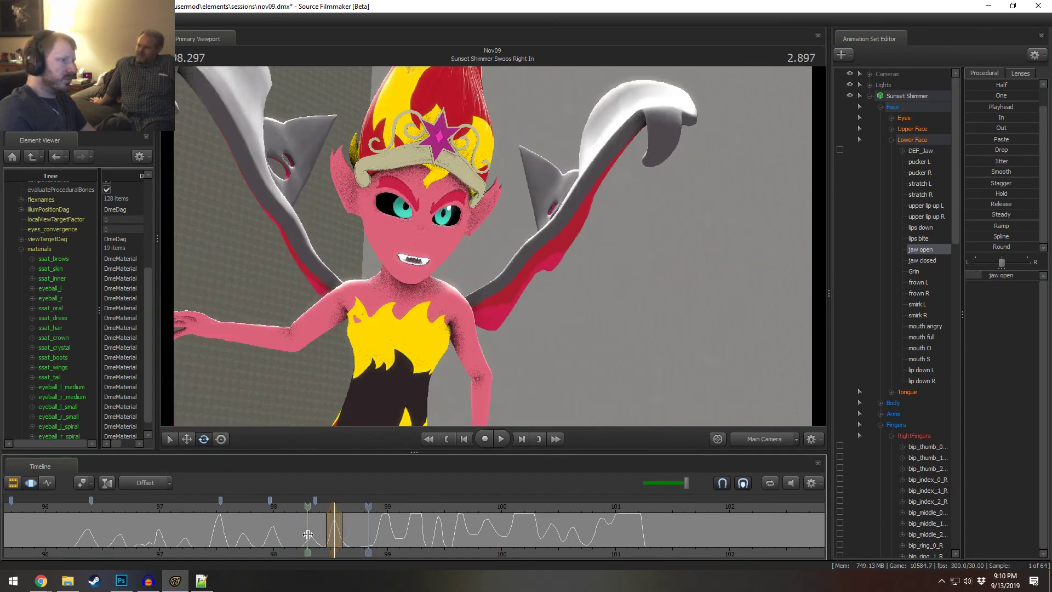
left_click(312, 535, "shift")
scroll(312, 536, "up", 1, "shift")
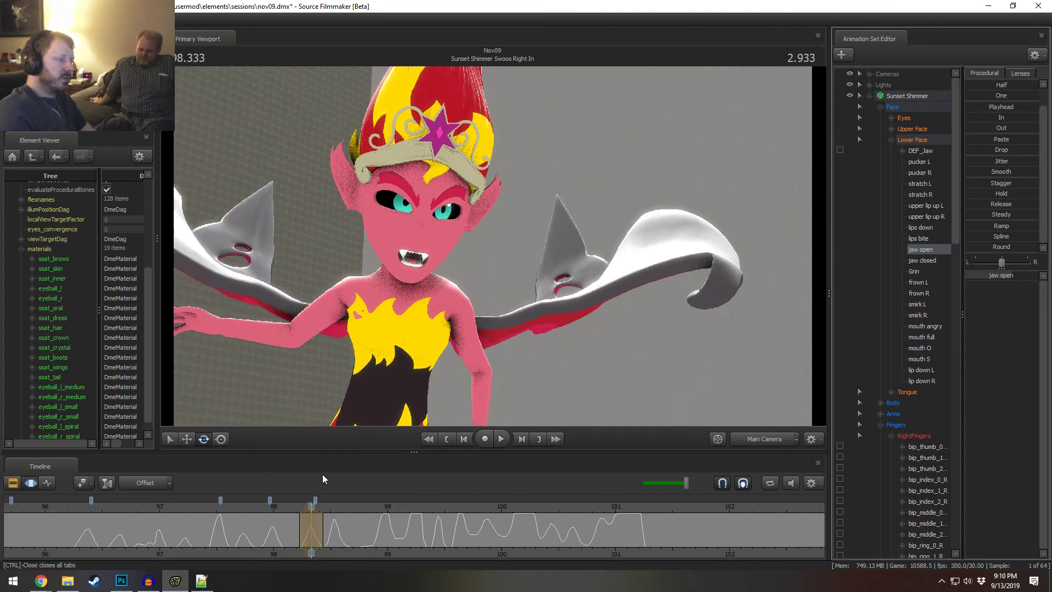
key("space")
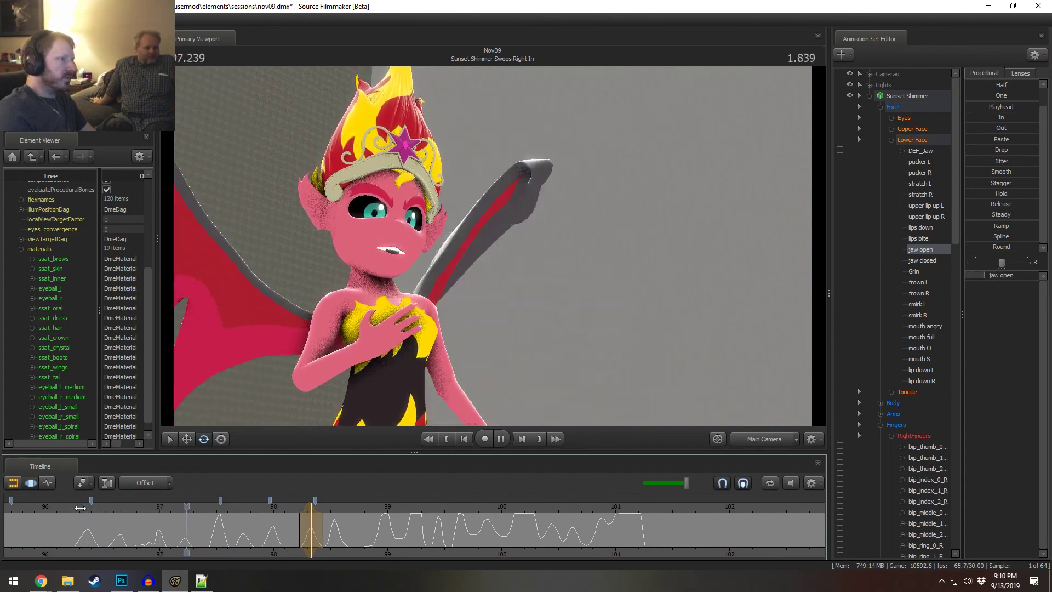
key("space")
- Raise the jaw open peak around 96.63 s and play back the shot to check it
key("shift")
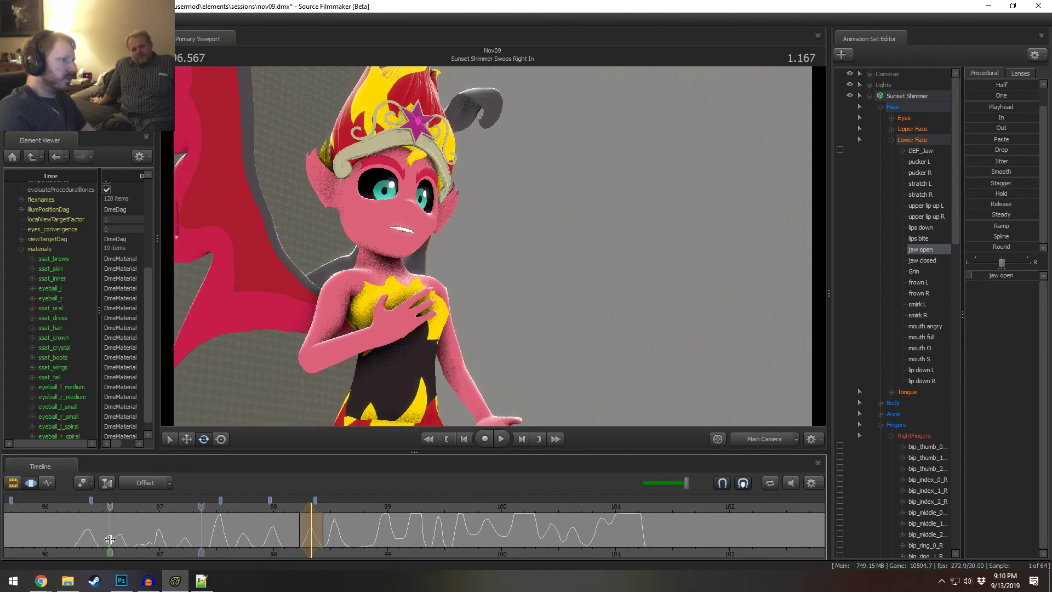
left_click(117, 540)
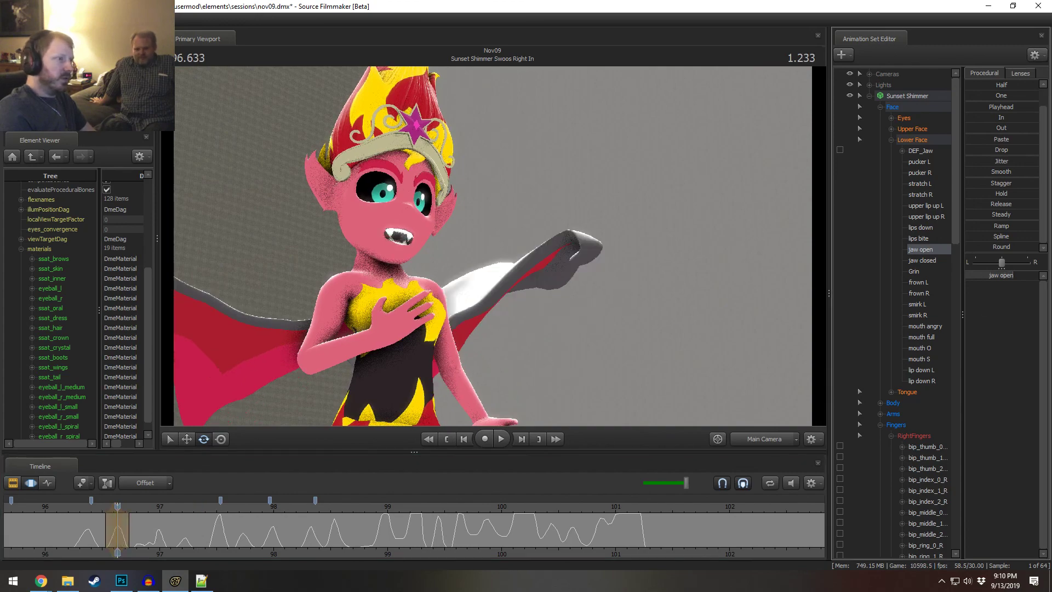
key("space")
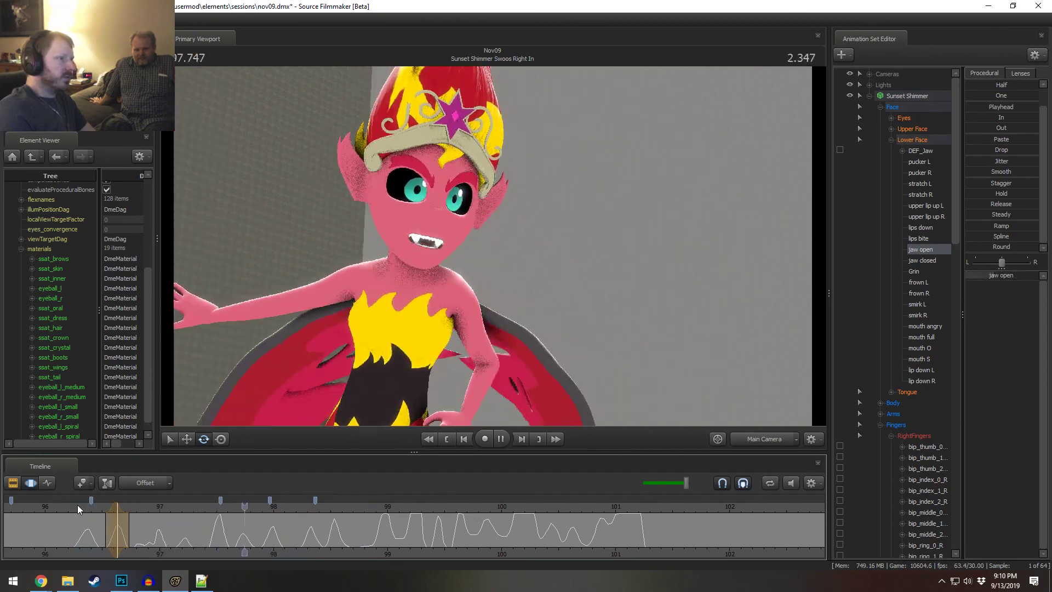
key("space")
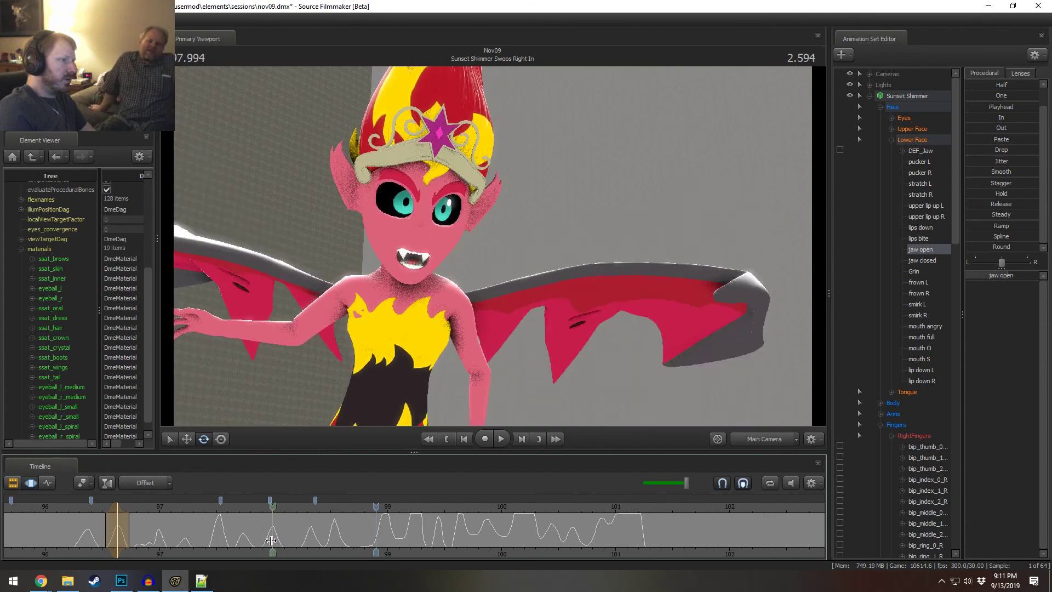
- Select the time around 98.0 s and, from the Work Camera, rotate the DEF_Jaw bone to open the mouth further
left_click_drag(273, 542, 275, 541, "shift")
left_click(274, 542)
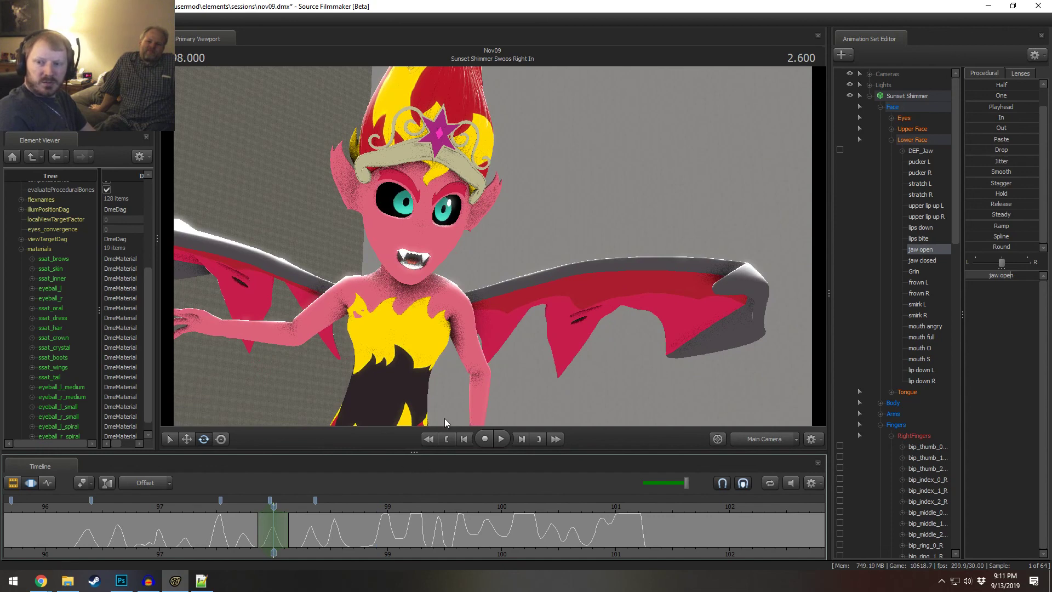
left_click(765, 434)
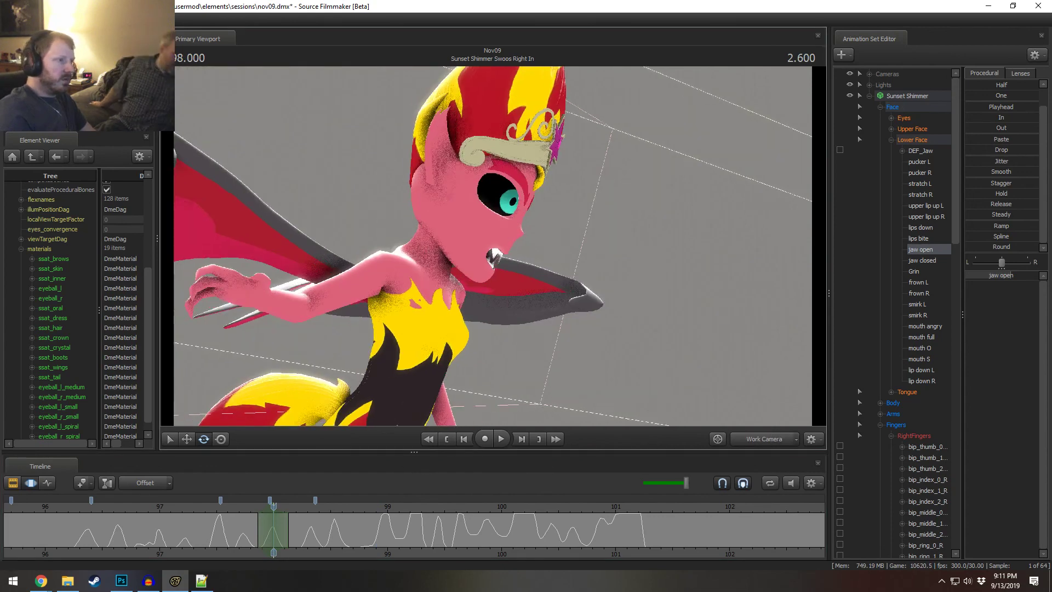
left_click(469, 248)
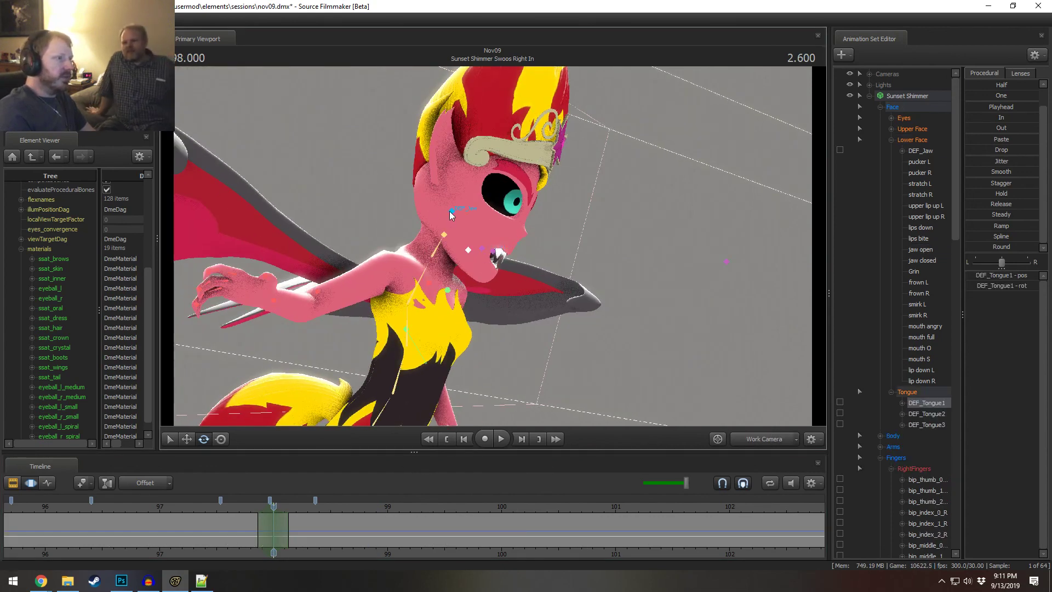
left_click(451, 212, "ctrl")
key("w")
left_click_drag(451, 212, 460, 218)
left_click_drag(345, 232, 343, 236)
- Select the time range around 98.53 s and rotate DEF_Jaw downward to open the mouth wider
left_click_drag(252, 524, 336, 536)
key("Escape")
scroll(336, 537, "up", 4, "shift")
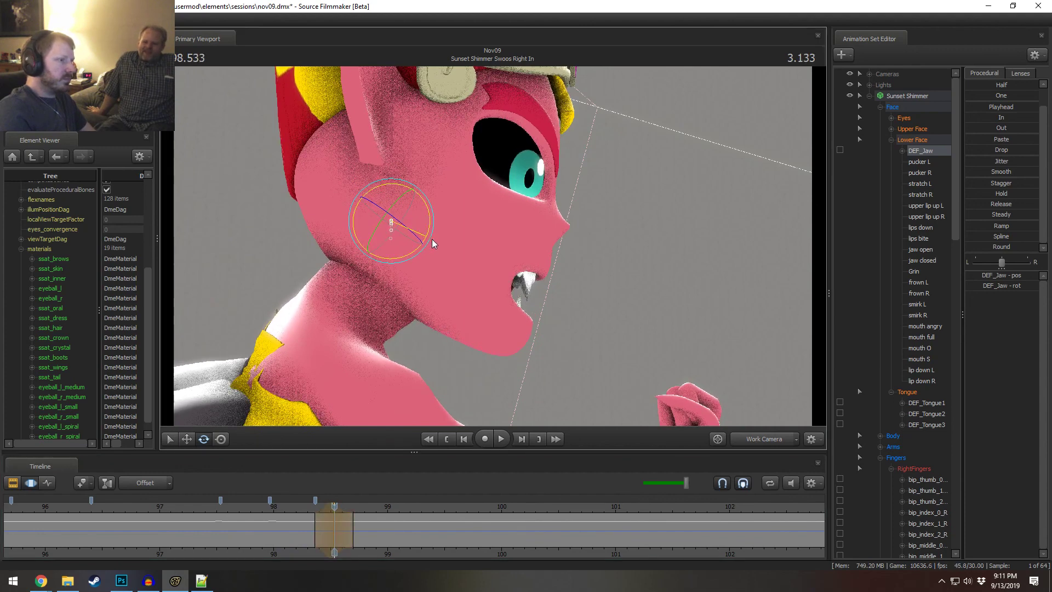
left_click_drag(432, 241, 436, 243)
left_click(328, 537)
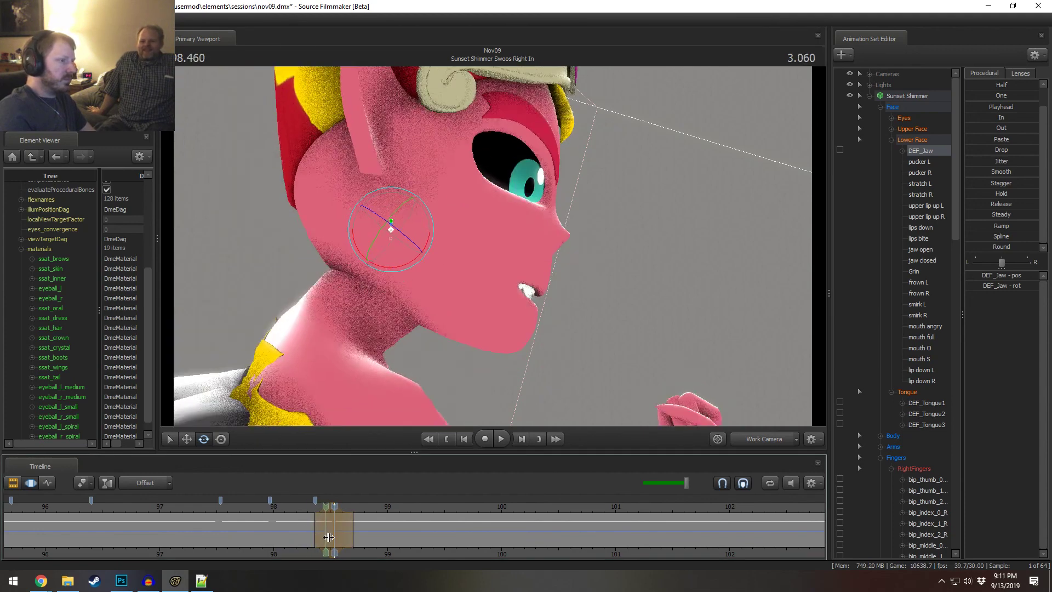
- Review the jaw motion through the Main Camera, replaying it from about 97.5 s and from about 95.6 s
left_click(782, 435)
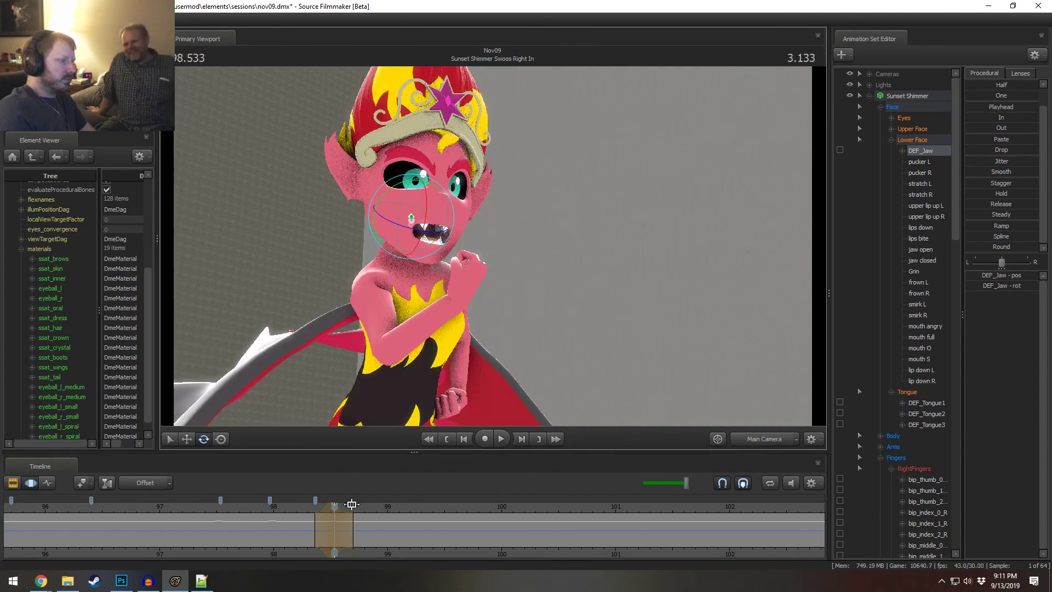
left_click_drag(351, 504, 223, 509)
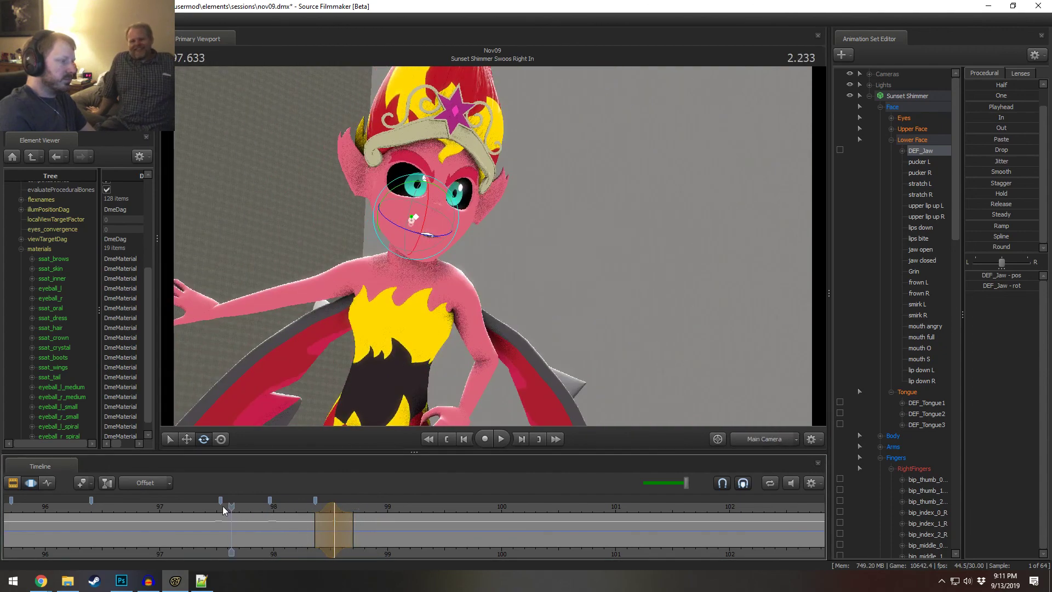
key("space")
key("space")
scroll(105, 504, "down", 2)
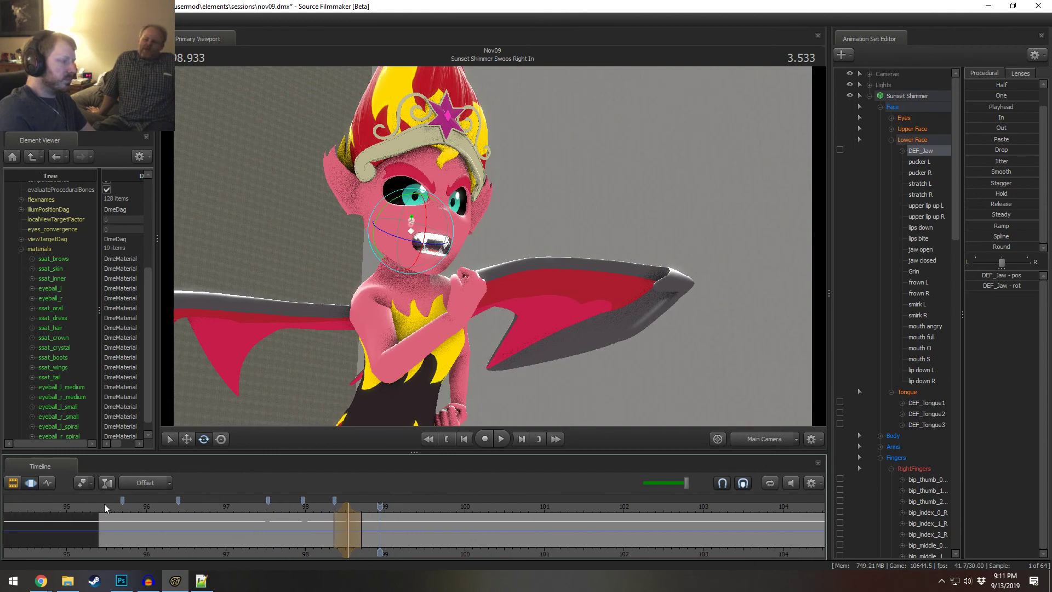
left_click(111, 507)
key("space")
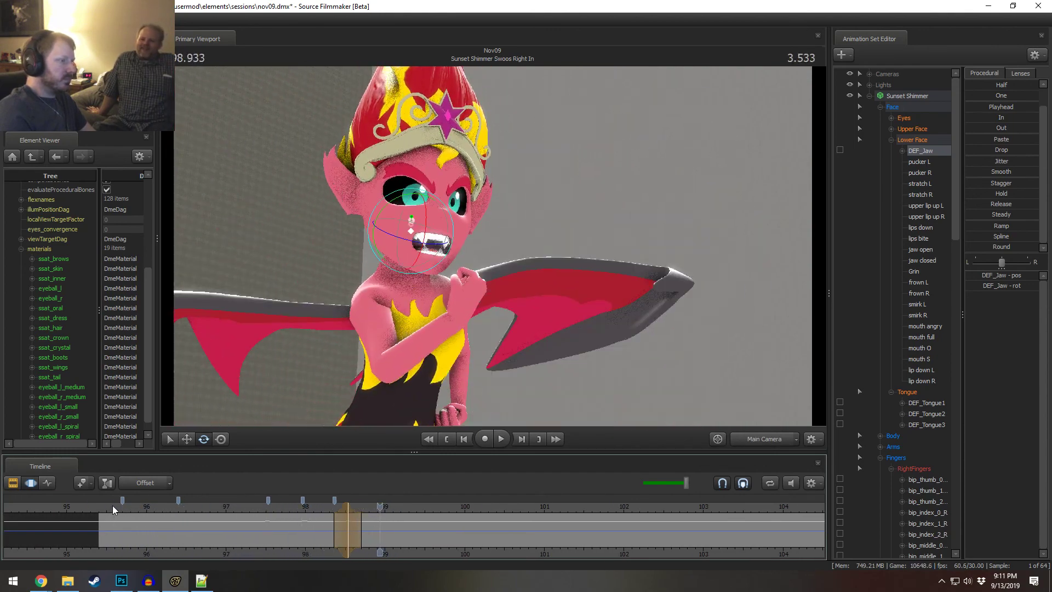
left_click(113, 505)
key("space")
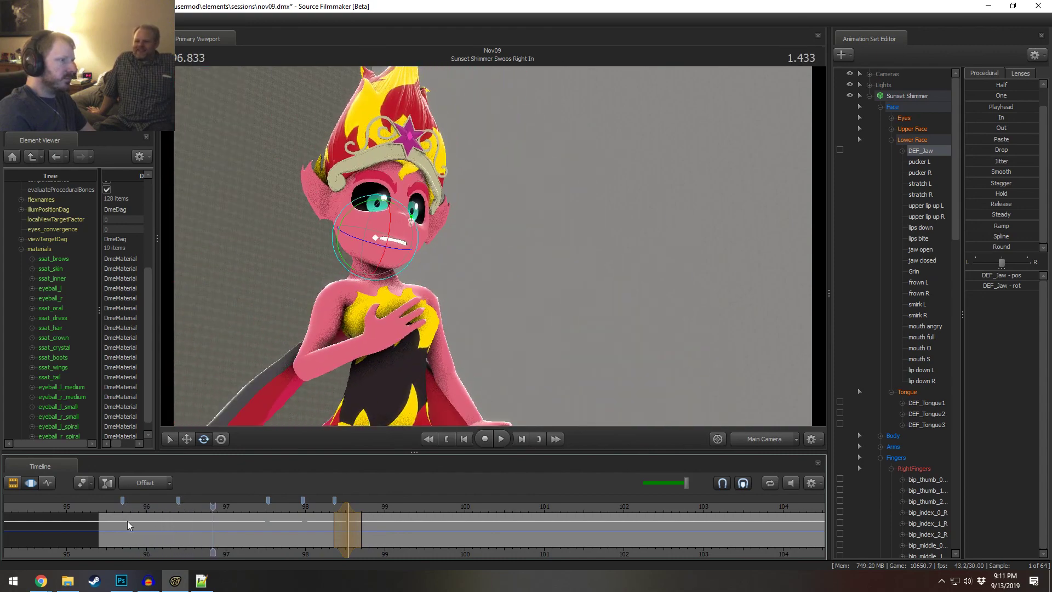
- Select the time range around 96.4 s and, from the Work Camera, rotate DEF_Jaw downward to open the mouth wider
left_click_drag(127, 521, 176, 537)
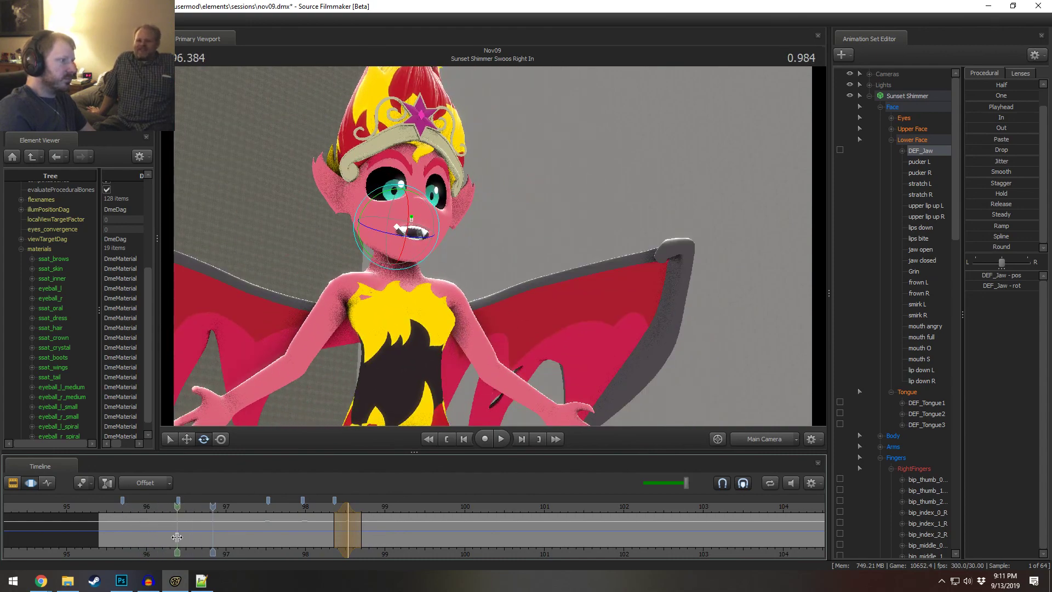
left_click(176, 537)
scroll(401, 508, "up", 1)
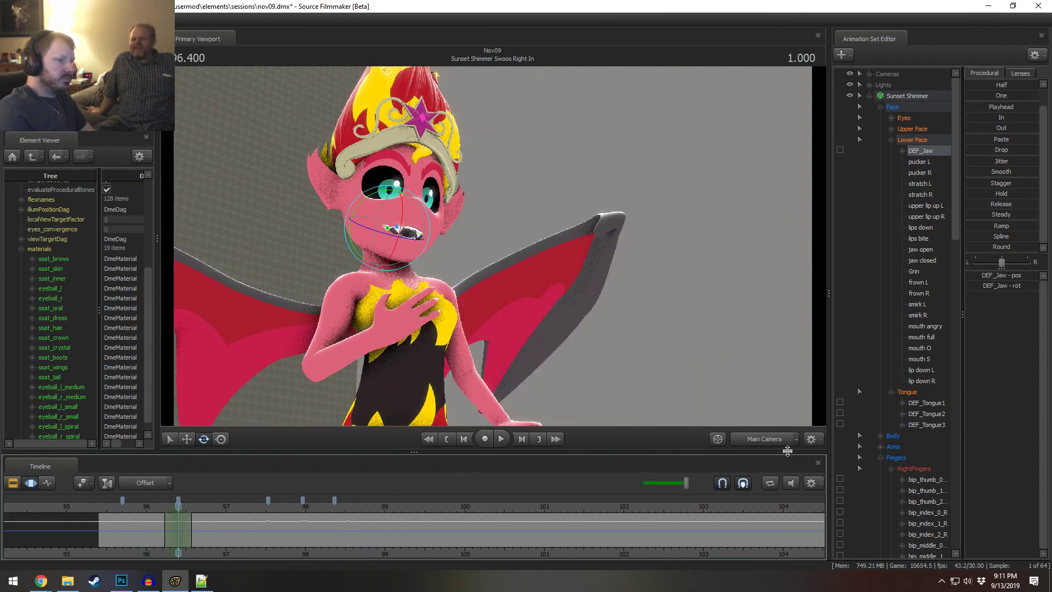
left_click(763, 439)
left_click_drag(476, 238, 484, 254, "alt")
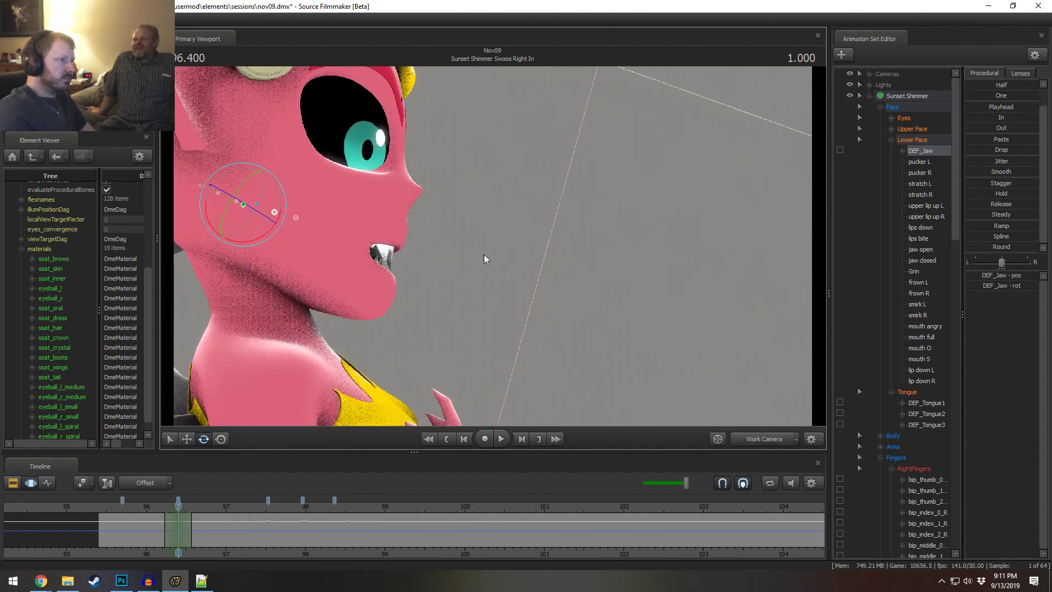
left_click_drag(267, 243, 284, 270)
- Move the time selection to about 96.67 s and rotate DEF_Jaw slightly to widen the mouth opening
left_click_drag(139, 534, 215, 529)
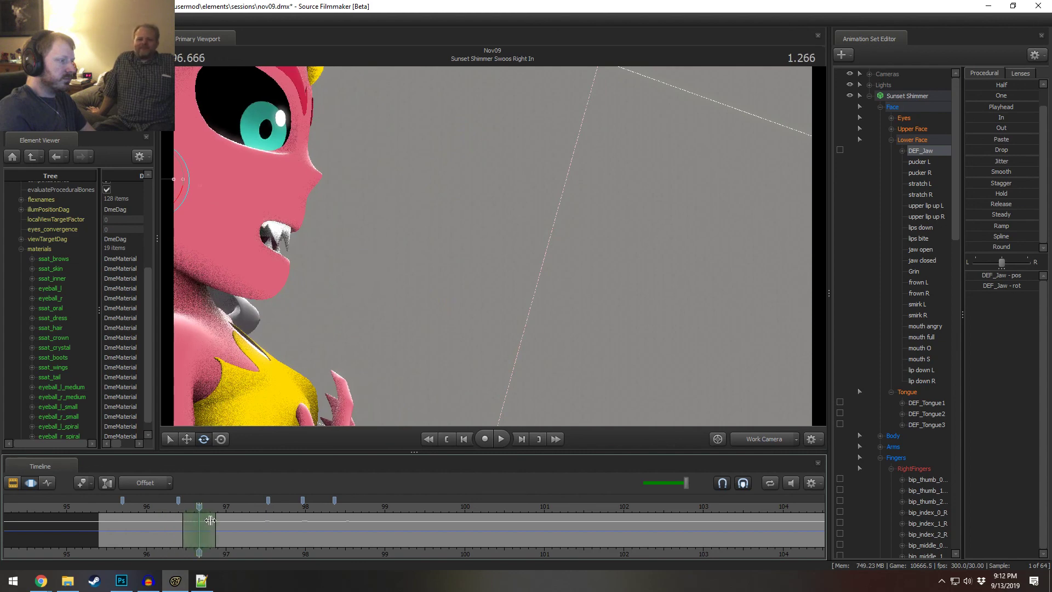
left_click_drag(467, 234, 339, 210)
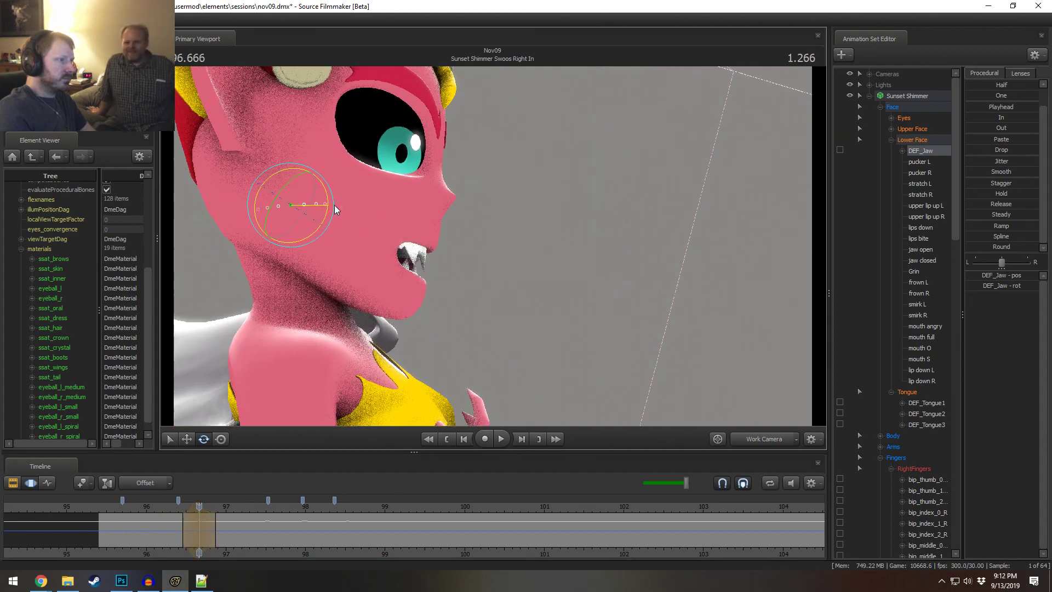
left_click_drag(336, 205, 339, 206)
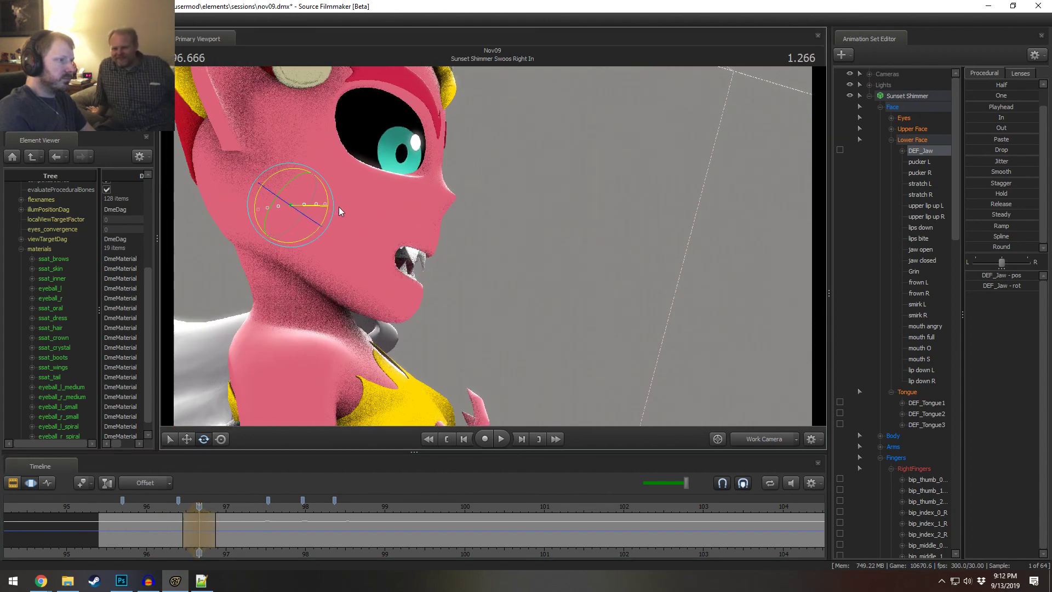
- Play the shot twice from about 95.8 s through the Main Camera to check the jaw motion
left_click(134, 506)
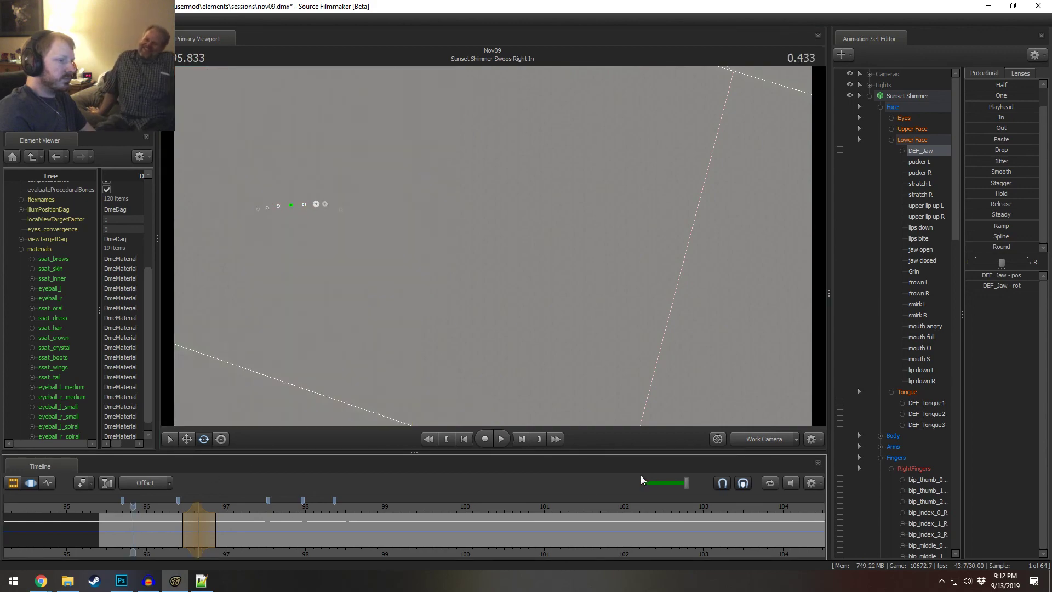
key("space")
left_click(746, 441)
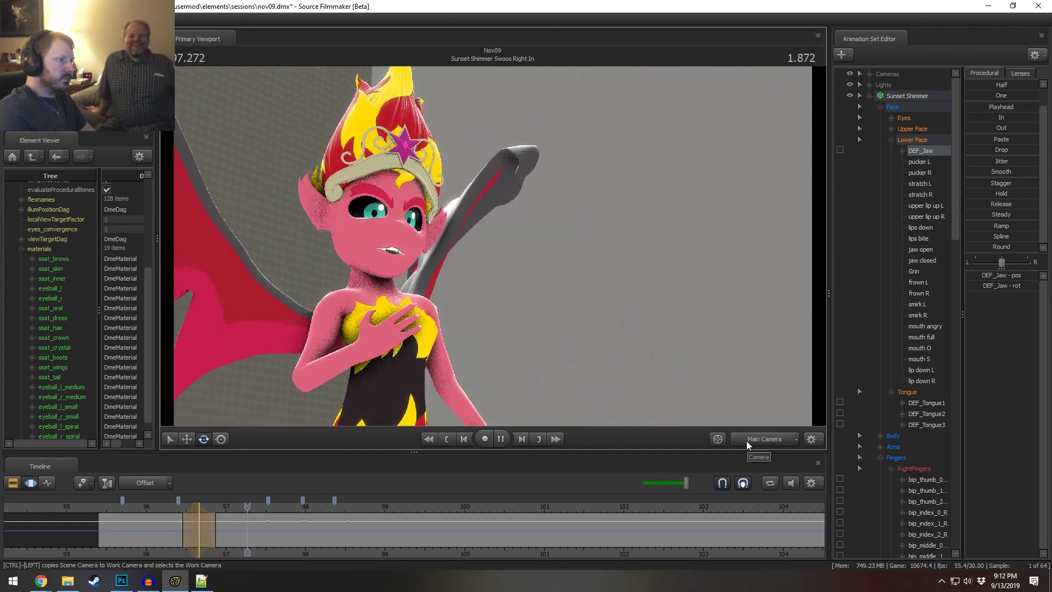
key("space")
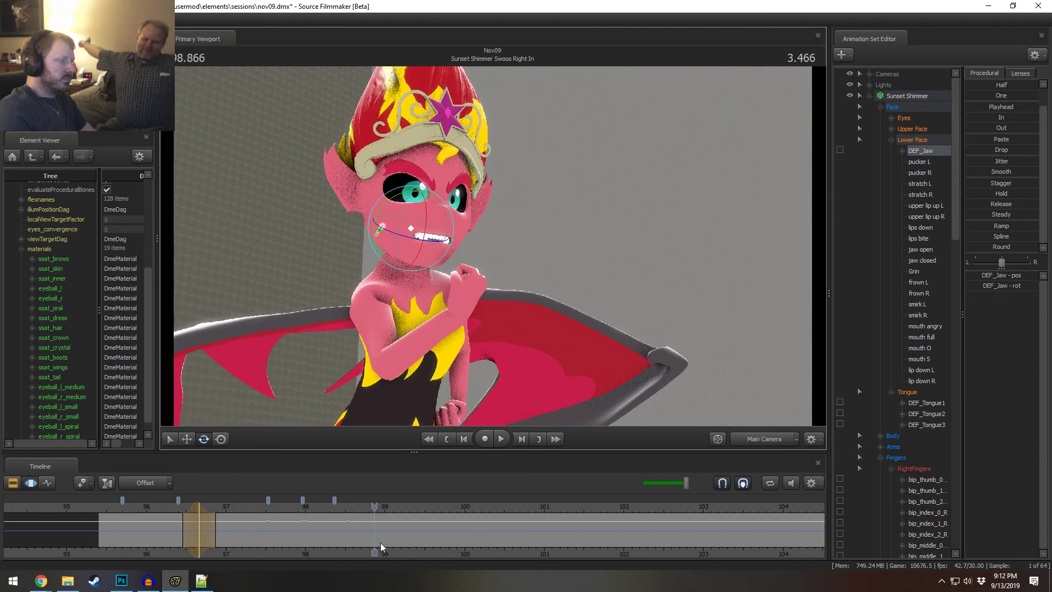
left_click(131, 506)
key("space")
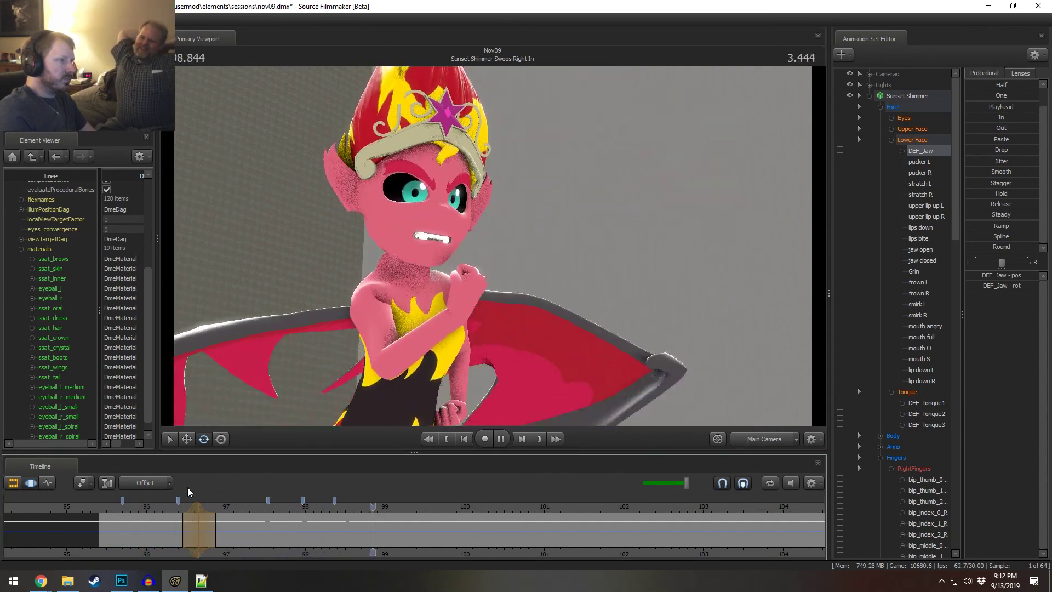
key("space")
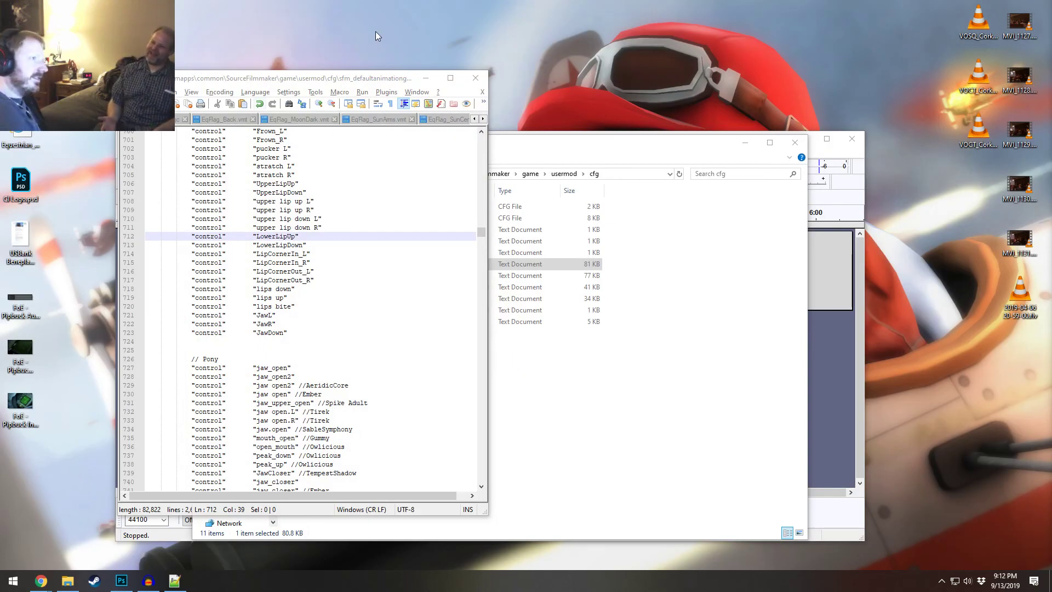
- Close the animation groups text file and the cfg folder window, and close the Audacity project without saving it
left_click(475, 77)
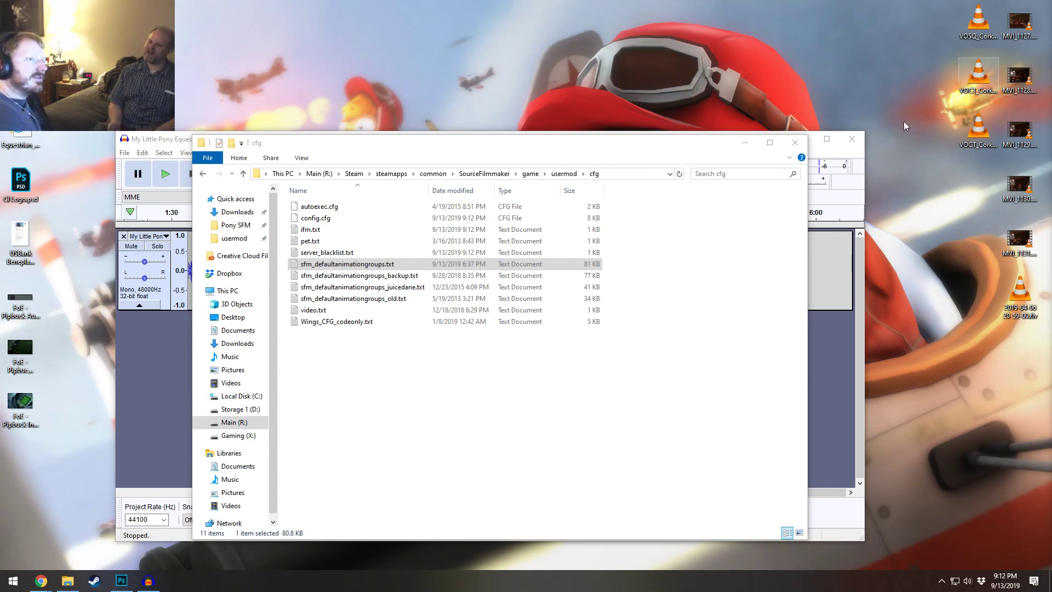
left_click(795, 142)
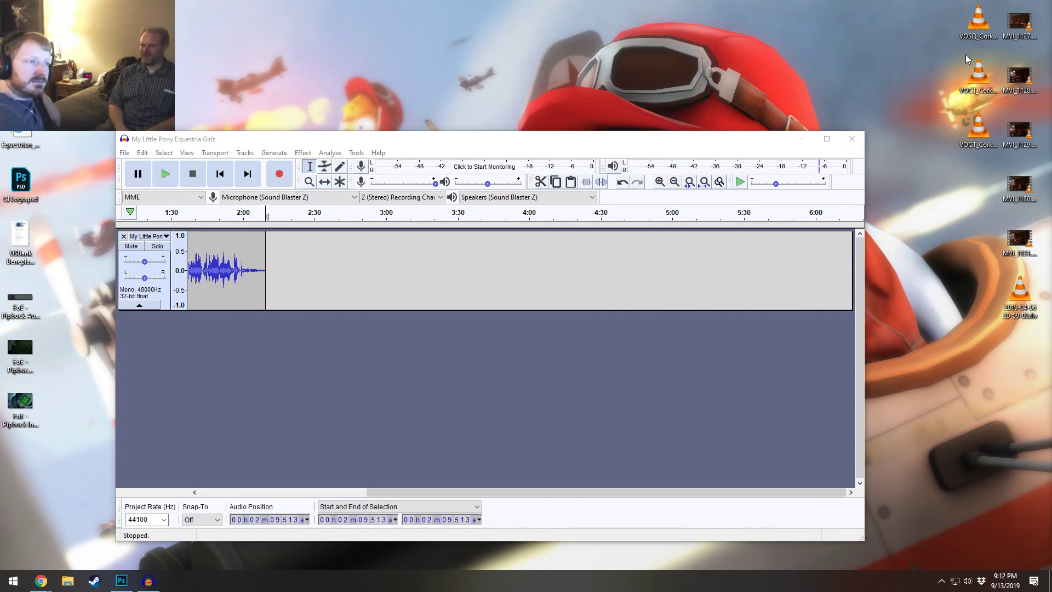
left_click(862, 137)
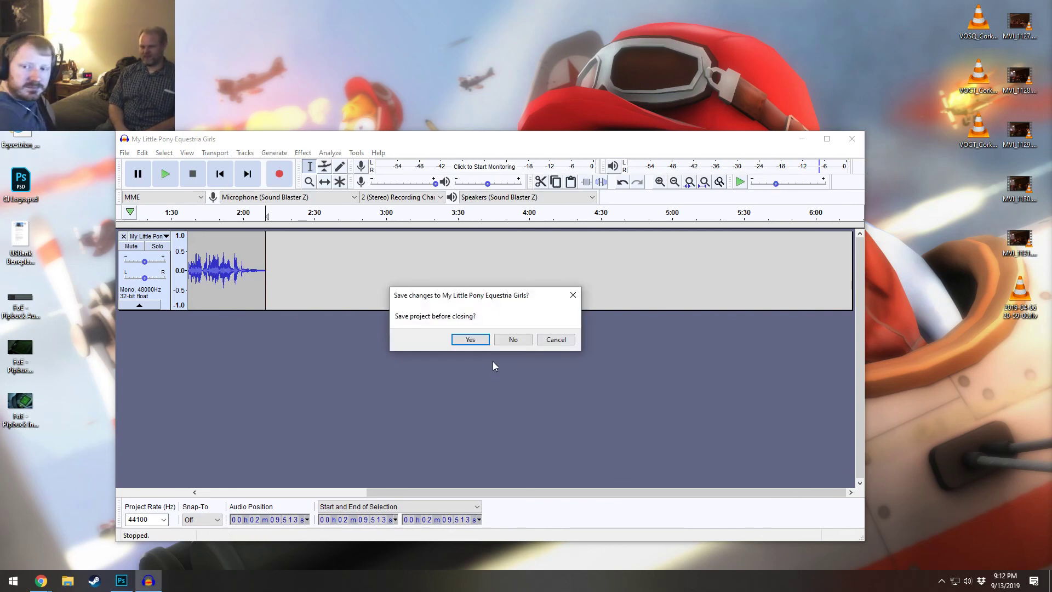
left_click(523, 339)
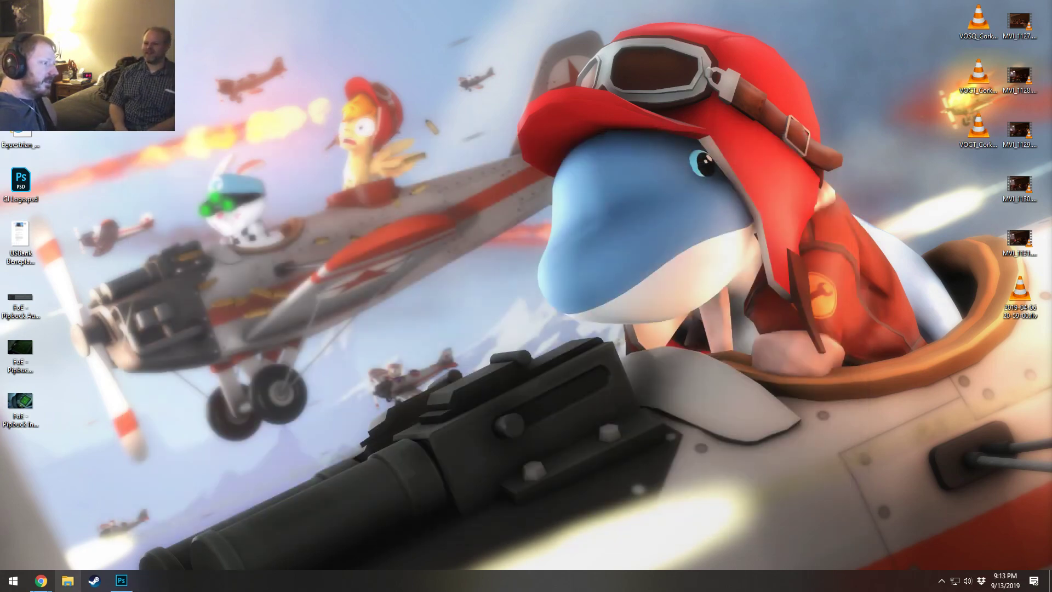
- Close Photoshop and the Chrome window showing the "rainbow dash day" search
left_click(121, 581)
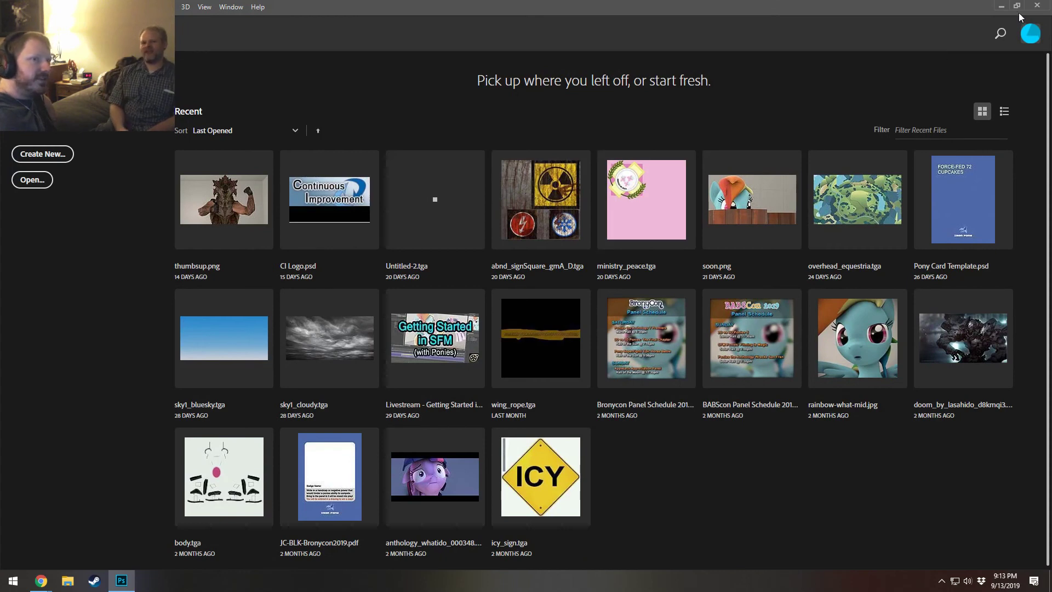
left_click(344, 308)
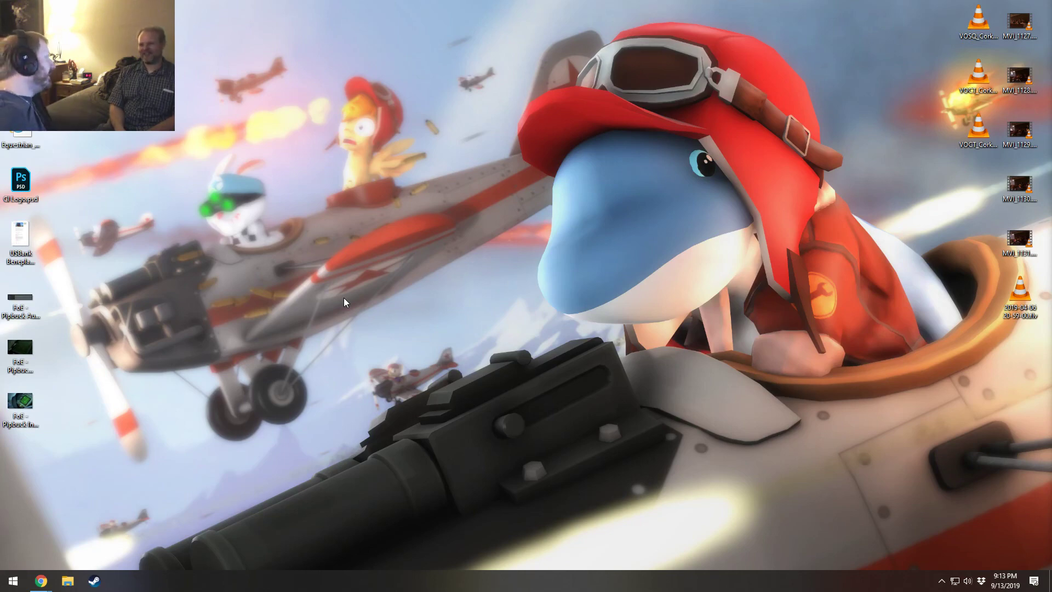
mouse_move(41, 581)
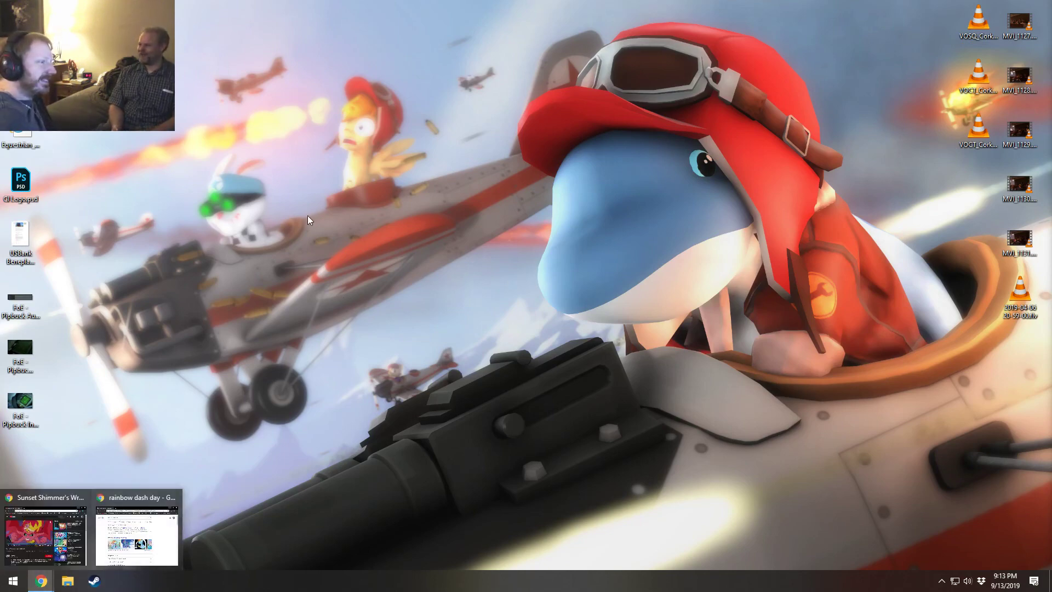
left_click(173, 497)
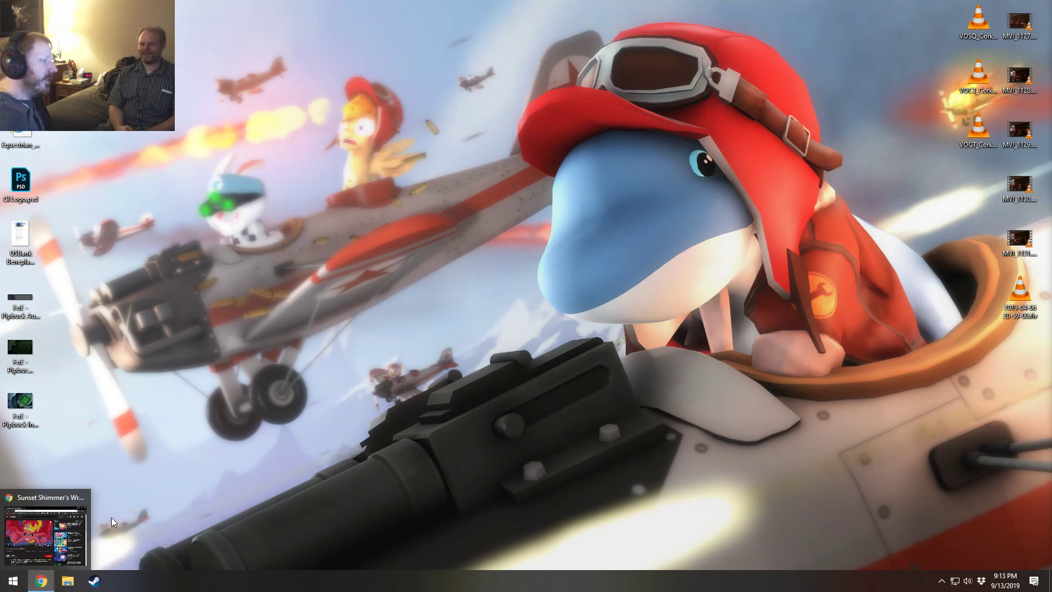